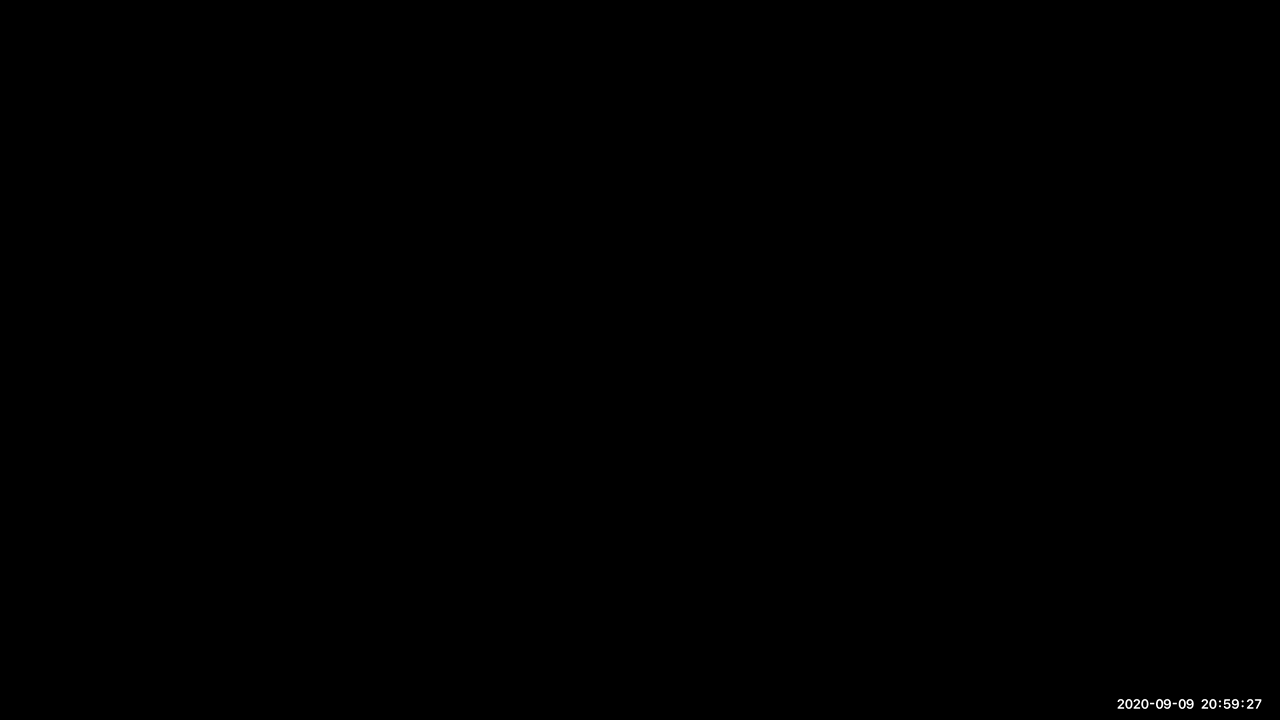
- On slide 11, reveal the recap title and the bullets from conditional cut and fill through Regions
key("alt+Tab")
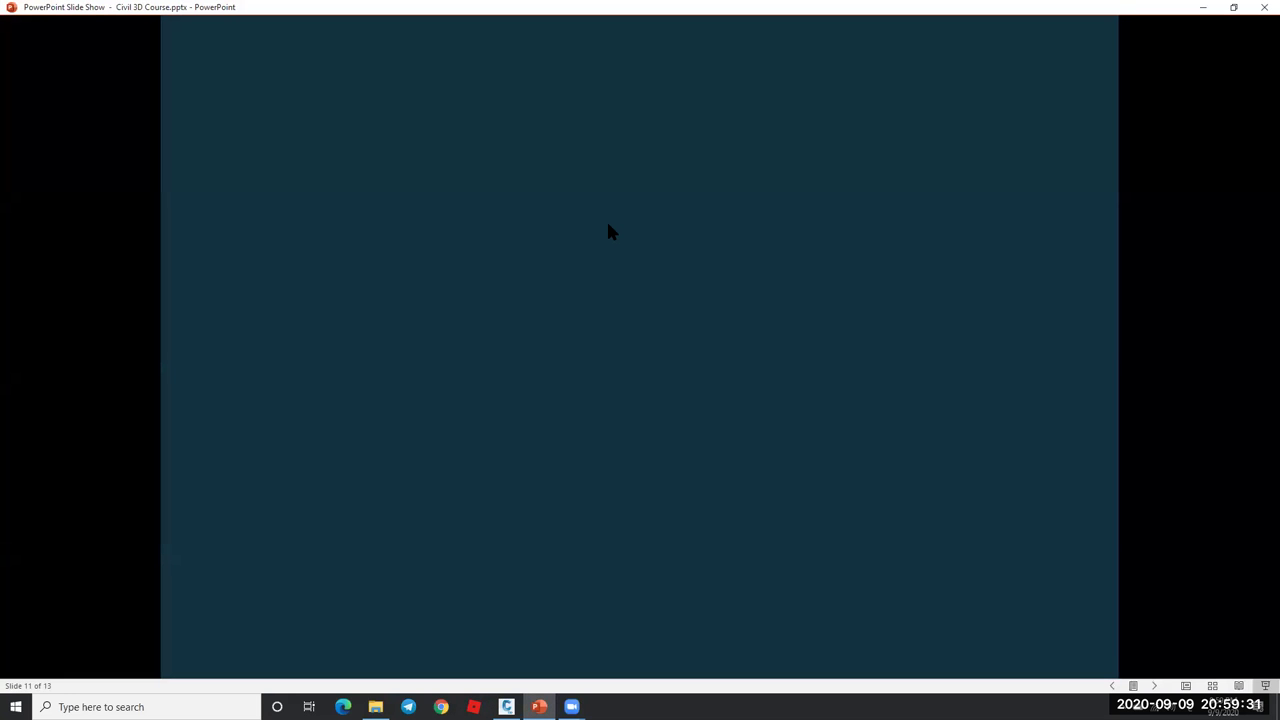
key("Right")
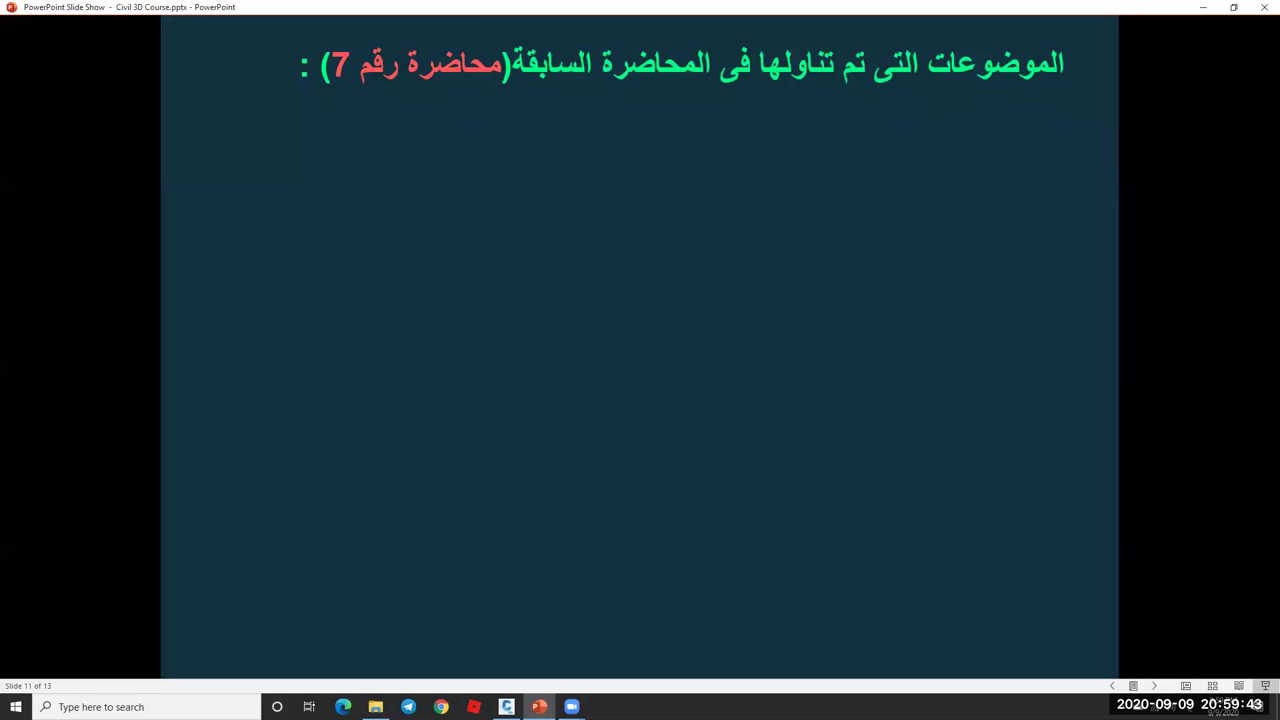
key("Right")
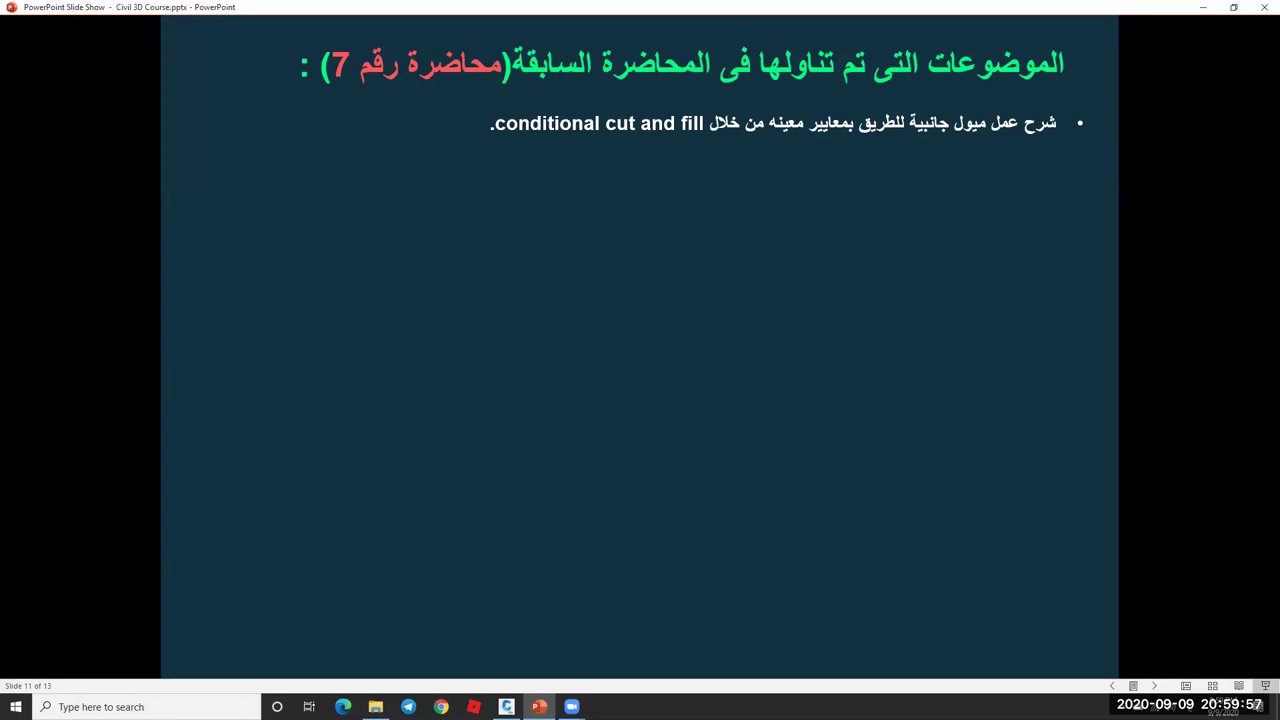
key("Right")
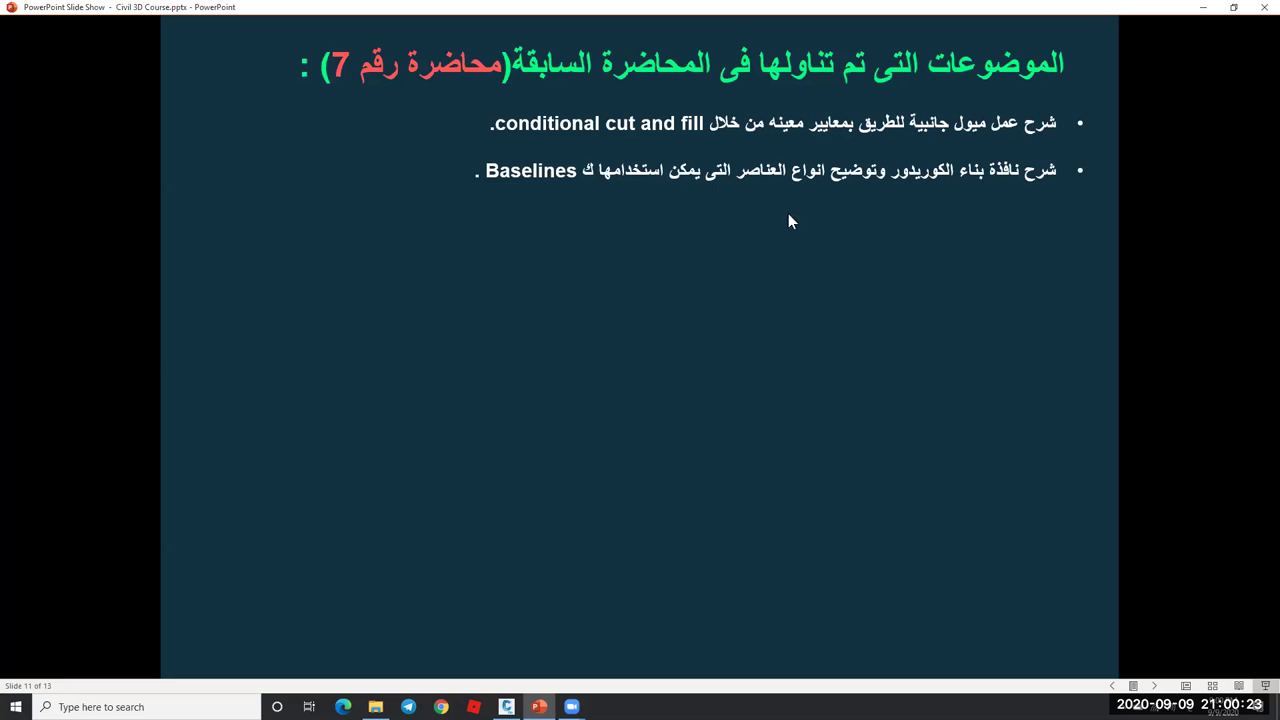
left_click(785, 241)
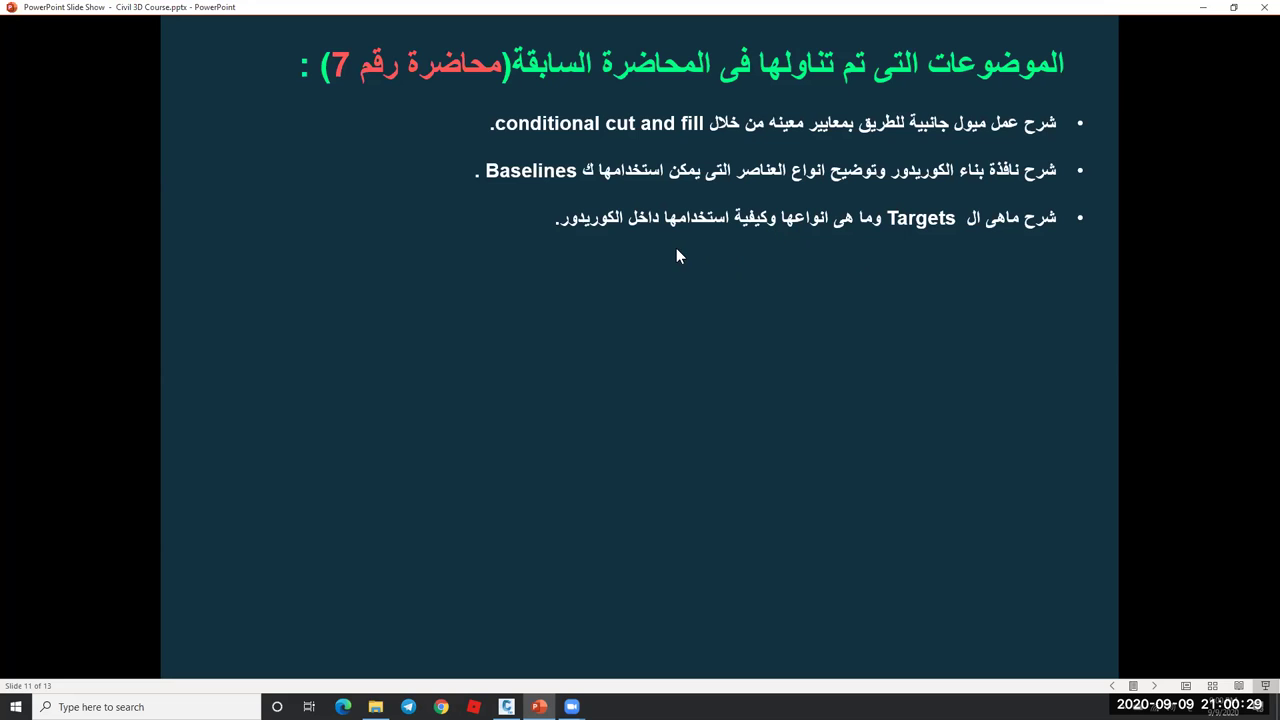
left_click(777, 251)
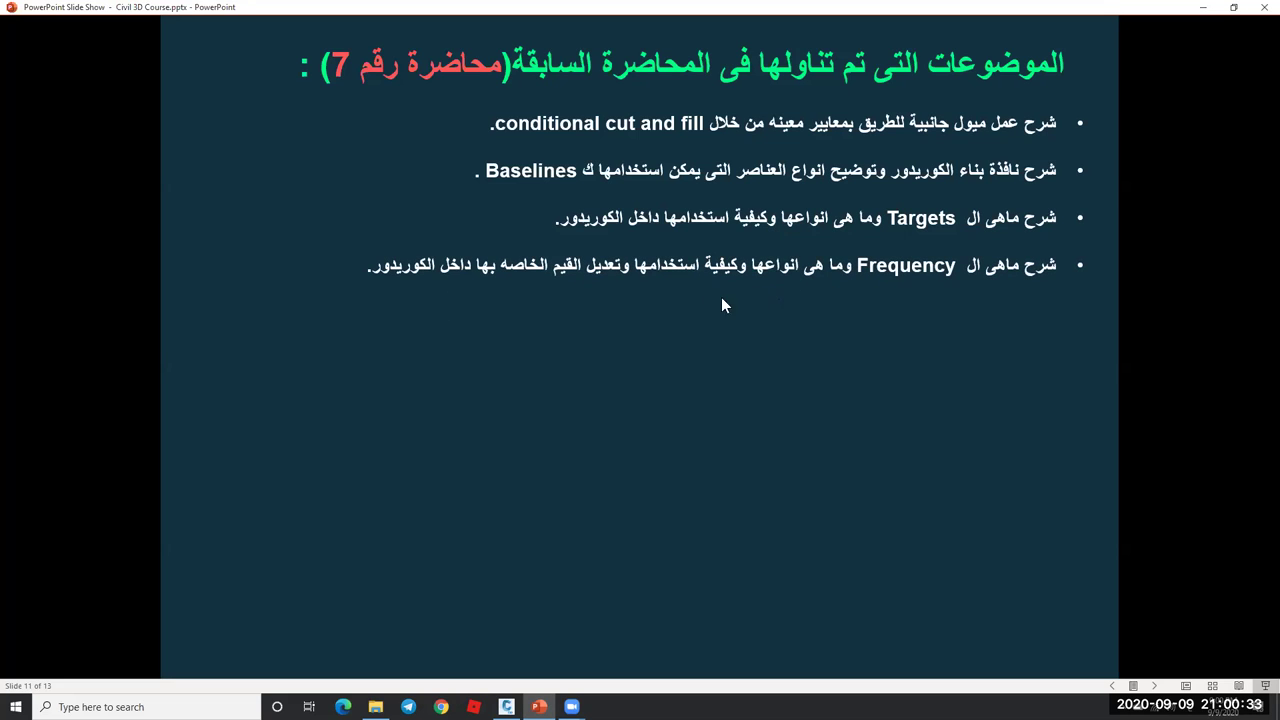
left_click(631, 278)
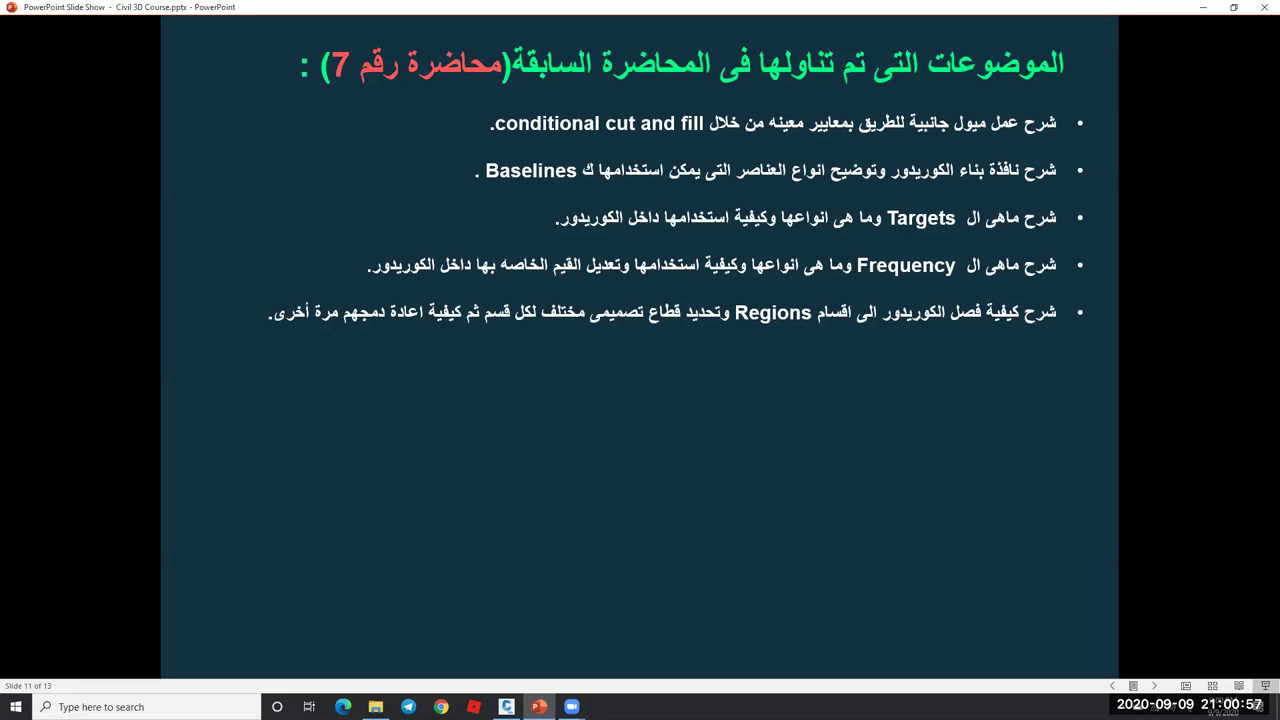
- Reveal the last four recap bullets, median island corridor through answered questions, then return to Civil 3D
left_click(718, 335)
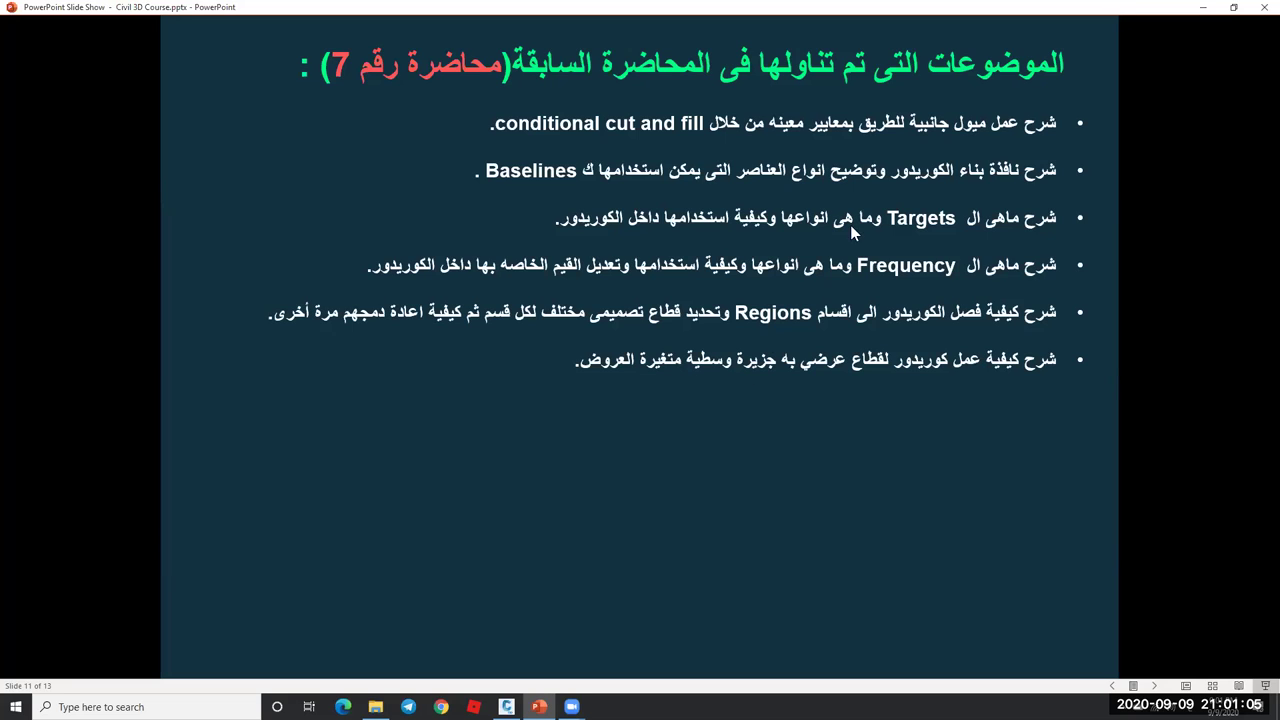
left_click(766, 393)
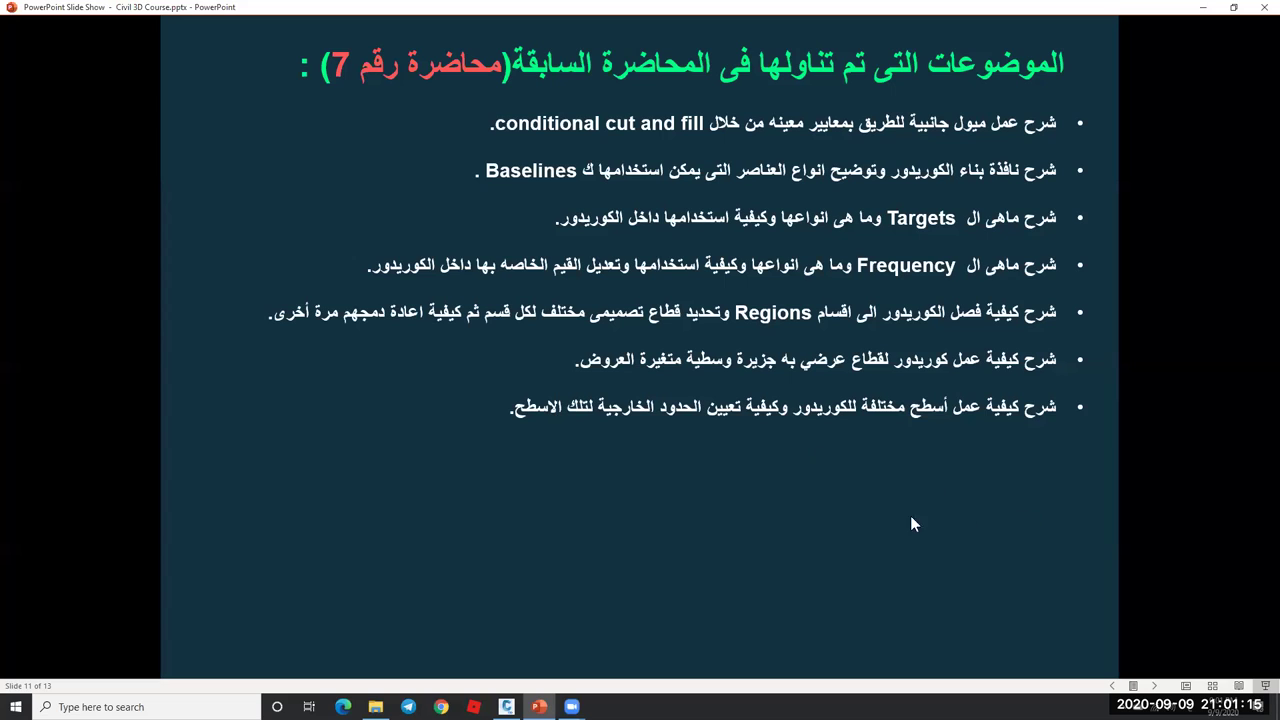
left_click(868, 453)
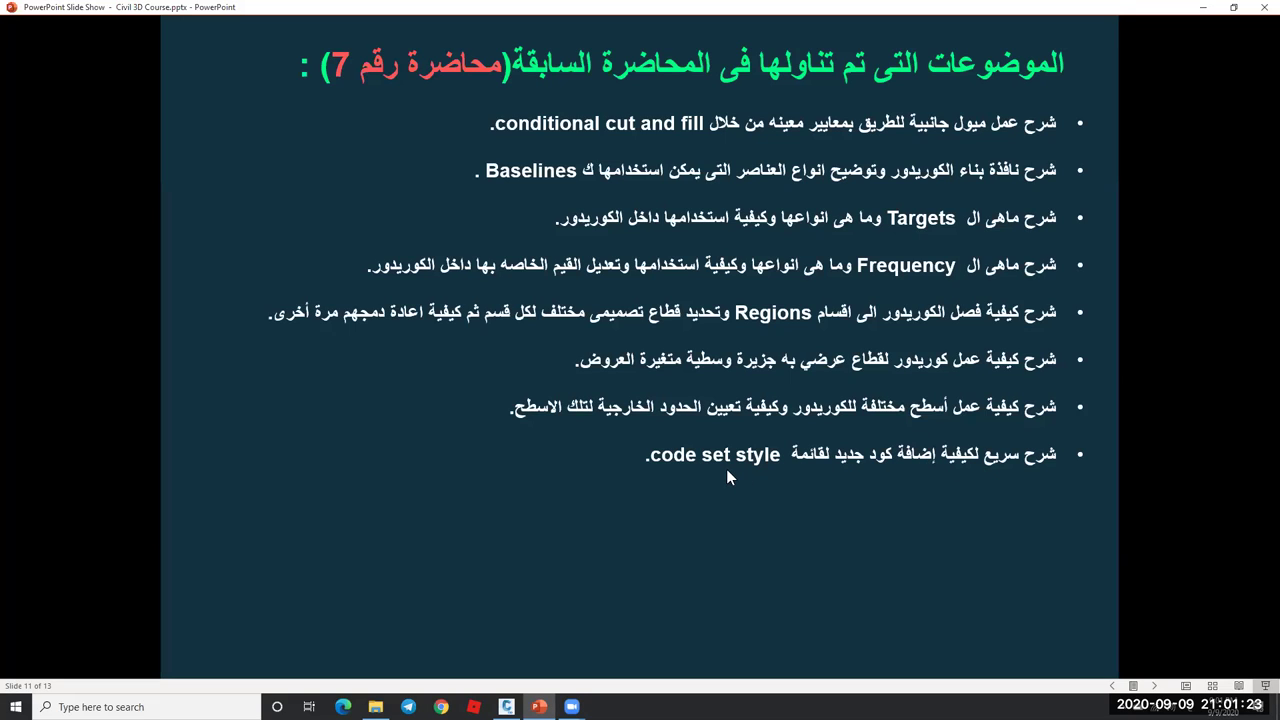
left_click(752, 458)
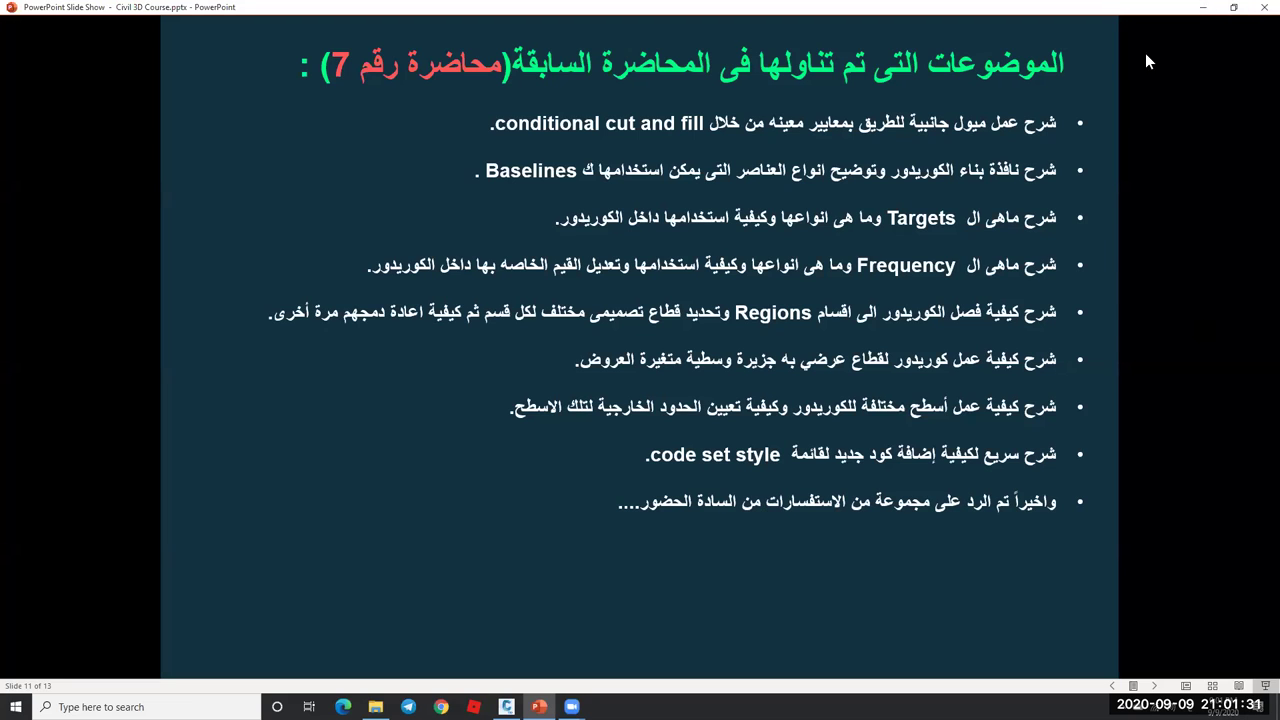
key("alt+Tab")
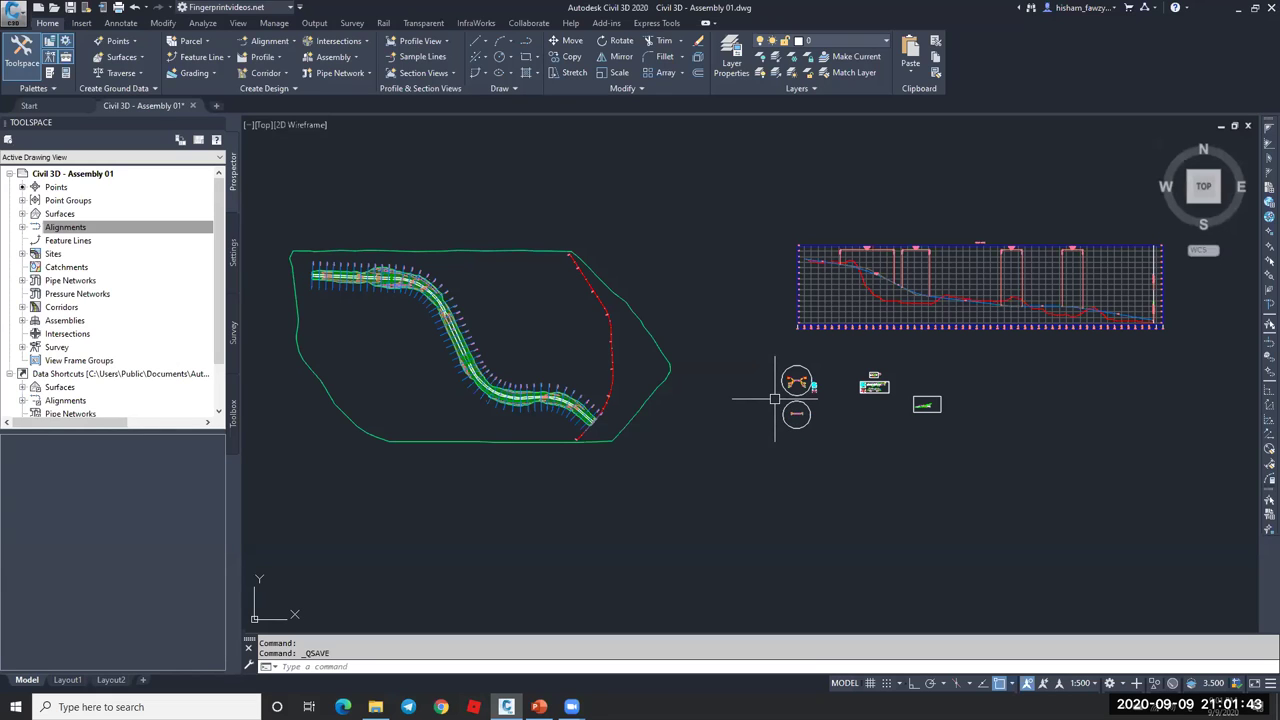
- Zoom and pan until the corridor from station 1+050 to 1+225 fills the view
scroll(775, 398, "up", 2)
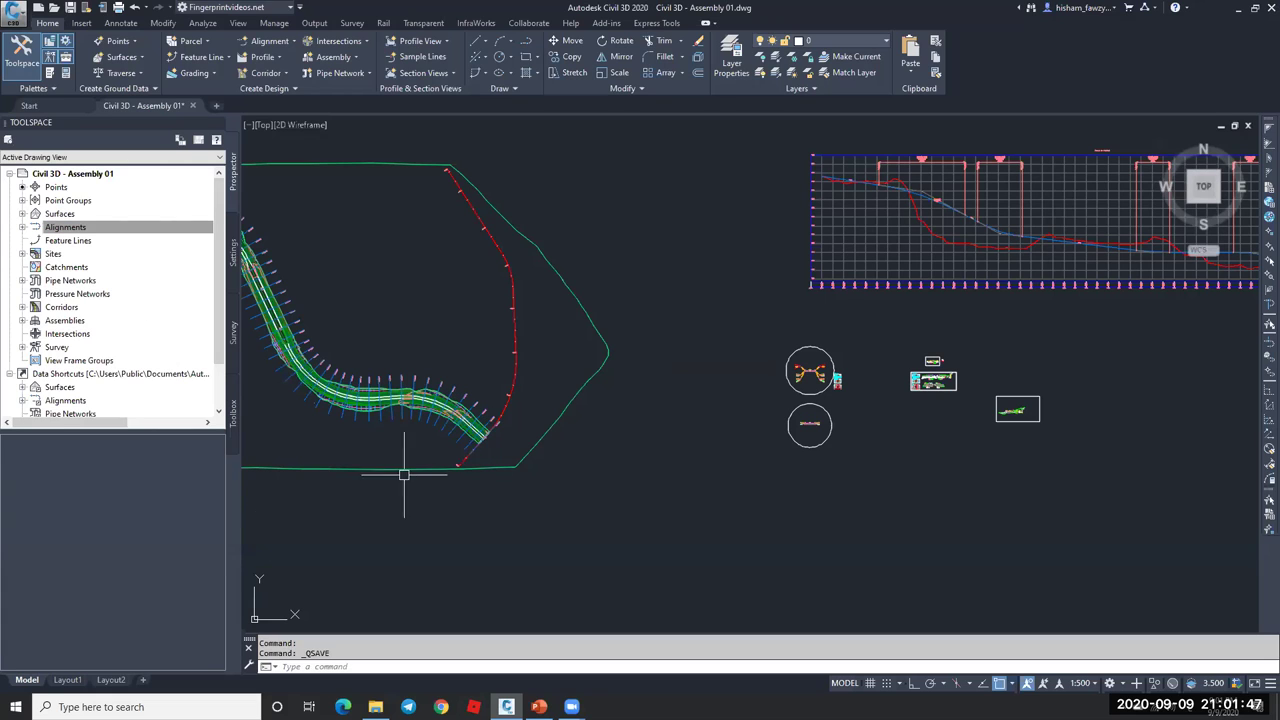
scroll(696, 354, "down", 2)
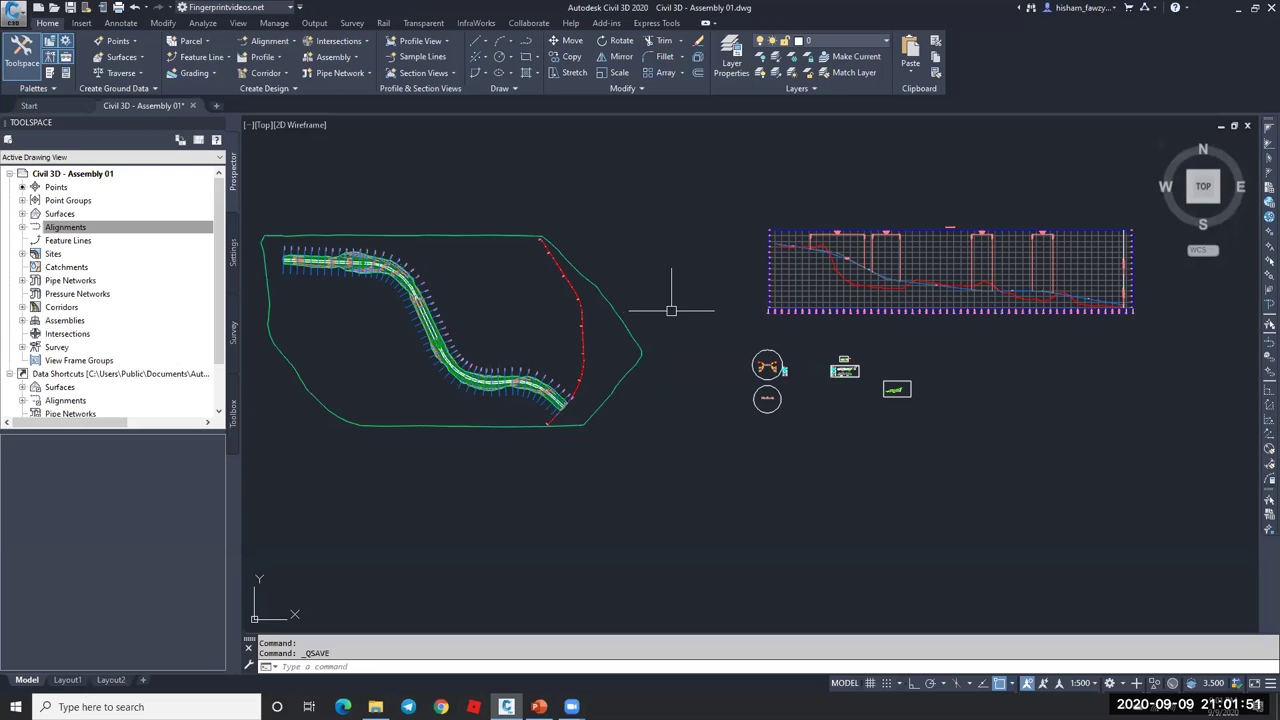
middle_click_drag(680, 297, 708, 300)
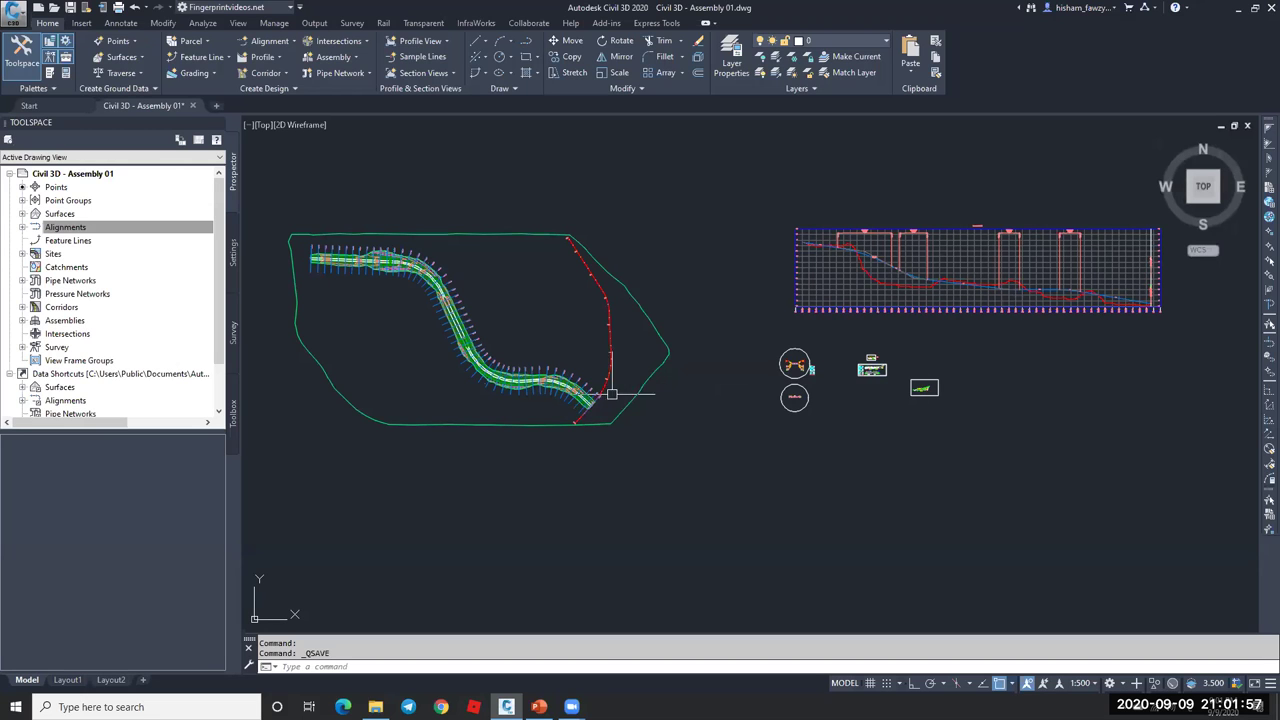
scroll(573, 384, "up", 3)
scroll(573, 384, "down", 2)
scroll(559, 369, "up", 6)
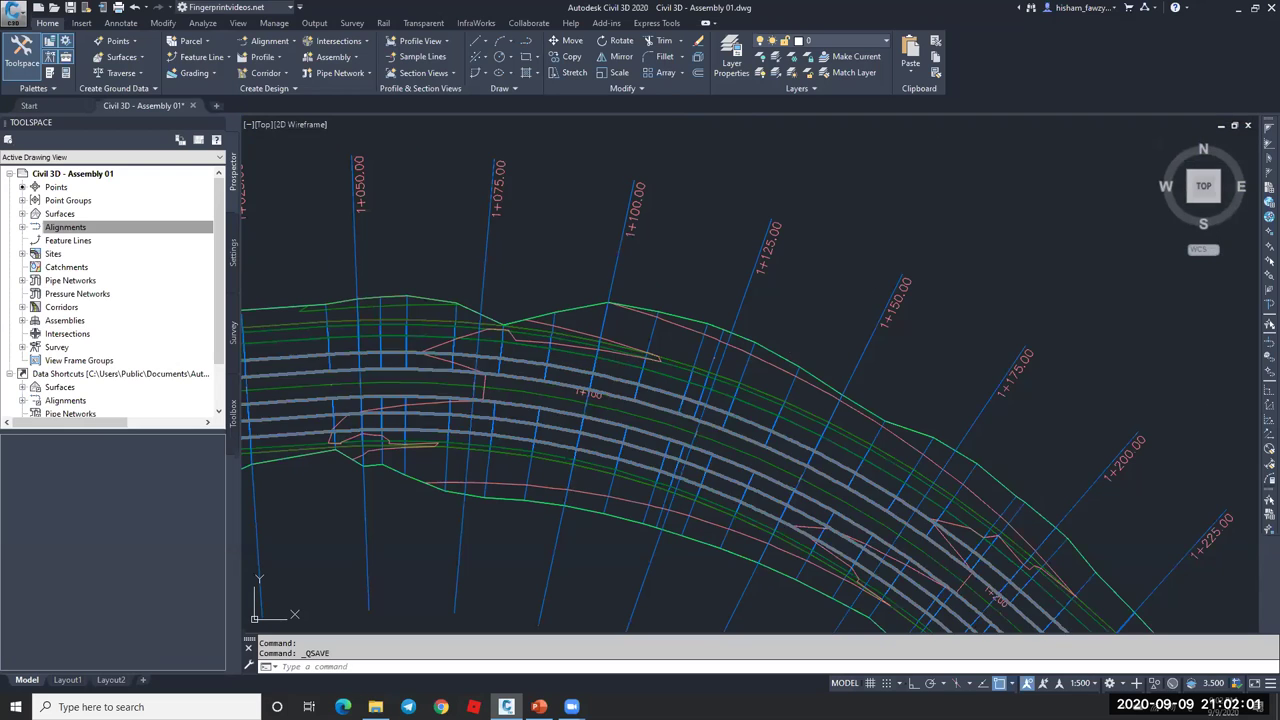
left_click(654, 374)
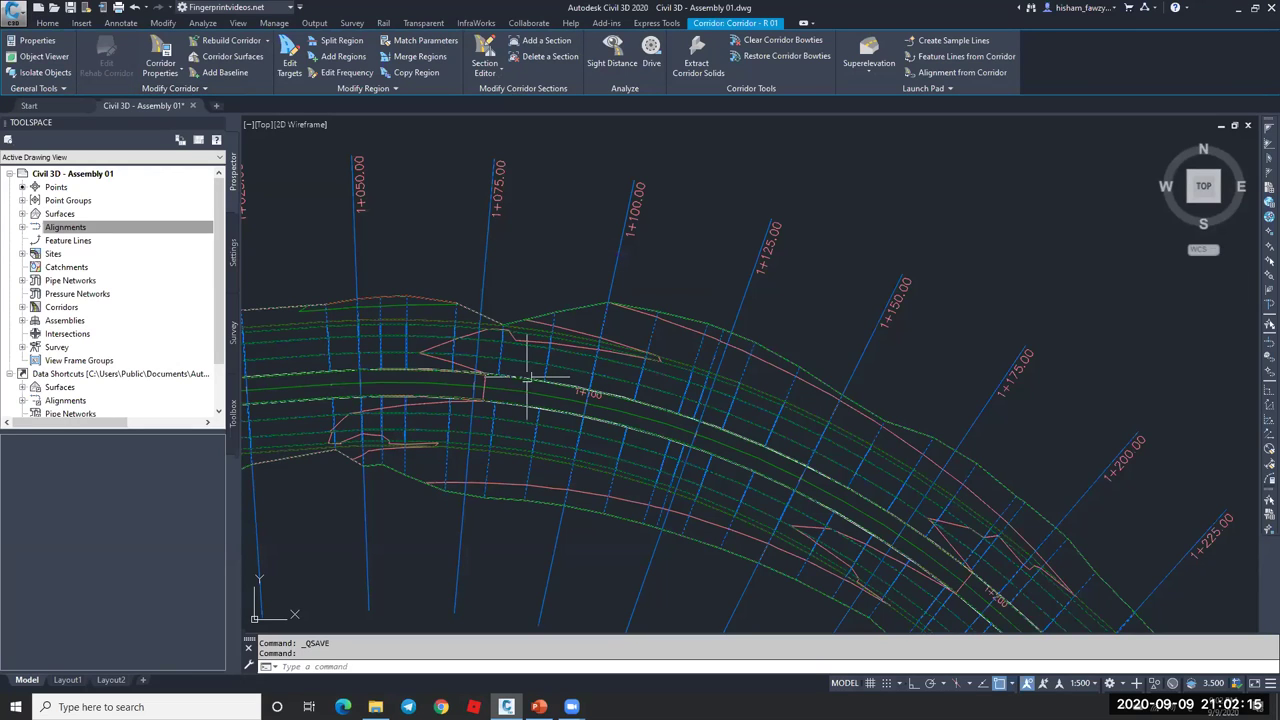
left_click(12, 56)
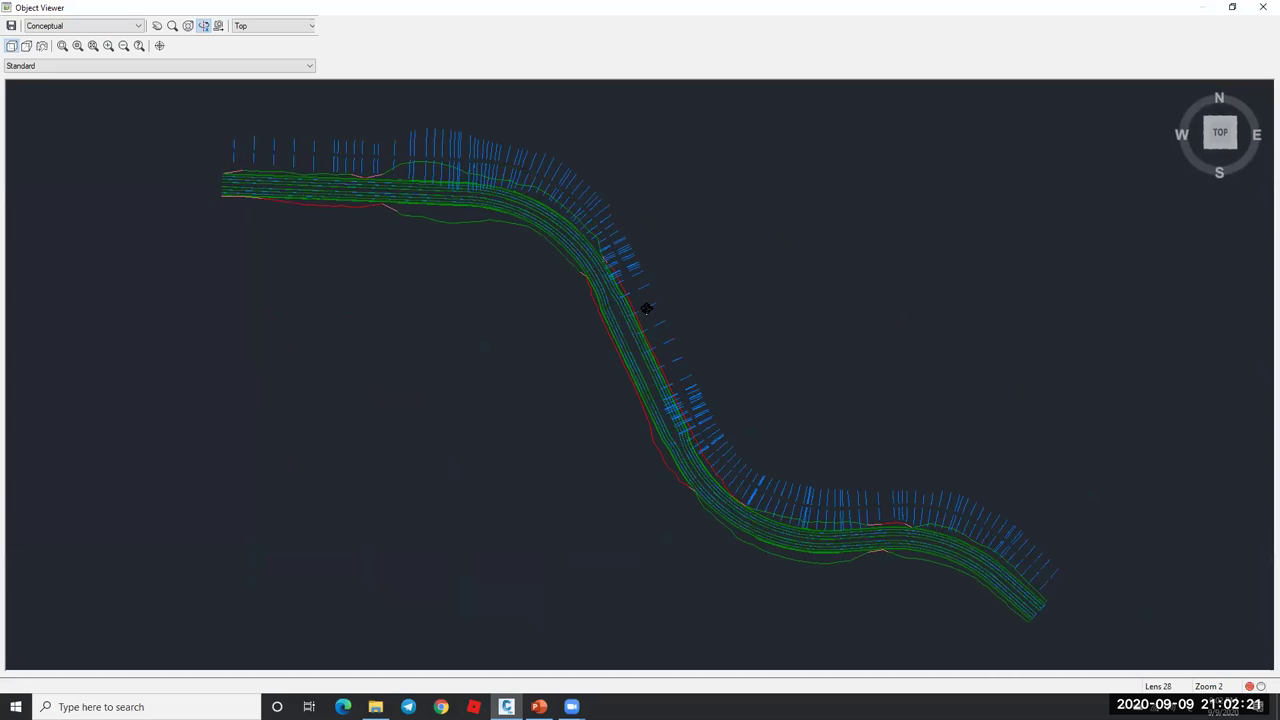
left_click_drag(646, 308, 646, 366)
left_click_drag(1185, 146, 1202, 149)
left_click(1208, 149)
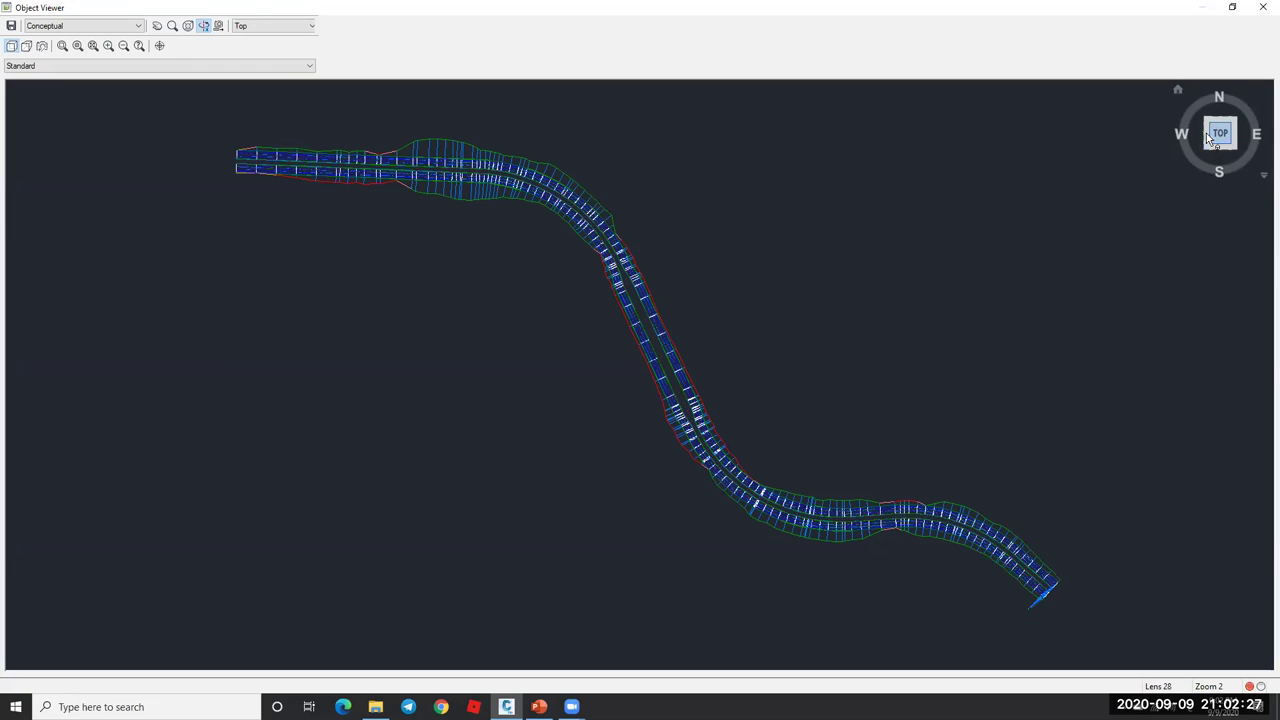
left_click_drag(1208, 150, 825, 263)
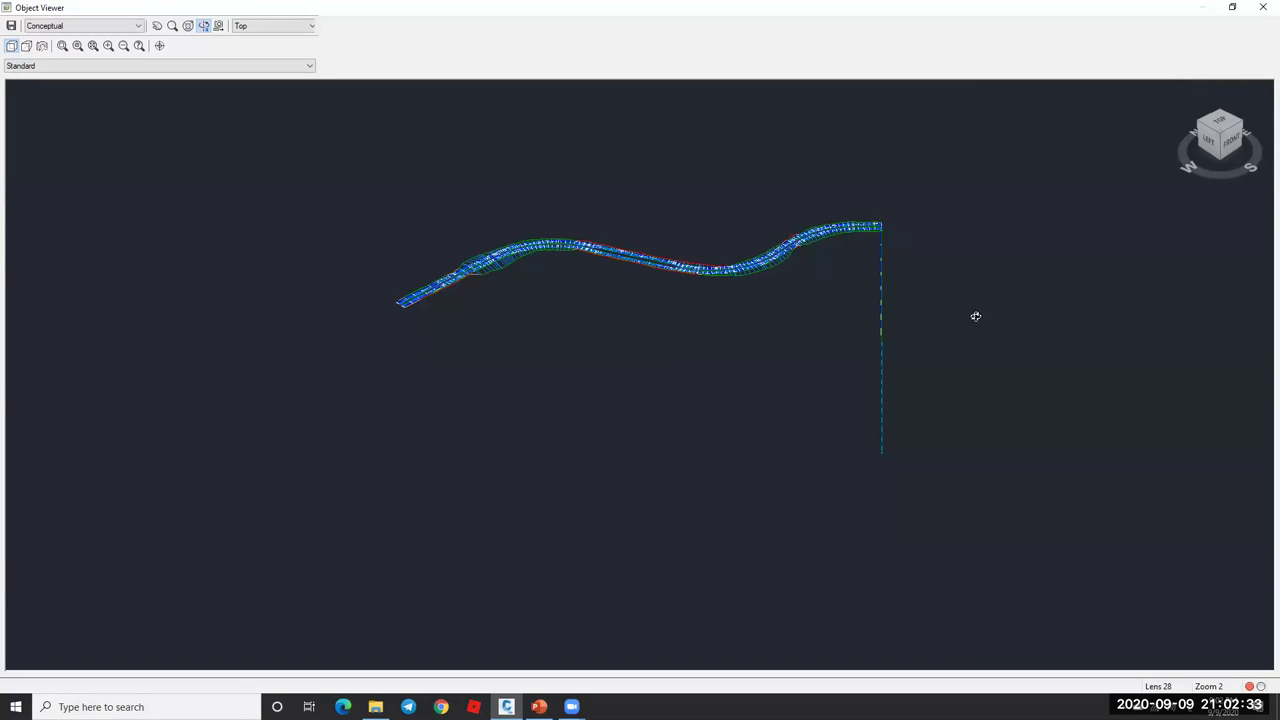
scroll(423, 268, "up", 4)
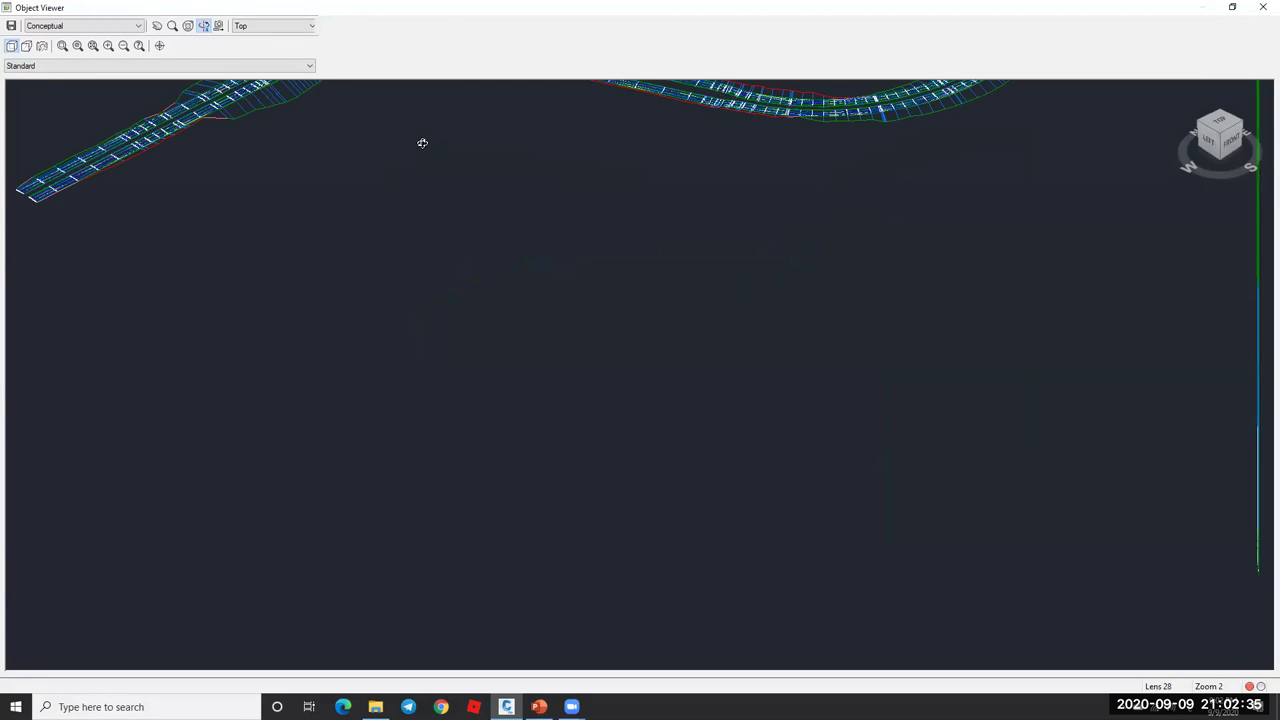
scroll(468, 172, "down", 2)
middle_click_drag(469, 211, 479, 261)
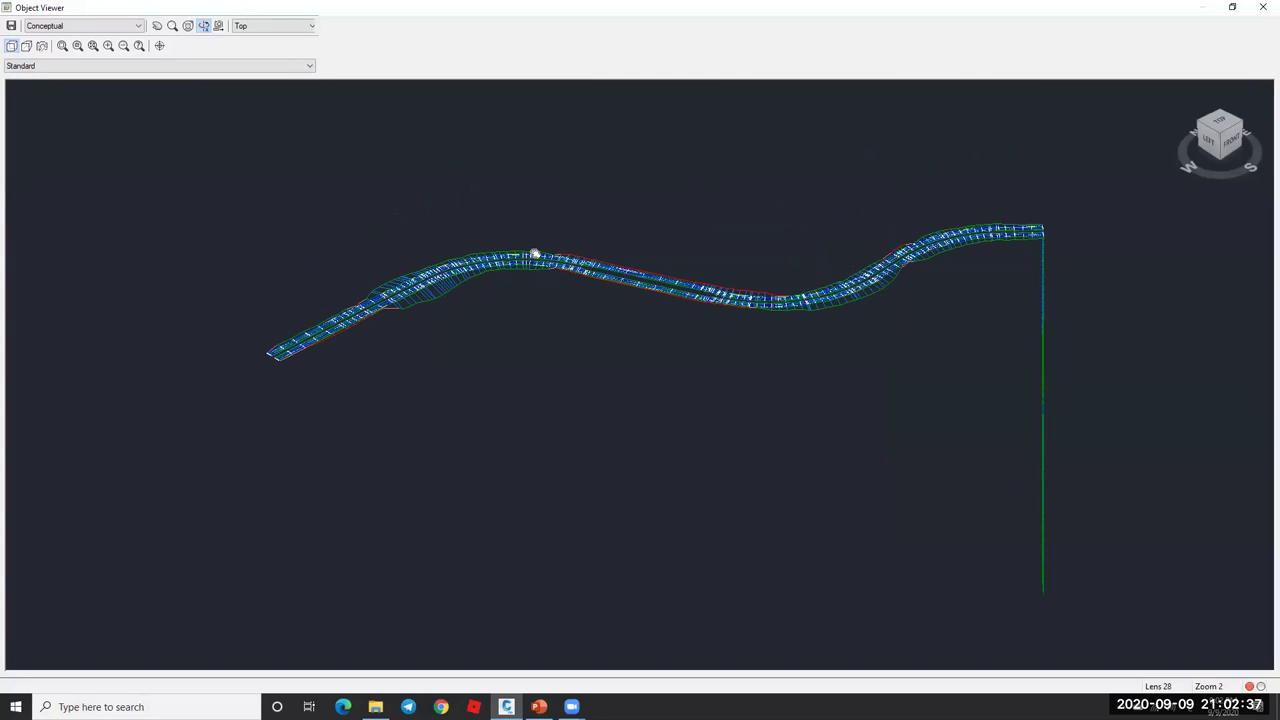
scroll(1022, 278, "up", 3)
scroll(380, 311, "down", 3)
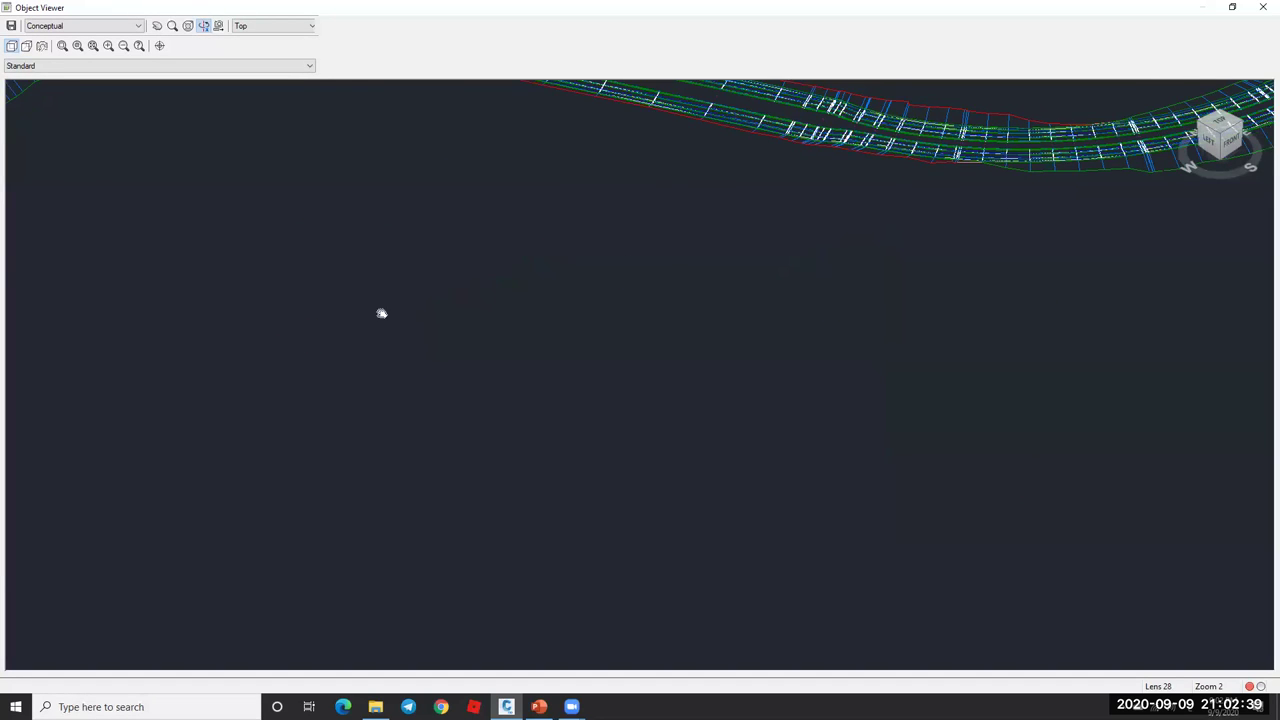
scroll(857, 232, "up", 2)
scroll(857, 232, "down", 4)
middle_click_drag(510, 440, 609, 433, "shift")
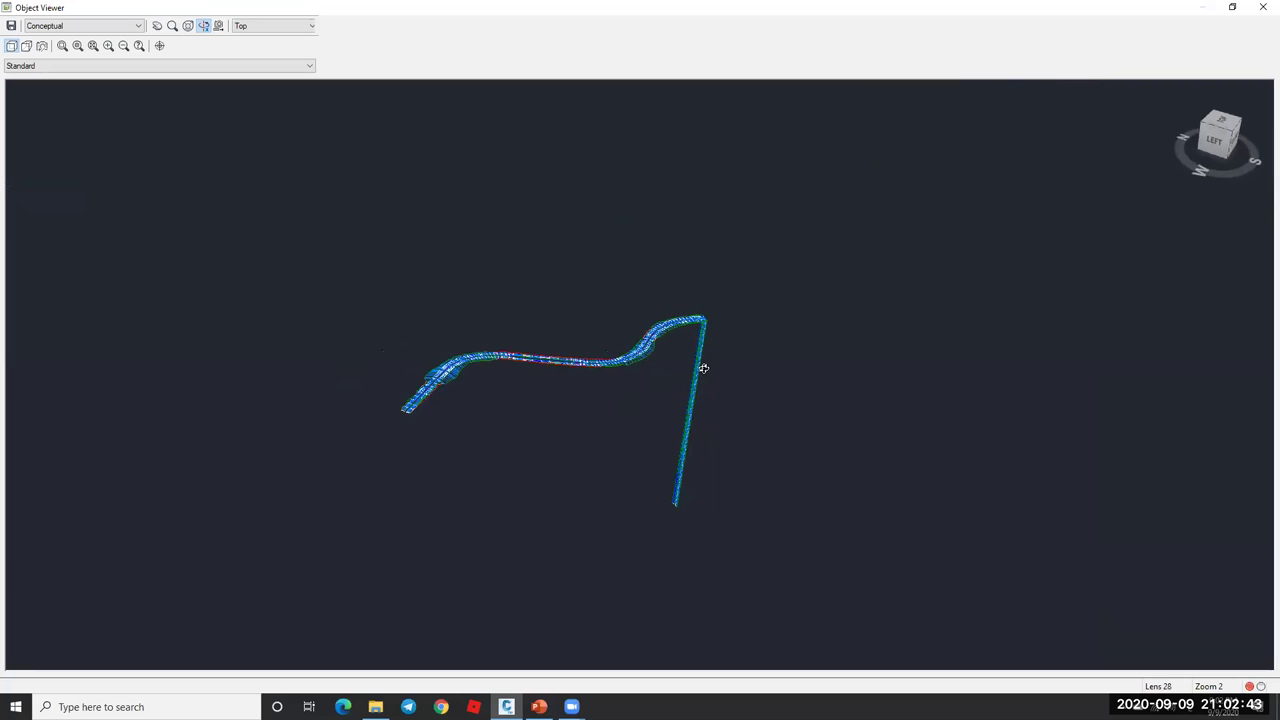
scroll(711, 331, "up", 3)
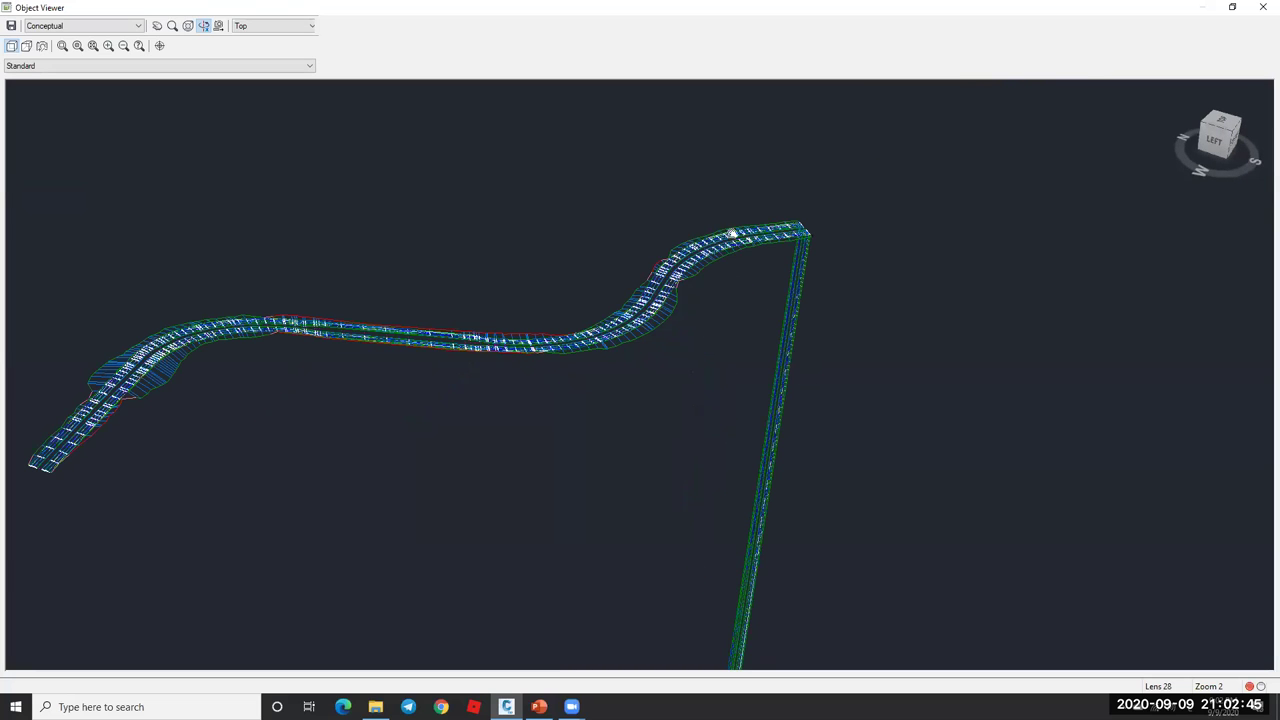
scroll(700, 280, "up", 3)
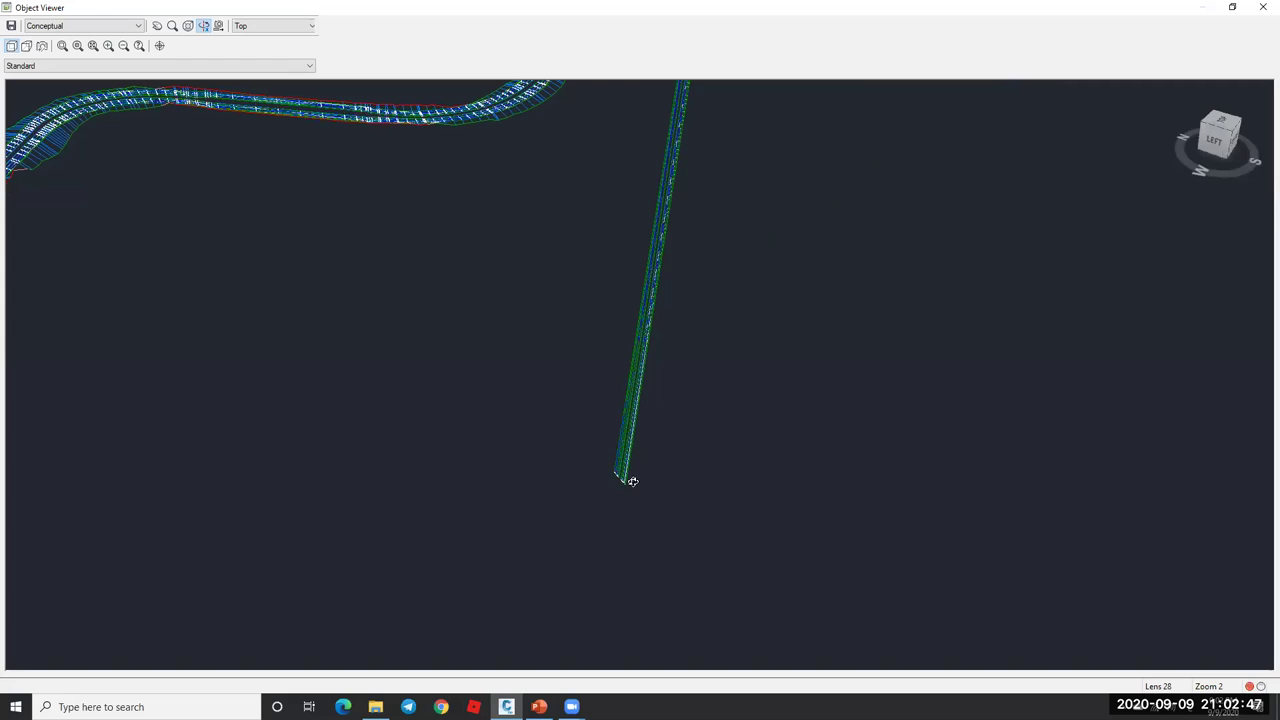
left_click_drag(637, 466, 667, 175)
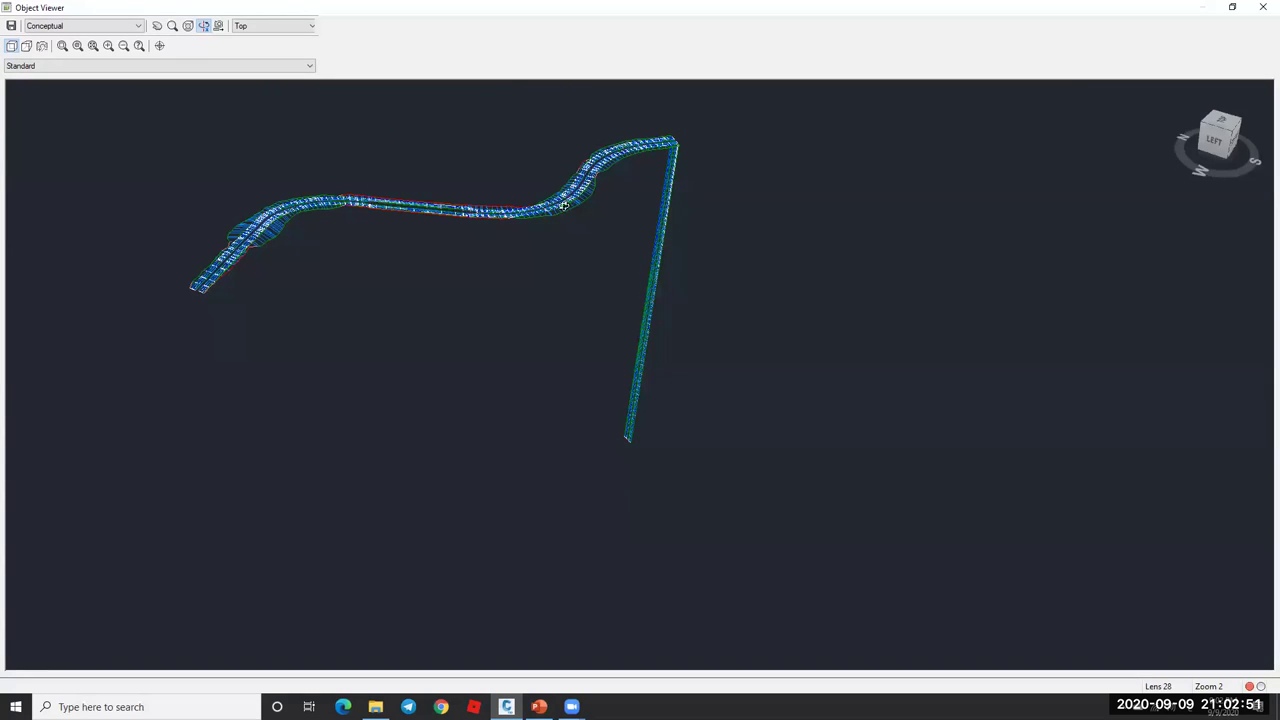
- Close the 3D viewer and clear the corridor selection in the drawing
left_click(1262, 7)
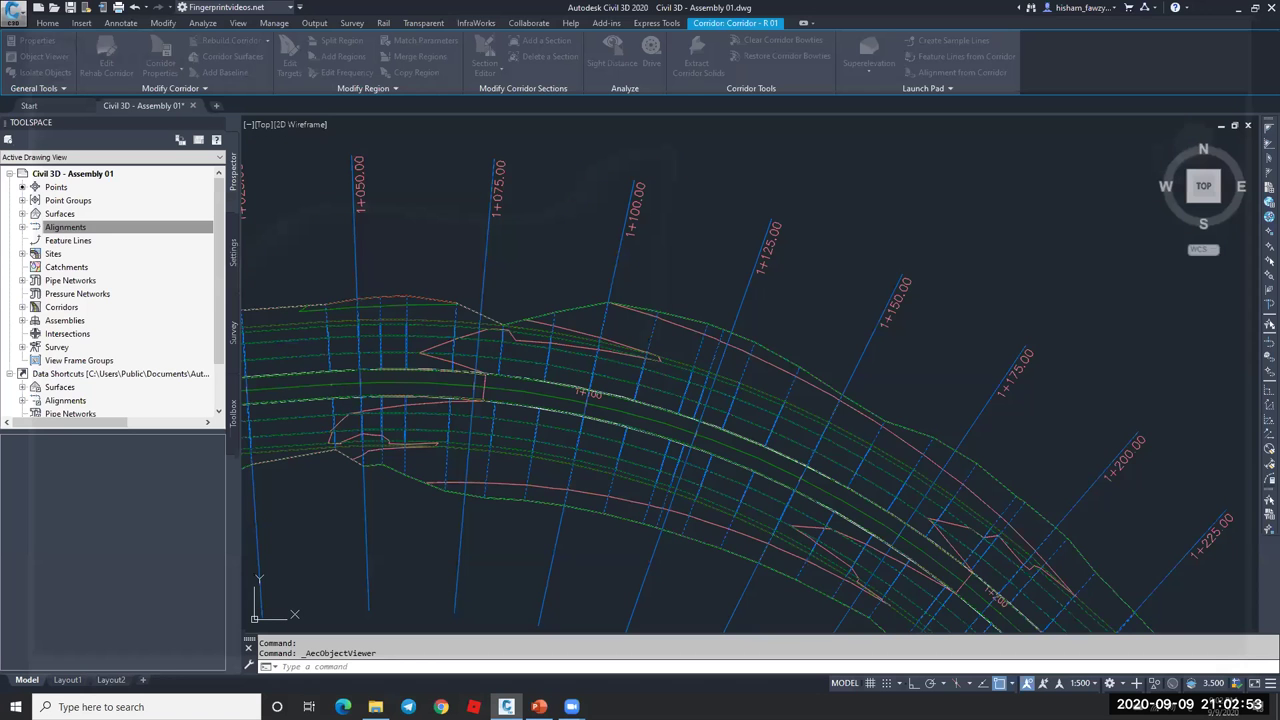
scroll(728, 225, "down", 4)
key("Escape")
scroll(656, 282, "down", 4)
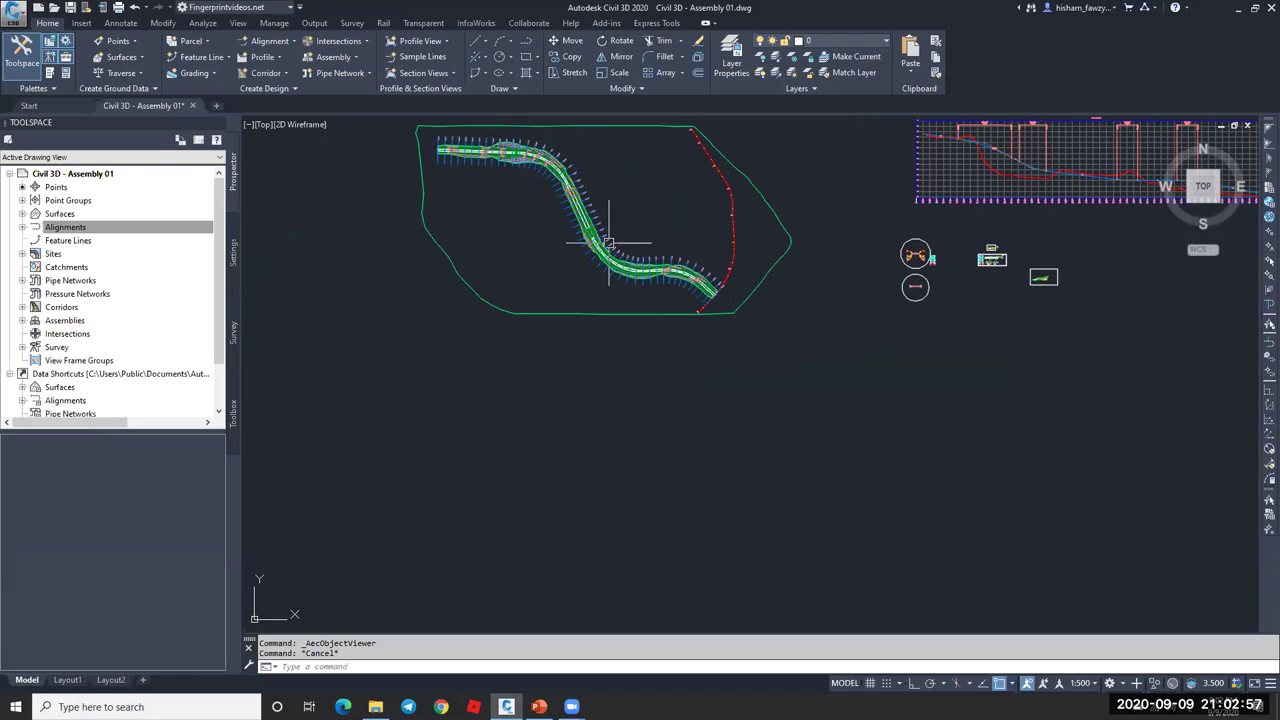
scroll(608, 242, "up", 4)
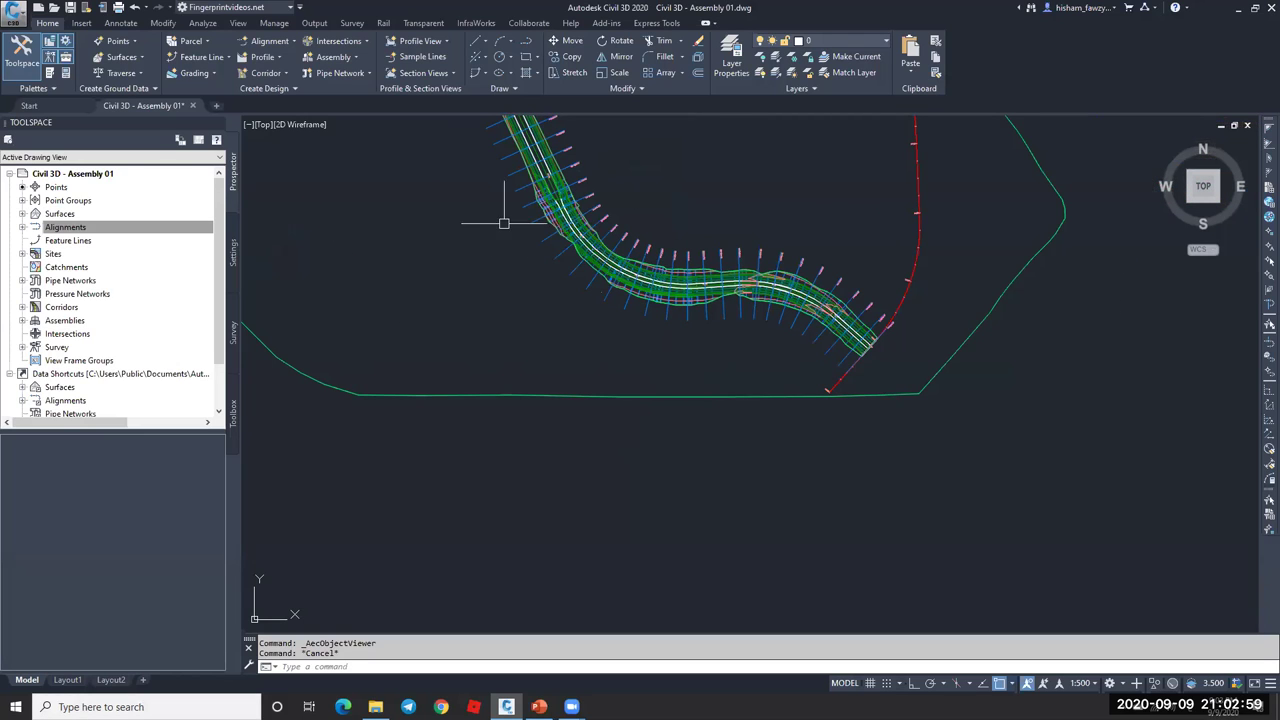
- Create multiple section views with Draft placement and Basic style, placing the grid in model space
left_click(446, 72)
left_click(480, 94)
left_click(651, 361)
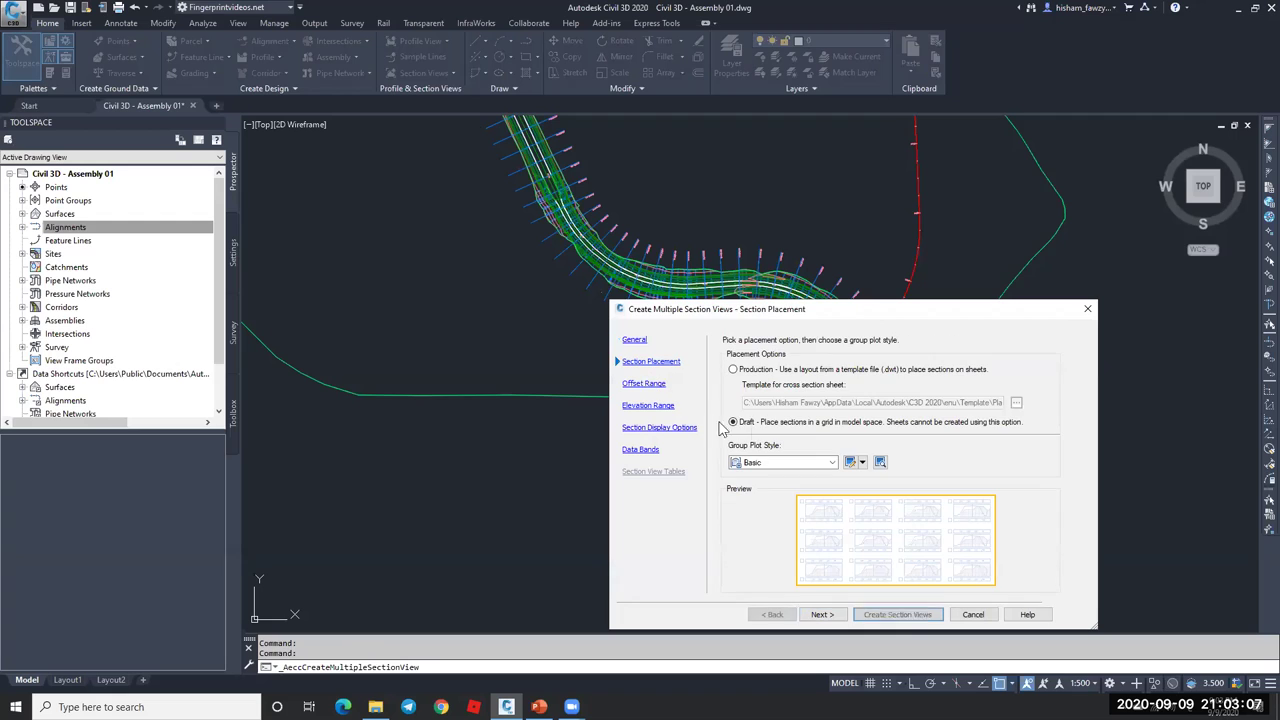
left_click(897, 614)
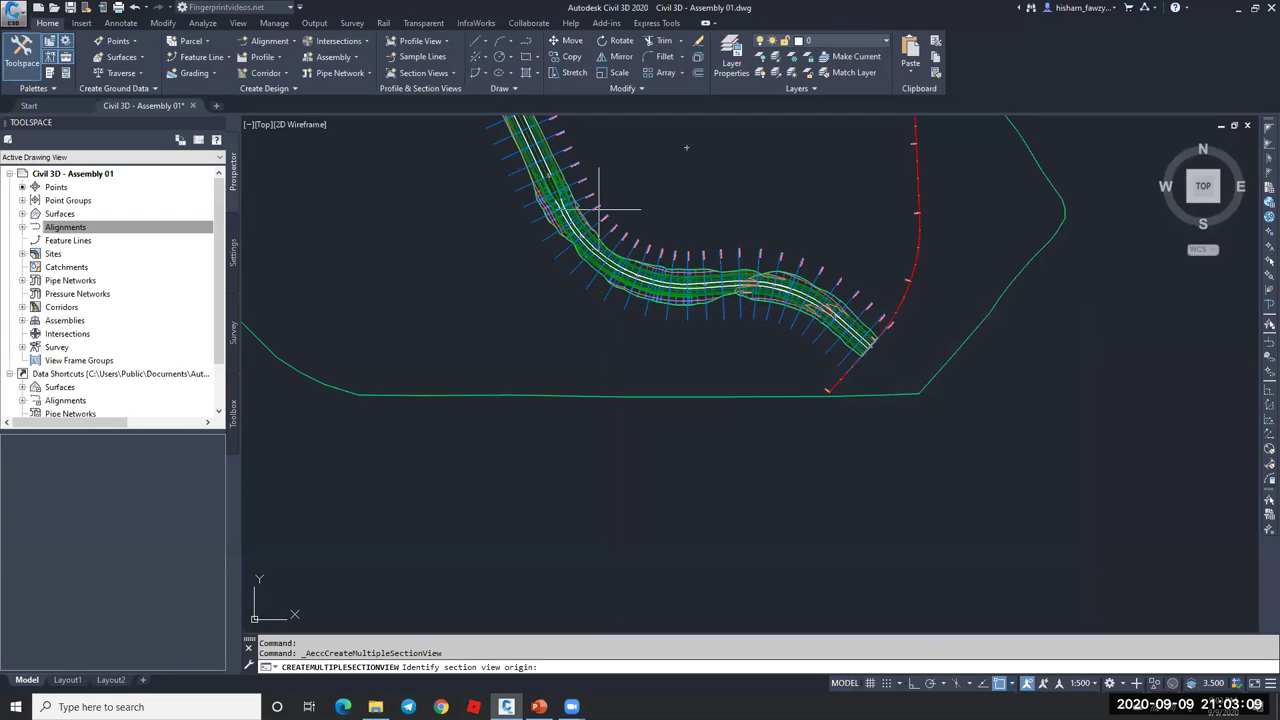
scroll(619, 347, "down", 4)
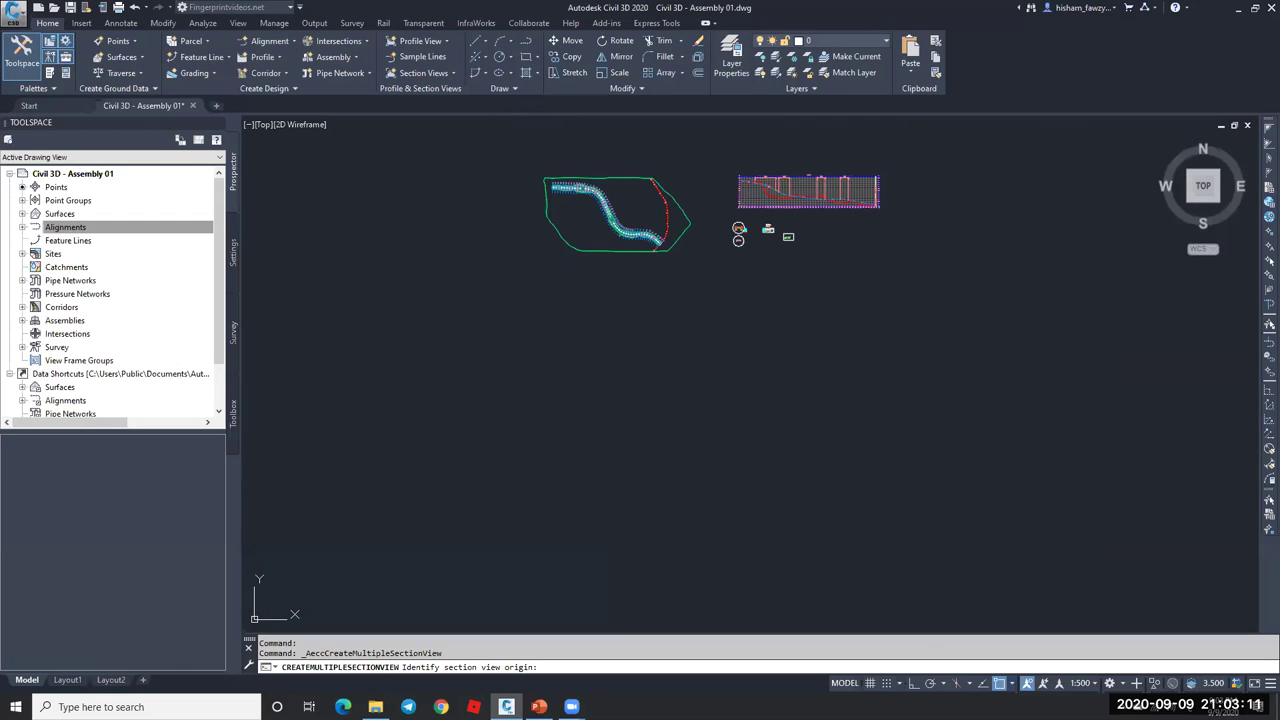
left_click(558, 452)
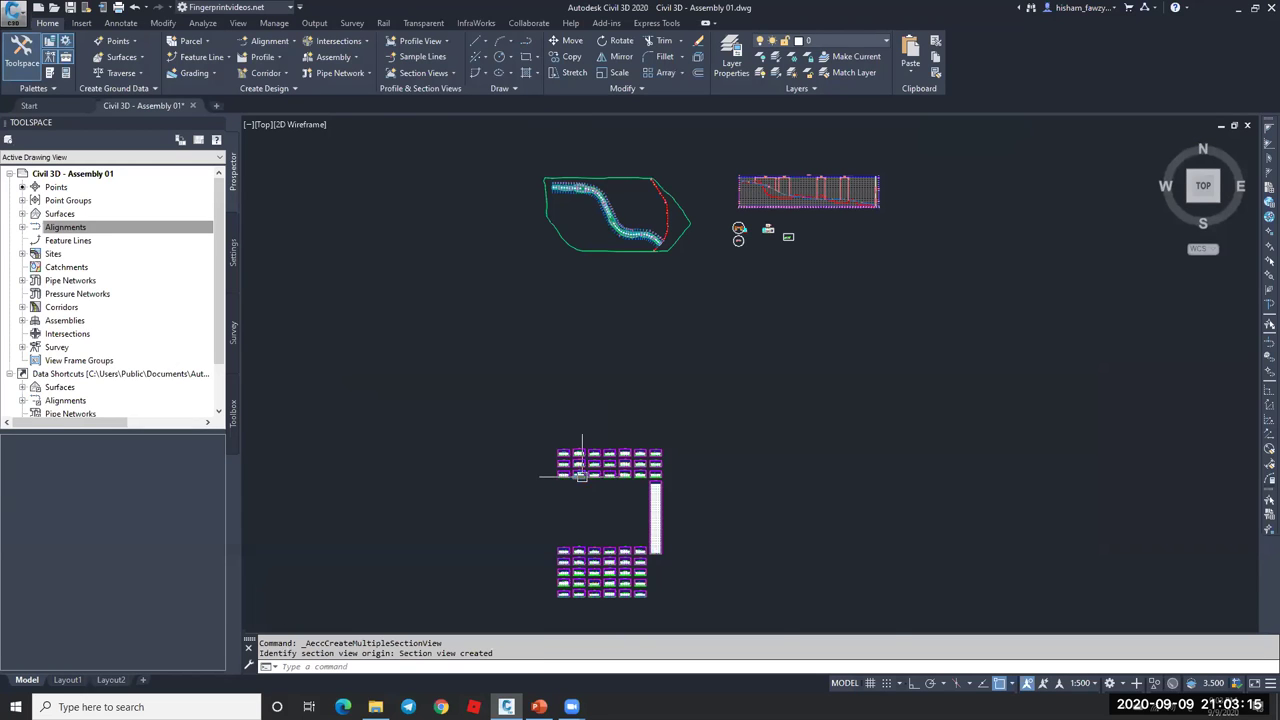
scroll(580, 527, "up", 10)
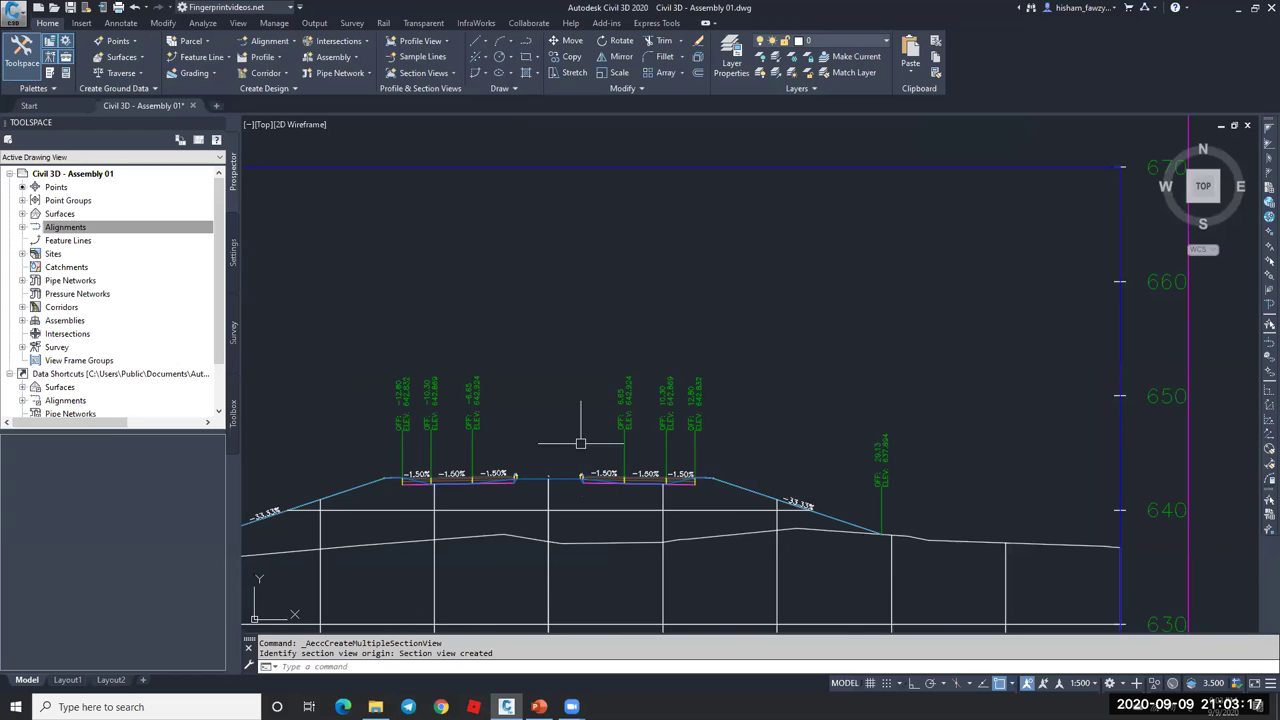
scroll(535, 324, "down", 5)
scroll(547, 305, "down", 8)
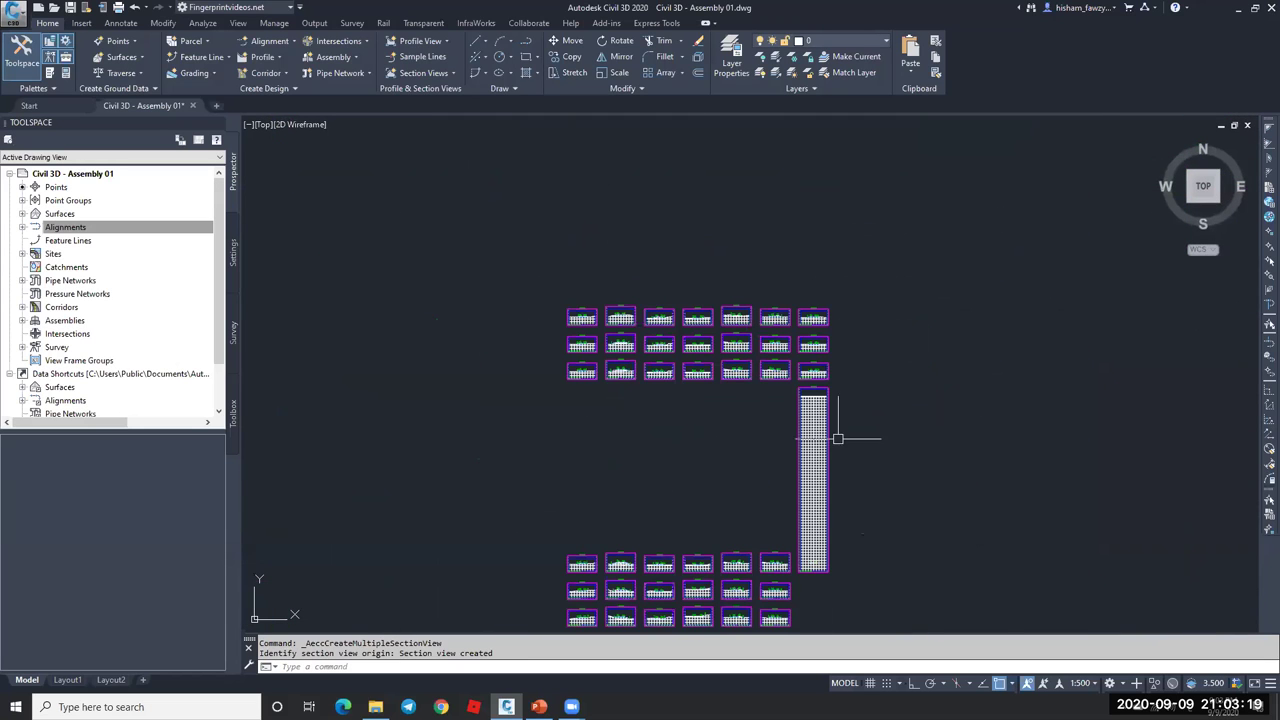
scroll(866, 541, "up", 10)
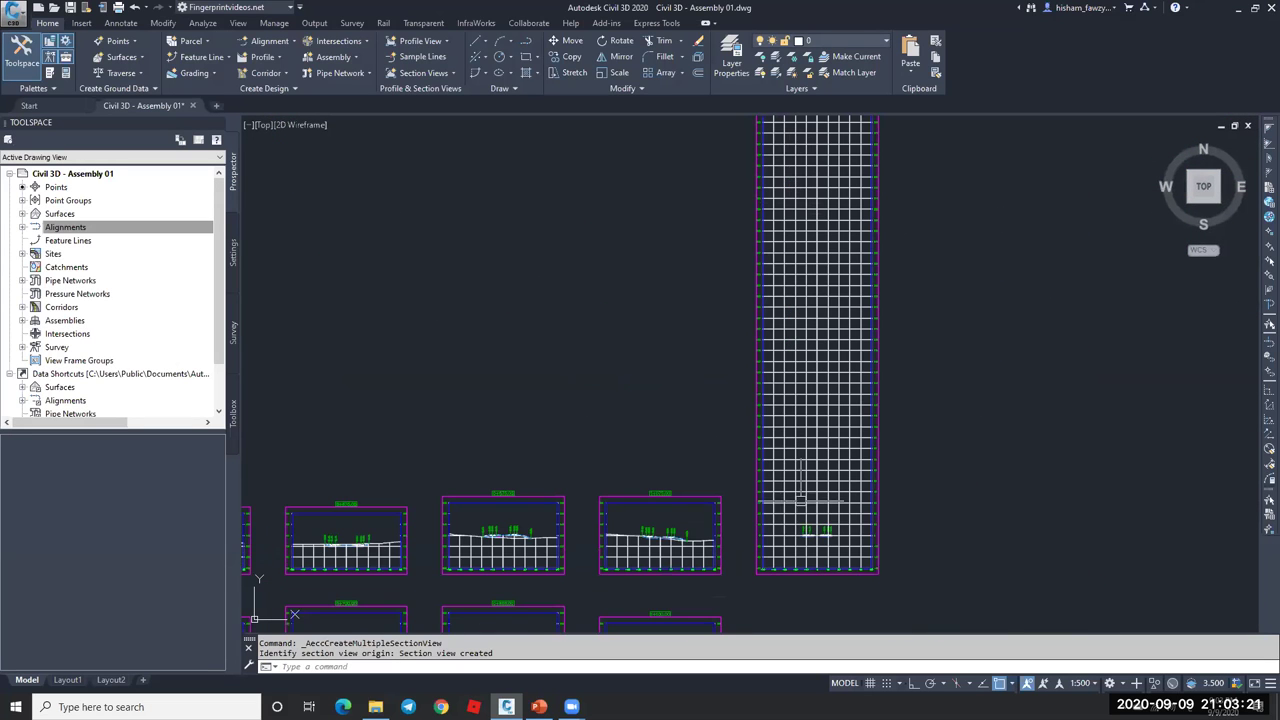
scroll(617, 409, "down", 2)
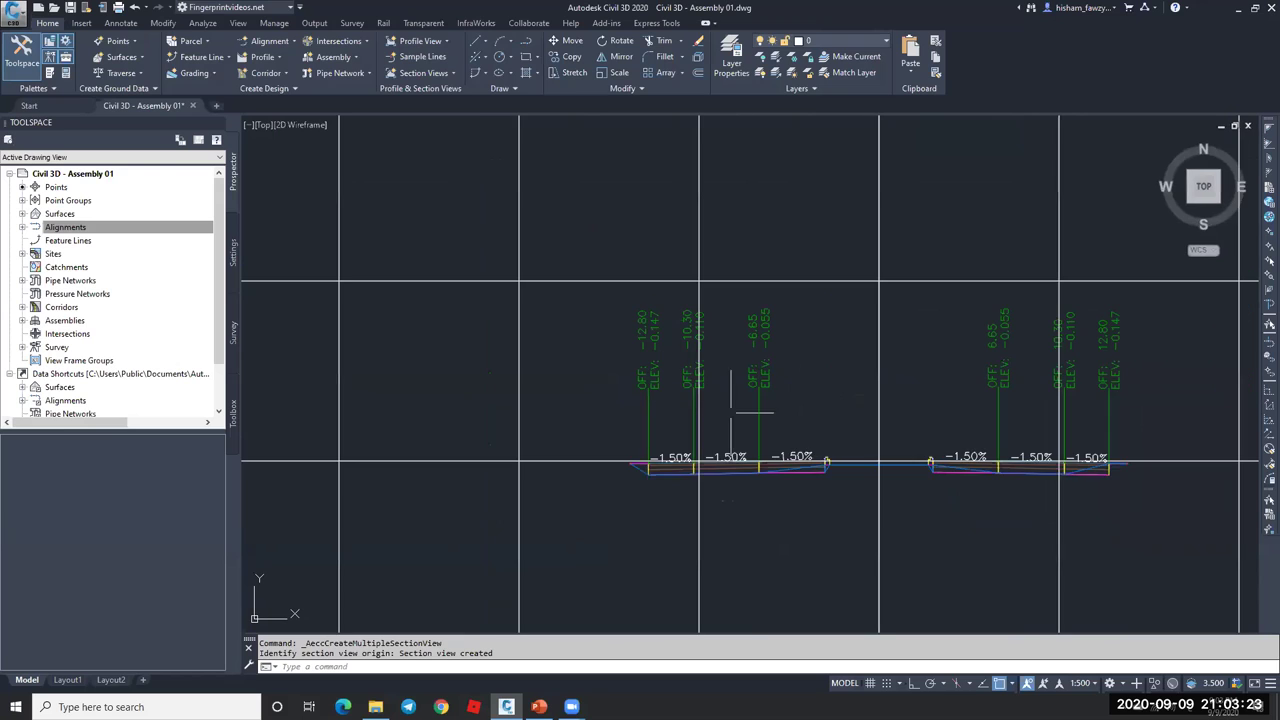
scroll(799, 327, "up", 2)
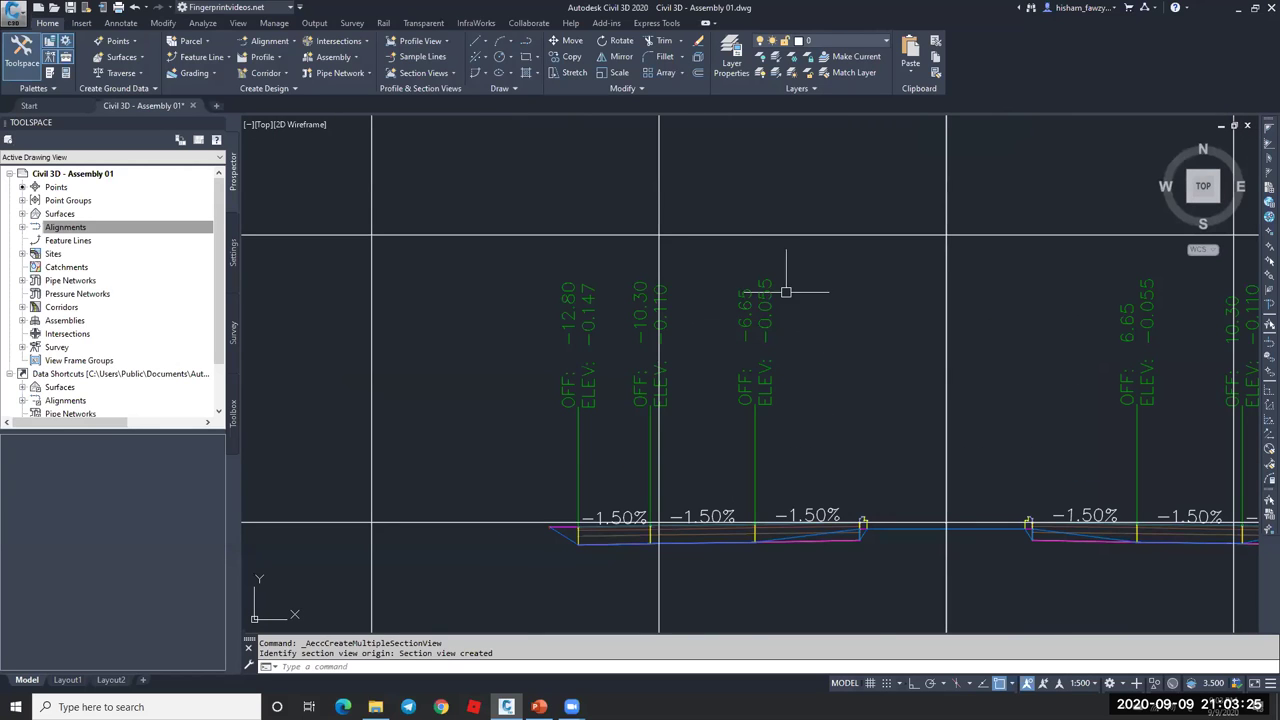
scroll(601, 420, "down", 10)
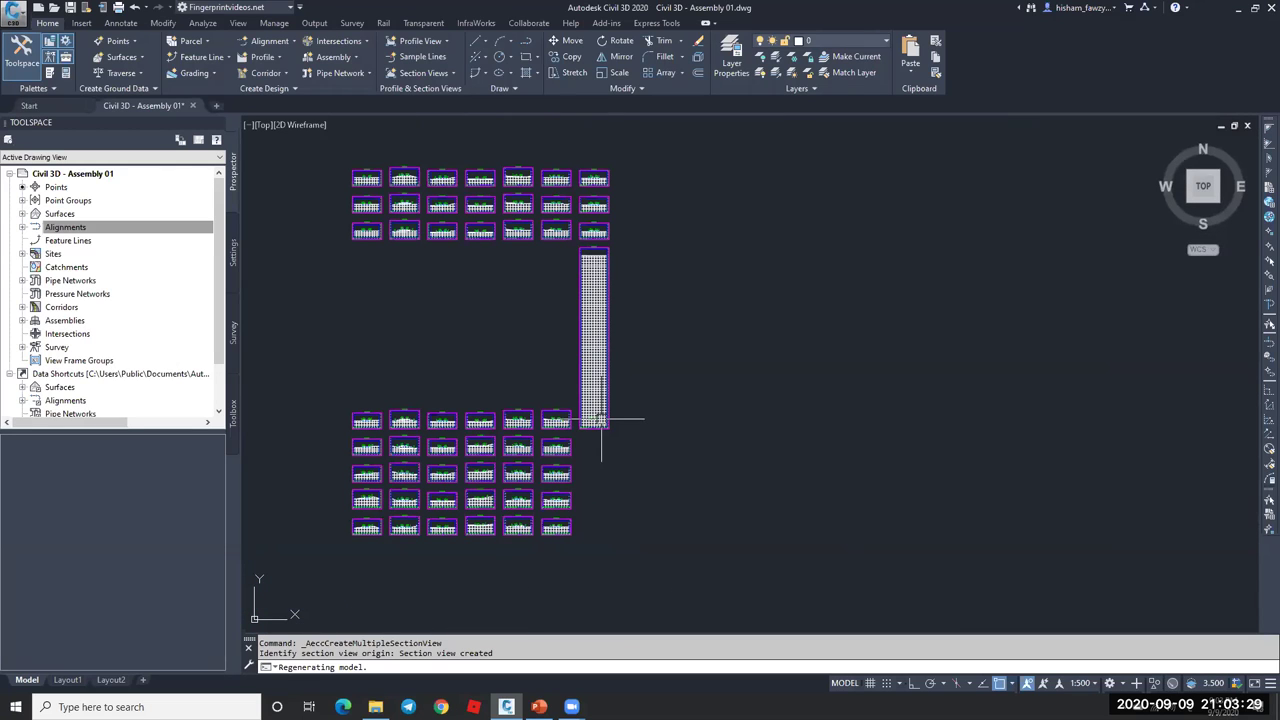
scroll(620, 405, "down", 3)
scroll(615, 398, "down", 2)
scroll(562, 188, "up", 2)
scroll(562, 188, "up", 6)
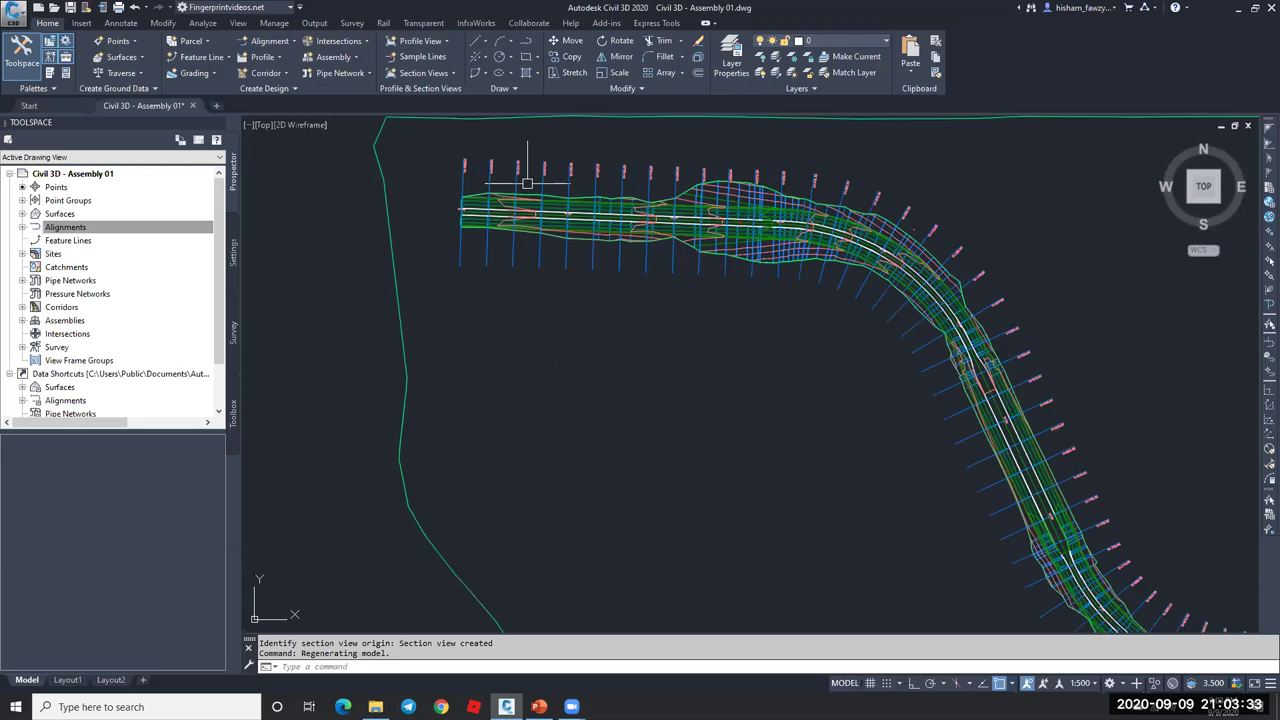
scroll(400, 222, "down", 5)
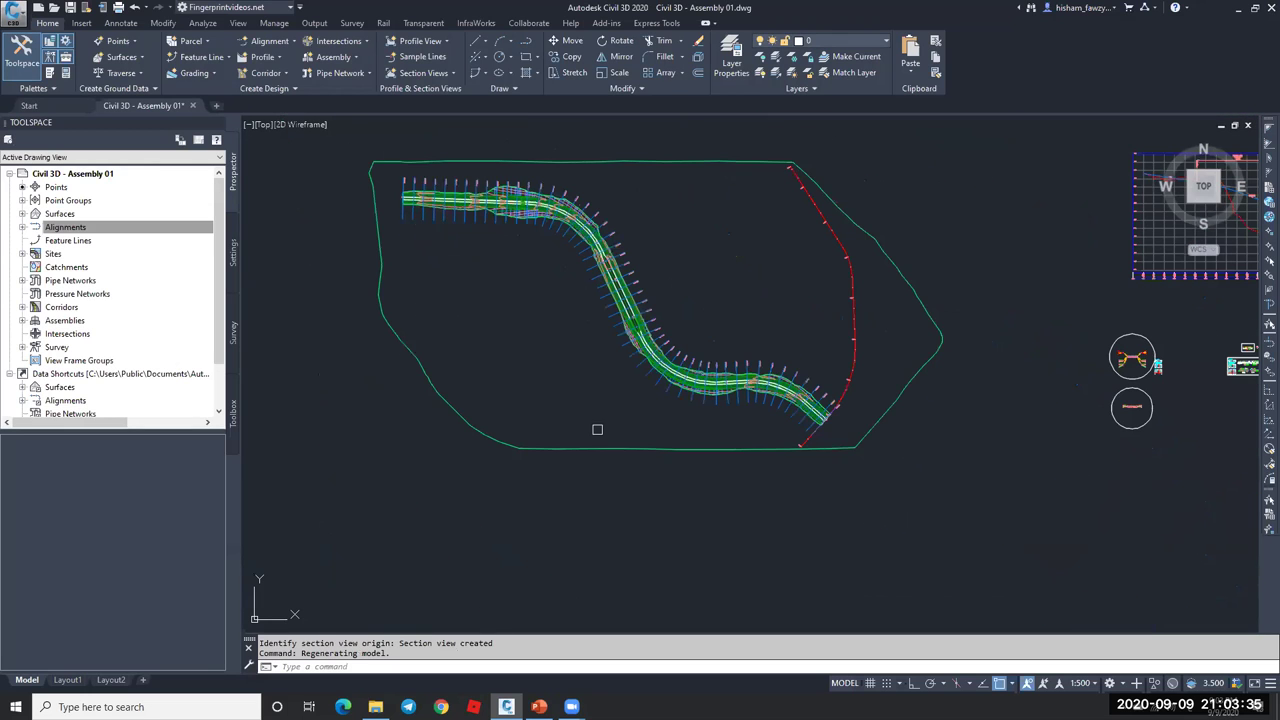
scroll(614, 406, "down", 2)
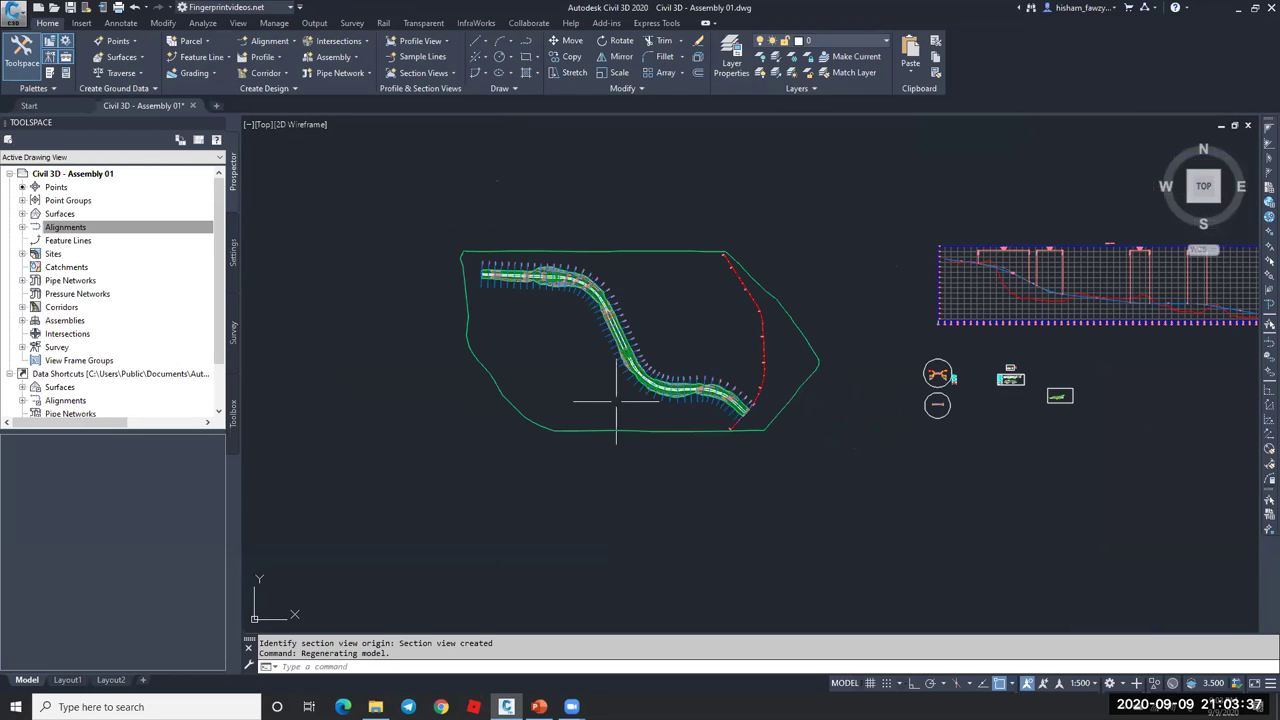
scroll(1013, 259, "up", 2)
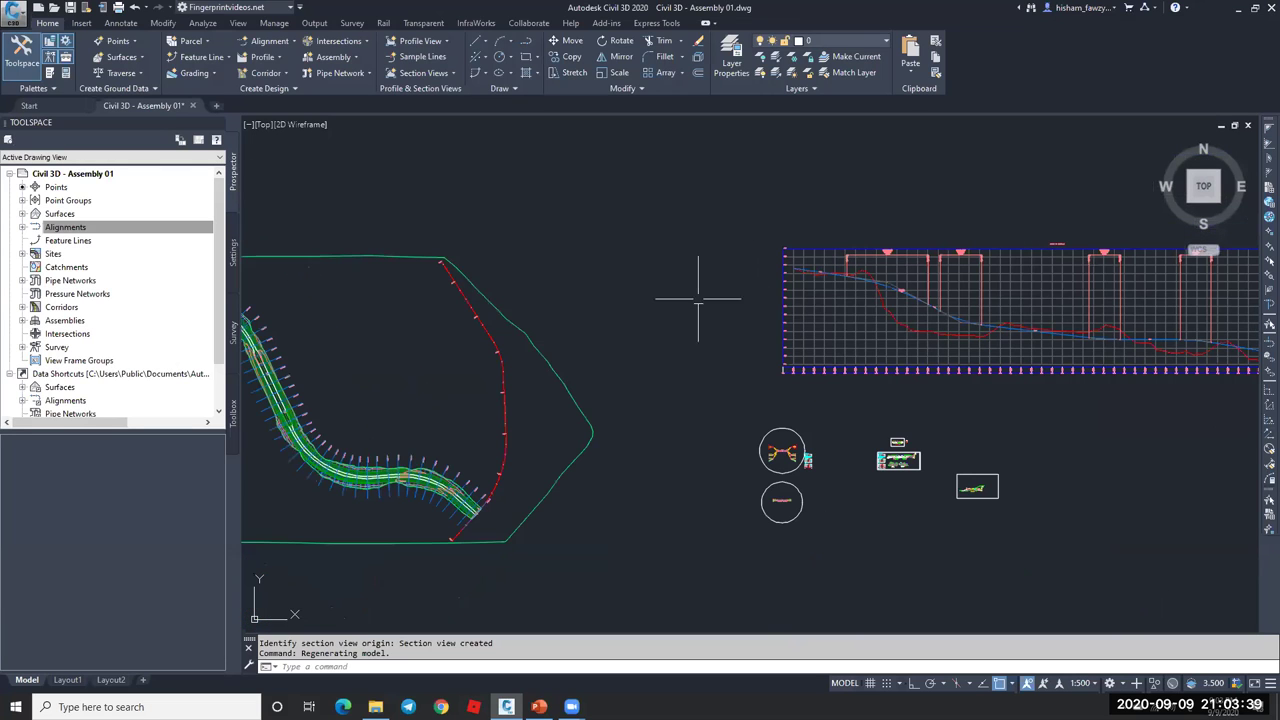
middle_click_drag(477, 391, 706, 377)
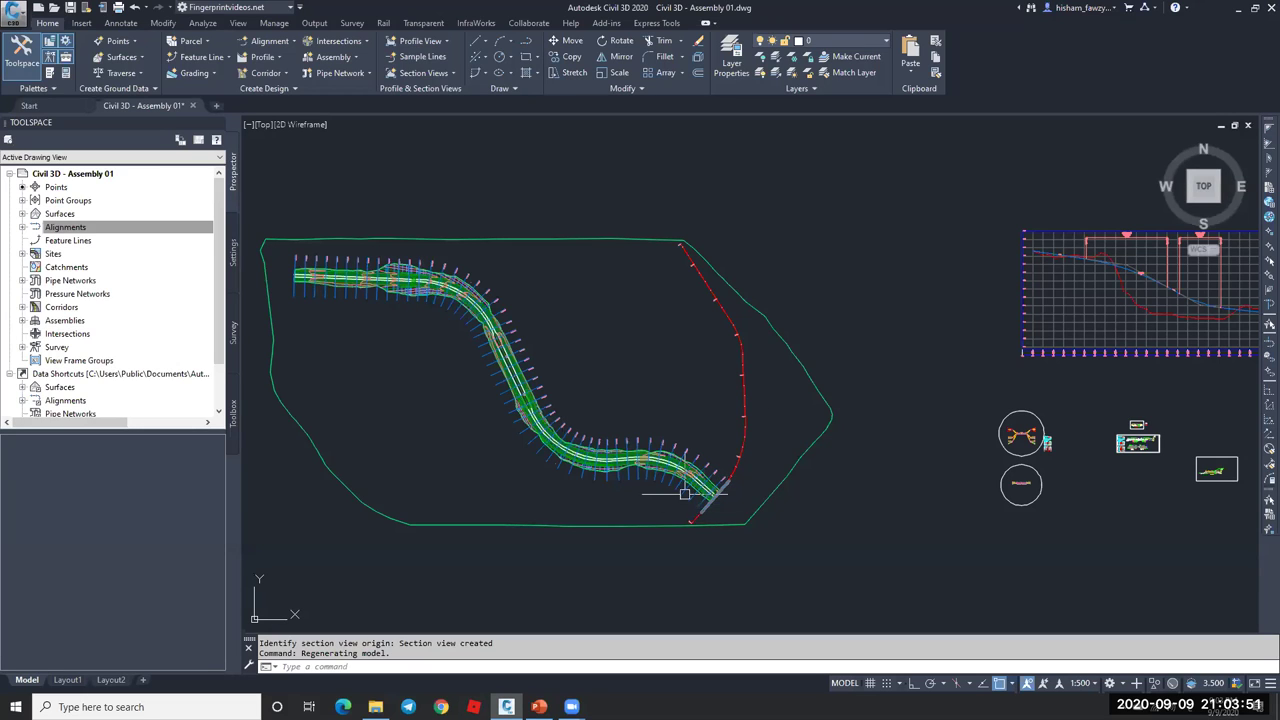
scroll(682, 450, "down", 2)
scroll(990, 394, "up", 6)
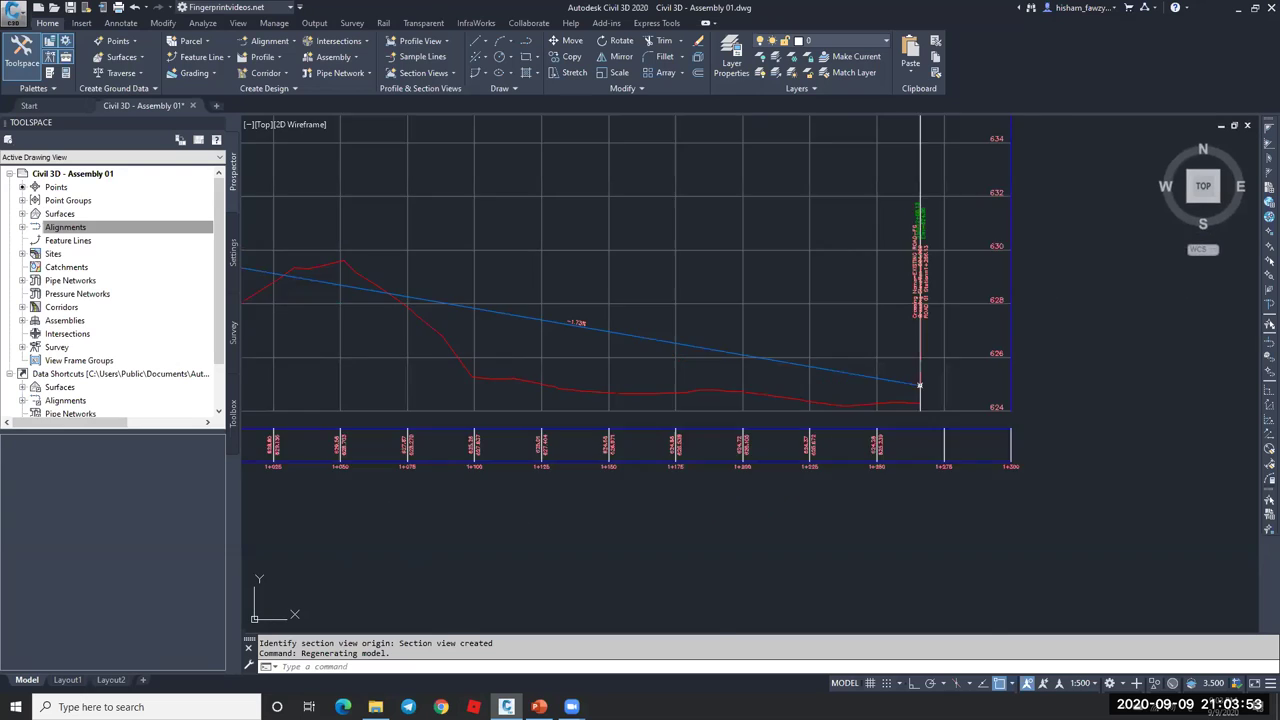
scroll(919, 384, "up", 4)
scroll(894, 349, "up", 2)
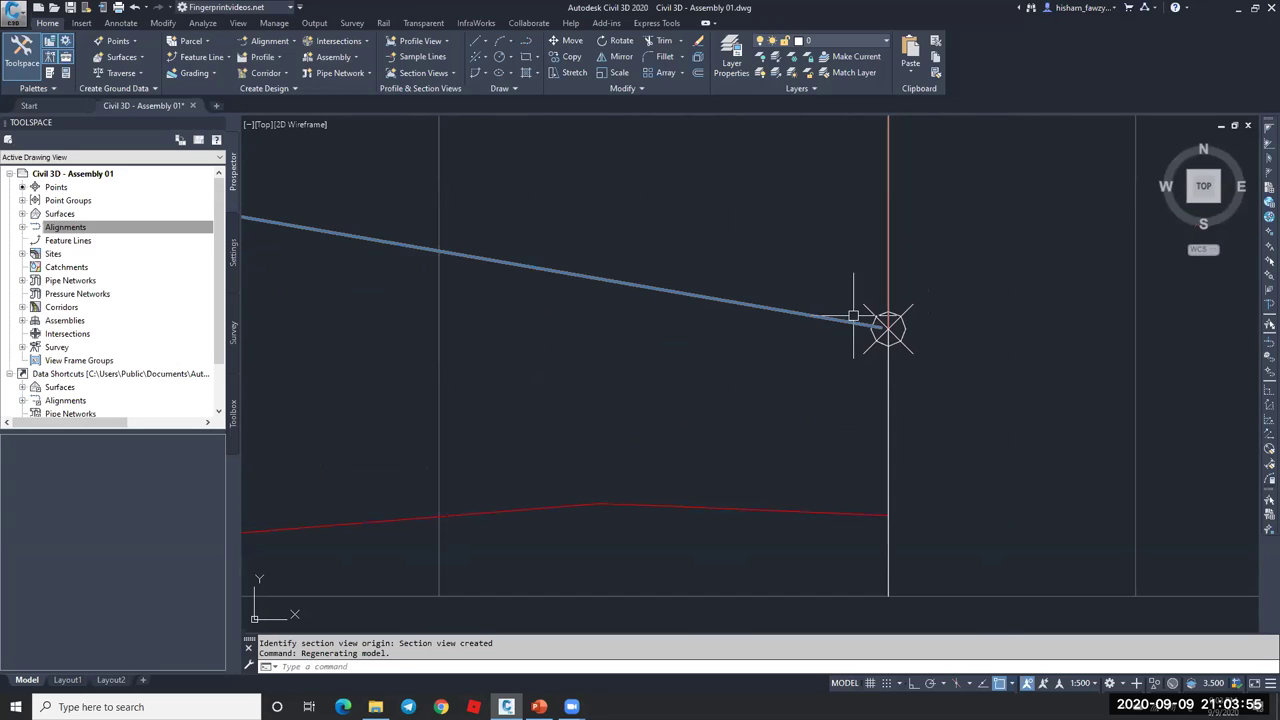
scroll(900, 535, "up", 2)
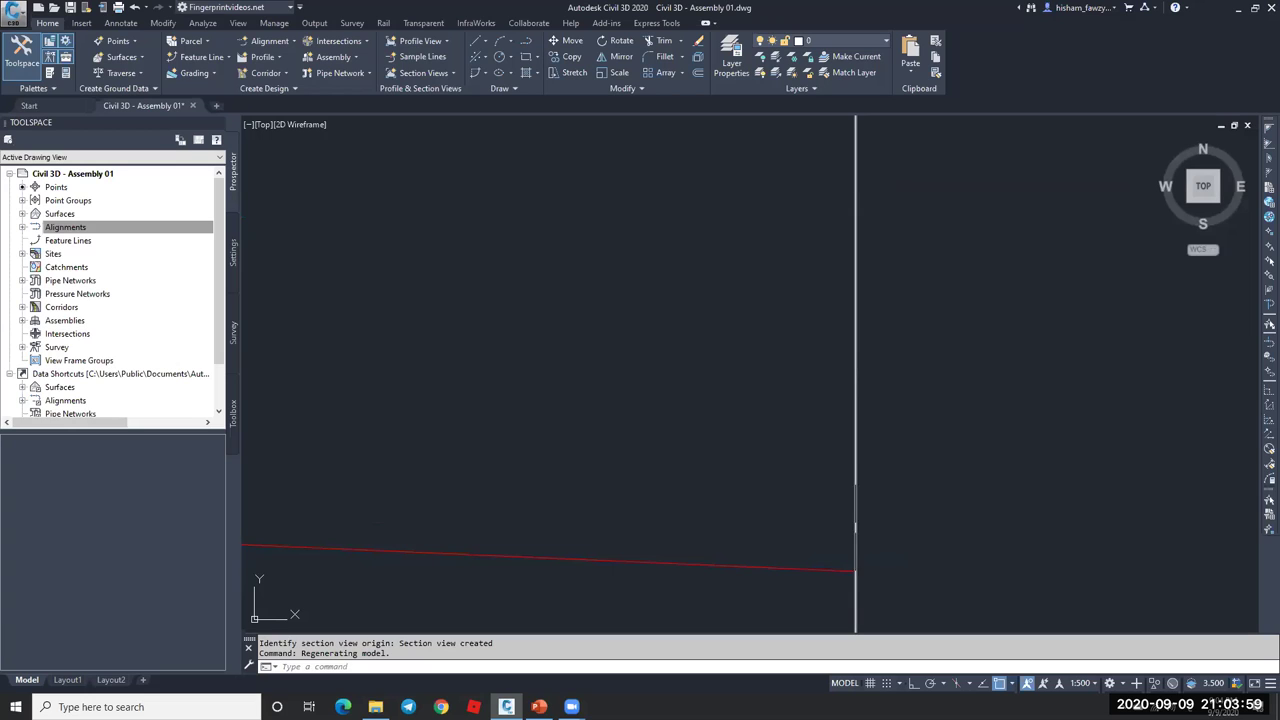
scroll(850, 449, "down", 3)
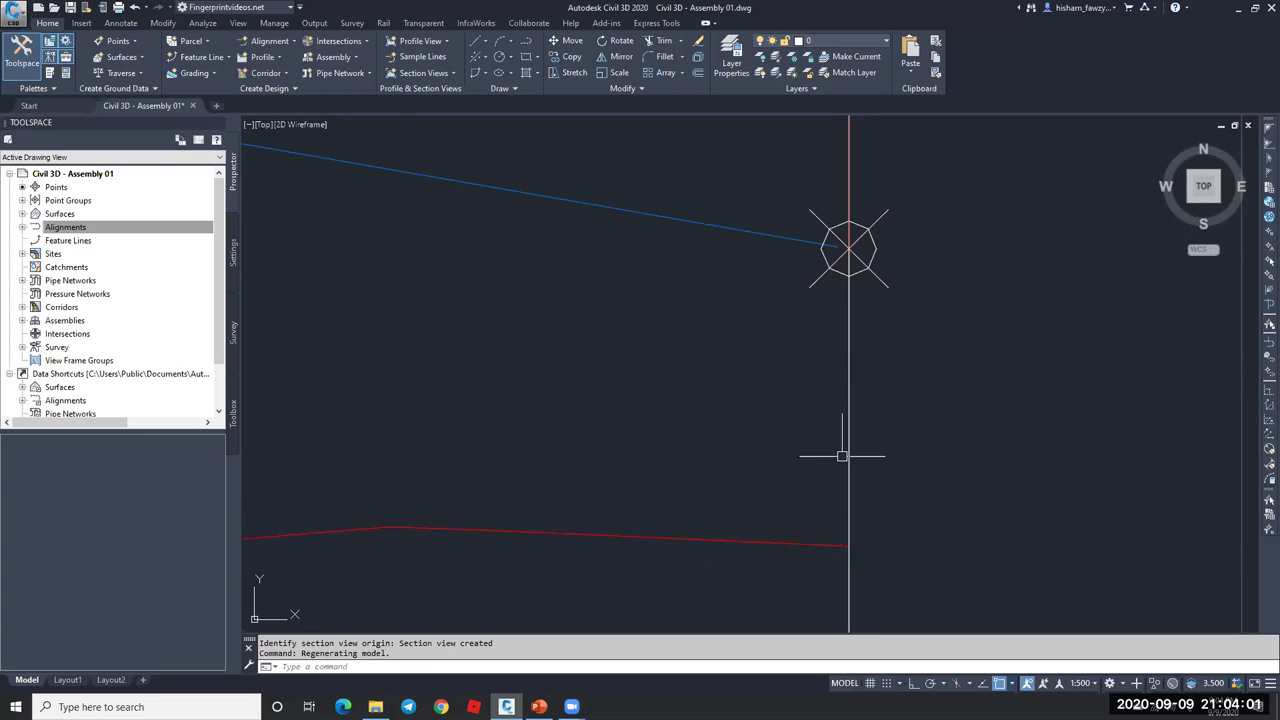
scroll(853, 313, "up", 2)
scroll(853, 313, "up", 5)
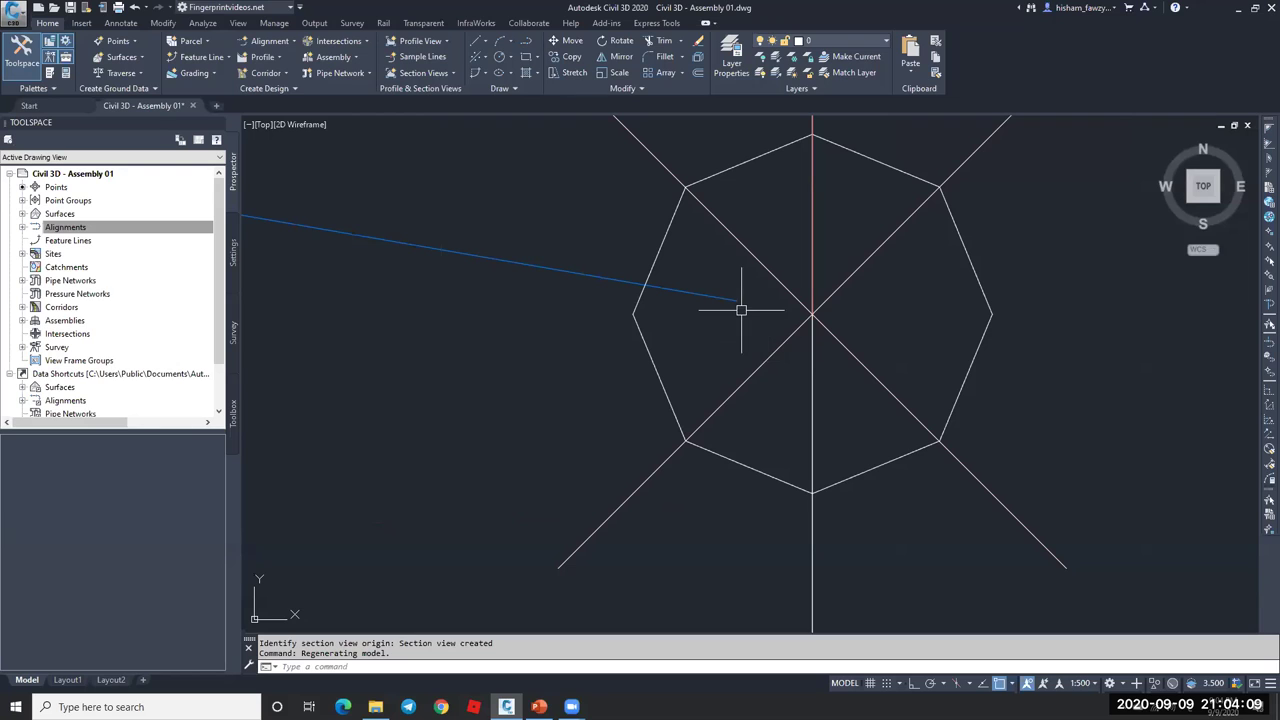
scroll(908, 318, "down", 2)
scroll(908, 318, "down", 10)
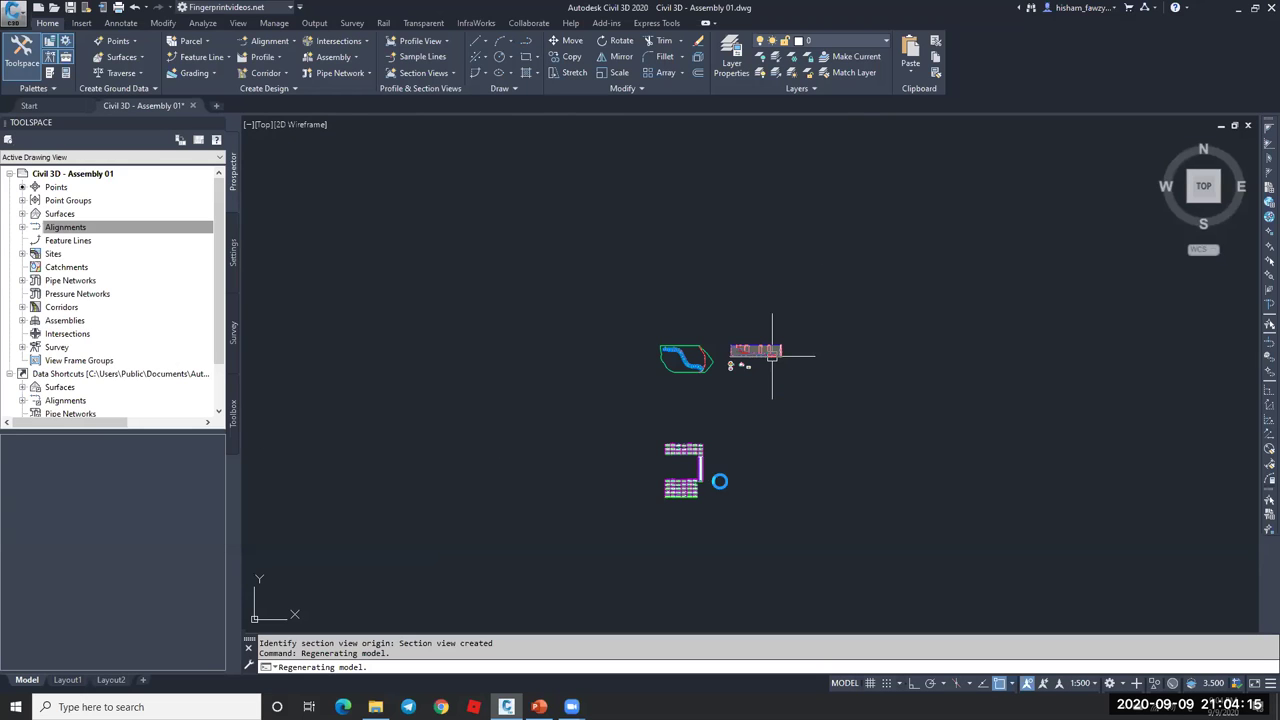
scroll(772, 354, "down", 1)
scroll(731, 429, "up", 7)
scroll(690, 370, "up", 2)
scroll(688, 270, "down", 3)
scroll(700, 251, "up", 6)
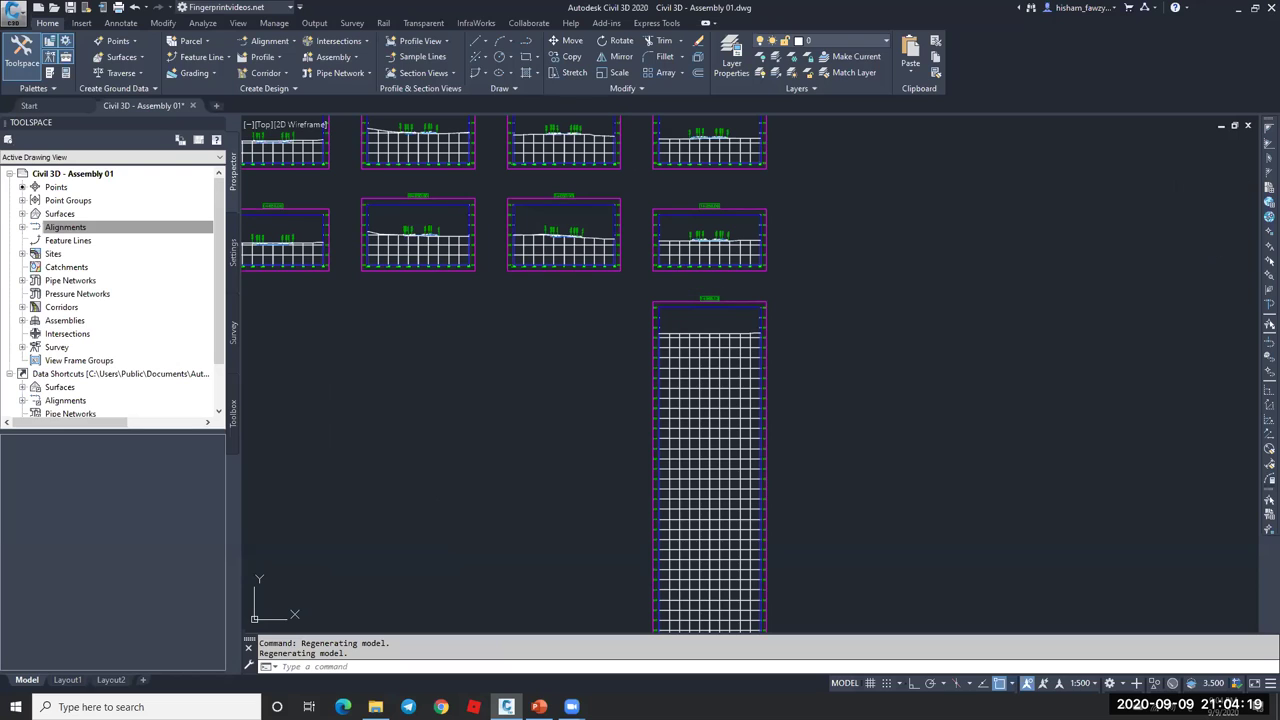
scroll(740, 200, "up", 6)
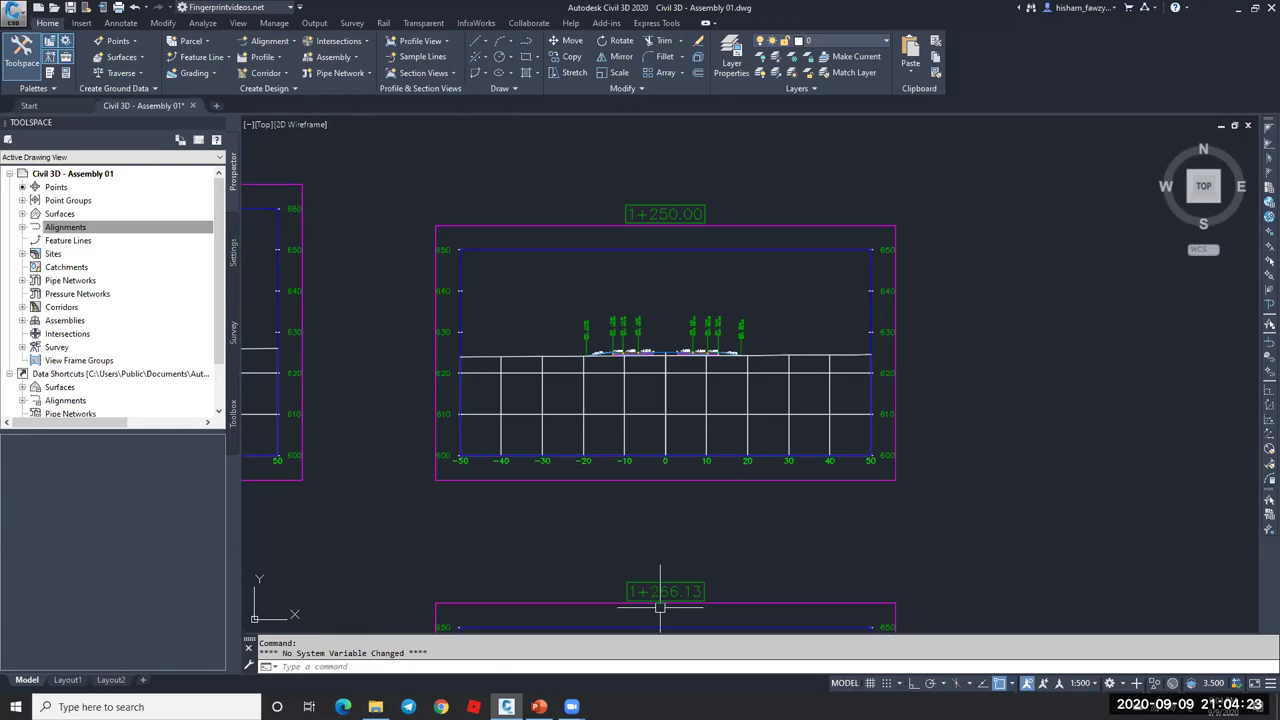
scroll(745, 300, "up", 8)
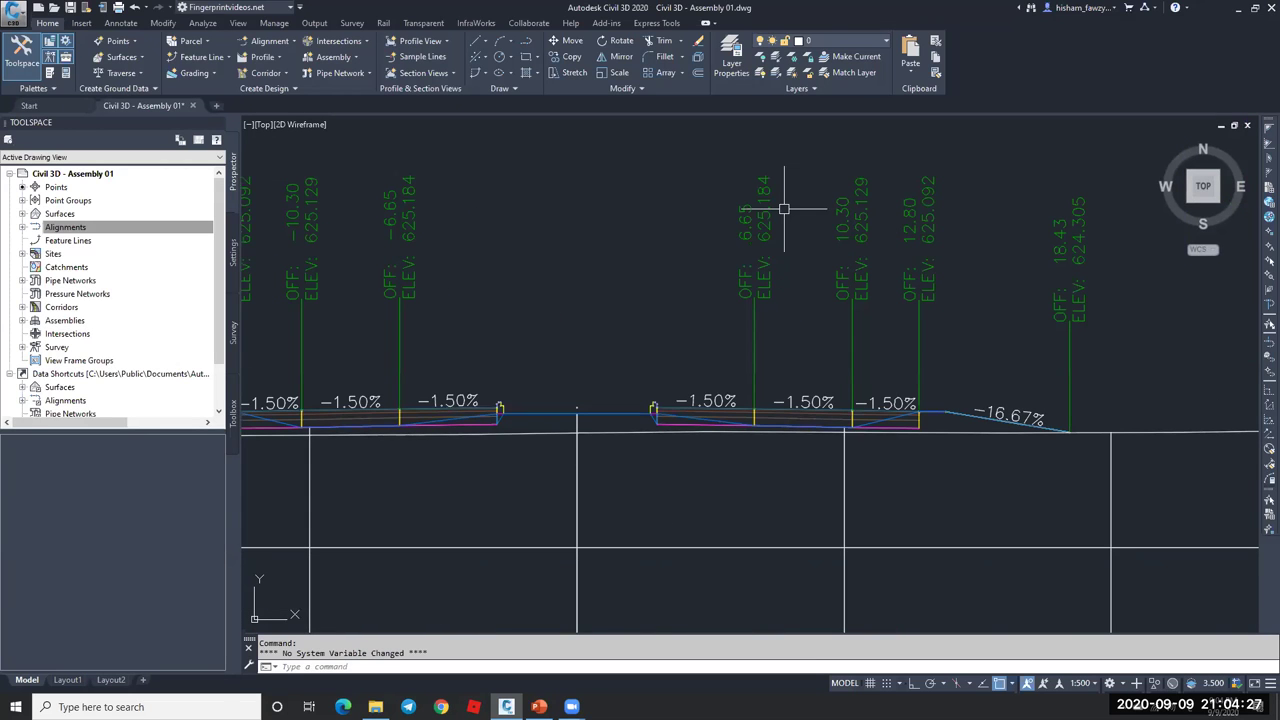
scroll(637, 210, "down", 5)
scroll(630, 420, "down", 4)
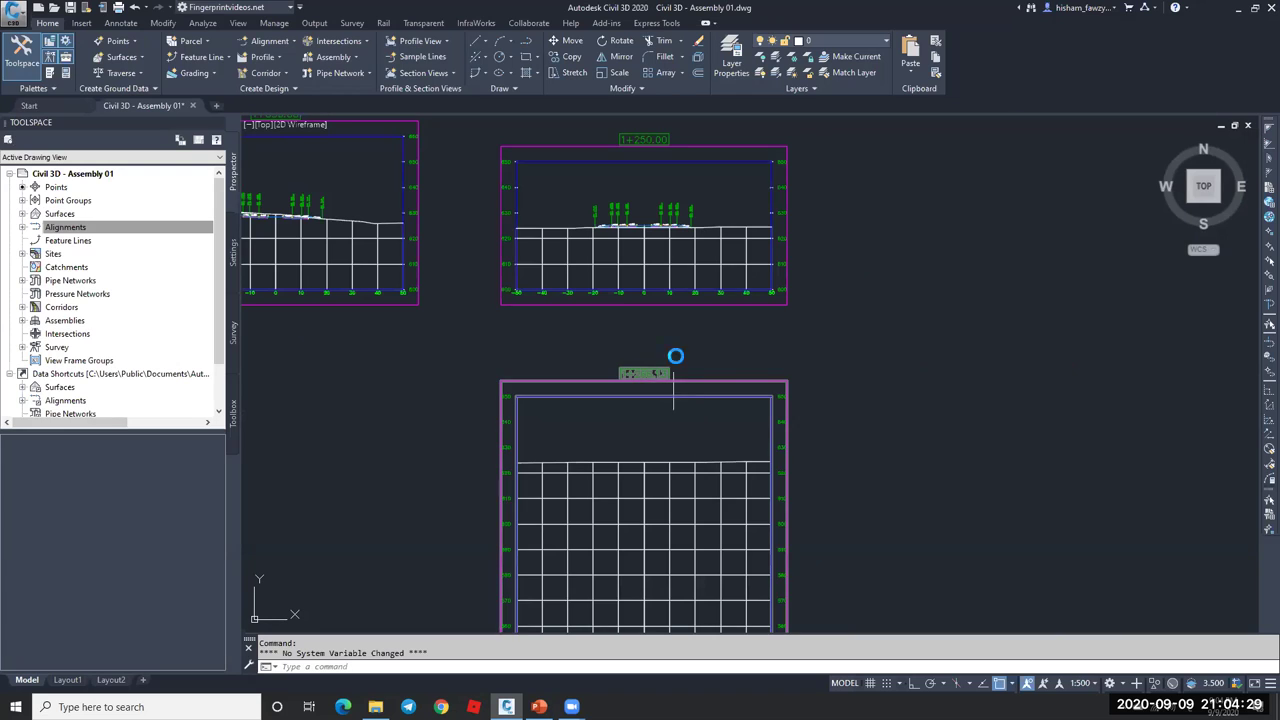
scroll(678, 357, "down", 1)
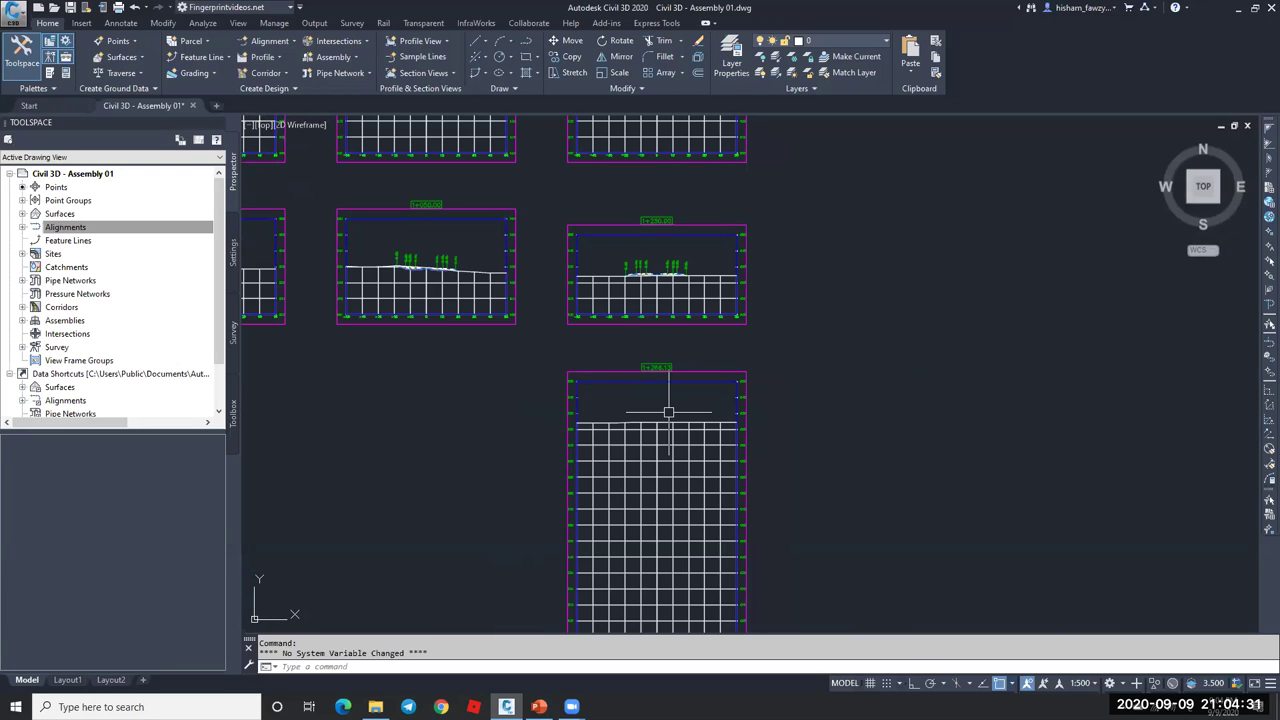
mouse_move(668, 411)
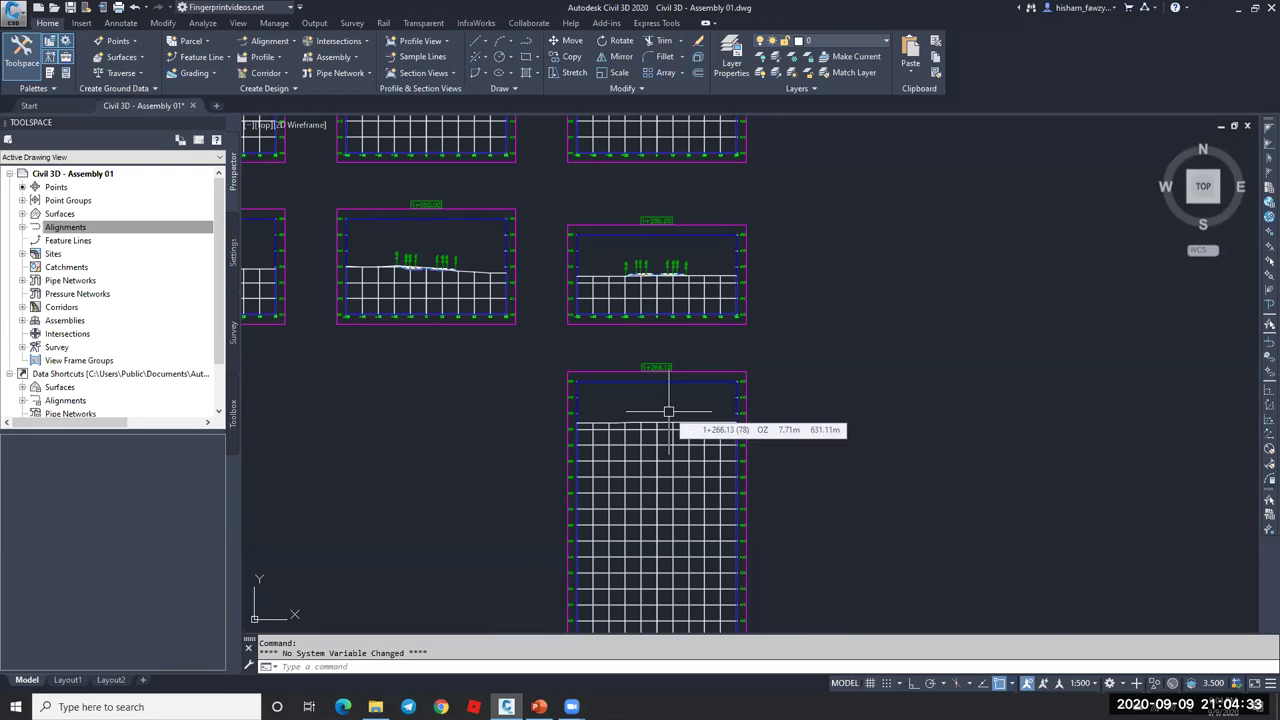
scroll(486, 451, "down", 8)
scroll(646, 293, "up", 4)
scroll(646, 293, "up", 8)
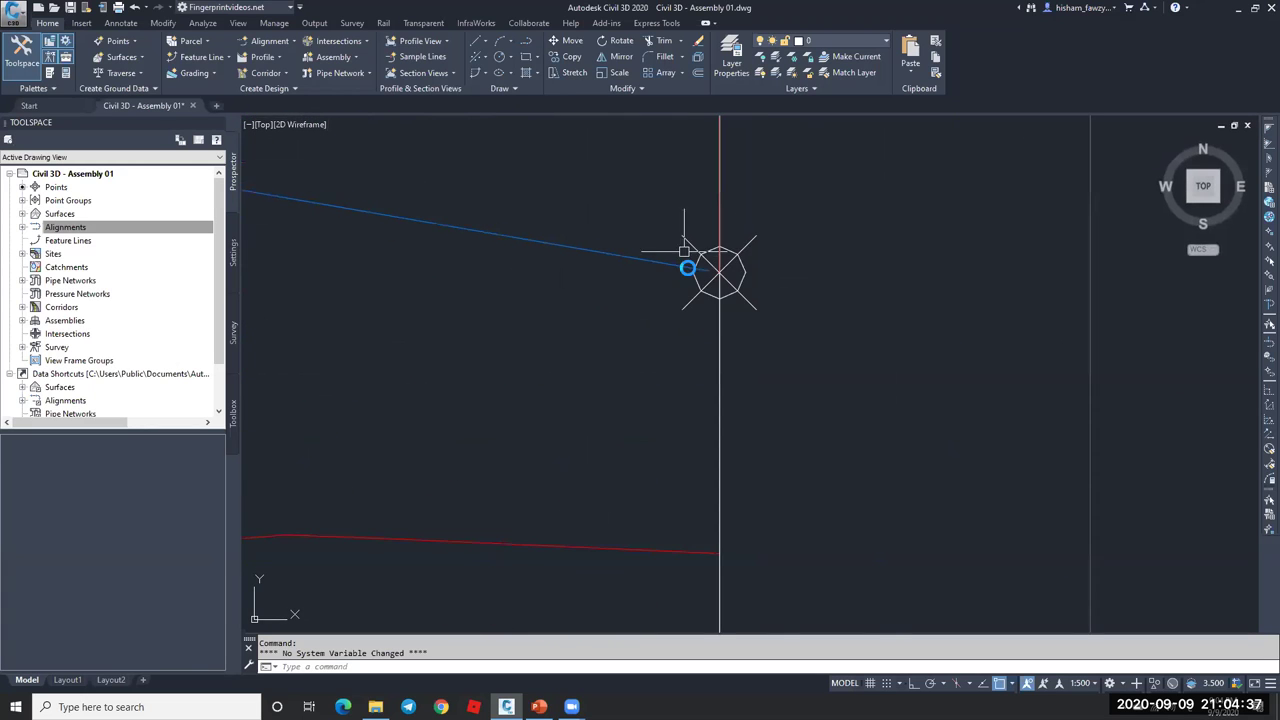
scroll(729, 232, "down", 5)
scroll(729, 237, "down", 6)
scroll(589, 483, "up", 10)
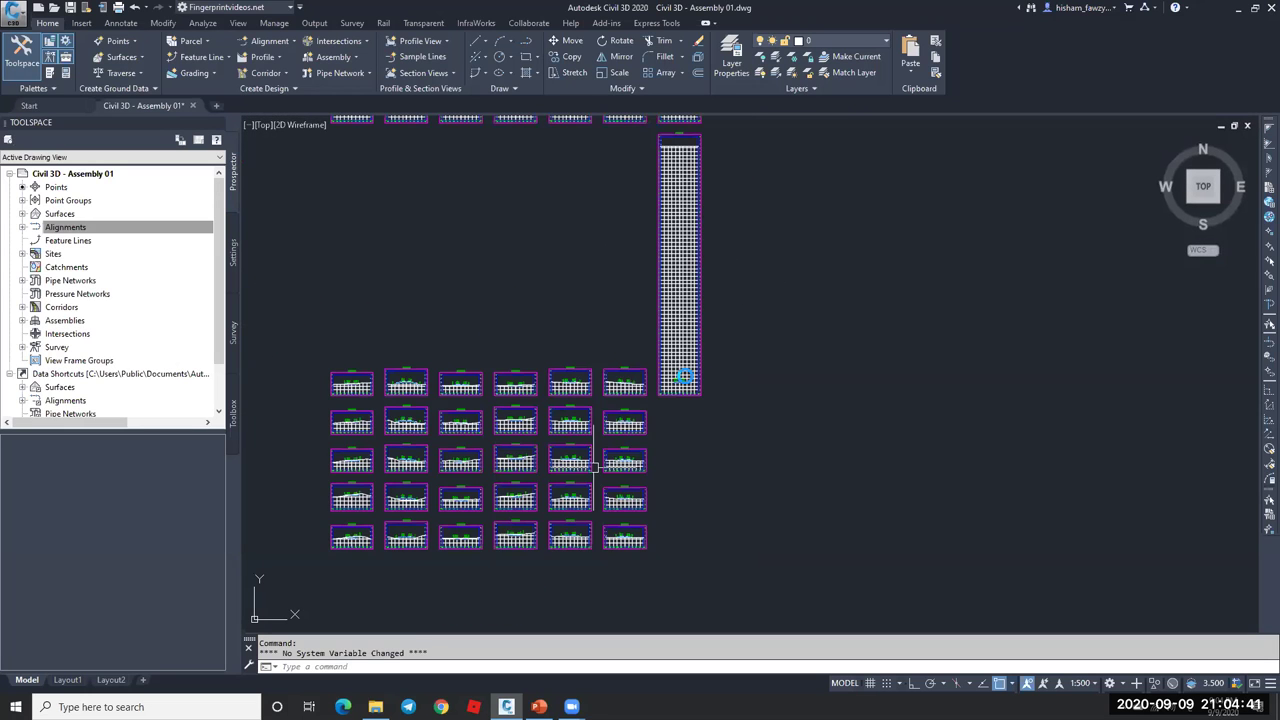
scroll(655, 450, "down", 6)
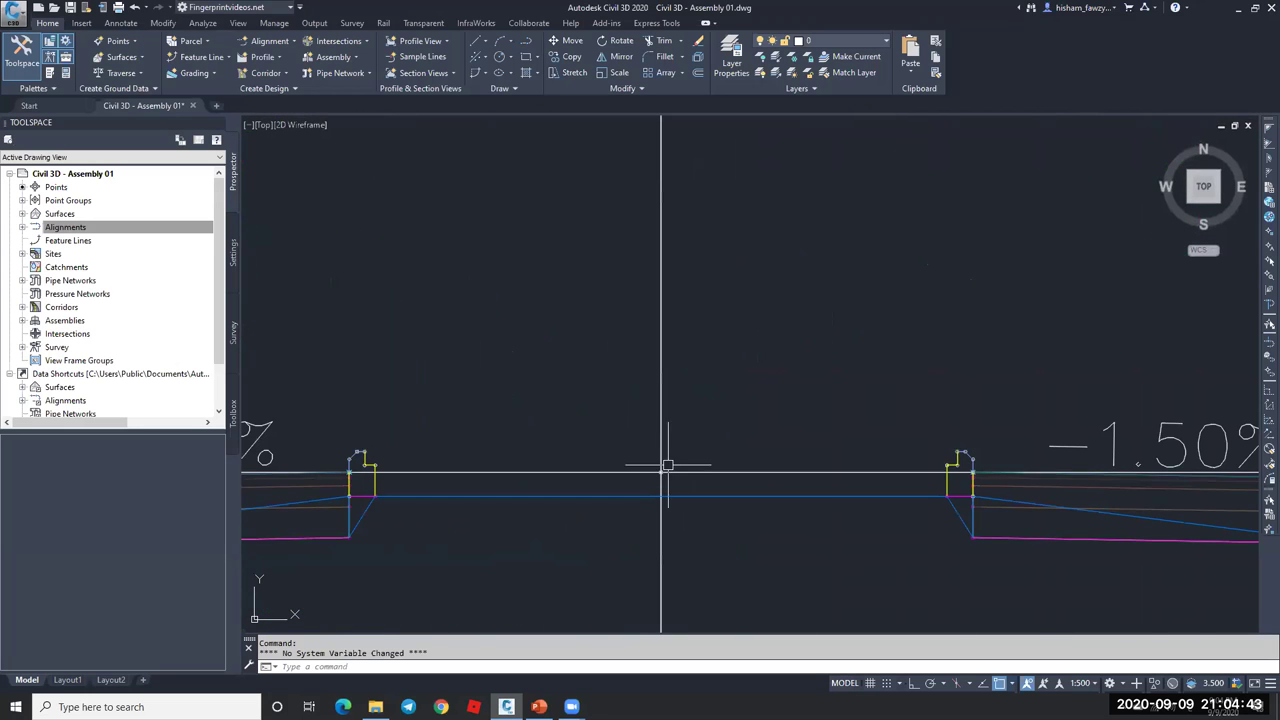
scroll(397, 437, "up", 4)
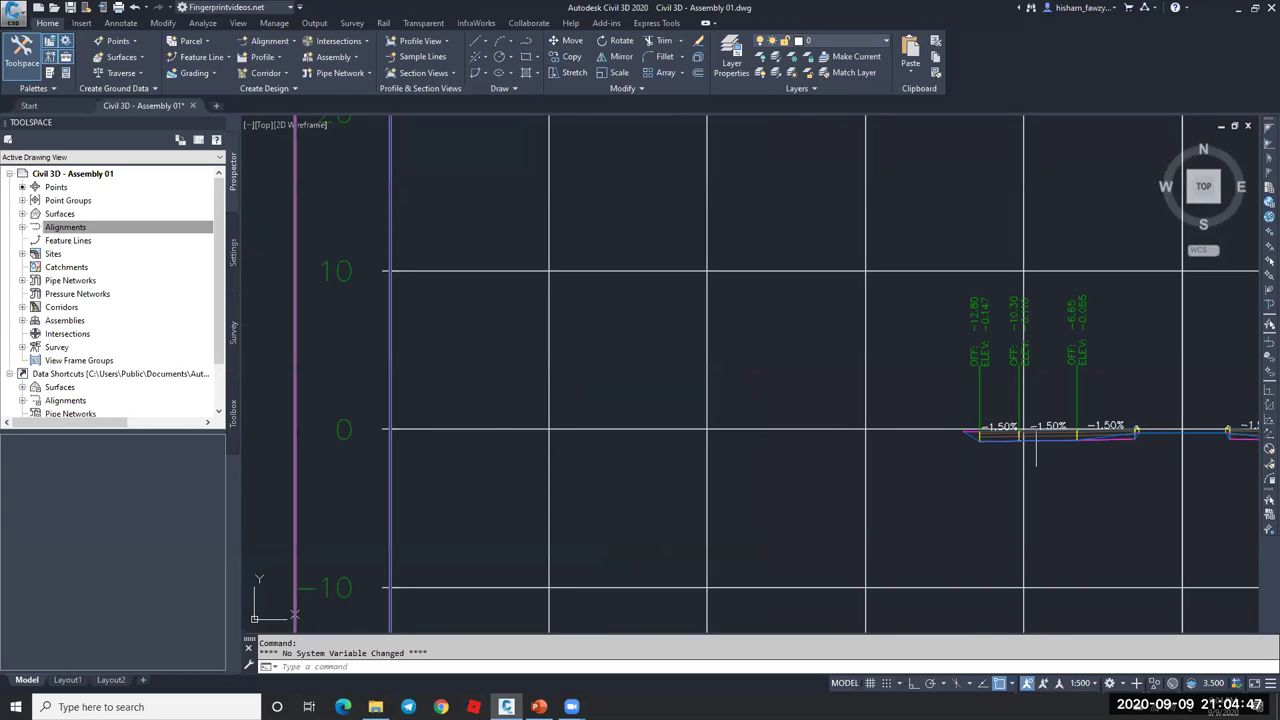
scroll(885, 427, "up", 5)
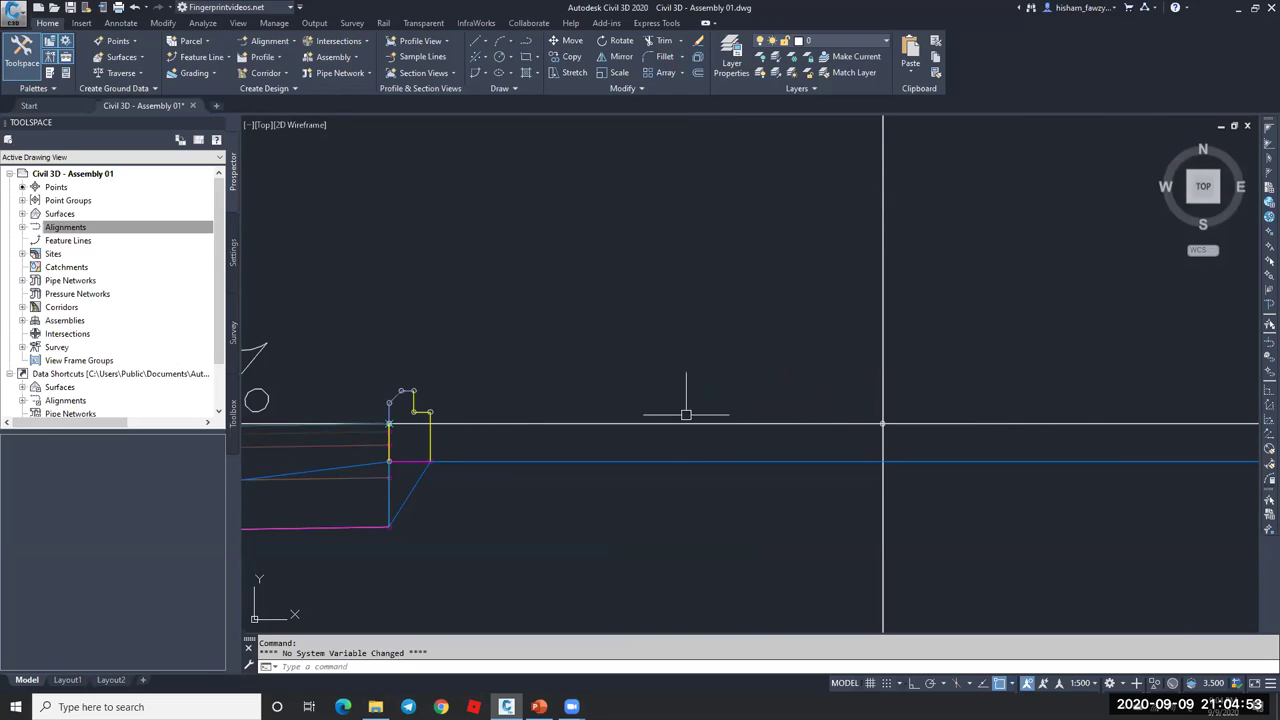
scroll(686, 414, "down", 2)
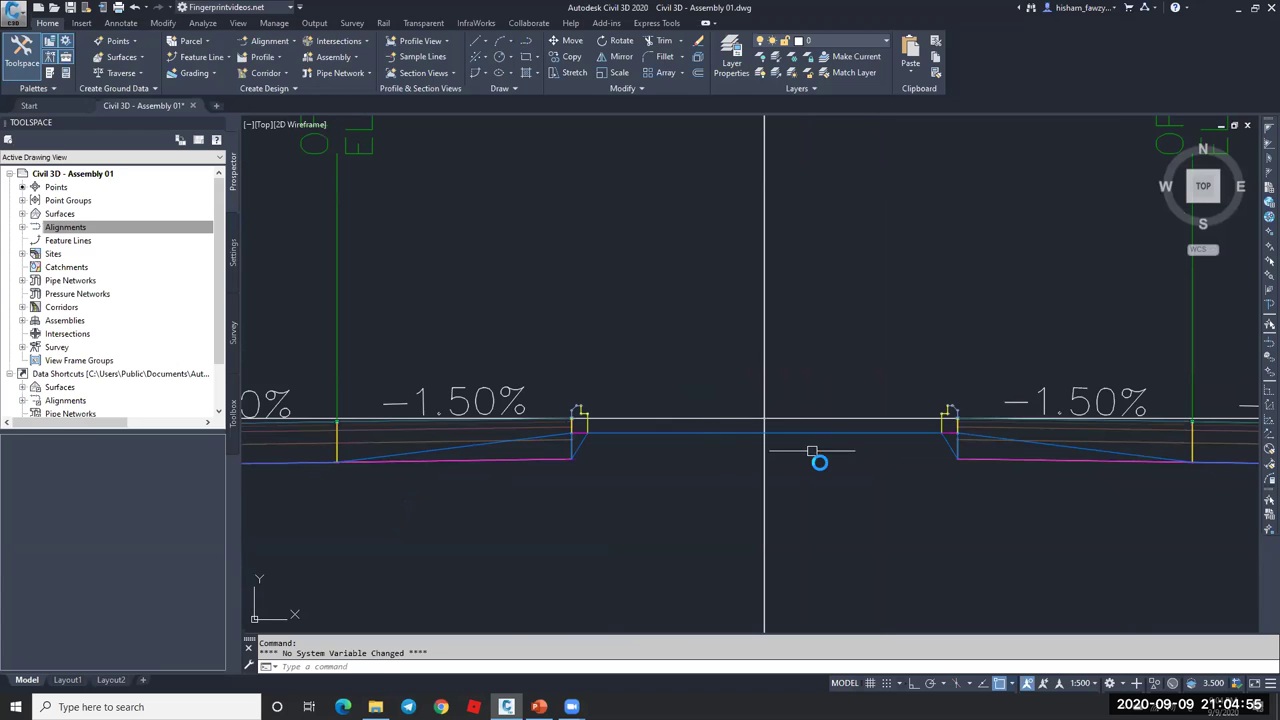
scroll(812, 451, "down", 6)
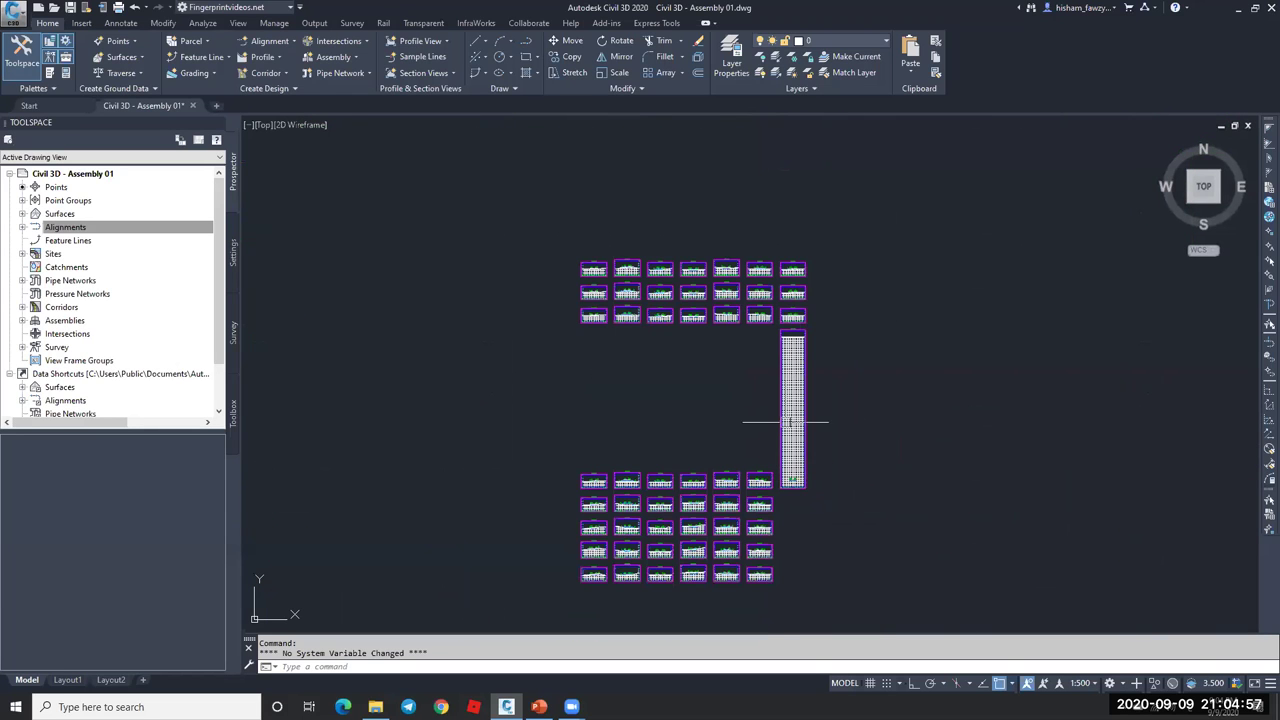
scroll(823, 490, "down", 6)
scroll(812, 347, "up", 8)
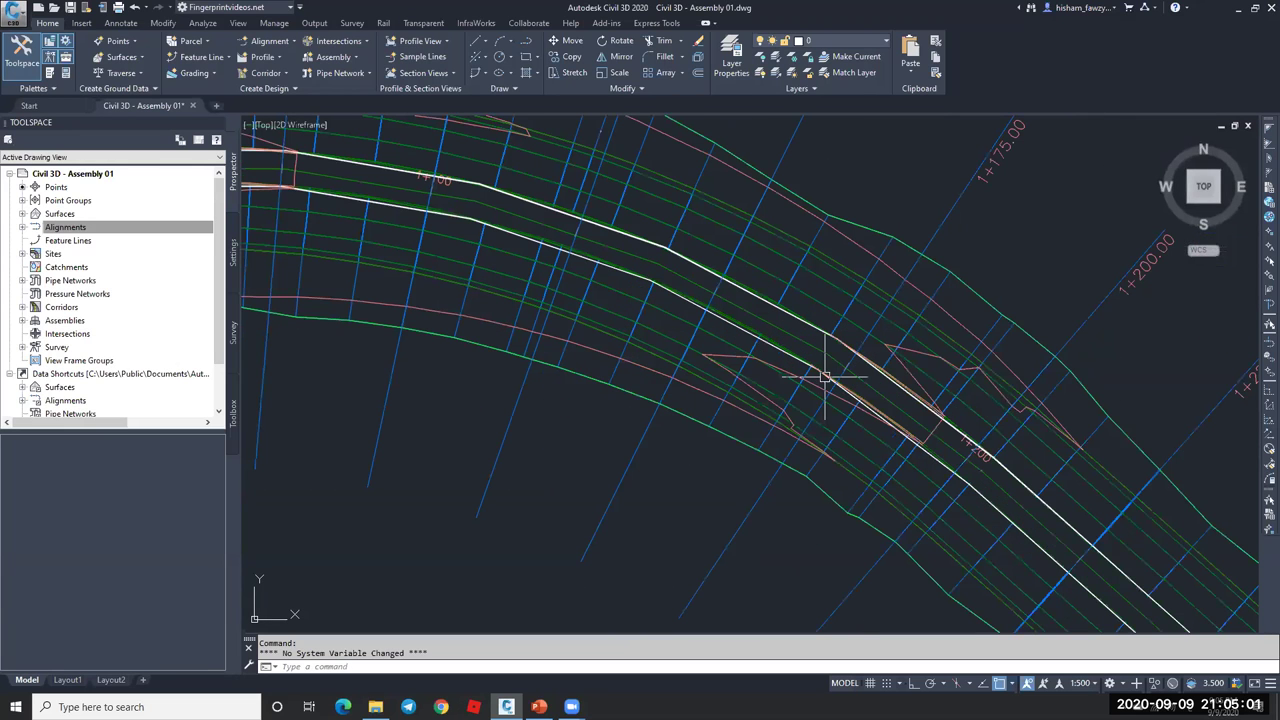
left_click(815, 379)
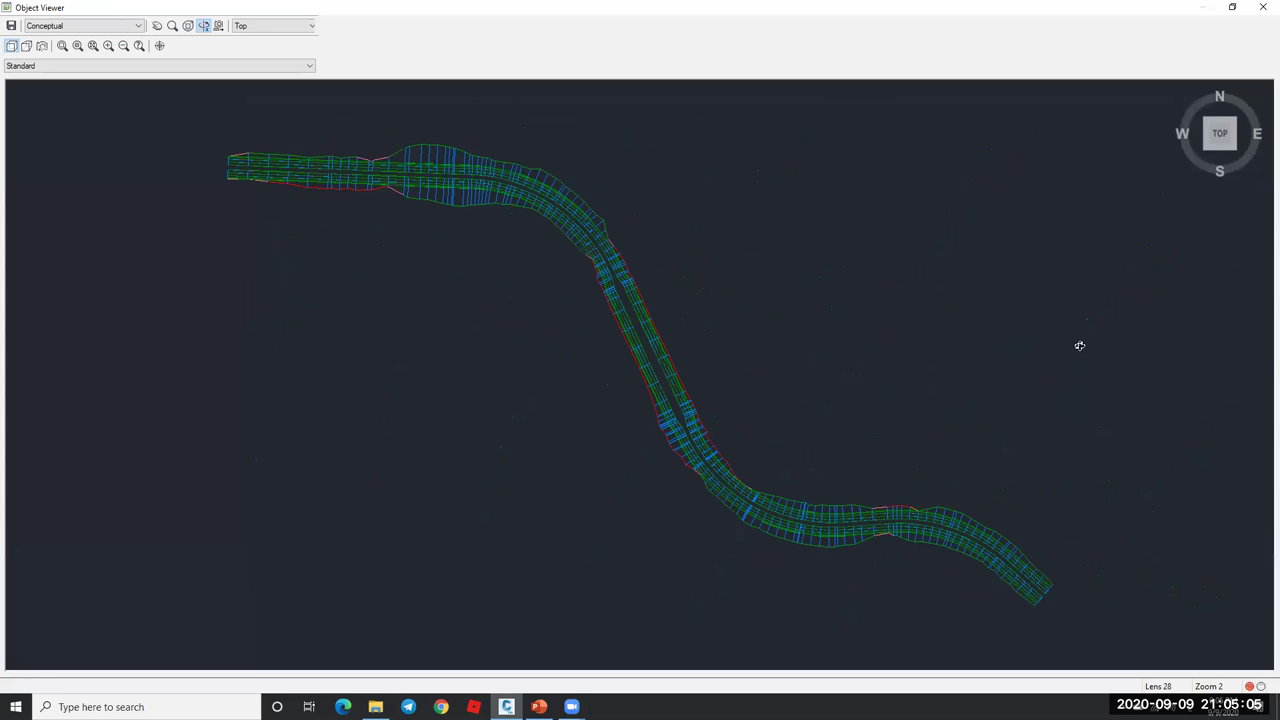
left_click_drag(1080, 346, 1019, 412)
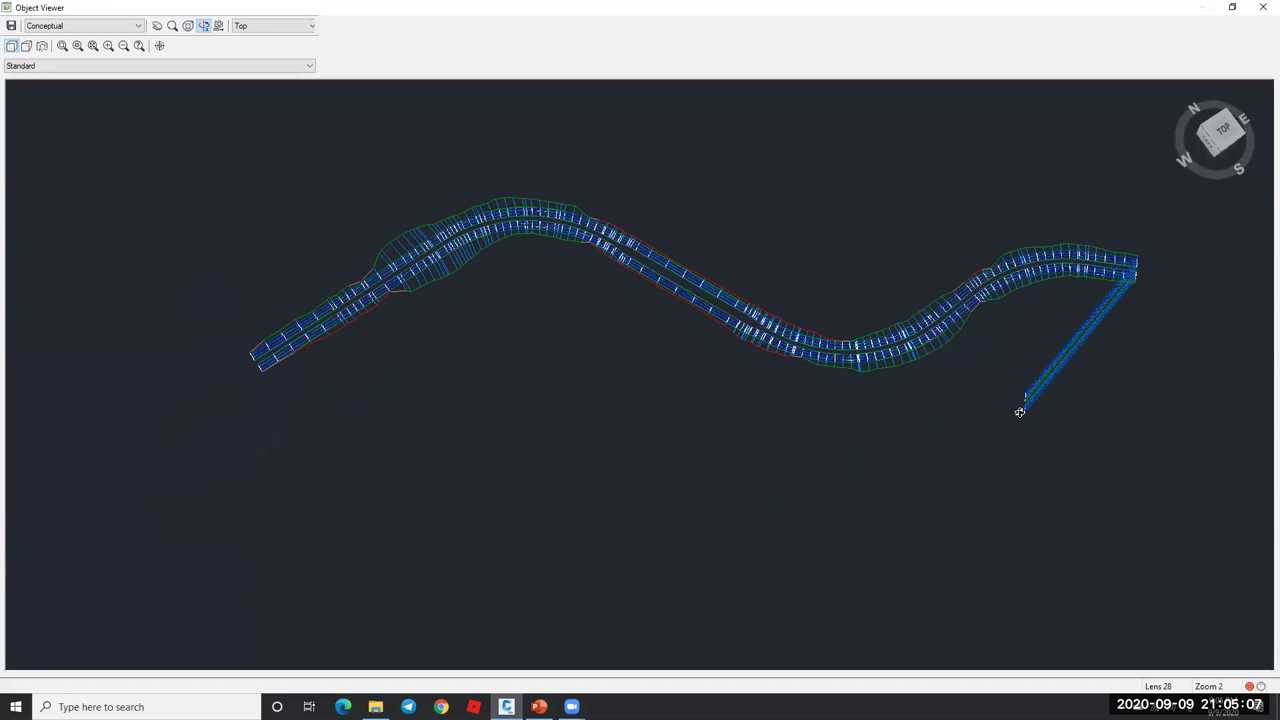
left_click(1262, 7)
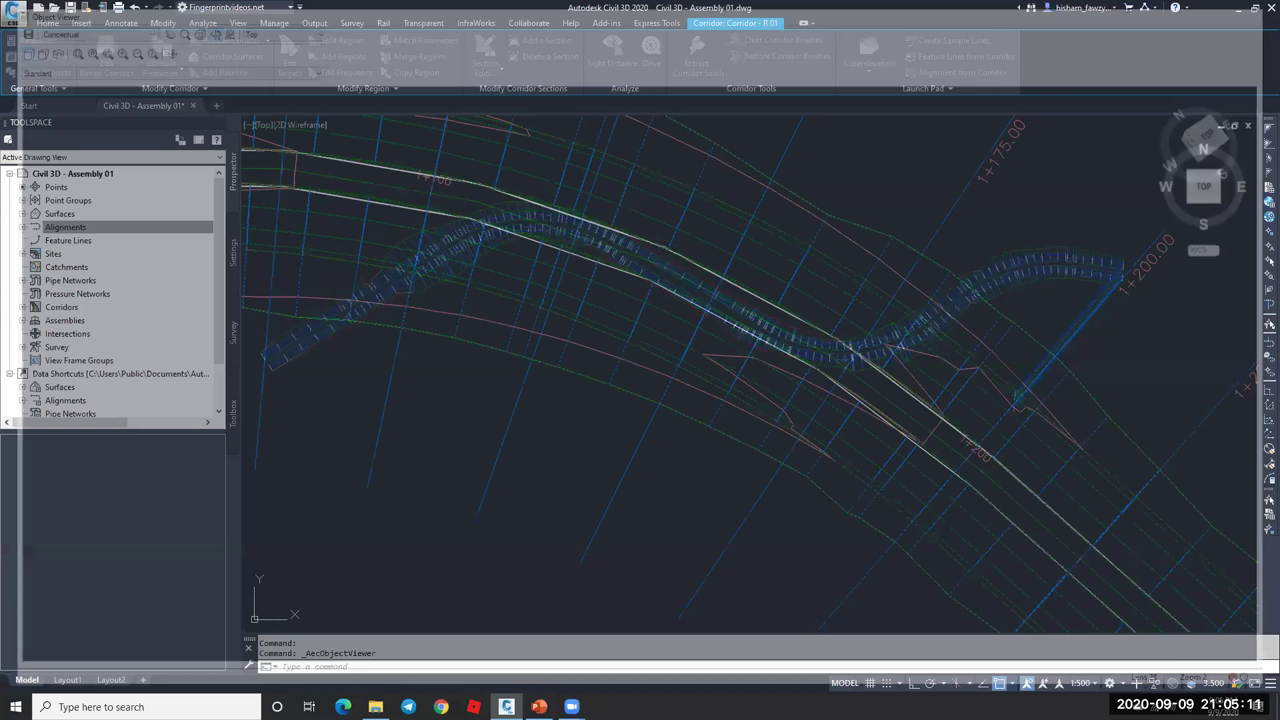
key("Escape")
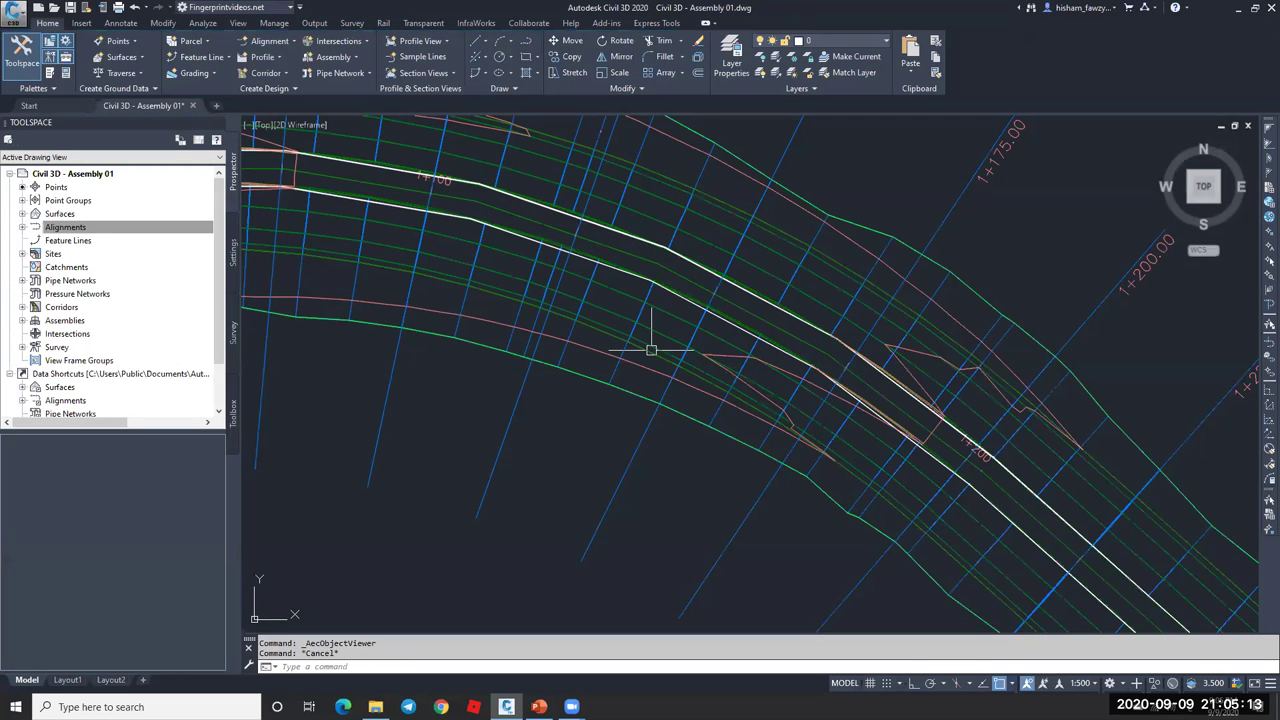
scroll(651, 349, "down", 5)
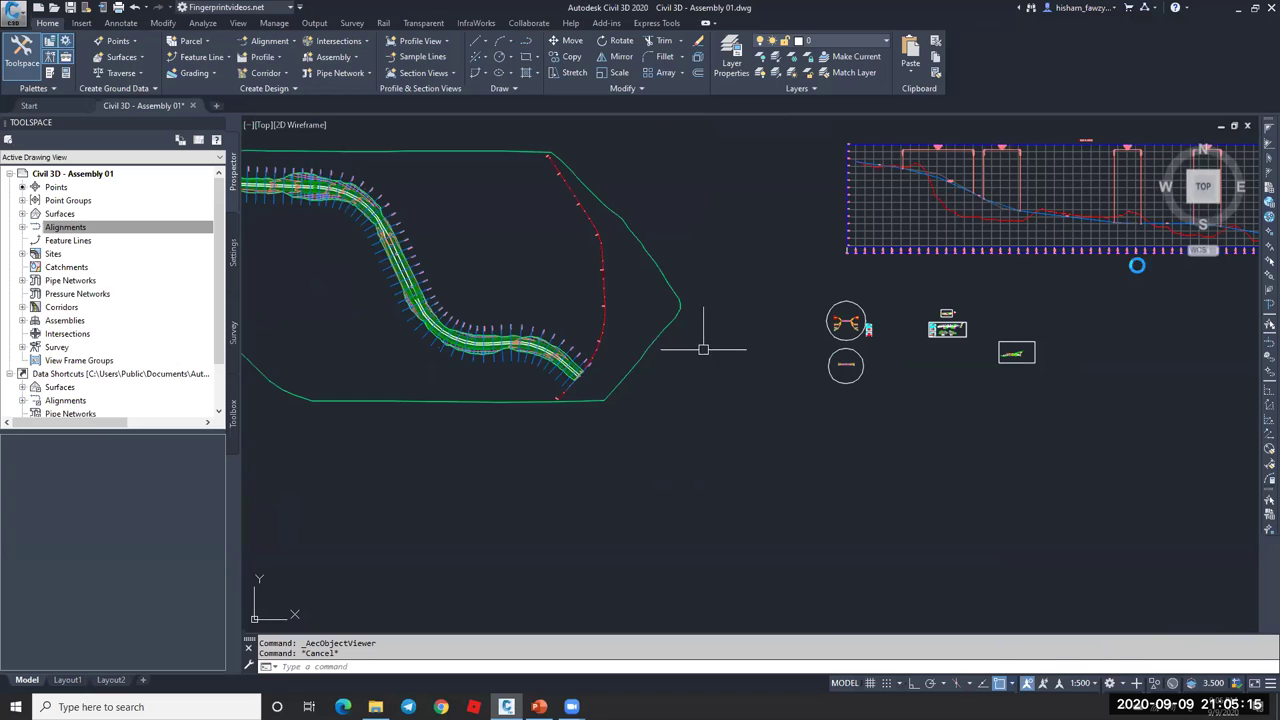
scroll(1164, 265, "up", 6)
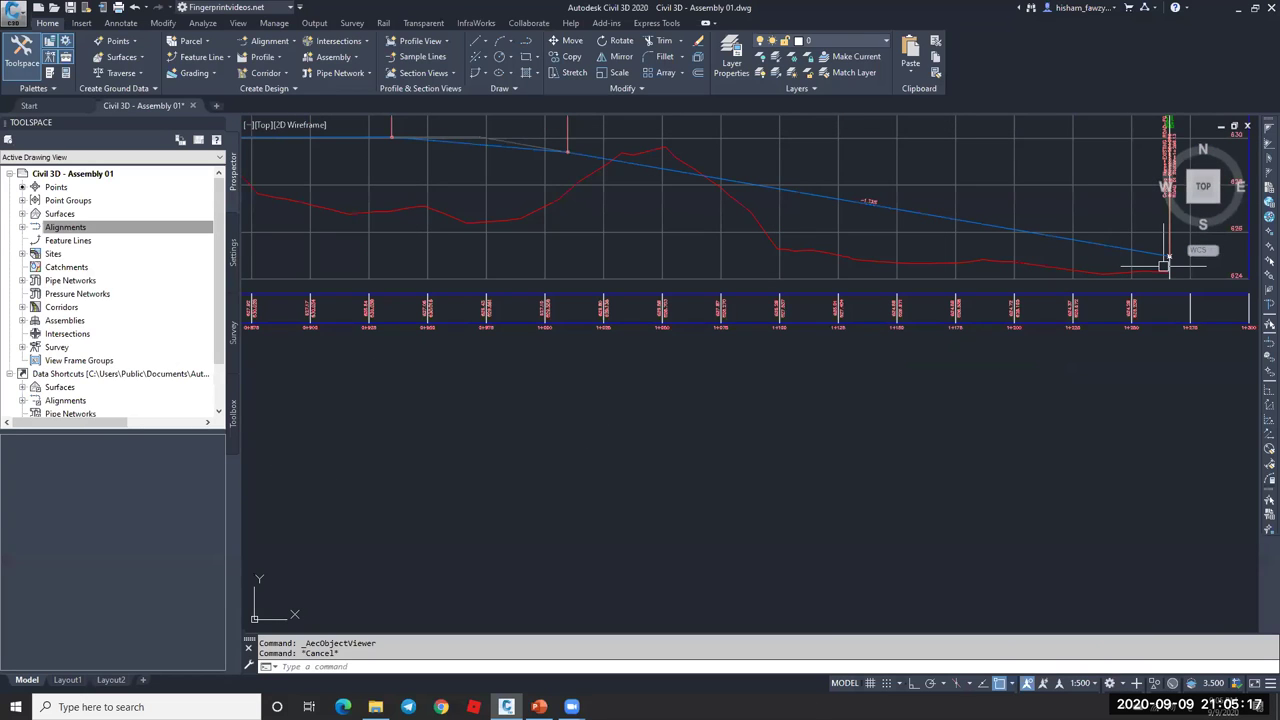
scroll(1164, 265, "up", 6)
scroll(846, 242, "down", 4)
type("ـ")
key("Return")
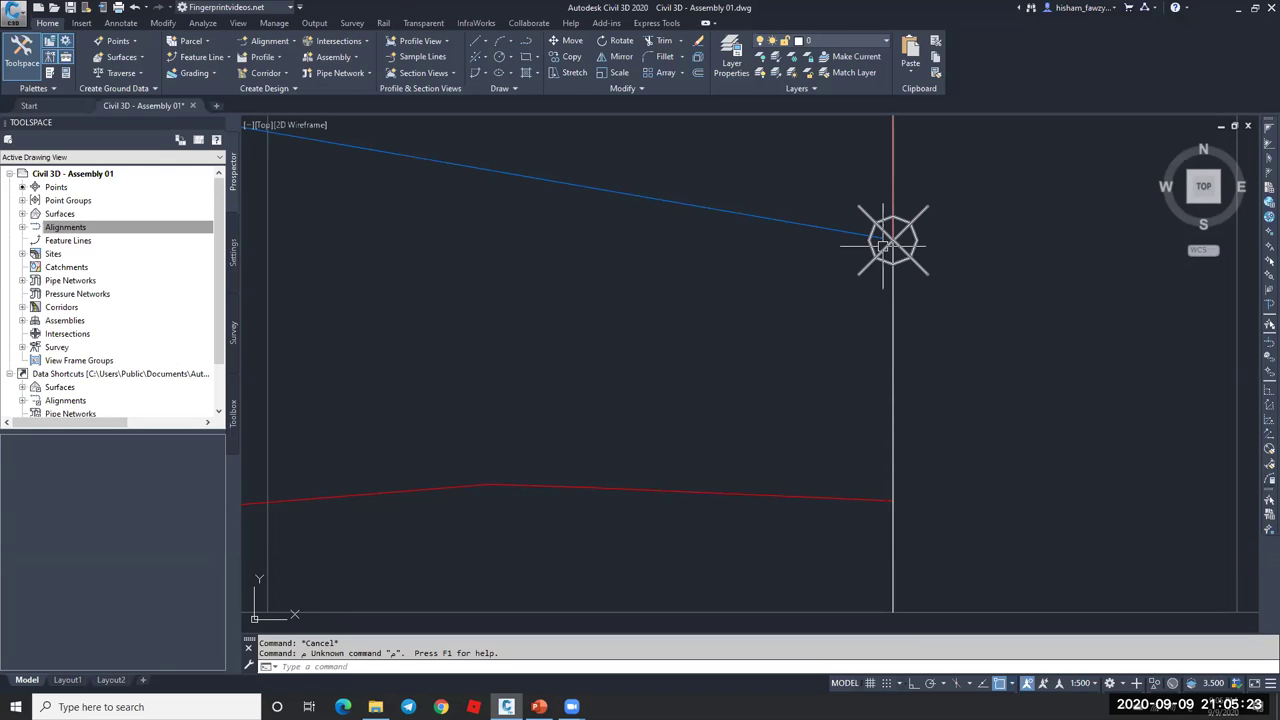
type("l")
key("Return")
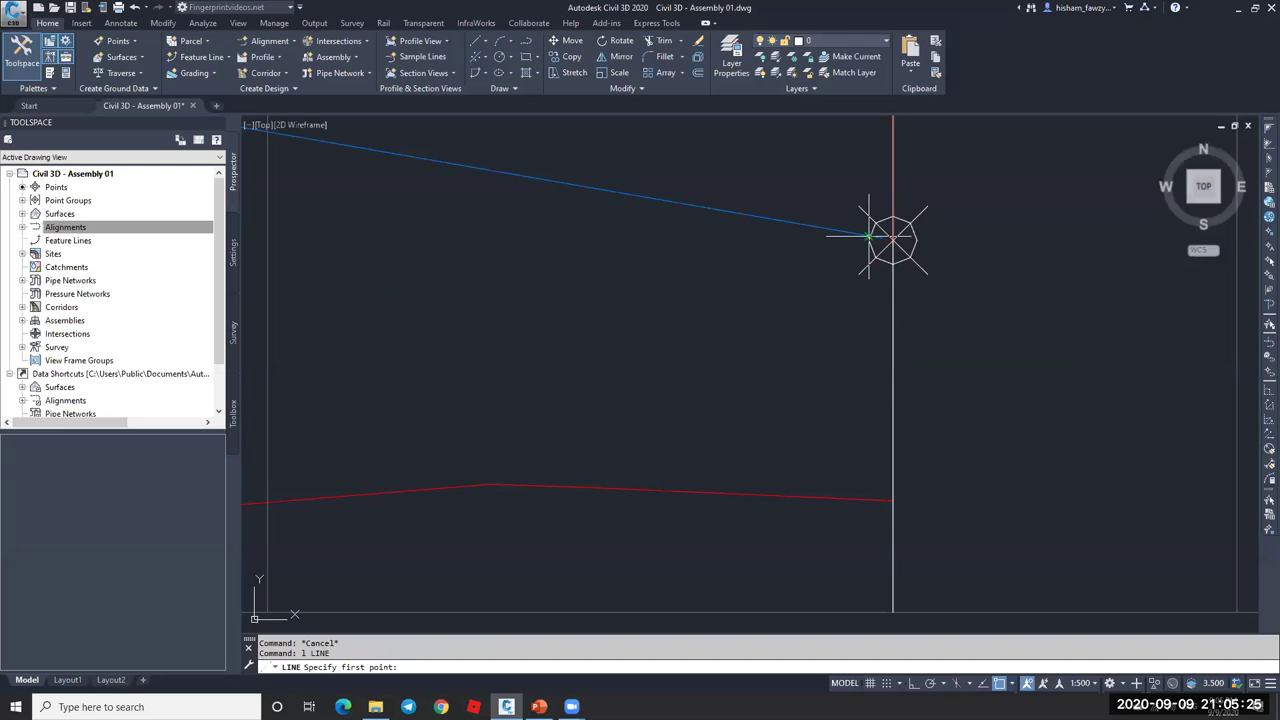
left_click(893, 237)
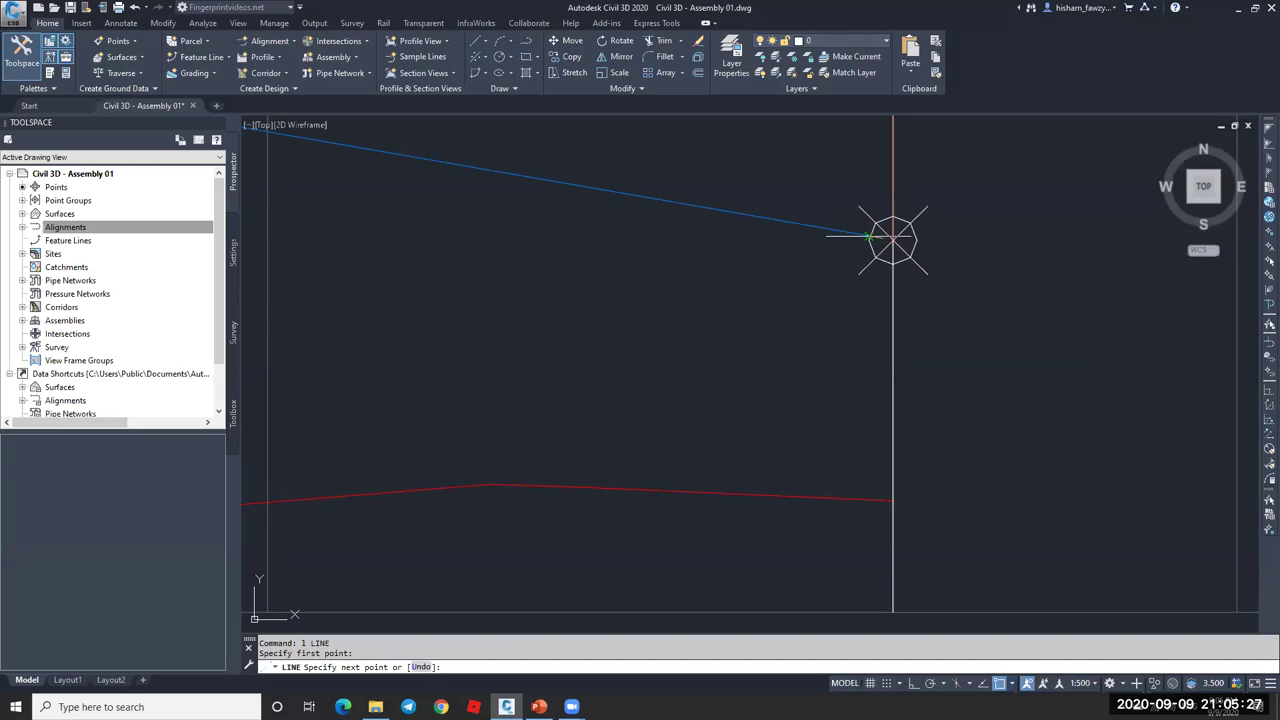
right_click(812, 232, "shift")
left_click(845, 508)
left_click(740, 214)
key("Escape")
left_click(769, 218)
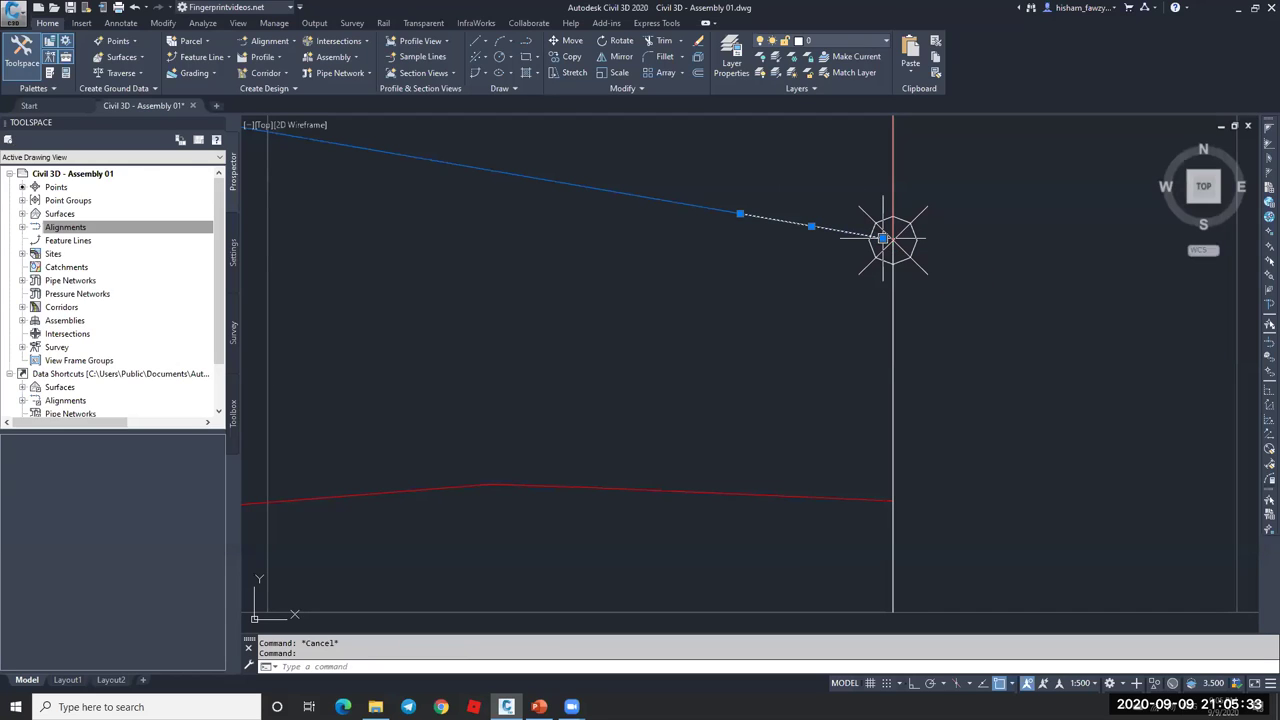
mouse_move(883, 238)
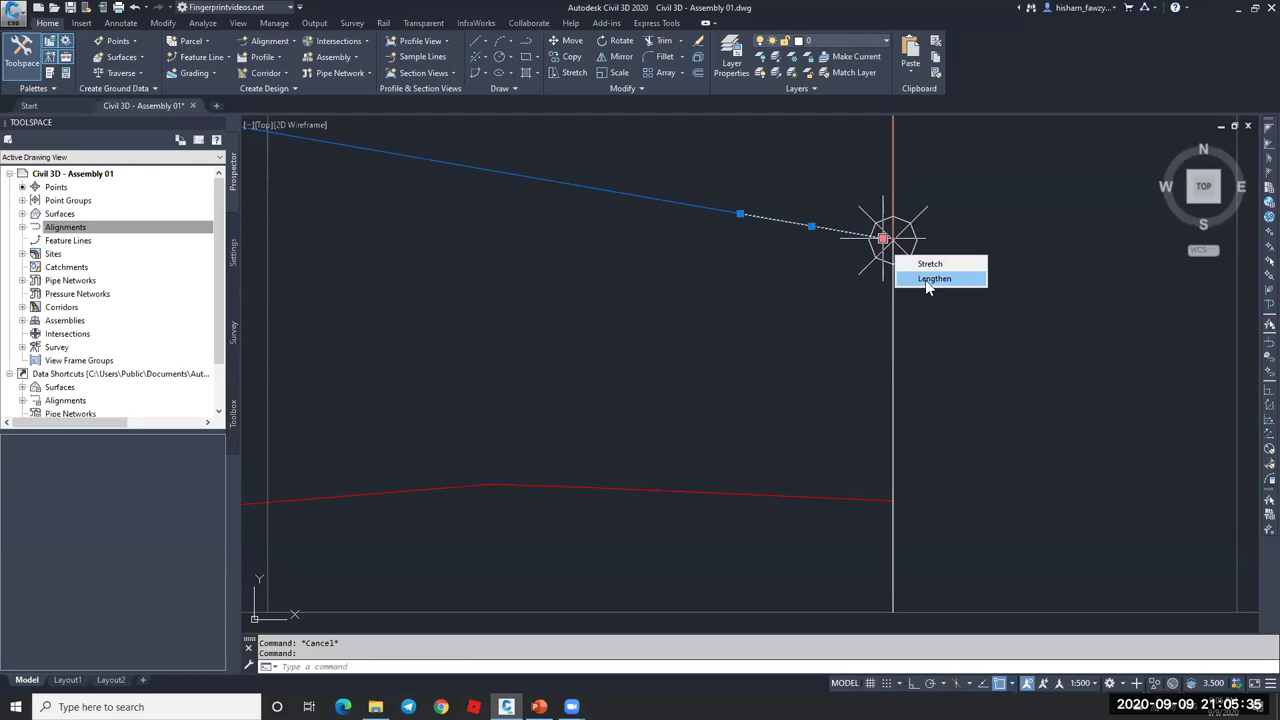
left_click(925, 279)
left_click(980, 253)
key("Escape")
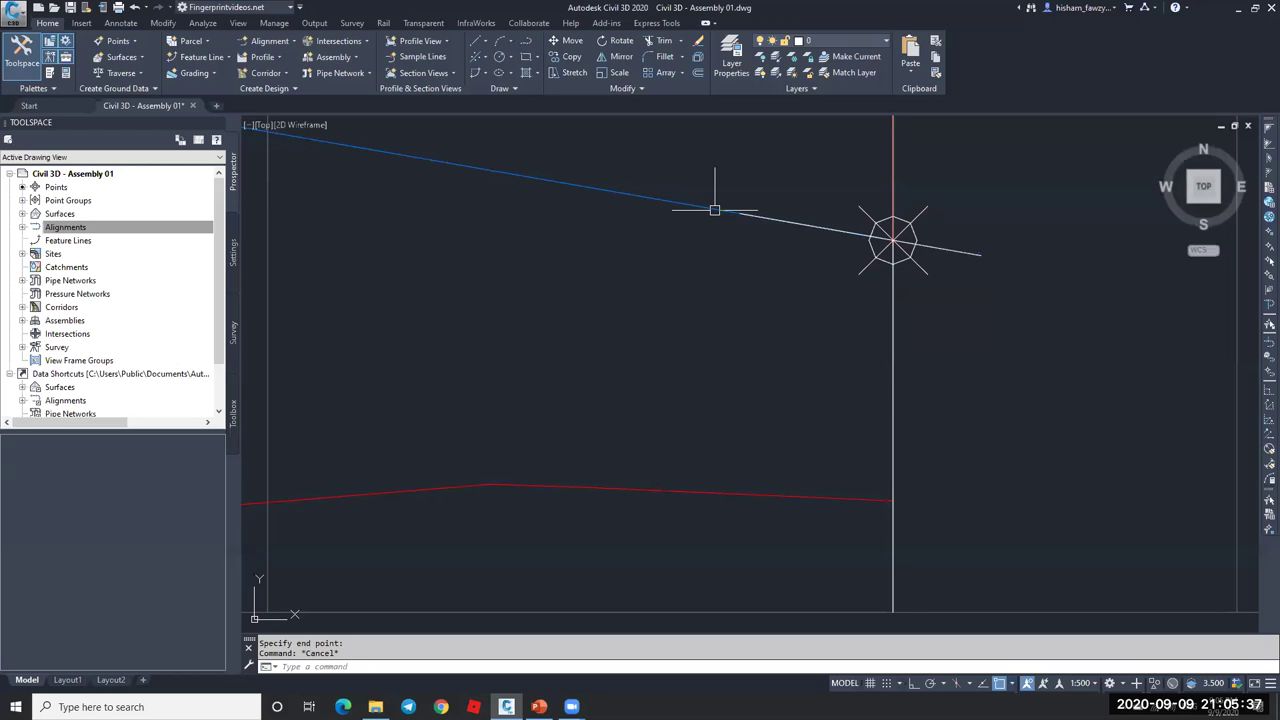
left_click(714, 209)
left_click(883, 238)
scroll(875, 240, "up", 3)
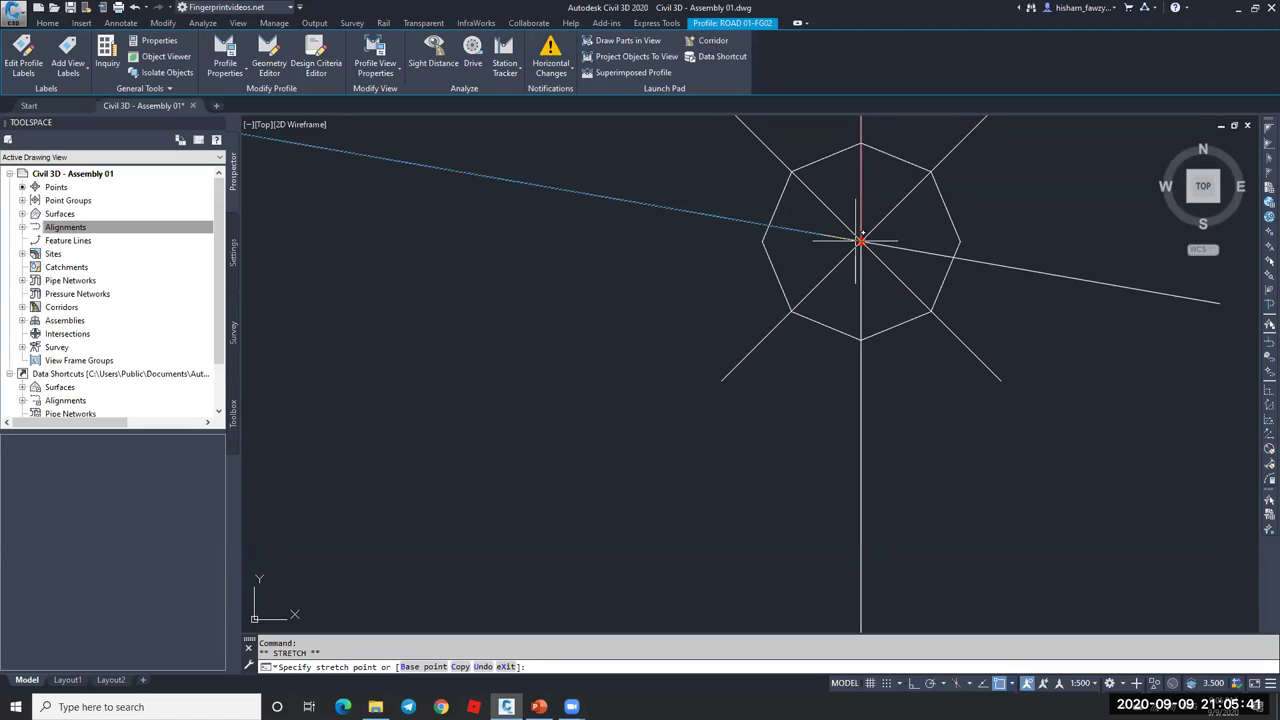
scroll(858, 240, "down", 3)
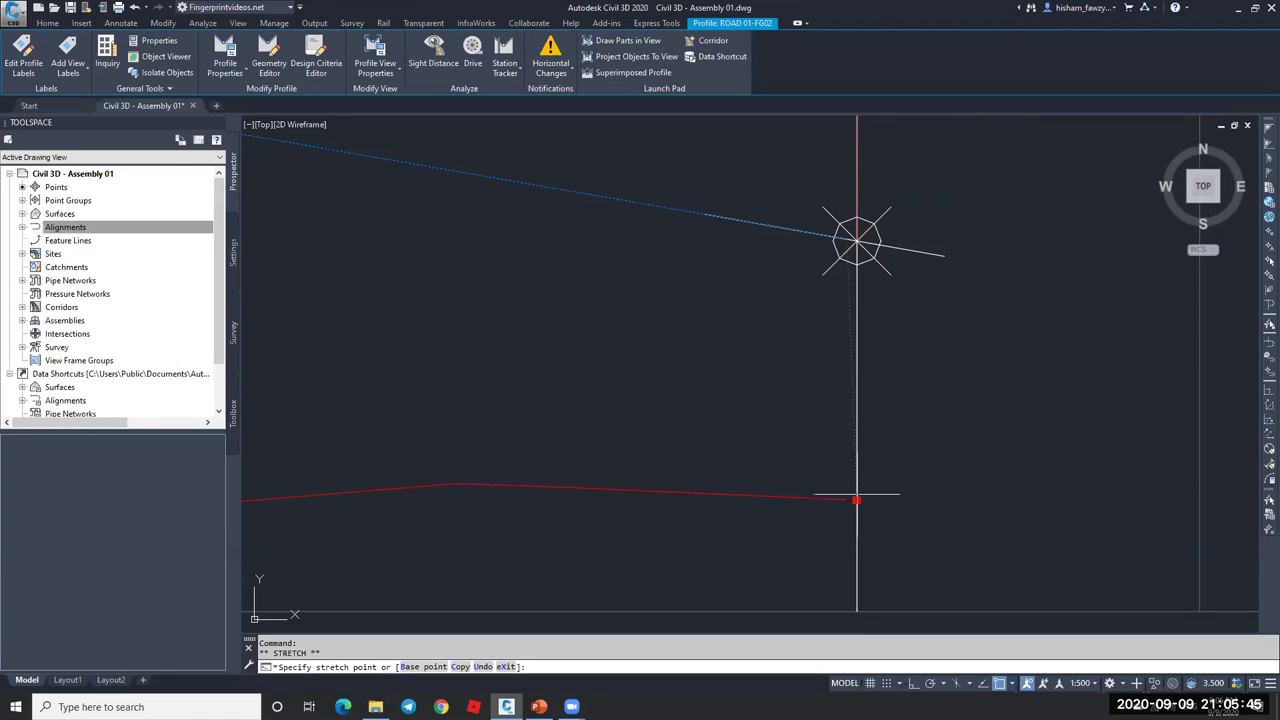
scroll(858, 240, "up", 8)
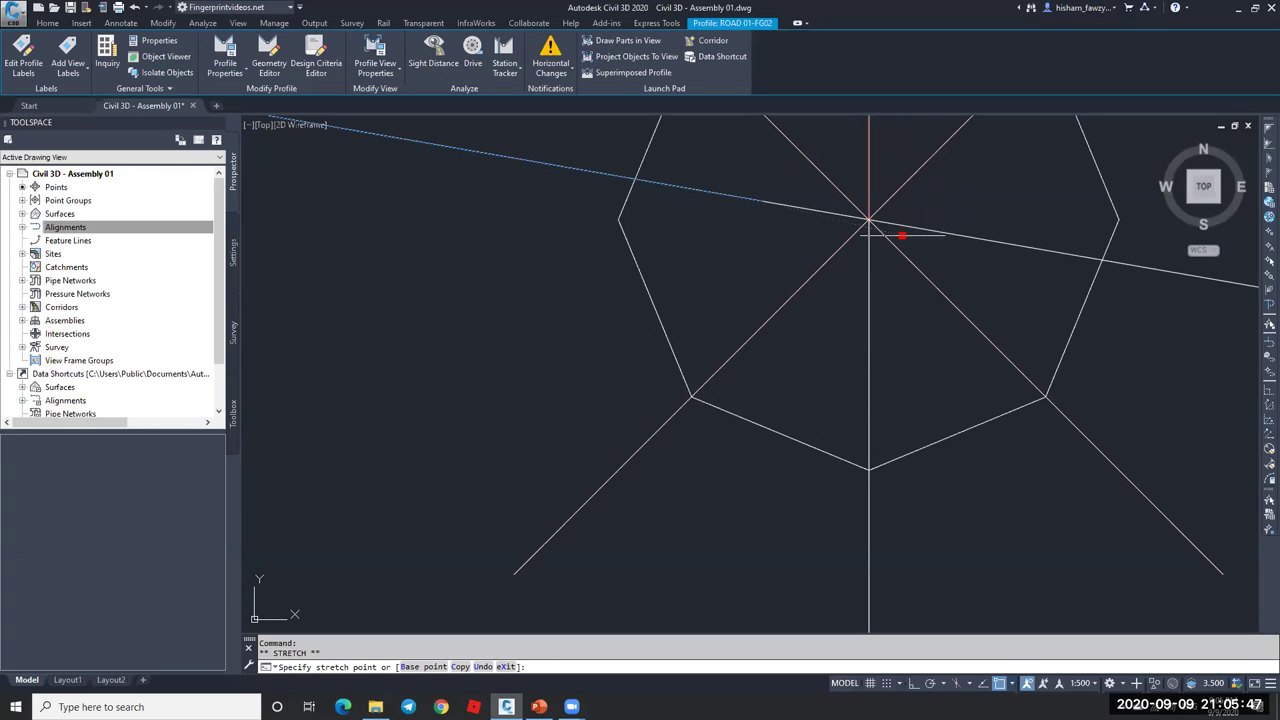
right_click(917, 218, "shift")
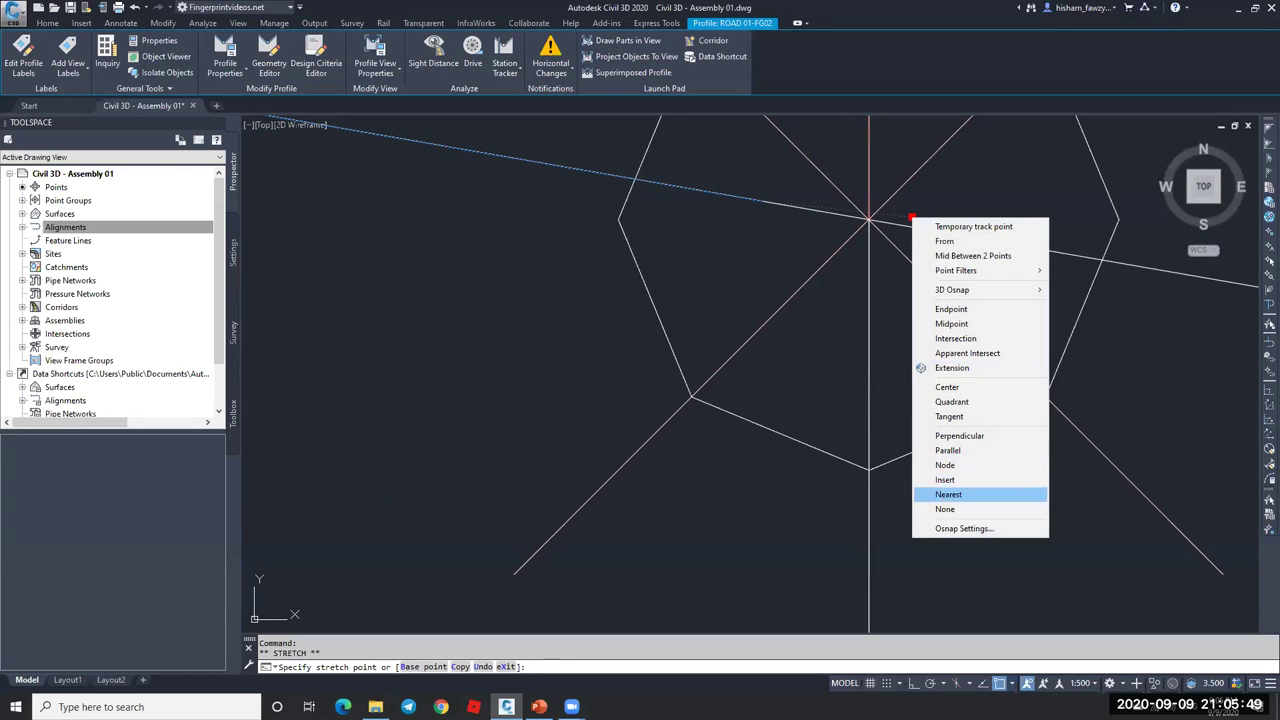
left_click(948, 492)
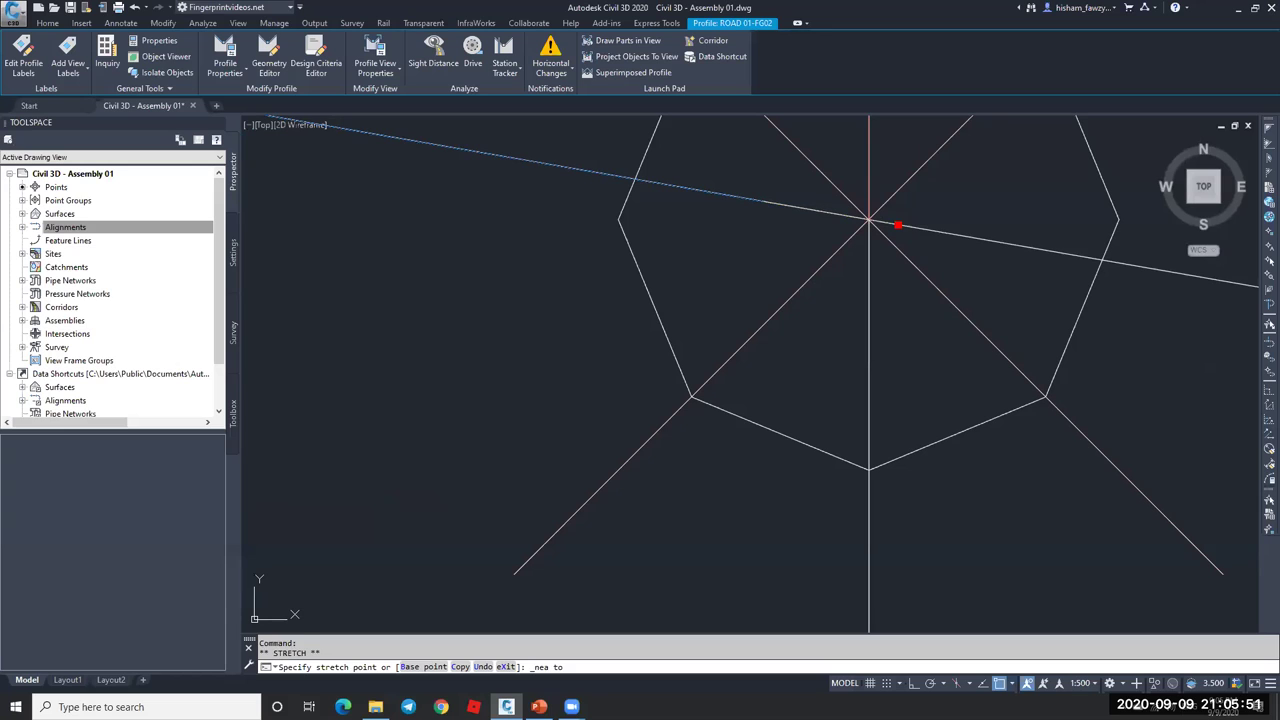
scroll(868, 218, "down", 5)
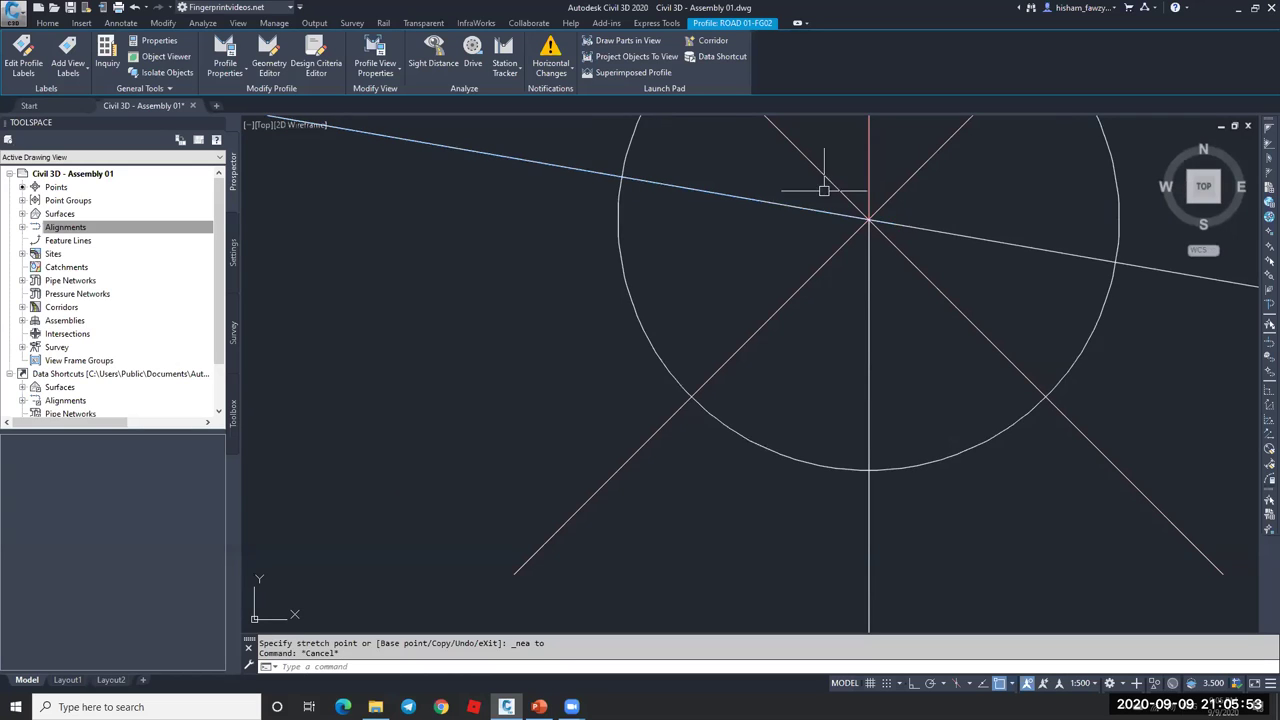
key("Escape")
type("e")
key("Return")
left_click(834, 235)
key("Return")
- Rebuild Corridor - R 01 from the Corridors list in Prospector
scroll(838, 324, "down", 5)
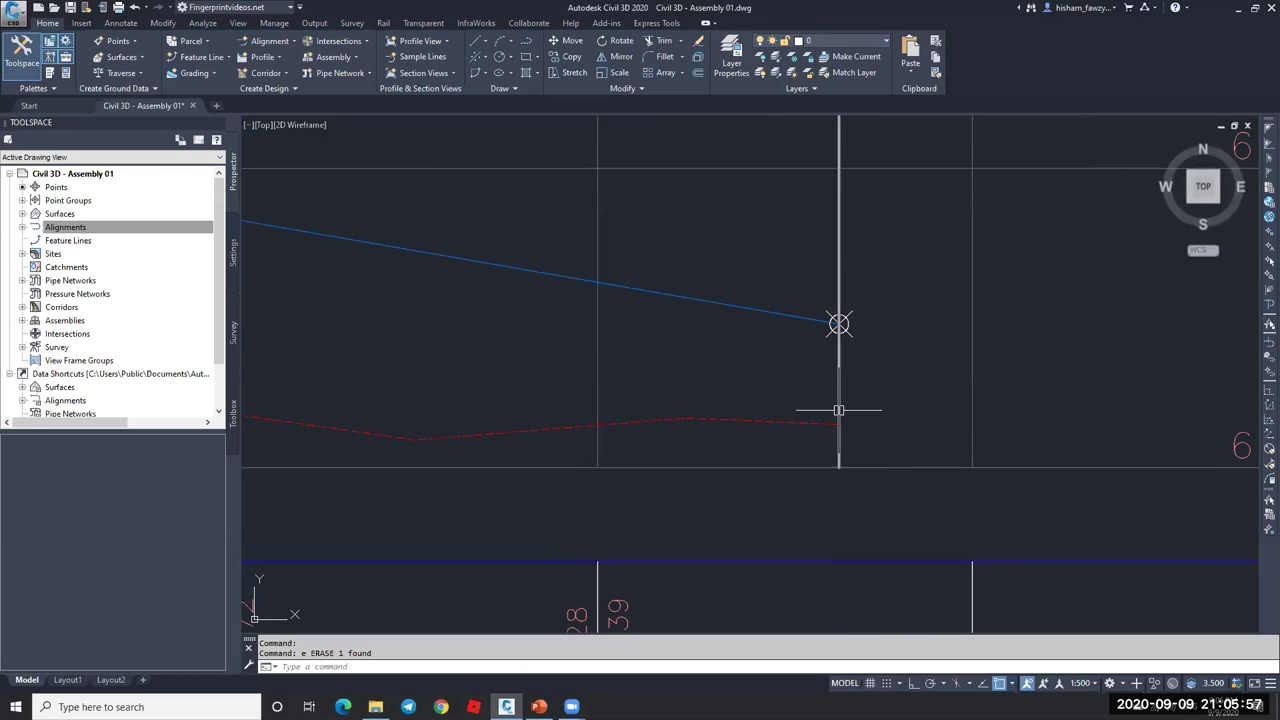
scroll(889, 291, "down", 8)
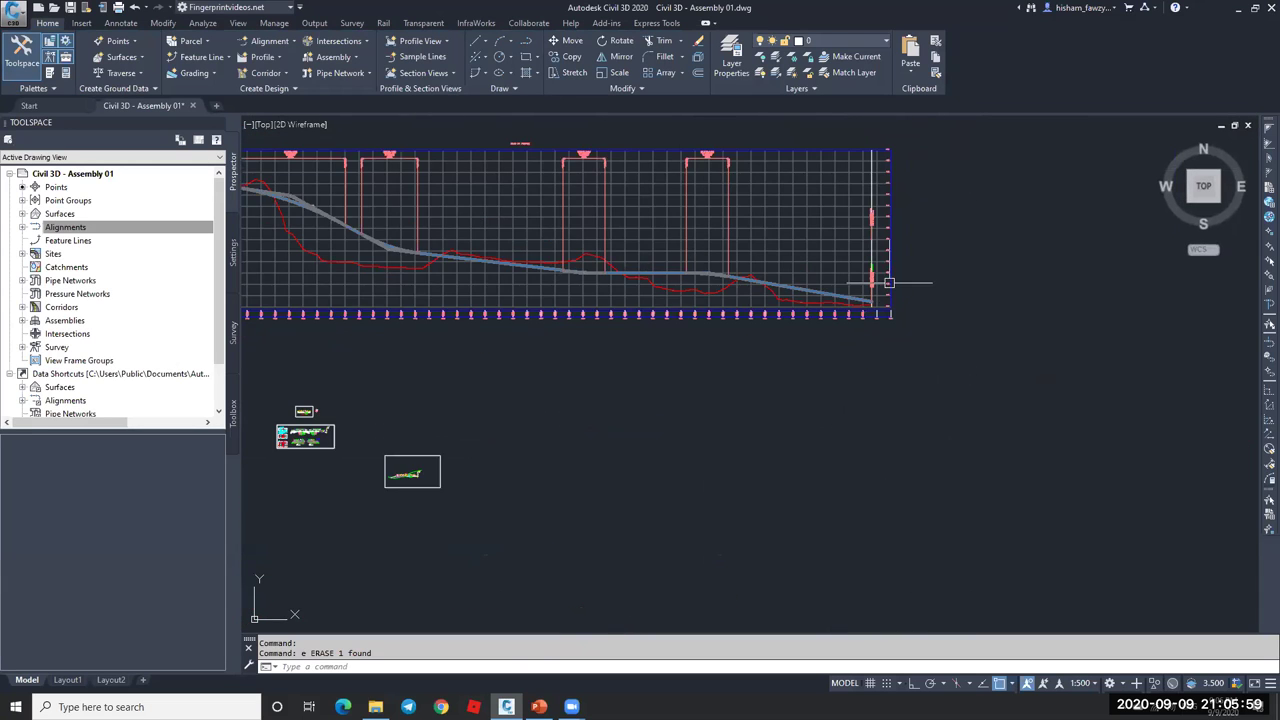
scroll(907, 268, "down", 4)
left_click(176, 191)
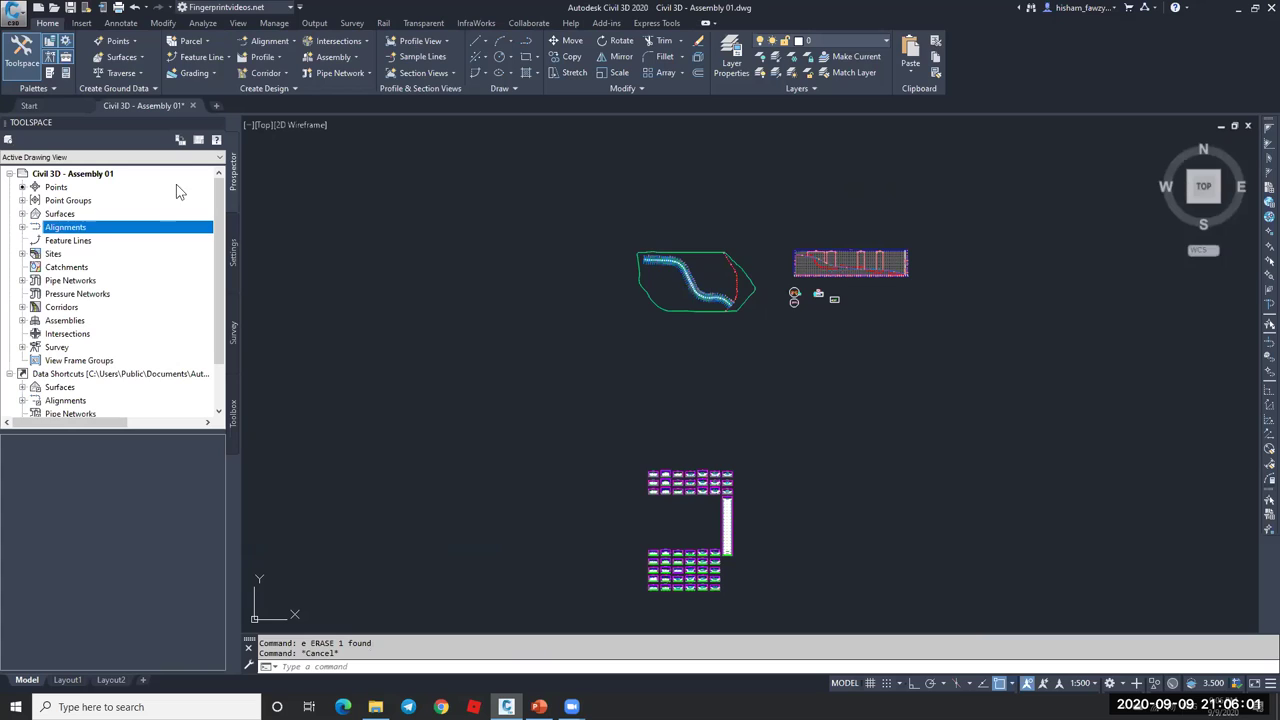
left_click(22, 307)
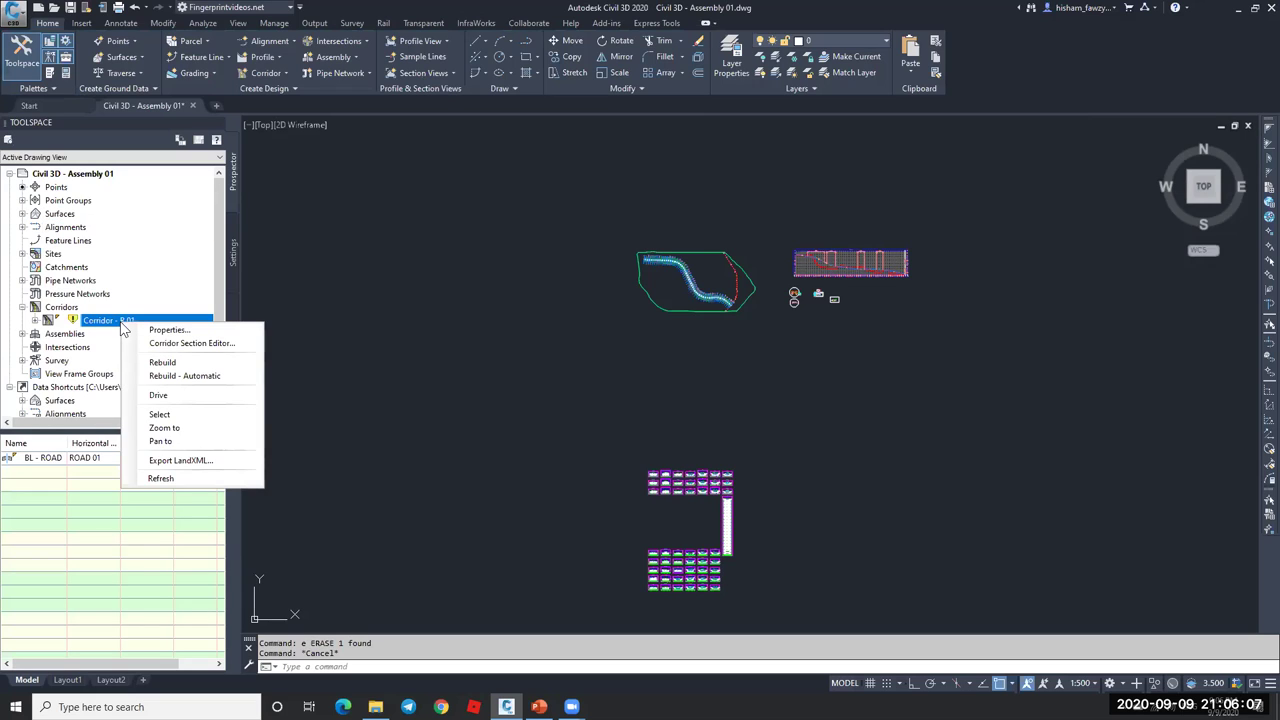
left_click(198, 364)
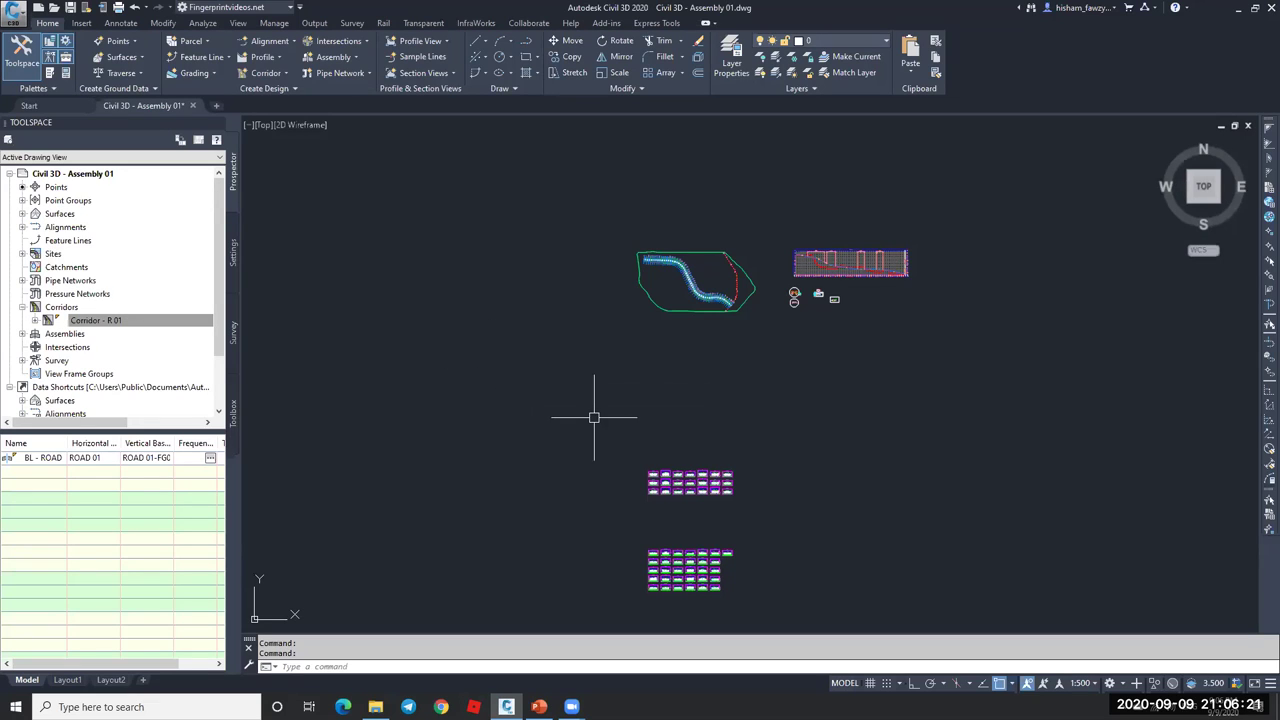
- Inspect the rebuilt corridor's dense assembly lines in the 3D Object Viewer, then close it
scroll(731, 548, "up", 5)
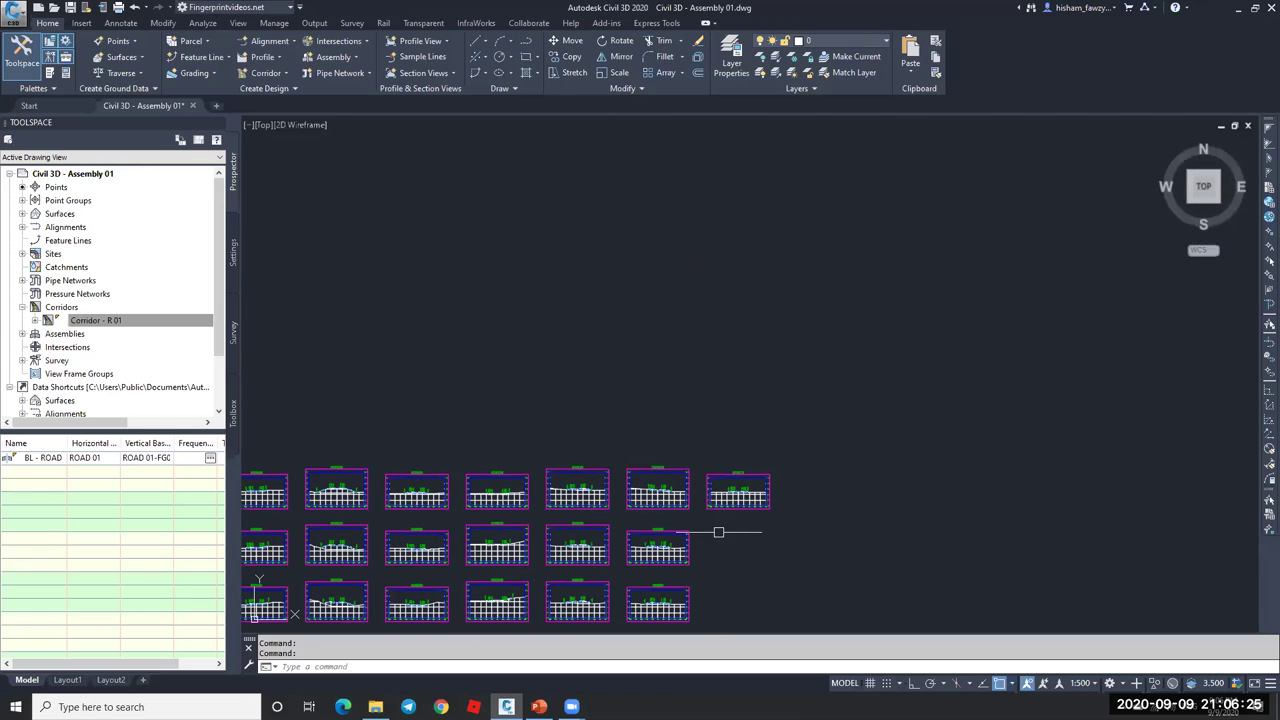
scroll(743, 451, "down", 5)
scroll(723, 316, "up", 8)
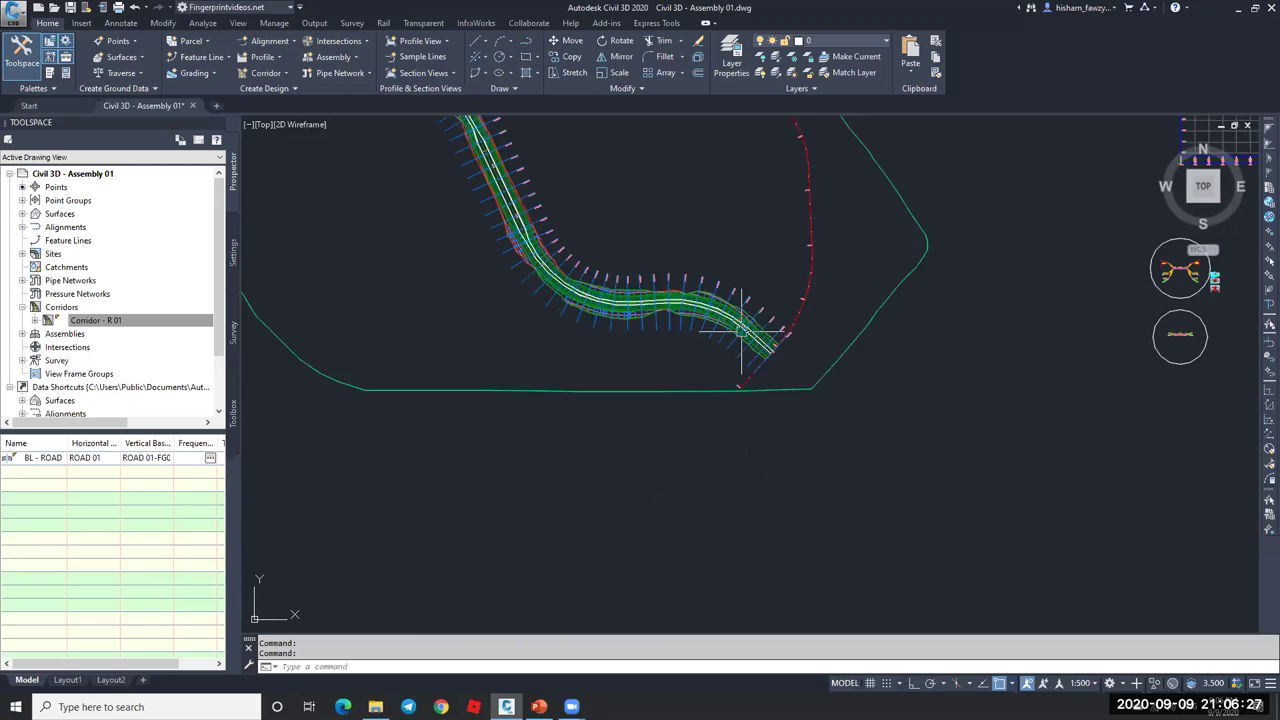
scroll(723, 316, "up", 4)
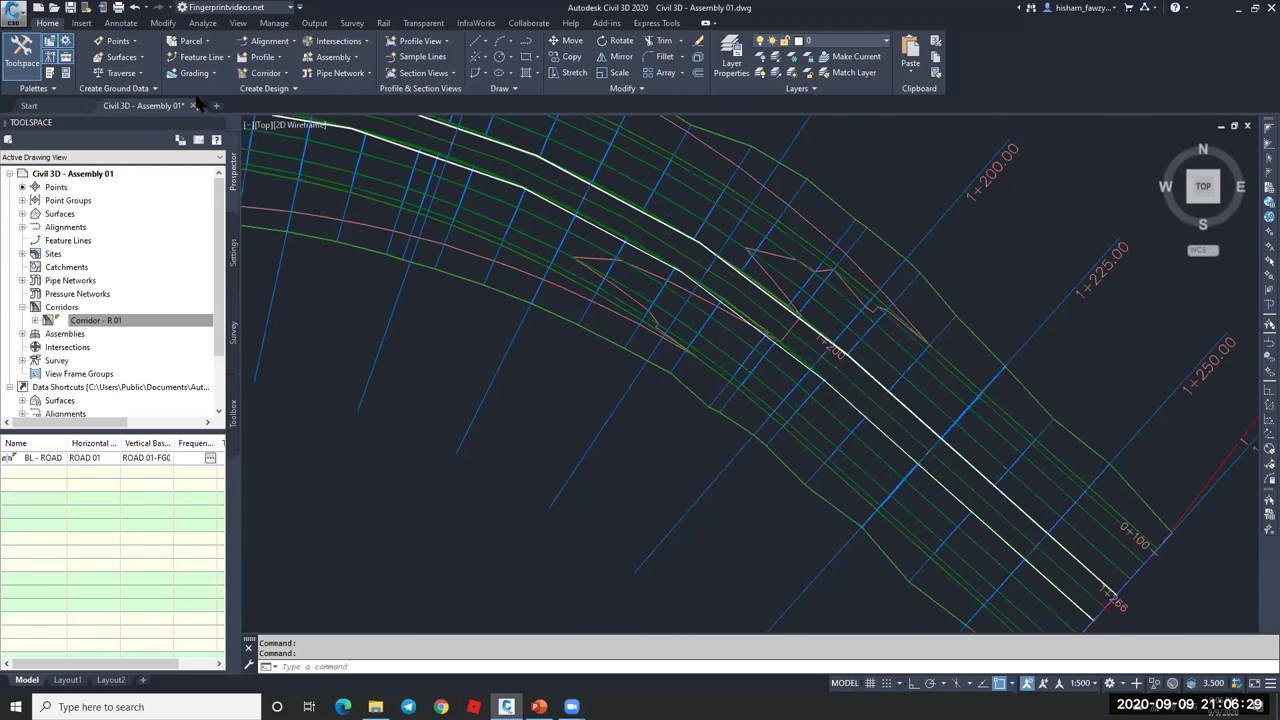
key("Escape")
left_click(572, 260)
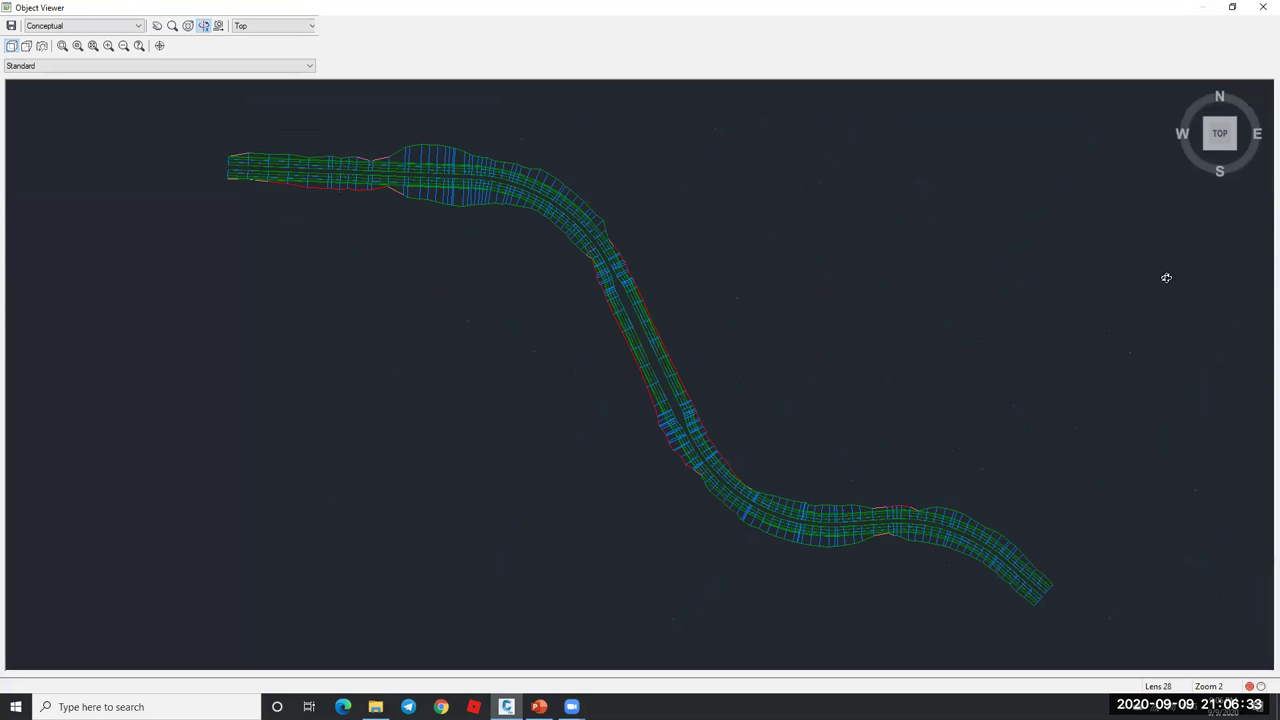
left_click_drag(1166, 277, 1093, 273)
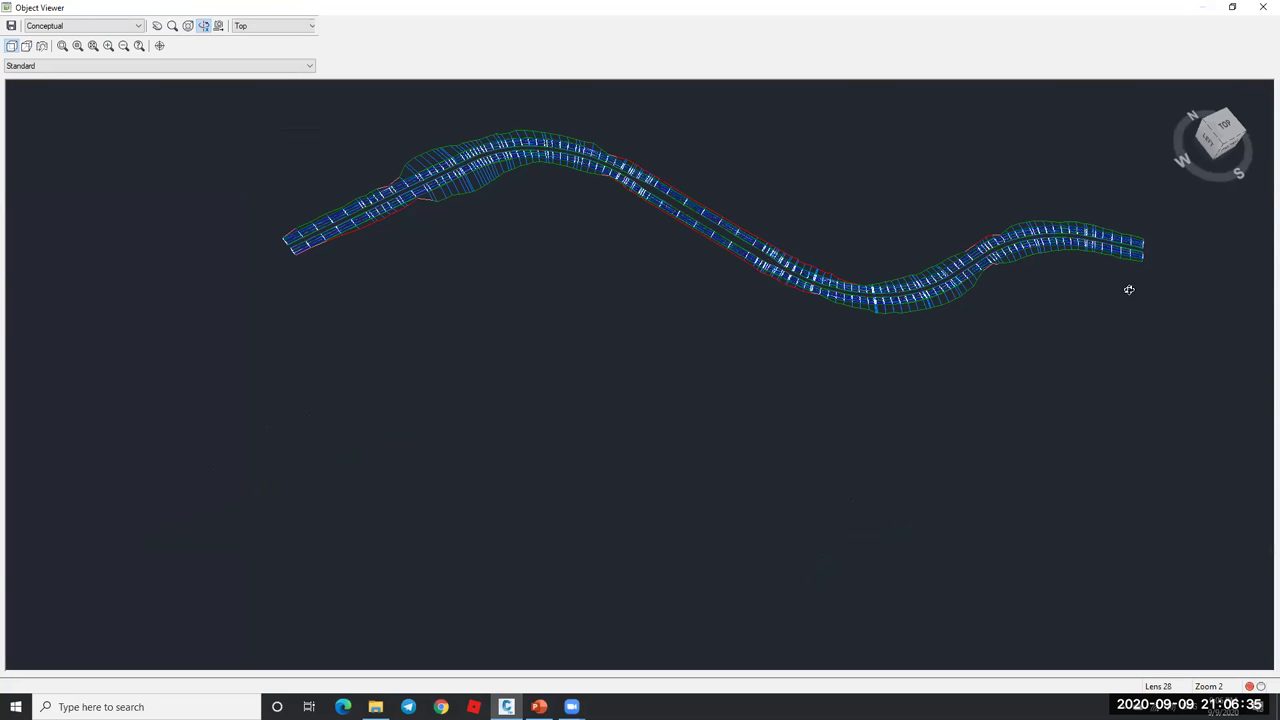
key("Escape")
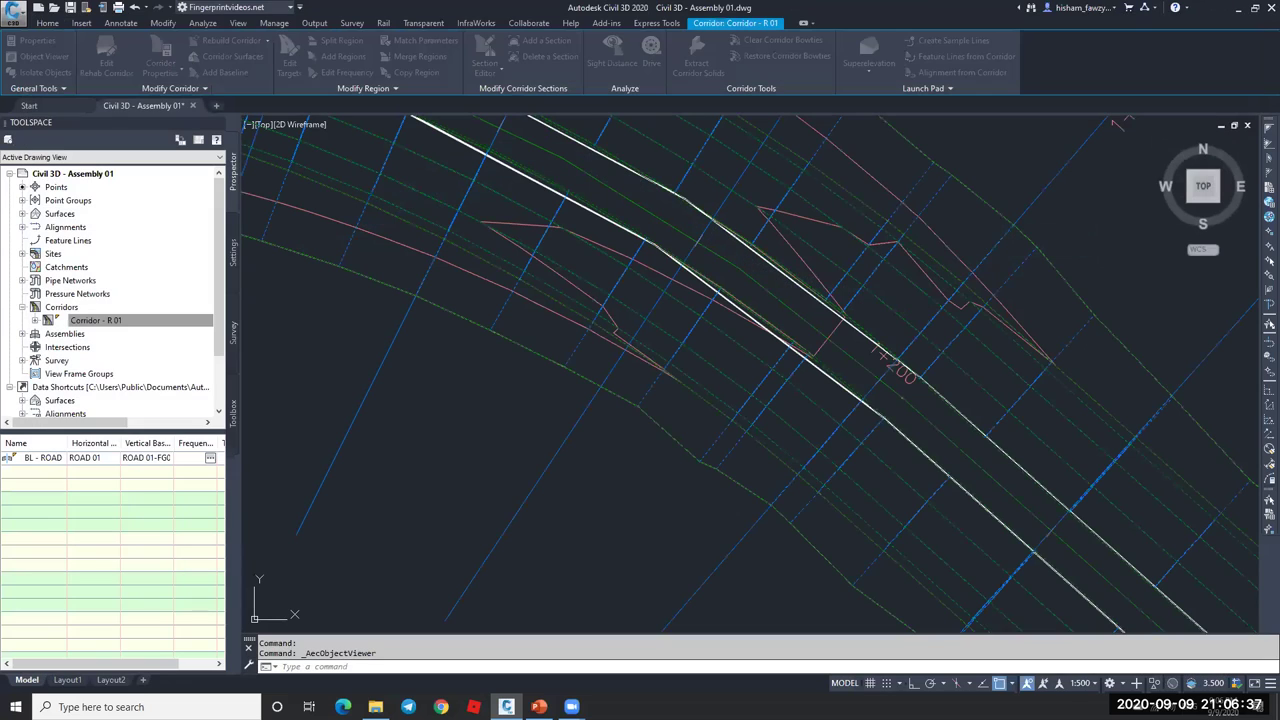
scroll(671, 297, "down", 10)
key("Escape")
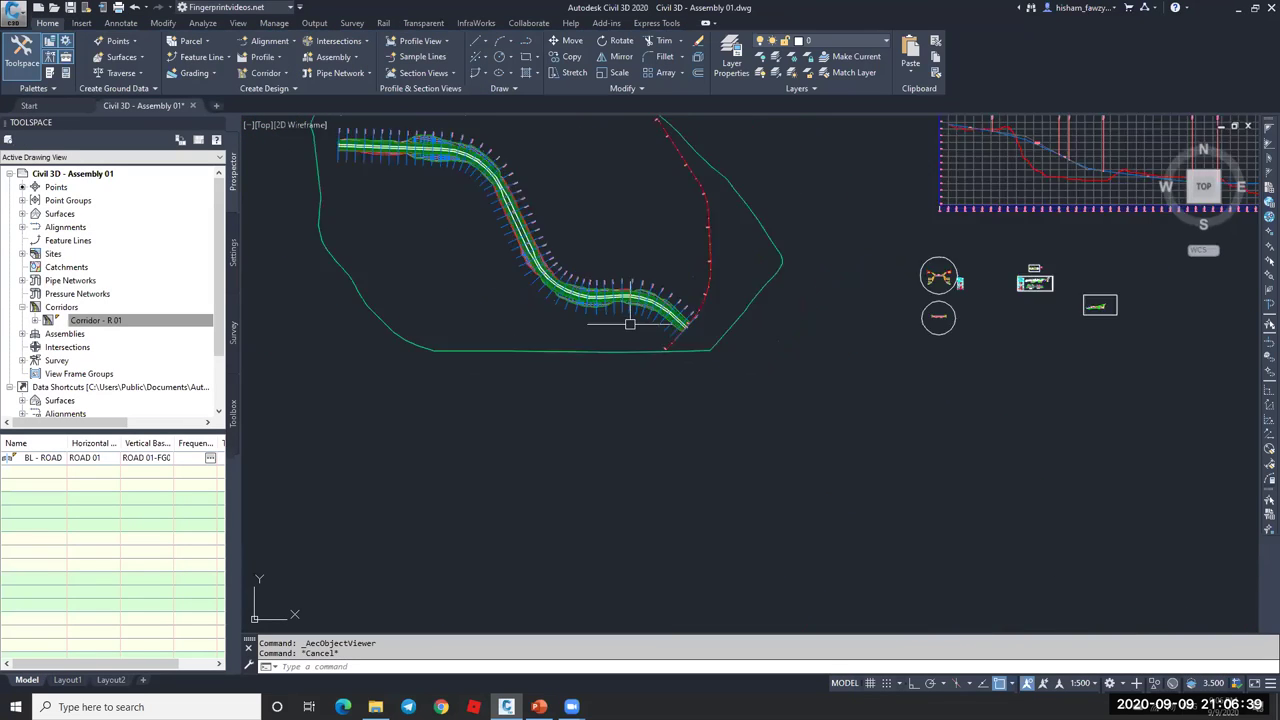
scroll(1138, 318, "up", 6)
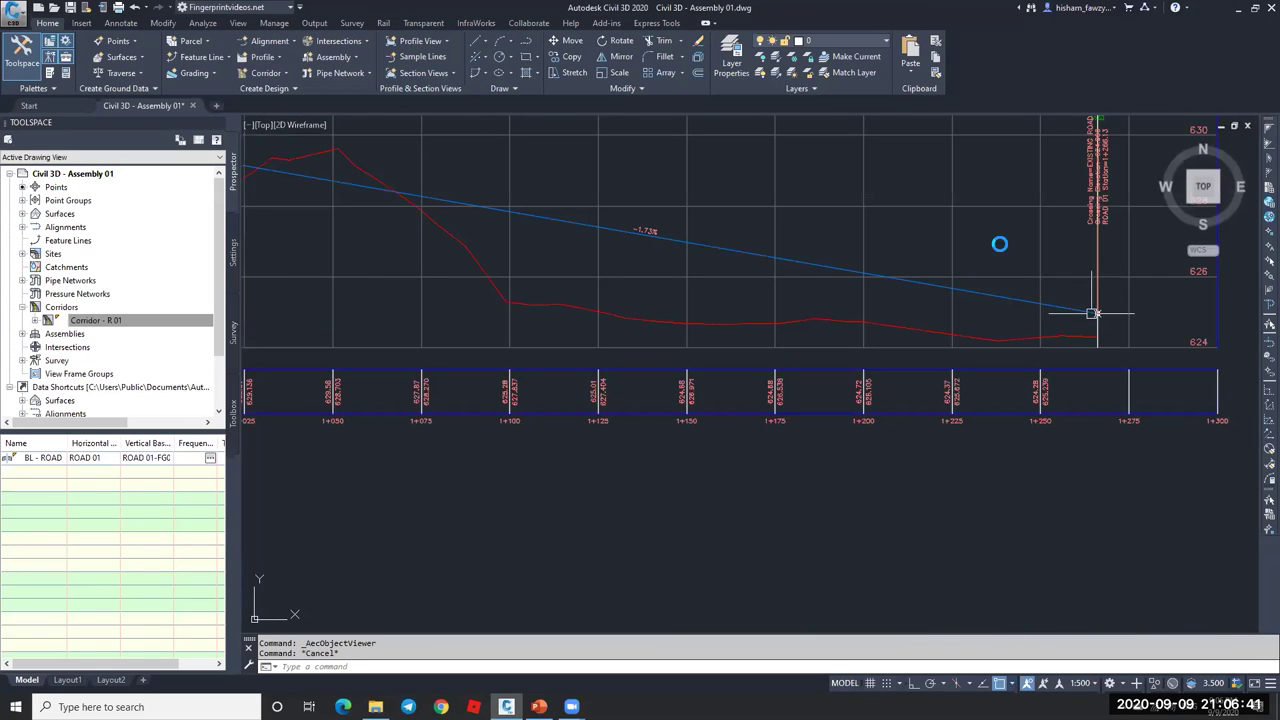
scroll(1094, 314, "down", 4)
scroll(950, 266, "down", 4)
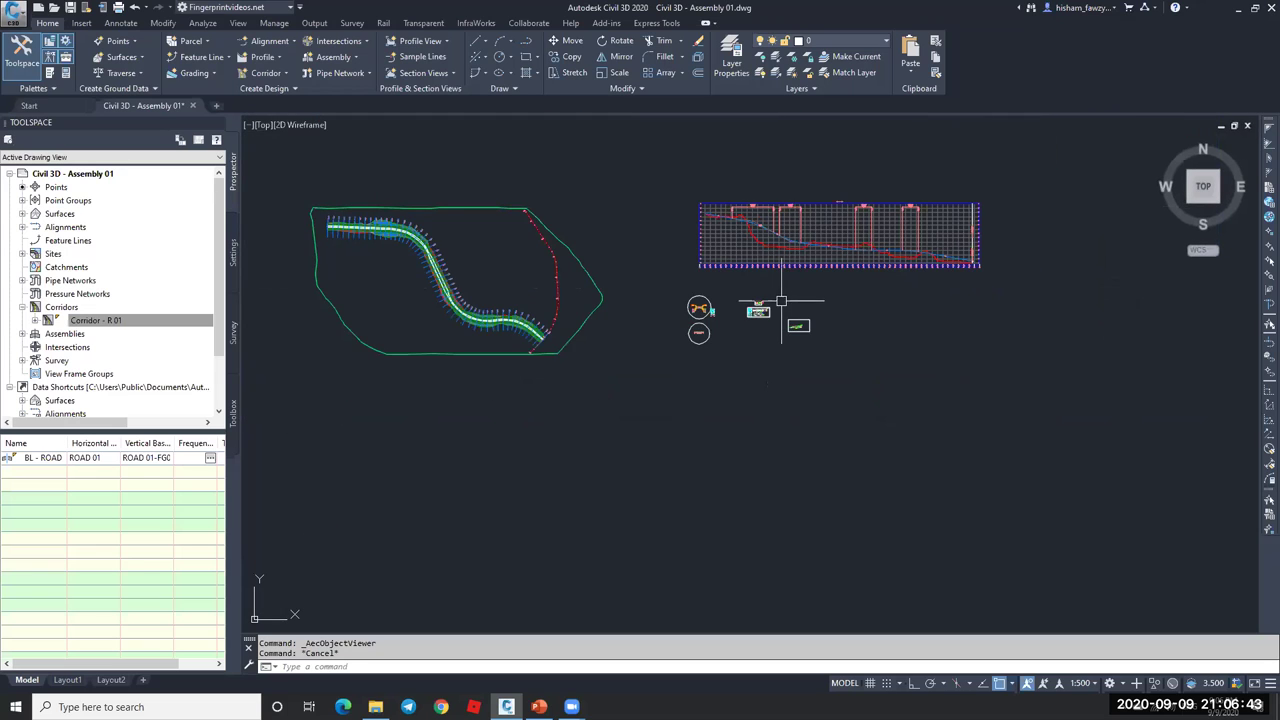
scroll(775, 305, "down", 6)
scroll(646, 563, "up", 4)
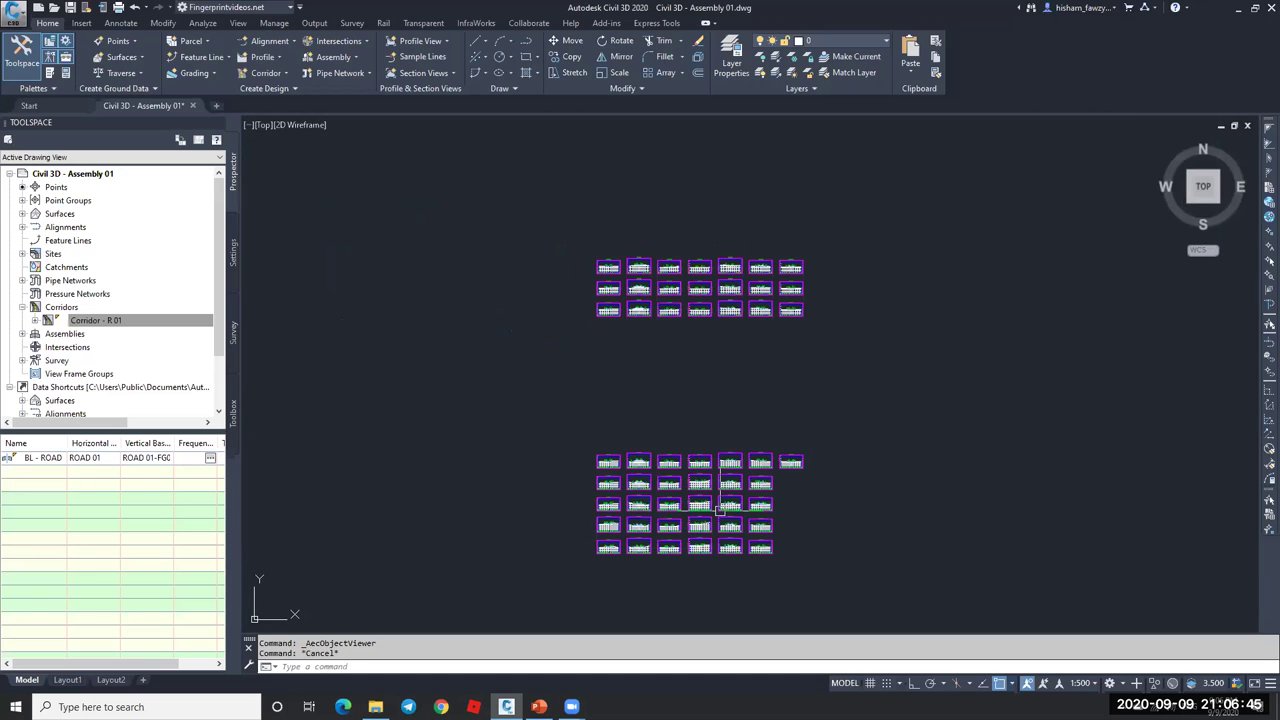
scroll(624, 267, "up", 5)
- Update the section view group layout into one compact grid
left_click(623, 266)
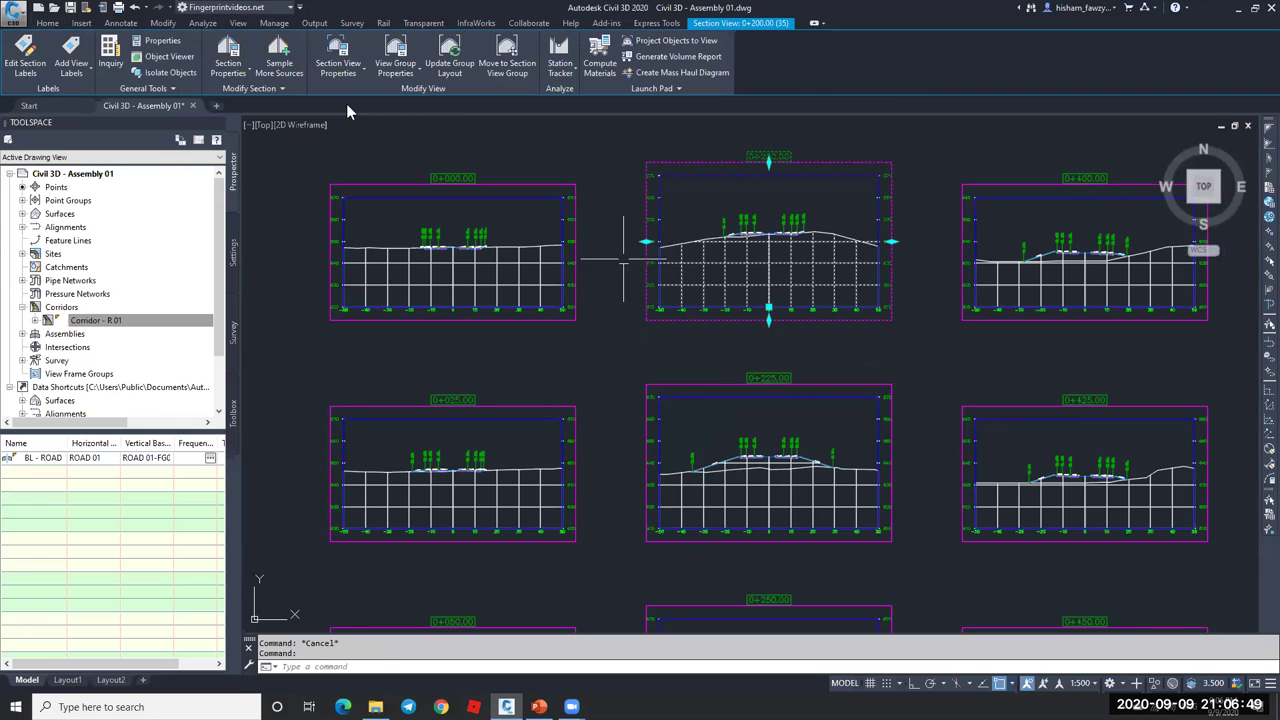
left_click(456, 62)
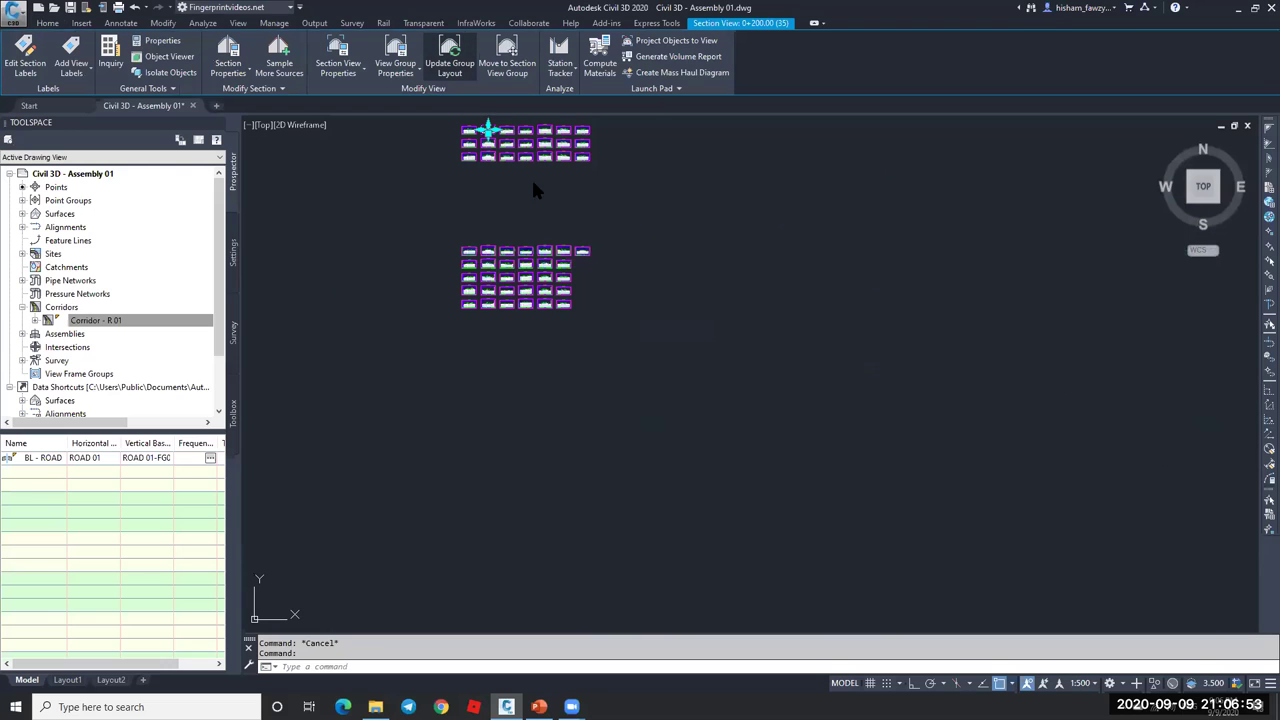
left_click(450, 62)
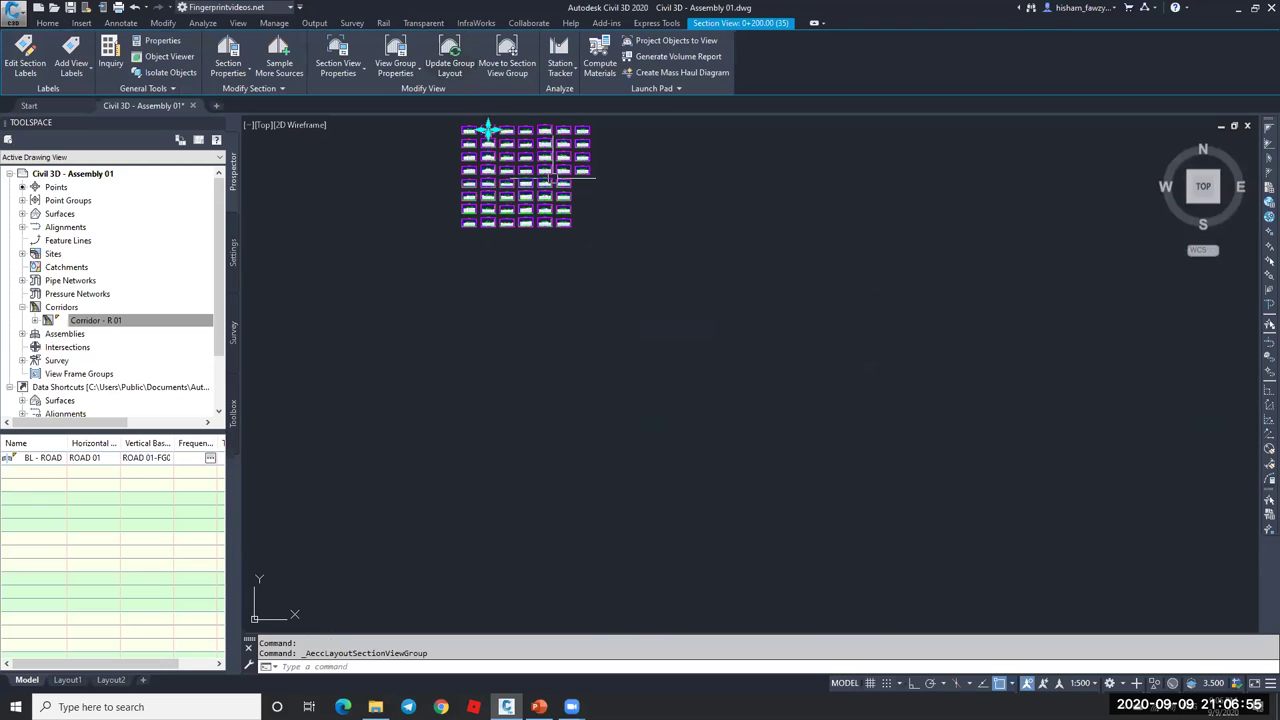
key("Escape")
- Pan the drawing back to bring the corridor plan into view
middle_click_drag(617, 171, 647, 226)
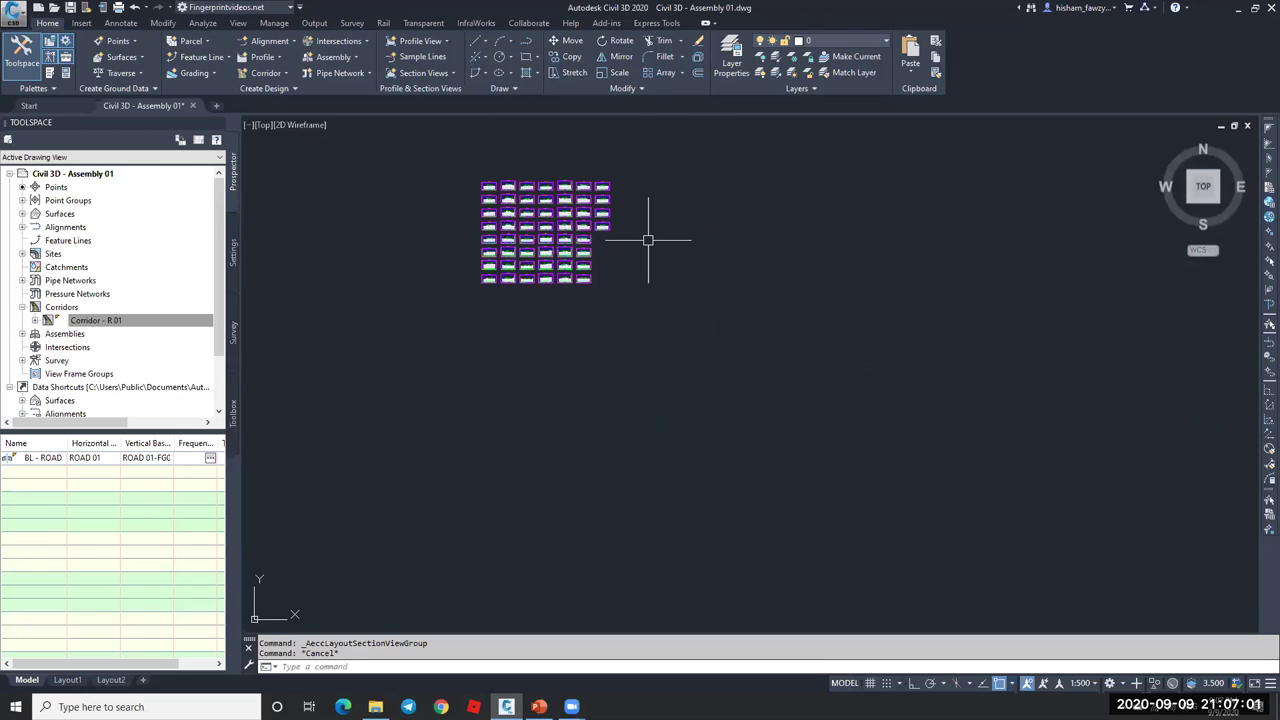
scroll(655, 258, "down", 3)
middle_click_drag(674, 198, 694, 243)
key("Escape")
scroll(633, 187, "up", 5)
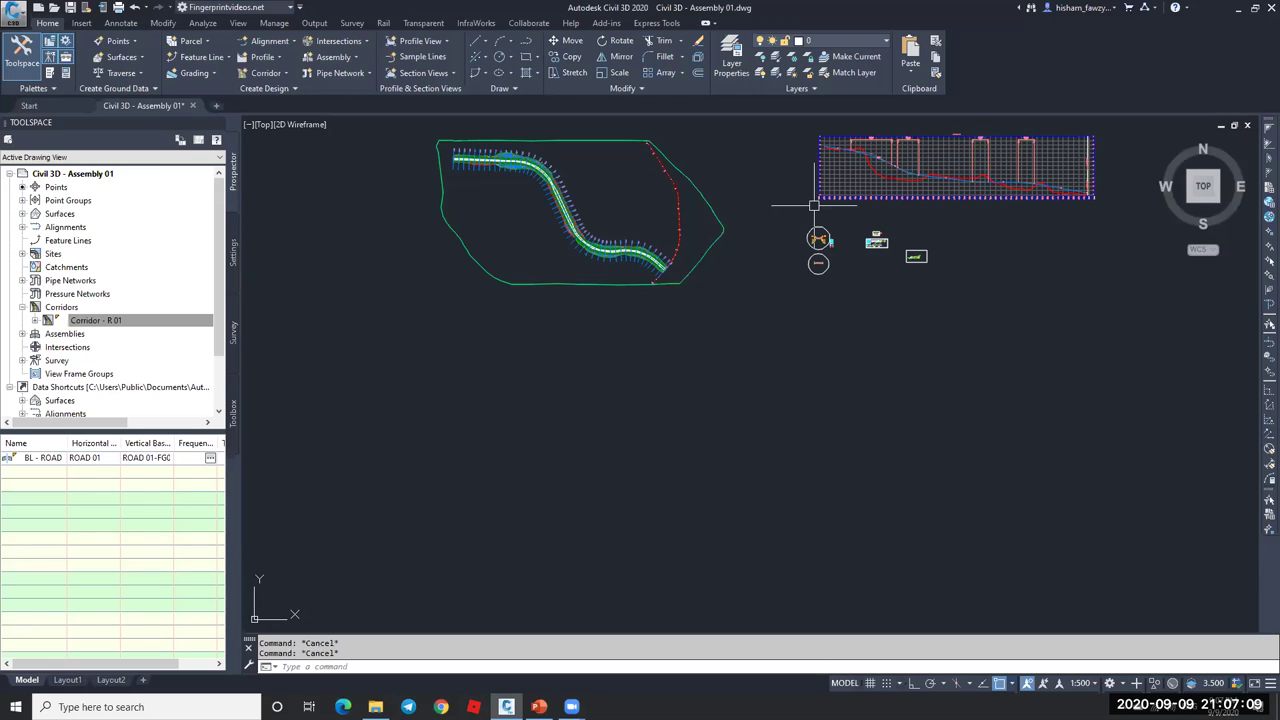
- Select Corridor - R 01 in Prospector and in the drawing to reach its Corridor Surfaces settings
scroll(766, 193, "down", 2)
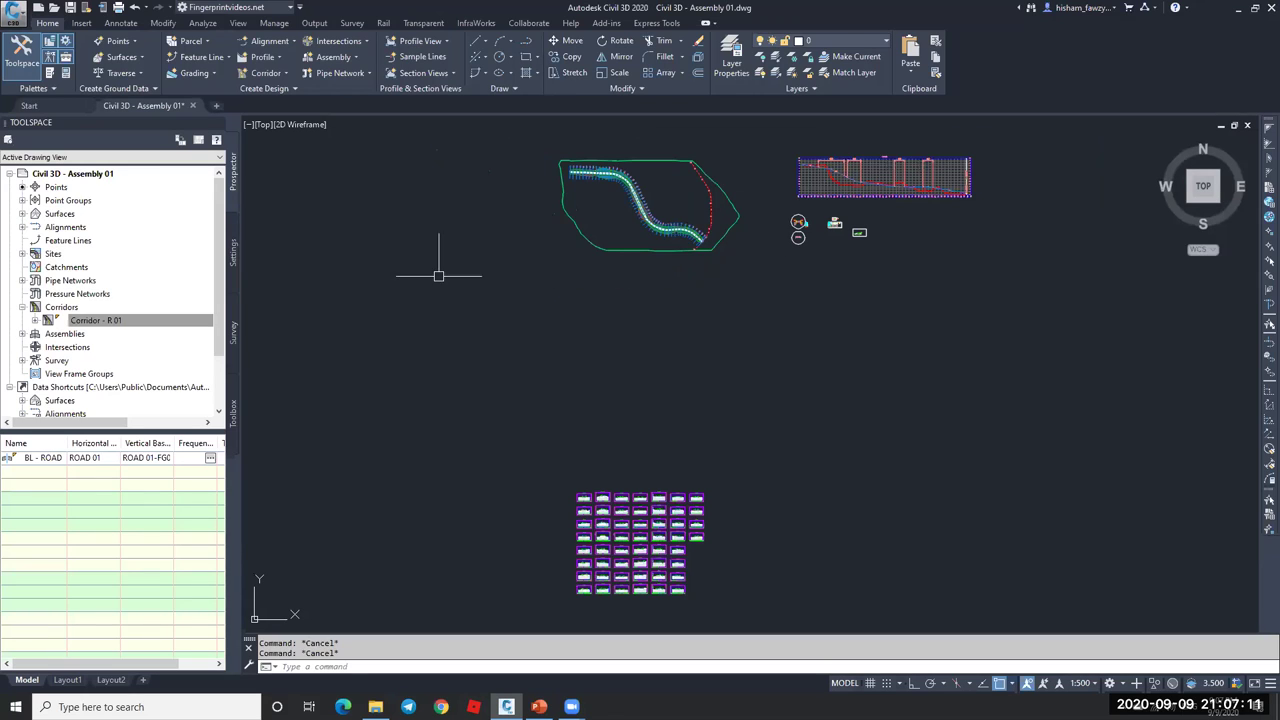
left_click(175, 322)
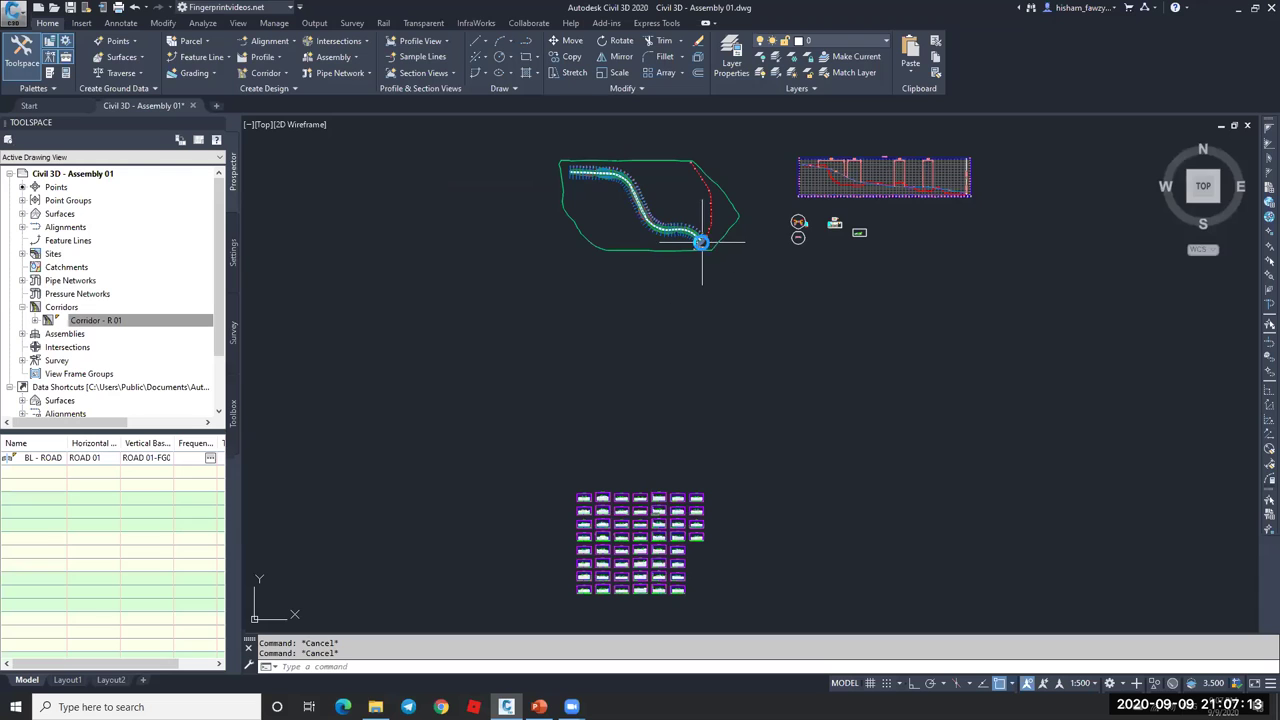
scroll(700, 237, "up", 5)
left_click(586, 229)
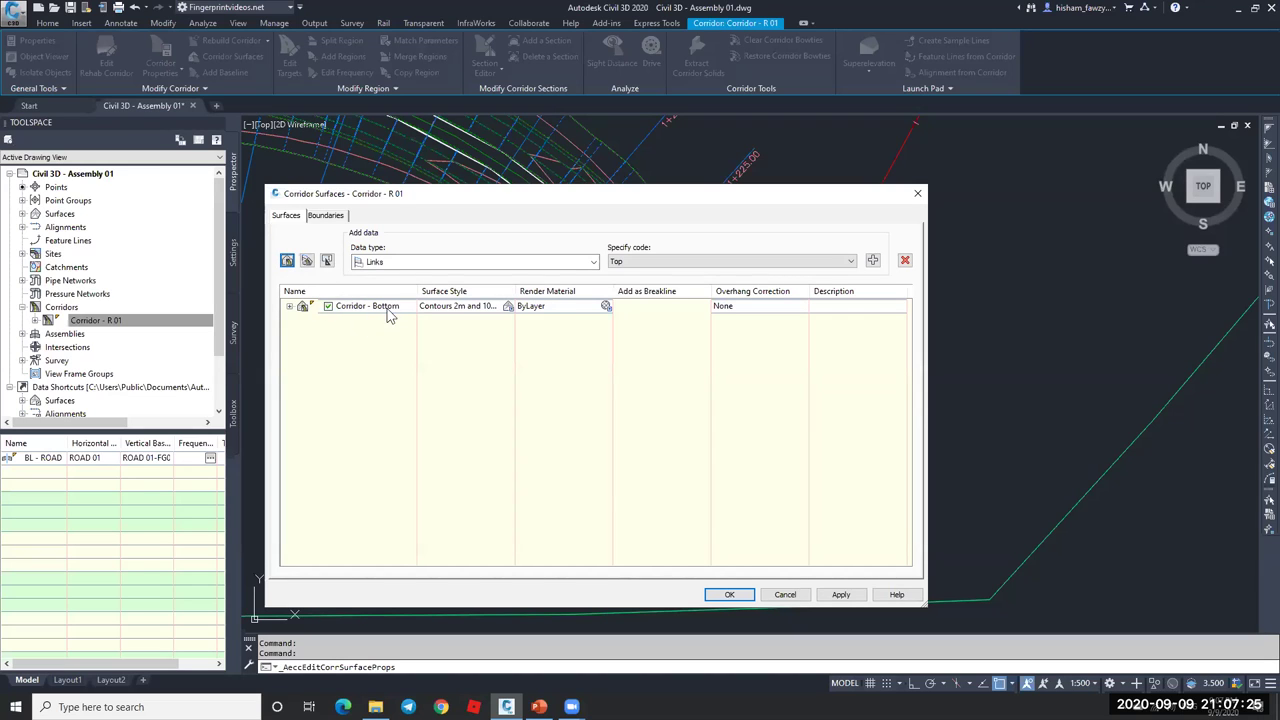
- Review Corridor - Bottom's link codes and Datum entry, check its Shrinkwrap boundary, and accept
left_click(643, 262)
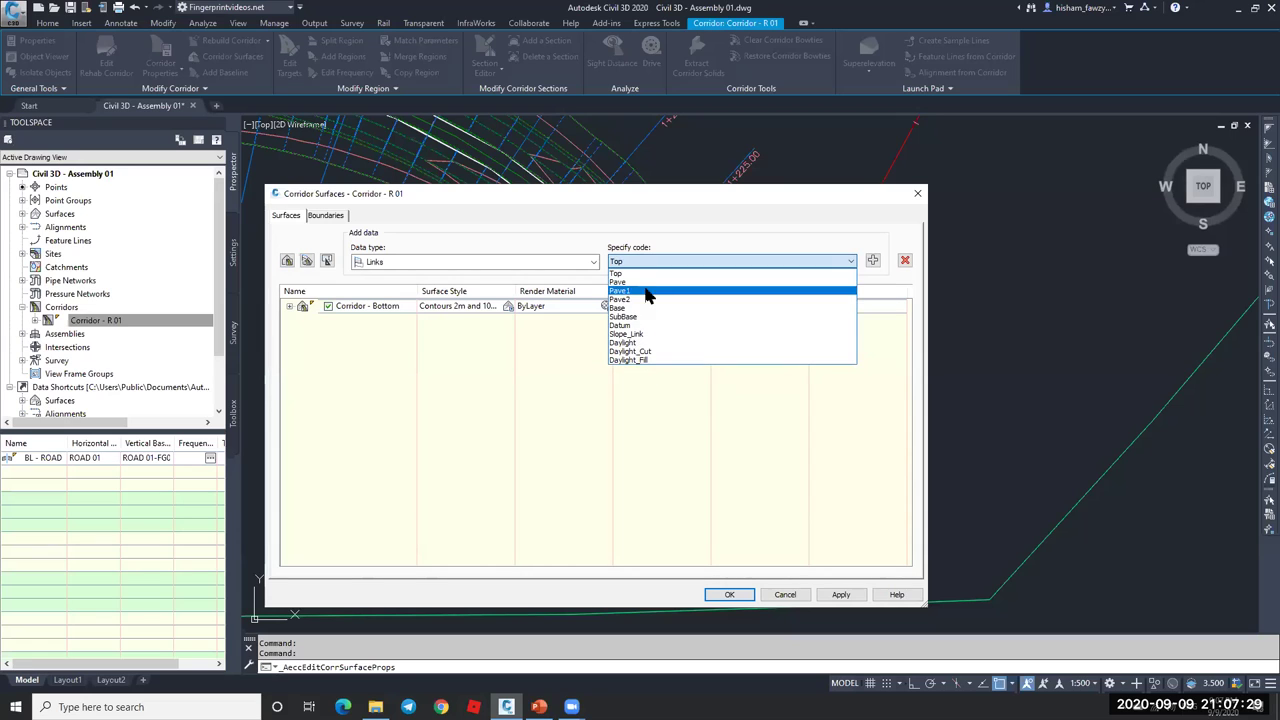
left_click(563, 371)
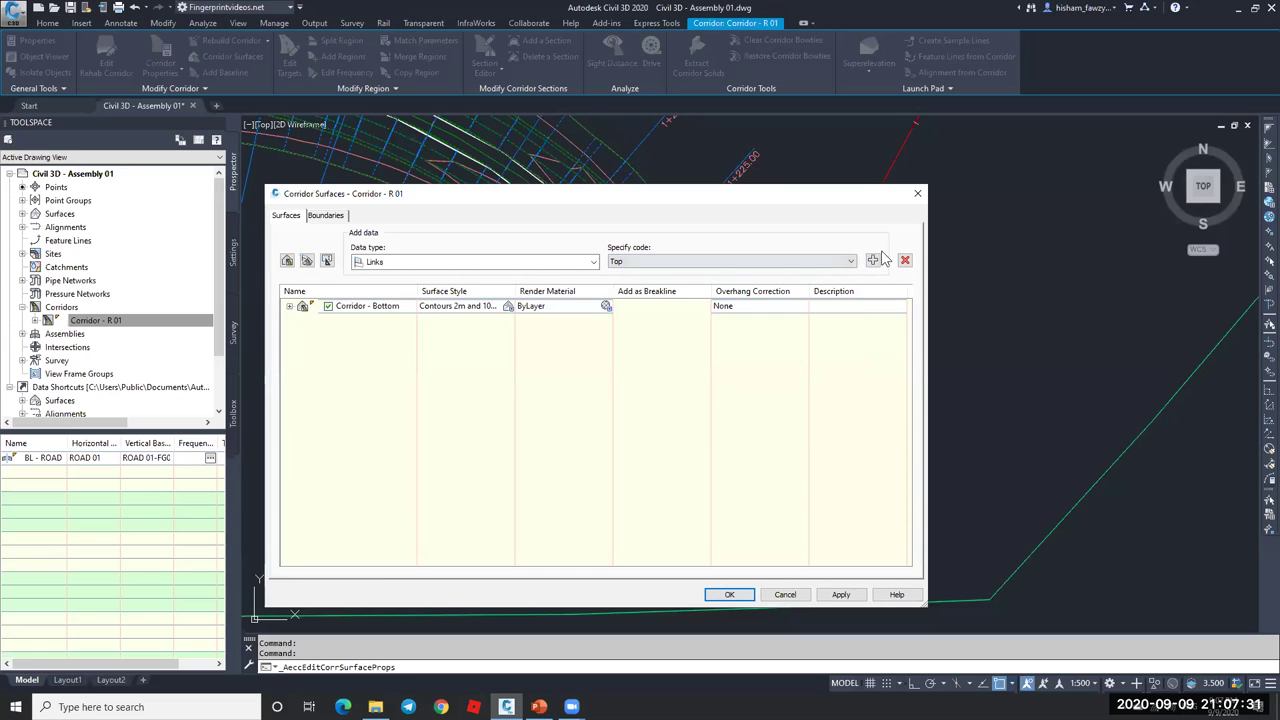
left_click(290, 306)
left_click(381, 320)
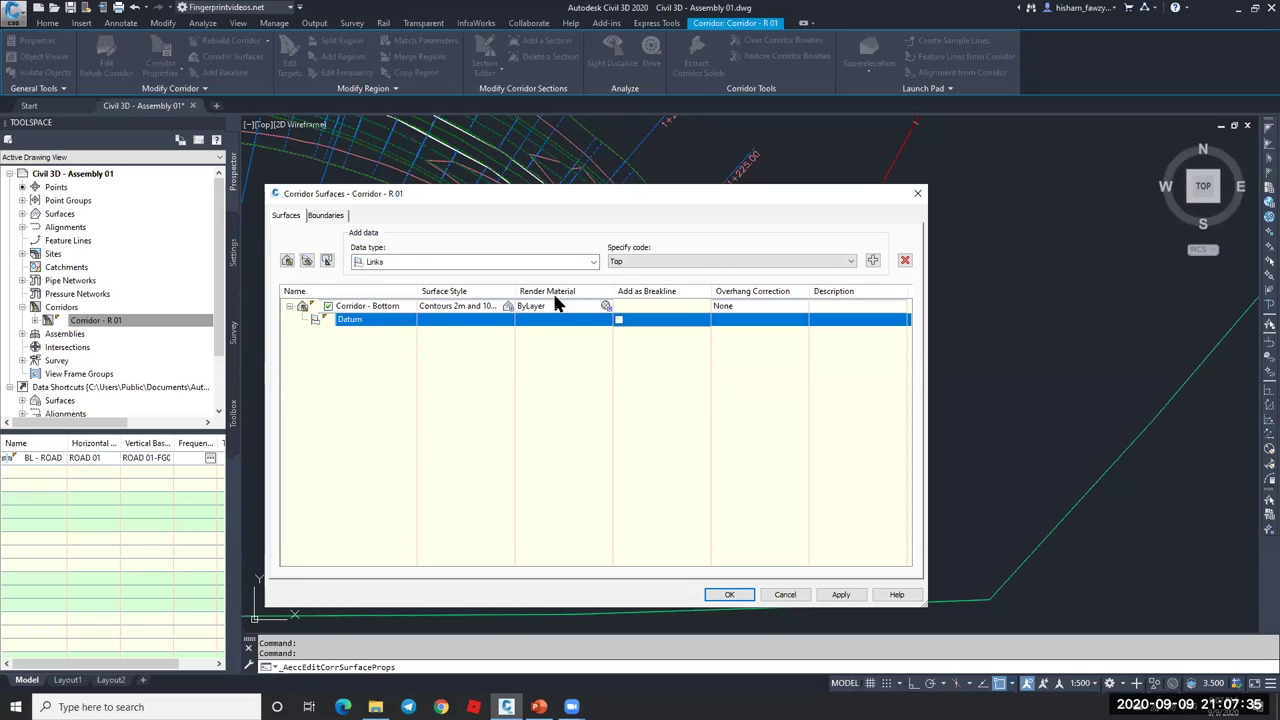
left_click(618, 262)
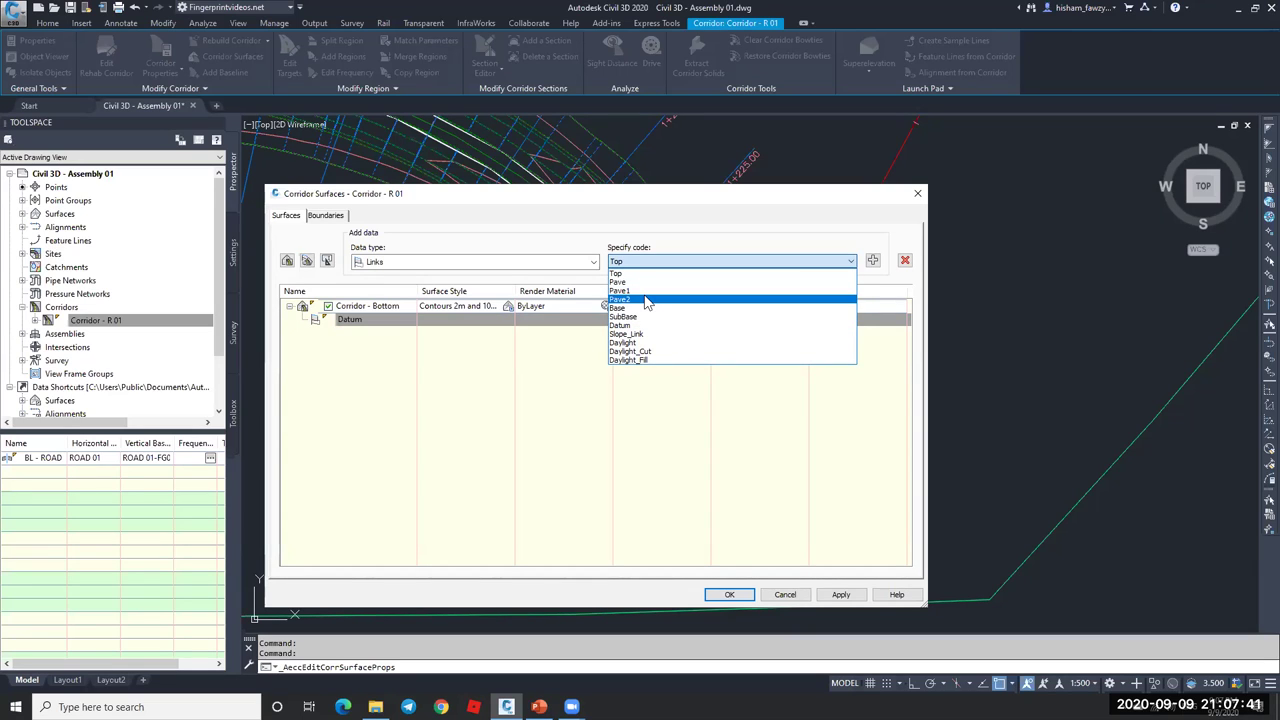
left_click(563, 352)
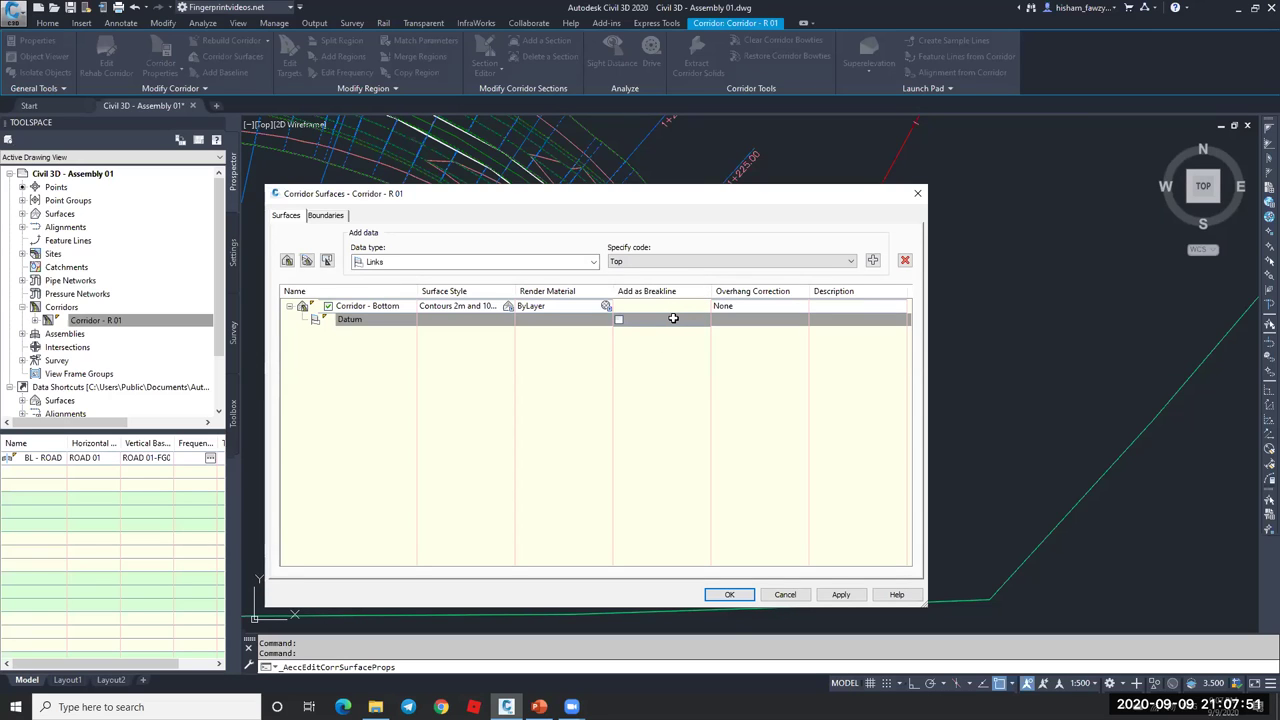
left_click(674, 265)
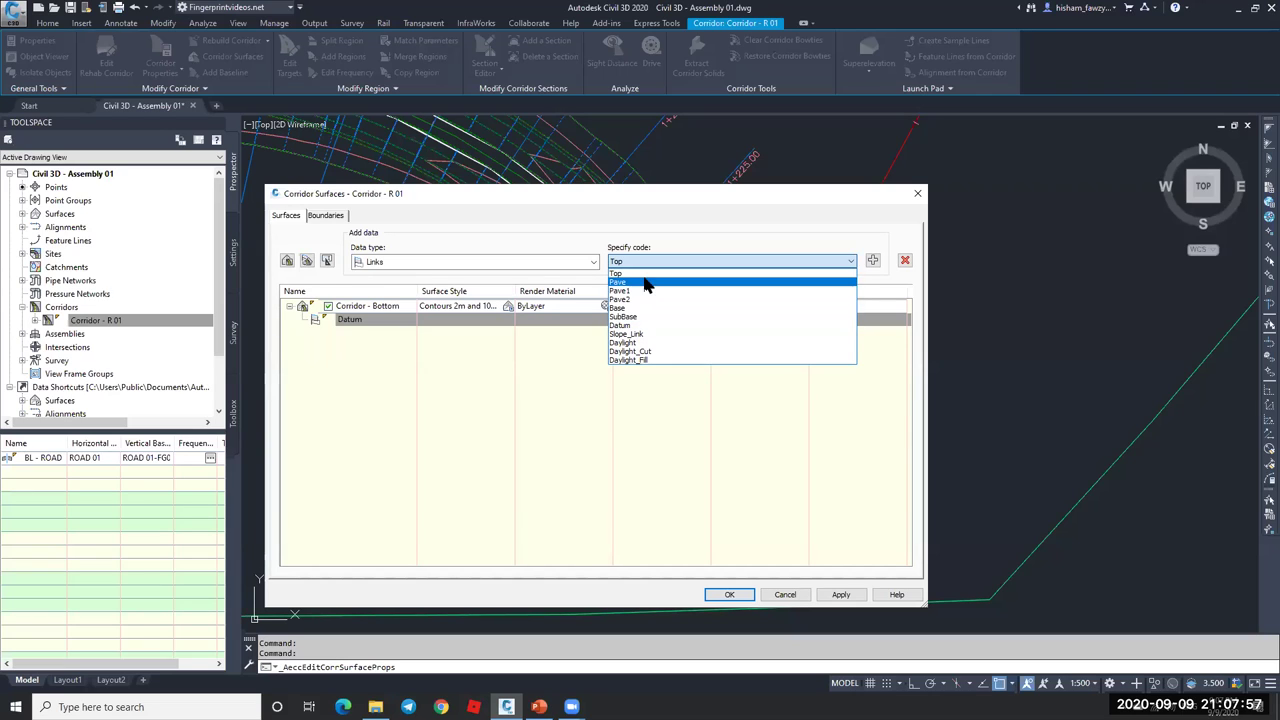
left_click(505, 404)
left_click(324, 216)
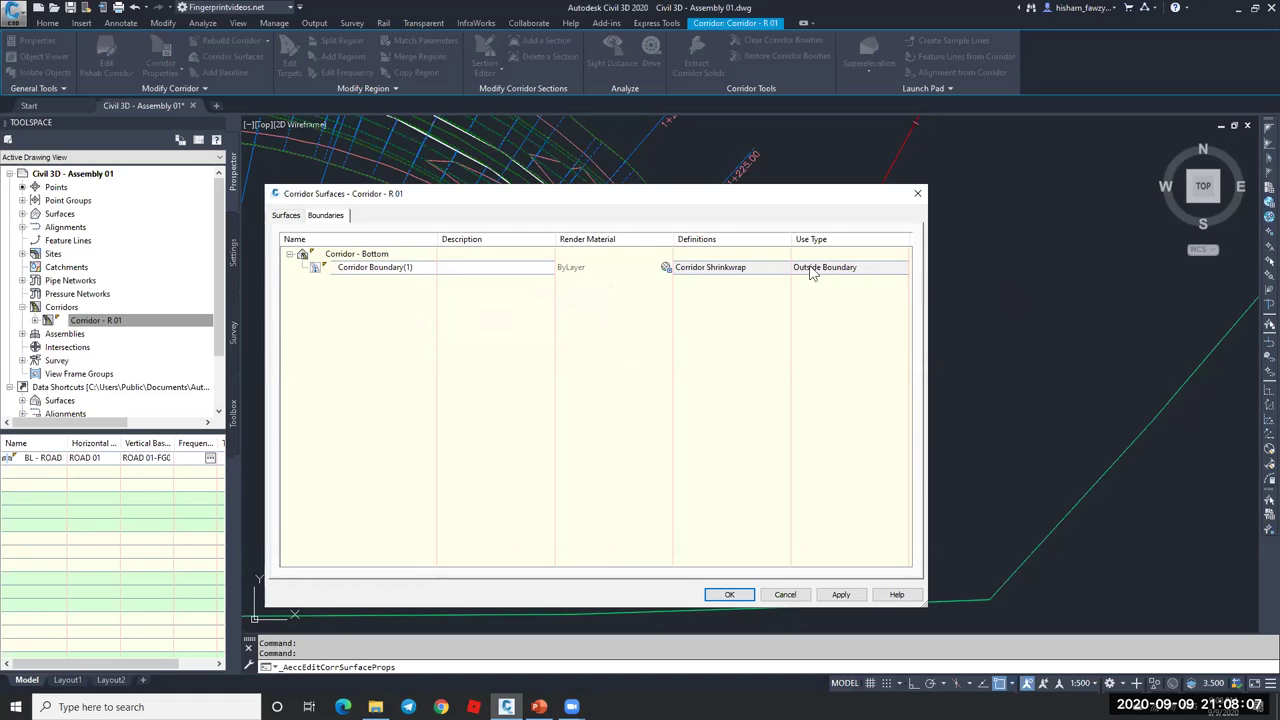
left_click(729, 595)
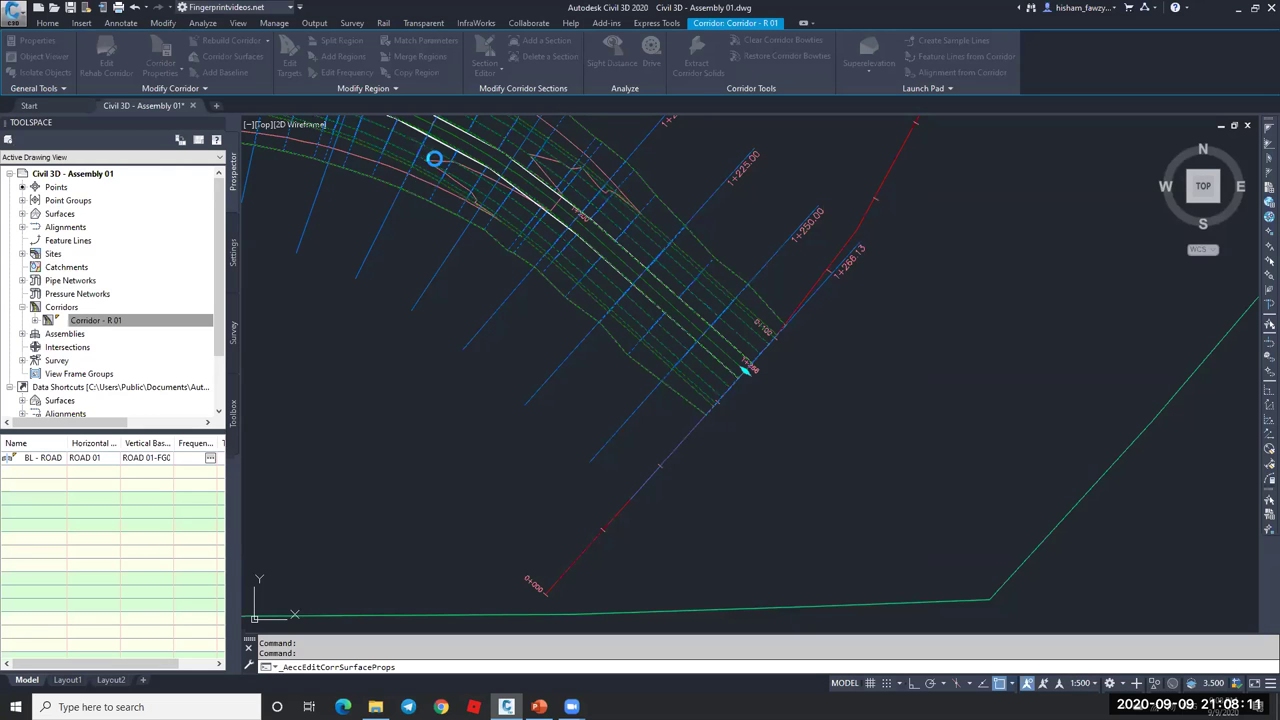
scroll(434, 160, "up", 5)
key("Escape")
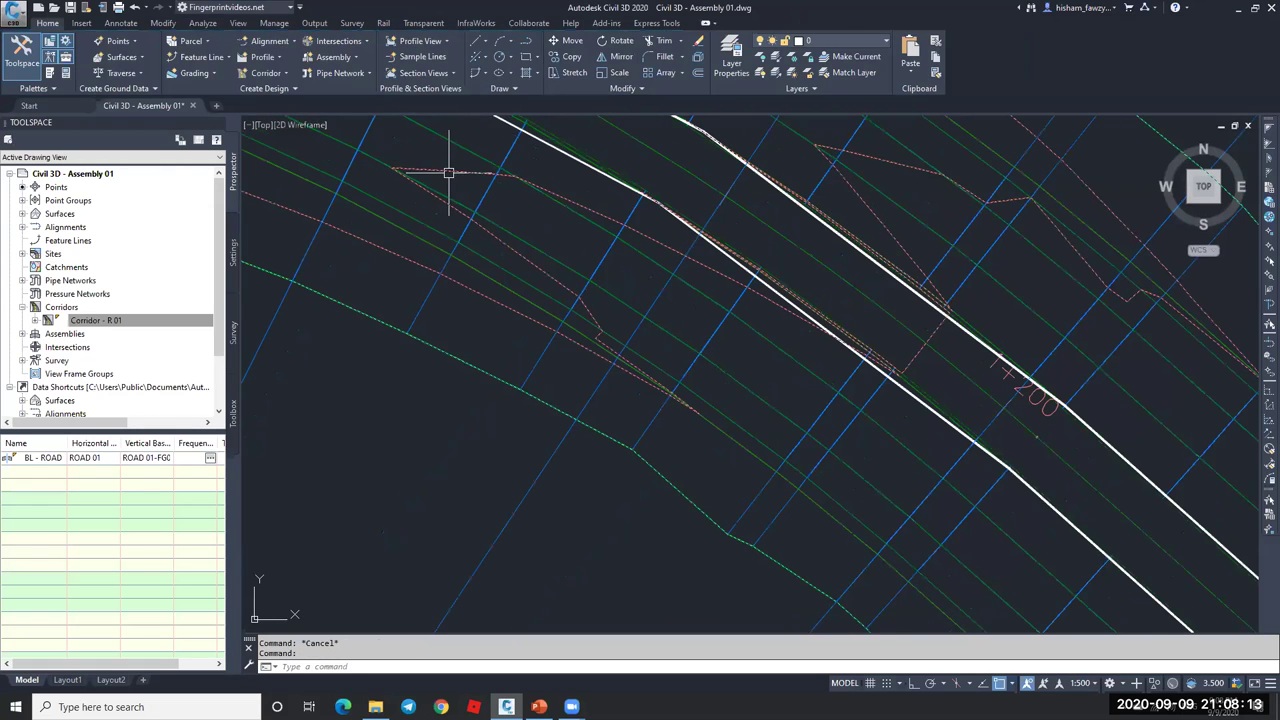
left_click(449, 173)
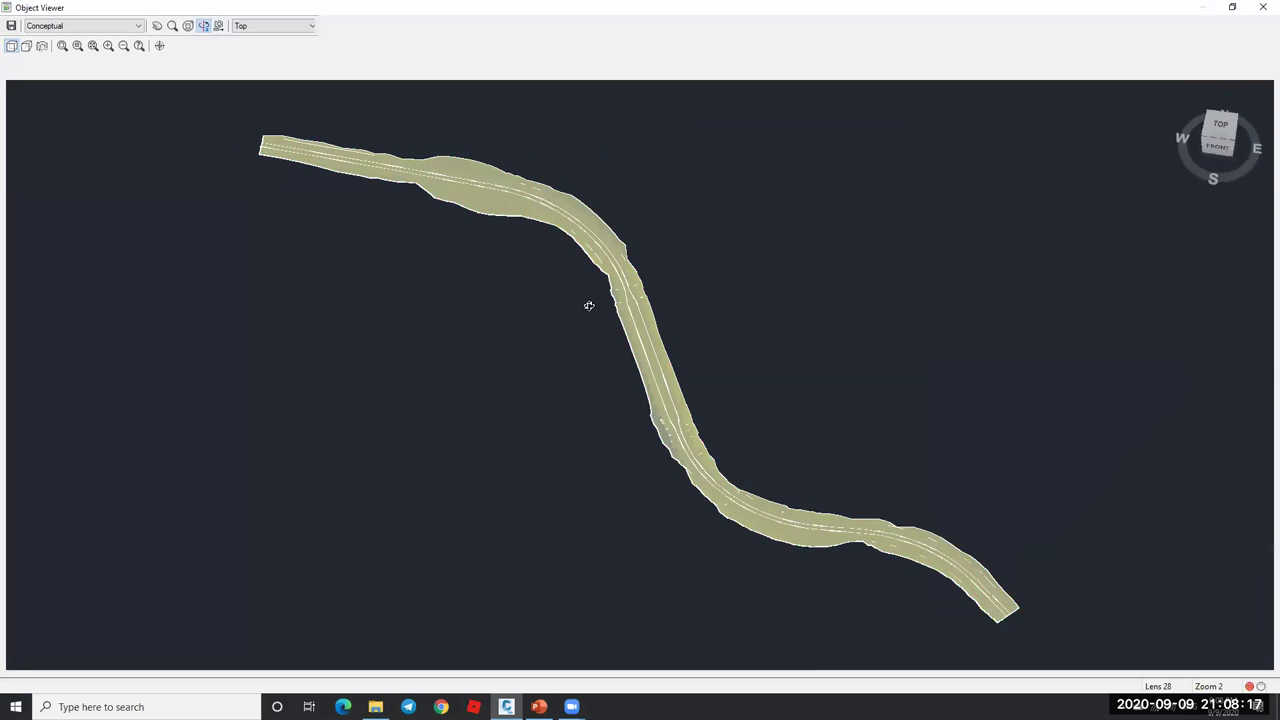
left_click_drag(589, 305, 659, 447)
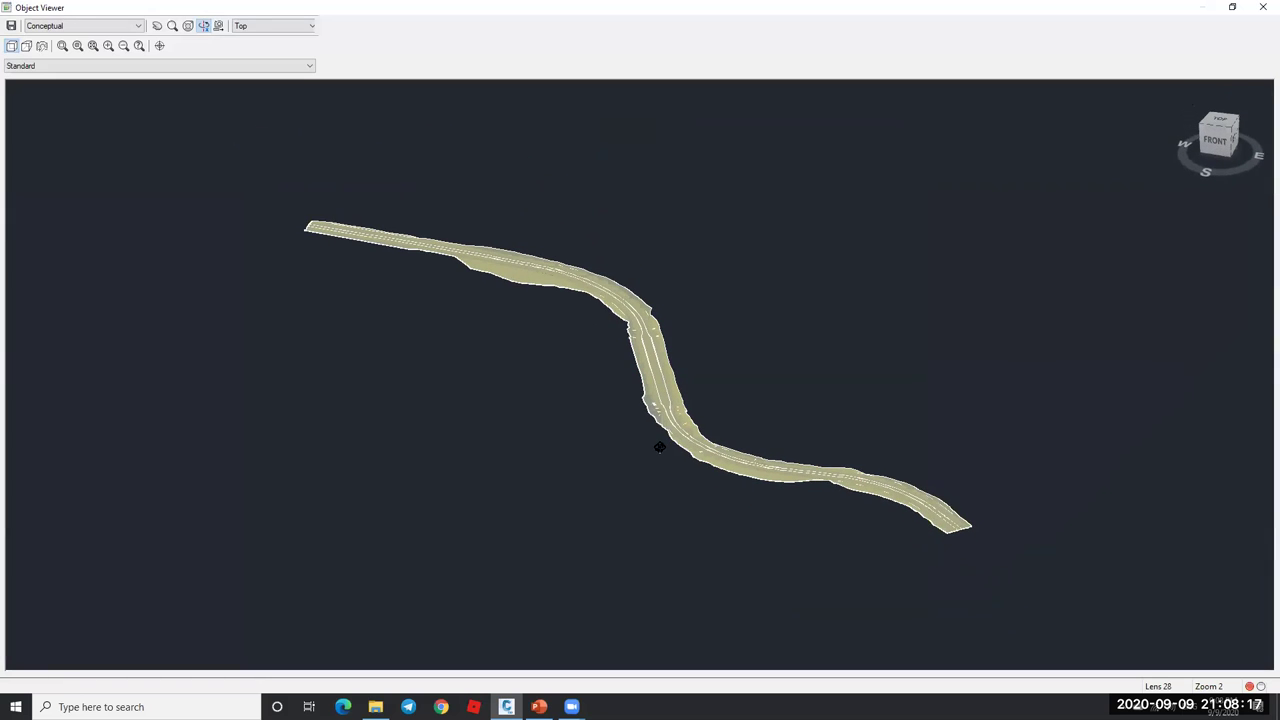
scroll(632, 345, "up", 4)
scroll(658, 316, "down", 3)
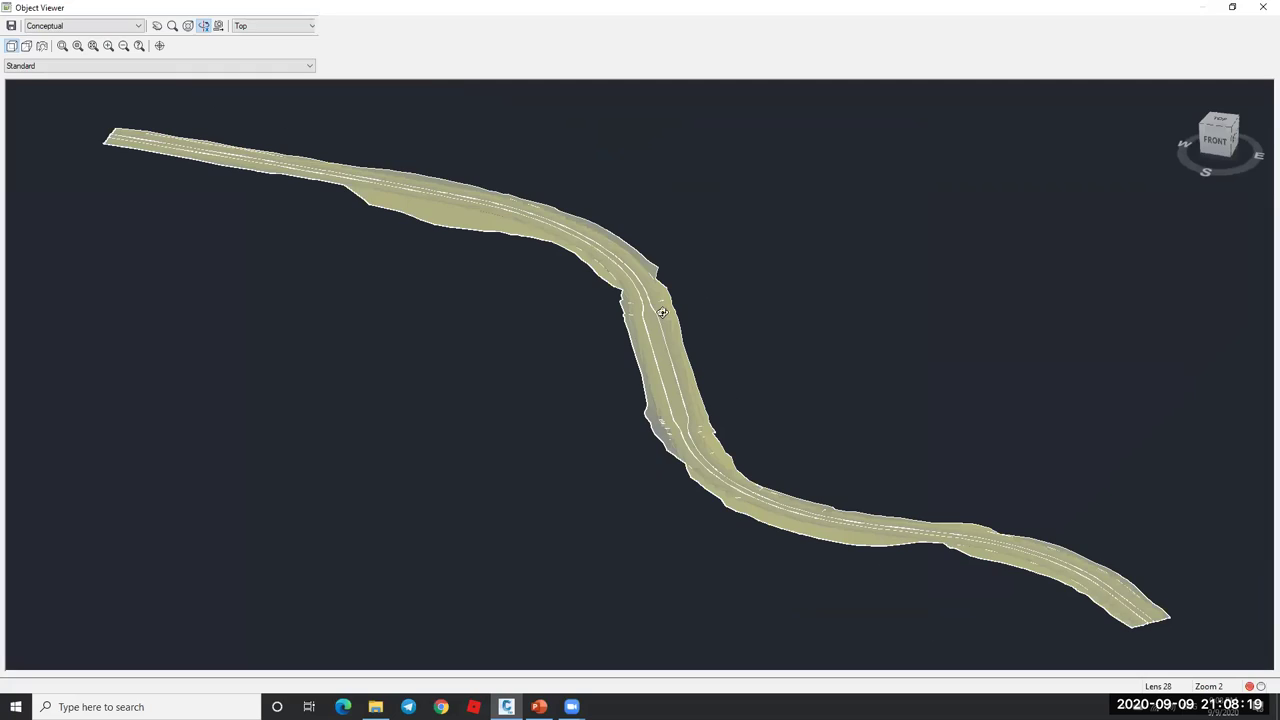
key("Escape")
scroll(660, 278, "down", 4)
scroll(690, 272, "down", 5)
key("Escape")
- Zoom around the live section plane and select the corridor section object
scroll(675, 432, "up", 3)
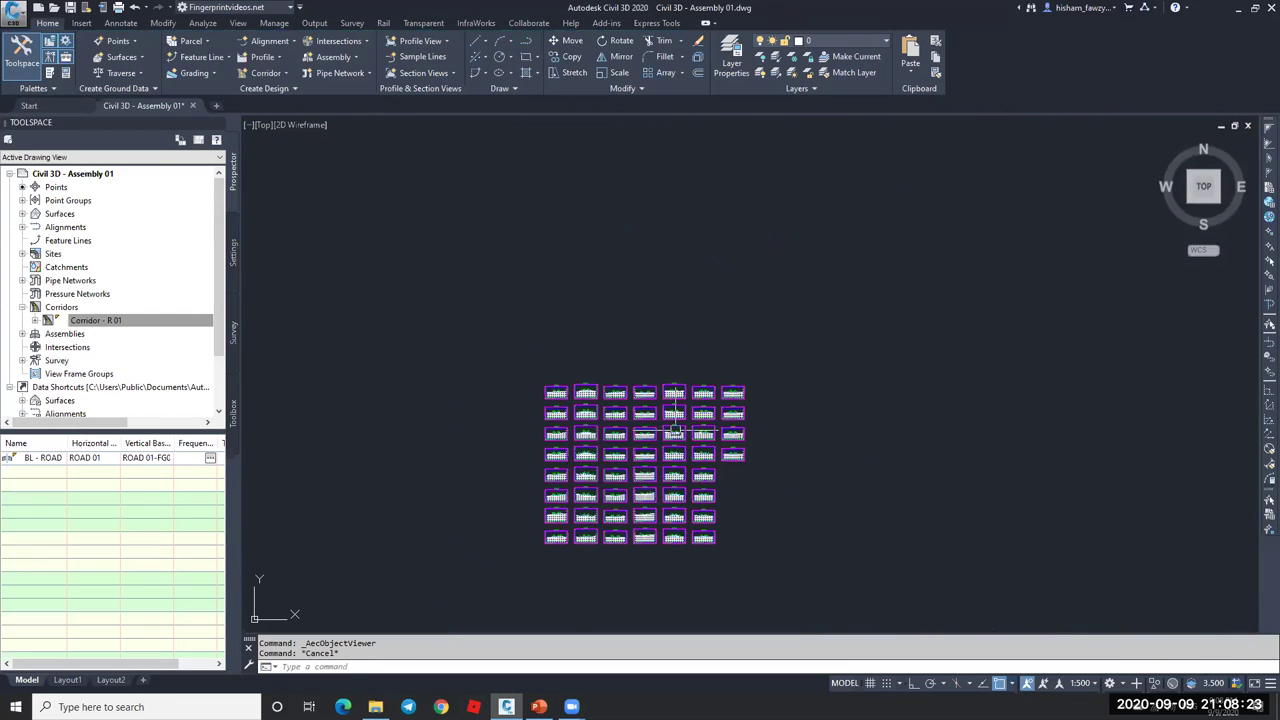
scroll(691, 394, "up", 7)
scroll(688, 462, "up", 5)
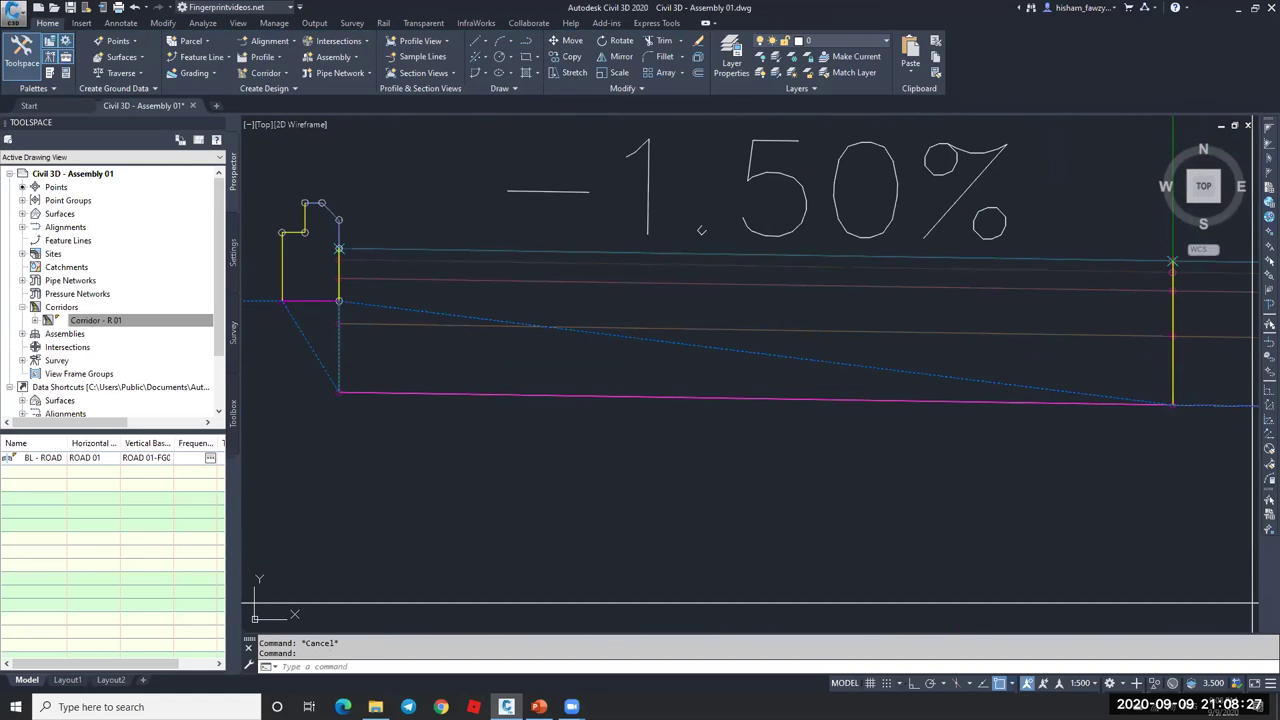
left_click(742, 200)
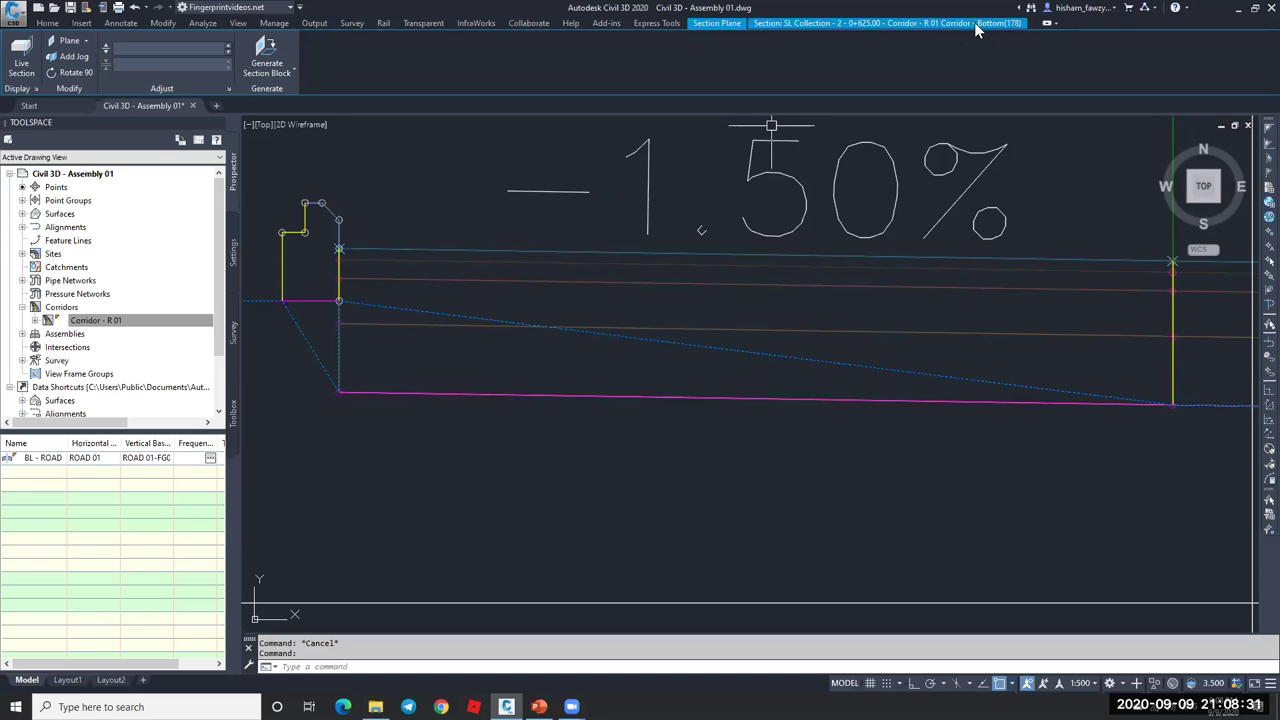
scroll(726, 307, "down", 5)
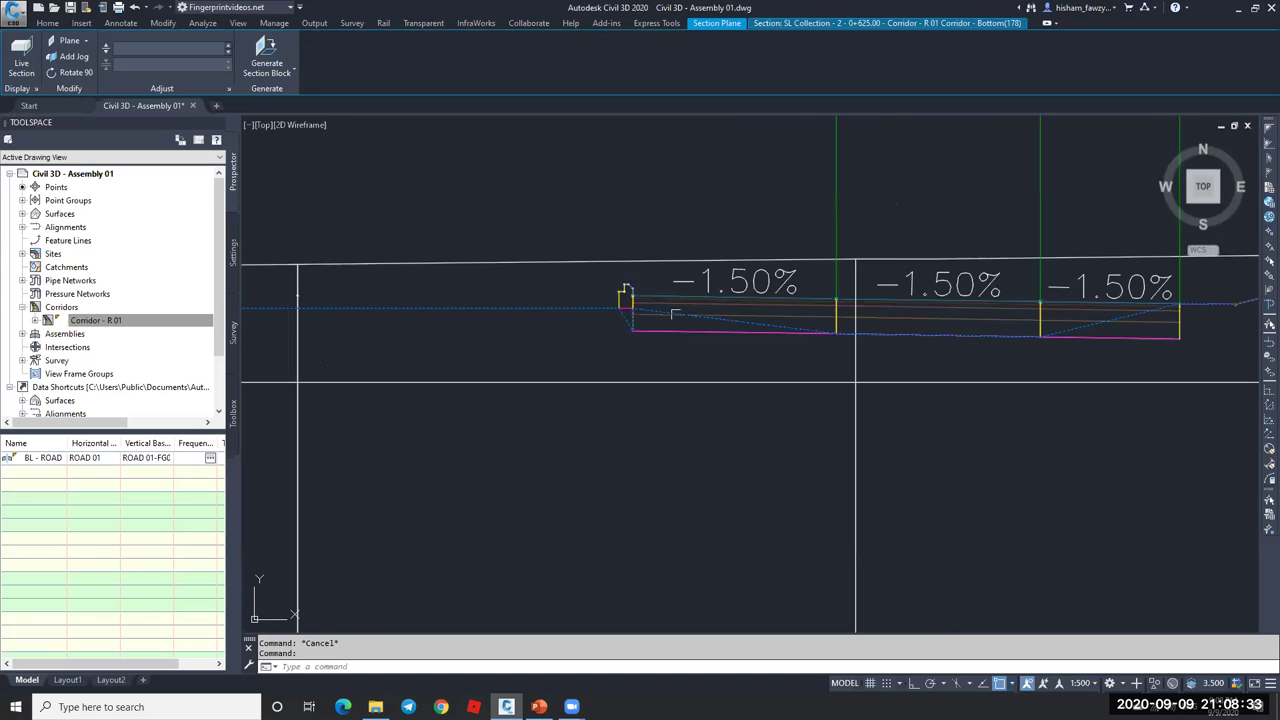
scroll(639, 306, "up", 5)
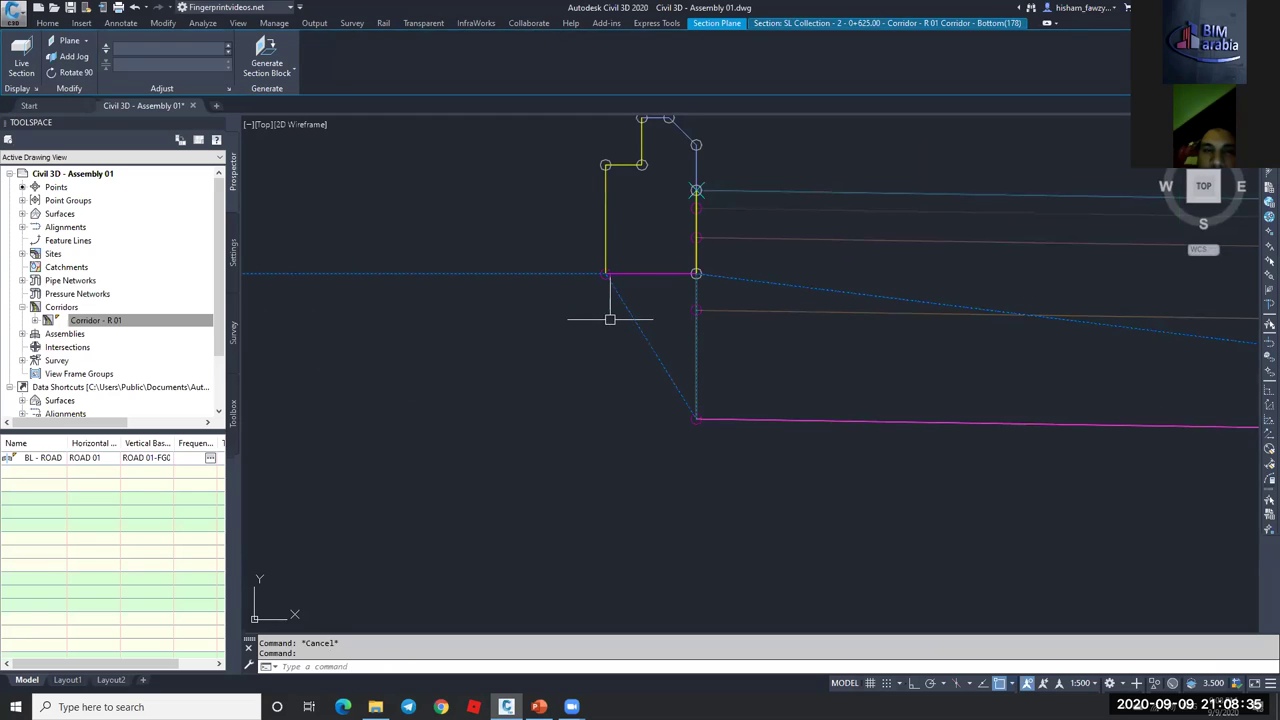
scroll(632, 290, "down", 4)
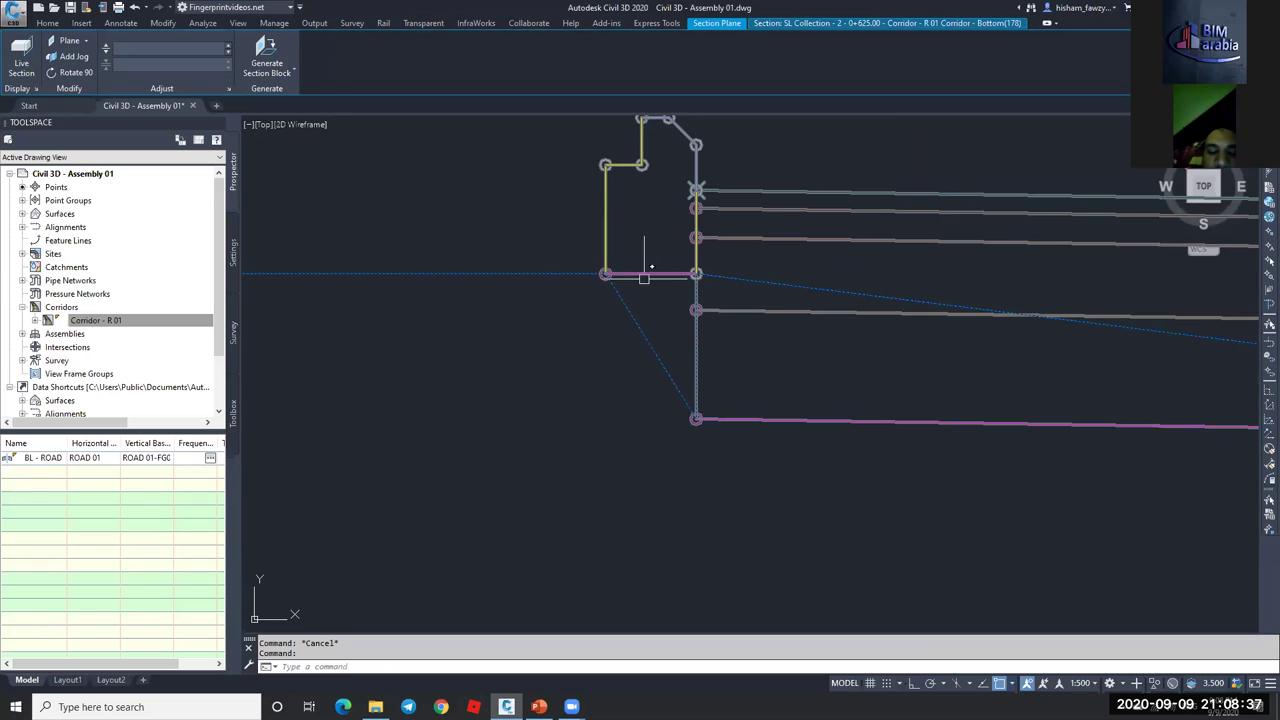
scroll(632, 291, "down", 6)
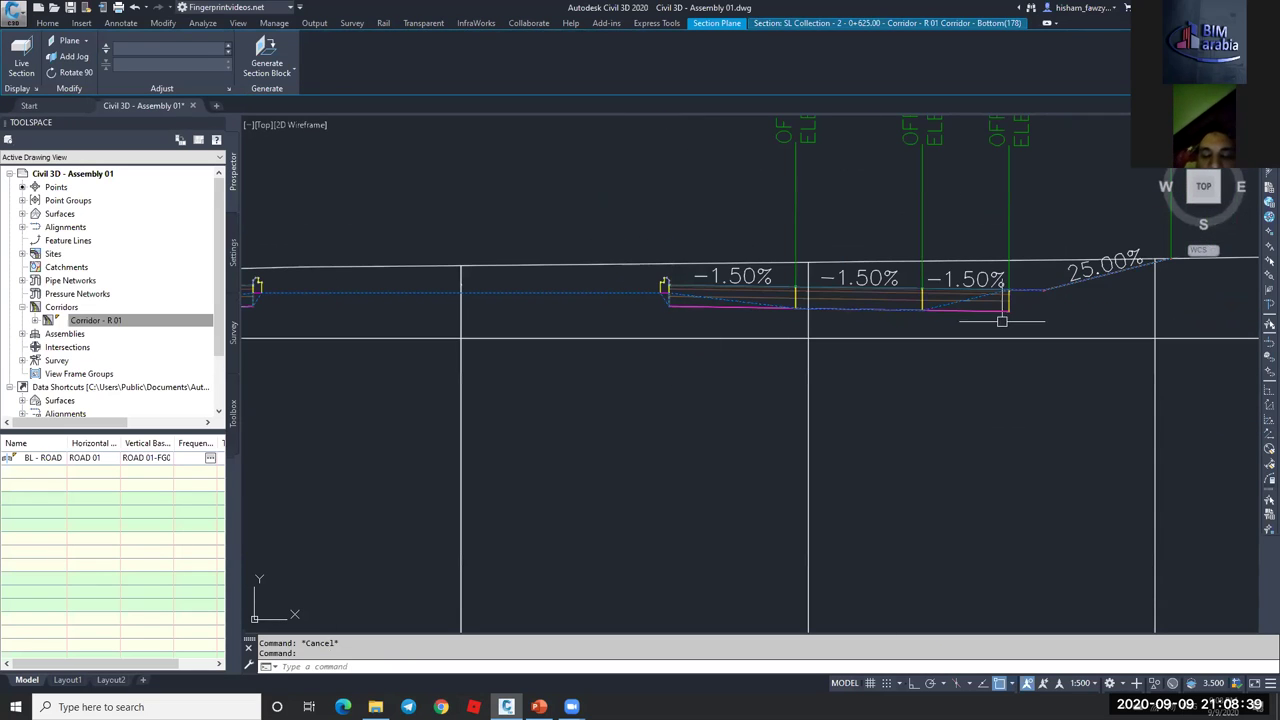
scroll(800, 295, "down", 3)
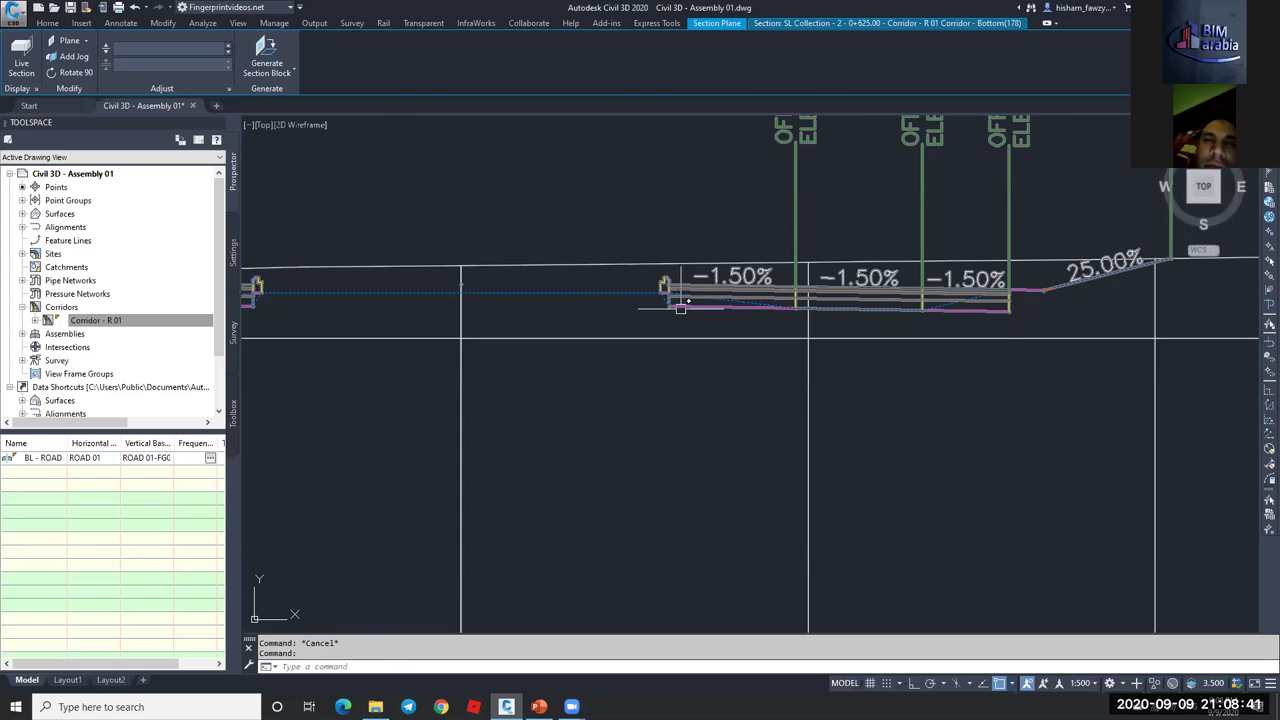
scroll(581, 309, "up", 4)
scroll(574, 289, "down", 4)
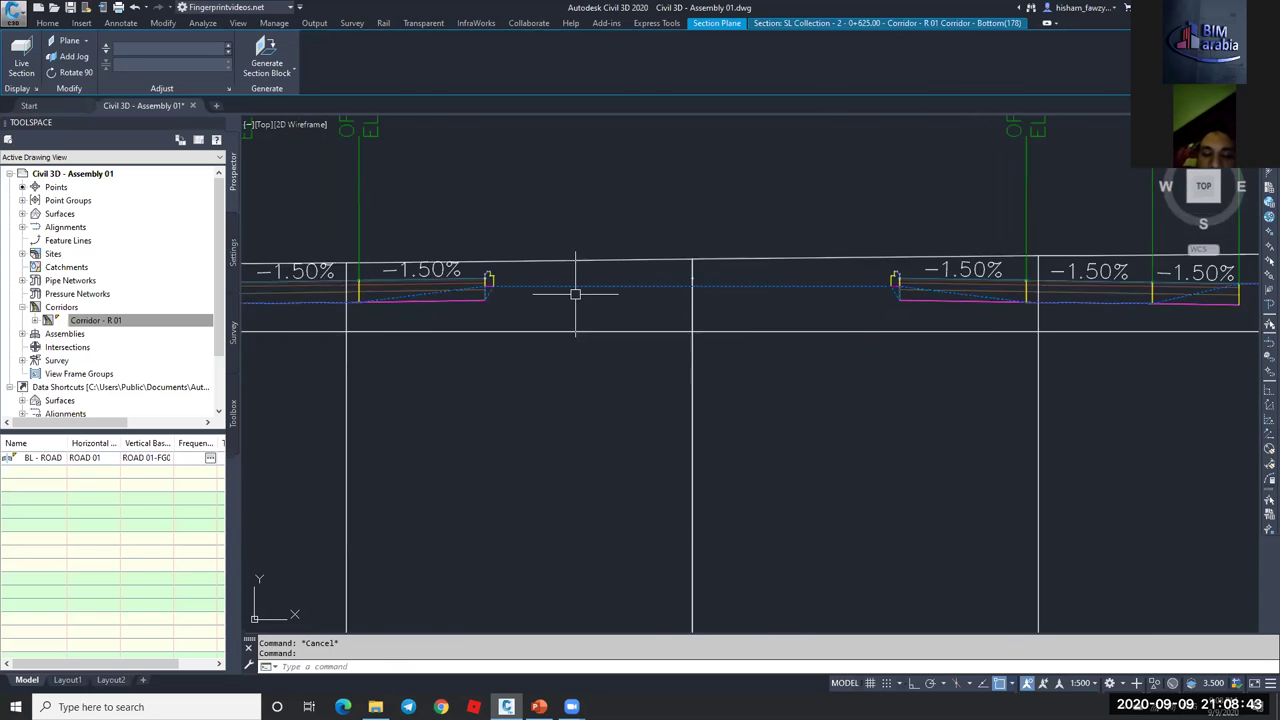
- Exit Live Section and zoom into the 0+625 section view at the 25.00% slope break
key("Escape")
scroll(652, 360, "down", 8)
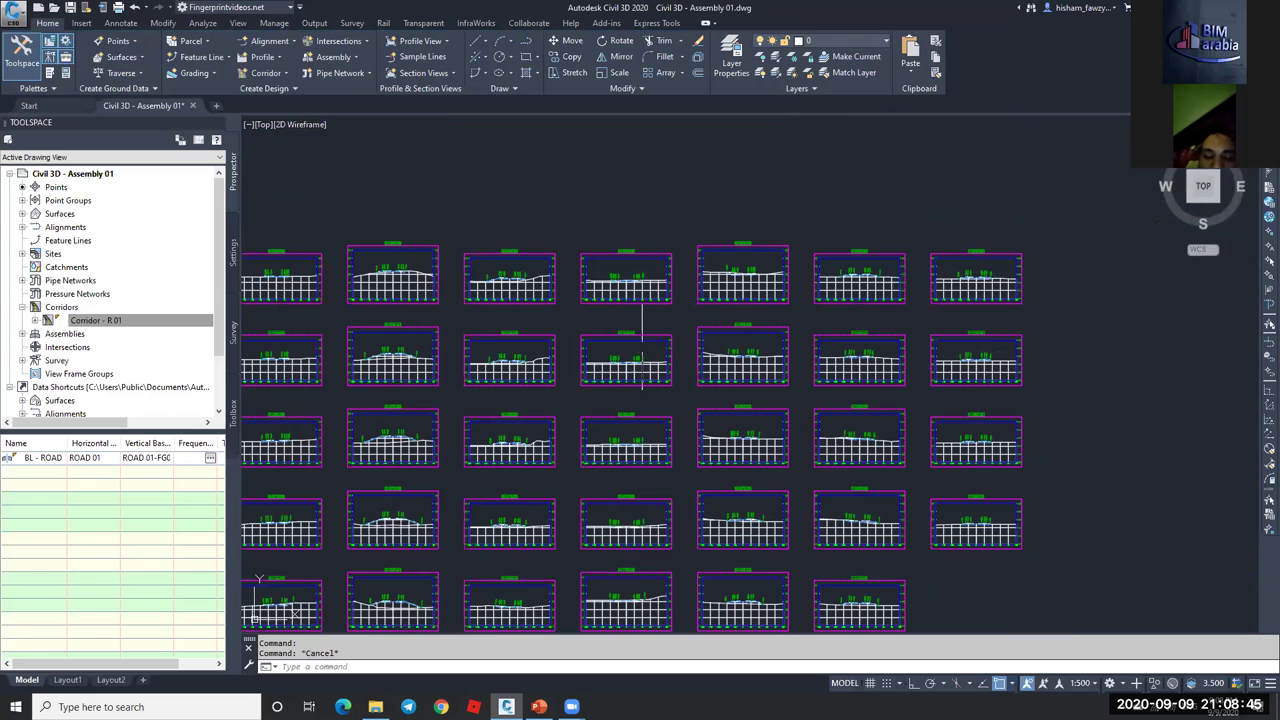
scroll(640, 362, "up", 6)
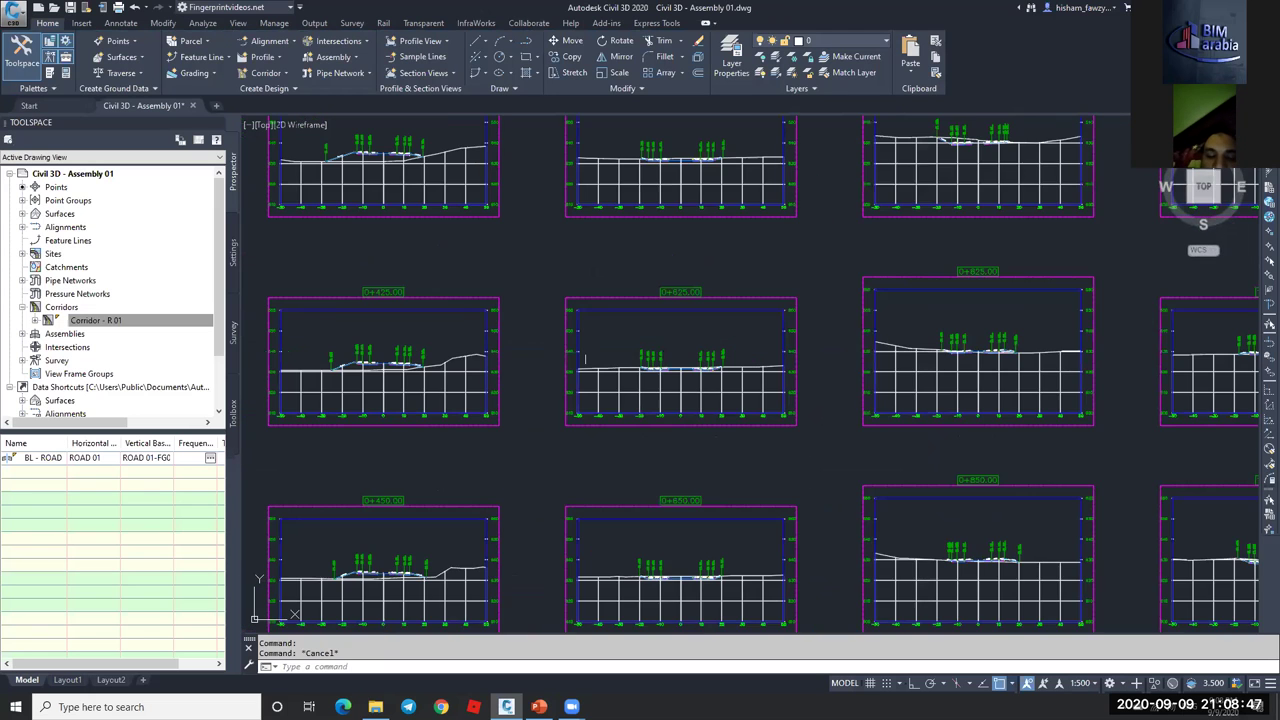
scroll(641, 370, "up", 10)
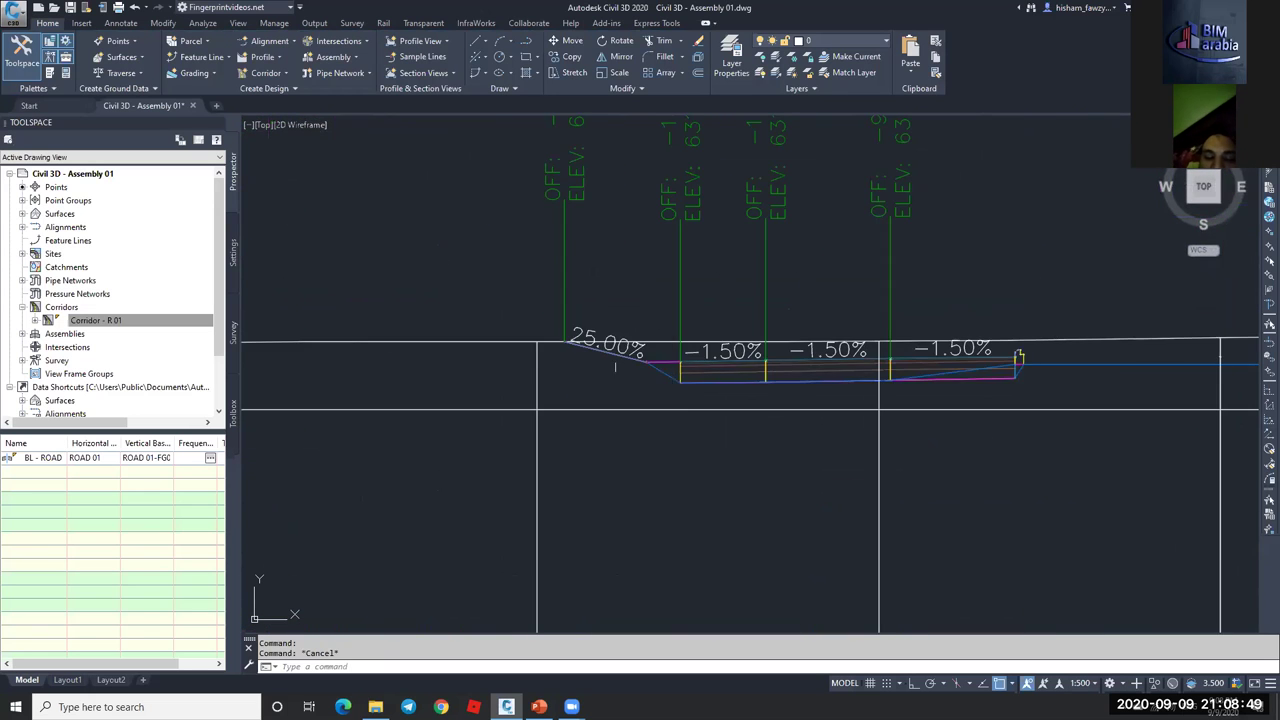
scroll(705, 374, "up", 5)
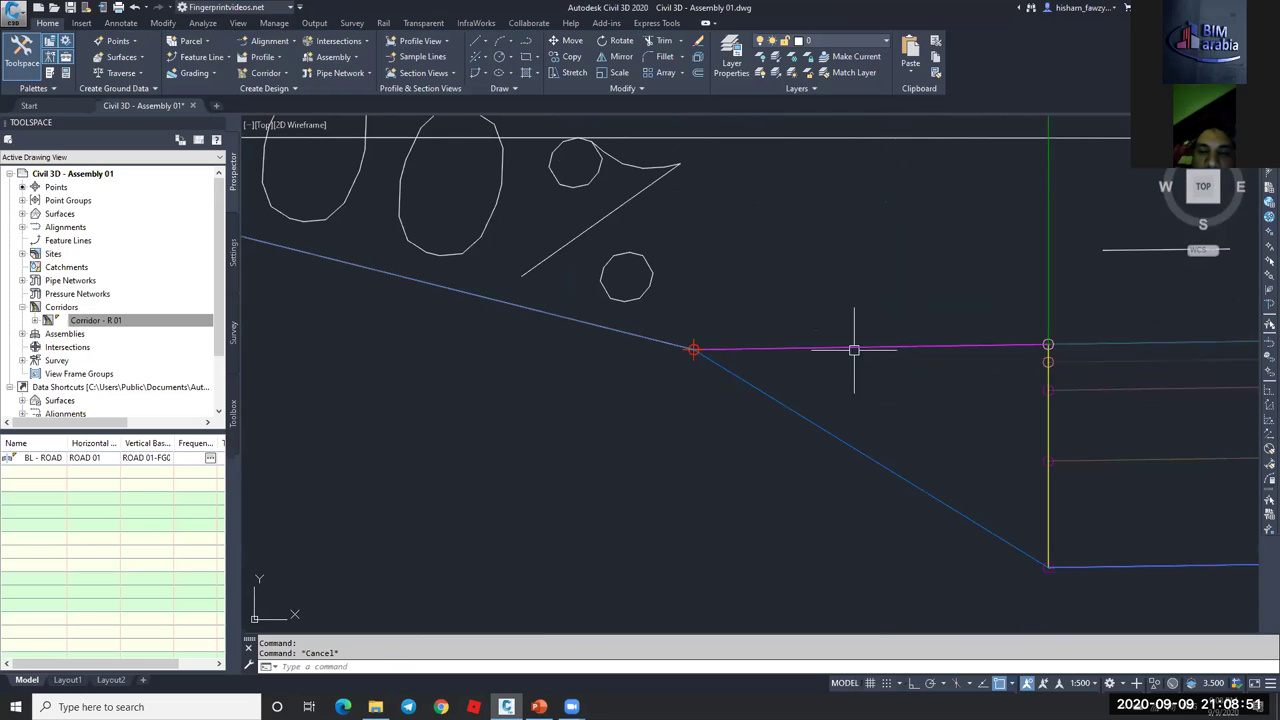
mouse_move(859, 362)
middle_mouse_down()
mouse_move(789, 343)
mouse_move(583, 334)
middle_mouse_up()
scroll(606, 323, "down", 2)
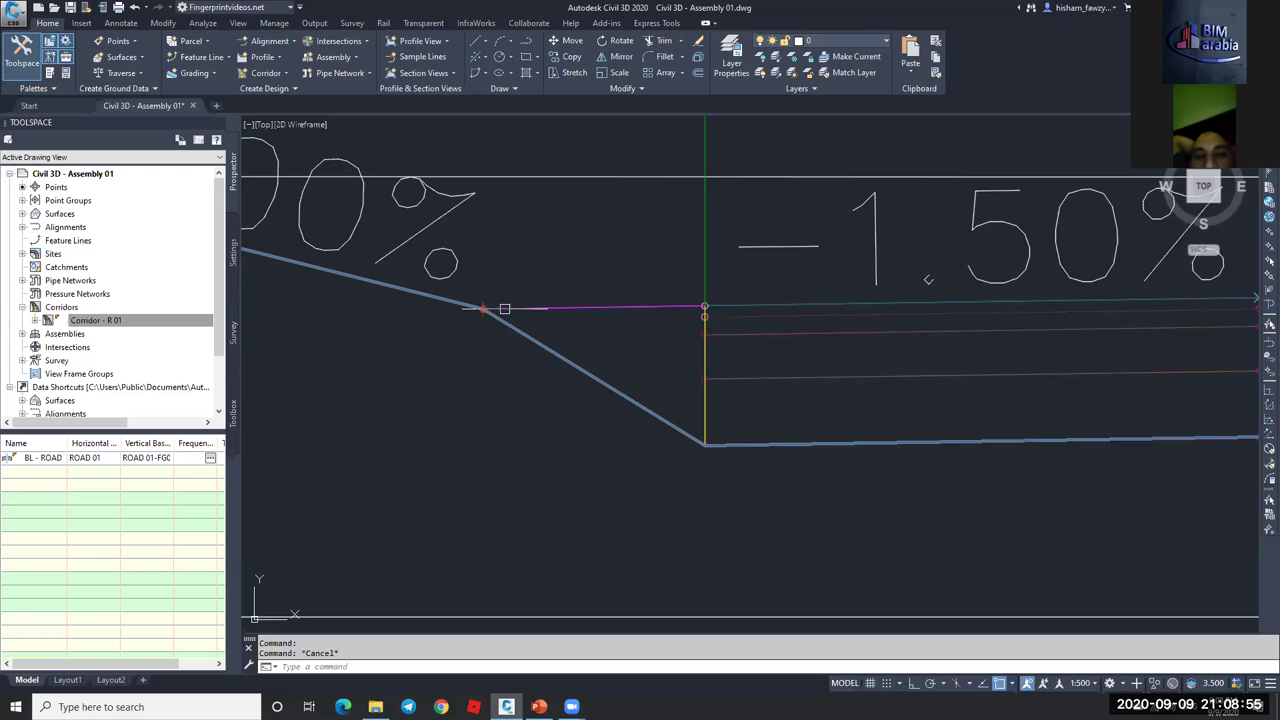
scroll(541, 320, "down", 1)
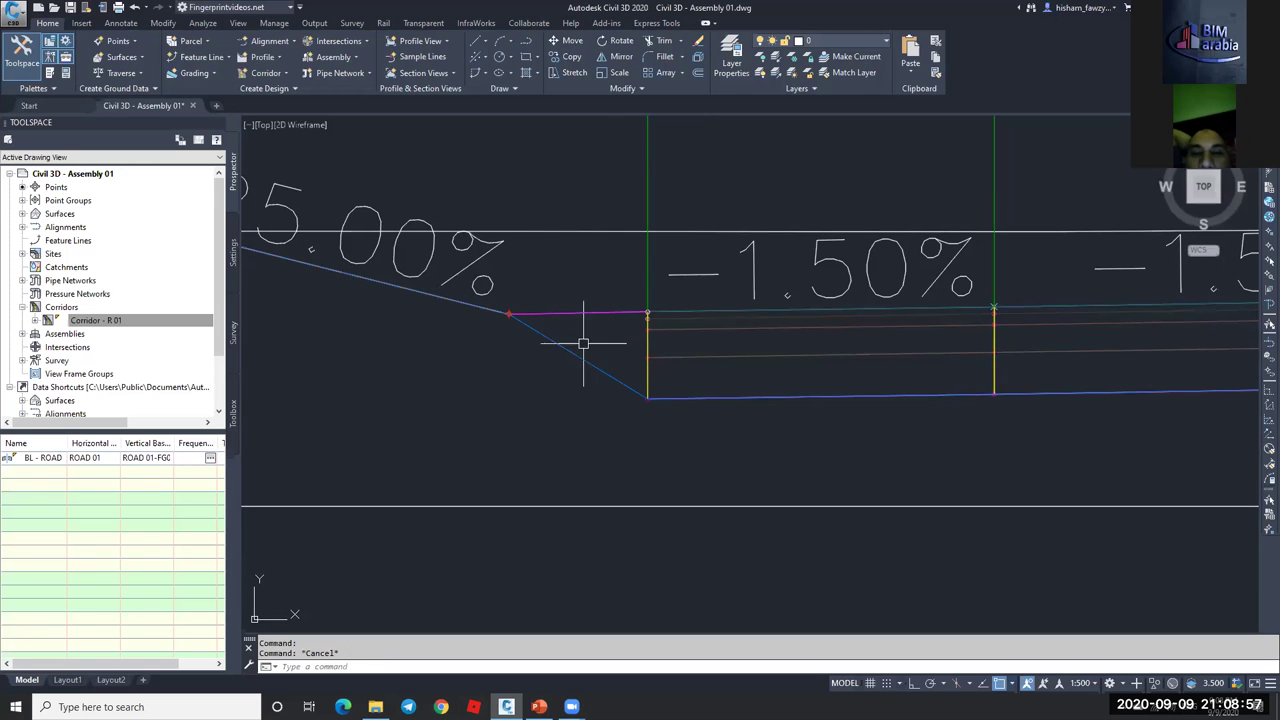
scroll(511, 315, "up", 2)
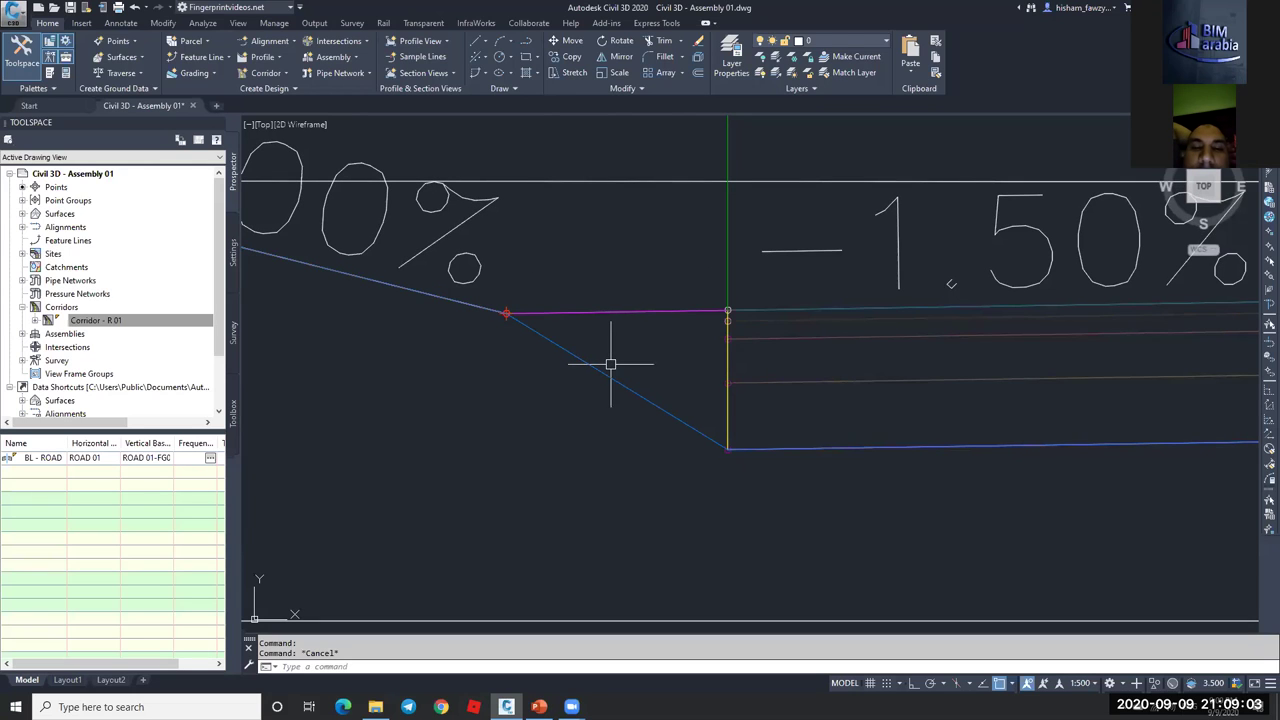
- Select Corridor - R 01 and expand Corridor - Bottom in its Corridor Surfaces settings
right_click(168, 322)
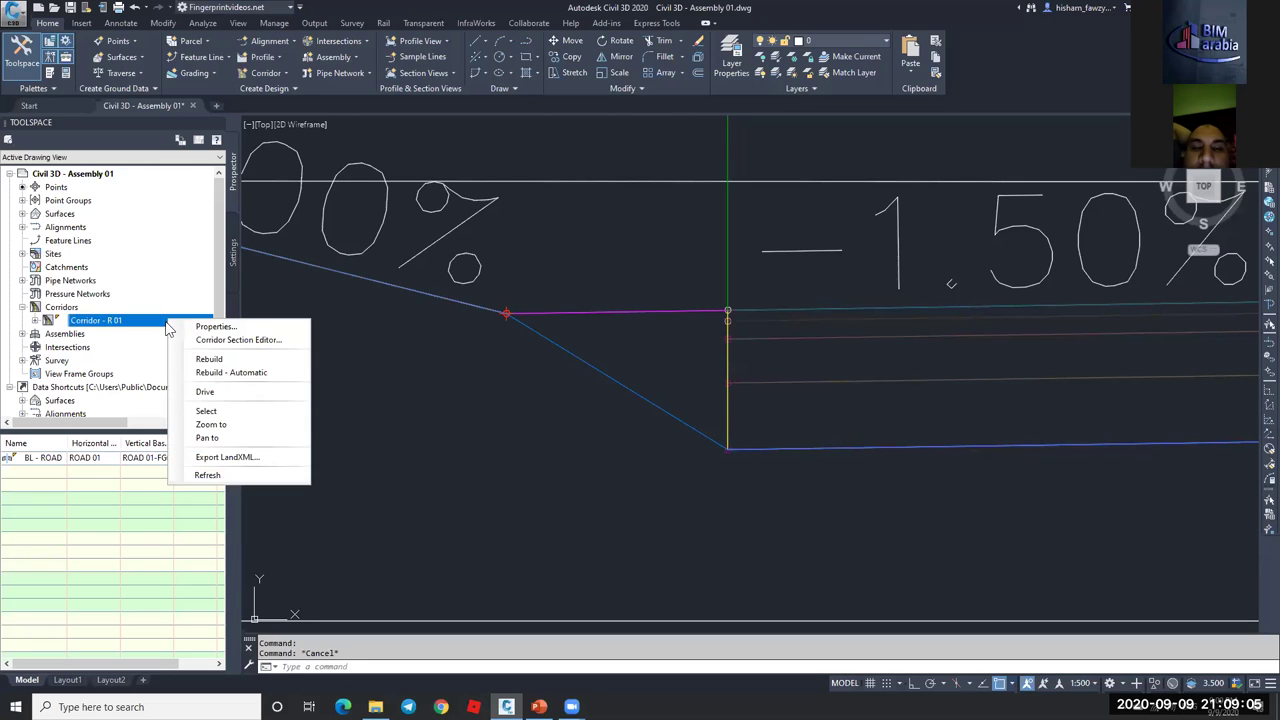
left_click(208, 411)
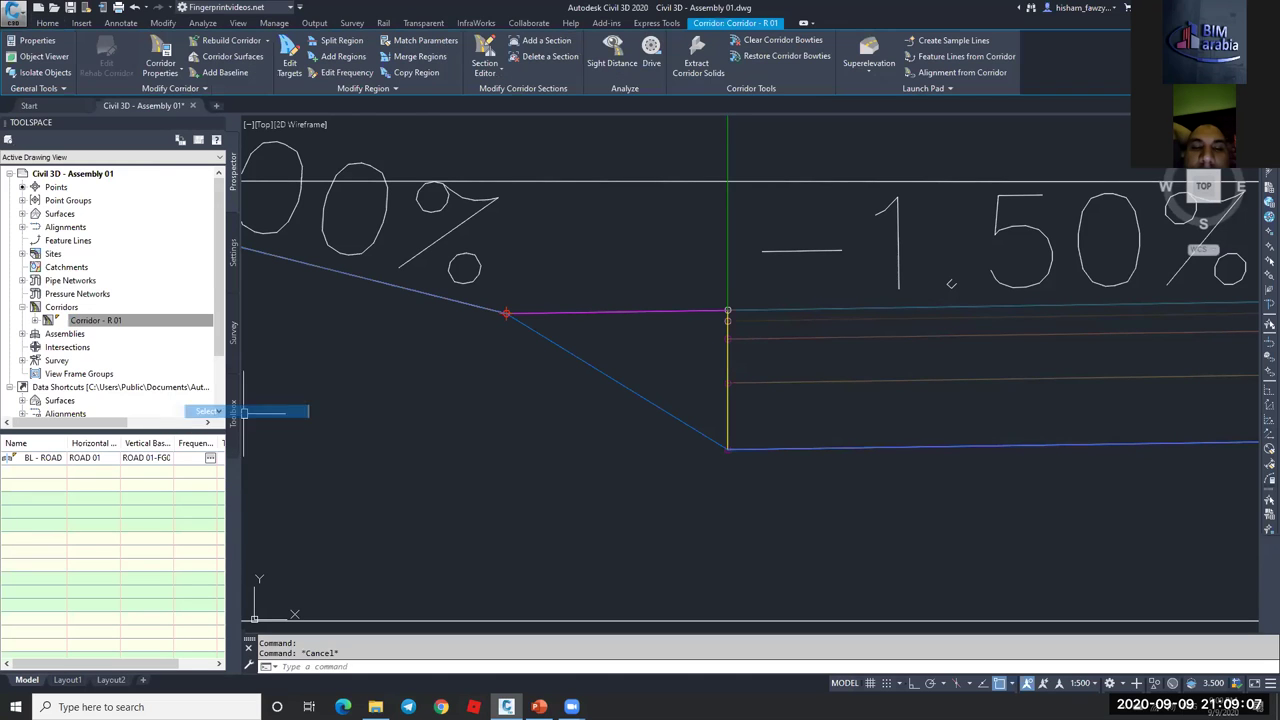
left_click(233, 57)
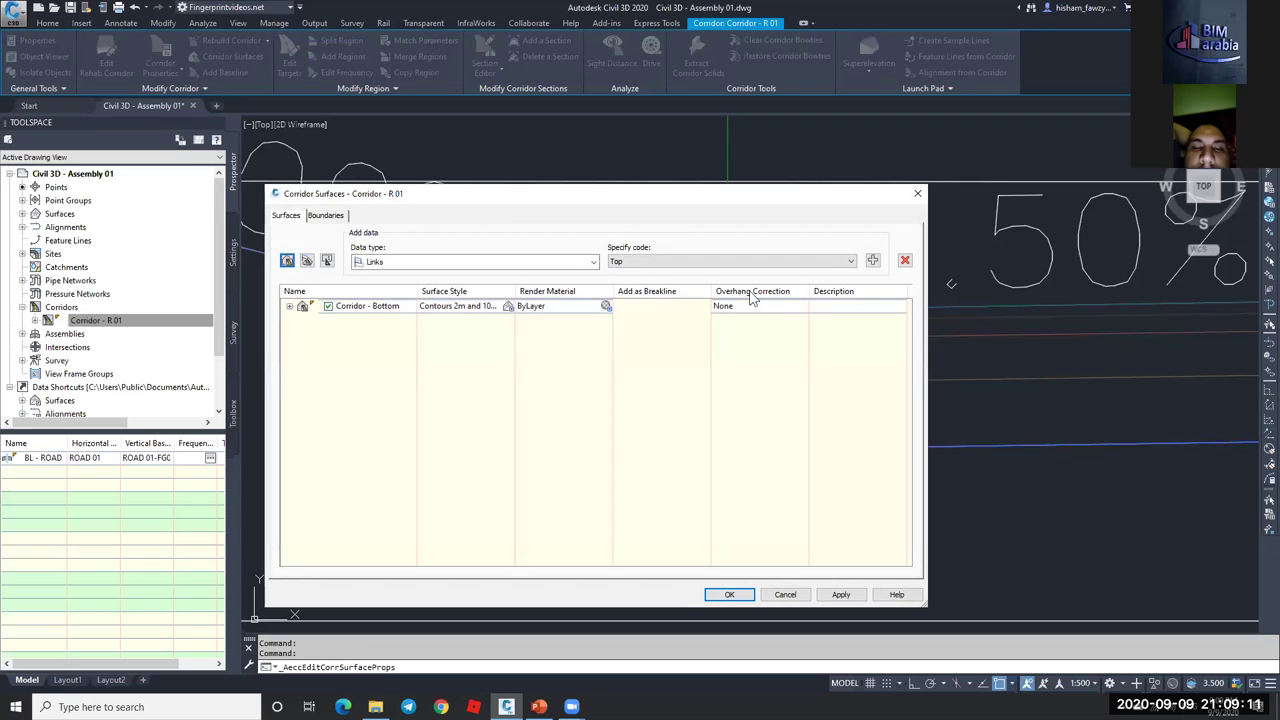
left_click(289, 307)
- Set Bottom Links overhang correction, add Datum as a breakline, and rebuild the corridor
left_click(752, 308)
left_click(752, 308)
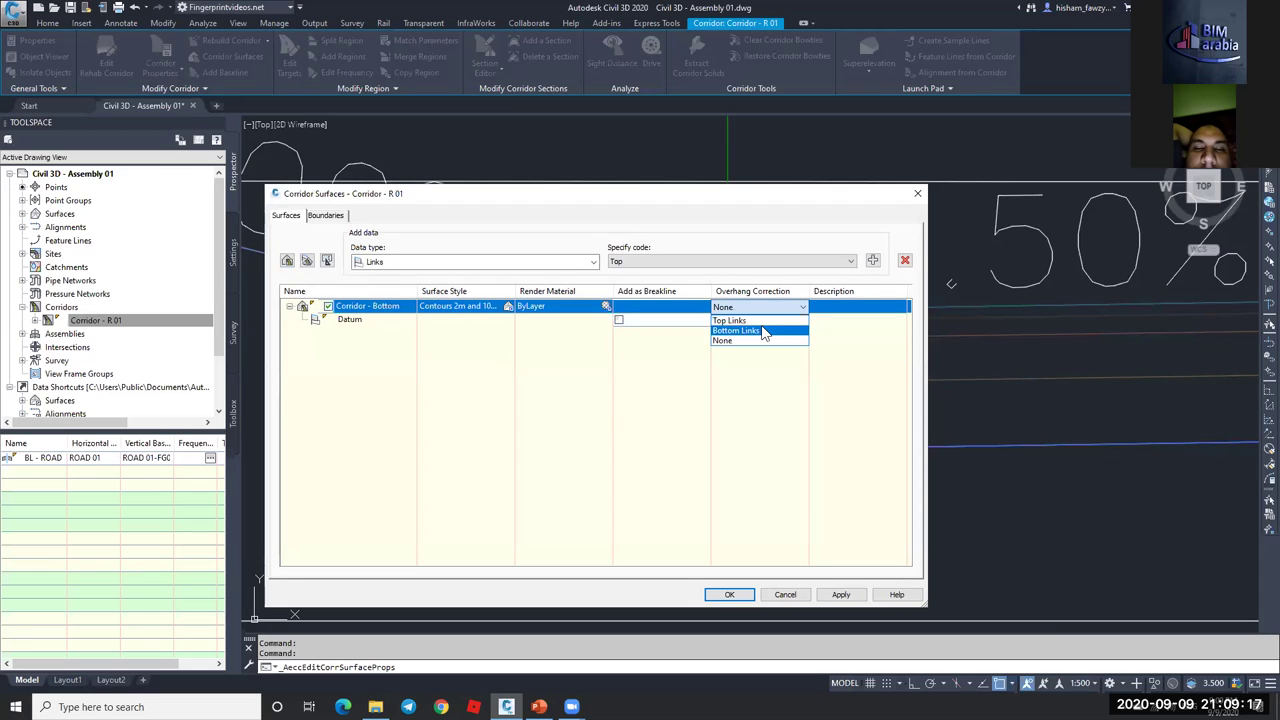
left_click(437, 366)
left_click(740, 306)
left_click(740, 331)
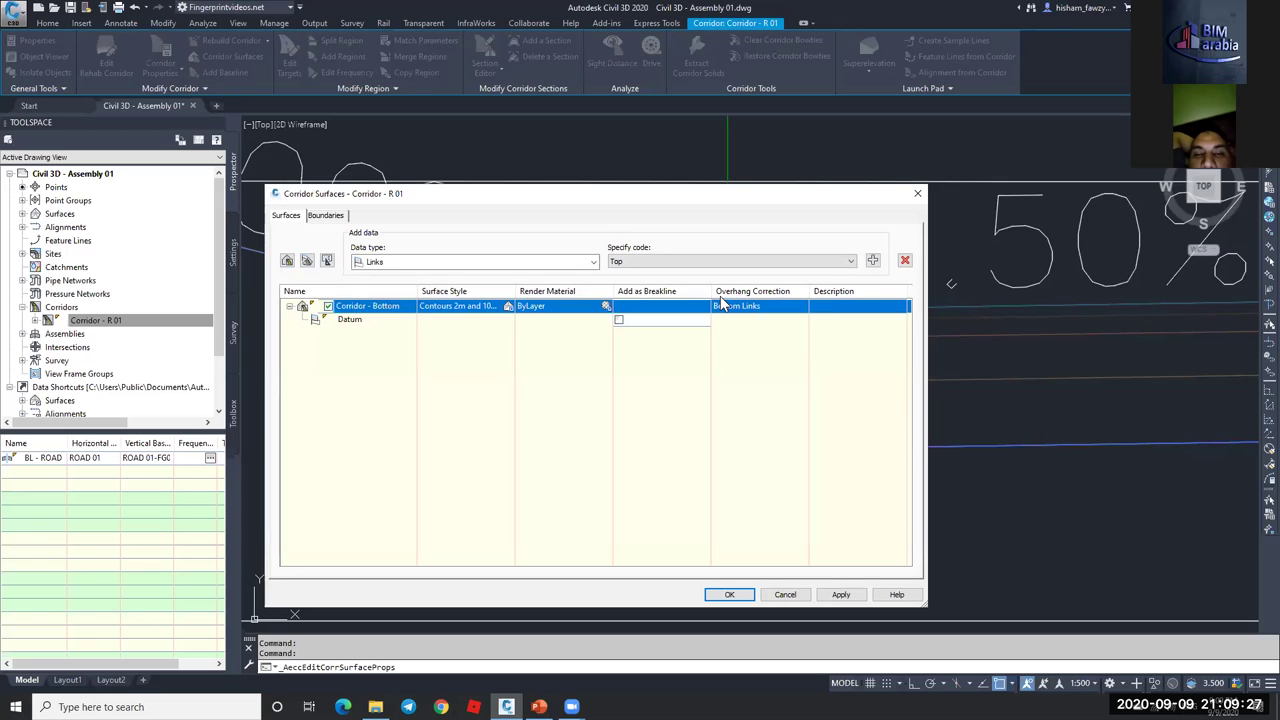
left_click(618, 318)
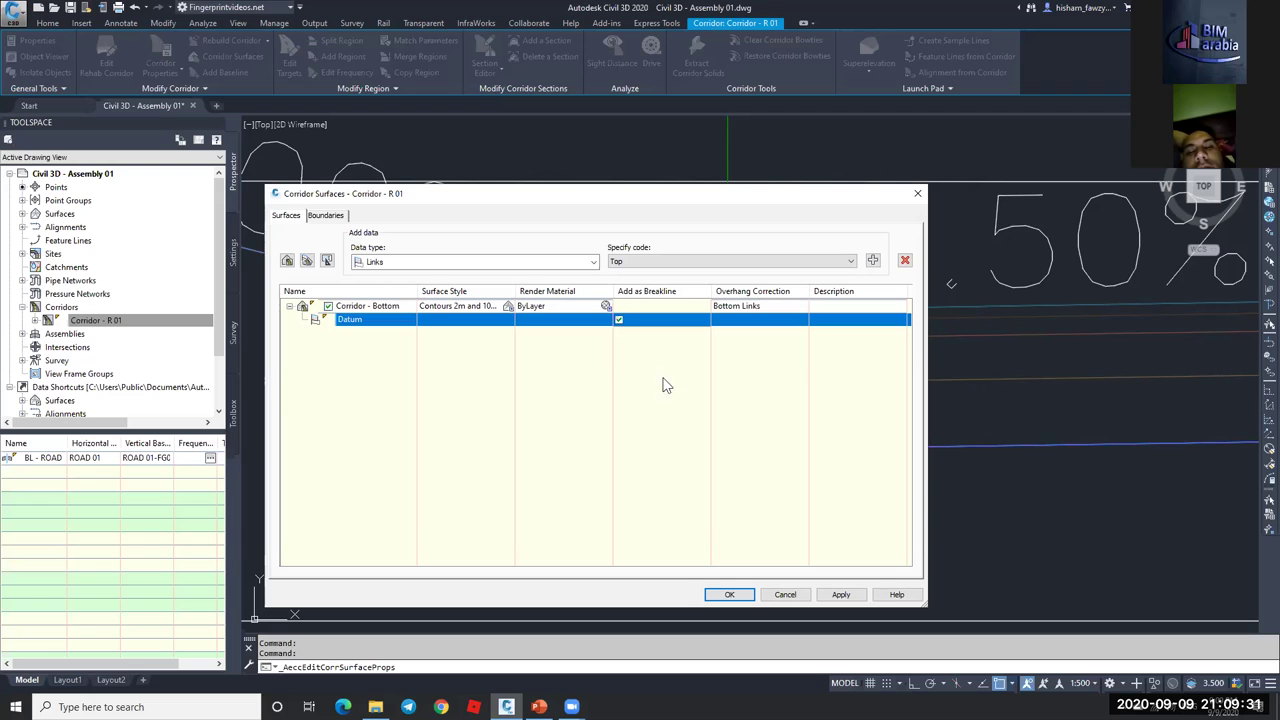
left_click(729, 596)
left_click(596, 324)
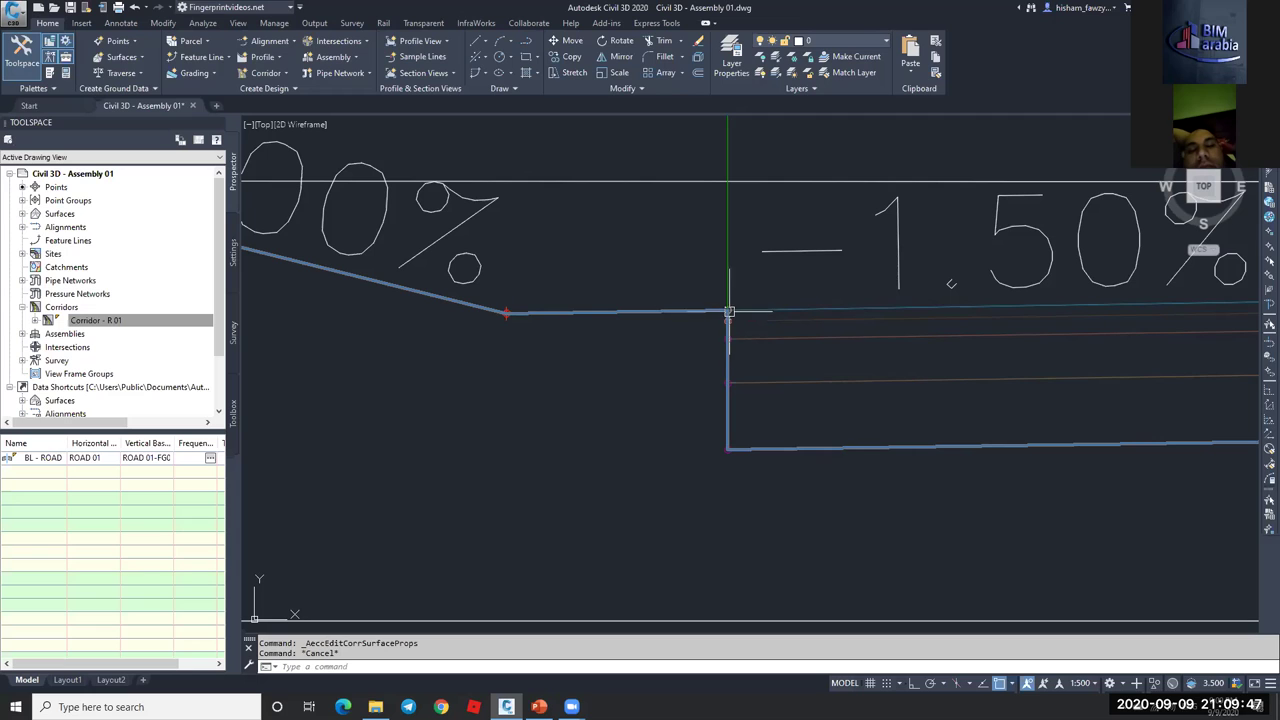
- Zoom in and out on the rebuilt cross-section to inspect the bottom surface along the corridor edge
scroll(620, 377, "down", 3)
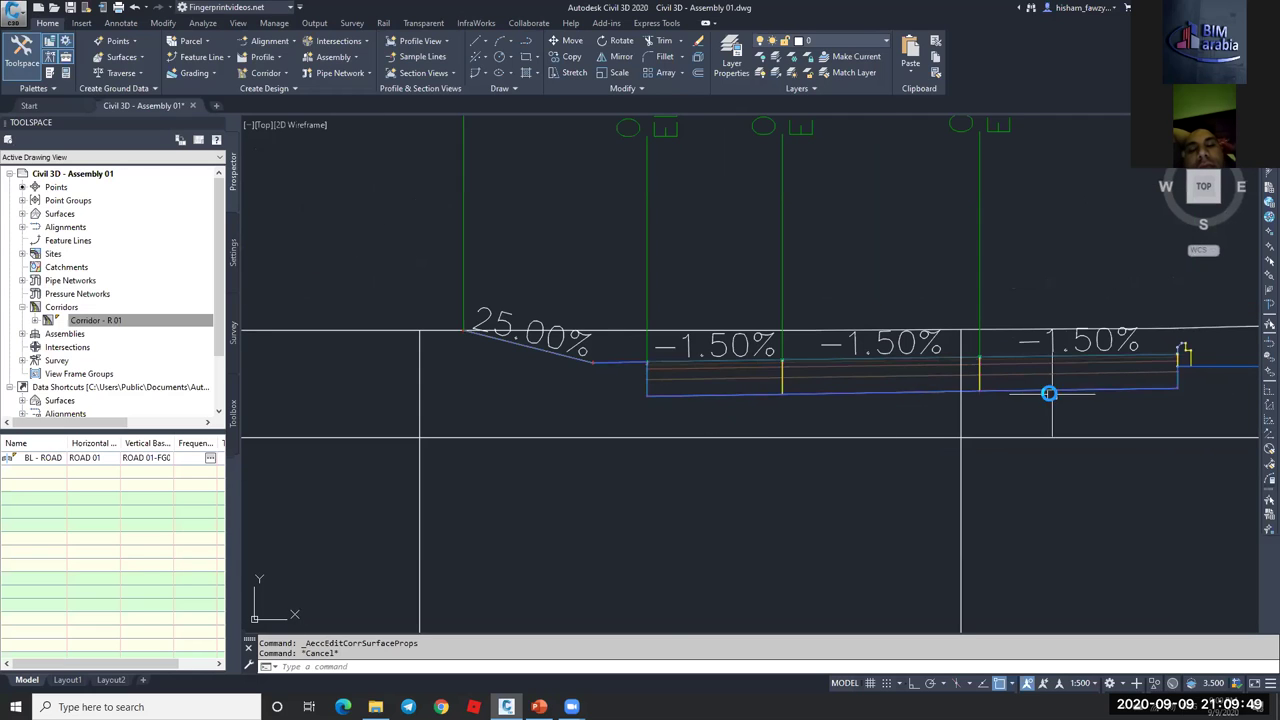
scroll(1048, 393, "up", 5)
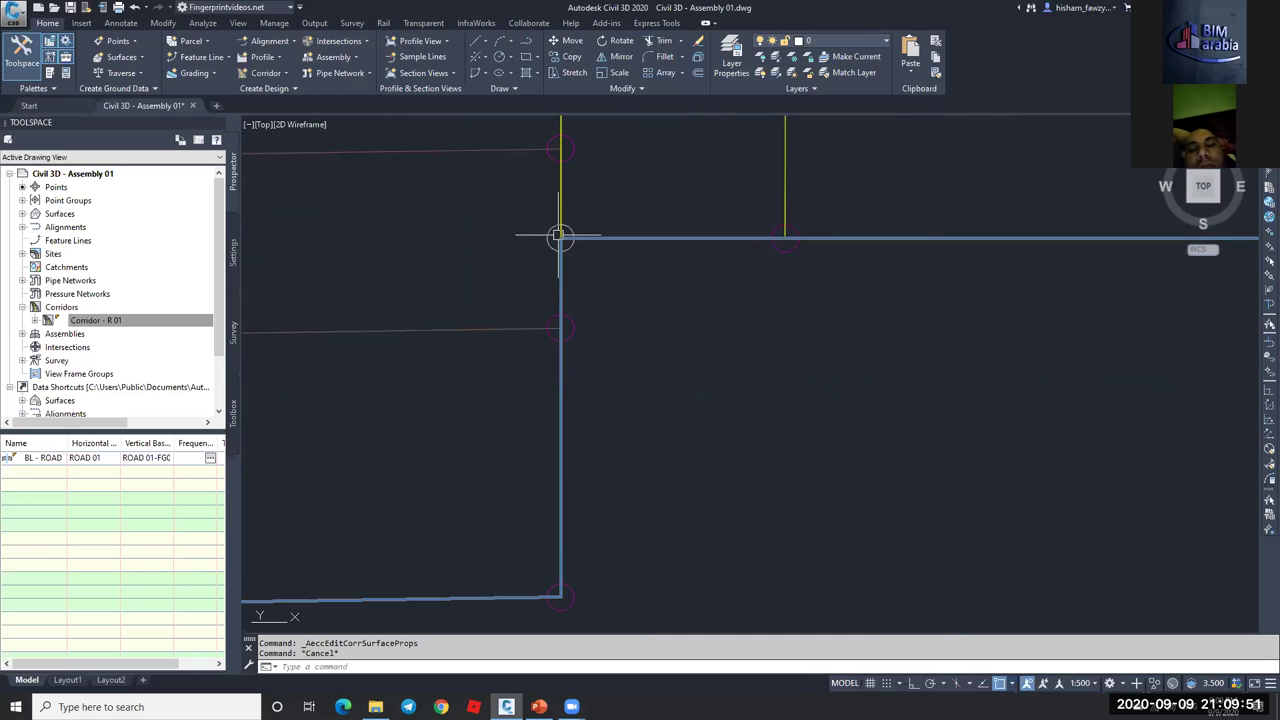
scroll(590, 260, "down", 4)
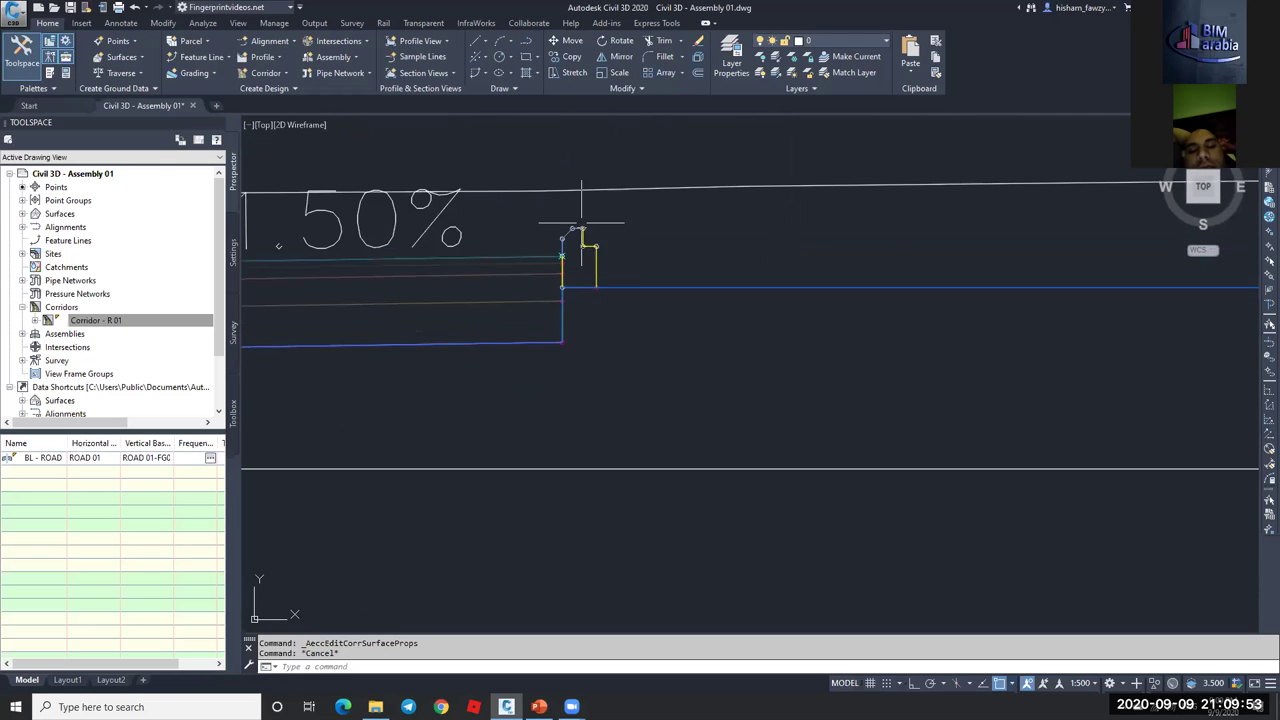
scroll(601, 237, "down", 3)
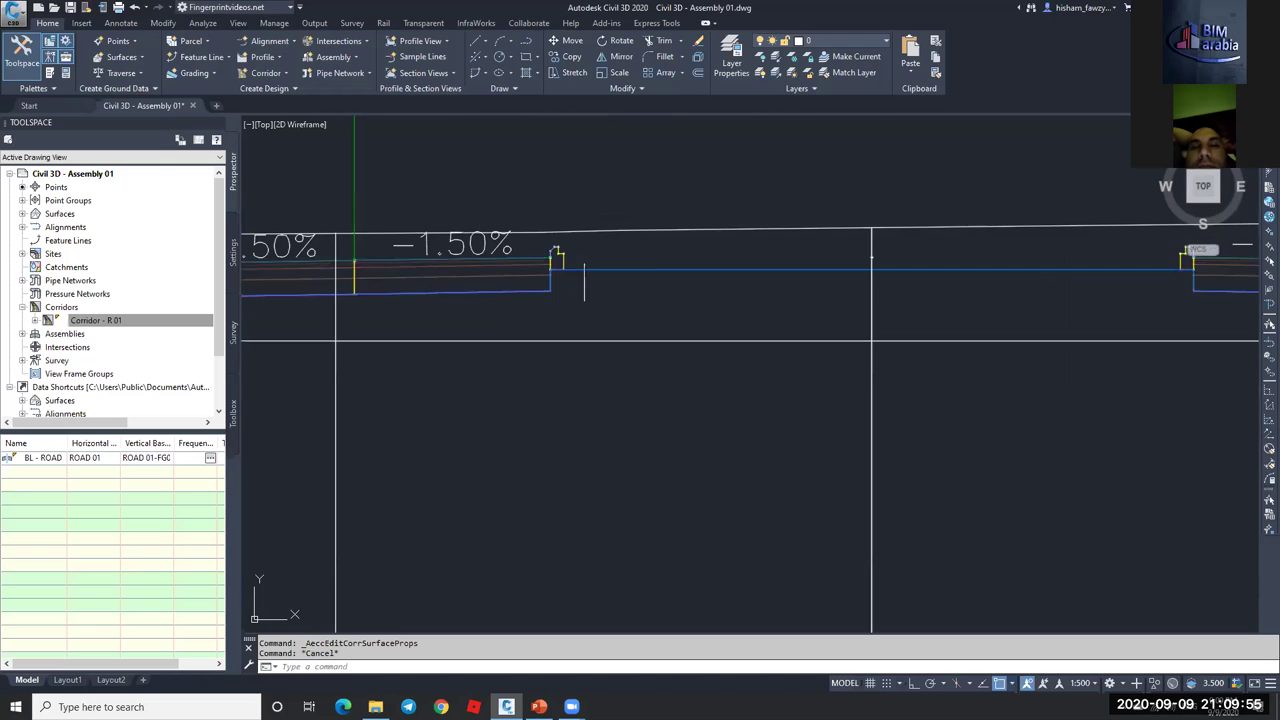
scroll(557, 260, "up", 2)
scroll(462, 210, "down", 3)
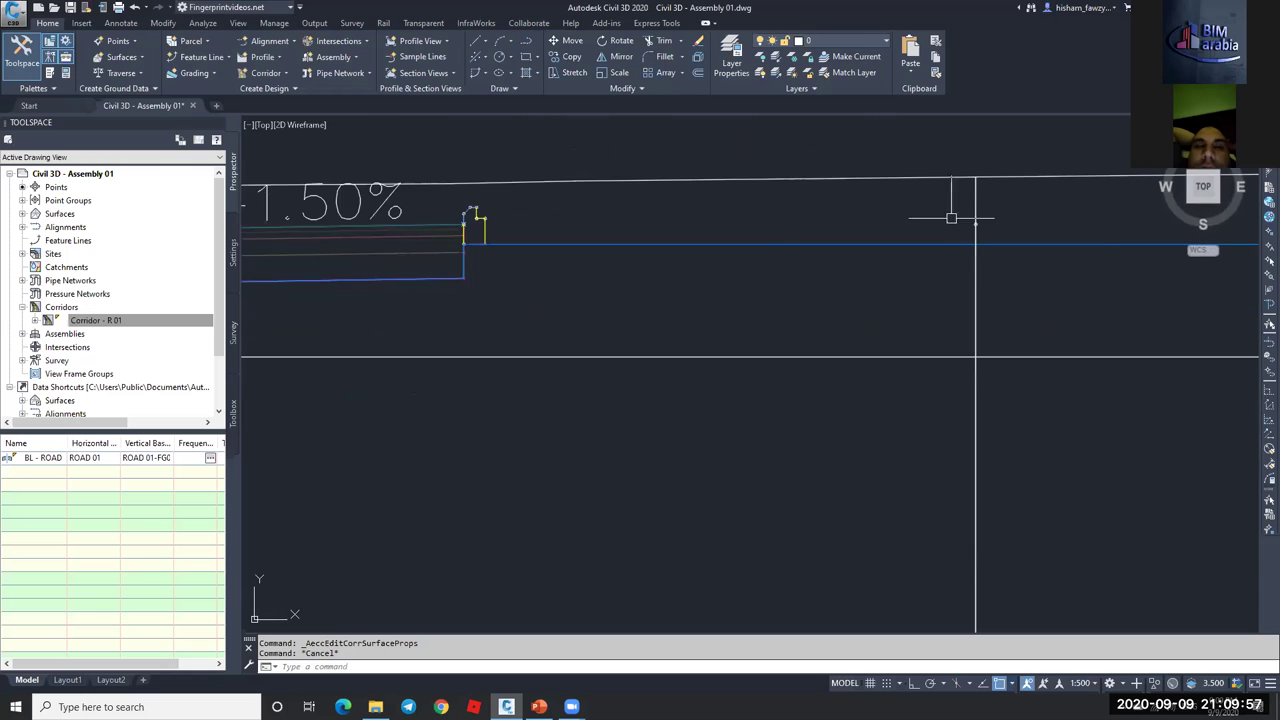
scroll(709, 220, "down", 2)
scroll(849, 214, "up", 5)
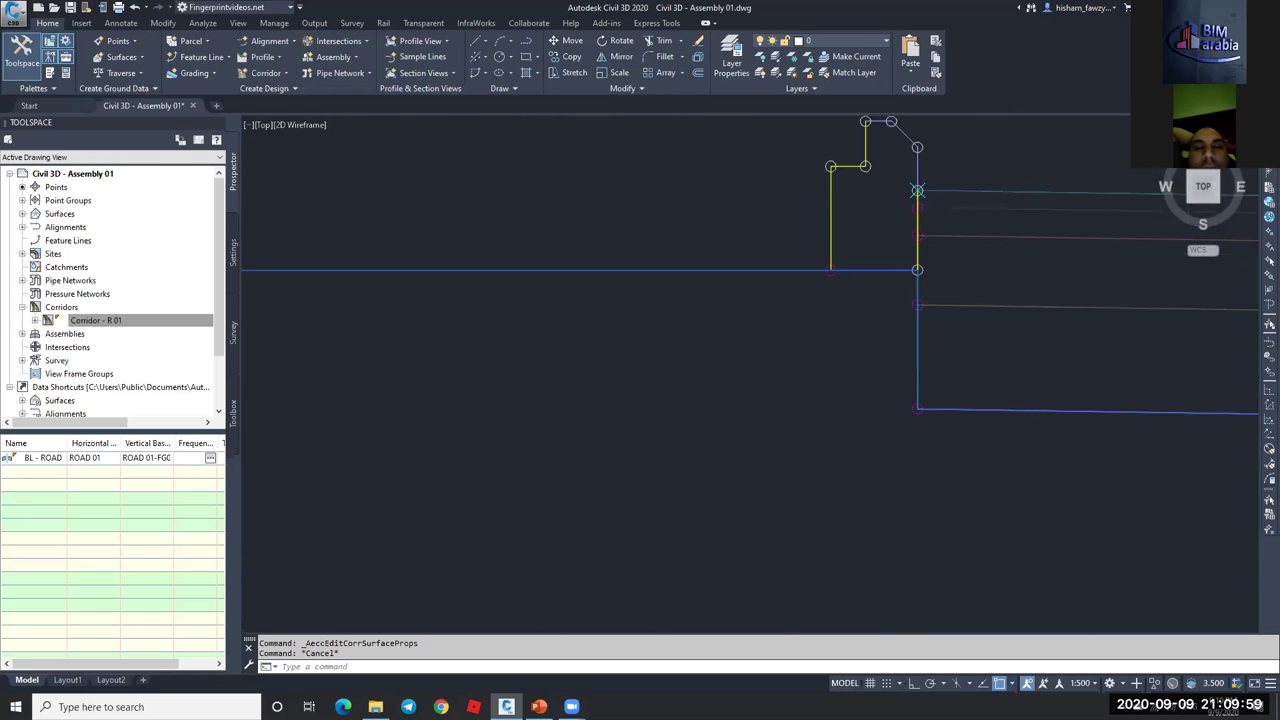
scroll(903, 262, "down", 4)
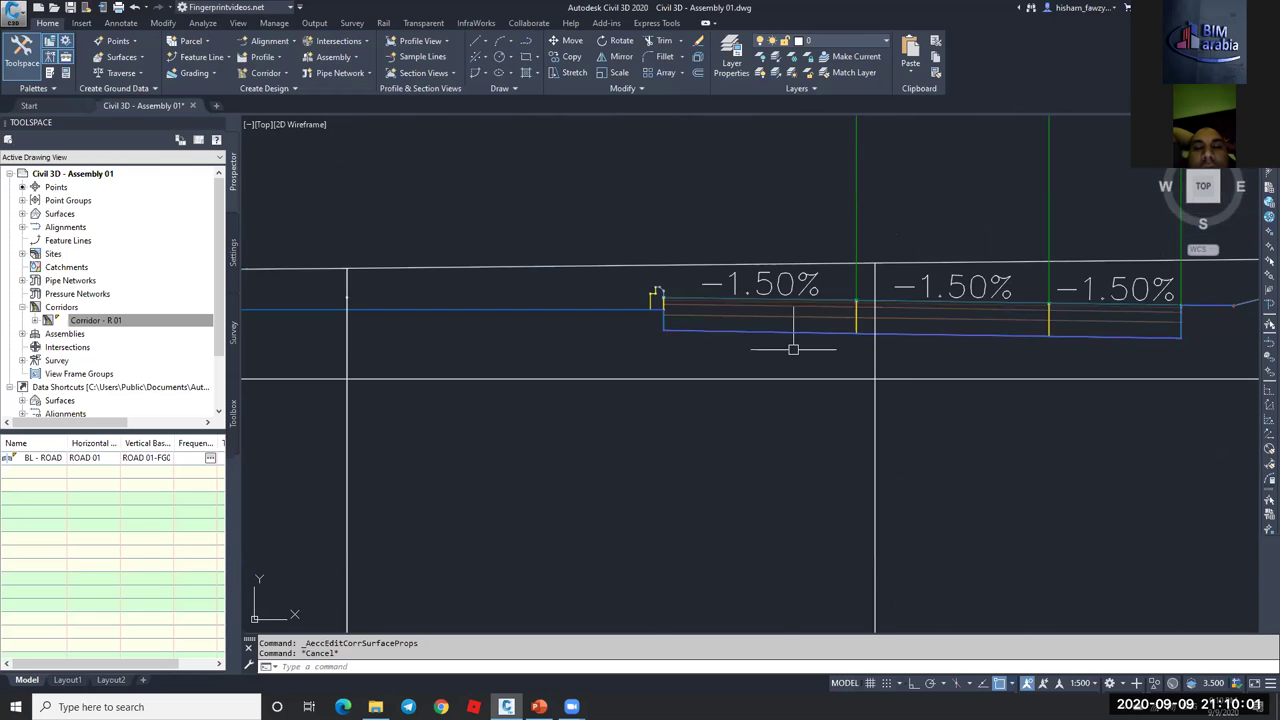
scroll(1196, 355, "up", 6)
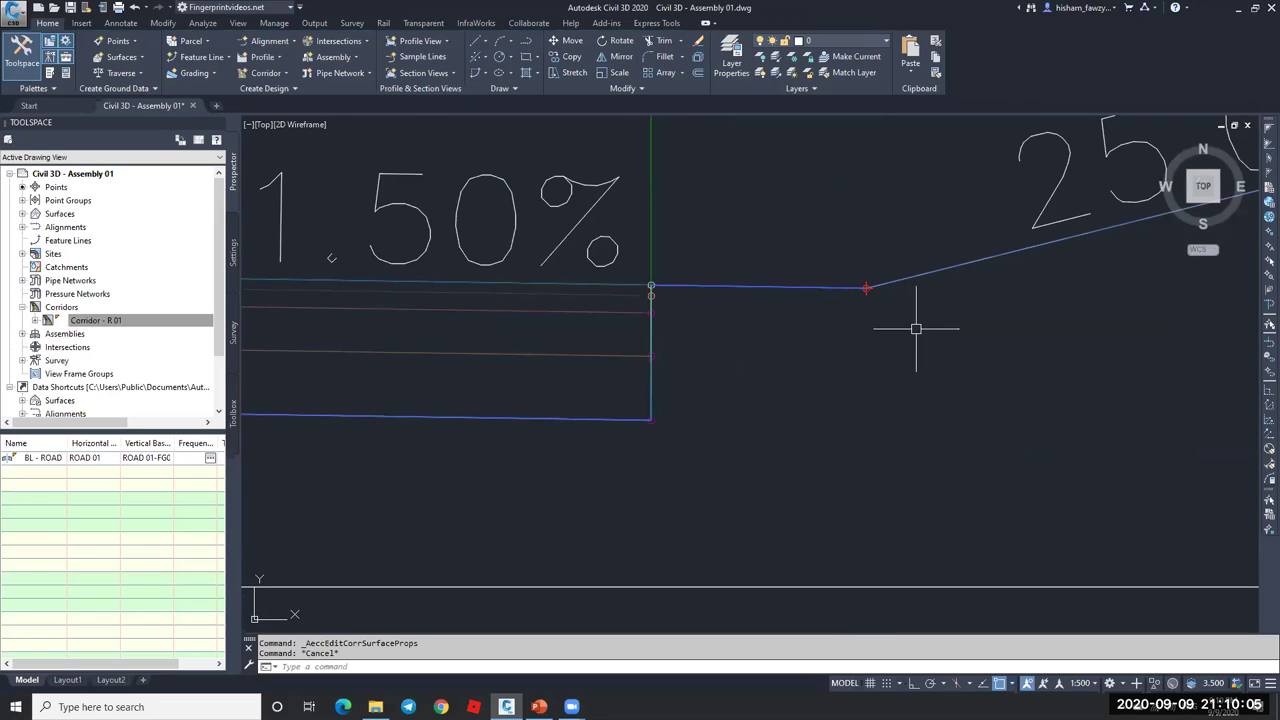
scroll(651, 291, "up", 4)
scroll(709, 271, "down", 6)
scroll(804, 295, "down", 3)
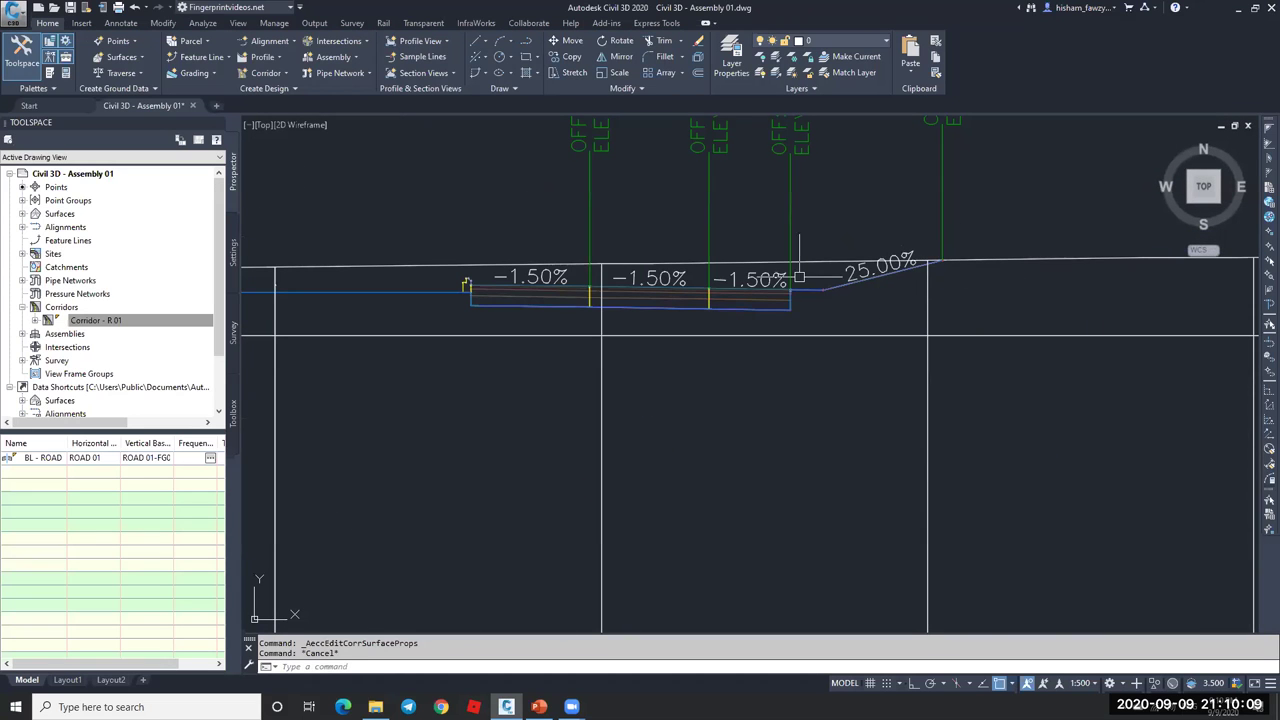
- Bring the section's left side into view and pick Corridor - R 01 in Toolspace
middle_click_drag(457, 297, 648, 298)
scroll(666, 270, "up", 4)
scroll(826, 318, "down", 9)
left_click(143, 318)
- Check Corridor - R 01's surface settings, cancel them unchanged, and zoom out to the section view grid
right_click(145, 328)
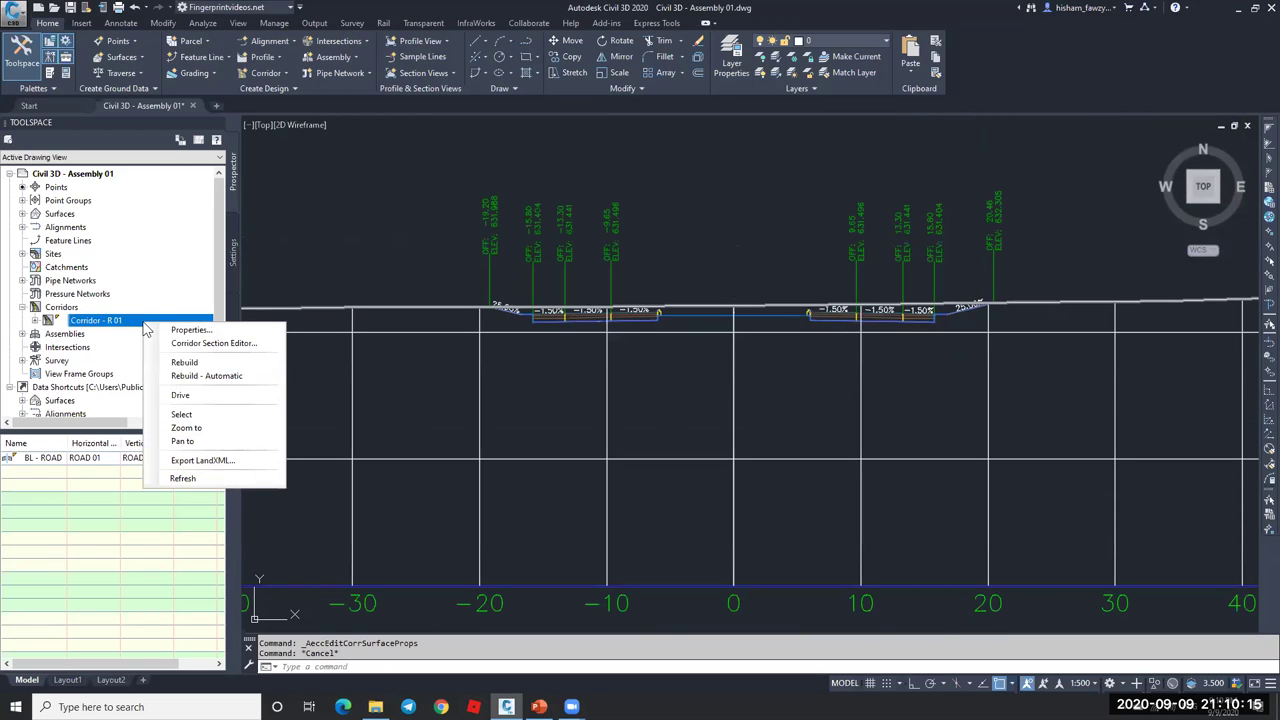
left_click(186, 416)
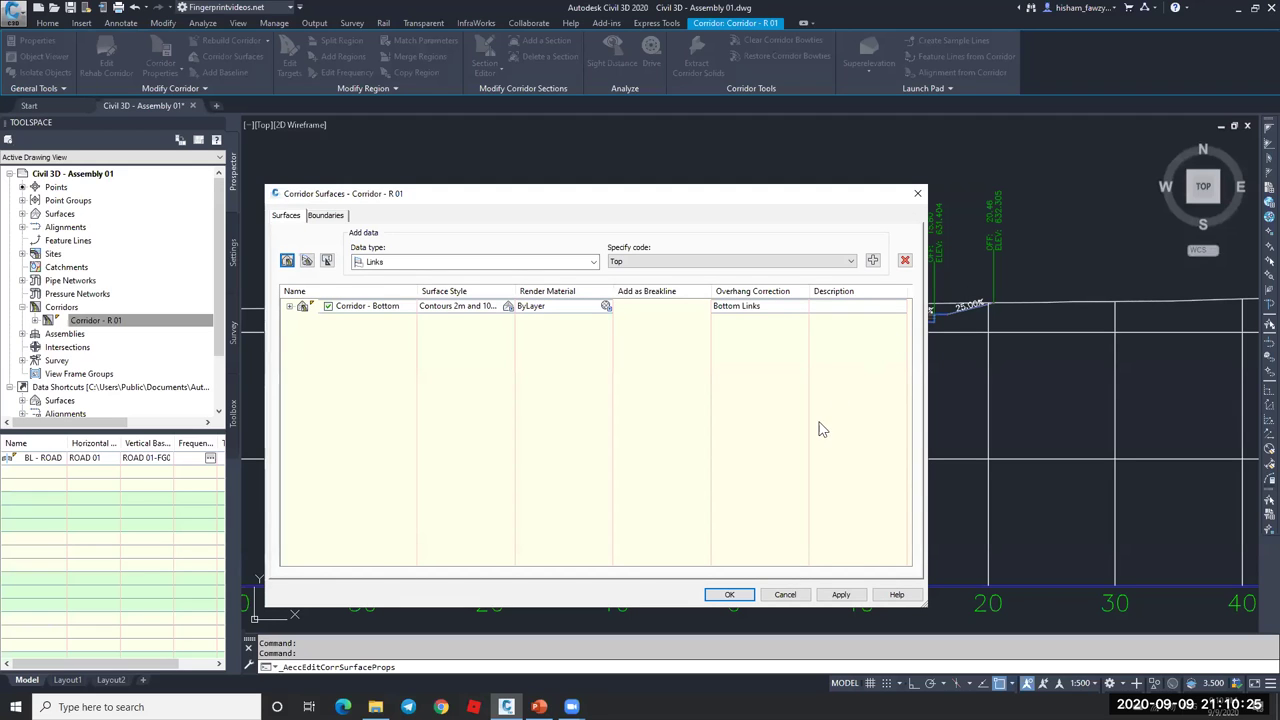
left_click(785, 595)
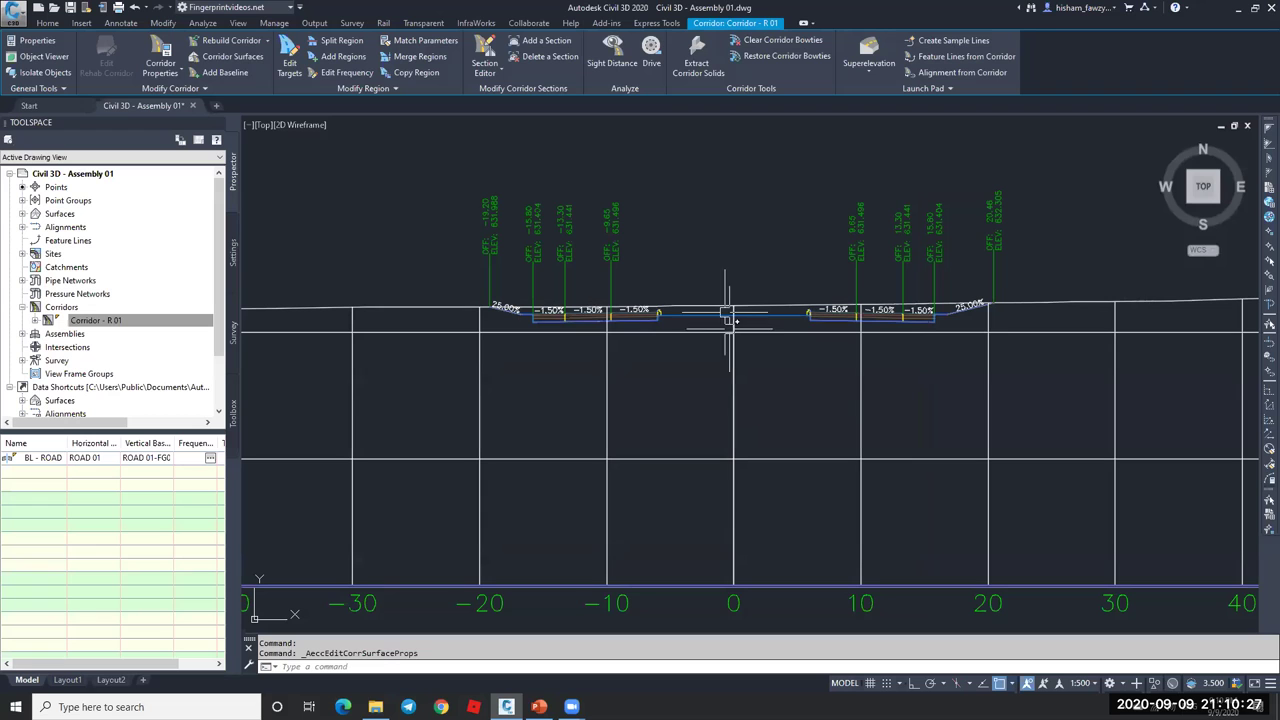
scroll(751, 293, "down", 10)
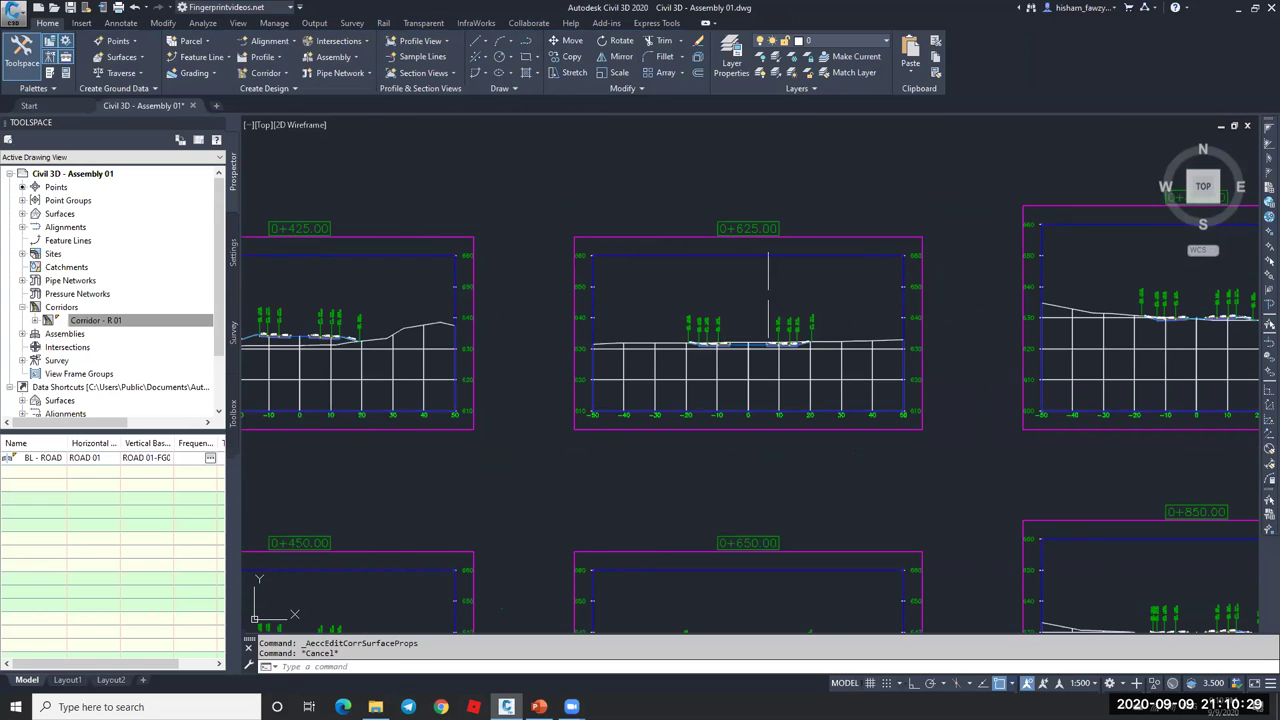
scroll(779, 318, "down", 10)
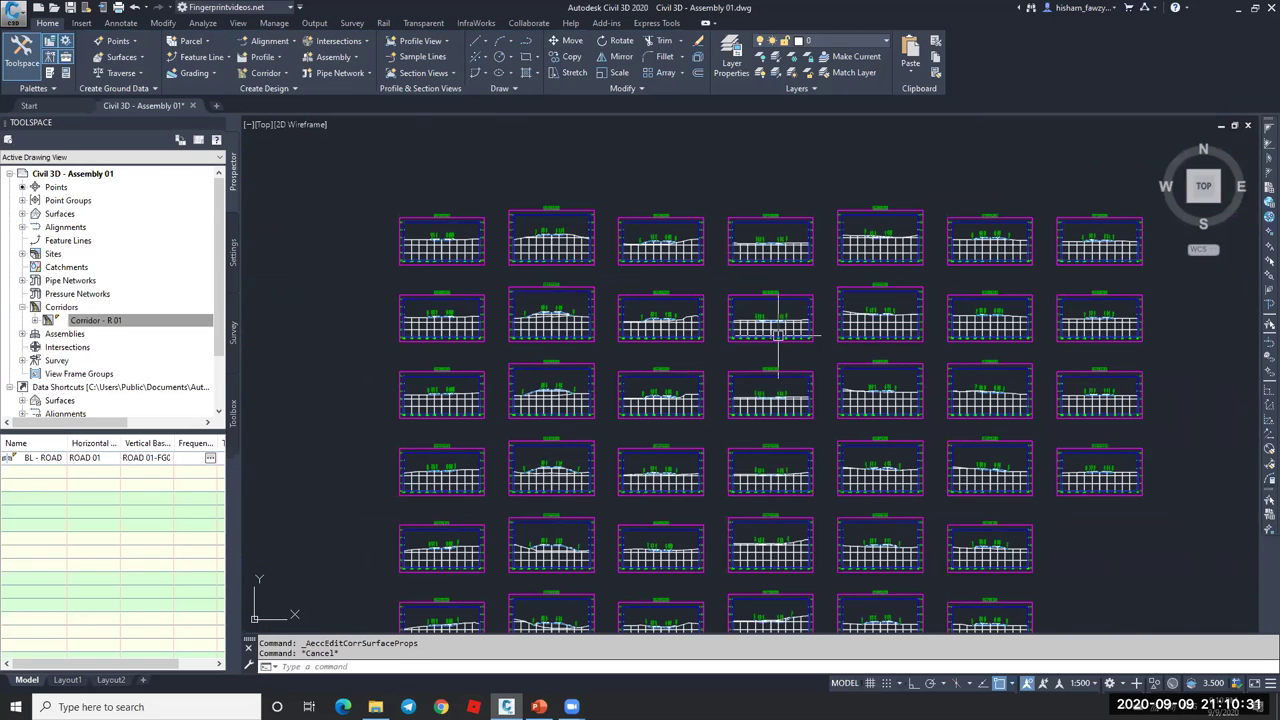
scroll(781, 155, "up", 4)
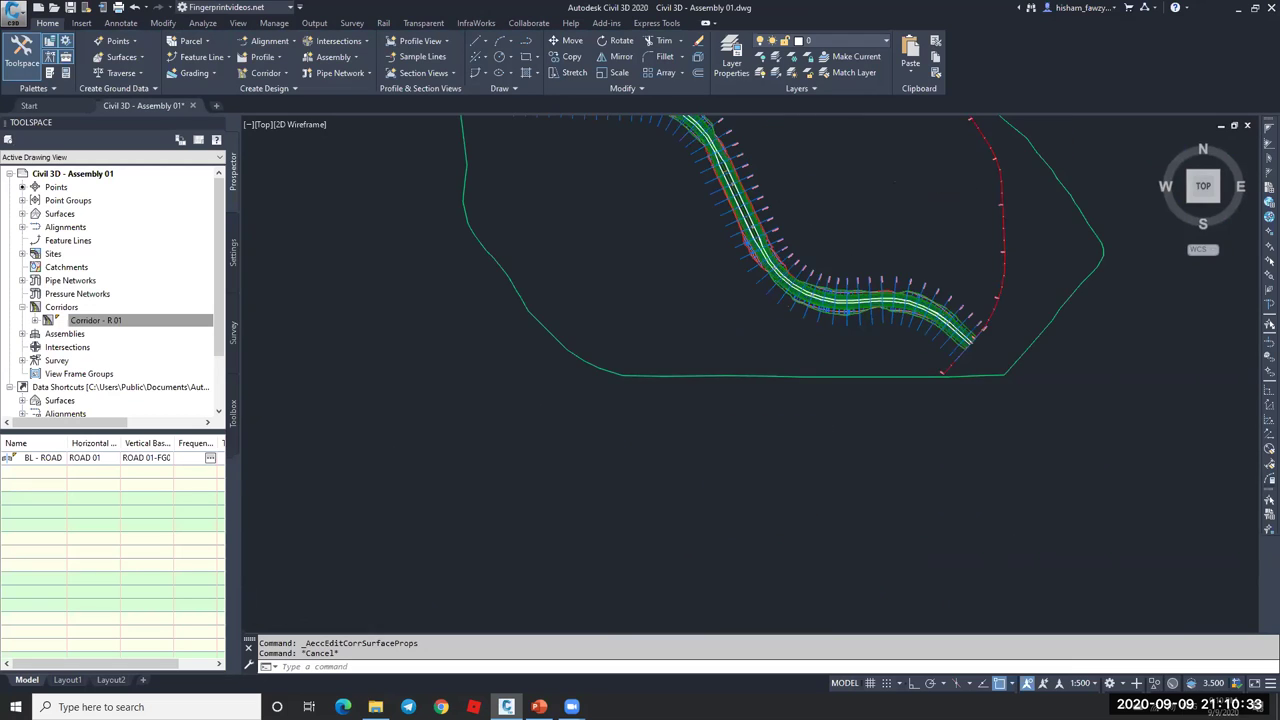
scroll(821, 258, "up", 4)
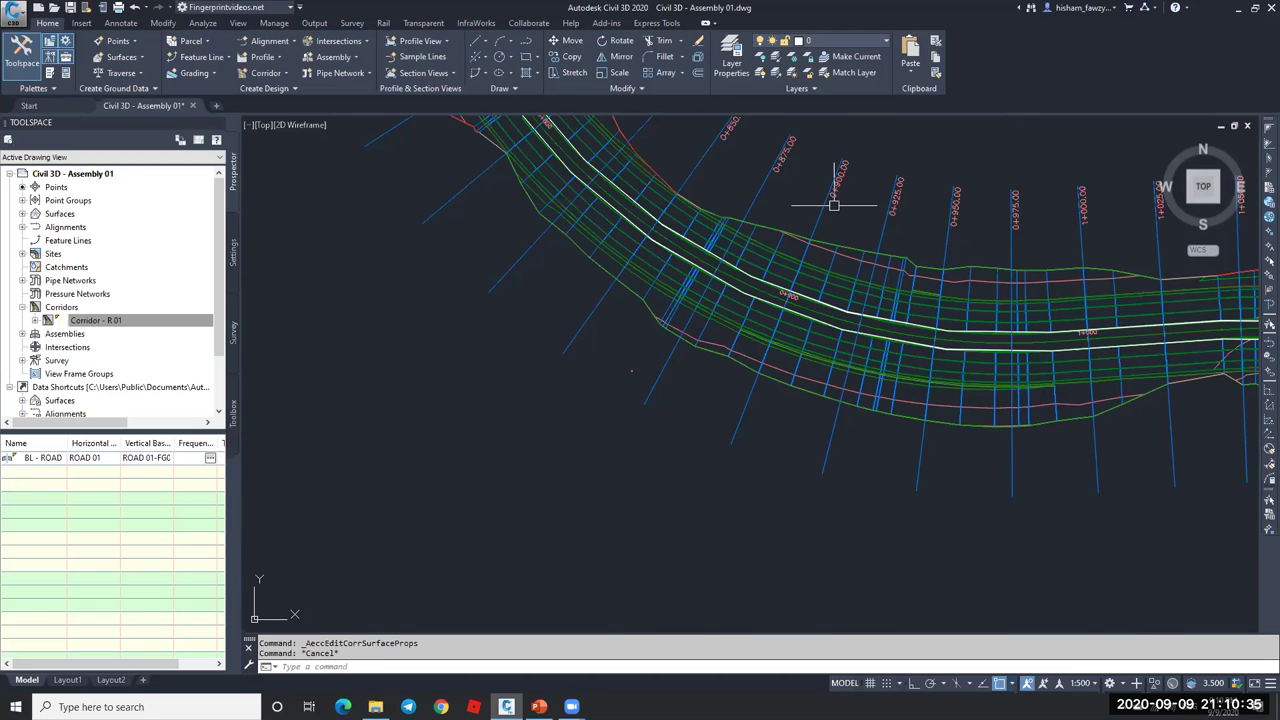
scroll(834, 205, "up", 3)
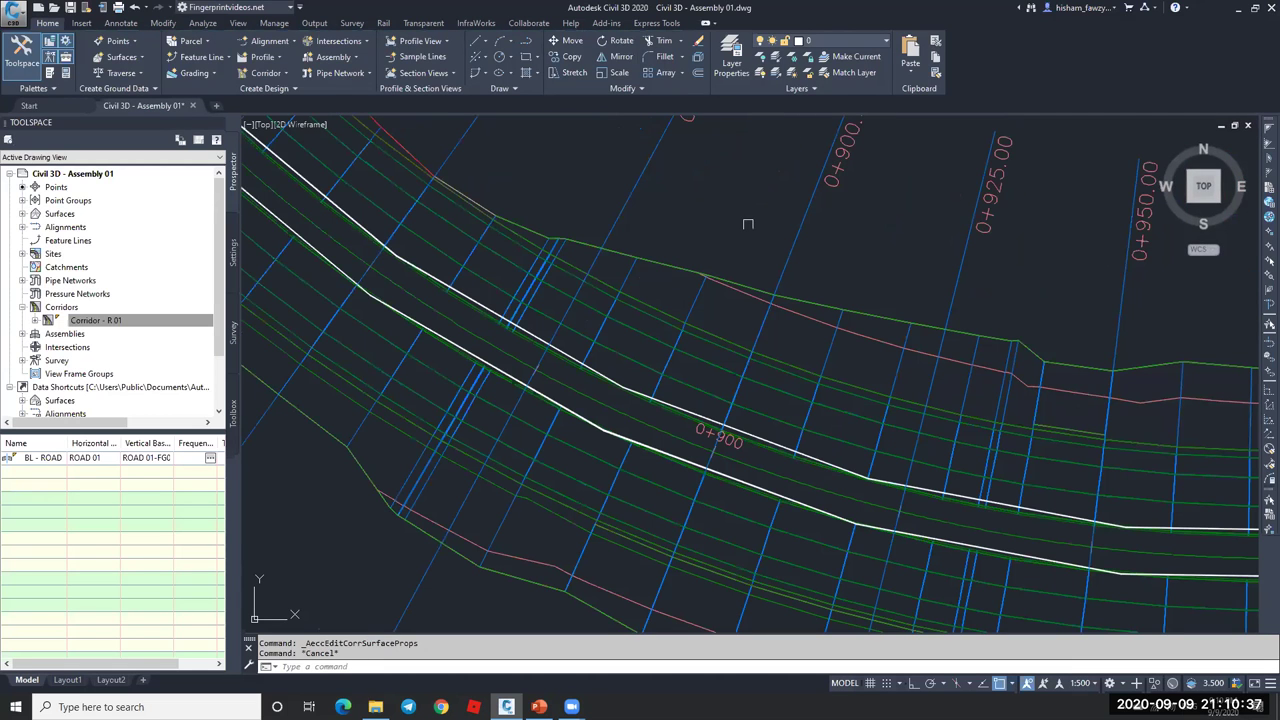
scroll(748, 224, "down", 5)
left_click(924, 250)
scroll(927, 250, "up", 5)
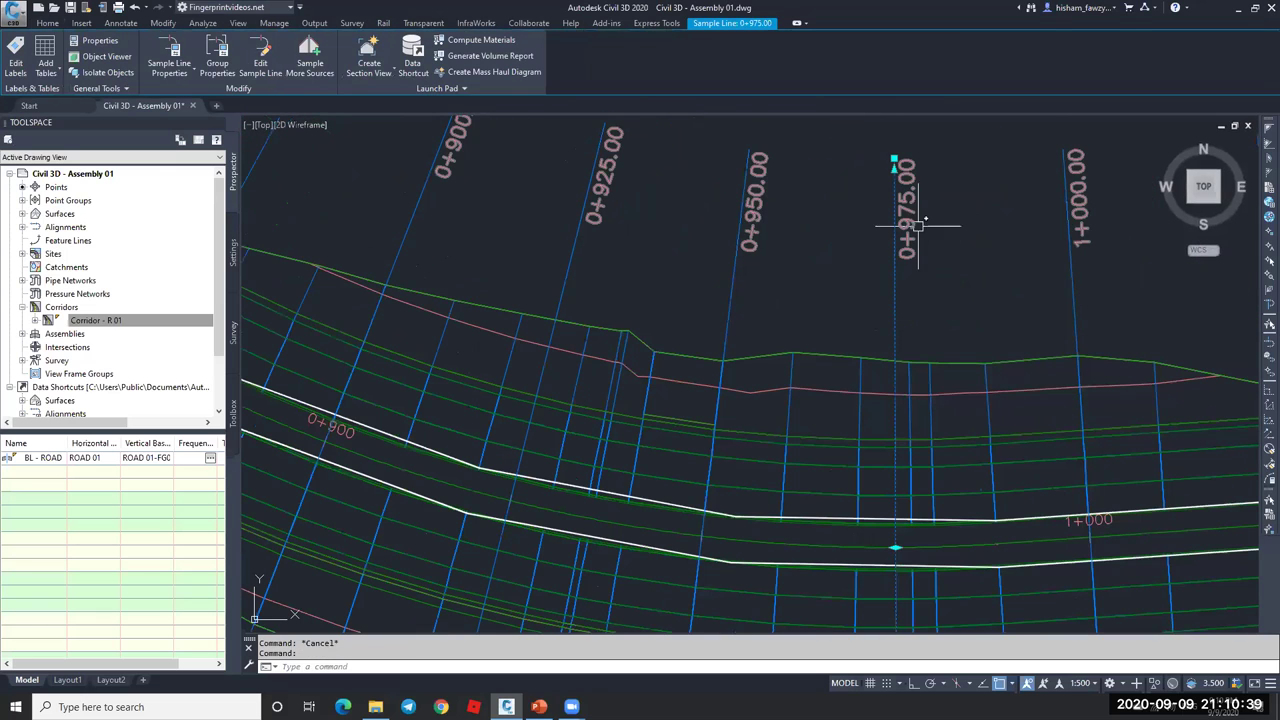
scroll(918, 226, "down", 6)
key("Escape")
scroll(777, 480, "up", 3)
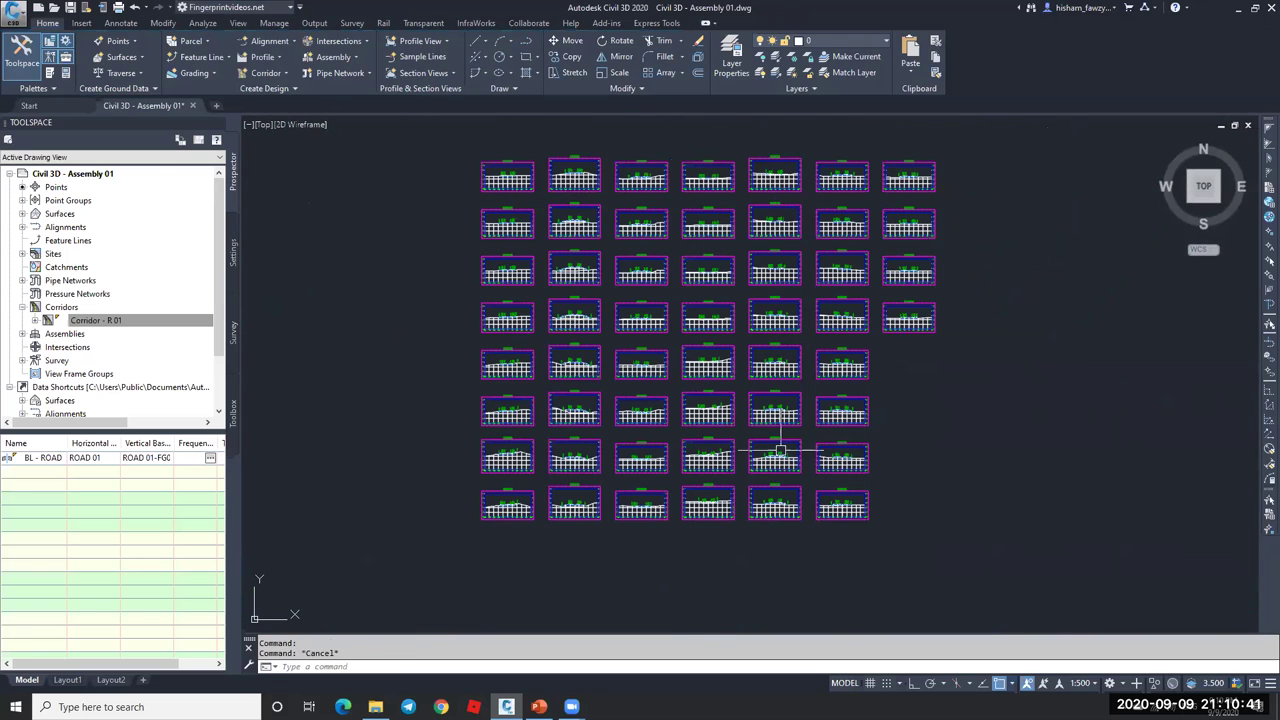
scroll(780, 450, "up", 4)
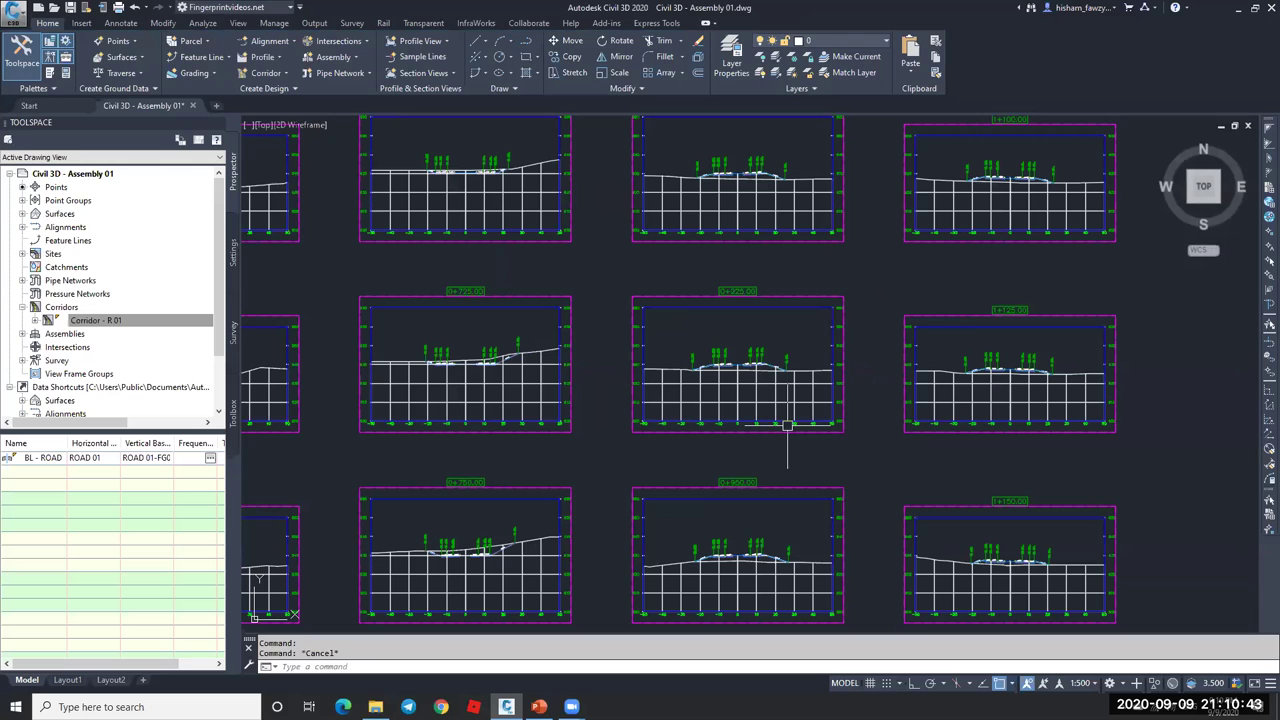
scroll(731, 400, "up", 3)
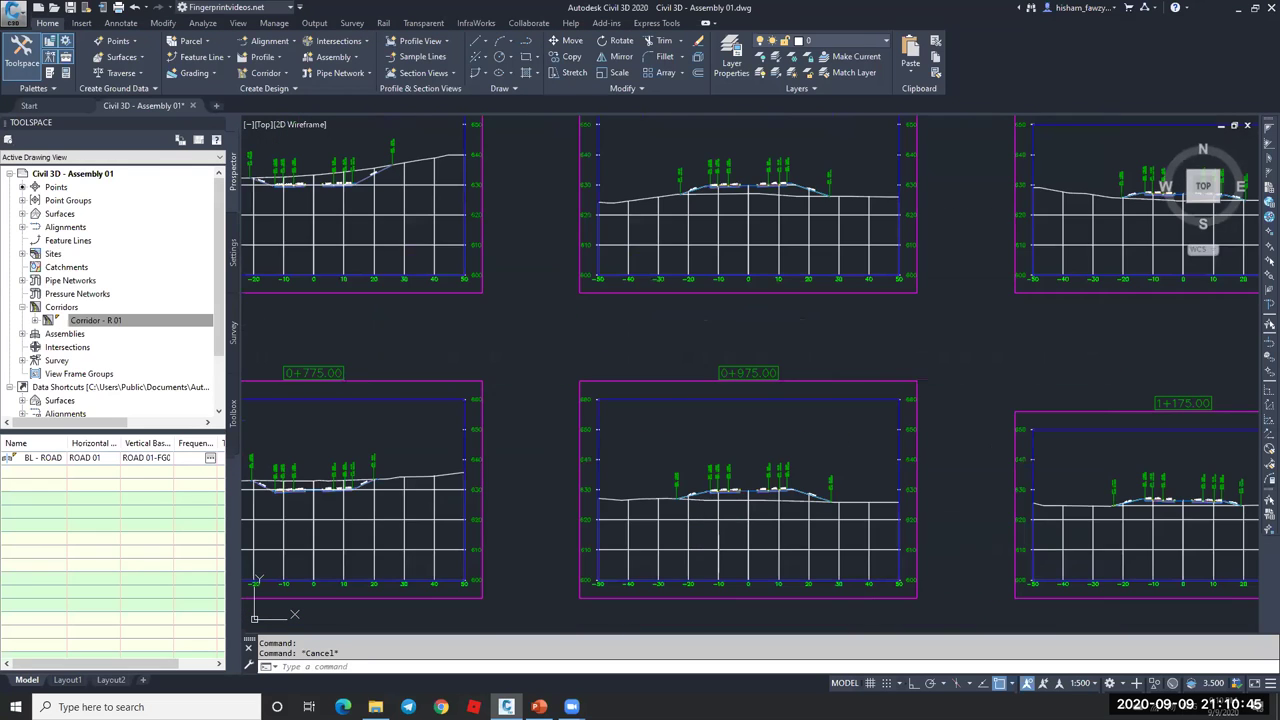
scroll(763, 420, "up", 5)
scroll(882, 372, "up", 2)
left_click(882, 372)
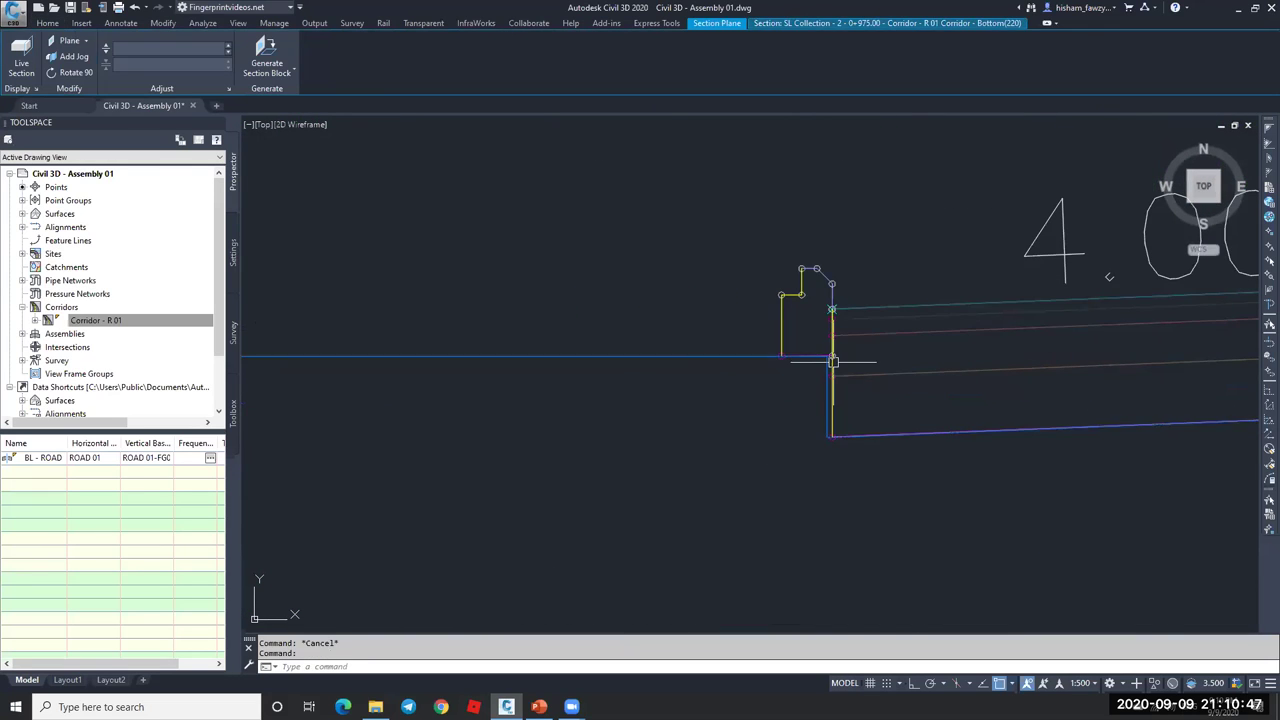
scroll(833, 362, "up", 4)
key("Escape")
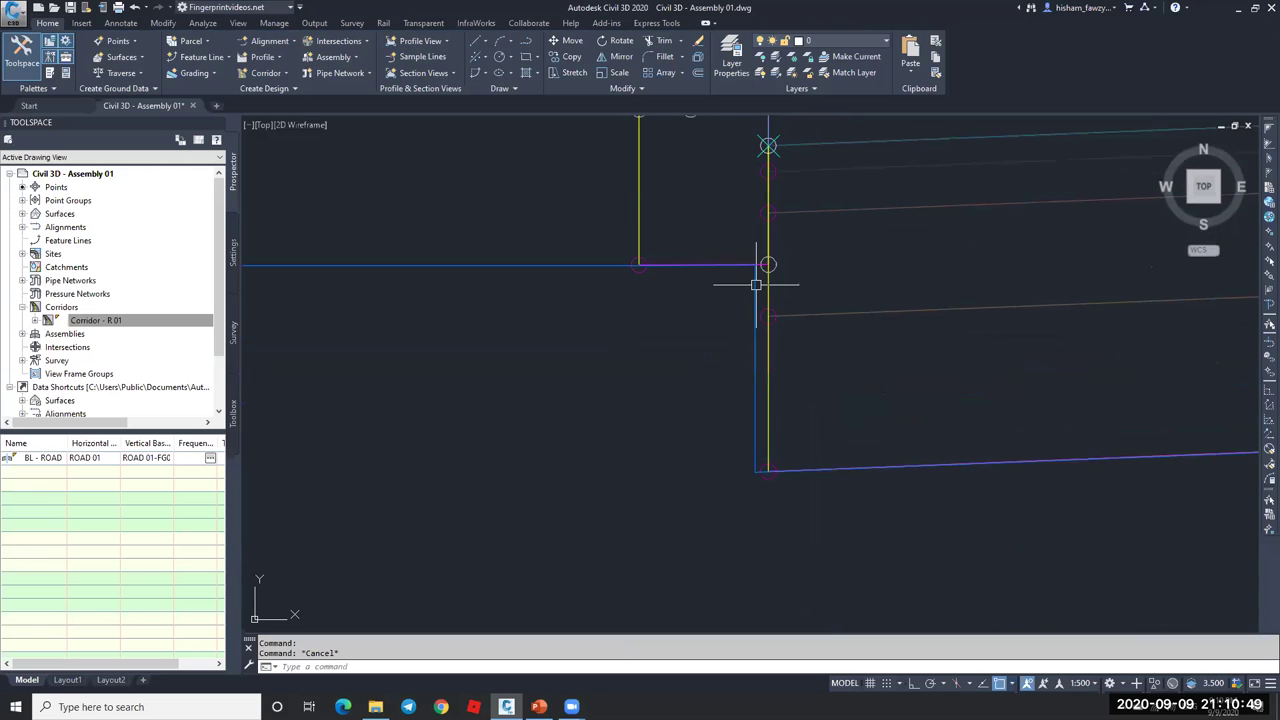
left_click(756, 285)
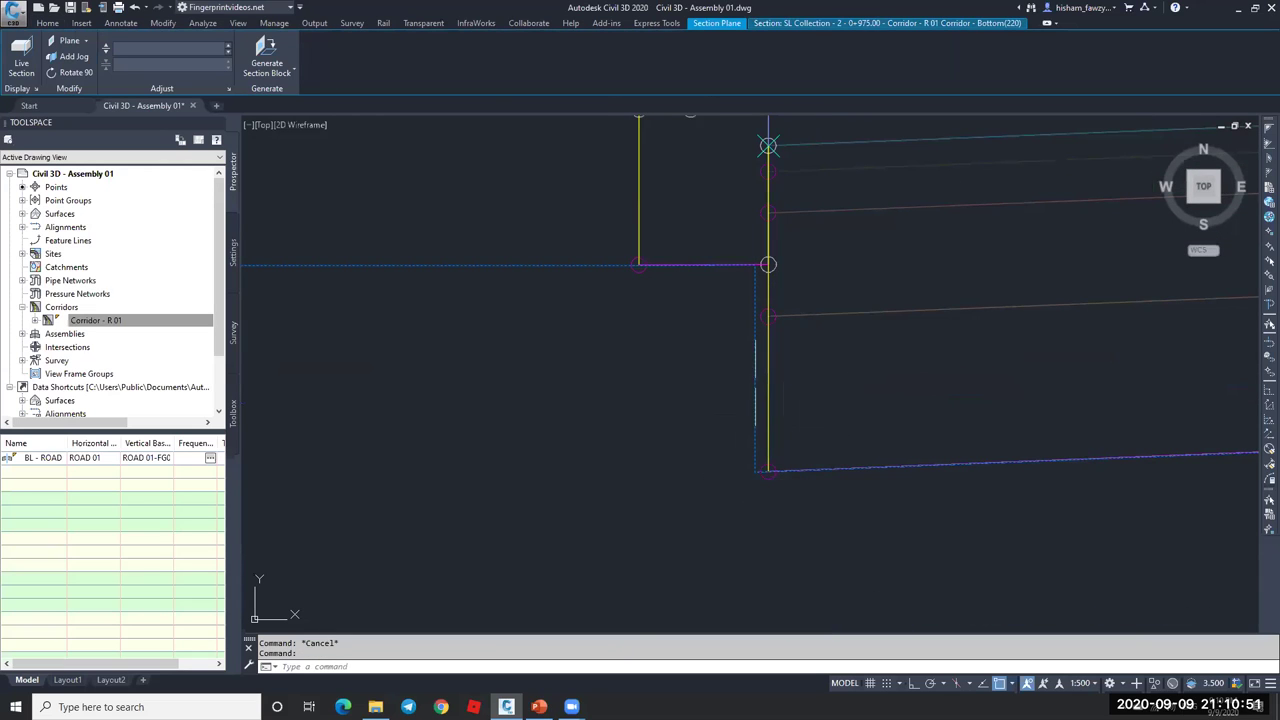
key("Escape")
scroll(700, 277, "up", 2)
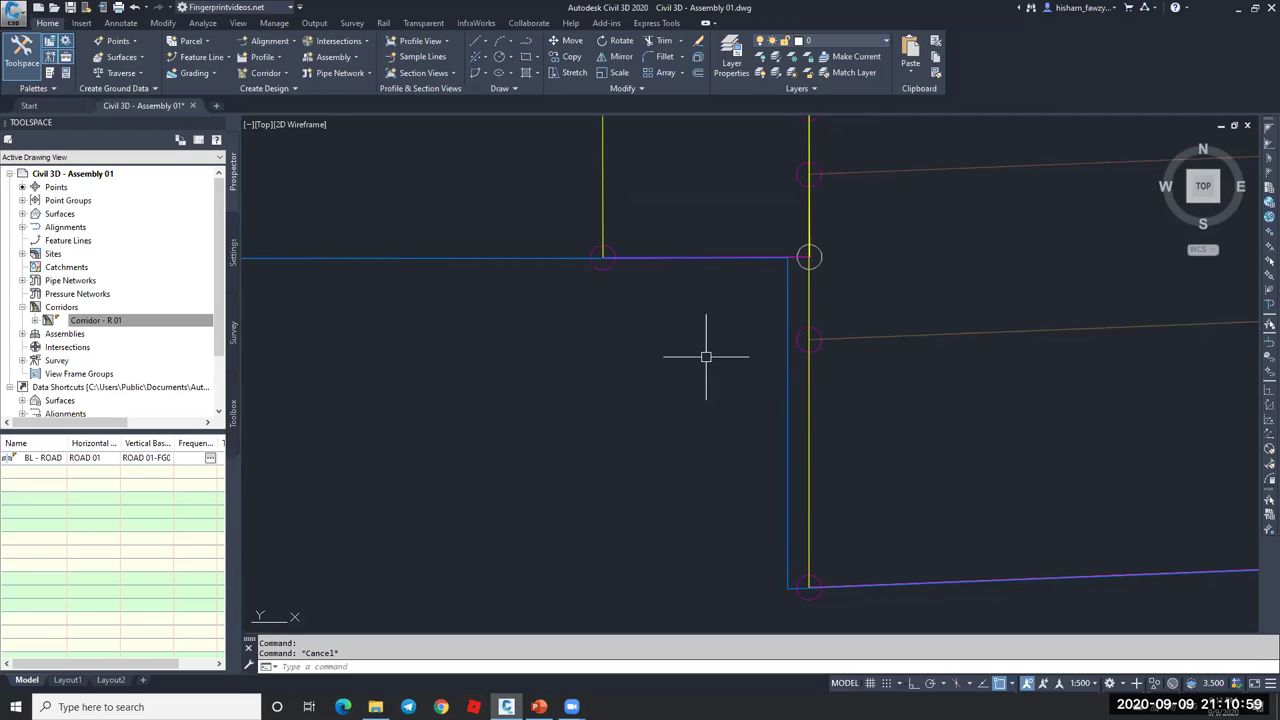
scroll(648, 372, "down", 3)
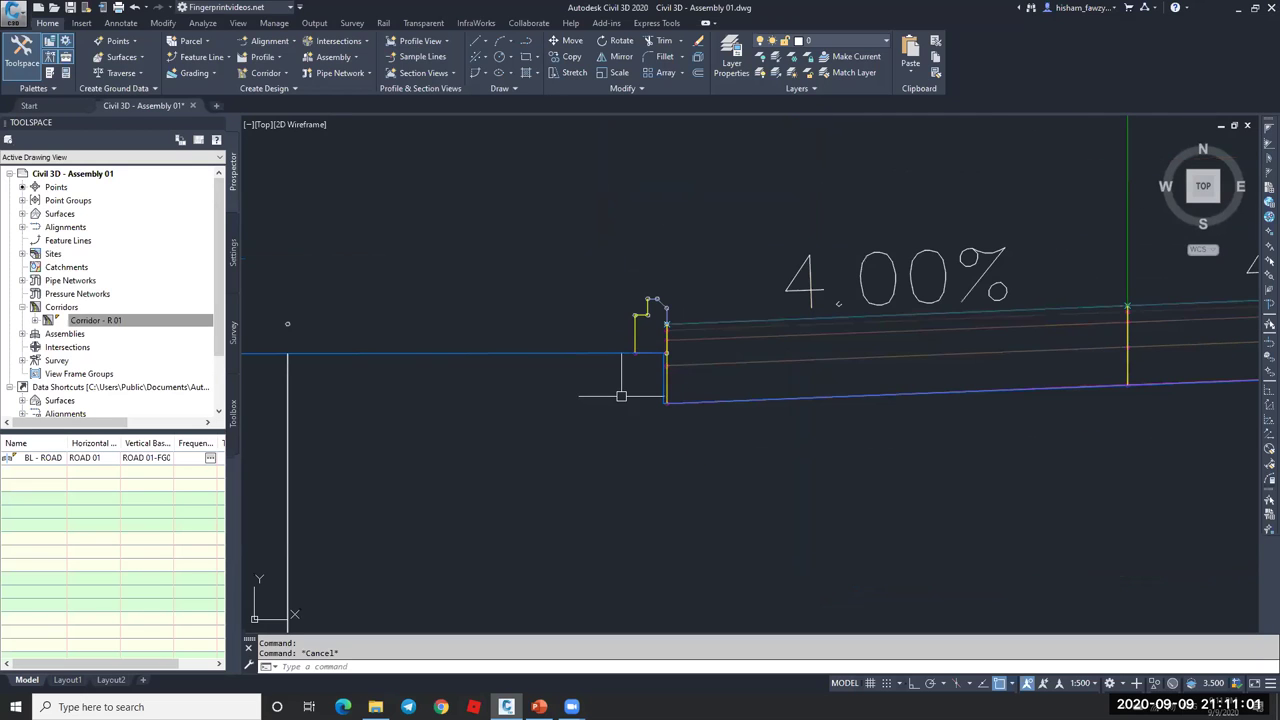
scroll(613, 396, "down", 3)
scroll(1111, 374, "up", 5)
scroll(990, 410, "up", 3)
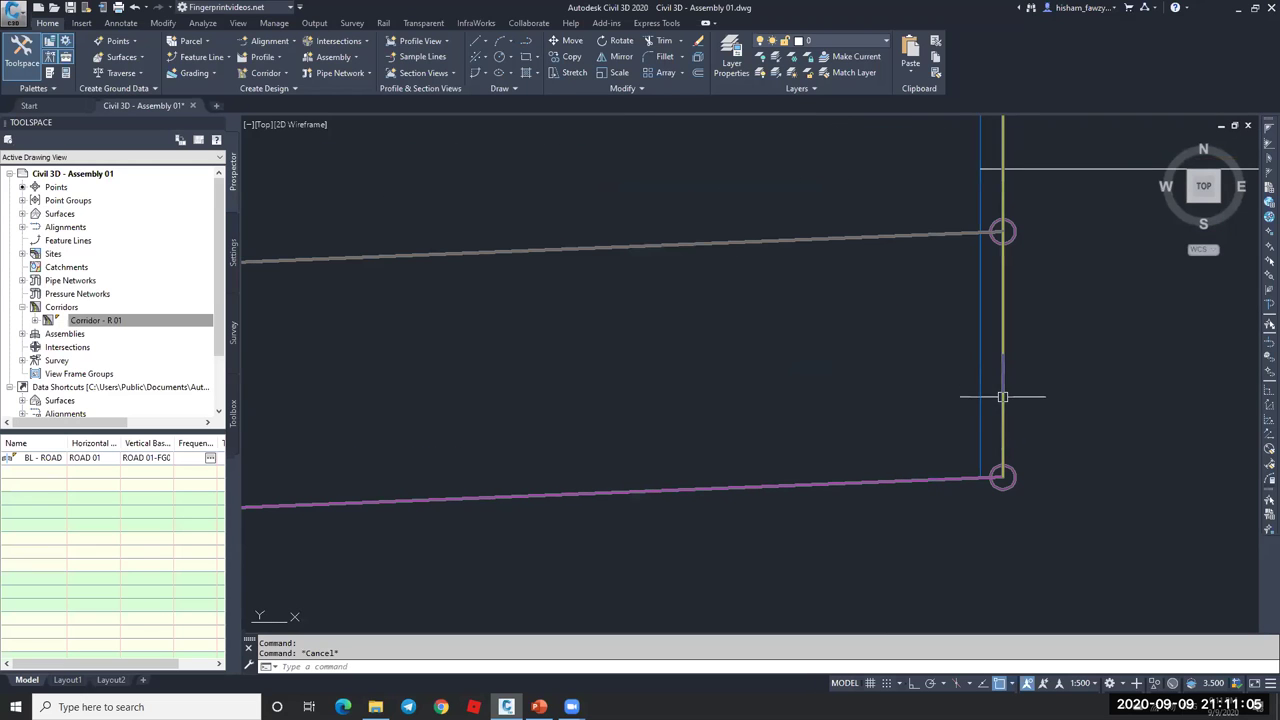
scroll(1002, 408, "down", 10)
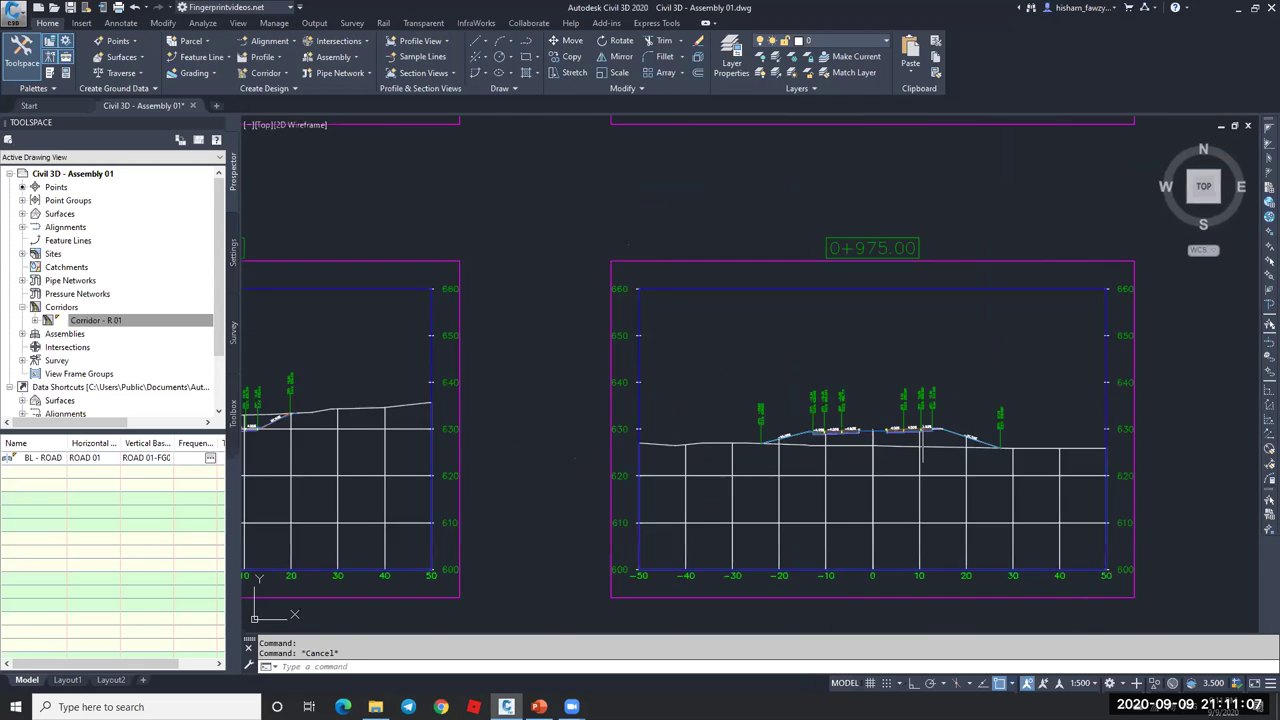
scroll(937, 145, "up", 8)
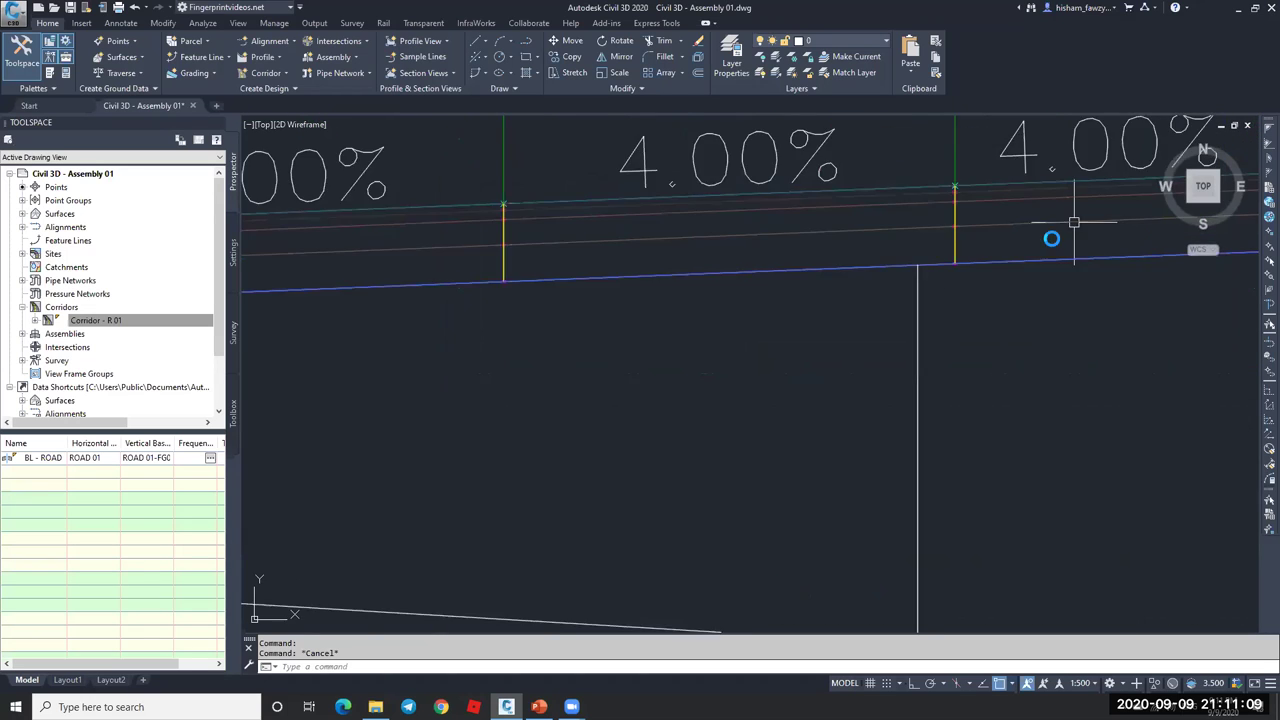
scroll(1080, 271, "up", 5)
scroll(760, 363, "down", 5)
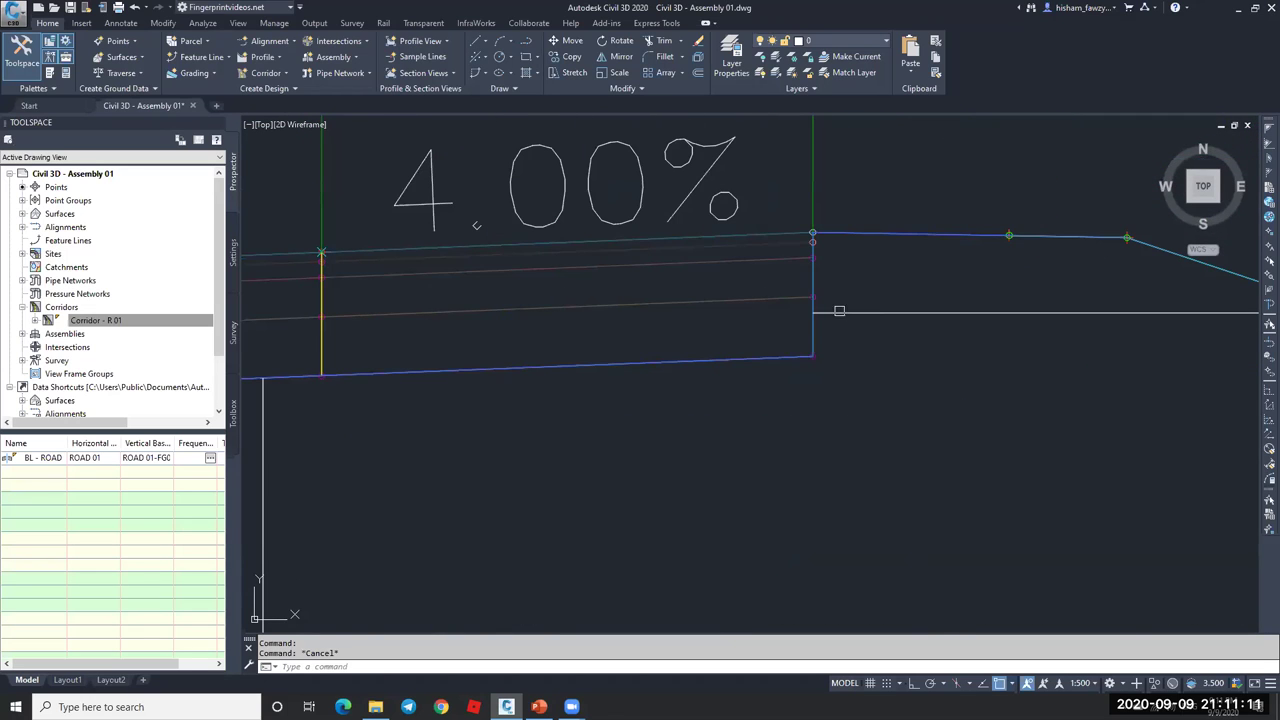
scroll(837, 261, "down", 3)
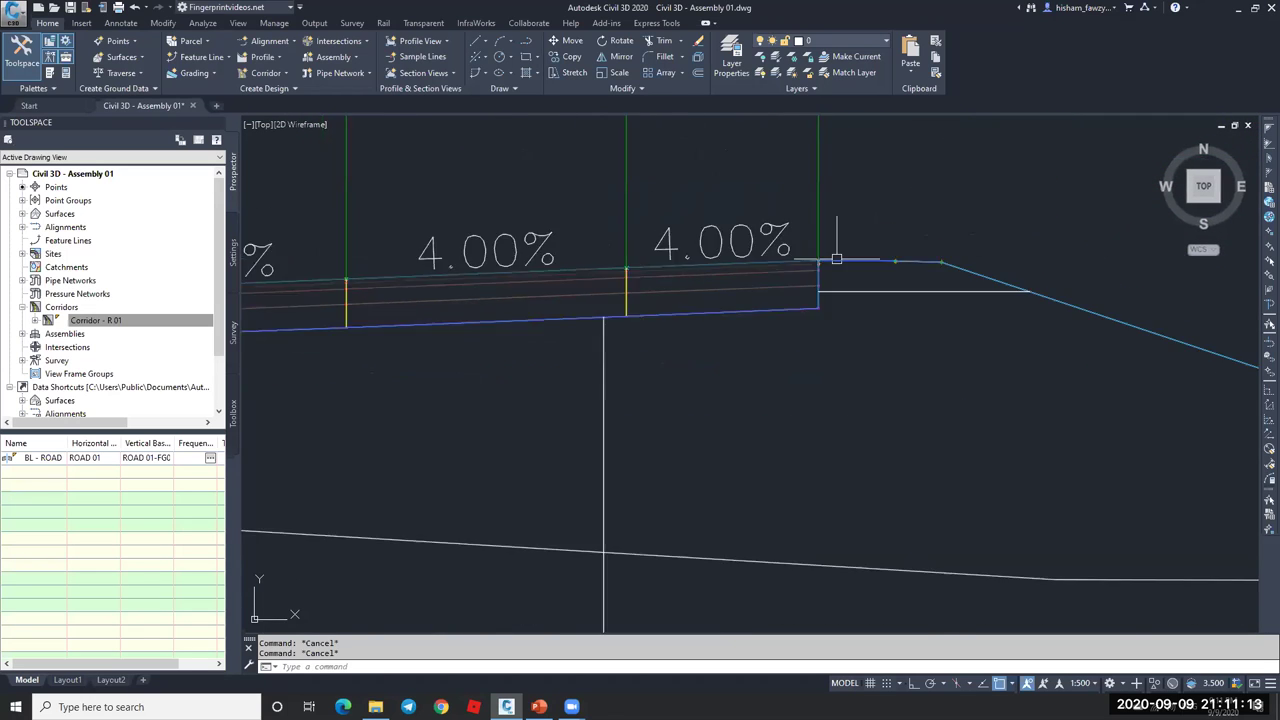
scroll(837, 261, "down", 5)
scroll(819, 510, "up", 6)
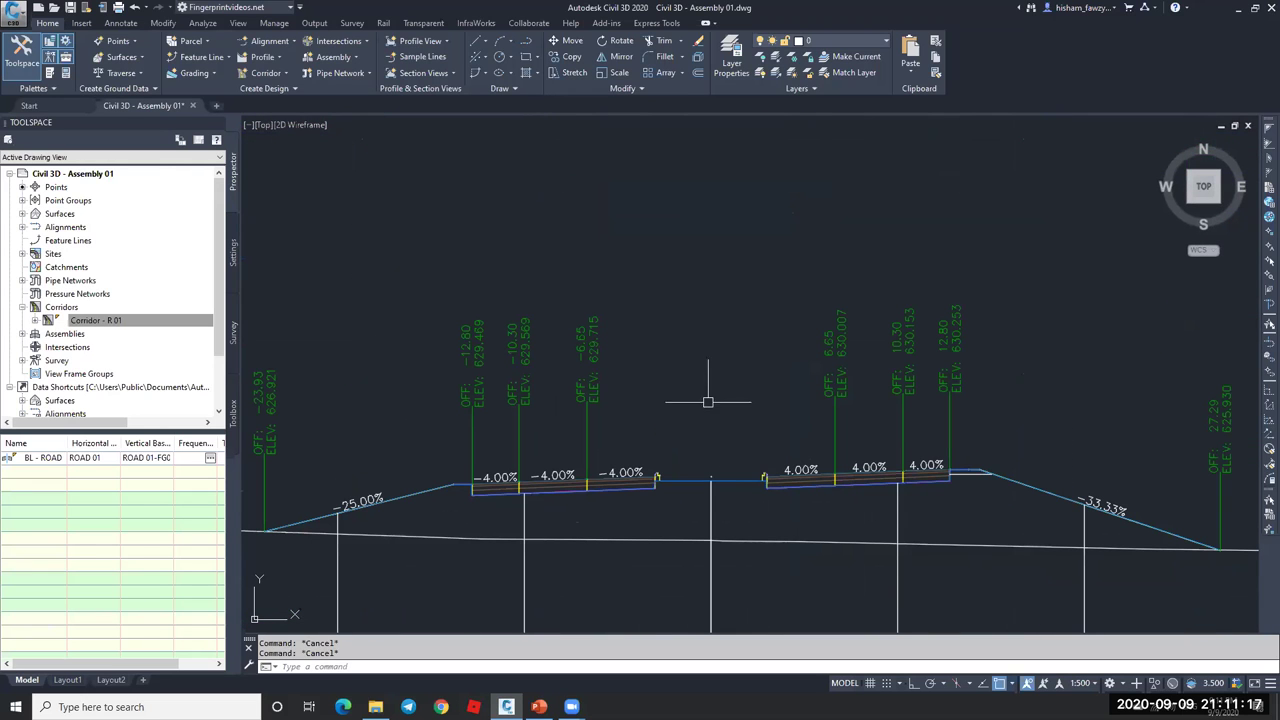
mouse_move(717, 492)
scroll(728, 490, "down", 6)
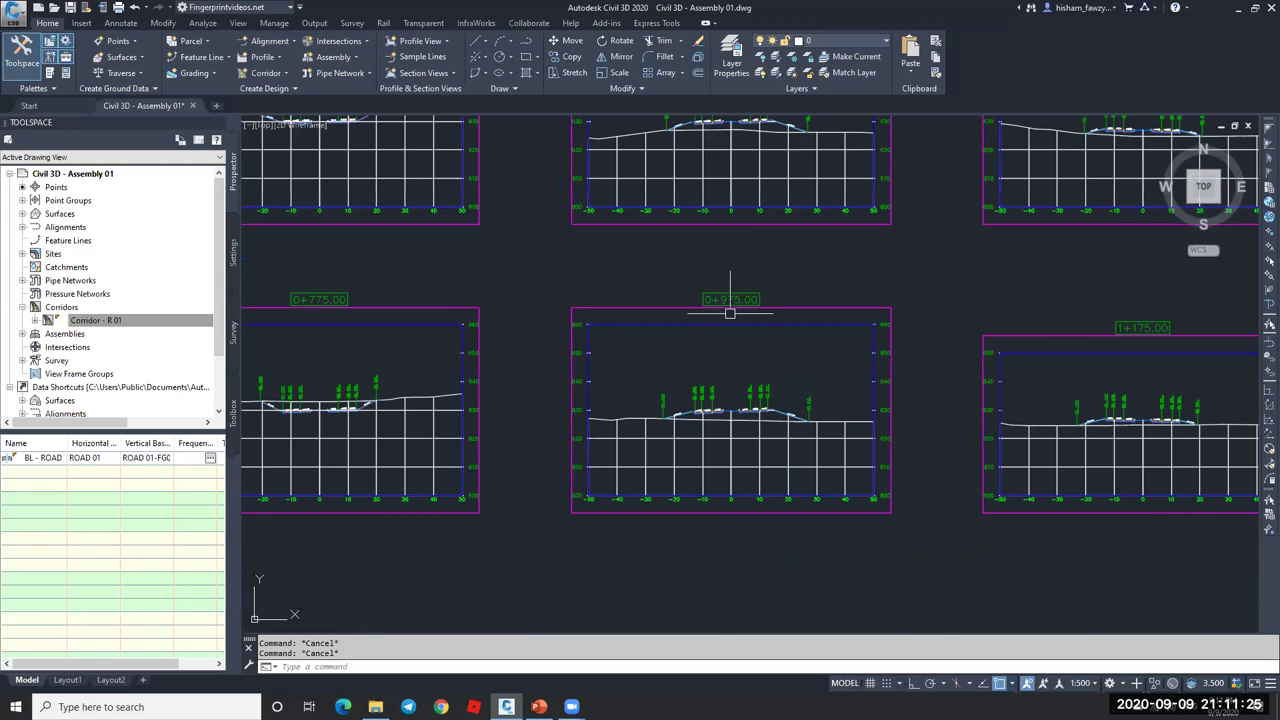
scroll(710, 484, "down", 4)
scroll(710, 484, "down", 4)
scroll(718, 294, "up", 8)
middle_click_drag(466, 223, 790, 232)
scroll(600, 468, "up", 4)
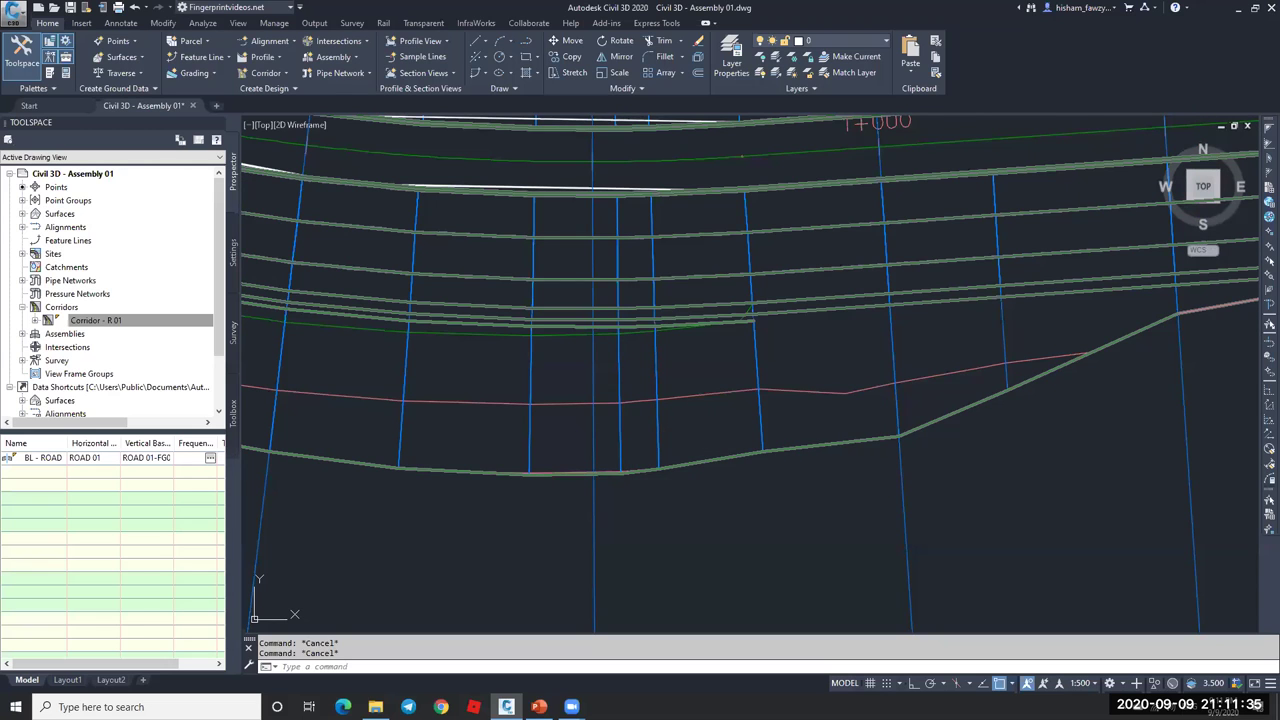
scroll(612, 503, "down", 4)
- Select the 0+975 sample line, zoom around it, then clear the selection
left_click(612, 503)
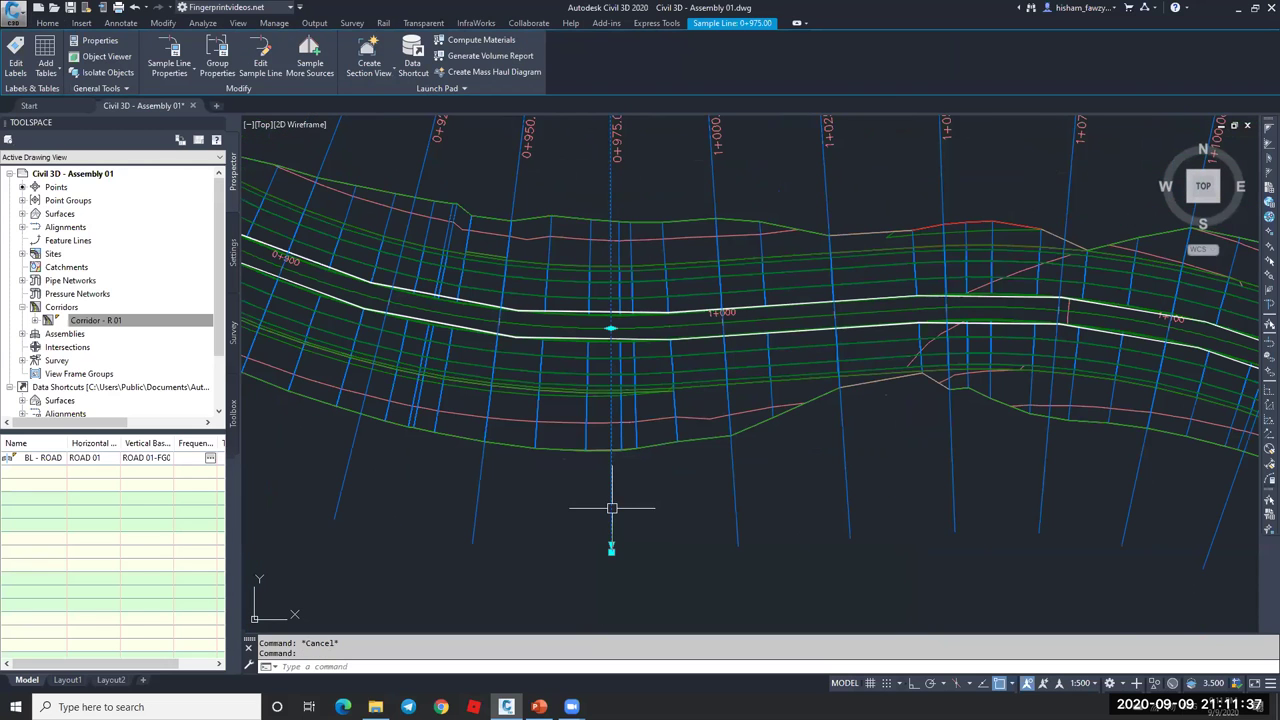
scroll(612, 508, "down", 2)
scroll(612, 508, "down", 2)
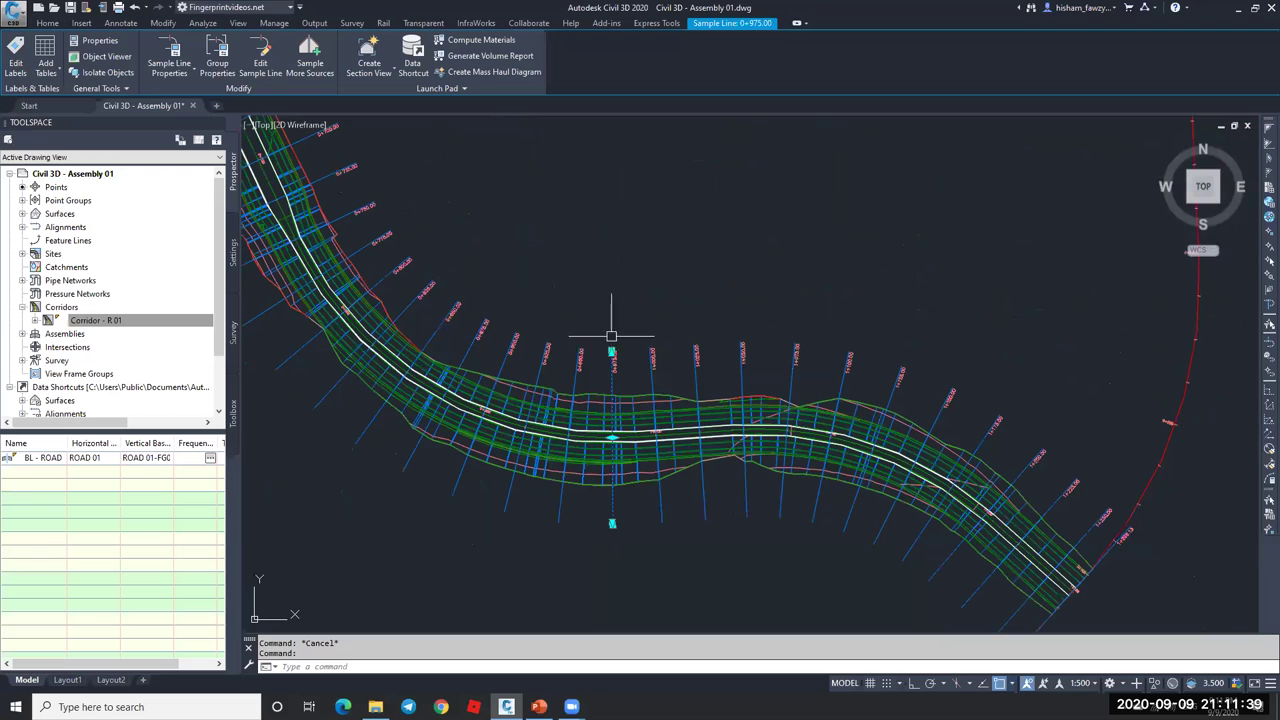
scroll(613, 476, "up", 5)
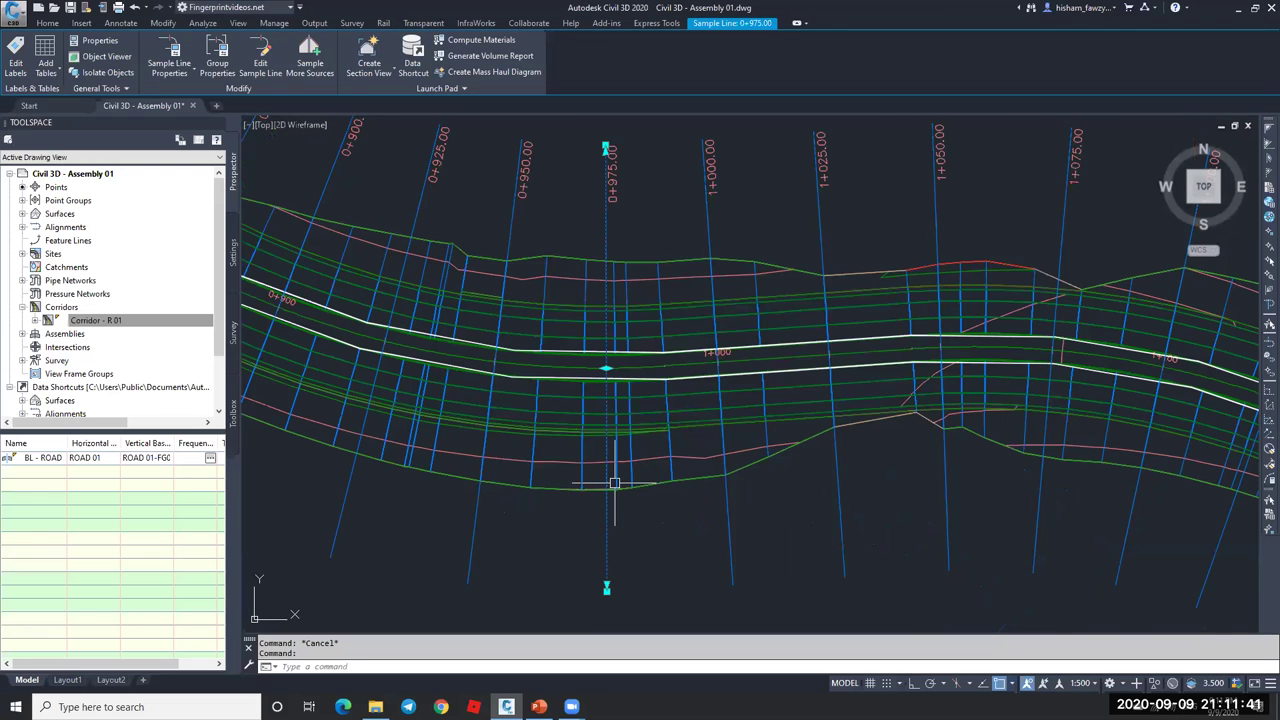
key("Escape")
scroll(614, 483, "up", 3)
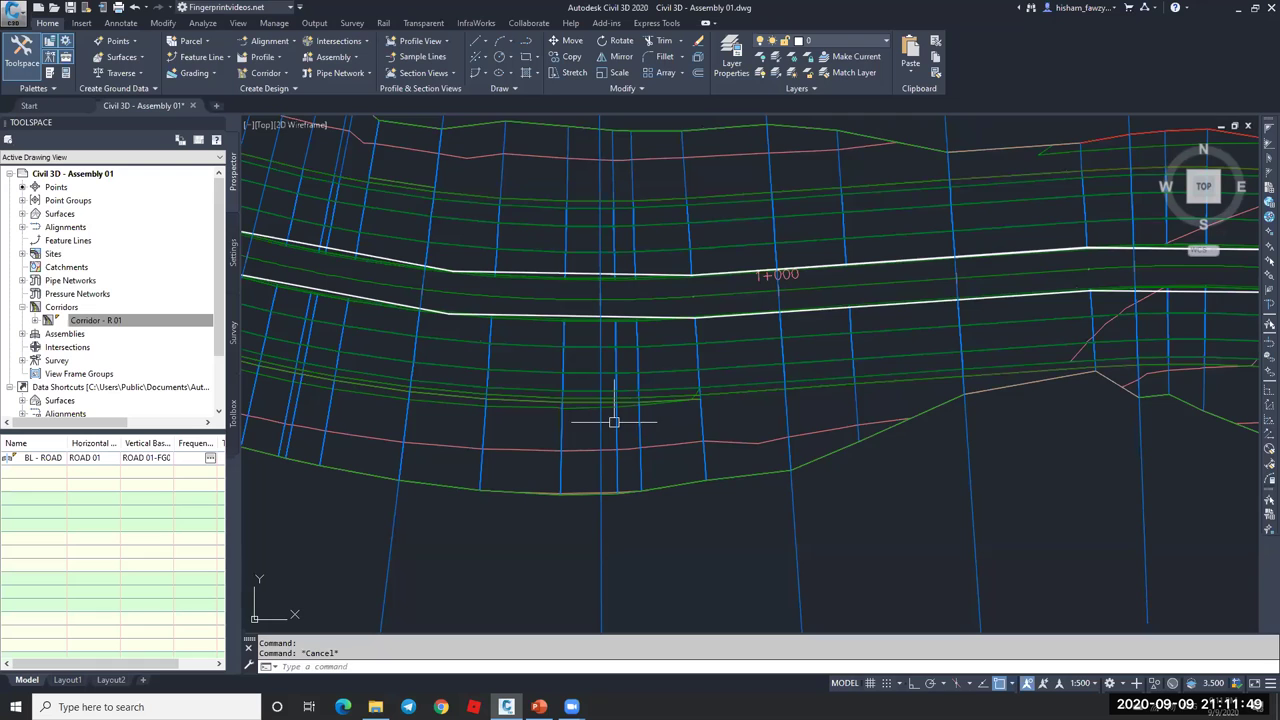
- Select and deselect Corridor - R 01, then zoom in on the corridor edge
left_click(615, 425)
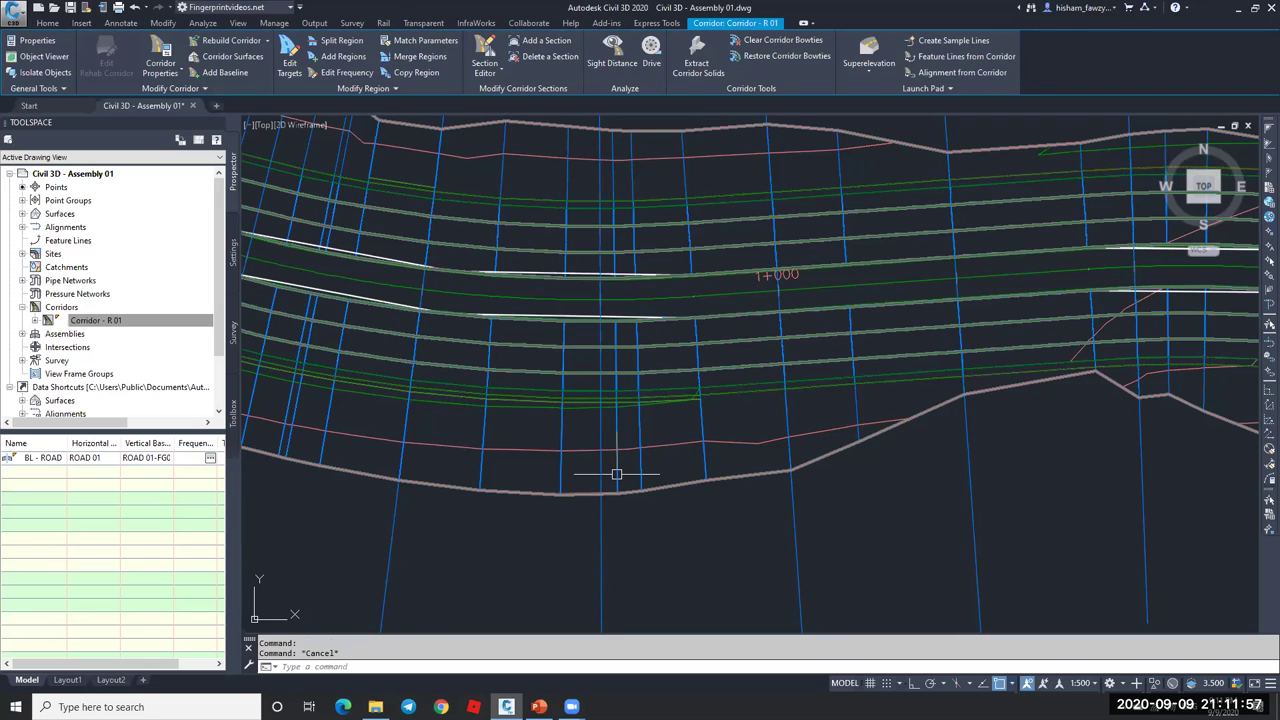
key("Escape")
scroll(599, 422, "up", 4)
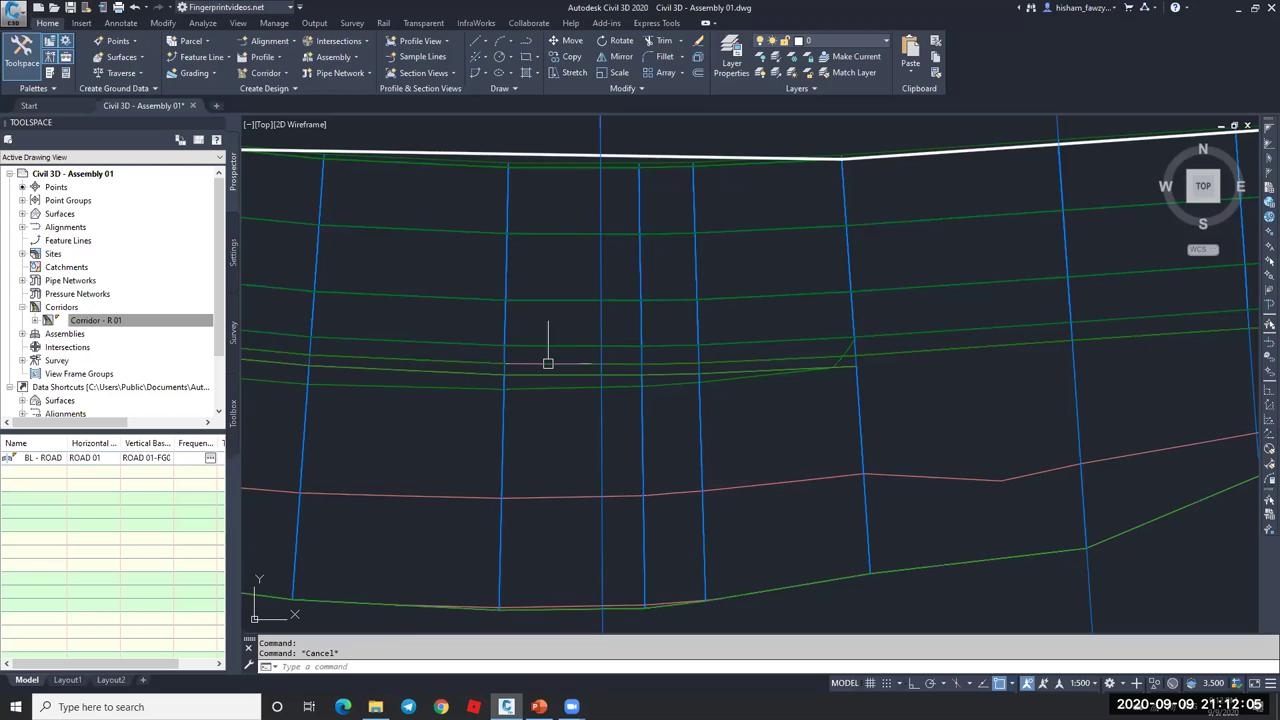
scroll(631, 412, "down", 5)
scroll(618, 412, "up", 6)
scroll(596, 412, "up", 4)
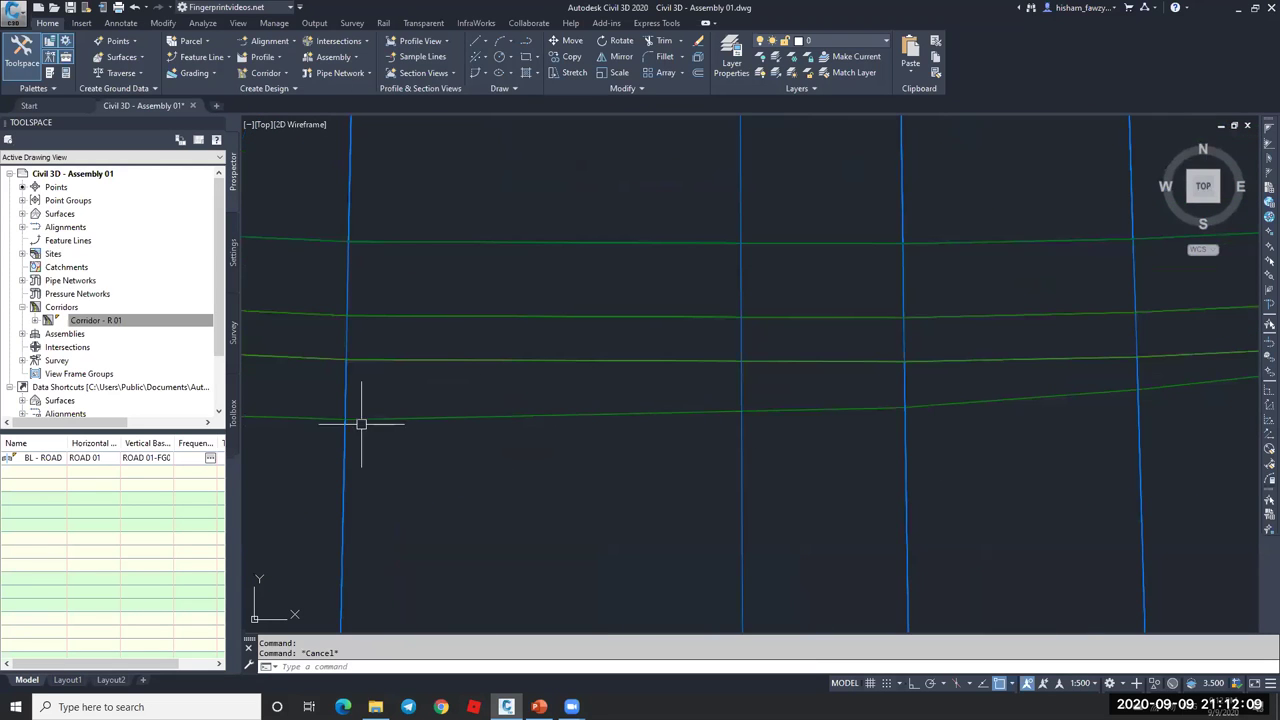
scroll(734, 409, "down", 3)
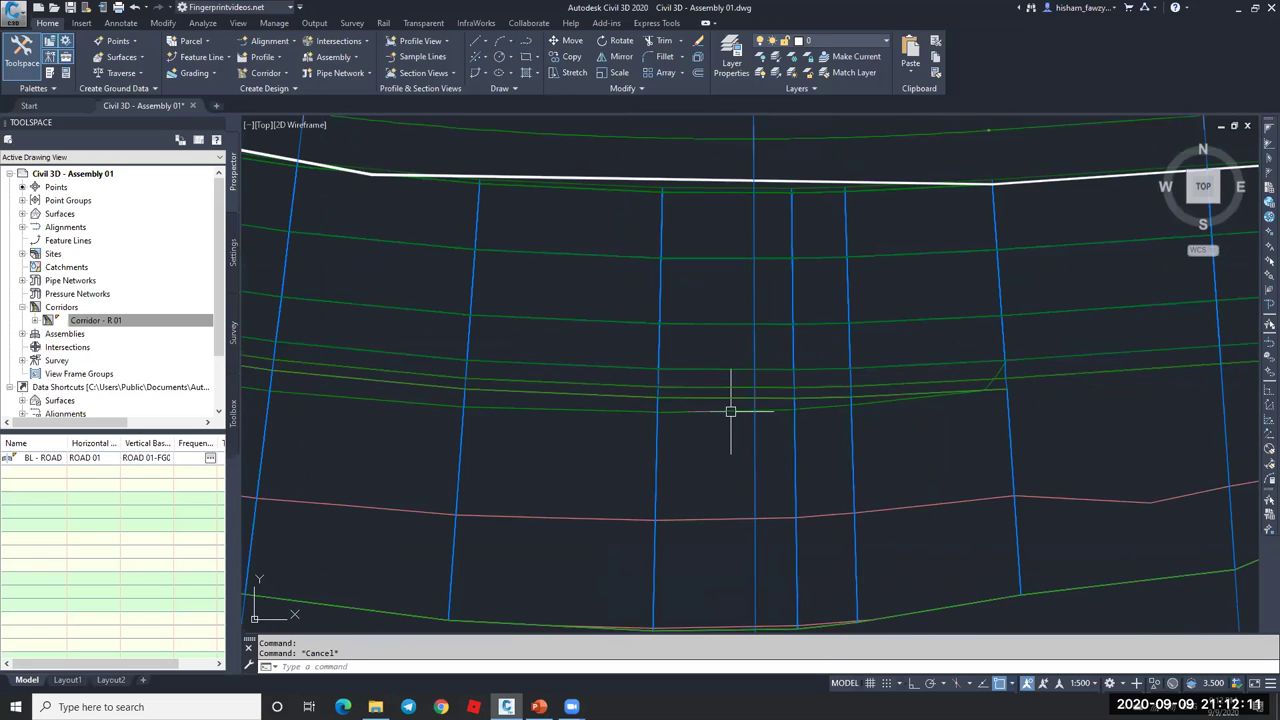
- Start an arc on the corridor with two picked points, then cancel it unfinished
type("arc")
key("Return")
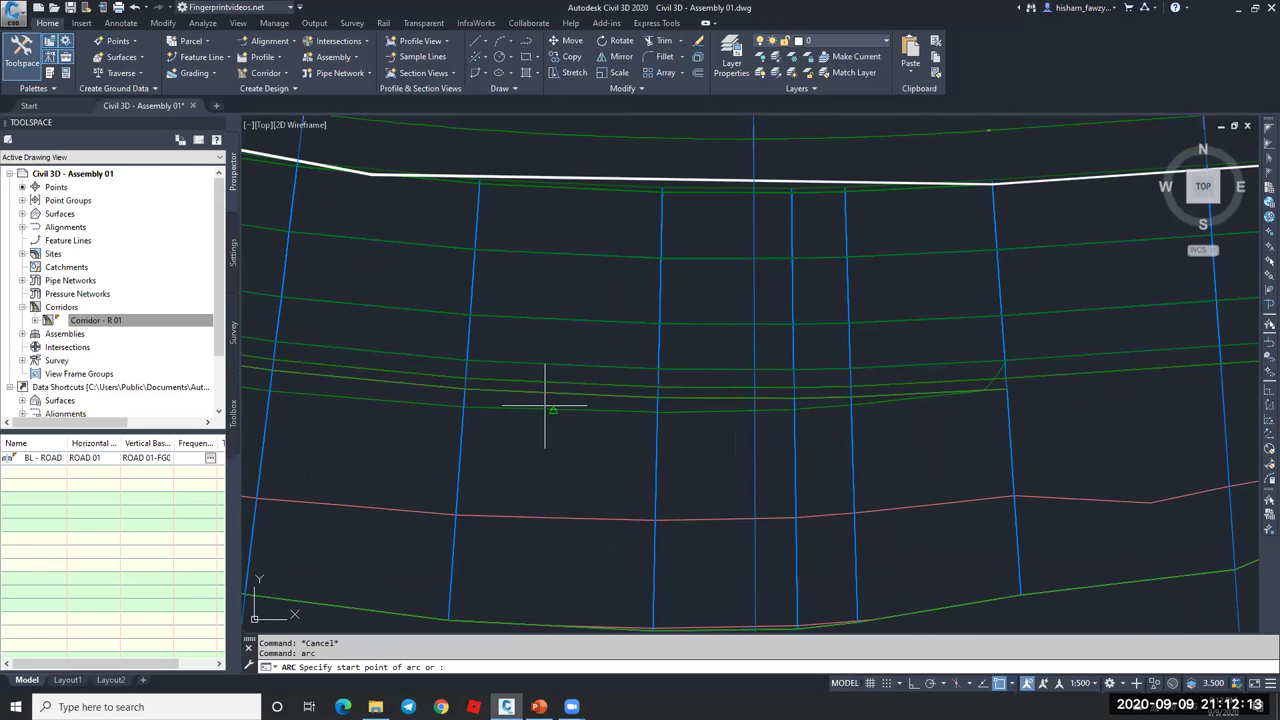
left_click(463, 407)
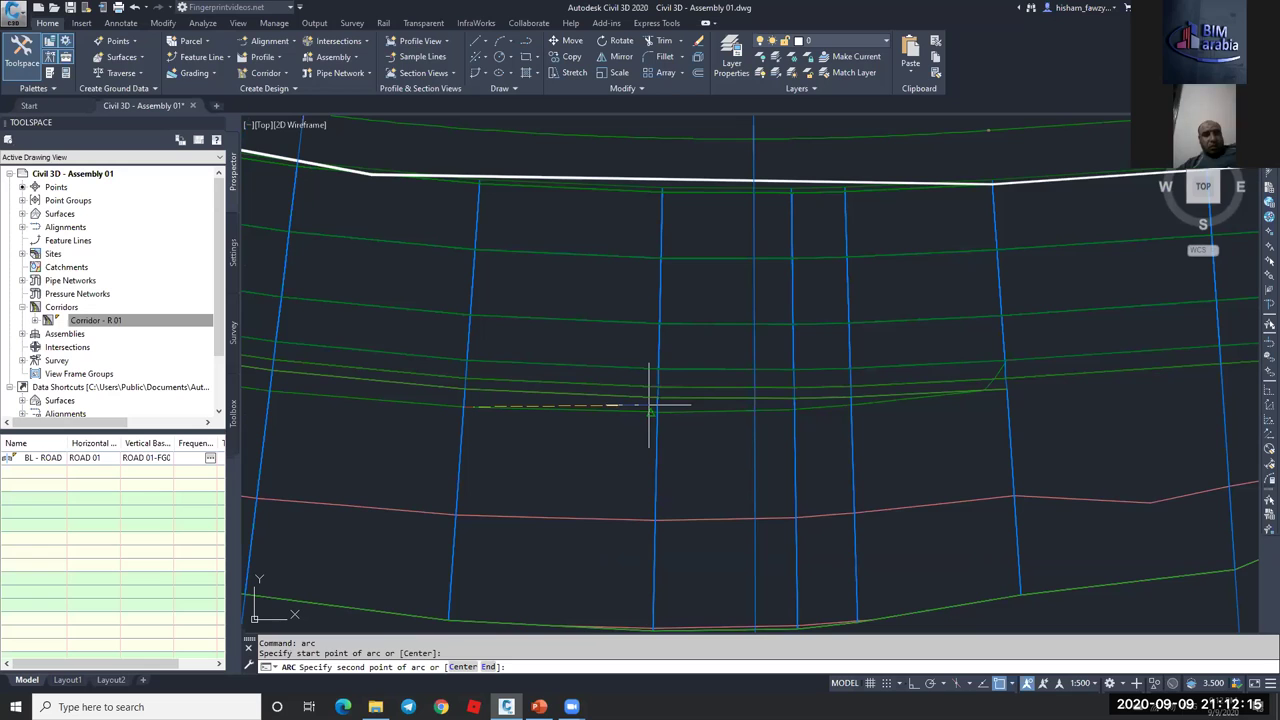
left_click(657, 408)
scroll(810, 407, "up", 2)
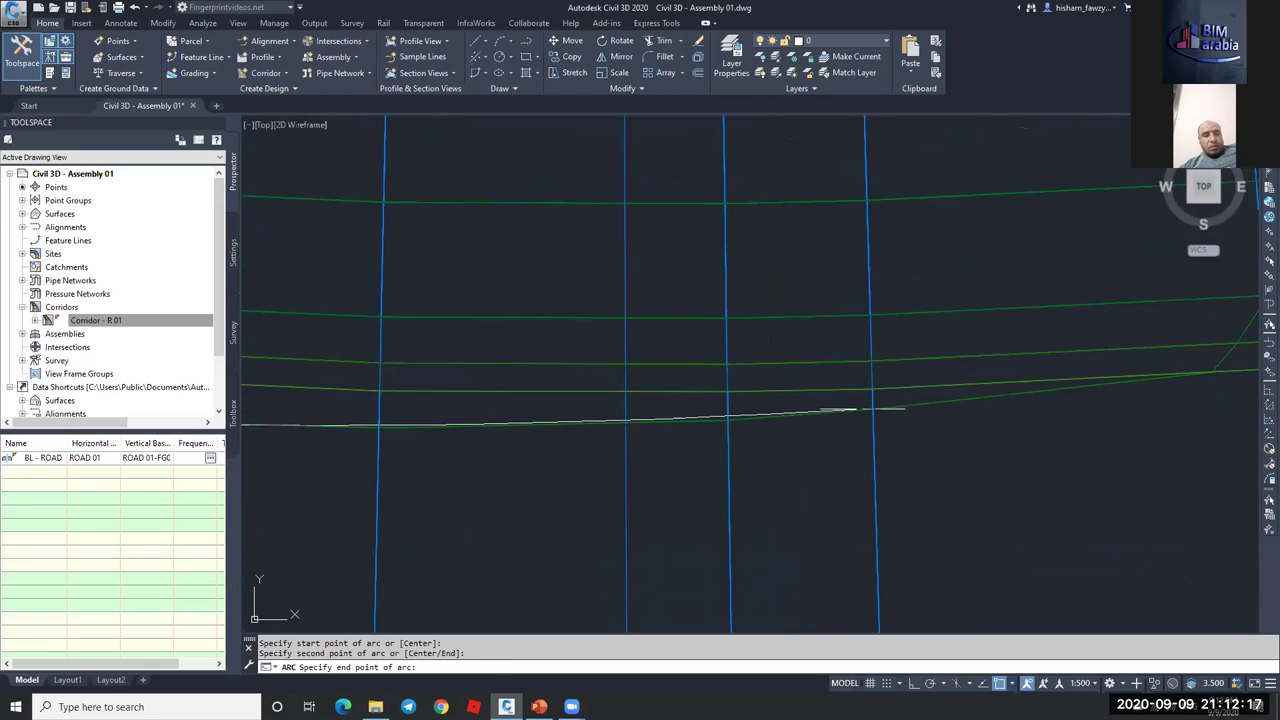
key("Escape")
key("Escape")
scroll(620, 428, "up", 2)
- Select the white polyline along the corridor and try a grip stretch, then abandon it
type("re")
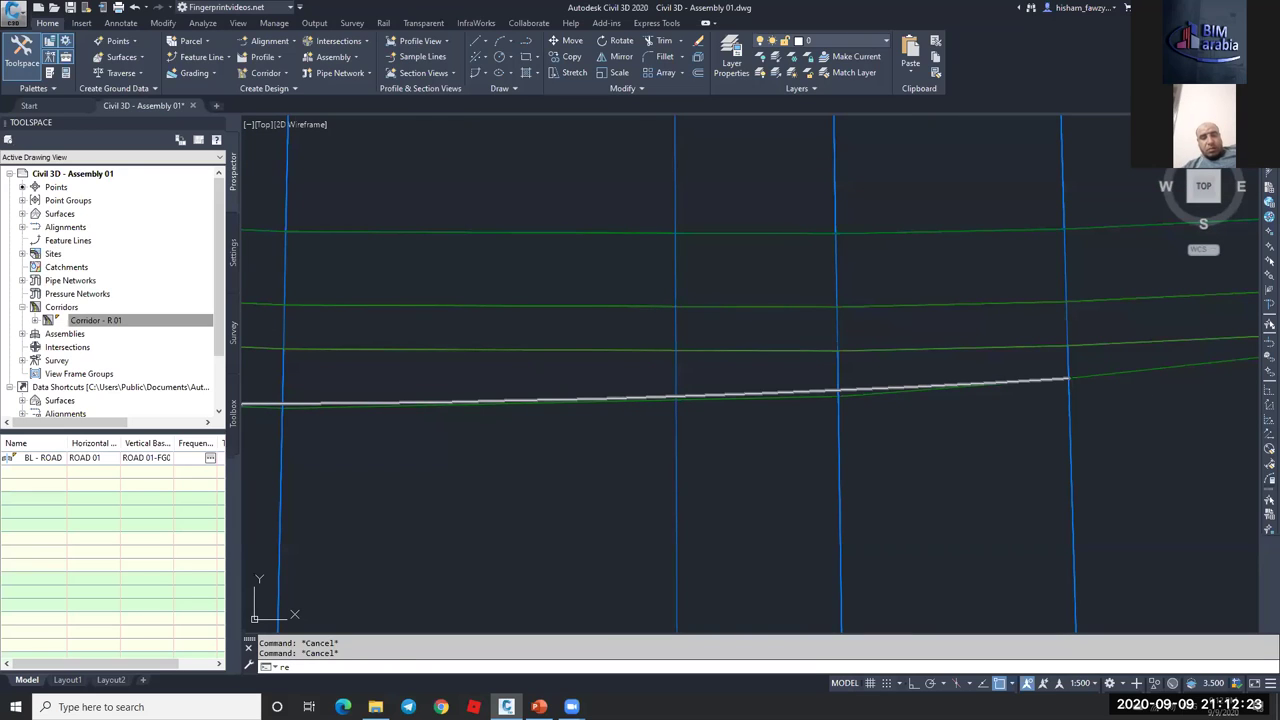
left_click(690, 397)
middle_click_drag(690, 397, 975, 373)
left_click(567, 380)
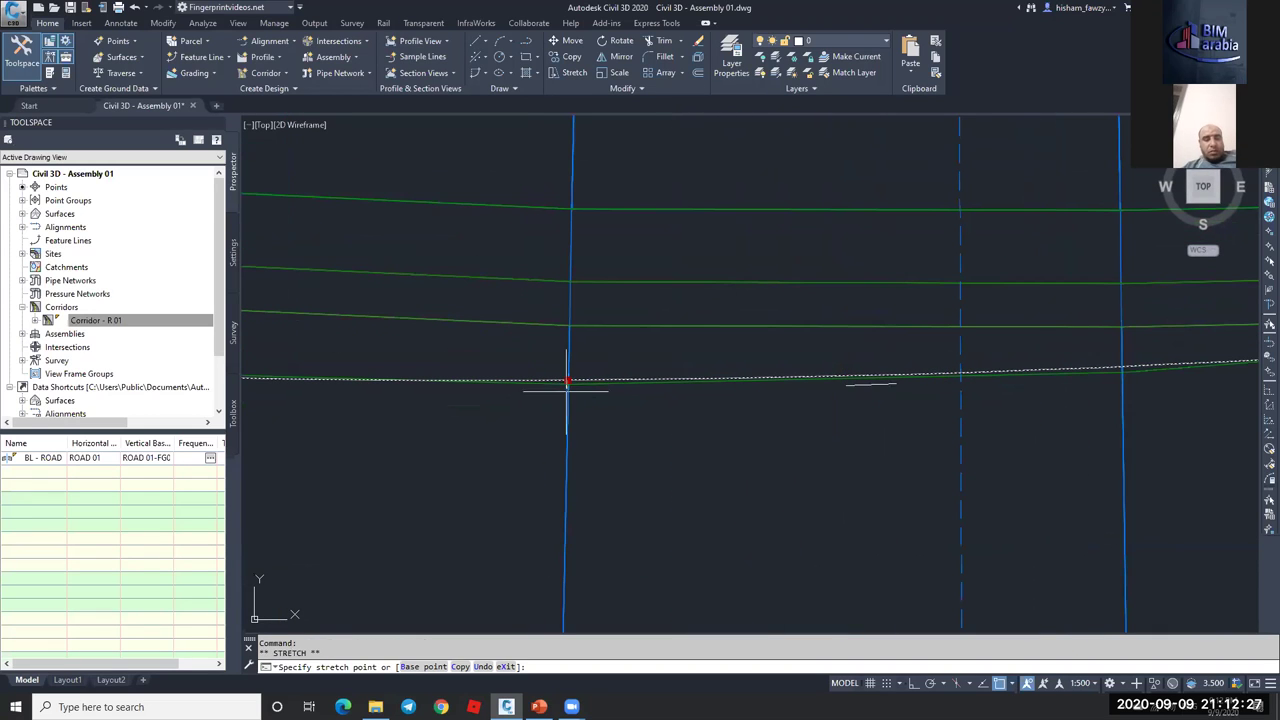
scroll(1026, 377, "up", 7)
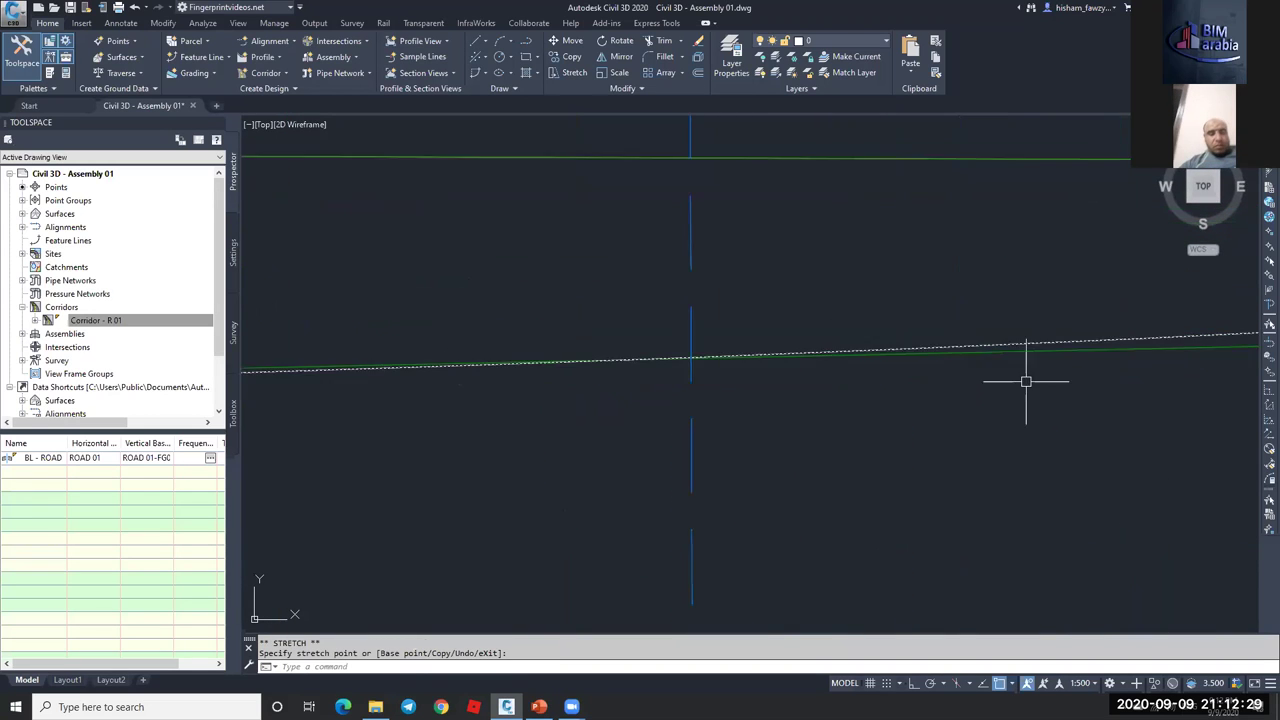
scroll(801, 407, "down", 7)
key("Escape")
- Erase the selected white polyline with E
type("e")
key("Return")
scroll(620, 300, "down", 2)
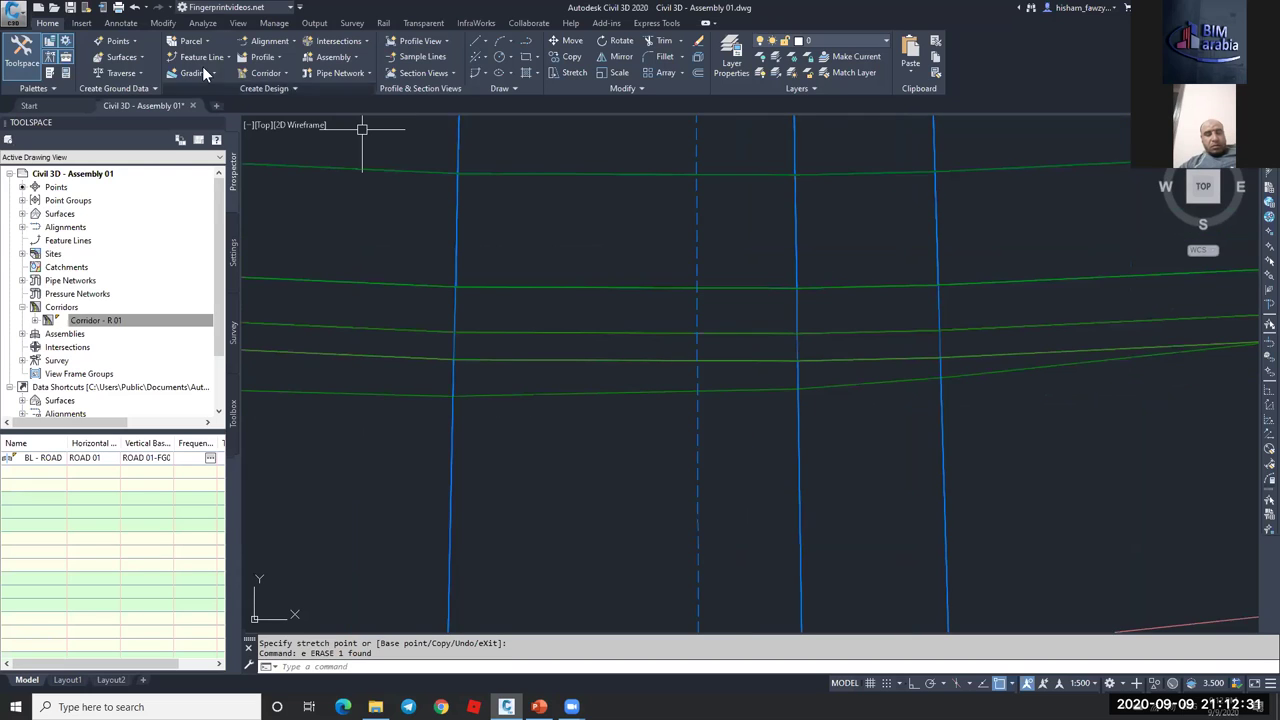
- Draw a three-point arc tracing the curved corridor line through start, middle and end points
type("arc")
key("Return")
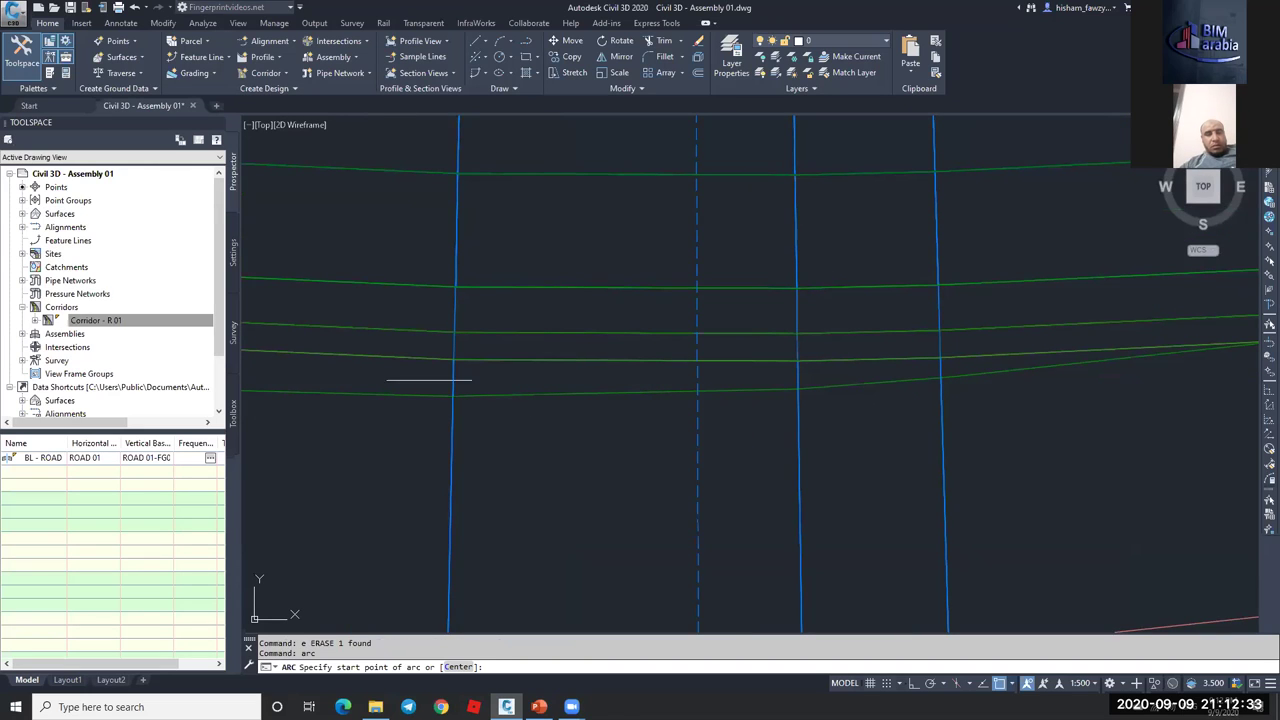
left_click(453, 396)
scroll(791, 390, "up", 2)
left_click(820, 392)
scroll(689, 400, "down", 2)
left_click(977, 381)
key("Escape")
key("Escape")
- Pan to the new arc and zoom out to show the whole corridor
middle_click_drag(661, 407, 789, 340)
scroll(763, 320, "up", 3)
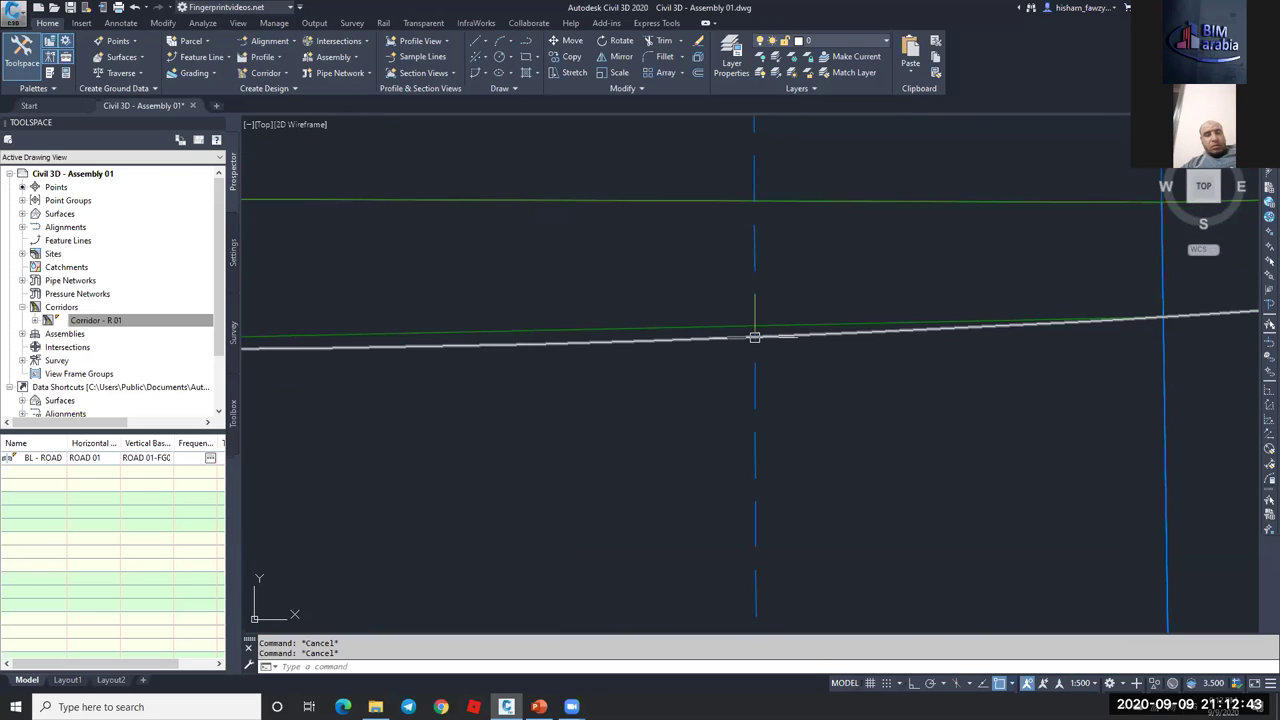
scroll(764, 336, "down", 3)
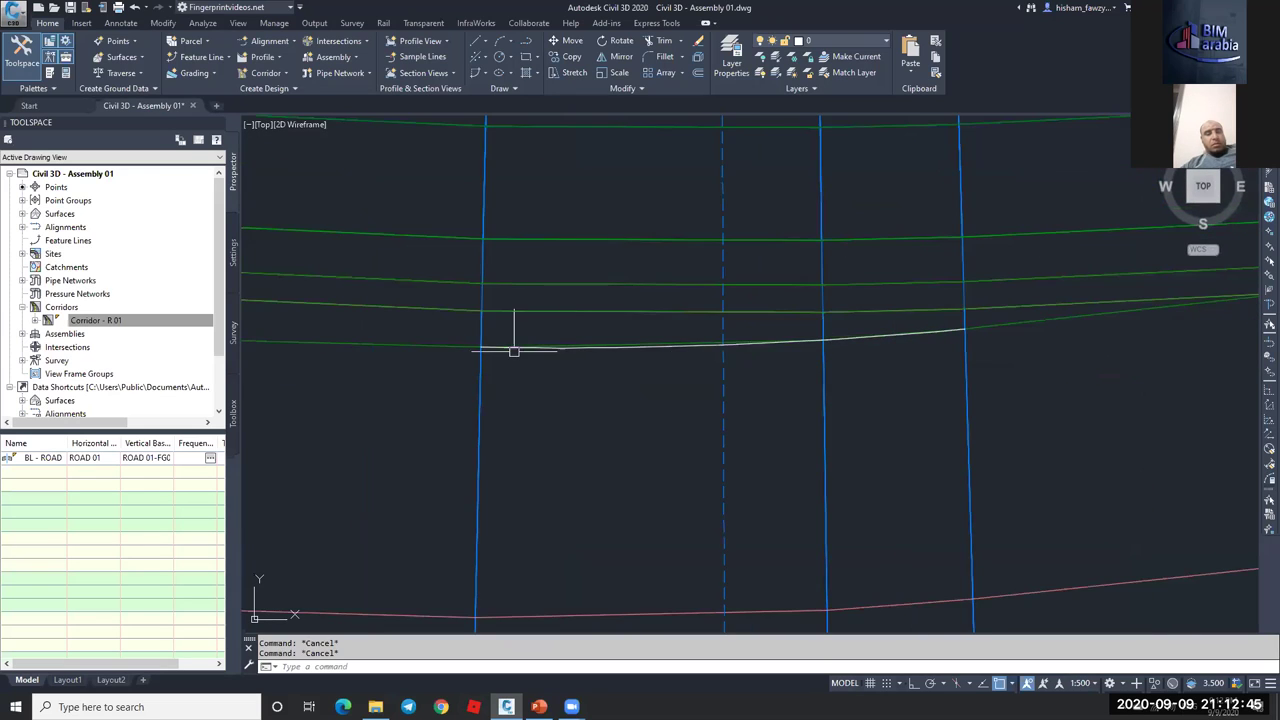
scroll(495, 345, "down", 2)
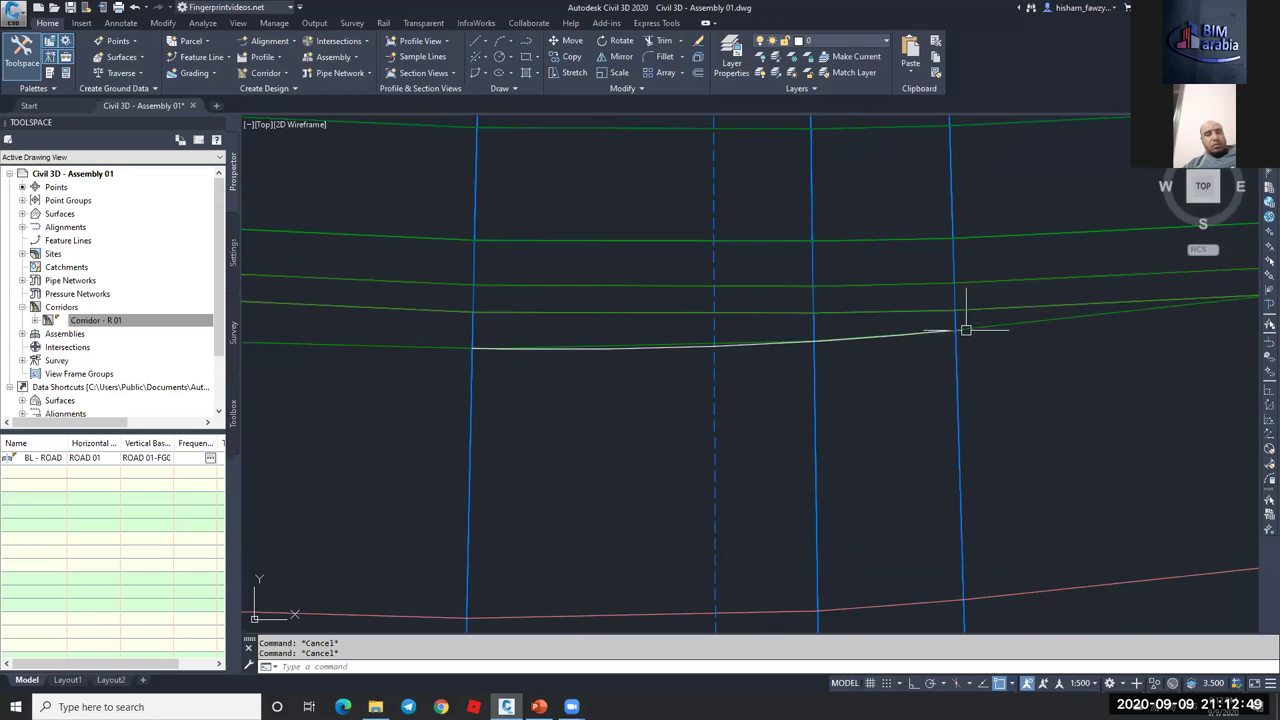
scroll(734, 360, "down", 3)
scroll(686, 257, "down", 2)
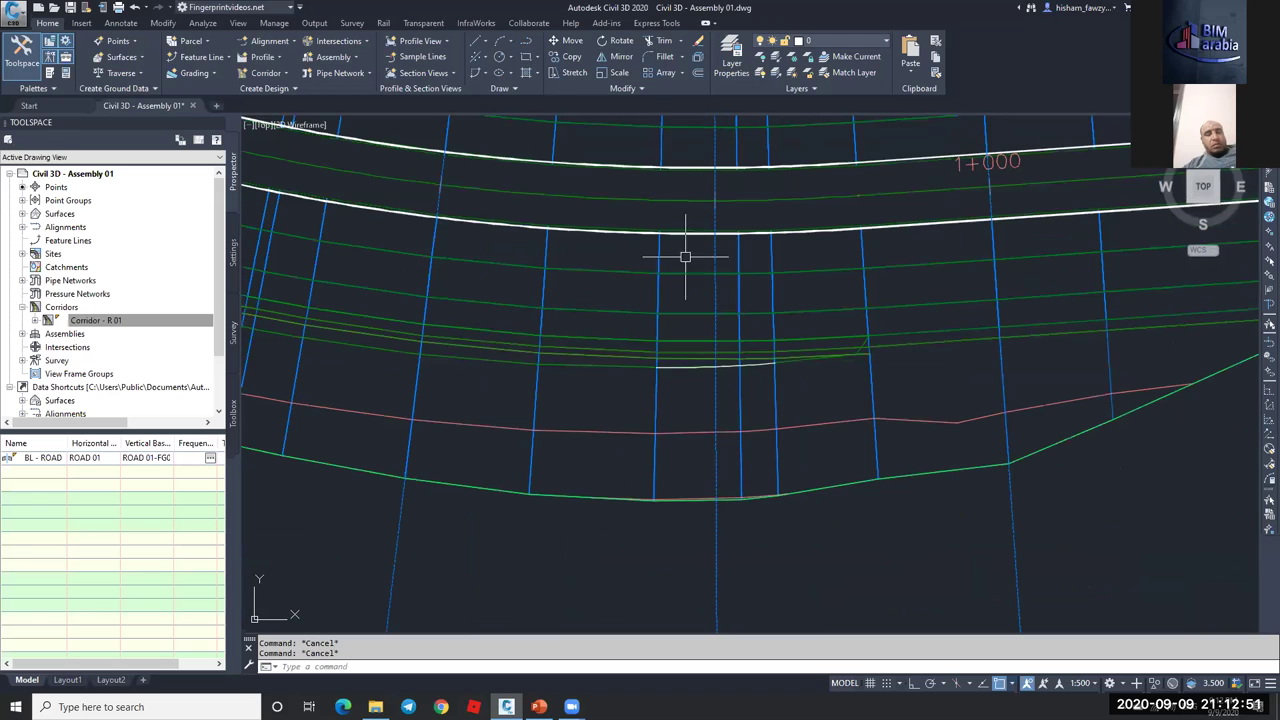
scroll(705, 330, "up", 5)
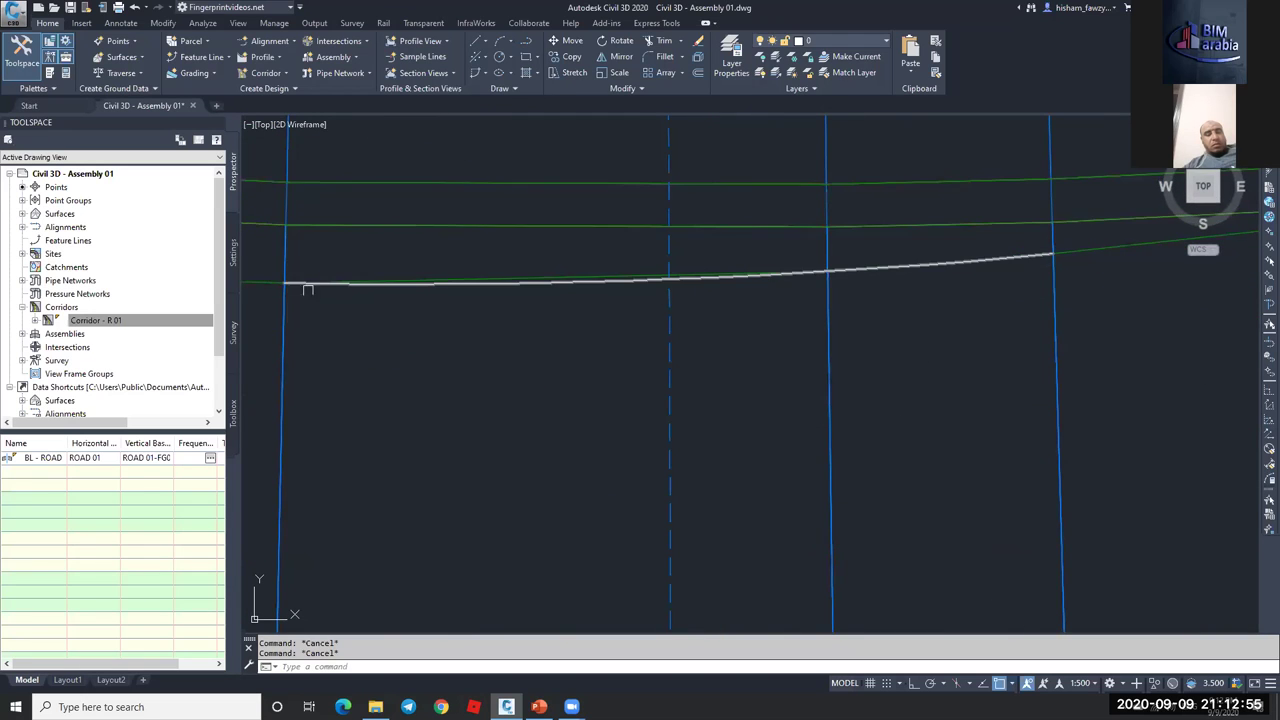
scroll(690, 272, "up", 4)
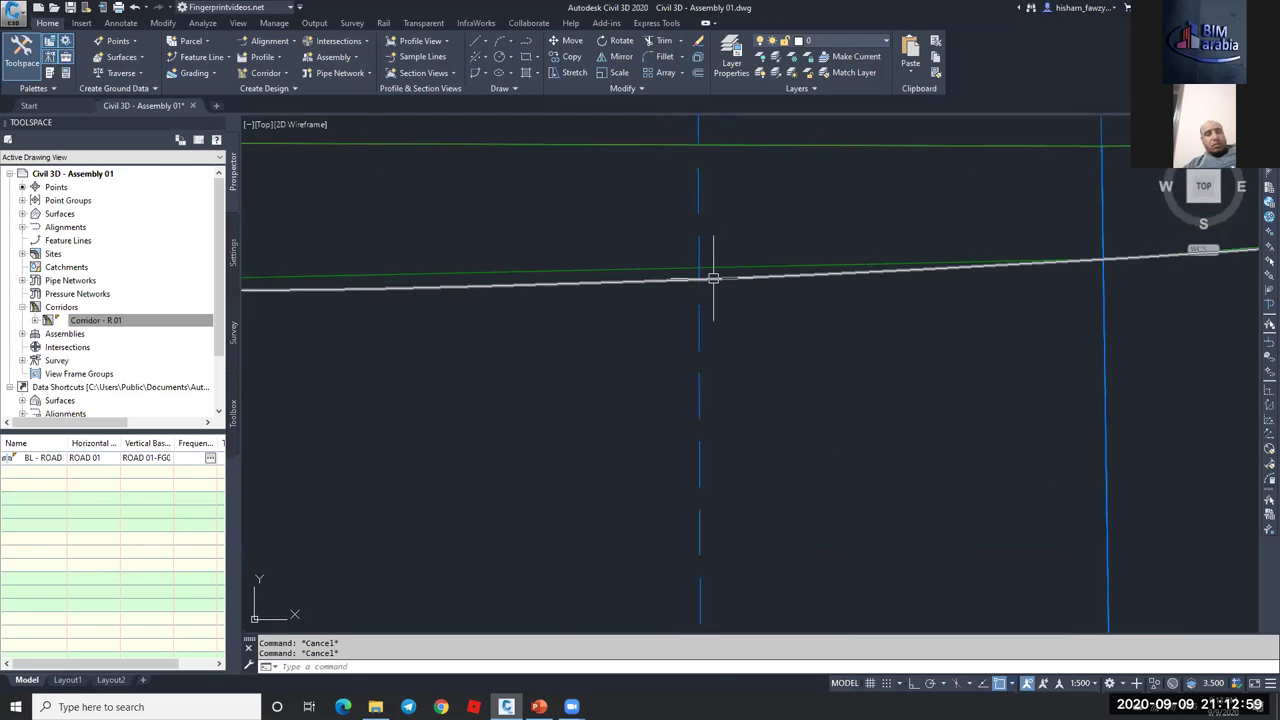
scroll(716, 240, "down", 5)
scroll(717, 224, "down", 4)
scroll(700, 215, "up", 3)
scroll(680, 210, "down", 2)
left_click(675, 207)
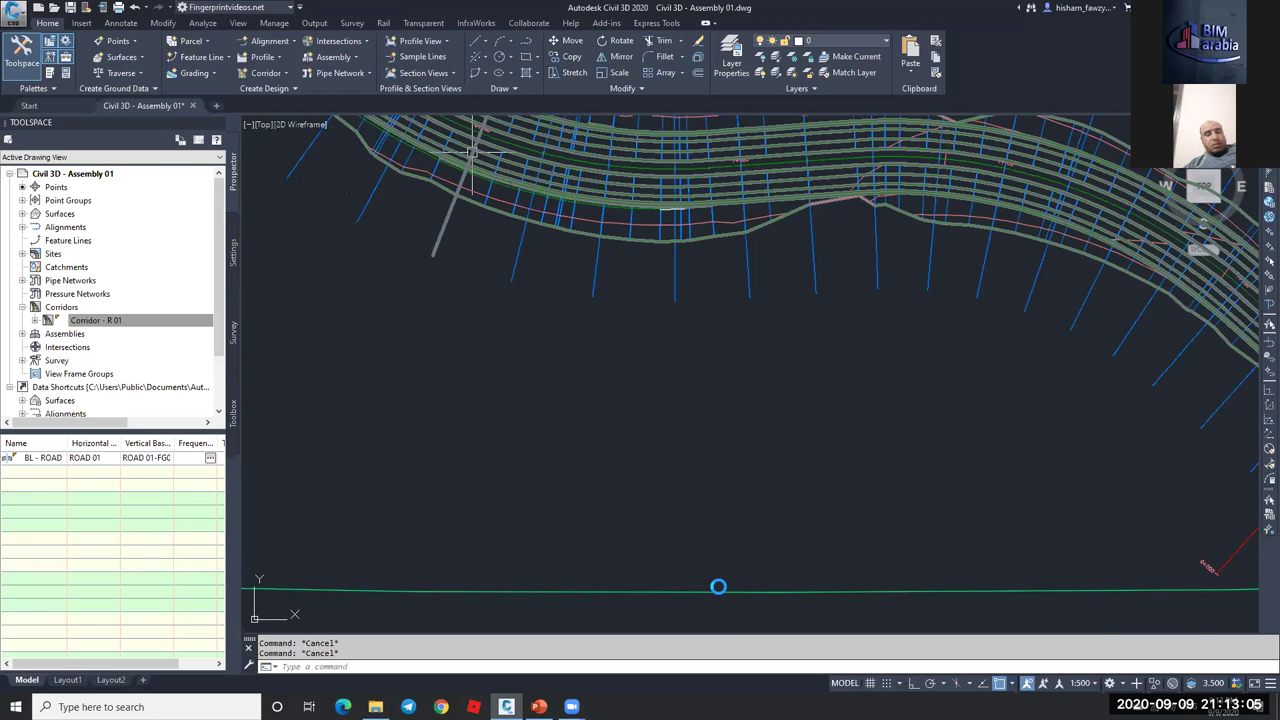
scroll(710, 296, "down", 6)
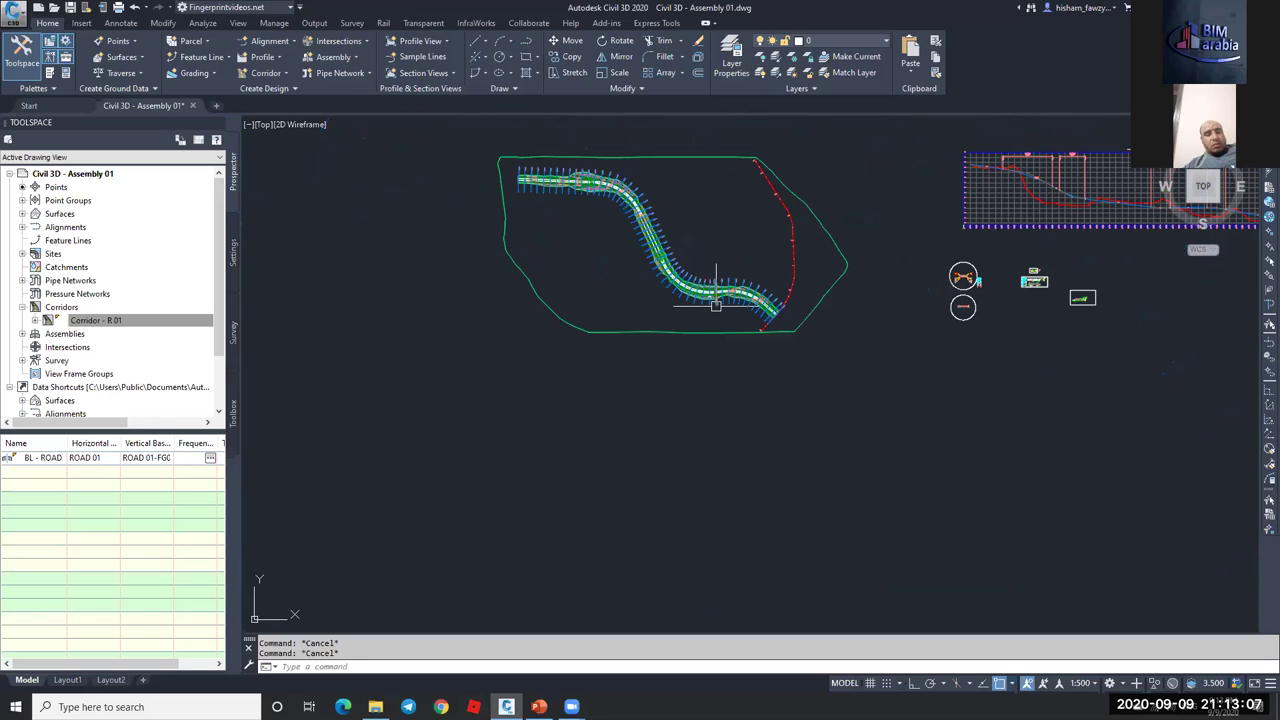
scroll(716, 304, "down", 2)
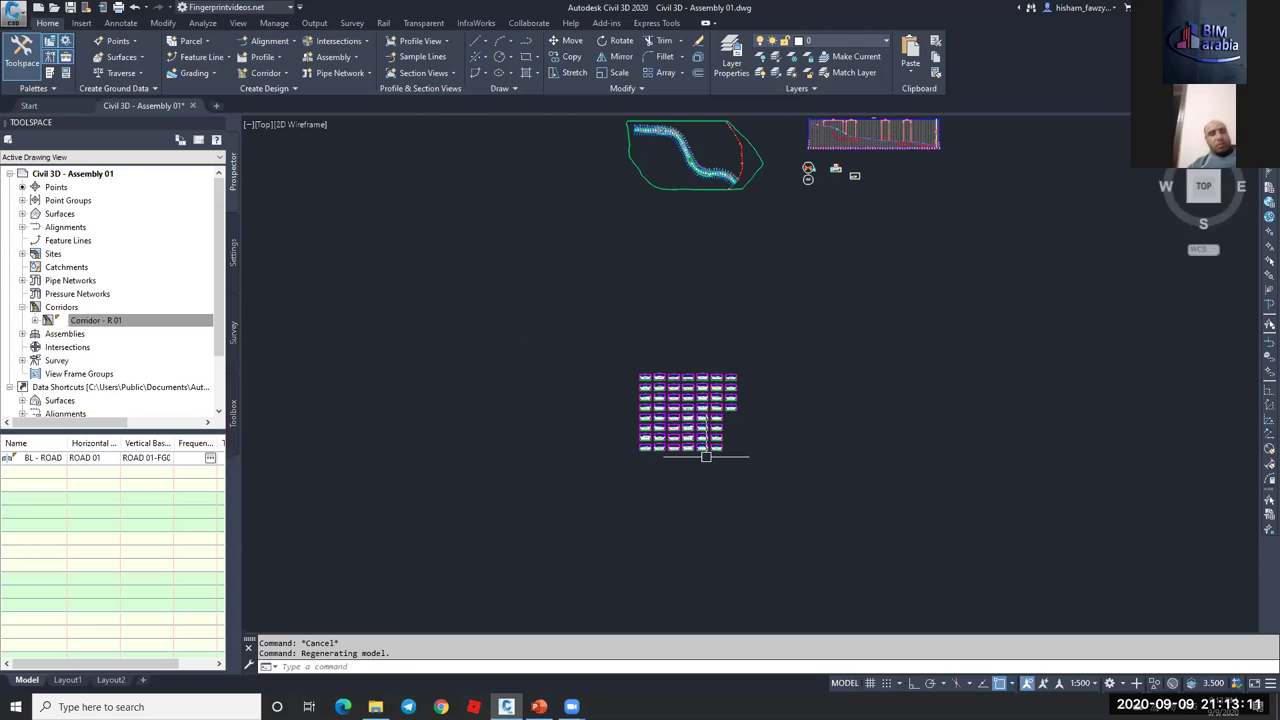
scroll(706, 456, "up", 5)
scroll(737, 434, "up", 3)
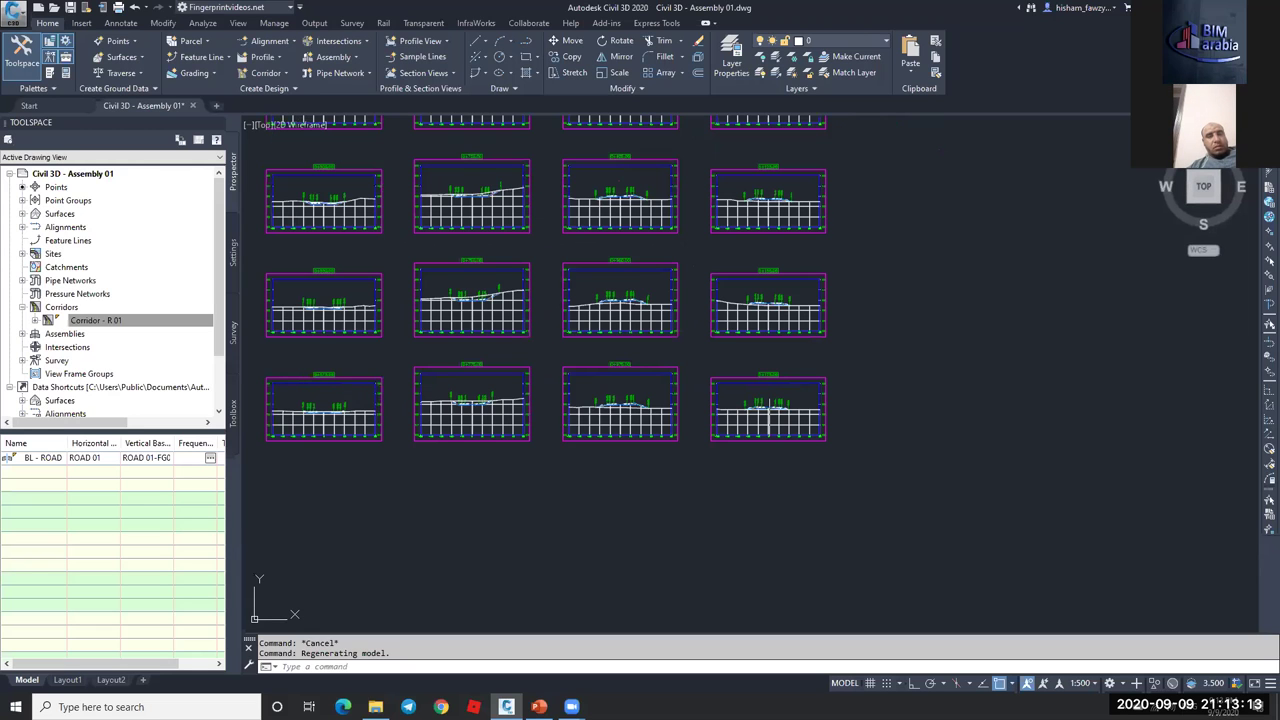
scroll(738, 404, "up", 5)
scroll(738, 404, "up", 5)
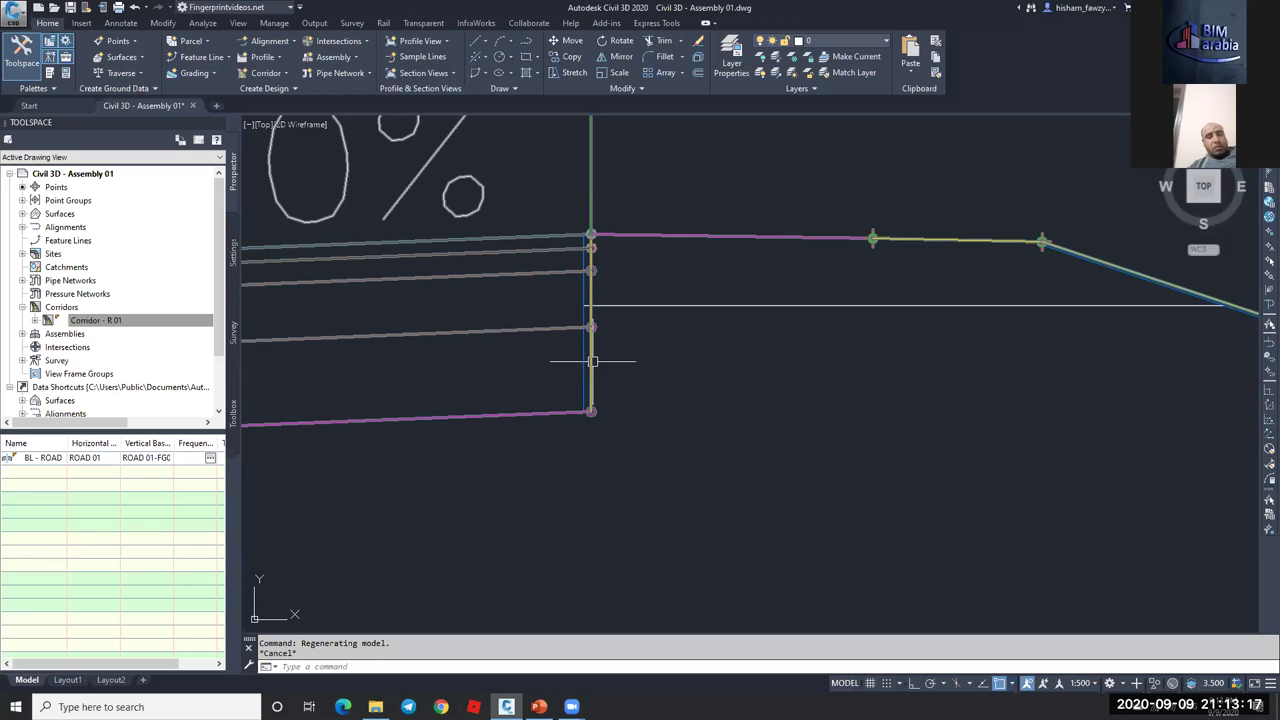
scroll(709, 457, "down", 5)
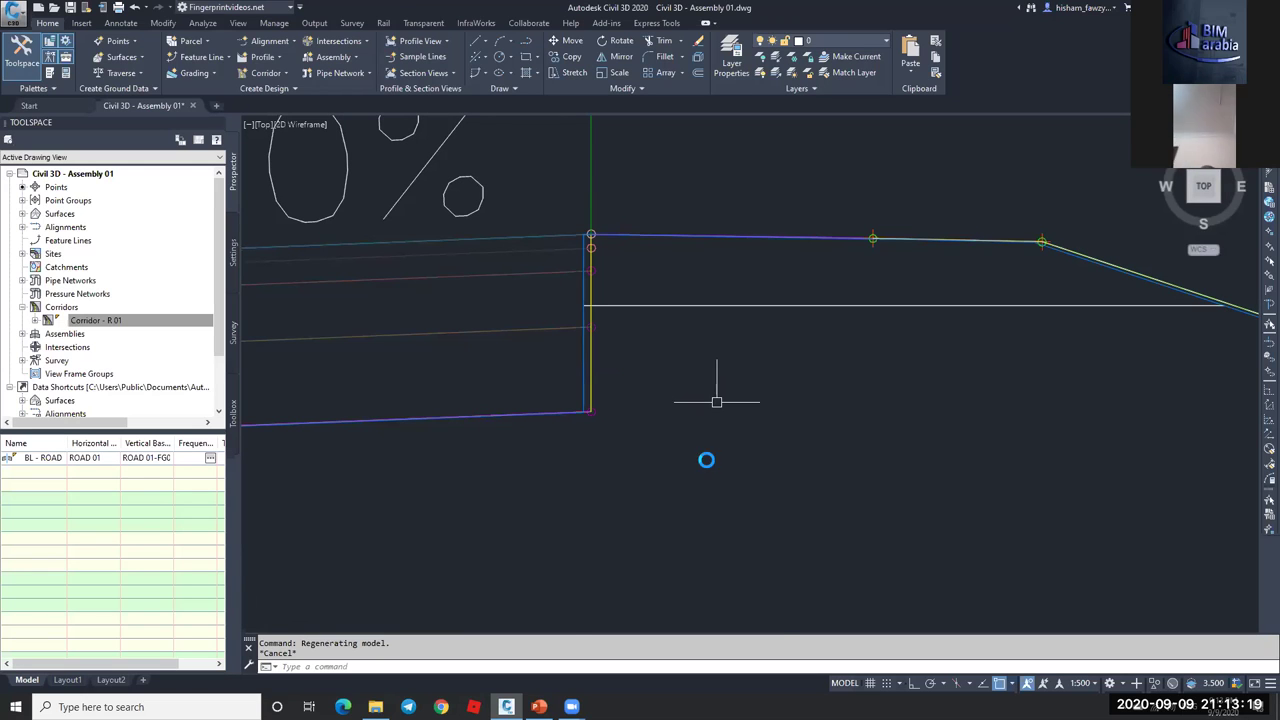
scroll(710, 455, "down", 3)
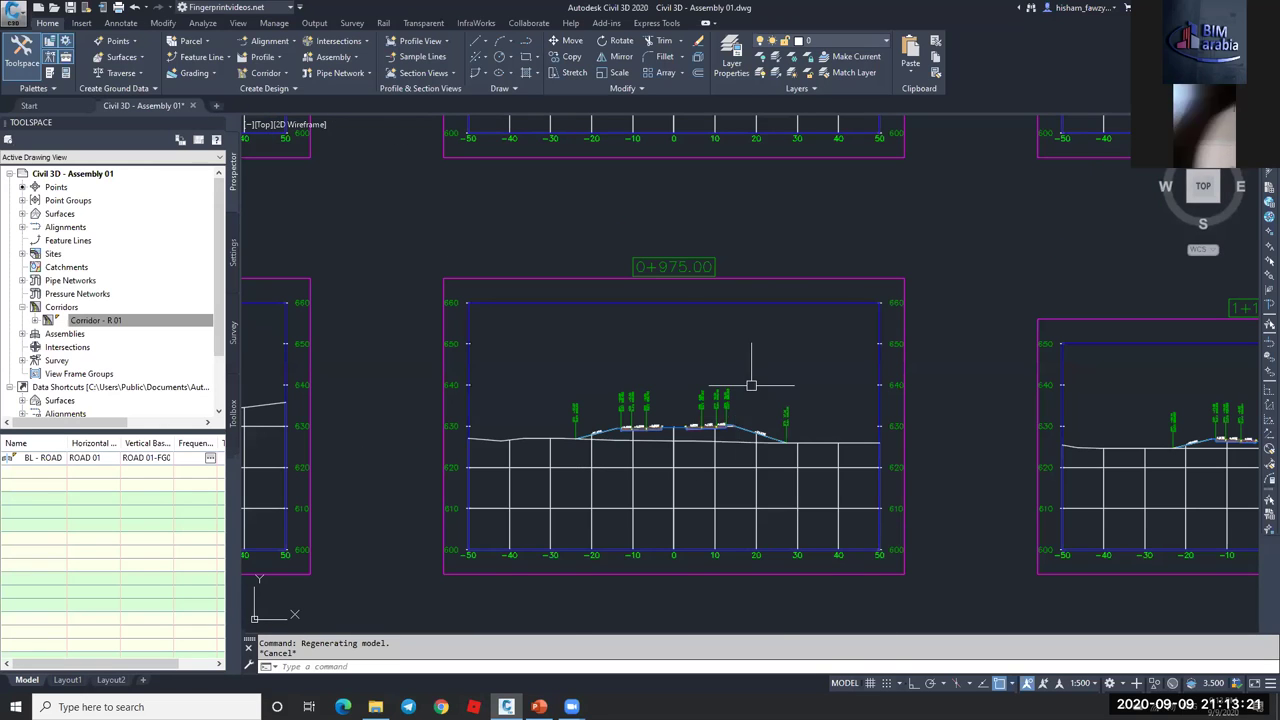
scroll(742, 362, "down", 4)
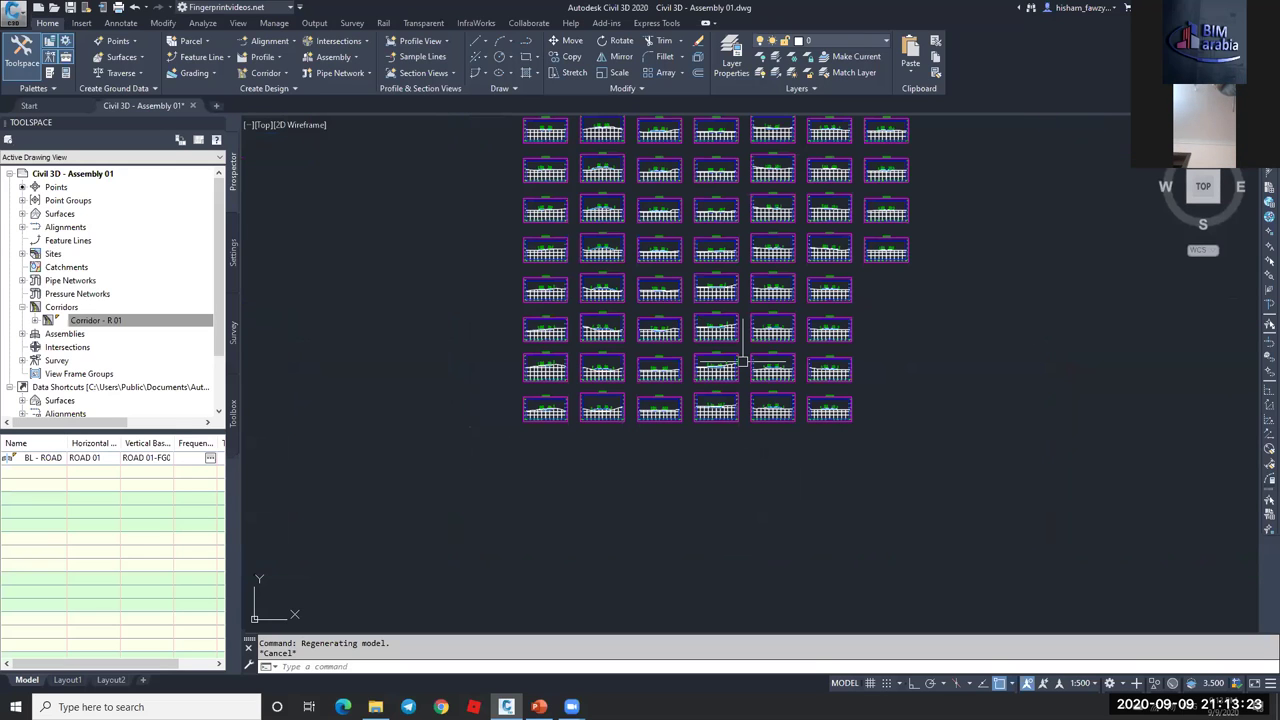
scroll(742, 362, "down", 1)
mouse_move(602, 186)
middle_mouse_down()
mouse_move(582, 240)
mouse_move(652, 404)
middle_mouse_up()
scroll(582, 240, "down", 2)
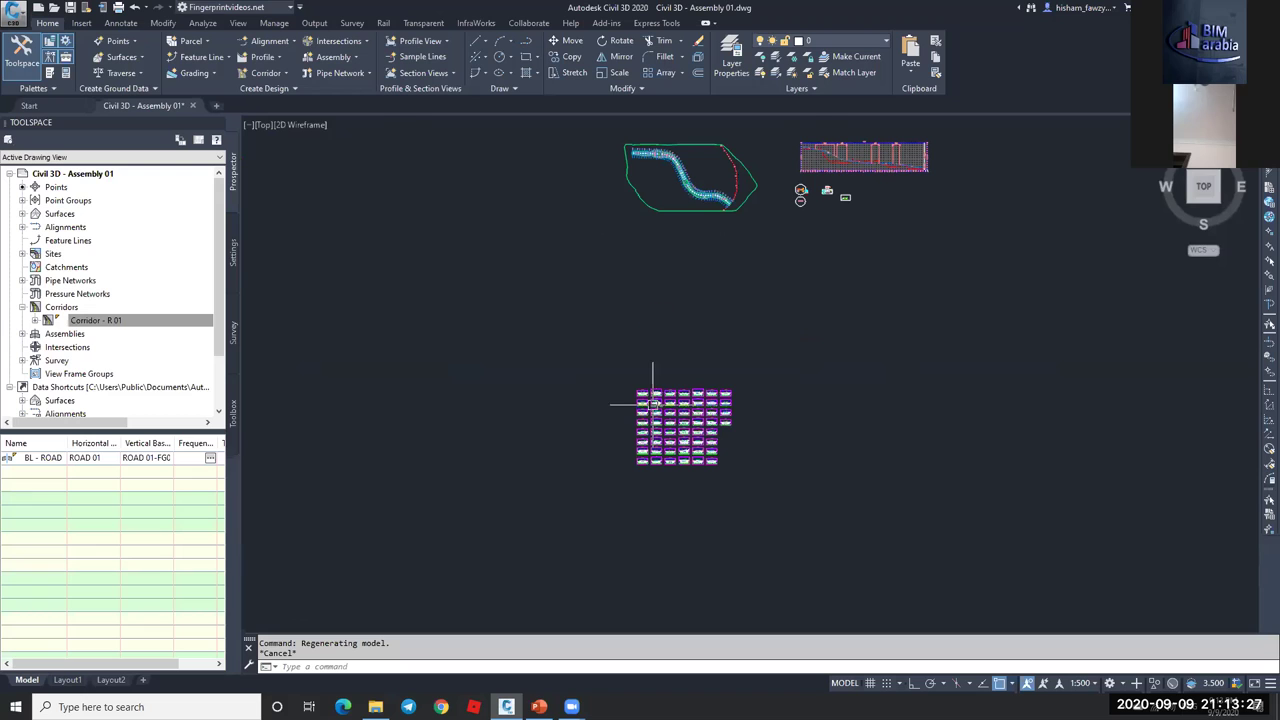
scroll(654, 317, "up", 8)
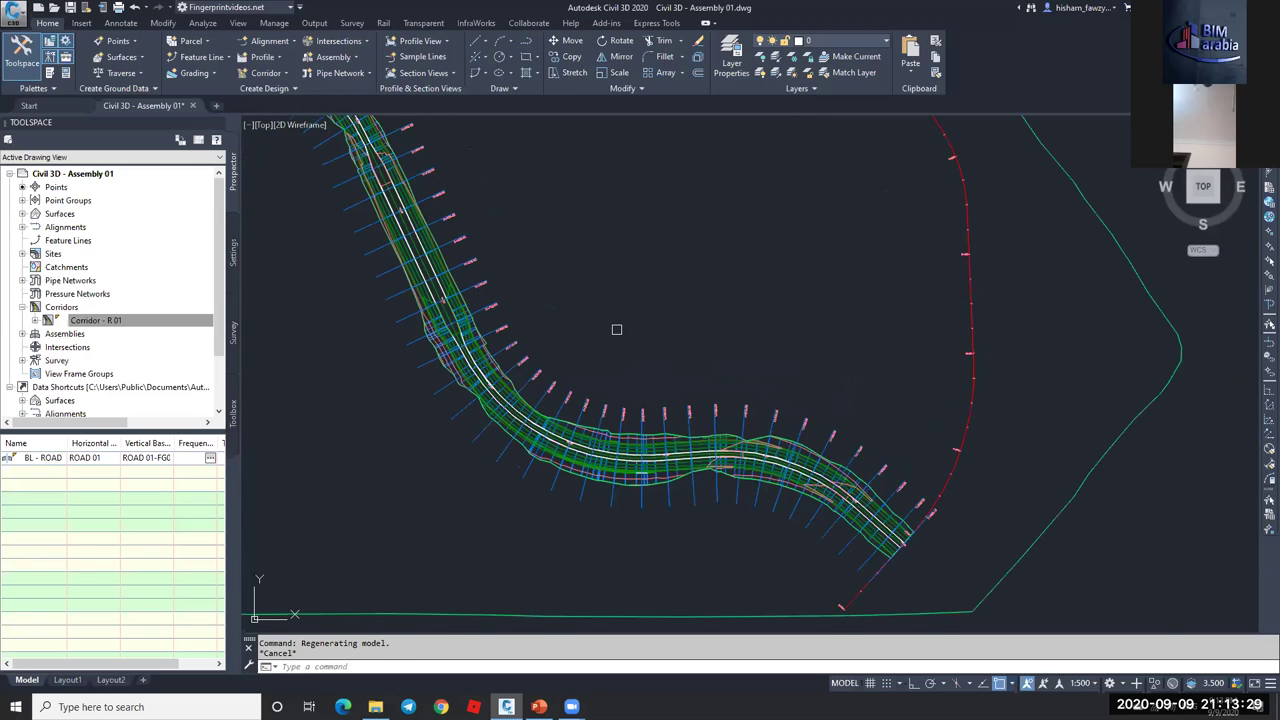
scroll(616, 329, "up", 6)
key("Escape")
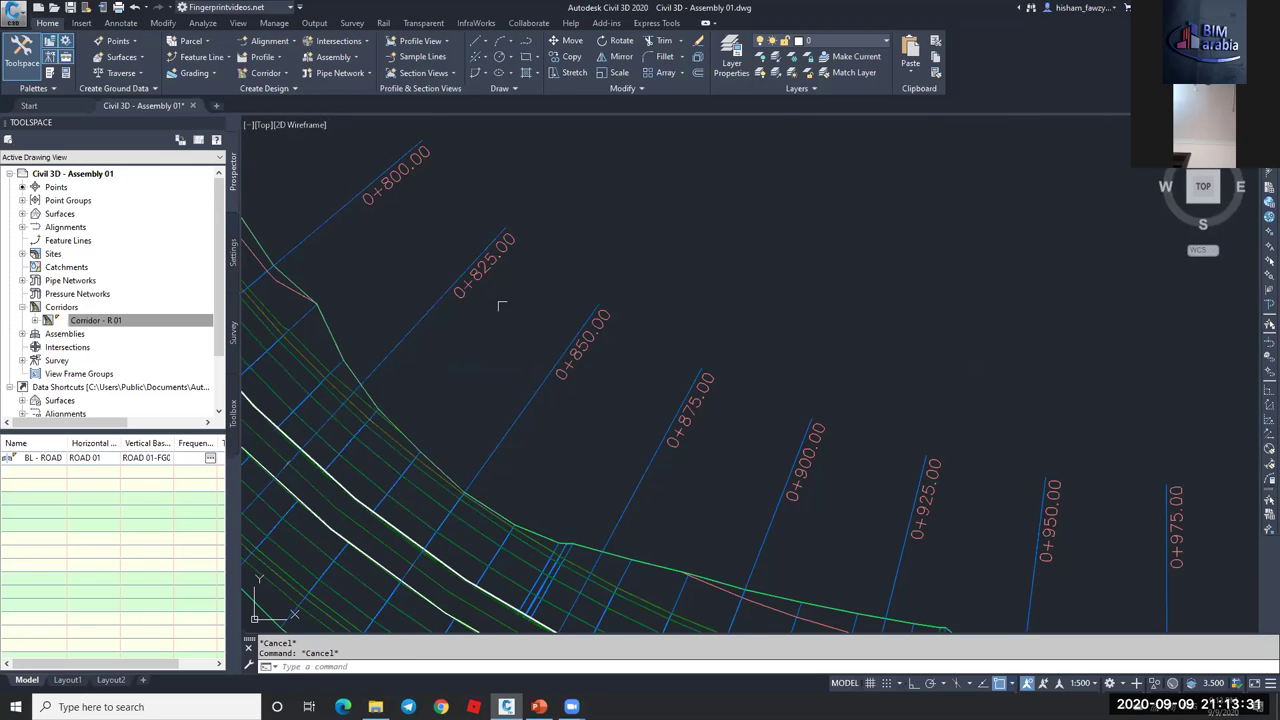
scroll(528, 326, "up", 3)
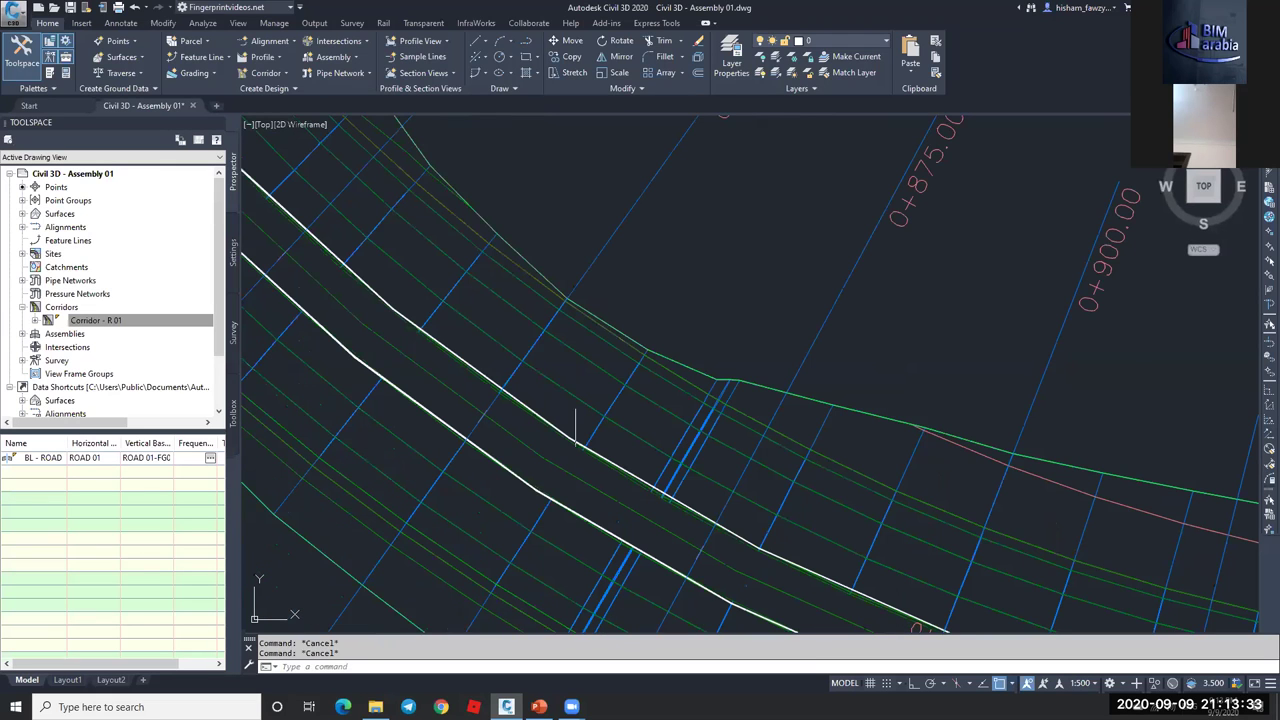
left_click(594, 406)
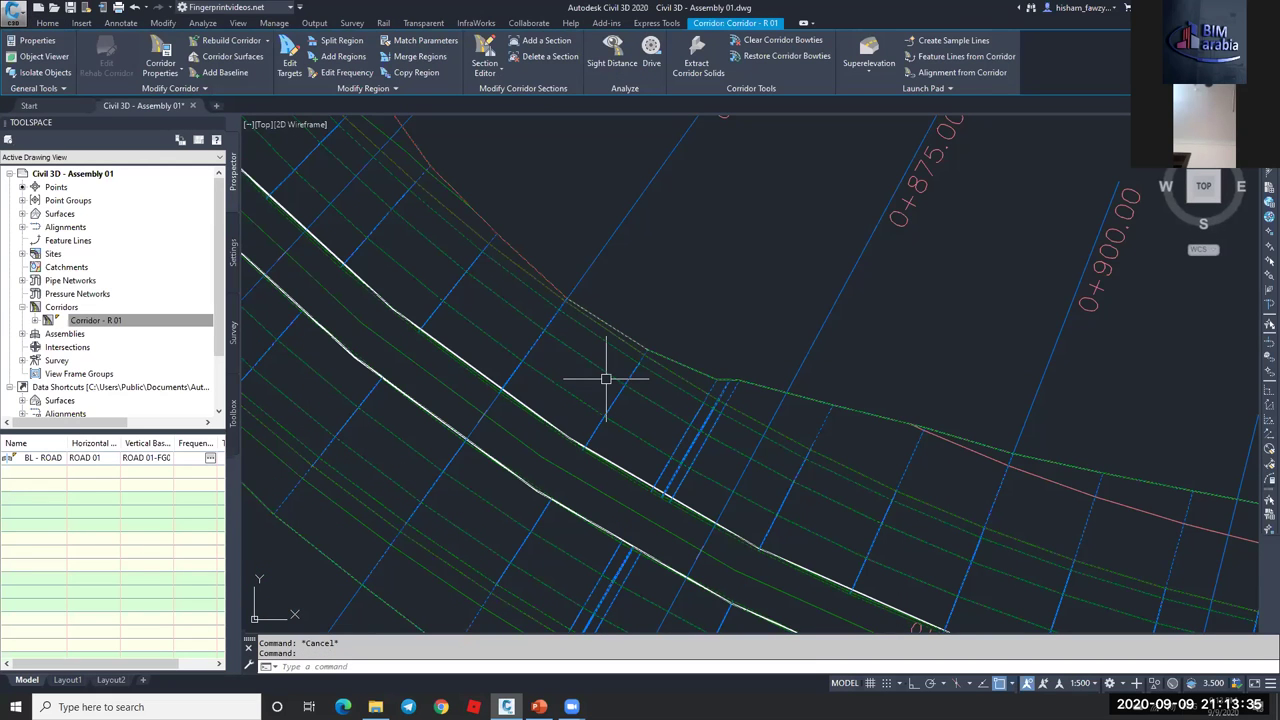
mouse_move(606, 379)
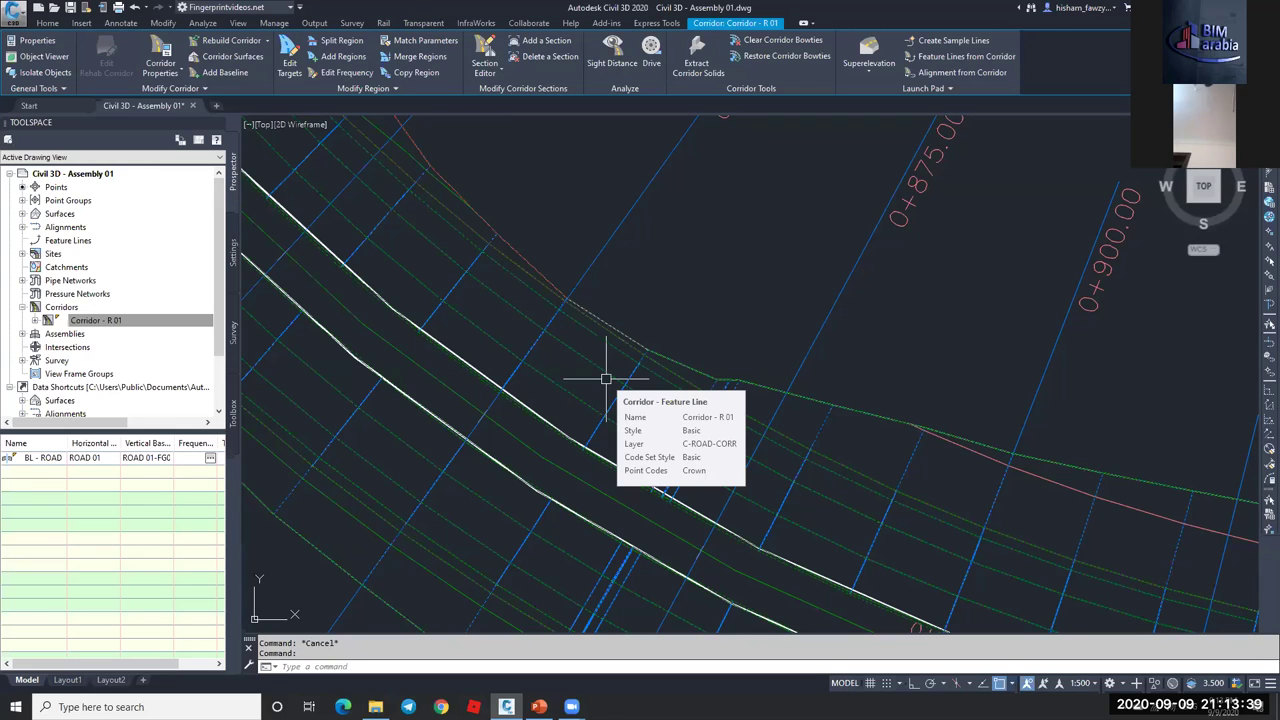
key("Escape")
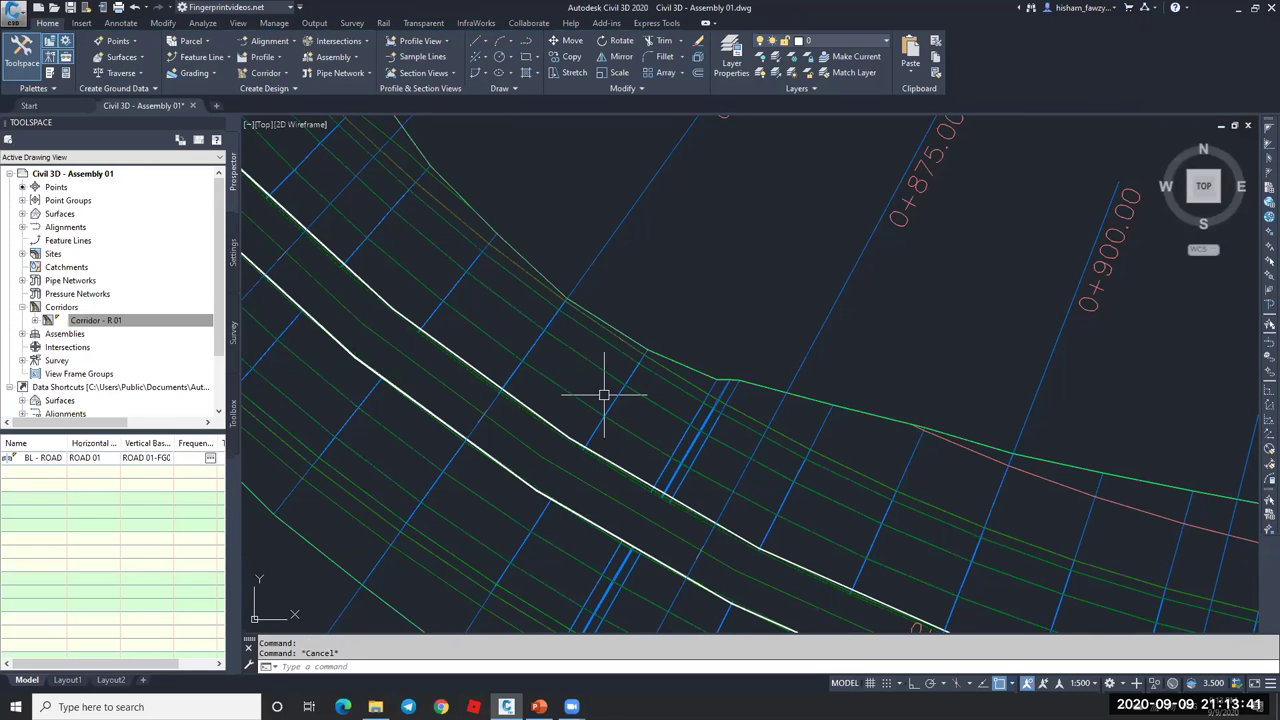
left_click(581, 368)
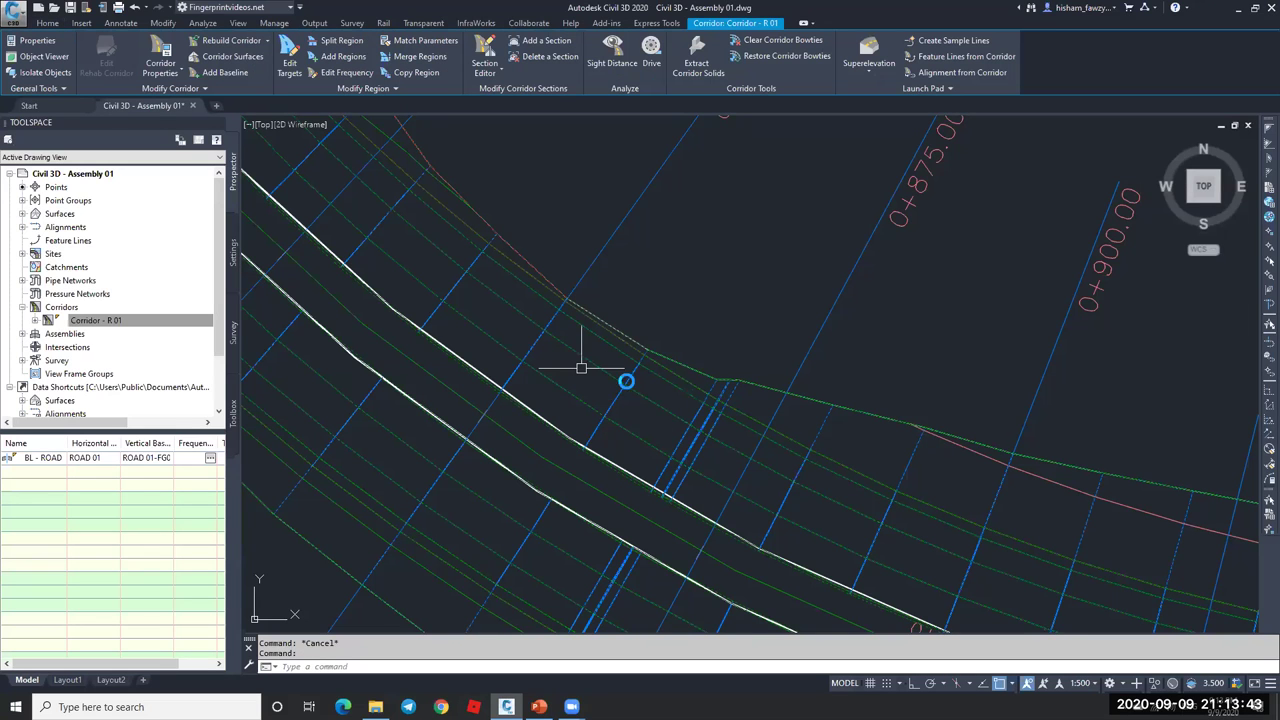
scroll(581, 368, "down", 4)
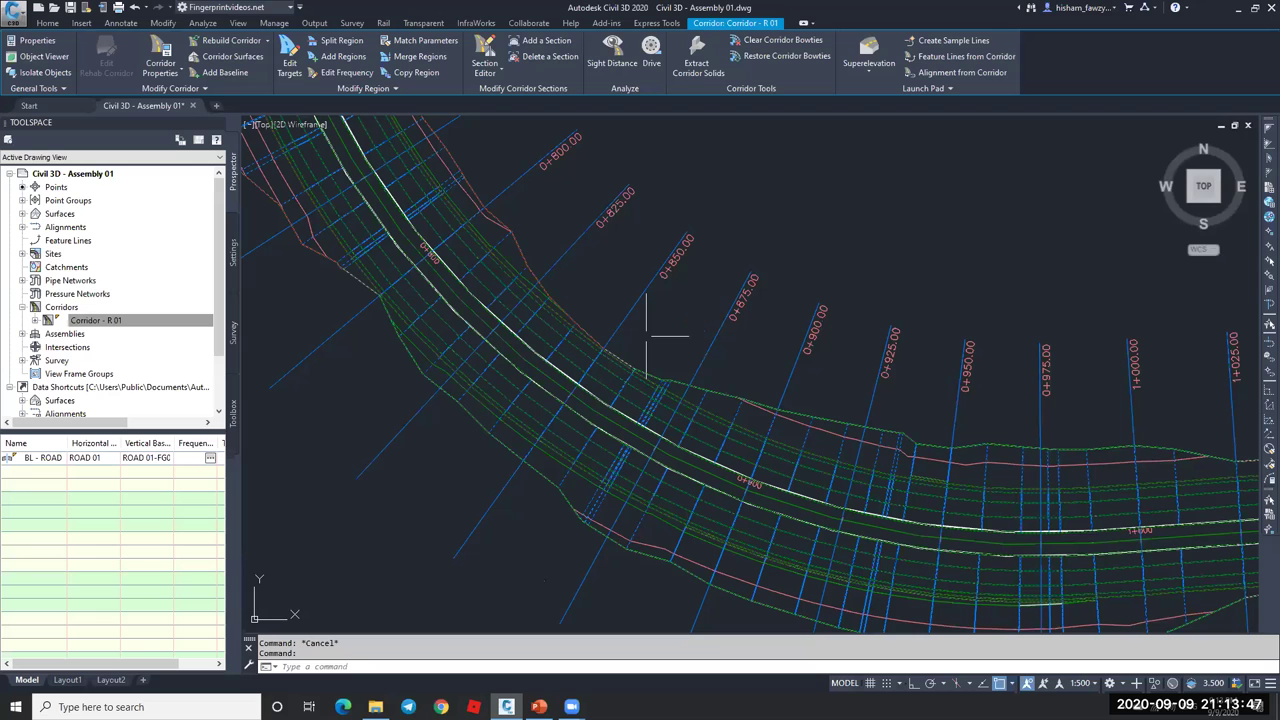
middle_click_drag(498, 232, 538, 290)
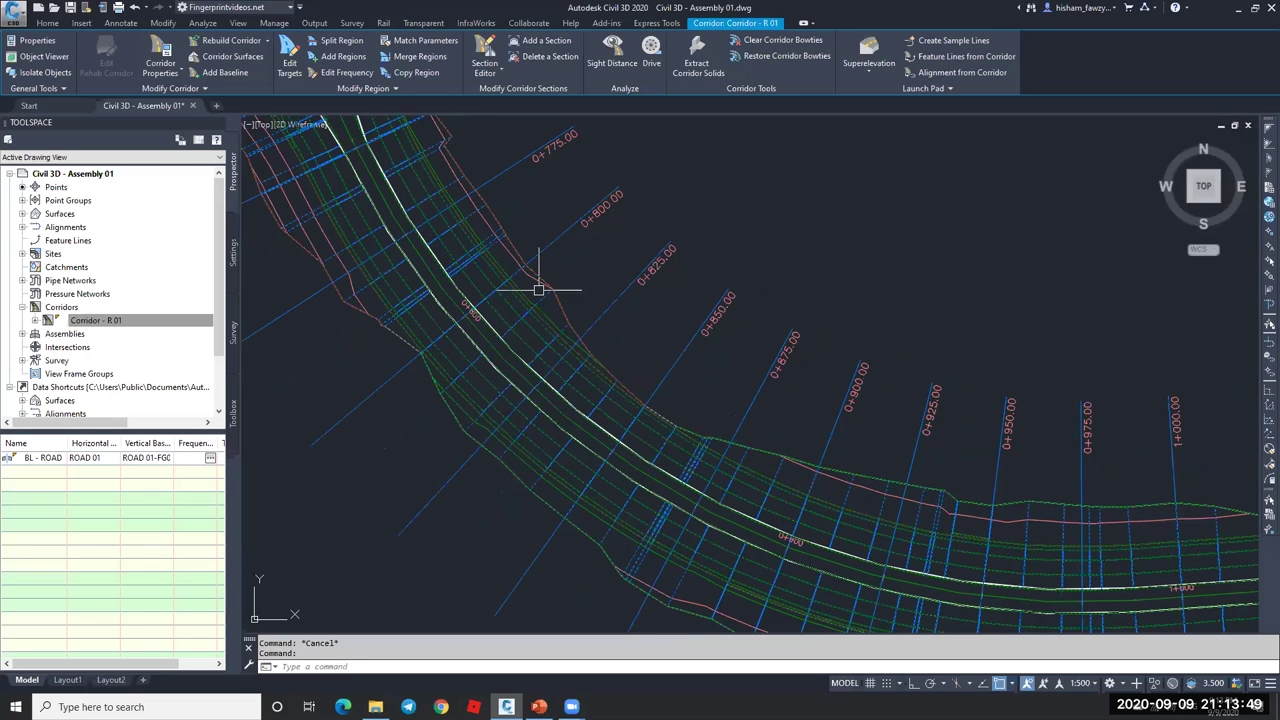
mouse_move(621, 321)
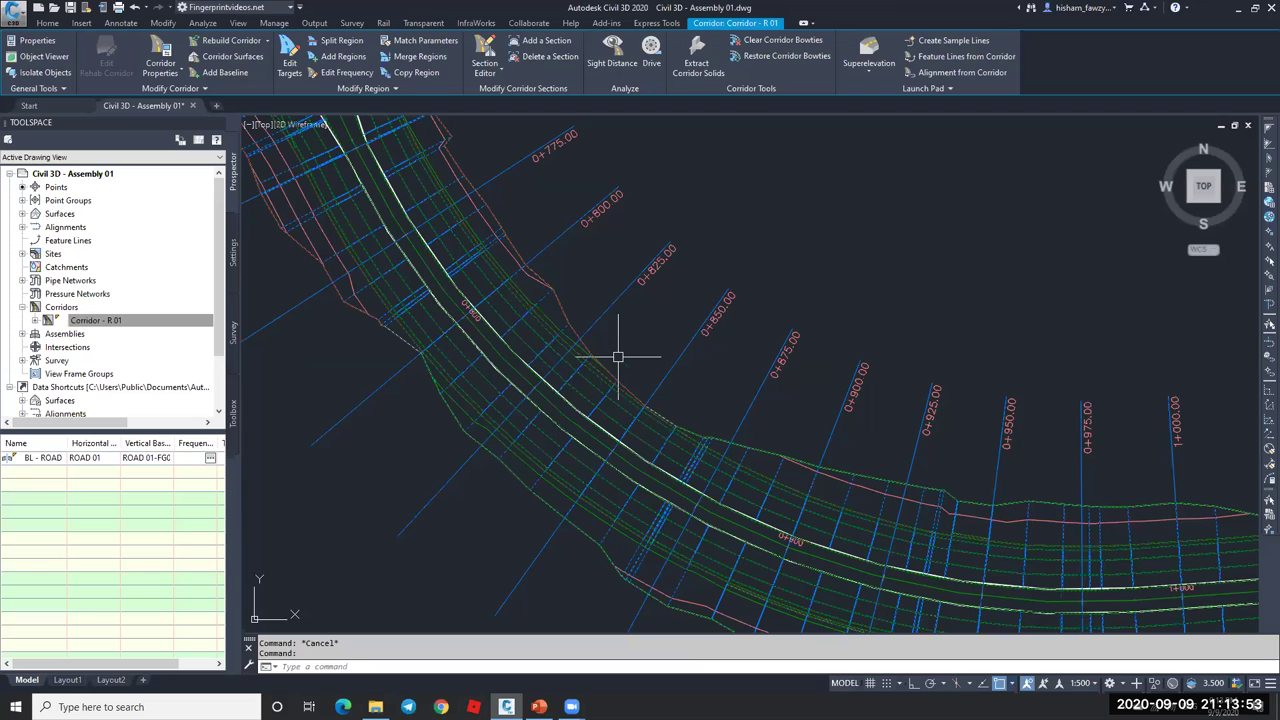
mouse_move(618, 356)
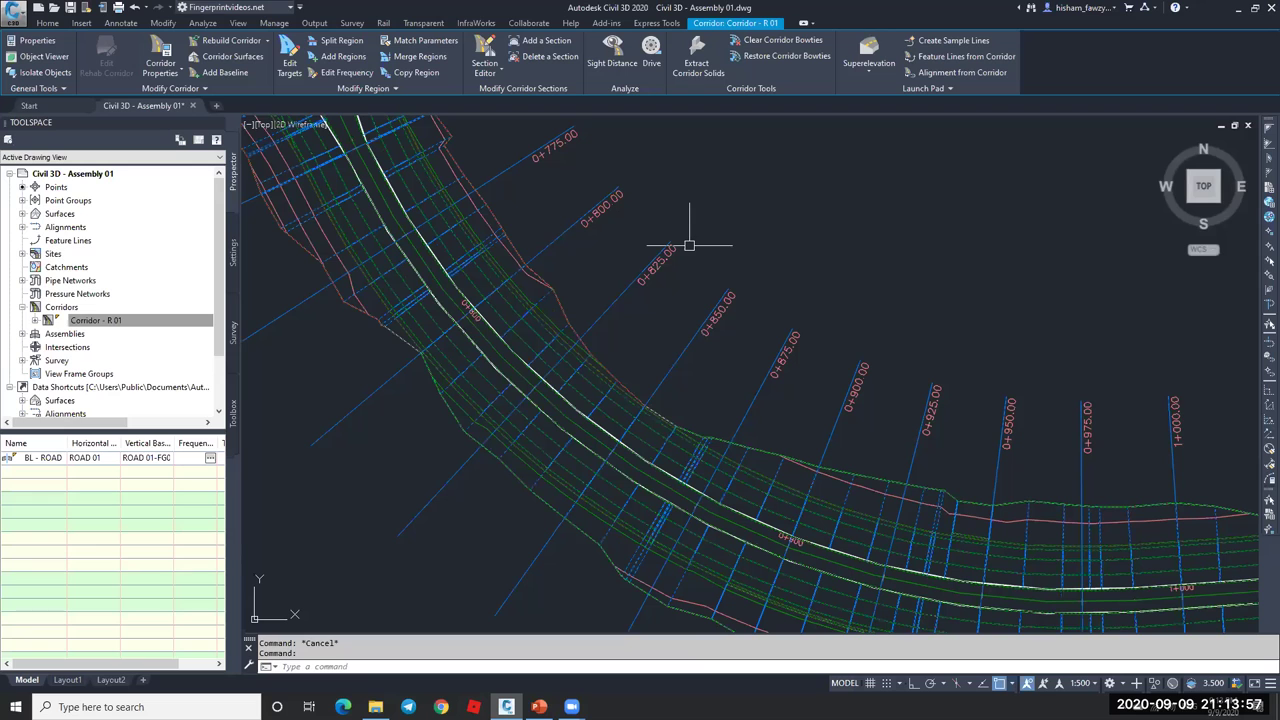
key("Escape")
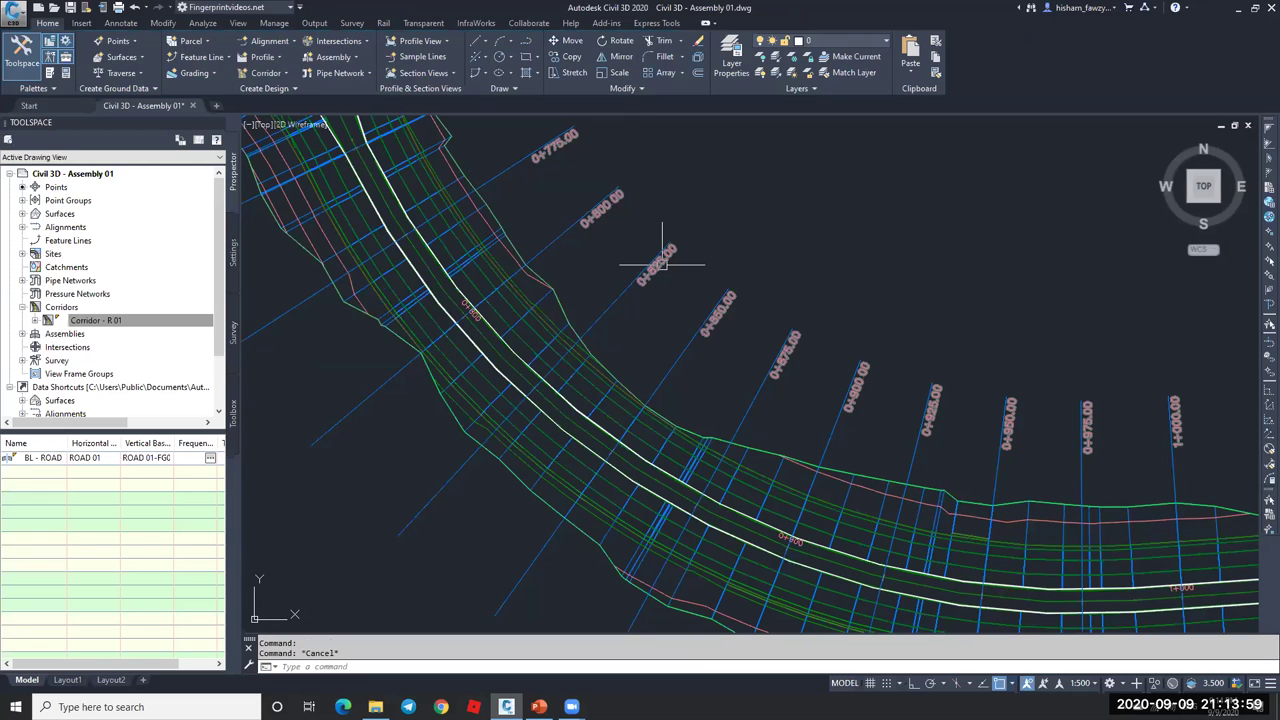
key("Escape")
scroll(601, 403, "up", 5)
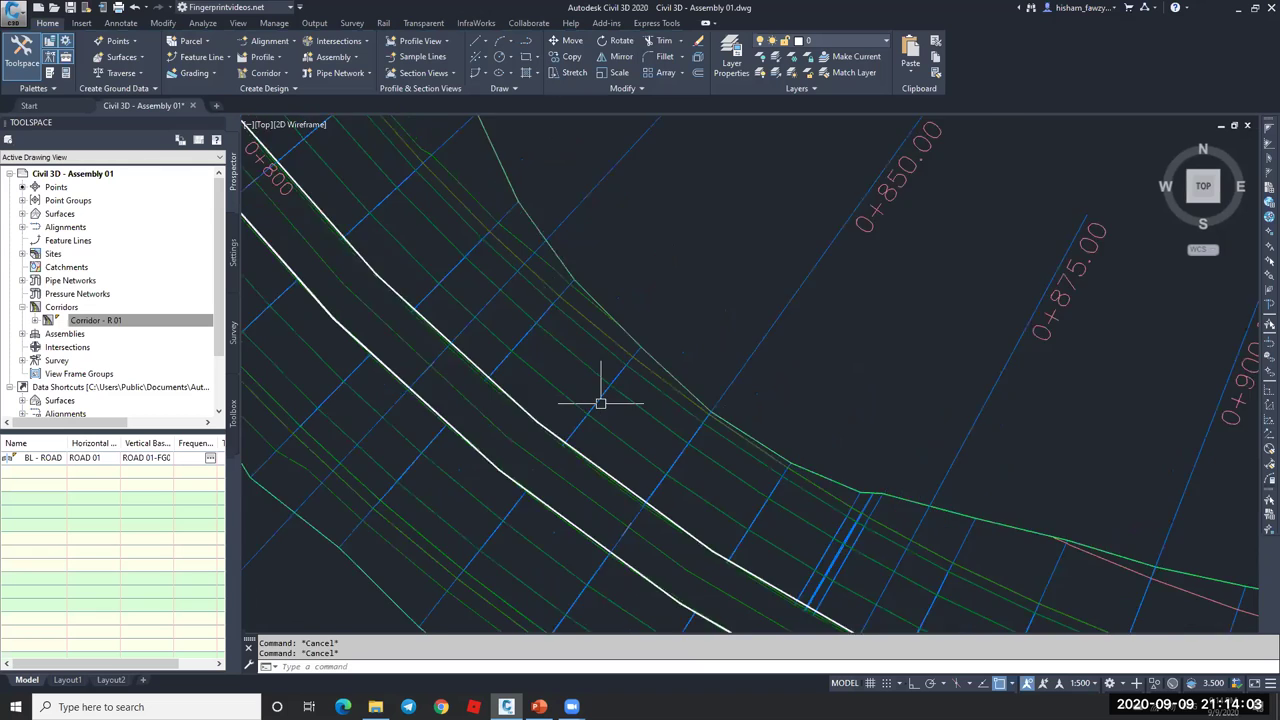
left_click(601, 395)
scroll(640, 237, "down", 5)
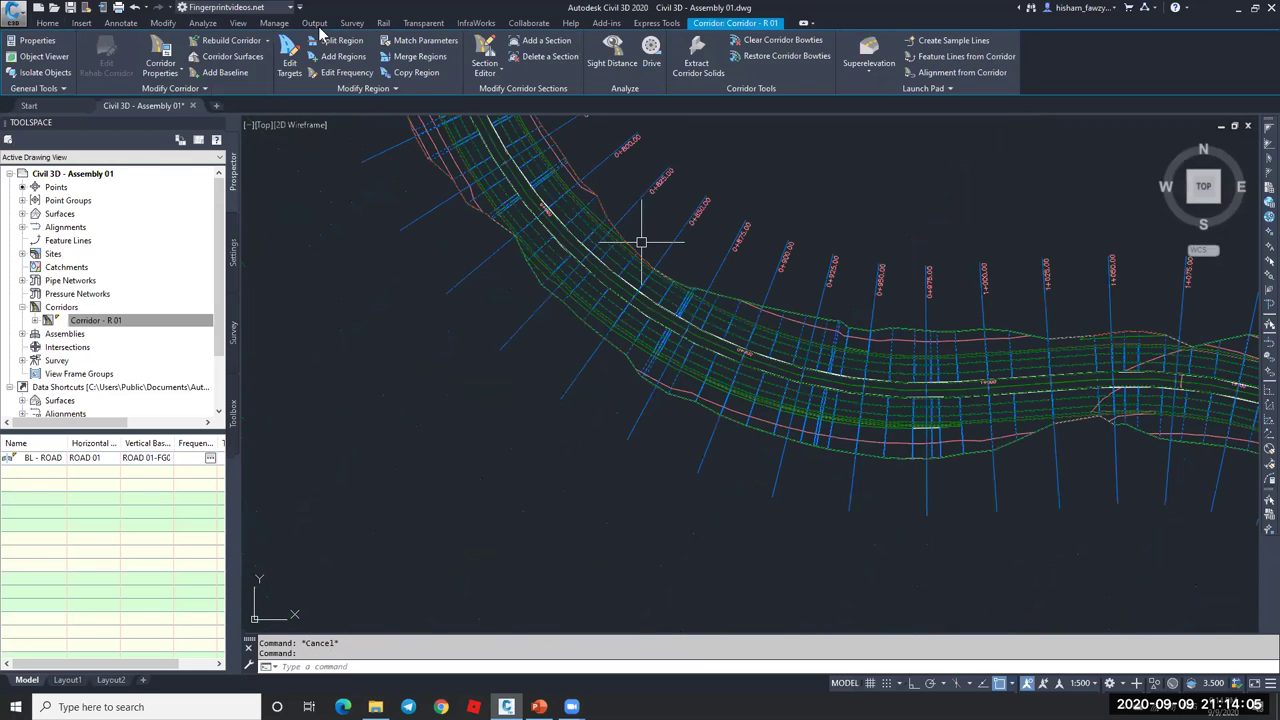
- Split the drawing into a Two: Horizontal viewport configuration
left_click(240, 24)
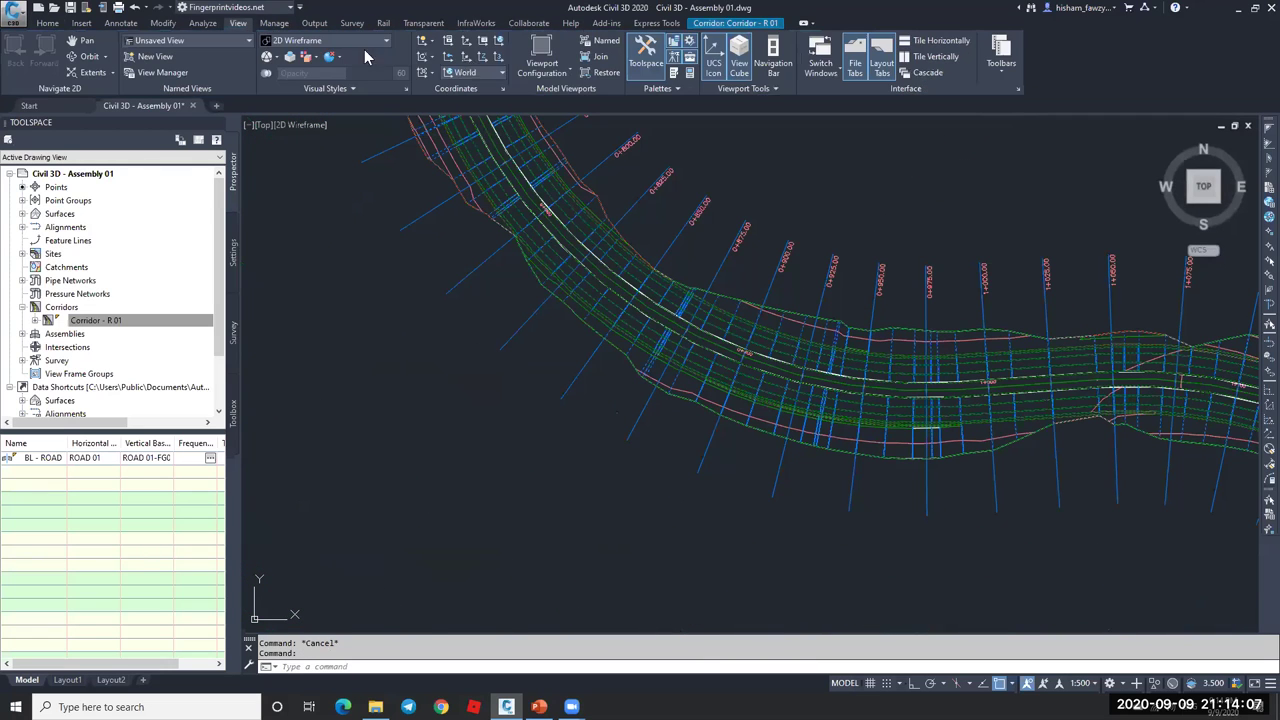
left_click(541, 64)
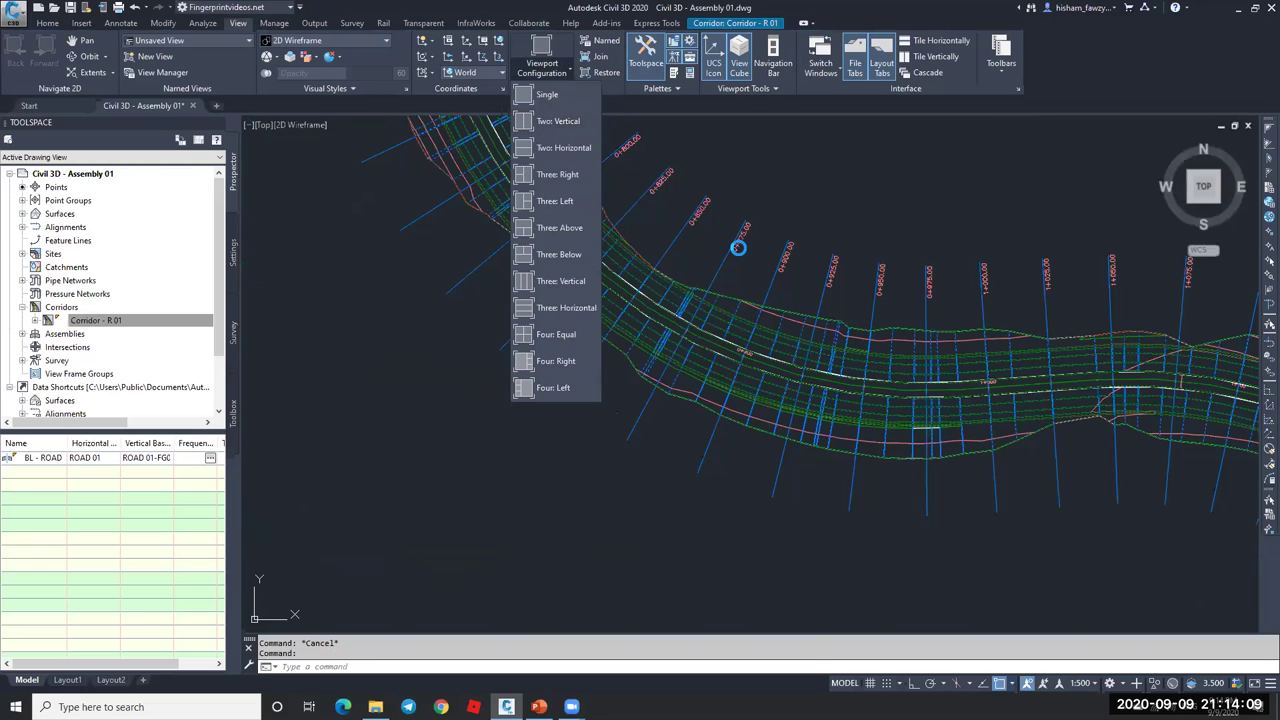
left_click(777, 294)
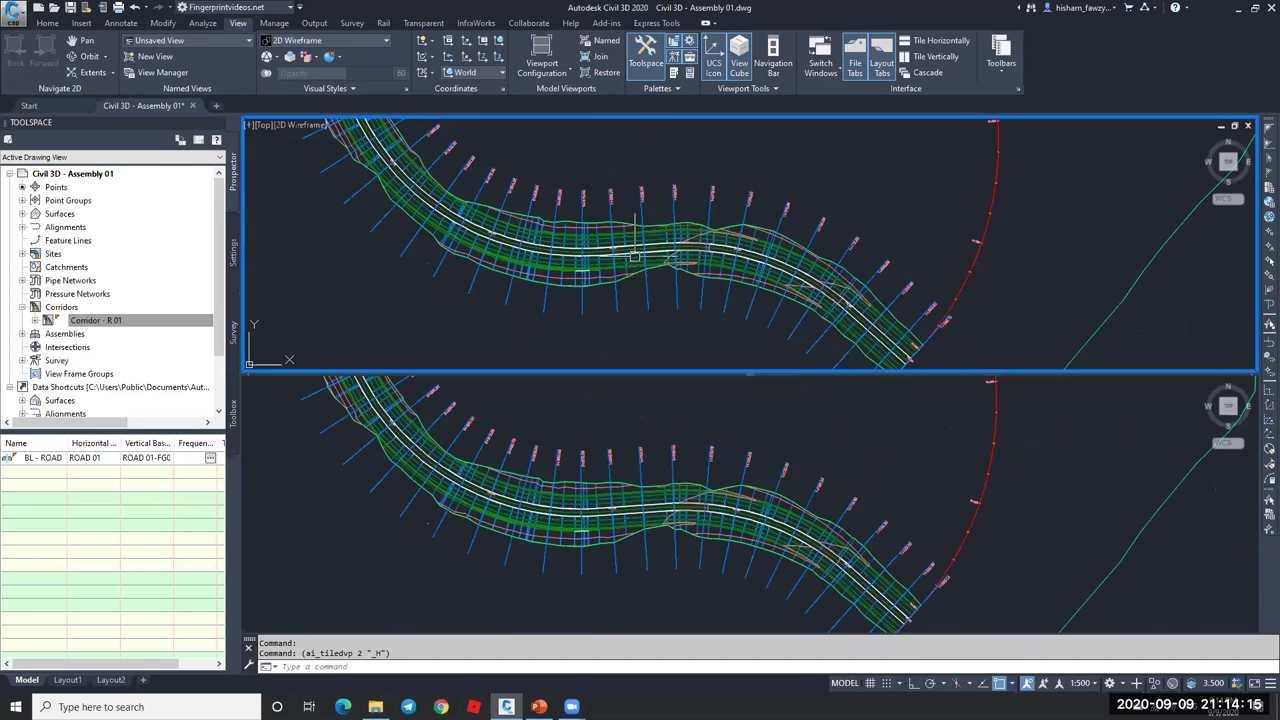
- Zoom the lower viewport onto a corridor cross-section
left_click(740, 450)
scroll(688, 380, "down", 10)
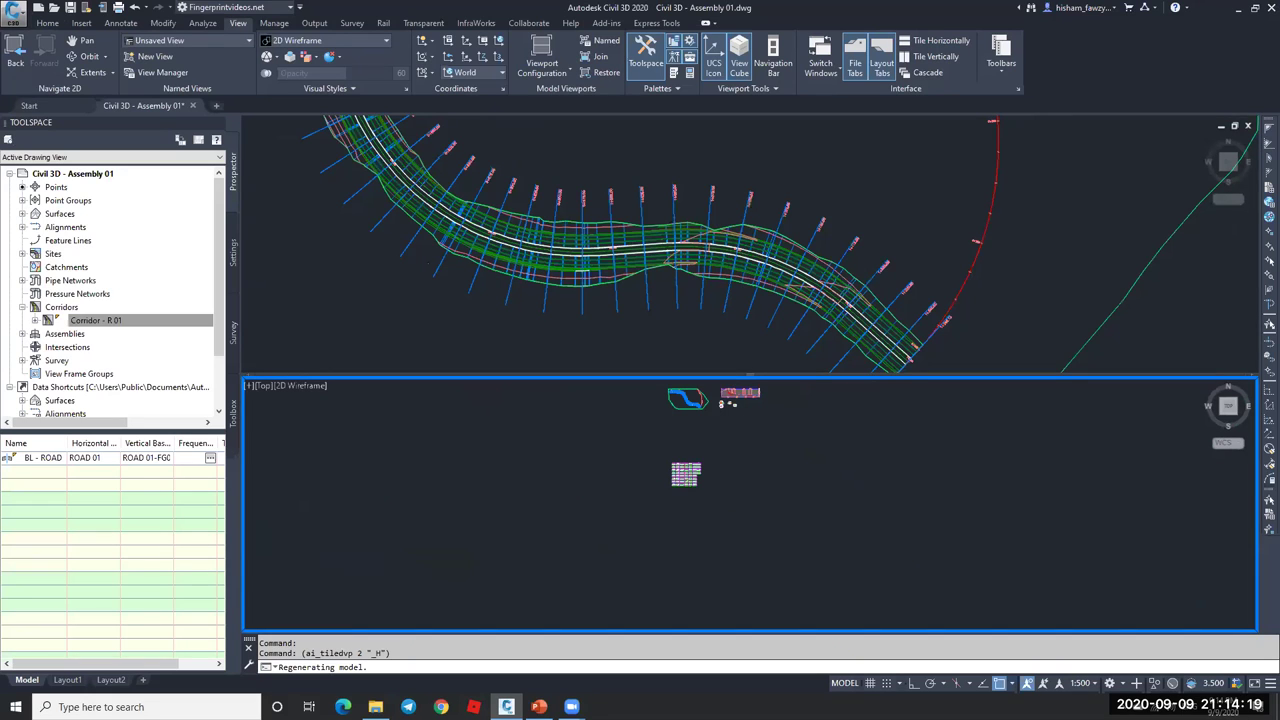
scroll(615, 405, "up", 6)
scroll(604, 395, "up", 6)
scroll(937, 510, "down", 1)
scroll(870, 480, "up", 3)
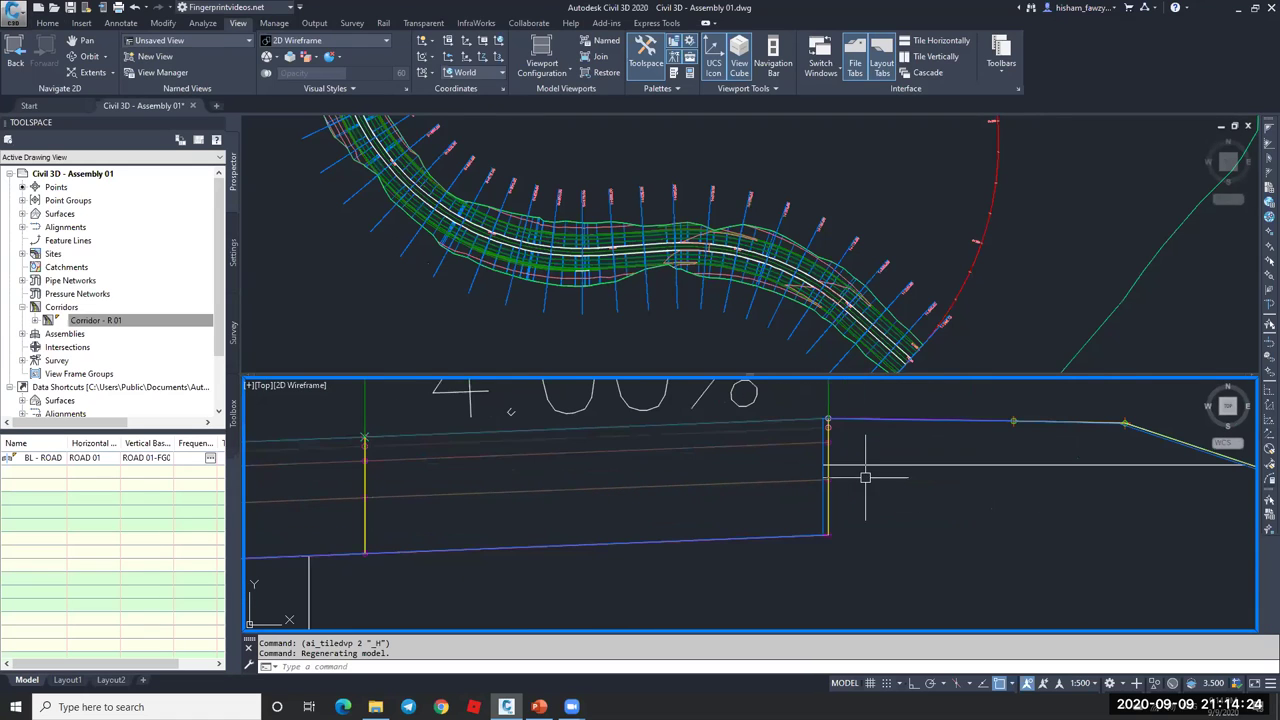
- Select the corridor in the plan viewport and pick its region for Edit Frequency
left_click(727, 342)
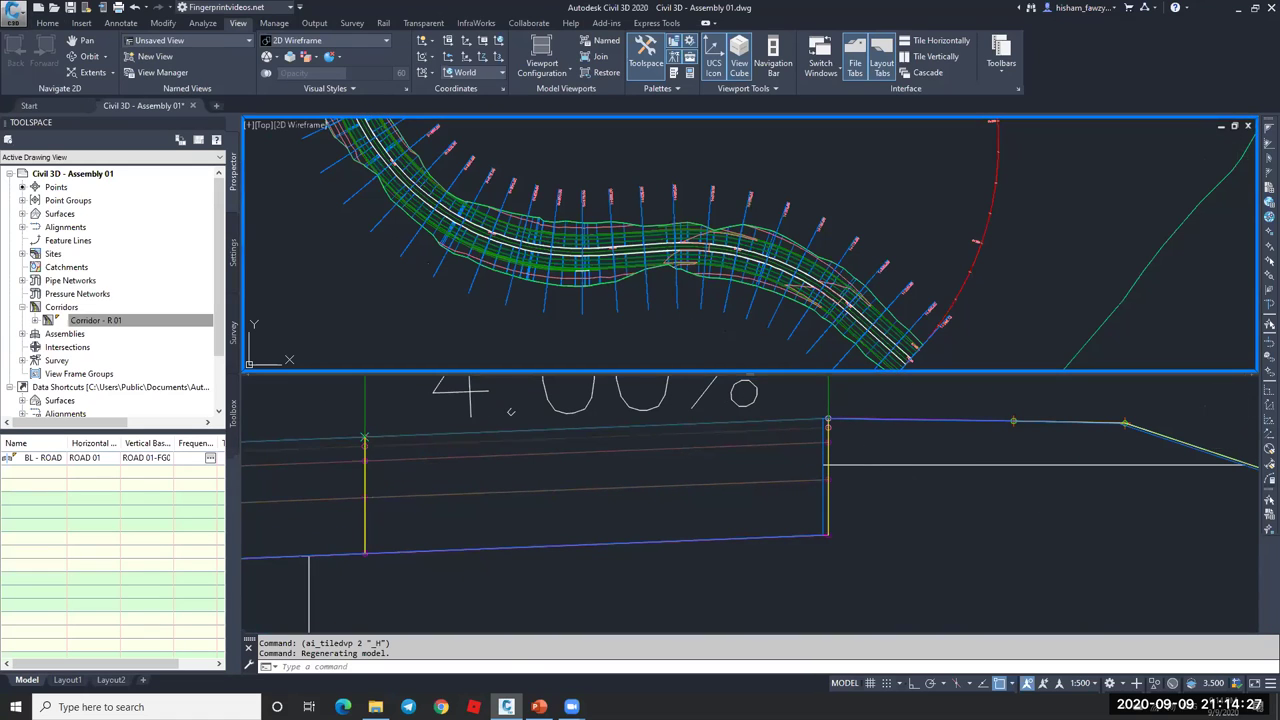
scroll(643, 250, "up", 5)
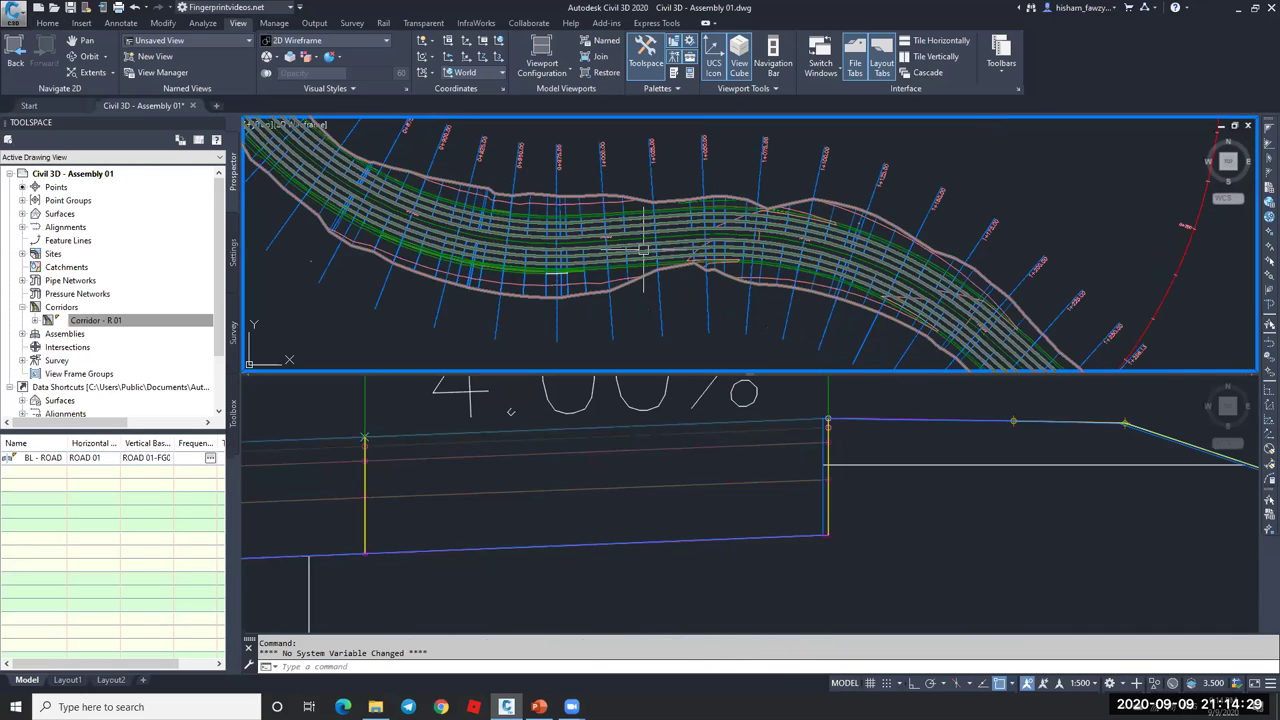
left_click(643, 250)
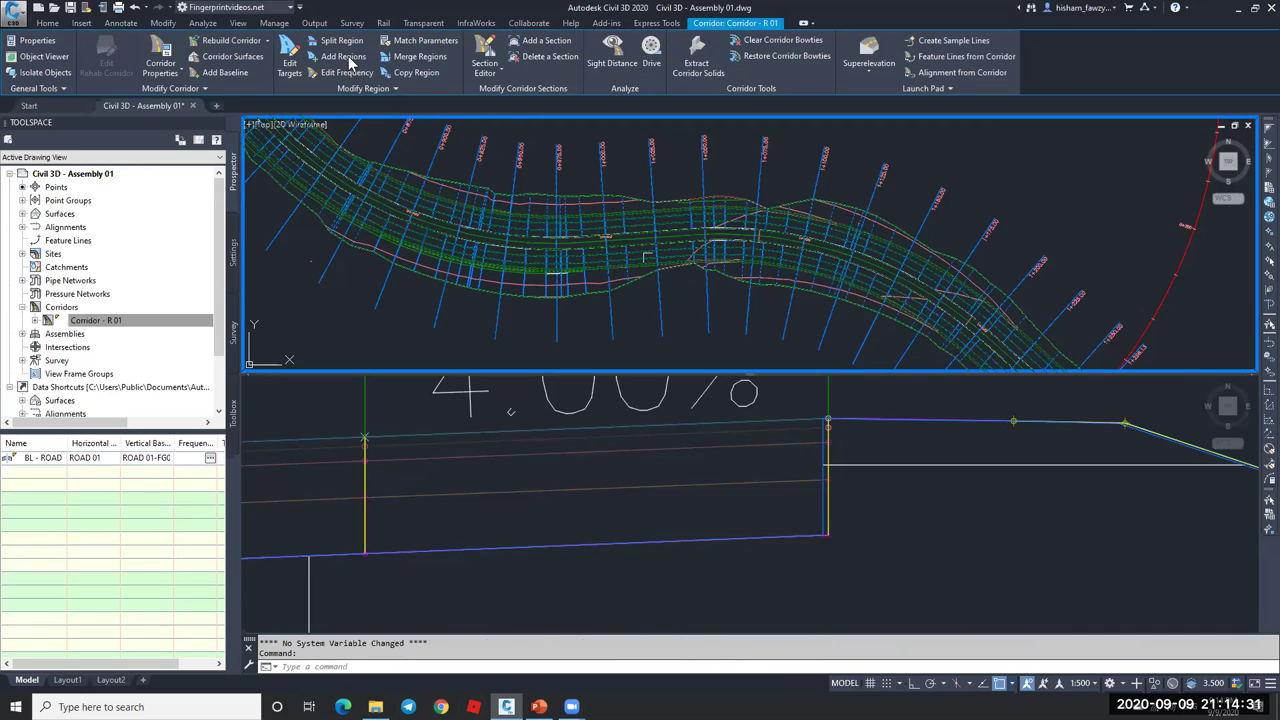
left_click(343, 57)
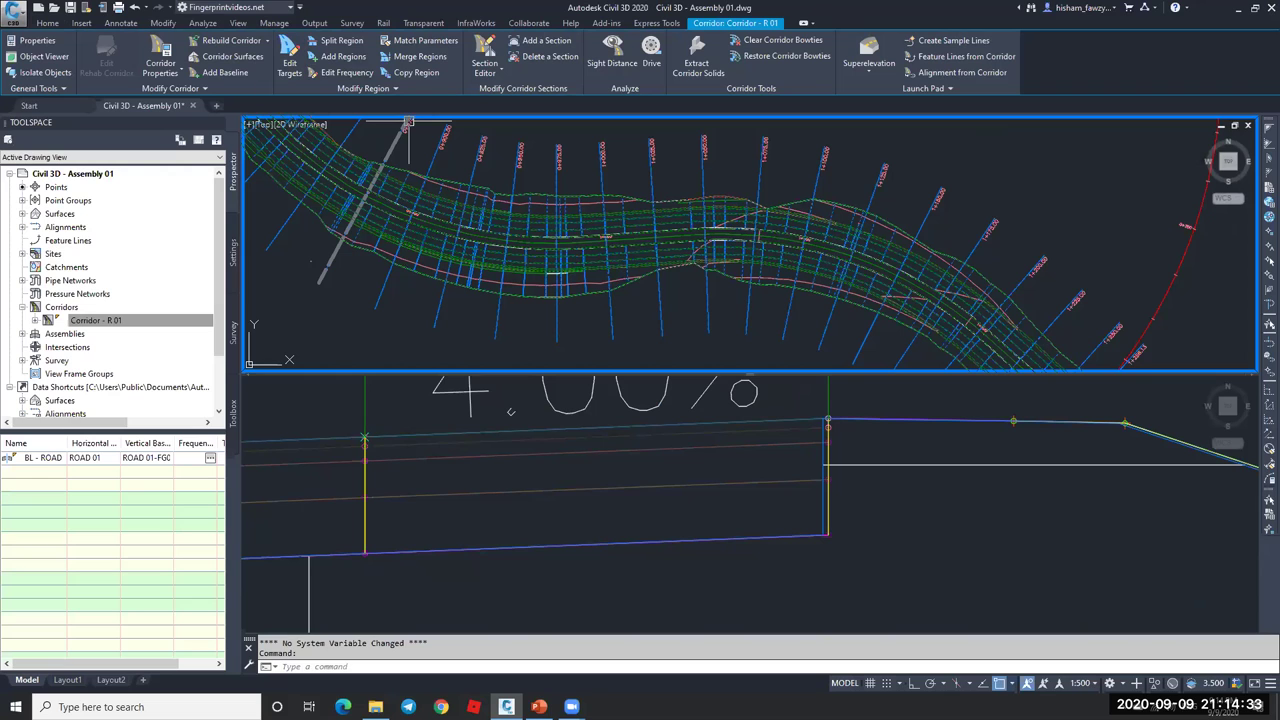
left_click(844, 200)
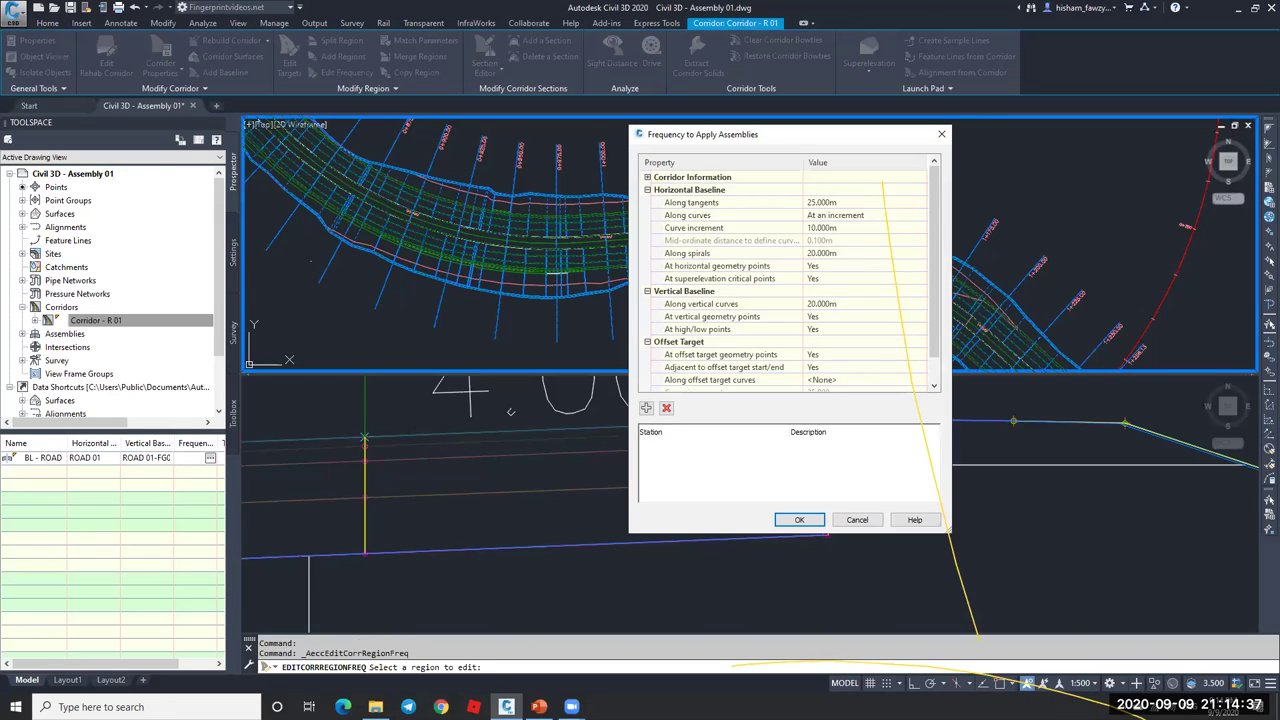
- Set Along tangents to 12.5 and Curve increment to 12.5, then apply with OK
type("12.5")
left_click(849, 228)
type("1")
left_click_drag(814, 141, 689, 139)
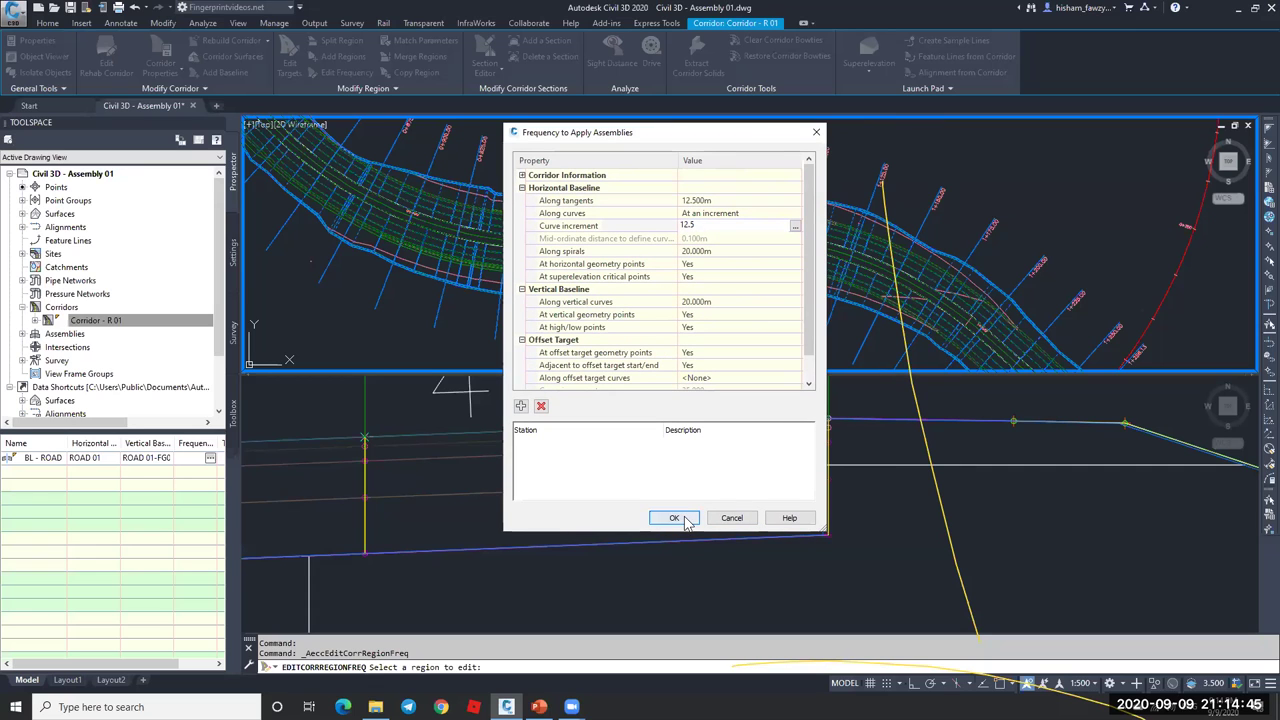
left_click(676, 518)
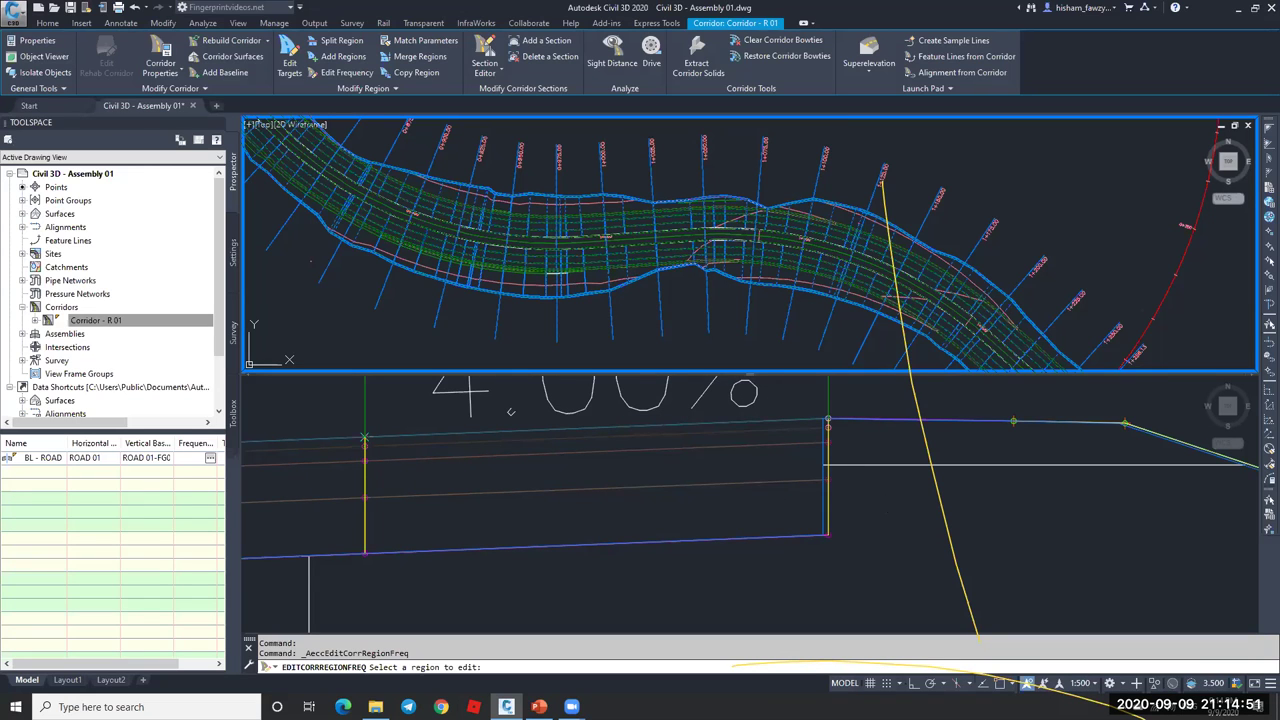
- End the region-editing command and regenerate the plan viewport with RE
left_click(826, 452)
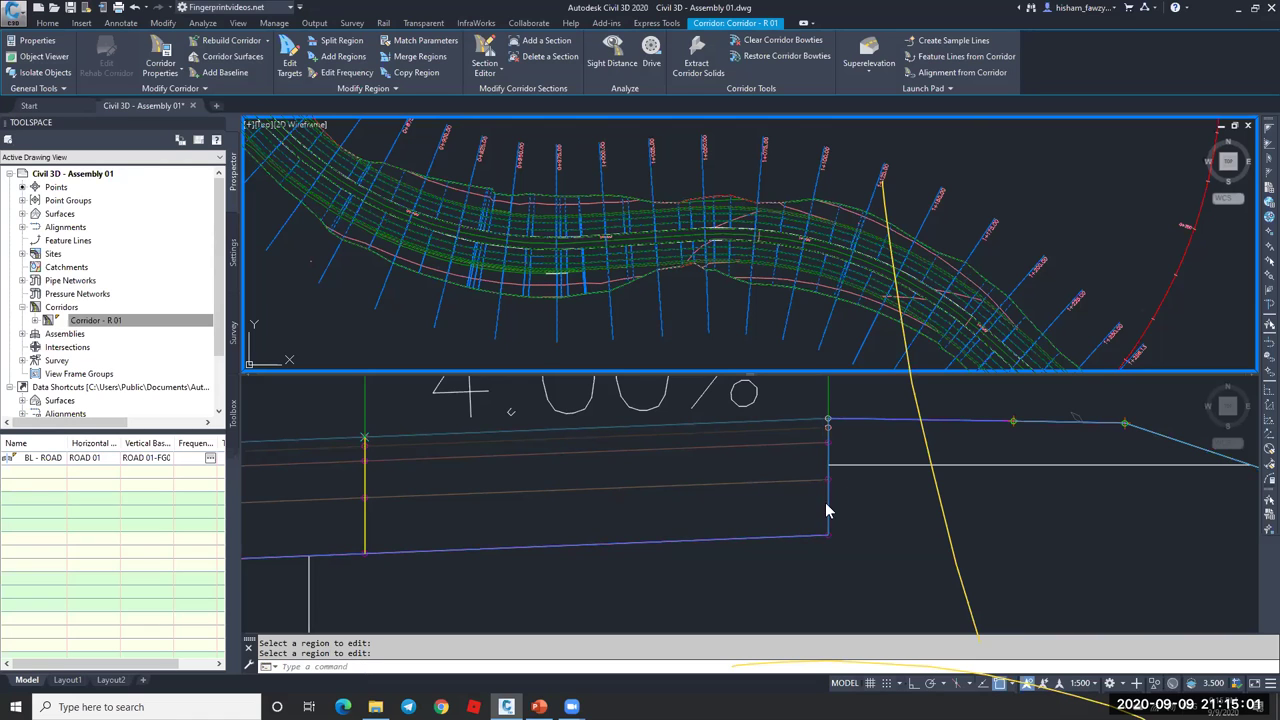
left_click(842, 452)
key("Escape")
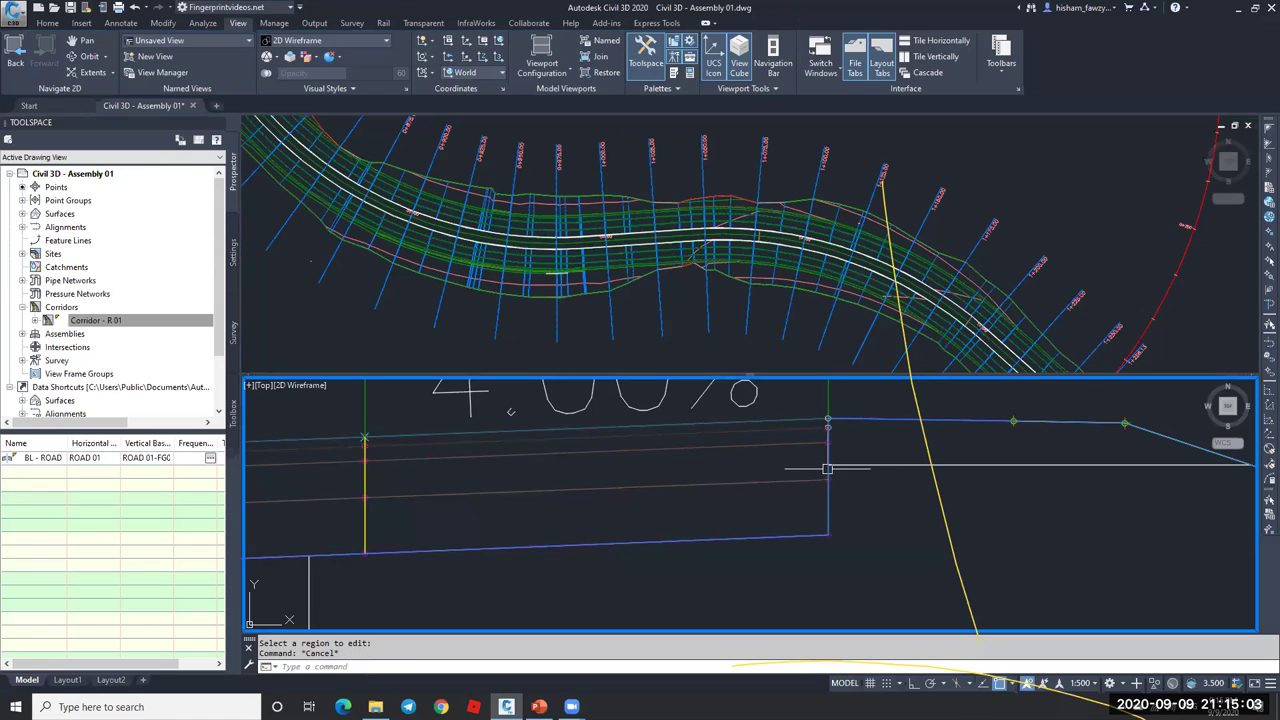
left_click(578, 285)
scroll(560, 280, "up", 6)
type("re")
key("Return")
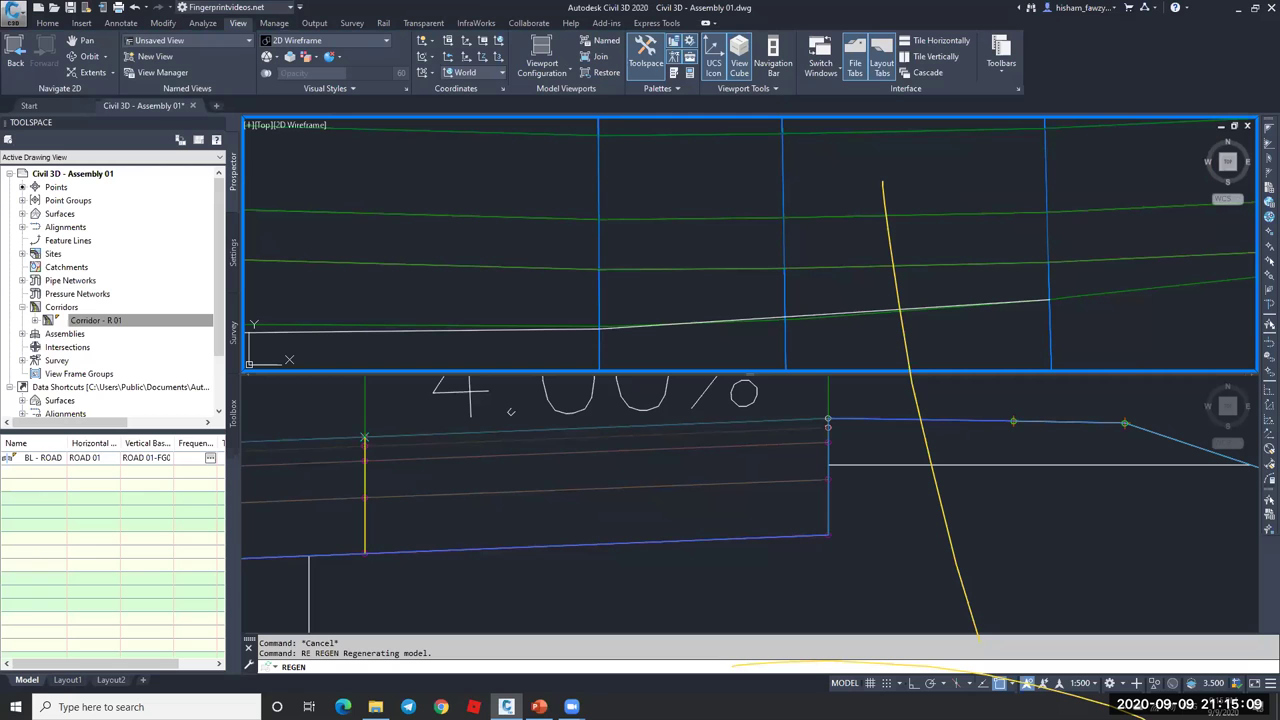
- Zoom in on the plan and erase the stray short feature line near station 1+000
scroll(737, 263, "down", 5)
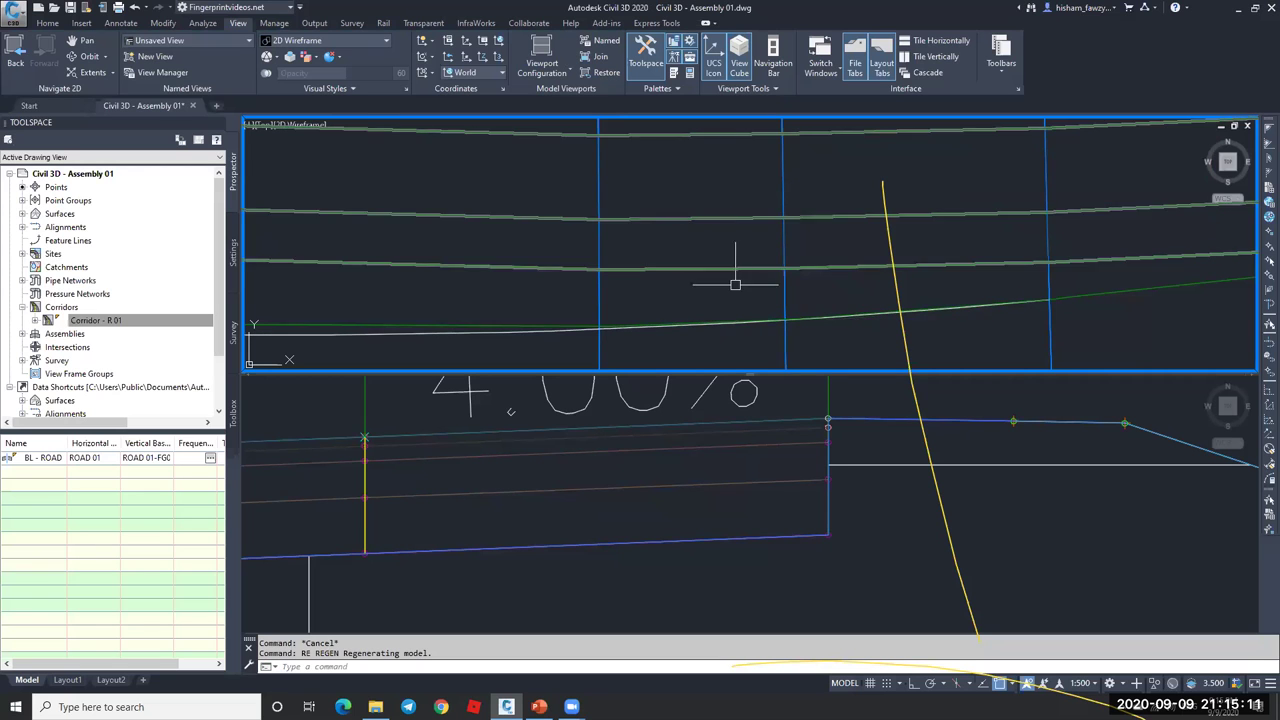
scroll(677, 301, "down", 2)
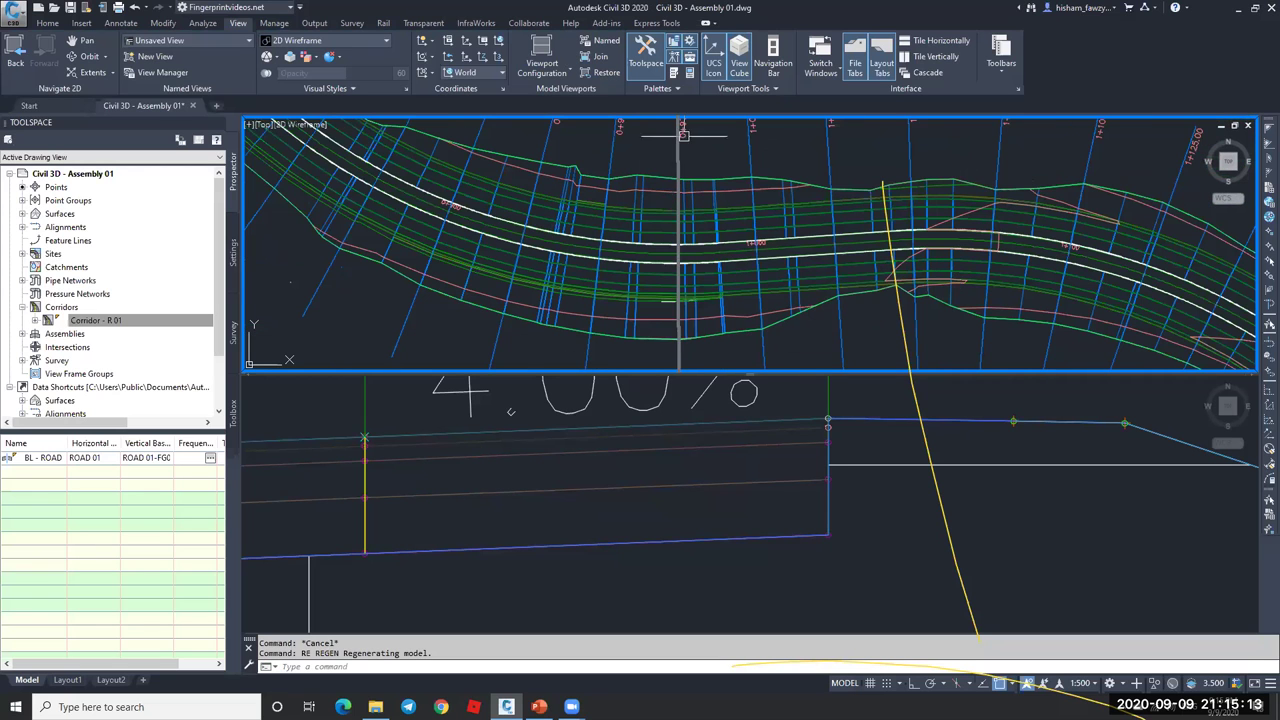
scroll(680, 330, "up", 4)
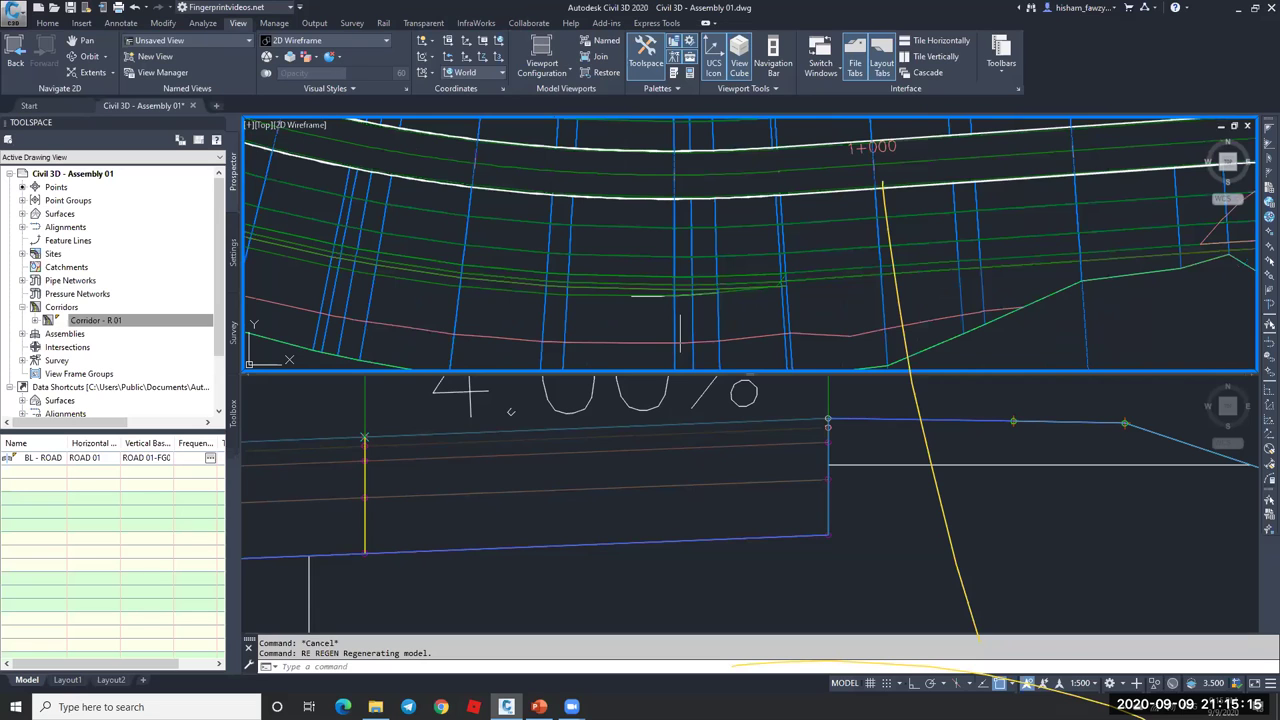
scroll(680, 330, "up", 4)
left_click(656, 212)
scroll(655, 230, "down", 2)
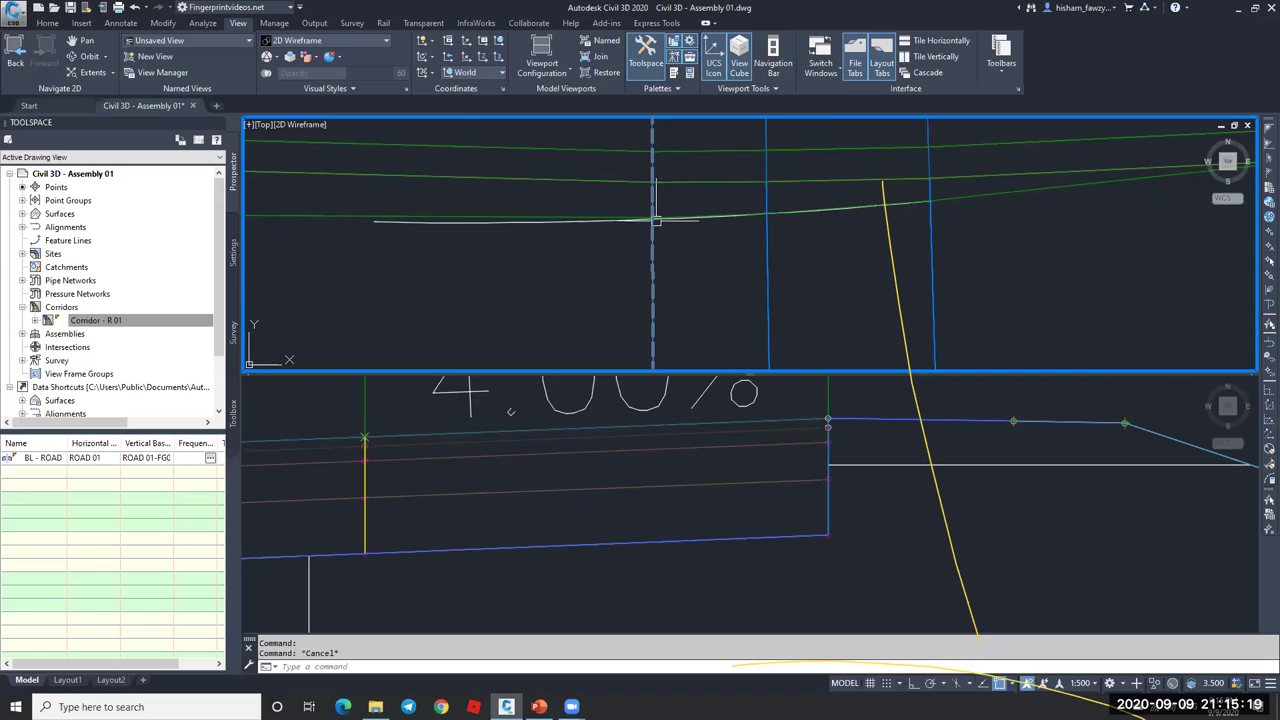
scroll(660, 215, "down", 2)
scroll(667, 217, "up", 1)
scroll(651, 243, "down", 2)
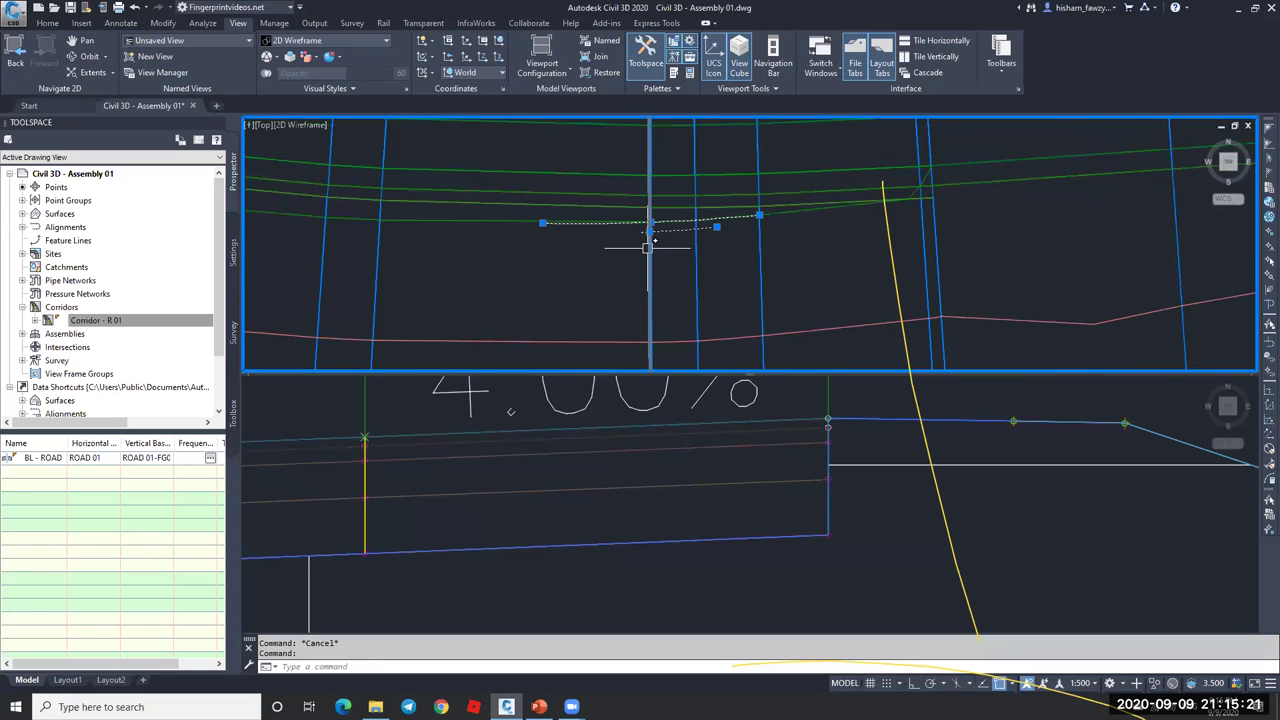
scroll(647, 247, "down", 1)
type("e")
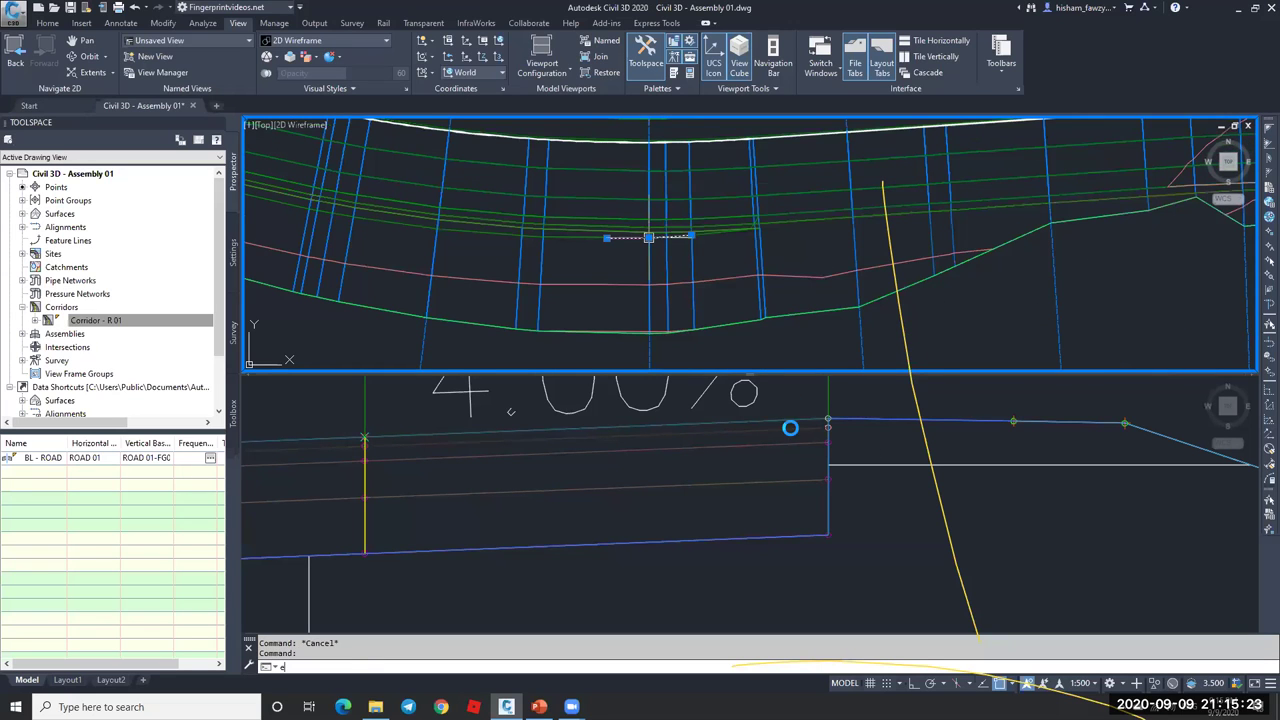
key("Return")
- Switch to the lower cross-section viewport and cancel any active command
scroll(663, 212, "up", 2)
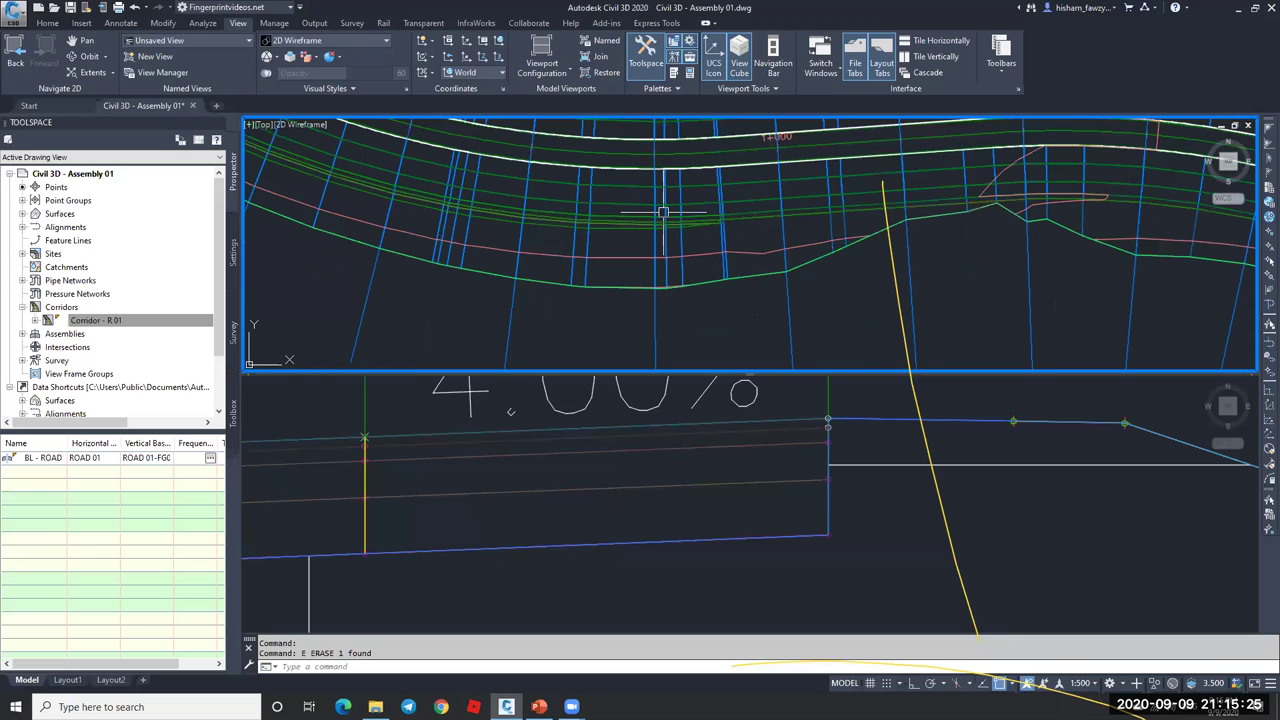
scroll(663, 212, "down", 3)
left_click(795, 425)
scroll(795, 425, "down", 2)
scroll(795, 425, "up", 4)
scroll(795, 425, "down", 3)
key("Escape")
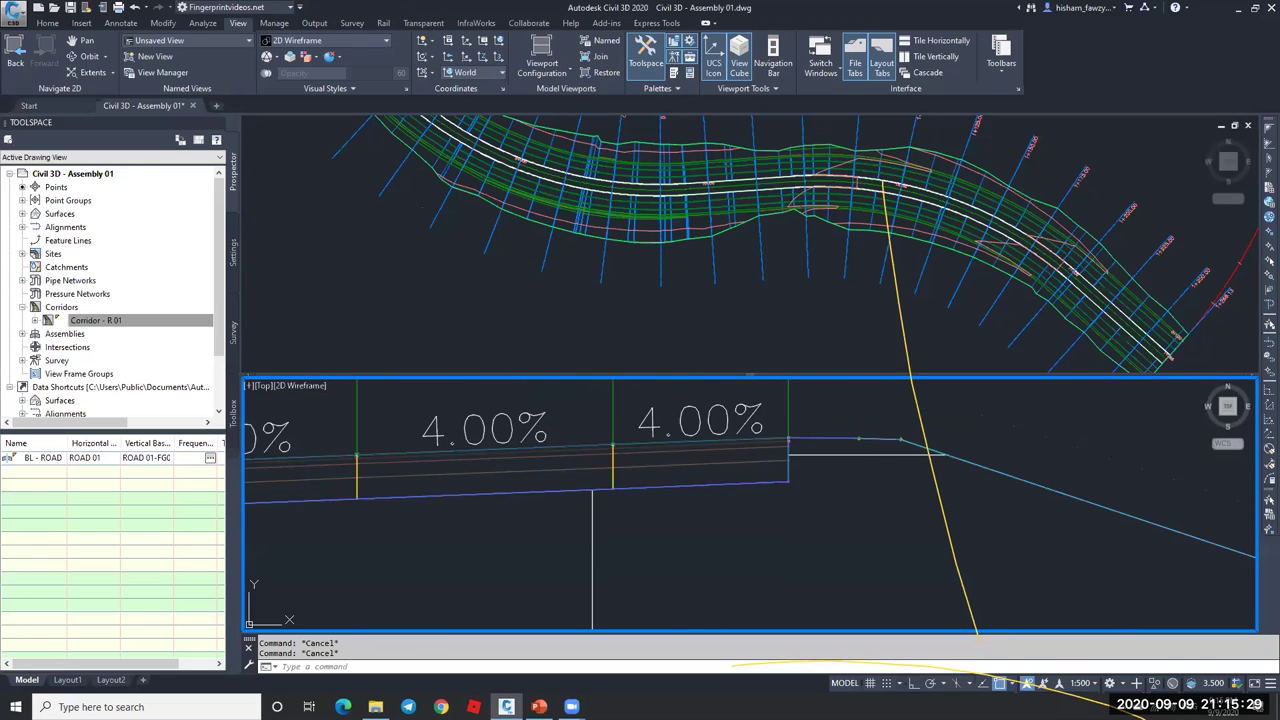
- Select the corridor in the upper plan viewport, pan upward, then clear the selection
scroll(670, 385, "up", 2)
left_click(686, 248)
scroll(668, 230, "up", 5)
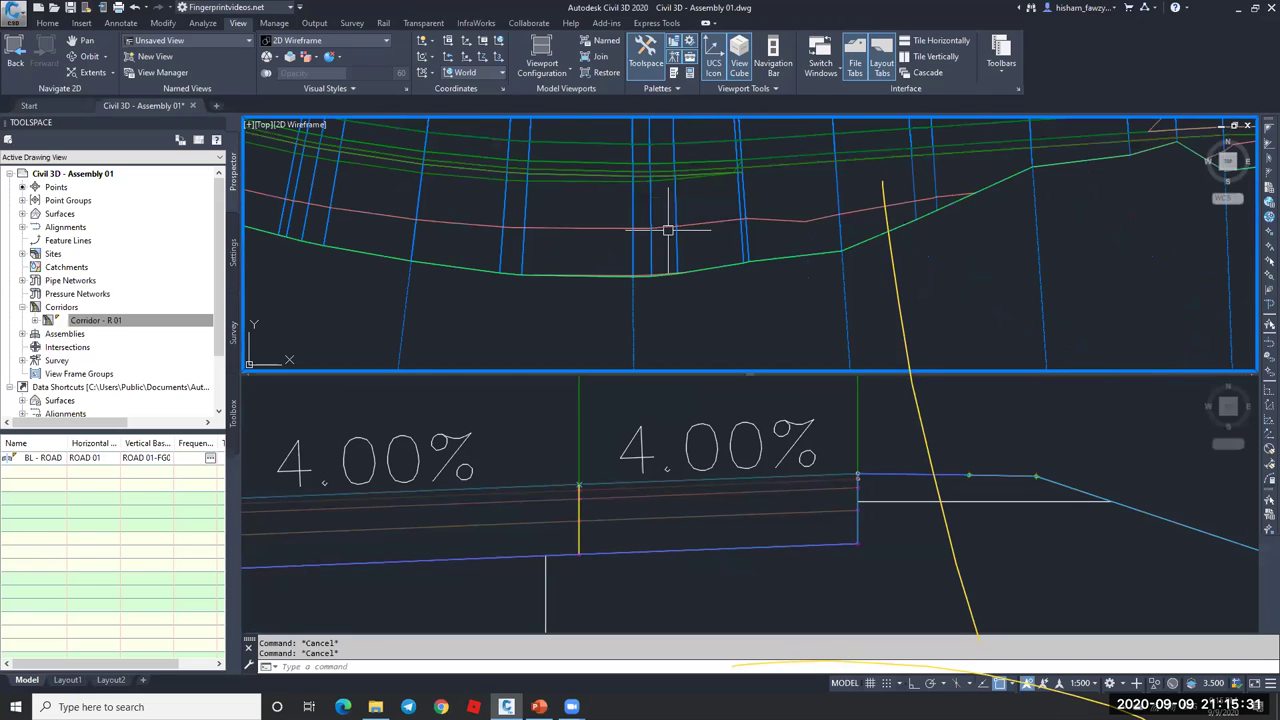
scroll(667, 230, "up", 1)
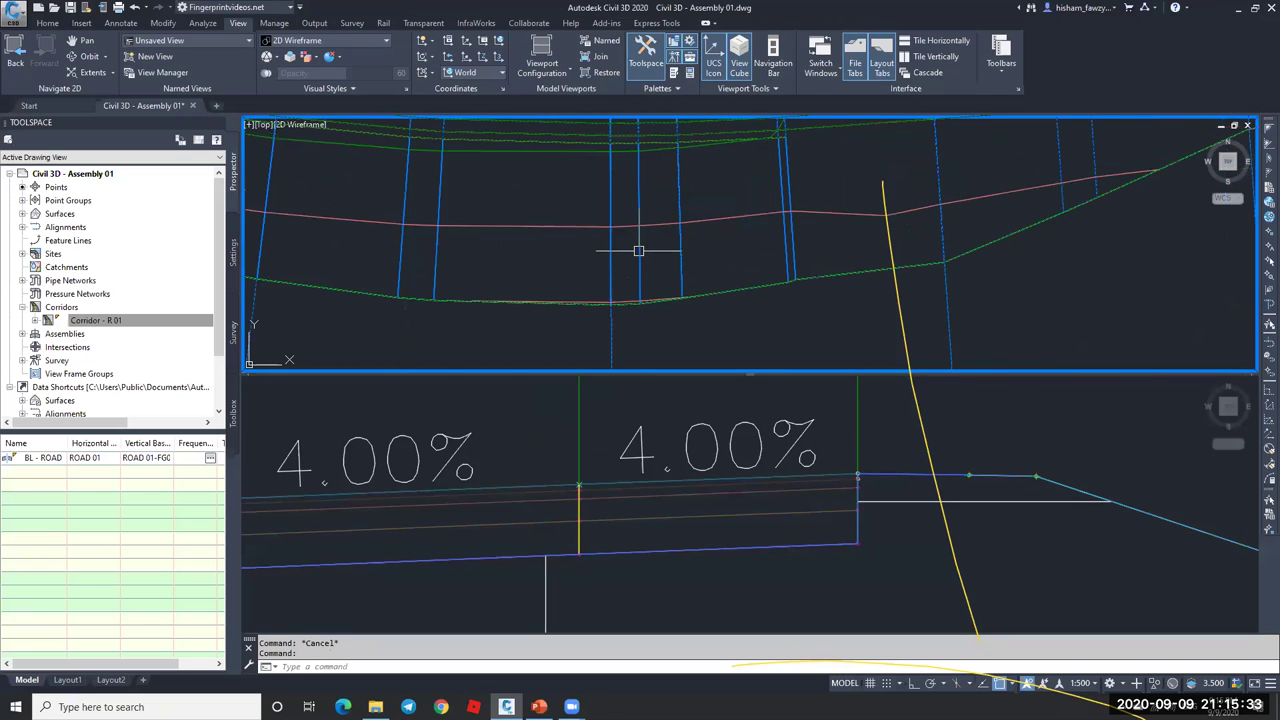
left_click(616, 300)
middle_click_drag(616, 300, 605, 269)
key("Escape")
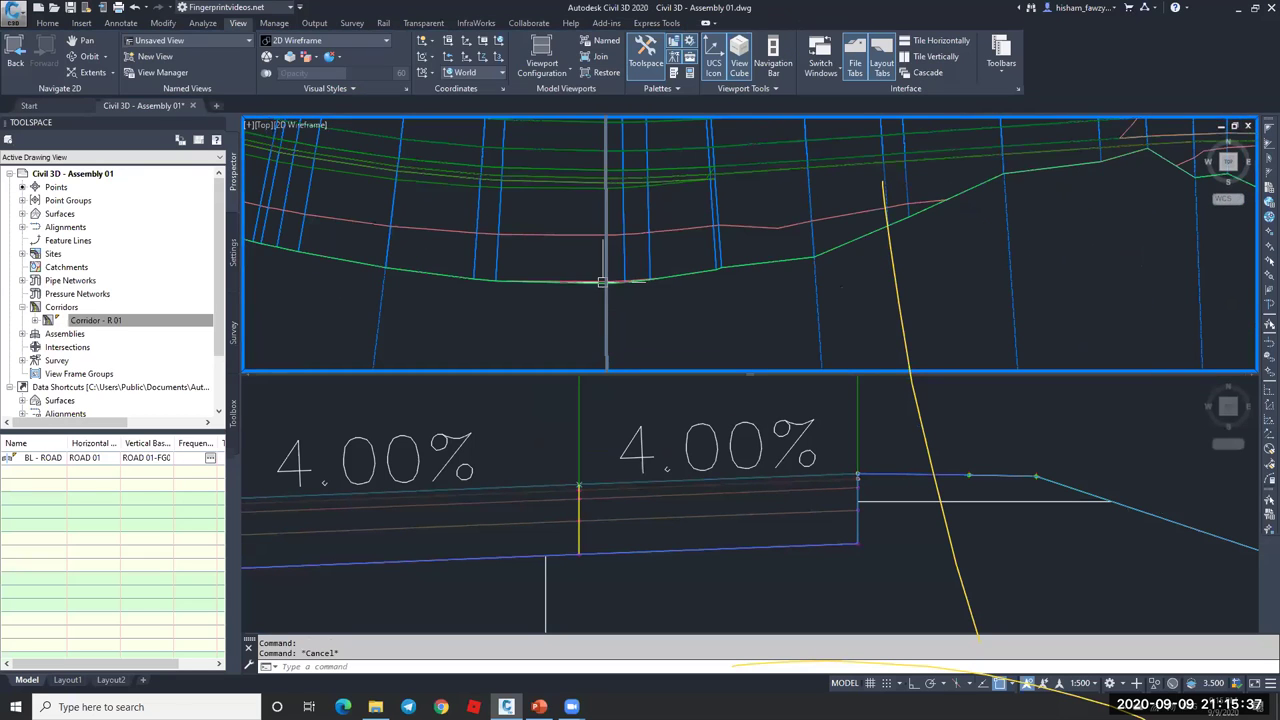
scroll(626, 289, "up", 2)
- Zoom out in the lower viewport to review the section grid, then return to a single viewport
left_click(830, 445)
scroll(835, 430, "down", 4)
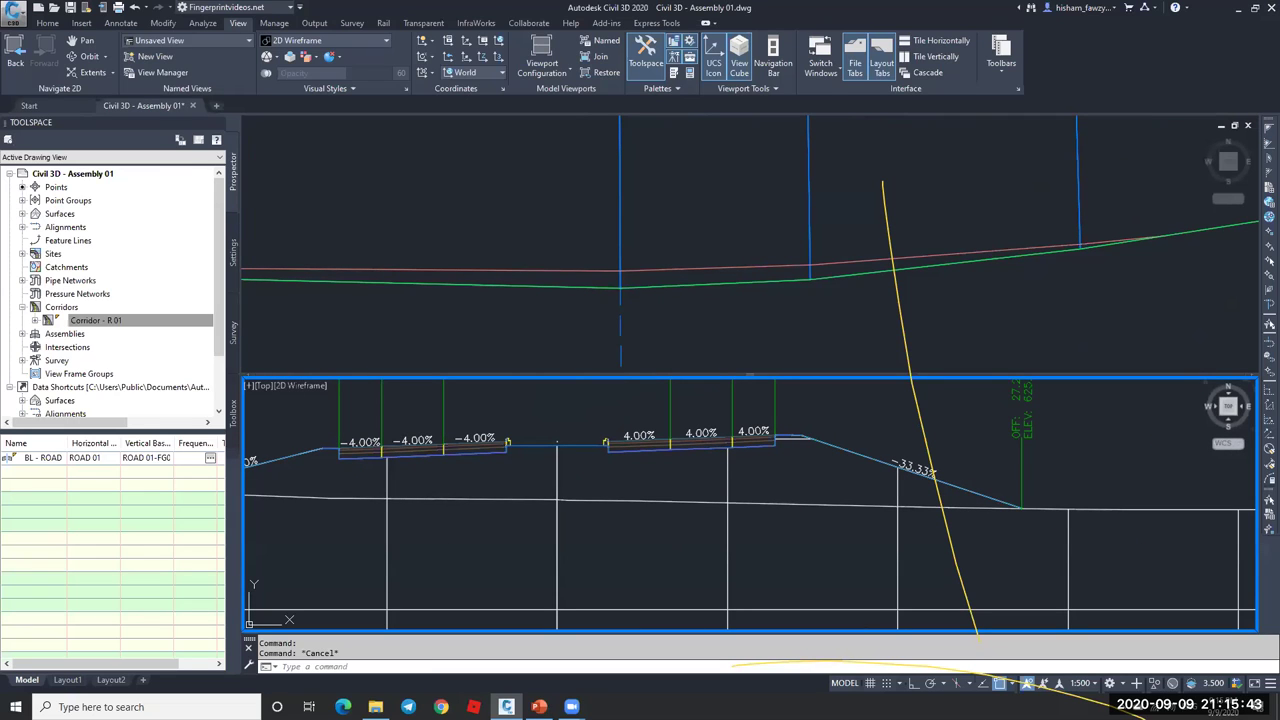
key("Escape")
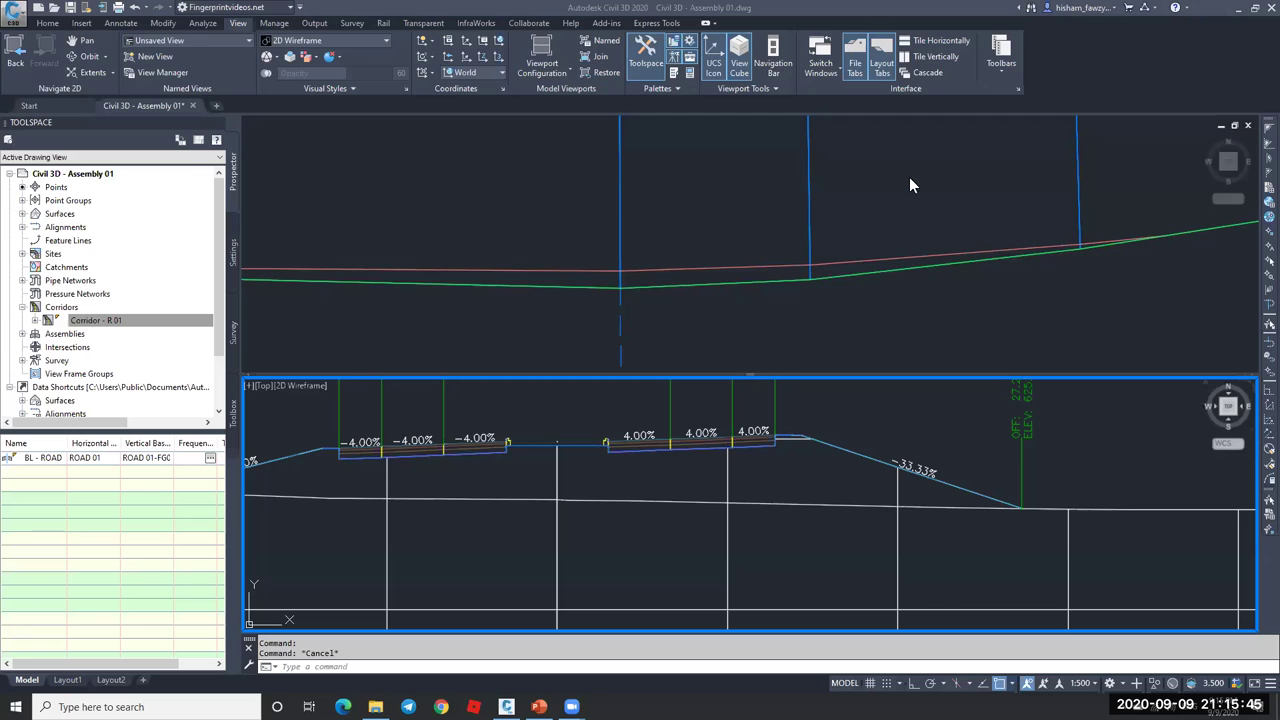
key("Escape")
scroll(730, 428, "down", 5)
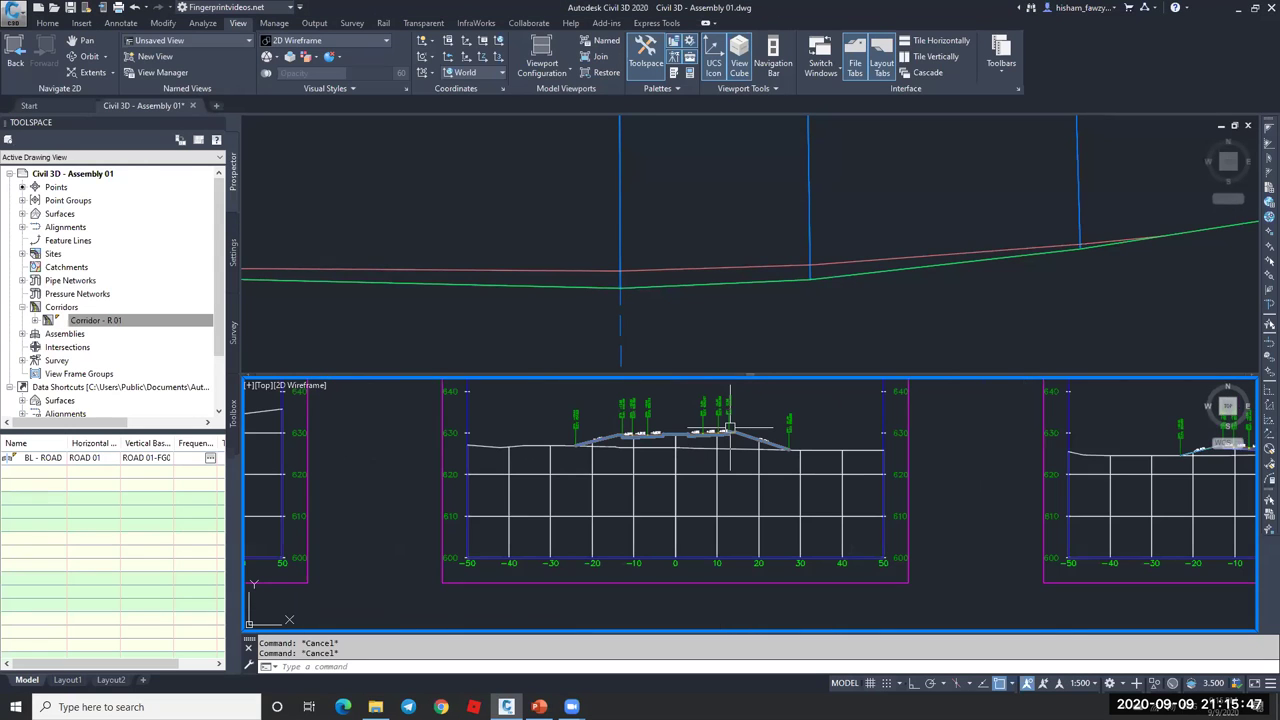
scroll(738, 437, "down", 2)
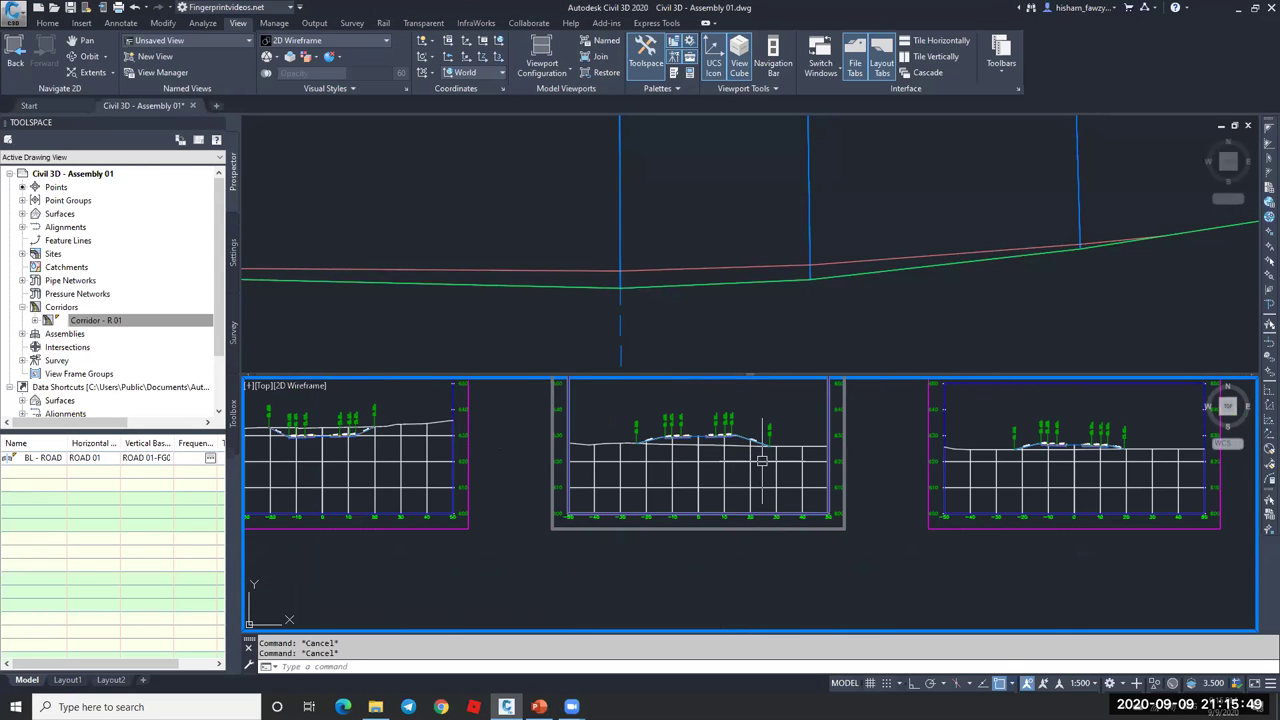
scroll(757, 478, "down", 2)
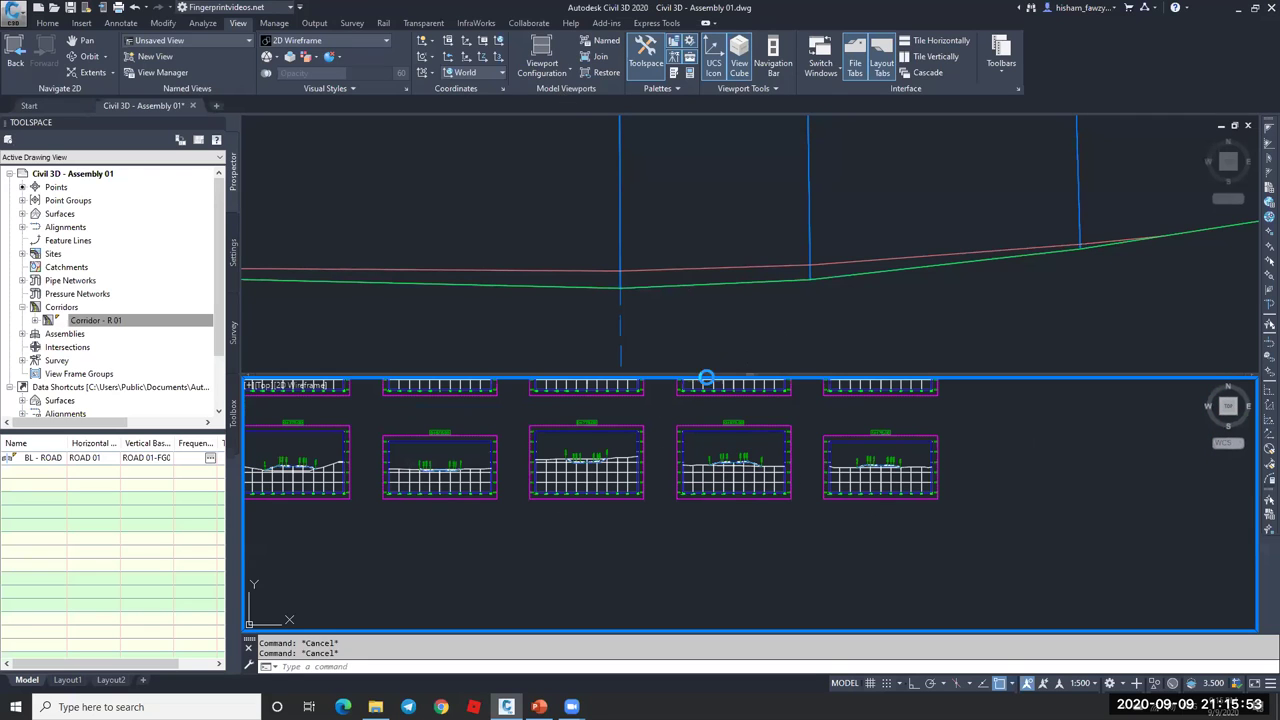
left_click(706, 376)
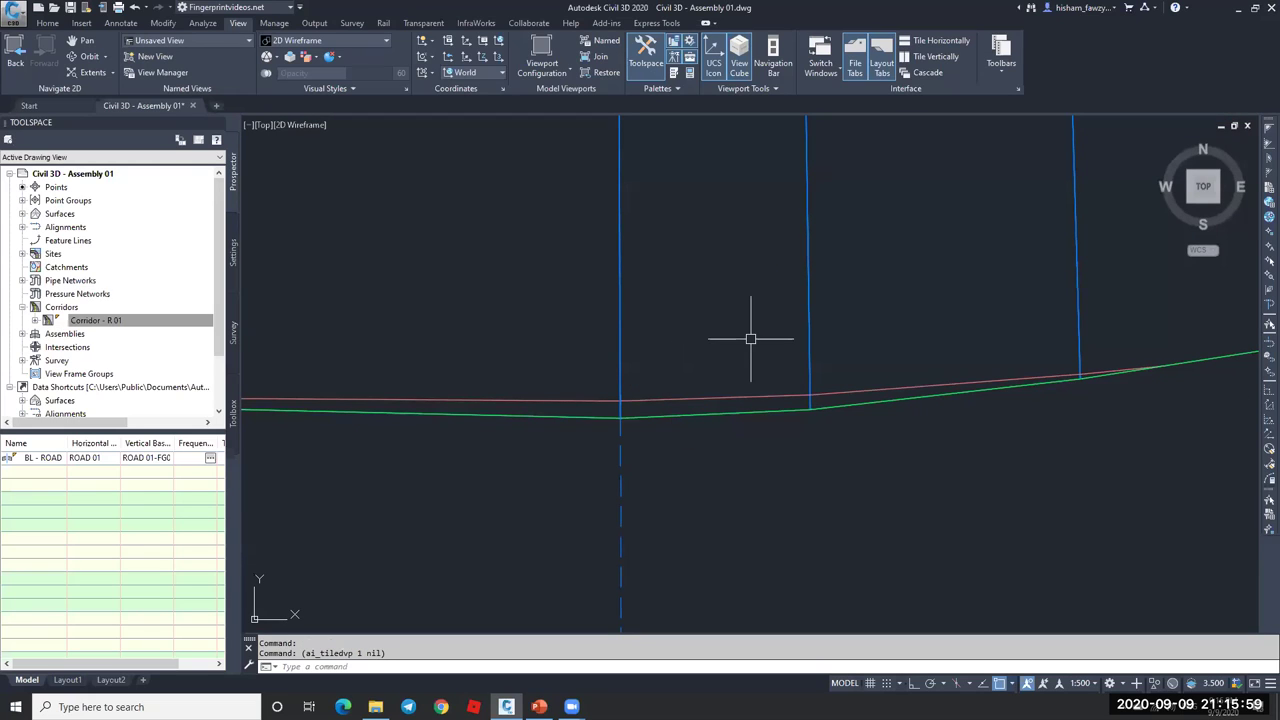
- Select the road corridor and start Add a Section for a manual assembly station near 1+000
scroll(700, 345, "down", 5)
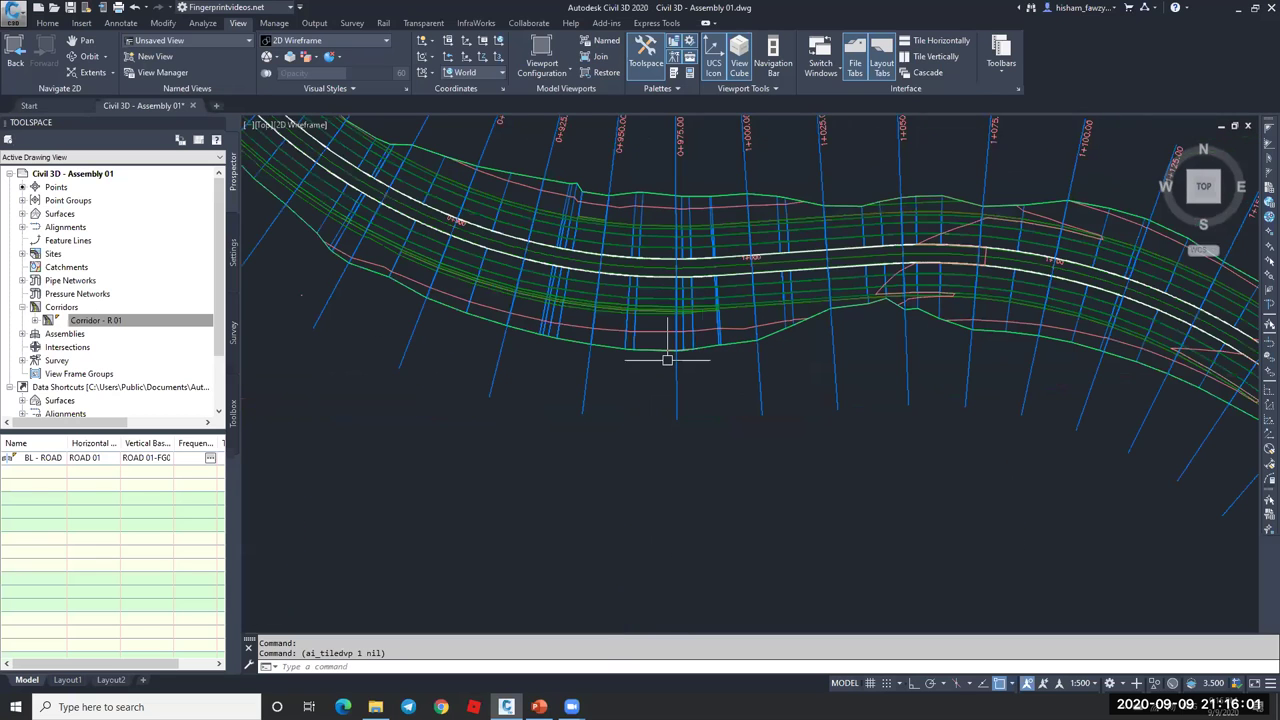
scroll(667, 358, "down", 2)
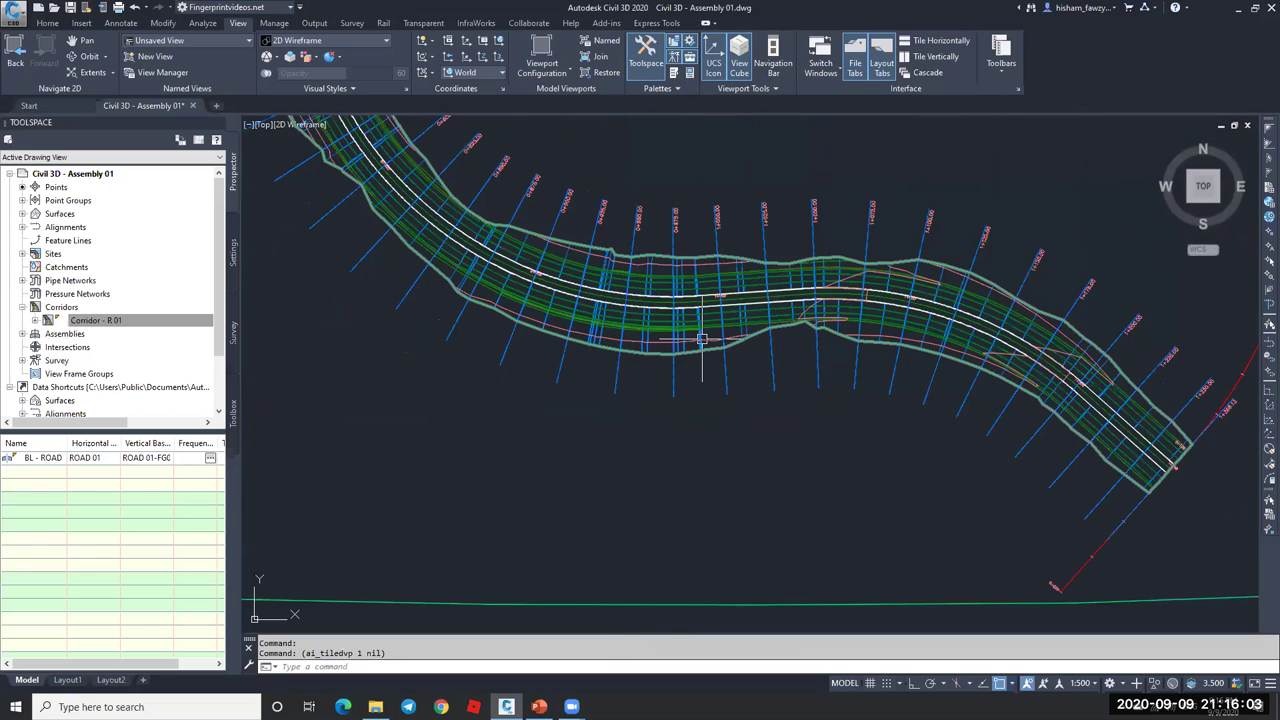
scroll(702, 340, "down", 2)
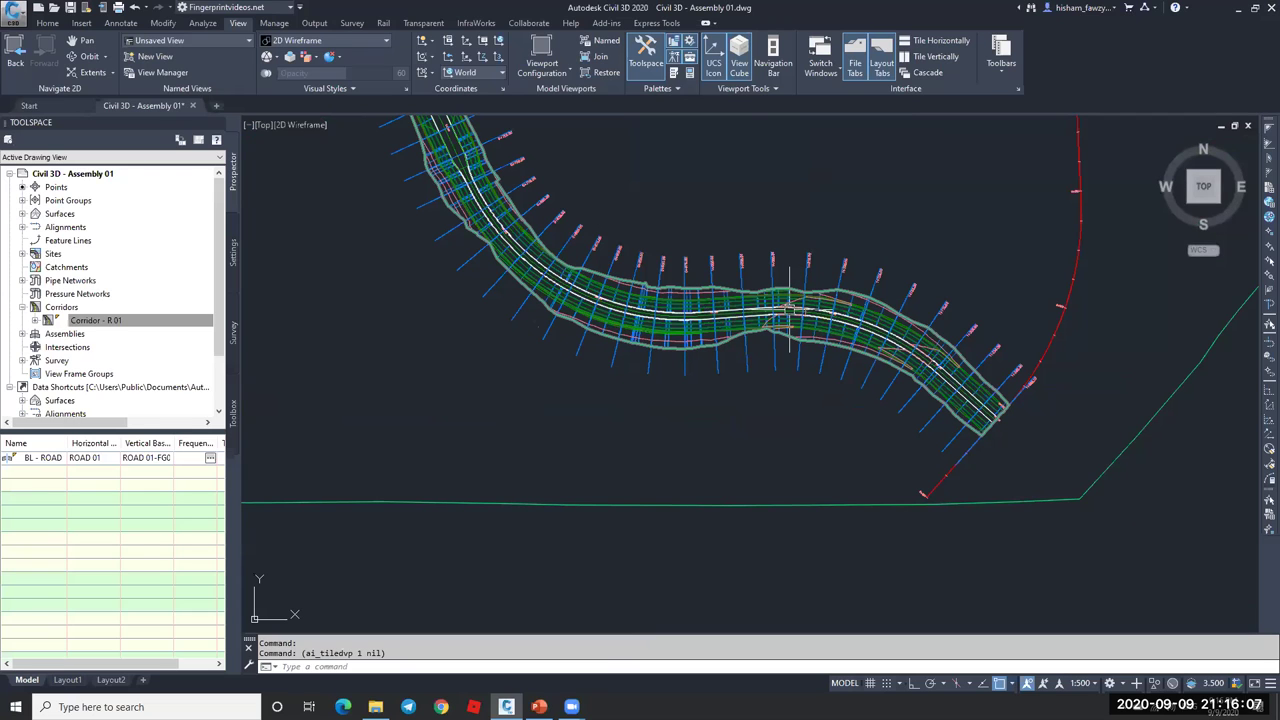
scroll(789, 310, "up", 2)
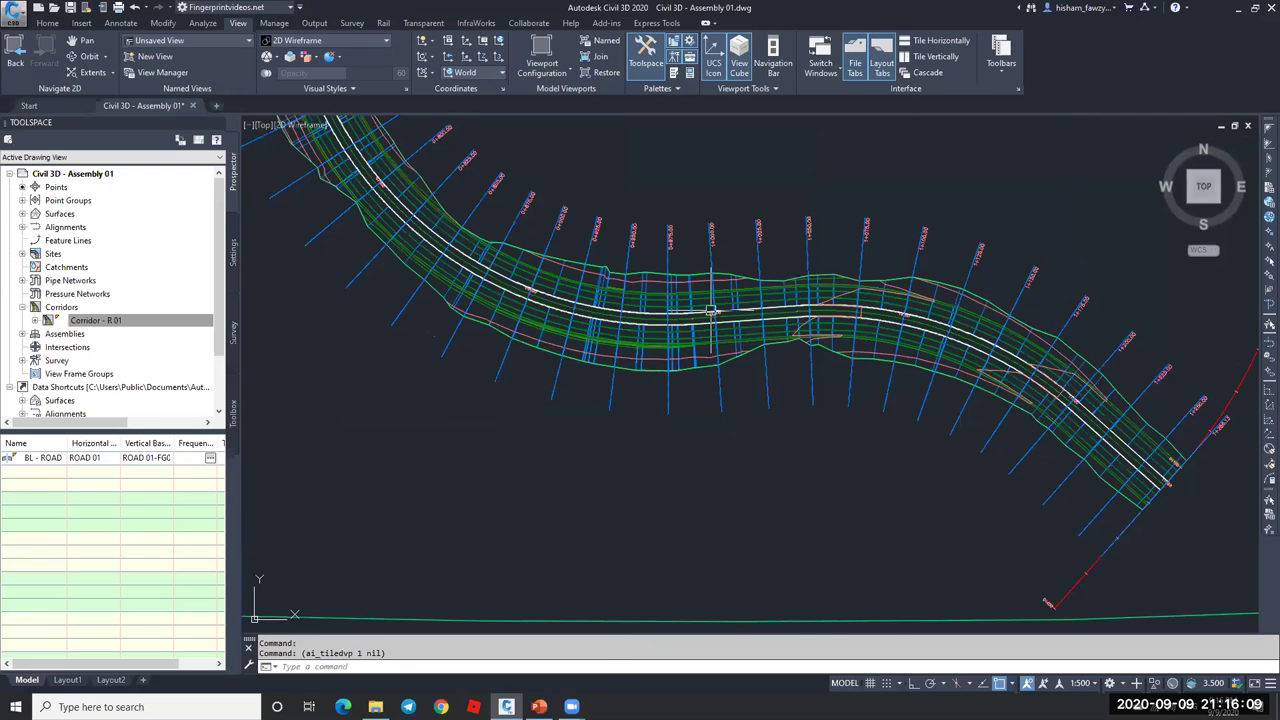
scroll(702, 263, "down", 3)
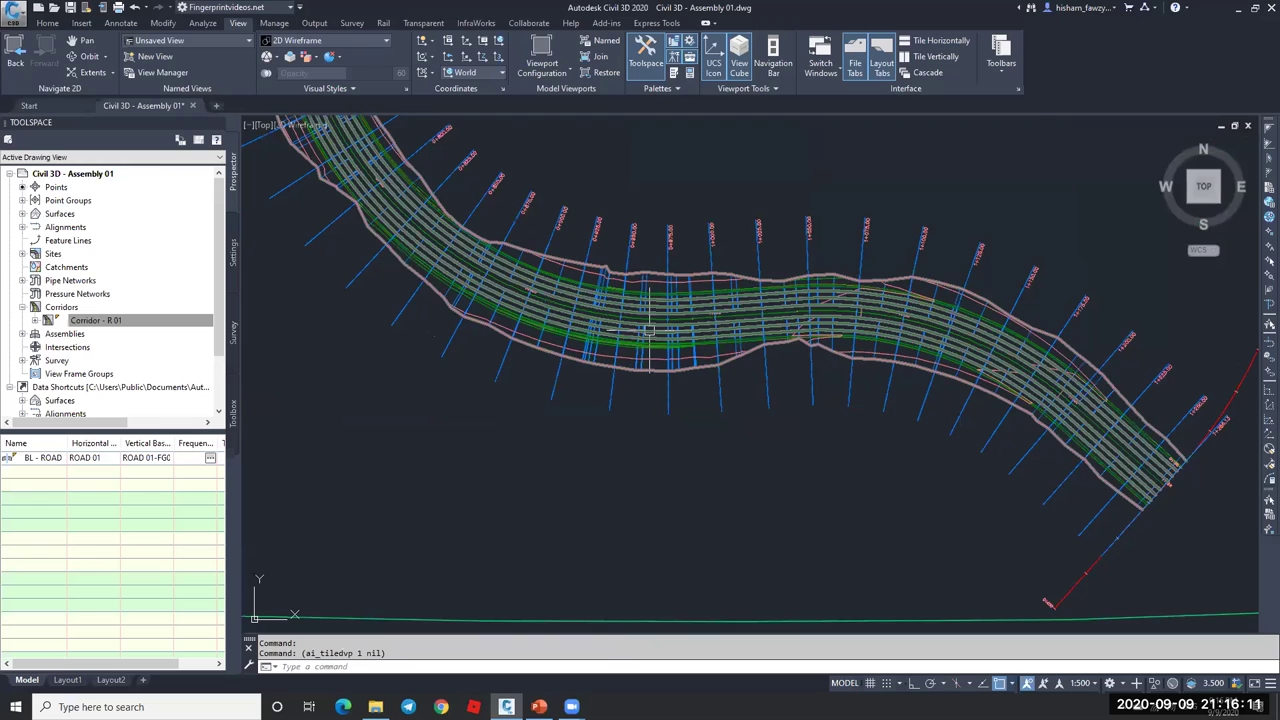
scroll(702, 263, "down", 2)
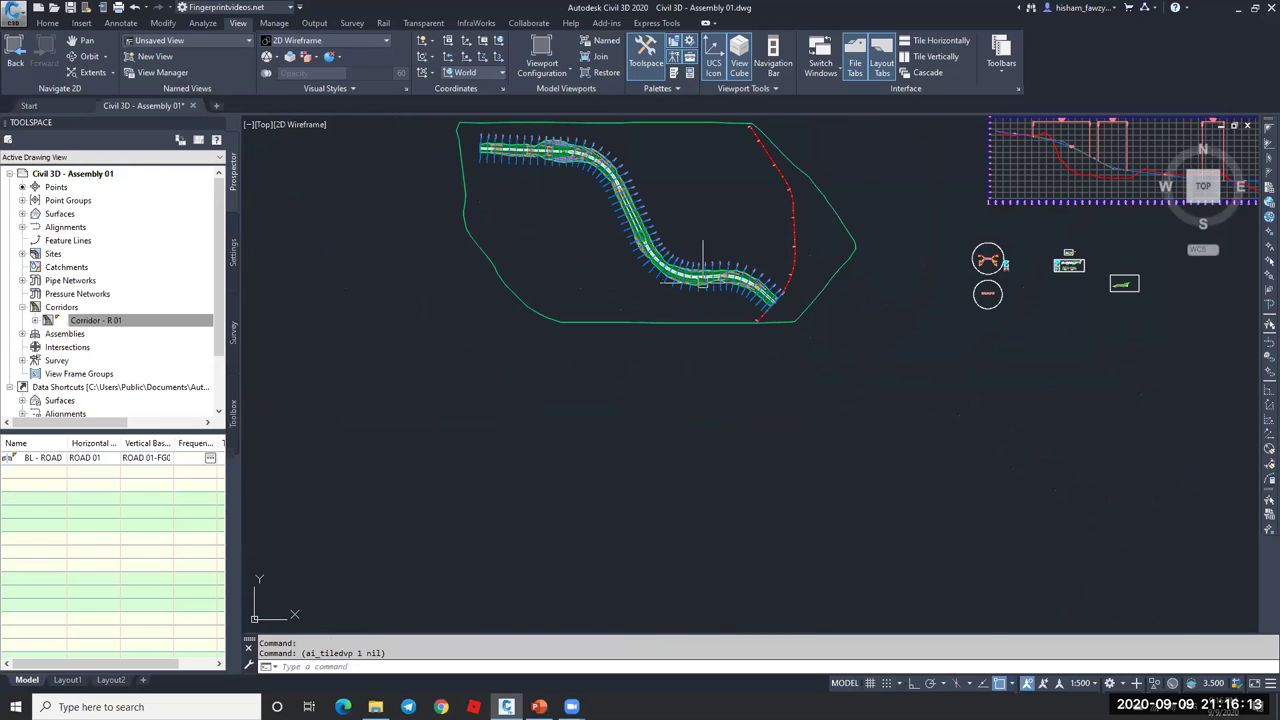
scroll(652, 463, "up", 10)
scroll(652, 463, "up", 5)
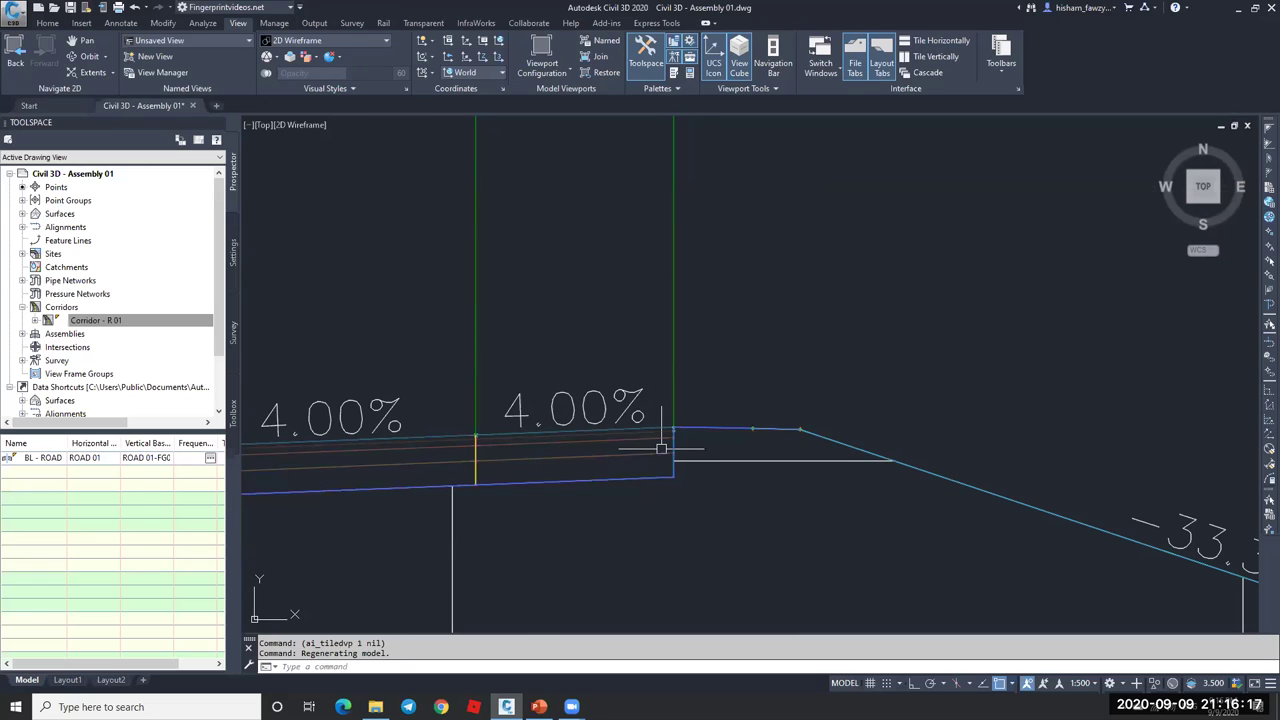
scroll(661, 448, "down", 2)
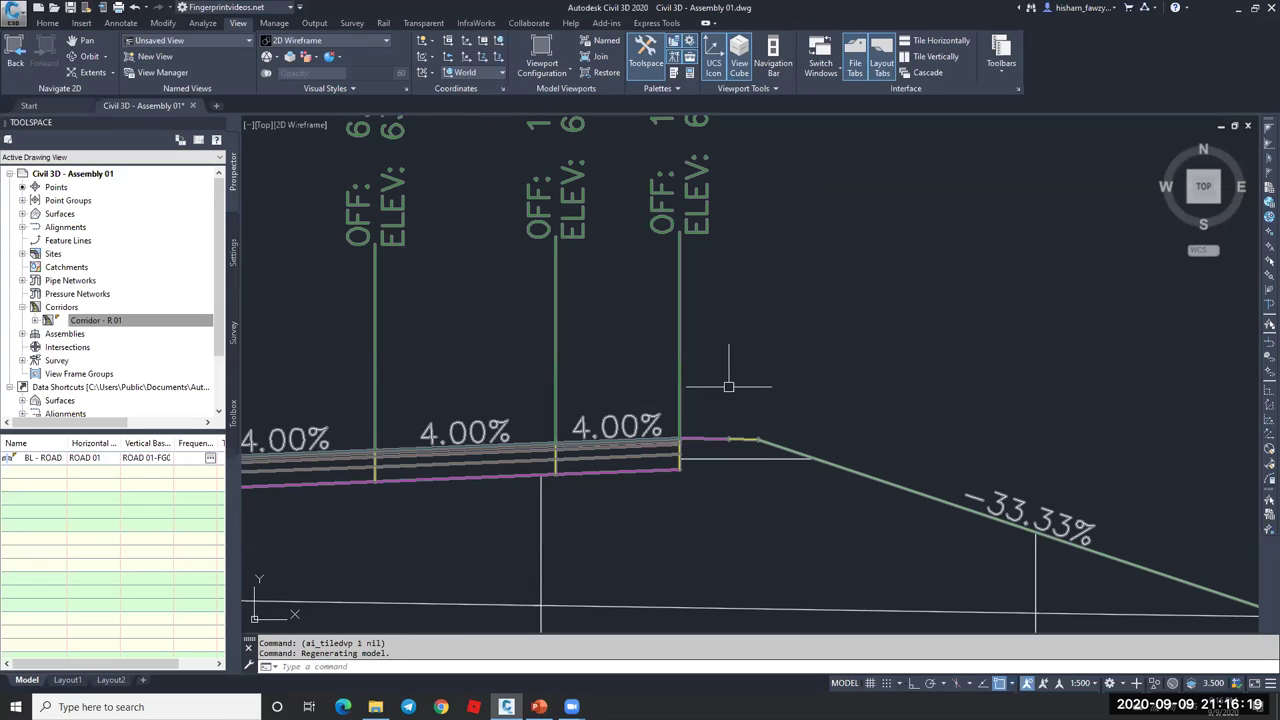
scroll(729, 386, "down", 10)
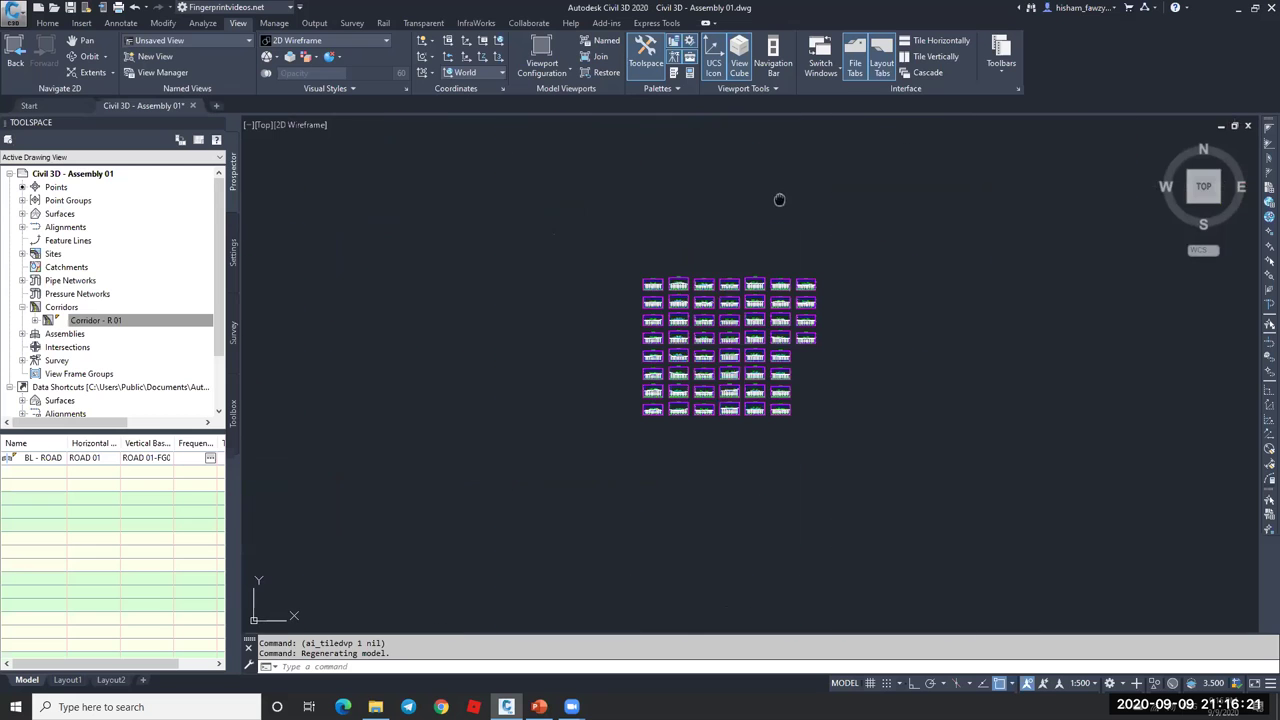
scroll(638, 245, "up", 6)
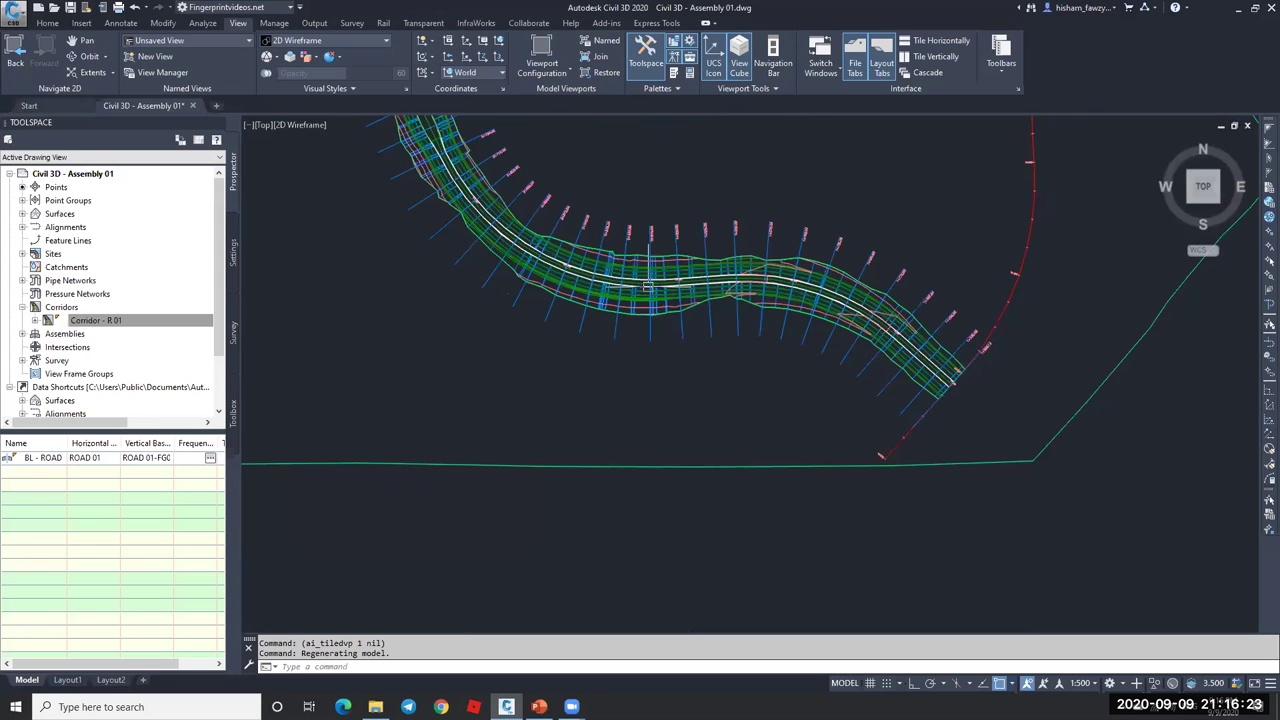
scroll(648, 287, "up", 3)
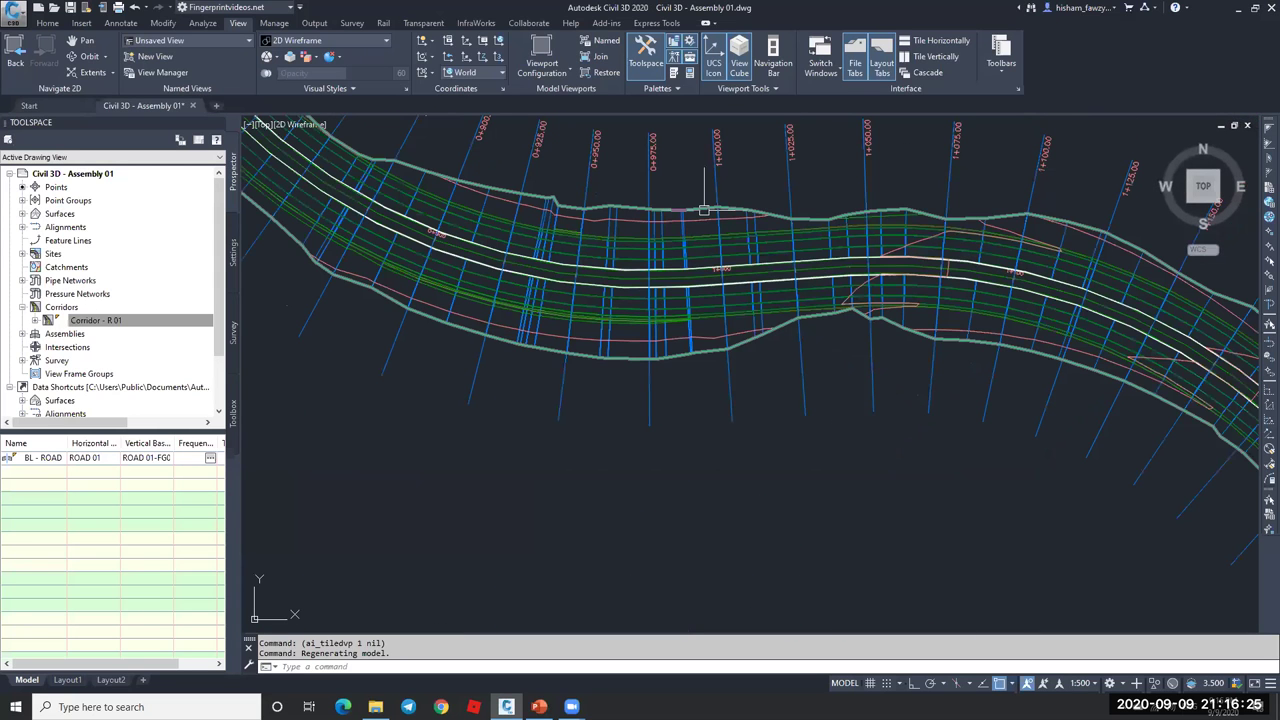
left_click(731, 235)
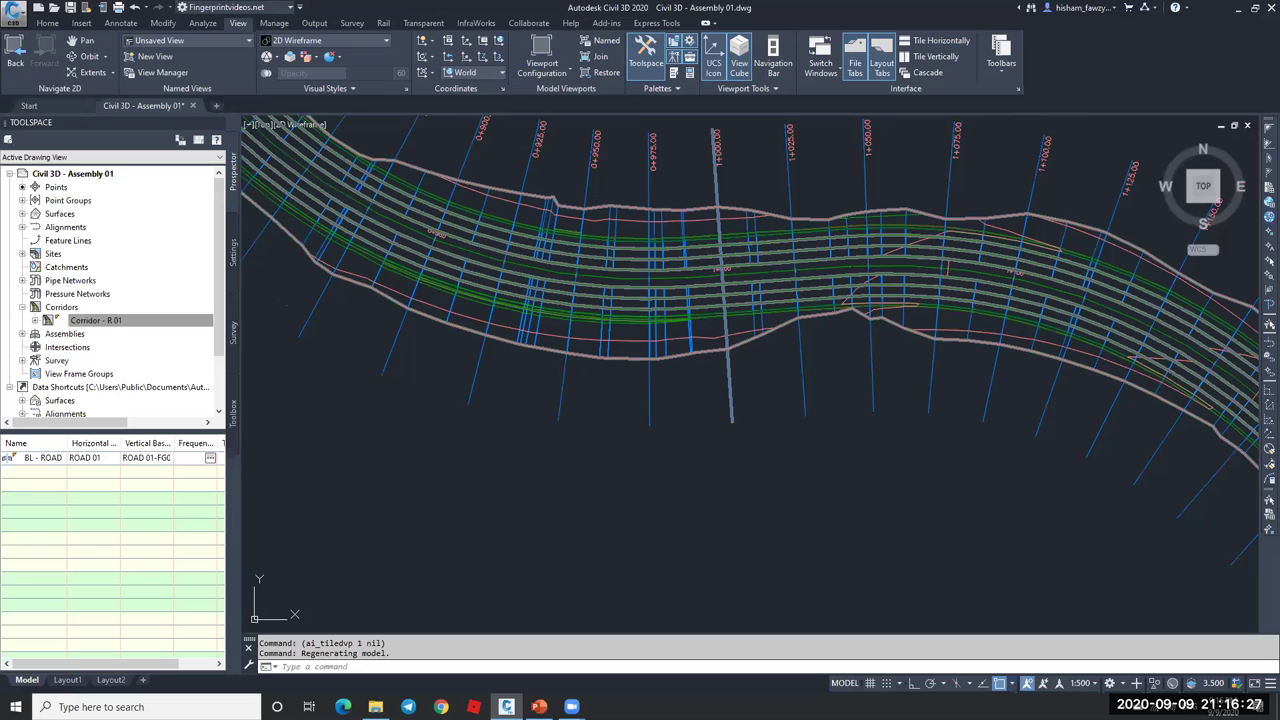
left_click(540, 40)
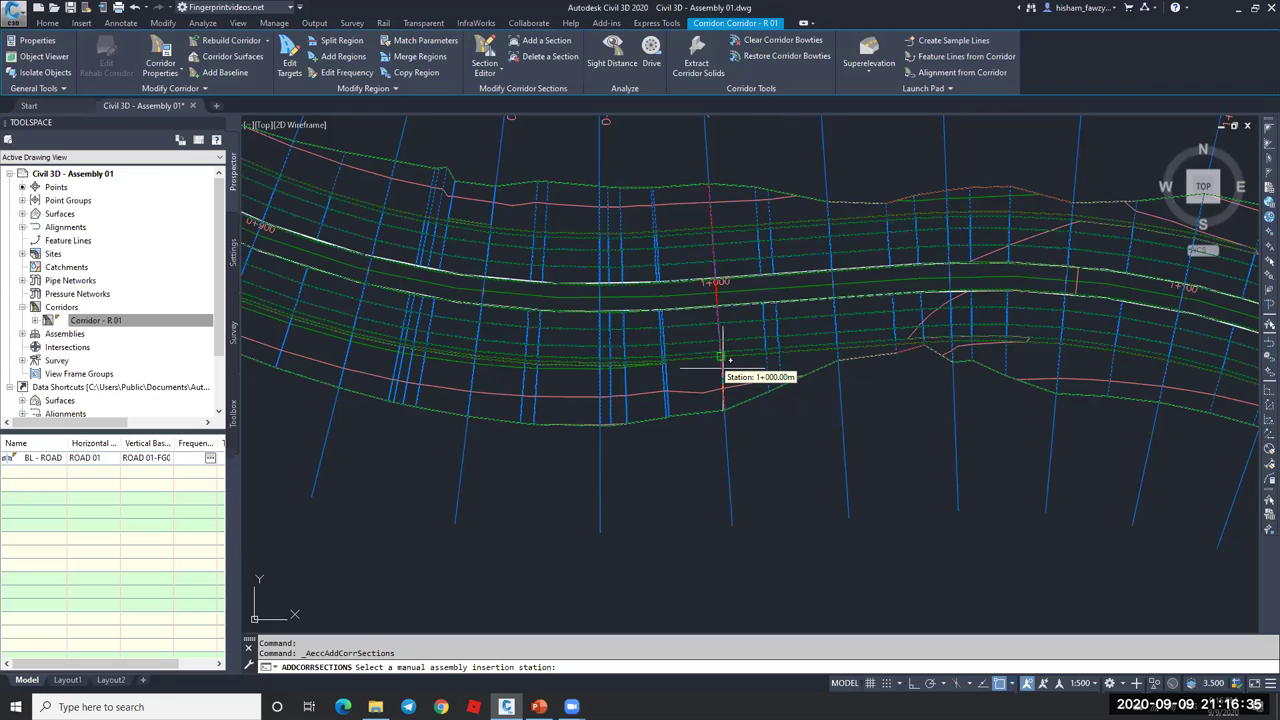
- Cancel the manual section insertion without adding a section, and clear the corridor selection
key("Escape")
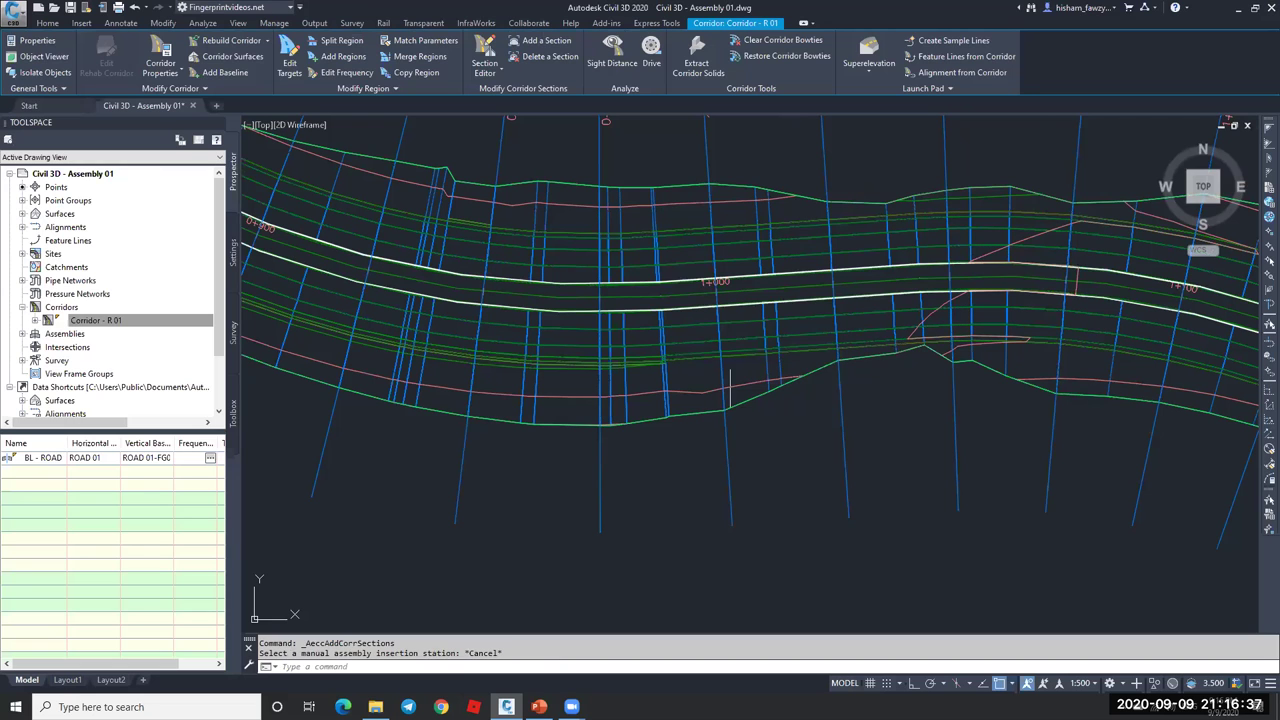
key("Escape")
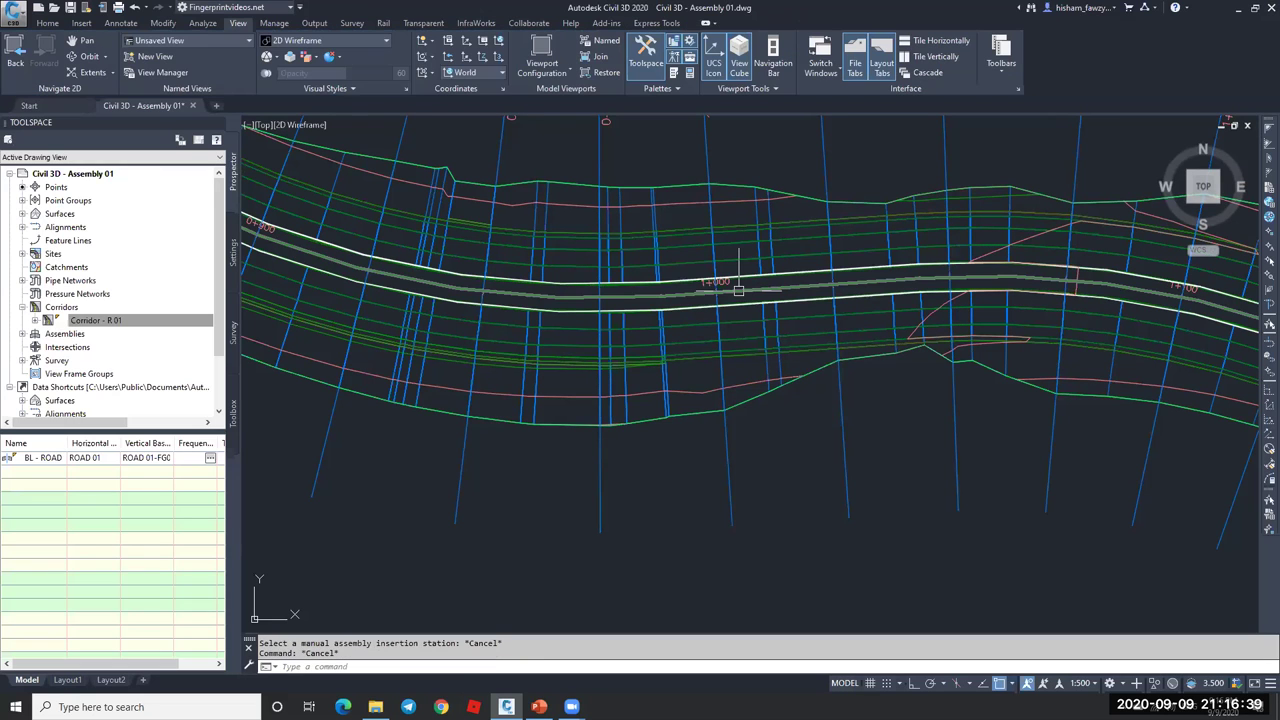
scroll(738, 290, "down", 5)
scroll(726, 316, "down", 4)
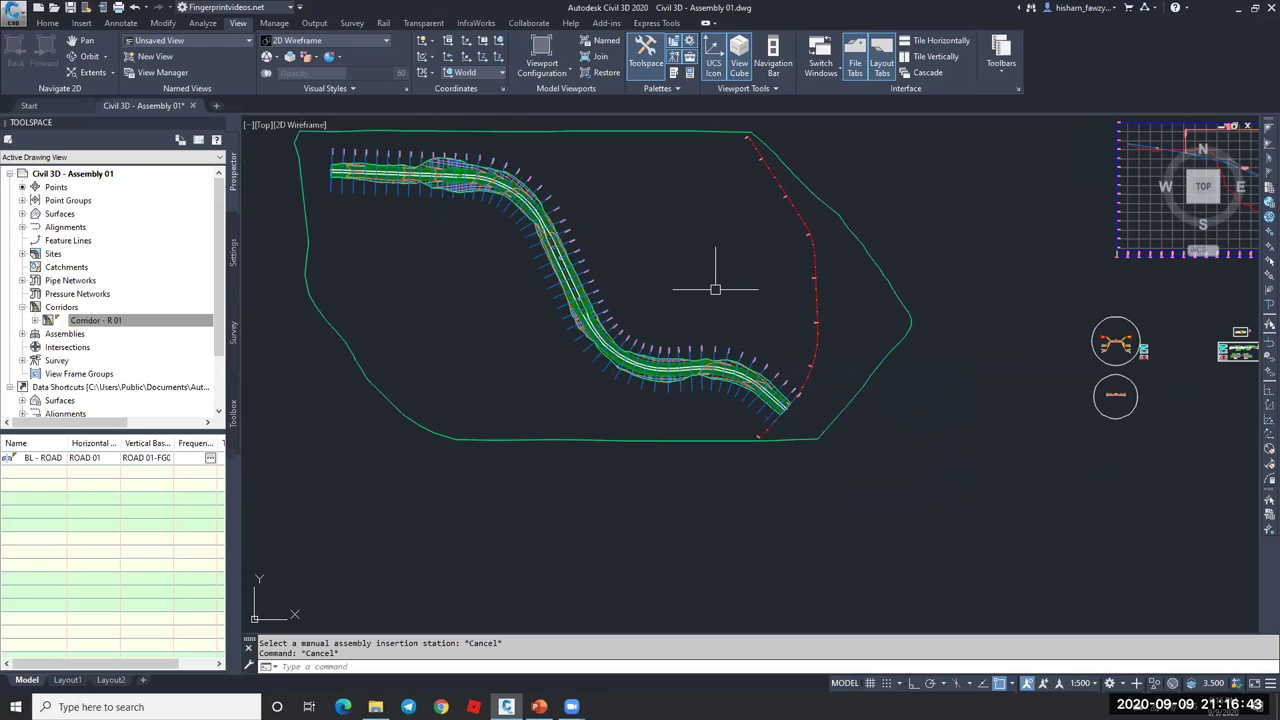
scroll(715, 289, "down", 3)
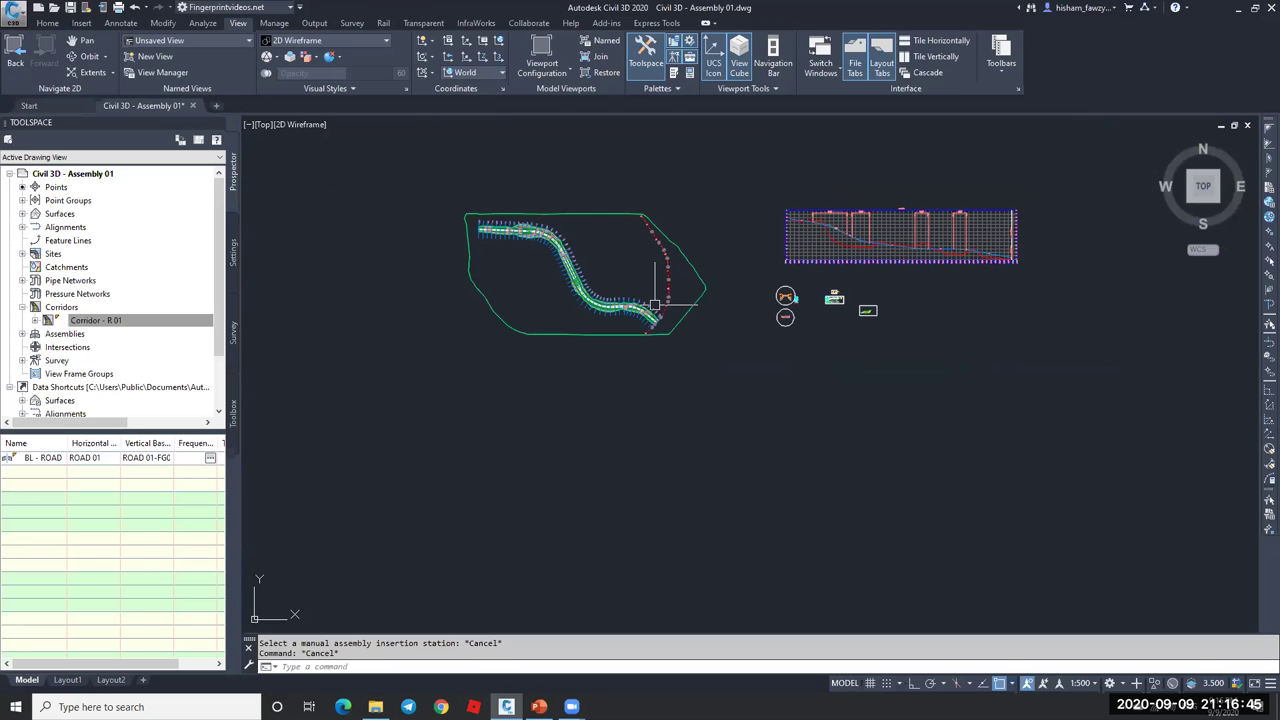
scroll(814, 290, "up", 15)
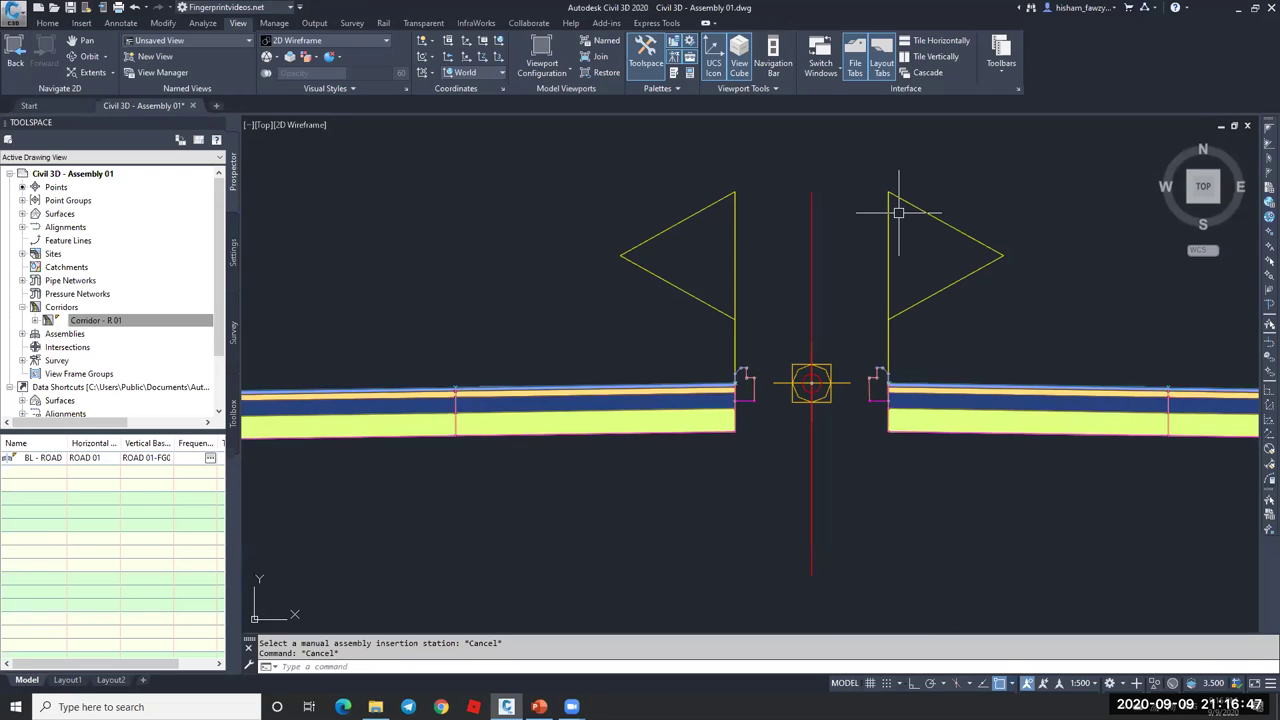
- Center the full corridor plan and profile, then open Corridor - R 01's Properties from Prospector
scroll(870, 333, "down", 5)
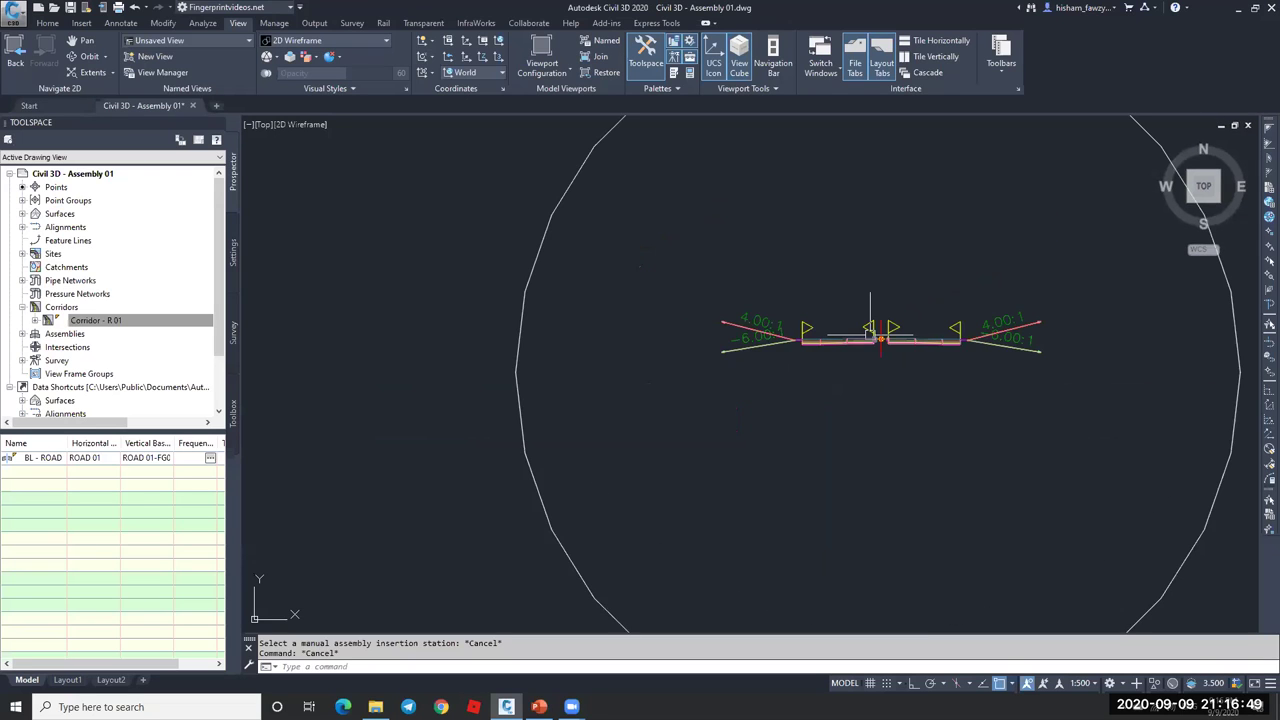
scroll(860, 340, "down", 4)
scroll(752, 290, "down", 8)
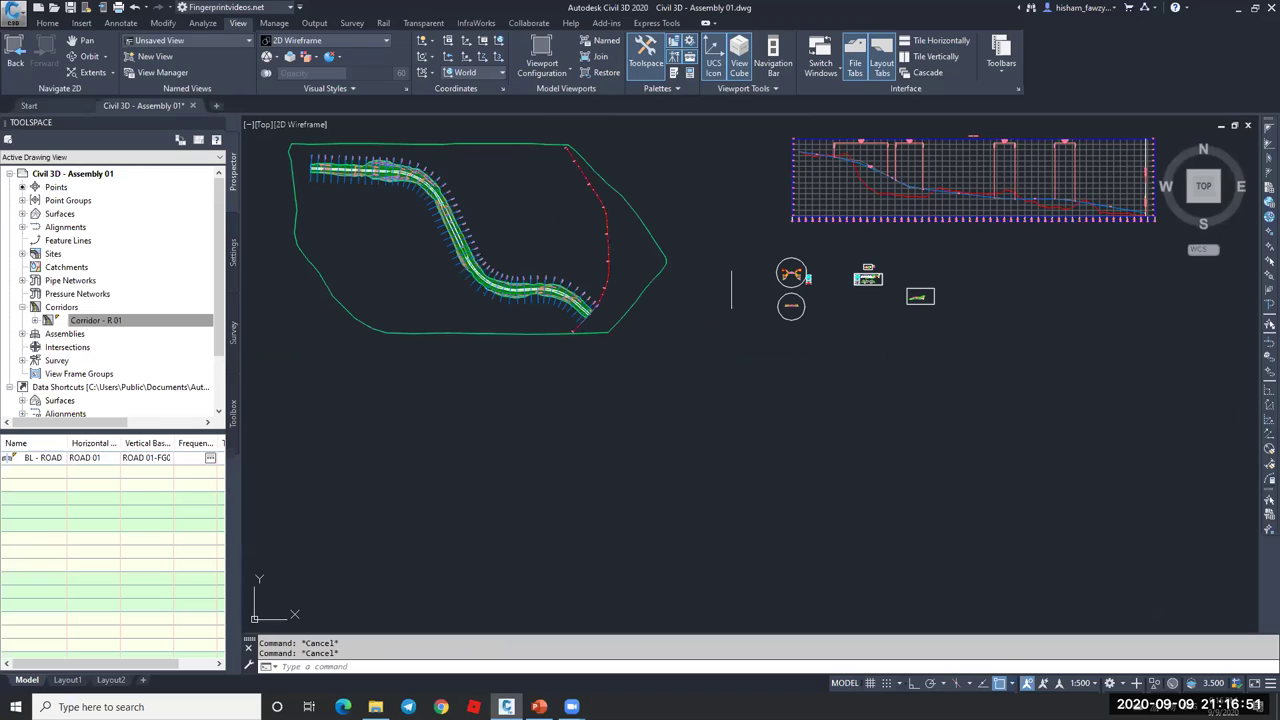
middle_click_drag(731, 290, 899, 380)
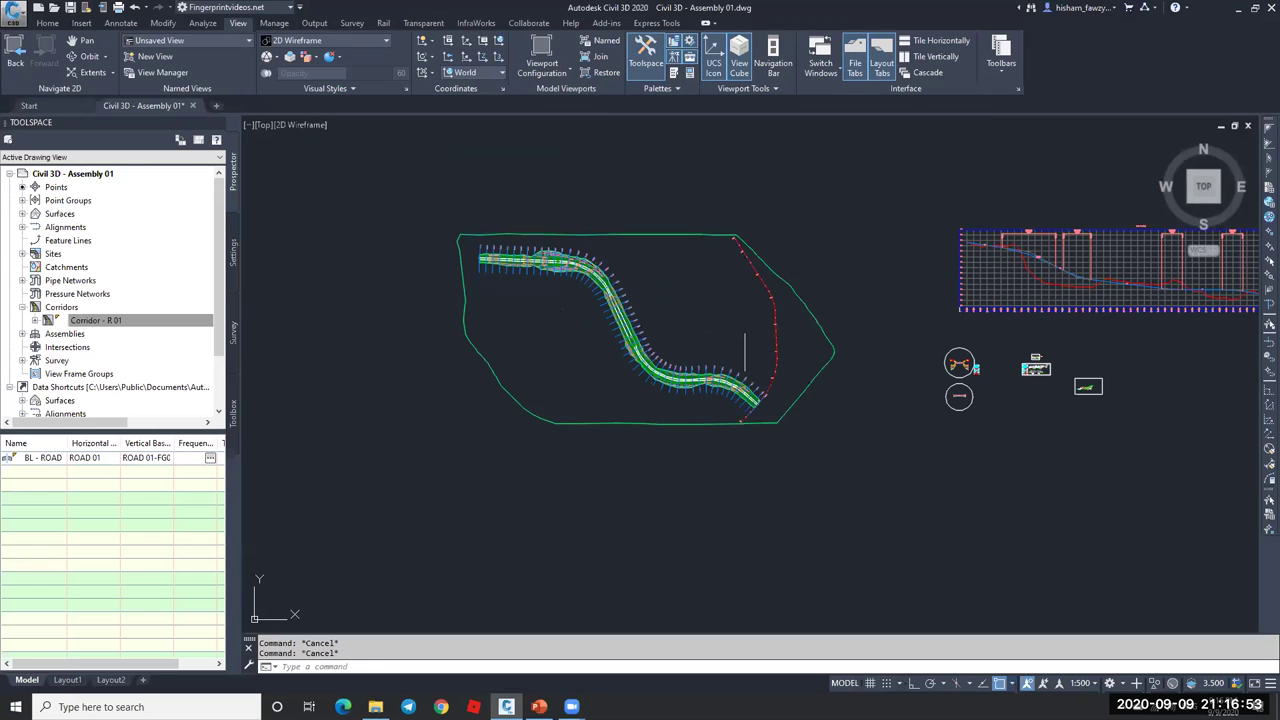
right_click(140, 322)
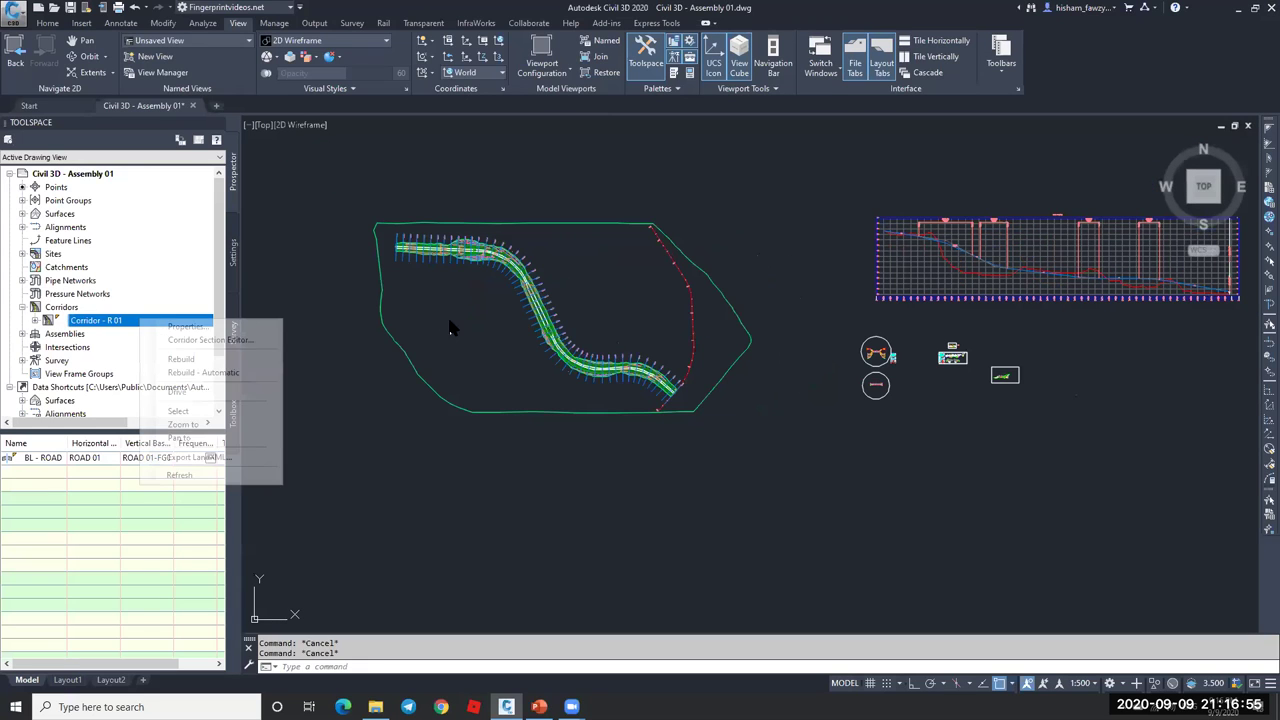
left_click(200, 378)
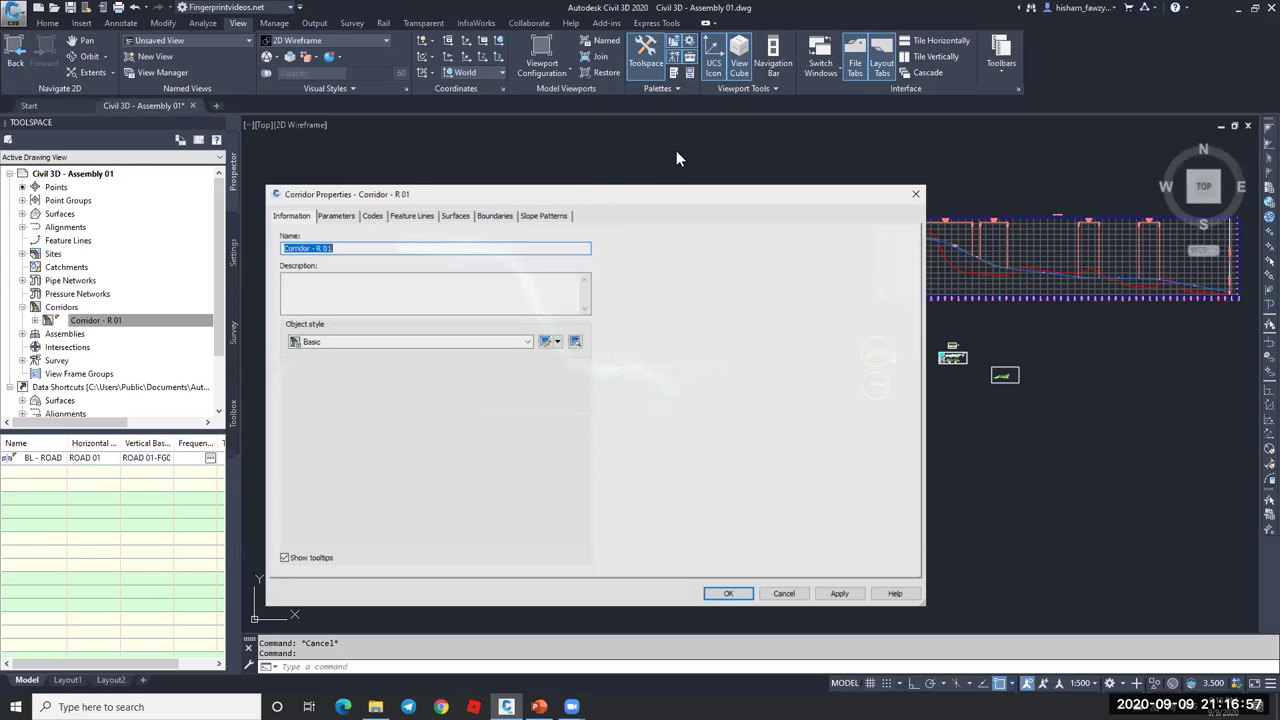
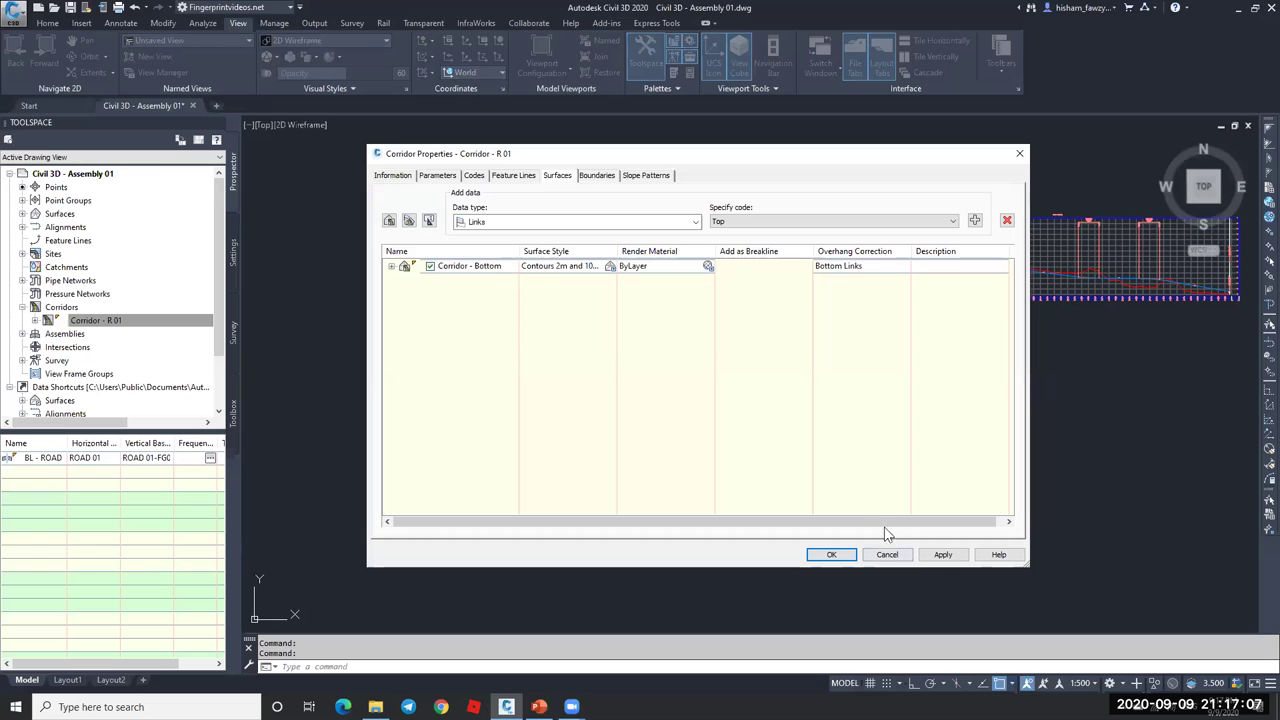
- Close Corridor Properties with OK and cancel the accidental selection window
key("Return")
left_click(823, 338)
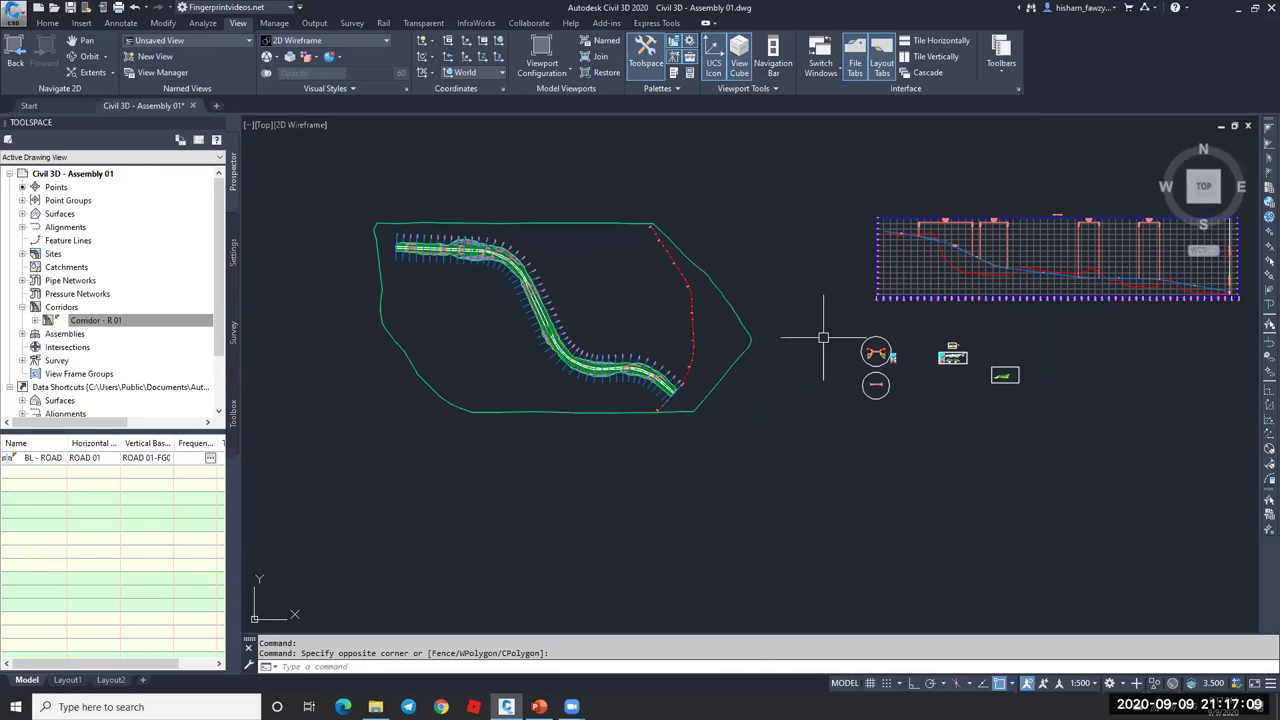
key("Escape")
- Zoom and pan to the left sidewalk and shoulder of Proposed Typical Section 1
scroll(805, 320, "down", 5)
scroll(760, 420, "up", 2)
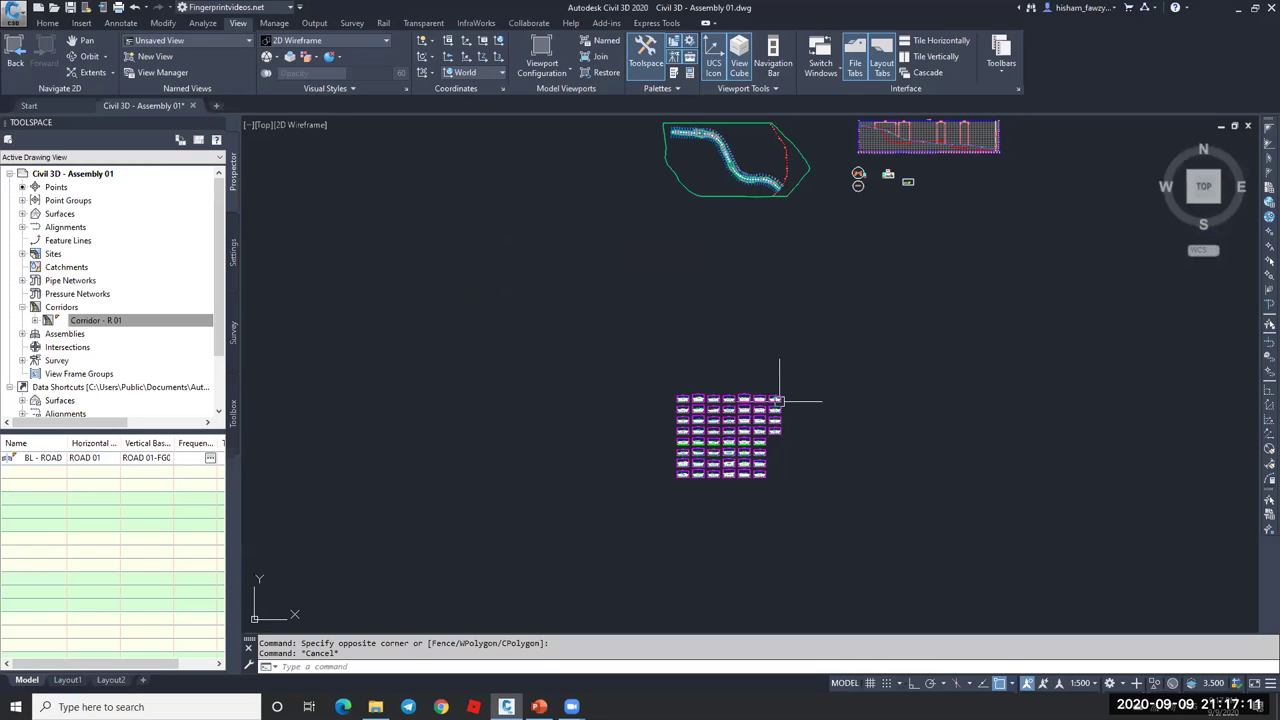
scroll(780, 401, "up", 10)
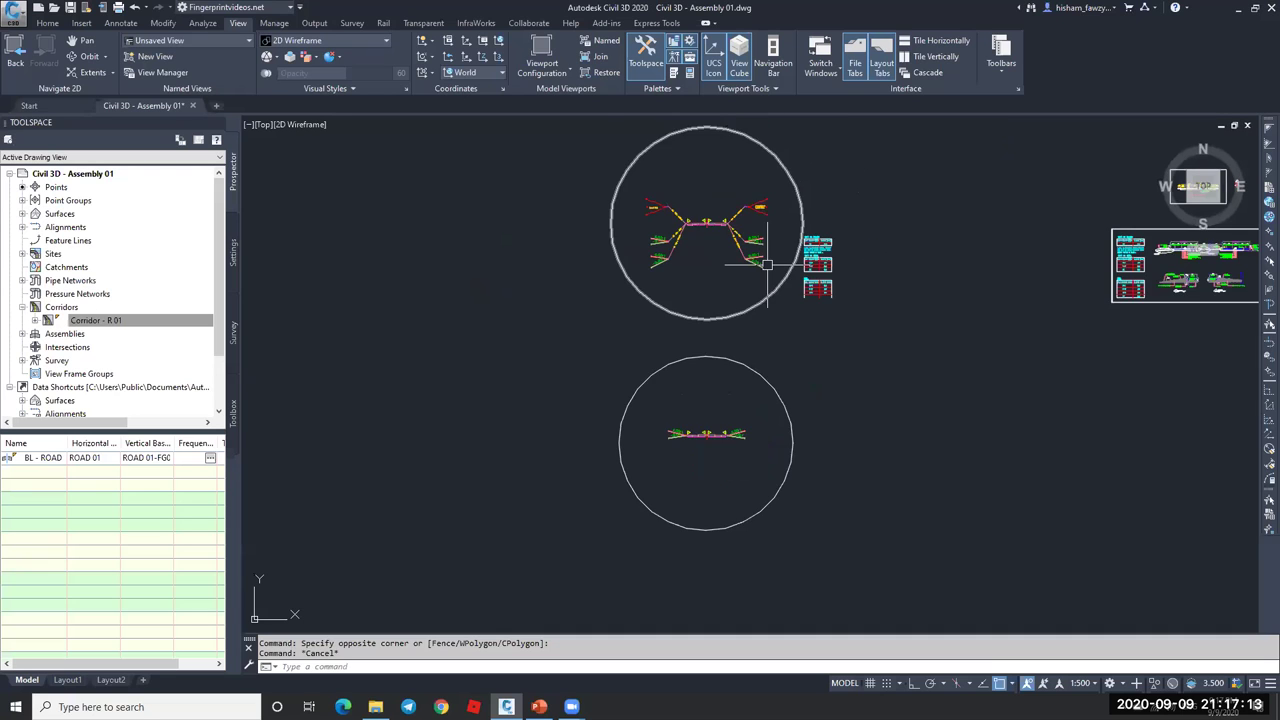
scroll(942, 360, "up", 1)
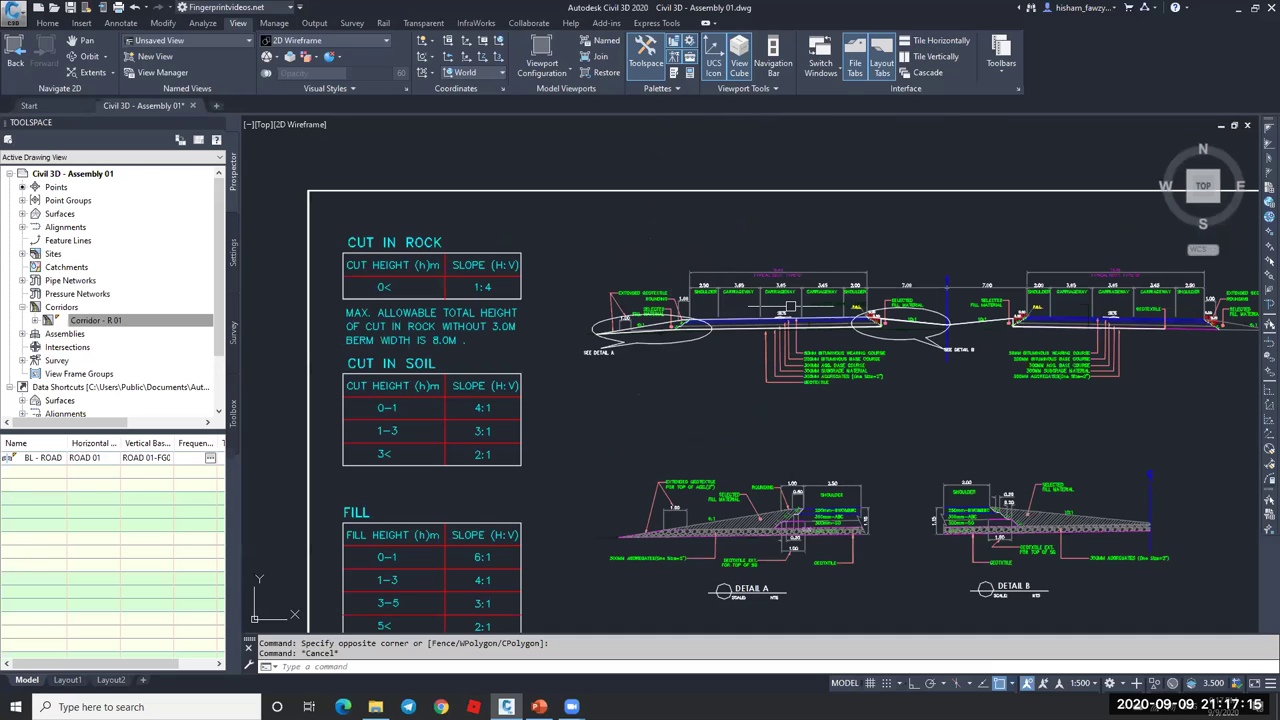
scroll(790, 308, "down", 2)
scroll(644, 314, "up", 4)
scroll(658, 392, "down", 2)
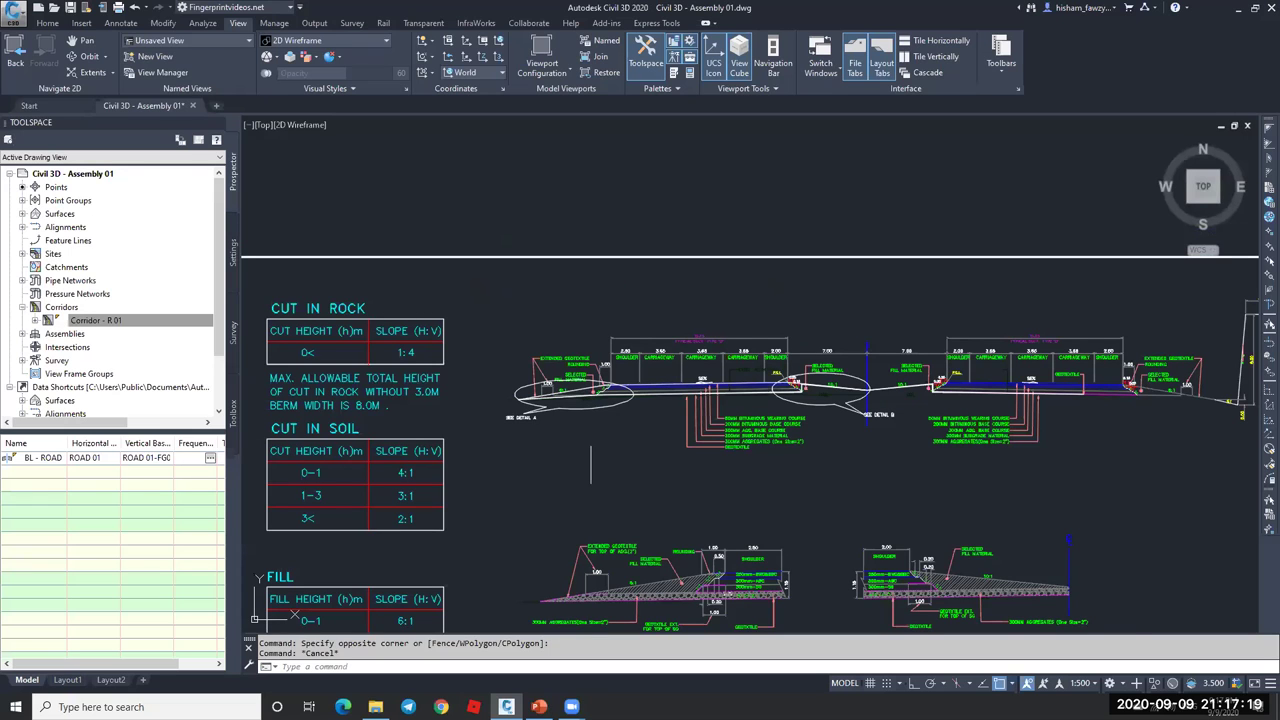
scroll(614, 334, "up", 5)
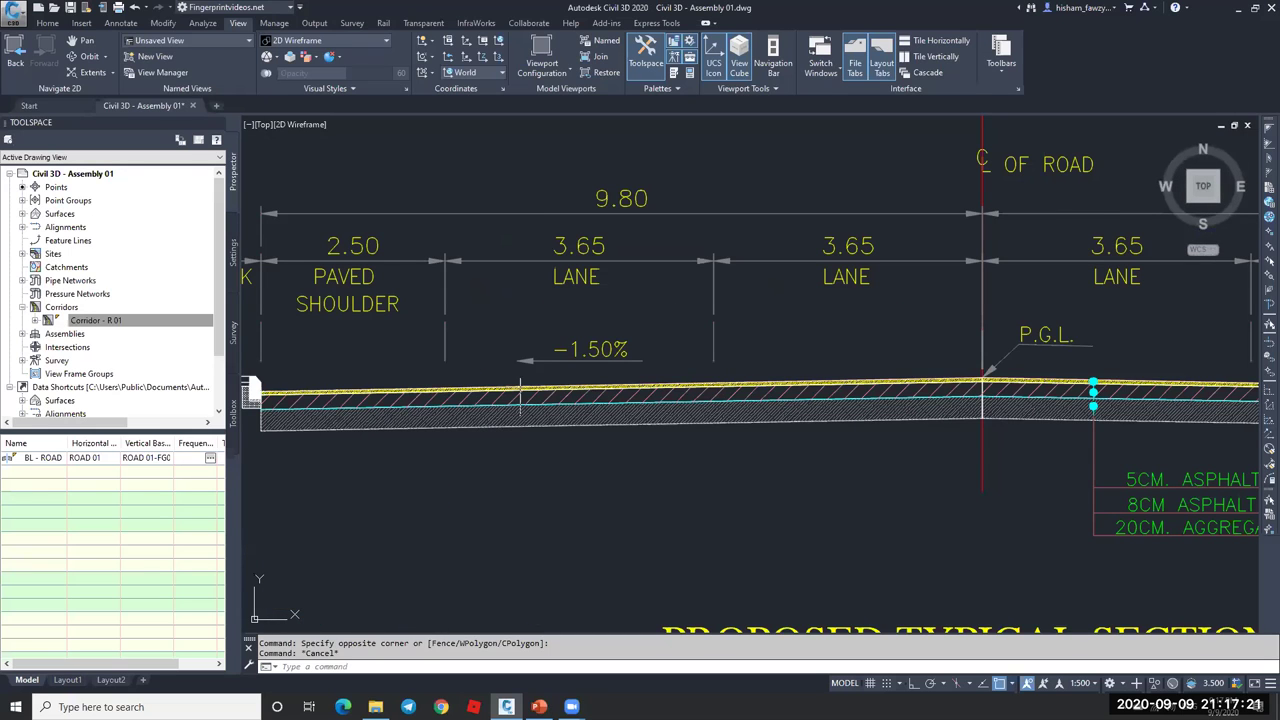
middle_click_drag(520, 392, 858, 287)
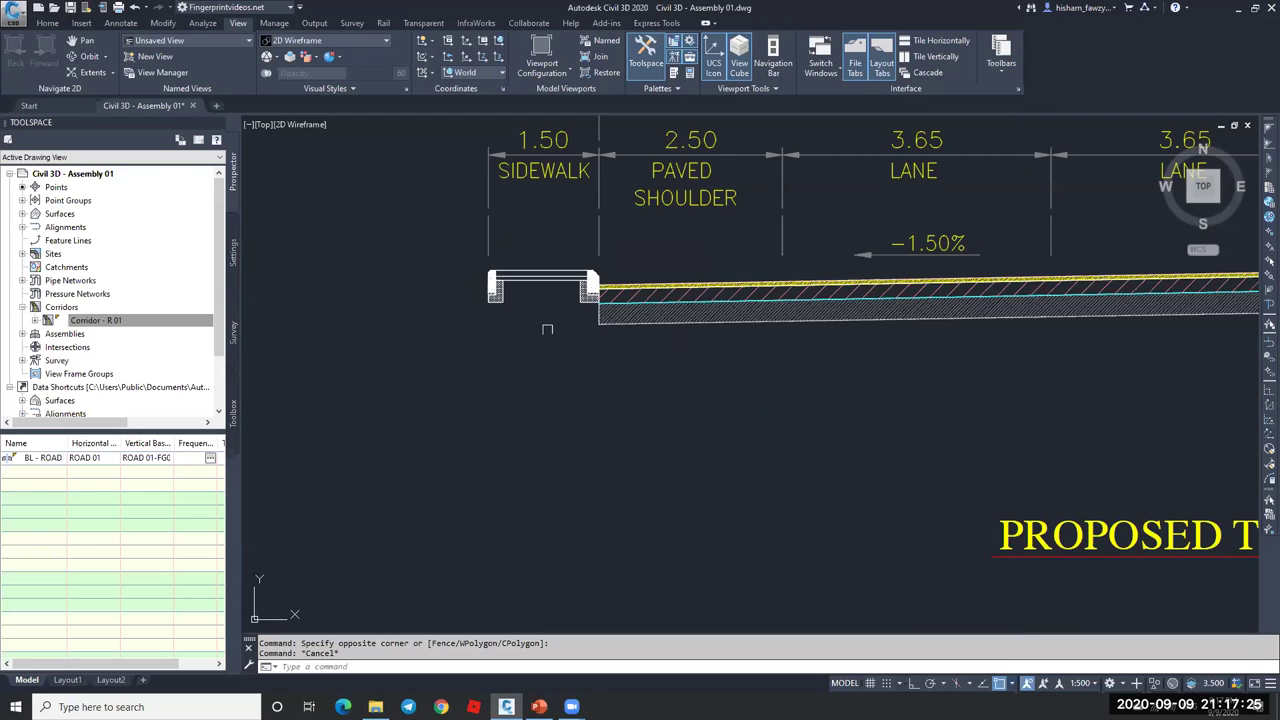
scroll(788, 325, "down", 10)
- Draw a zigzag polyline above the typical section with PL
type("p")
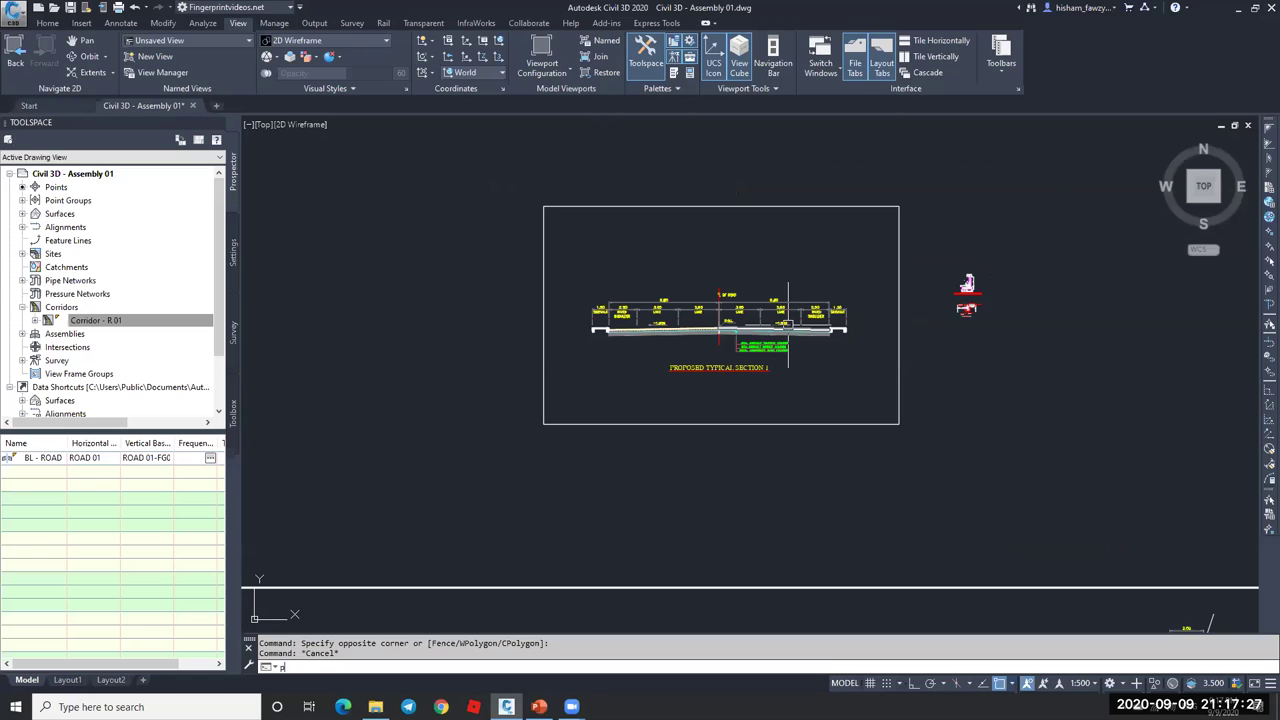
type("l")
key("Return")
left_click(779, 281)
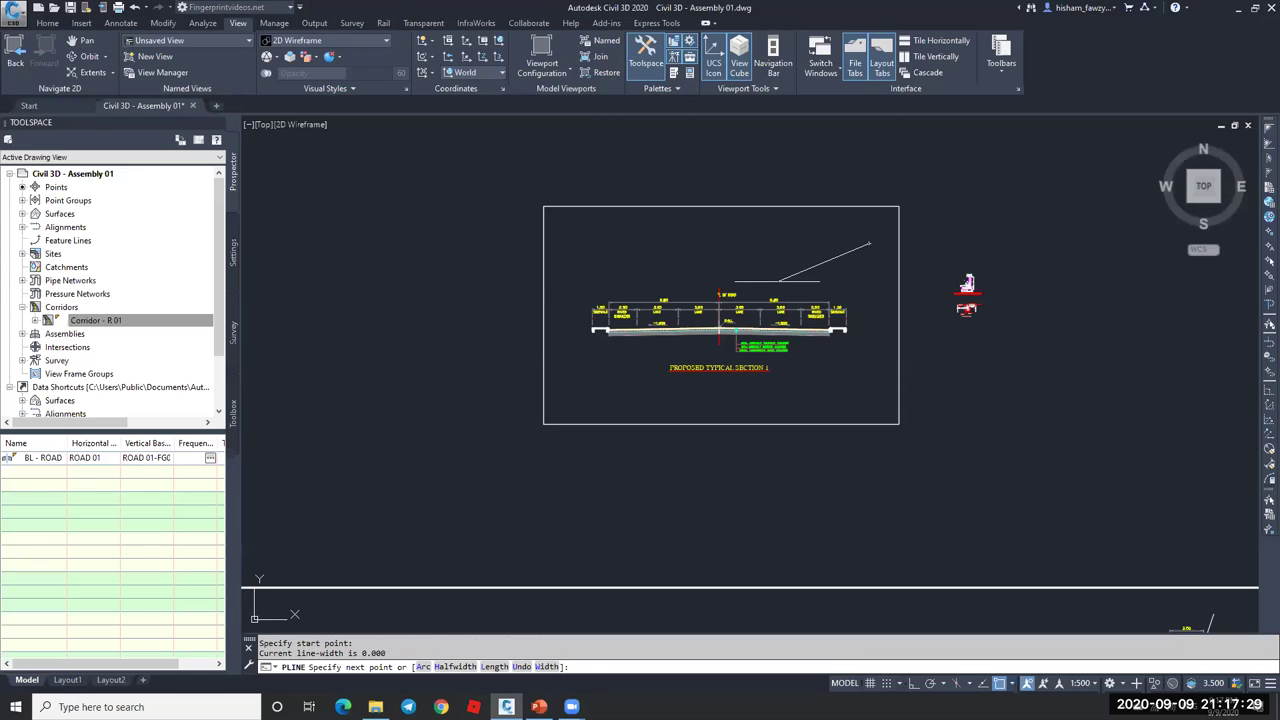
left_click(776, 276)
left_click(700, 250)
left_click(640, 277)
left_click(597, 257)
left_click(564, 280)
key("Escape")
- Draw a second zigzag polyline below the road section
key("Return")
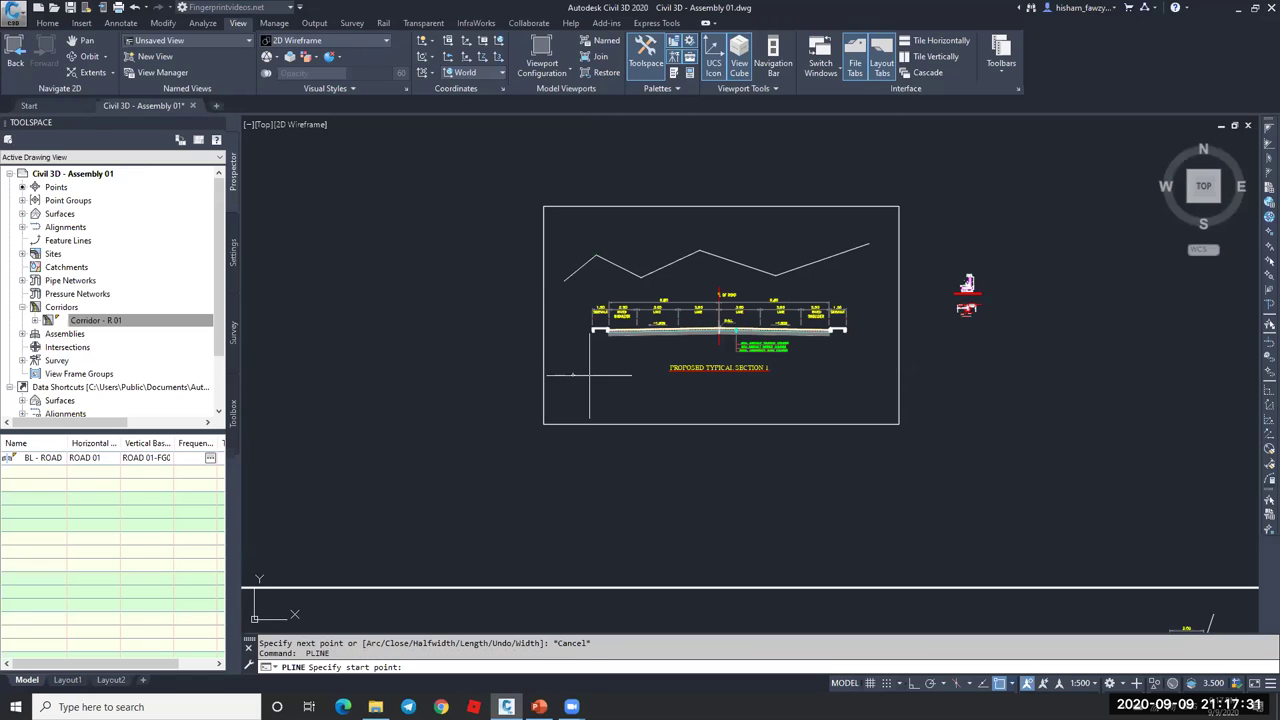
left_click(572, 375)
left_click(635, 405)
left_click(675, 383)
left_click(765, 403)
left_click(820, 376)
left_click(848, 396)
left_click(867, 372)
key("Escape")
- Begin a polyline tracing the sidewalk curb underside toward the pavement bottom
scroll(845, 356, "up", 4)
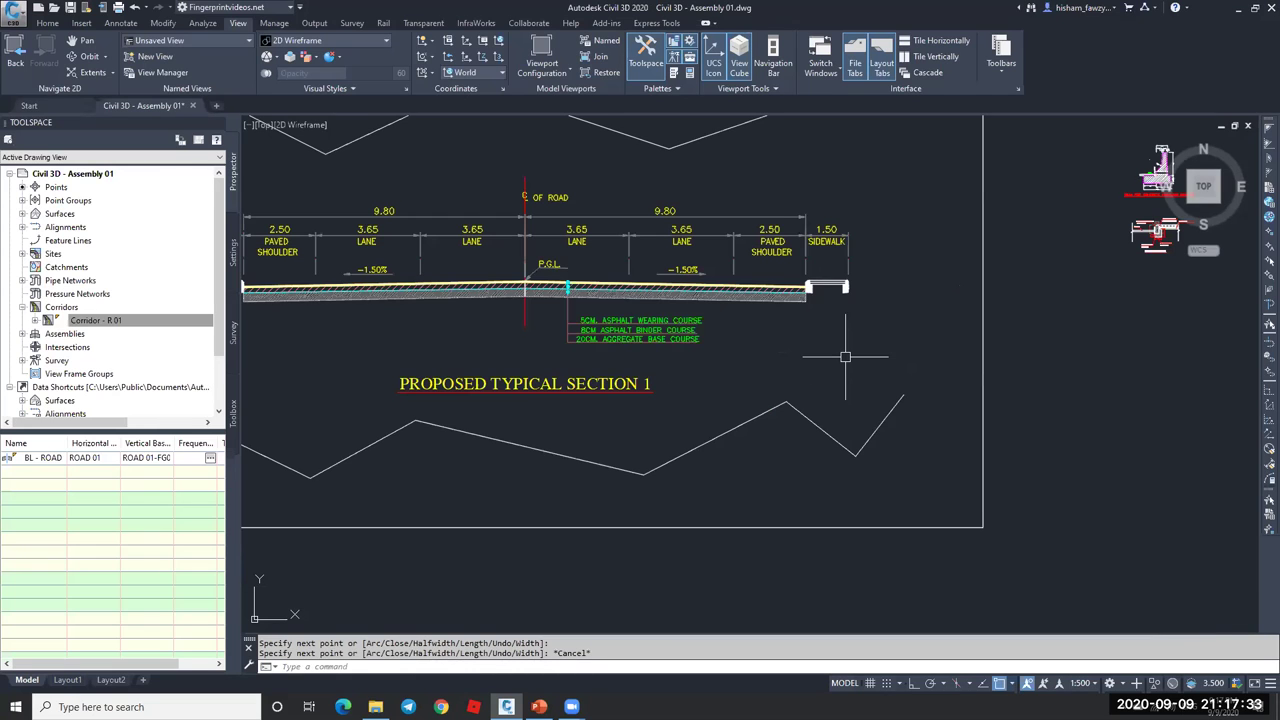
scroll(845, 356, "up", 2)
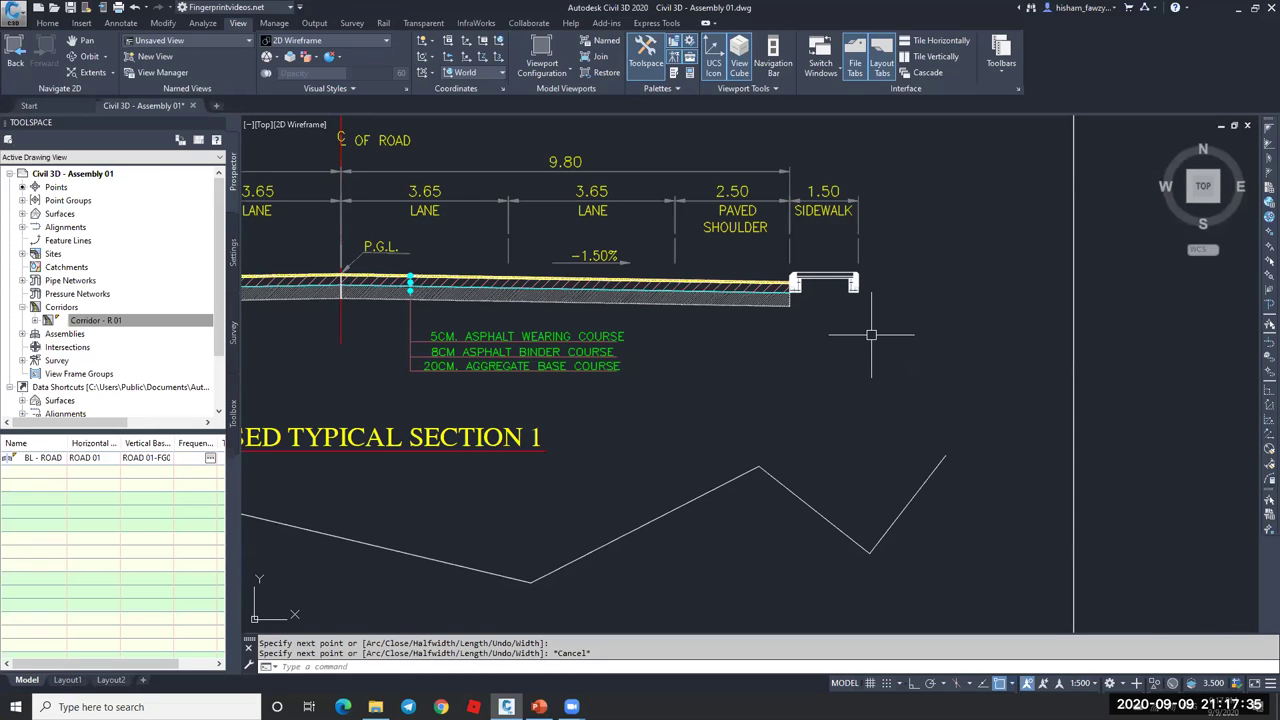
type("pl")
key("Return")
scroll(848, 307, "up", 6)
left_click(854, 252)
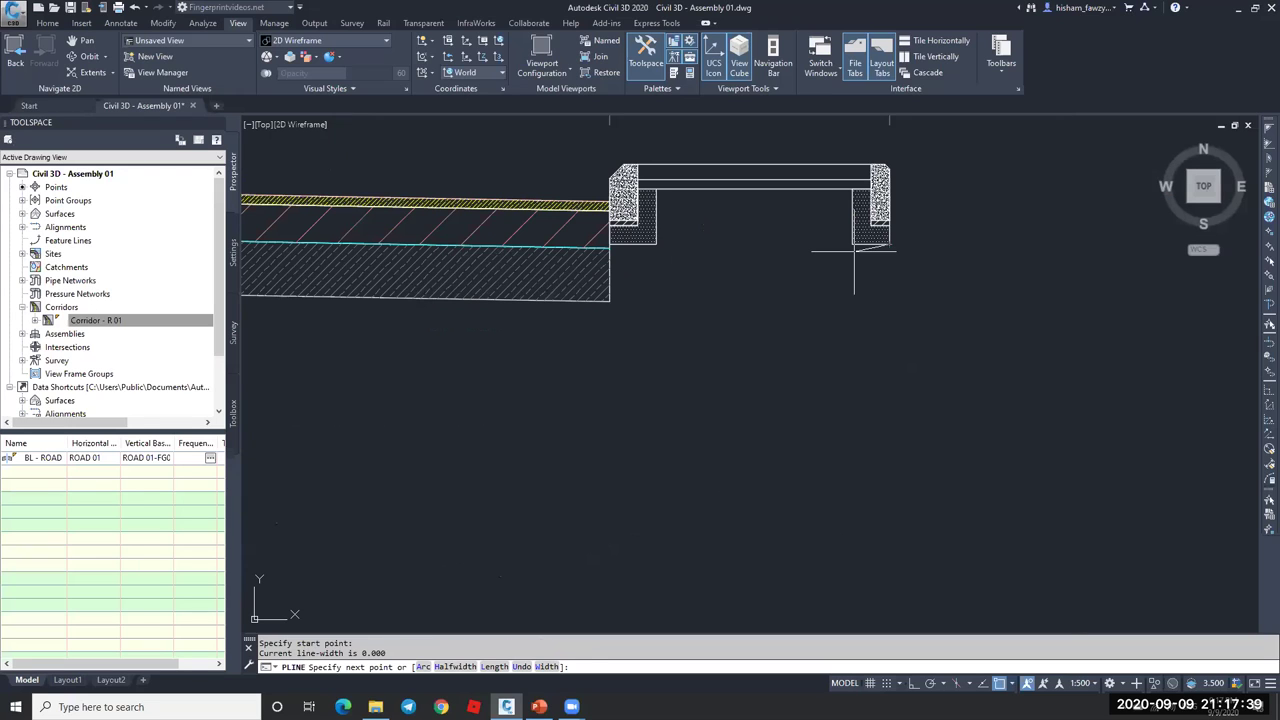
left_click(856, 200)
left_click(656, 200)
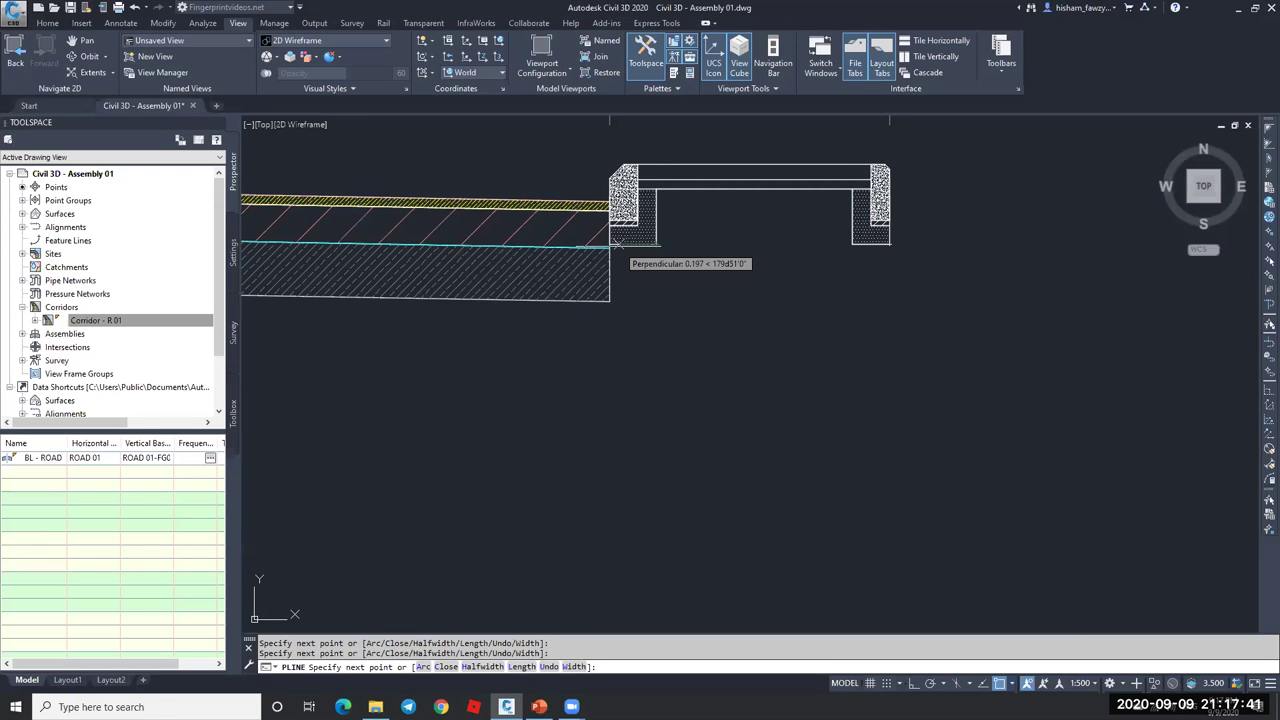
scroll(612, 300, "down", 8)
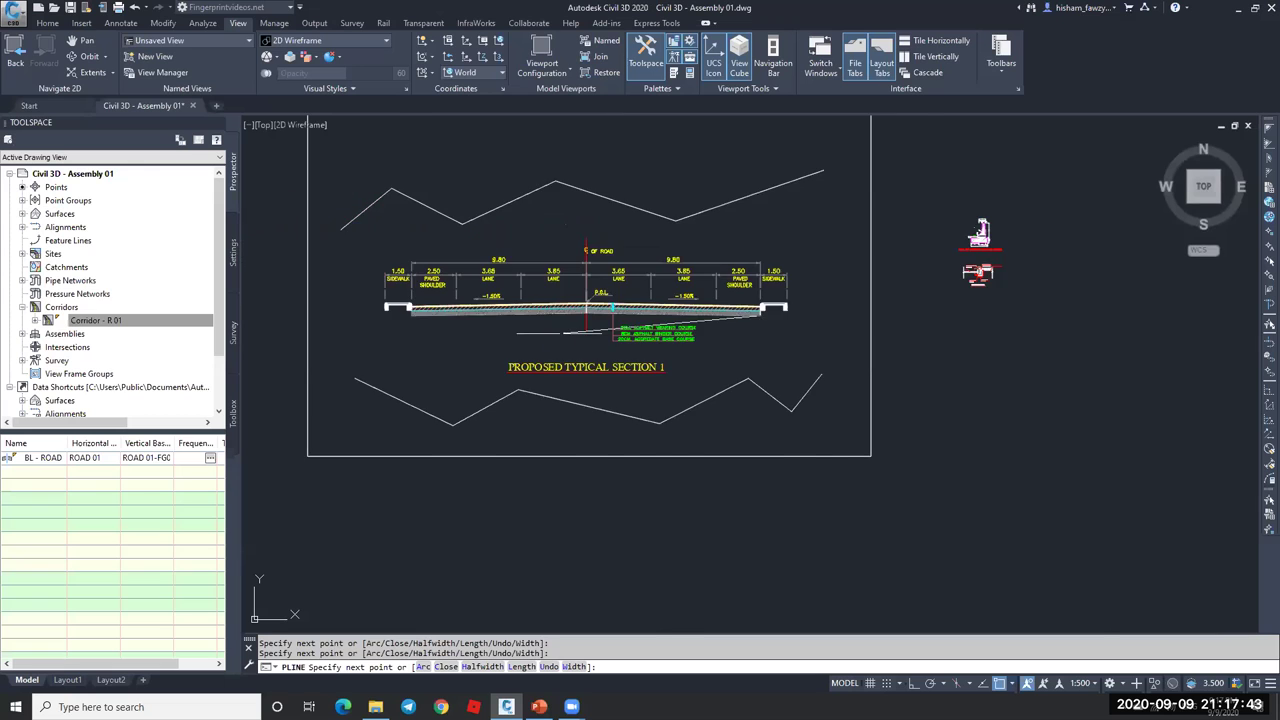
scroll(560, 335, "up", 6)
scroll(617, 295, "down", 4)
- Finish the outline polyline and PEDIT its width, first 0.2 then back to 0
scroll(561, 298, "up", 5)
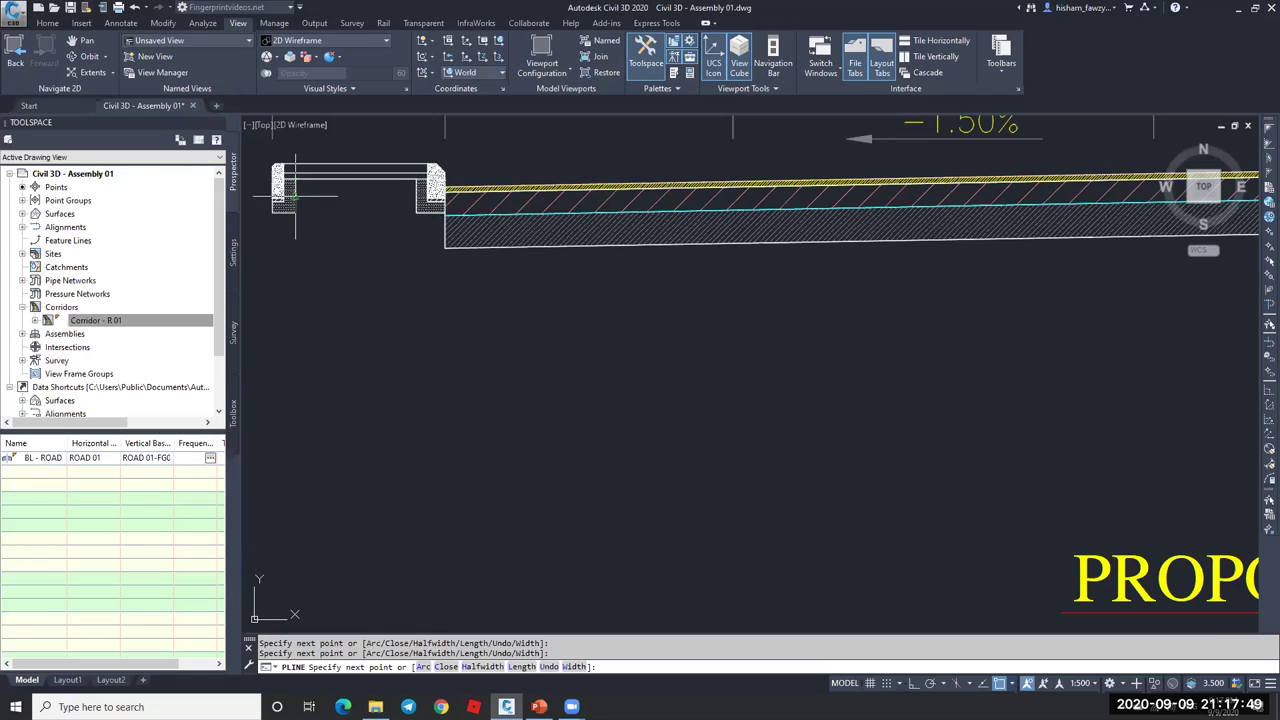
key("Escape")
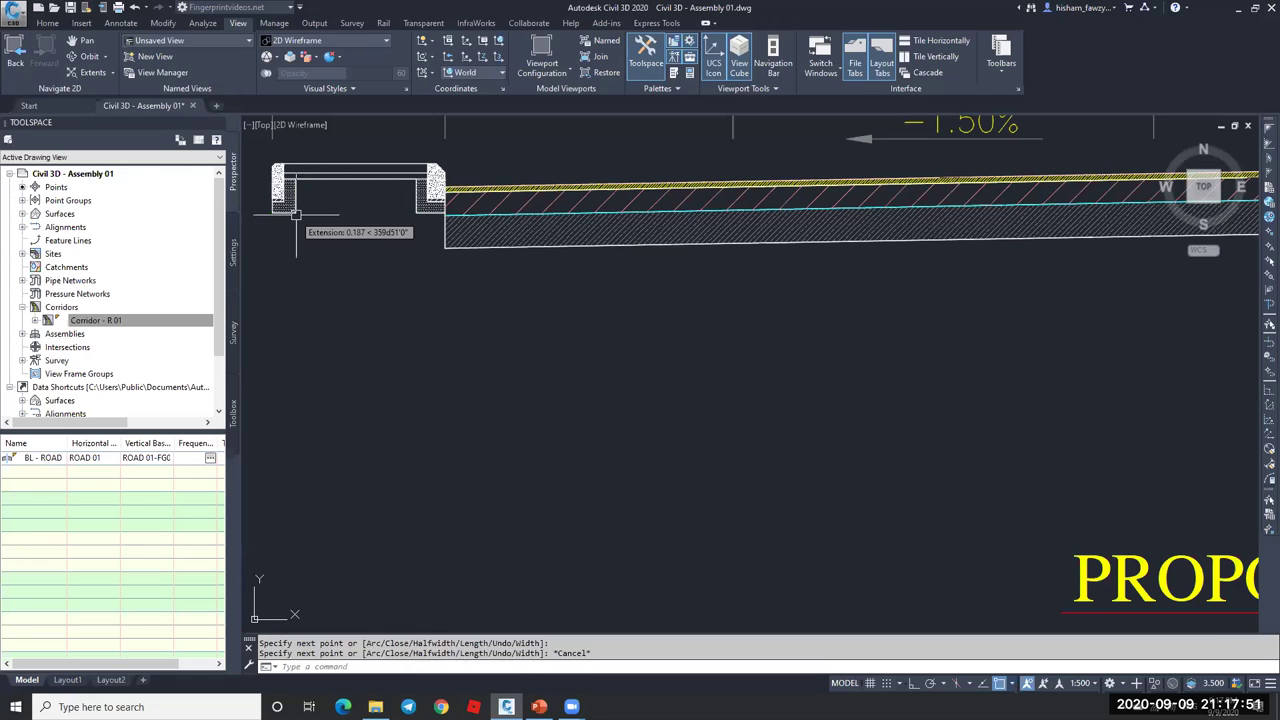
double_click(288, 213)
type("w")
key("Return")
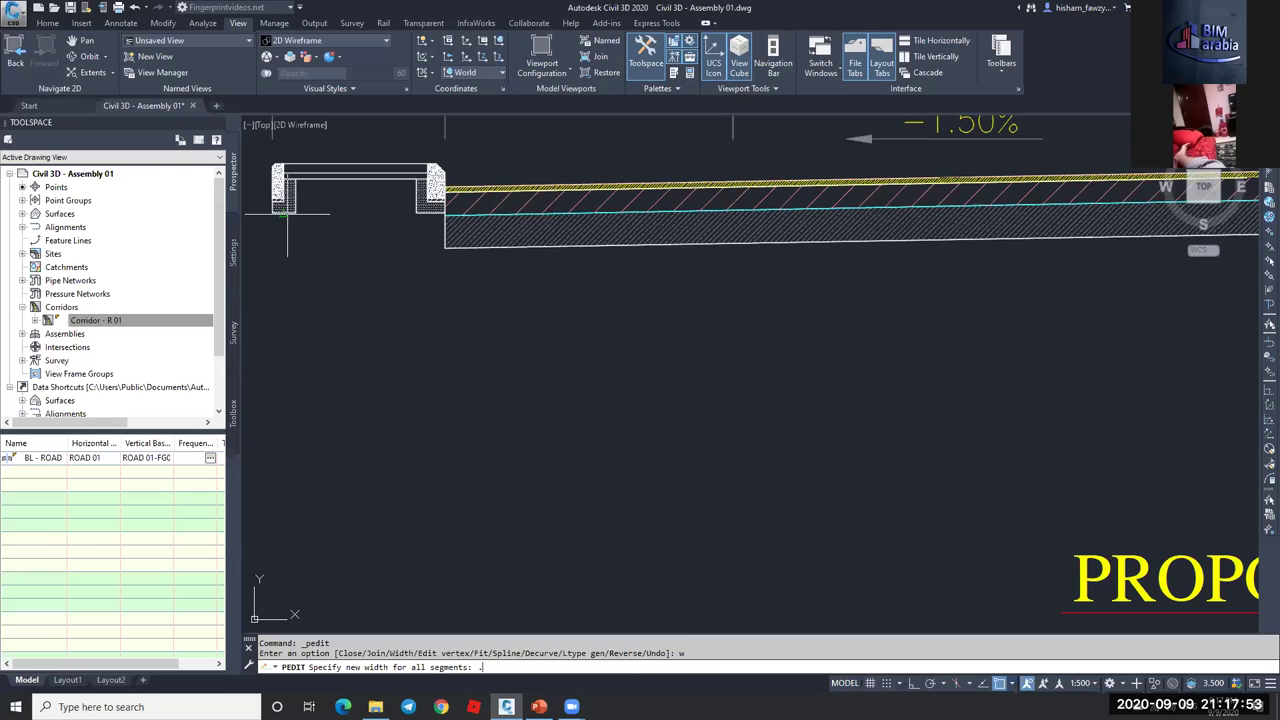
type(".2")
key("Return")
type("w")
key("Return")
type("01")
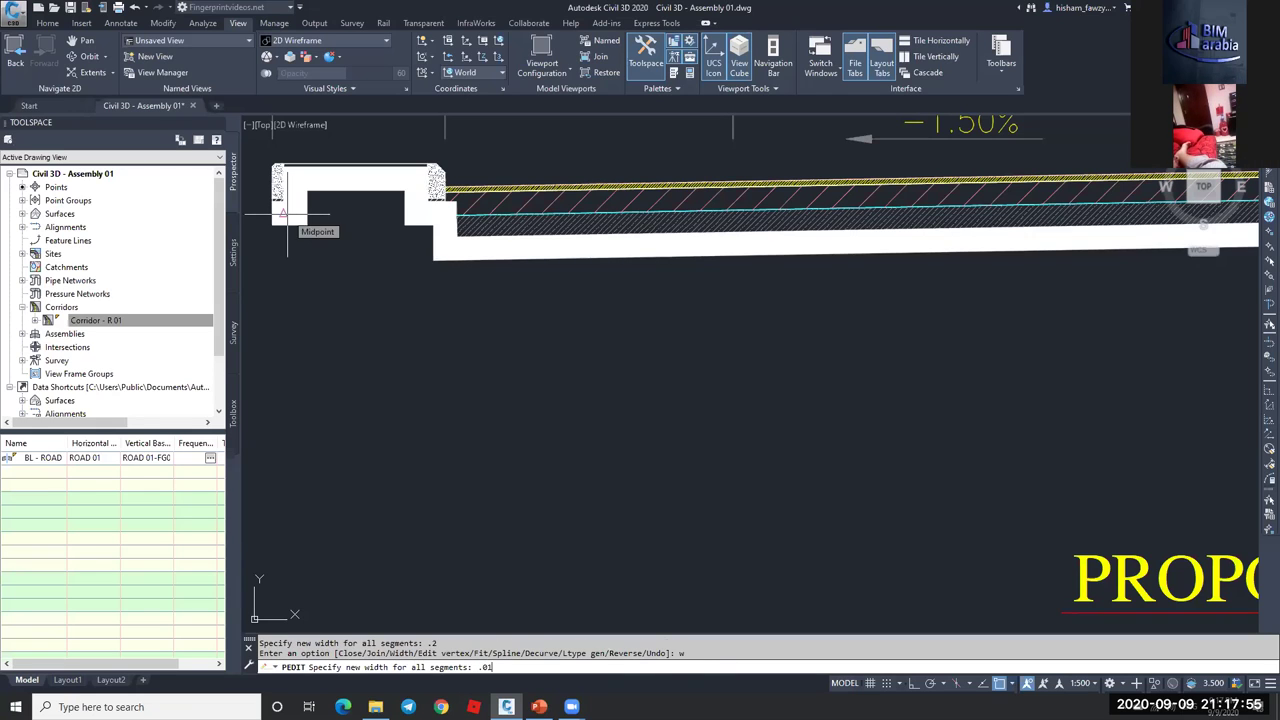
key("Return")
key("Escape")
- Set the outline polyline's colour to Red in the Properties palette
left_click(474, 247)
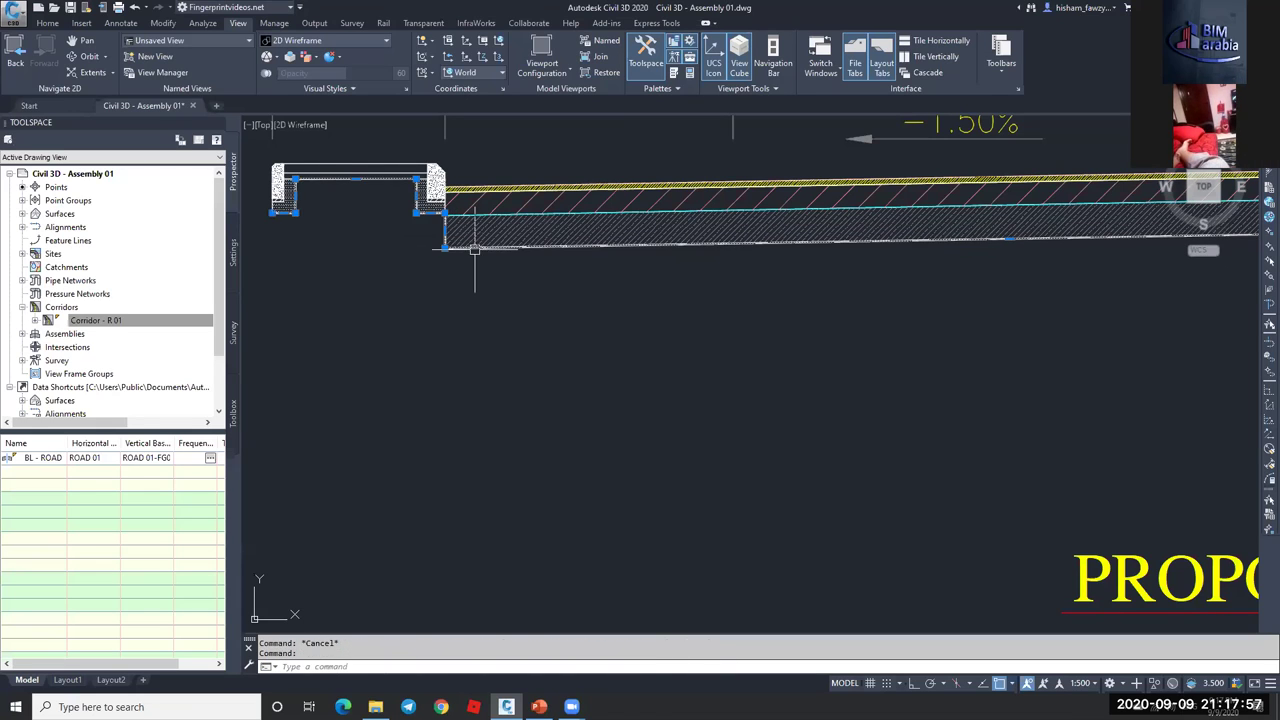
key("ctrl+1")
left_click(584, 176)
left_click(538, 211)
key("Escape")
key("ctrl+1")
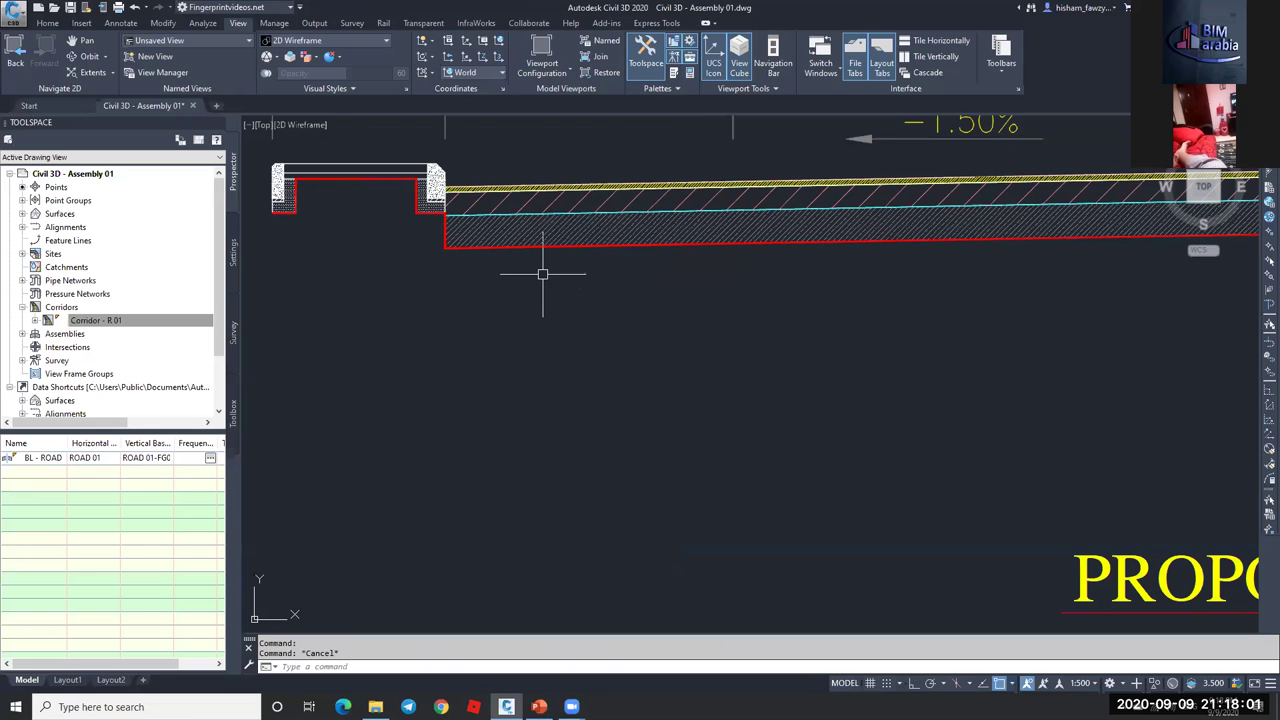
scroll(543, 274, "down", 3)
middle_click_drag(717, 313, 577, 281)
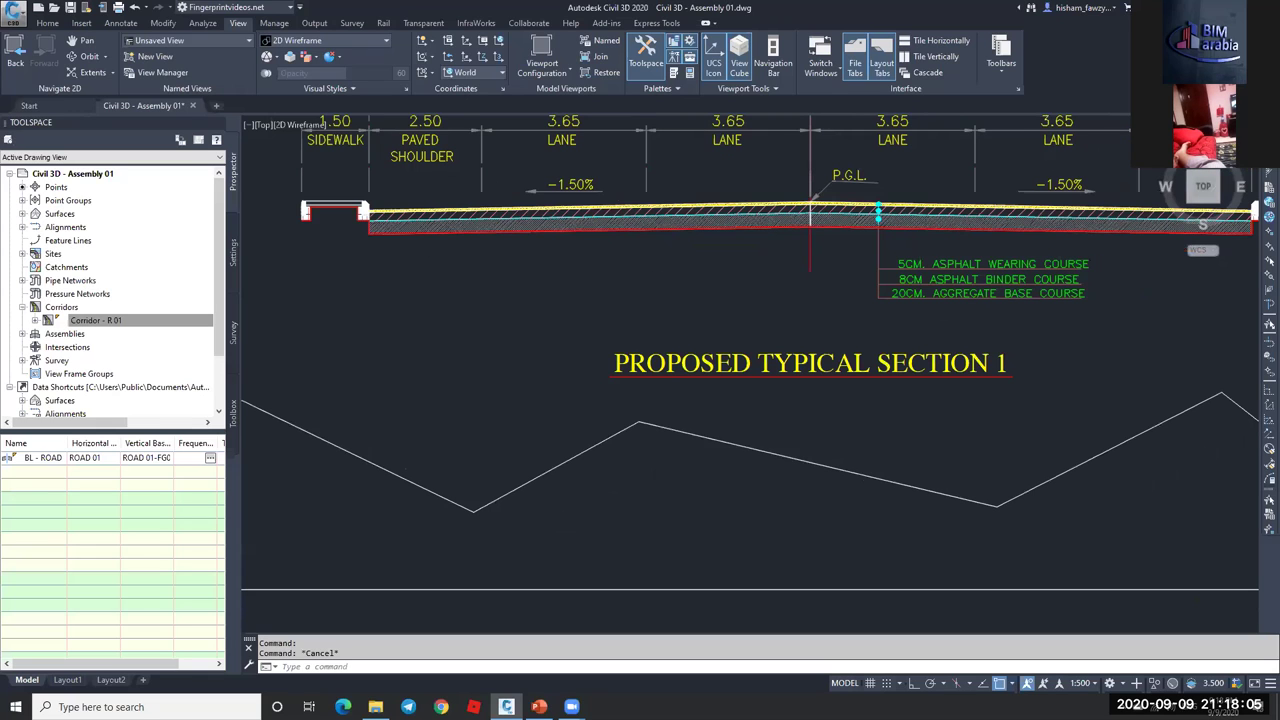
scroll(543, 271, "down", 4)
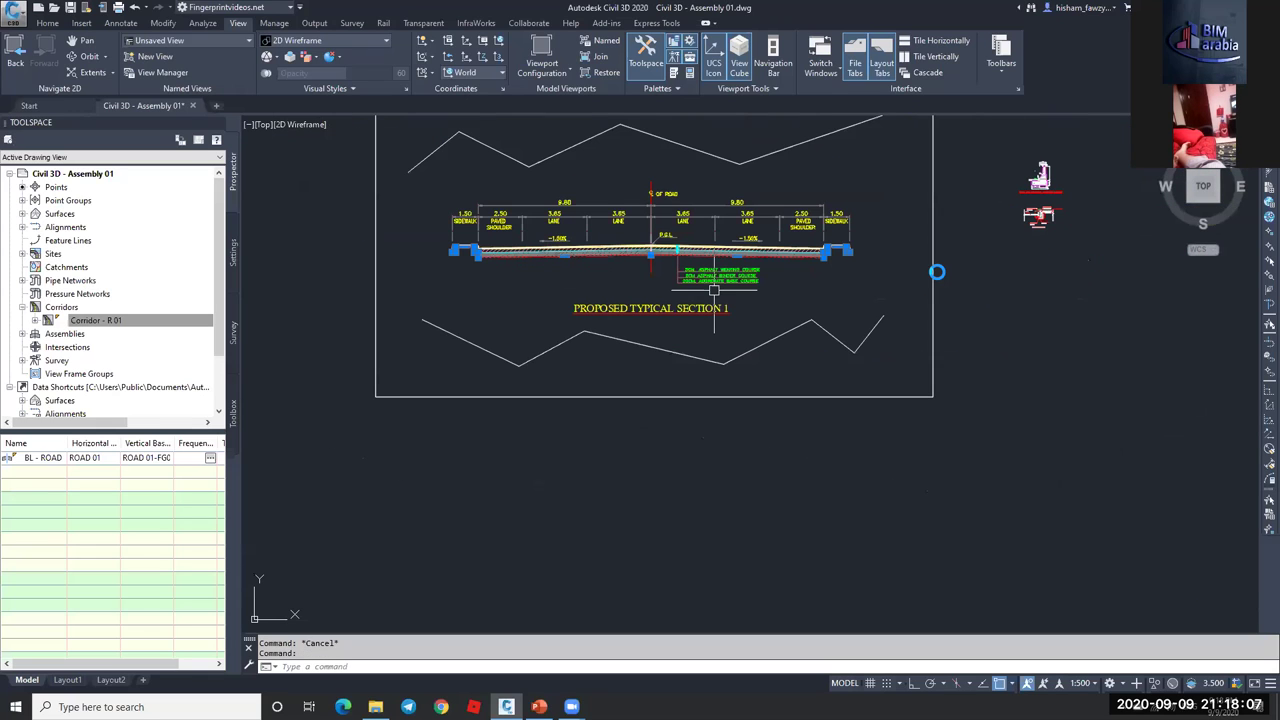
scroll(755, 264, "up", 2)
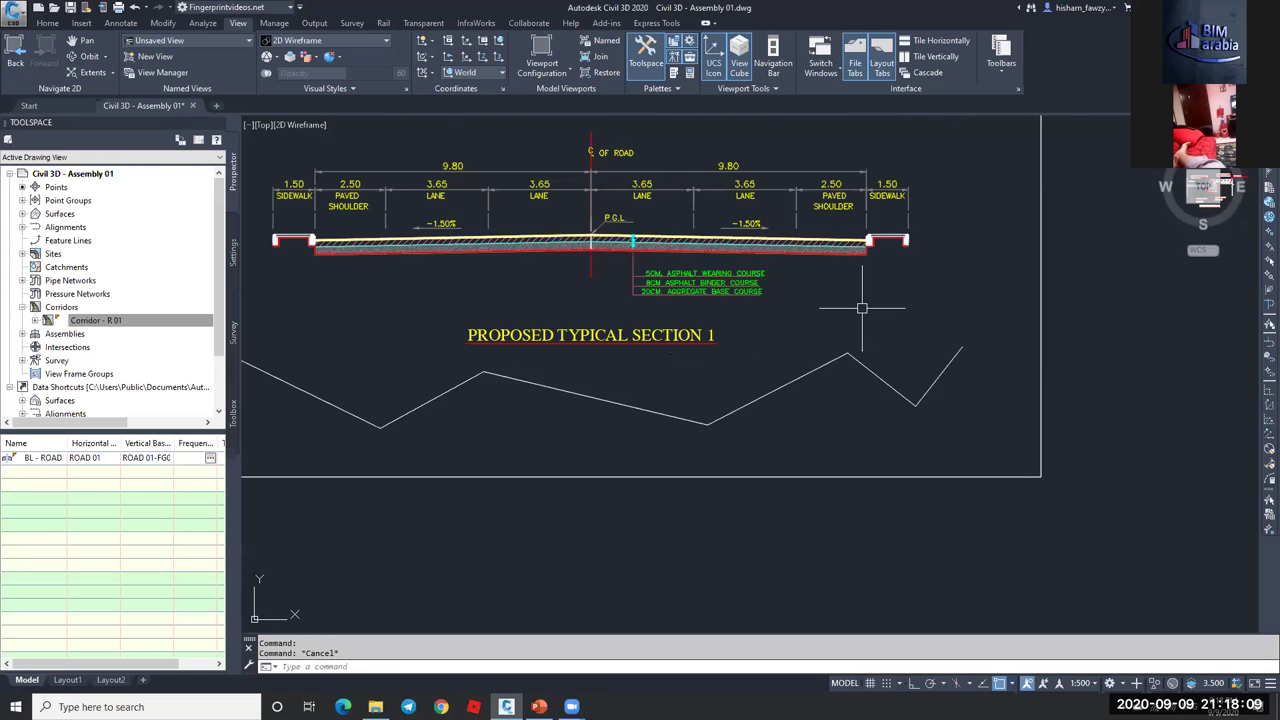
- Draw a vertical edge line at the section's right end with Ortho on
type("l")
key("Return")
left_click(968, 214)
mouse_move(862, 308)
middle_mouse_down()
mouse_move(924, 282)
mouse_move(955, 510)
middle_mouse_up()
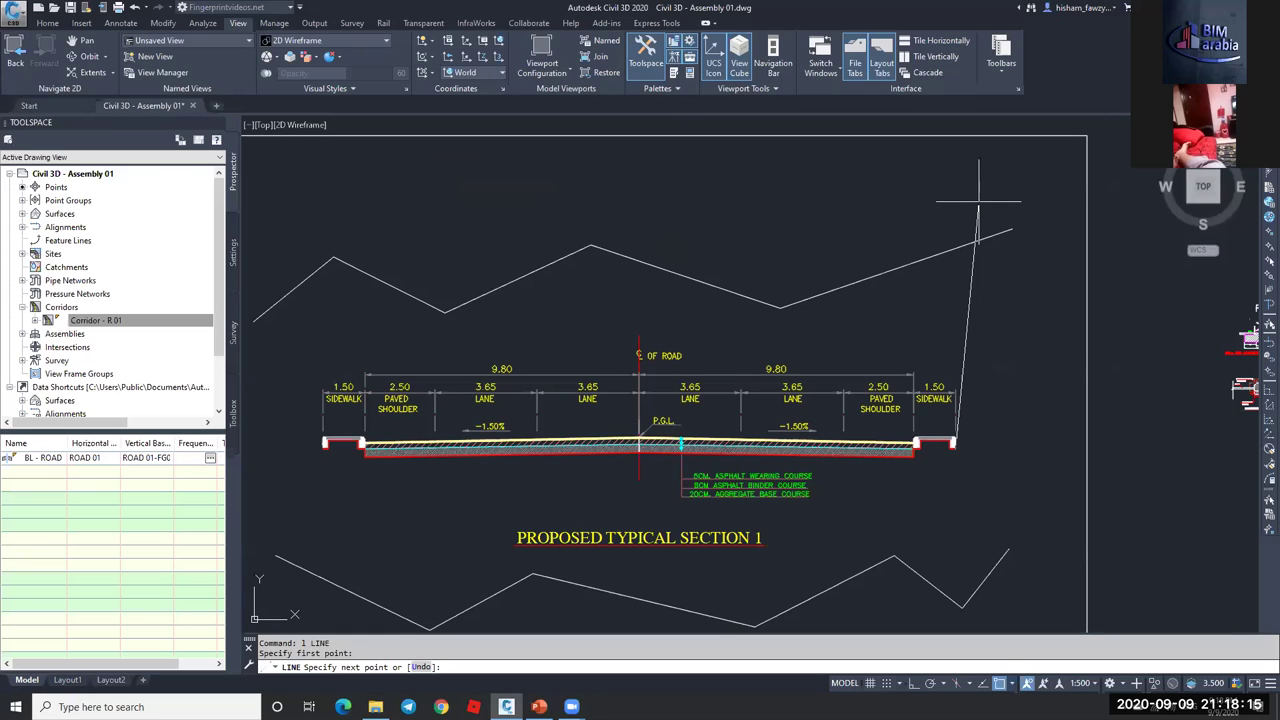
key("F8")
left_click(977, 196)
key("Escape")
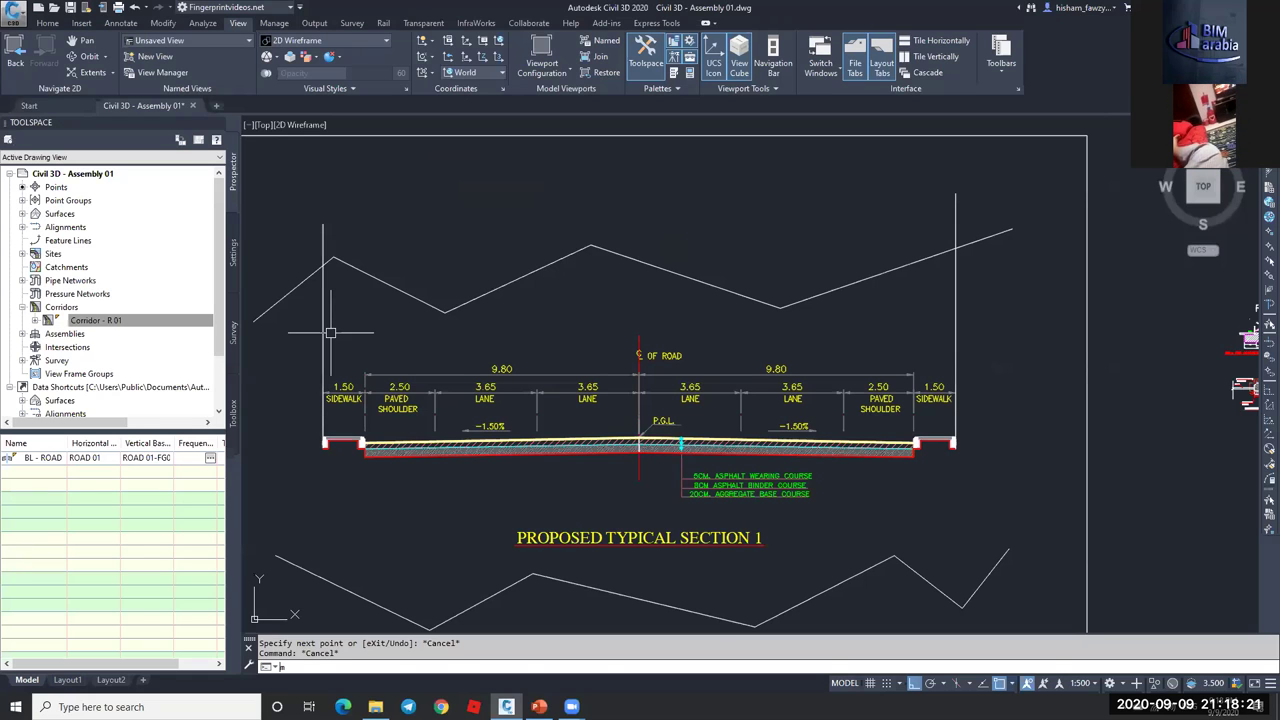
- Match both edge lines to the red outline's properties with MATCHPROP
type("ma")
key("Return")
left_click(639, 400)
left_click(322, 300)
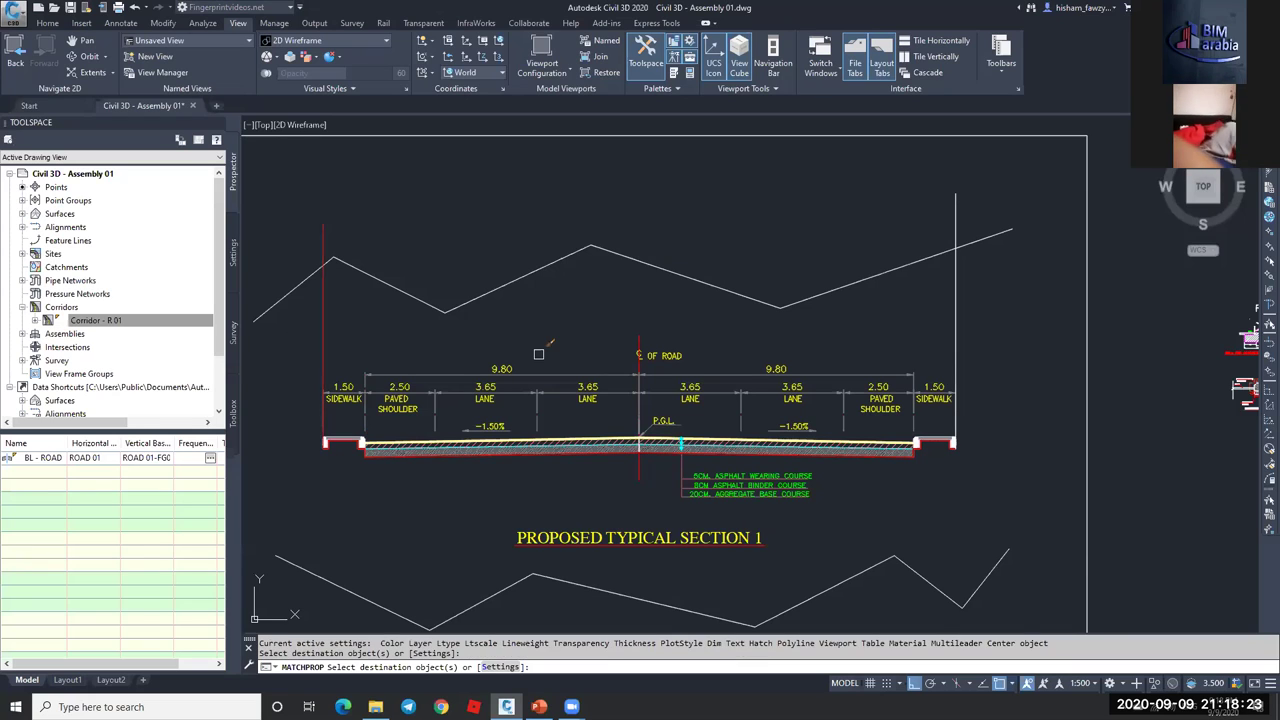
left_click(956, 305)
key("Escape")
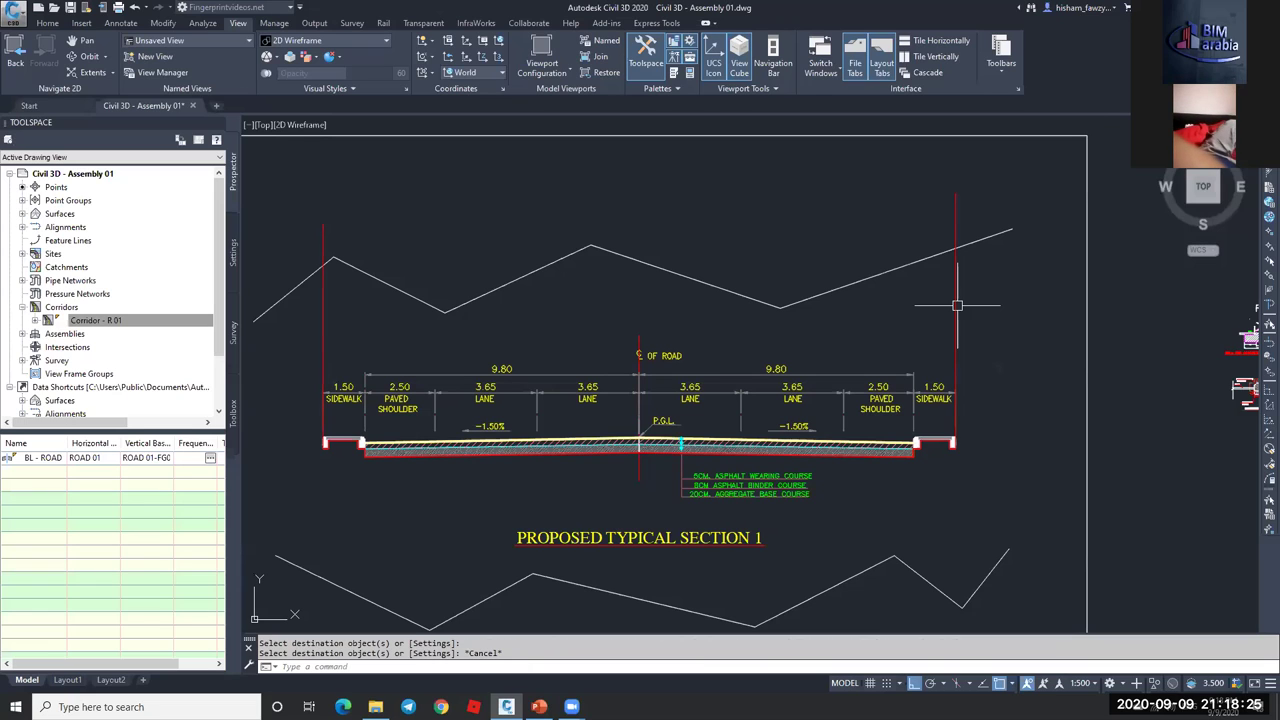
key("Escape")
key("Escape")
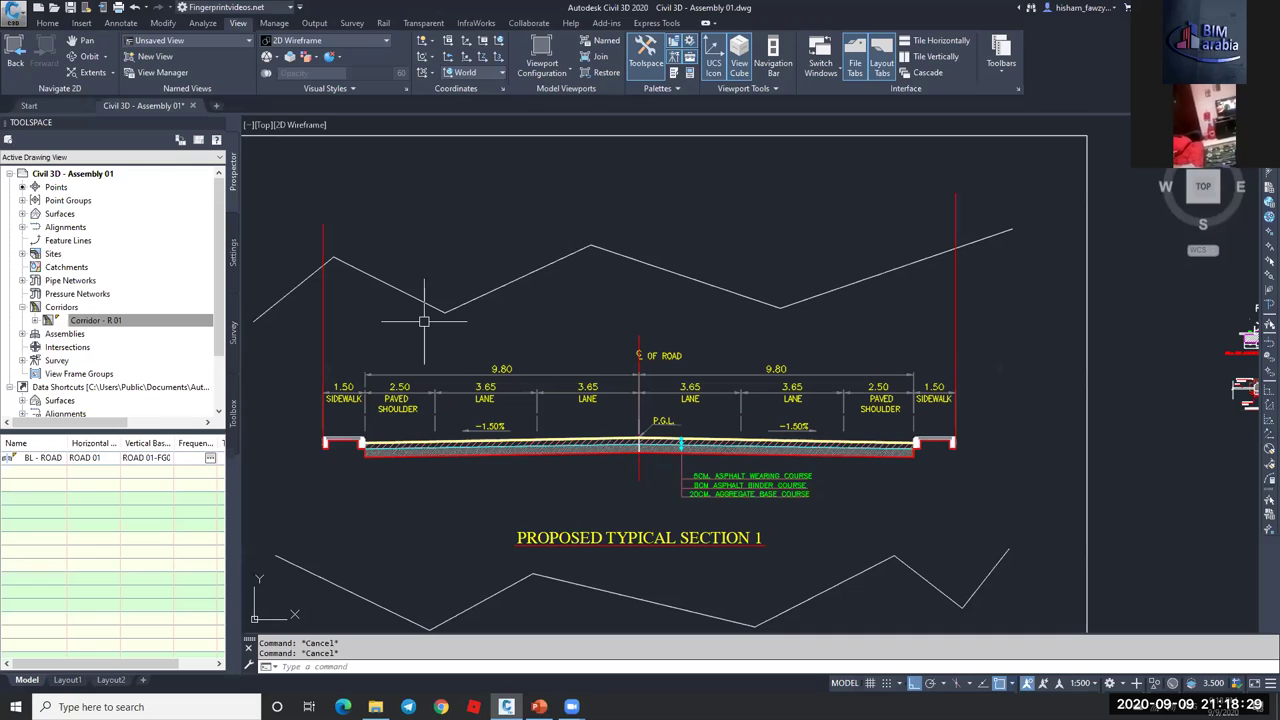
- Zoom and pan around the framed typical section to review it
scroll(408, 449, "up", 4)
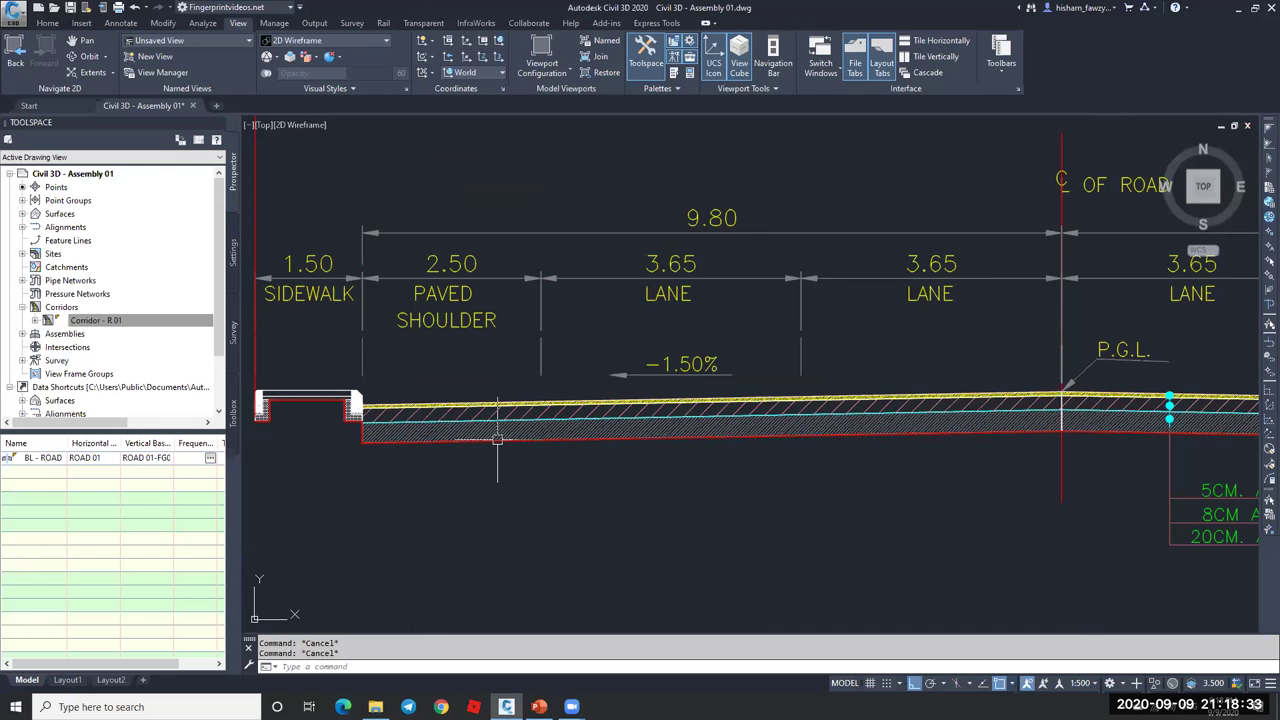
middle_click_drag(617, 471, 611, 391)
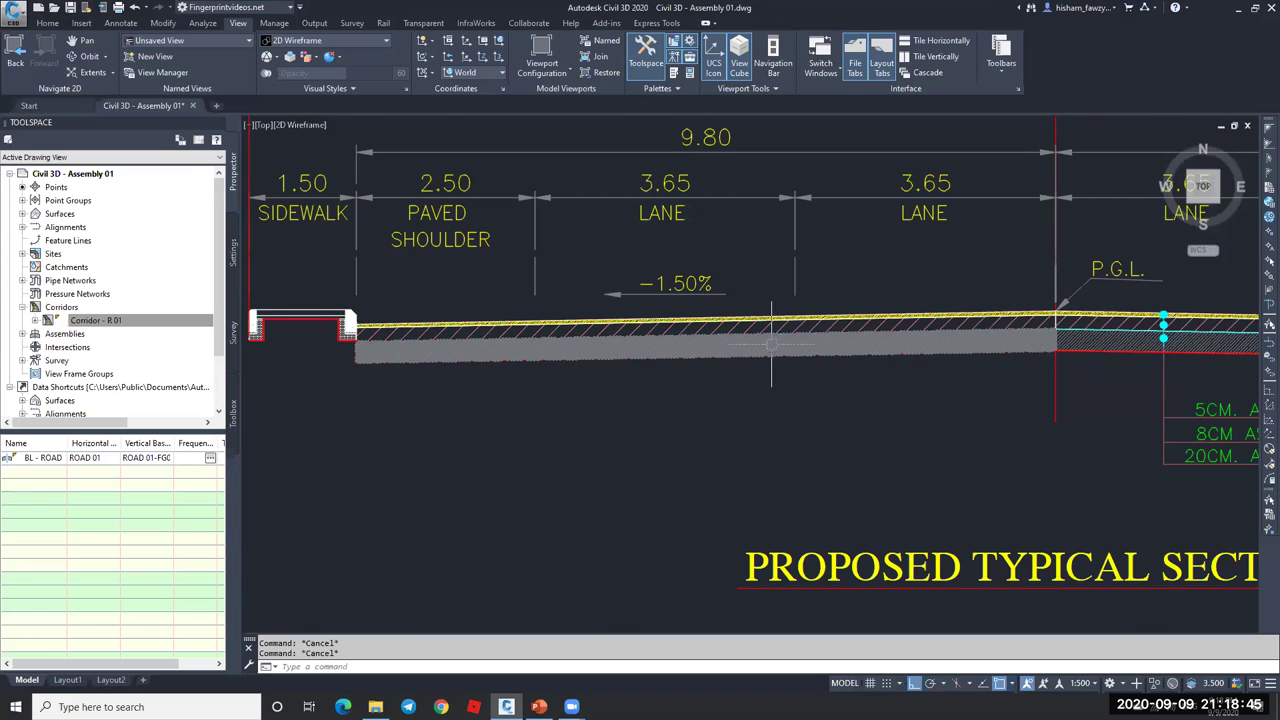
scroll(886, 377, "down", 2)
middle_click_drag(1002, 389, 890, 390)
scroll(886, 420, "up", 5)
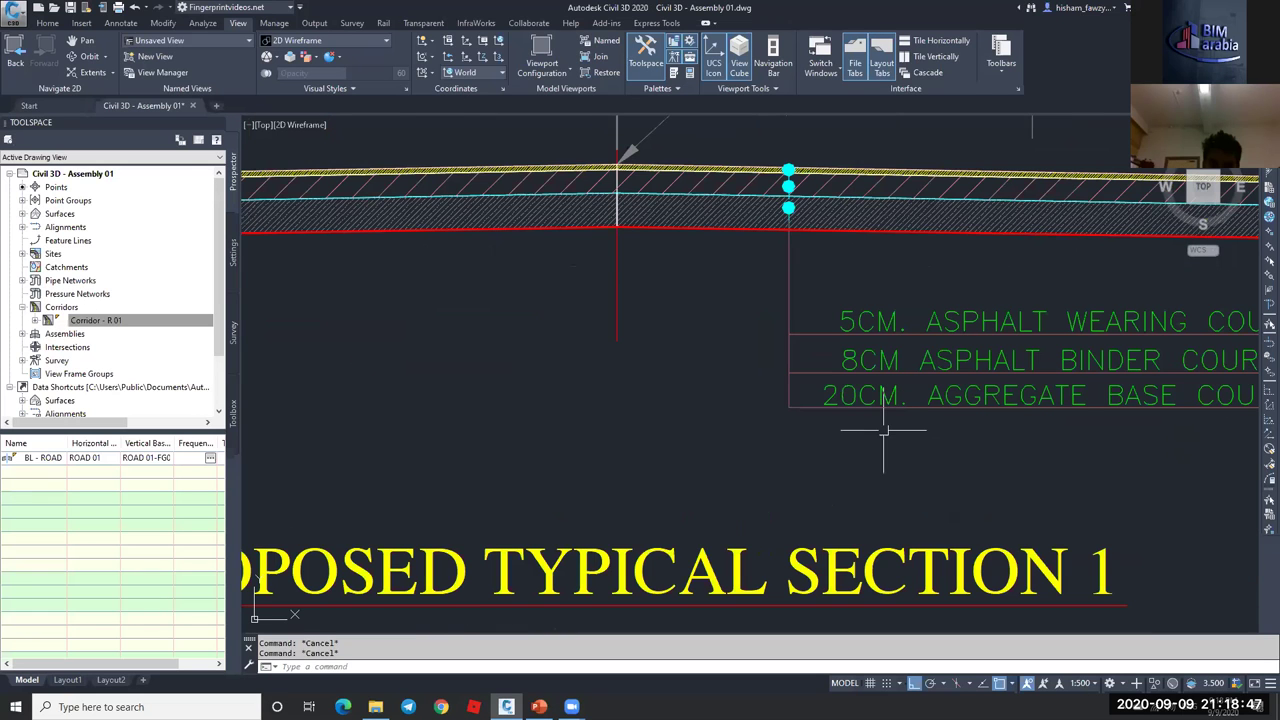
scroll(838, 428, "down", 5)
scroll(795, 225, "up", 5)
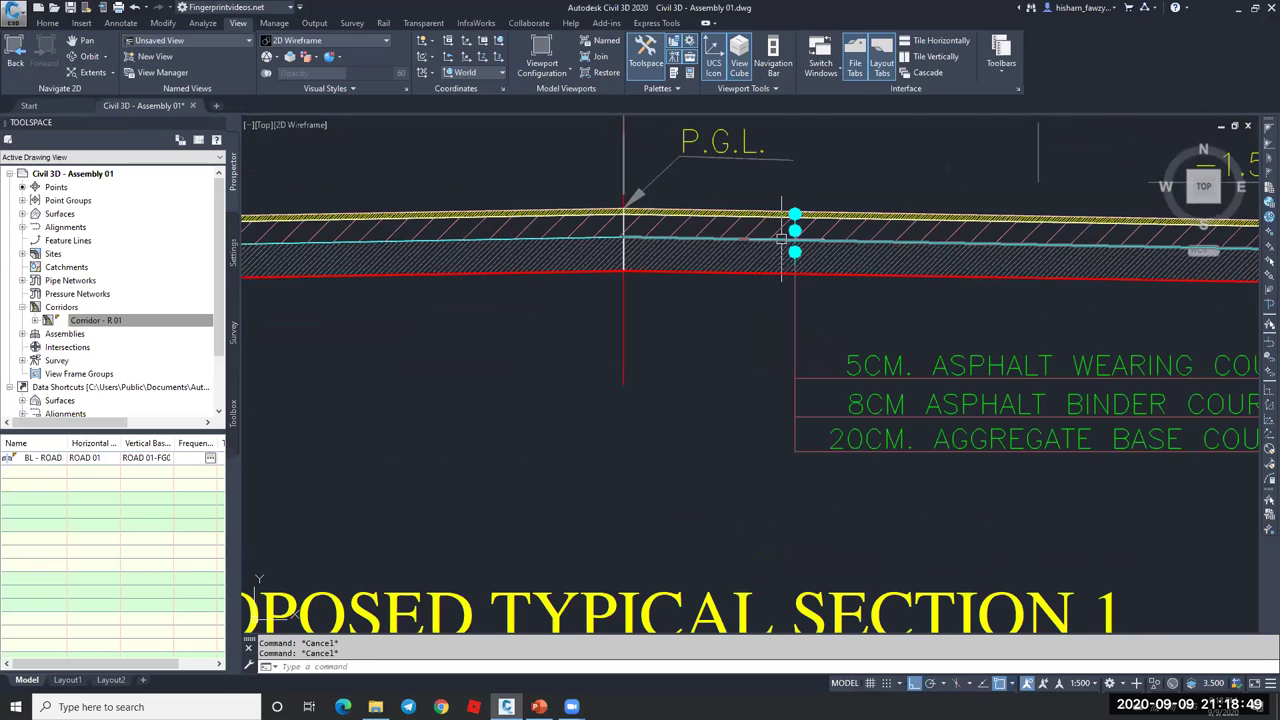
scroll(750, 305, "down", 4)
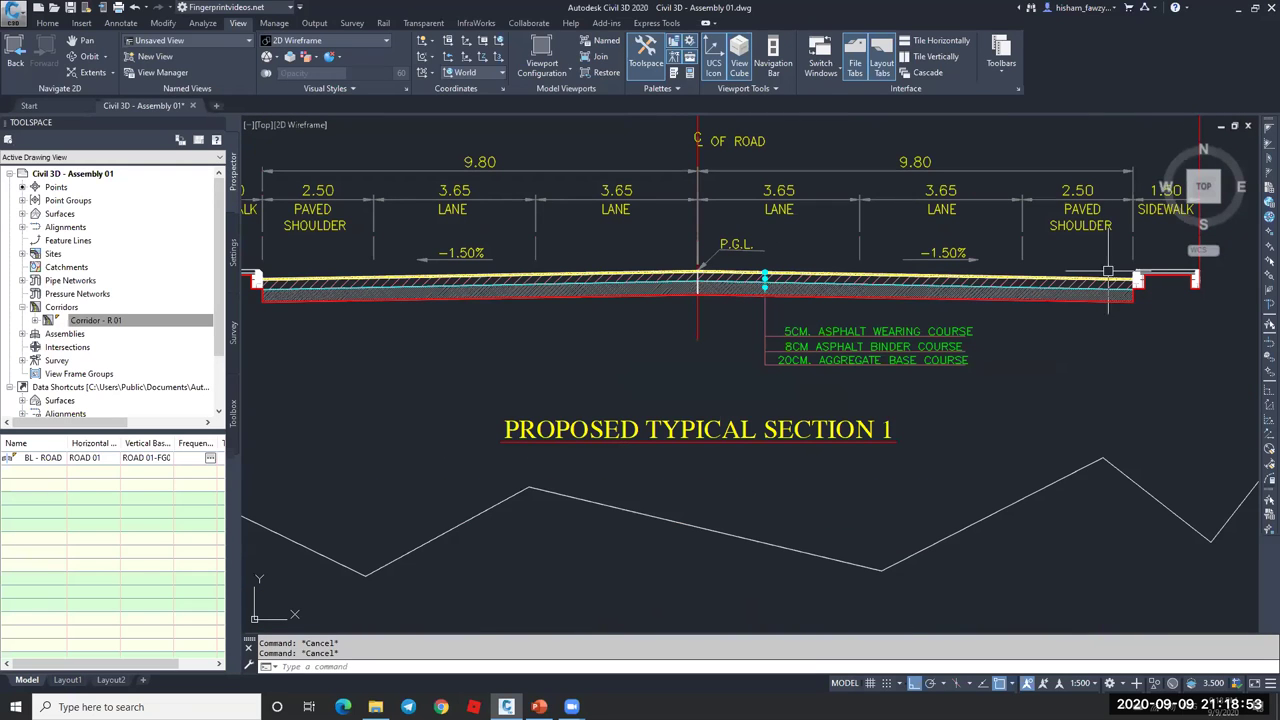
scroll(681, 315, "down", 2)
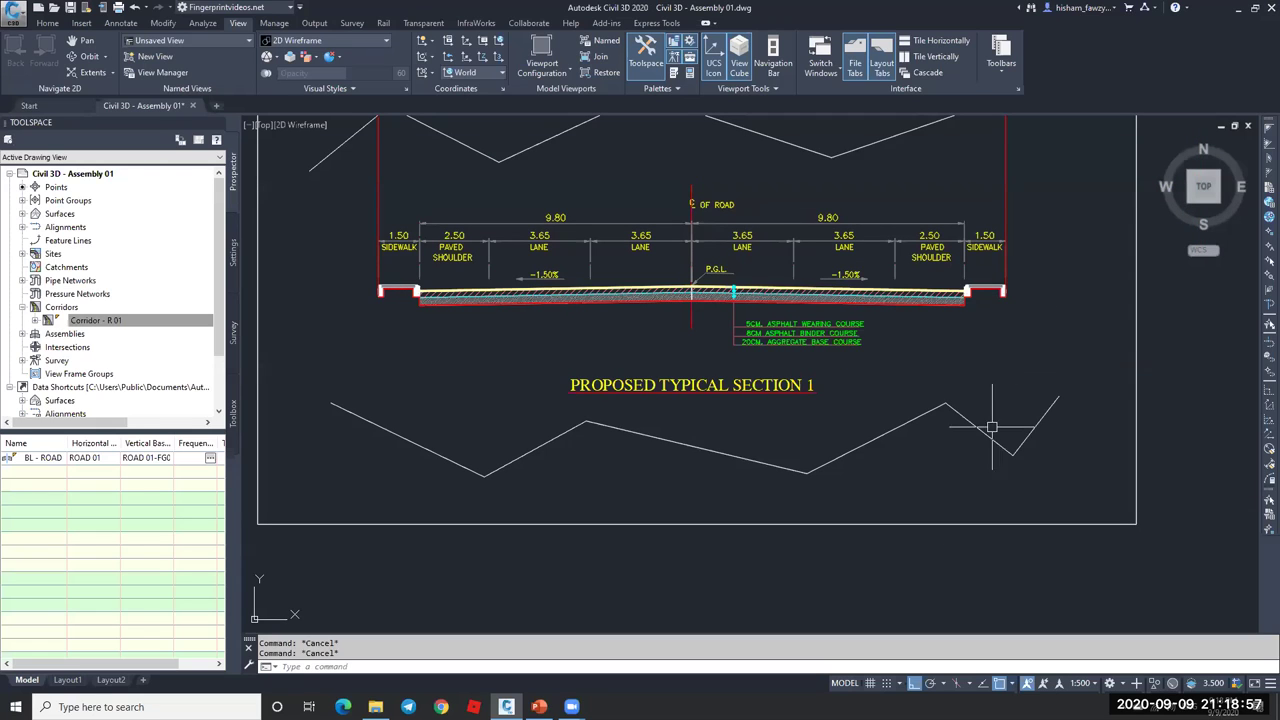
scroll(979, 304, "up", 4)
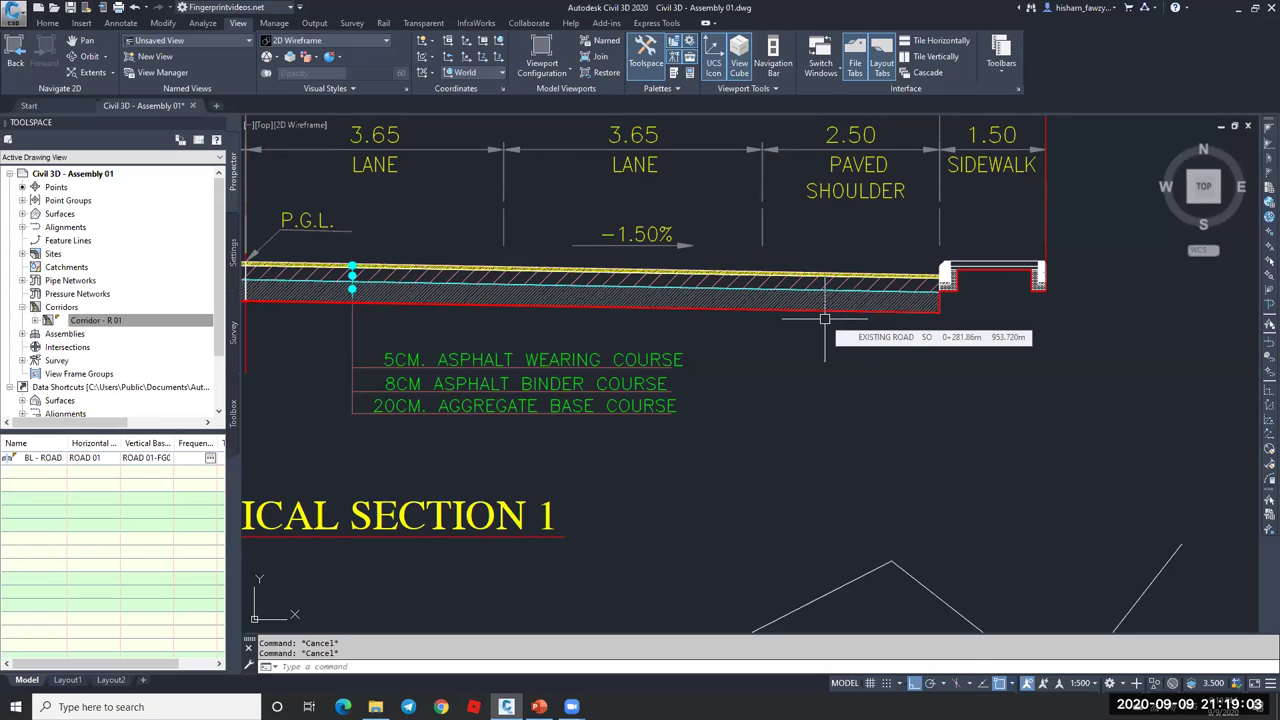
scroll(848, 351, "down", 4)
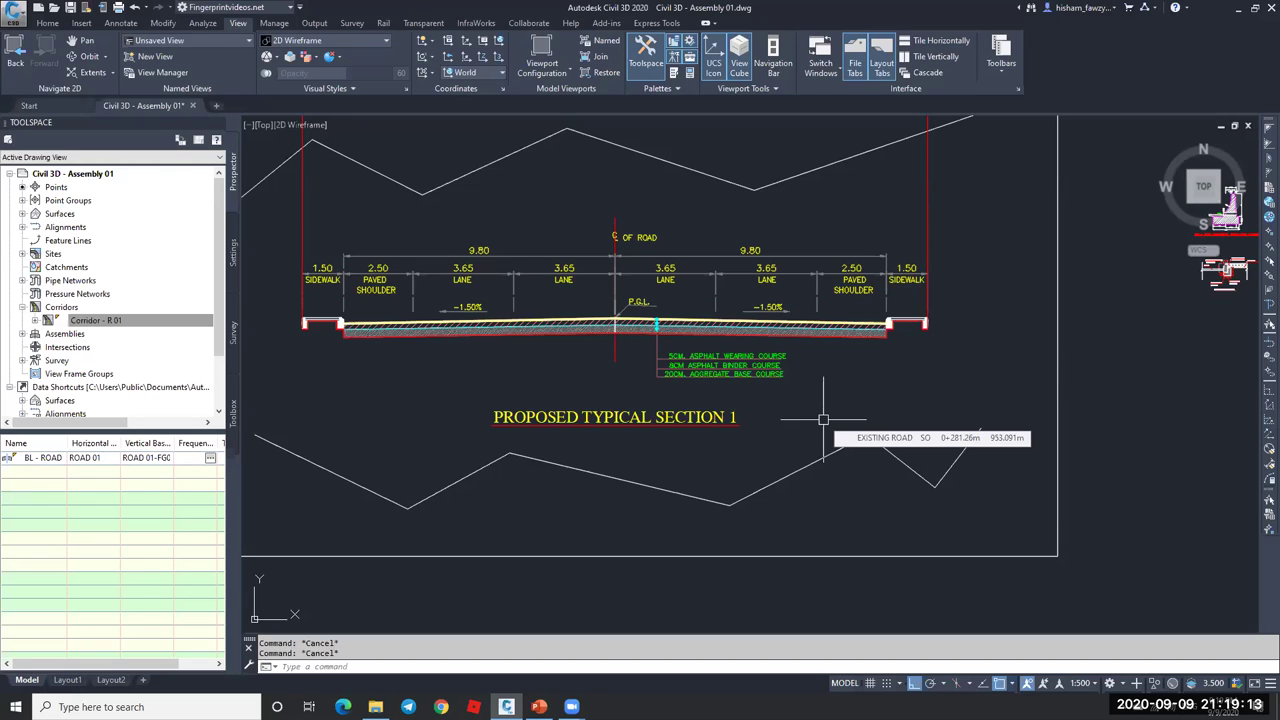
middle_click_drag(500, 360, 622, 354)
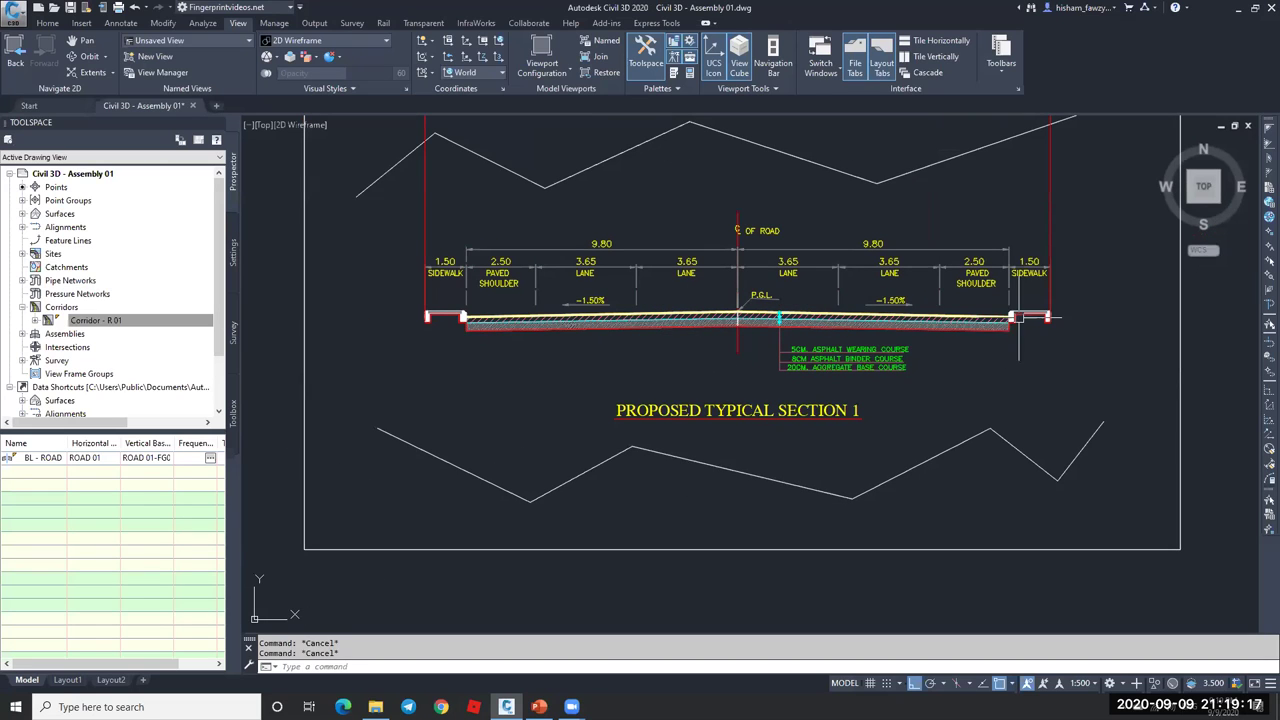
scroll(1055, 318, "up", 5)
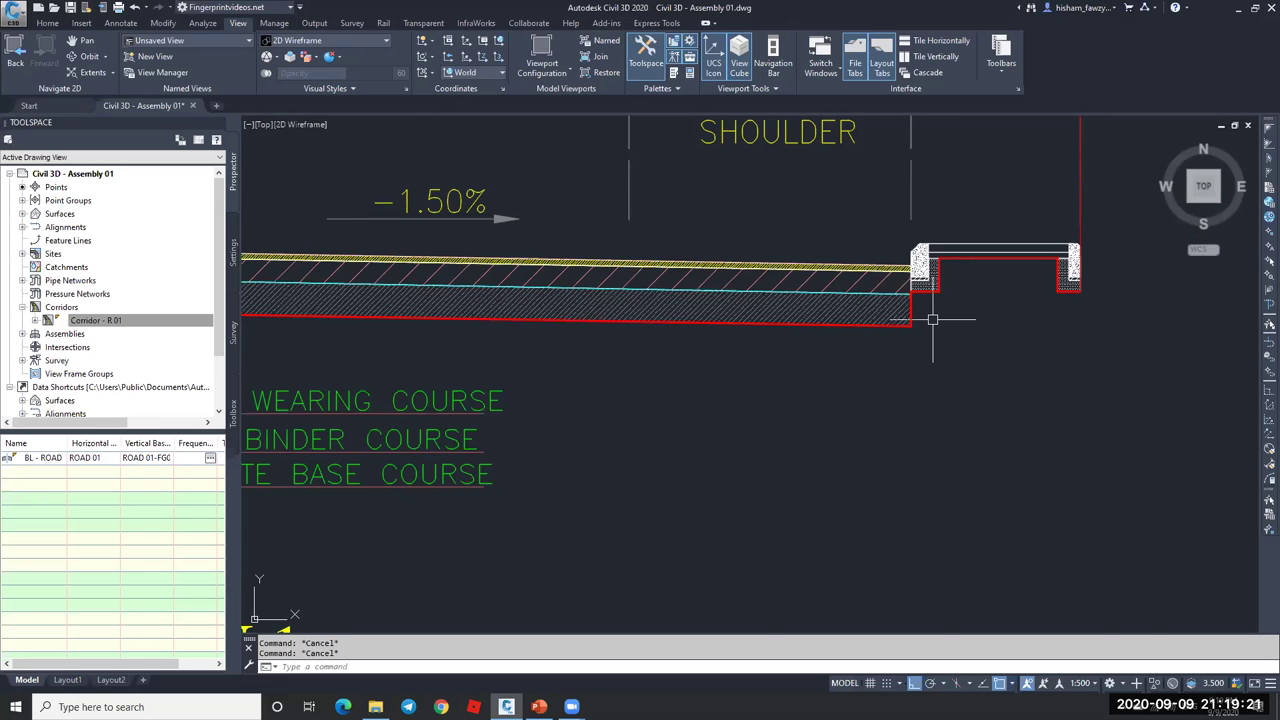
scroll(932, 319, "down", 10)
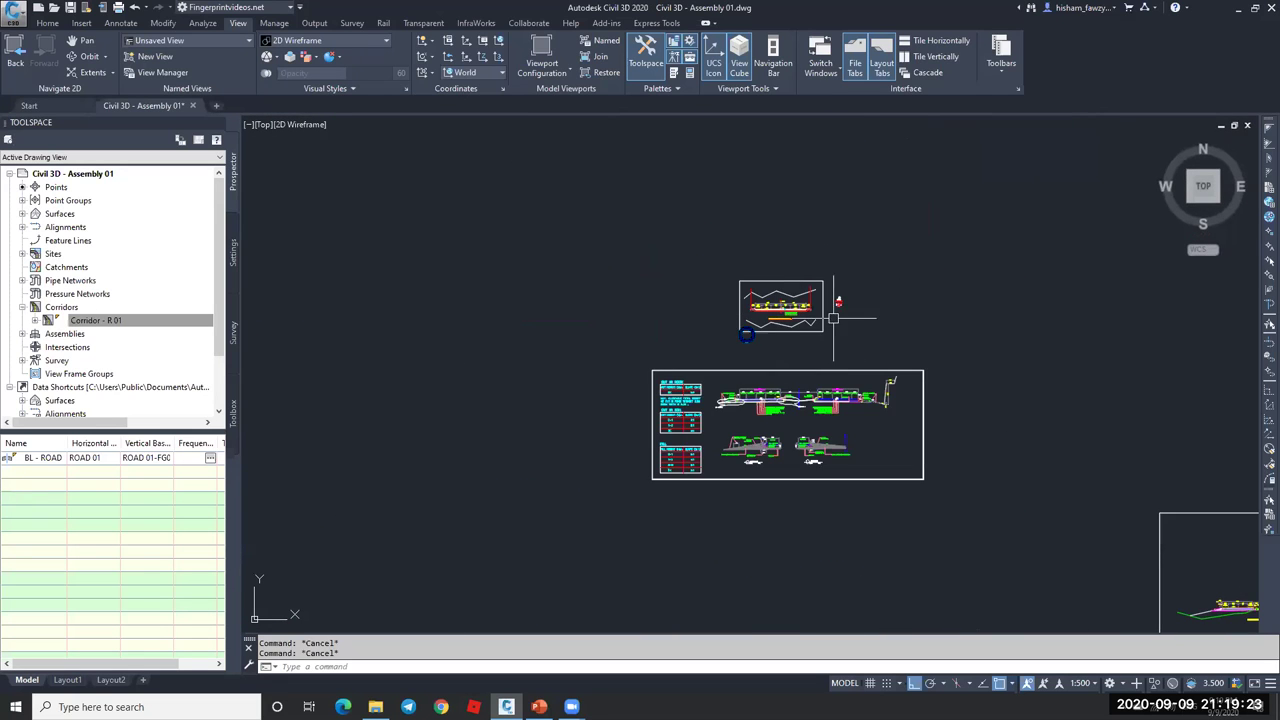
scroll(833, 318, "down", 8)
scroll(583, 319, "up", 1)
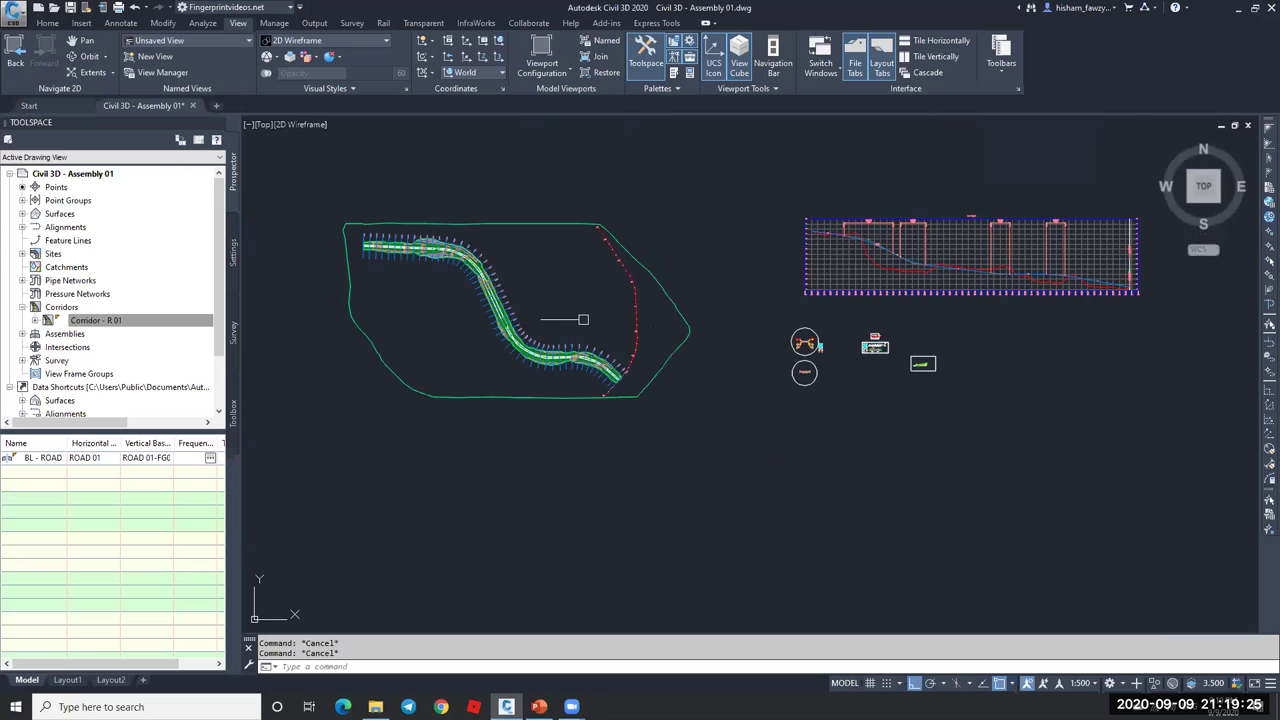
scroll(583, 319, "up", 4)
scroll(641, 452, "up", 2)
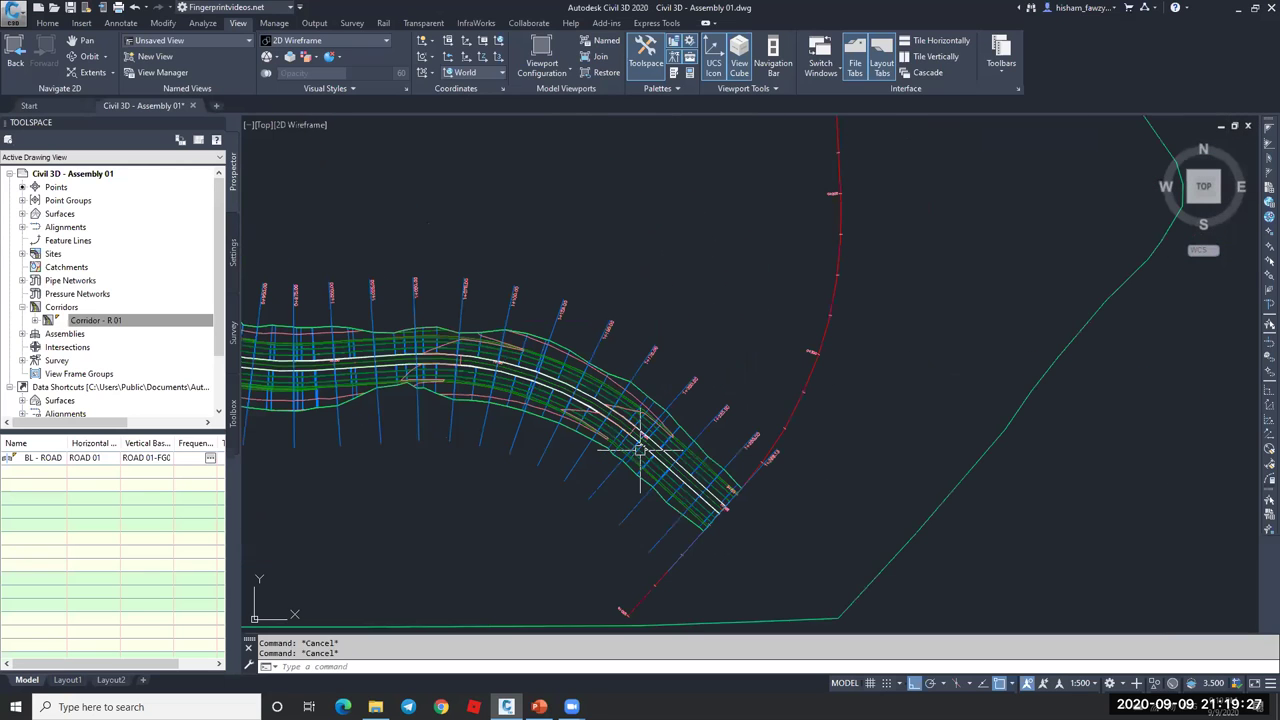
mouse_move(708, 393)
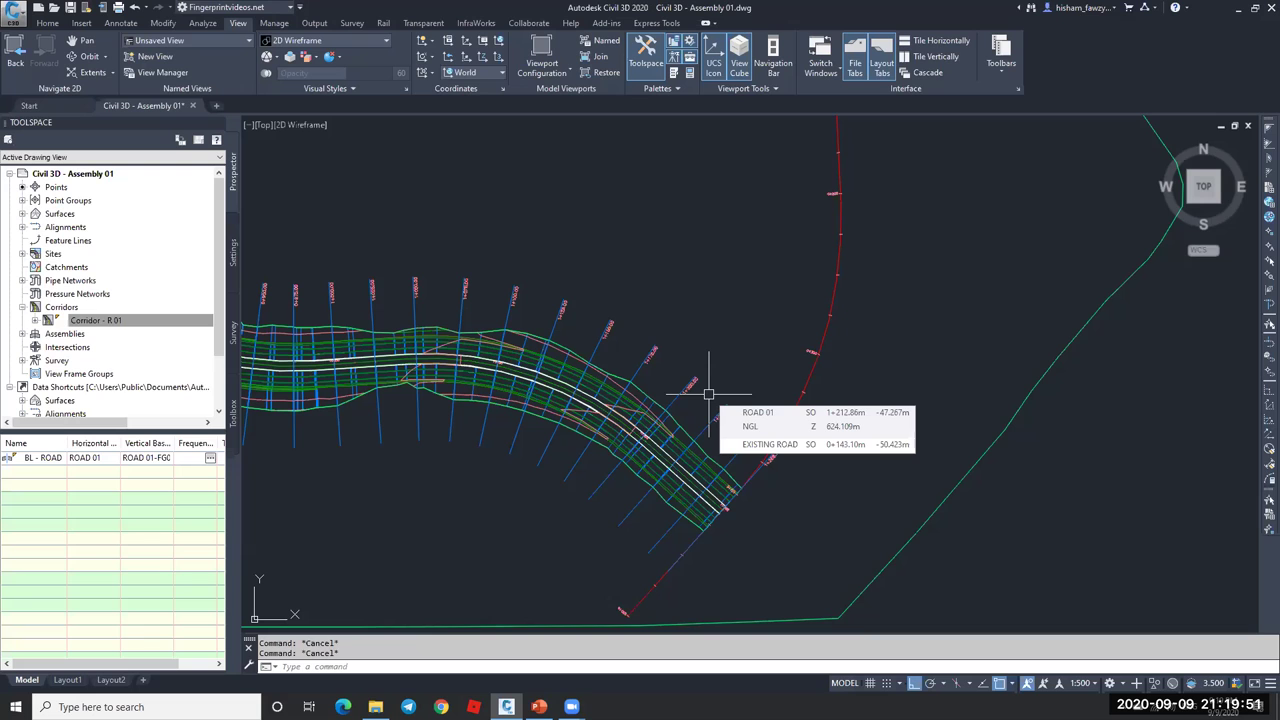
scroll(650, 330, "down", 5)
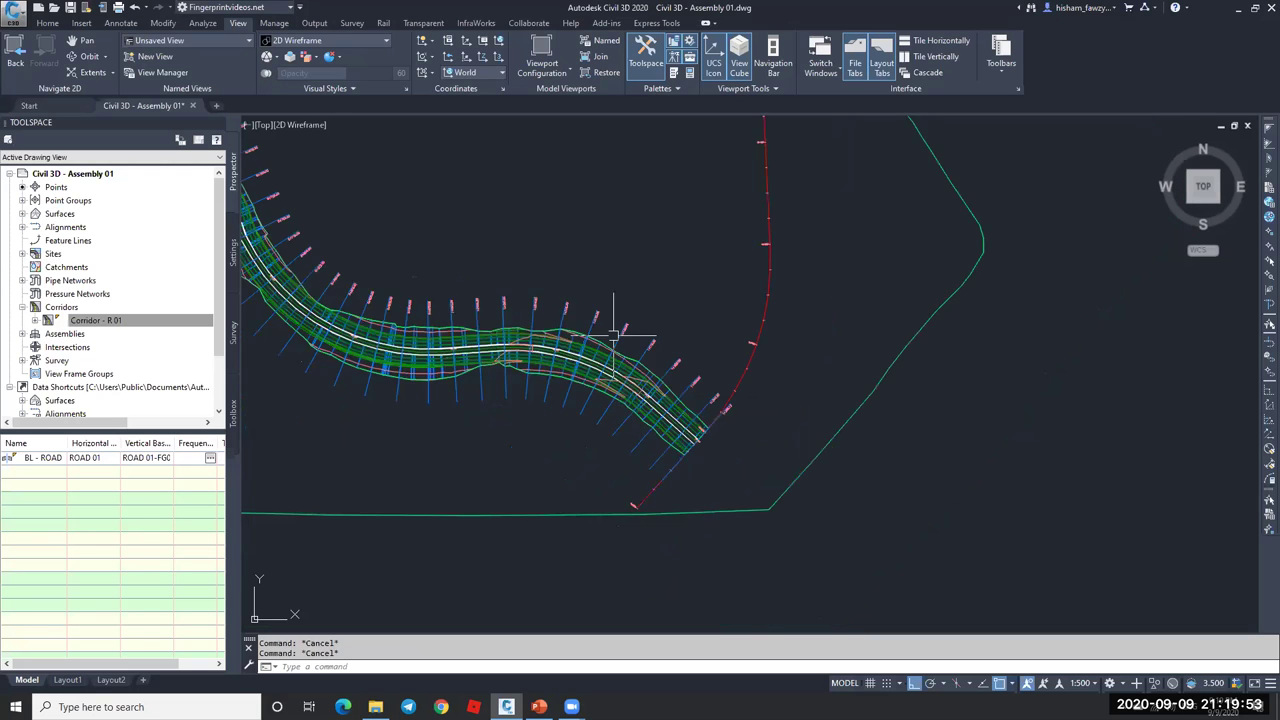
scroll(780, 340, "up", 5)
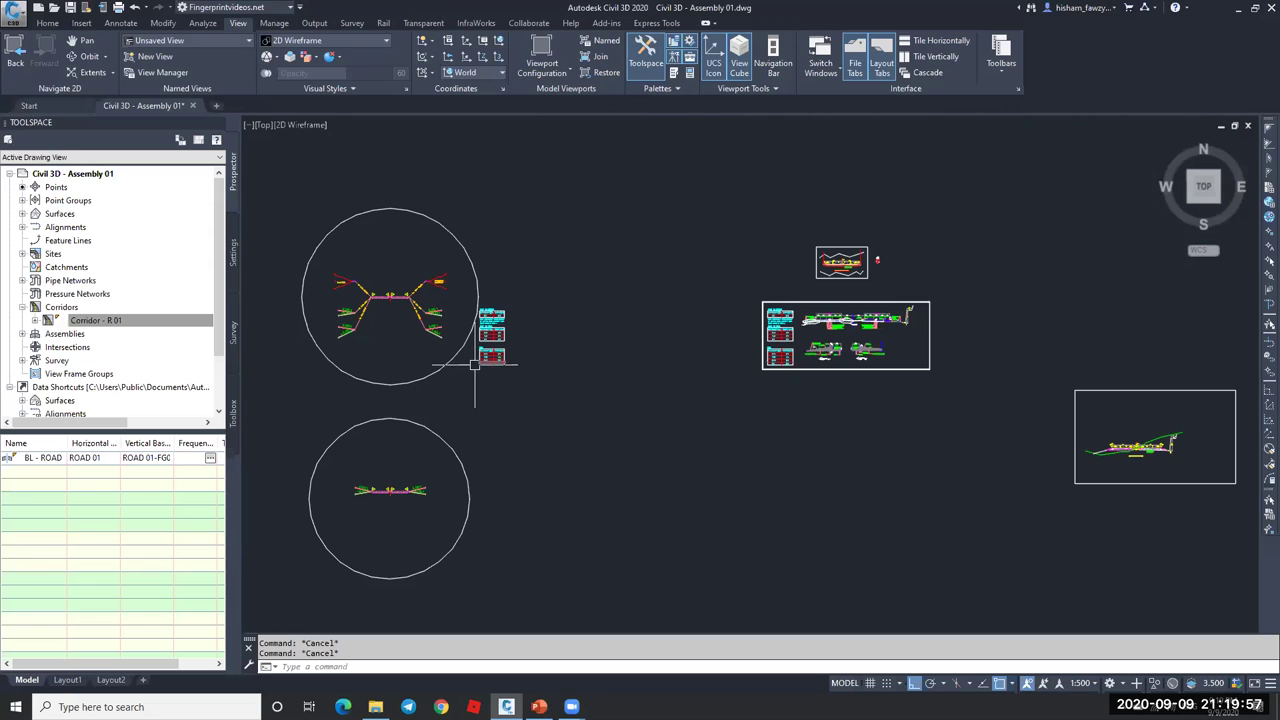
scroll(471, 358, "up", 3)
scroll(798, 321, "down", 8)
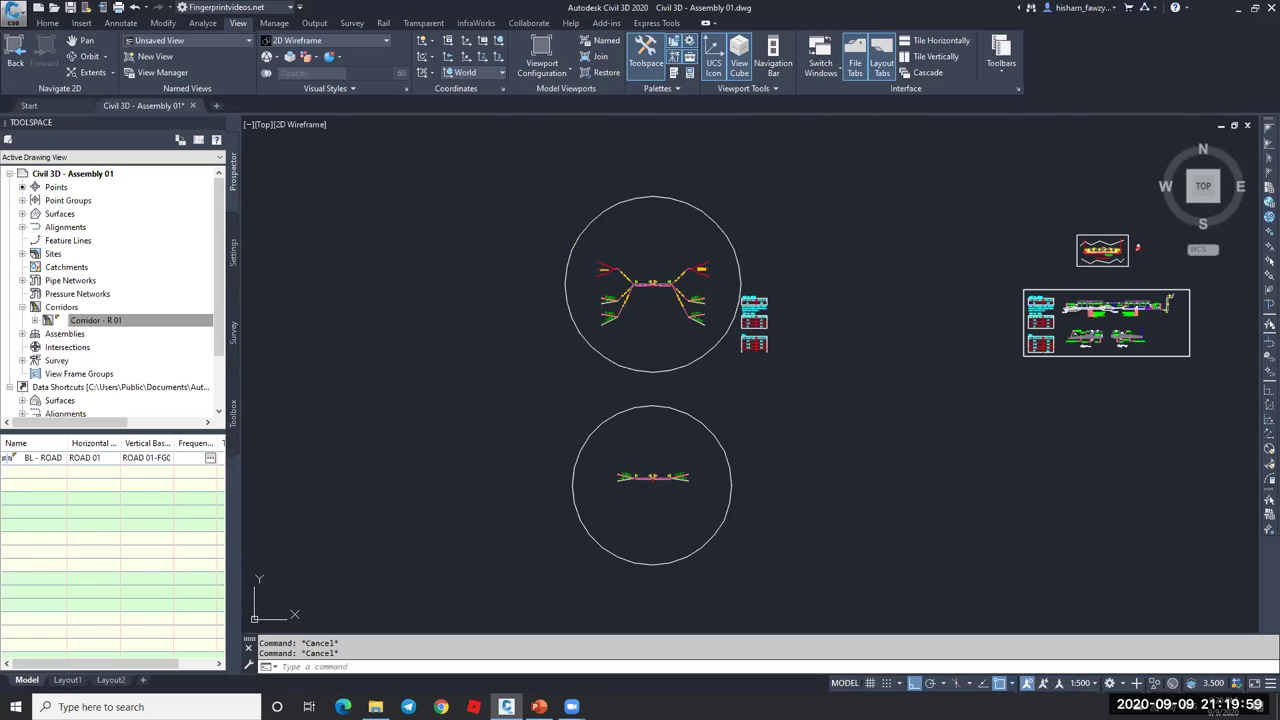
scroll(568, 378, "up", 5)
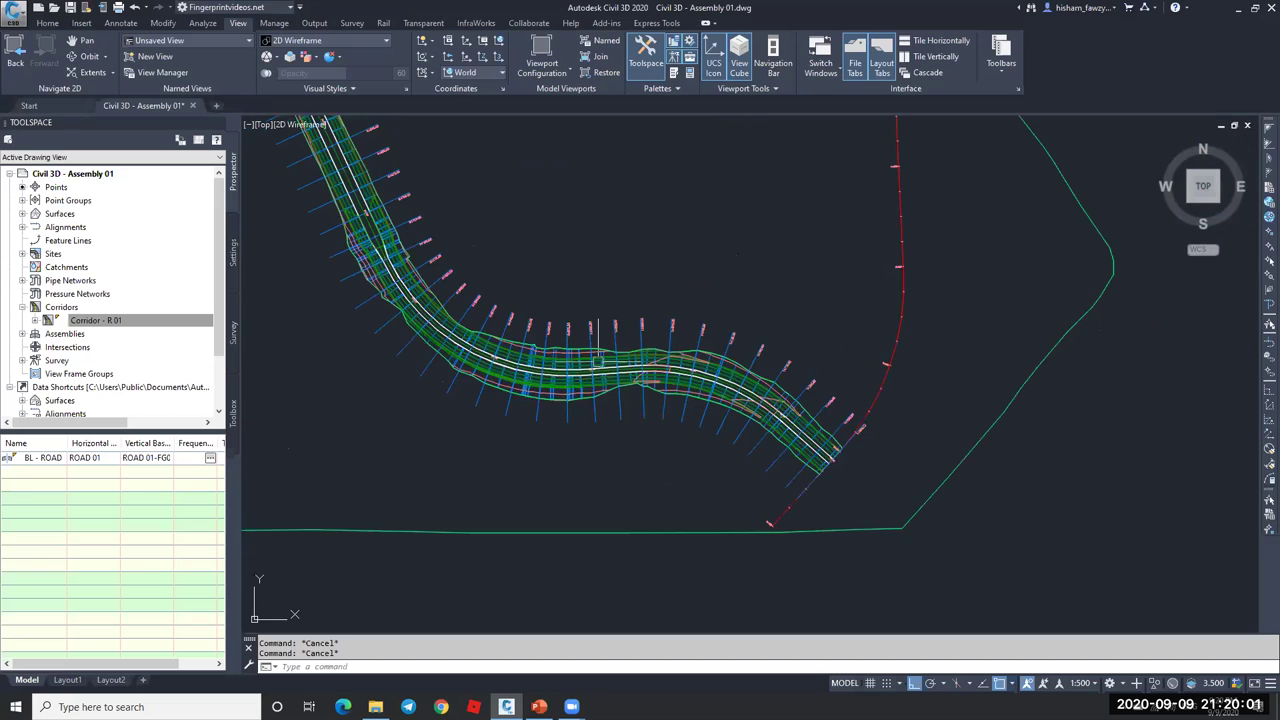
scroll(598, 358, "up", 3)
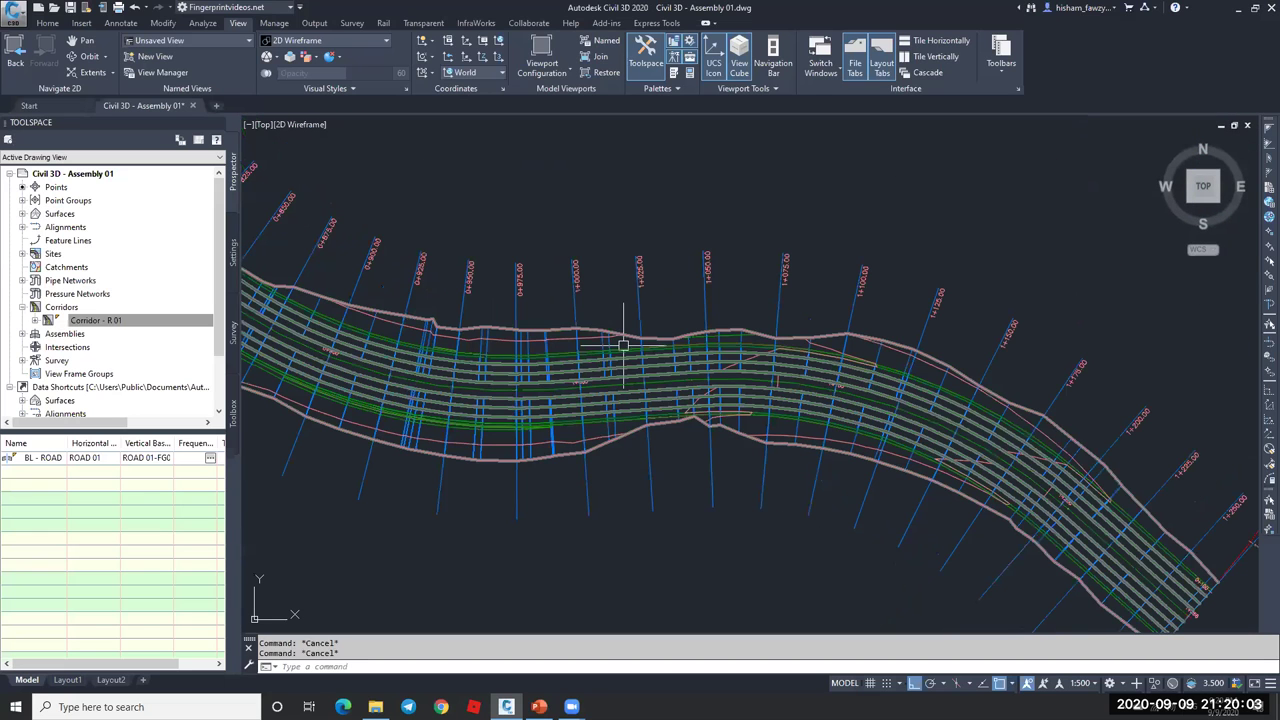
scroll(664, 352, "down", 2)
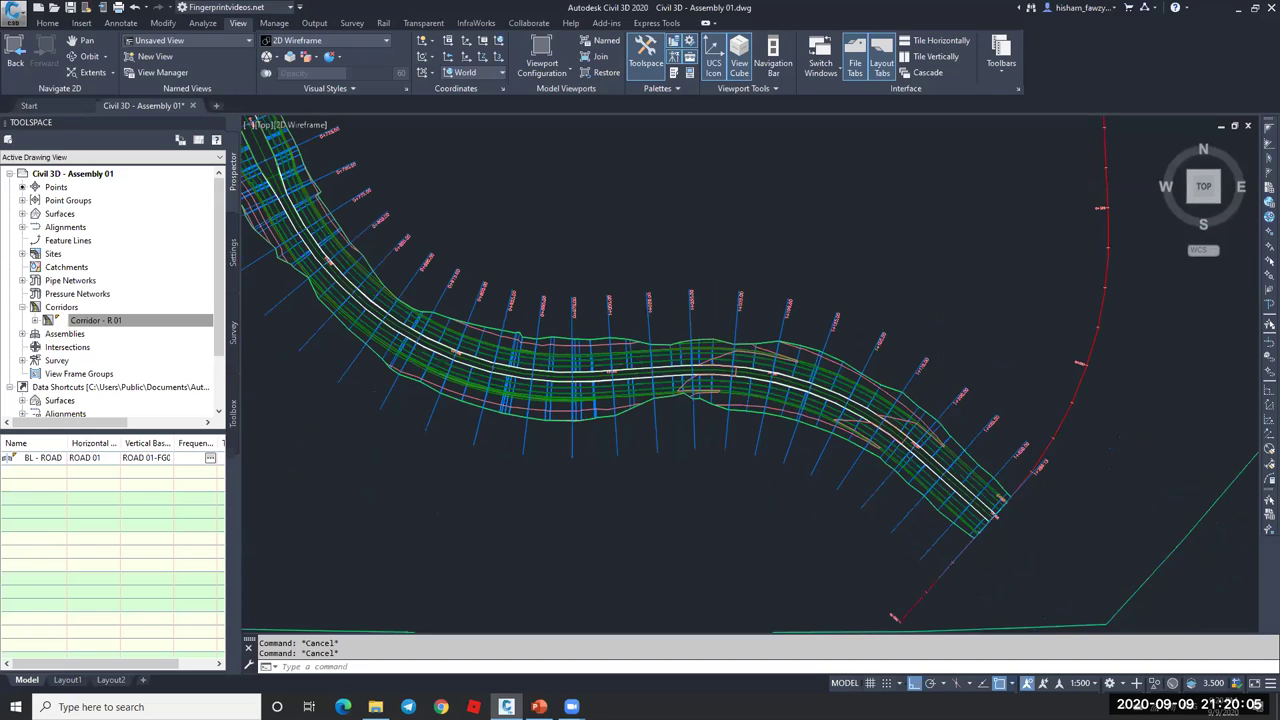
scroll(766, 400, "down", 8)
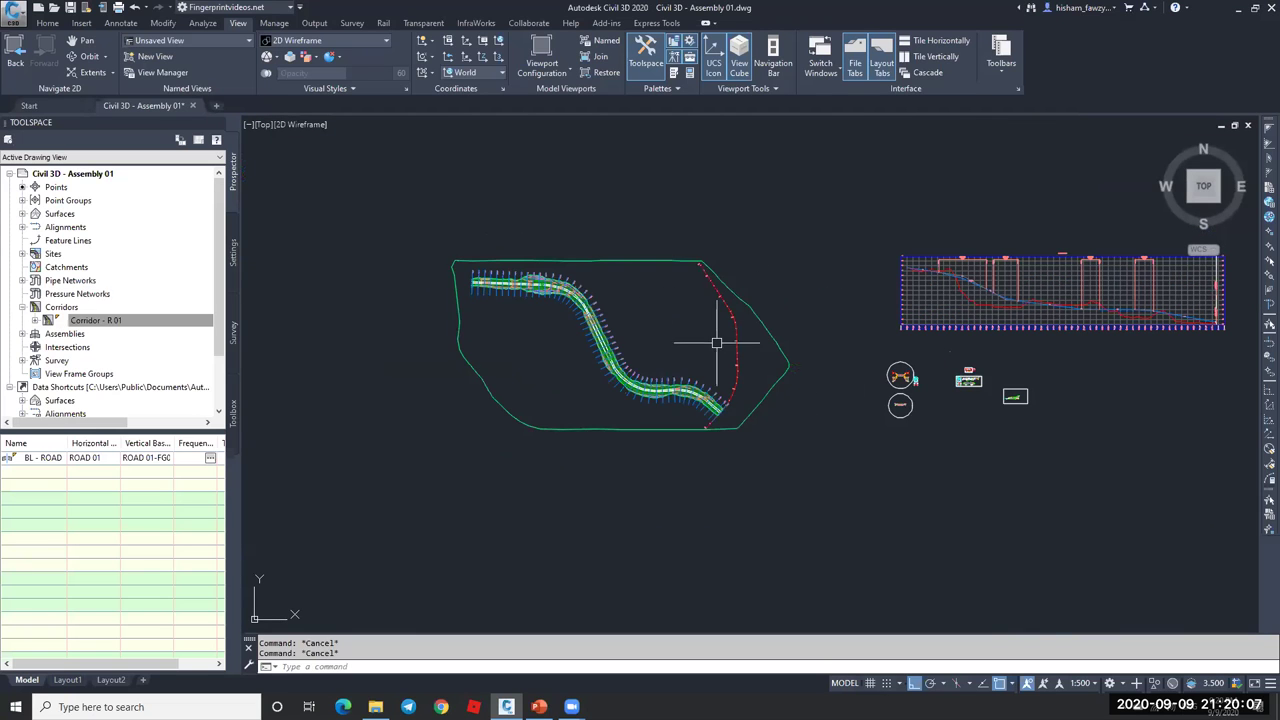
- Select the NGL surface and the corridor in plan to check them, clearing each selection
left_click(750, 295)
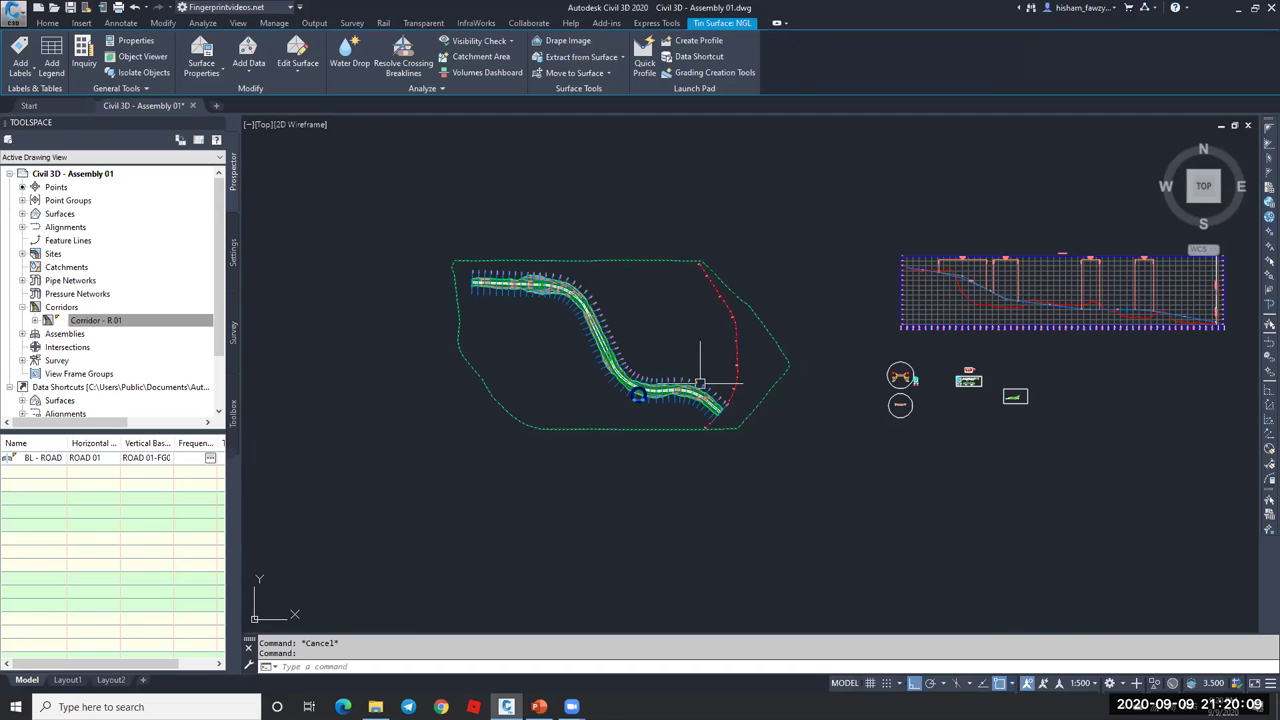
scroll(700, 383, "up", 6)
scroll(700, 383, "down", 3)
key("Escape")
scroll(700, 383, "up", 2)
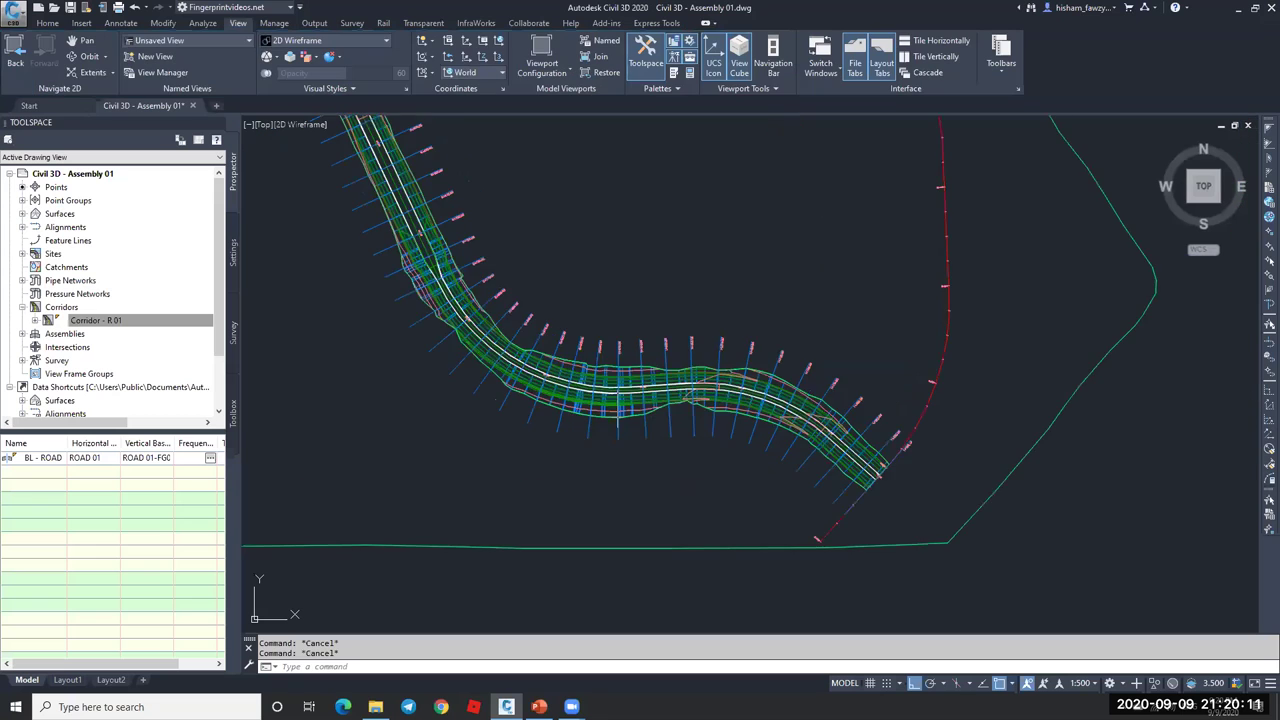
scroll(688, 368, "up", 5)
left_click(640, 505)
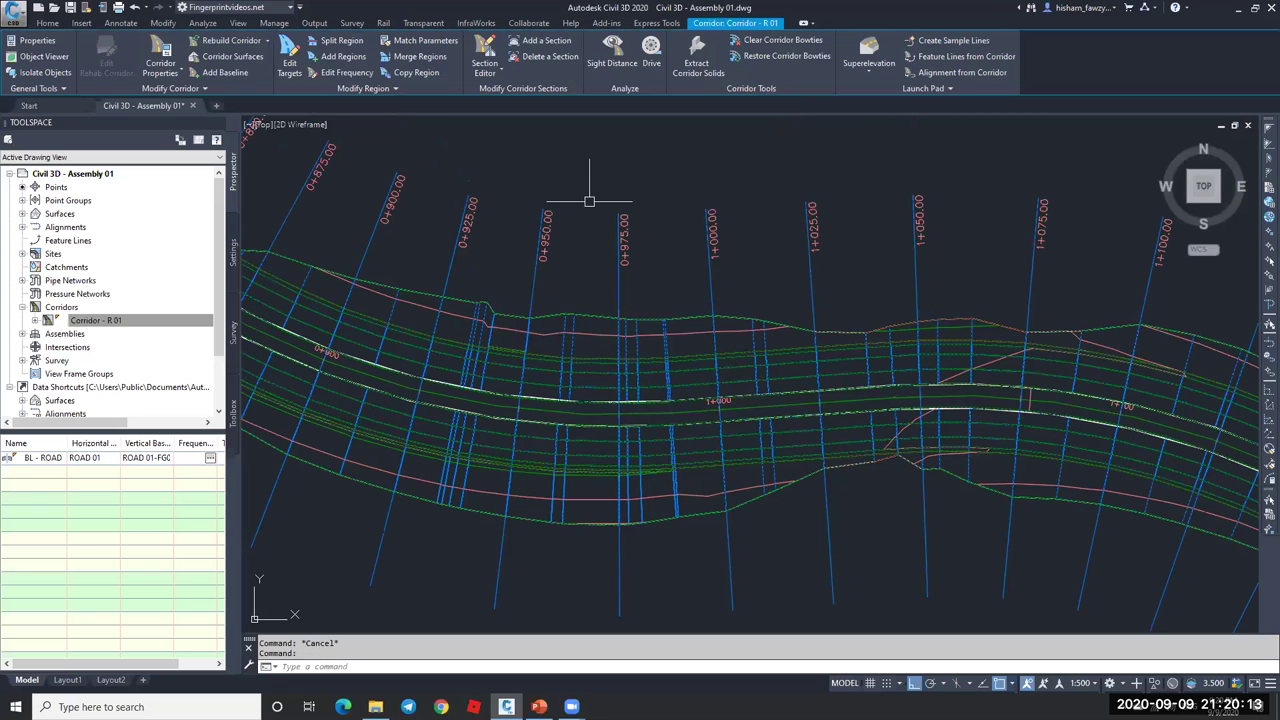
scroll(589, 201, "down", 3)
key("Escape")
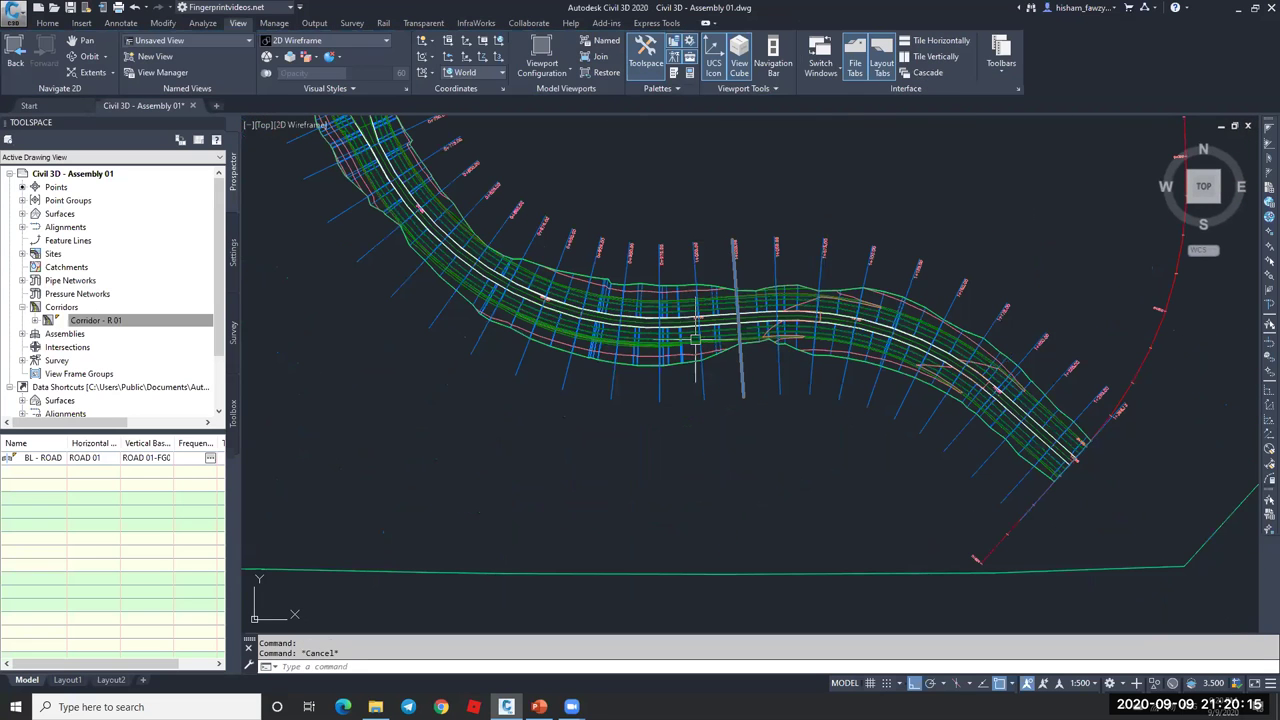
scroll(695, 340, "up", 2)
scroll(685, 335, "up", 3)
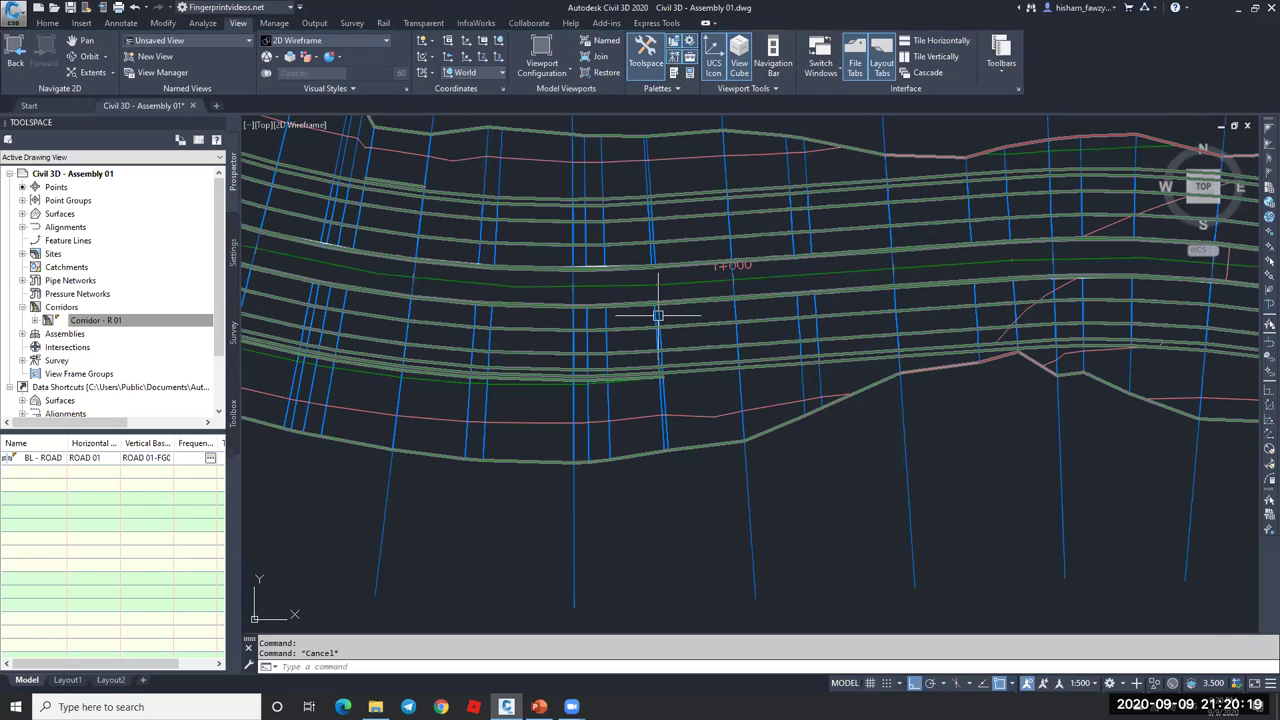
left_click(652, 280)
key("Escape")
scroll(680, 360, "down", 8)
- Quick-save the drawing and zoom to the corridor plan near station 0+800
key("ctrl+s")
scroll(610, 340, "up", 8)
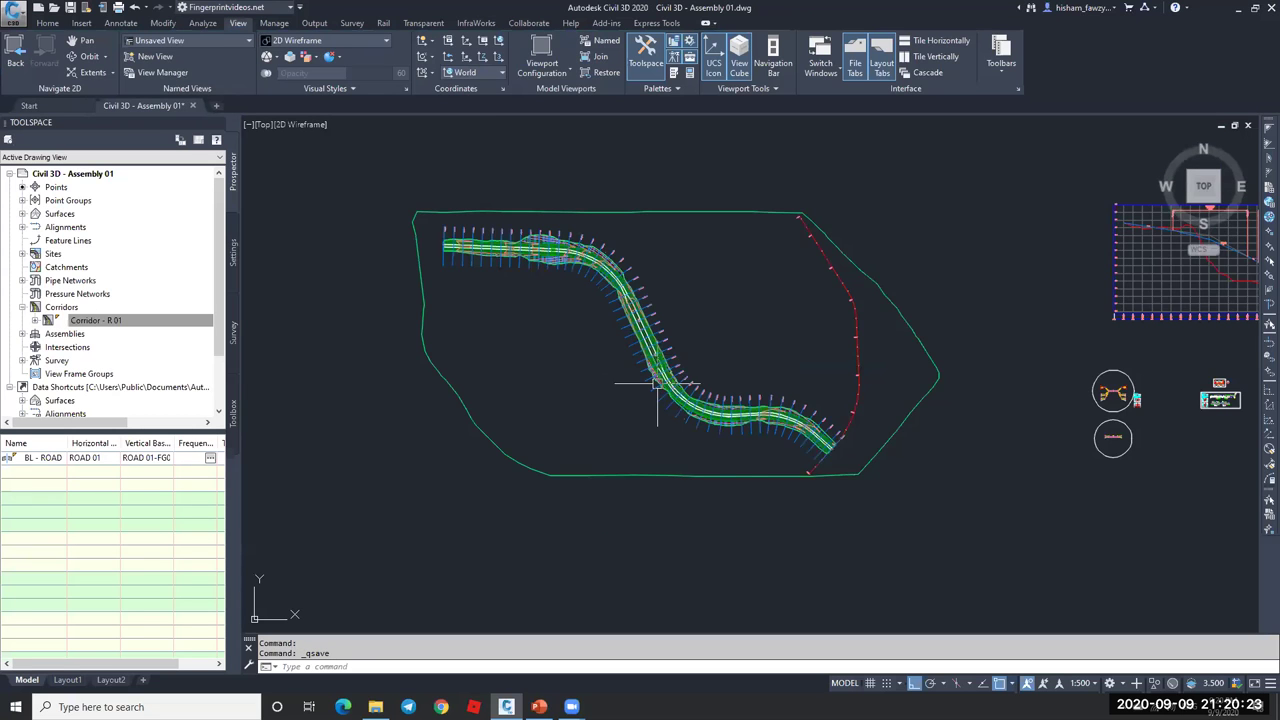
scroll(665, 385, "up", 2)
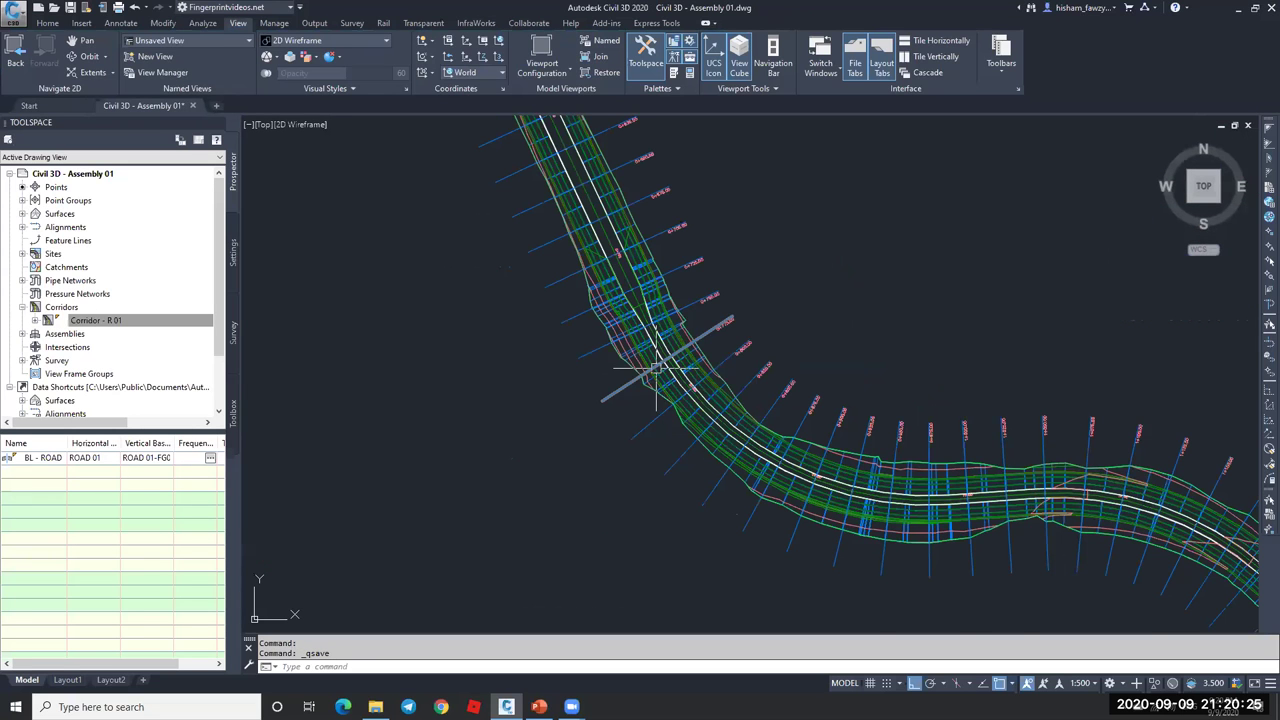
scroll(655, 368, "up", 2)
scroll(655, 368, "up", 2)
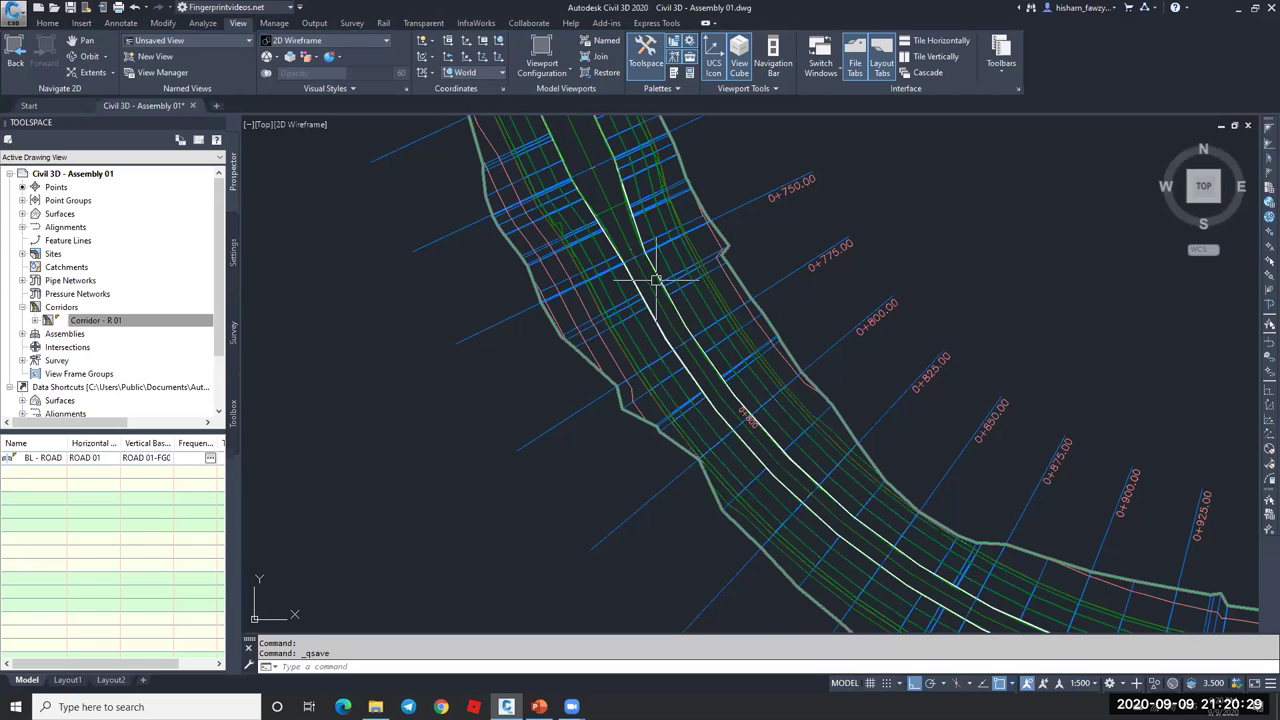
scroll(624, 322, "up", 2)
scroll(623, 318, "up", 2)
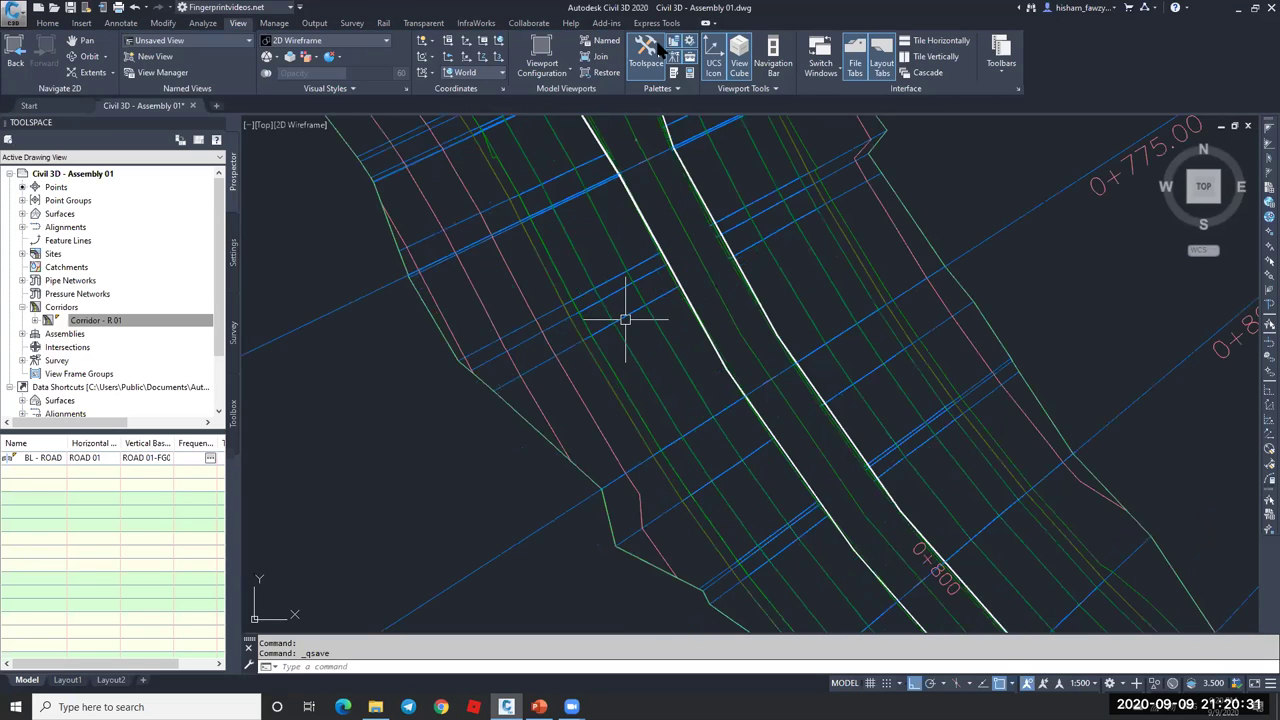
- Drive along Corridor - R 01's Crown feature line, then switch the view to 2D Wireframe
left_click(688, 349)
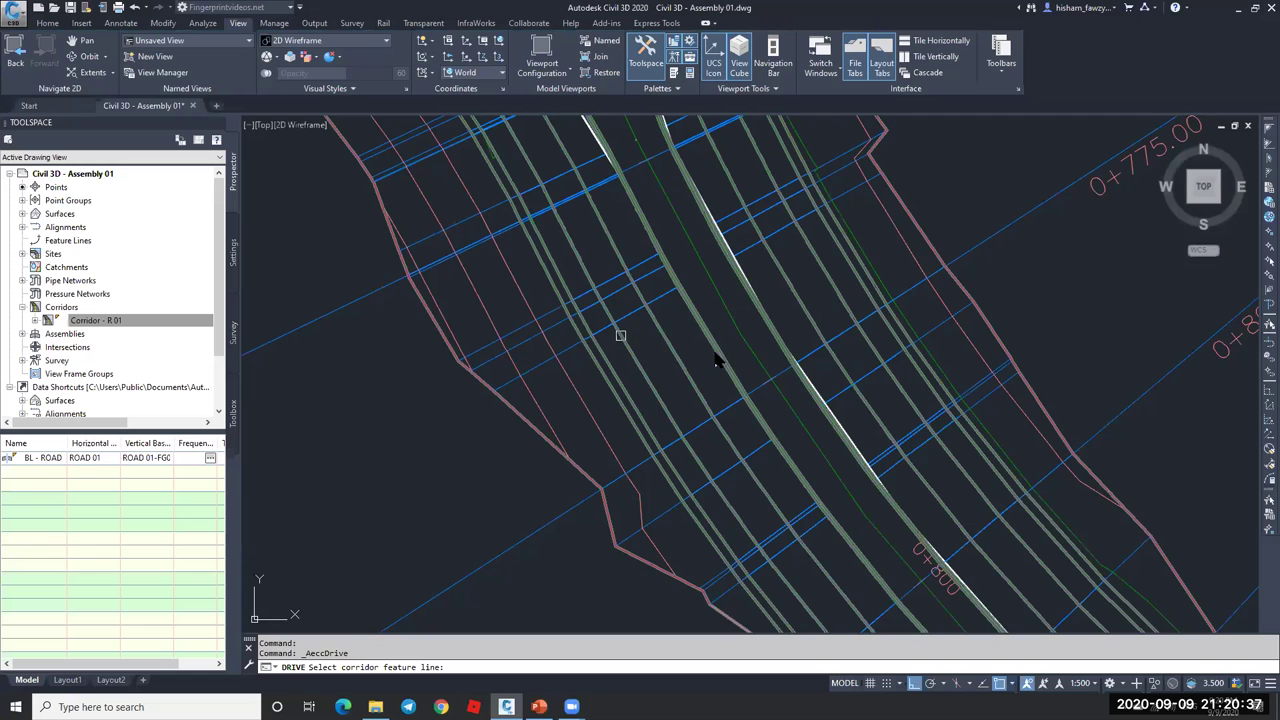
left_click(648, 312)
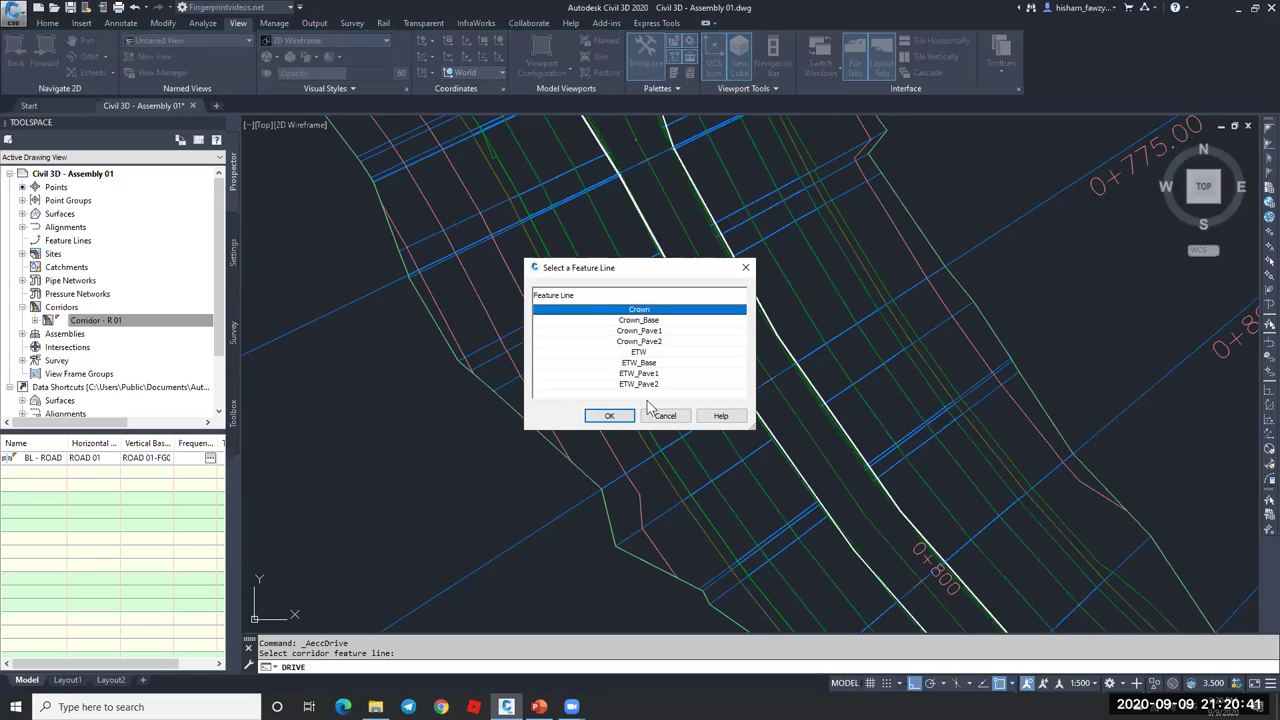
key("Return")
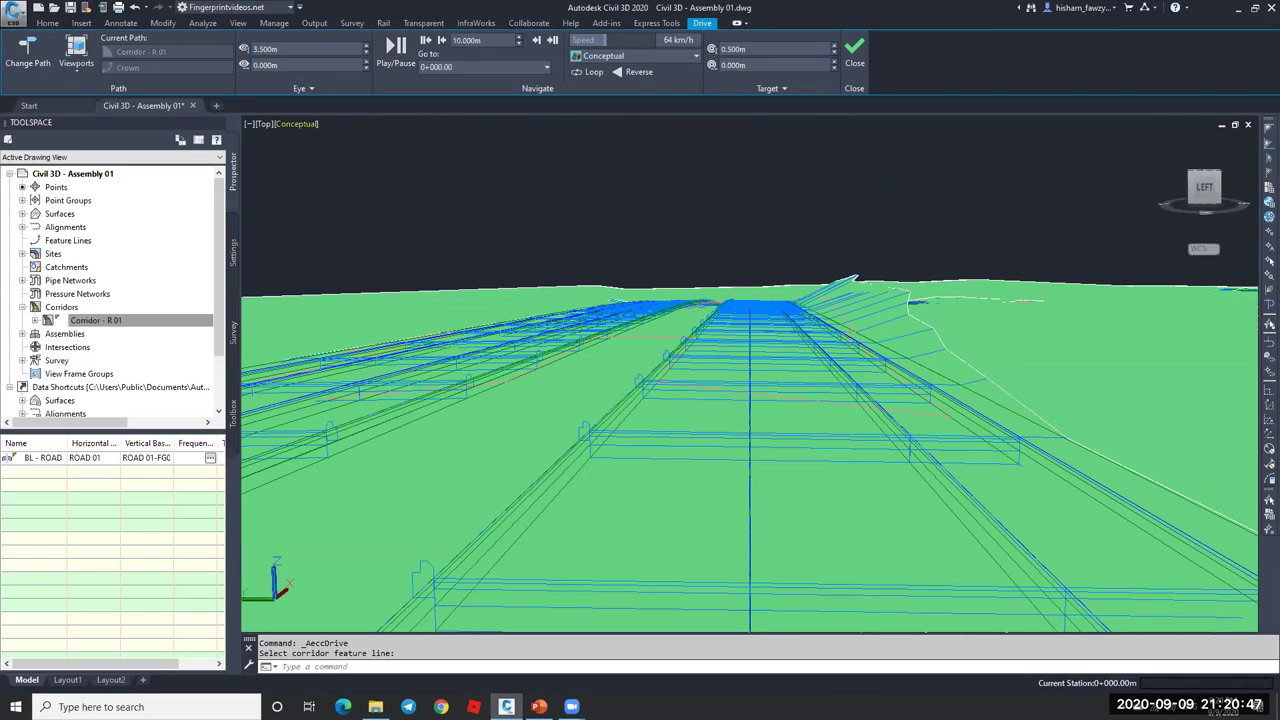
left_click(296, 124)
left_click(343, 157)
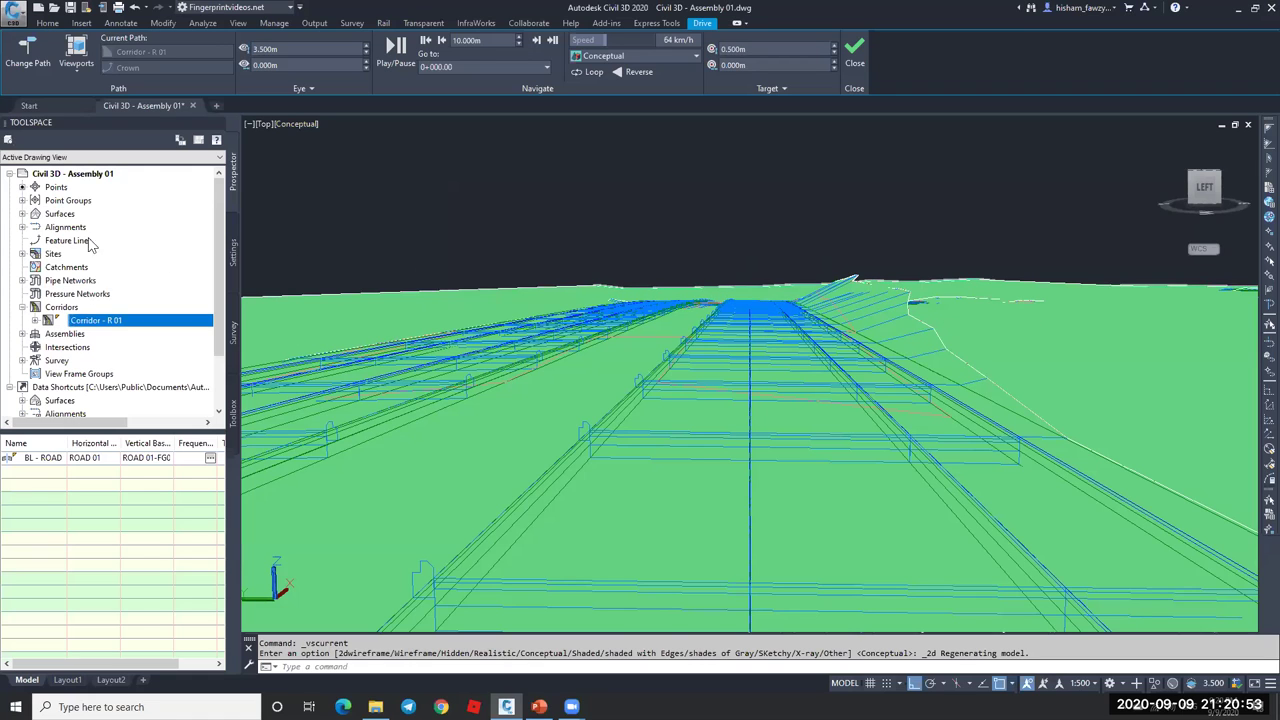
- Give the NGL surface the _No Display style and ByLayer render material, then select Corridor - Bottom
left_click(22, 213)
right_click(80, 241)
left_click(123, 255)
left_click(720, 473)
left_click(700, 488)
left_click(712, 503)
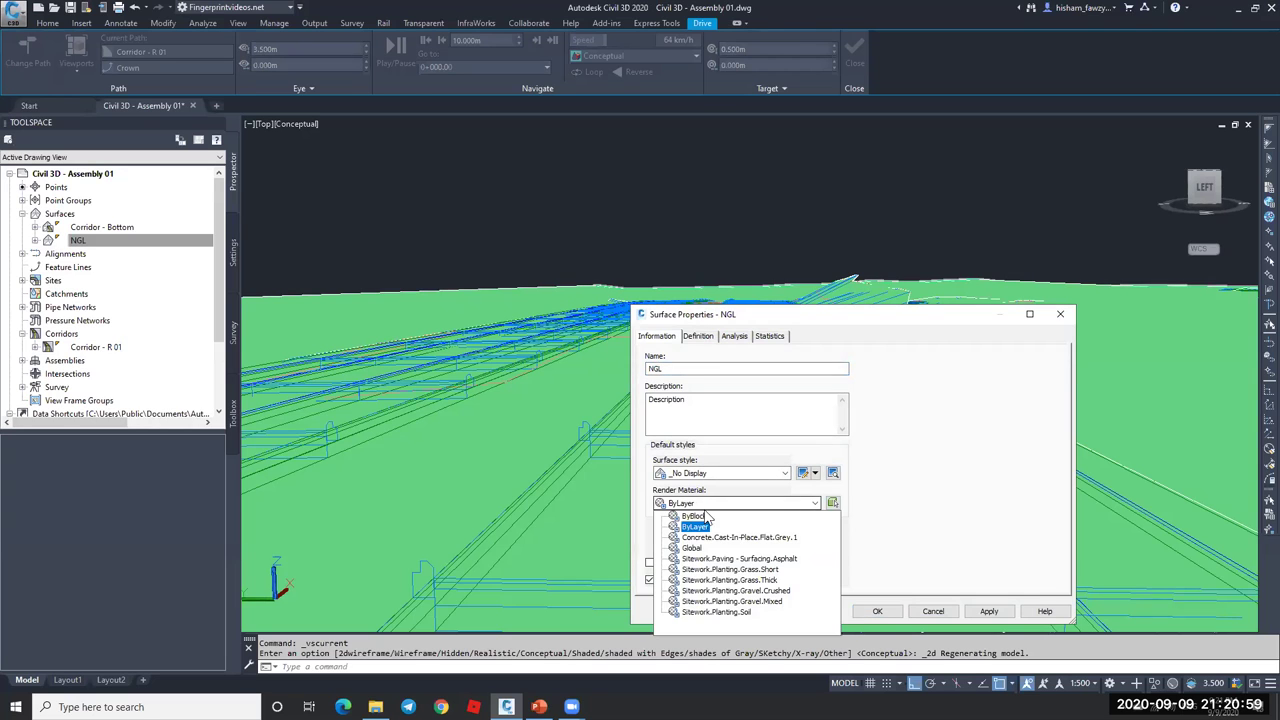
left_click(698, 526)
left_click(989, 611)
left_click(887, 611)
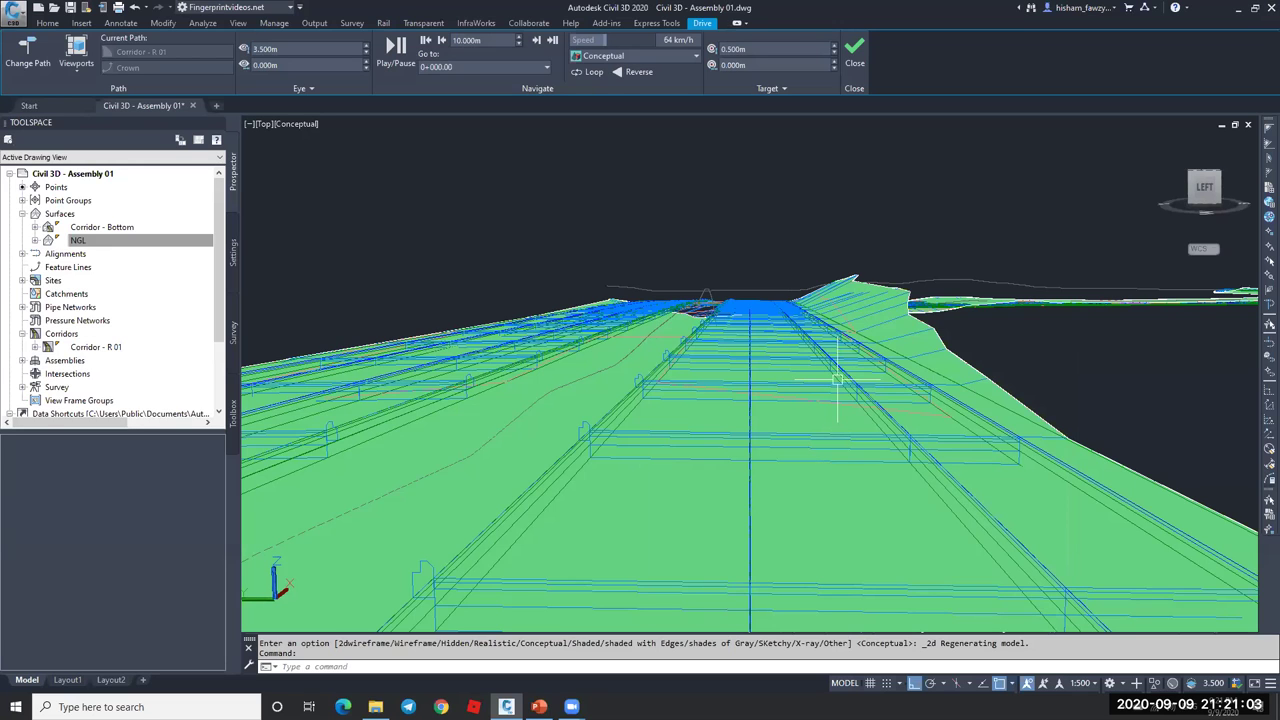
left_click(101, 227)
- Set the Corridor - Bottom surface style to No Display and apply it
left_click(720, 473)
left_click(700, 487)
left_click(988, 611)
left_click(877, 611)
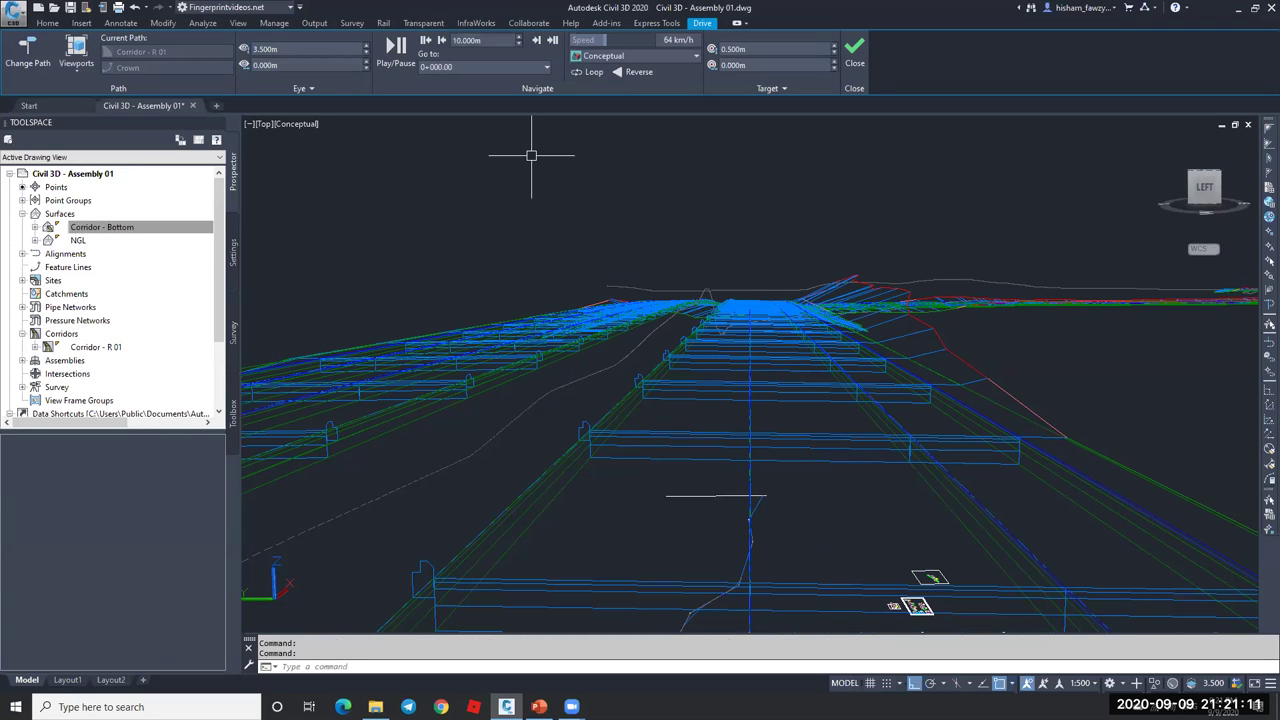
- Try the Shaded and Shaded with edges visual styles, return to Conceptual, and undo the view change
left_click(305, 124)
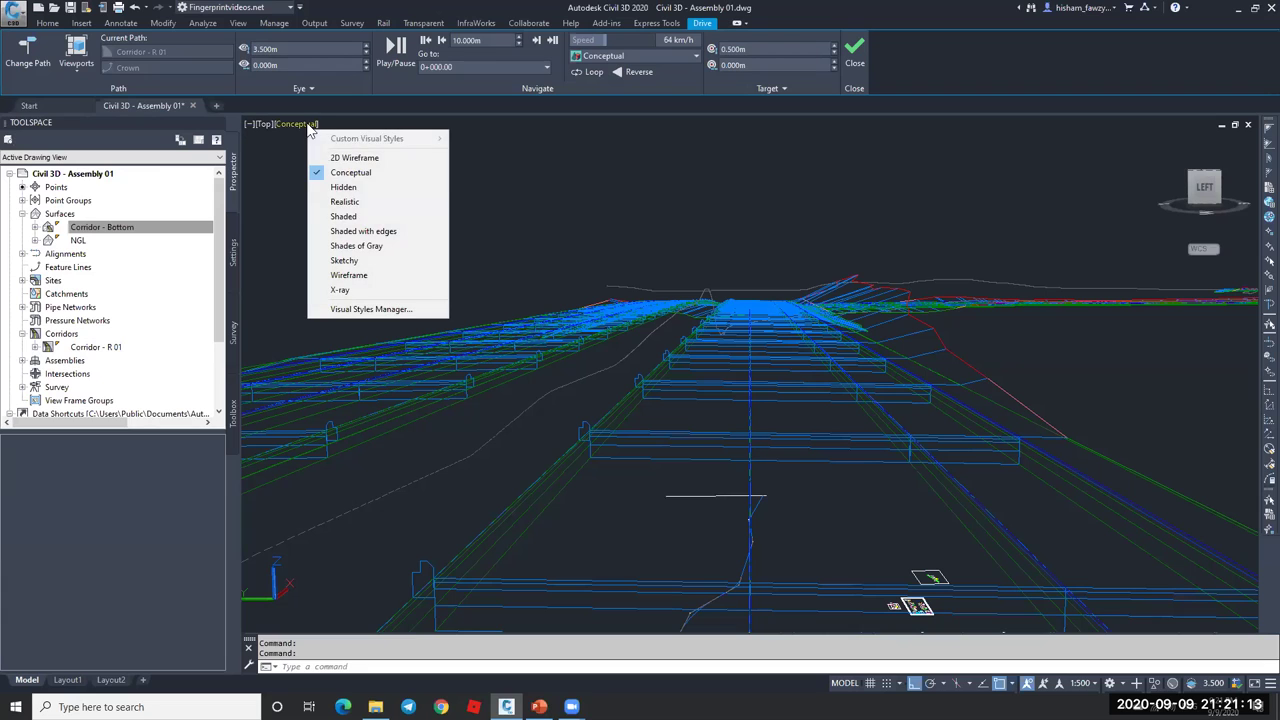
left_click(345, 216)
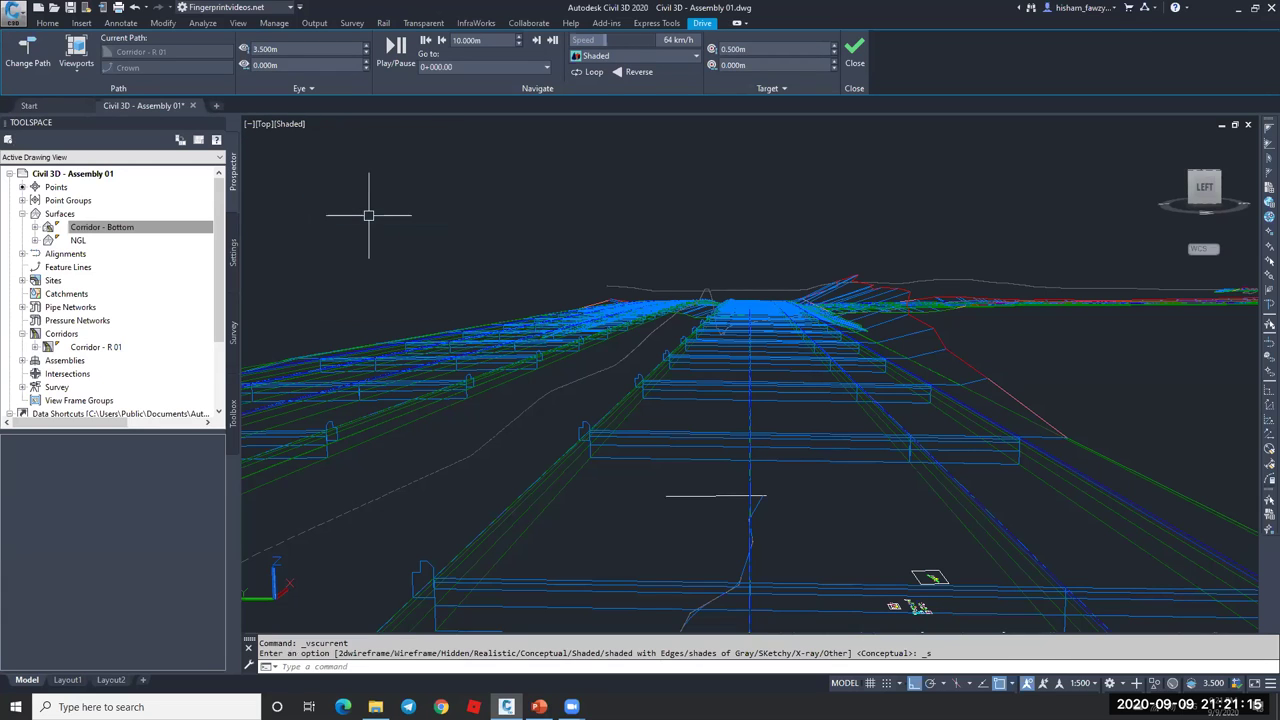
left_click(290, 124)
left_click(400, 237)
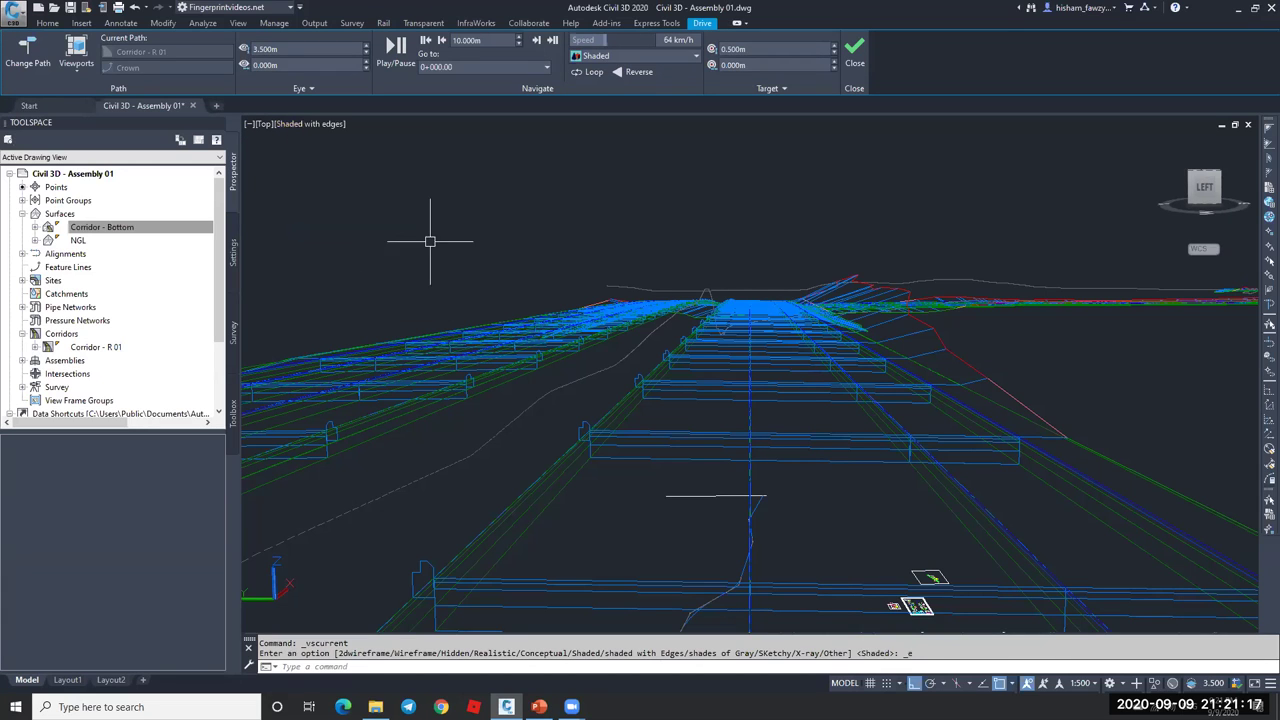
left_click(637, 60)
left_click(706, 95)
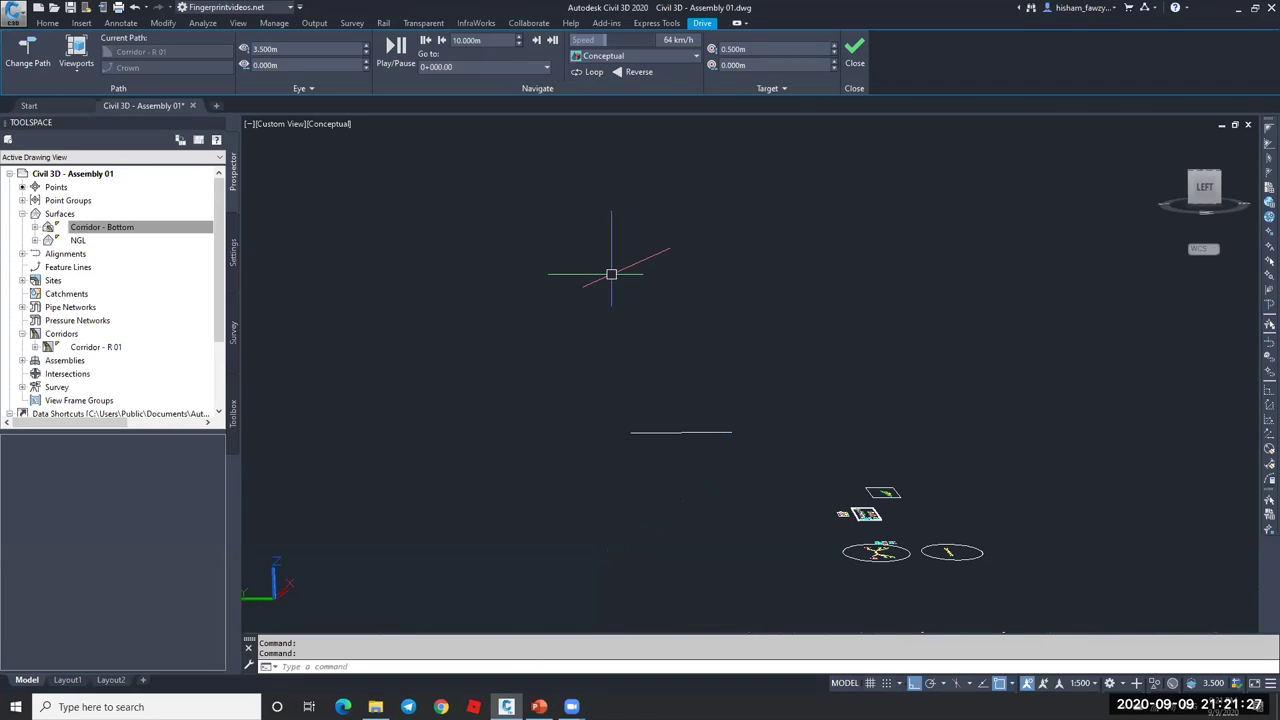
scroll(606, 240, "up", 1)
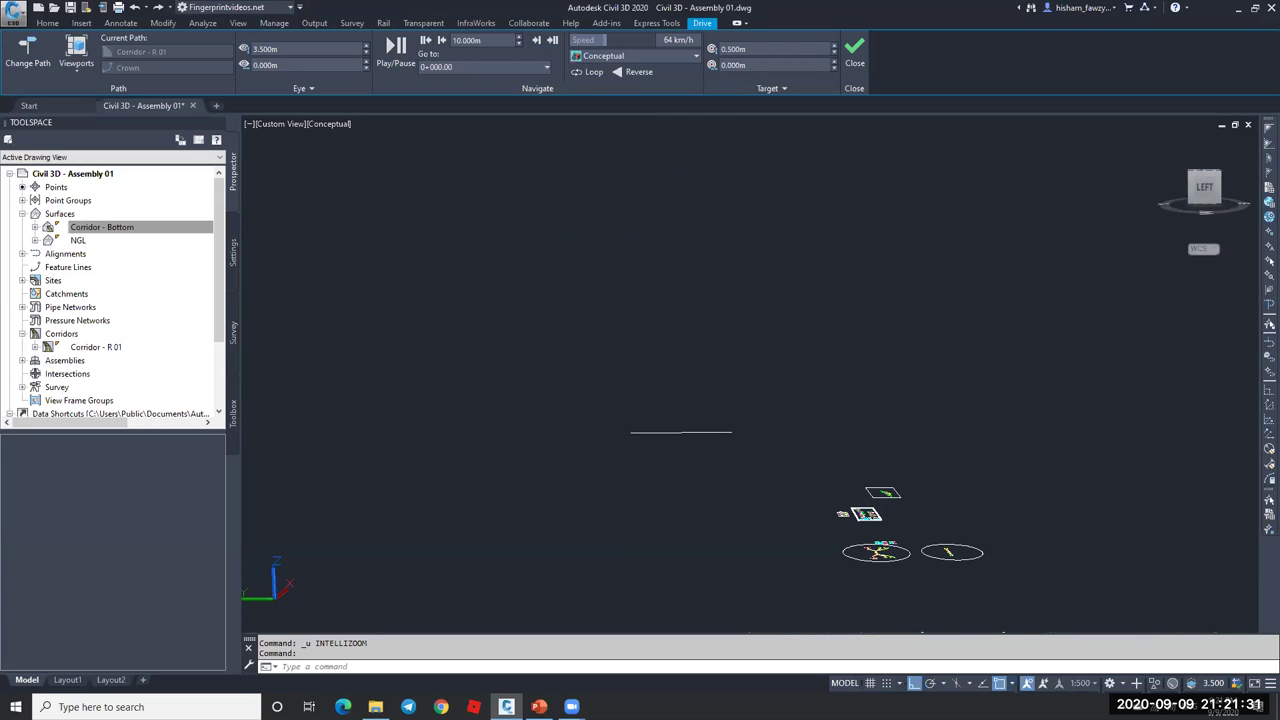
key("ctrl+z")
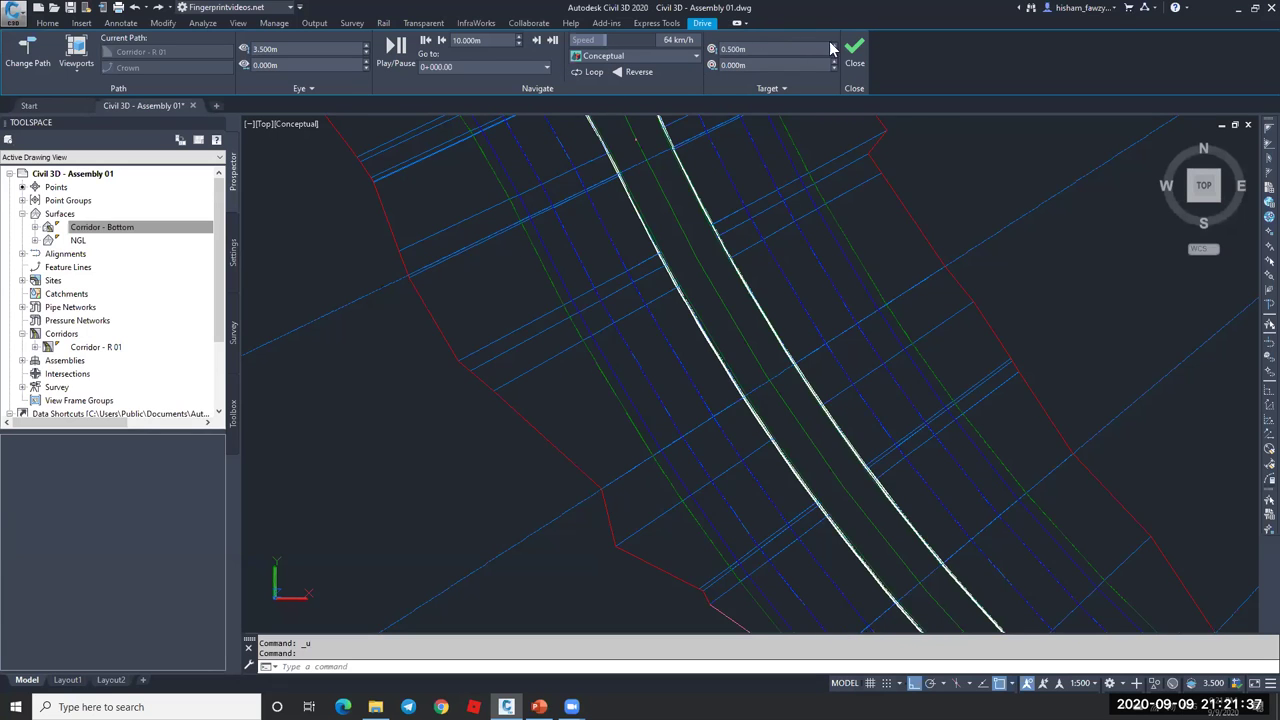
- Select Corridor - R 01, review its properties, then close the Properties palette
left_click(566, 171)
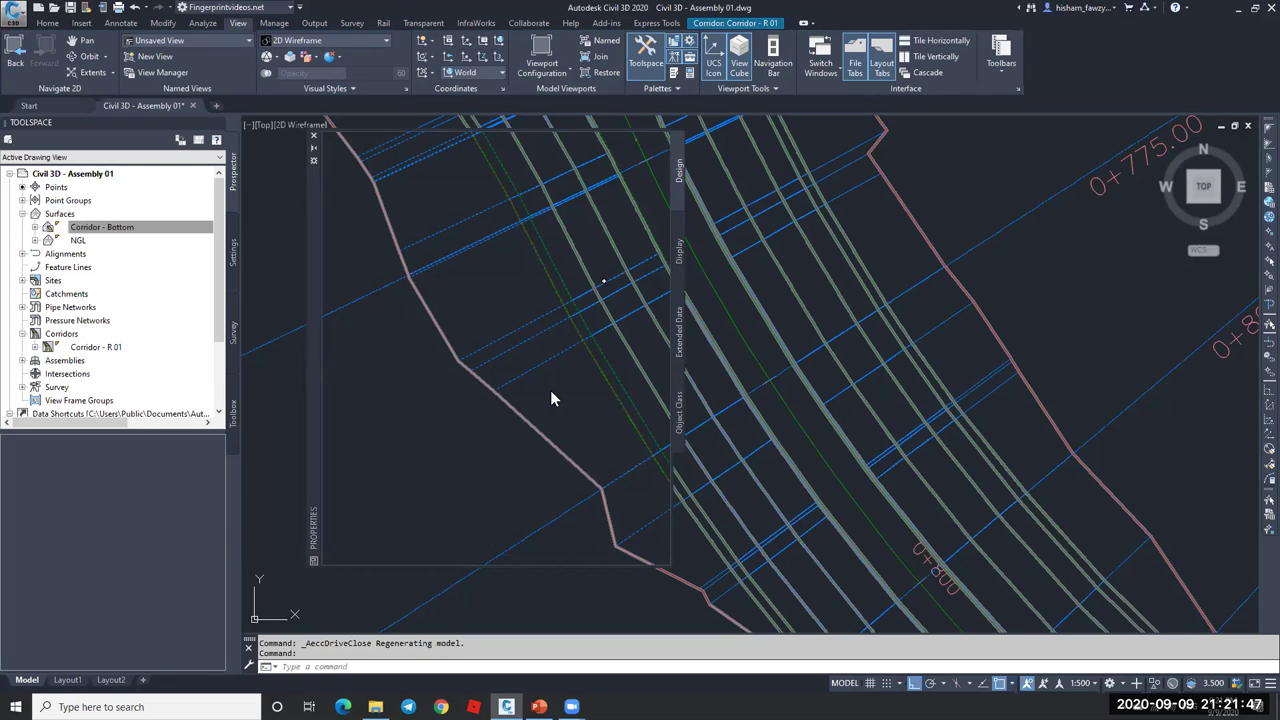
double_click(529, 427)
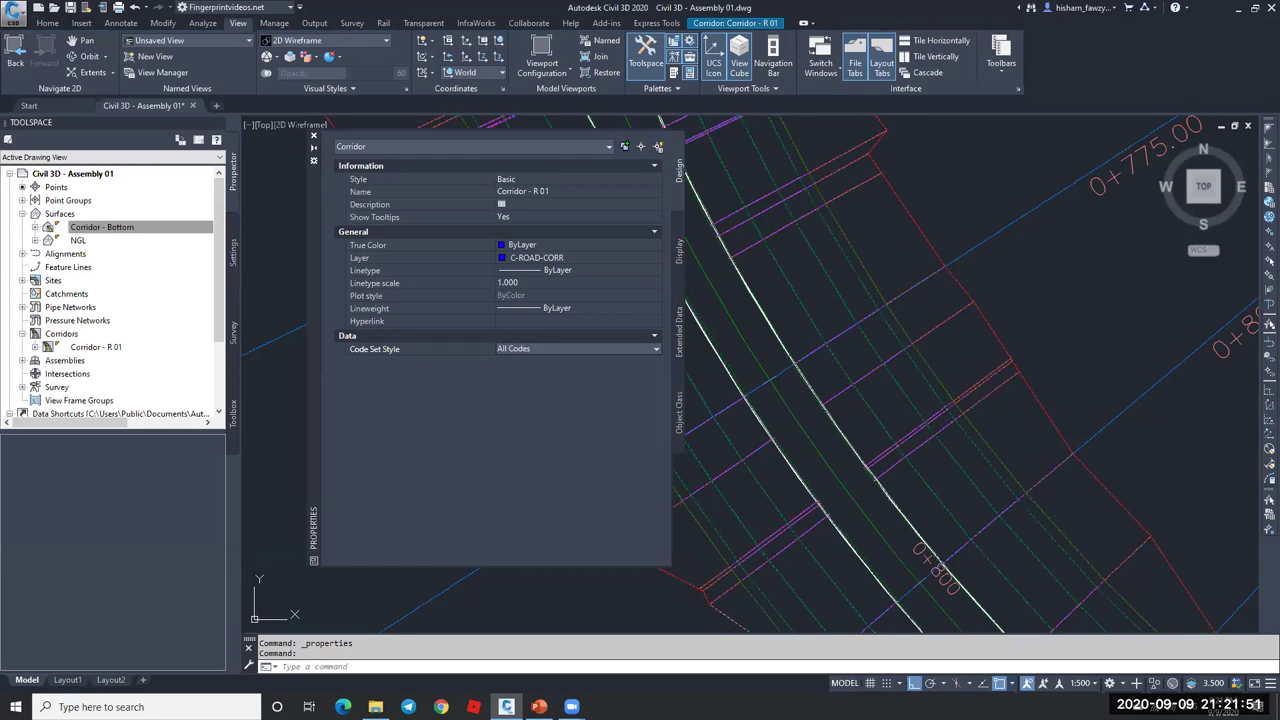
key("ctrl+1")
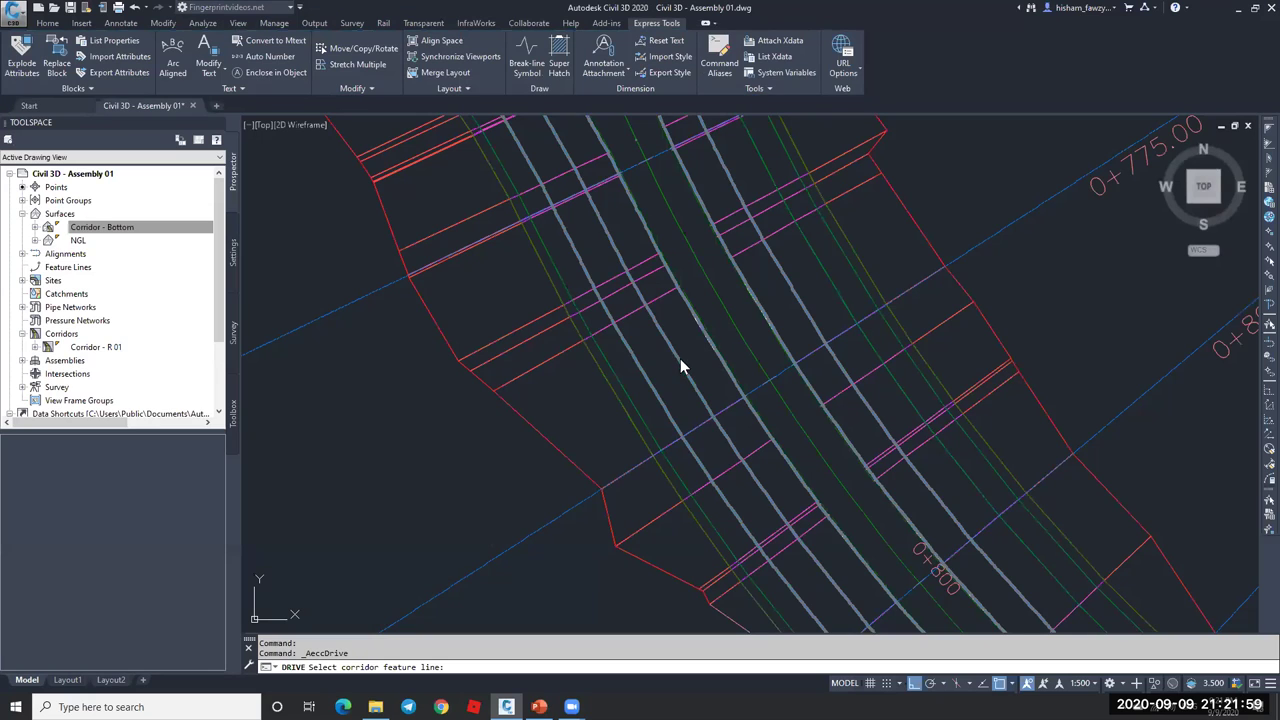
- Drive along the picked corridor feature line at a 2.5 m eye height
left_click(590, 286)
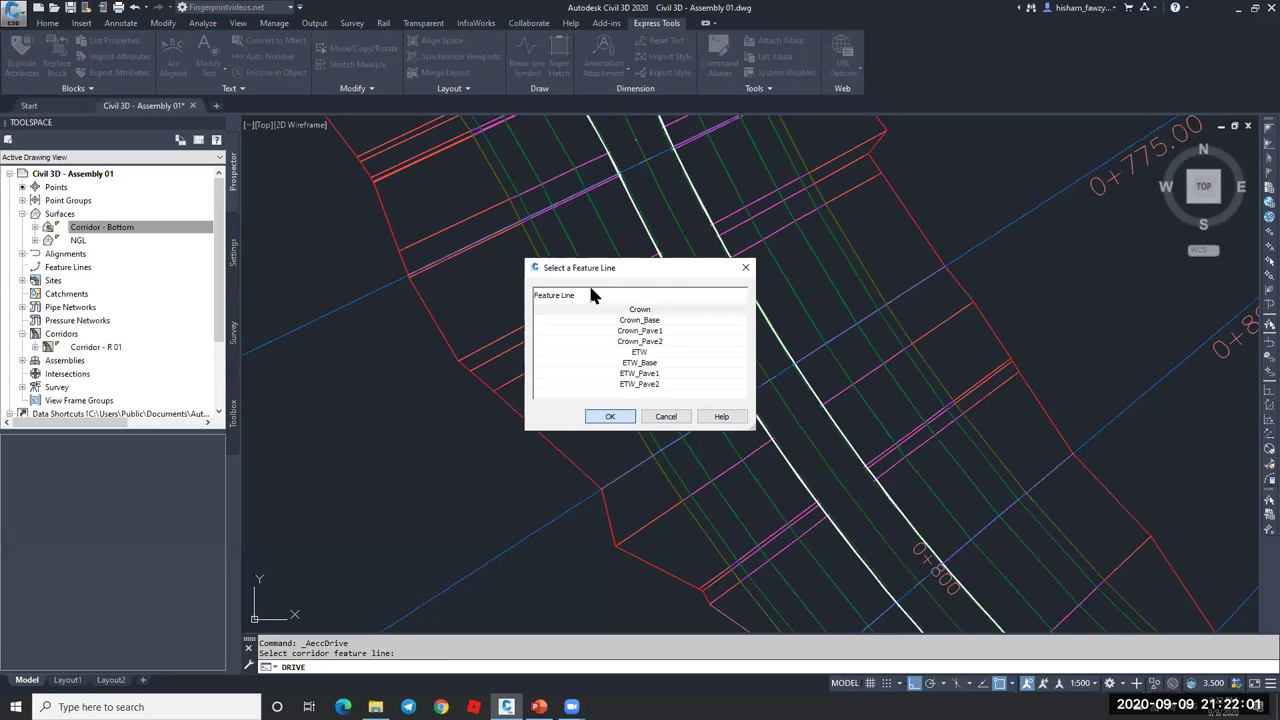
key("Return")
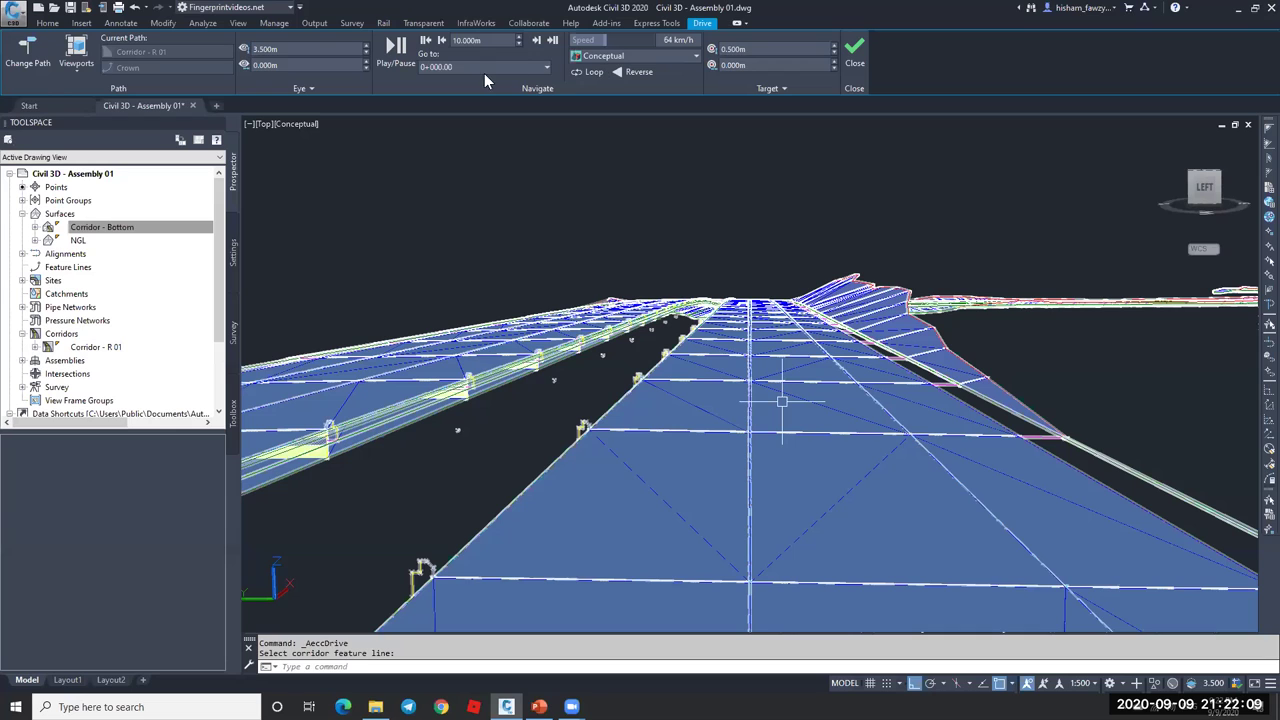
left_click(329, 50)
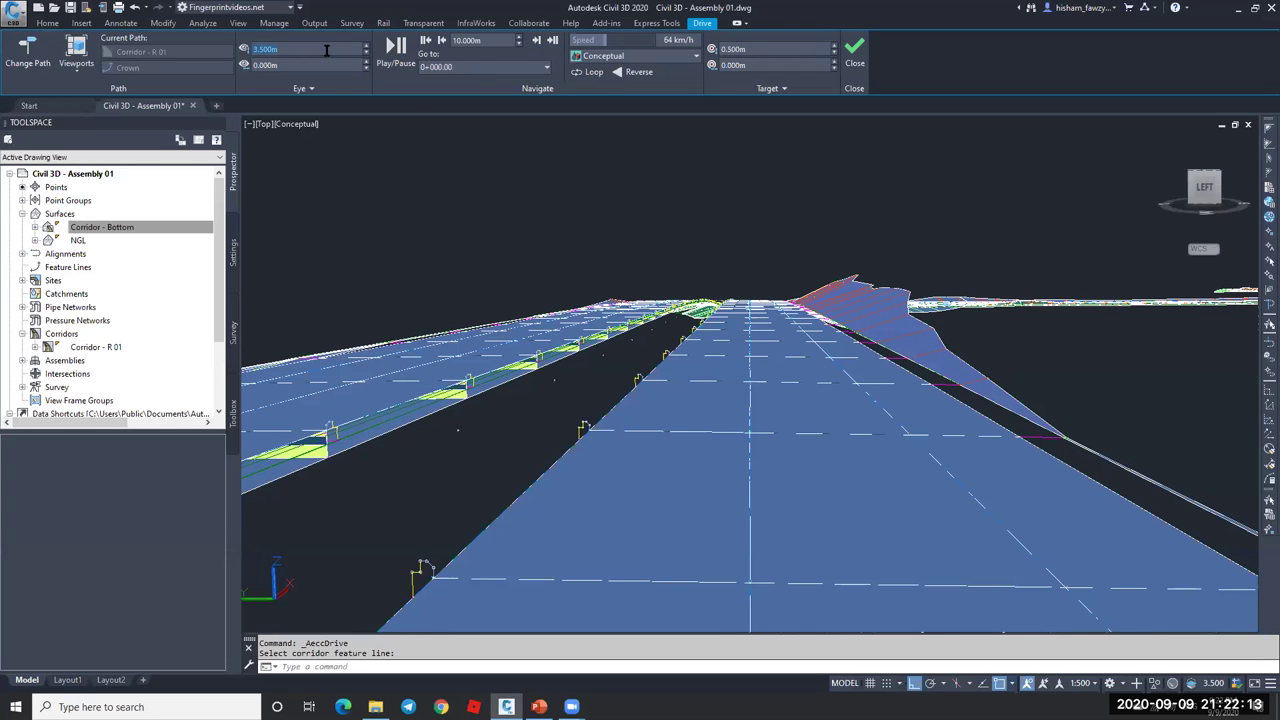
type("2.5")
key("Return")
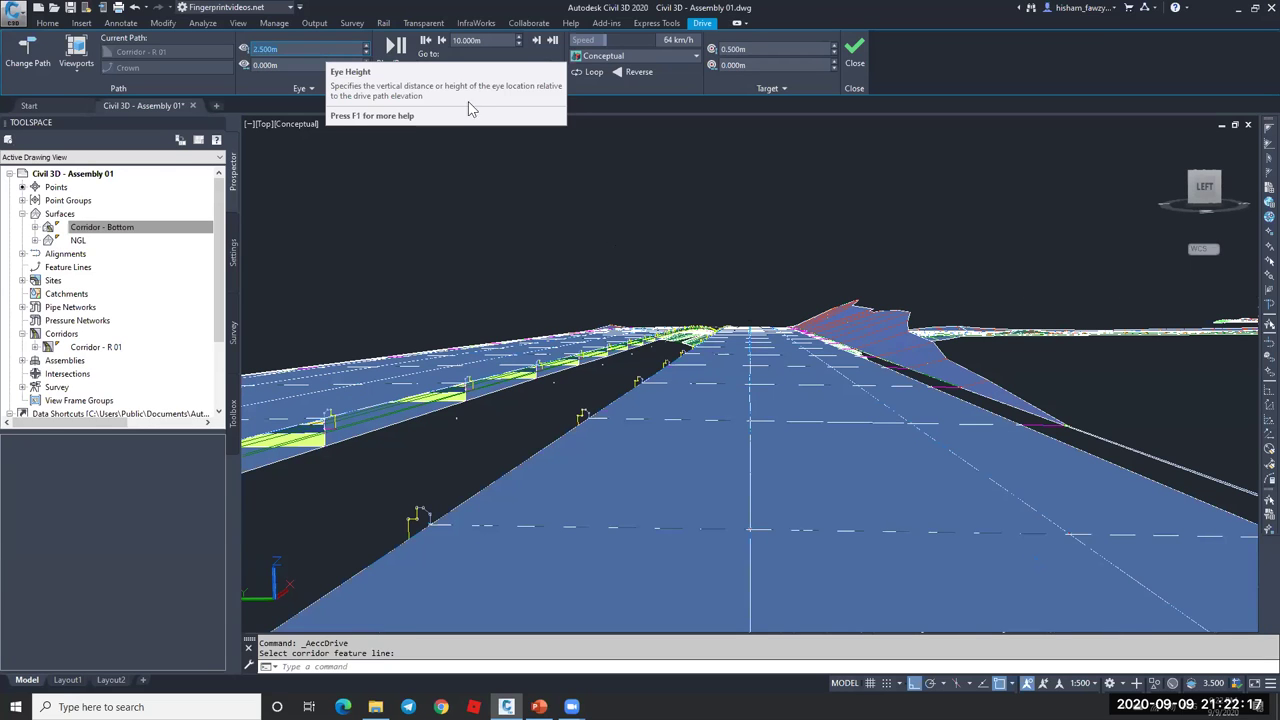
left_click(396, 50)
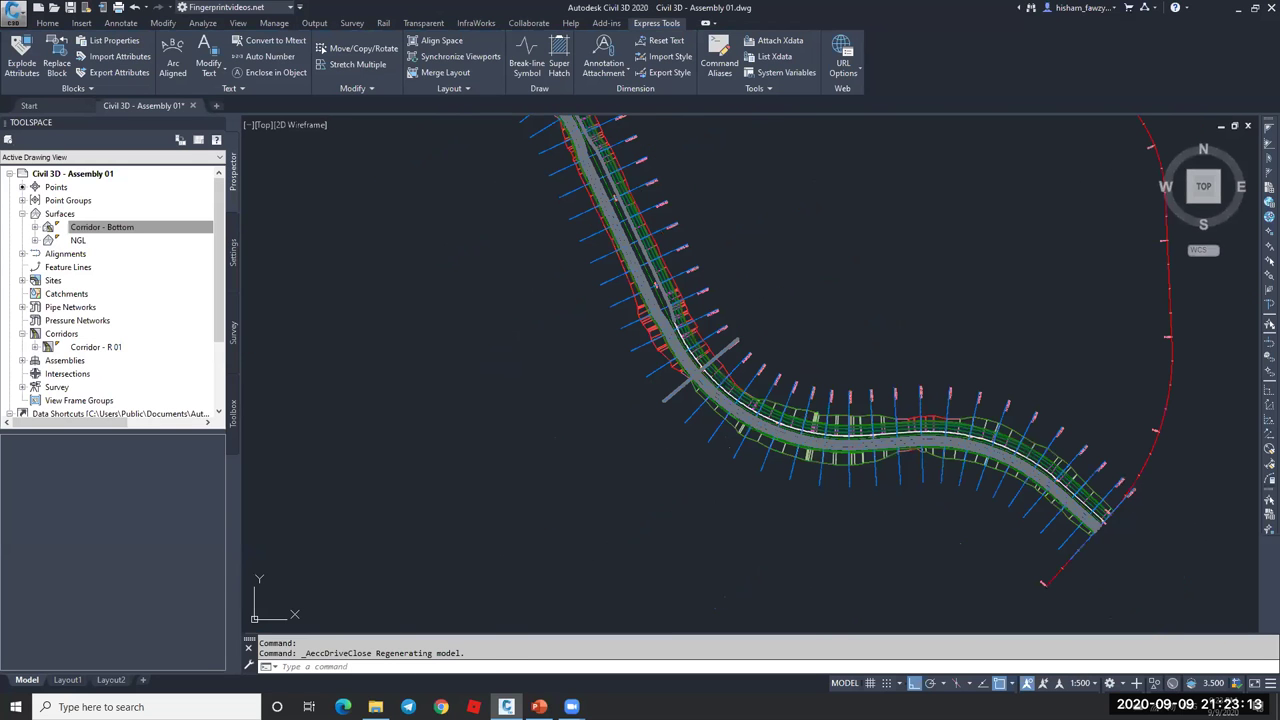
- Clear the selection and zoom out to frame the corridor beside its profile view
key("Escape")
scroll(701, 292, "down", 2)
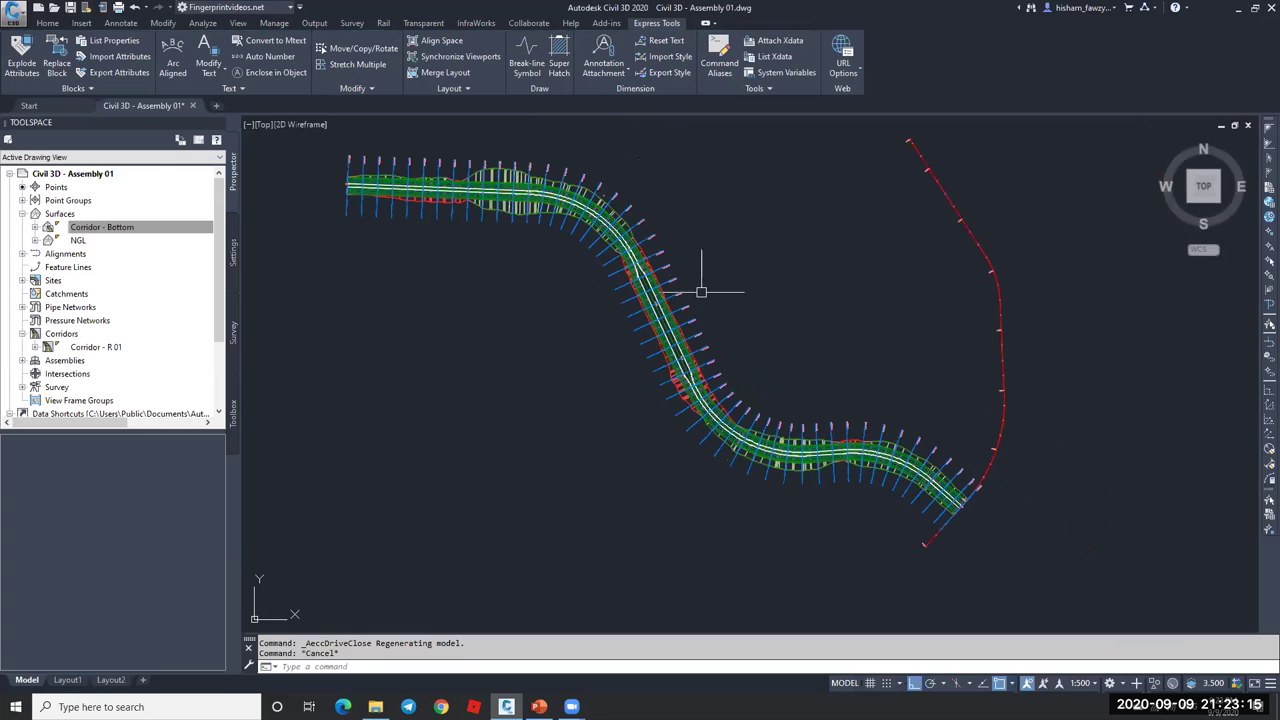
scroll(746, 227, "down", 2)
scroll(746, 227, "down", 2)
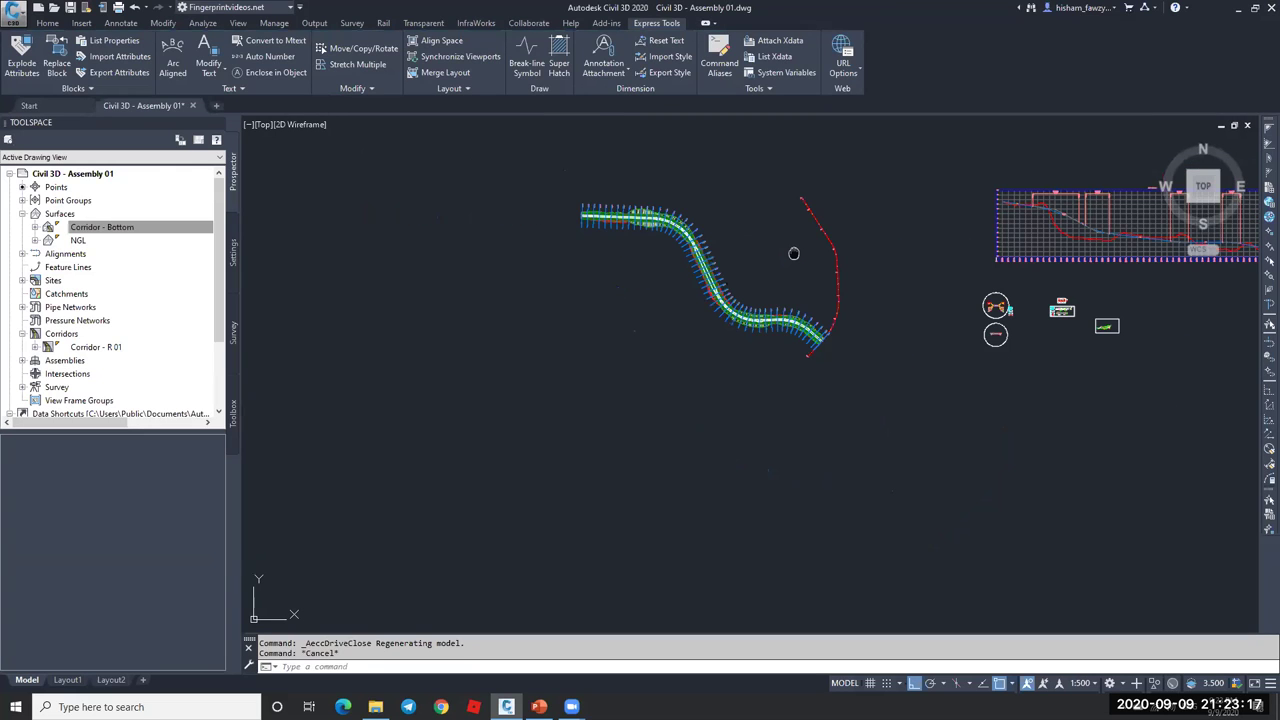
middle_click_drag(794, 253, 673, 285)
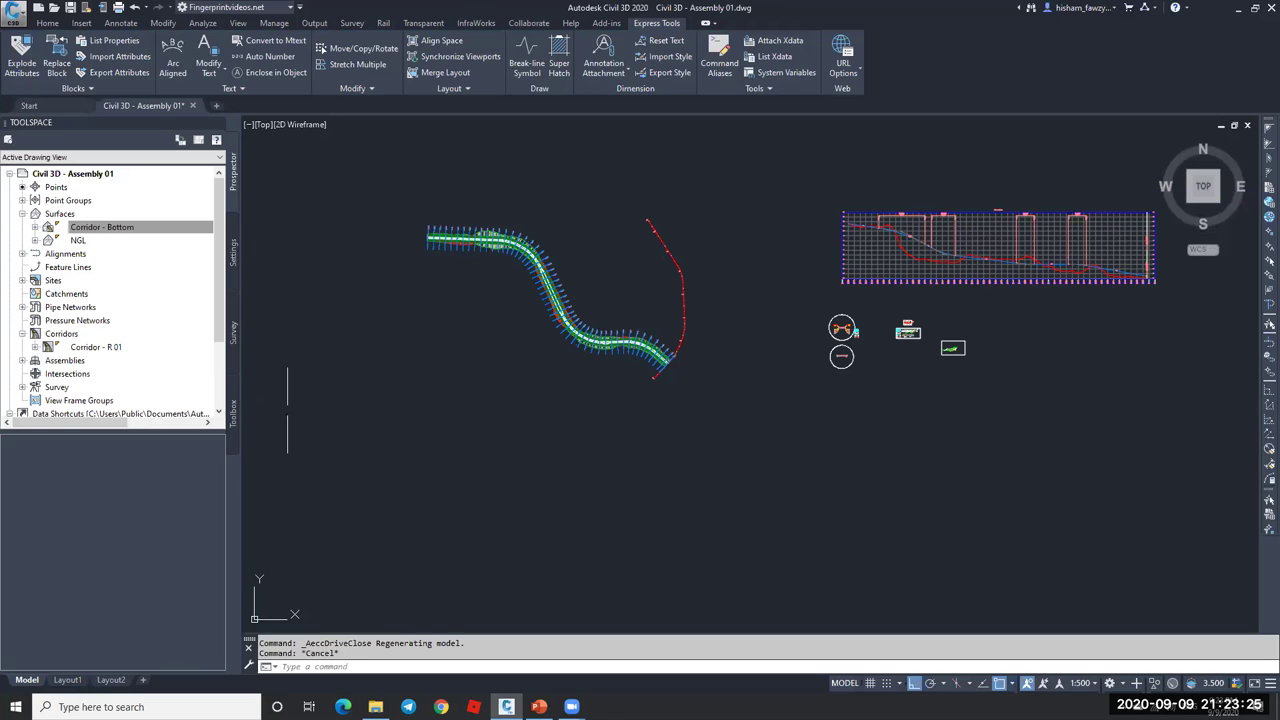
scroll(631, 307, "up", 2)
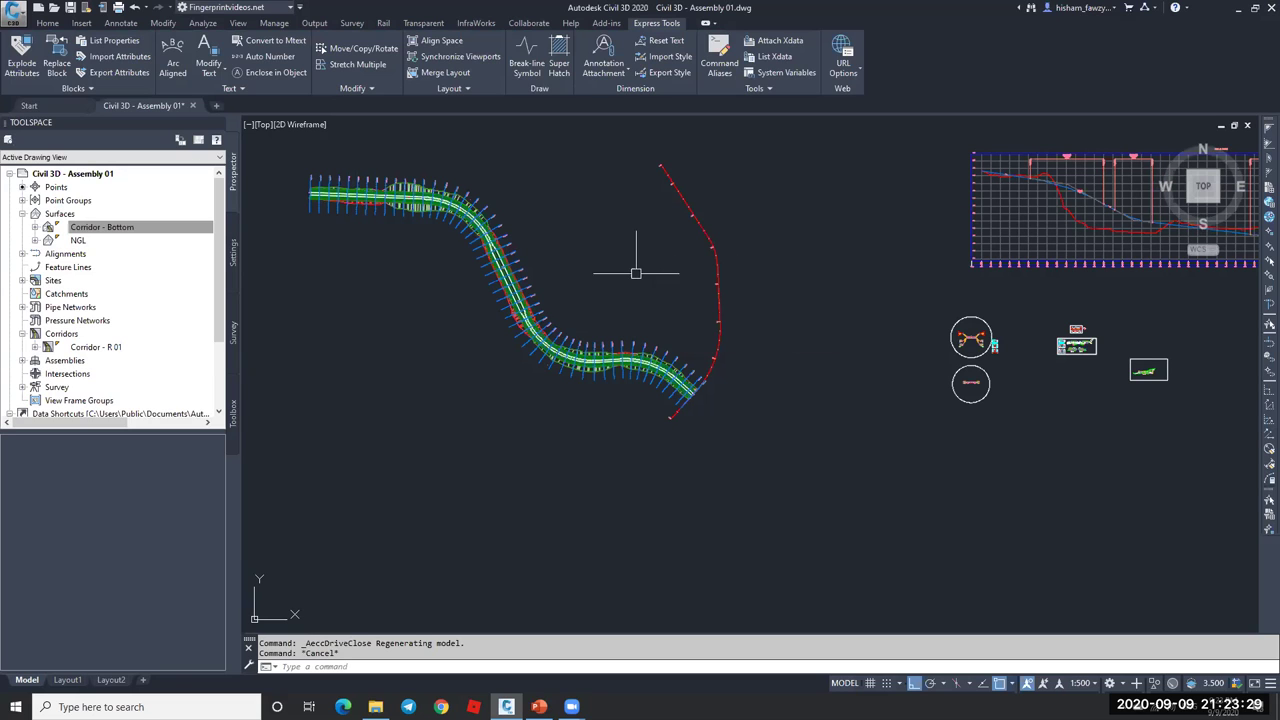
- Zoom around the section view grid to inspect stations like 0+425.00 and 0+625.00
scroll(637, 257, "down", 4)
scroll(677, 434, "down", 2)
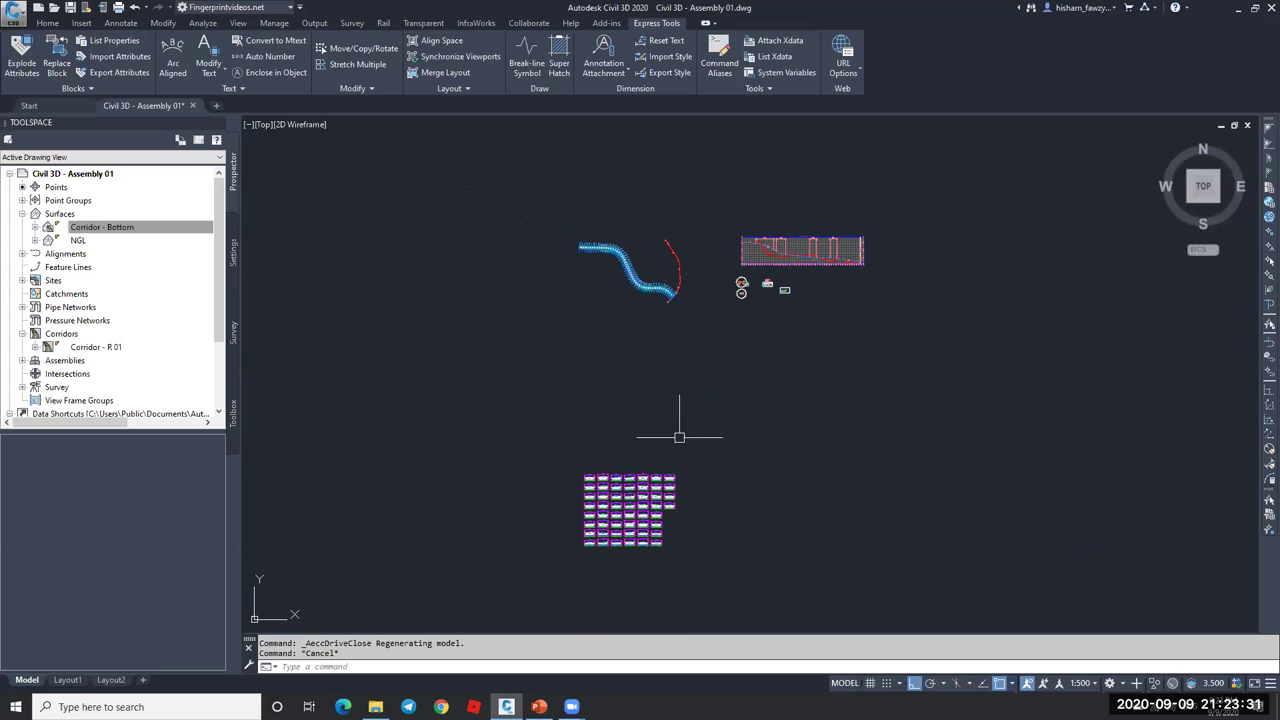
scroll(613, 450, "up", 5)
scroll(613, 450, "up", 5)
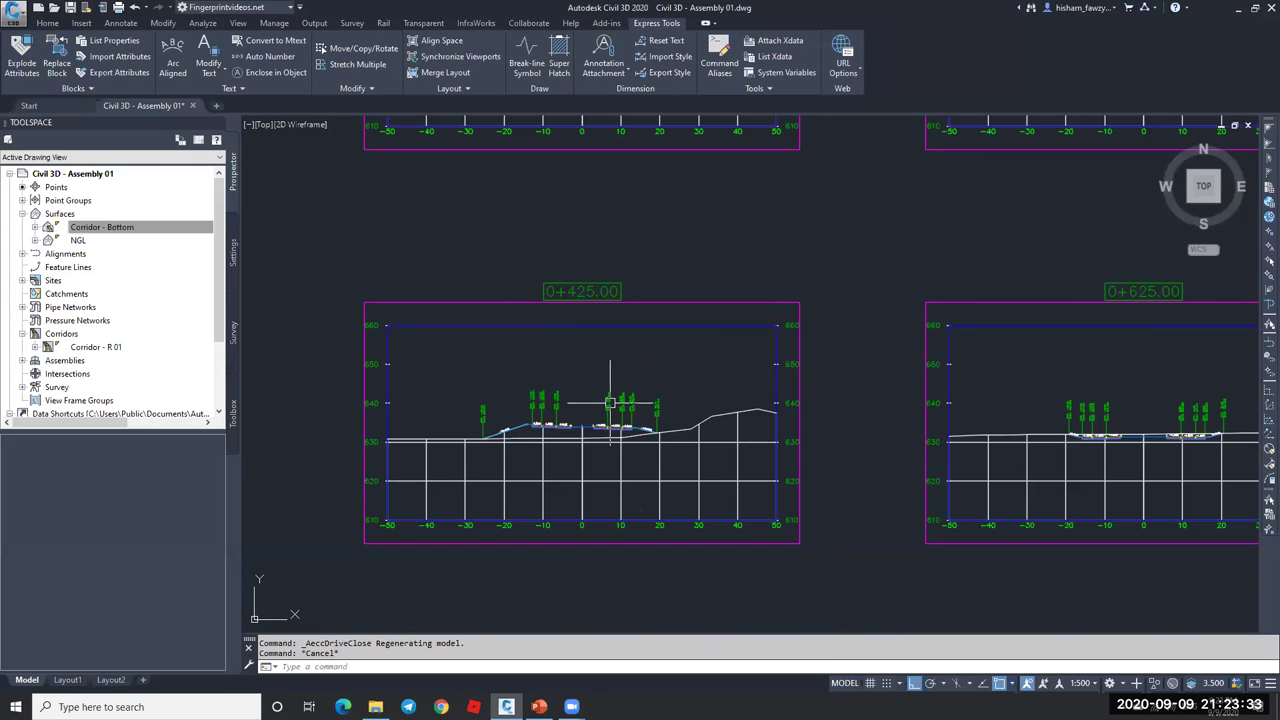
scroll(640, 370, "down", 6)
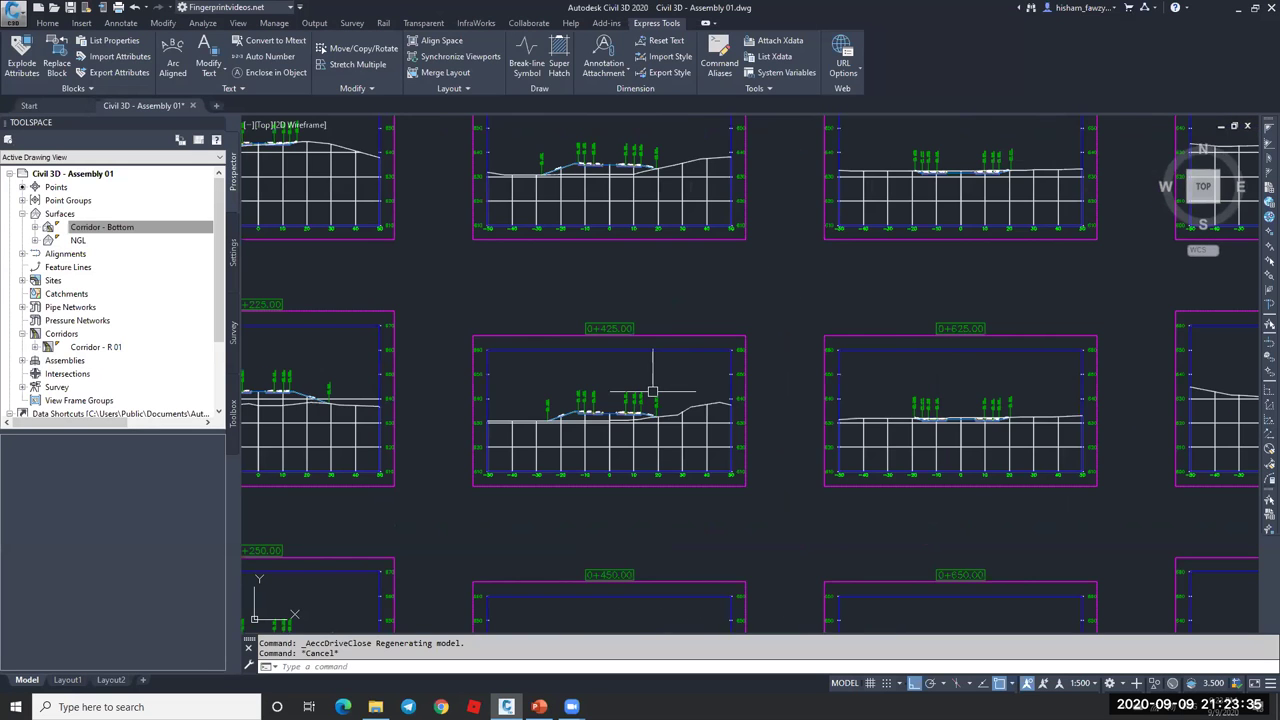
scroll(671, 302, "up", 4)
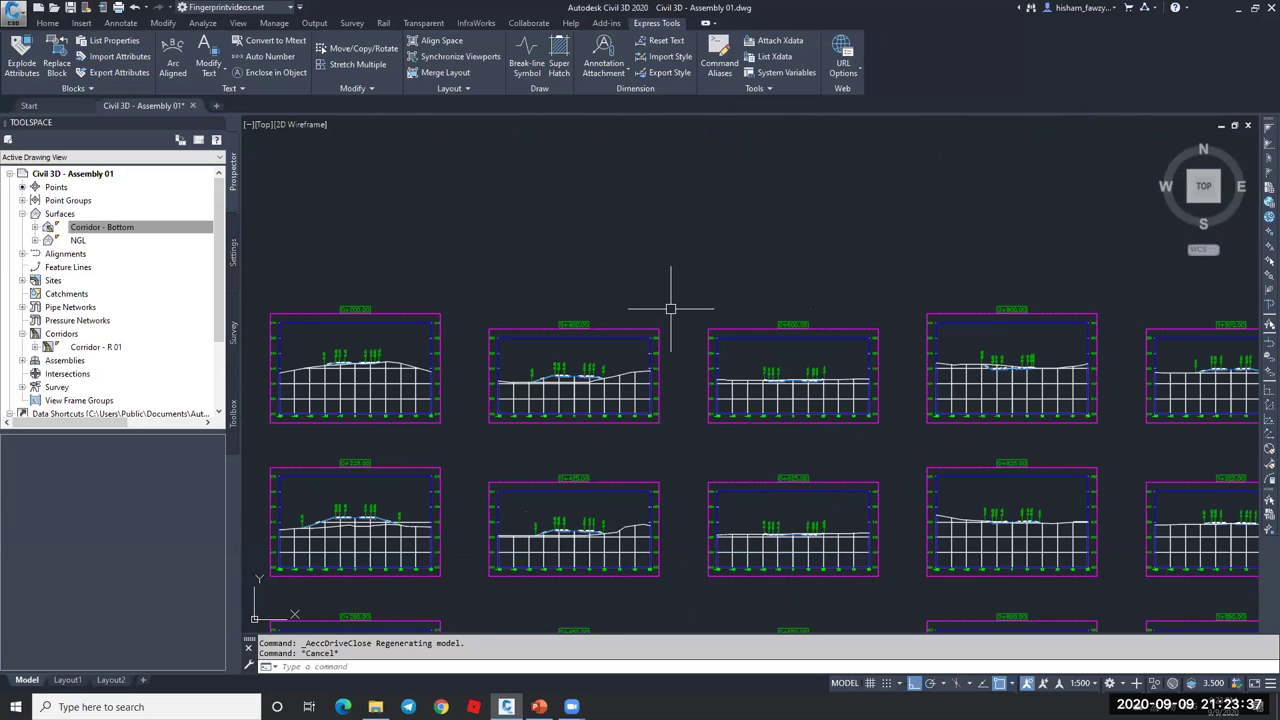
scroll(581, 387, "up", 3)
scroll(581, 387, "up", 2)
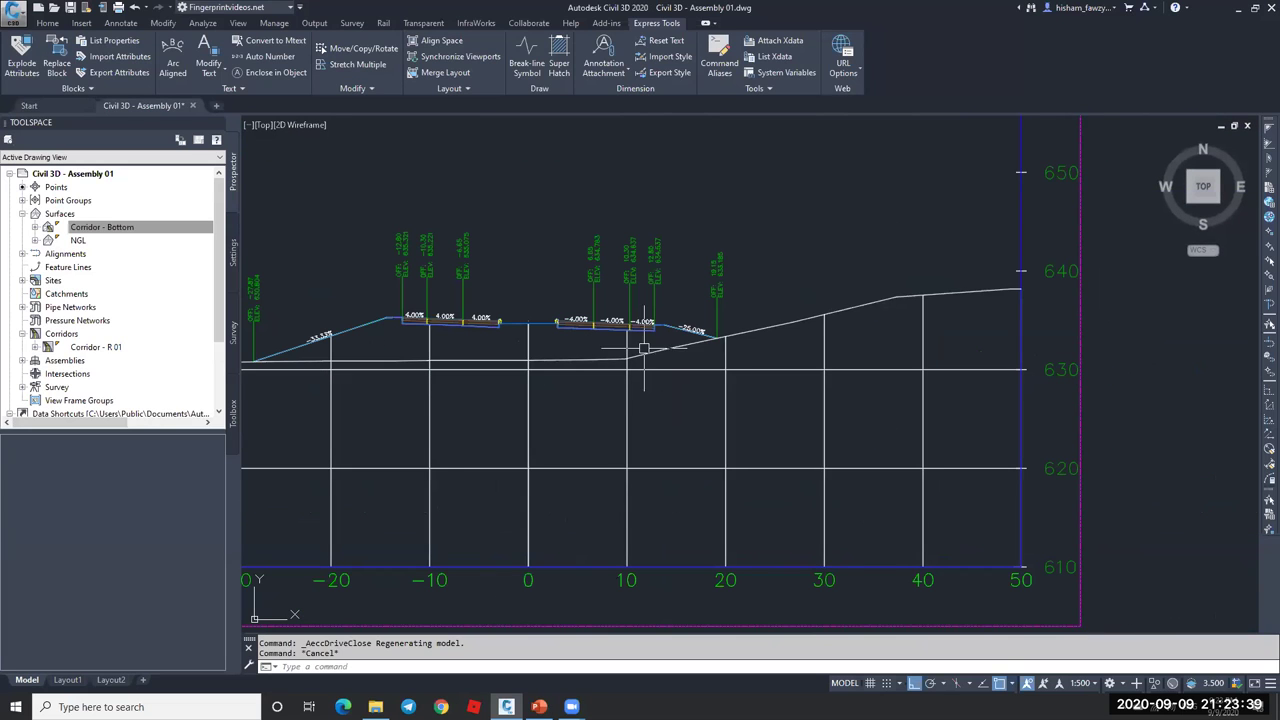
scroll(541, 405, "down", 4)
scroll(545, 400, "down", 5)
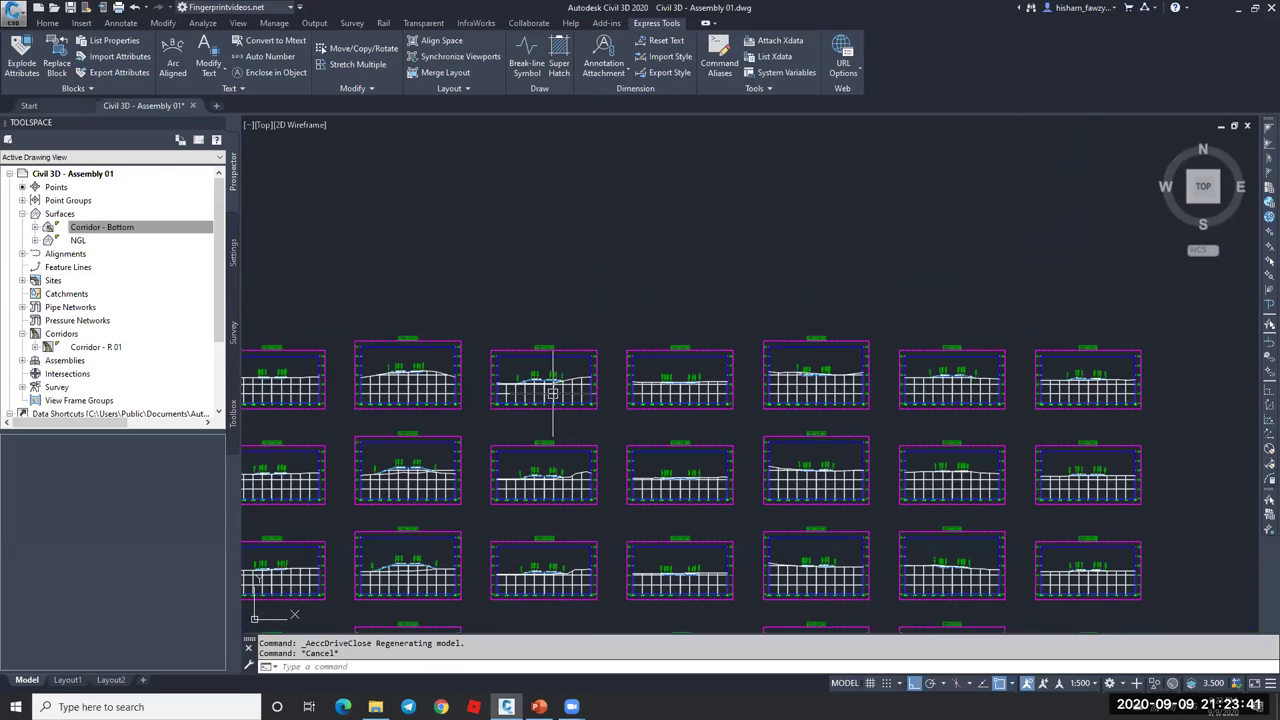
scroll(643, 351, "down", 4)
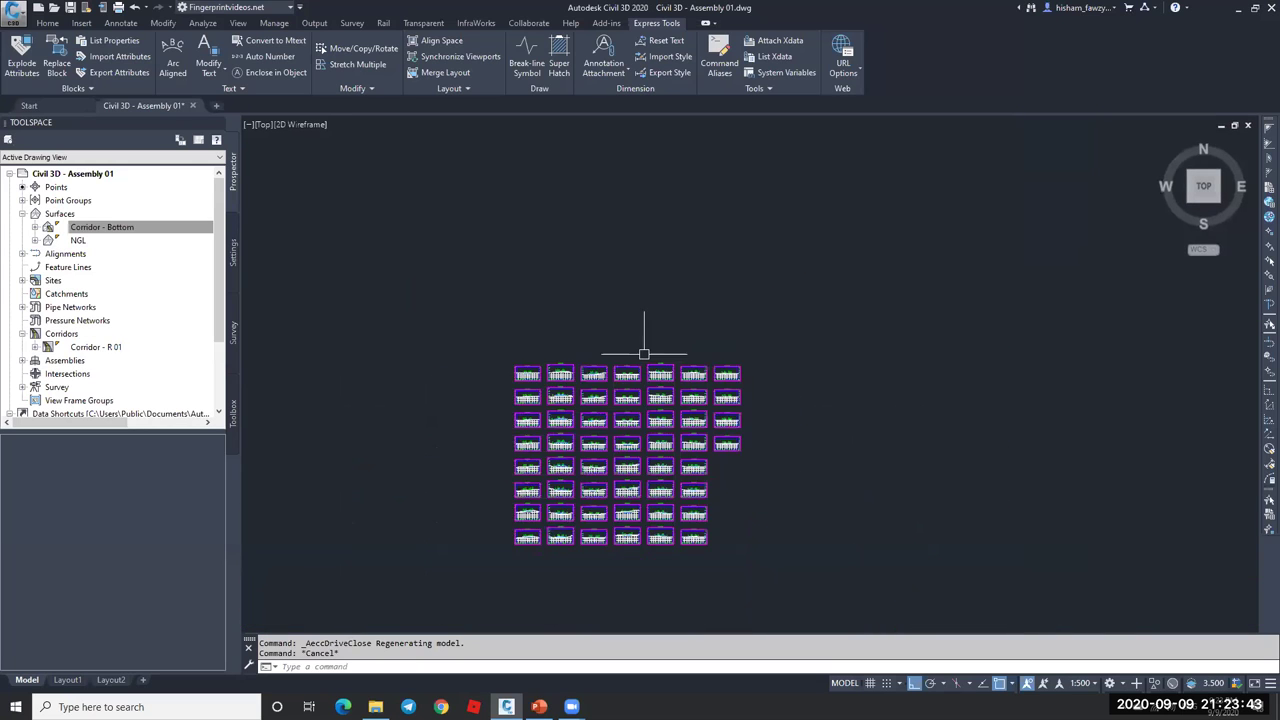
middle_click_drag(758, 307, 588, 334)
scroll(631, 309, "up", 6)
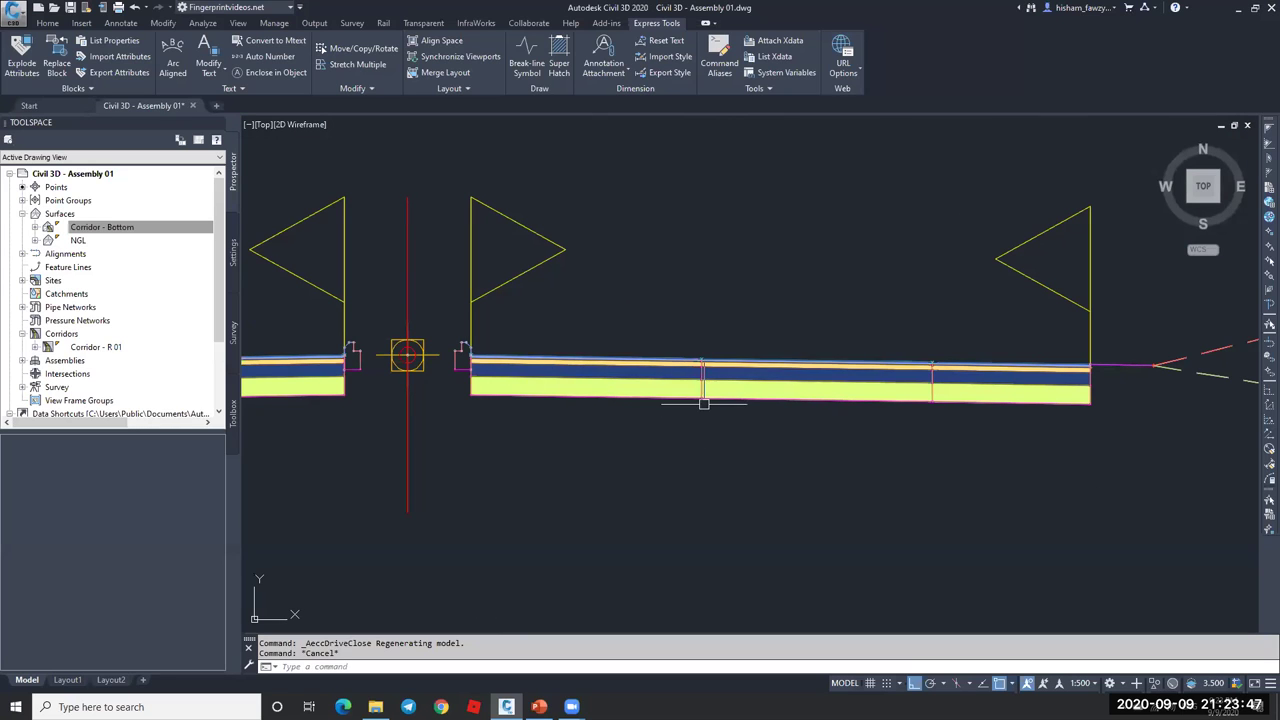
scroll(626, 426, "down", 8)
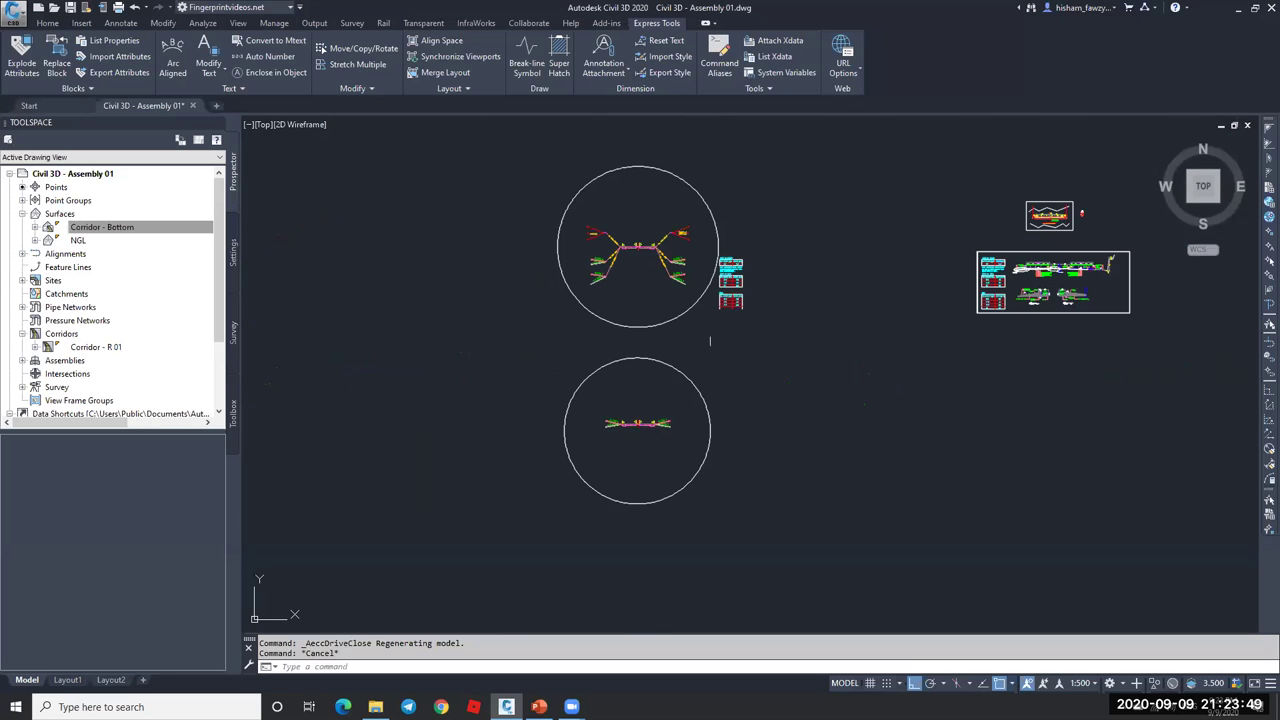
scroll(1103, 264, "up", 6)
scroll(1008, 289, "up", 5)
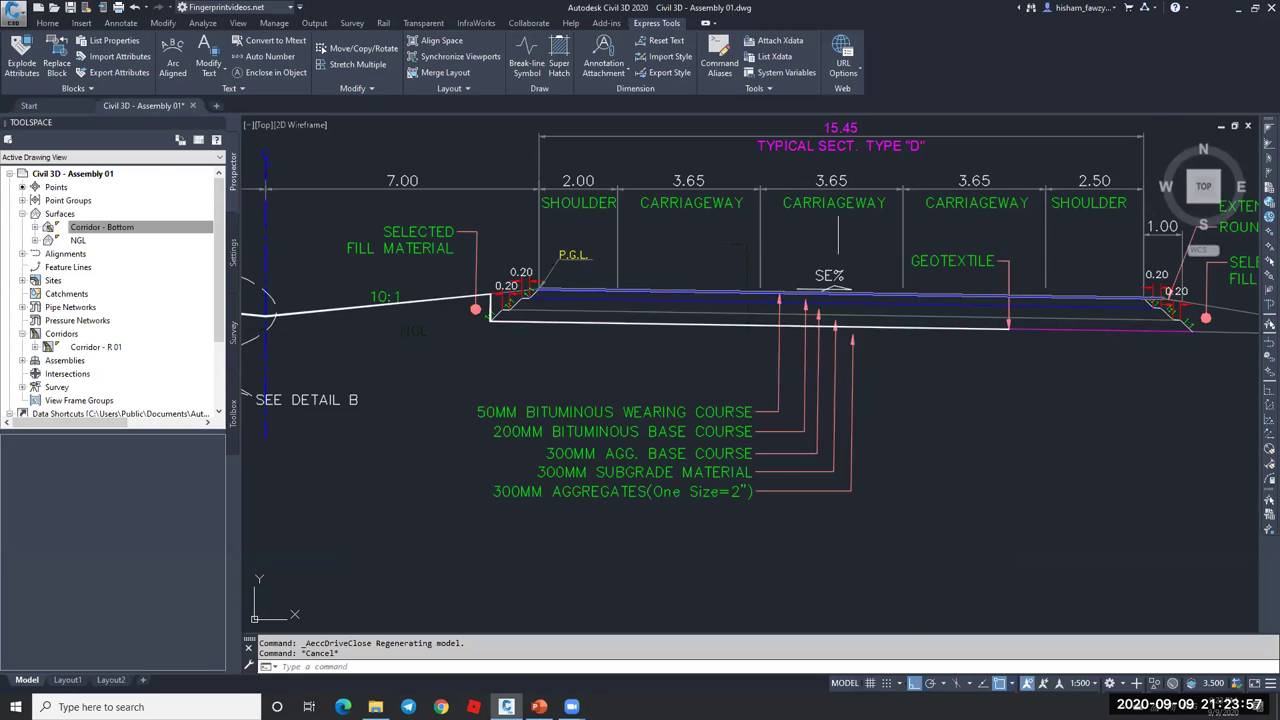
scroll(780, 289, "down", 6)
scroll(758, 222, "up", 5)
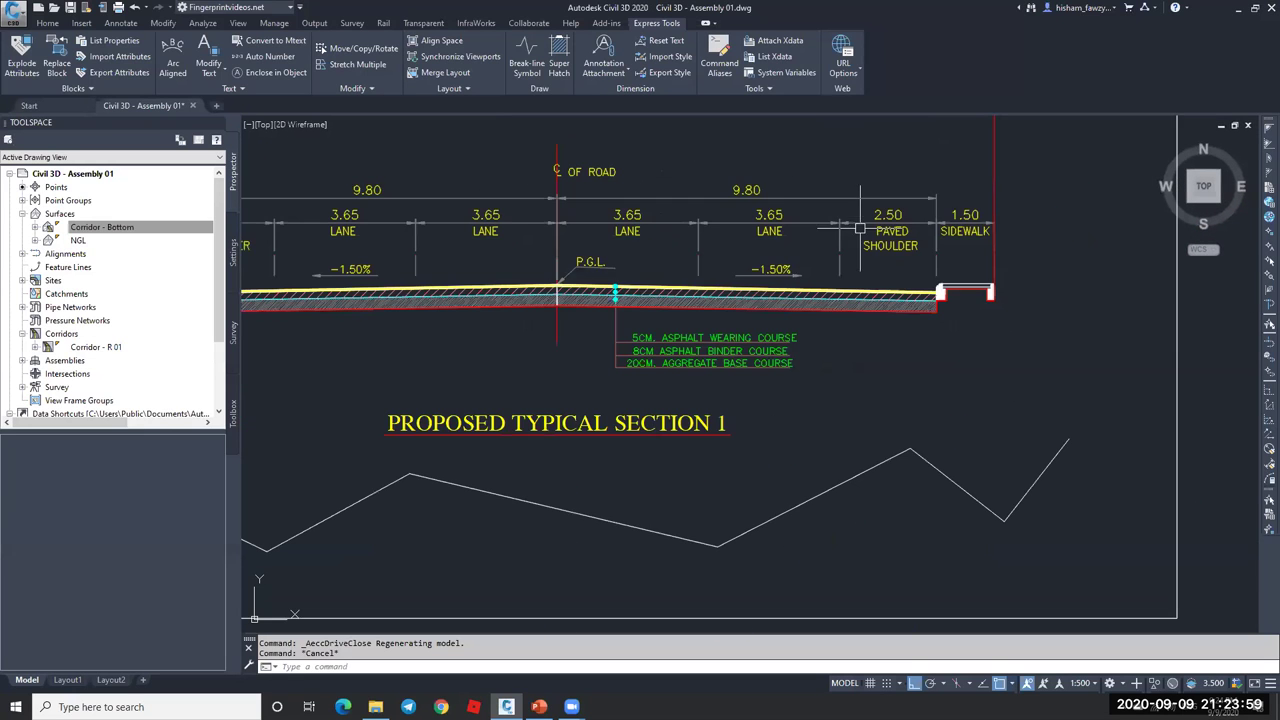
scroll(679, 233, "down", 1)
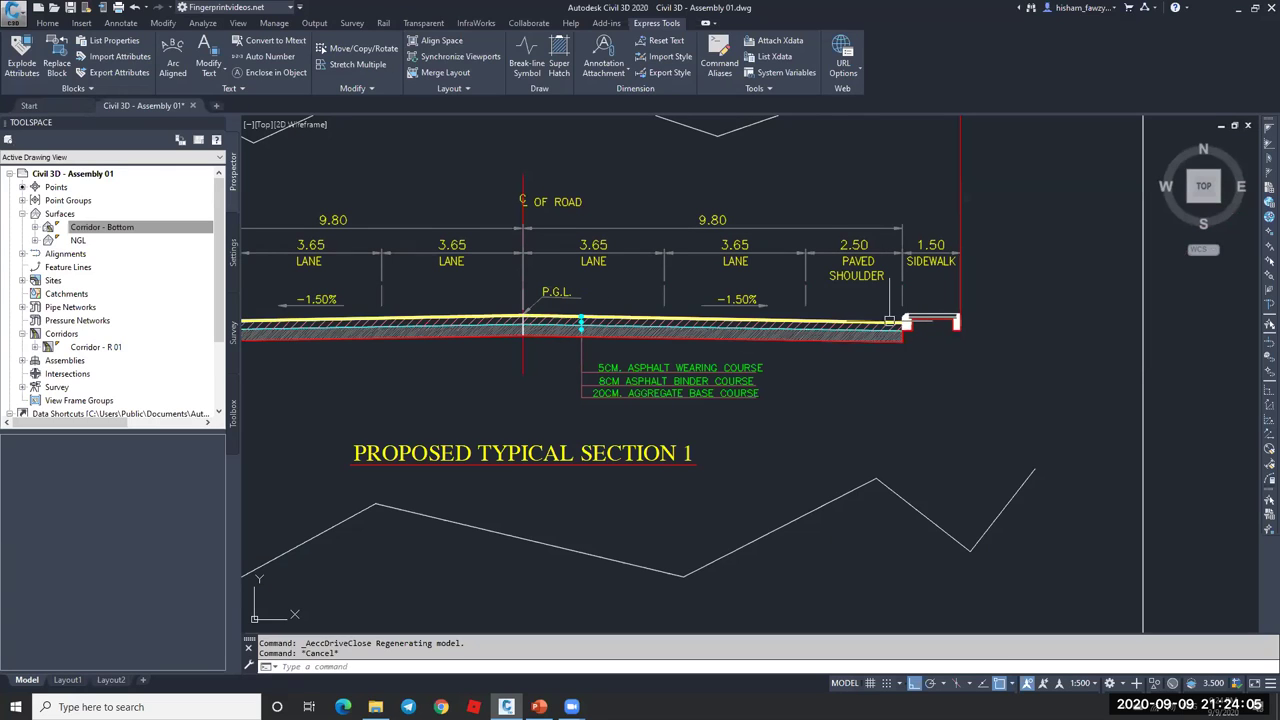
scroll(886, 229, "down", 10)
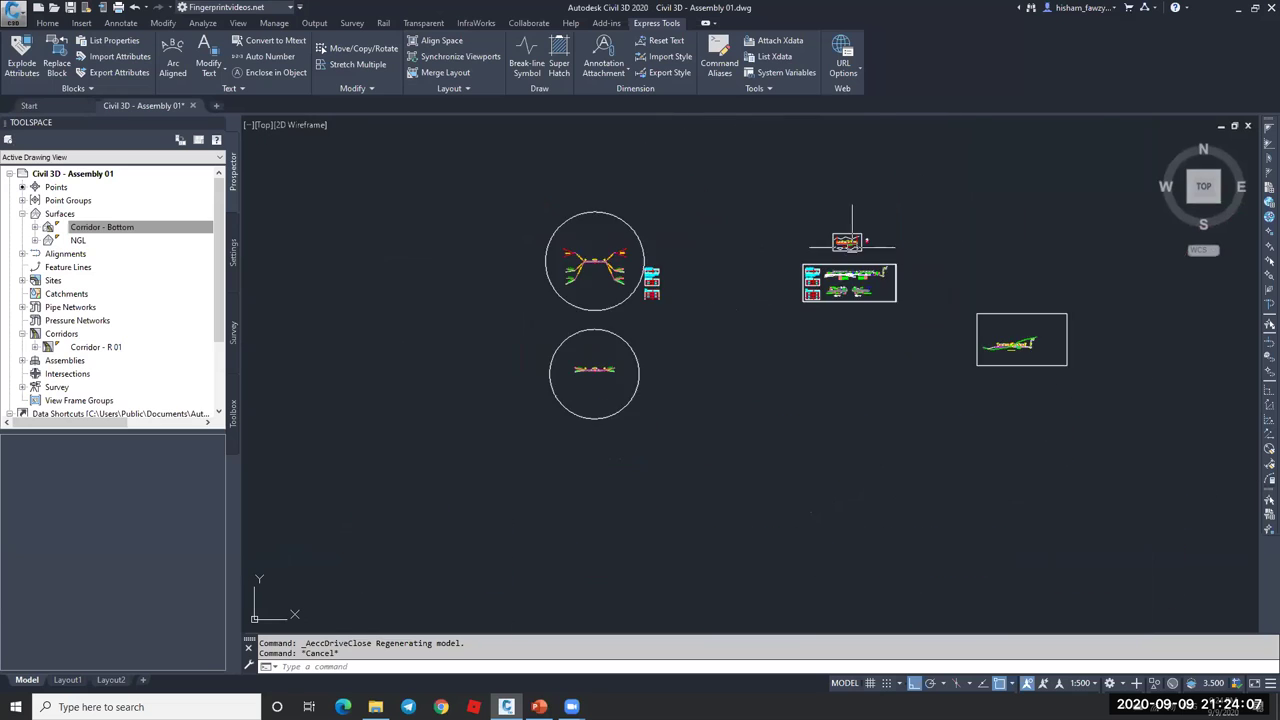
scroll(684, 337, "up", 6)
scroll(734, 275, "up", 8)
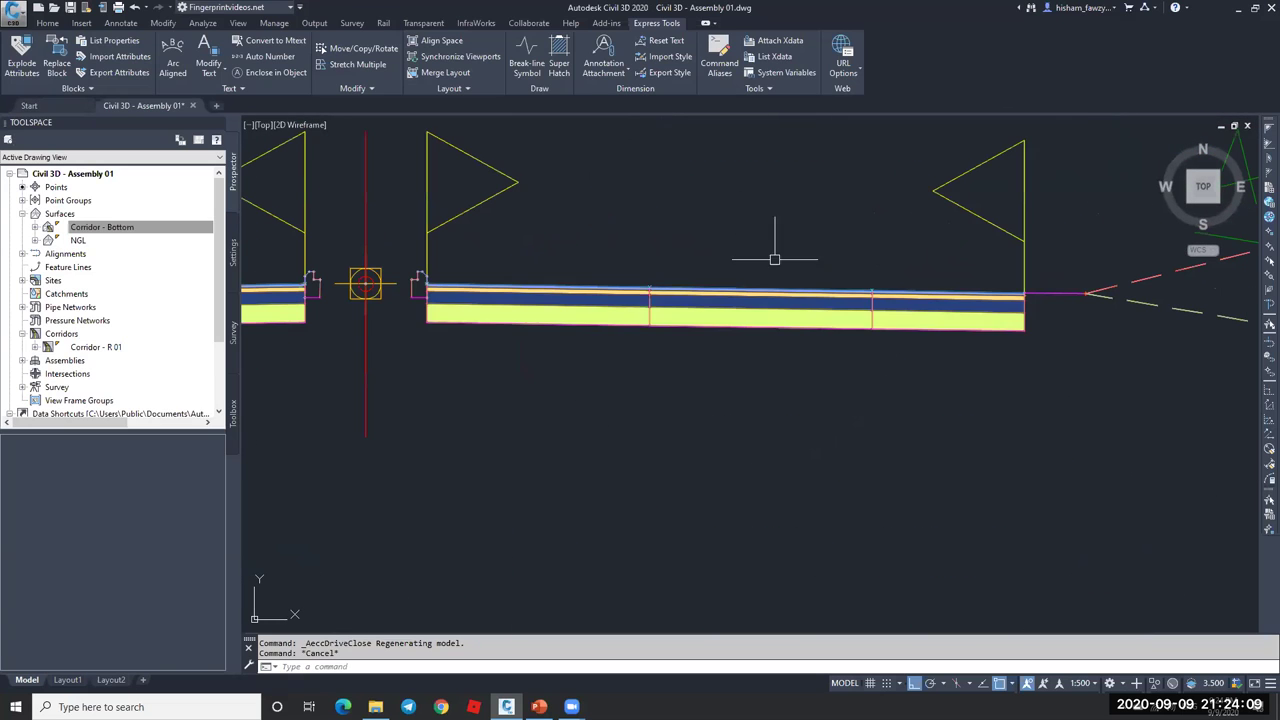
scroll(459, 303, "up", 5)
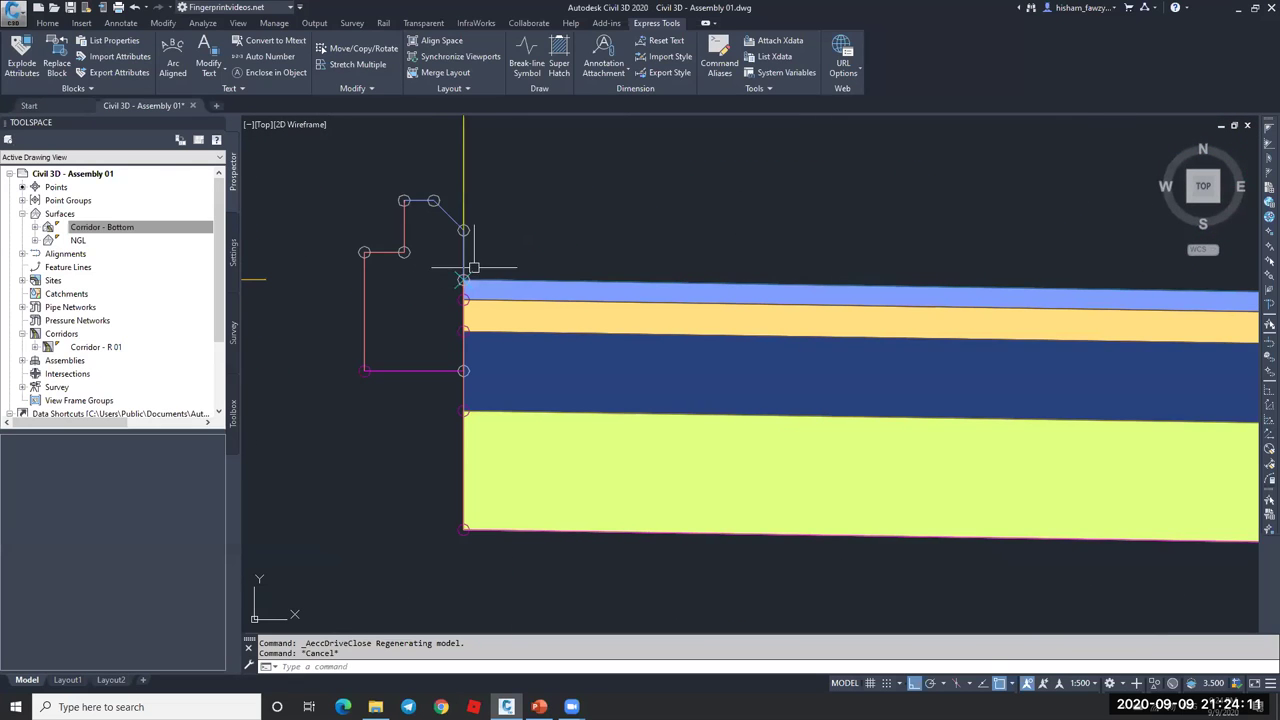
left_click(465, 277)
scroll(465, 277, "down", 5)
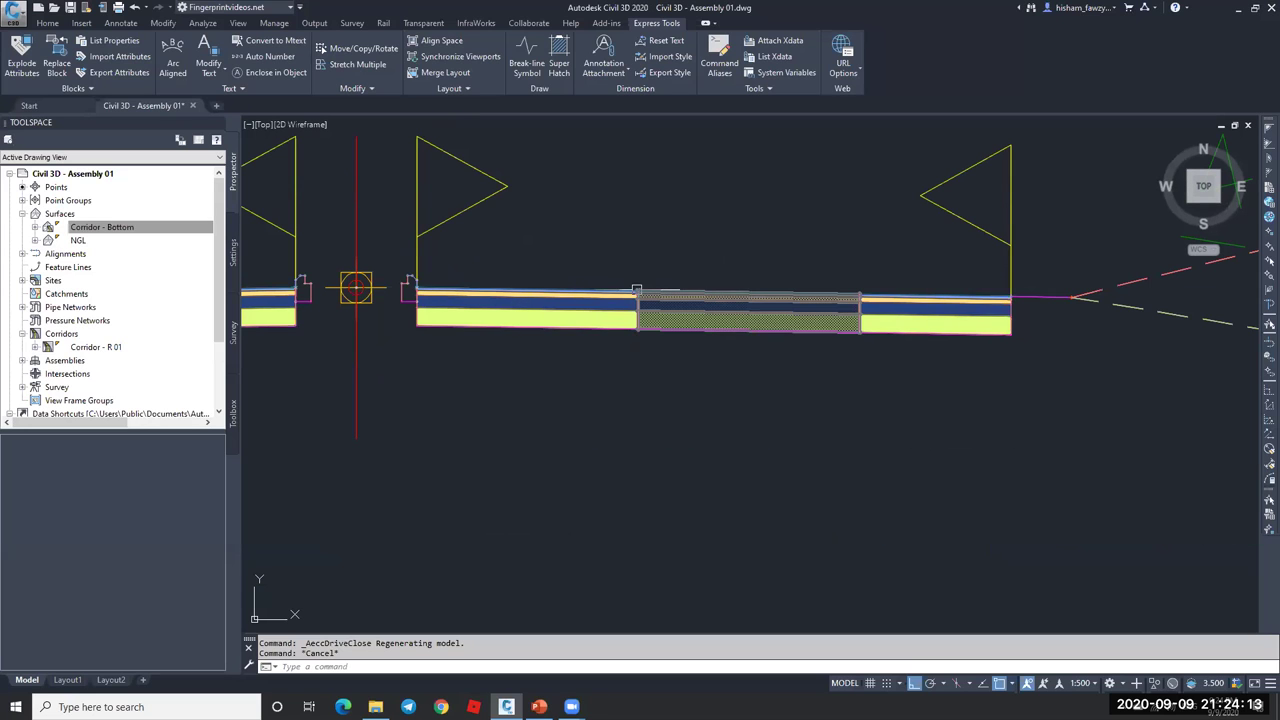
scroll(997, 302, "up", 8)
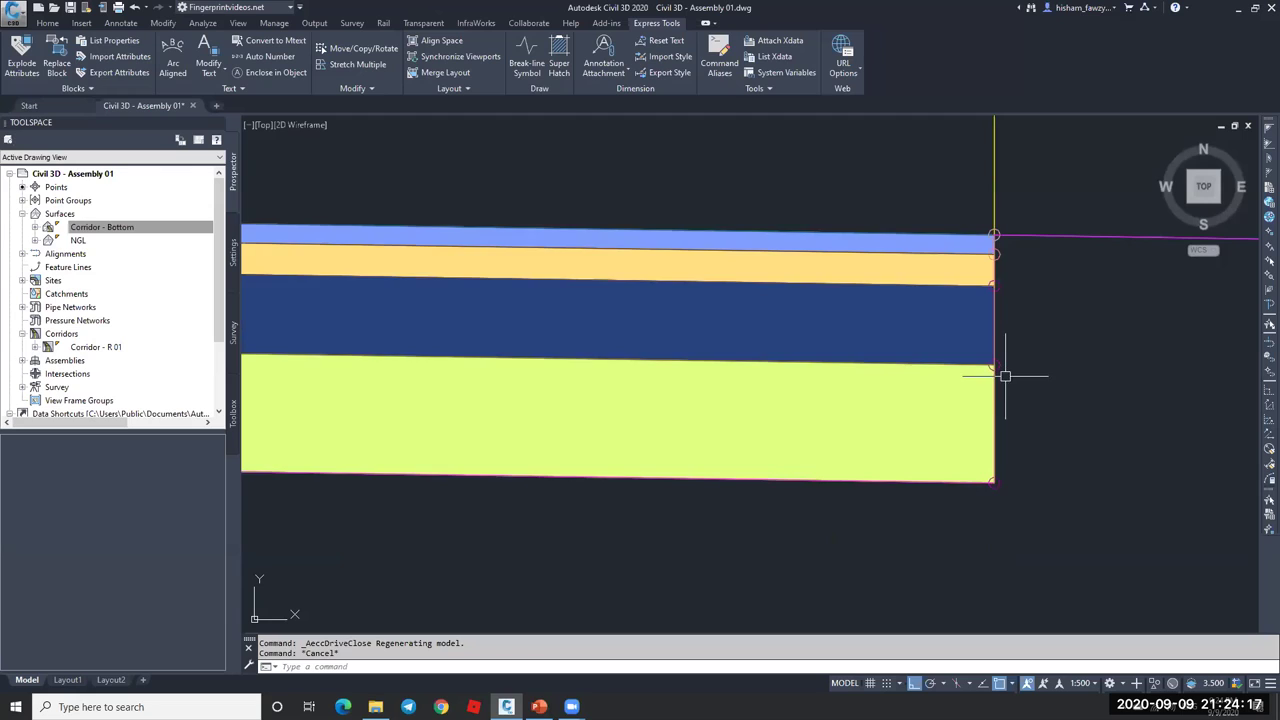
scroll(1010, 282, "up", 2)
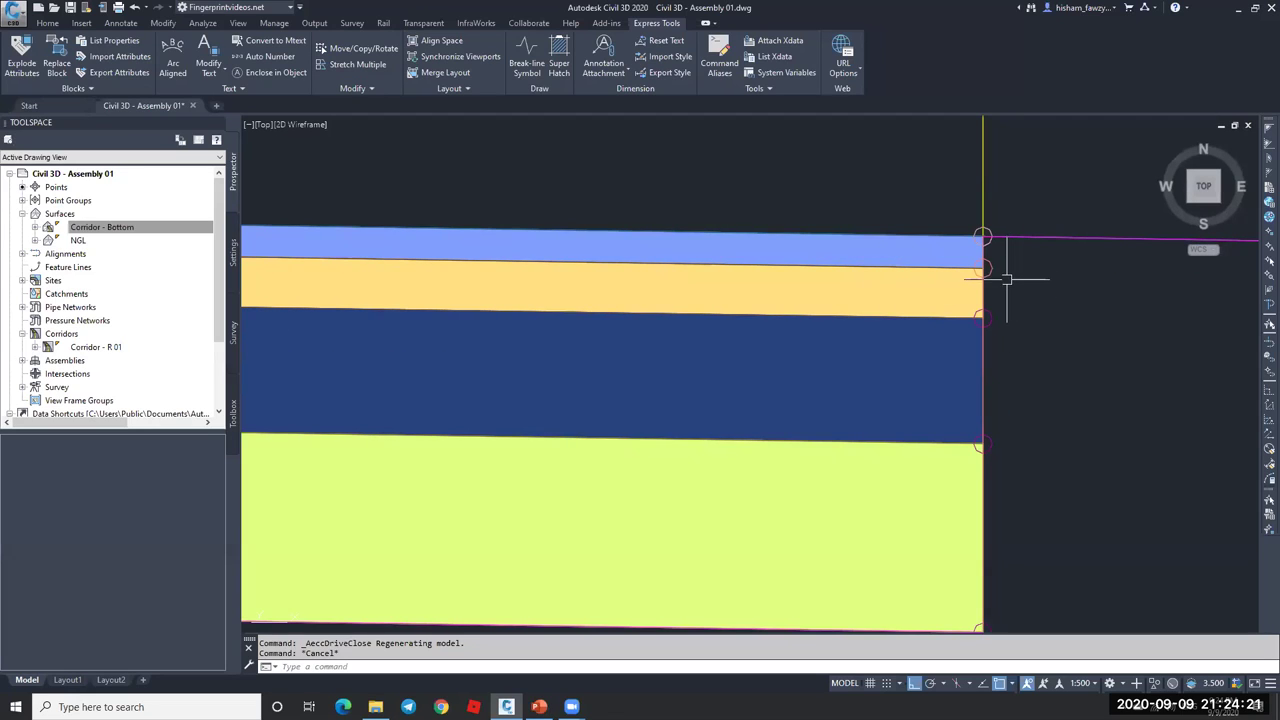
scroll(905, 290, "down", 10)
scroll(919, 305, "down", 2)
scroll(740, 285, "up", 5)
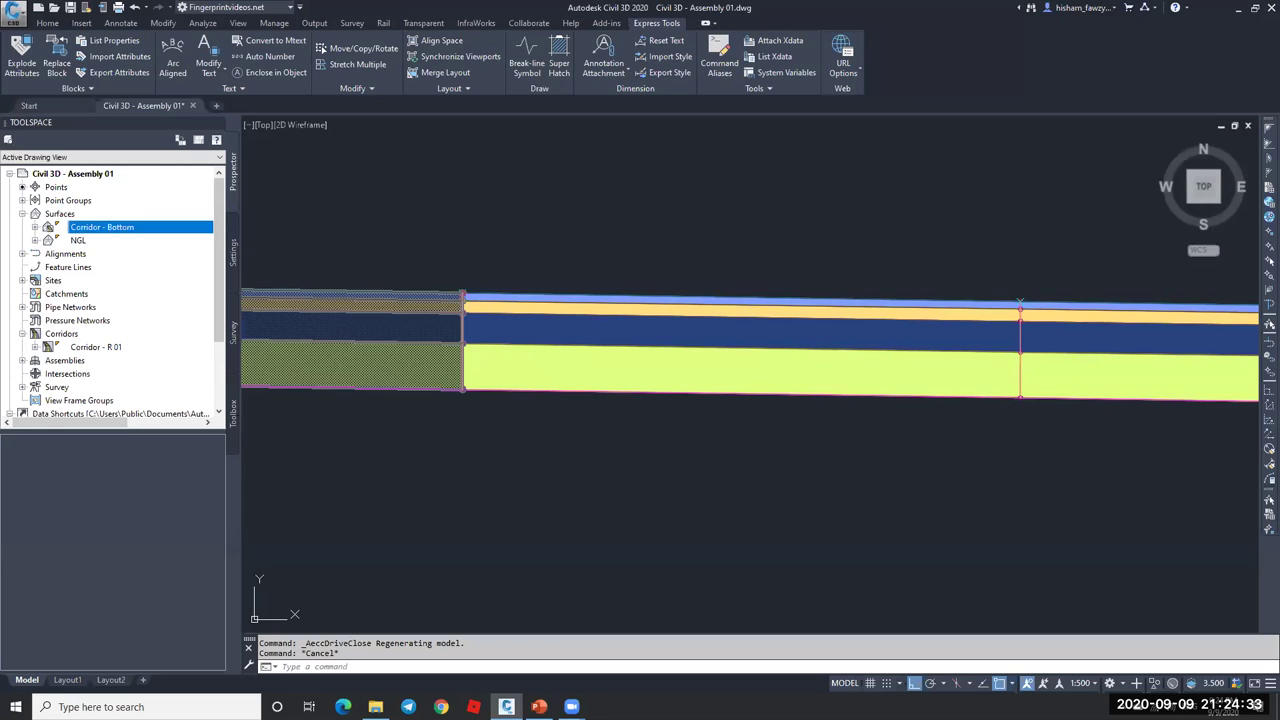
- Expand Reports Manager > Corridor in the Toolbox and bring up Section Points Report actions
left_click(234, 414)
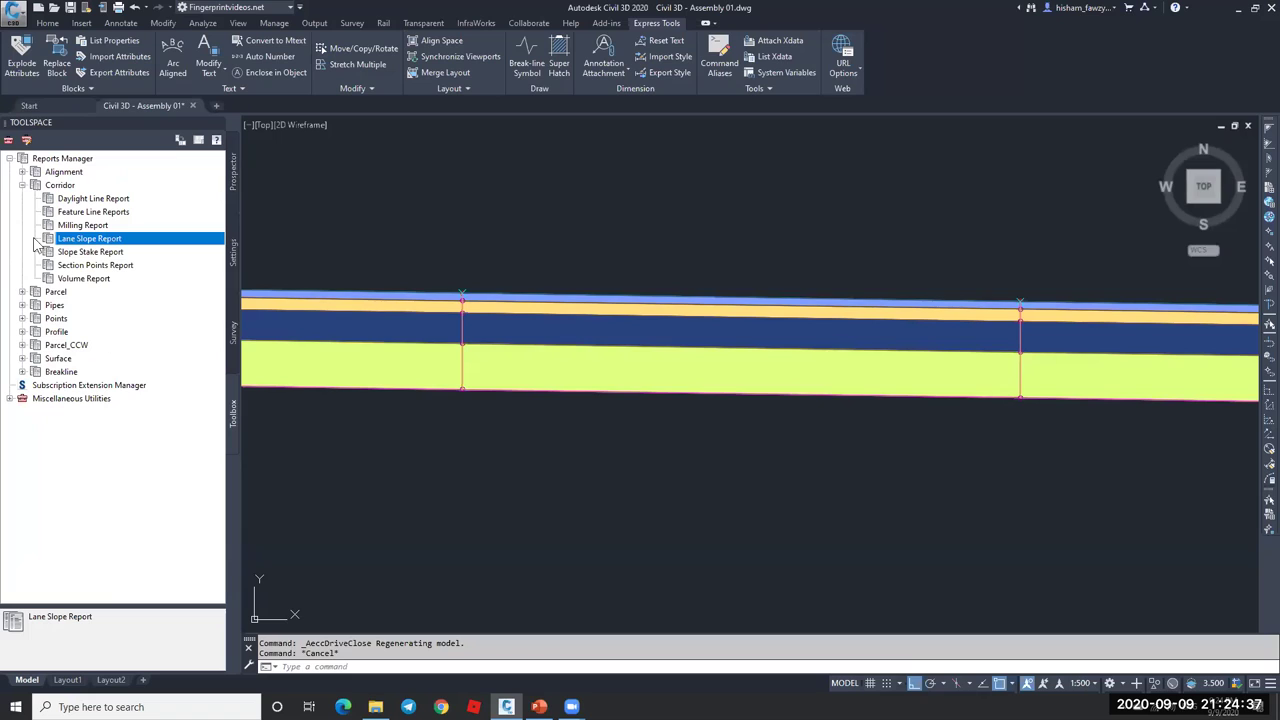
left_click(62, 188)
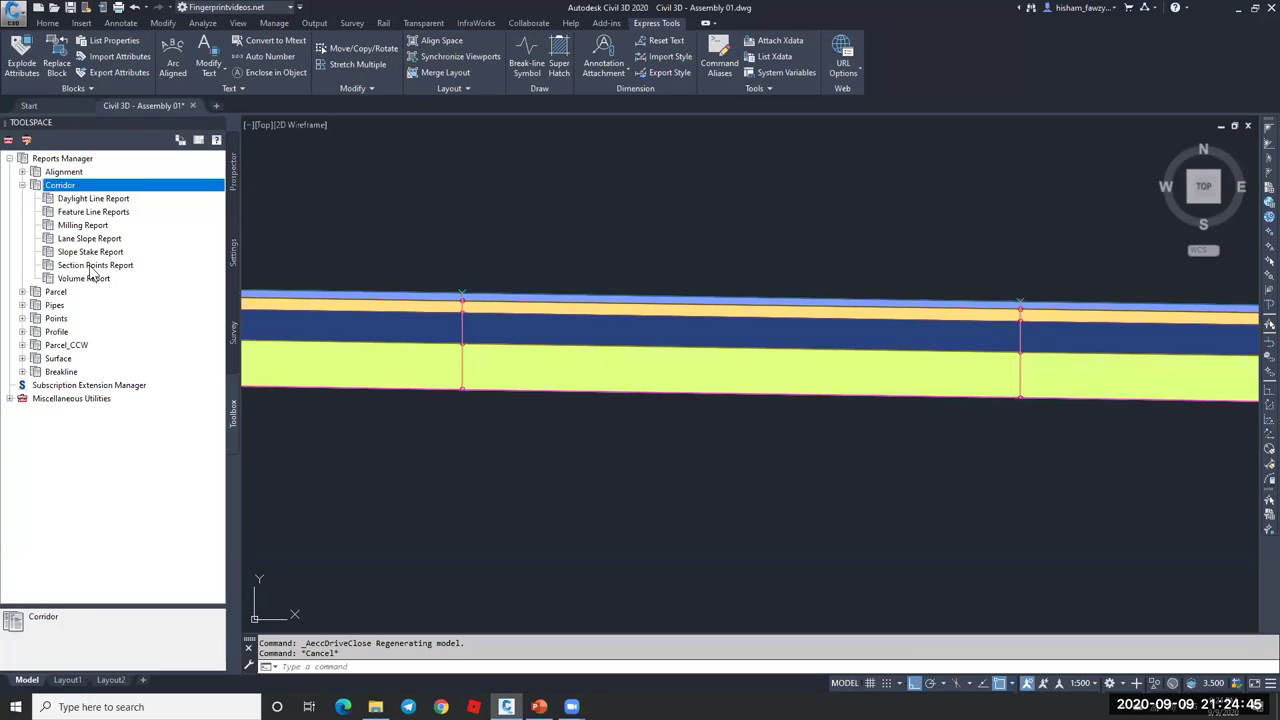
right_click(173, 268)
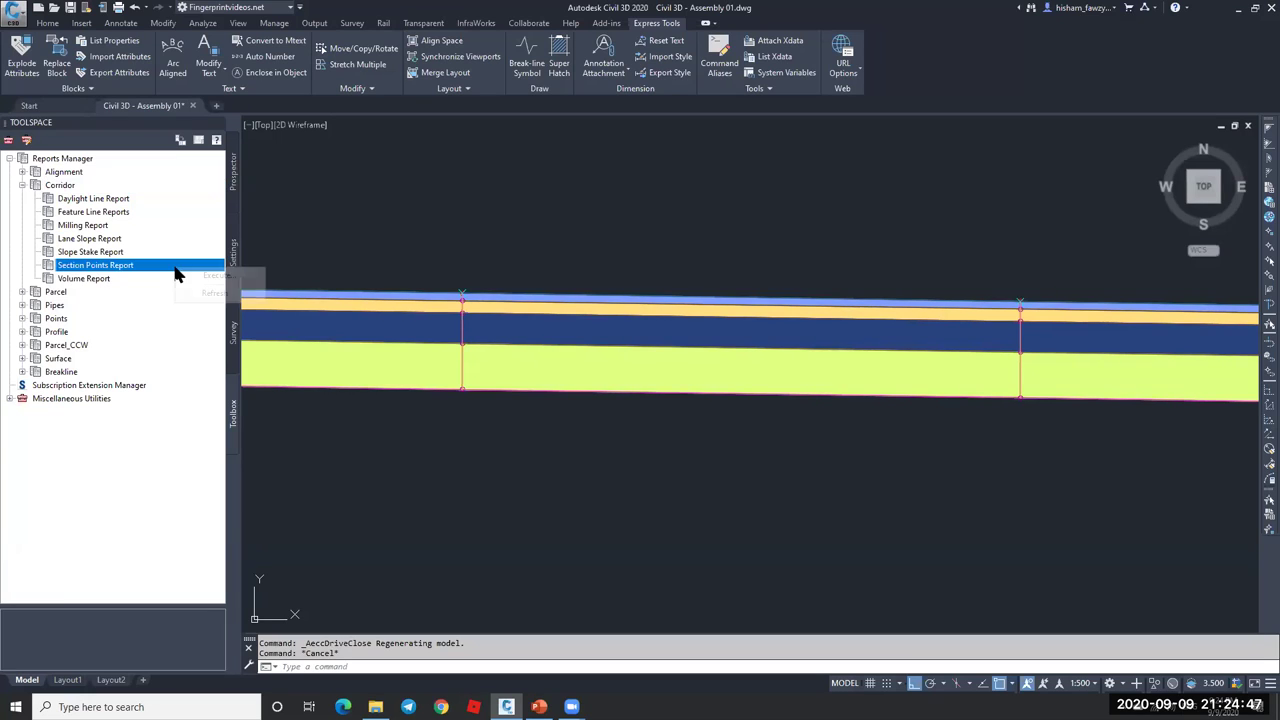
- Run the Section Points Report for Corridor - R 01 on alignment ROAD 01
left_click(225, 276)
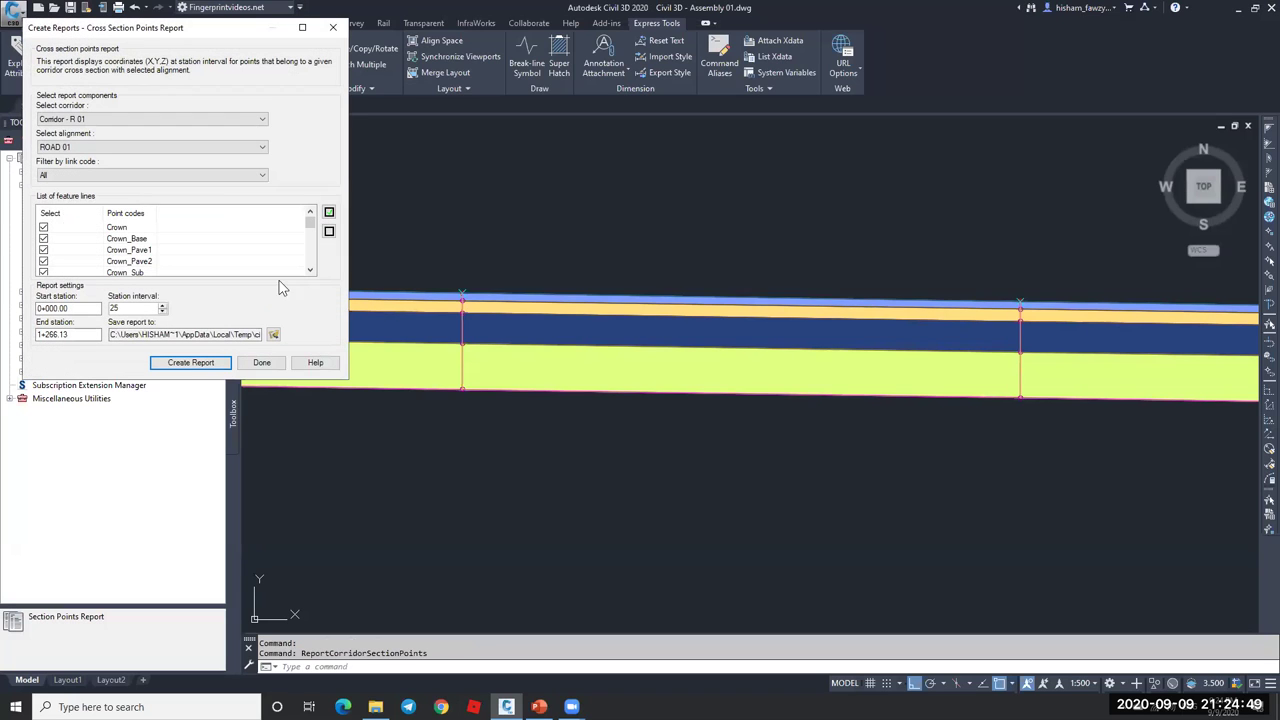
left_click_drag(203, 38, 221, 42)
left_click(518, 184)
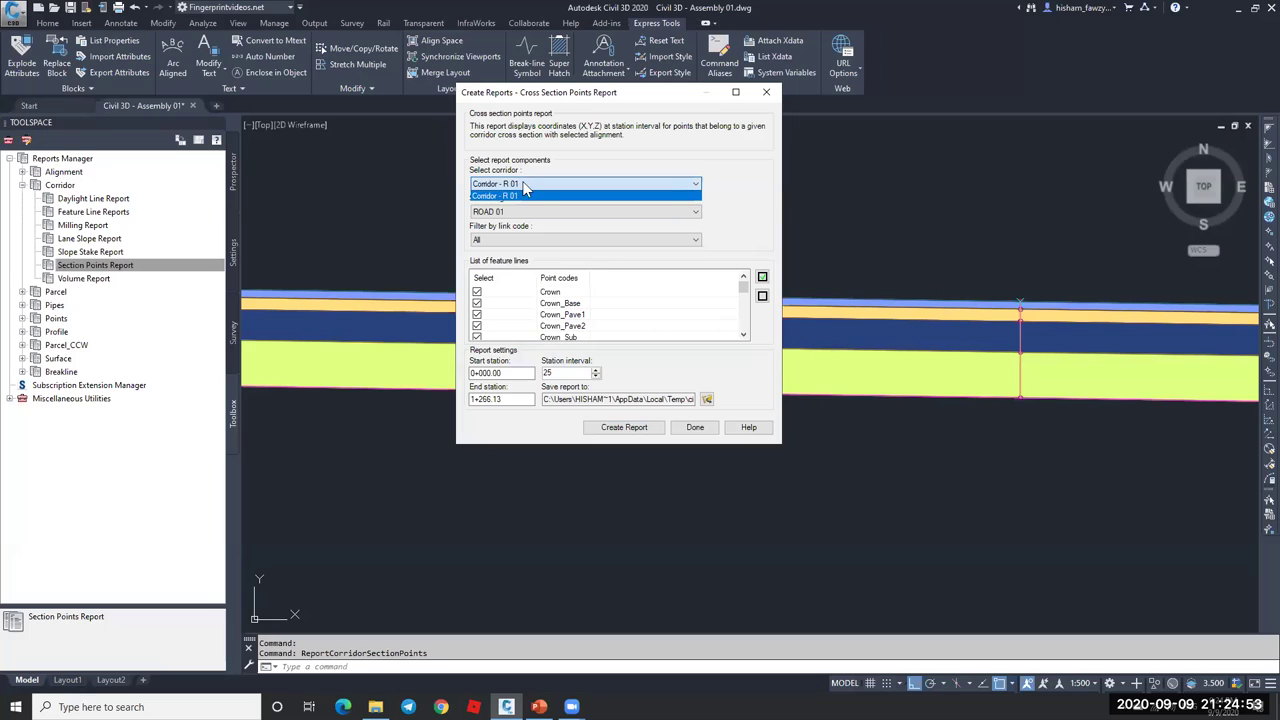
left_click(524, 194)
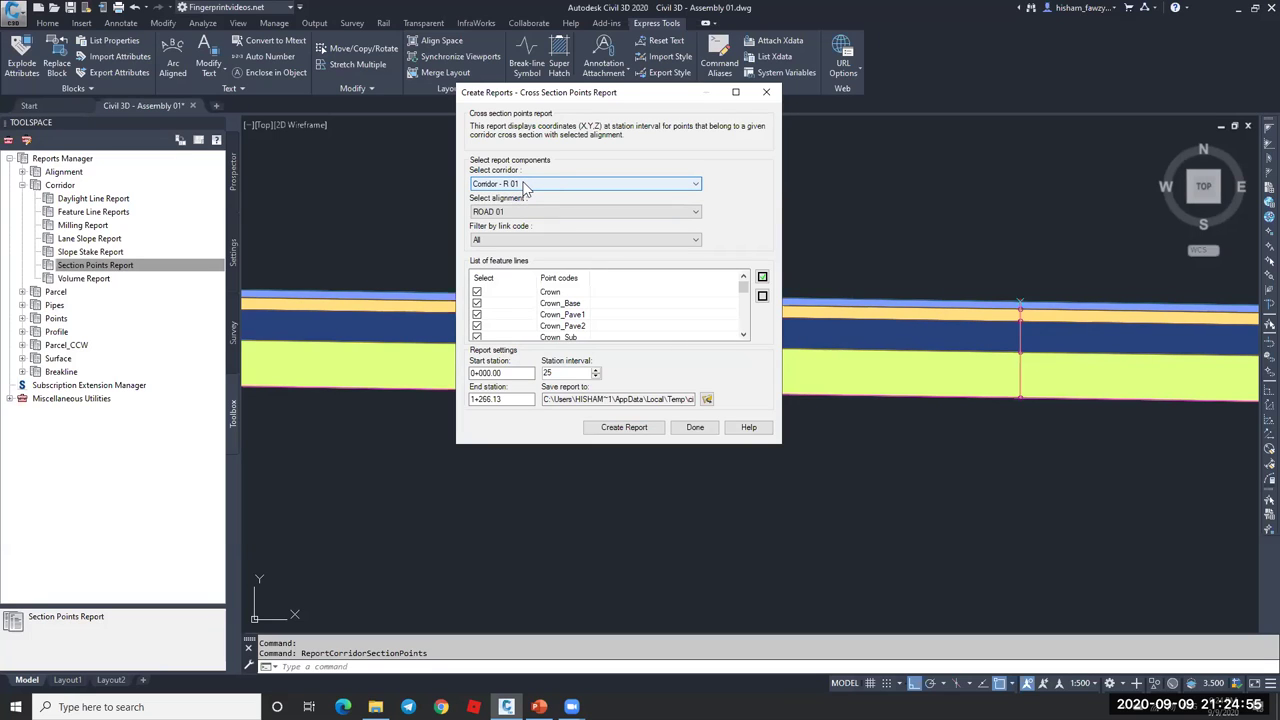
left_click(510, 211)
left_click(533, 222)
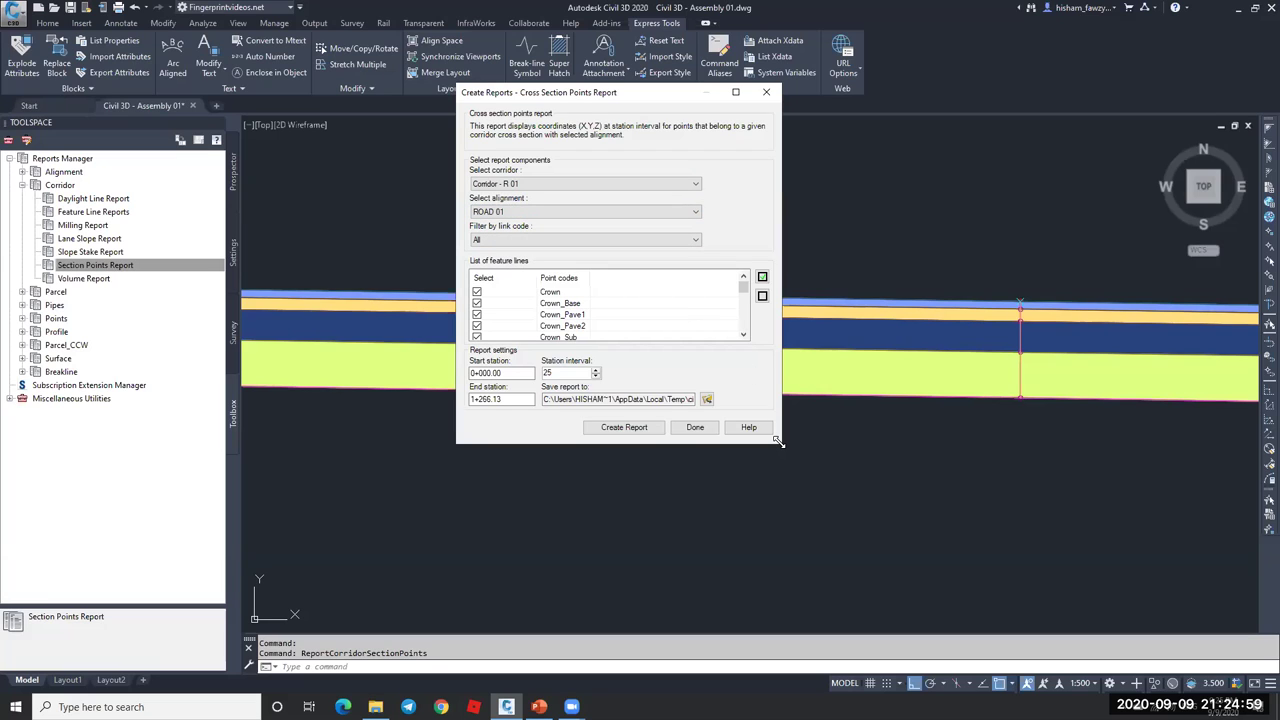
- Enlarge the dialog and review stations 0+000.00 to 1+266.13 at a 25 interval
left_click_drag(778, 441, 796, 578)
left_click_drag(757, 386, 757, 446)
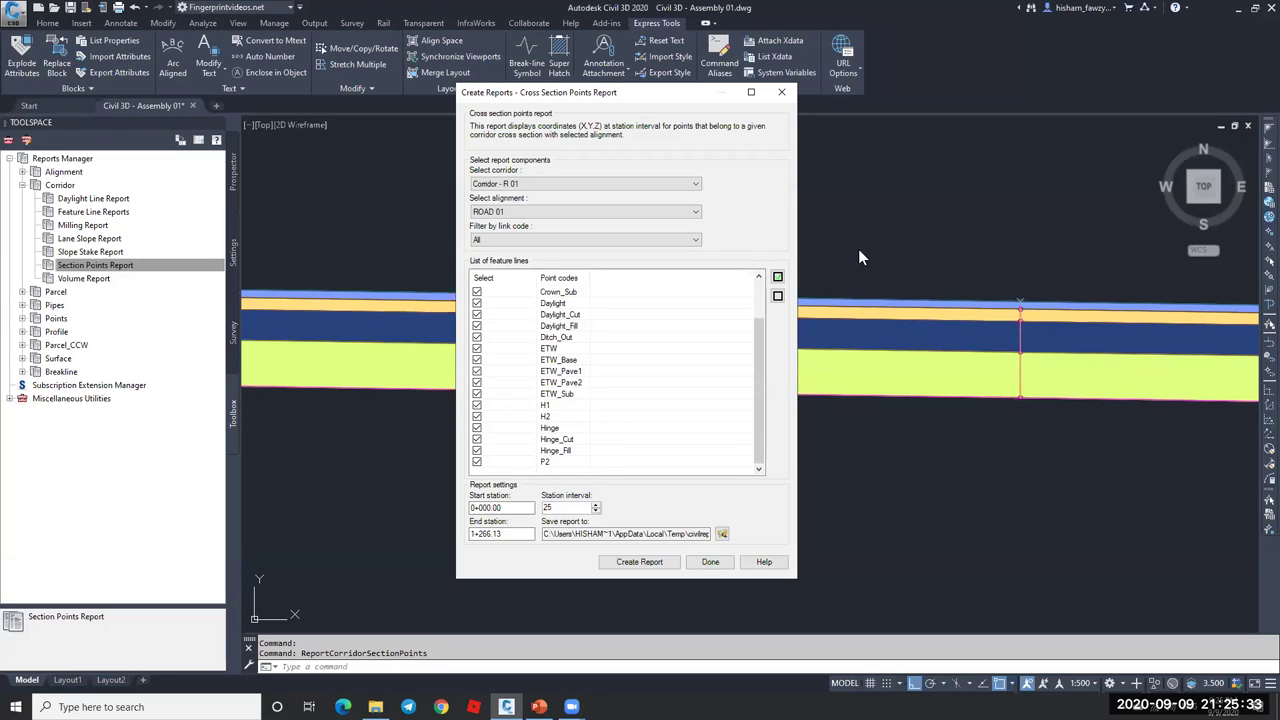
left_click(510, 507)
left_click(518, 533)
left_click_drag(534, 507, 468, 508)
left_click_drag(530, 534, 455, 531)
left_click(497, 533)
- Close the Cross Section Points Report settings without creating a report
left_click(710, 562)
scroll(735, 280, "down", 3)
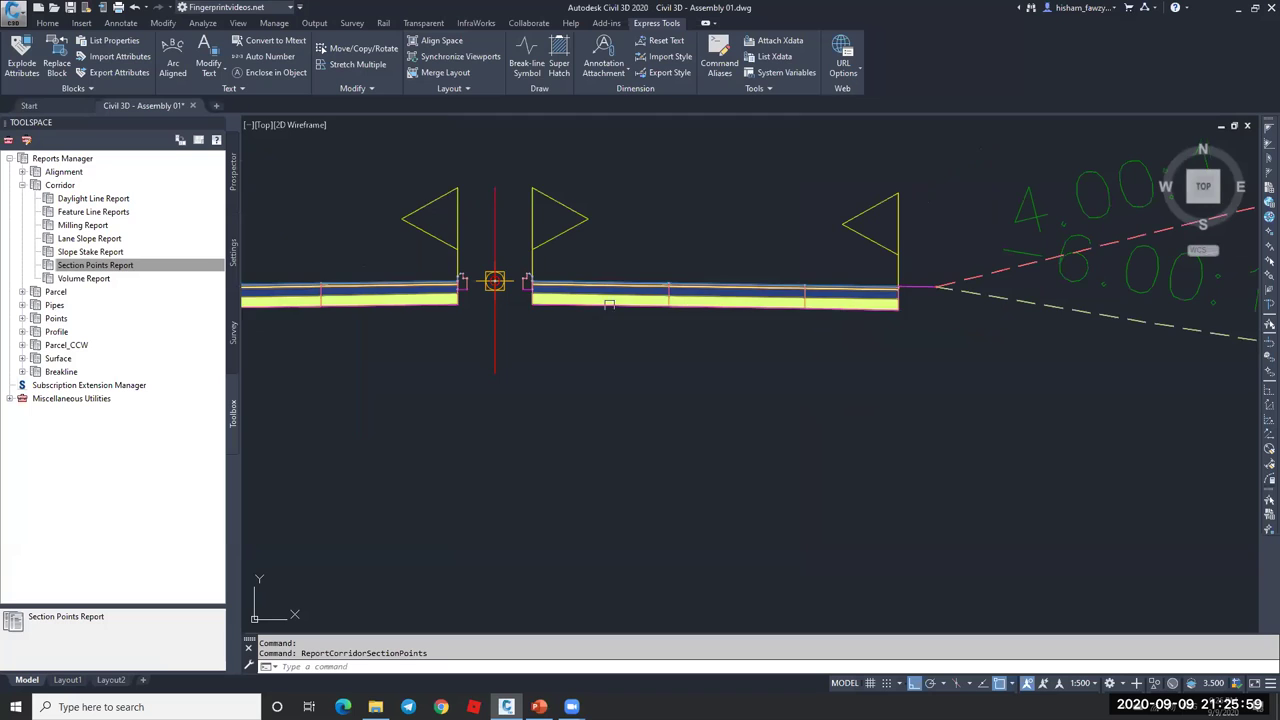
scroll(600, 300, "up", 8)
- Zoom into the assembly's subassembly points and 4.00:1 and 6.00:1 daylight slopes to read point codes
mouse_move(667, 326)
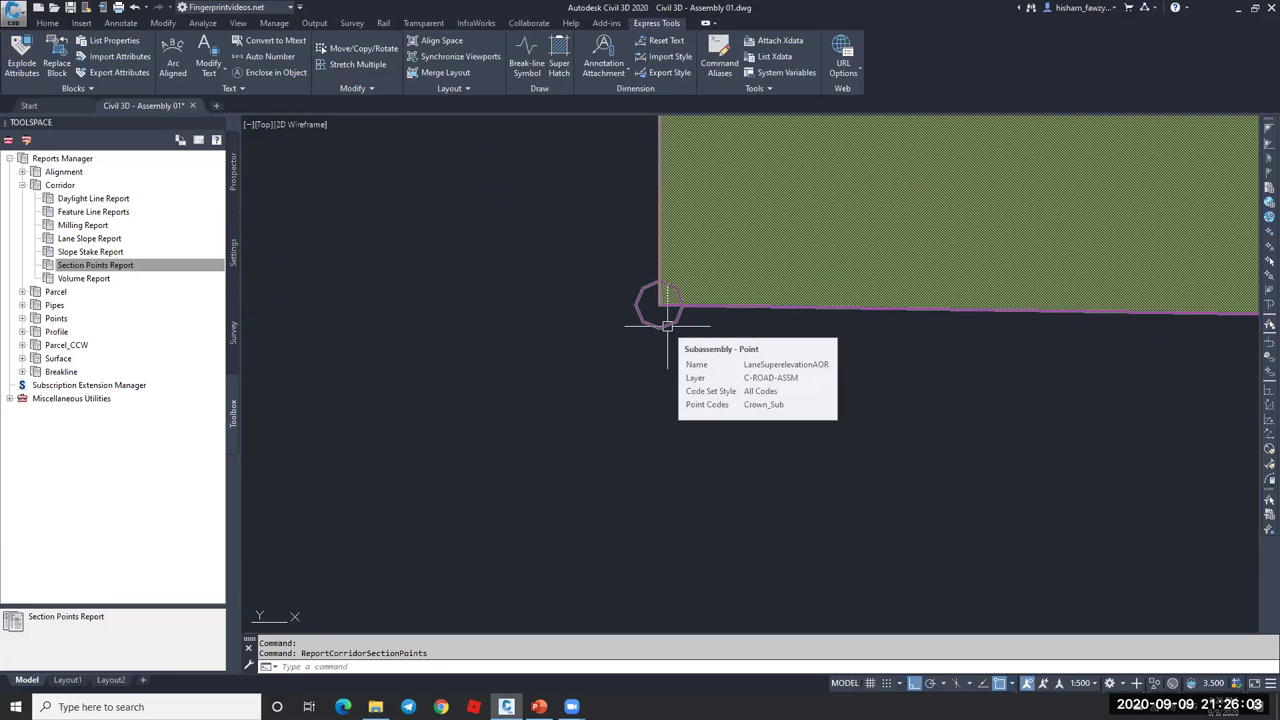
scroll(600, 300, "up", 3)
scroll(520, 250, "down", 4)
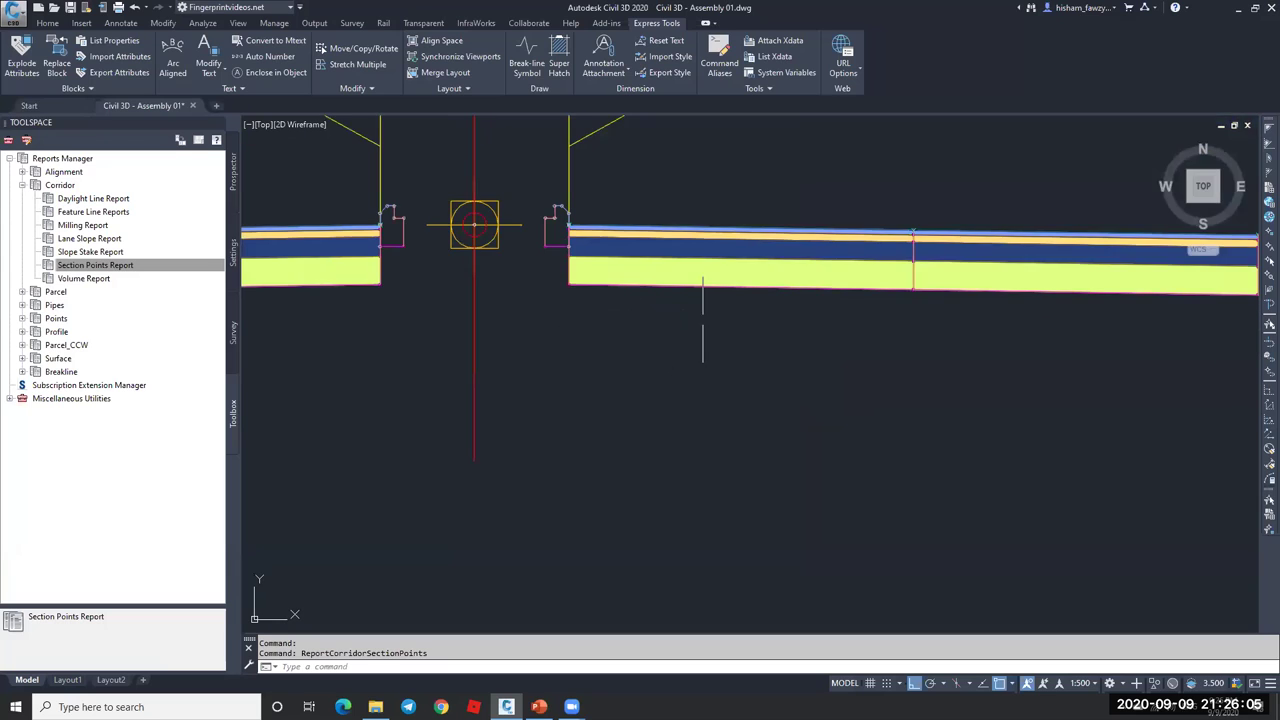
scroll(620, 260, "up", 4)
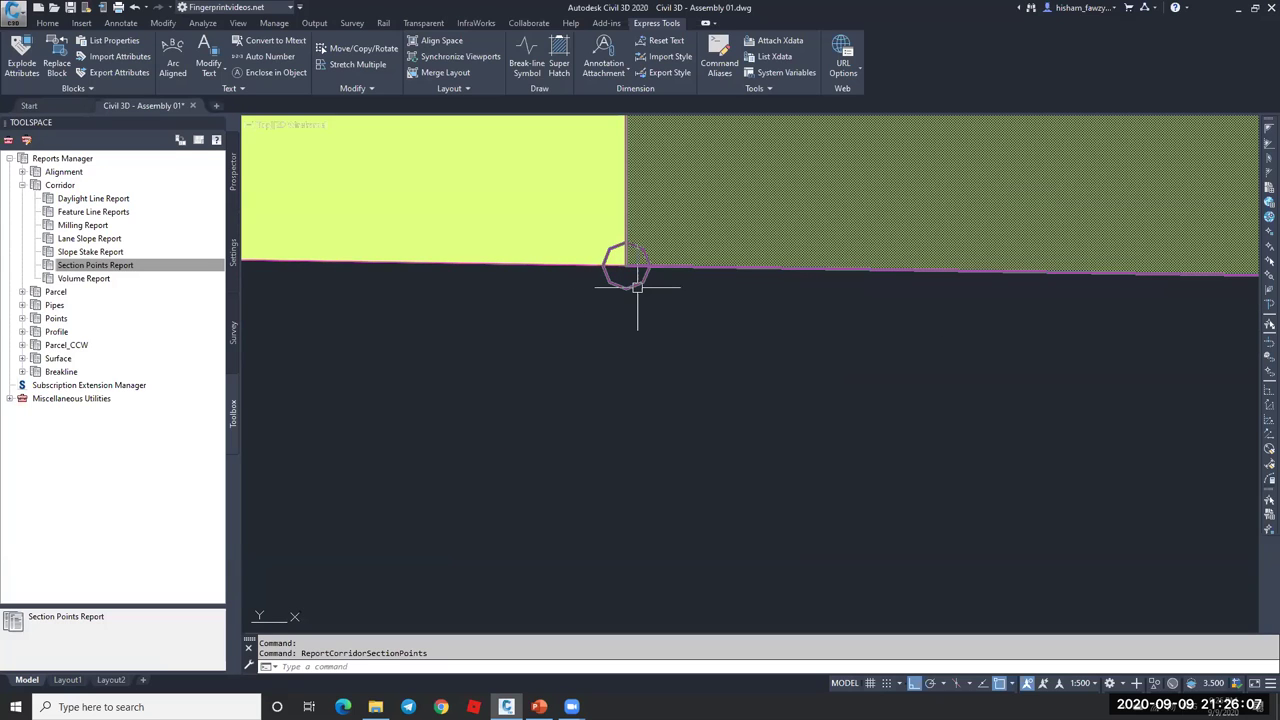
scroll(550, 287, "down", 5)
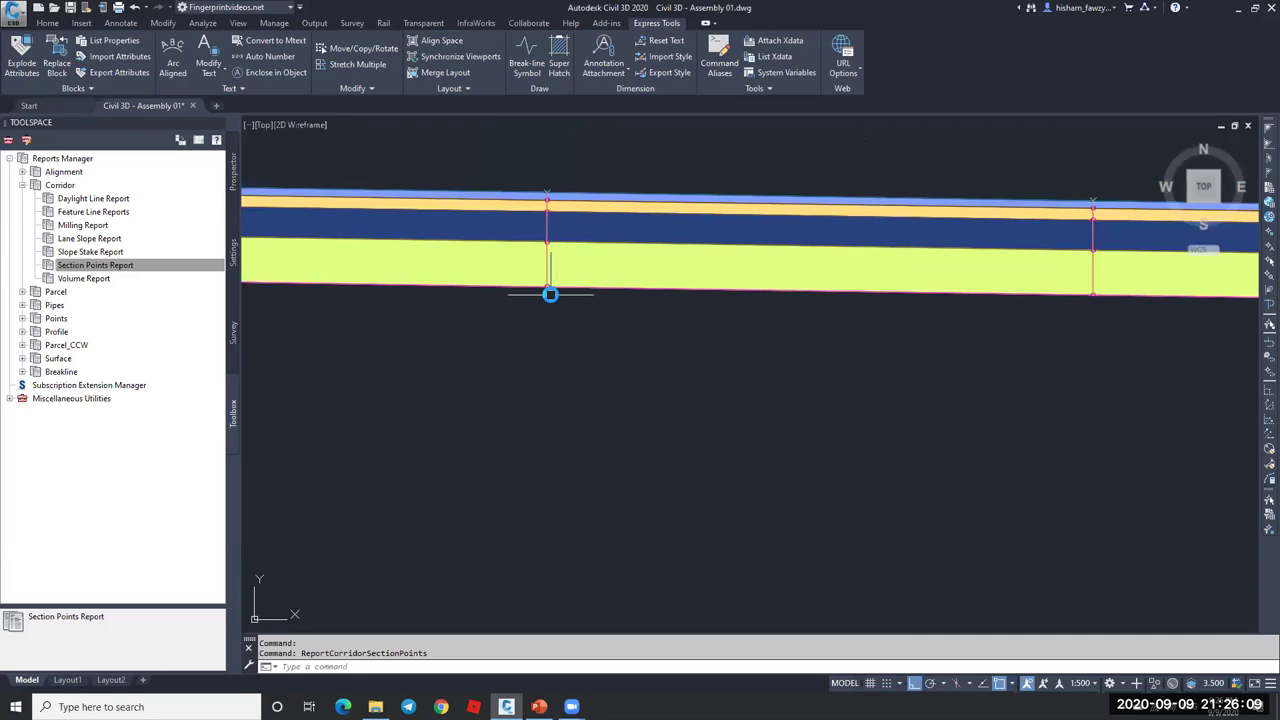
scroll(685, 314, "up", 8)
scroll(705, 383, "up", 6)
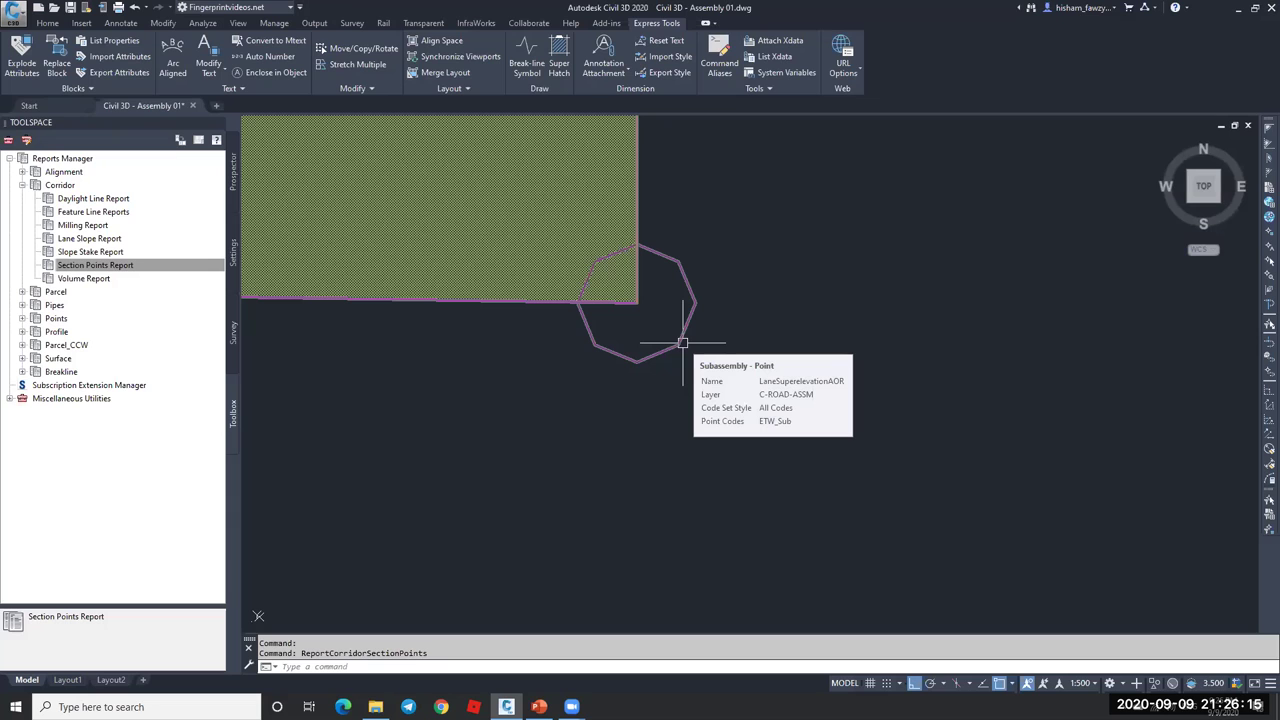
scroll(682, 343, "down", 6)
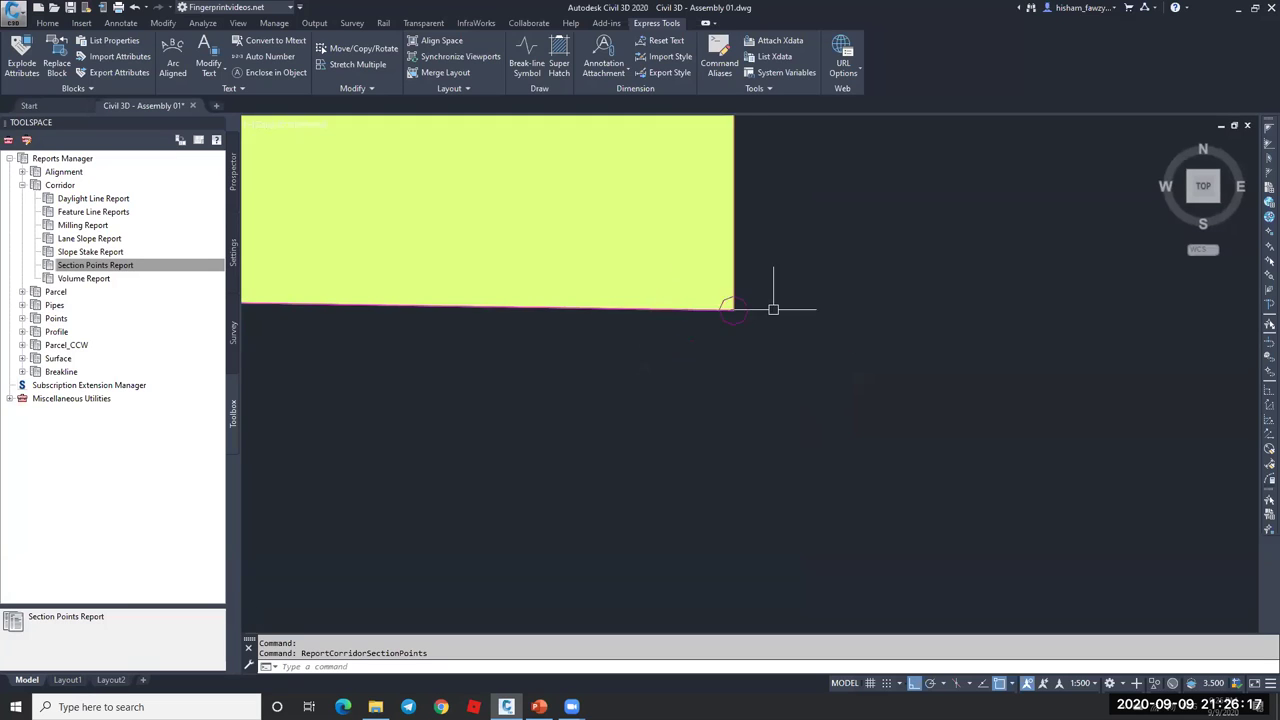
scroll(423, 334, "up", 4)
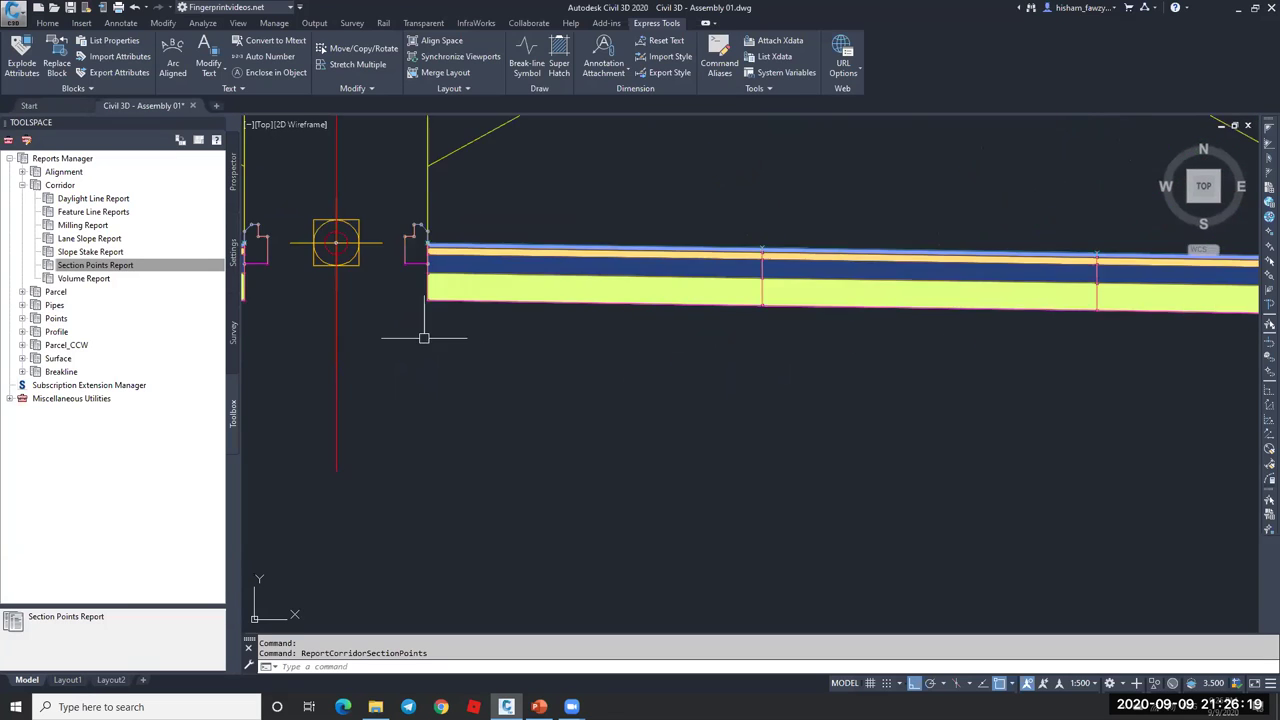
scroll(417, 320, "down", 2)
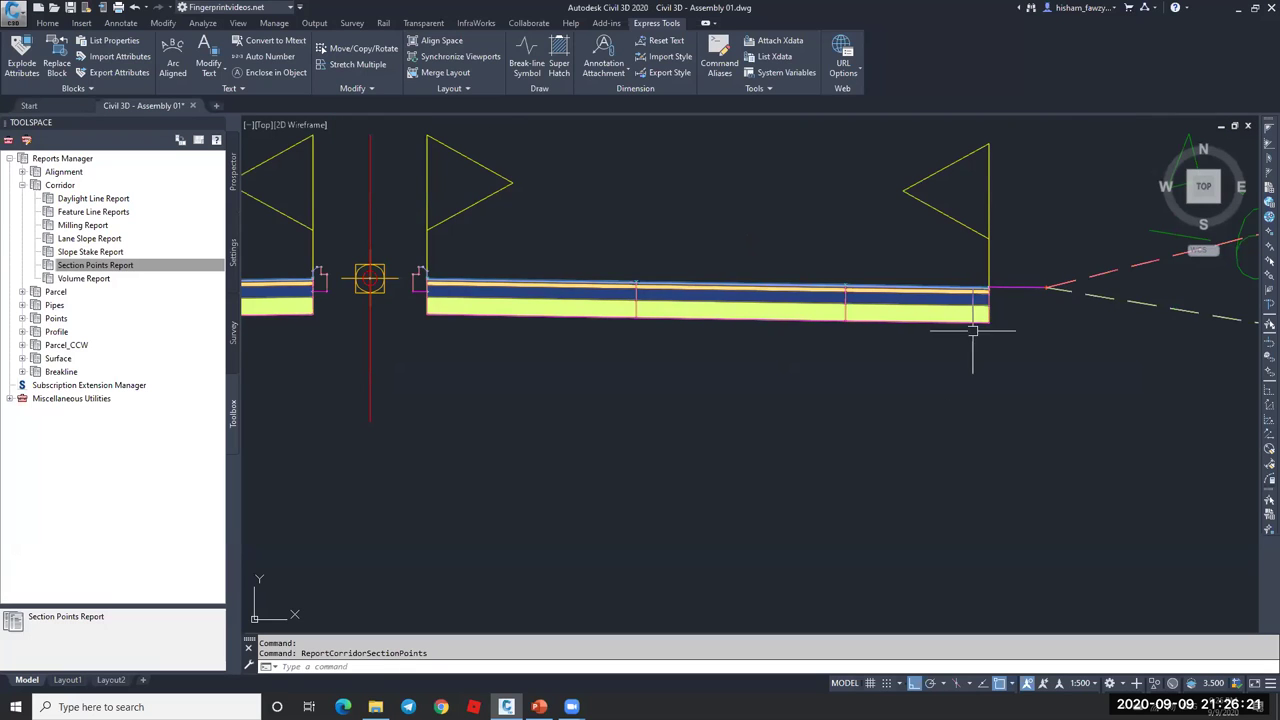
scroll(500, 310, "down", 5)
scroll(695, 301, "up", 7)
scroll(614, 277, "up", 6)
mouse_move(792, 283)
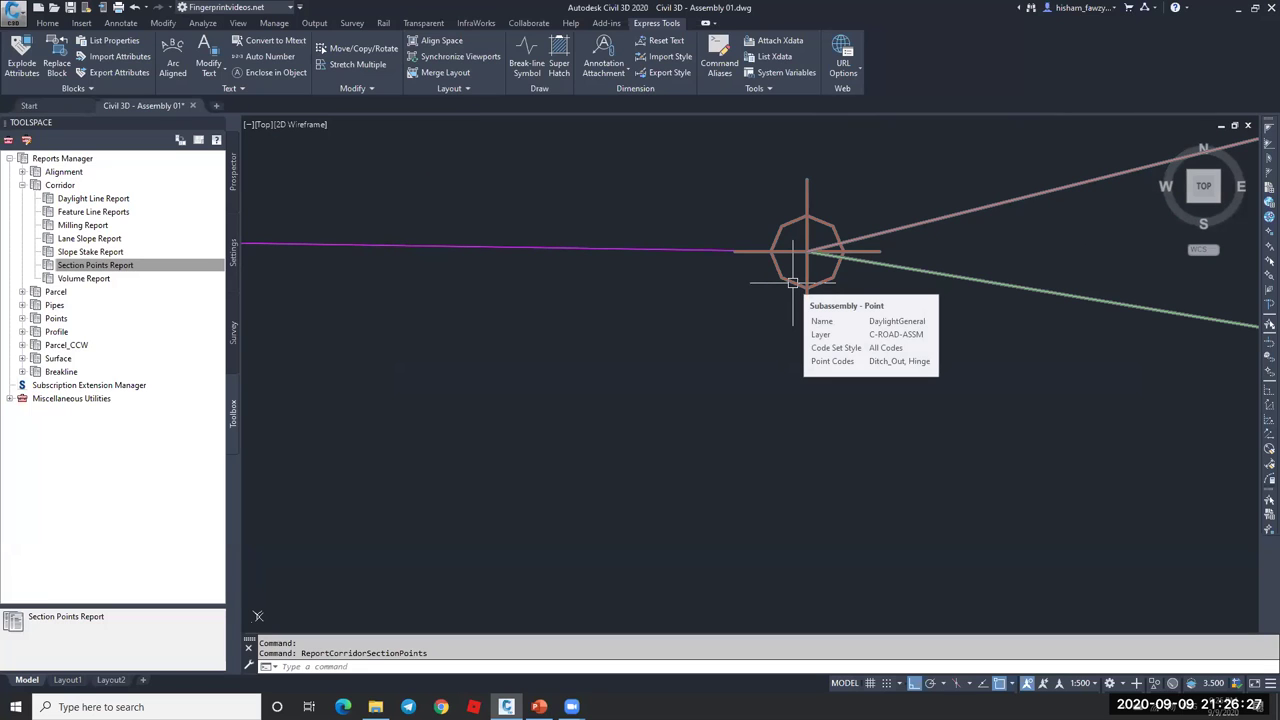
scroll(571, 226, "down", 5)
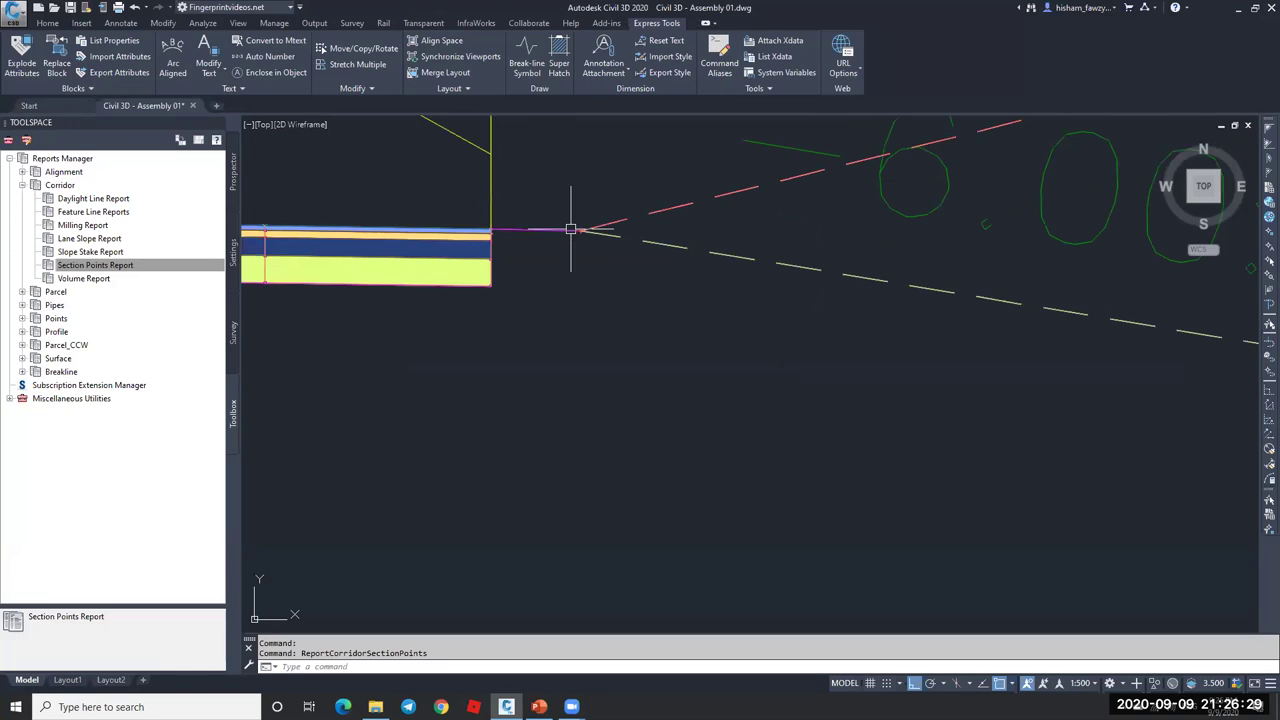
scroll(983, 300, "up", 8)
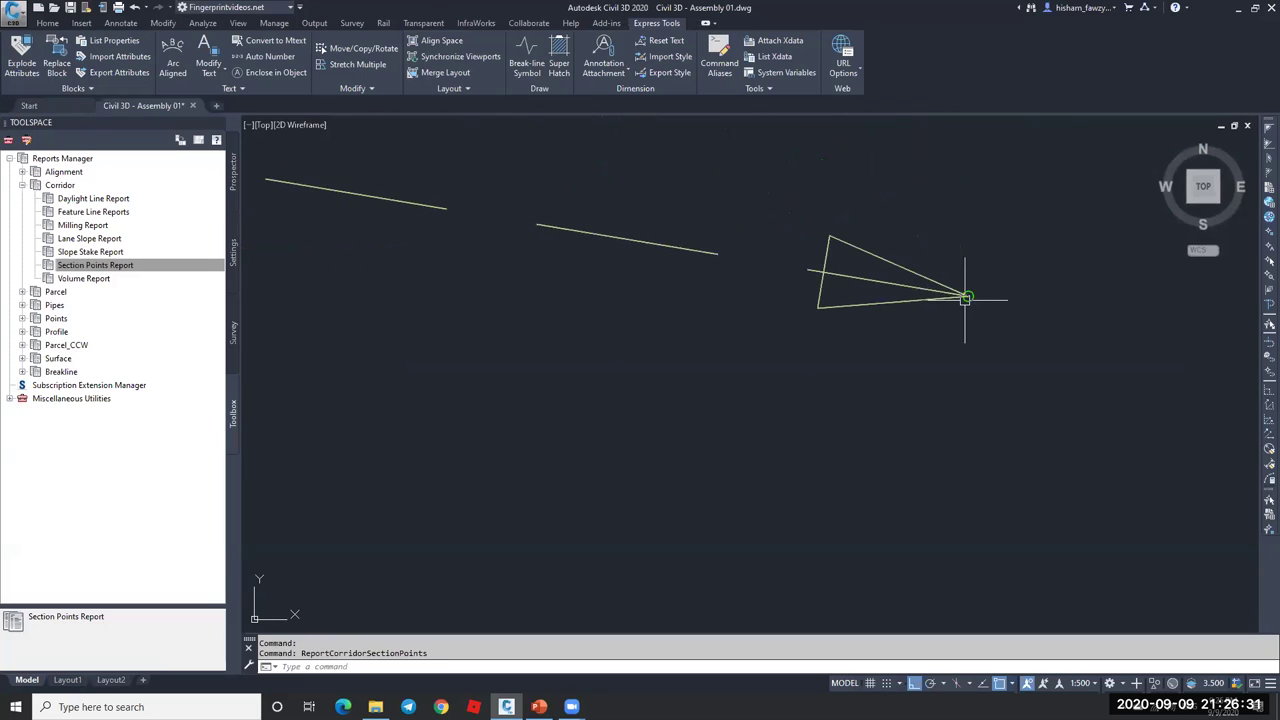
mouse_move(980, 300)
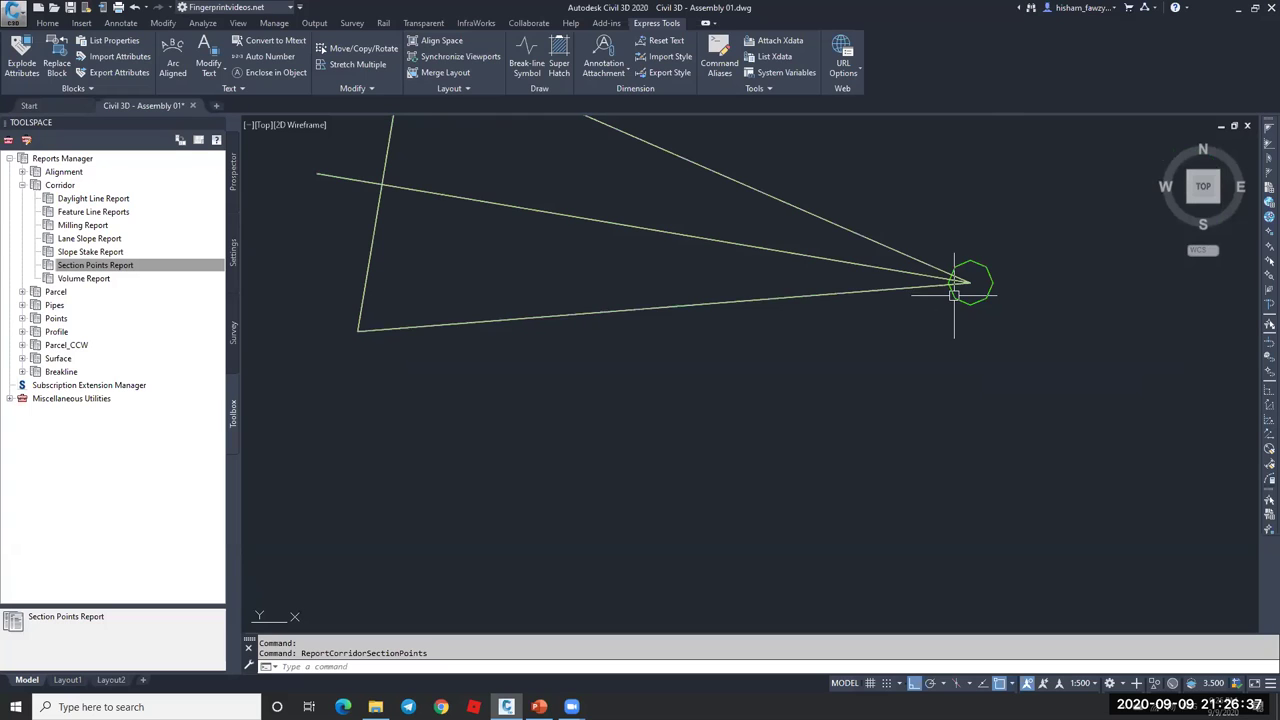
scroll(855, 396, "down", 2)
scroll(855, 396, "down", 4)
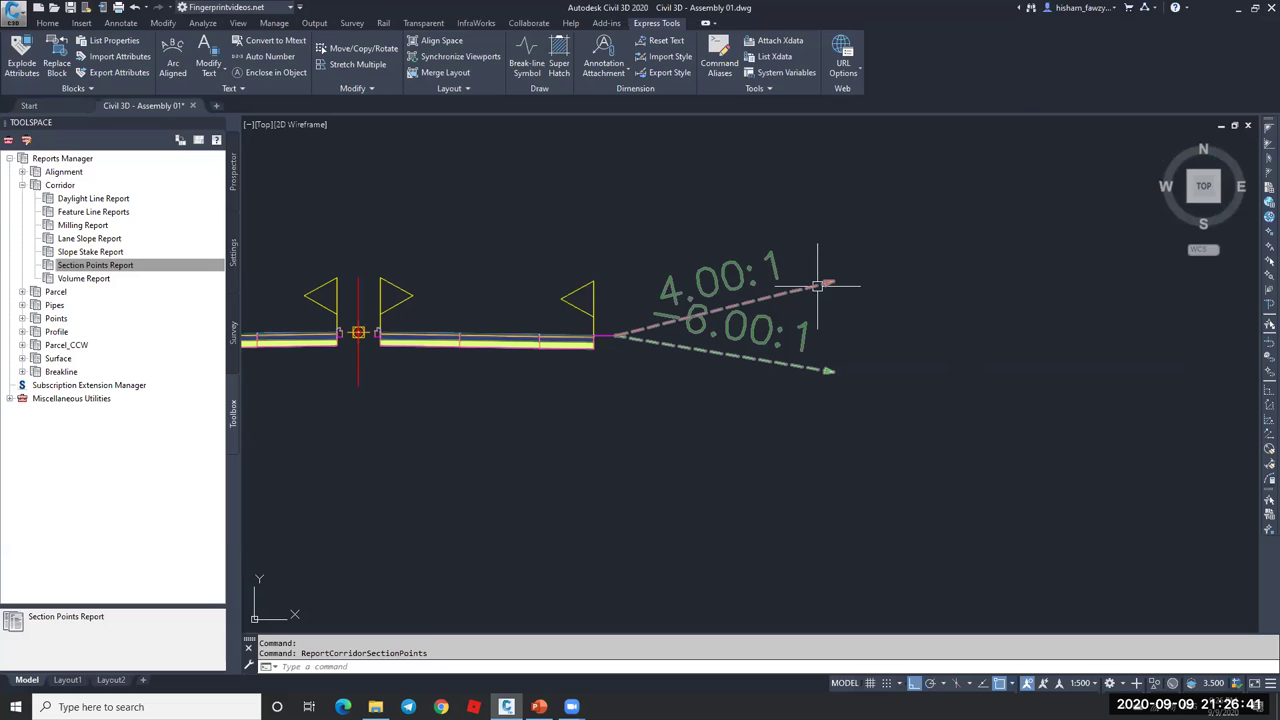
- Reopen the Section Points Report settings
scroll(886, 277, "down", 3)
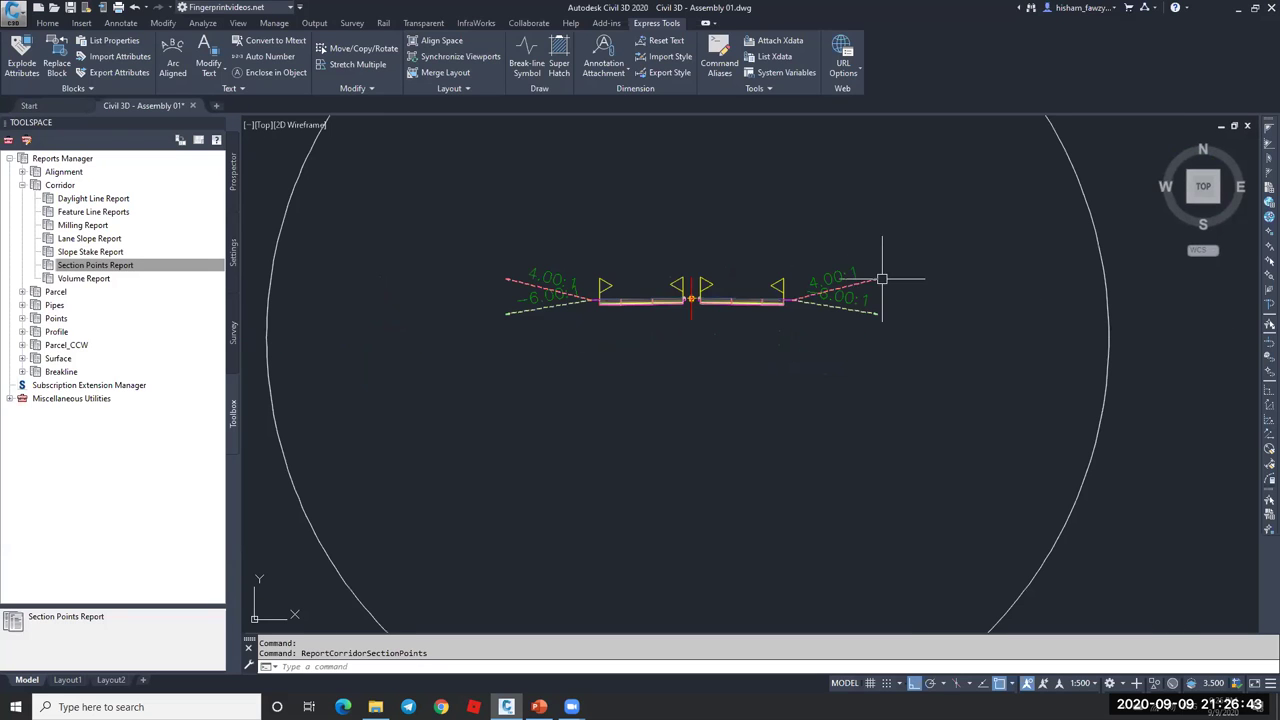
right_click(167, 274)
left_click(207, 276)
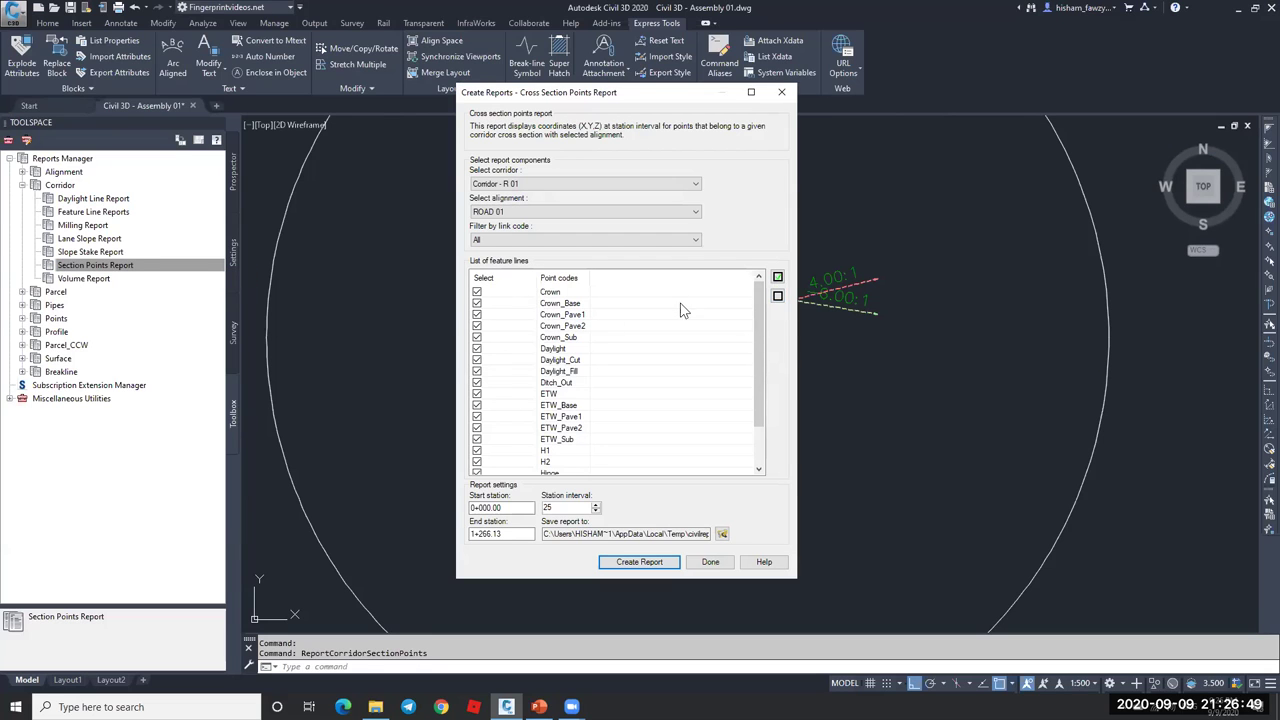
- Limit the report to Crown_Sub, ETW_Sub, Hinge and Daylight points and create it
left_click(778, 297)
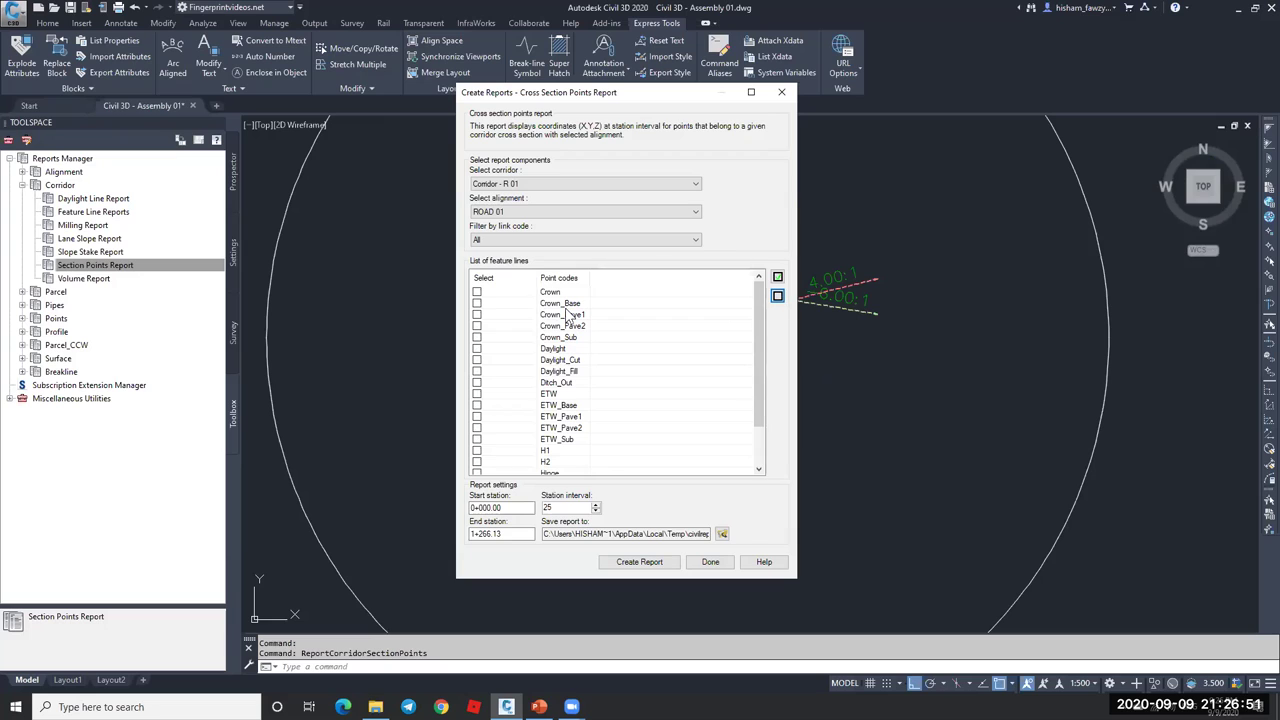
left_click(477, 337)
left_click(477, 439)
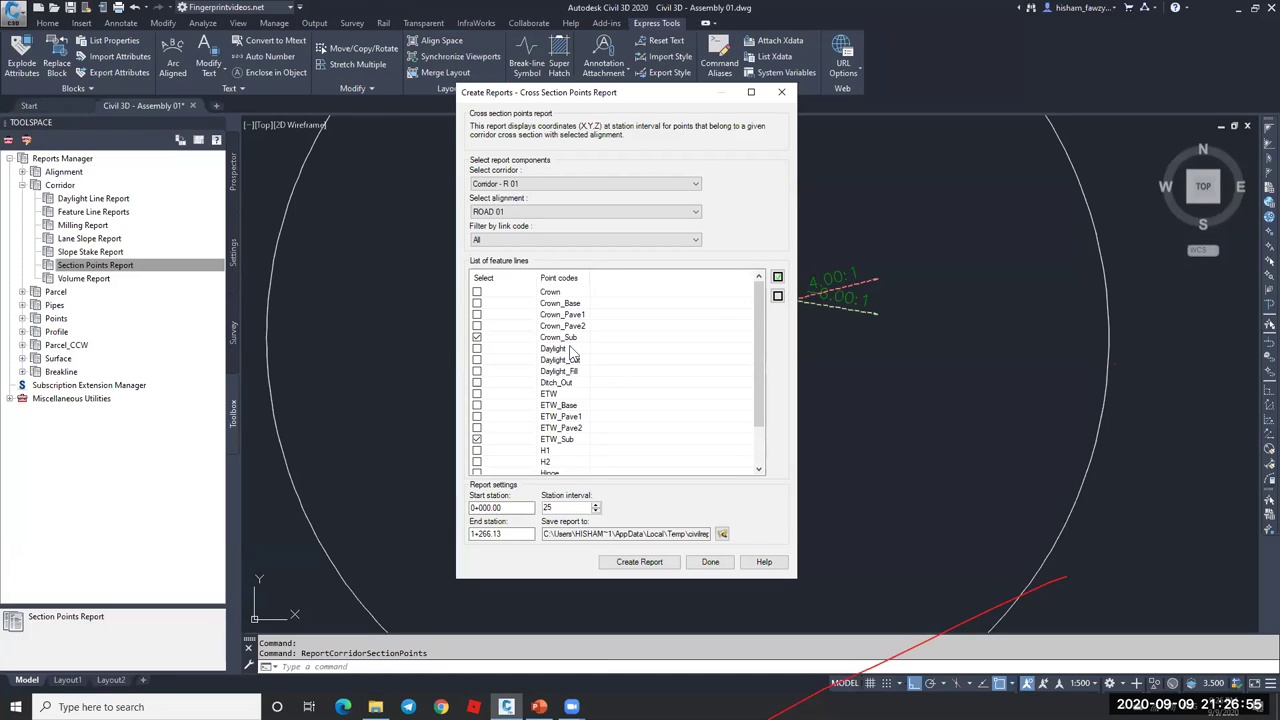
scroll(573, 345, "down", 1)
left_click(477, 428)
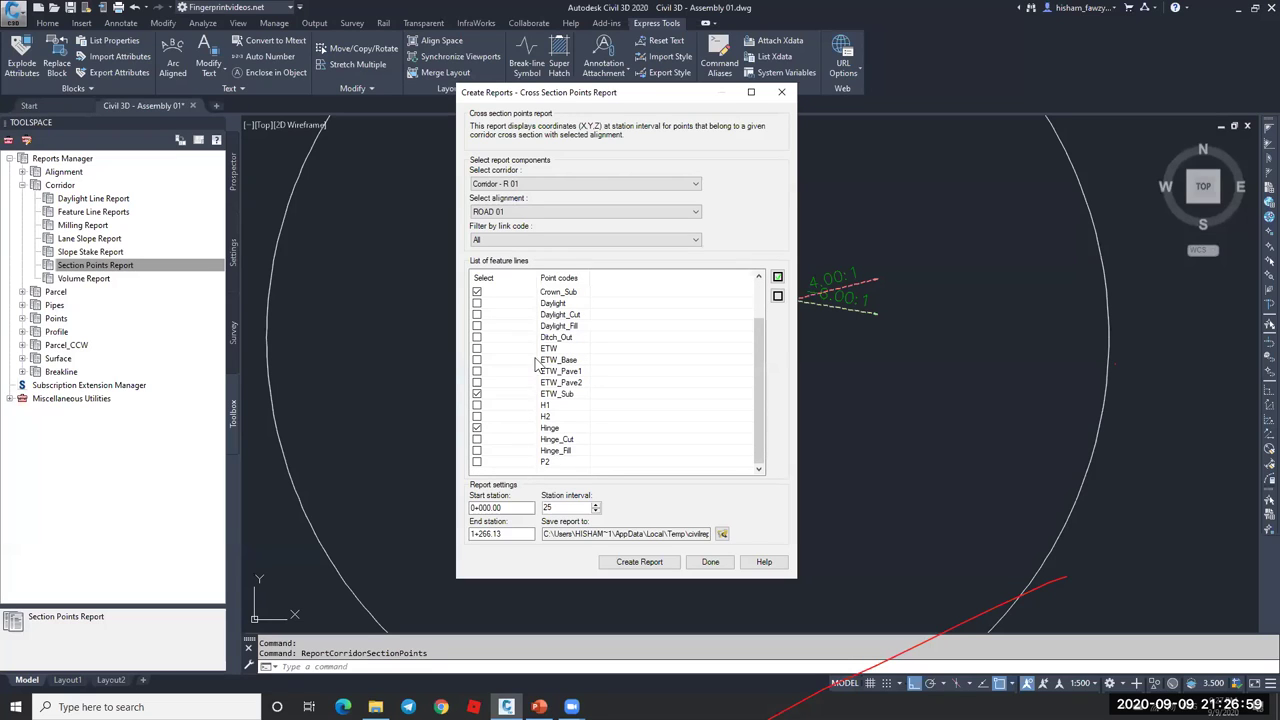
left_click(477, 304)
left_click(631, 569)
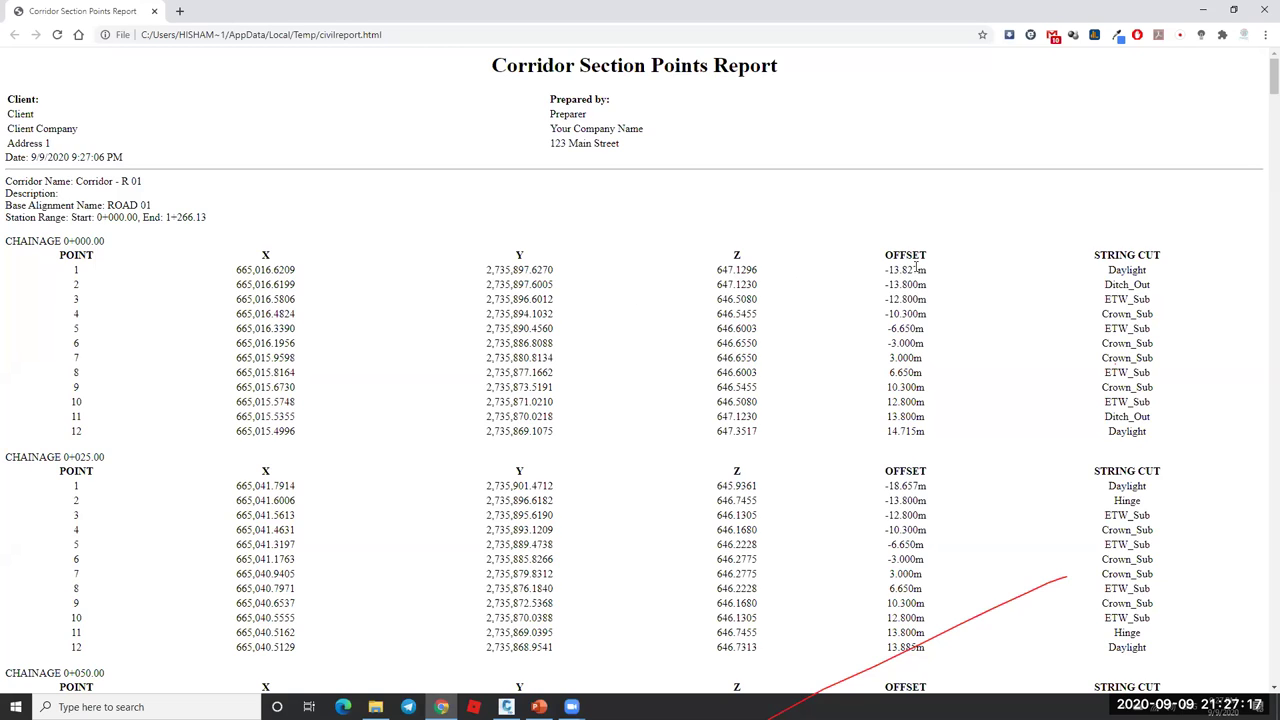
- Highlight the Daylight and Crown_Sub entries in the report's string cut column
left_click_drag(1150, 278, 1158, 328)
left_click(1137, 313)
double_click(1137, 313)
left_click(900, 343)
- Scroll through the remaining chainages of the report and close the Chrome window
scroll(463, 276, "down", 3)
scroll(463, 276, "down", 15)
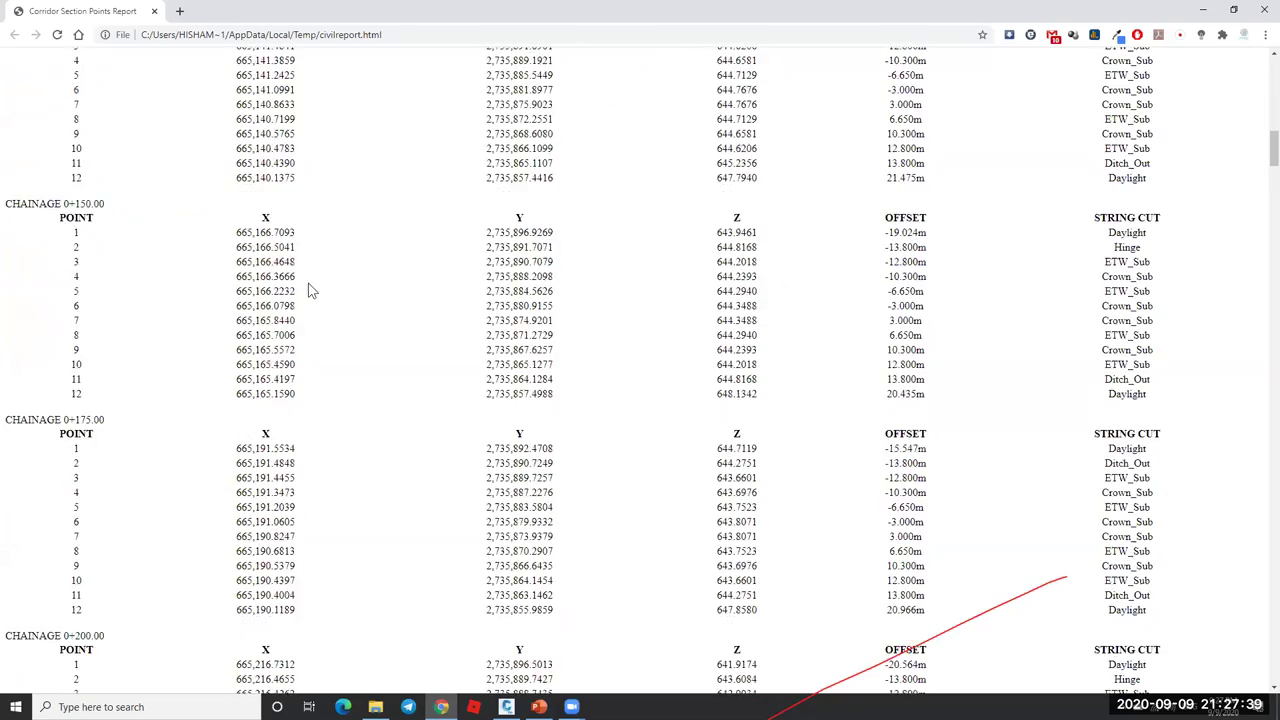
scroll(307, 305, "down", 11)
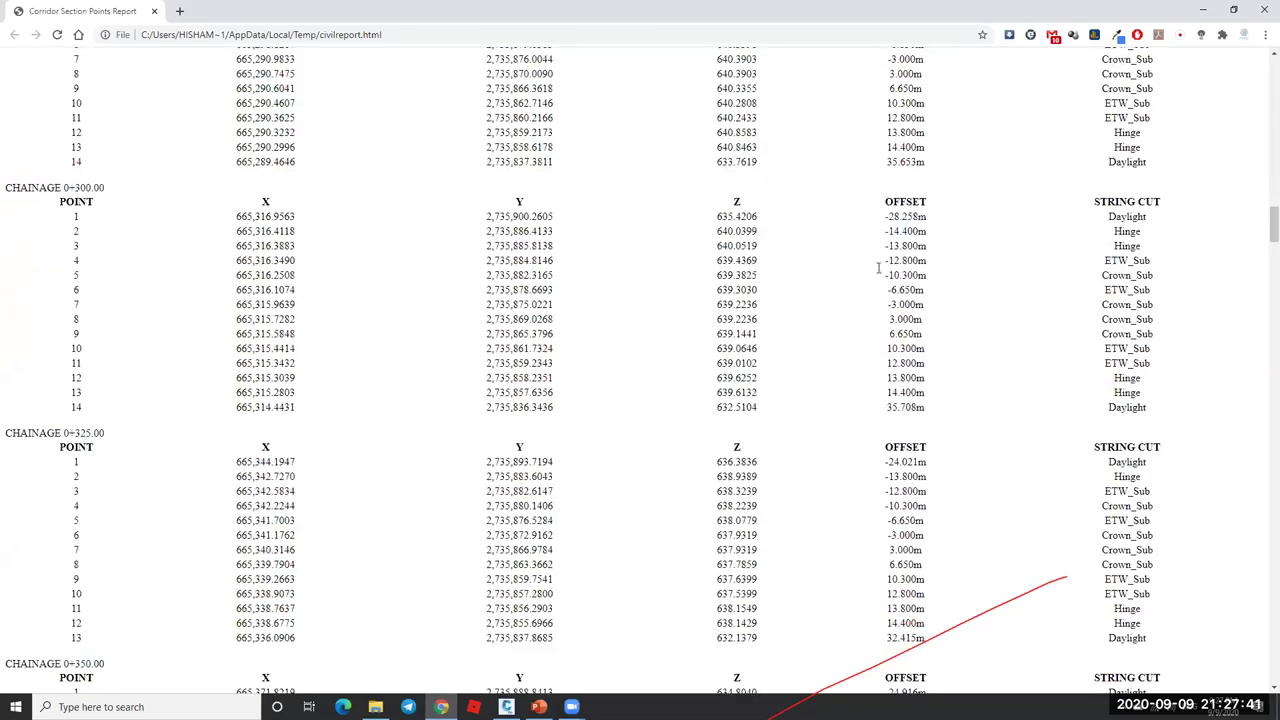
left_click(1259, 10)
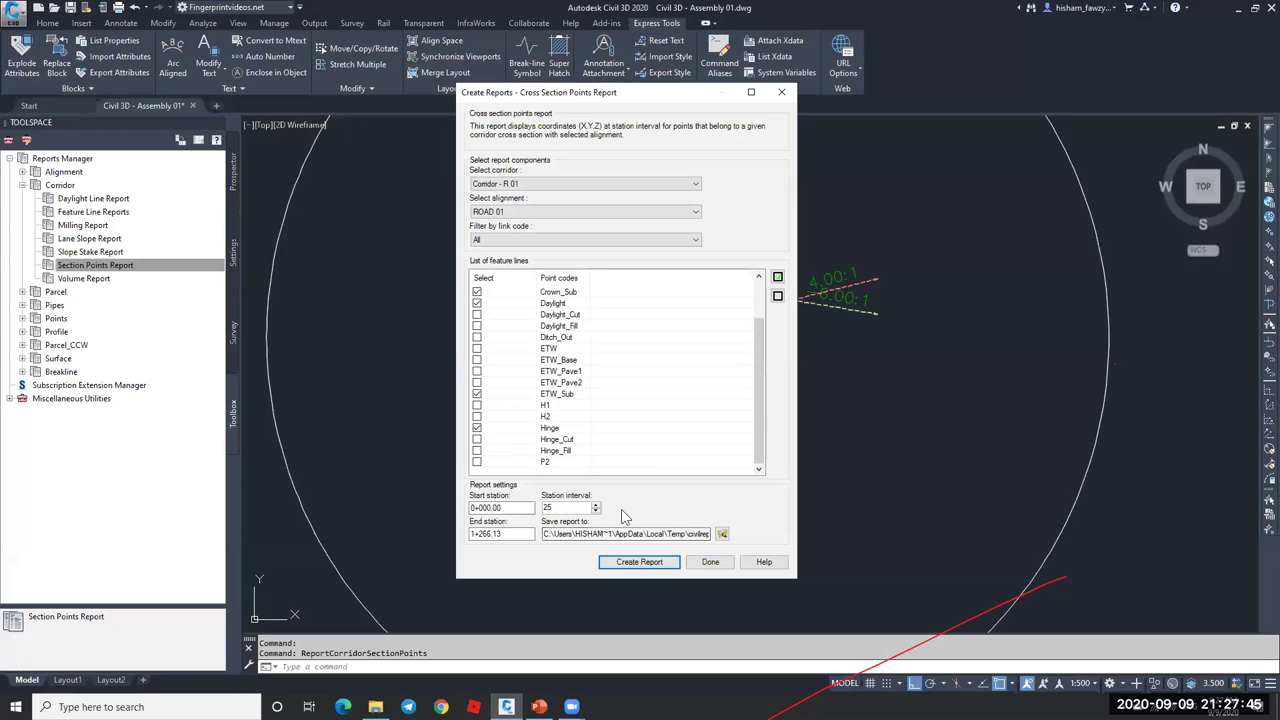
- Confirm the report's save type stays HTML, cancel the Save As dialog, and close the report settings
left_click(723, 535)
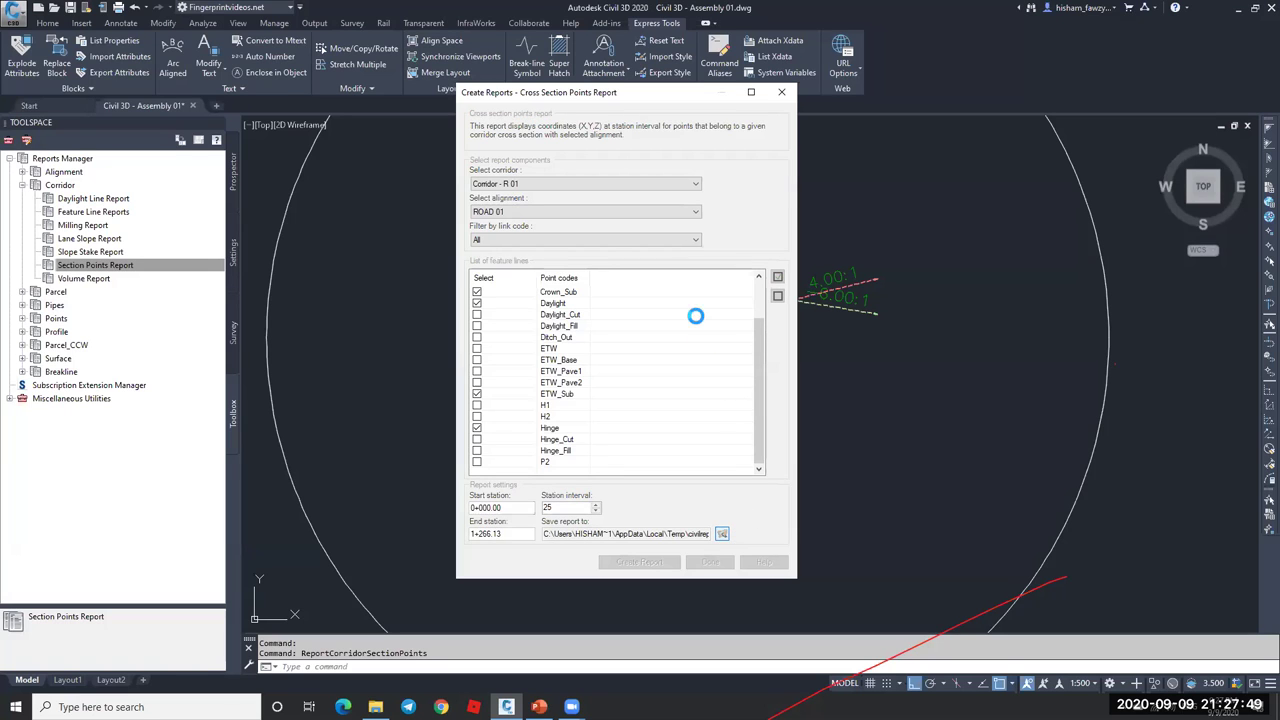
left_click(651, 372)
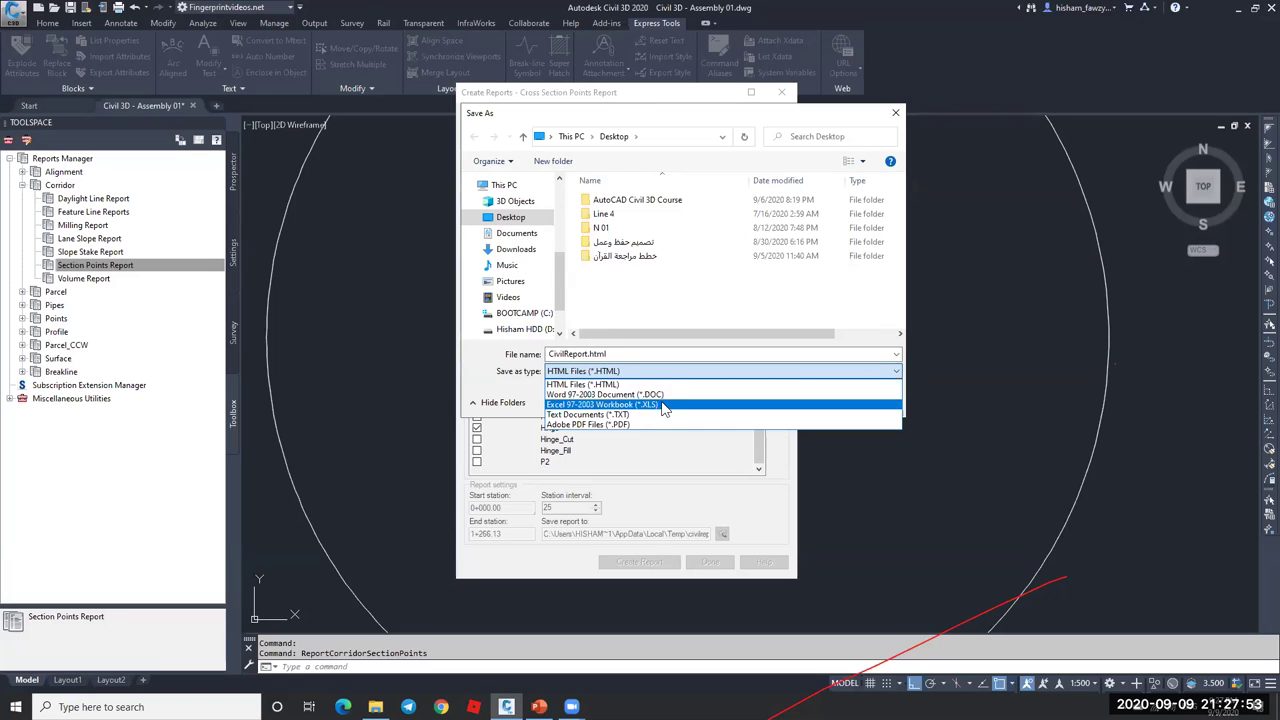
left_click(537, 400)
left_click(850, 402)
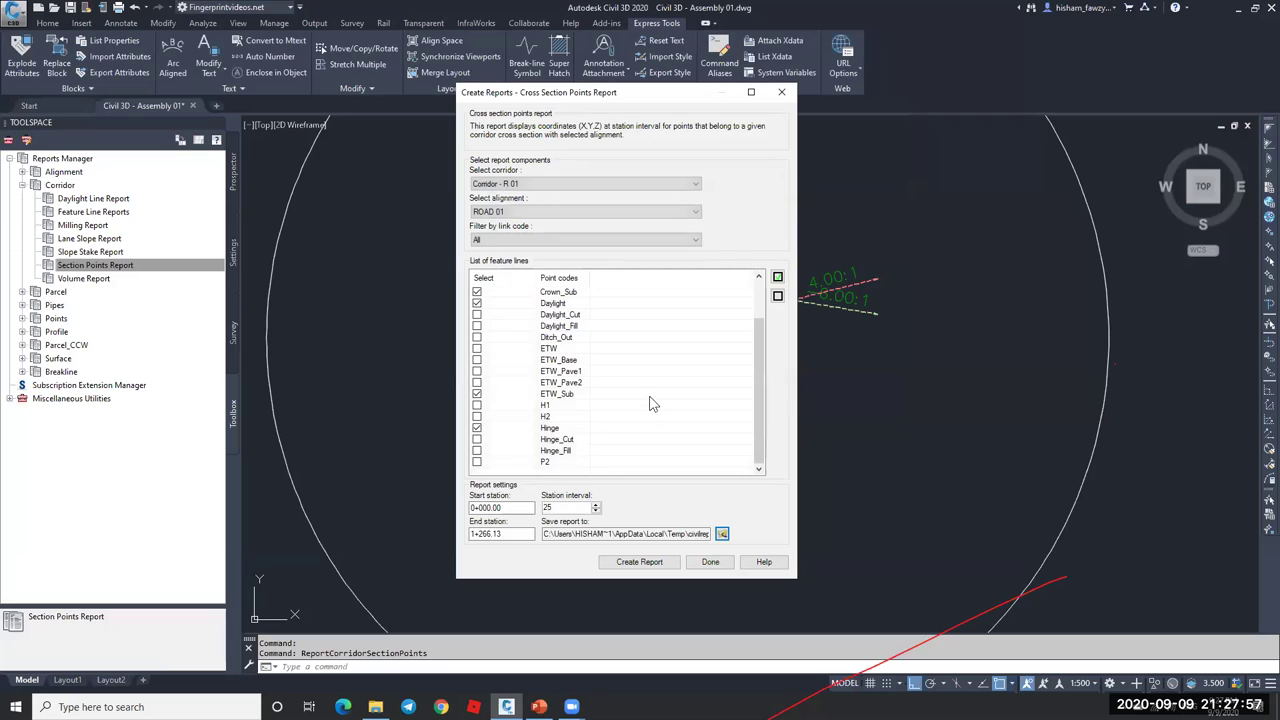
left_click(709, 562)
scroll(880, 310, "down", 8)
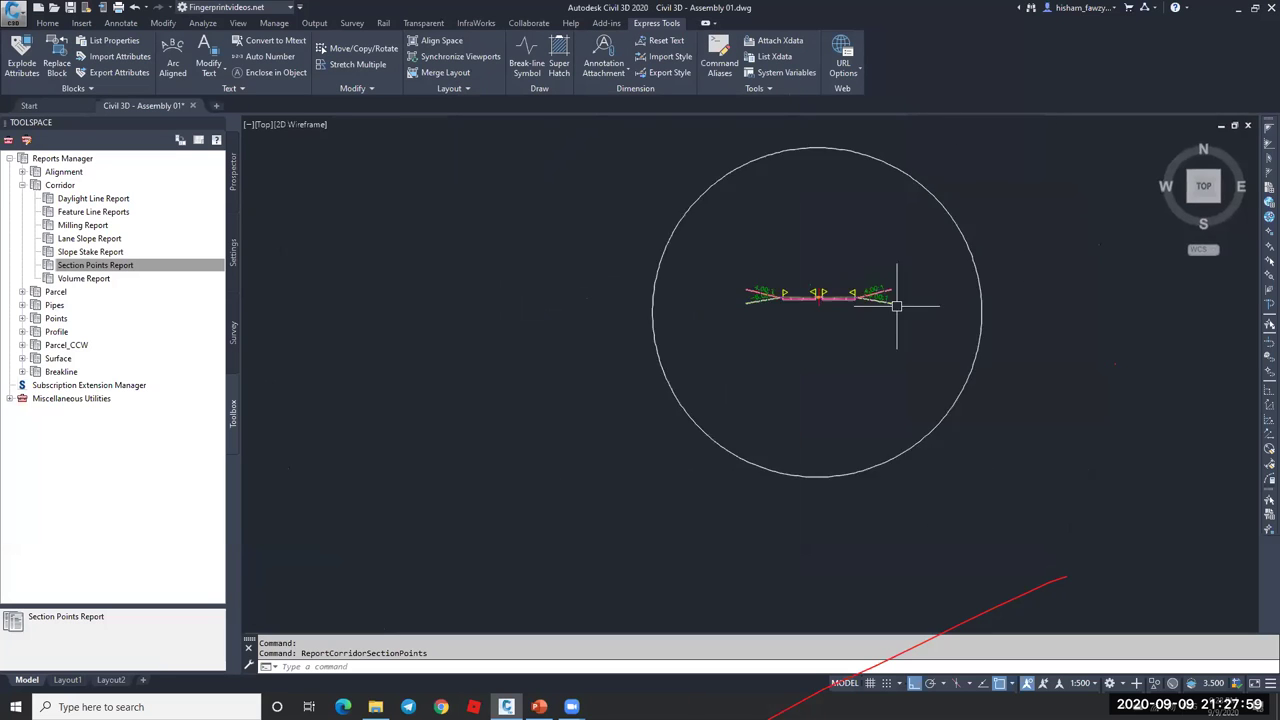
scroll(647, 332, "up", 8)
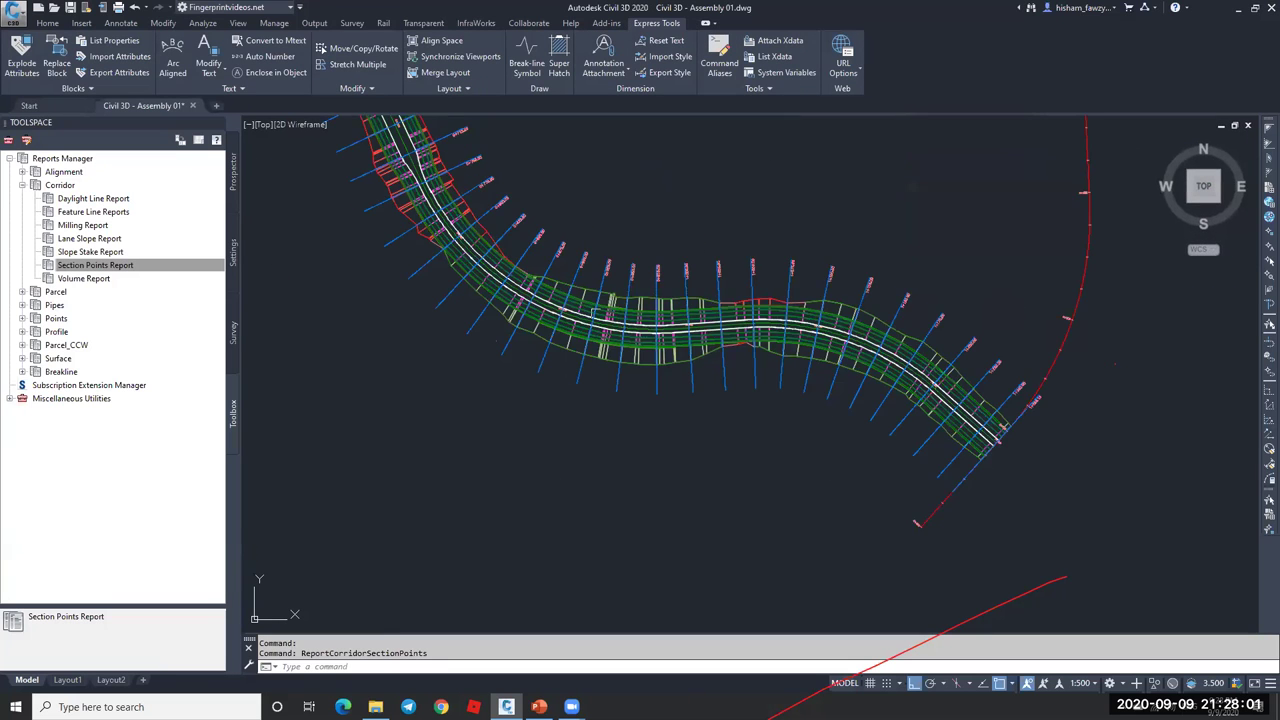
scroll(664, 318, "down", 2)
scroll(595, 332, "up", 5)
left_click(595, 332)
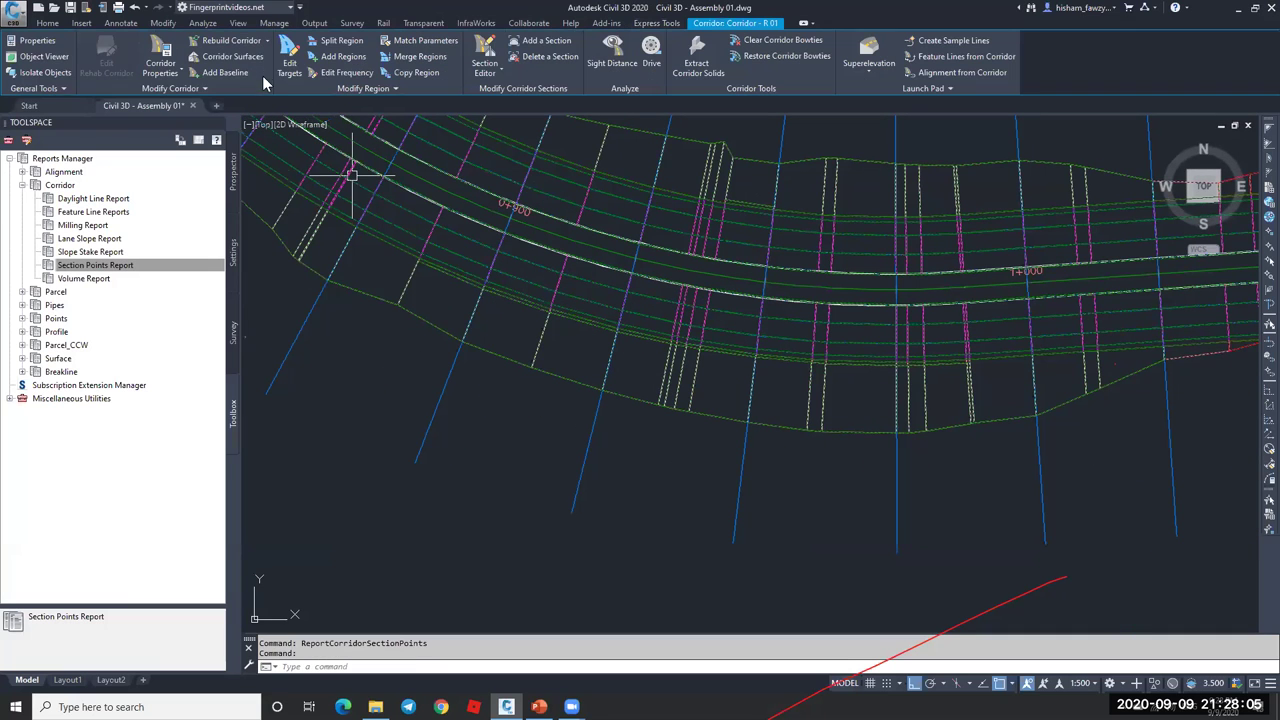
left_click(336, 75)
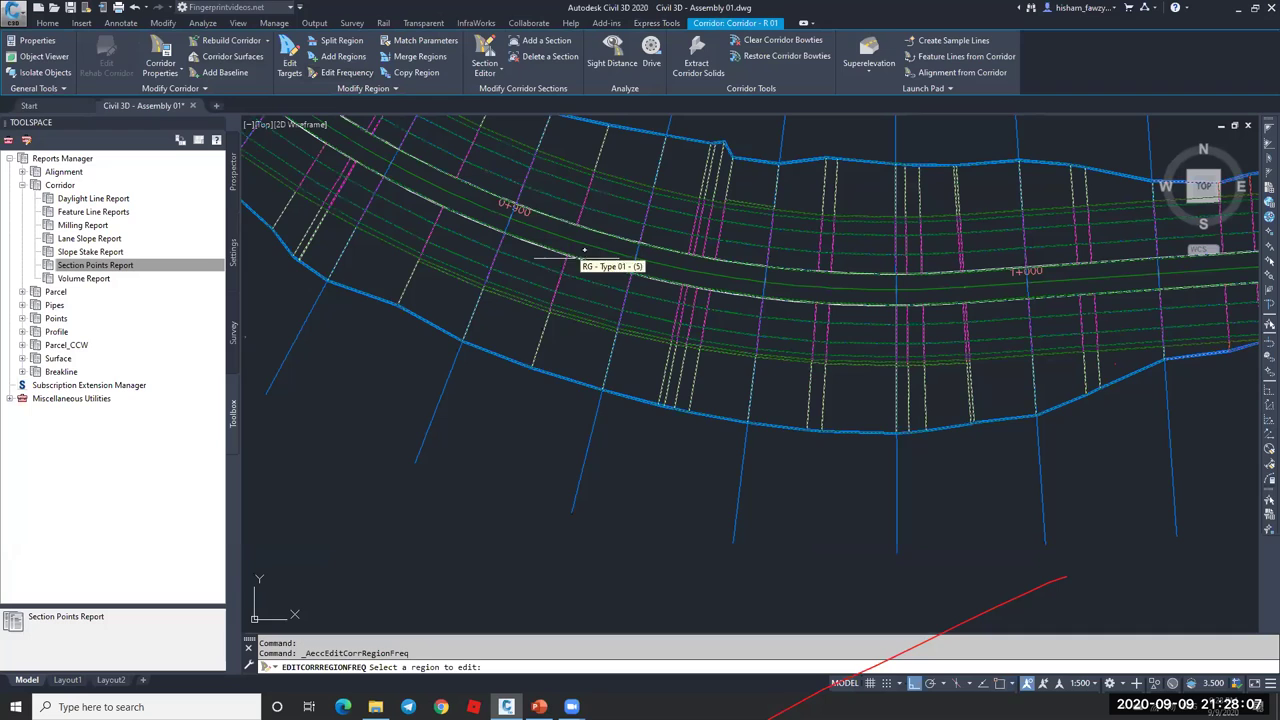
left_click(603, 305)
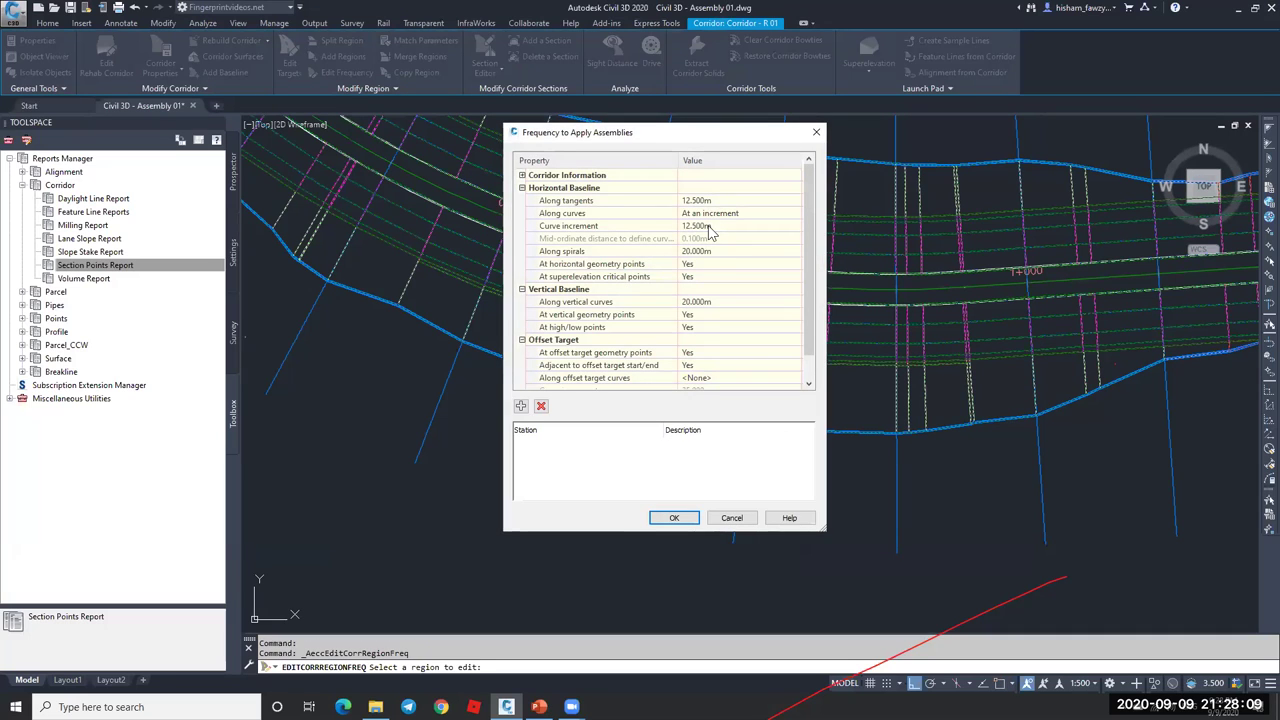
left_click(731, 517)
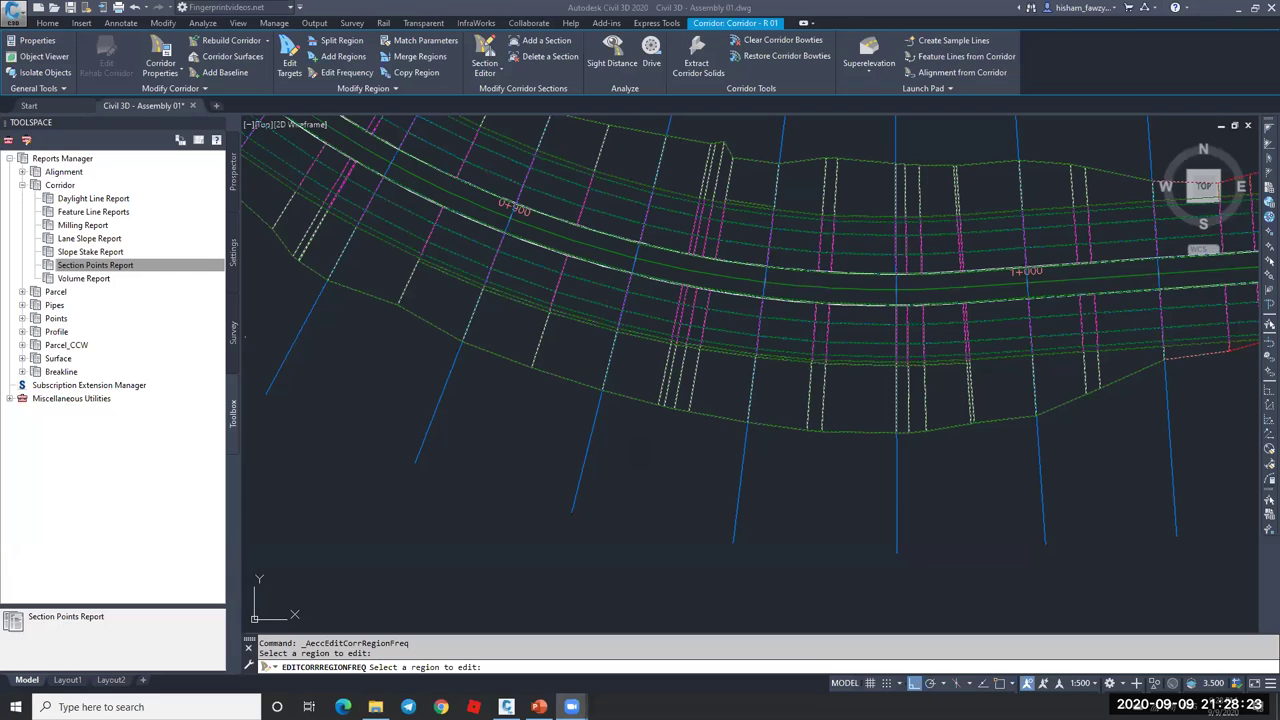
- Rerun the Section Points Report at a 5 m station interval with only Crown and ETW points
right_click(148, 268)
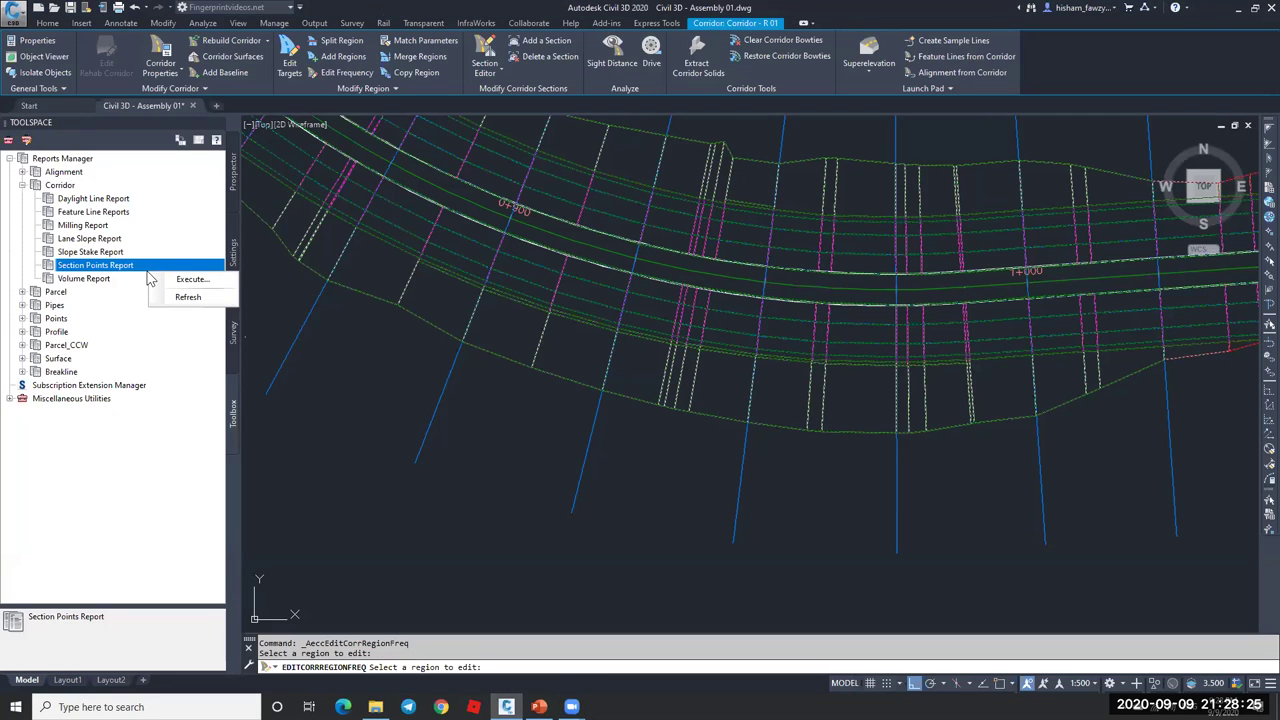
left_click(192, 280)
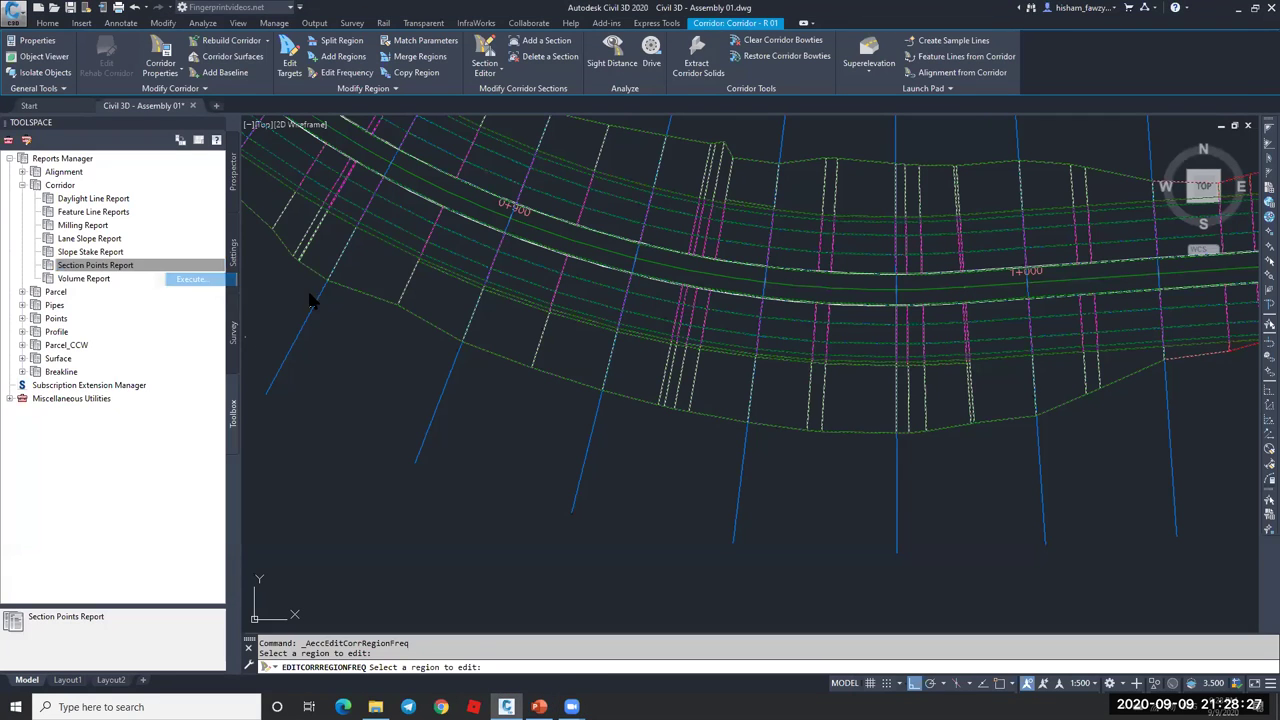
left_click_drag(557, 507, 546, 507)
type("5")
left_click(778, 296)
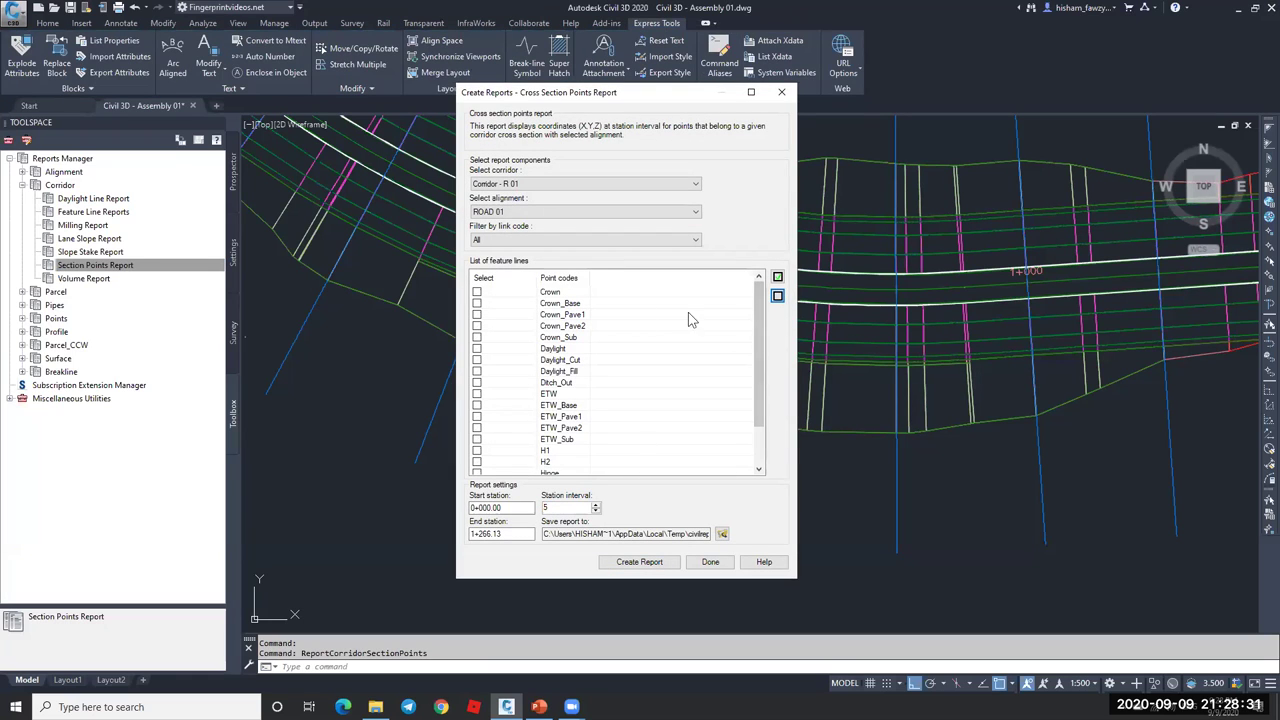
left_click(476, 393)
left_click(658, 561)
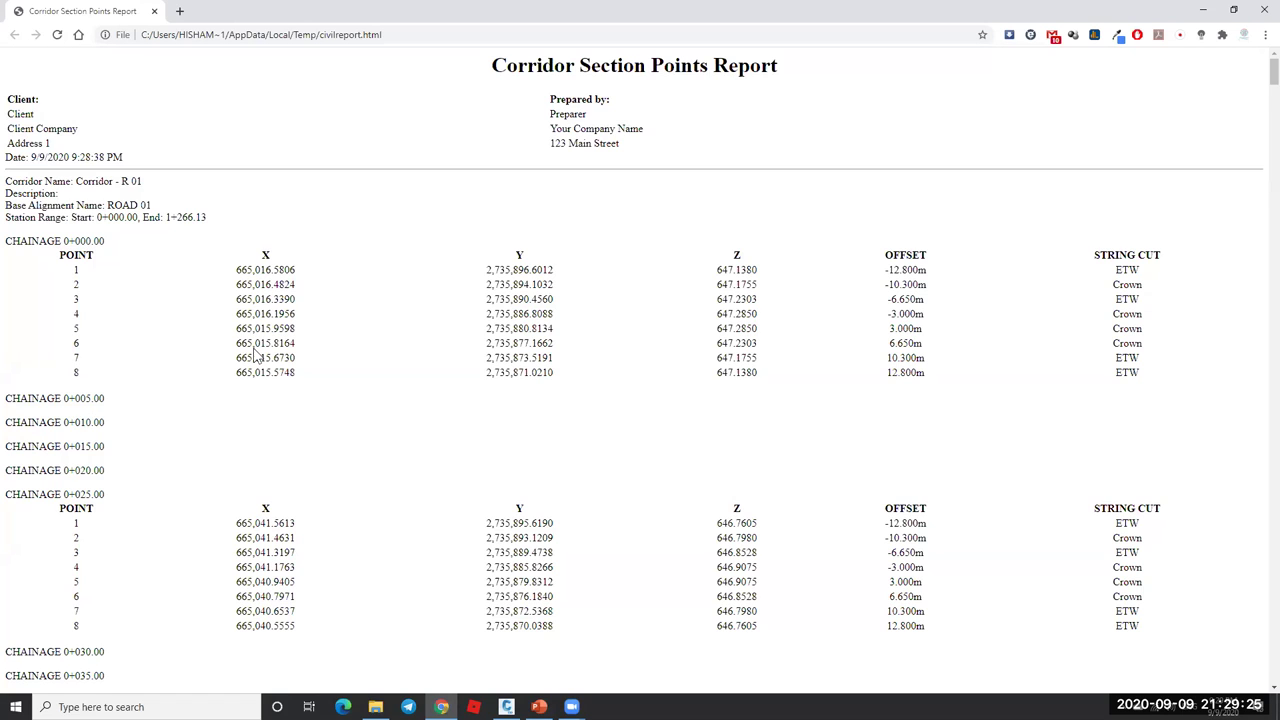
scroll(258, 355, "down", 3)
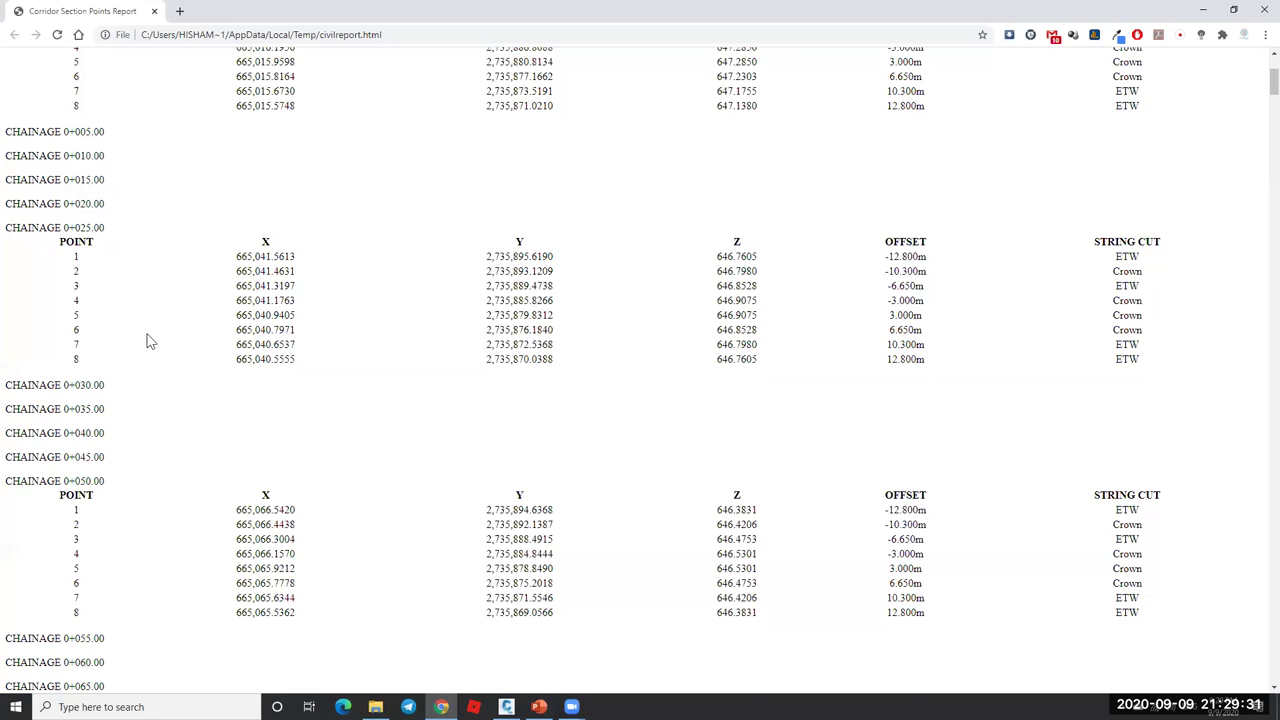
scroll(190, 345, "down", 3)
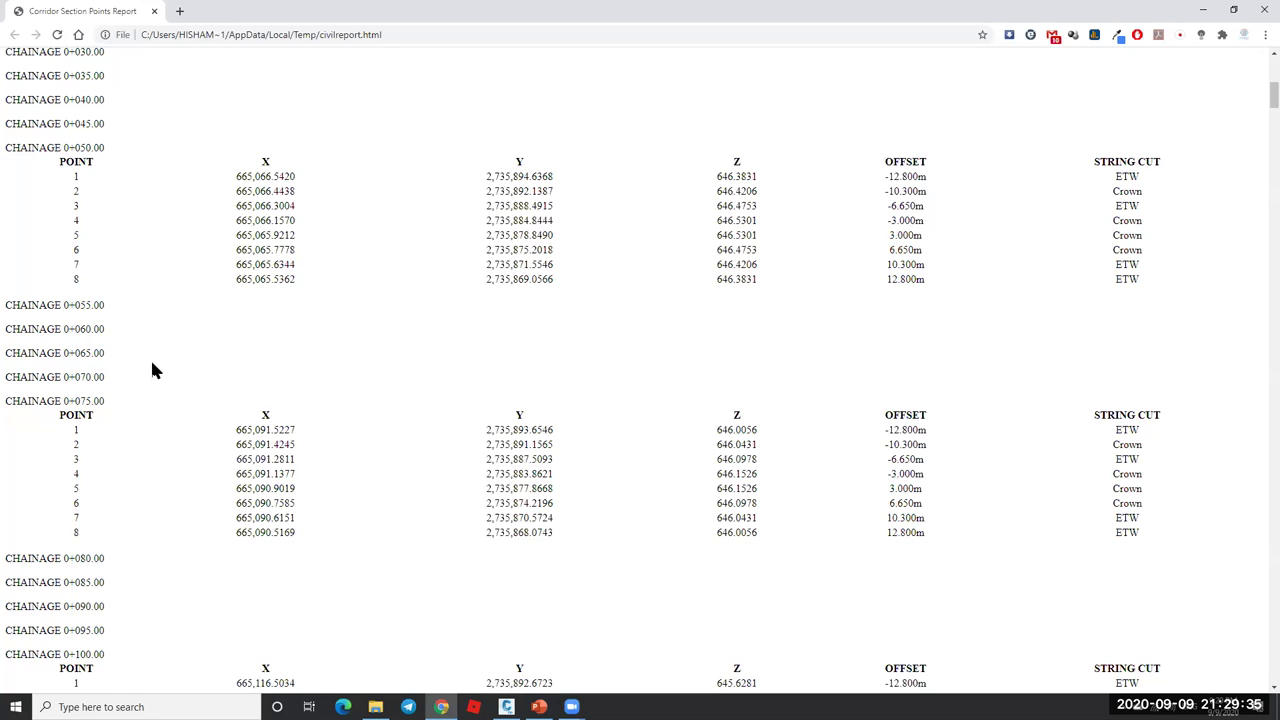
- Close the Chrome report and report settings, then pick the corridor region to edit its frequency
left_click(1262, 10)
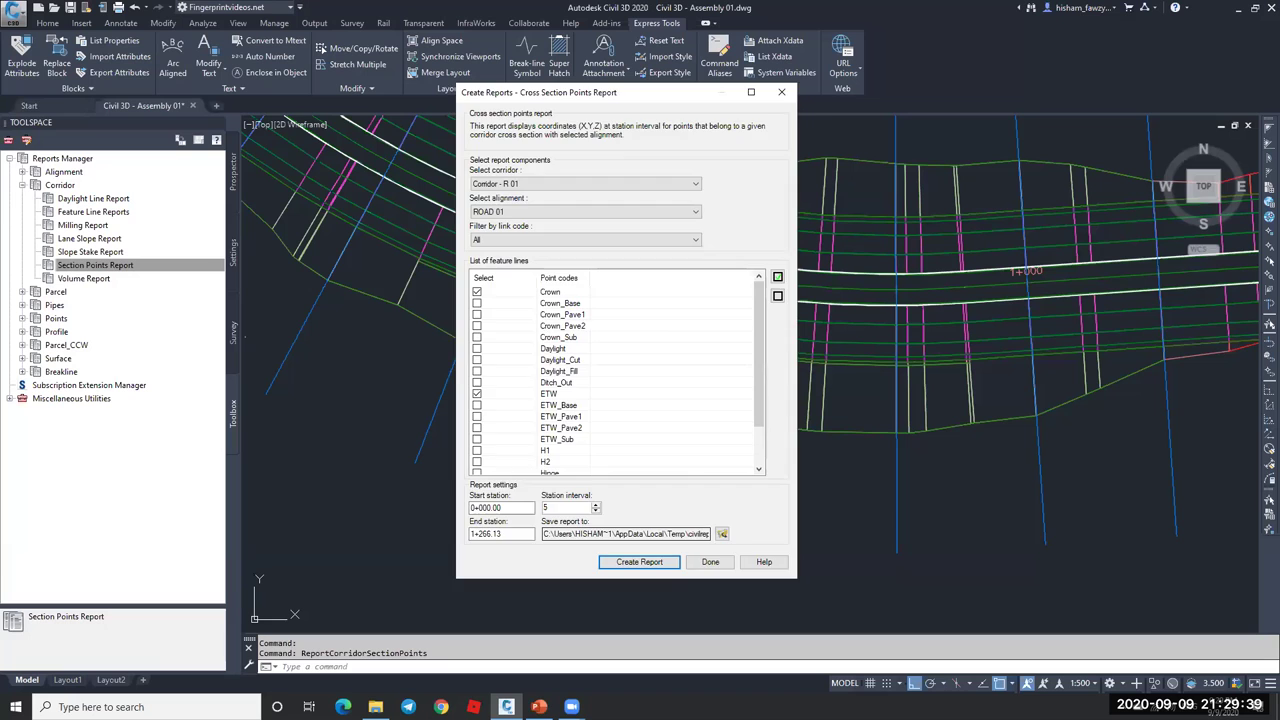
left_click(710, 561)
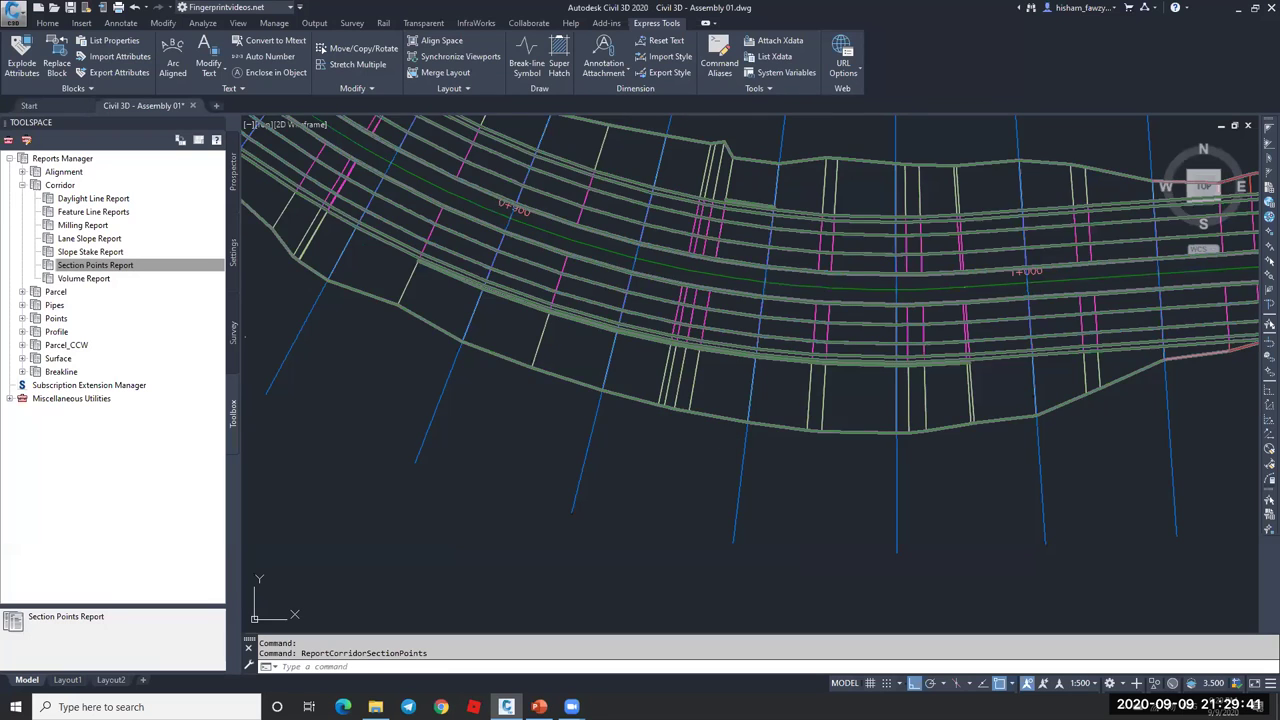
scroll(661, 290, "up", 2)
left_click(661, 290)
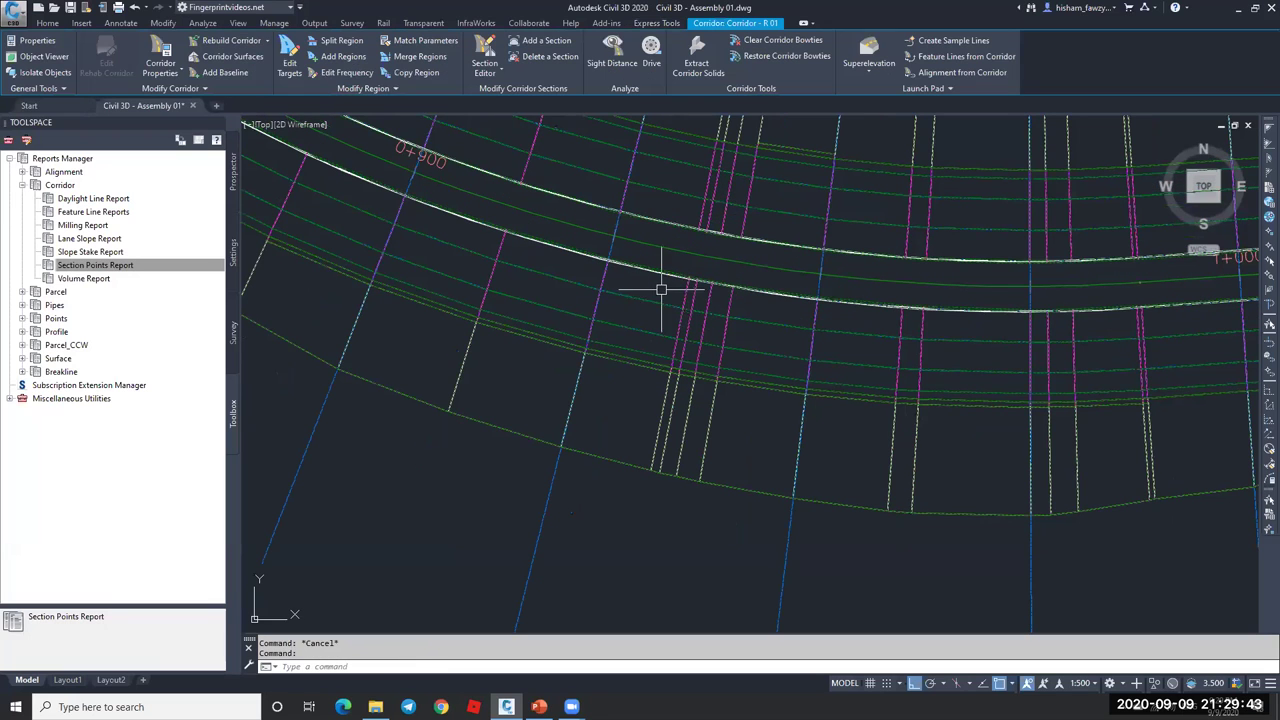
left_click(345, 72)
left_click(643, 257)
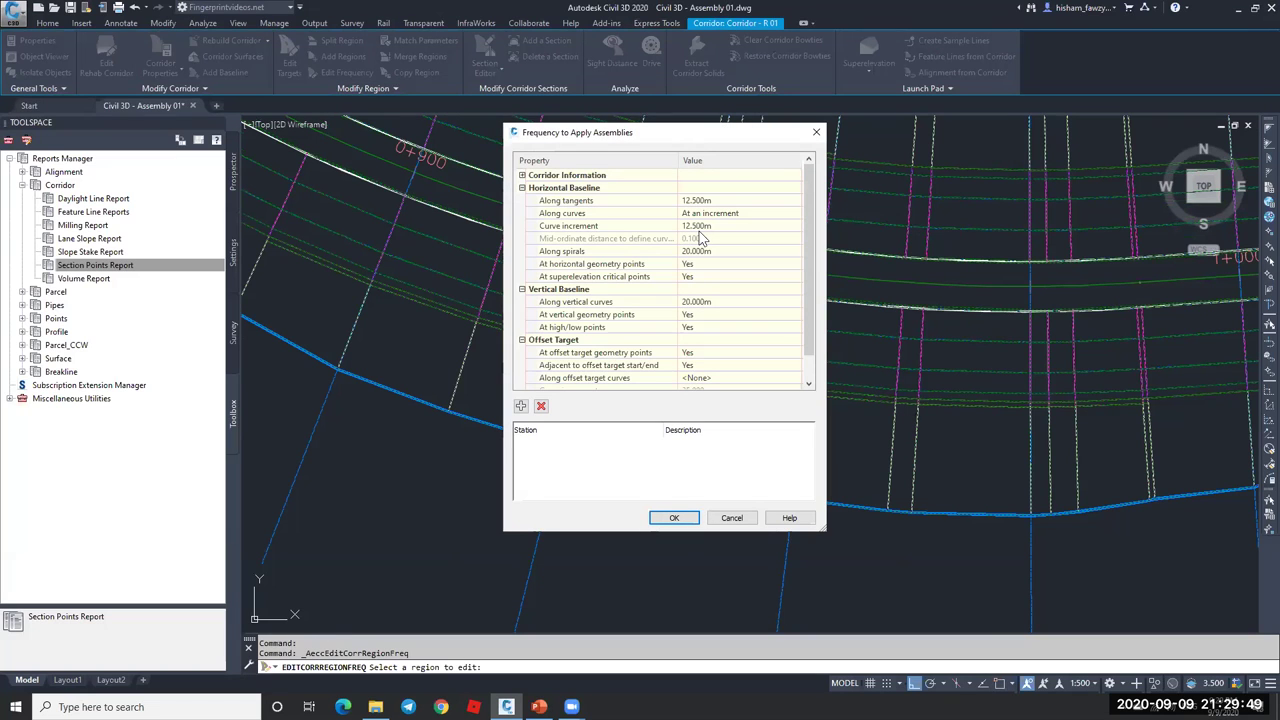
- Set Along tangents and Curve increment frequencies to 5 and rebuild the corridor
left_click(720, 199)
type("5")
left_click(715, 228)
type("5")
left_click(674, 518)
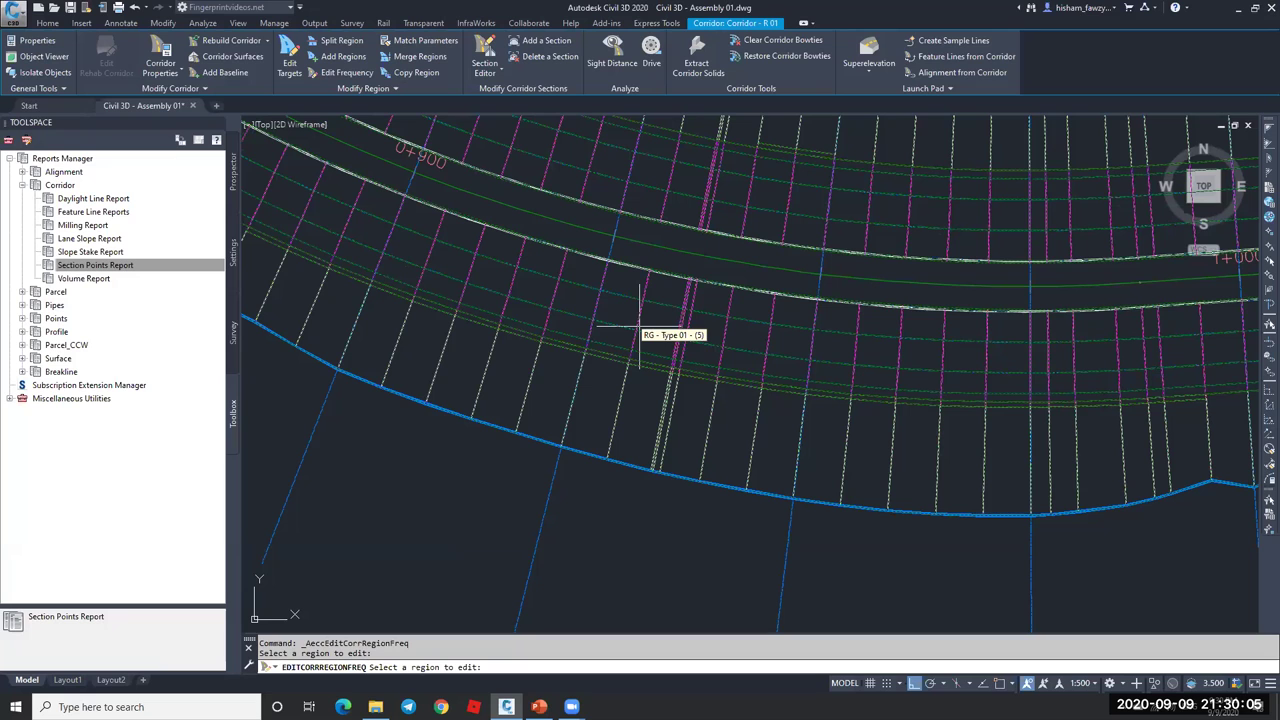
left_click(640, 326)
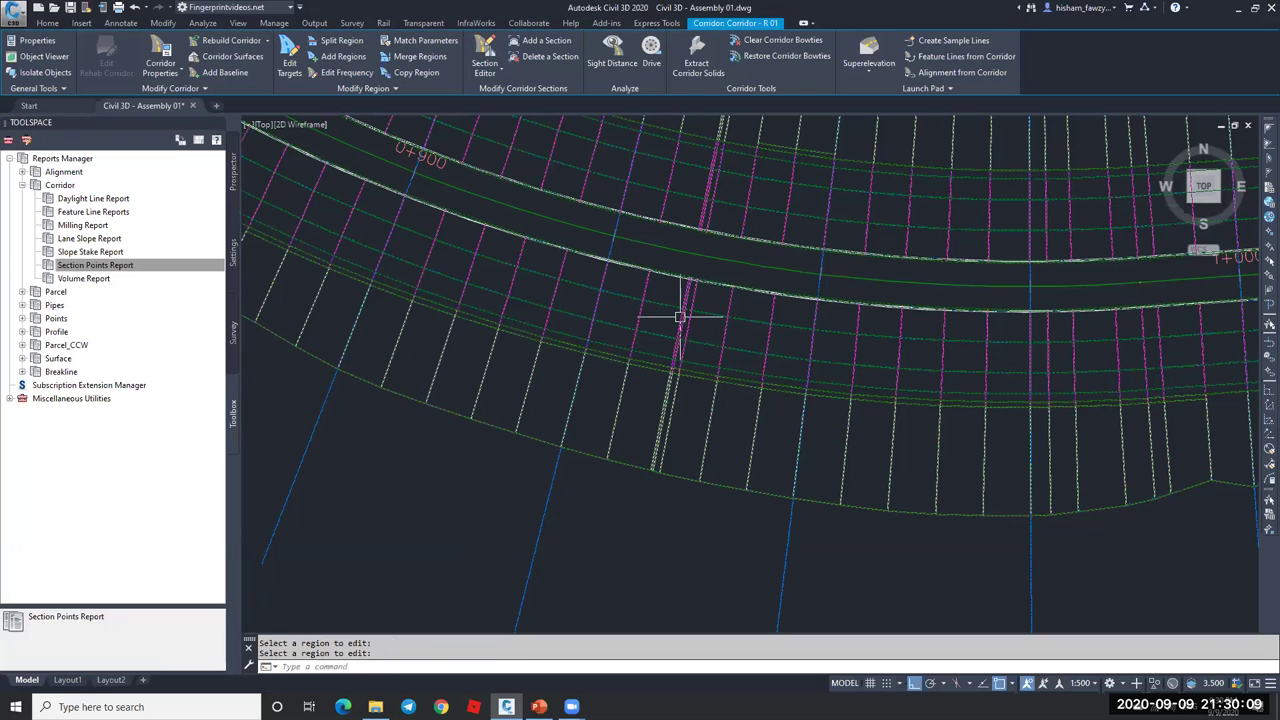
scroll(677, 323, "down", 2)
scroll(677, 323, "down", 3)
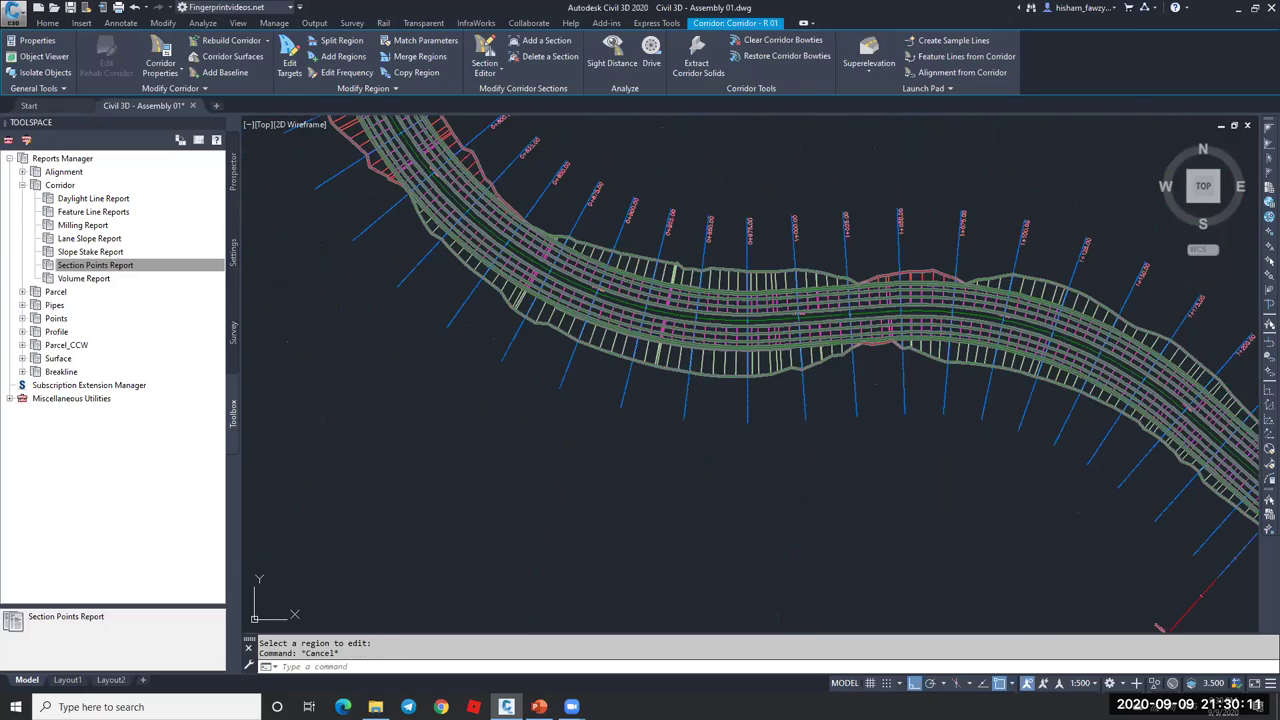
key("Escape")
scroll(684, 325, "up", 5)
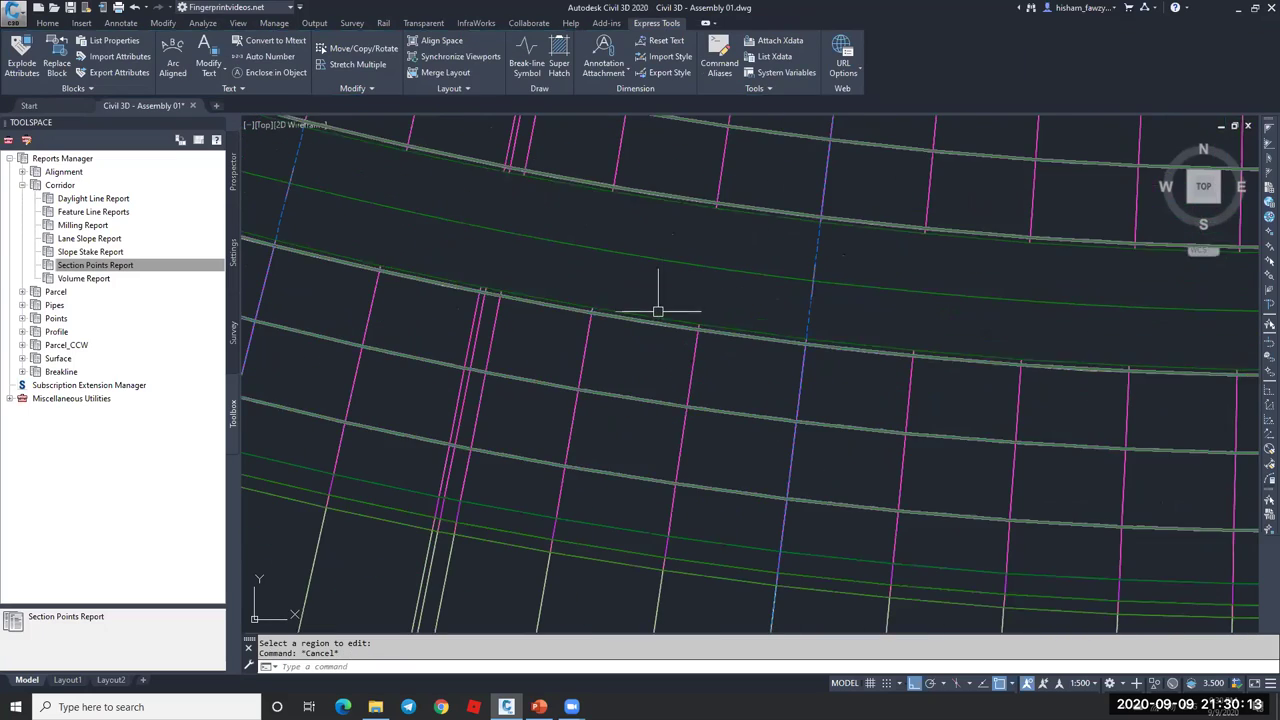
- Rerun the Section Points Report with only Crown and ETW points ticked
right_click(137, 266)
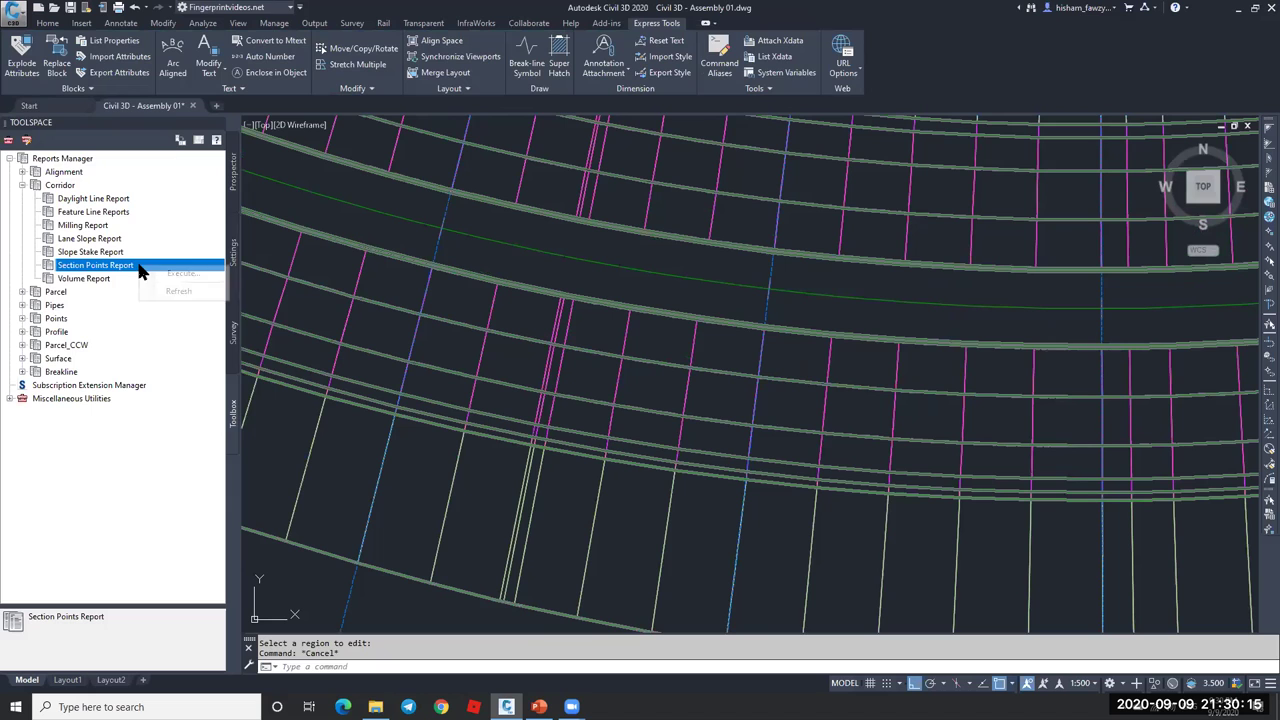
left_click(195, 276)
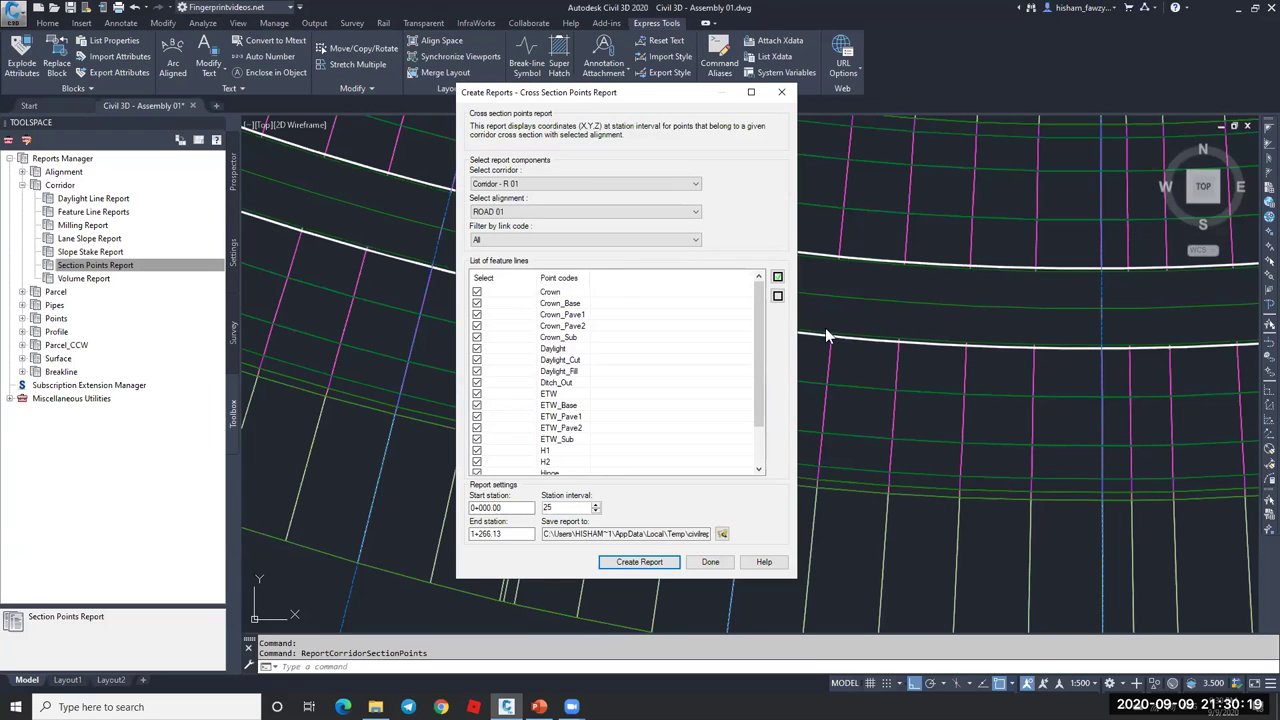
left_click(778, 295)
left_click(477, 291)
left_click(477, 393)
left_click(639, 561)
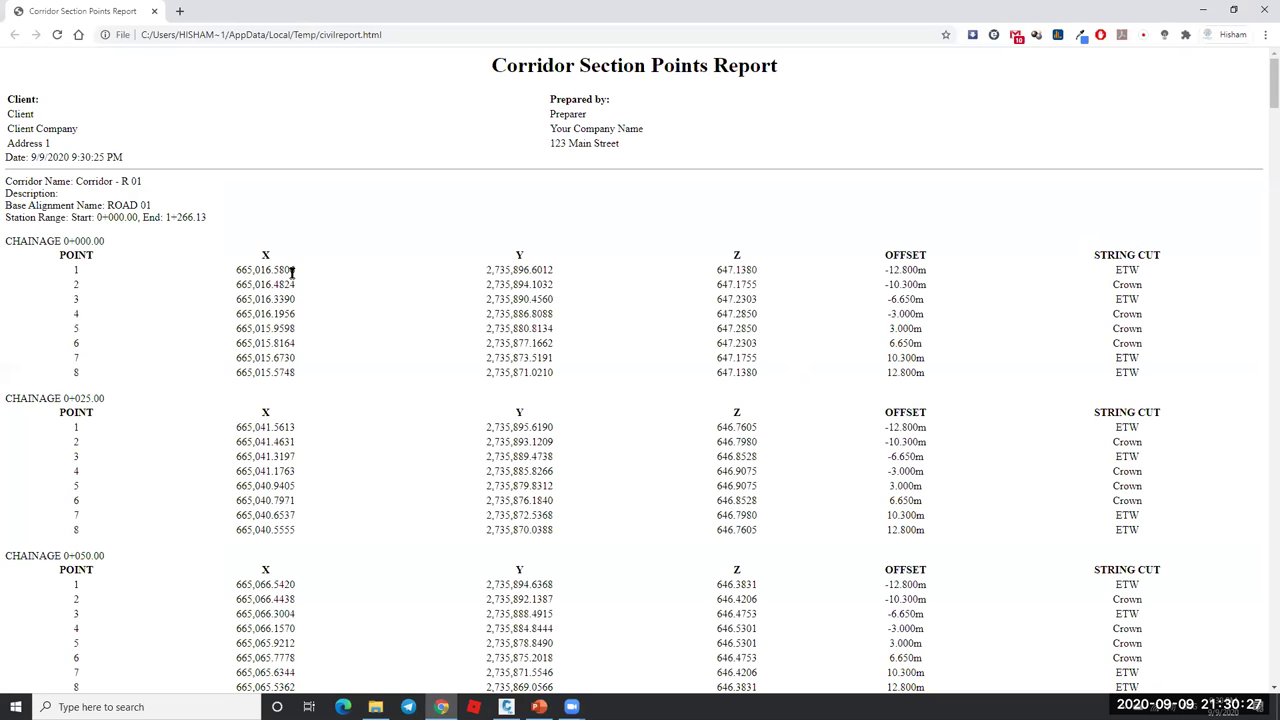
- Review the 25 m report's chainages 0+000 to 0+075, then close Chrome
scroll(84, 147, "down", 2)
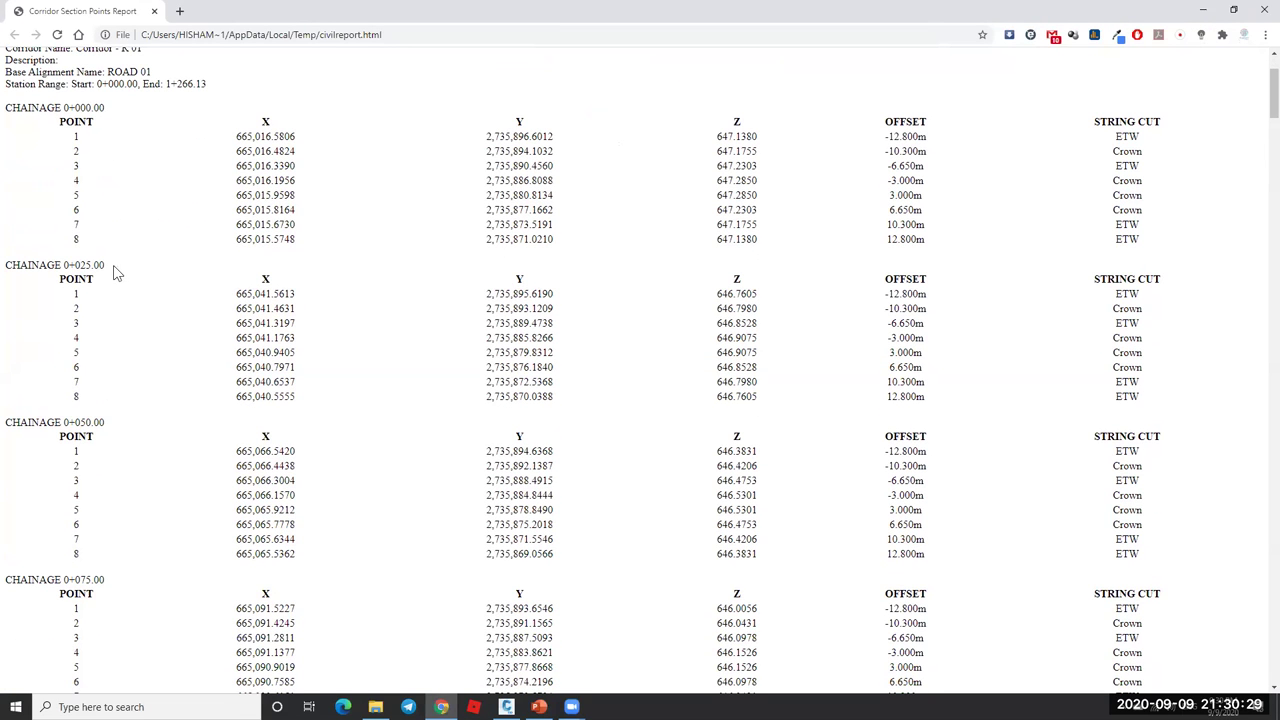
left_click(1264, 10)
- Change the station interval to 5 and regenerate the report
double_click(567, 507)
type("5")
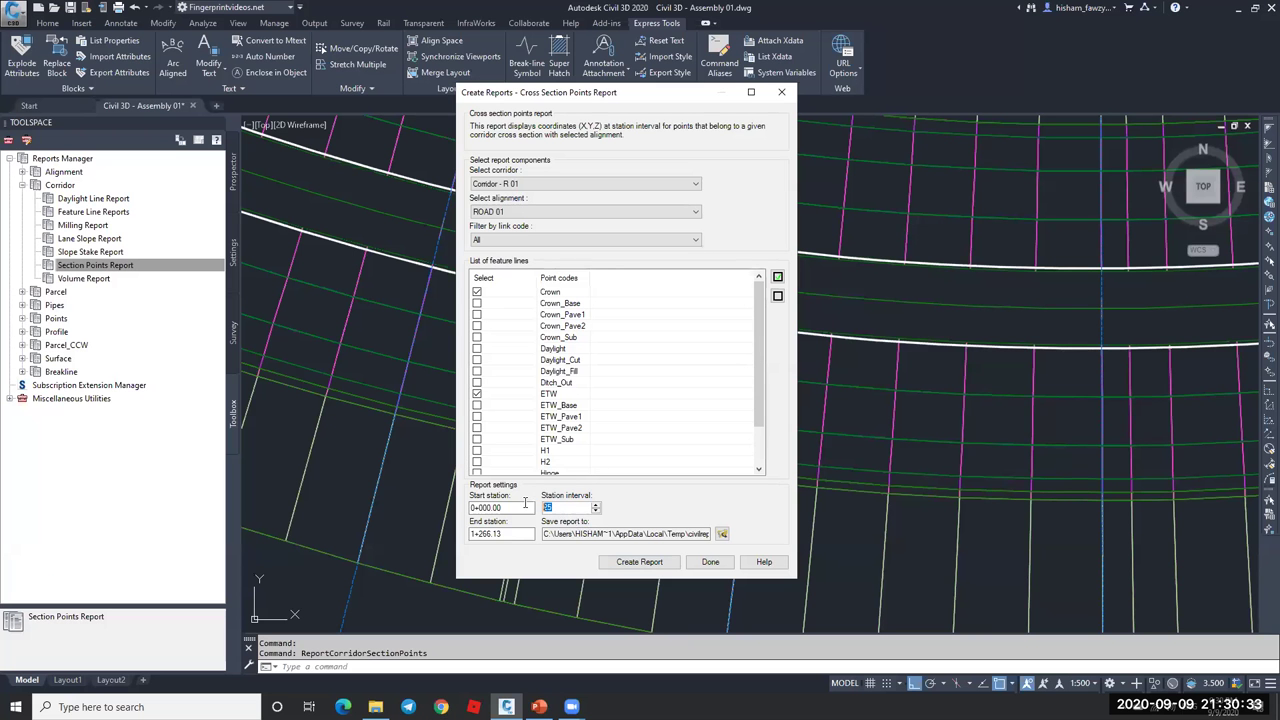
key("Return")
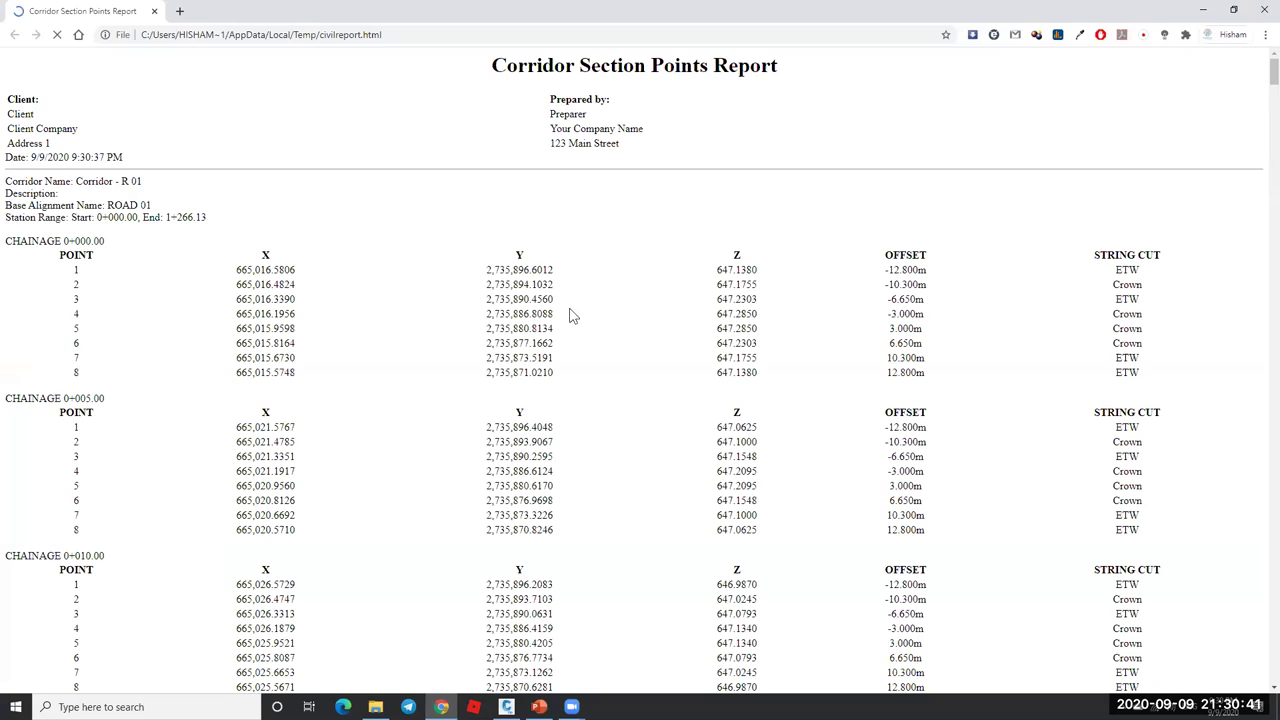
- Scroll the 5 m report down to chainage 1+265, close Chrome, and dismiss the report settings
scroll(100, 150, "down", 2)
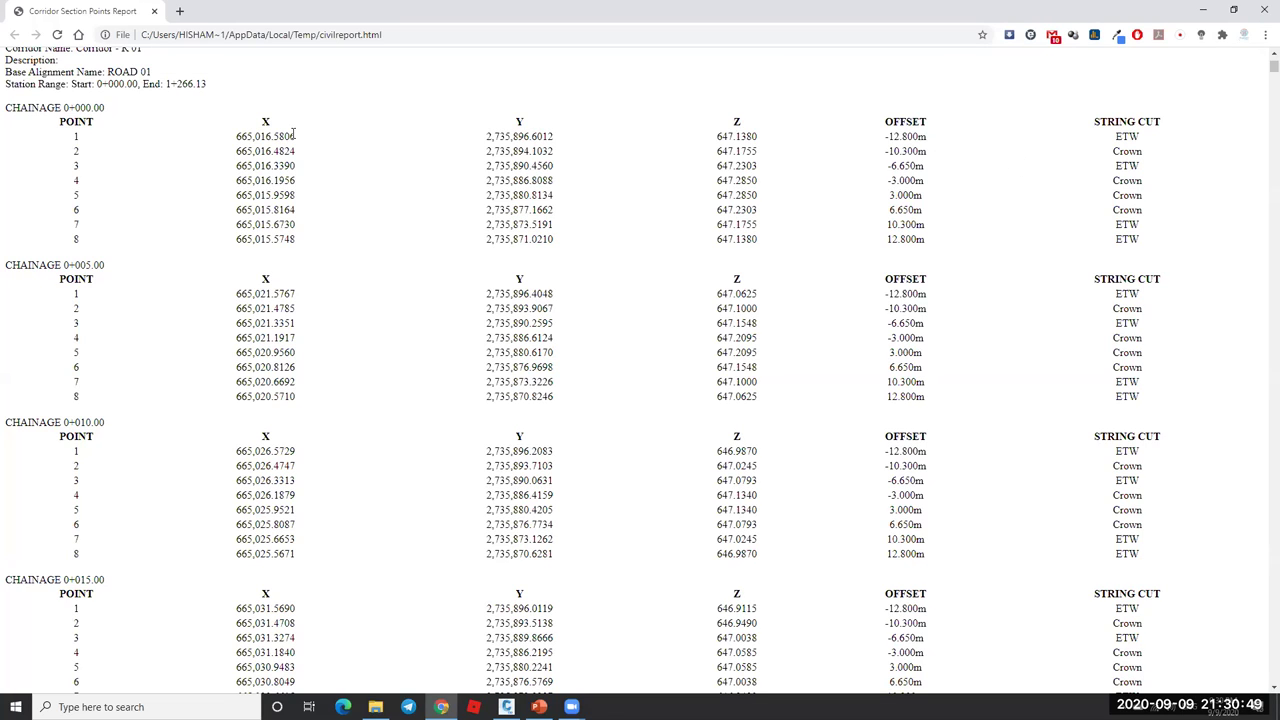
left_click_drag(1273, 66, 1262, 690)
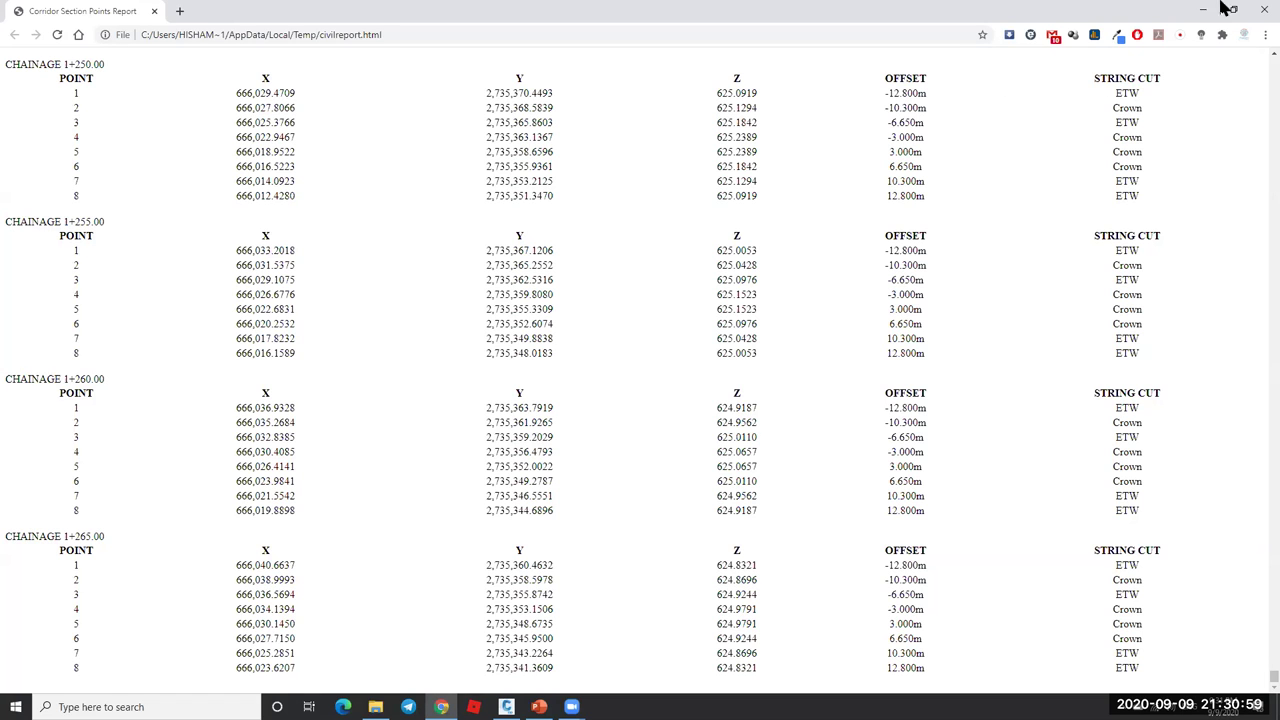
left_click(1264, 9)
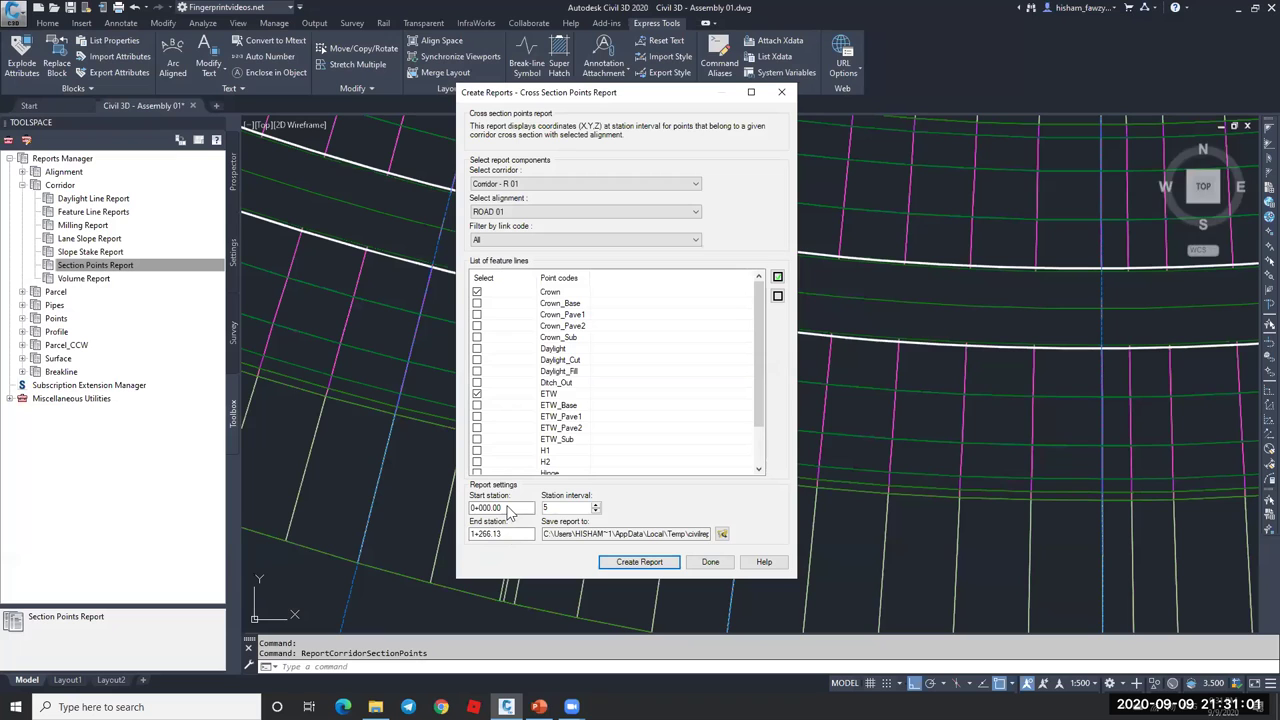
left_click(709, 562)
scroll(652, 413, "down", 6)
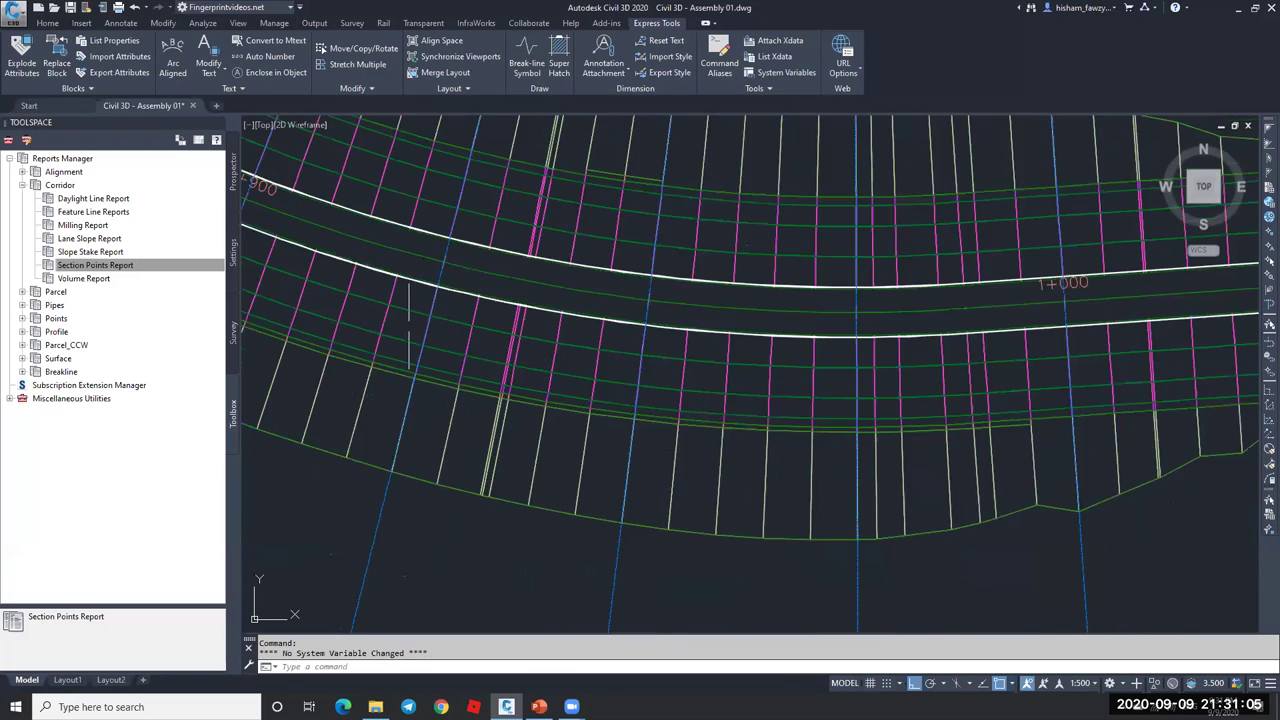
scroll(652, 413, "up", 10)
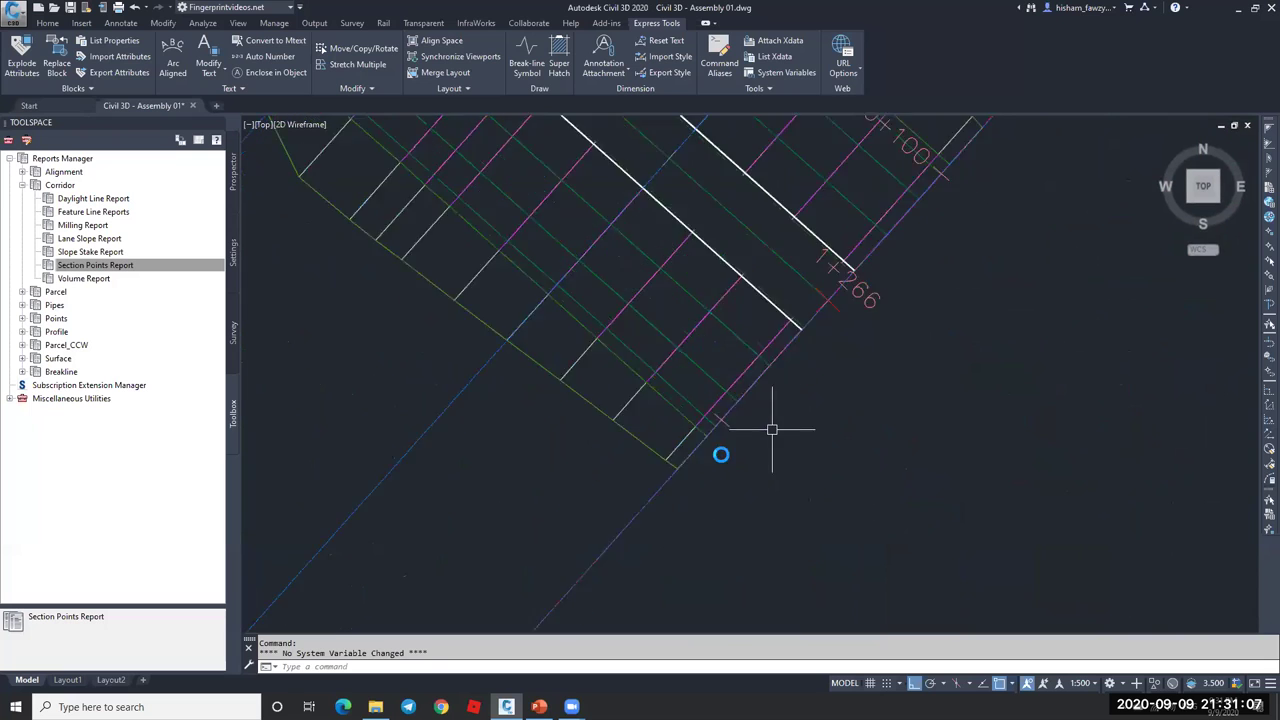
- Generate the Section Points Report with start station 1266.13
scroll(671, 371, "down", 5)
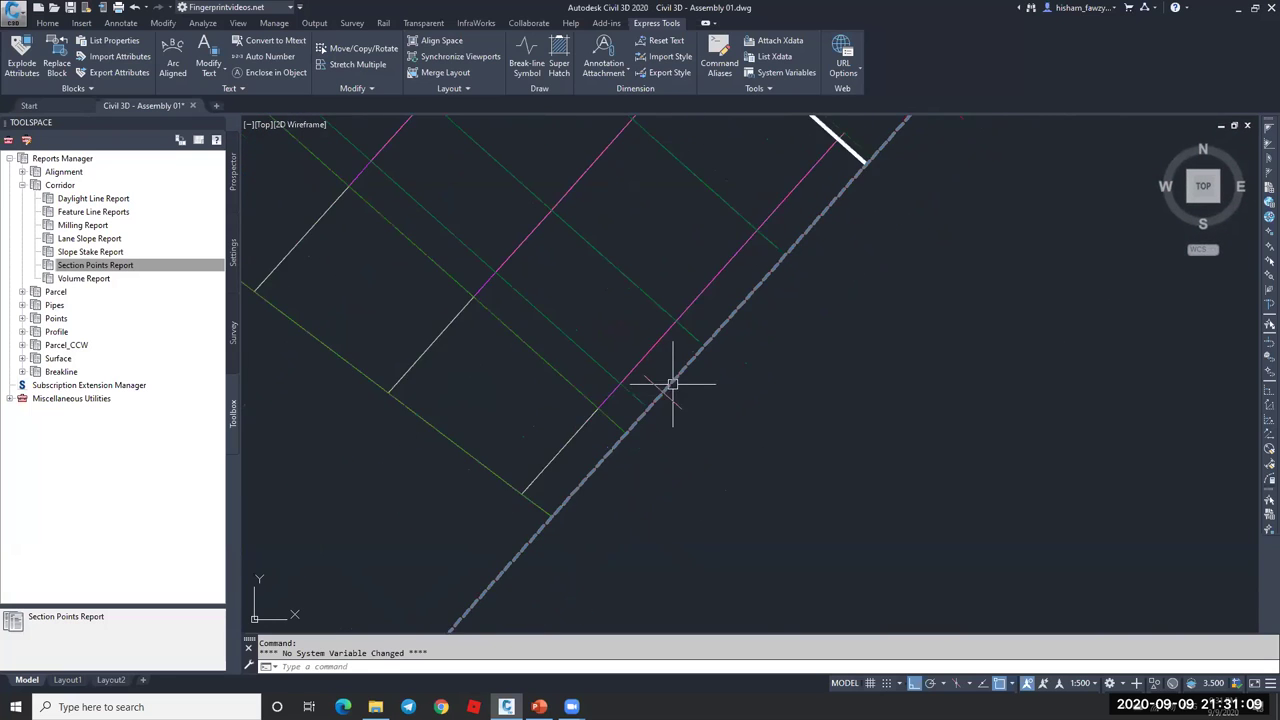
left_click(160, 268)
double_click(163, 270)
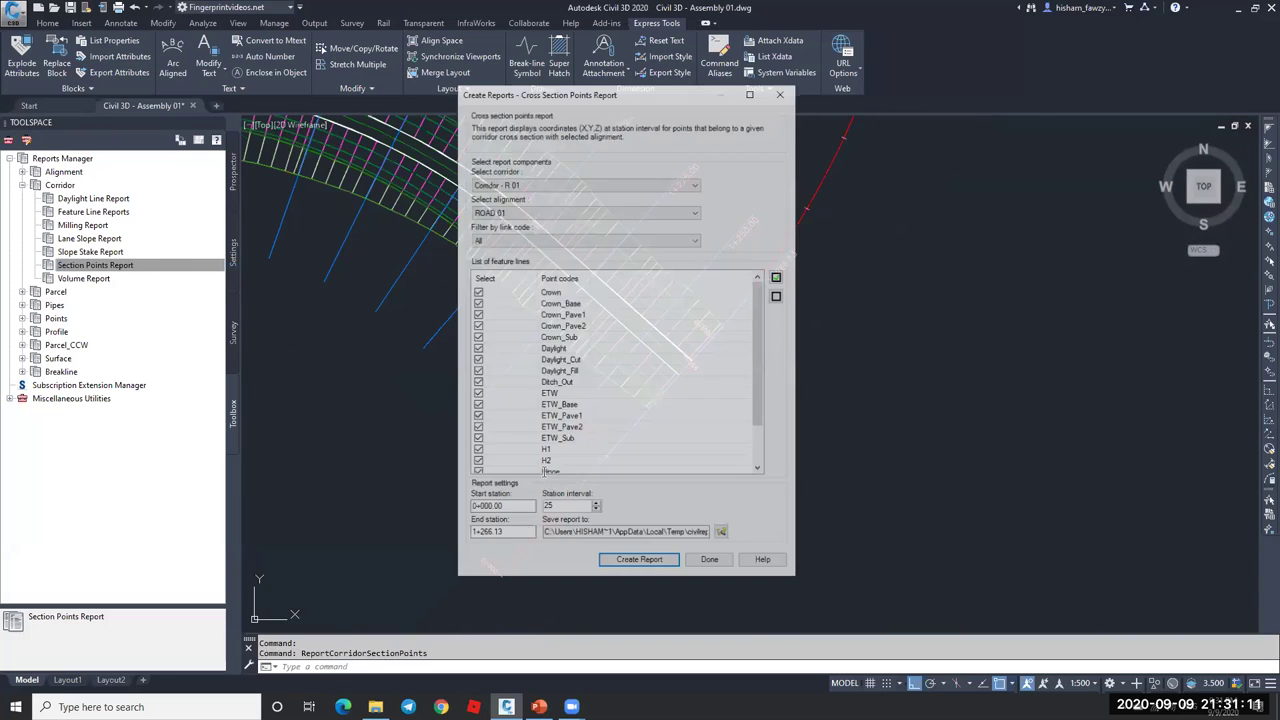
left_click(526, 508)
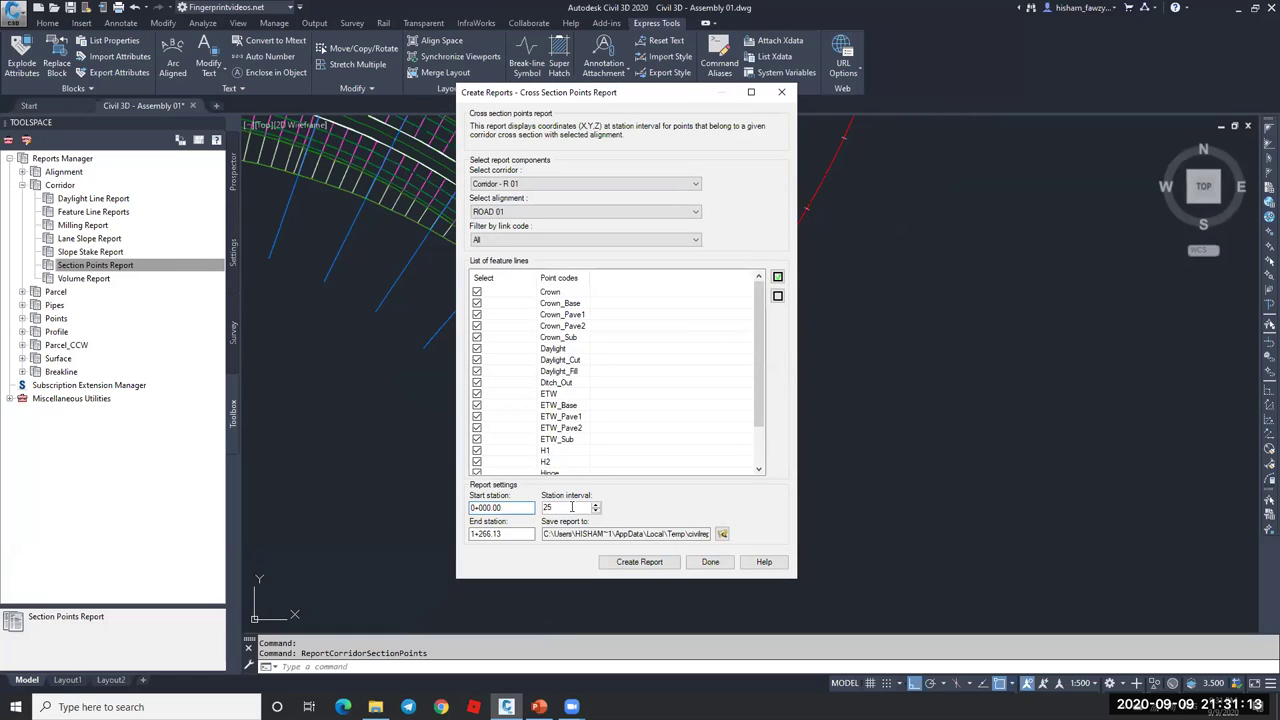
left_click_drag(528, 508, 438, 512)
type("1266.13")
left_click(640, 562)
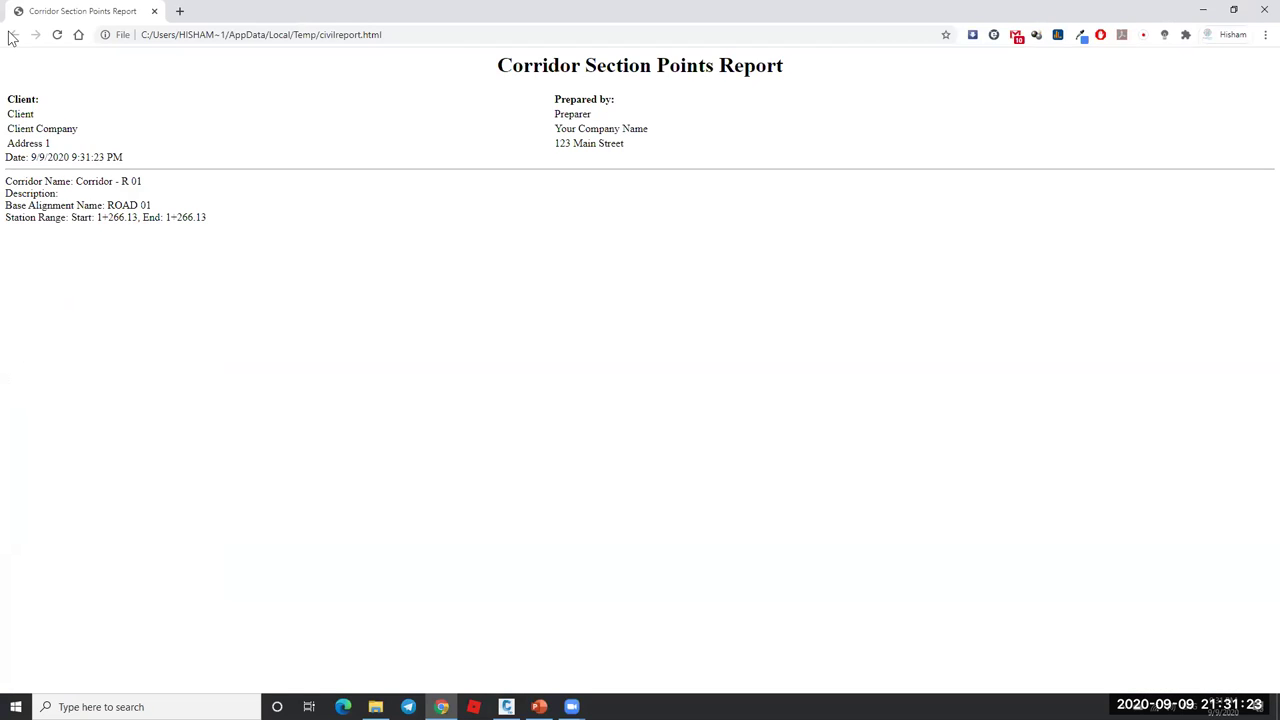
- Minimize the empty Chrome report and close the report settings
left_click(1202, 11)
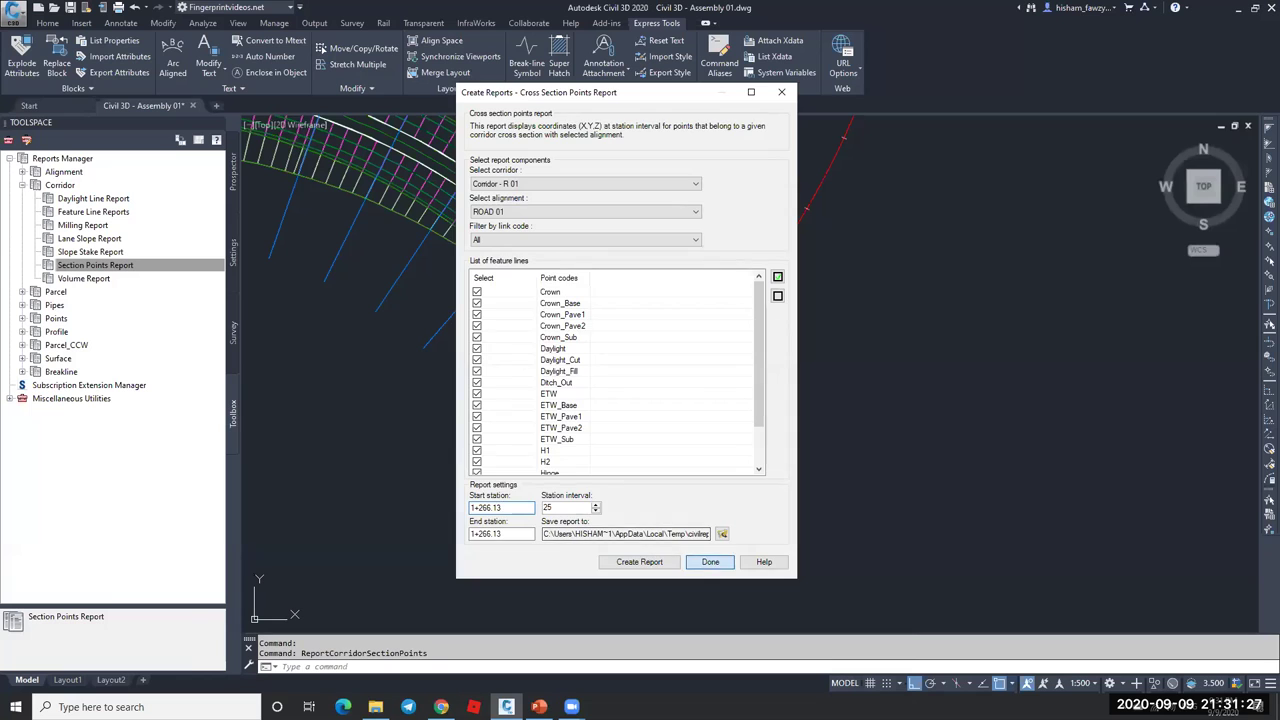
left_click(710, 561)
scroll(653, 289, "up", 5)
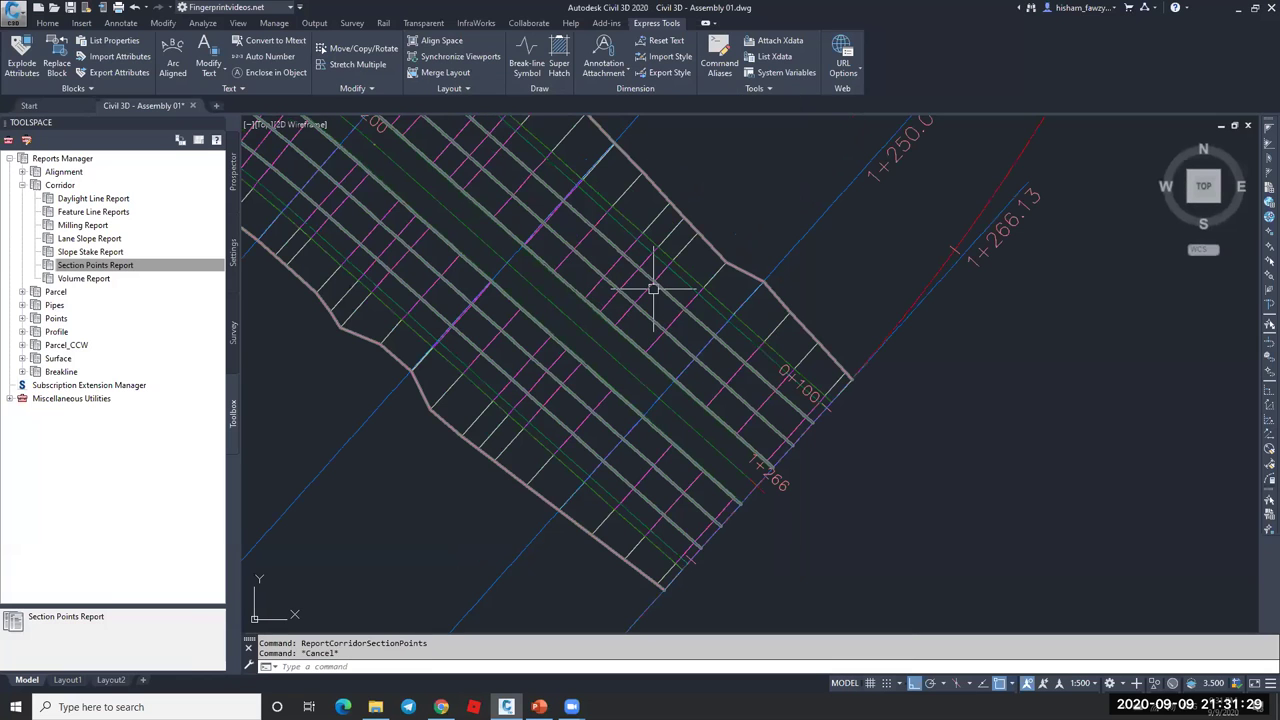
- Copy the ROAD 01 alignment length from Station Control and reopen the Section Points Report settings
left_click(646, 286)
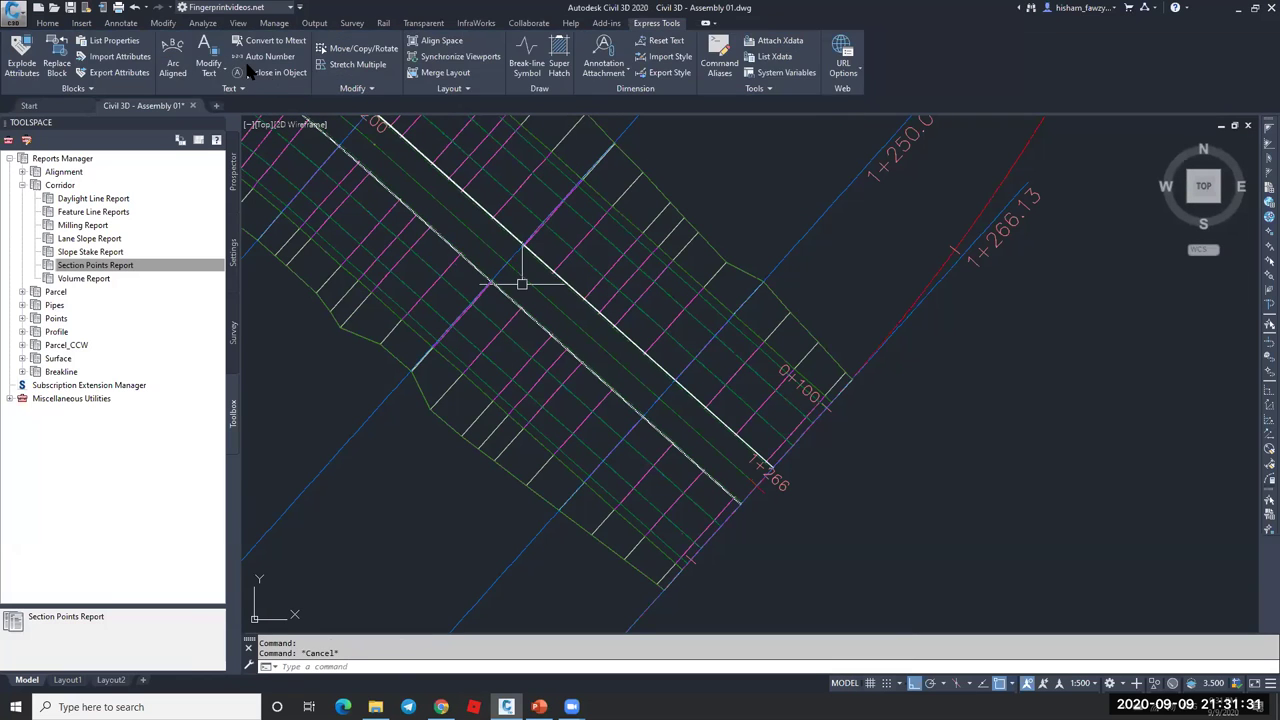
left_click(246, 62)
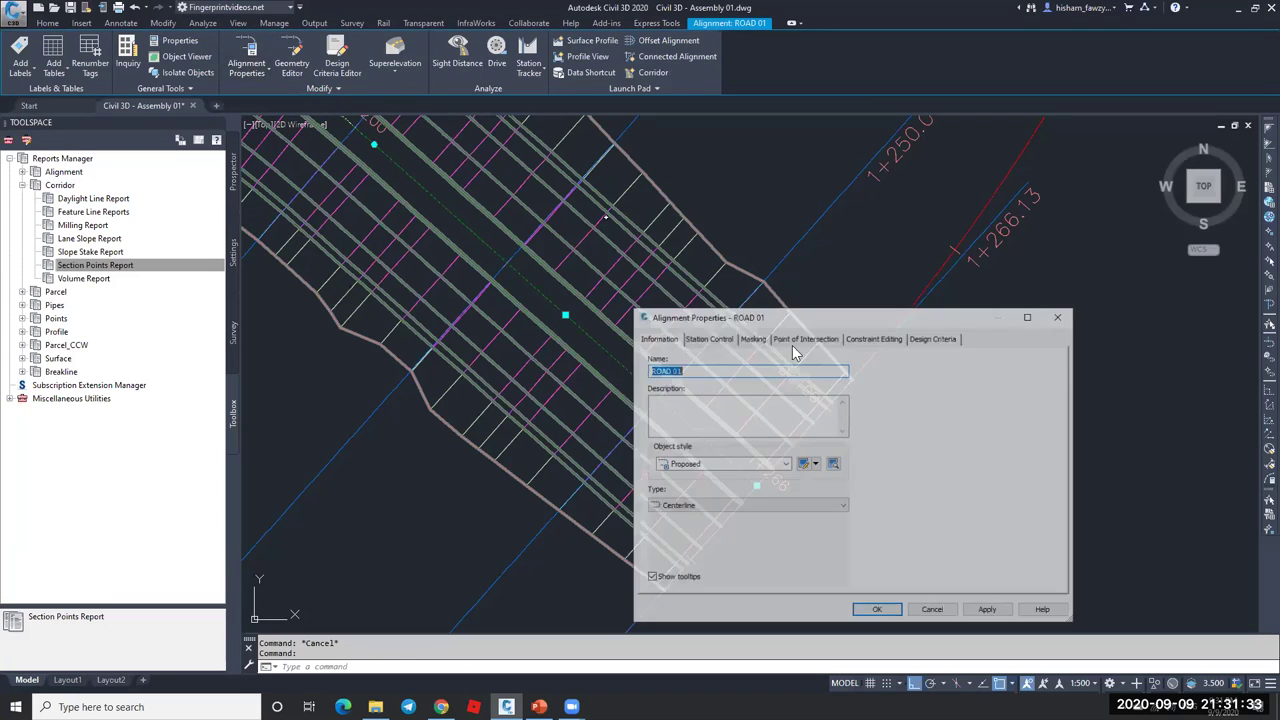
left_click(716, 340)
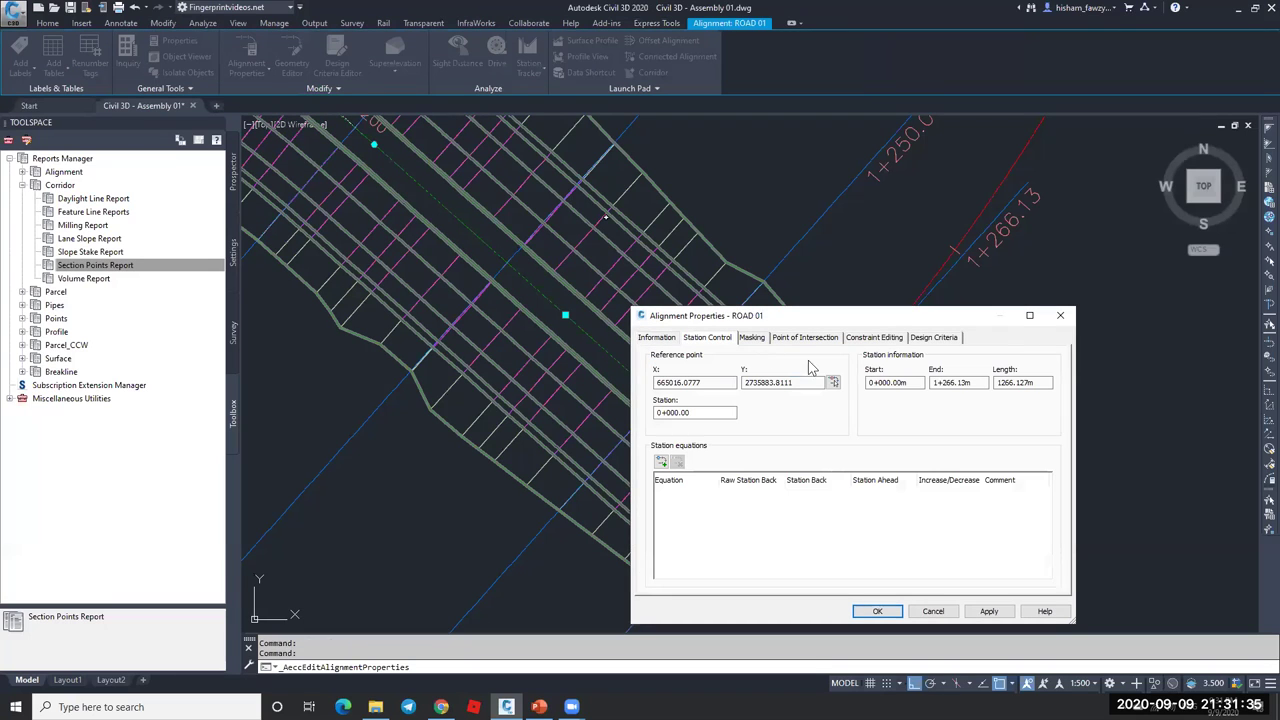
left_click_drag(1025, 381, 989, 383)
right_click(1017, 398)
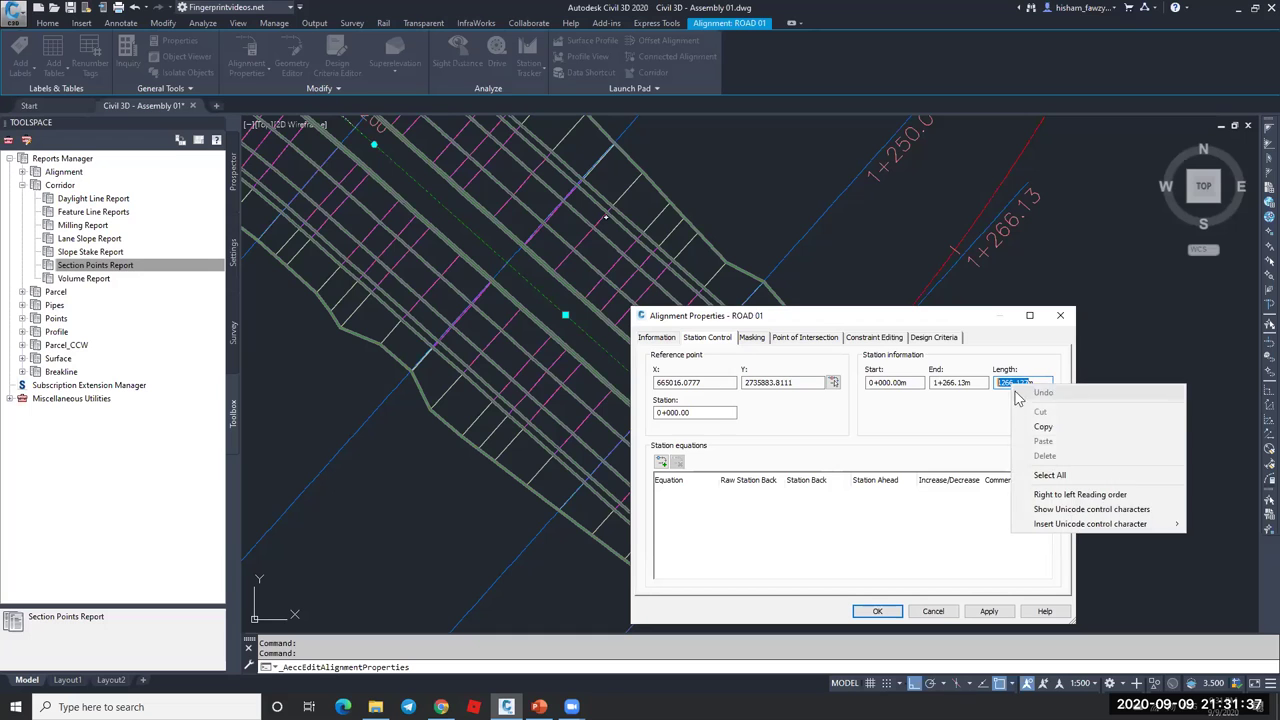
left_click(1043, 426)
left_click(933, 611)
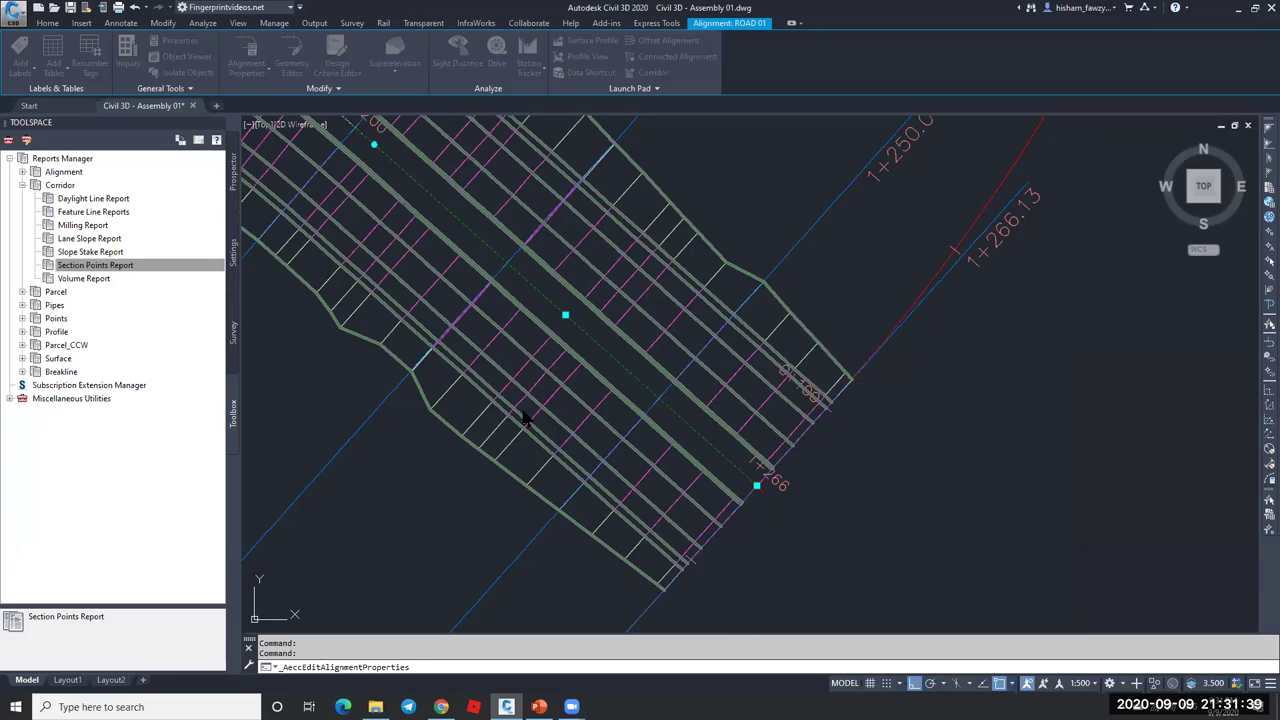
double_click(195, 265)
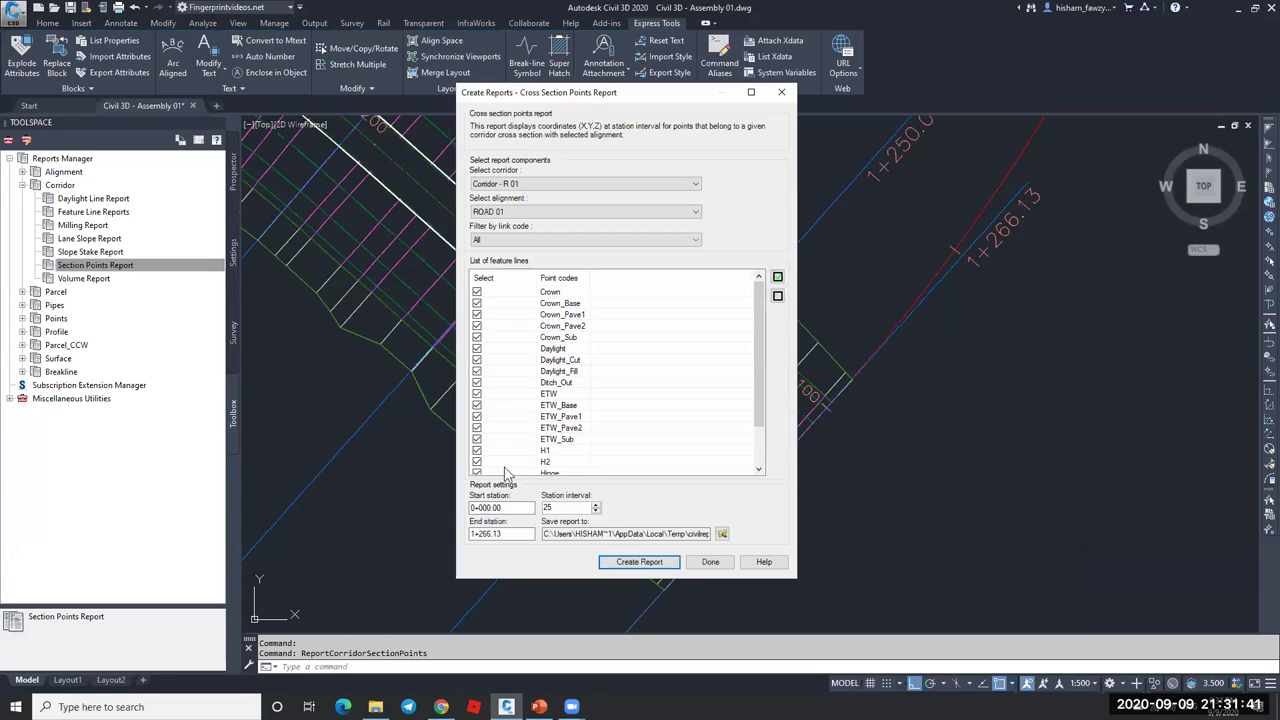
- Change the start station to 1+266.12 and regenerate the section points report, then close its browser tab
left_click_drag(503, 533, 481, 534)
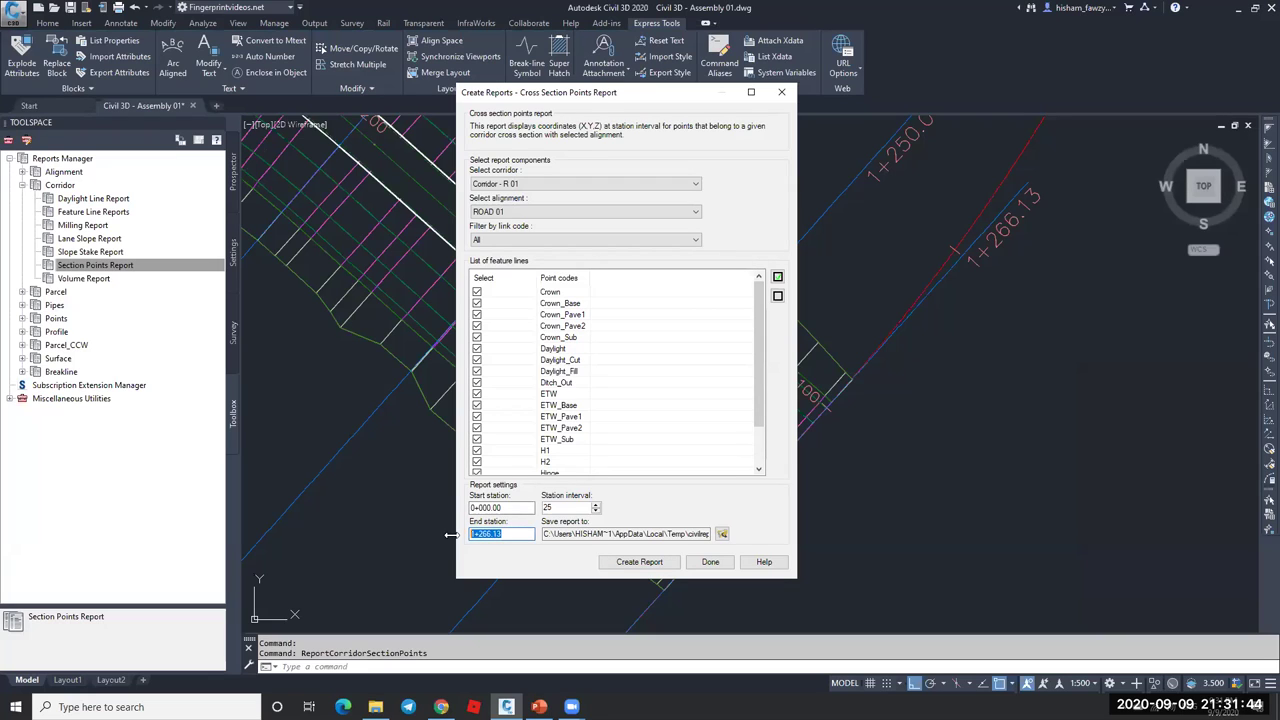
left_click(516, 507)
left_click_drag(516, 507, 470, 508)
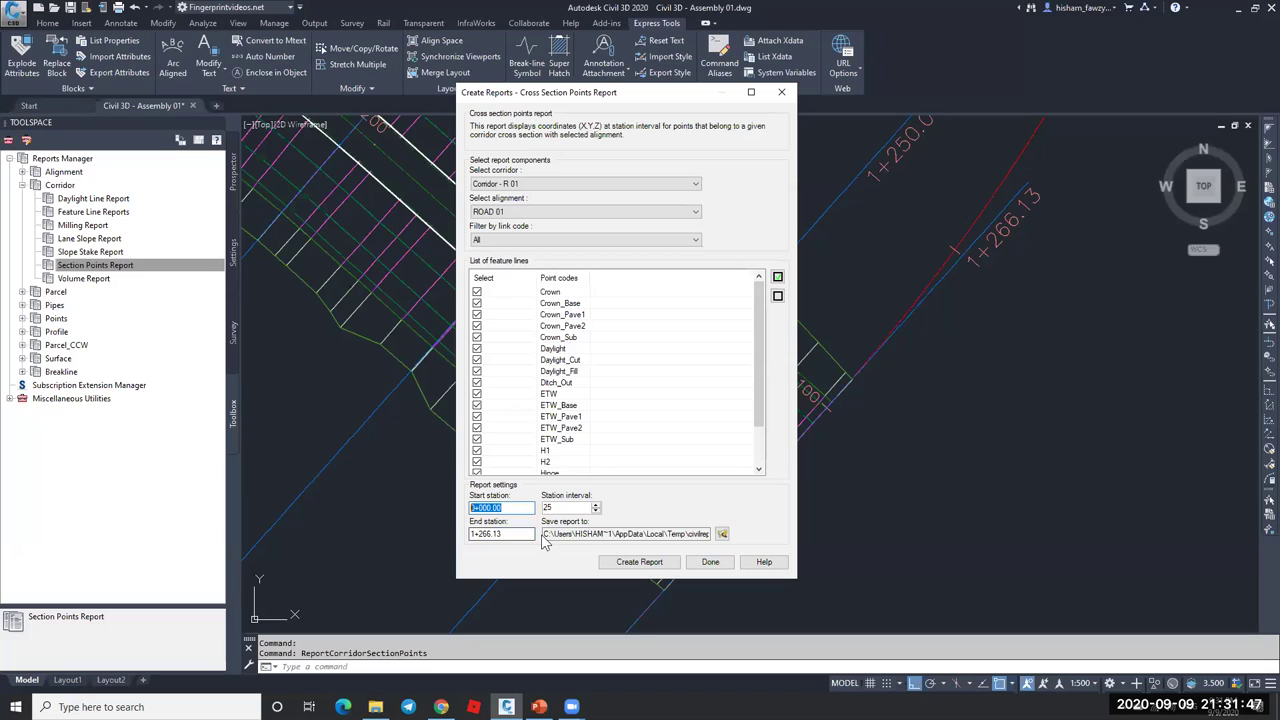
type("1266.127")
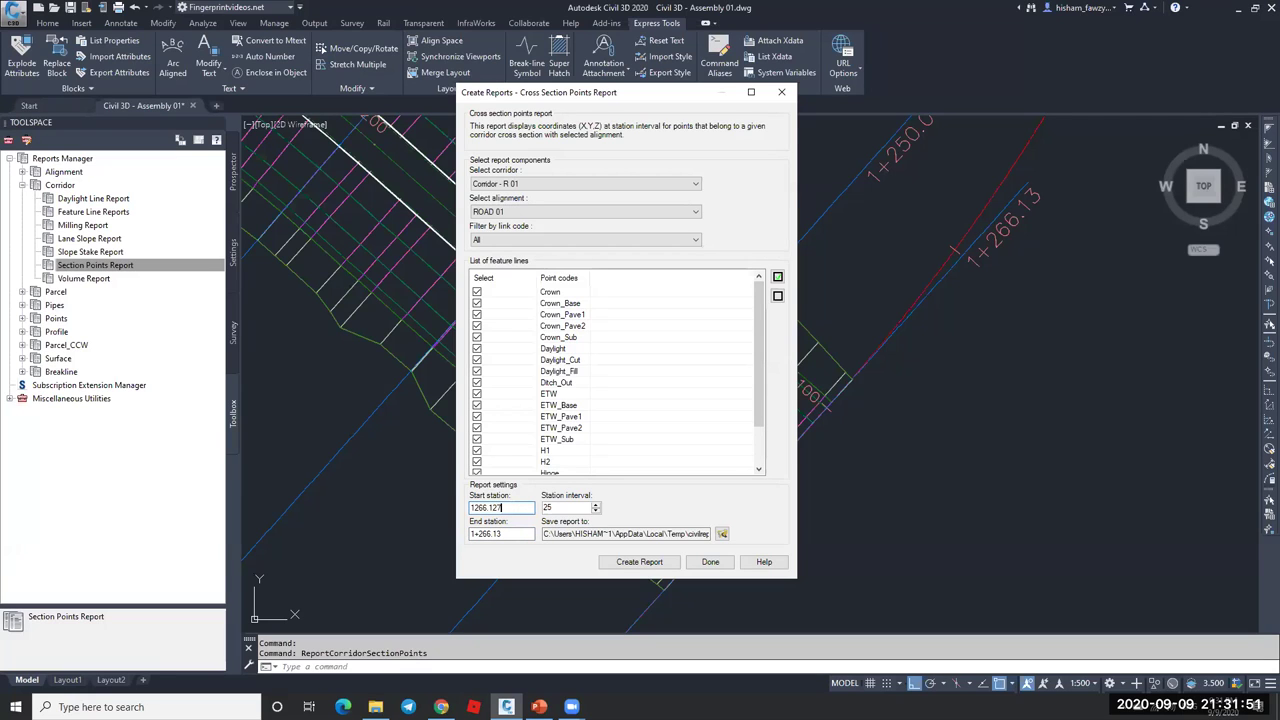
left_click(642, 562)
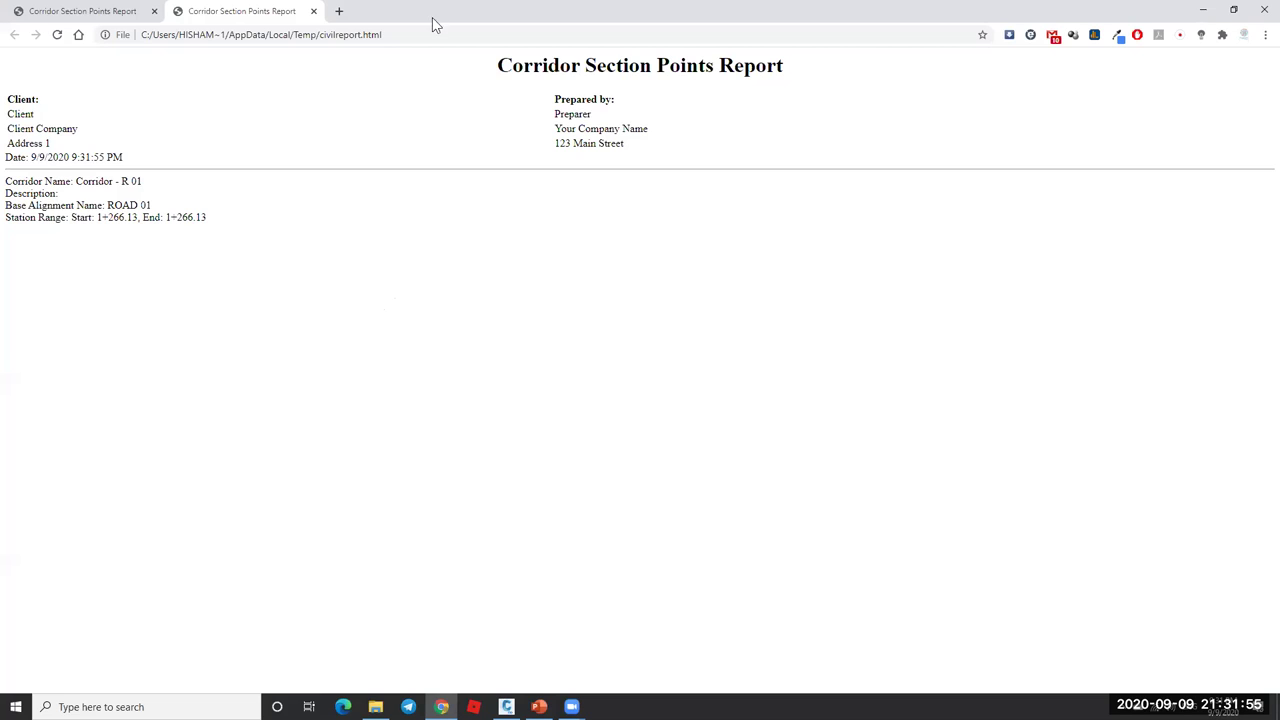
left_click(313, 11)
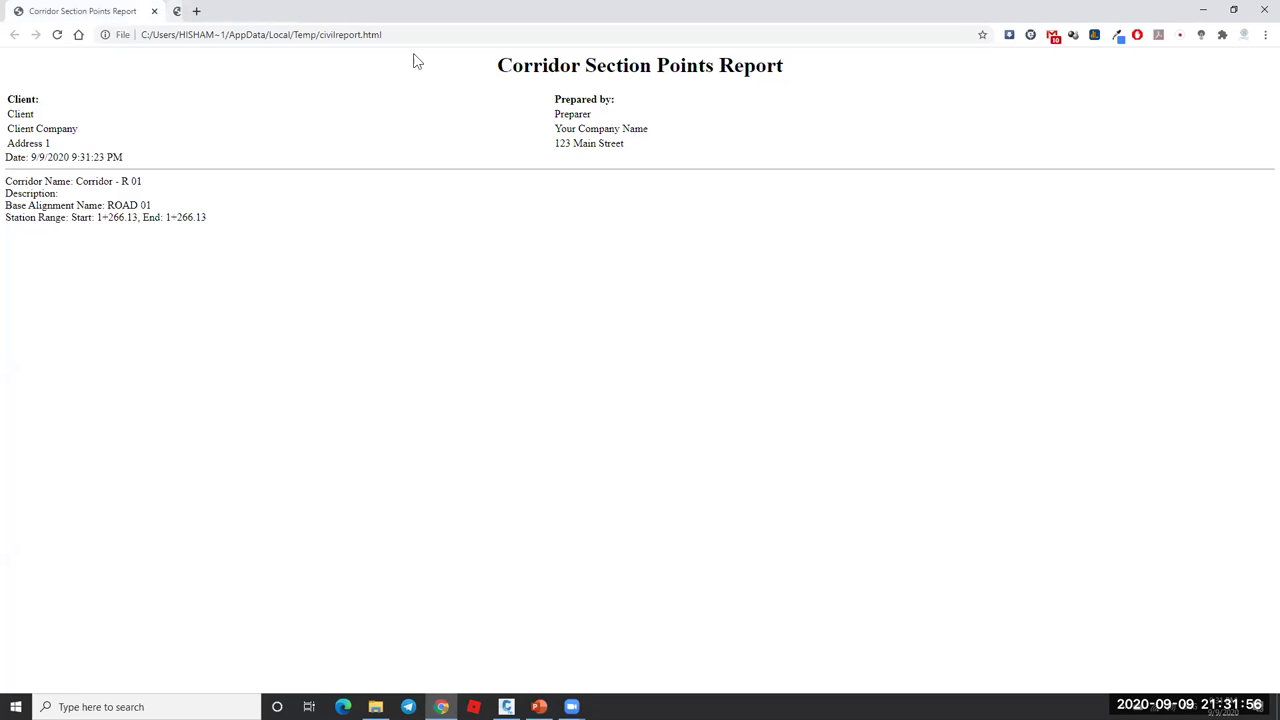
left_click(1203, 9)
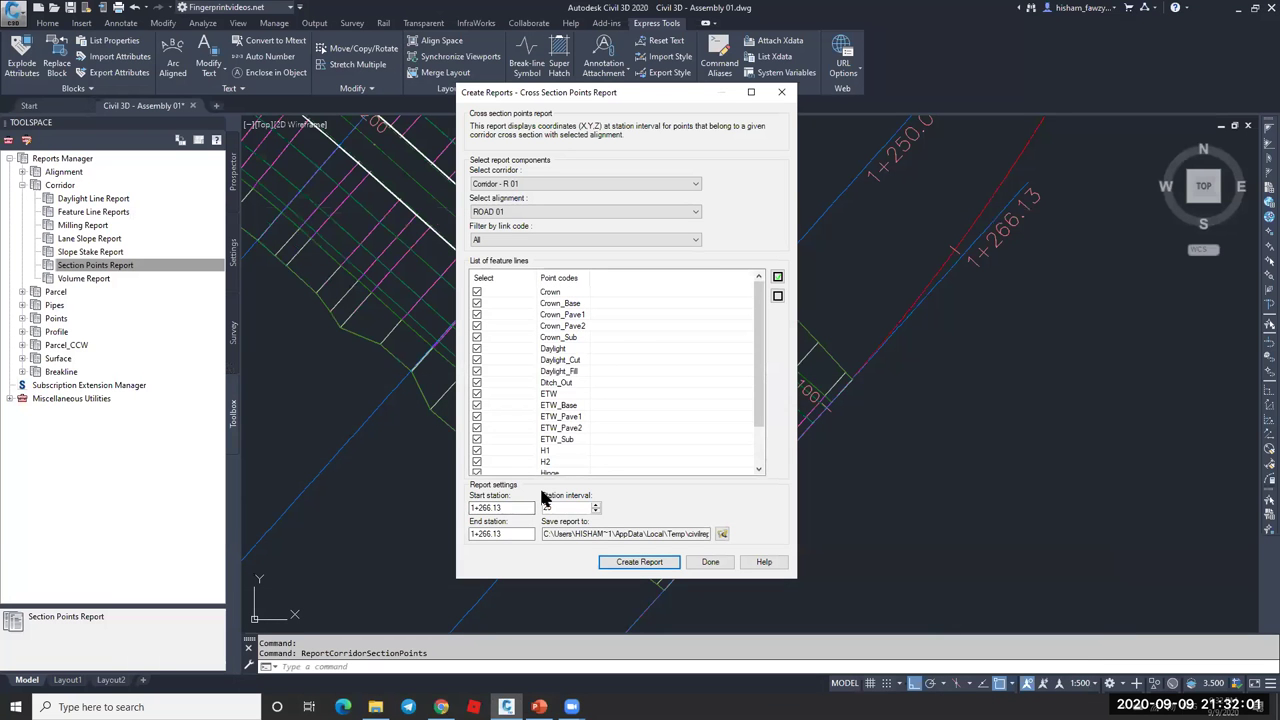
- Set the station interval to 1, regenerate the report, and close the report settings dialog
left_click(556, 507)
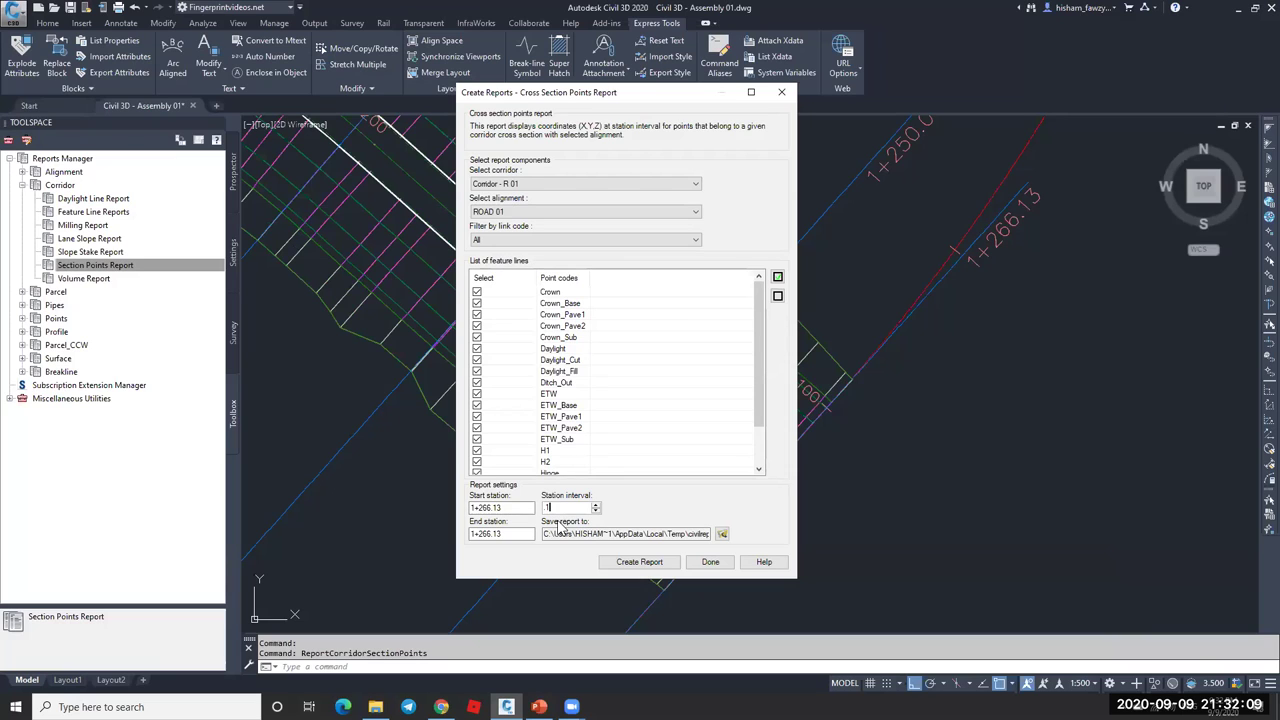
left_click(514, 507)
left_click(639, 561)
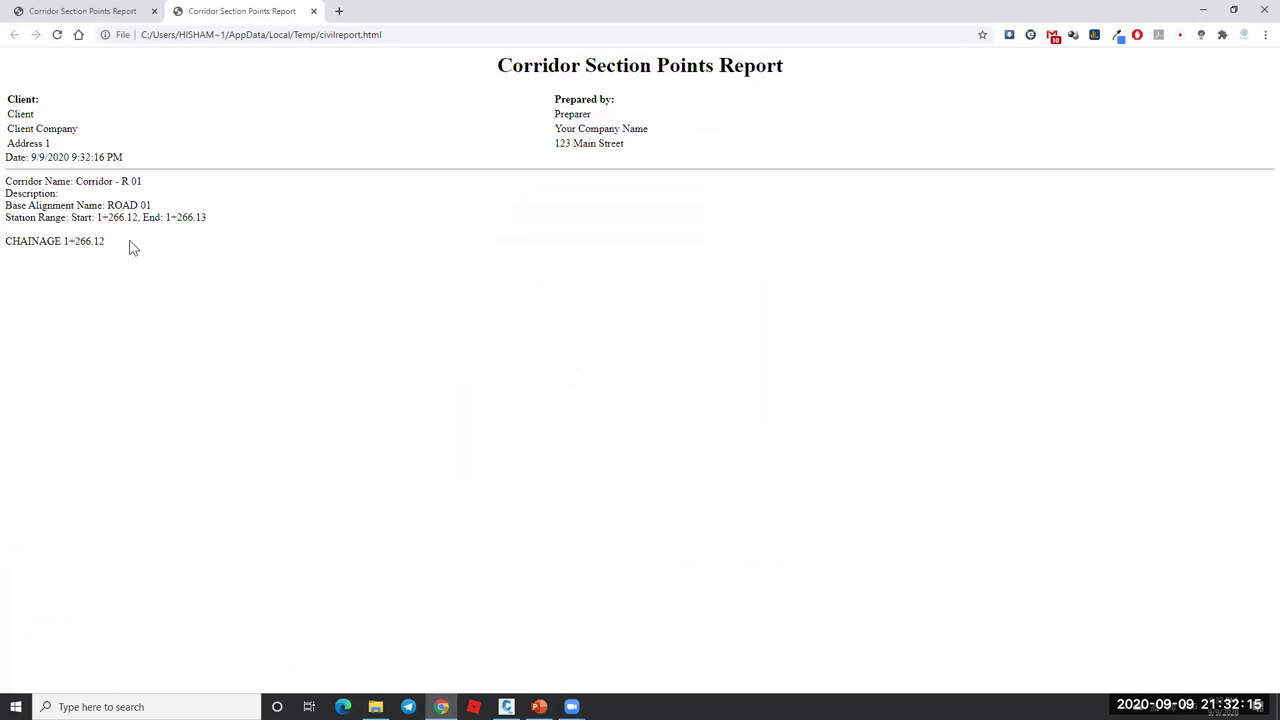
left_click(314, 11)
left_click(1203, 9)
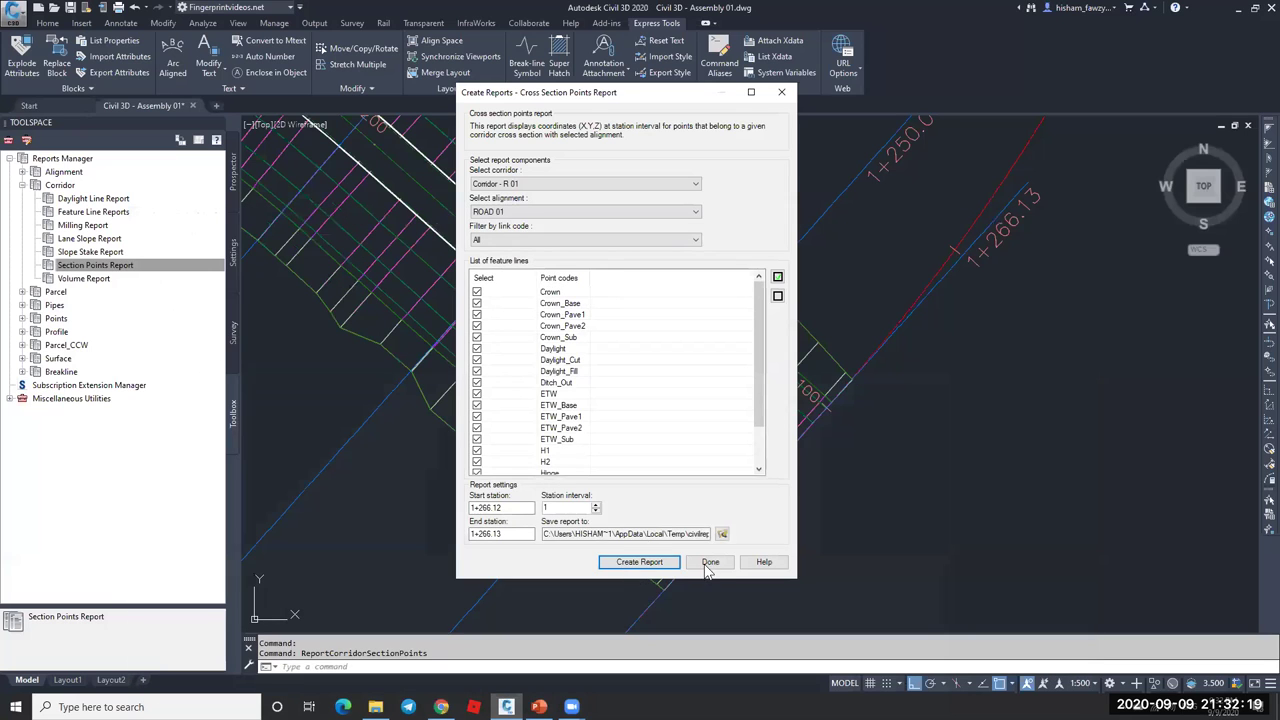
left_click(710, 562)
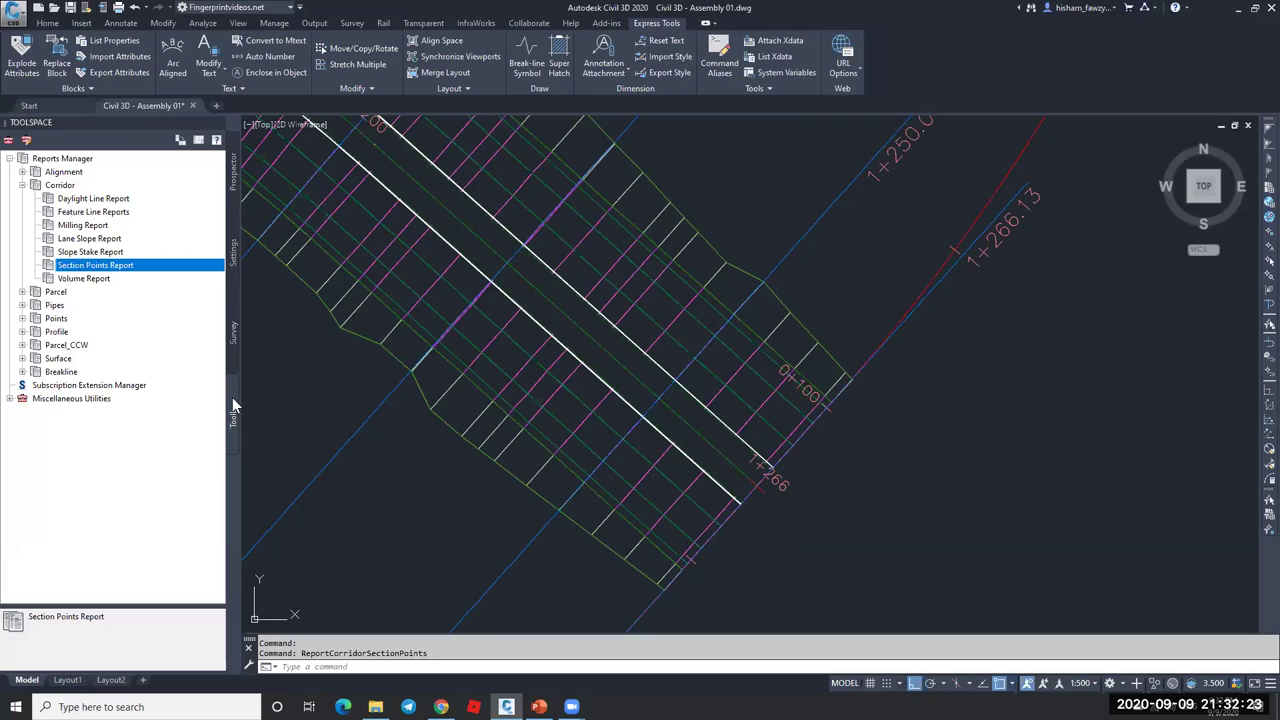
- Execute the Corridor Points Report from Toolspace's Miscellaneous Utilities > Reports > Corridor
left_click(10, 159)
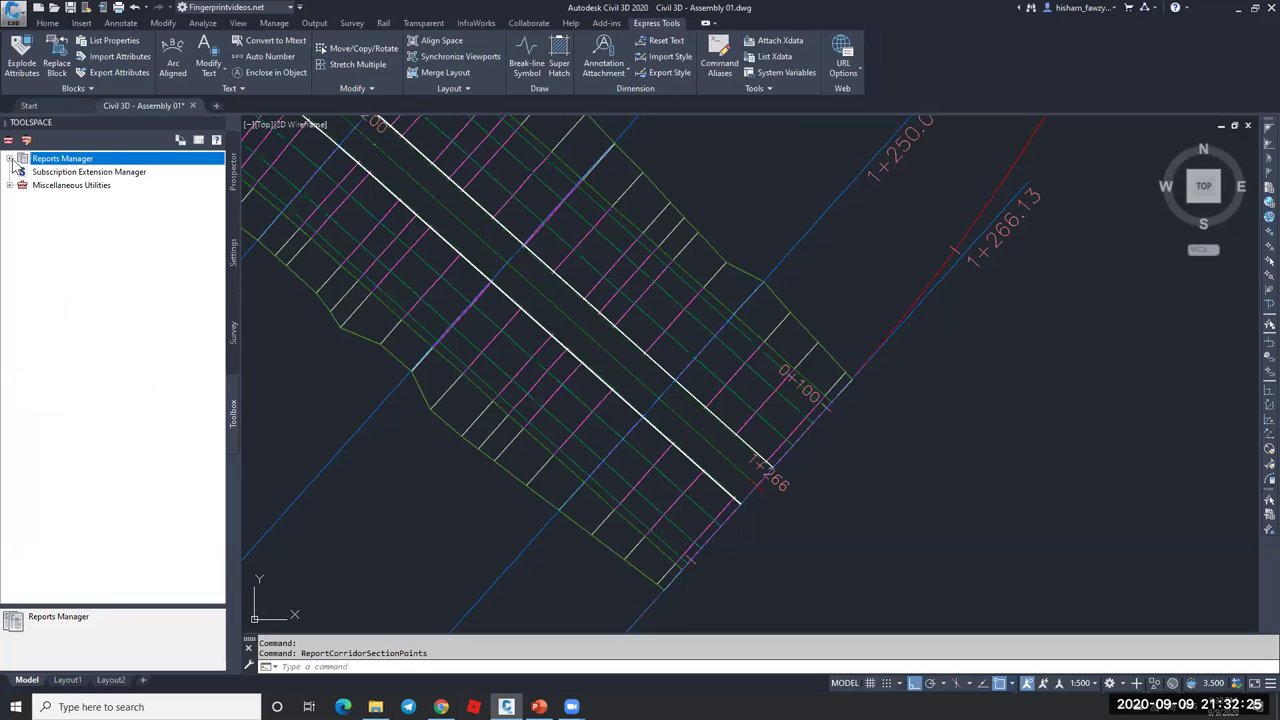
left_click(9, 185)
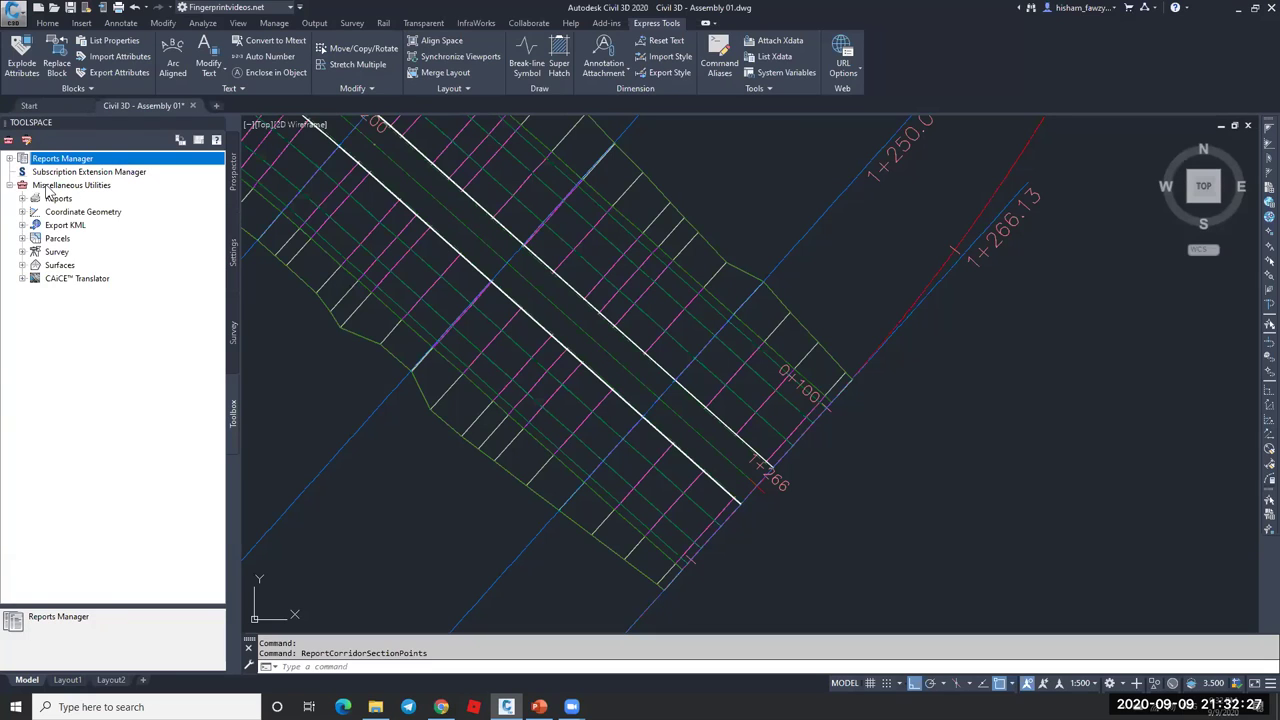
left_click(22, 198)
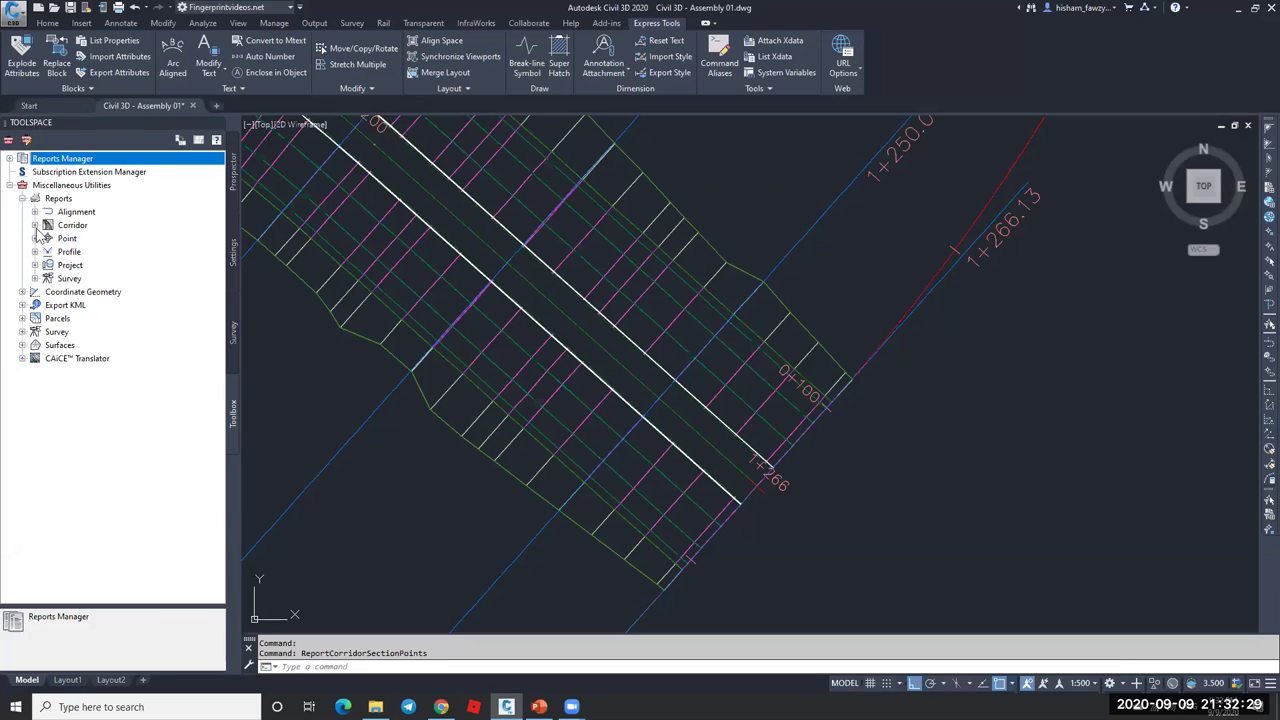
left_click(35, 225)
right_click(112, 239)
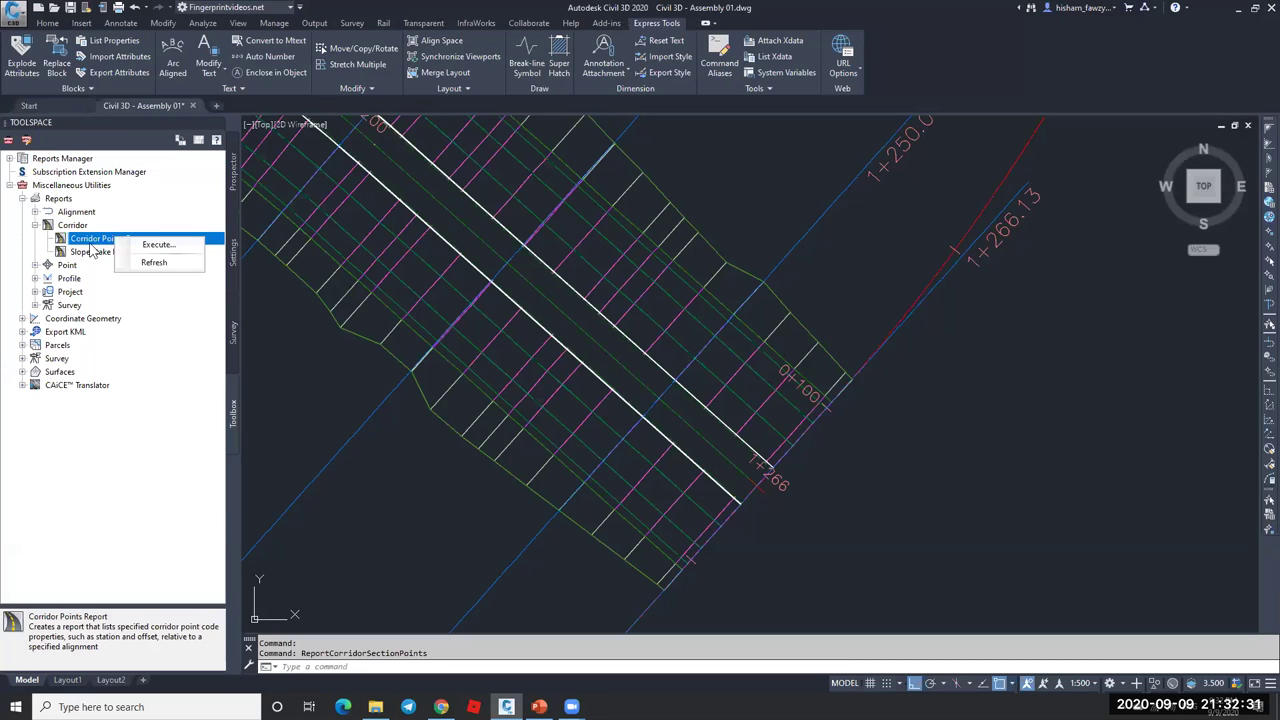
left_click(124, 298)
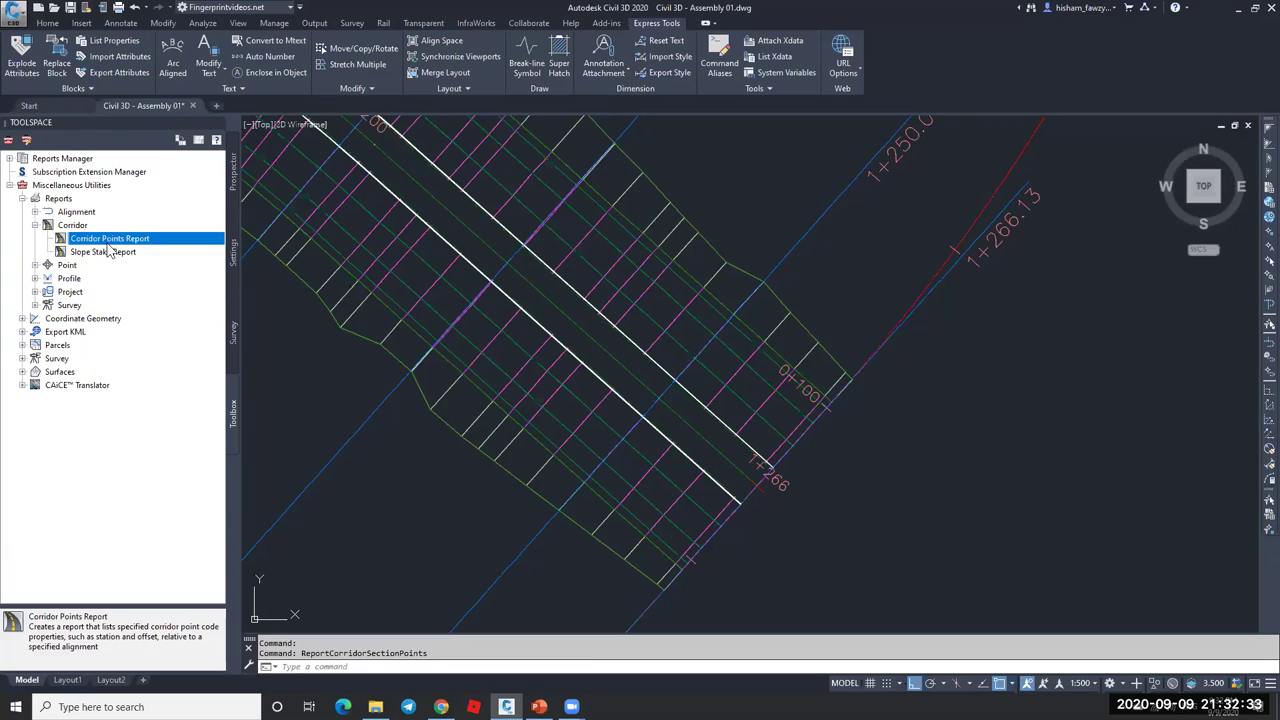
right_click(154, 240)
left_click(195, 241)
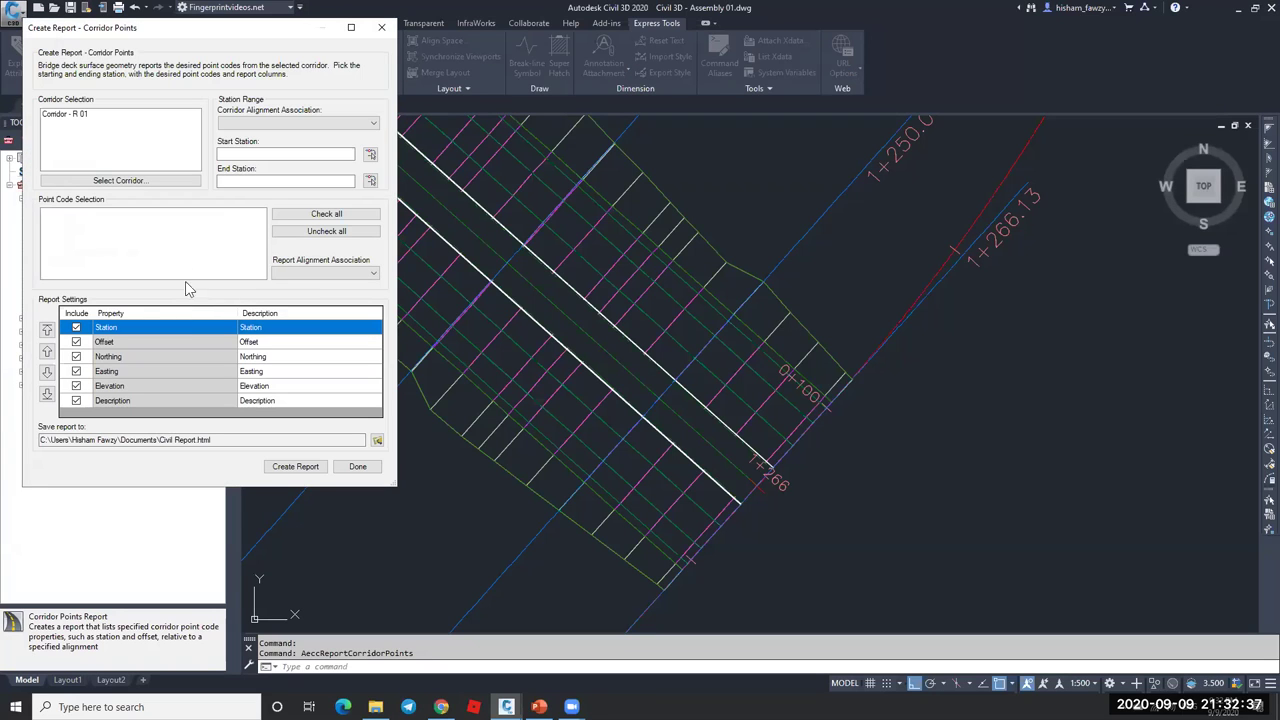
- Report Corridor - R 01 Crown points from station 1266.127, then close the report page
left_click_drag(391, 482, 398, 568)
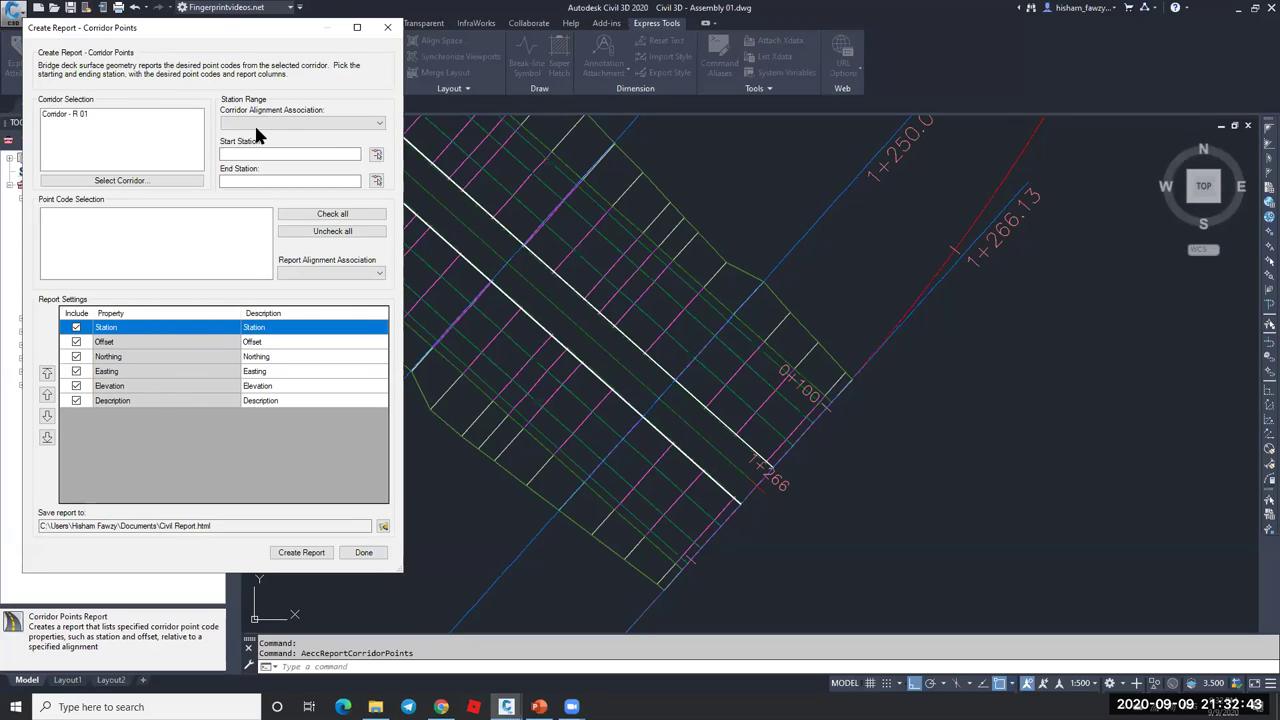
left_click(64, 113)
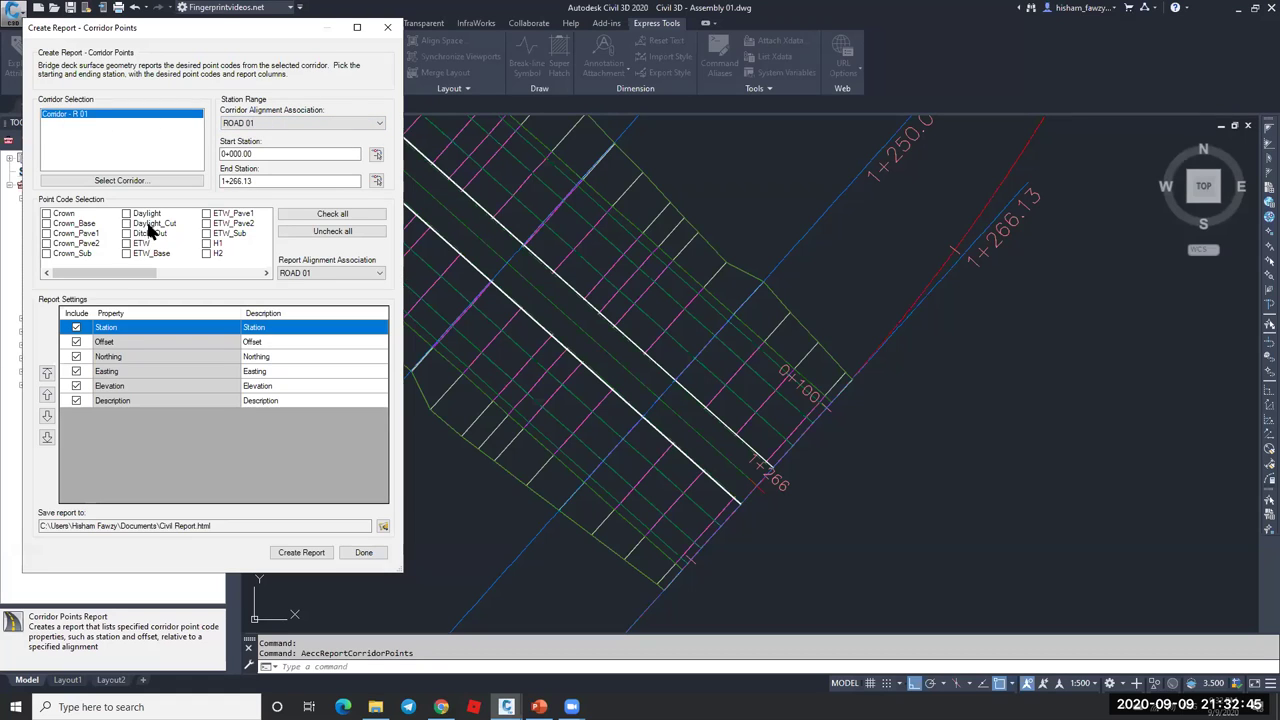
left_click(62, 214)
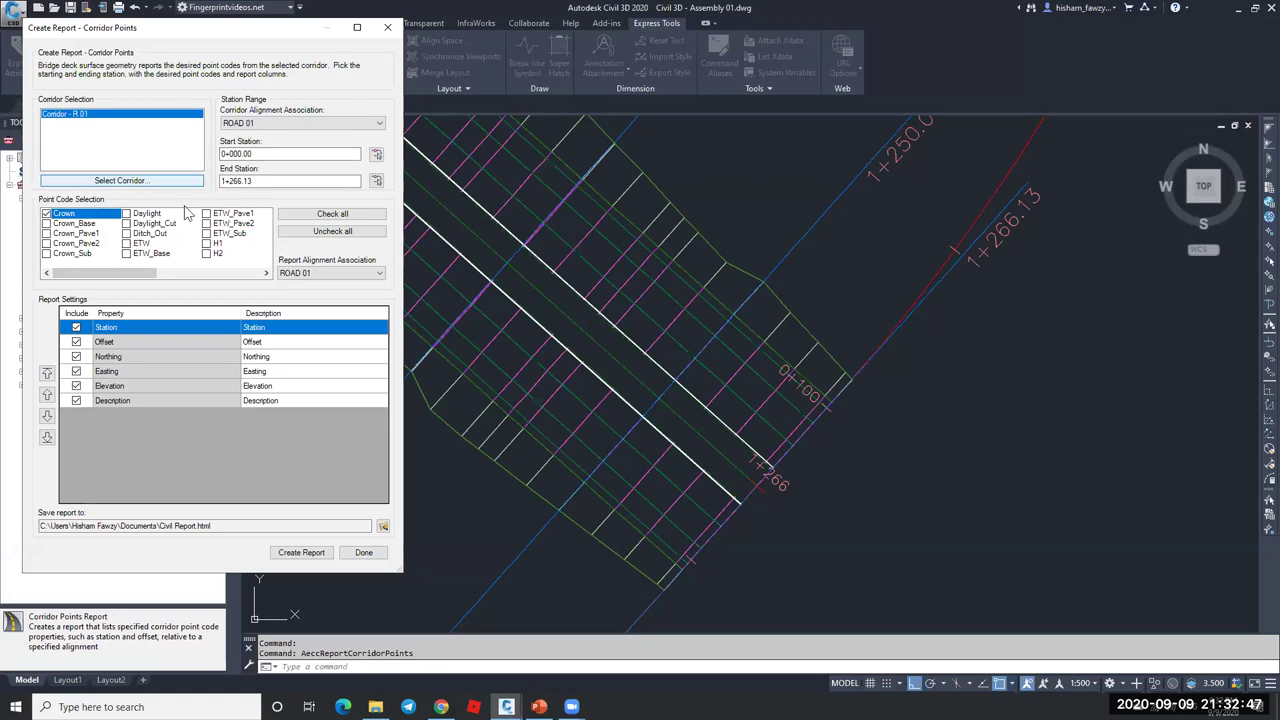
left_click(275, 154)
left_click_drag(213, 154, 337, 154)
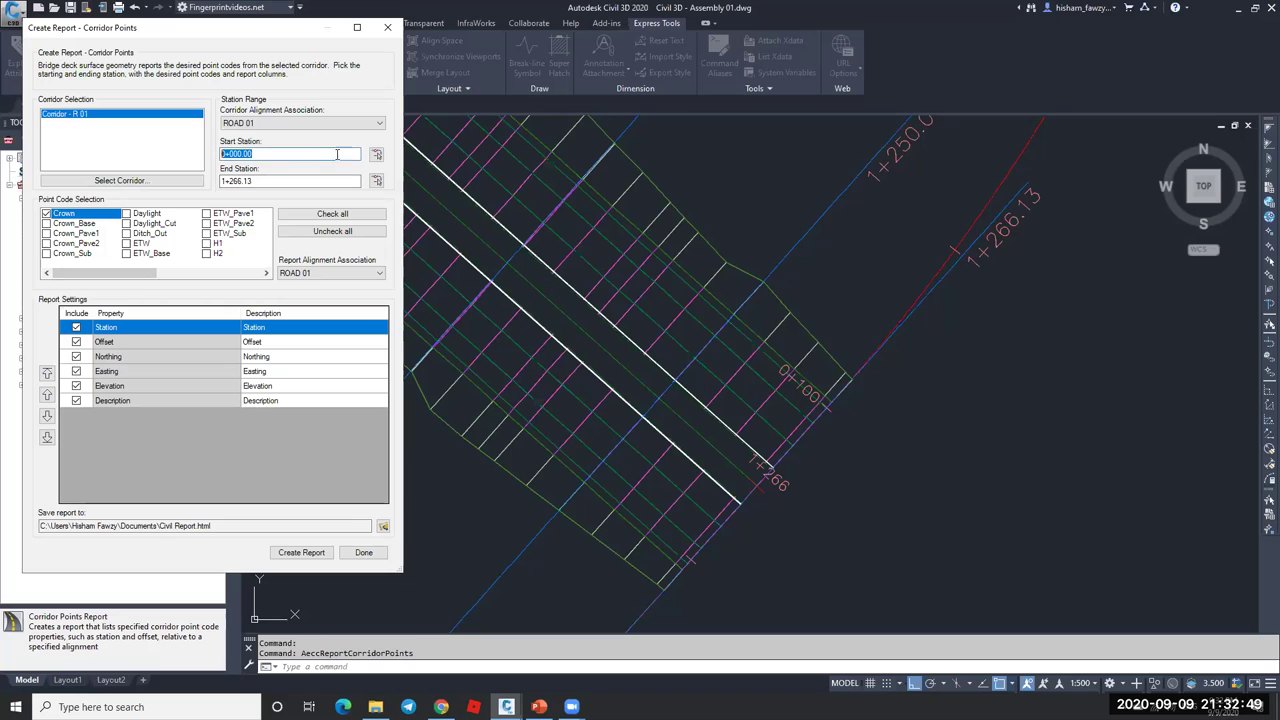
type("1266.127")
left_click(296, 556)
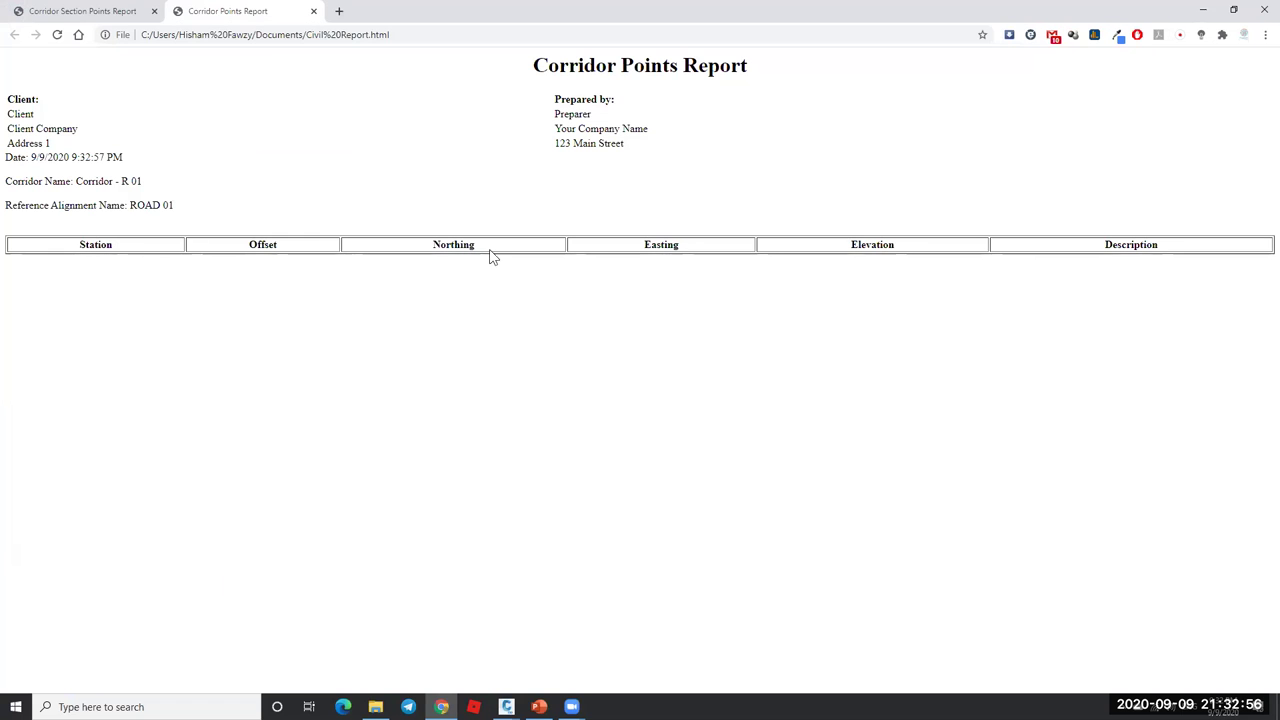
left_click(313, 11)
left_click(1202, 10)
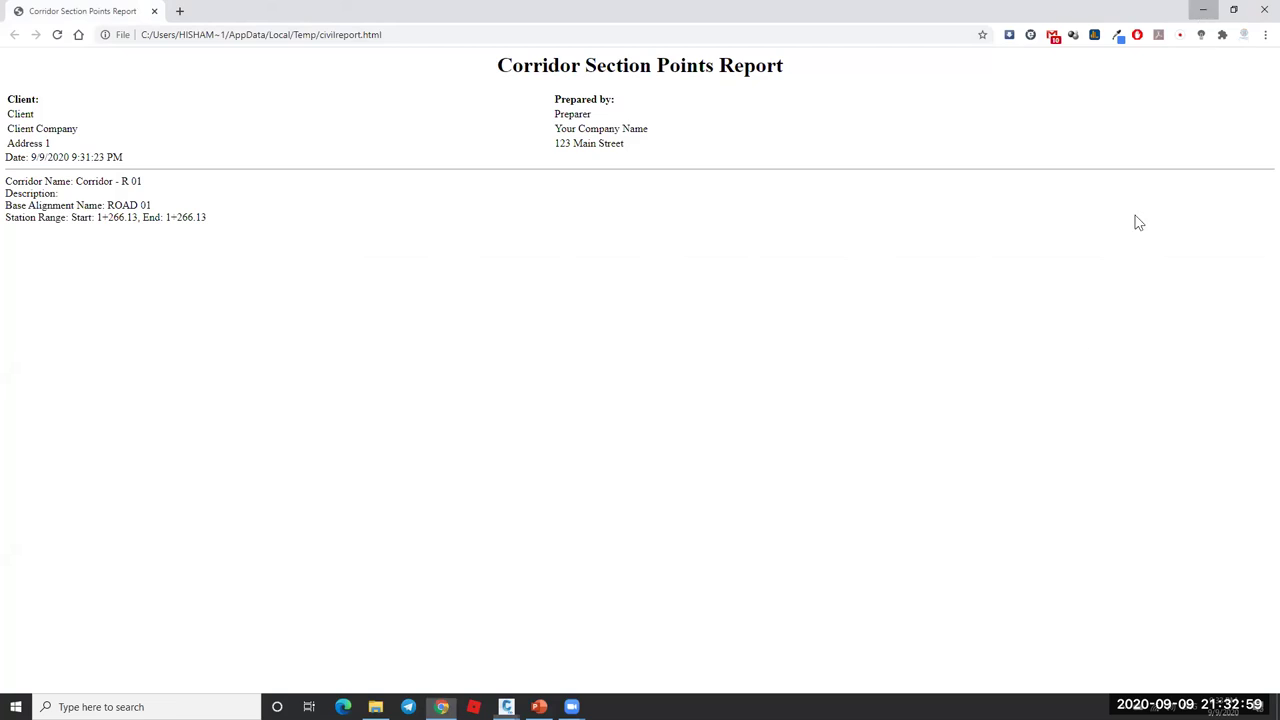
- Close the corridor points report setup and select Corridor - R 01 near its end station
left_click(363, 552)
middle_click_drag(800, 400, 777, 340)
scroll(777, 340, "up", 10)
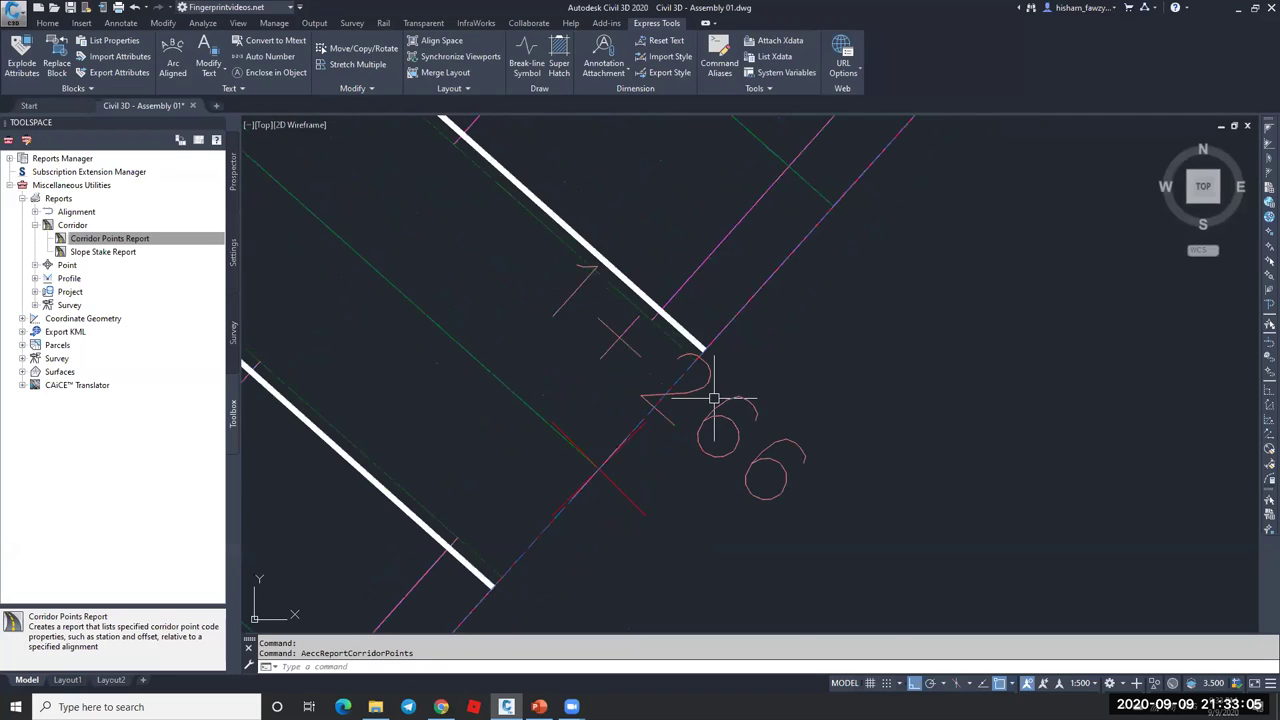
key("Escape")
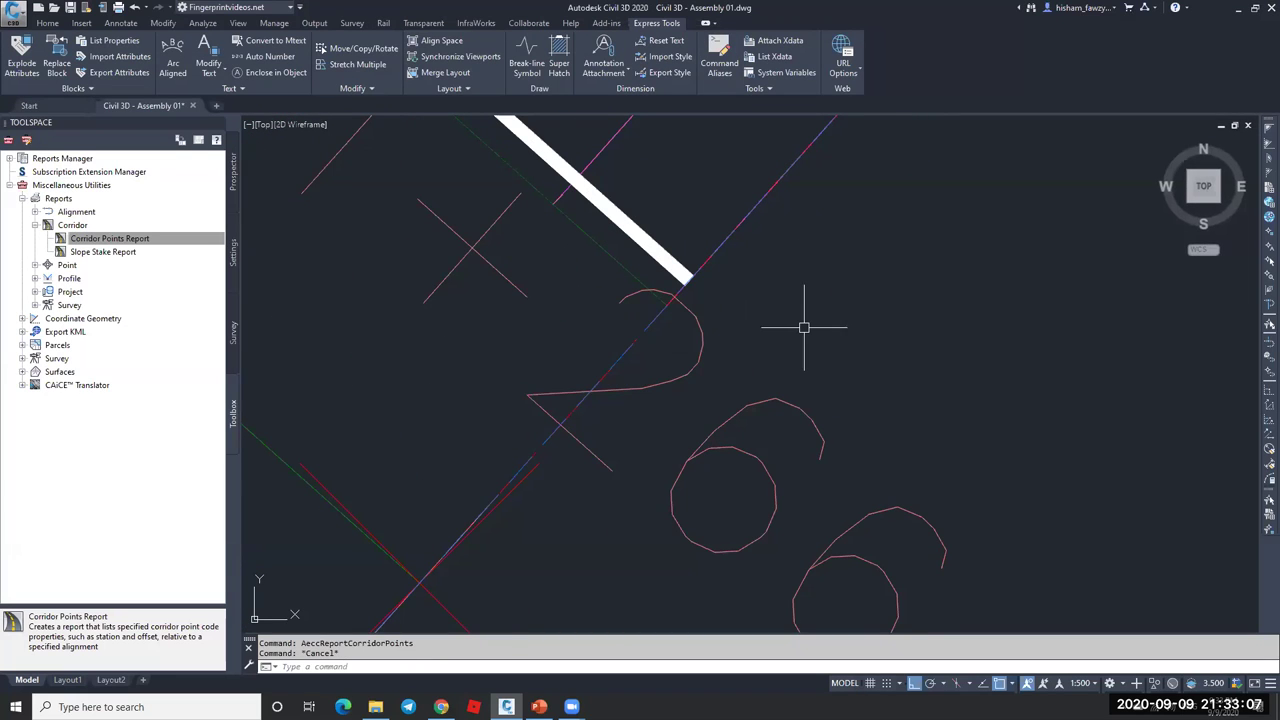
scroll(745, 340, "down", 8)
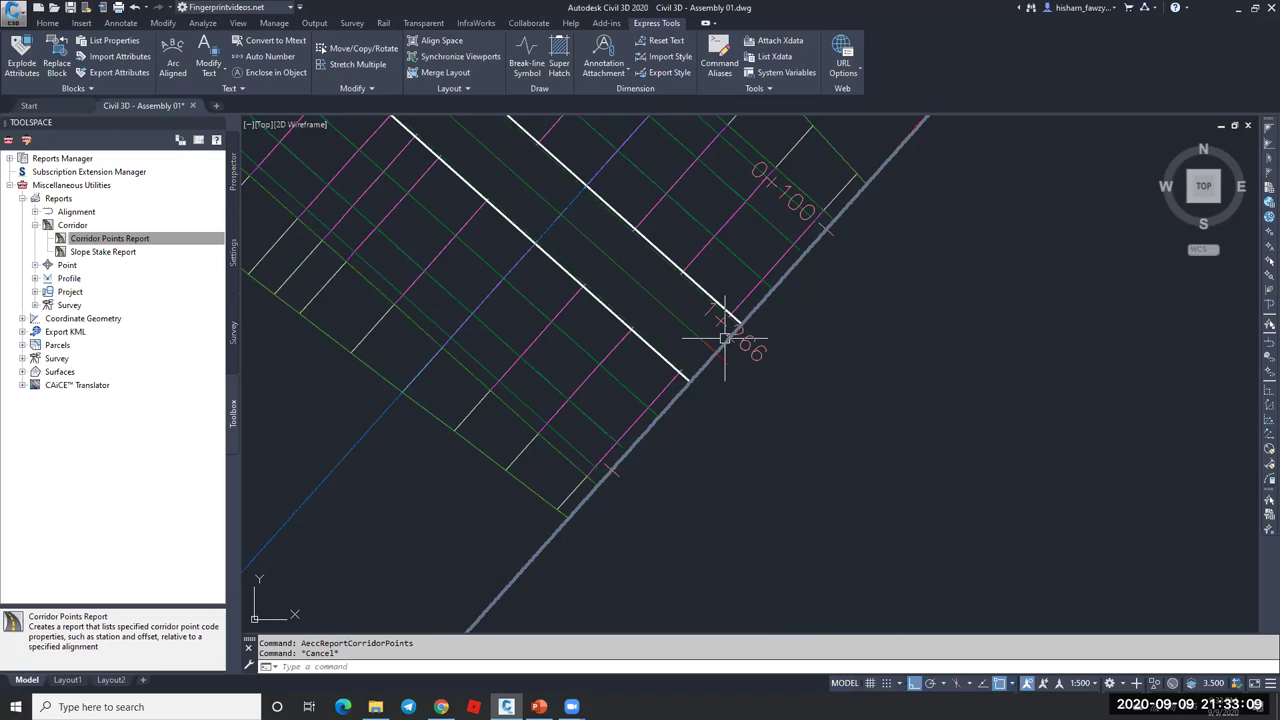
left_click(665, 383)
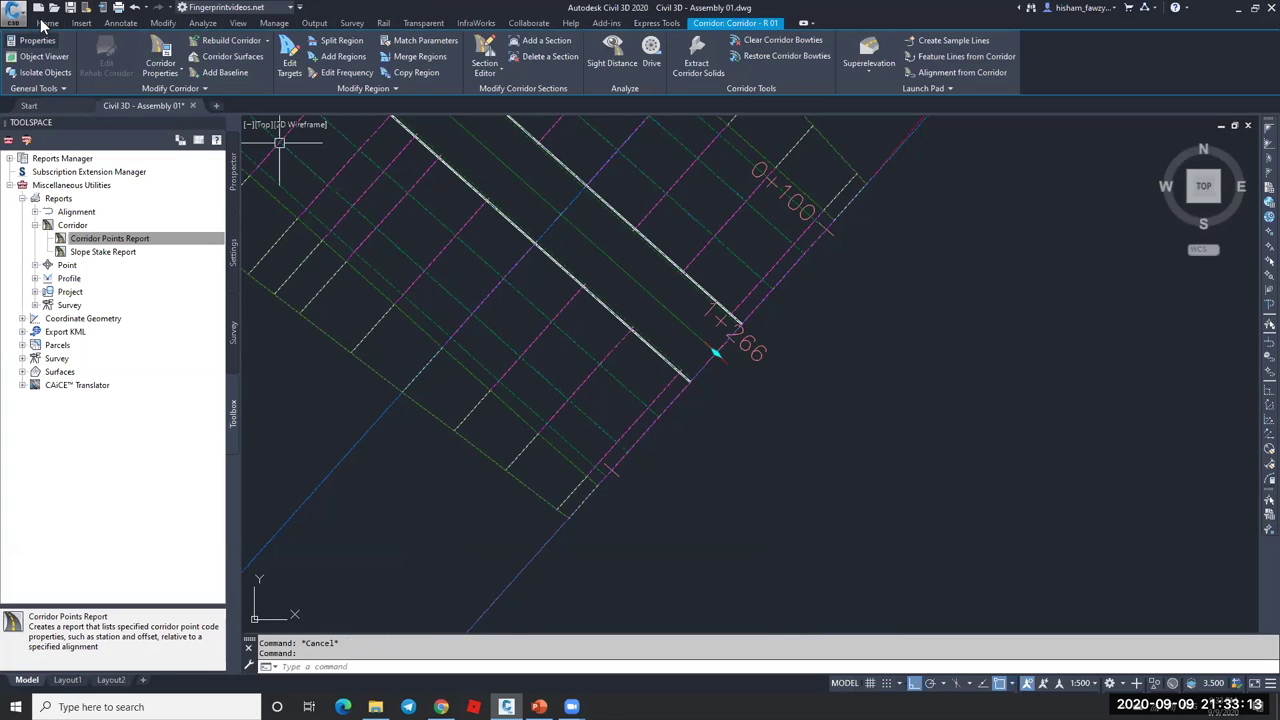
- Create COGO points from the corridor for a user-specified range starting at station 1266.1
left_click(48, 23)
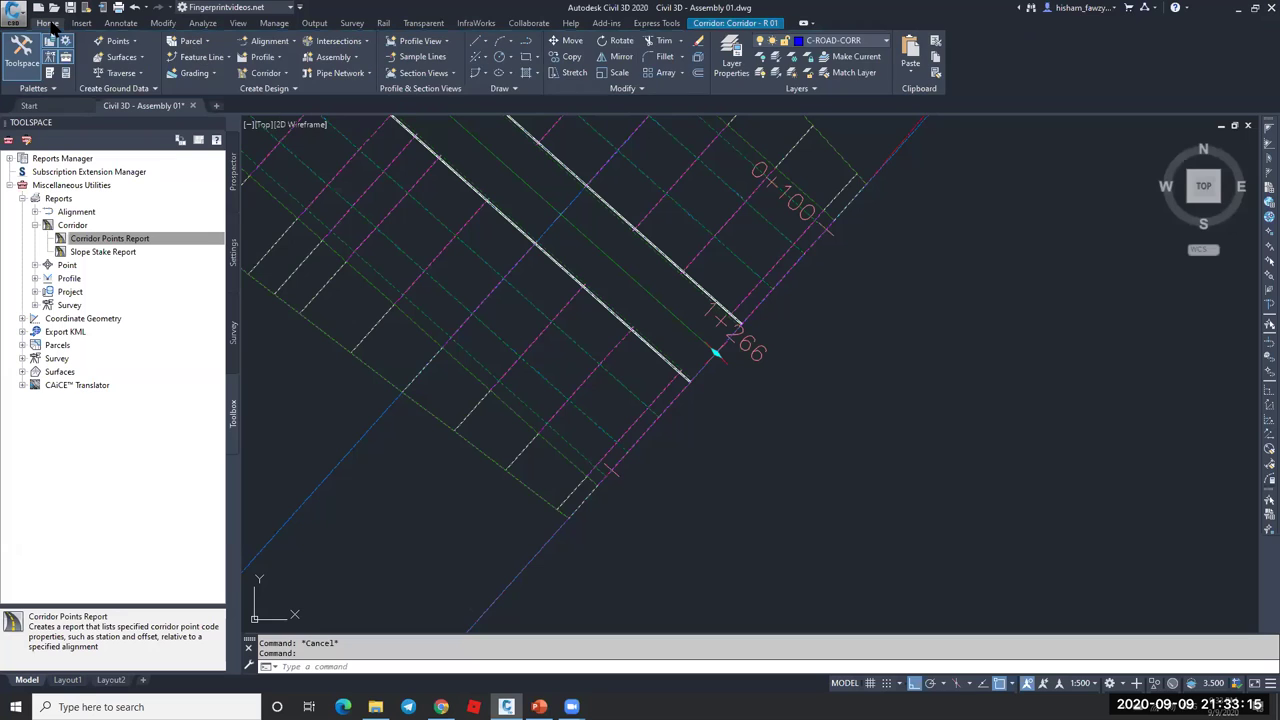
left_click(118, 41)
left_click(99, 240)
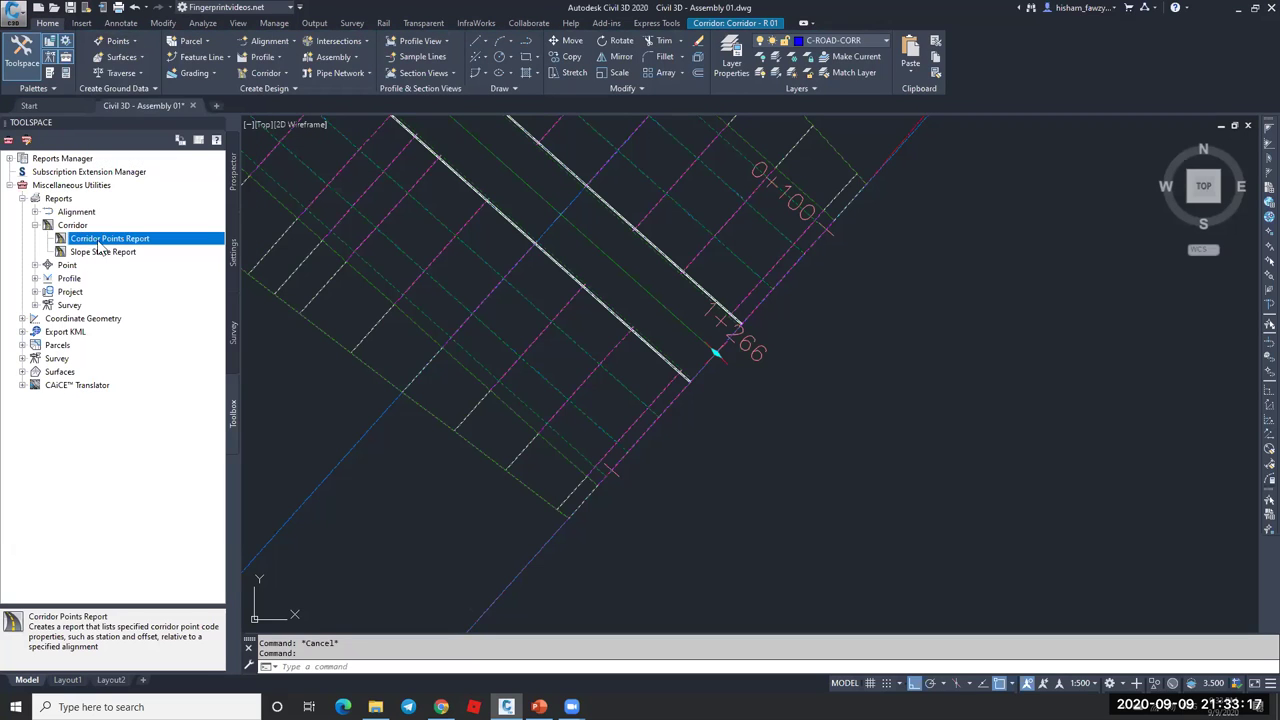
left_click(118, 41)
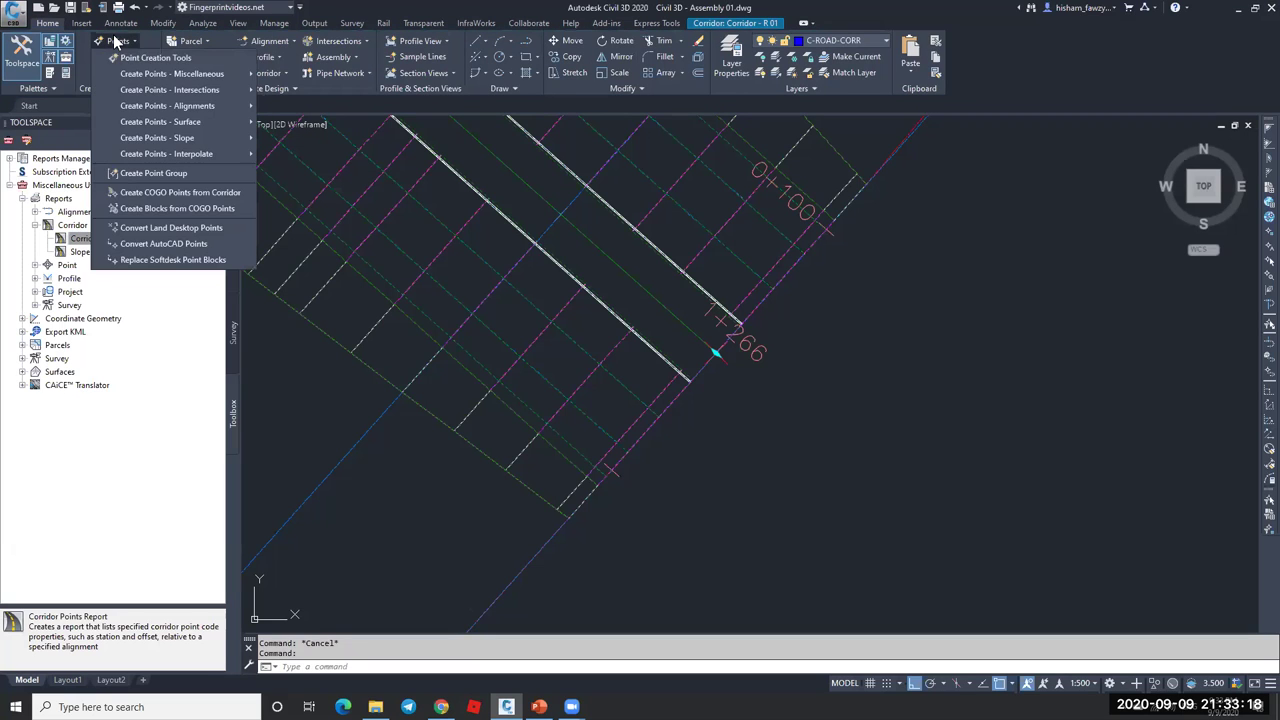
left_click(197, 193)
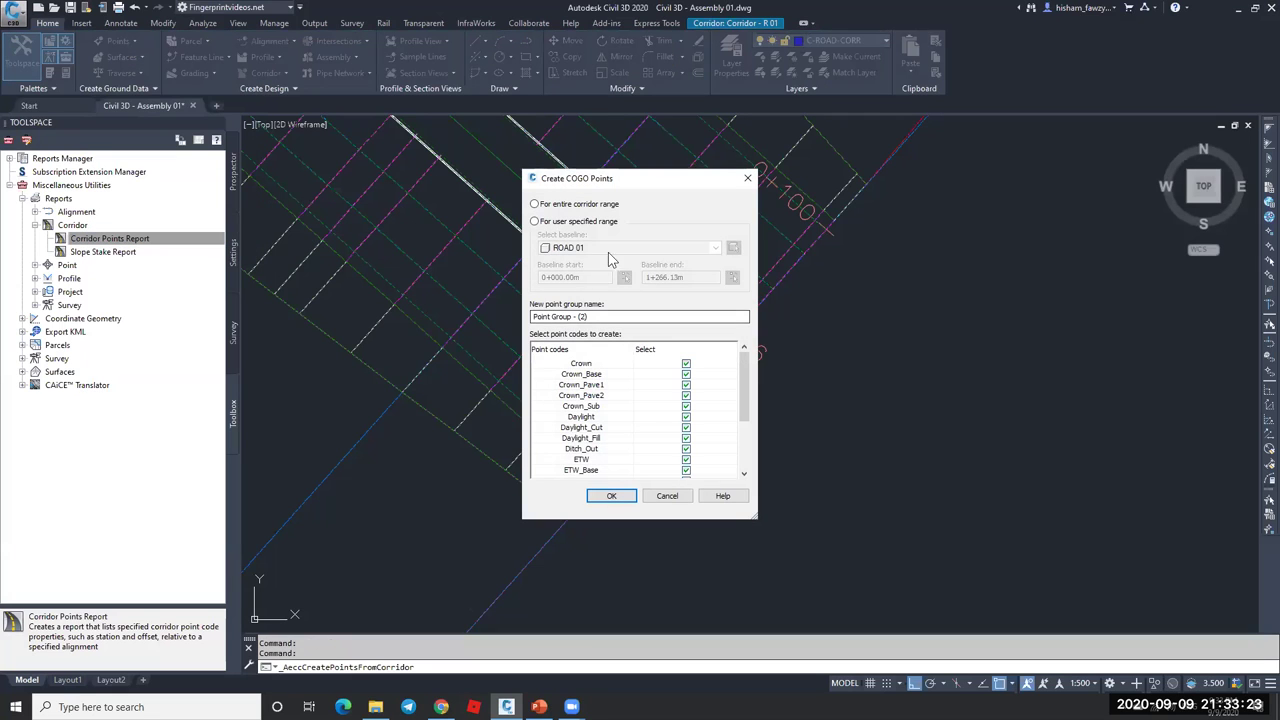
left_click(535, 222)
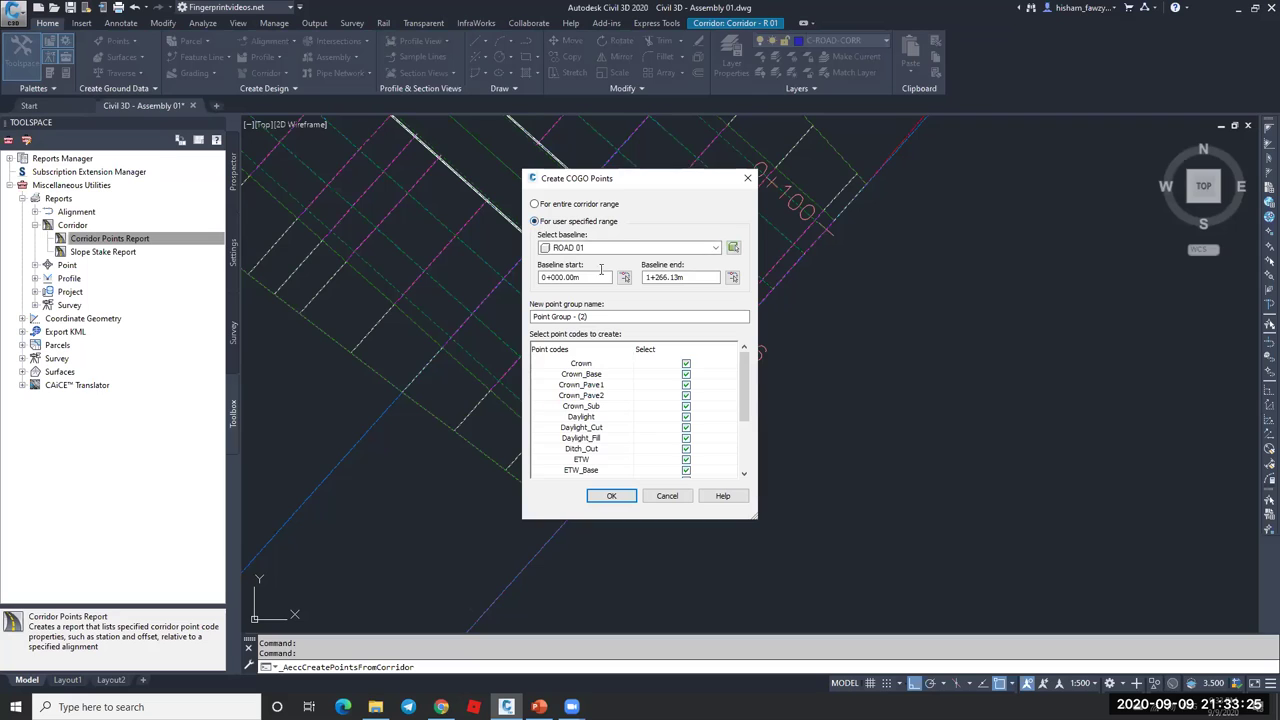
left_click_drag(596, 277, 533, 279)
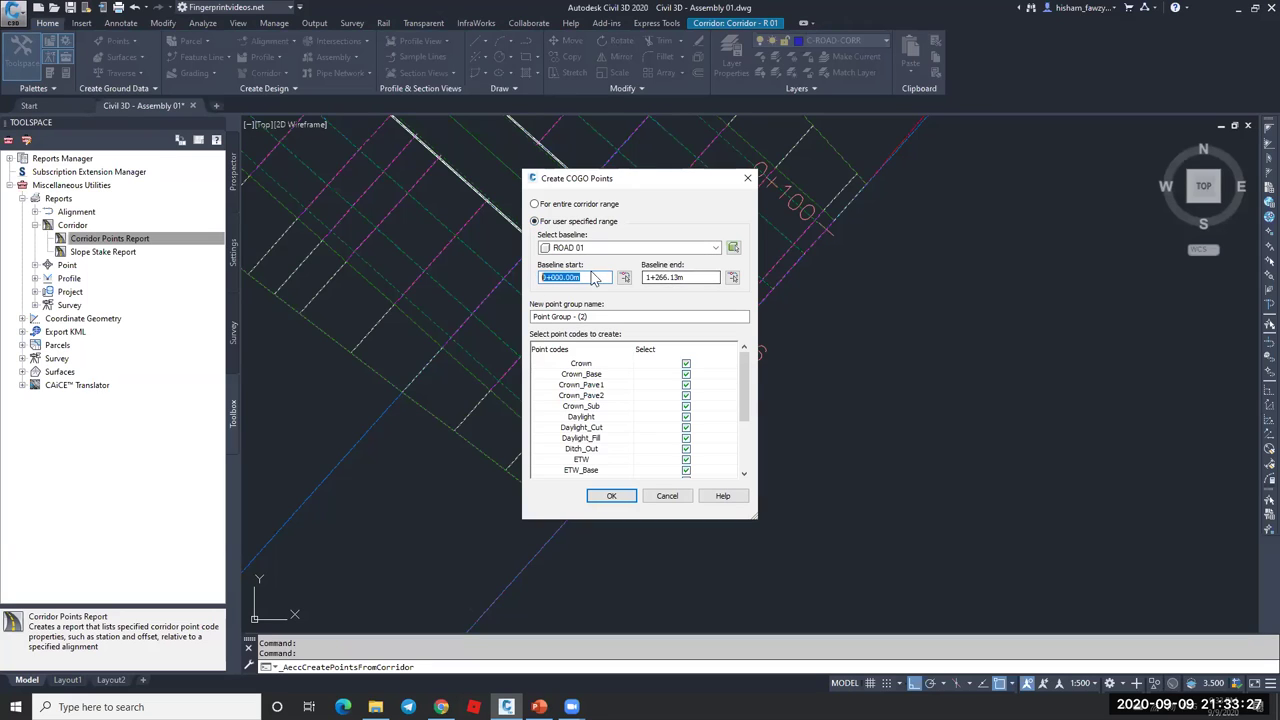
type("1266.")
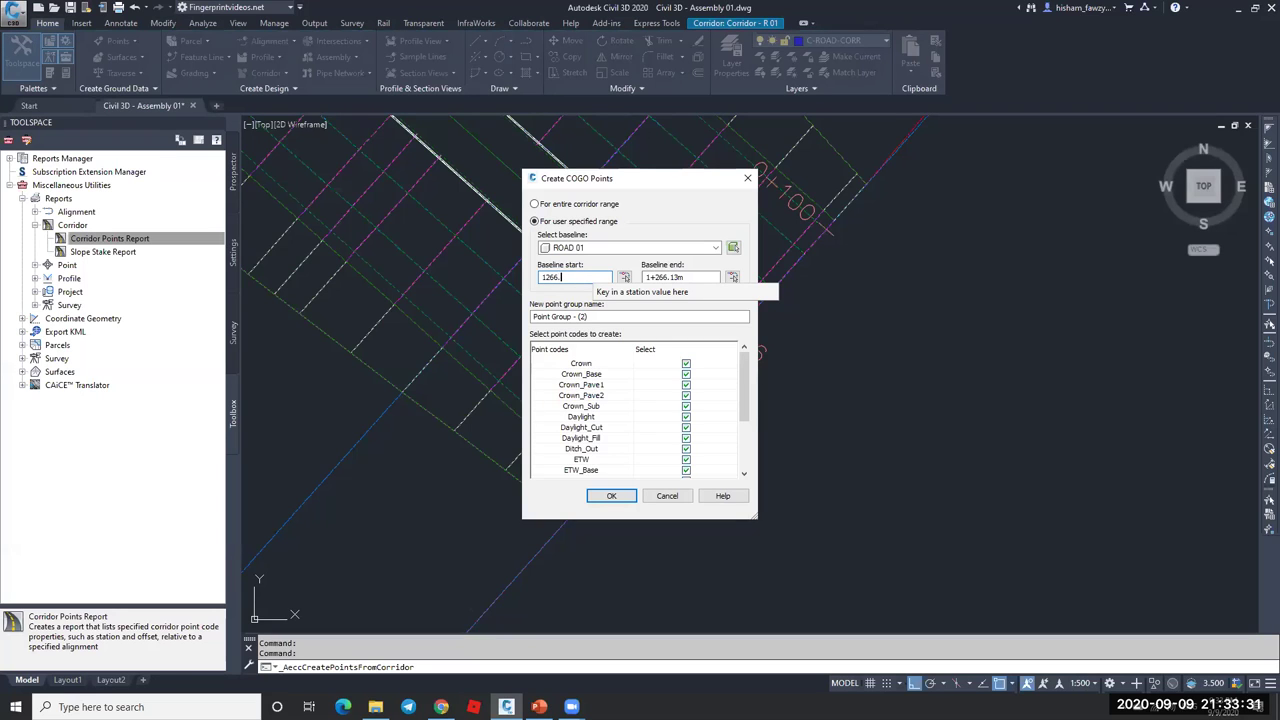
type("1")
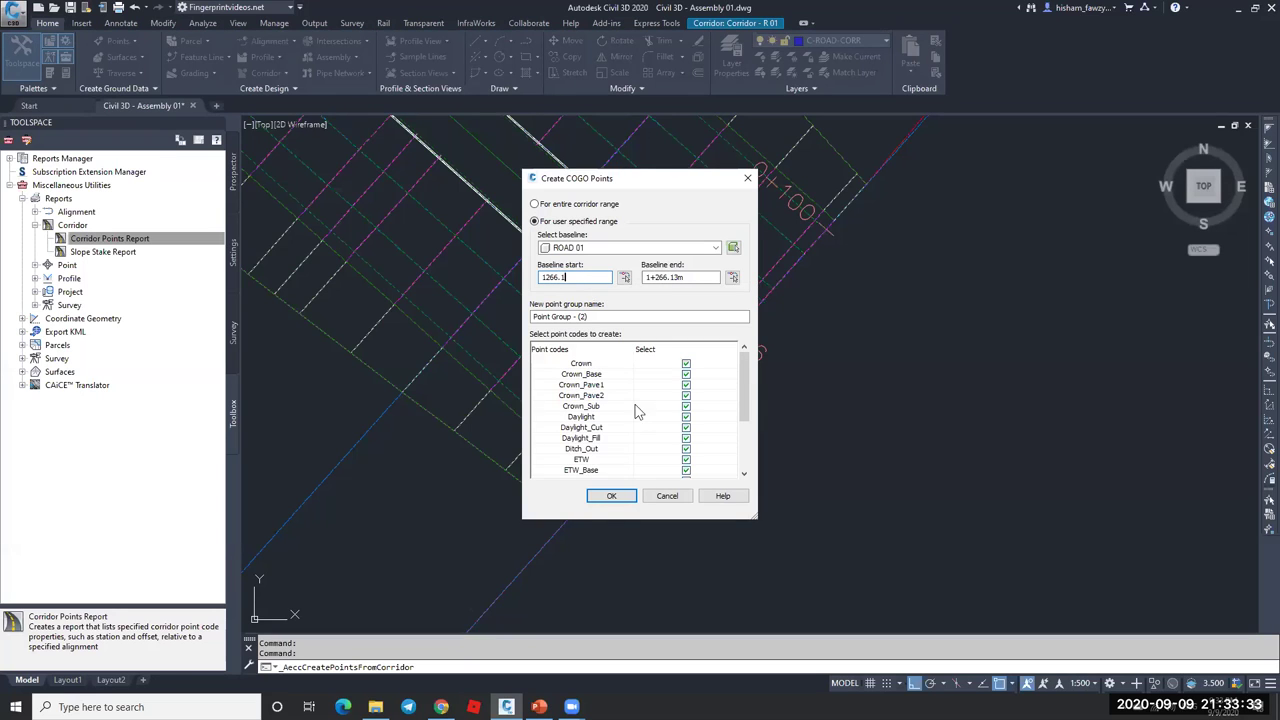
left_click(611, 496)
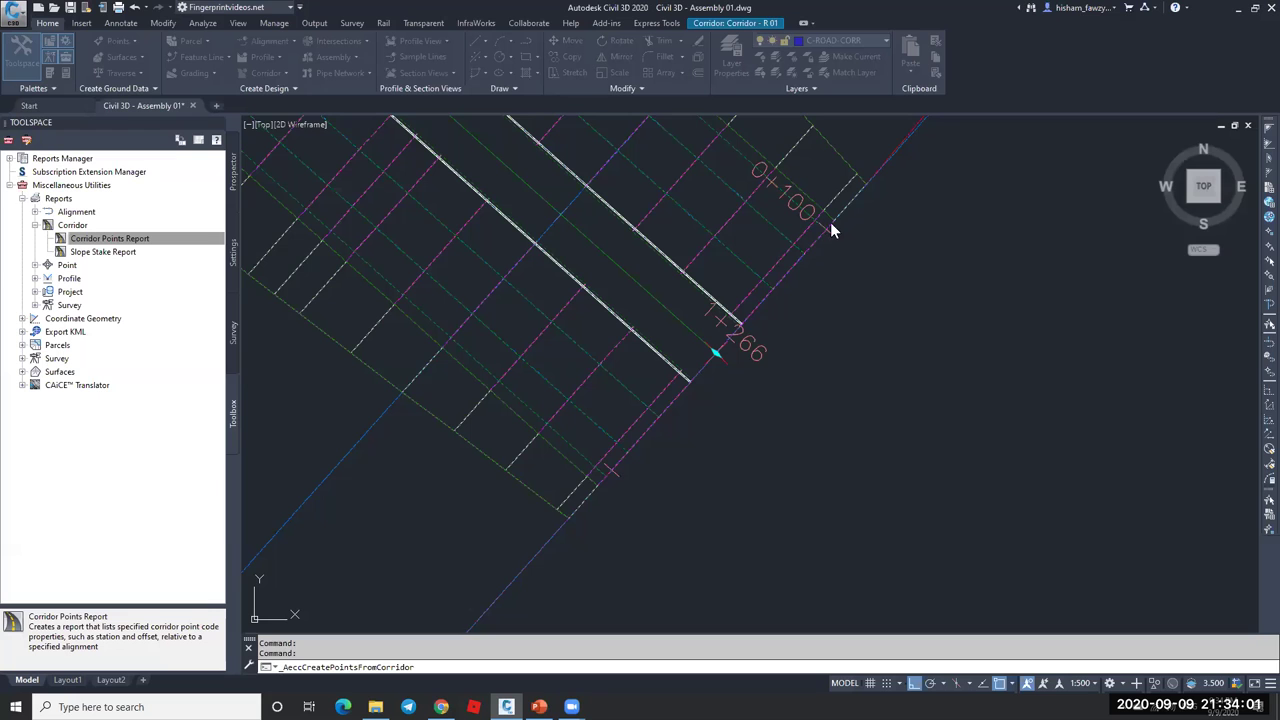
- Expand Point Groups in Prospector and list the points in Point Group - (2)
left_click(702, 300)
scroll(705, 320, "up", 2)
scroll(700, 300, "down", 2)
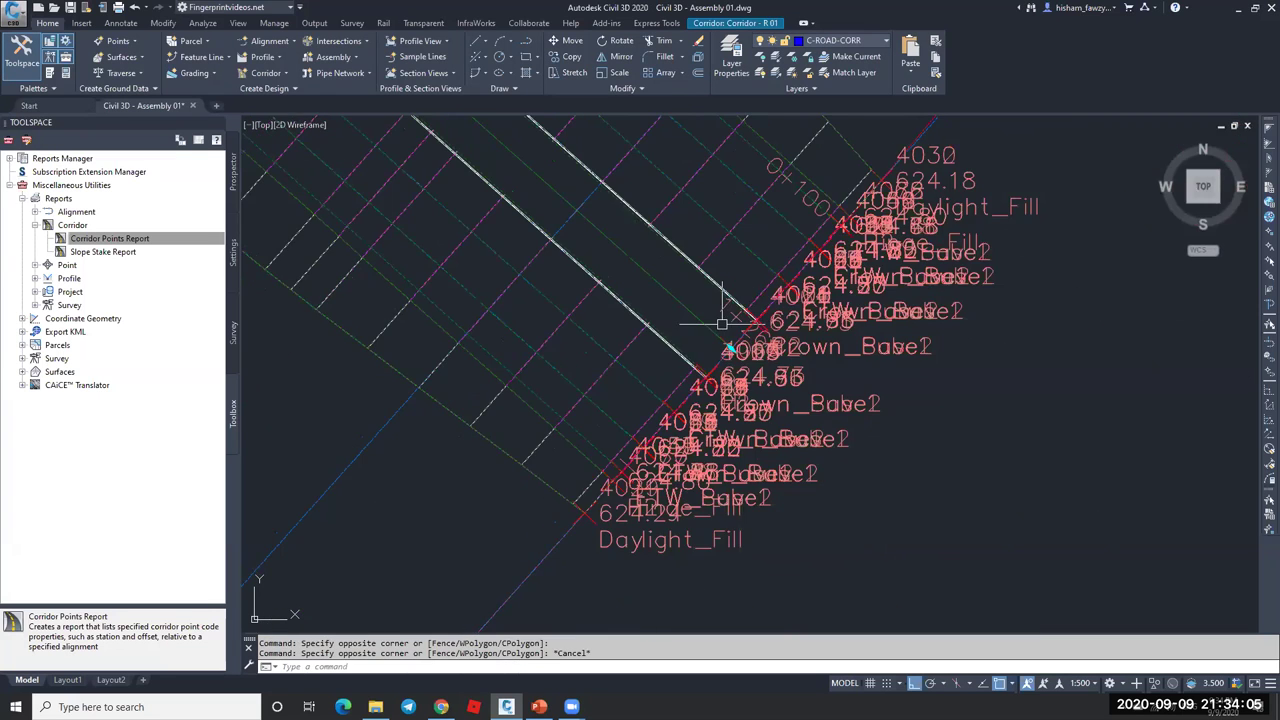
key("Escape")
key("Escape")
scroll(660, 460, "up", 3)
scroll(657, 462, "down", 3)
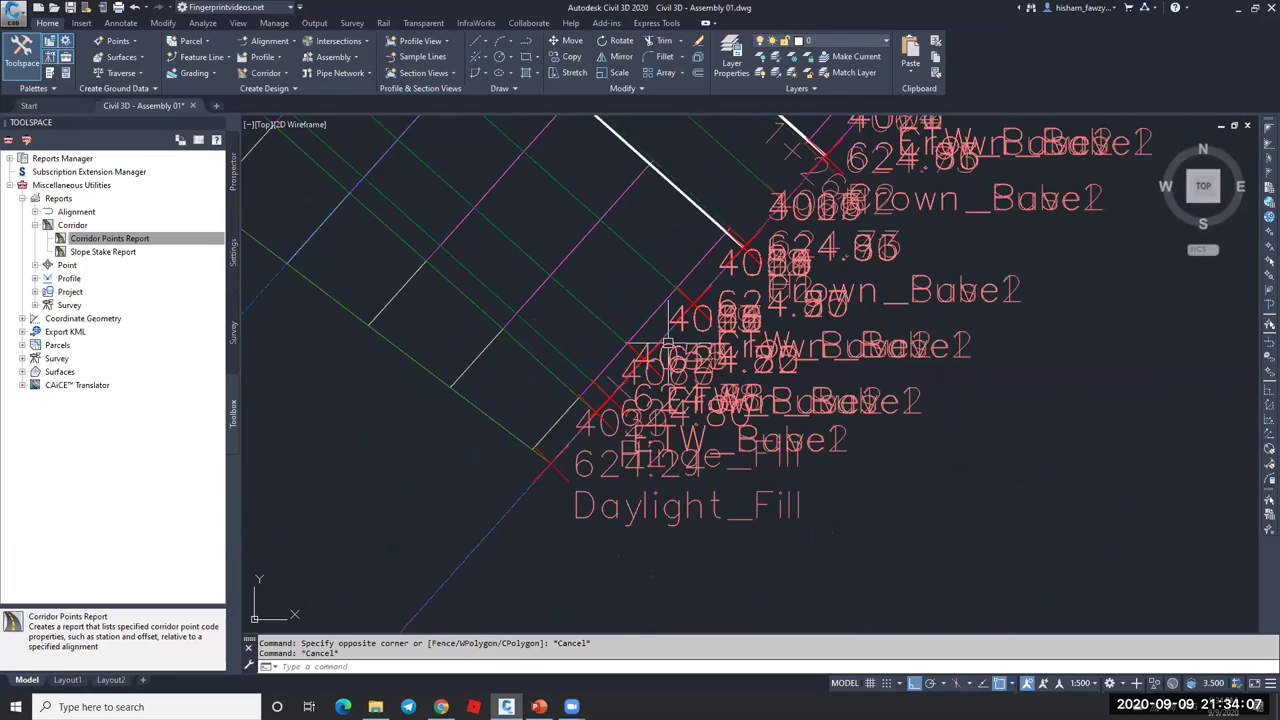
scroll(696, 313, "up", 5)
scroll(696, 313, "up", 2)
scroll(671, 366, "down", 5)
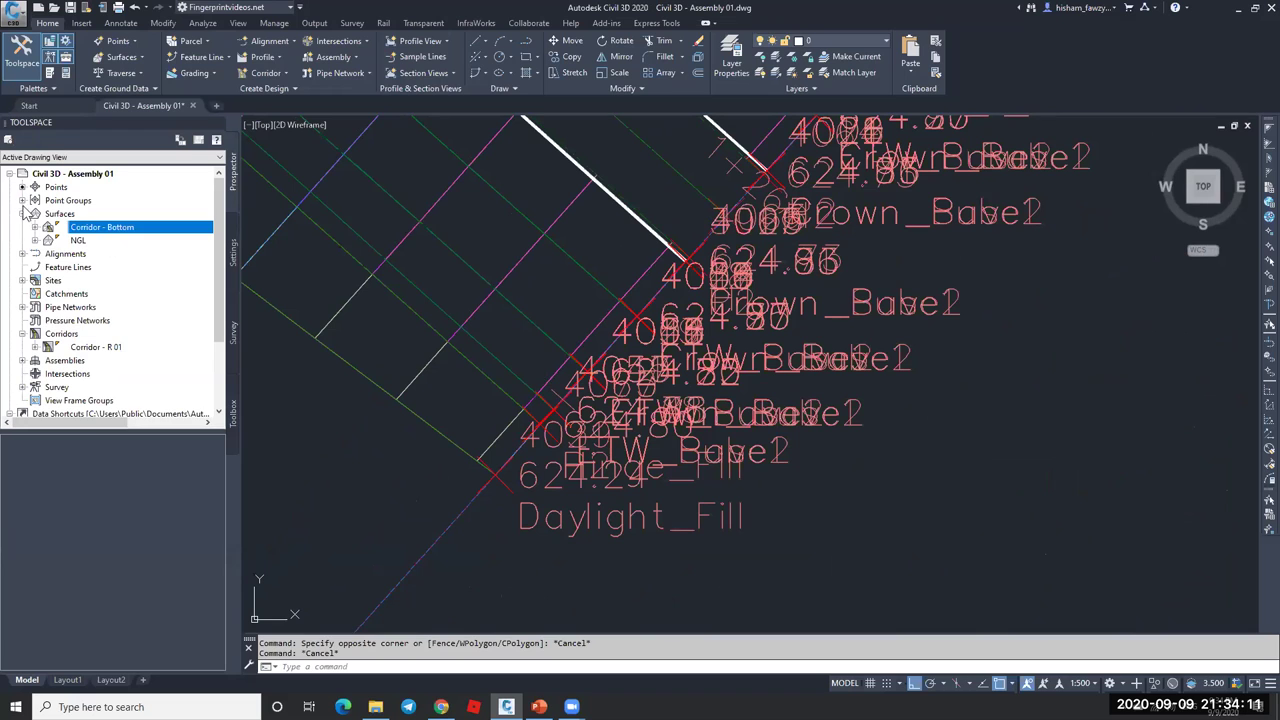
left_click(22, 200)
left_click(100, 214)
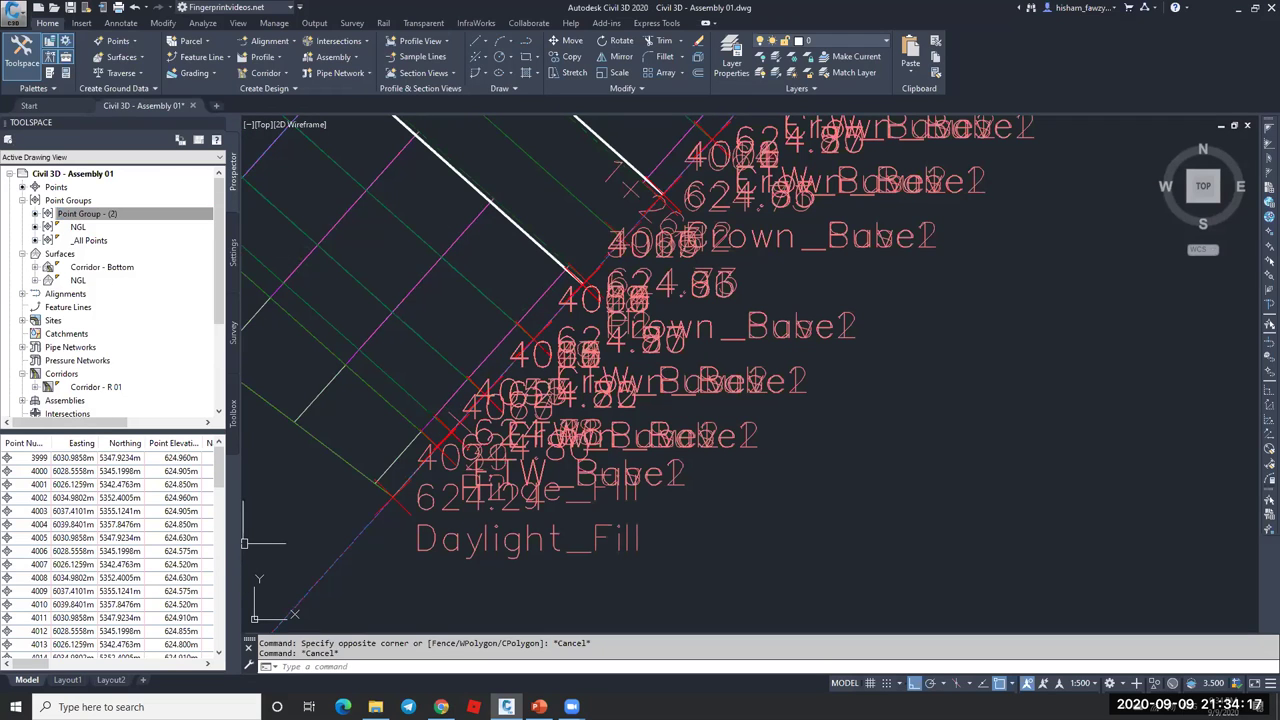
- Inspect the new points 3999 through 4005 in the widened list view
mouse_move(230, 543)
left_mouse_down()
mouse_move(388, 543)
mouse_move(376, 543)
left_mouse_up()
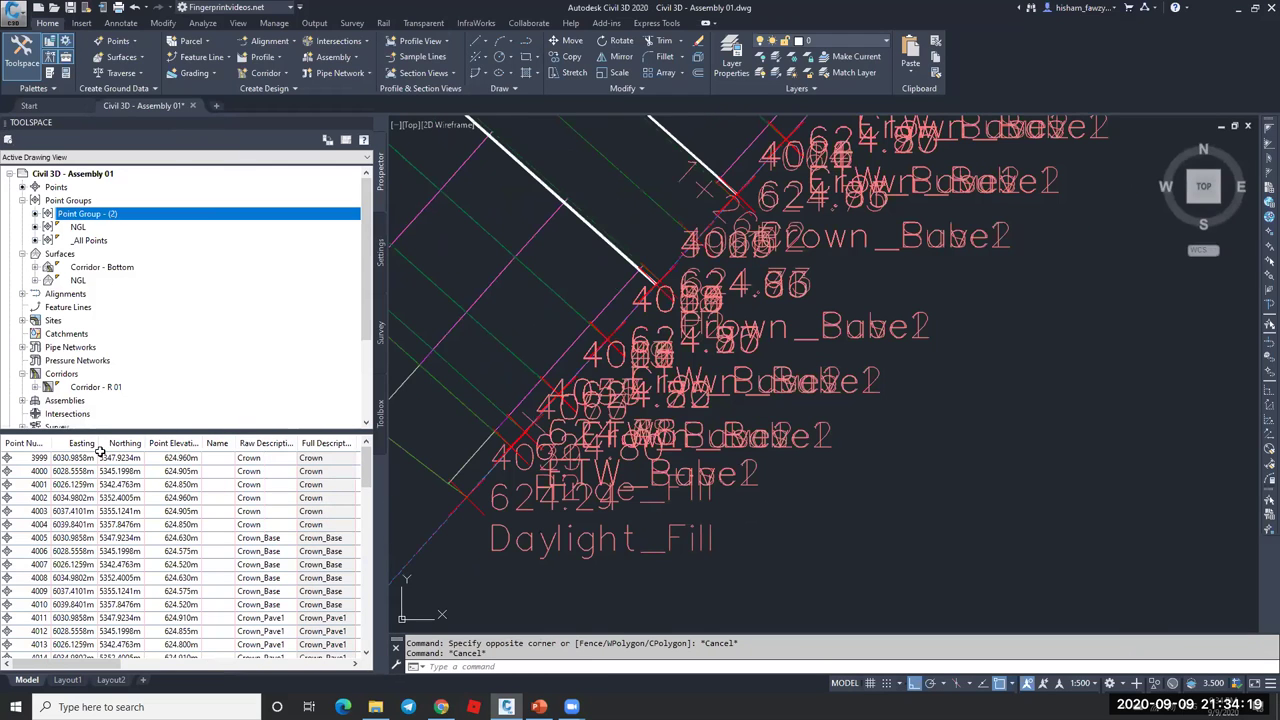
left_click(34, 458)
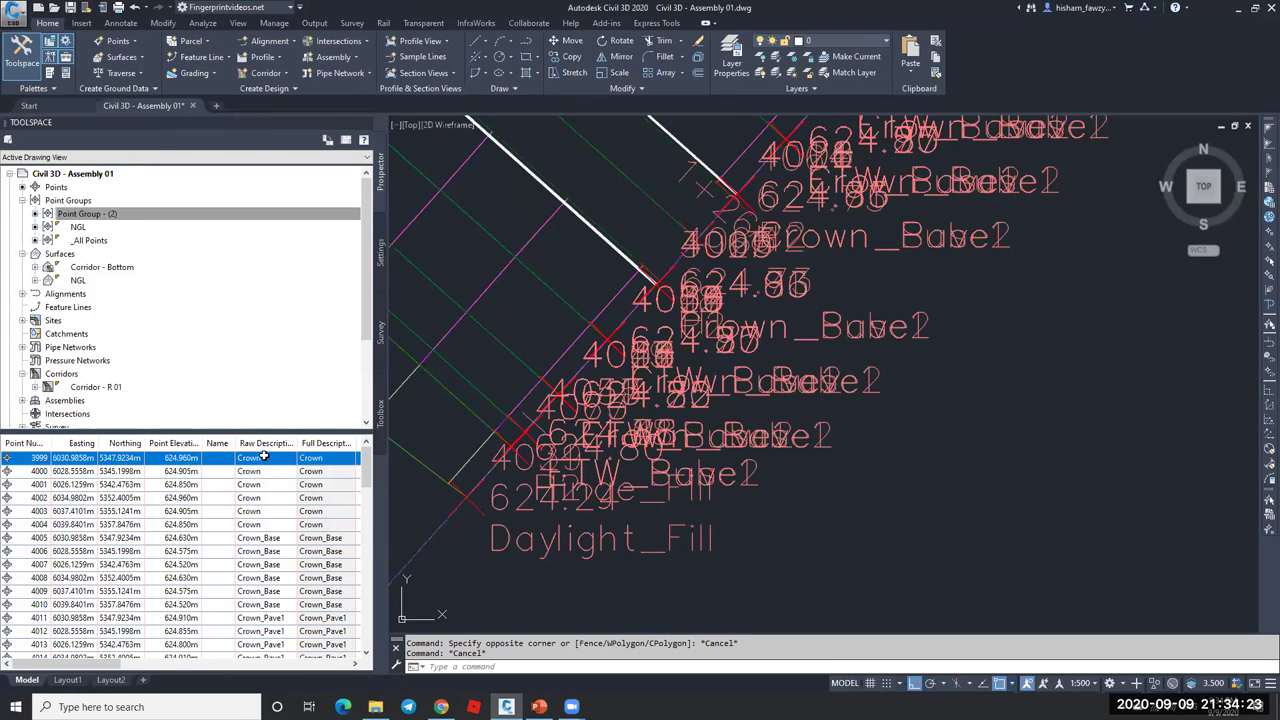
scroll(262, 535, "down", 3)
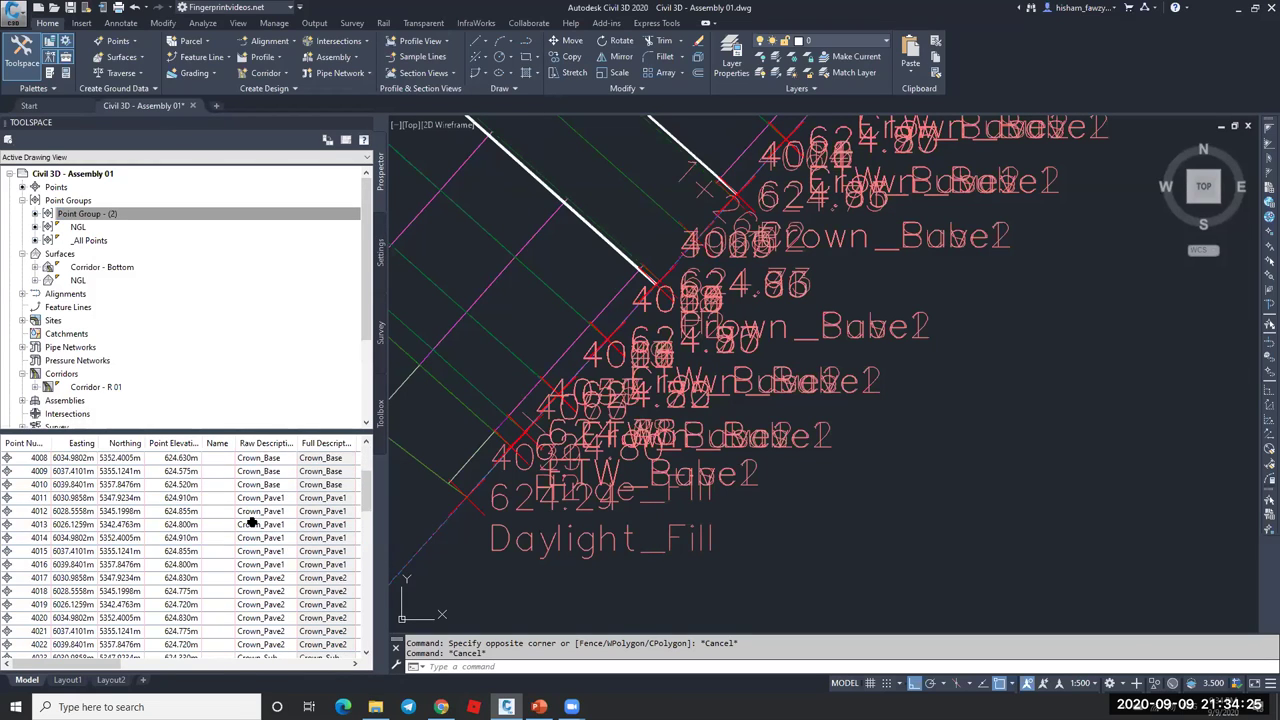
scroll(262, 510, "up", 2)
left_click(262, 498)
scroll(290, 468, "up", 1)
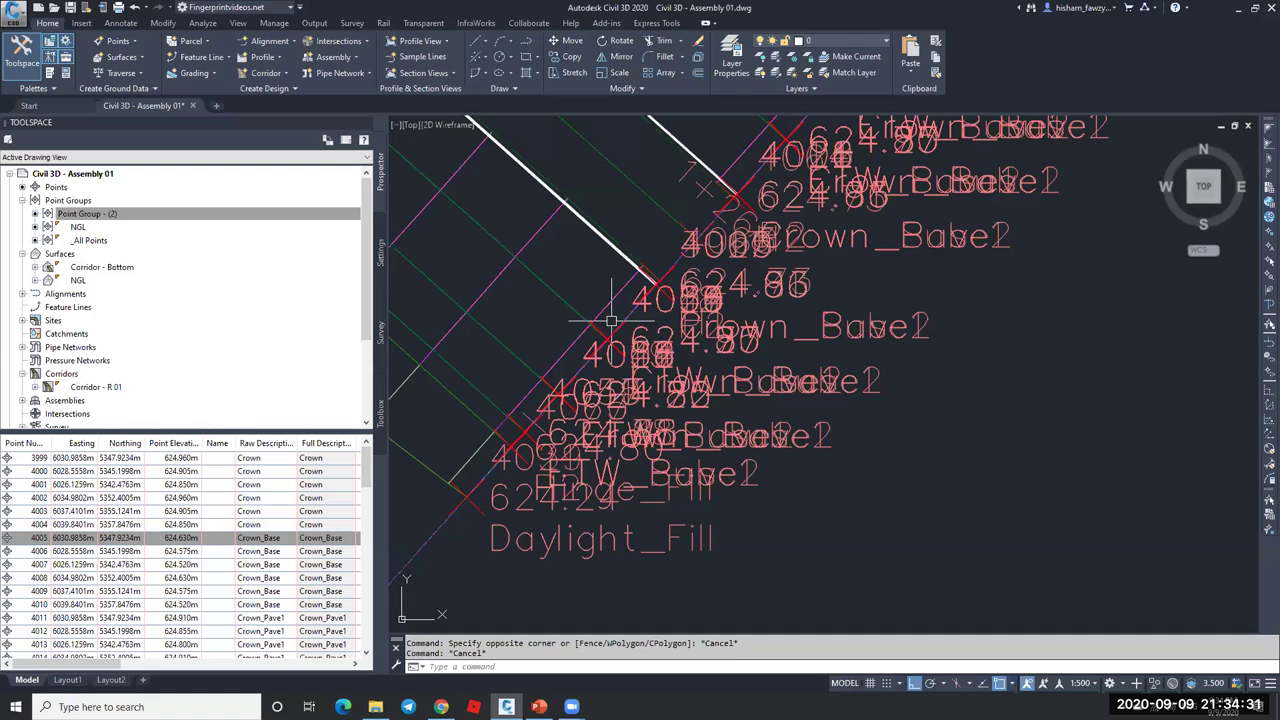
left_click_drag(381, 291, 345, 290)
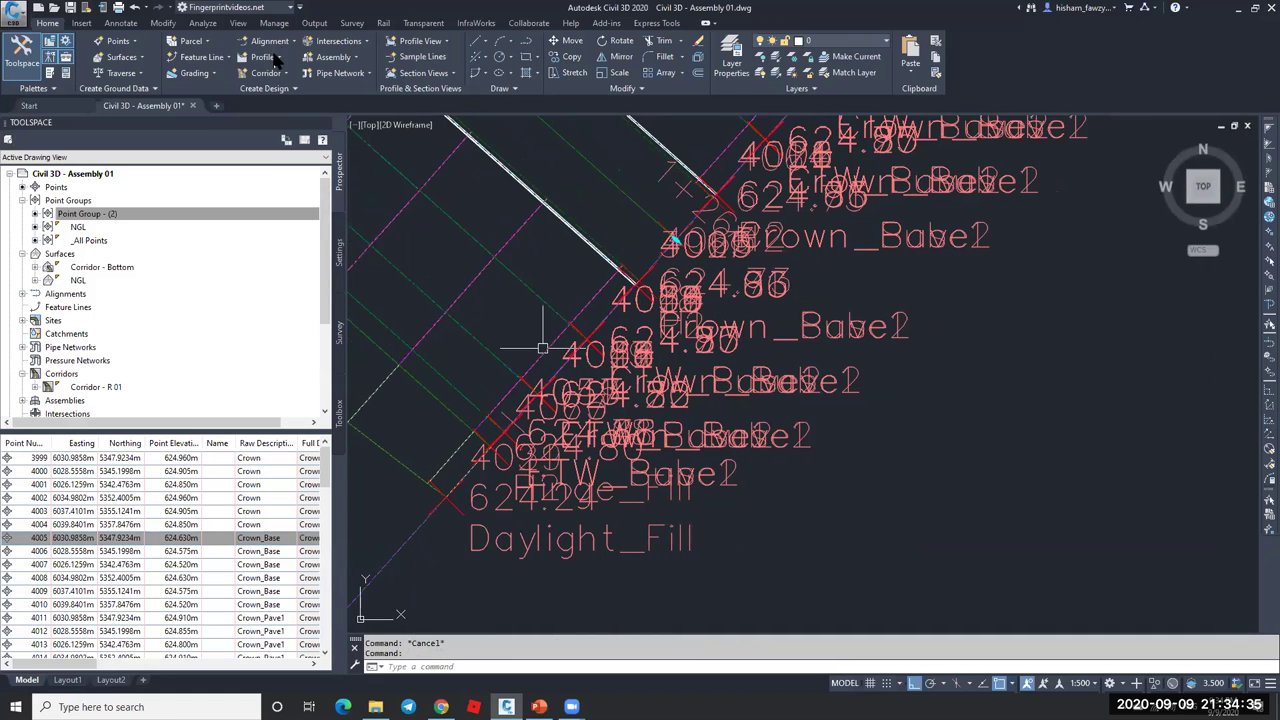
left_click(421, 237)
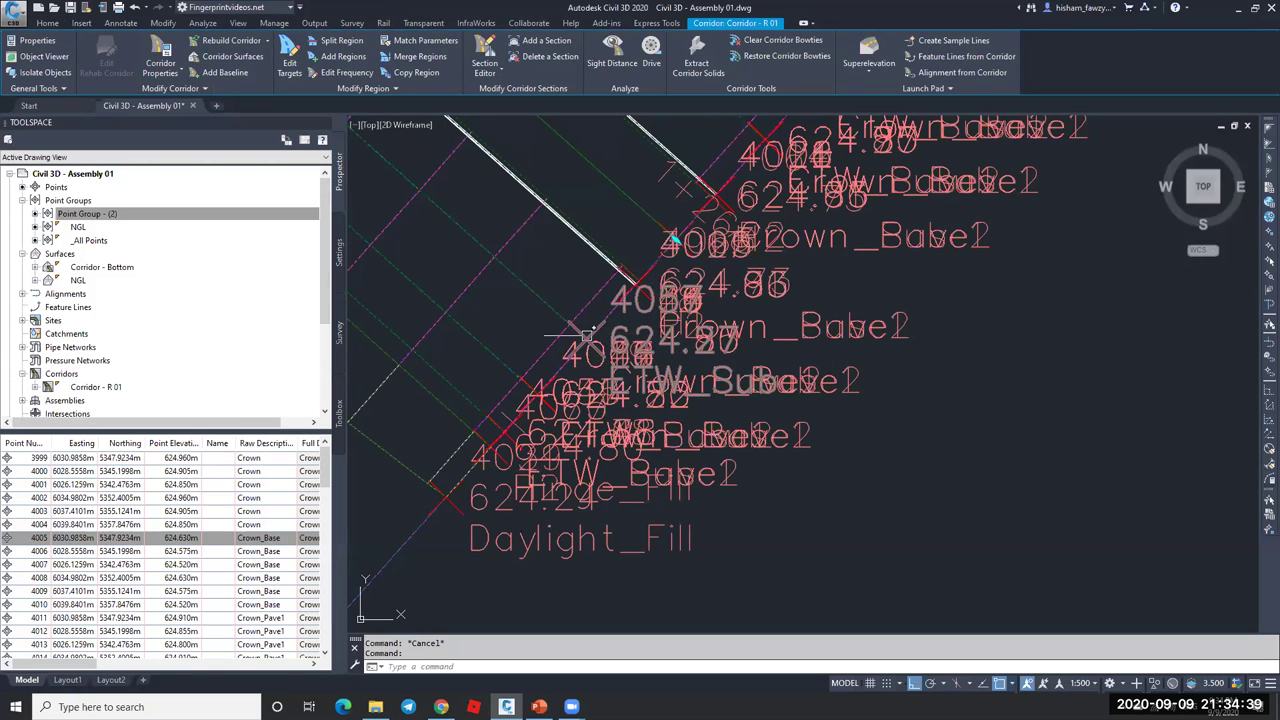
scroll(598, 318, "down", 2)
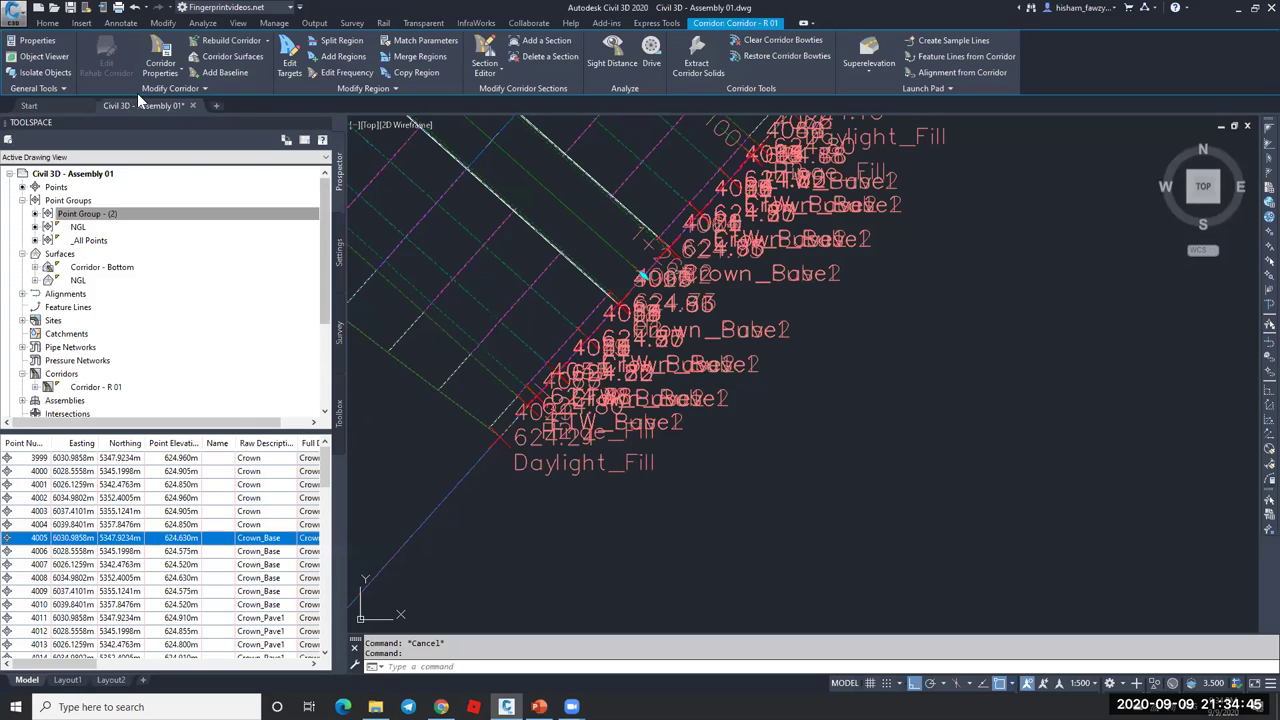
left_click(49, 23)
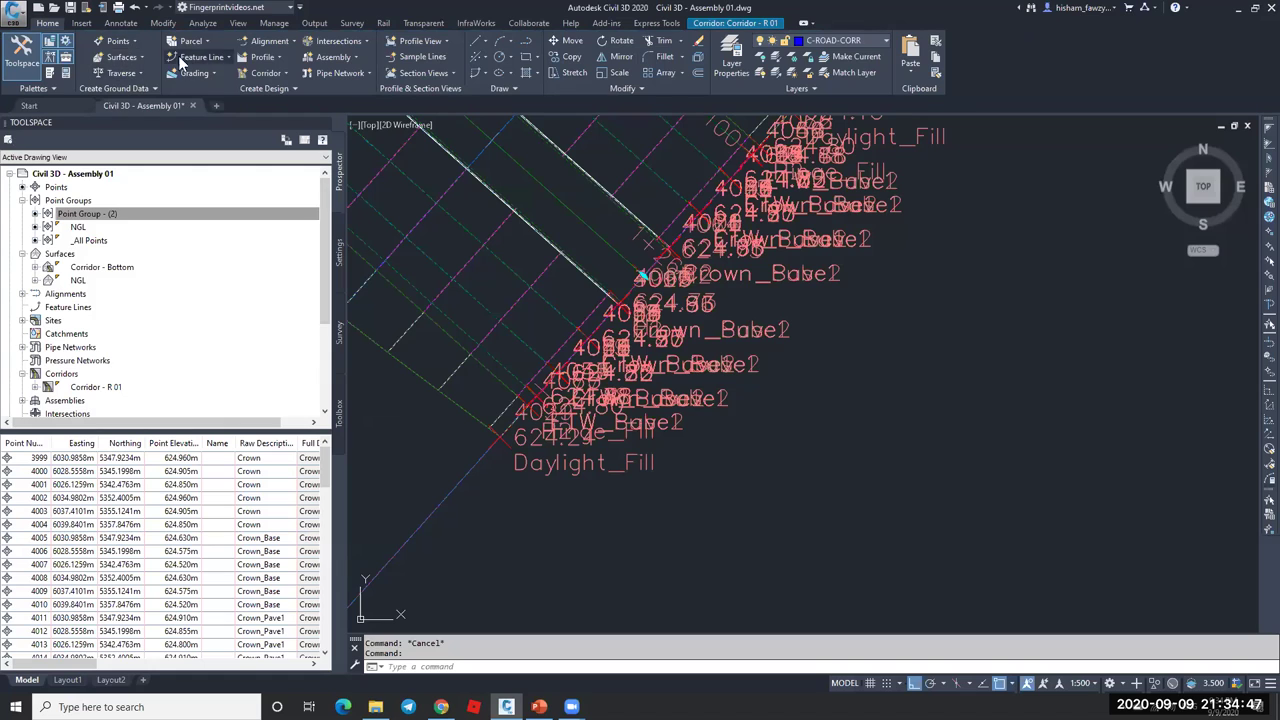
left_click(117, 41)
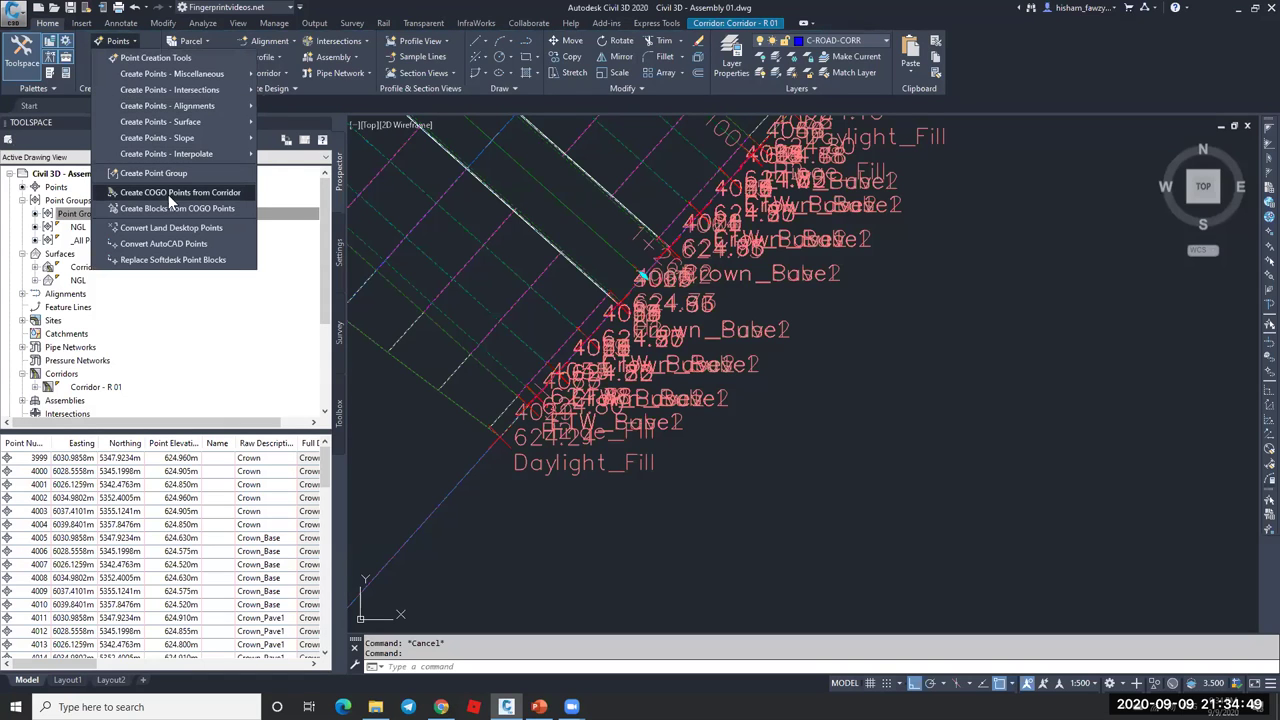
left_click(193, 194)
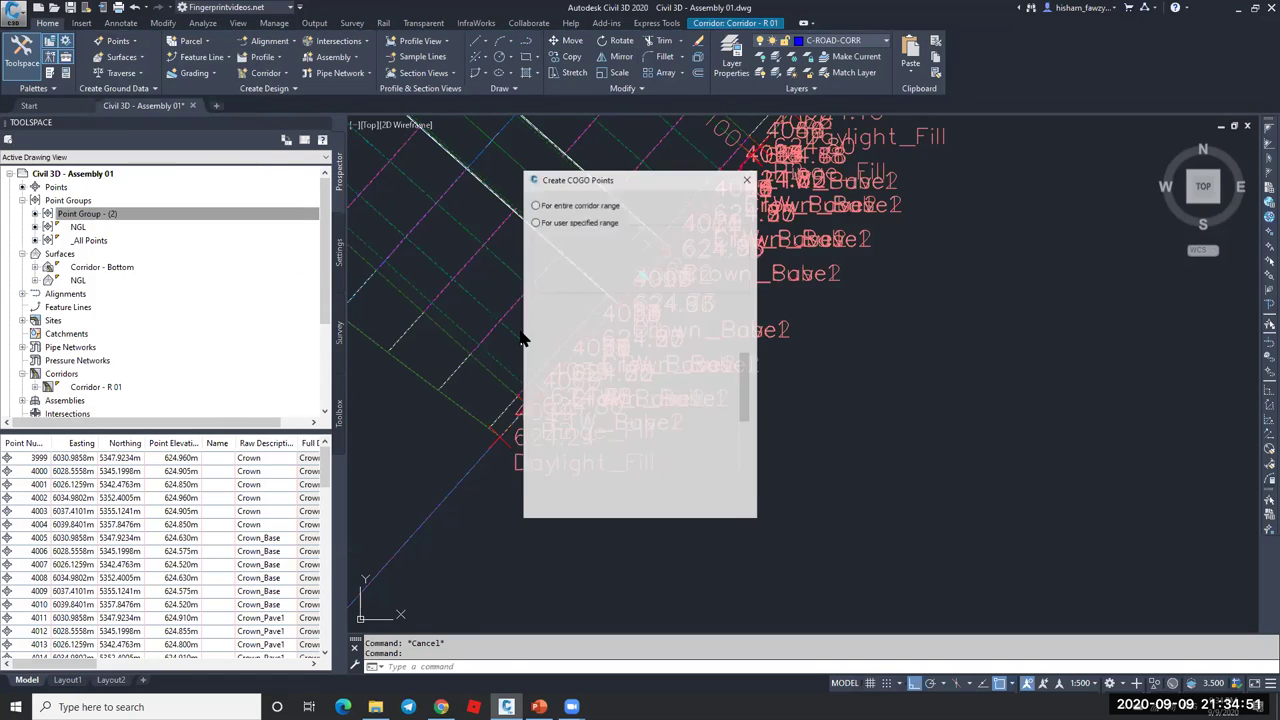
left_click(561, 223)
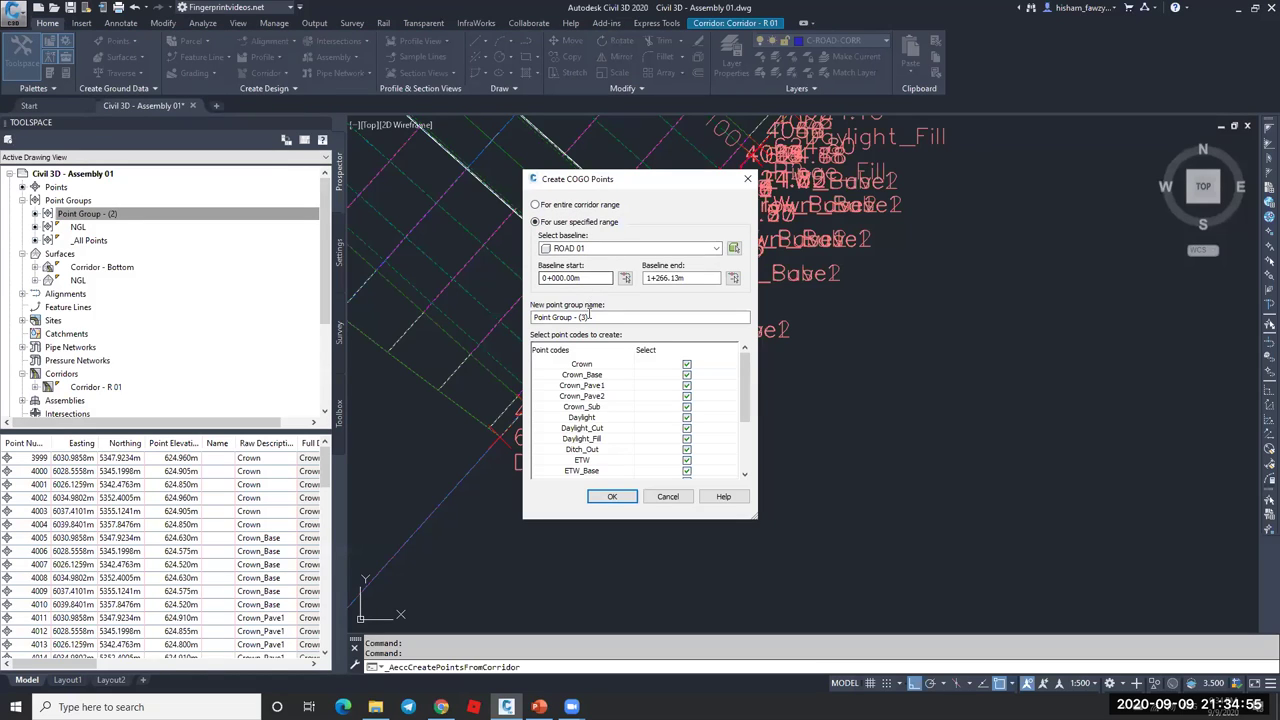
left_click(536, 315)
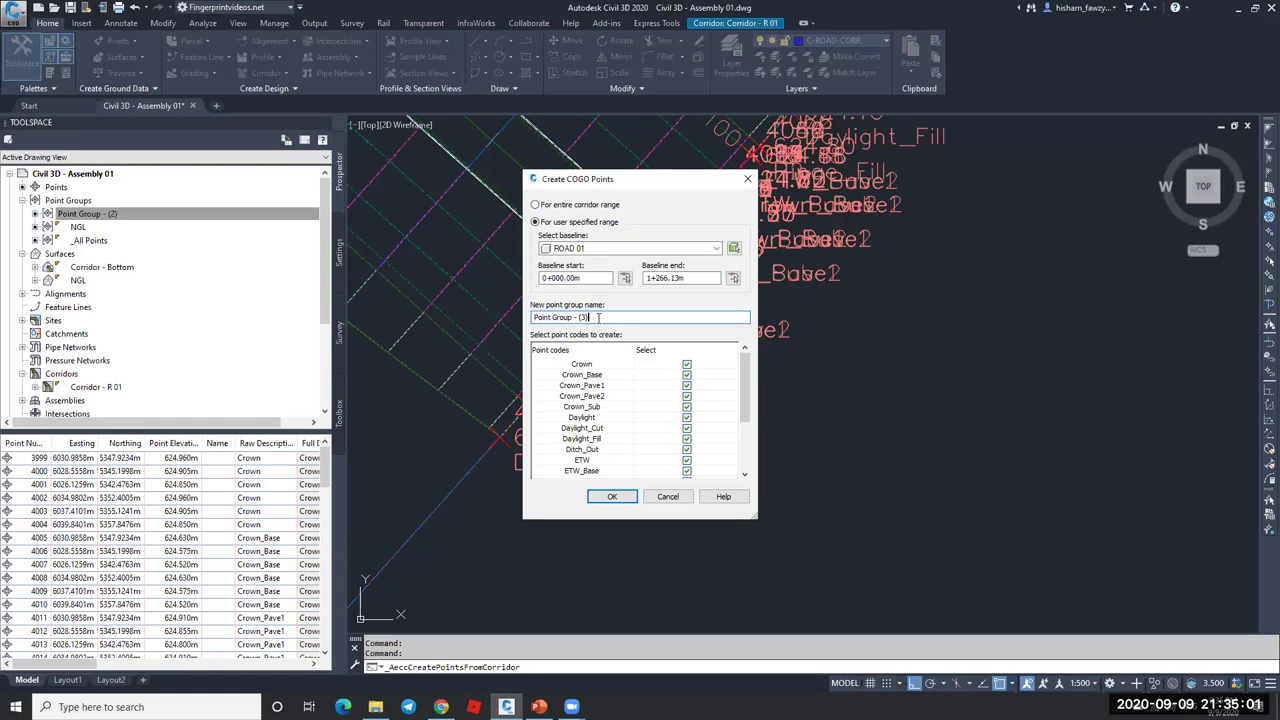
left_click_drag(601, 321, 528, 320)
left_click(665, 496)
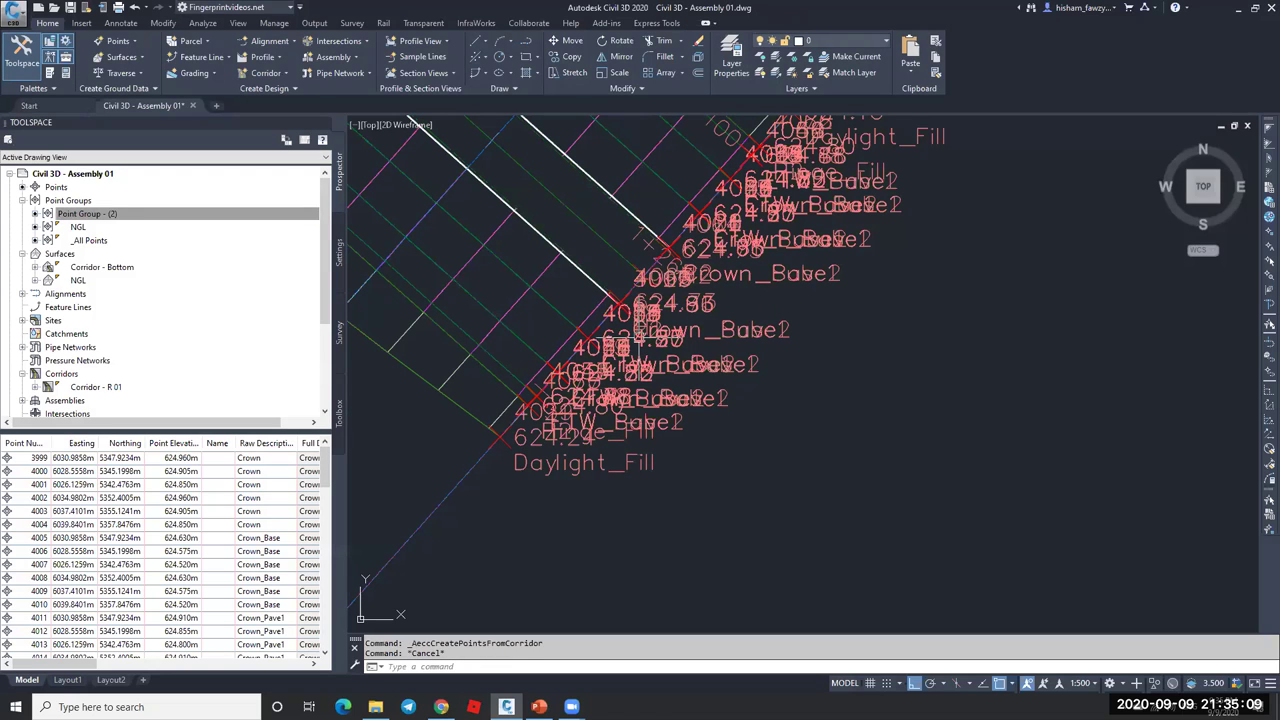
left_click(265, 460)
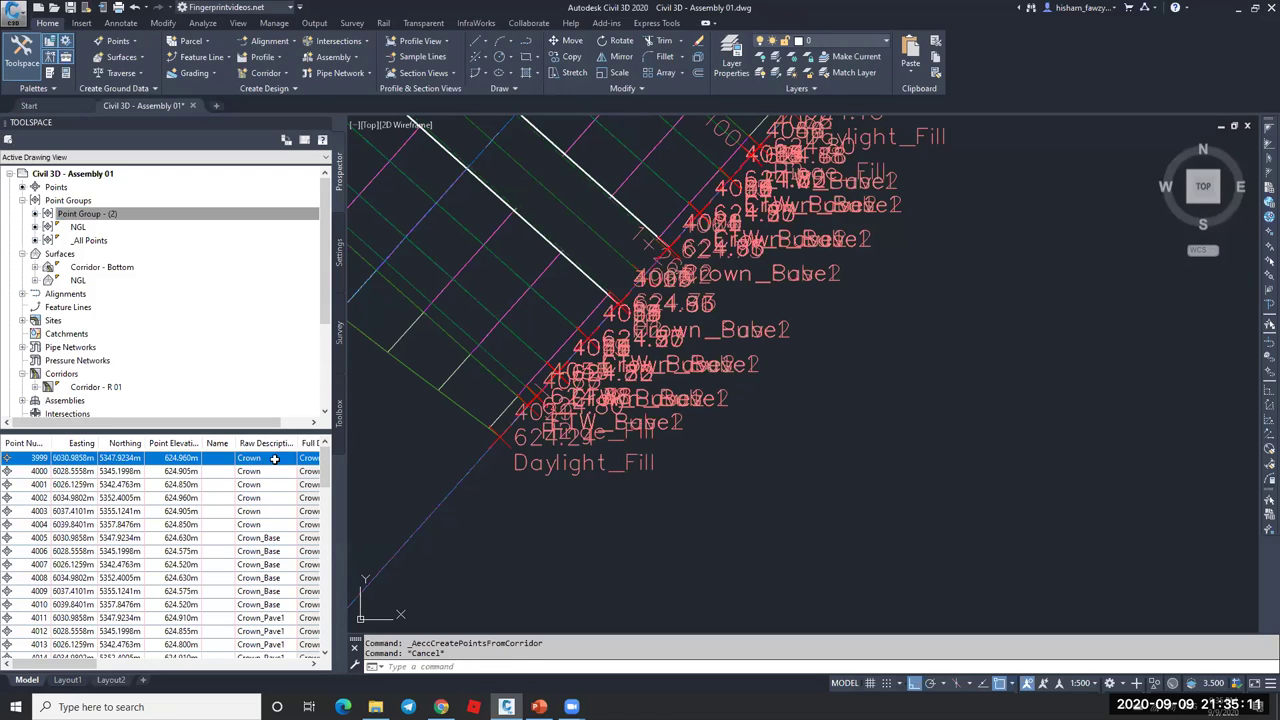
key("Escape")
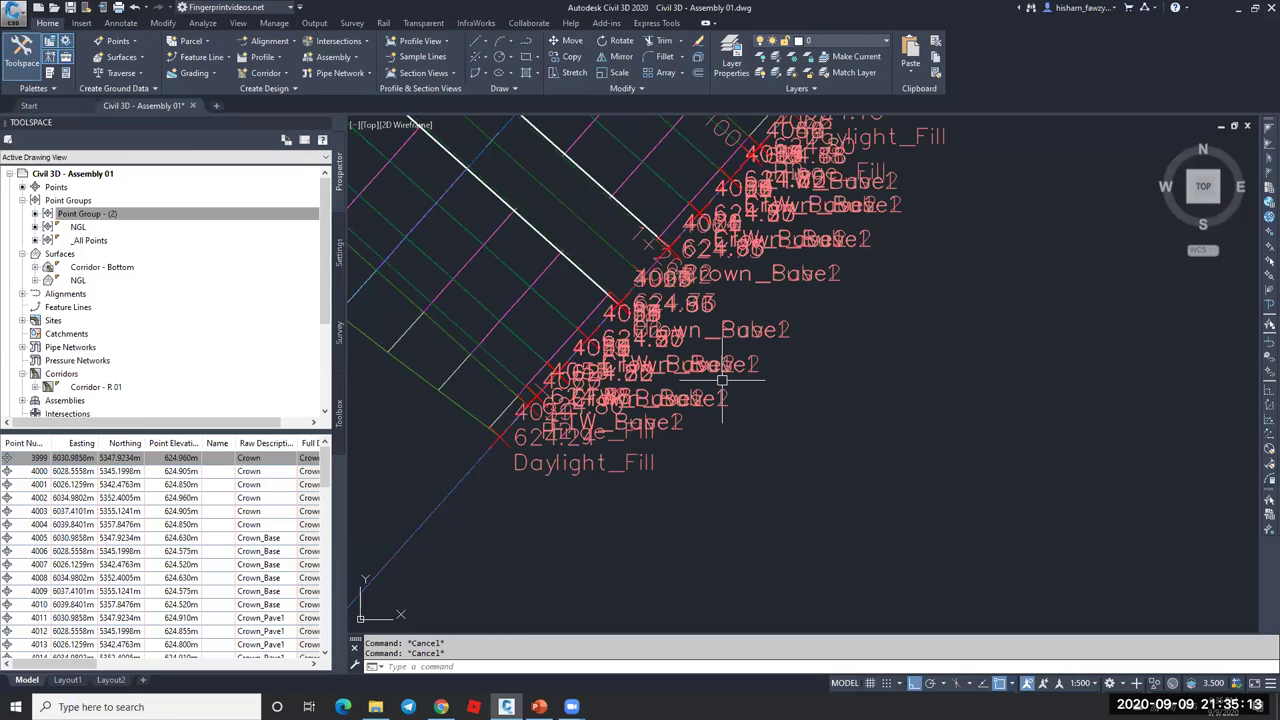
- Show the Toolbox and expand the Corridor reports in Reports Manager
scroll(773, 357, "down", 6)
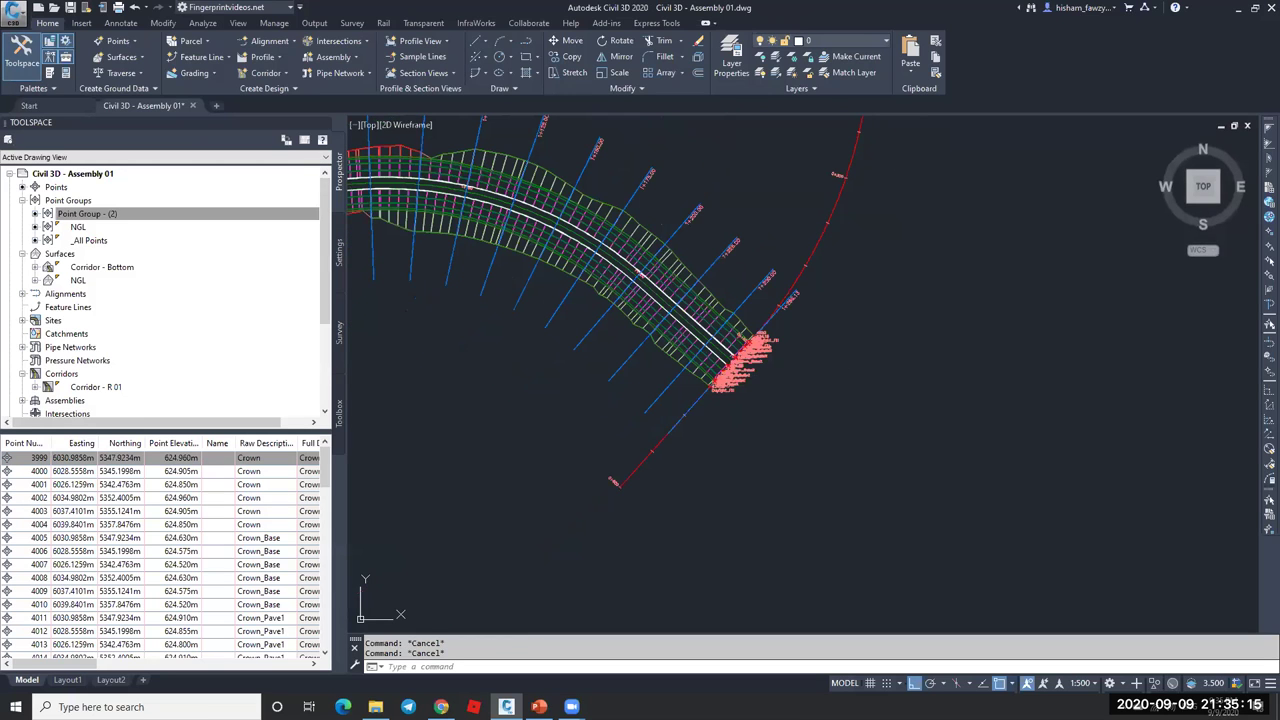
scroll(724, 345, "down", 2)
scroll(724, 345, "down", 4)
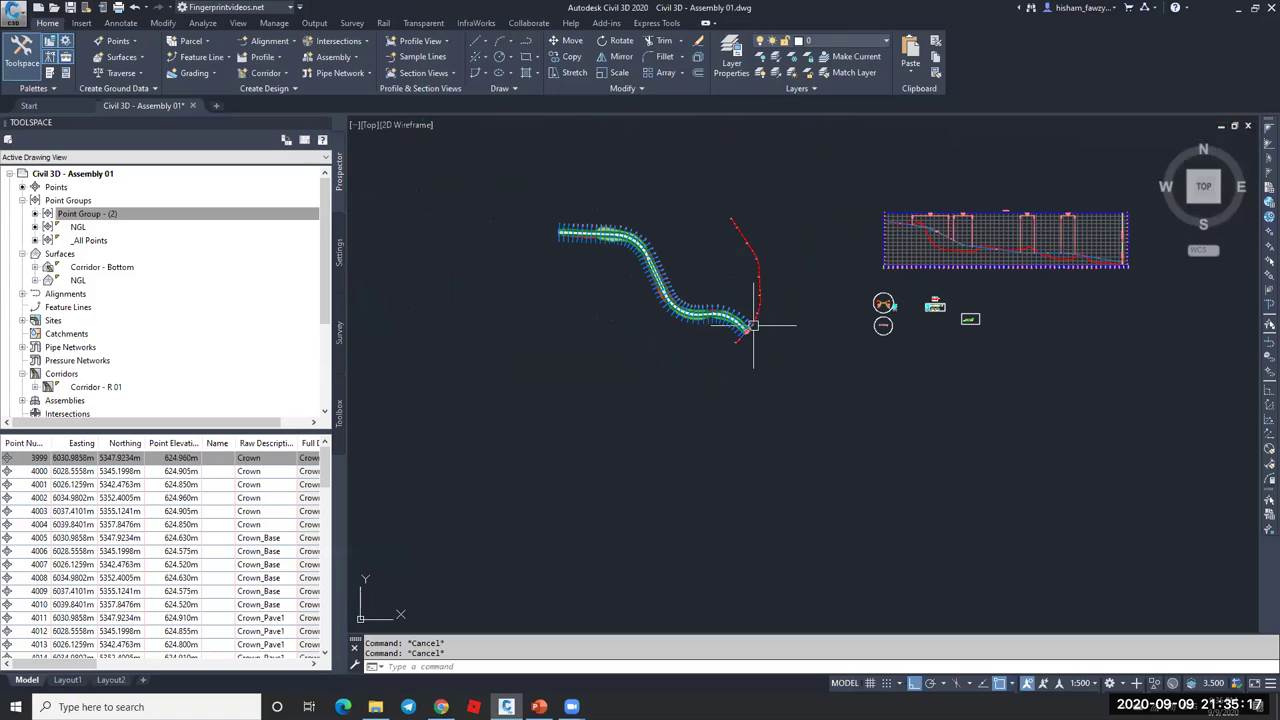
left_click(339, 412)
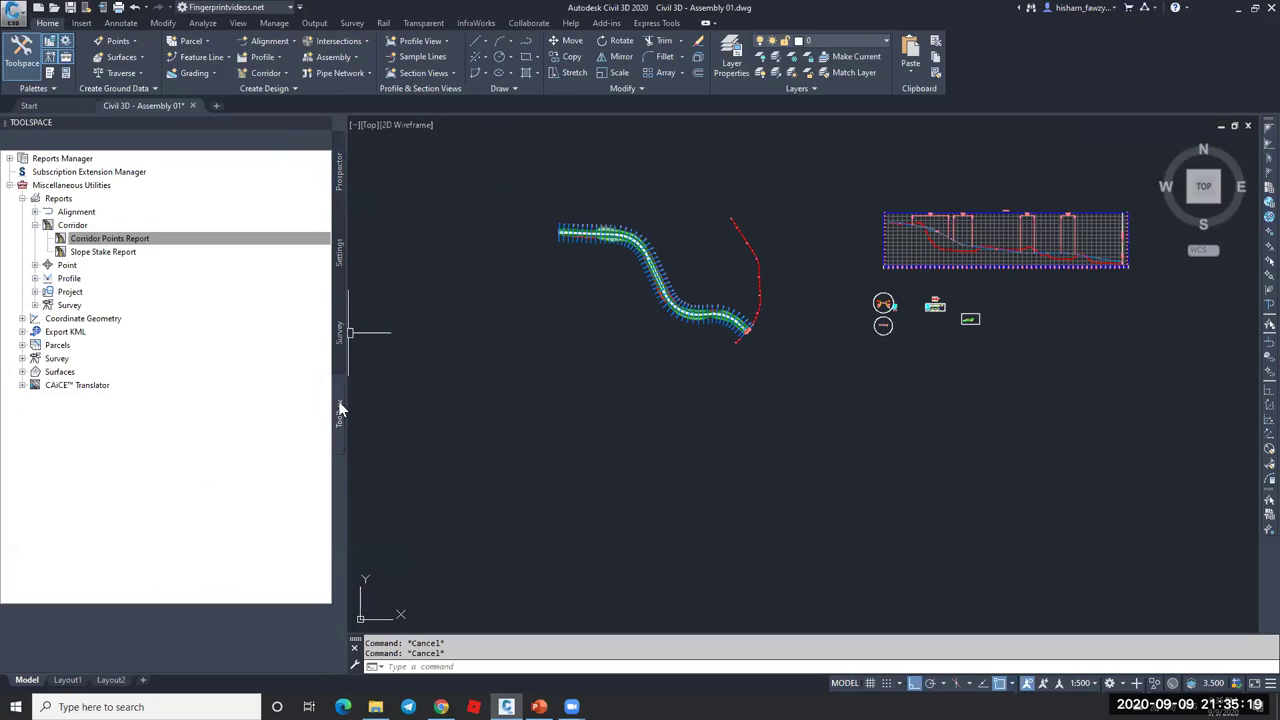
left_click(9, 186)
left_click(9, 159)
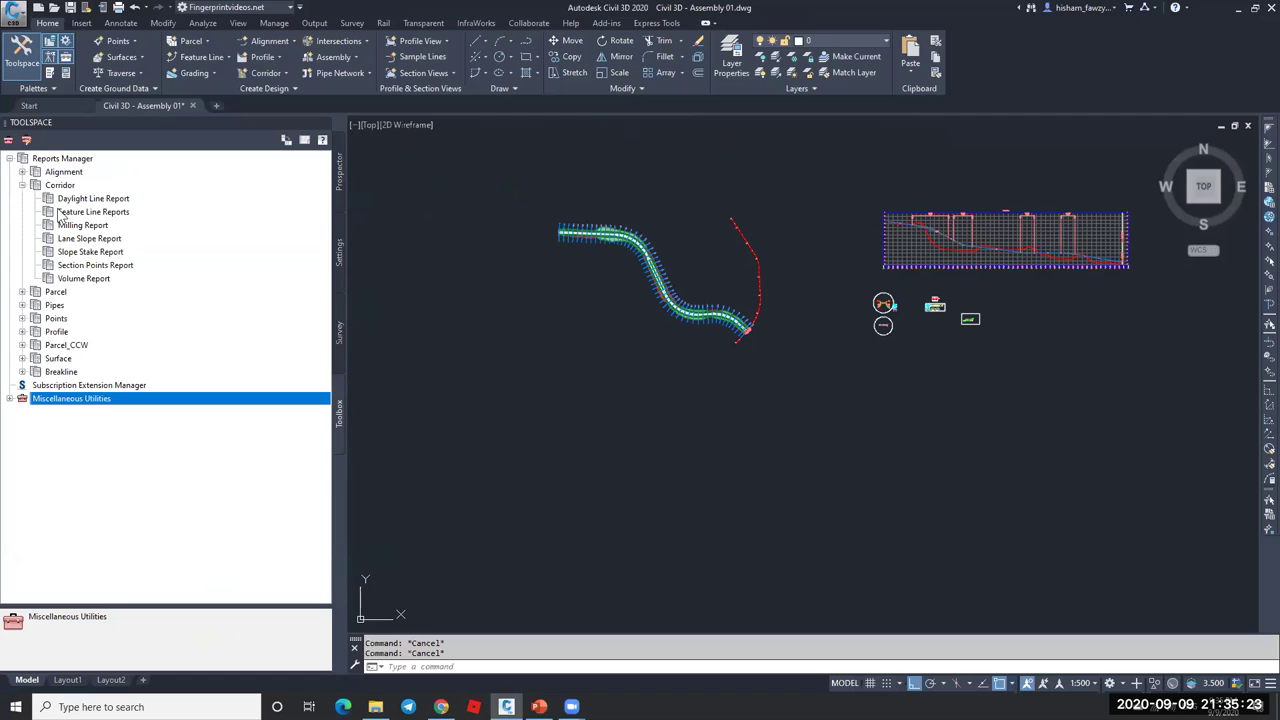
right_click(110, 200)
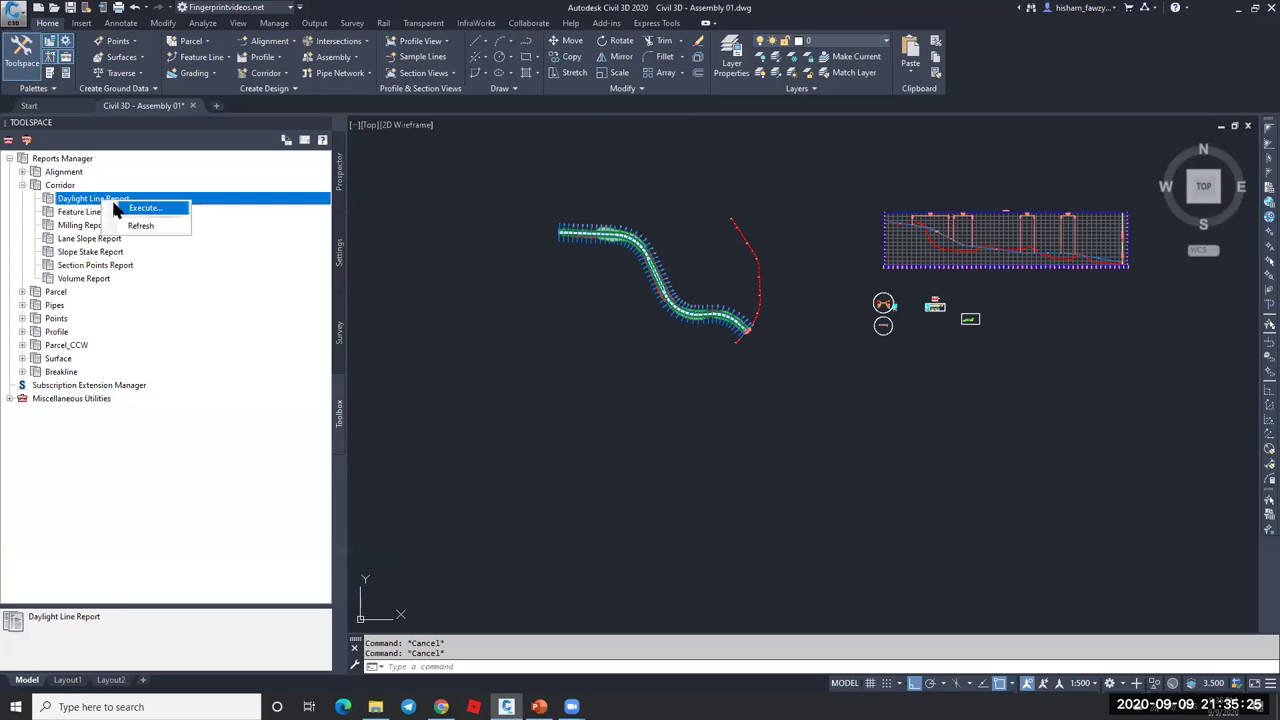
right_click(212, 202)
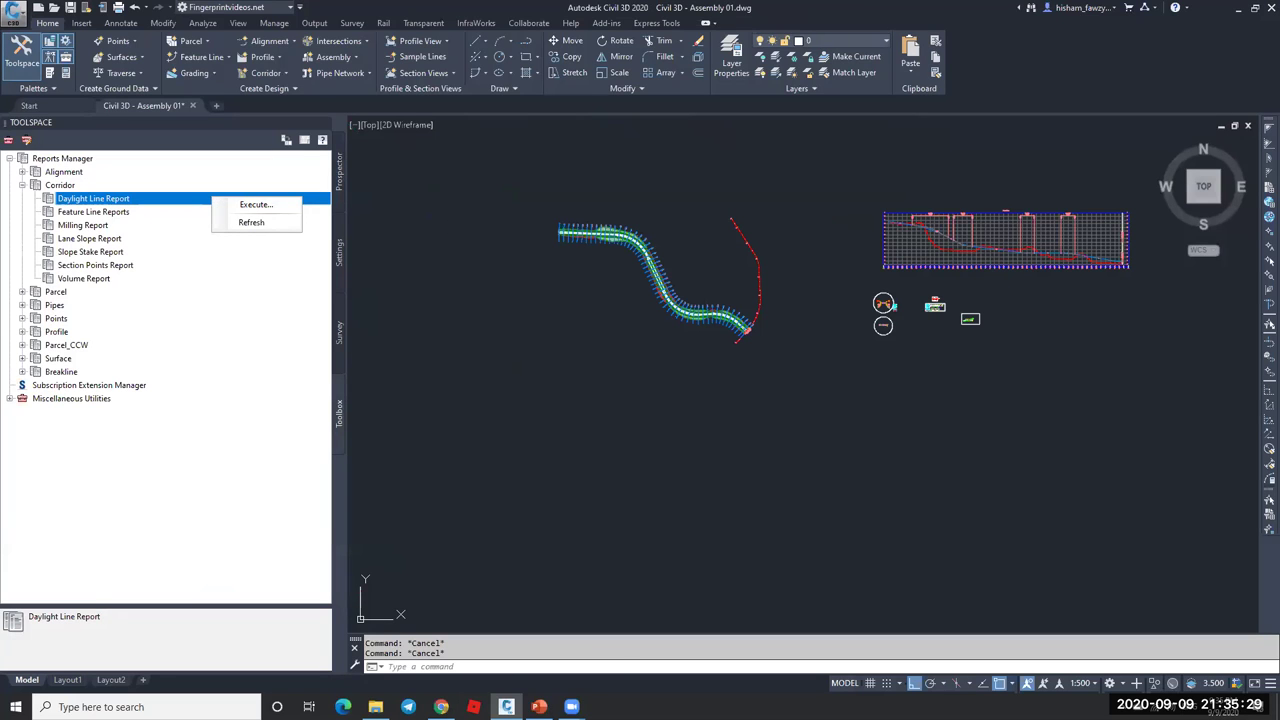
left_click(610, 268)
- Execute the Daylight Line Report from the Corridor reports list
scroll(605, 265, "up", 5)
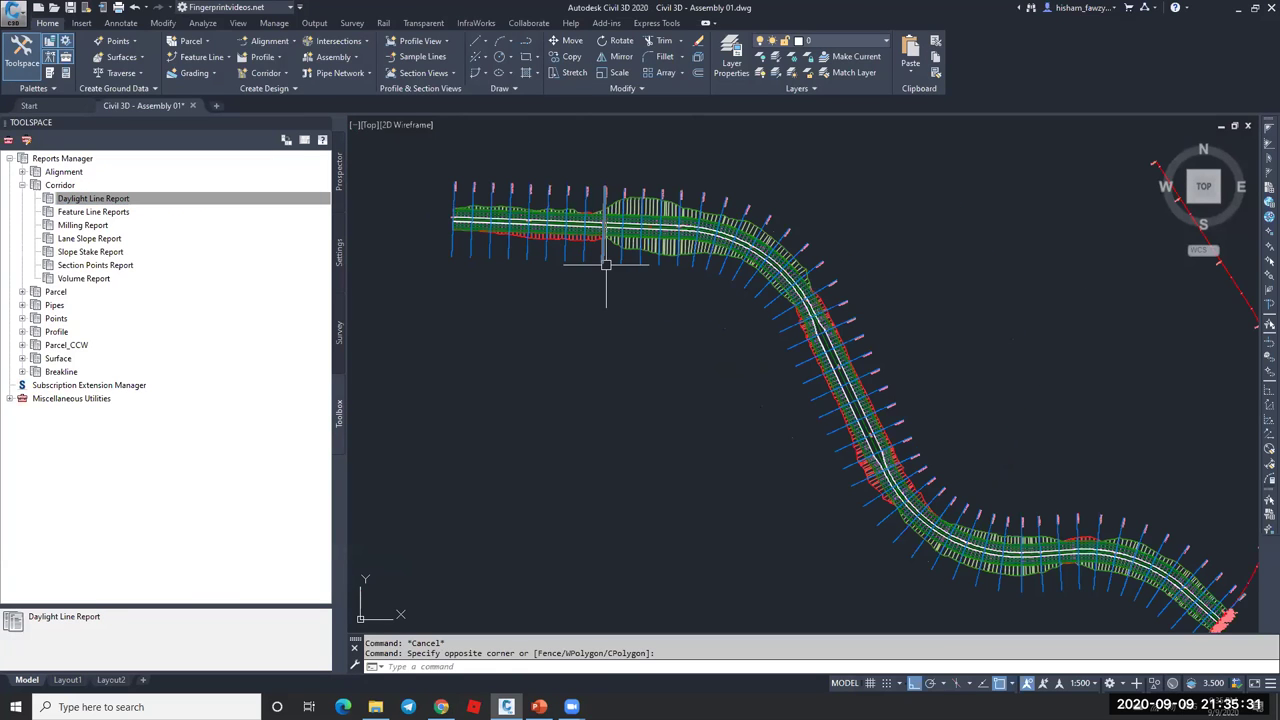
key("Escape")
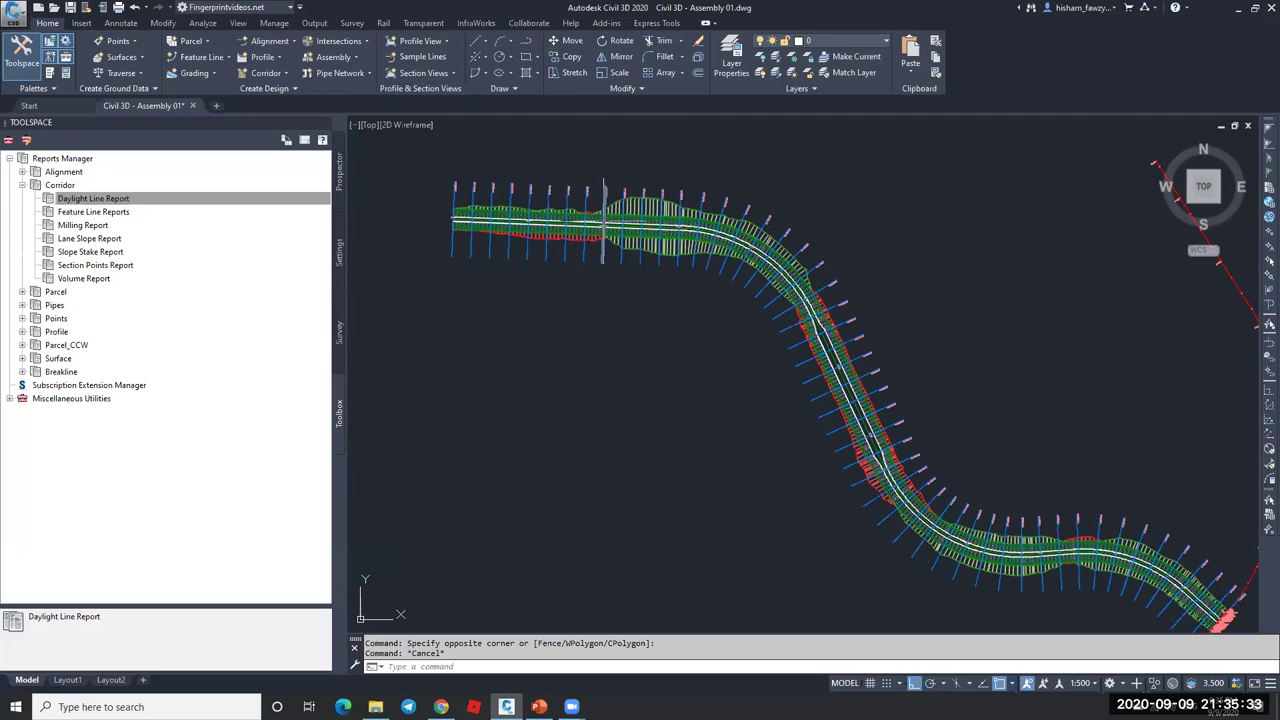
scroll(603, 224, "up", 5)
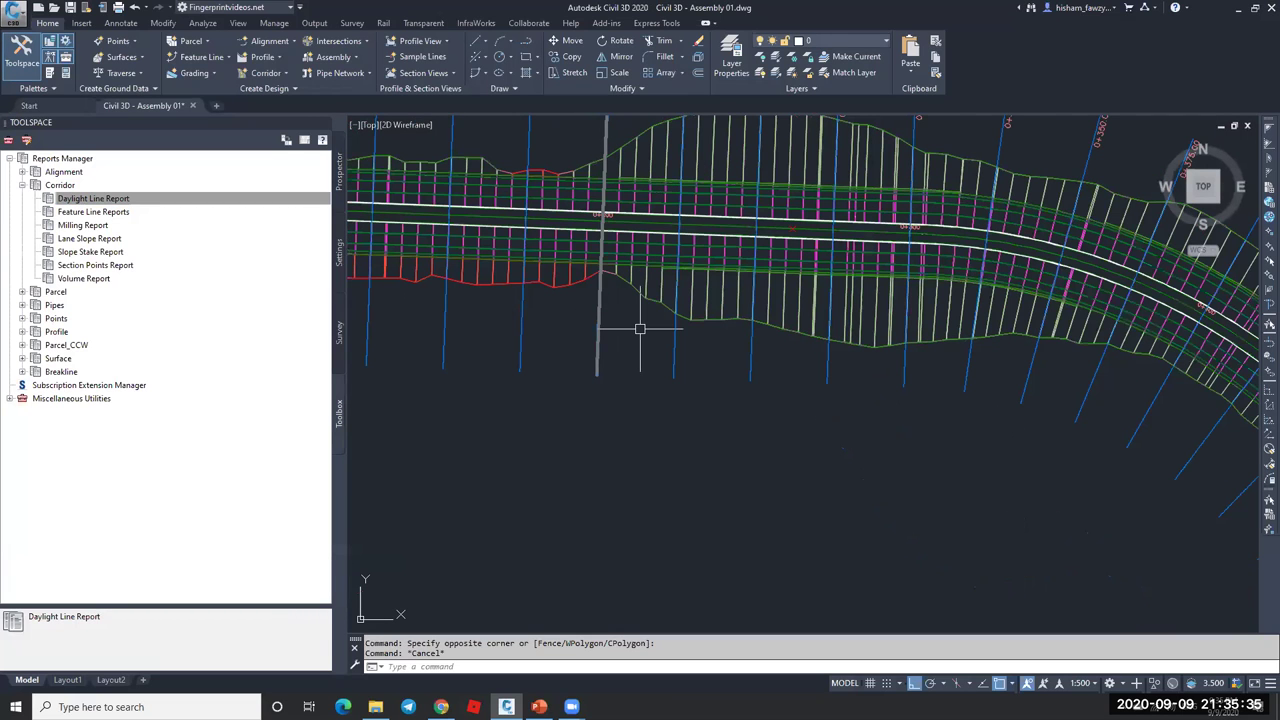
scroll(611, 297, "down", 4)
scroll(622, 303, "down", 2)
left_click(141, 200)
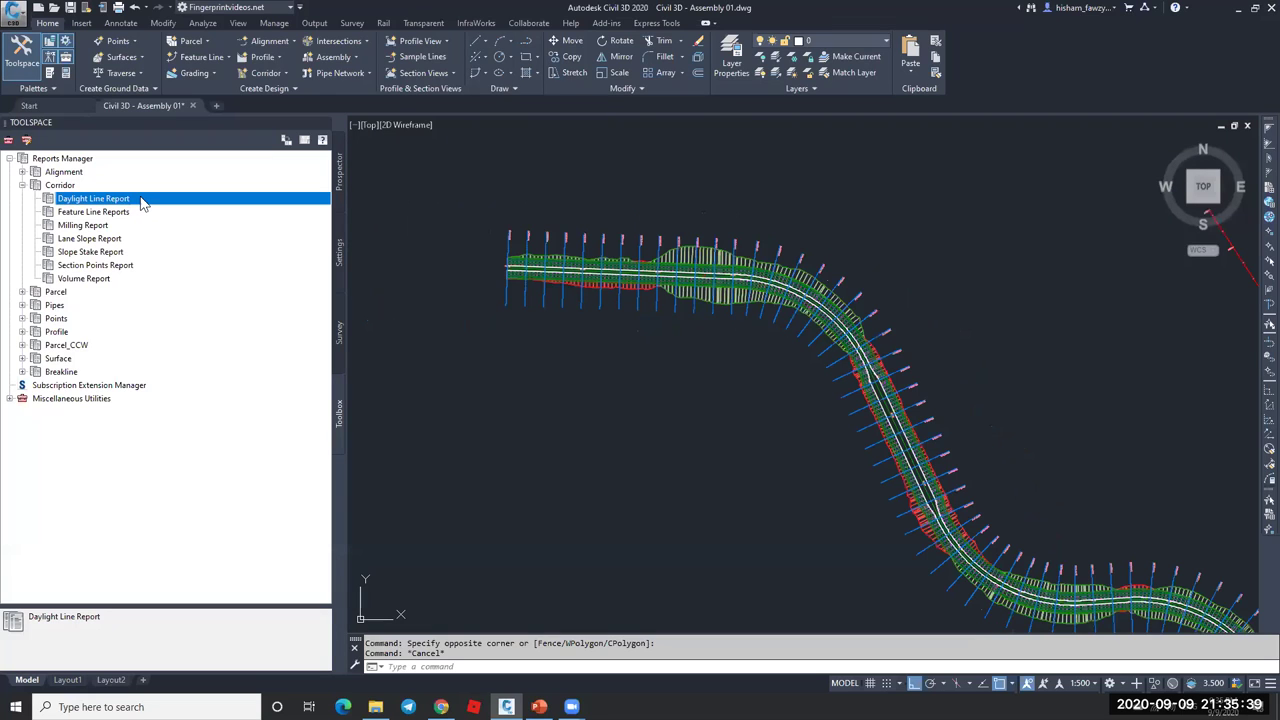
right_click(152, 198)
left_click(185, 205)
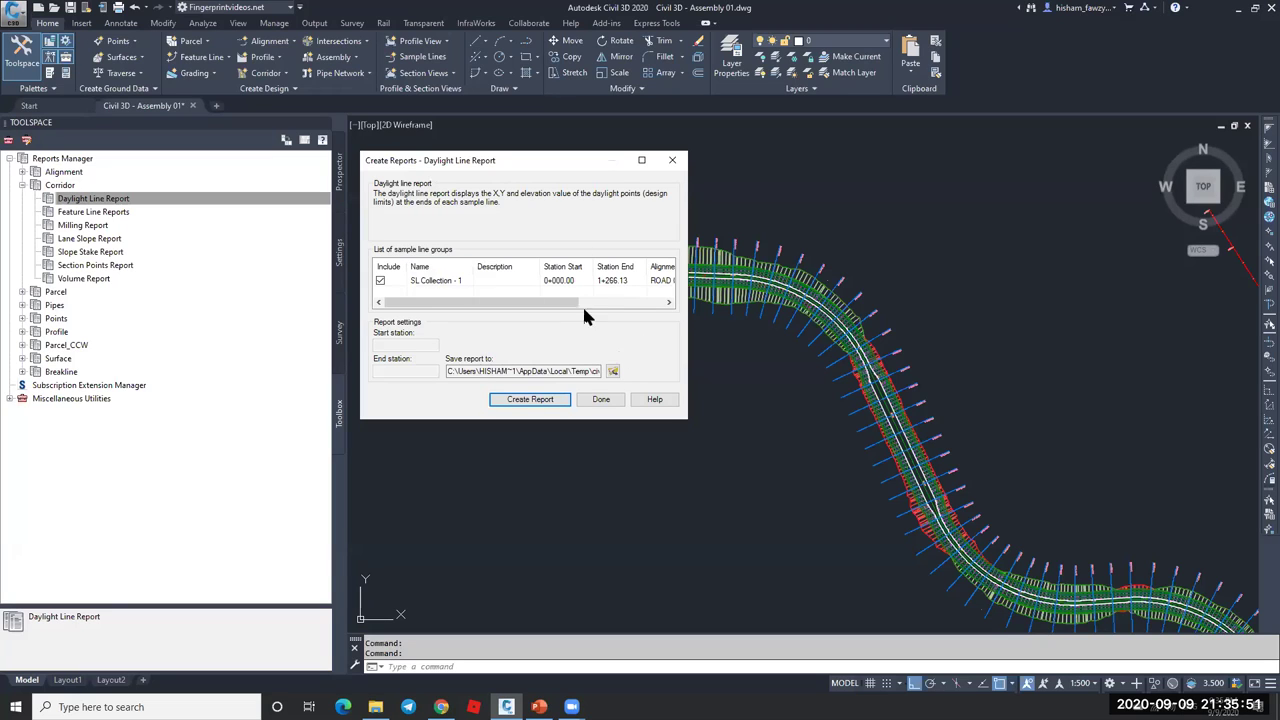
- Include SL Collection - 1 (0+000.00 to 1+266.13) and create the Daylight Line Report
left_click(453, 280)
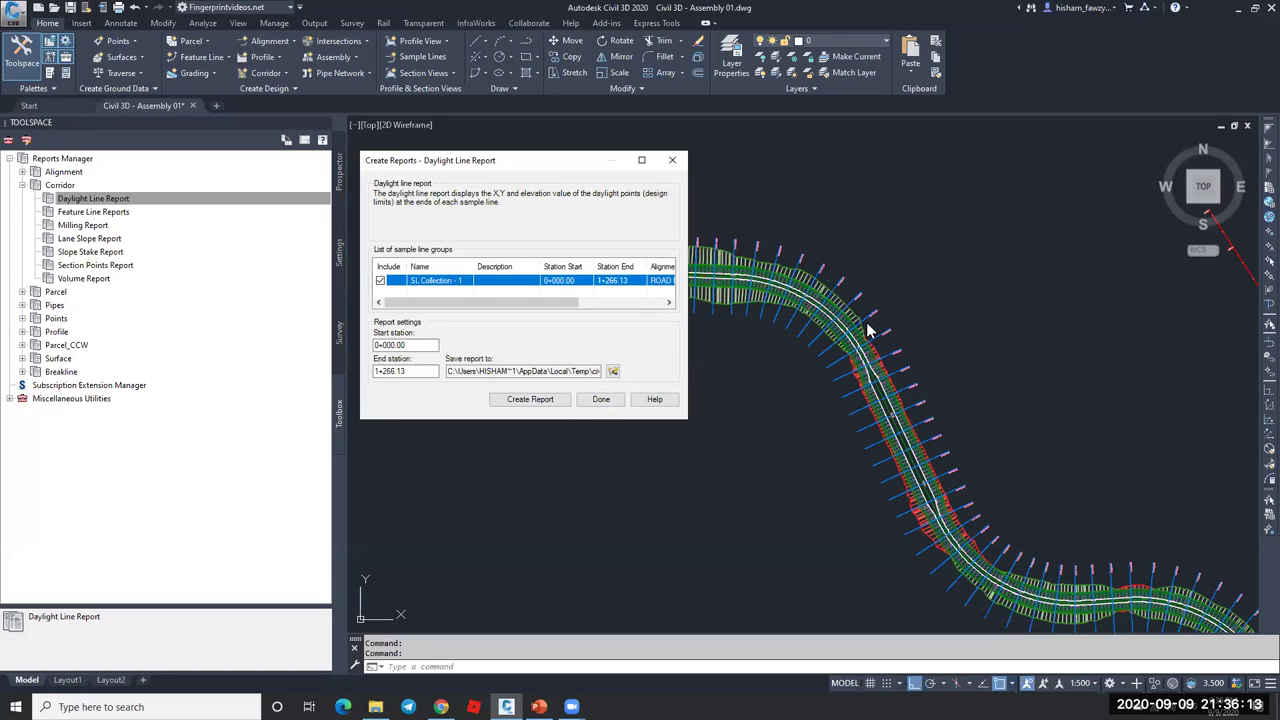
left_click(540, 401)
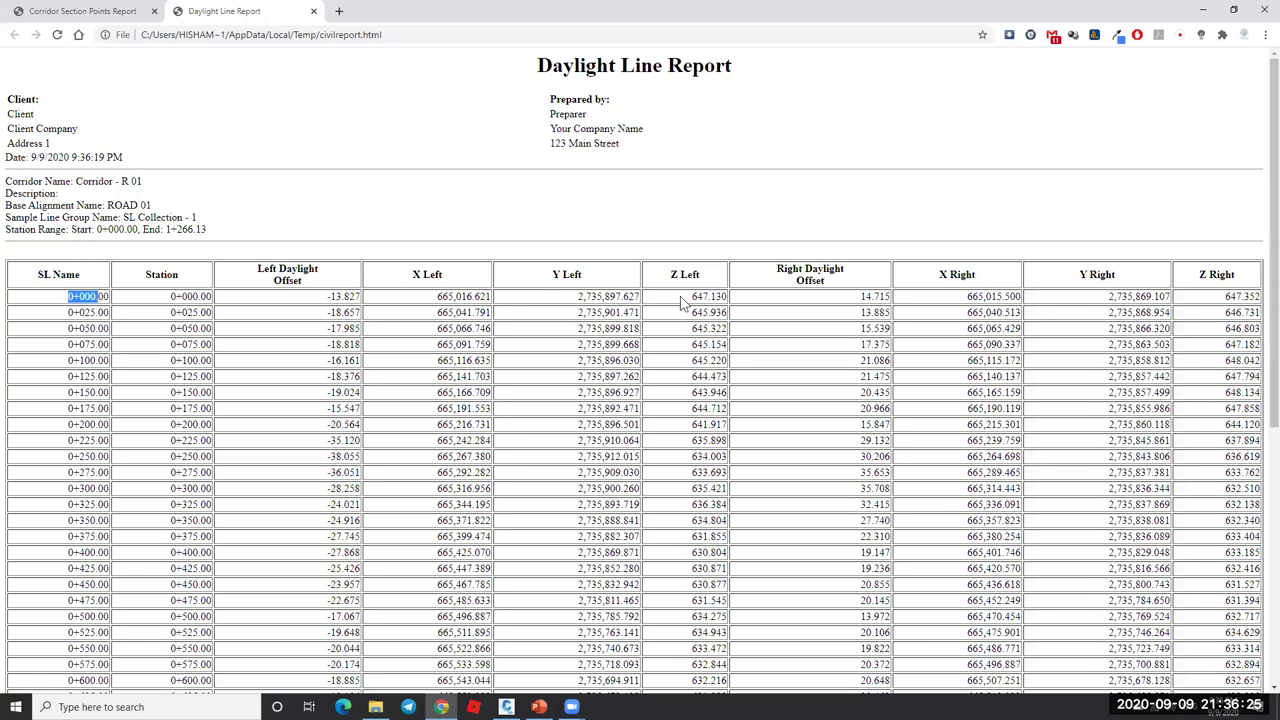
- Read the daylight offsets in the Chrome report down to station 1+266.13
left_click(834, 312)
scroll(950, 20, "down", 1)
scroll(806, 177, "down", 2)
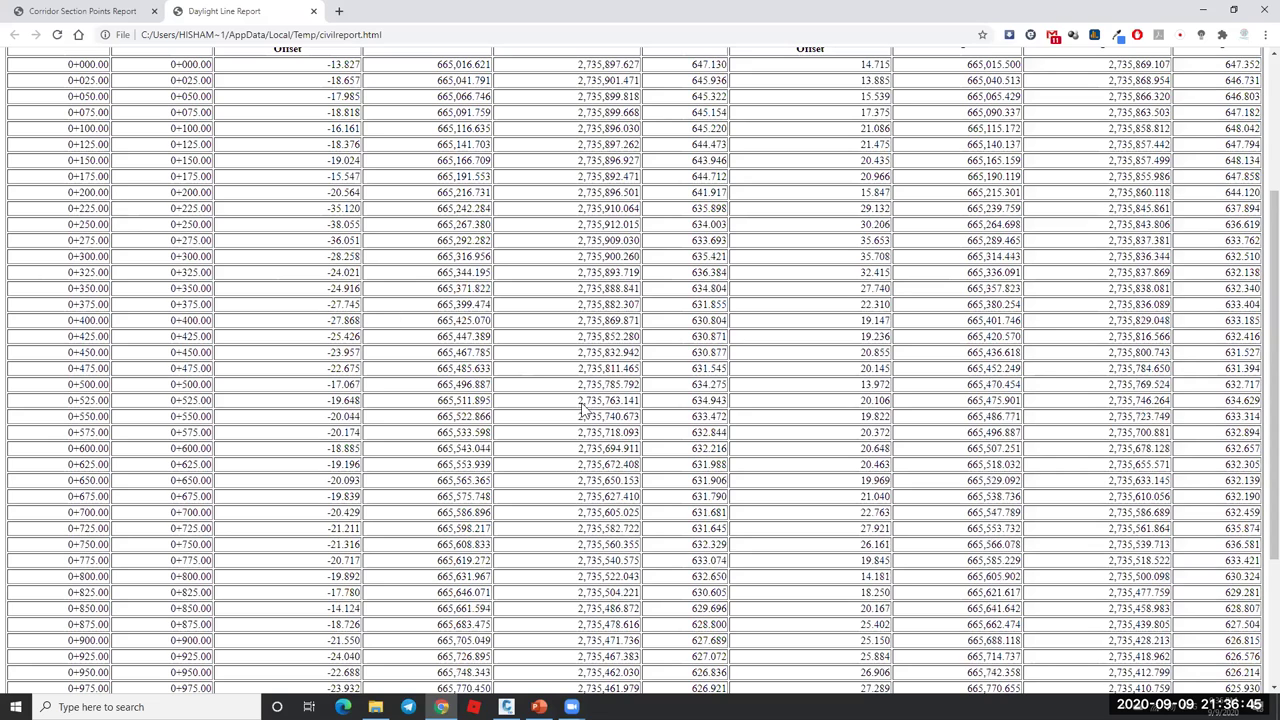
scroll(350, 320, "down", 1)
scroll(180, 242, "down", 3)
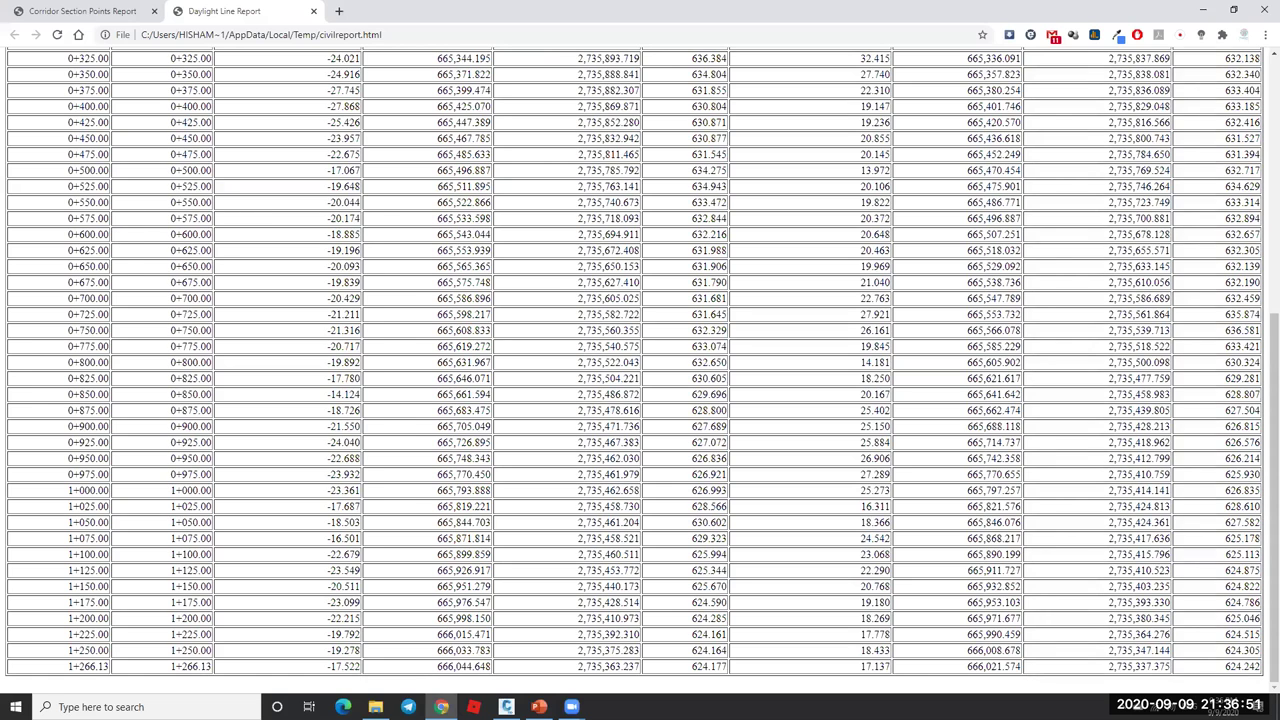
- Return to Civil 3D and select the Lane Slope Report in the Toolbox
key("alt+Tab")
scroll(692, 278, "up", 8)
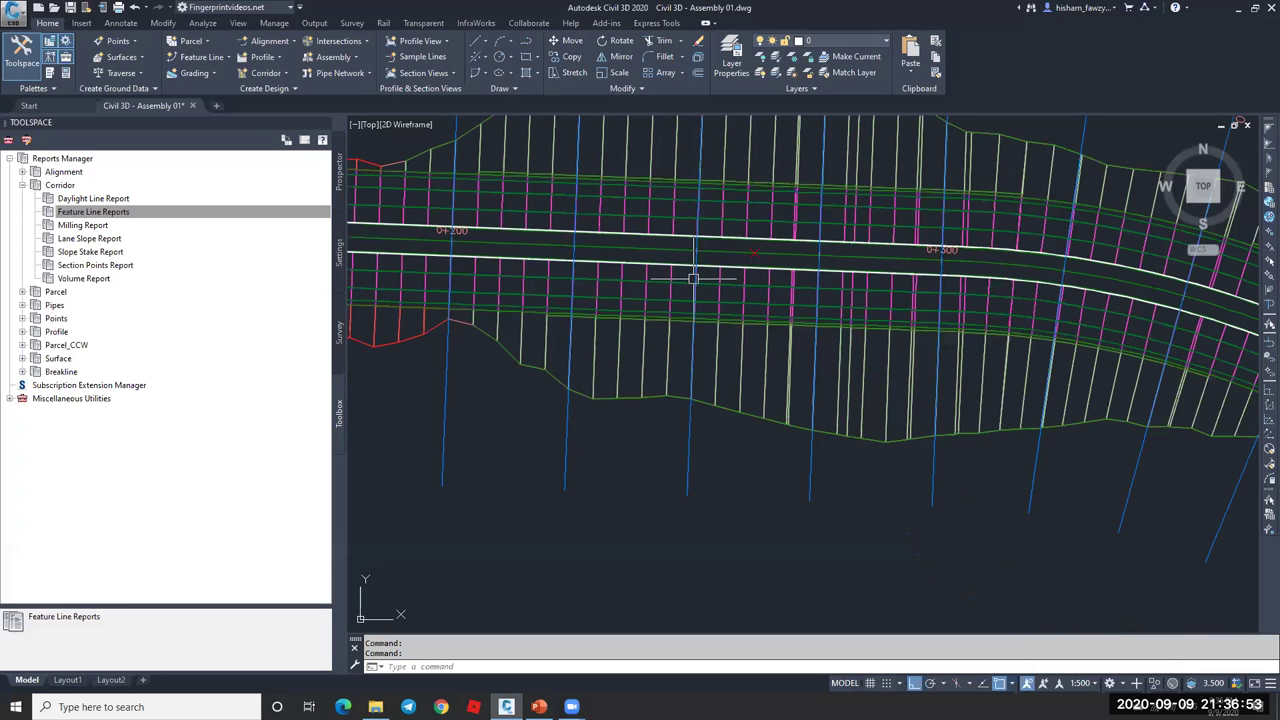
left_click(105, 240)
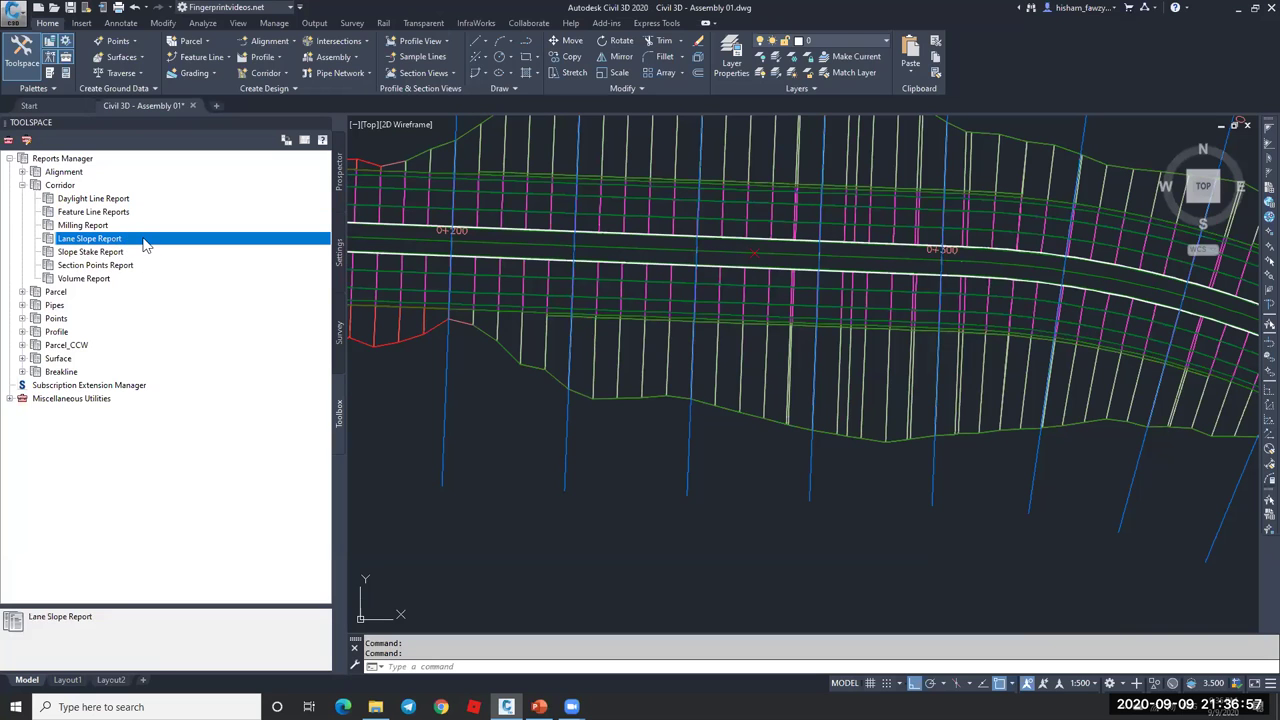
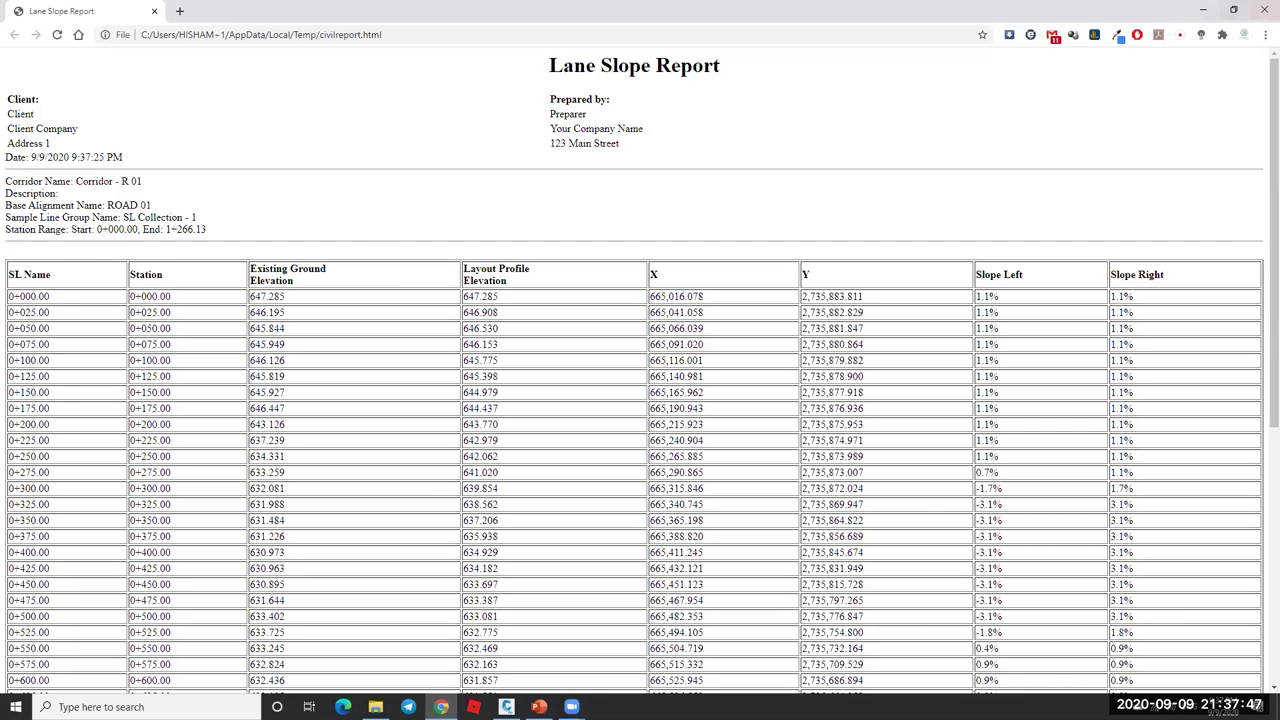
- Bring the Civil 3D drawing back in front of the Chrome Lane Slope Report
key("alt+Tab")
key("ctrl+Tab")
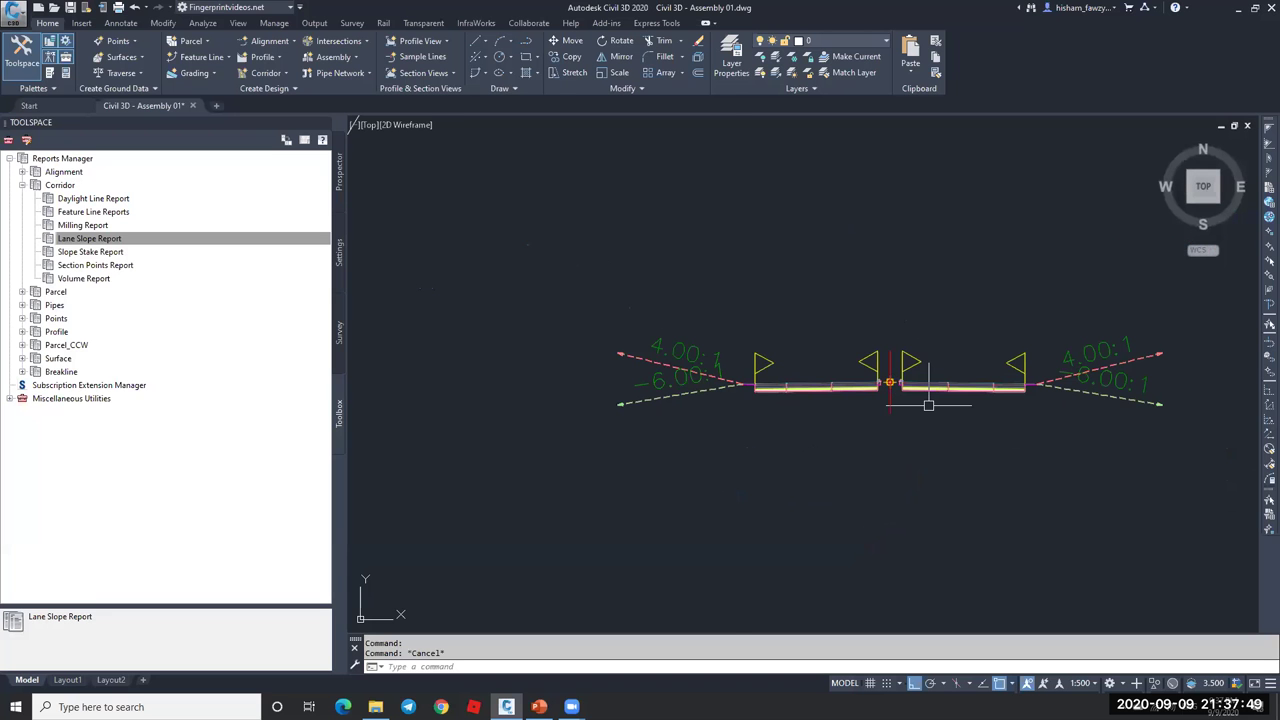
- Select the Type 01 - Soil assembly by its baseline marker
scroll(893, 385, "up", 10)
scroll(749, 365, "down", 3)
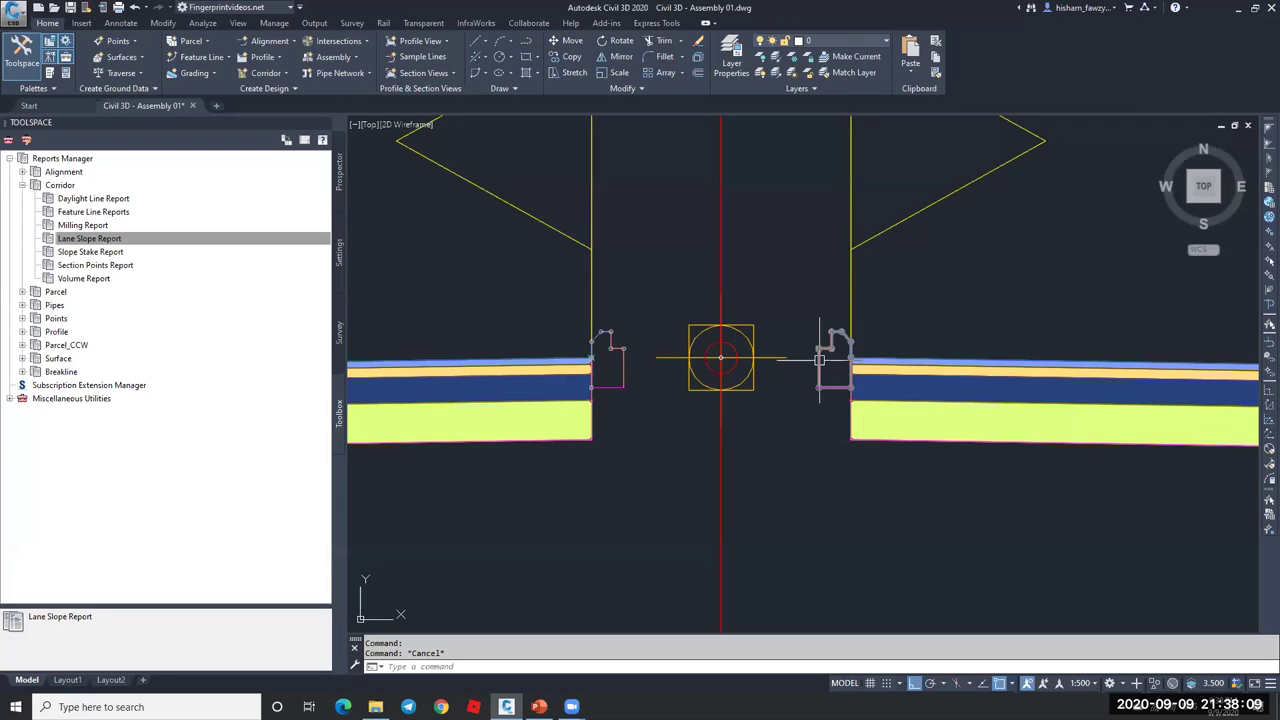
left_click(722, 430)
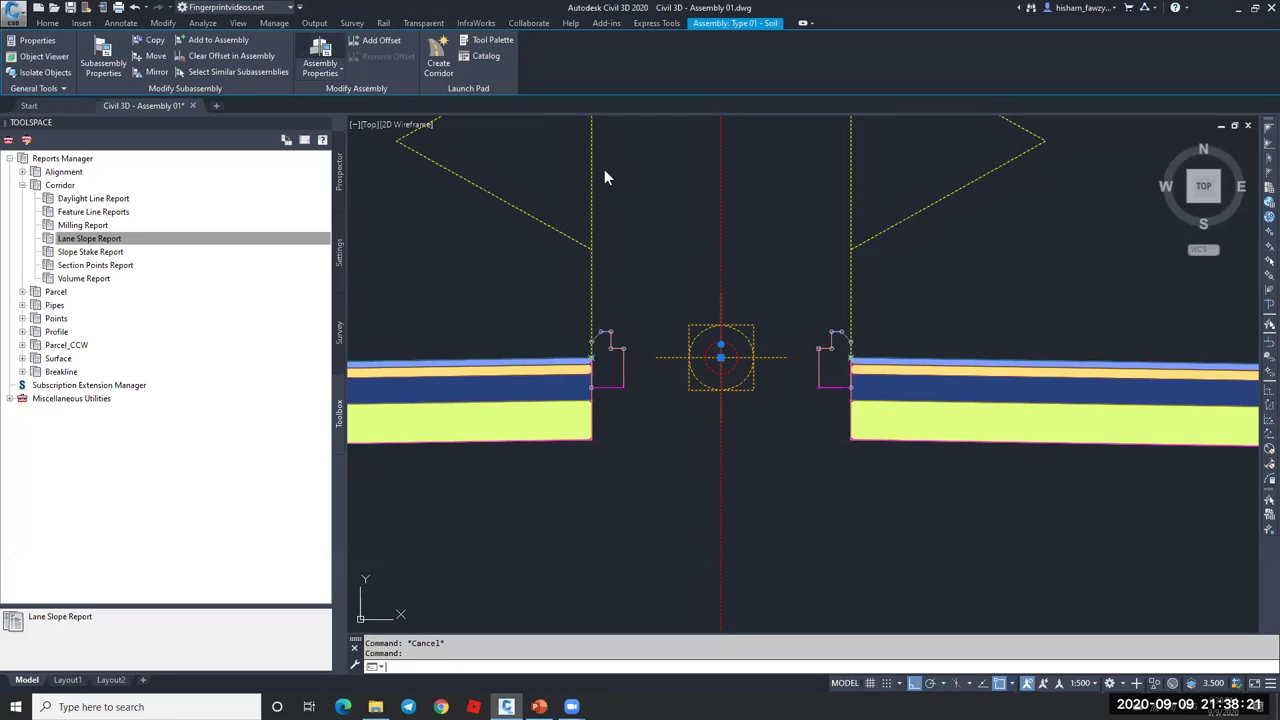
- In Assembly Properties, set Omit Link to No for RT-ISLAND and LT-ISLAND
double_click(666, 263)
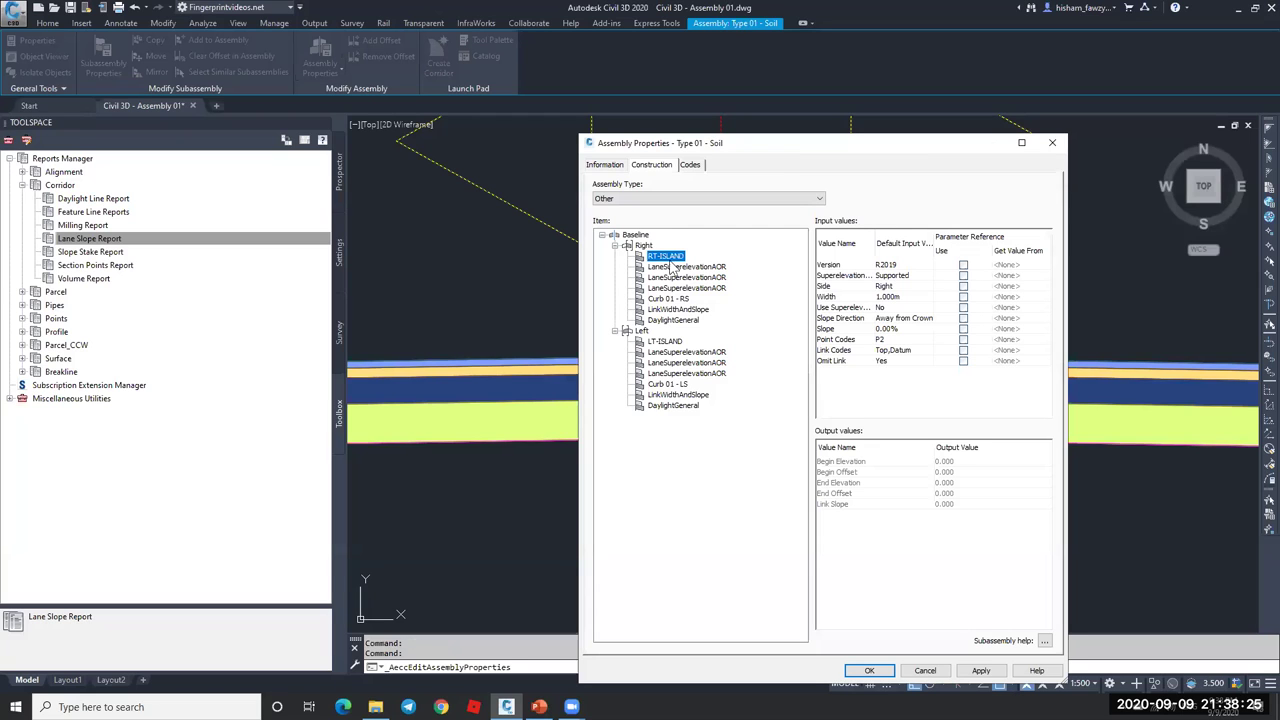
double_click(912, 366)
key("Down")
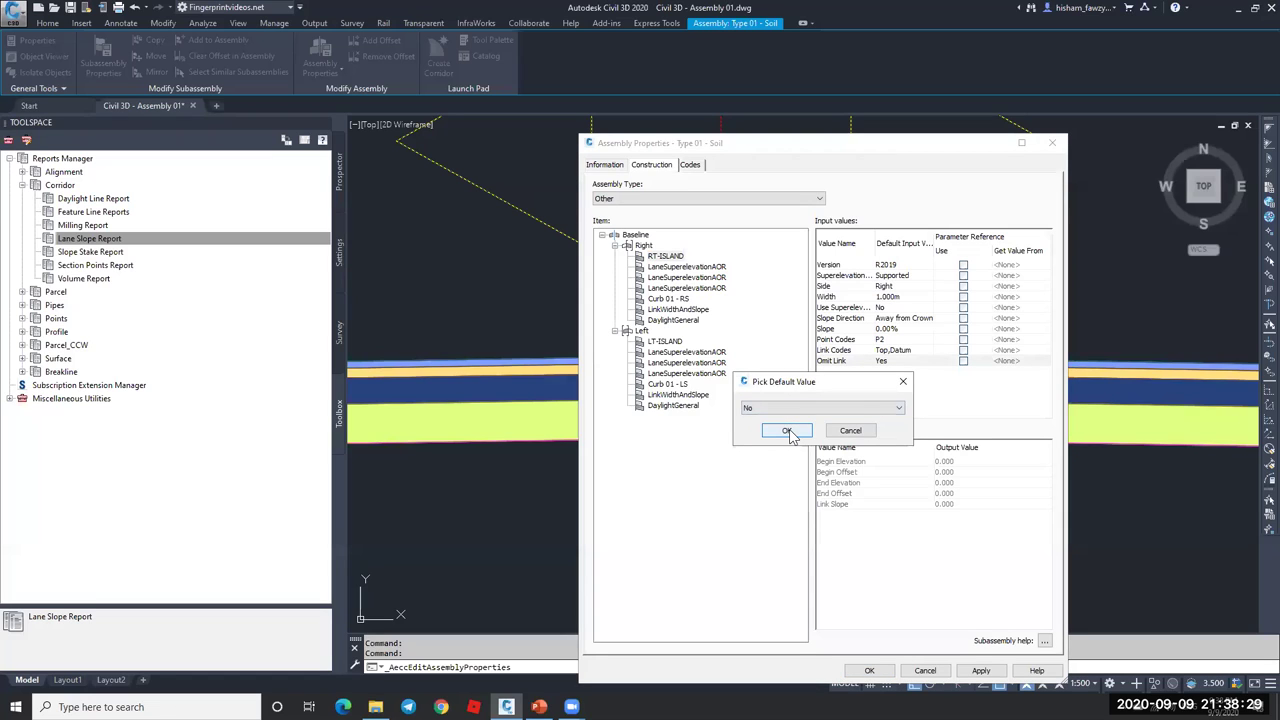
left_click(788, 432)
left_click(677, 341)
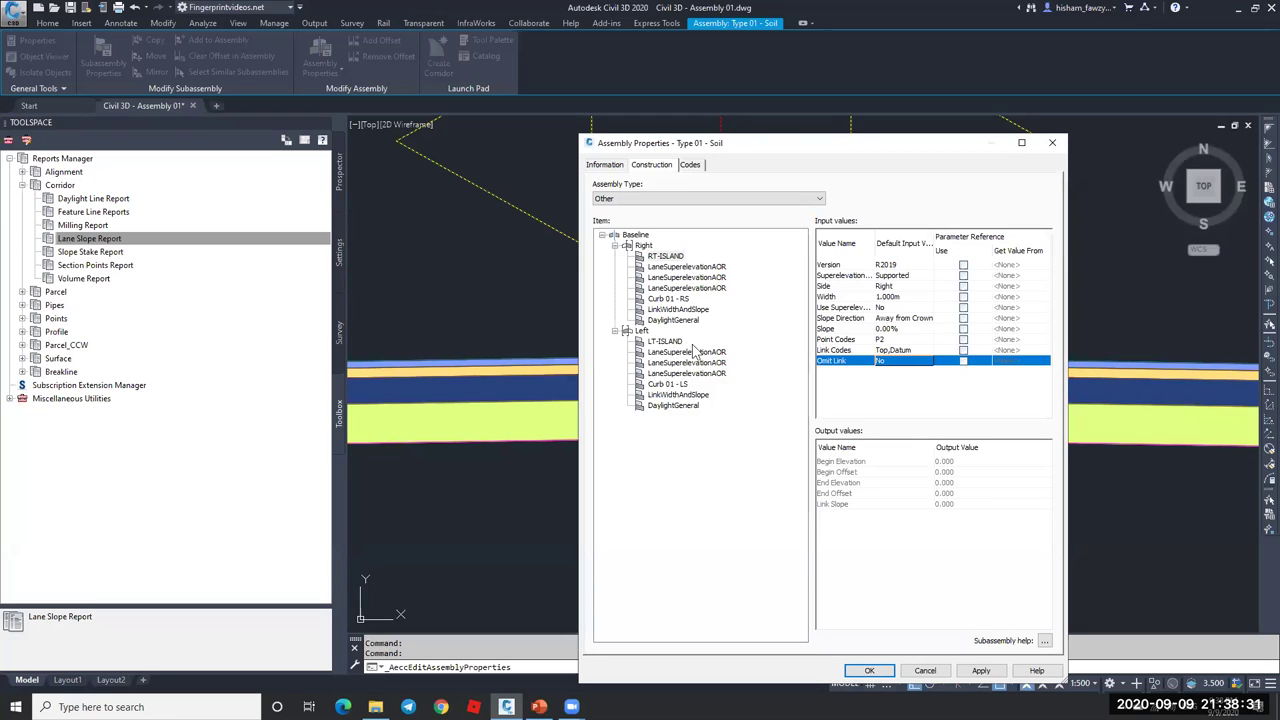
left_click(828, 341)
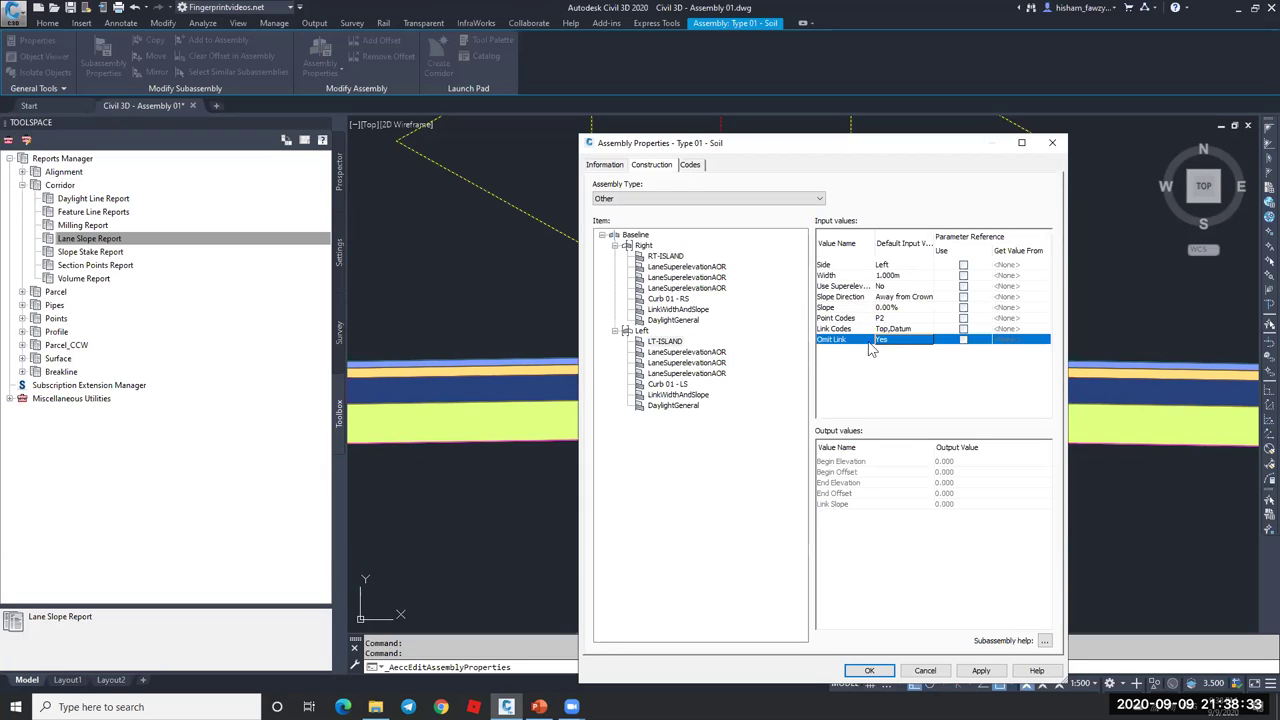
left_click(893, 342)
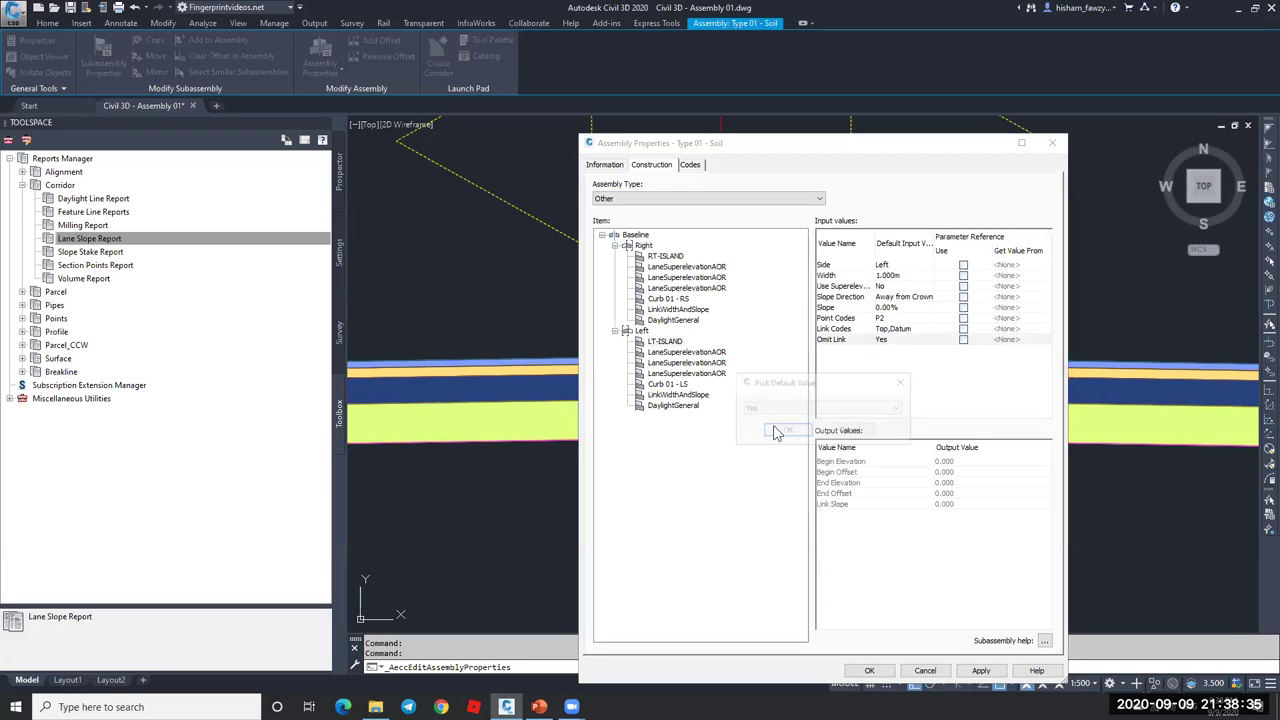
key("Return")
left_click(870, 670)
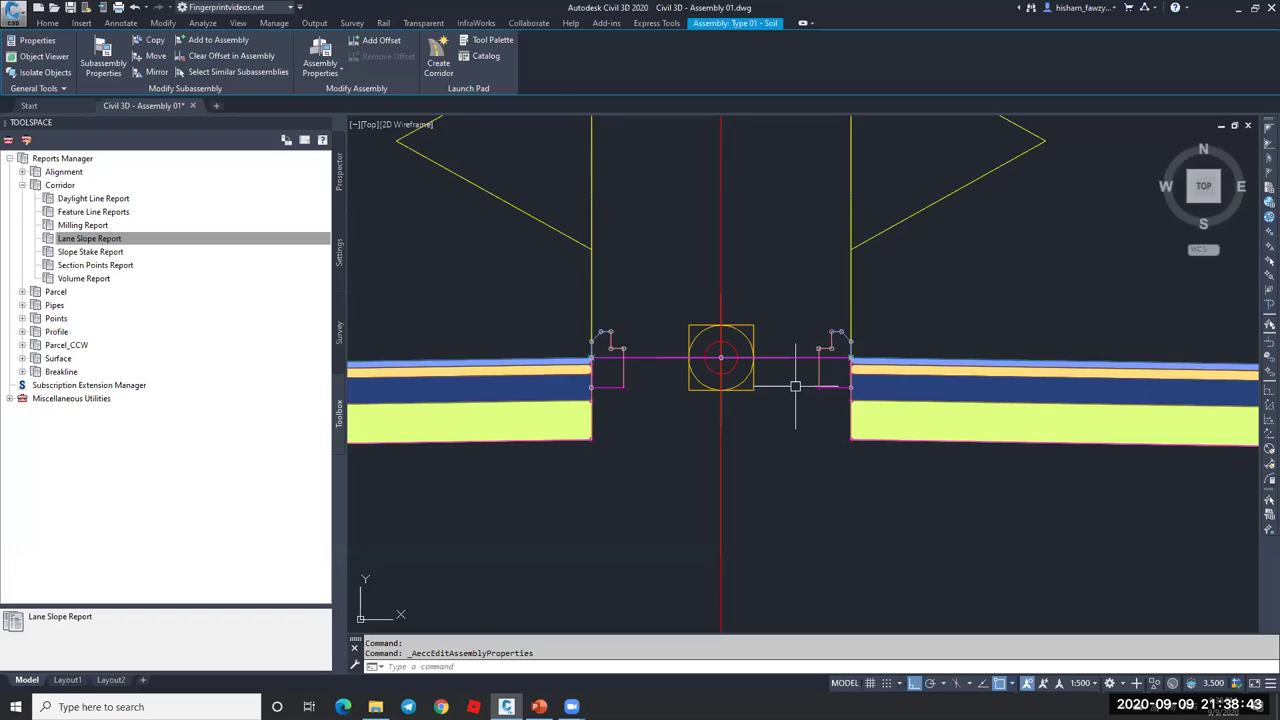
- Select the RT-ISLAND subassembly and delete it
key("Escape")
scroll(690, 314, "down", 2)
key("Escape")
scroll(784, 337, "up", 5)
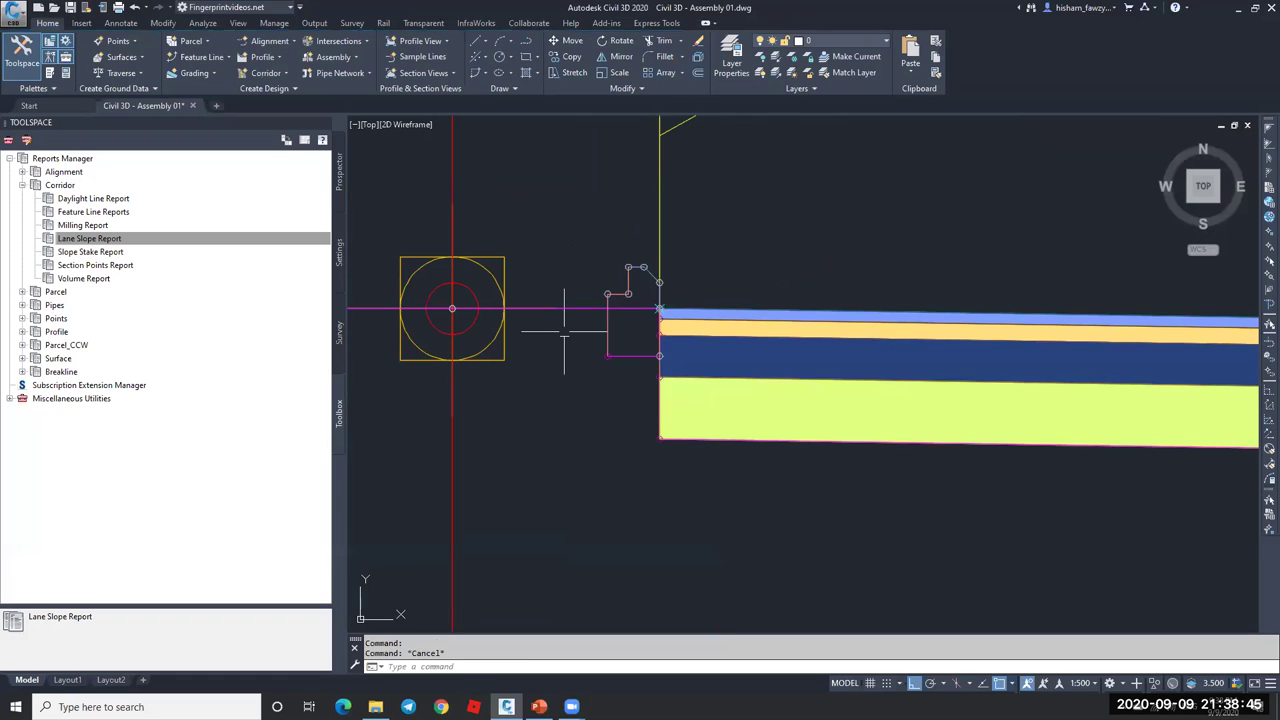
scroll(530, 328, "down", 2)
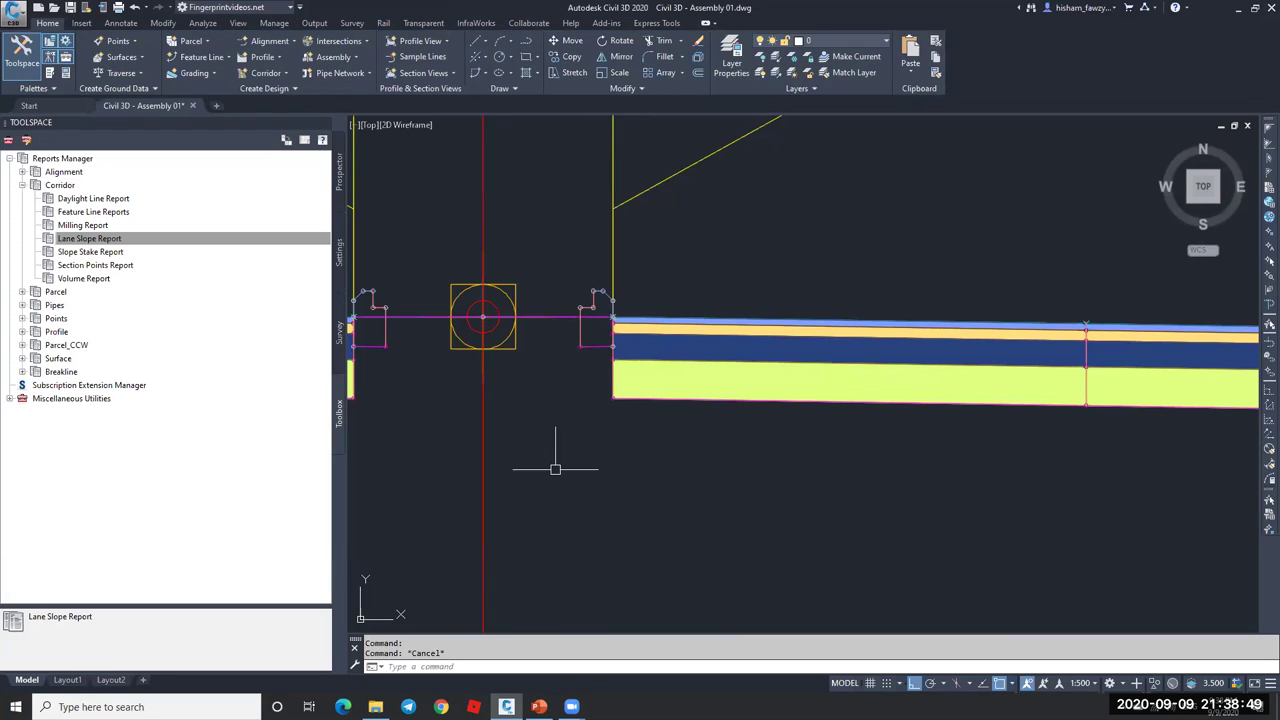
scroll(624, 364, "down", 2)
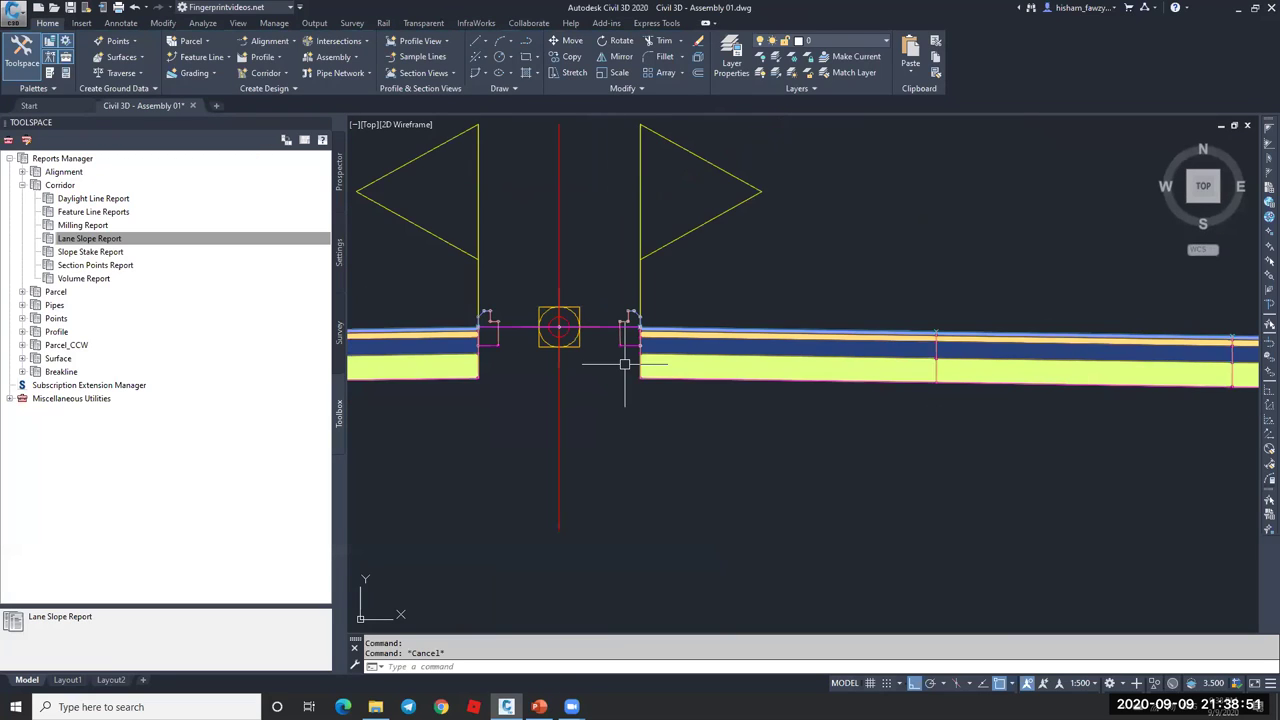
key("Escape")
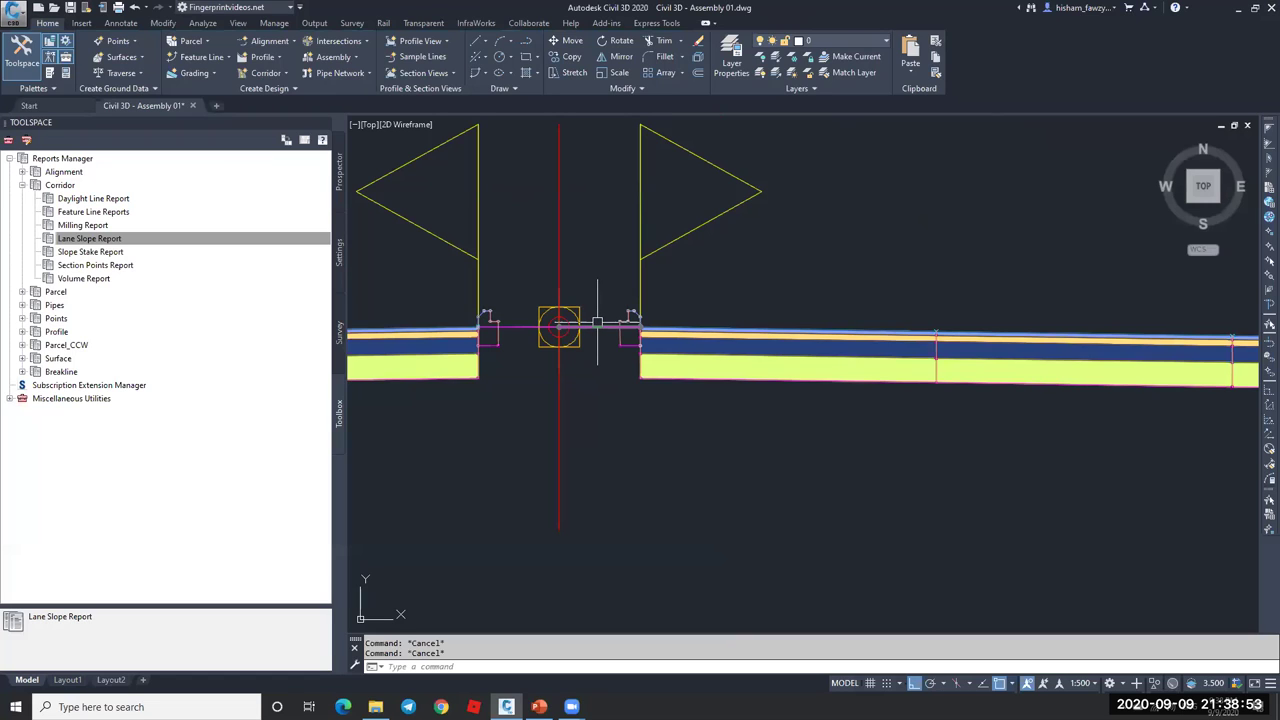
left_click(597, 323)
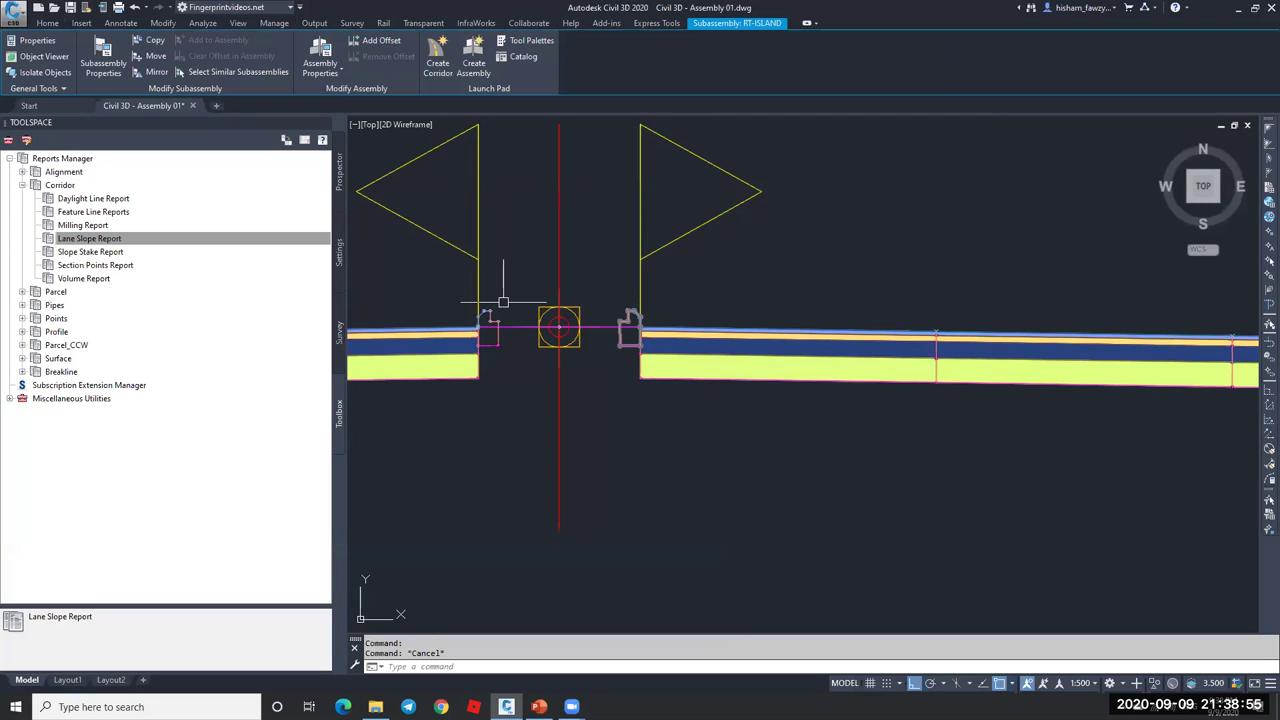
key("Escape")
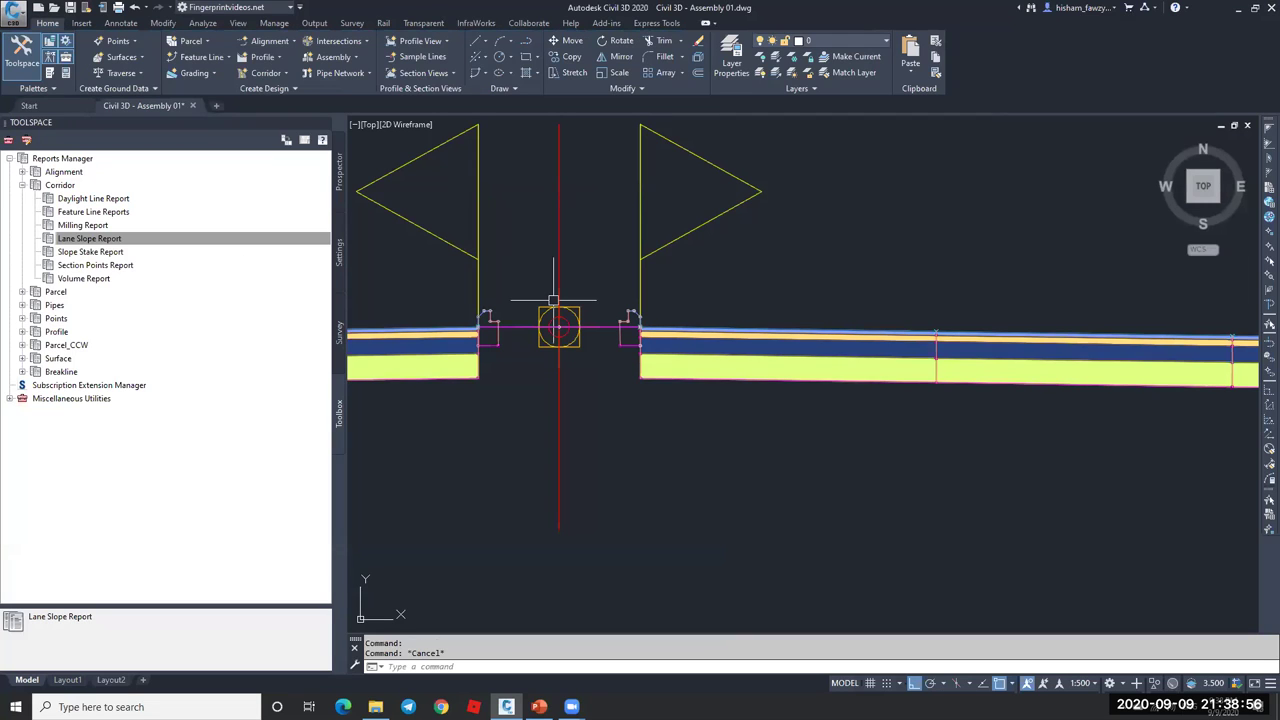
left_click(600, 326)
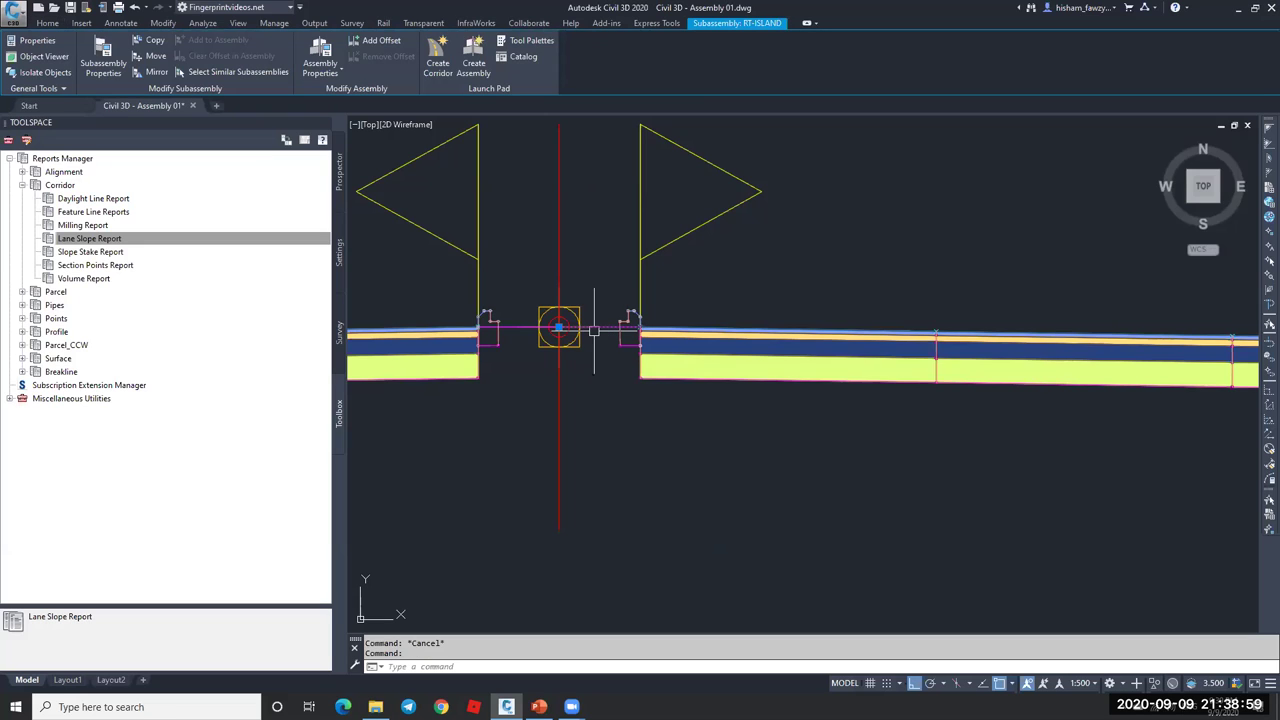
key("Delete")
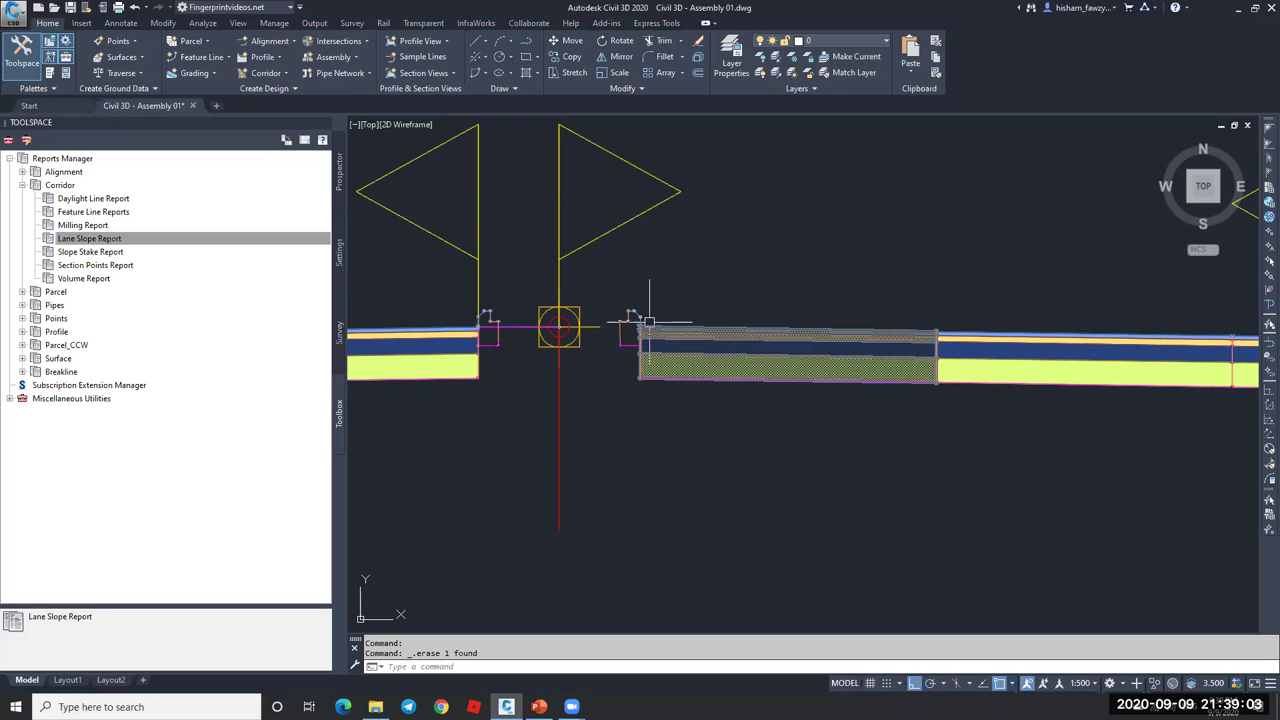
- Regenerate the drawing with RE so the assembly redraws
type("re")
key("Return")
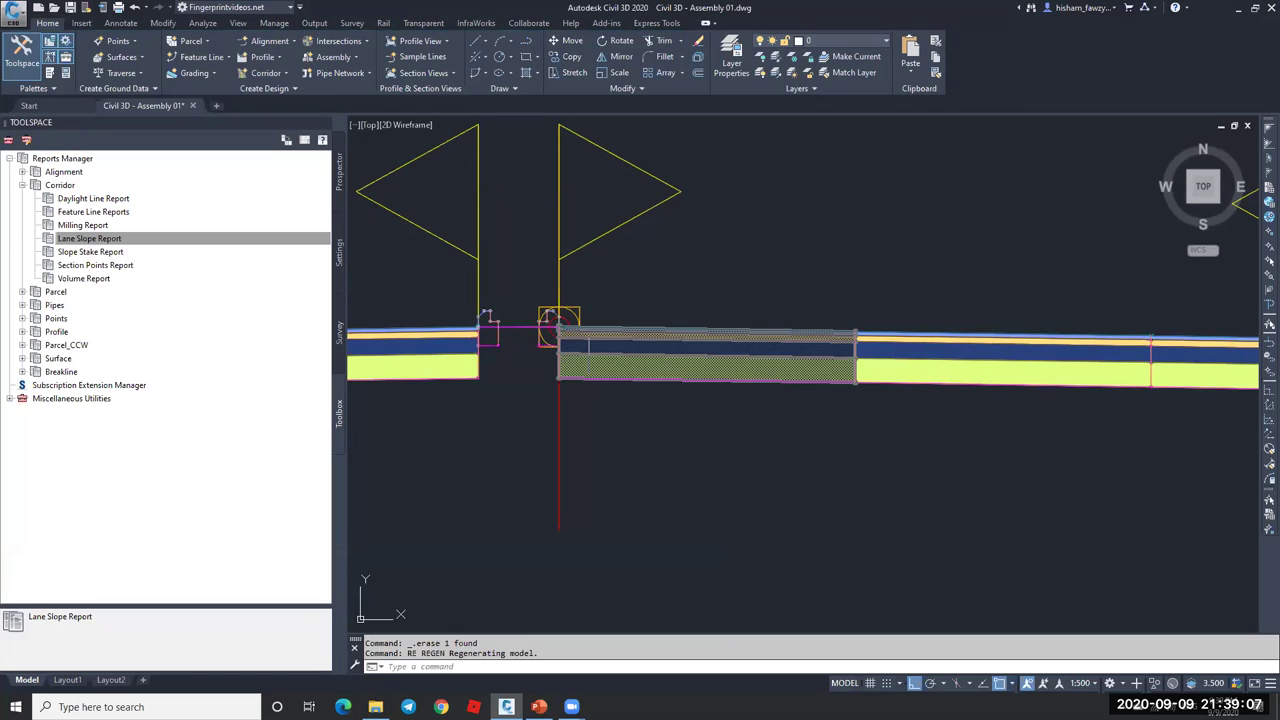
left_click(340, 190)
- Rebuild Corridor - R 01 and execute the Lane Slope Report from Toolbox
right_click(119, 387)
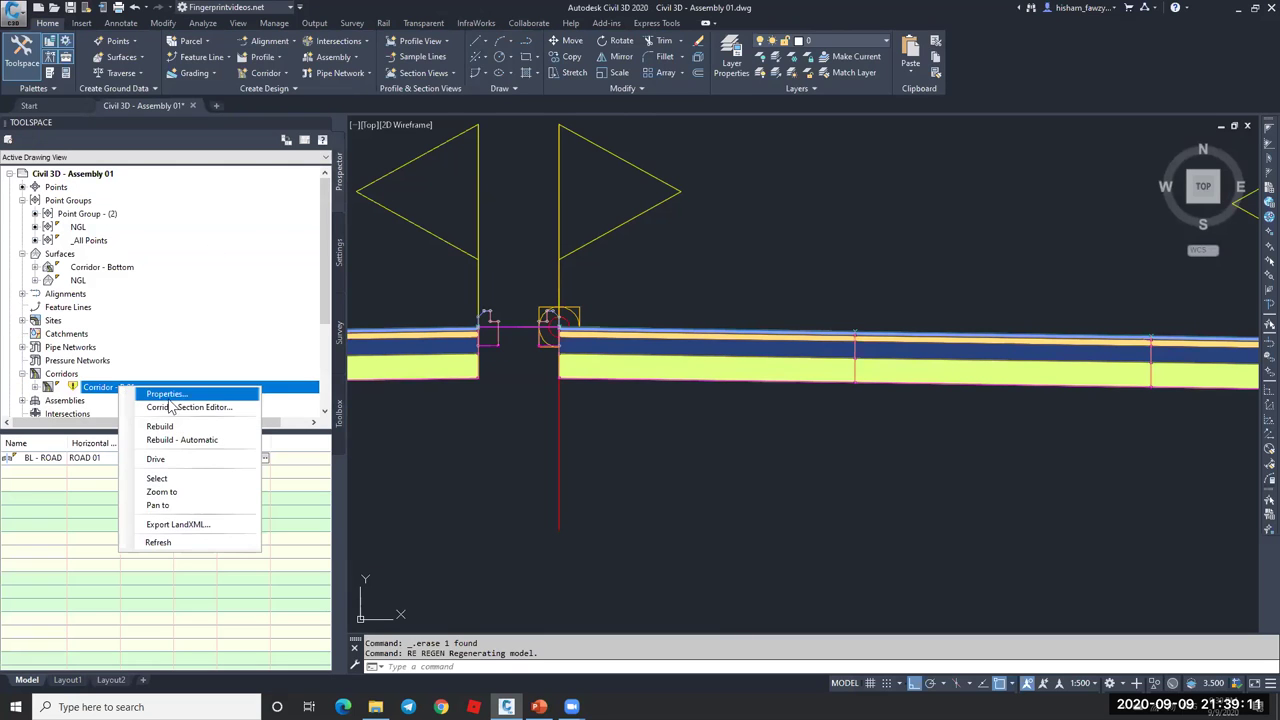
left_click(180, 430)
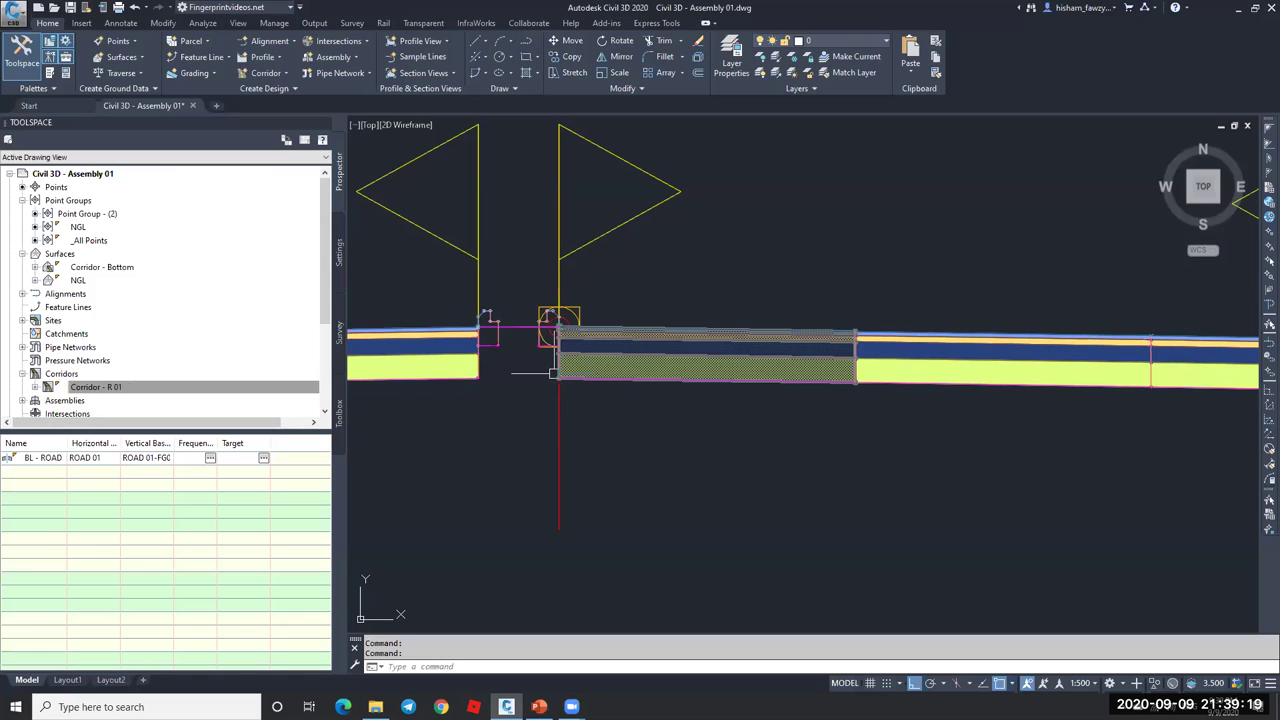
left_click(197, 388)
left_click(339, 412)
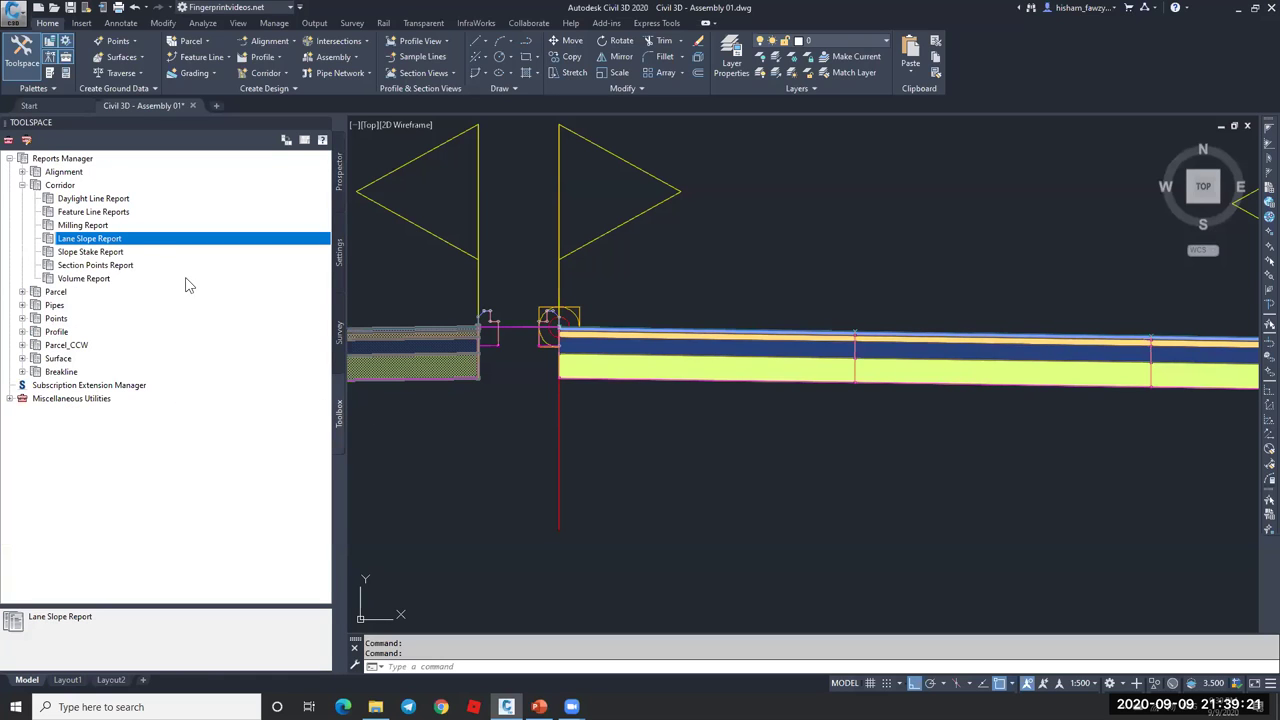
right_click(130, 246)
left_click(160, 247)
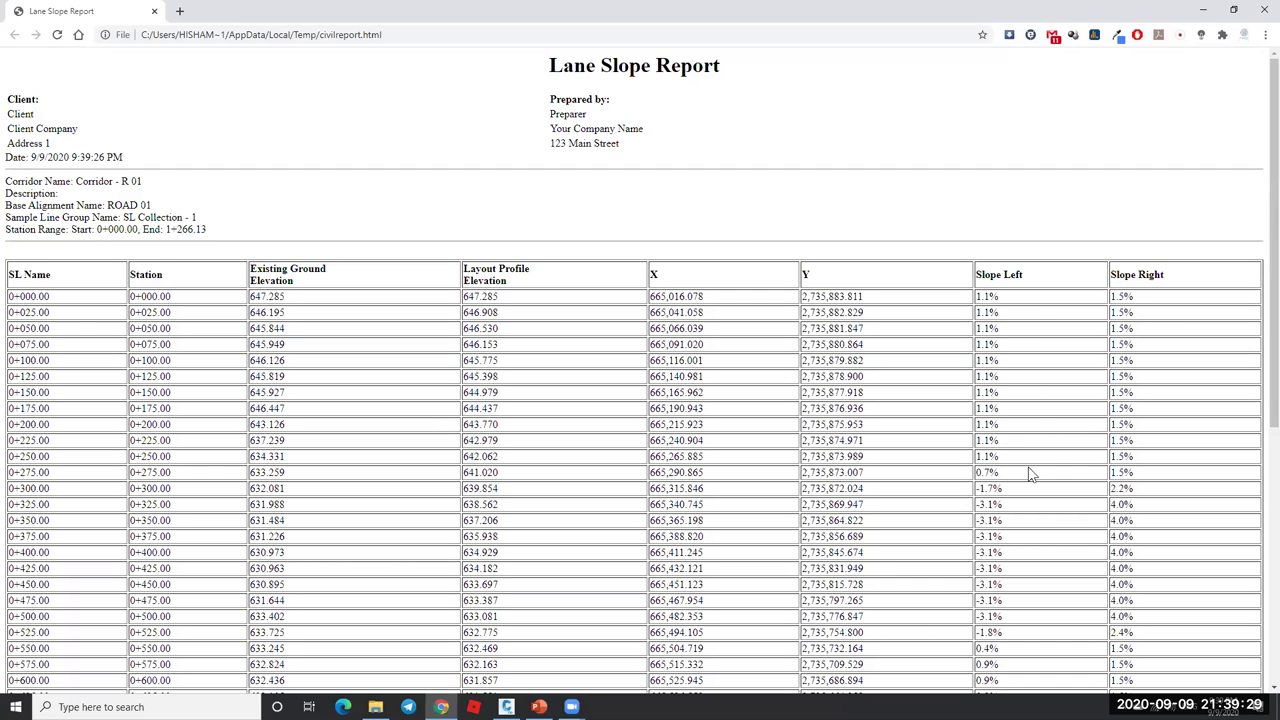
- Review the new report's right-side slopes, such as 1.5% and 4.0%, then close Chrome
scroll(1155, 300, "down", 5)
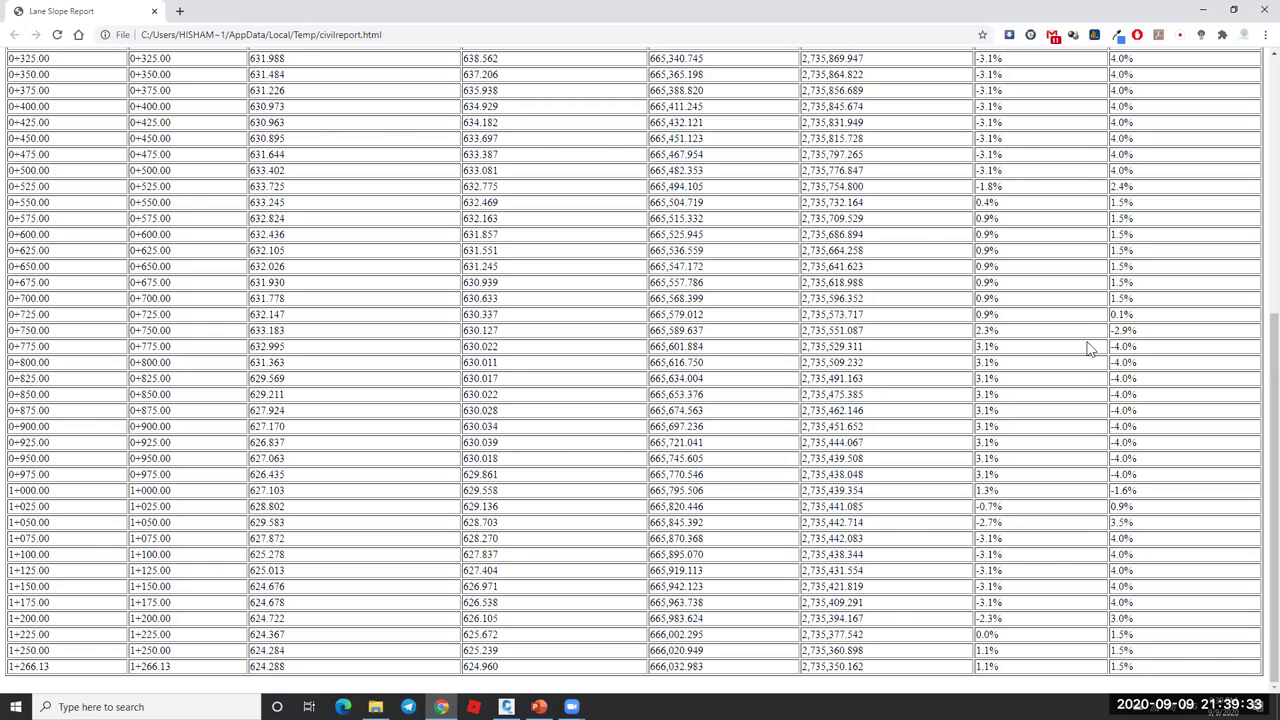
scroll(1090, 348, "up", 5)
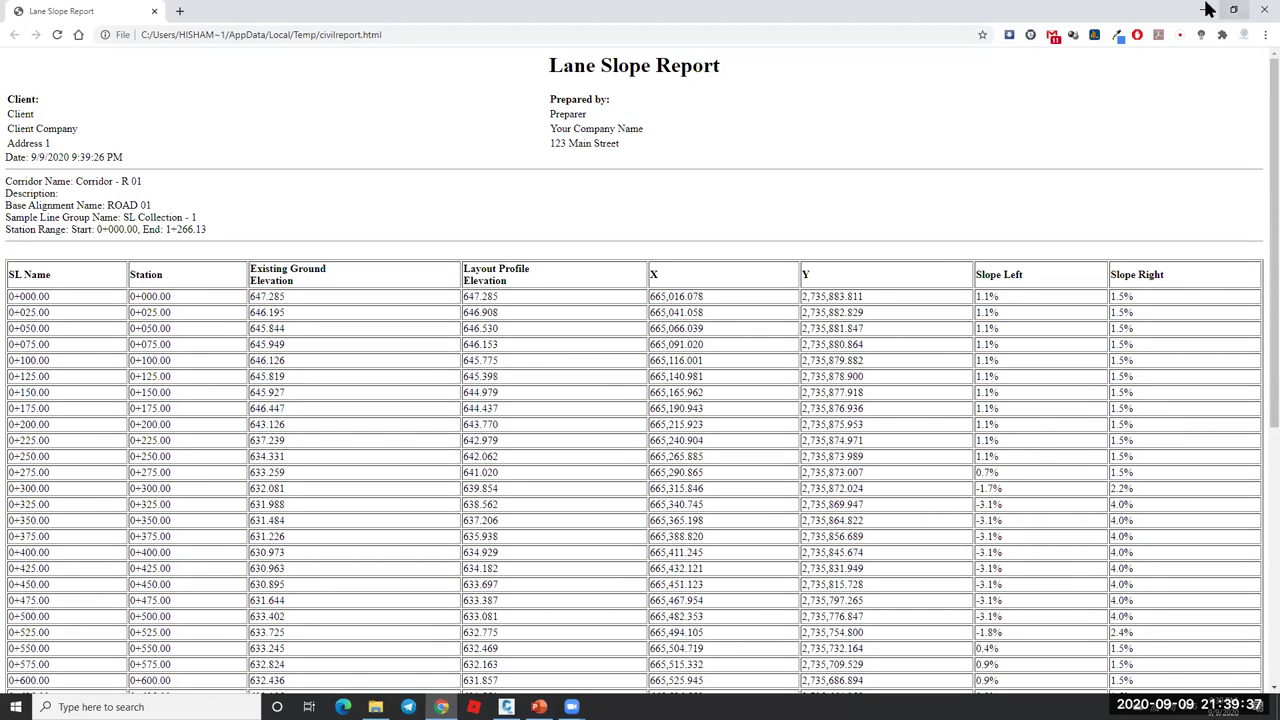
left_click(1263, 10)
- Dismiss the report dialog and undo the corridor rebuild and RT-ISLAND deletion
left_click(701, 357)
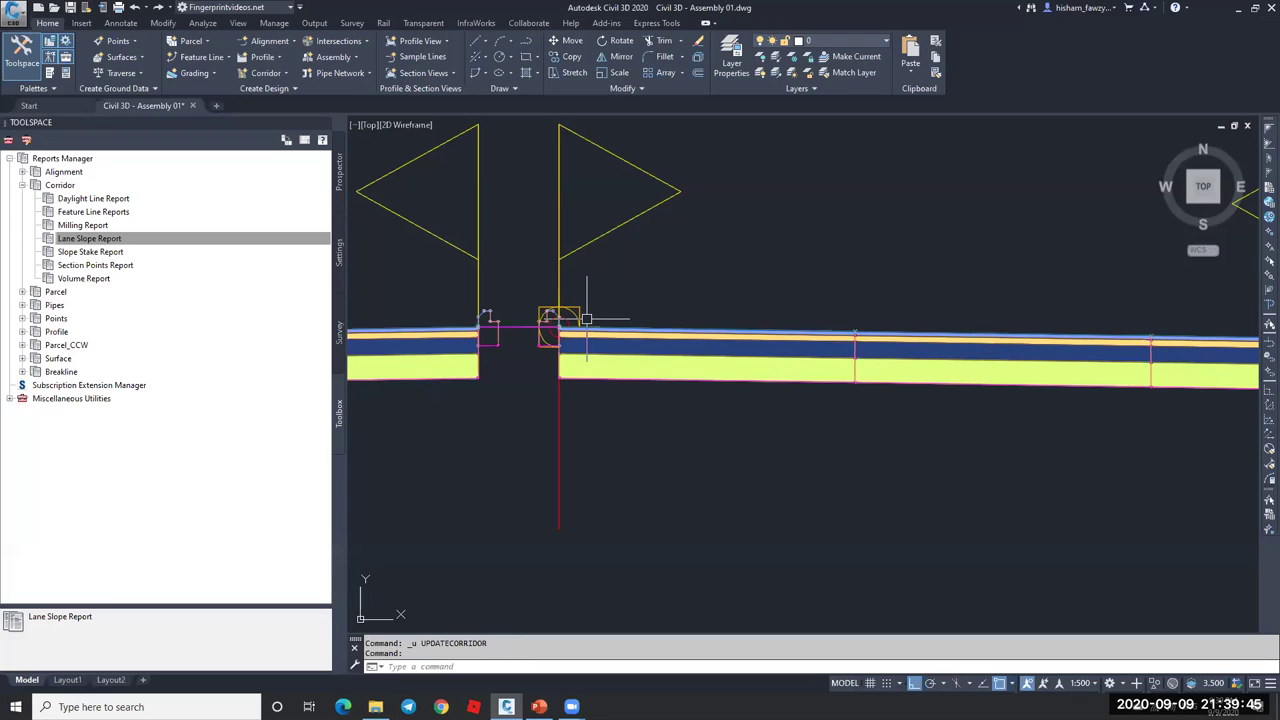
key("ctrl+z")
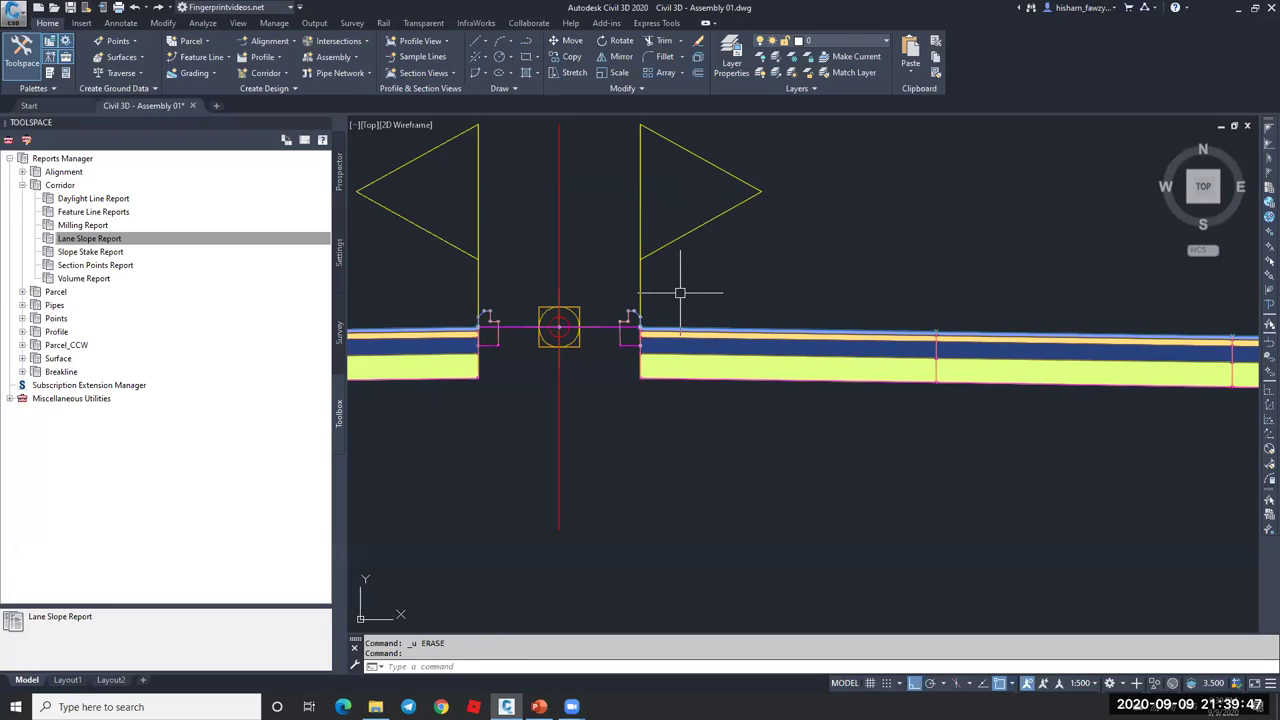
key("Escape")
scroll(657, 297, "down", 5)
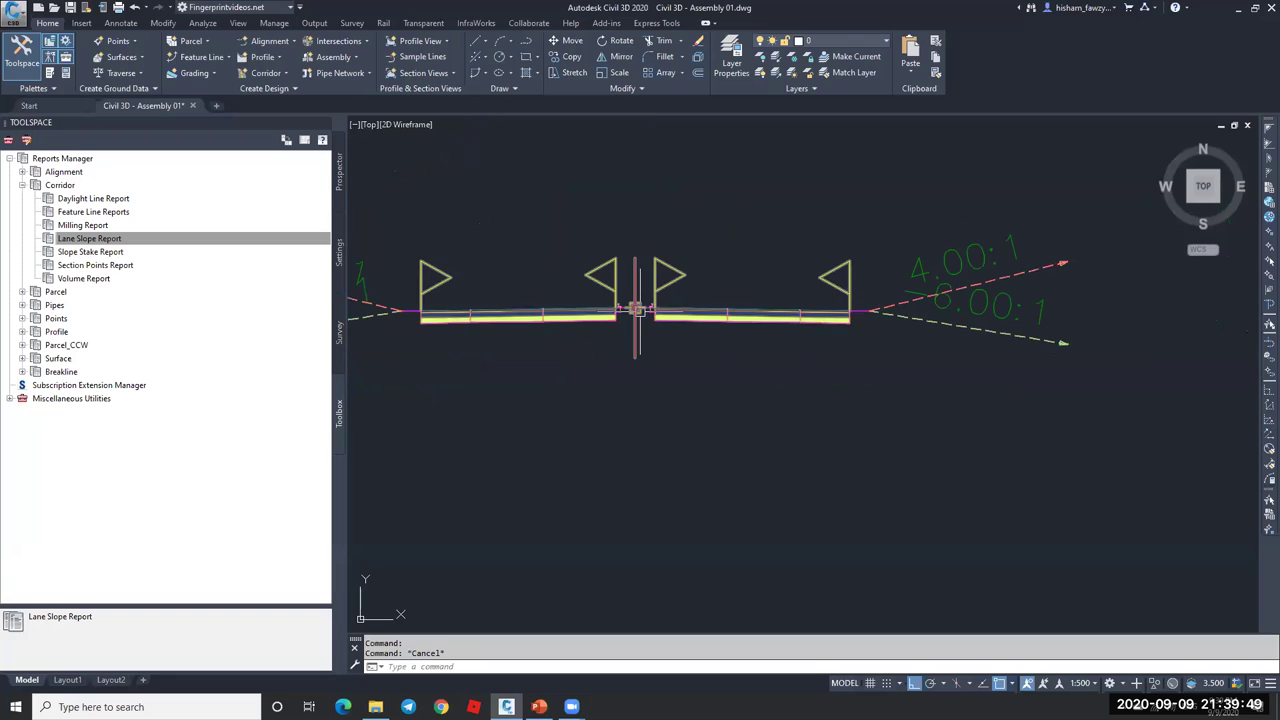
scroll(645, 360, "down", 4)
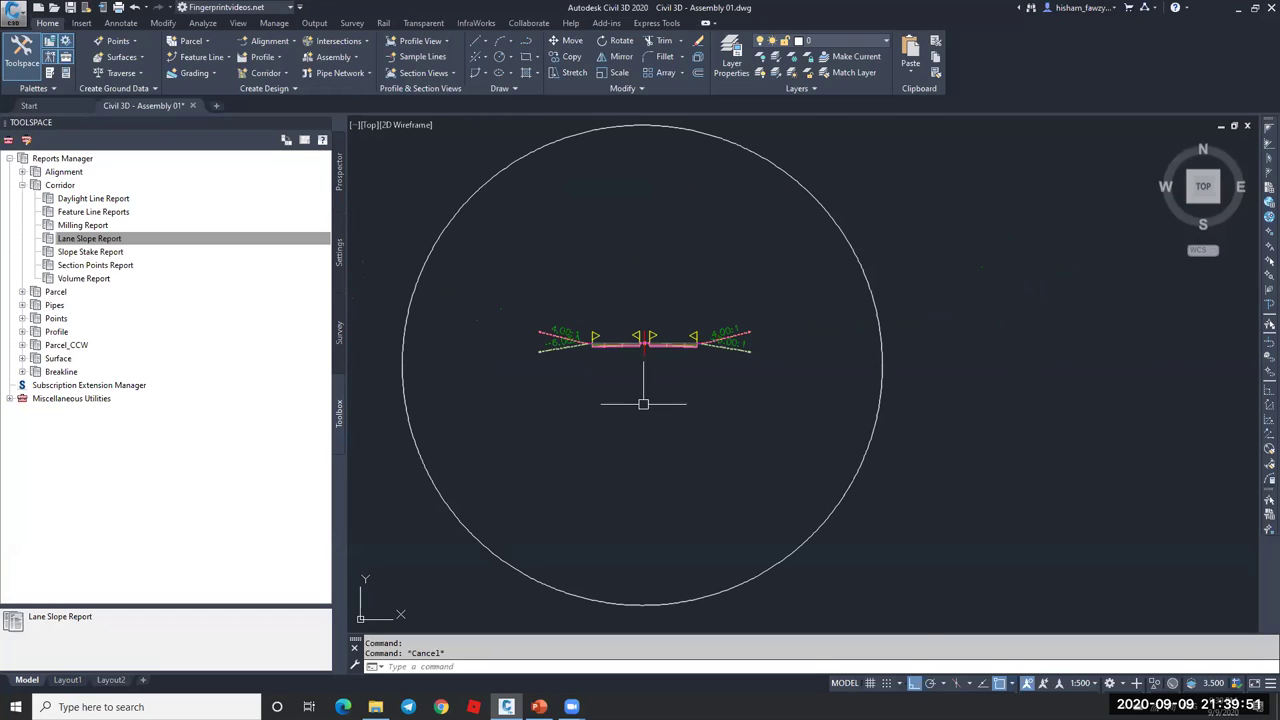
scroll(623, 343, "up", 1)
scroll(737, 331, "down", 4)
scroll(737, 317, "up", 8)
key("Escape")
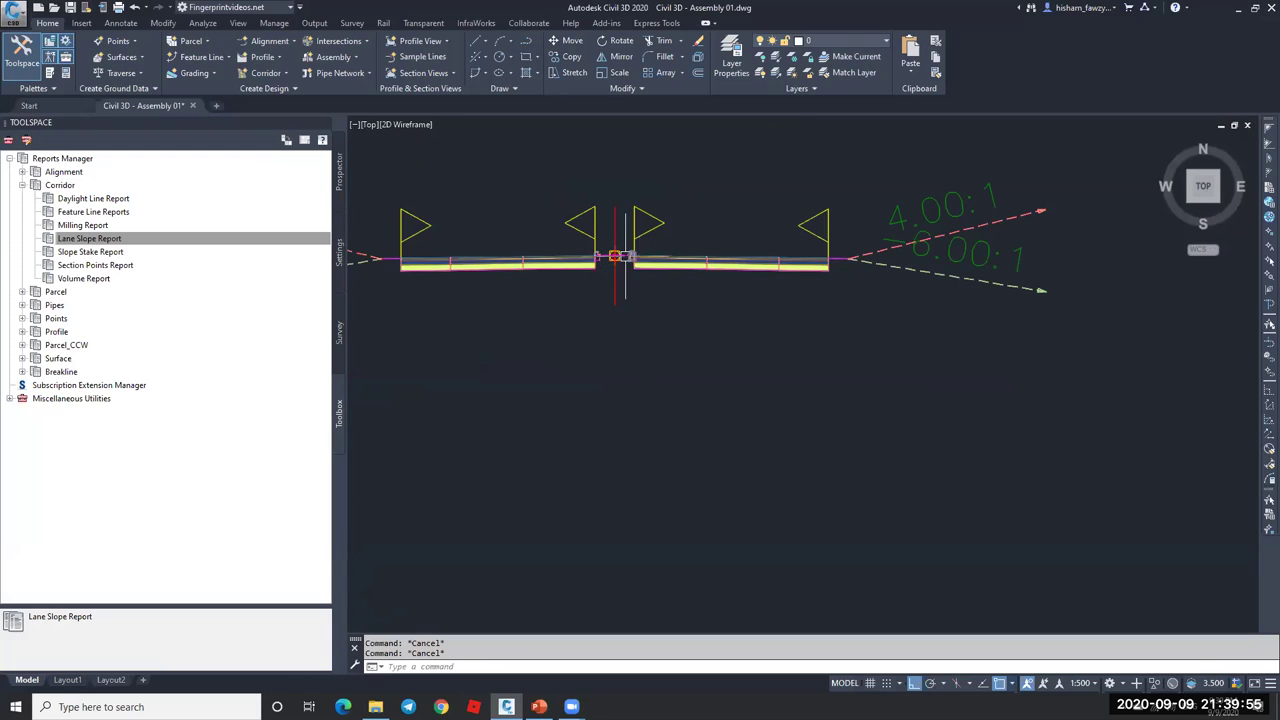
scroll(620, 257, "down", 6)
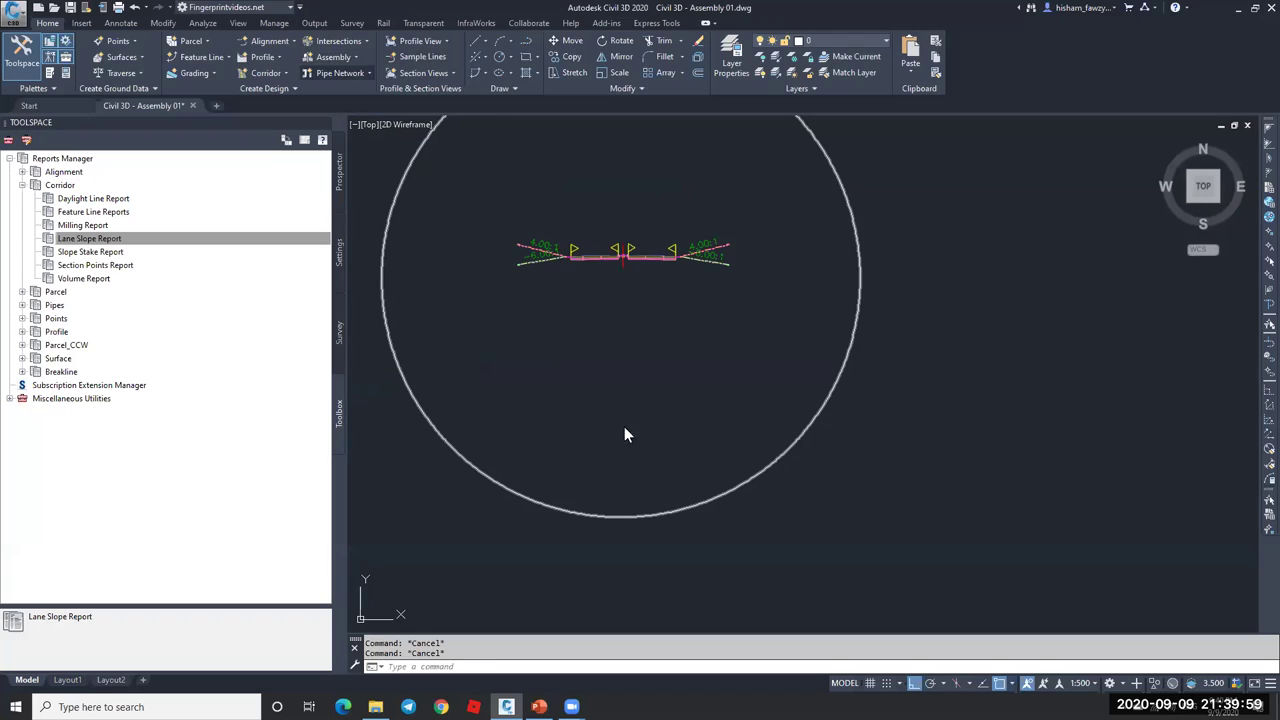
- Create a new assembly named 'Type 010'
type("Type 010")
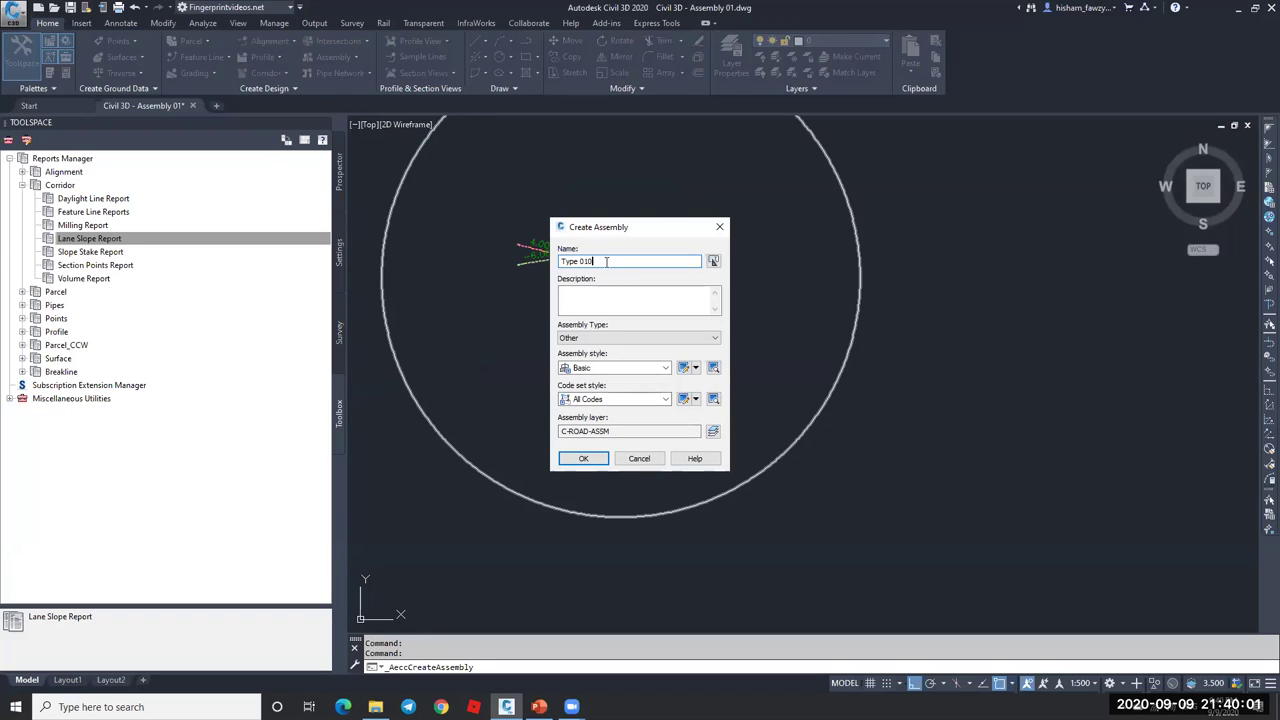
left_click(583, 458)
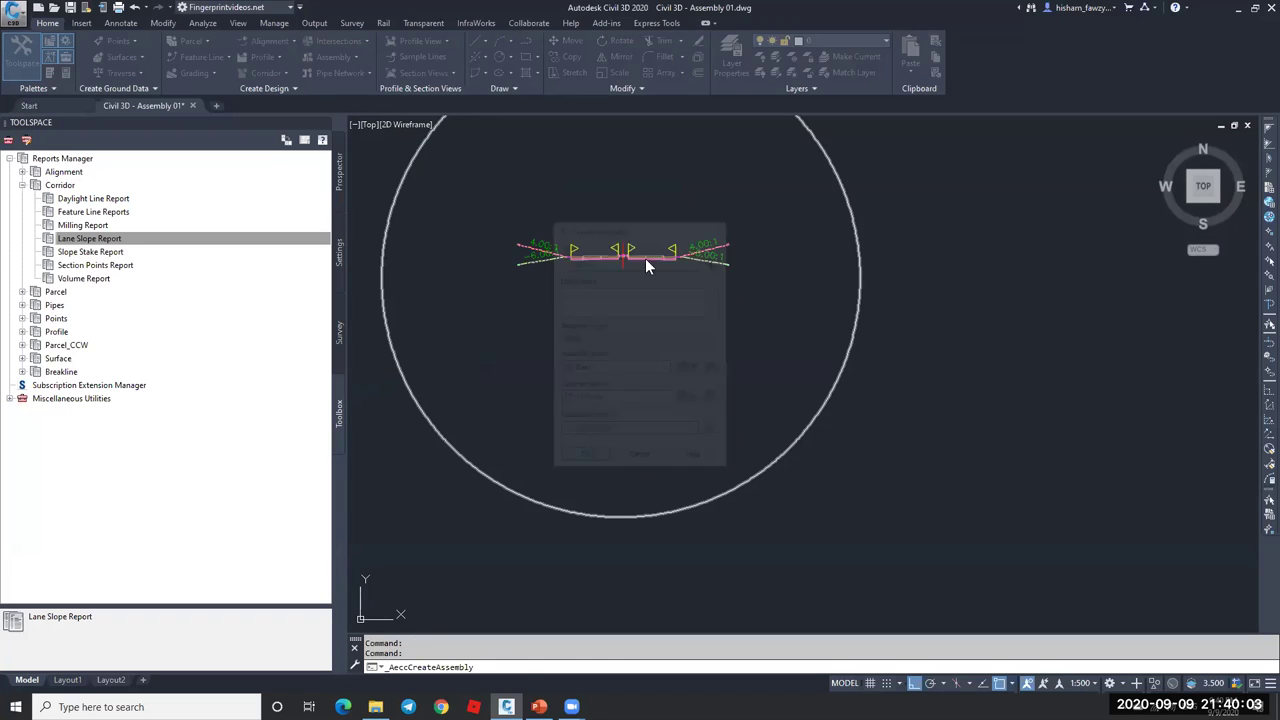
scroll(611, 232, "down", 5)
scroll(570, 230, "up", 7)
key("Escape")
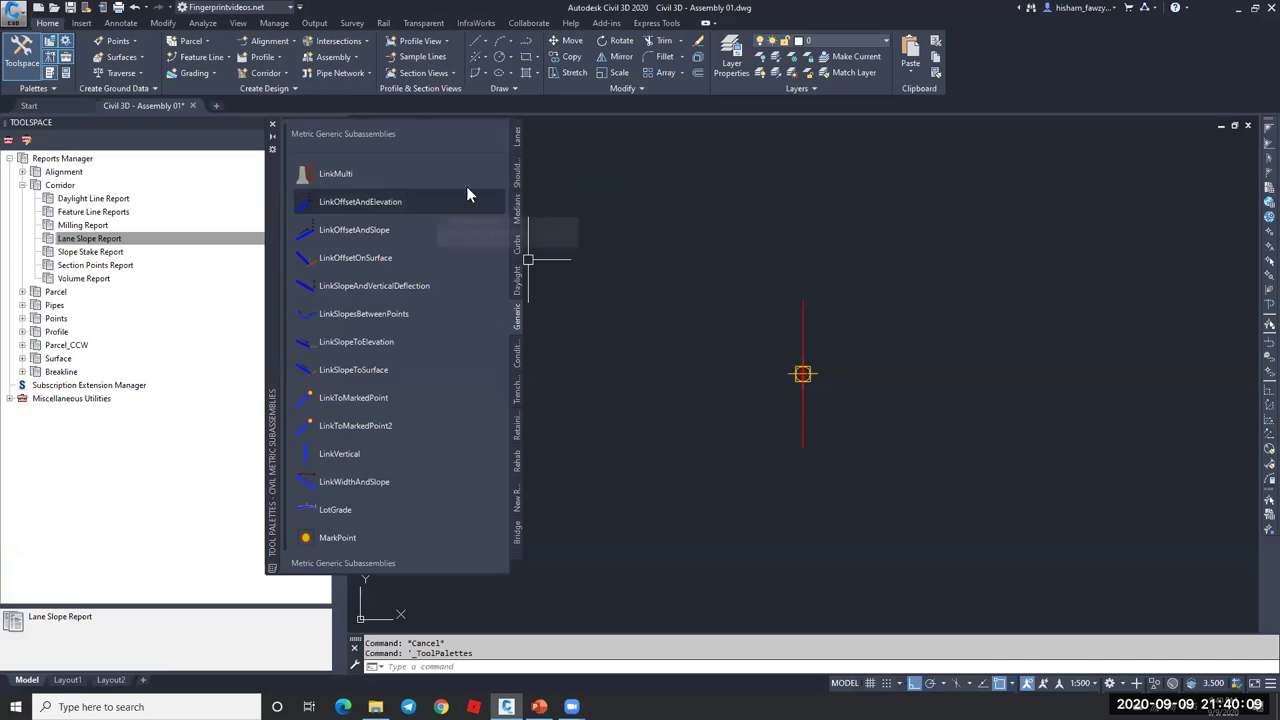
- Attach a LaneSuperelevationAOR lane with -1.50% default slope to the assembly
left_click(517, 283)
left_click(516, 136)
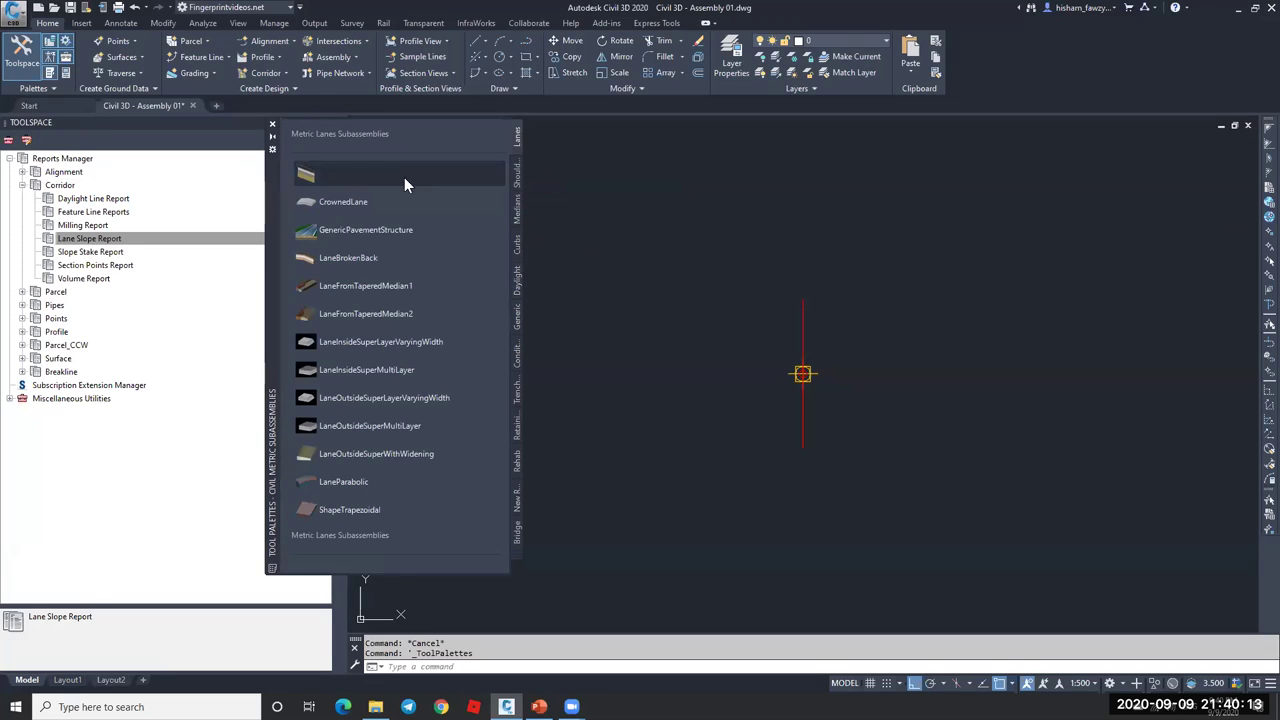
left_click(404, 177)
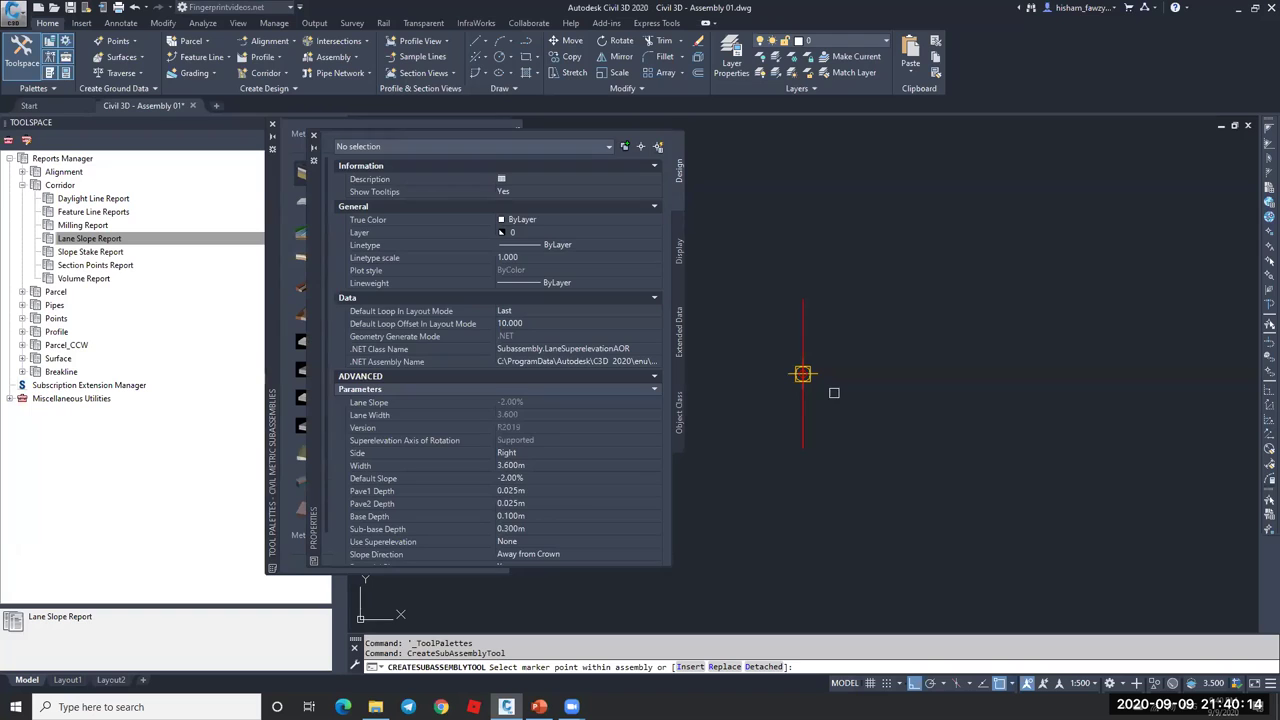
left_click(557, 479)
key("Tab")
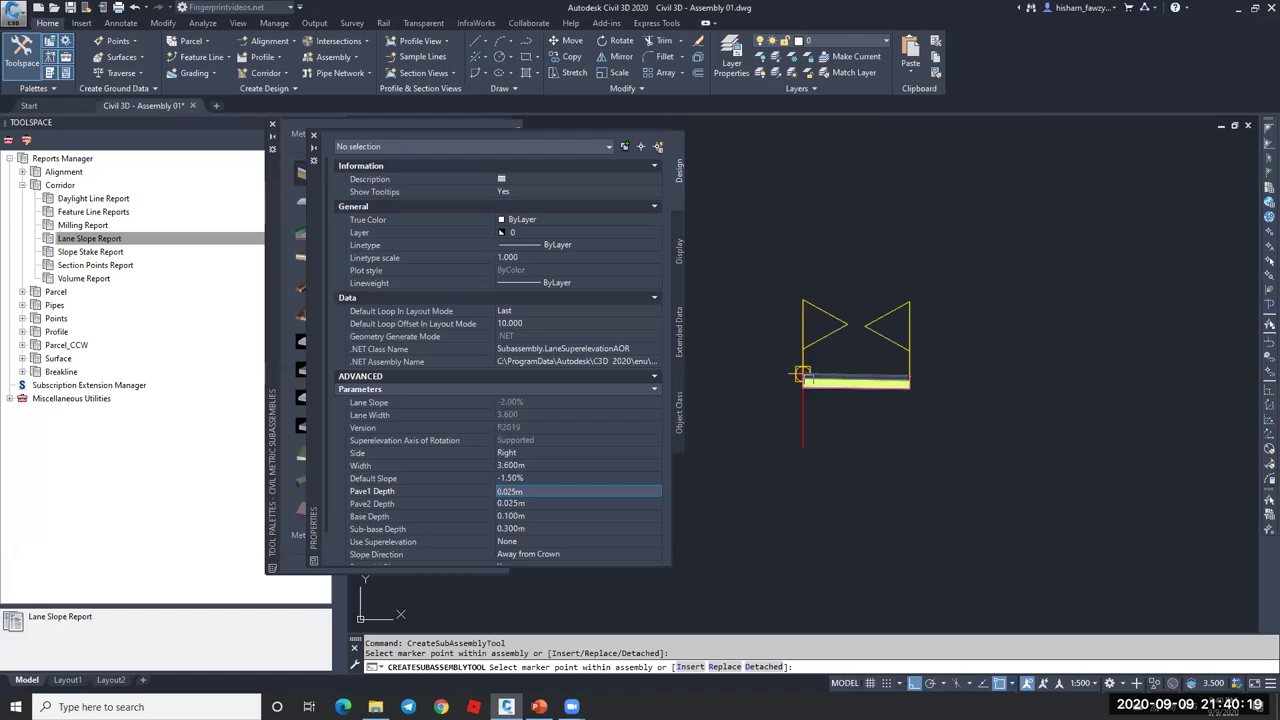
scroll(801, 374, "up", 3)
scroll(803, 371, "down", 3)
left_click(803, 371)
key("Escape")
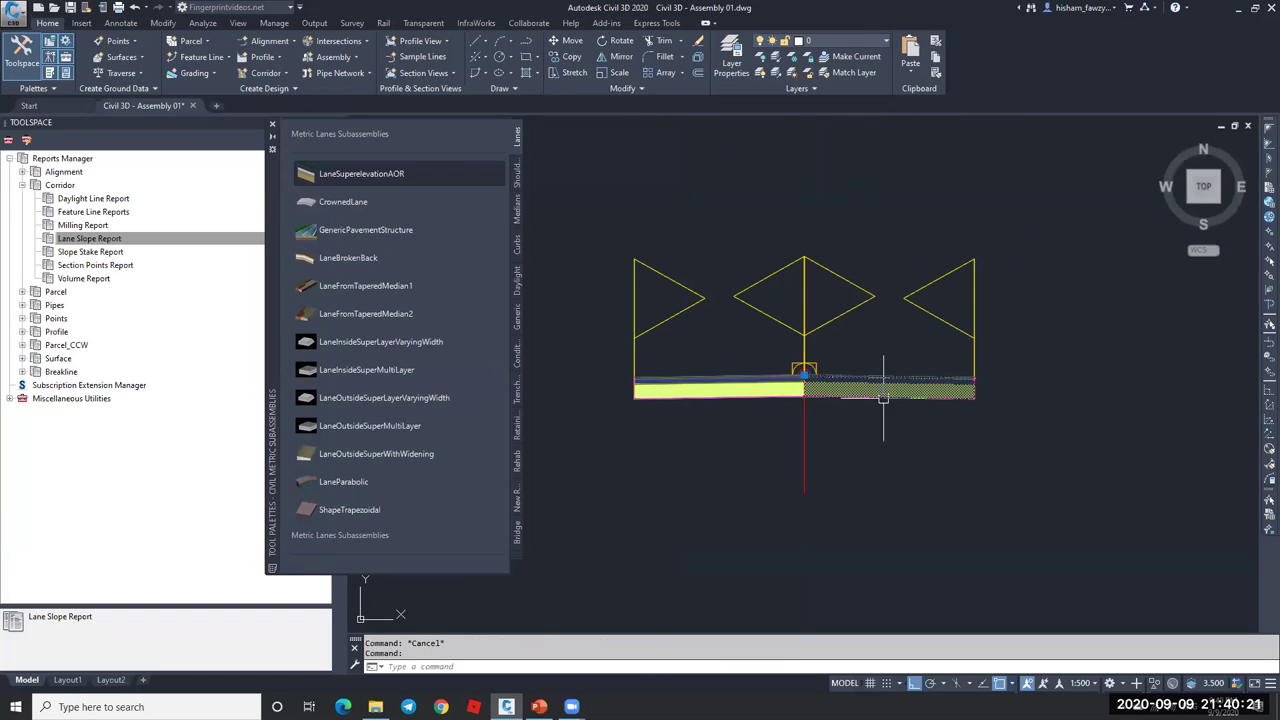
- Set Use Superelevation to Right Lane Outside and Left Lane Outside for the respective lanes
double_click(883, 395)
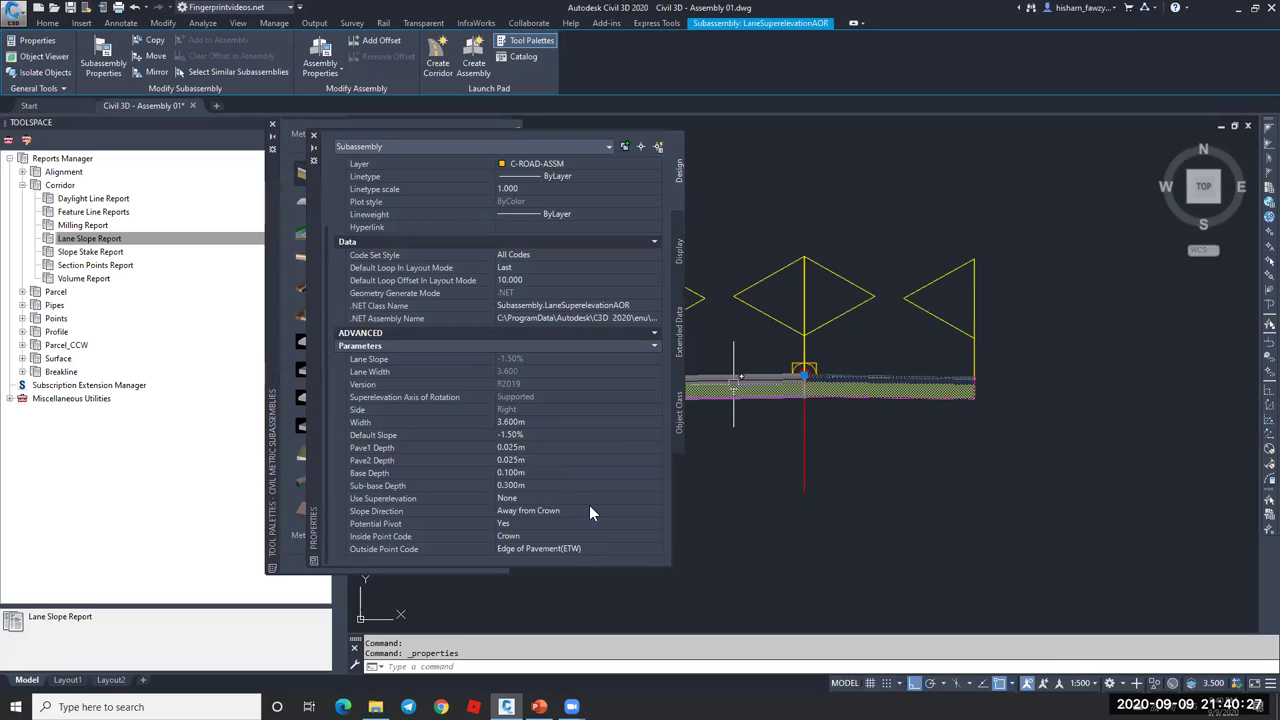
left_click(586, 498)
left_click(586, 498)
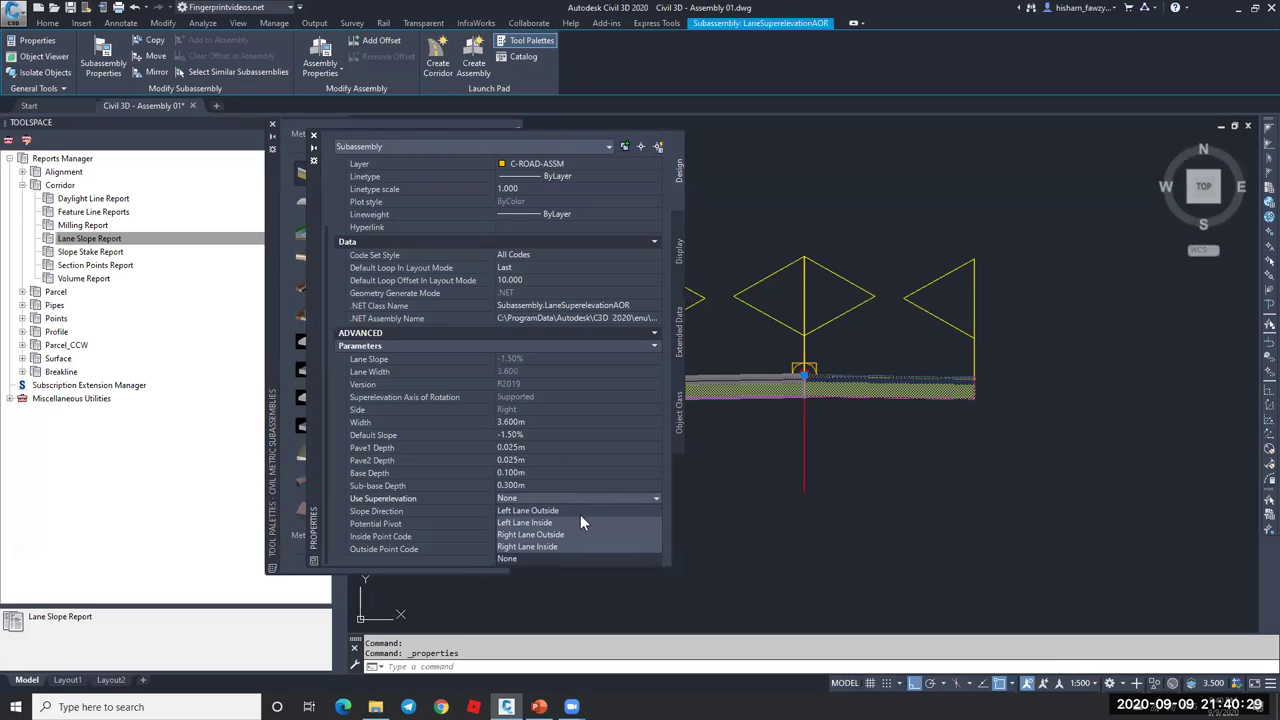
left_click(578, 511)
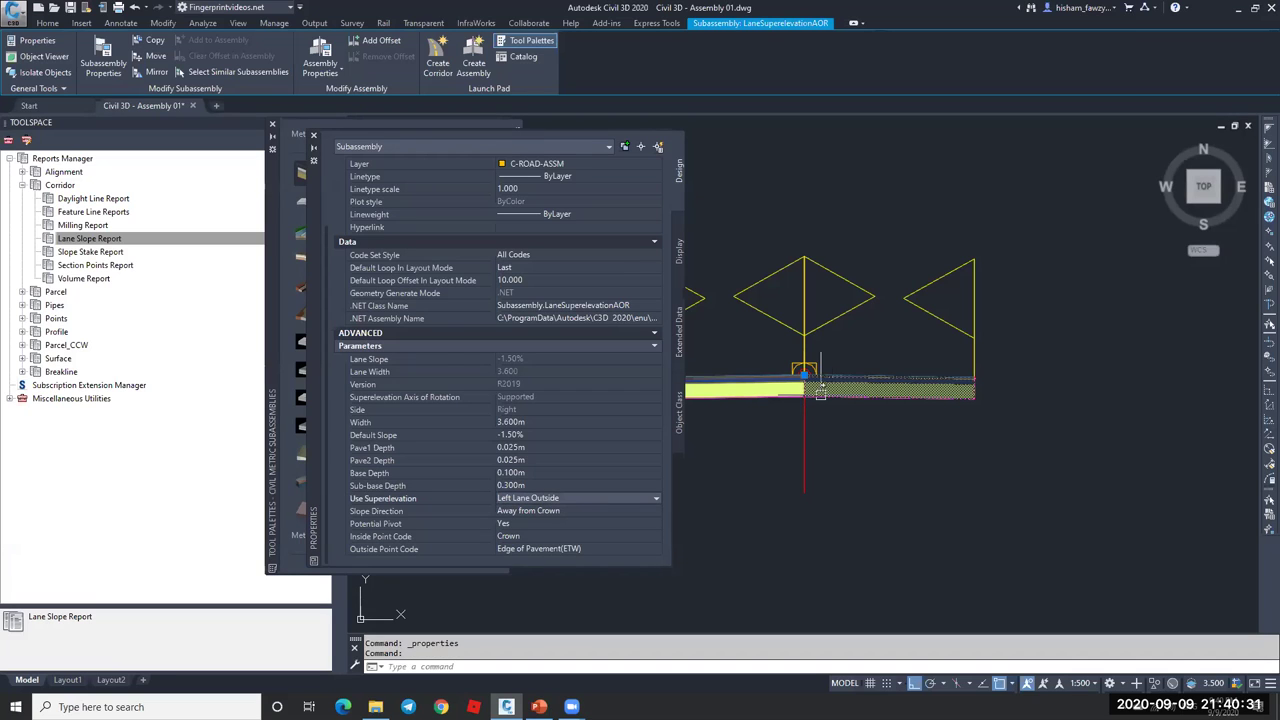
left_click(557, 497)
left_click(557, 497)
left_click(560, 535)
key("Escape")
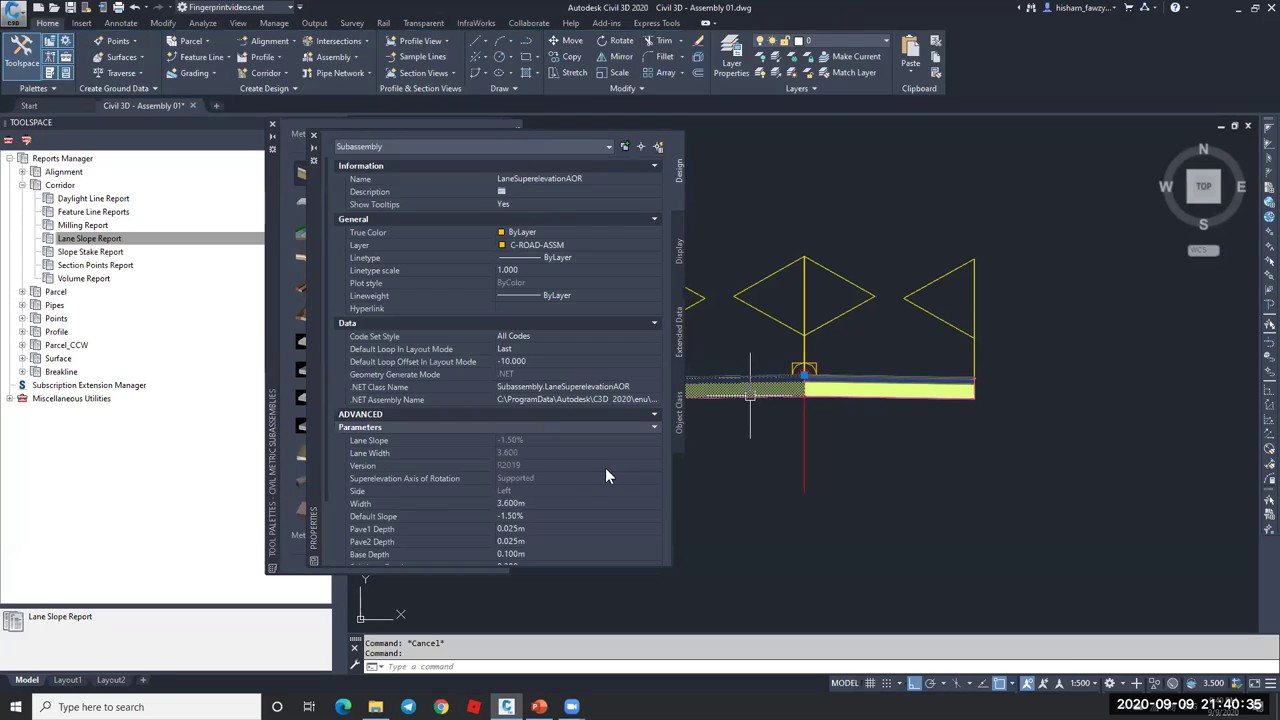
scroll(573, 520, "down", 3)
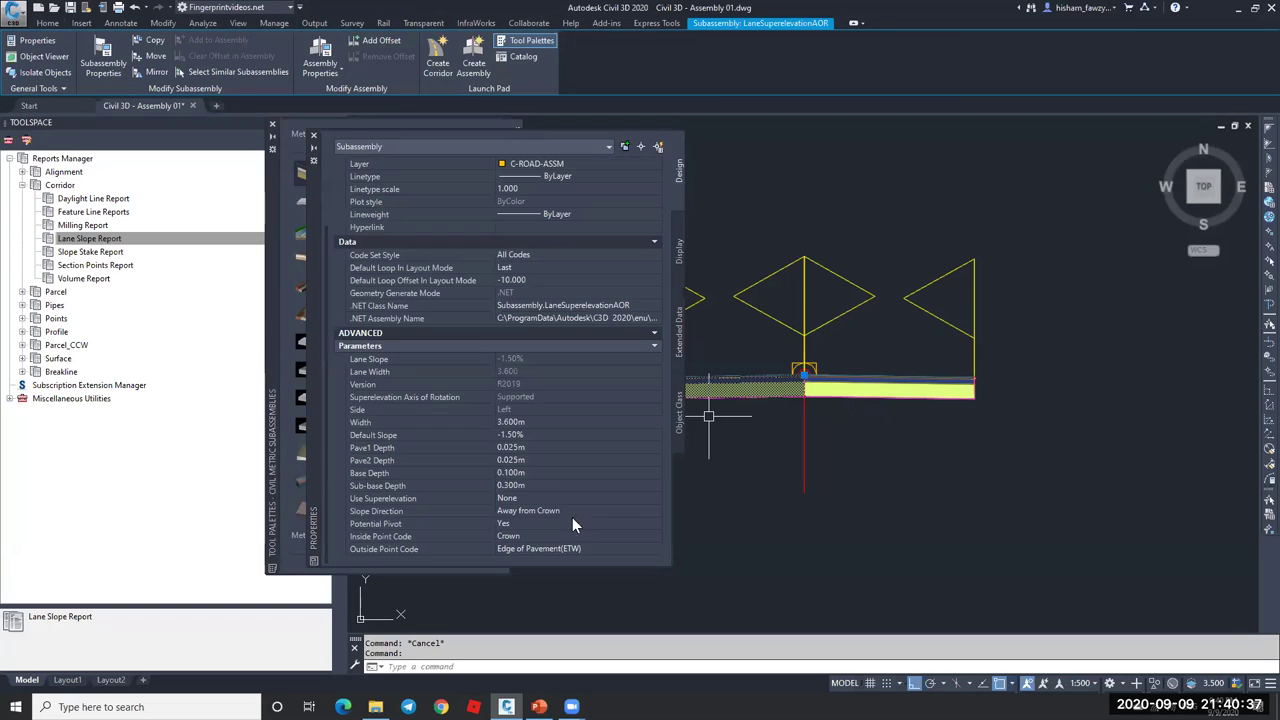
left_click(574, 497)
left_click(578, 496)
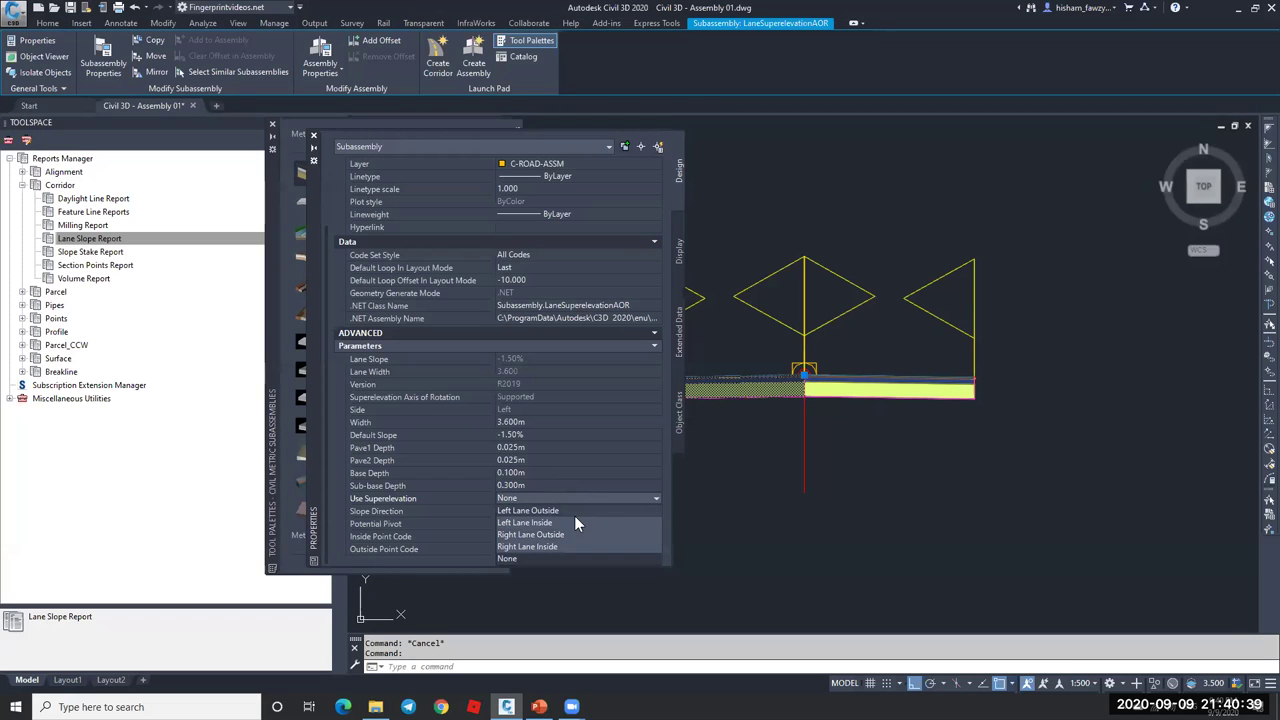
left_click(570, 510)
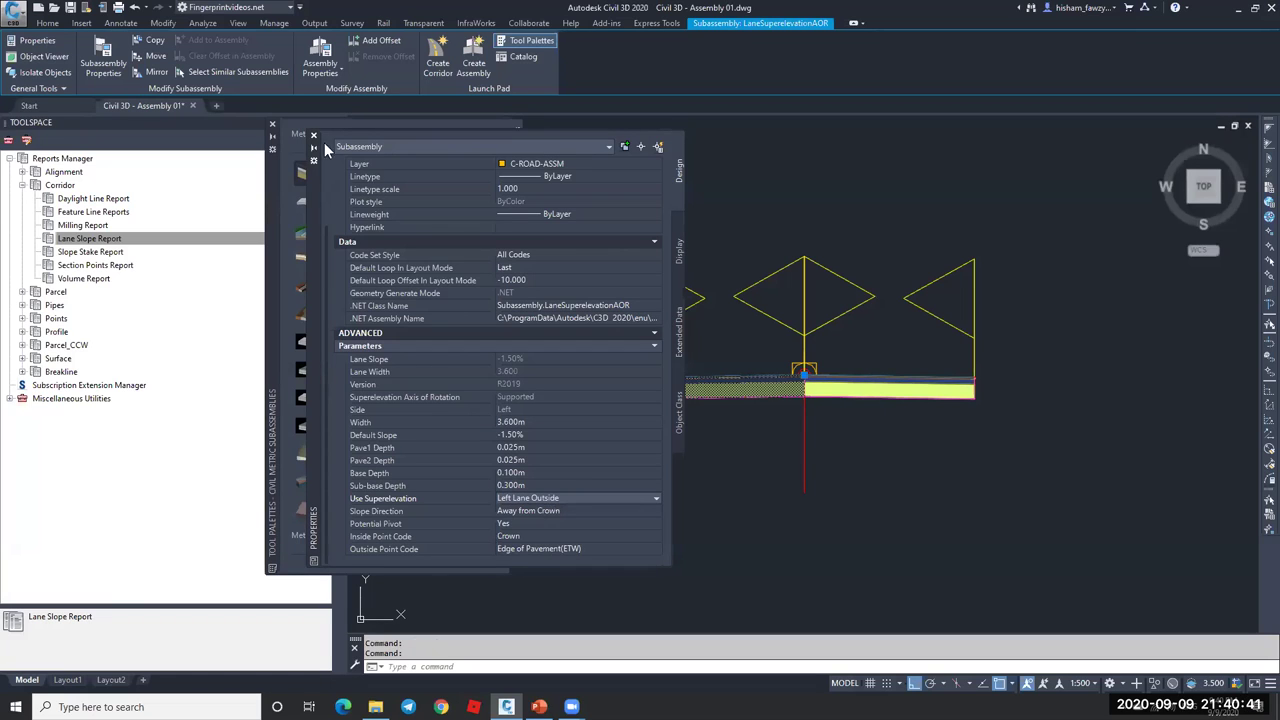
left_click(313, 136)
left_click(273, 125)
- Create a corridor on alignment ROAD 01, profile ROAD 01-FG02 and assembly Type 011
left_click(47, 22)
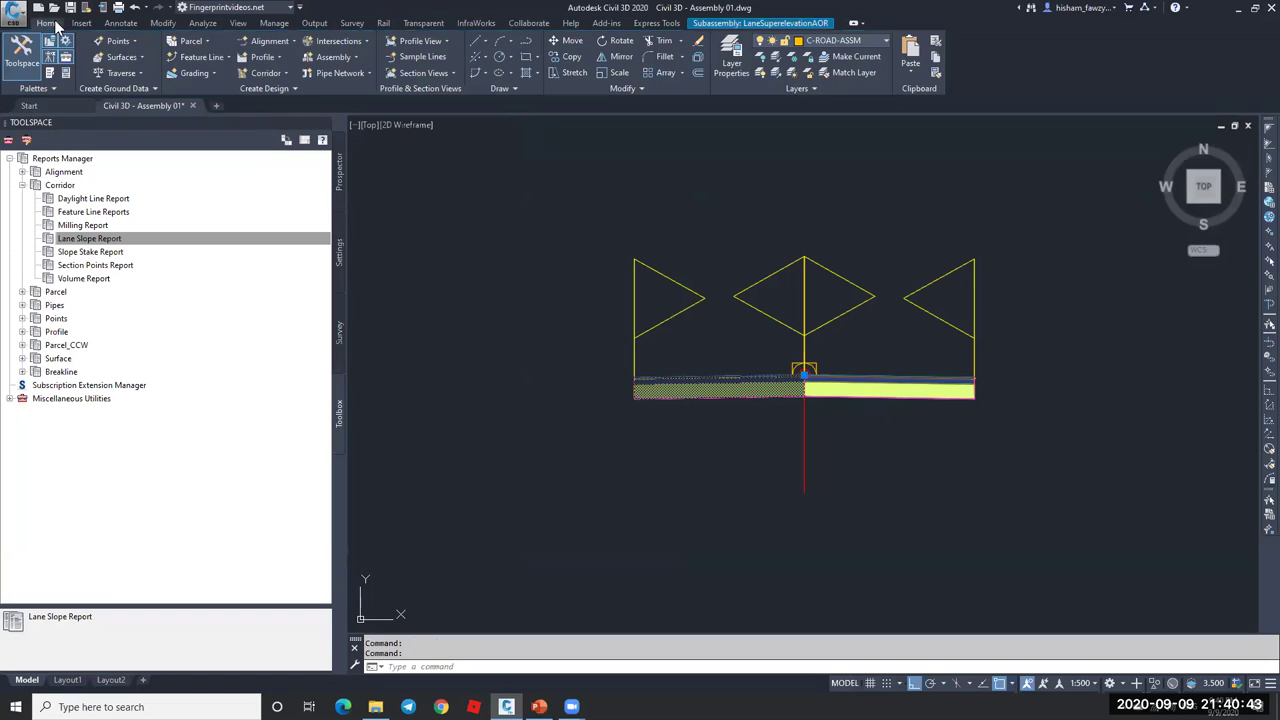
left_click(266, 84)
left_click(268, 104)
left_click(600, 359)
left_click(602, 383)
left_click(603, 395)
left_click(606, 418)
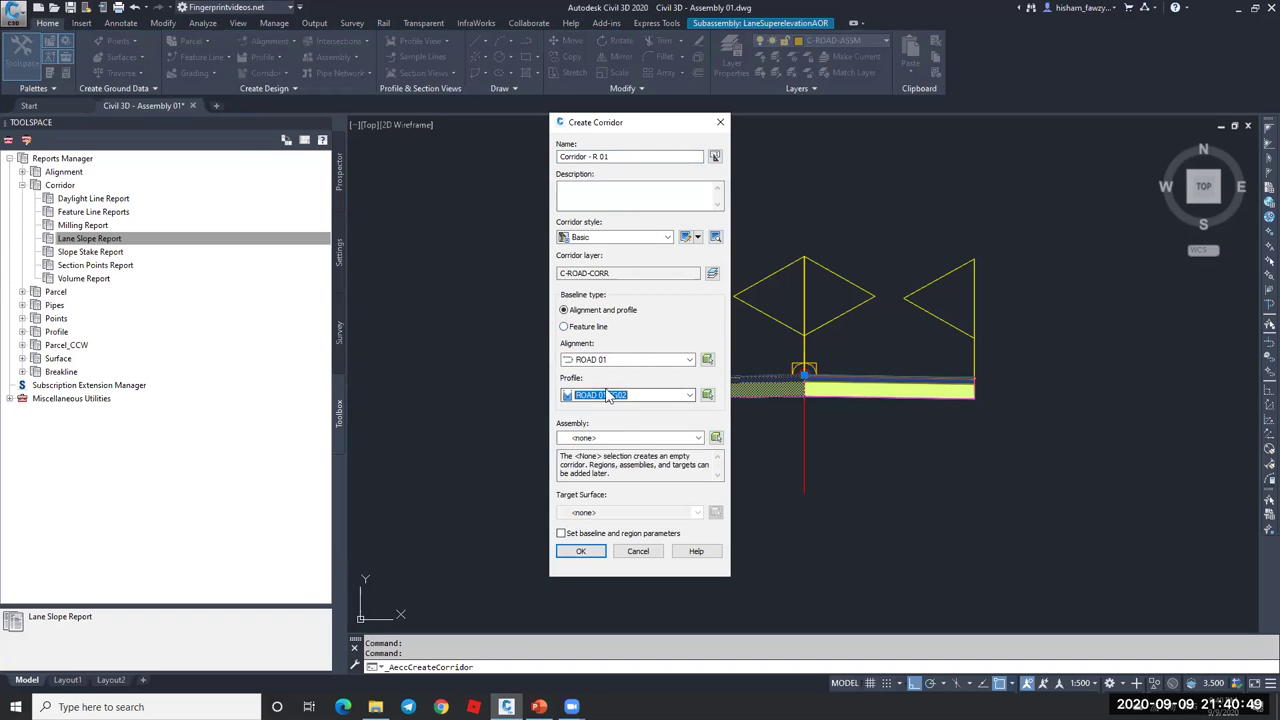
left_click(598, 437)
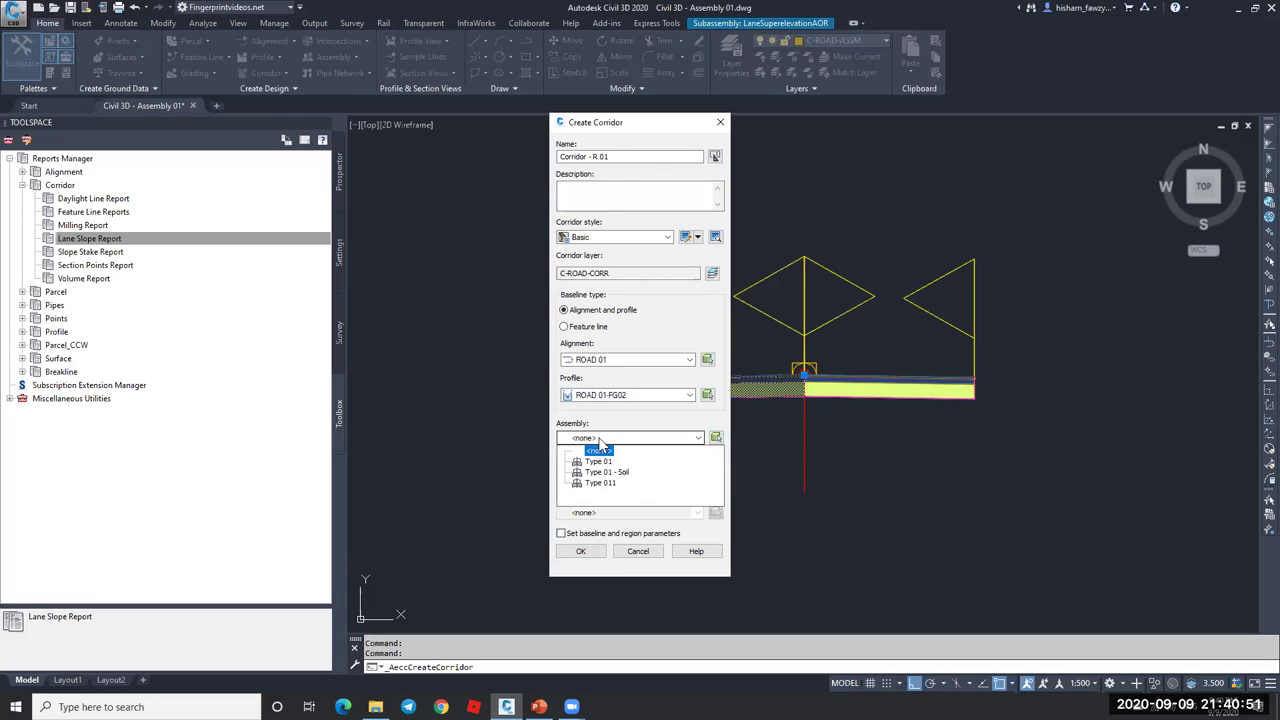
left_click(600, 484)
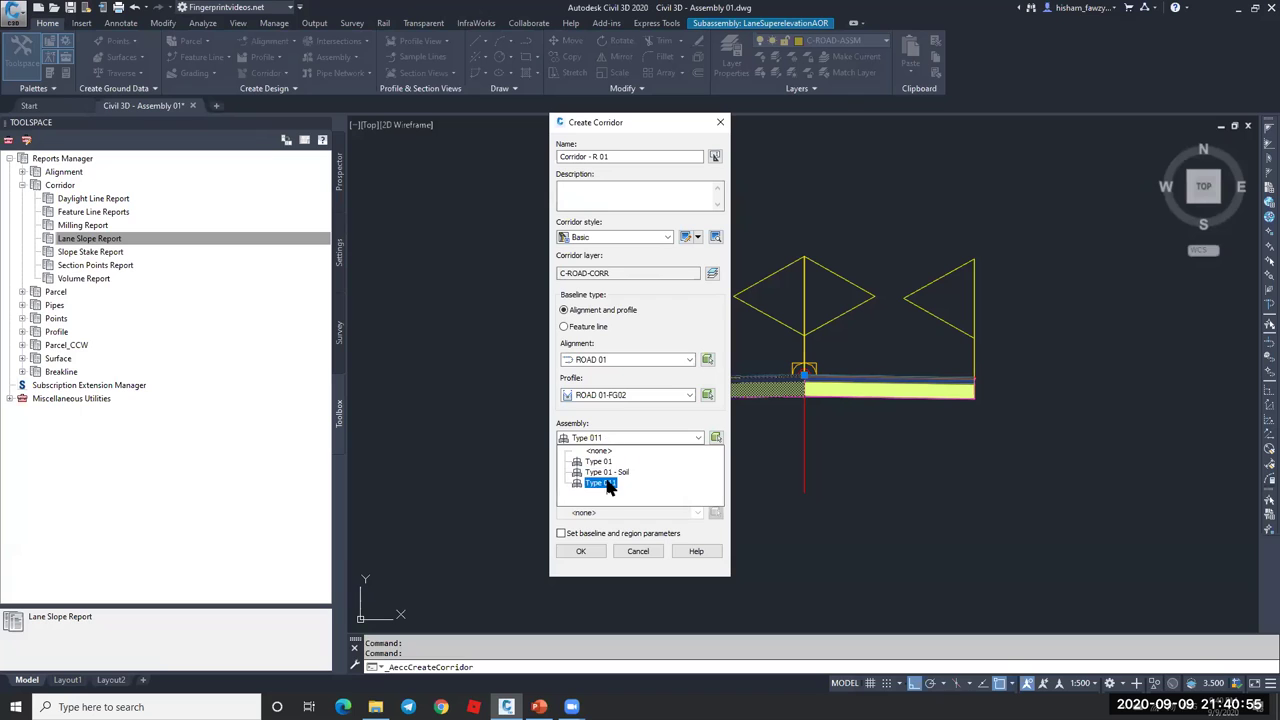
left_click(609, 485)
left_click(598, 533)
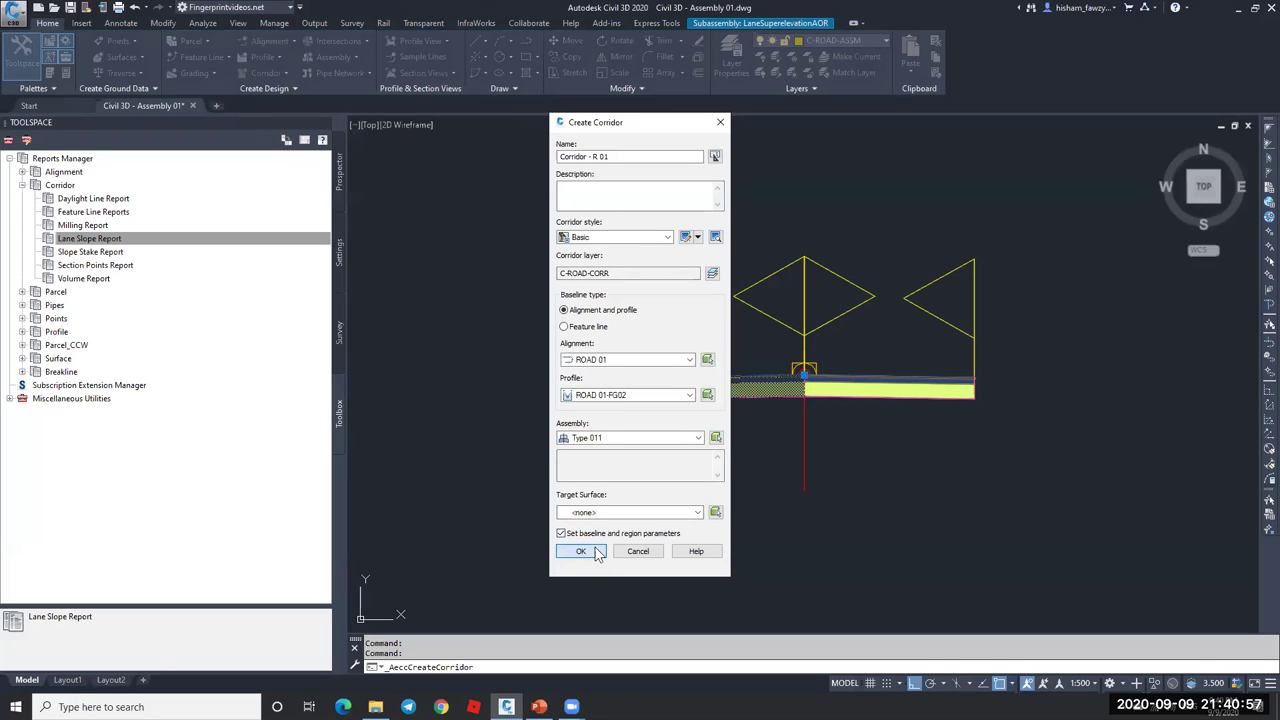
left_click(597, 552)
- Set 25 m frequency along tangents and curves, accept the regions, and rebuild
left_click(904, 230)
left_click(709, 200)
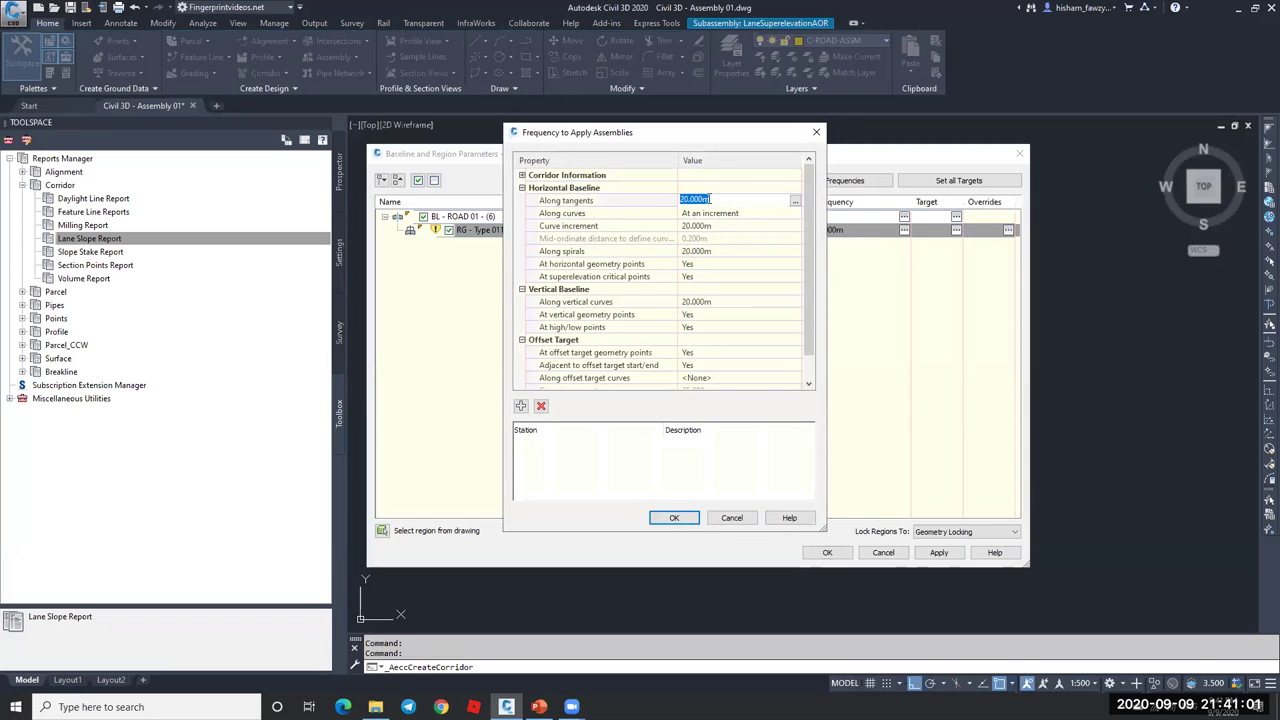
type("25")
key("Return")
left_click(731, 227)
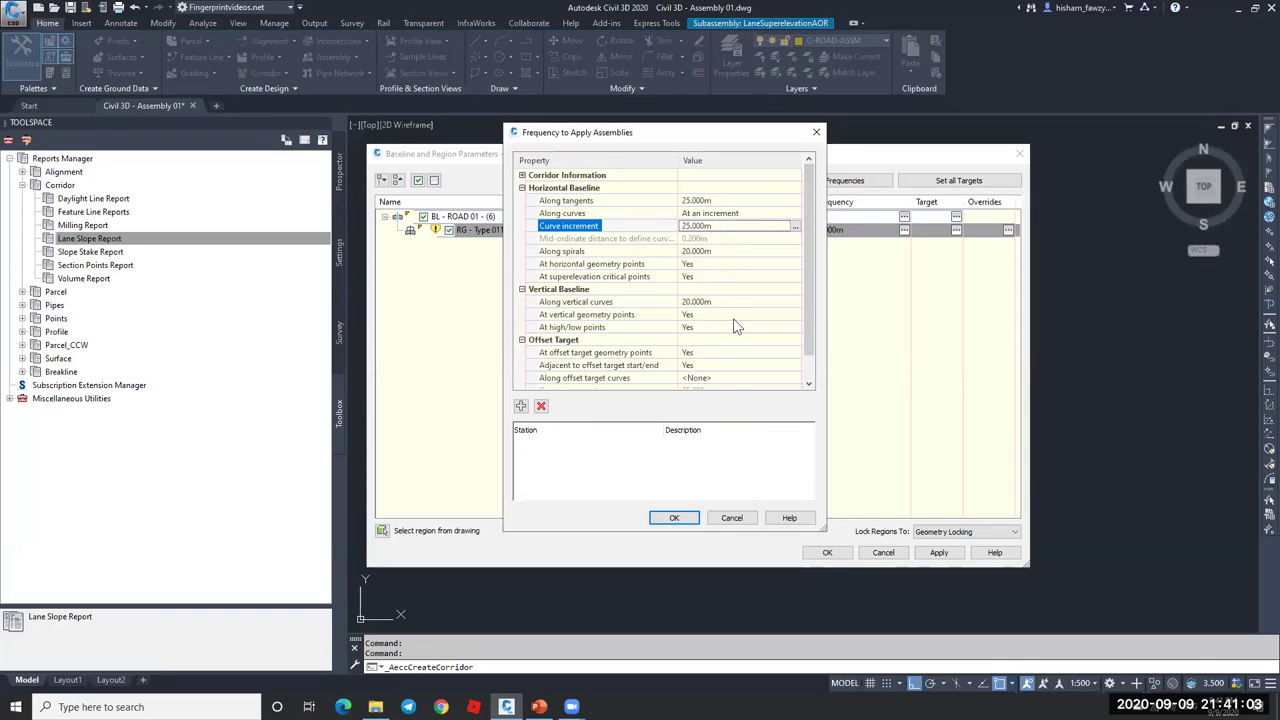
left_click(676, 518)
left_click(826, 552)
left_click(740, 308)
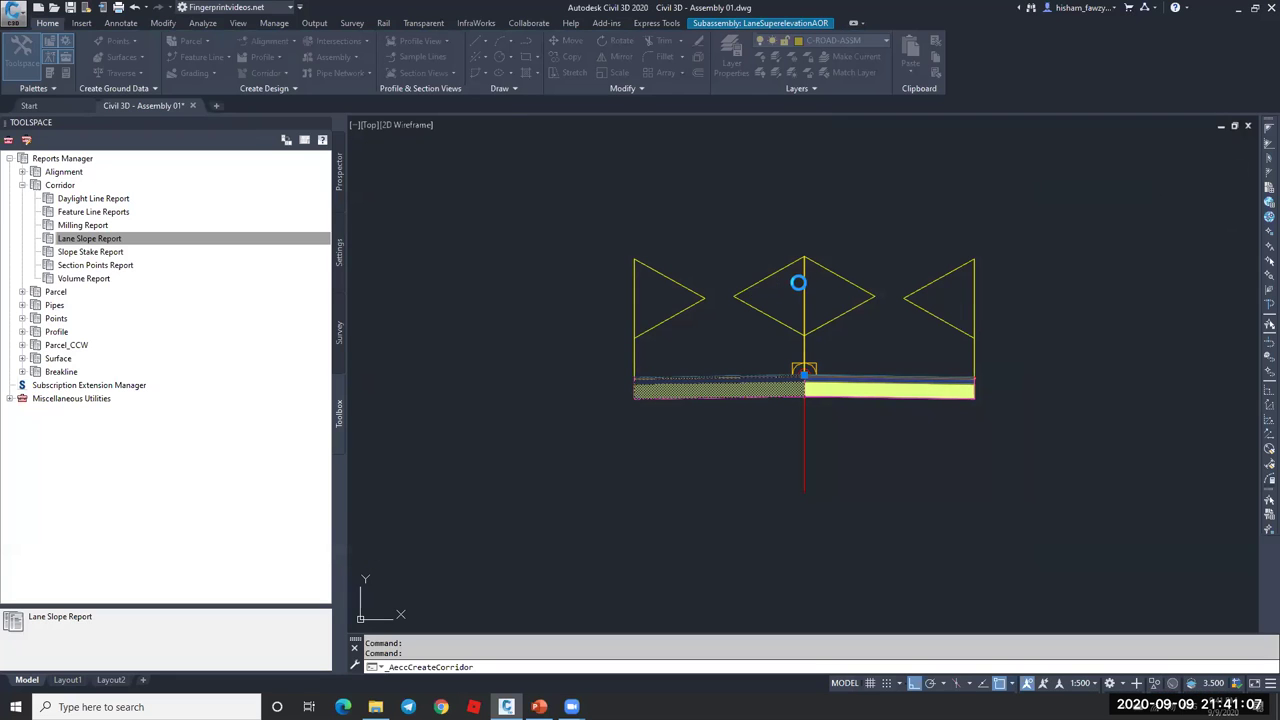
- Add the new corridor as a sampled source for the sample lines
scroll(800, 280, "down", 5)
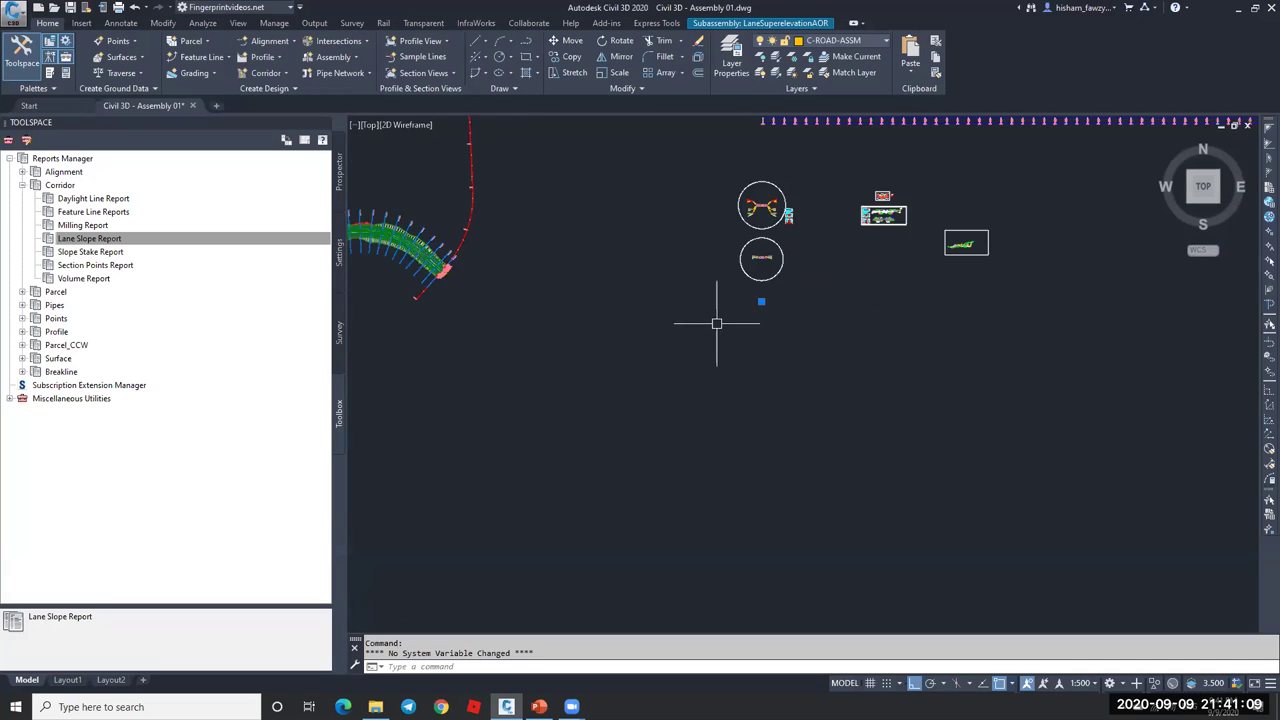
scroll(716, 323, "up", 8)
key("Escape")
key("Escape")
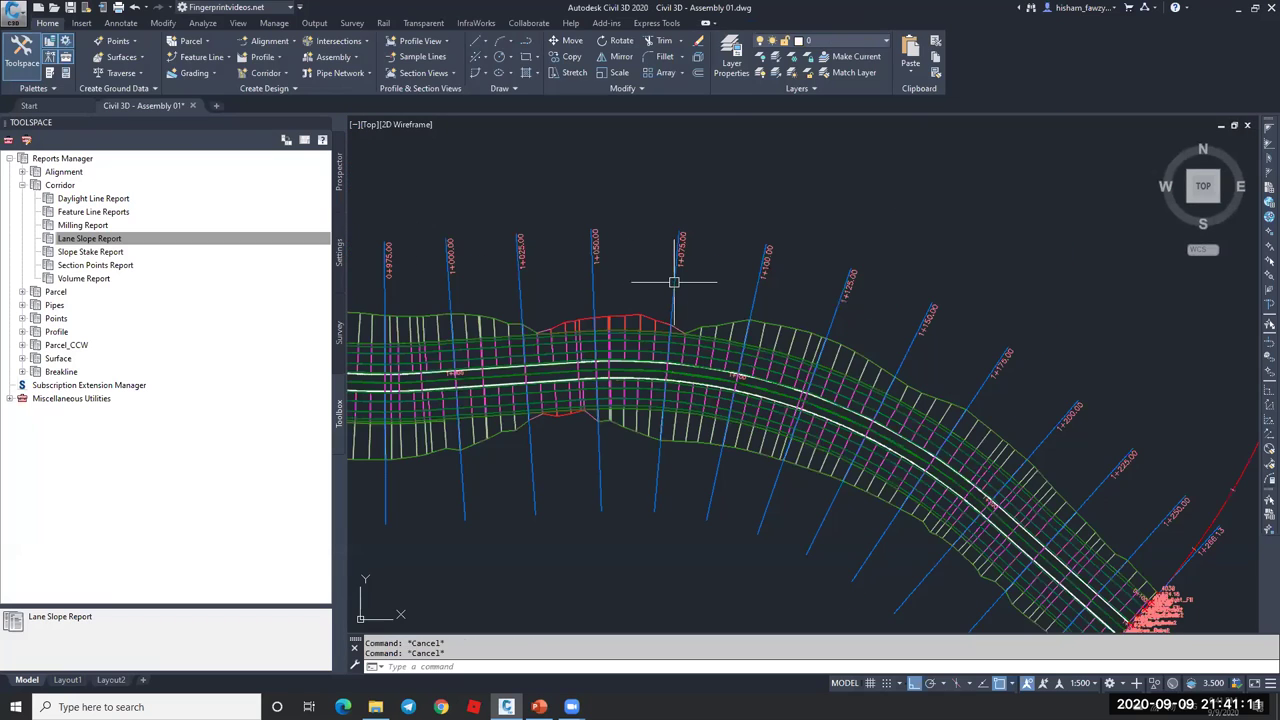
left_click(674, 282)
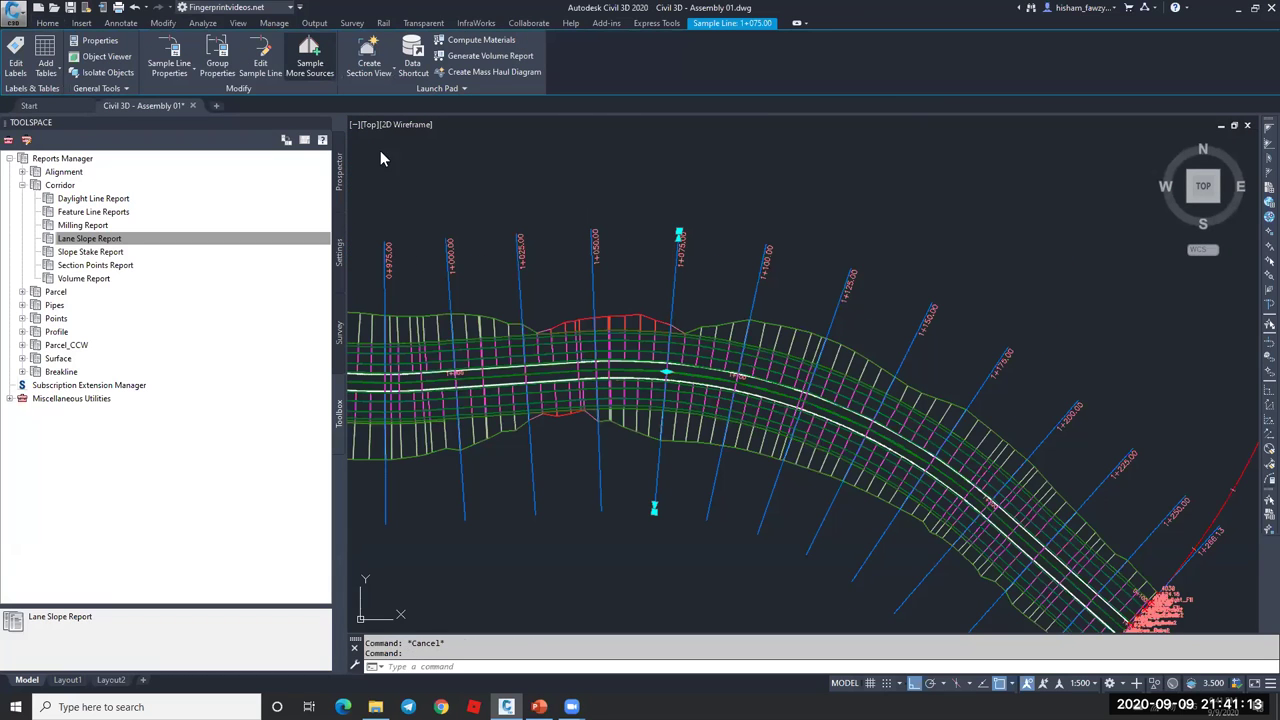
left_click(490, 310)
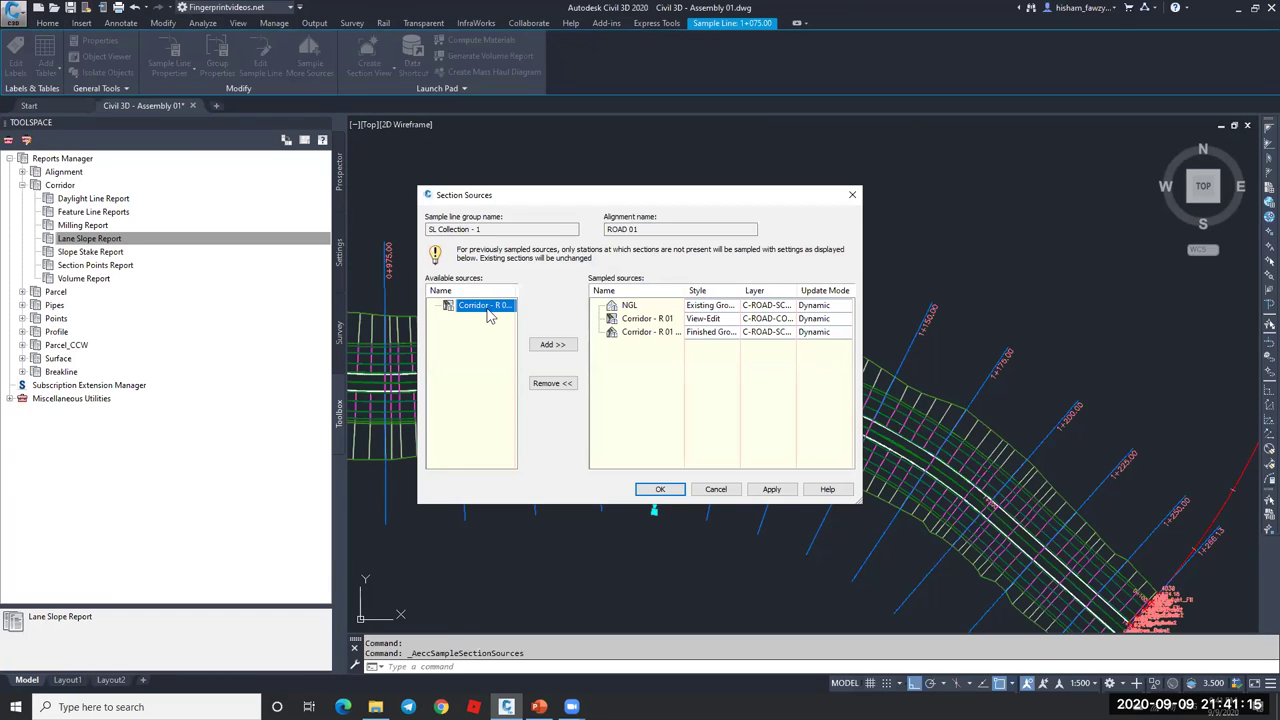
left_click(553, 344)
left_click(665, 492)
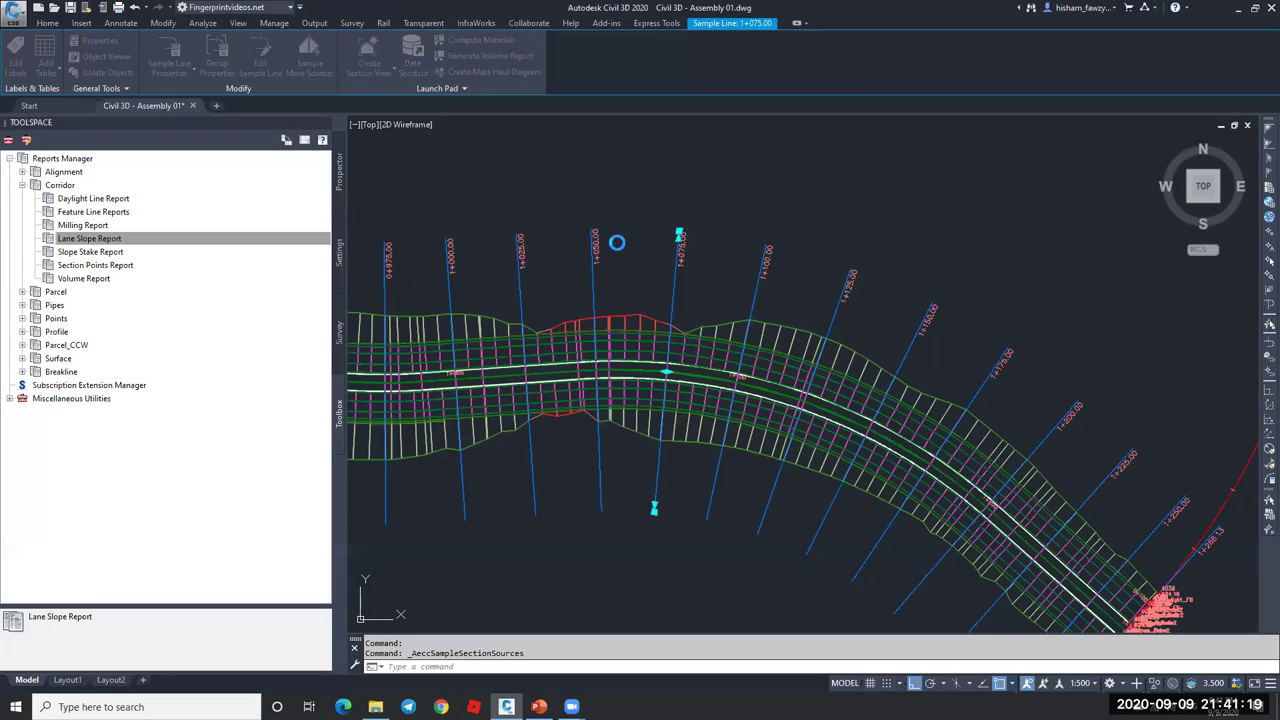
- Execute the Lane Slope Report and choose the sample line group
left_click(117, 243)
right_click(117, 243)
left_click(150, 249)
left_click_drag(674, 259, 736, 260)
left_click(720, 238)
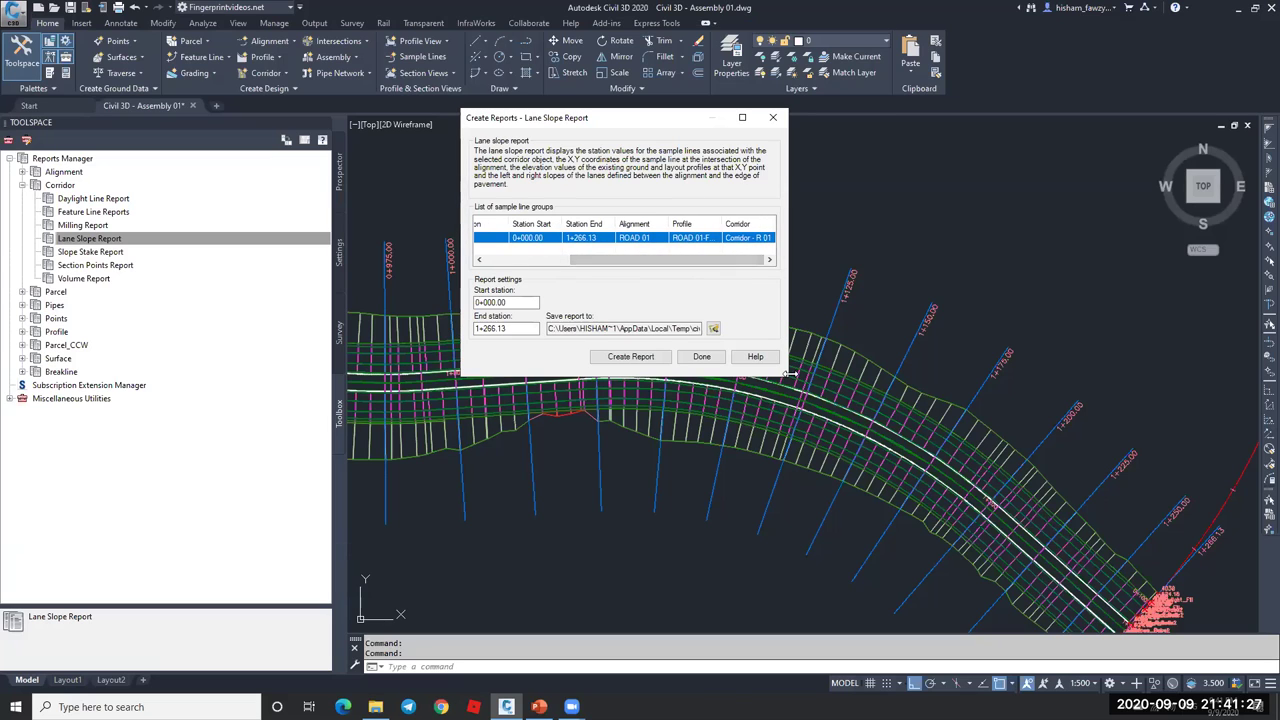
- Close the Lane Slope Report setup and check Corridor - R 01 in the drawing
left_click_drag(787, 376, 893, 505)
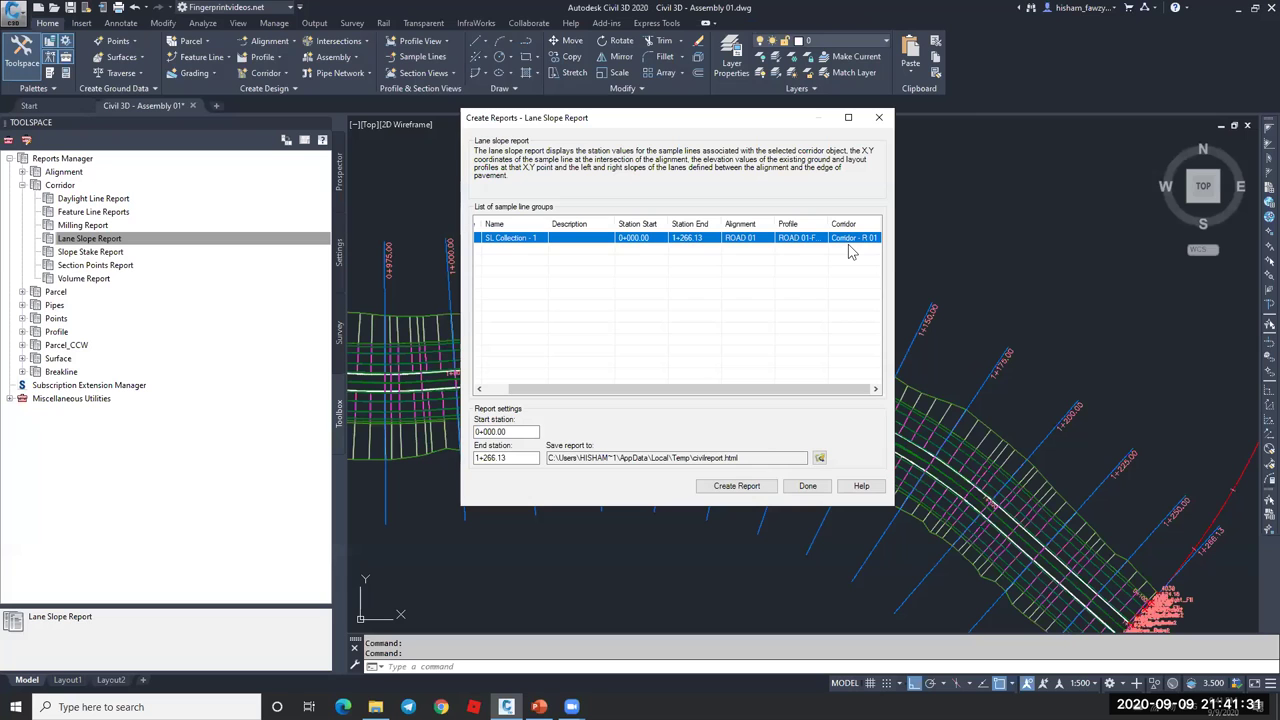
key("Escape")
scroll(709, 369, "up", 5)
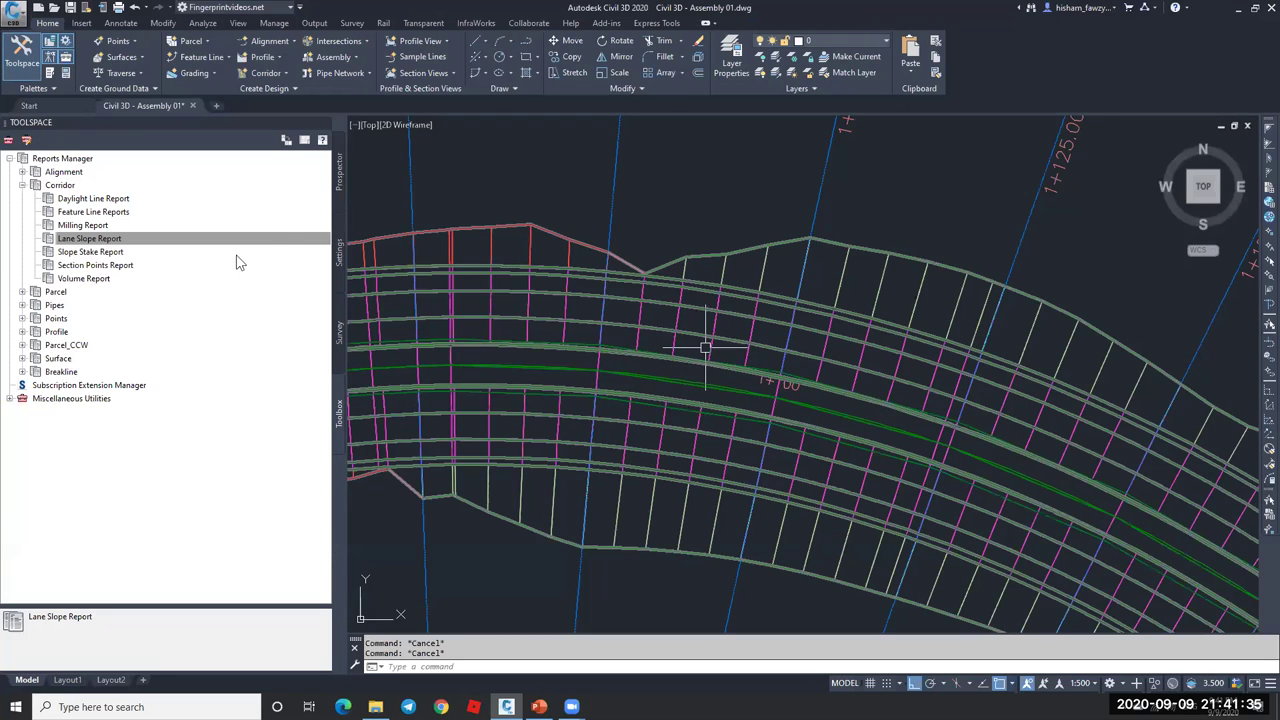
left_click(338, 172)
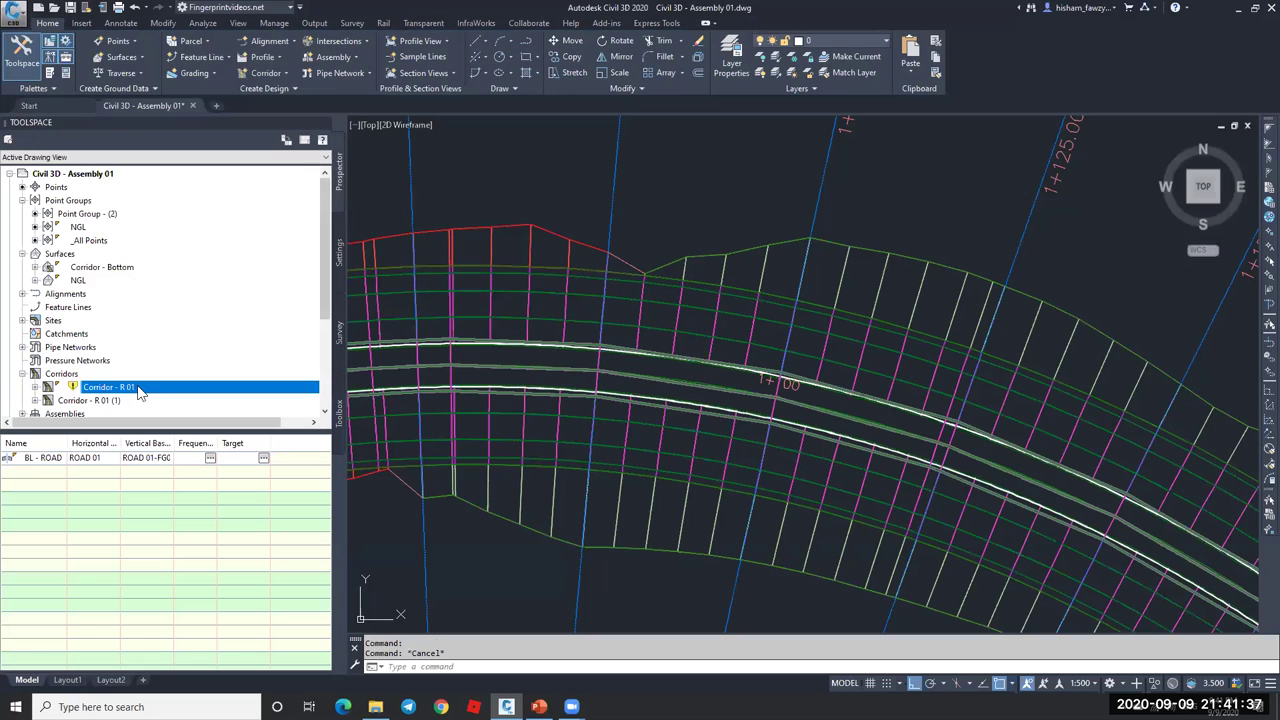
right_click(128, 397)
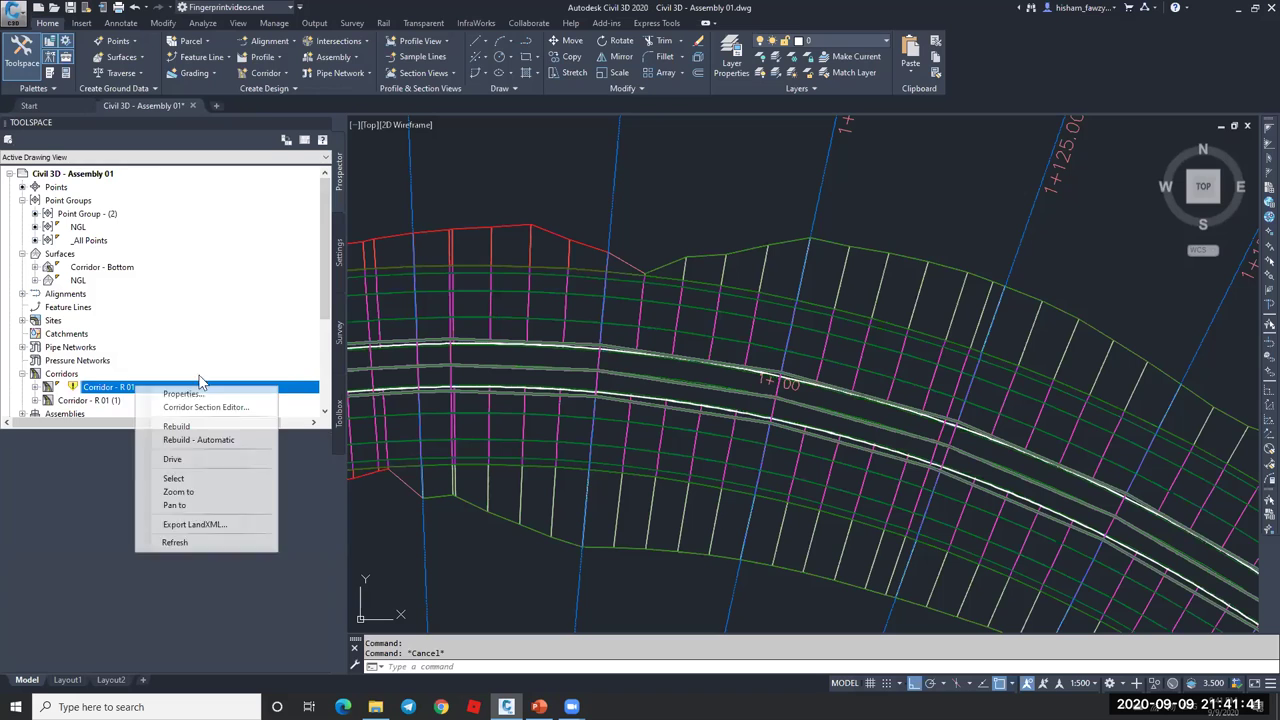
left_click(165, 387)
left_click(530, 300)
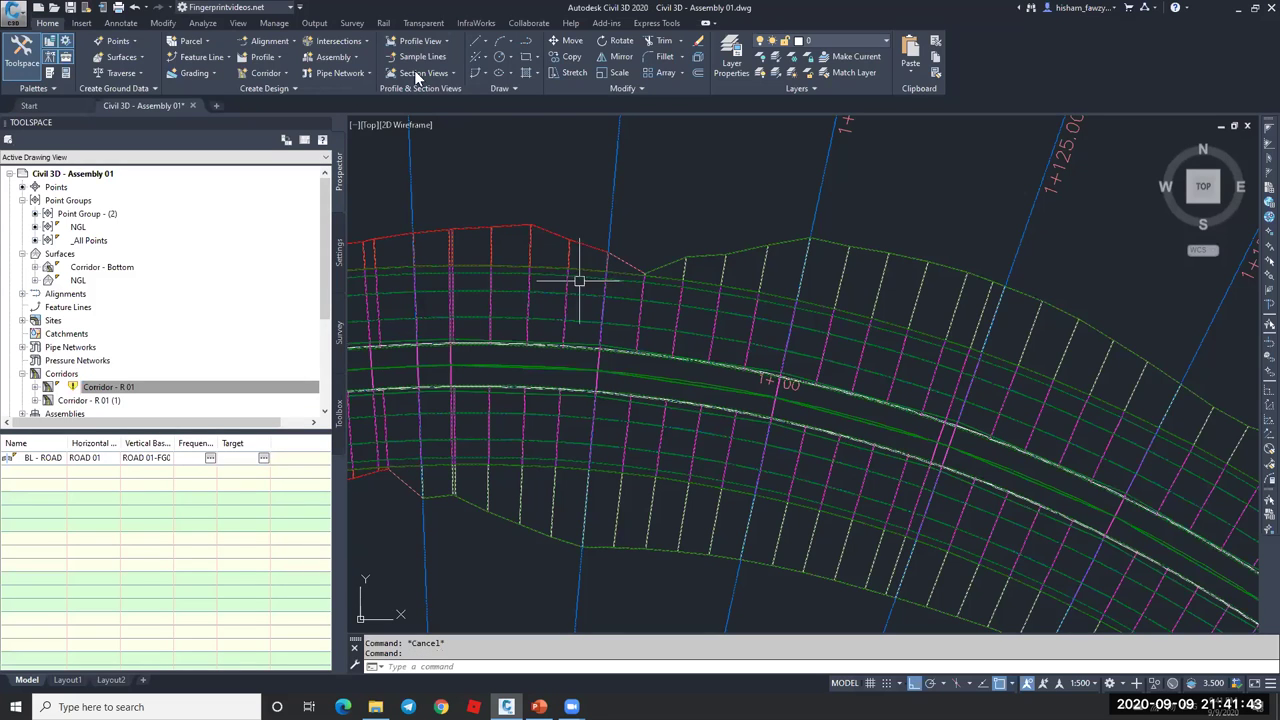
key("Escape")
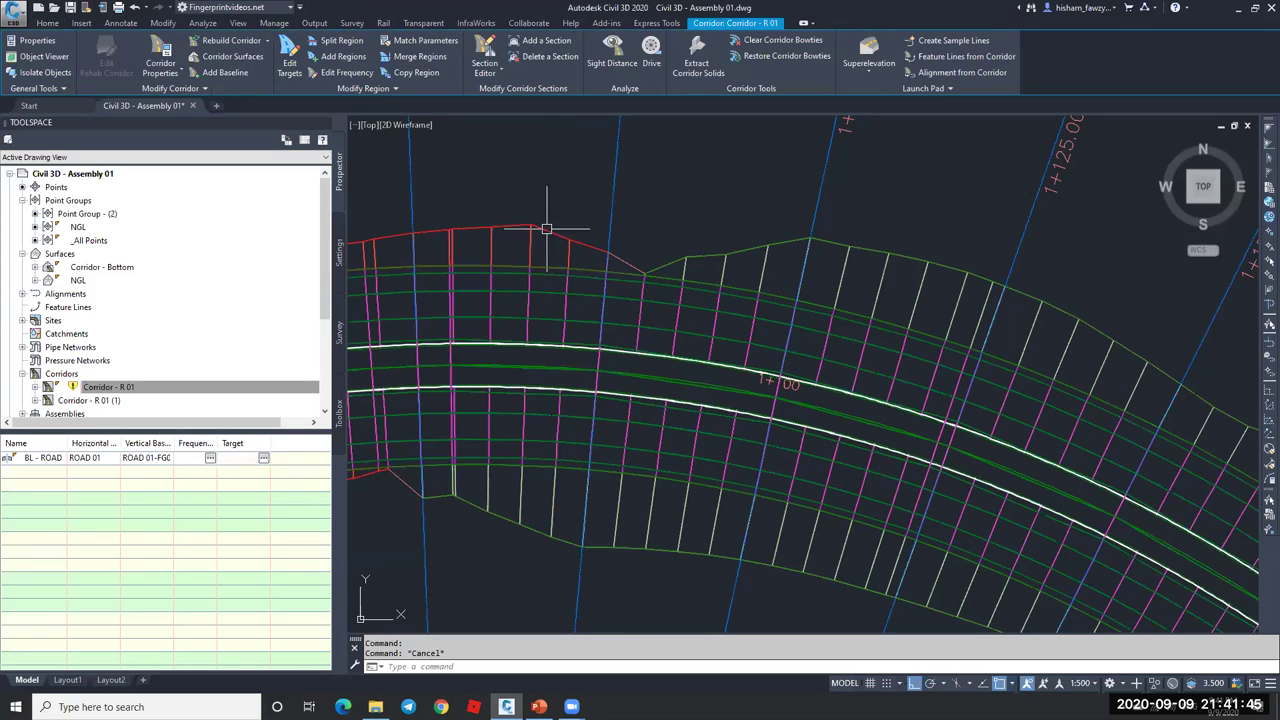
- Remove Corridor - R 01 from the sample line group's sampled sources via Sample More Sources
left_click(606, 232)
left_click(310, 62)
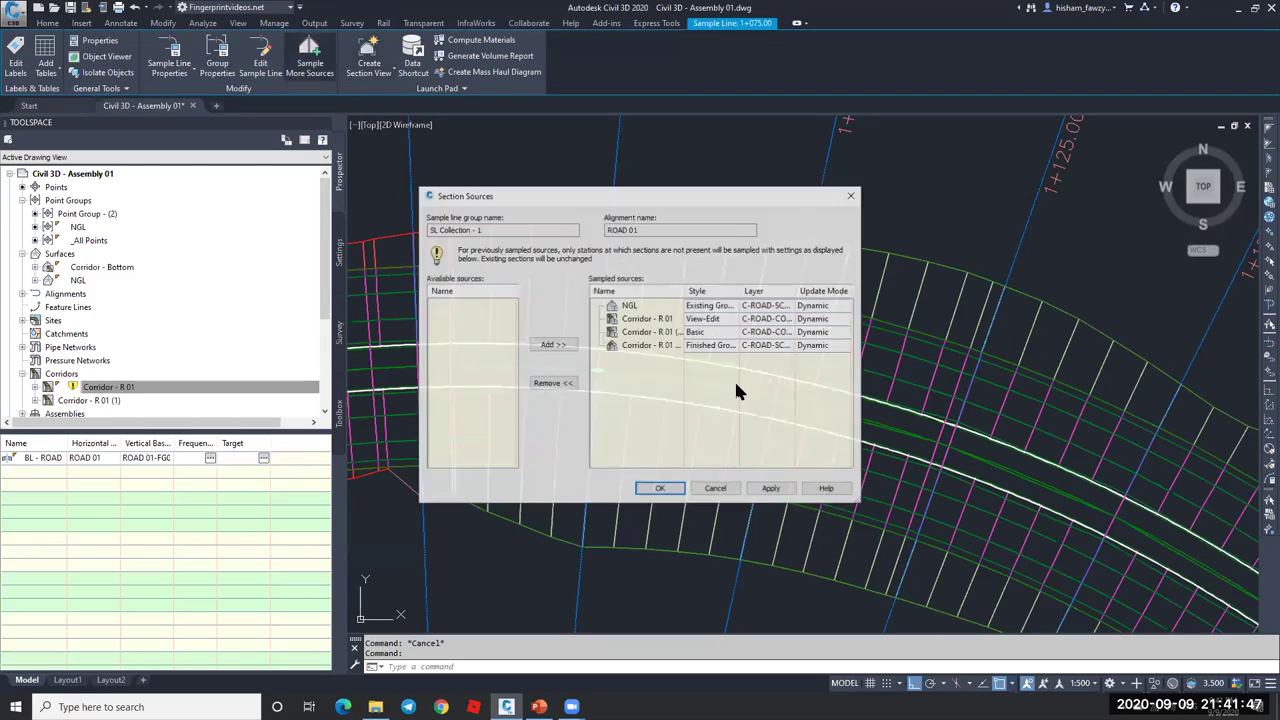
left_click(650, 333)
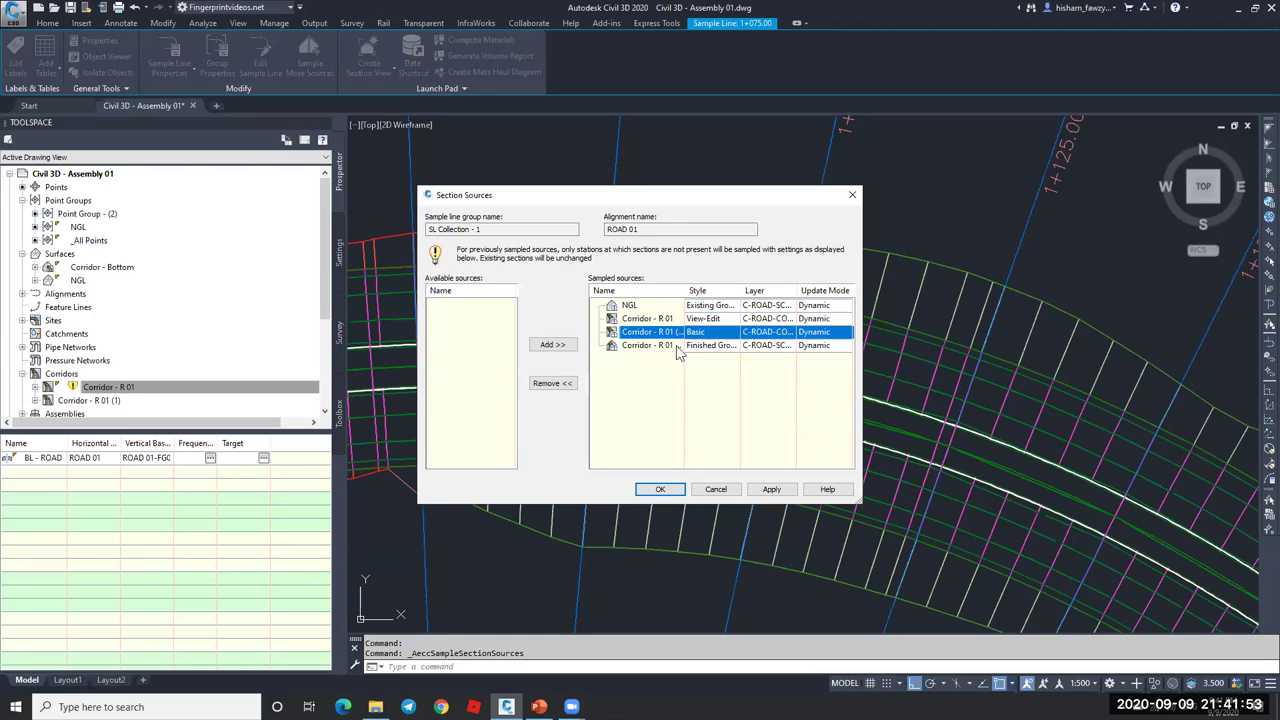
left_click_drag(714, 290, 736, 291)
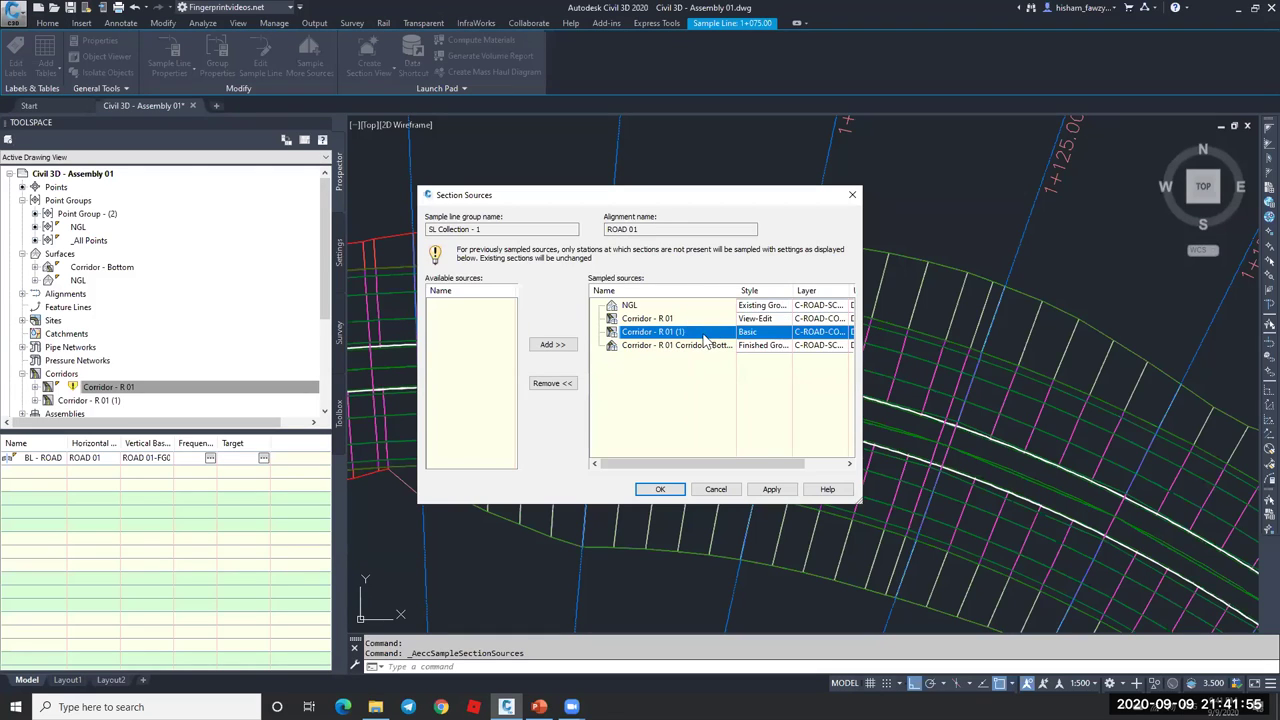
left_click(675, 319)
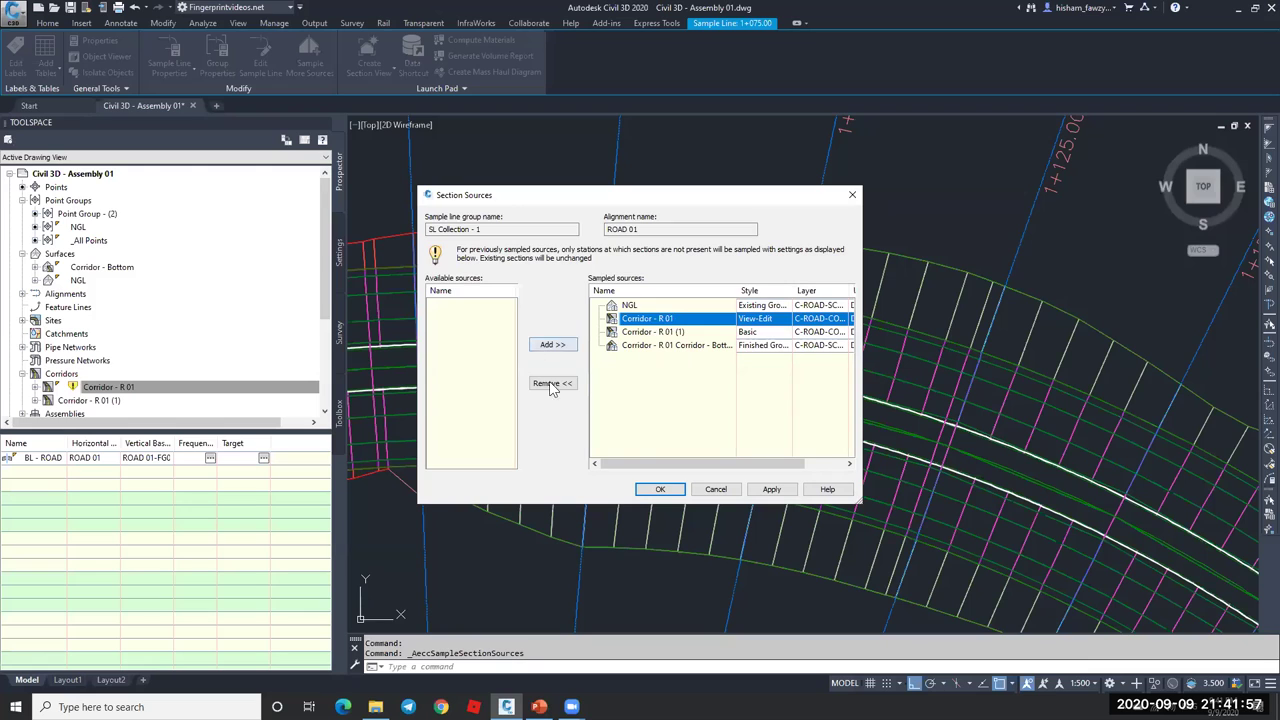
left_click(552, 384)
left_click(662, 489)
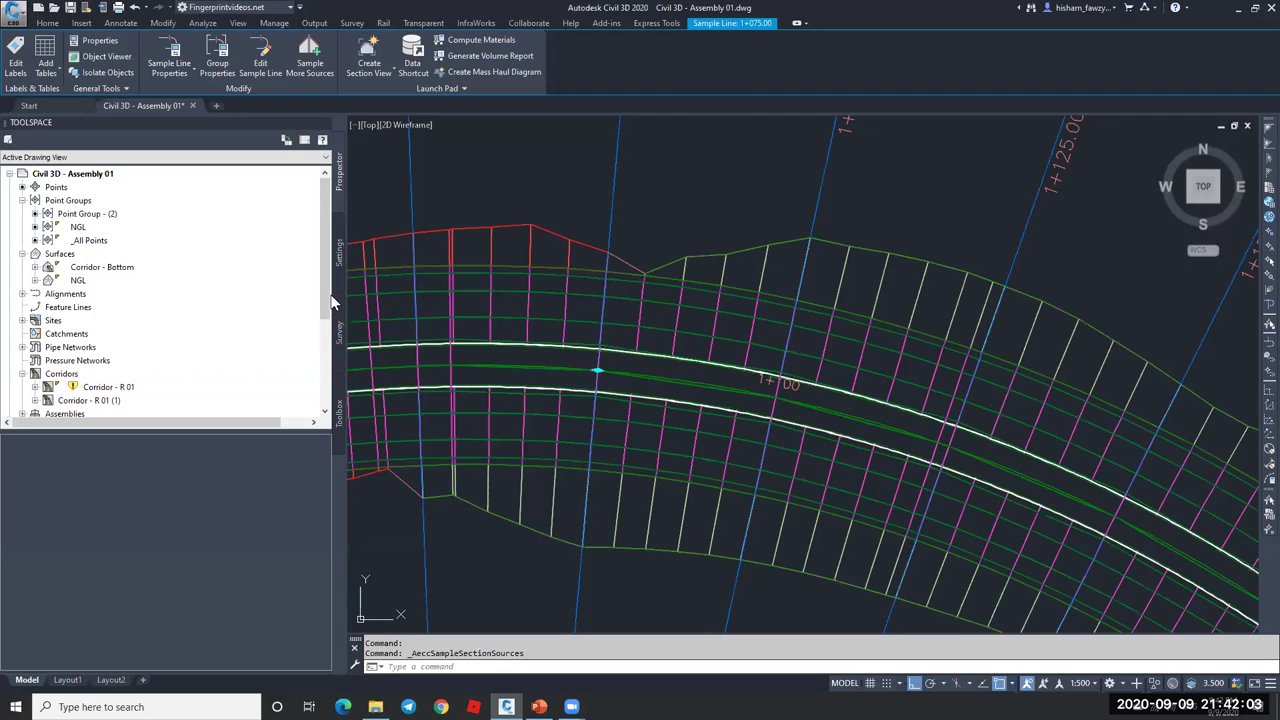
left_click(340, 410)
right_click(137, 238)
- Execute the Lane Slope Report for SL Collection - 1, review it in Chrome, and close it
left_click(180, 243)
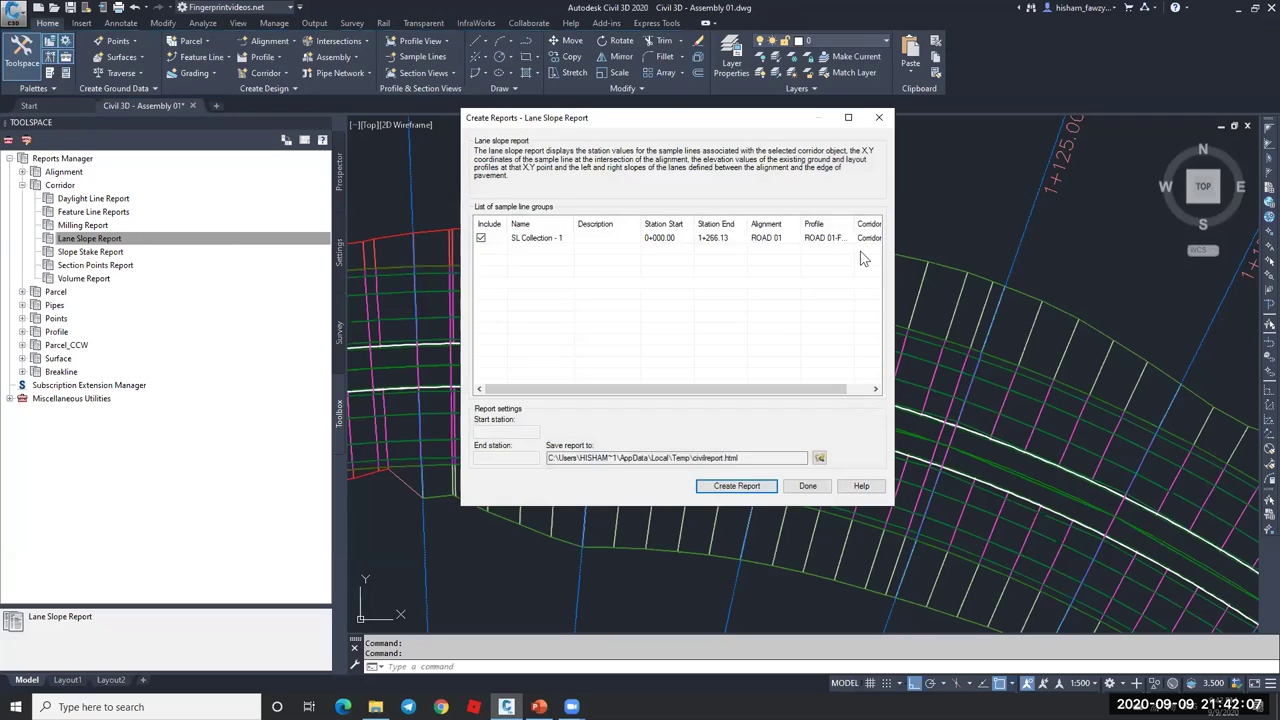
left_click(866, 241)
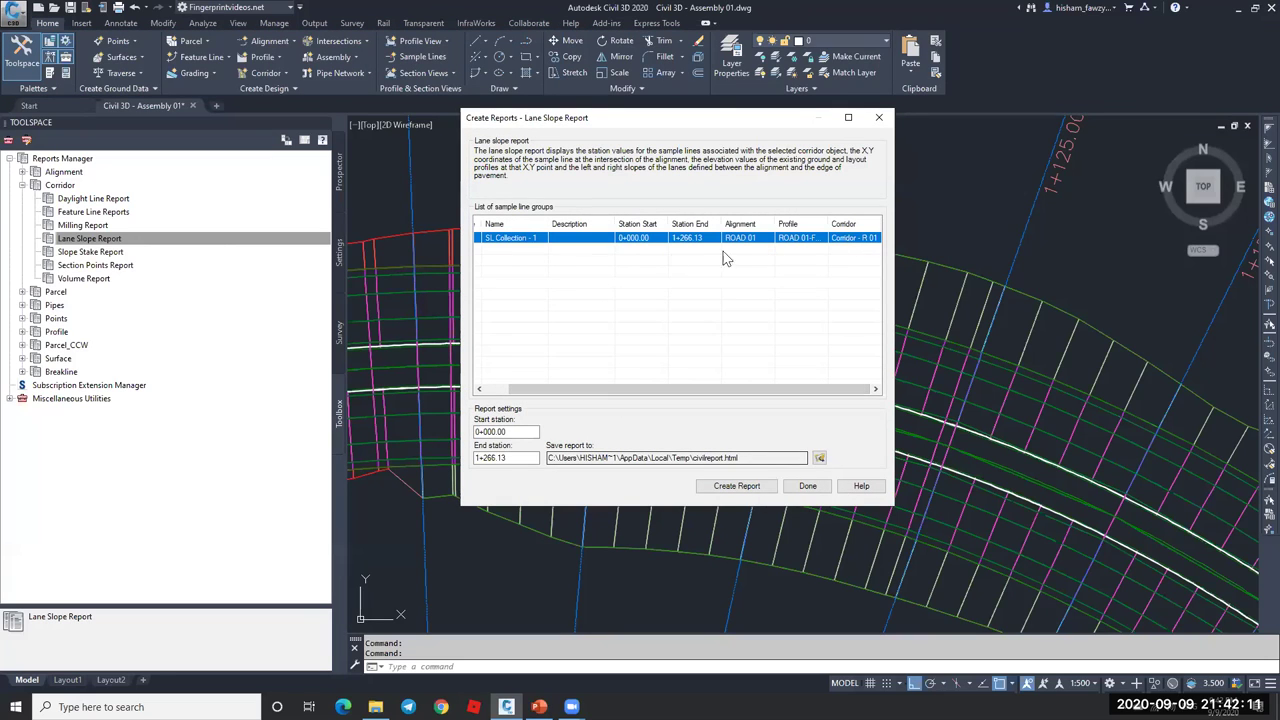
left_click(722, 489)
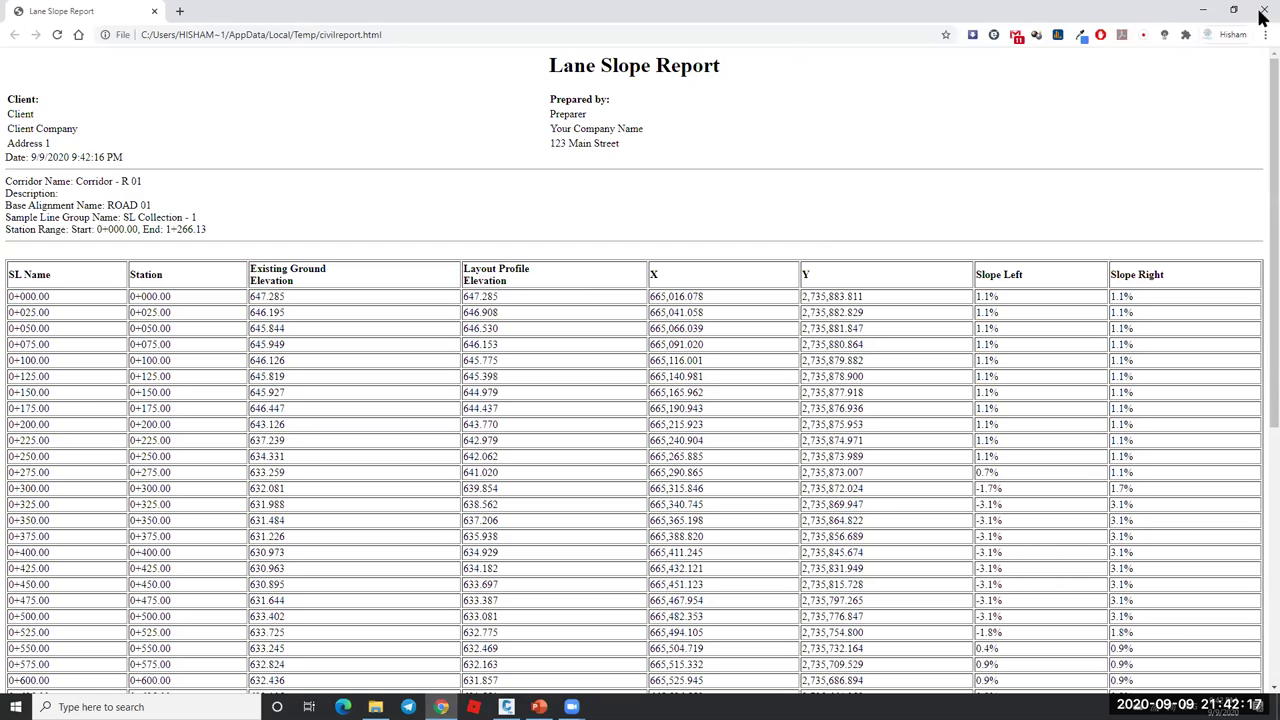
key("ctrl+w")
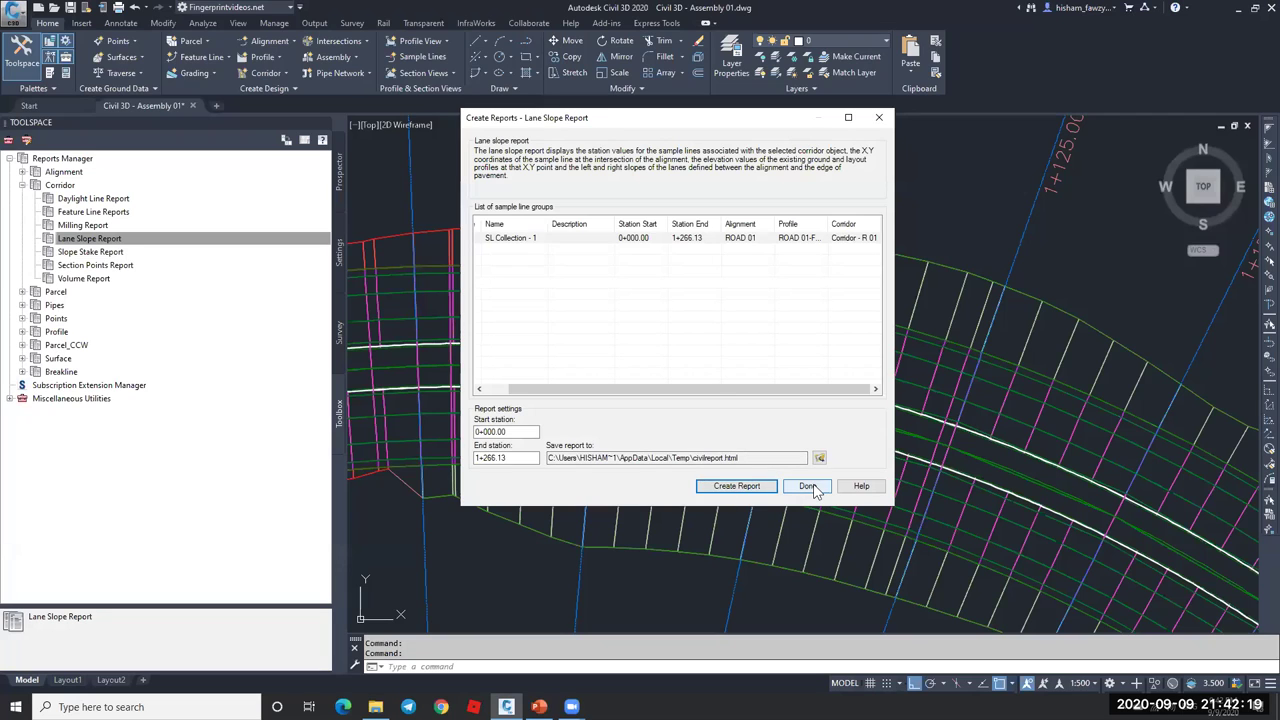
- Close the report creation window and select the corridor in the drawing
left_click(807, 485)
scroll(570, 313, "down", 5)
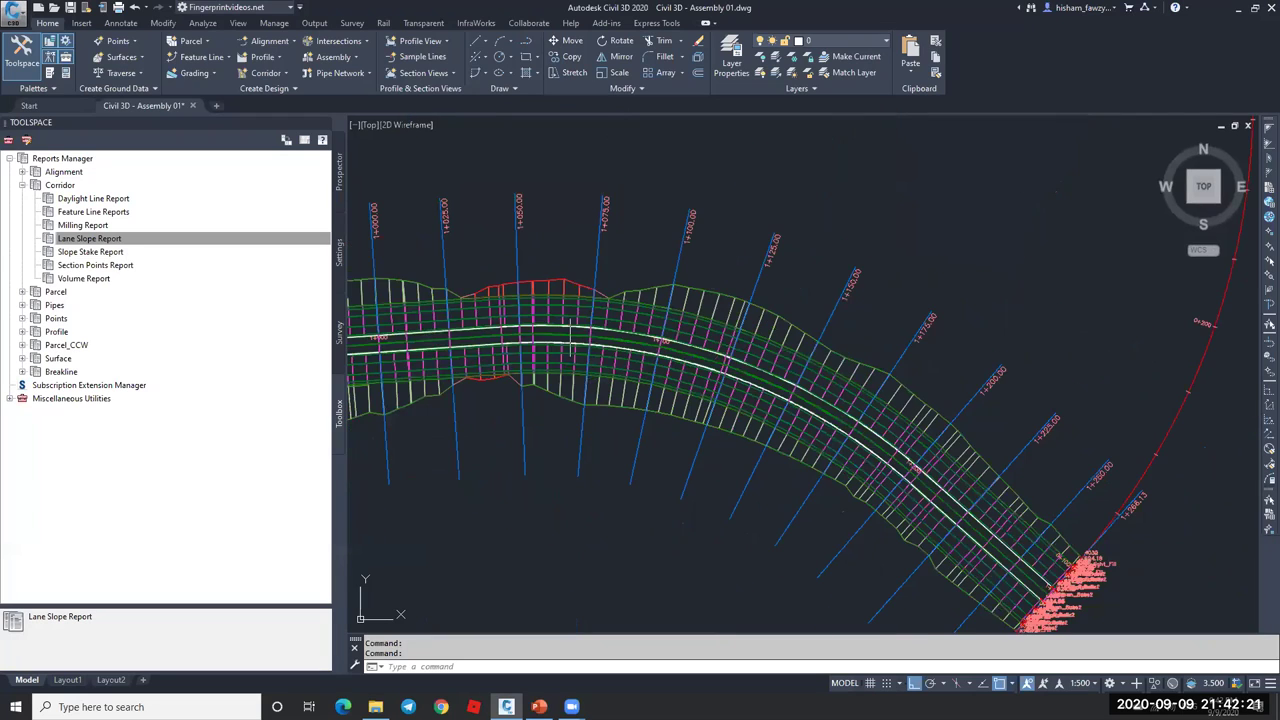
scroll(570, 313, "up", 5)
left_click(660, 294)
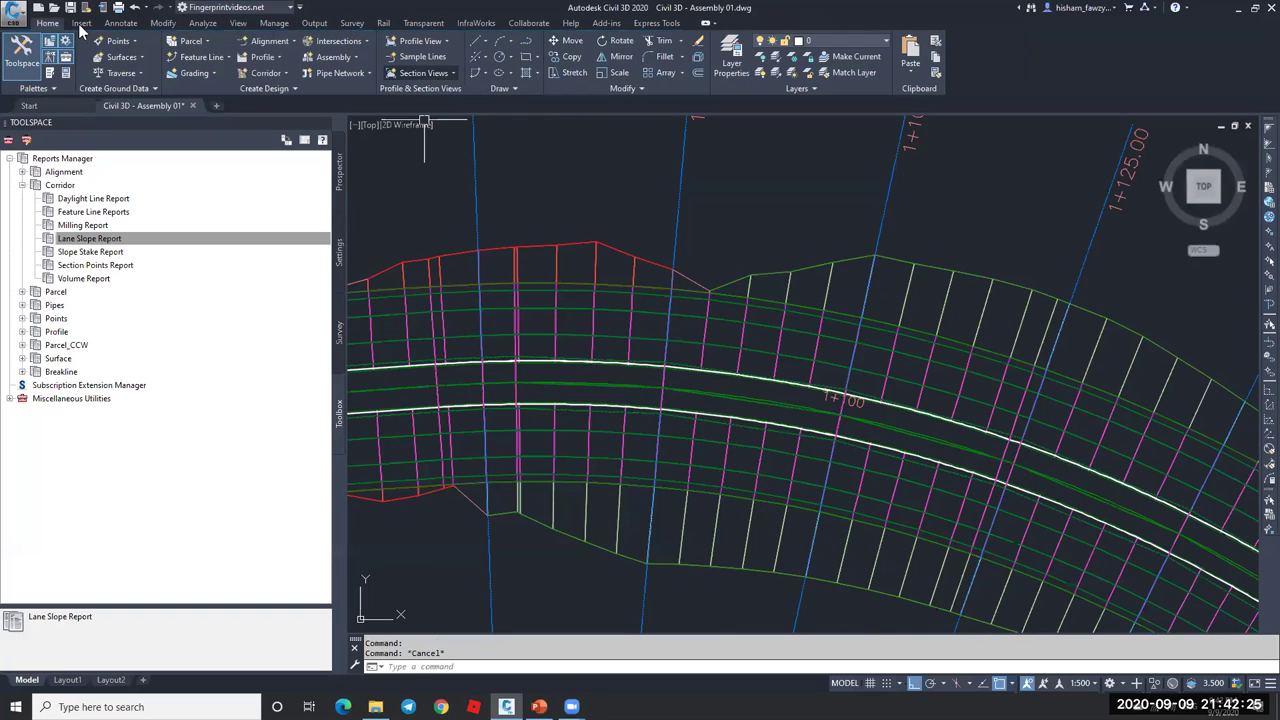
- Create sample lines along ROAD 01 by range of stations, overwriting duplicate stations
left_click(420, 56)
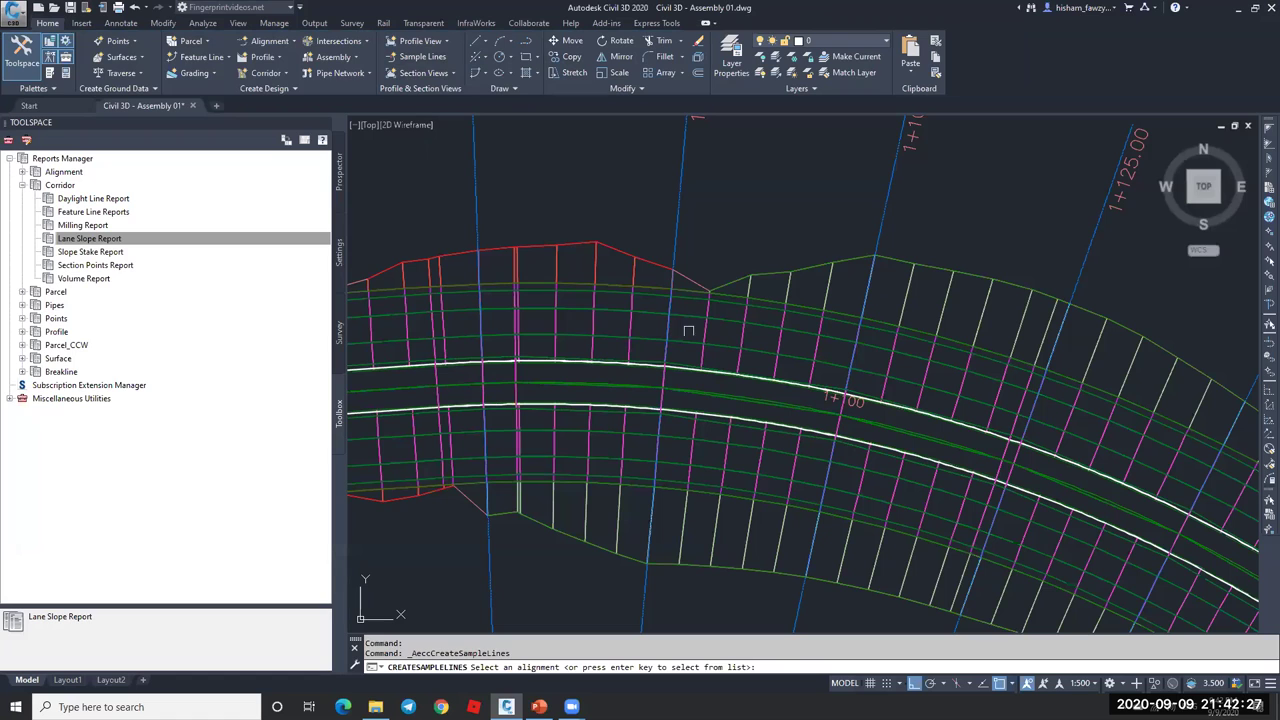
key("Return")
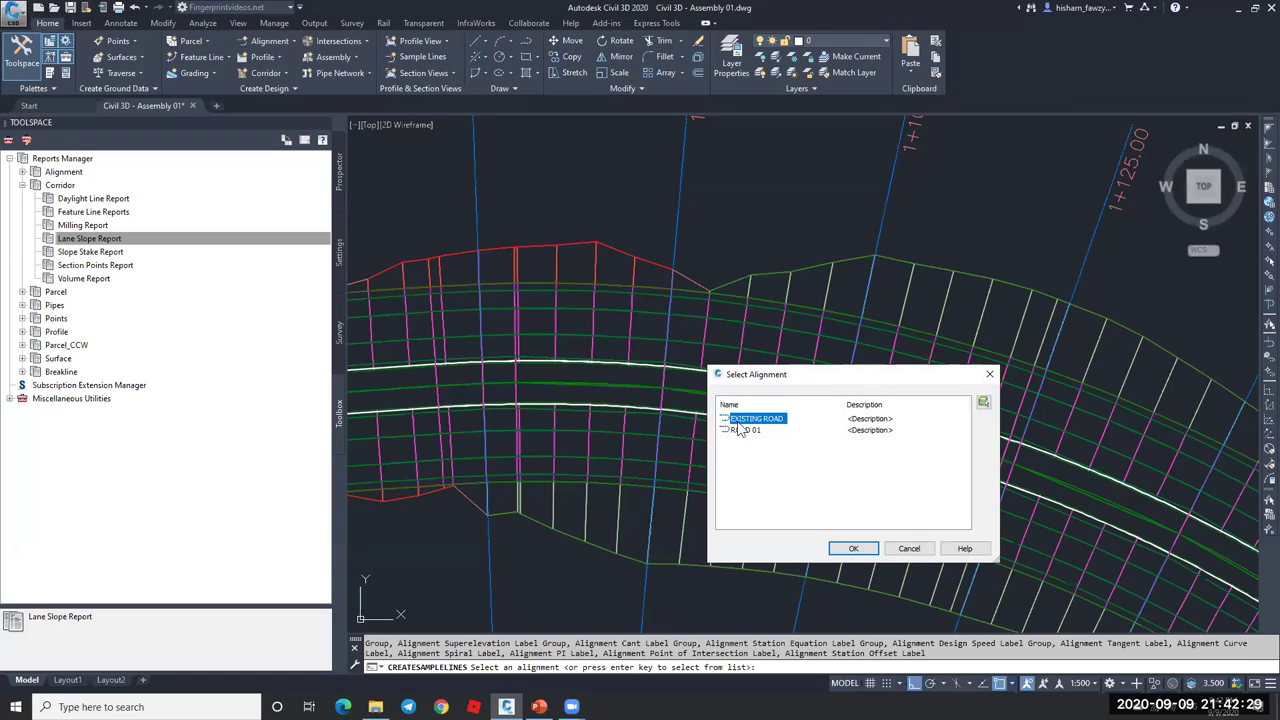
double_click(748, 430)
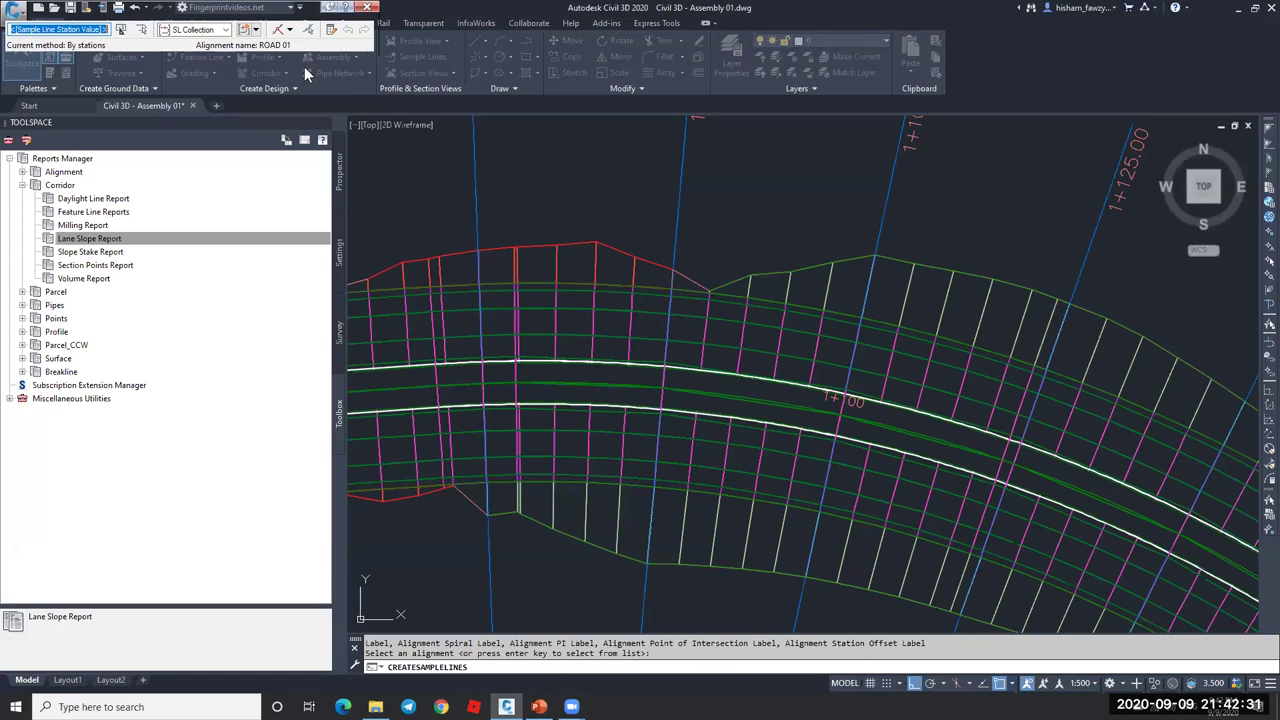
left_click(289, 30)
left_click(325, 41)
scroll(1030, 534, "down", 3)
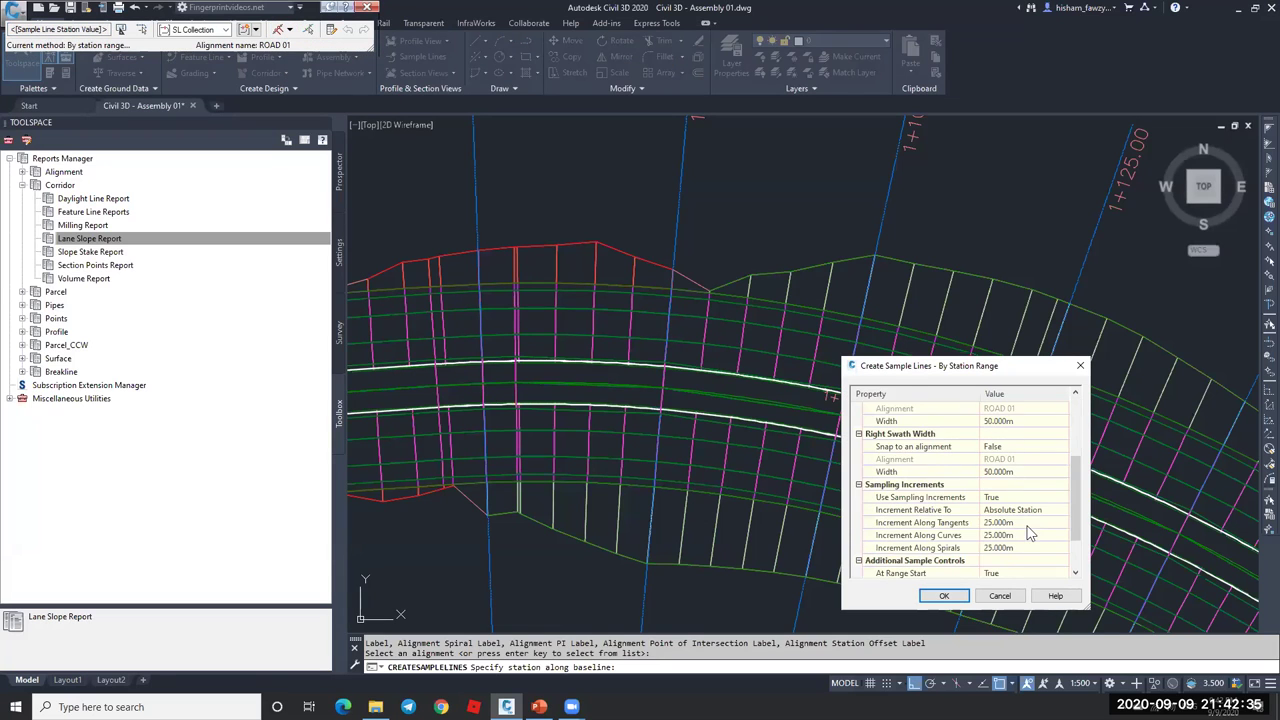
left_click(944, 596)
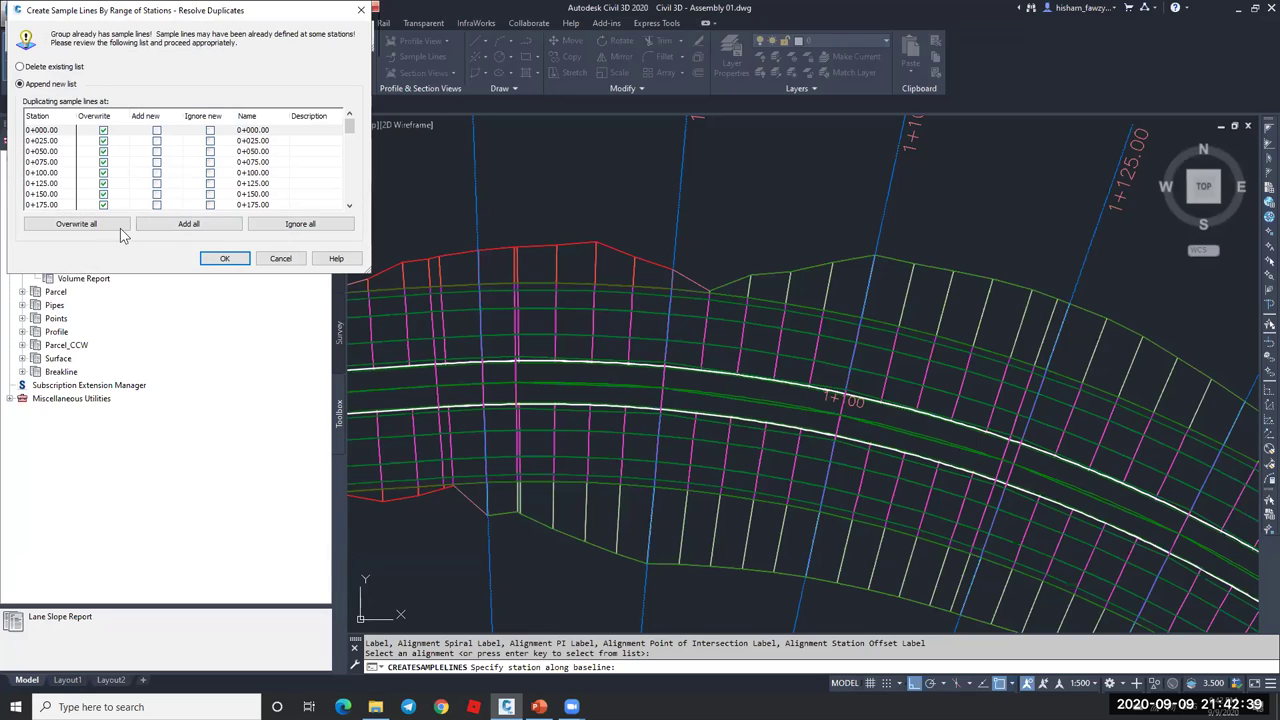
left_click(225, 258)
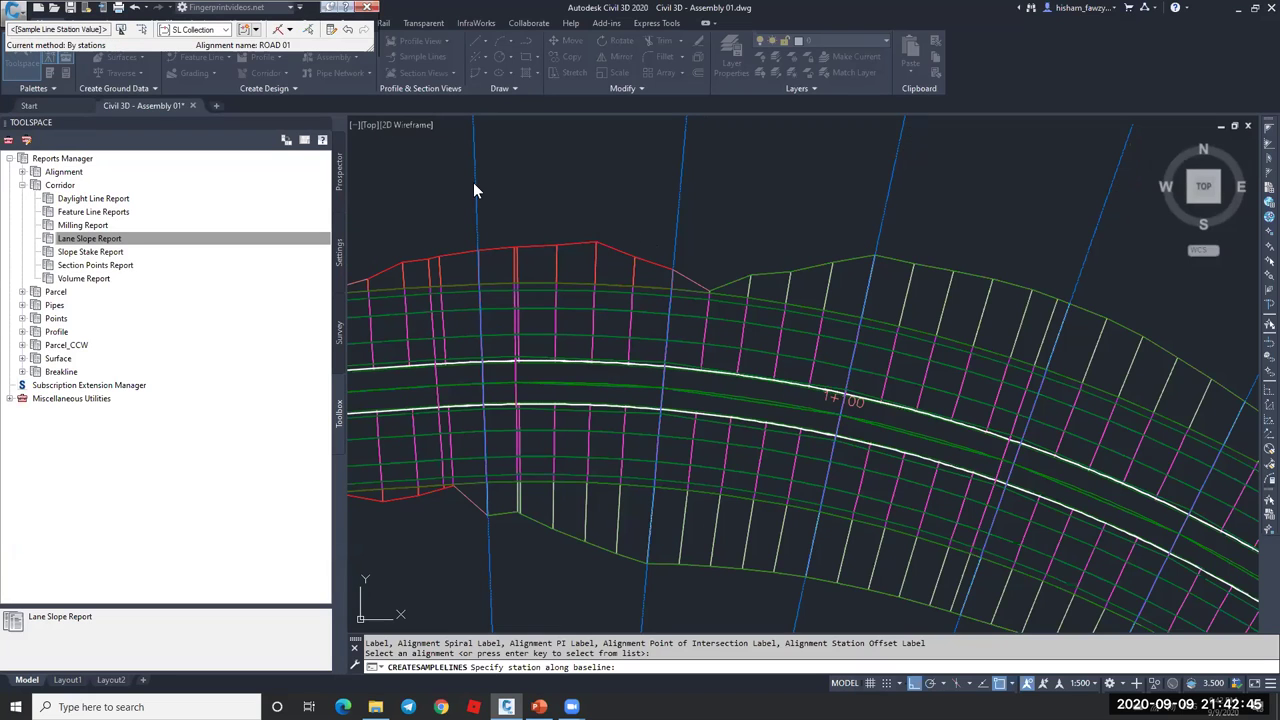
key("Return")
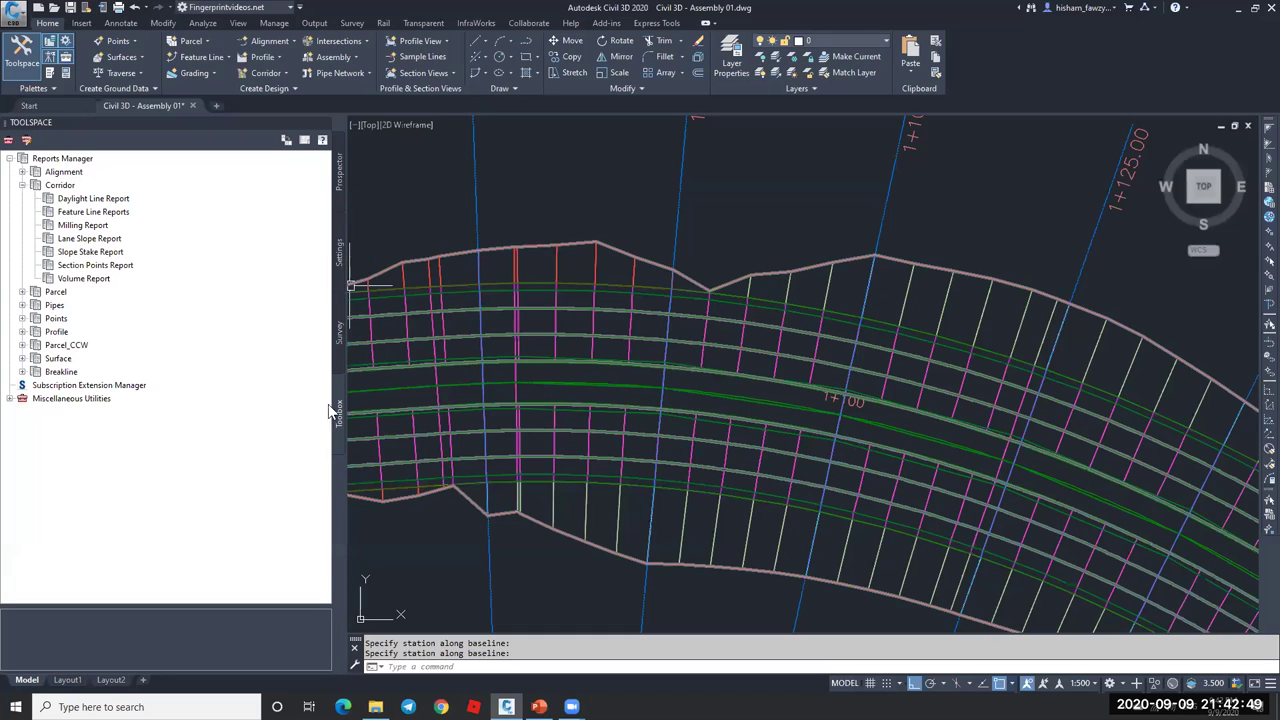
right_click(108, 243)
left_click(140, 247)
left_click(702, 295)
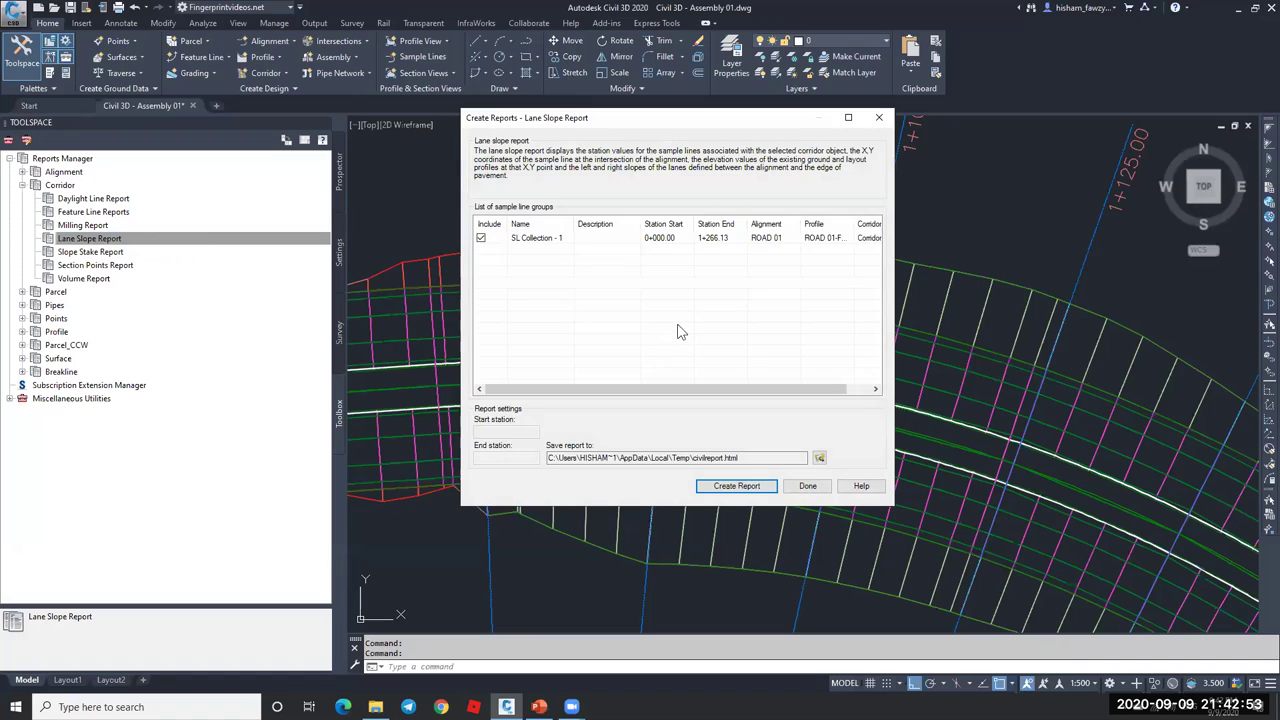
left_click(558, 240)
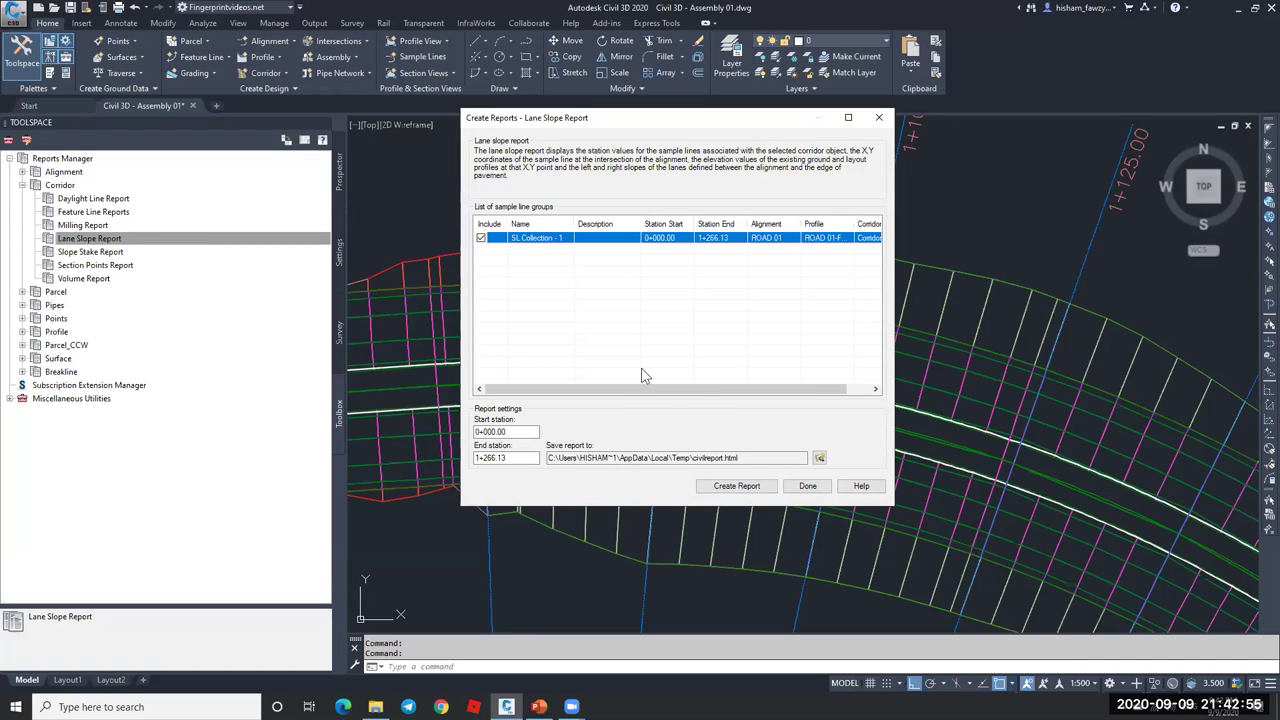
left_click_drag(800, 389, 826, 392)
left_click(807, 486)
key("Escape")
key("Escape")
scroll(815, 293, "down", 5)
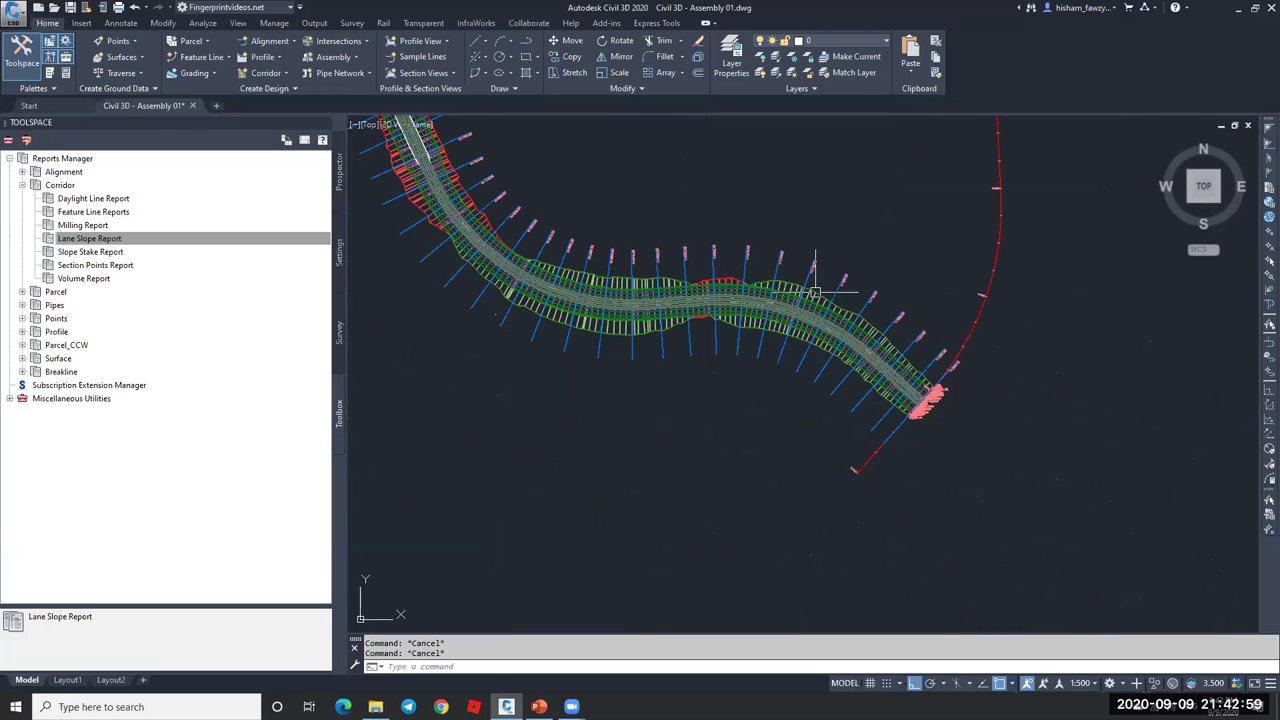
scroll(813, 263, "up", 5)
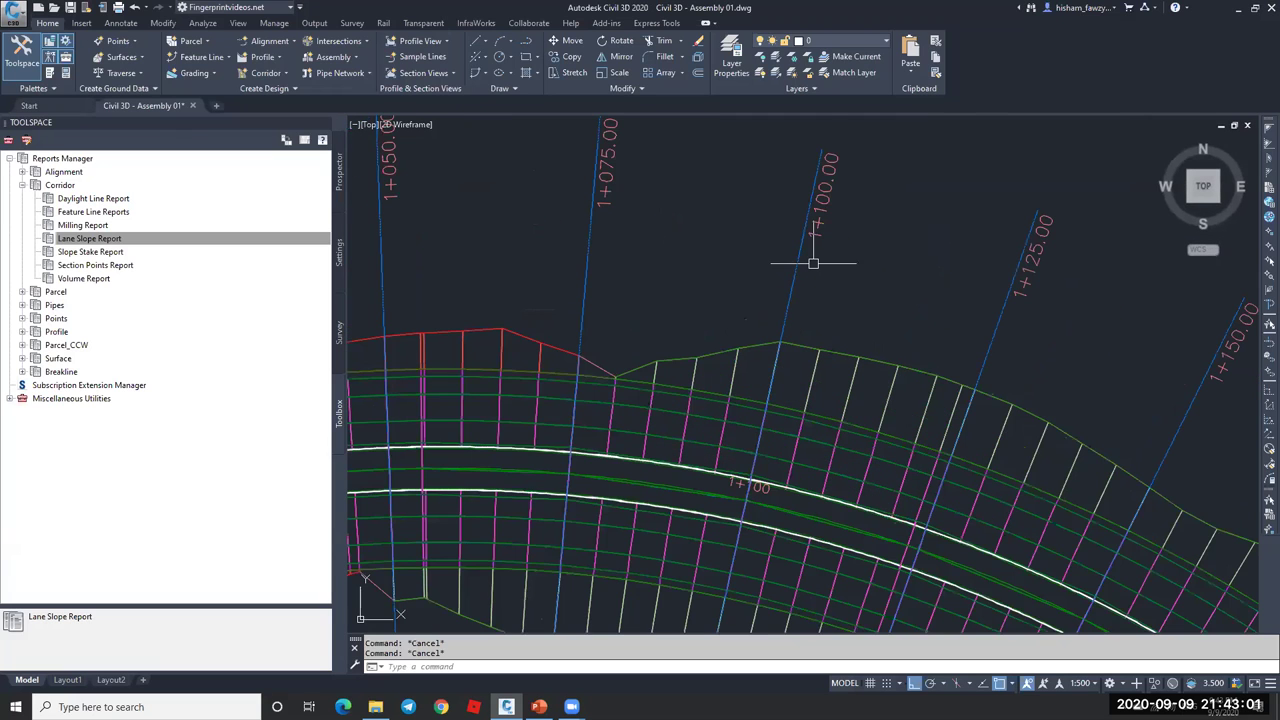
scroll(867, 271, "up", 1)
scroll(860, 300, "down", 3)
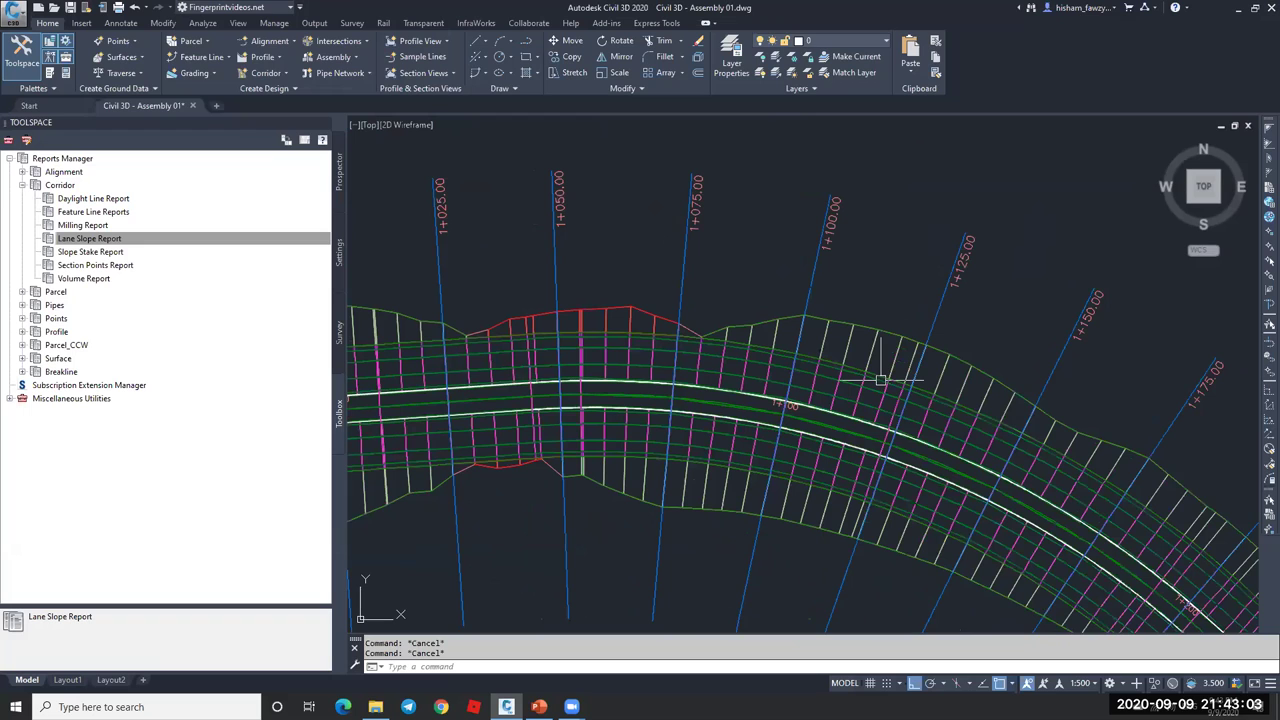
scroll(706, 307, "down", 5)
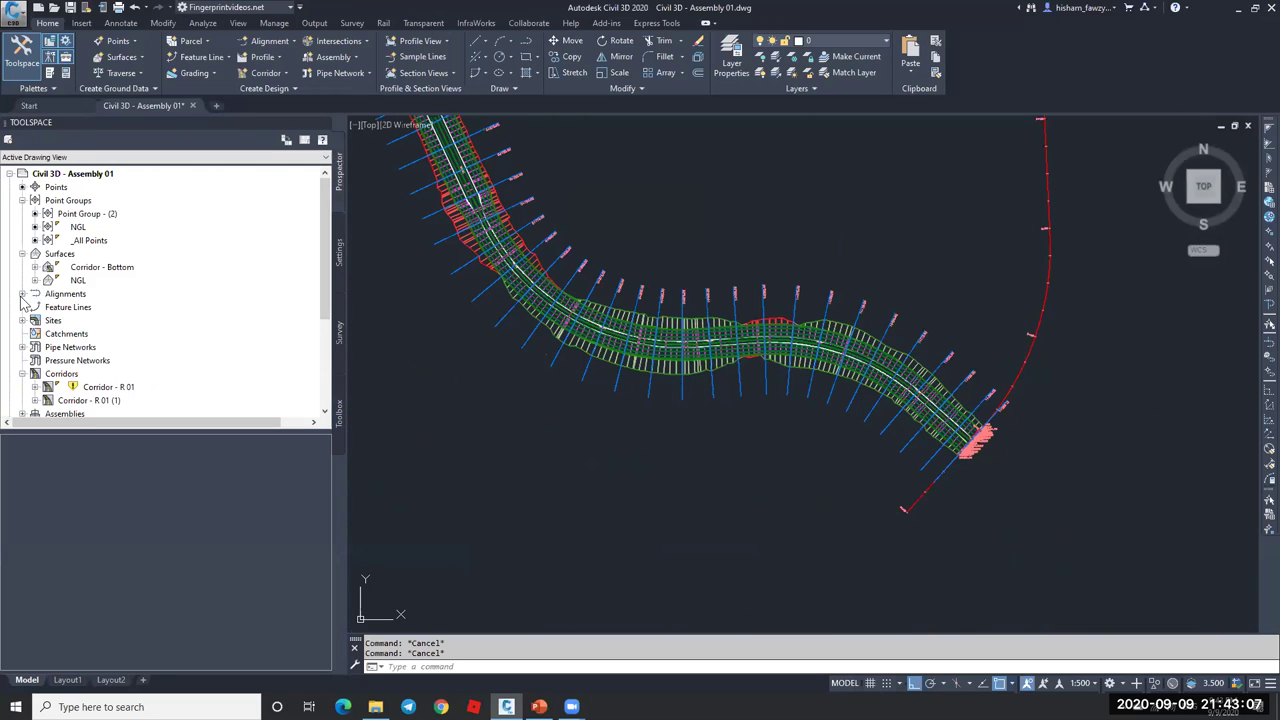
- Expand ROAD 01's sample line groups in the drawing tree to review SL Collection - 1
left_click(22, 293)
left_click(35, 307)
left_click(47, 333)
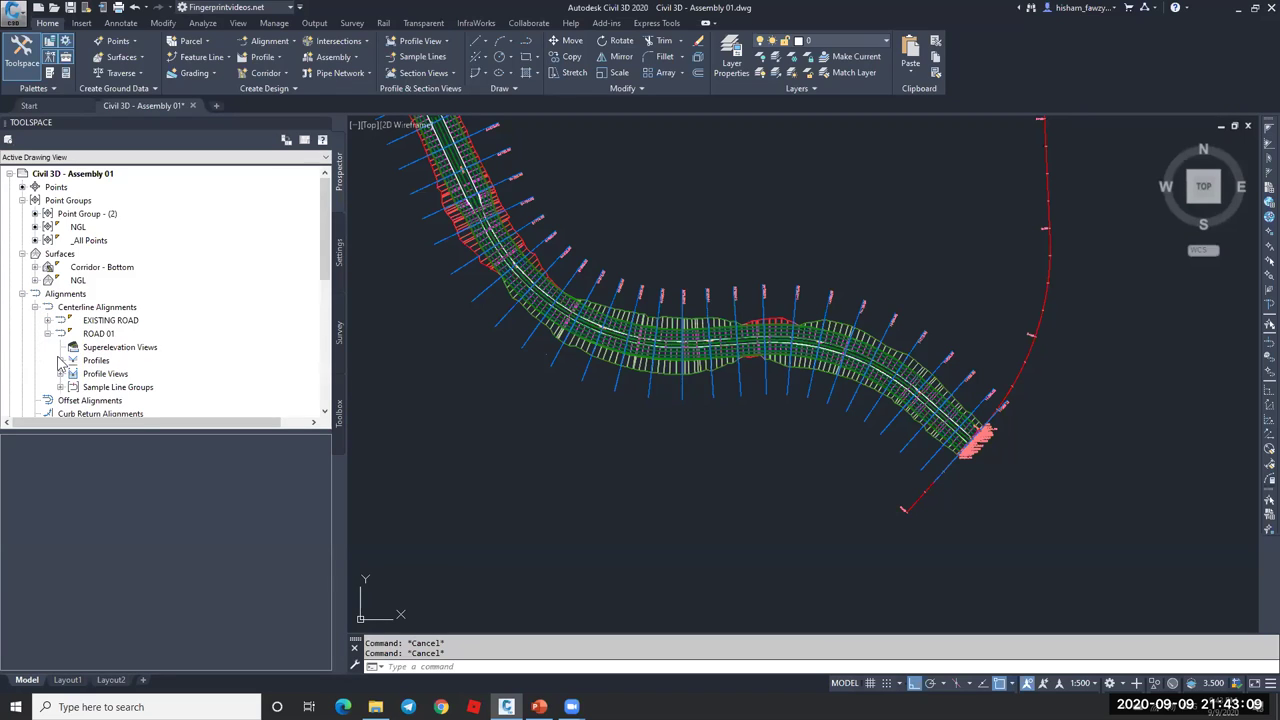
left_click(60, 387)
scroll(155, 360, "down", 3)
left_click(73, 280)
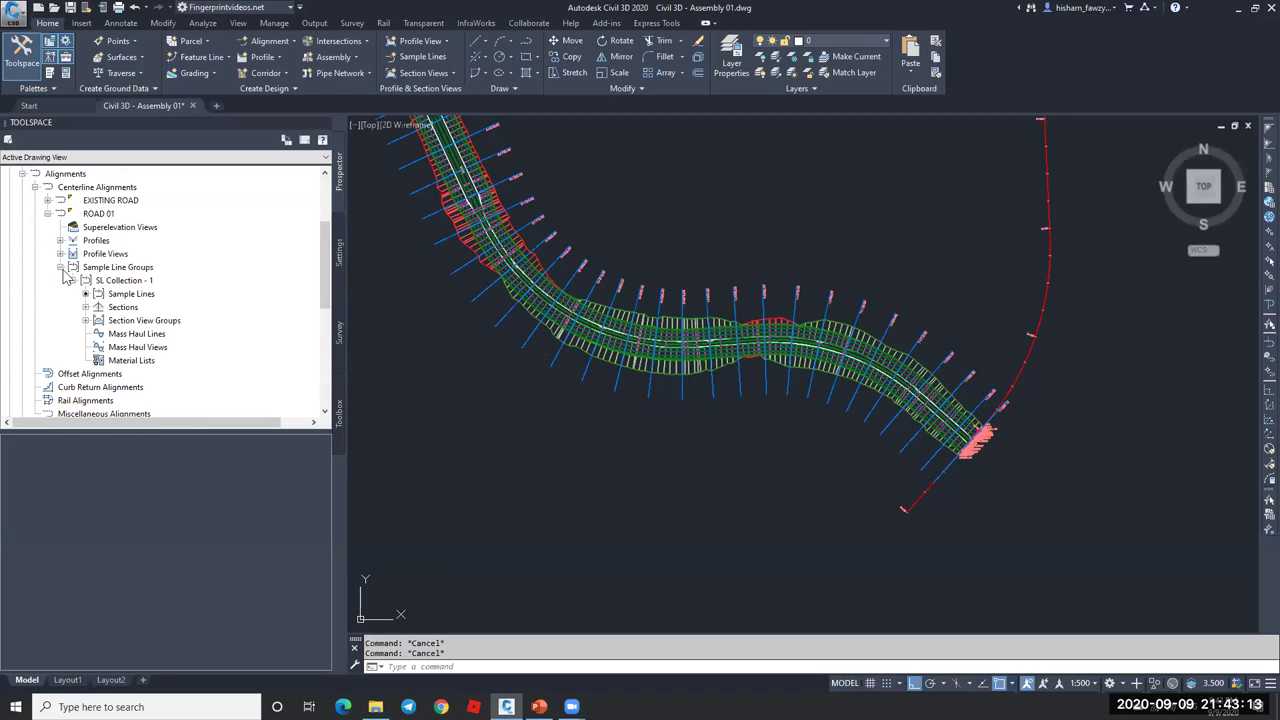
left_click(61, 267)
- Start sample lines on ROAD 01 in a new group that excludes Corridor - R 01
left_click(421, 57)
key("Return")
left_click(745, 430)
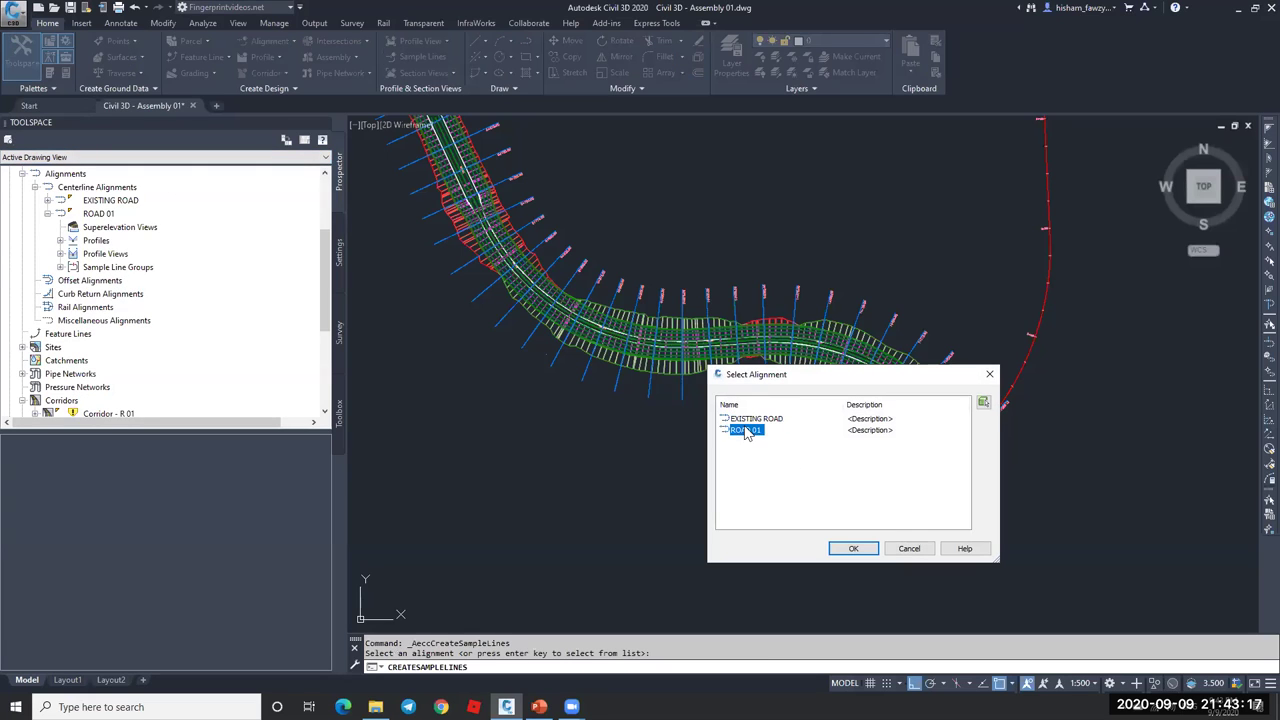
left_click(845, 548)
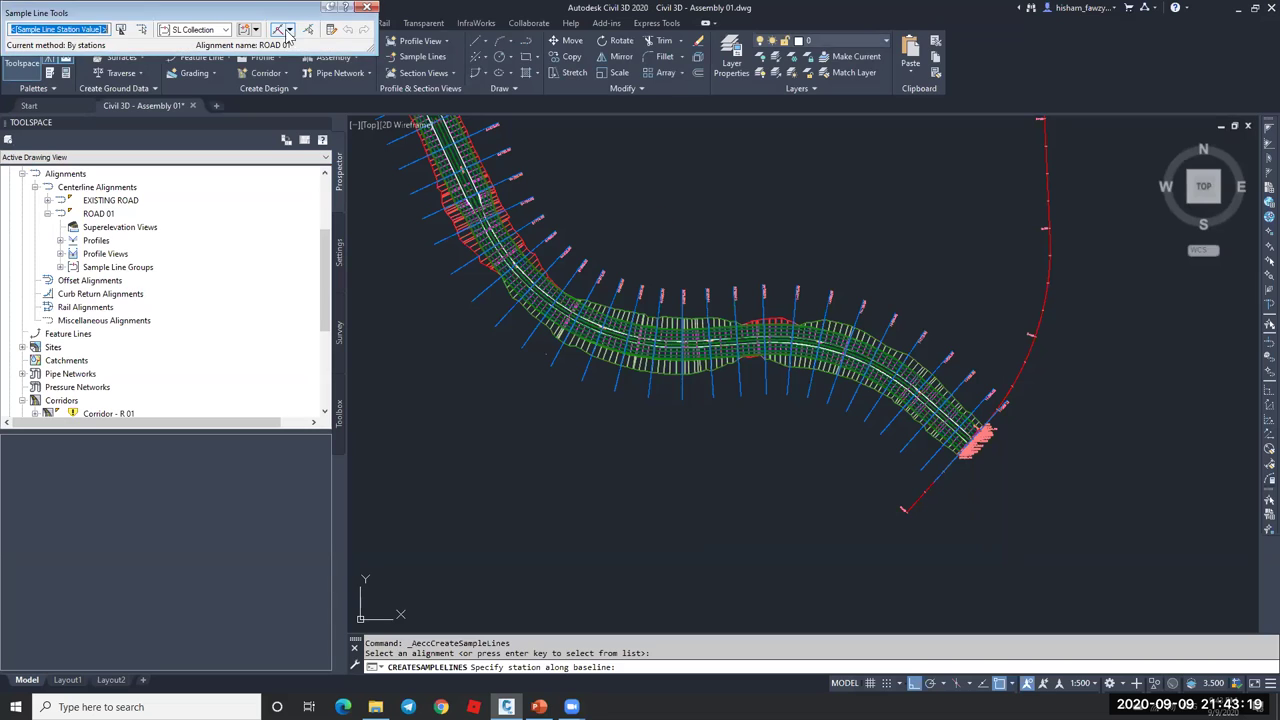
left_click(256, 31)
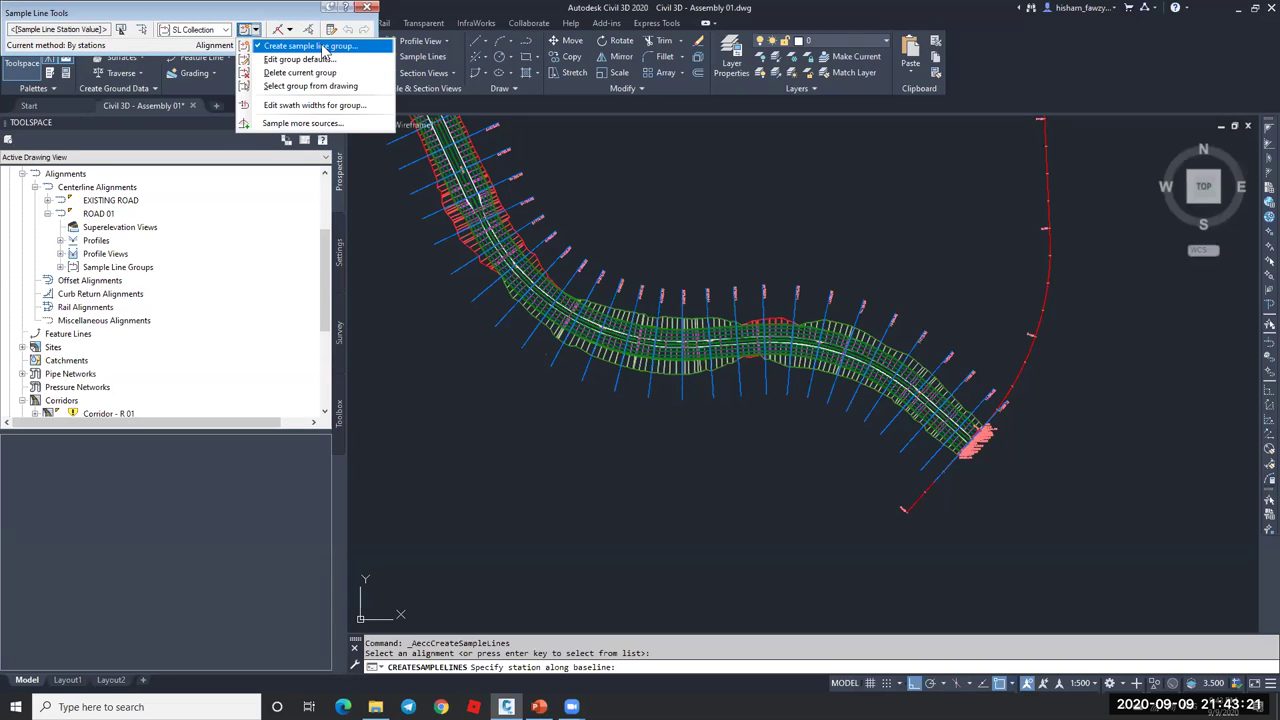
left_click(318, 47)
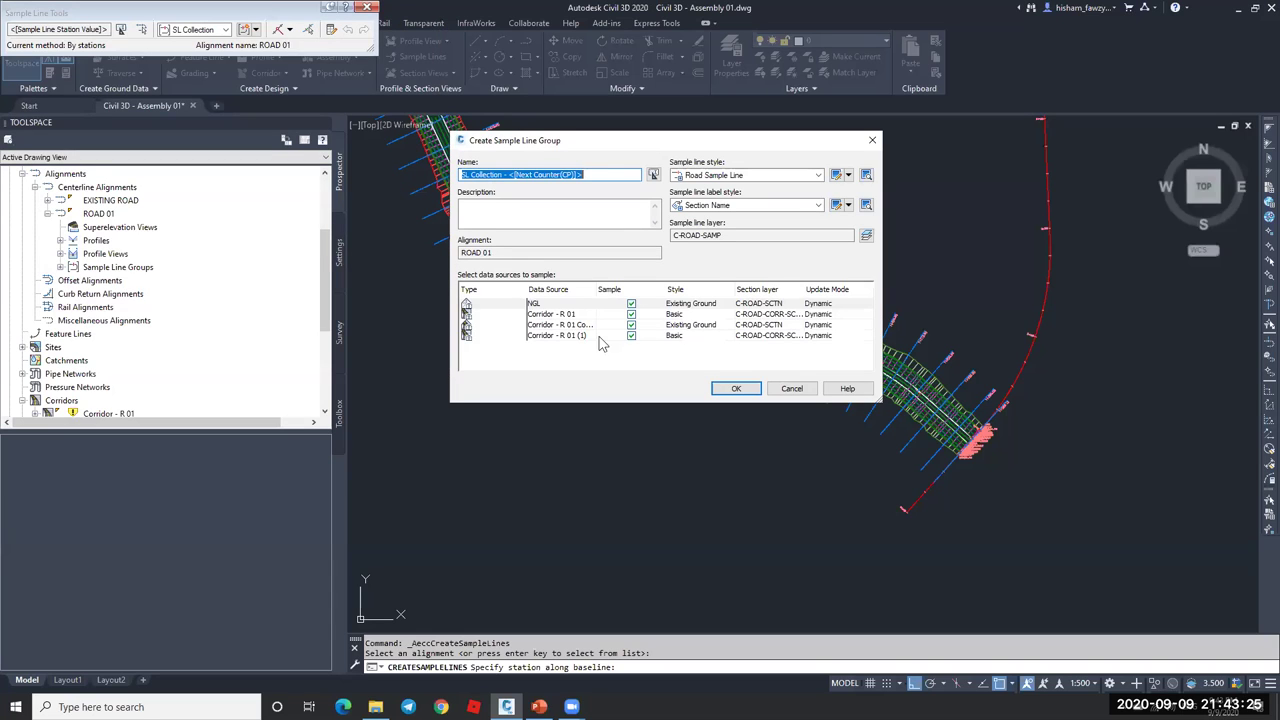
left_click(631, 314)
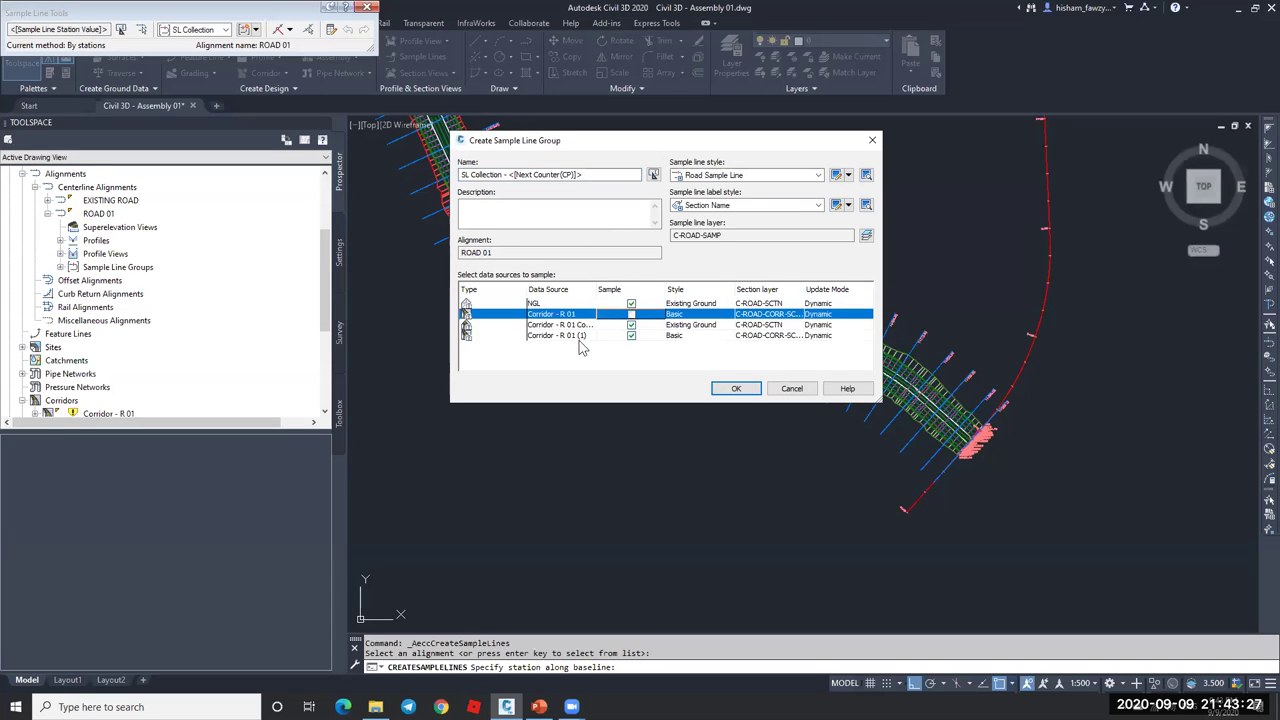
left_click(735, 388)
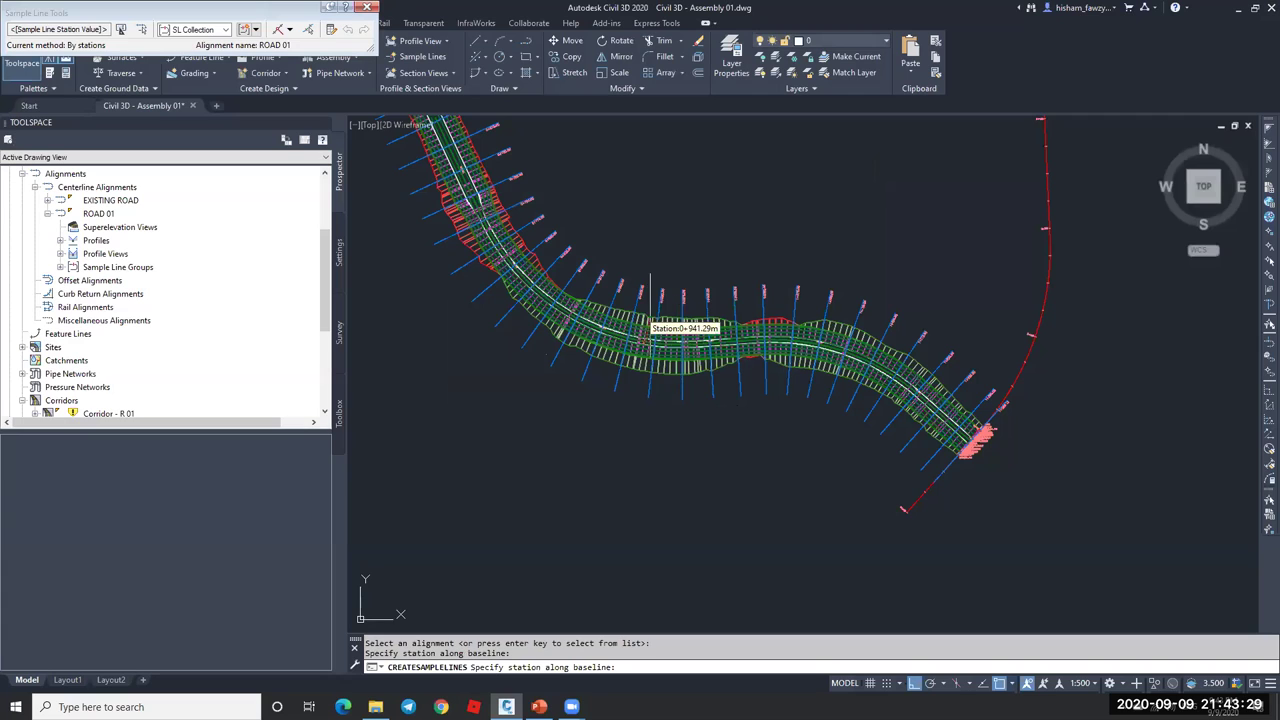
- Place sample lines by range of stations at 25 m increments and finish the command
left_click(289, 29)
left_click(333, 46)
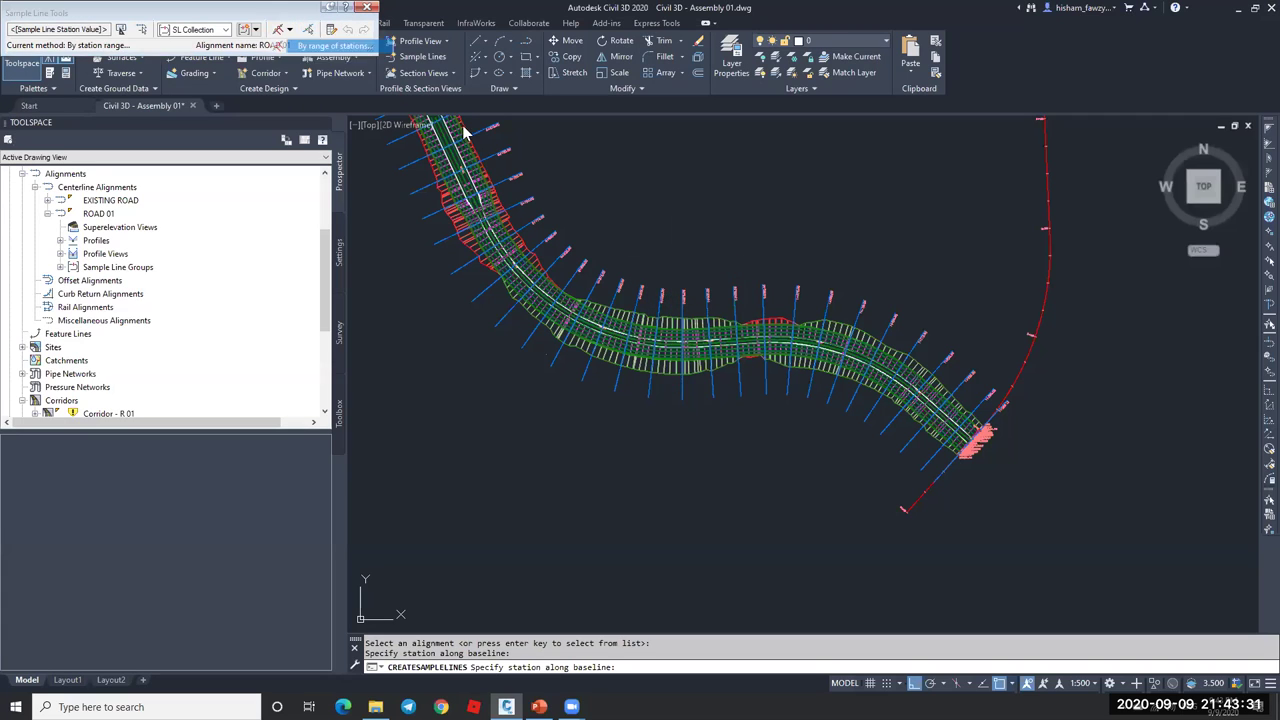
scroll(1022, 497, "down", 5)
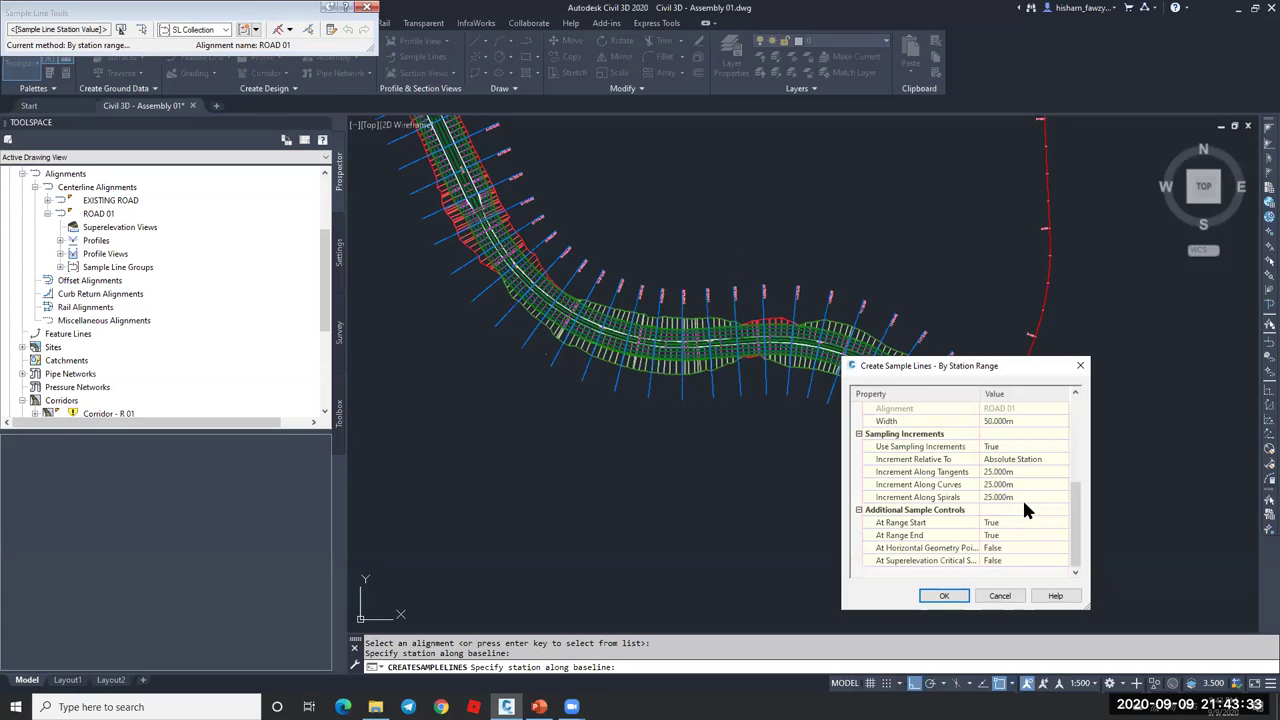
left_click(944, 596)
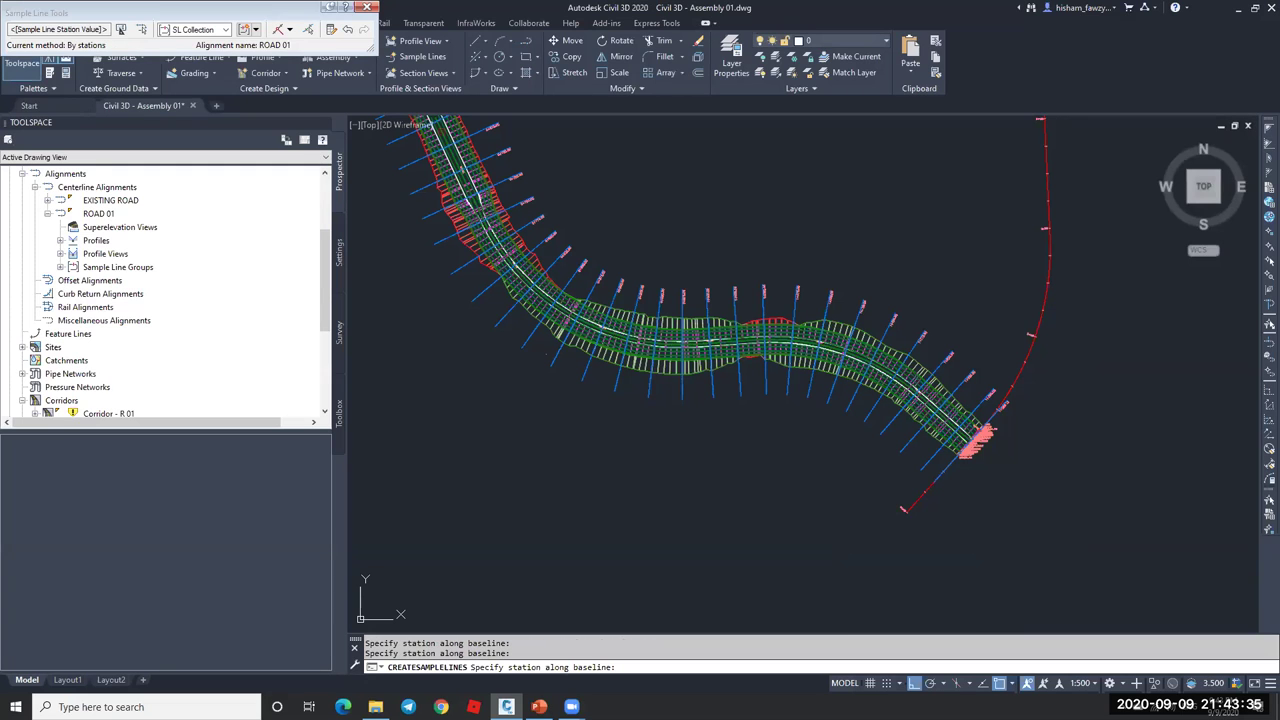
key("Escape")
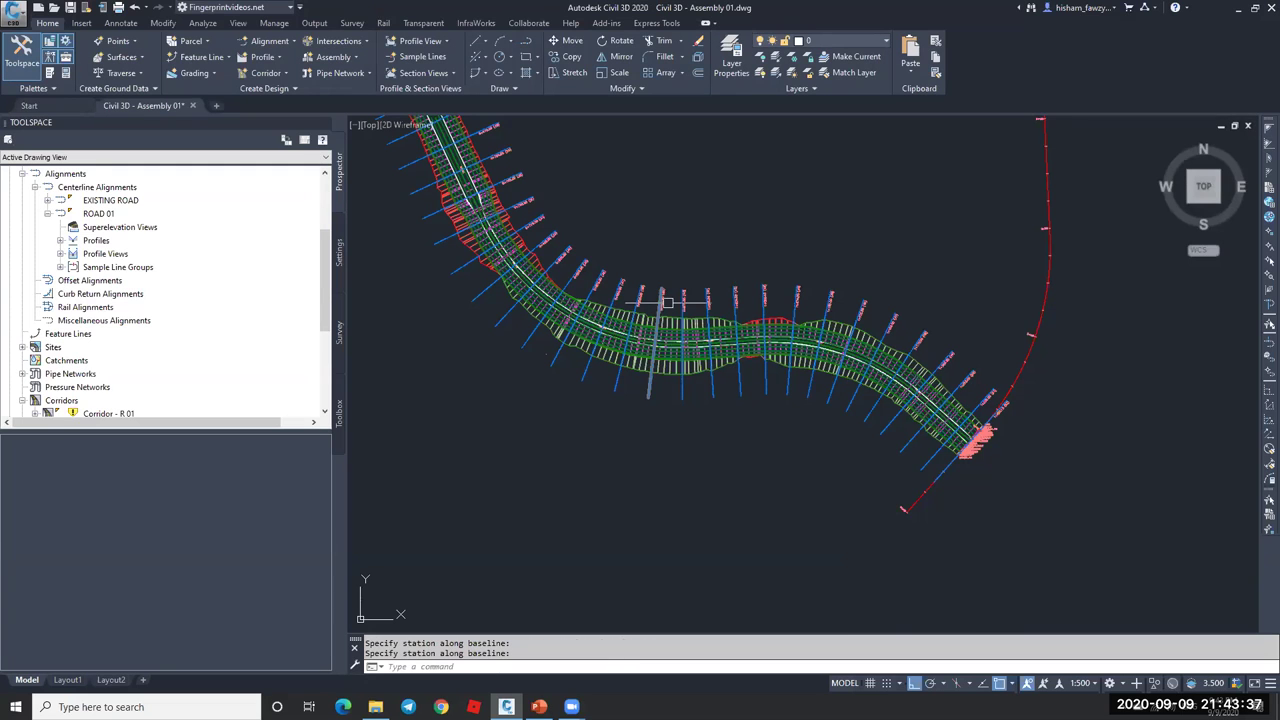
scroll(688, 296, "up", 5)
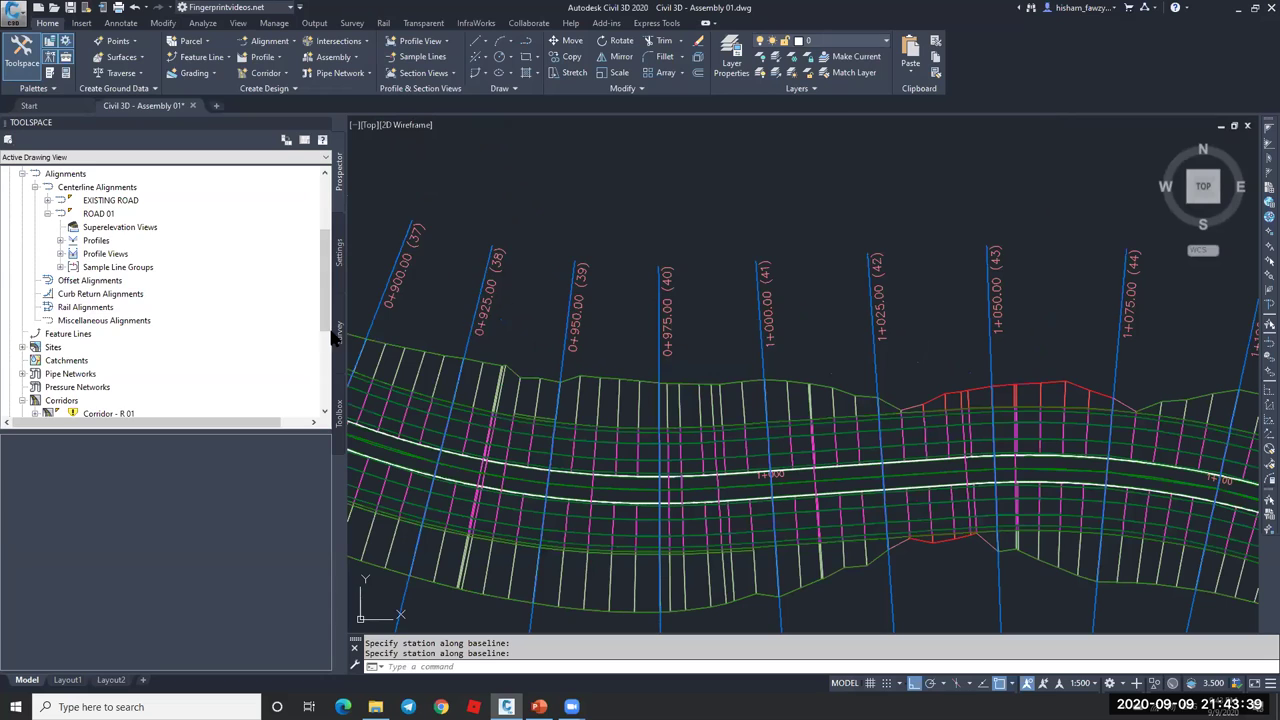
- Execute the Lane Slope Report for SL Collection - 3, stations 0+000.00 to 1+266.13
left_click(340, 408)
right_click(196, 255)
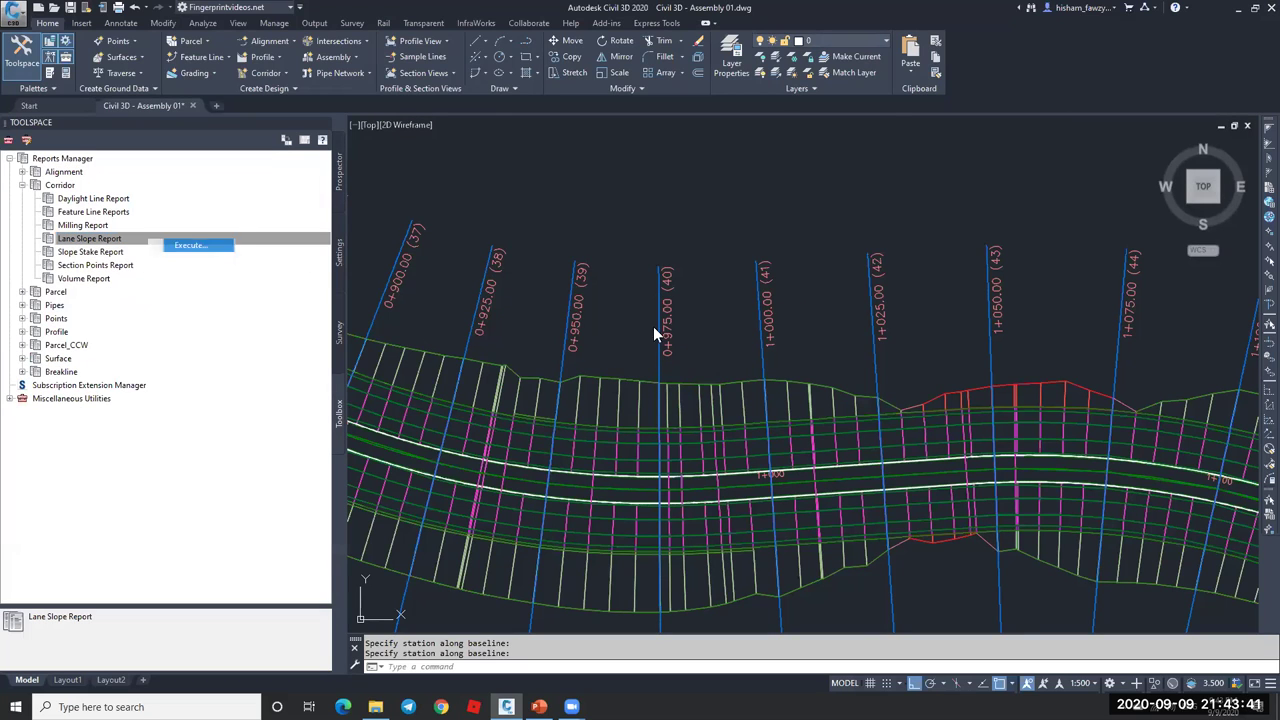
left_click(200, 248)
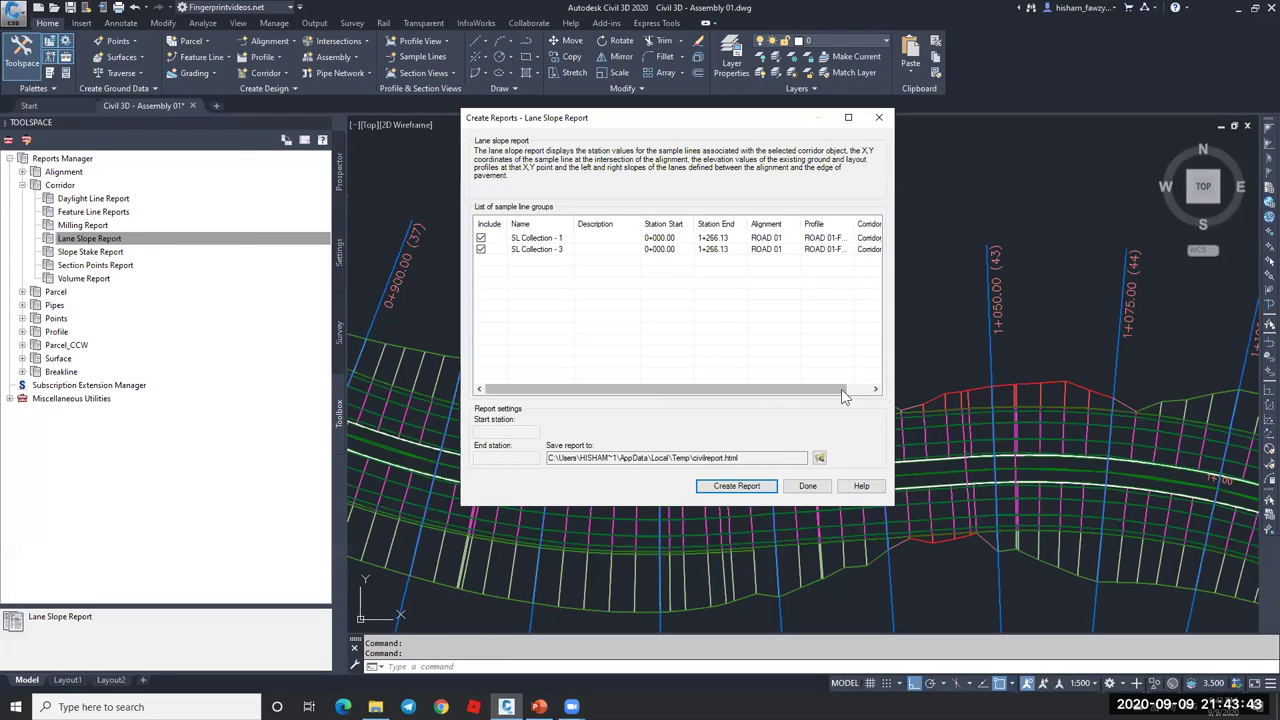
left_click_drag(770, 389, 794, 389)
left_click(866, 257)
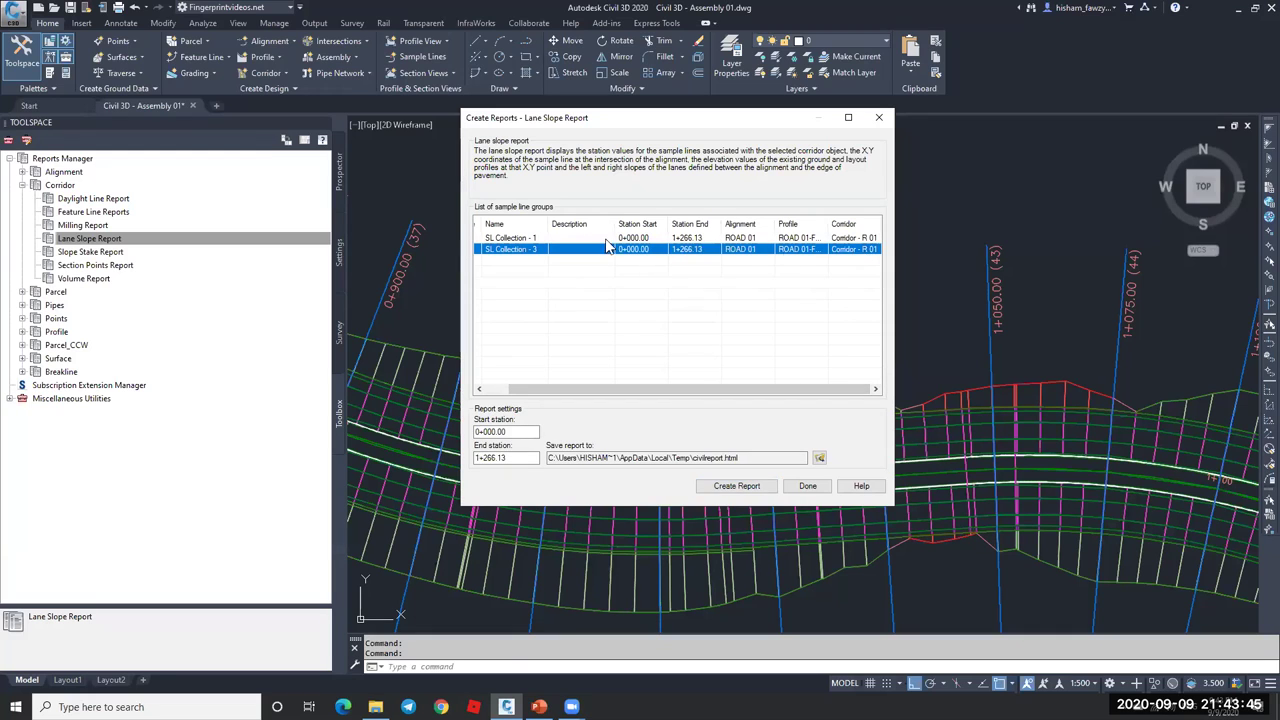
left_click_drag(660, 397, 636, 397)
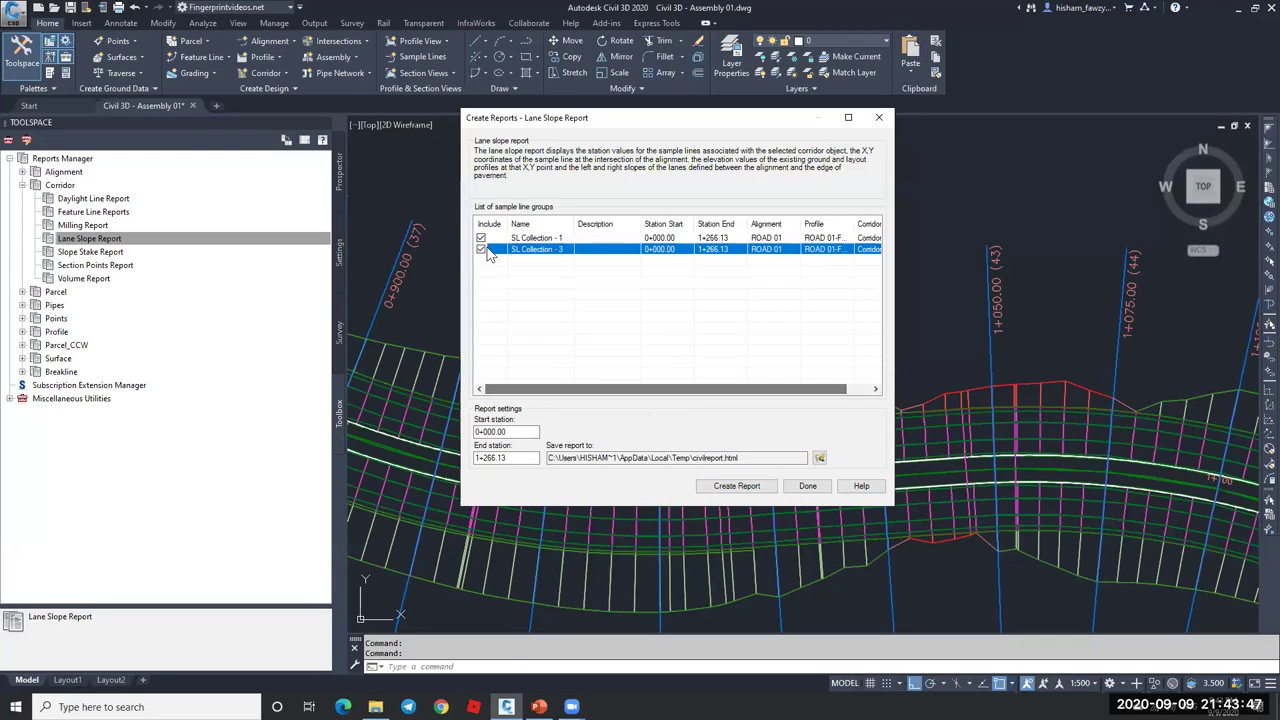
left_click(716, 489)
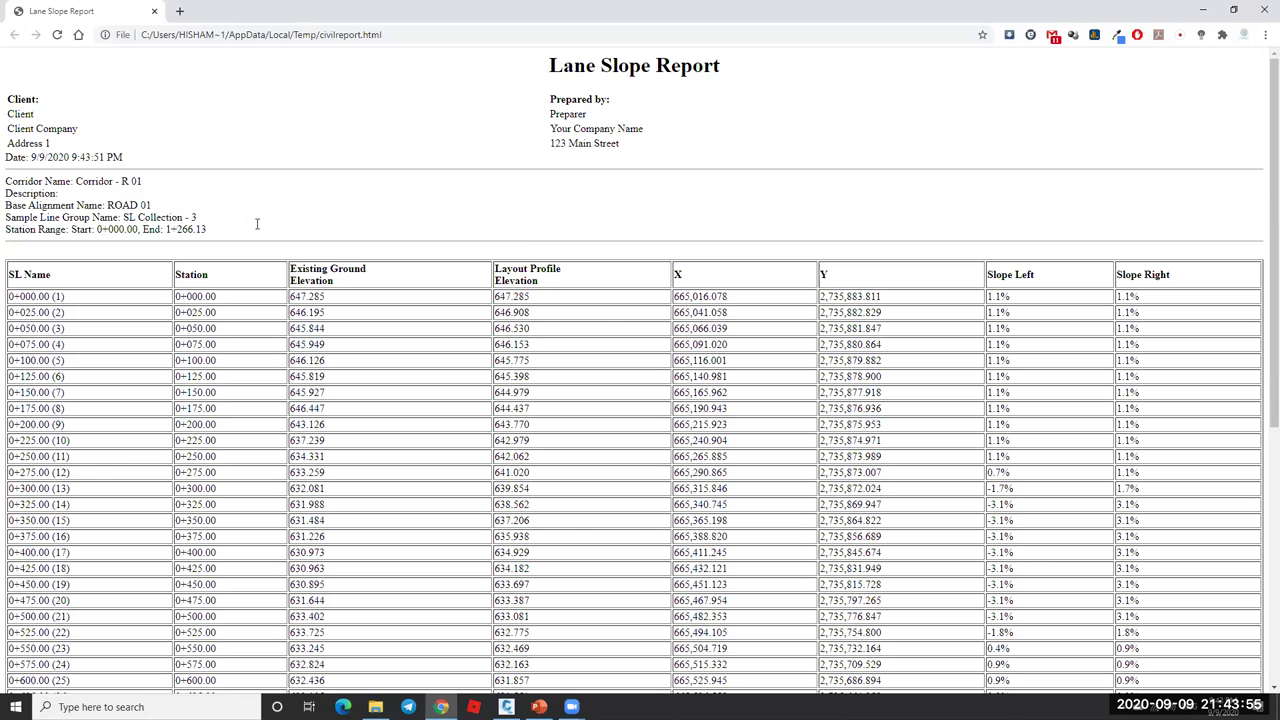
- Close the Chrome window showing the Corridor - R 01 Lane Slope Report
left_click(1265, 10)
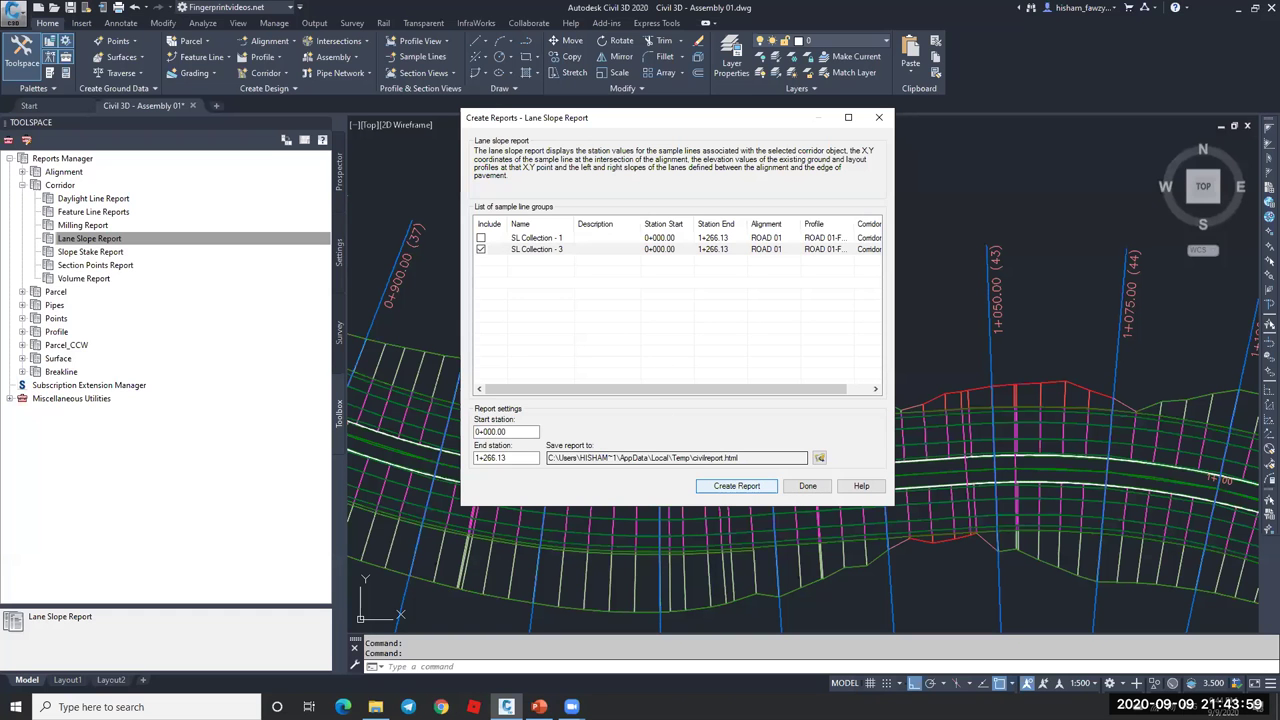
- Close the report dialog, zoom out to the whole corridor, and cancel the pending command
key("Escape")
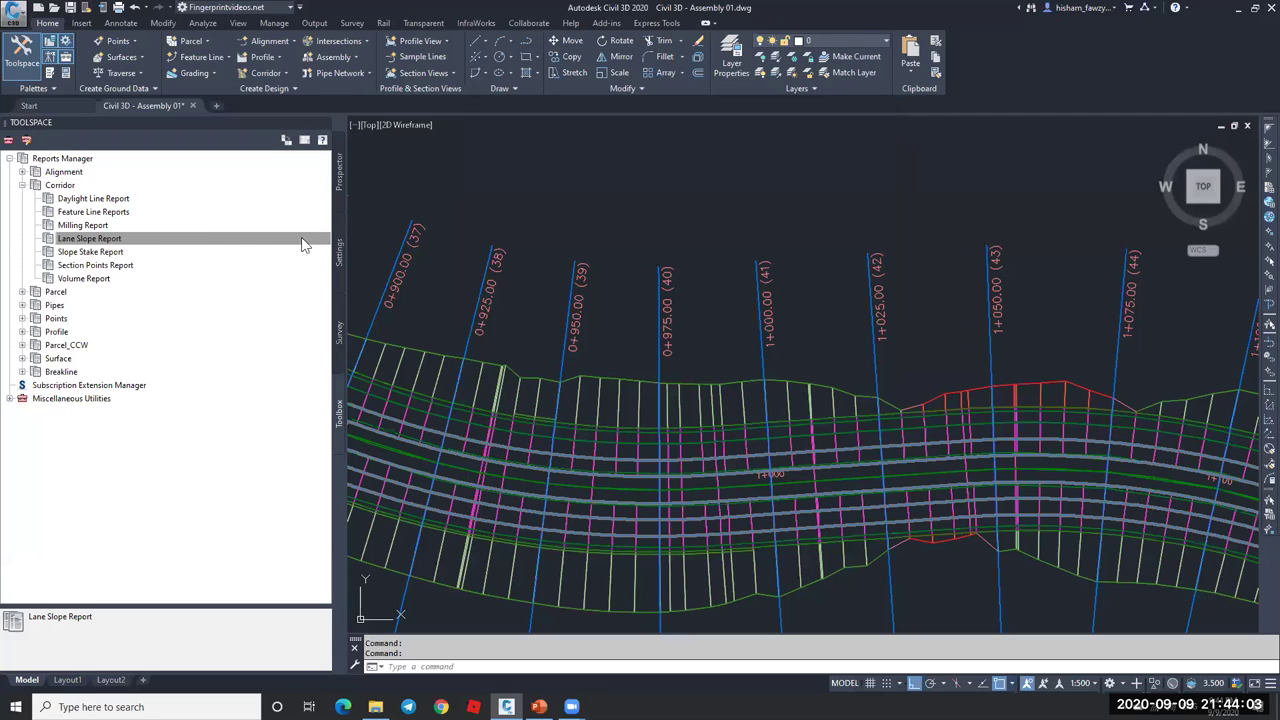
scroll(640, 300, "down", 6)
key("Escape")
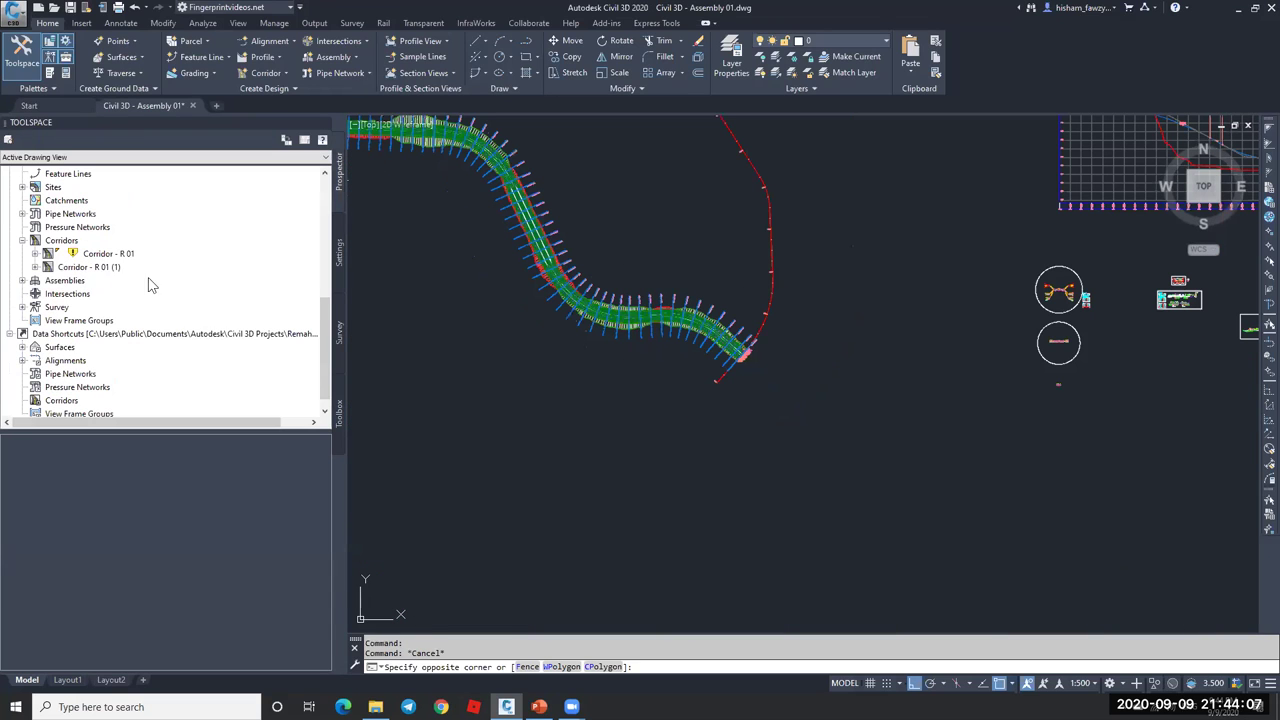
right_click(100, 267)
- Assign the Type 011 assembly to Corridor - R 01 (1)'s region RG - Type 011 - (1)
left_click(150, 277)
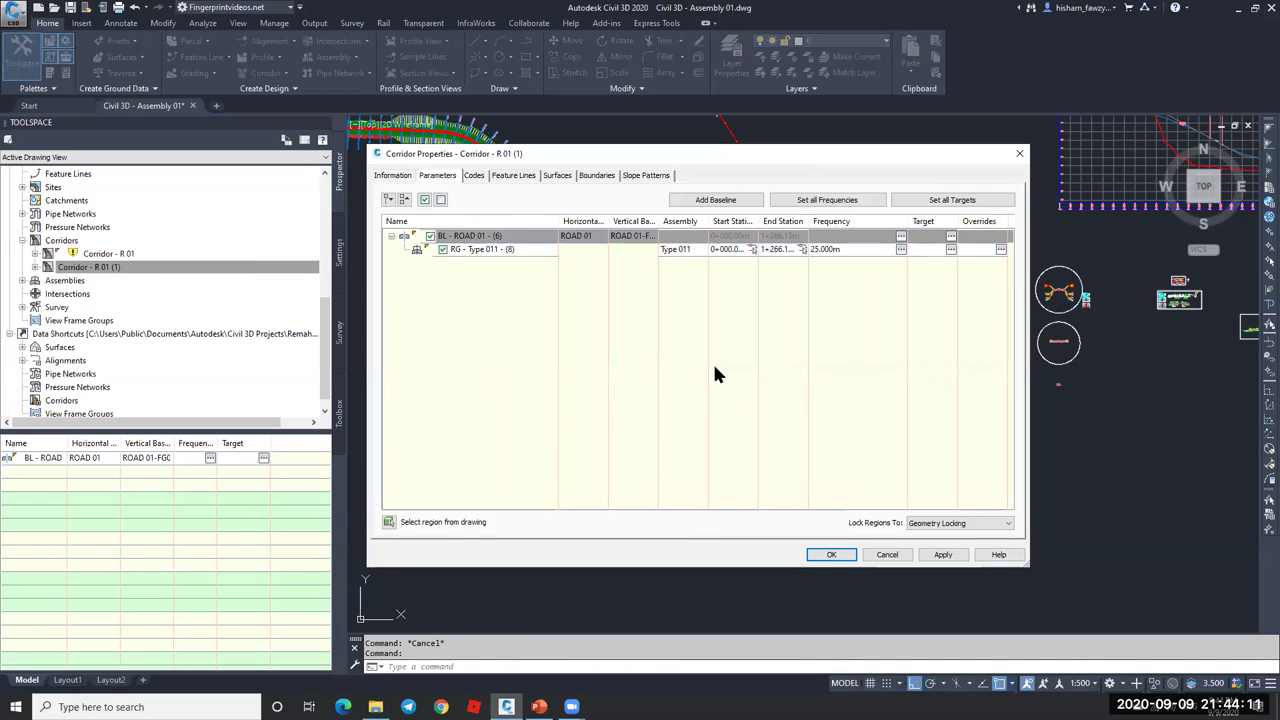
double_click(713, 249)
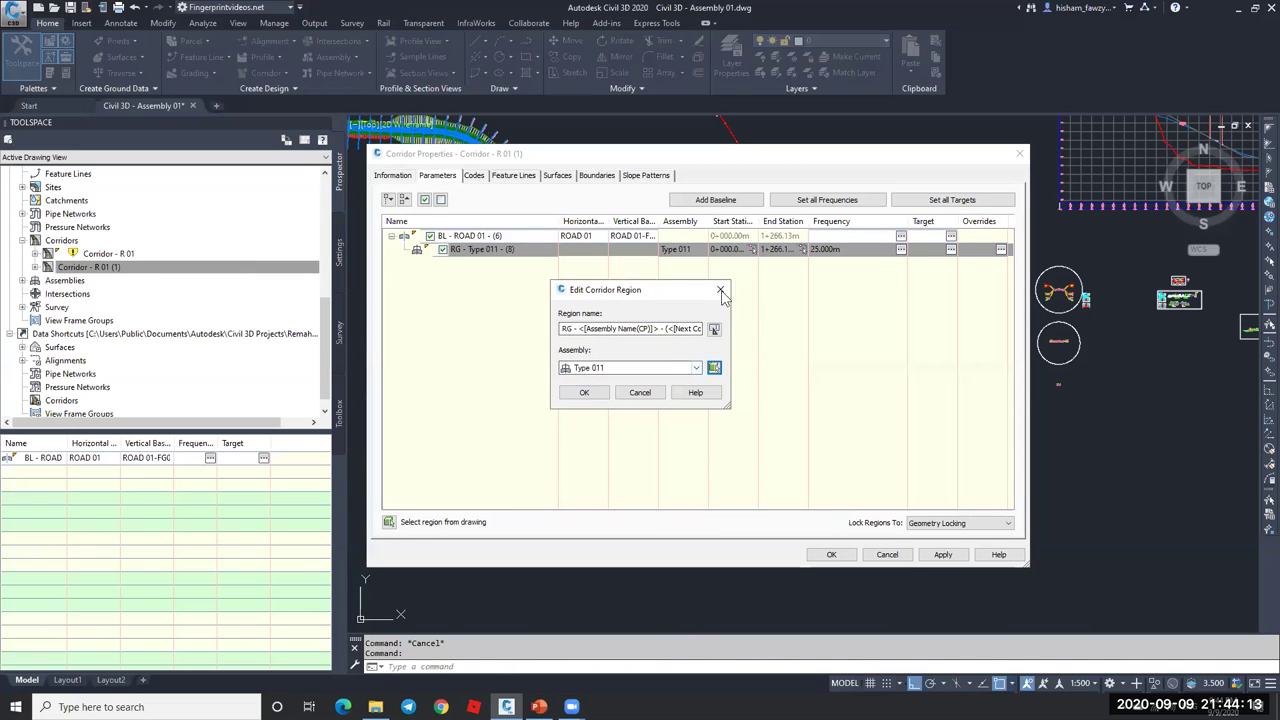
left_click(714, 367)
scroll(880, 340, "down", 2)
scroll(738, 380, "up", 6)
scroll(738, 380, "up", 3)
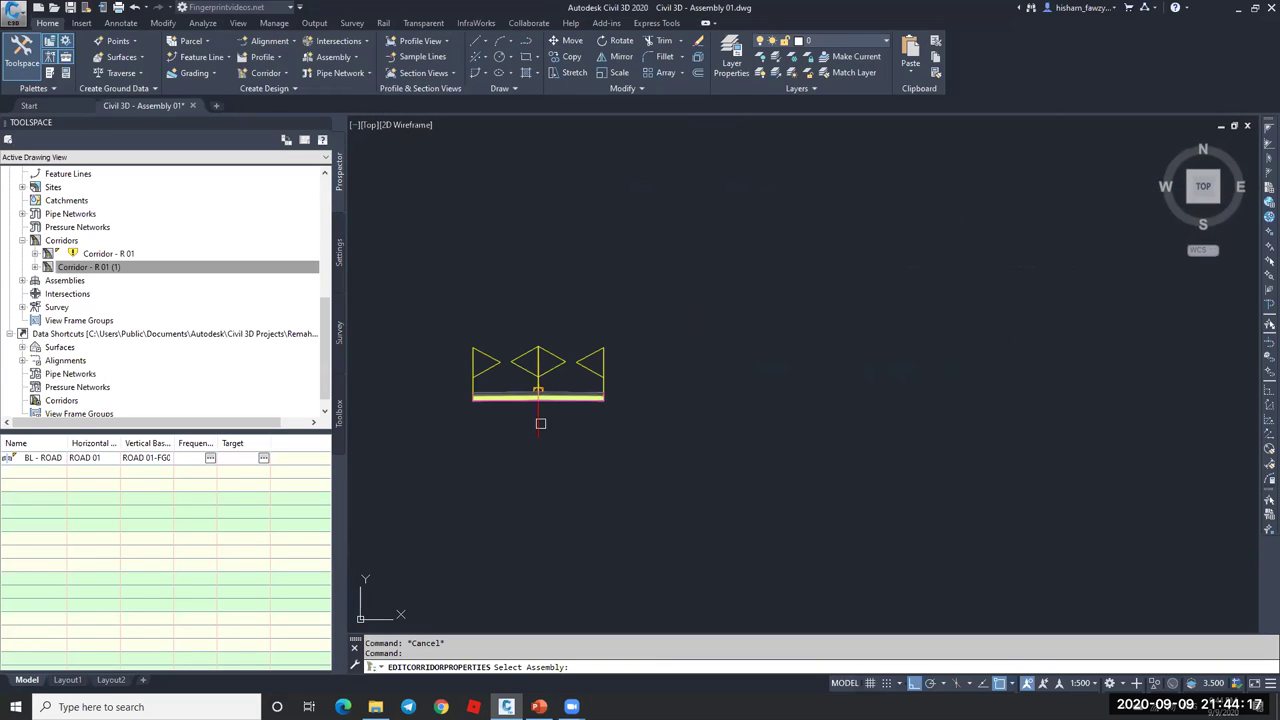
left_click(540, 423)
left_click(603, 396)
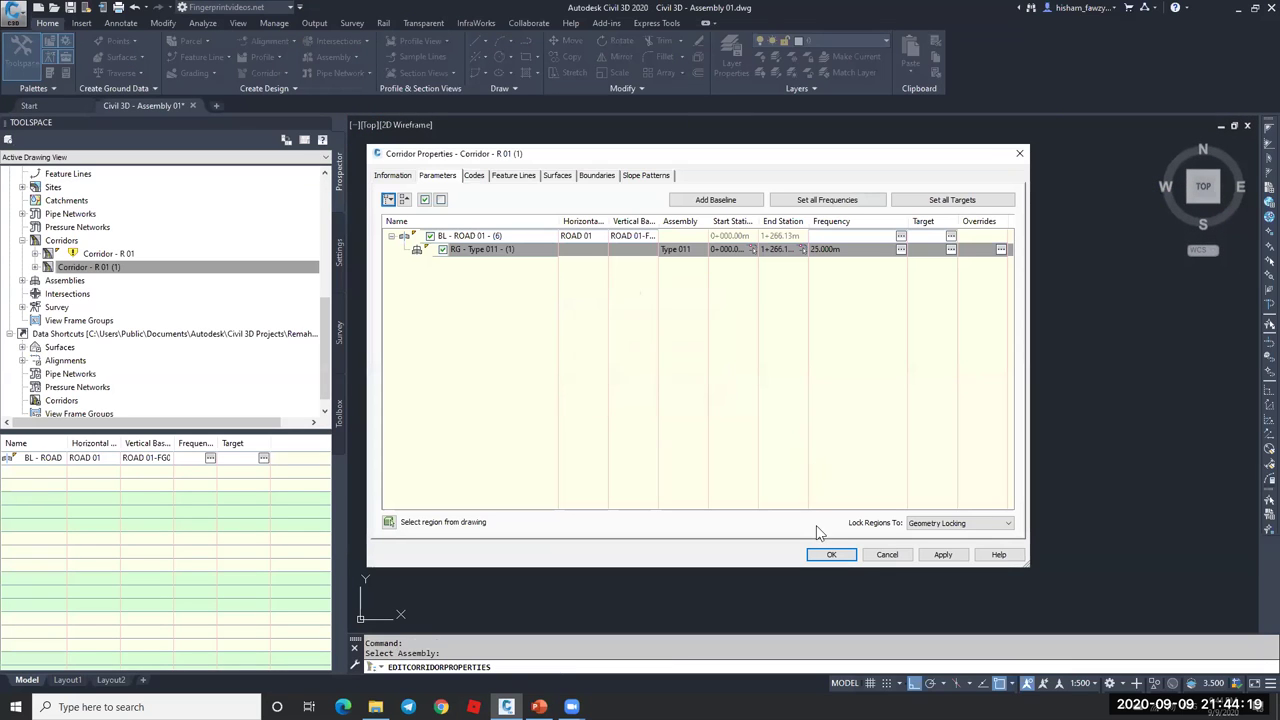
left_click(940, 555)
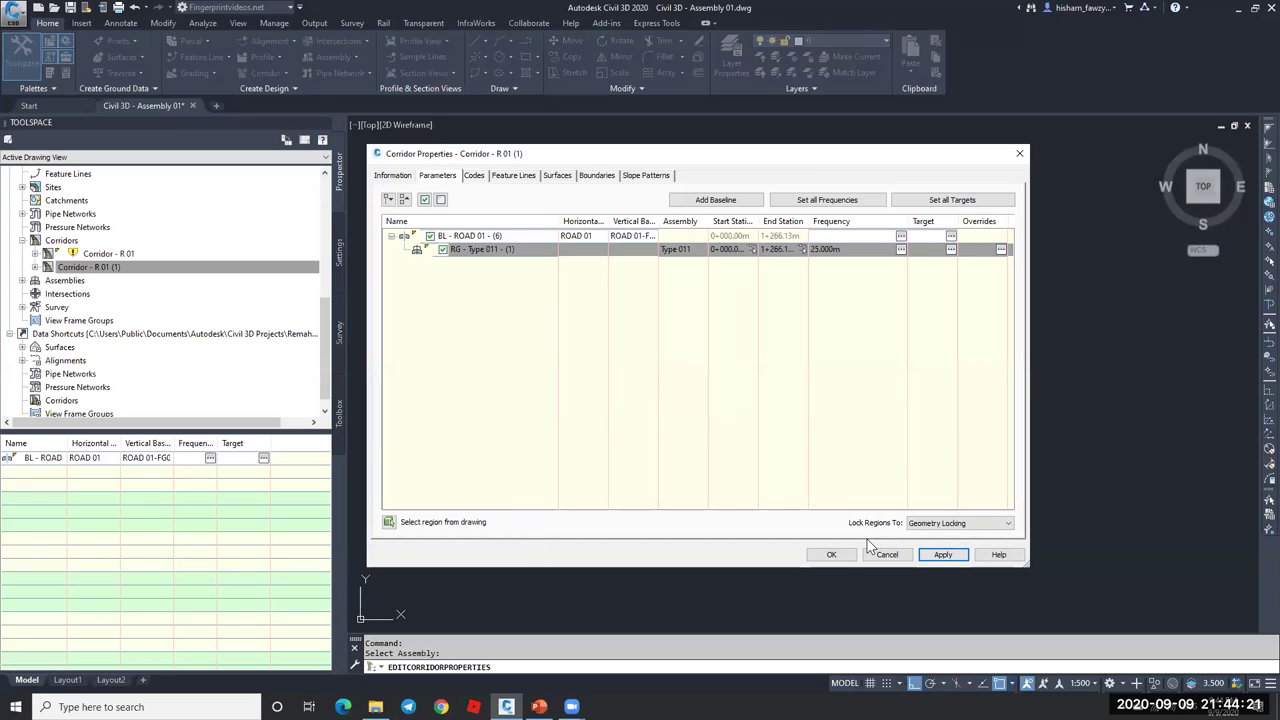
left_click(838, 554)
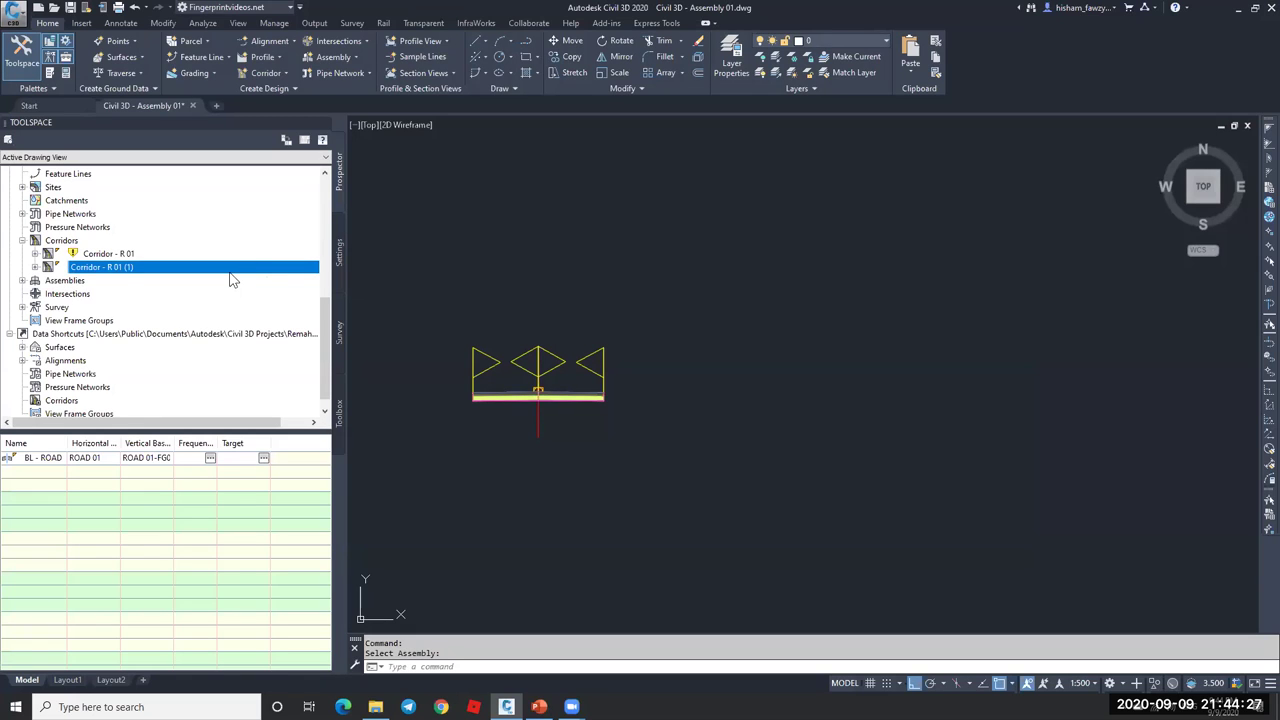
- Orbit Corridor - R 01 (1) in the Object Viewer to inspect it in 3D
scroll(529, 400, "up", 4)
scroll(732, 316, "down", 2)
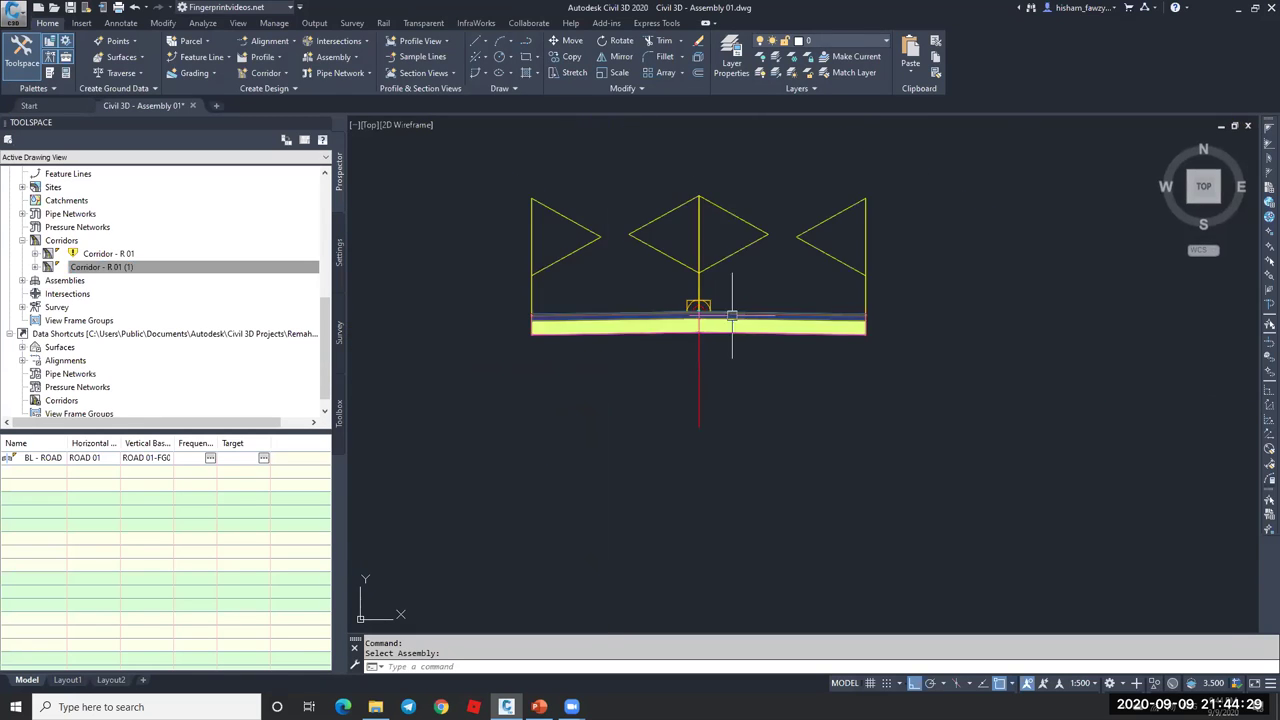
scroll(732, 316, "down", 3)
scroll(609, 294, "down", 4)
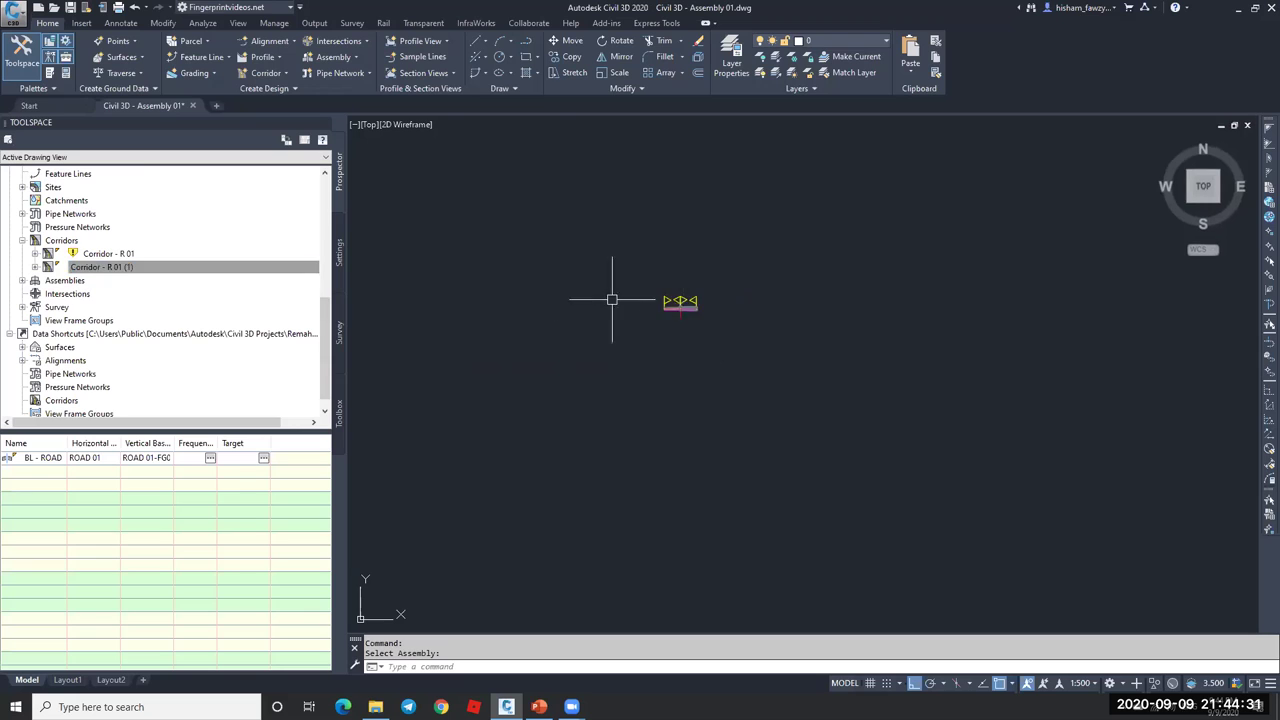
right_click(134, 266)
left_click(172, 357)
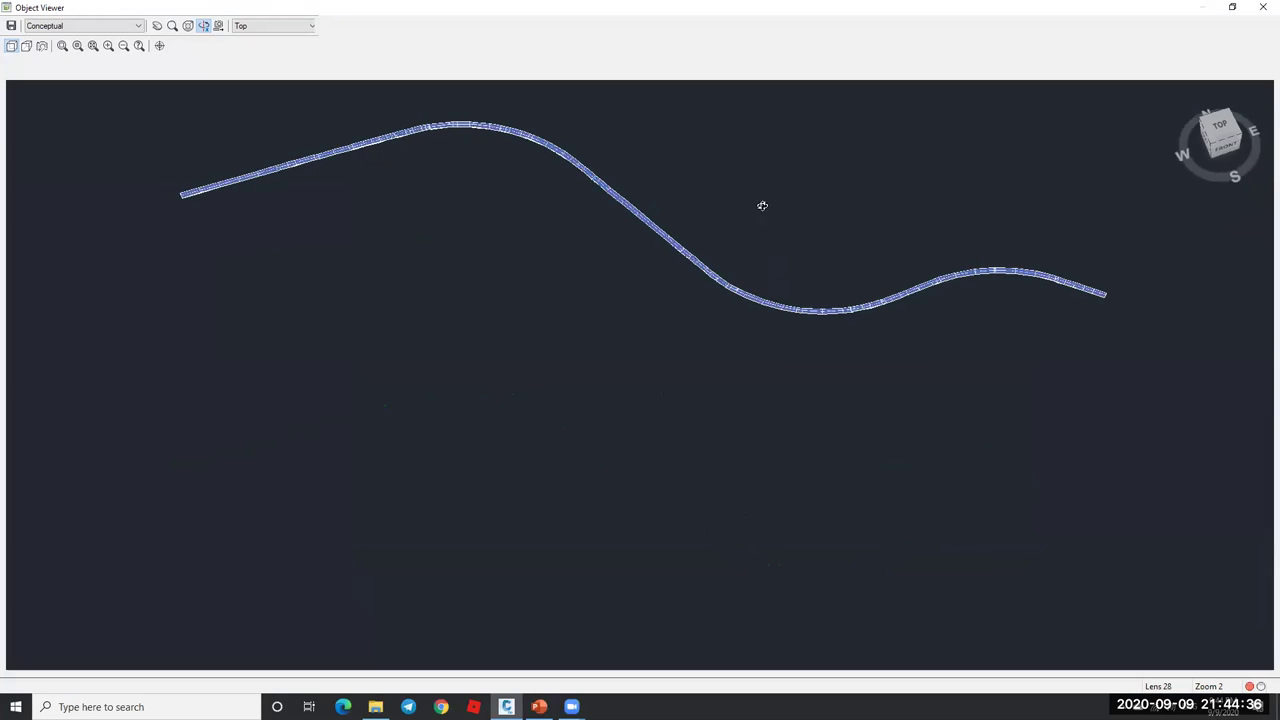
scroll(700, 210, "up", 5)
left_click_drag(611, 225, 740, 303)
left_click(1262, 7)
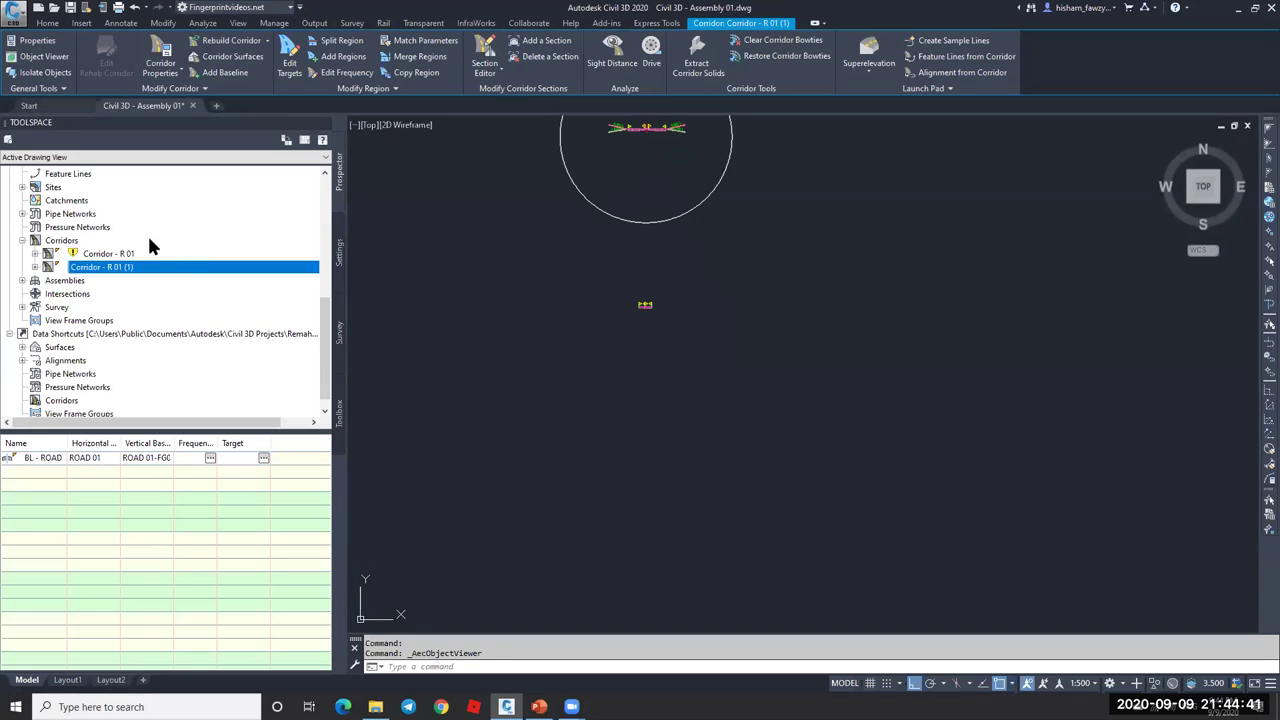
right_click(160, 240)
left_click(200, 243)
- Swap SL Collection - 1 for SL Collection - 3, read its Corridor column, then close without reporting
left_click(480, 238)
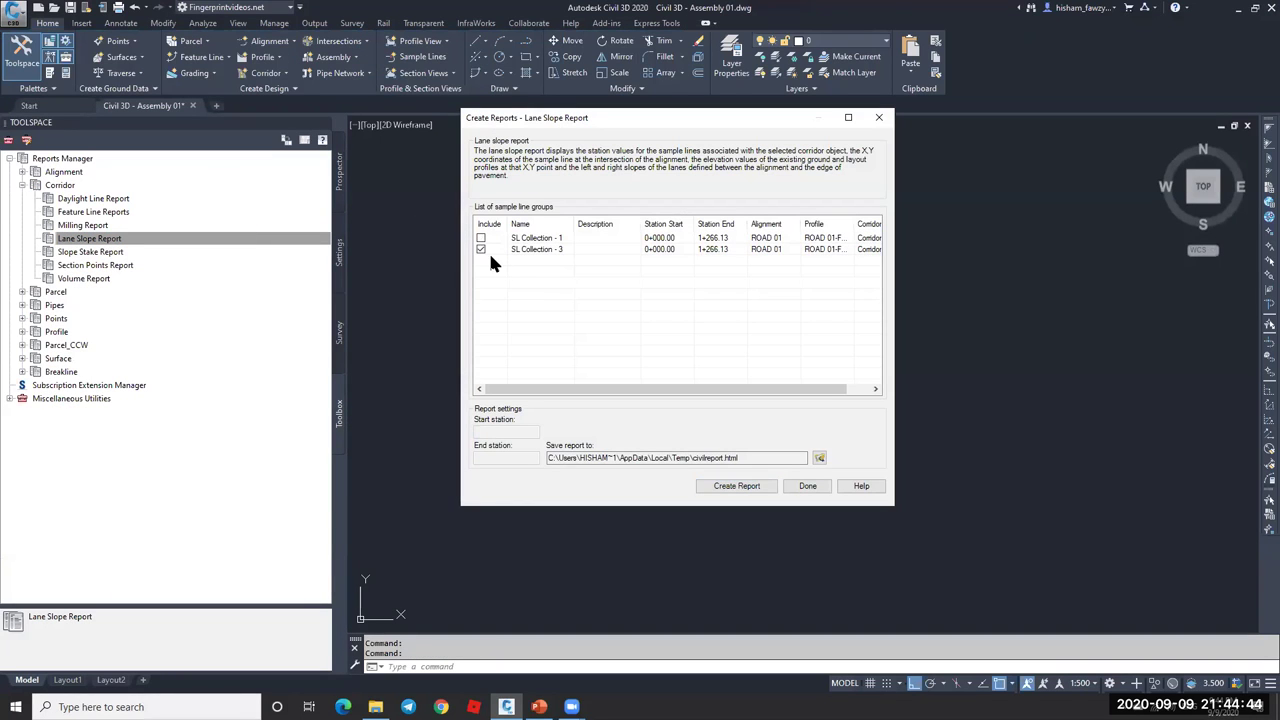
left_click(862, 250)
left_click_drag(820, 390, 872, 388)
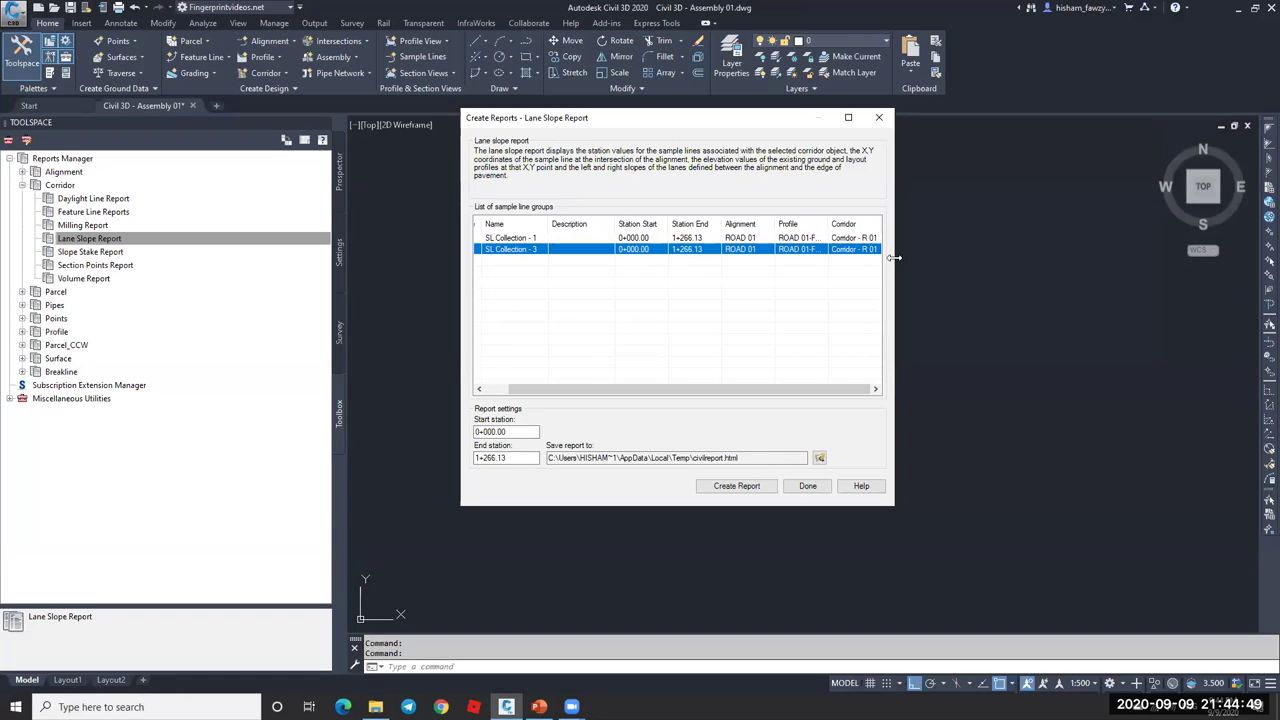
left_click_drag(893, 258, 1049, 258)
left_click_drag(909, 222, 969, 222)
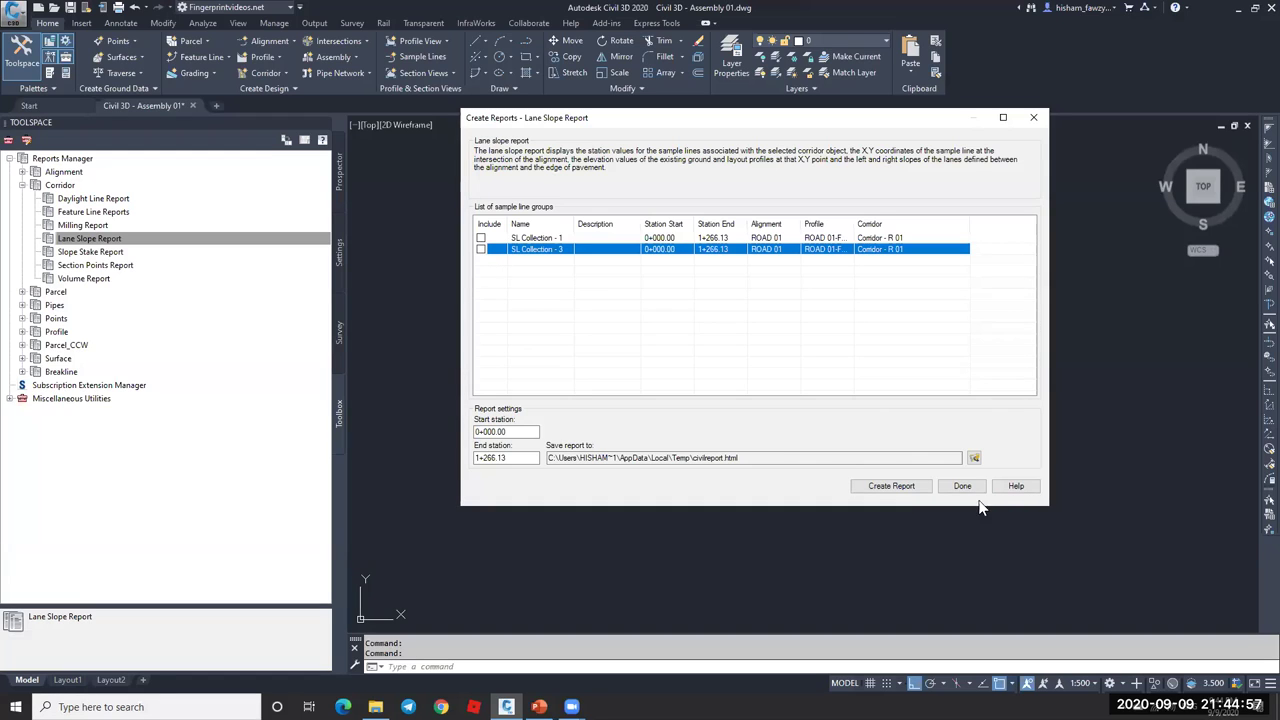
left_click(950, 488)
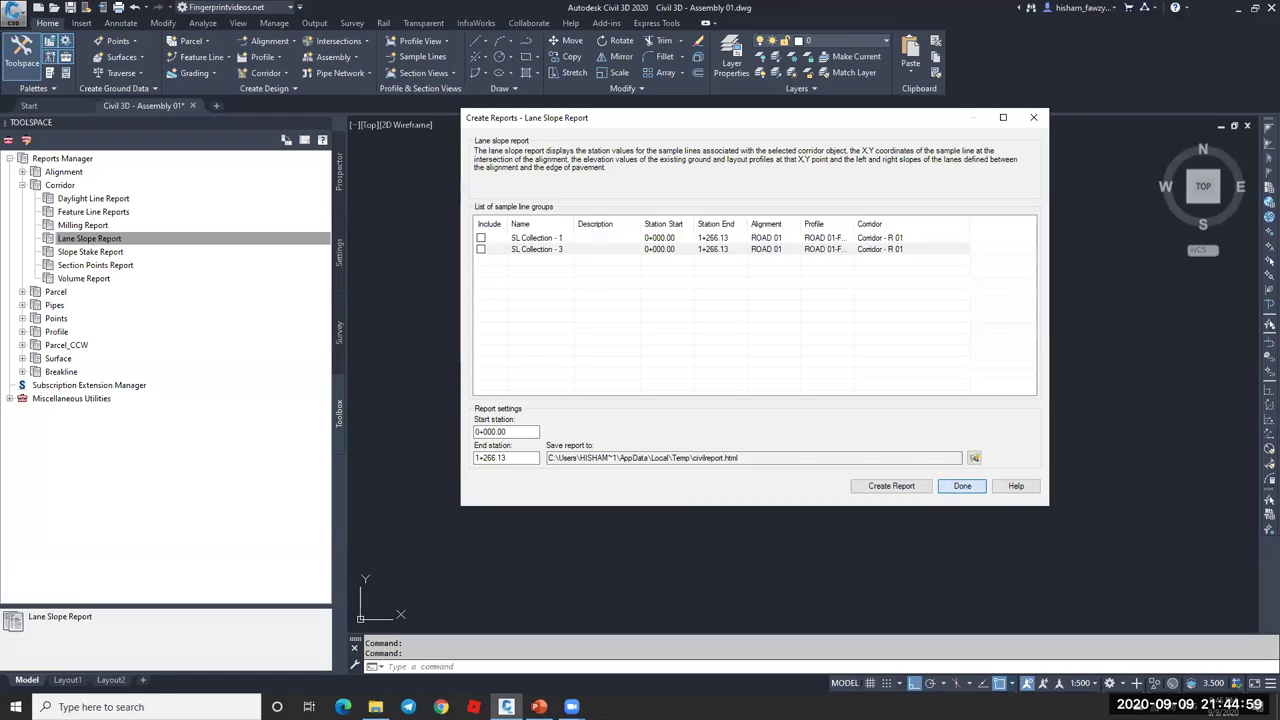
scroll(650, 370, "up", 10)
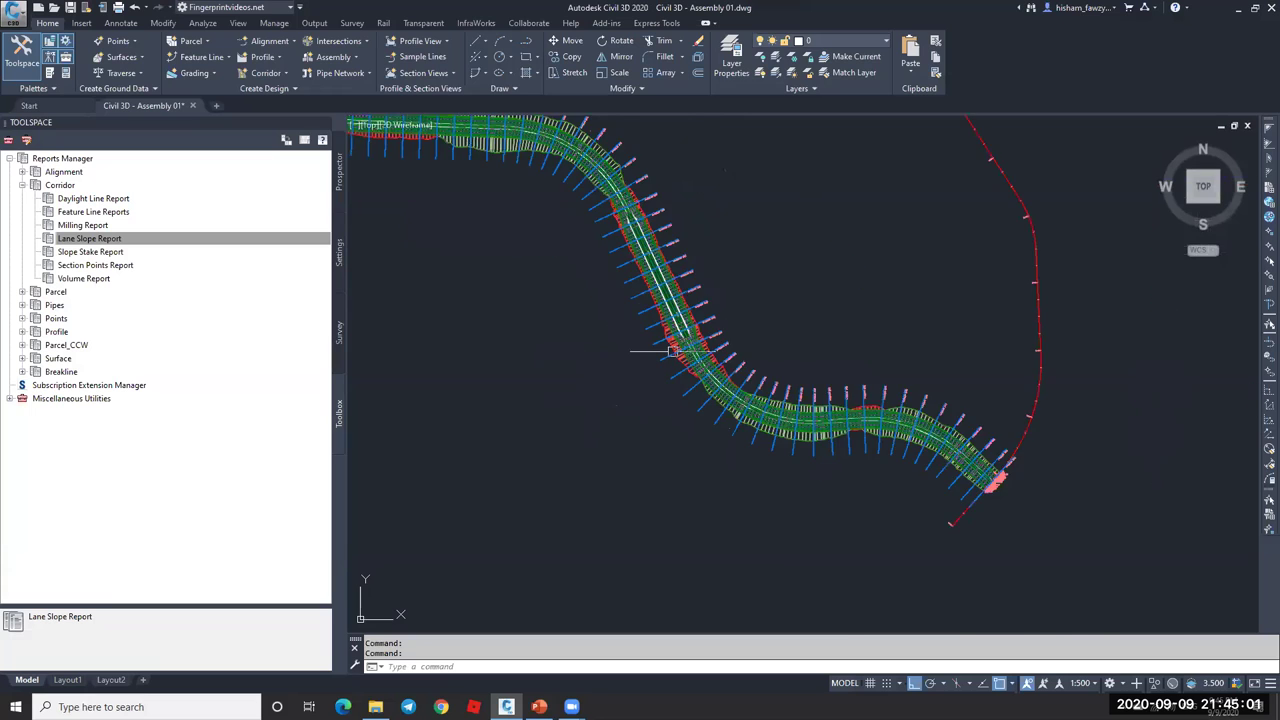
- Open the SL Collection - 3 sample line group properties from ROAD 01 in the drawing tree
key("Escape")
left_click(636, 373)
left_click(340, 178)
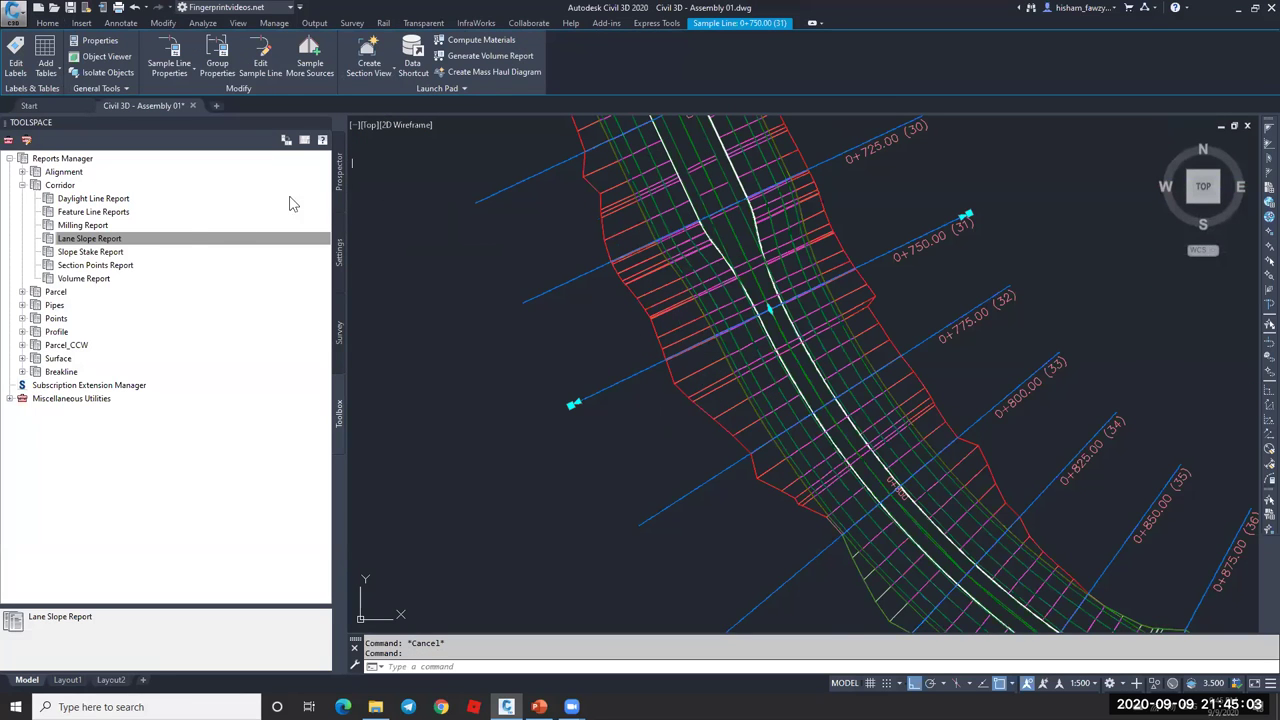
scroll(50, 220, "up", 3)
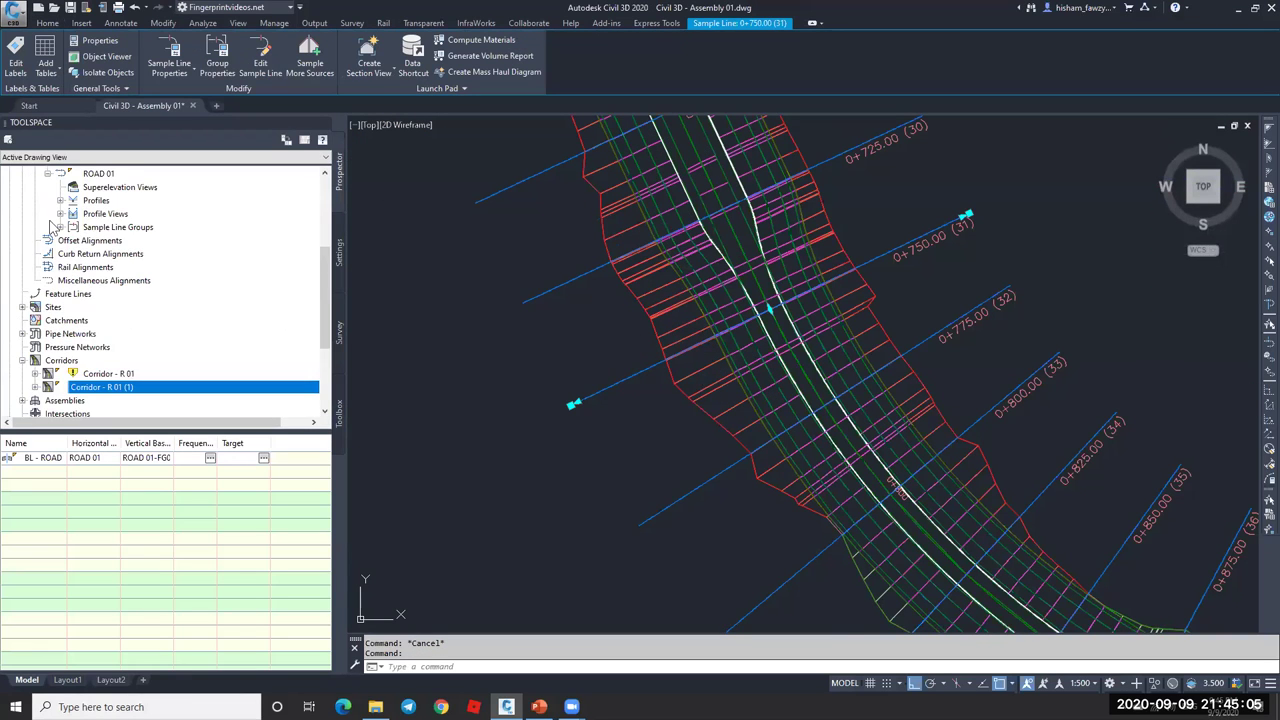
left_click(61, 227)
right_click(140, 258)
left_click(320, 280)
- Review each properties tab, noting NGL and Corridor - R 01 (1) as sources, then close
left_click(710, 336)
left_click(745, 337)
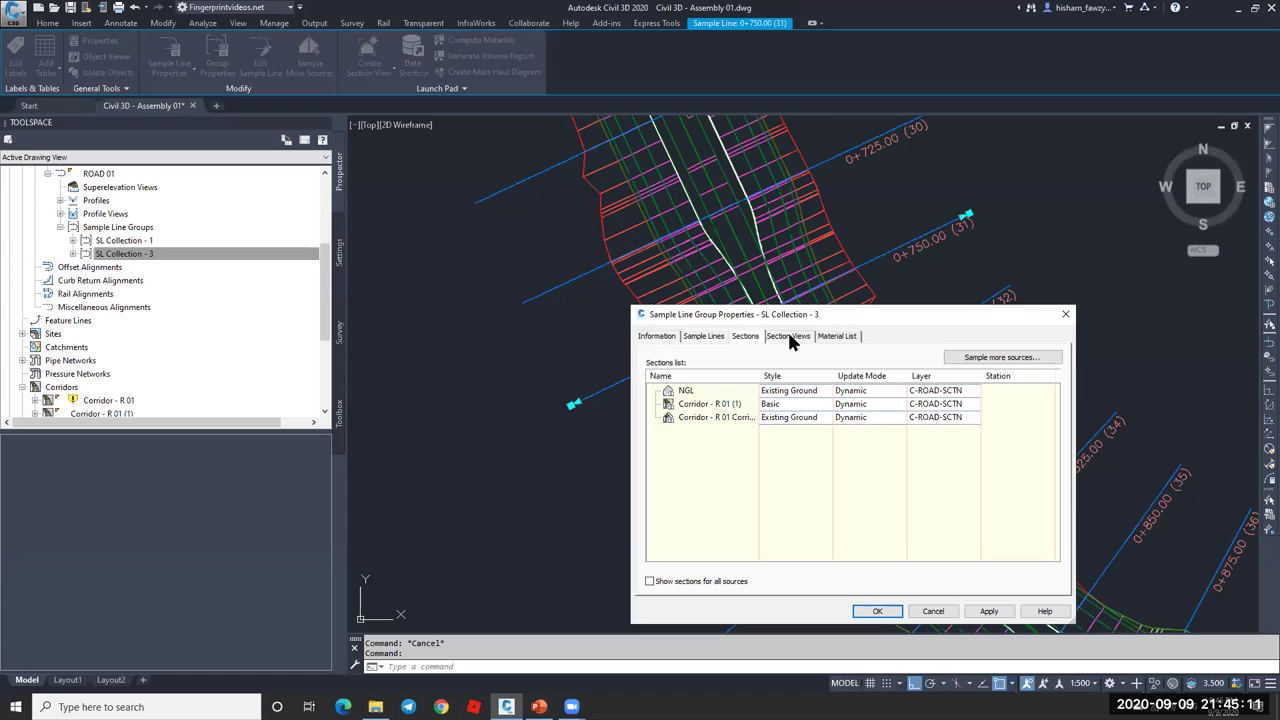
double_click(760, 376)
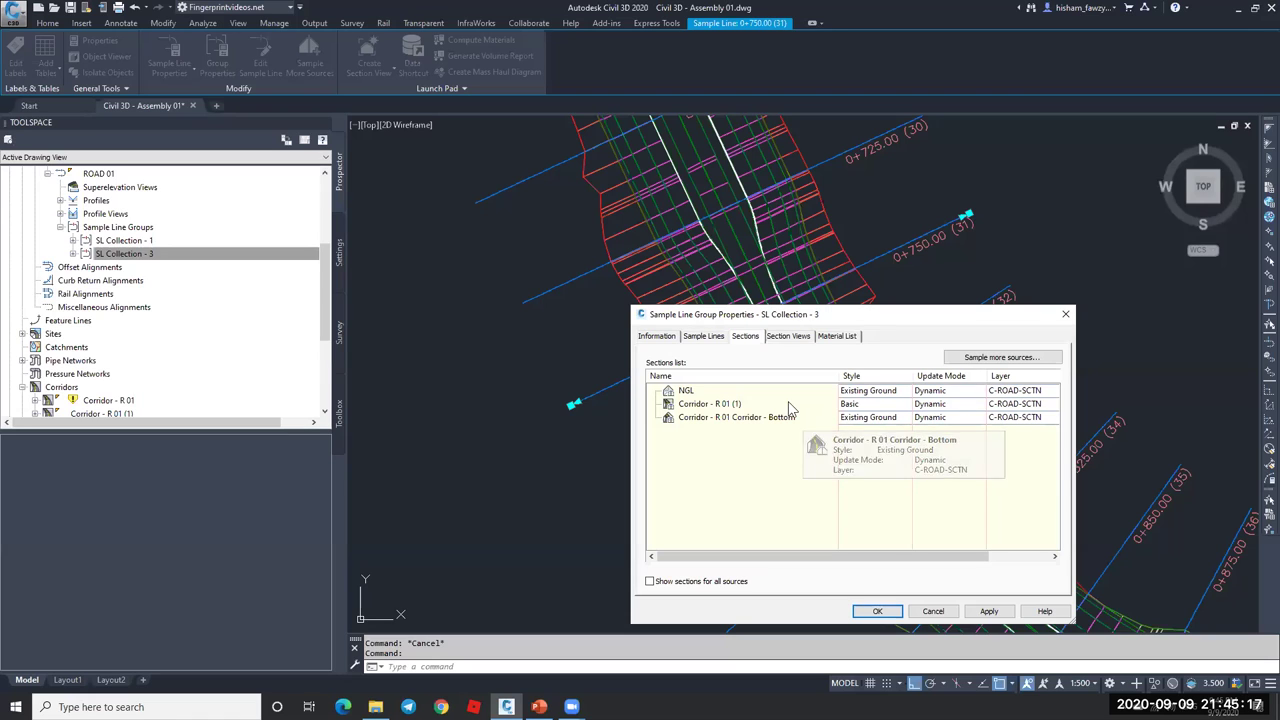
left_click(750, 405)
left_click(789, 337)
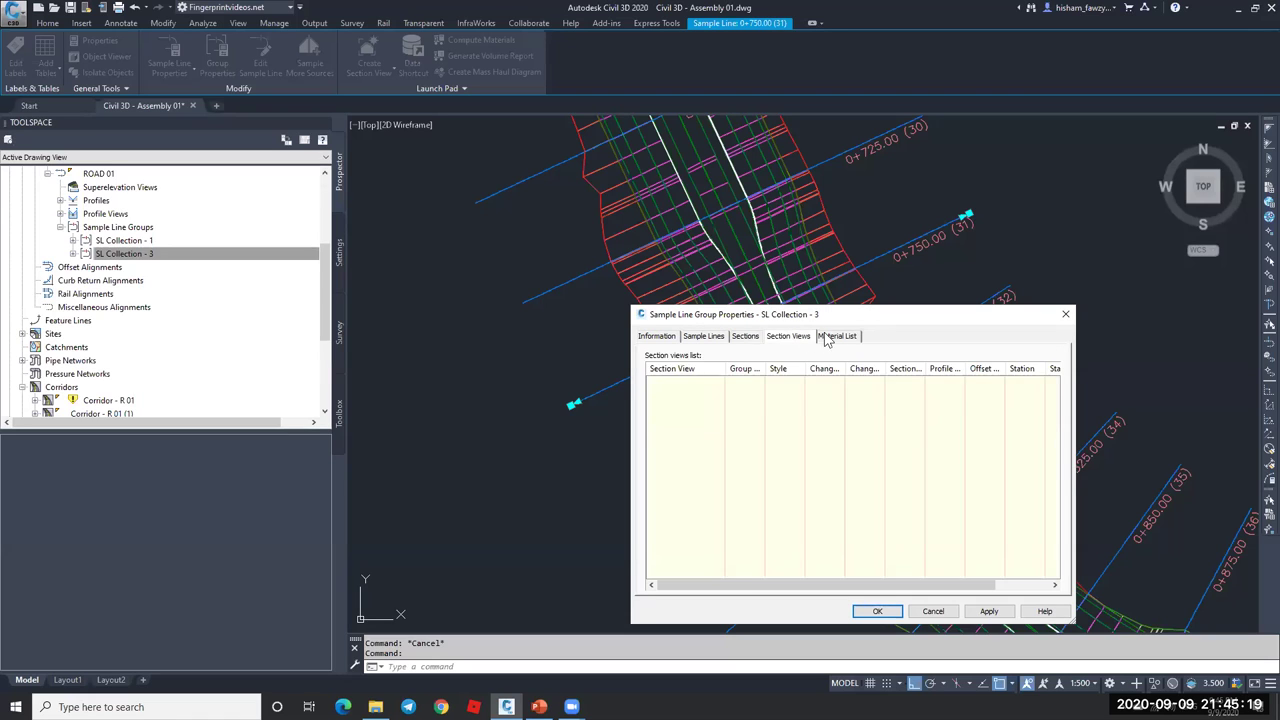
left_click(830, 337)
left_click(745, 336)
left_click(703, 336)
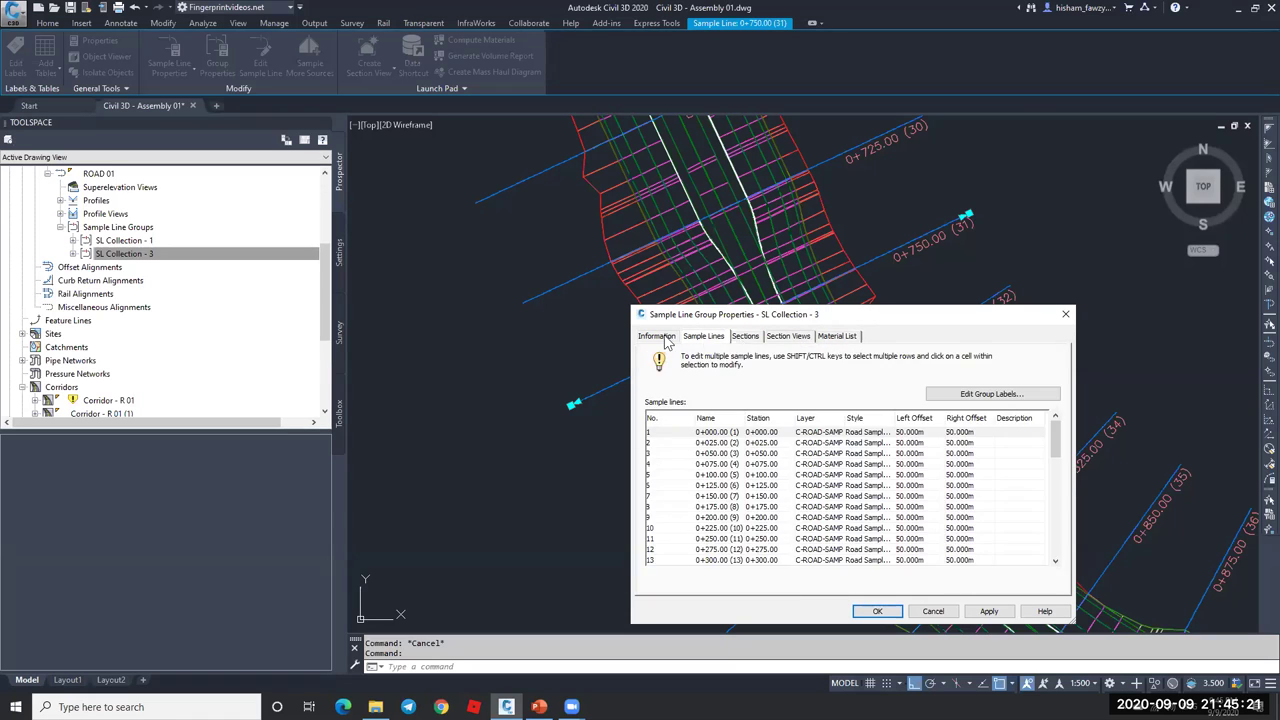
left_click(656, 336)
left_click(877, 611)
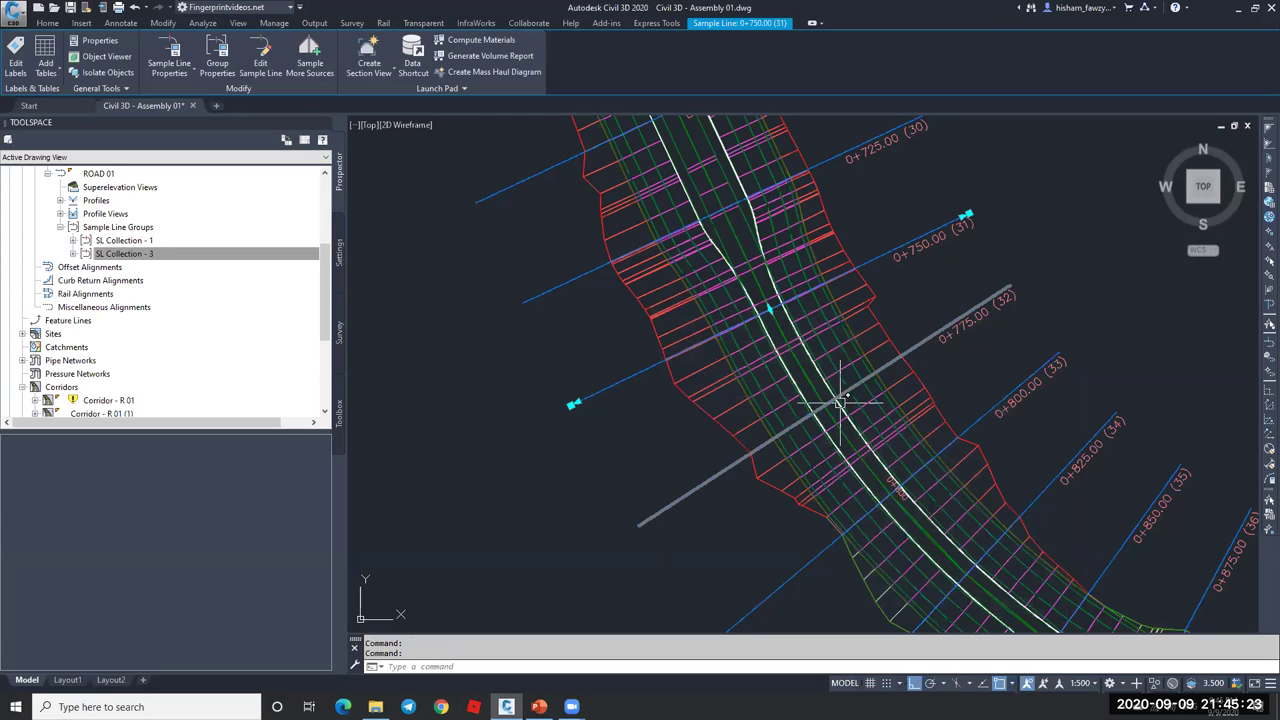
key("Escape")
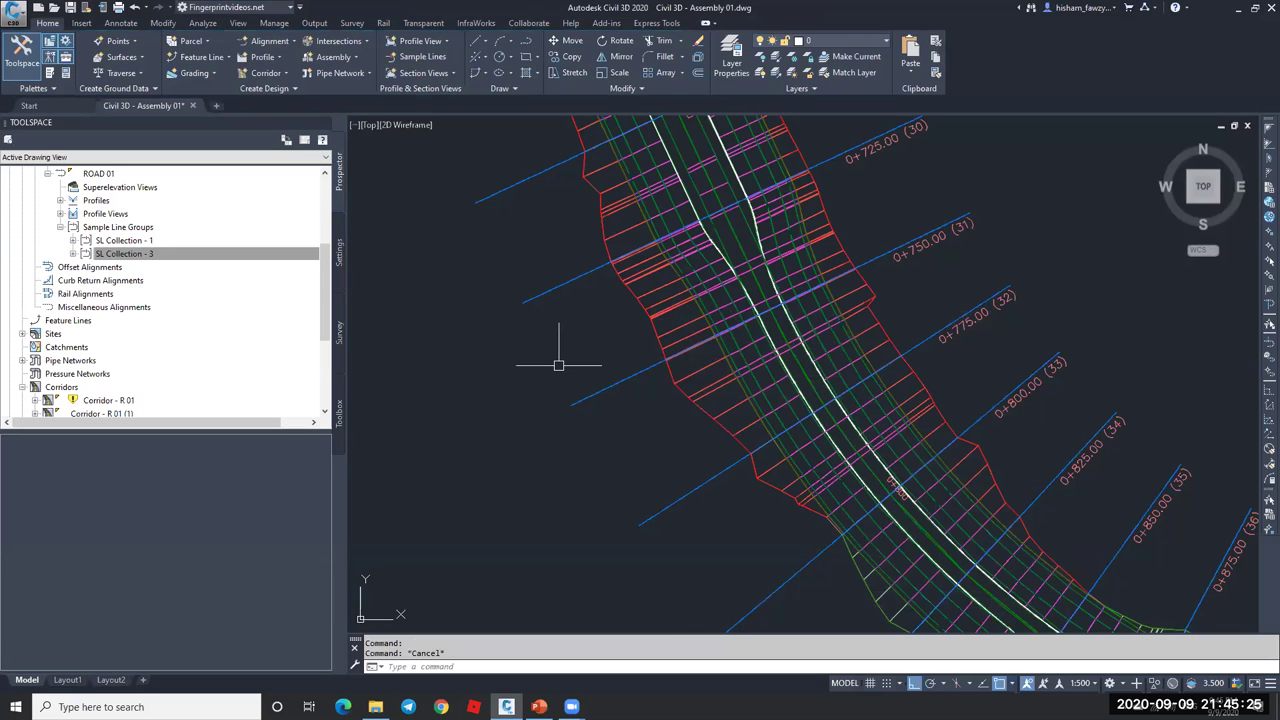
scroll(695, 310, "down", 6)
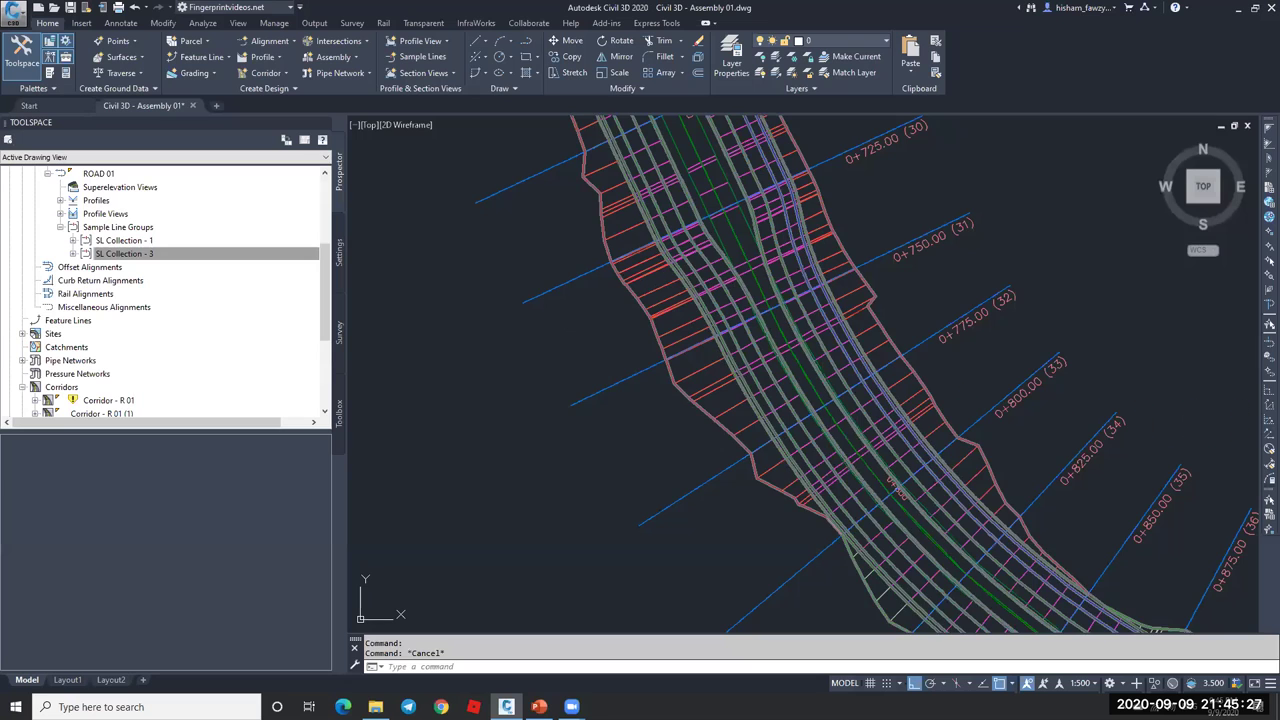
scroll(695, 310, "down", 2)
scroll(1051, 437, "up", 6)
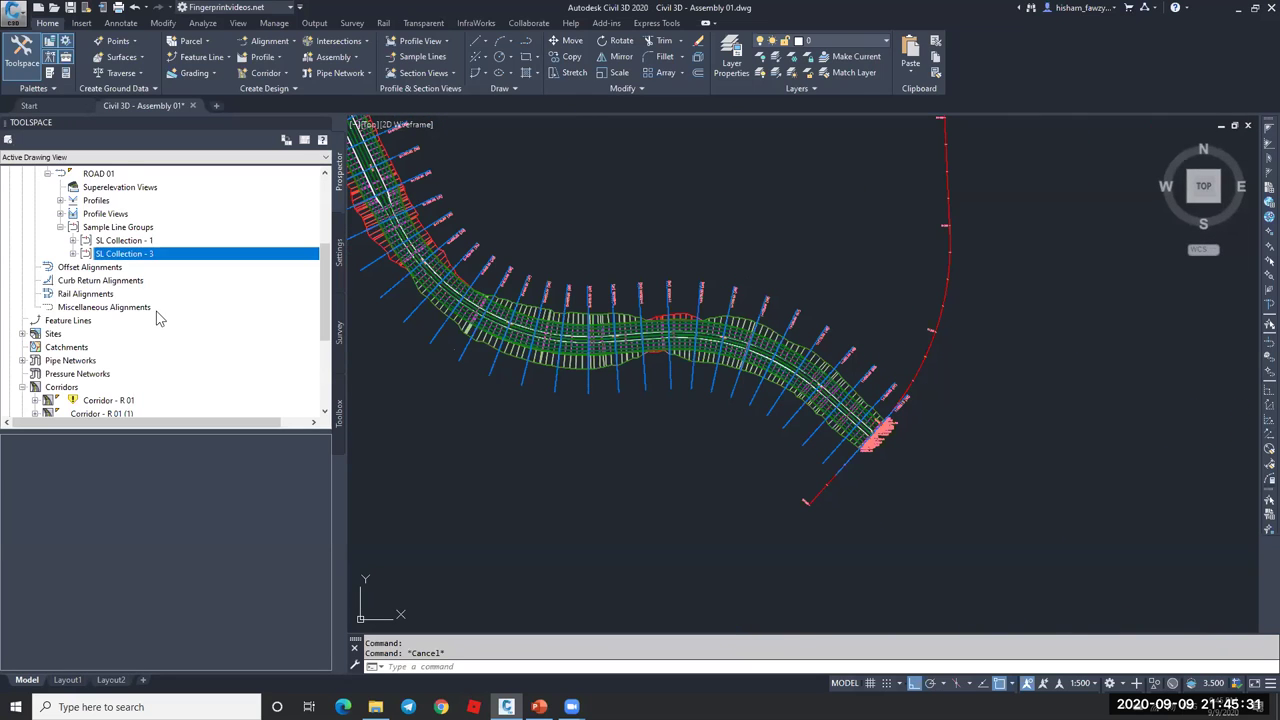
scroll(157, 318, "down", 1)
scroll(210, 287, "down", 1)
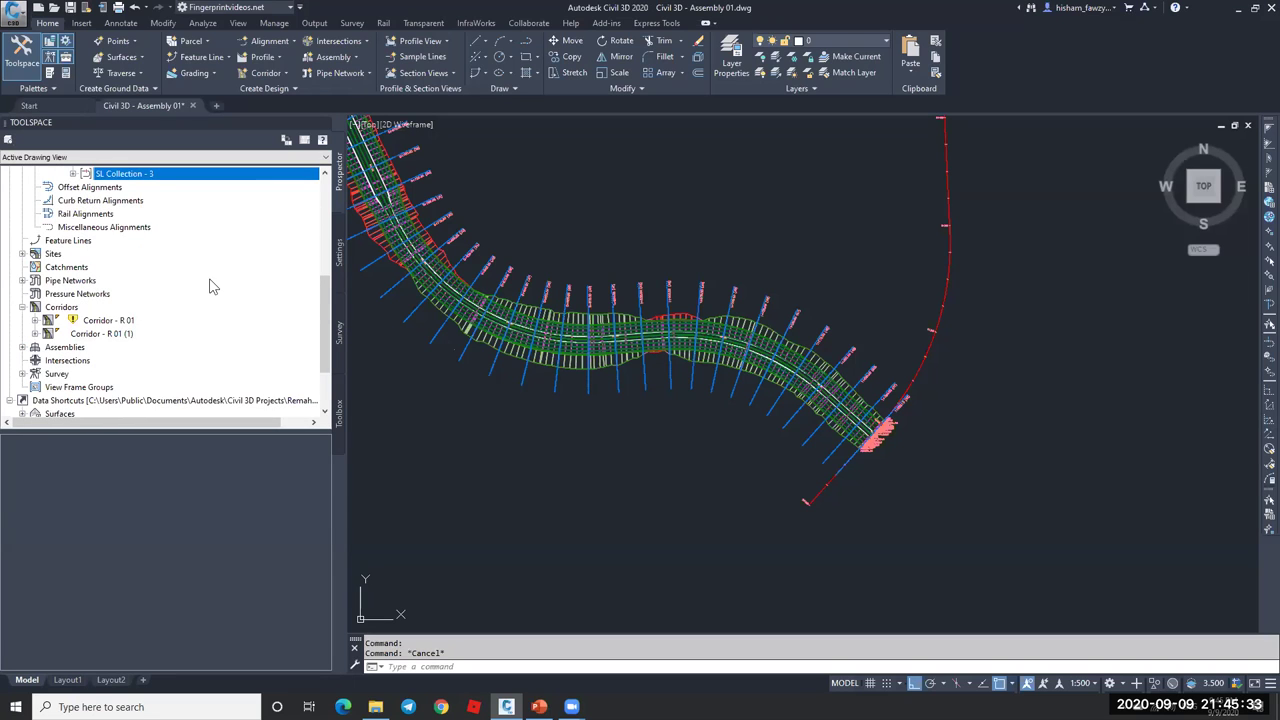
scroll(694, 371, "up", 4)
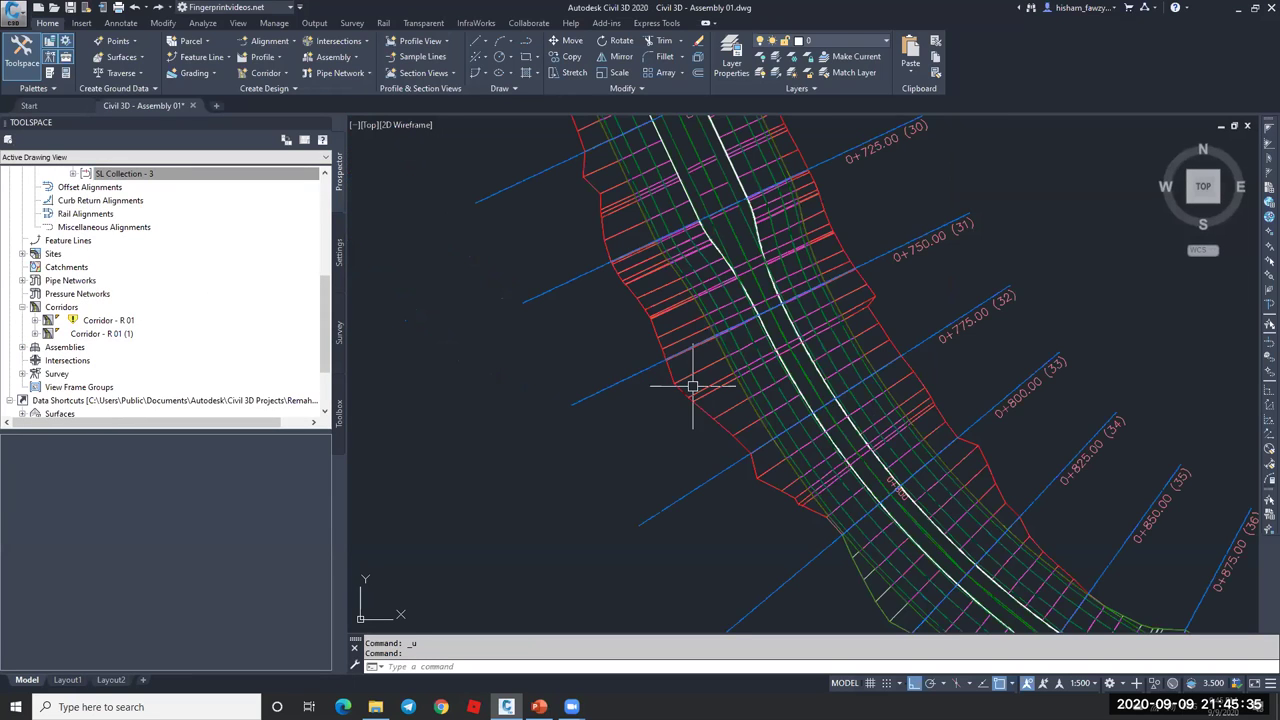
scroll(700, 382, "up", 5)
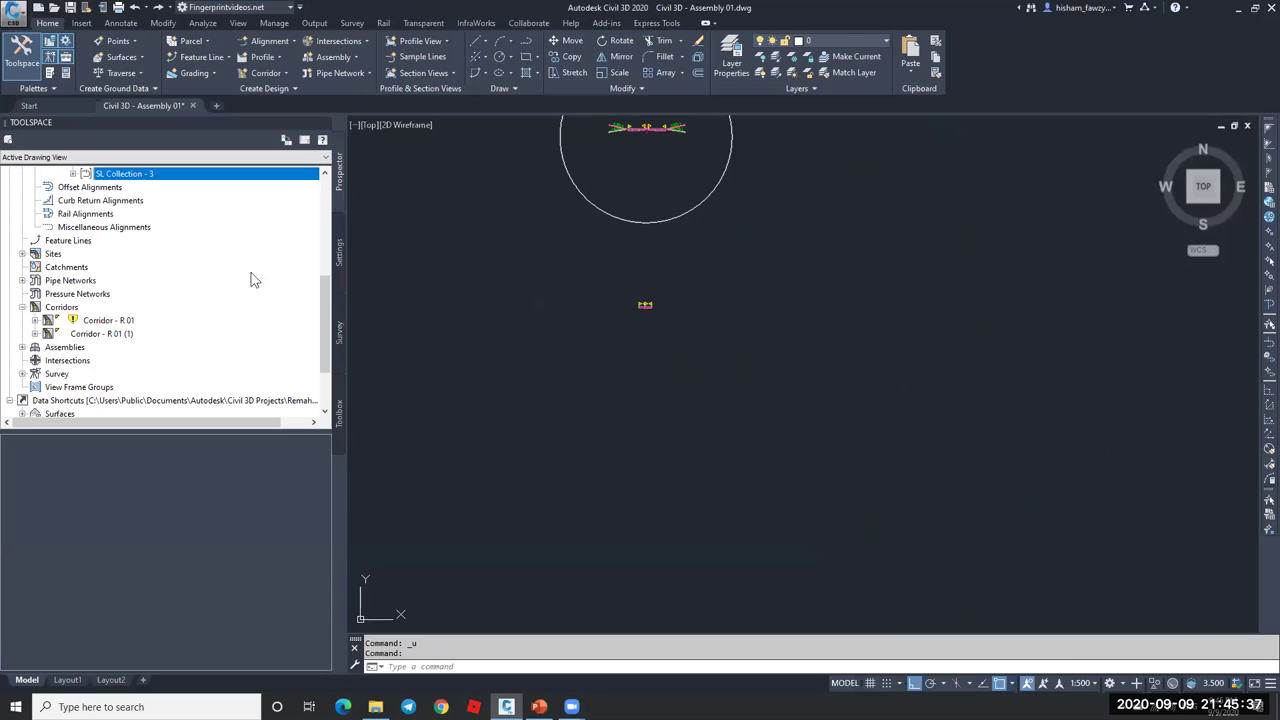
scroll(557, 255, "up", 6)
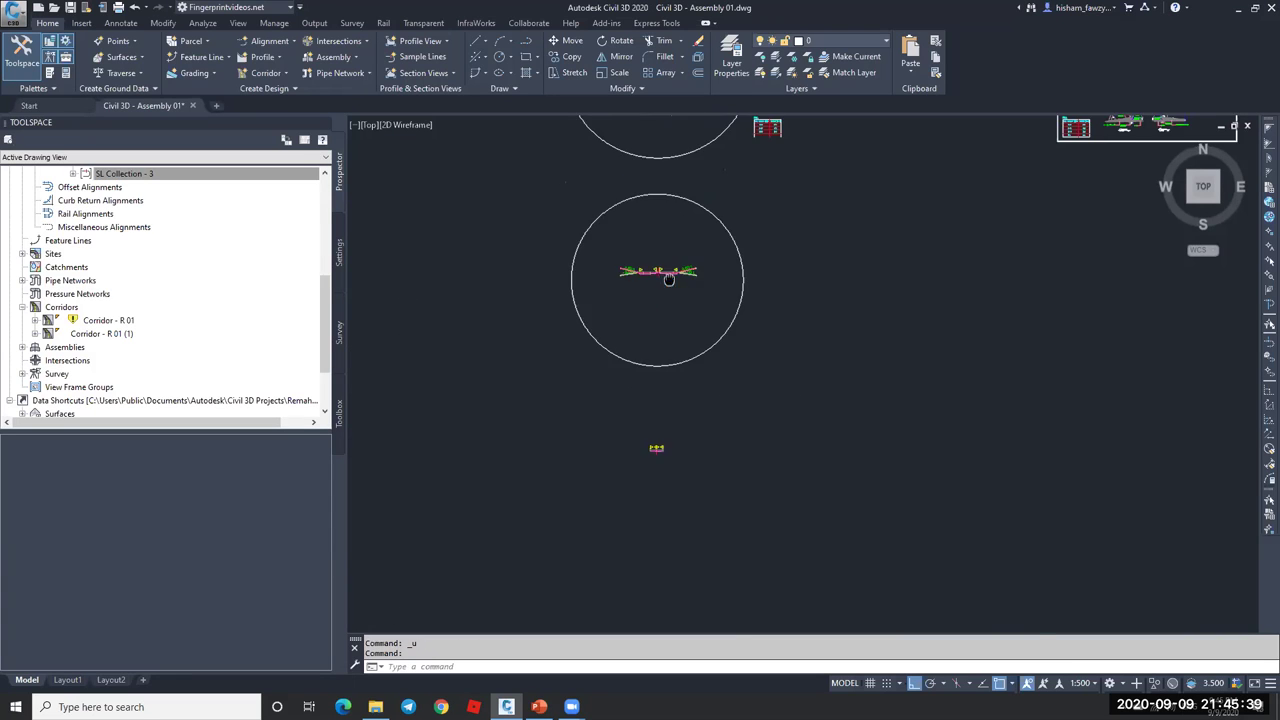
scroll(557, 255, "down", 6)
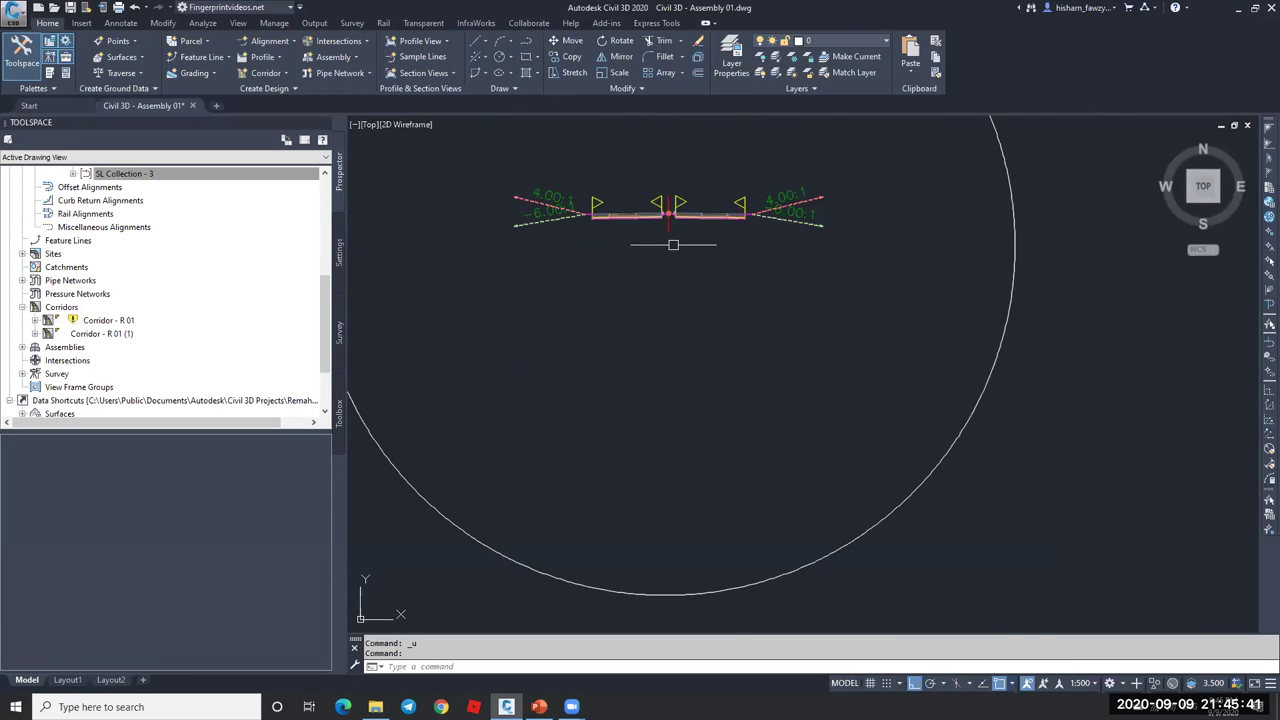
scroll(677, 450, "up", 2)
scroll(665, 358, "down", 3)
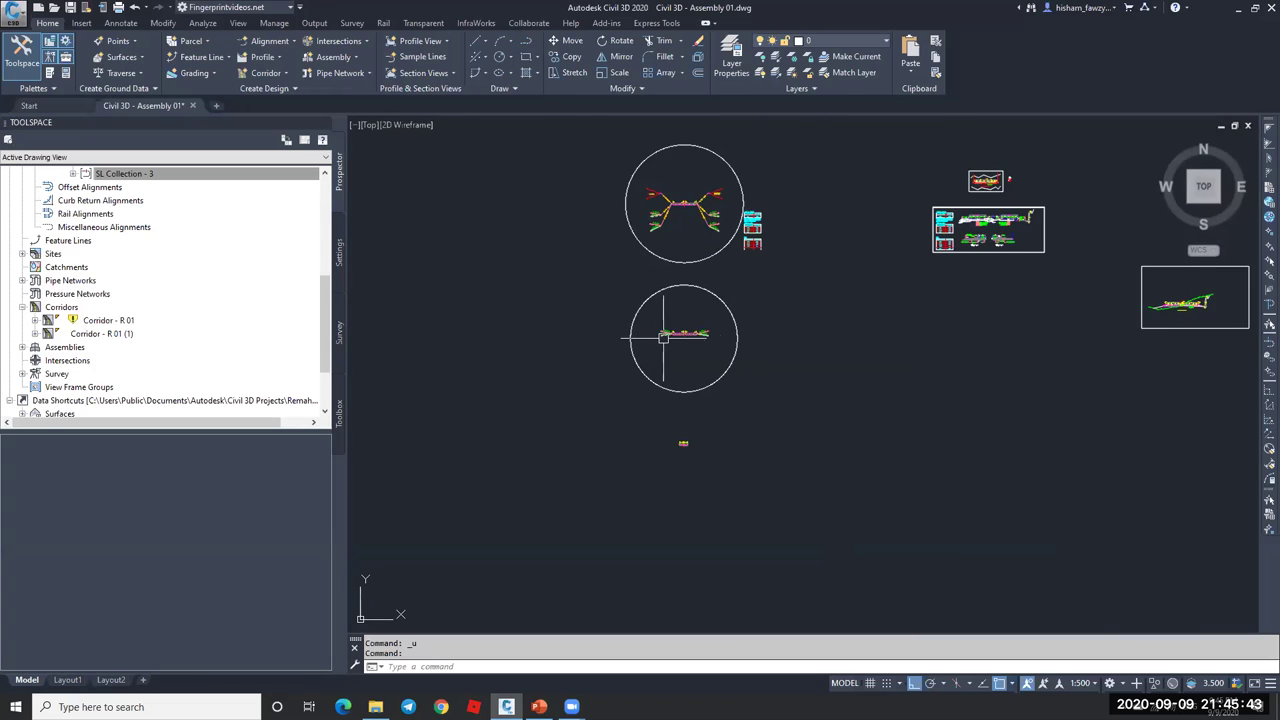
scroll(665, 350, "up", 6)
- Execute the corridor Volume Report from the Toolbox and dismiss the no-material-list warning
scroll(663, 295, "up", 2)
key("Escape")
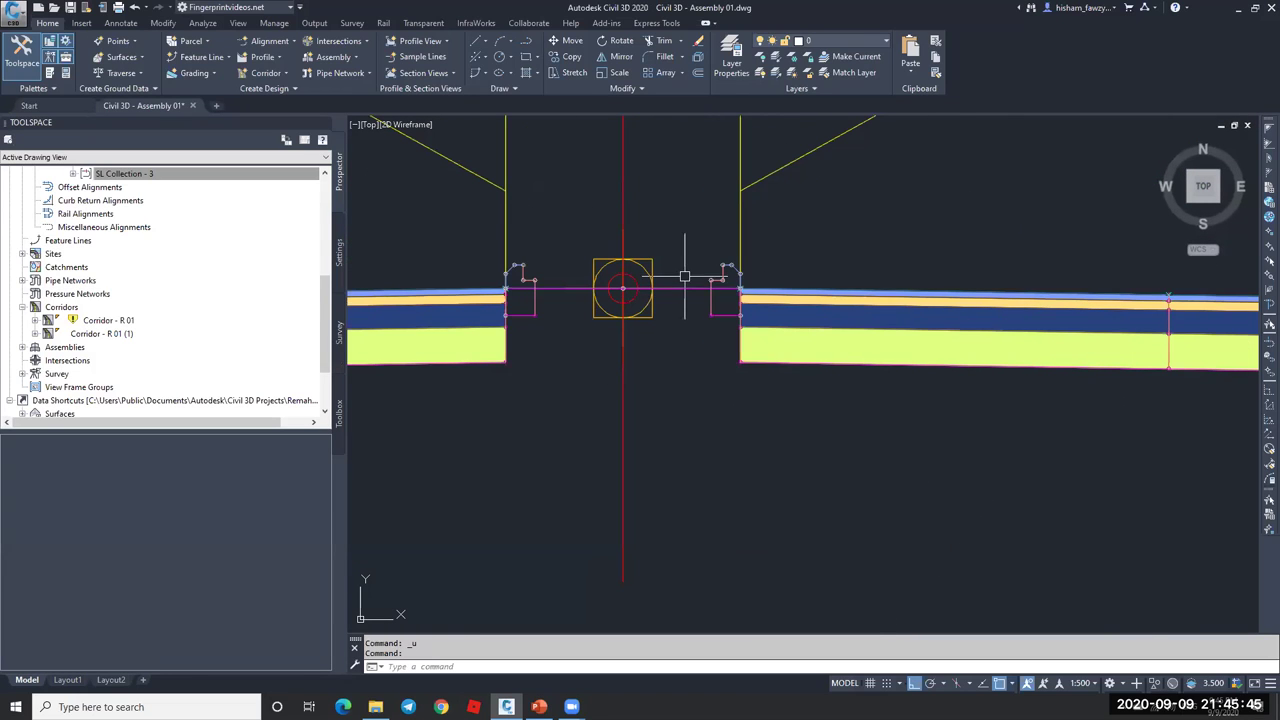
left_click(339, 409)
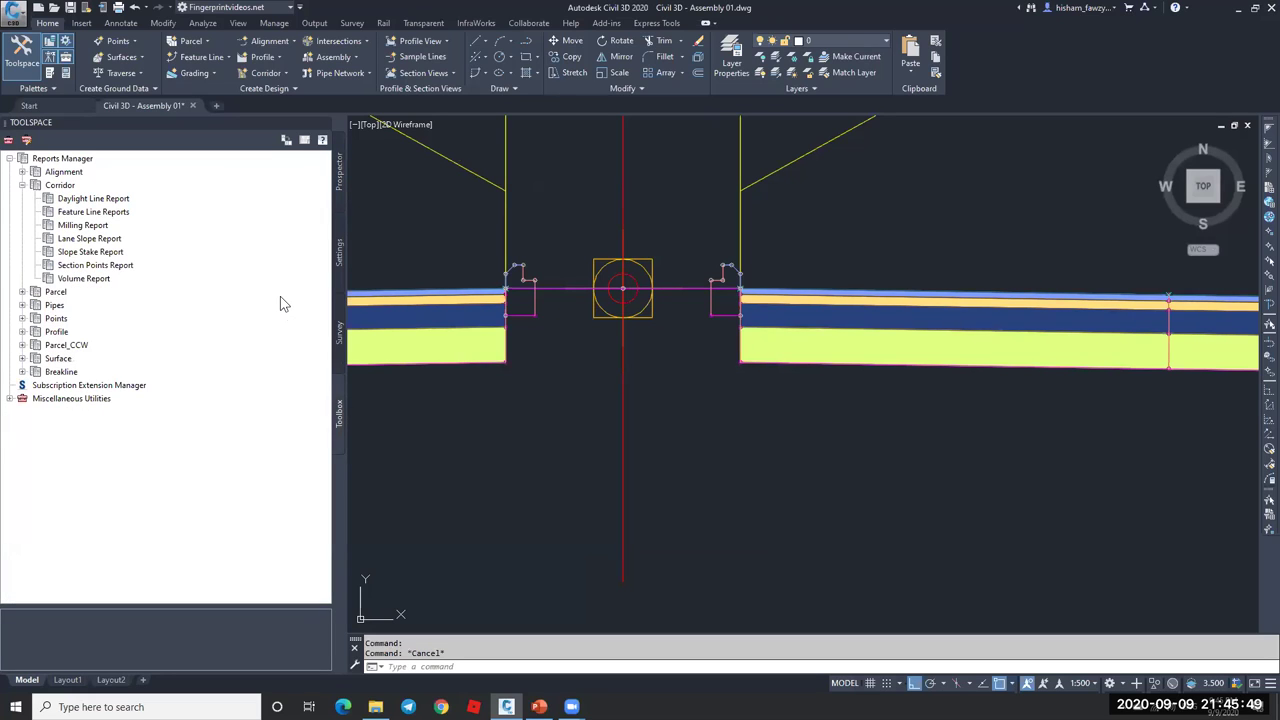
right_click(108, 280)
left_click(190, 282)
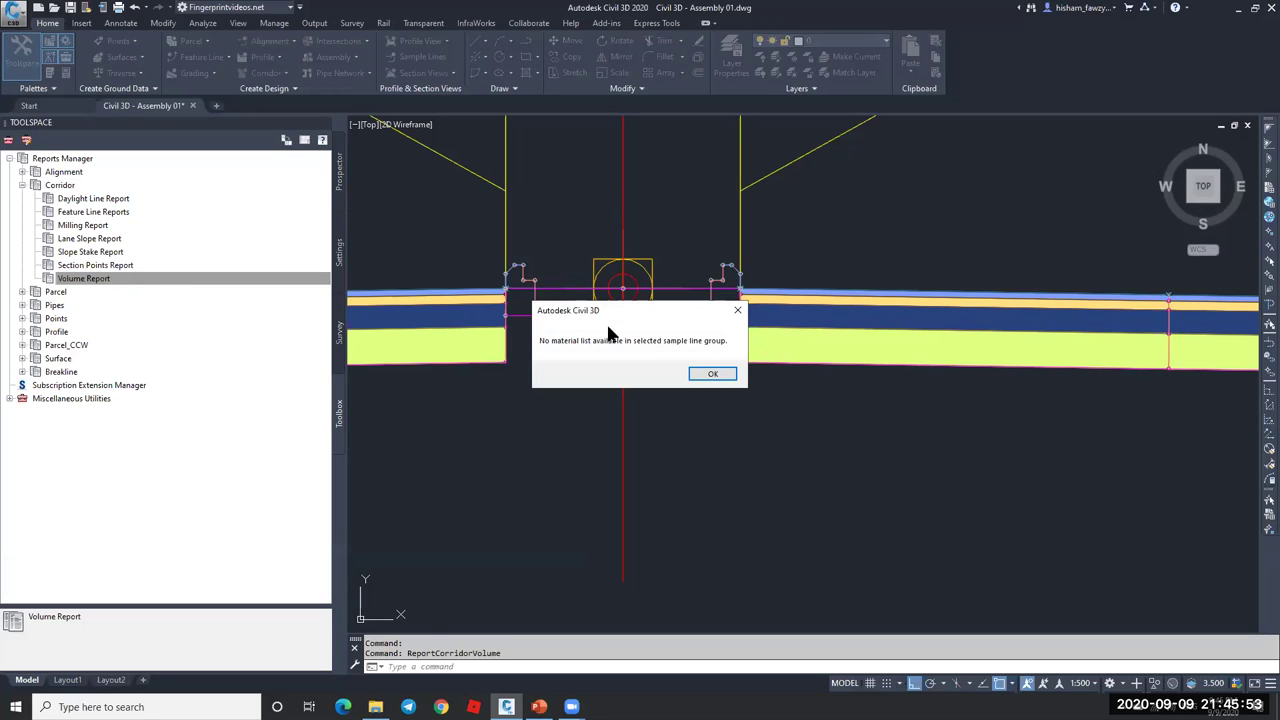
left_click(713, 376)
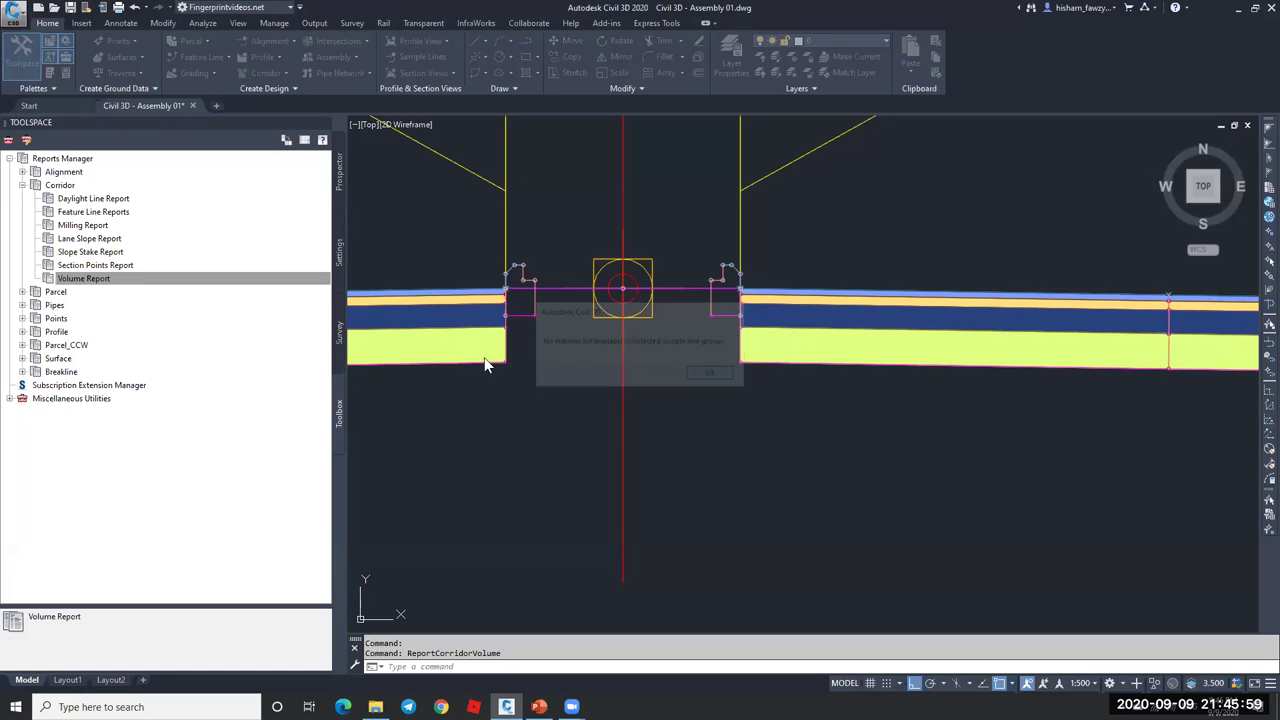
- Execute the corridor Slope Stake Report from the Toolbox reports list
right_click(150, 253)
left_click(176, 260)
scroll(714, 376, "down", 5)
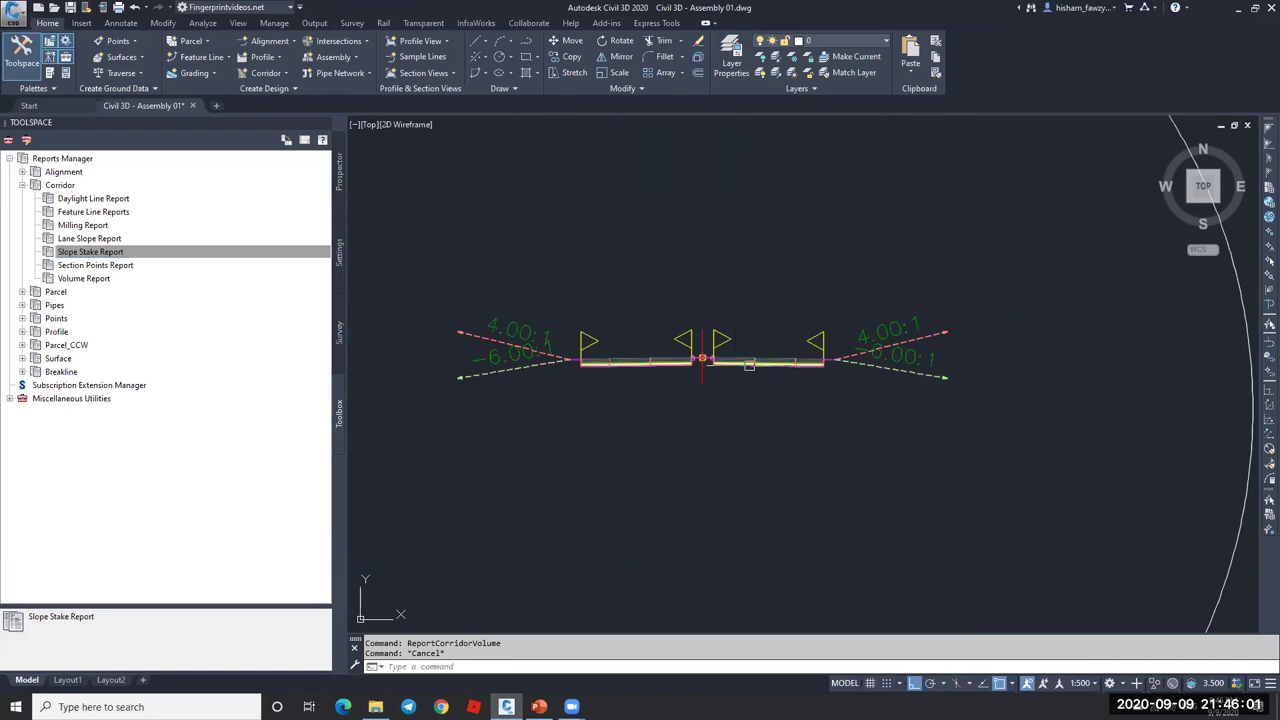
scroll(884, 366, "up", 5)
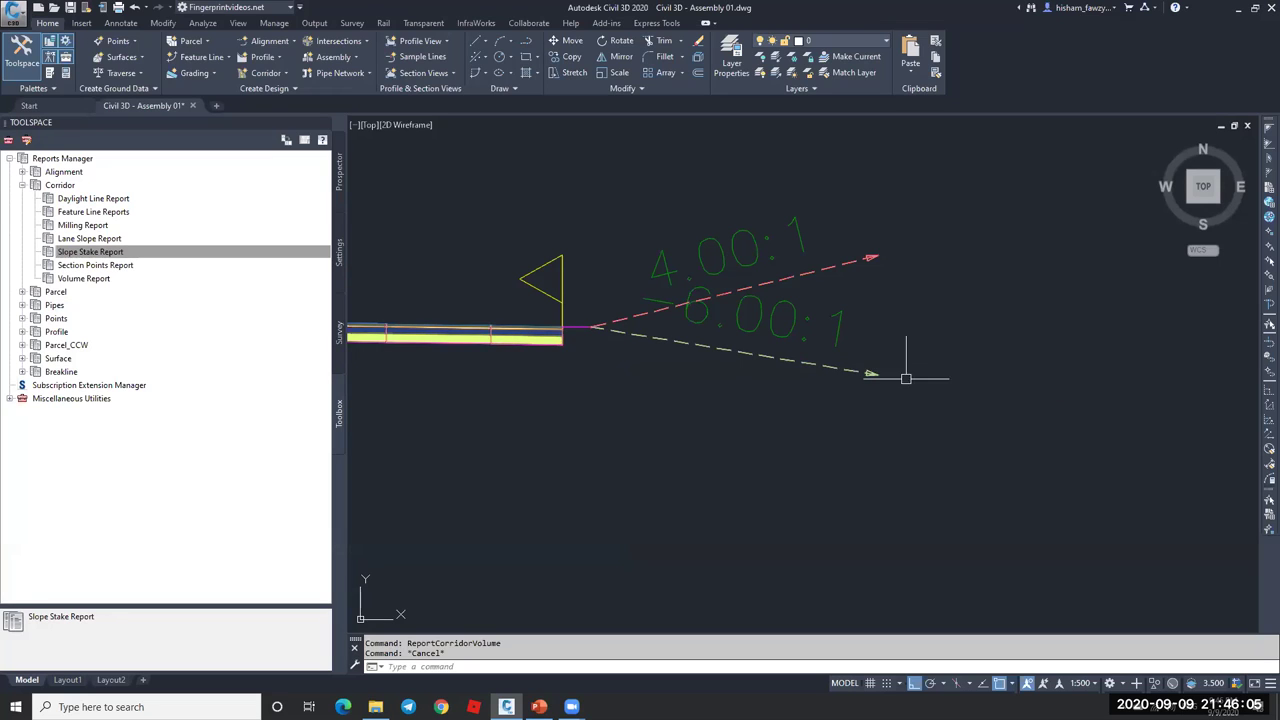
left_click(100, 252)
right_click(105, 253)
left_click(125, 259)
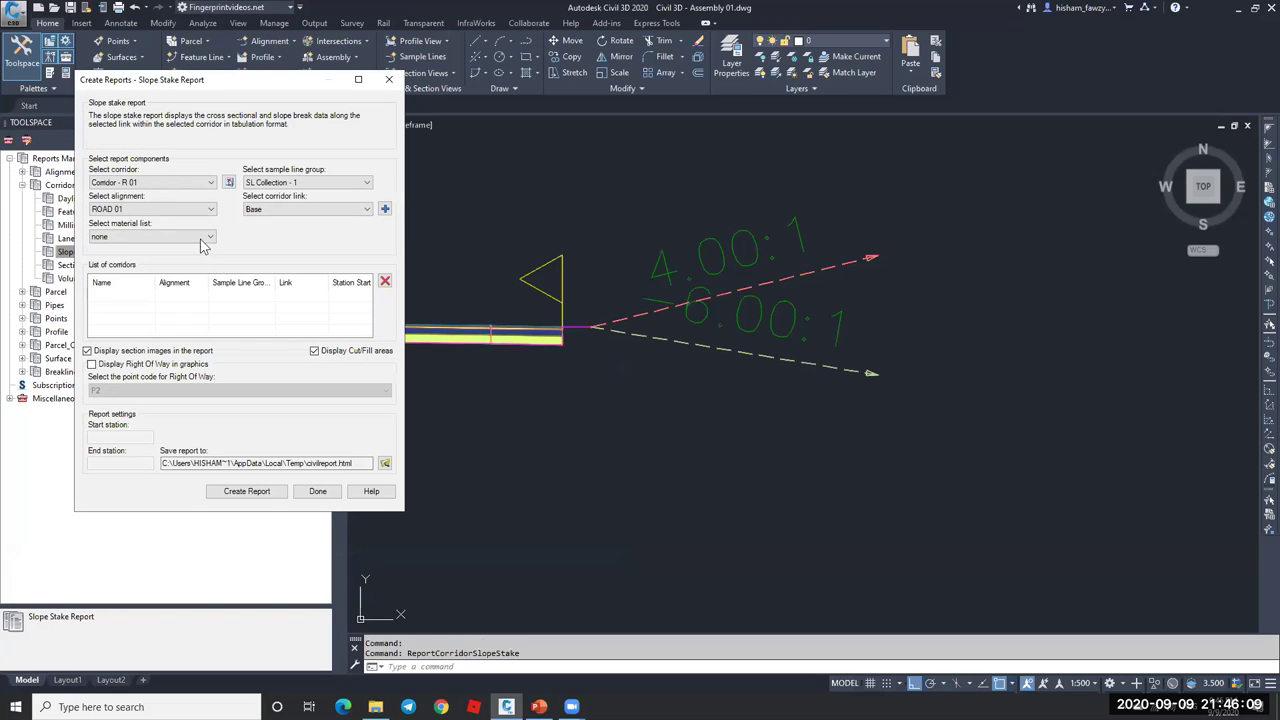
- Add Corridor - R 01 with the Datum link to the list and create the report
left_click(313, 206)
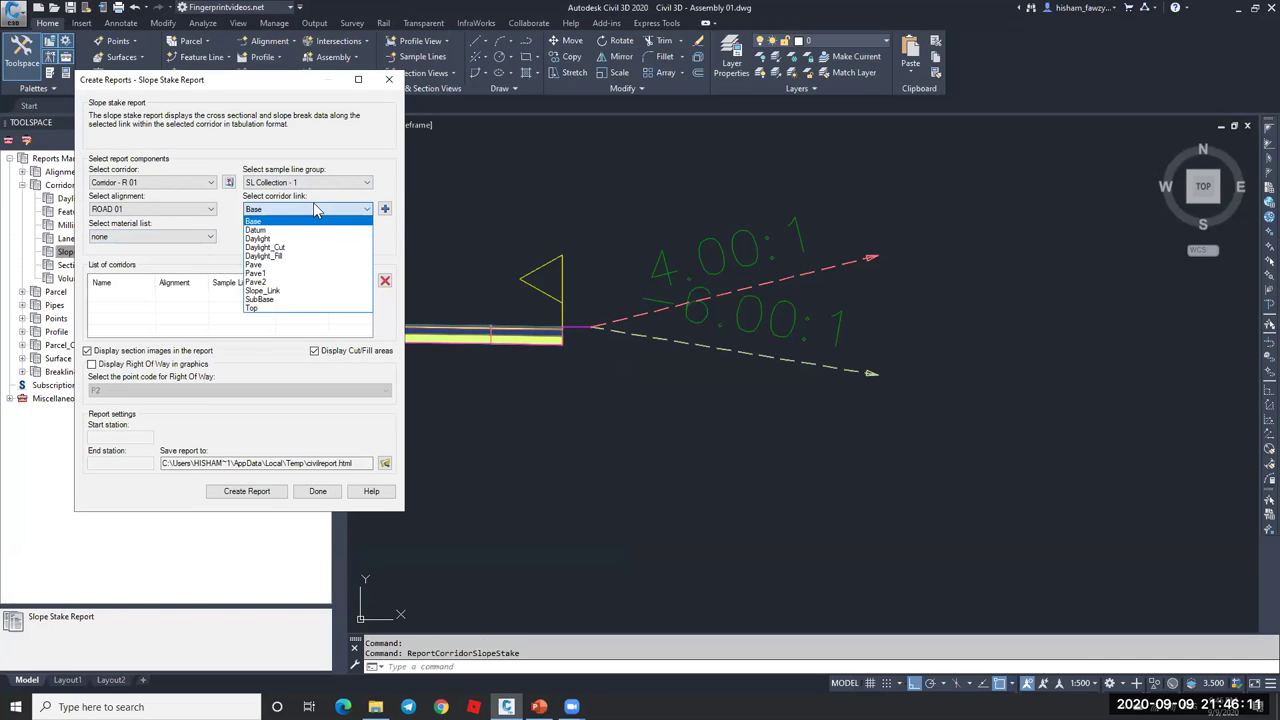
left_click(268, 229)
left_click(384, 208)
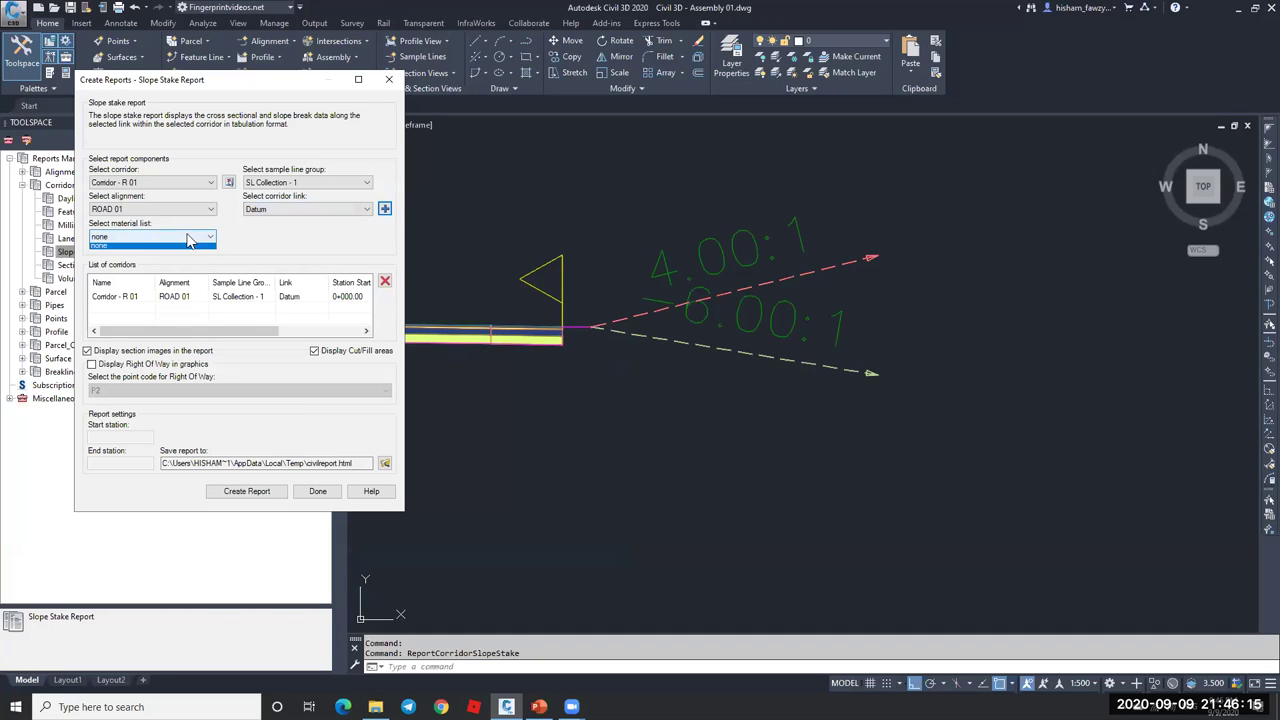
left_click(281, 211)
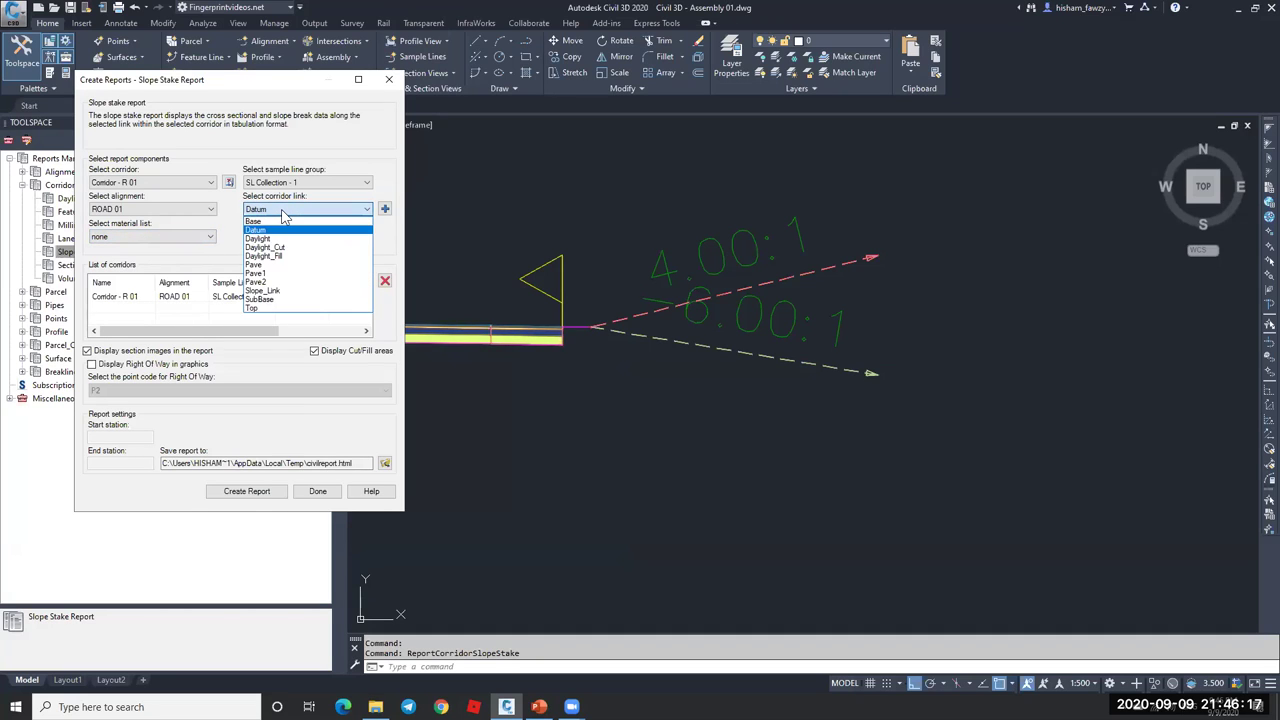
left_click(283, 212)
left_click(272, 492)
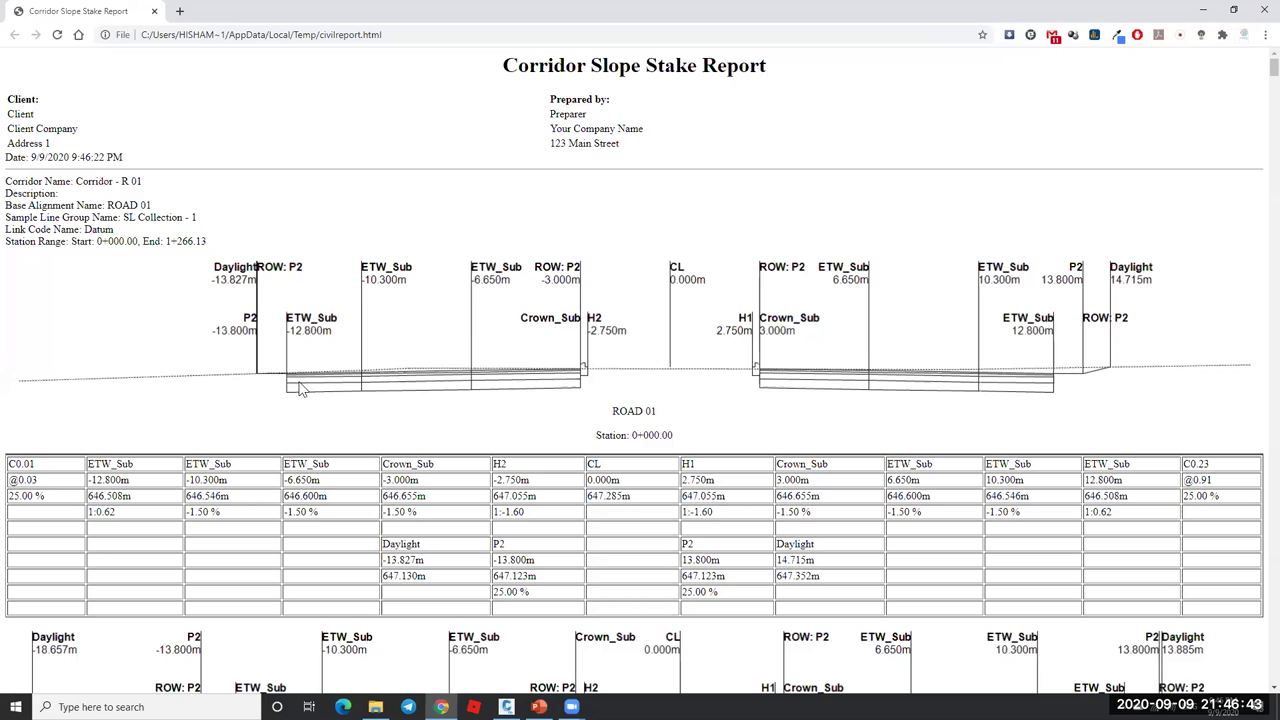
- Review the slope values and offsets station by station in Chrome, then close the report
scroll(533, 400, "down", 1)
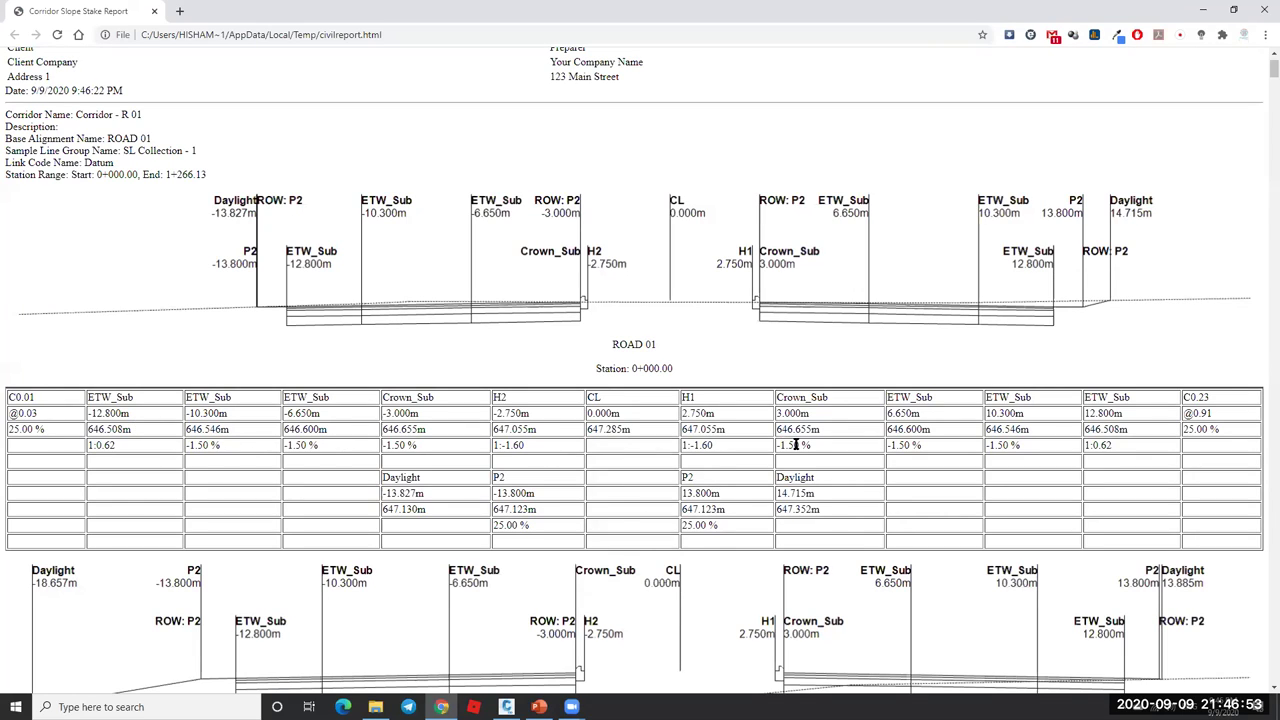
left_click_drag(92, 447, 781, 461)
left_click_drag(490, 447, 952, 452)
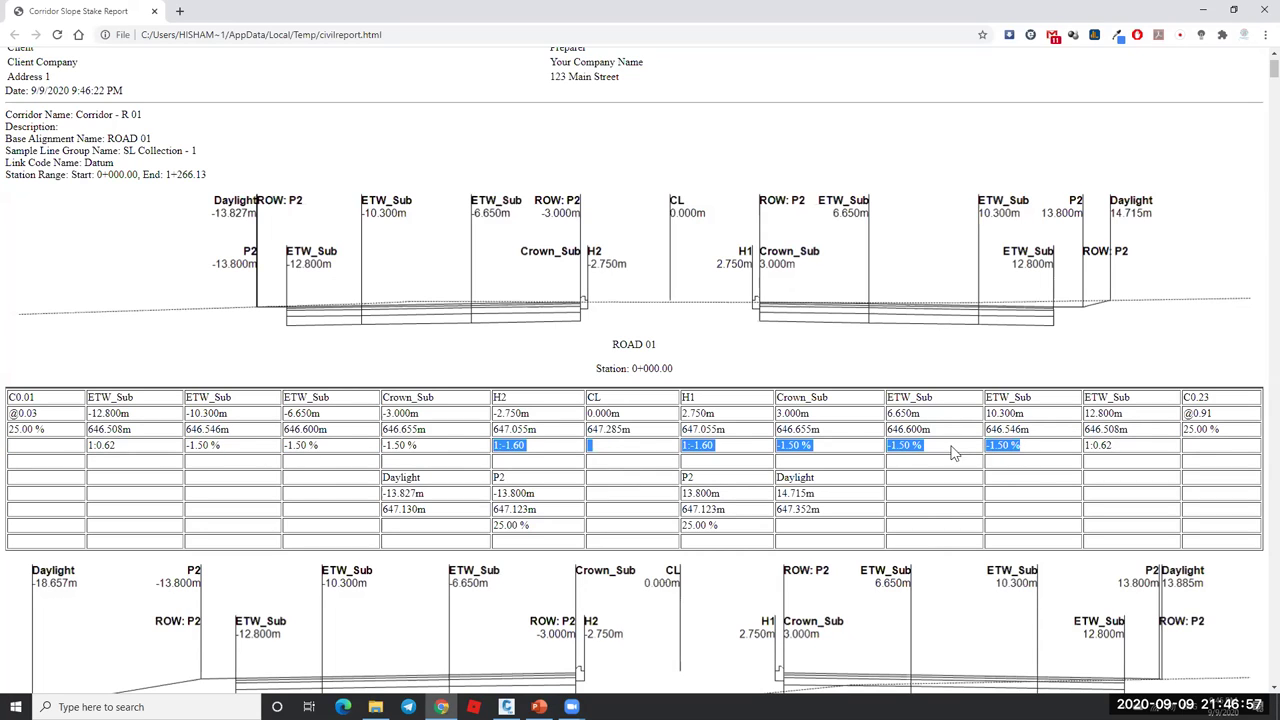
left_click(713, 467)
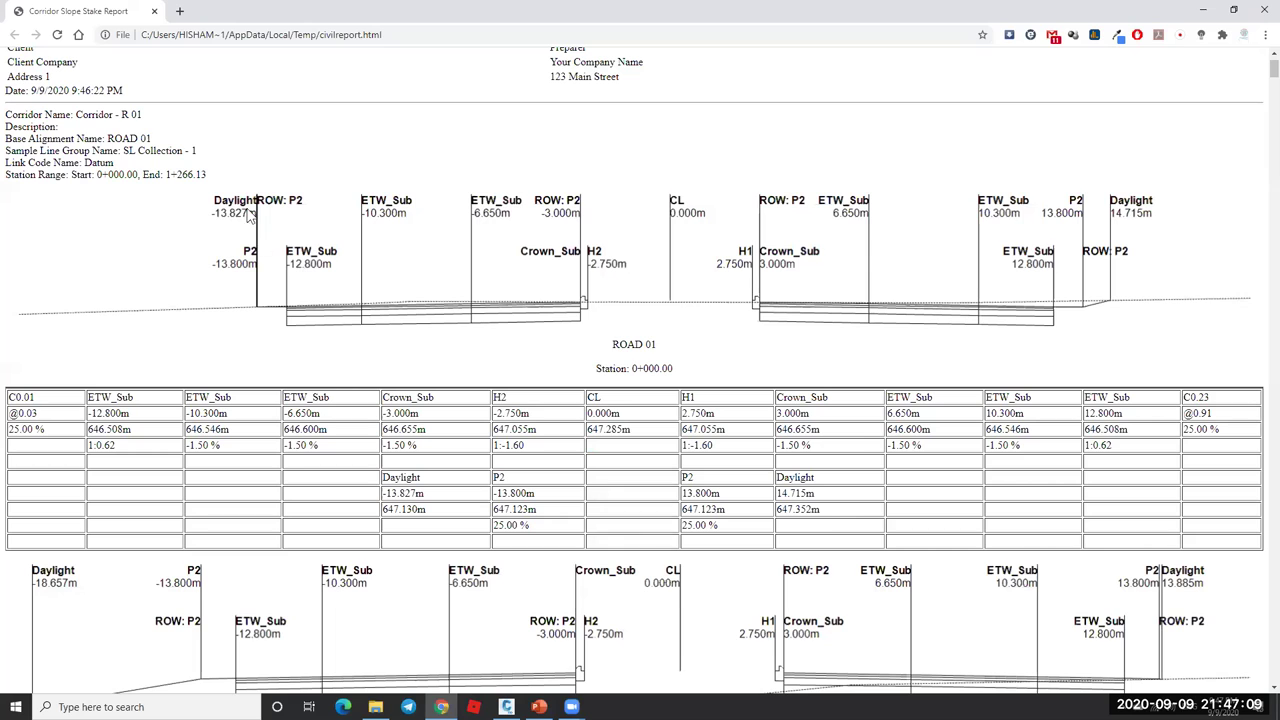
scroll(632, 408, "down", 4)
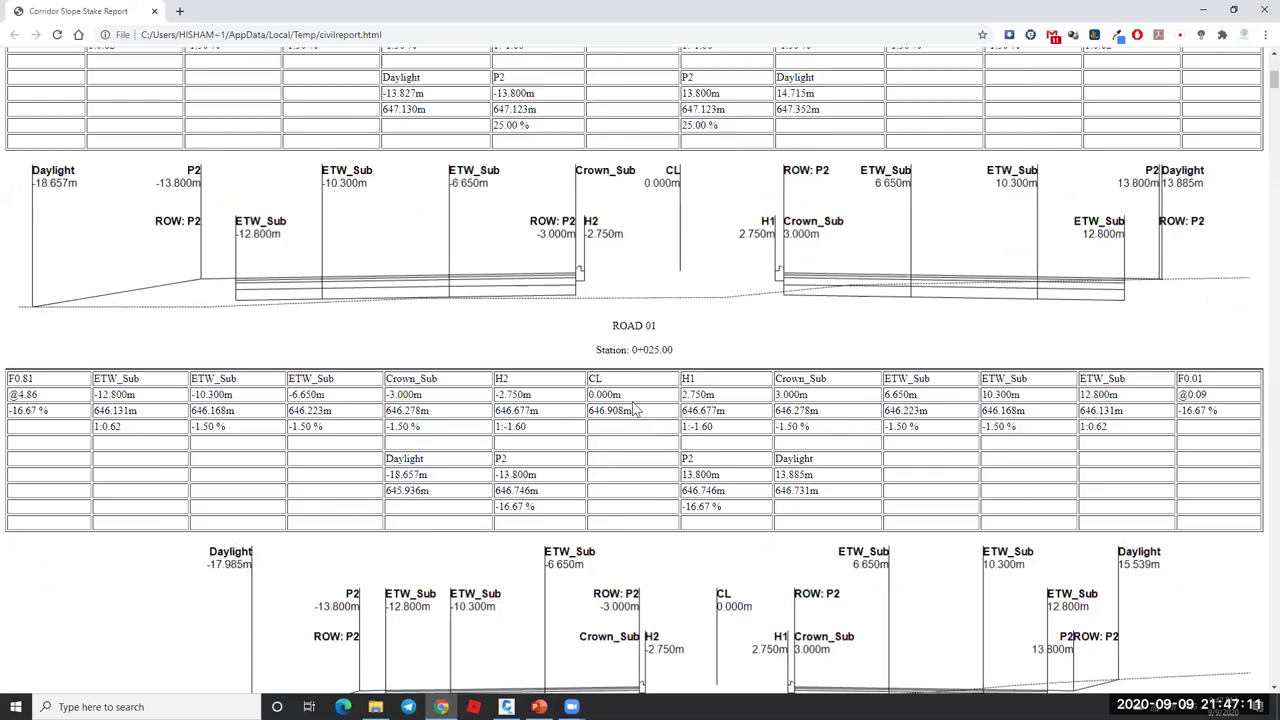
scroll(632, 408, "down", 12)
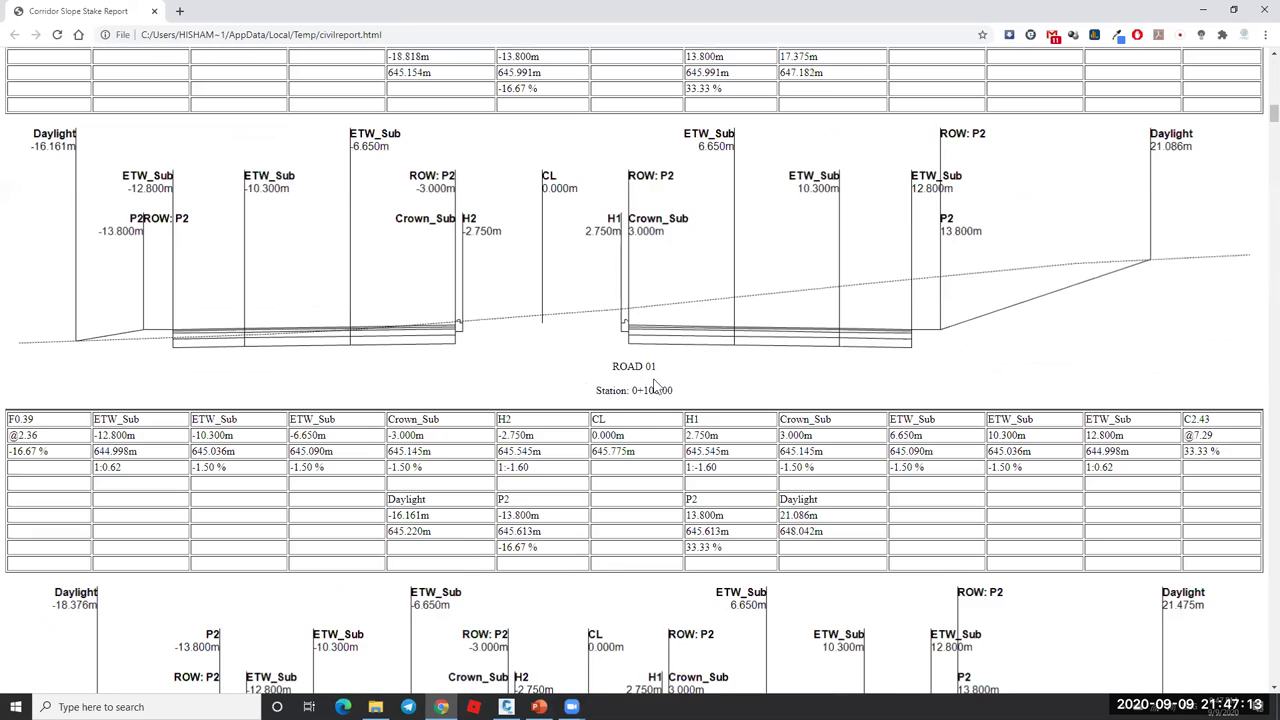
left_click(1262, 14)
left_click(327, 490)
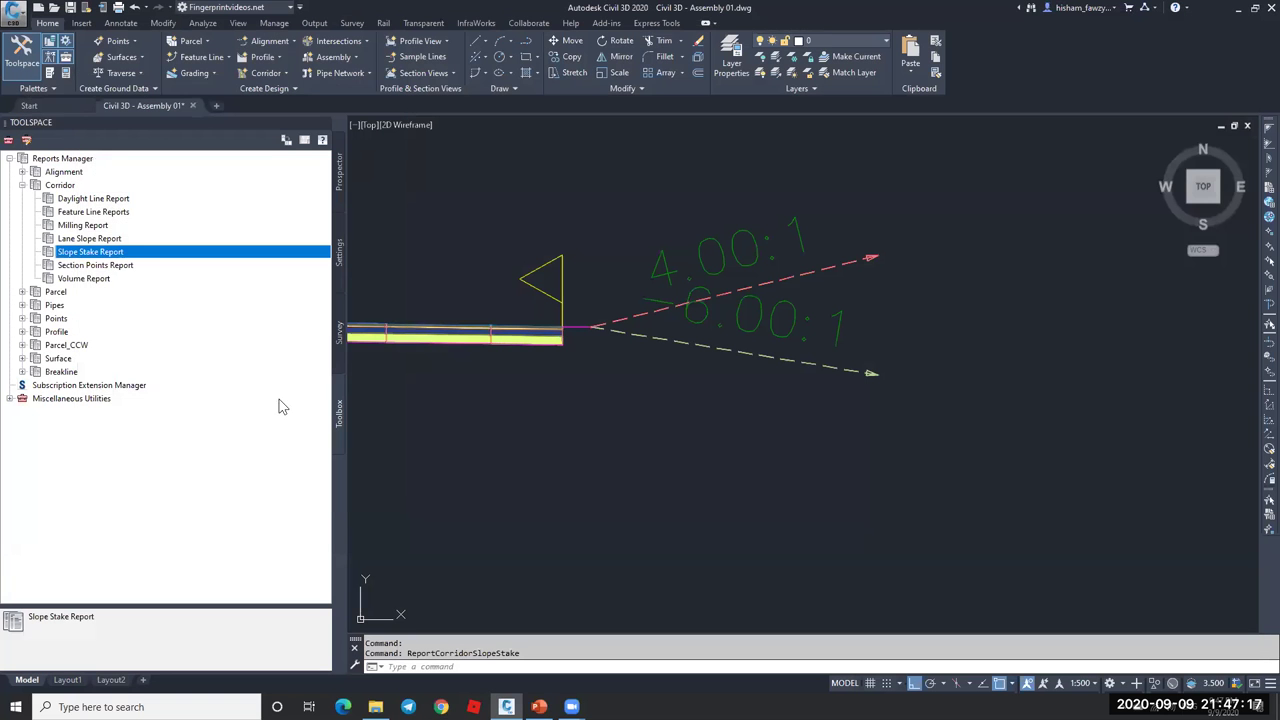
left_click(88, 266)
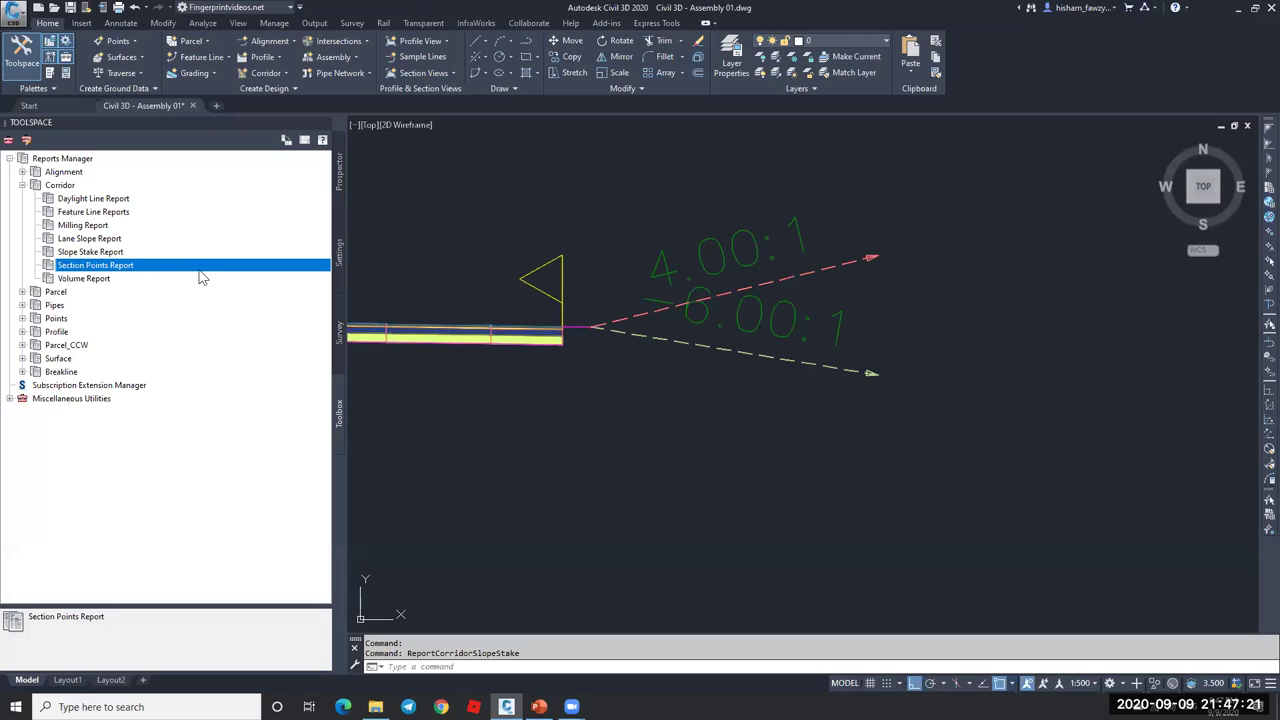
scroll(800, 325, "down", 3)
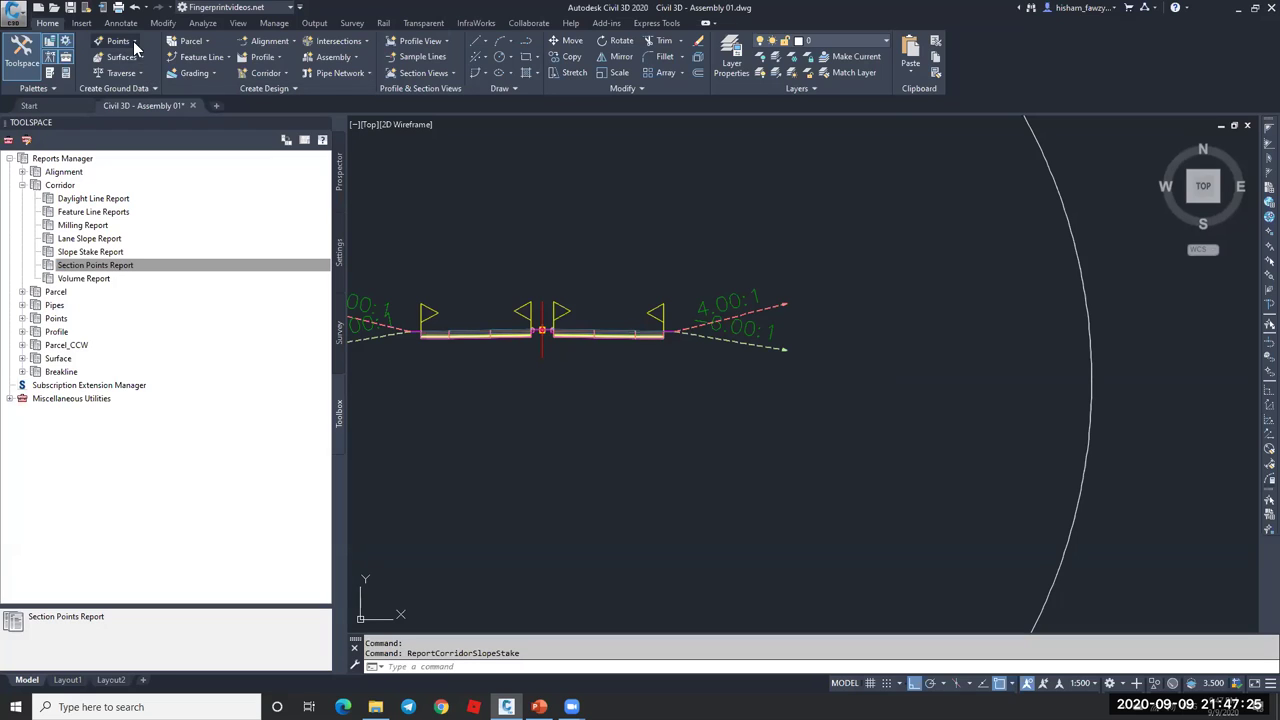
scroll(837, 345, "down", 2)
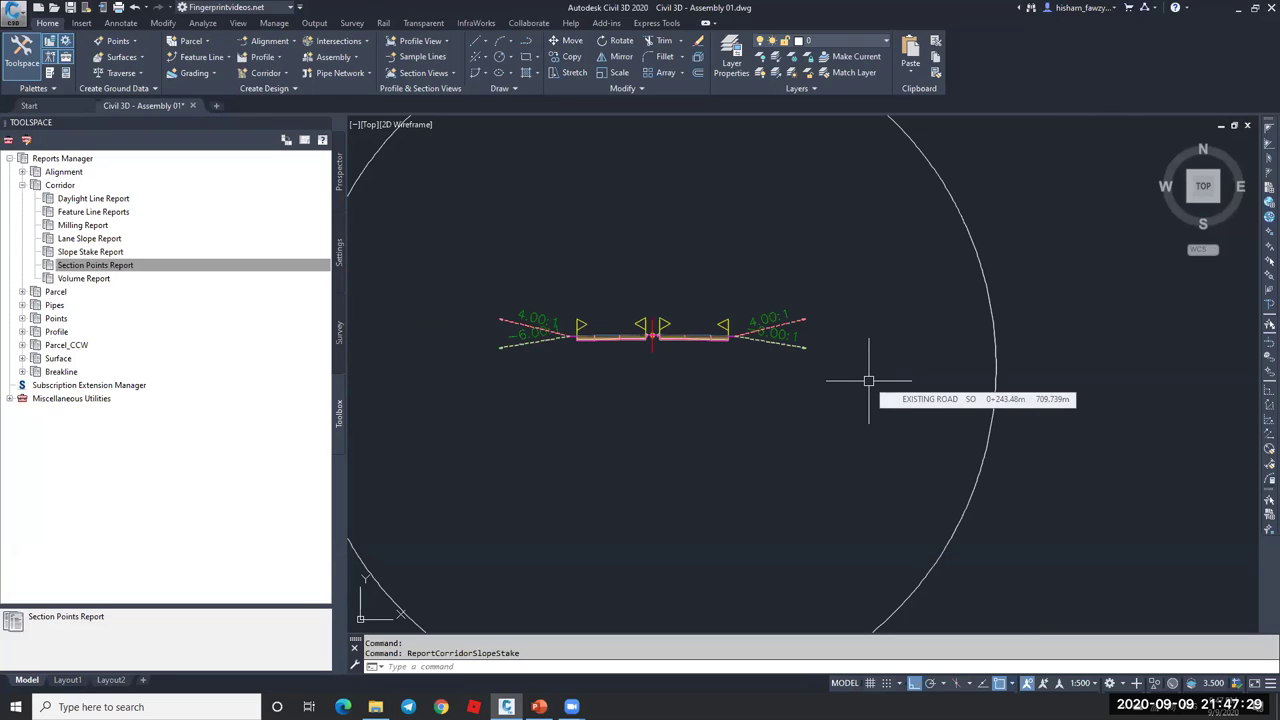
scroll(868, 380, "down", 6)
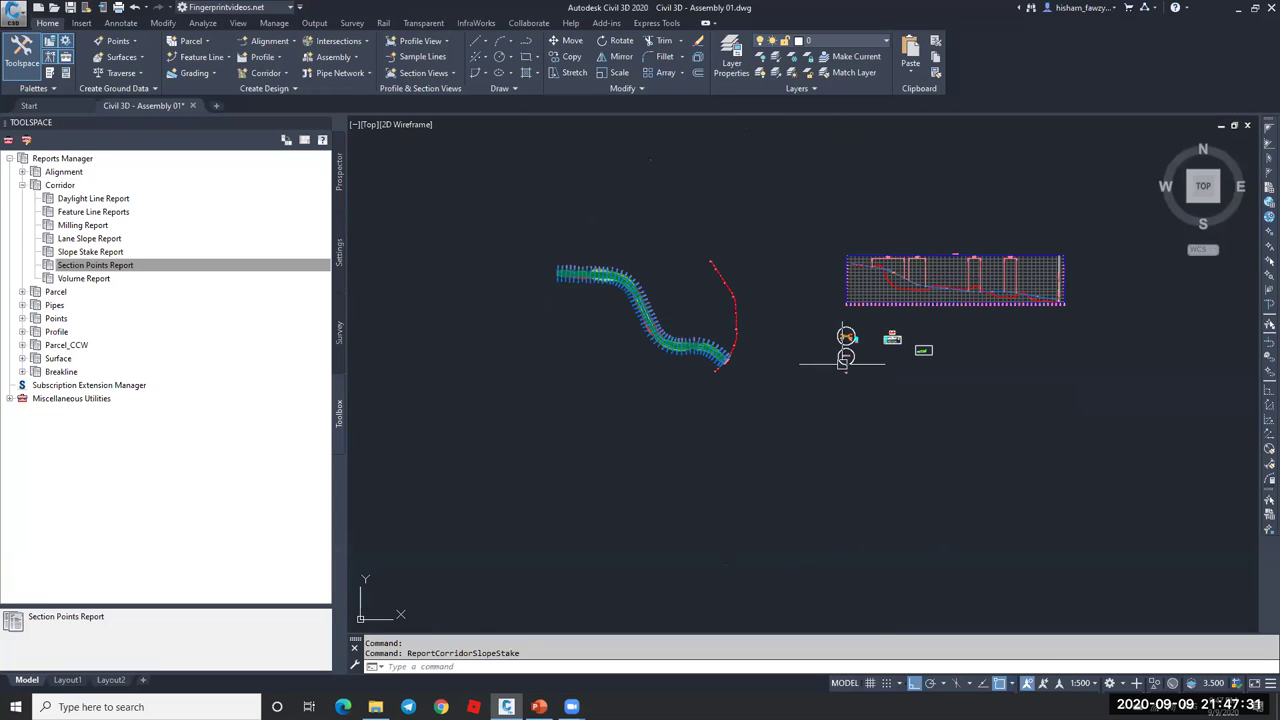
key("Escape")
scroll(706, 358, "up", 5)
key("Escape")
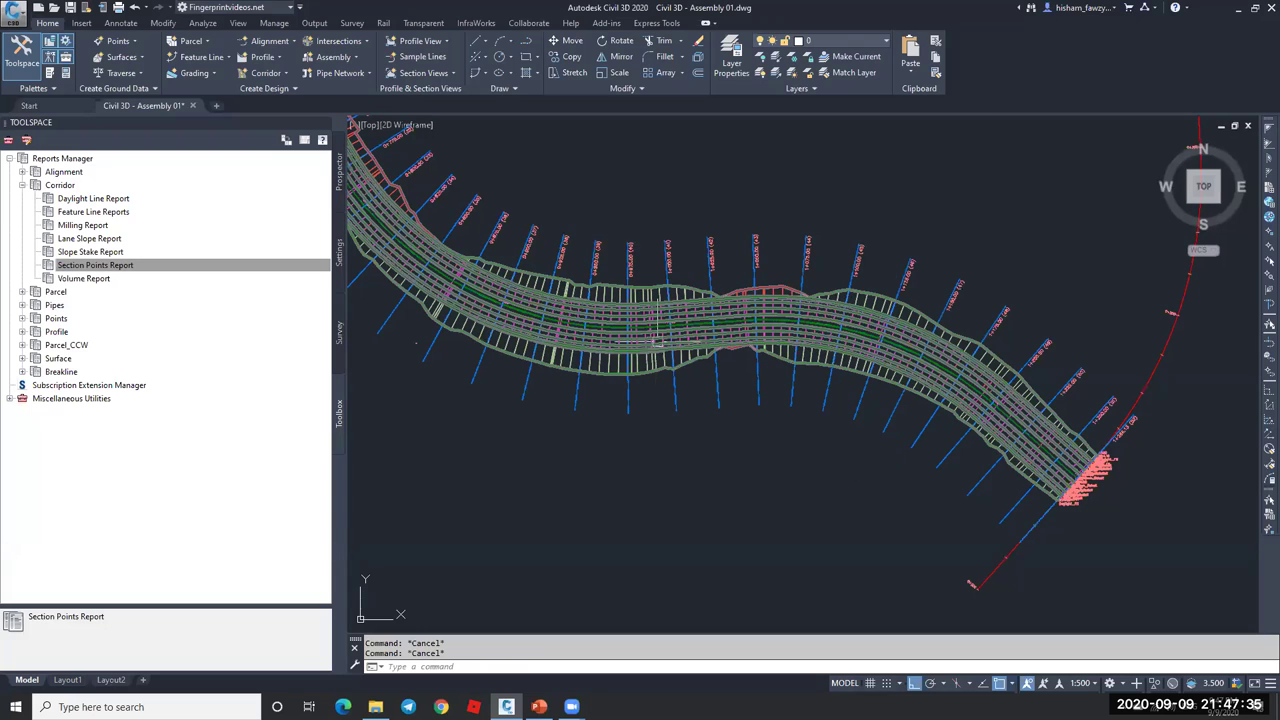
left_click(134, 42)
left_click(128, 43)
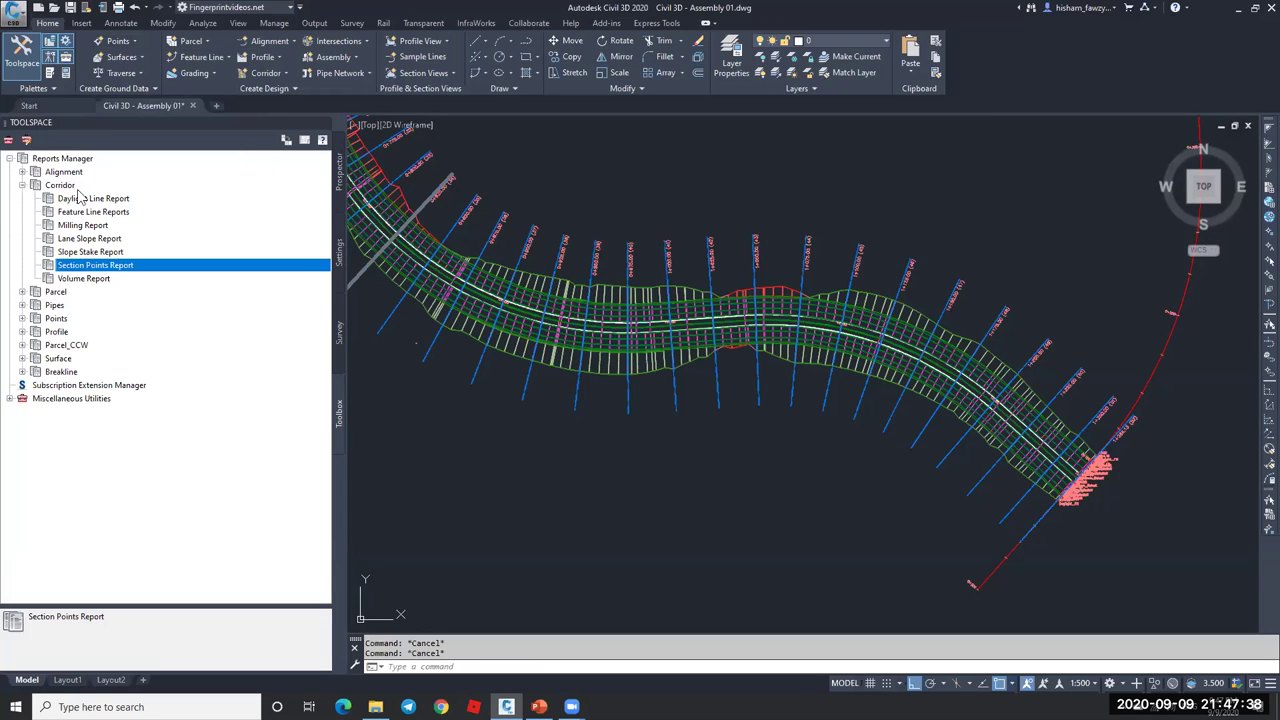
left_click(130, 42)
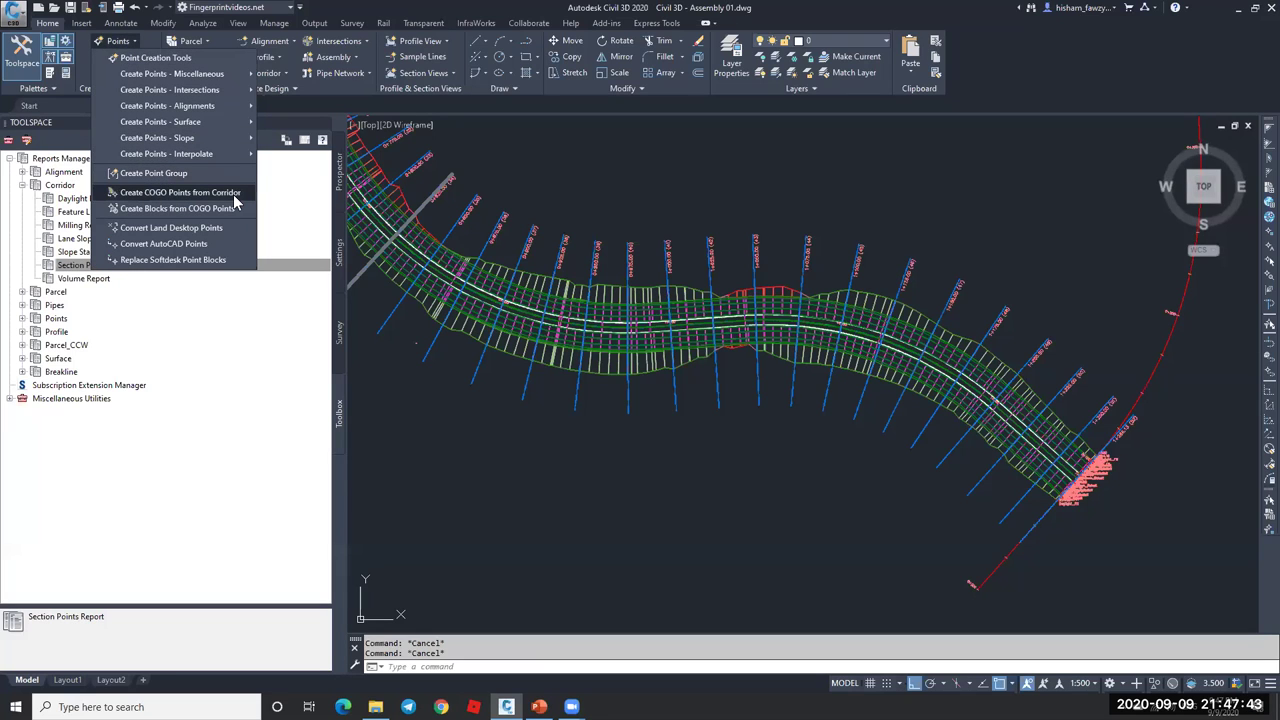
left_click(234, 196)
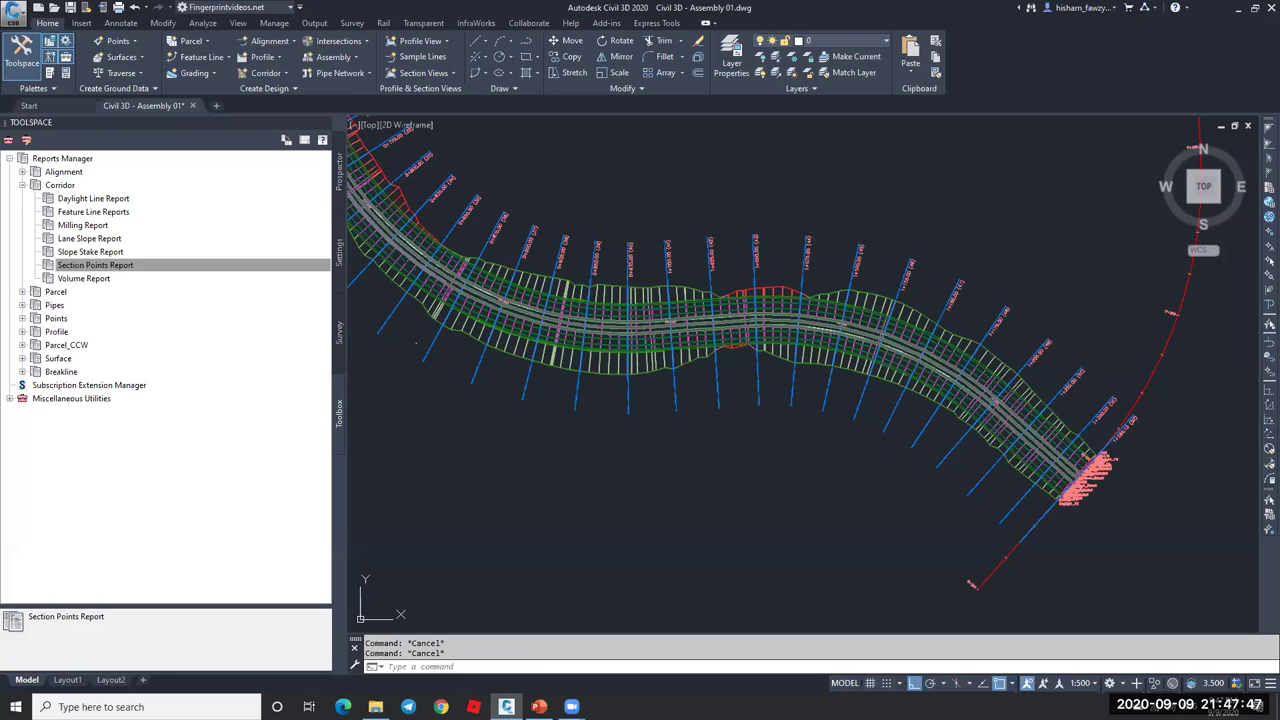
left_click(587, 349)
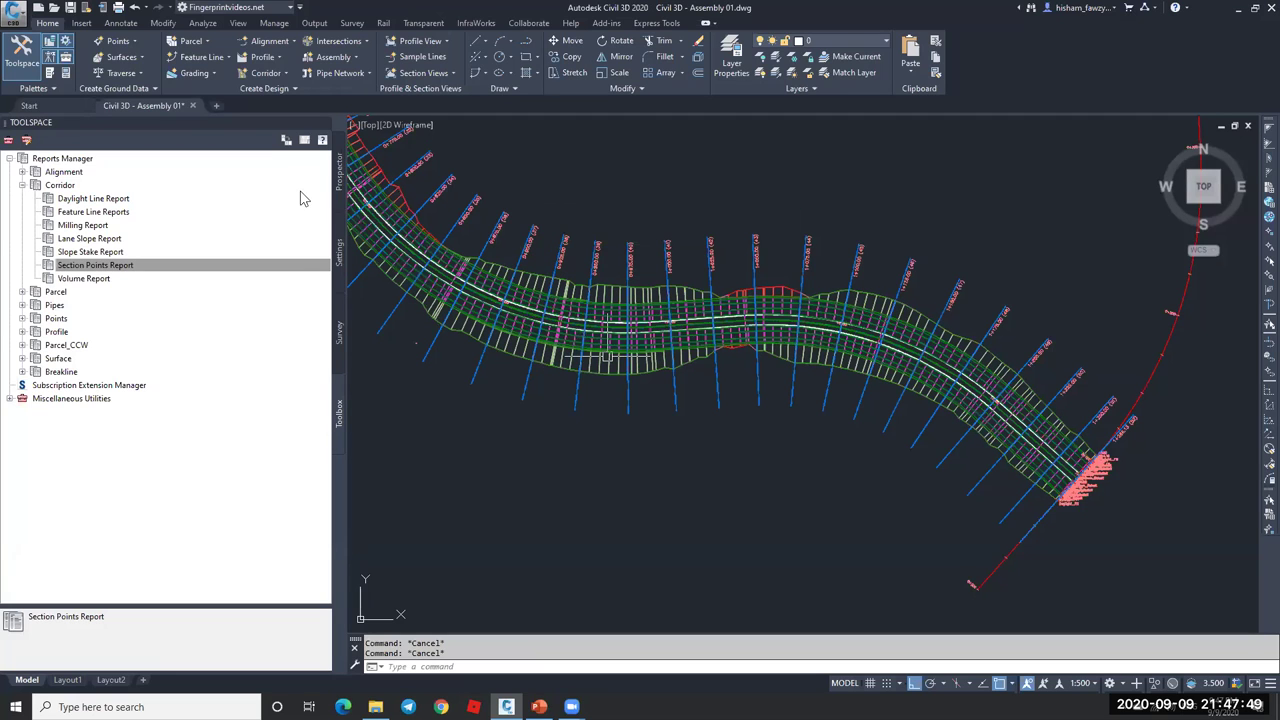
left_click(300, 263)
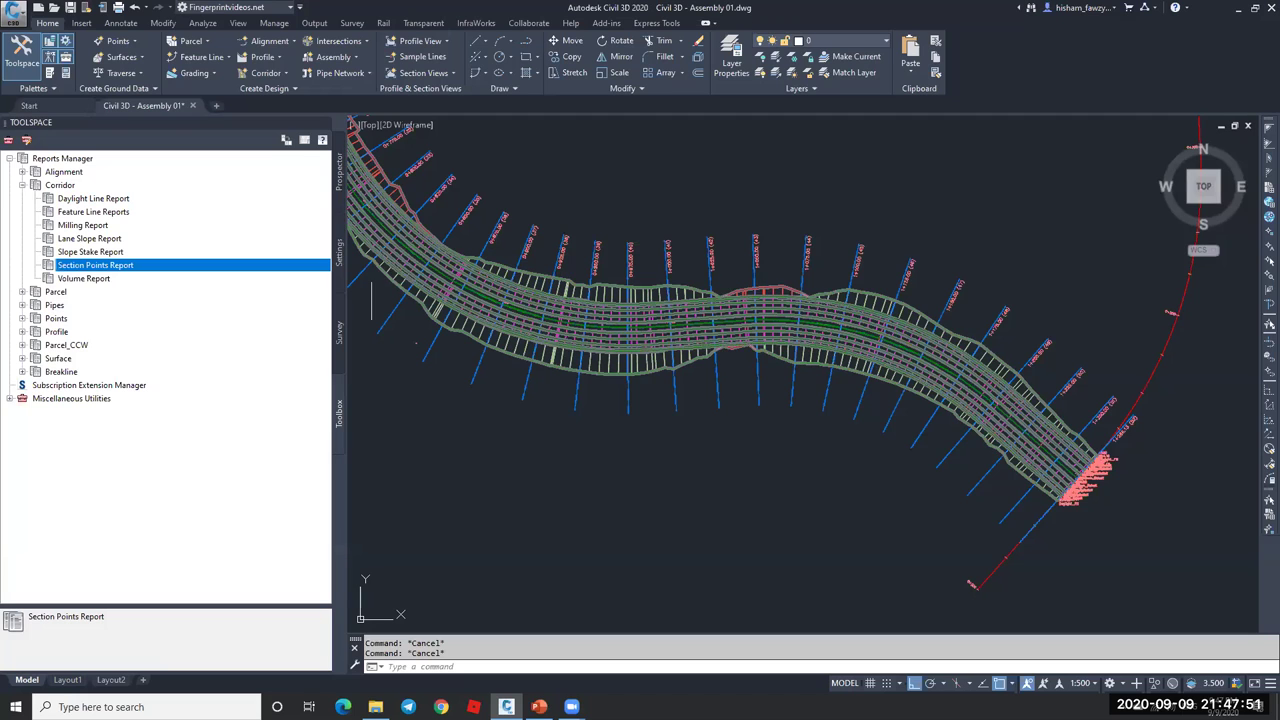
scroll(620, 330, "down", 6)
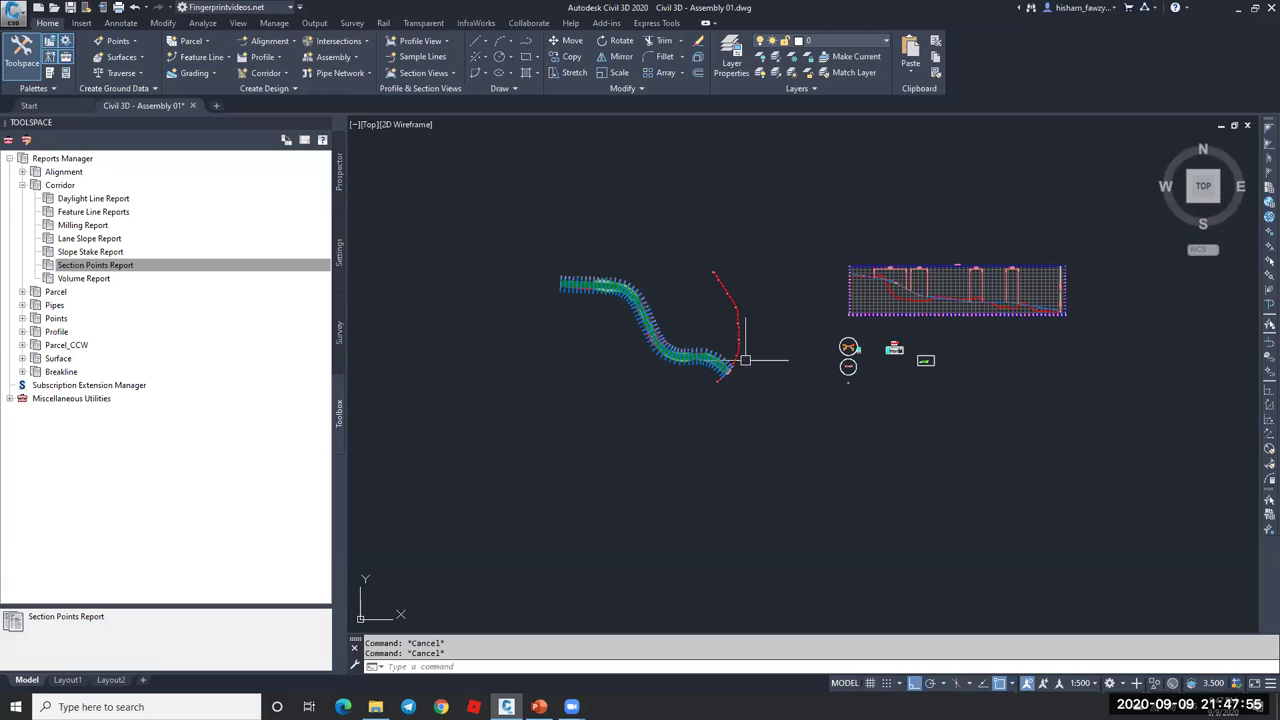
scroll(697, 373, "up", 6)
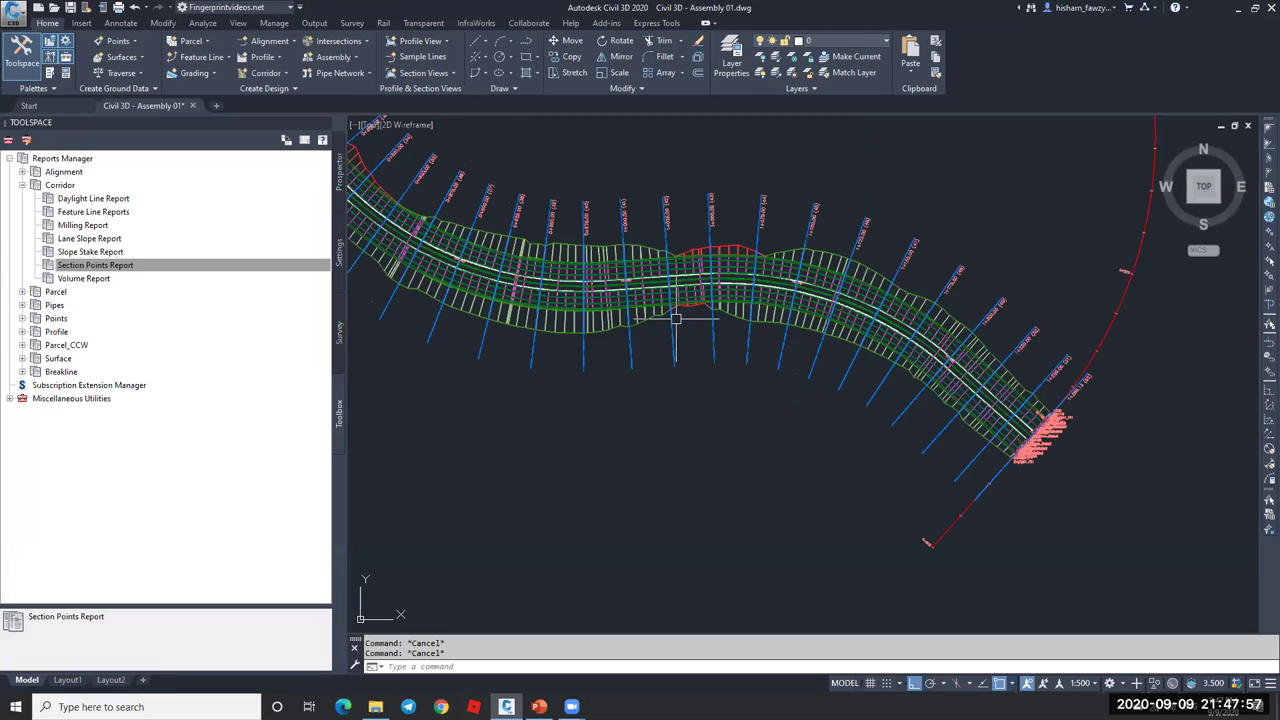
mouse_move(684, 338)
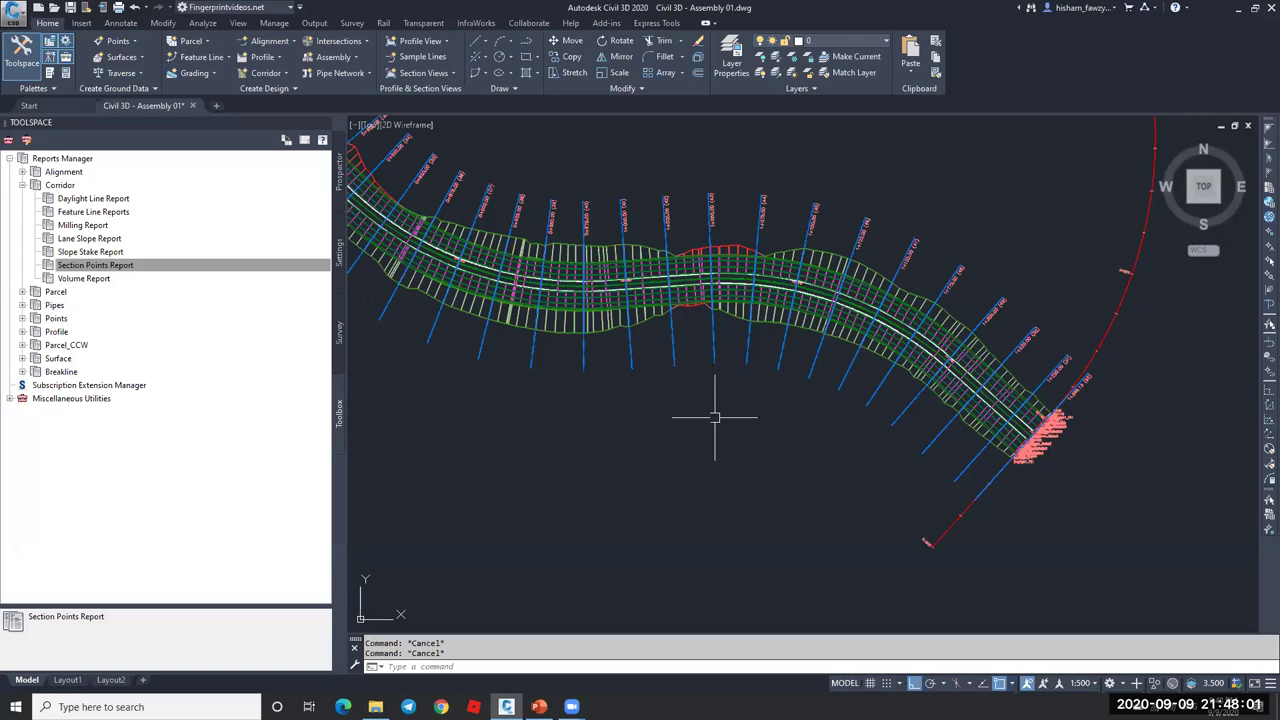
mouse_move(798, 427)
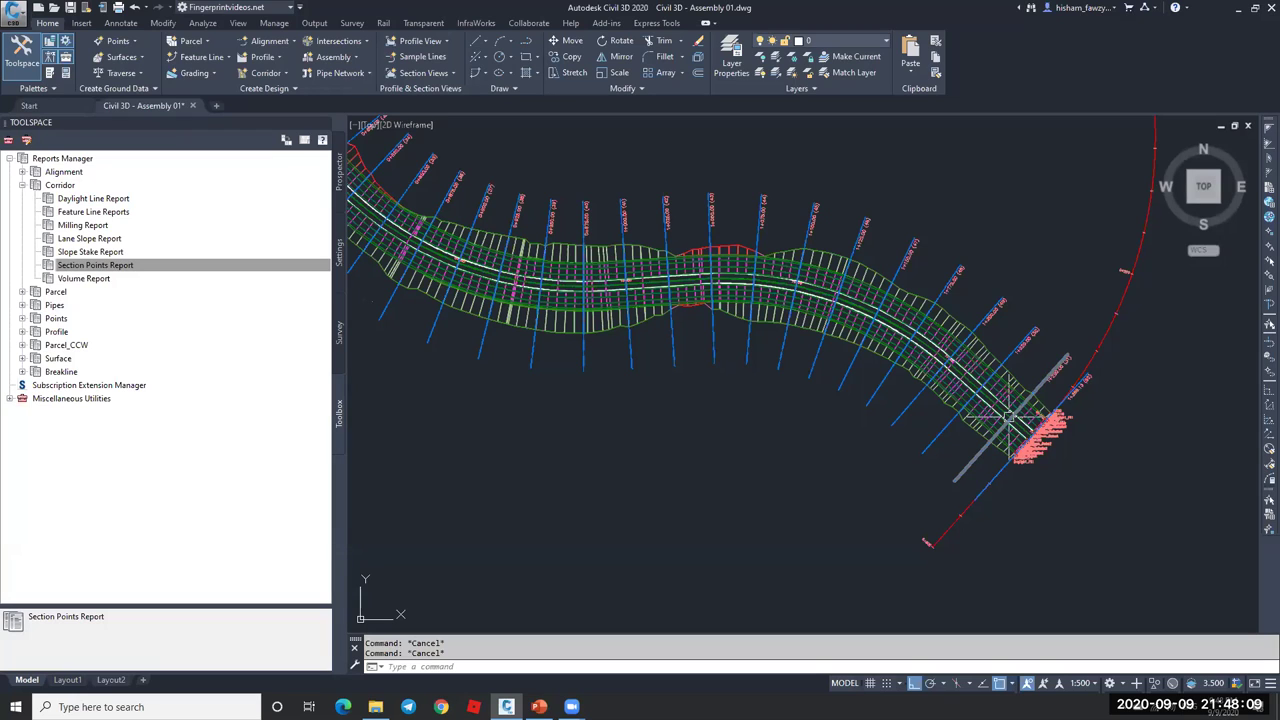
key("XF86AudioLowerVolume")
key("XF86AudioRaiseVolume")
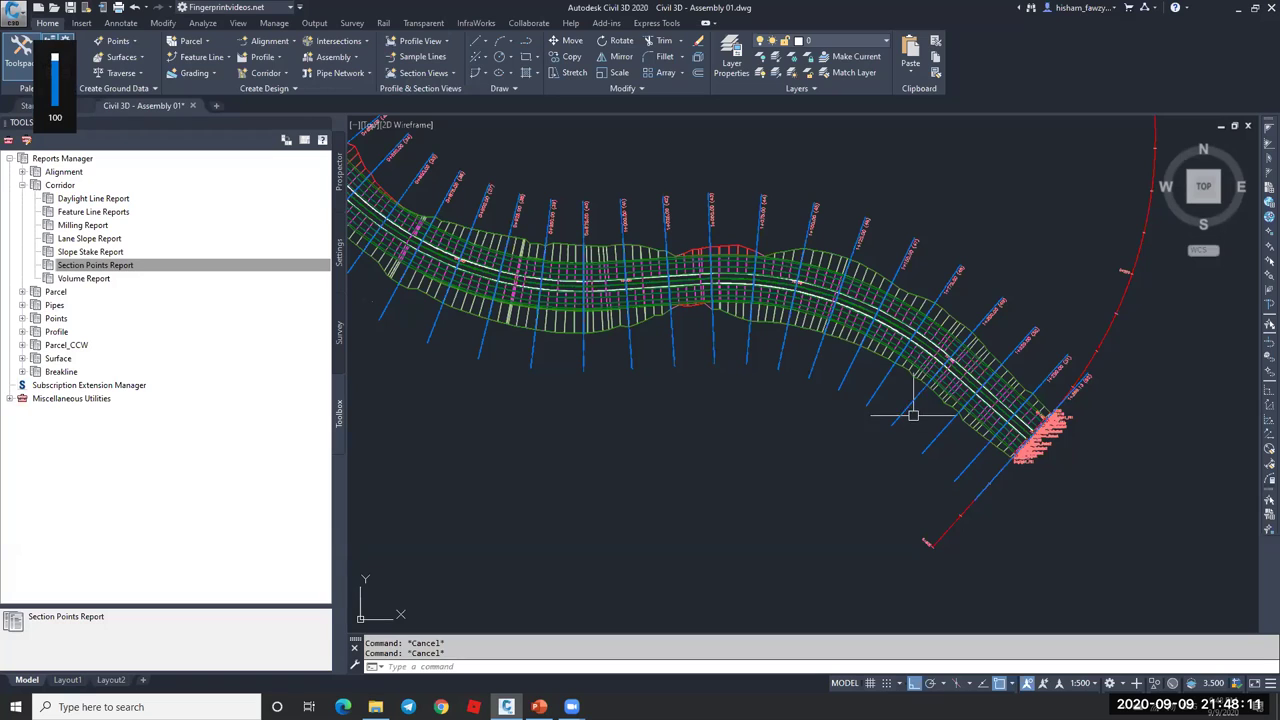
mouse_move(867, 442)
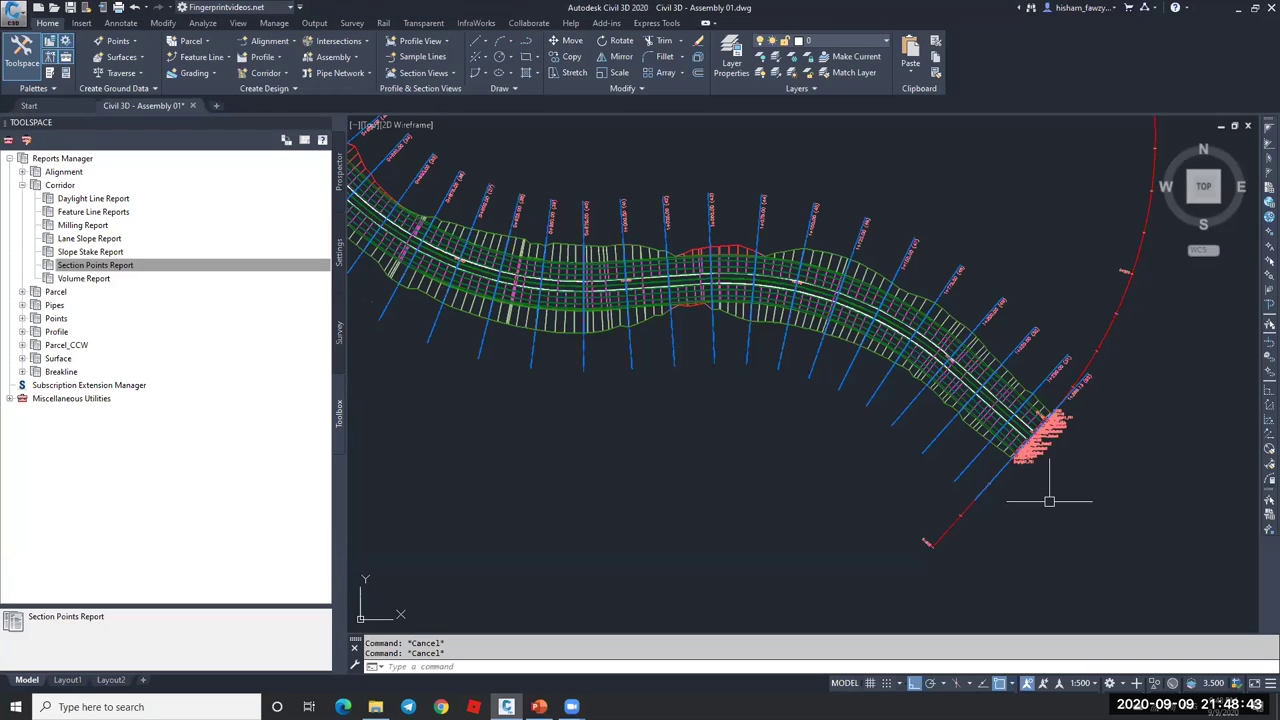
scroll(1049, 501, "down", 6)
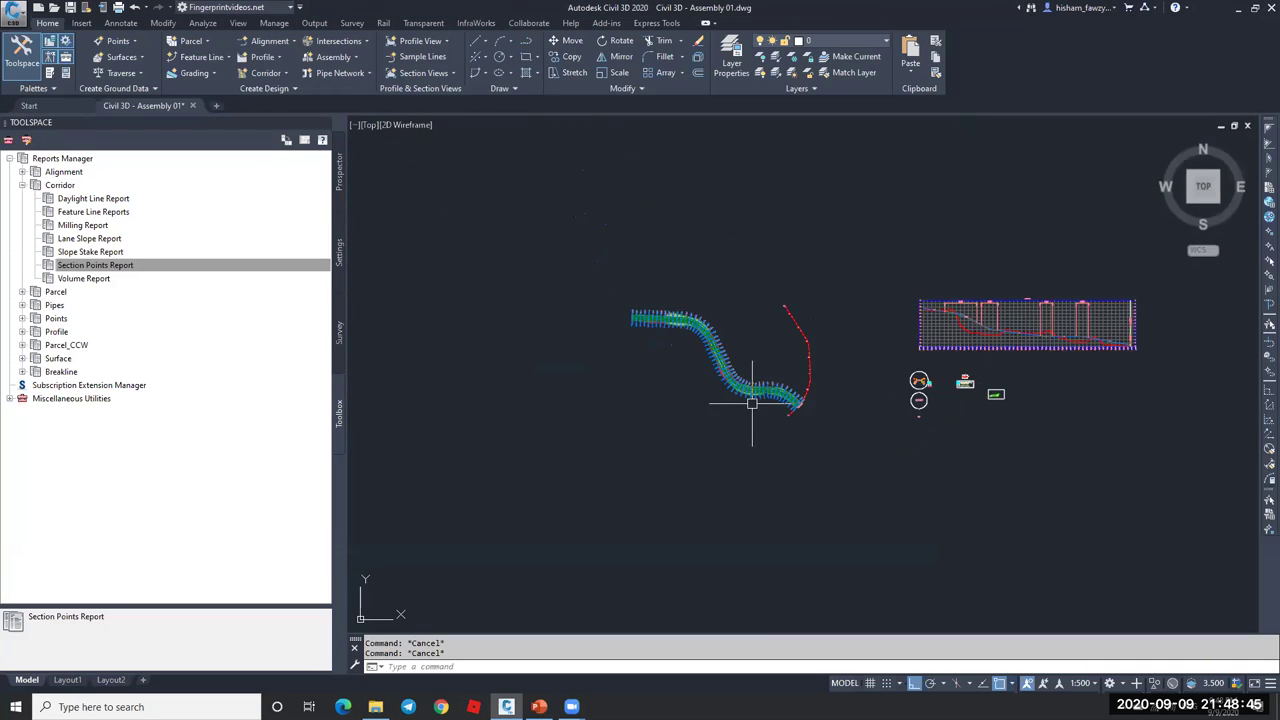
scroll(946, 381, "up", 2)
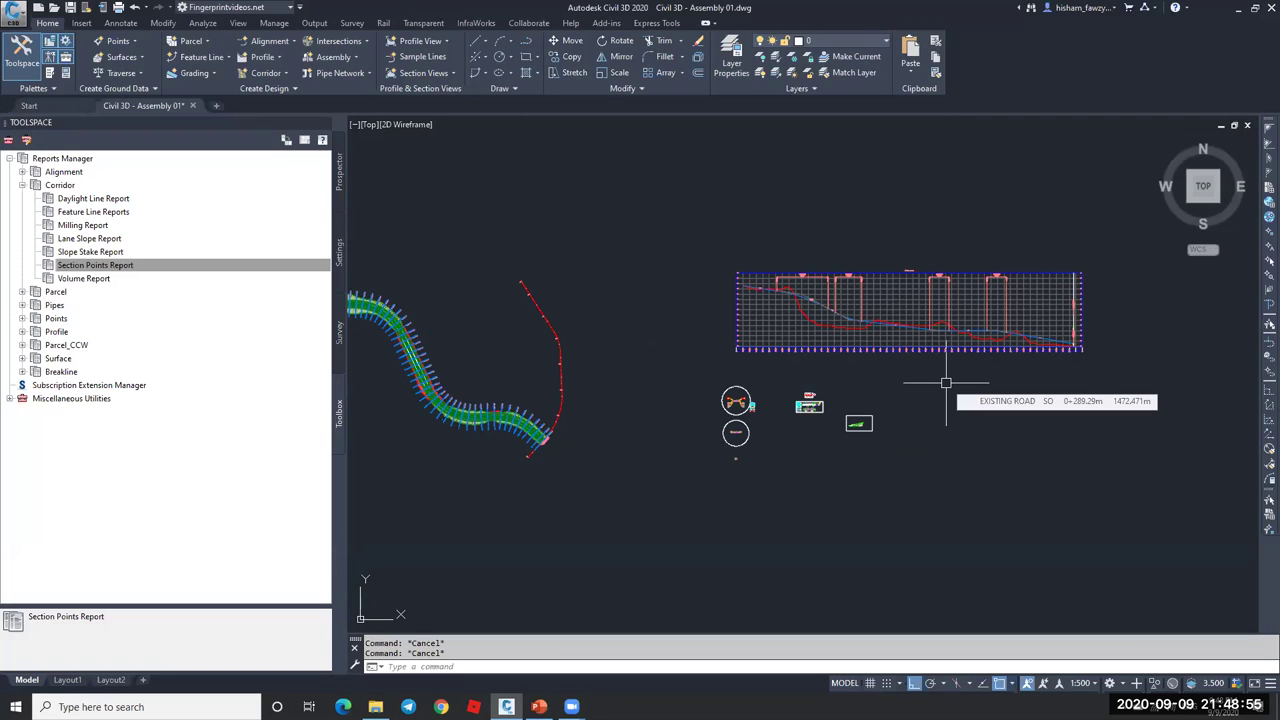
mouse_move(560, 410)
middle_mouse_down()
mouse_move(660, 334)
mouse_move(713, 352)
mouse_move(591, 367)
middle_mouse_up()
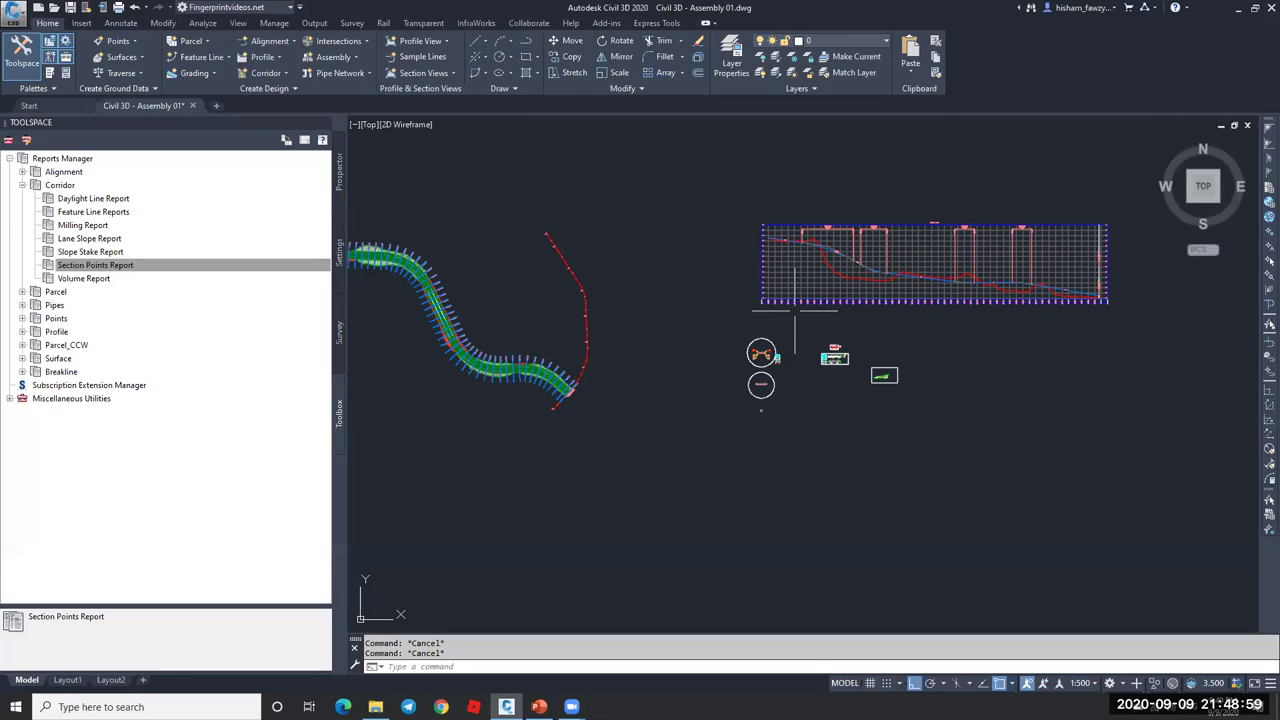
left_click(815, 281)
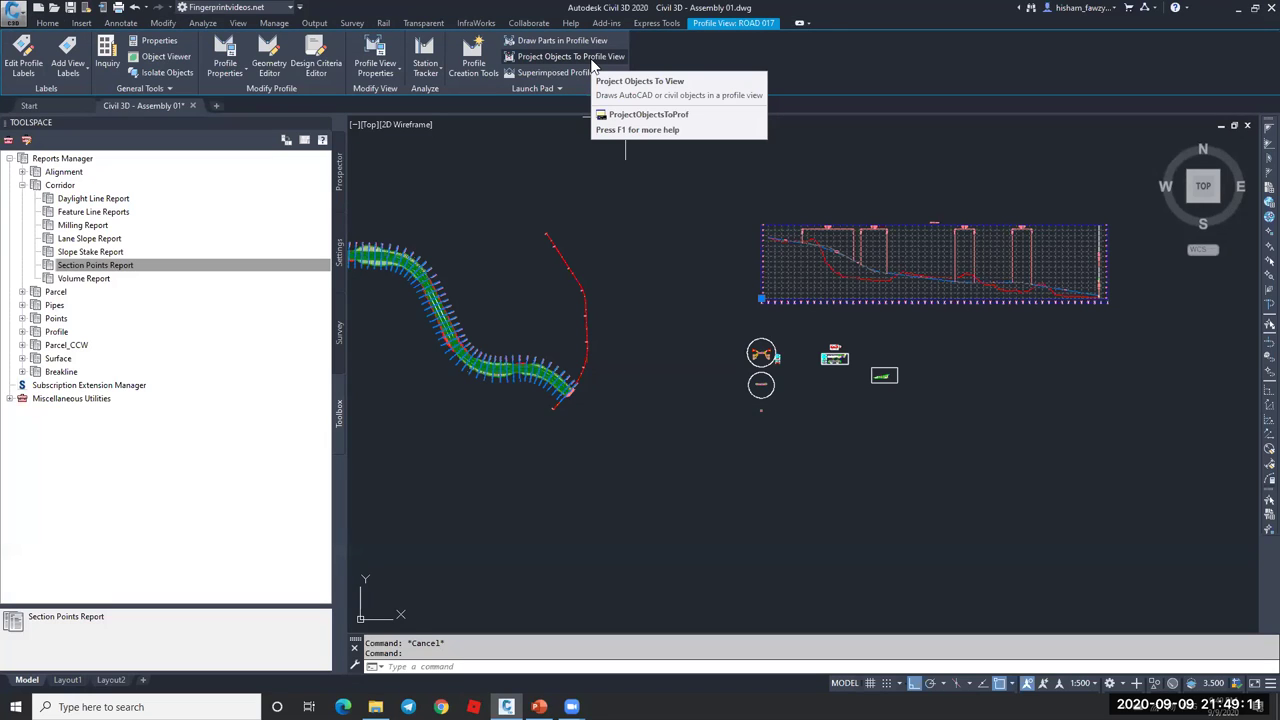
left_click(570, 57)
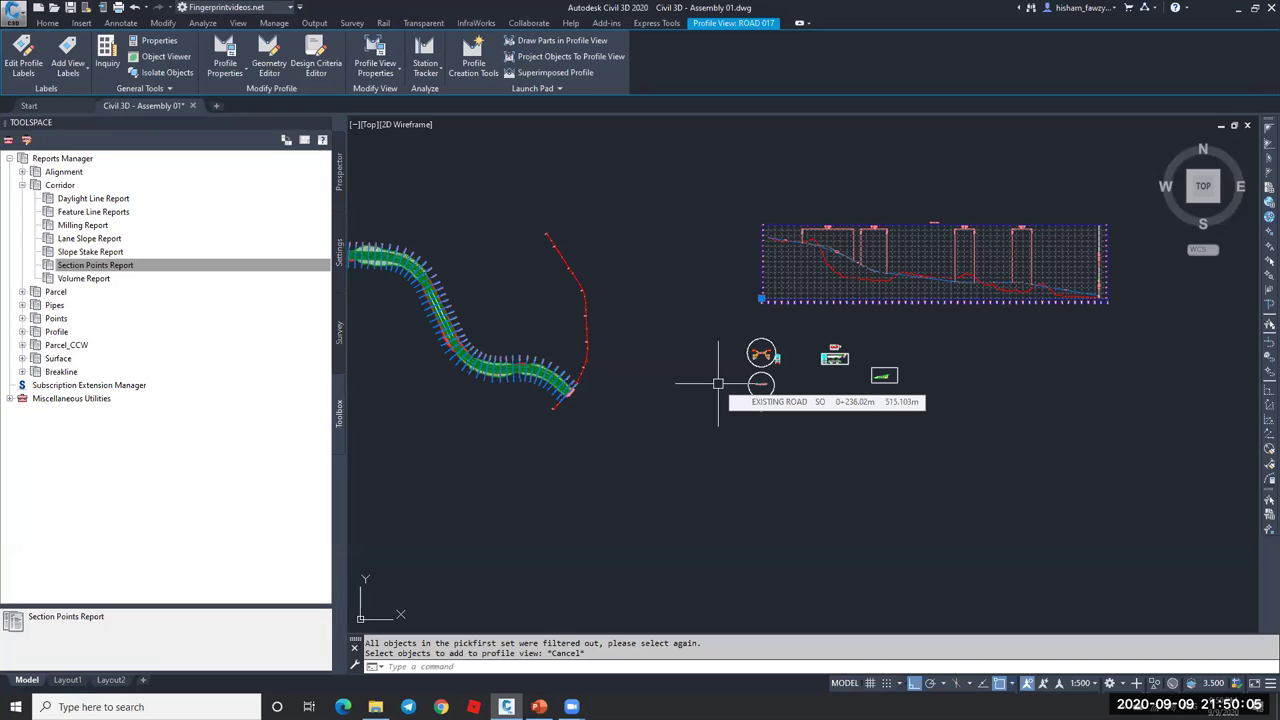
- Recentre the view on the corridor, then open and cancel the point creation options
scroll(475, 378, "up", 5)
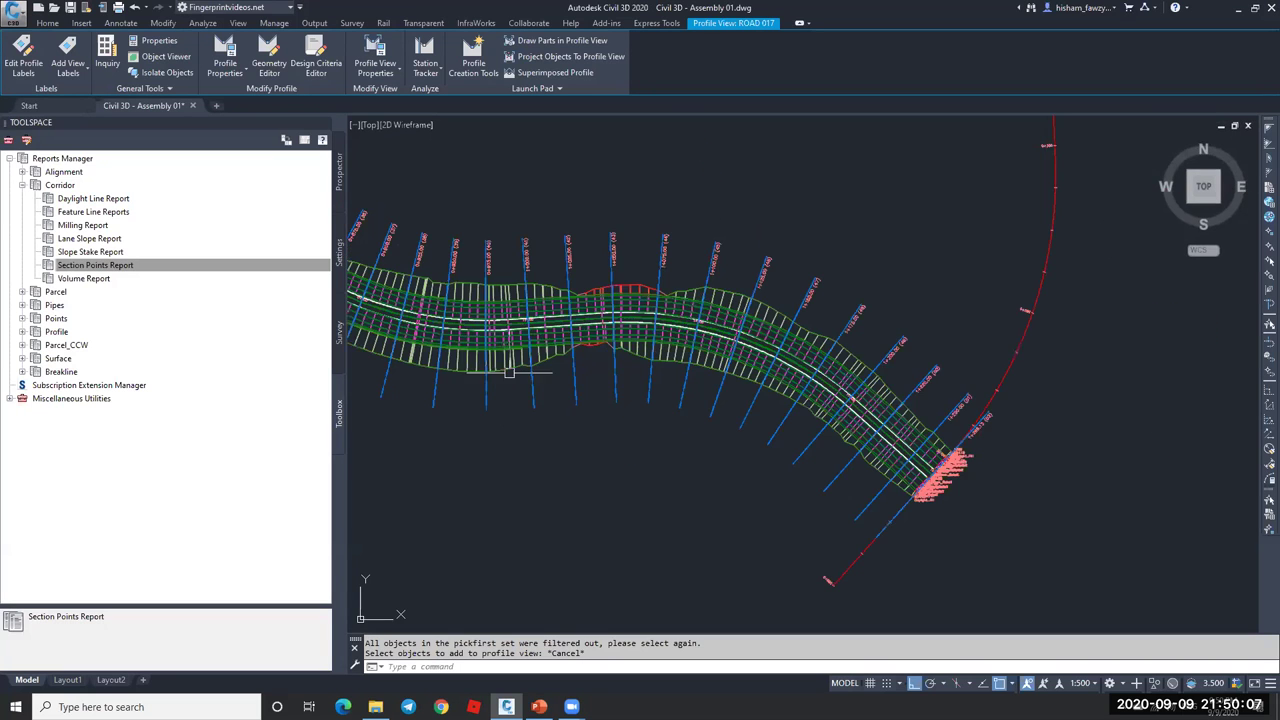
scroll(685, 336, "up", 1)
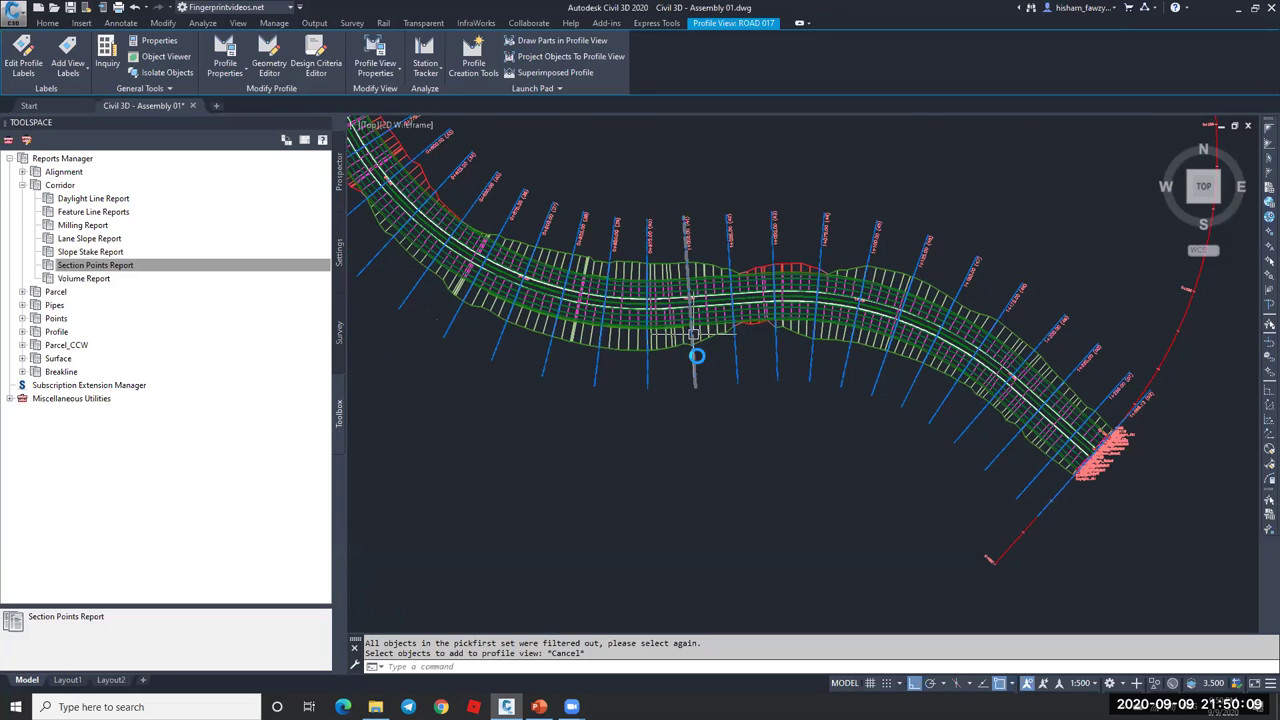
scroll(693, 333, "up", 3)
scroll(766, 337, "down", 3)
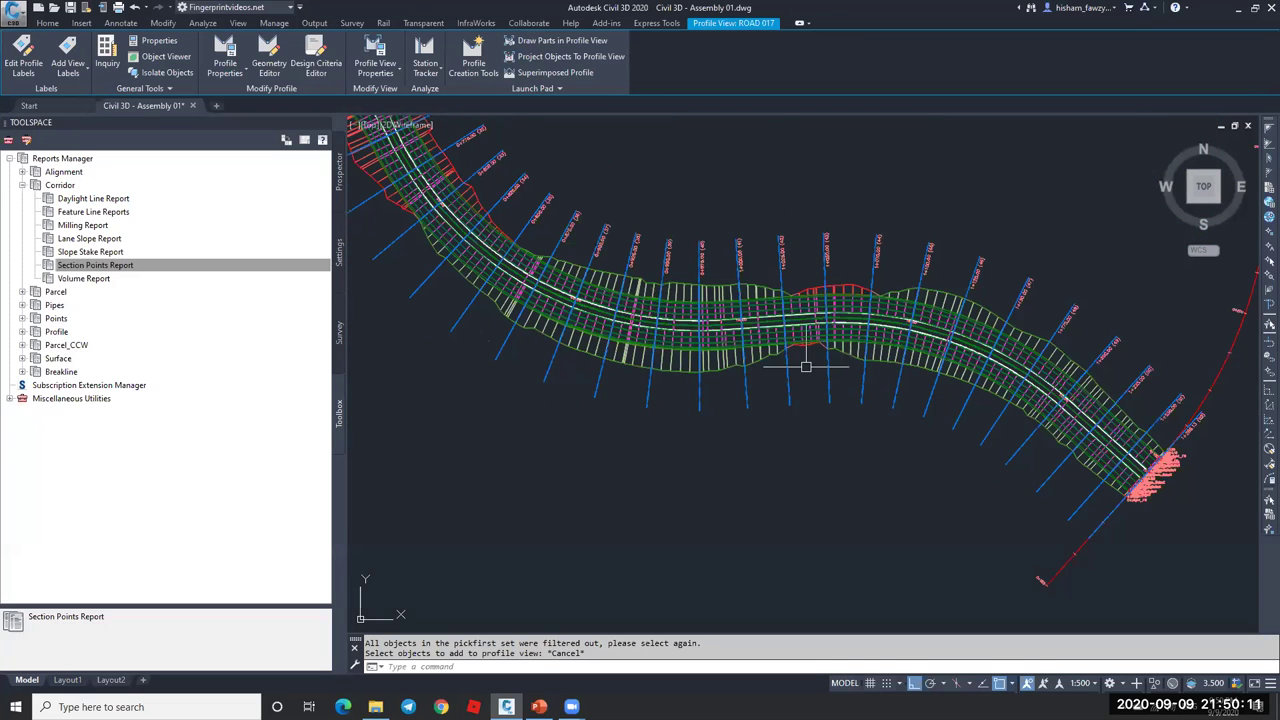
middle_click_drag(806, 366, 694, 357)
middle_click_drag(749, 247, 679, 248)
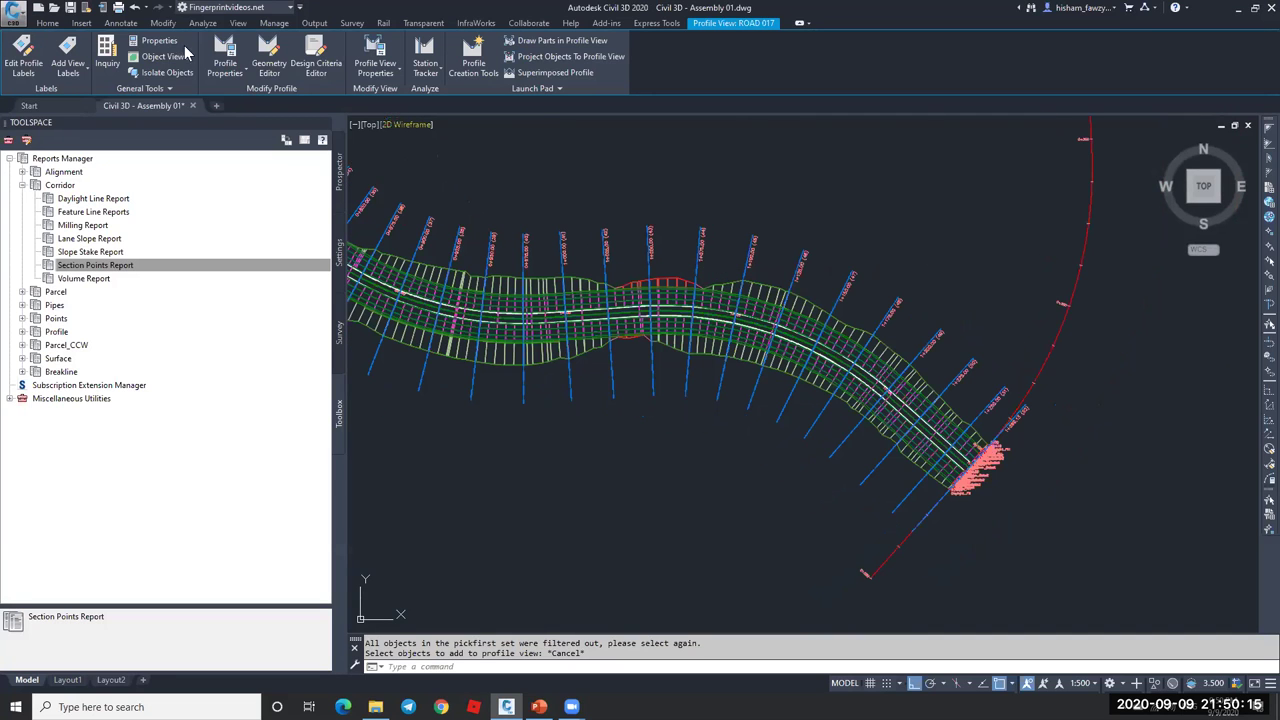
left_click(47, 22)
left_click(117, 41)
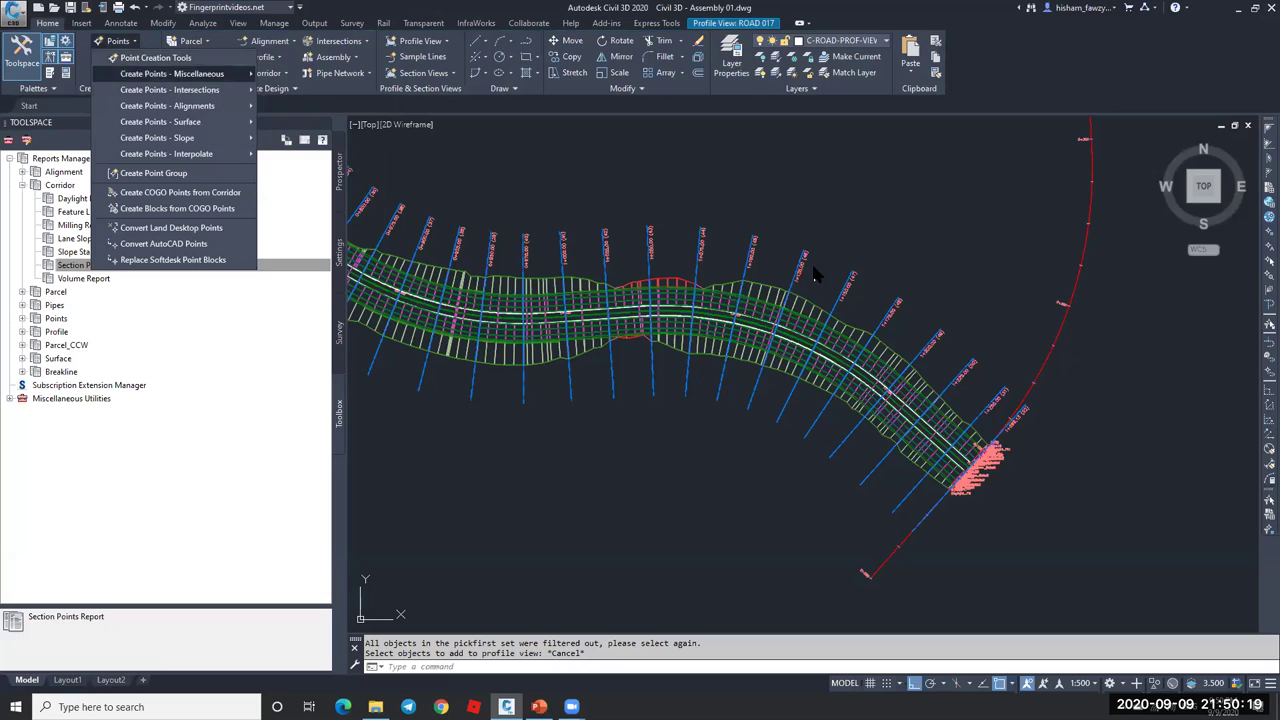
key("Escape")
key("Escape")
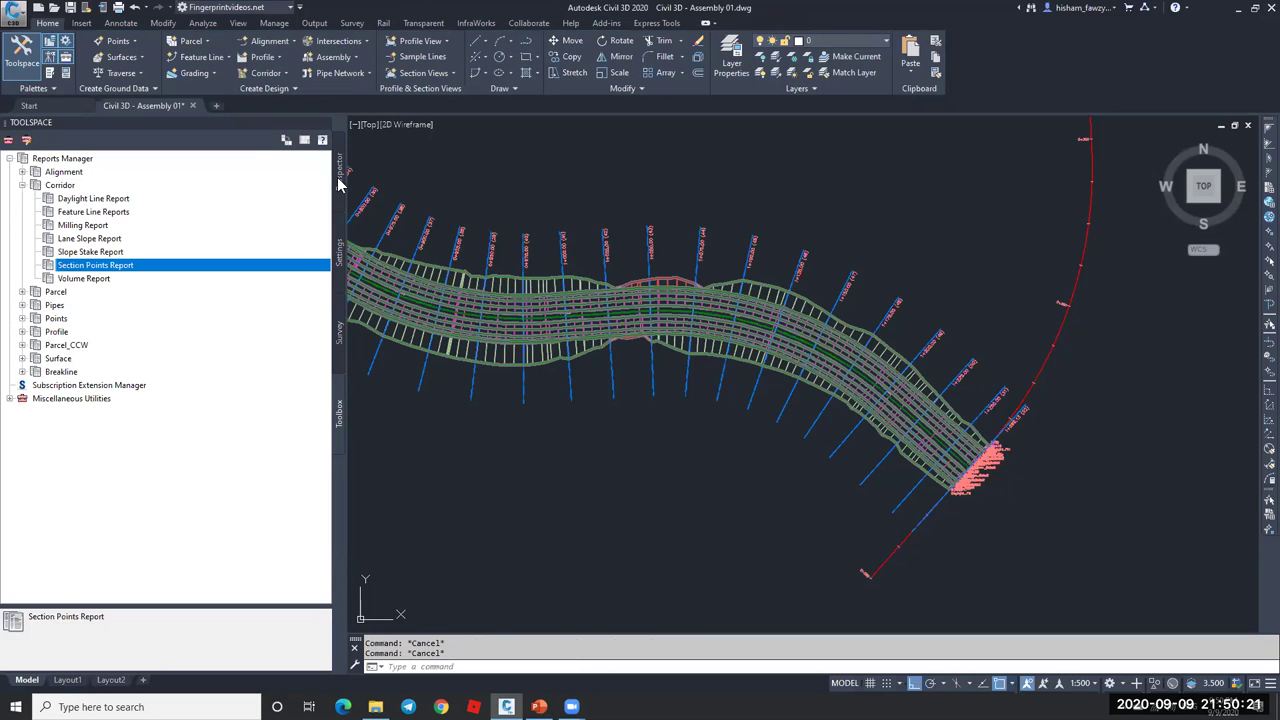
- Inspect the NGL point group's point style in Prospector without changing it
left_click(338, 180)
scroll(147, 249, "up", 6)
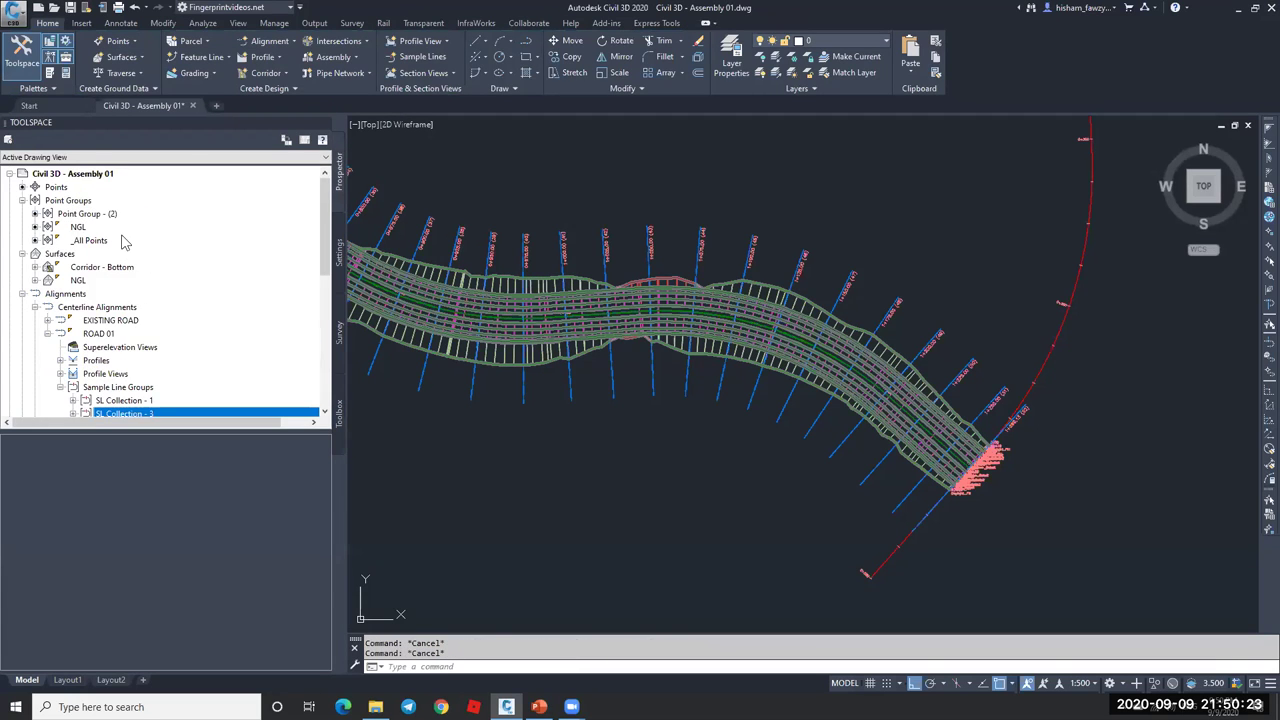
left_click(112, 229)
left_click(505, 354)
left_click(498, 350)
key("Escape")
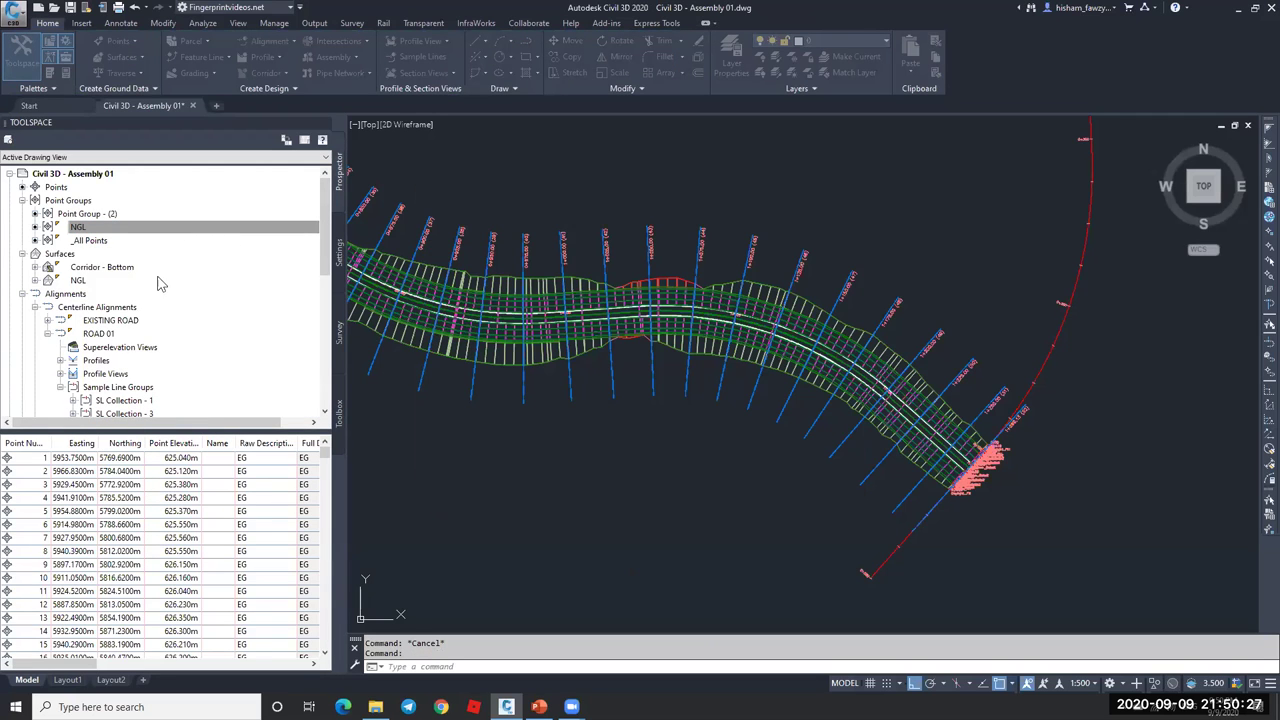
- Change the NGL surface style to Border Only
double_click(128, 282)
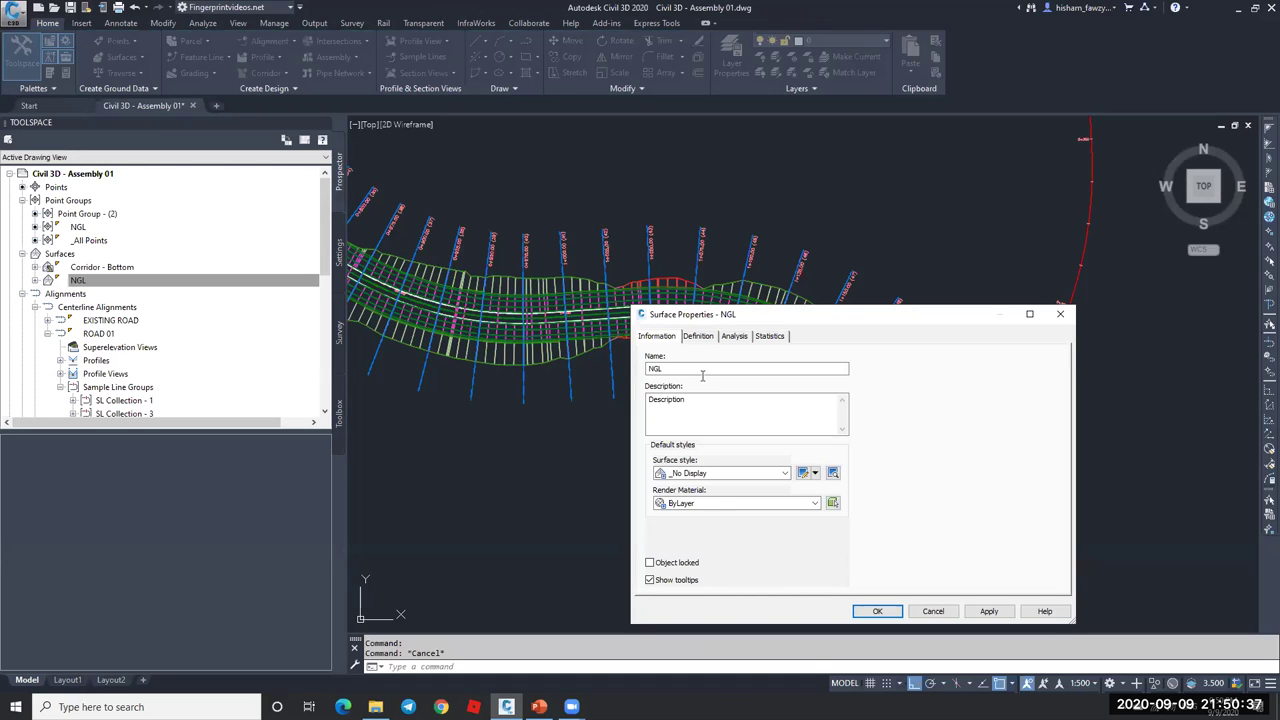
left_click(720, 473)
left_click(711, 488)
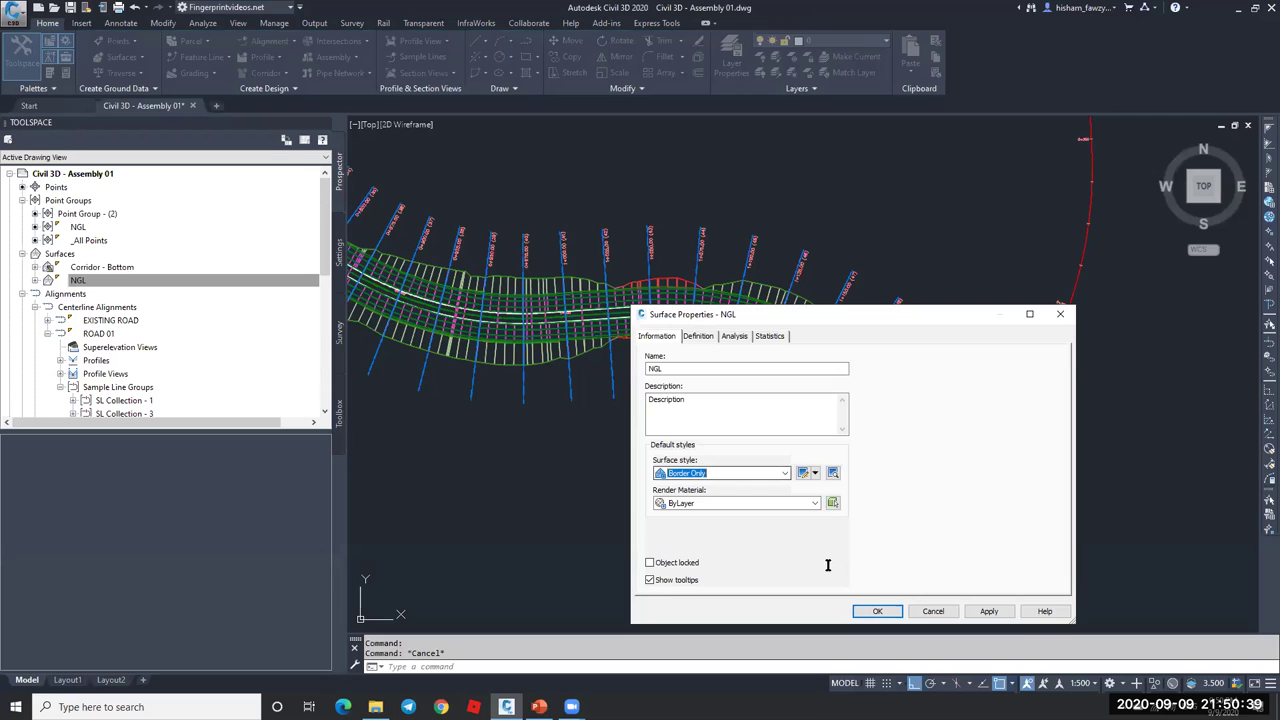
left_click(877, 611)
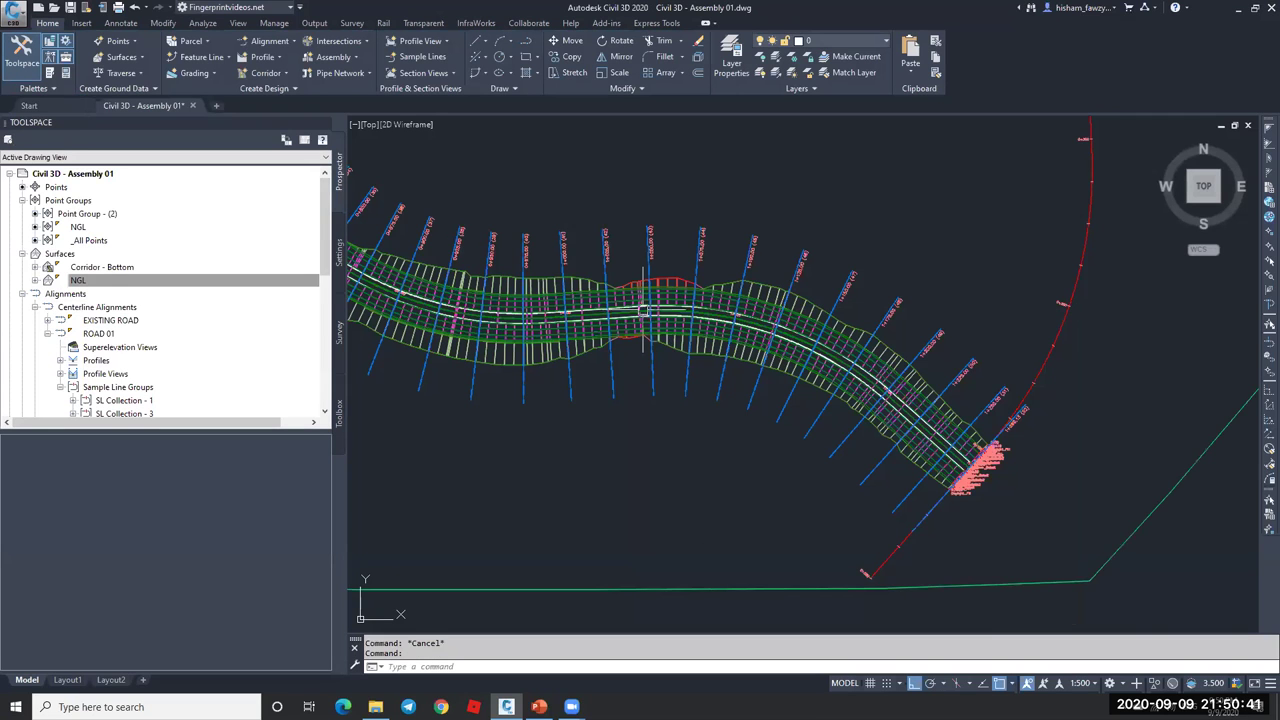
scroll(645, 311, "up", 5)
- Start a circle with C near the corridor, then cancel it
key("Escape")
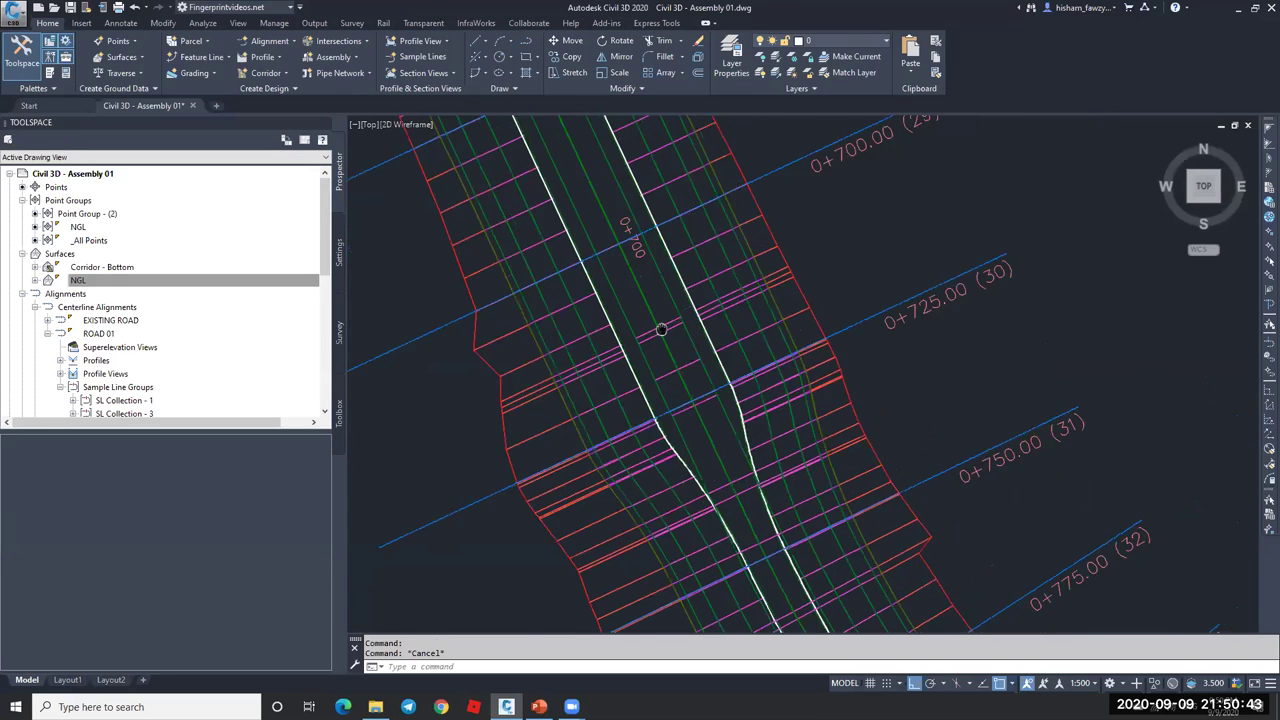
scroll(661, 330, "up", 2)
type("c")
key("Return")
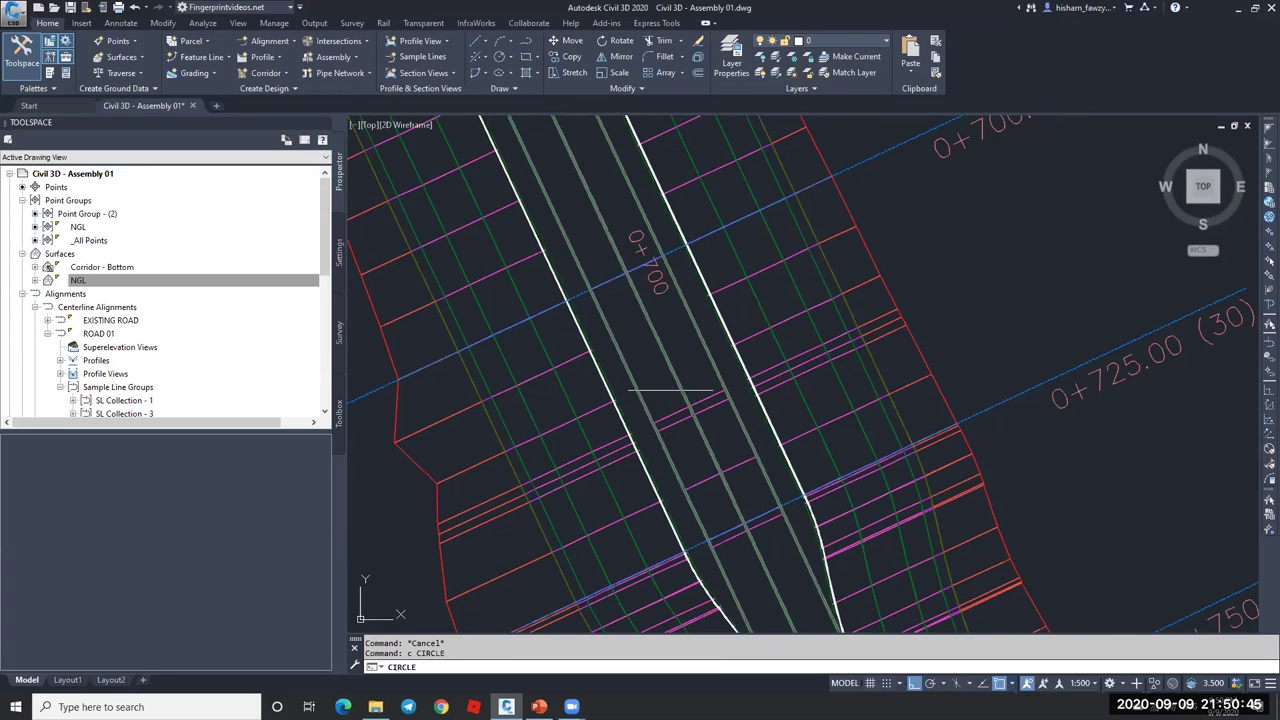
scroll(670, 390, "up", 2)
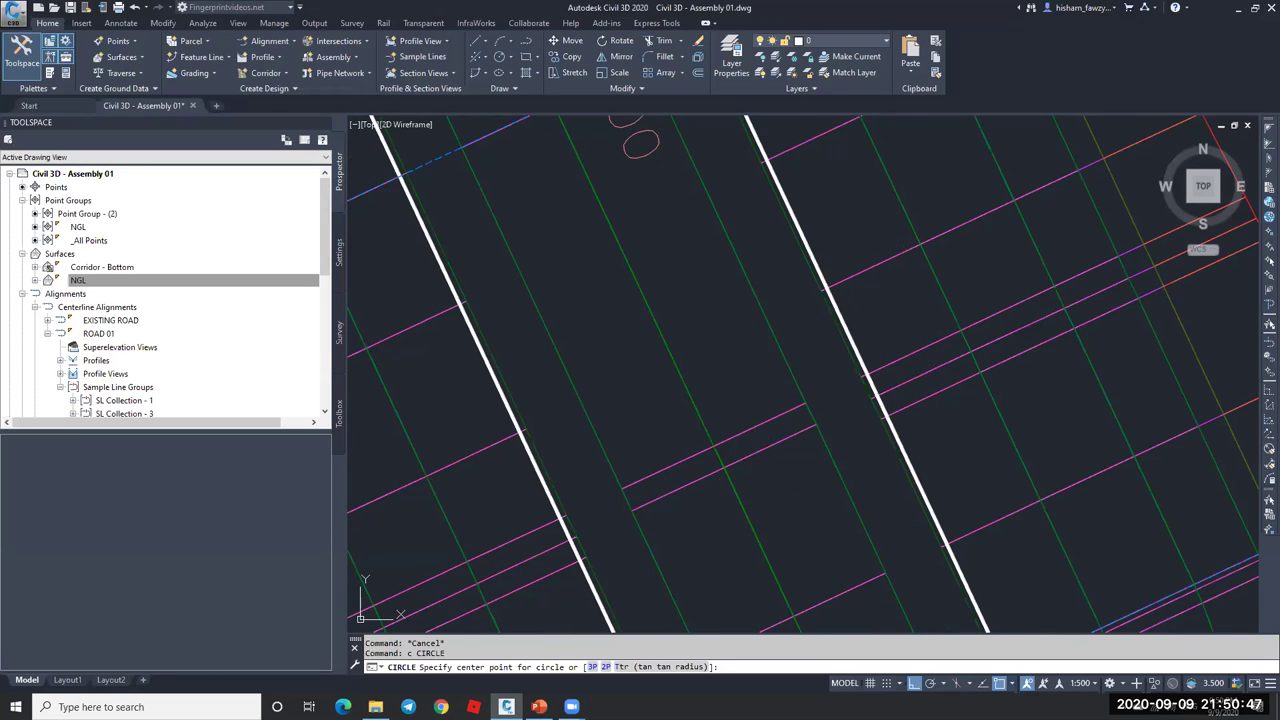
left_click(710, 434)
key("Escape")
- Copy the small marker circle with Ortho off onto the corridor line near station 0+675
scroll(715, 428, "down", 2)
type("co")
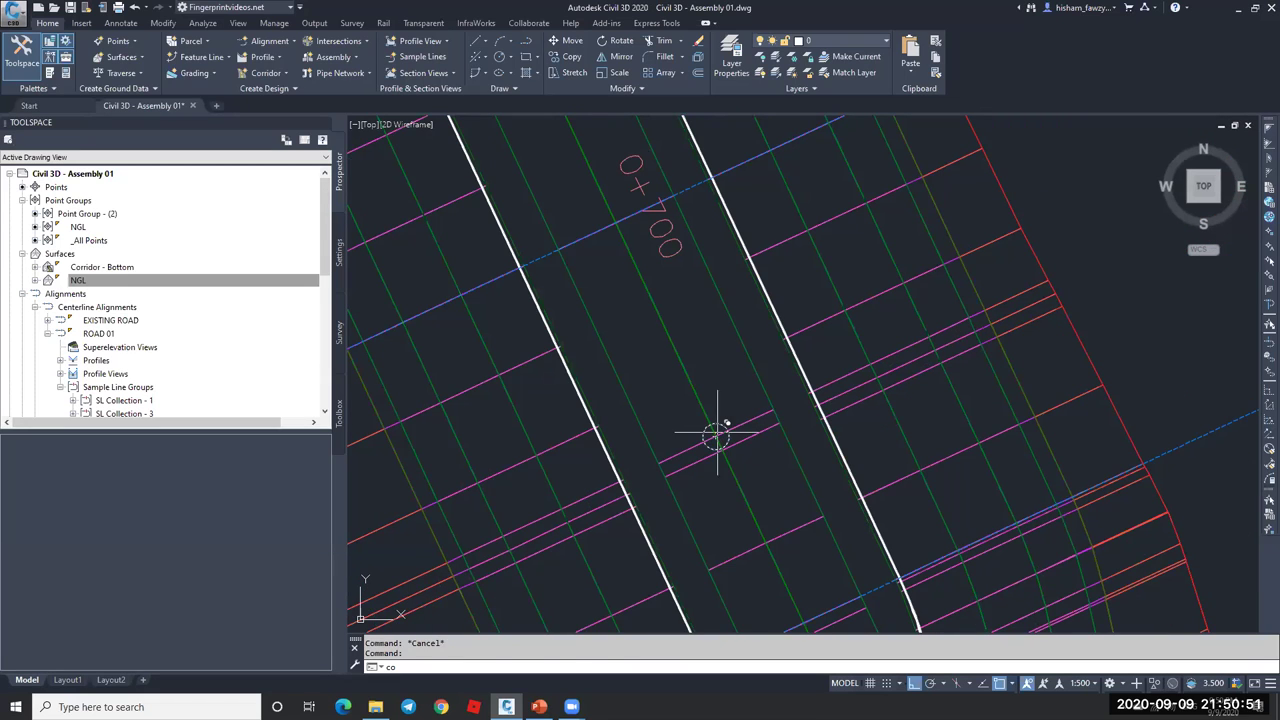
key("Return")
scroll(716, 434, "down", 4)
left_click(650, 320)
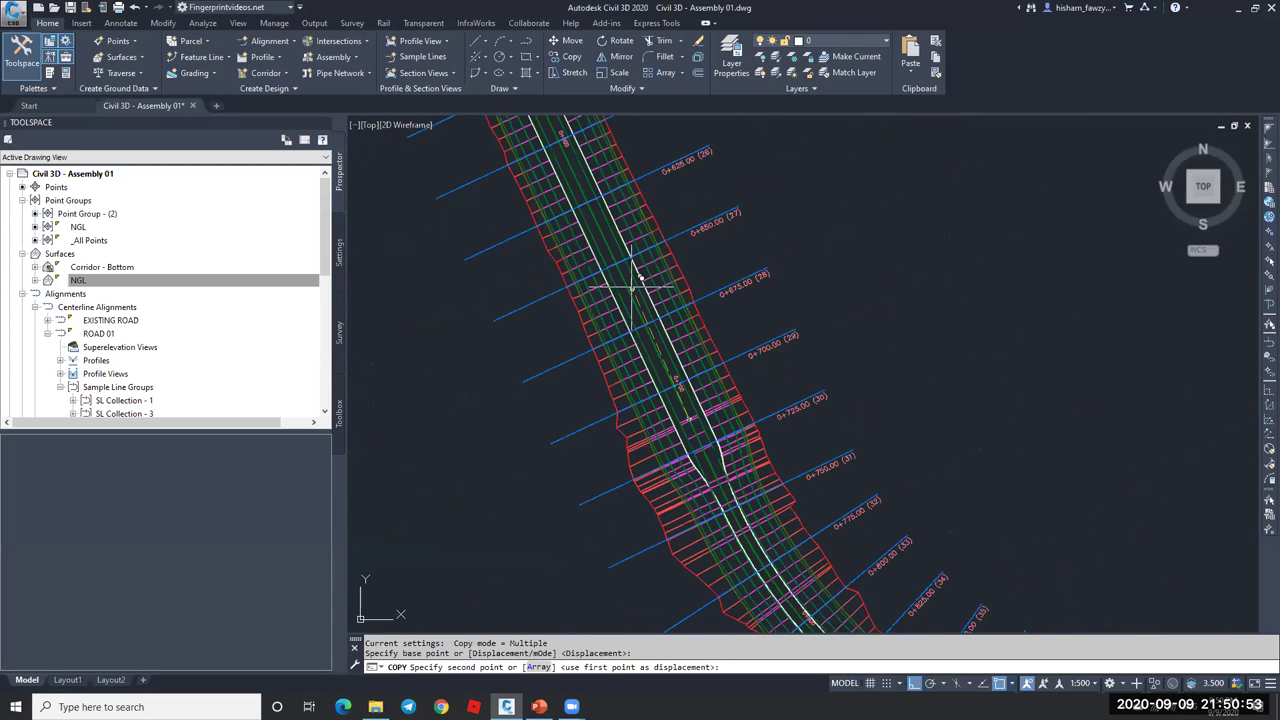
scroll(632, 287, "up", 4)
key("F8")
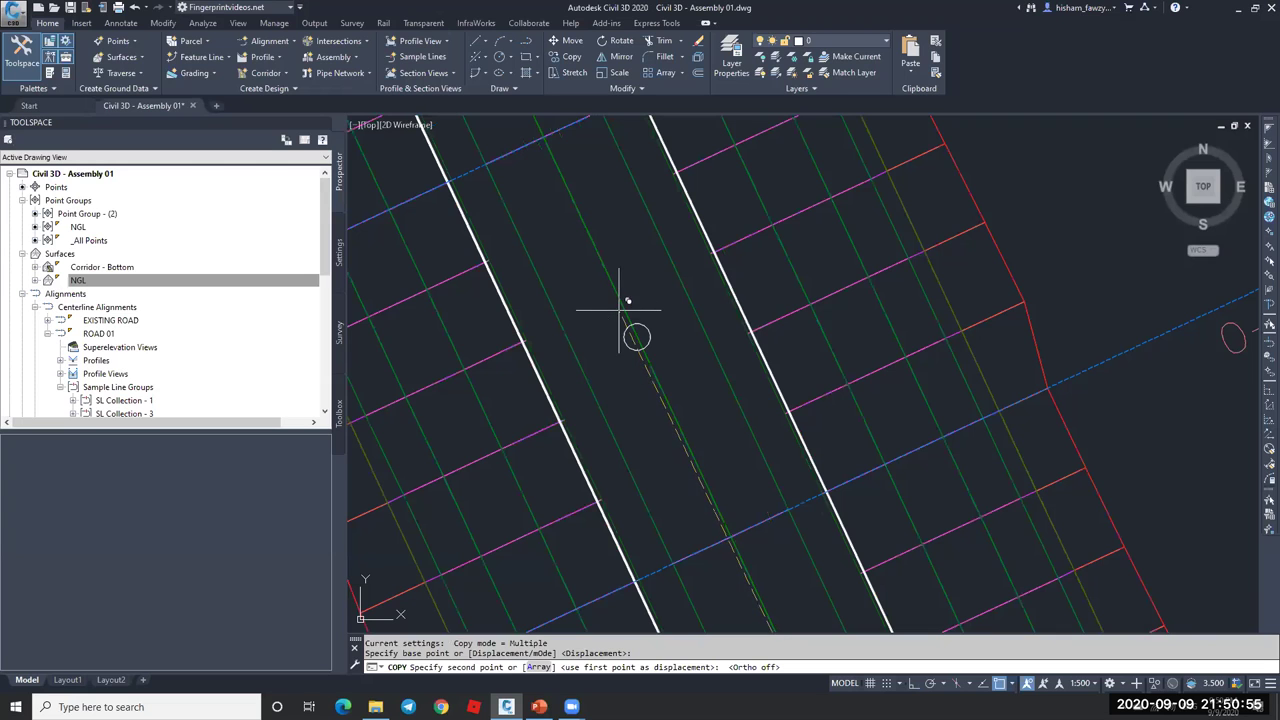
left_click(628, 300)
key("Escape")
- Pan and zoom around the copied circle among sample lines 0+650.00 to 0+775.00
scroll(623, 282, "down", 3)
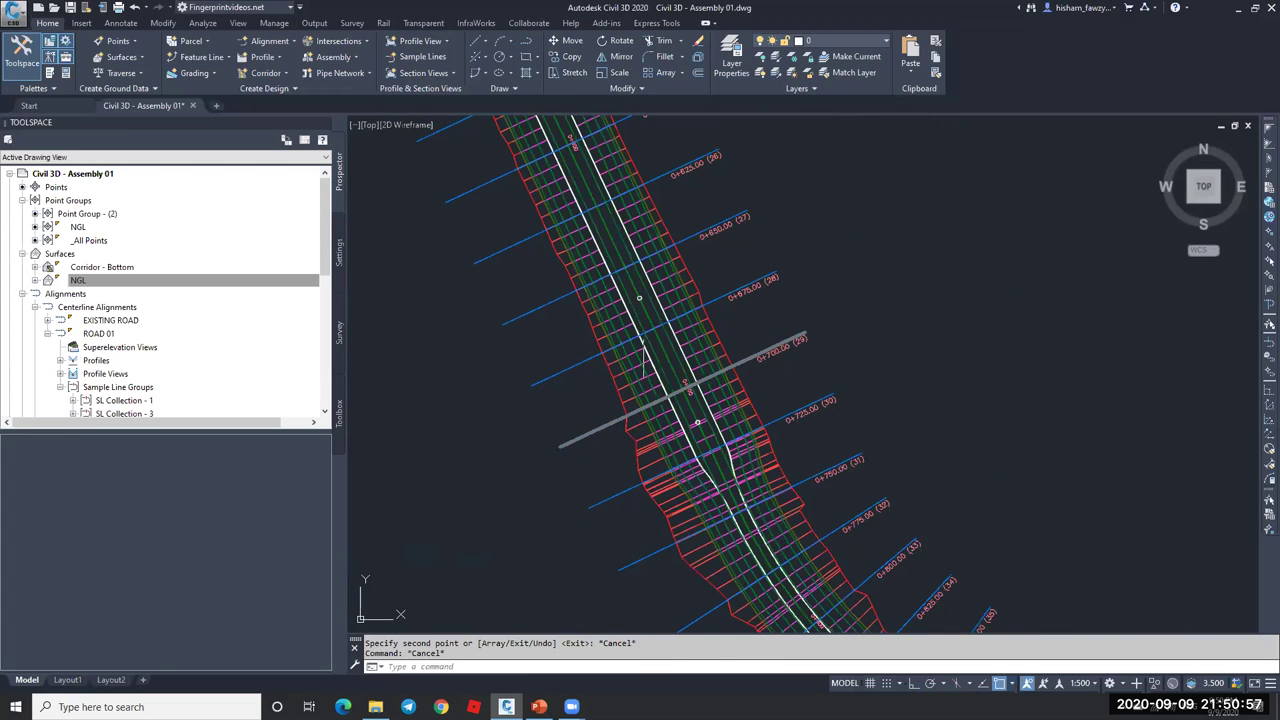
scroll(624, 272, "up", 6)
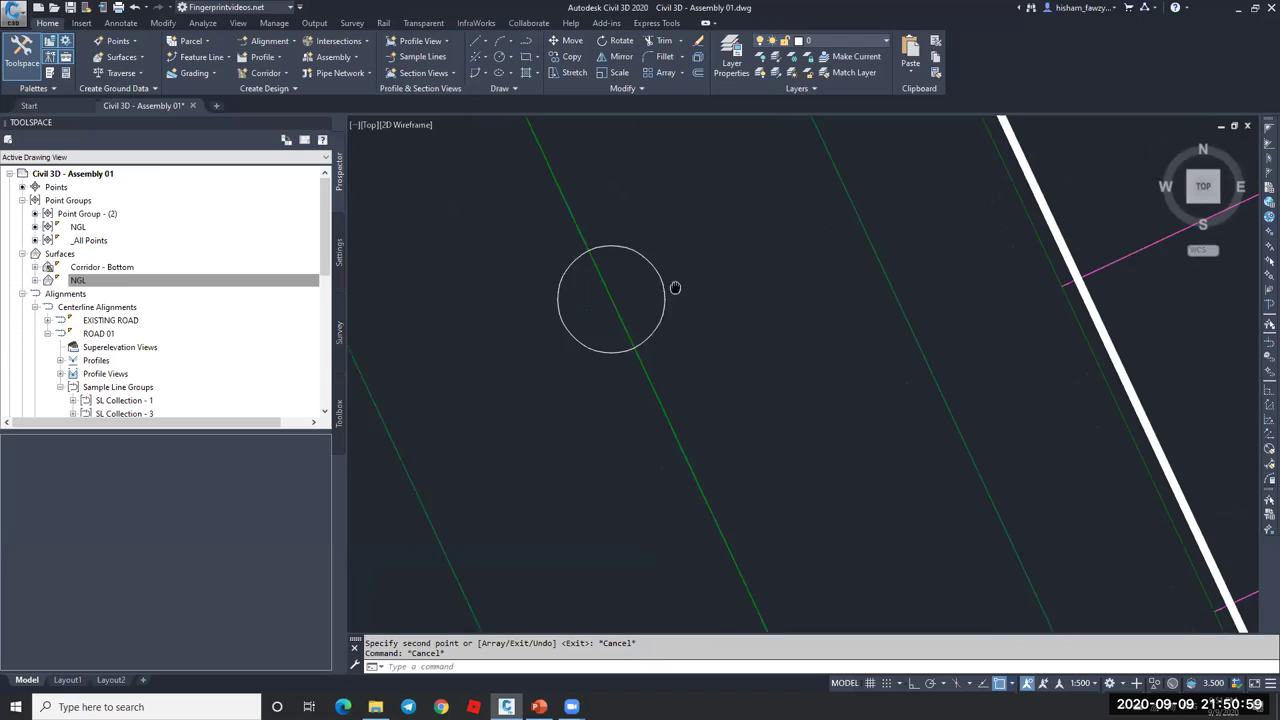
middle_click_drag(675, 288, 698, 308)
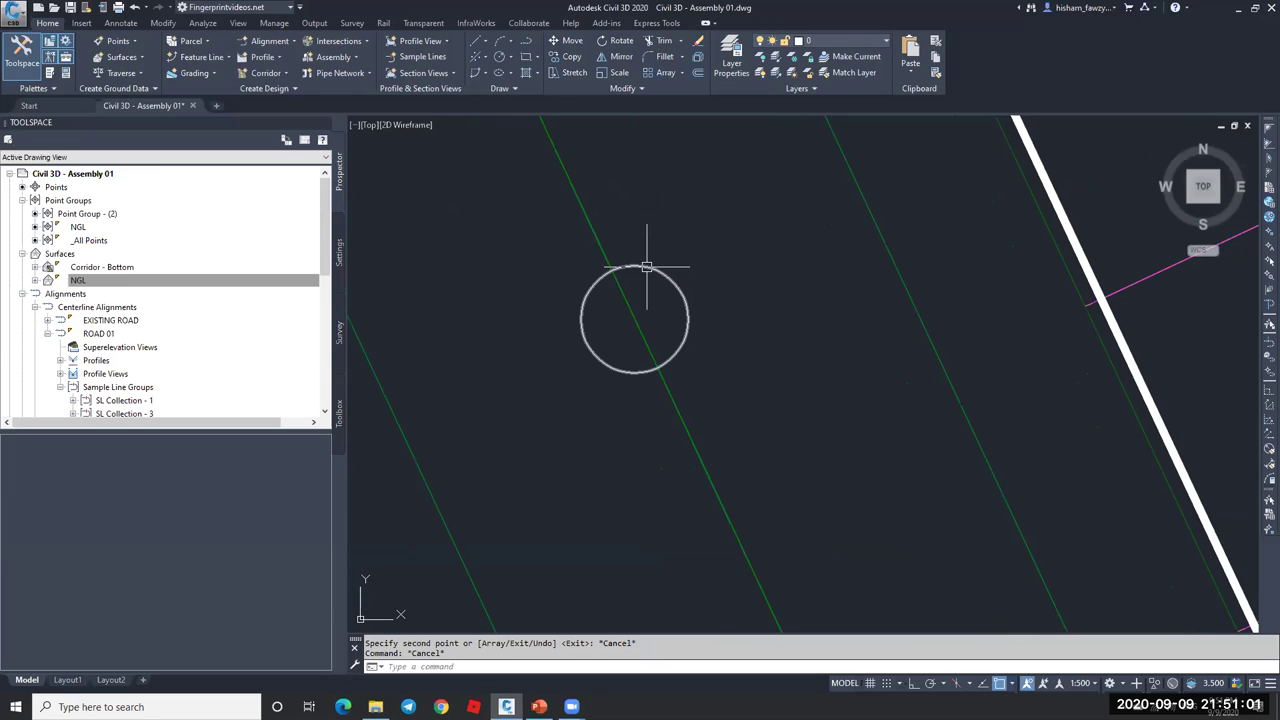
scroll(609, 271, "up", 6)
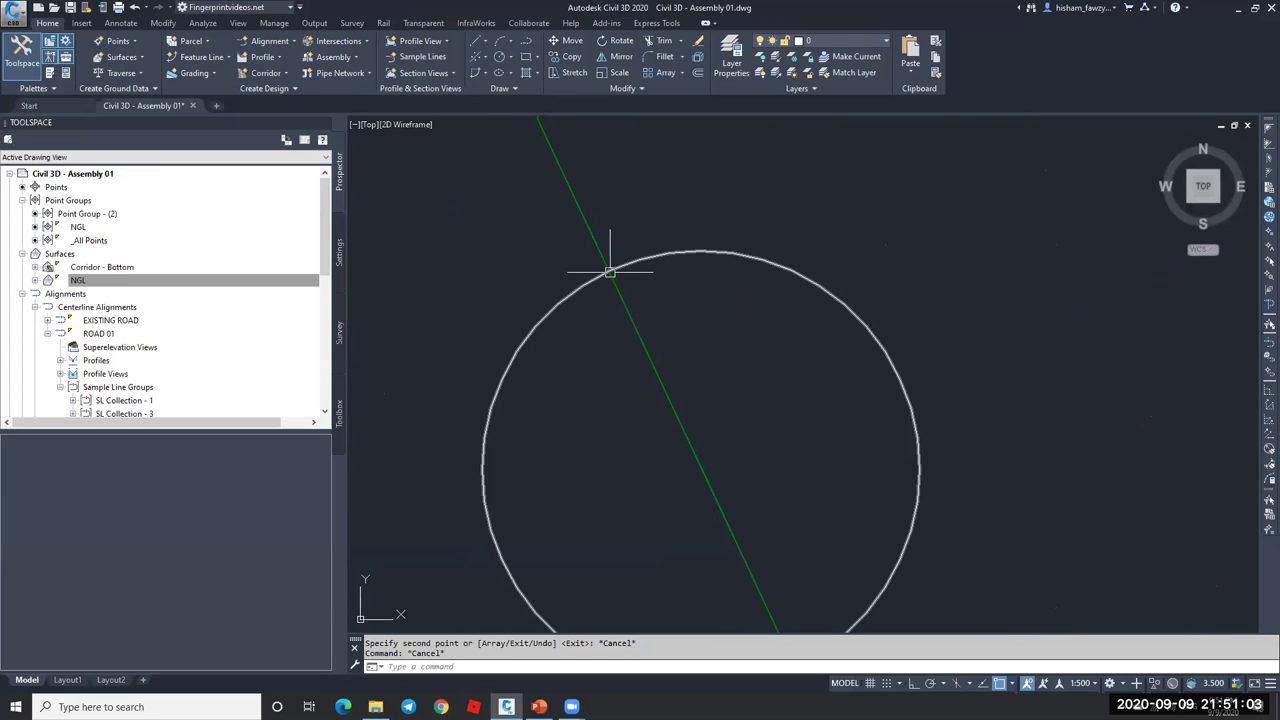
scroll(650, 250, "down", 4)
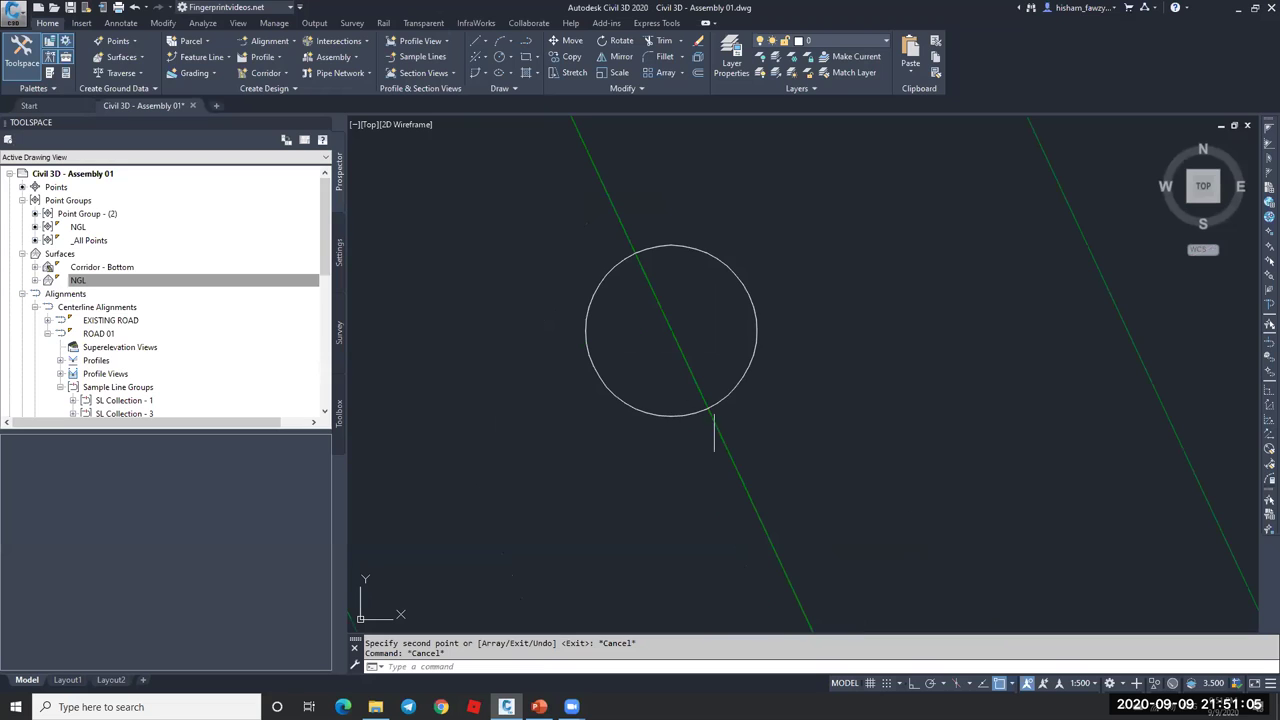
key("Escape")
scroll(714, 286, "down", 4)
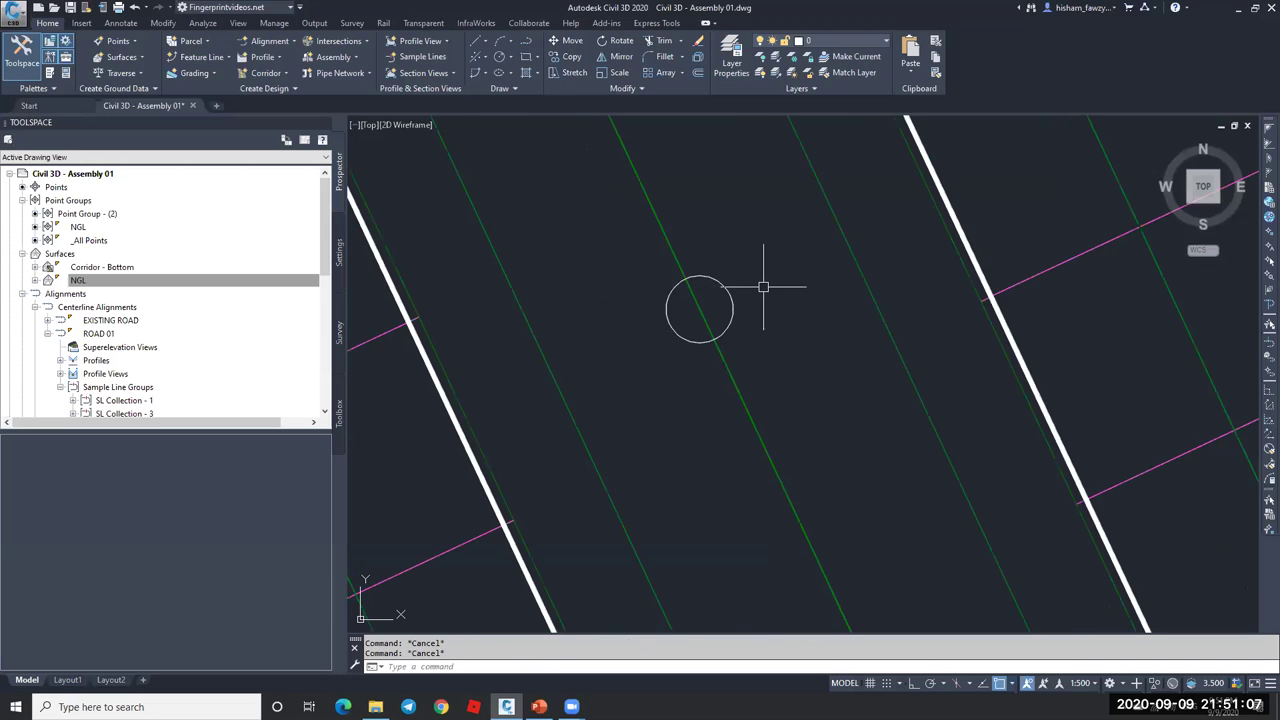
scroll(697, 289, "down", 5)
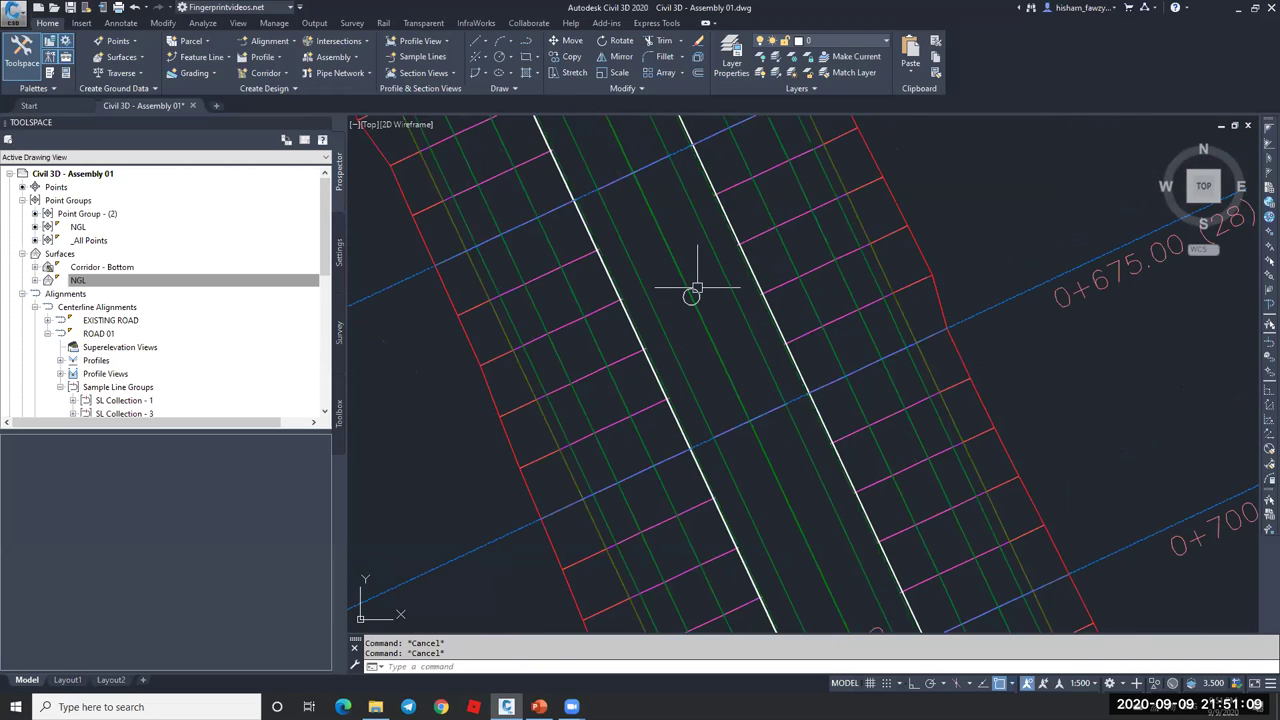
scroll(600, 258, "down", 5)
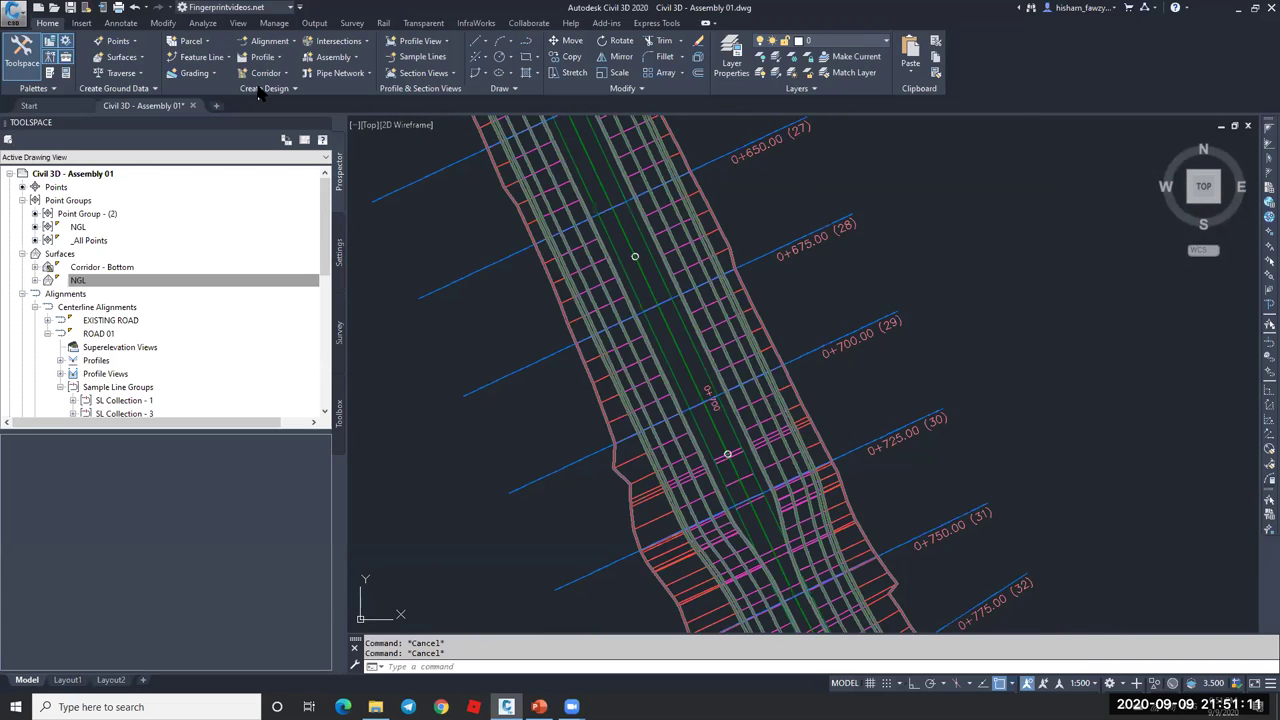
- Start Random Points on a surface and choose NGL for the point elevations
left_click(115, 41)
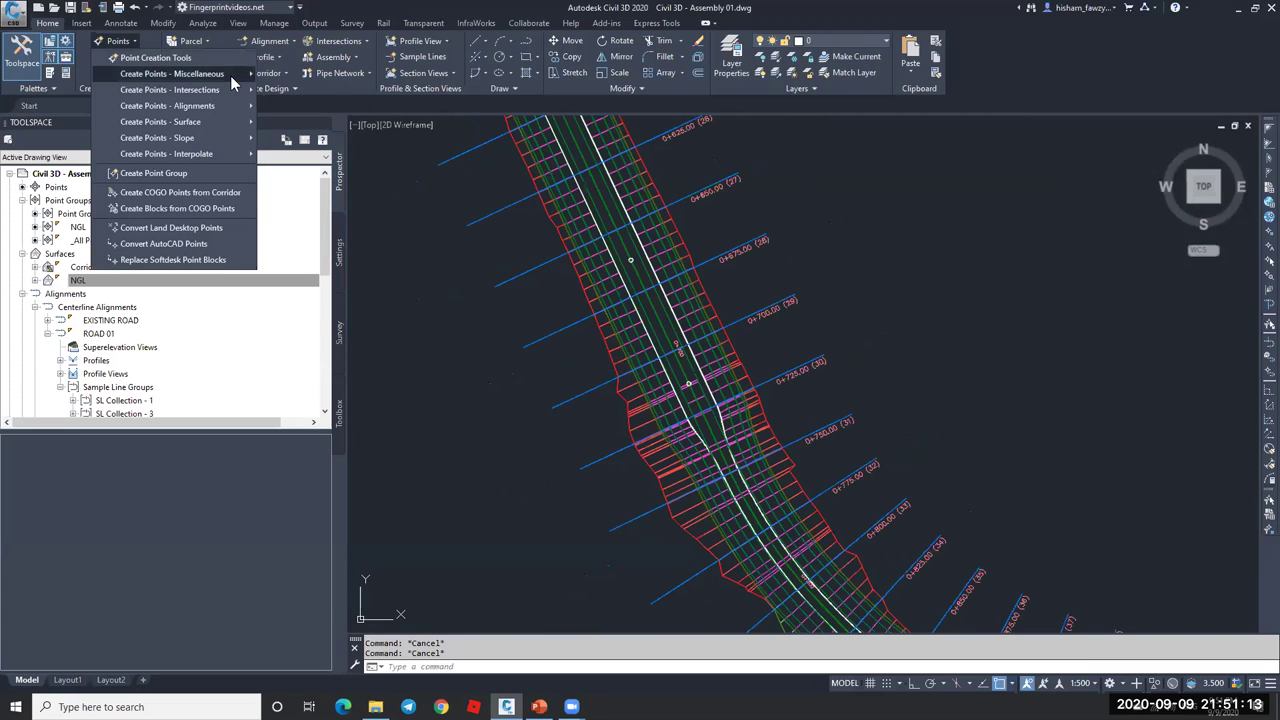
mouse_move(236, 122)
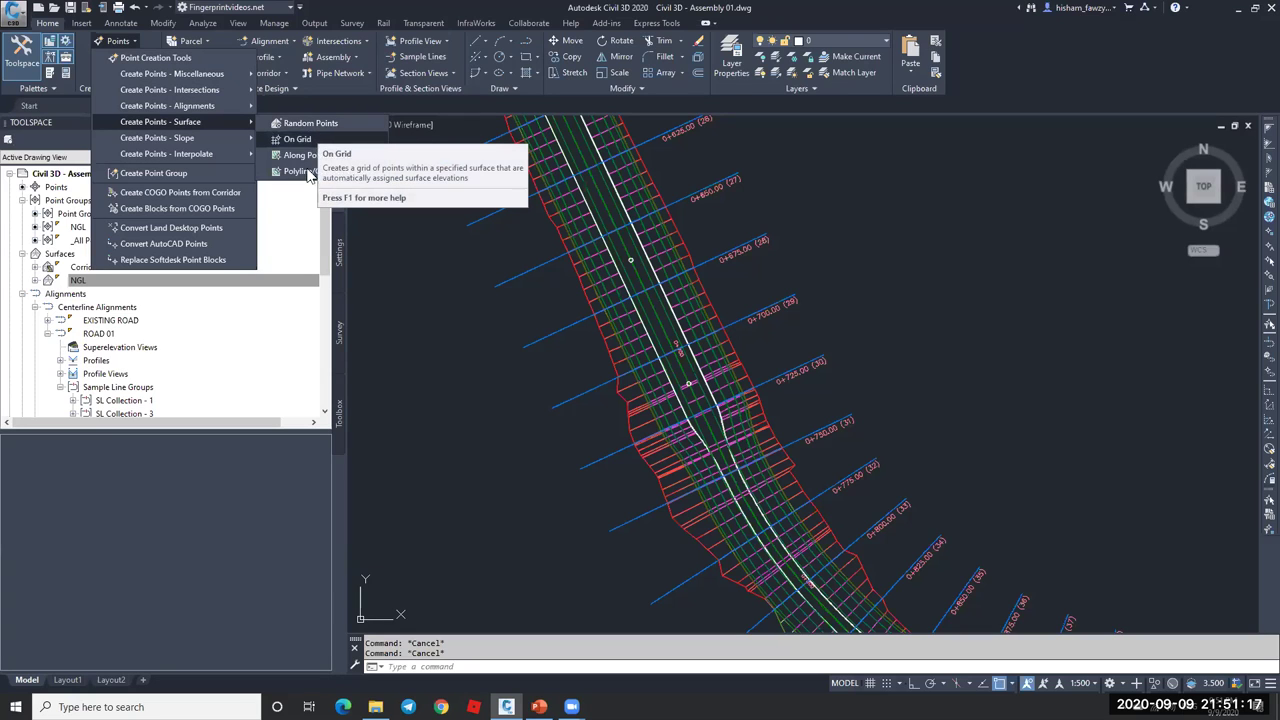
left_click(326, 124)
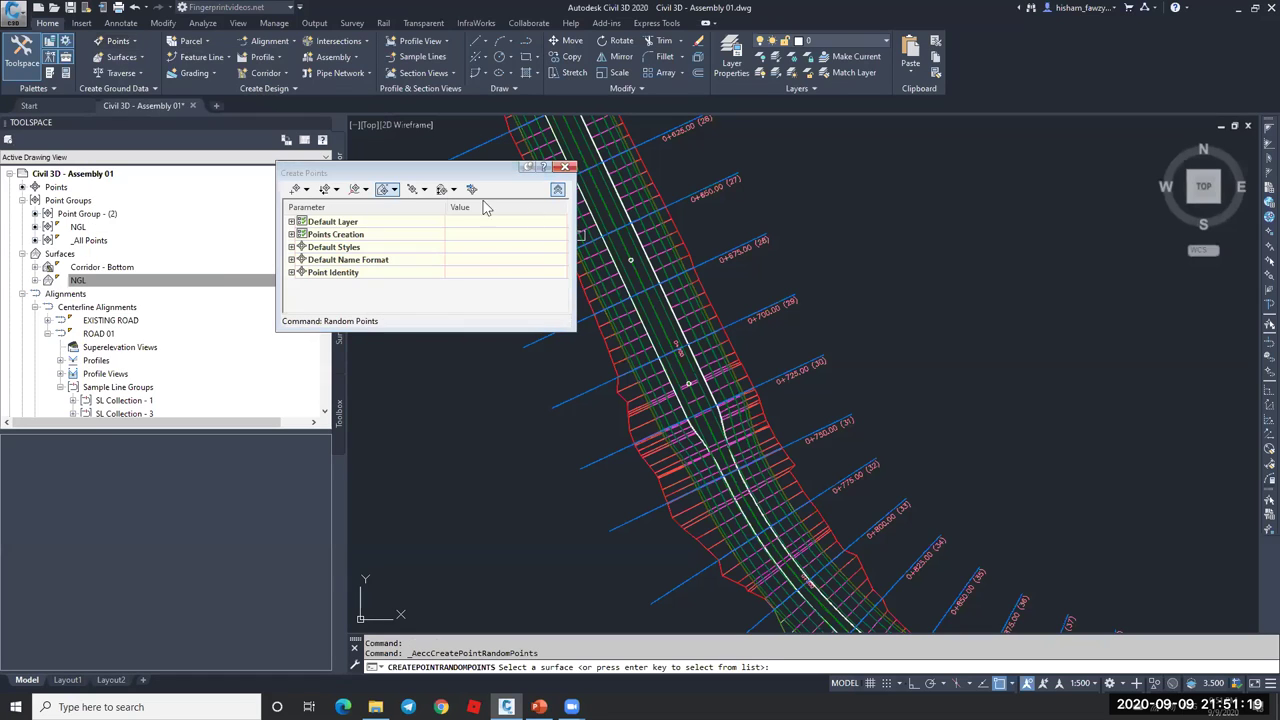
left_click_drag(474, 172, 258, 168)
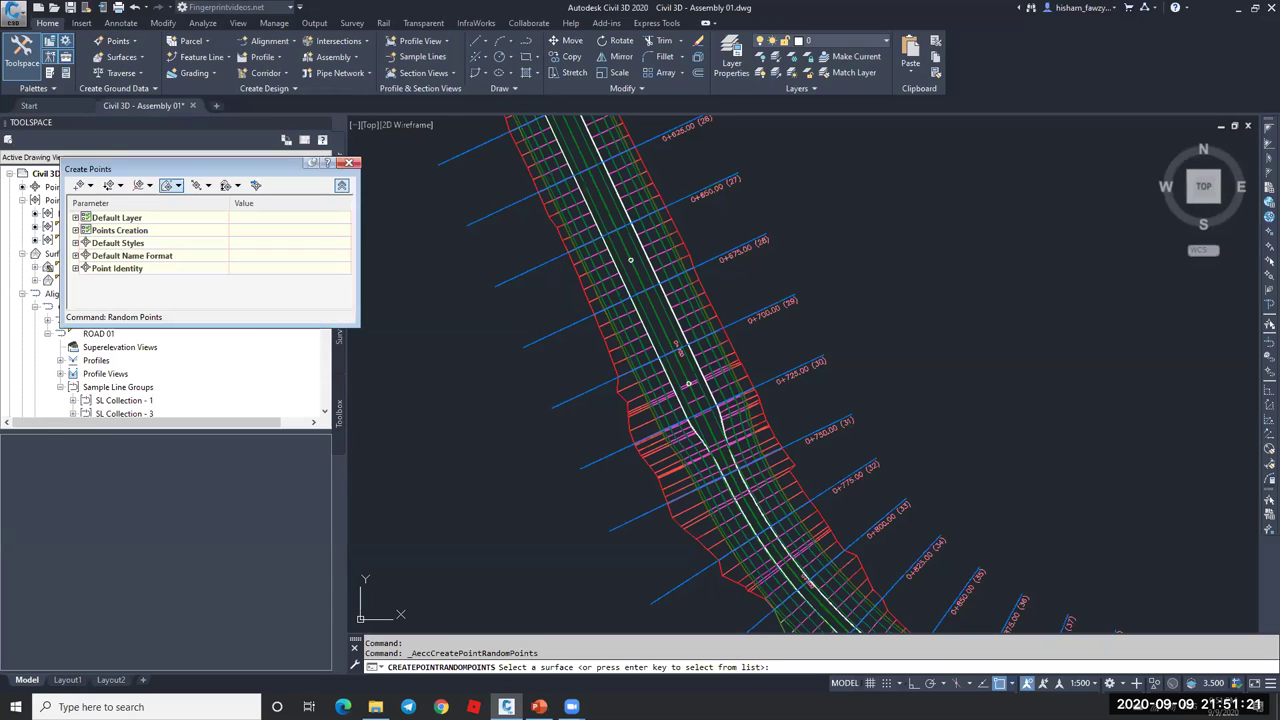
key("Return")
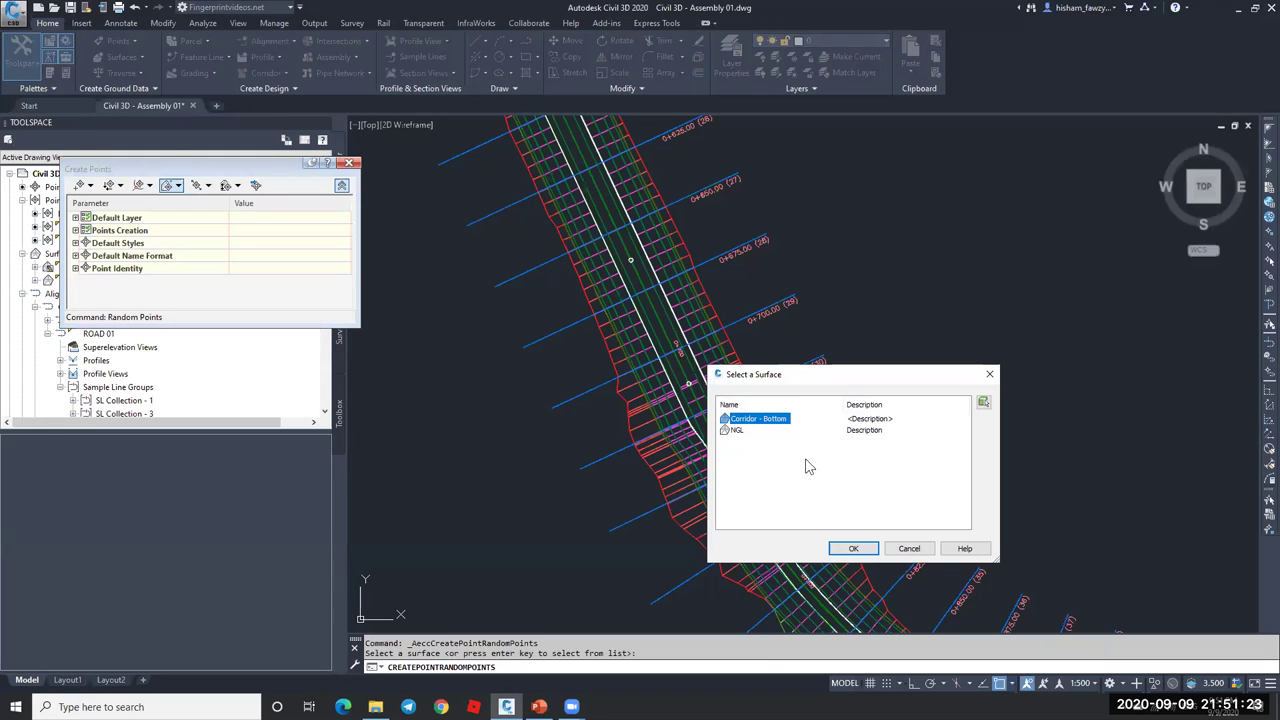
left_click(854, 546)
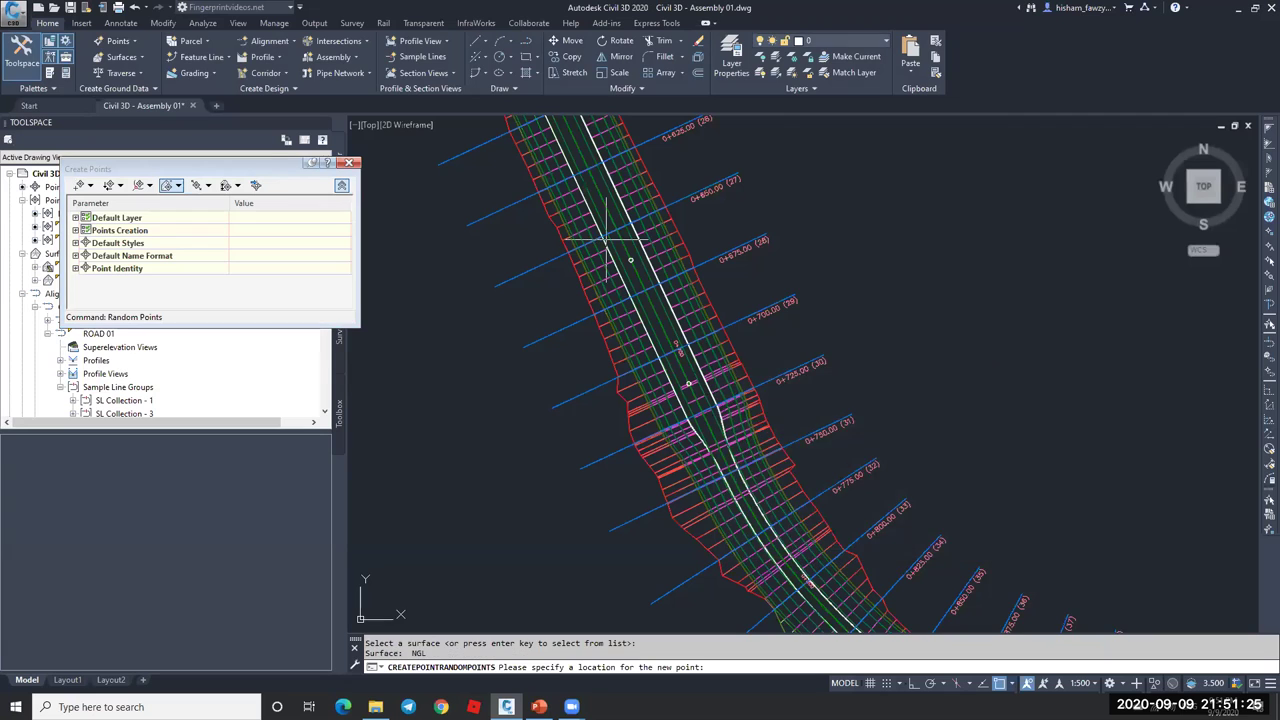
- Place two points at the circle-line intersections, accepting default descriptions
scroll(685, 315, "up", 5)
scroll(620, 255, "up", 4)
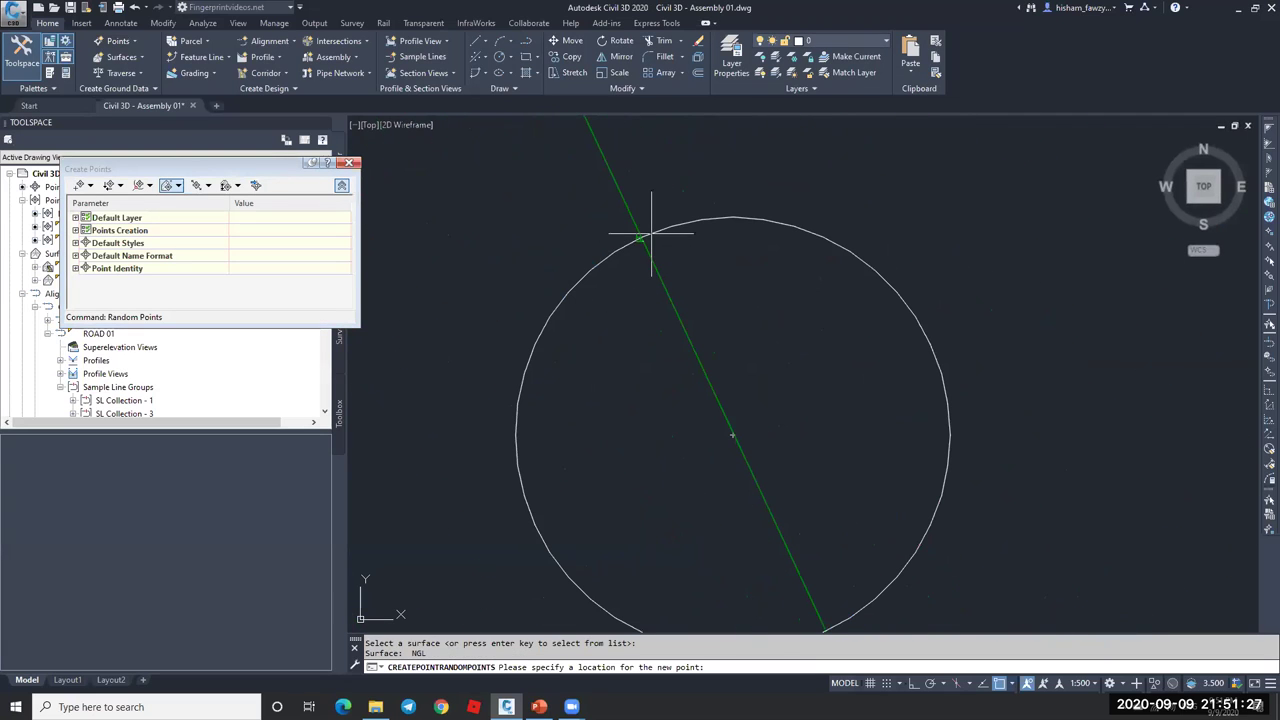
left_click(634, 241)
key("Return")
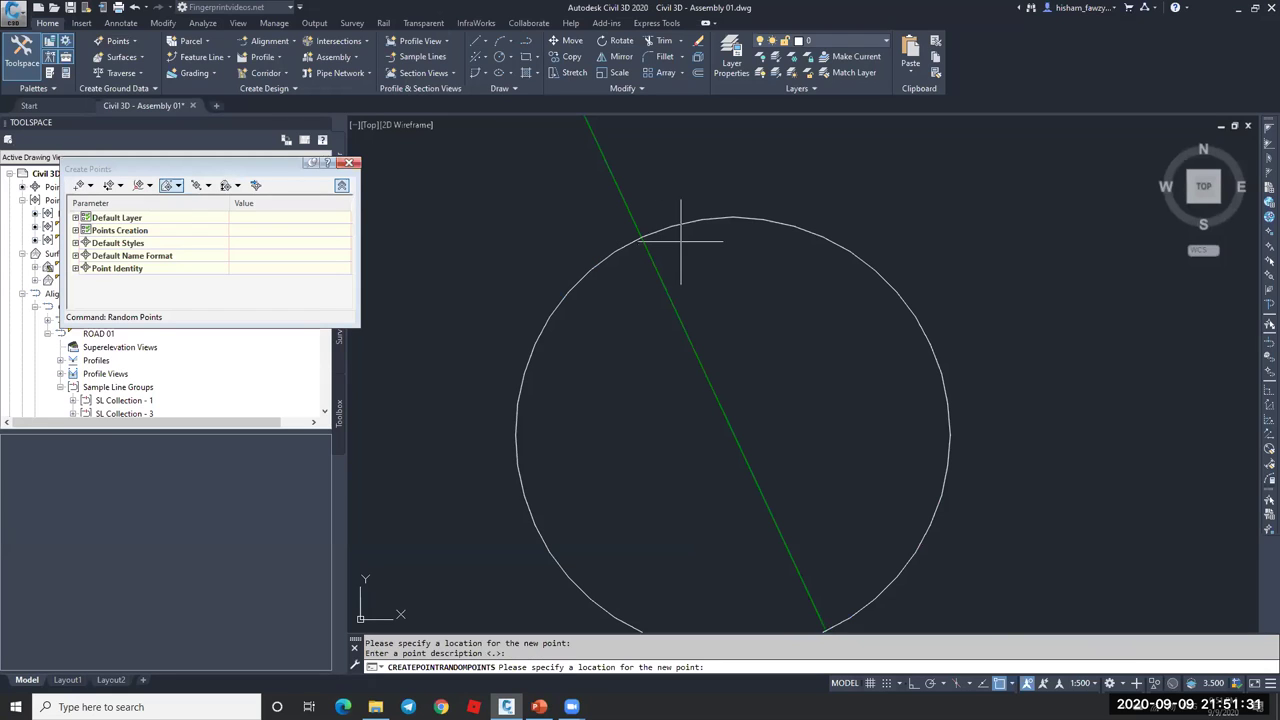
scroll(695, 220, "up", 5)
scroll(706, 245, "up", 3)
left_click(650, 258)
key("Return")
scroll(641, 289, "down", 5)
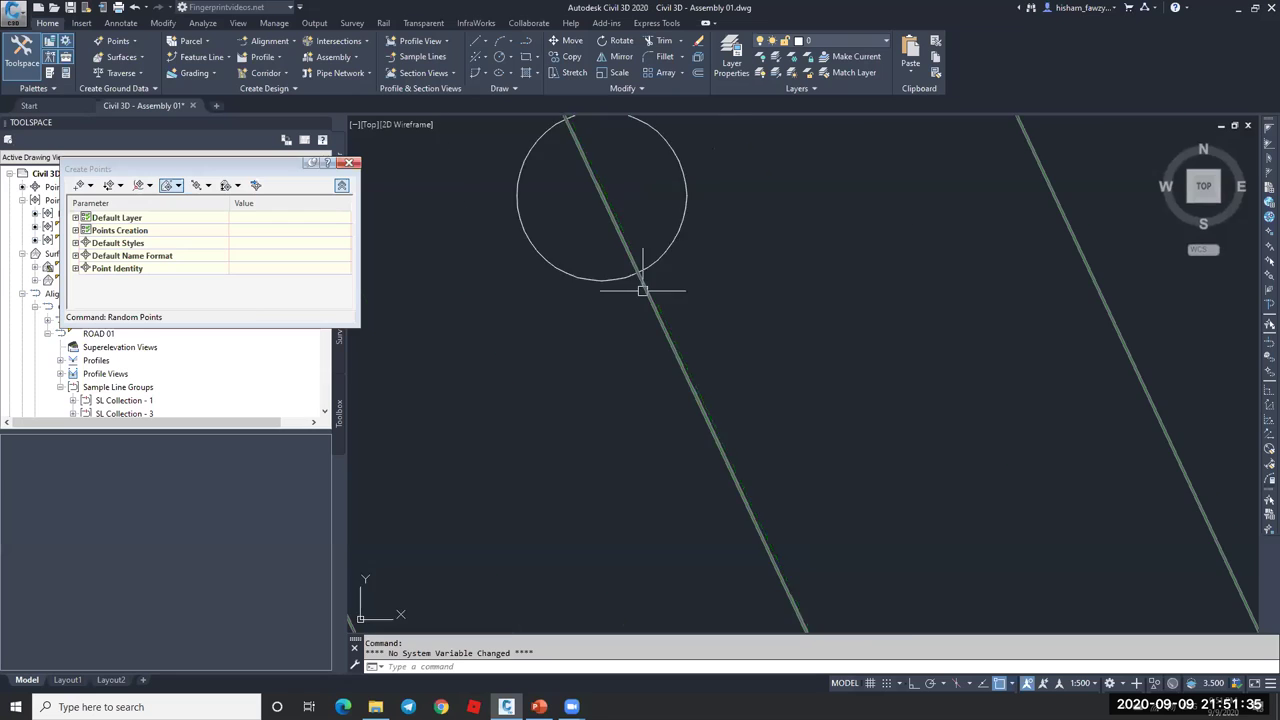
key("Return")
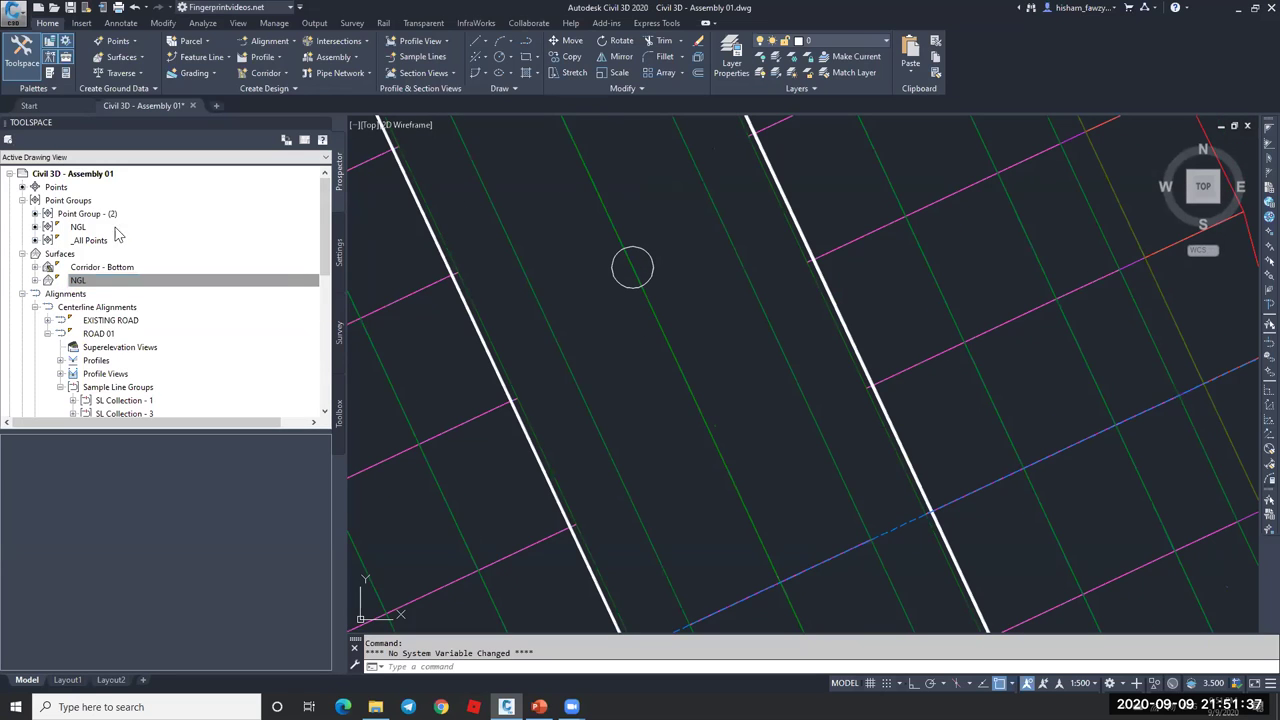
- Set the _All Points group's point style to Benchmark
right_click(108, 240)
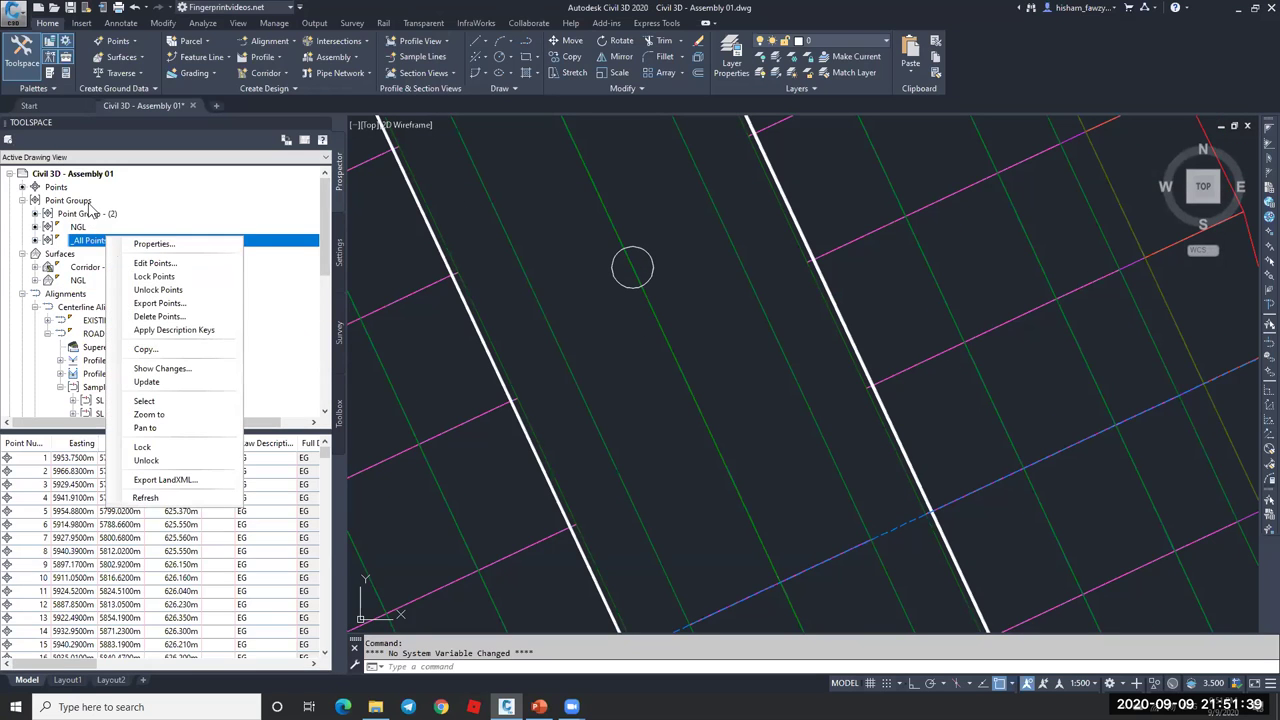
right_click(70, 201)
key("Escape")
left_click(88, 241)
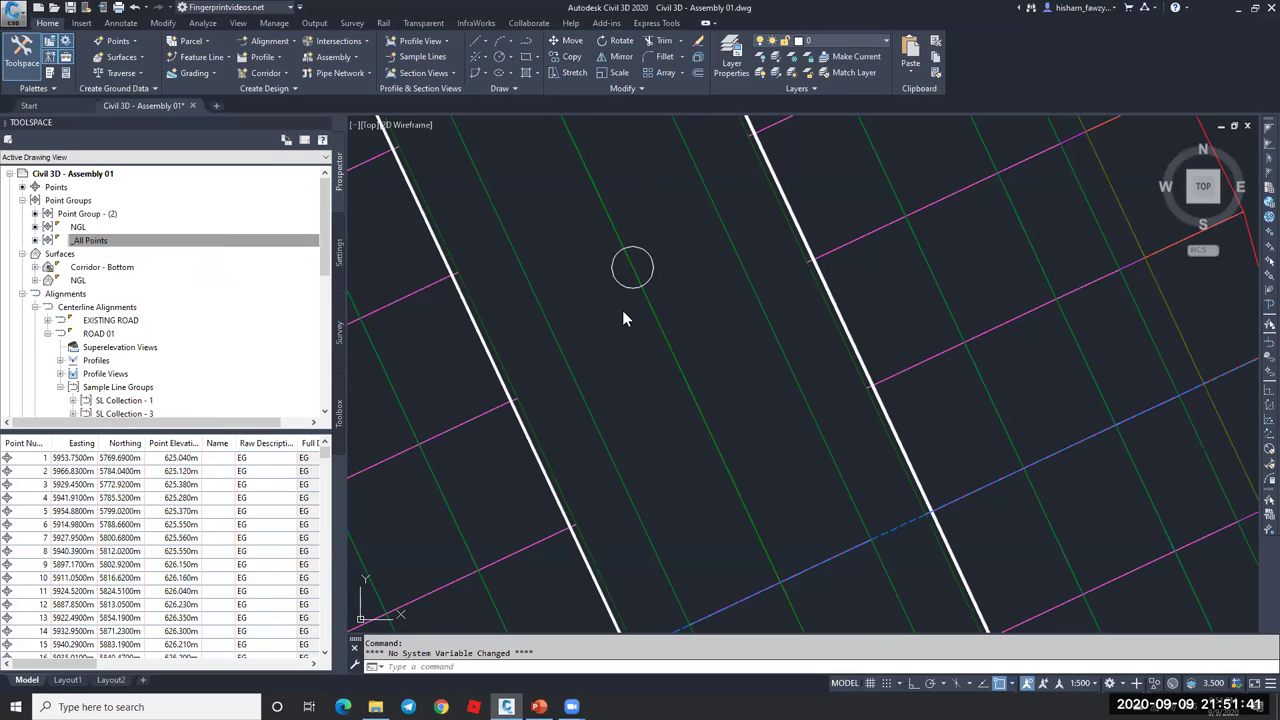
left_click(510, 354)
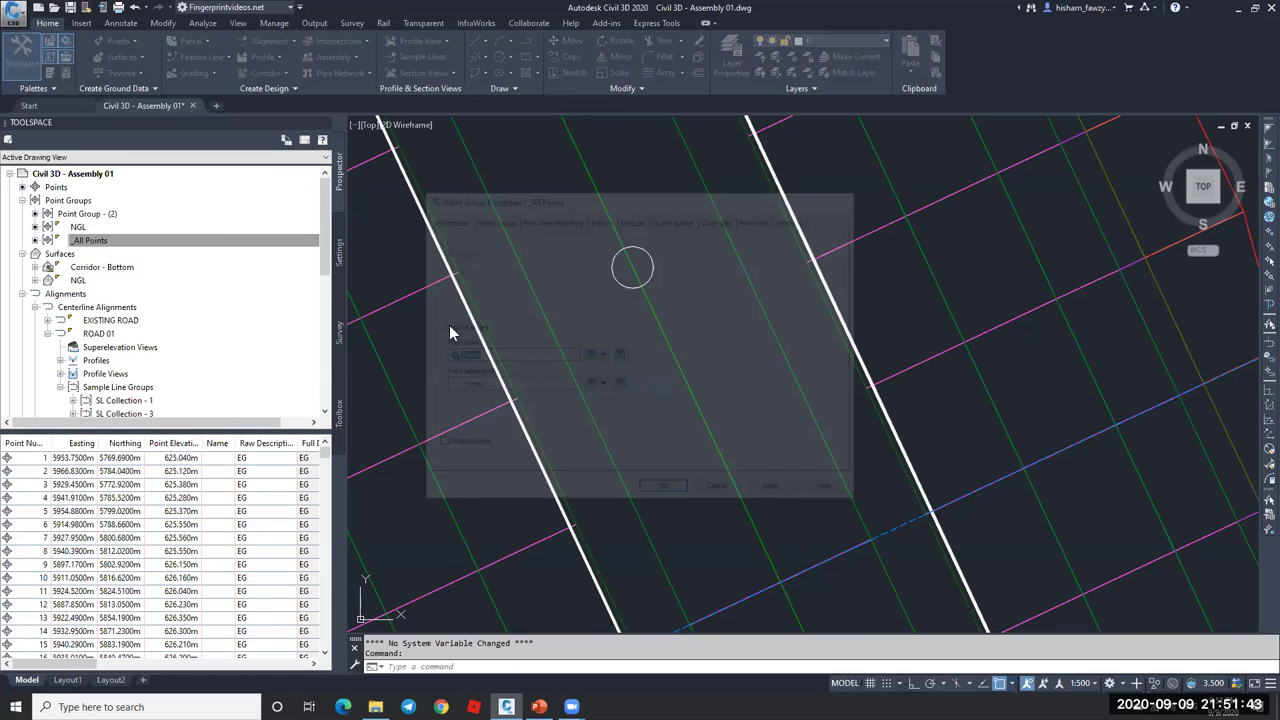
right_click(137, 245)
left_click(180, 244)
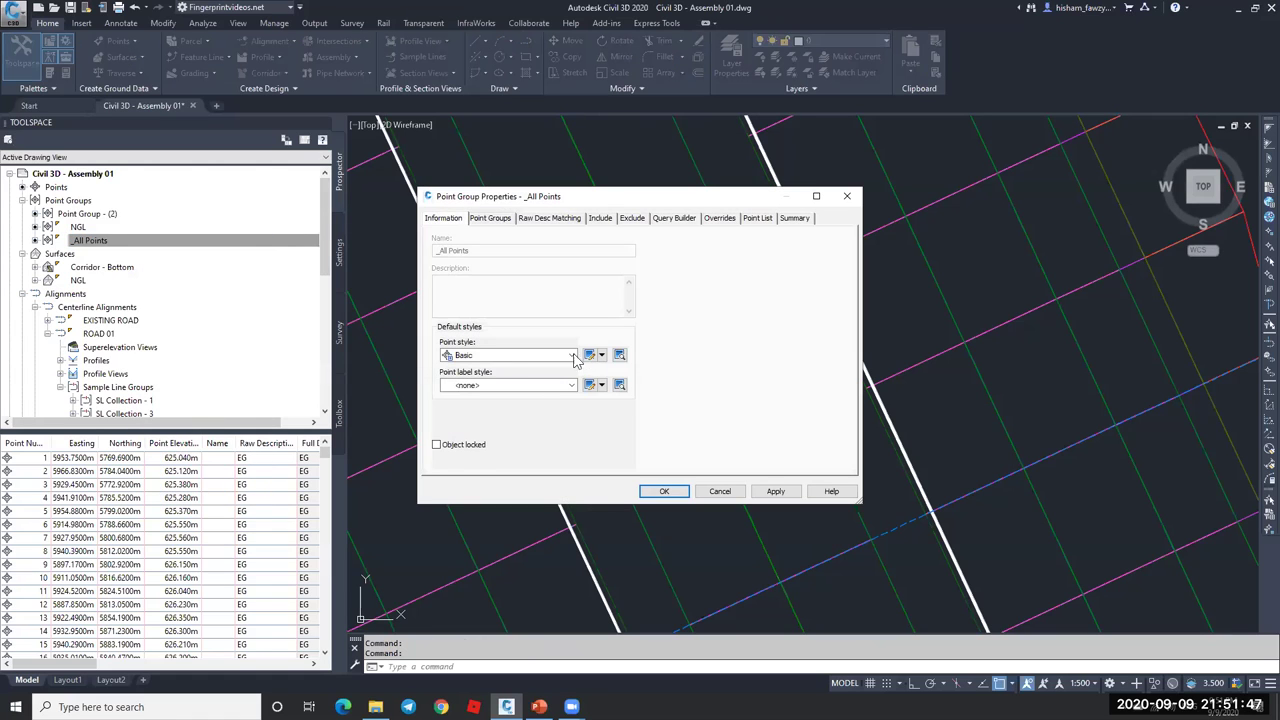
left_click(505, 355)
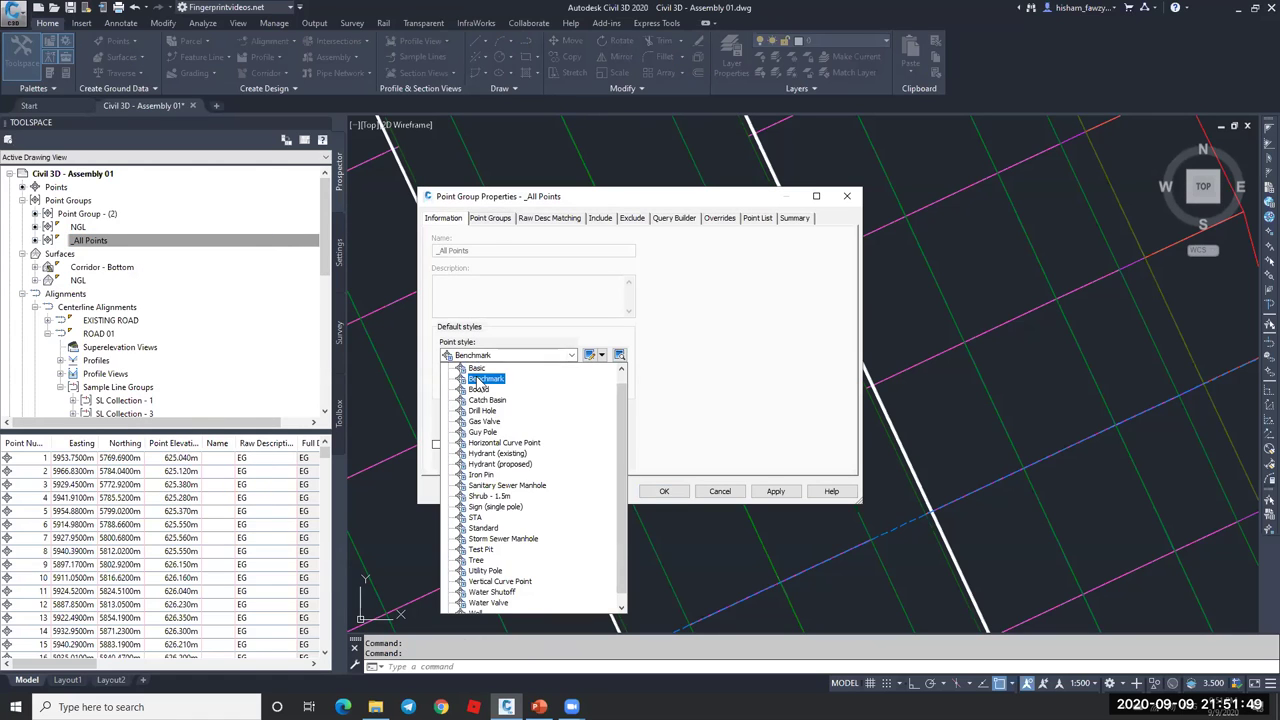
left_click(478, 373)
left_click(664, 491)
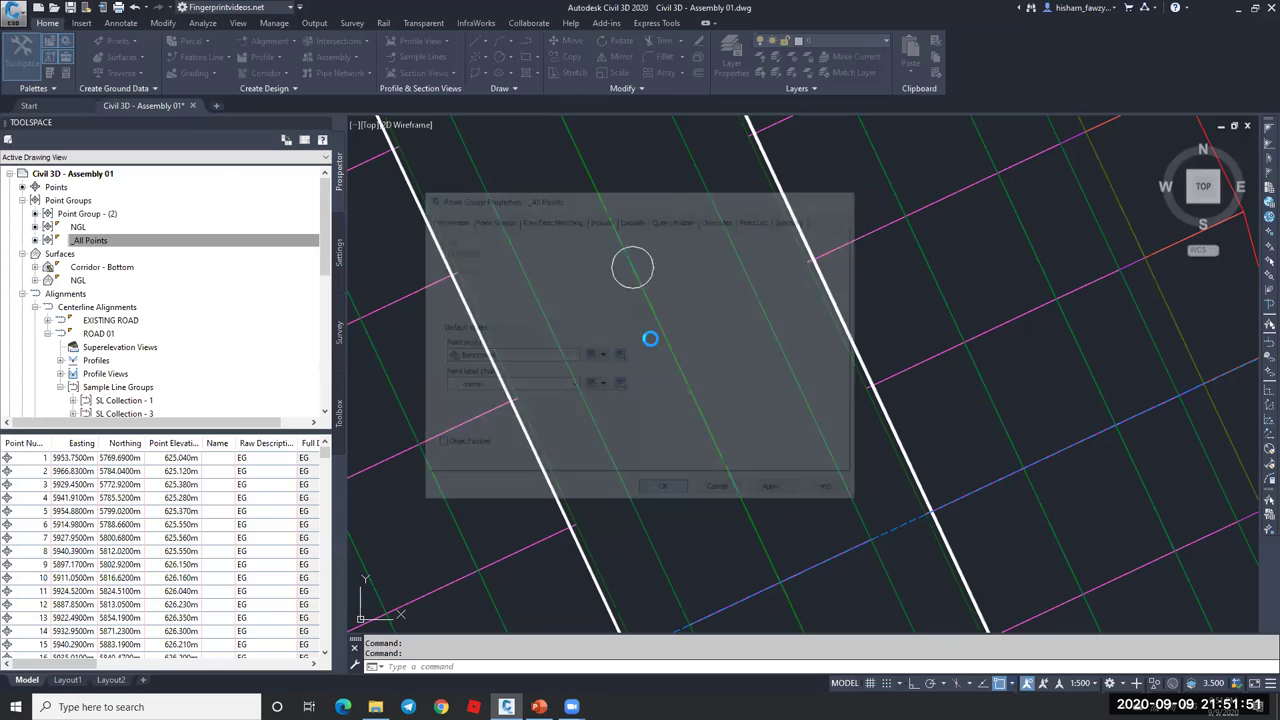
- Open the NGL point group properties and close them unchanged
scroll(643, 320, "down", 5)
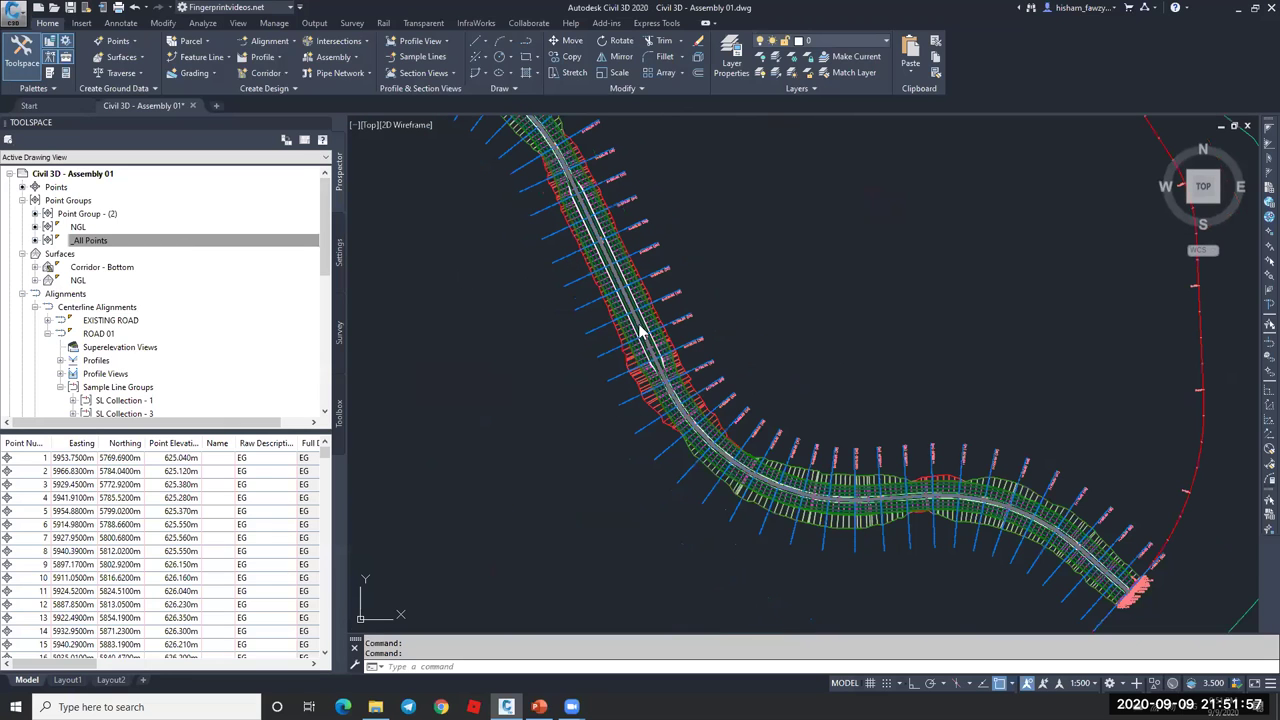
scroll(472, 369, "down", 4)
double_click(185, 228)
key("Escape")
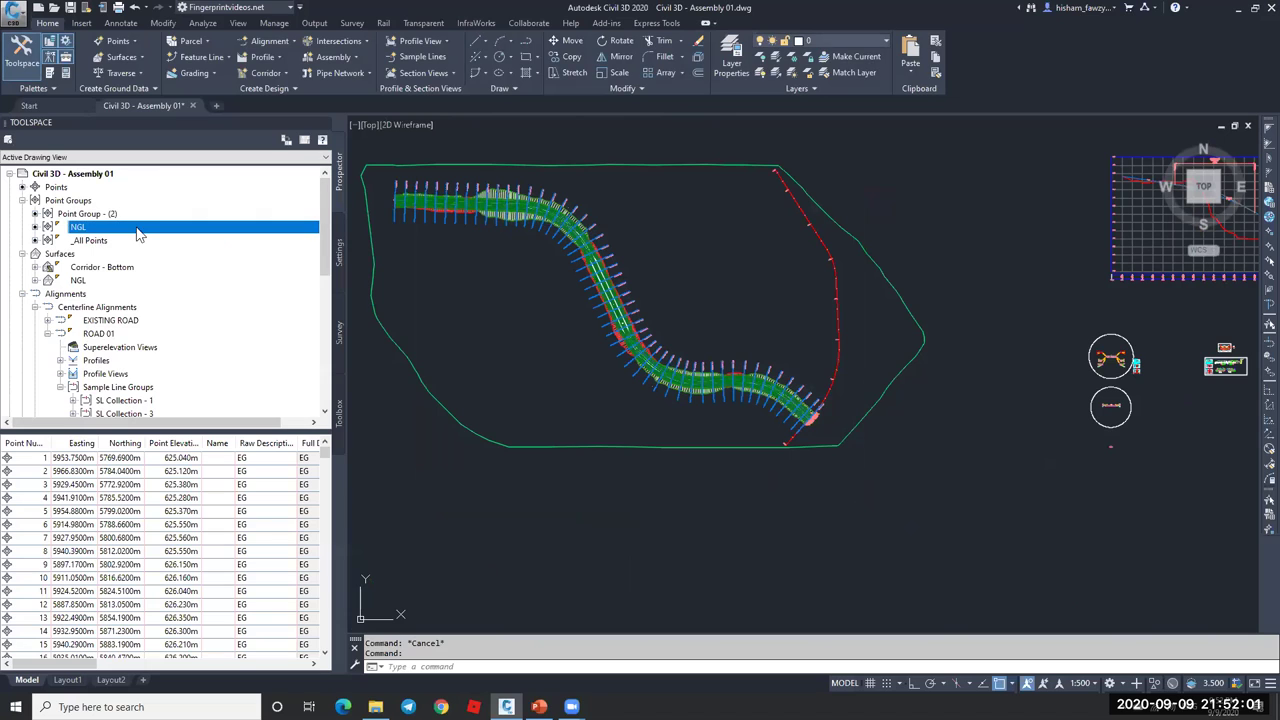
- Move _All Points to the top of the point group display order
key("Left")
key("shift+F10")
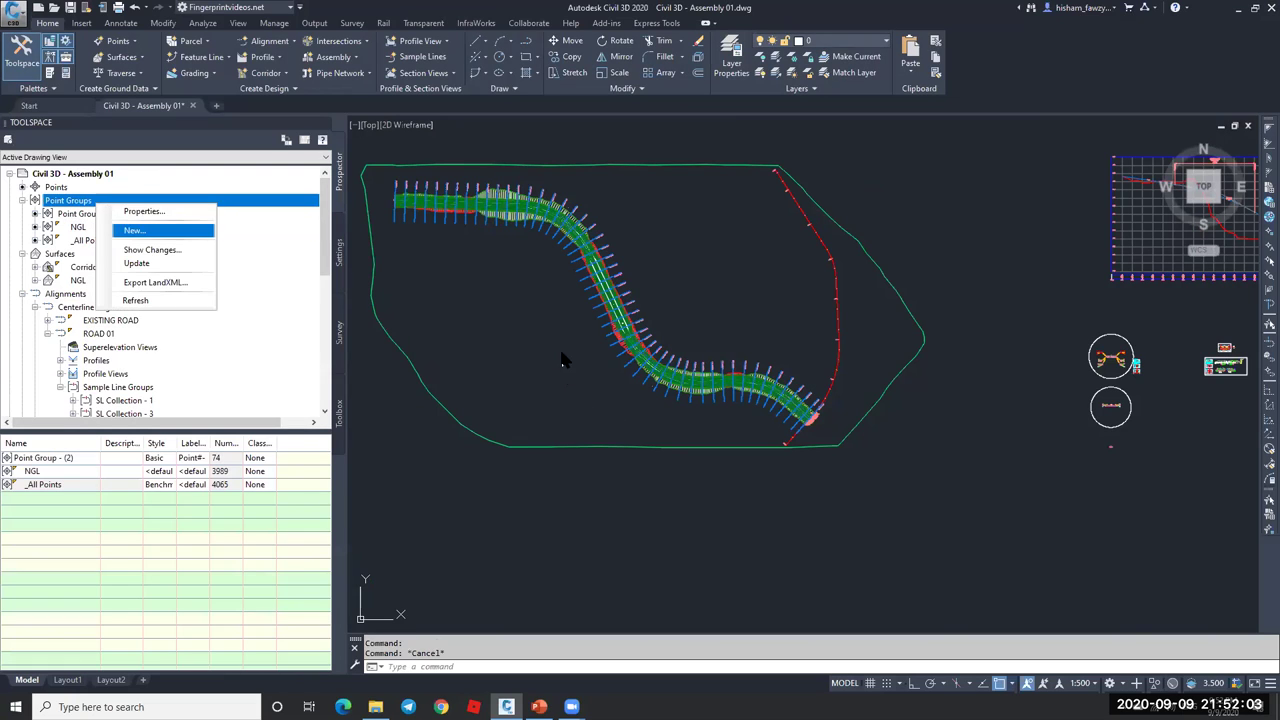
key("Escape")
key("Return")
left_click(648, 315)
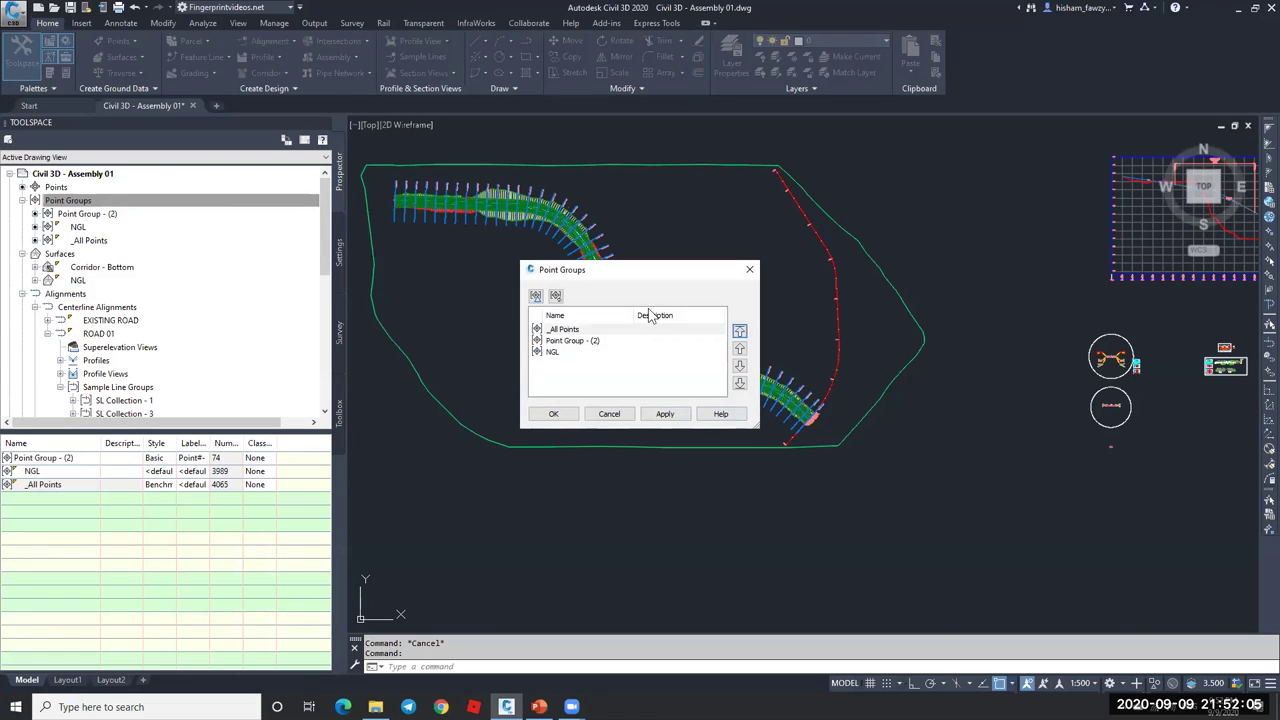
key("Return")
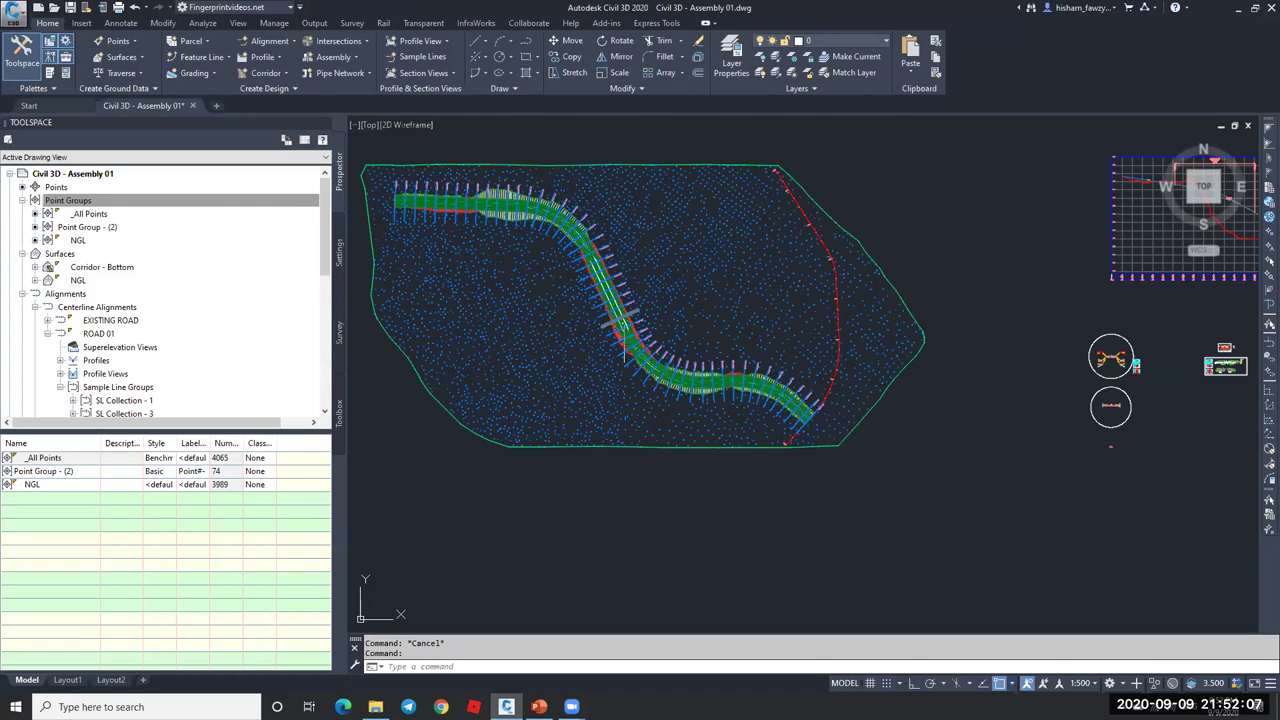
- Zoom in on the marker circle and regenerate the drawing with RE
scroll(624, 322, "up", 2)
scroll(624, 322, "up", 3)
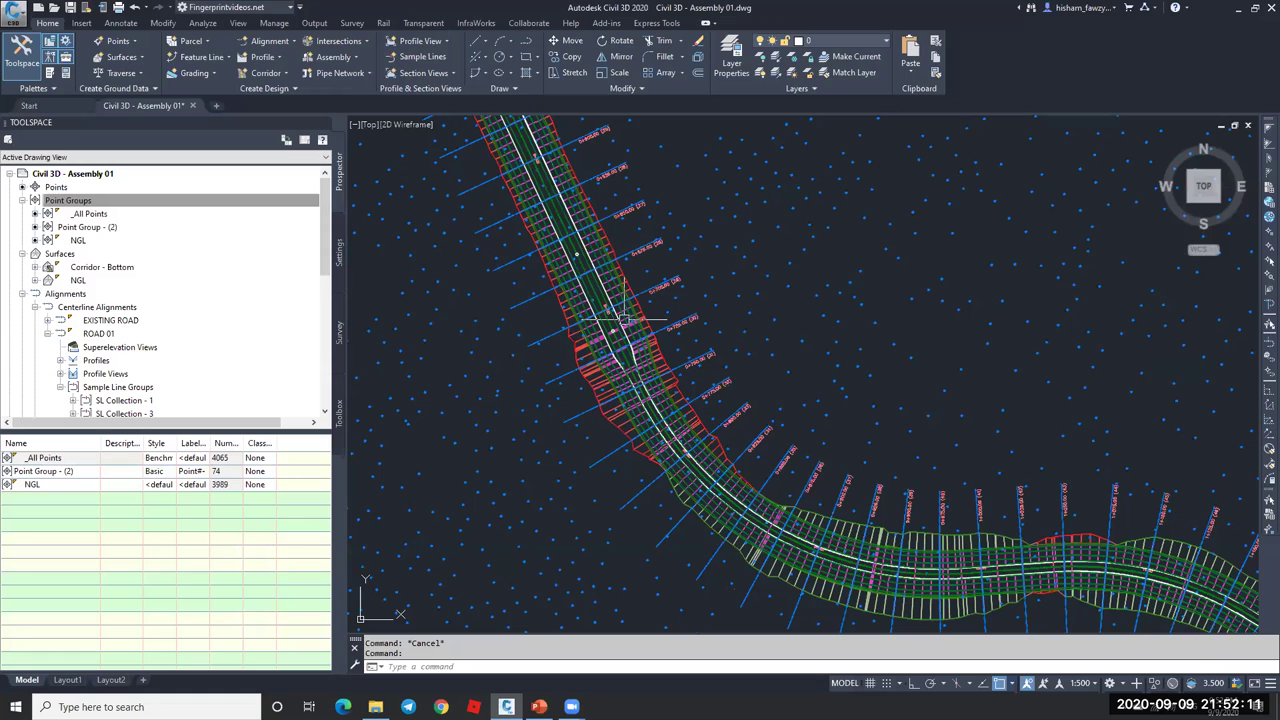
scroll(624, 320, "up", 5)
scroll(610, 333, "up", 2)
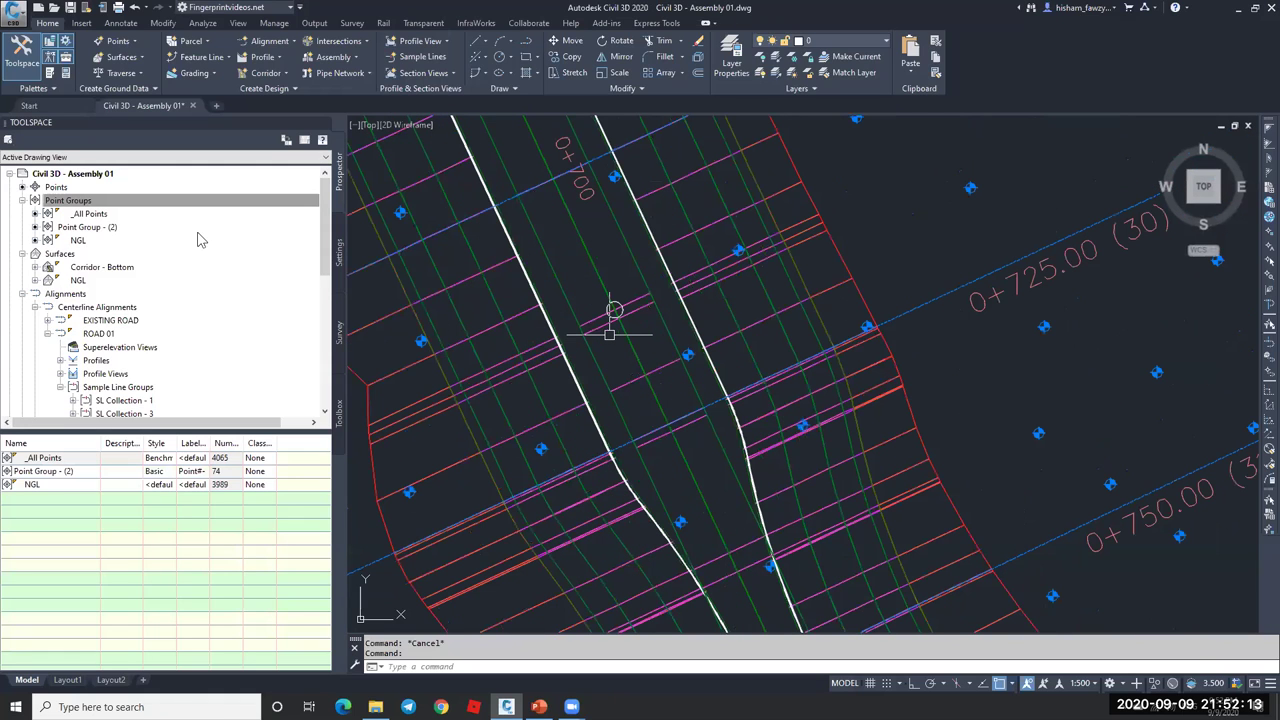
type("re")
key("Return")
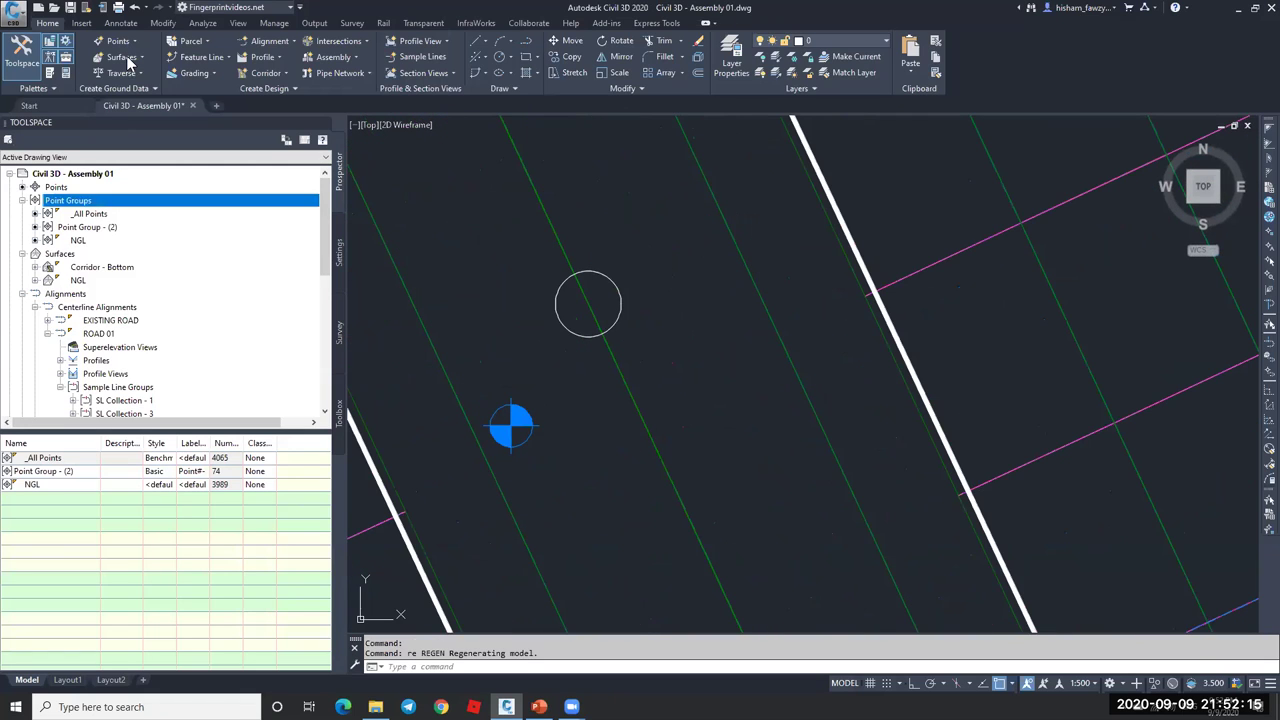
- Create a random point on the NGL surface at the circle with the default description
left_click(118, 41)
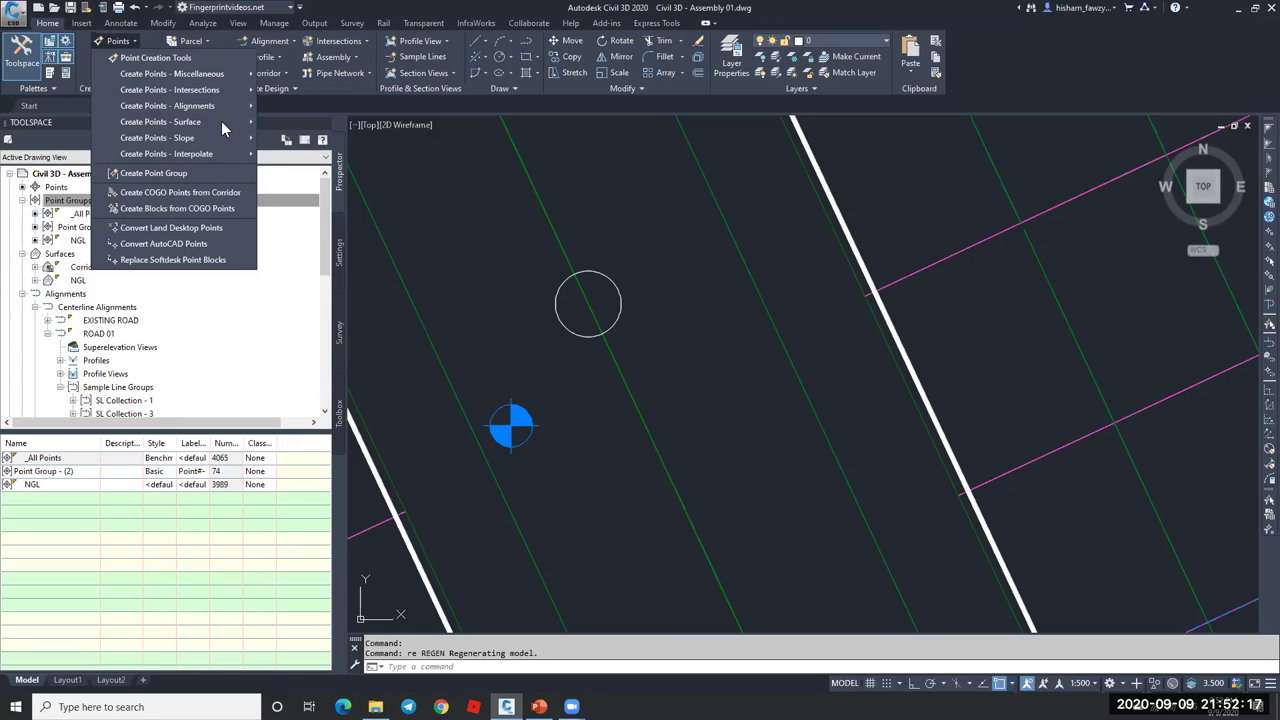
left_click(155, 57)
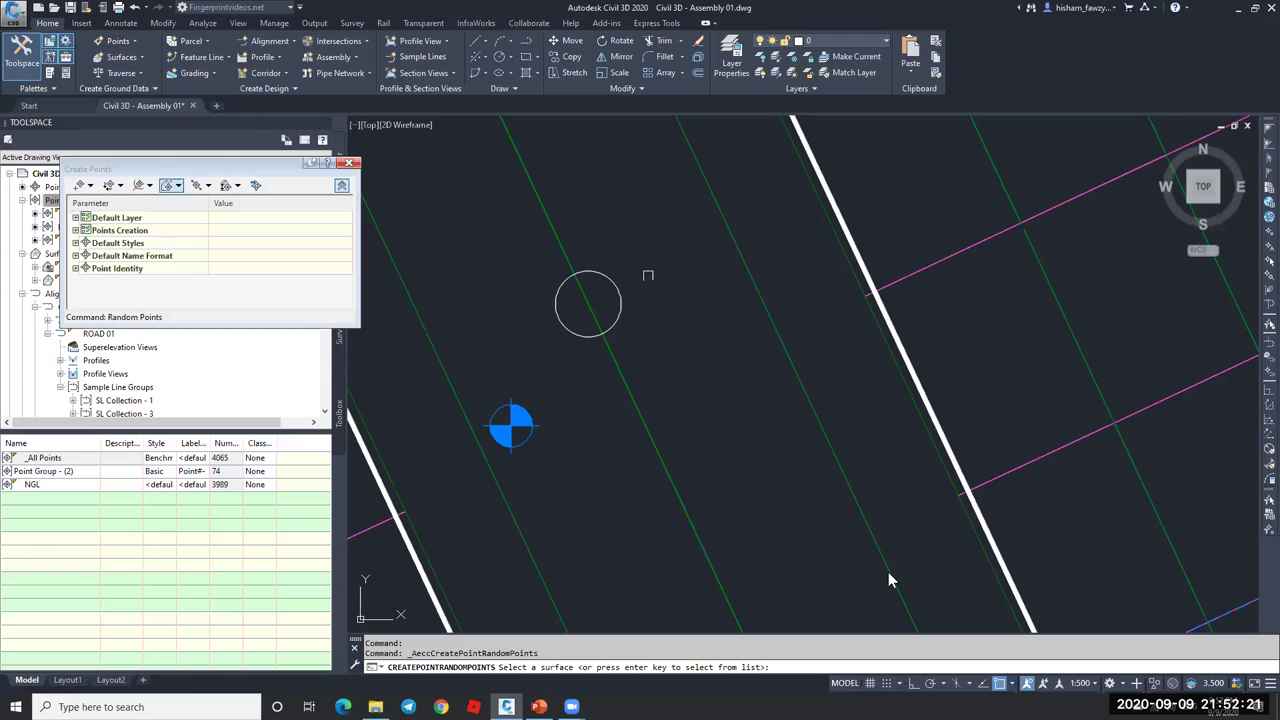
key("Return")
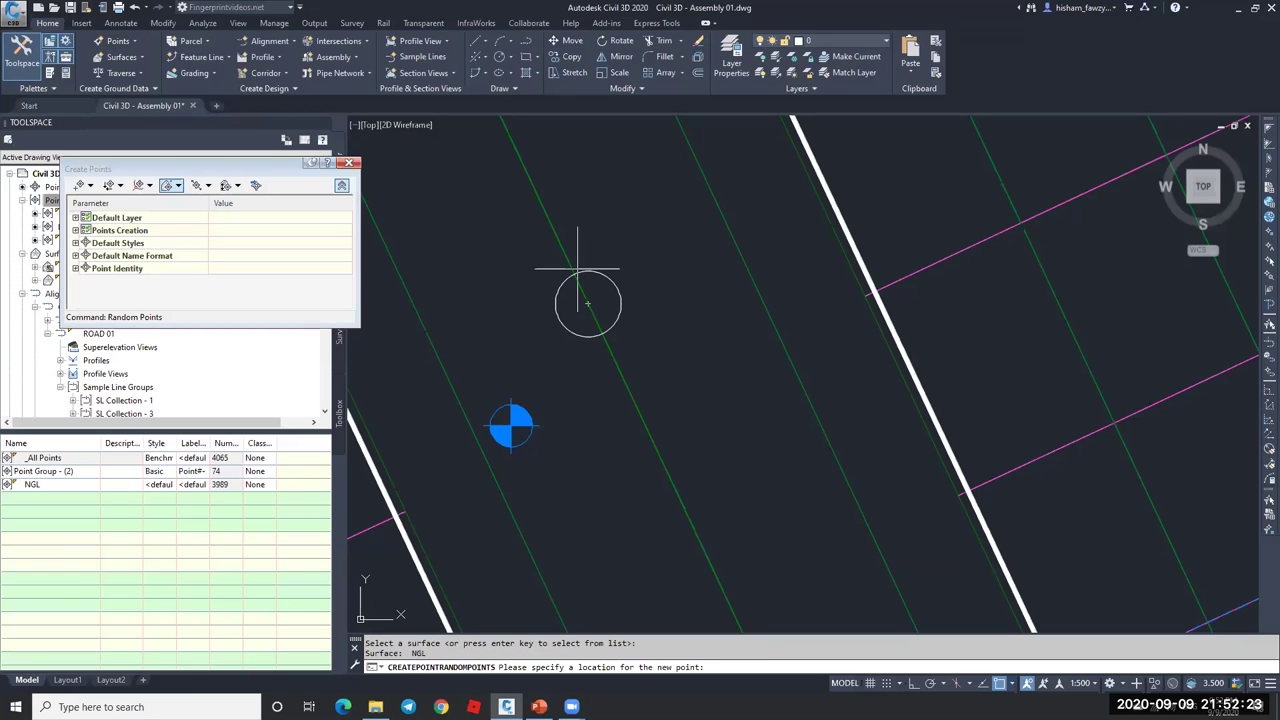
scroll(583, 260, "up", 2)
left_click(588, 258)
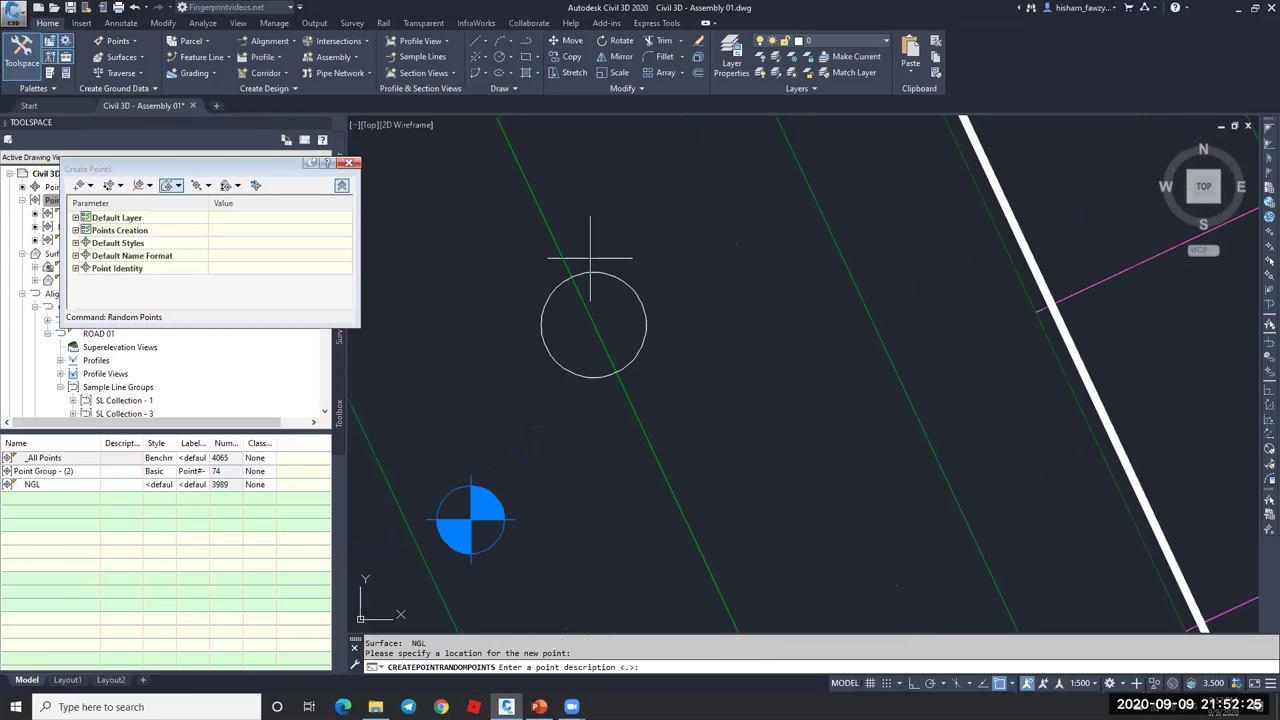
key("Return")
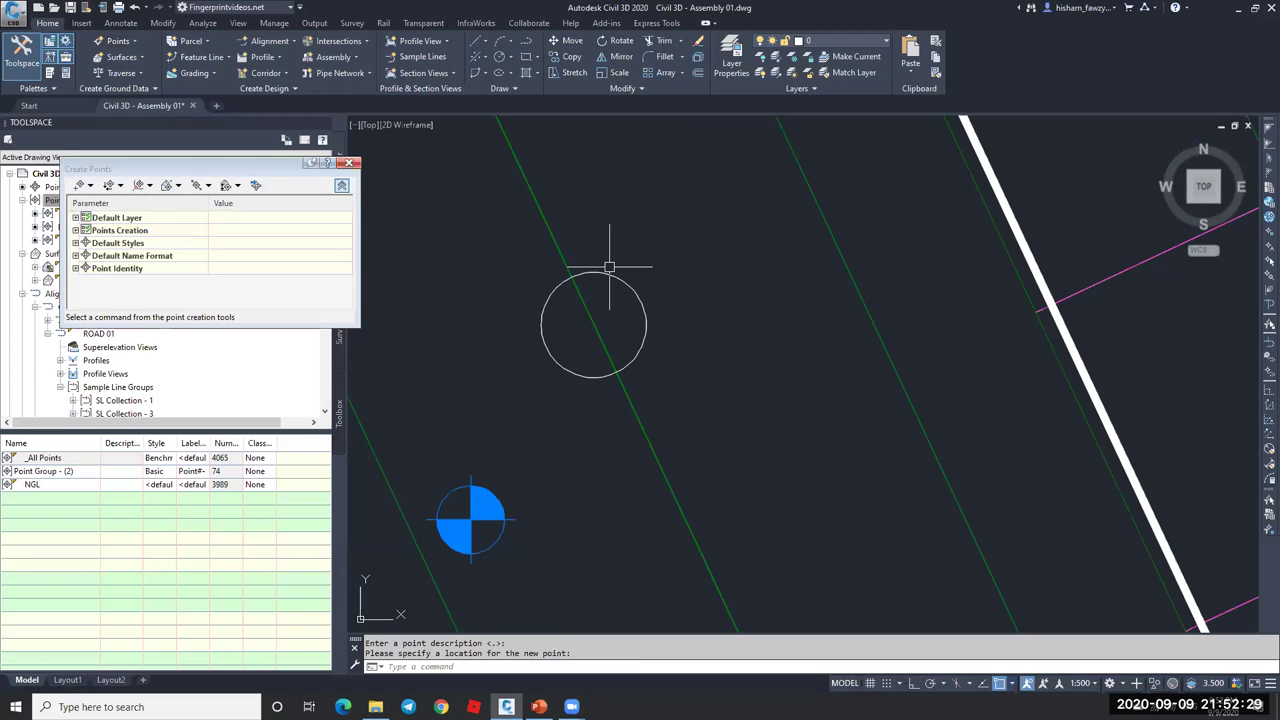
type("re")
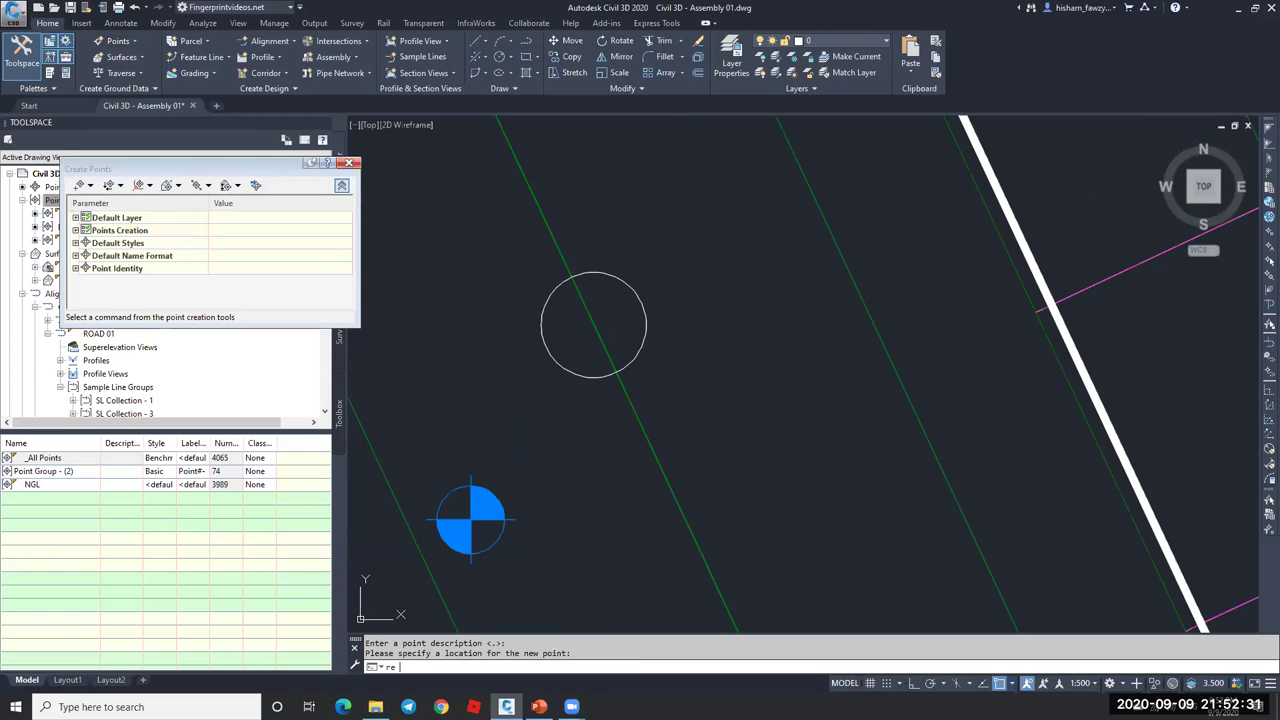
key("Return")
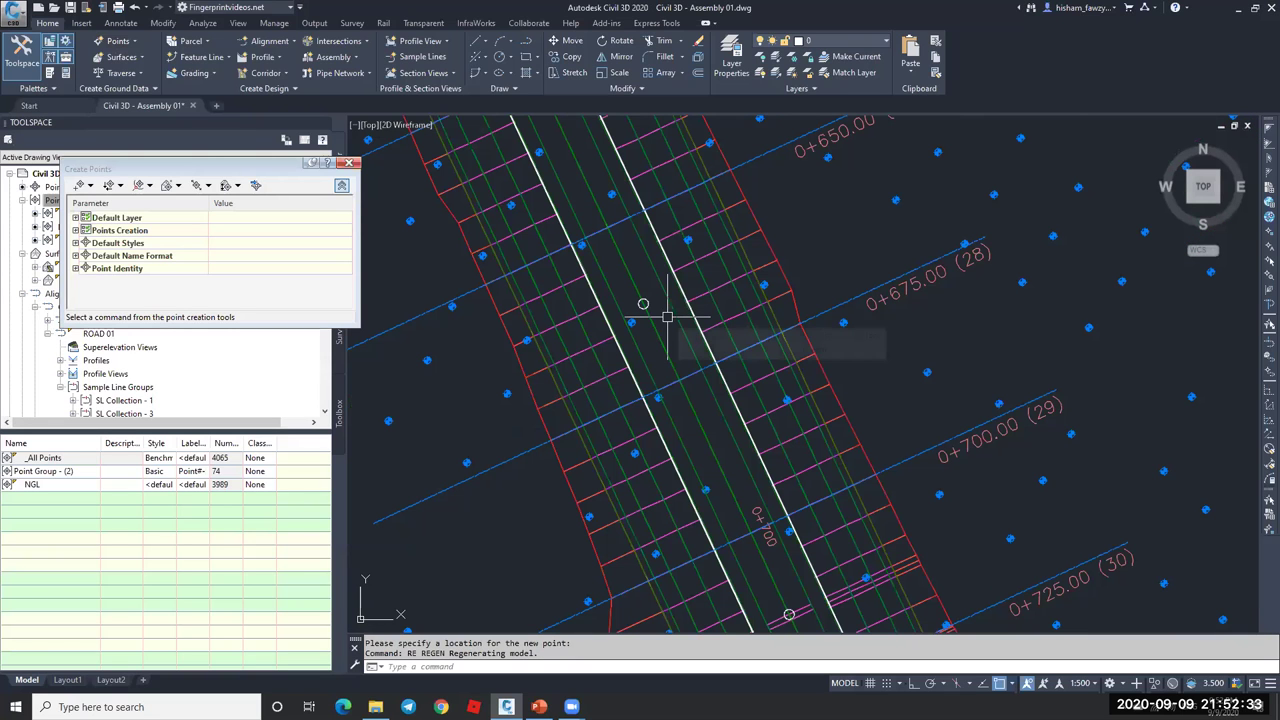
- Cancel point creation and select the existing COGO point to inspect it
scroll(654, 318, "up", 5)
scroll(609, 320, "up", 2)
key("Escape")
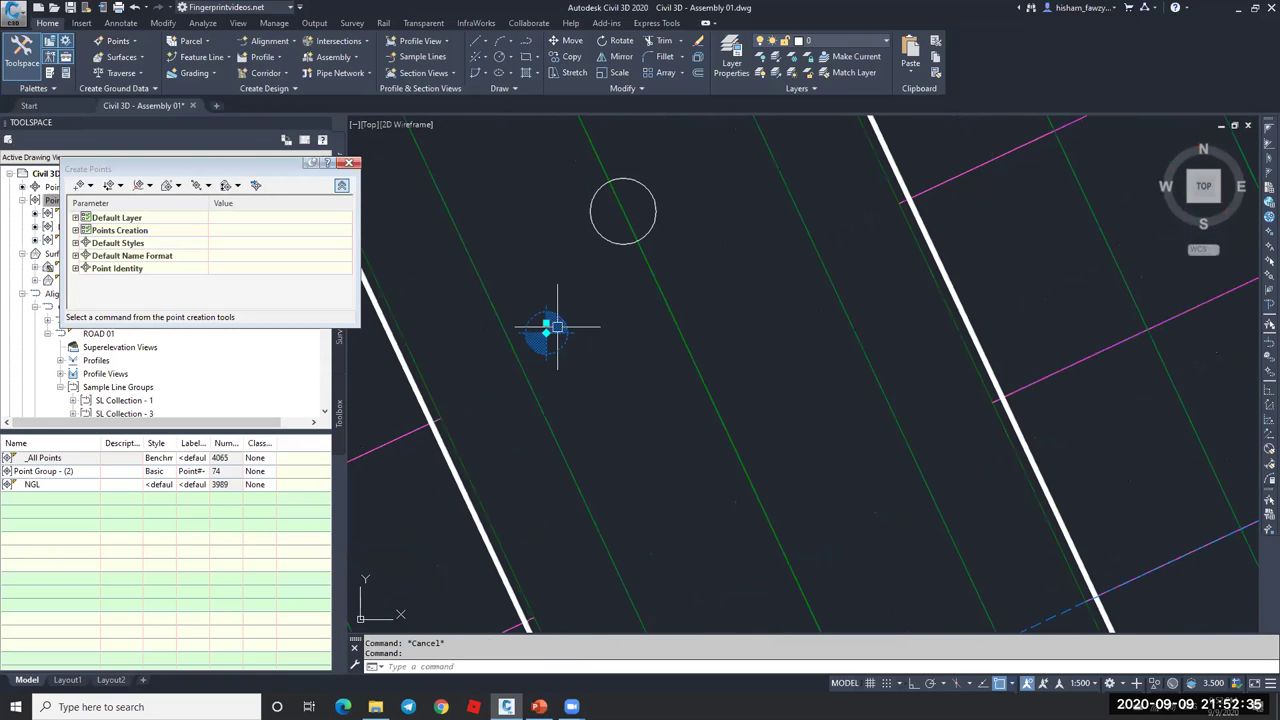
left_click(557, 326)
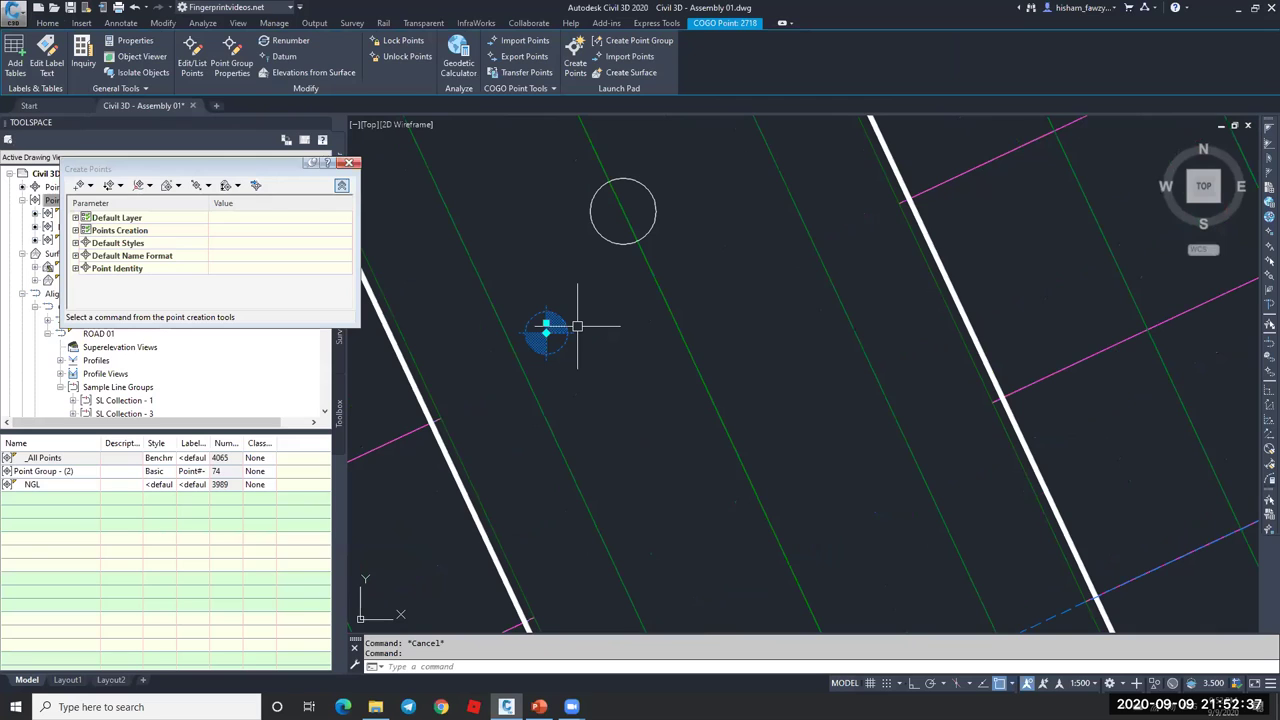
- Place a Manual point at the line-circle intersection, accepting the 630.217 m elevation, then cancel
left_click(83, 185)
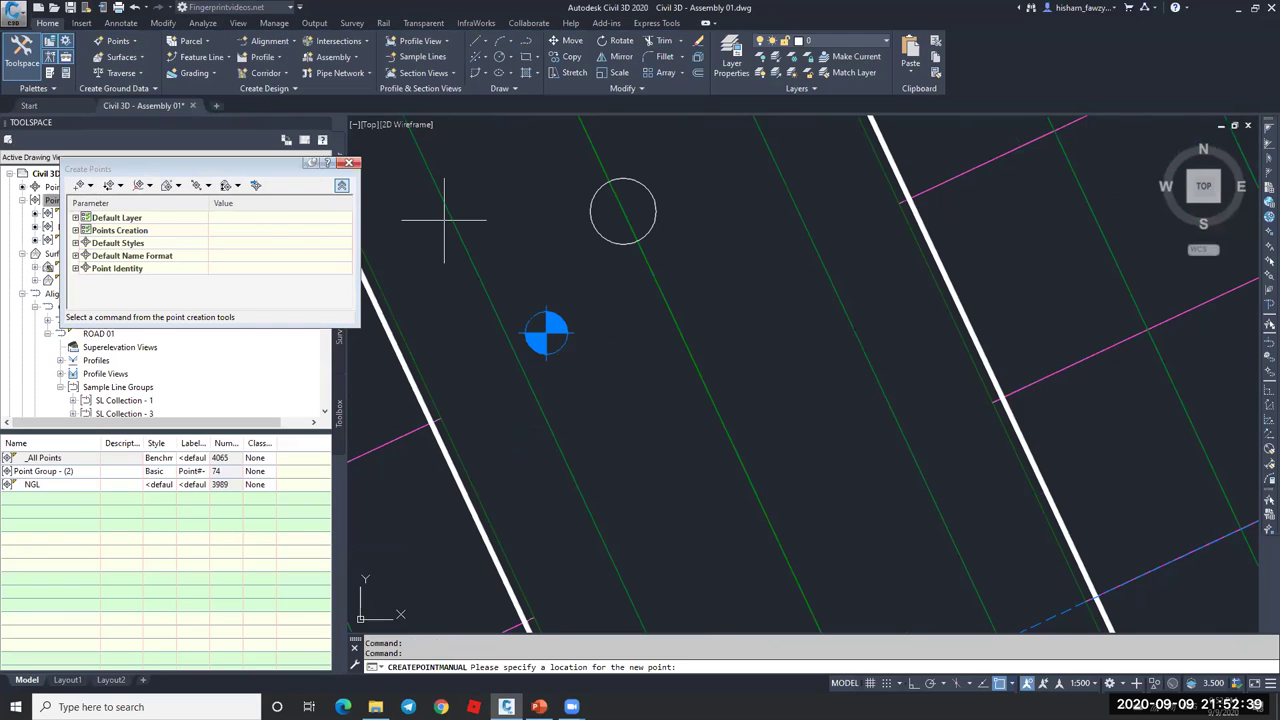
scroll(635, 176, "up", 5)
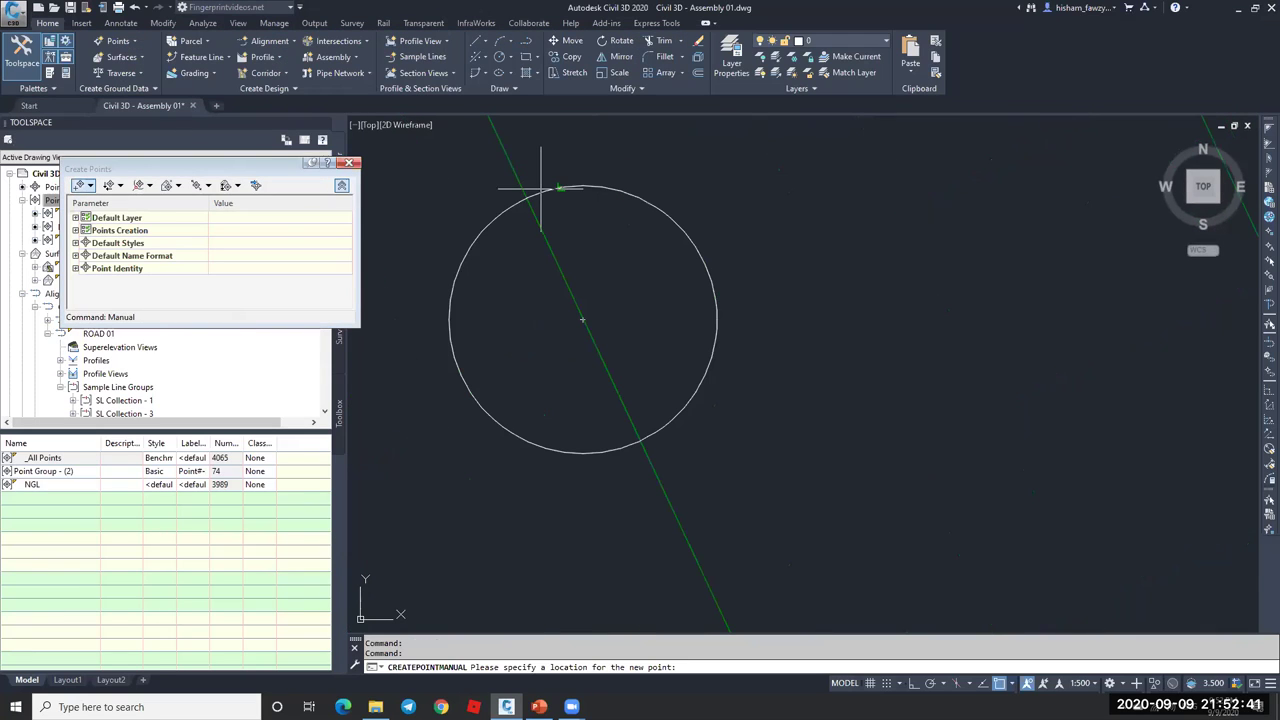
left_click(543, 187)
key("Return")
key("Return")
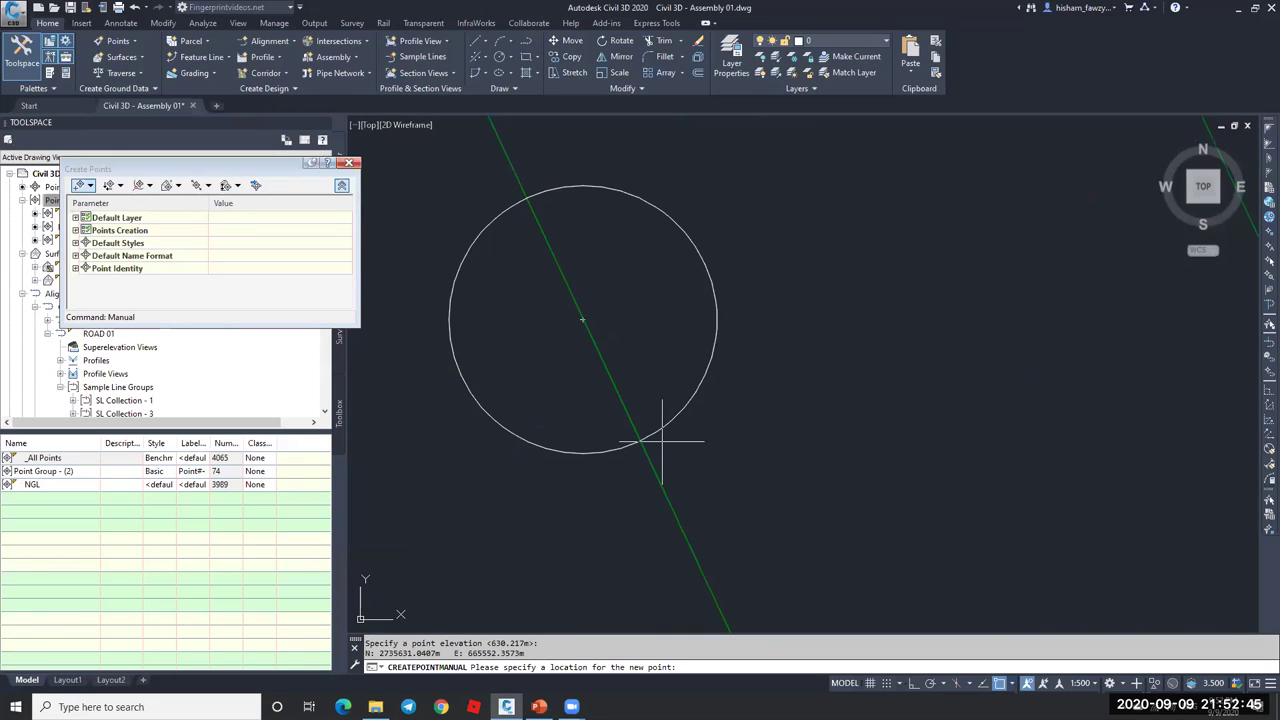
left_click(662, 440)
key("Return")
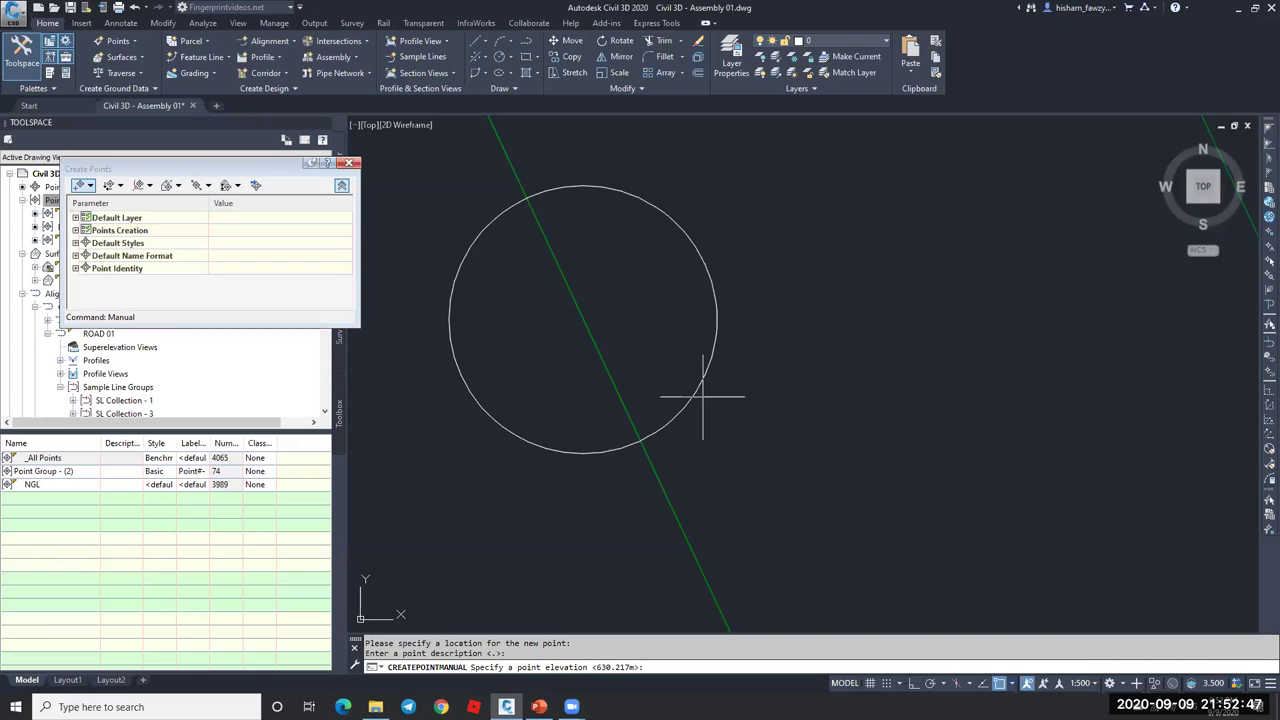
scroll(652, 320, "down", 2)
key("Escape")
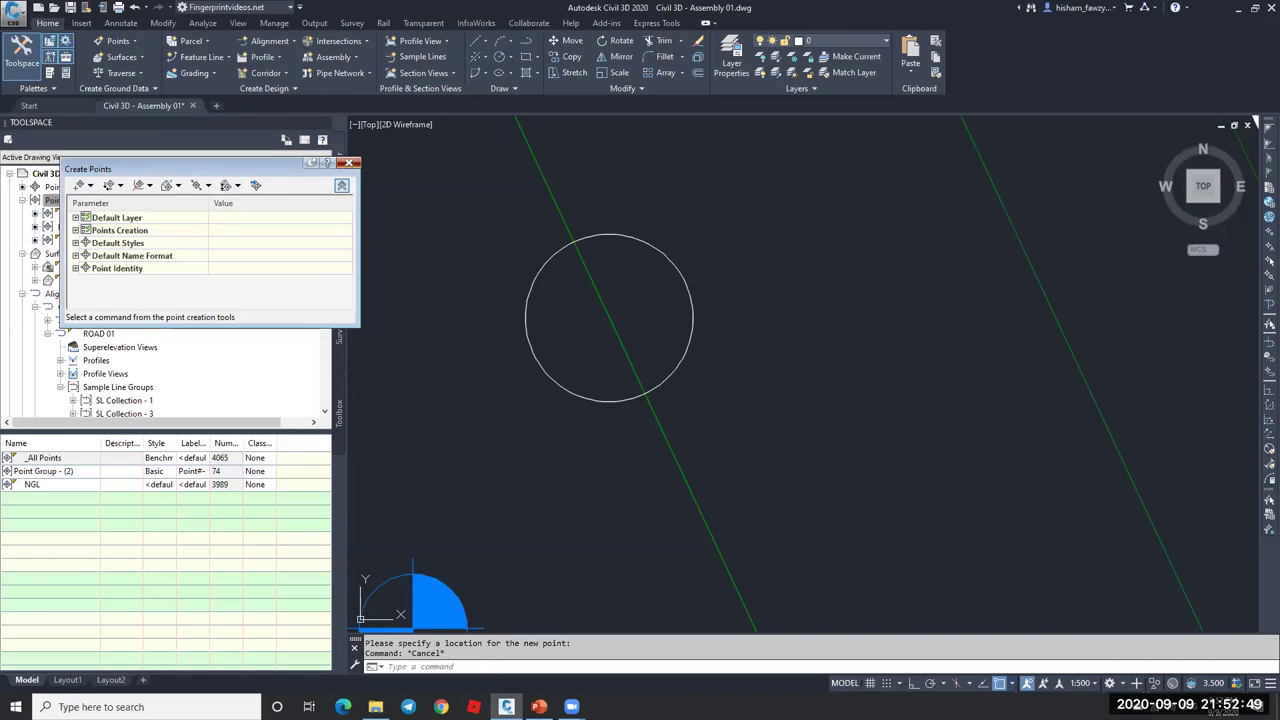
- Regenerate the display, then close Civil 3D - Assembly 01.dwg, answer the save prompt, and reopen it
type("re")
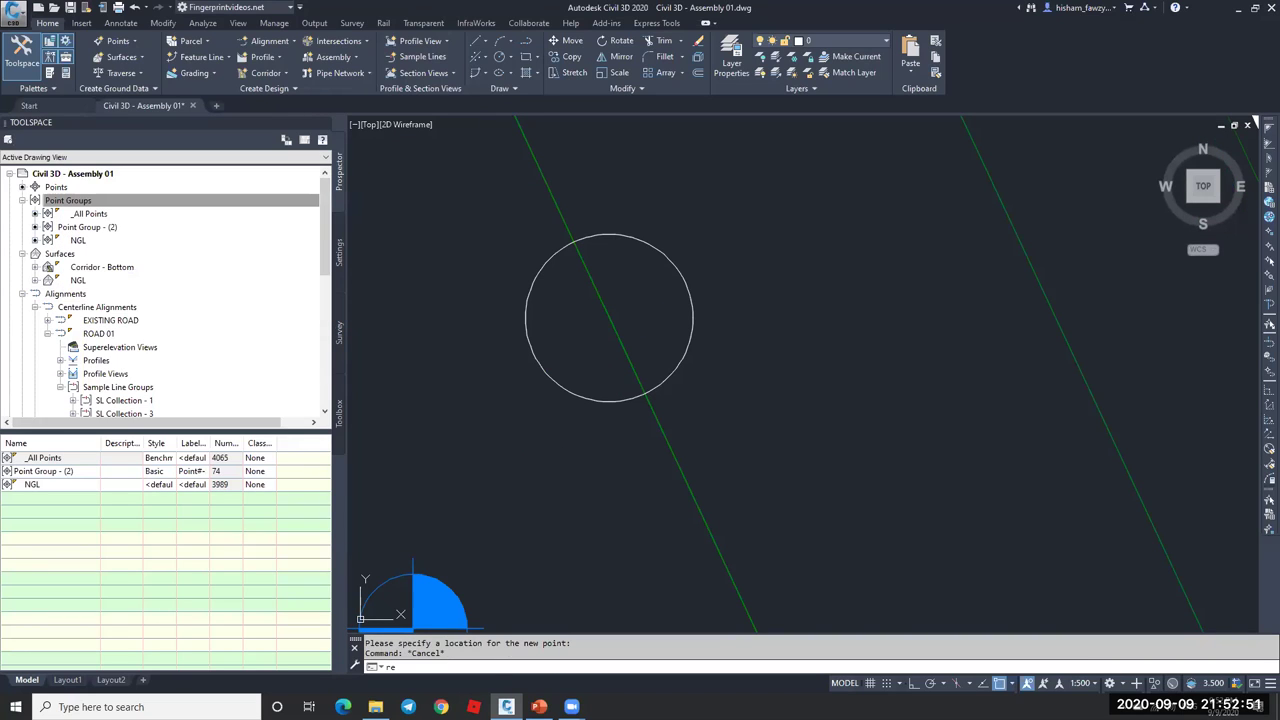
key("Return")
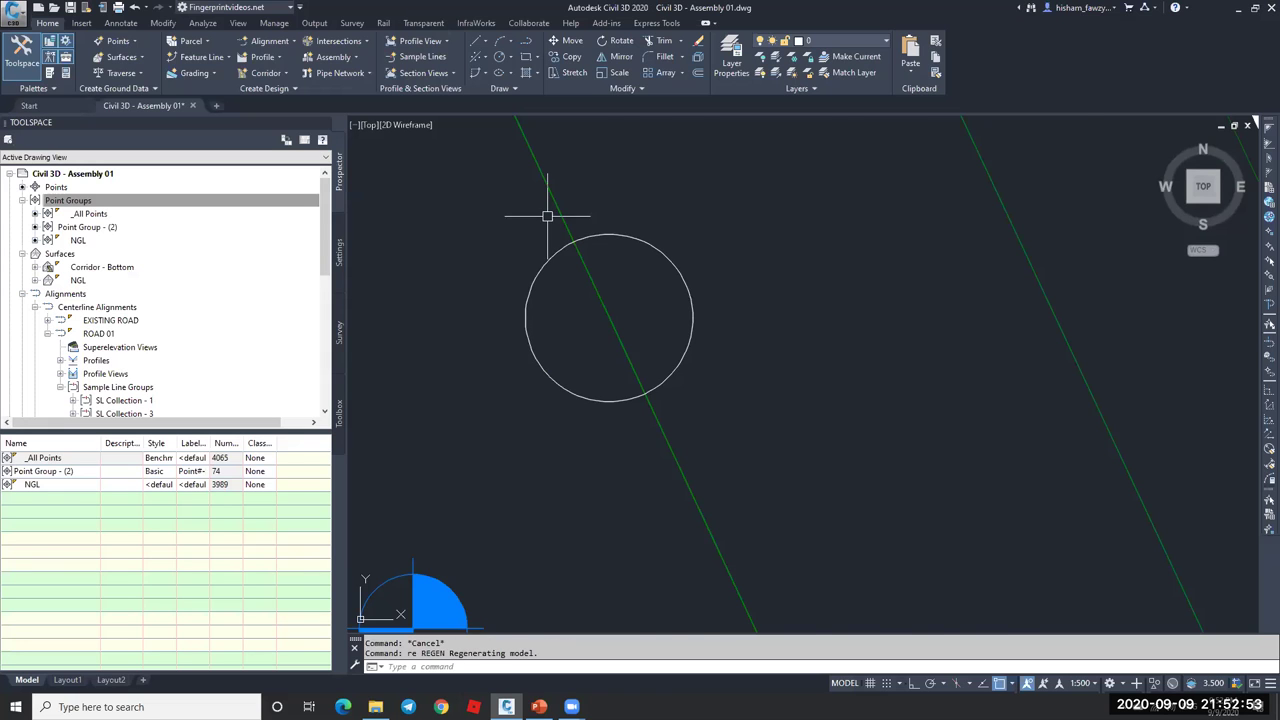
scroll(633, 373, "down", 5)
scroll(633, 373, "down", 2)
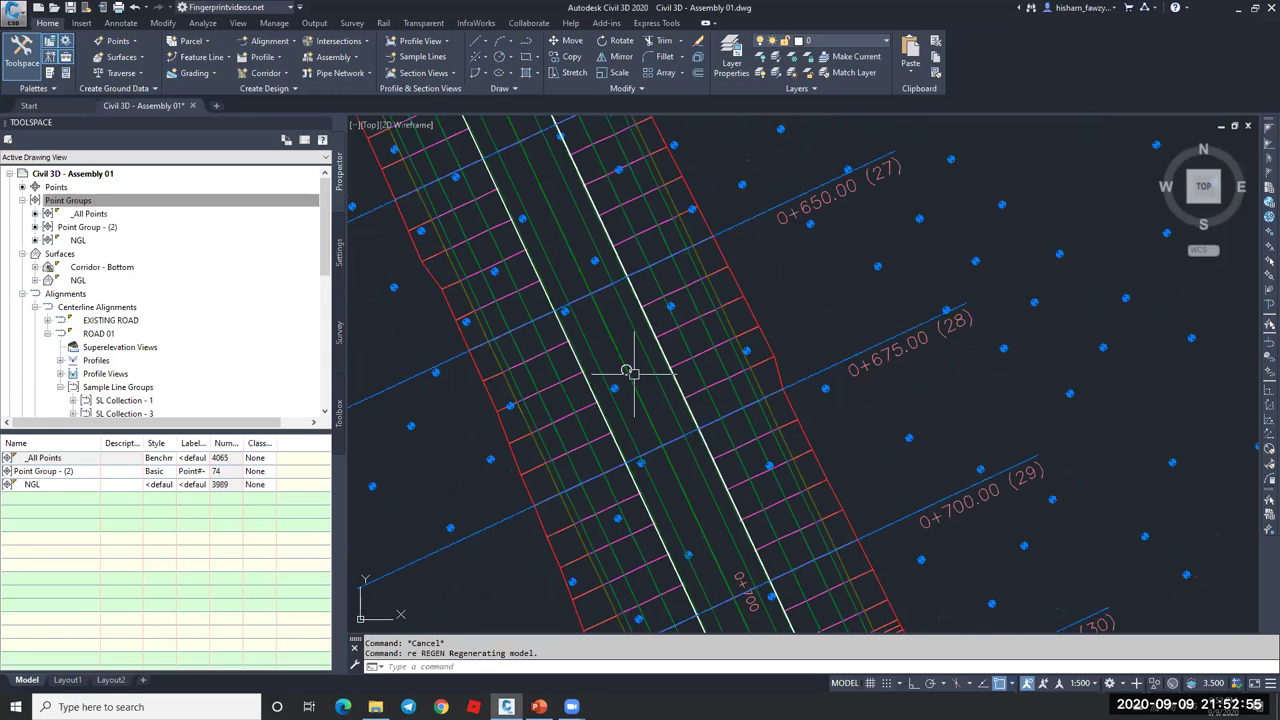
scroll(688, 420, "down", 5)
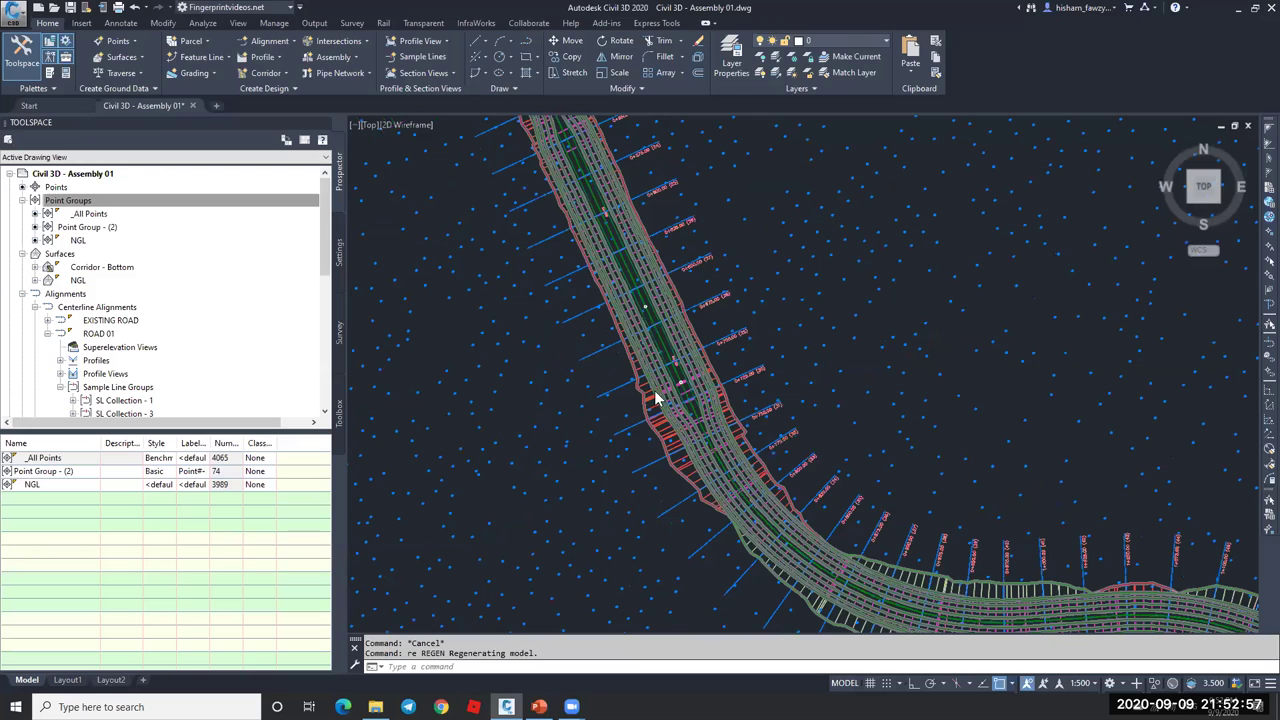
scroll(697, 400, "down", 2)
key("ctrl+F4")
left_click(745, 382)
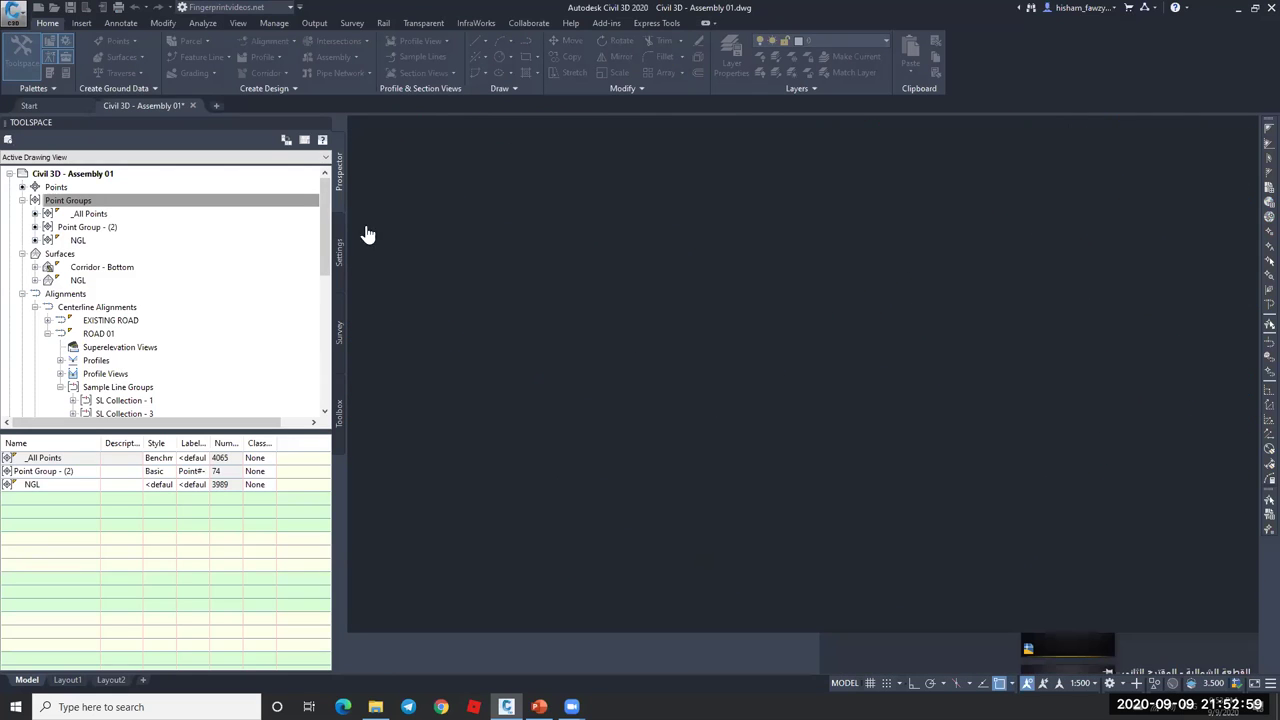
left_click(557, 287)
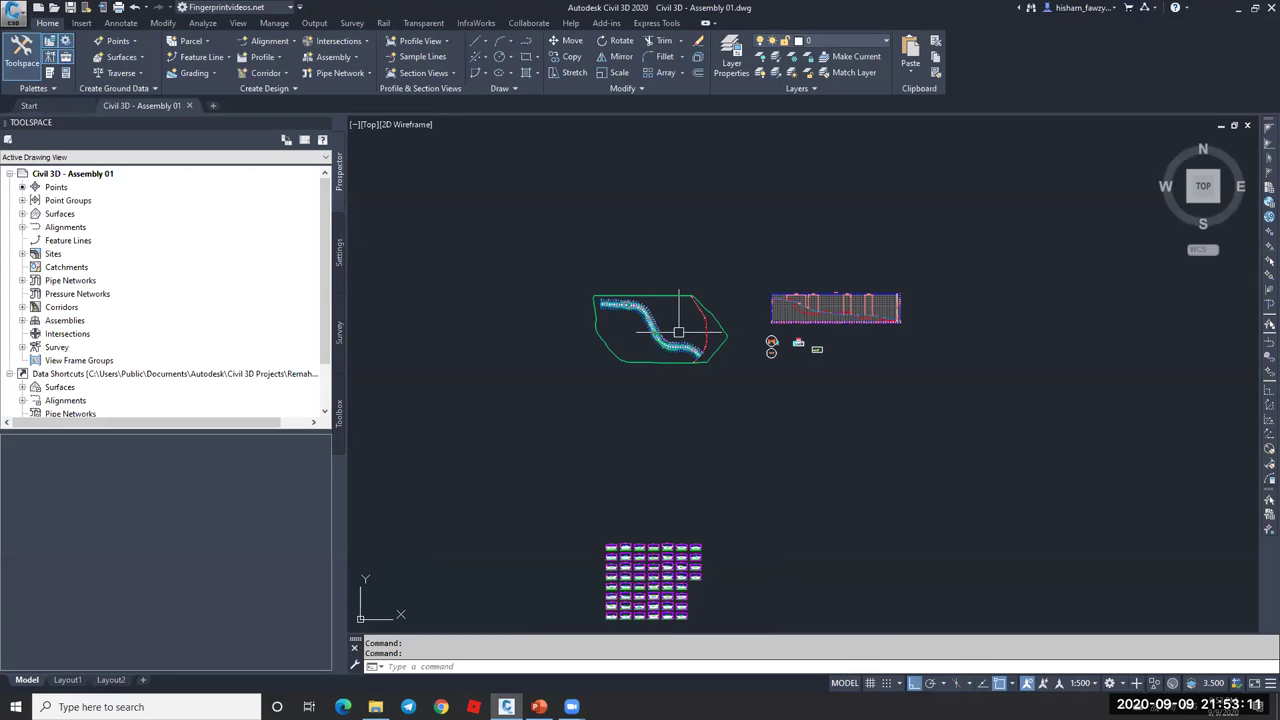
- Start a marker circle with C, centred beside the alignment near station 0+700
scroll(679, 331, "up", 6)
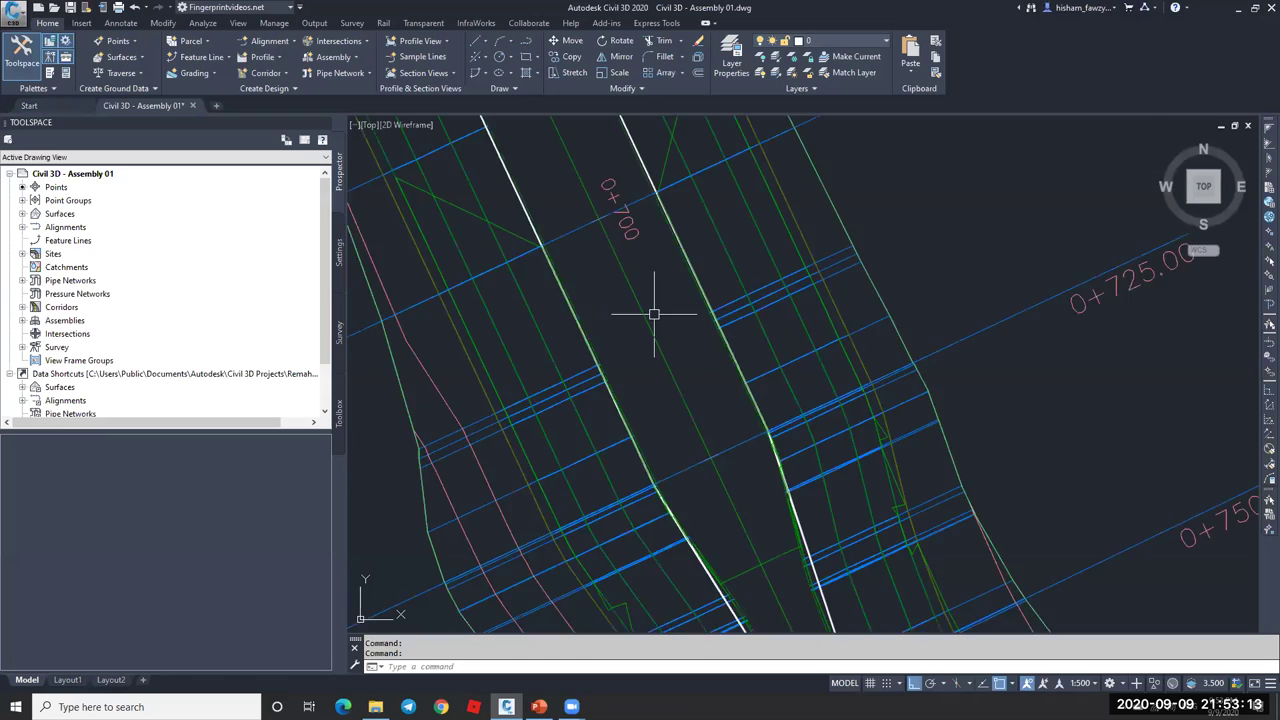
type("c")
key("Return")
left_click(712, 248)
- Set the marker circle's radius, then order the _All Points group above NGL in Point Groups properties
left_click(716, 300)
key("Escape")
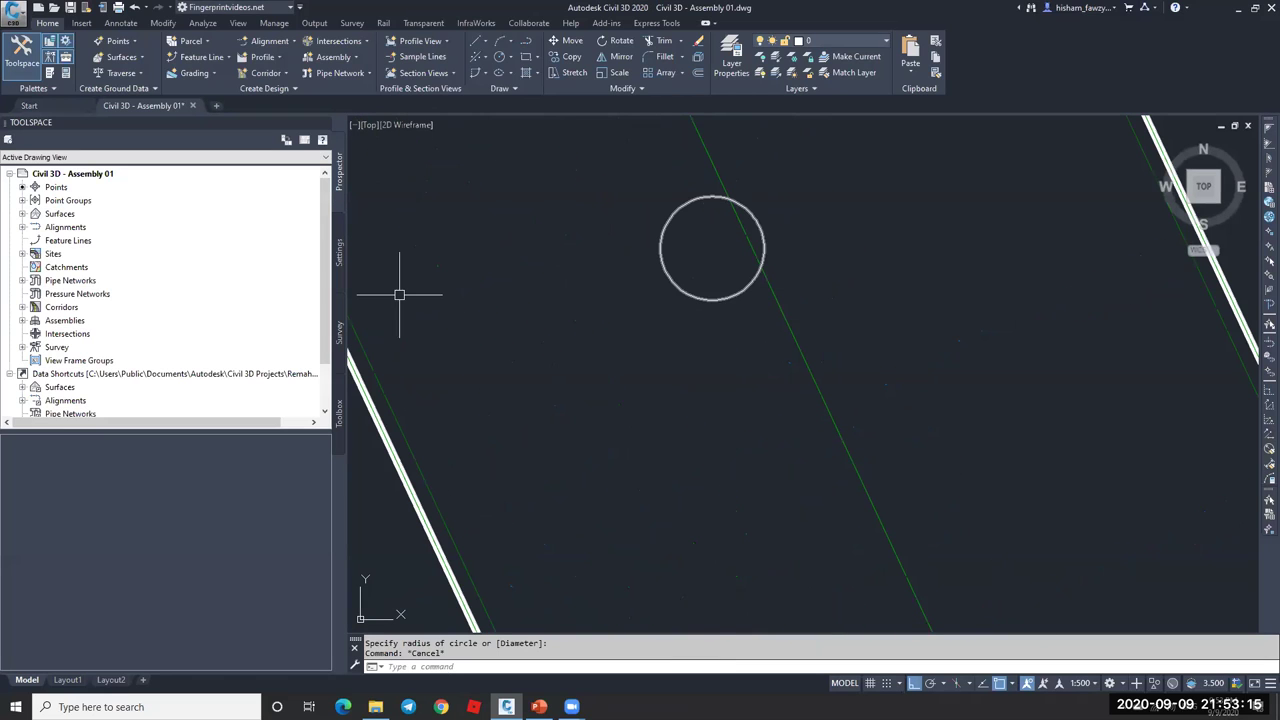
double_click(88, 202)
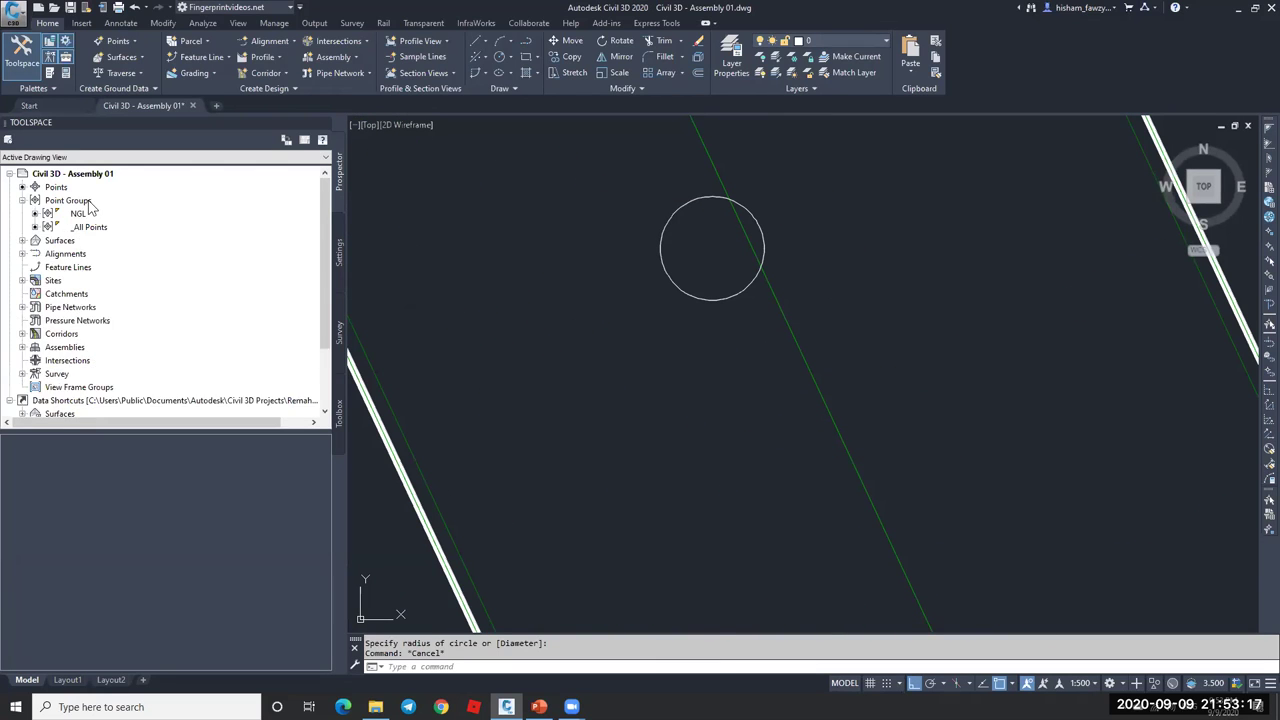
right_click(89, 214)
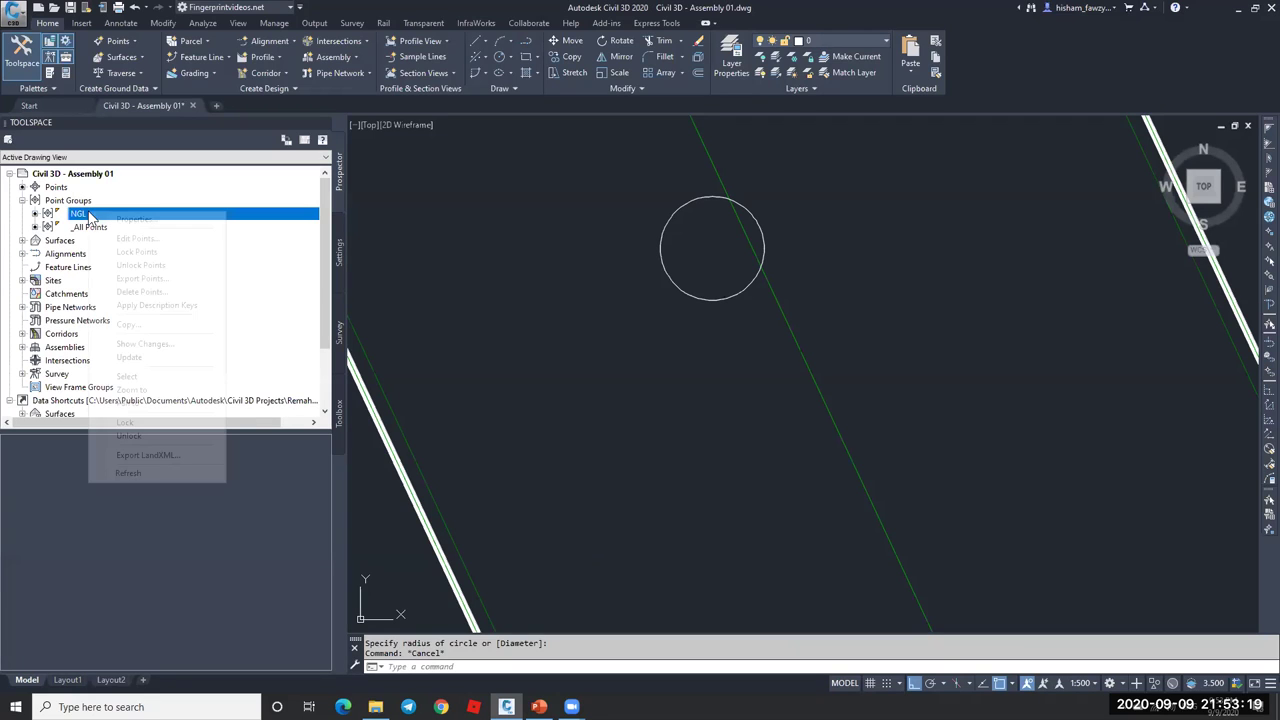
right_click(88, 228)
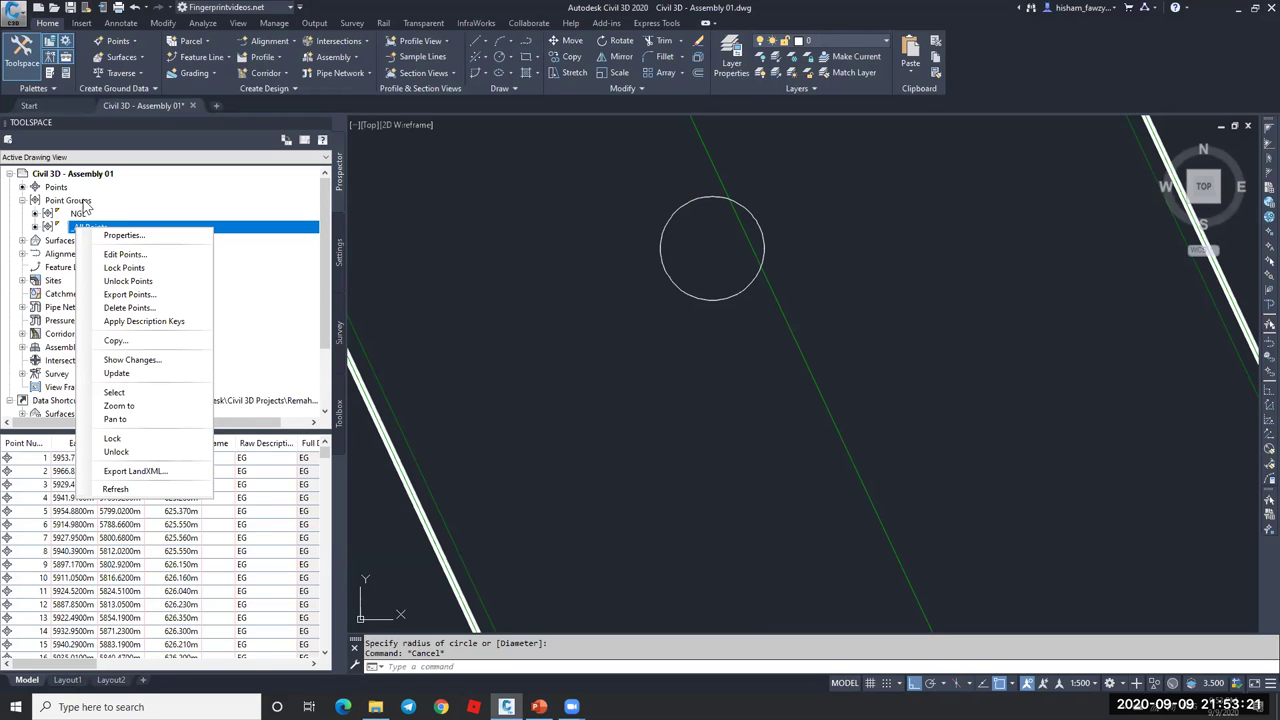
right_click(157, 203)
left_click(172, 208)
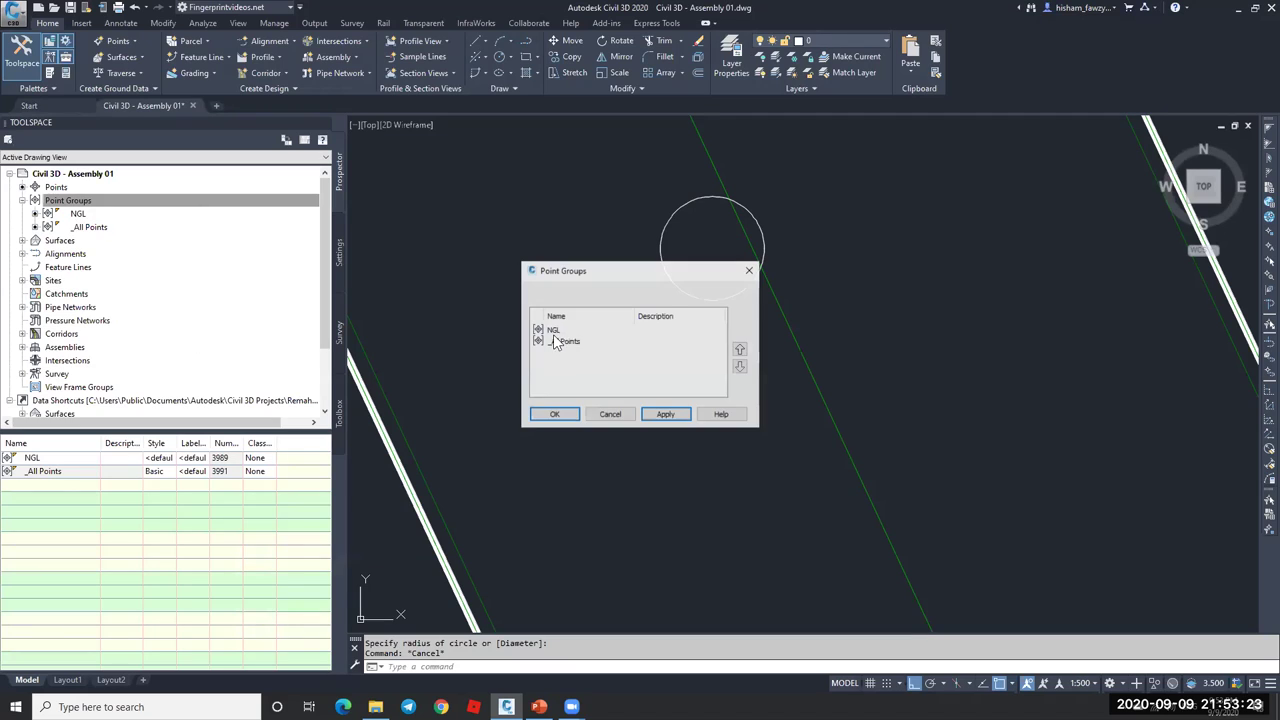
left_click(570, 424)
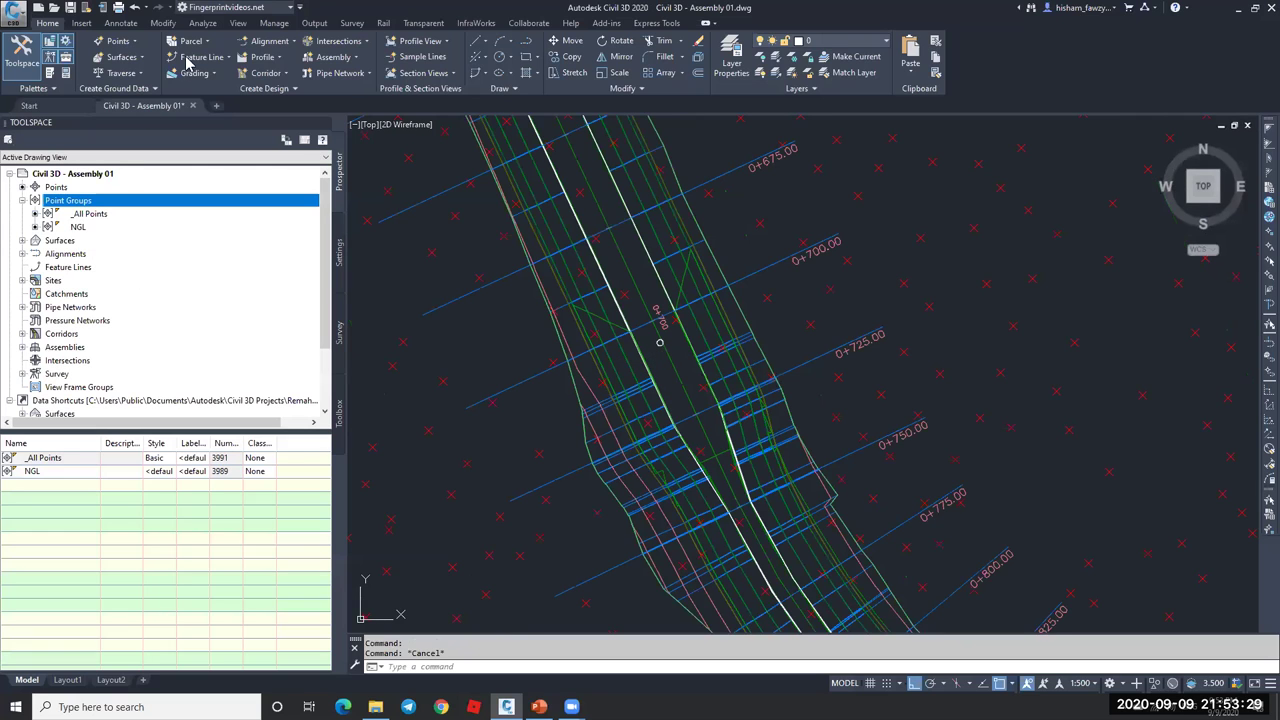
- Start creating random points with elevations taken from the NGL surface
left_click(118, 41)
mouse_move(200, 122)
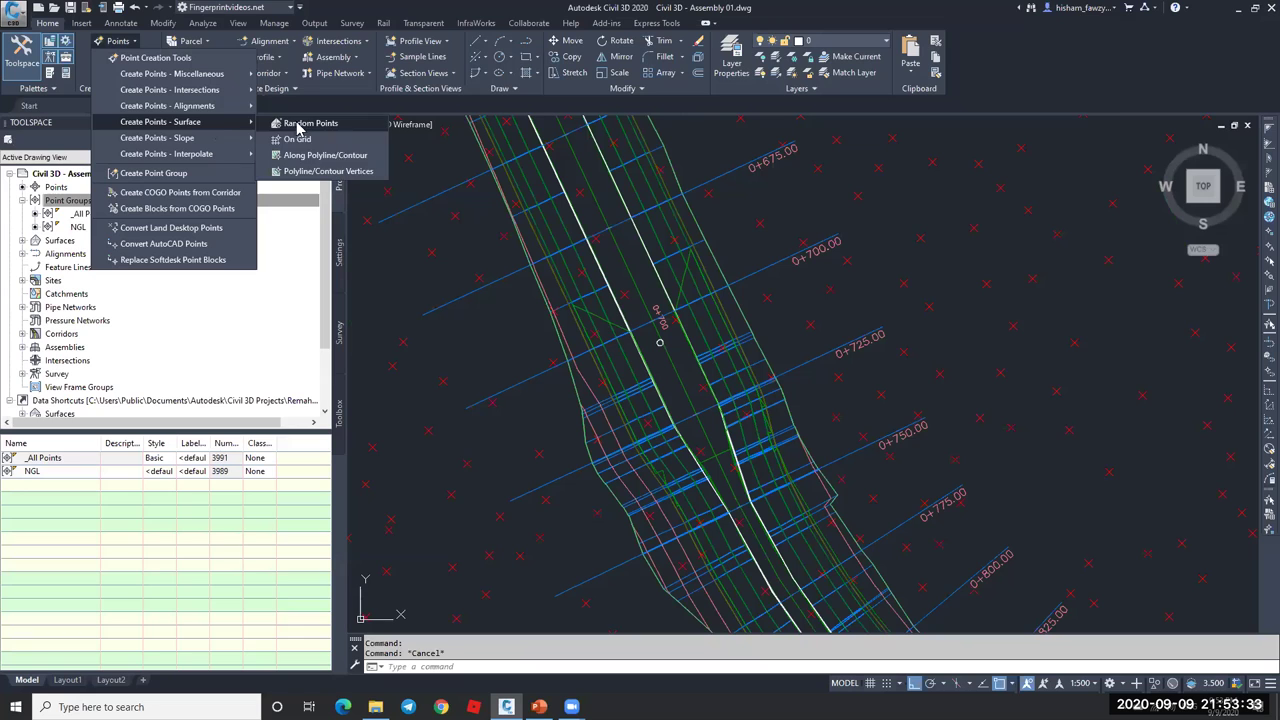
left_click(310, 123)
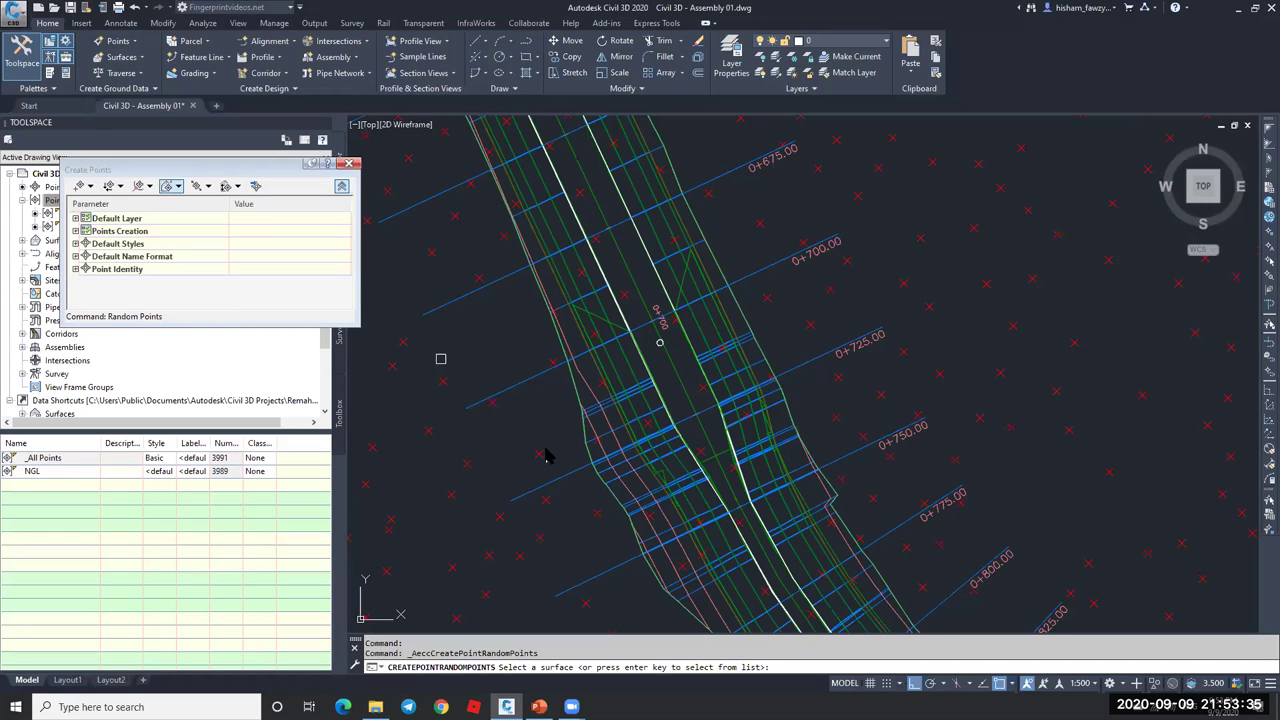
key("Return")
left_click(735, 431)
left_click(853, 548)
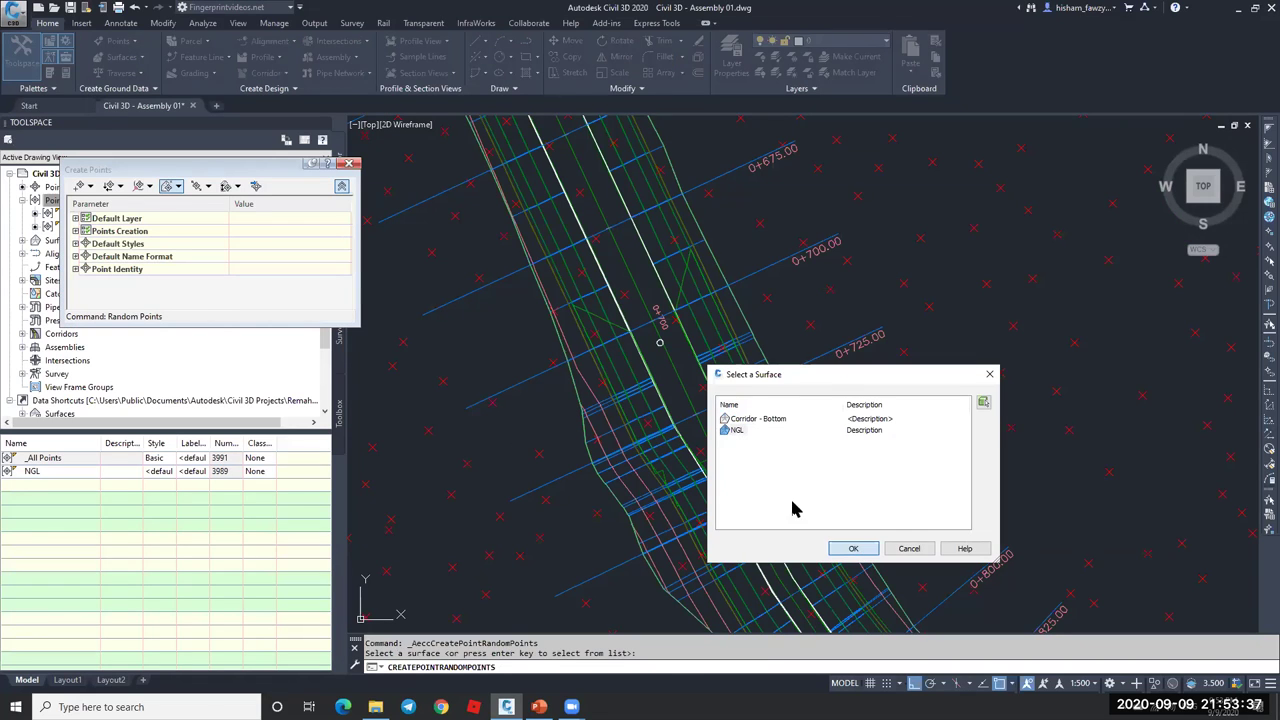
- Place the first point on the circle's upper edge with Nearest snap, described H20
scroll(661, 338, "up", 5)
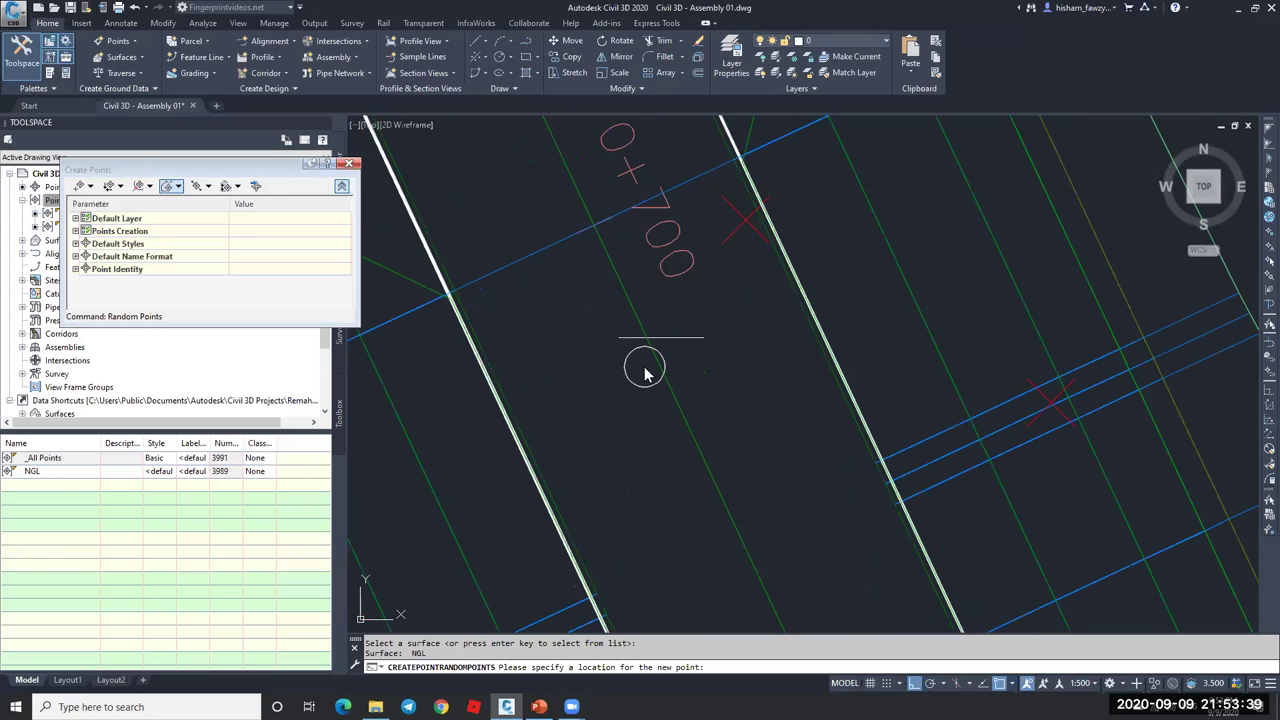
scroll(668, 617, "up", 3)
right_click(670, 622, "shift")
left_click(664, 619)
left_click(664, 335)
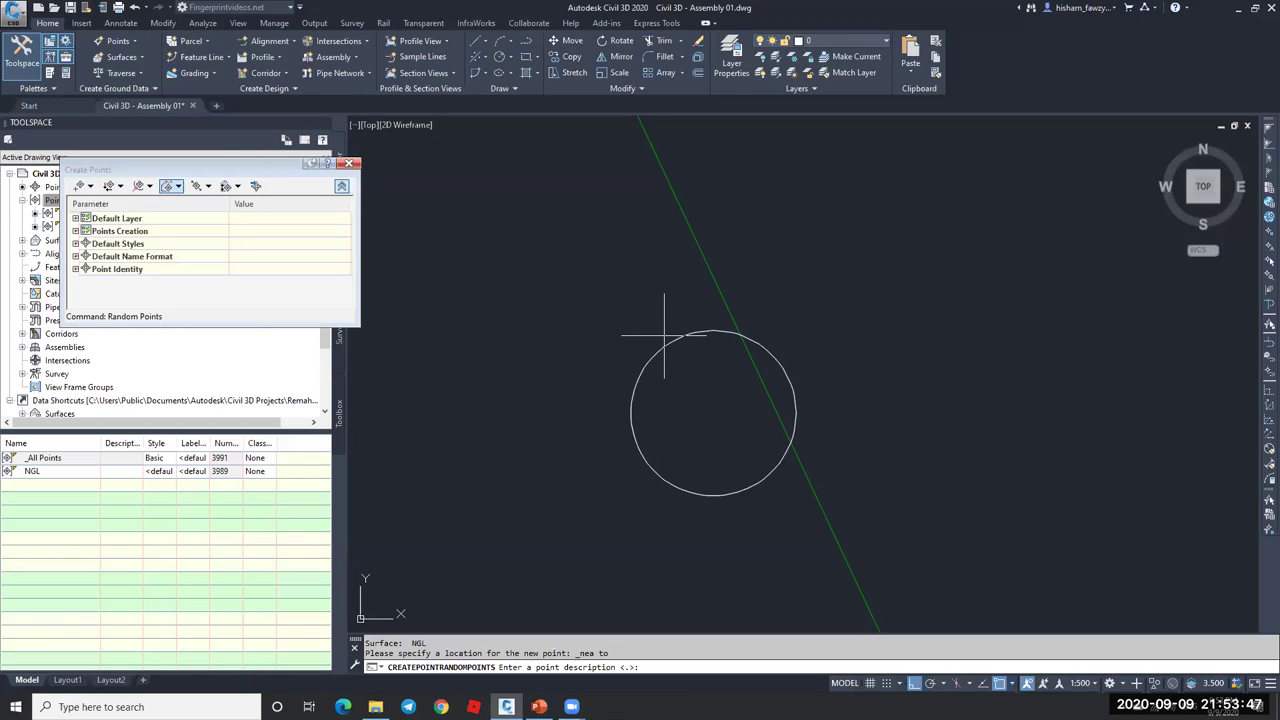
type("H20")
key("Return")
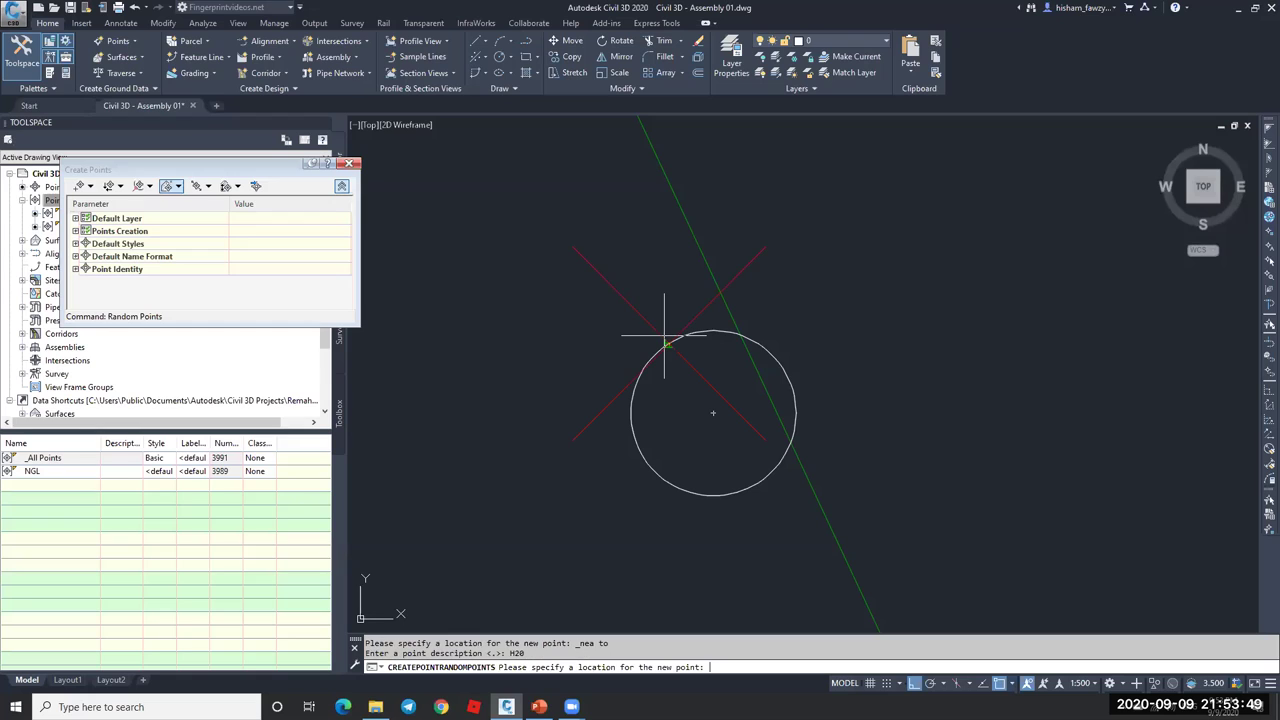
- Place a second H20 point on the circle's lower edge and end the command
right_click(752, 488, "shift")
left_click(789, 445)
left_click(751, 490)
key("Return")
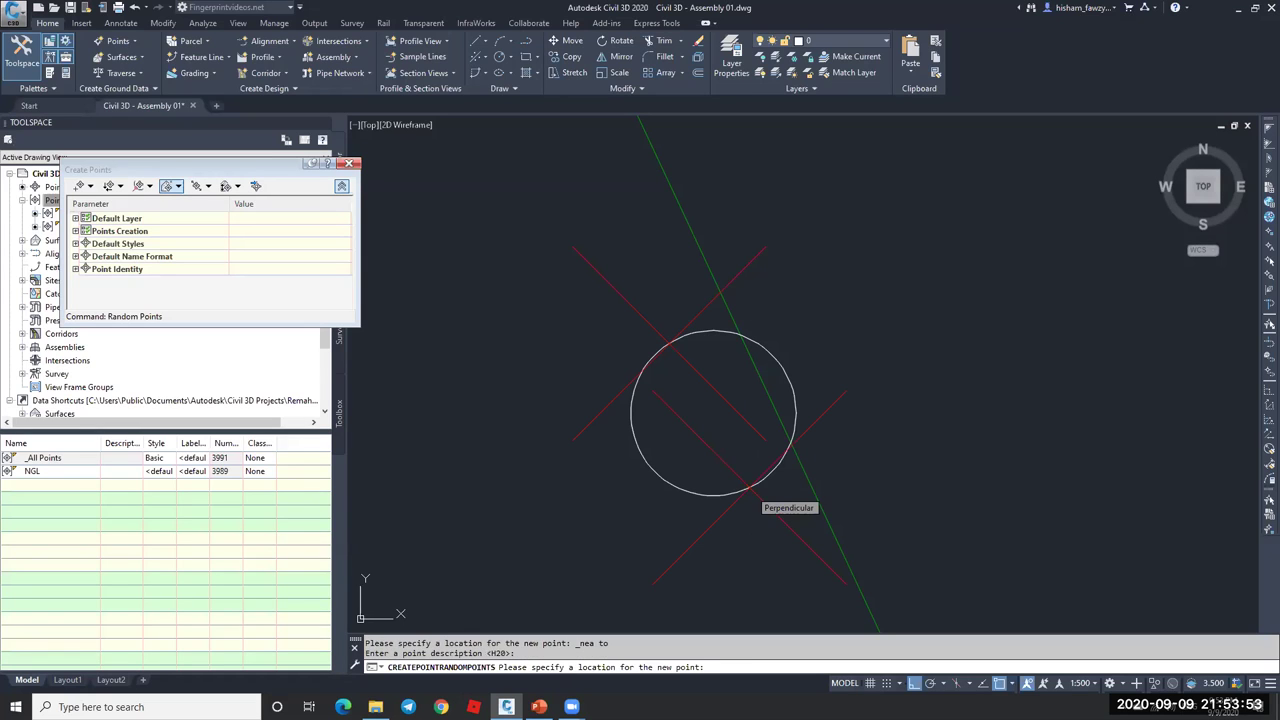
key("Escape")
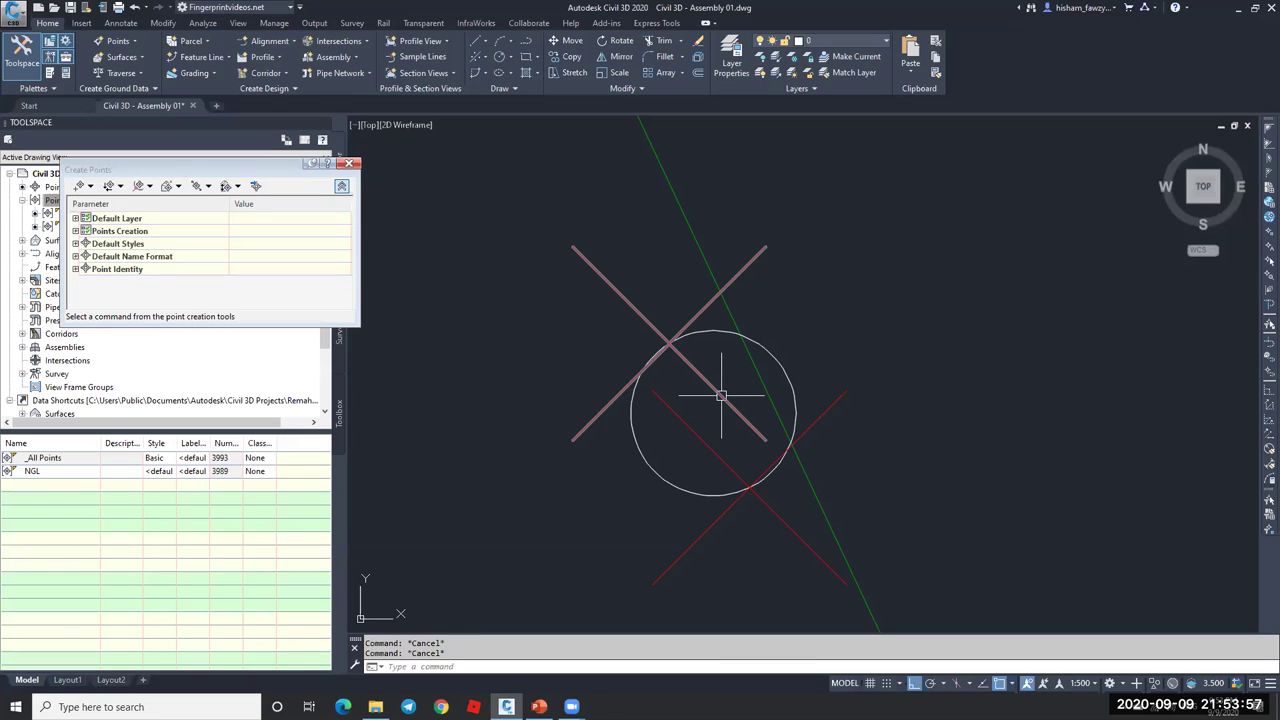
mouse_move(709, 383)
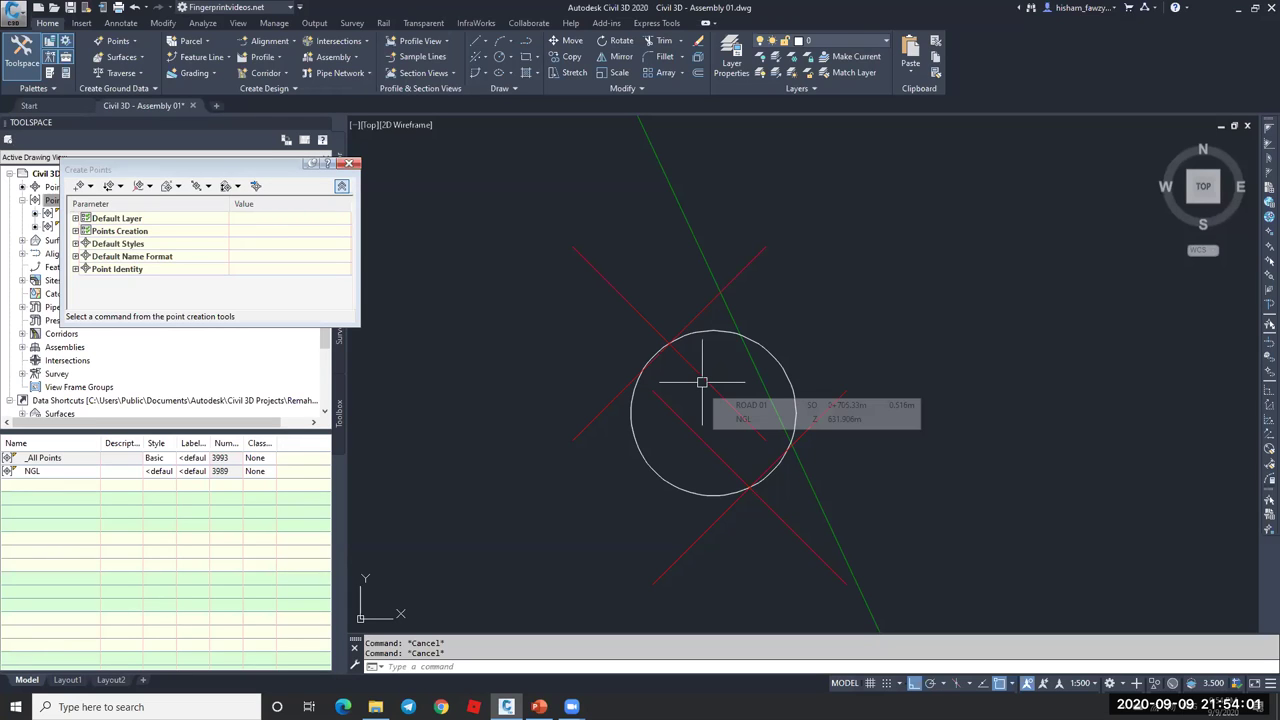
- Select the two new H20 COGO points
left_click(702, 382)
scroll(676, 342, "up", 2)
type("c")
key("Escape")
key("Escape")
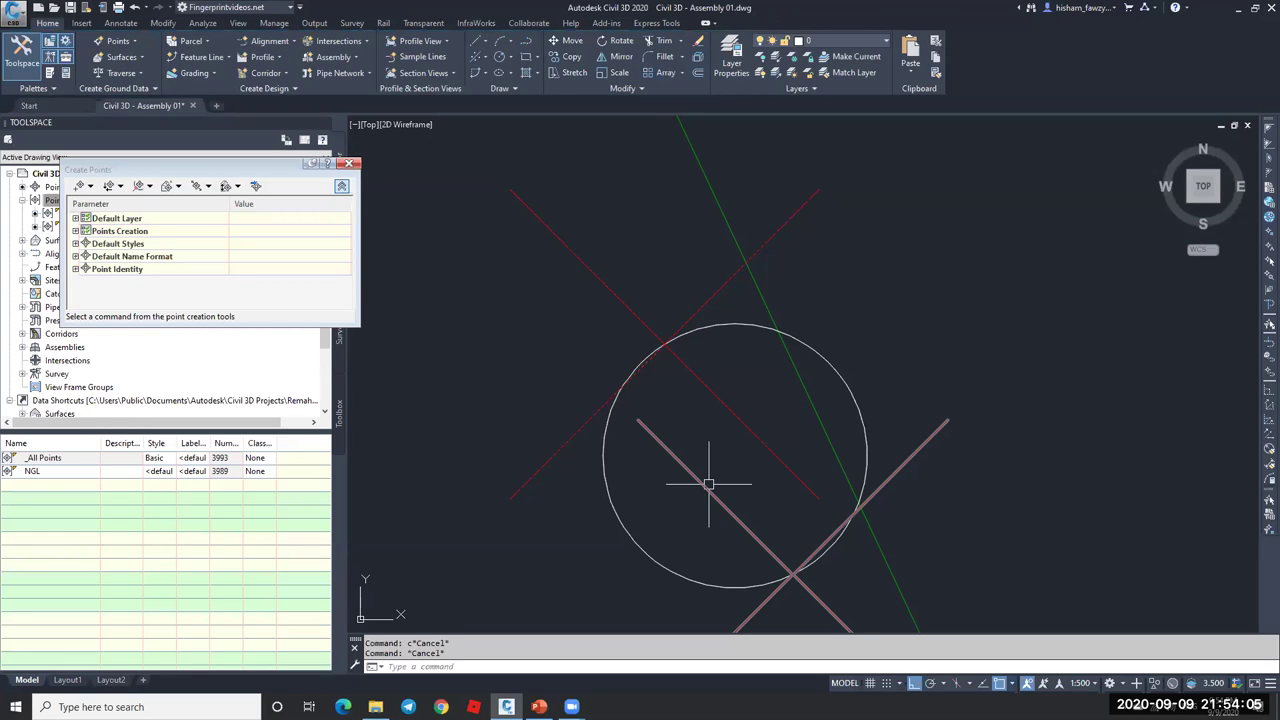
left_click(708, 484)
- Copy the points beside the originals with Ortho off, accepting new duplicate point numbers
type("c")
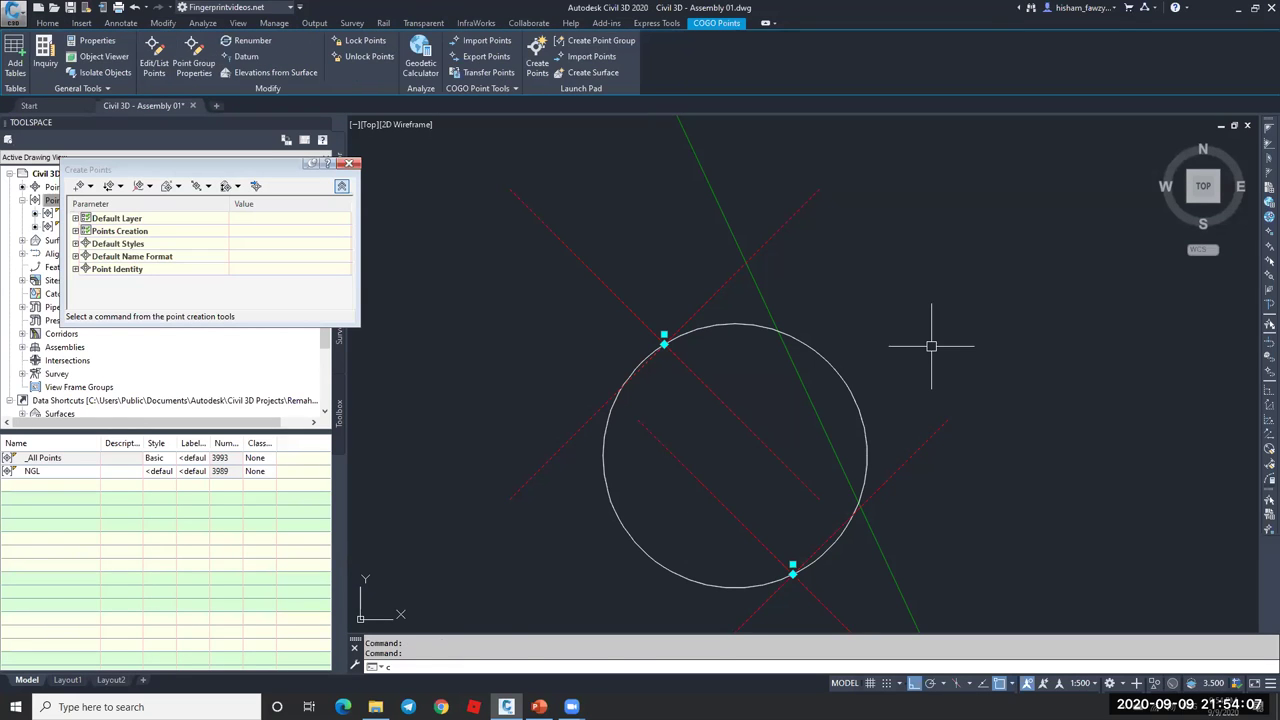
type("o")
key("Return")
left_click(931, 346)
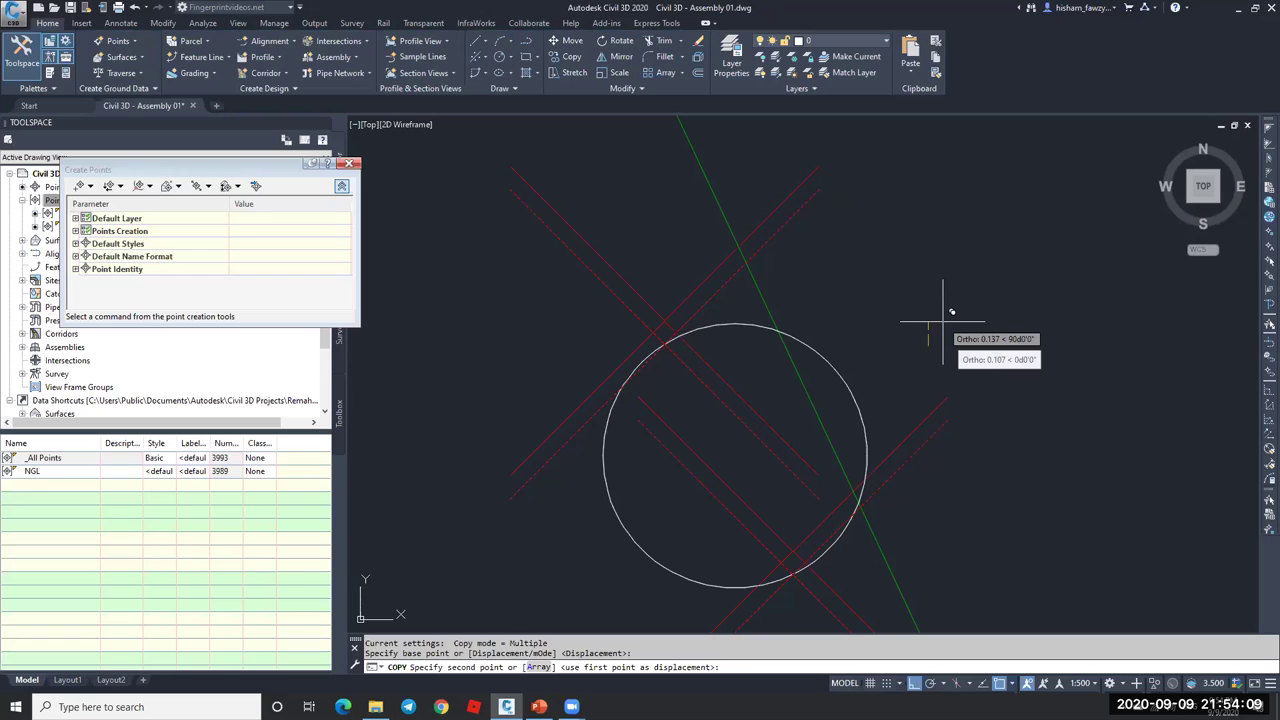
key("F8")
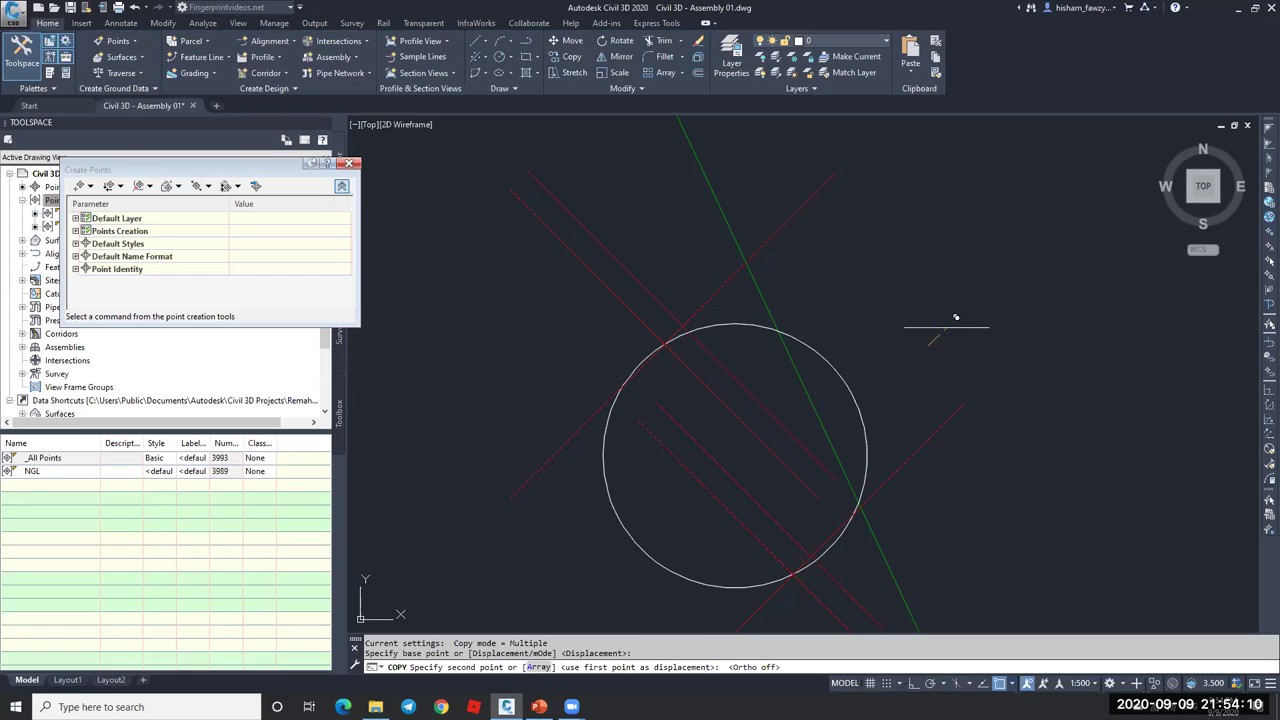
left_click(614, 434)
key("Return")
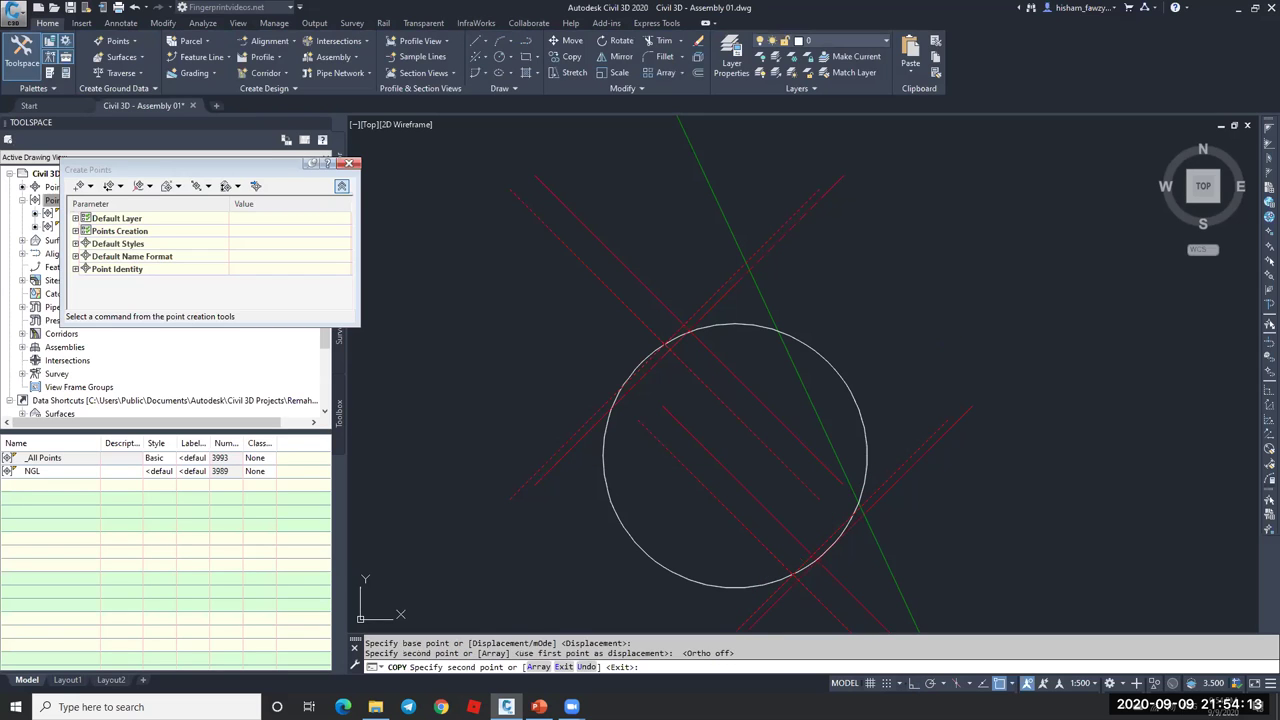
key("Return")
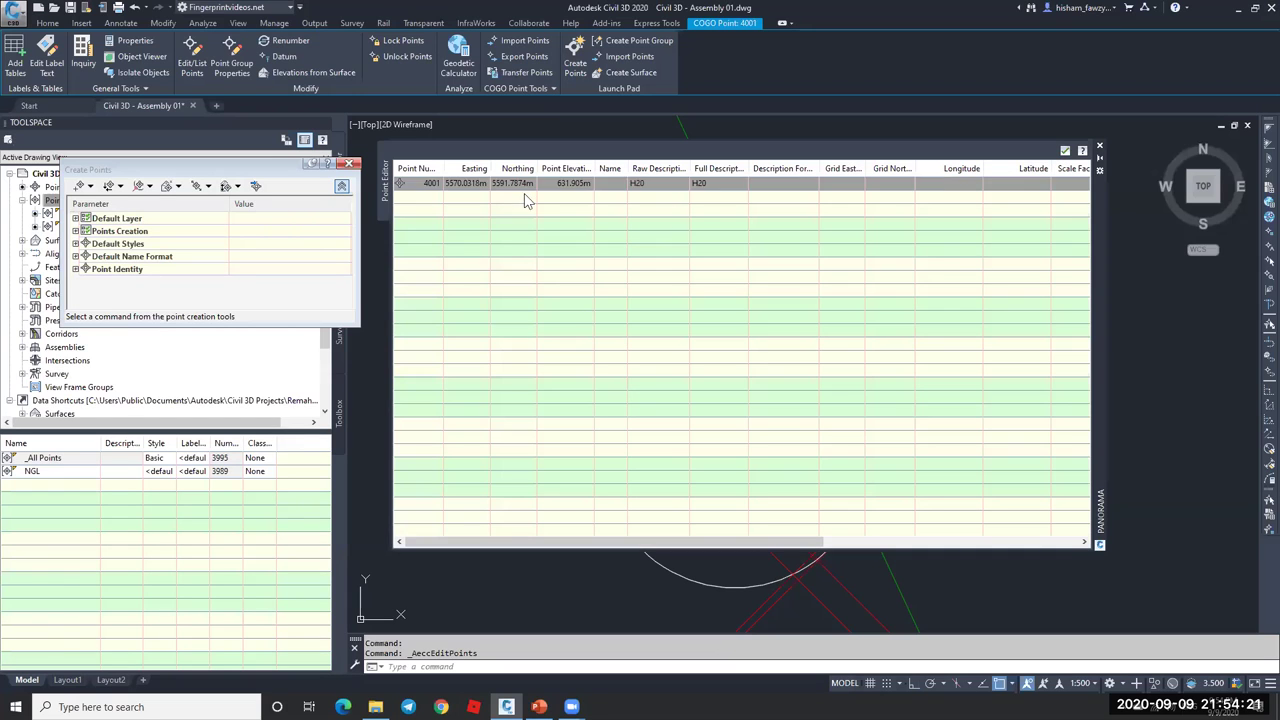
- Change point 4001's elevation to 634.905 m in the Panorama point table
left_click(517, 185)
left_click(567, 183)
left_click(567, 183)
key("BackSpace")
type("4.905m")
key("Return")
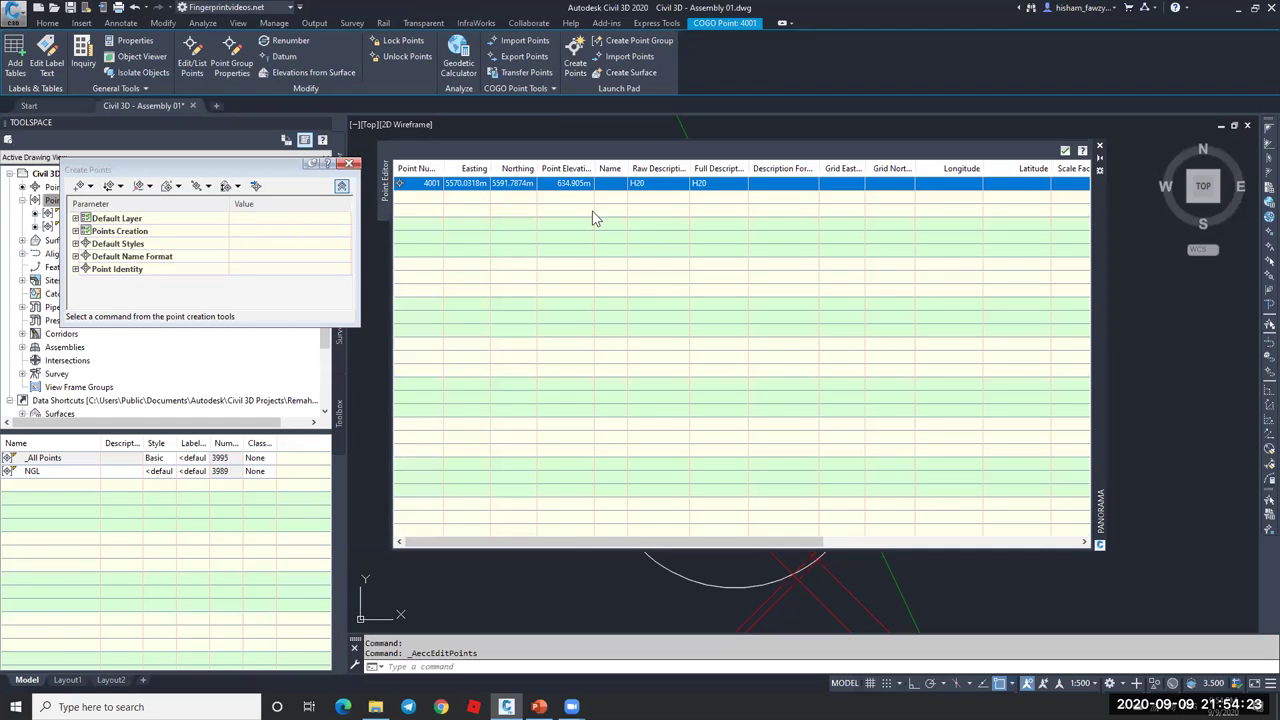
left_click(1064, 150)
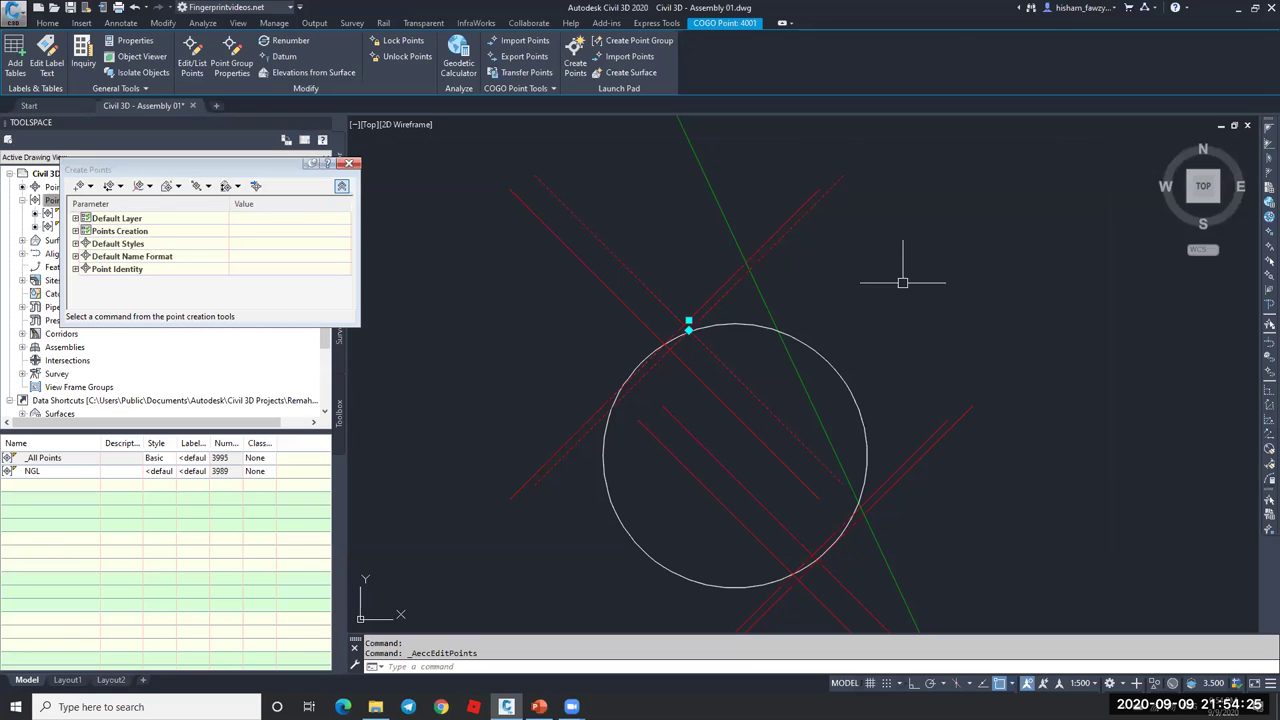
- Raise point 4002's Point Elevation from 631 to 634 in the Properties palette
left_click(818, 553)
key("ctrl+1")
scroll(548, 460, "down", 2)
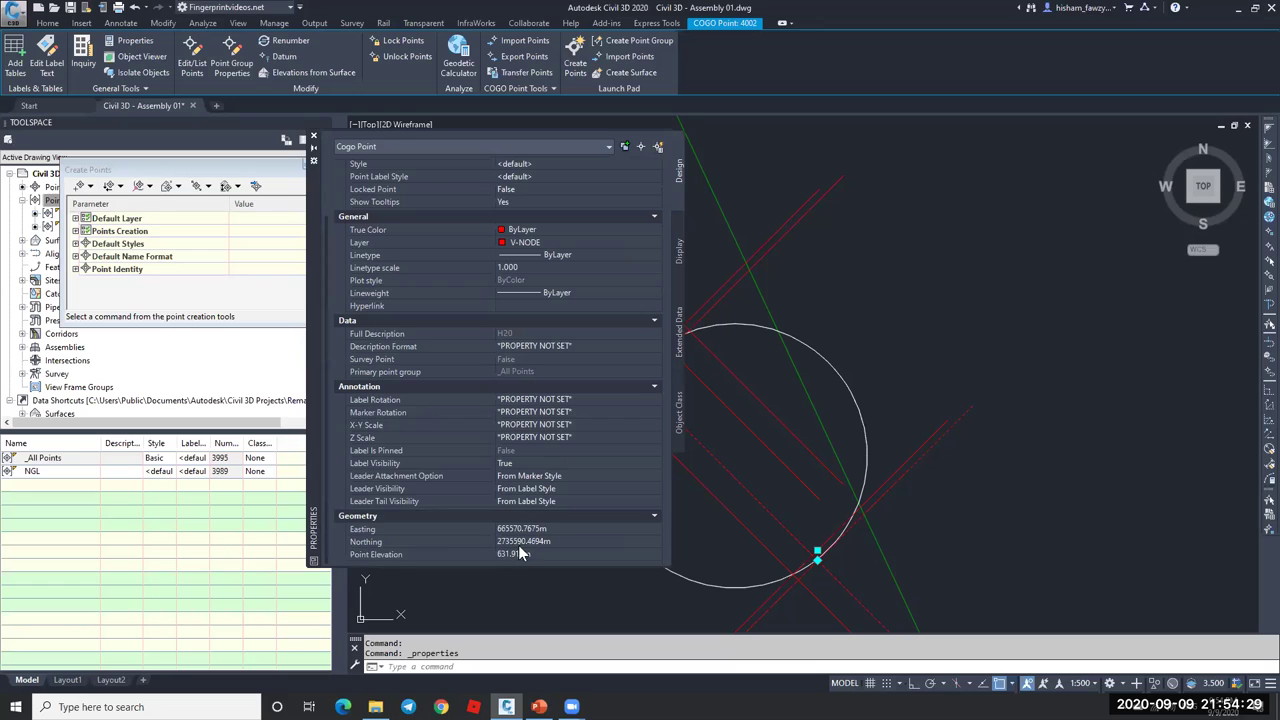
key("BackSpace")
type("4")
key("Return")
scroll(500, 350, "up", 3)
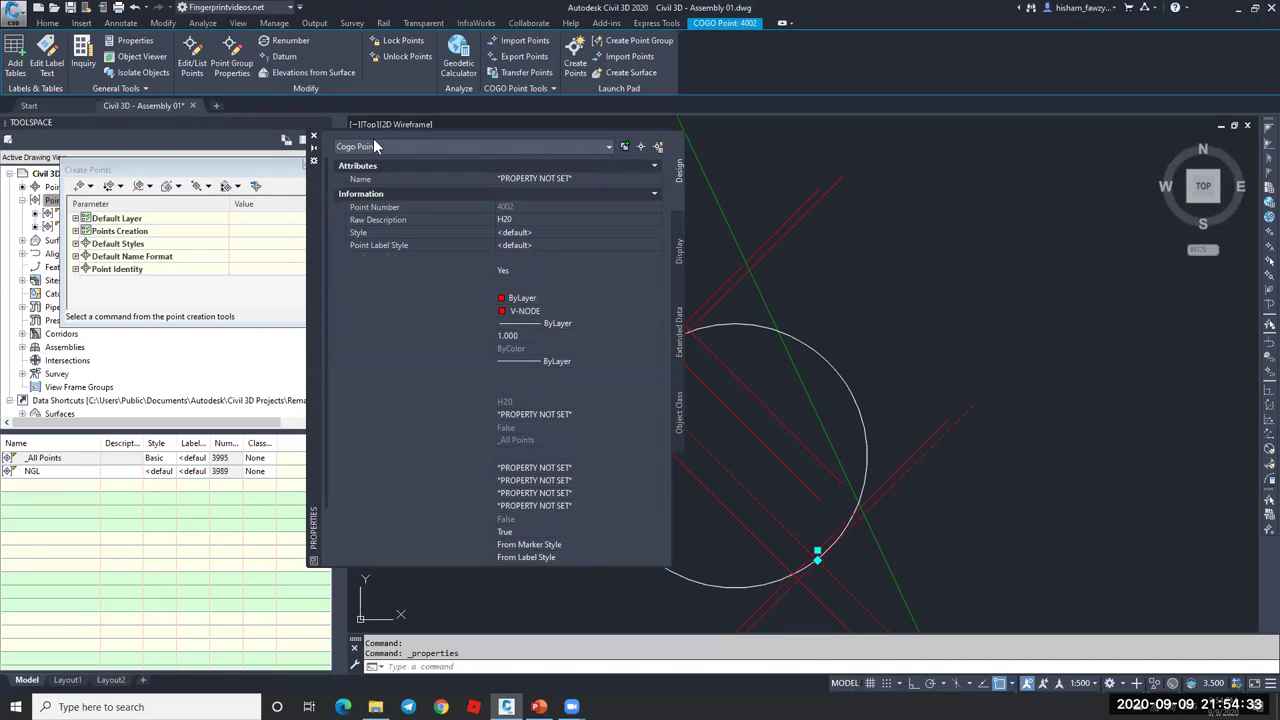
scroll(700, 350, "down", 2)
key("Escape")
key("Escape")
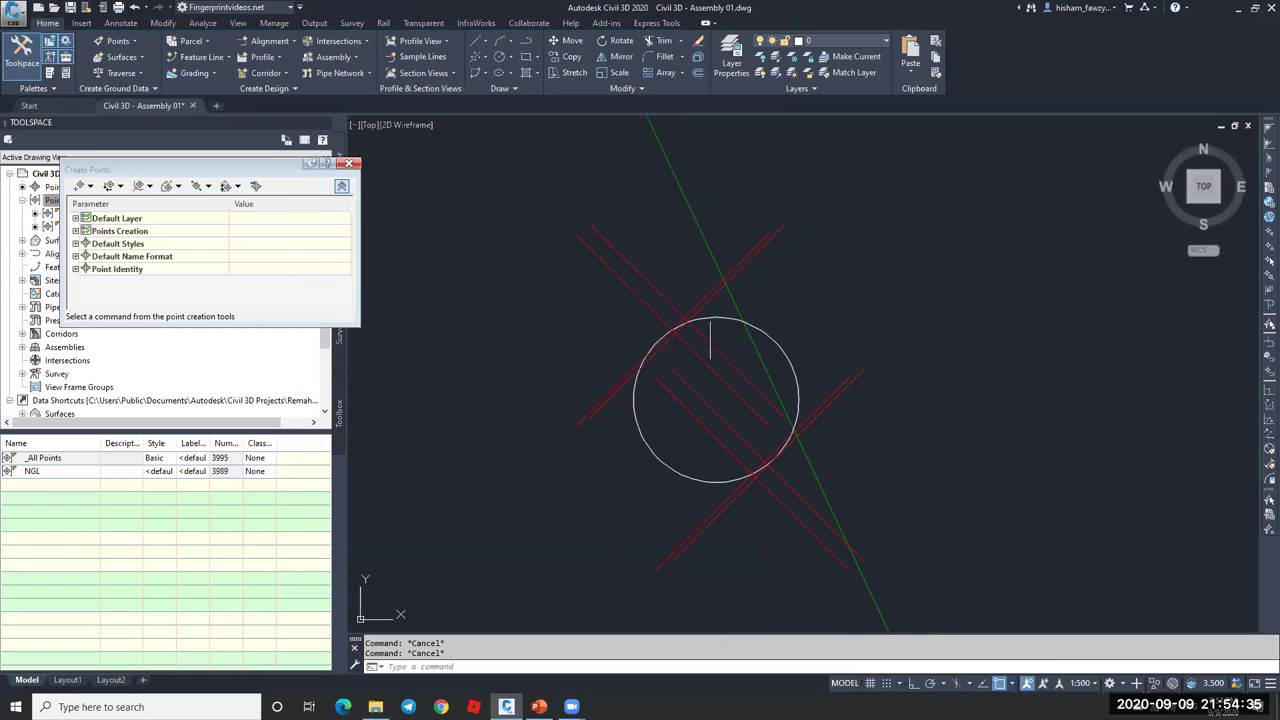
scroll(571, 305, "down", 10)
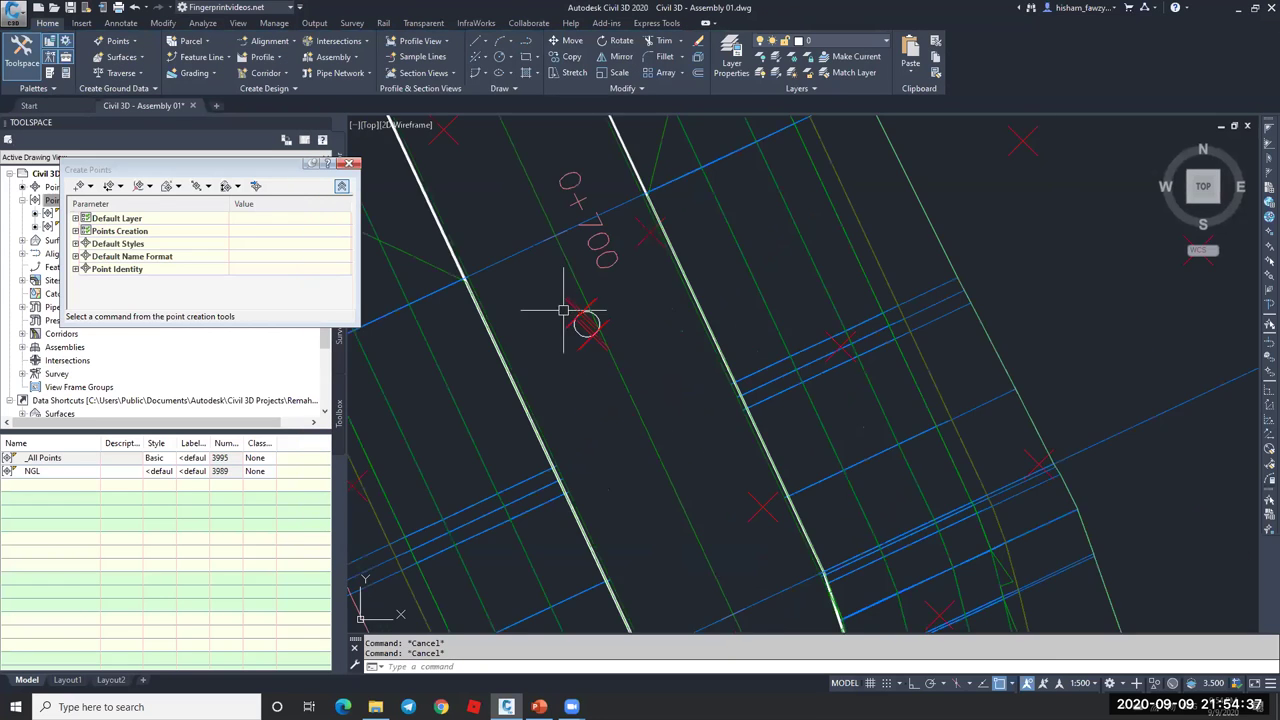
- Project the four H20 COGO points into the ROAD 01 profile view, window-selecting them
scroll(1098, 304, "up", 4)
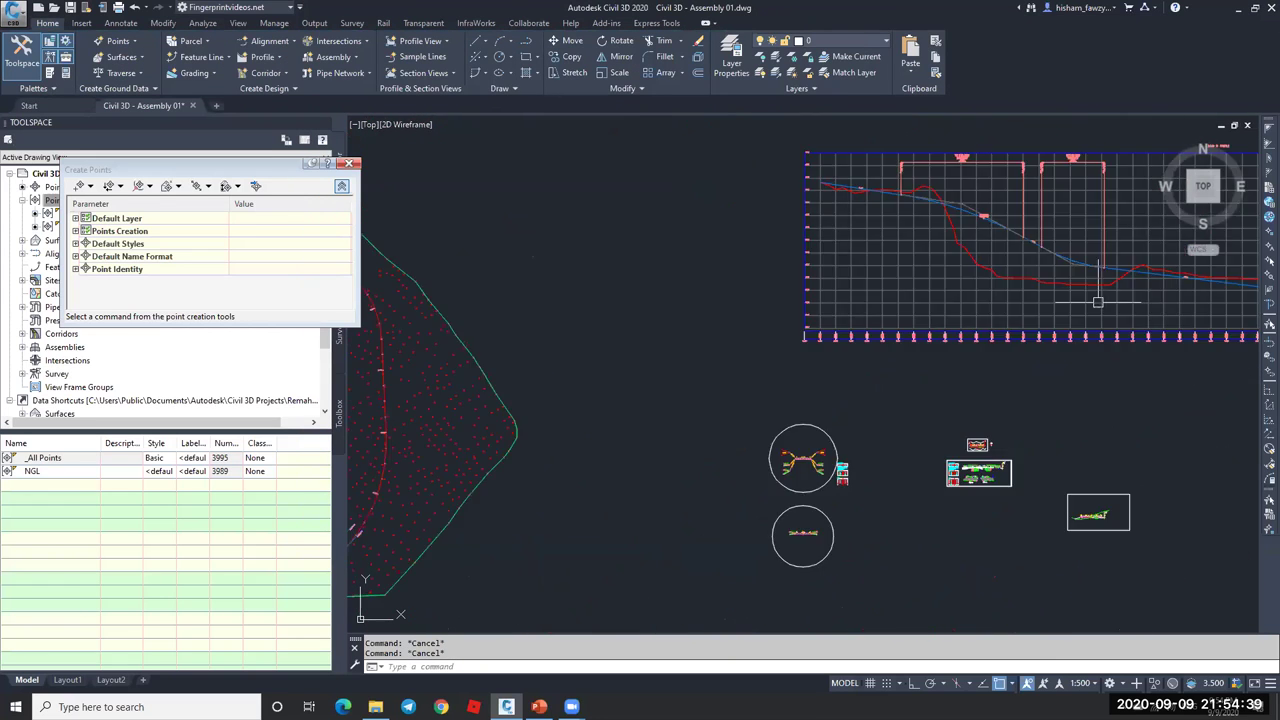
left_click(1137, 300)
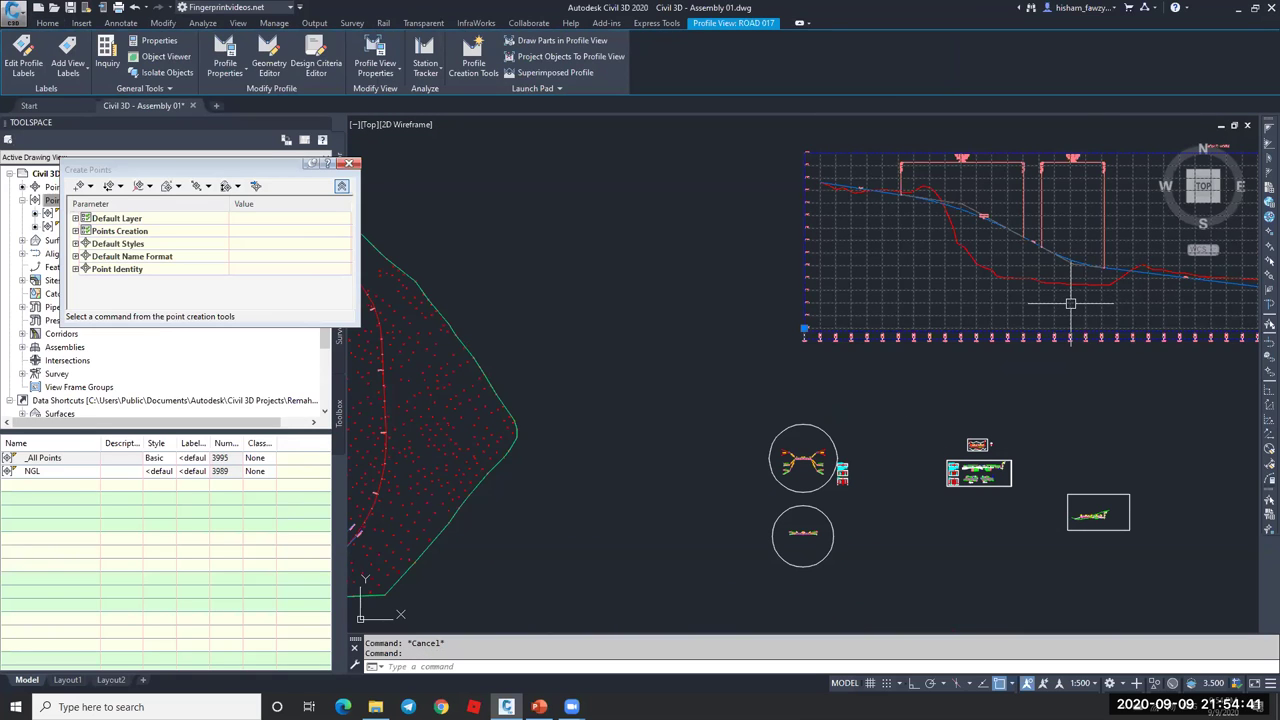
left_click(565, 62)
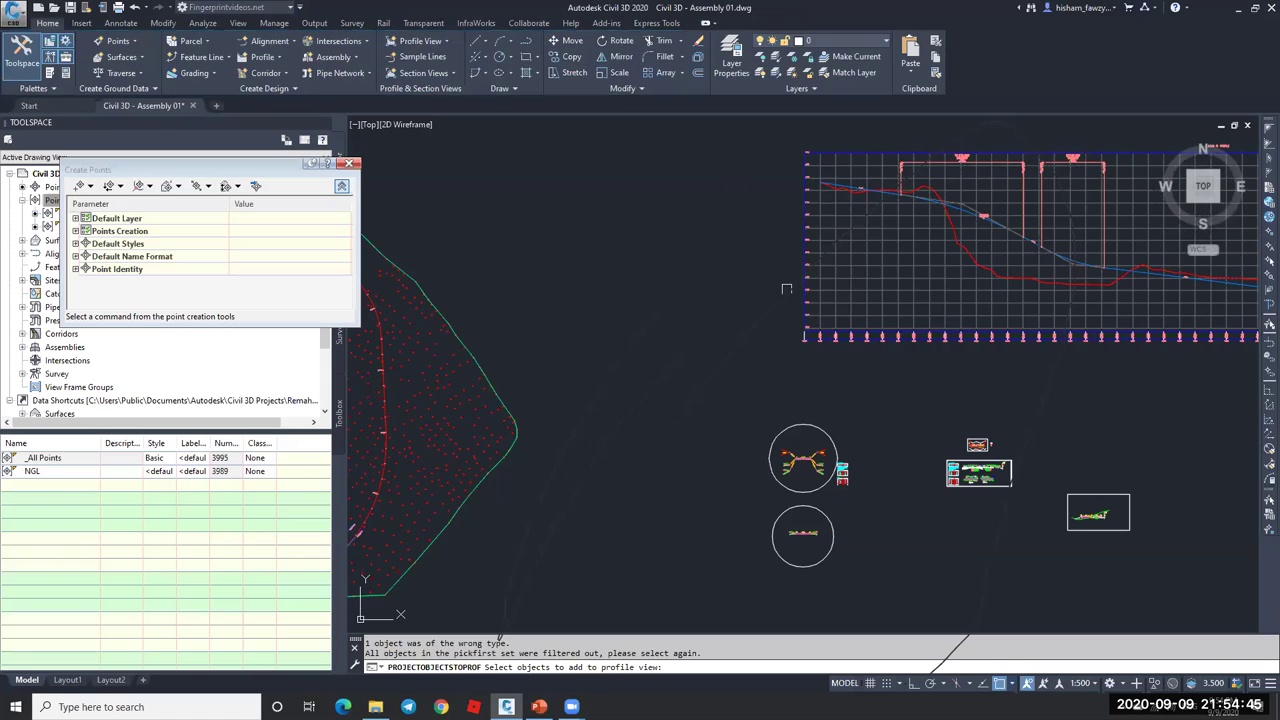
scroll(808, 316, "down", 4)
scroll(485, 358, "up", 5)
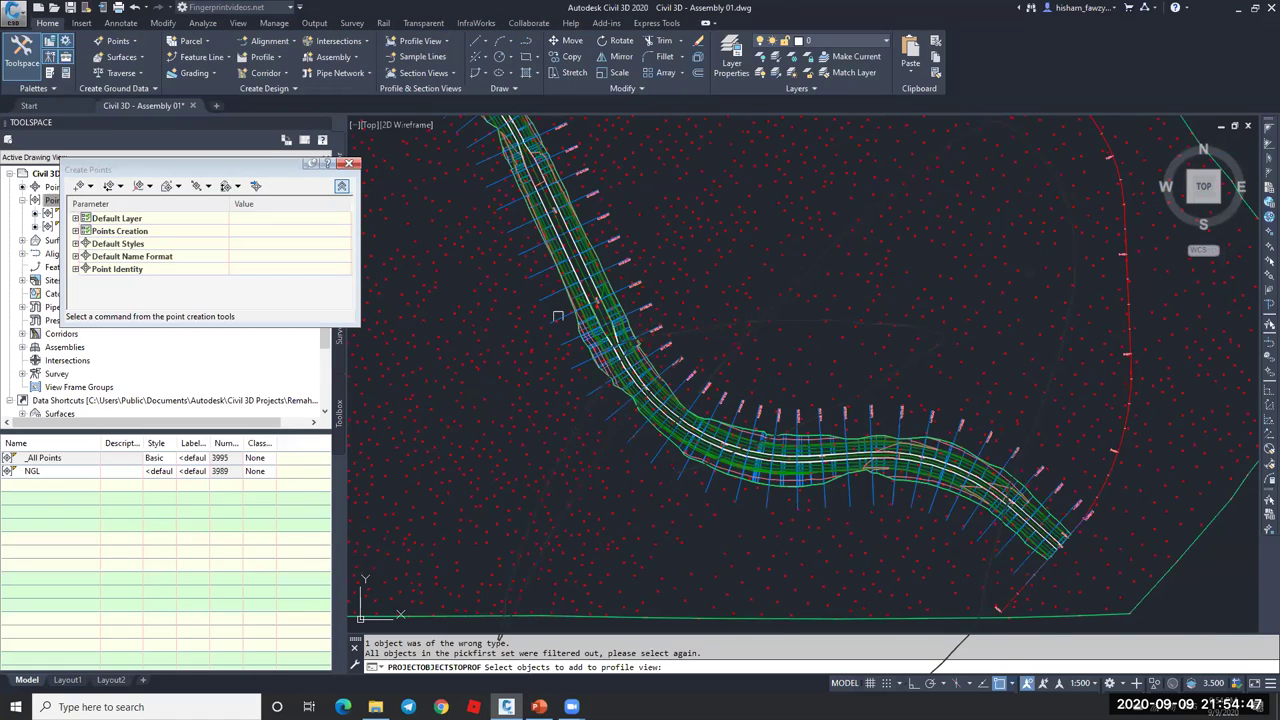
scroll(558, 316, "up", 8)
left_click(530, 198)
left_click(577, 391)
left_click(577, 398)
left_click(524, 370)
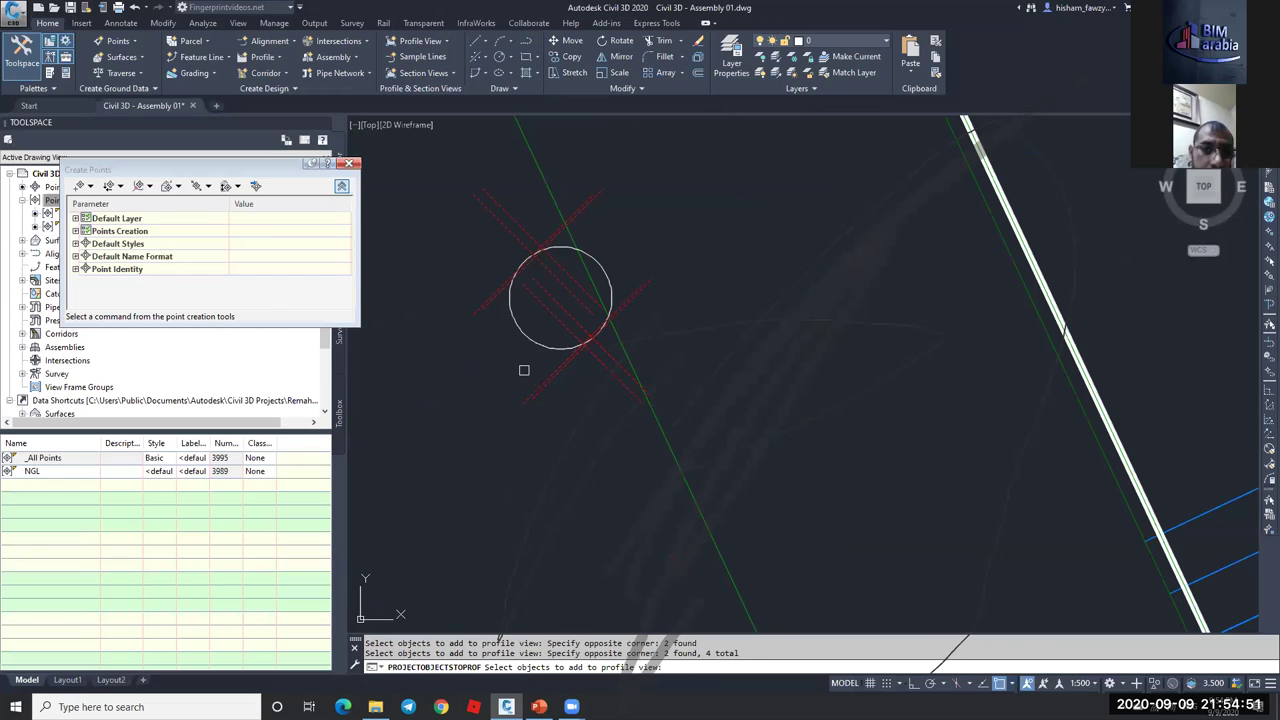
key("Return")
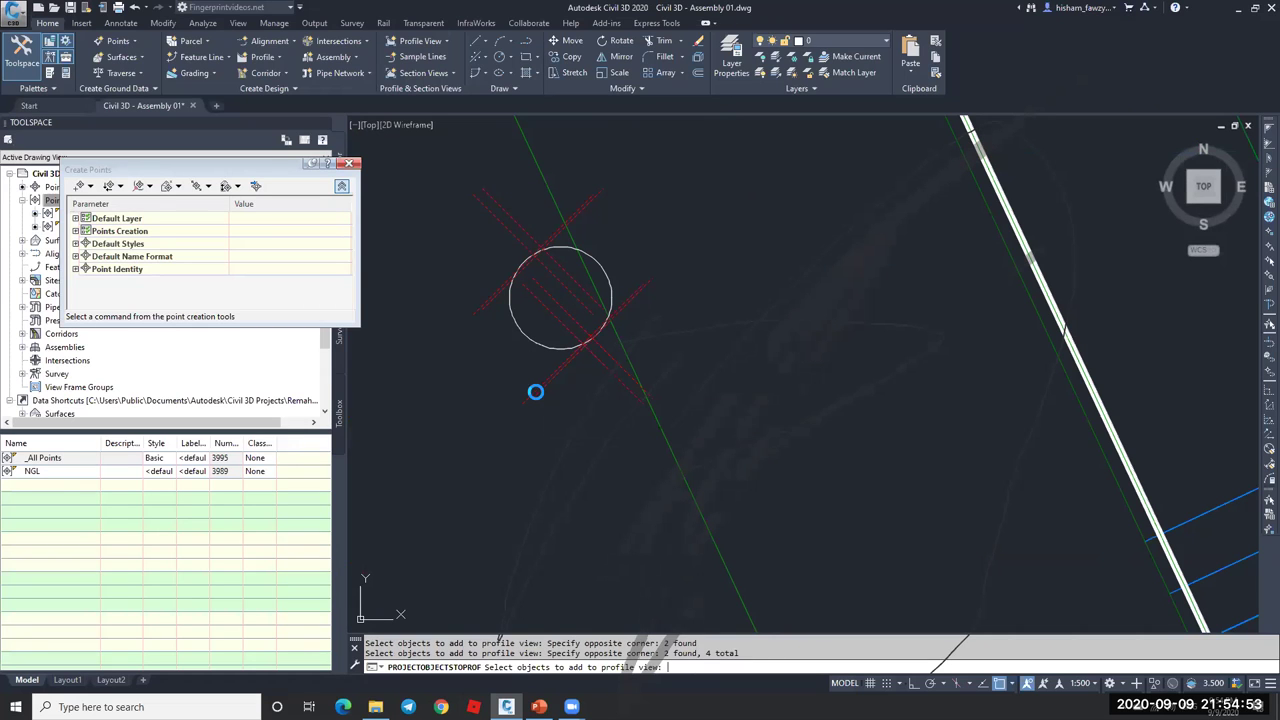
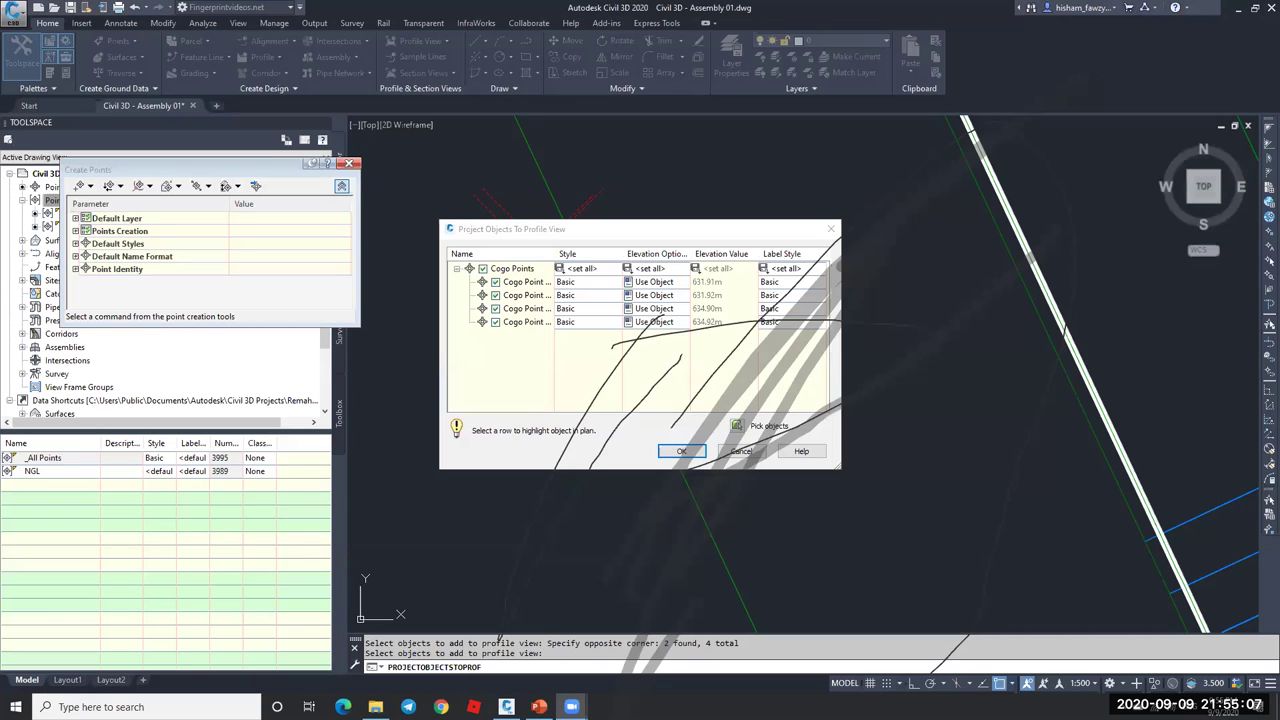
- Confirm projecting the five COGO points into the ROAD 017 profile view
key("Escape")
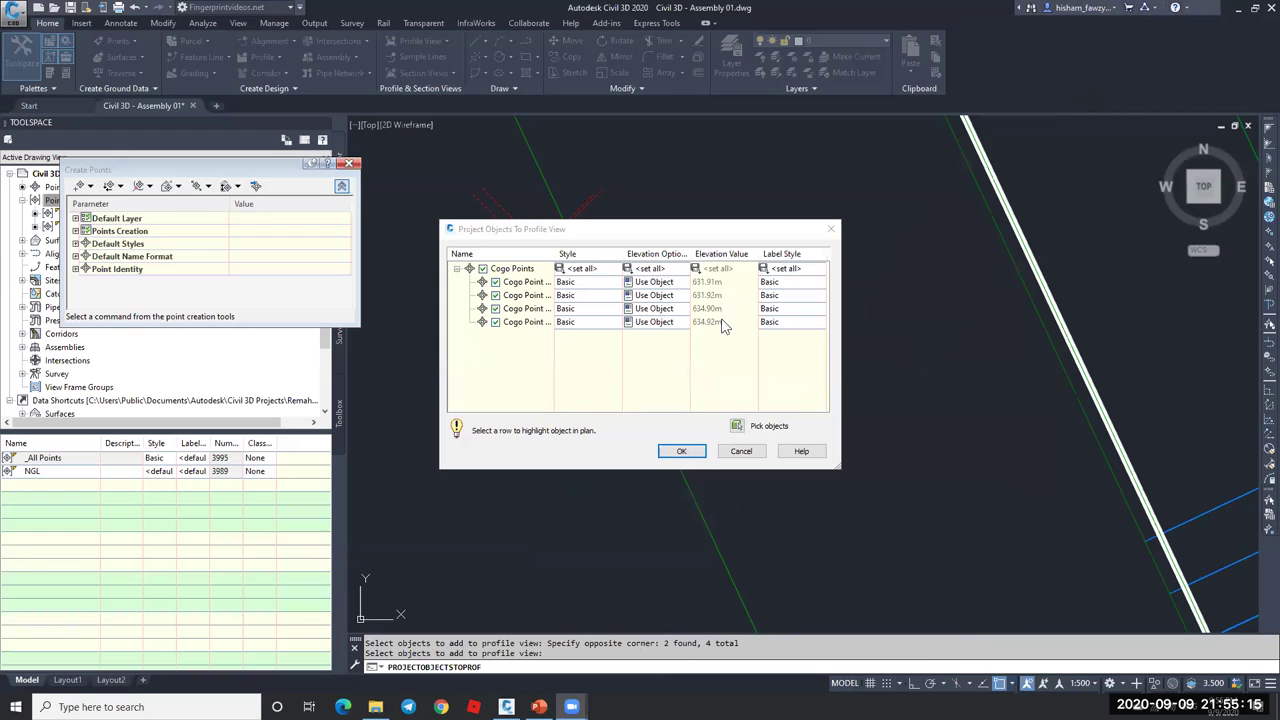
left_click(683, 451)
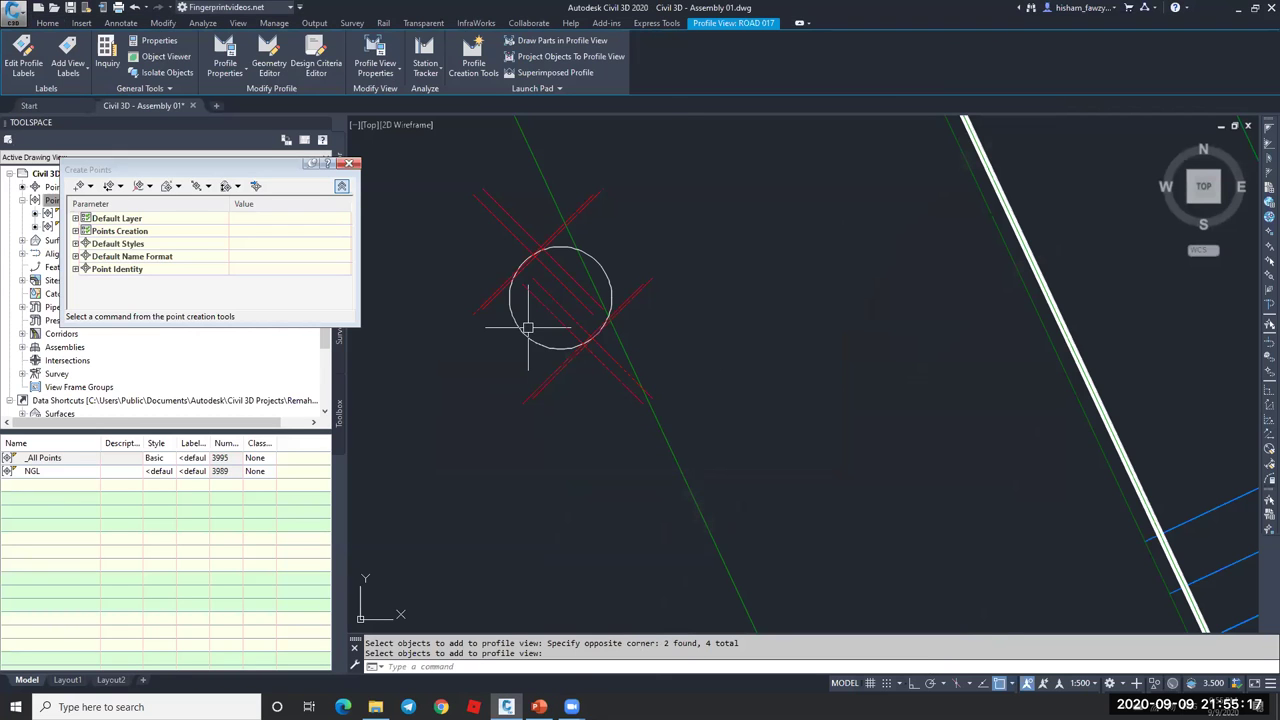
scroll(528, 327, "down", 10)
scroll(861, 369, "up", 10)
scroll(860, 311, "down", 5)
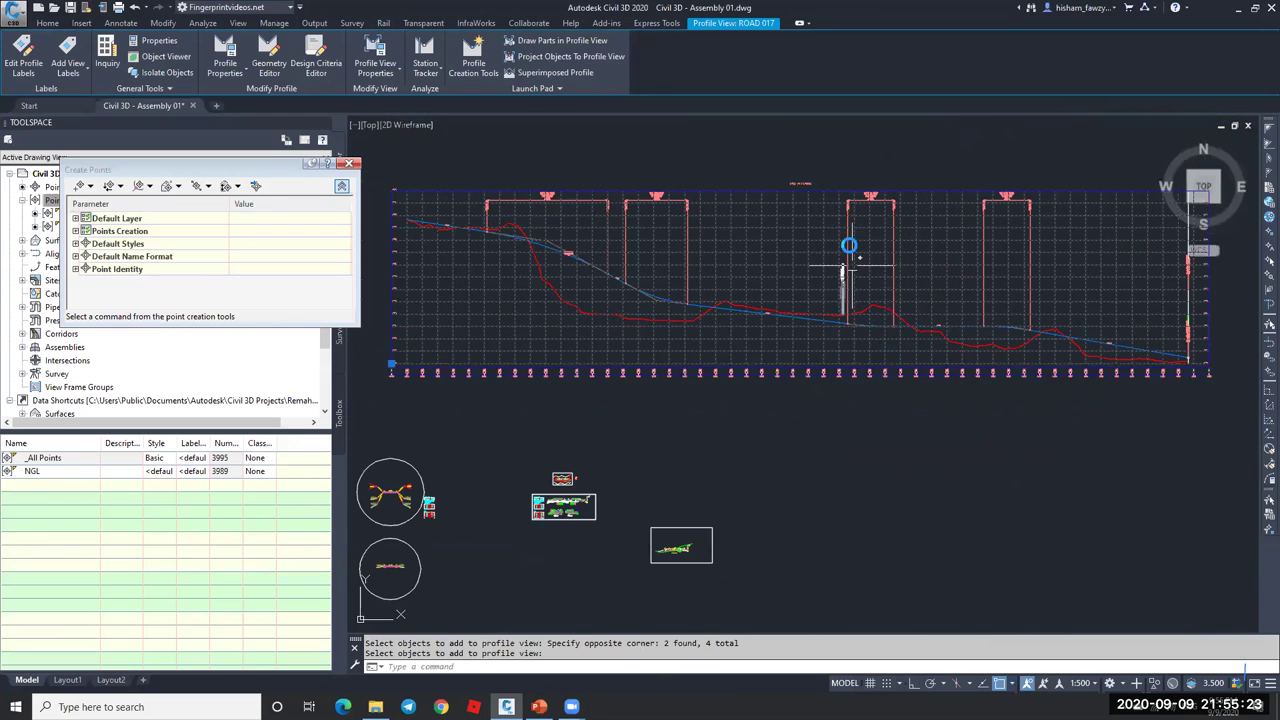
scroll(845, 268, "up", 3)
scroll(845, 302, "down", 2)
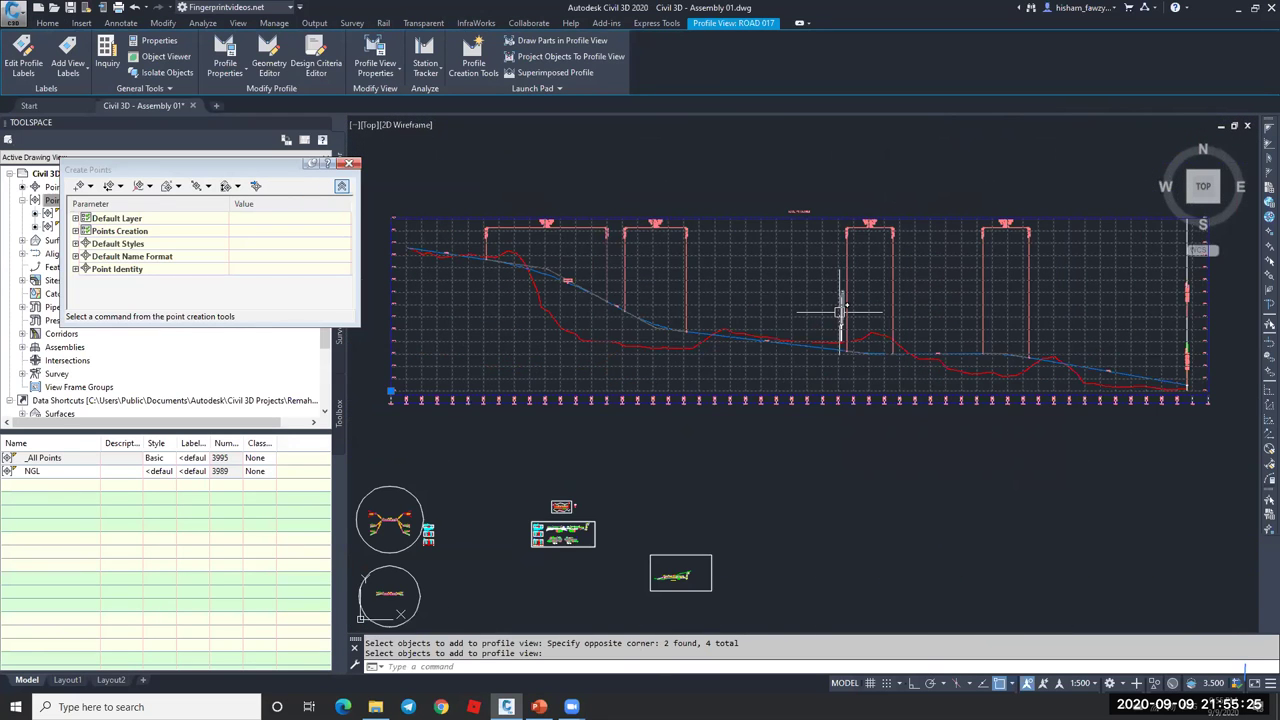
scroll(850, 352, "up", 5)
scroll(855, 360, "up", 5)
key("Escape")
key("Escape")
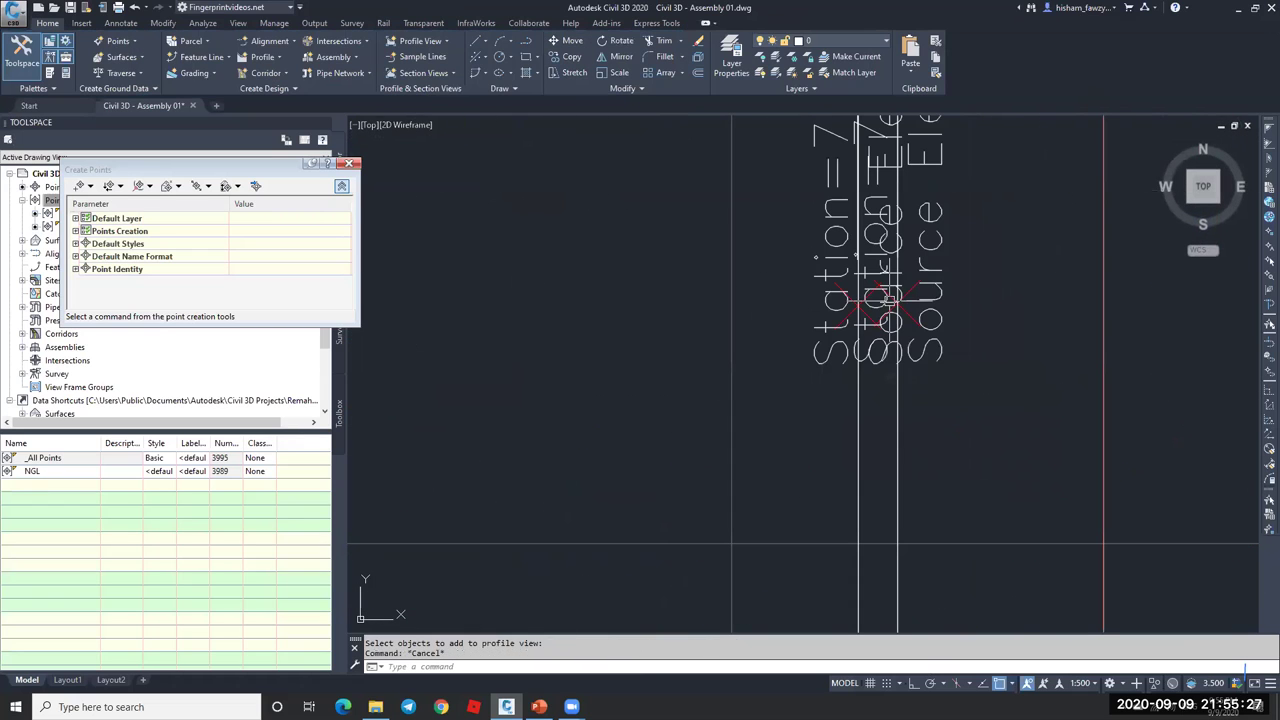
- Show ROAD 017's Profile View Properties on the Projections list of projected points
left_click(971, 545)
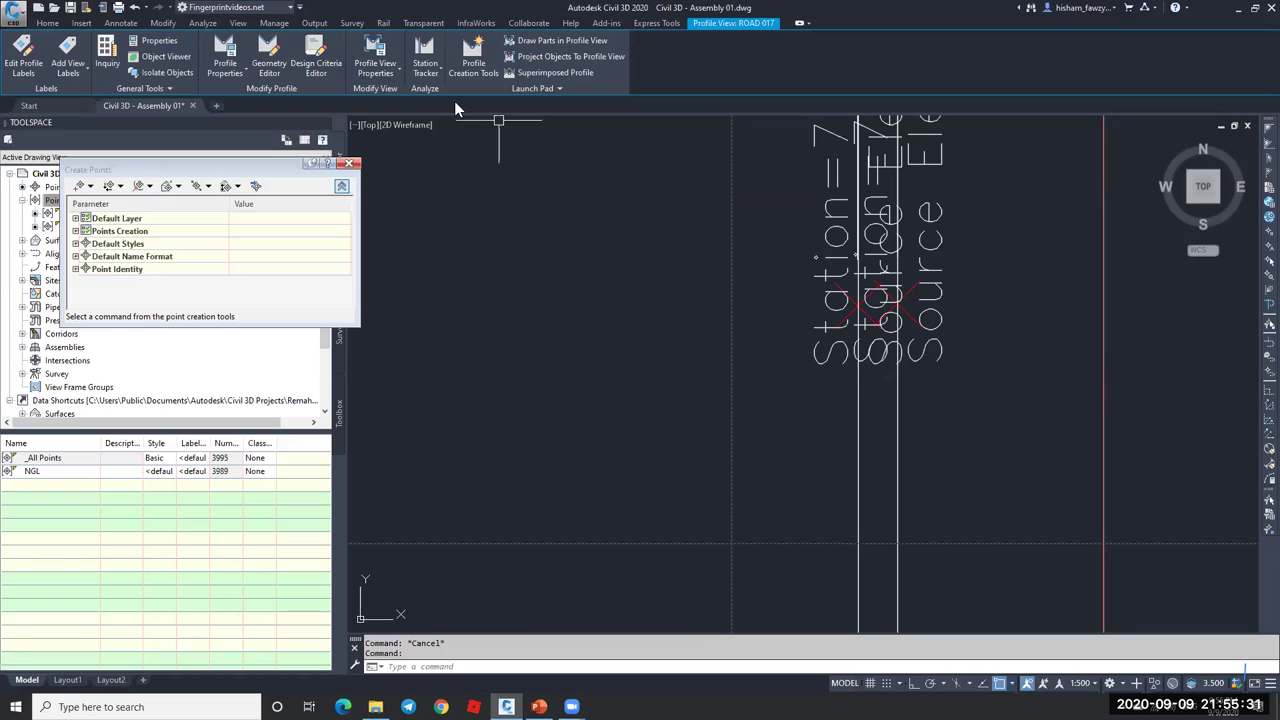
left_click(390, 55)
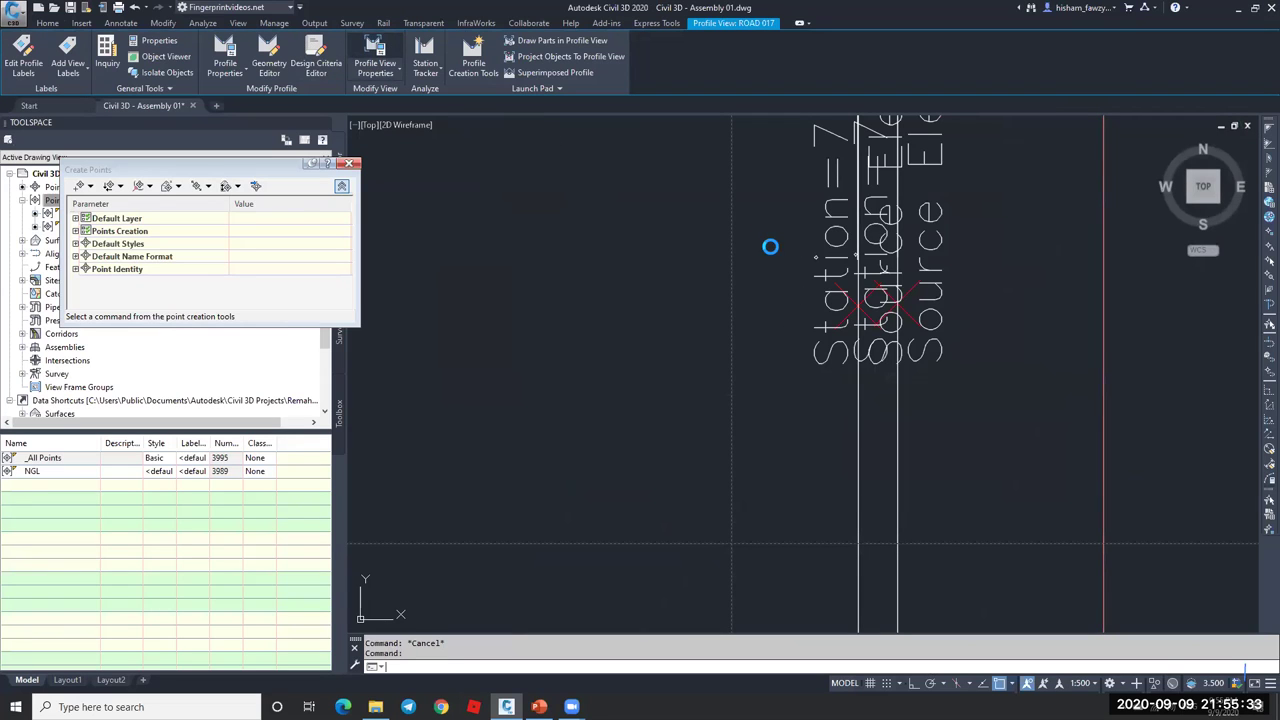
left_click(587, 210)
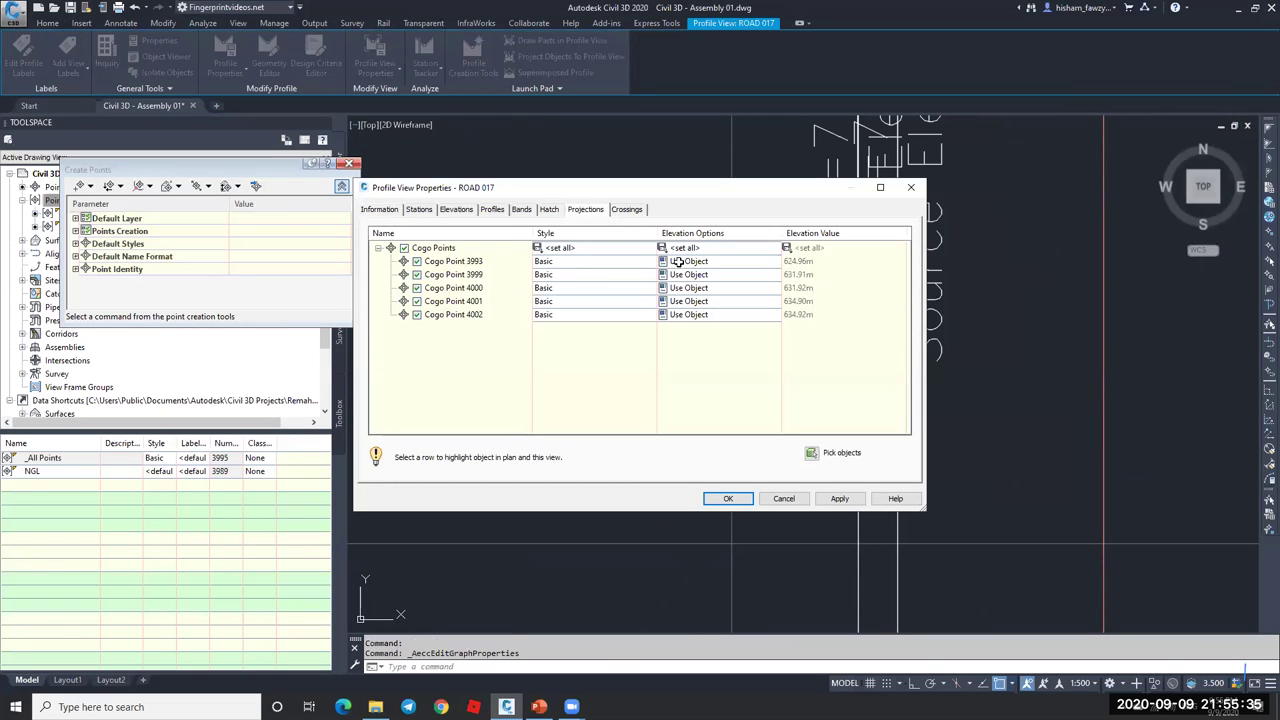
- Close the properties dialog and erase the two overlapping station/elevation labels
left_click(784, 498)
scroll(877, 409, "up", 5)
key("Escape")
left_click(875, 407)
key("Delete")
left_click(866, 314)
key("Delete")
- Draw two snapped lines connecting the upper and lower X point markers
scroll(867, 305, "down", 3)
scroll(860, 308, "up", 5)
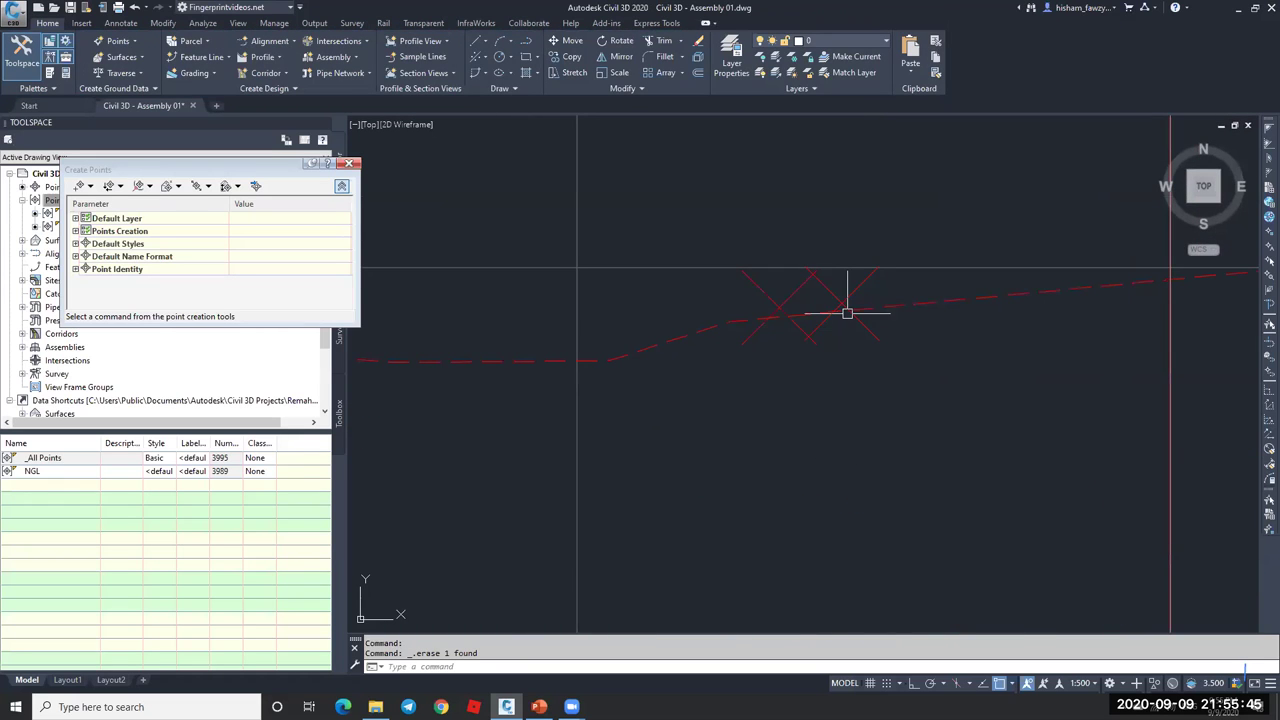
scroll(846, 305, "down", 4)
scroll(812, 270, "up", 2)
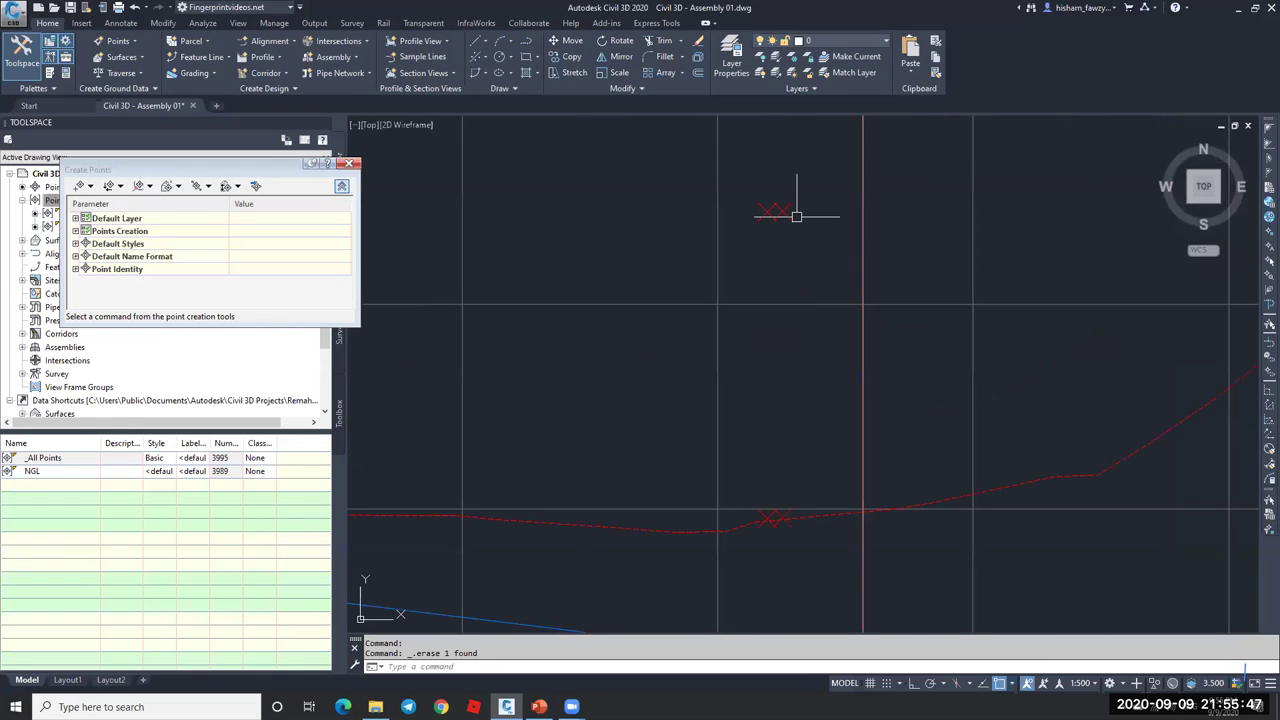
type("l")
key("Return")
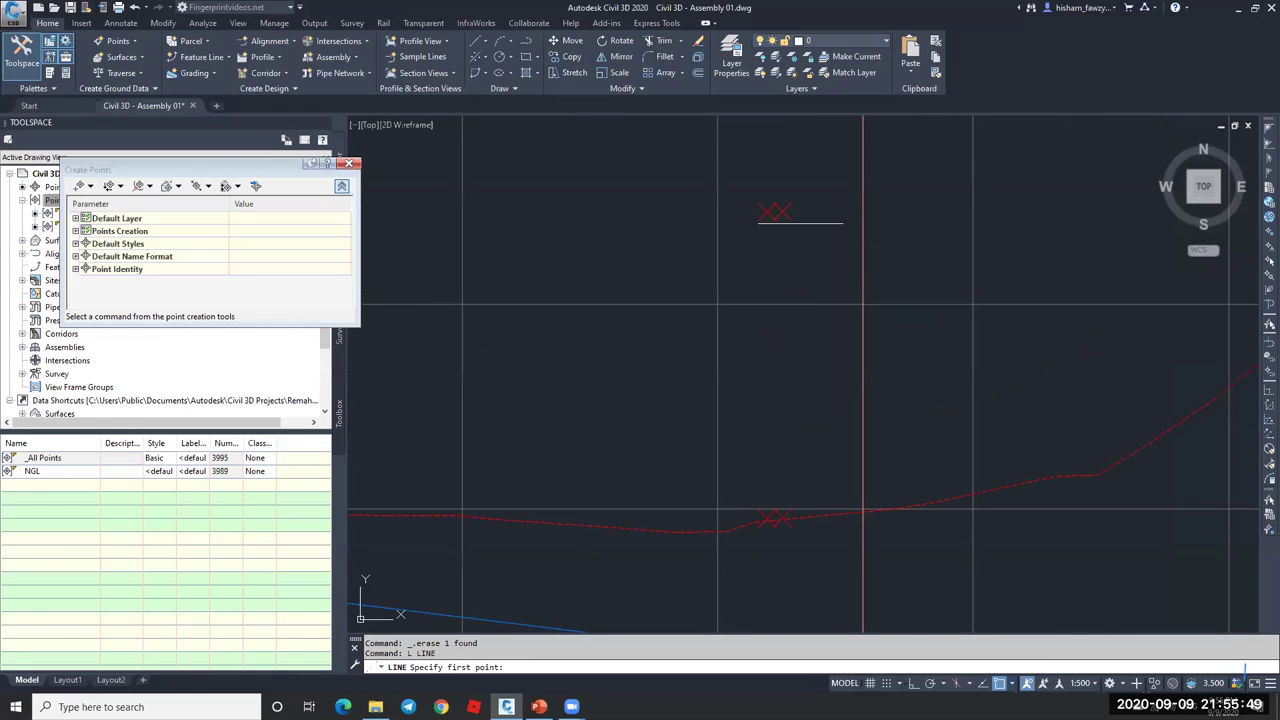
right_click(996, 686)
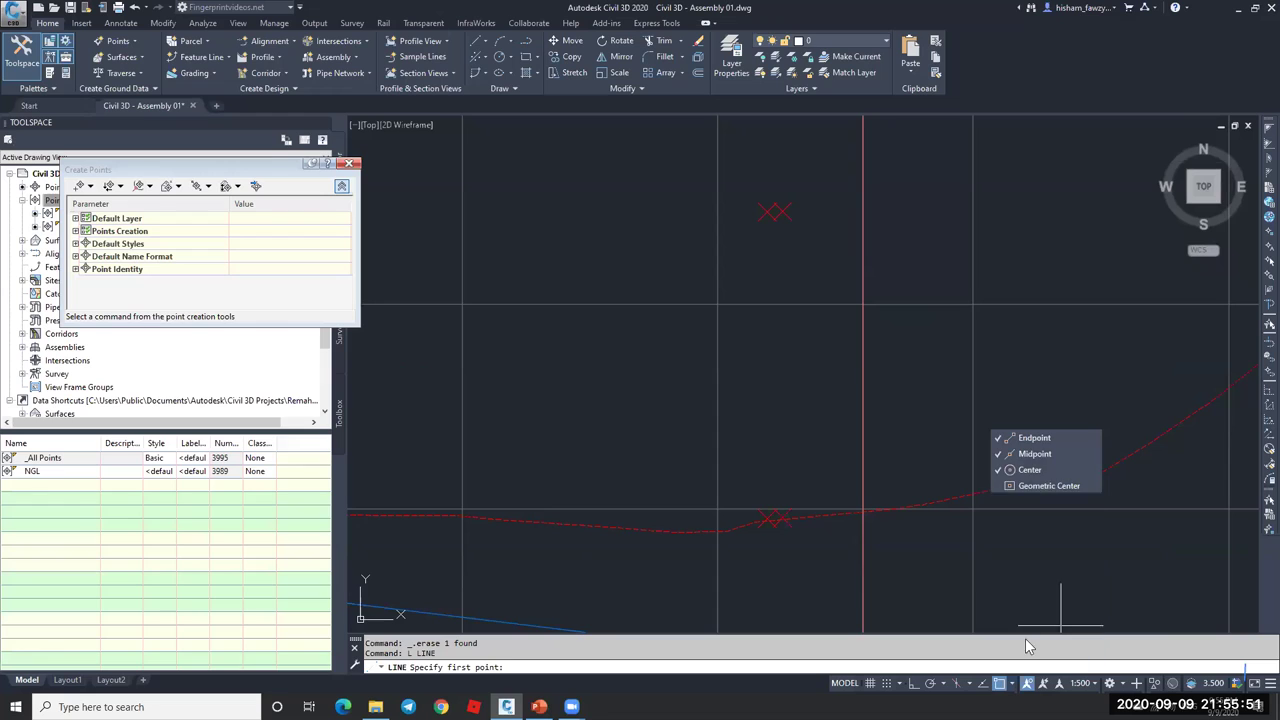
left_click(1028, 501)
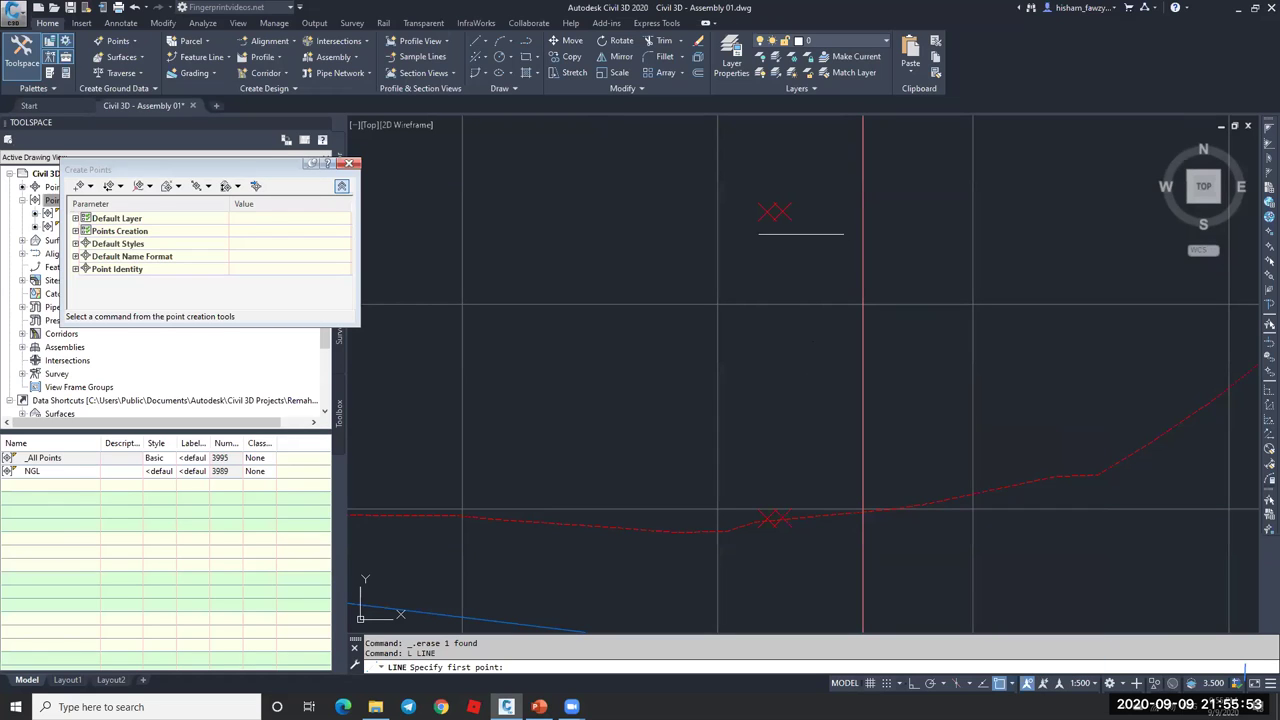
left_click(776, 212)
left_click(783, 517)
key("Return")
key("Return")
left_click(767, 210)
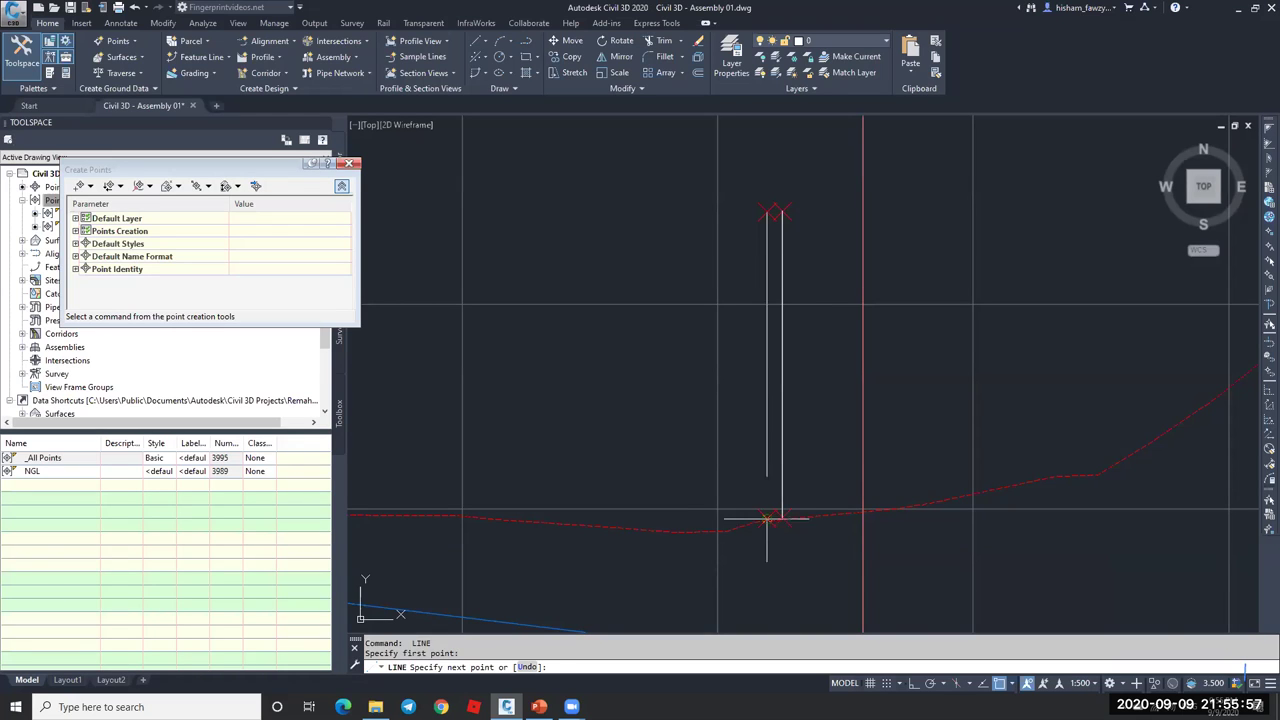
left_click(767, 517)
key("Escape")
- Select ROAD 017's profile view and check its station range in the properties
scroll(790, 401, "down", 3)
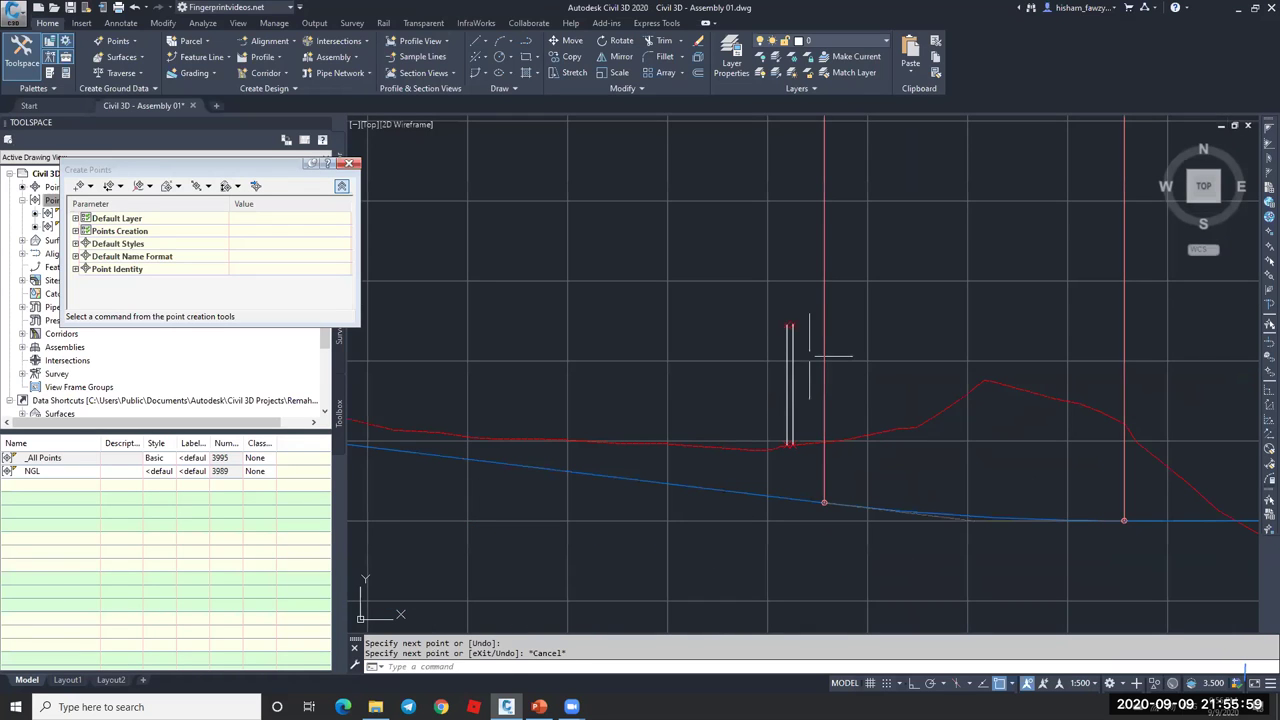
scroll(815, 349, "down", 2)
scroll(823, 366, "down", 2)
scroll(771, 440, "down", 4)
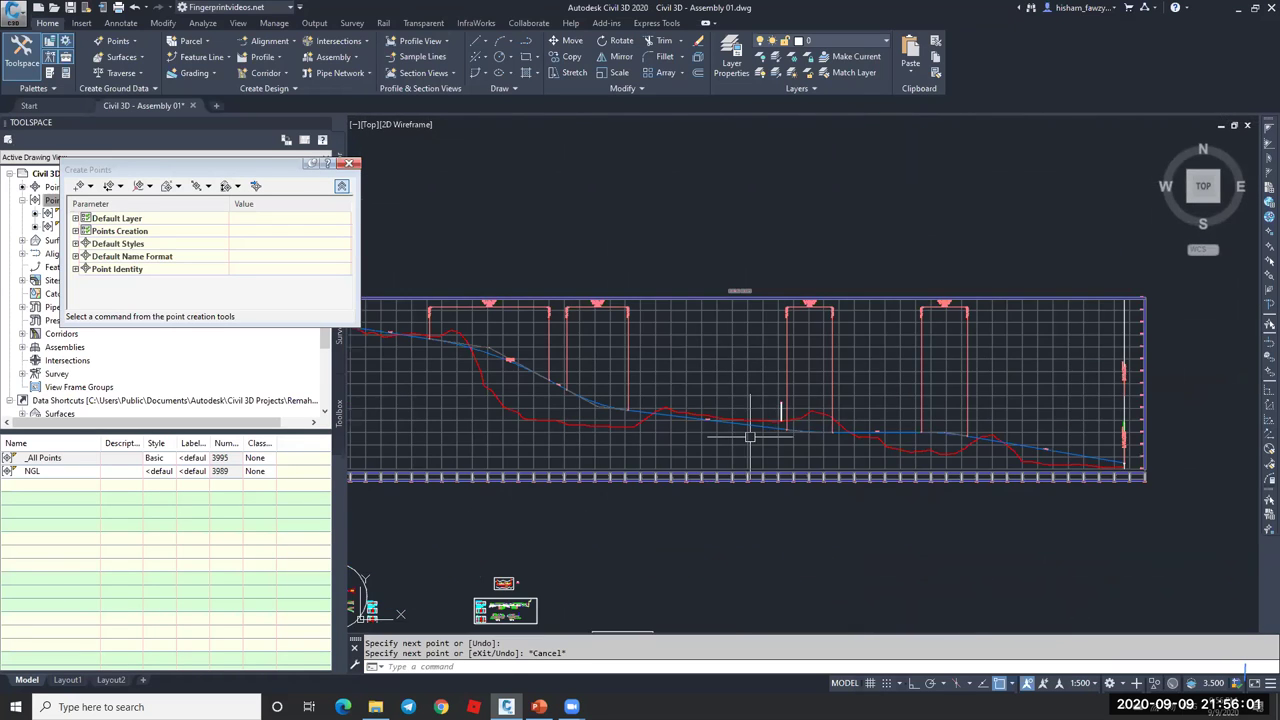
scroll(849, 443, "up", 3)
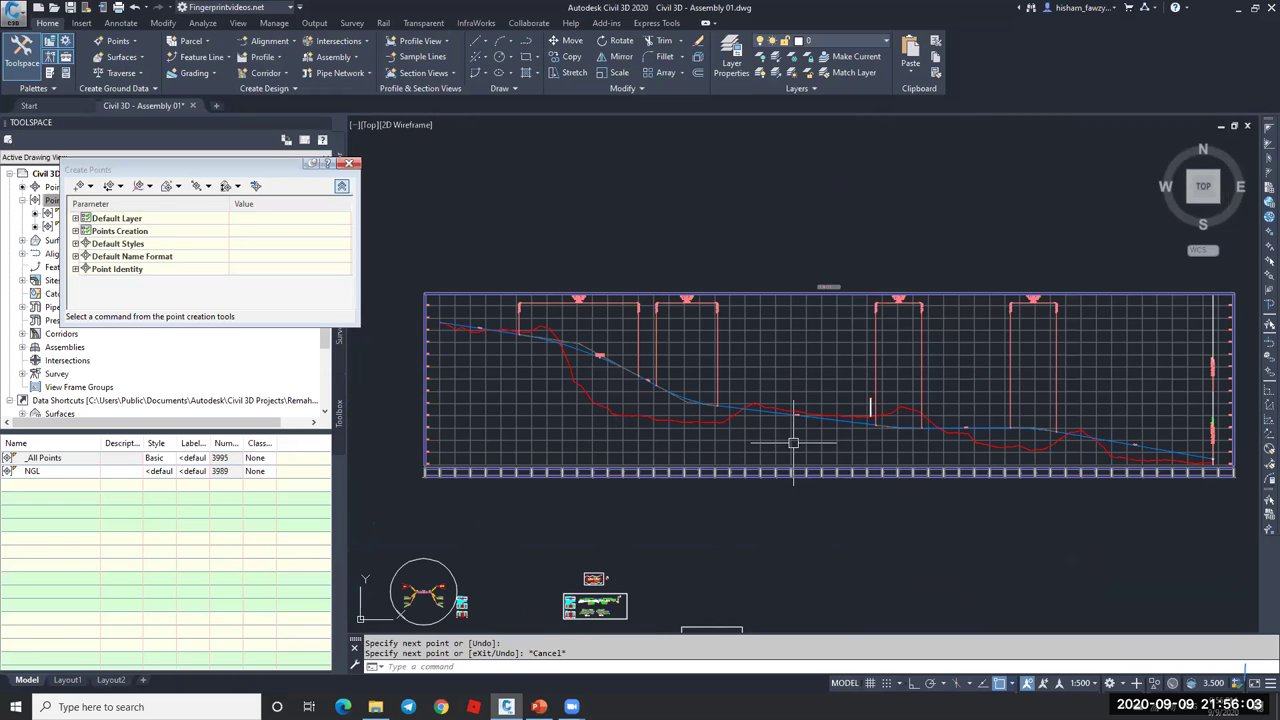
scroll(862, 442, "up", 4)
left_click(886, 423)
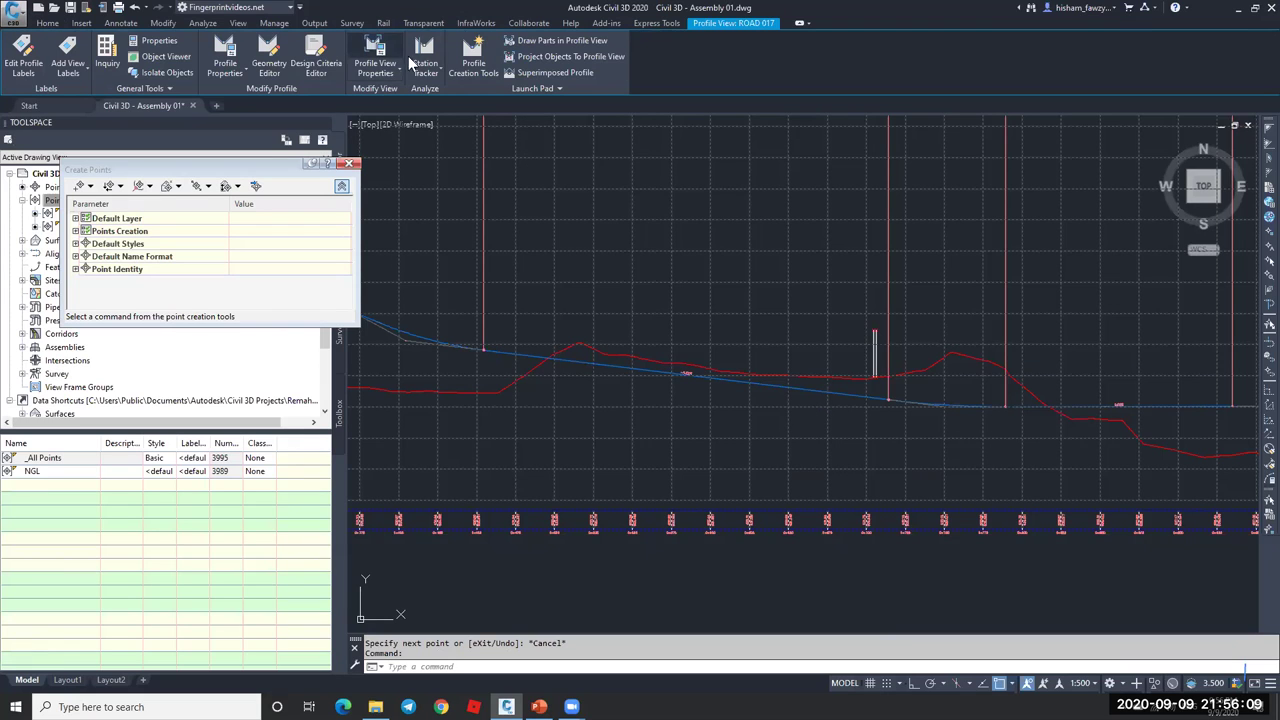
left_click(418, 209)
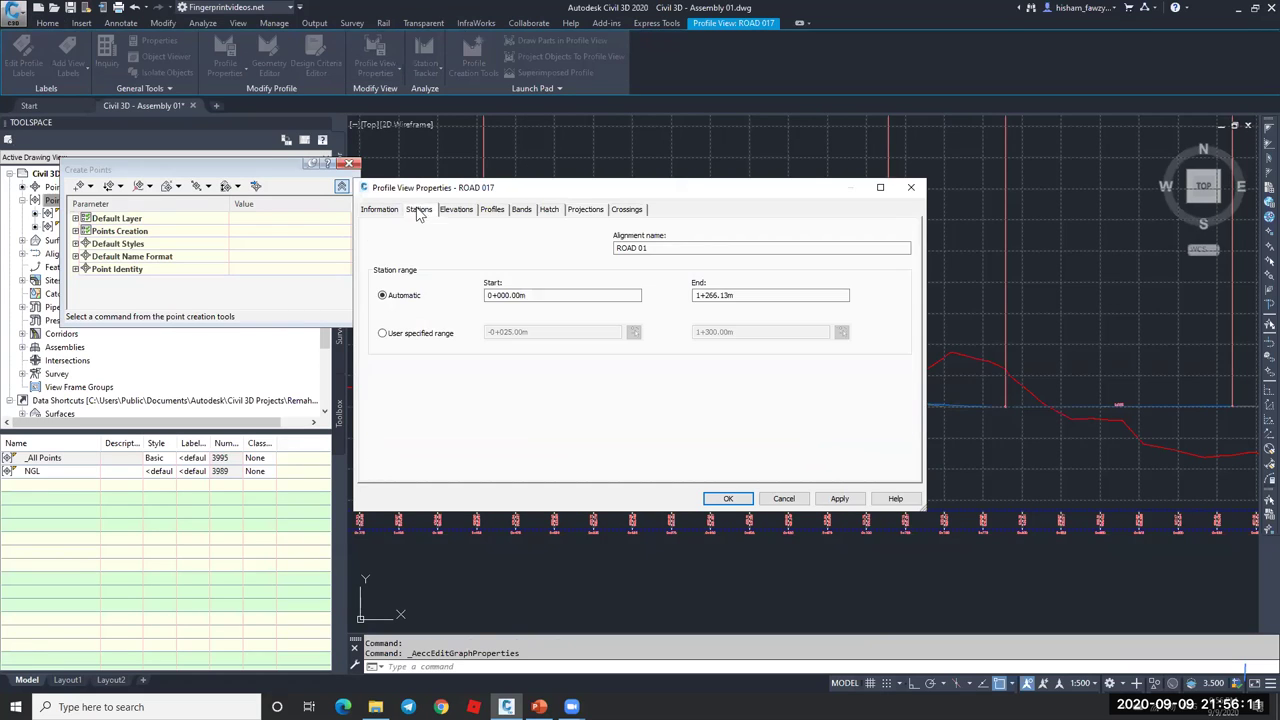
left_click(392, 210)
- Set the profile view style to a custom 500 vertical scale with exaggeration 1
left_click(557, 334)
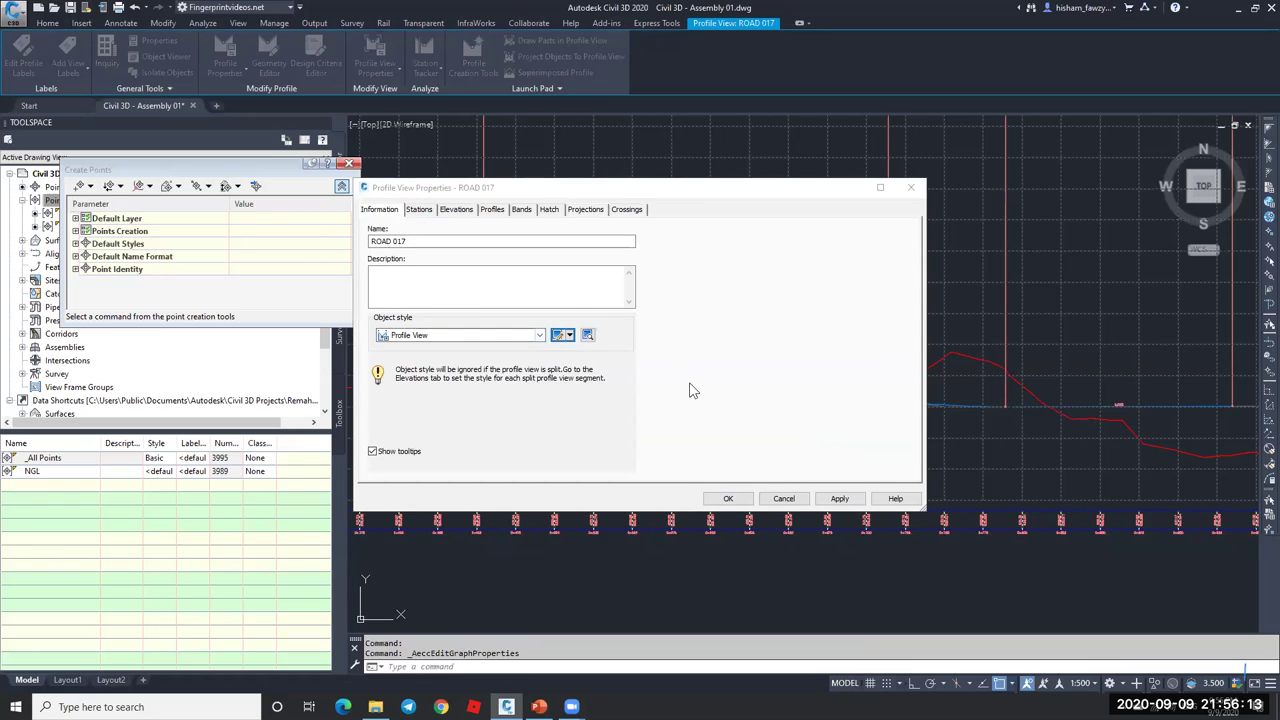
left_click(479, 216)
left_click_drag(749, 259, 689, 262)
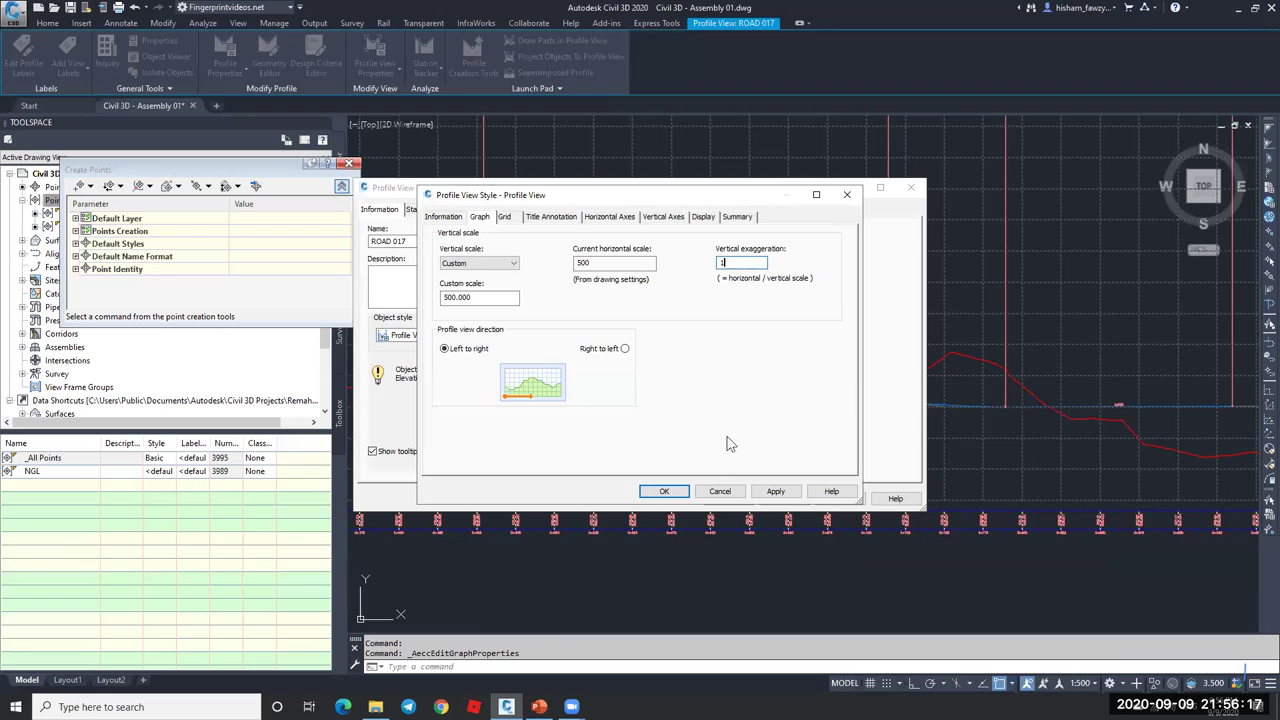
left_click(665, 491)
left_click(725, 494)
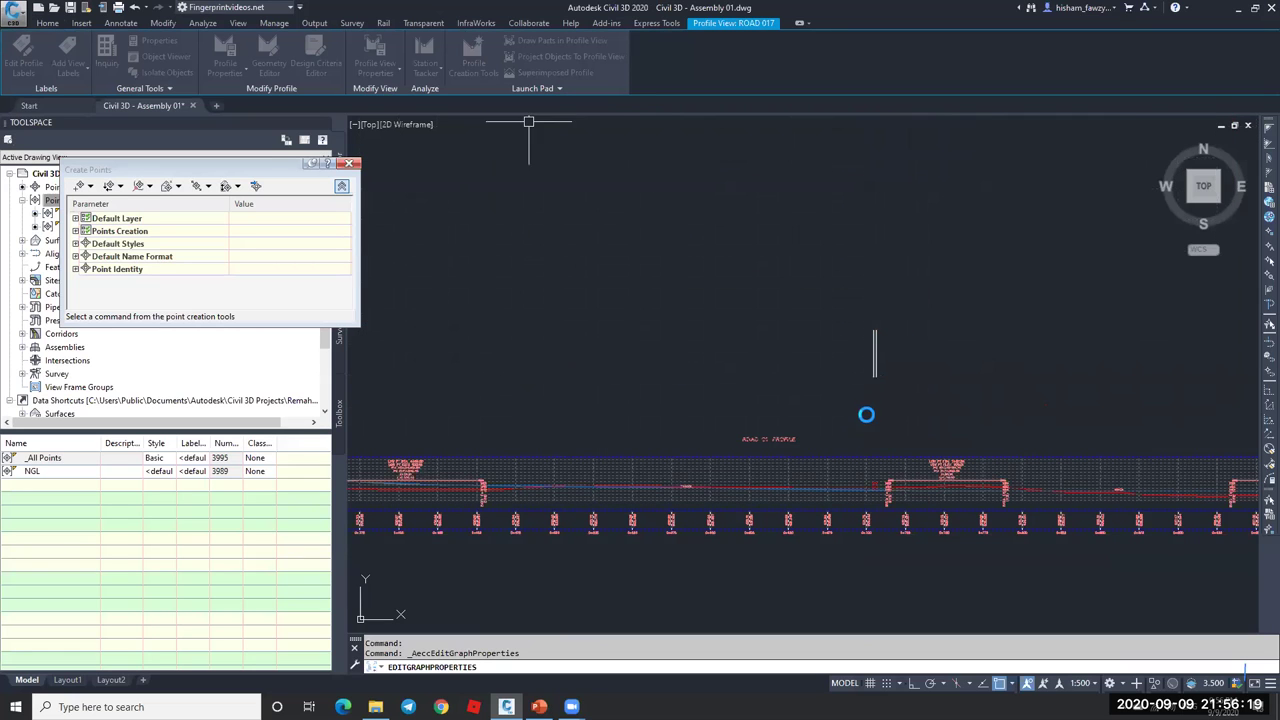
key("Escape")
left_click(866, 343)
key("Escape")
scroll(893, 487, "up", 8)
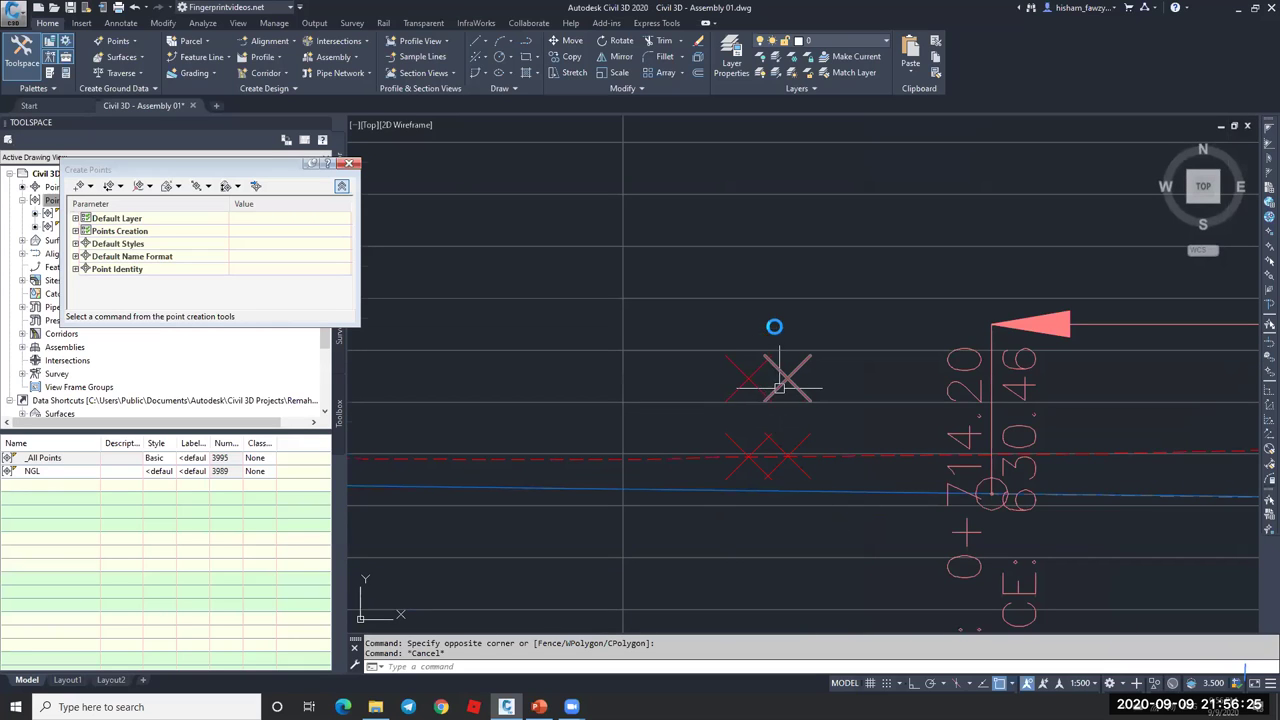
middle_click_drag(771, 323, 766, 258)
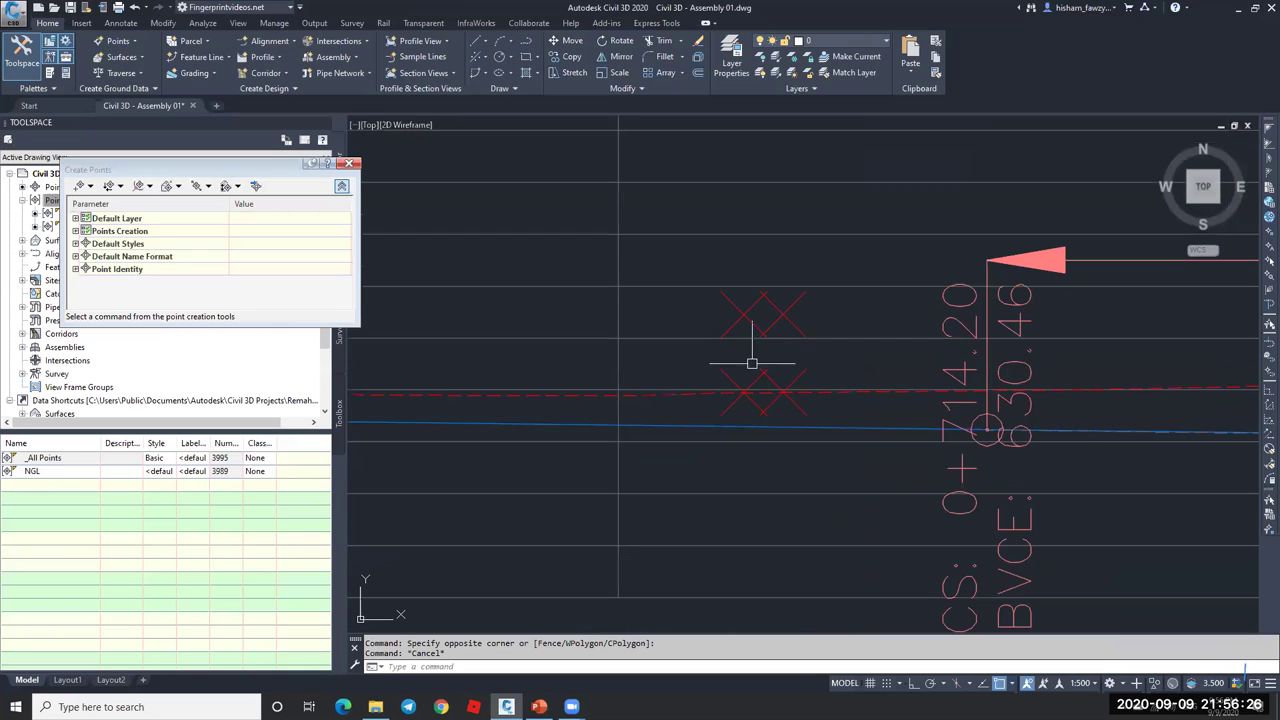
left_click(121, 22)
left_click(343, 75)
left_click(745, 315)
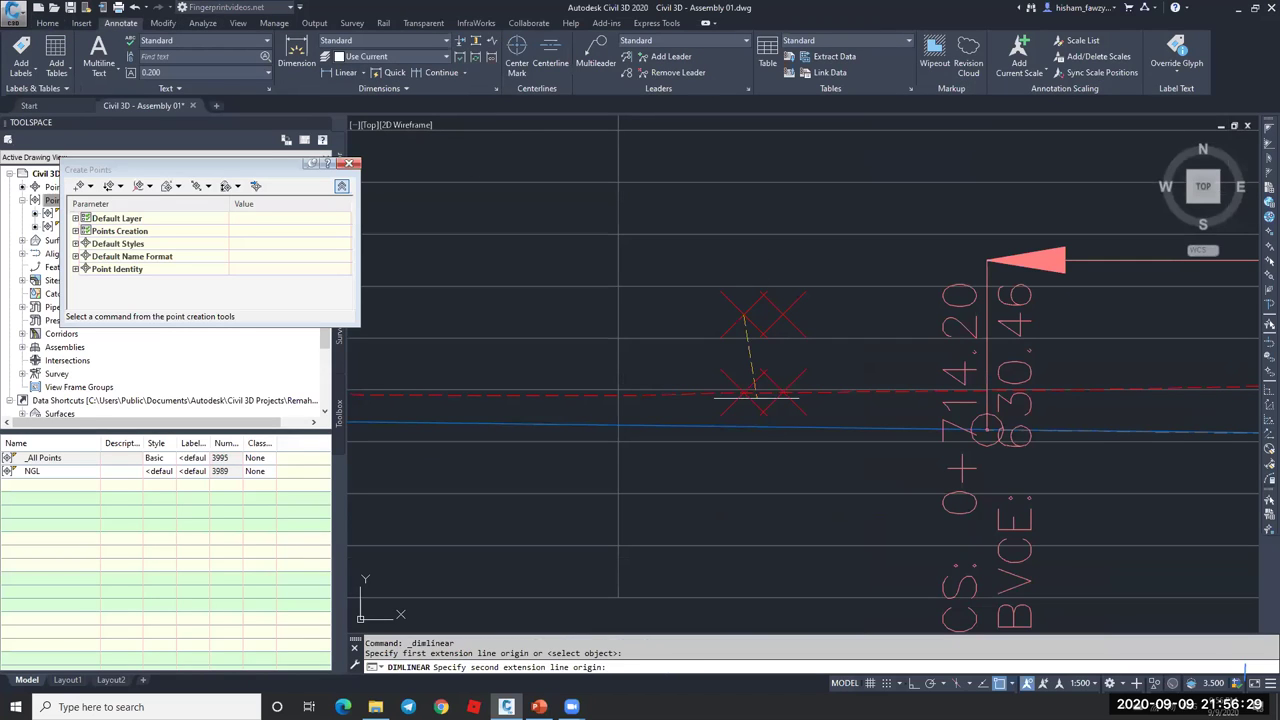
left_click(745, 392)
scroll(745, 392, "up", 5)
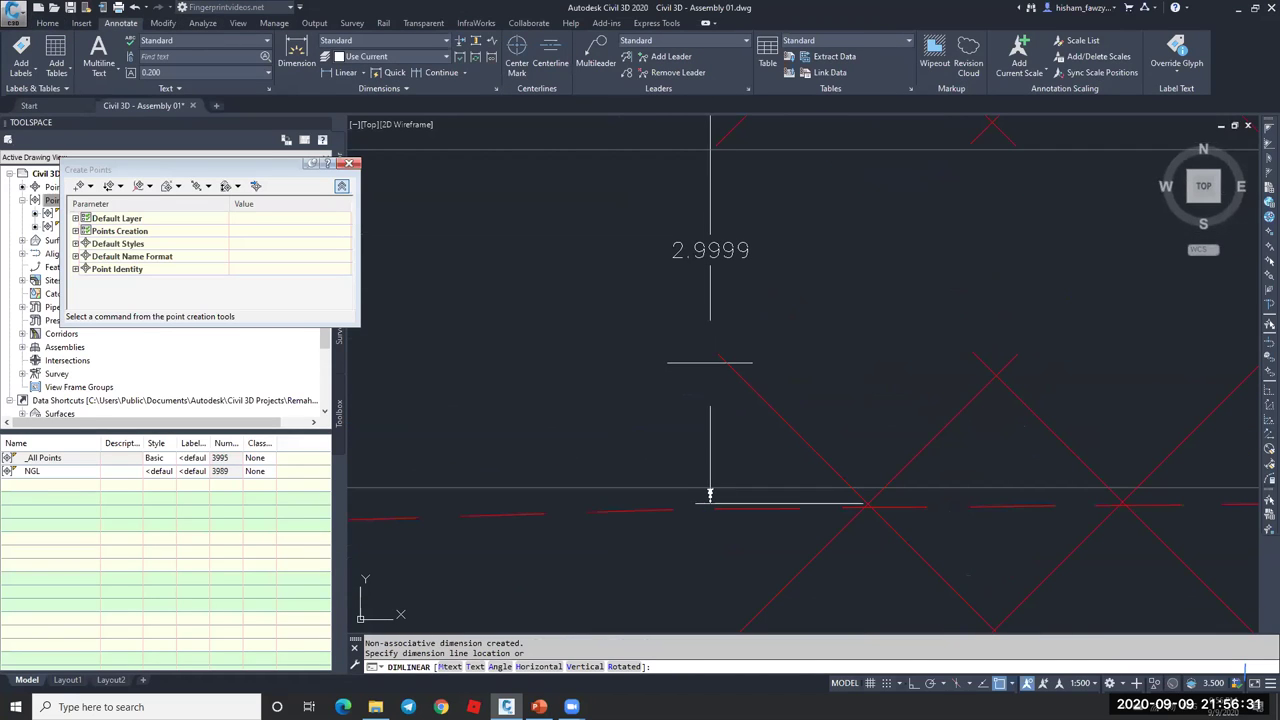
scroll(737, 360, "down", 5)
key("Escape")
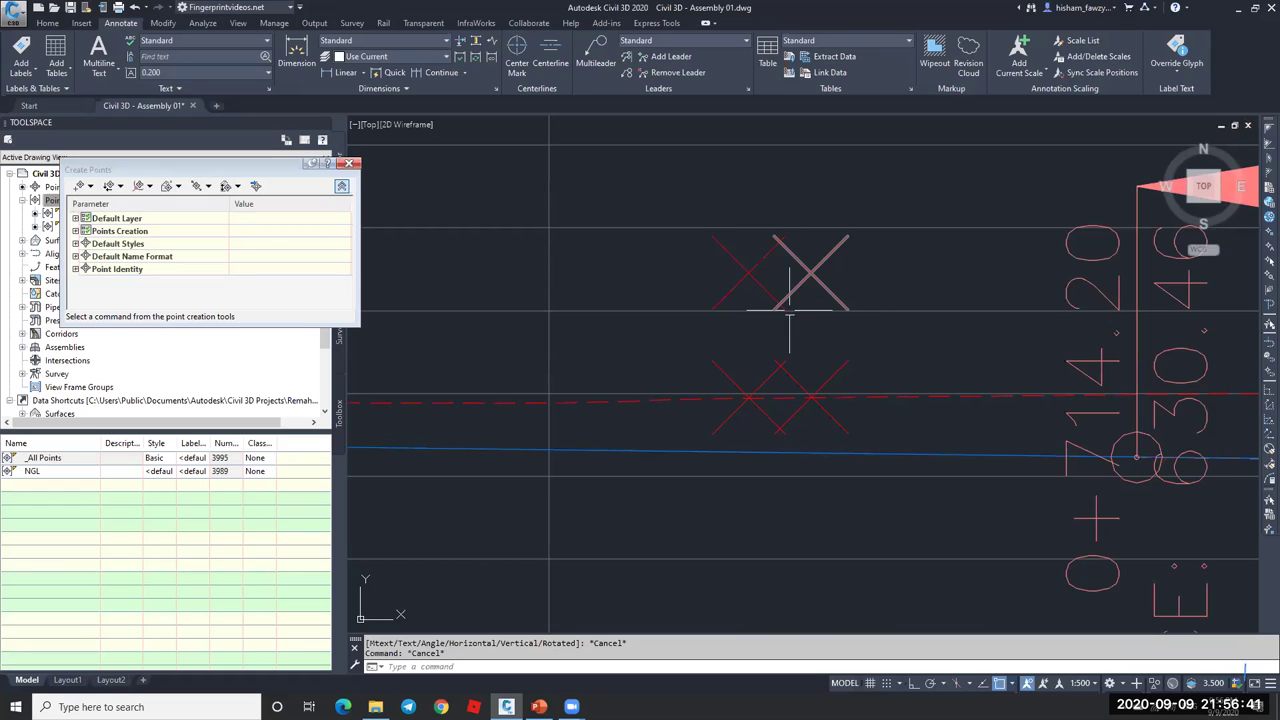
scroll(903, 330, "down", 10)
scroll(897, 362, "down", 3)
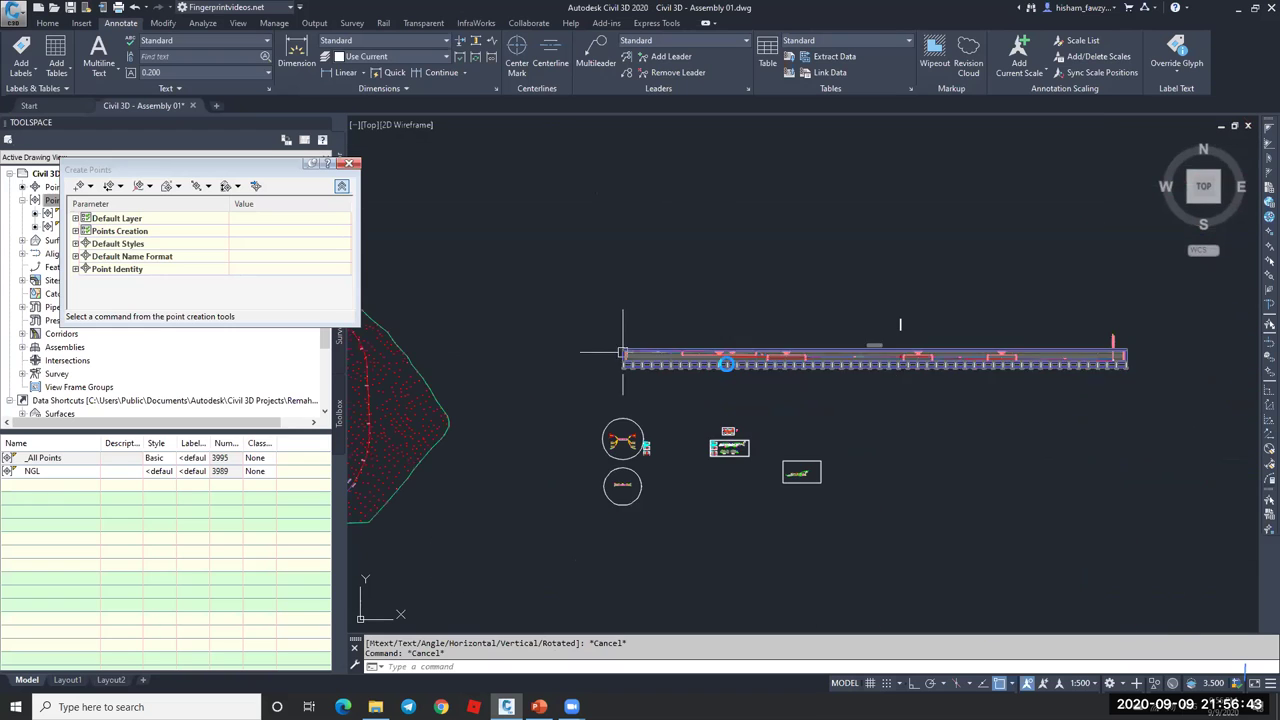
scroll(555, 375, "up", 6)
scroll(560, 370, "up", 8)
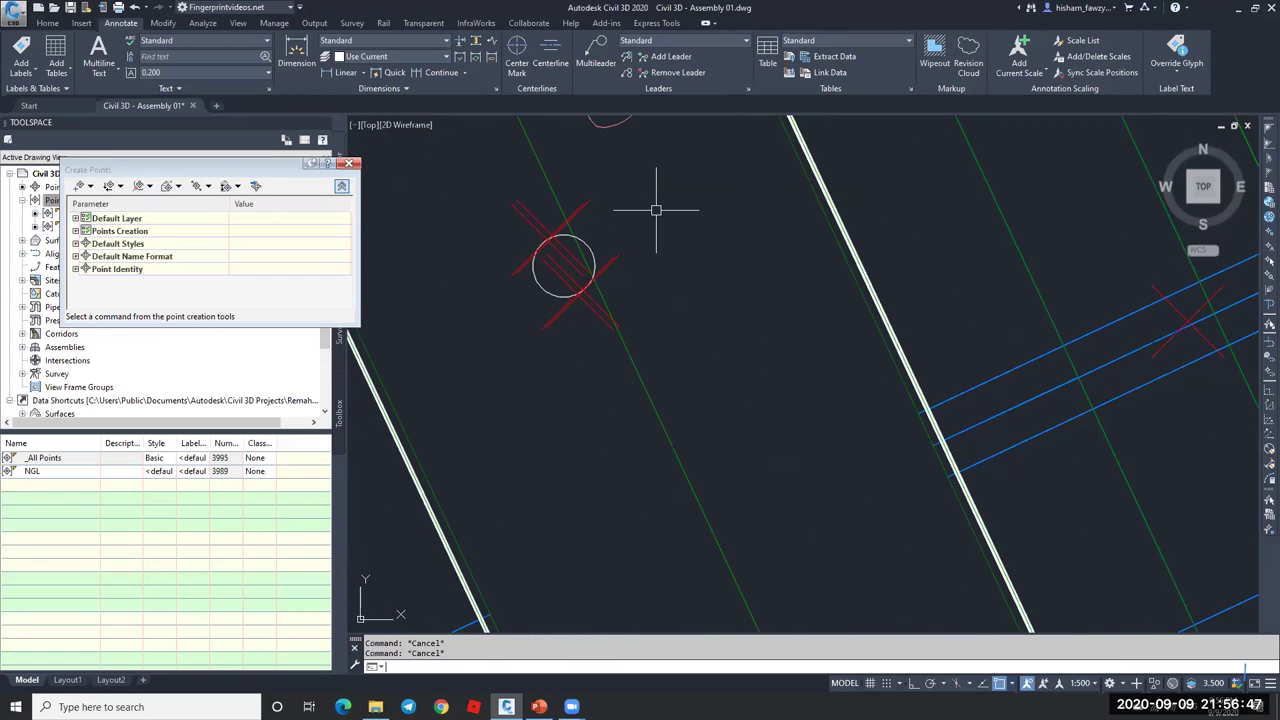
- Draw a 3D polyline across the circle starting at its edge
key("Return")
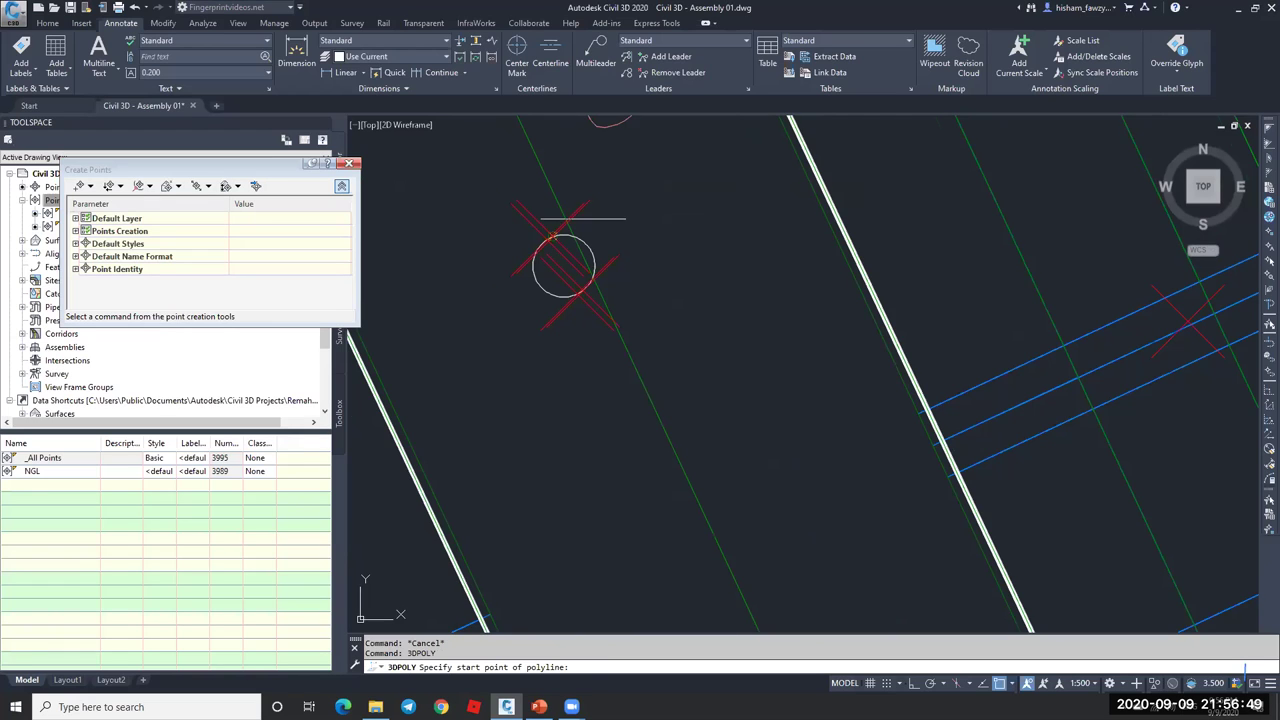
scroll(575, 220, "up", 3)
left_click(524, 251)
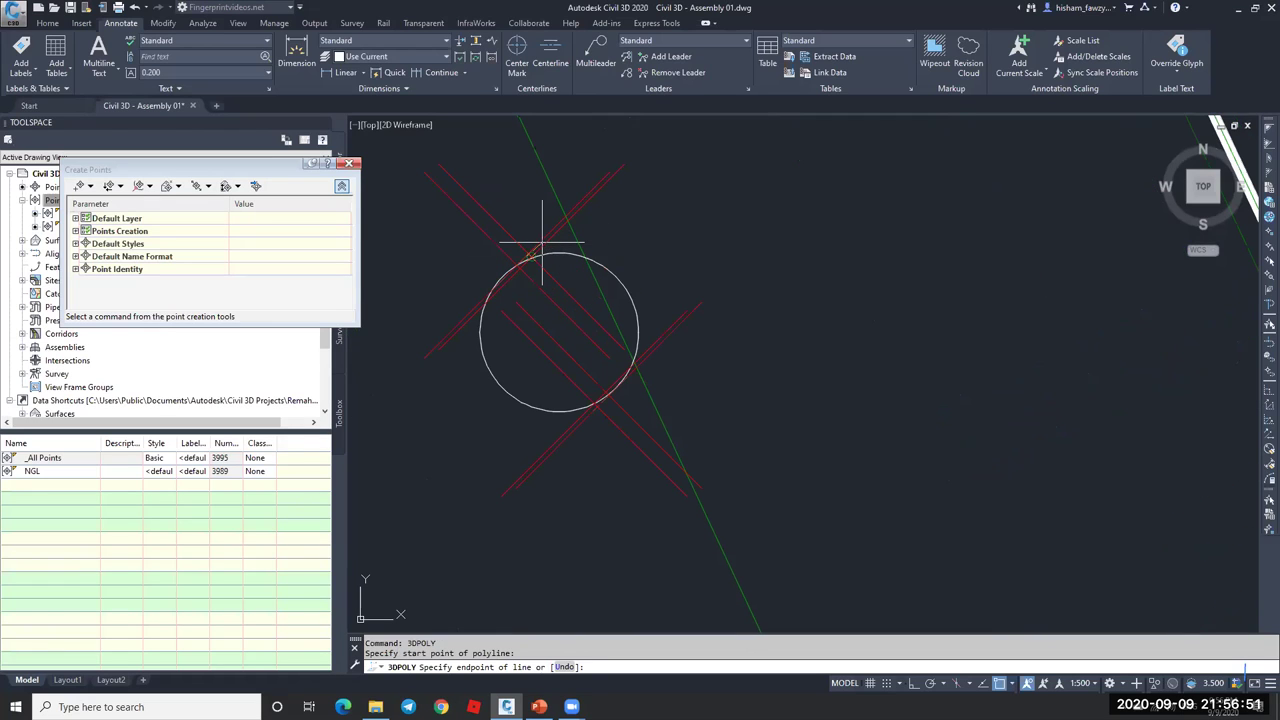
left_click(601, 378)
left_click(598, 378)
key("Escape")
scroll(545, 305, "down", 3)
scroll(545, 305, "down", 6)
scroll(865, 251, "up", 5)
- Start Project Objects To Profile View and pick the 3D polyline
left_click(880, 128)
left_click(594, 57)
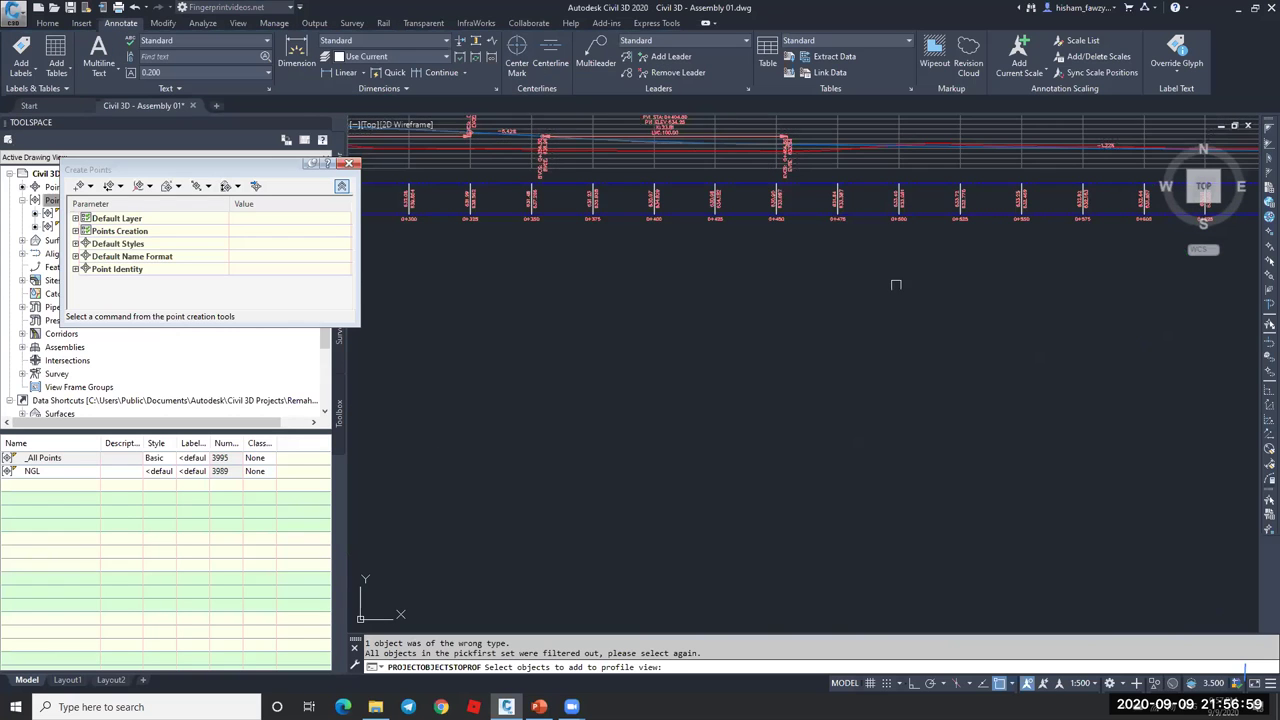
scroll(775, 340, "down", 5)
scroll(775, 340, "up", 8)
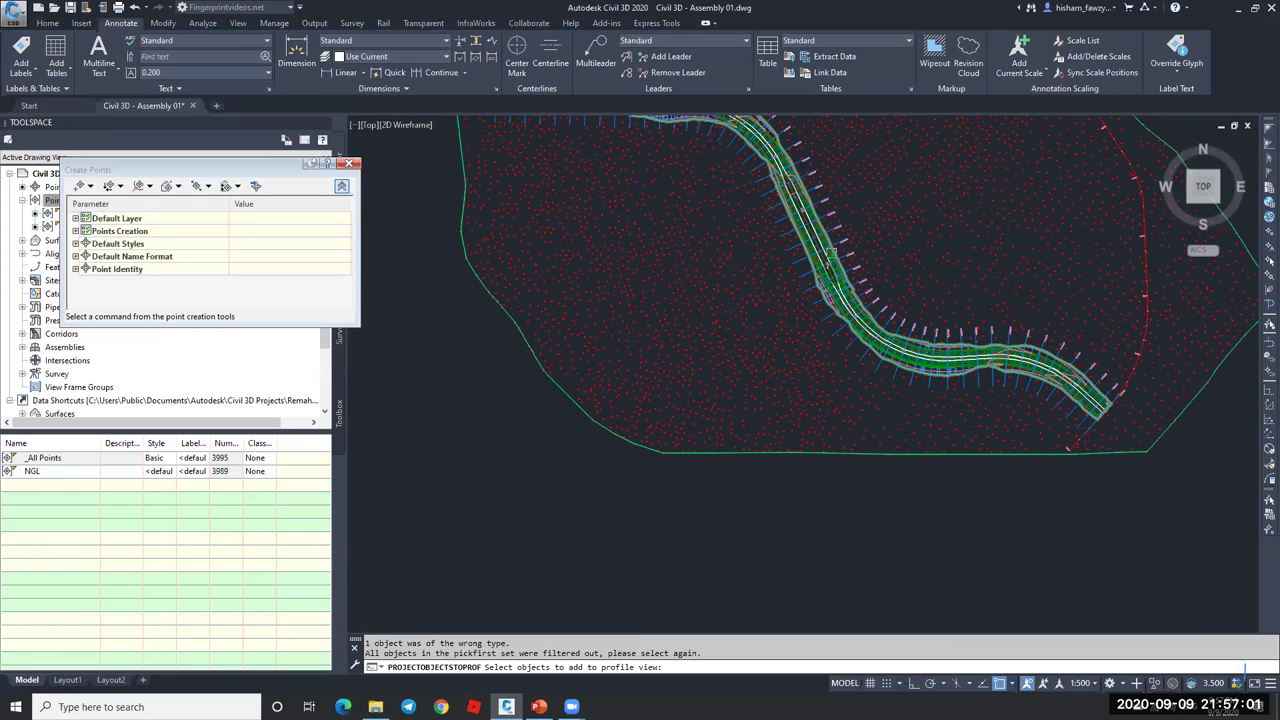
scroll(830, 252, "up", 10)
left_click(780, 342)
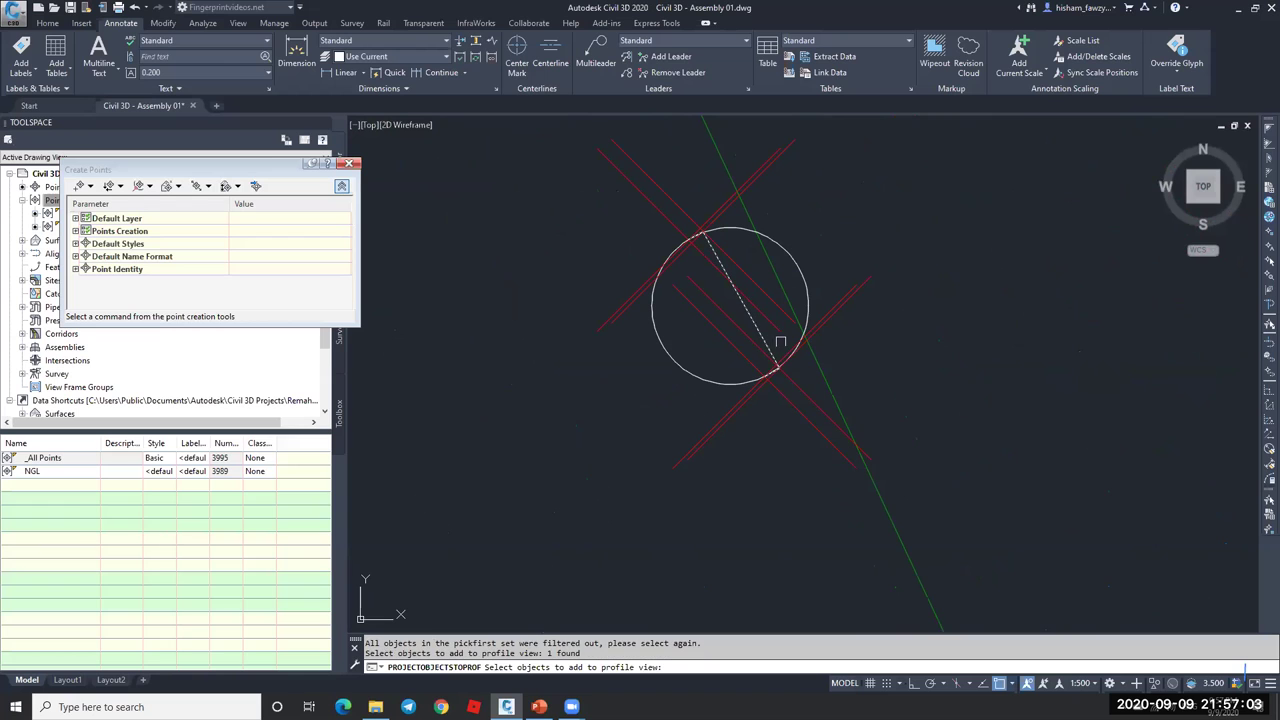
key("Return")
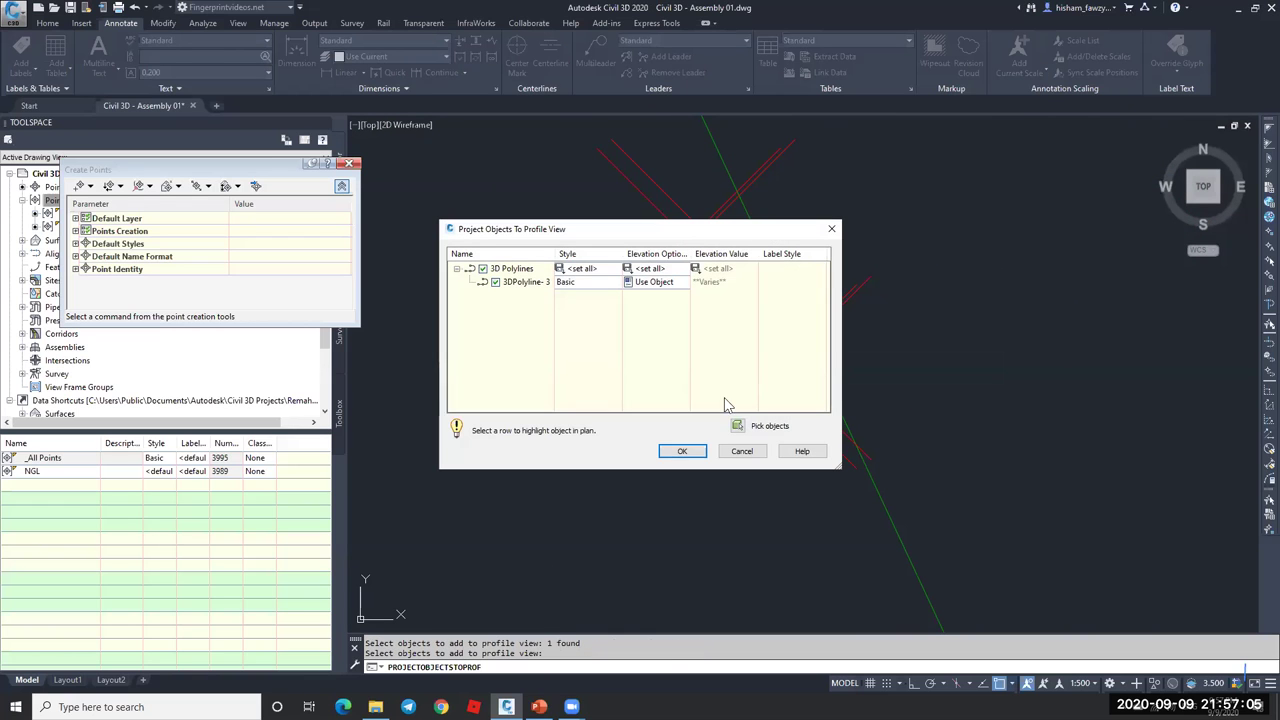
- Project 3D Polyline-3 into the ROAD 017 profile view as a green dashed outline
left_click(682, 451)
left_click(863, 337)
scroll(610, 350, "down", 5)
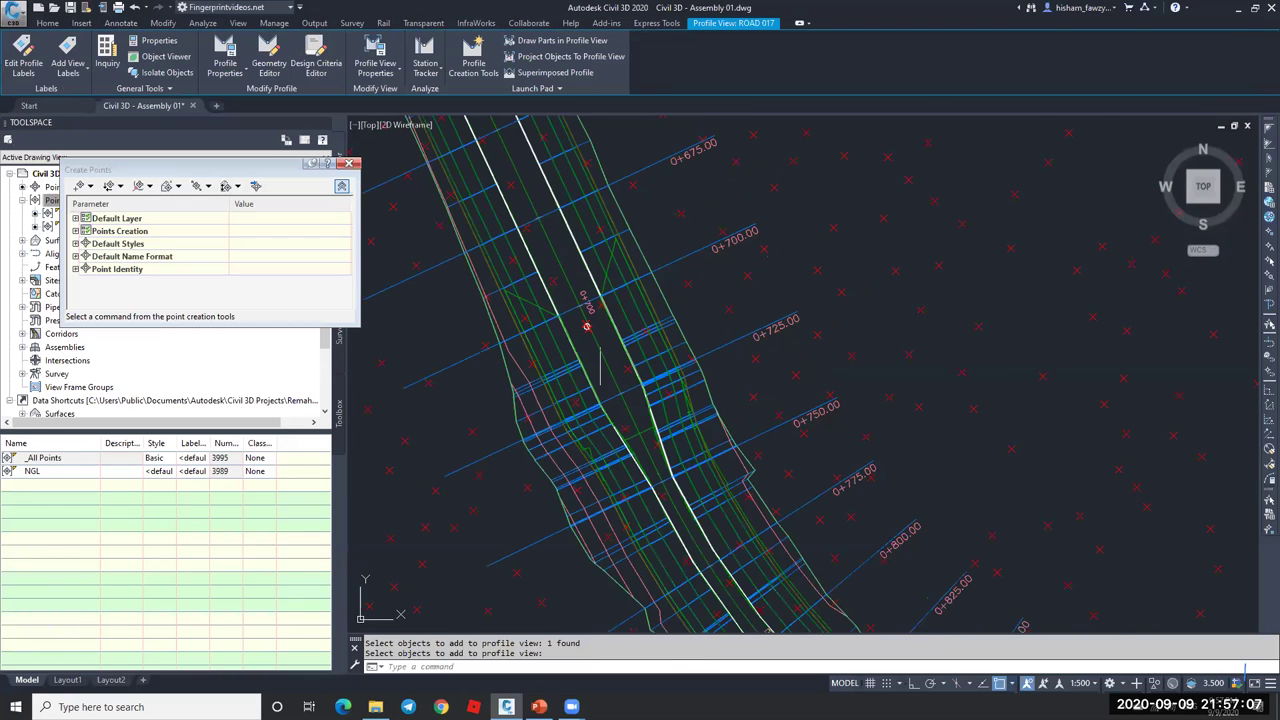
scroll(620, 368, "down", 5)
scroll(914, 363, "up", 4)
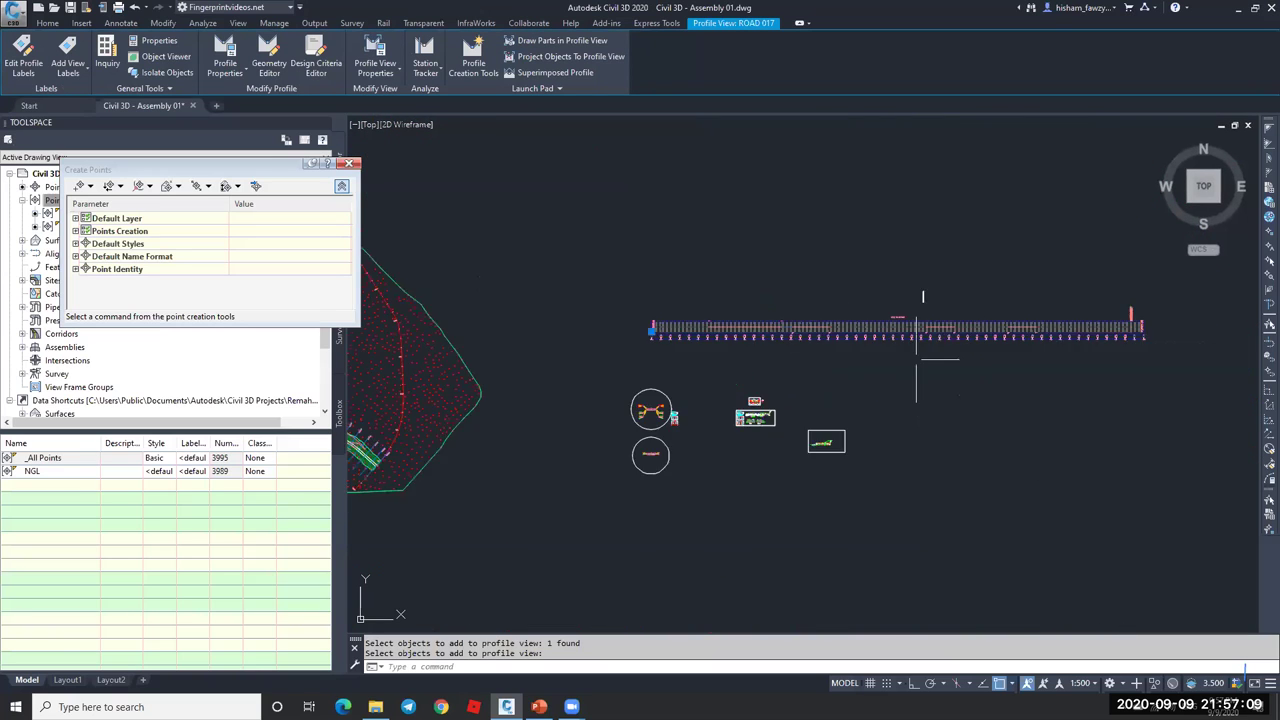
scroll(707, 197, "up", 6)
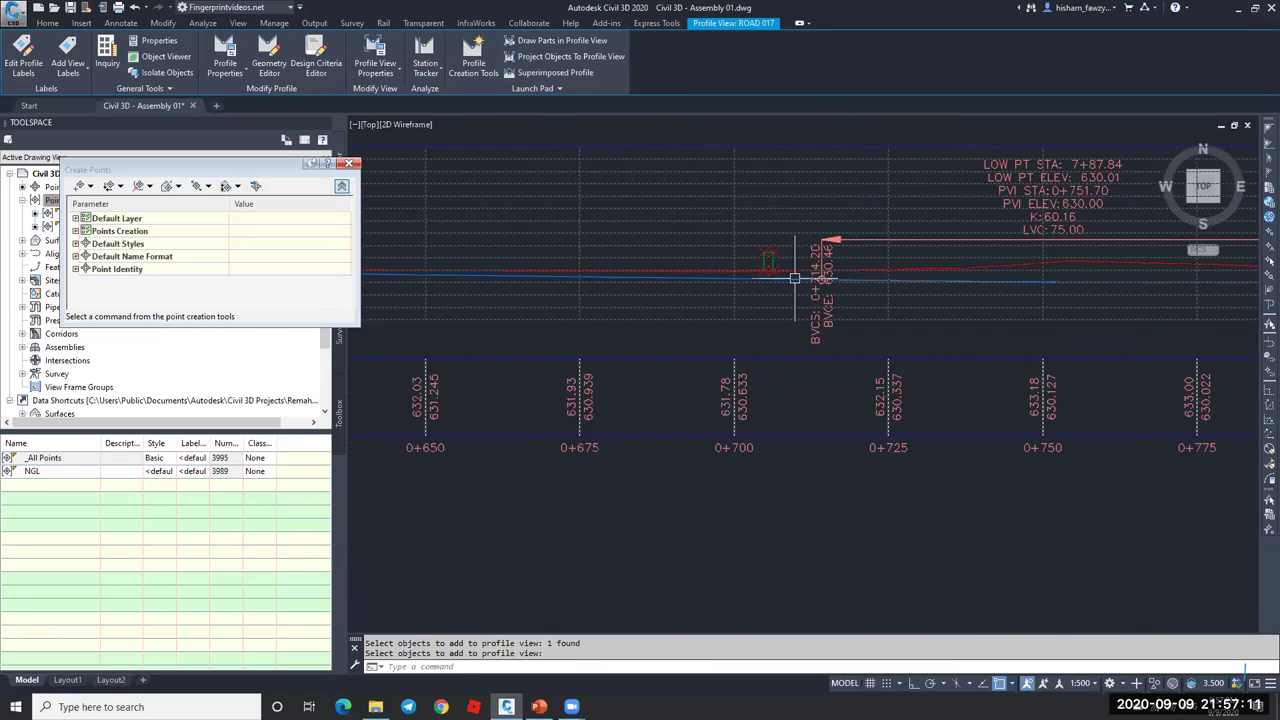
key("Escape")
left_click(690, 196)
scroll(714, 271, "down", 1)
scroll(763, 191, "up", 1)
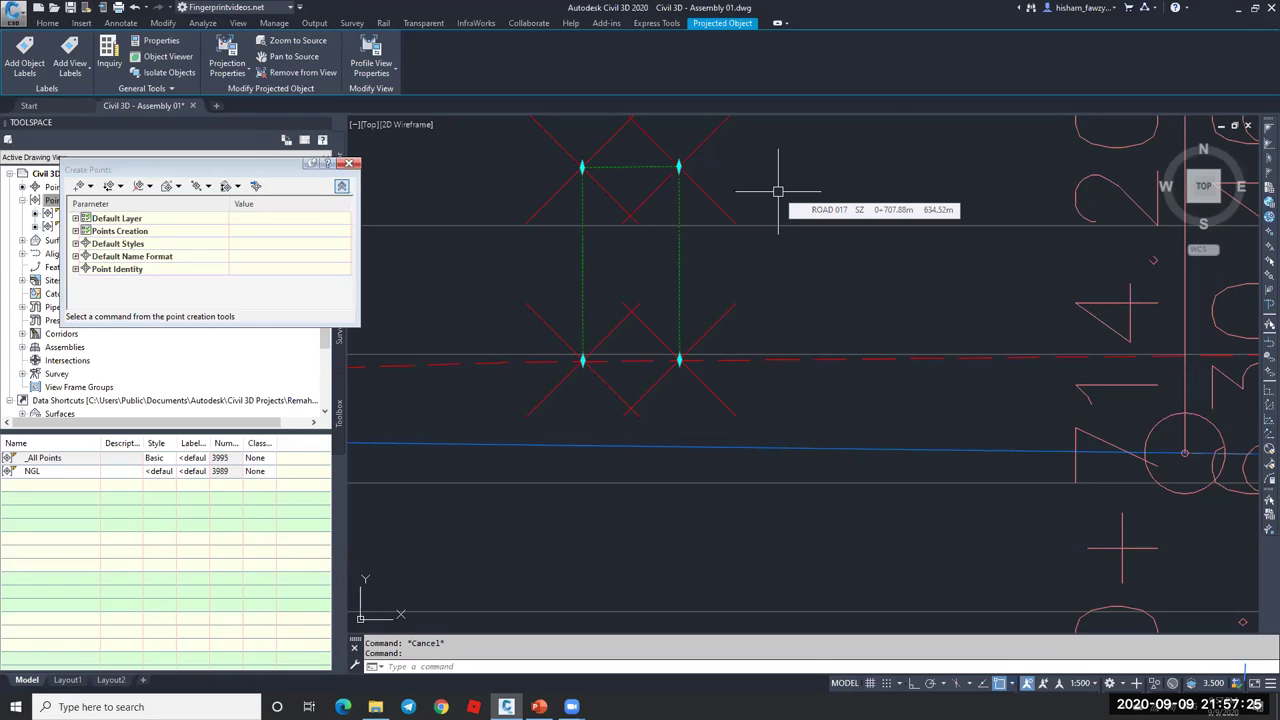
- Apply the edited vertical scale style changes to the ROAD 017 profile view
key("Escape")
left_click(817, 224)
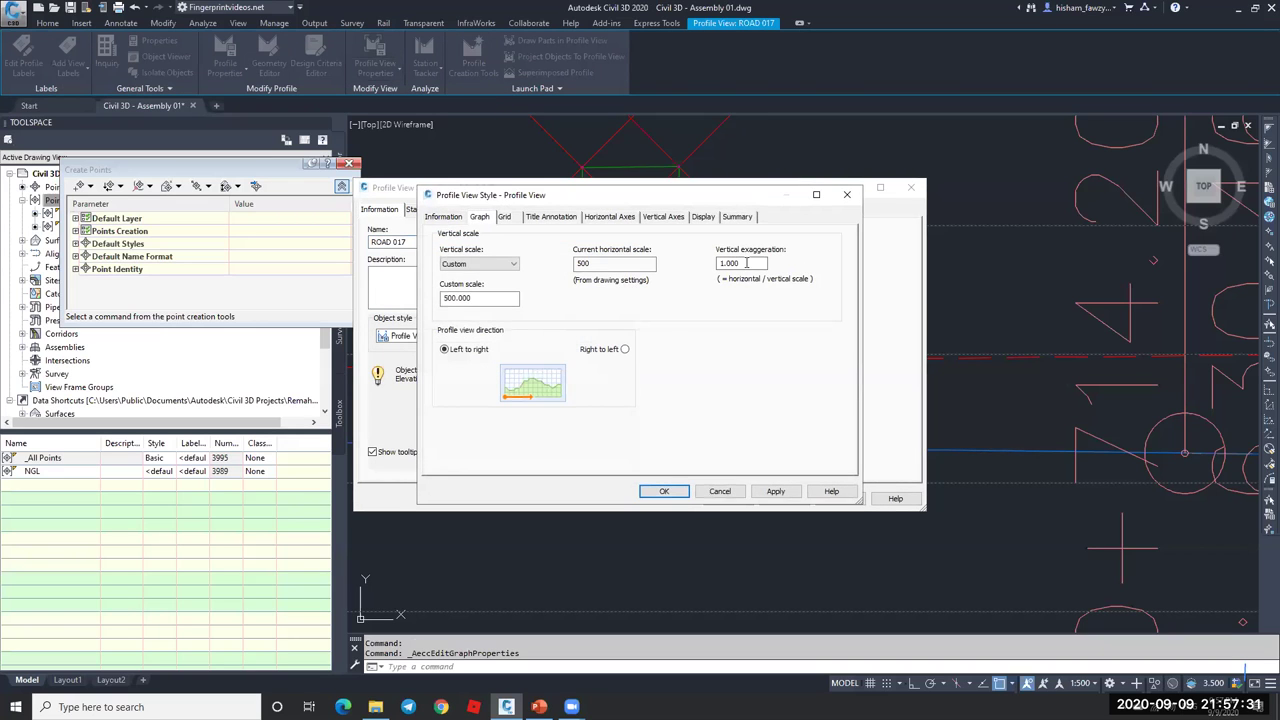
left_click(665, 491)
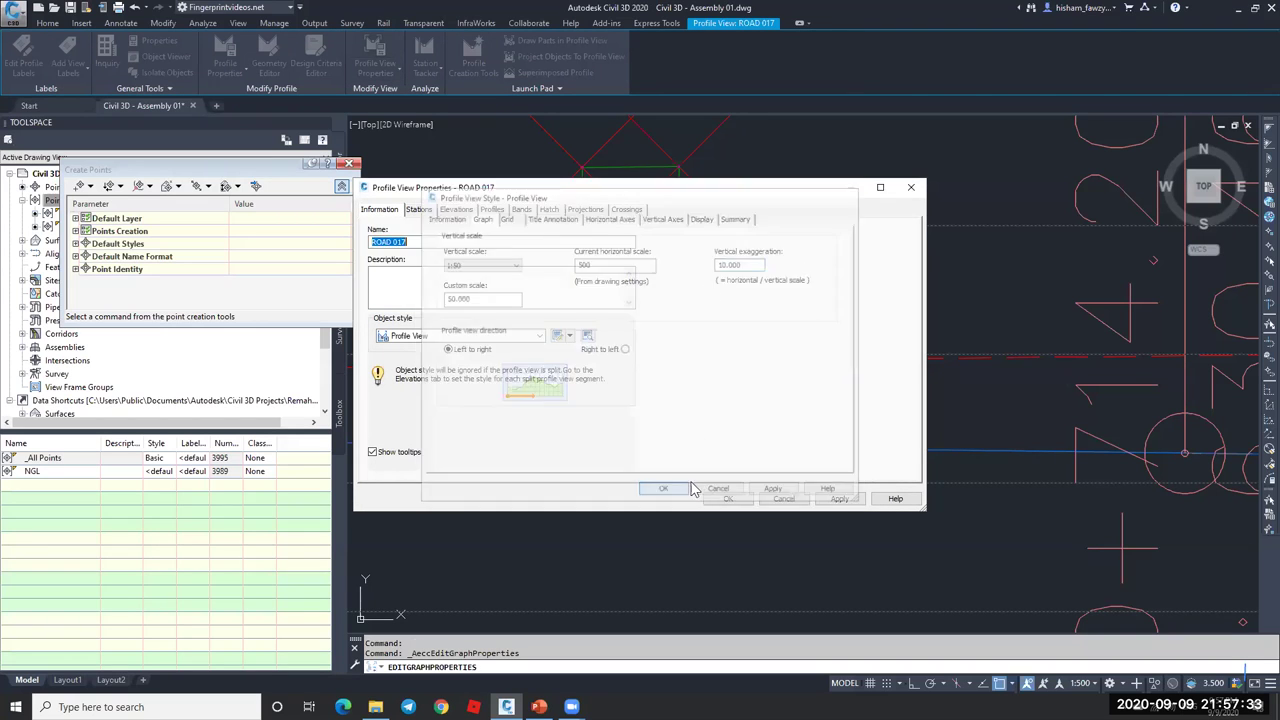
left_click(729, 496)
scroll(714, 374, "up", 5)
key("Escape")
scroll(746, 200, "down", 3)
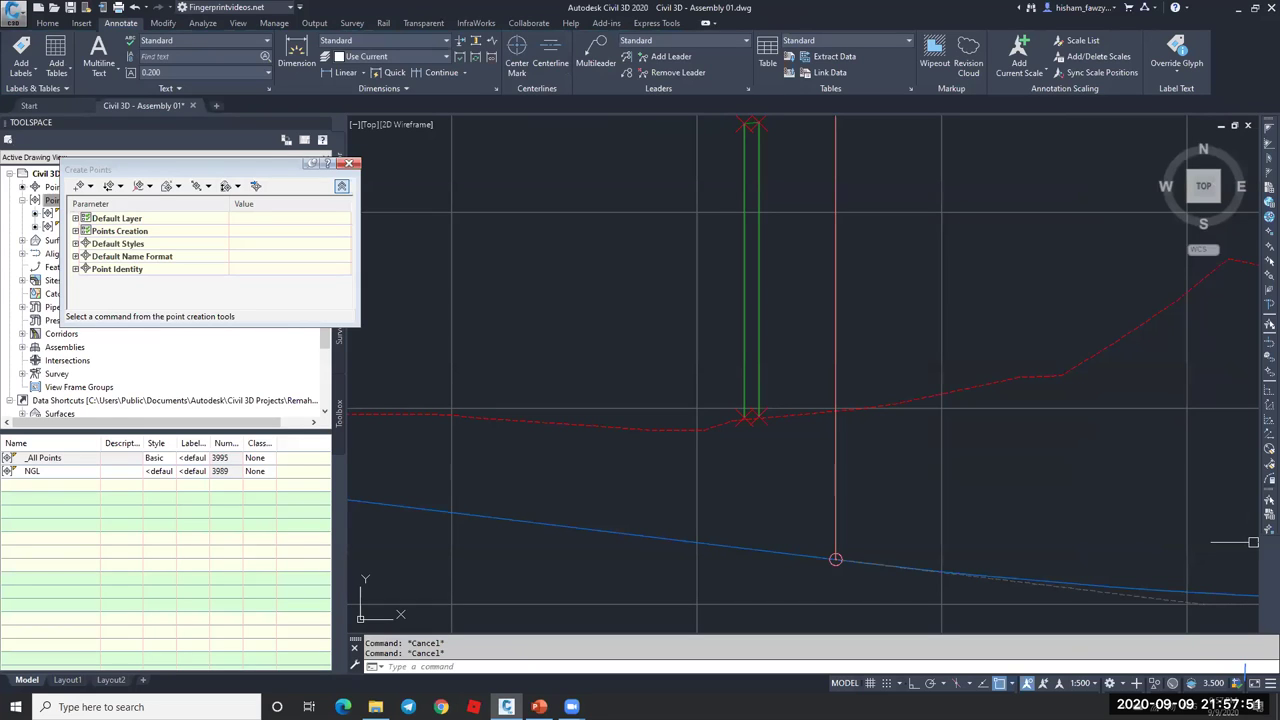
- Close the Create Points toolbar
left_click(1095, 478)
key("Escape")
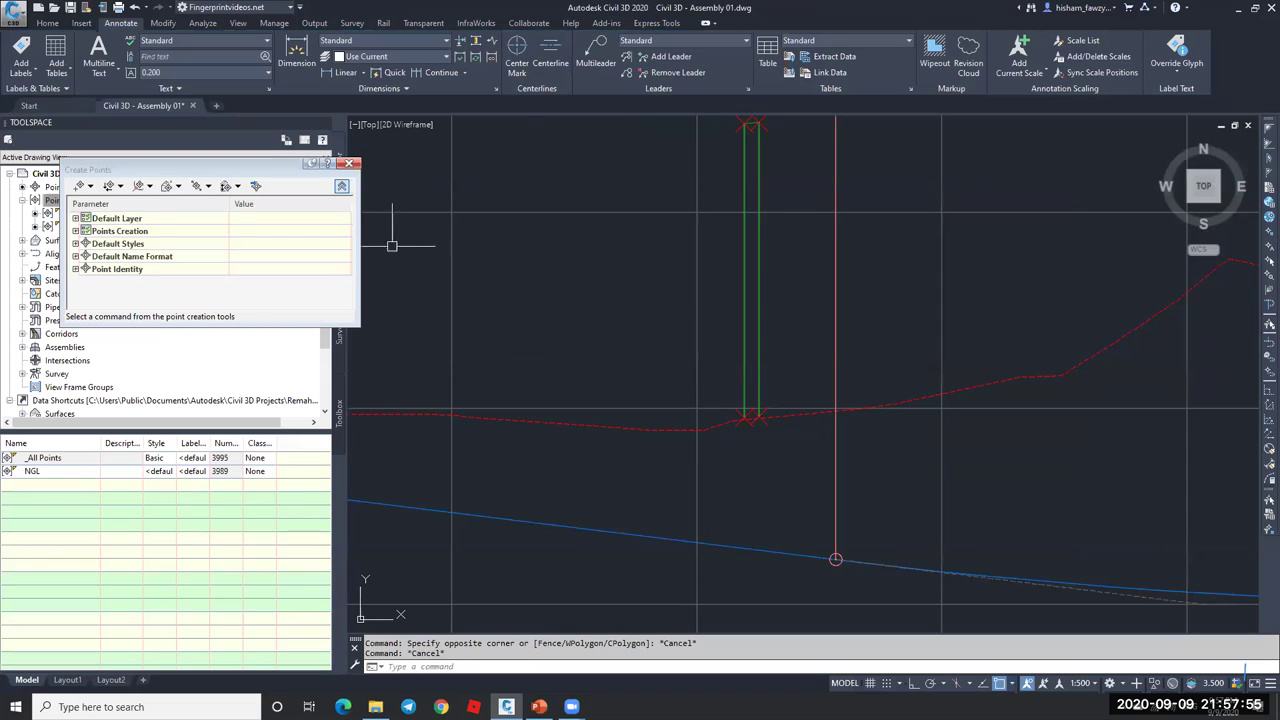
left_click(347, 163)
scroll(845, 370, "down", 10)
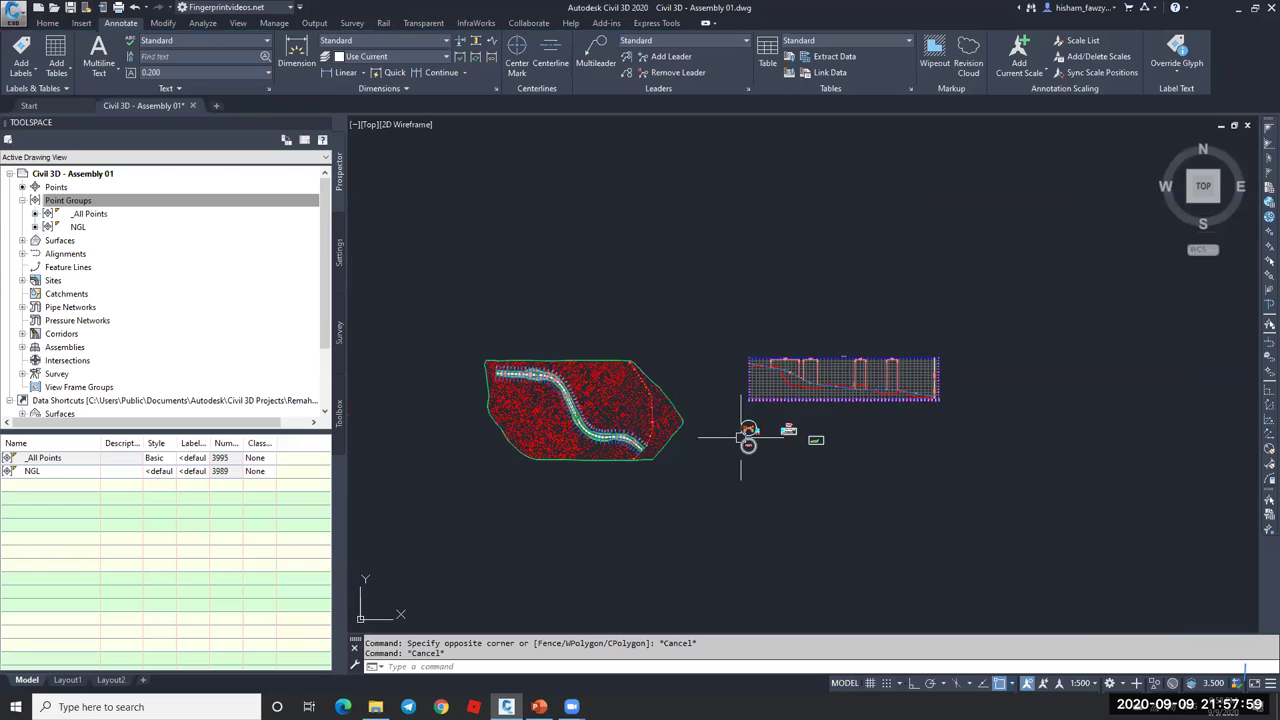
scroll(749, 430, "up", 6)
scroll(738, 467, "down", 1)
scroll(738, 467, "up", 10)
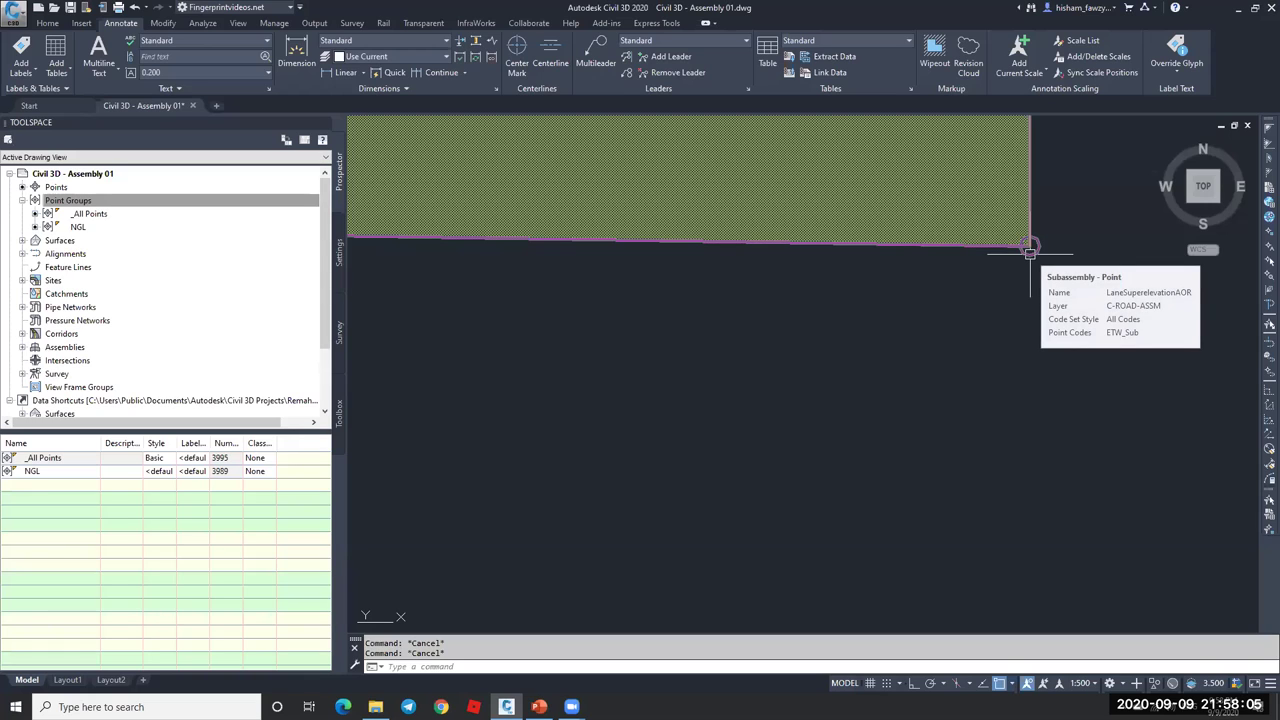
scroll(1030, 252, "down", 5)
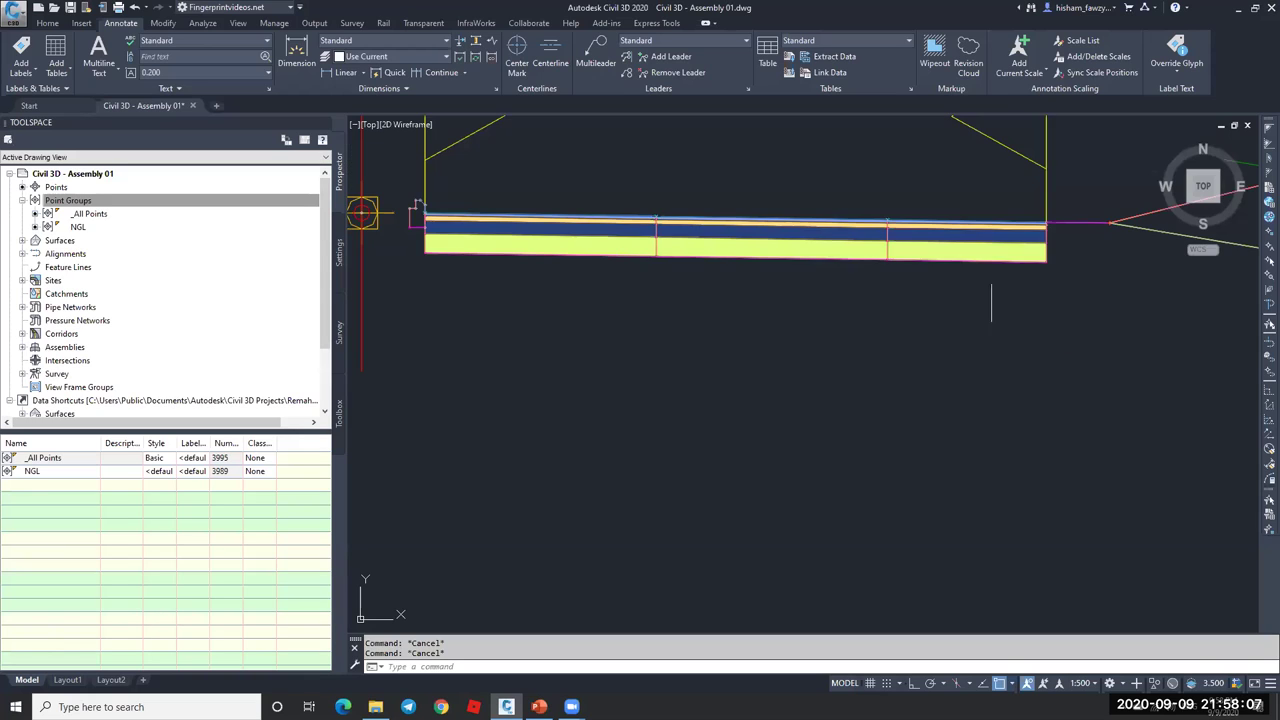
scroll(1000, 250, "up", 5)
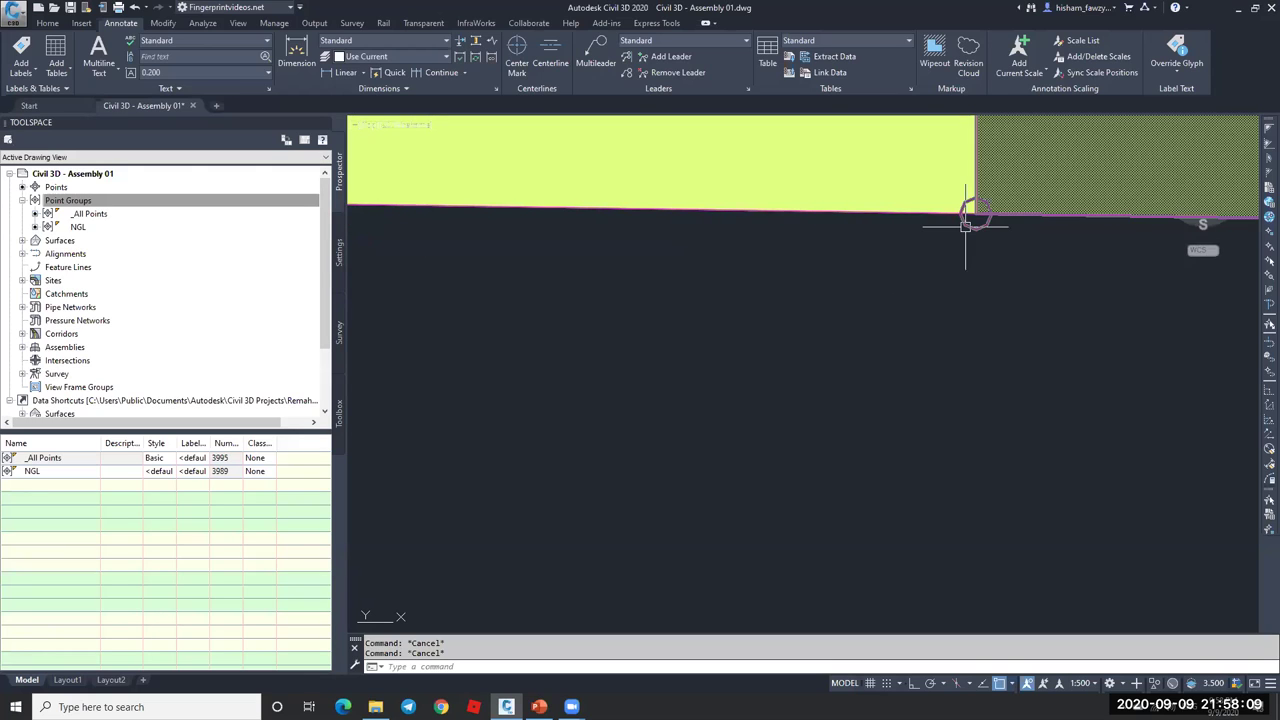
scroll(965, 227, "down", 4)
scroll(880, 270, "up", 2)
scroll(800, 258, "down", 3)
scroll(615, 200, "up", 5)
scroll(605, 195, "up", 2)
scroll(590, 175, "down", 4)
scroll(950, 267, "down", 3)
scroll(983, 274, "up", 4)
scroll(897, 277, "down", 1)
scroll(960, 290, "down", 3)
scroll(905, 278, "up", 3)
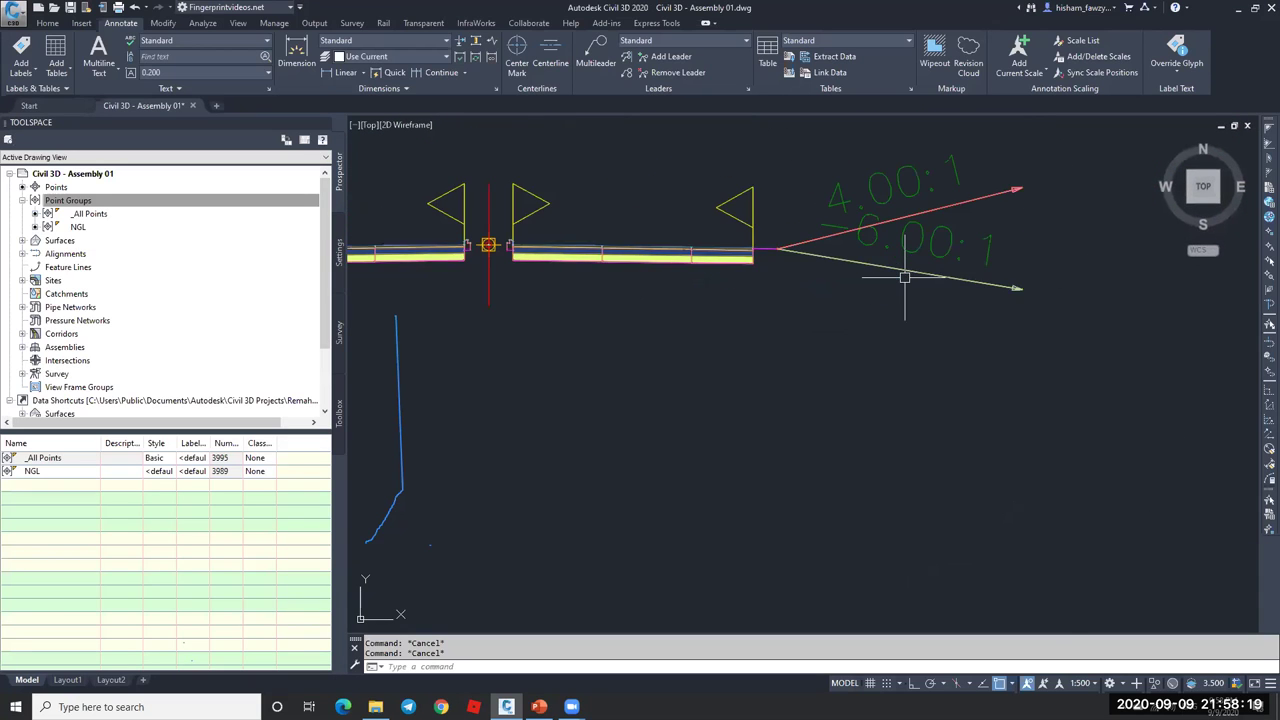
scroll(1030, 282, "up", 5)
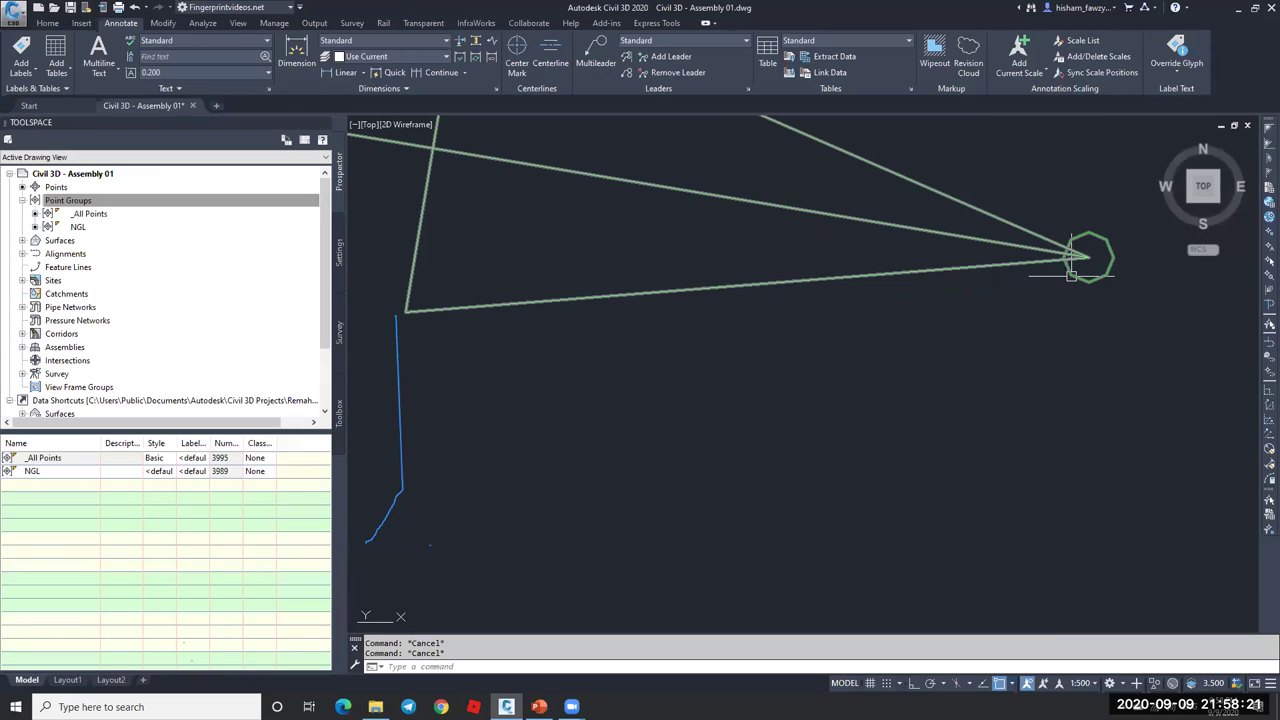
- Run the Corridor Section Points Report with point codes chosen and station interval 5
left_click(340, 410)
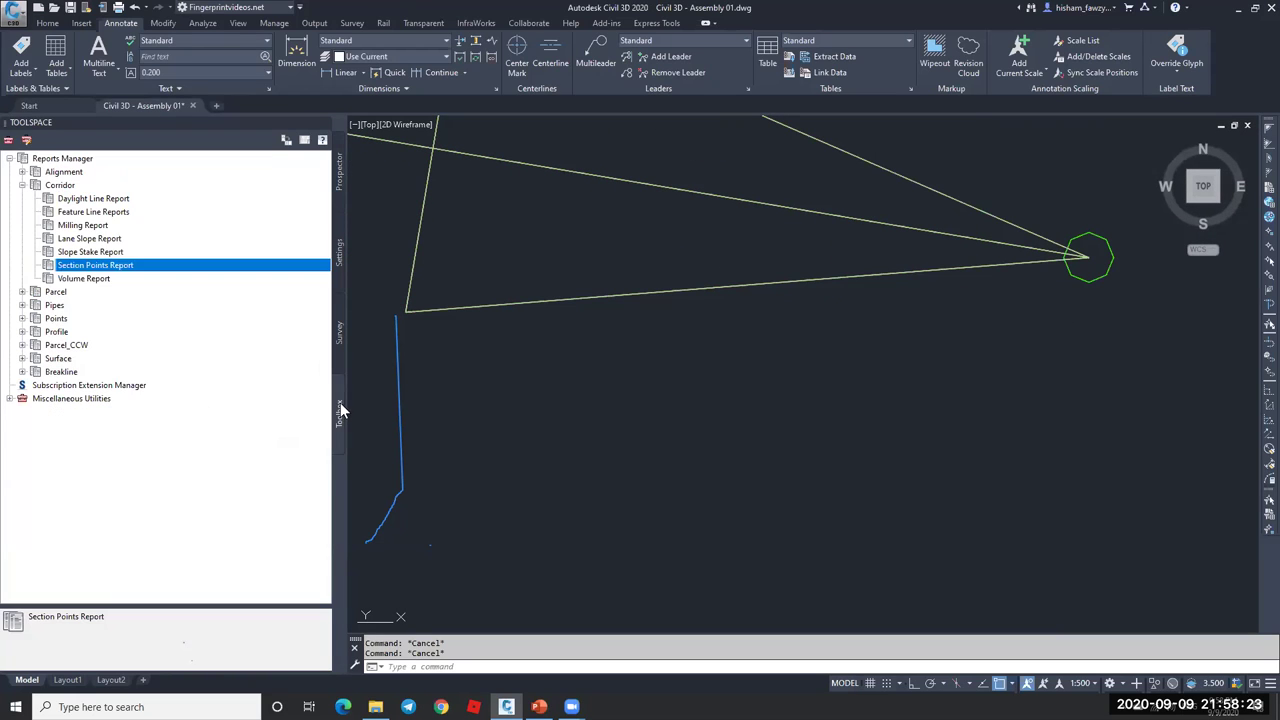
right_click(133, 270)
left_click(207, 275)
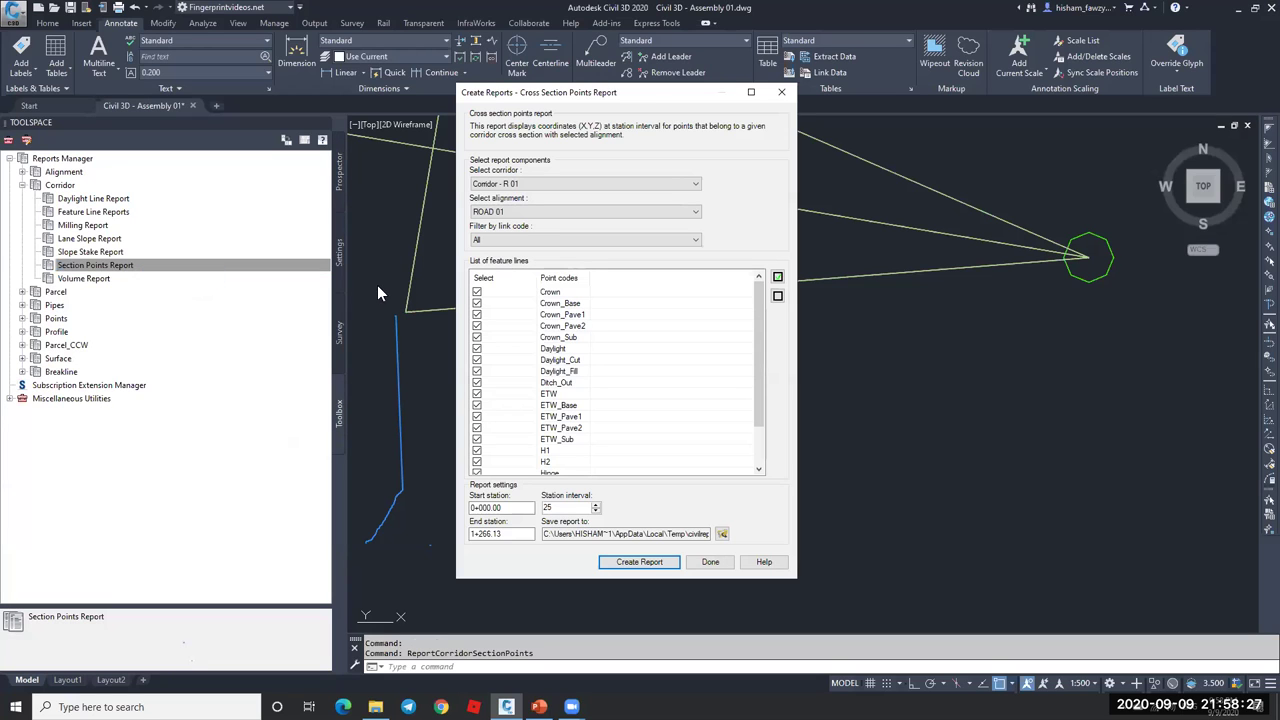
left_click(778, 297)
scroll(545, 378, "down", 1)
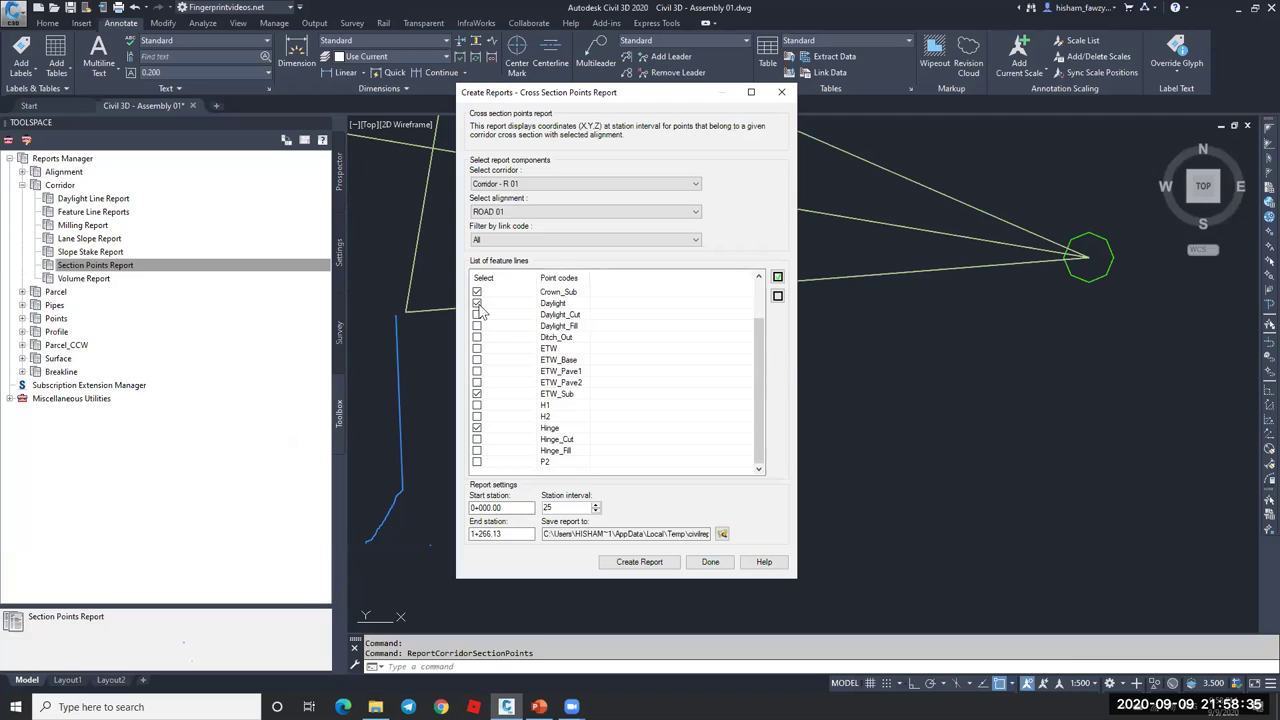
left_click(561, 507)
- Save the report to the Desktop as CivilReport.XLS in Excel 97-2003 format
left_click(722, 533)
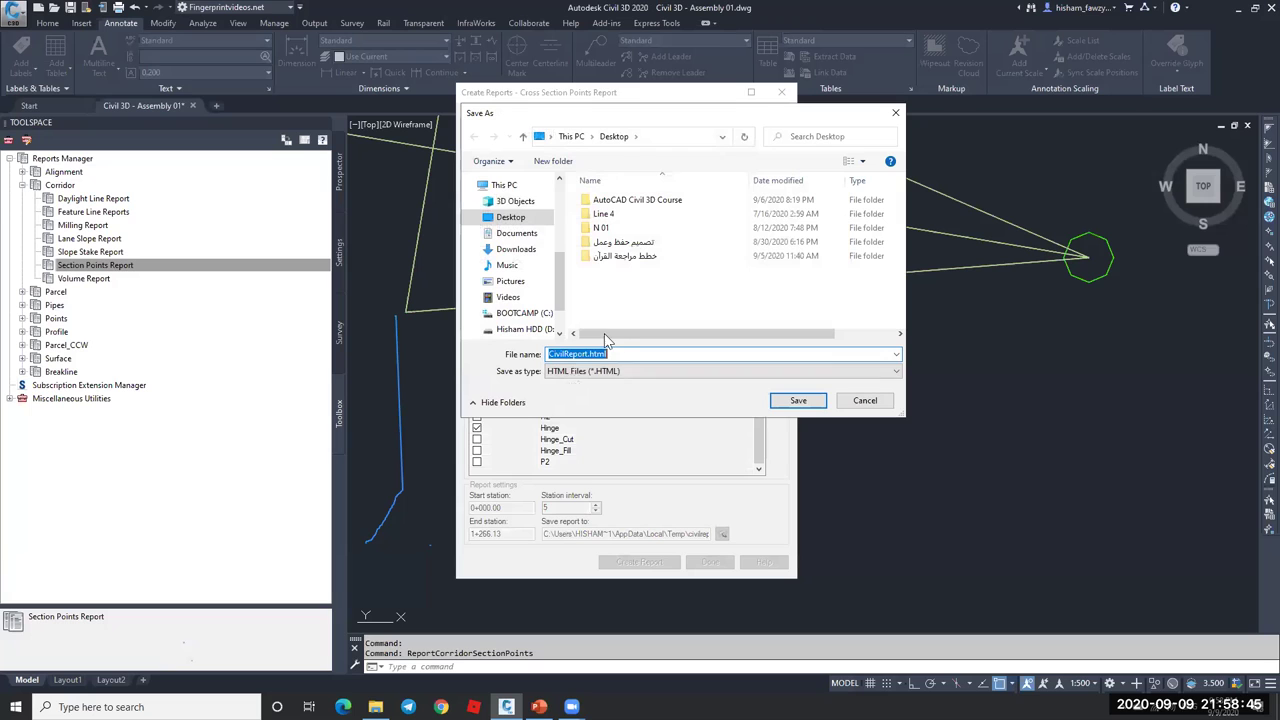
left_click(614, 374)
left_click(597, 409)
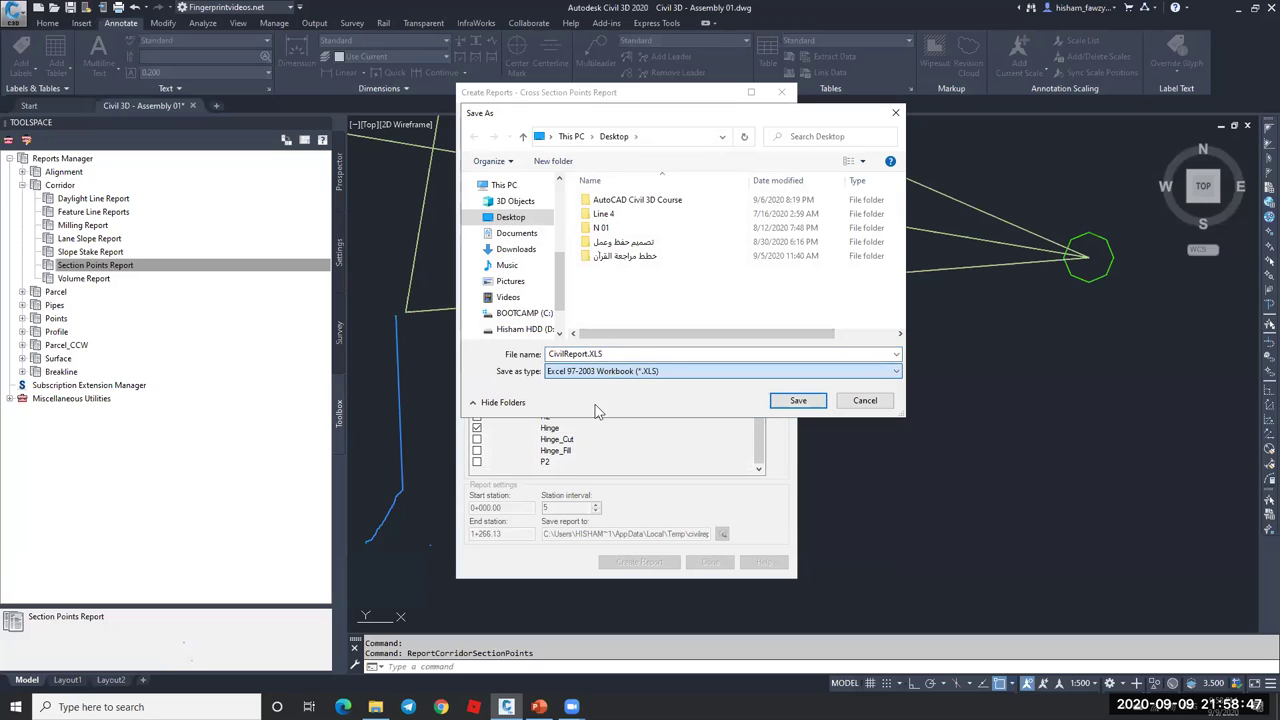
left_click(785, 400)
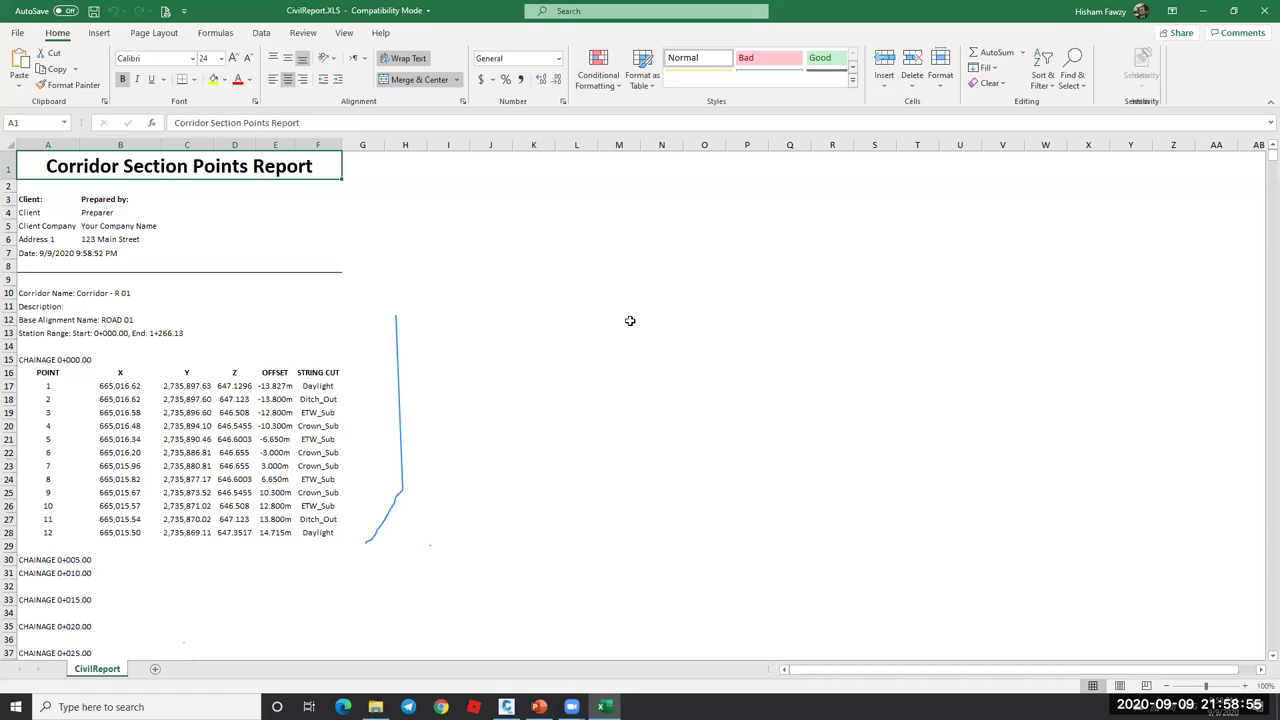
scroll(250, 378, "down", 5)
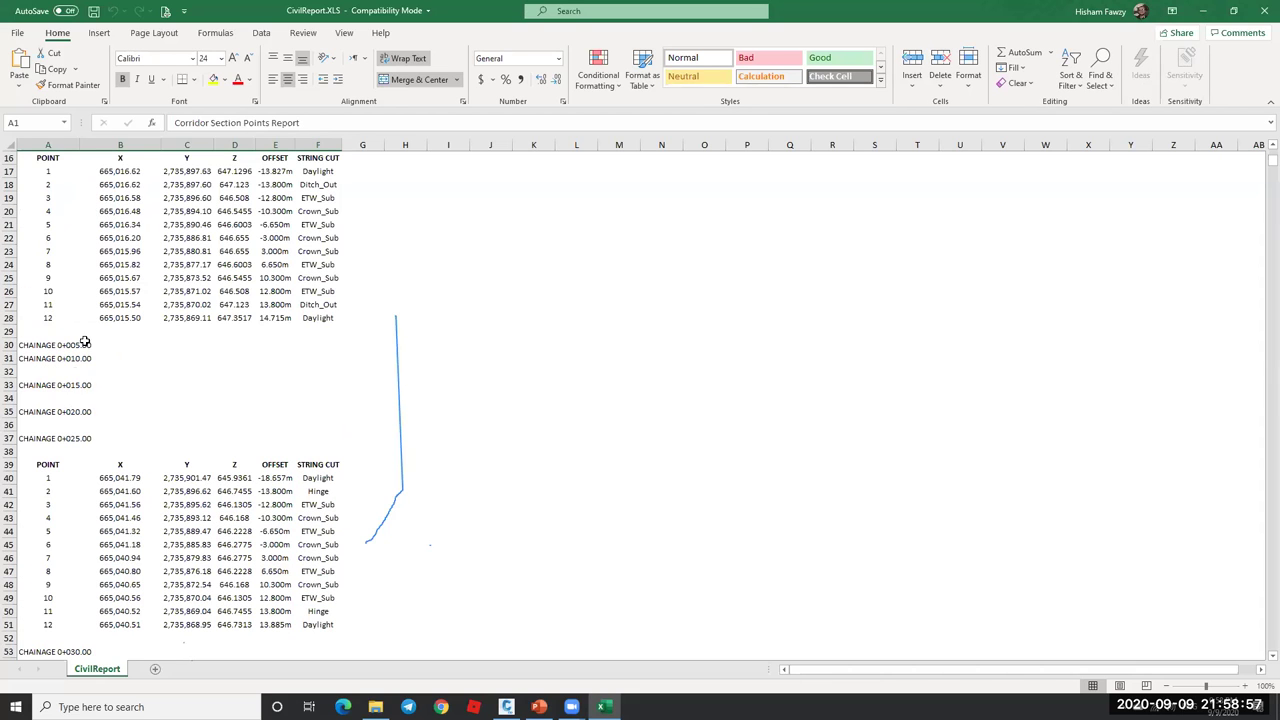
scroll(258, 308, "up", 2)
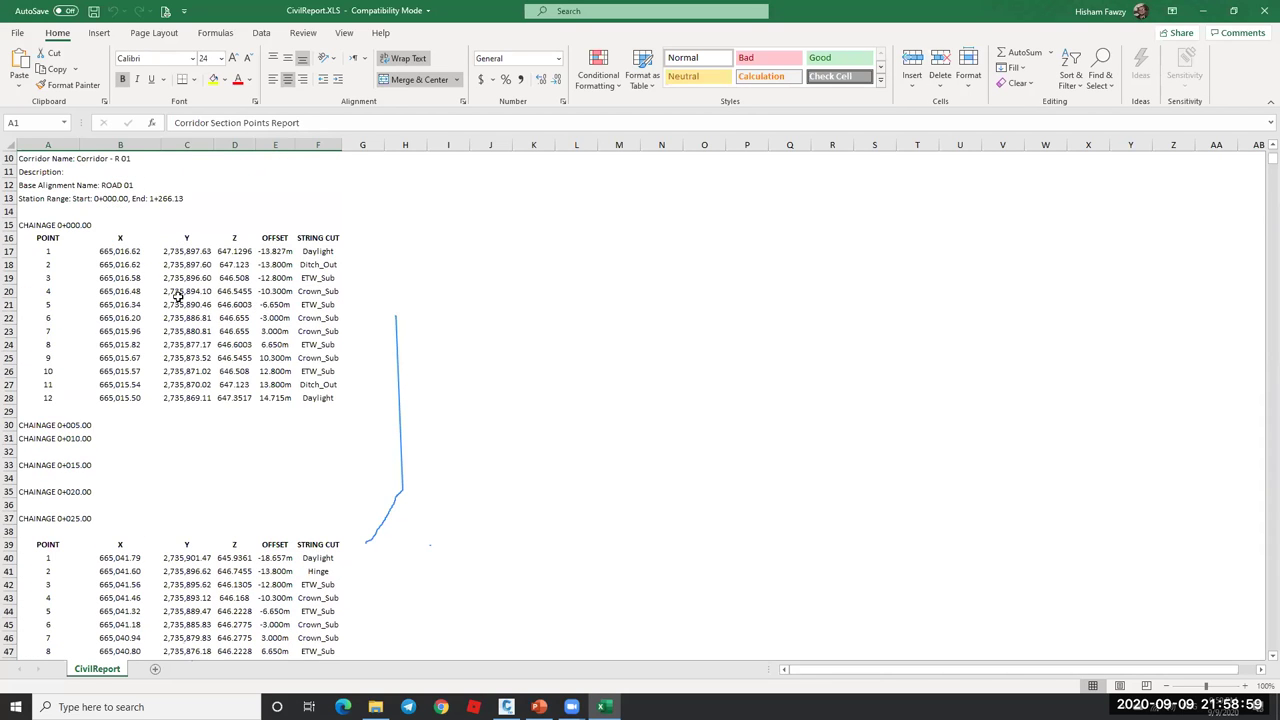
left_click(124, 255)
left_click(180, 252)
left_click(245, 252)
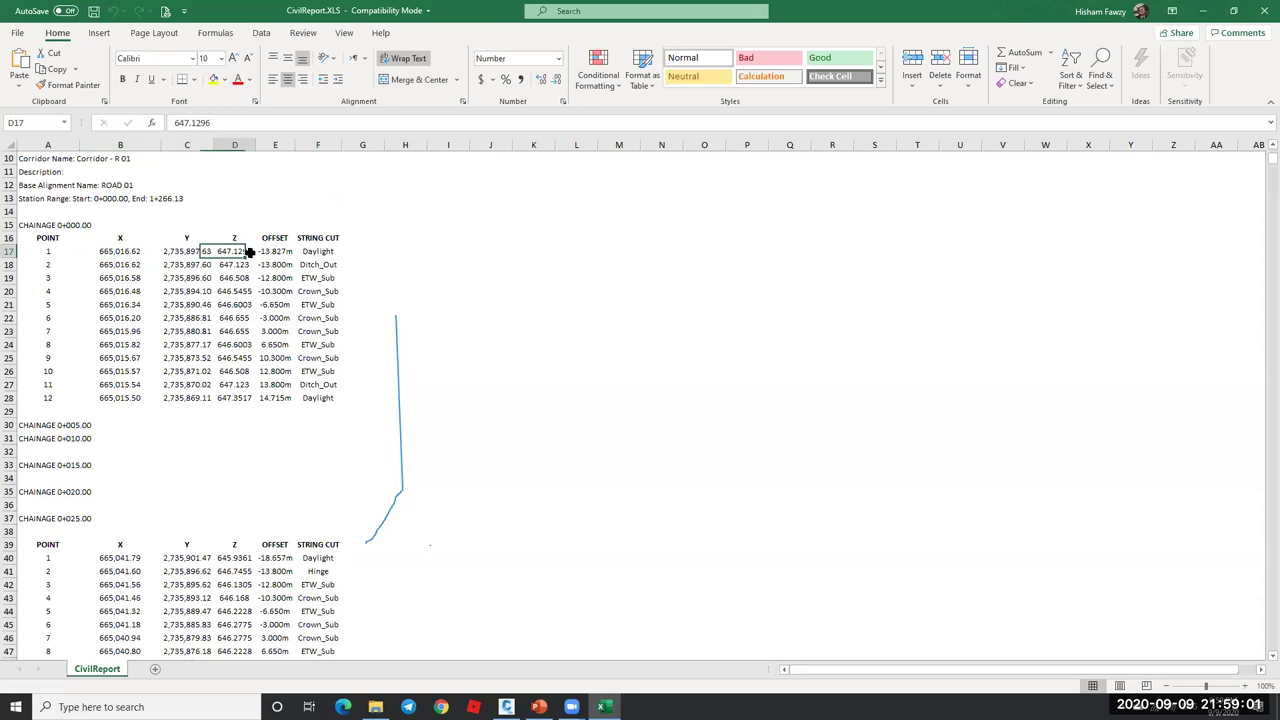
left_click(320, 263)
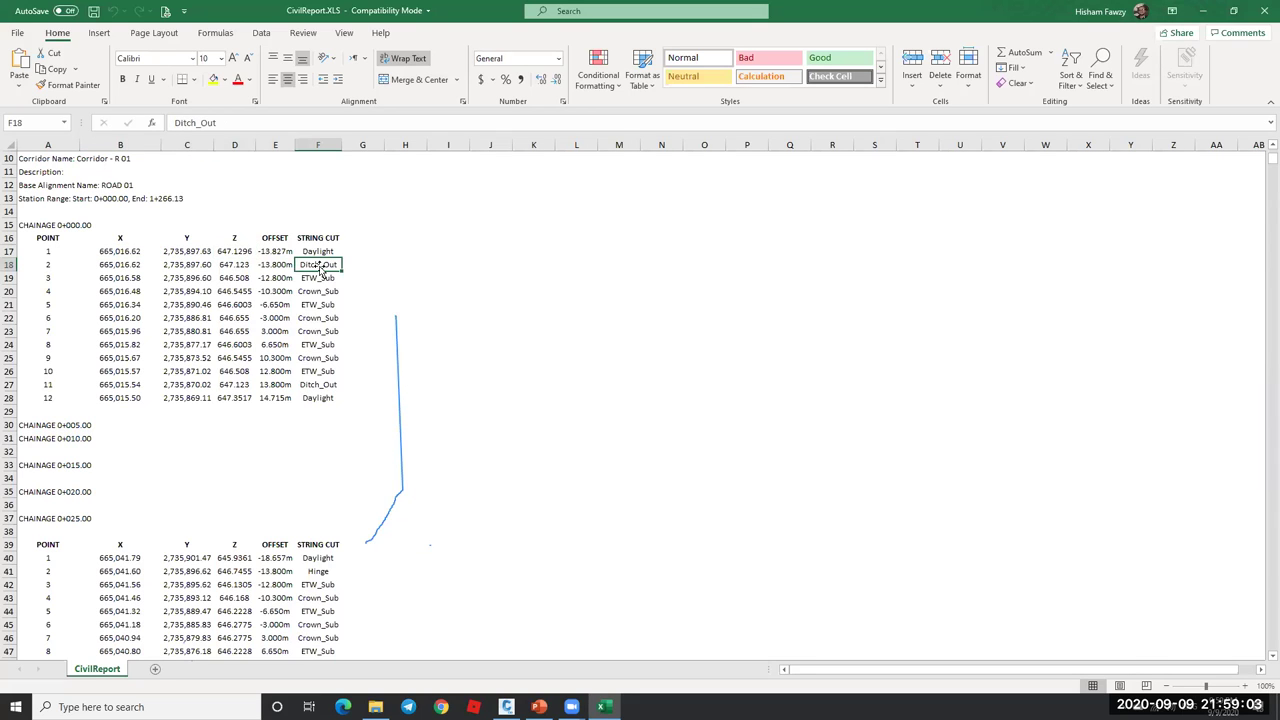
left_click(447, 264)
left_click_drag(8, 238, 10, 168)
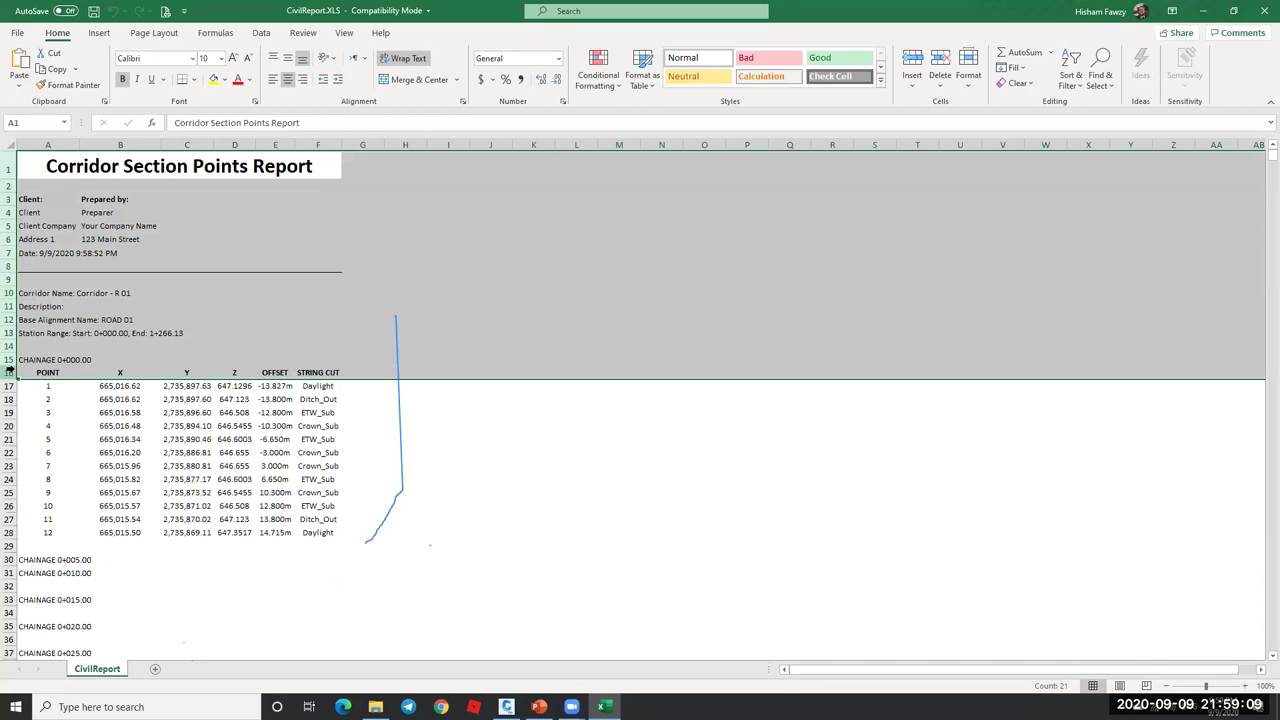
right_click(10, 376)
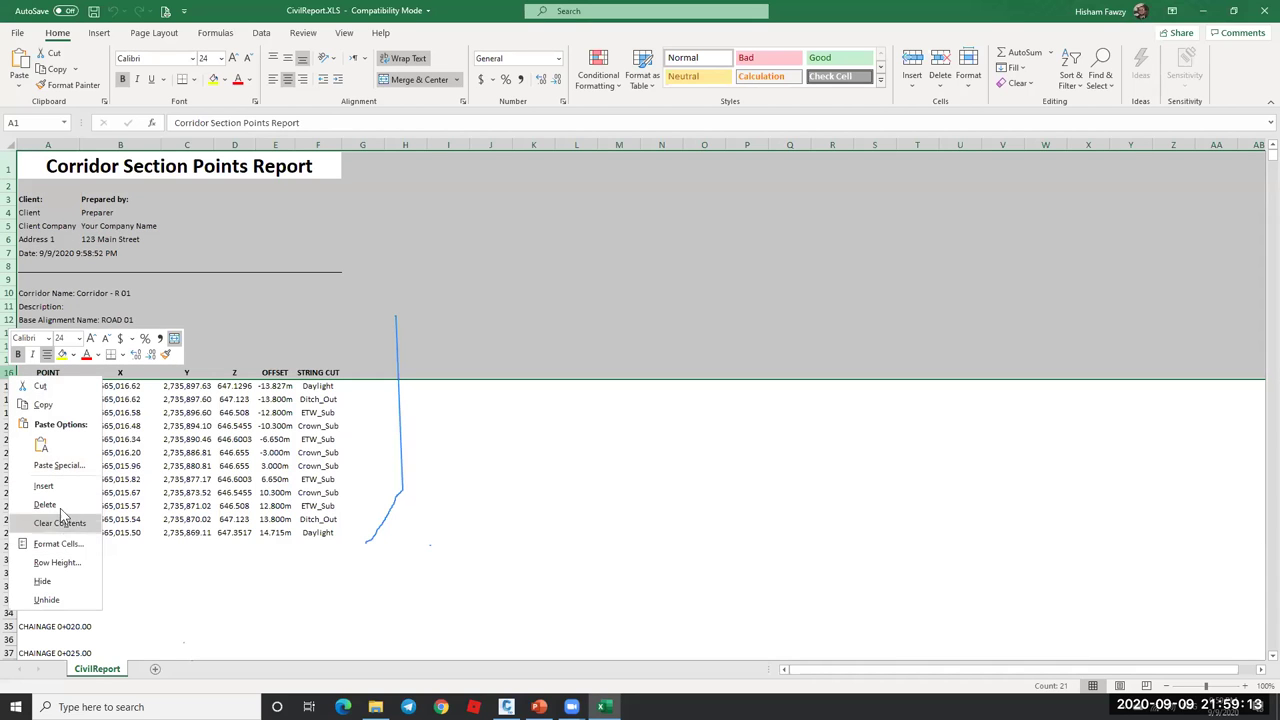
left_click(264, 246)
key("ctrl+minus")
left_click(318, 145)
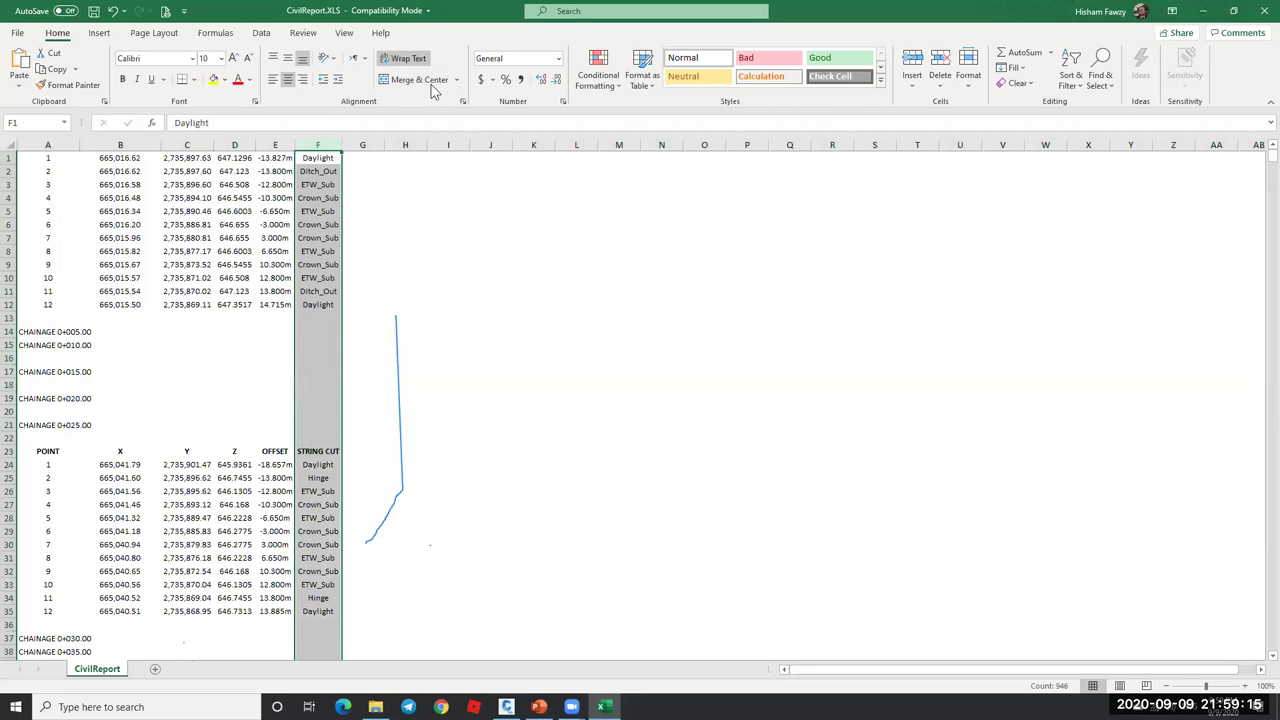
- Filter column F to show only Daylight points (139 of 1466 records)
left_click(1071, 80)
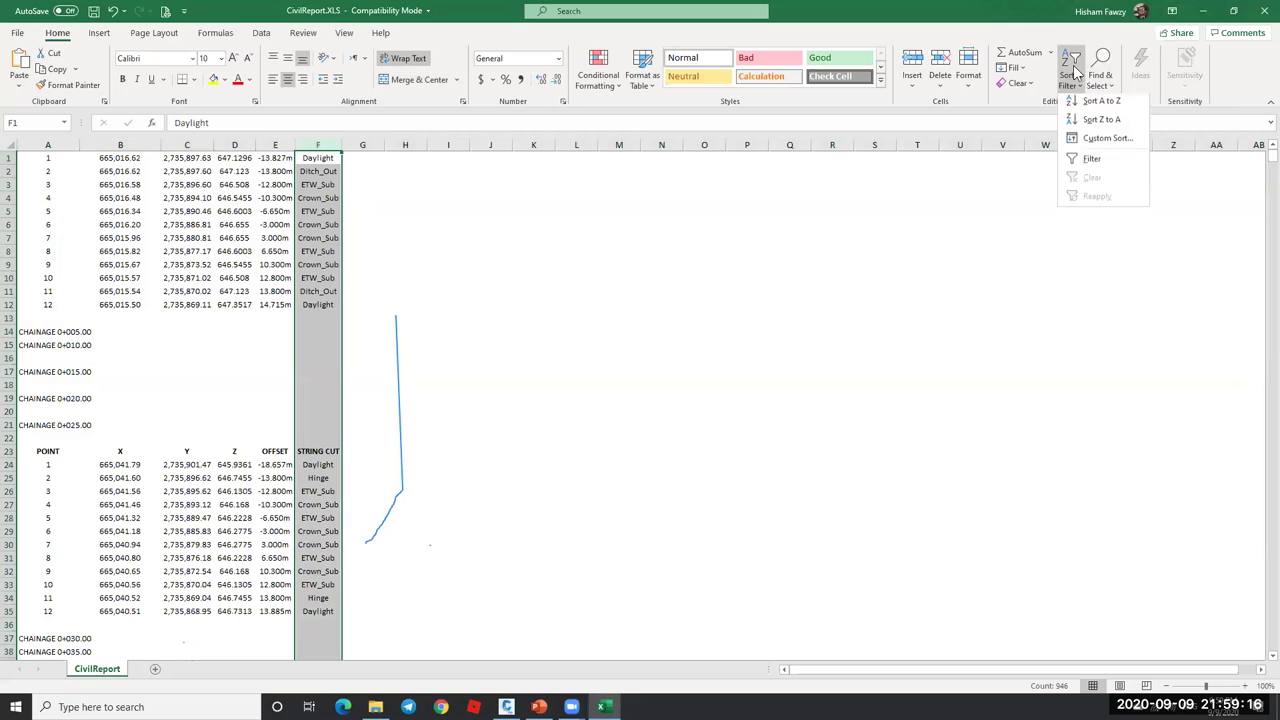
left_click(1094, 163)
left_click(334, 159)
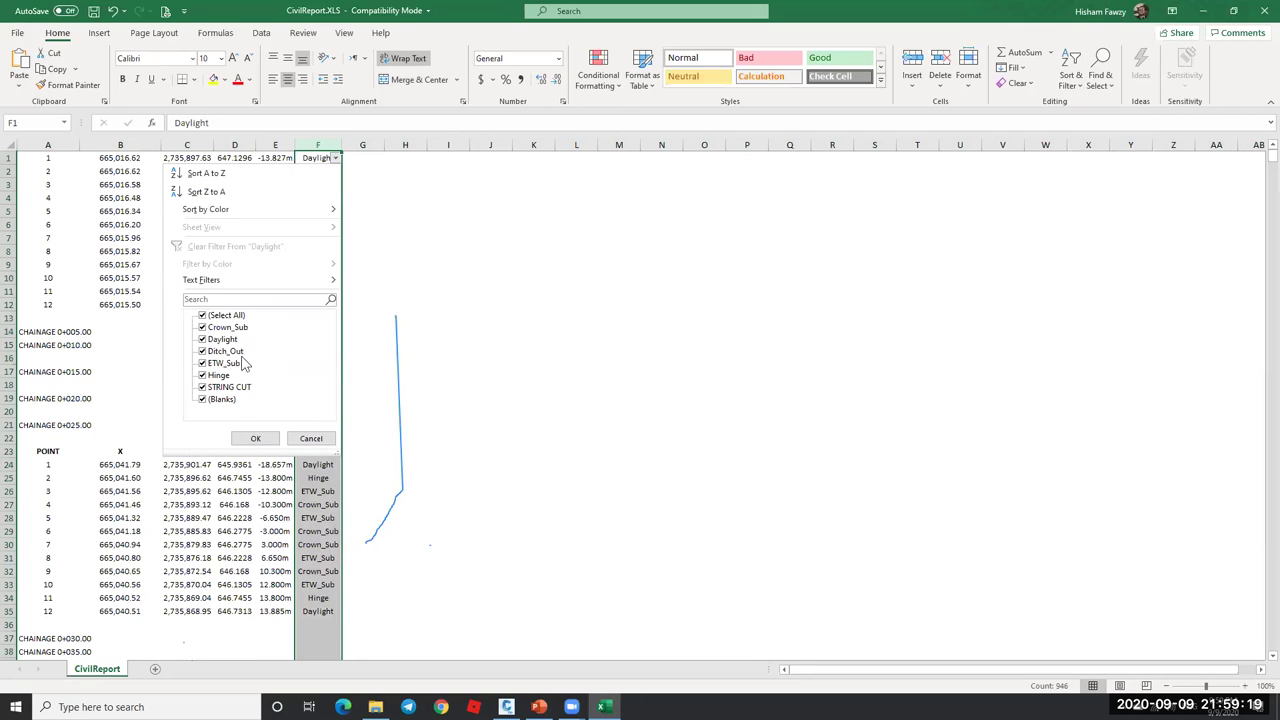
left_click(224, 315)
left_click(222, 339)
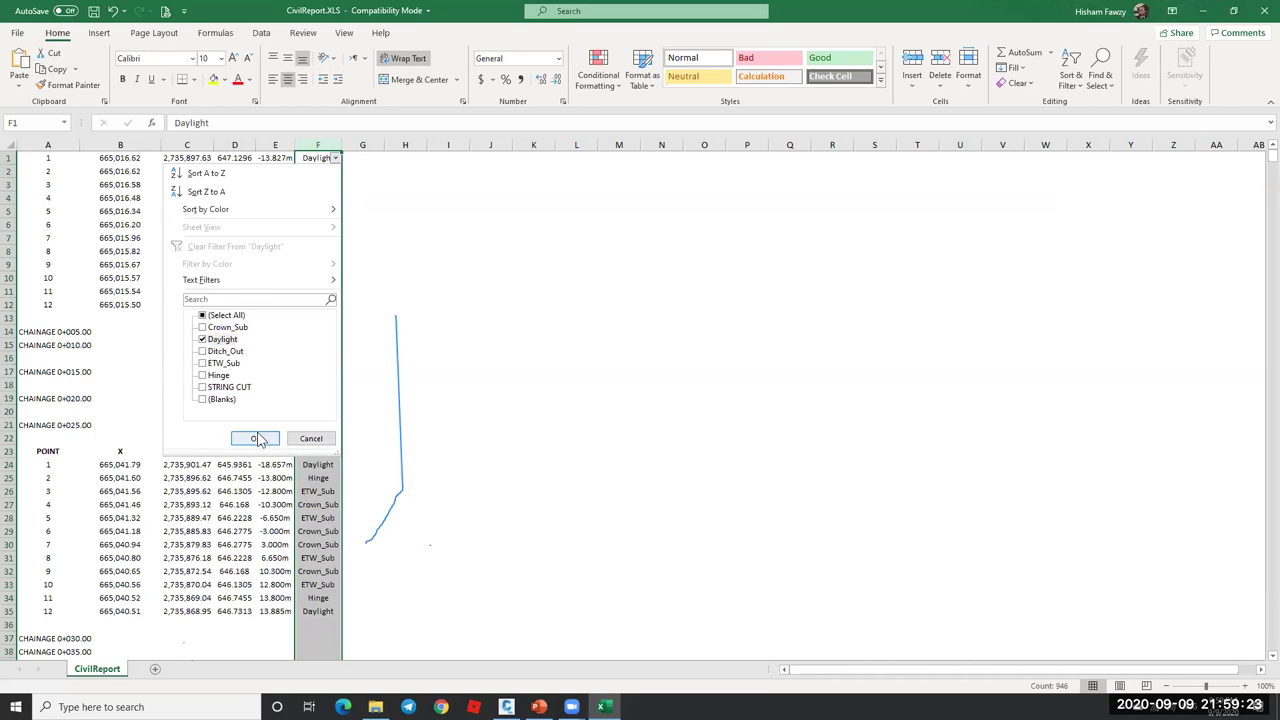
left_click(256, 438)
left_click(428, 237)
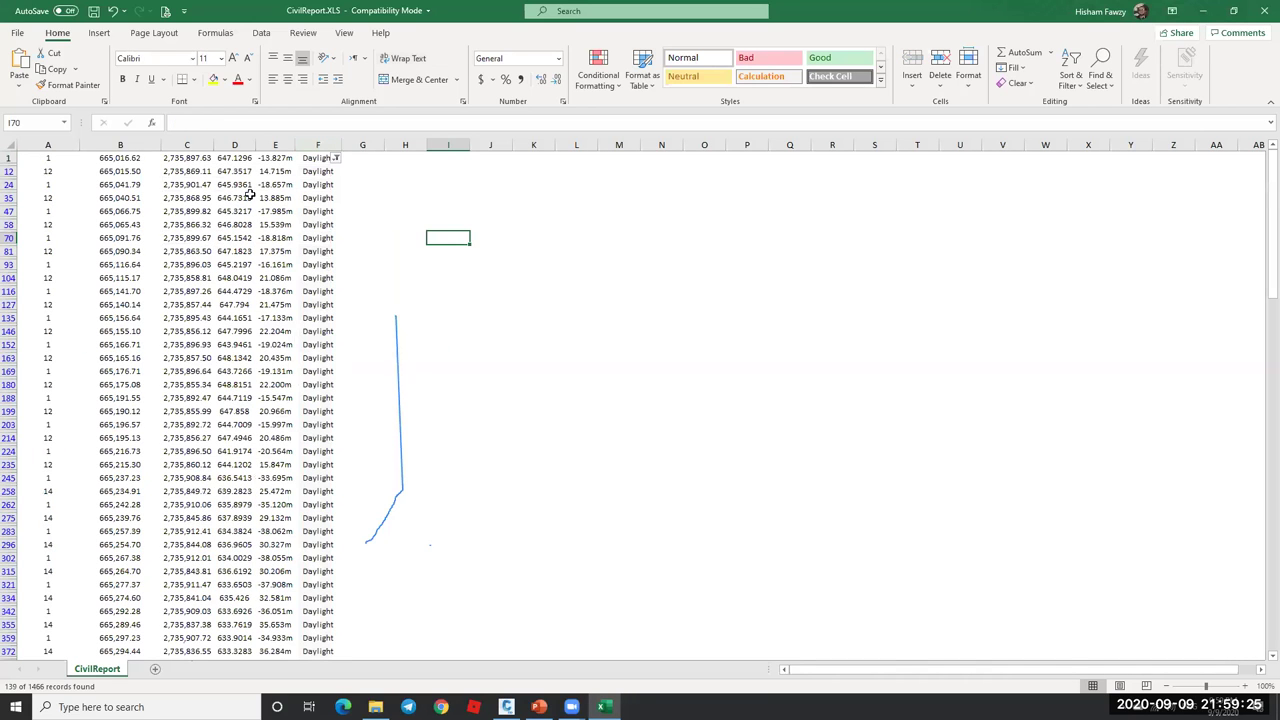
- Review the Daylight points' offset values in column E, then minimize Excel
left_click(273, 157)
key("Down")
key("Down")
key("Down")
key("Down")
key("Up")
key("Up")
key("Up")
key("Down")
key("Down")
key("Down")
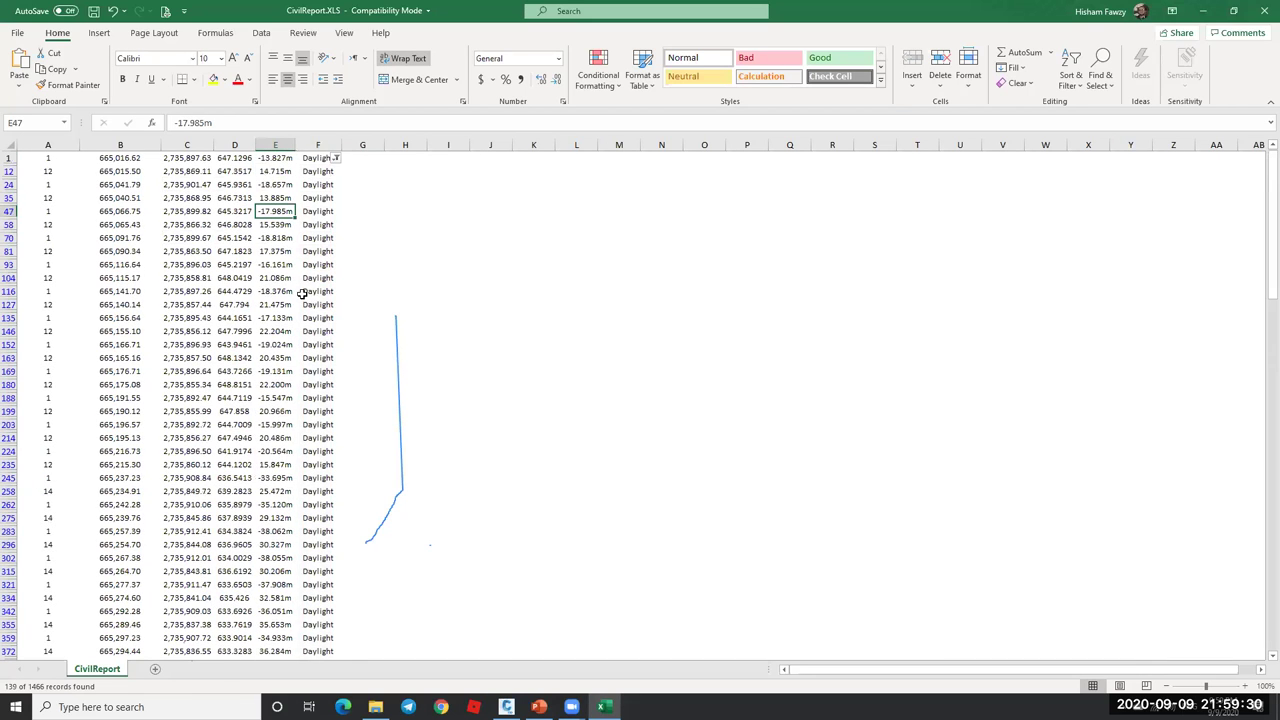
left_click(337, 159)
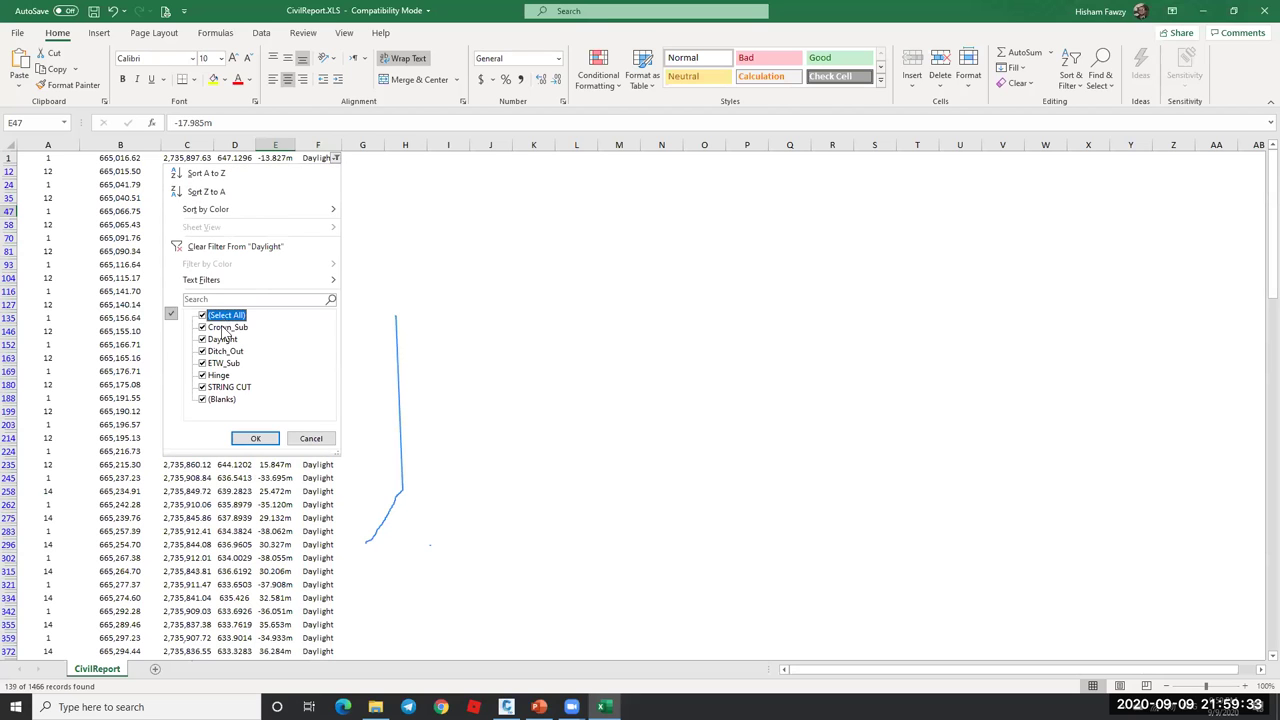
left_click(311, 438)
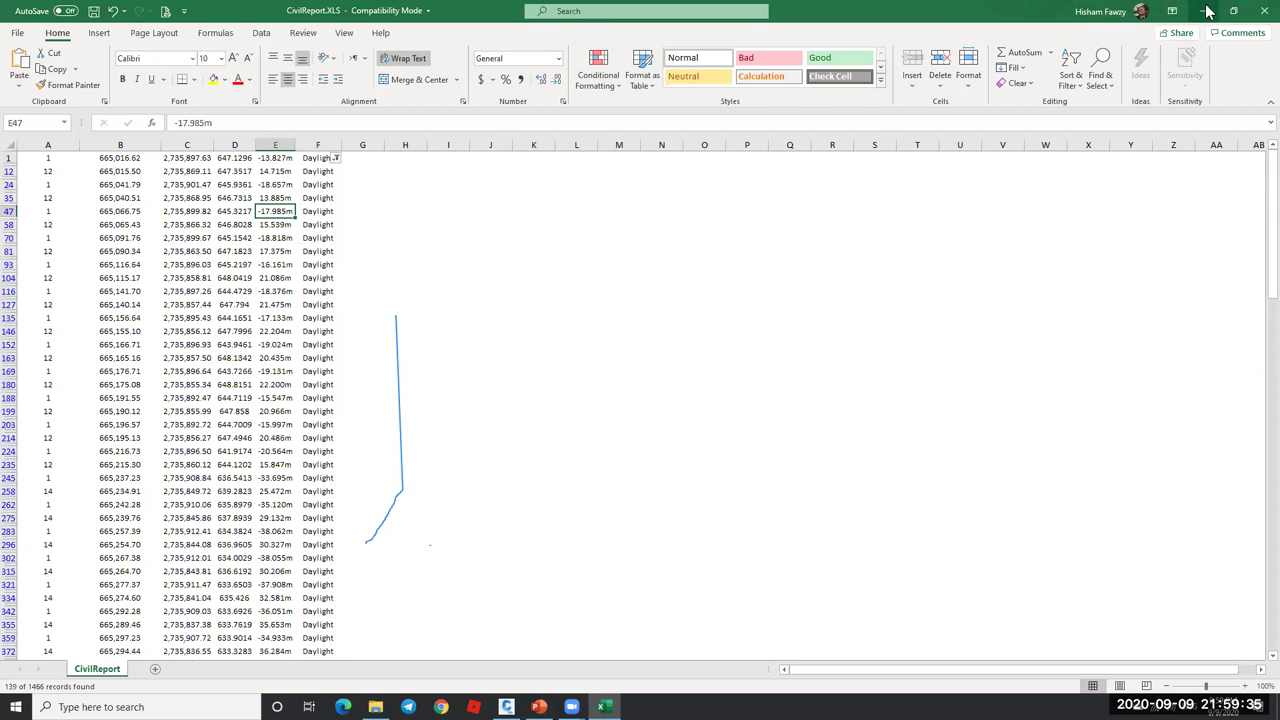
left_click(1207, 11)
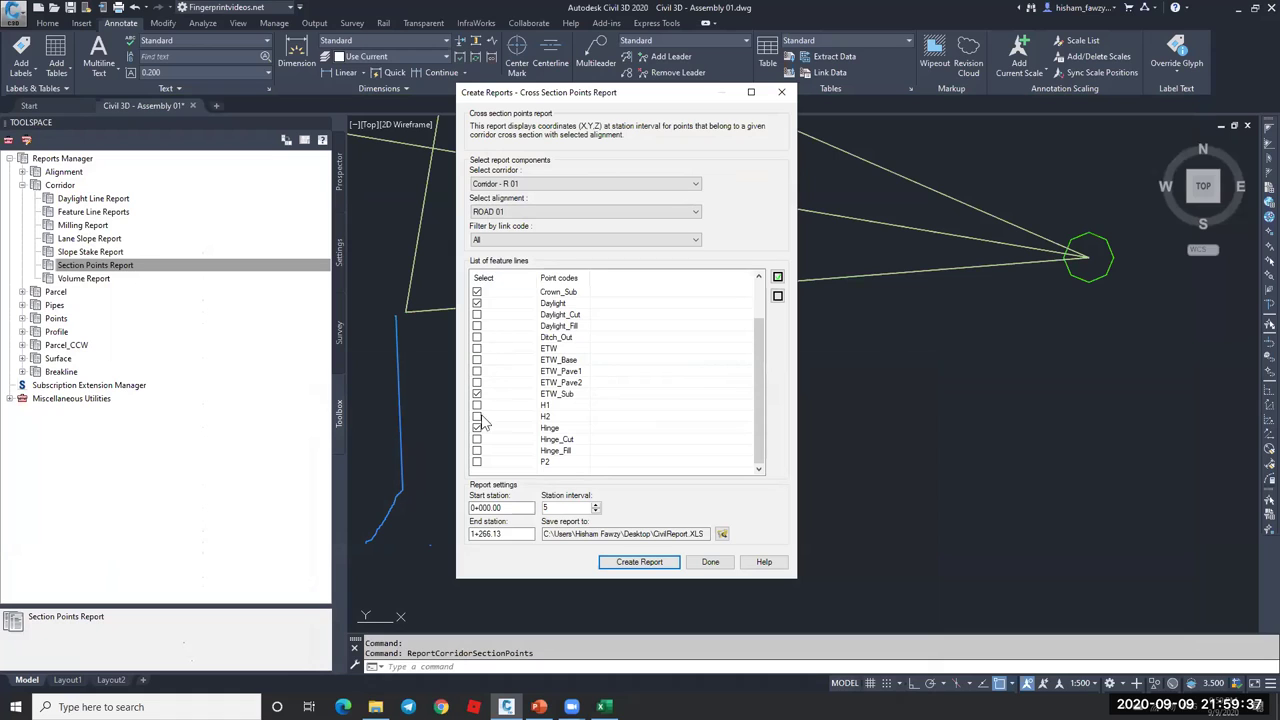
- Swap the report's point codes from ETW_Sub to Daylight, keeping station interval 5
left_click(477, 394)
scroll(480, 305, "up", 2)
left_click(477, 348)
scroll(487, 395, "down", 2)
scroll(488, 314, "up", 2)
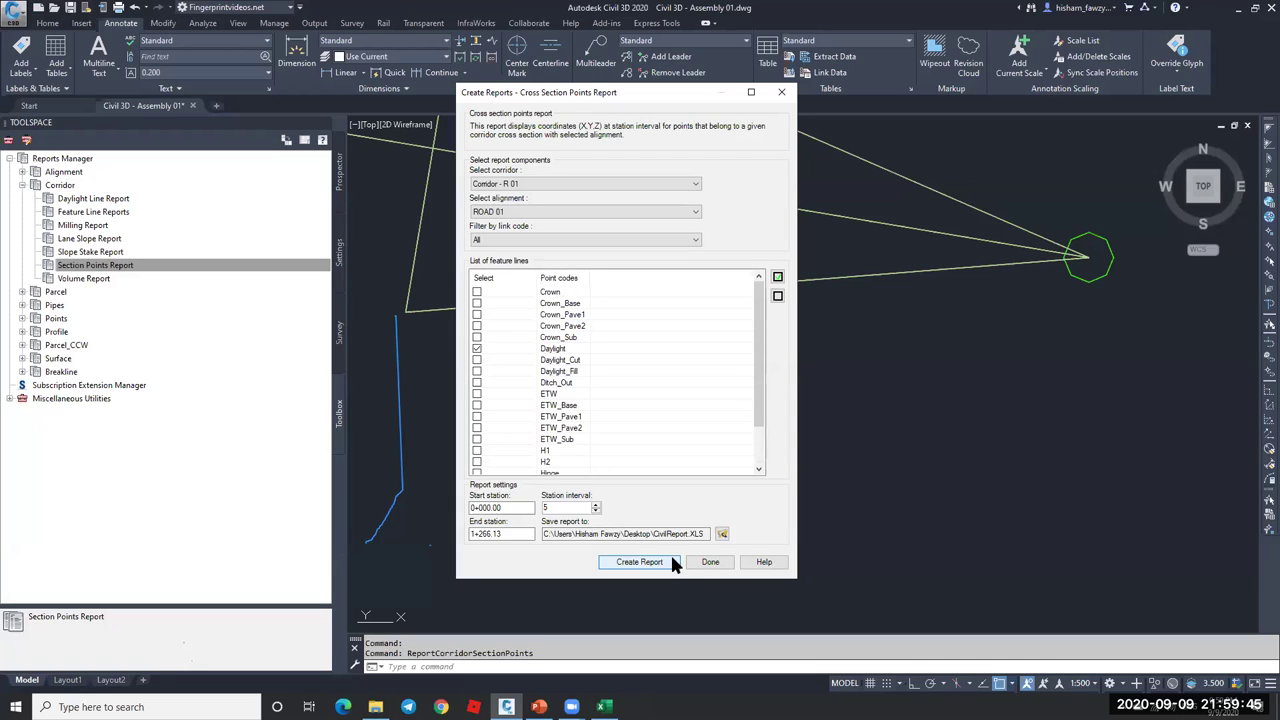
double_click(566, 510)
left_click(632, 564)
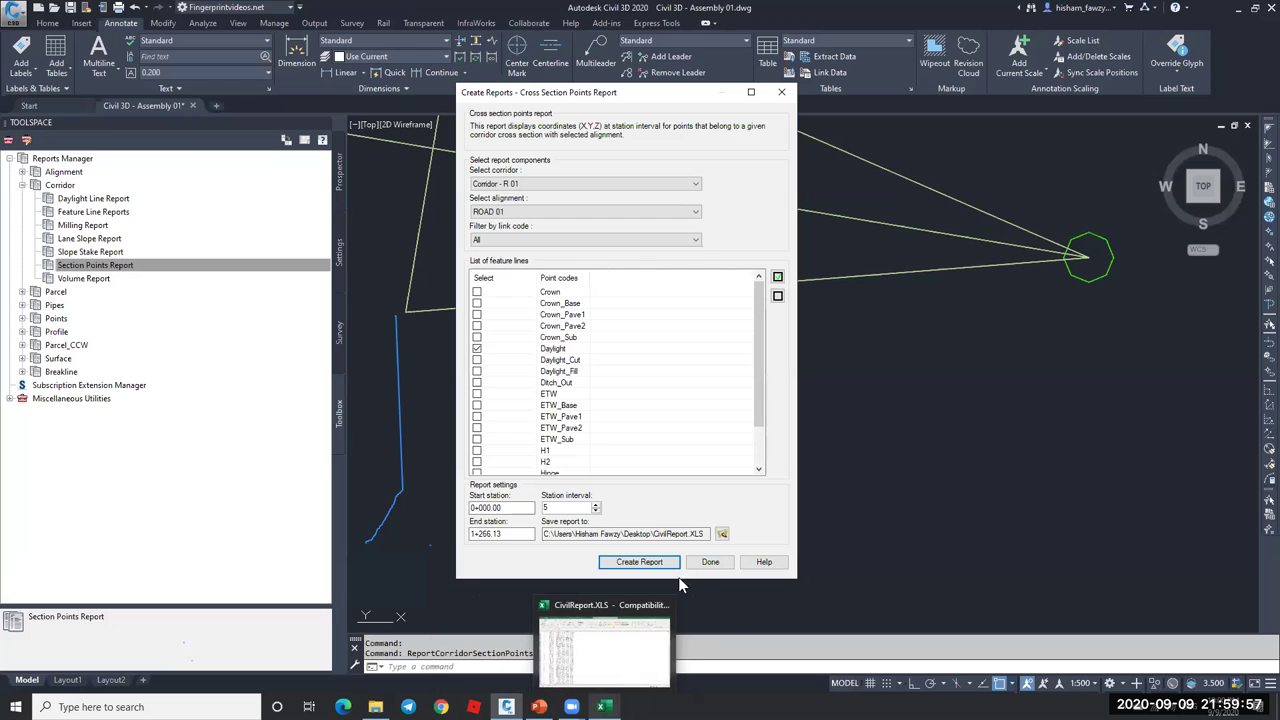
- Regenerate the report after closing the old spreadsheet without saving
left_click(639, 562)
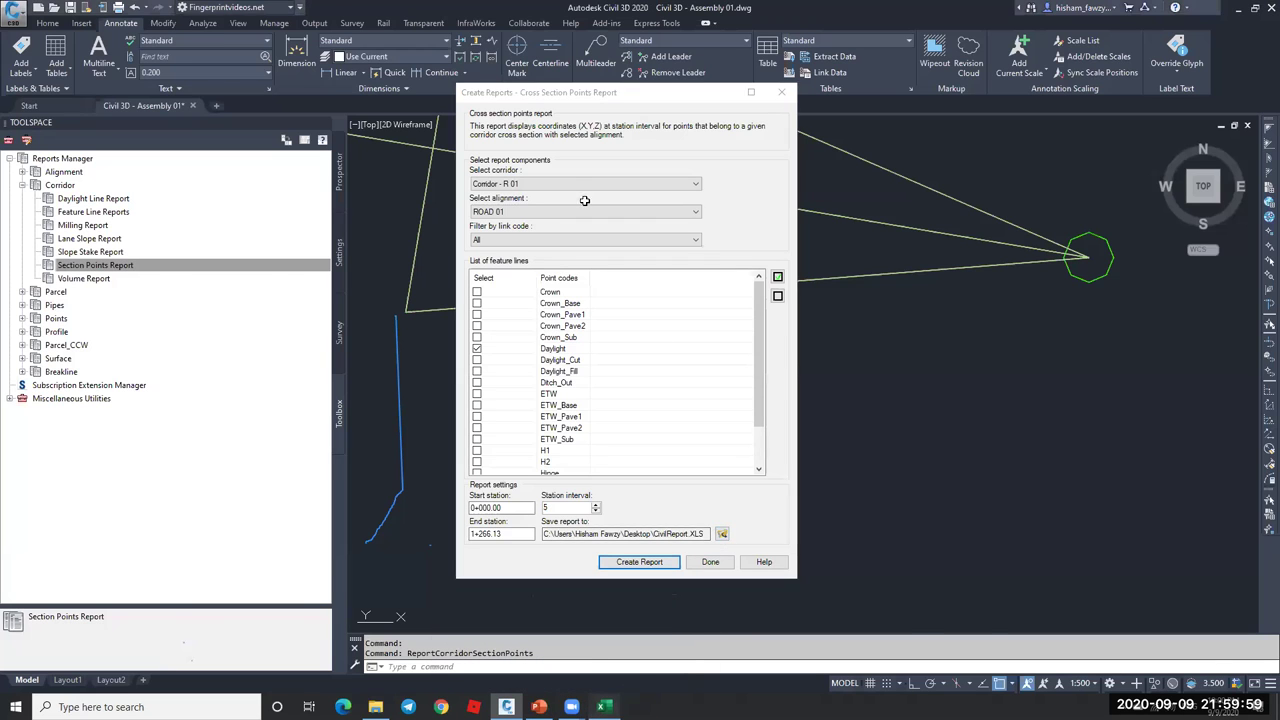
left_click(1264, 10)
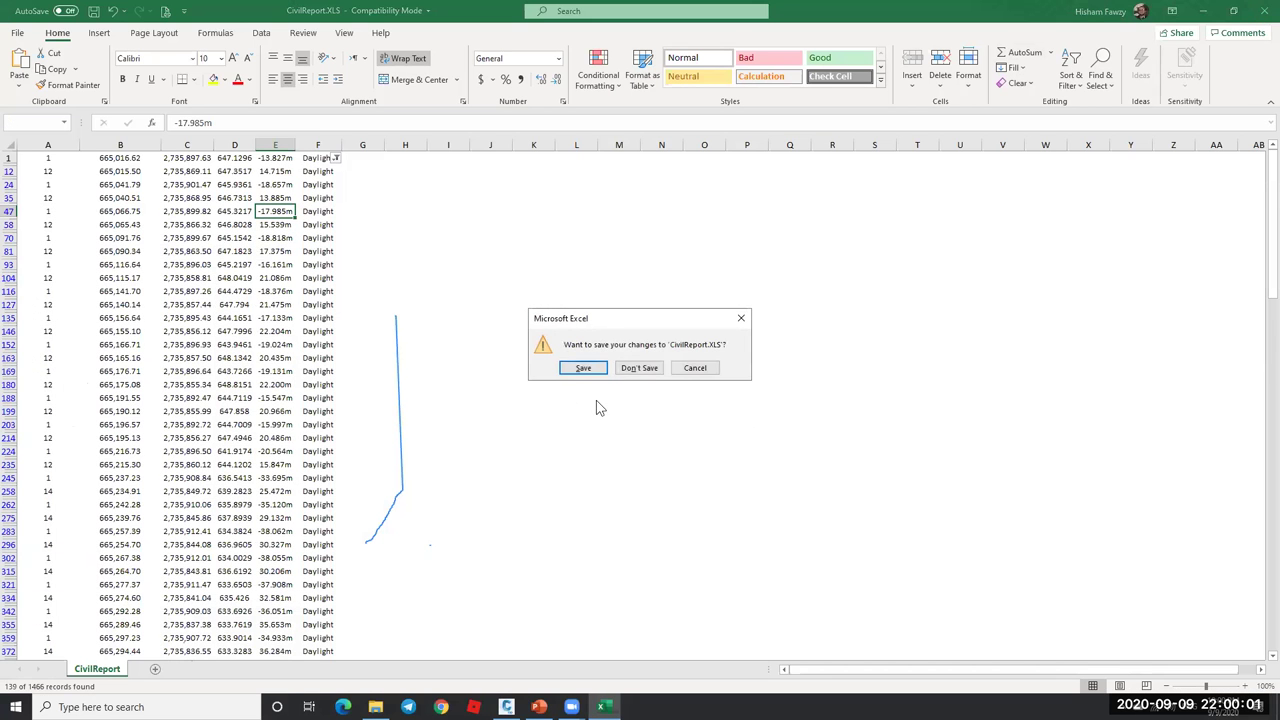
left_click(634, 367)
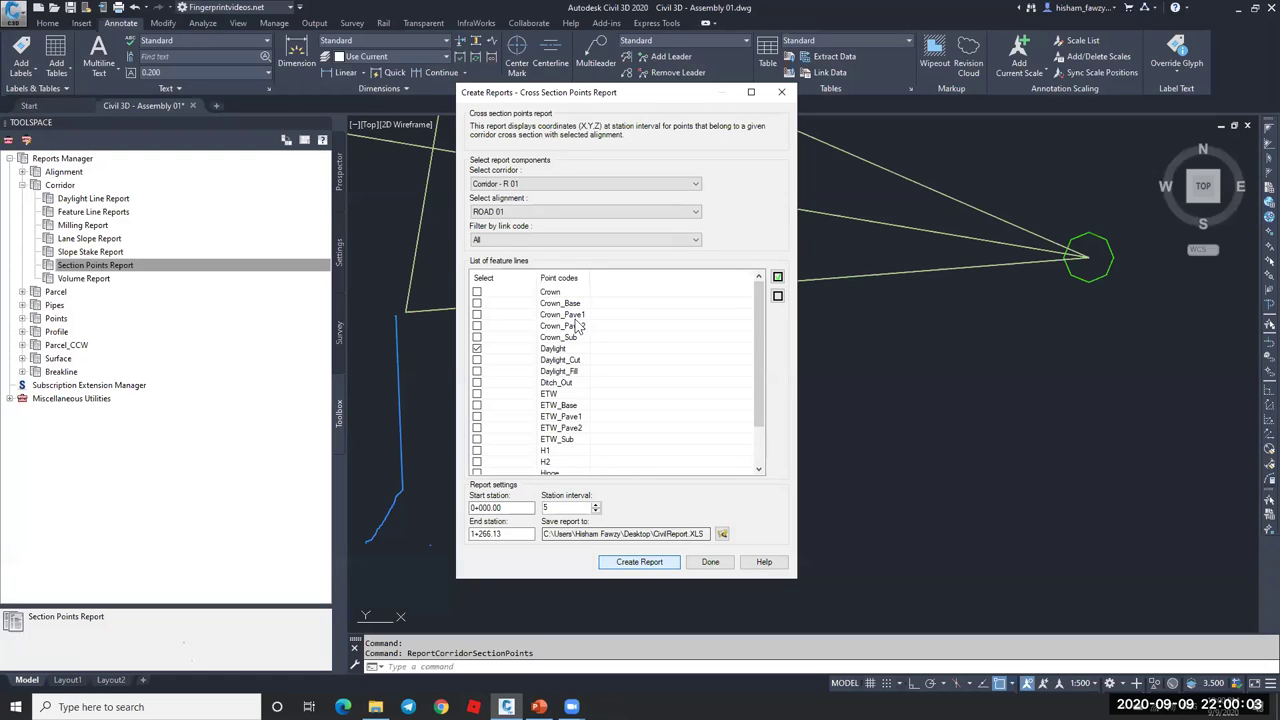
left_click(639, 562)
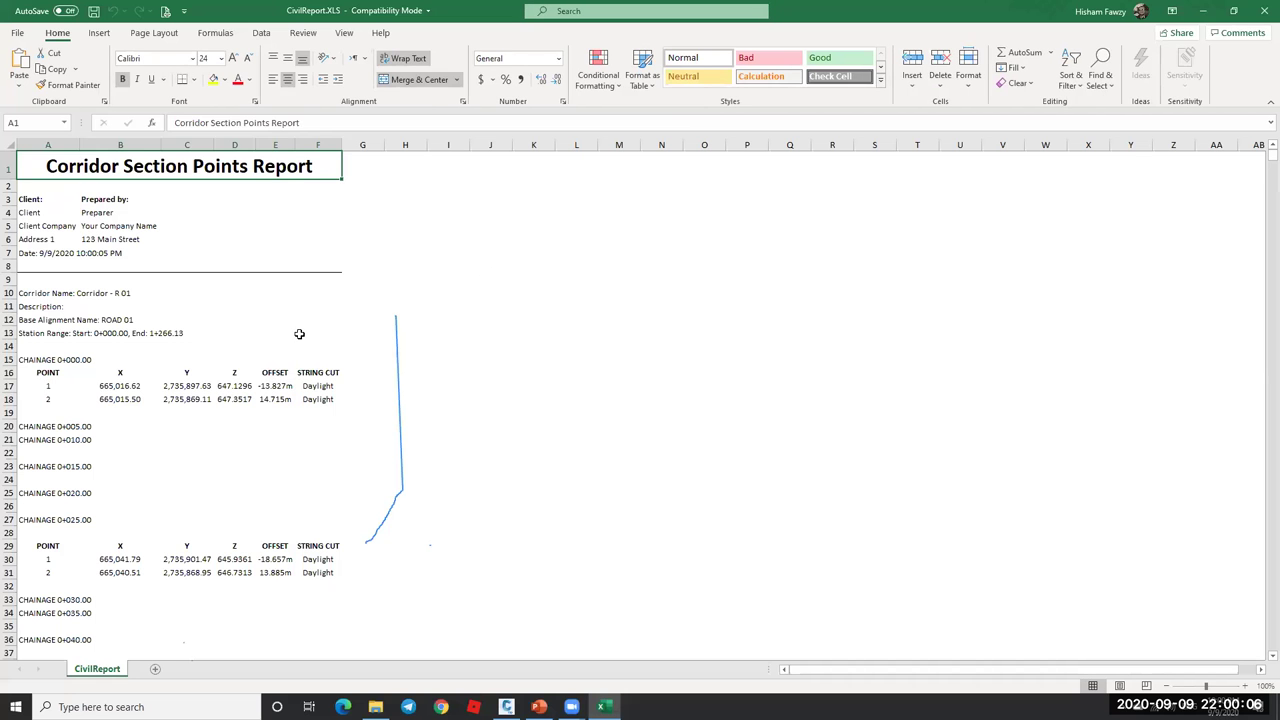
left_click(299, 333)
scroll(121, 307, "down", 2)
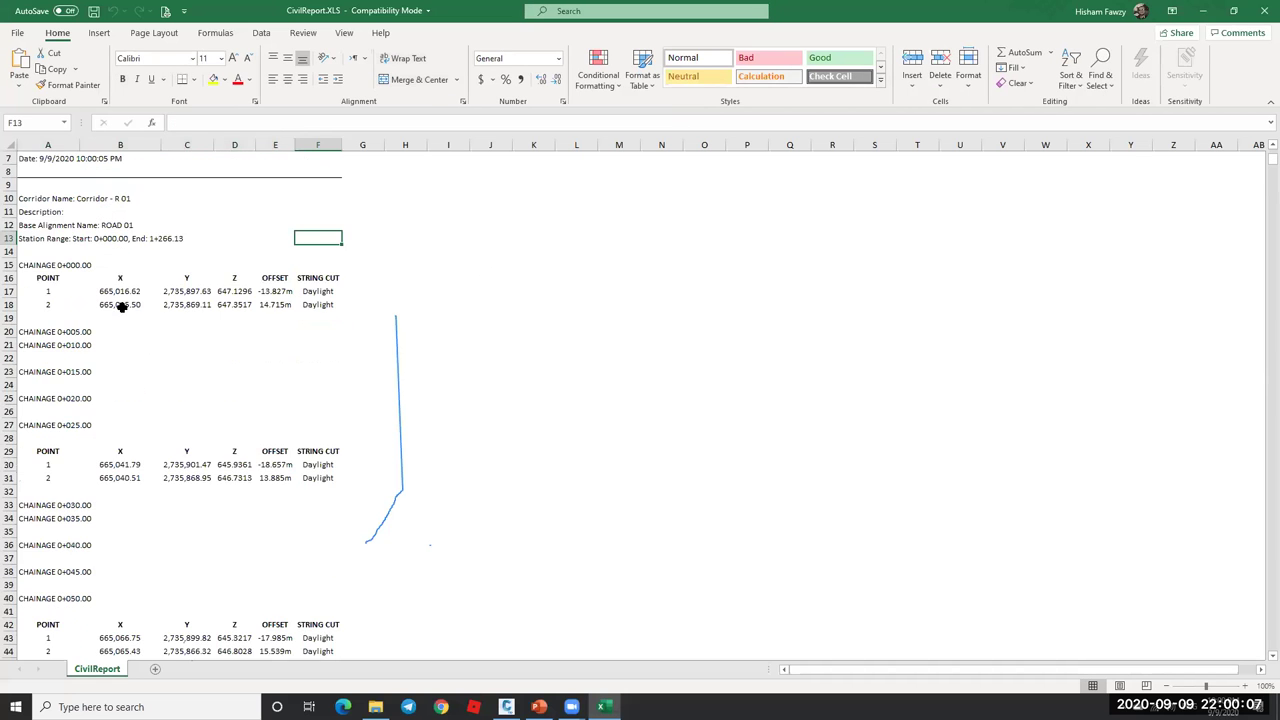
- Check the first Daylight point's Z and X values in D17 and B17, then return to Civil 3D
left_click(244, 291)
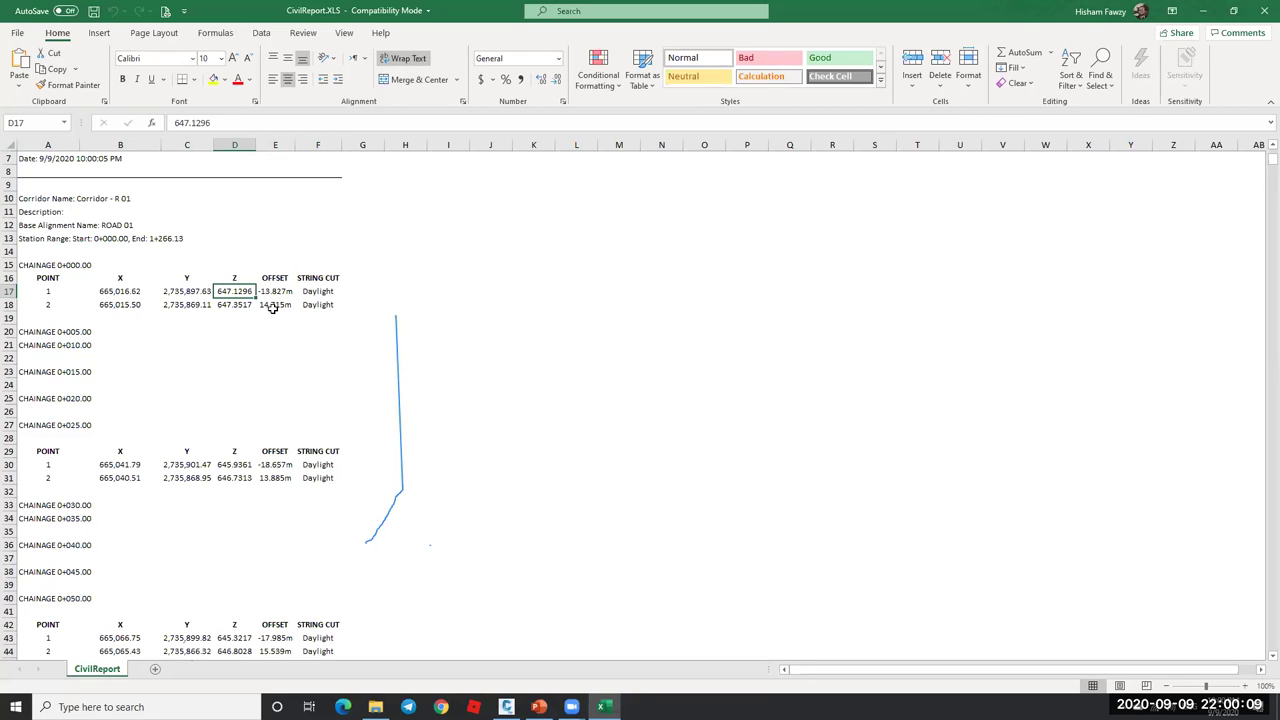
left_click(132, 293)
left_click(242, 291)
key("alt+Tab")
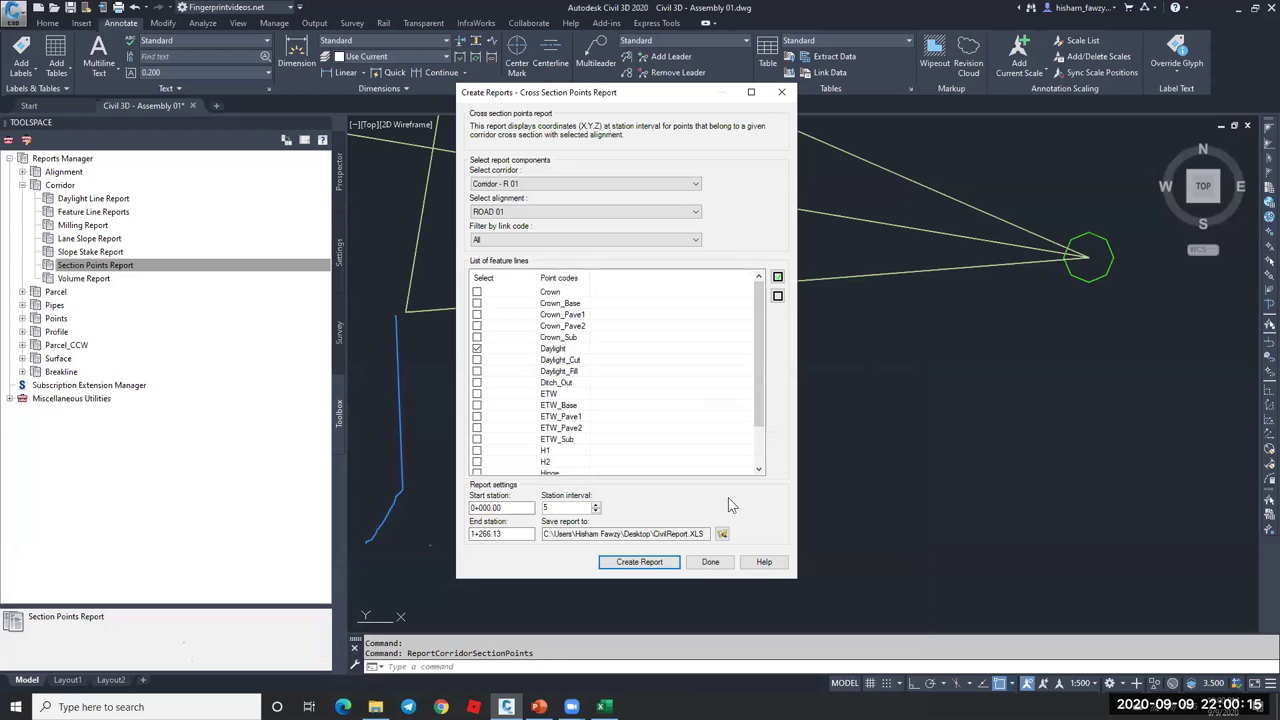
- Close the report settings, zoom in on the assembly's points, and bring up the Metric Lanes Subassemblies palette
left_click(708, 562)
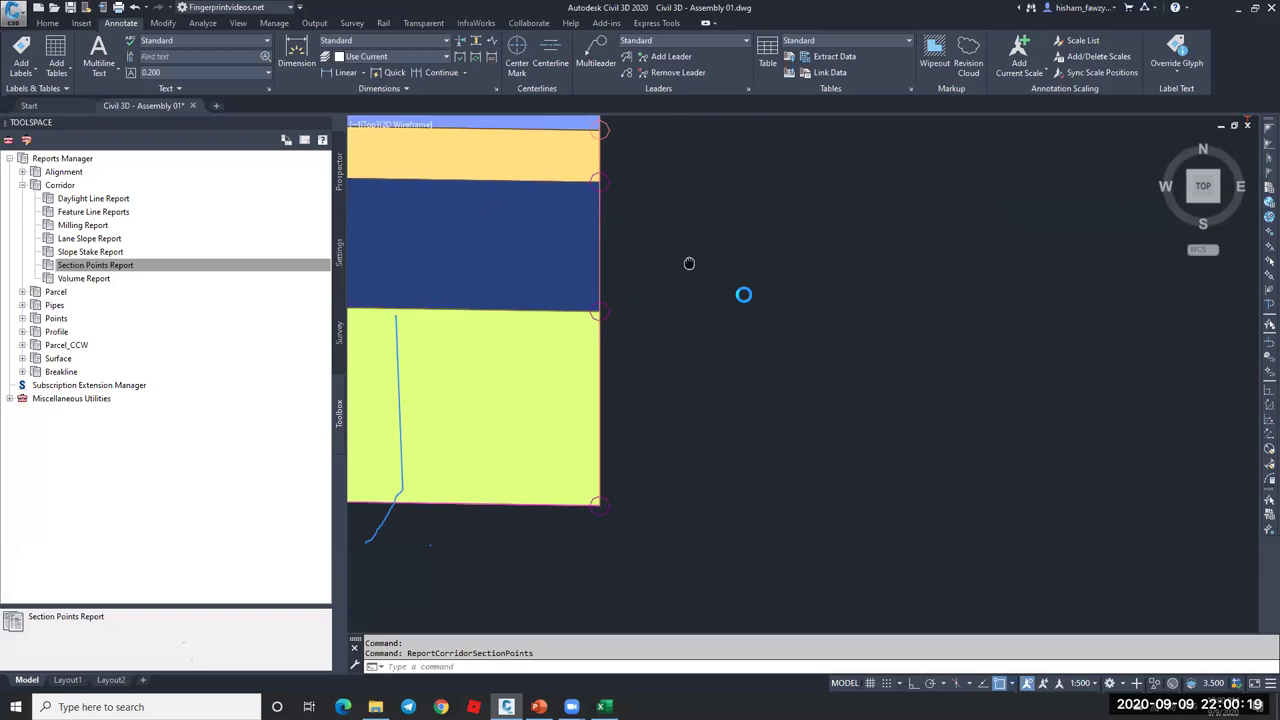
scroll(642, 200, "up", 3)
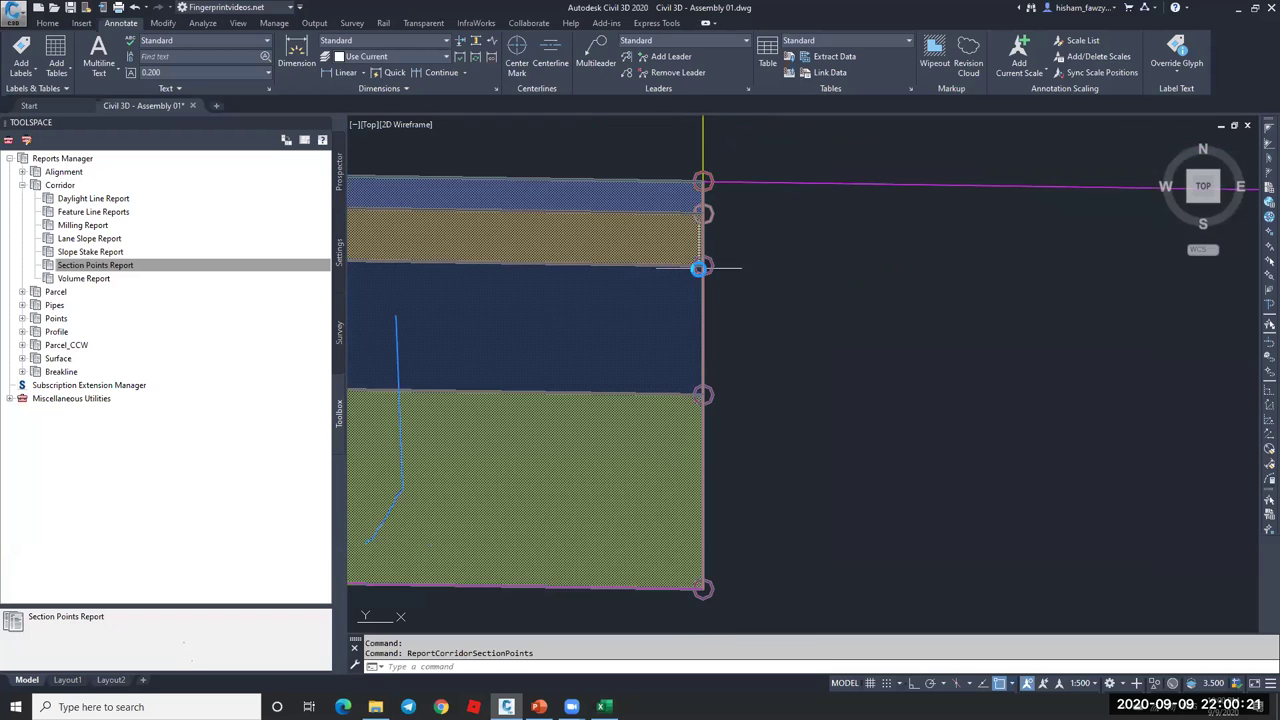
mouse_move(729, 263)
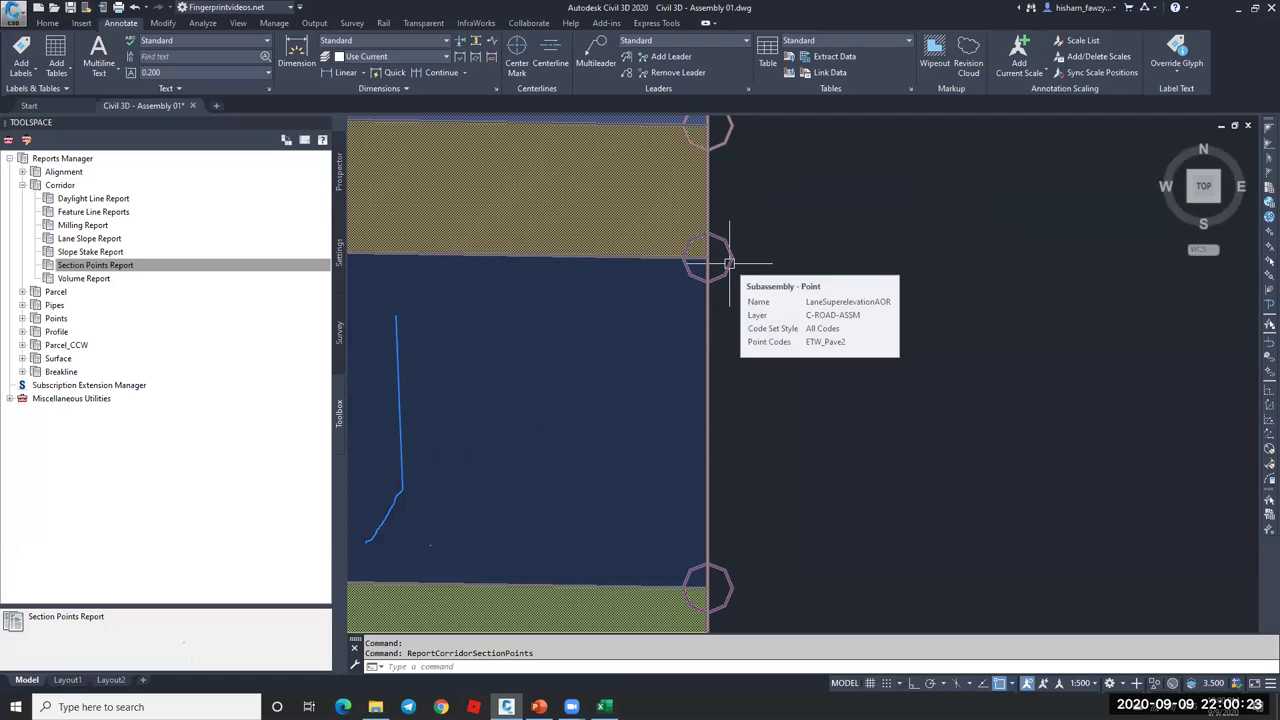
scroll(735, 290, "up", 5)
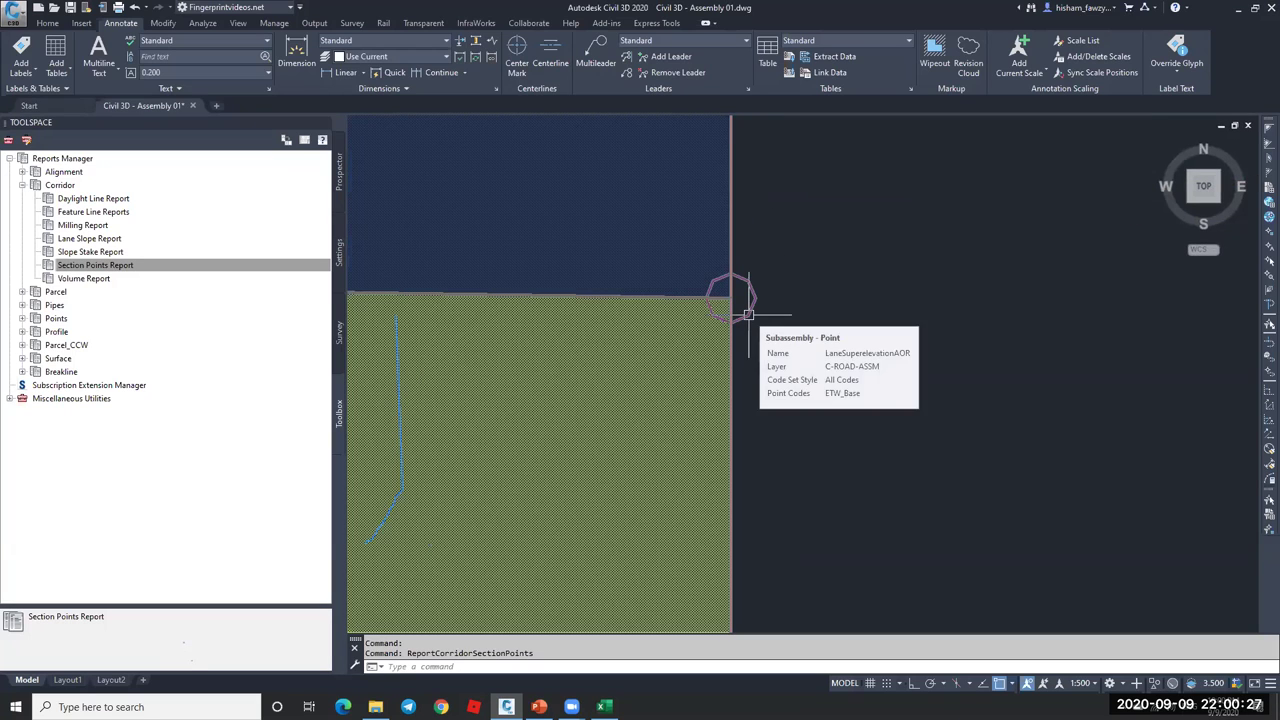
scroll(845, 280, "down", 5)
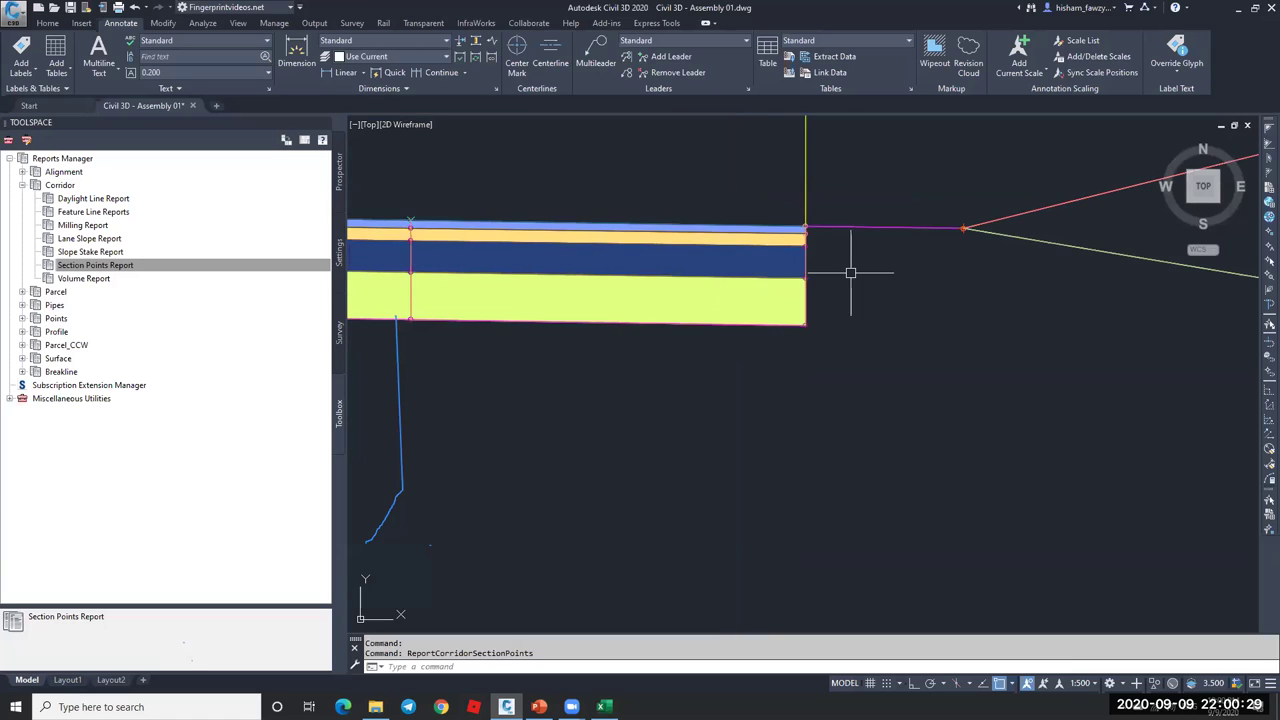
scroll(736, 295, "down", 5)
scroll(720, 294, "up", 4)
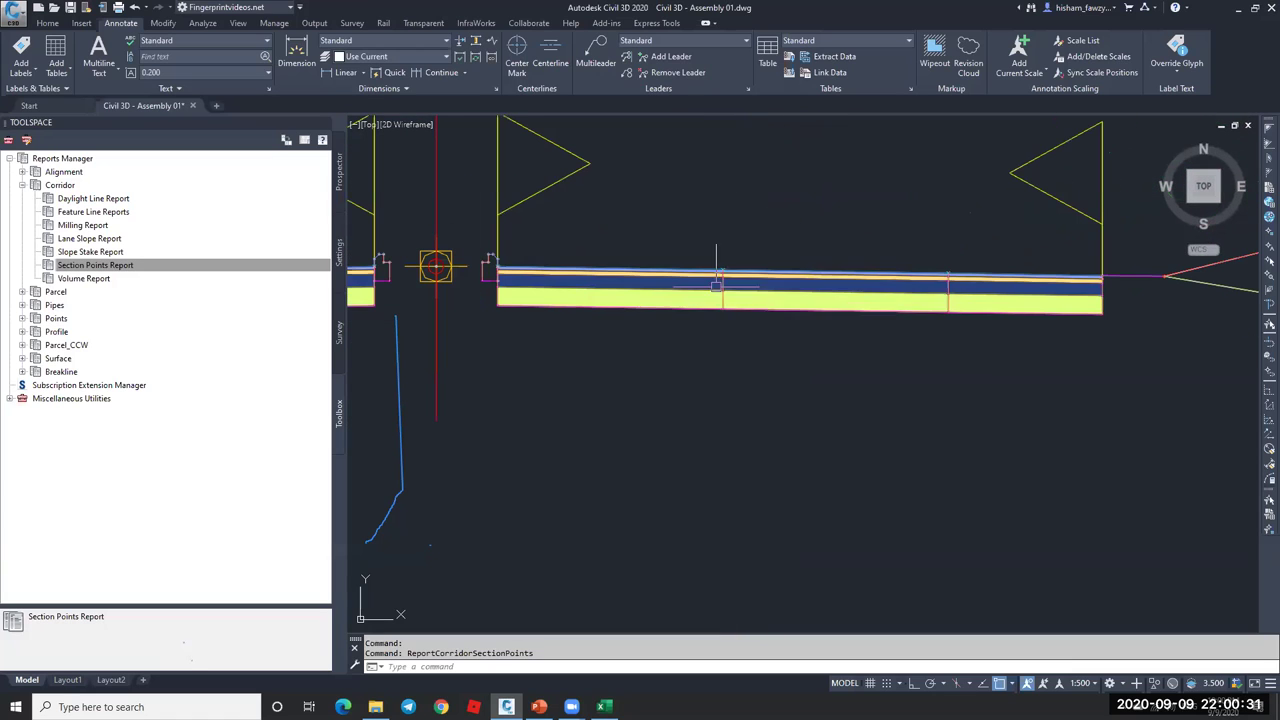
key("ctrl+3")
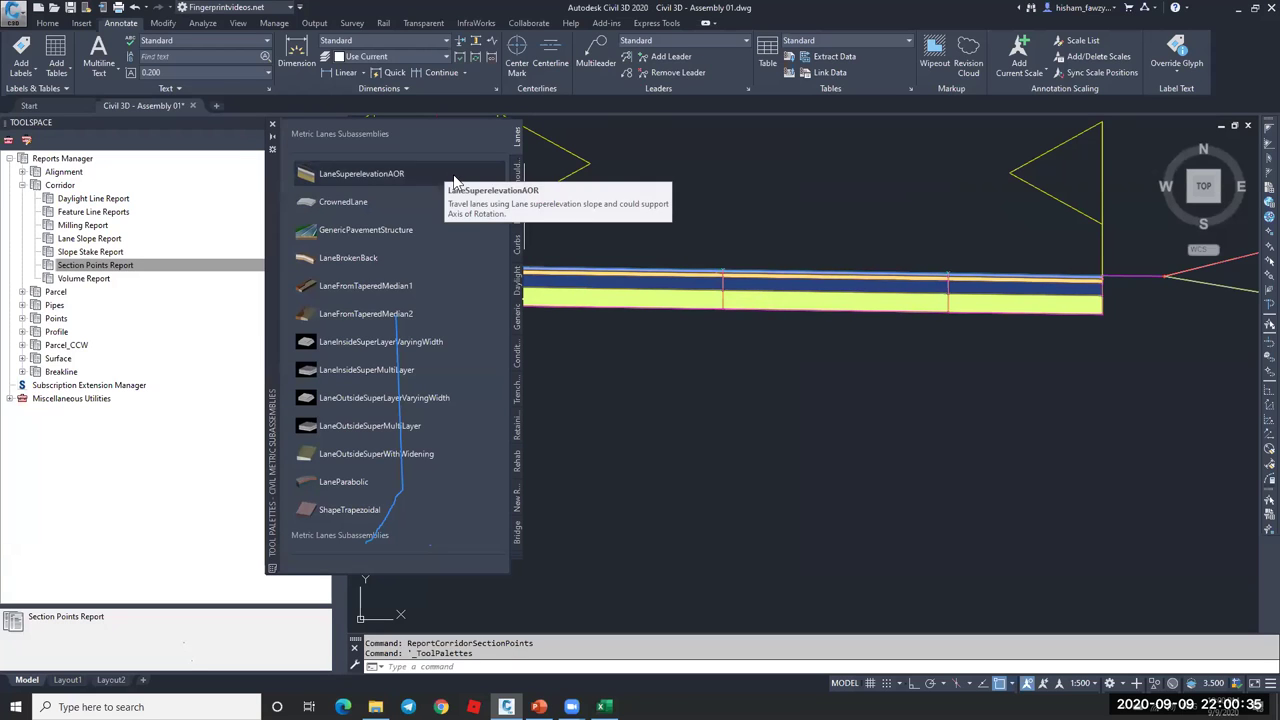
- Open the LaneSuperelevationAOR help page and examine its Crown_Sub, P10 and ETW_Sub point codes
right_click(451, 173)
left_click(485, 349)
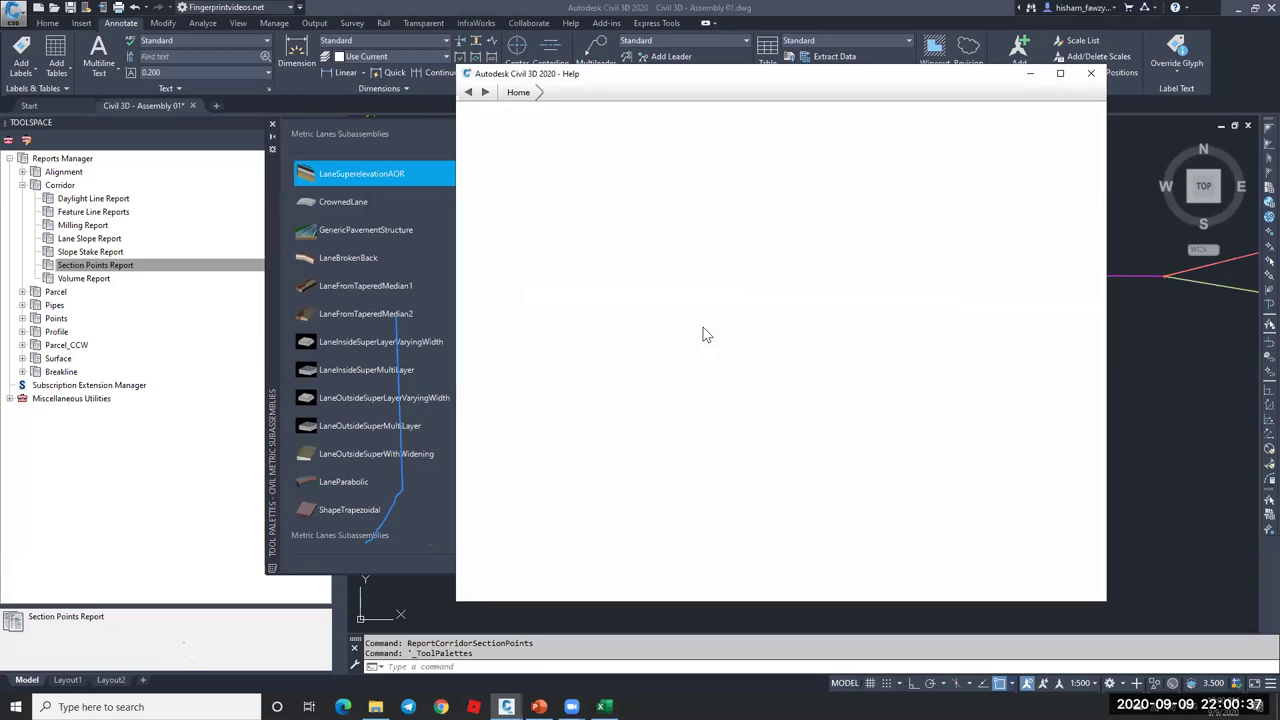
scroll(757, 320, "down", 10)
scroll(757, 323, "down", 12)
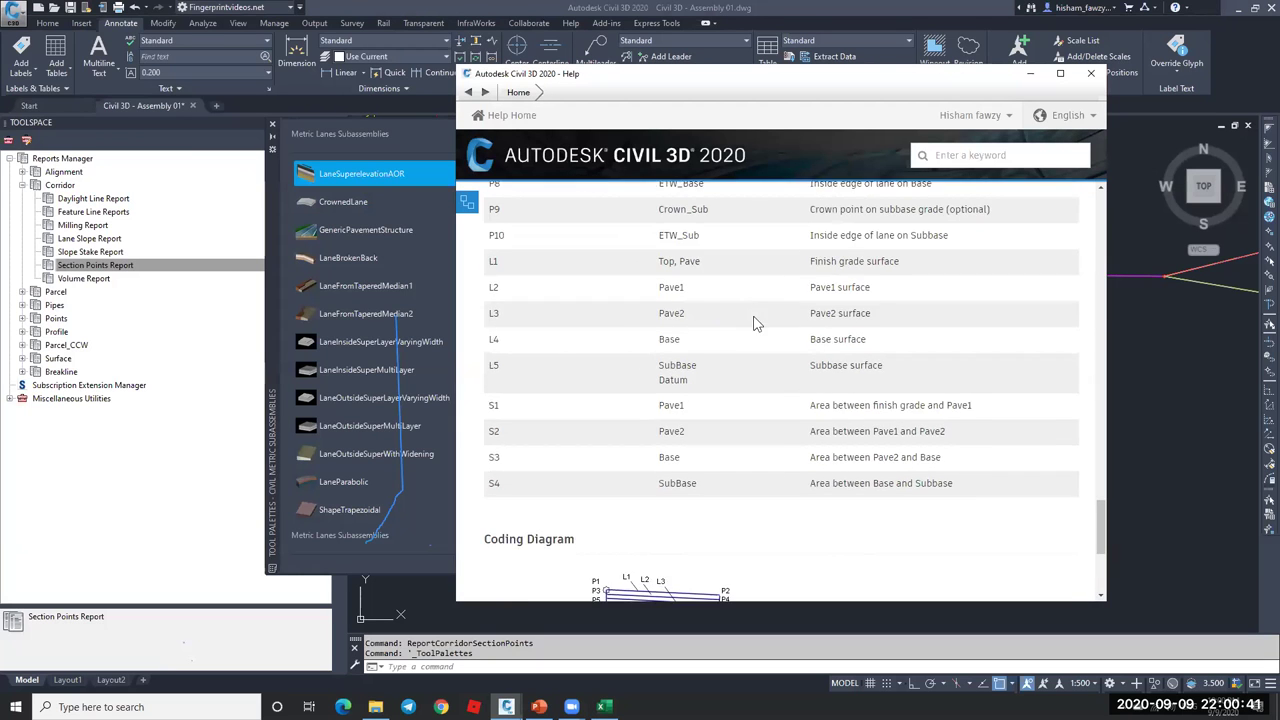
scroll(728, 345, "up", 3)
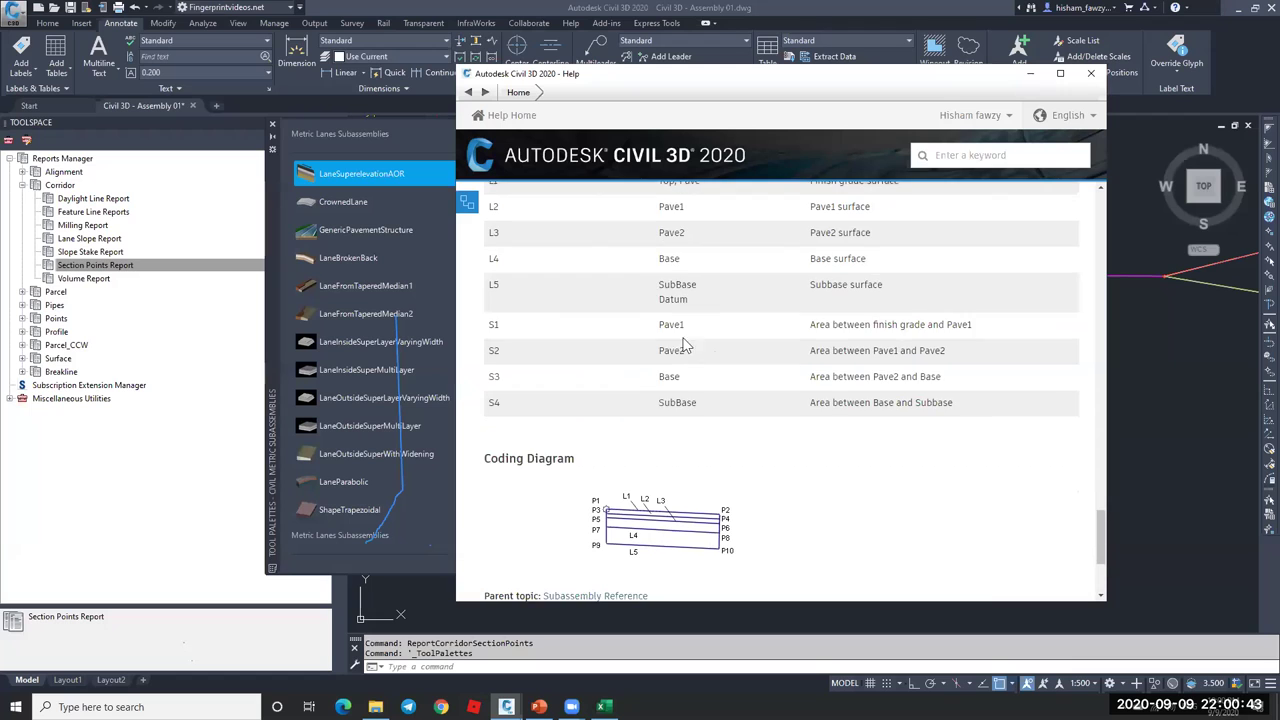
scroll(540, 295, "up", 2)
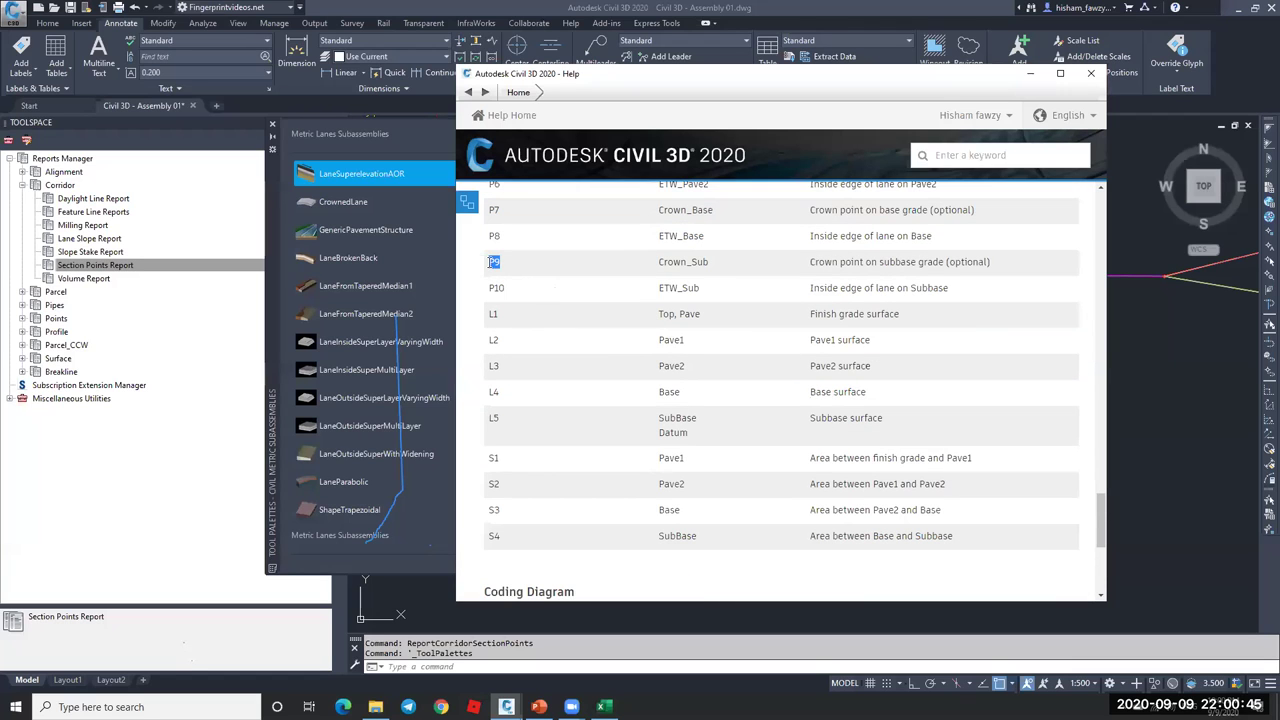
left_click_drag(709, 262, 664, 262)
double_click(495, 287)
double_click(678, 288)
scroll(655, 450, "down", 2)
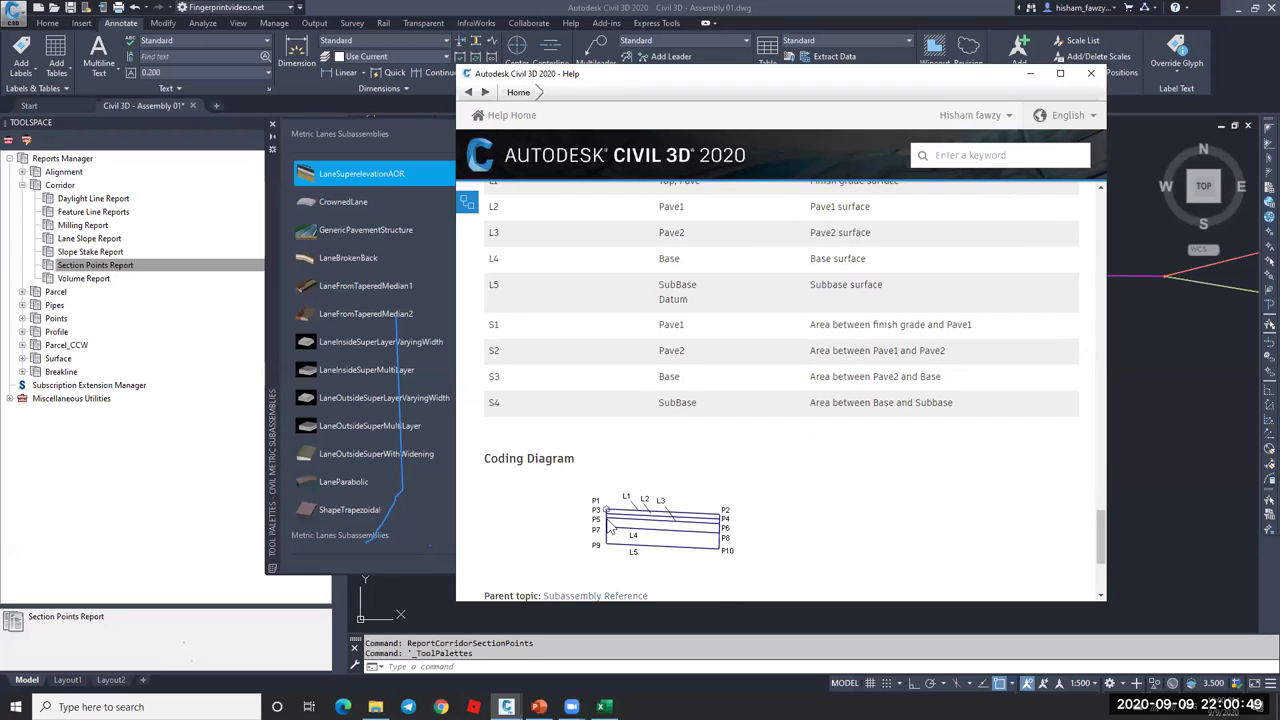
scroll(650, 400, "up", 3)
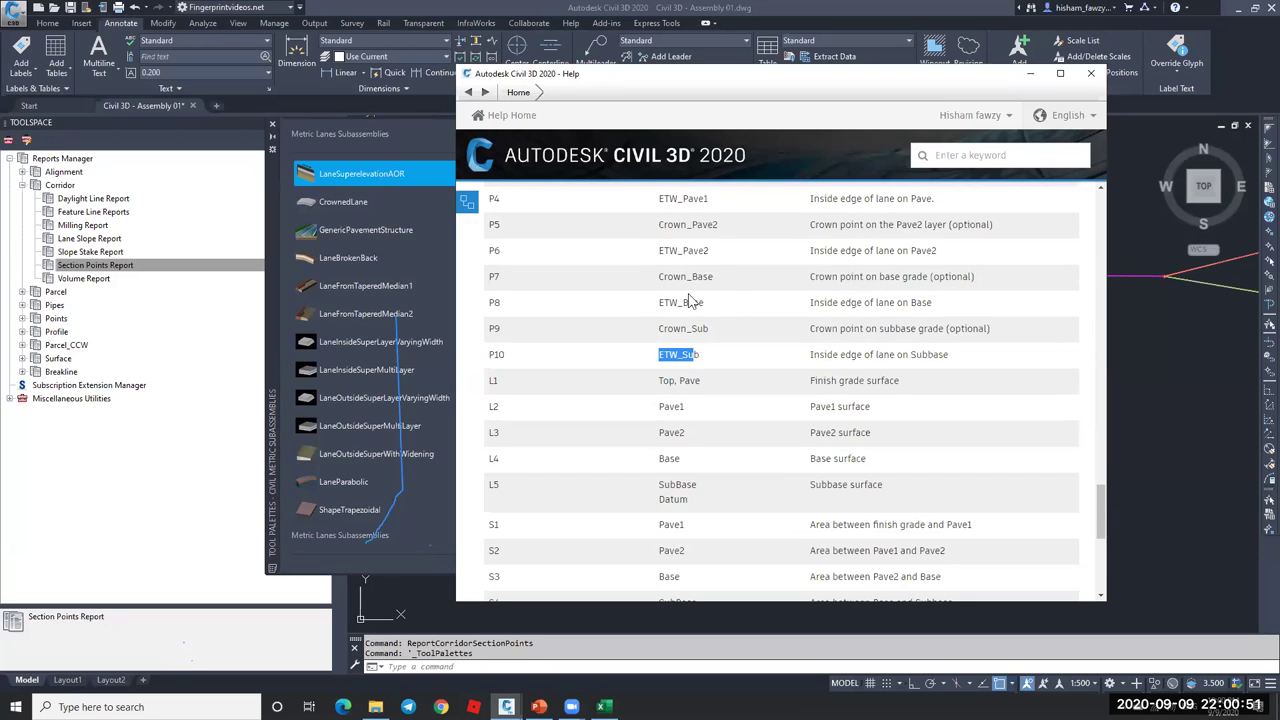
- Close the help page, zoom around the assembly, and reopen the subassembly tool palettes
left_click(1092, 75)
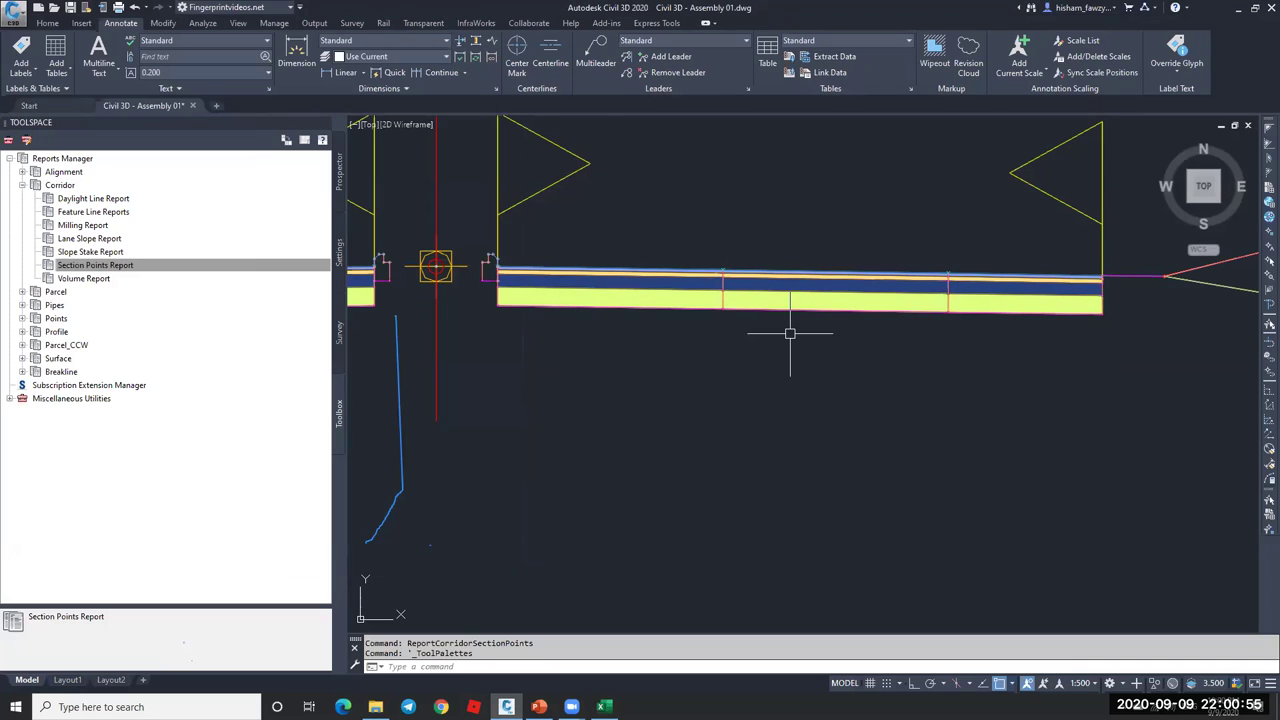
scroll(780, 345, "down", 2)
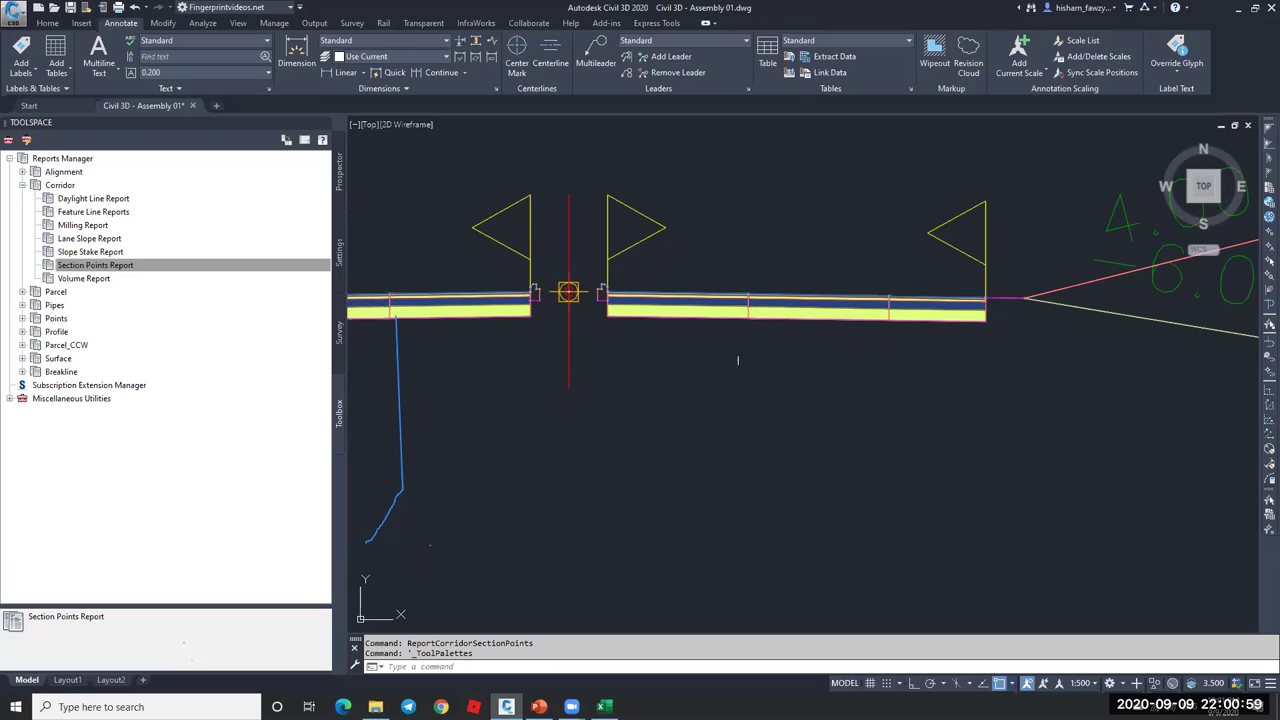
scroll(740, 315, "up", 2)
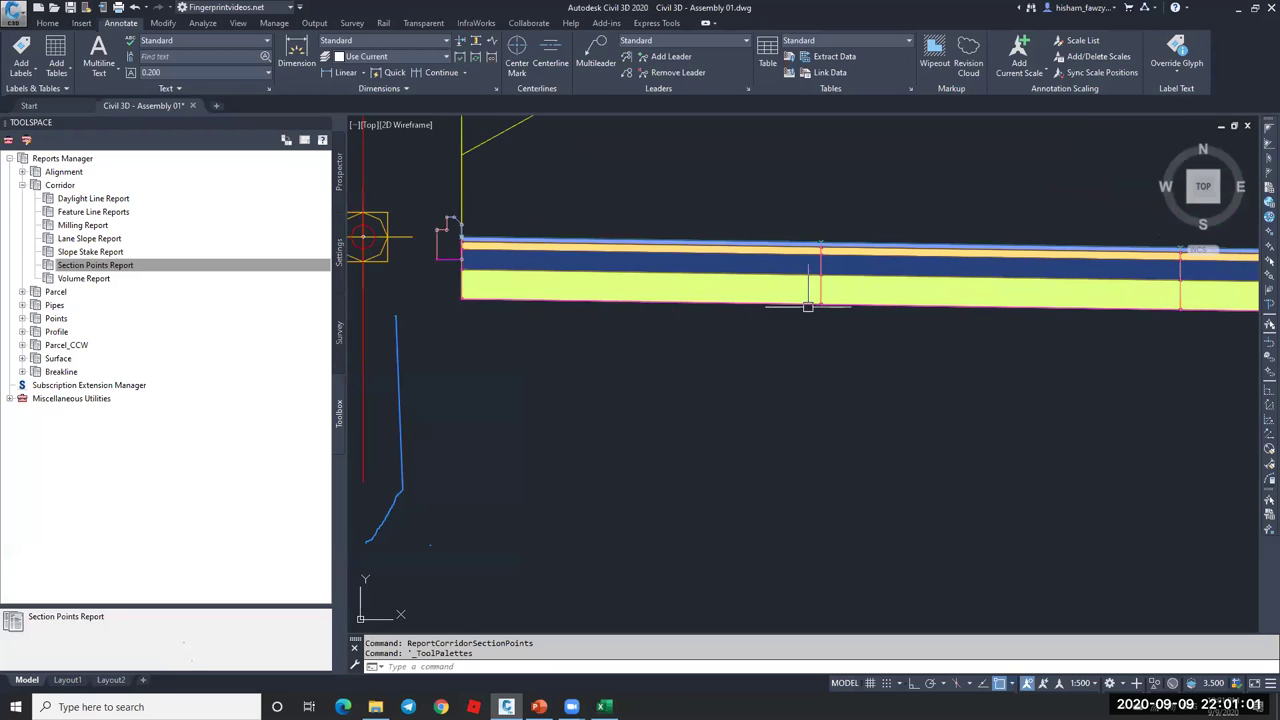
scroll(600, 250, "down", 2)
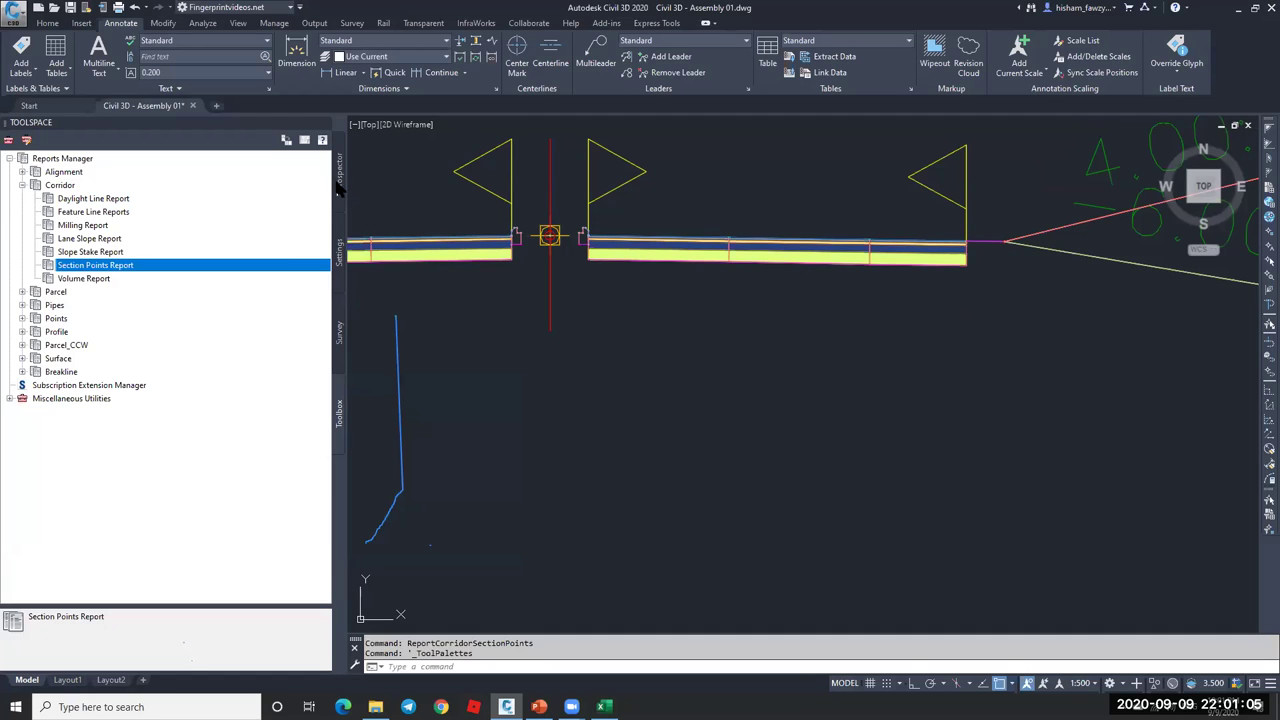
key("ctrl+3")
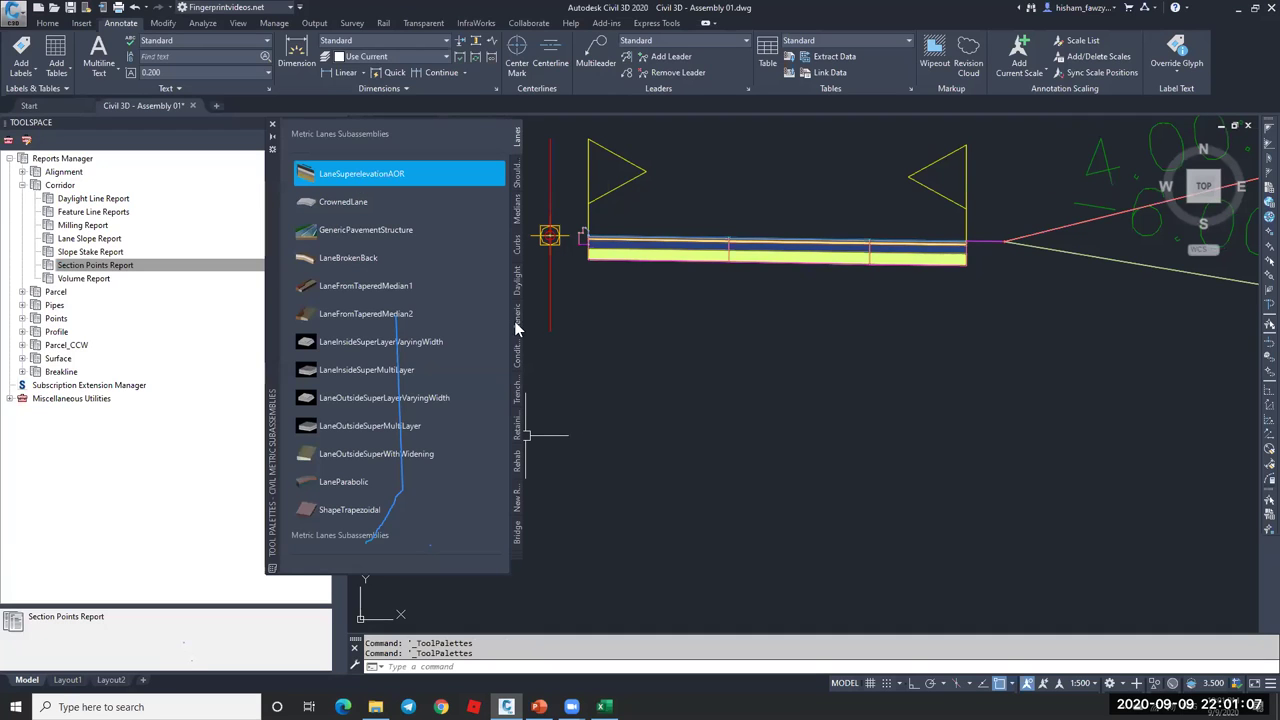
- Pick MarkPoint from the Generic subassemblies and set its Point Name to KH1
left_click(517, 322)
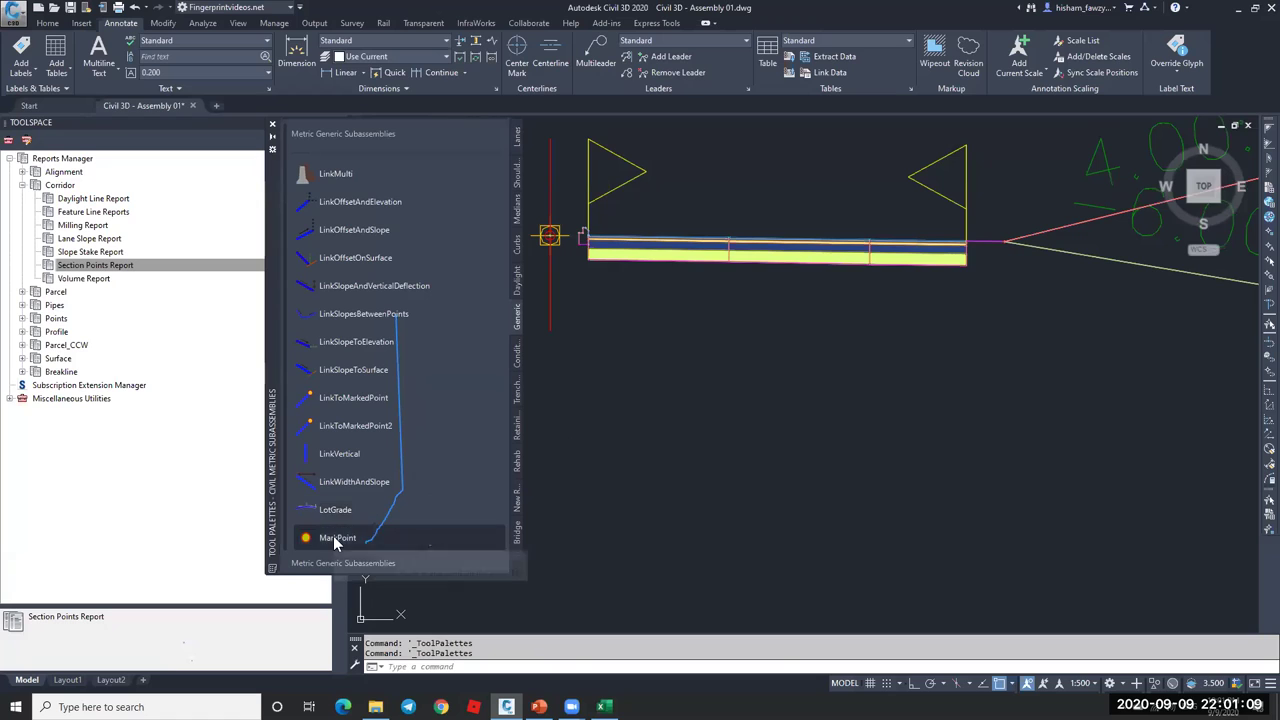
left_click(335, 537)
left_click(556, 415)
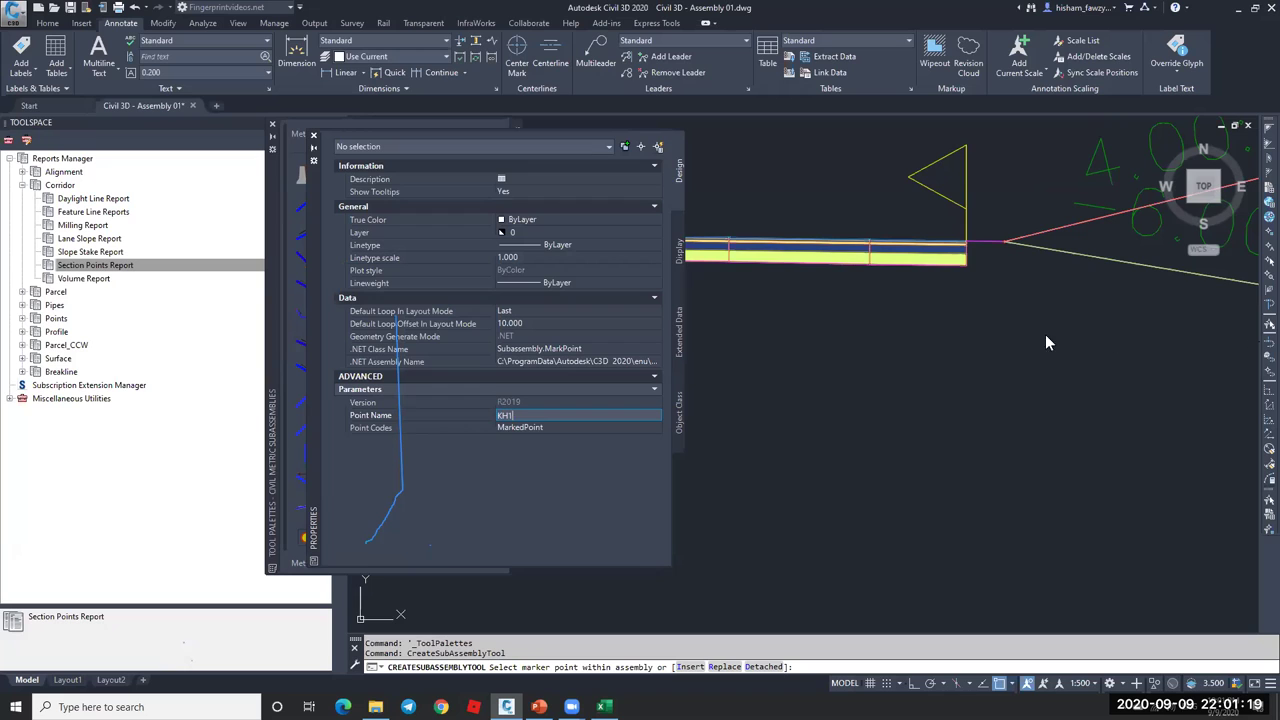
scroll(927, 290, "down", 2)
scroll(927, 290, "up", 6)
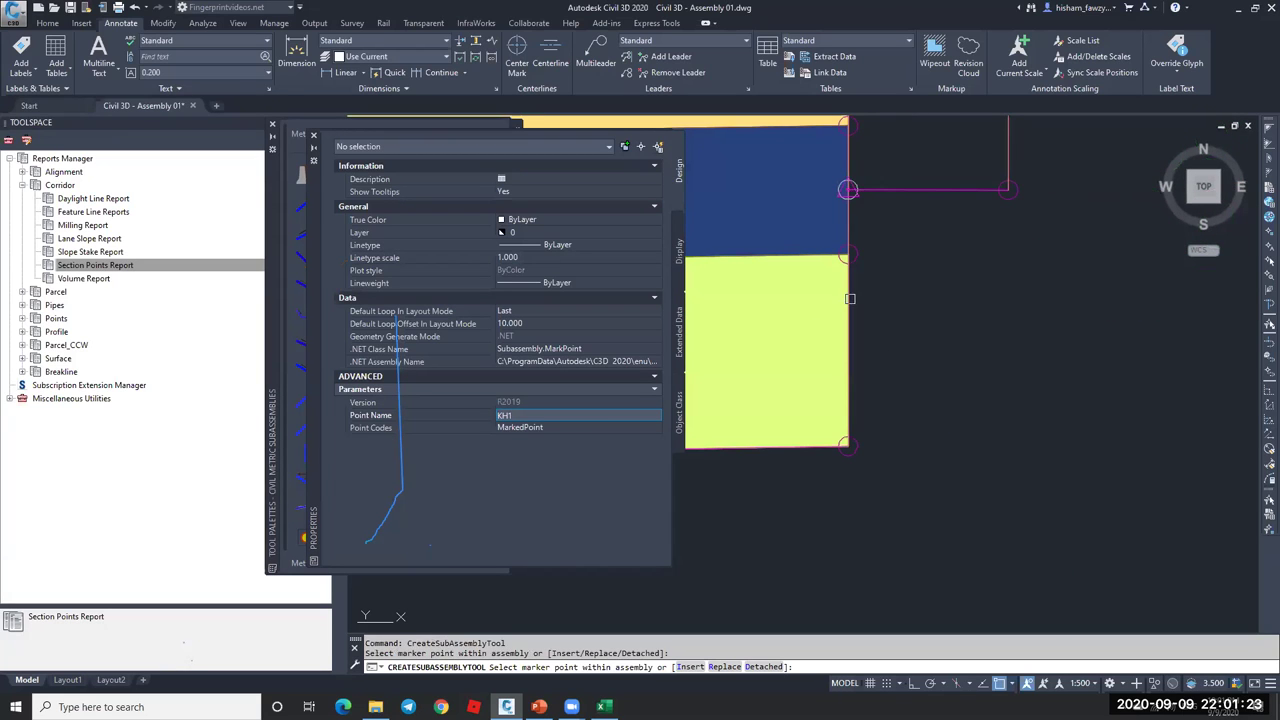
- Attach the MarkPoint at the lane block's corner and finish placing mark points
left_click(847, 444)
scroll(916, 408, "down", 5)
scroll(916, 408, "down", 2)
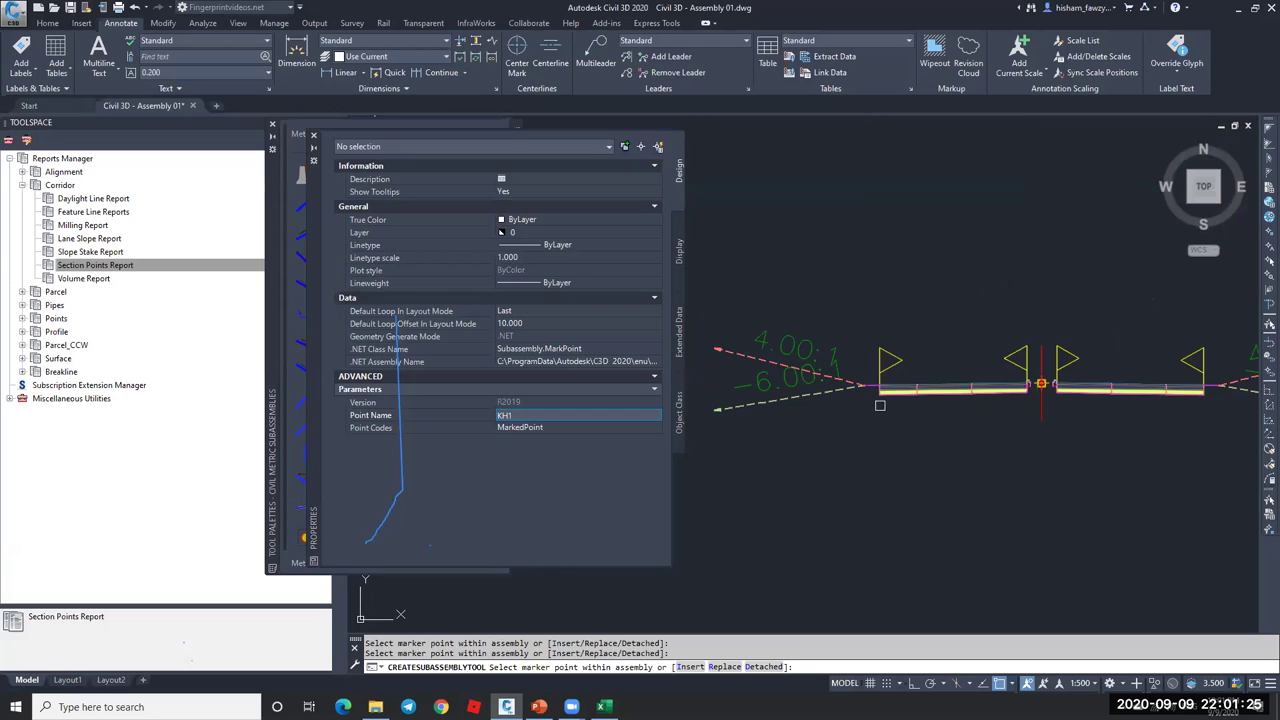
scroll(878, 390, "up", 6)
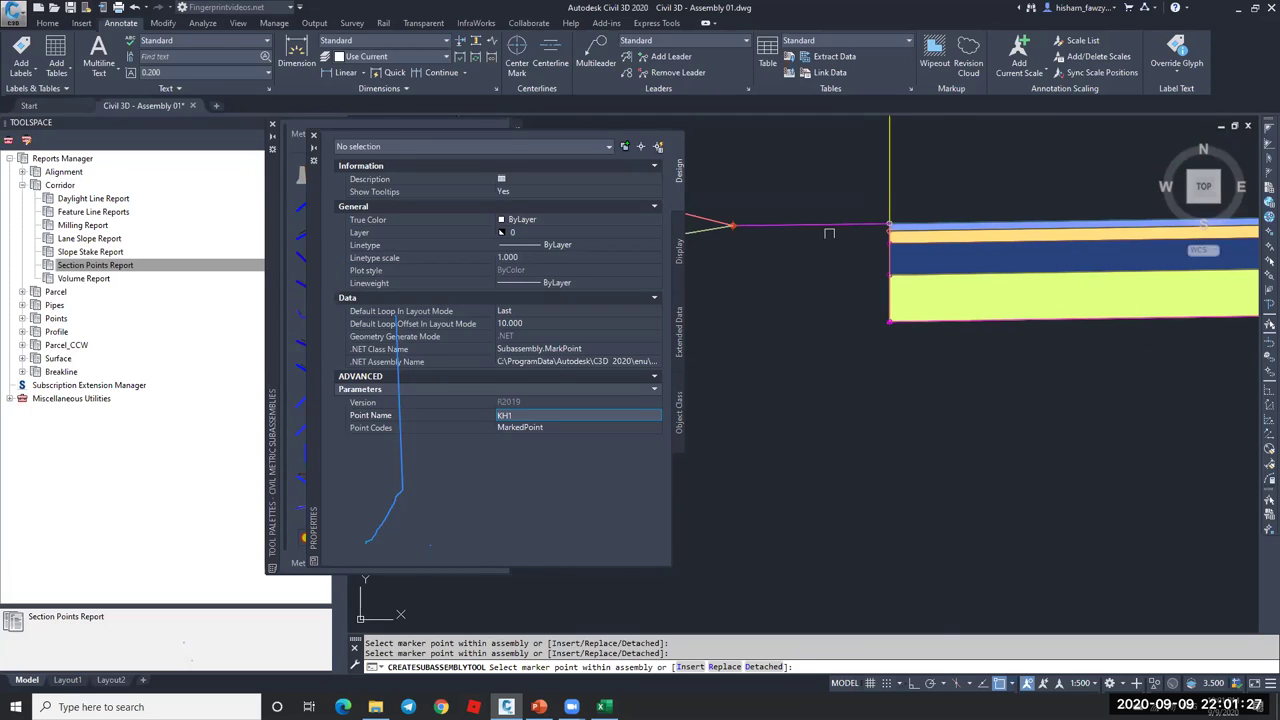
scroll(862, 227, "up", 5)
scroll(1105, 216, "down", 5)
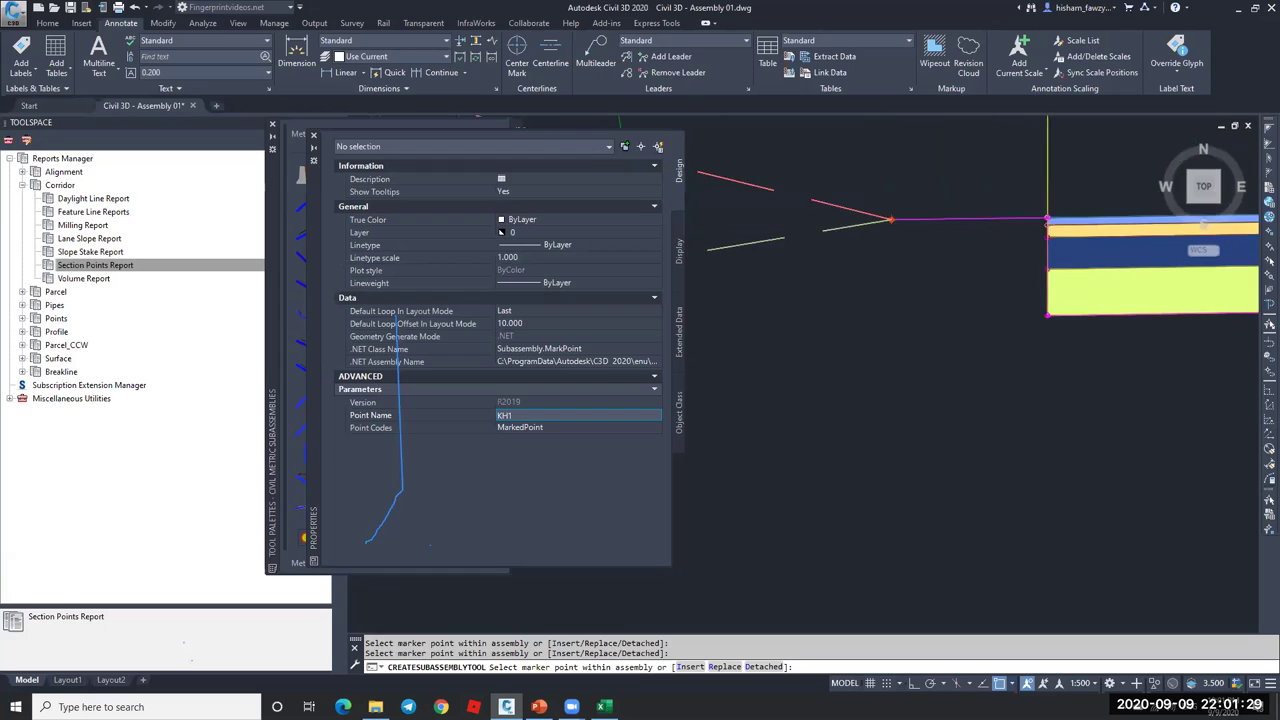
scroll(1037, 263, "down", 5)
scroll(992, 290, "up", 6)
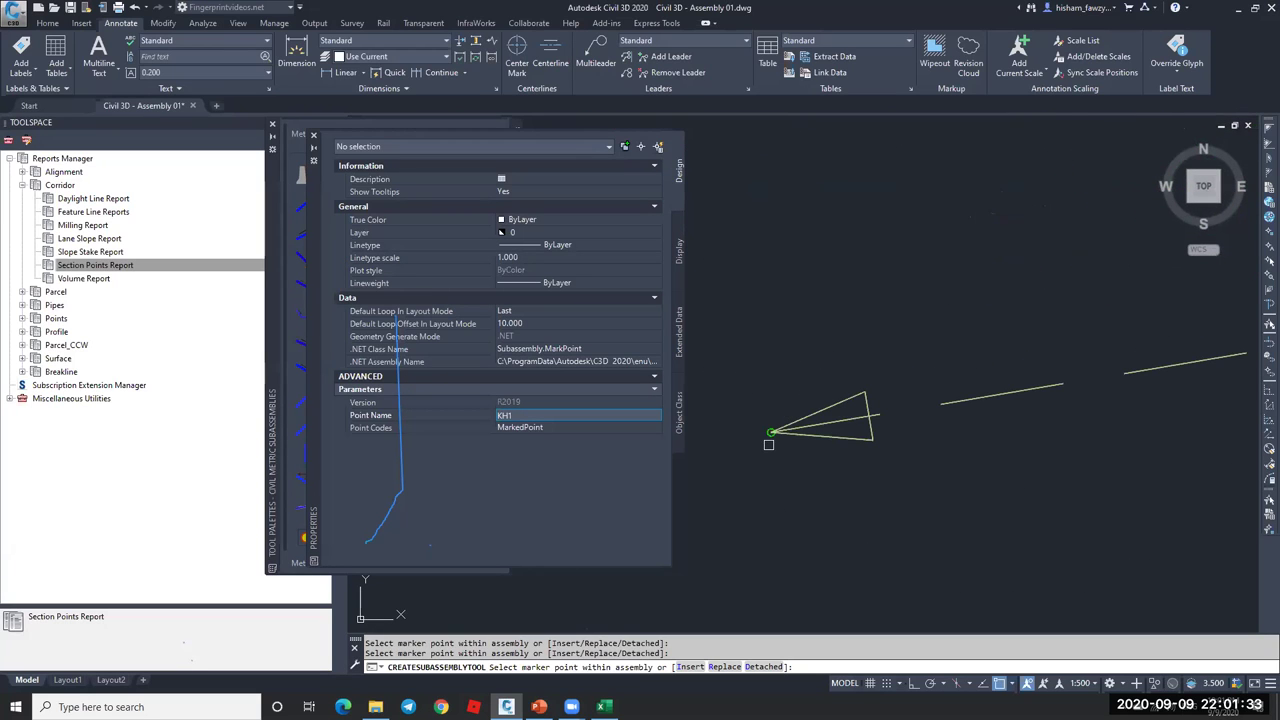
key("Escape")
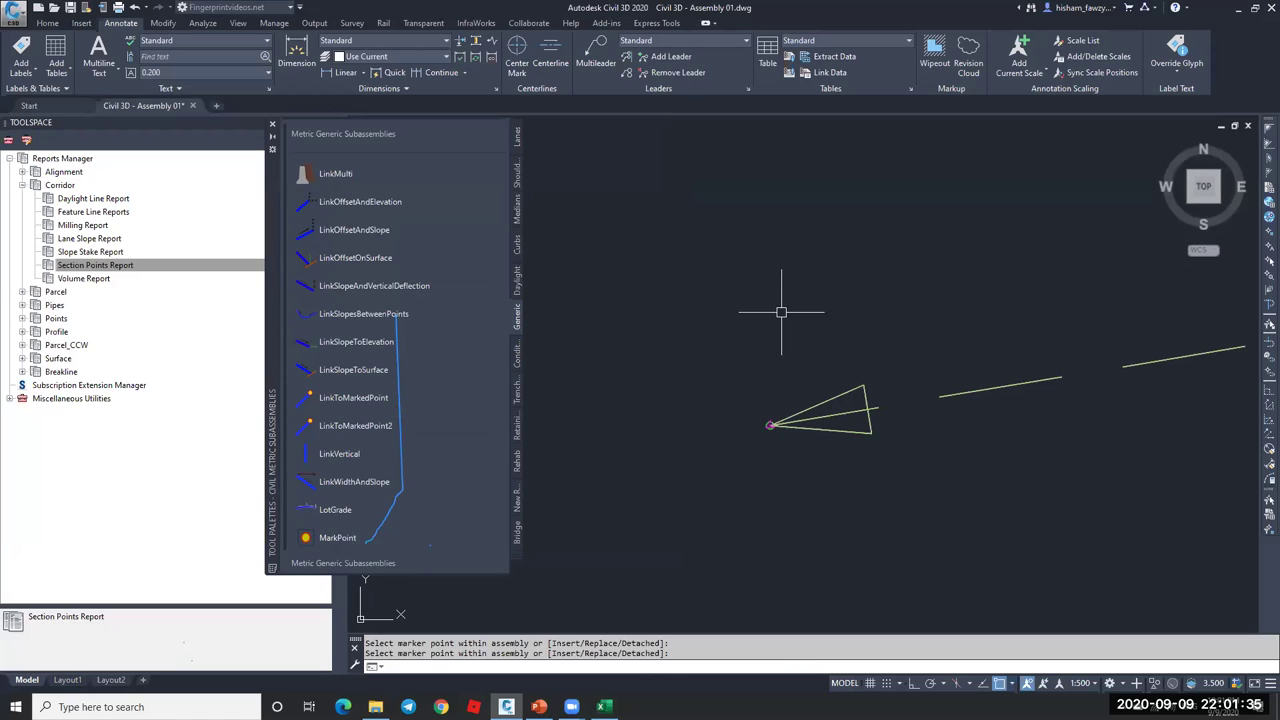
- Close the subassembly palette and rebuild Corridor - R 01 from Prospector
left_click(269, 128)
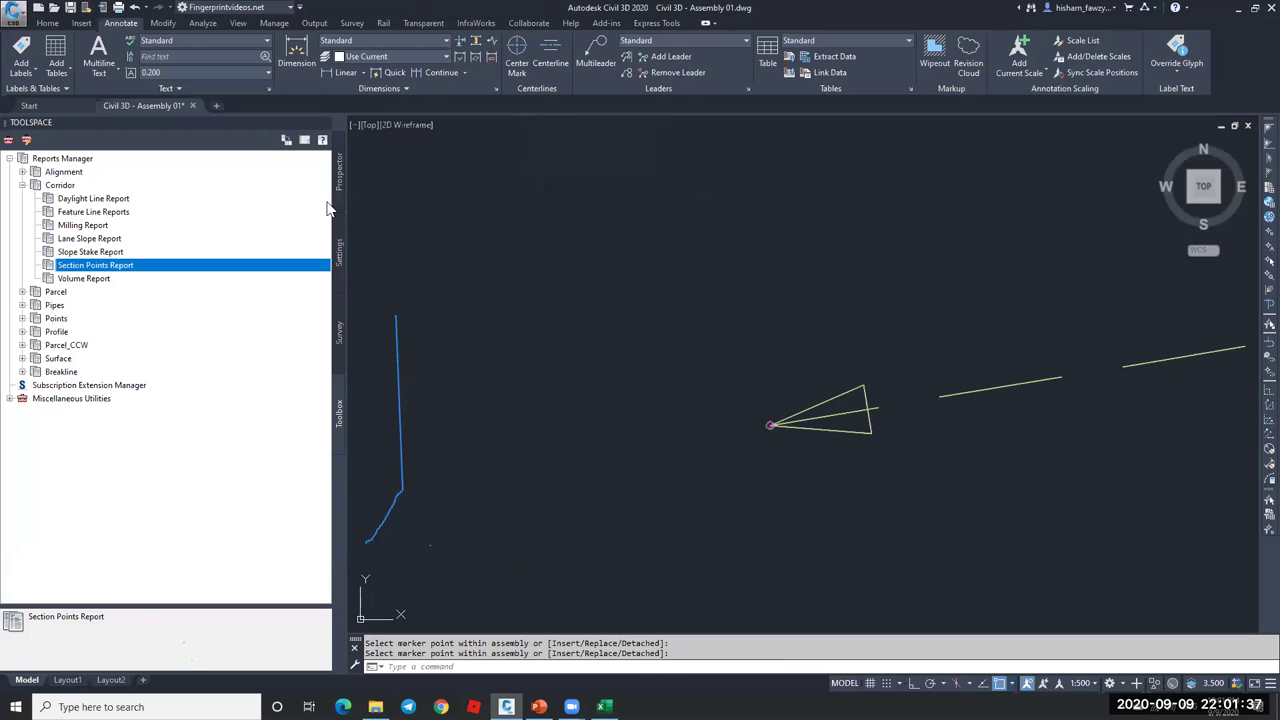
left_click(339, 175)
left_click(22, 333)
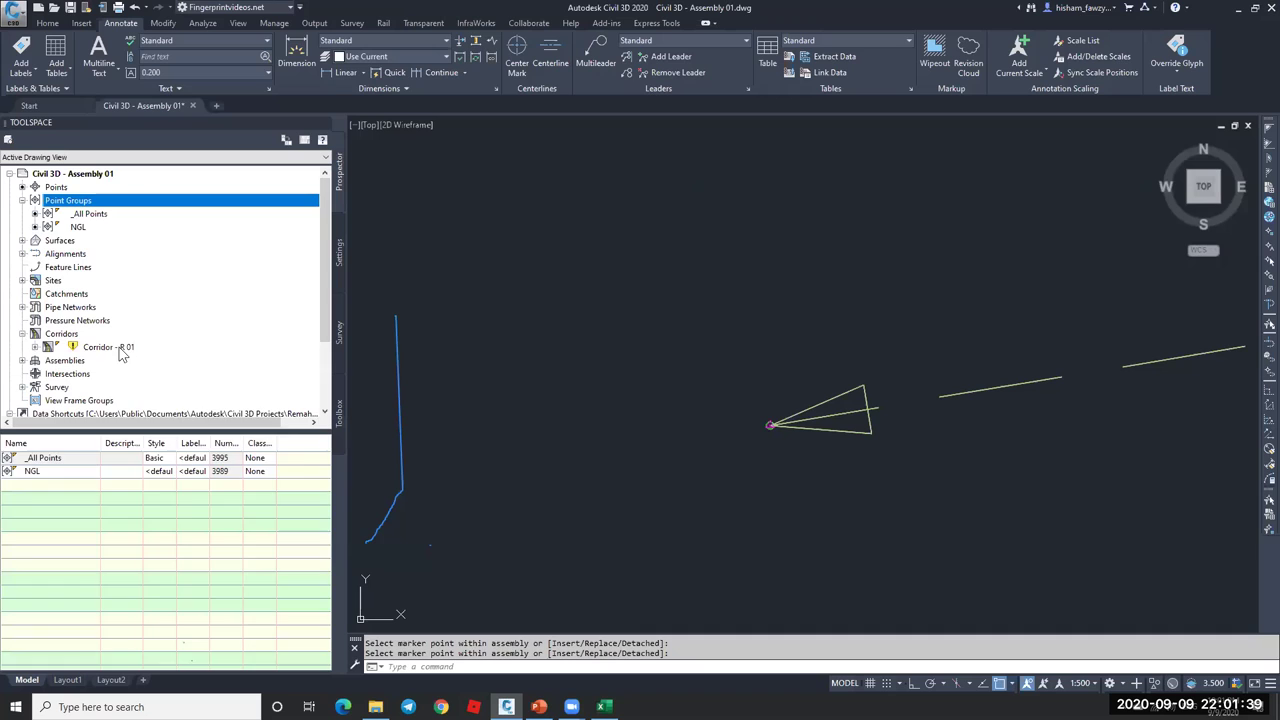
right_click(122, 348)
left_click(232, 398)
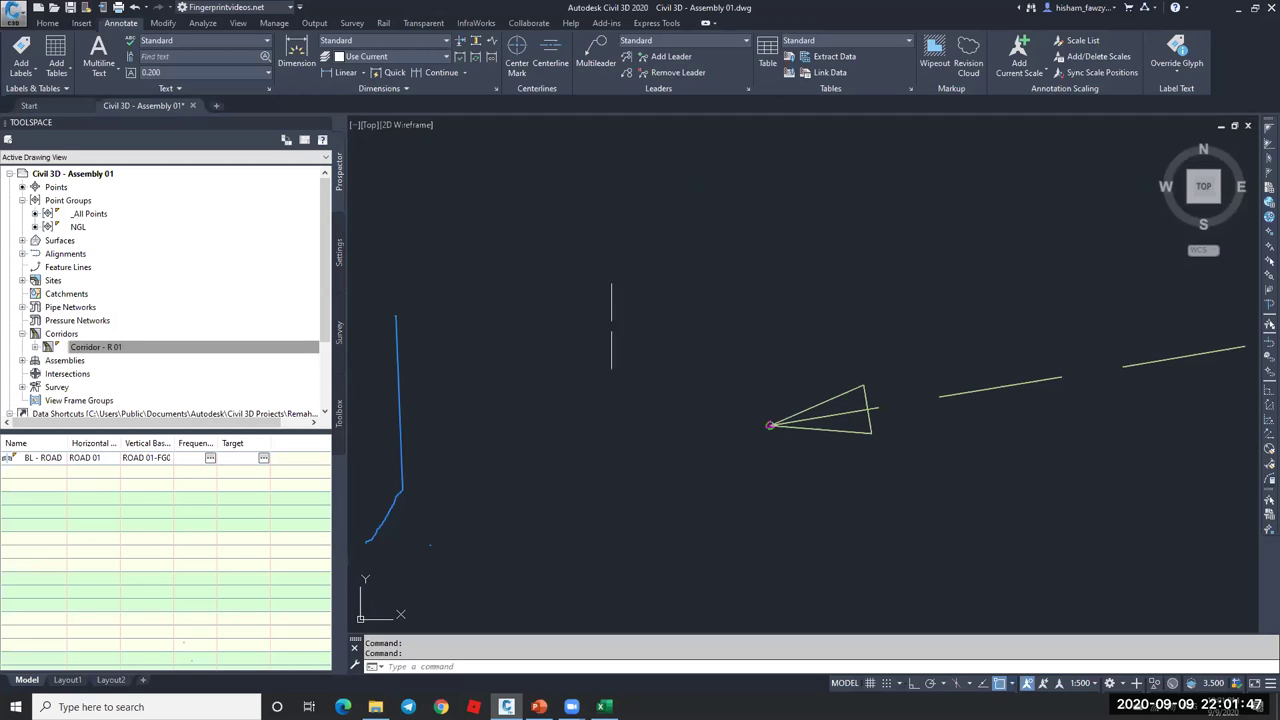
- Start the Section Points Report and cancel it, then open Corridor - R 01's Corridor Properties
left_click(187, 346)
left_click(339, 410)
right_click(143, 268)
left_click(180, 270)
scroll(595, 357, "down", 3)
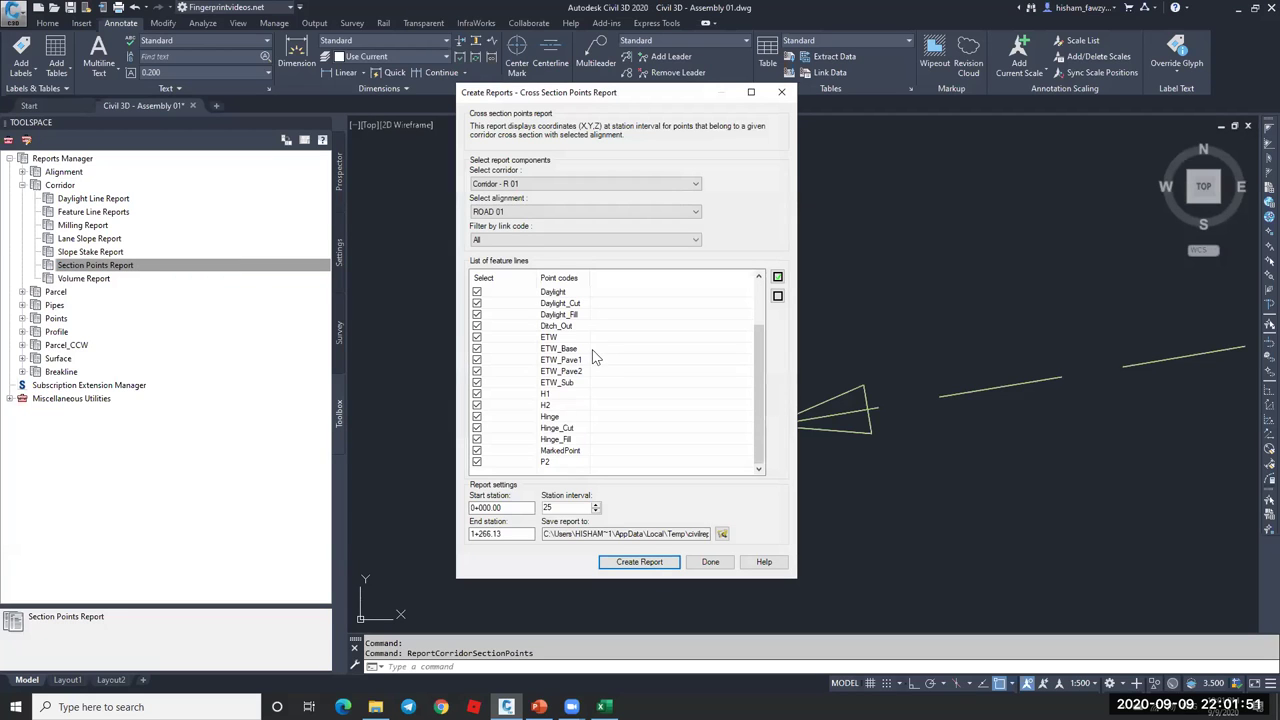
key("Escape")
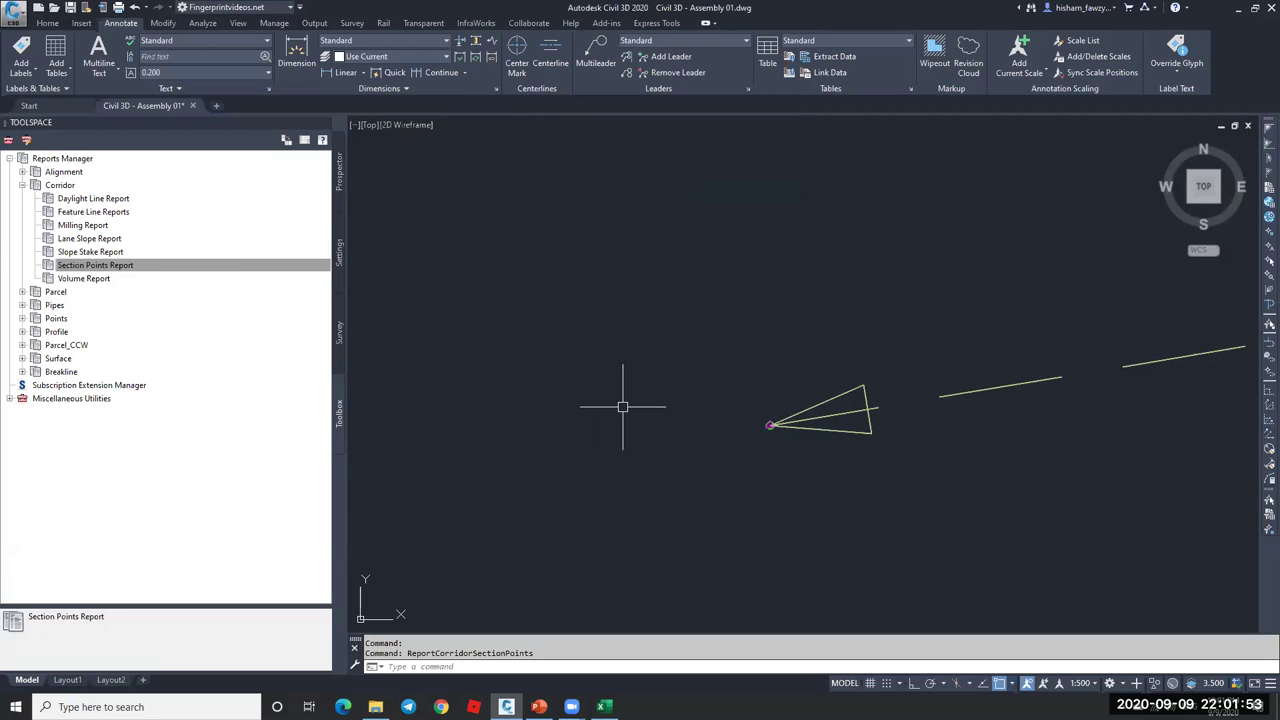
scroll(748, 400, "down", 5)
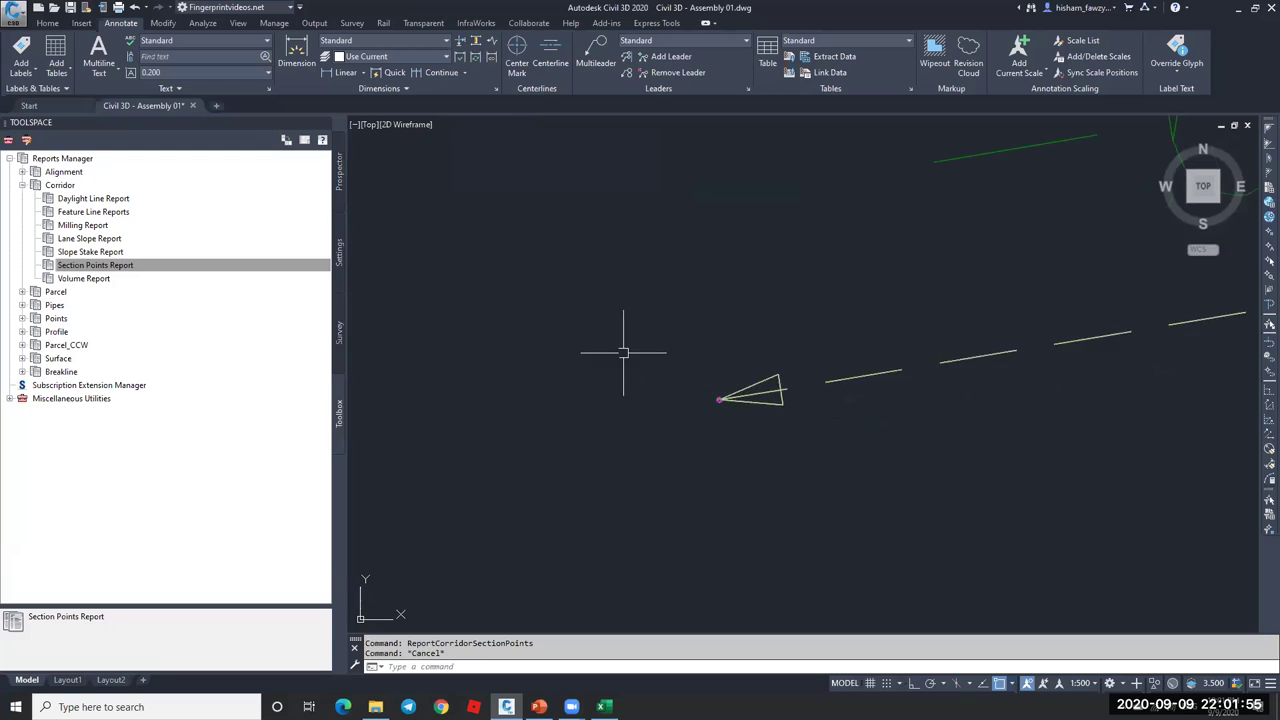
scroll(796, 355, "down", 6)
scroll(661, 370, "up", 6)
scroll(661, 370, "up", 5)
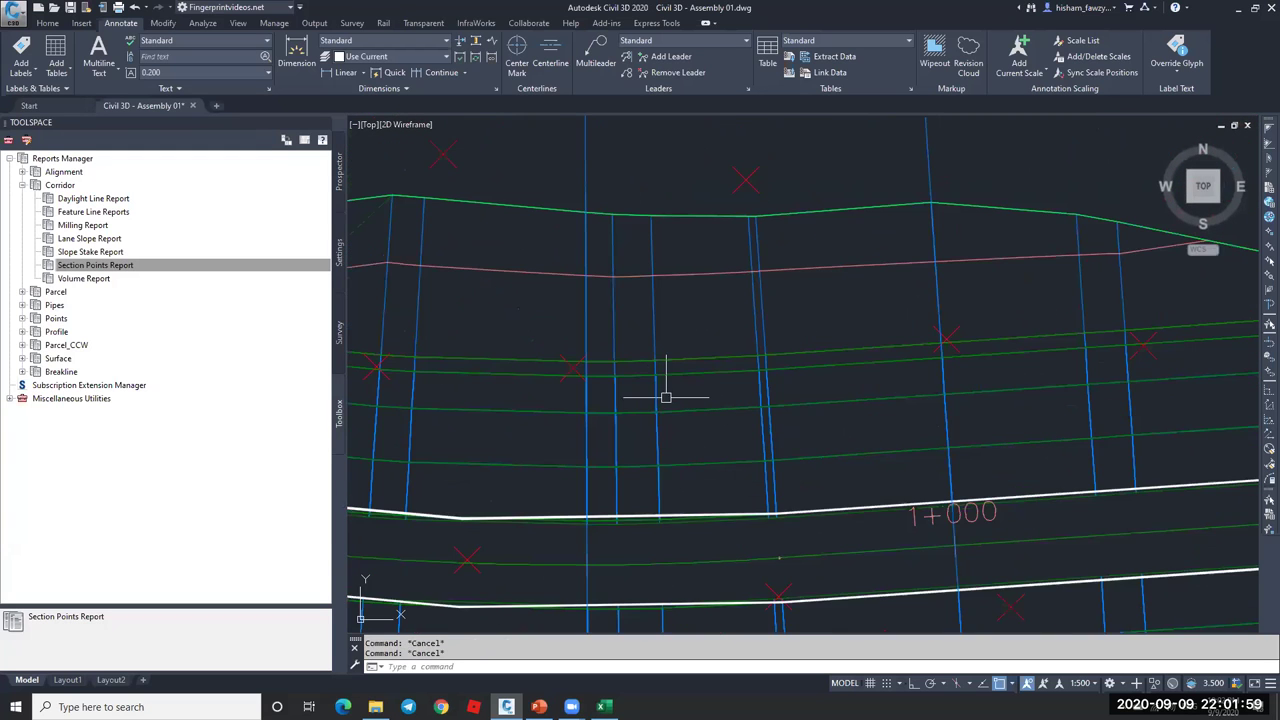
left_click(683, 374)
left_click(160, 45)
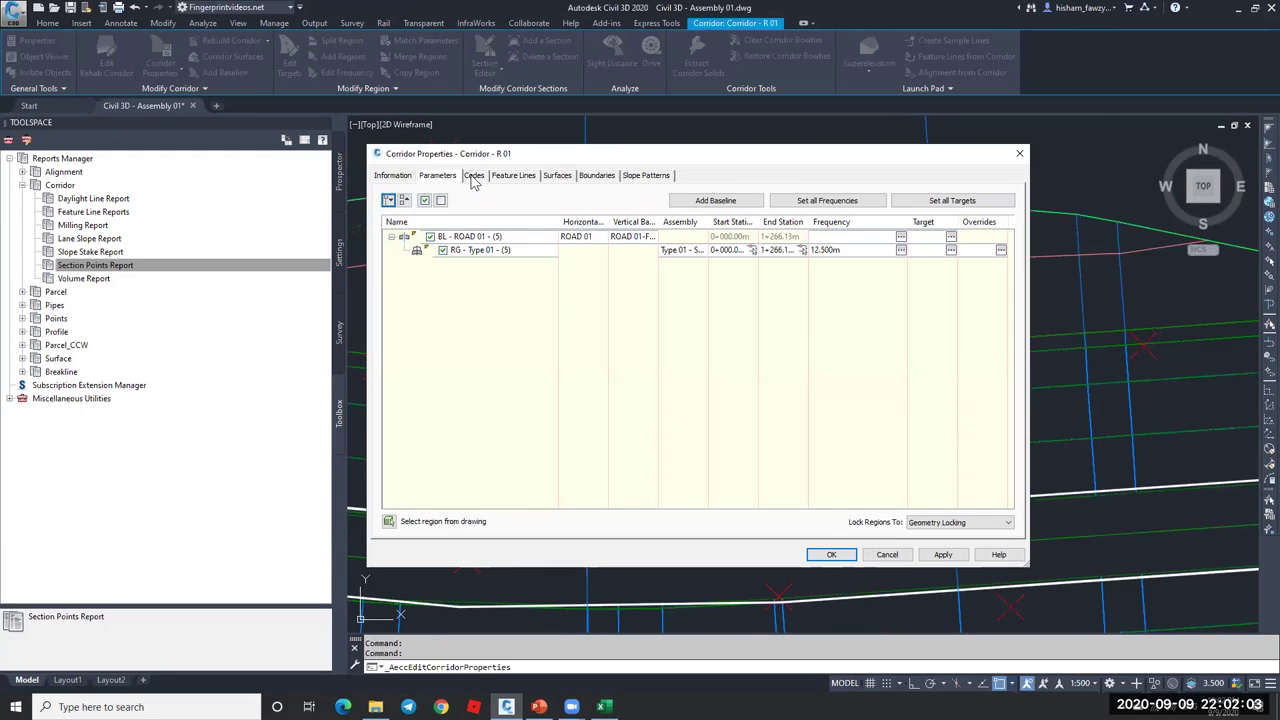
- Import the assembly's codes into the Basic code set style and apply the corridor properties
left_click(474, 177)
left_click(764, 208)
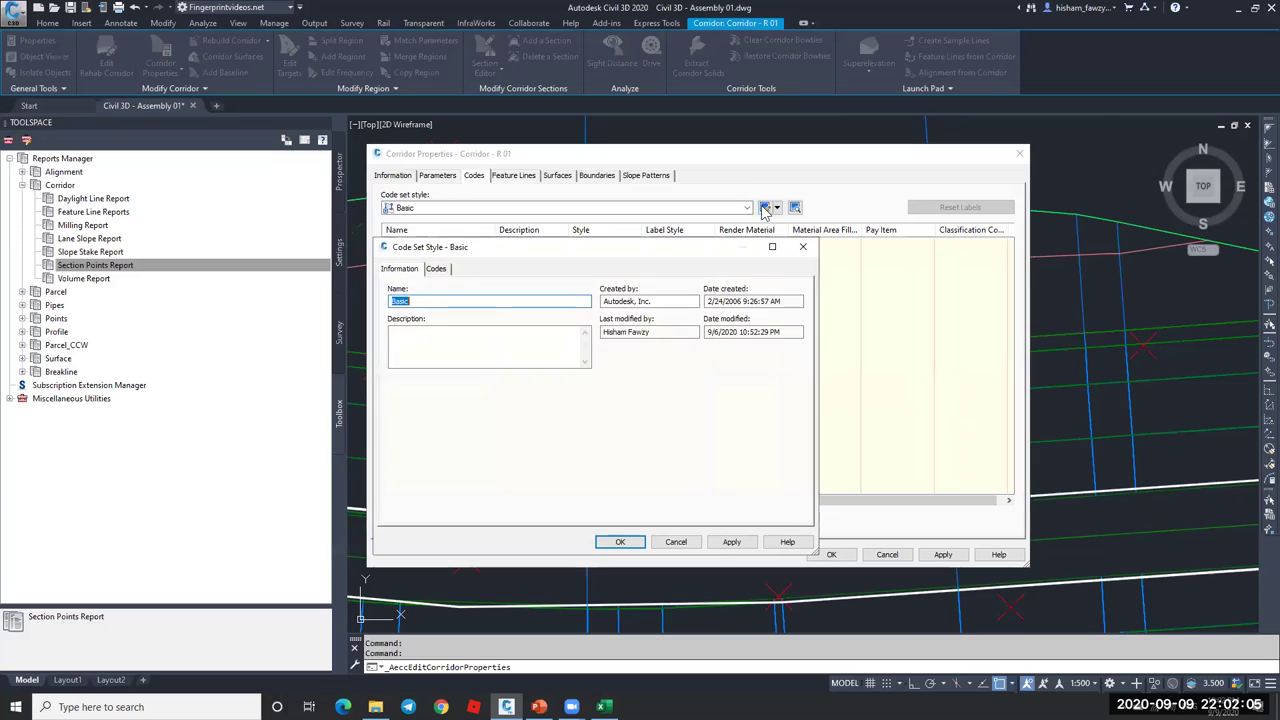
left_click(440, 269)
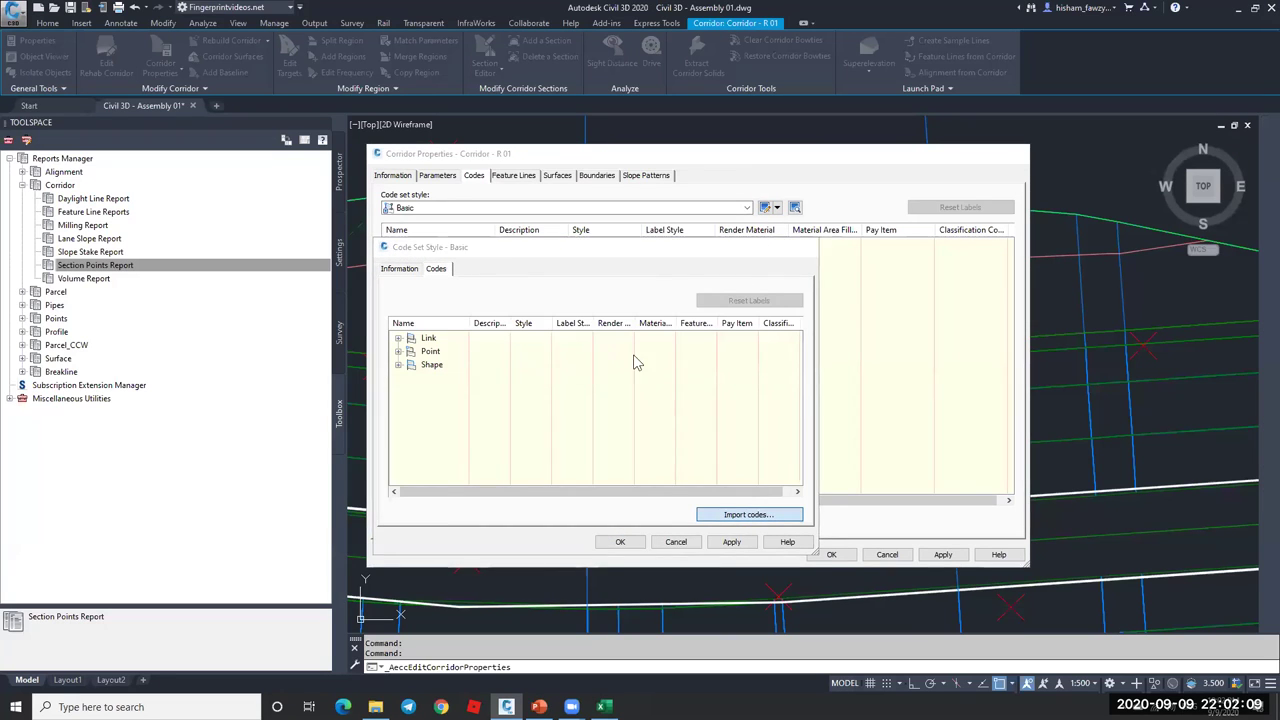
left_click(749, 514)
scroll(538, 310, "down", 5)
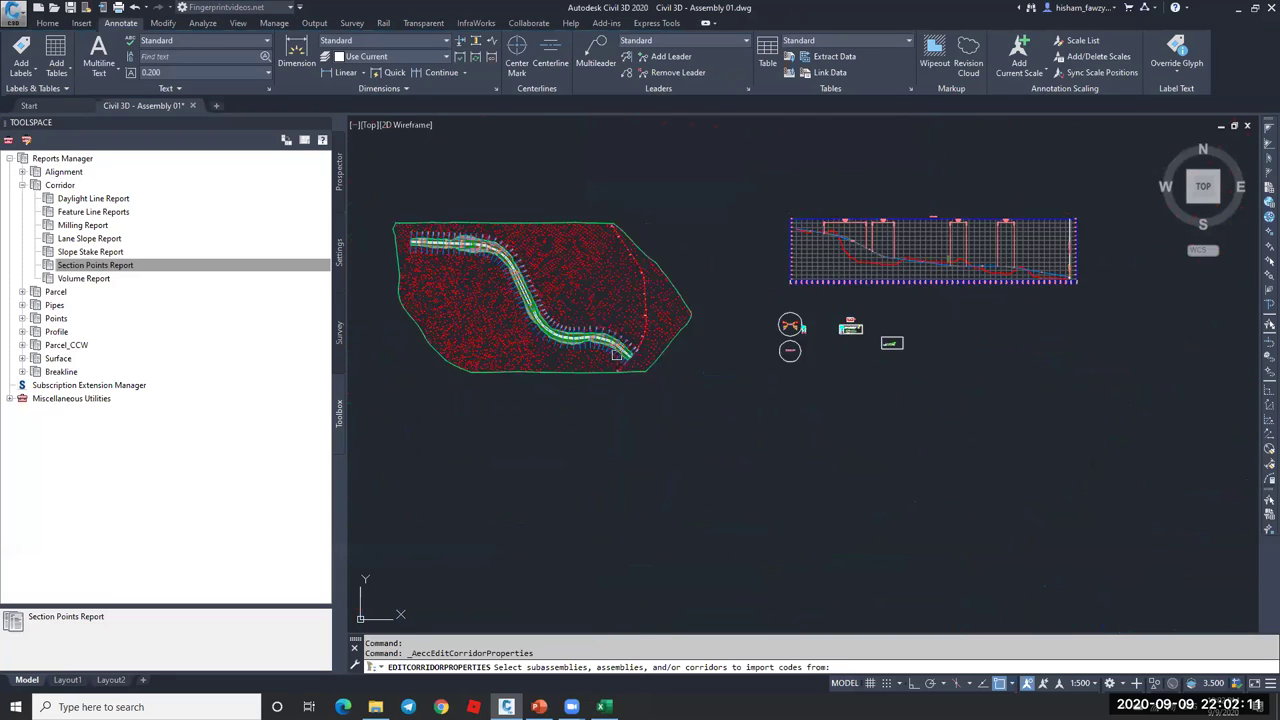
scroll(676, 388, "up", 5)
scroll(680, 380, "up", 8)
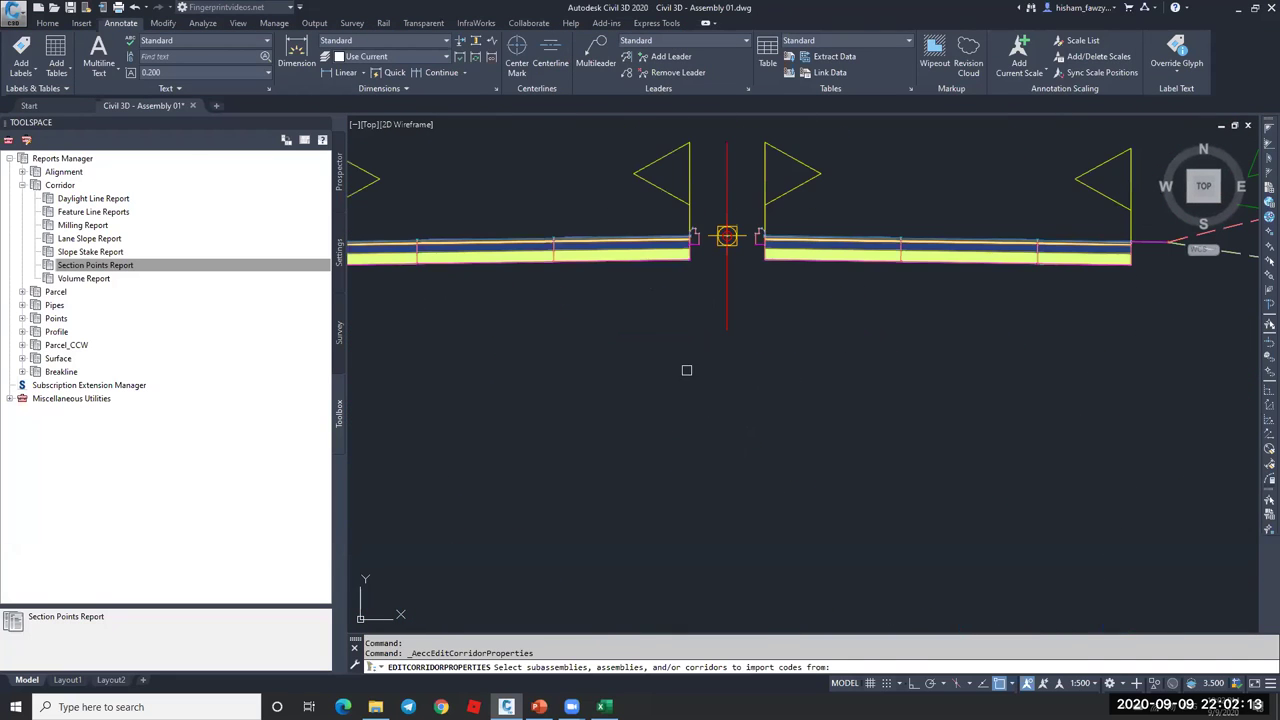
left_click(727, 311)
key("Return")
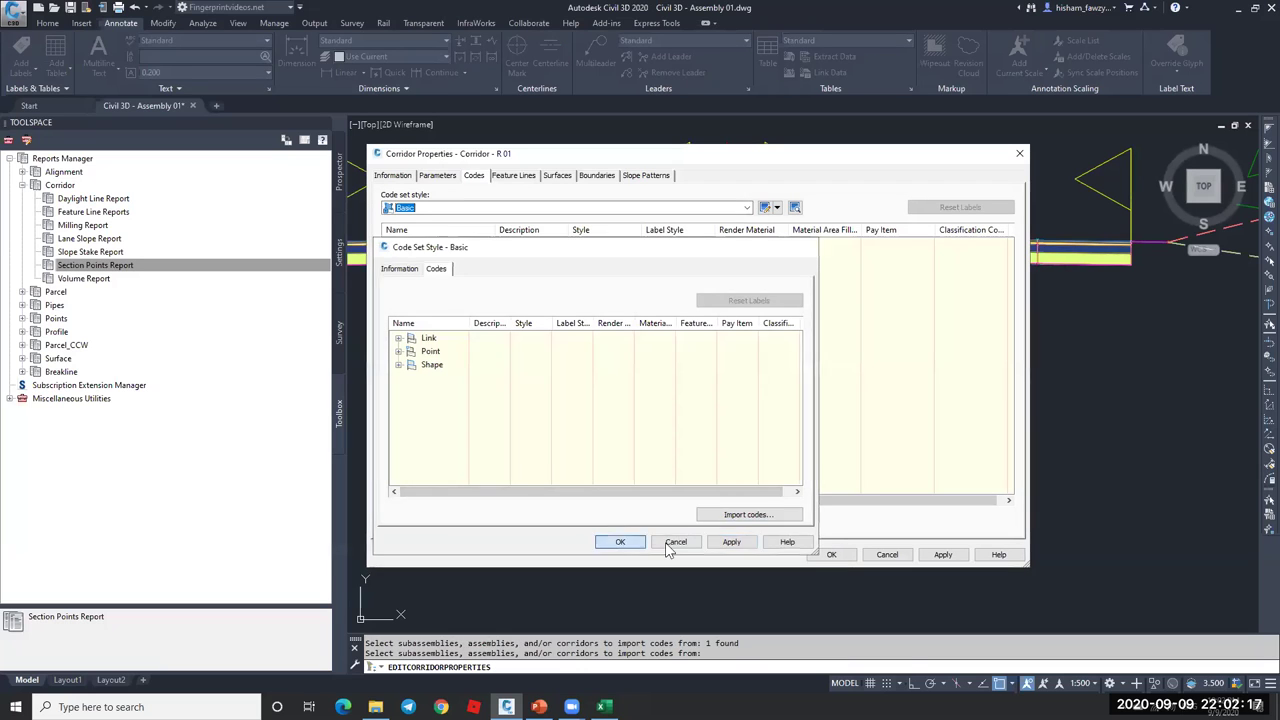
left_click(620, 541)
left_click(831, 554)
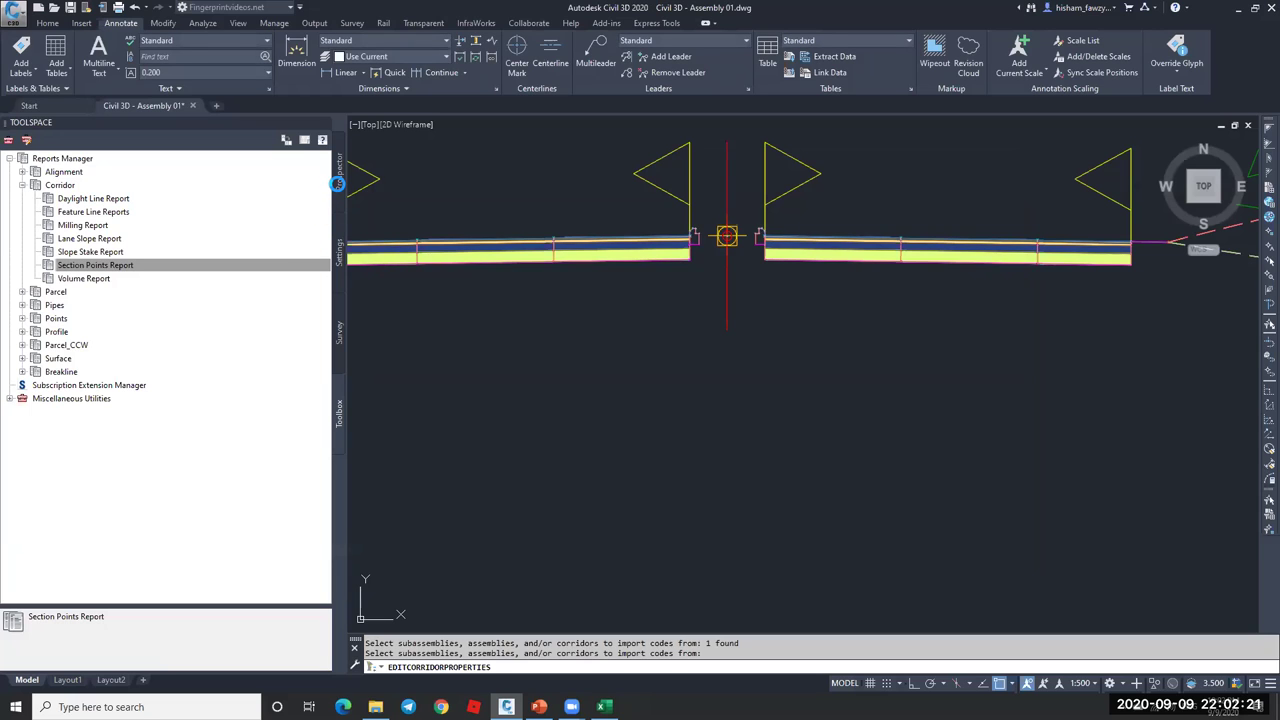
- Rerun the Section Points Report, close its settings, and select the corridor in the drawing
left_click(338, 183)
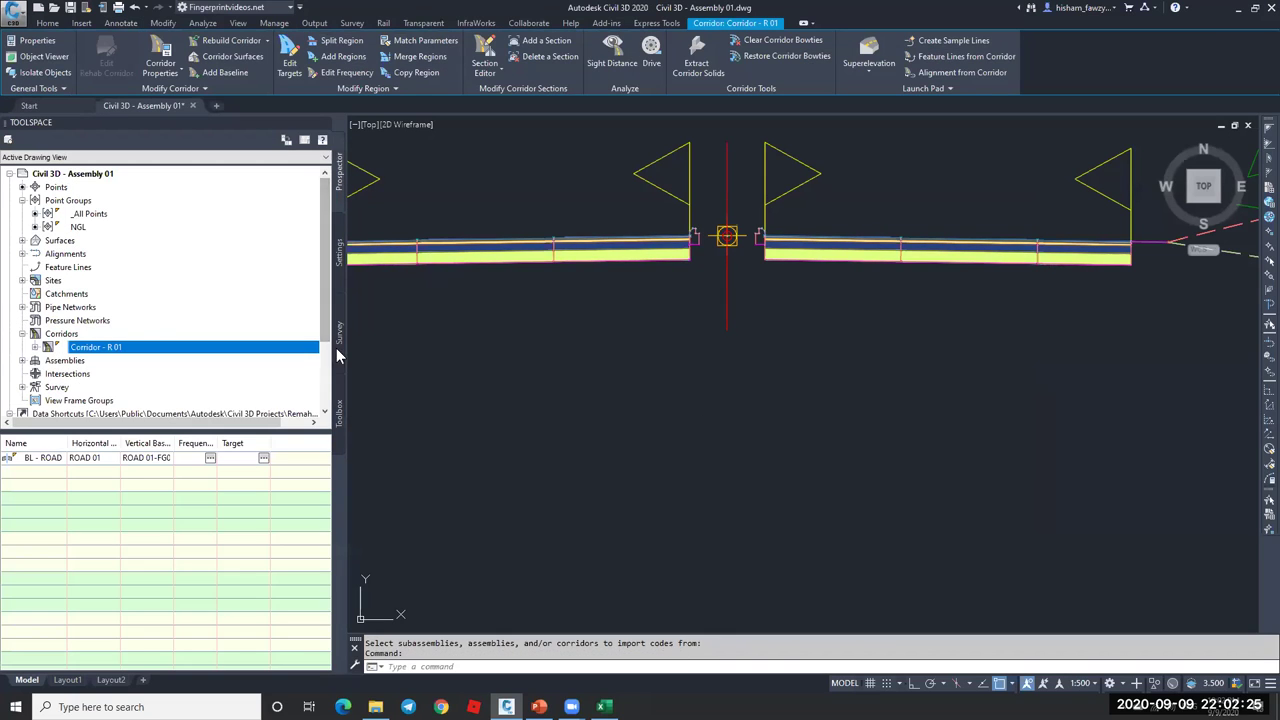
left_click(339, 410)
right_click(206, 267)
left_click(230, 276)
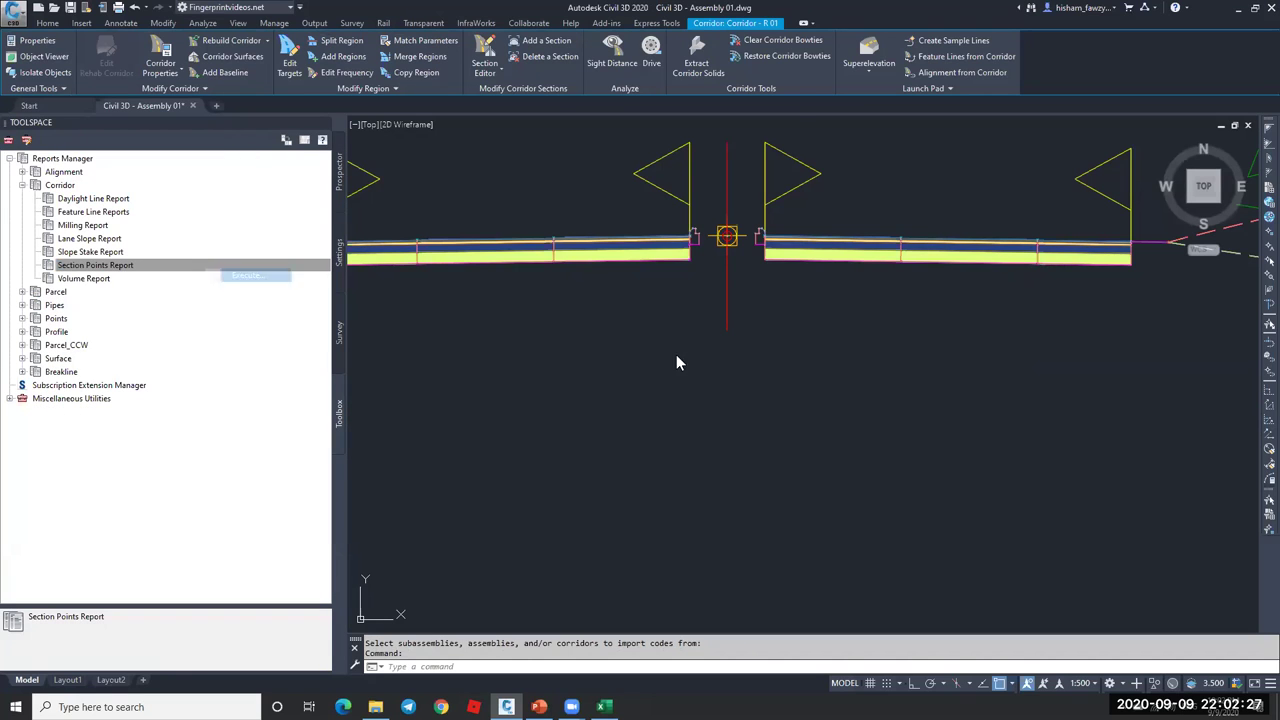
scroll(676, 358, "down", 3)
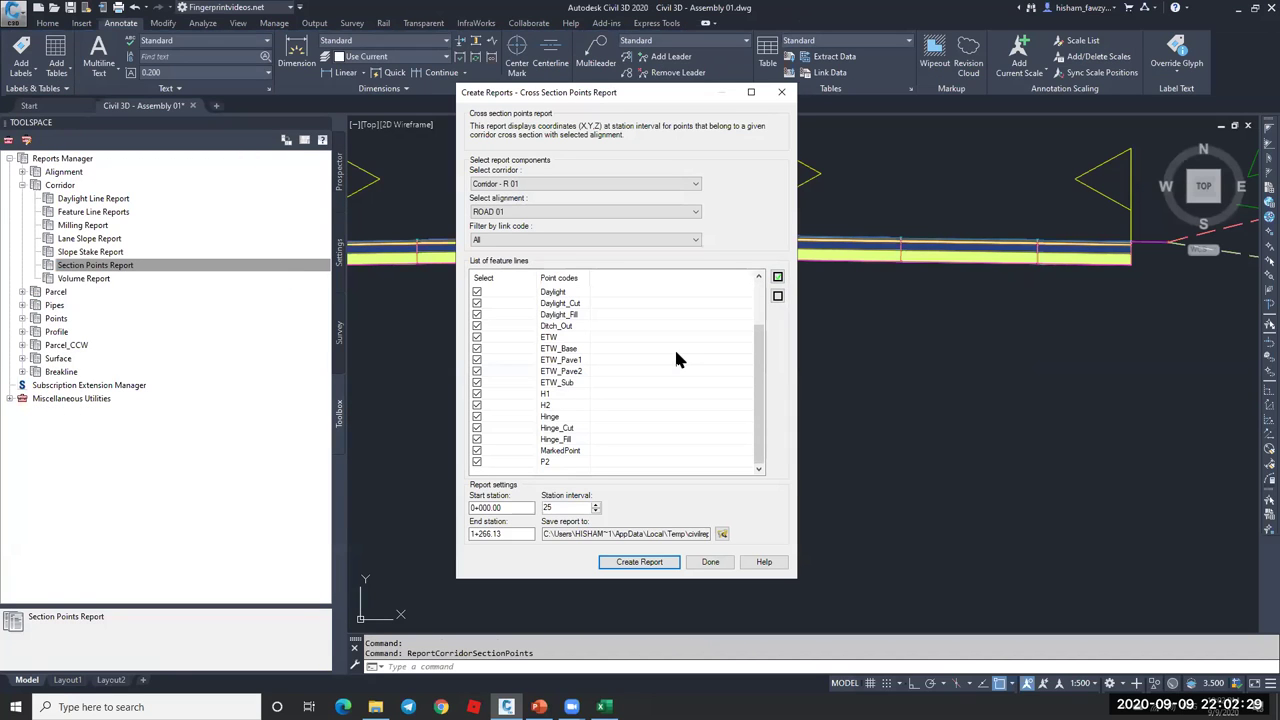
scroll(676, 358, "up", 3)
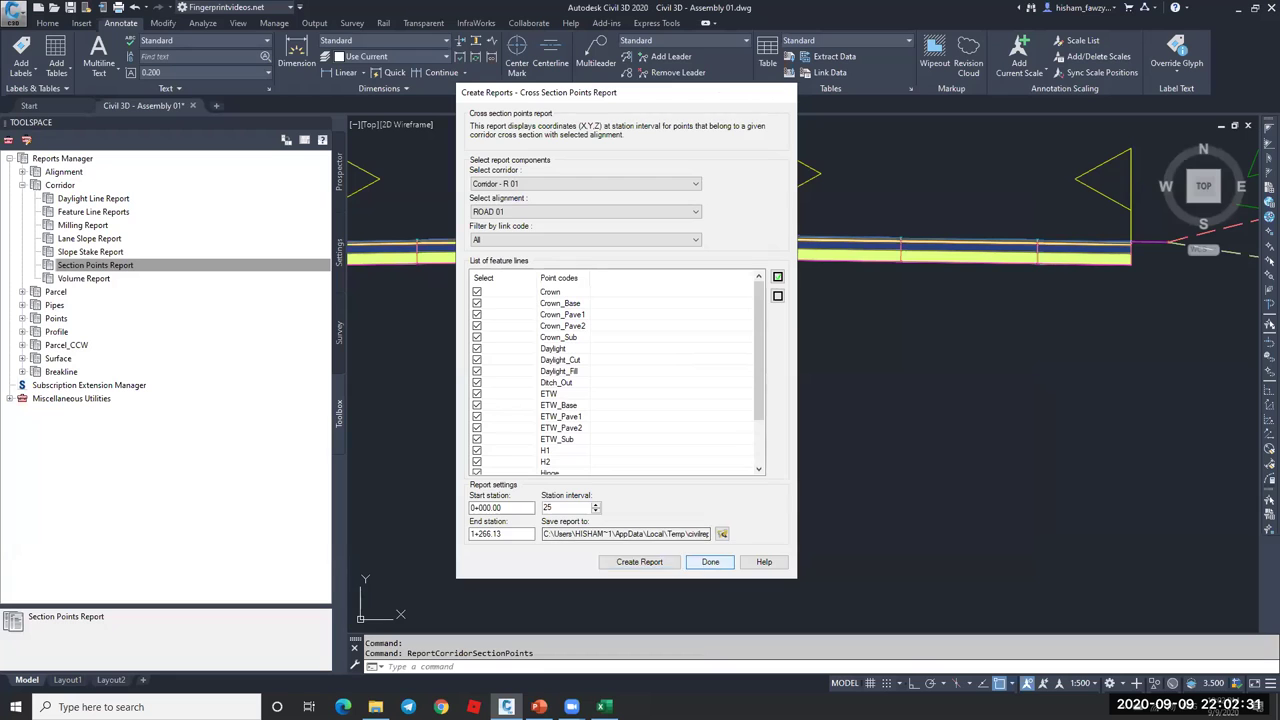
left_click(710, 561)
scroll(700, 335, "down", 8)
scroll(657, 343, "up", 10)
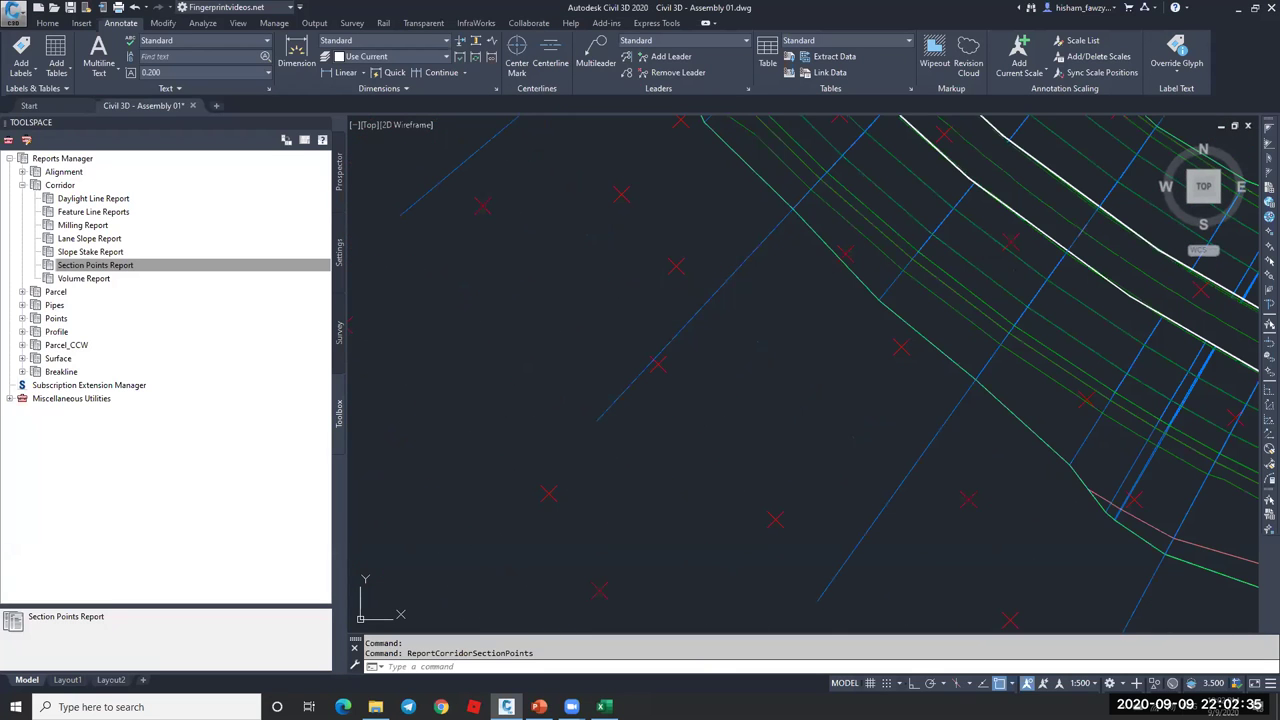
left_click(909, 206)
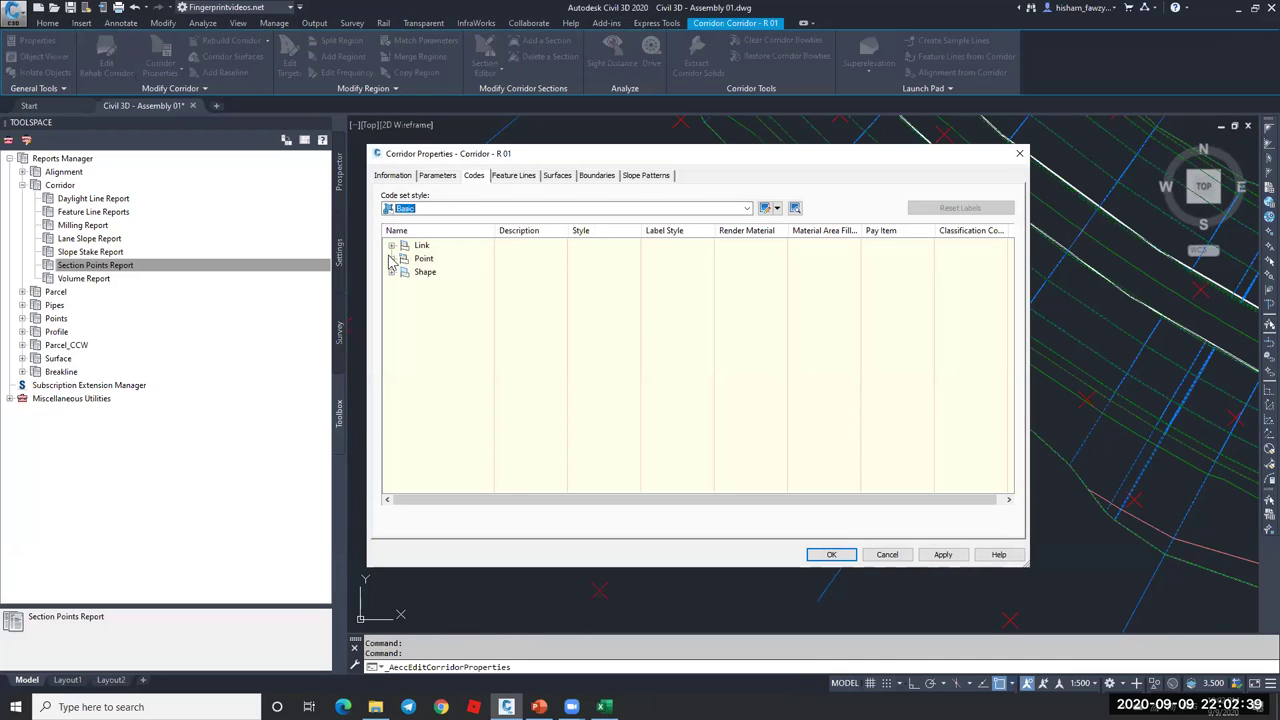
- Expand the corridor's point codes and open the Basic code set style's point codes for editing
left_click(392, 260)
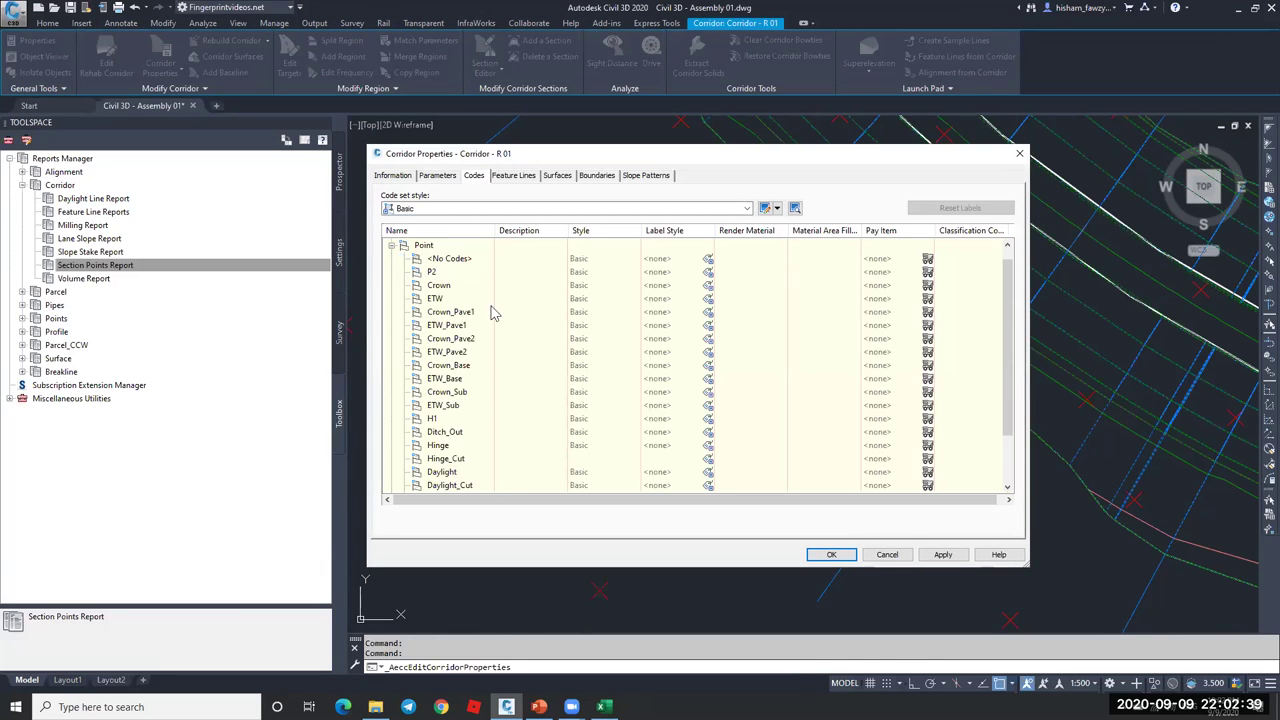
scroll(528, 329, "down", 2)
scroll(528, 329, "up", 3)
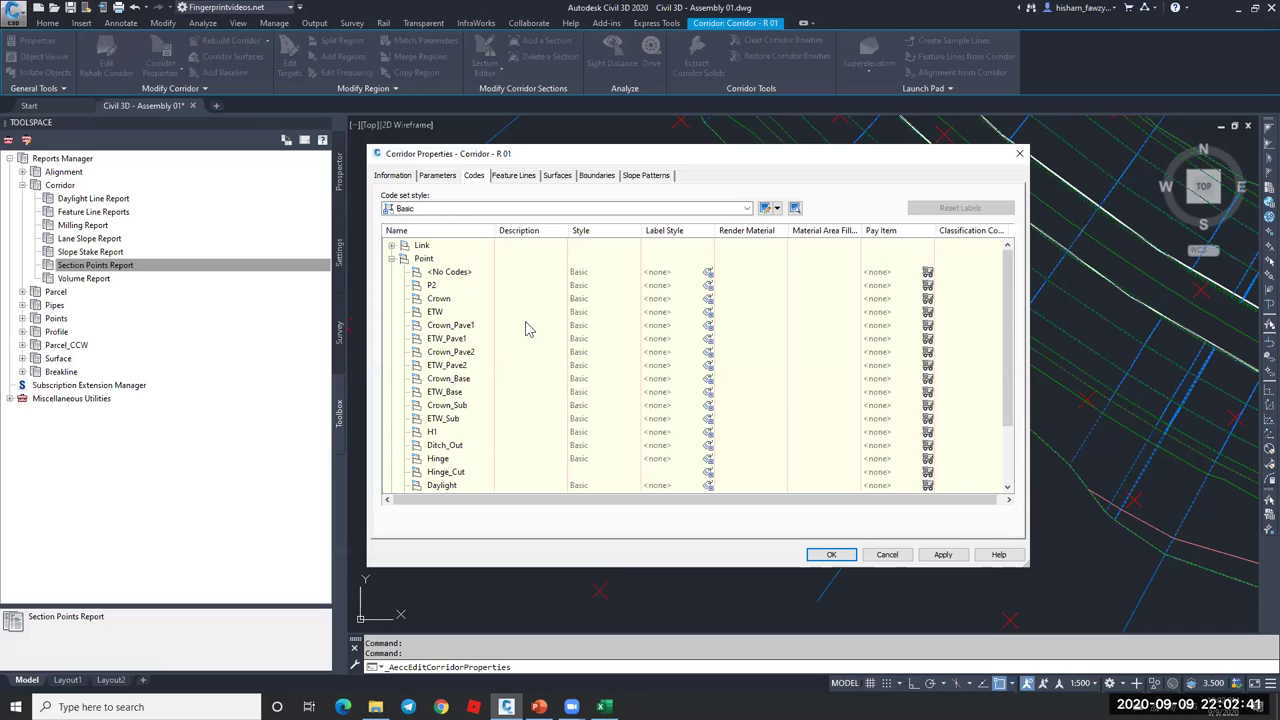
left_click(764, 208)
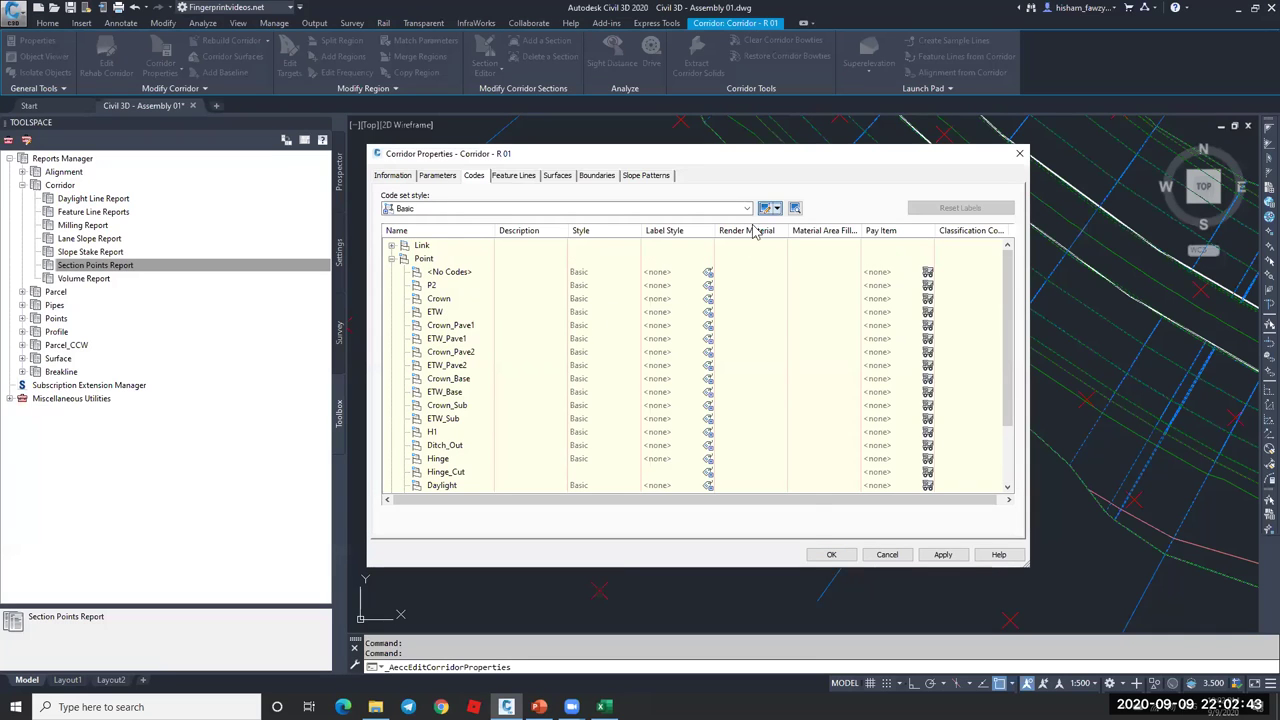
left_click(398, 352)
scroll(541, 385, "down", 5)
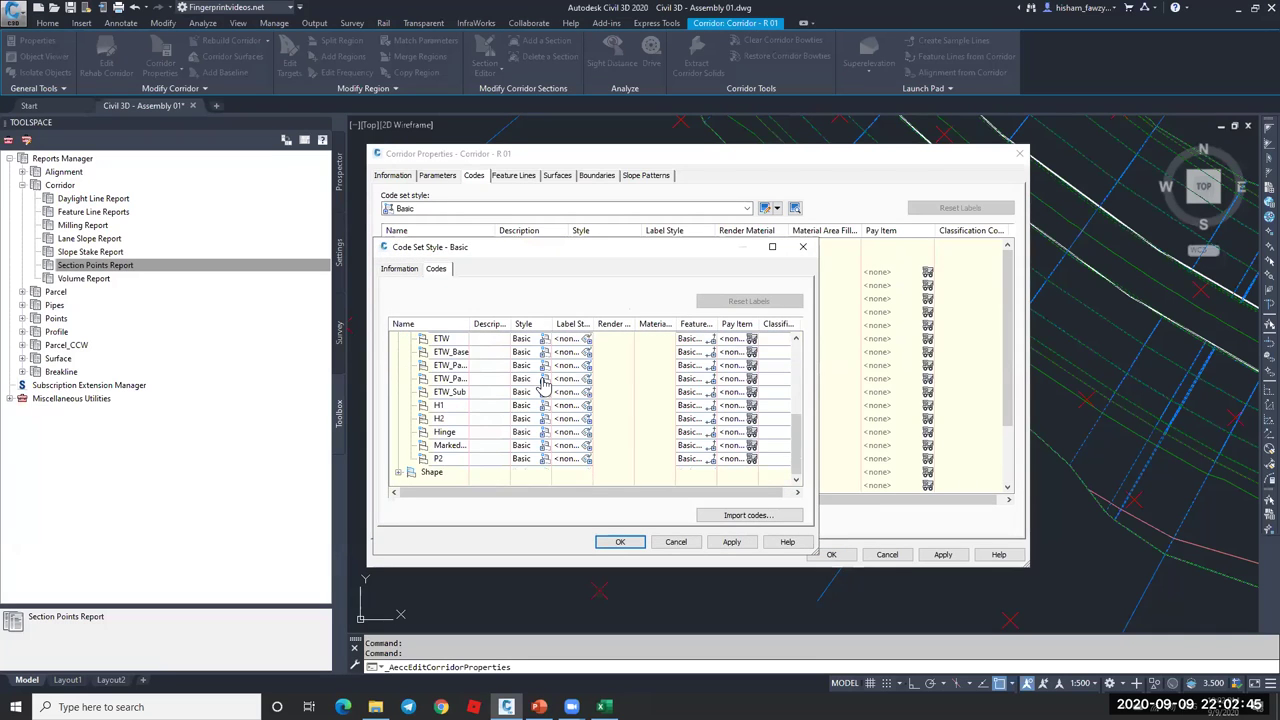
scroll(541, 385, "up", 3)
scroll(540, 385, "down", 2)
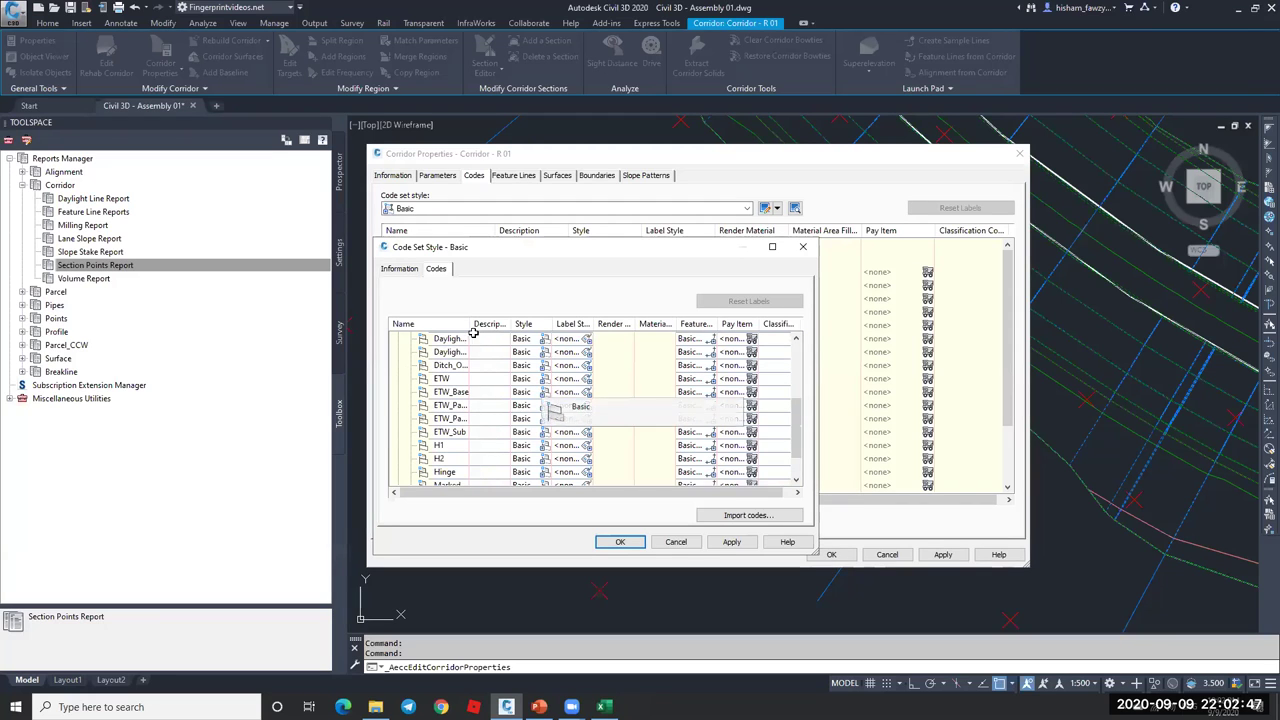
left_click_drag(472, 324, 518, 326)
scroll(512, 385, "down", 1)
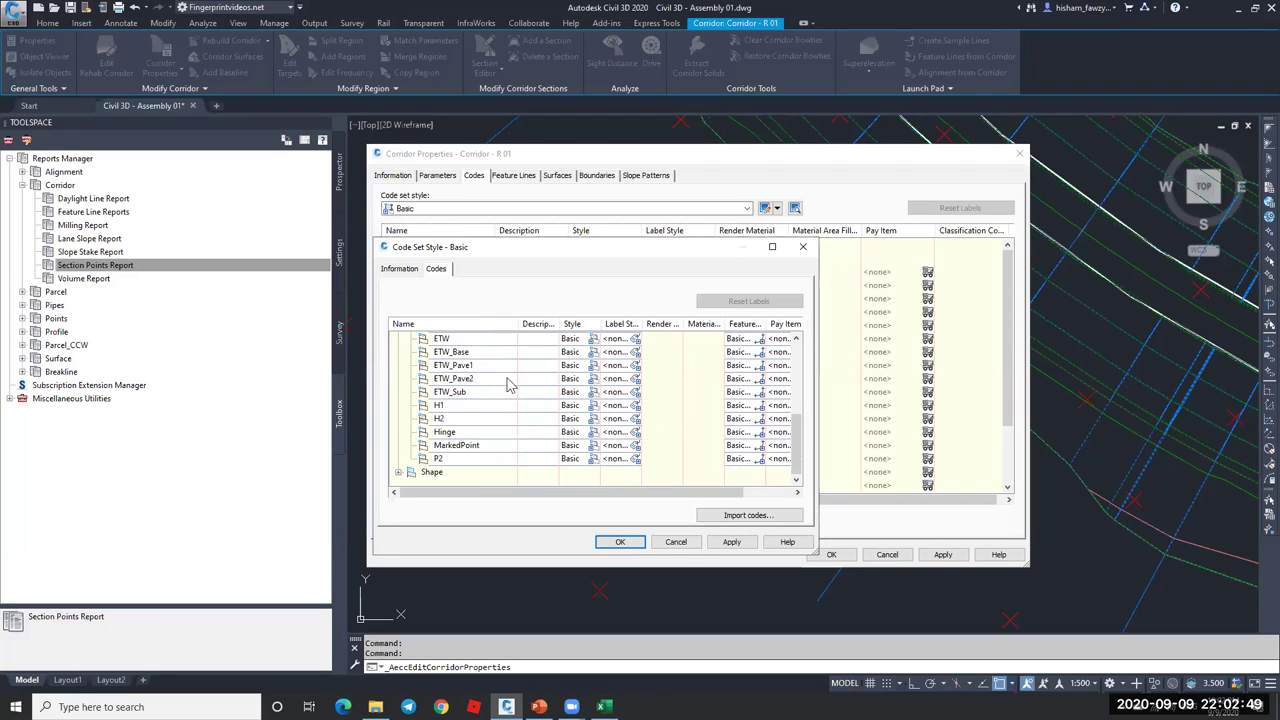
- Inspect the MarkedPoint code, cancel both dialogs unchanged, and zoom back to the road assembly
left_click(495, 444)
left_click(478, 444)
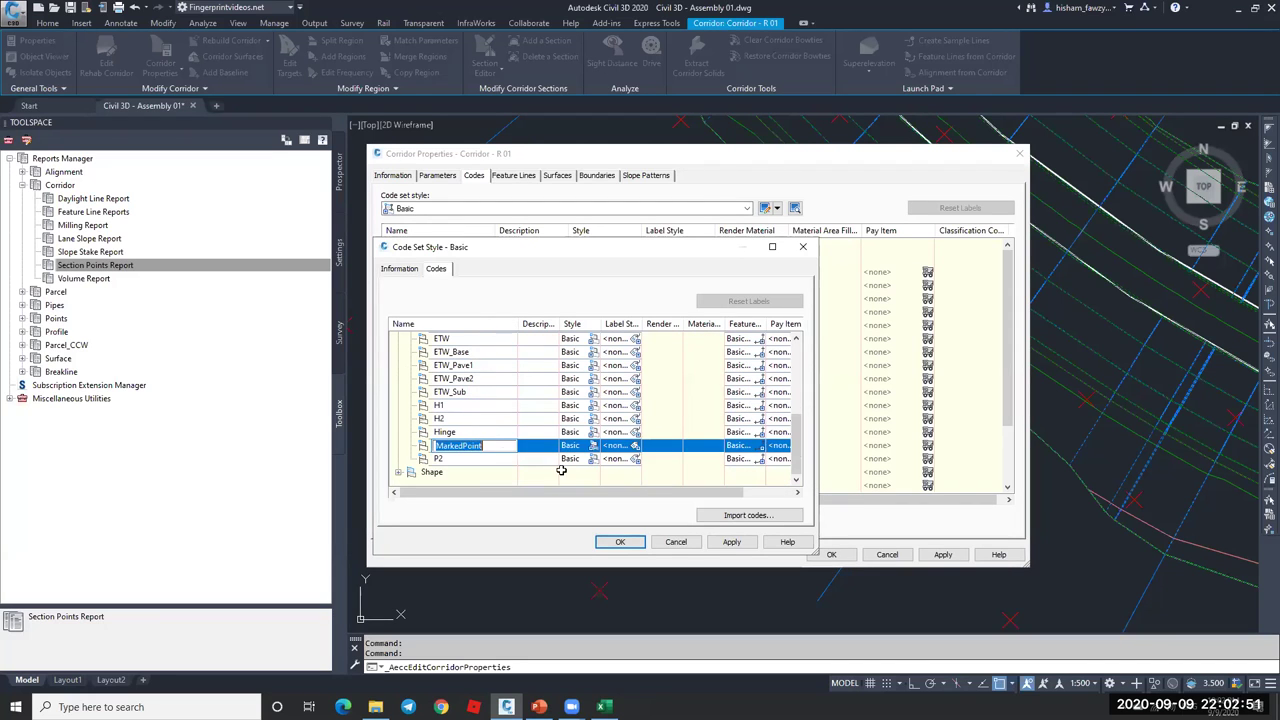
scroll(549, 431, "up", 2)
scroll(549, 431, "up", 2)
scroll(549, 431, "down", 4)
left_click(674, 541)
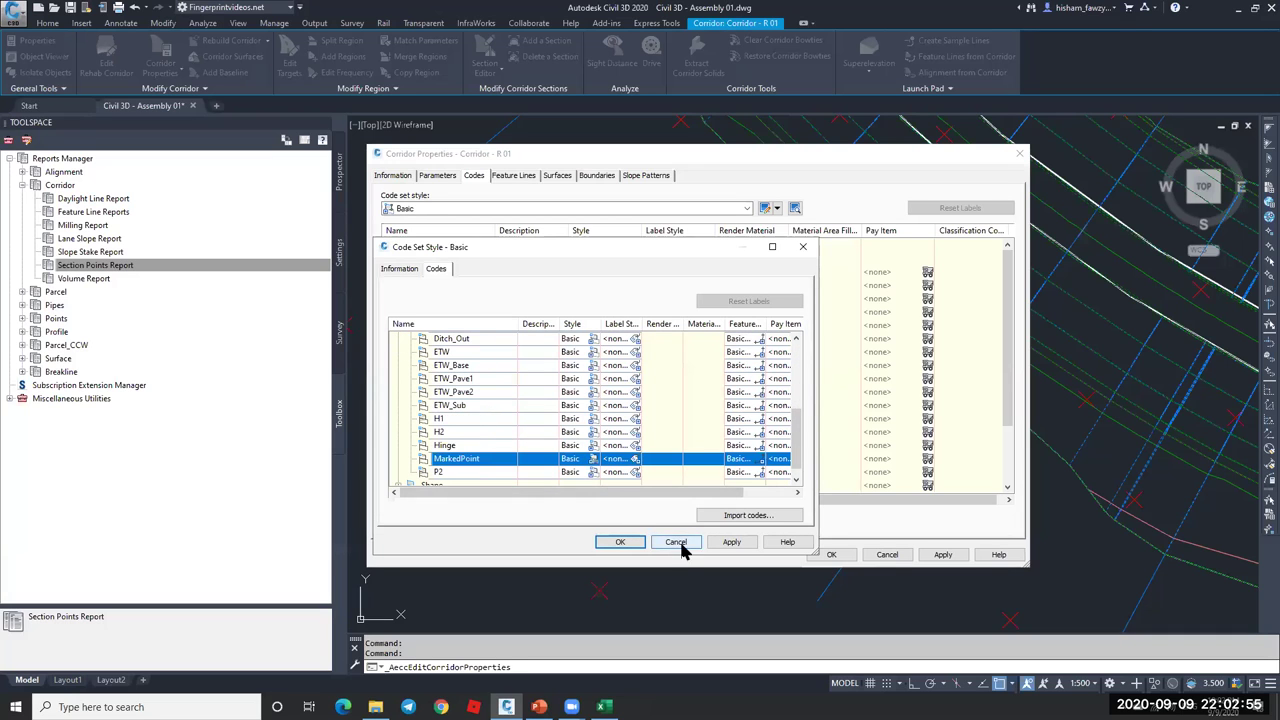
left_click(888, 554)
key("Escape")
scroll(654, 331, "down", 6)
scroll(705, 305, "up", 3)
scroll(700, 310, "down", 2)
scroll(680, 340, "up", 6)
- Select the MarkPoint subassembly marker at the right end of the assembly
left_click(480, 372)
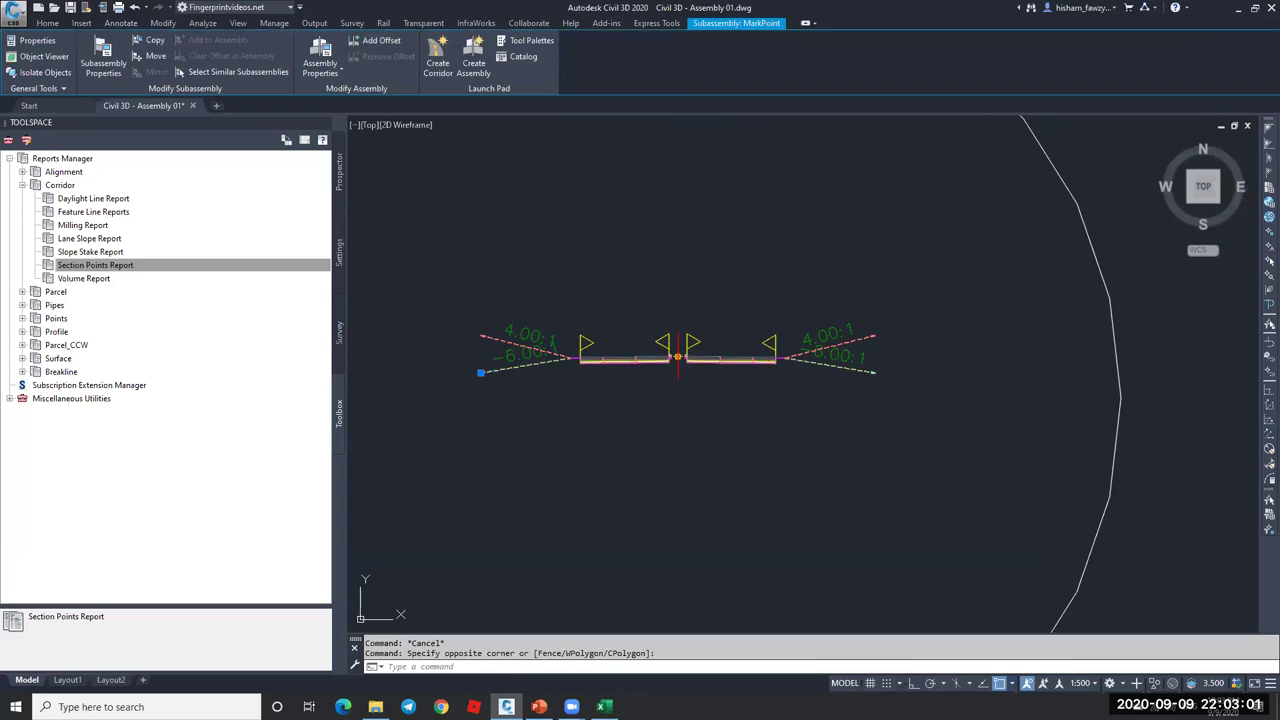
scroll(586, 357, "up", 5)
left_click(666, 263)
left_click(586, 363)
left_click(648, 255)
left_click(668, 293)
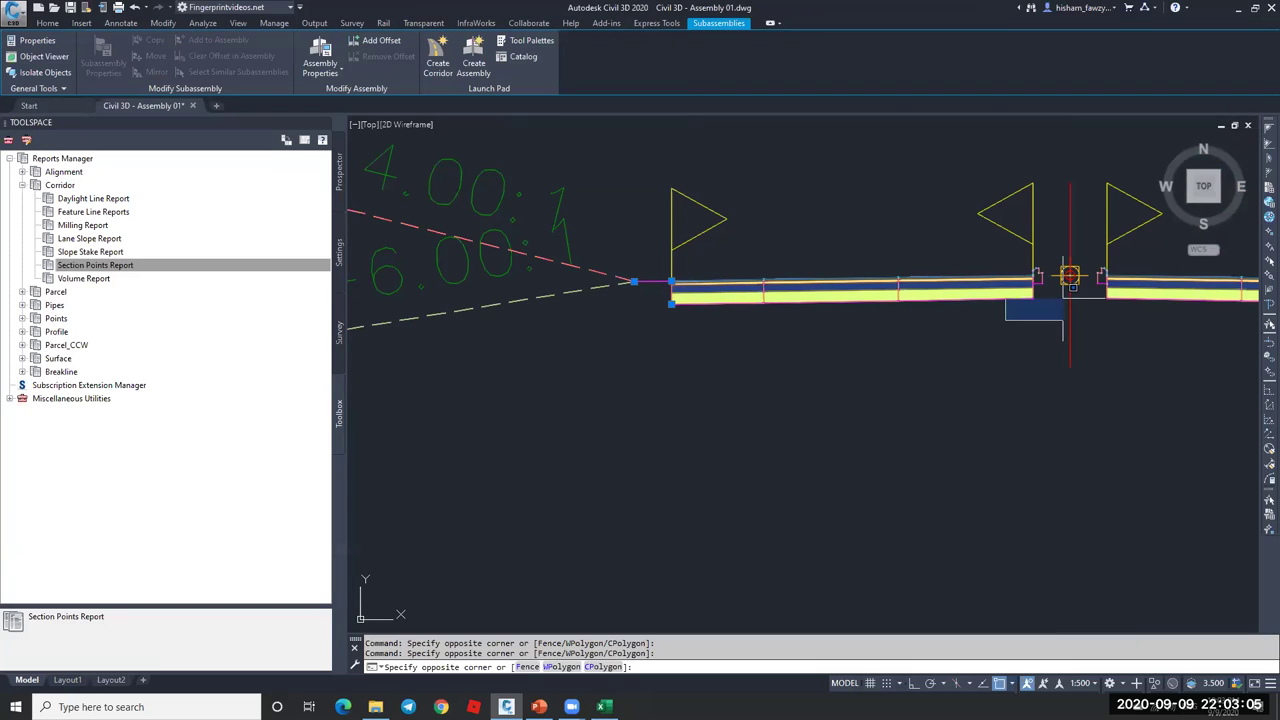
scroll(1066, 280, "up", 8)
left_click(888, 171)
left_click(909, 190)
- Overtype the MarkPoint's Point Codes value with KH1 in Properties
key("ctrl+1")
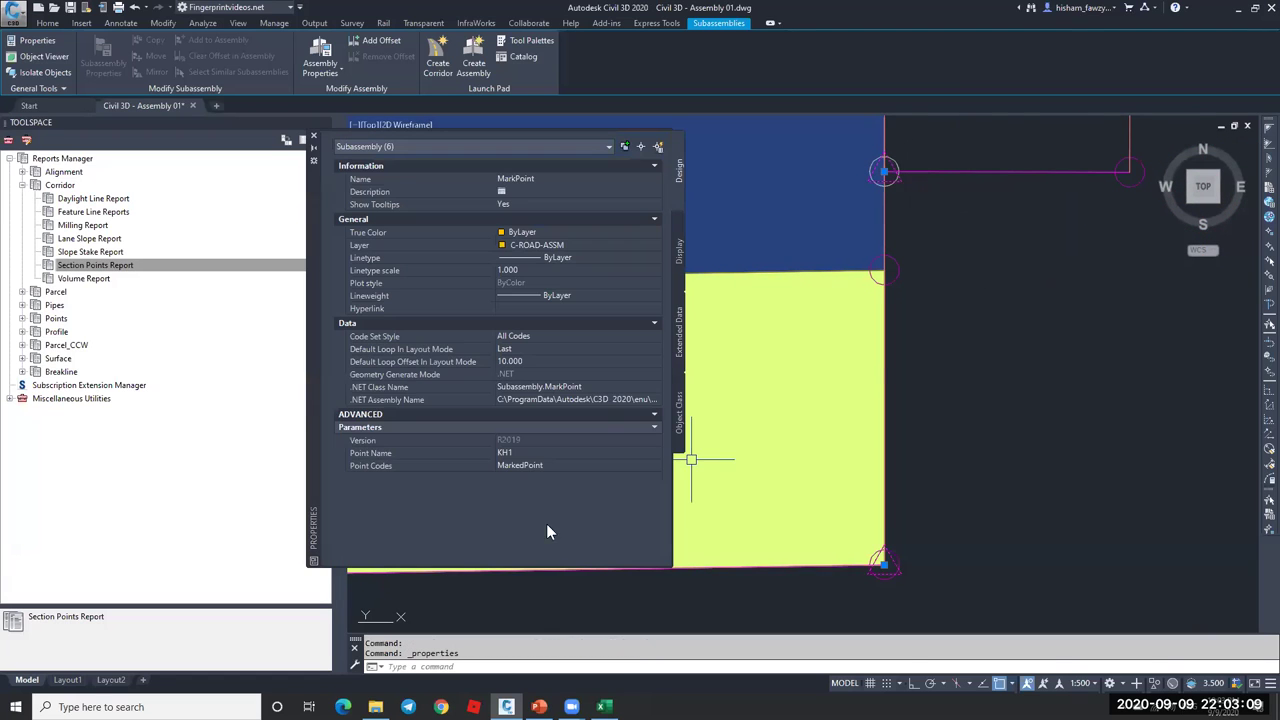
left_click(540, 466)
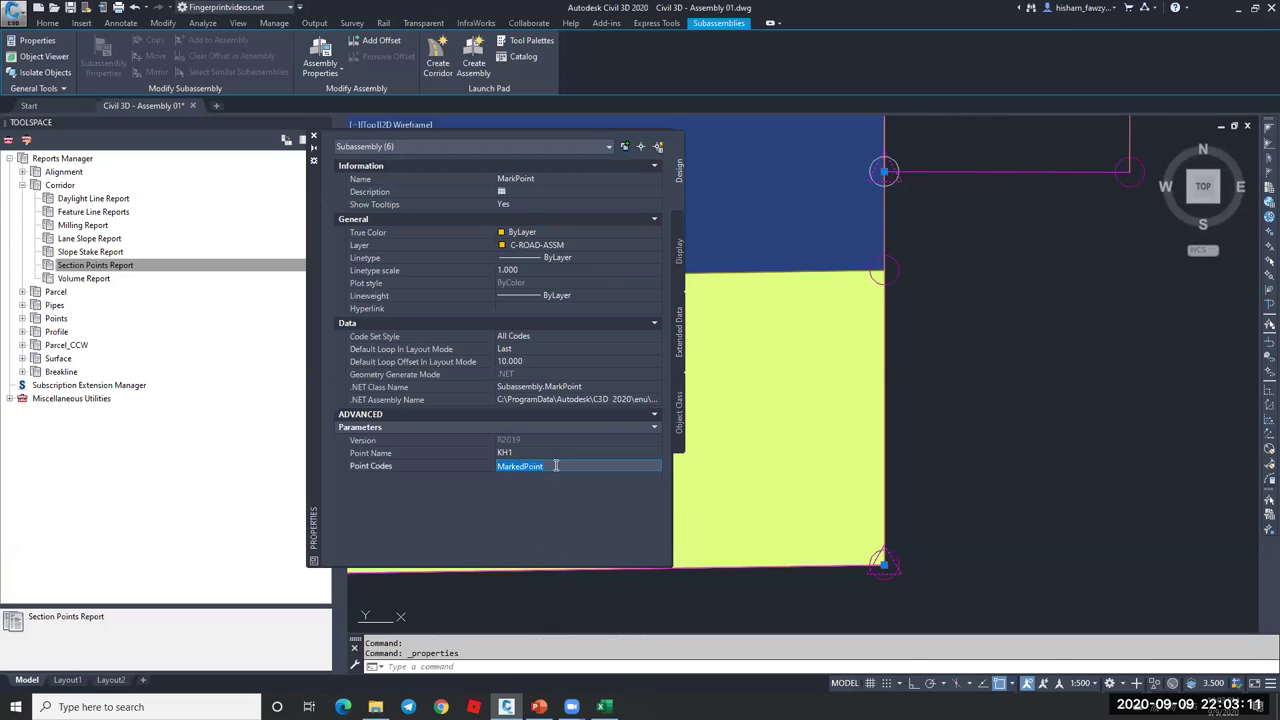
type("KH1")
- Commit the KH1 point code and rebuild Corridor - R 01
key("Return")
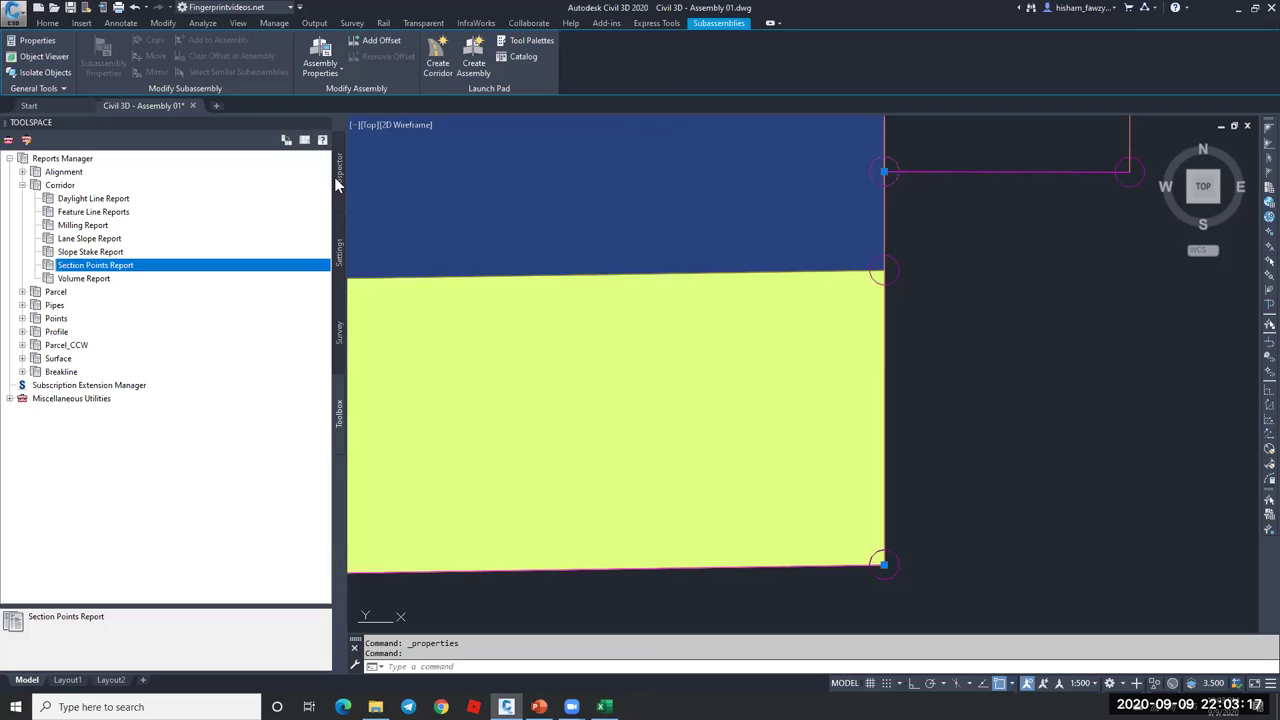
left_click(338, 183)
right_click(191, 349)
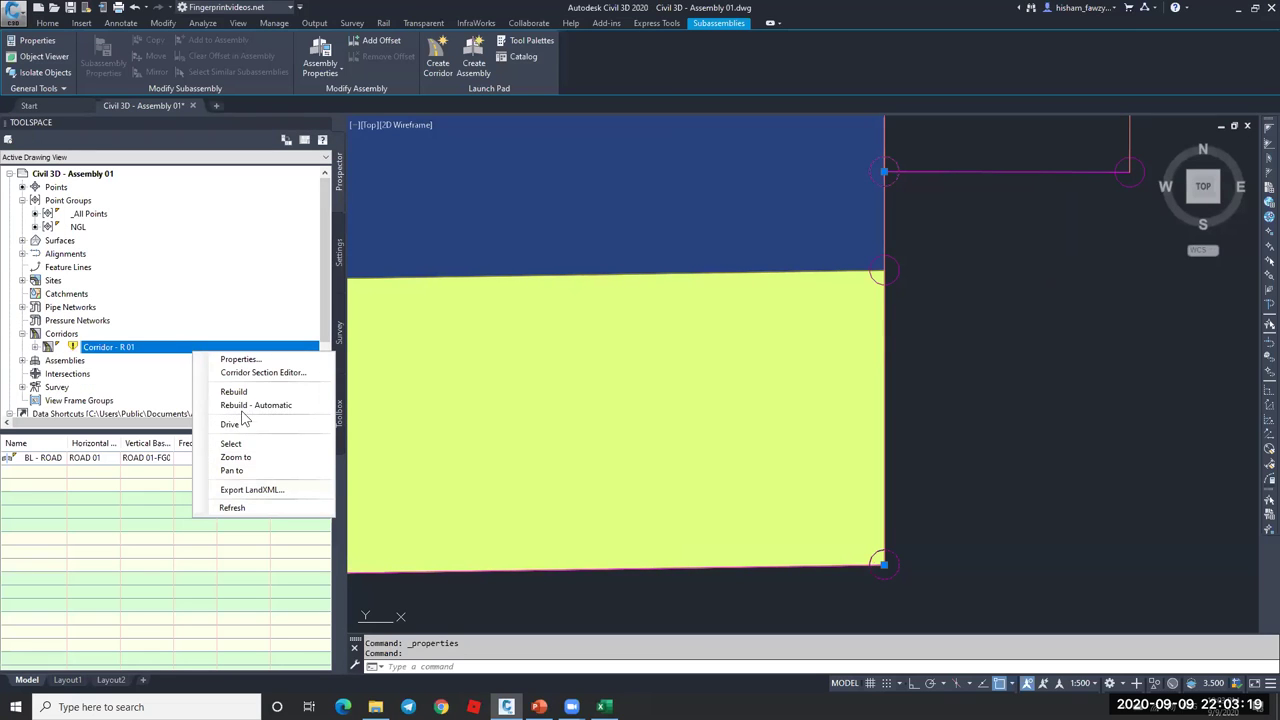
left_click(236, 391)
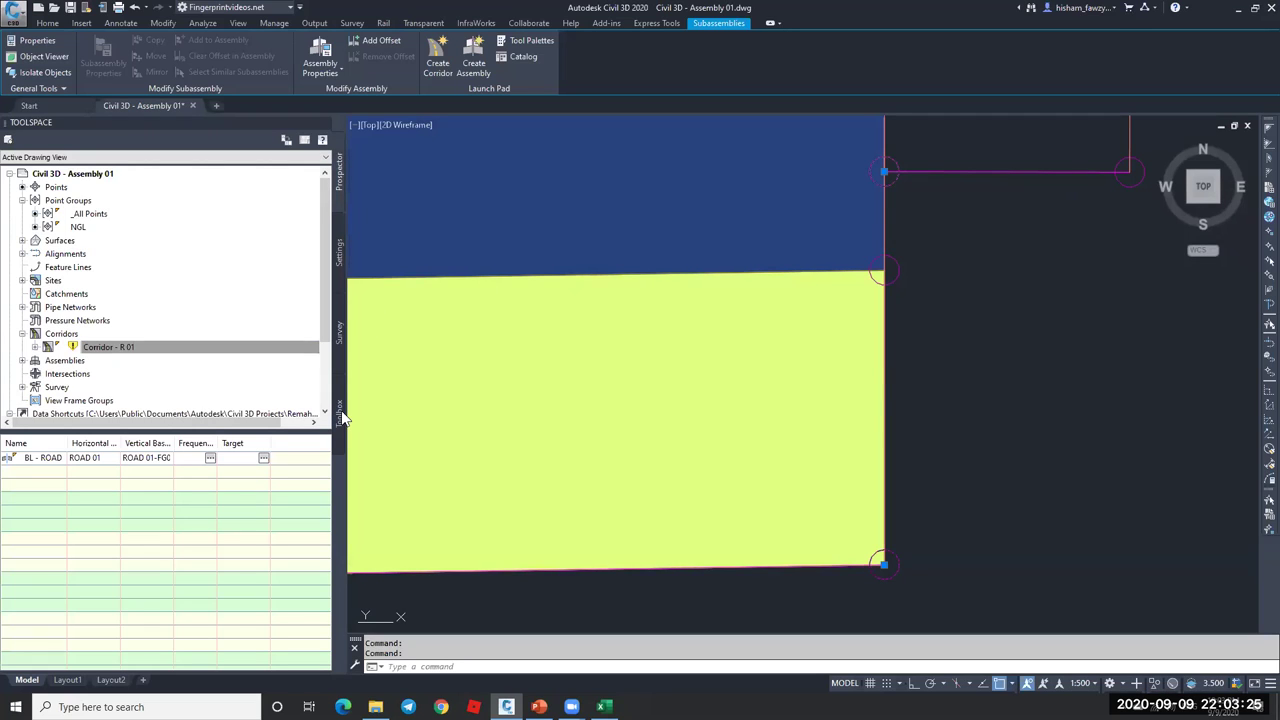
- Generate the Section Points Report with only the KH1 point code checked
key("Escape")
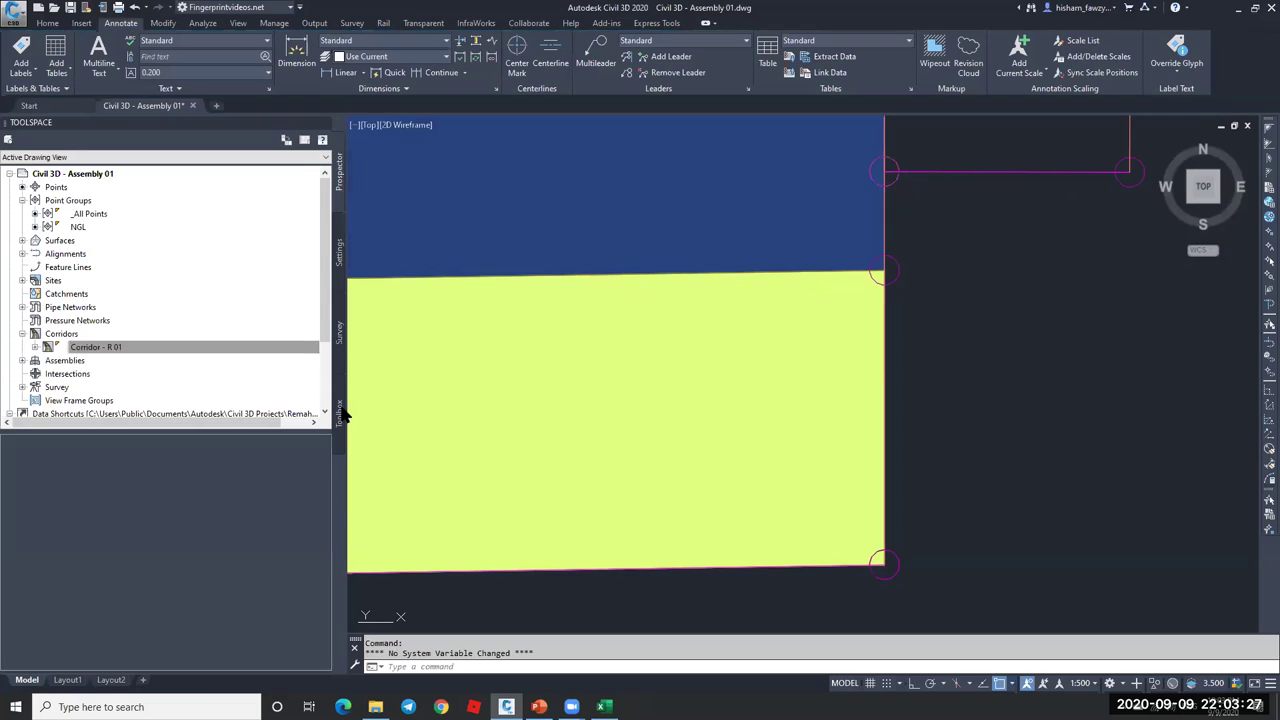
left_click(340, 414)
right_click(180, 266)
left_click(230, 272)
scroll(565, 355, "down", 2)
left_click(556, 451)
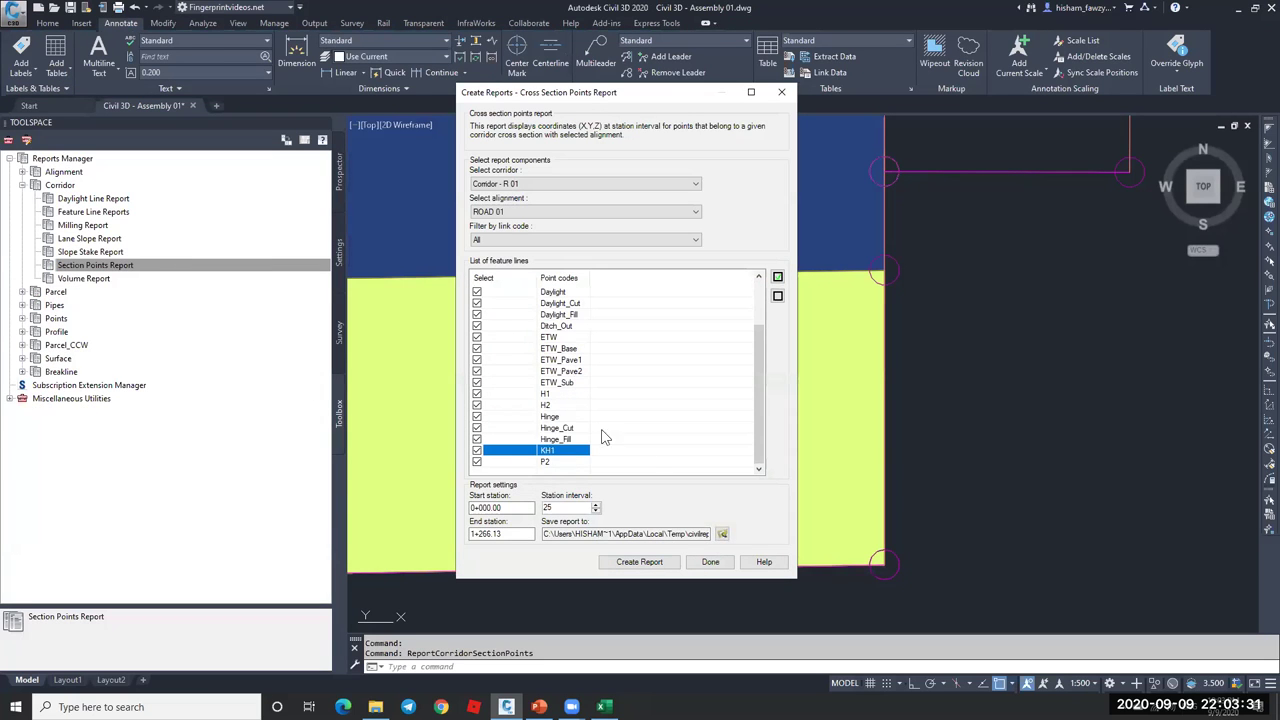
left_click(778, 296)
left_click(477, 451)
left_click(612, 562)
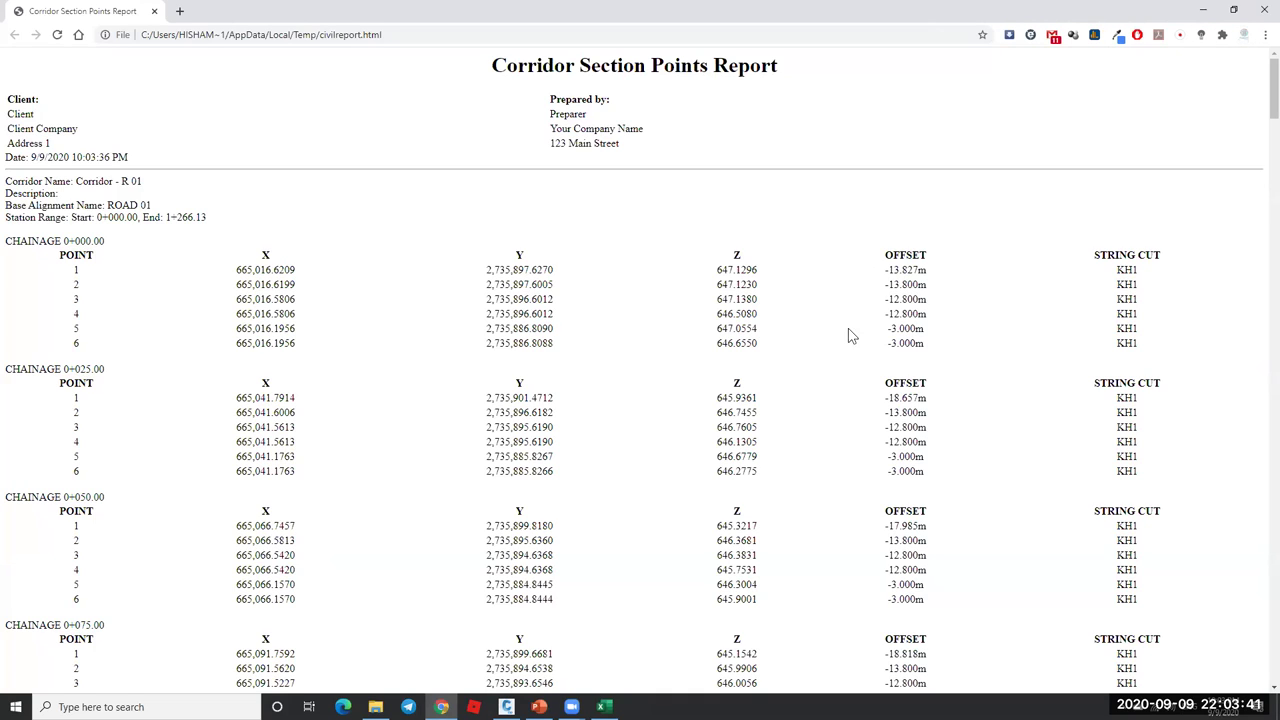
- Minimize the Chrome window after reviewing the KH1 coordinates per chainage
left_click(1212, 11)
- Close the Create Reports dialog, cancel the command, and zoom out to the full assembly
left_click(709, 562)
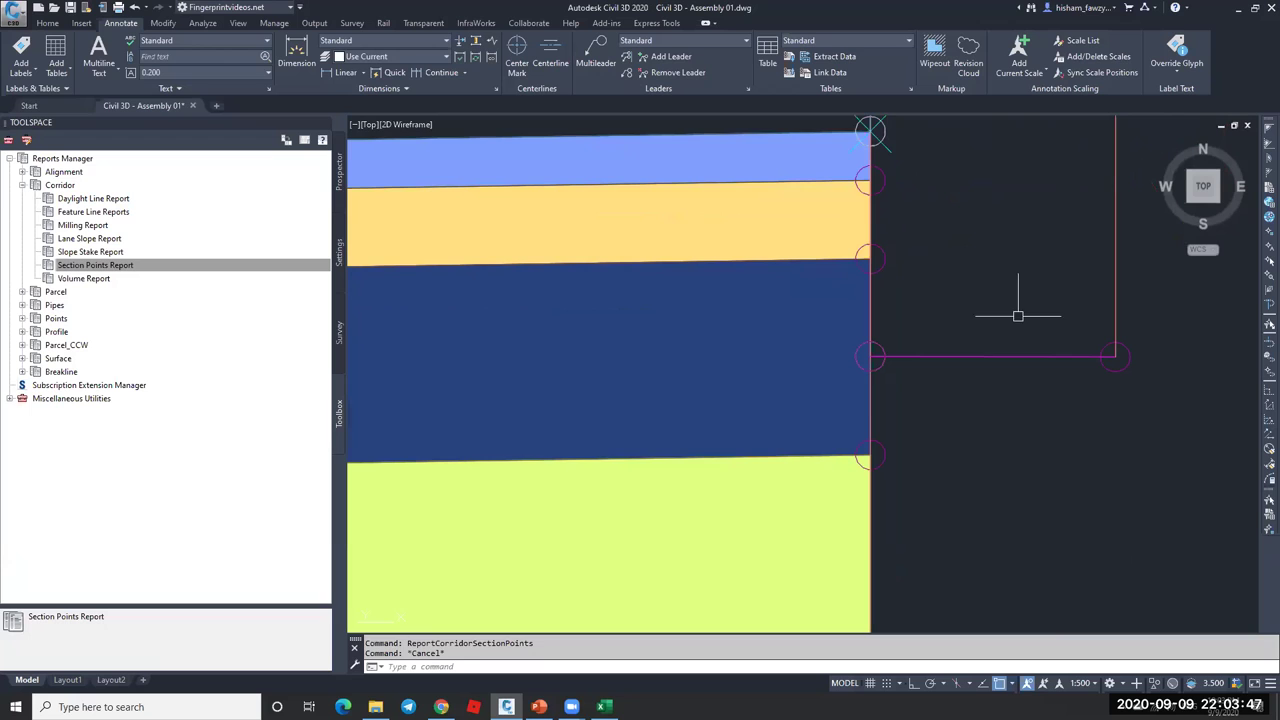
scroll(890, 355, "down", 4)
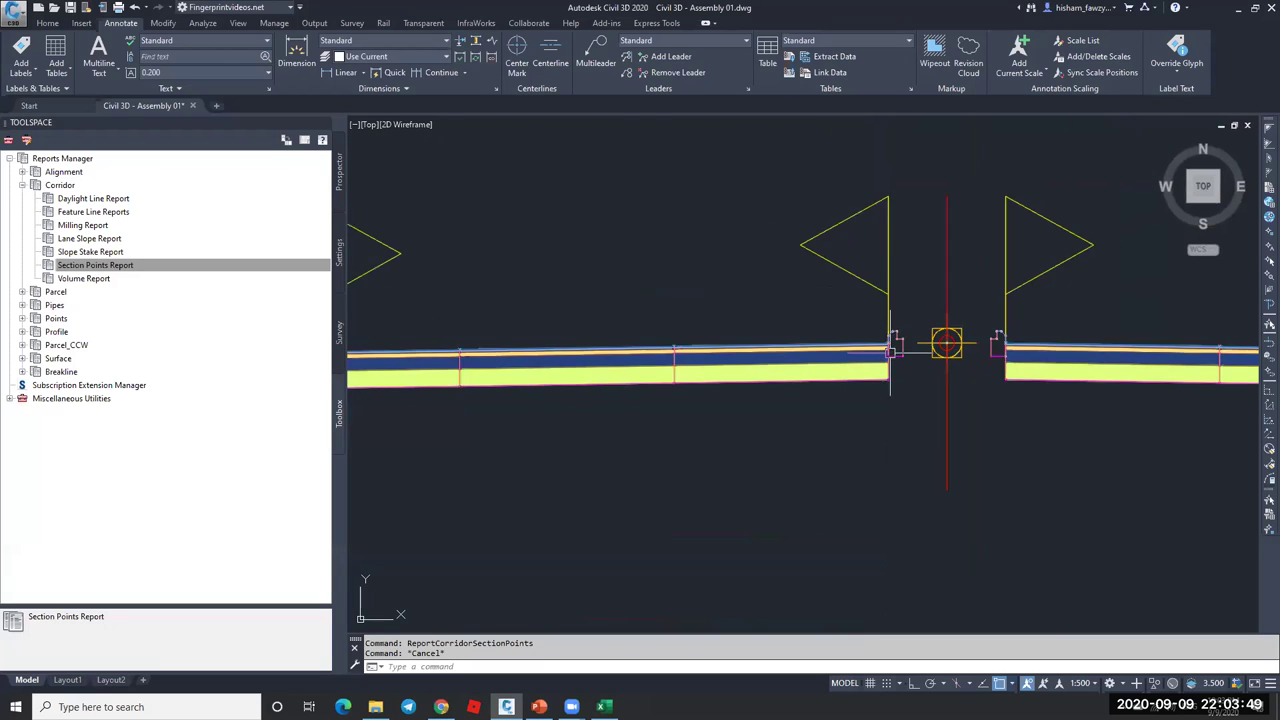
scroll(890, 352, "down", 4)
key("Escape")
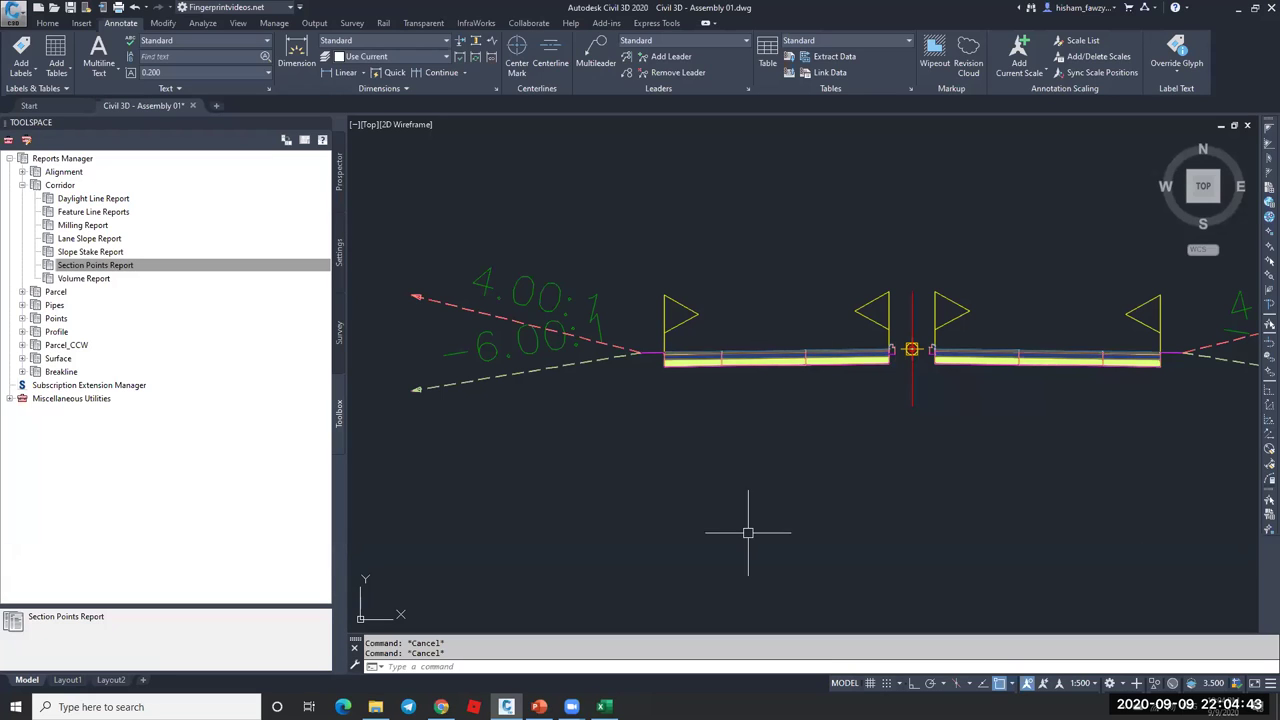
- Narrow the Toolspace and bring up the Select File dialog on the 05. Assembly folder
left_click_drag(333, 488, 234, 488)
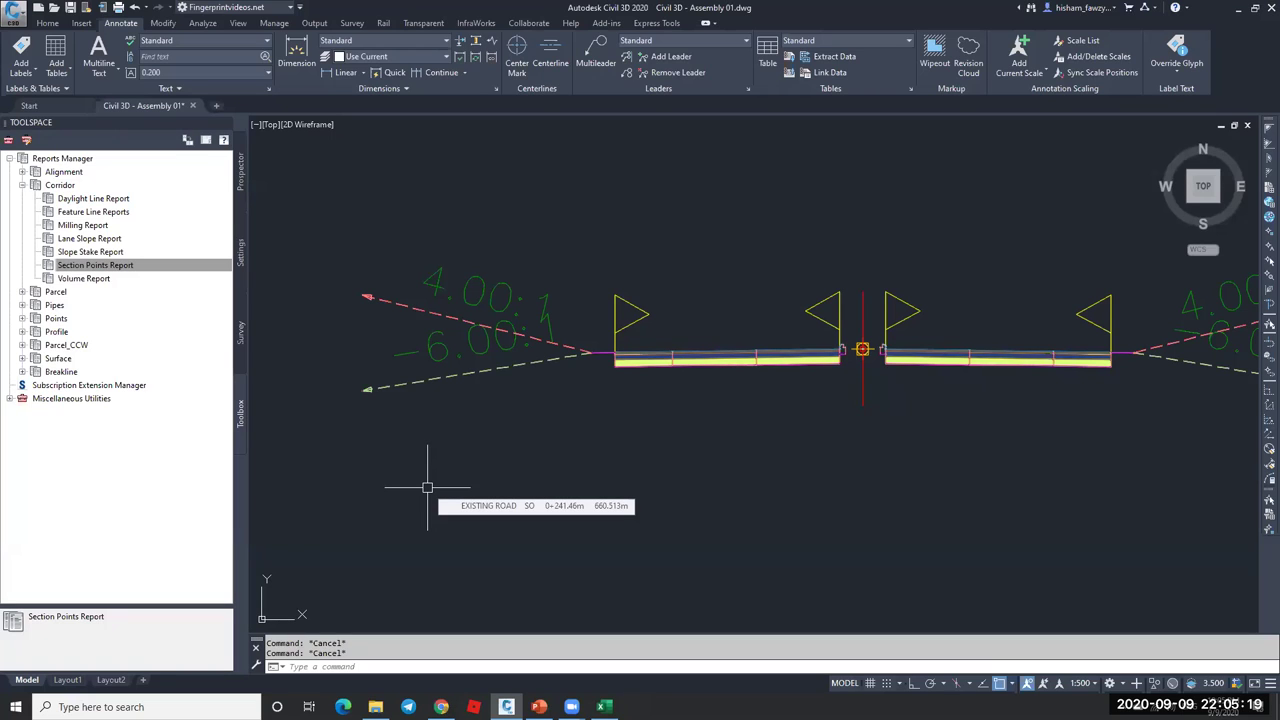
double_click(228, 266)
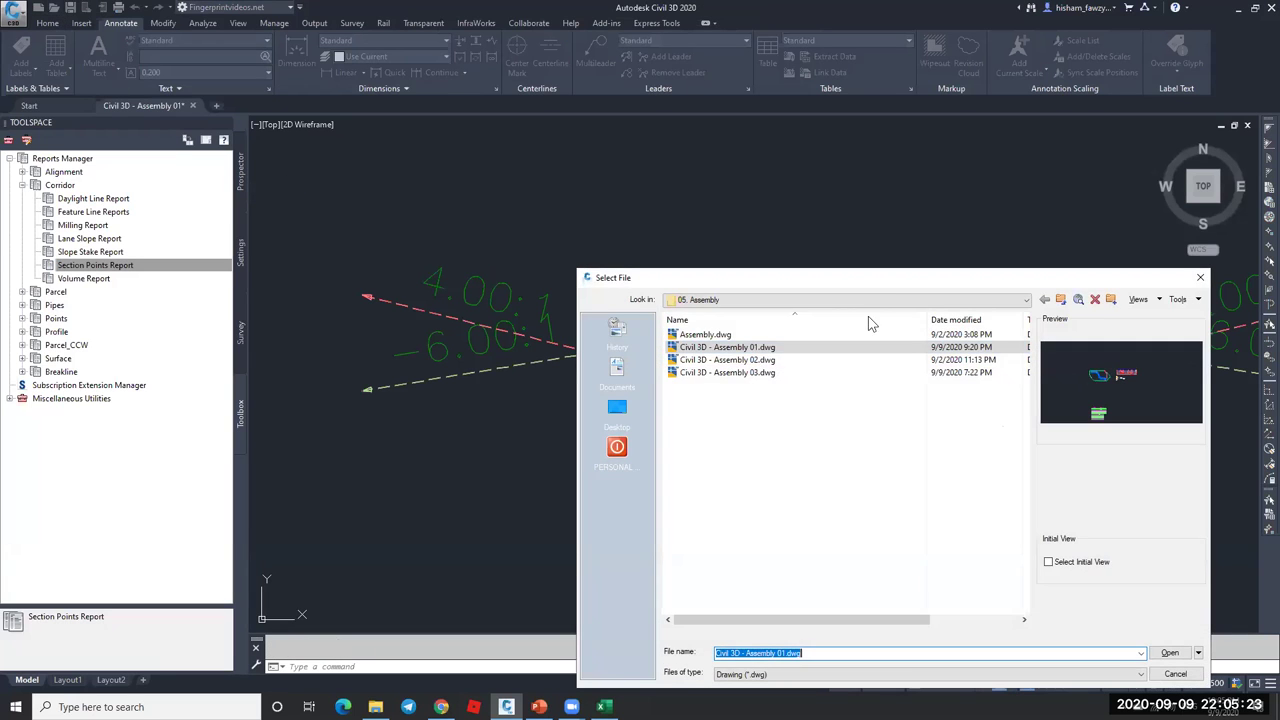
- Confirm the file dialog so Civil - Roads - Corridors.dwg opens with its full corridor plan
key("Return")
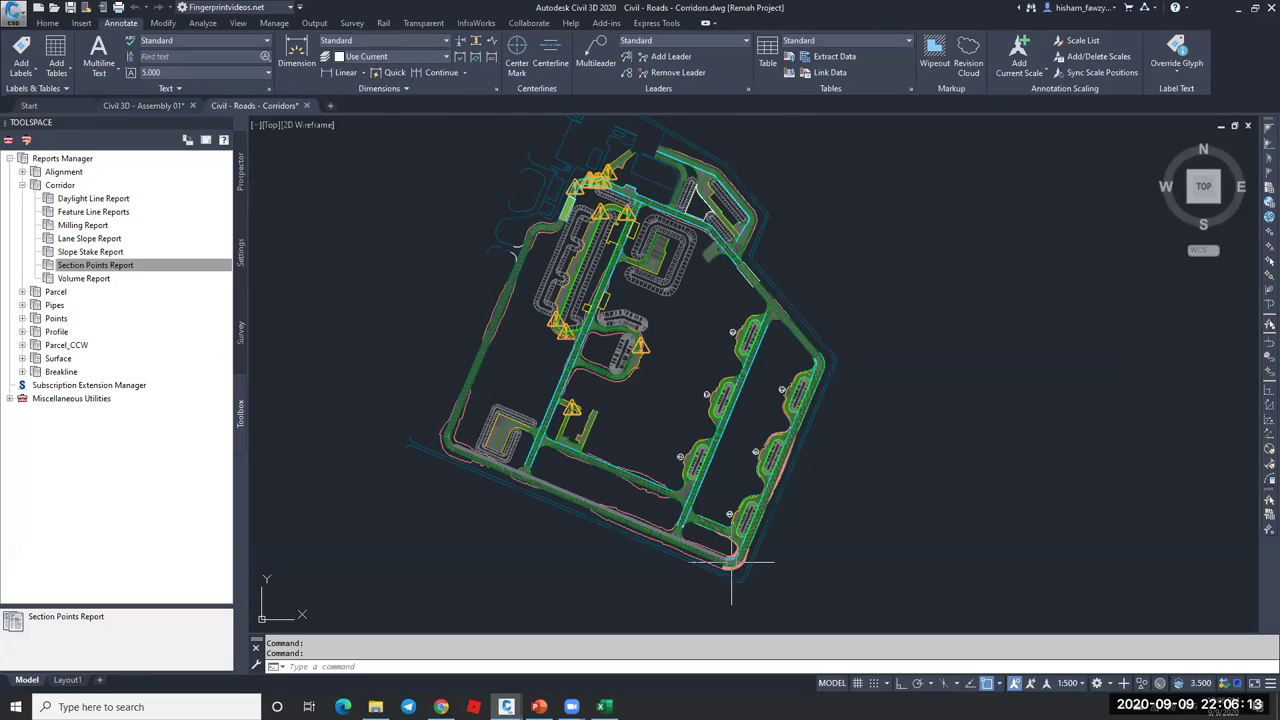
- Zoom and pan to the upper cul-de-sac island and select its surrounding corridor
scroll(731, 563, "up", 2)
scroll(731, 563, "up", 4)
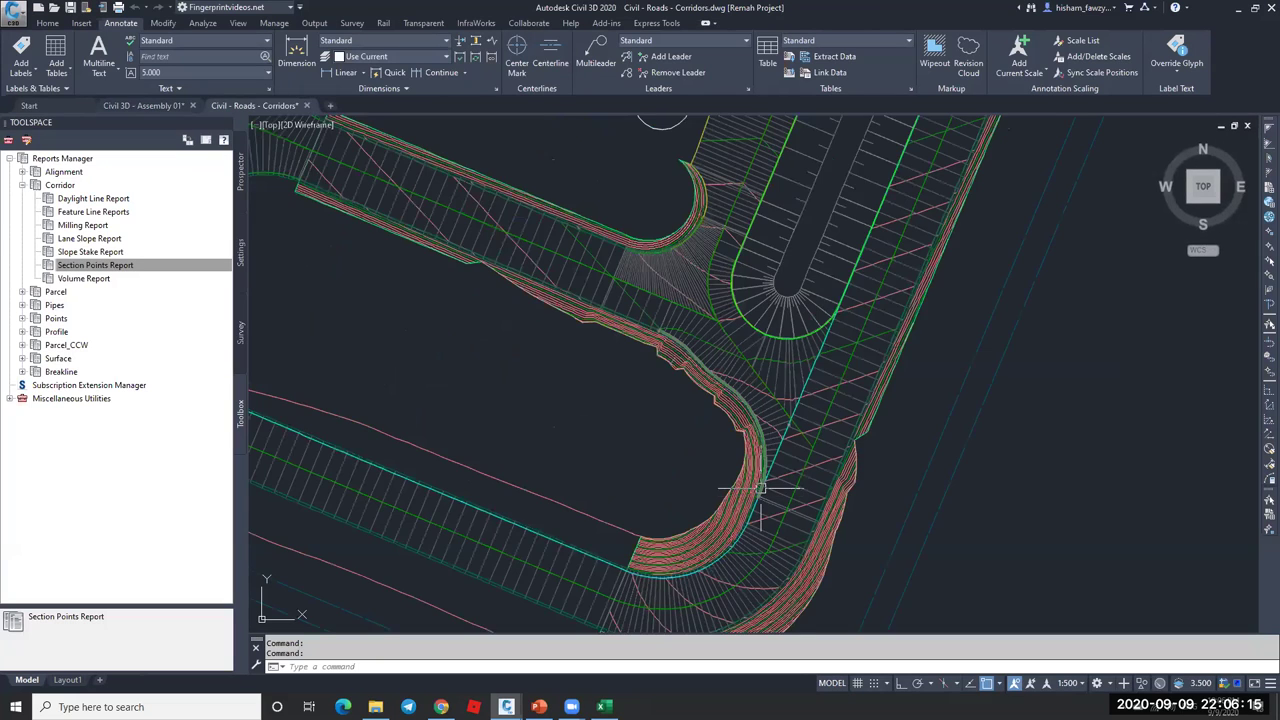
mouse_move(760, 490)
middle_mouse_down()
mouse_move(752, 472)
mouse_move(831, 391)
middle_mouse_up()
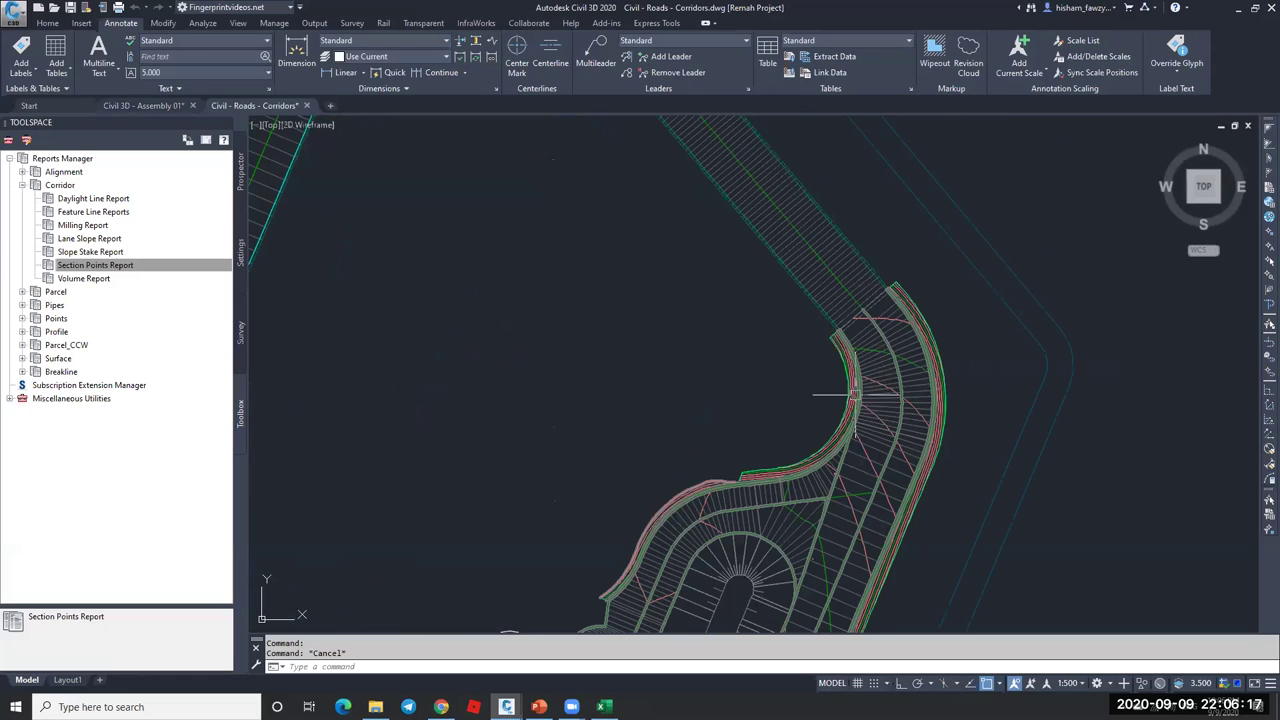
key("Escape")
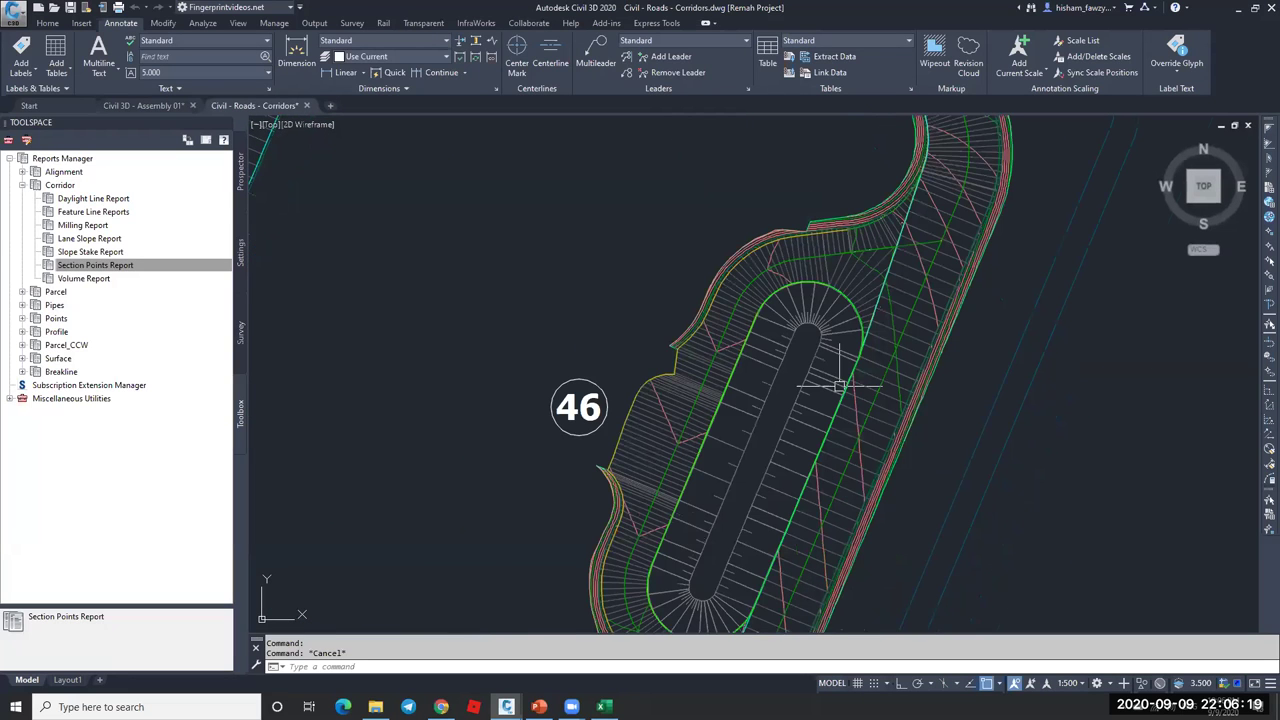
scroll(840, 385, "up", 2)
left_click(796, 305)
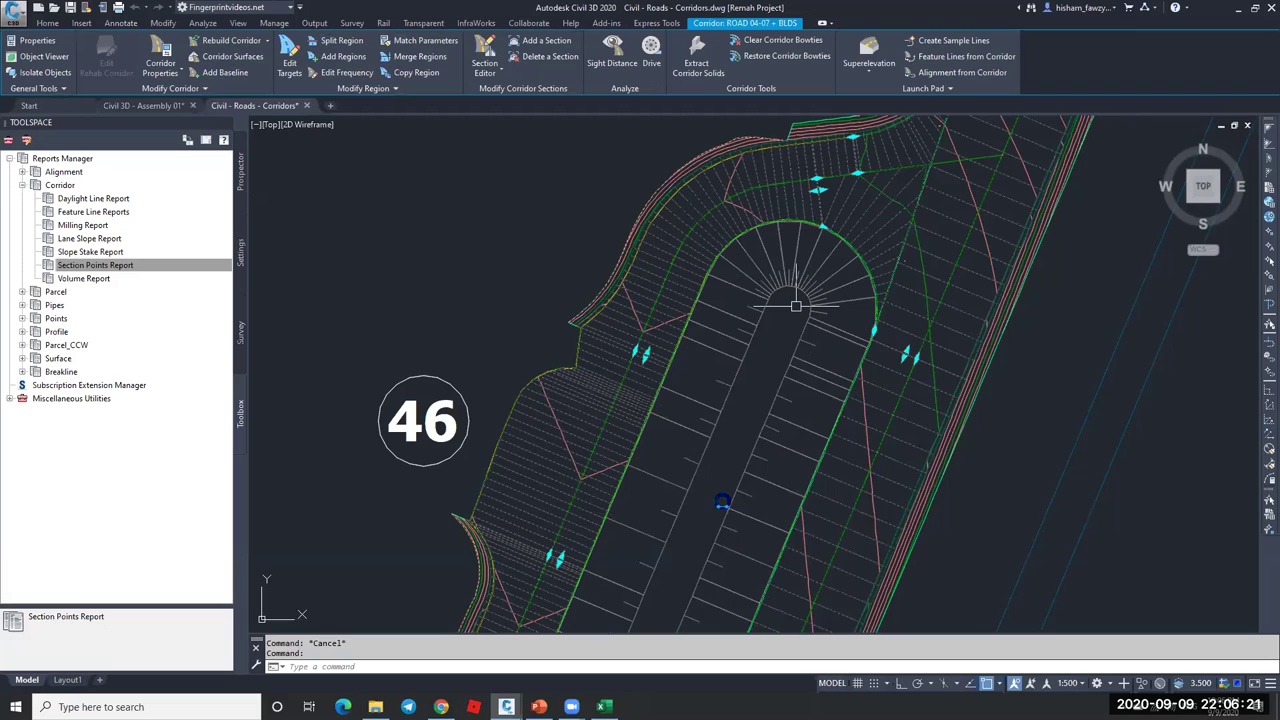
- Close in on the road intersection west of island 44 and deselect the corridor
scroll(840, 398, "down", 5)
scroll(835, 400, "up", 4)
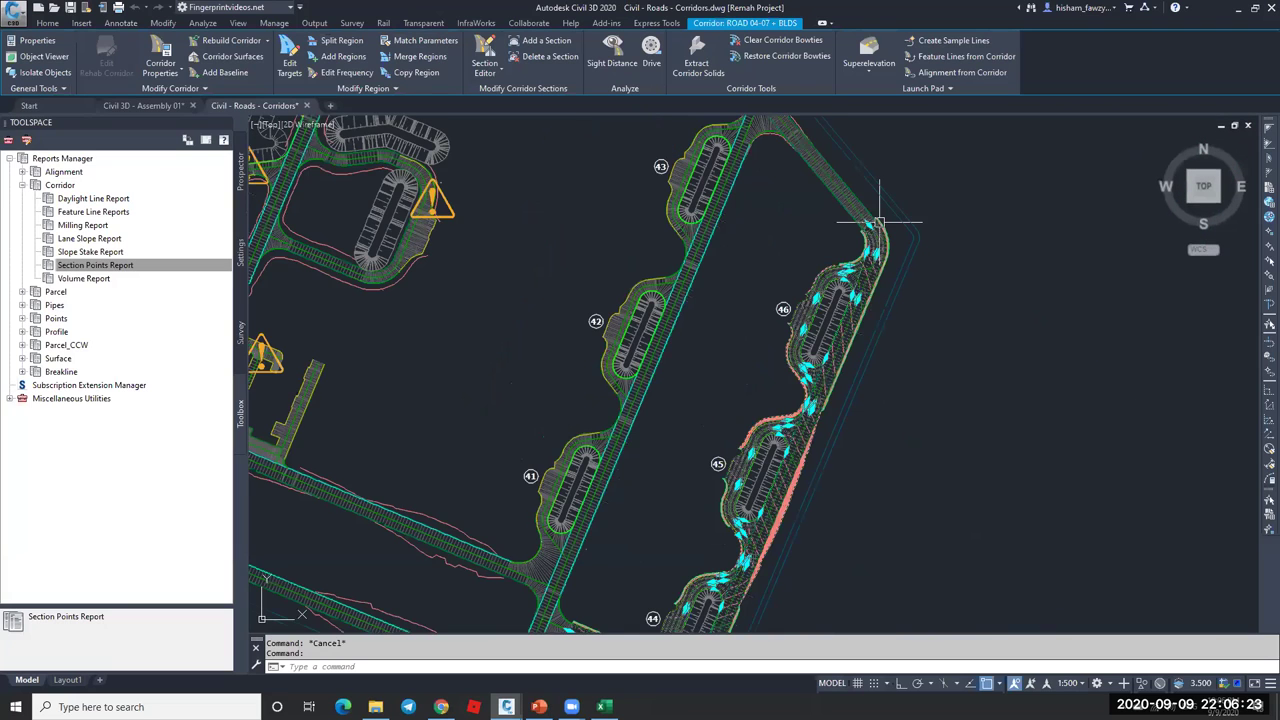
scroll(879, 221, "down", 2)
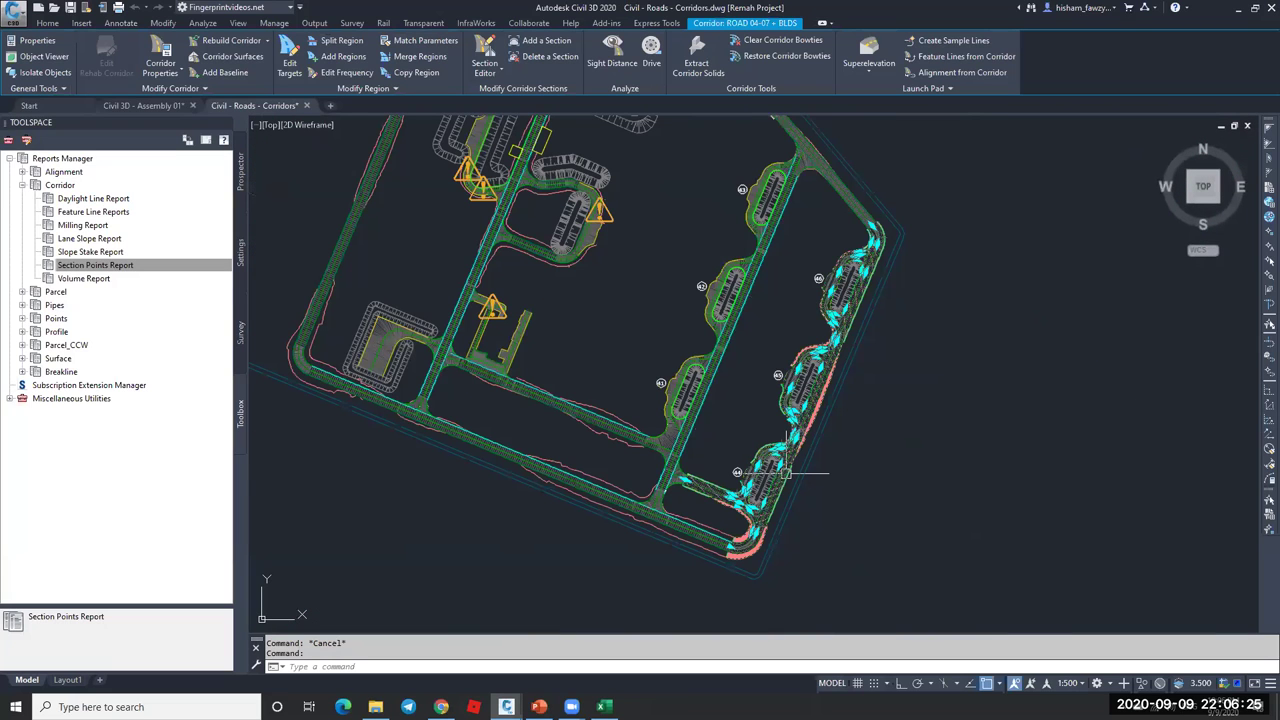
scroll(724, 500, "up", 4)
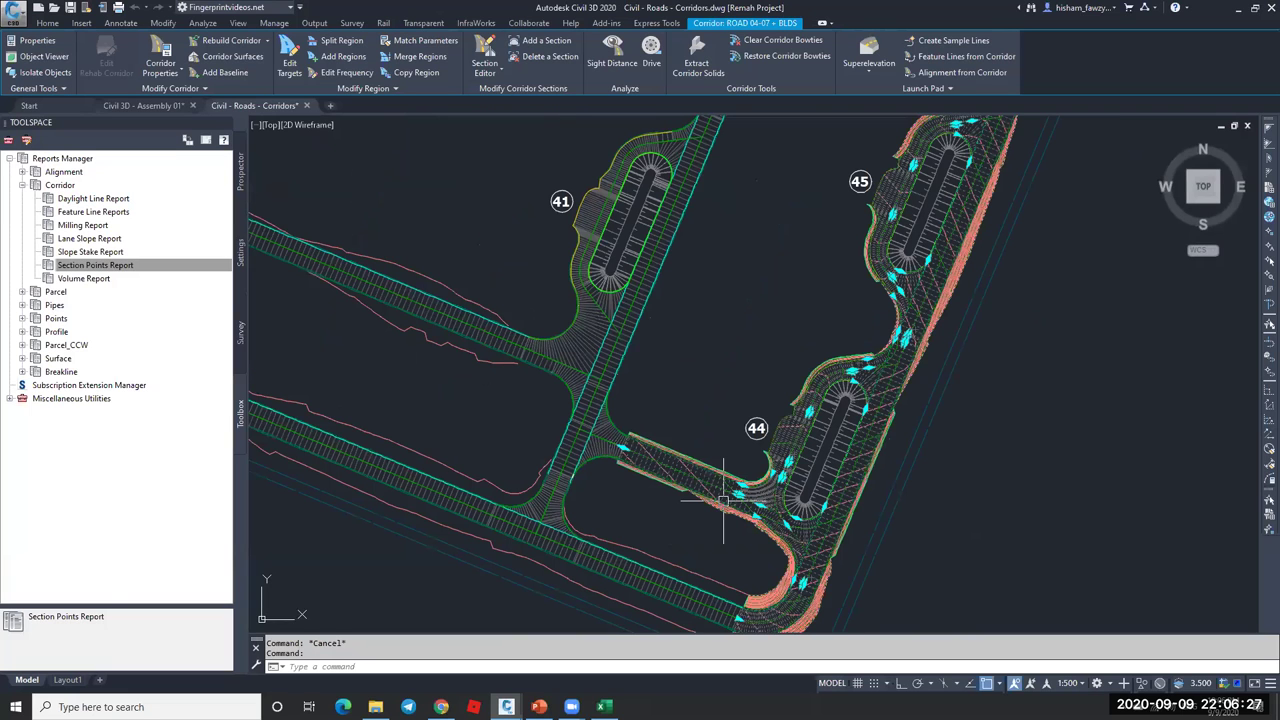
scroll(790, 340, "up", 2)
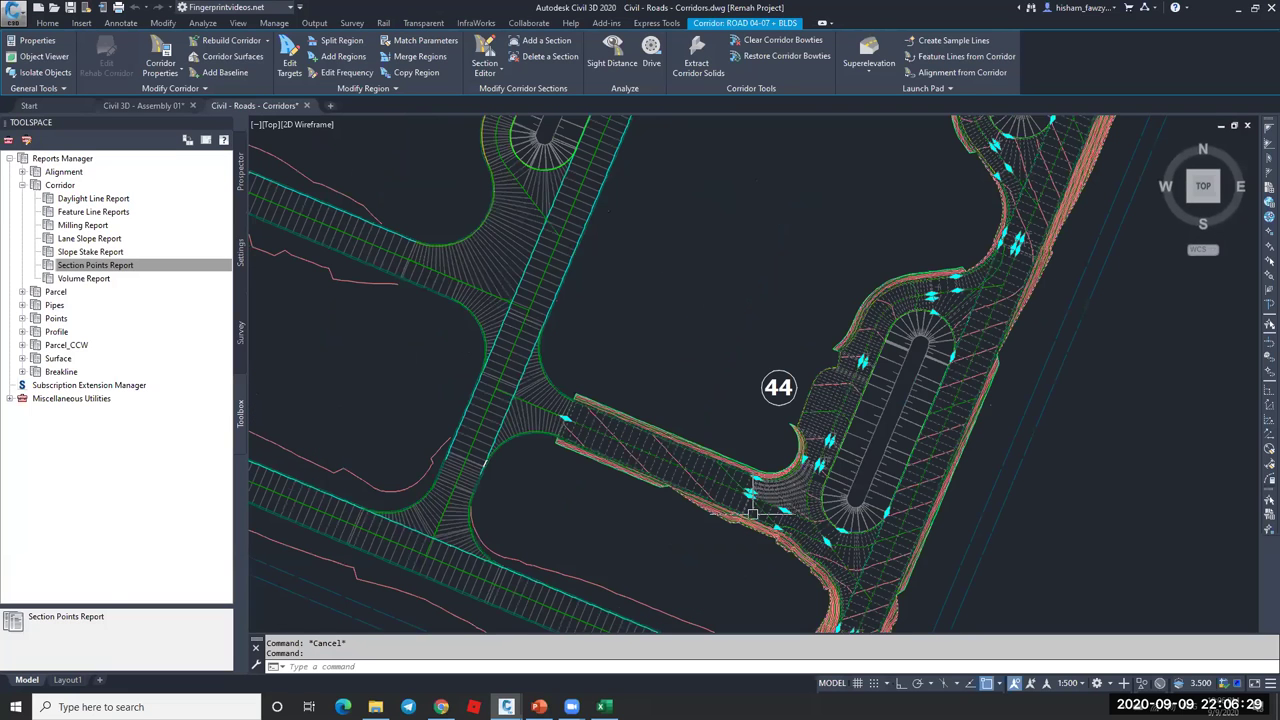
scroll(818, 345, "down", 2)
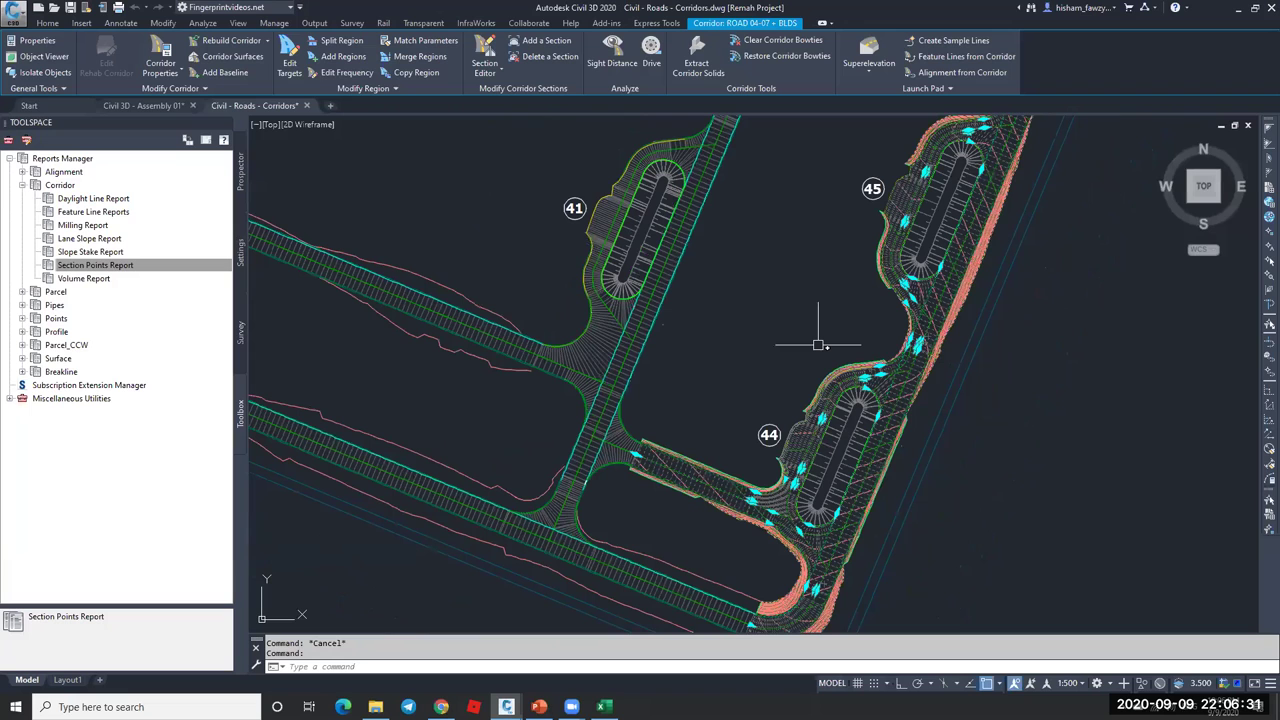
scroll(606, 502, "up", 4)
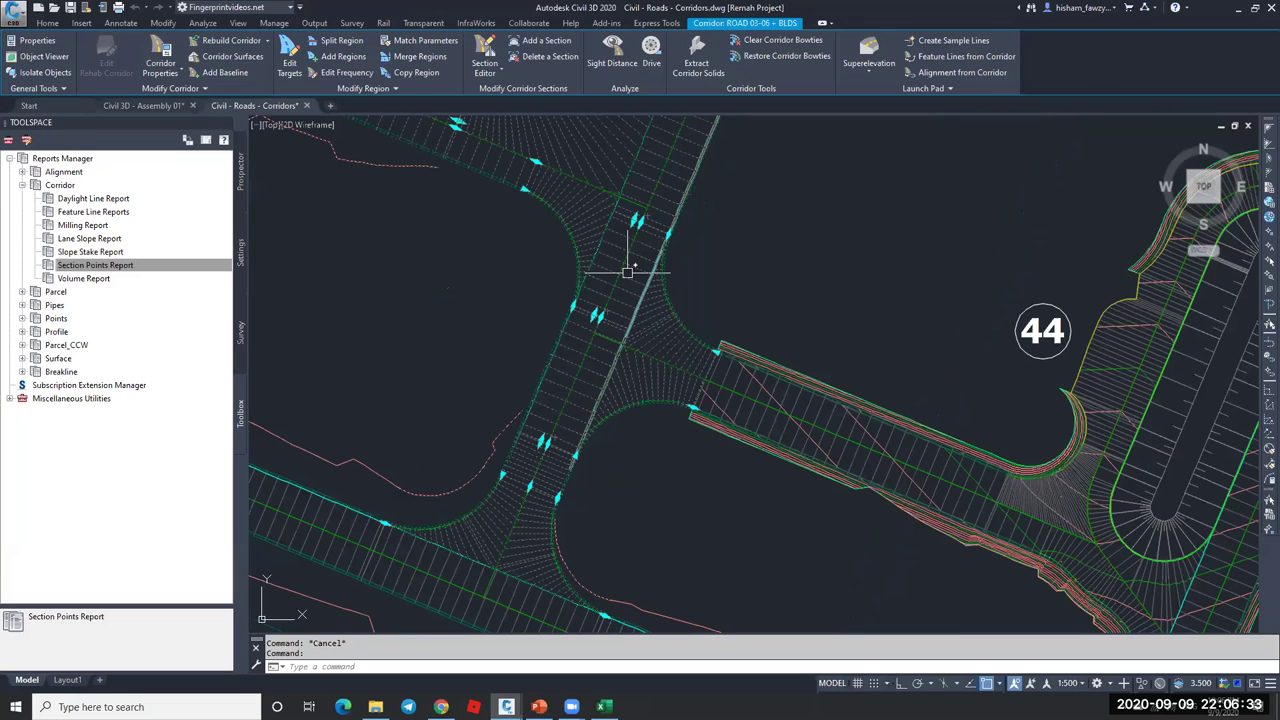
scroll(700, 361, "up", 4)
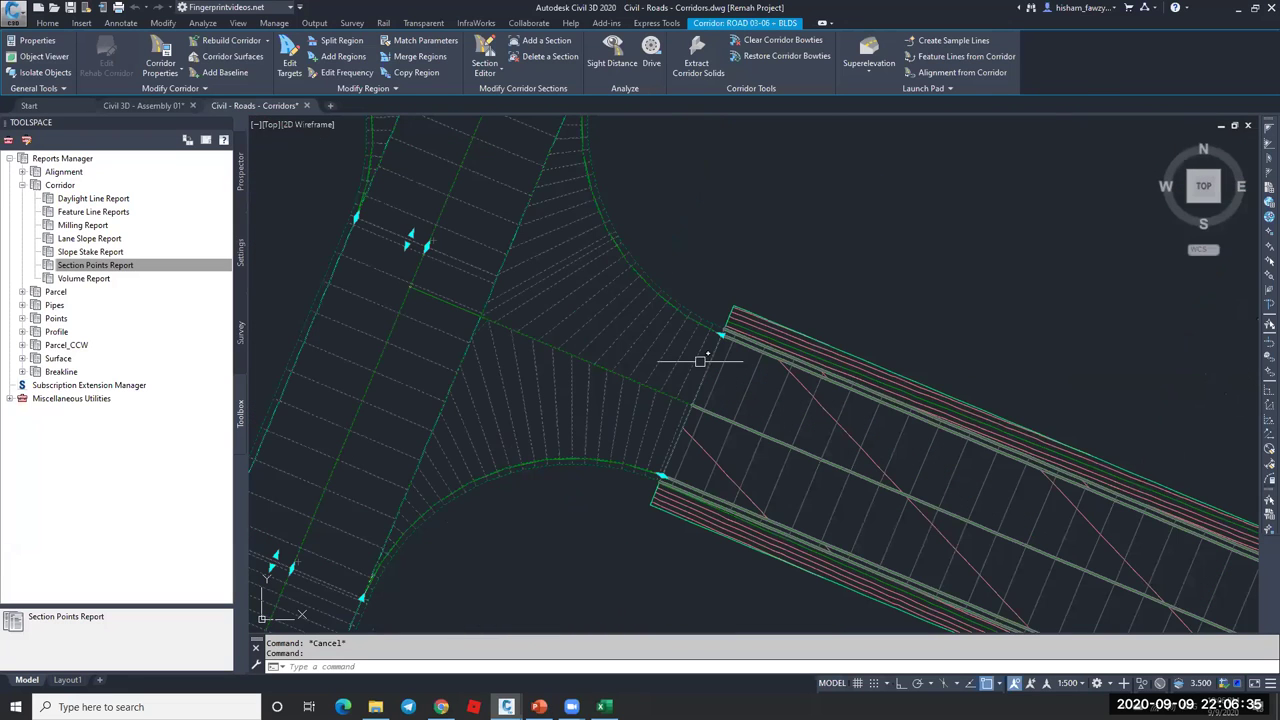
scroll(599, 297, "down", 6)
middle_click_drag(599, 297, 633, 345)
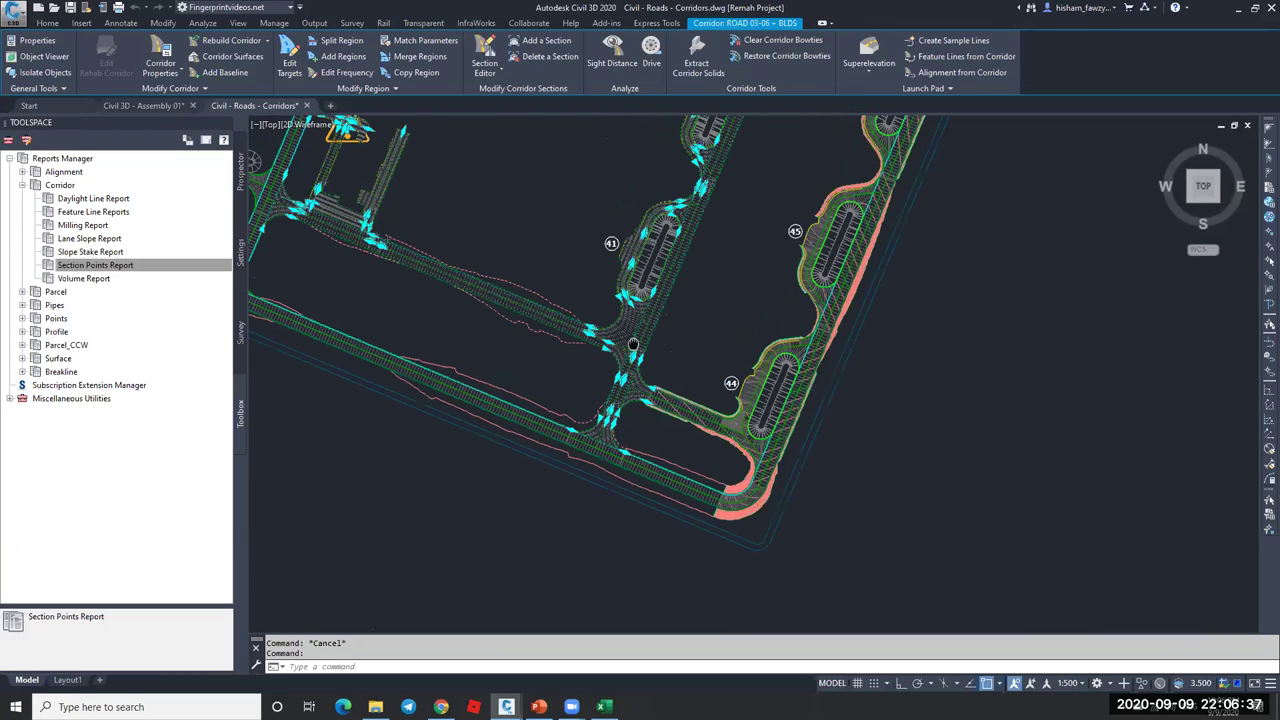
scroll(620, 394, "up", 2)
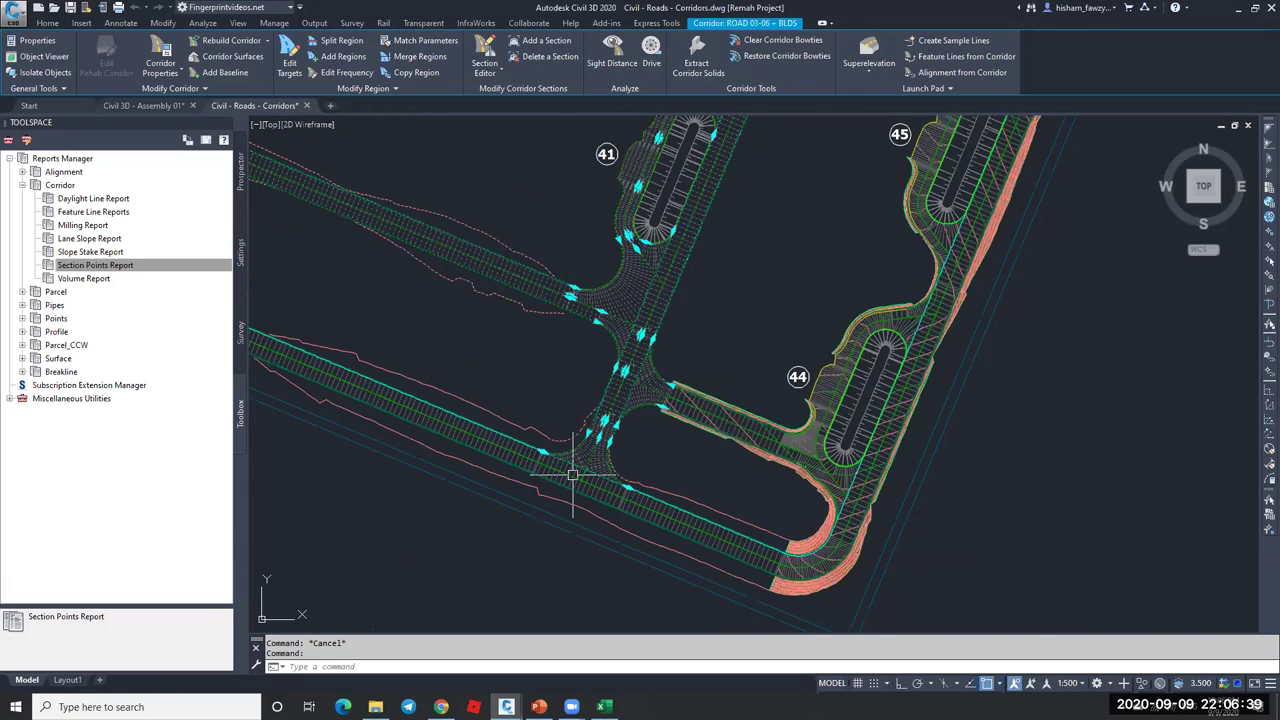
scroll(558, 466, "up", 6)
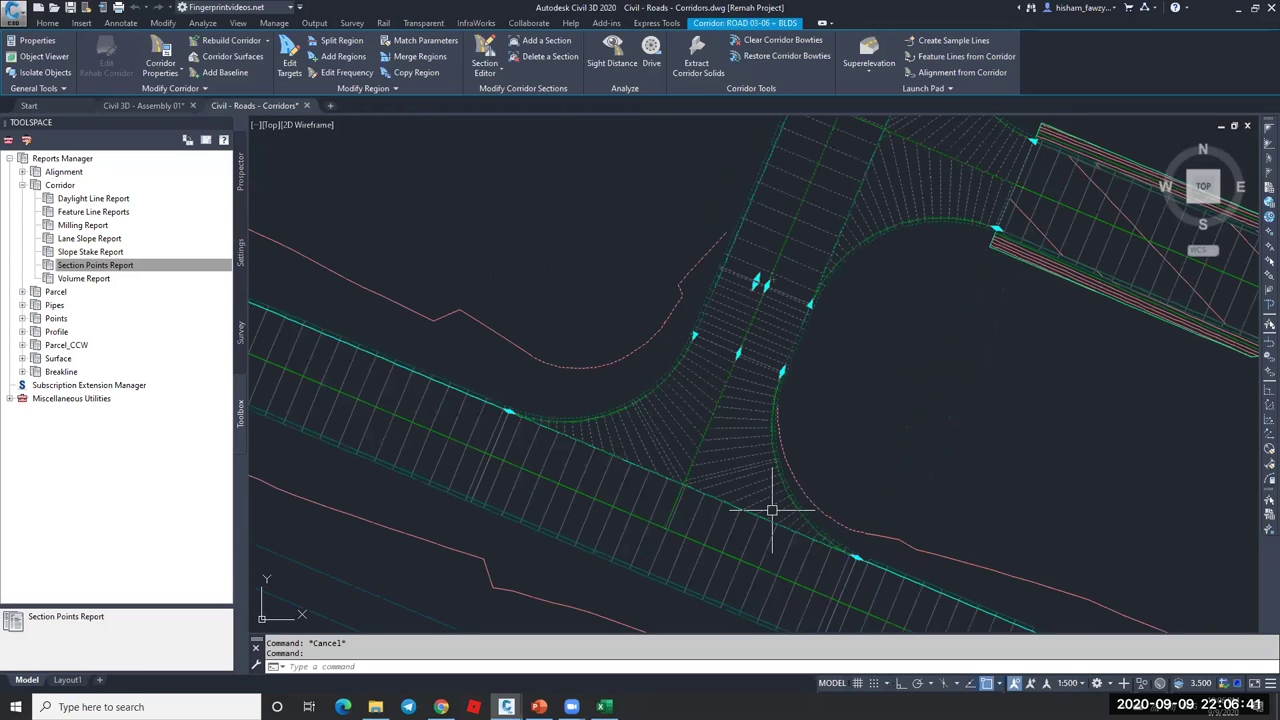
key("Escape")
scroll(772, 511, "up", 2)
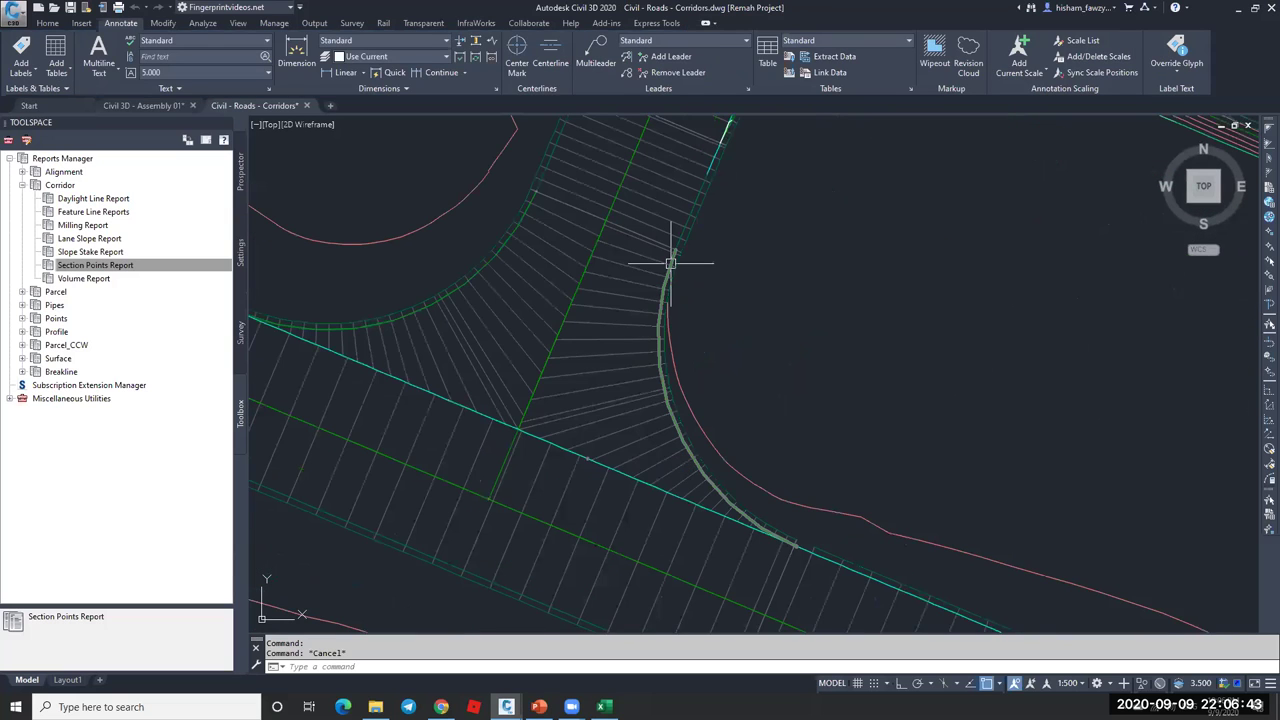
scroll(672, 262, "down", 3)
scroll(726, 513, "up", 3)
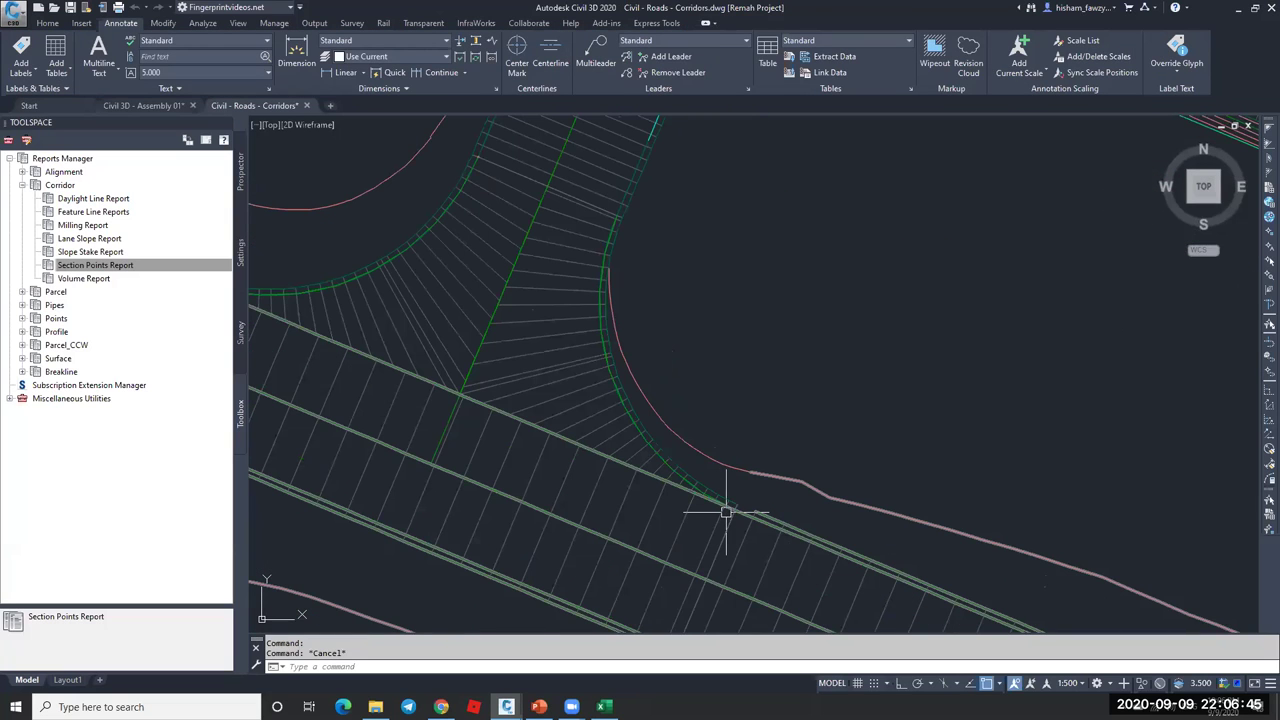
scroll(726, 513, "down", 2)
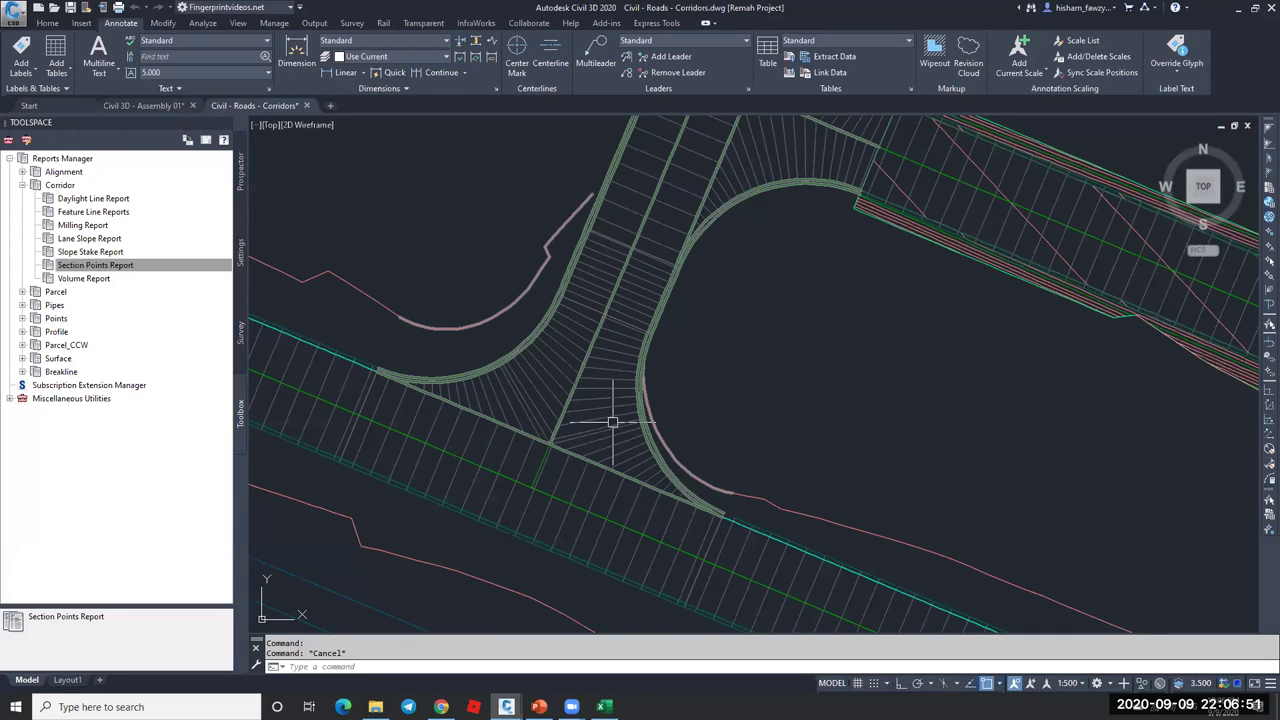
- Pan and zoom over the intersection near island 44 and the long road below it
scroll(717, 343, "down", 2)
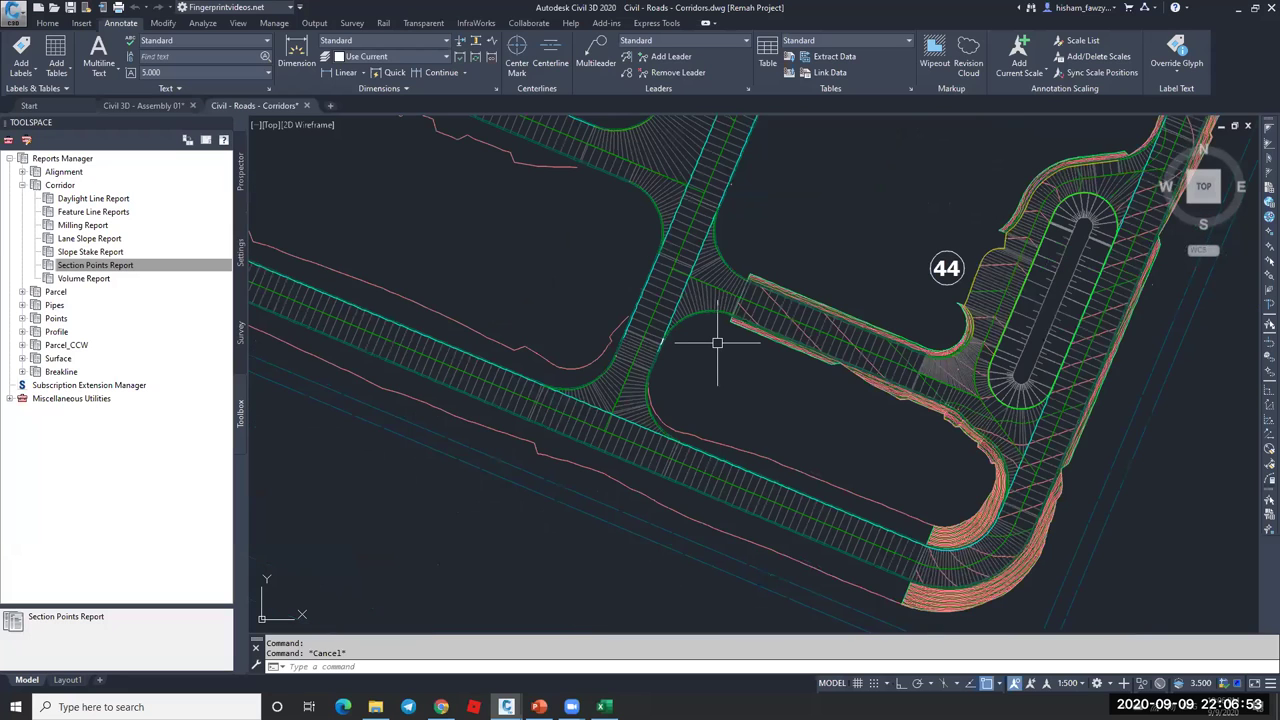
scroll(717, 343, "up", 5)
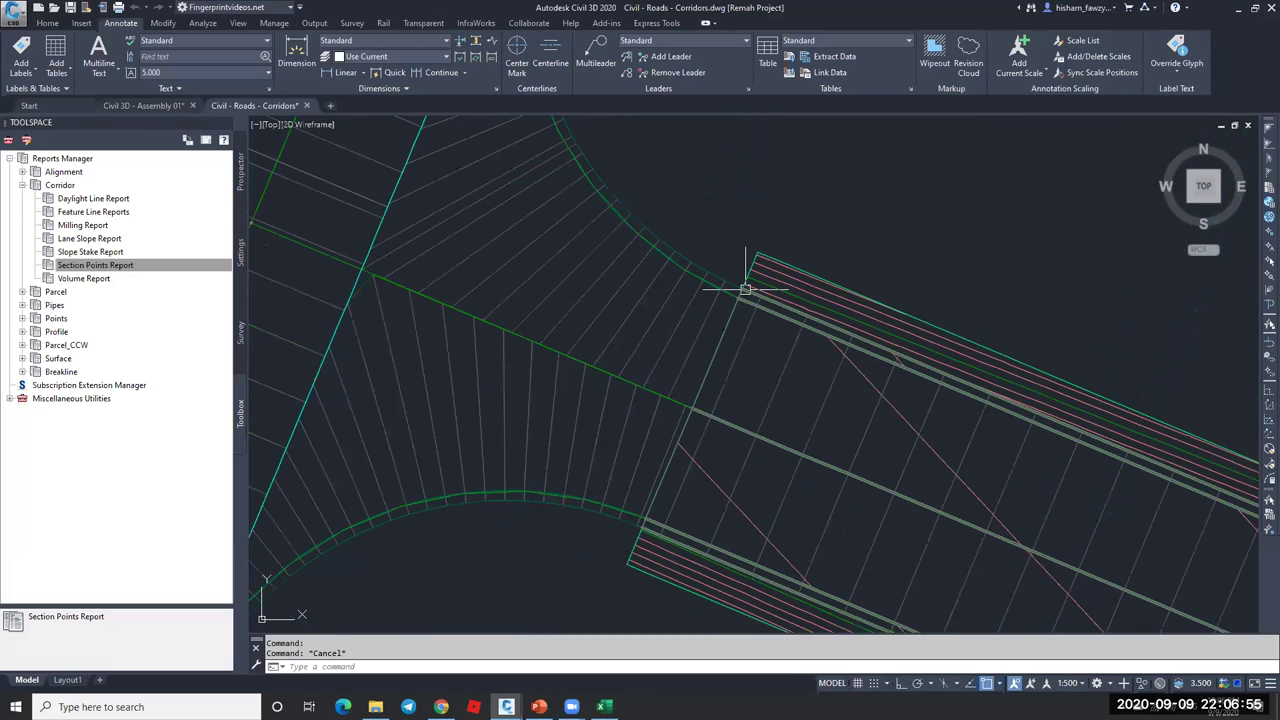
scroll(700, 266, "down", 1)
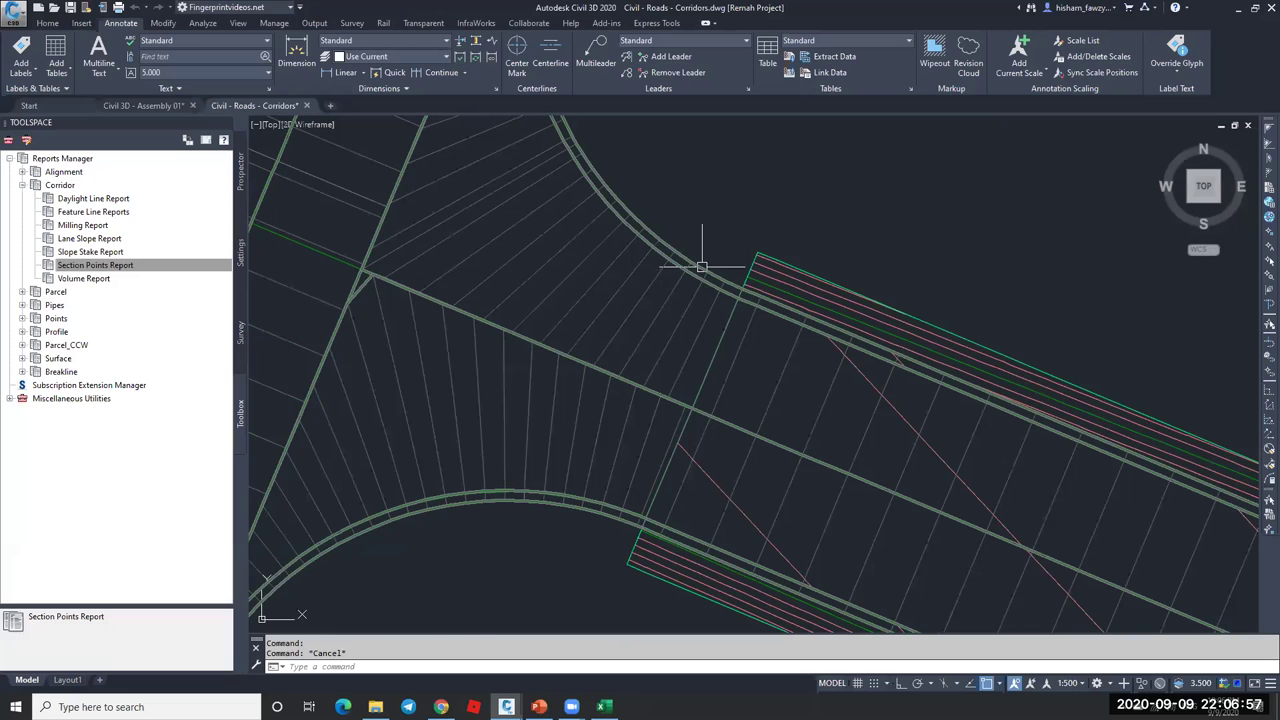
scroll(608, 243, "down", 2)
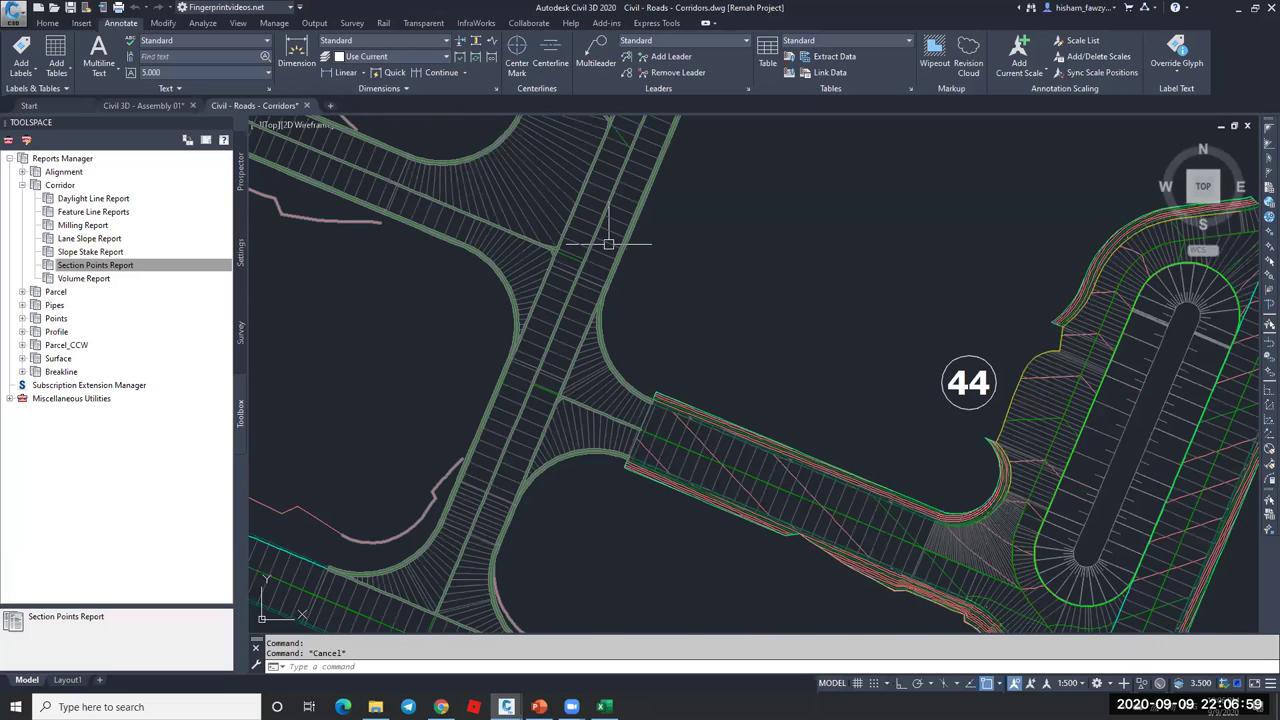
middle_click_drag(524, 451, 614, 286)
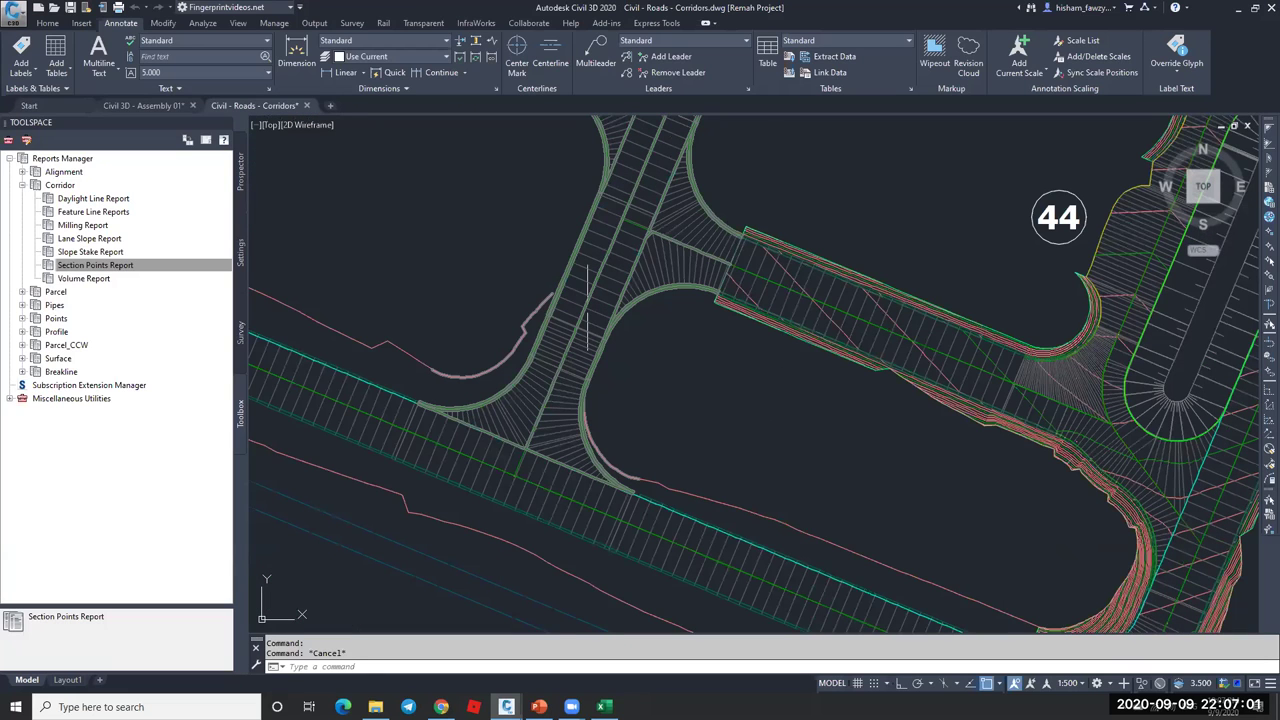
middle_click_drag(686, 540, 791, 452)
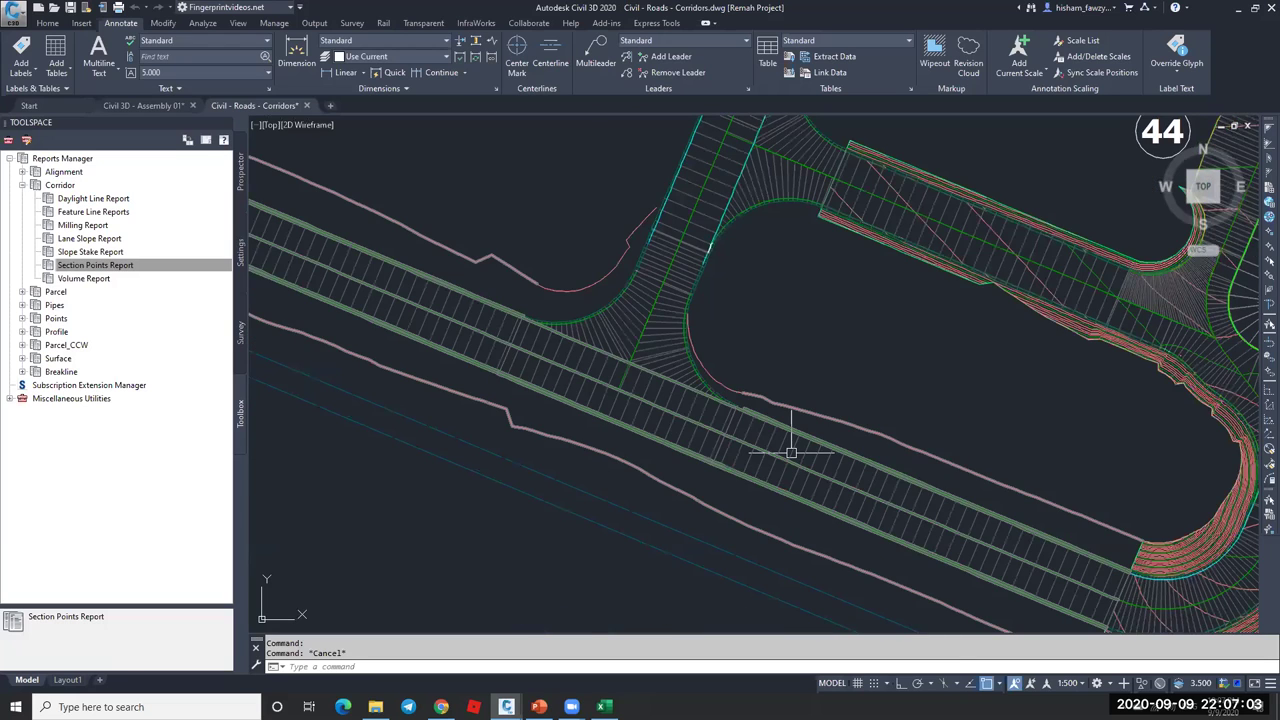
scroll(791, 452, "up", 3)
scroll(706, 469, "down", 2)
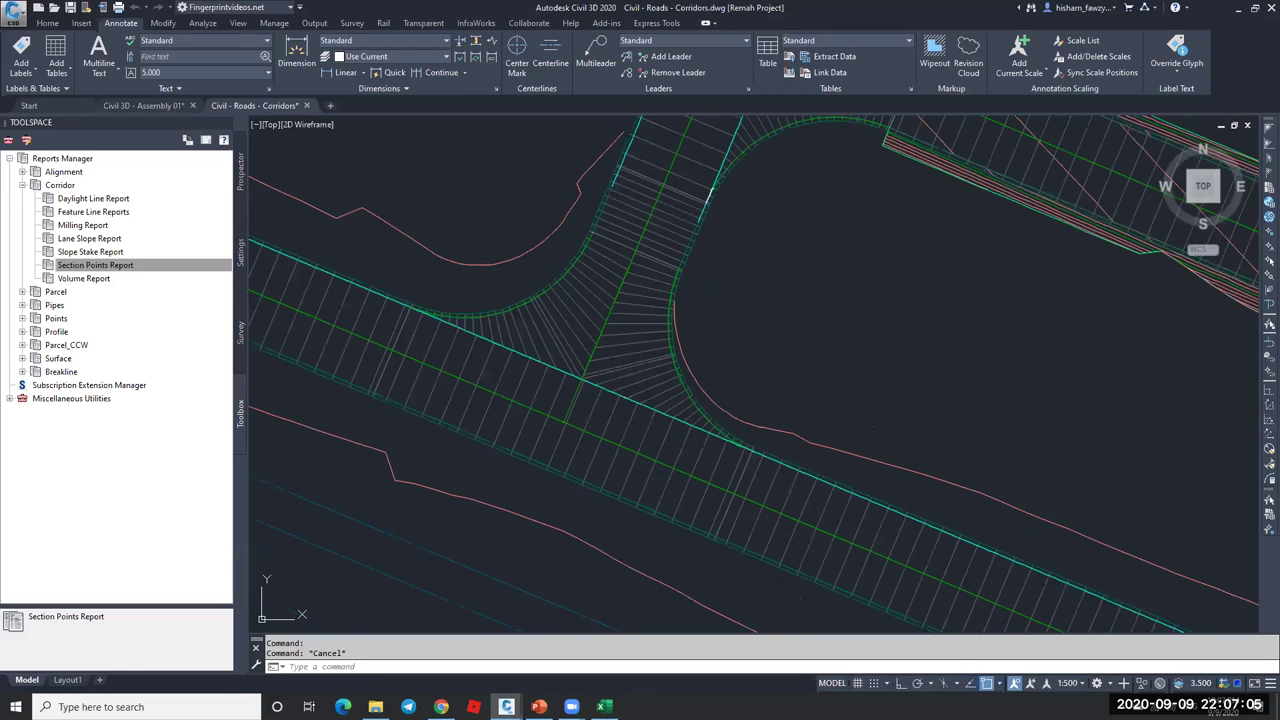
scroll(711, 349, "down", 2)
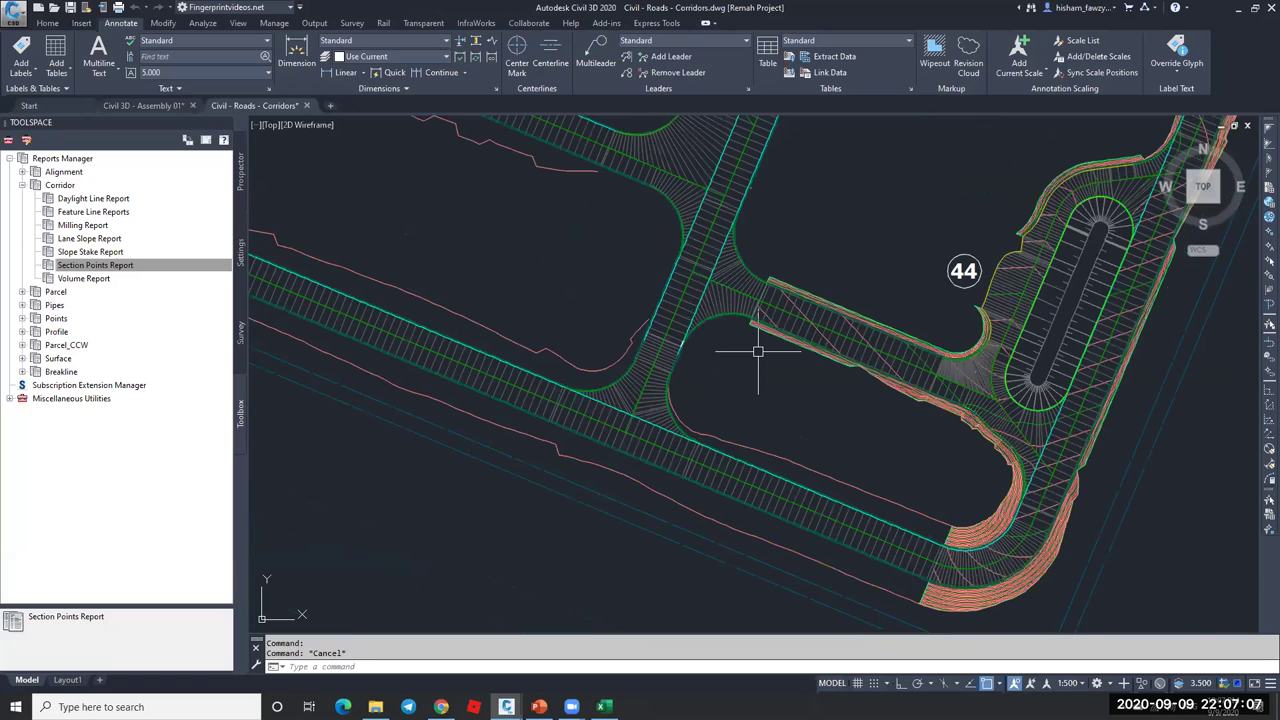
scroll(758, 352, "up", 3)
scroll(727, 300, "up", 3)
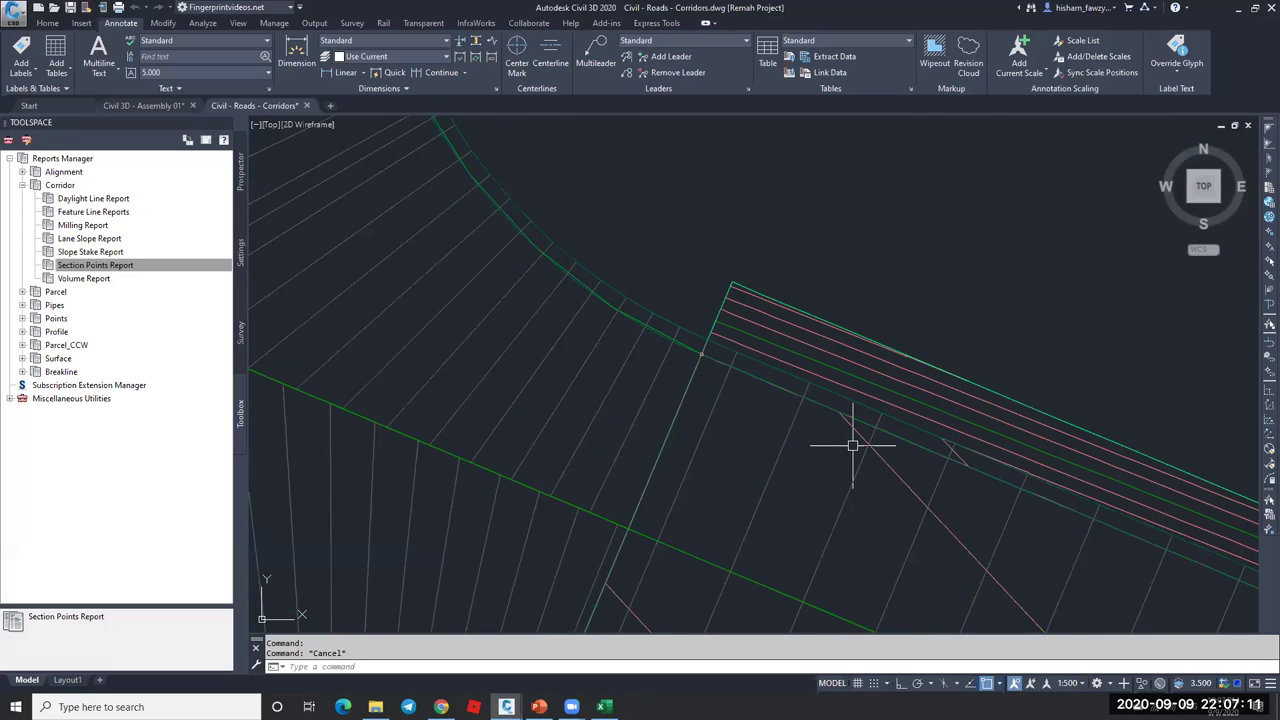
scroll(614, 314, "down", 4)
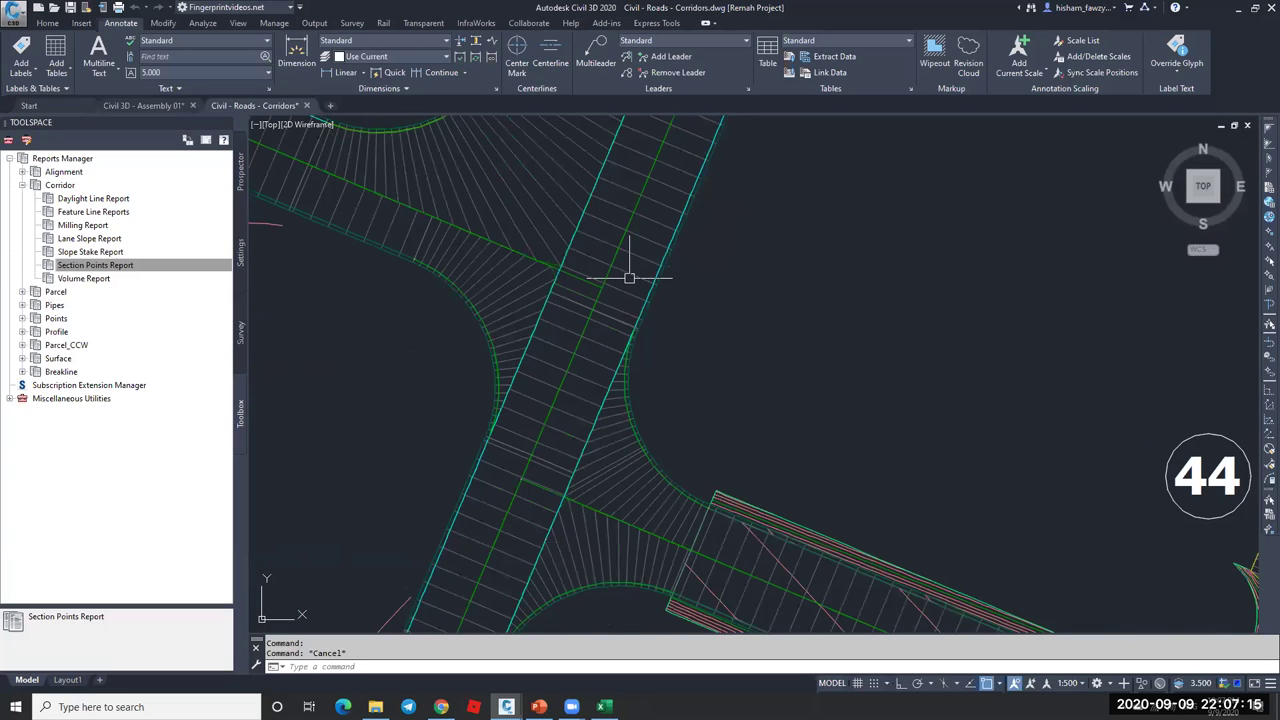
scroll(733, 385, "down", 2)
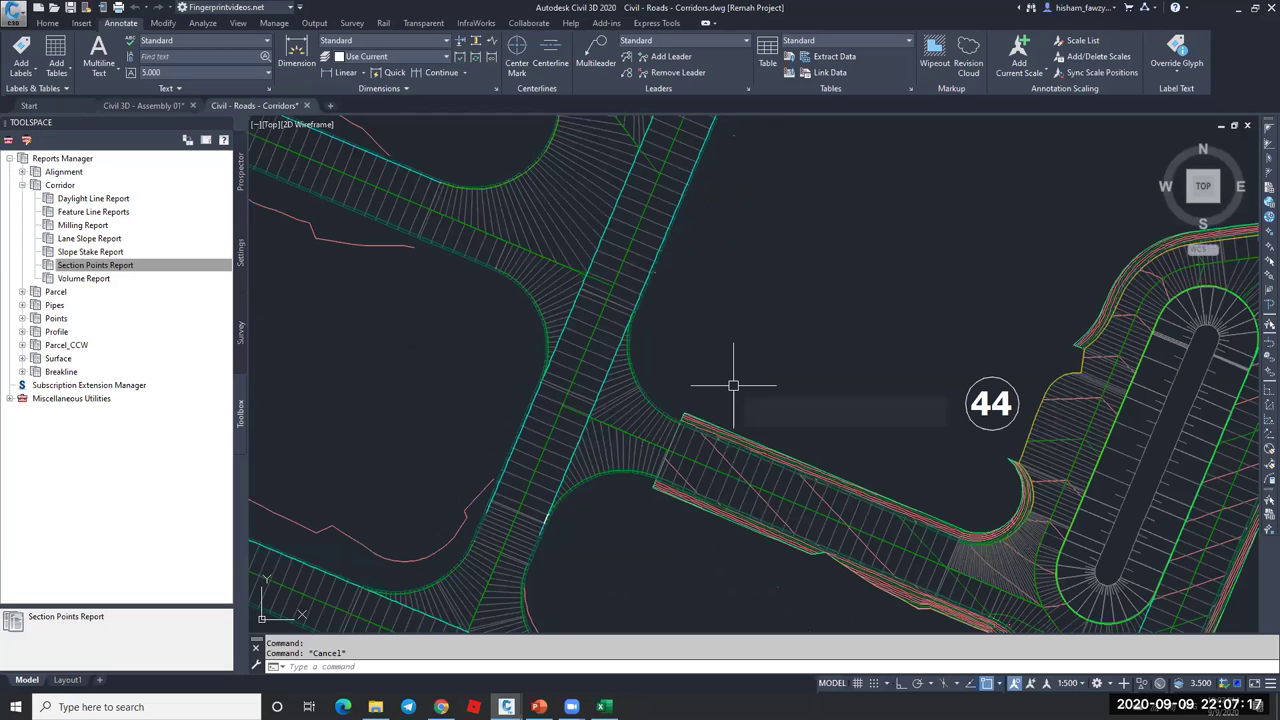
scroll(757, 331, "down", 1)
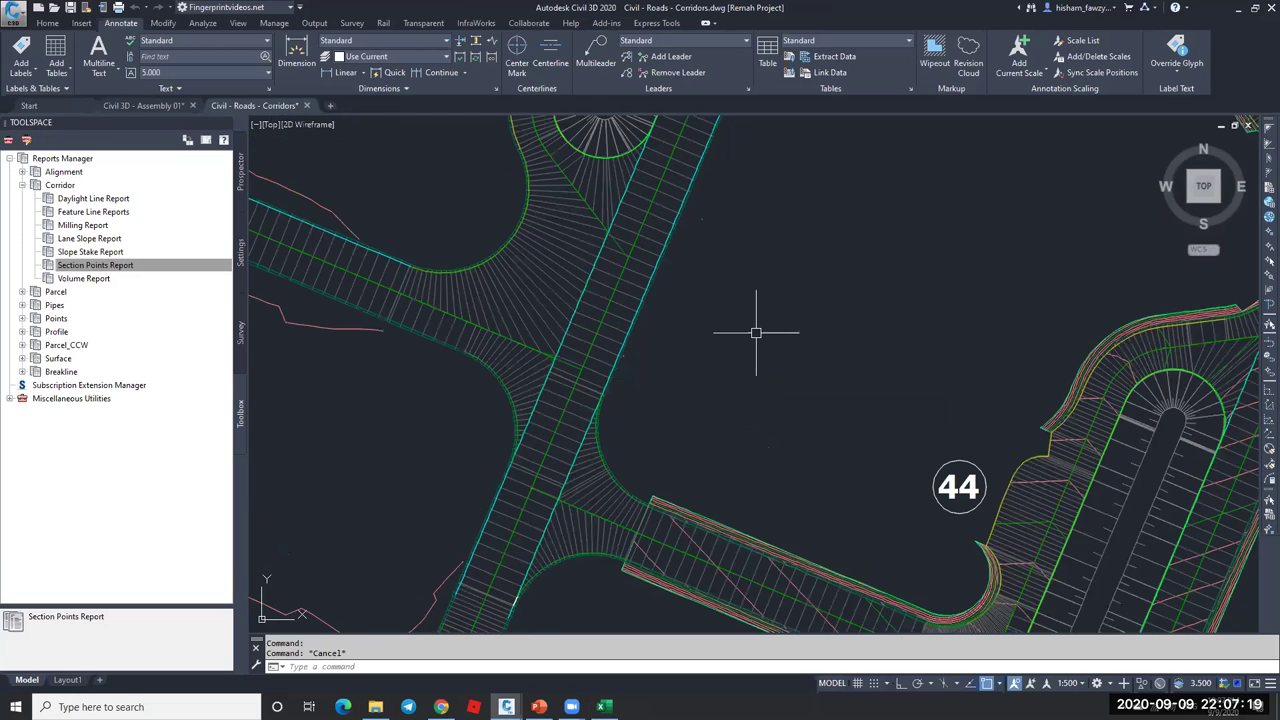
scroll(784, 400, "down", 1)
scroll(784, 400, "down", 5)
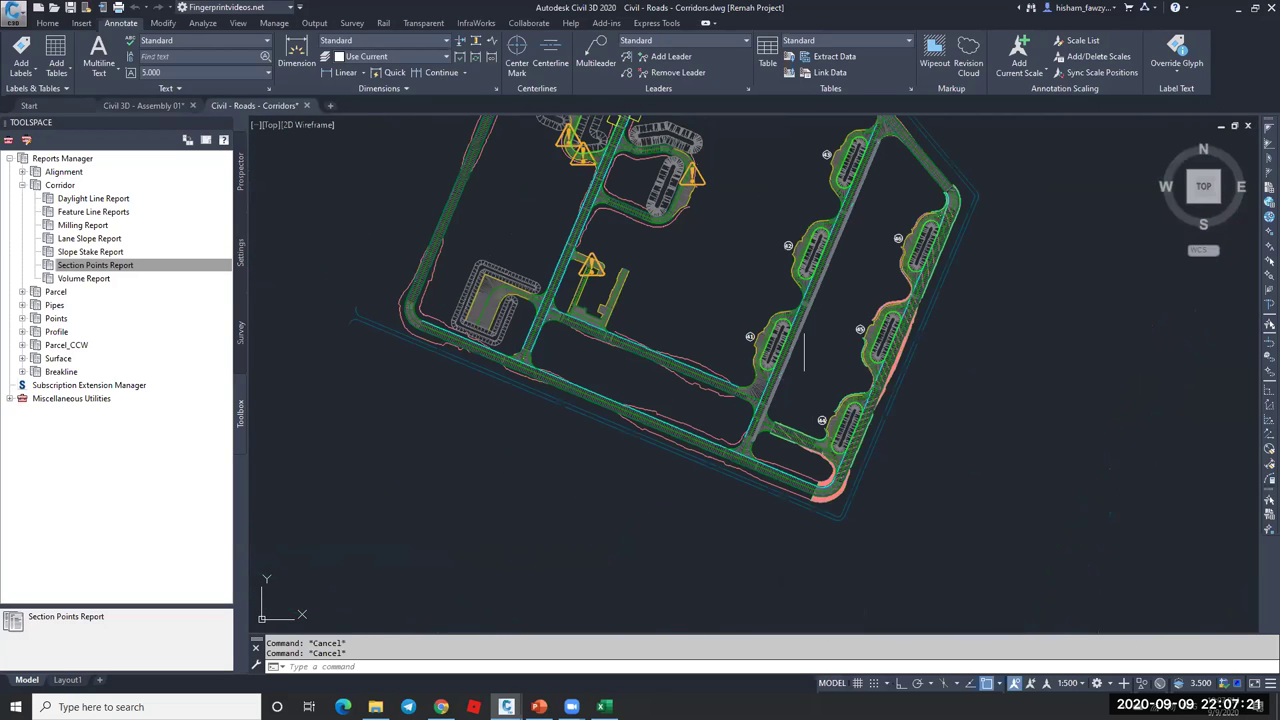
- Inspect the corridor in the northern part of the site by selecting and clearing it twice
middle_click_drag(664, 187, 677, 380)
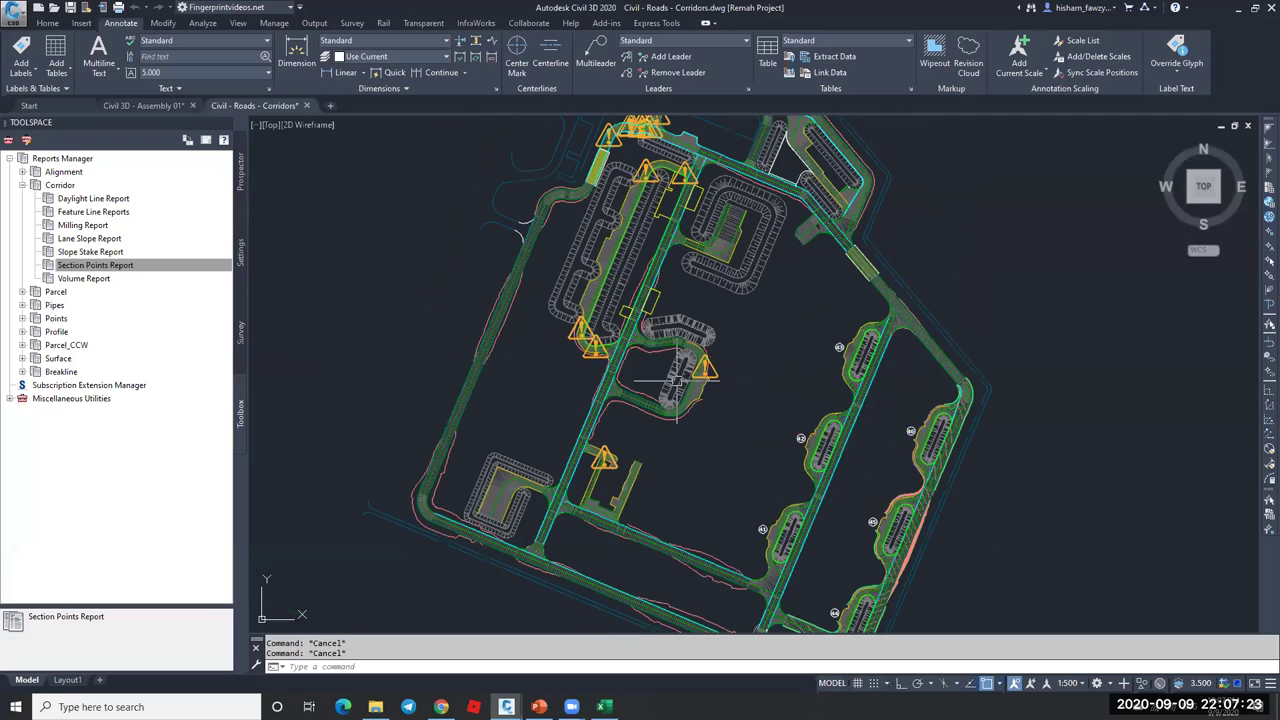
mouse_move(765, 386)
scroll(905, 490, "up", 8)
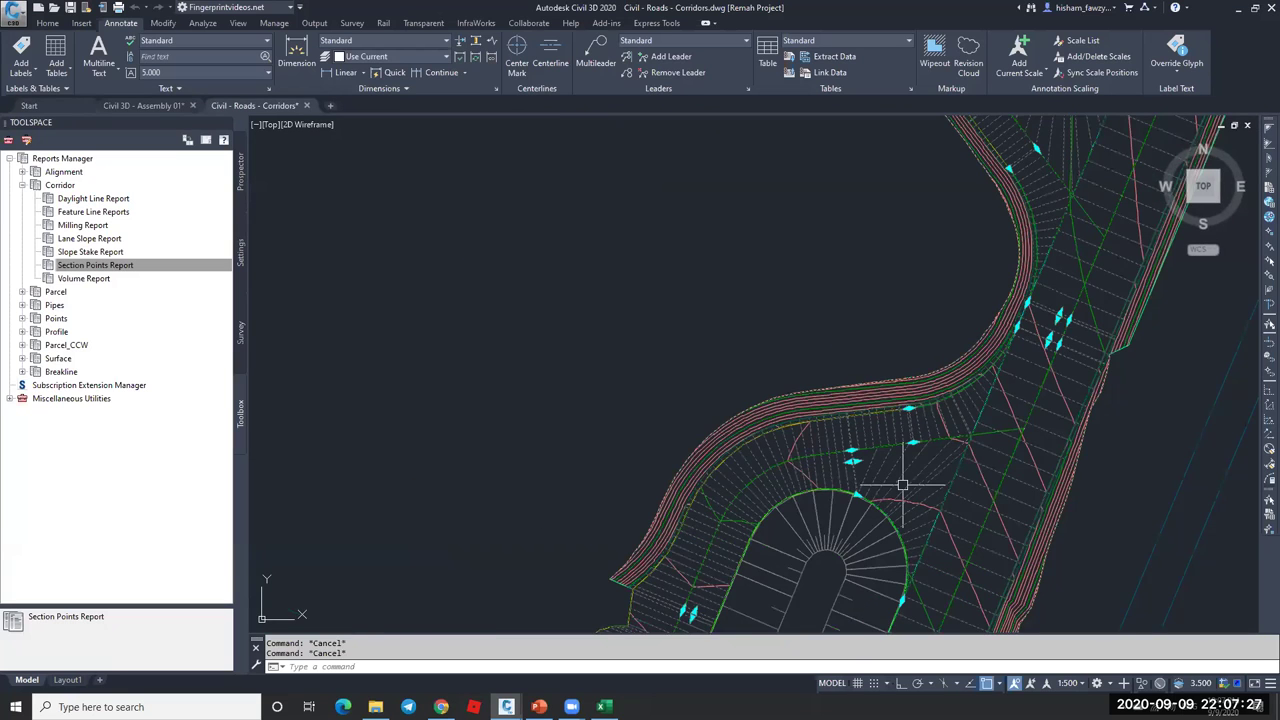
left_click(902, 485)
scroll(948, 287, "down", 3)
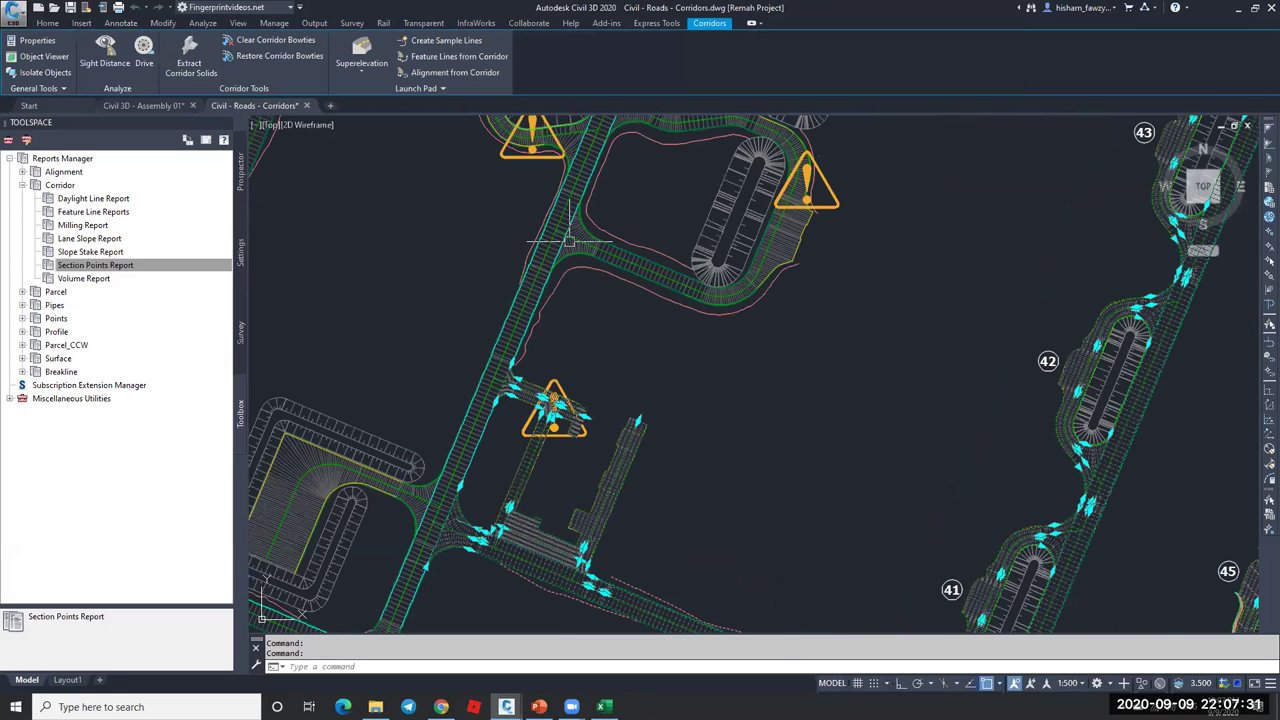
key("Escape")
scroll(580, 262, "up", 5)
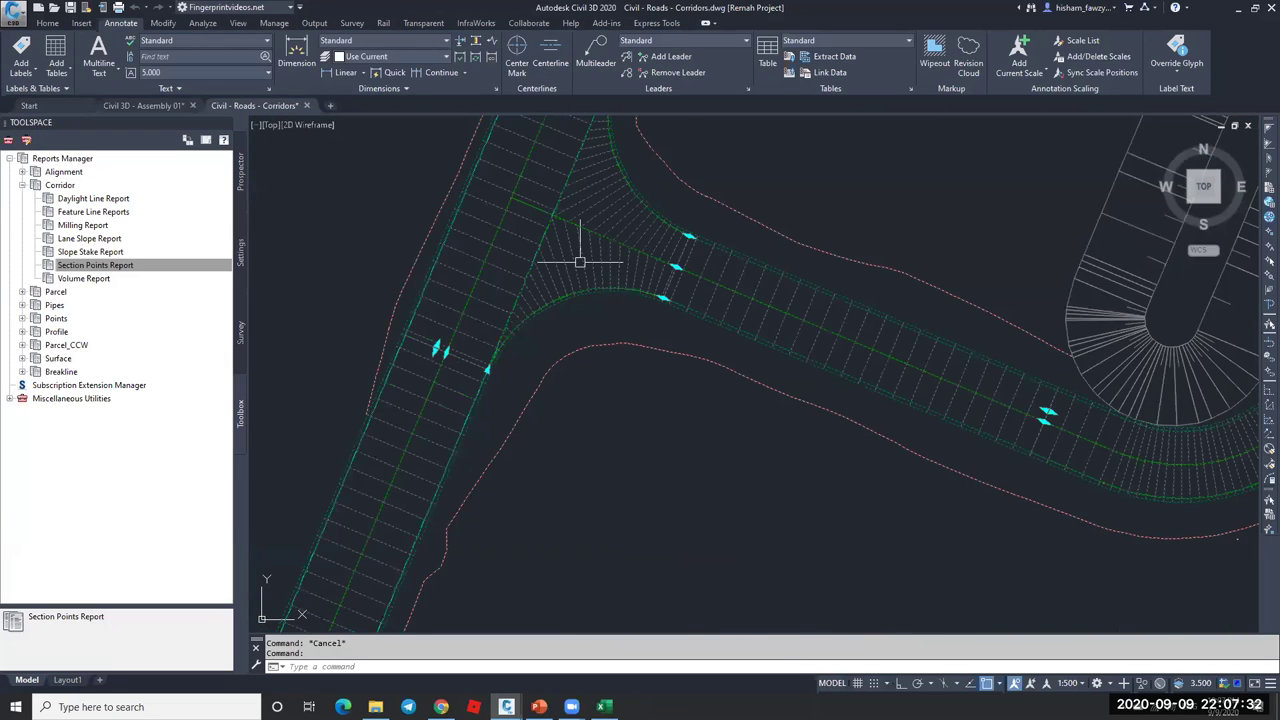
left_click(580, 262)
scroll(580, 262, "down", 5)
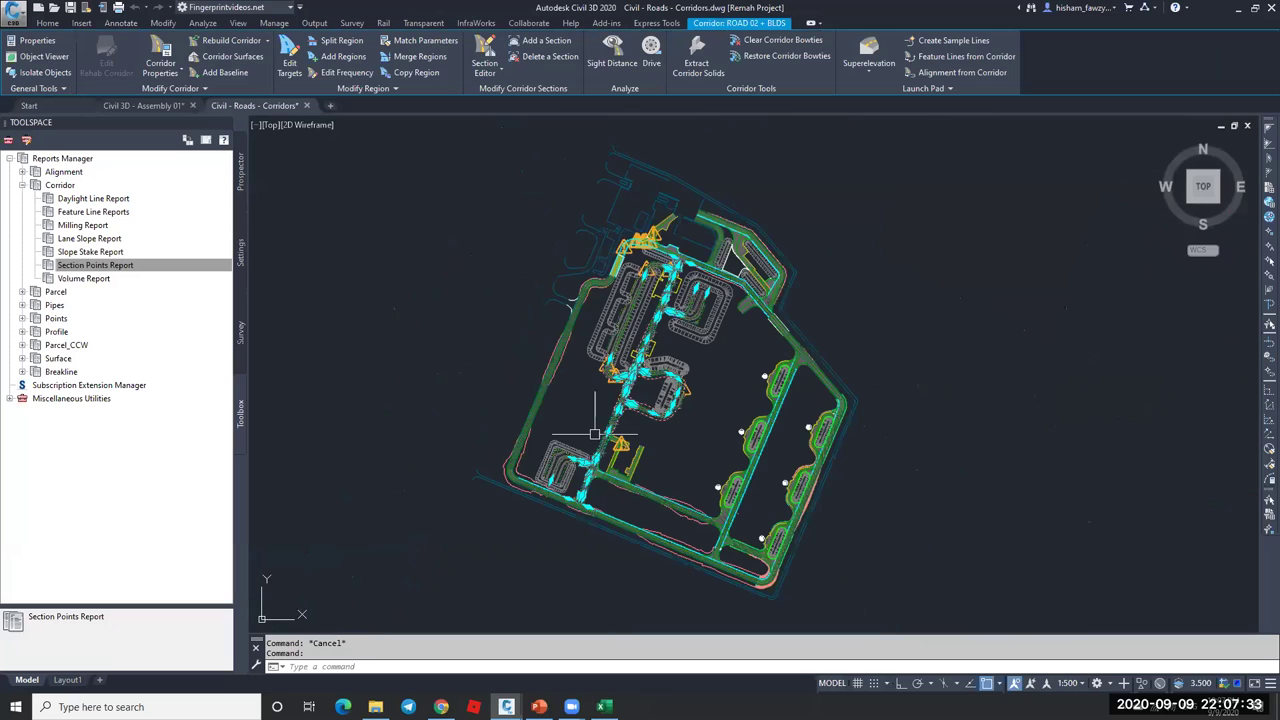
scroll(595, 434, "up", 4)
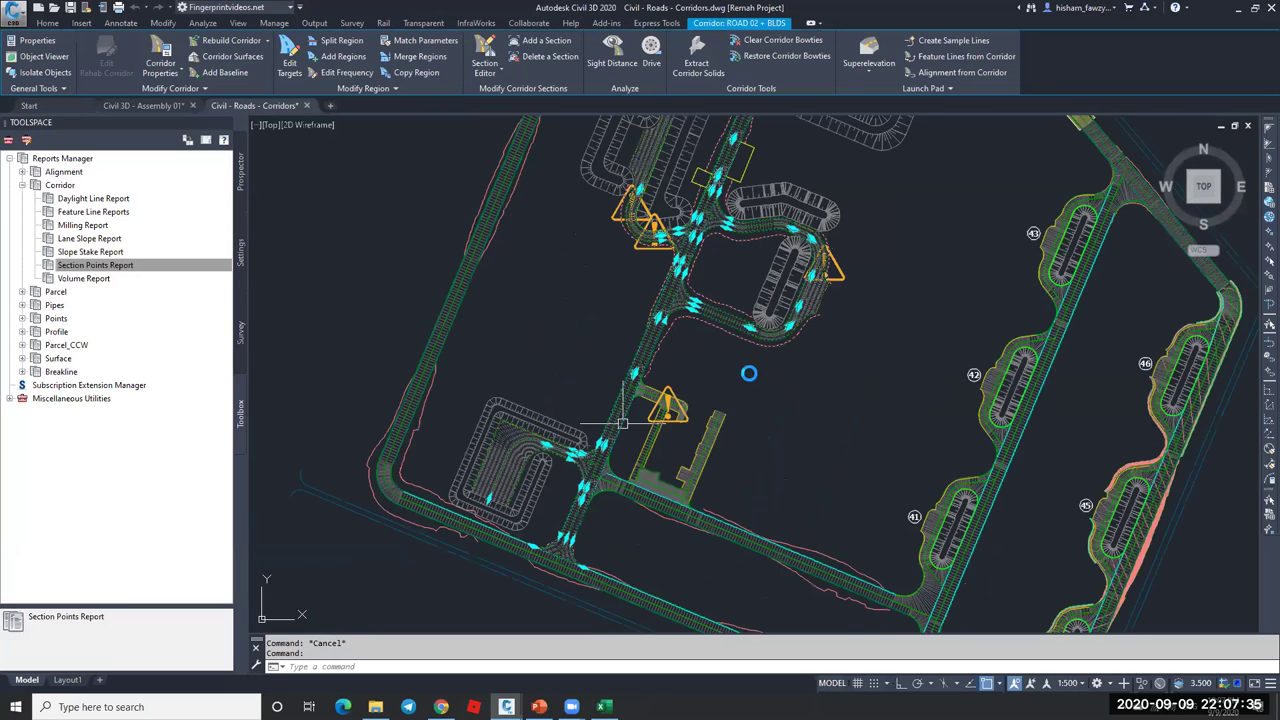
key("Escape")
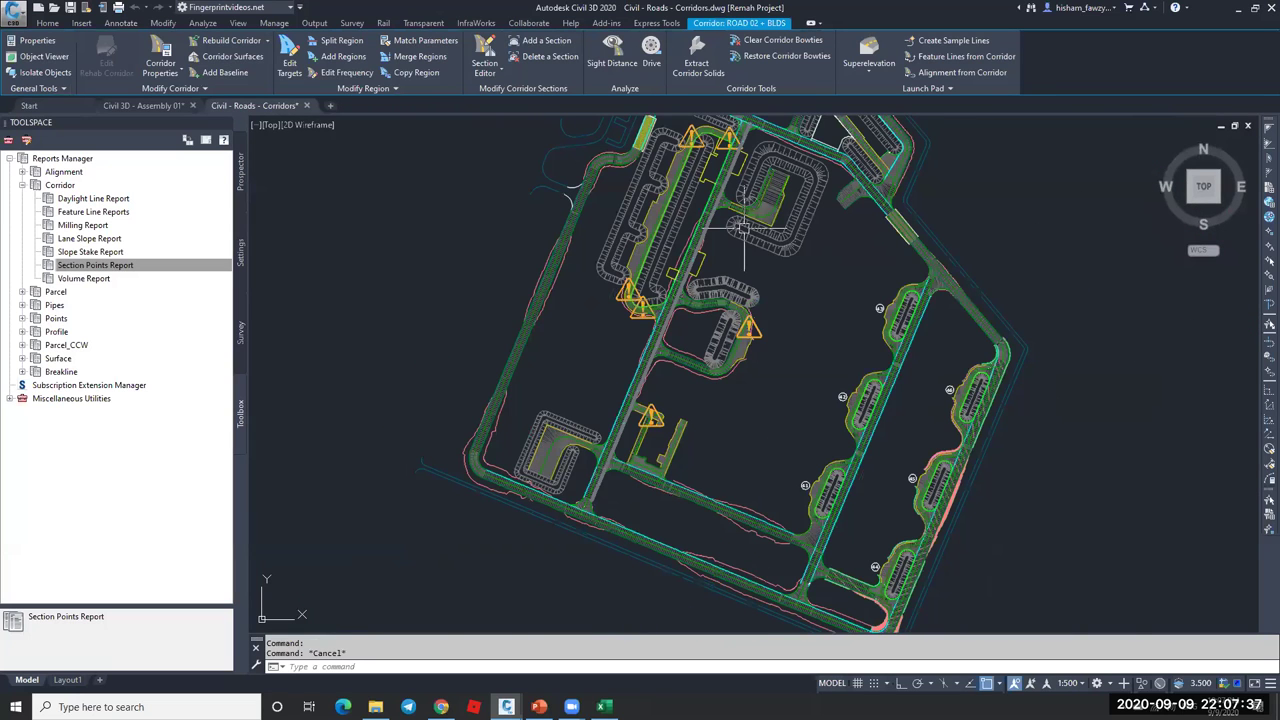
- Shift the site overview, check the corridor selection, and switch to the Civil 3D - Assembly 01 drawing
middle_click_drag(833, 190, 788, 325)
left_click(788, 325)
scroll(775, 340, "up", 2)
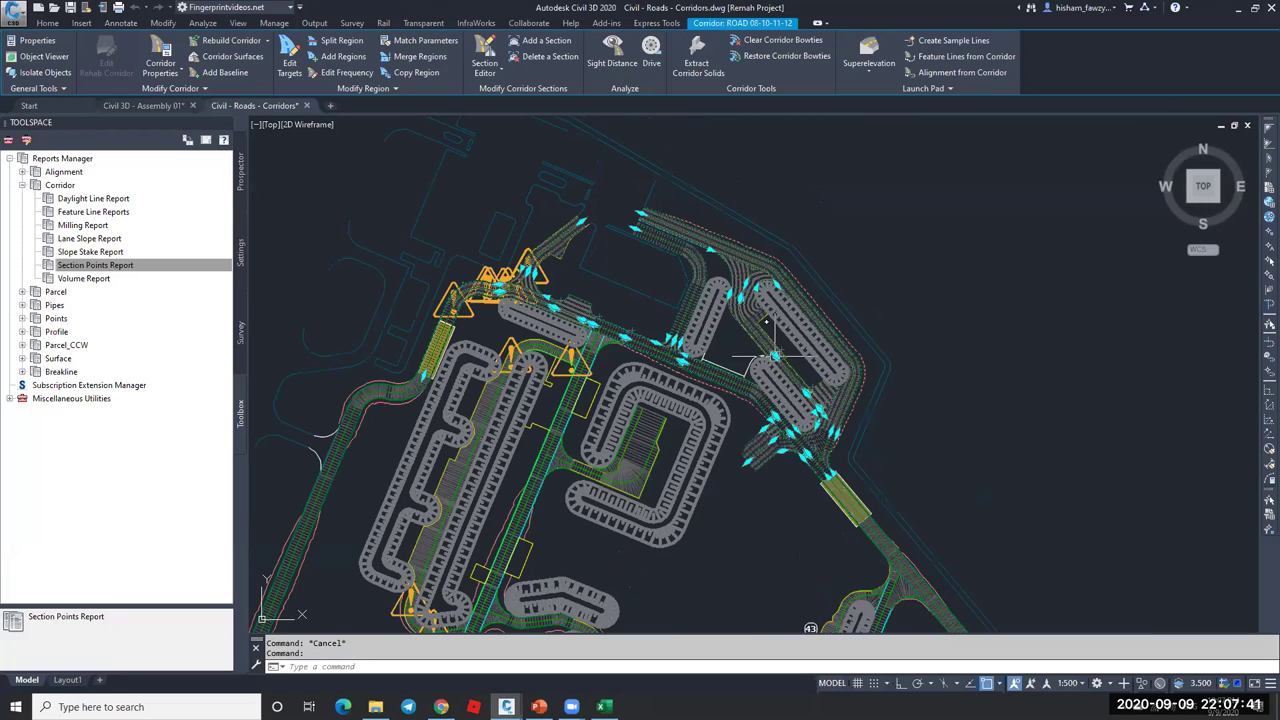
key("Escape")
scroll(774, 355, "down", 7)
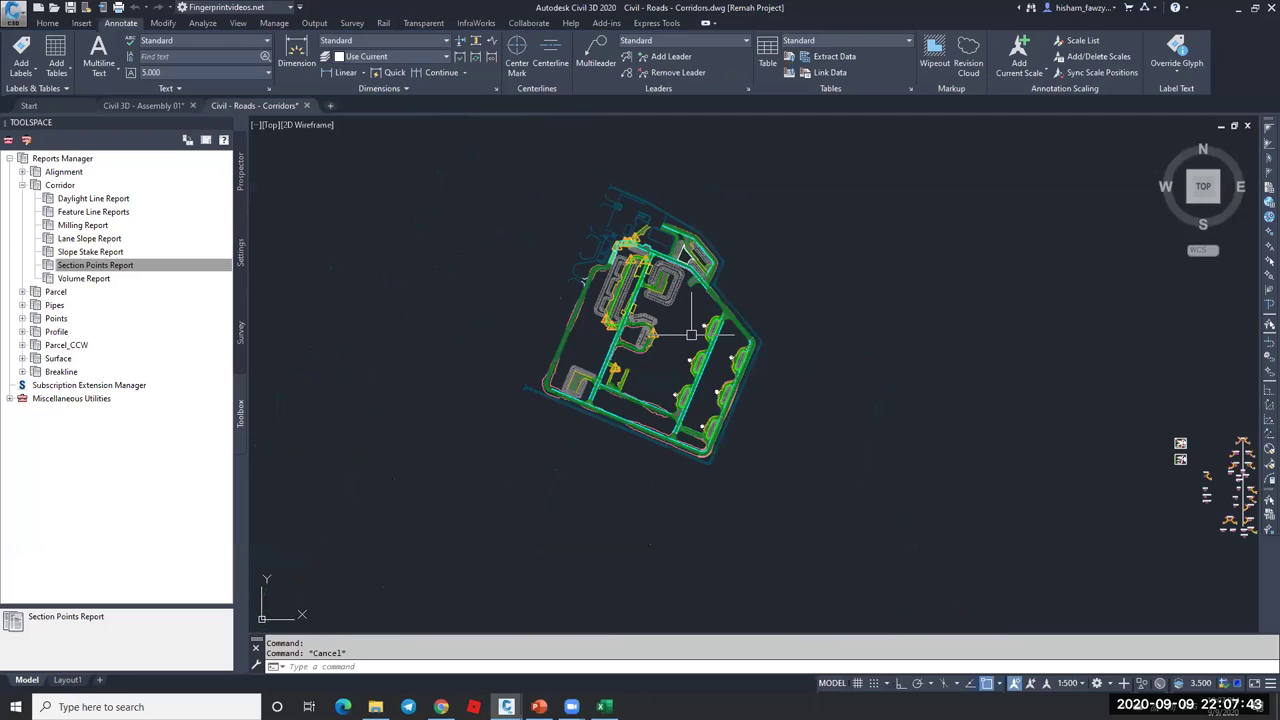
scroll(696, 360, "up", 3)
middle_click_drag(690, 368, 698, 370)
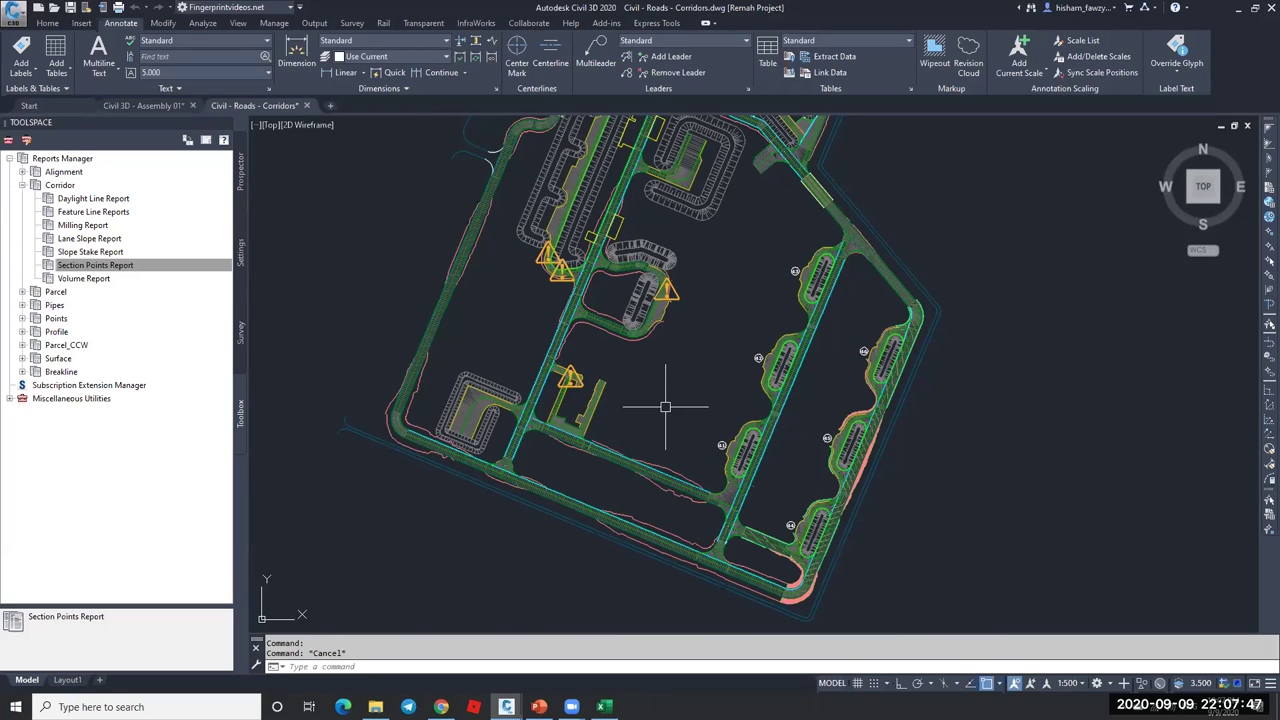
scroll(640, 390, "down", 2)
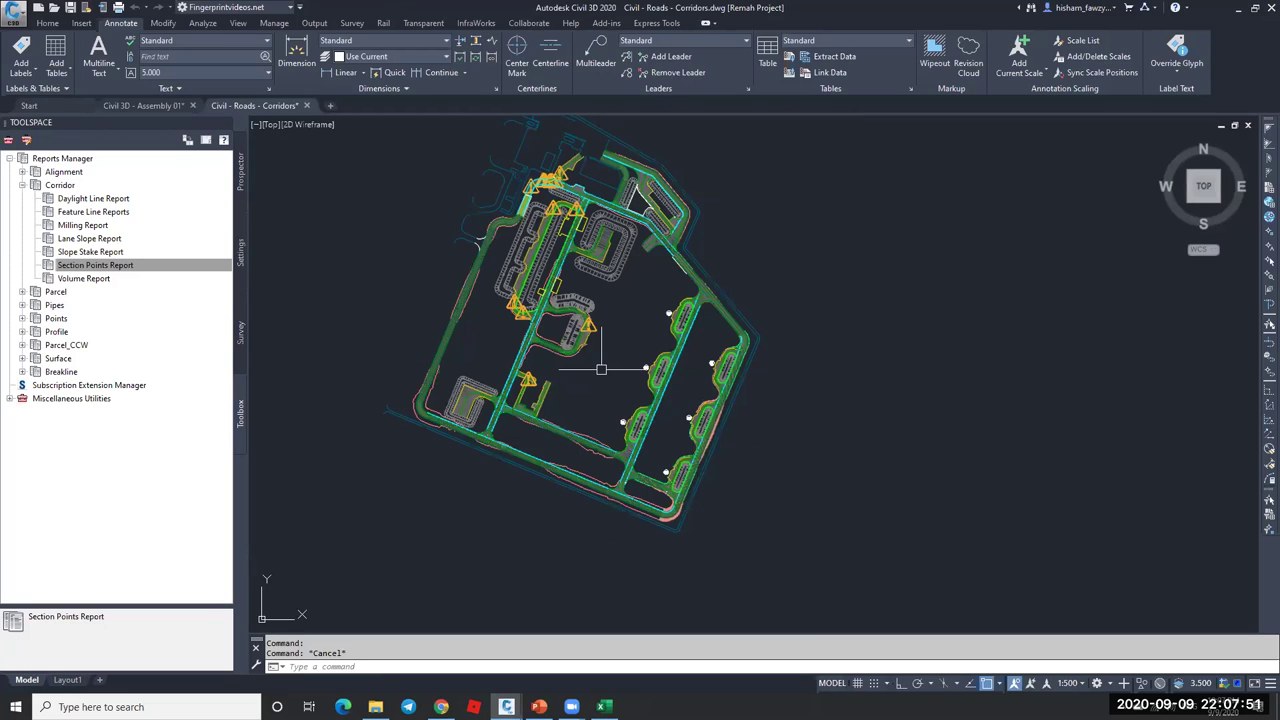
scroll(601, 369, "up", 2)
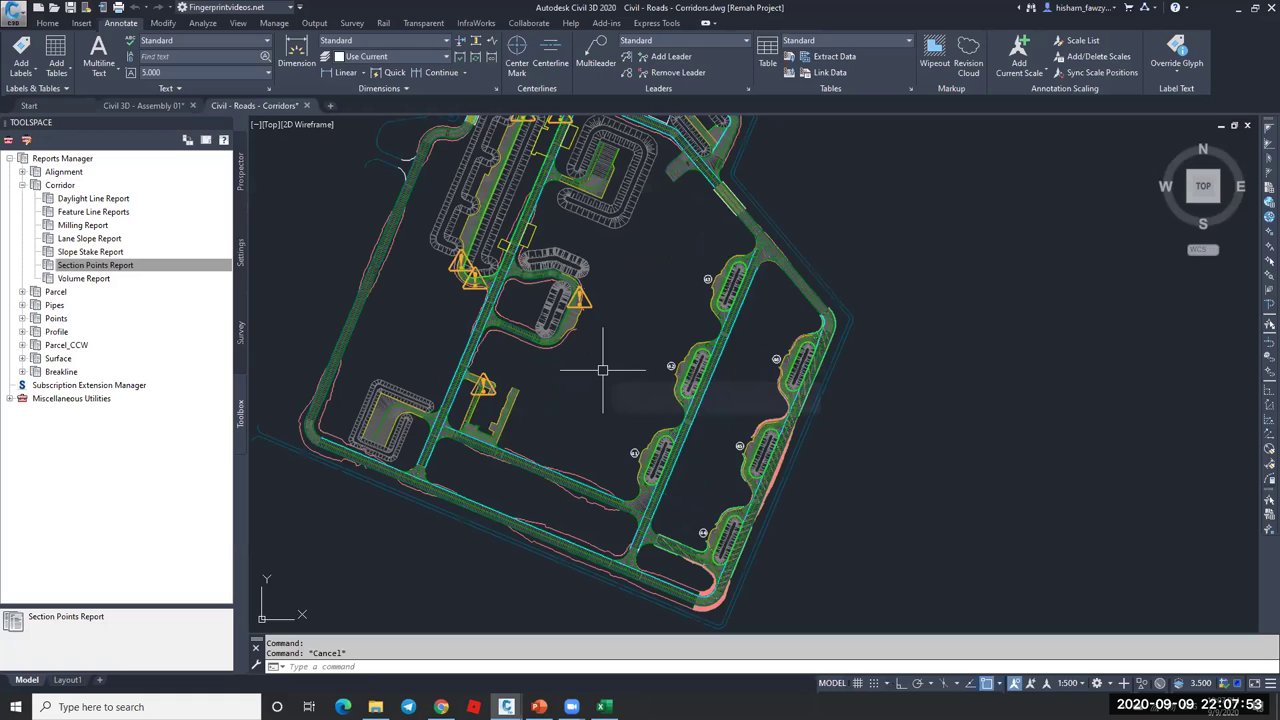
scroll(616, 450, "up", 2)
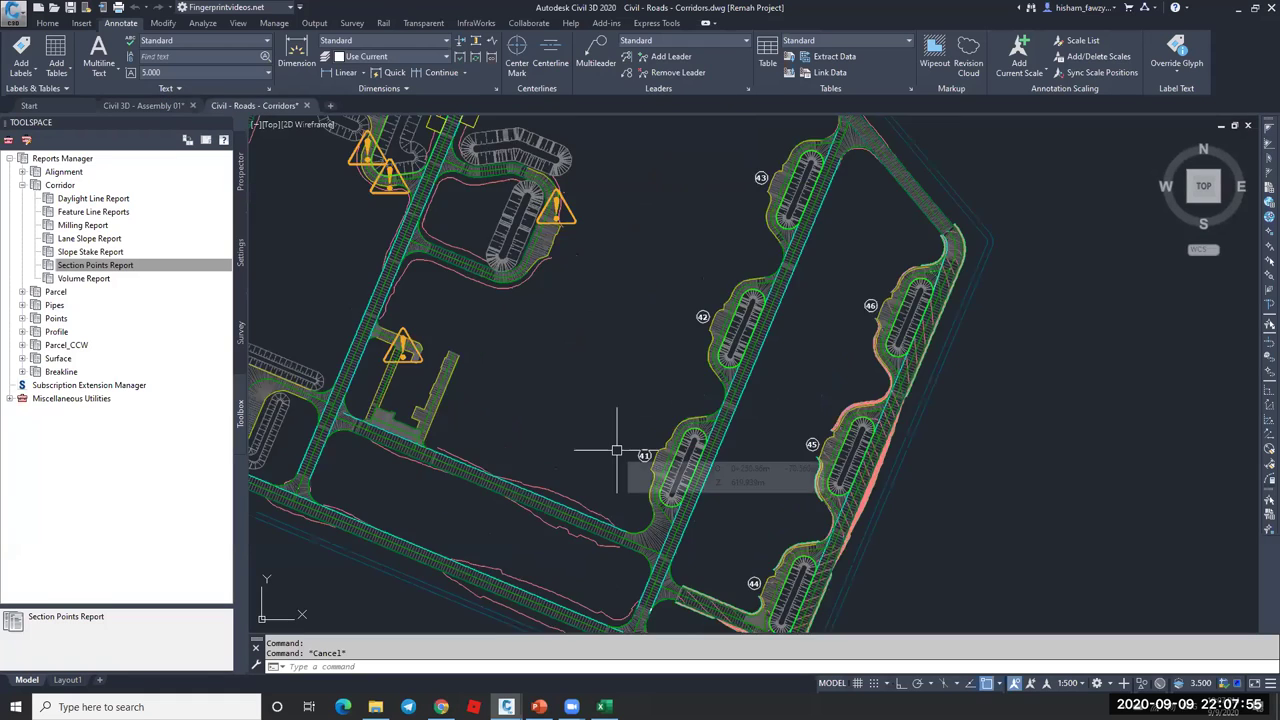
key("ctrl+Tab")
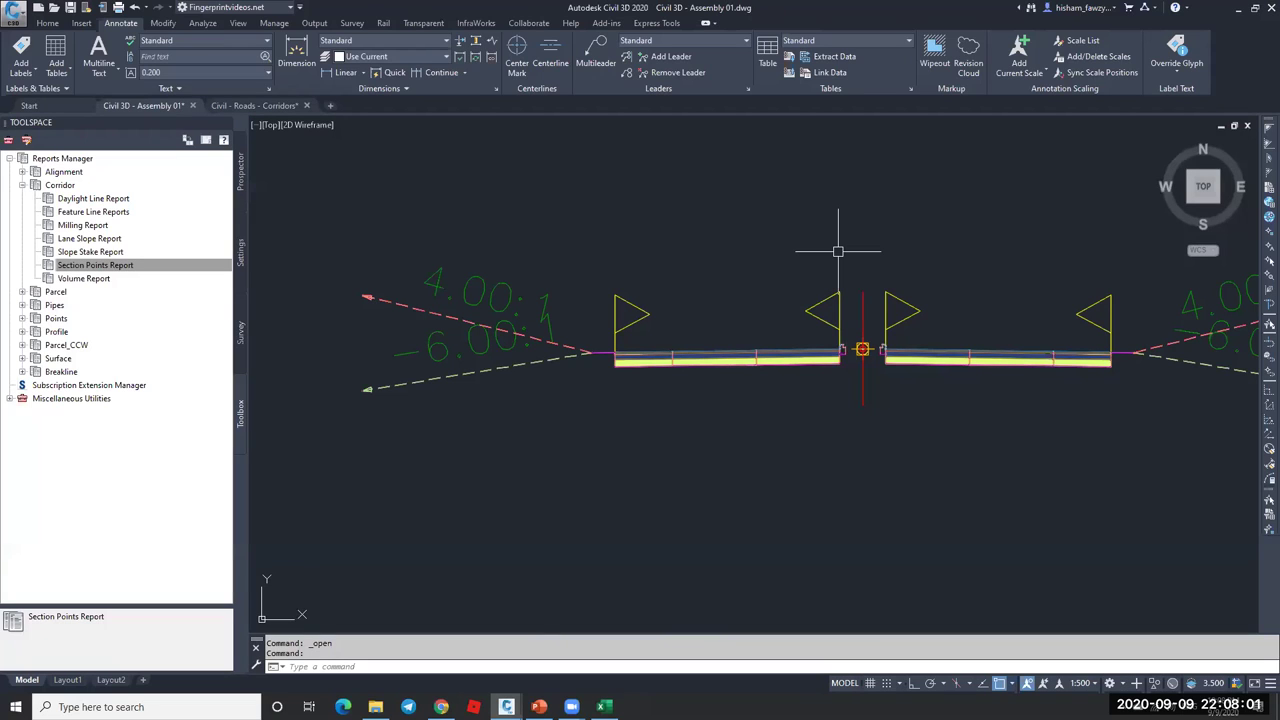
- Review the Assembly 01 ROAD 017 profile view and corridor surface, then return to Roads Corridors
mouse_move(838, 251)
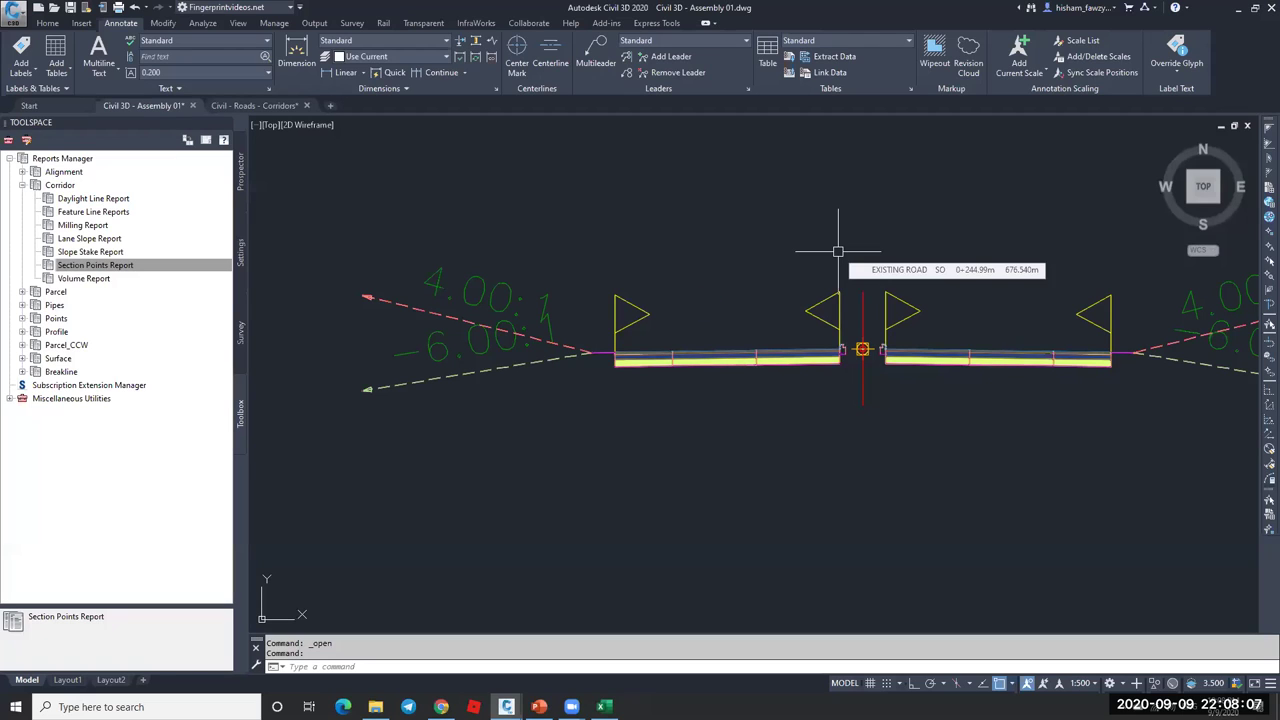
scroll(712, 275, "down", 5)
scroll(712, 290, "up", 2)
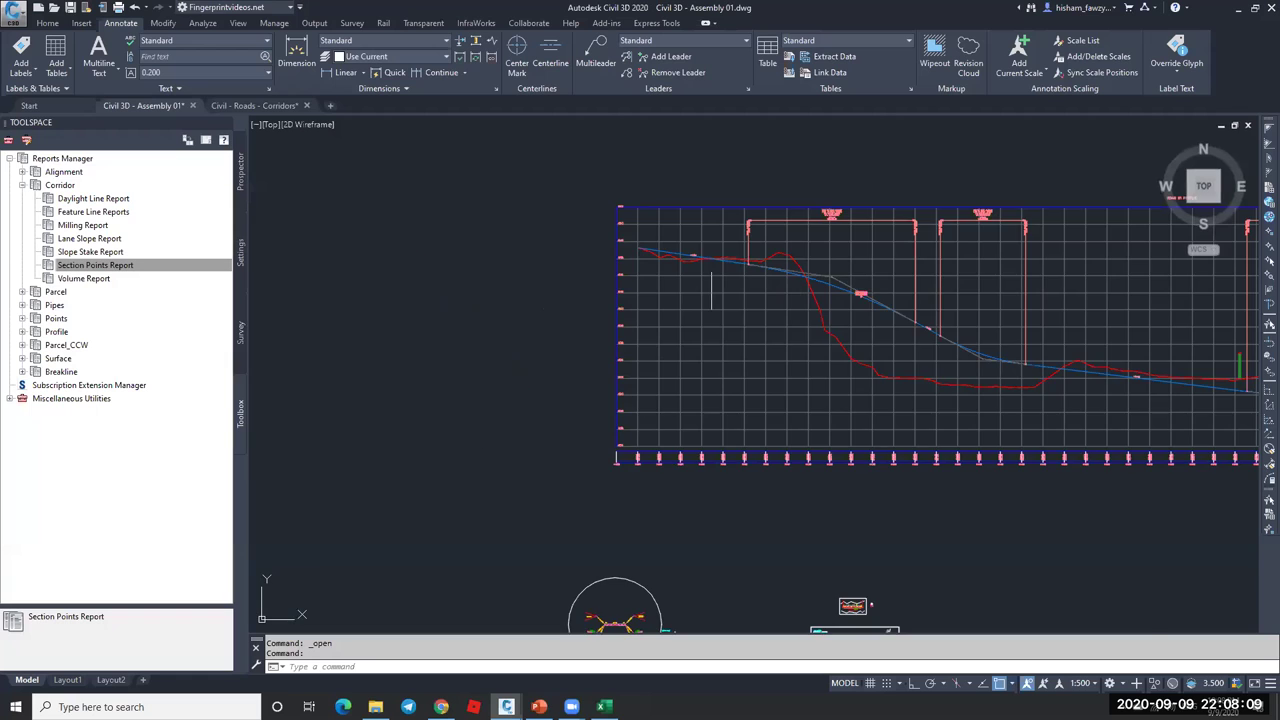
scroll(740, 262, "up", 3)
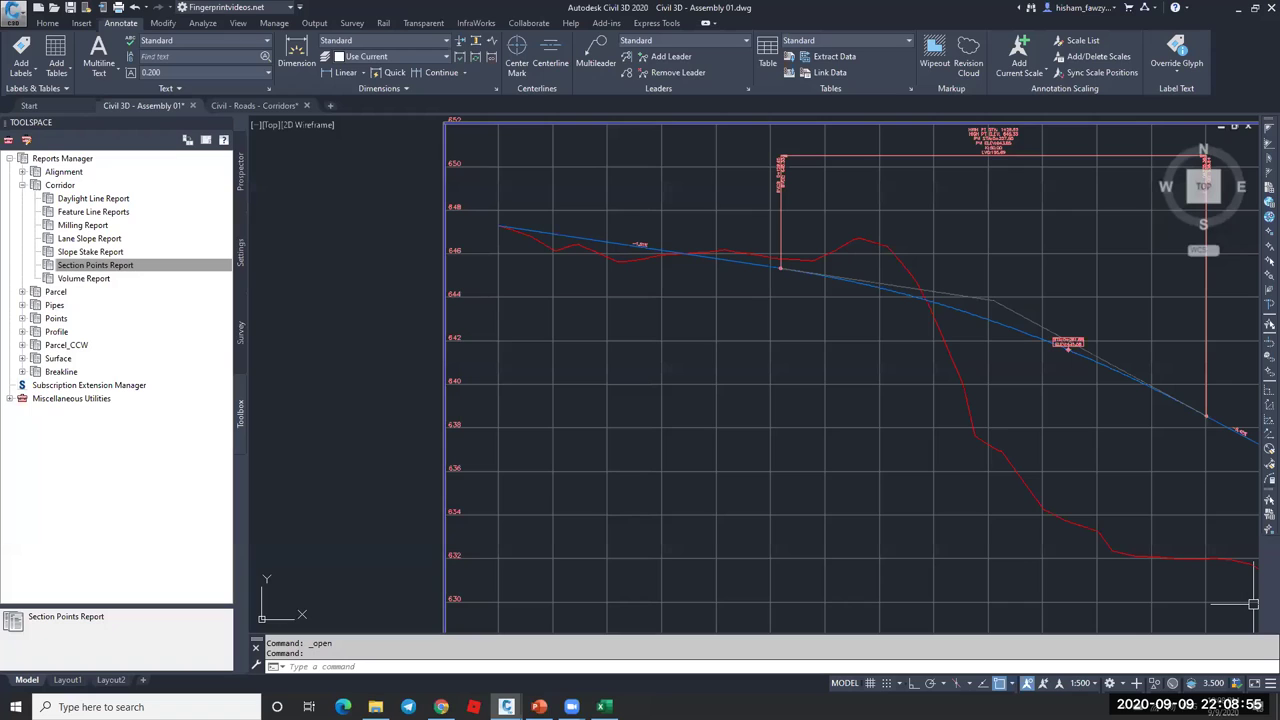
mouse_move(982, 398)
scroll(980, 357, "down", 3)
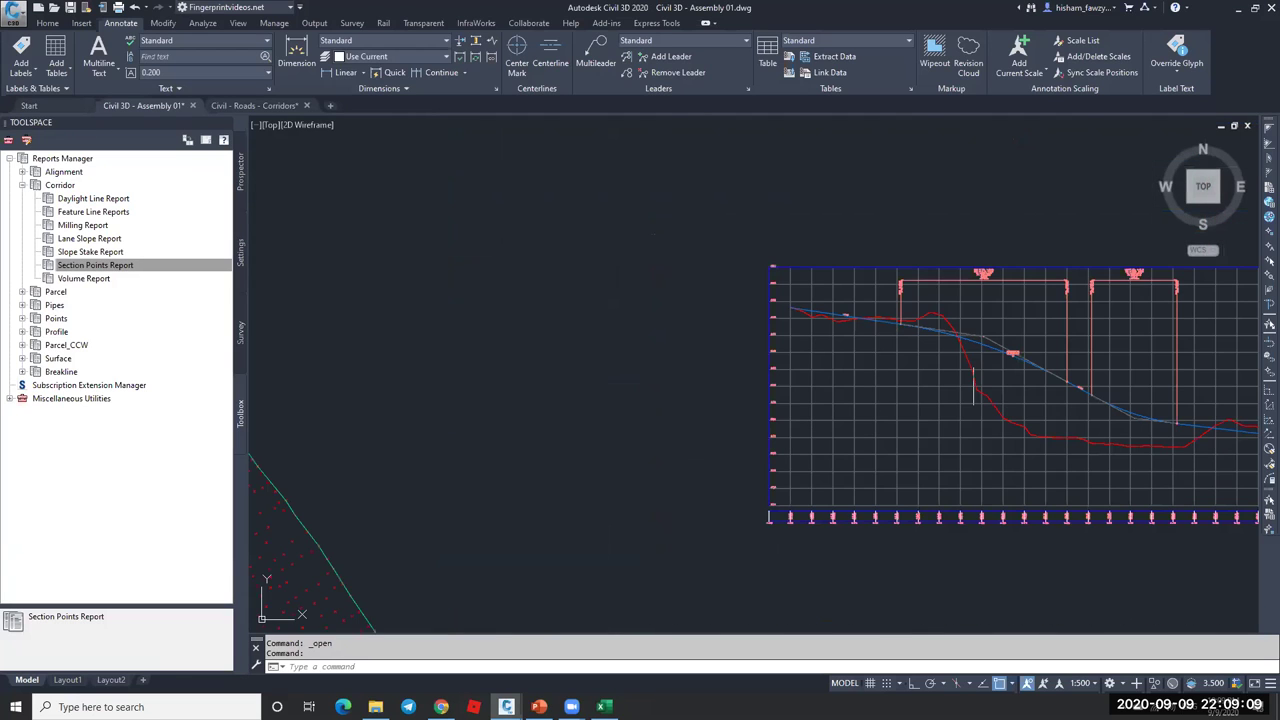
scroll(894, 368, "down", 3)
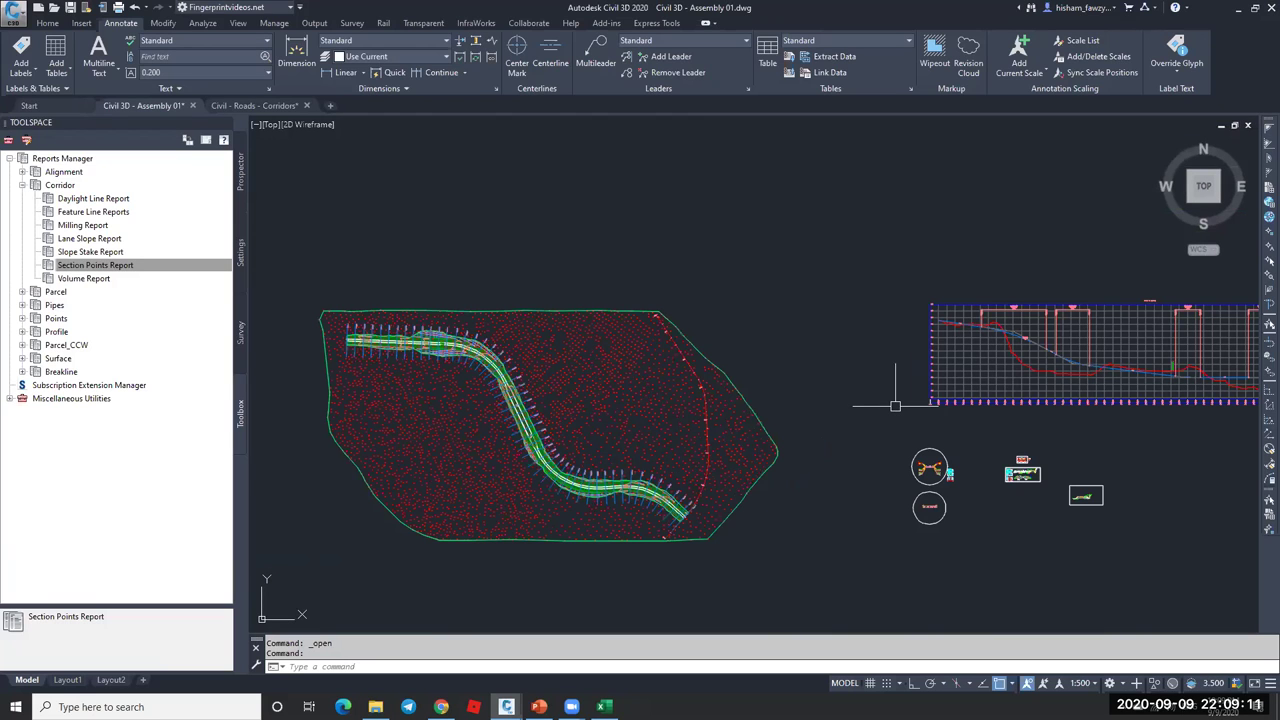
mouse_move(895, 406)
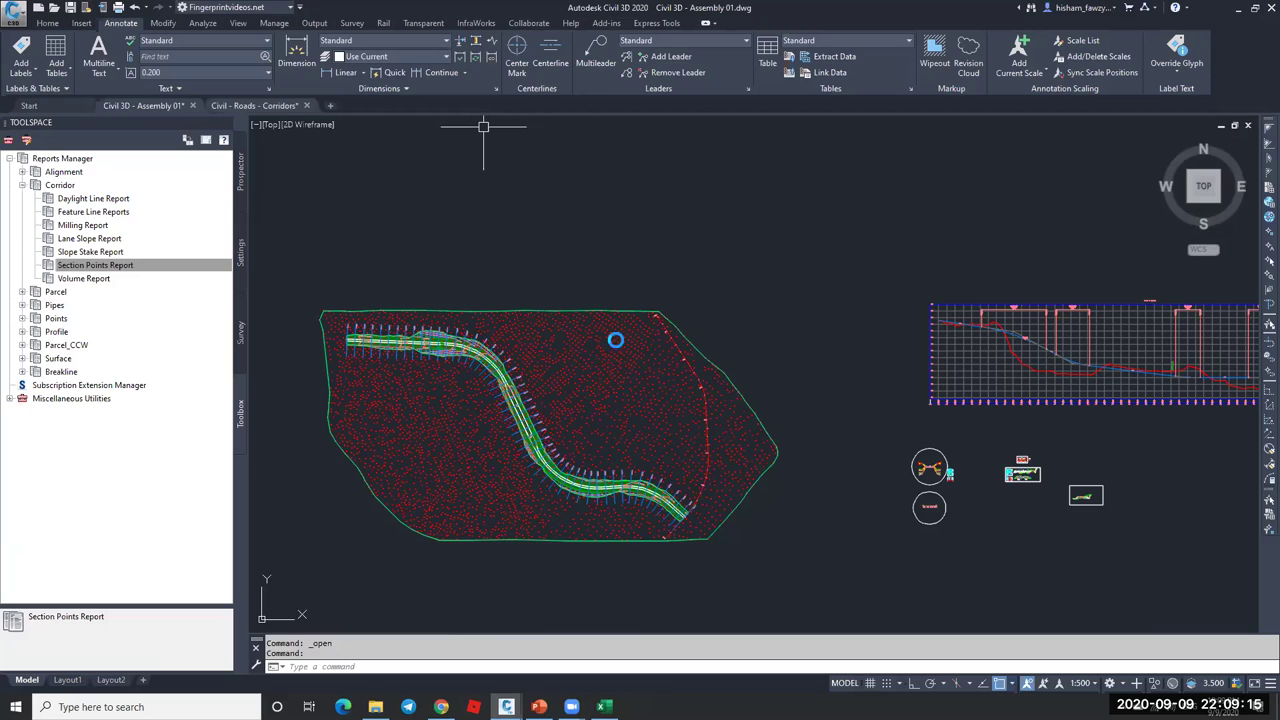
key("ctrl+Tab")
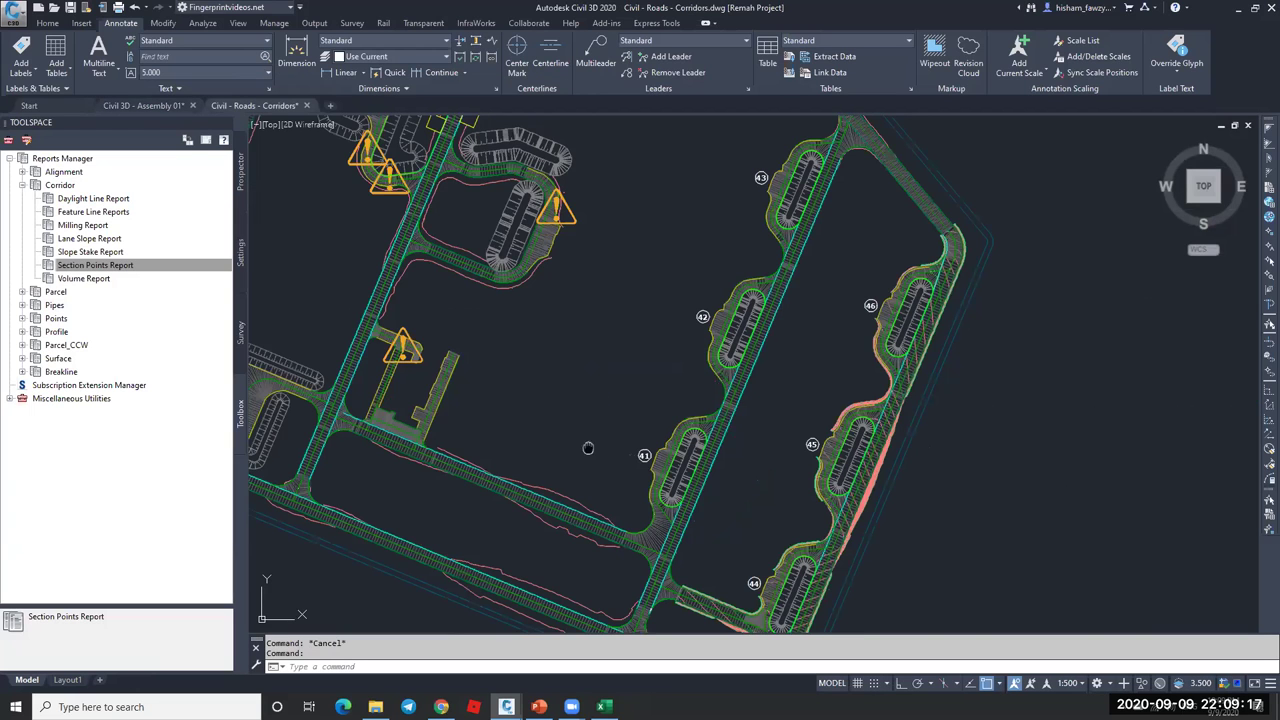
- Pan and zoom to the lower intersection near parking area 44
scroll(606, 372, "up", 2)
middle_click_drag(607, 376, 645, 288)
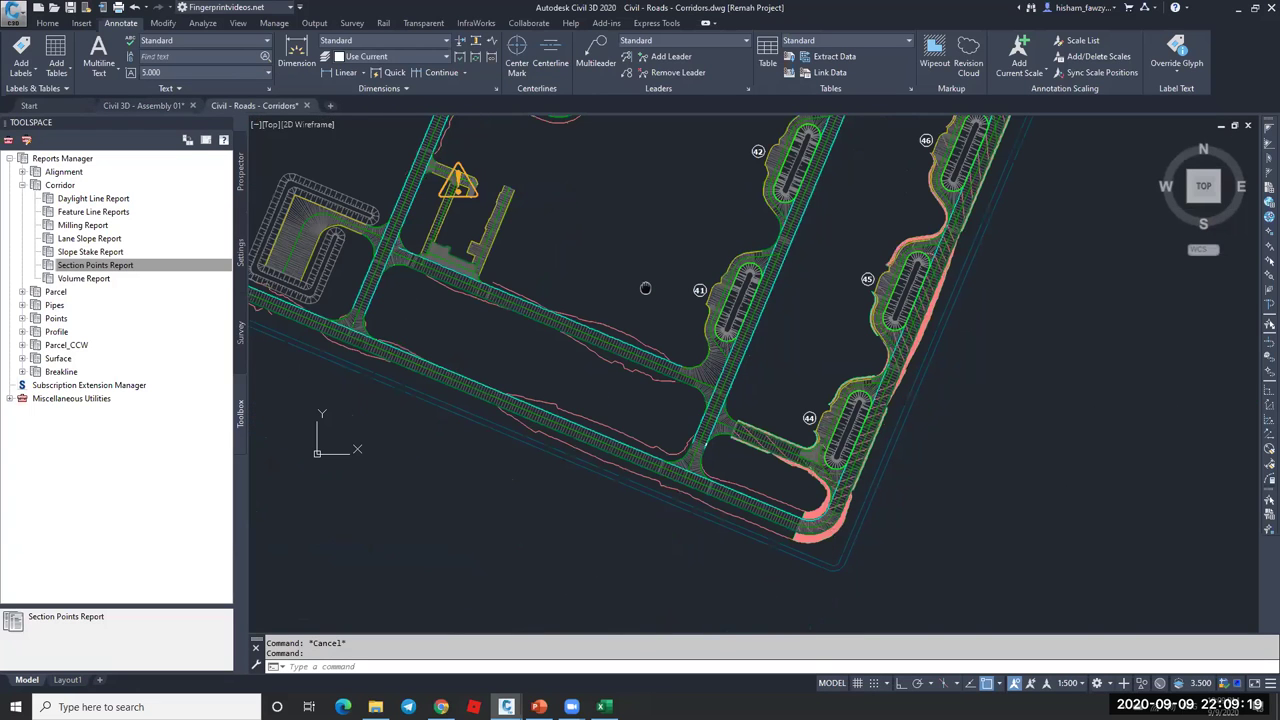
scroll(692, 442, "up", 5)
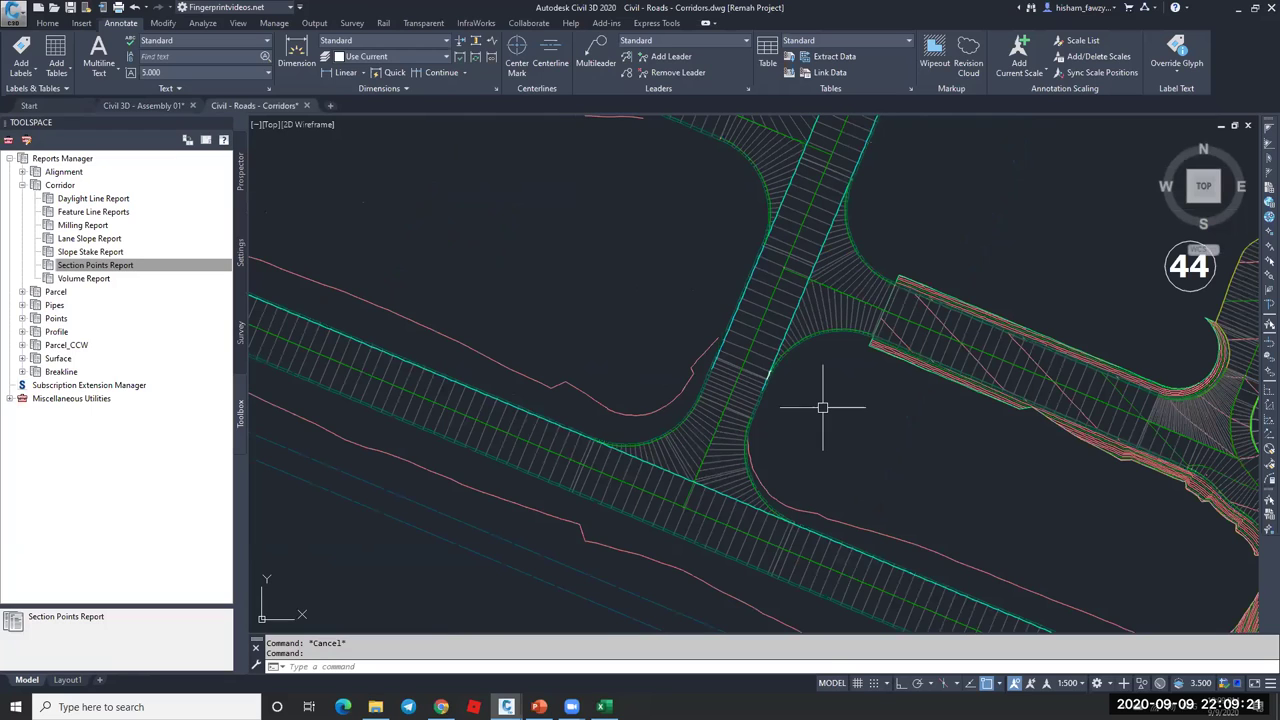
mouse_move(822, 407)
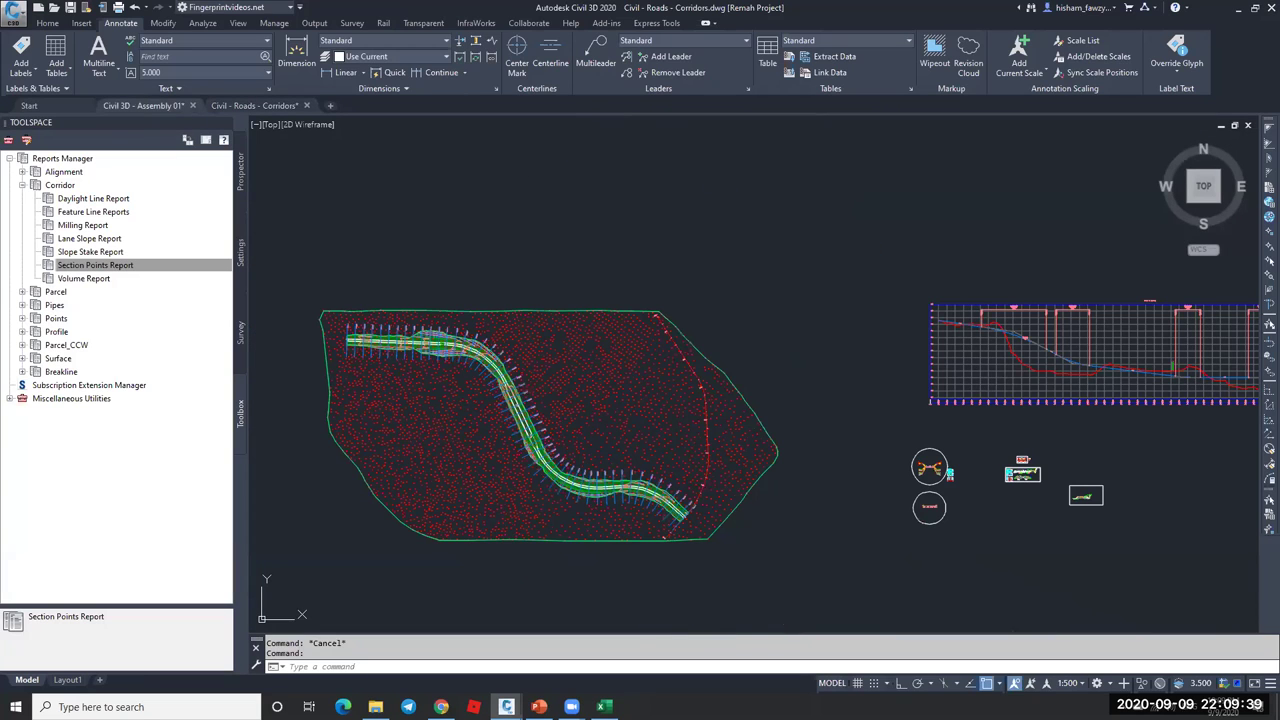
- Stretch the Assembly 01 corridor's end grip to a new point
scroll(690, 522, "up", 10)
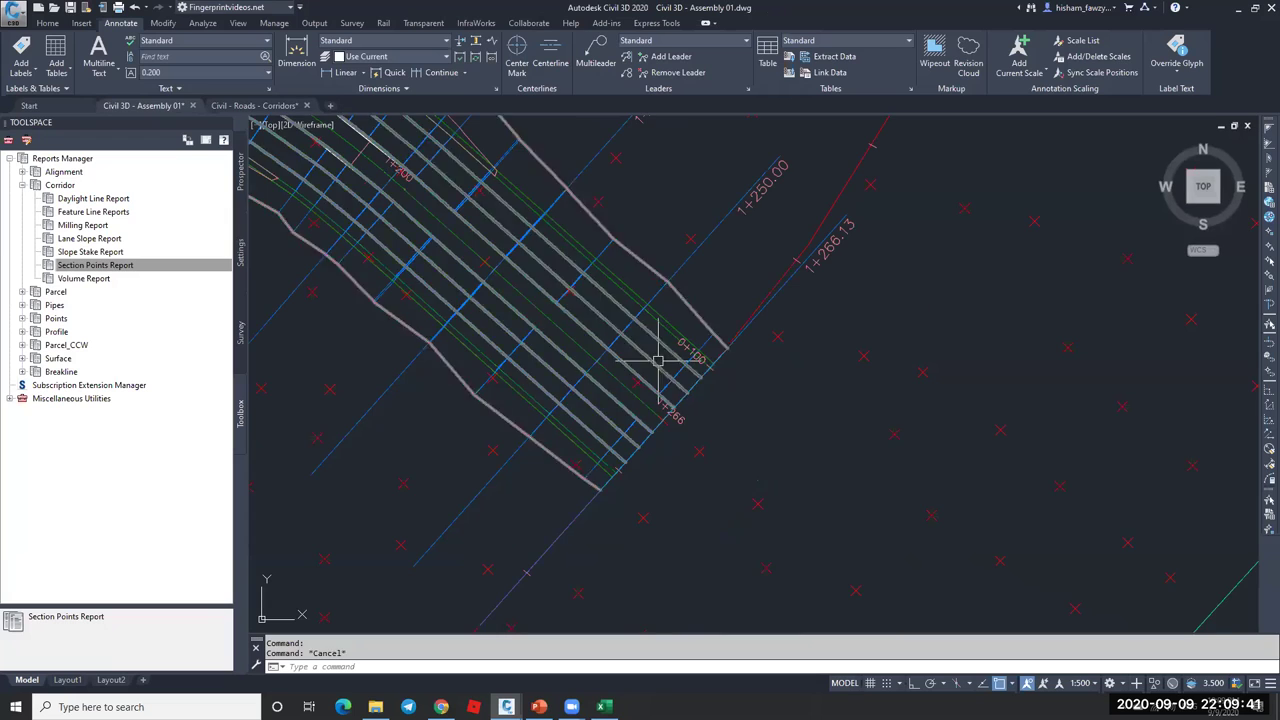
left_click(663, 417)
left_click(662, 420)
scroll(662, 420, "down", 2)
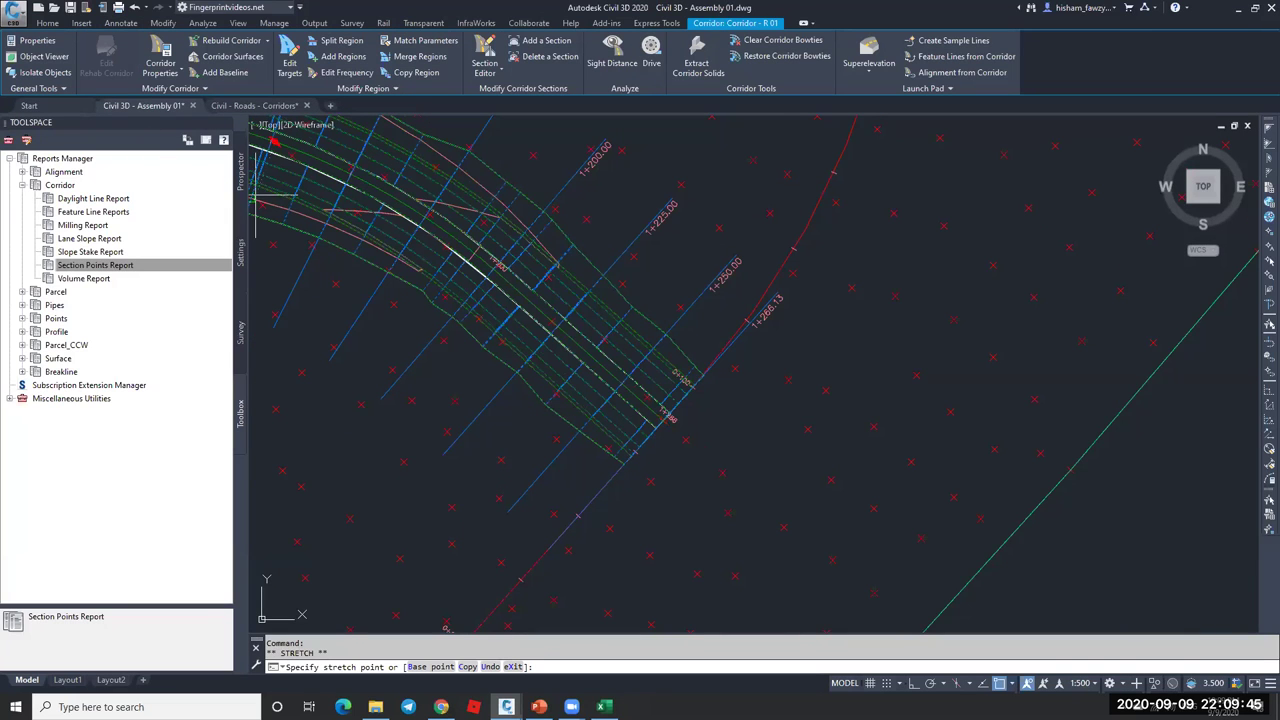
left_click(327, 163)
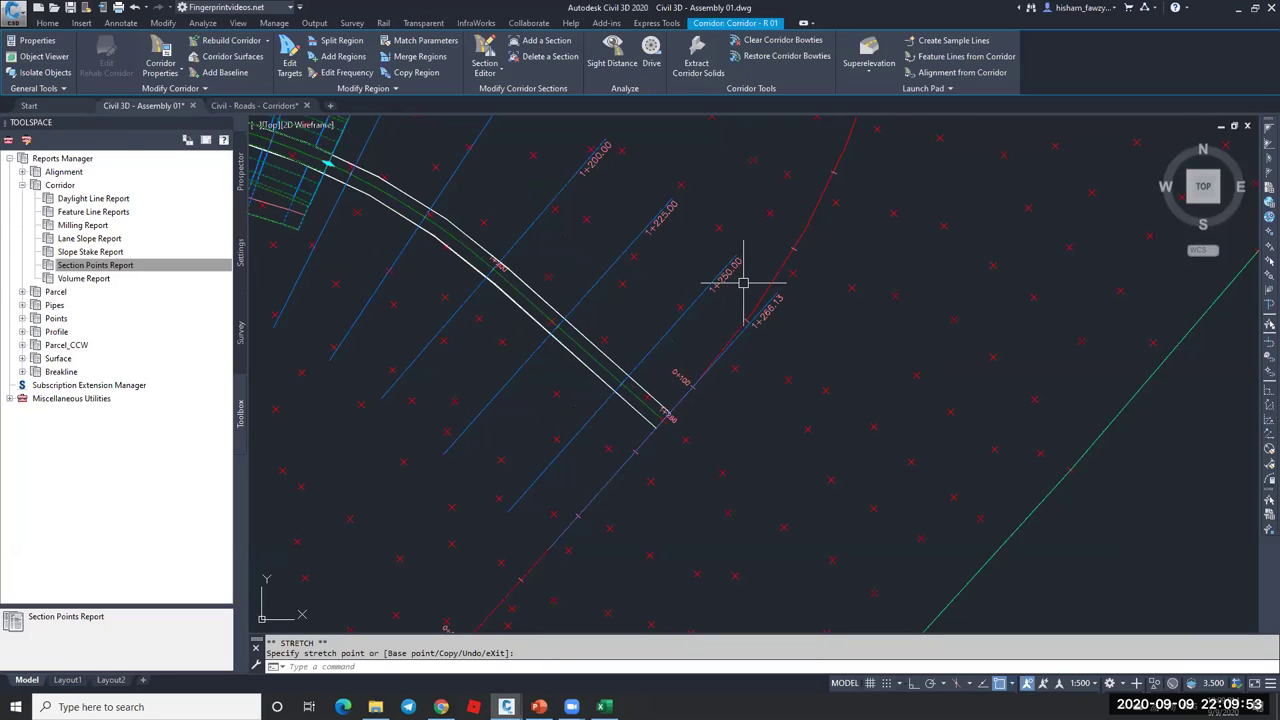
- Review the rebuilt corridor and switch back to the Roads Corridors drawing
scroll(730, 305, "down", 2)
scroll(722, 322, "up", 2)
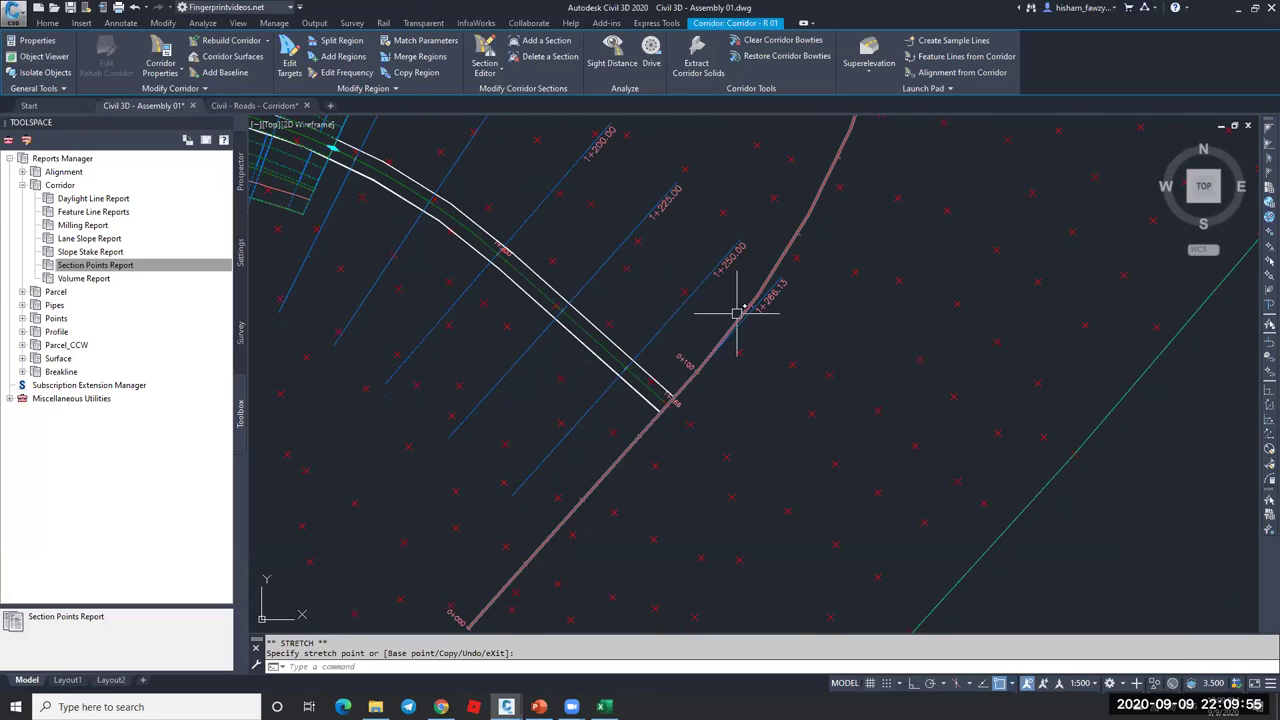
scroll(589, 278, "down", 3)
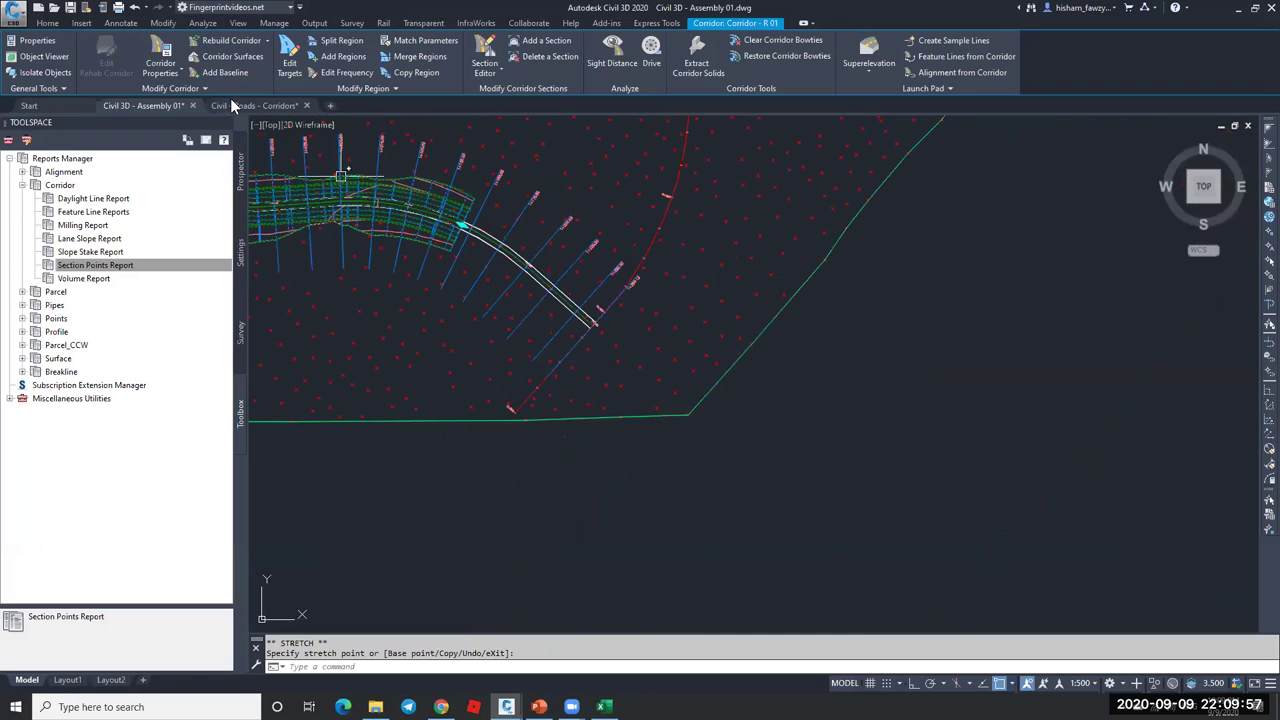
mouse_move(257, 113)
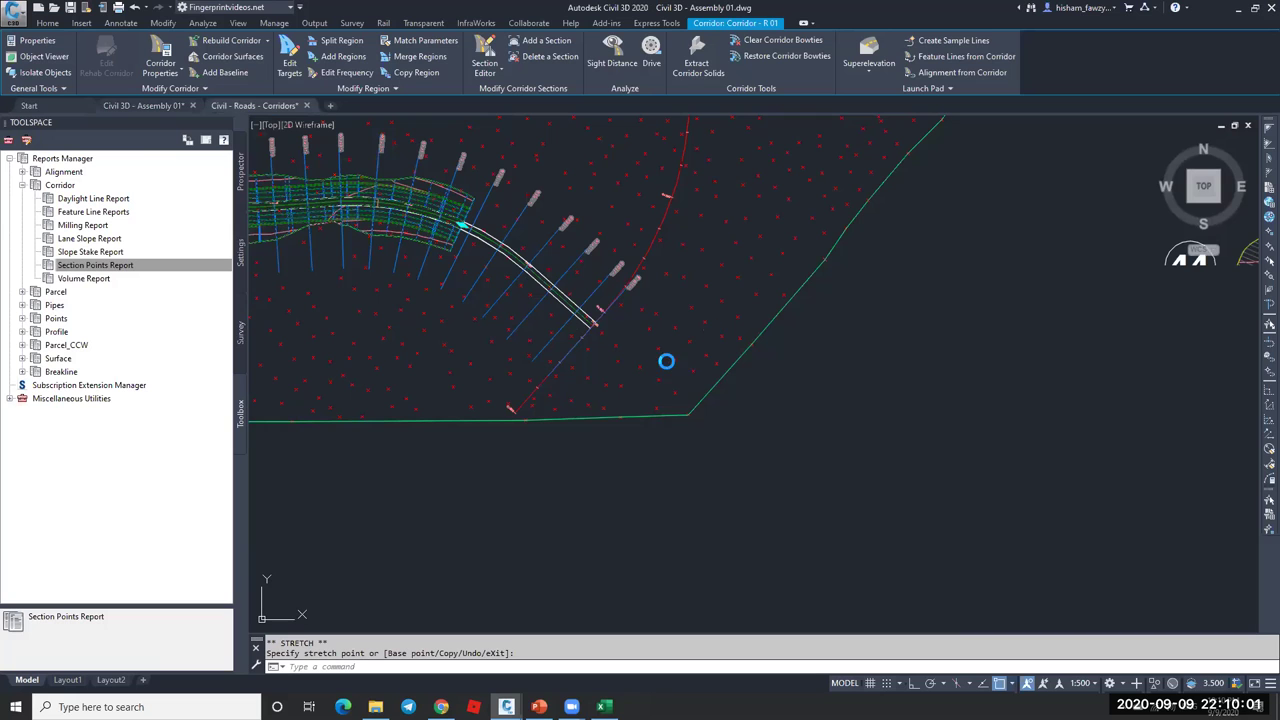
key("ctrl+Tab")
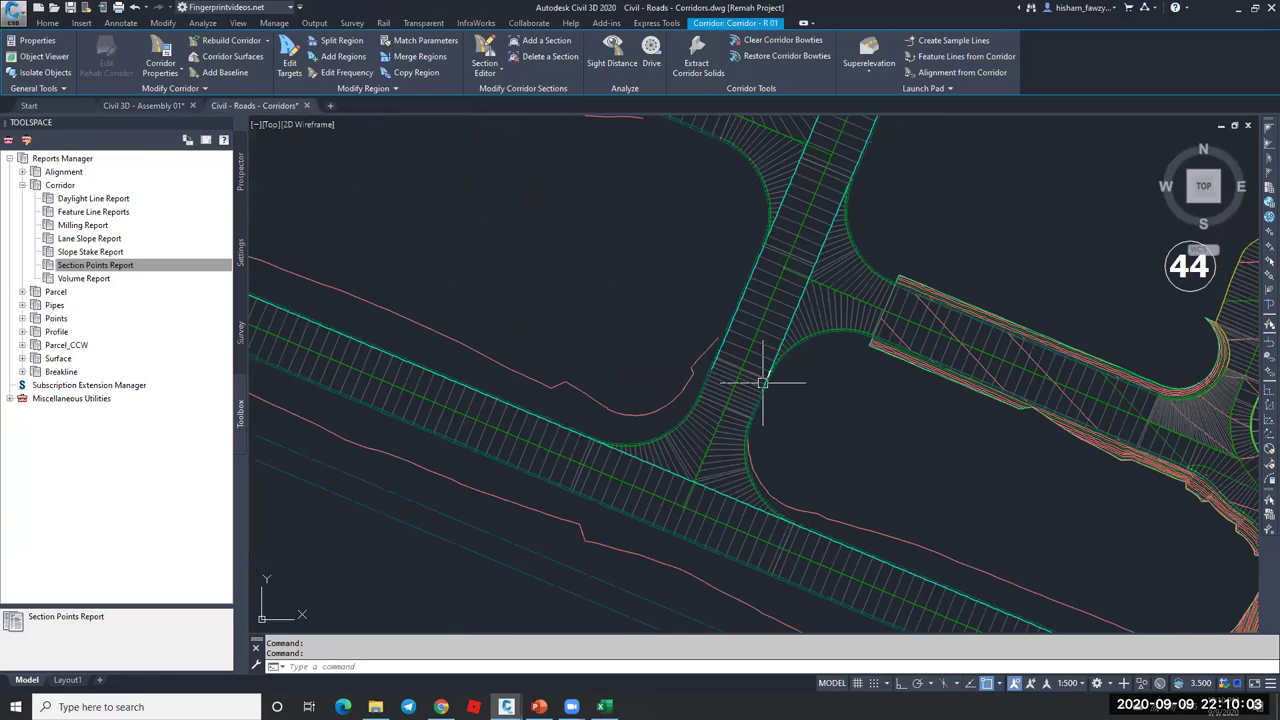
key("Escape")
scroll(732, 500, "up", 2)
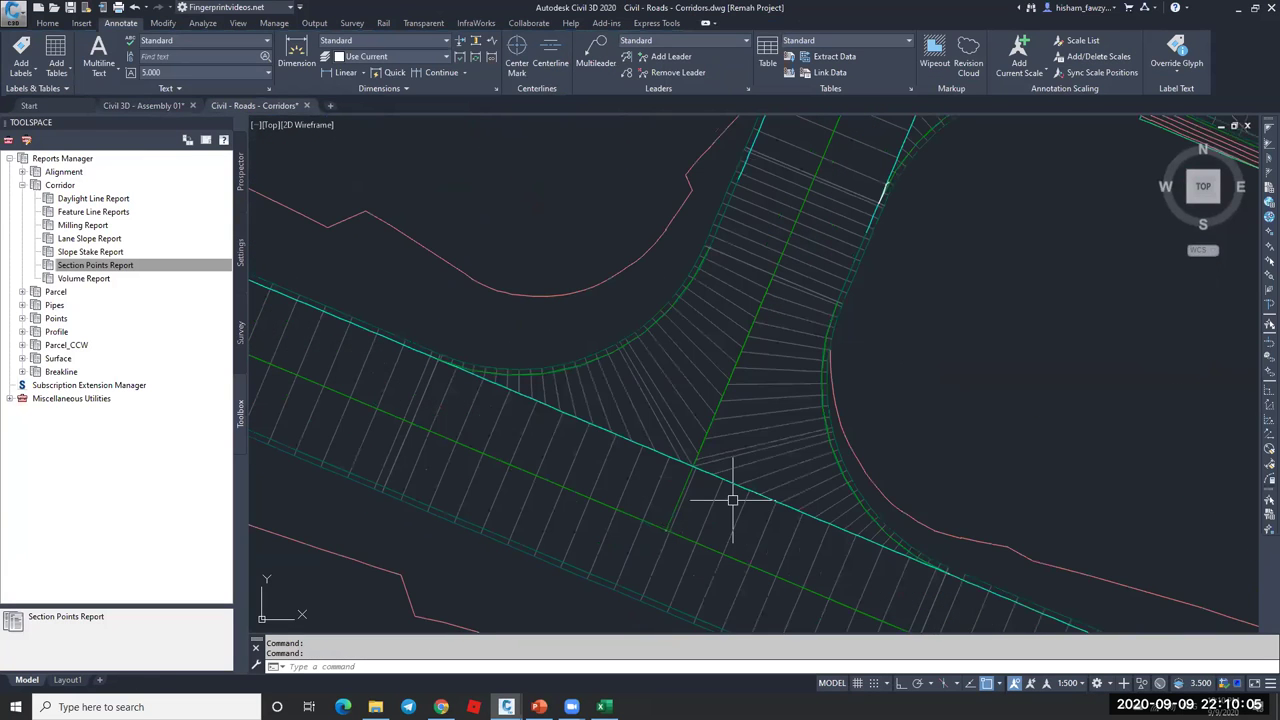
scroll(663, 375, "down", 2)
scroll(647, 390, "down", 1)
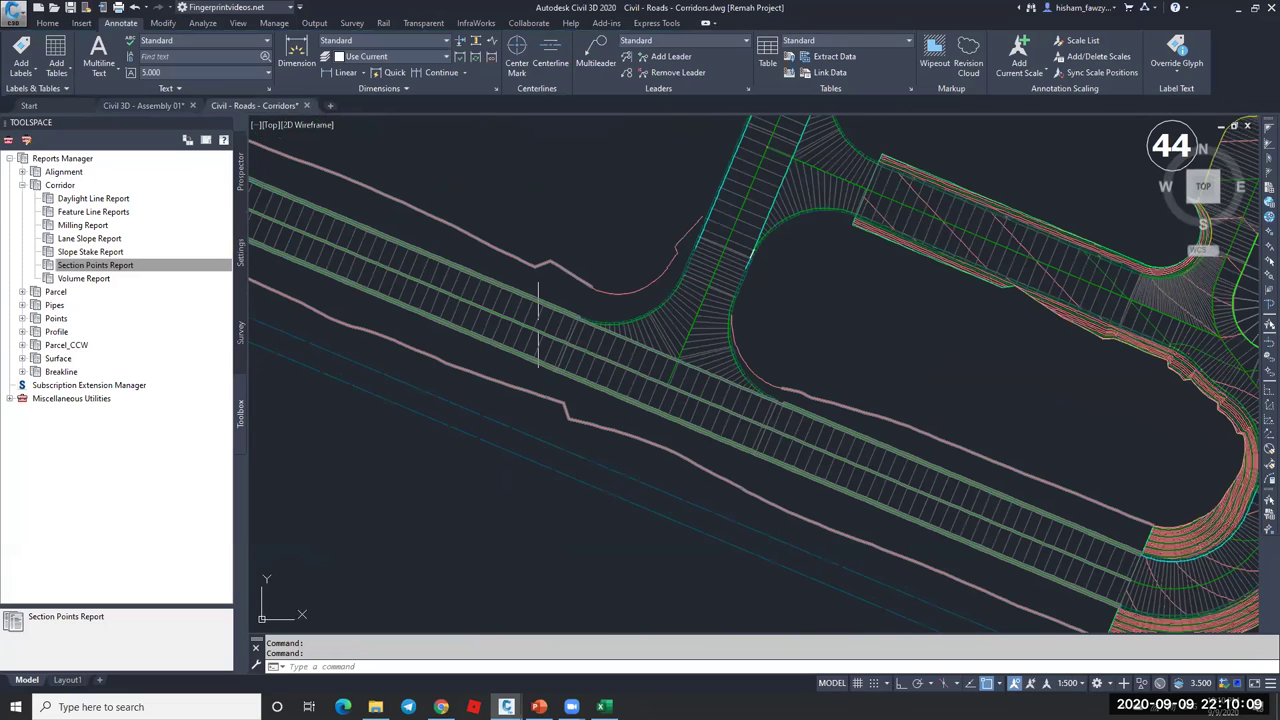
left_click(497, 298)
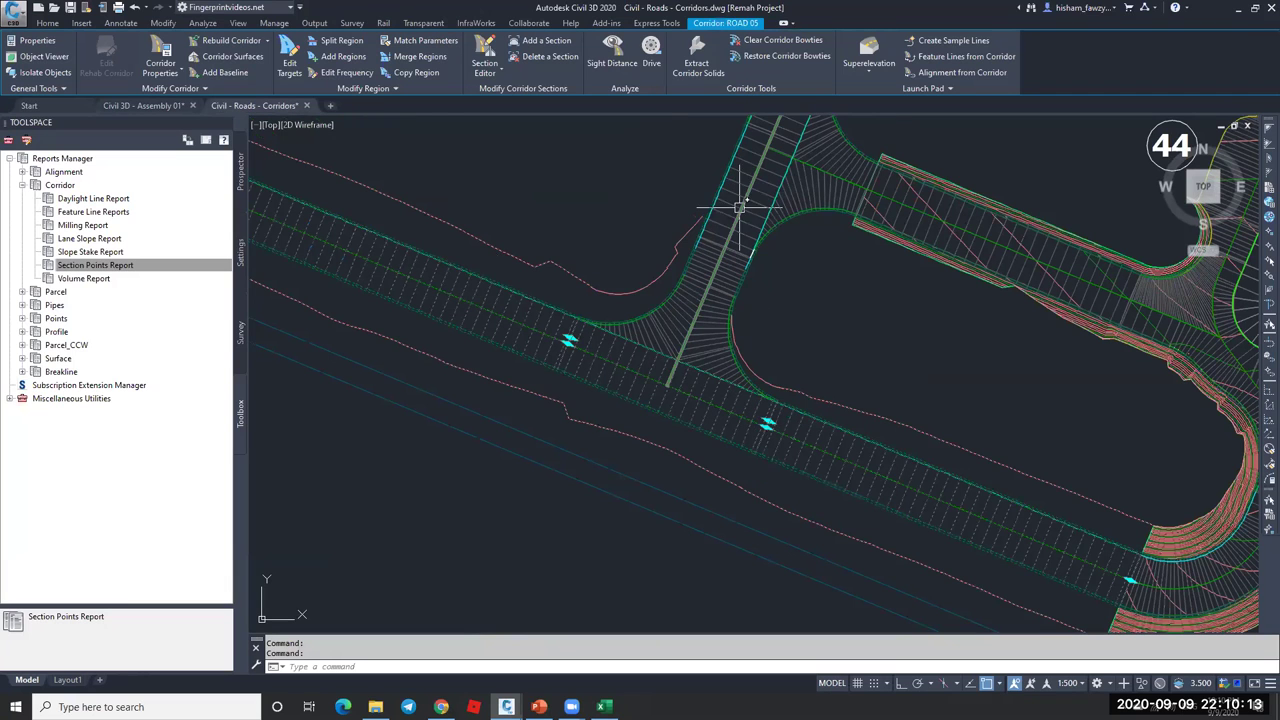
key("Escape")
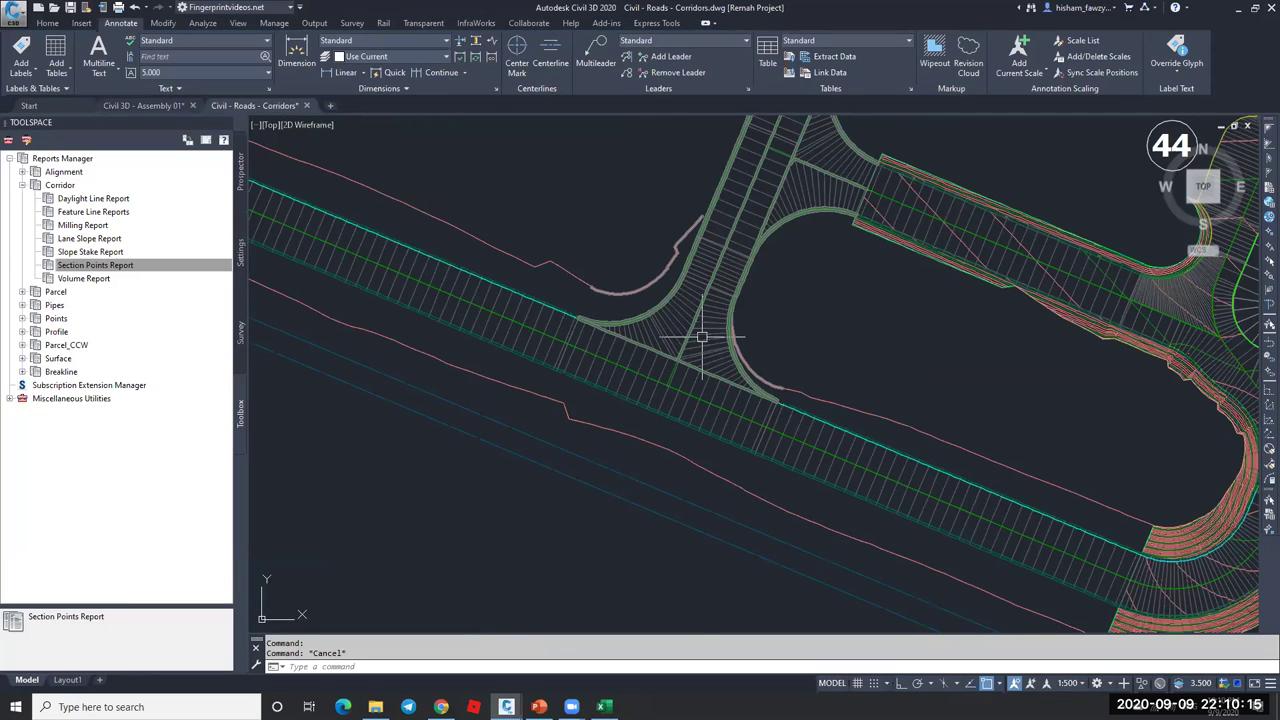
scroll(800, 420, "up", 3)
scroll(788, 409, "down", 4)
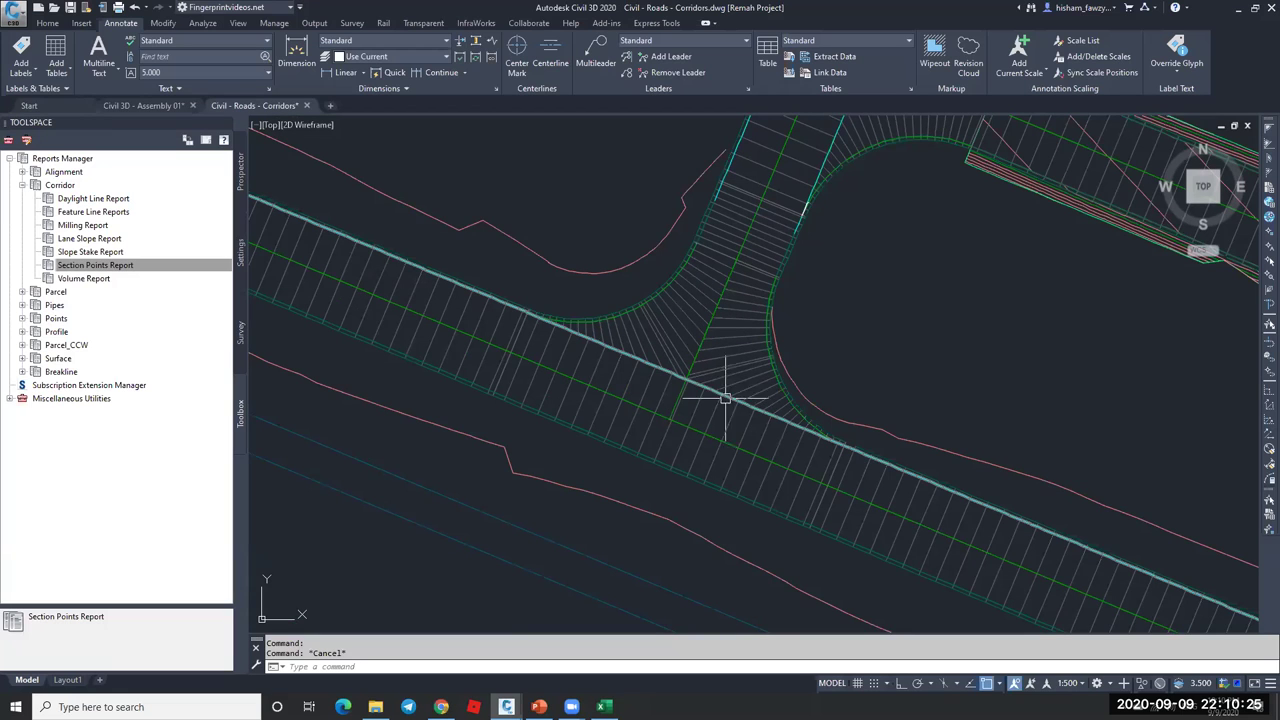
scroll(700, 415, "down", 5)
scroll(690, 423, "down", 5)
scroll(712, 385, "up", 6)
scroll(726, 410, "down", 2)
scroll(740, 395, "down", 3)
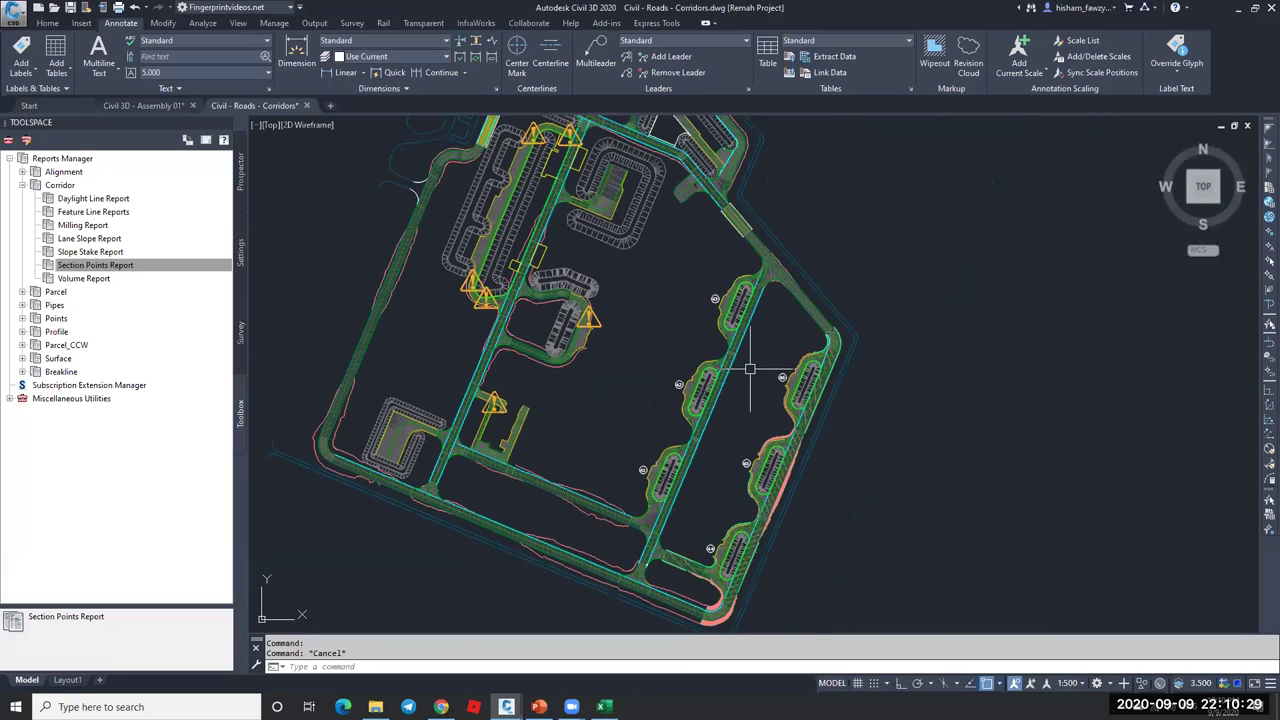
scroll(632, 241, "up", 6)
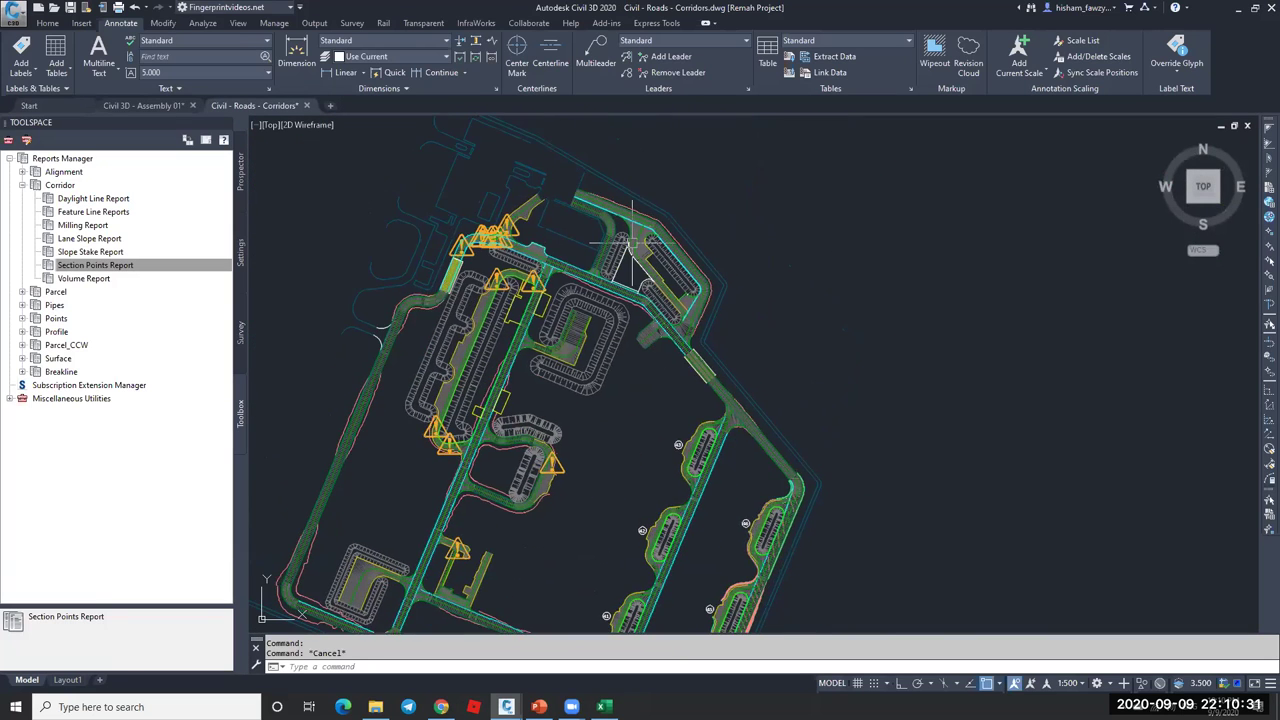
scroll(632, 241, "down", 4)
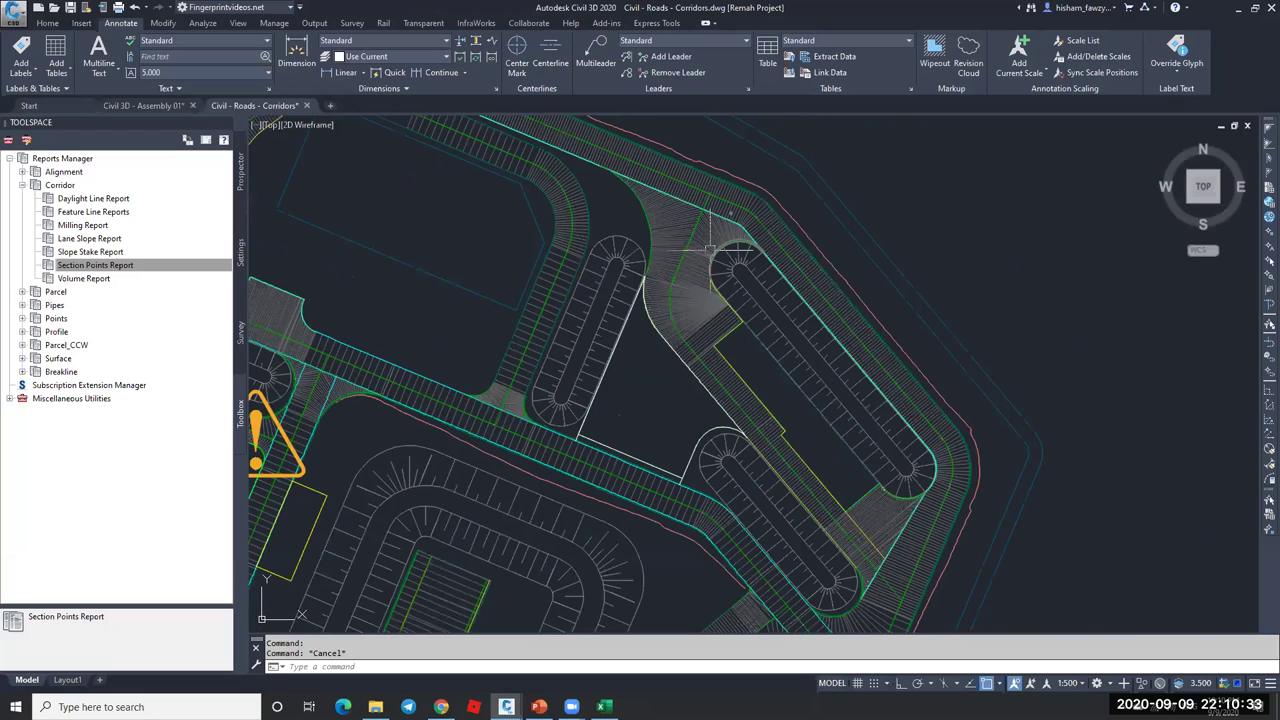
scroll(694, 456, "down", 2)
middle_click_drag(694, 456, 685, 321)
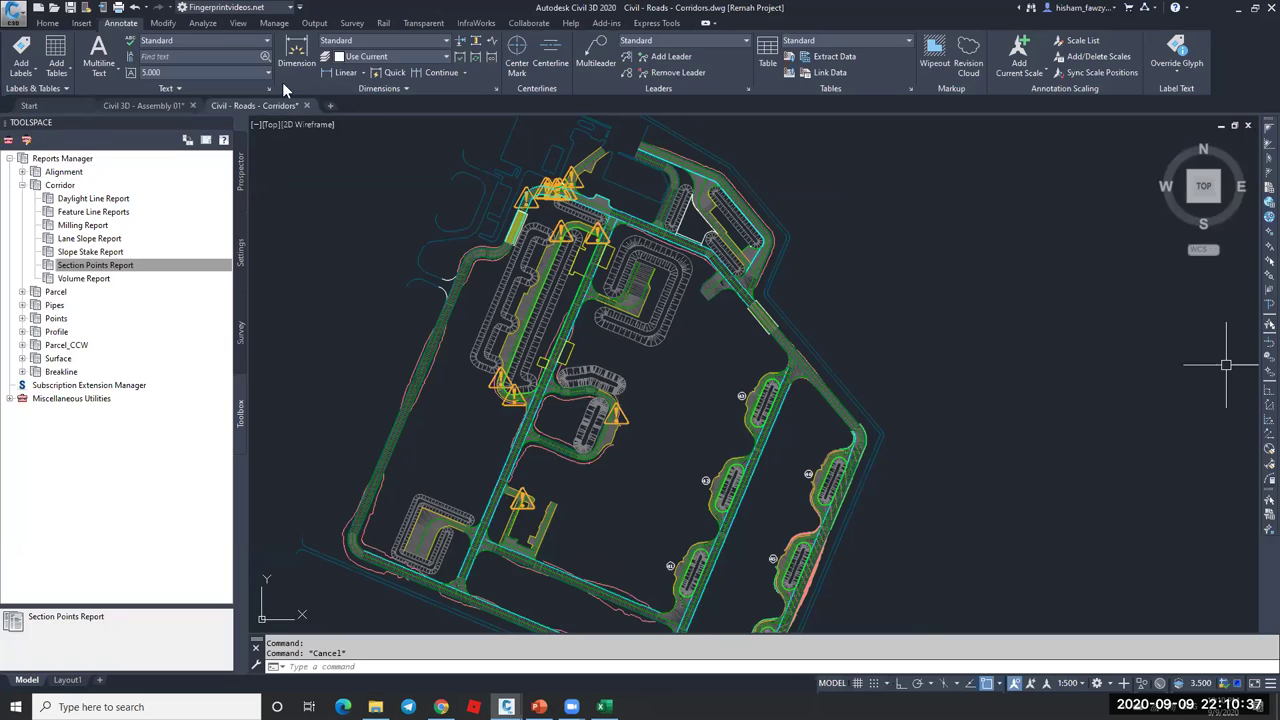
- Open the Civil - Gate 02 + Intersections(1.50%)-V02 drawing and zoom in on its corridor
left_click(55, 8)
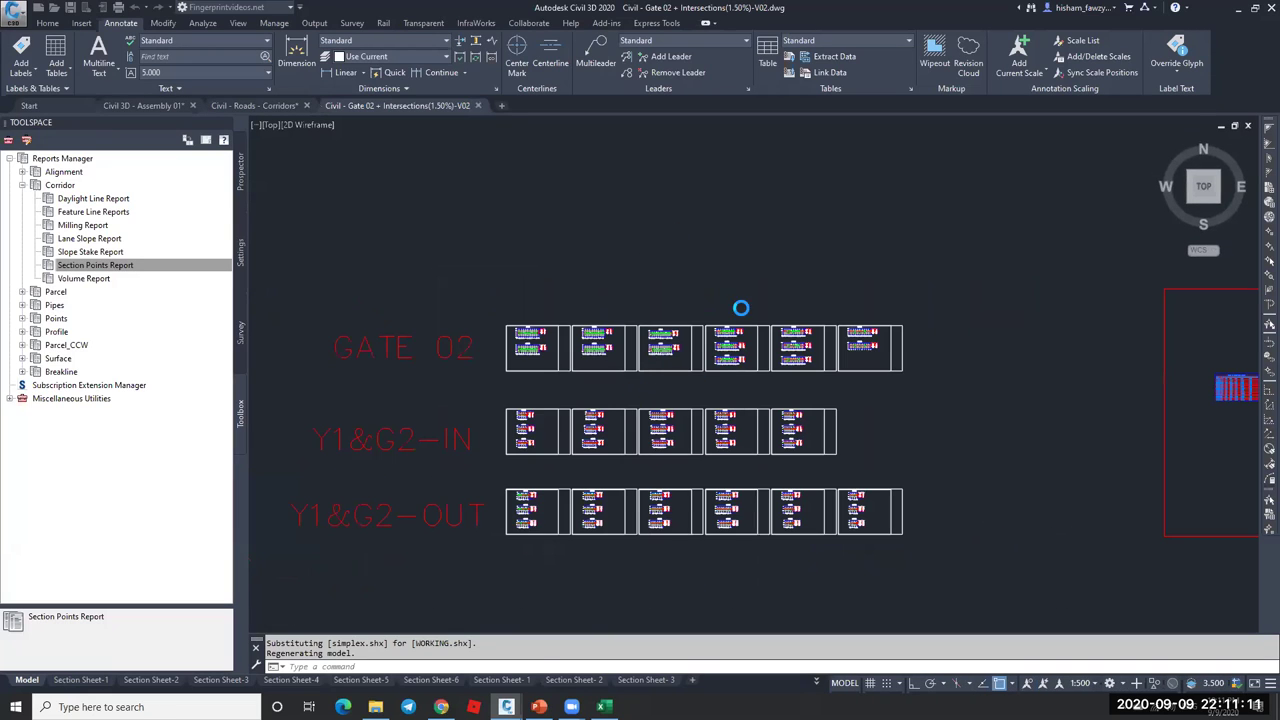
scroll(677, 286, "down", 2)
scroll(580, 200, "up", 5)
scroll(681, 275, "up", 2)
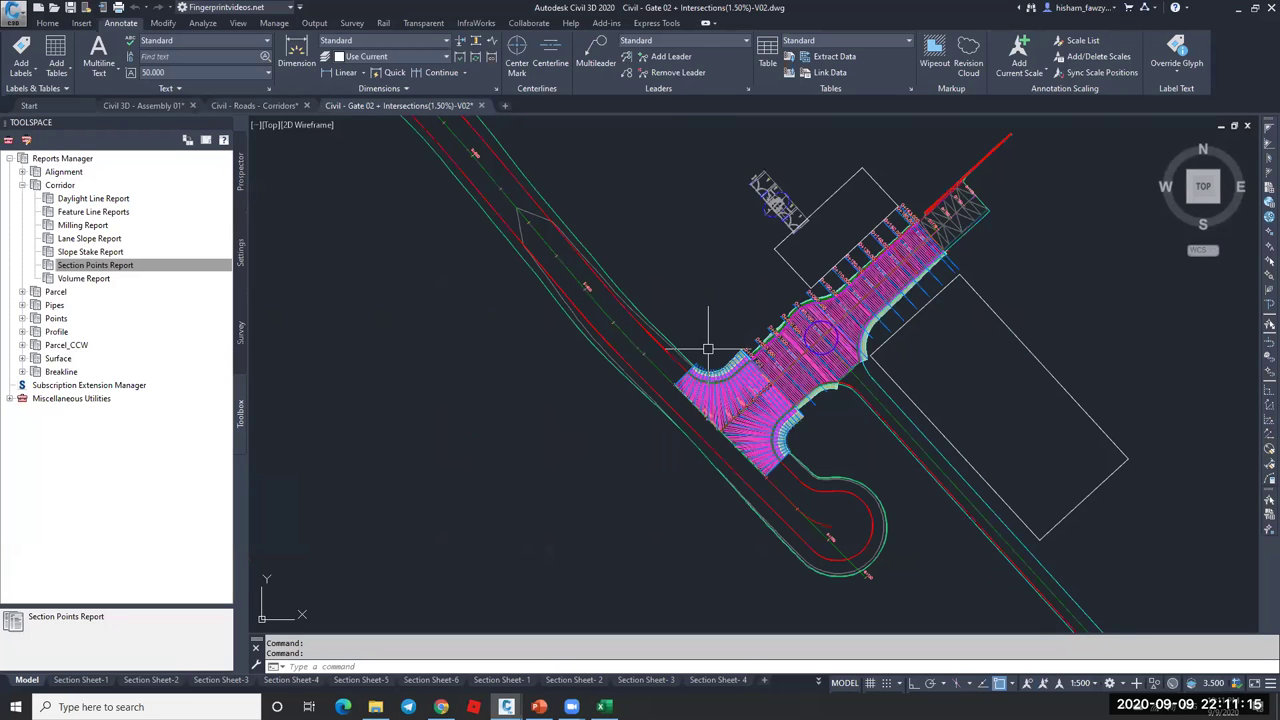
scroll(765, 462, "up", 2)
scroll(765, 462, "up", 3)
- Select the densely sectioned gate intersection corridor to inspect it, then deselect it
key("Escape")
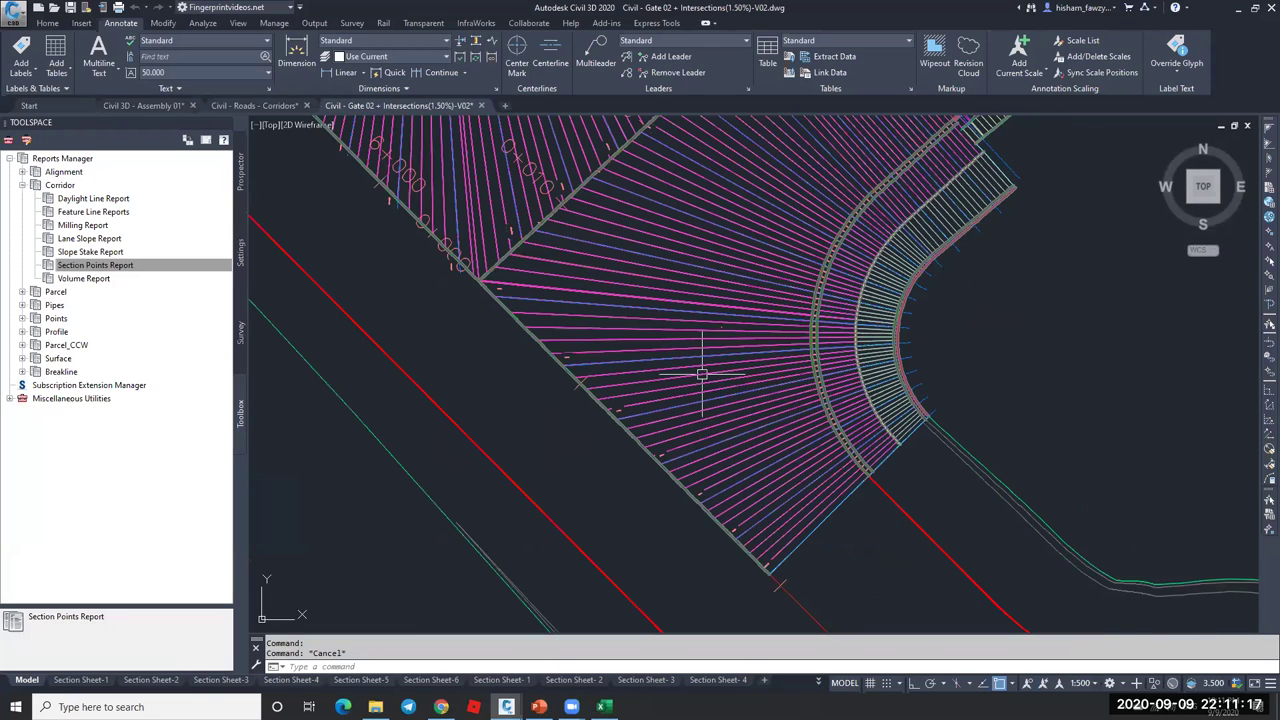
left_click(702, 374)
scroll(710, 400, "down", 6)
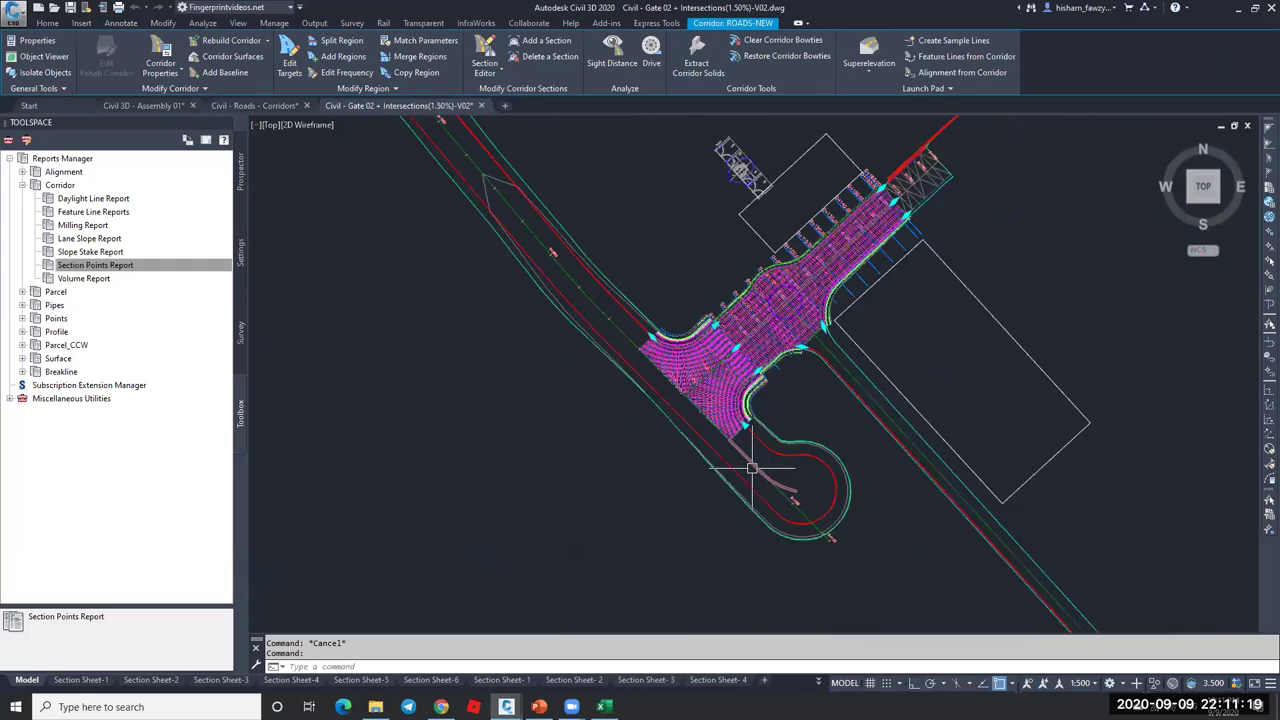
scroll(706, 434, "up", 5)
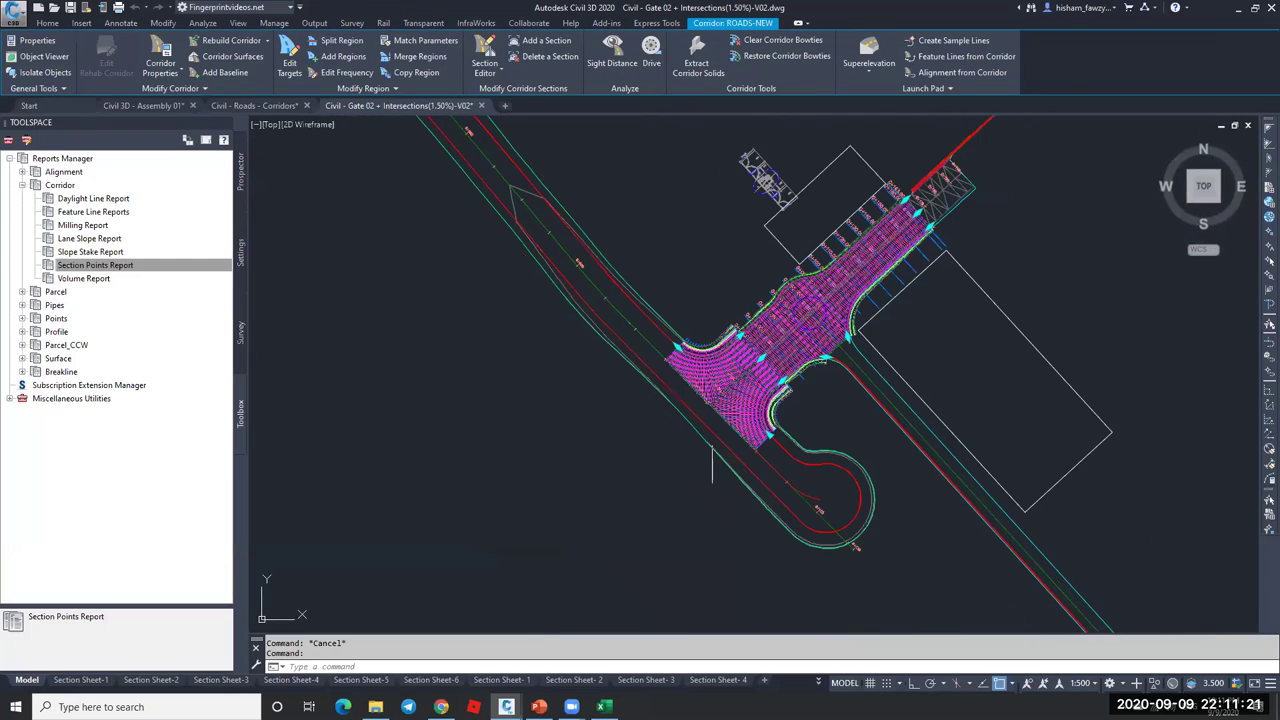
scroll(718, 421, "up", 4)
key("Escape")
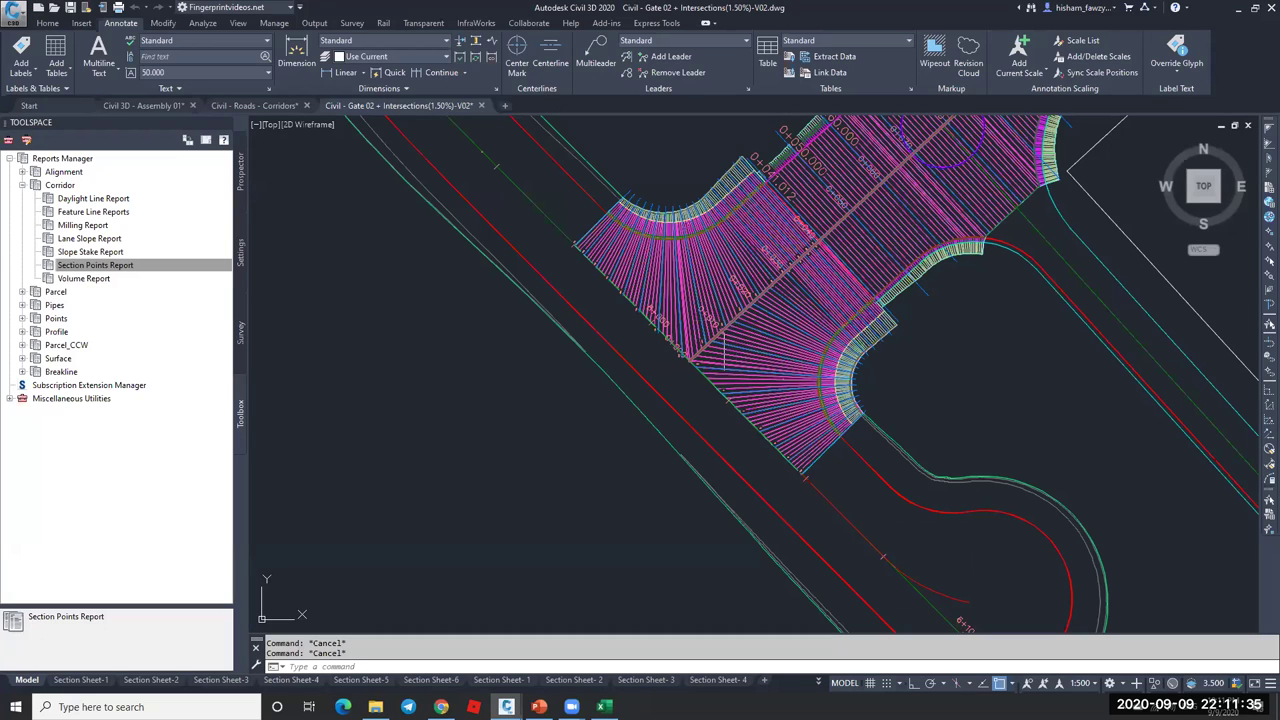
- Return to the Civil - Roads - Corridors drawing and zoom in on the junction
left_click(254, 105)
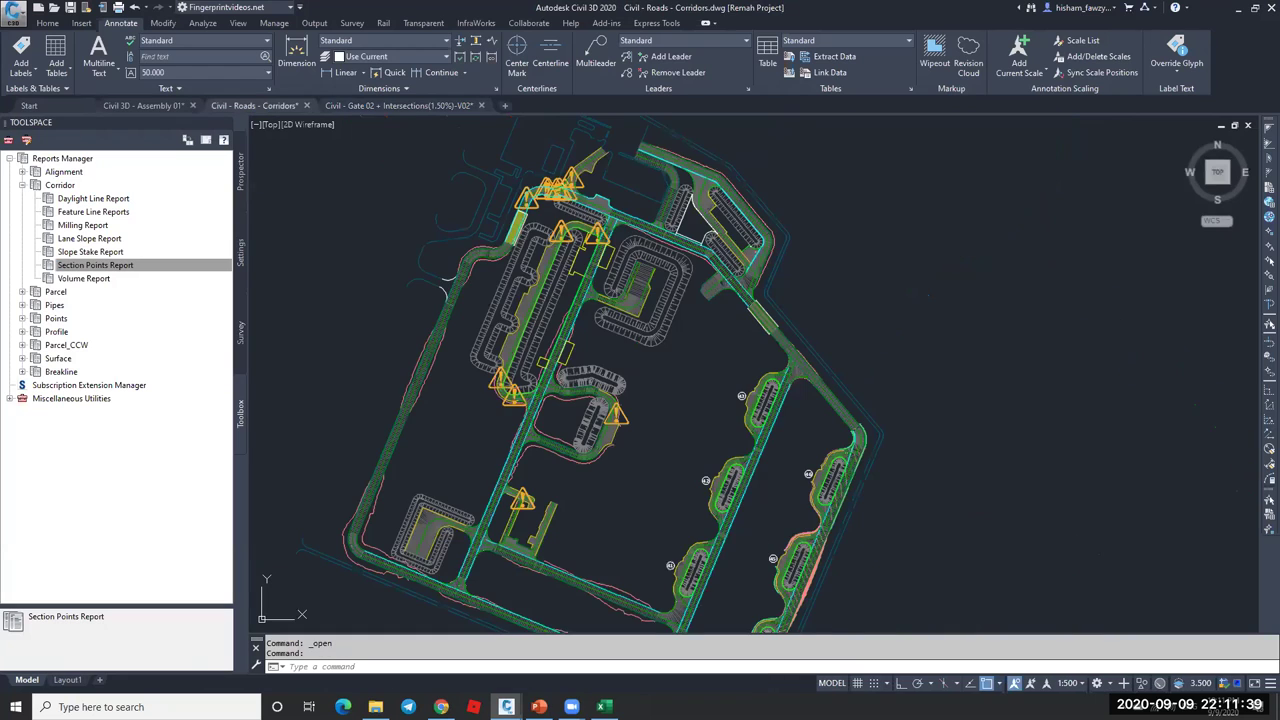
scroll(694, 371, "up", 1)
scroll(694, 371, "down", 5)
scroll(684, 388, "up", 7)
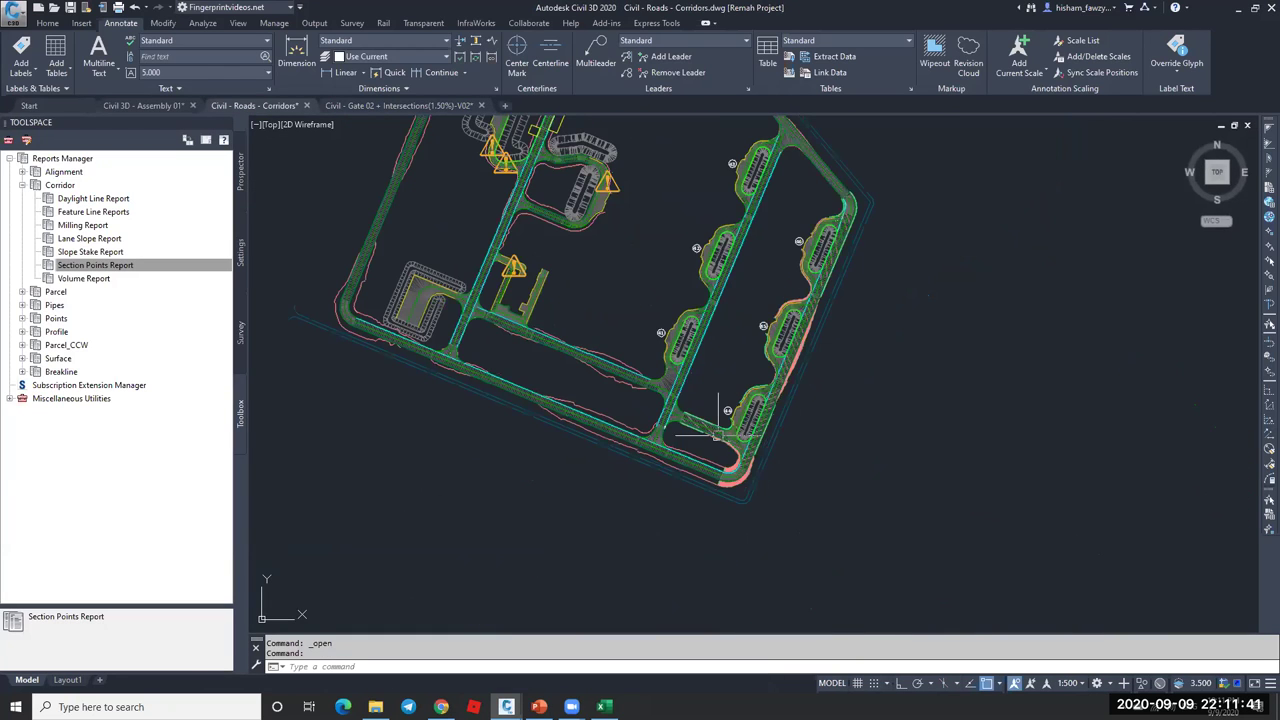
scroll(716, 440, "up", 7)
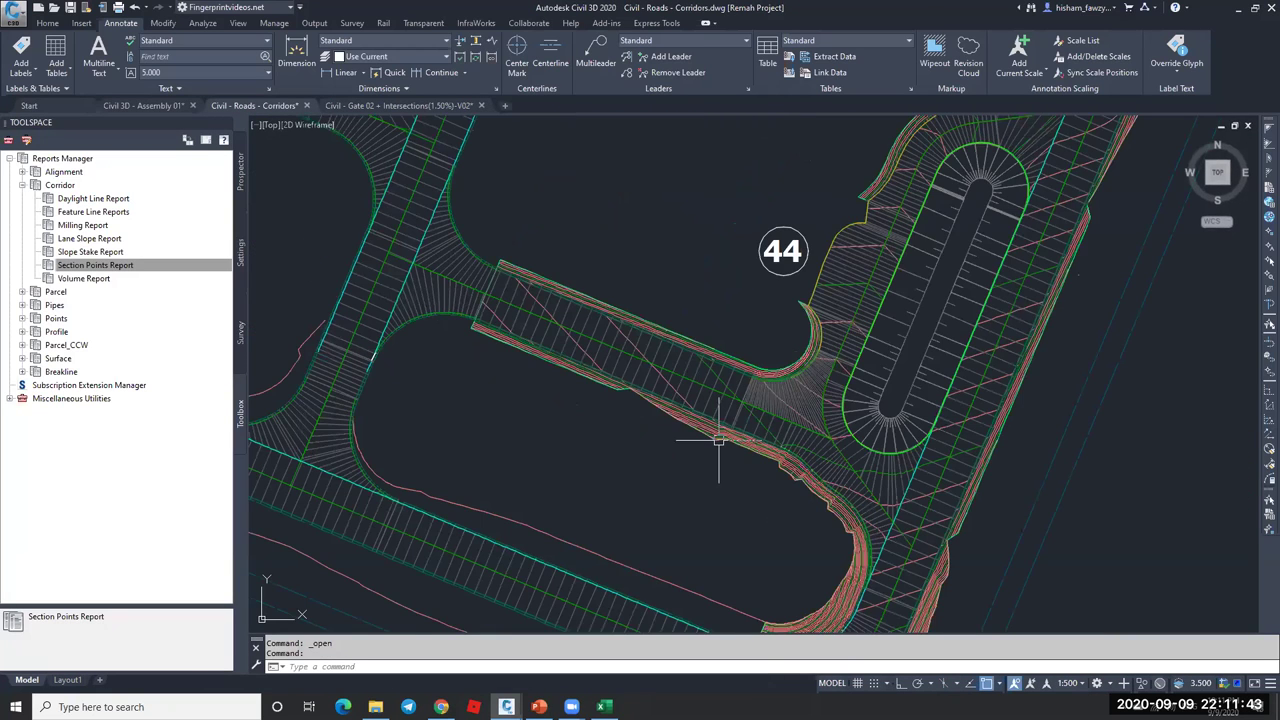
scroll(718, 440, "up", 4)
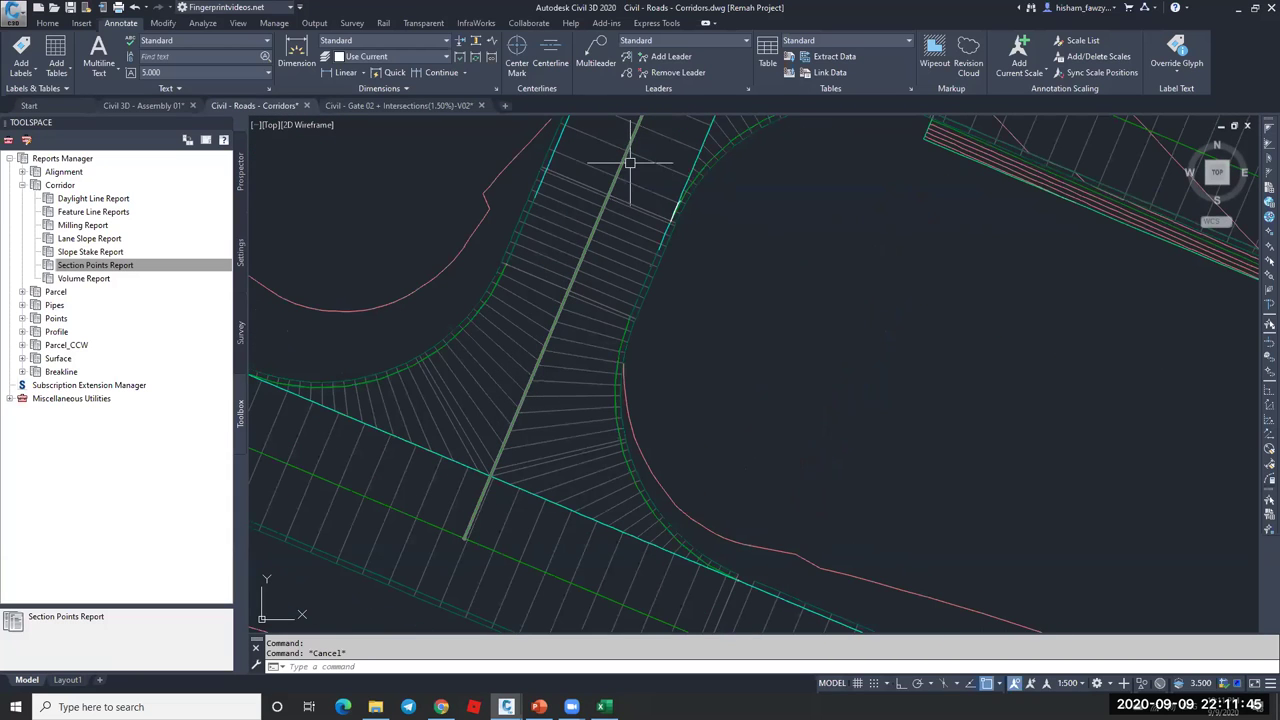
- Create a profile view for the junction road alignment at a picked origin
left_click(630, 163)
left_click(693, 64)
left_click(756, 498)
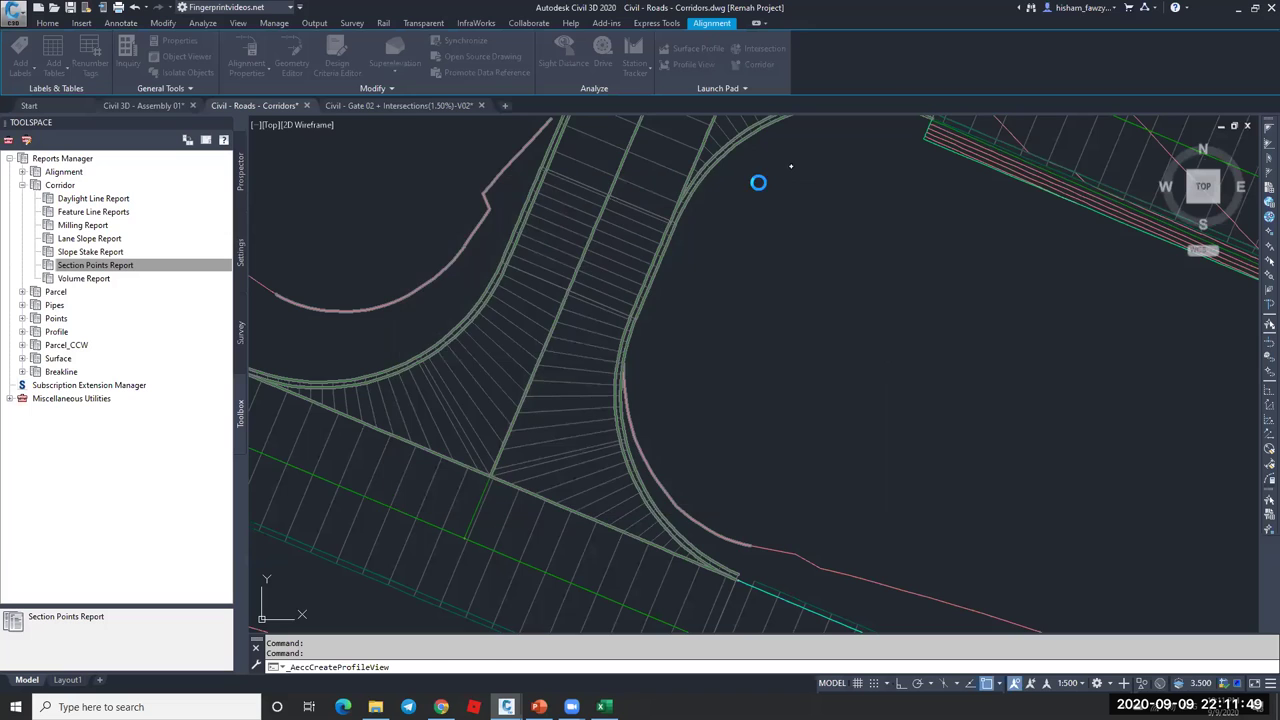
scroll(755, 180, "down", 10)
left_click(690, 390)
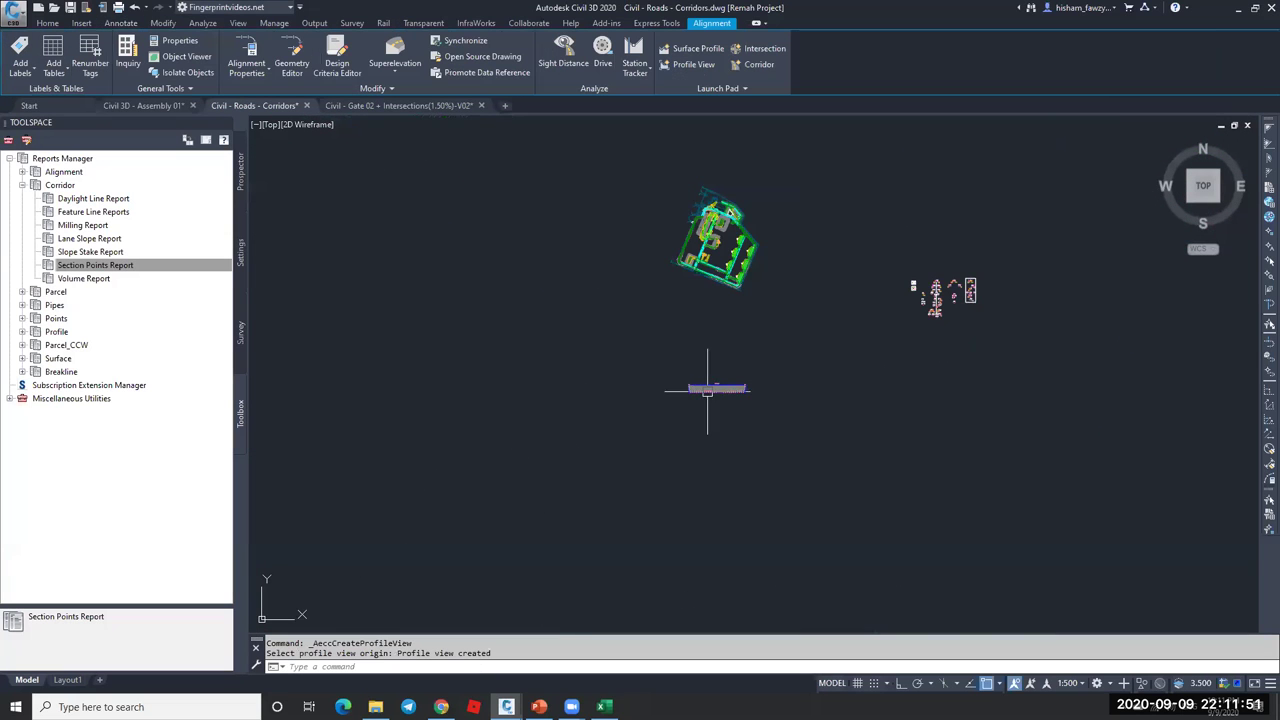
scroll(707, 389, "up", 10)
key("Escape")
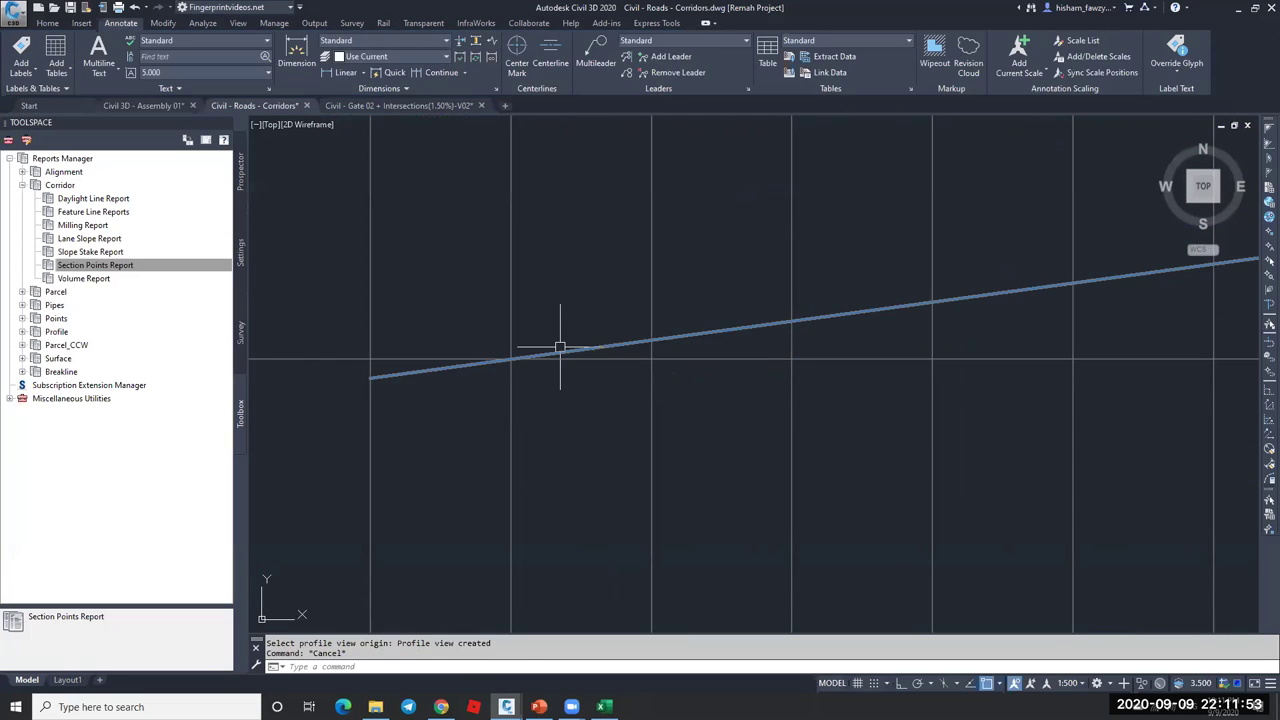
- Inspect the profile line in the new profile view, then clear the selection
left_click(551, 357)
key("Escape")
scroll(462, 384, "down", 2)
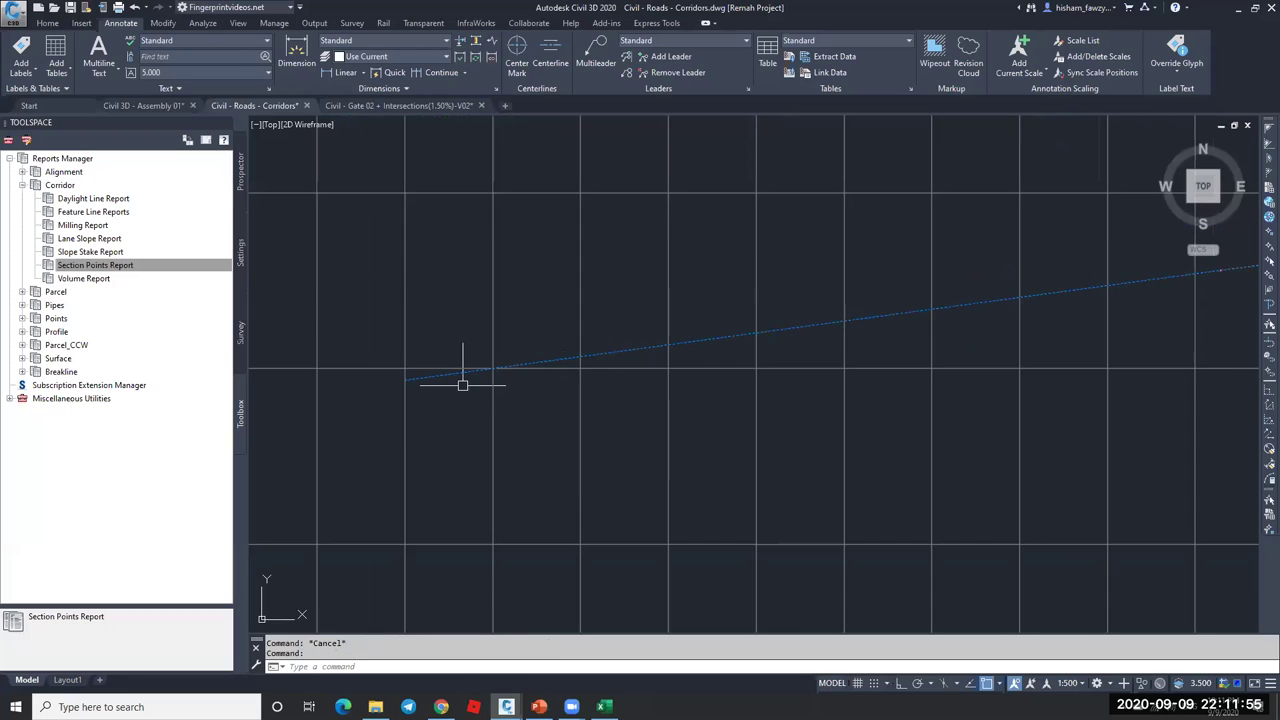
left_click(462, 384)
scroll(462, 384, "down", 5)
key("Escape")
scroll(551, 385, "up", 8)
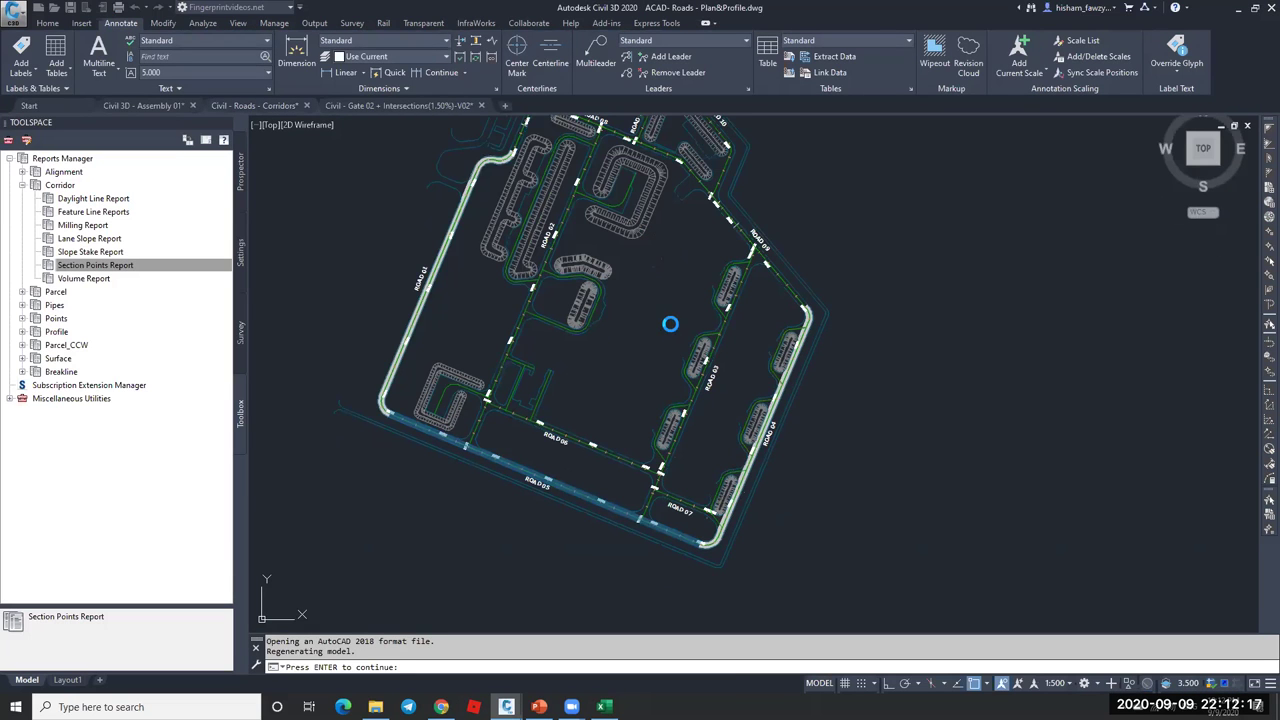
- Dismiss the file-opening prompt and zoom in and out around the BLD-12 profile
key("Return")
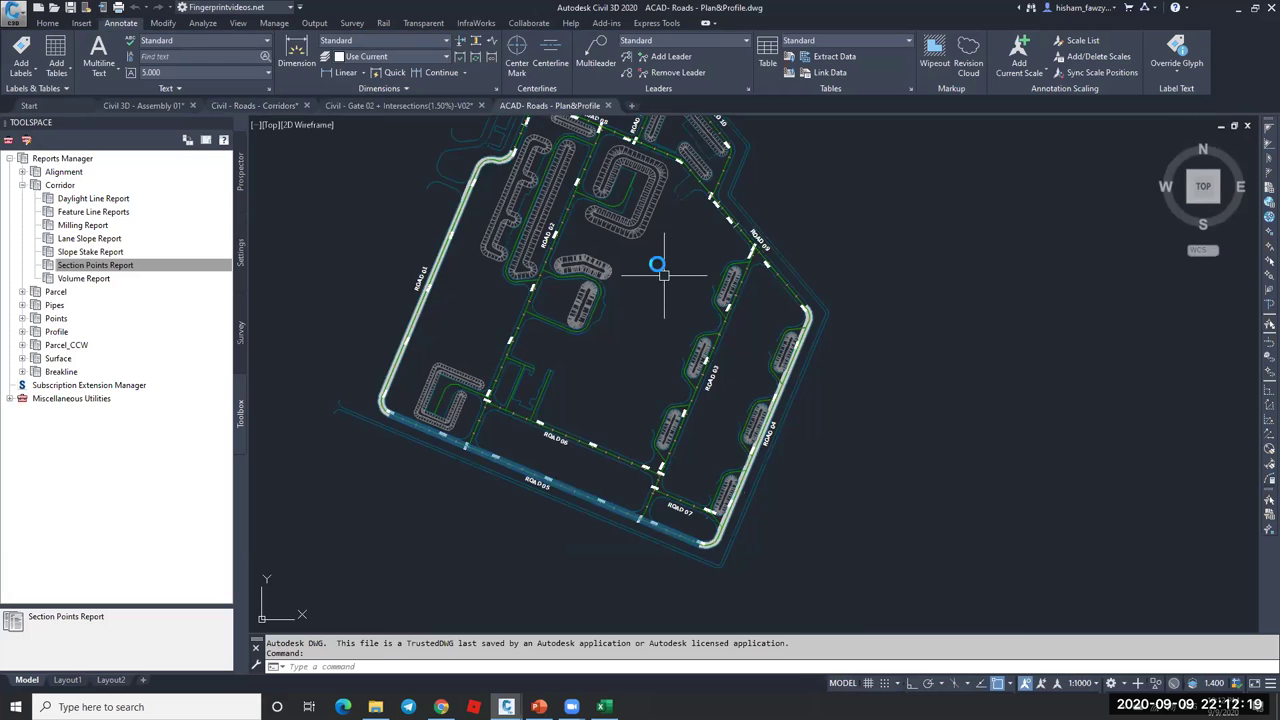
scroll(660, 271, "down", 8)
scroll(840, 387, "up", 10)
scroll(685, 340, "down", 8)
scroll(673, 314, "up", 5)
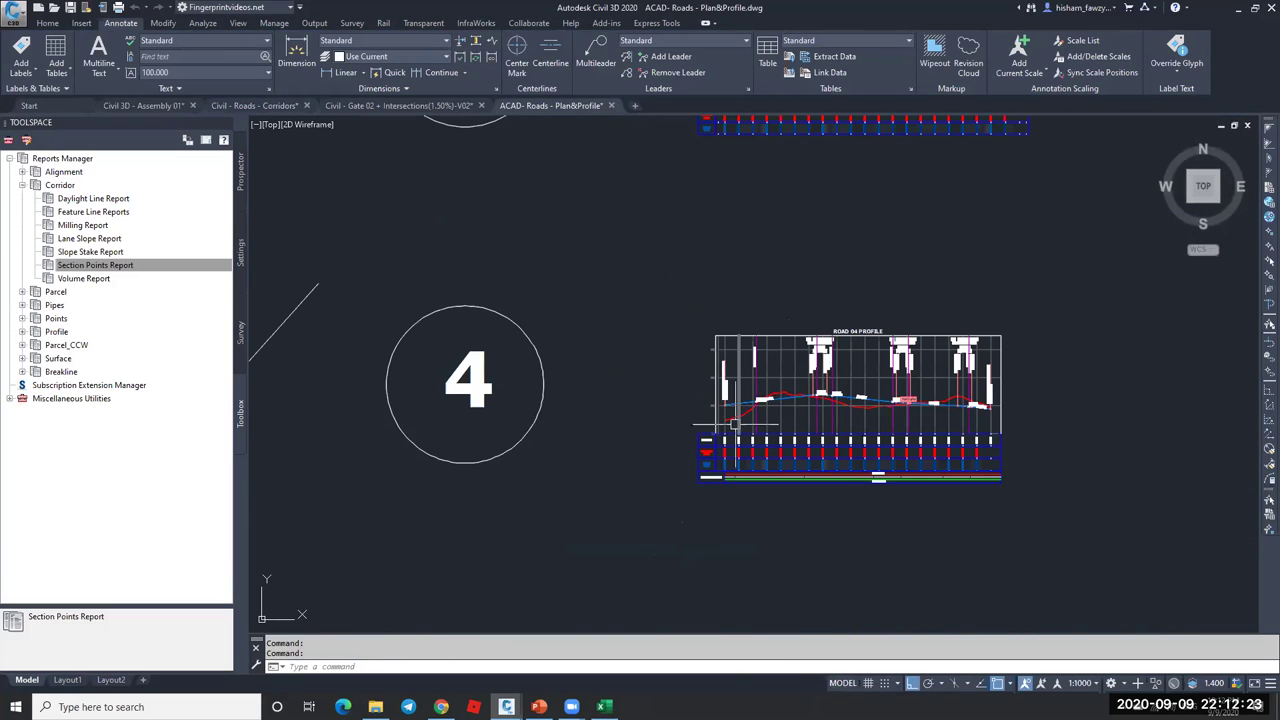
scroll(673, 314, "down", 2)
scroll(744, 200, "up", 3)
scroll(744, 200, "up", 4)
scroll(600, 349, "down", 8)
scroll(661, 345, "down", 5)
scroll(700, 260, "up", 8)
scroll(600, 295, "up", 6)
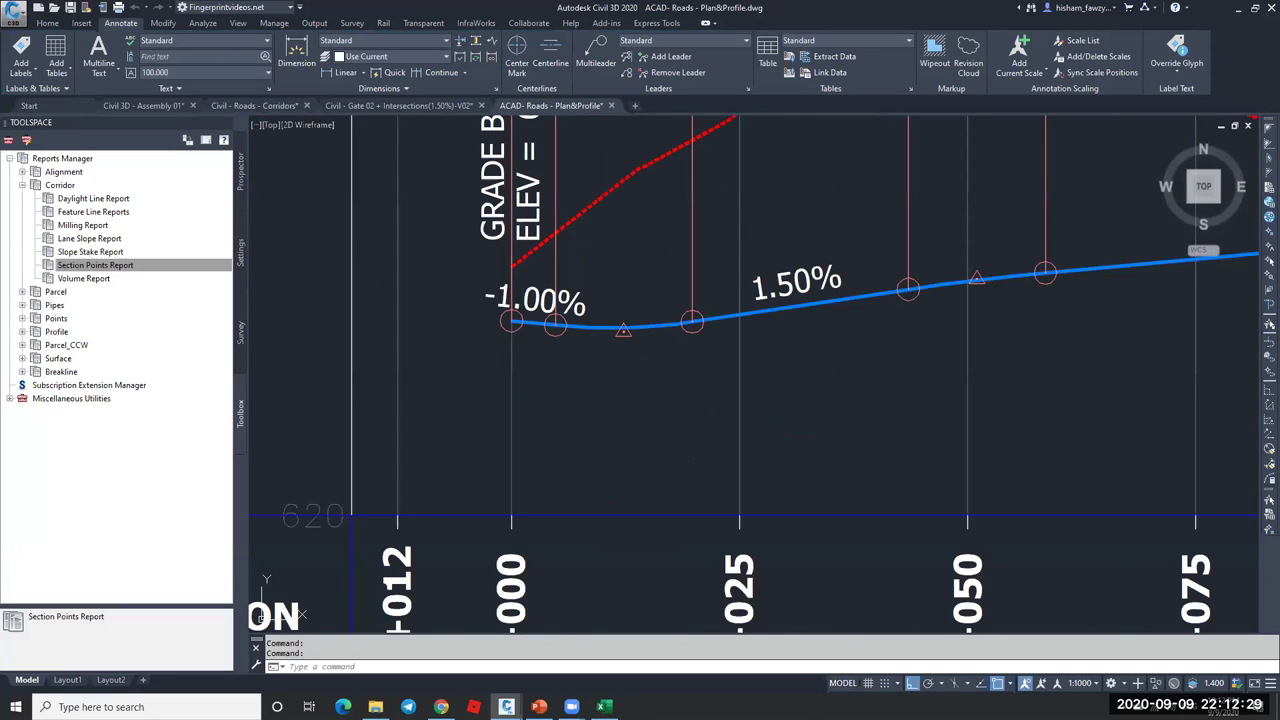
scroll(686, 320, "down", 1)
key("Escape")
key("Escape")
scroll(660, 325, "down", 5)
scroll(700, 230, "up", 3)
scroll(700, 260, "down", 6)
scroll(733, 330, "up", 8)
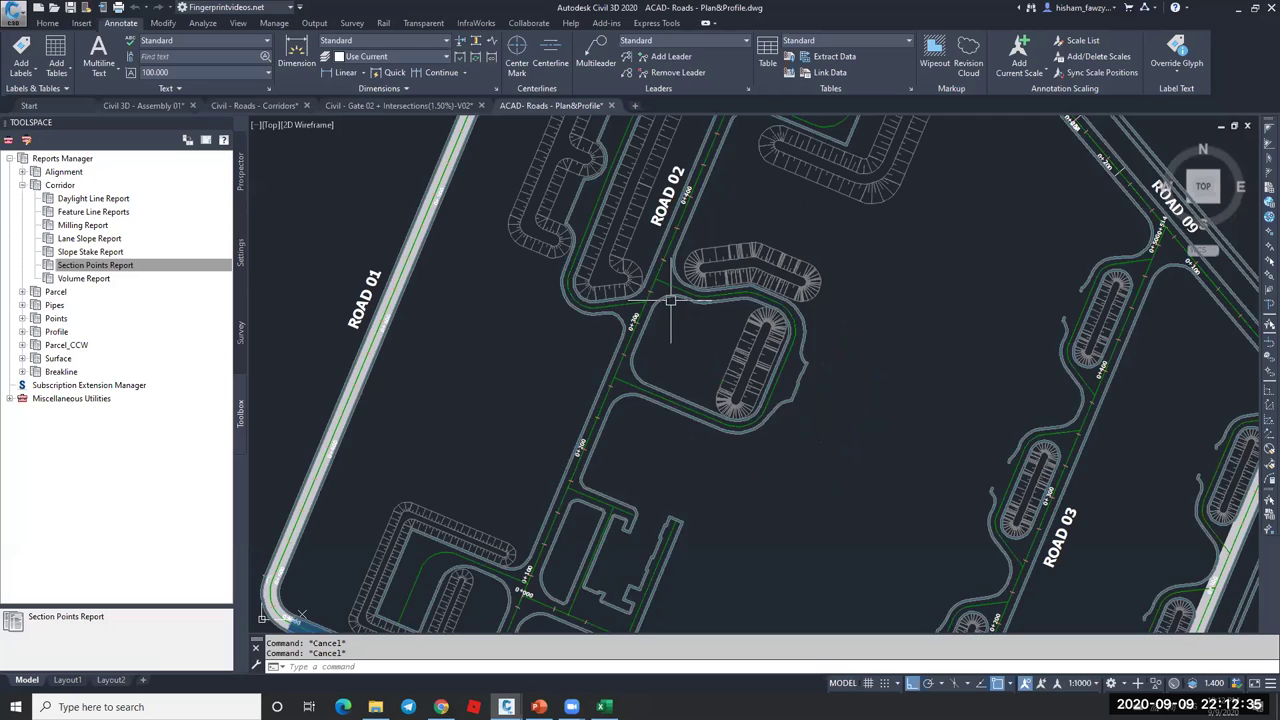
- Pan the plan to bring the ROAD 02 junction into view and check the blue design profile
middle_click_drag(670, 290, 602, 385)
middle_click_drag(645, 220, 629, 286)
scroll(627, 300, "up", 5)
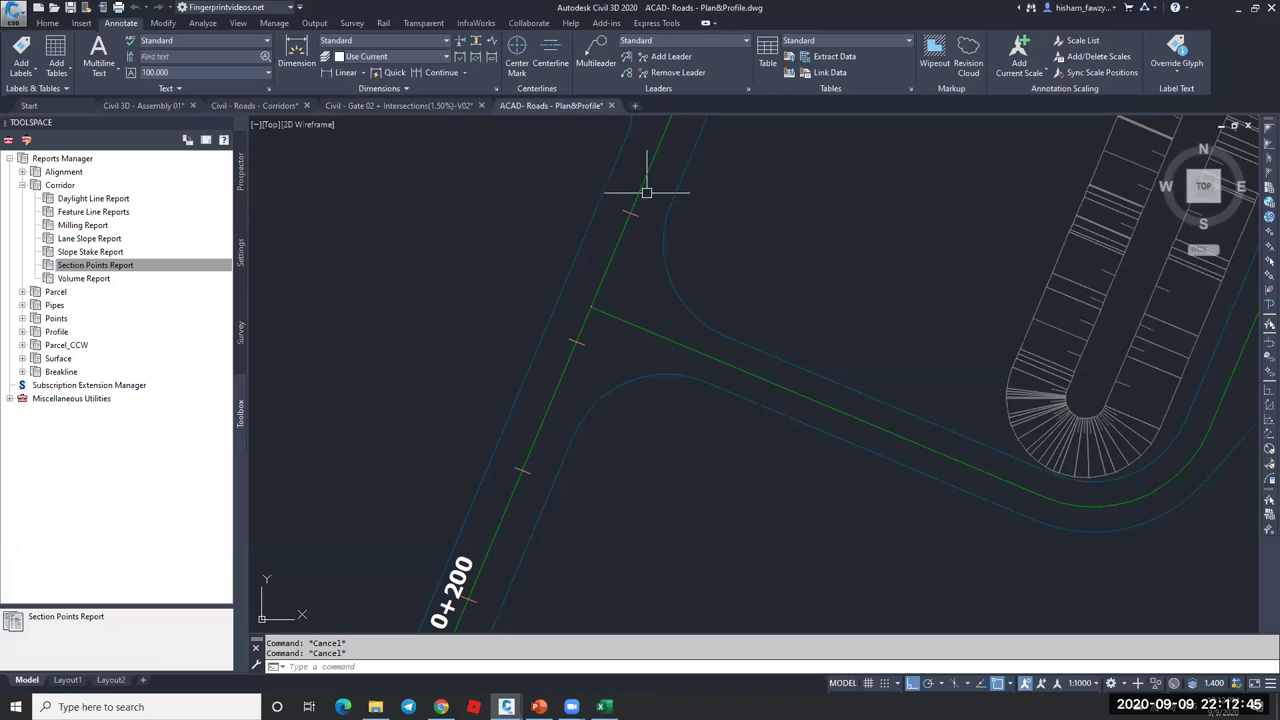
scroll(529, 284, "down", 6)
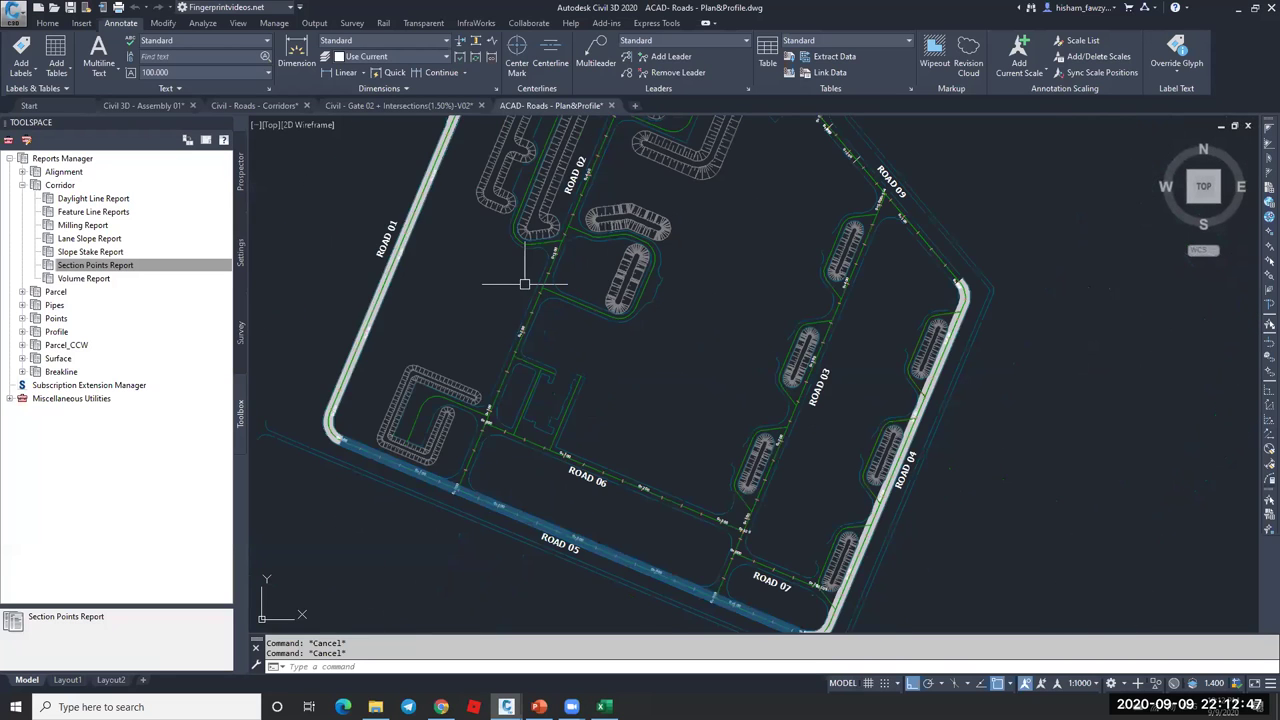
scroll(592, 369, "up", 3)
scroll(592, 369, "down", 2)
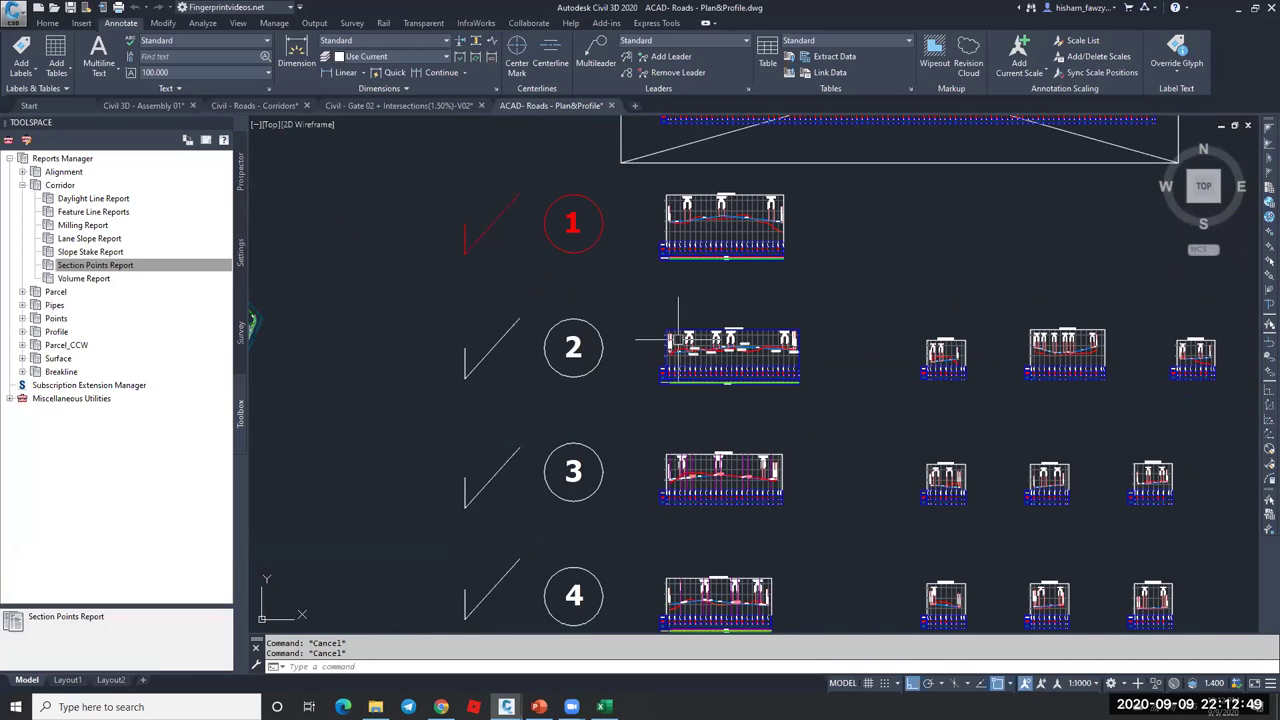
scroll(707, 366, "up", 6)
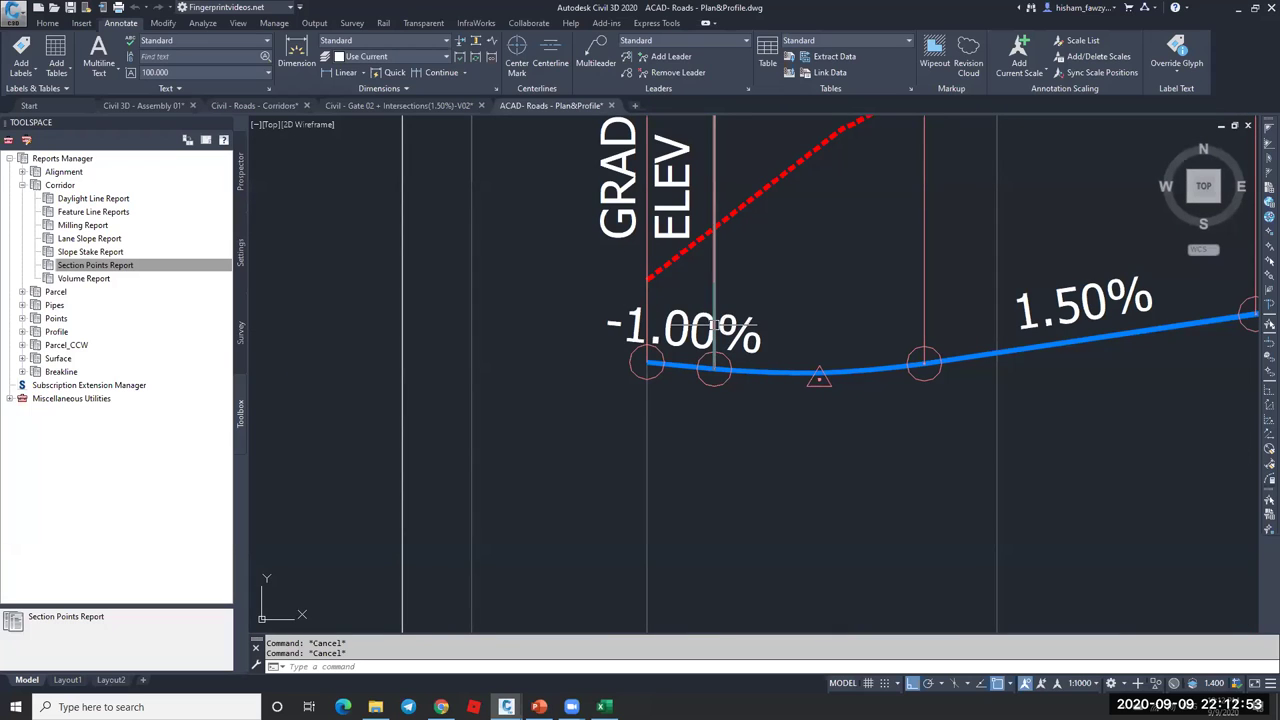
left_click(690, 368)
key("Escape")
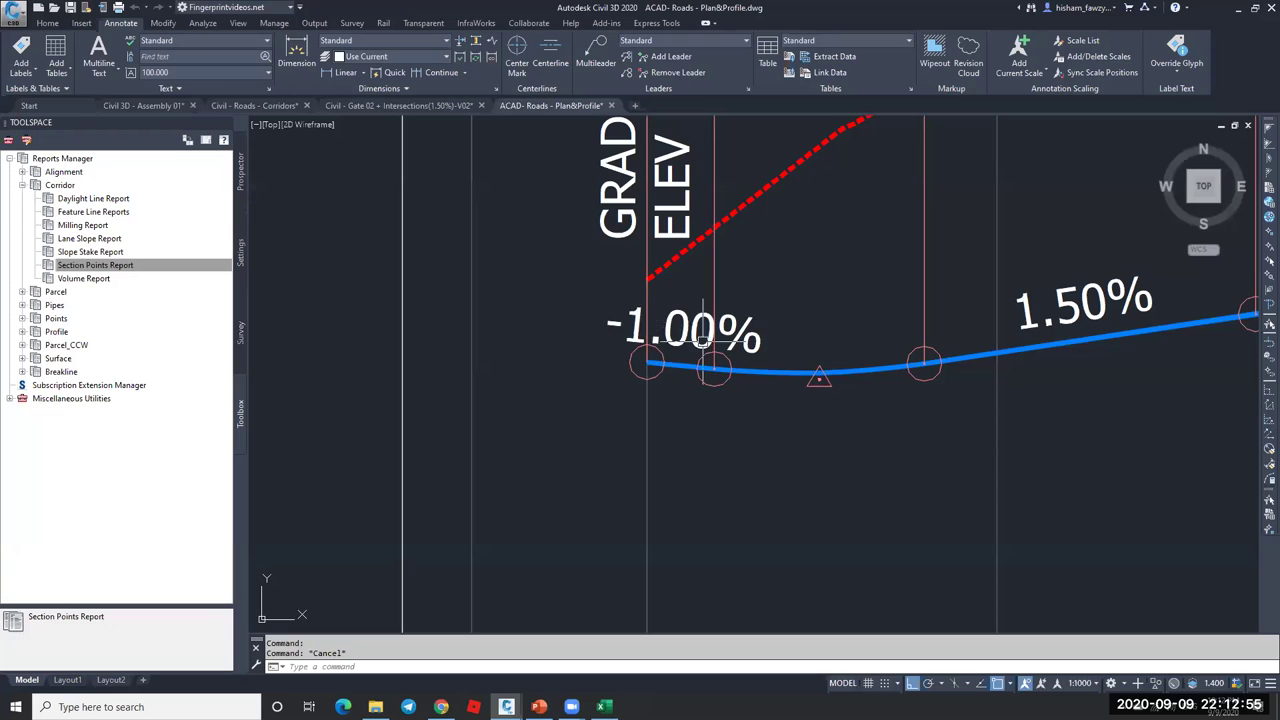
scroll(687, 330, "down", 6)
scroll(922, 327, "up", 7)
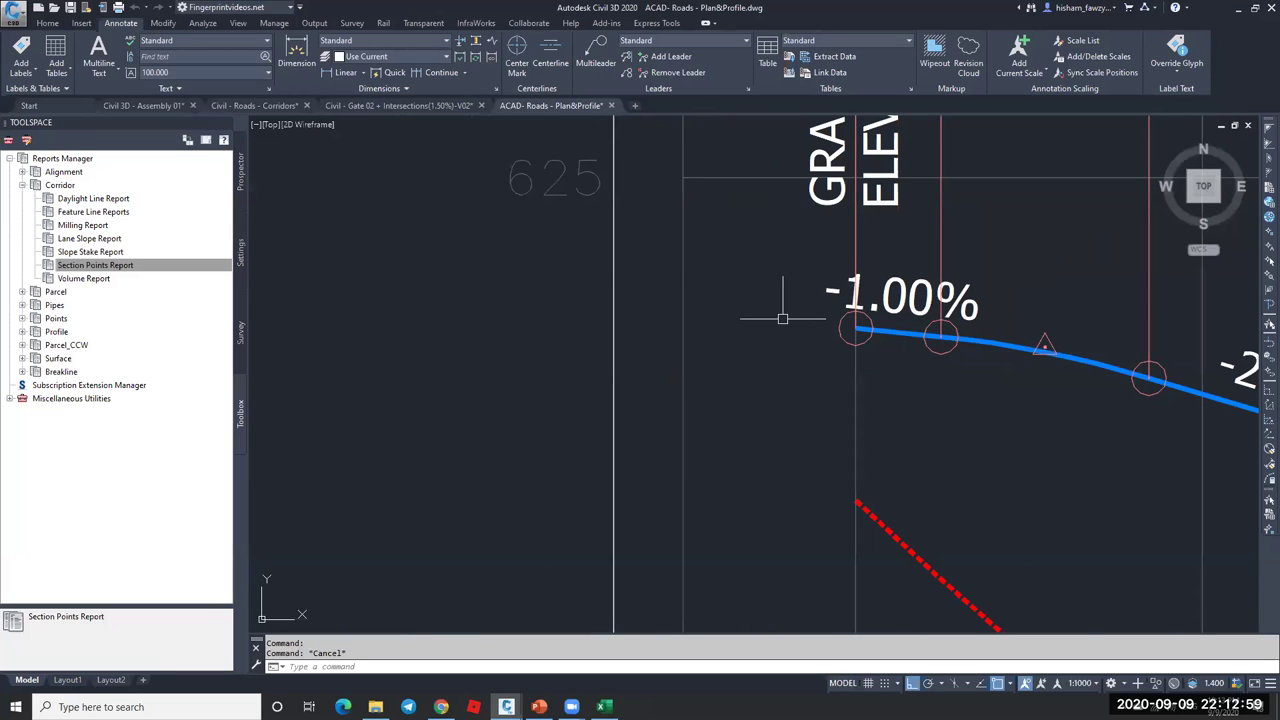
scroll(771, 312, "down", 3)
scroll(775, 325, "up", 4)
scroll(700, 325, "down", 2)
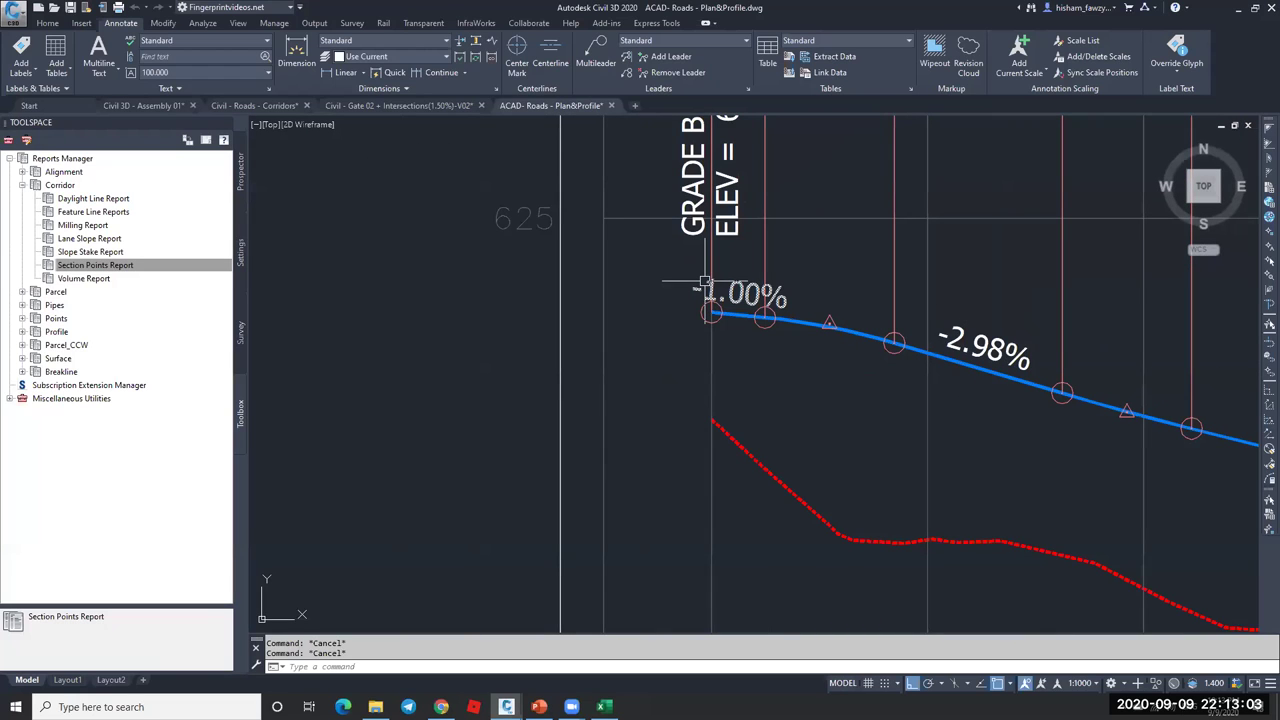
scroll(705, 284, "up", 1)
- Inspect the blue profile line, then pan and zoom onto the 0+300 road intersection
left_click(744, 328)
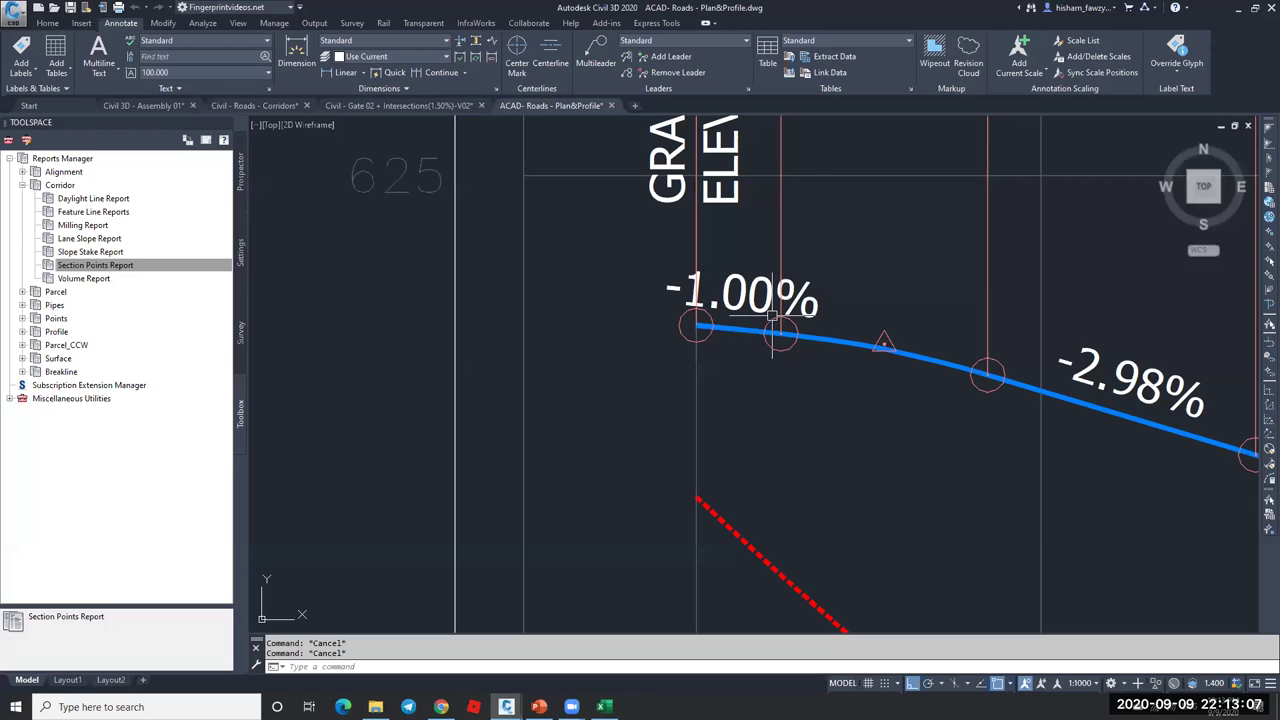
scroll(636, 311, "down", 2)
scroll(636, 311, "down", 4)
scroll(918, 296, "up", 6)
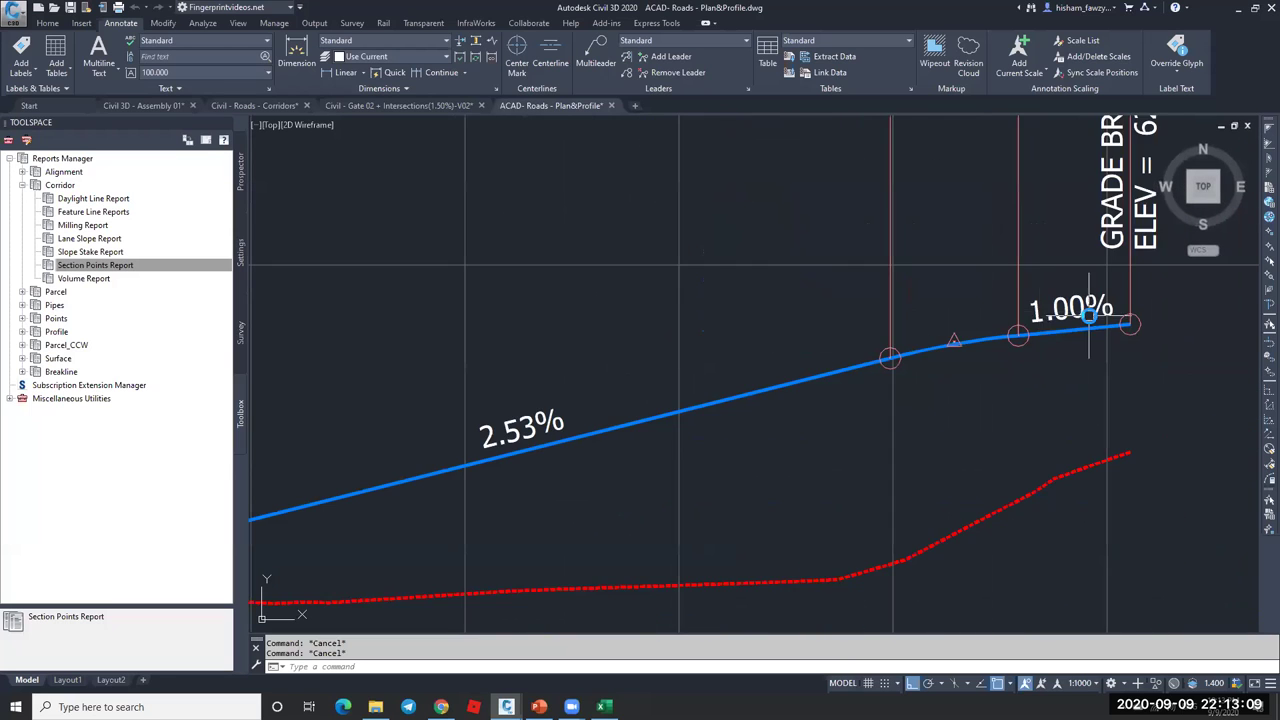
scroll(918, 296, "down", 6)
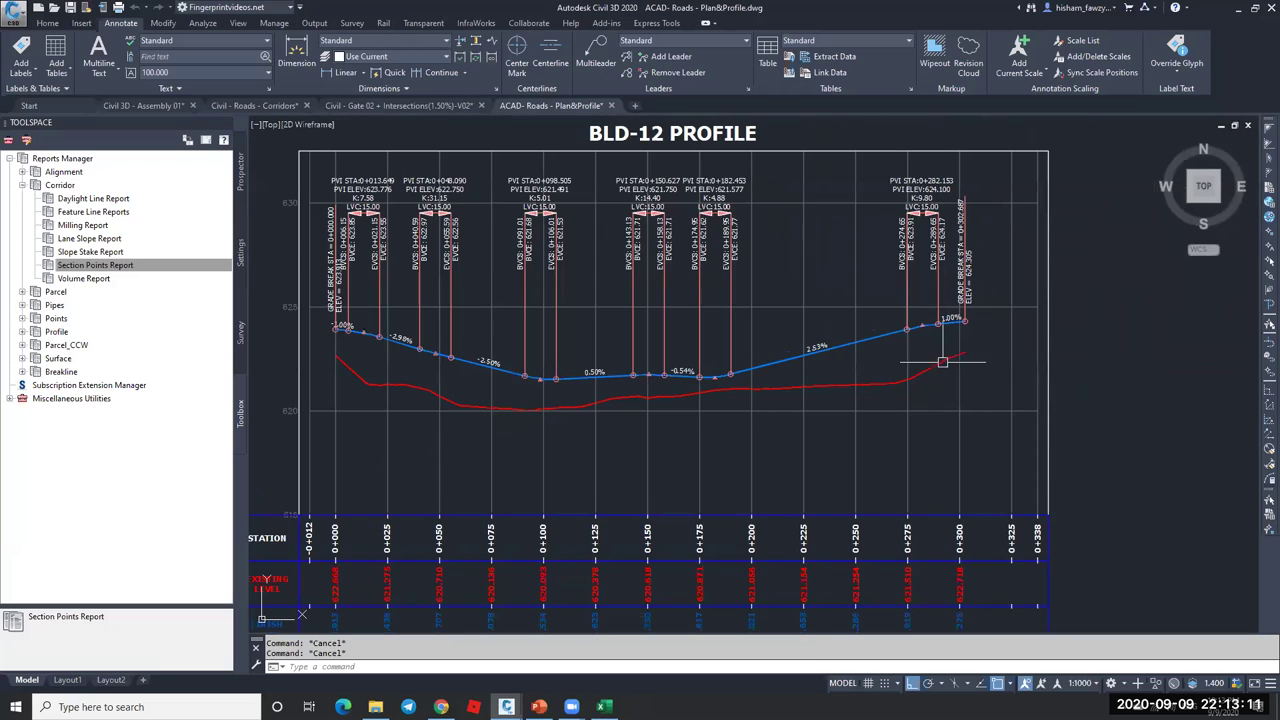
scroll(743, 329, "down", 2)
scroll(514, 338, "up", 2)
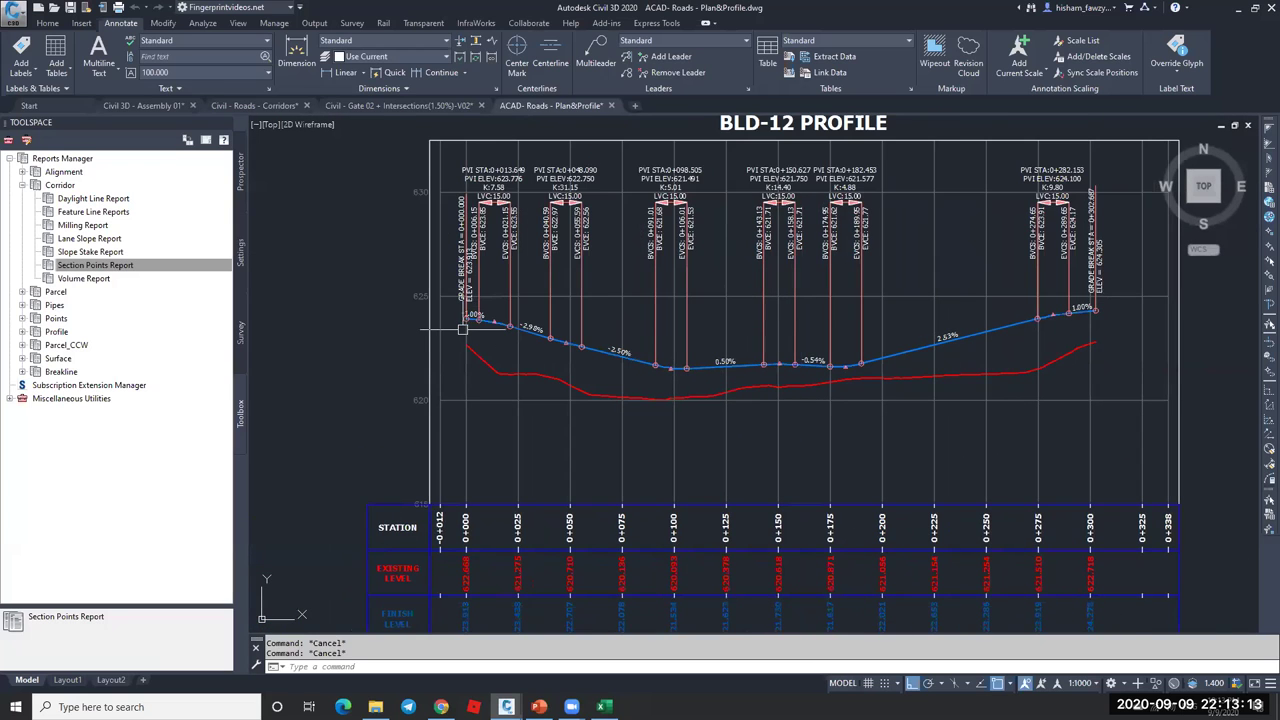
scroll(462, 328, "up", 2)
scroll(465, 328, "down", 8)
scroll(475, 326, "up", 4)
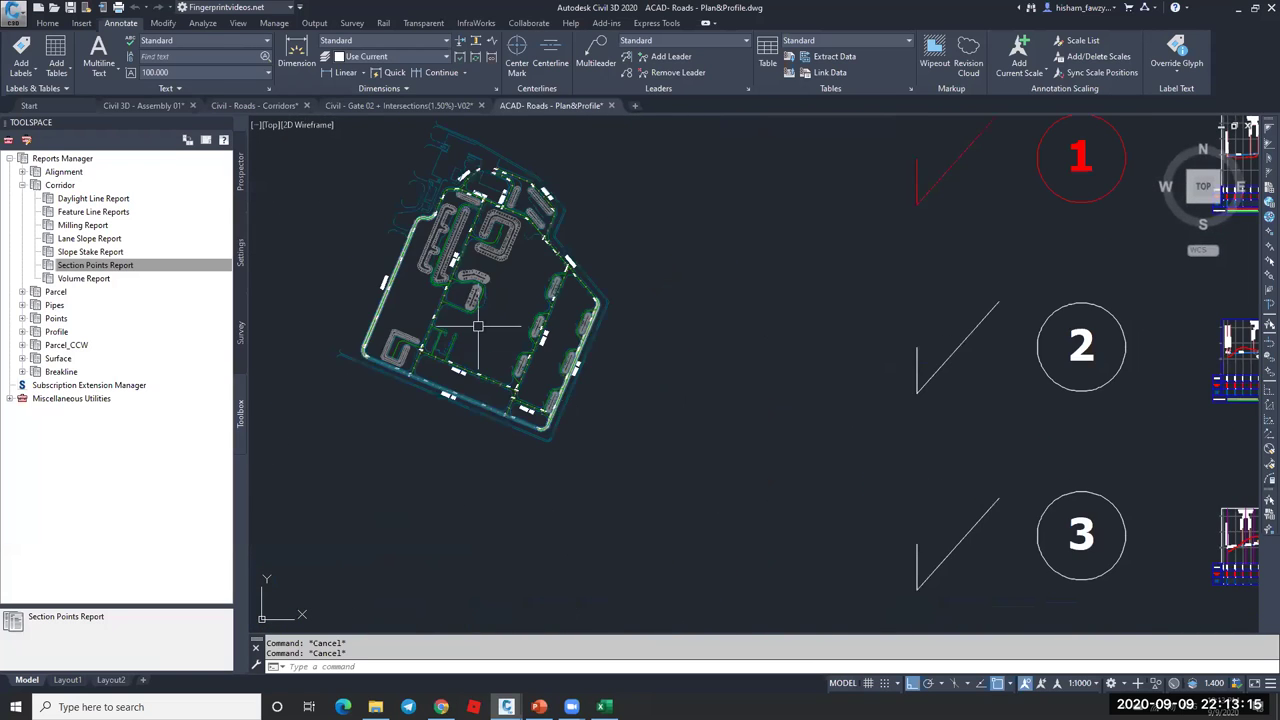
scroll(478, 326, "up", 6)
scroll(434, 234, "up", 1)
middle_click_drag(434, 234, 608, 204)
scroll(423, 449, "up", 4)
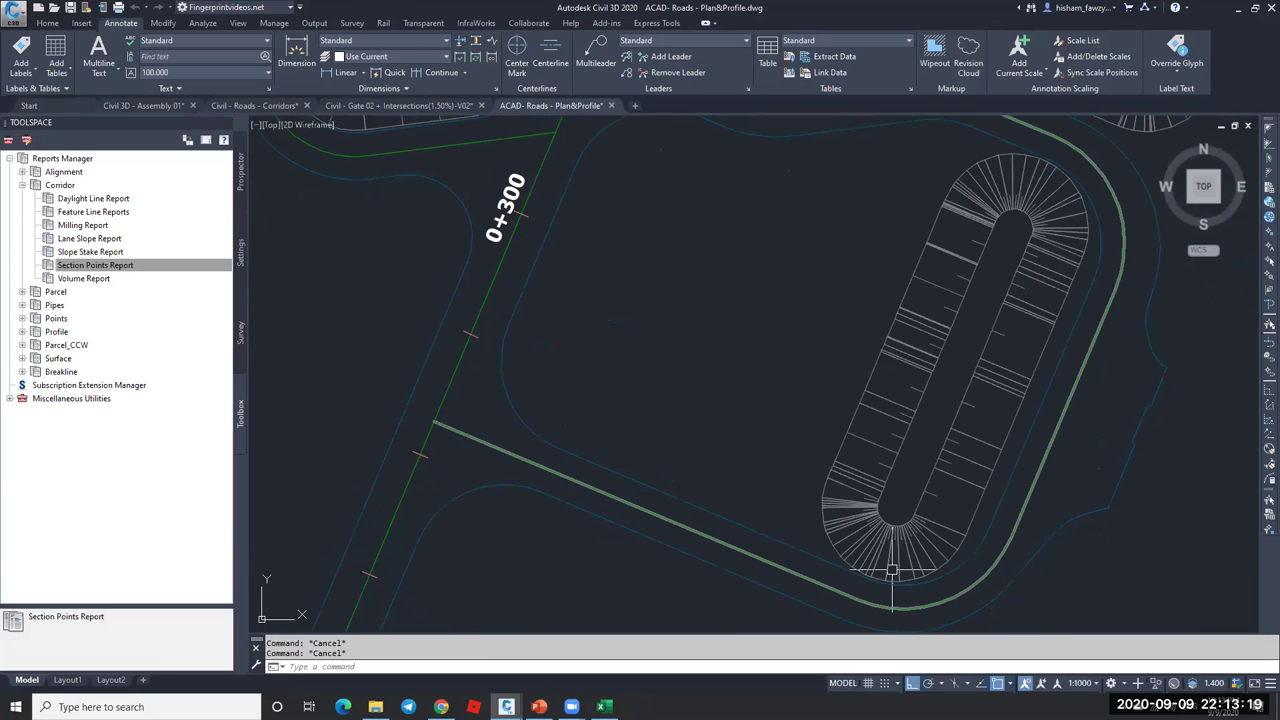
scroll(966, 537, "down", 2)
scroll(731, 234, "up", 2)
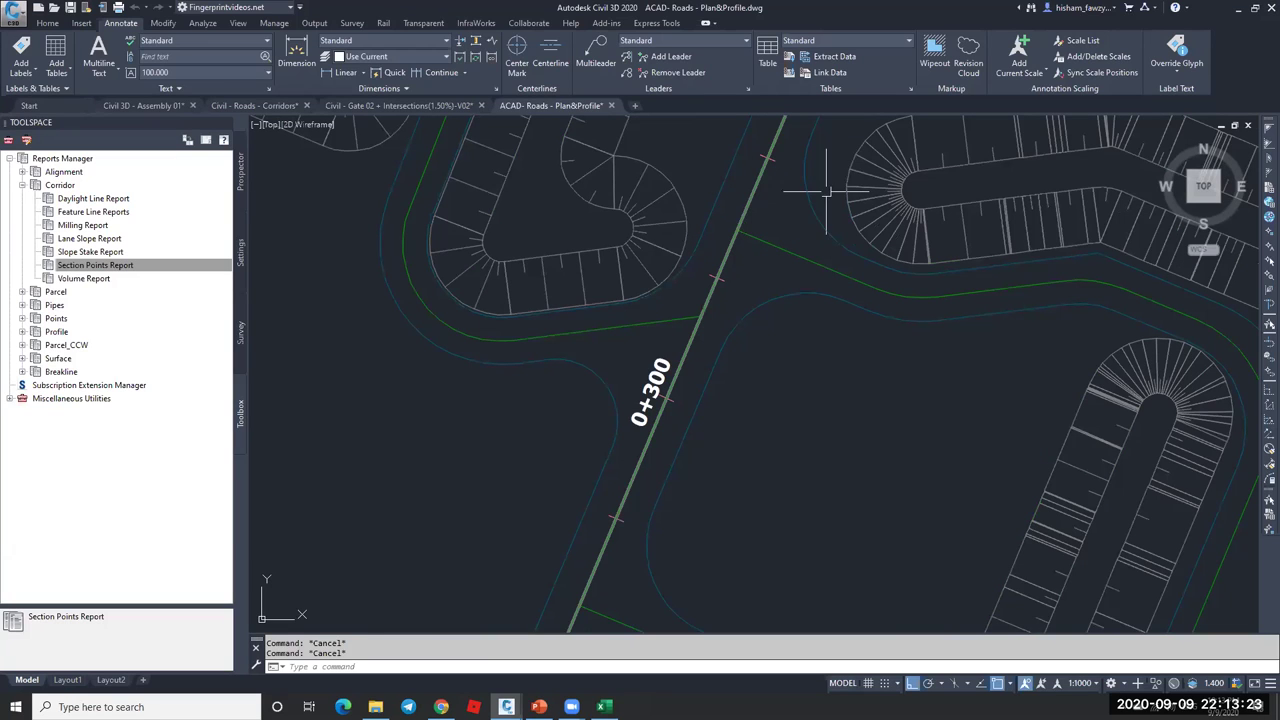
- Draw a straight line along the road with the LINE command
type("1")
key("Return")
left_click(810, 135)
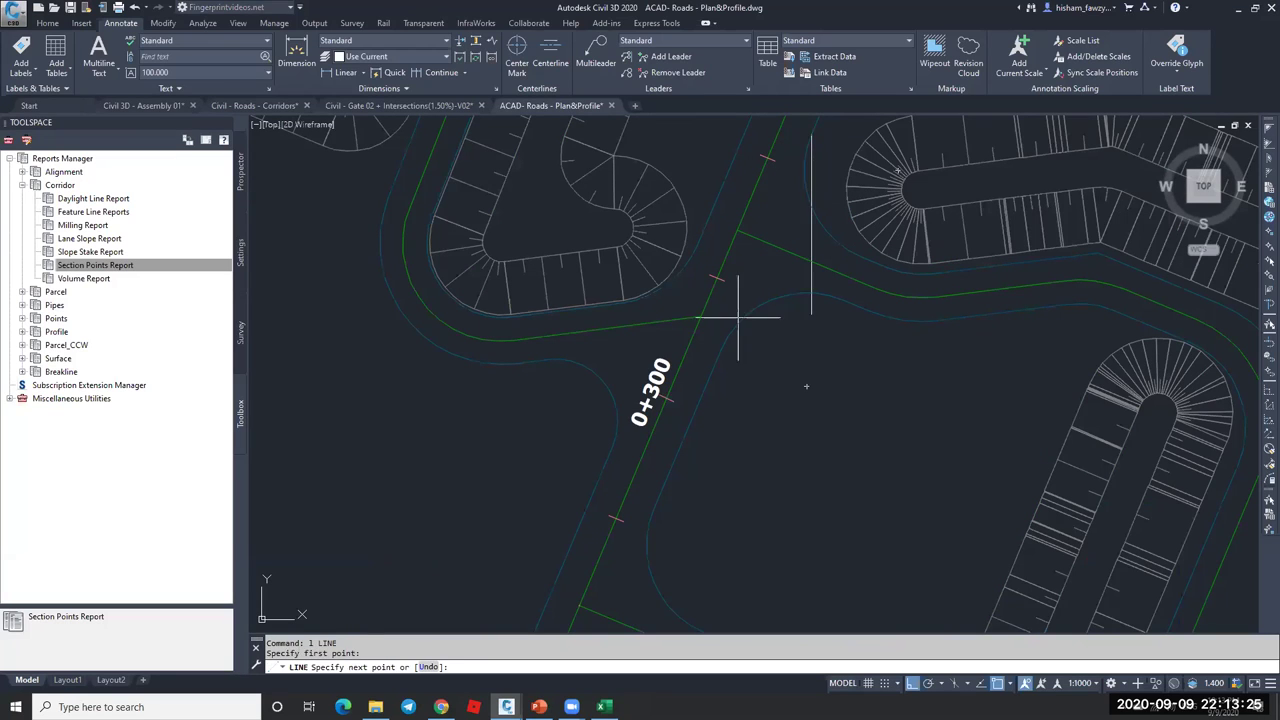
left_click(722, 350)
key("Escape")
- Select the stray white line along the road and erase it
middle_click_drag(767, 136, 734, 201)
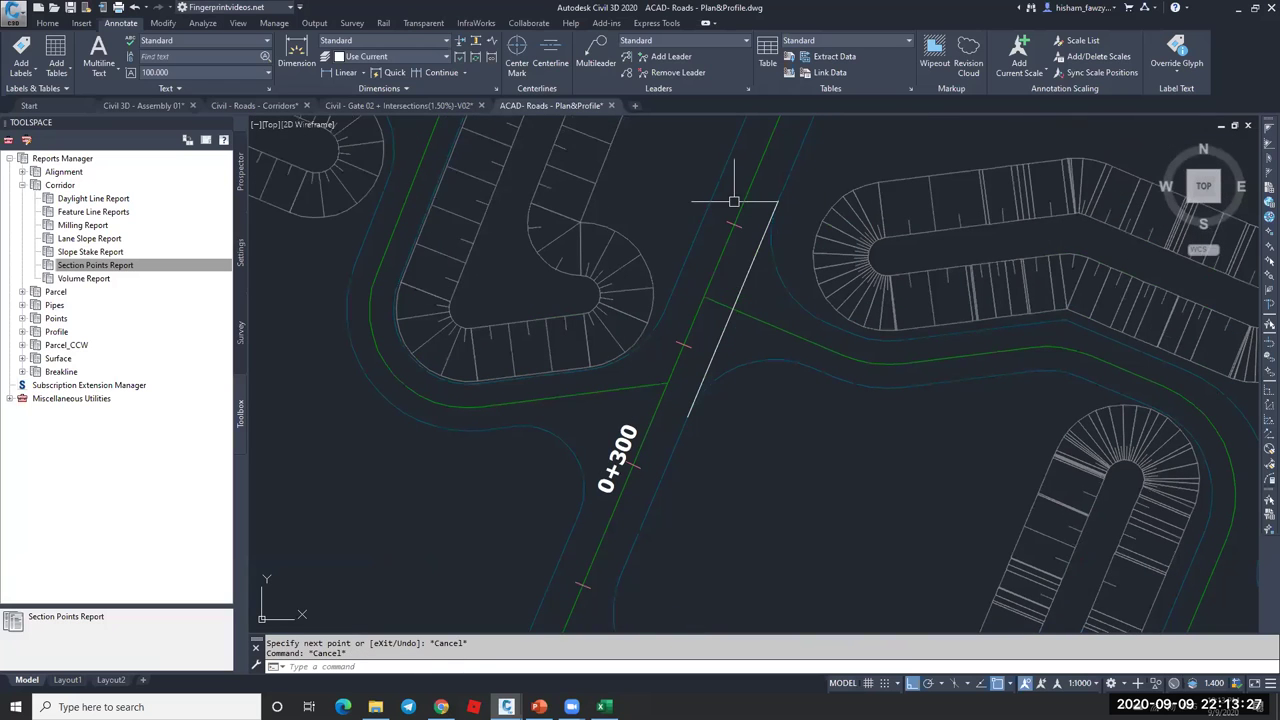
scroll(749, 337, "up", 8)
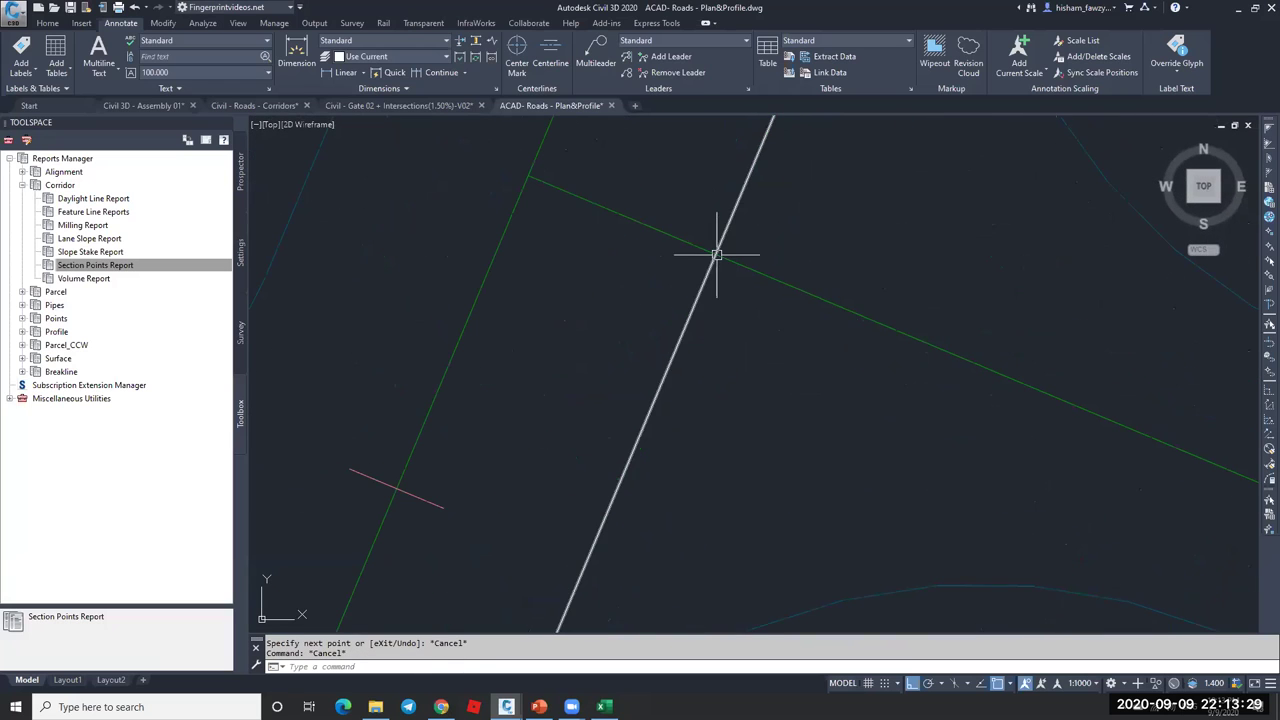
left_click(600, 201)
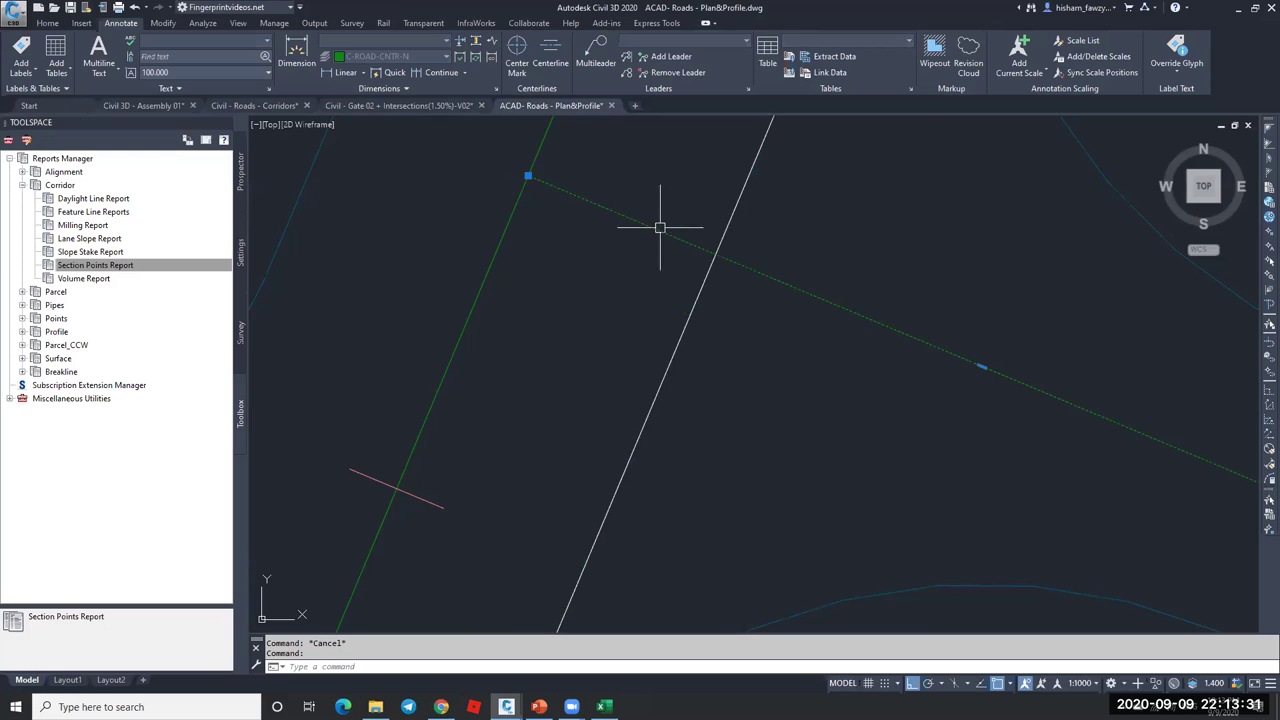
scroll(790, 295, "down", 3)
scroll(657, 206, "up", 3)
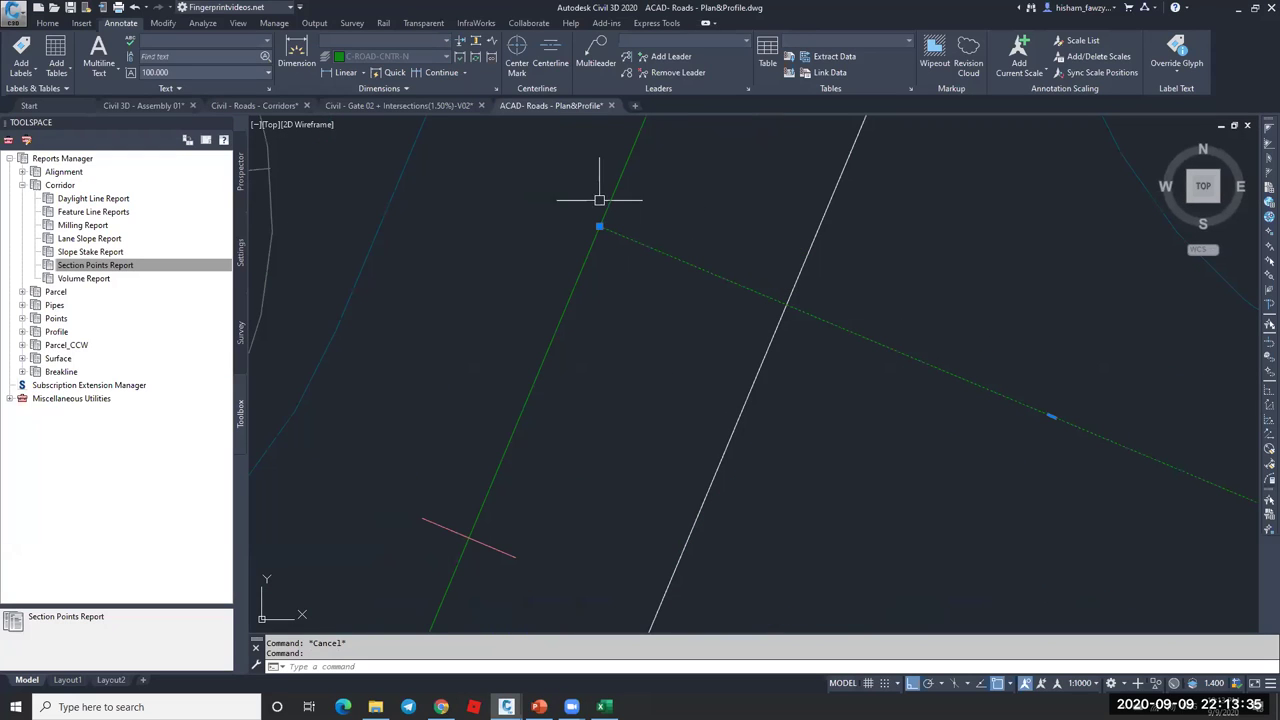
scroll(702, 281, "down", 4)
left_click(750, 258)
scroll(705, 282, "down", 2)
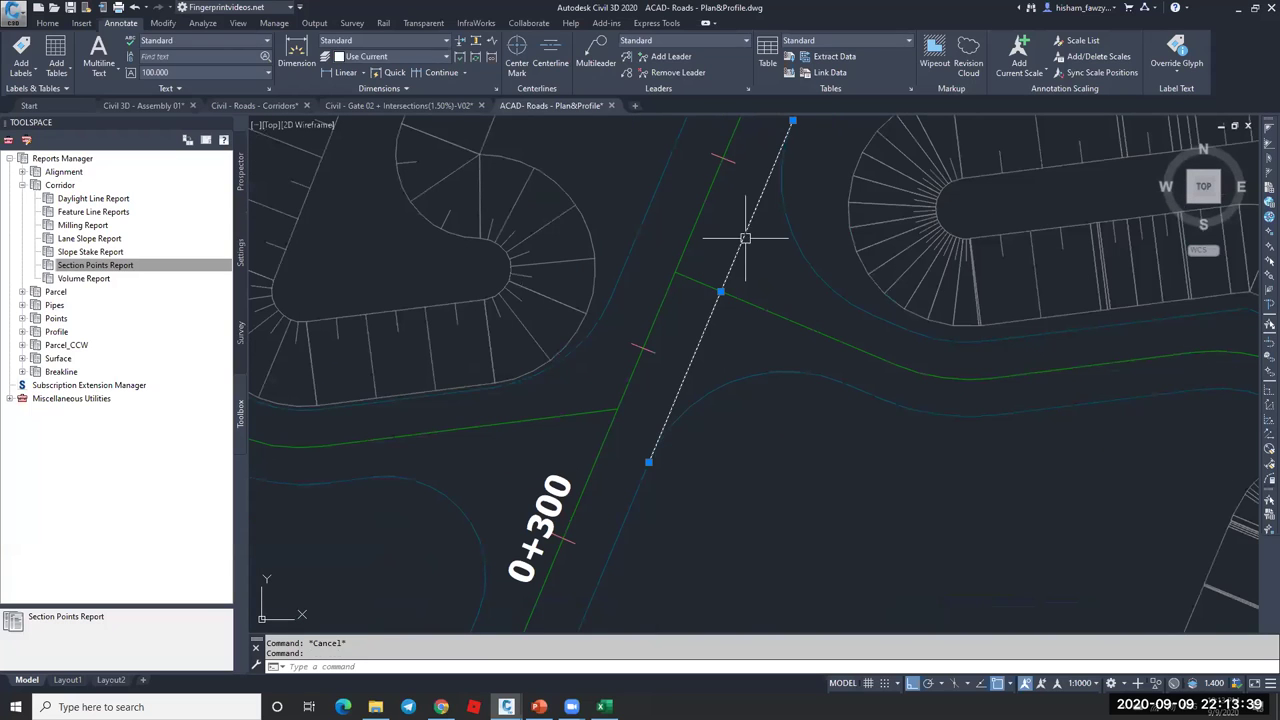
type("e")
key("Return")
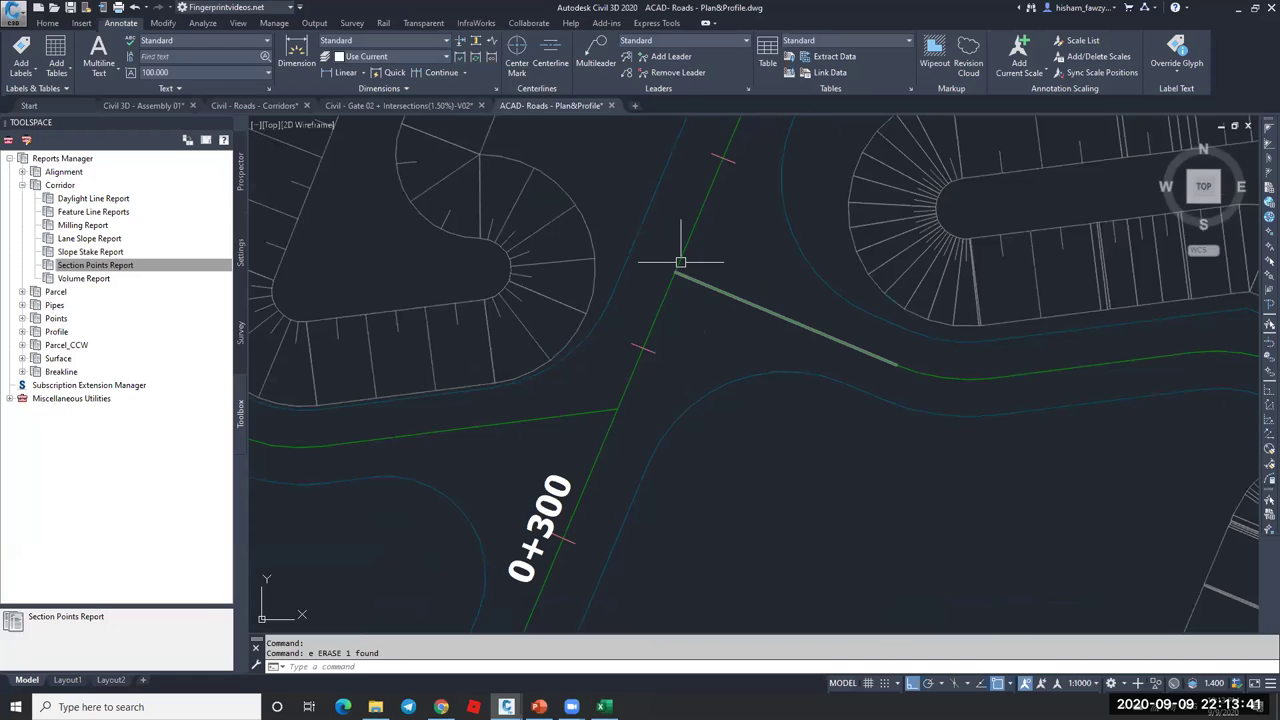
- Draw short polylines cutting across the road arms at the 0+300 intersection
type("p")
middle_click_drag(761, 185, 738, 345)
type("l")
key("Return")
left_click(770, 273)
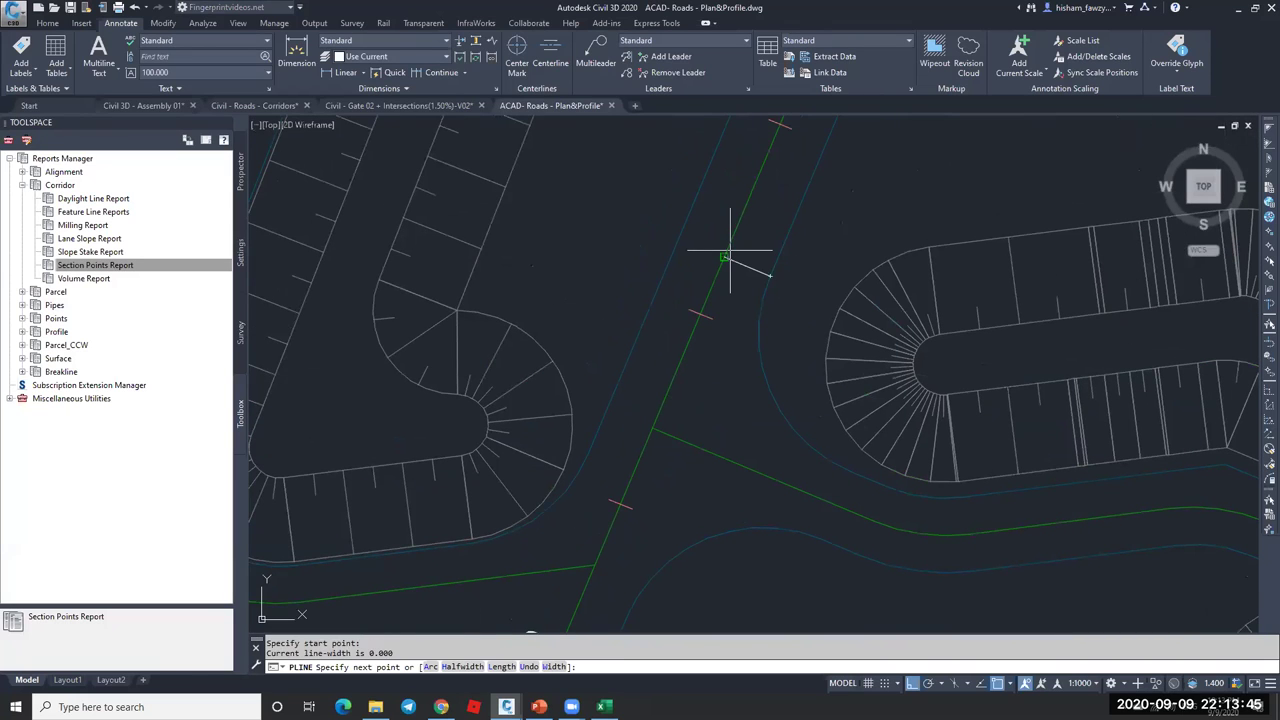
left_click(729, 252)
key("Escape")
key("Return")
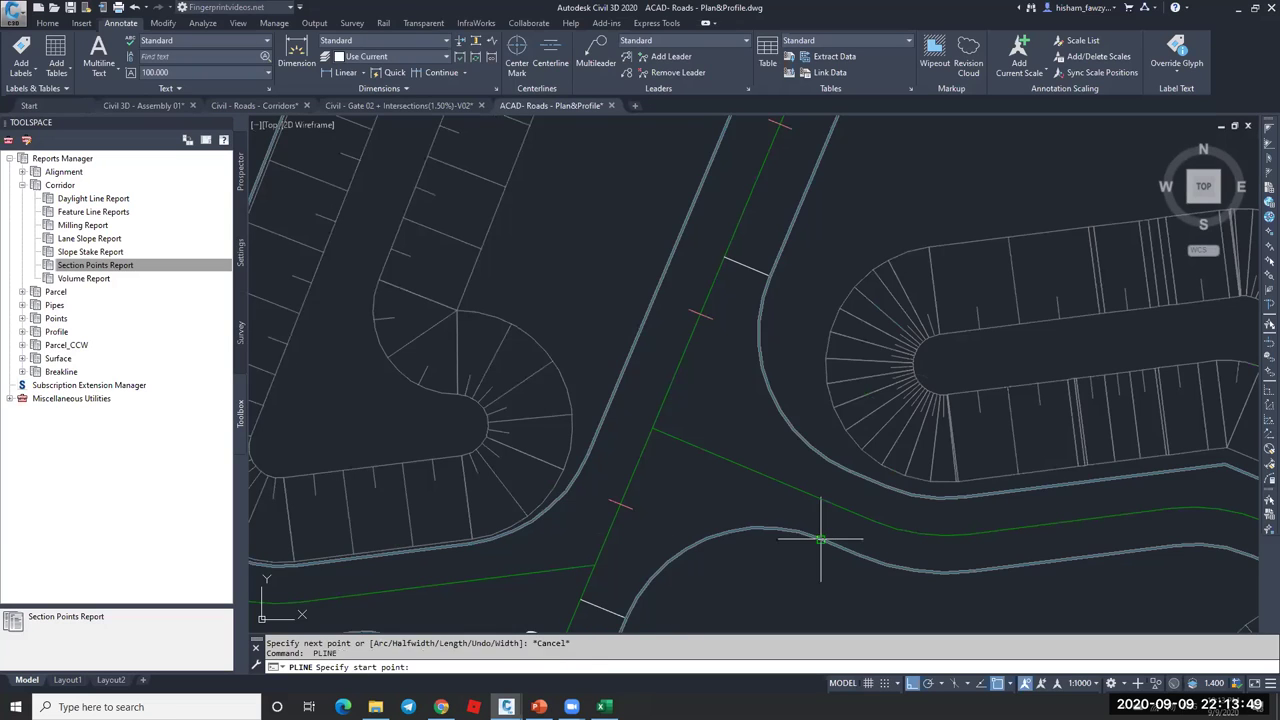
left_click(820, 540)
left_click(848, 475)
key("Escape")
key("Escape")
middle_click_drag(747, 478, 762, 364)
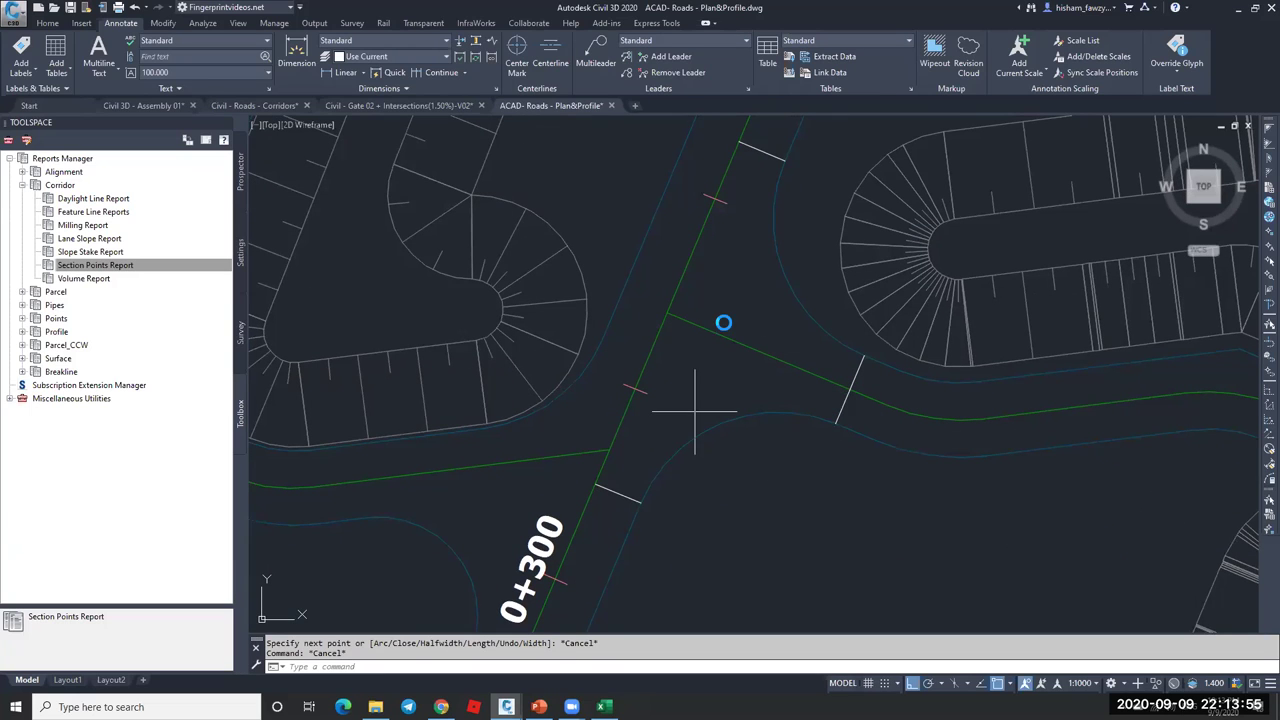
- Hatch the intersection area by picking a point inside it
type("h")
key("Return")
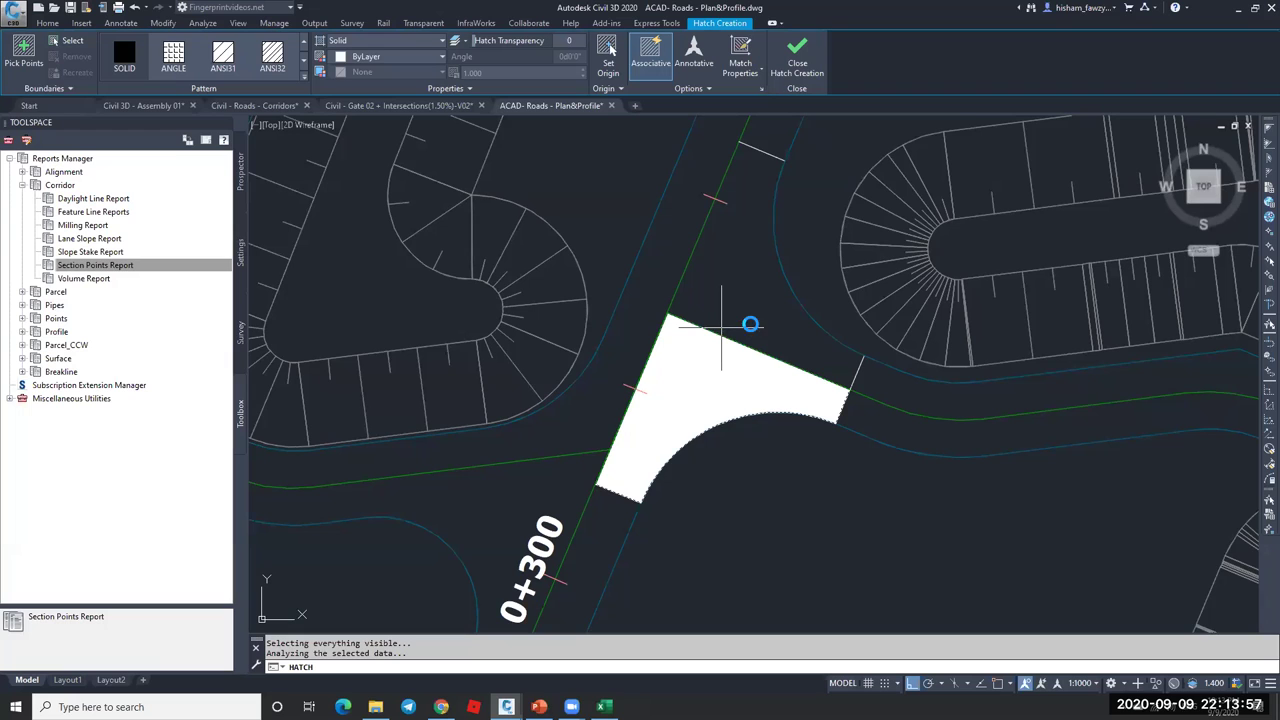
left_click(721, 325)
key("Return")
left_click(720, 345)
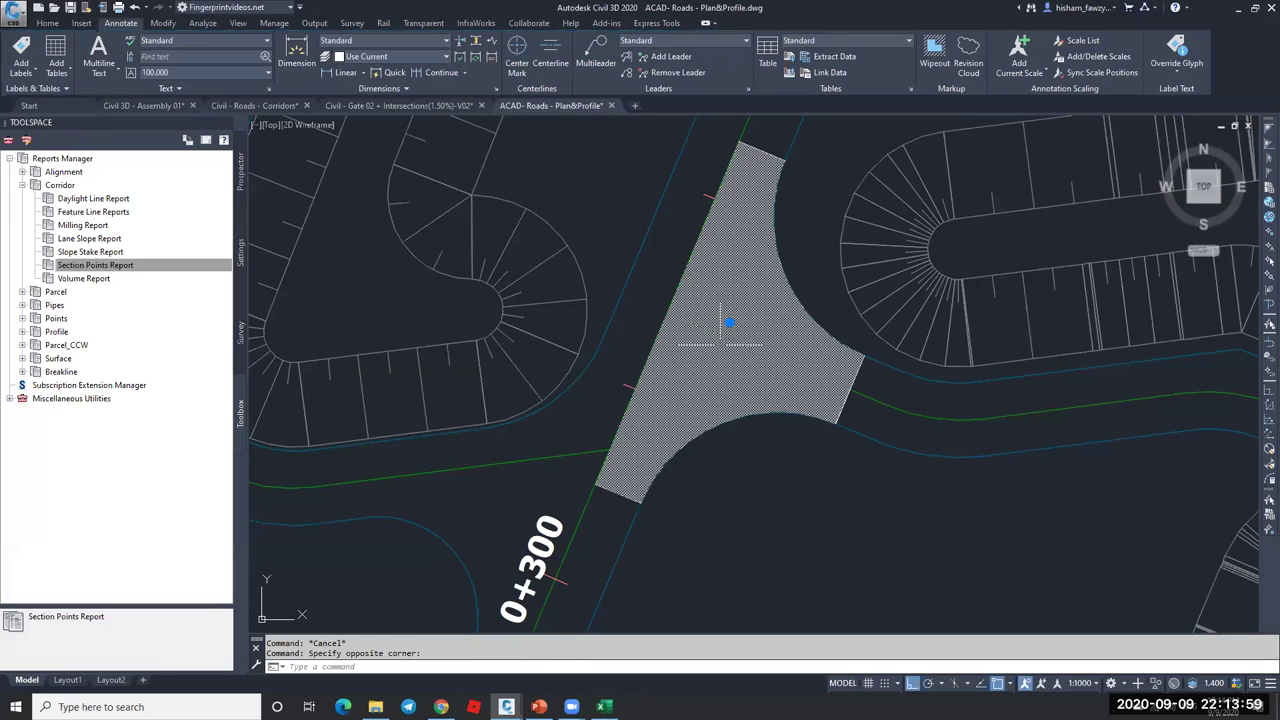
key("Escape")
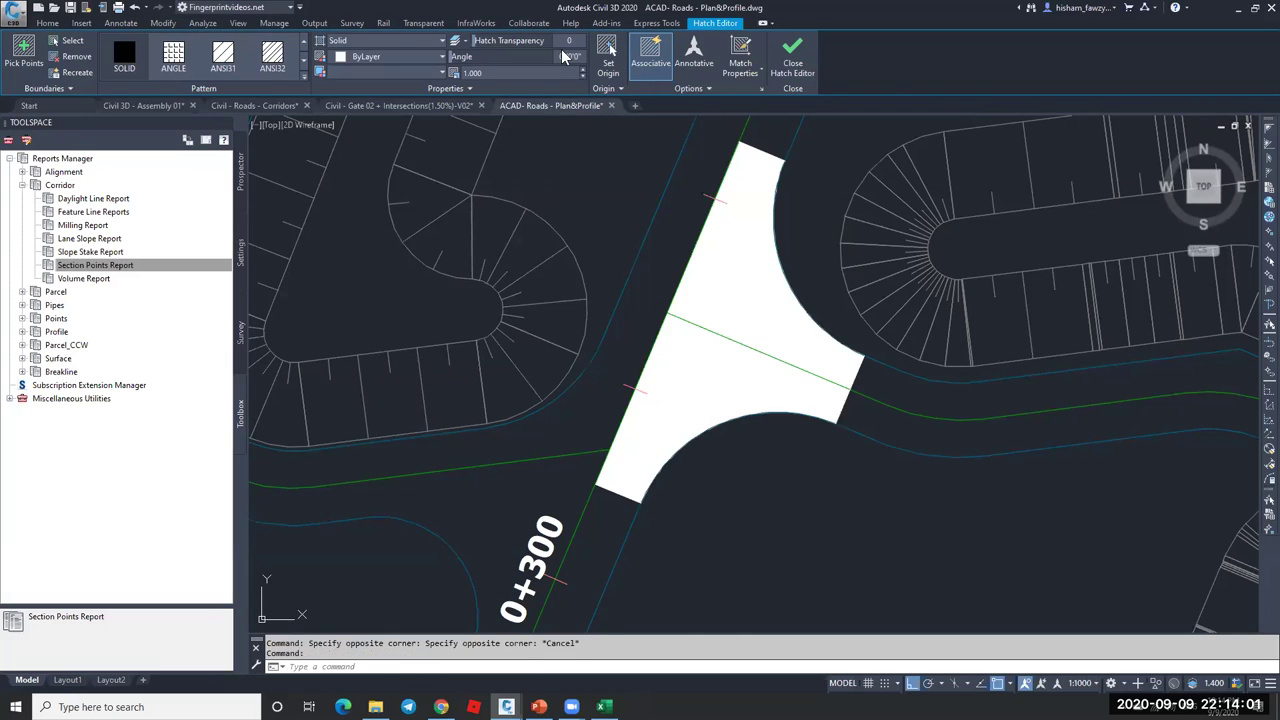
- Change the intersection hatch to the ANSI32 pattern with scale 0.3
left_click(777, 325)
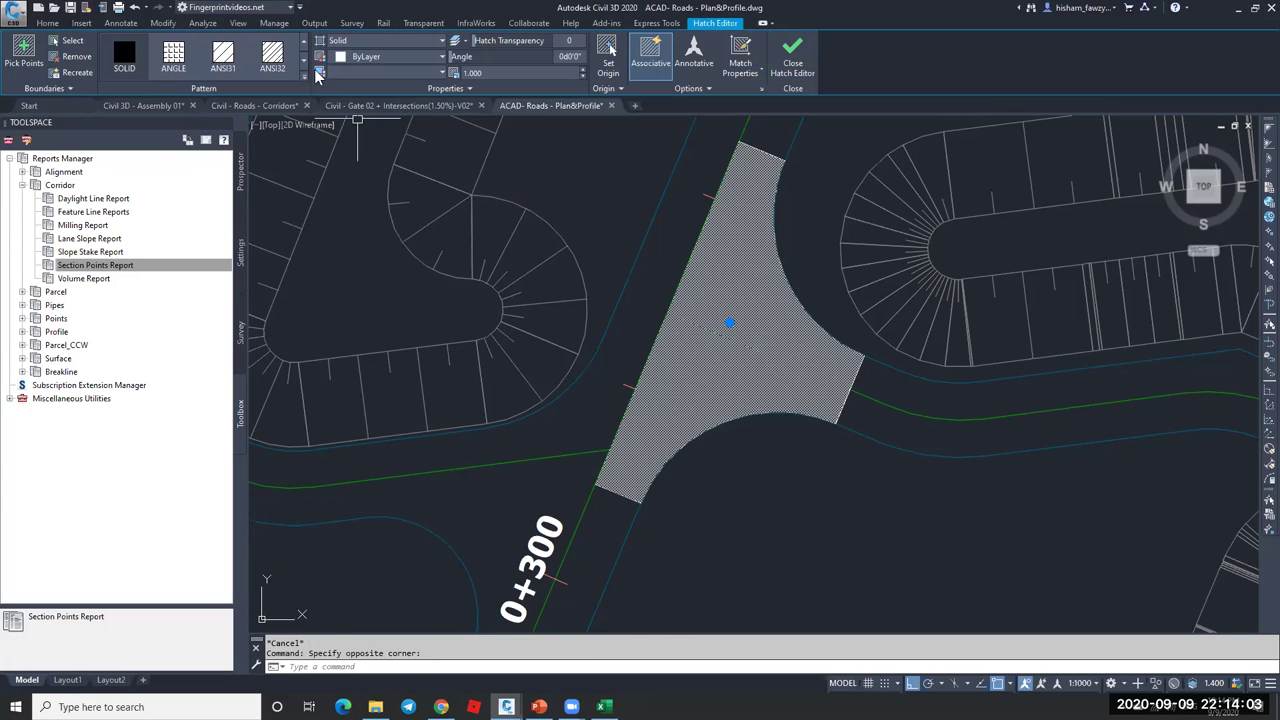
left_click(270, 62)
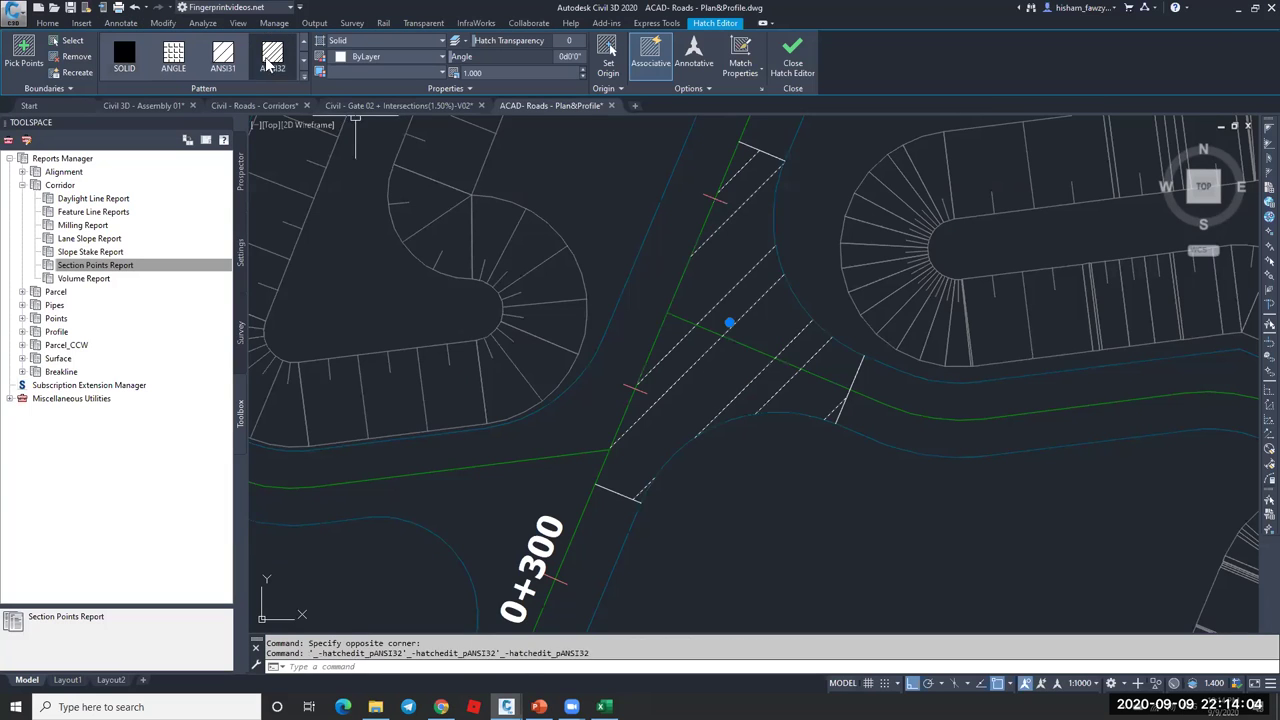
left_click(503, 71)
type(".3")
key("Return")
key("Escape")
key("Escape")
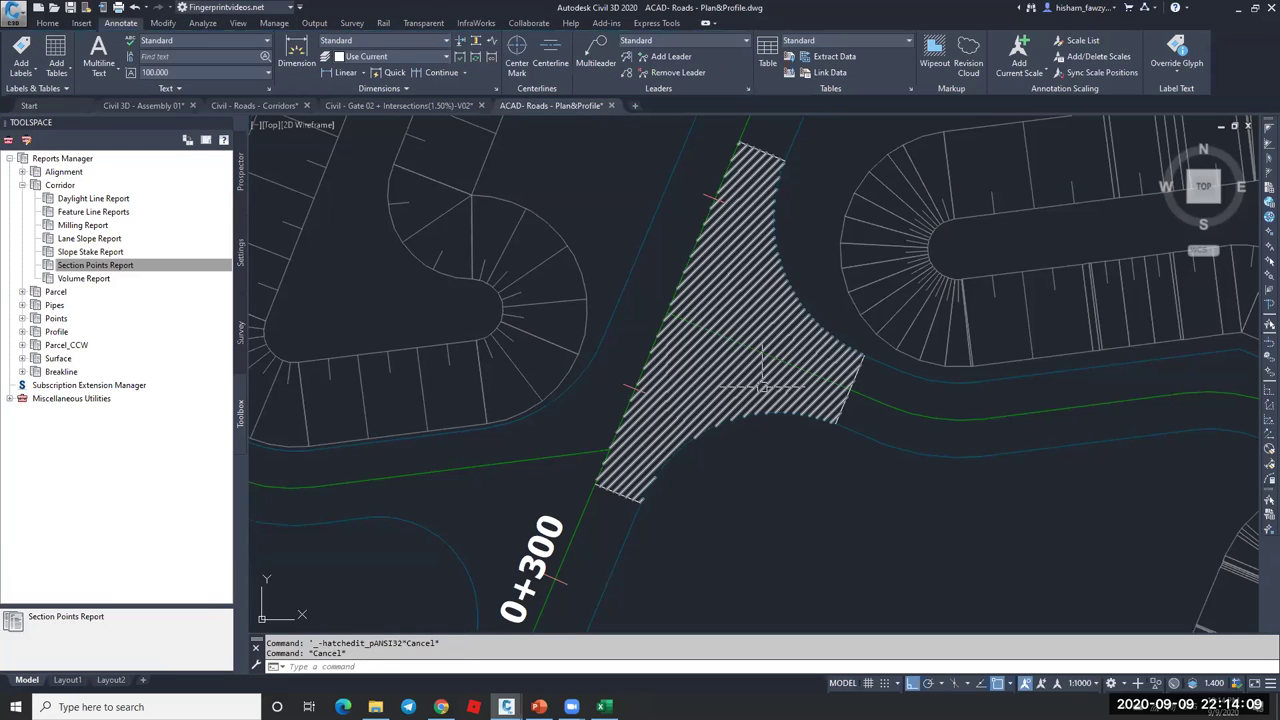
middle_click_drag(763, 385, 714, 380)
middle_click_drag(720, 214, 708, 222)
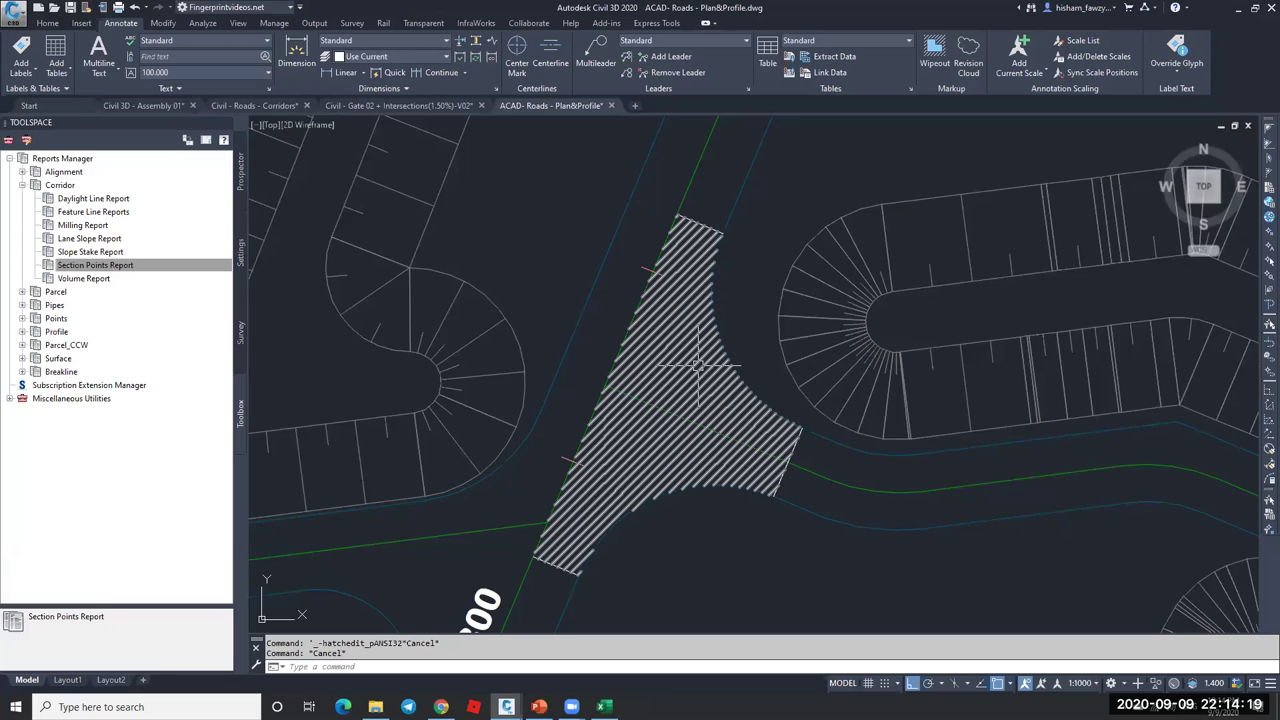
scroll(681, 379, "up", 6)
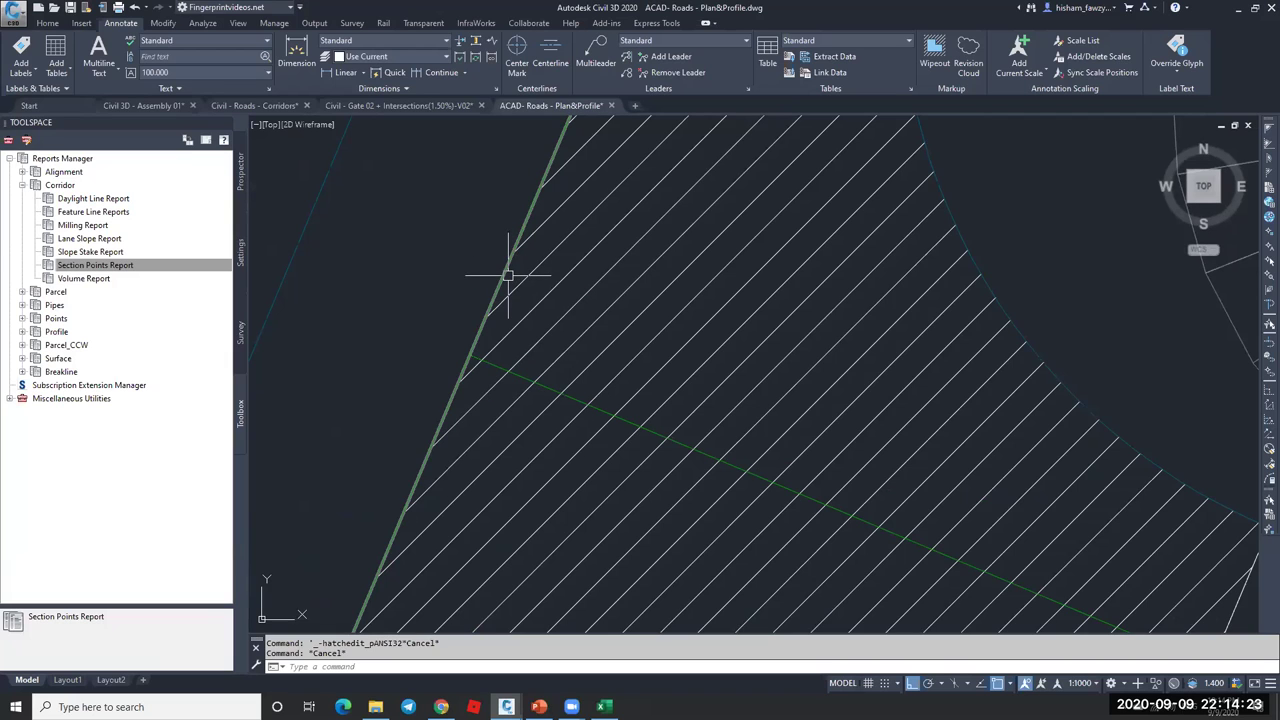
scroll(506, 280, "down", 4)
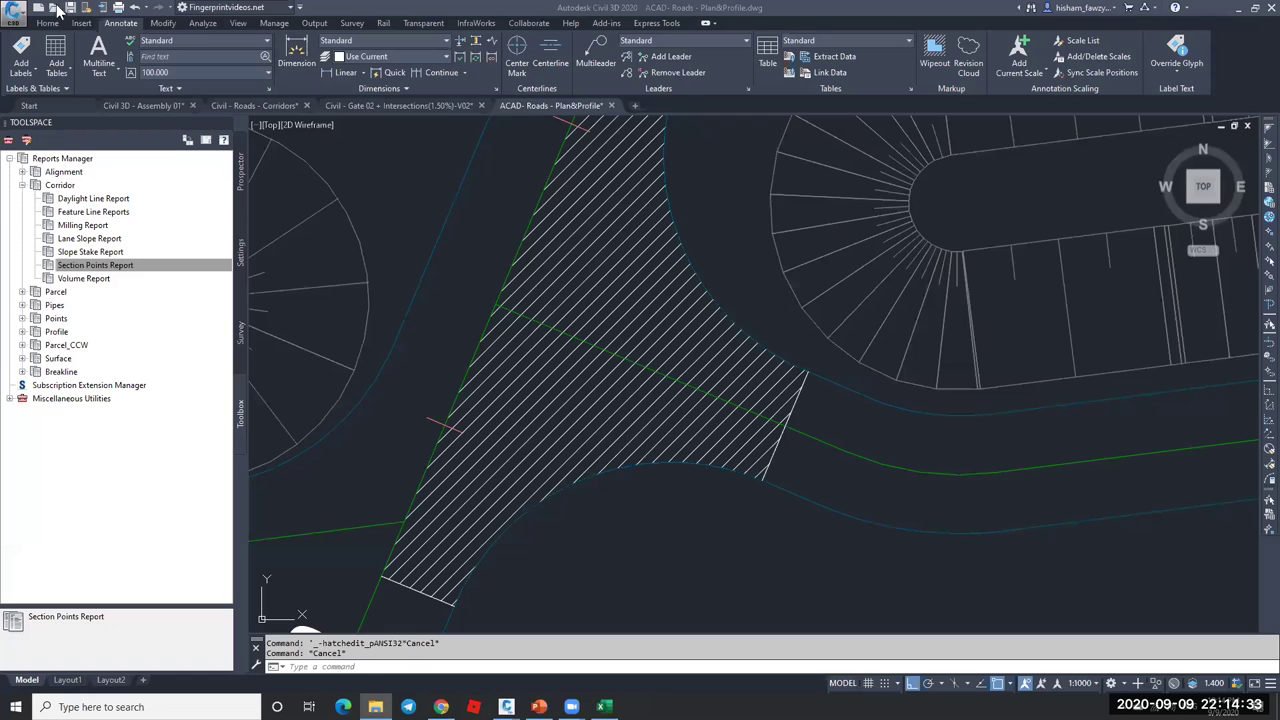
left_click(1043, 309)
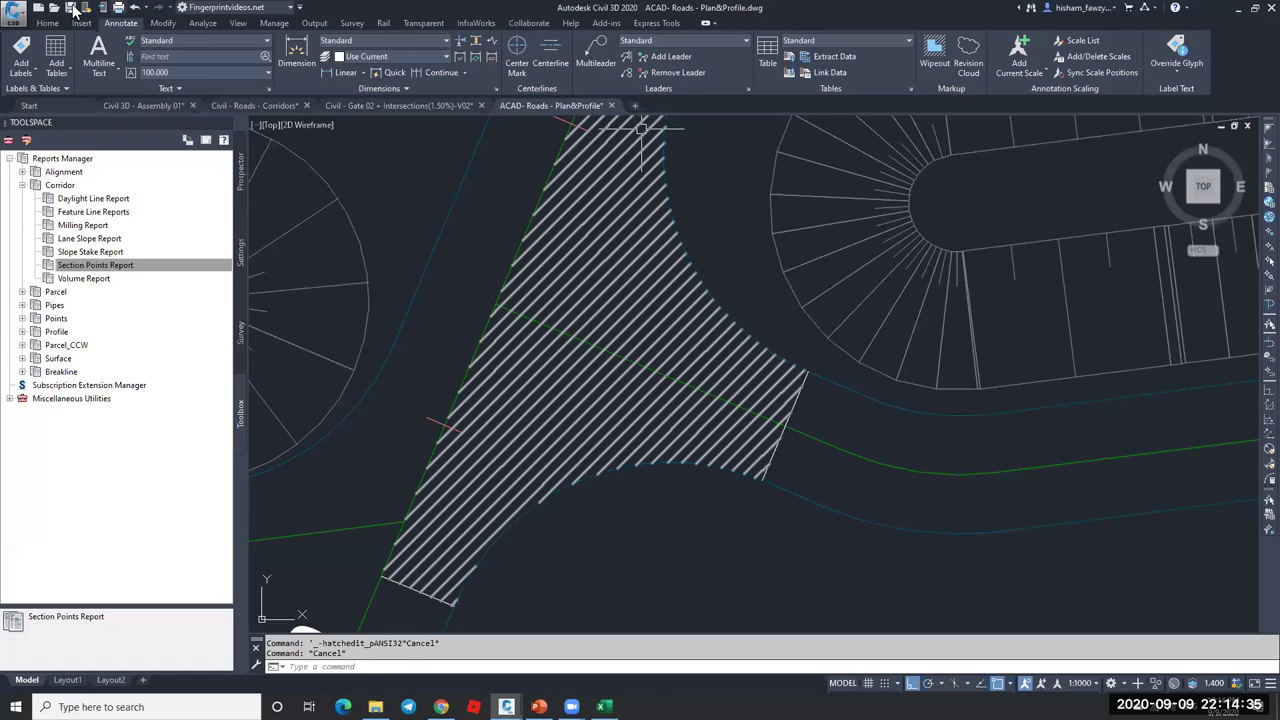
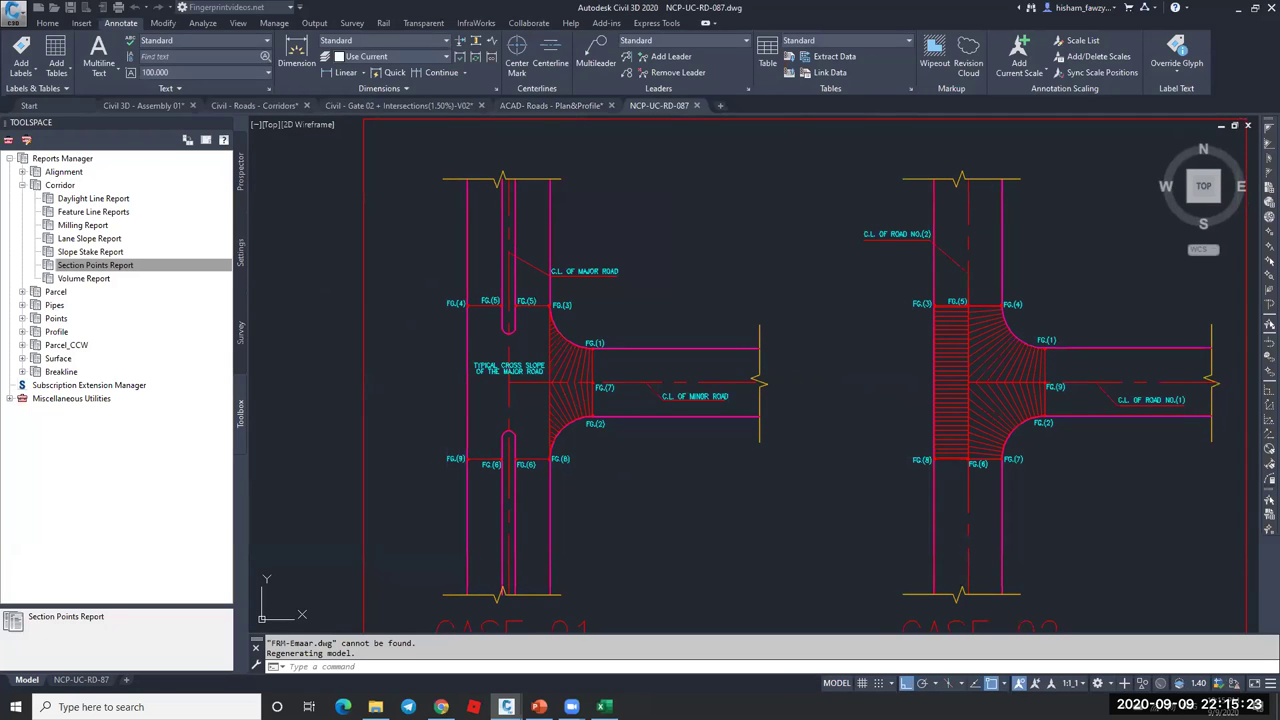
- Open NCP-UC-RD-087 ignoring unresolved references, zoom to the CASE 01 junction, and select the minor road centerline
left_click(640, 364)
middle_click_drag(603, 350, 635, 324)
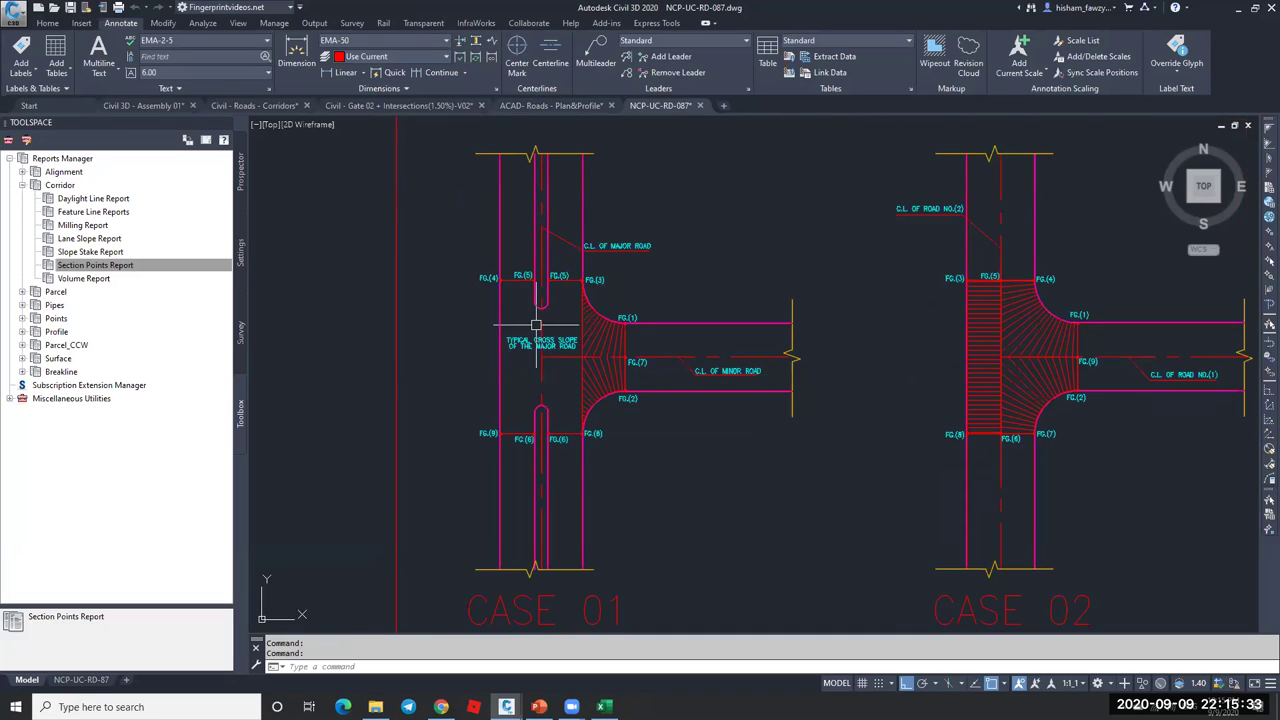
middle_click_drag(646, 355, 672, 337)
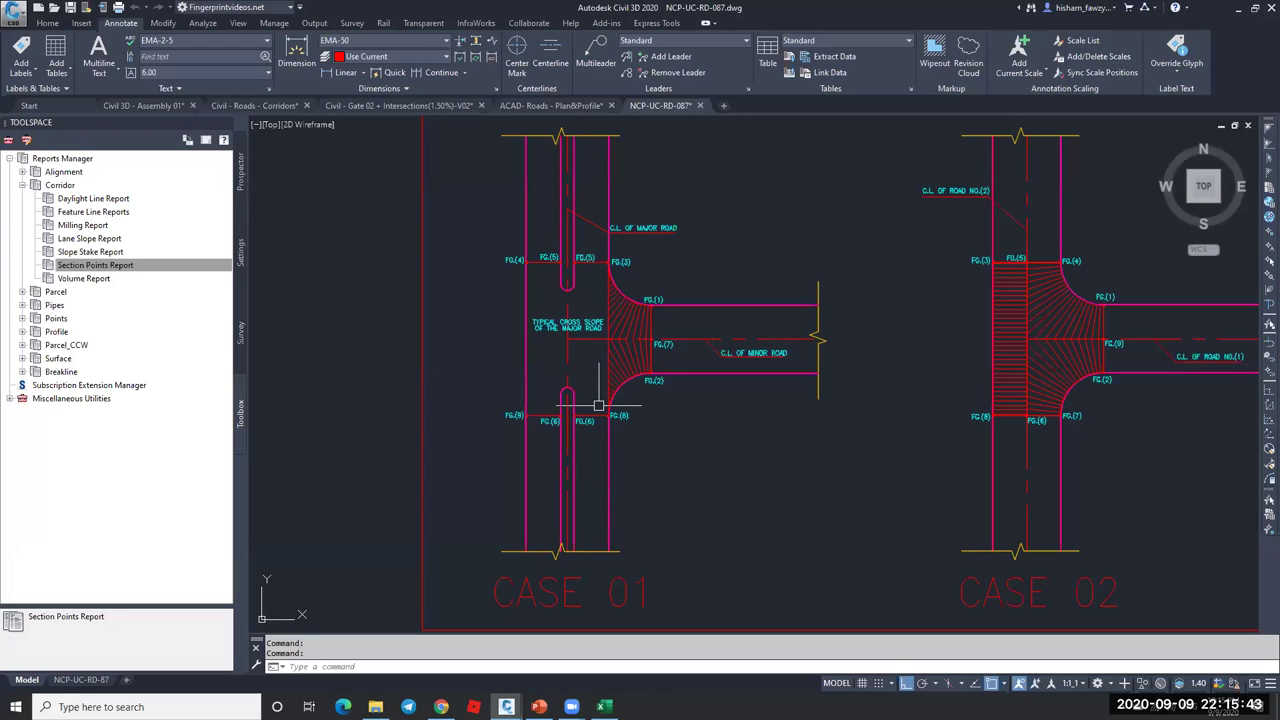
scroll(622, 342, "up", 2)
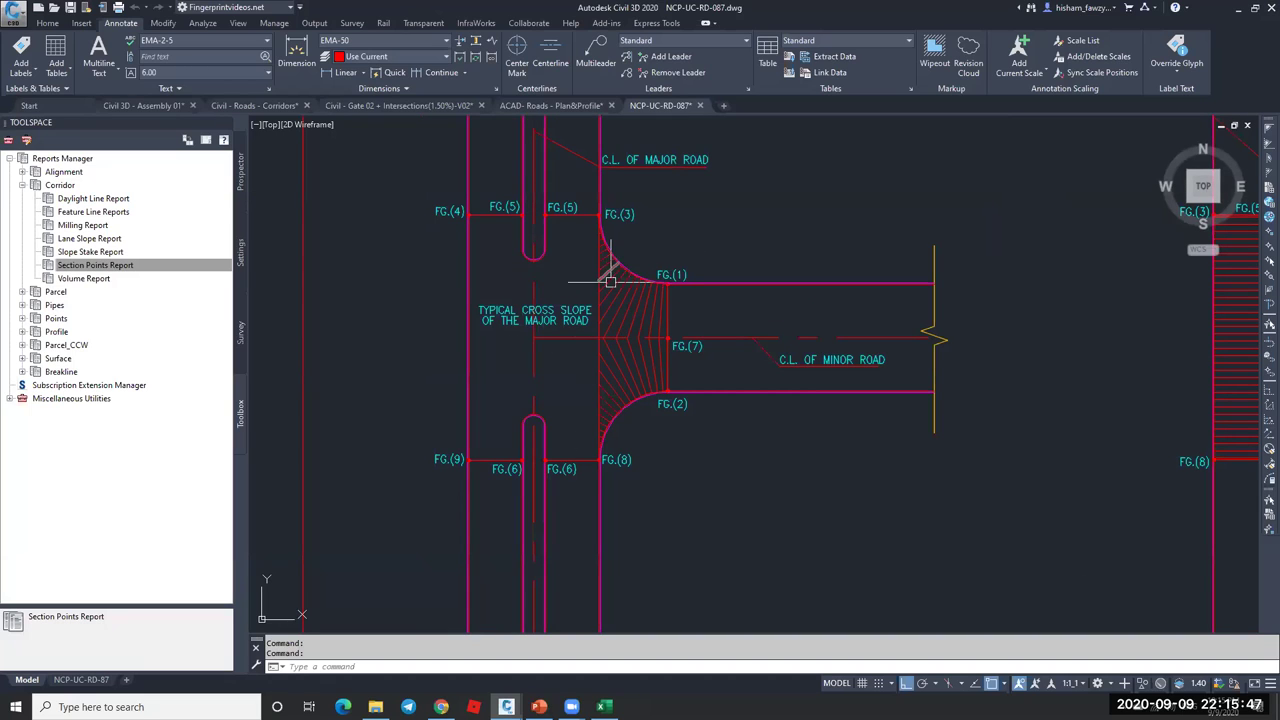
left_click(688, 338)
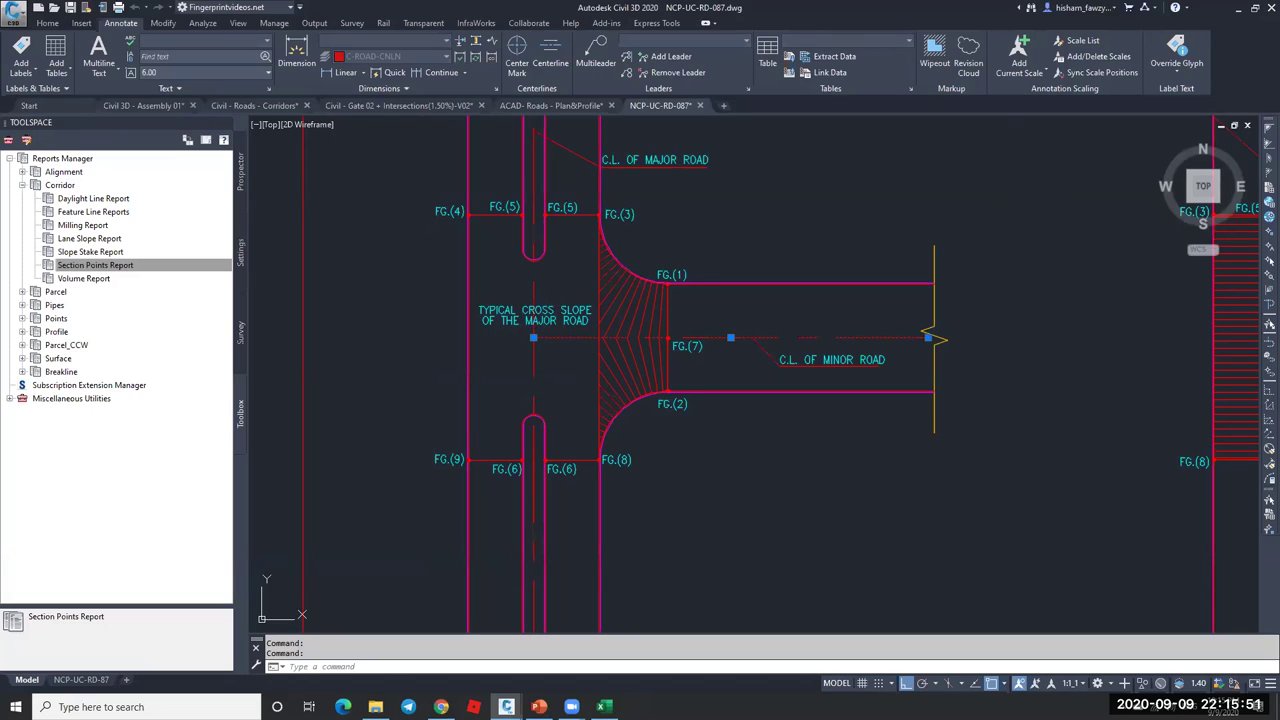
mouse_move(629, 339)
left_click(550, 105)
scroll(560, 370, "down", 10)
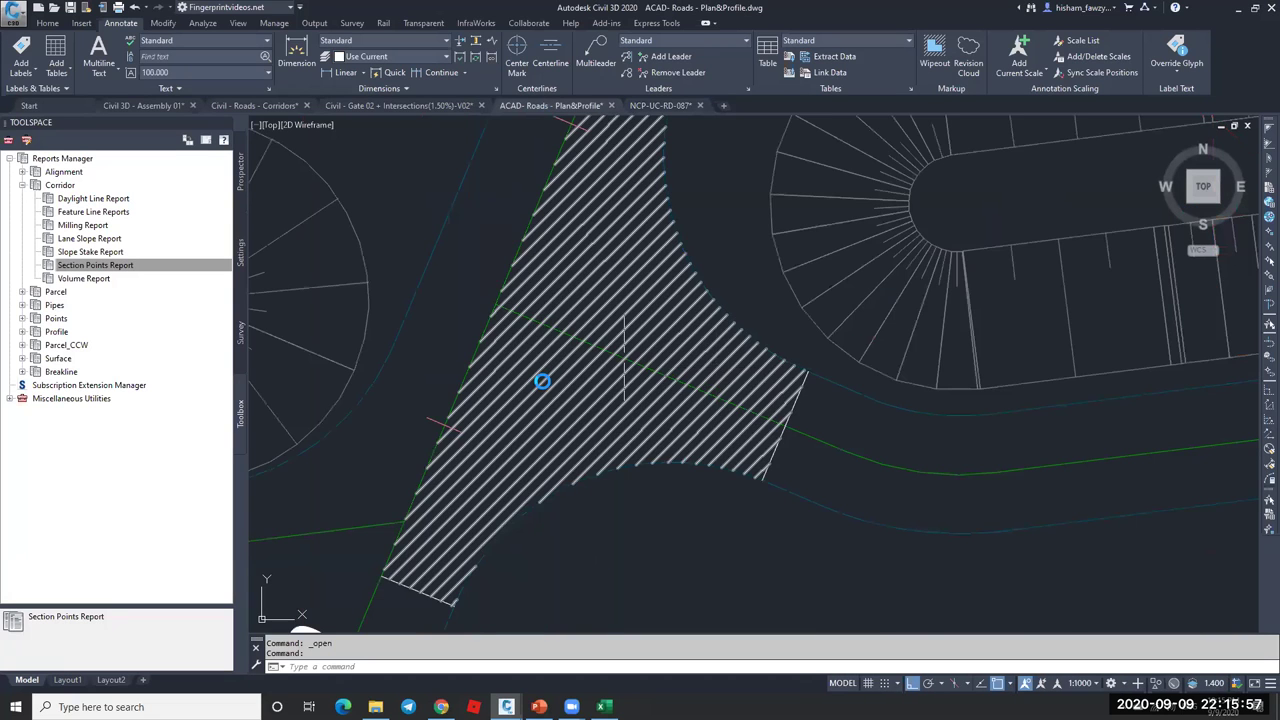
scroll(1095, 425, "up", 3)
scroll(940, 330, "up", 4)
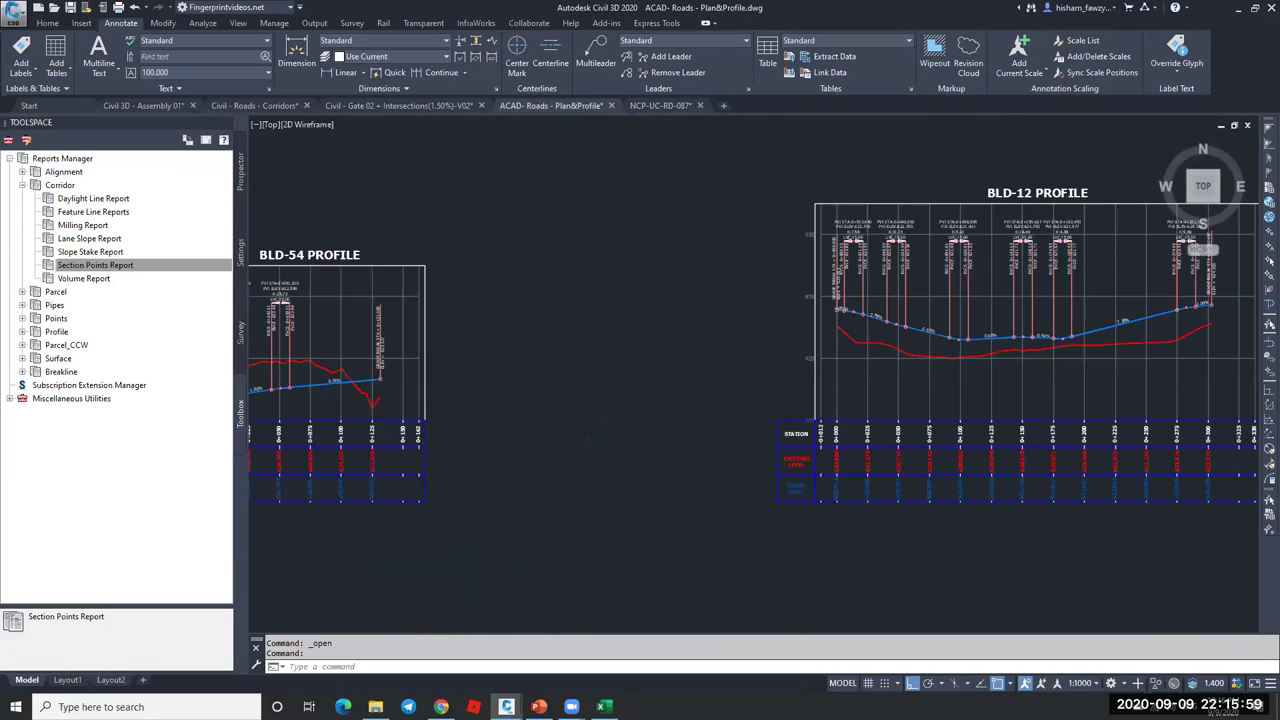
scroll(760, 300, "up", 7)
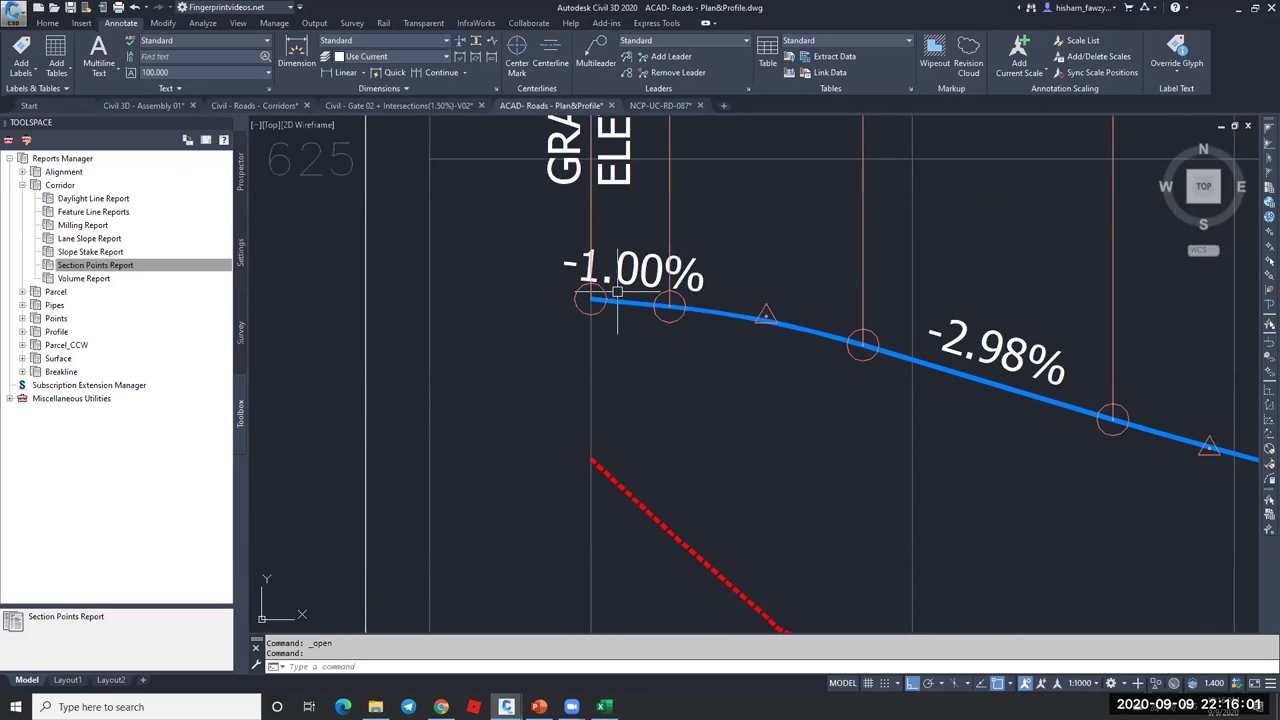
left_click(660, 105)
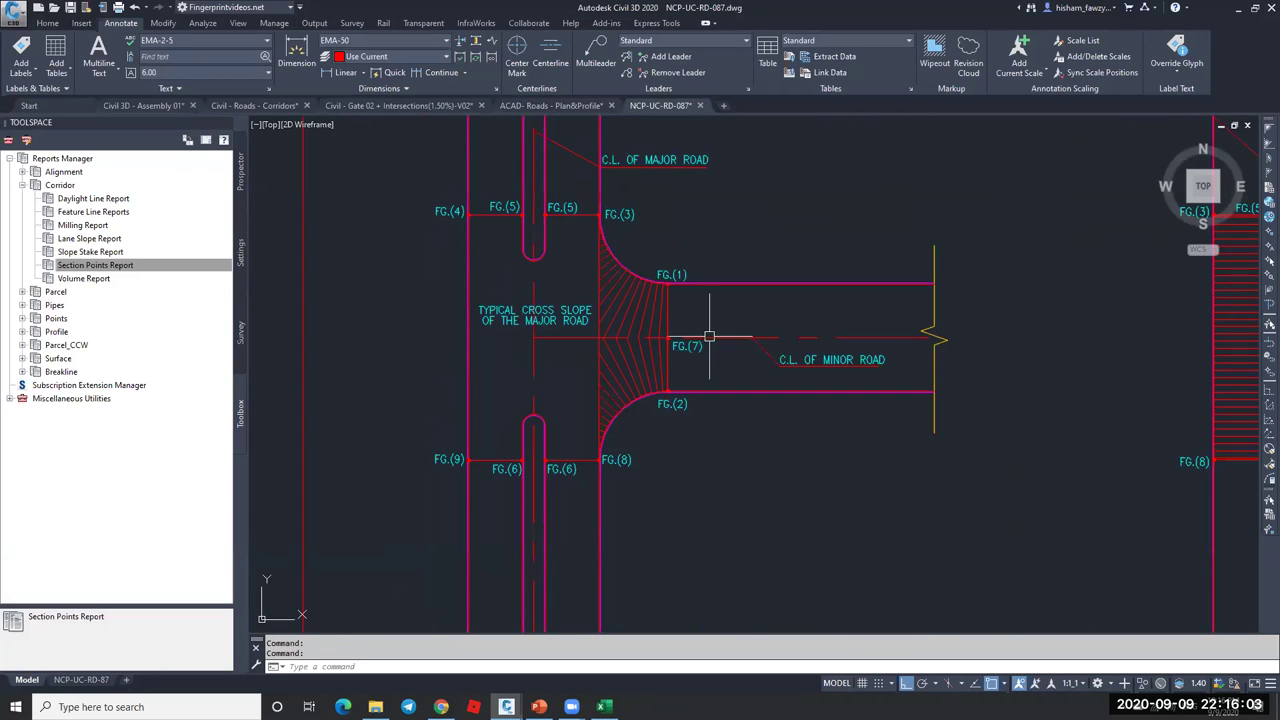
scroll(898, 320, "up", 6)
scroll(898, 320, "up", 3)
scroll(751, 300, "down", 1)
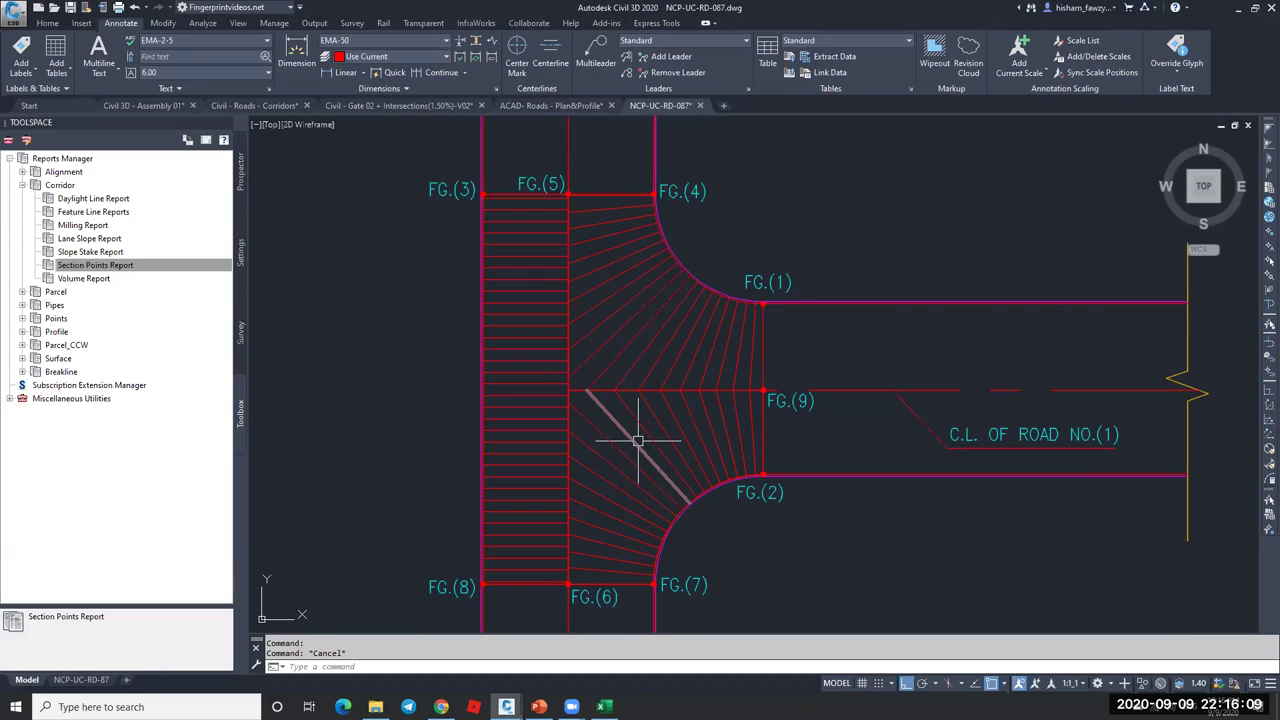
scroll(657, 437, "up", 3)
scroll(660, 452, "up", 2)
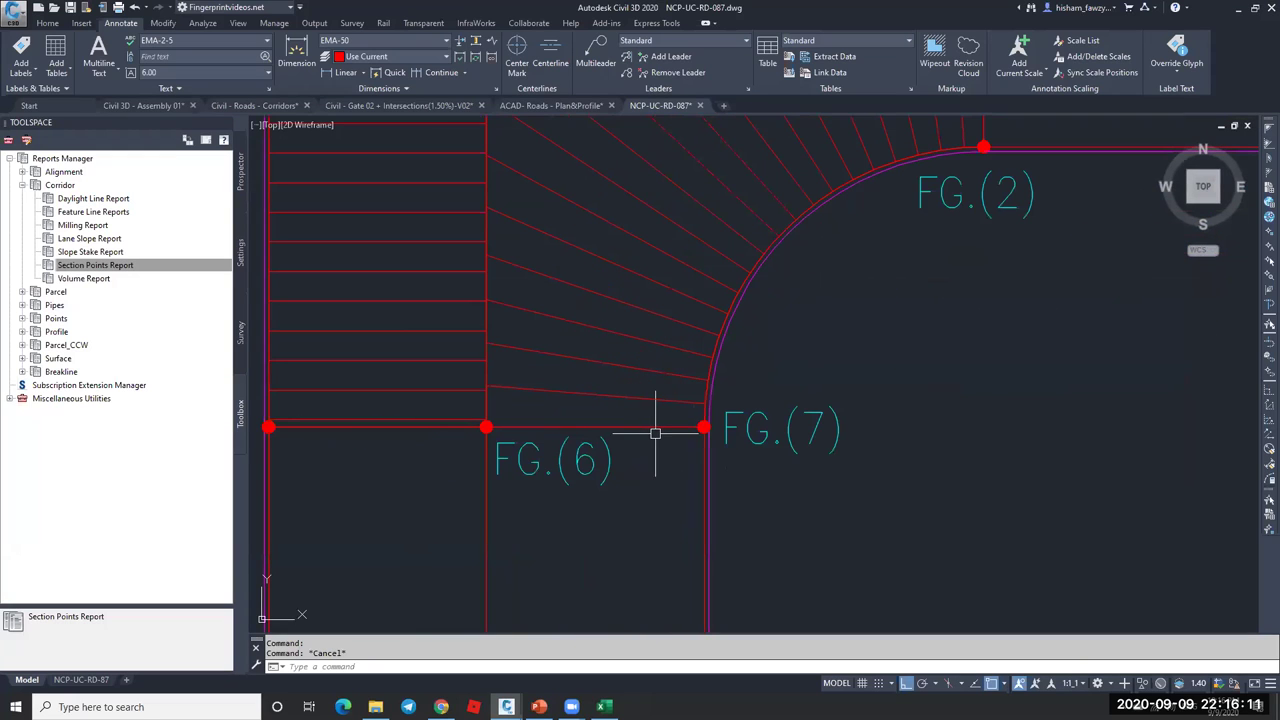
scroll(693, 436, "down", 4)
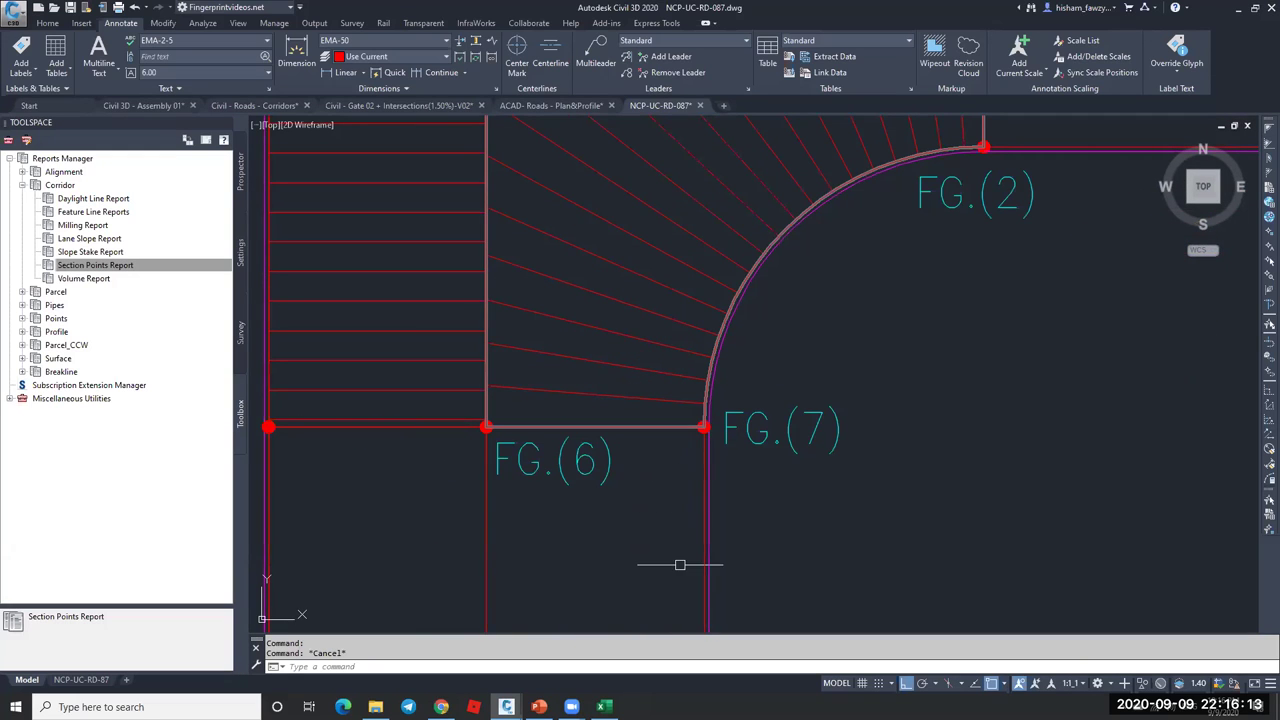
scroll(747, 417, "up", 3)
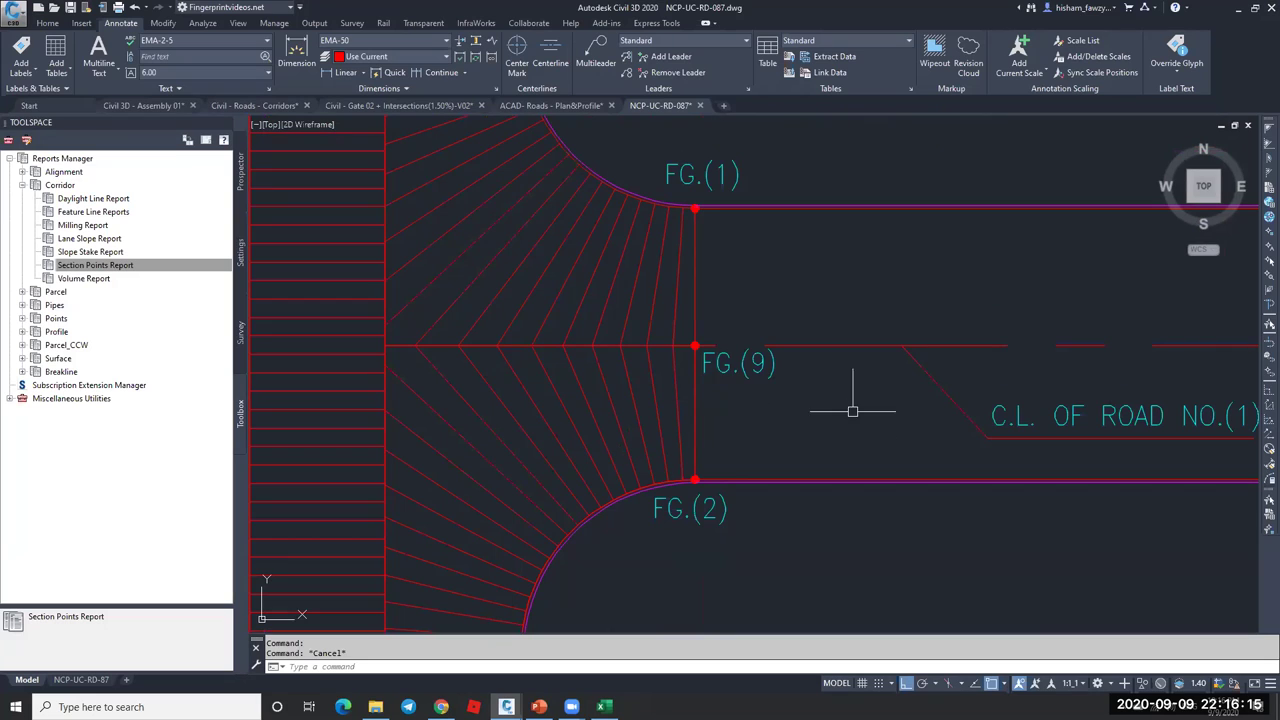
scroll(950, 377, "down", 2)
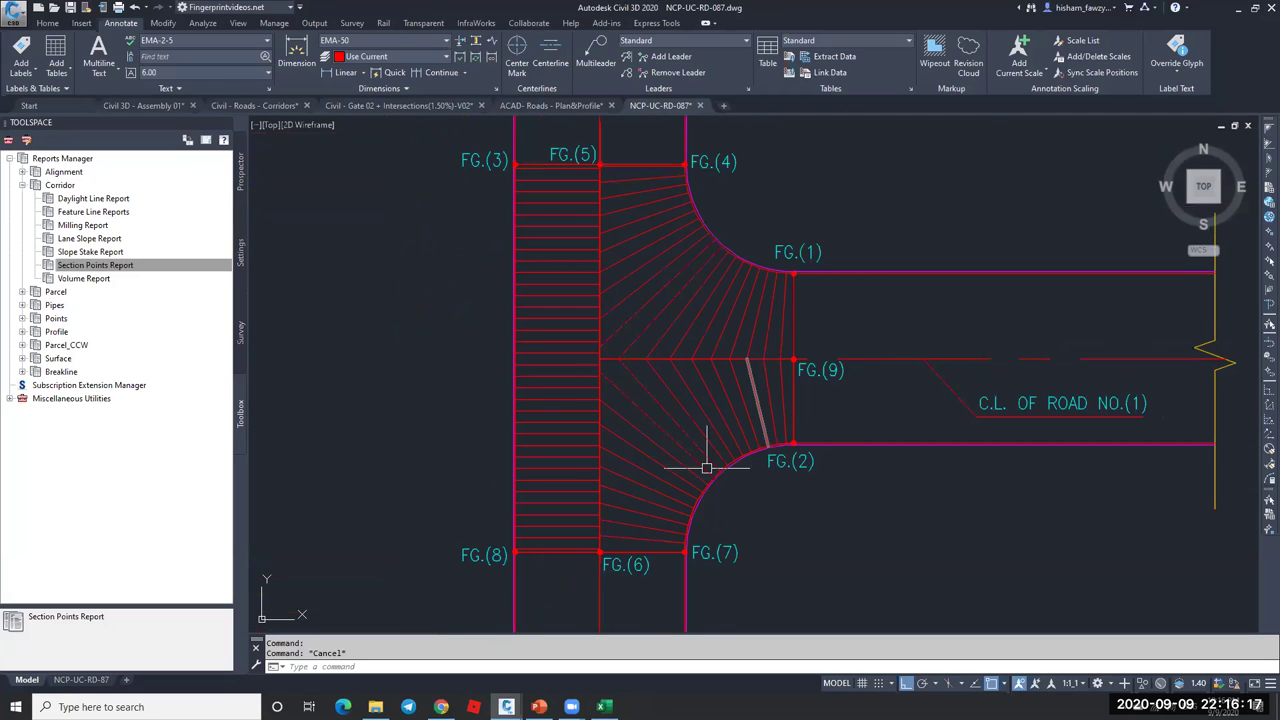
left_click(812, 359)
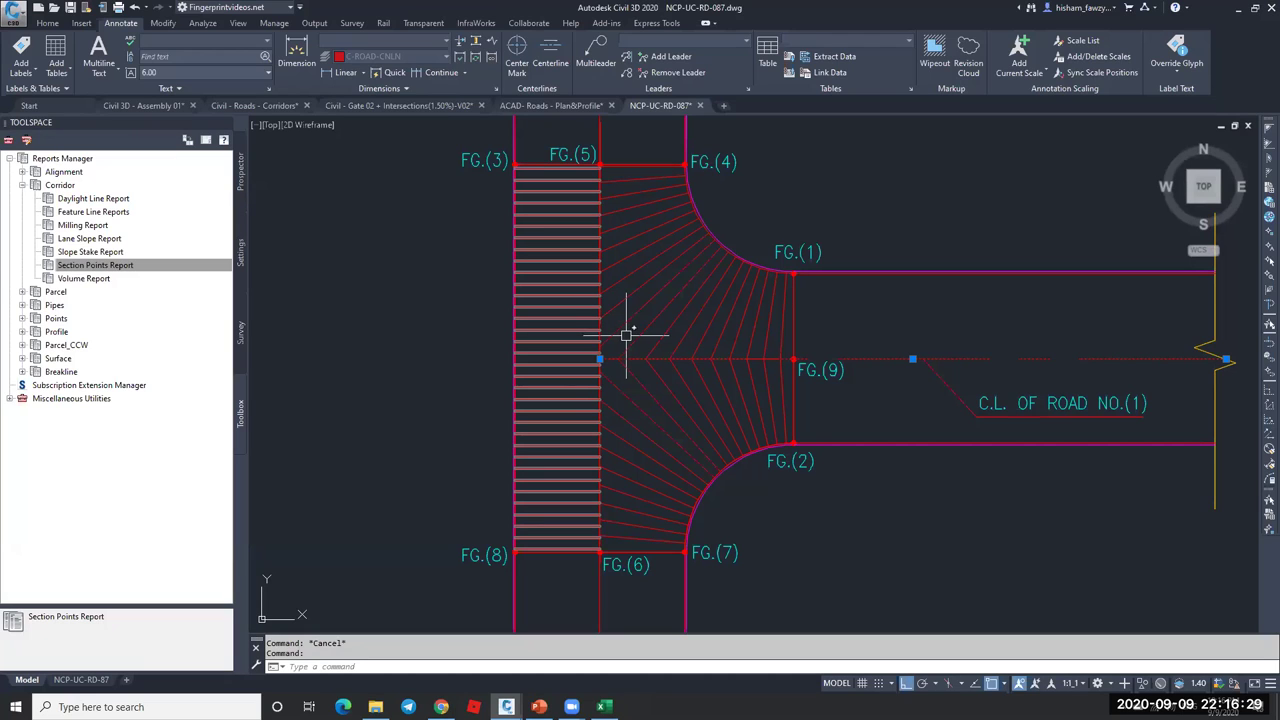
key("Escape")
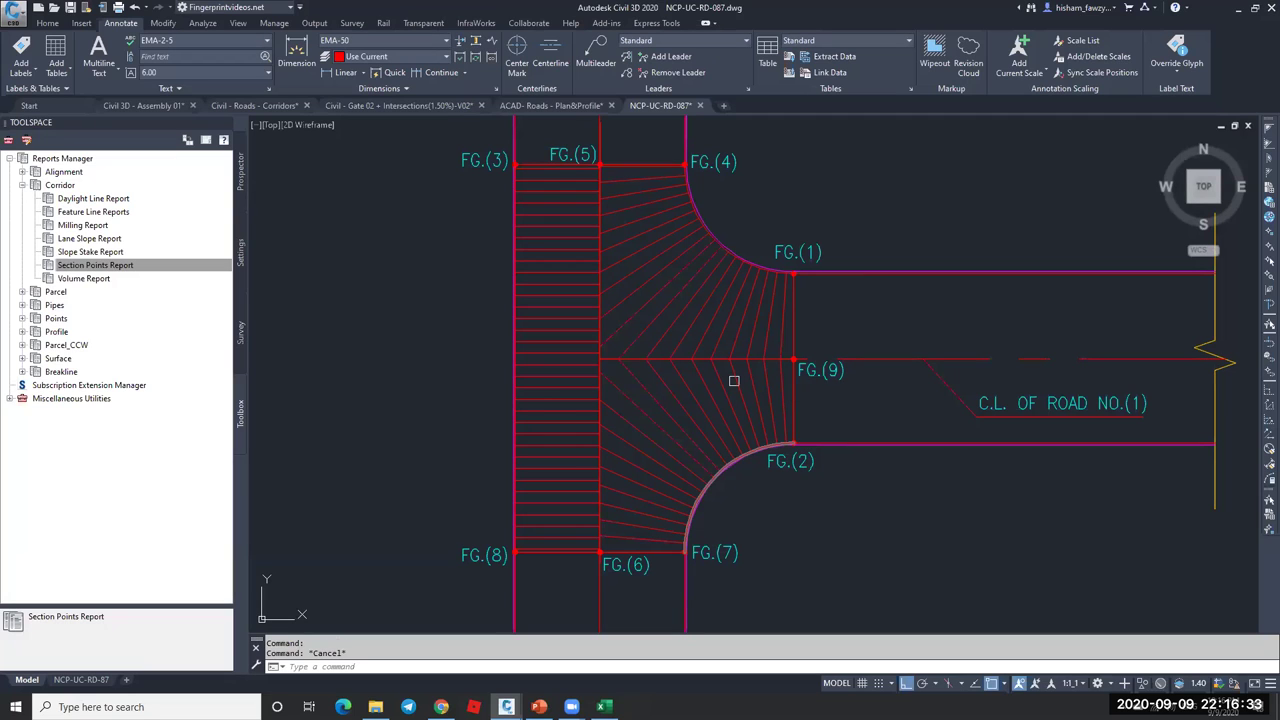
key("Escape")
middle_click_drag(749, 320, 737, 426)
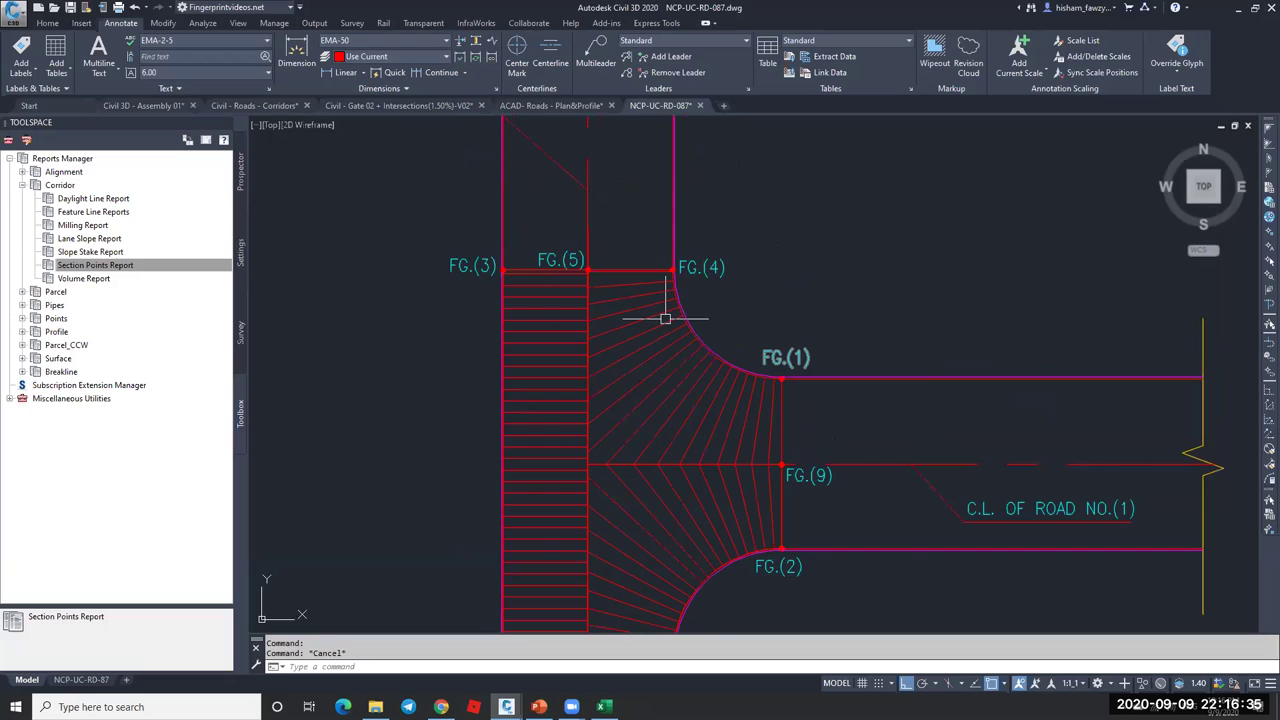
scroll(666, 268, "up", 4)
- Draw a polyline from FG.(4) to FG.(1) and bend it into an arc following the corner curve
type("pl")
key("Return")
left_click(682, 272)
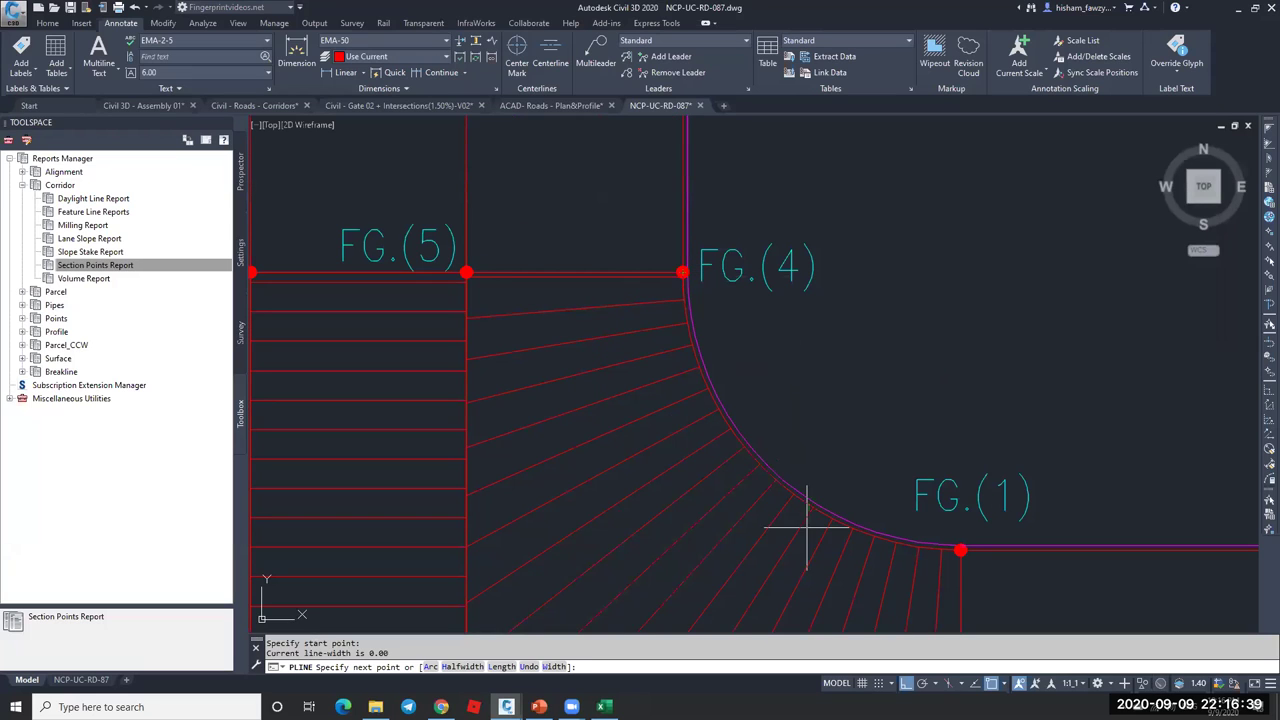
left_click(961, 550)
key("Escape")
left_click(832, 420)
mouse_move(821, 411)
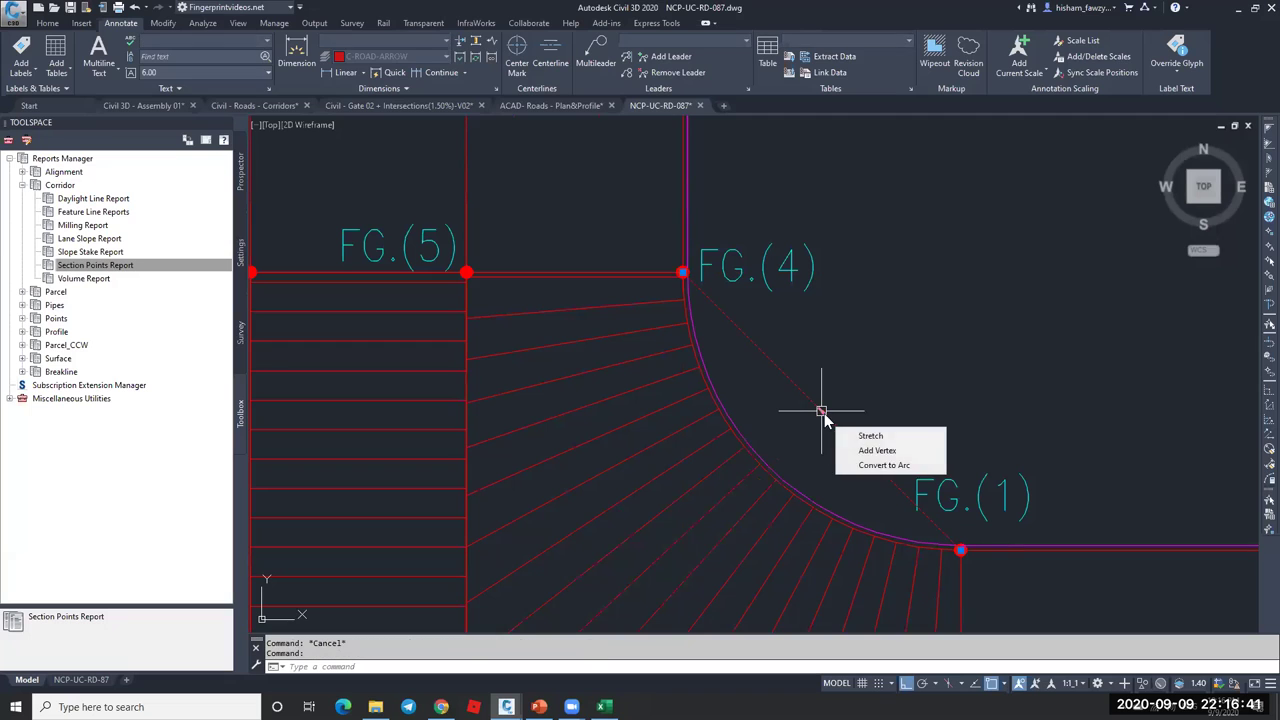
left_click(872, 465)
left_click(757, 467)
key("Escape")
- Inspect the vertical centerline, the Road No.(1) centerline and the new FG.(4)–FG.(1) arc
scroll(724, 363, "down", 3)
middle_click_drag(760, 400, 729, 309)
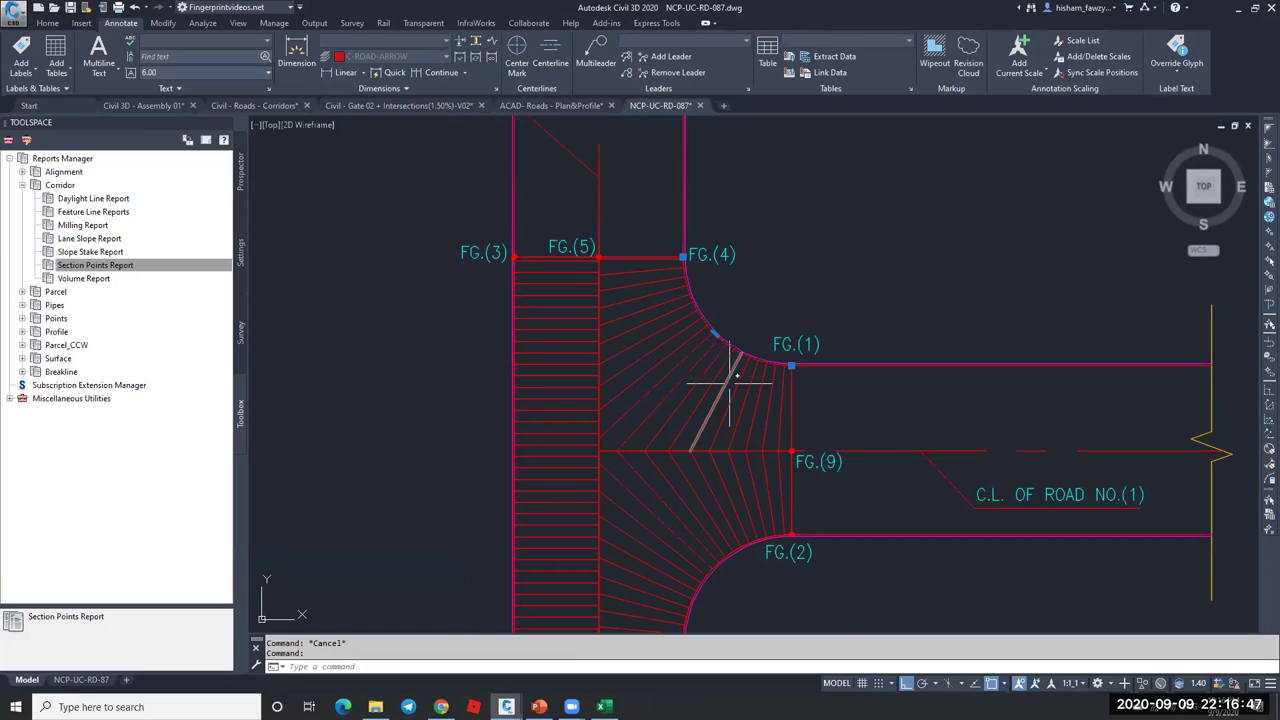
scroll(697, 310, "down", 2)
scroll(731, 270, "down", 1)
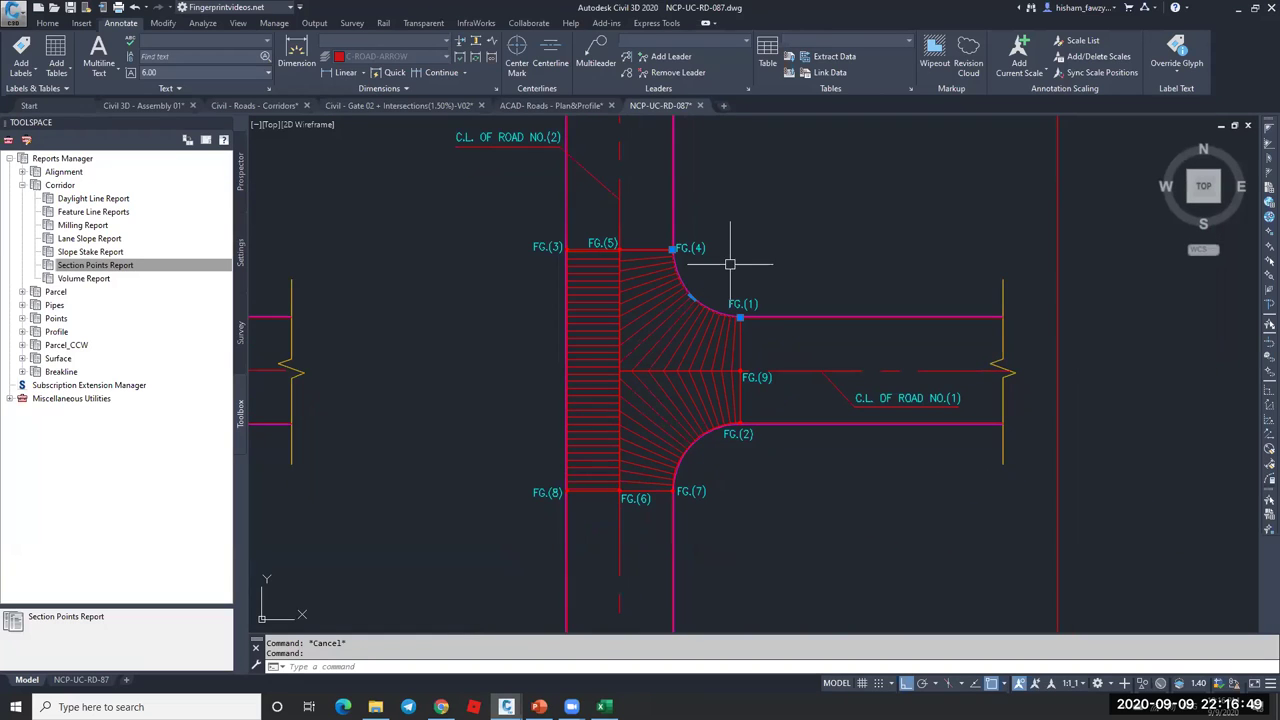
left_click(624, 187)
left_click(815, 372)
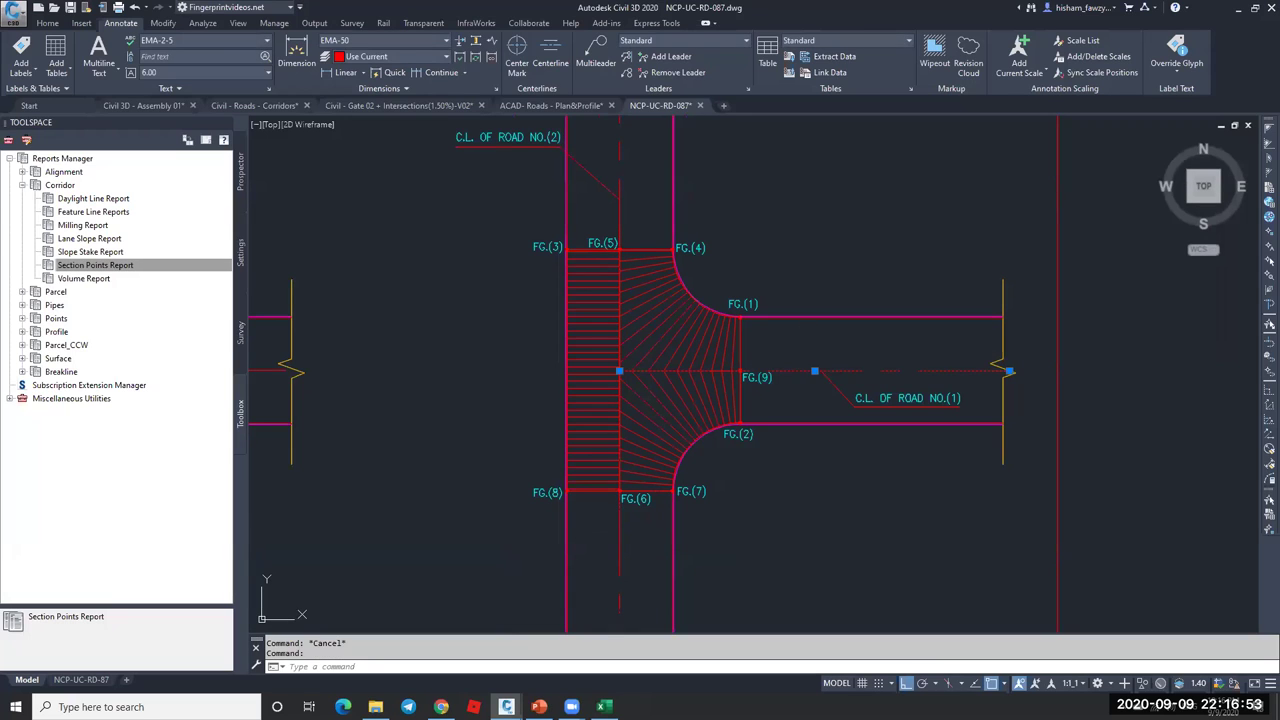
key("Escape")
scroll(705, 310, "up", 5)
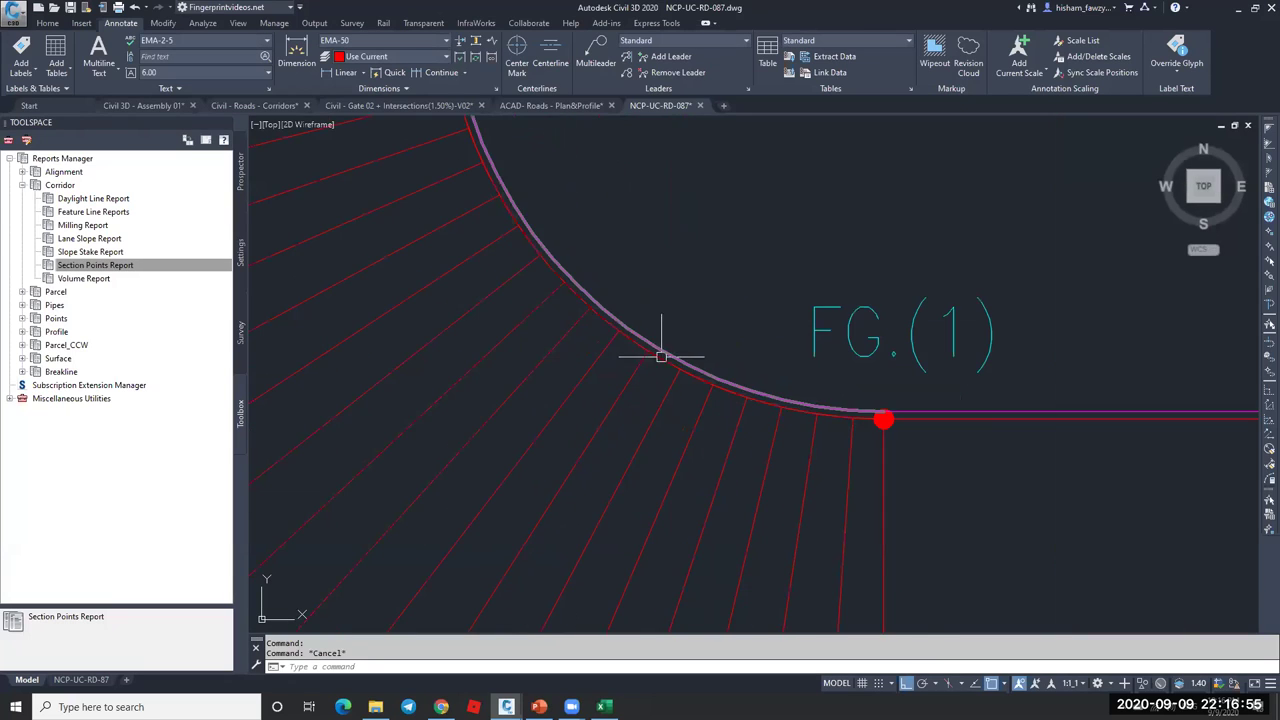
scroll(660, 330, "down", 6)
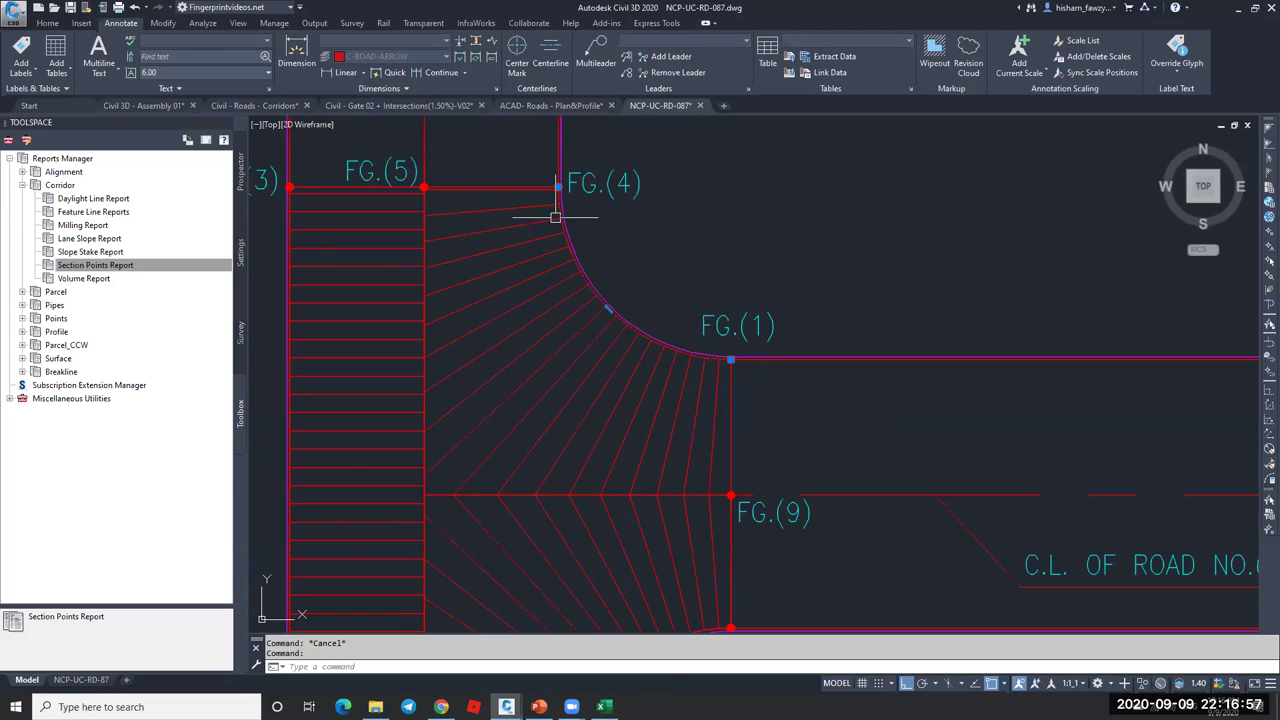
left_click(590, 250)
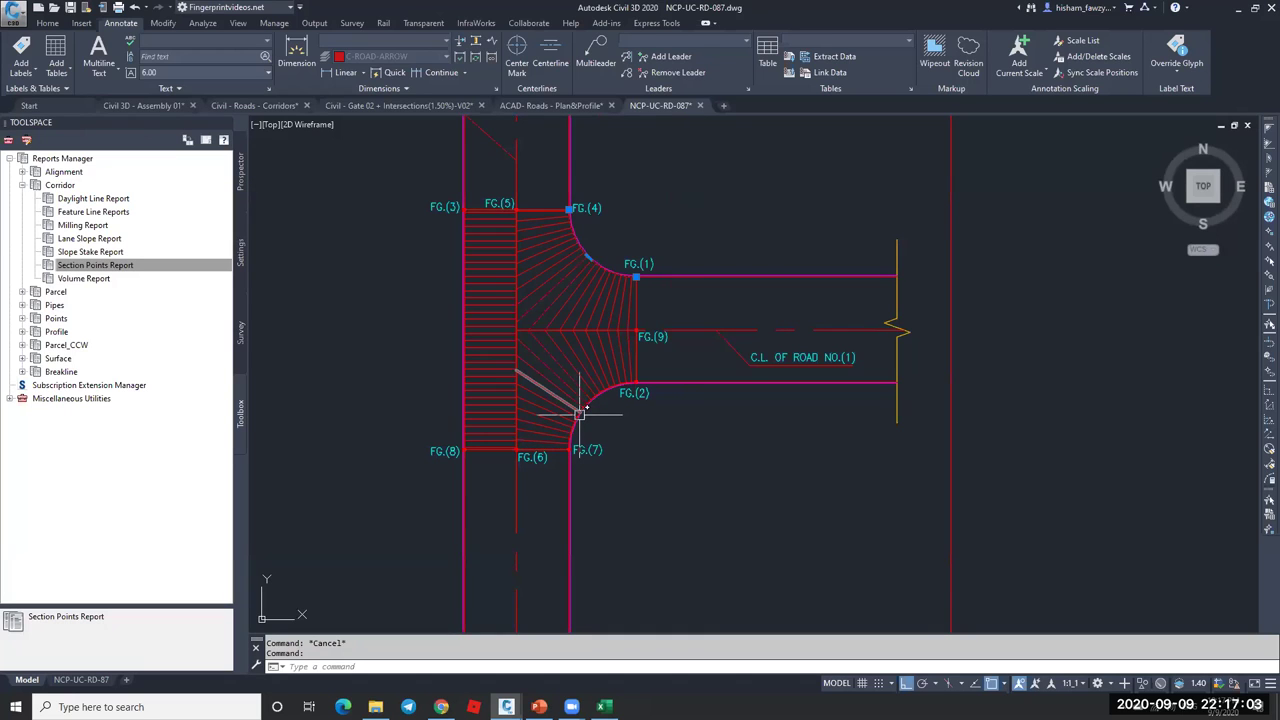
scroll(541, 459, "up", 4)
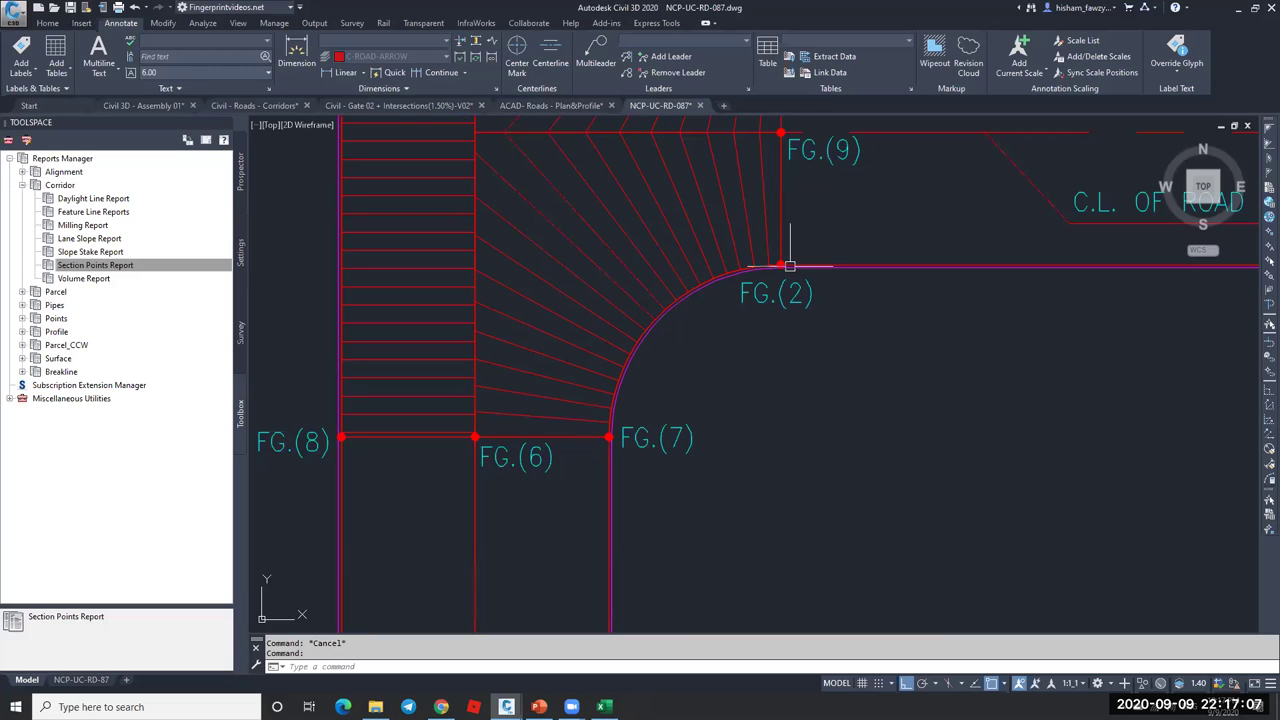
scroll(818, 230, "down", 2)
scroll(790, 620, "down", 2)
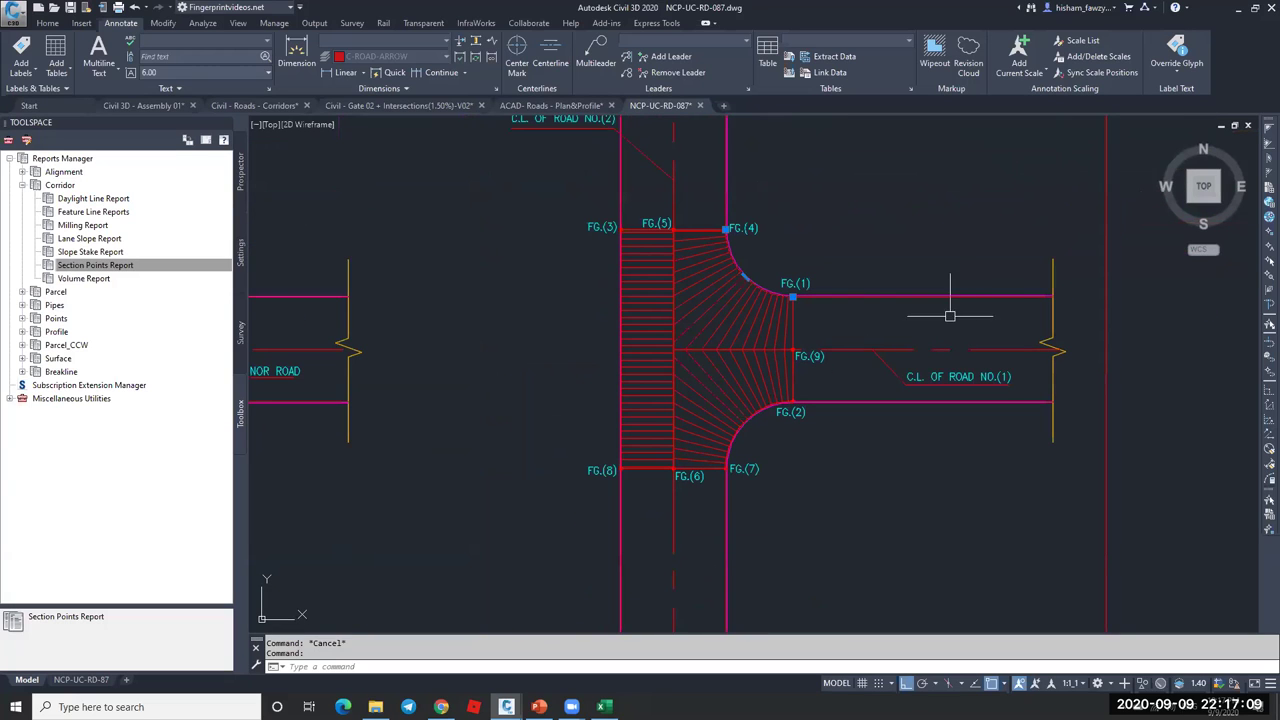
scroll(786, 284, "up", 4)
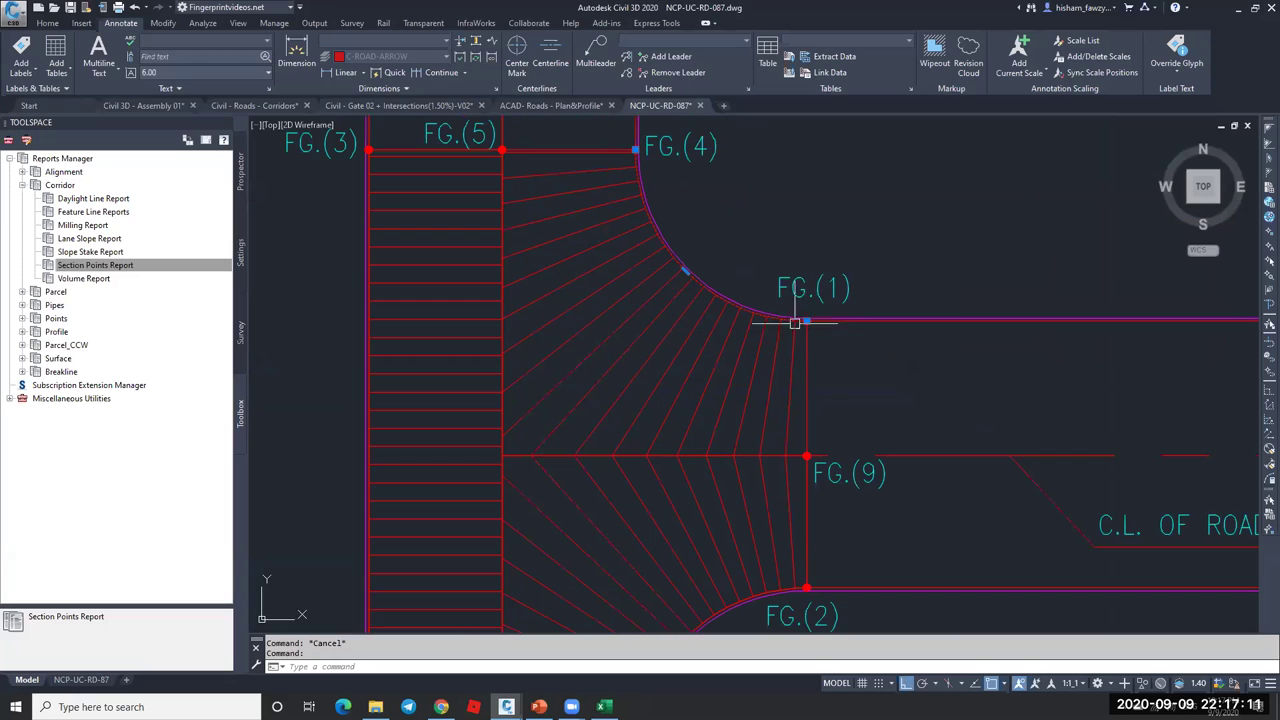
key("Escape")
- Check the lines through and above FG.(9), then switch to the Civil - Roads - Corridors drawing
scroll(772, 323, "down", 2)
scroll(772, 323, "down", 3)
scroll(785, 315, "up", 8)
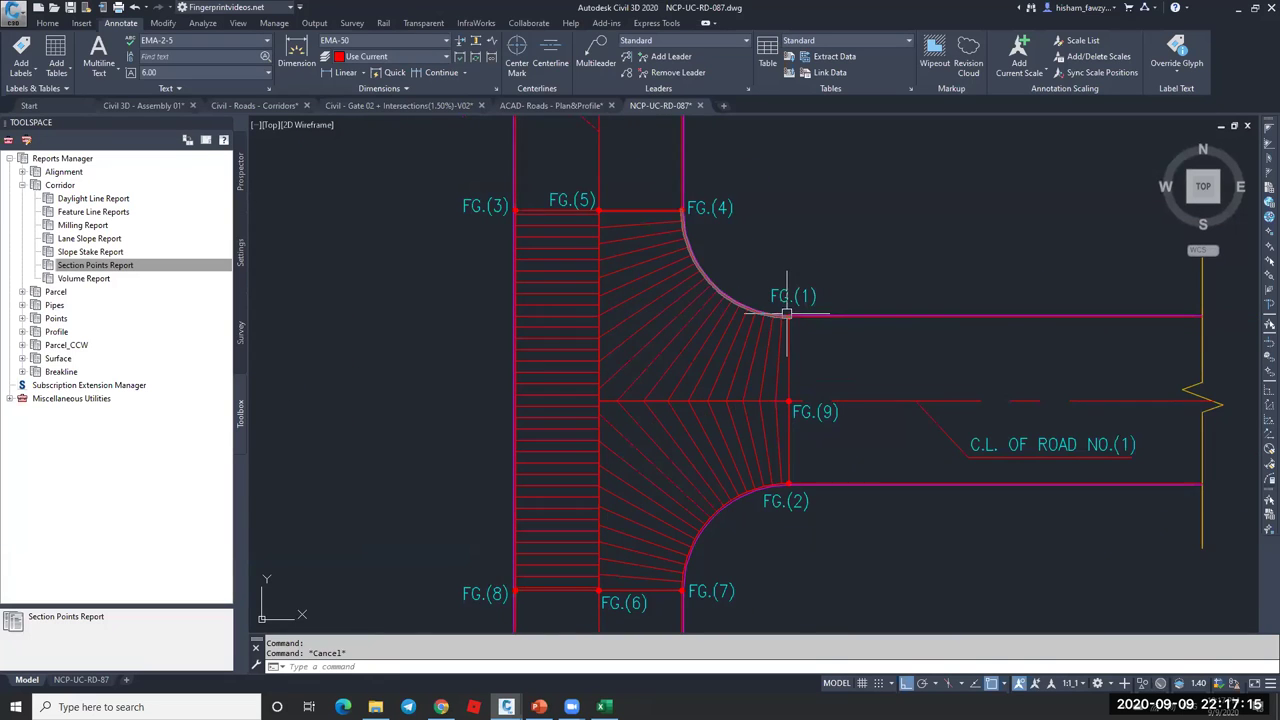
scroll(794, 347, "down", 2)
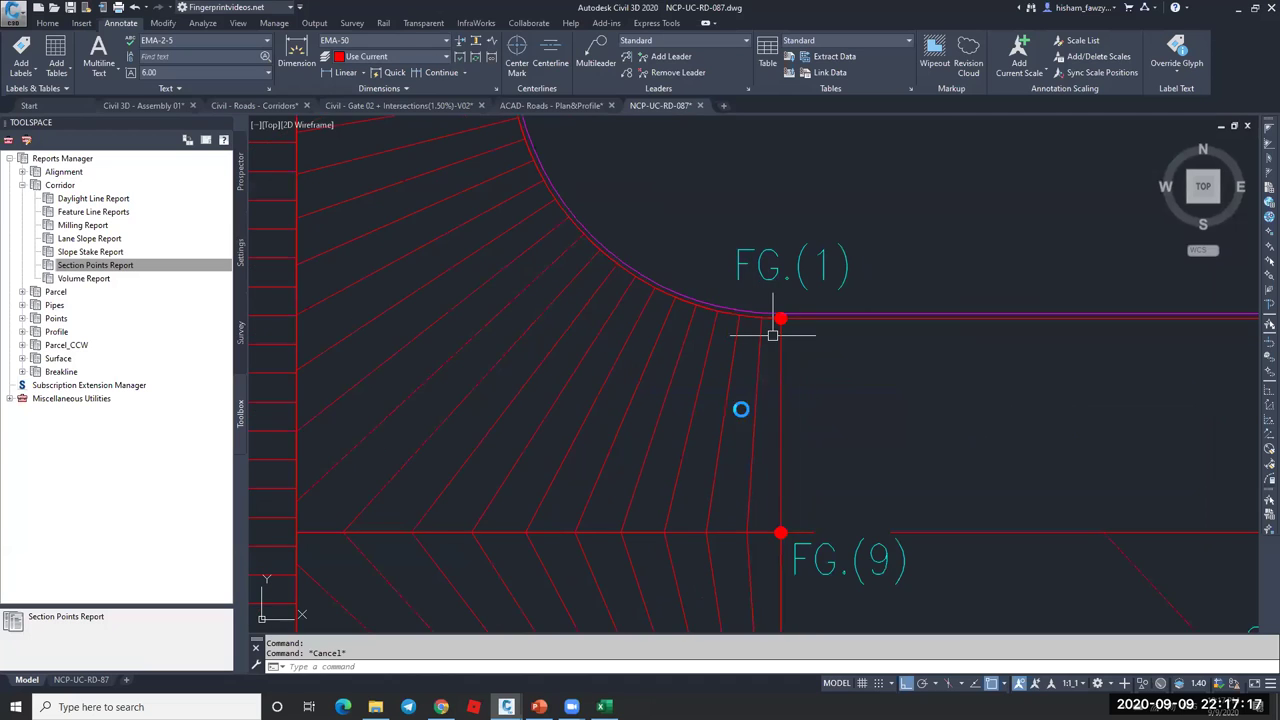
scroll(774, 329, "down", 2)
scroll(703, 460, "up", 3)
left_click(709, 449)
scroll(798, 441, "down", 3)
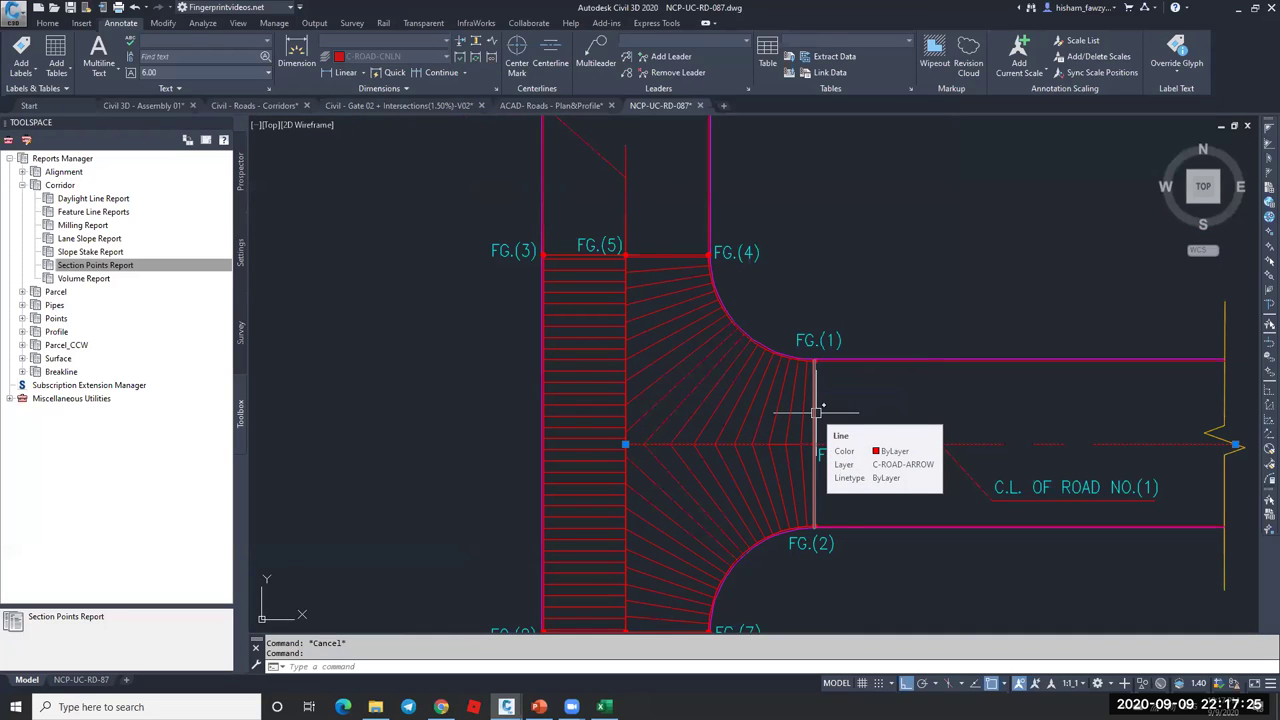
key("Escape")
left_click(627, 235)
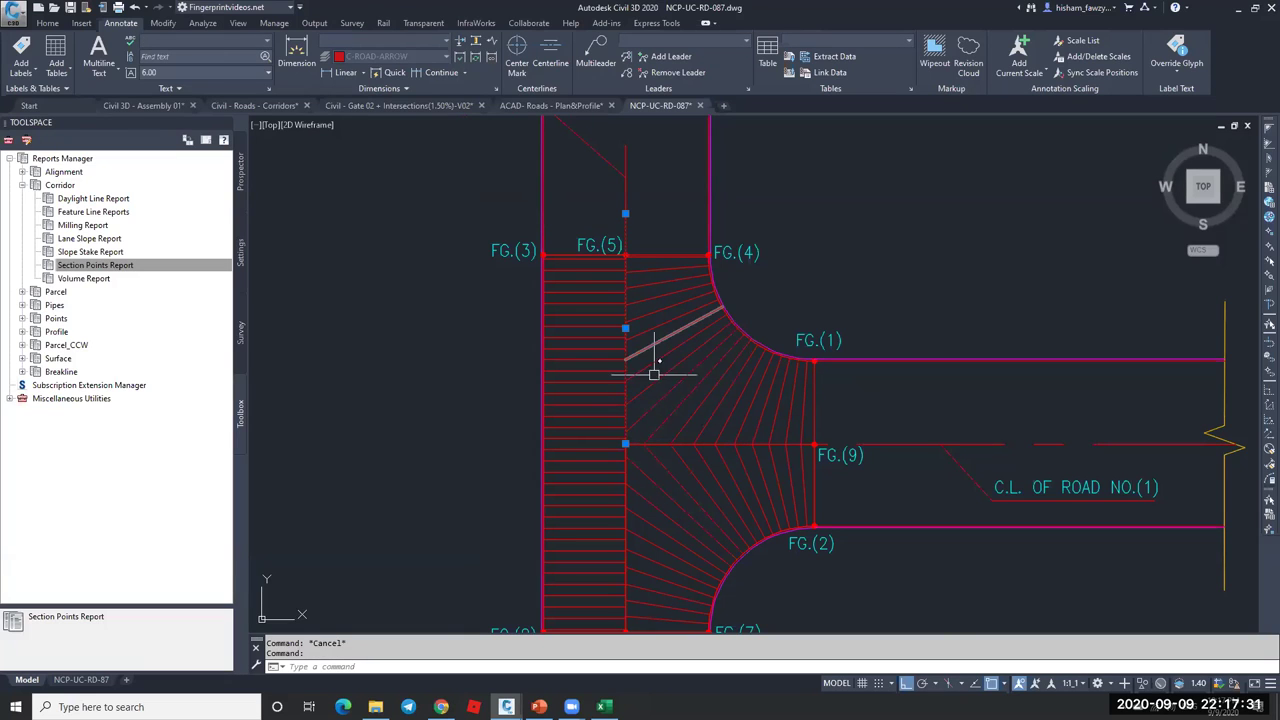
scroll(732, 351, "down", 4)
key("Escape")
scroll(589, 360, "up", 1)
scroll(486, 357, "up", 4)
key("Escape")
key("Escape")
key("Escape")
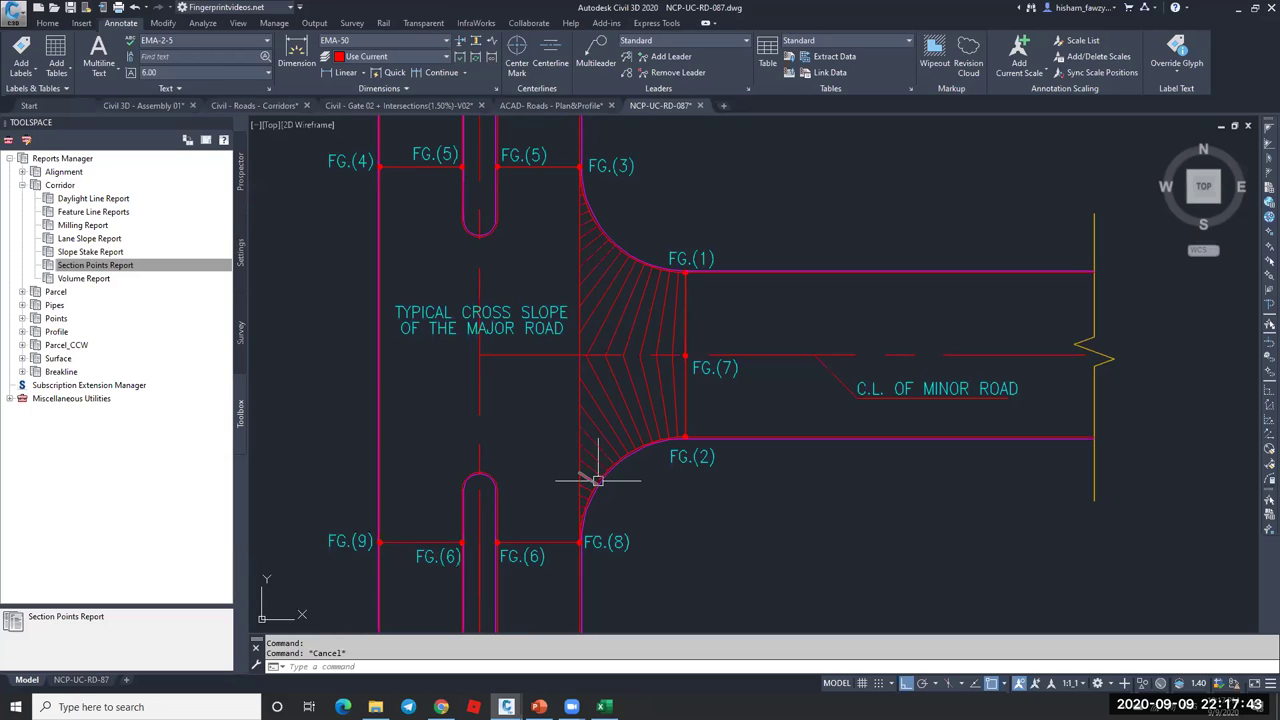
left_click(257, 104)
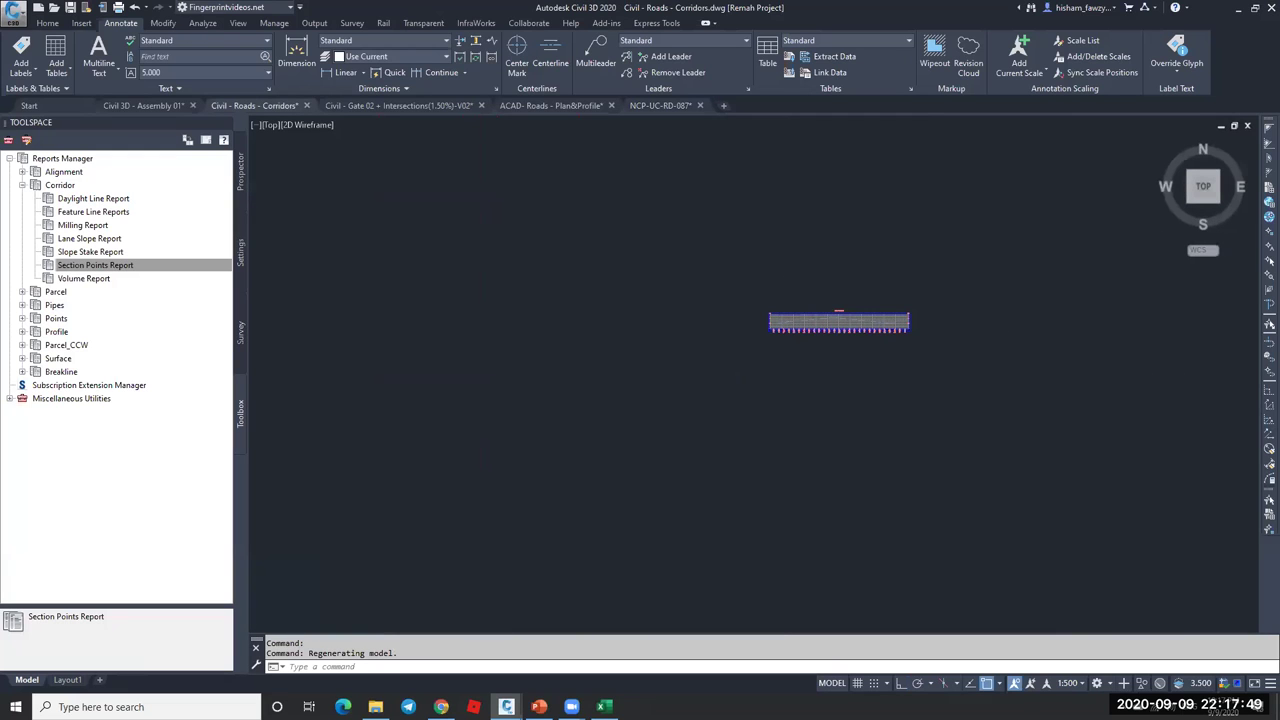
scroll(720, 350, "down", 5)
scroll(748, 406, "up", 10)
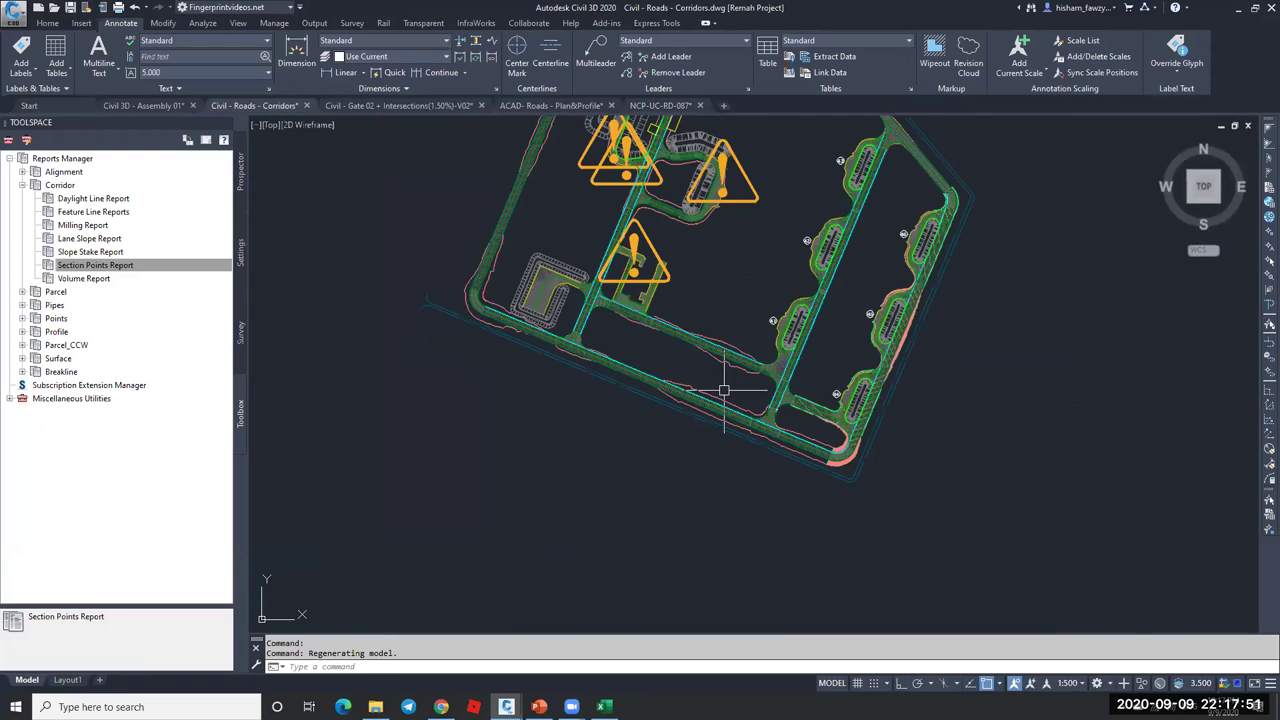
scroll(748, 406, "up", 8)
key("Escape")
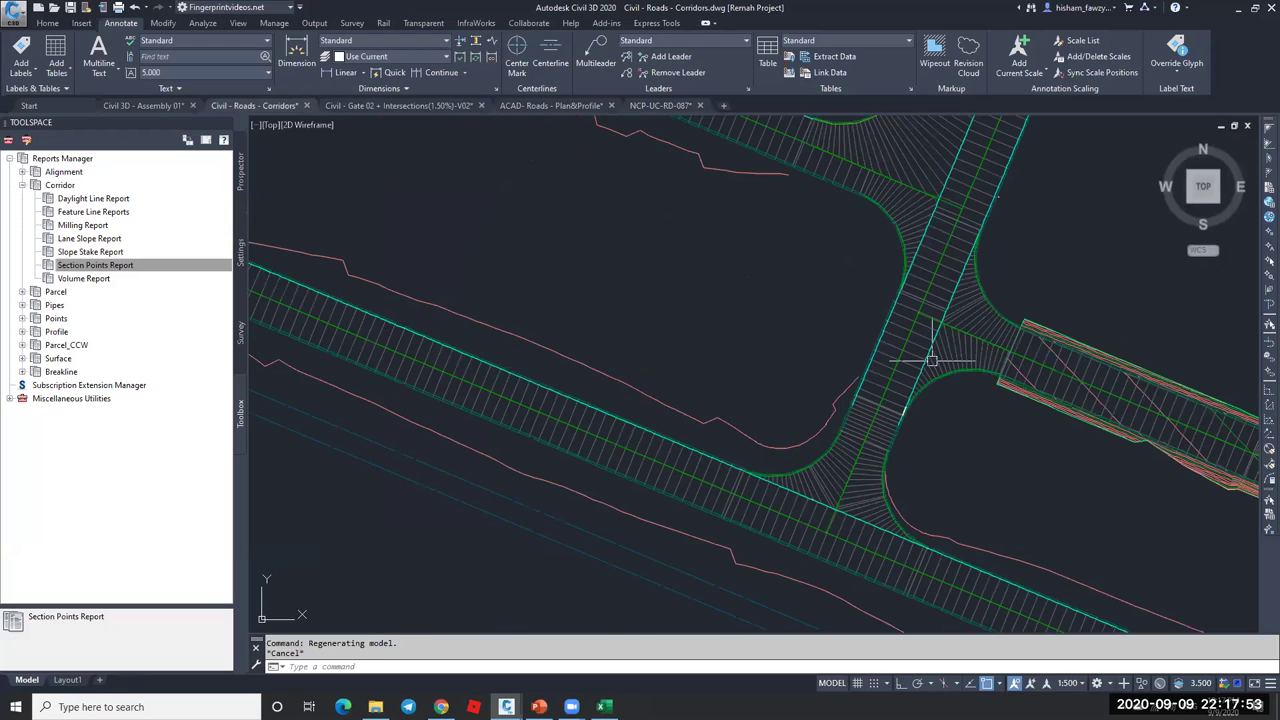
scroll(929, 357, "up", 2)
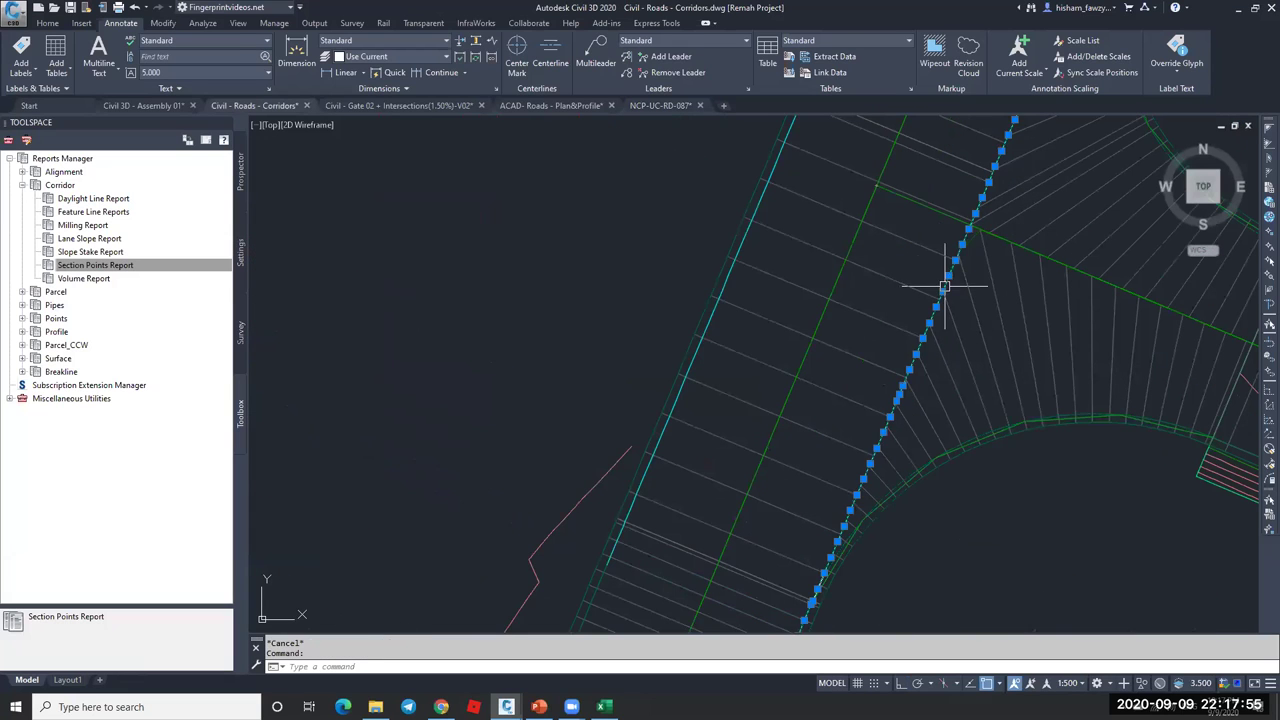
left_click(943, 289)
scroll(769, 375, "down", 4)
scroll(769, 375, "down", 6)
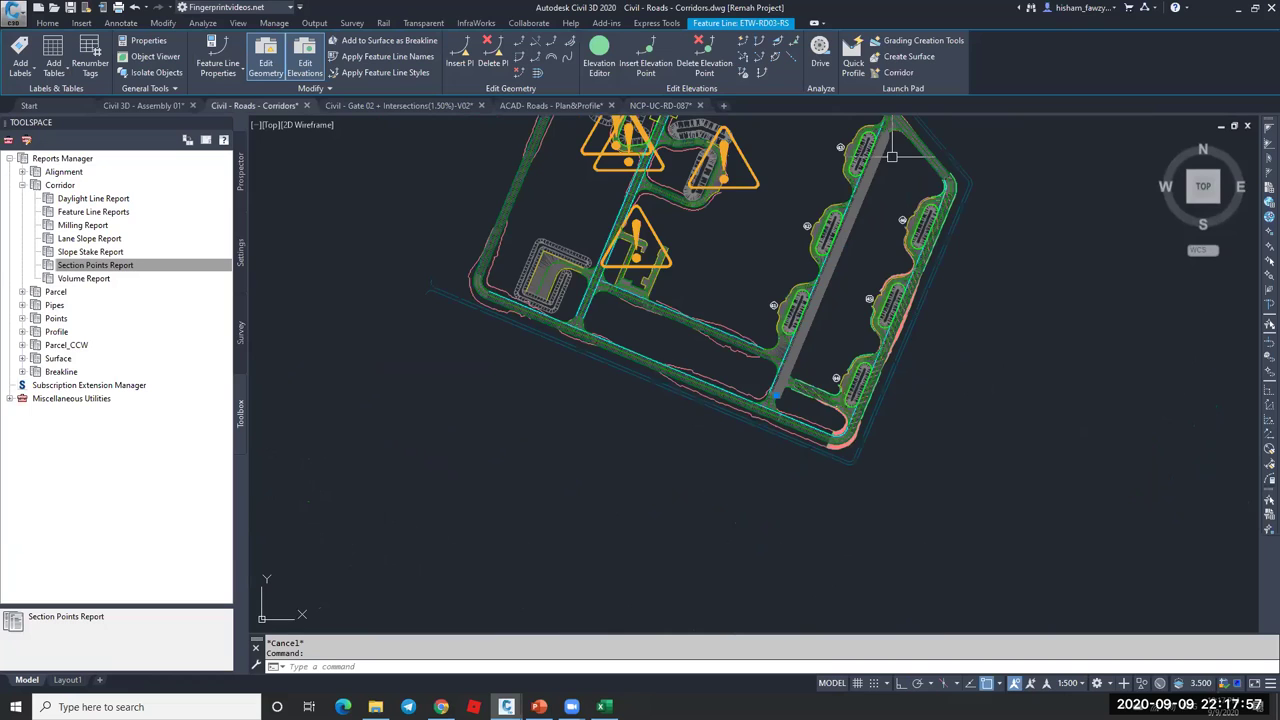
scroll(874, 157, "up", 8)
scroll(811, 189, "up", 5)
key("Escape")
left_click(714, 211)
scroll(716, 213, "down", 5)
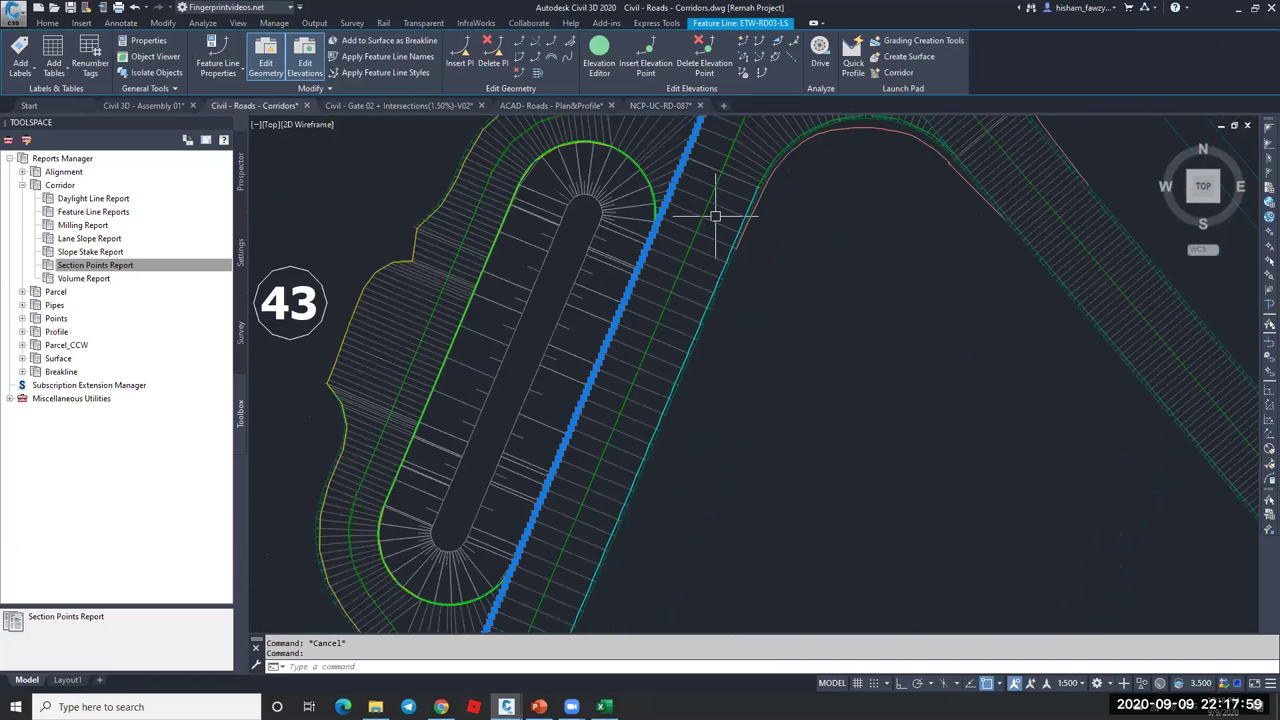
scroll(724, 218, "down", 4)
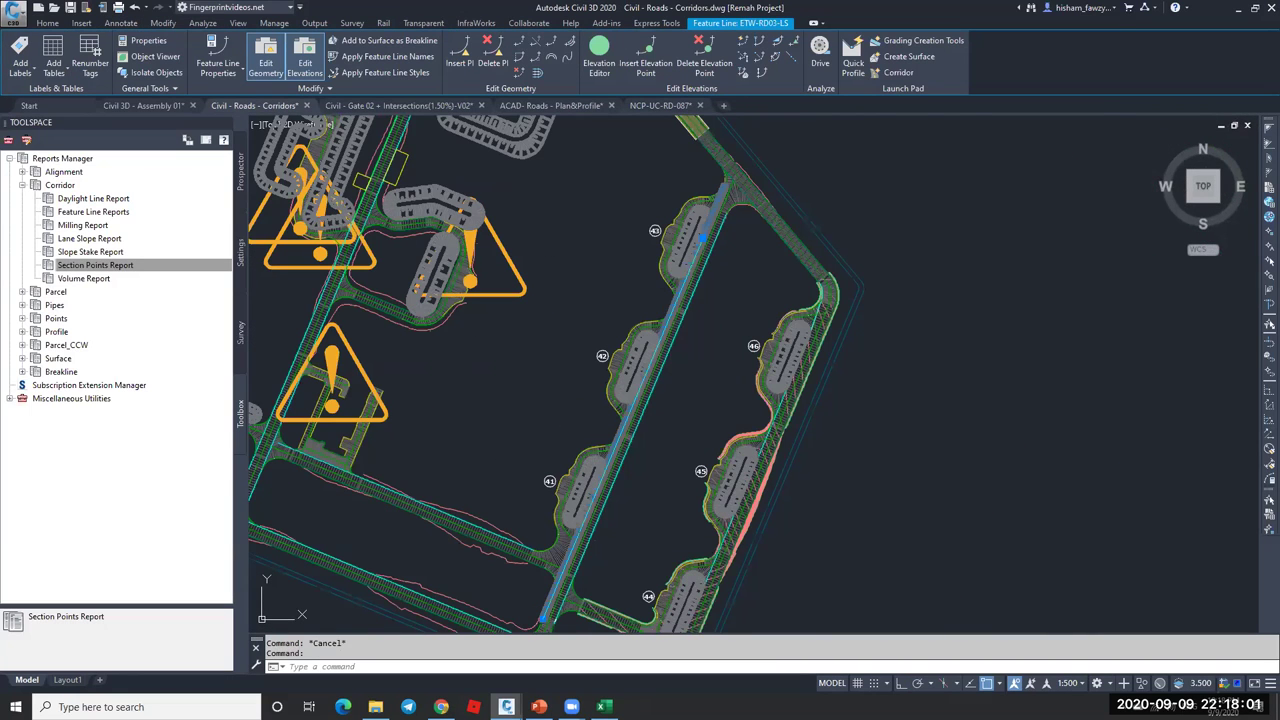
scroll(663, 282, "up", 8)
key("Escape")
left_click(666, 269)
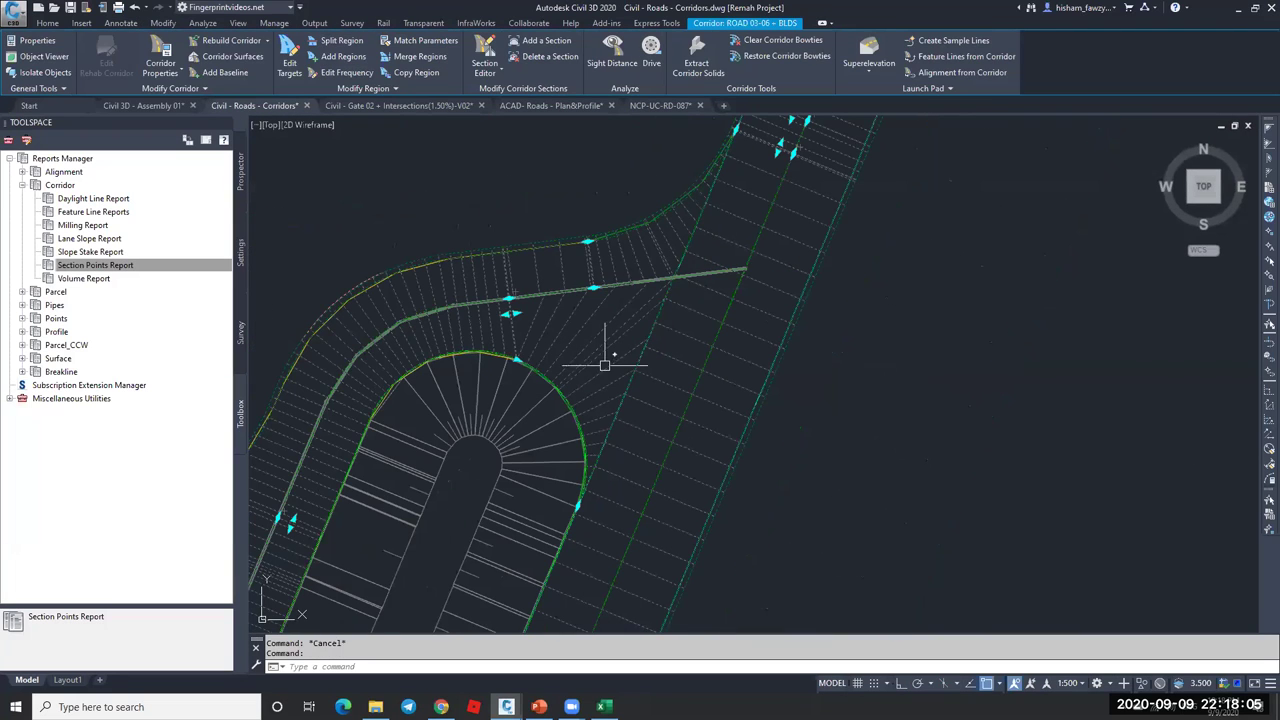
scroll(672, 255, "down", 4)
key("Escape")
scroll(681, 255, "down", 4)
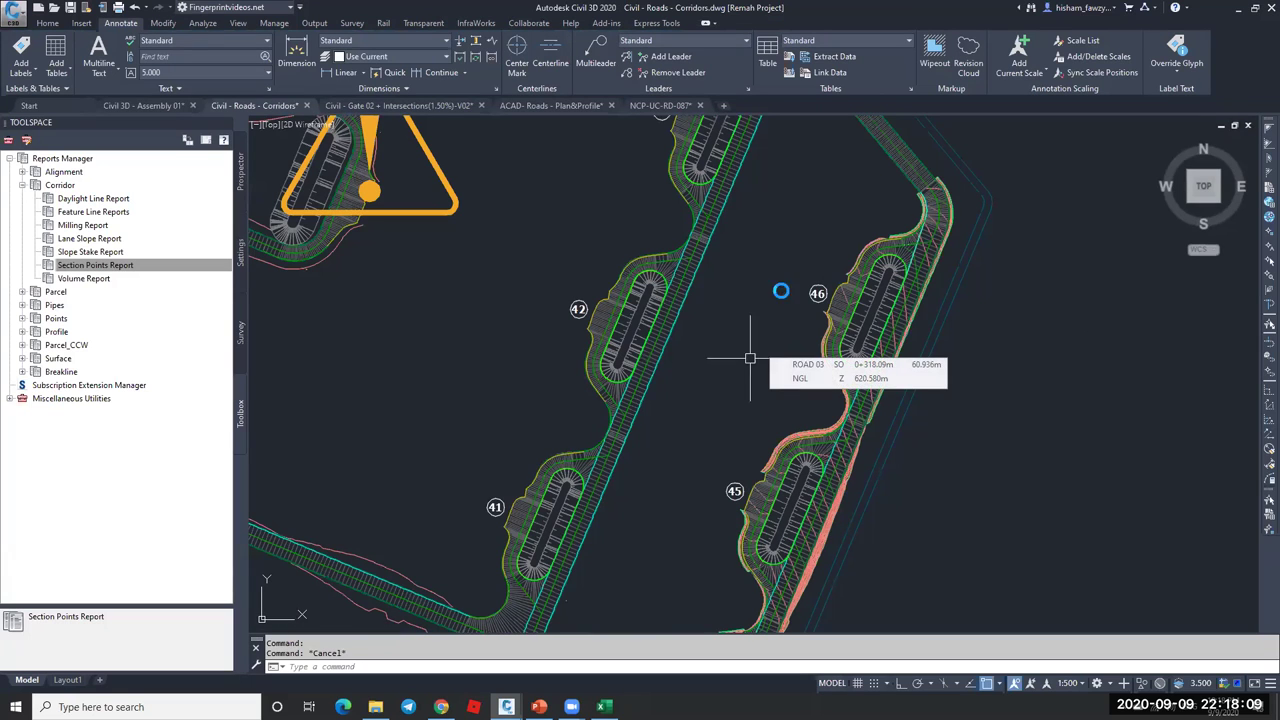
scroll(780, 289, "down", 3)
scroll(725, 371, "down", 2)
scroll(725, 371, "up", 8)
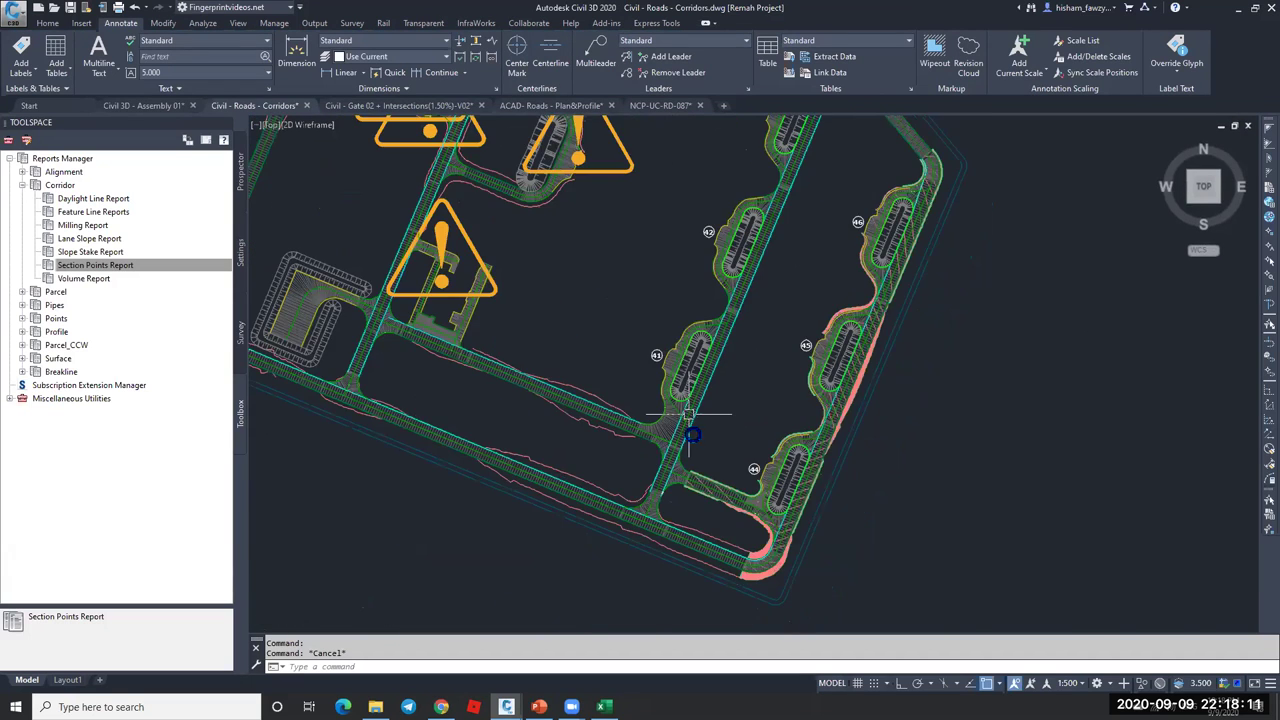
middle_click_drag(608, 562, 665, 379)
mouse_move(757, 407)
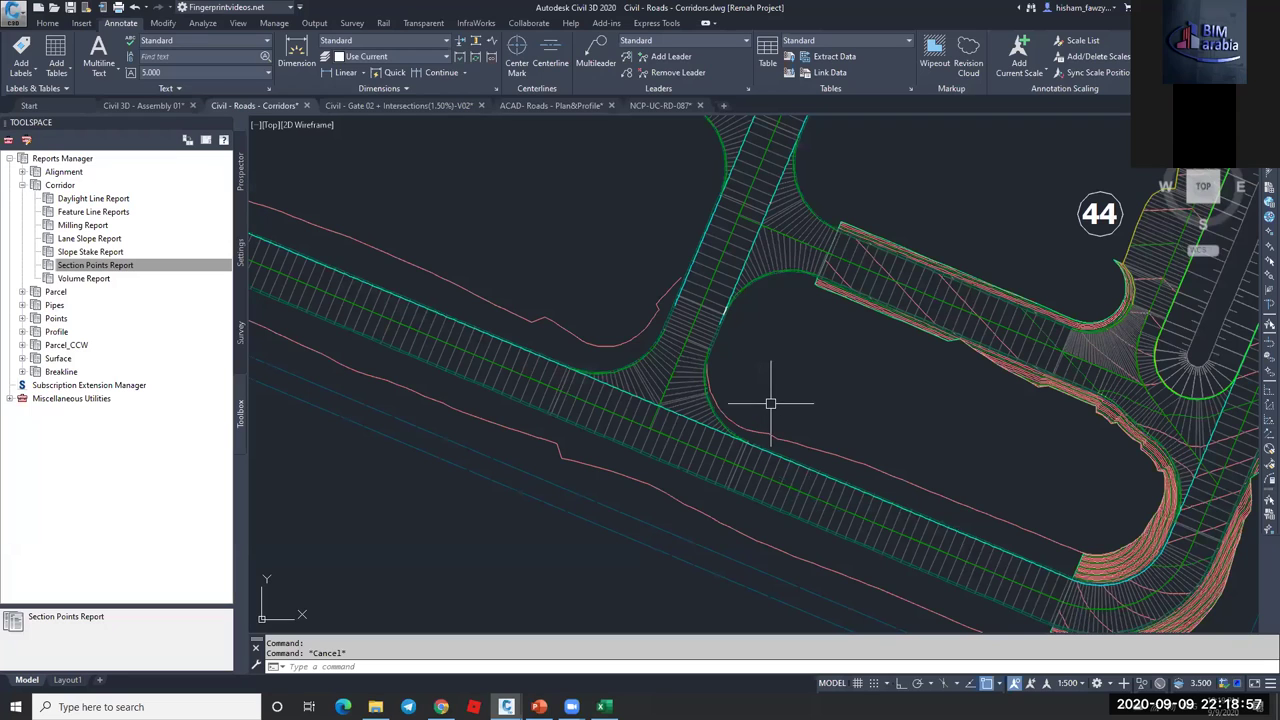
mouse_move(608, 235)
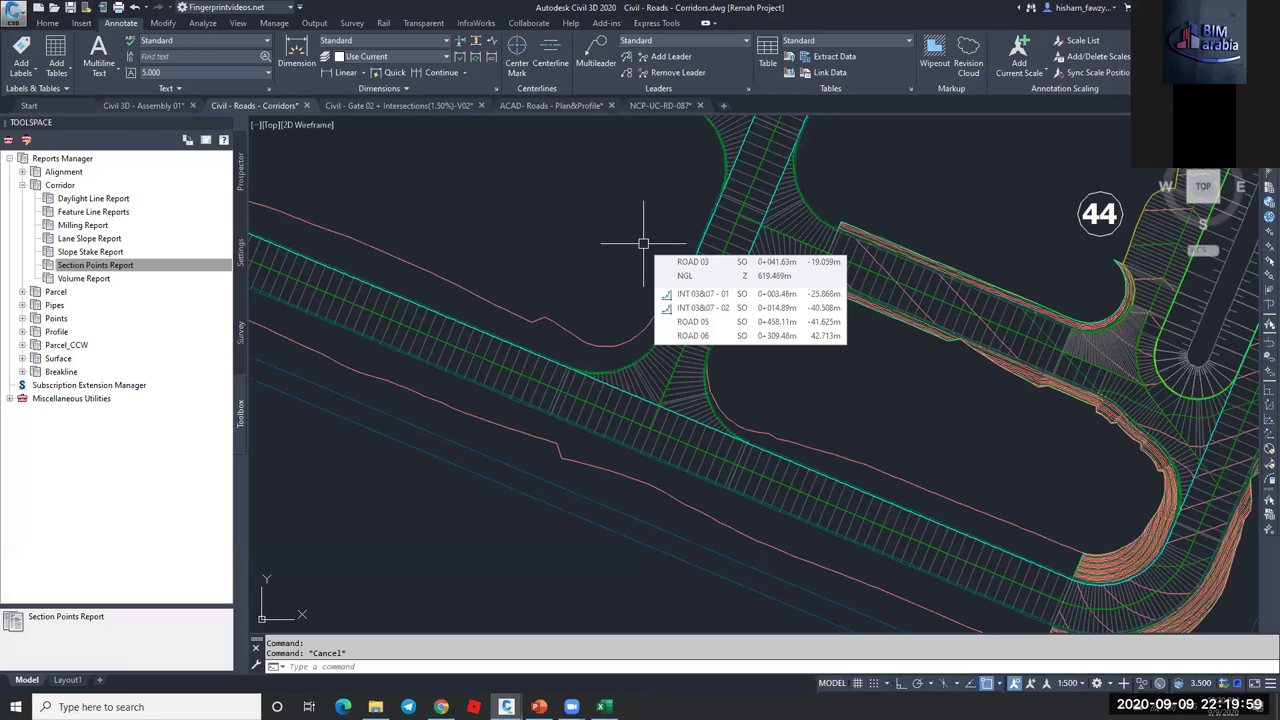
left_click(656, 22)
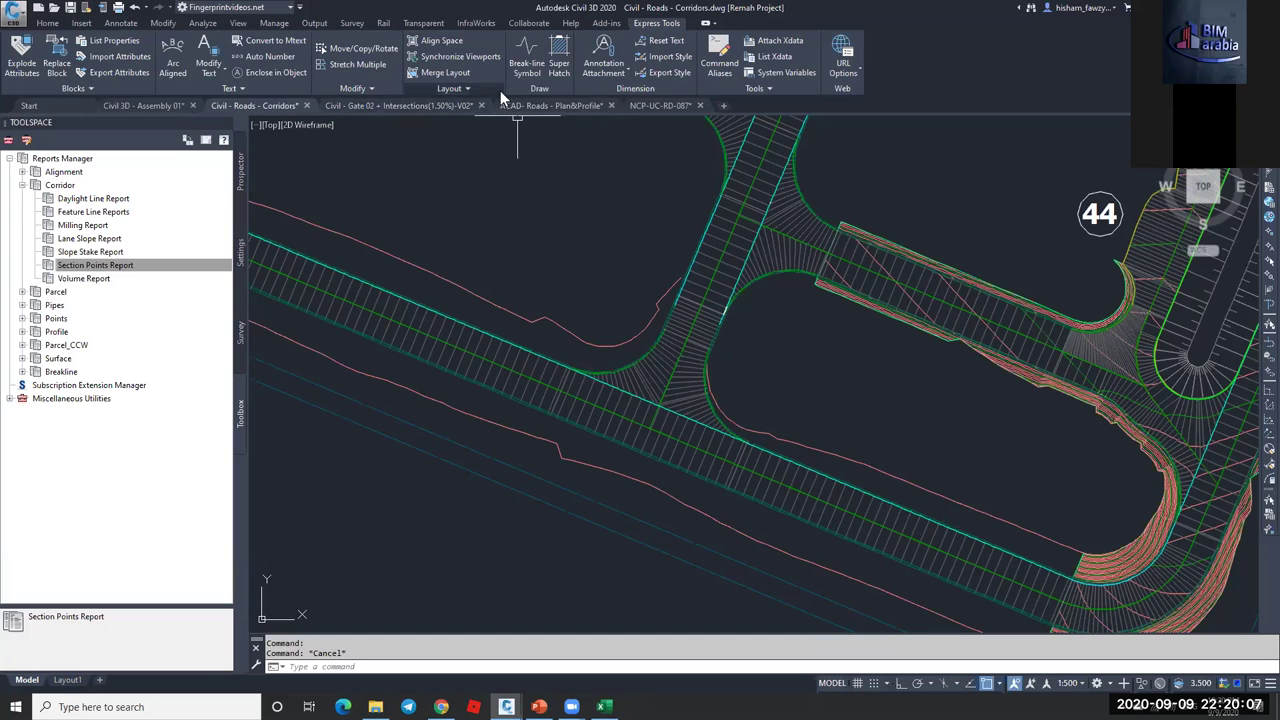
left_click(50, 23)
mouse_move(638, 242)
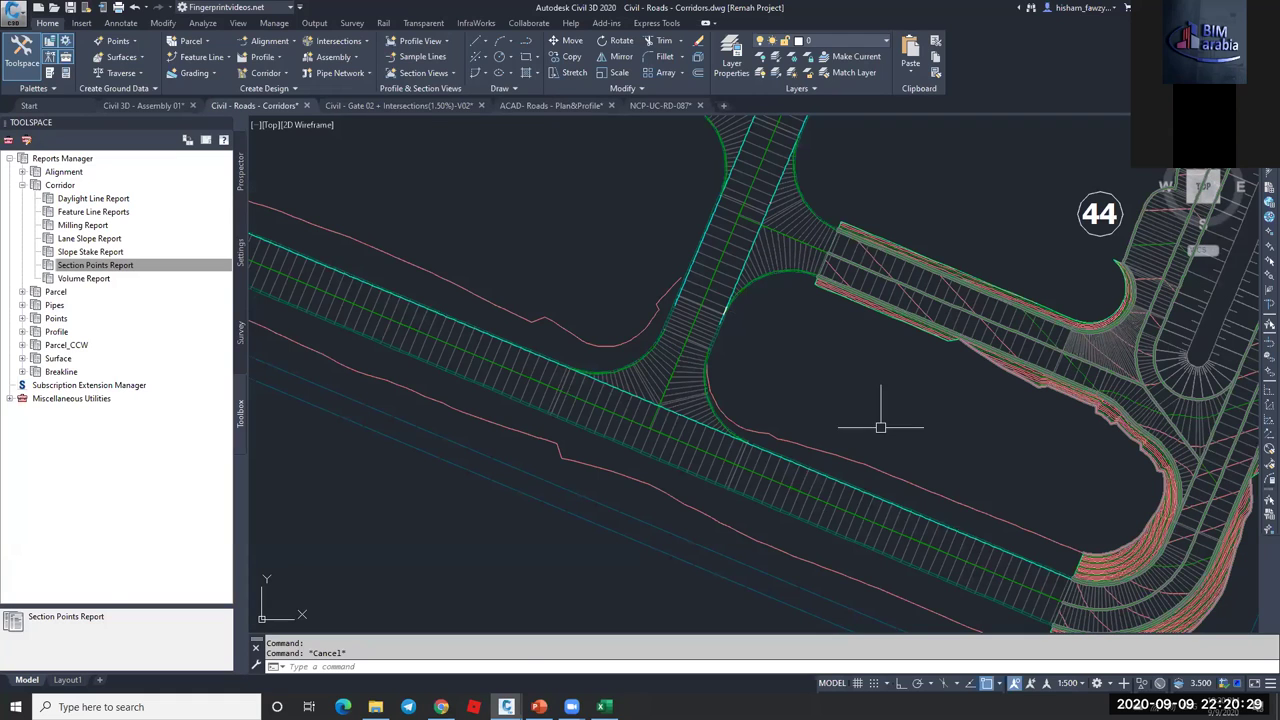
left_click(590, 212)
- Close the Corridors, Gate 02, Plan&Profile and NCP-UC-RD-087 drawings without saving
left_click(307, 105)
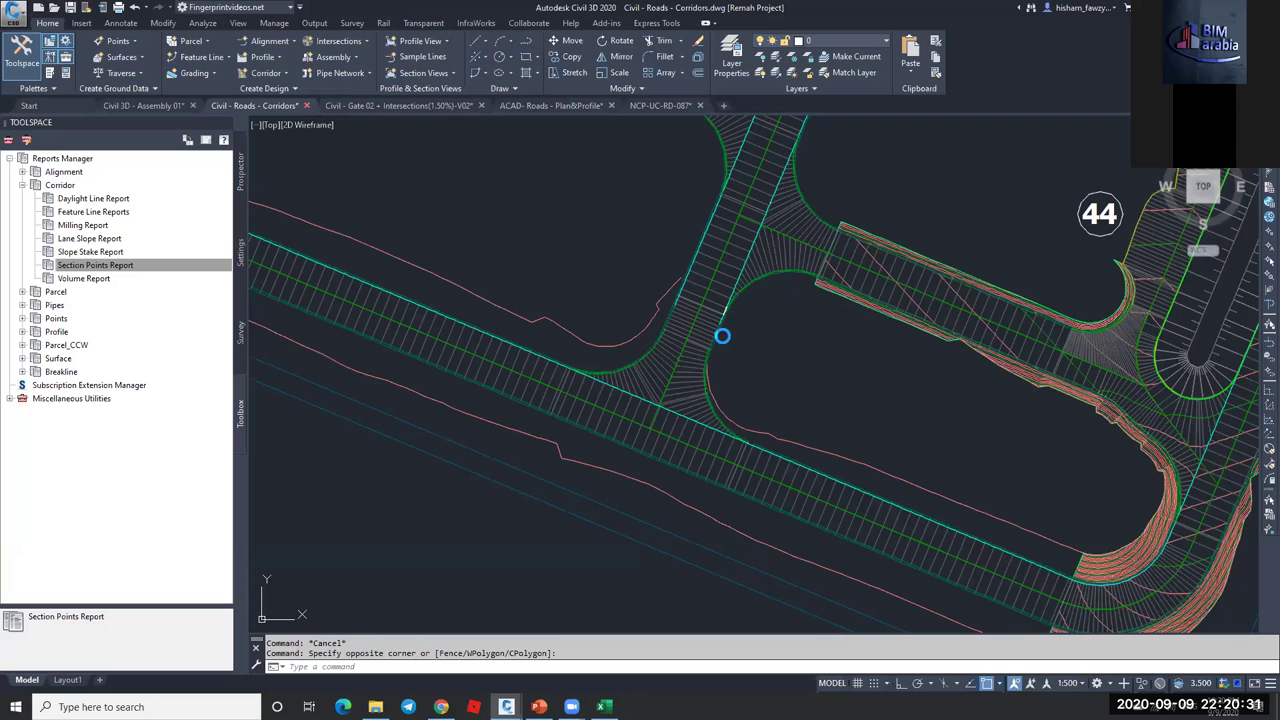
left_click(720, 368)
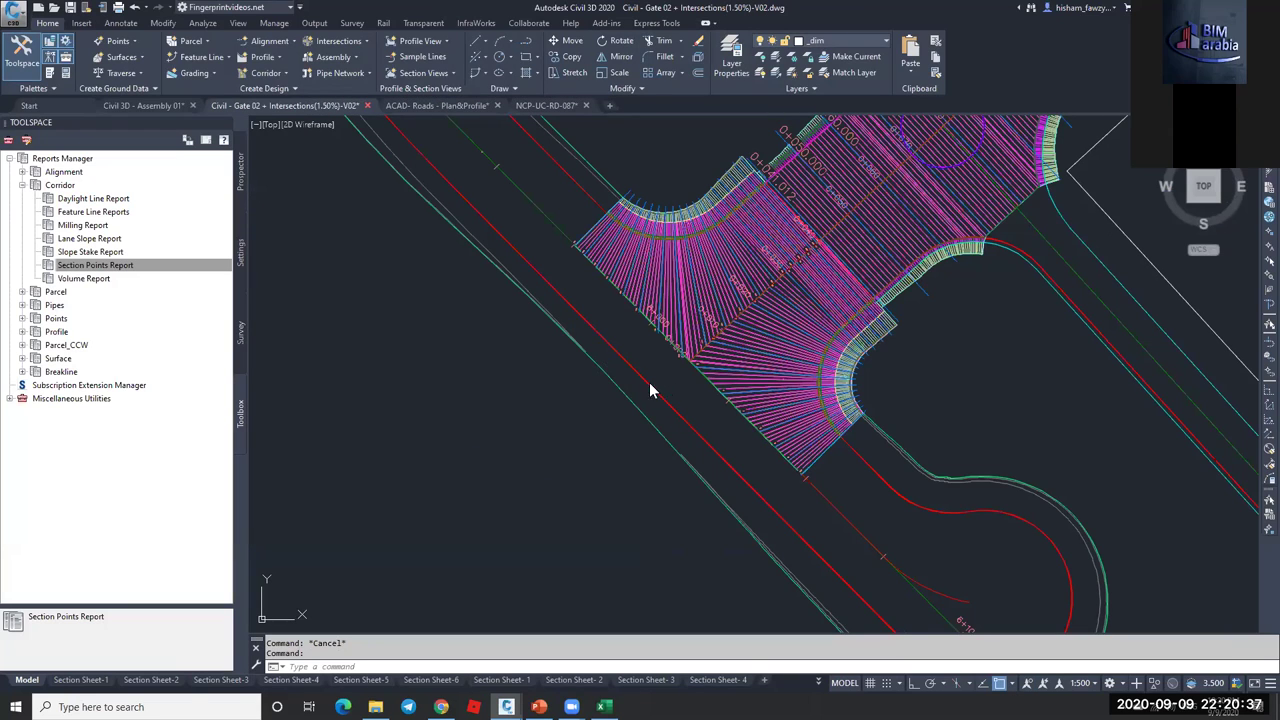
key("ctrl+F4")
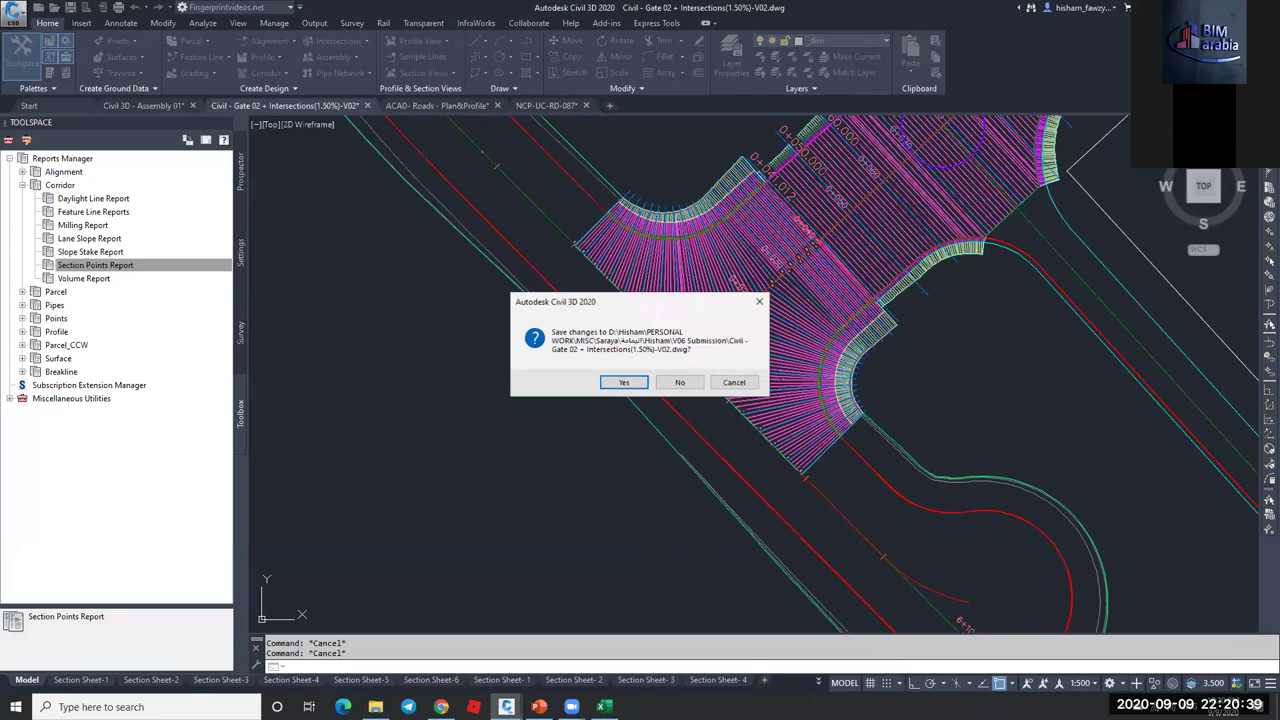
key("n")
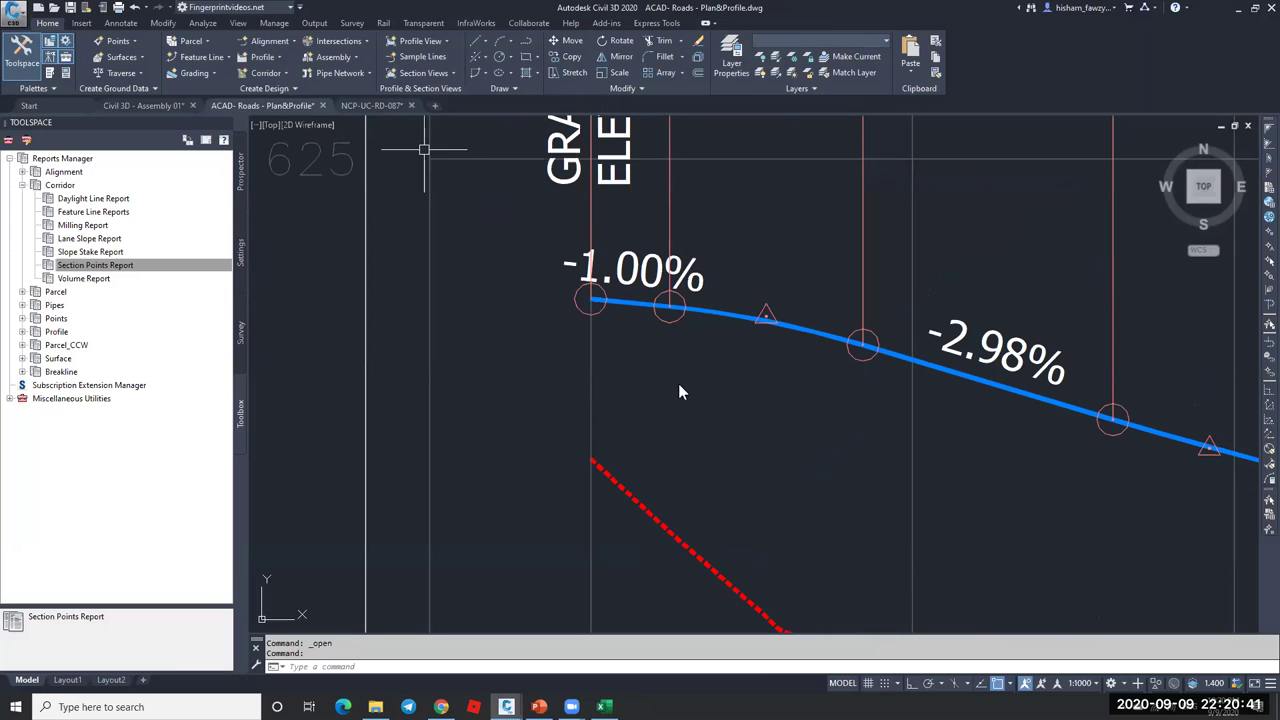
left_click(336, 106)
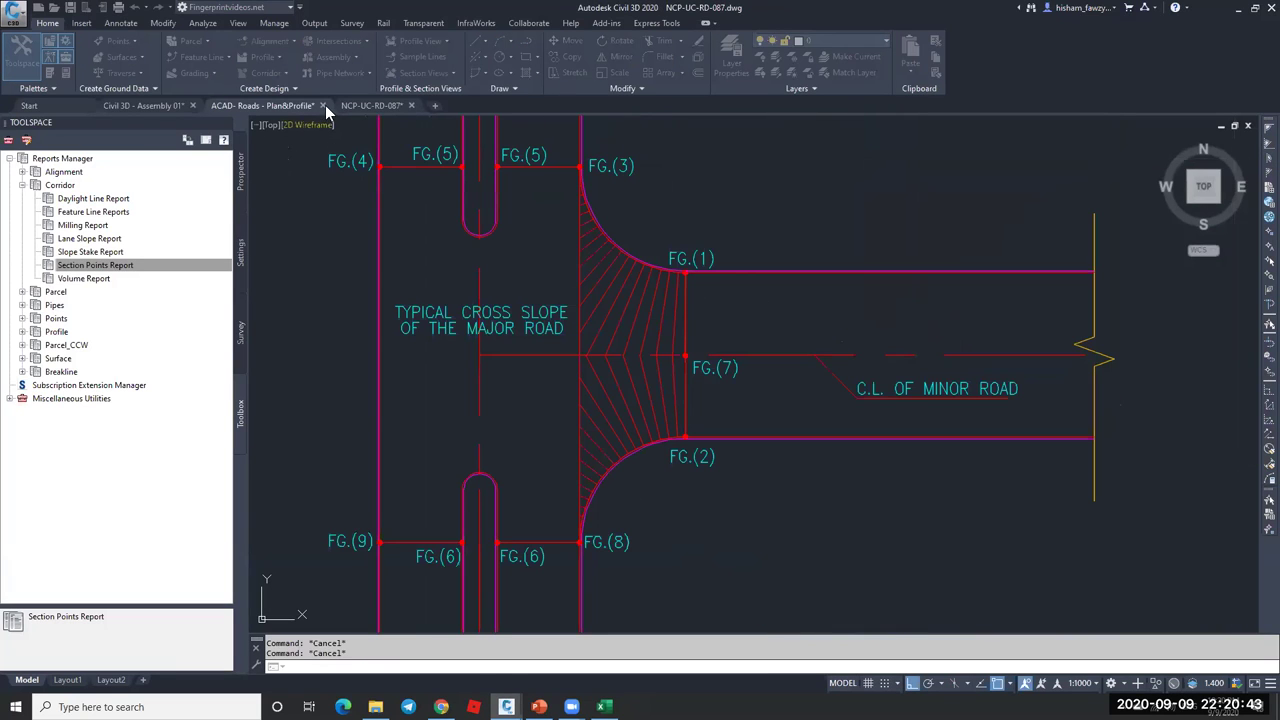
left_click(322, 106)
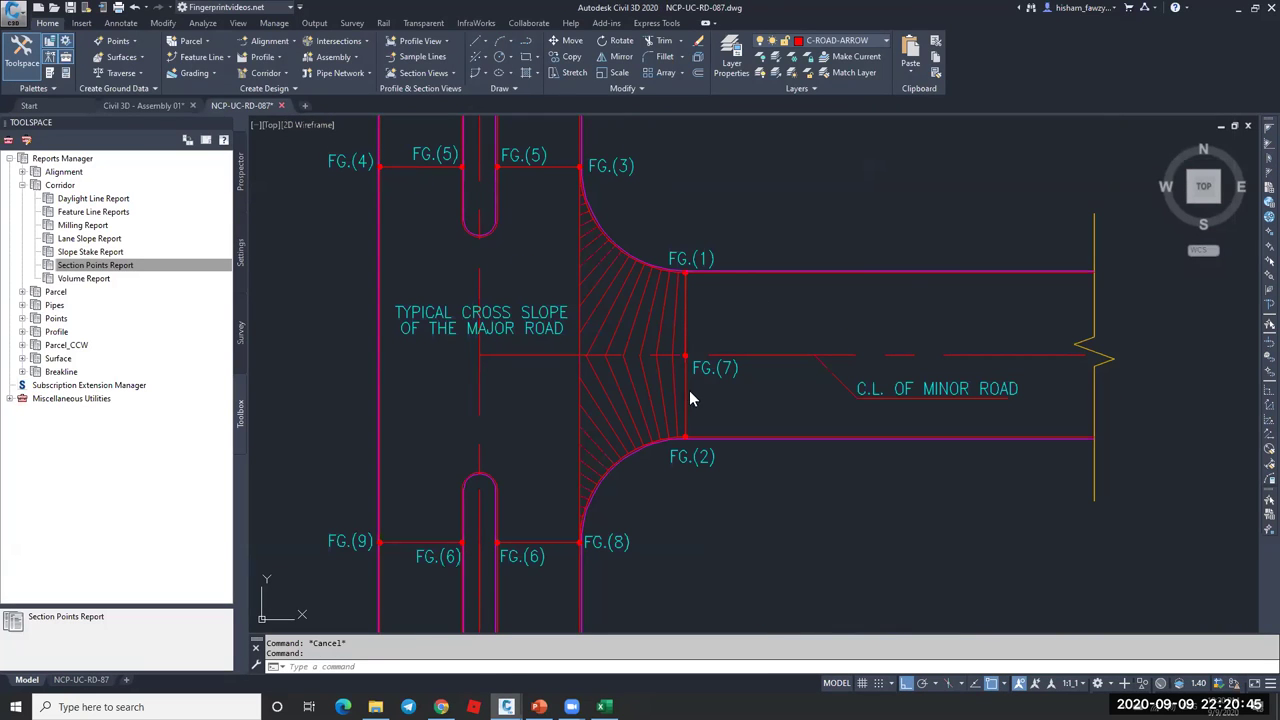
key("ctrl+F4")
key("n")
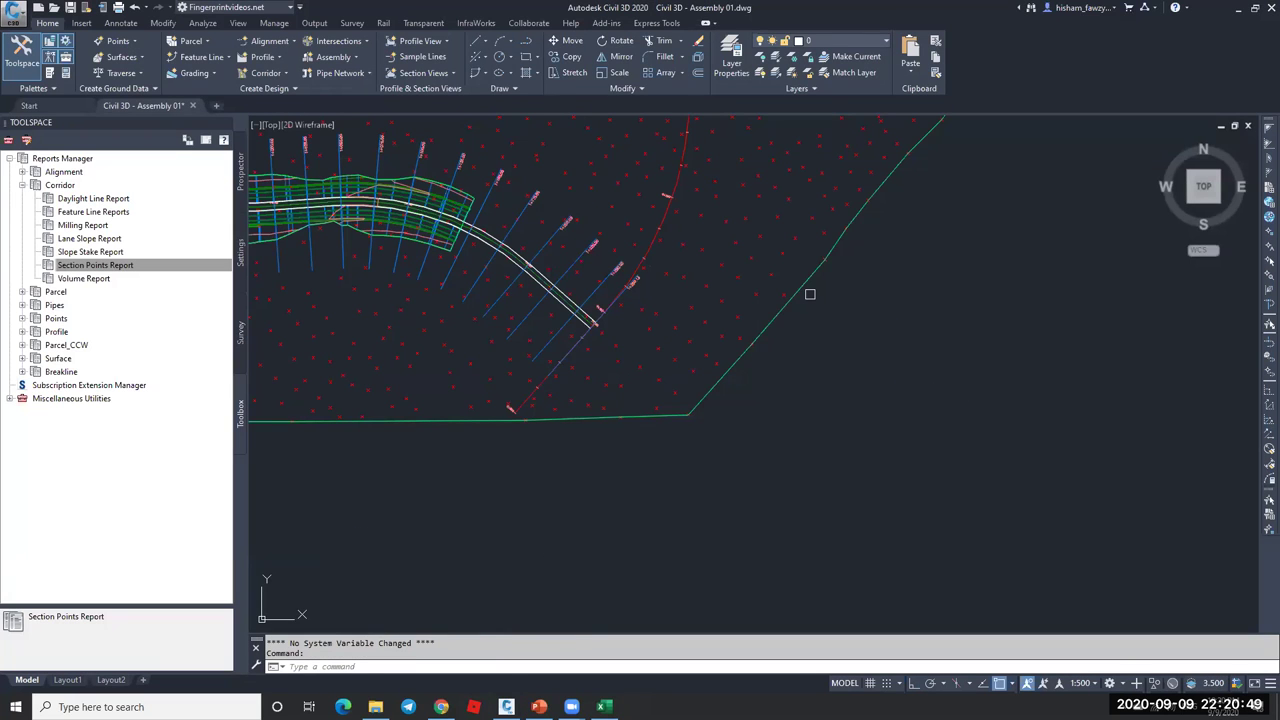
- Close Civil 3D - Assembly 01 without saving and reopen it from Recent Documents
scroll(893, 334, "down", 2)
key("Escape")
middle_click(709, 397)
middle_click(709, 397)
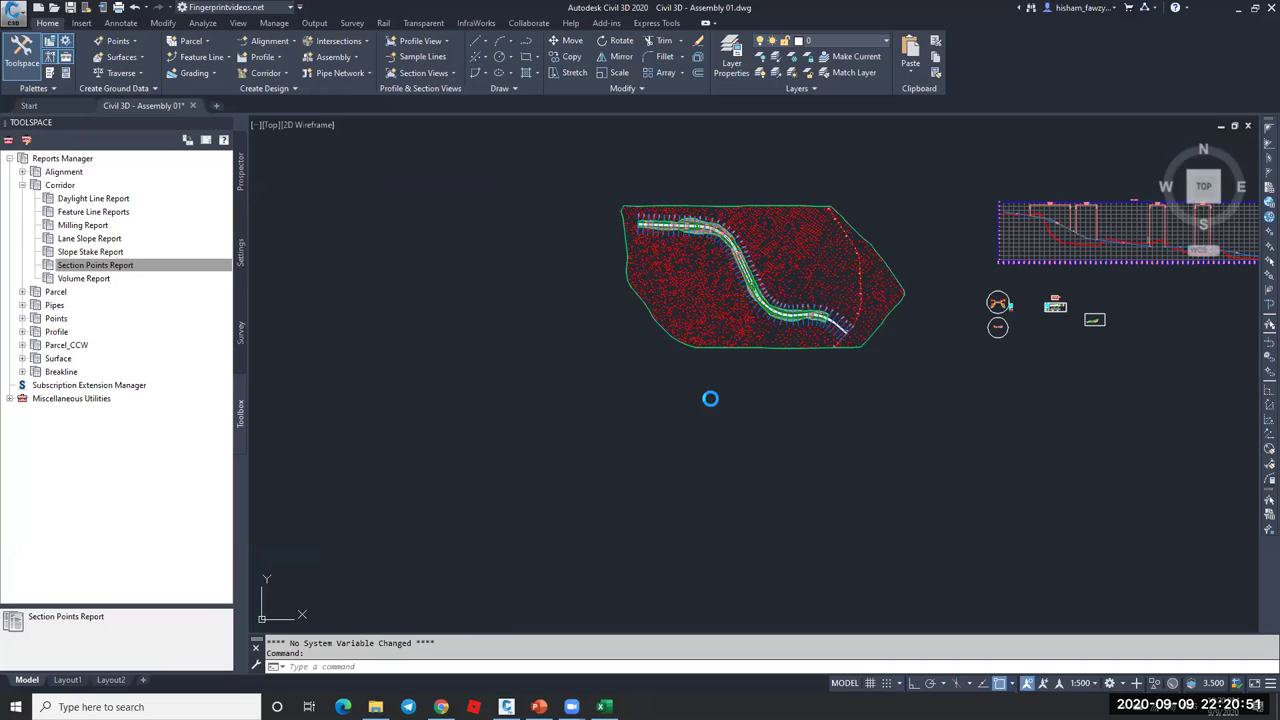
key("ctrl+F4")
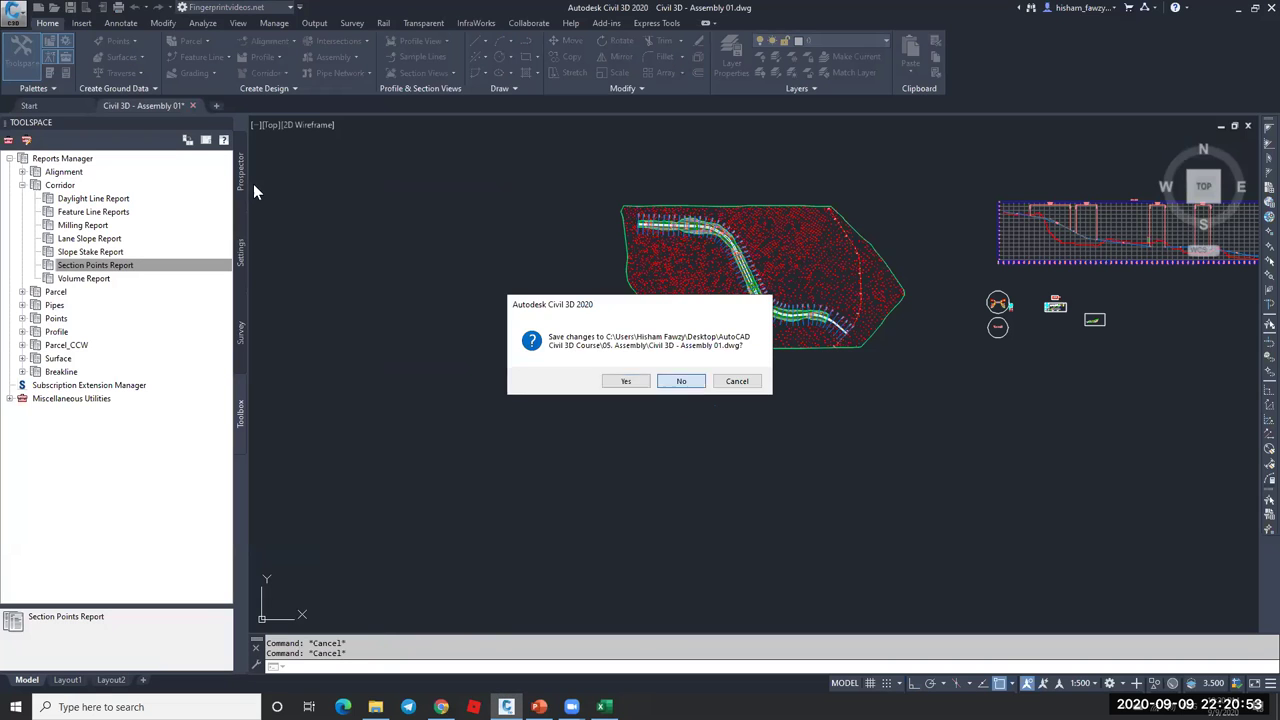
key("n")
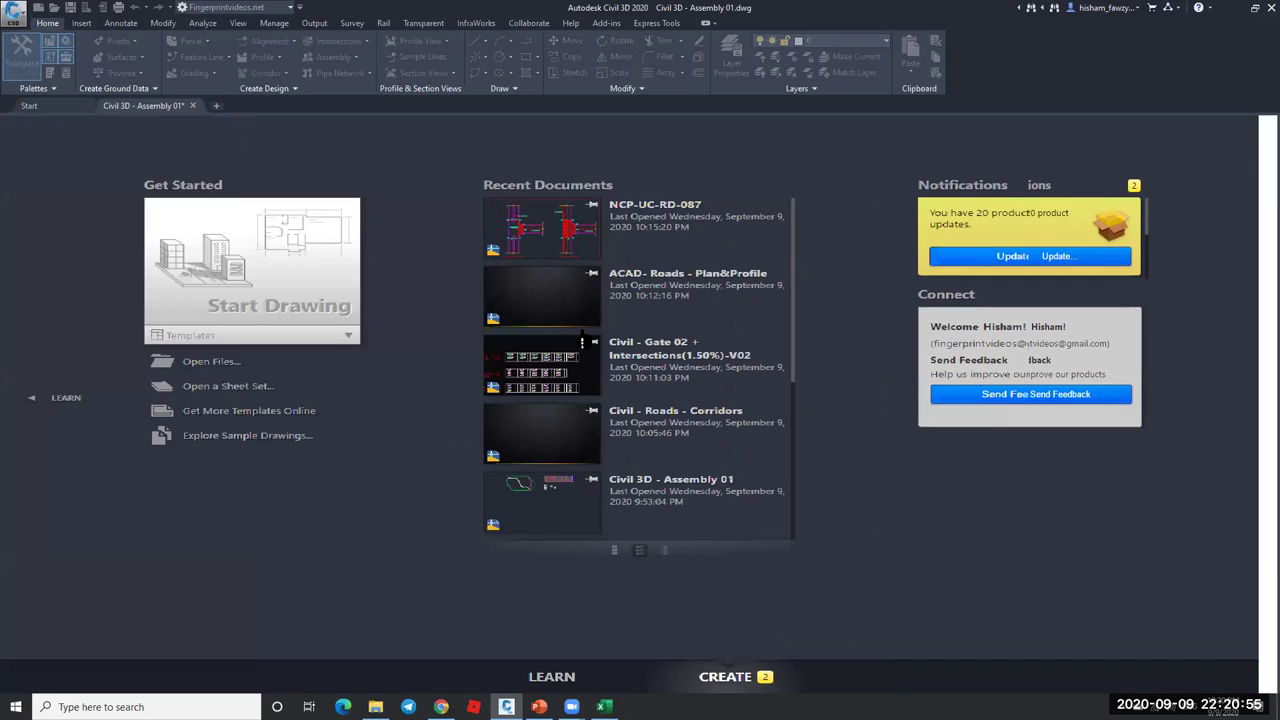
scroll(581, 352, "down", 5)
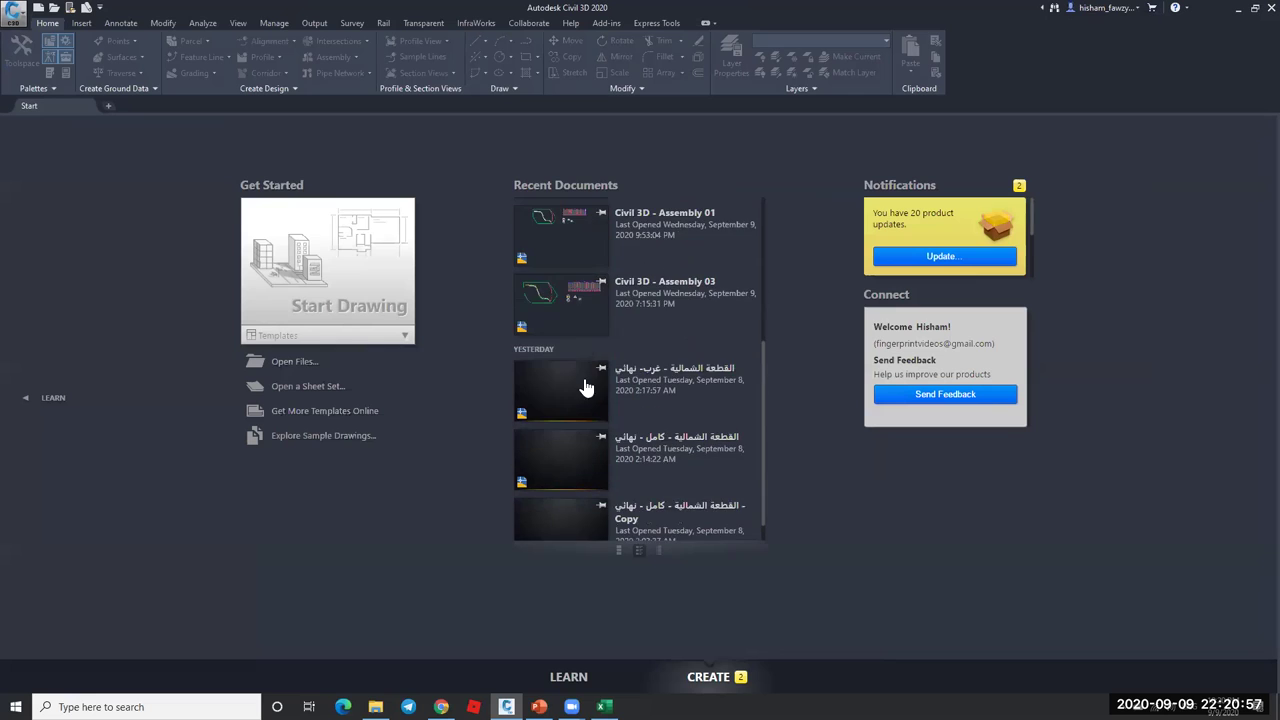
scroll(586, 380, "up", 5)
left_click(682, 352)
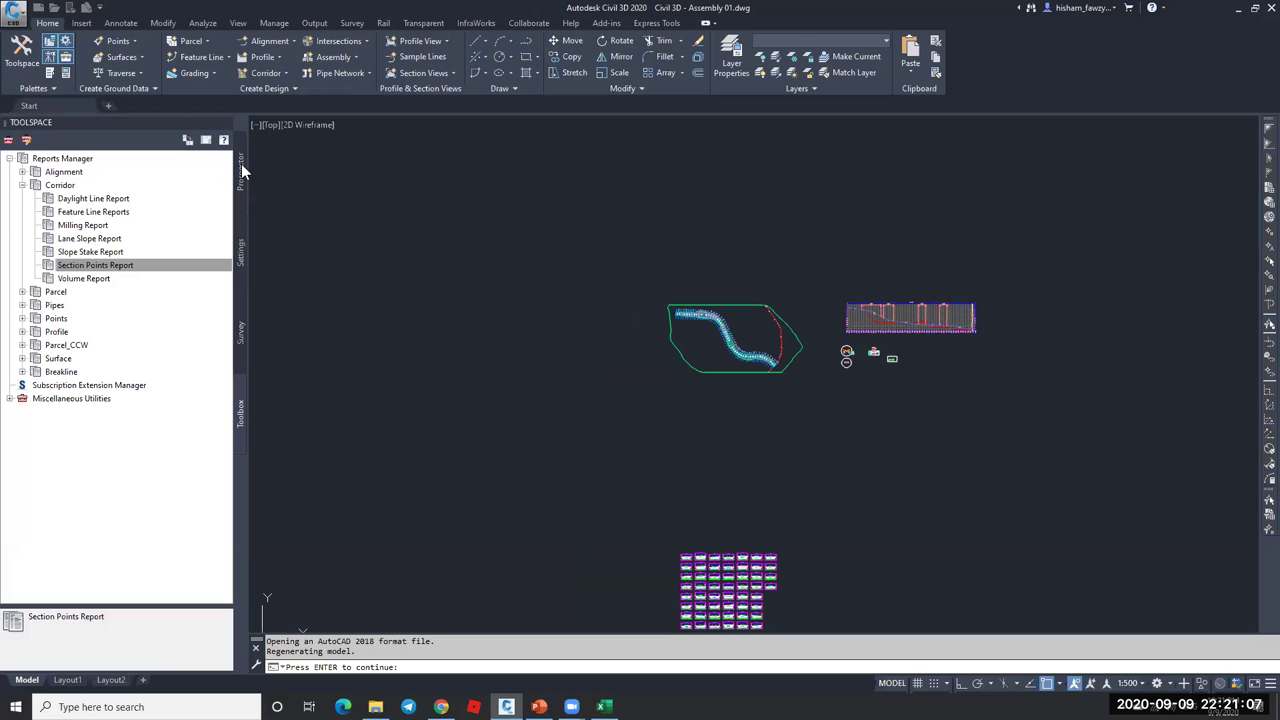
left_click(241, 163)
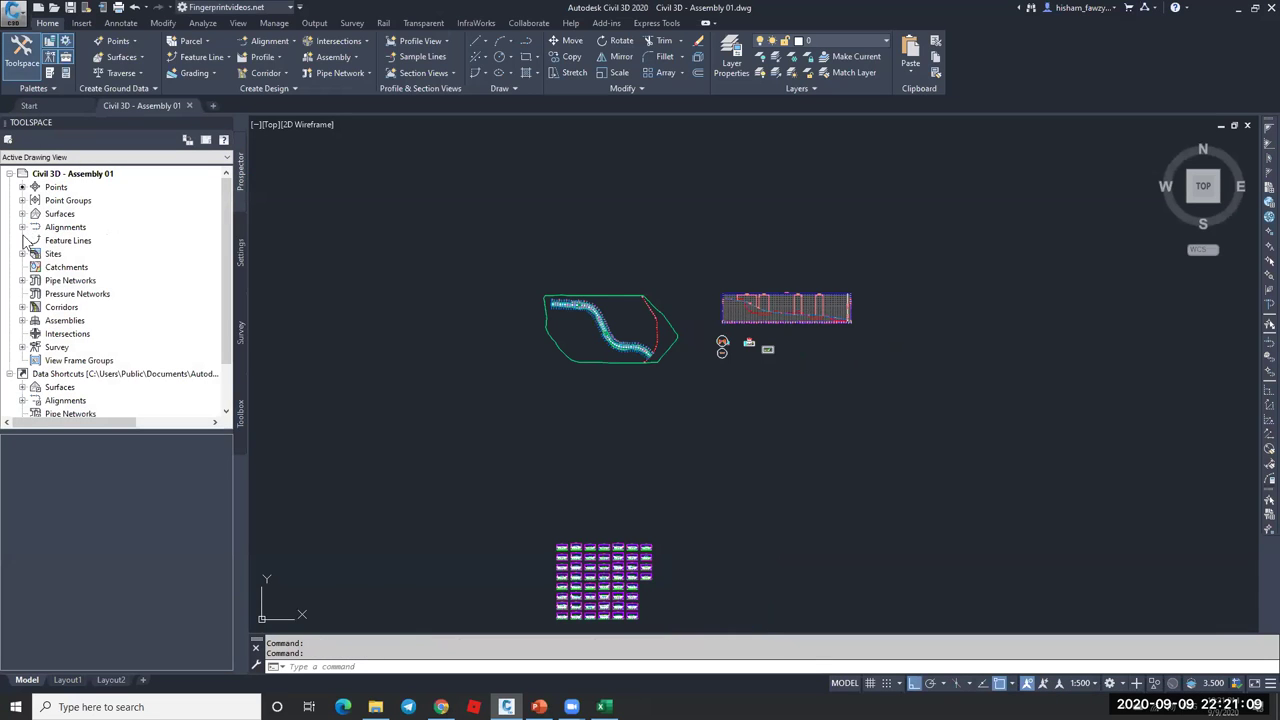
left_click(23, 227)
left_click(35, 240)
left_click(47, 267)
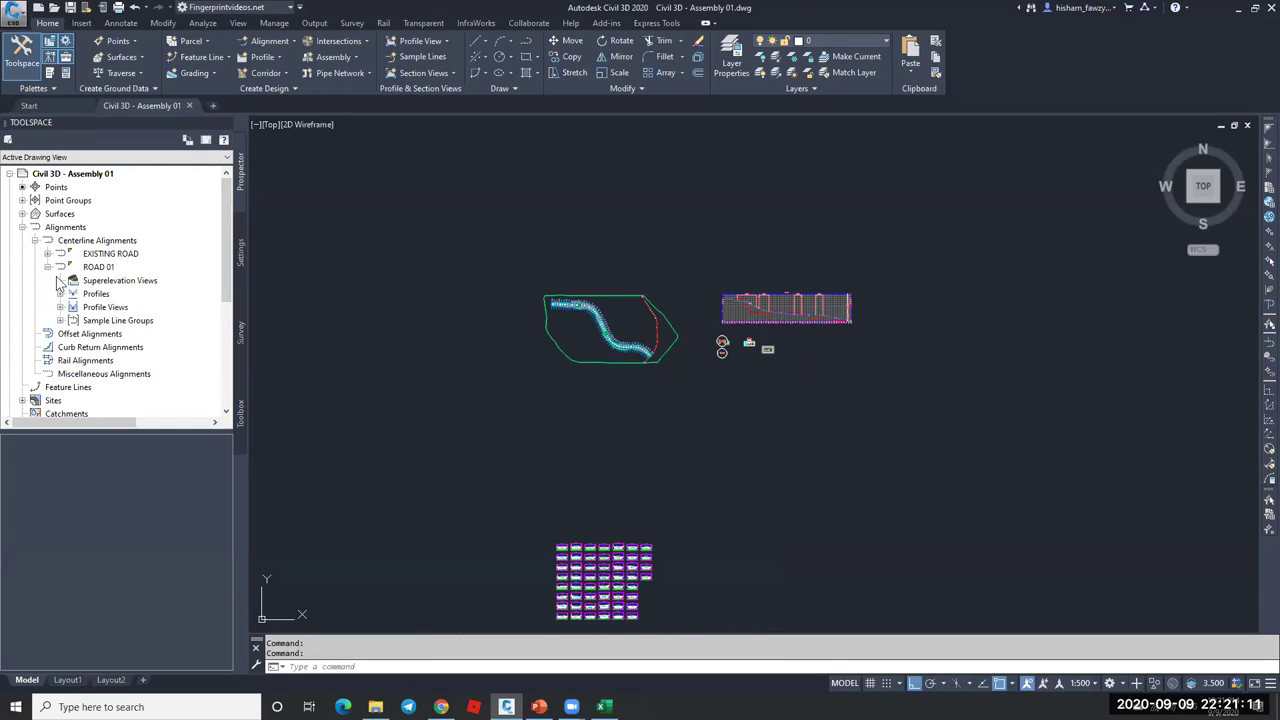
left_click(60, 320)
right_click(118, 338)
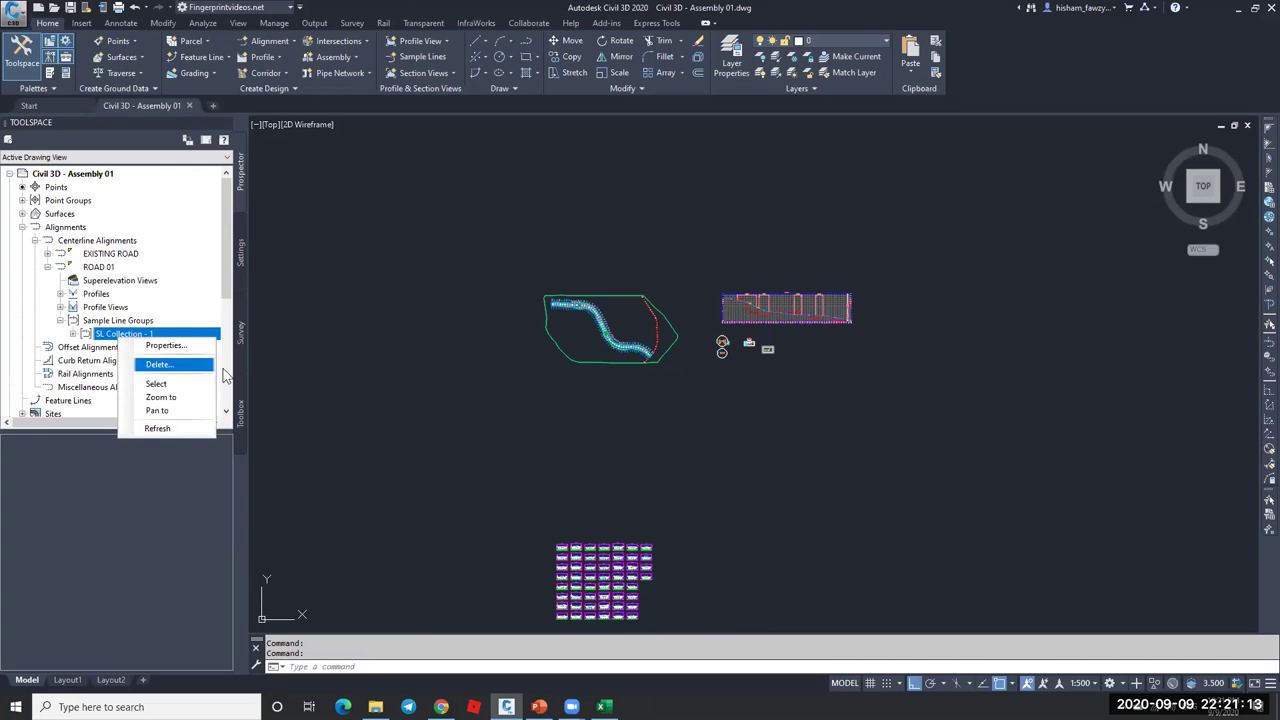
left_click(160, 365)
left_click(676, 380)
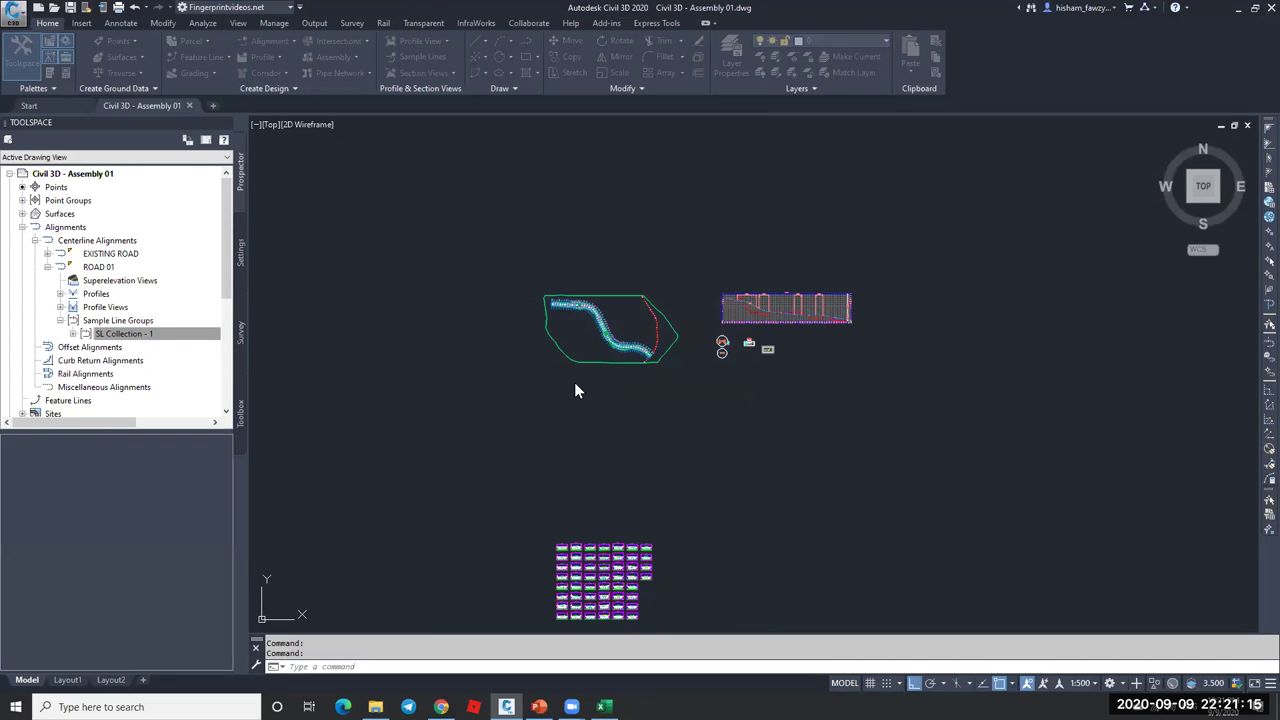
left_click(35, 240)
left_click(22, 227)
scroll(608, 312, "up", 6)
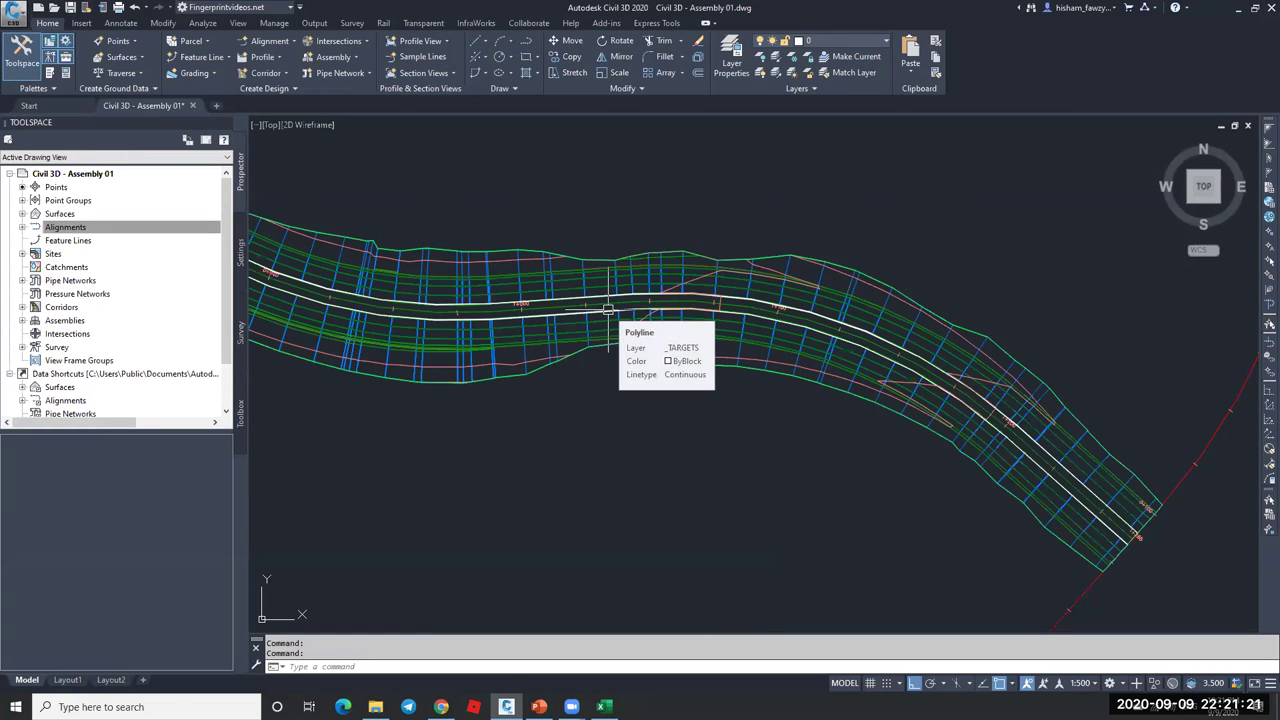
scroll(606, 310, "up", 5)
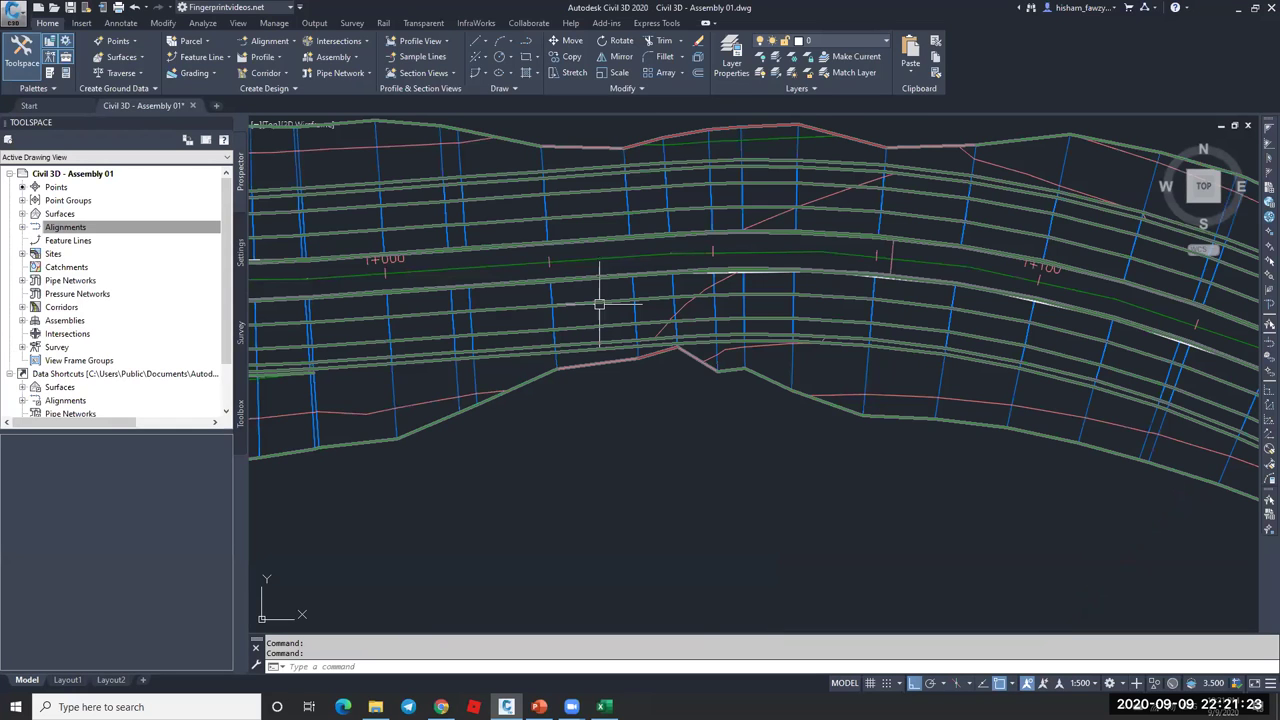
left_click(600, 293)
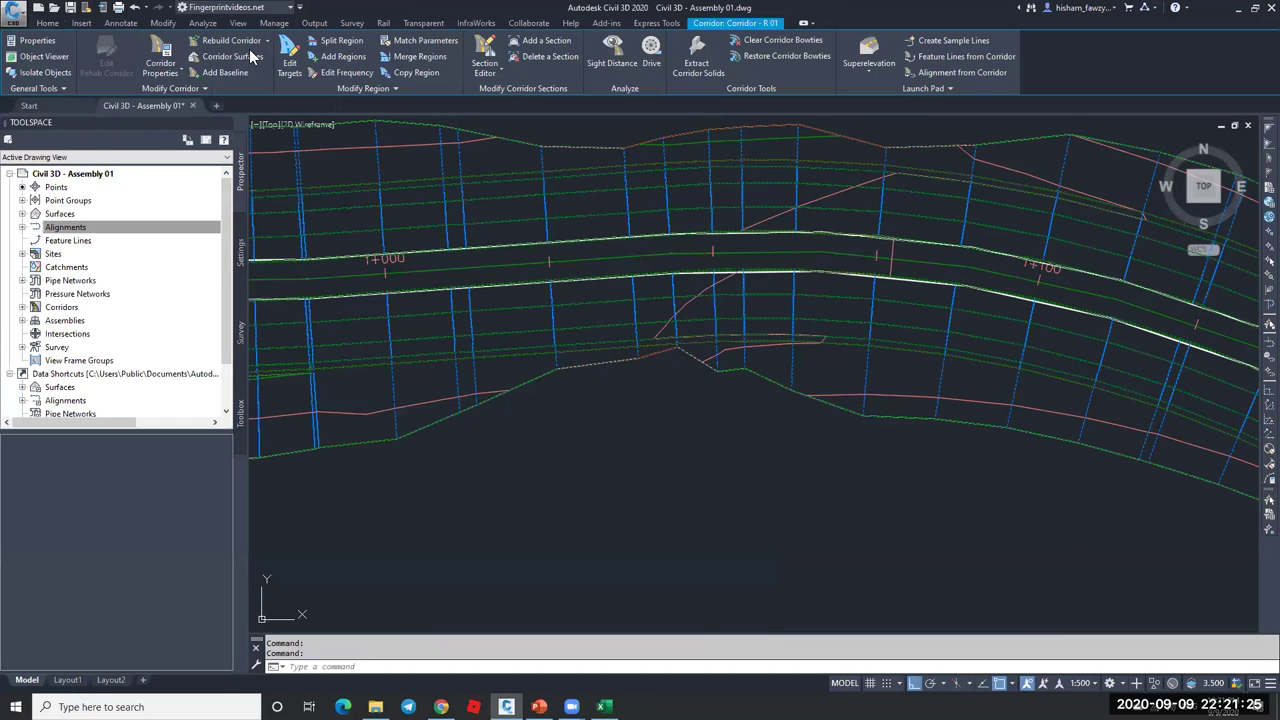
left_click(232, 56)
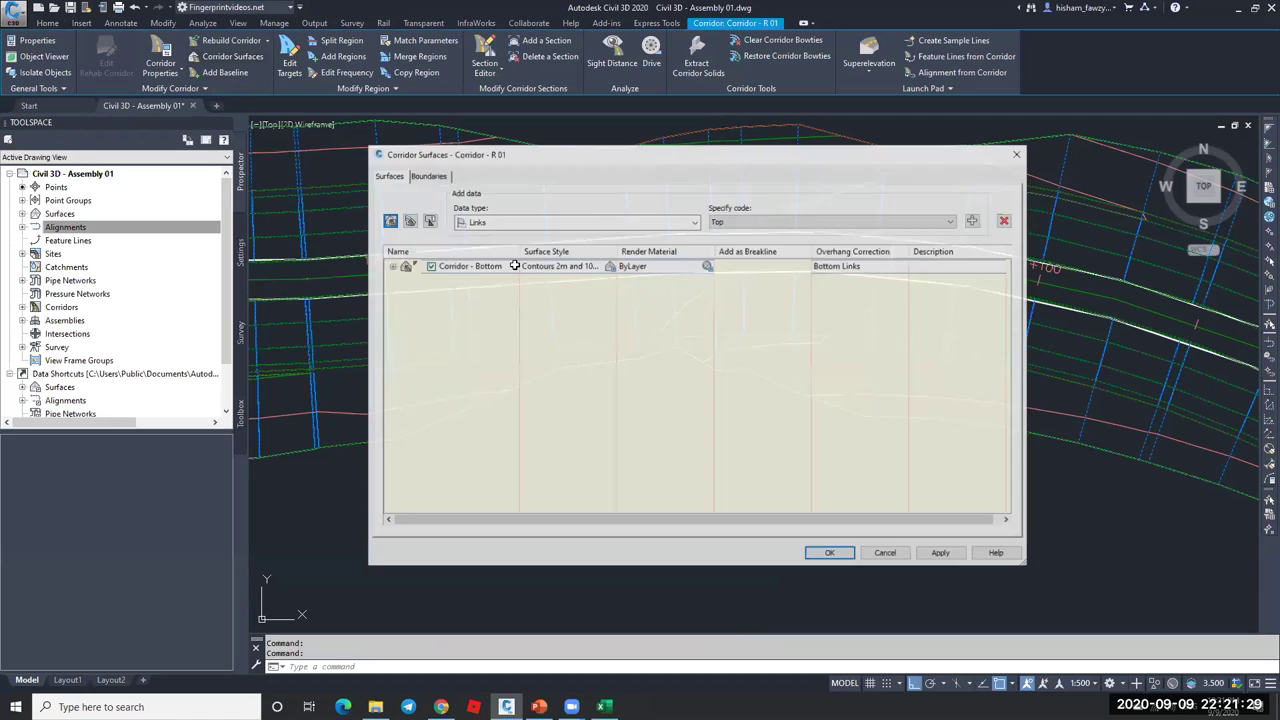
left_click(393, 266)
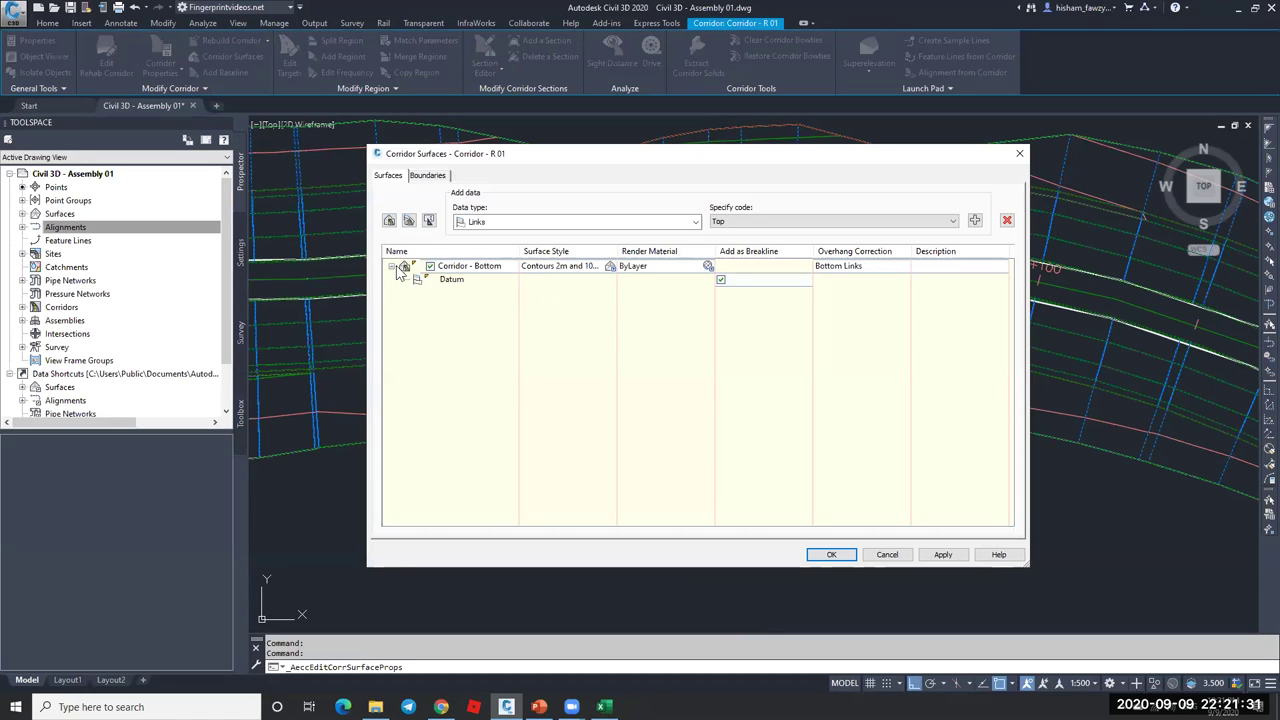
left_click(394, 266)
left_click(428, 175)
left_click(394, 214)
left_click(388, 175)
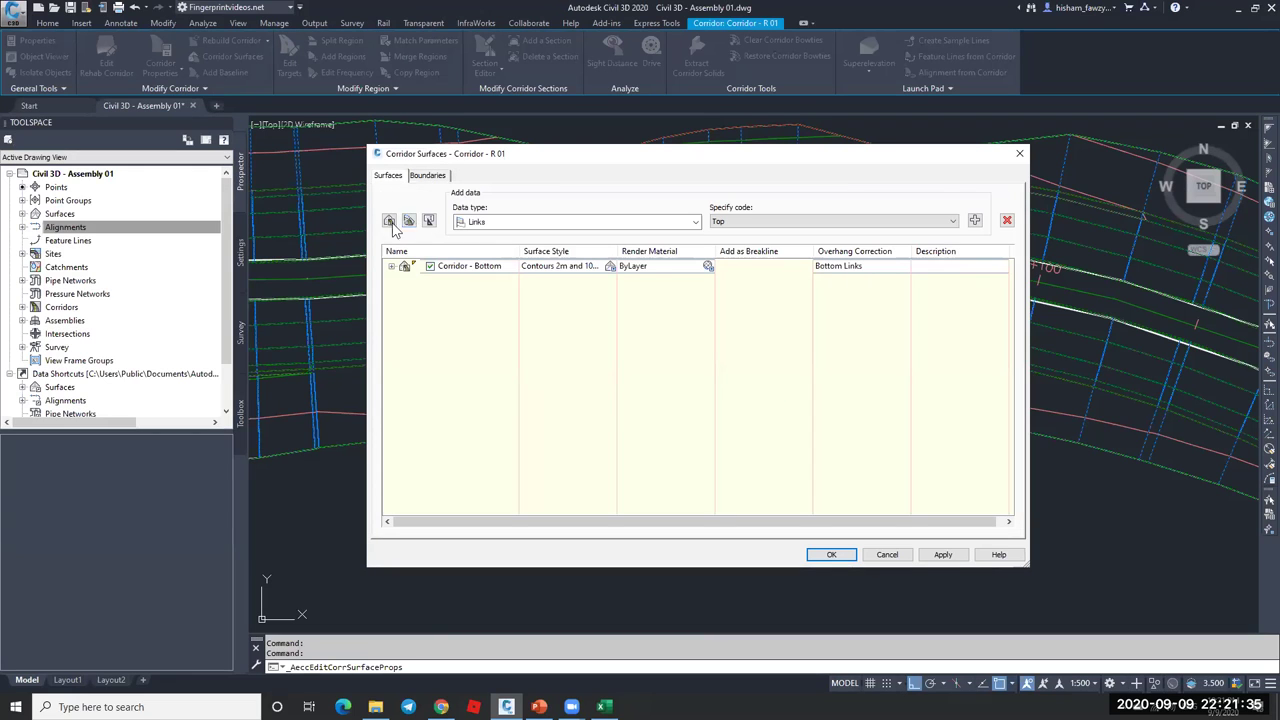
left_click(820, 558)
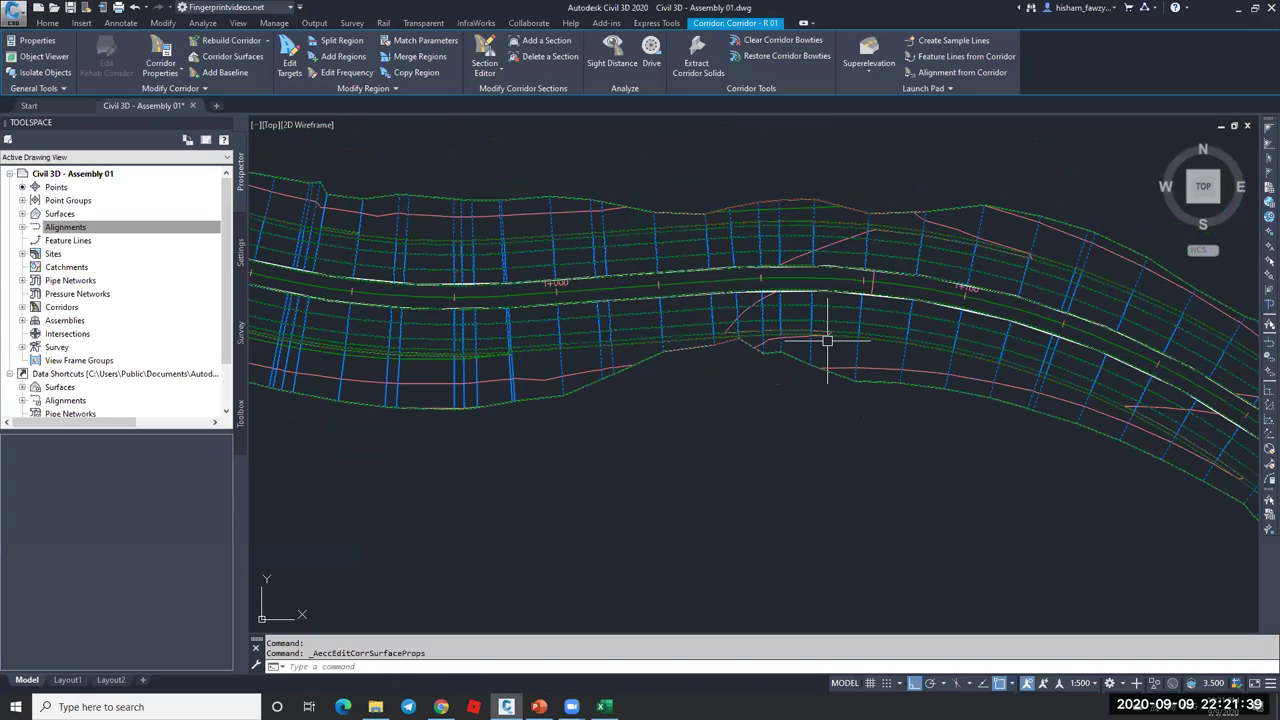
key("Escape")
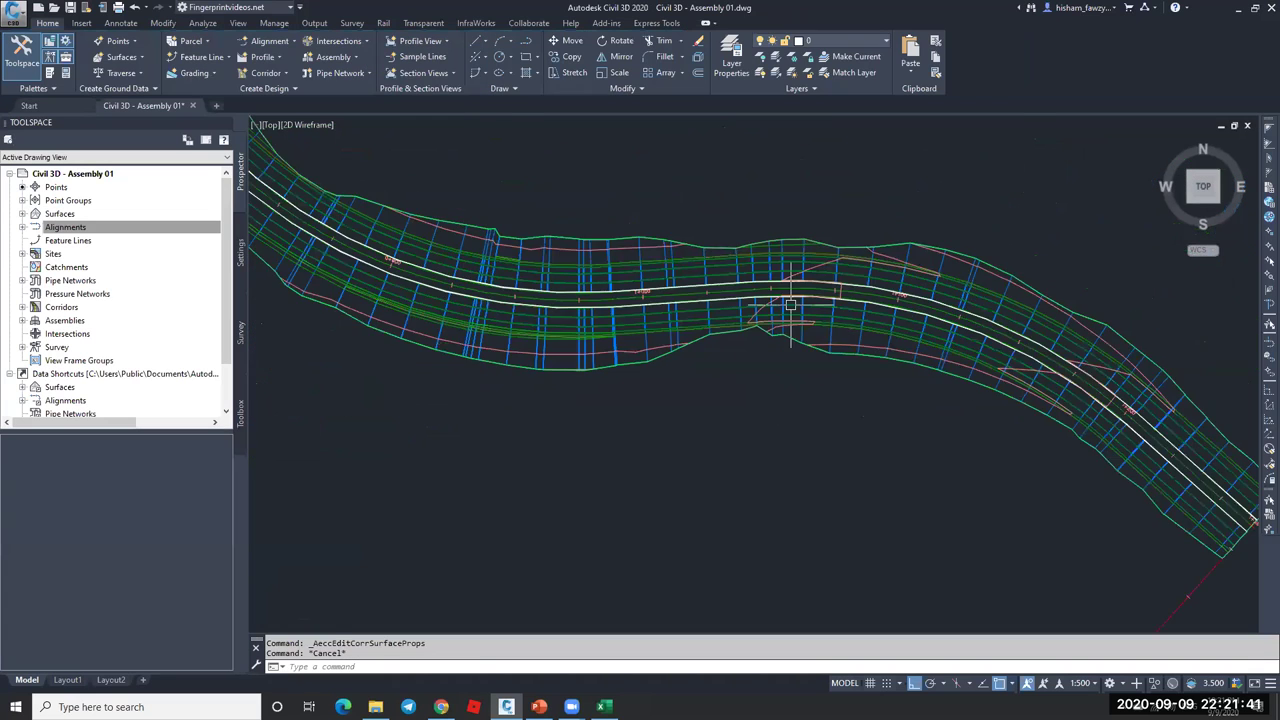
scroll(770, 340, "down", 3)
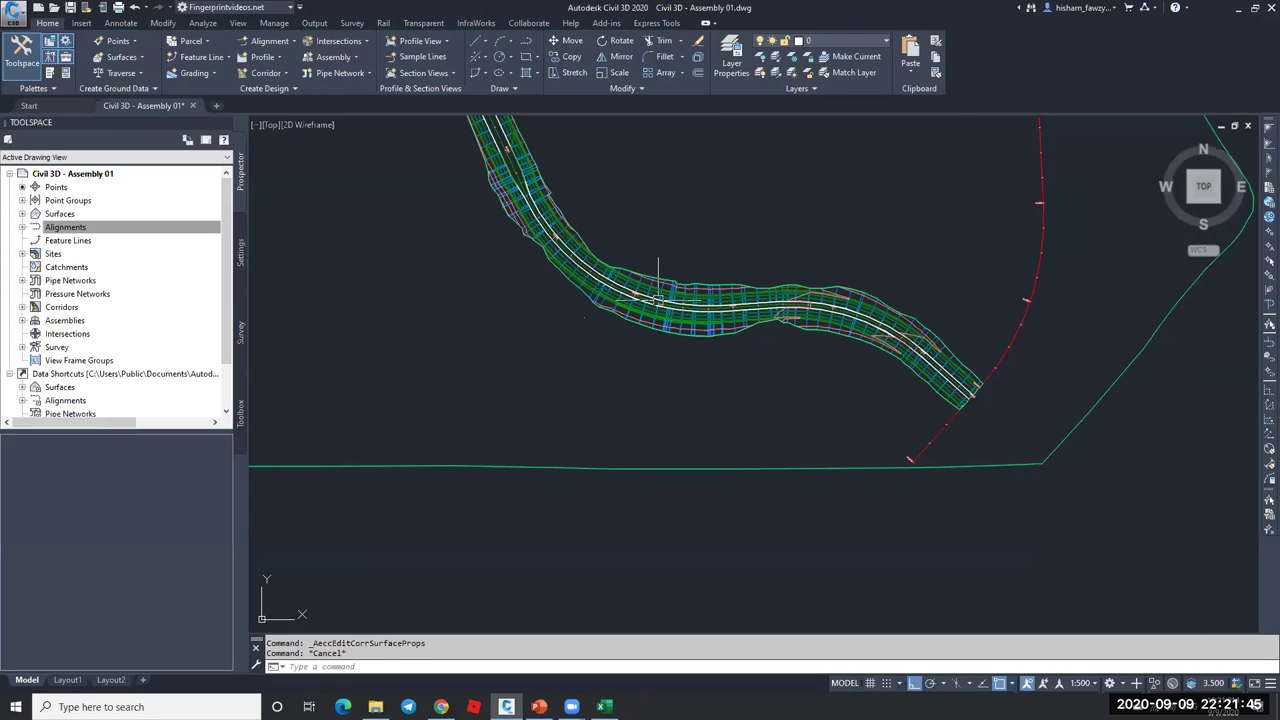
scroll(657, 271, "down", 5)
mouse_move(793, 277)
middle_mouse_down()
mouse_move(731, 237)
mouse_move(666, 266)
middle_mouse_up()
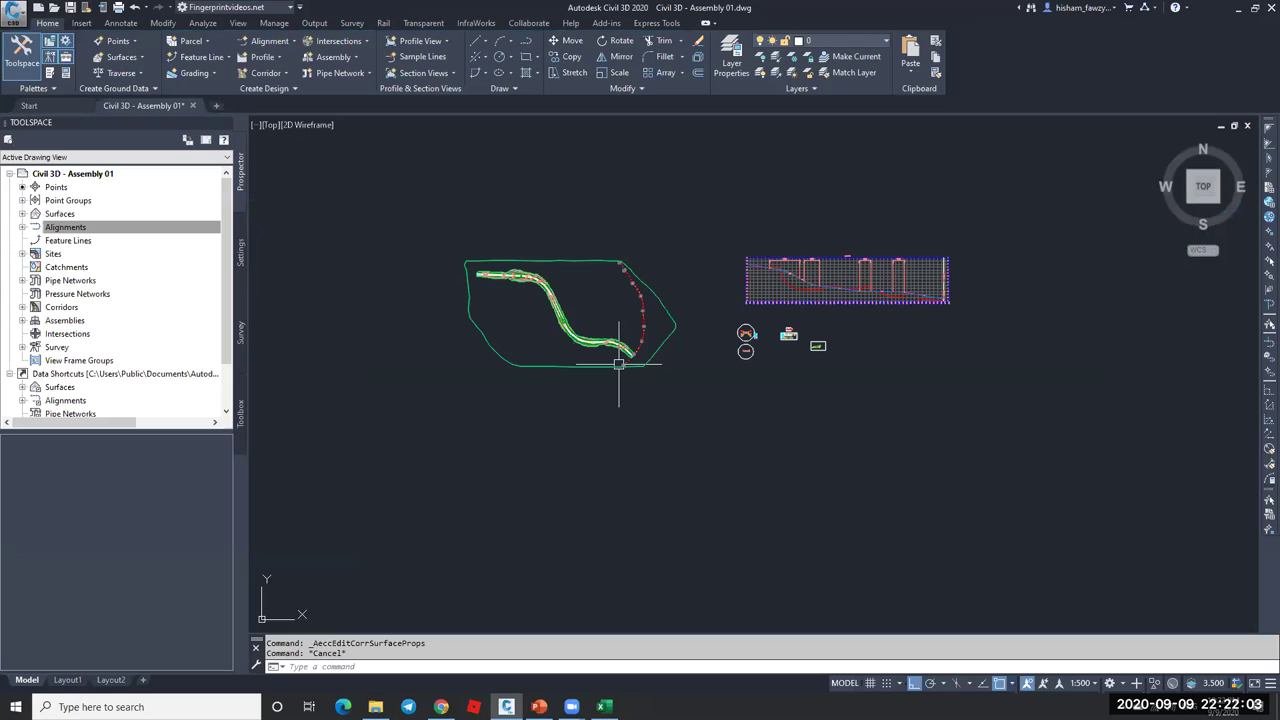
mouse_move(619, 364)
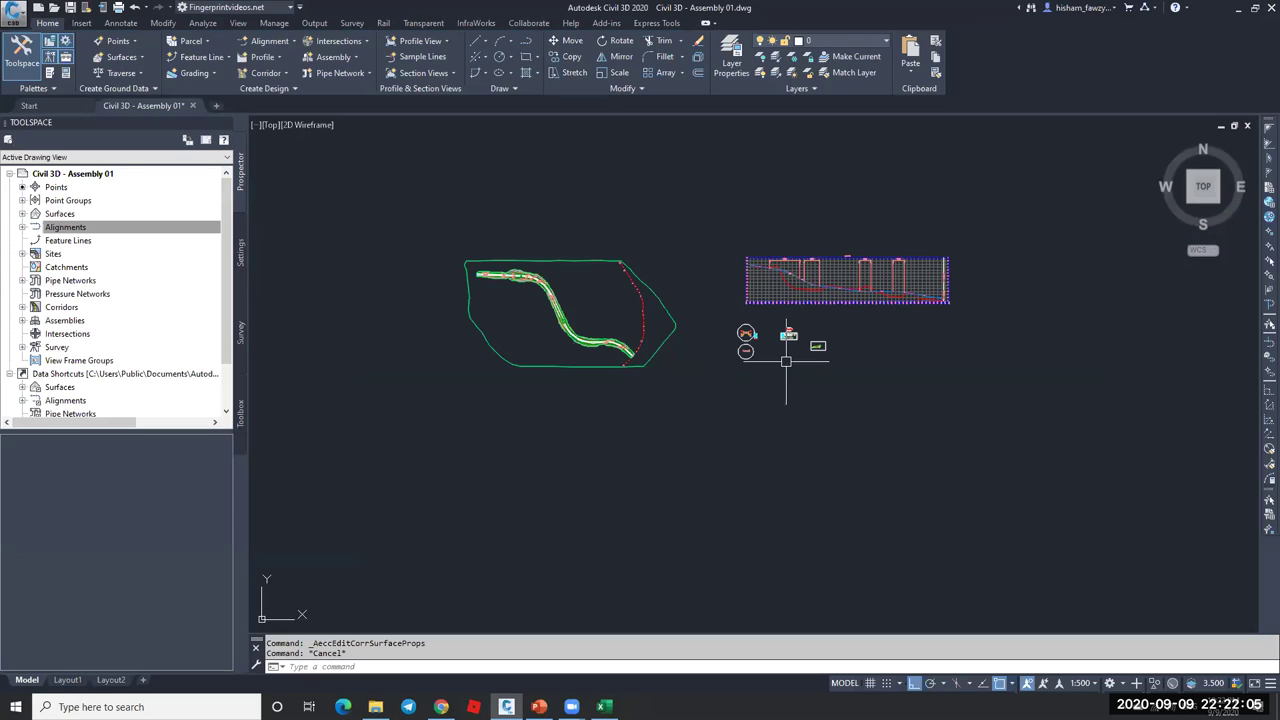
mouse_move(717, 293)
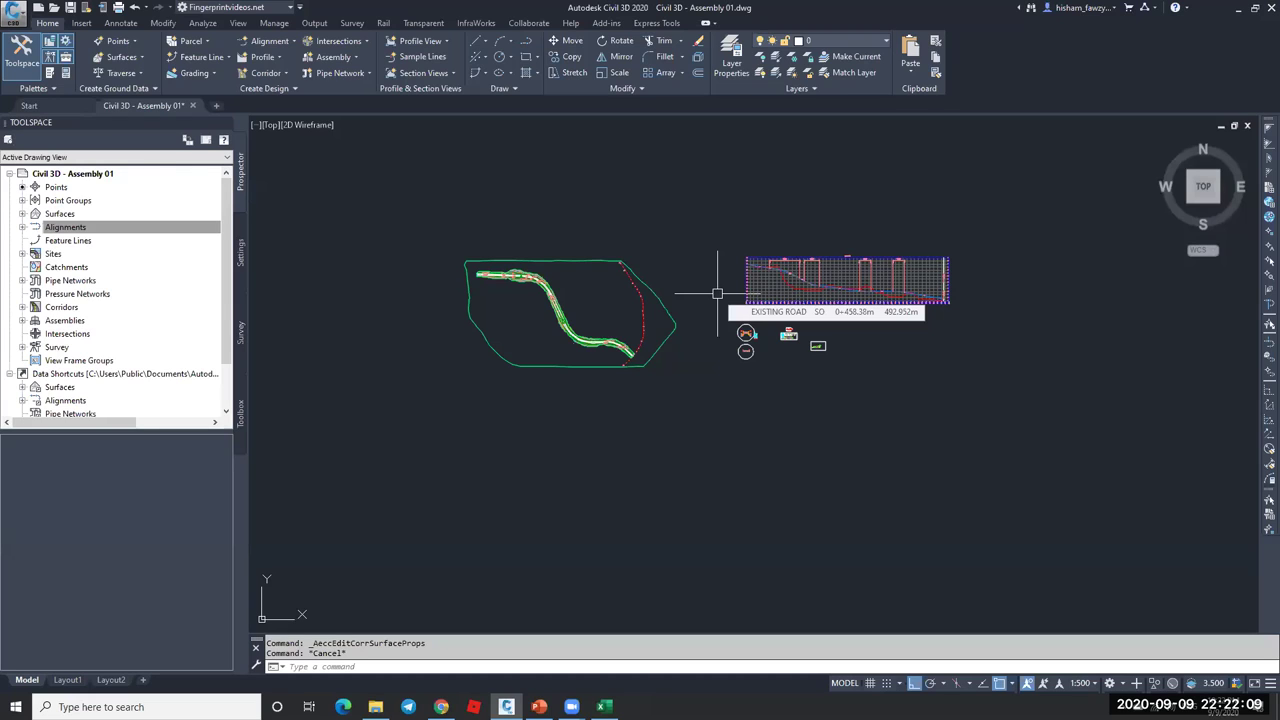
mouse_move(700, 318)
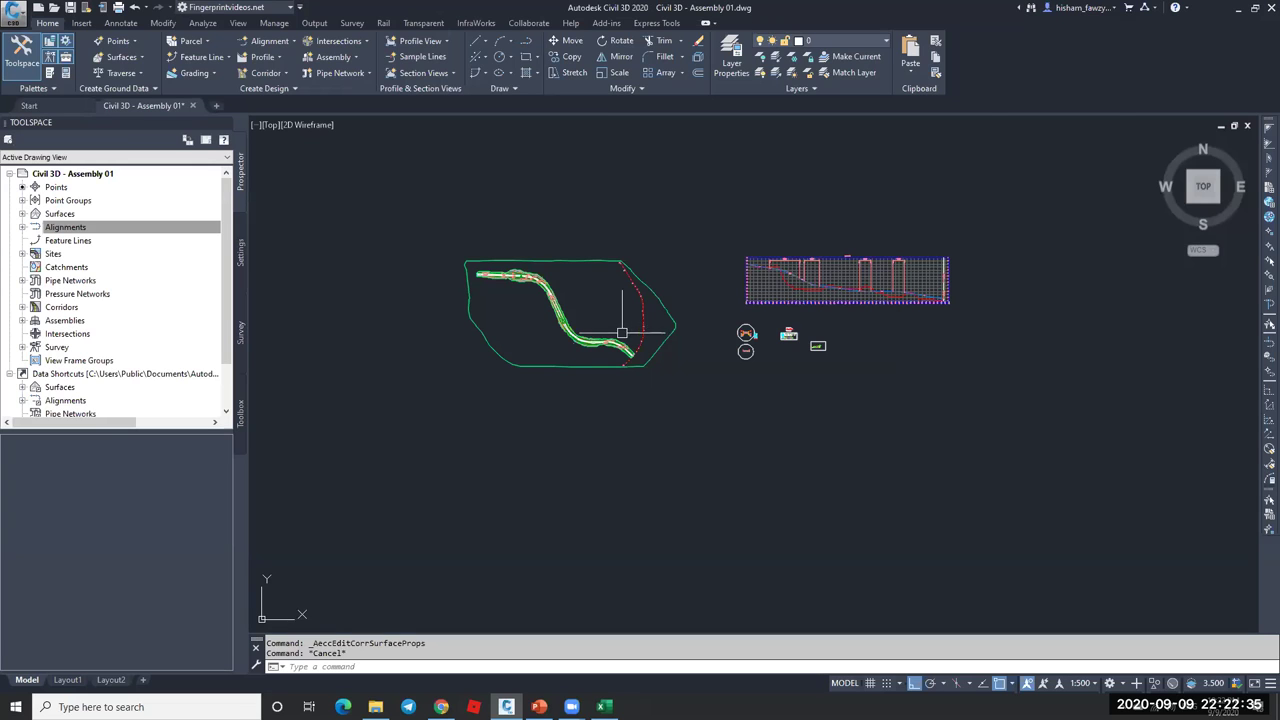
scroll(628, 358, "up", 2)
scroll(720, 306, "down", 2)
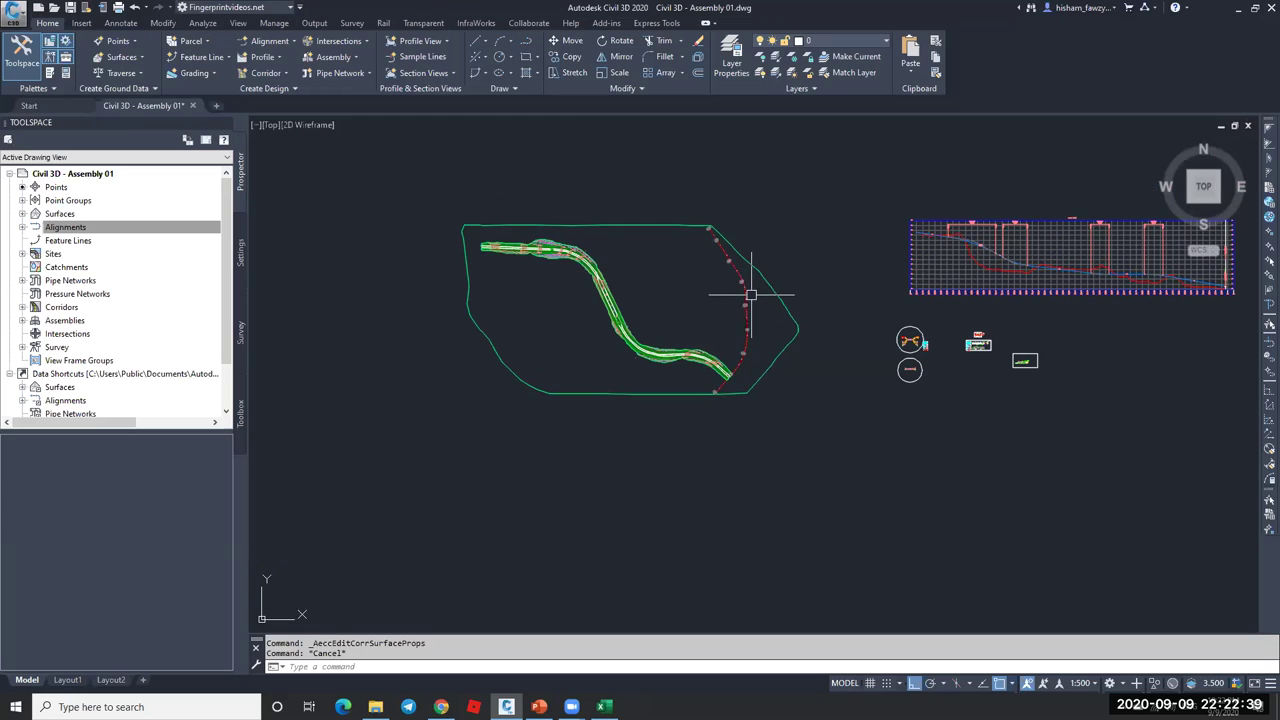
scroll(745, 300, "up", 2)
scroll(748, 285, "up", 2)
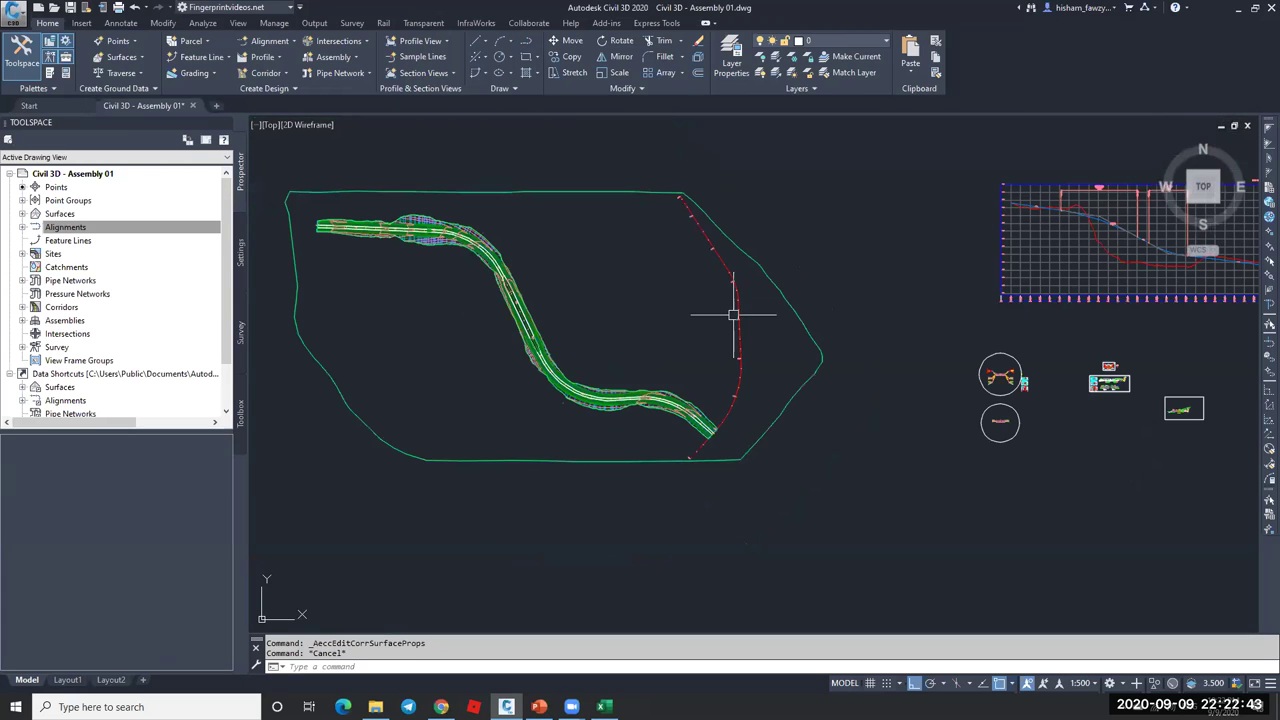
scroll(737, 303, "down", 3)
scroll(772, 286, "up", 2)
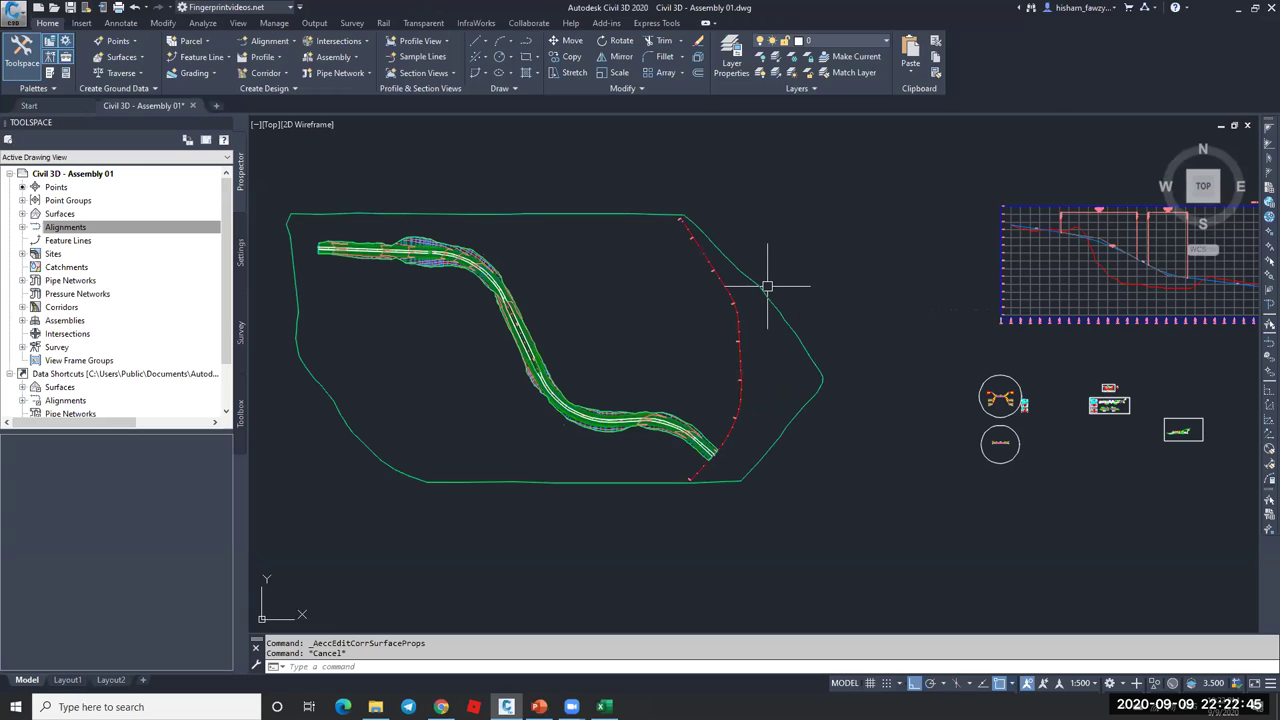
mouse_move(762, 286)
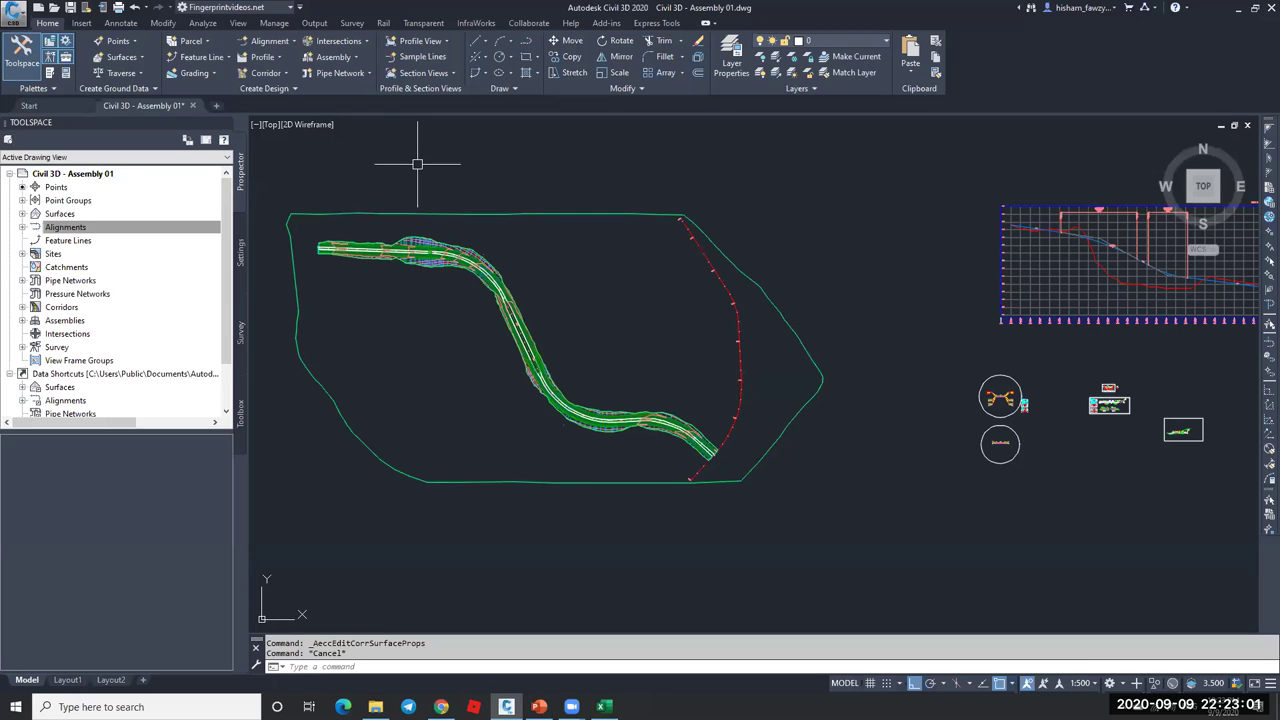
left_click(462, 213)
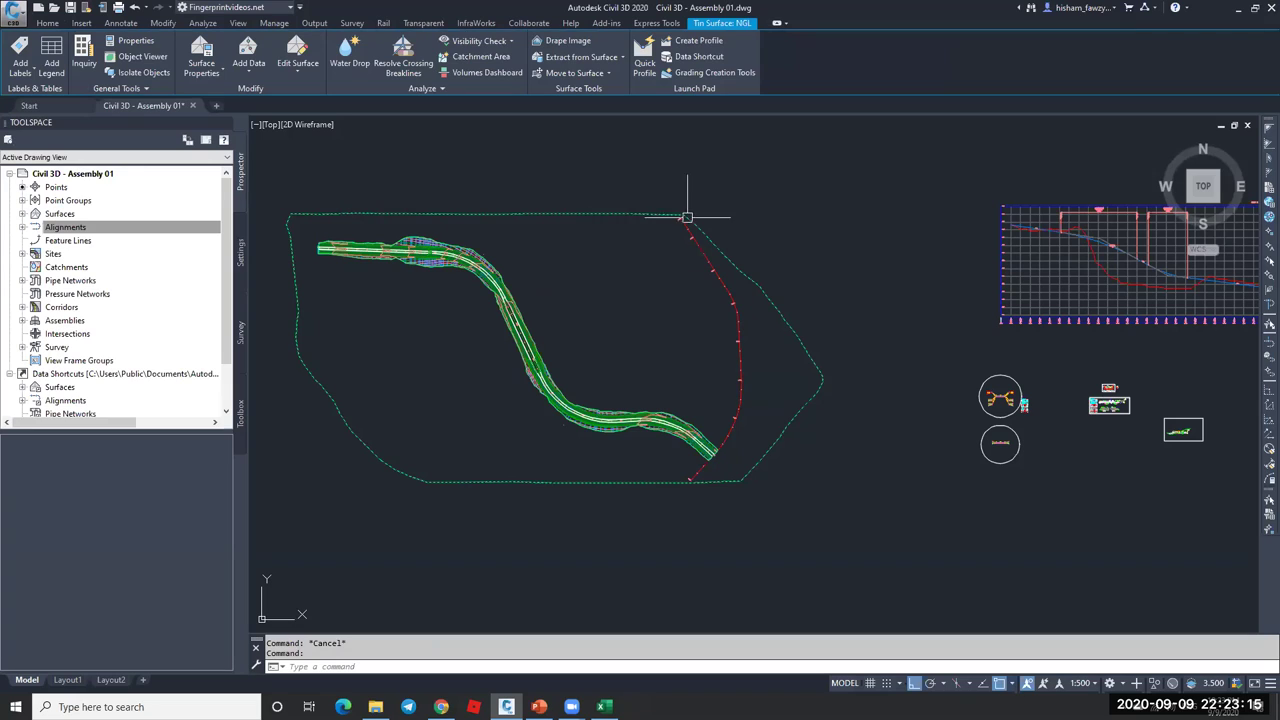
key("Escape")
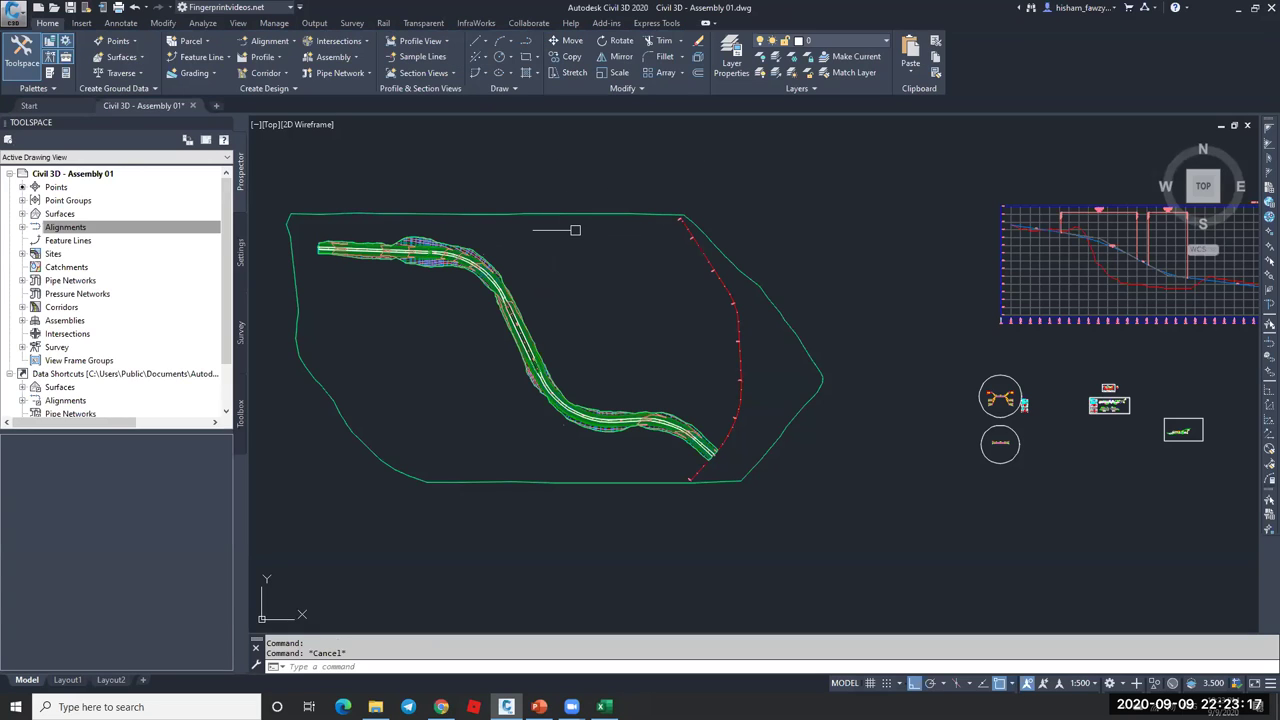
mouse_move(562, 236)
scroll(593, 228, "down", 2)
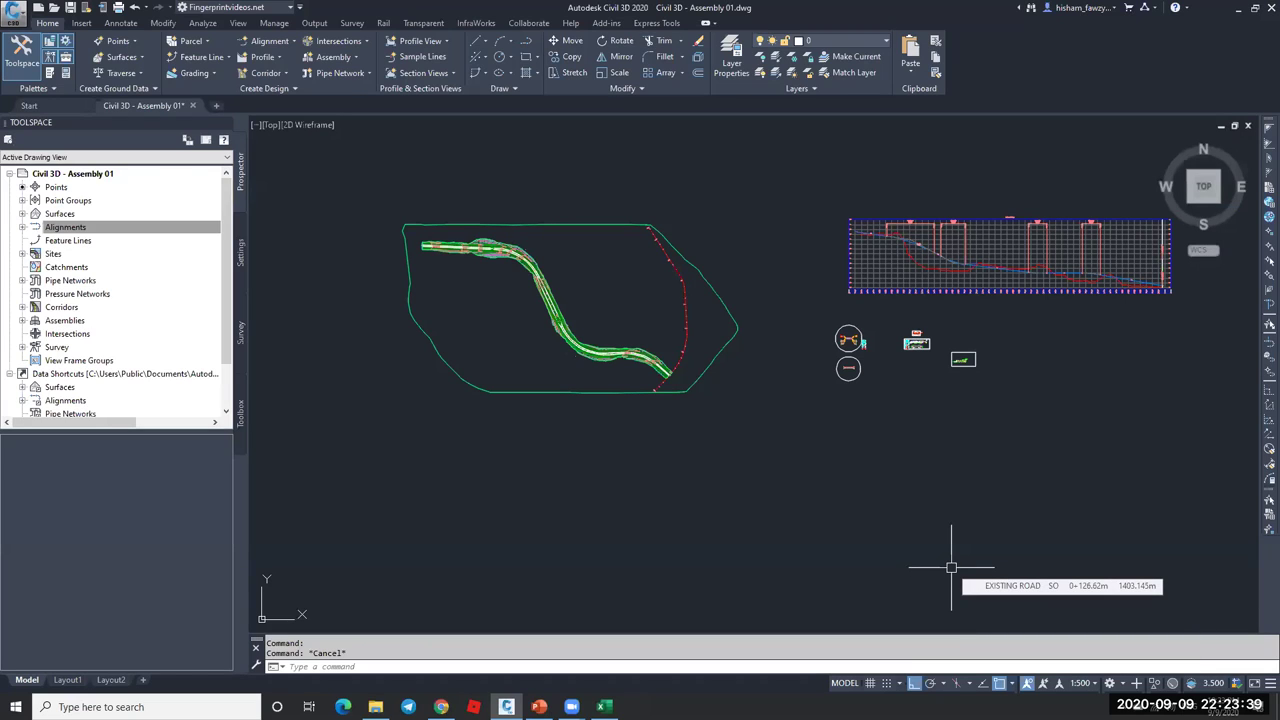
scroll(759, 404, "down", 1)
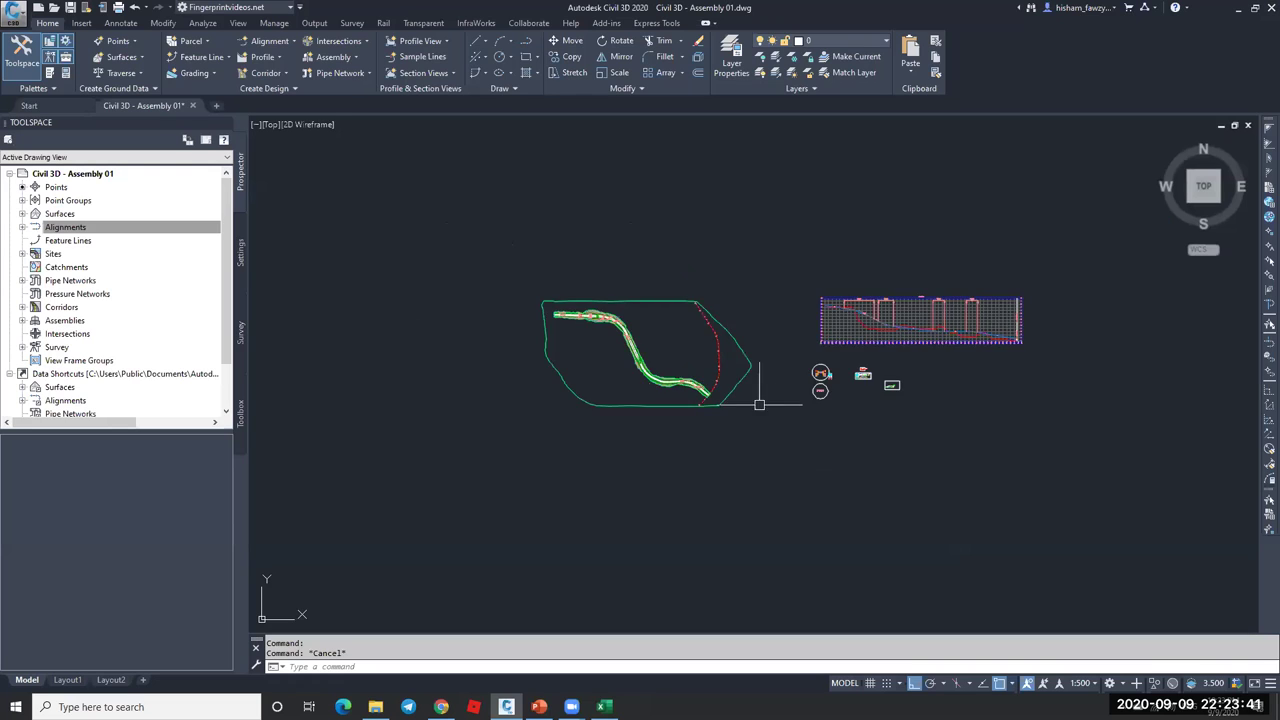
scroll(707, 313, "up", 2)
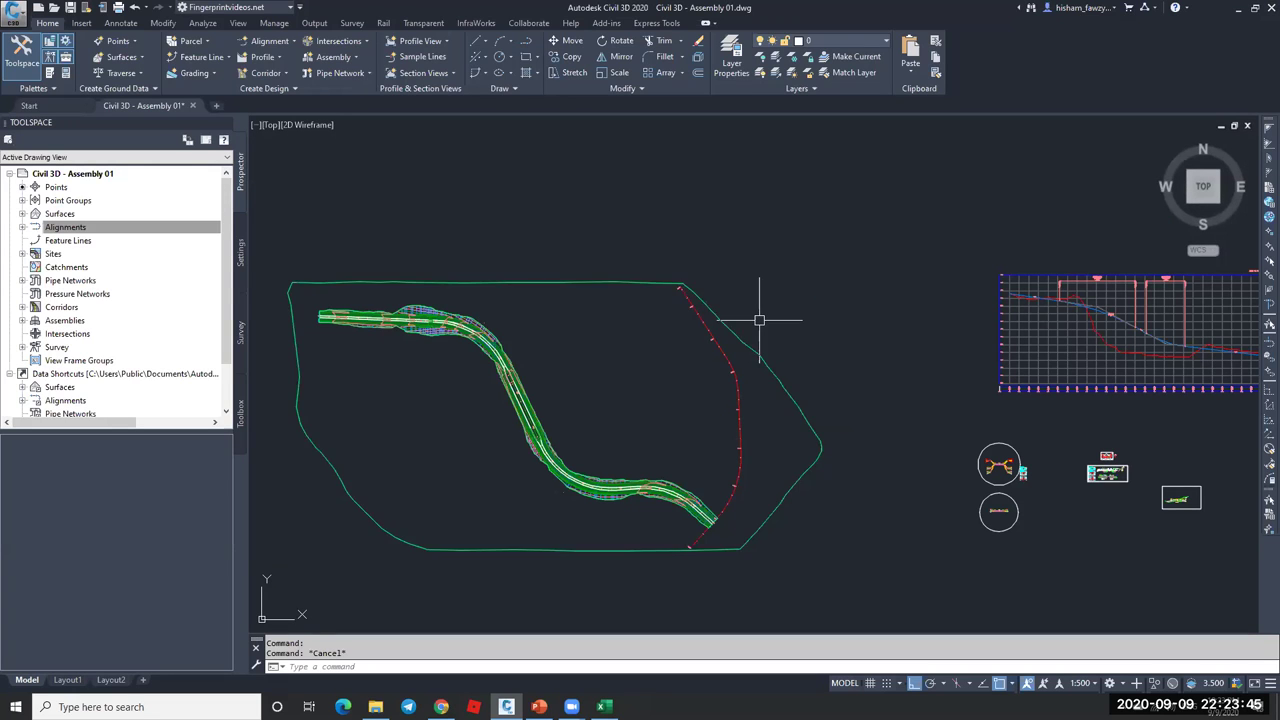
scroll(759, 322, "down", 1)
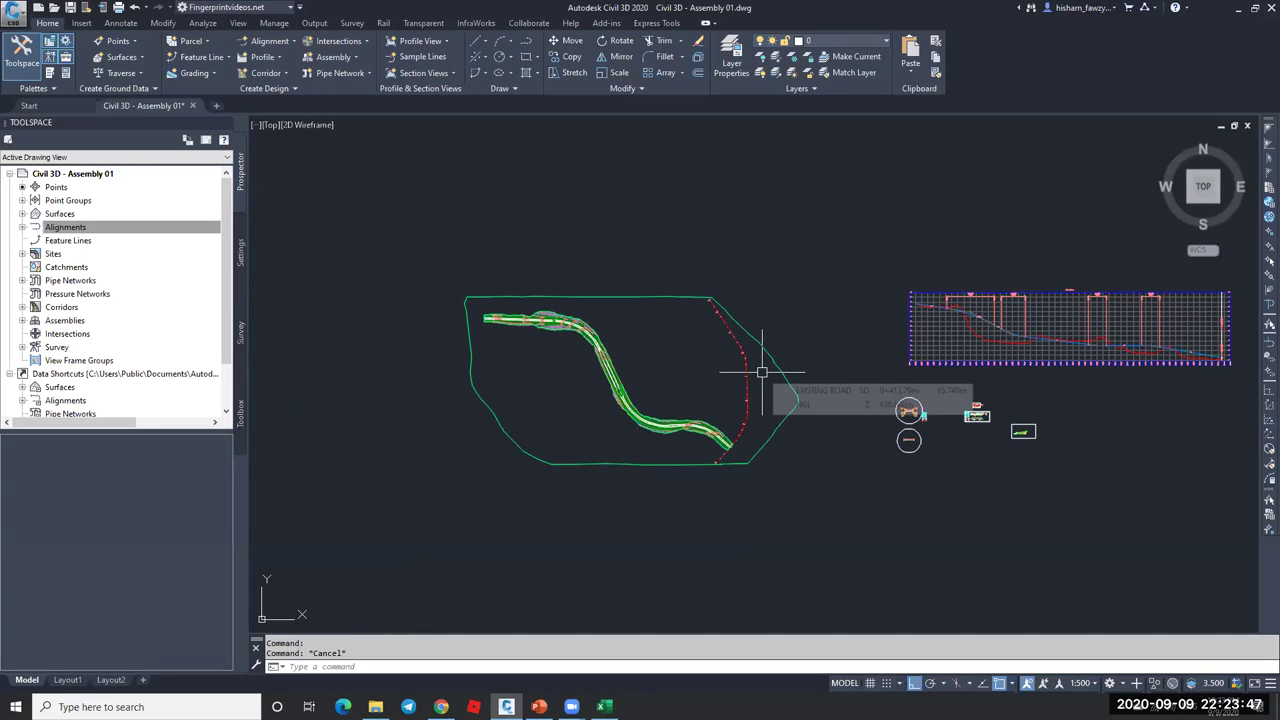
middle_click_drag(723, 368, 687, 346)
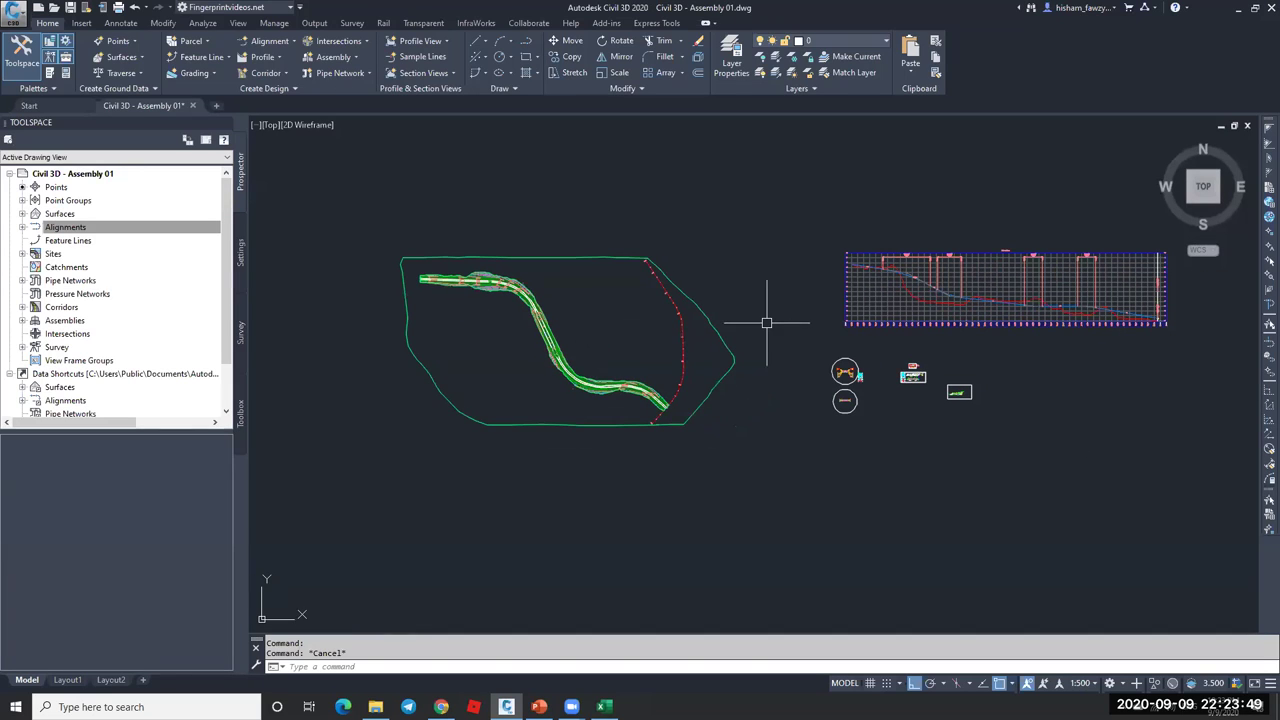
scroll(680, 300, "up", 2)
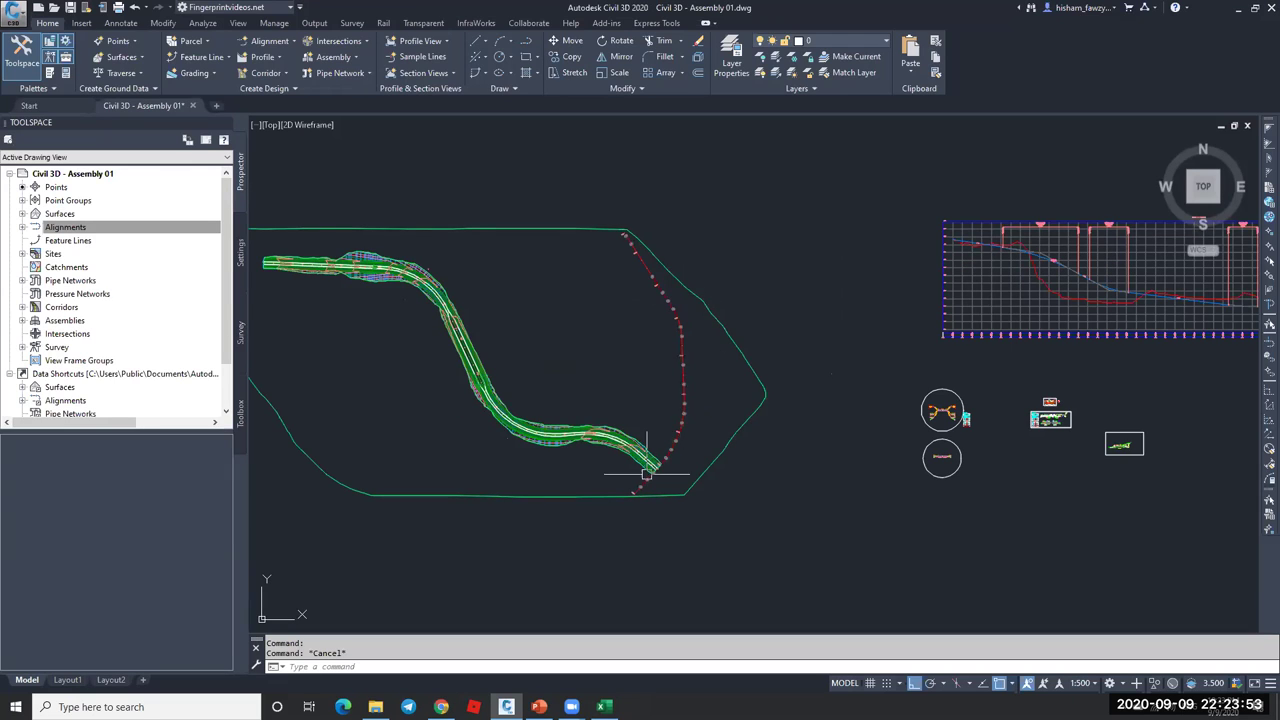
scroll(645, 395, "down", 2)
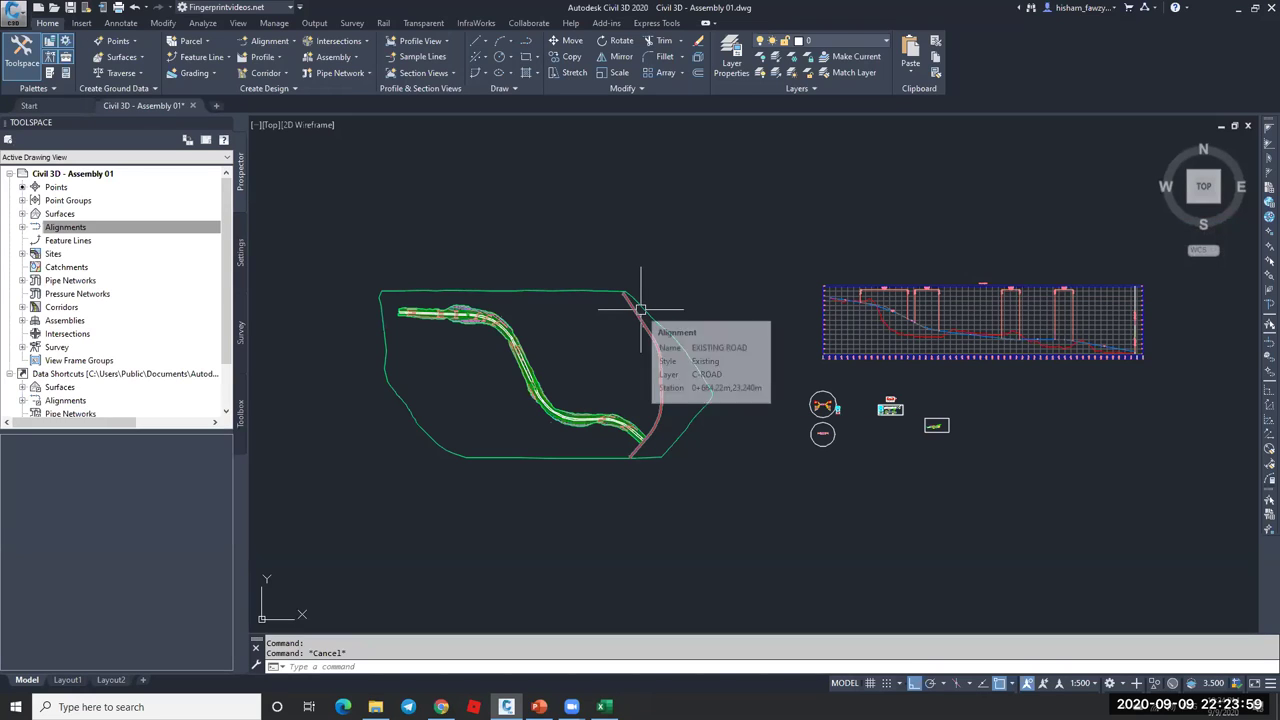
scroll(640, 308, "up", 5)
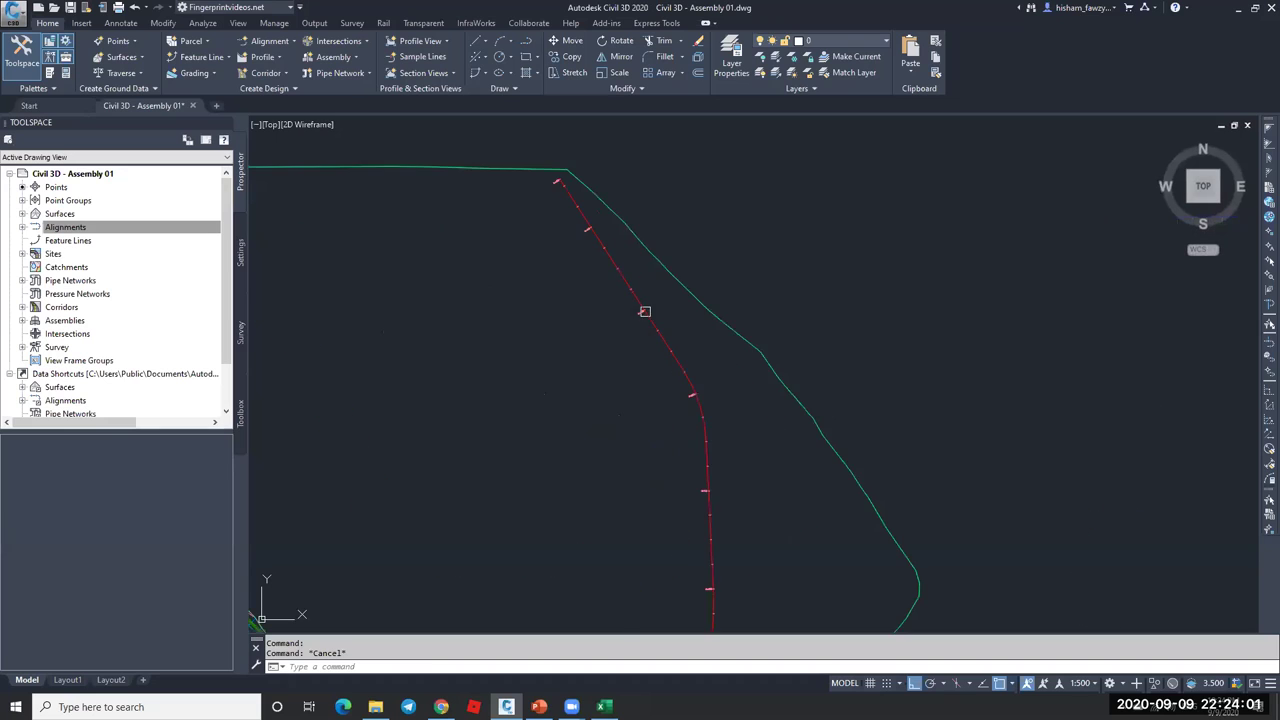
scroll(652, 320, "down", 6)
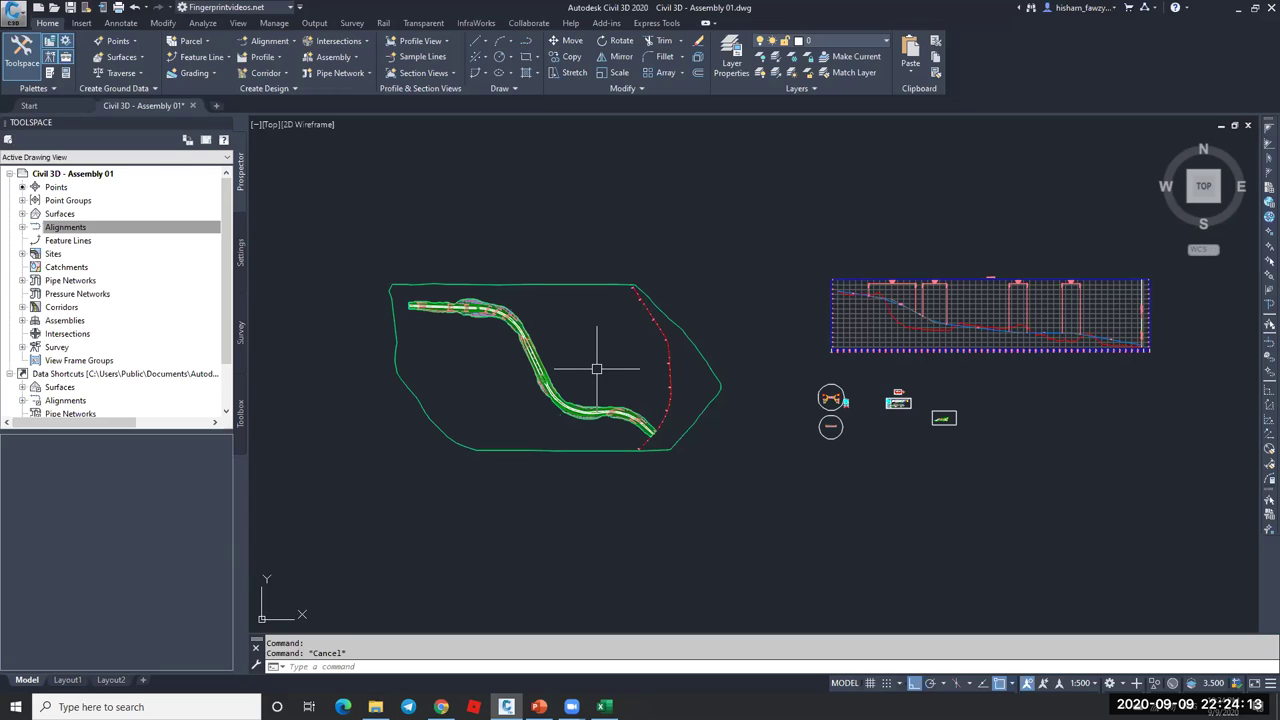
middle_click_drag(663, 434, 663, 357)
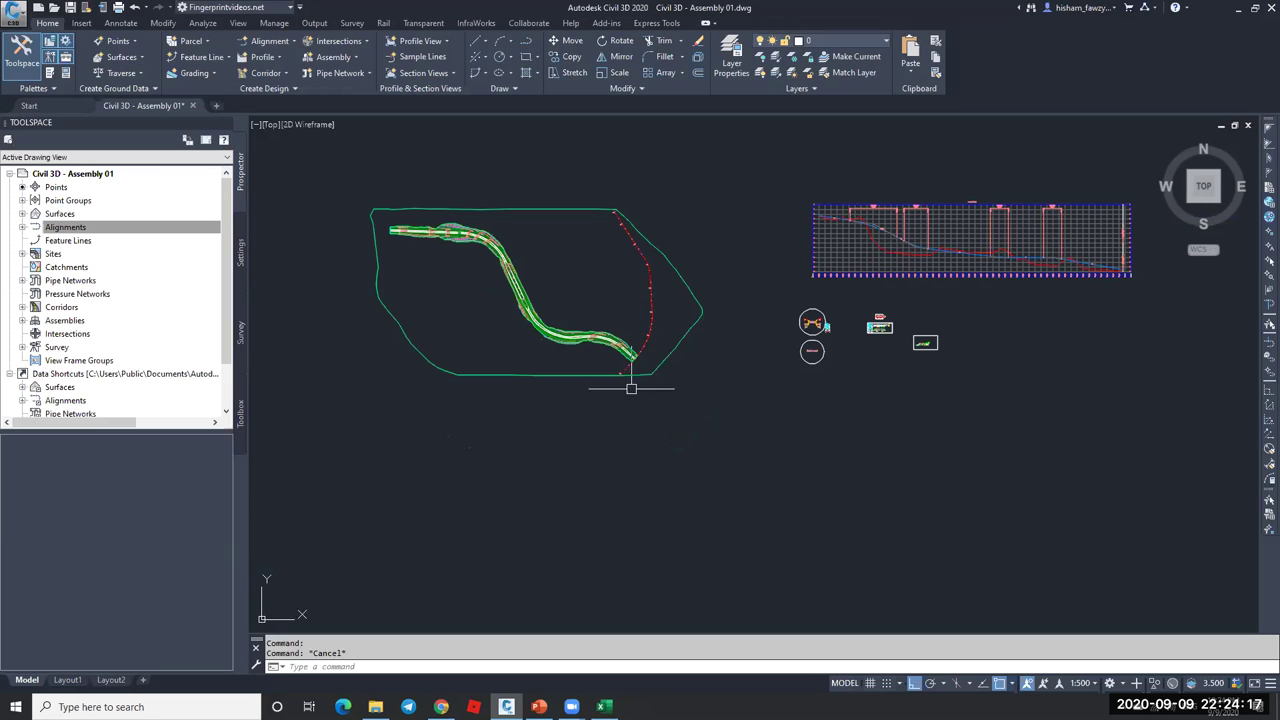
scroll(600, 330, "up", 5)
scroll(697, 345, "down", 5)
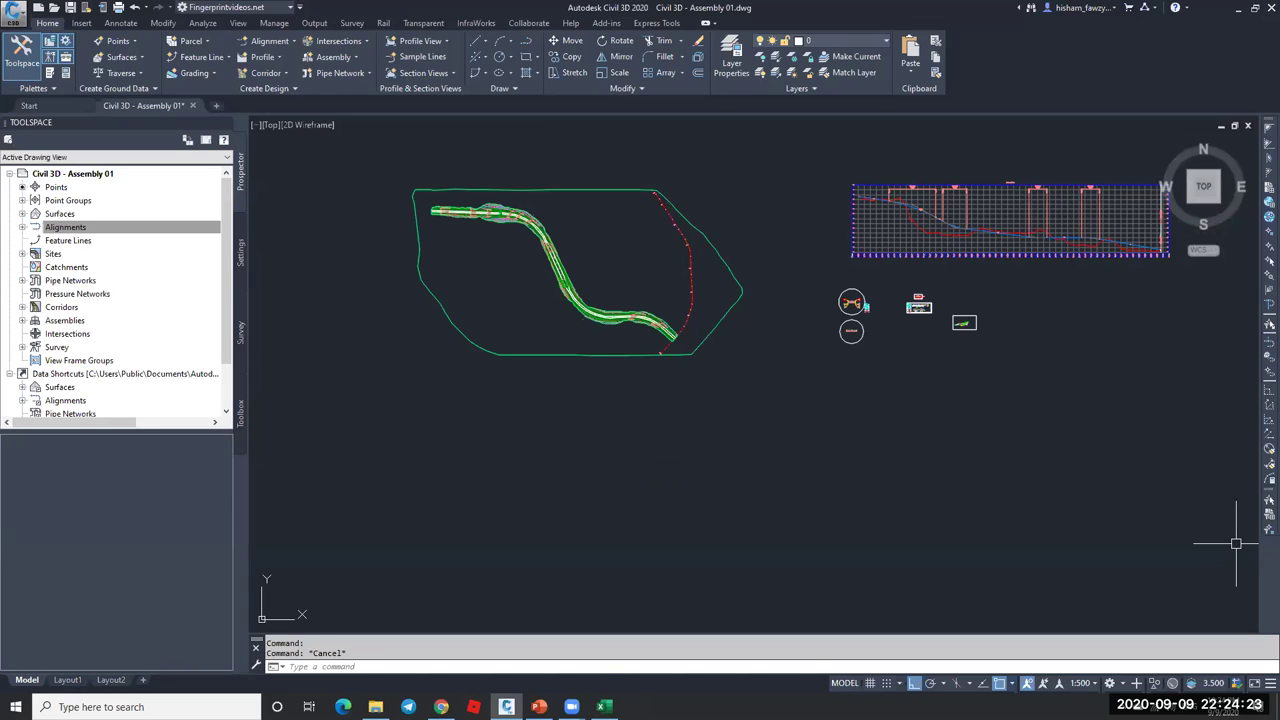
scroll(1090, 510, "down", 3)
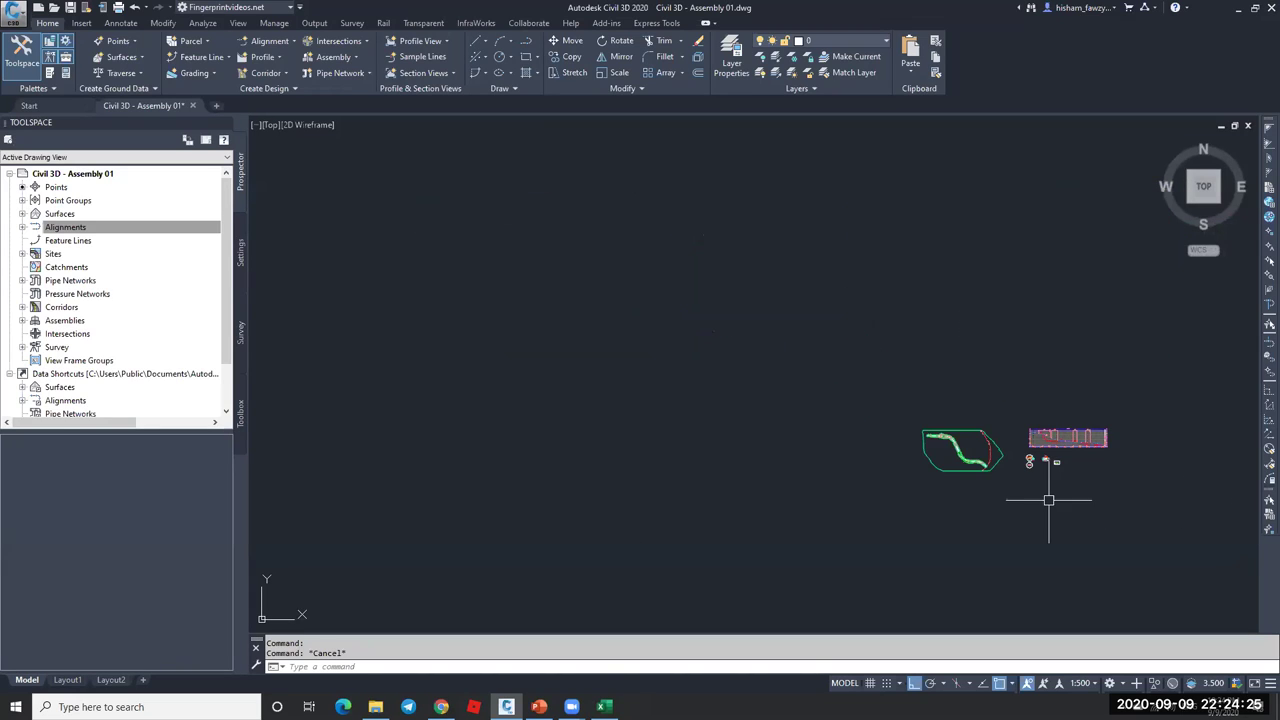
scroll(1025, 485, "up", 2)
scroll(1025, 485, "up", 3)
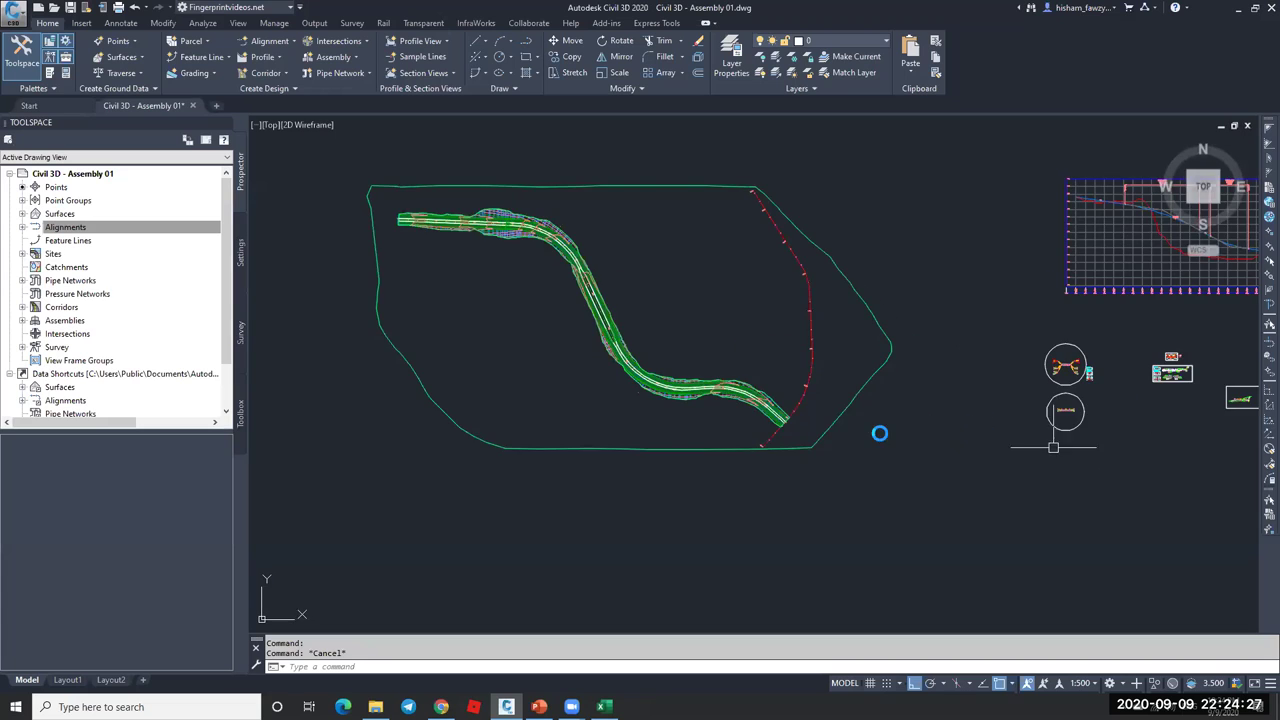
scroll(875, 432, "up", 3)
scroll(815, 410, "down", 3)
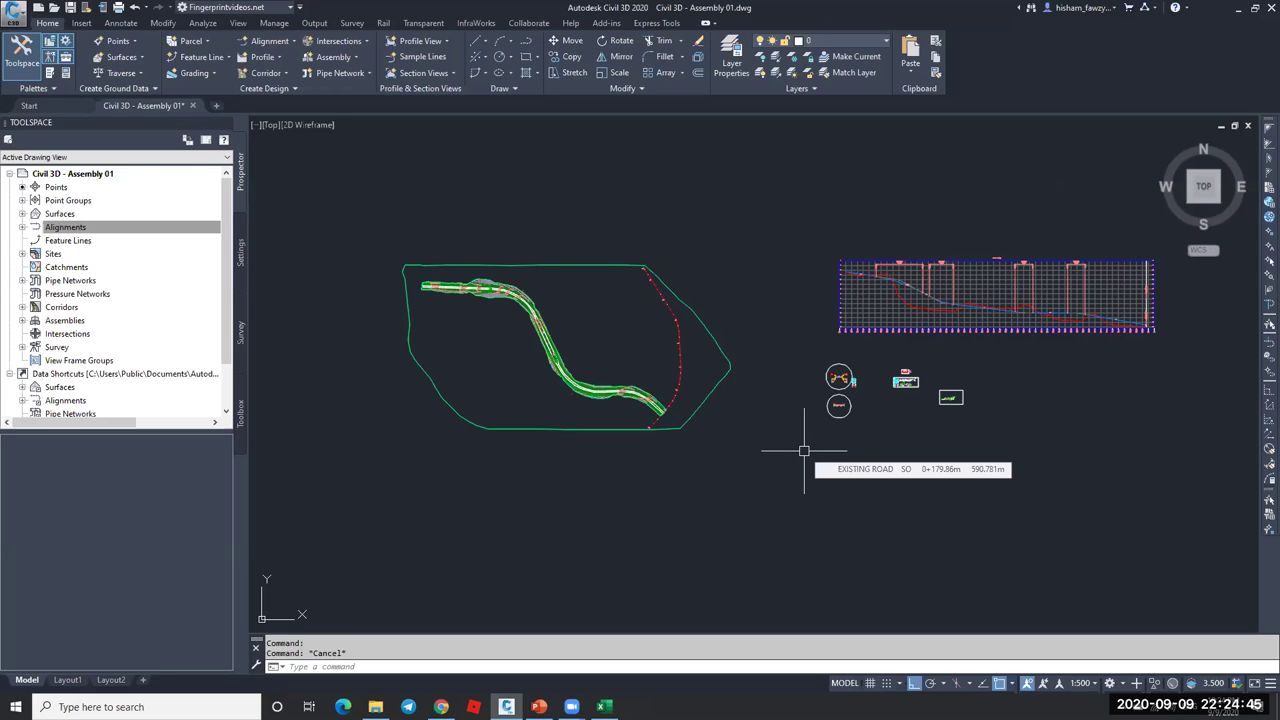
middle_click_drag(786, 431, 749, 403)
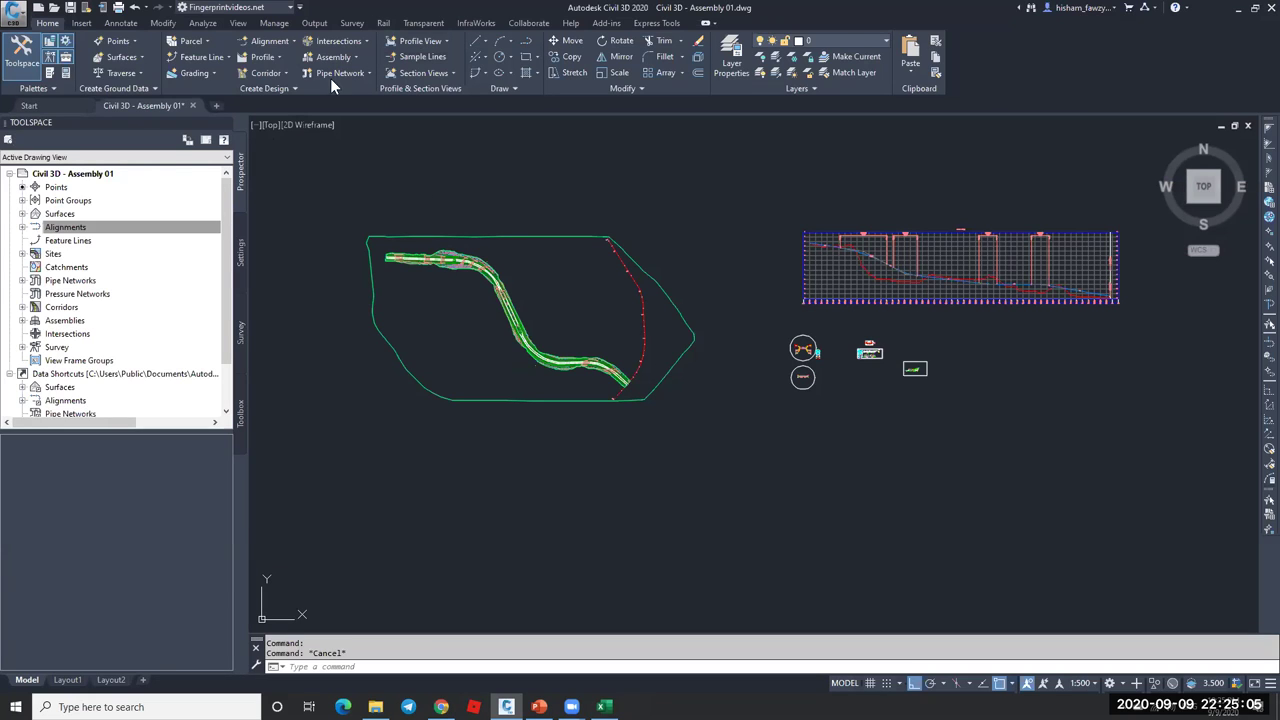
- Start CREATESAMPLELINES and choose ROAD 01 from the alignment list
left_click(433, 59)
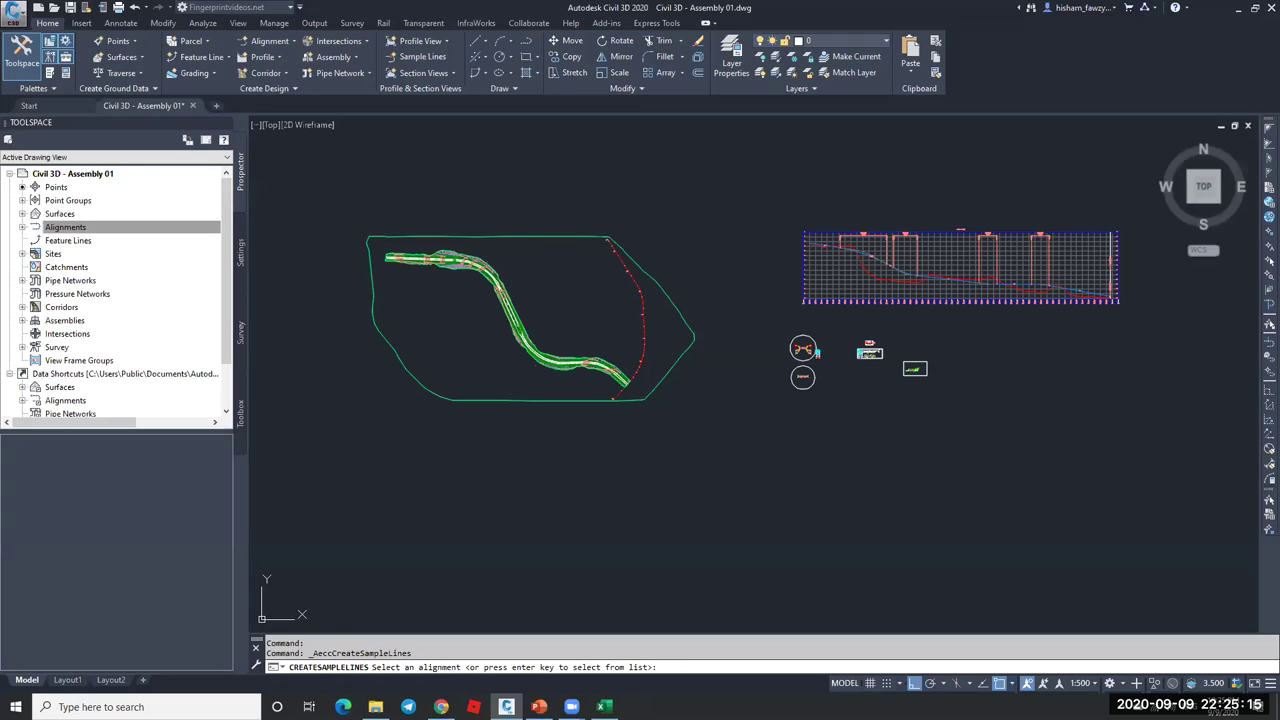
key("Return")
left_click_drag(750, 374, 583, 253)
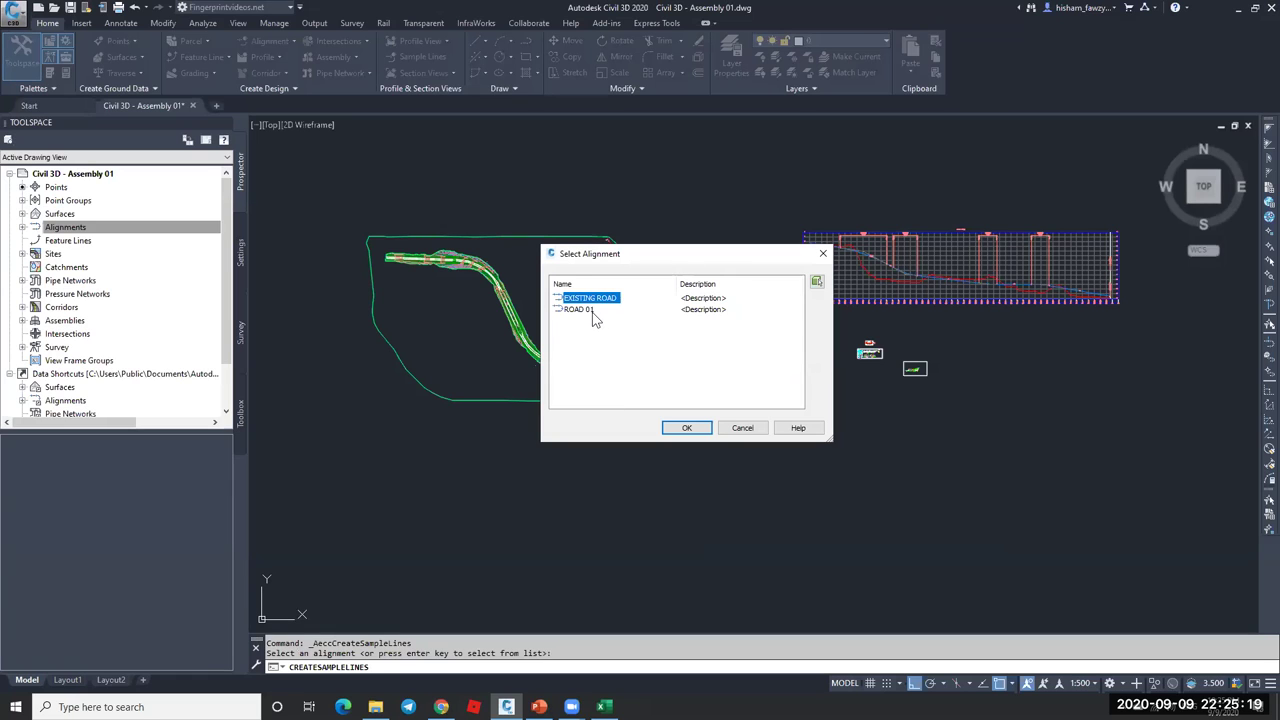
left_click(590, 312)
left_click(686, 428)
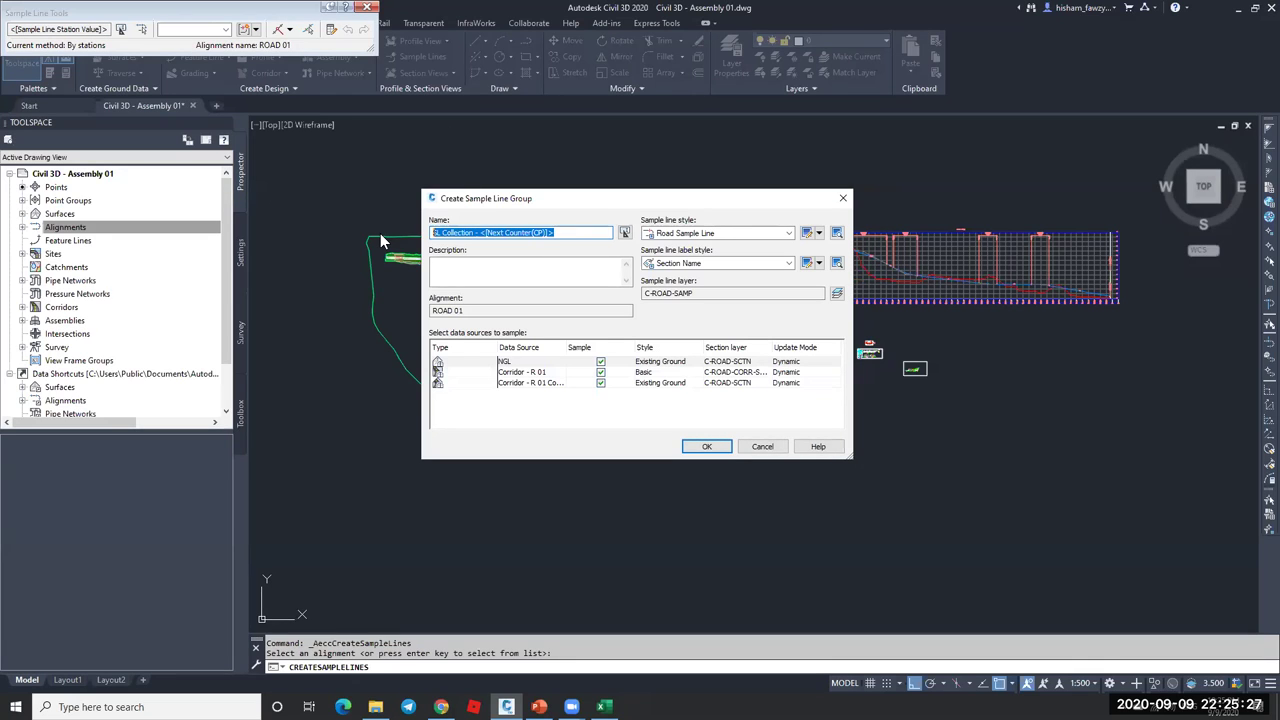
- Name the sample line group 'sample 01' and keep NGL's Existing Ground section style
type("saple 01")
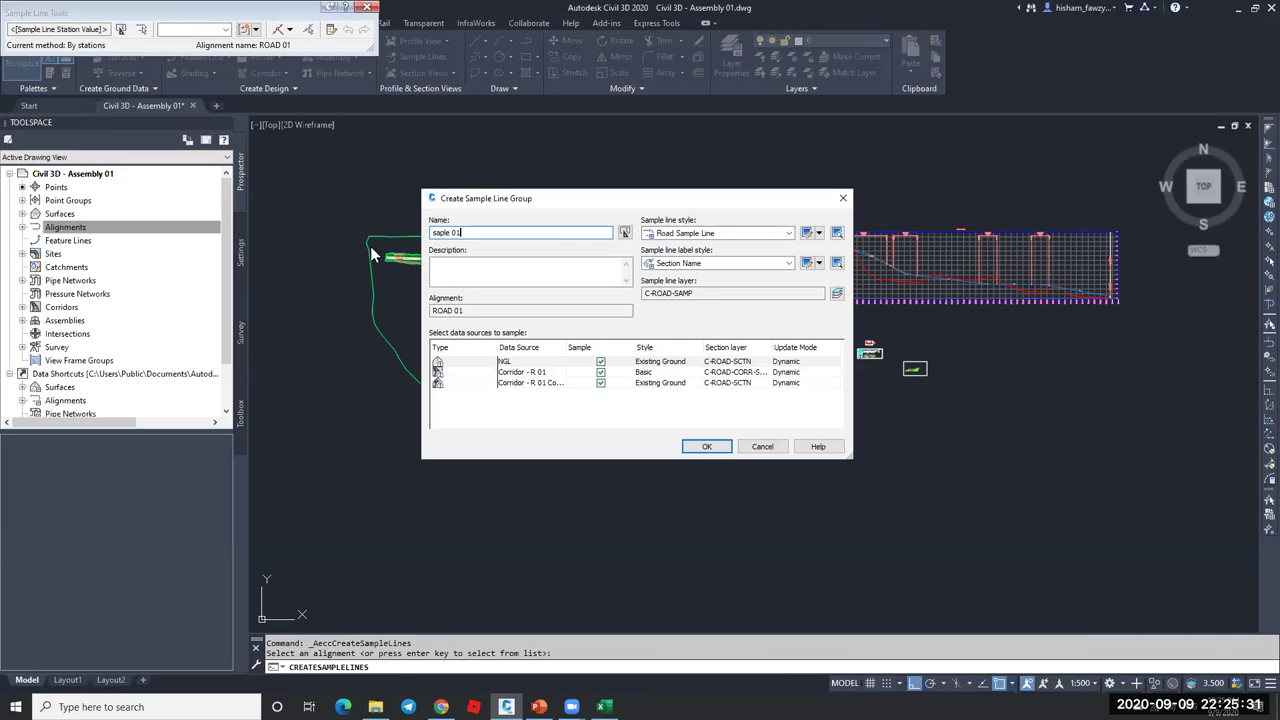
left_click(440, 232)
type("m")
left_click(688, 362)
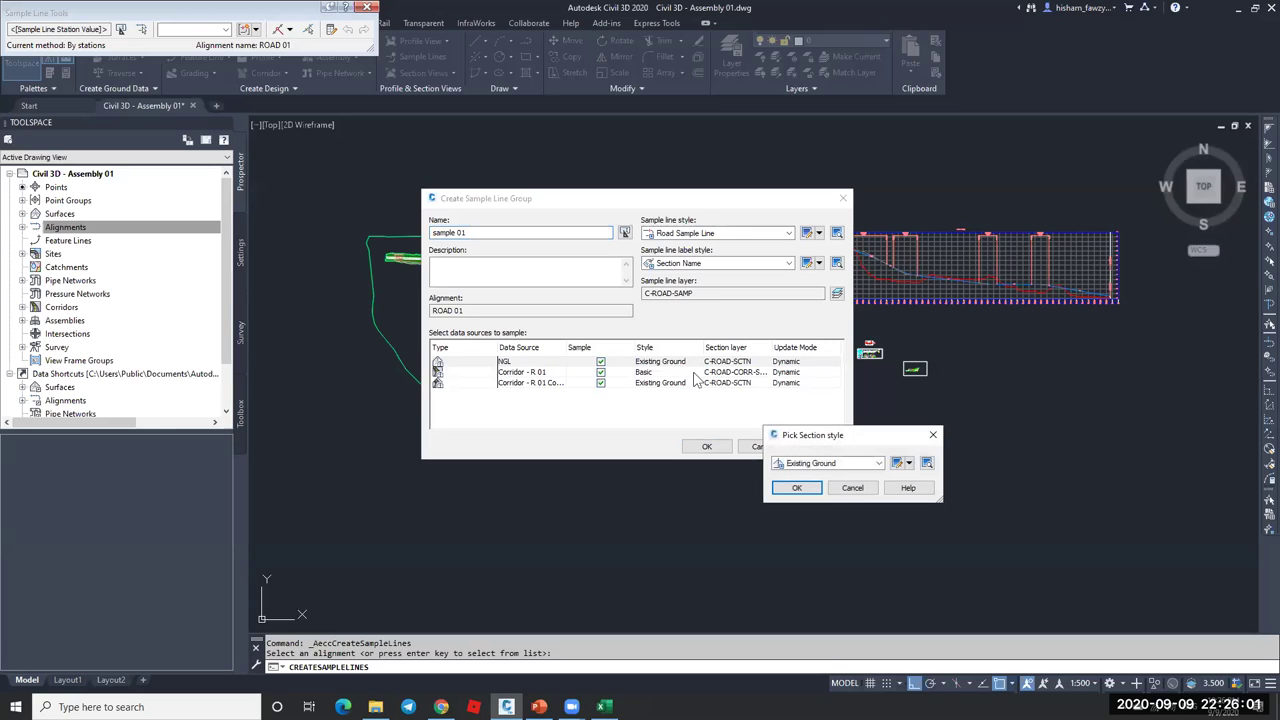
left_click(833, 488)
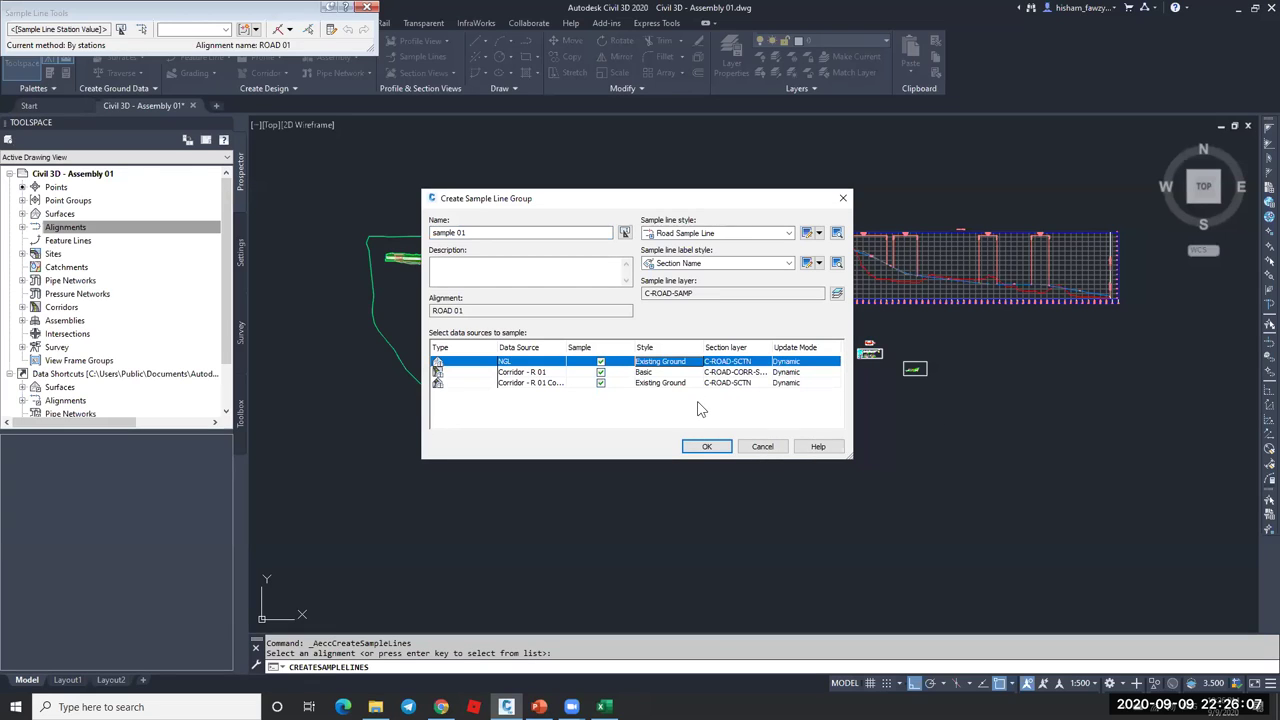
- Widen the Data Source column and set the Corridor - Bottom section style to Finished Ground
left_click(528, 374)
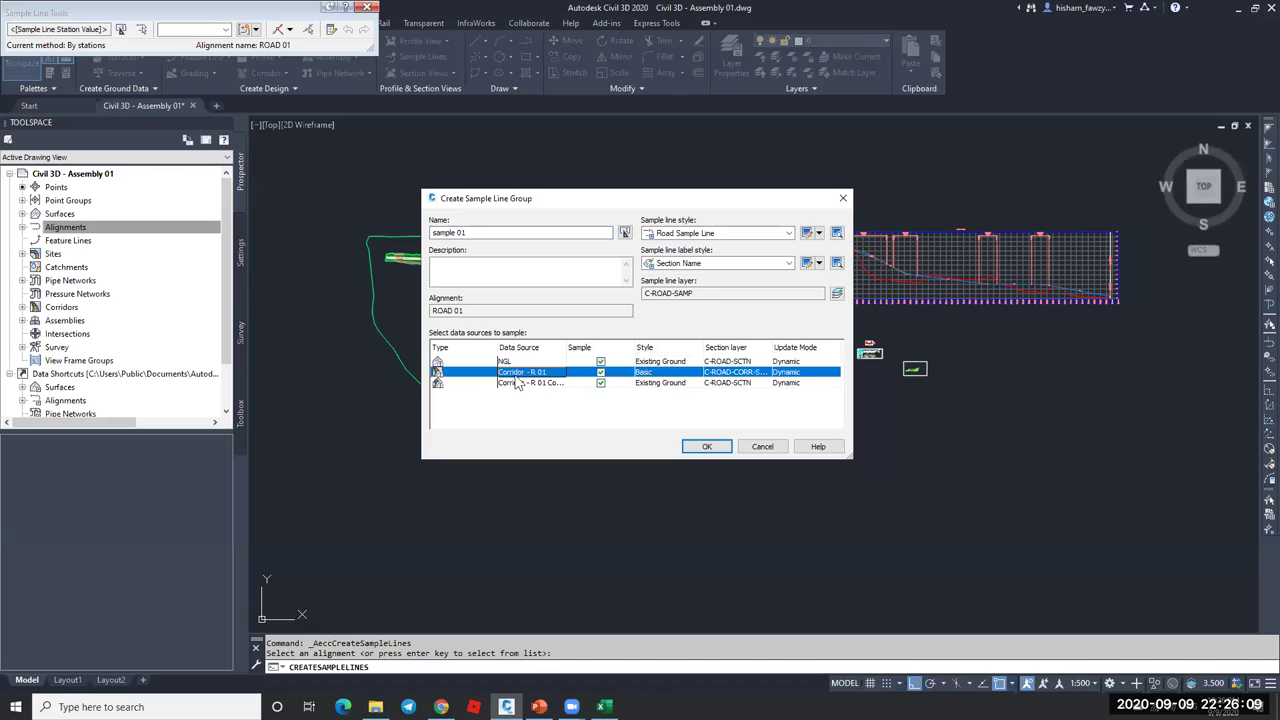
left_click(530, 384)
mouse_move(568, 347)
left_mouse_down()
mouse_move(585, 347)
mouse_move(566, 347)
left_mouse_up()
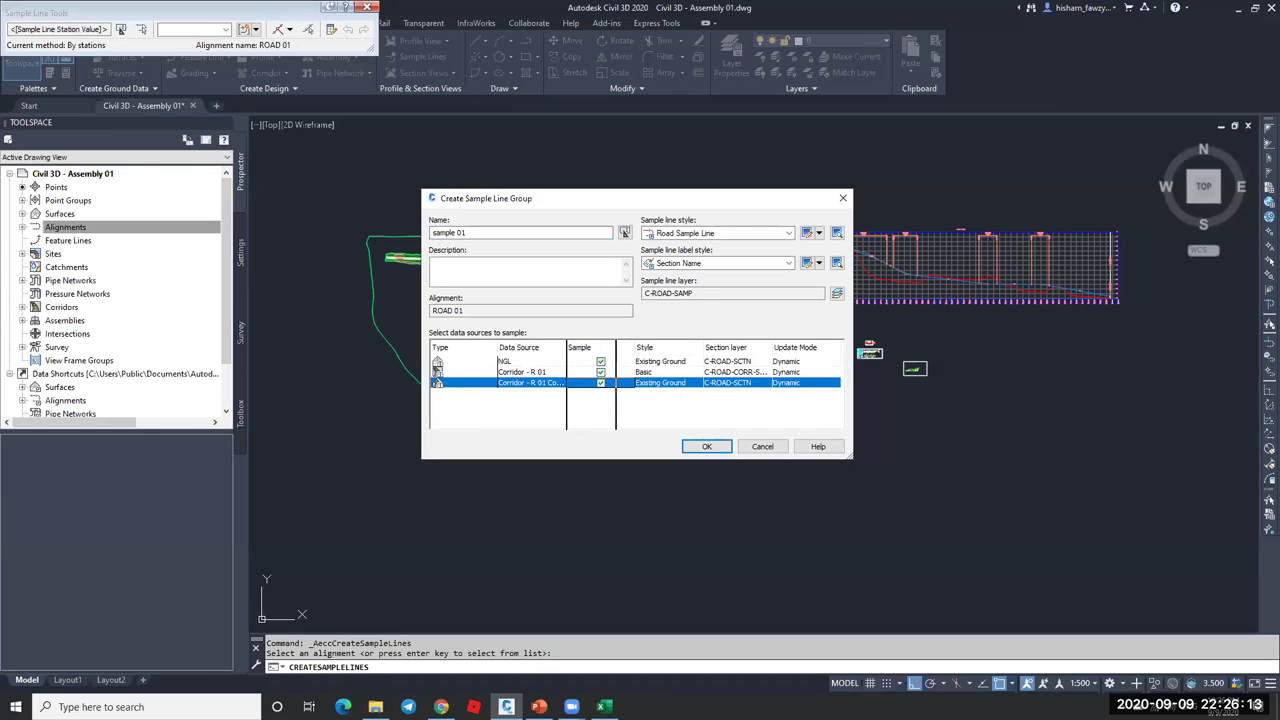
double_click(566, 347)
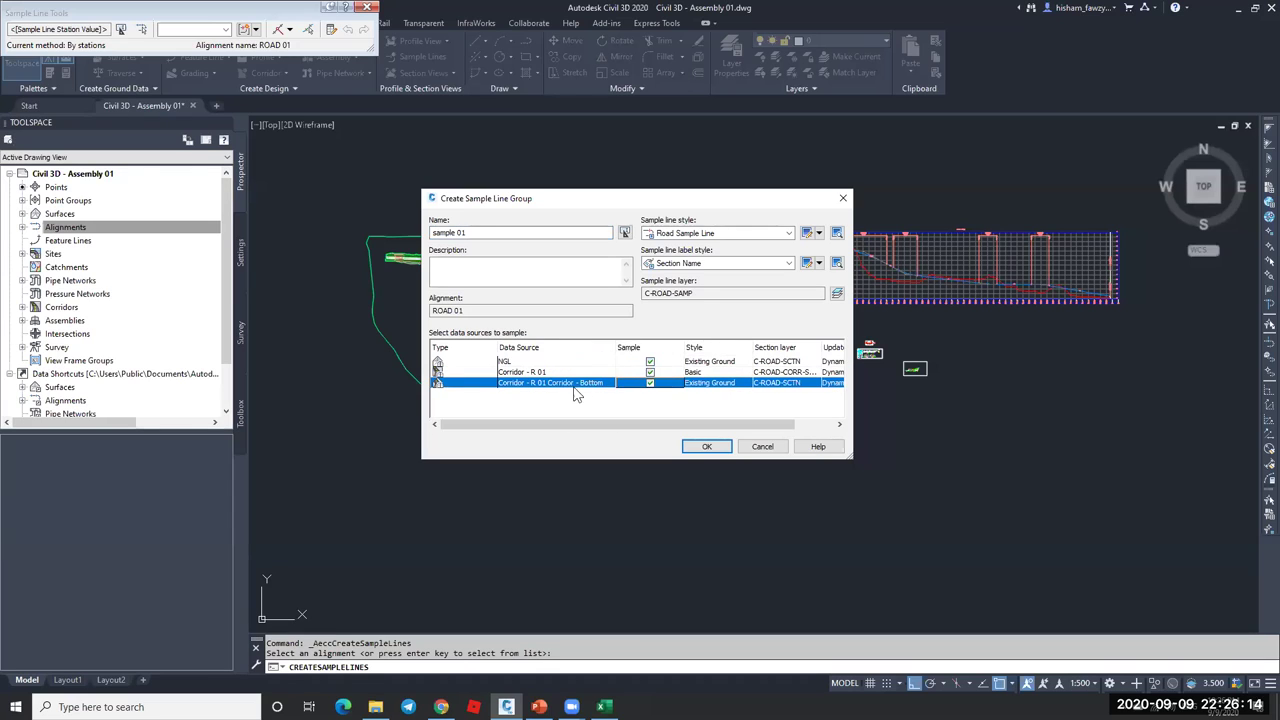
left_click(720, 390)
left_click(808, 463)
left_click(810, 481)
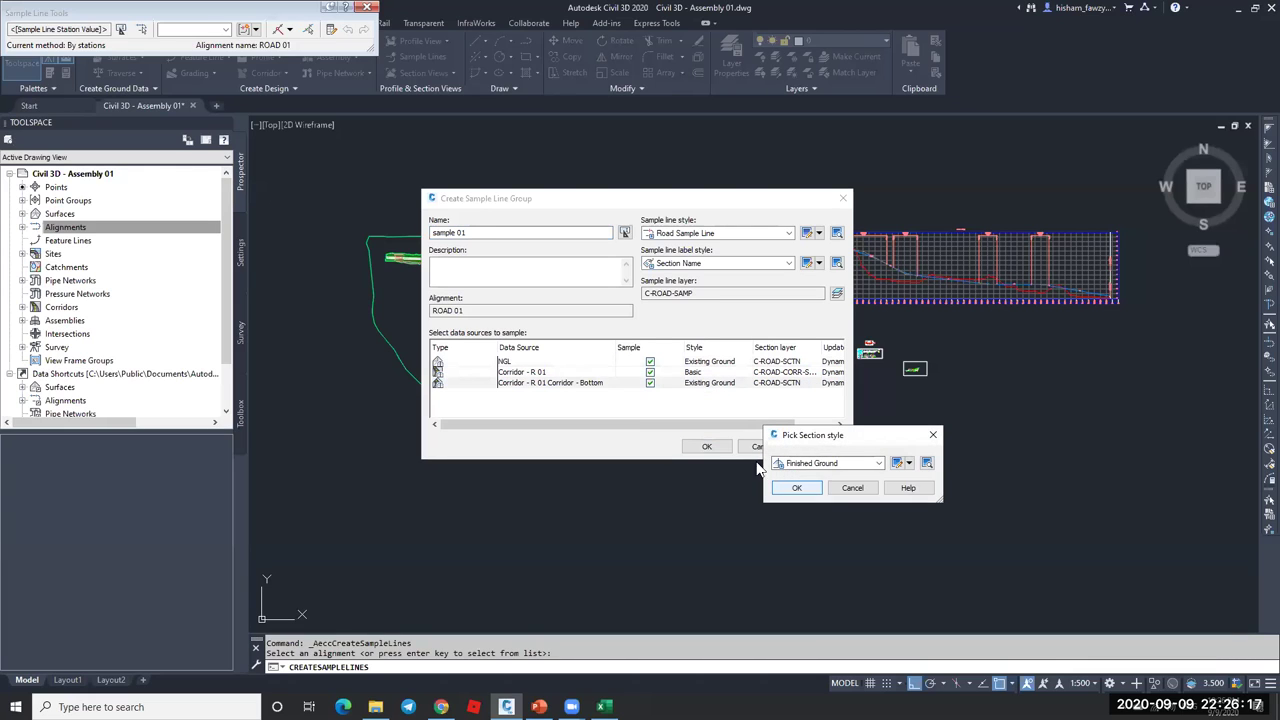
left_click(797, 487)
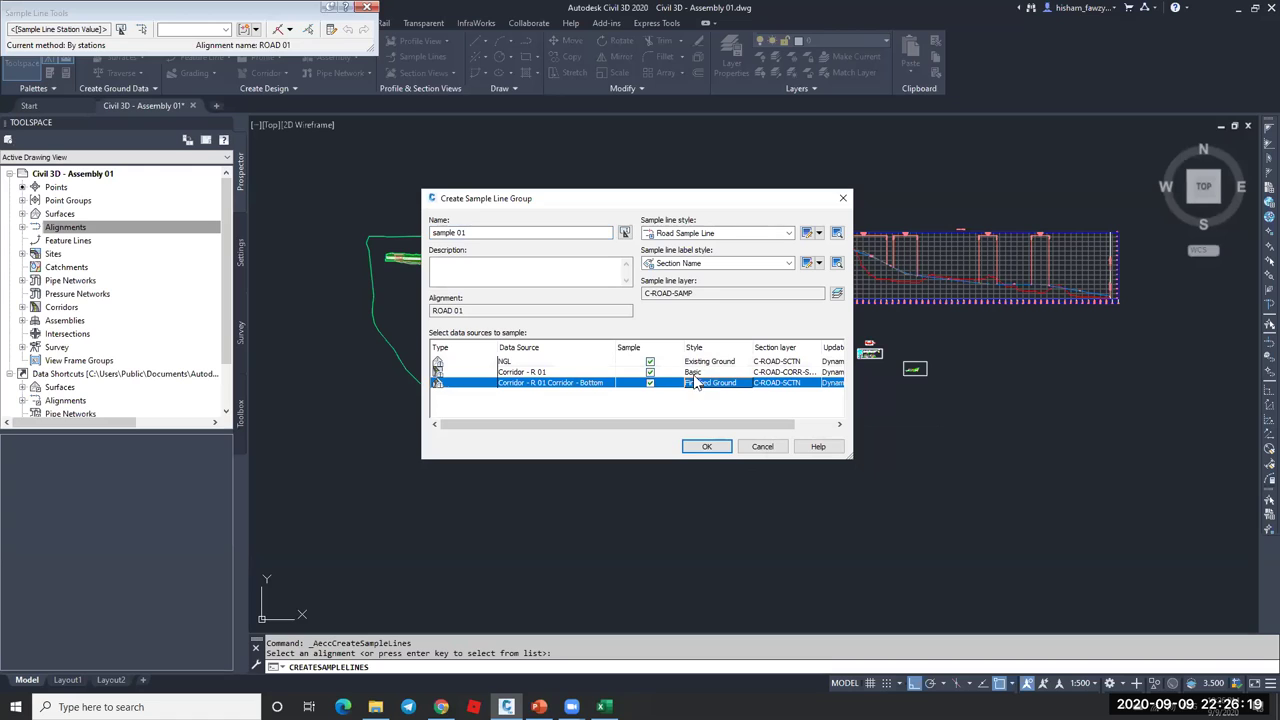
- Set the Corridor - R 01 code set style to View-Edit and create the group
left_click(712, 372)
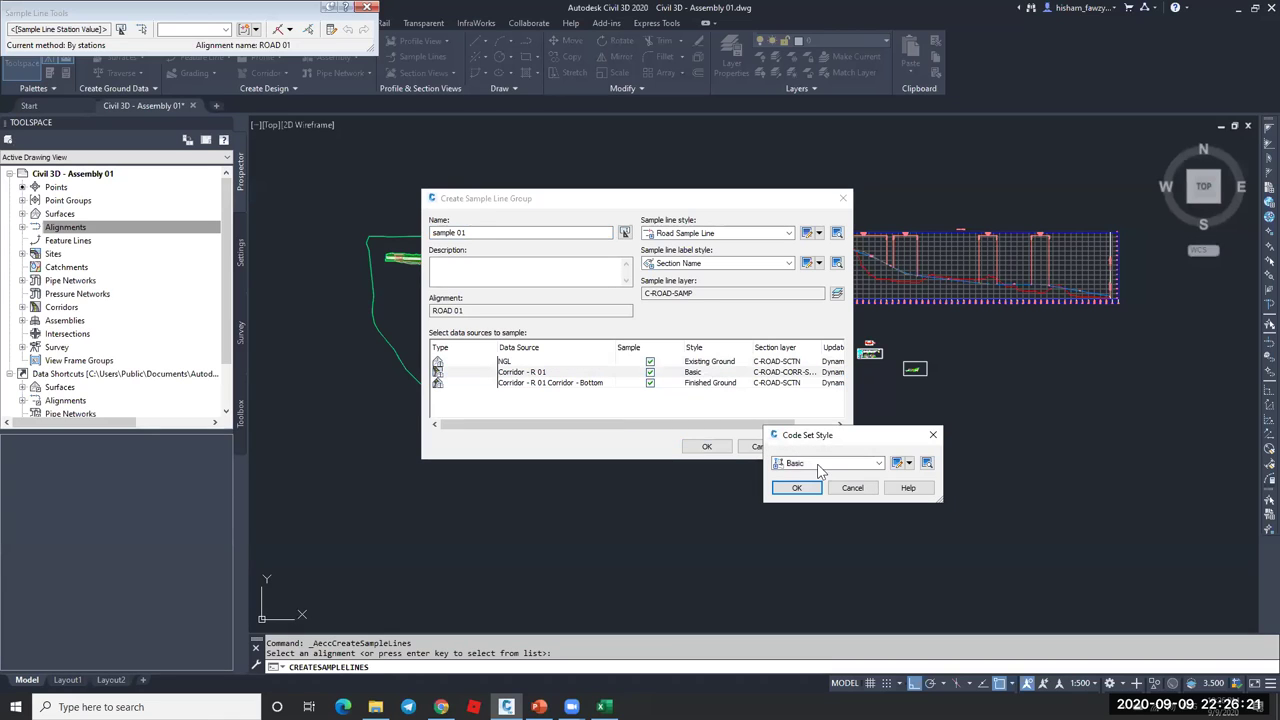
left_click(818, 463)
left_click(815, 531)
left_click(797, 487)
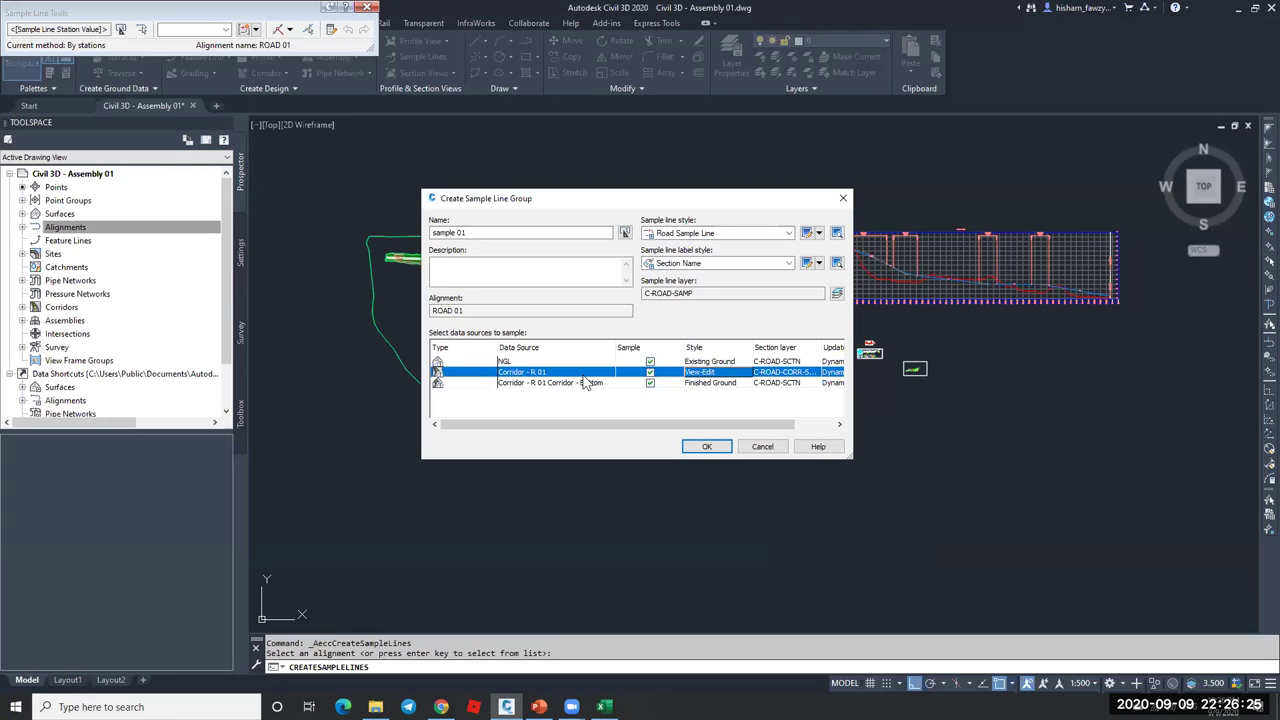
left_click(706, 446)
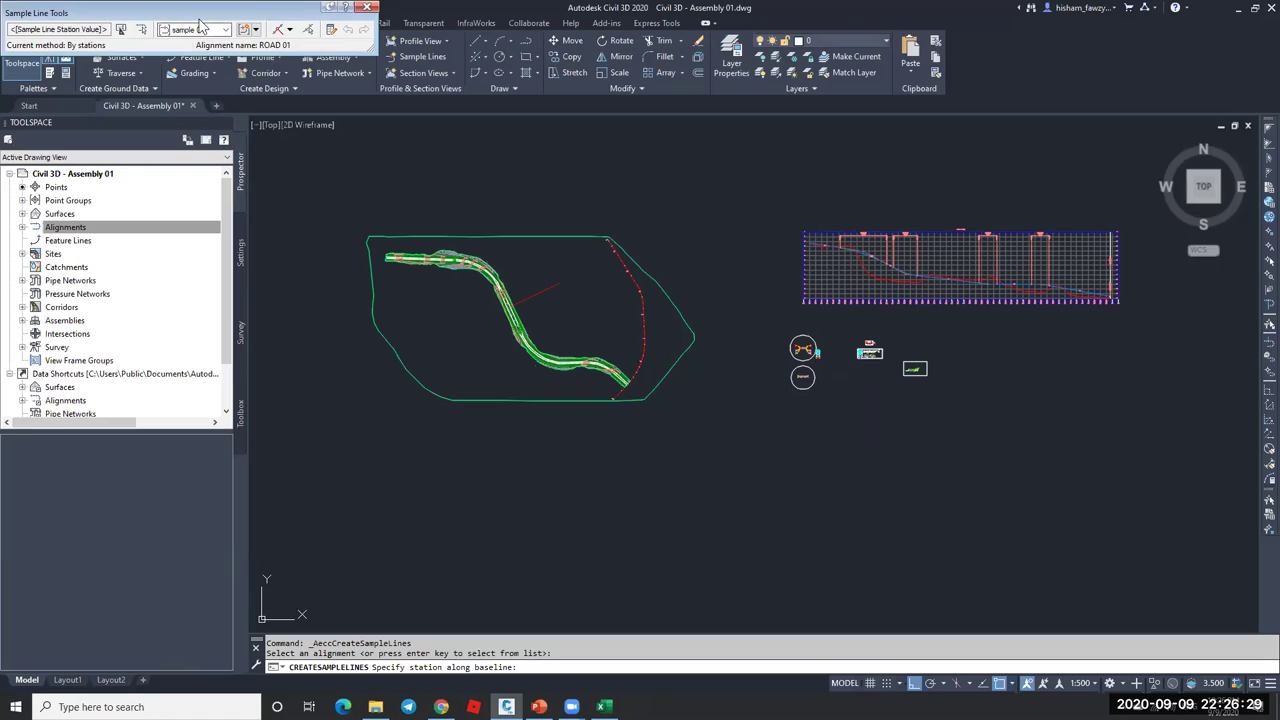
- Move the Sample Line Tools toolbar near the drawing and show the creation-method list
left_click_drag(96, 9, 542, 171)
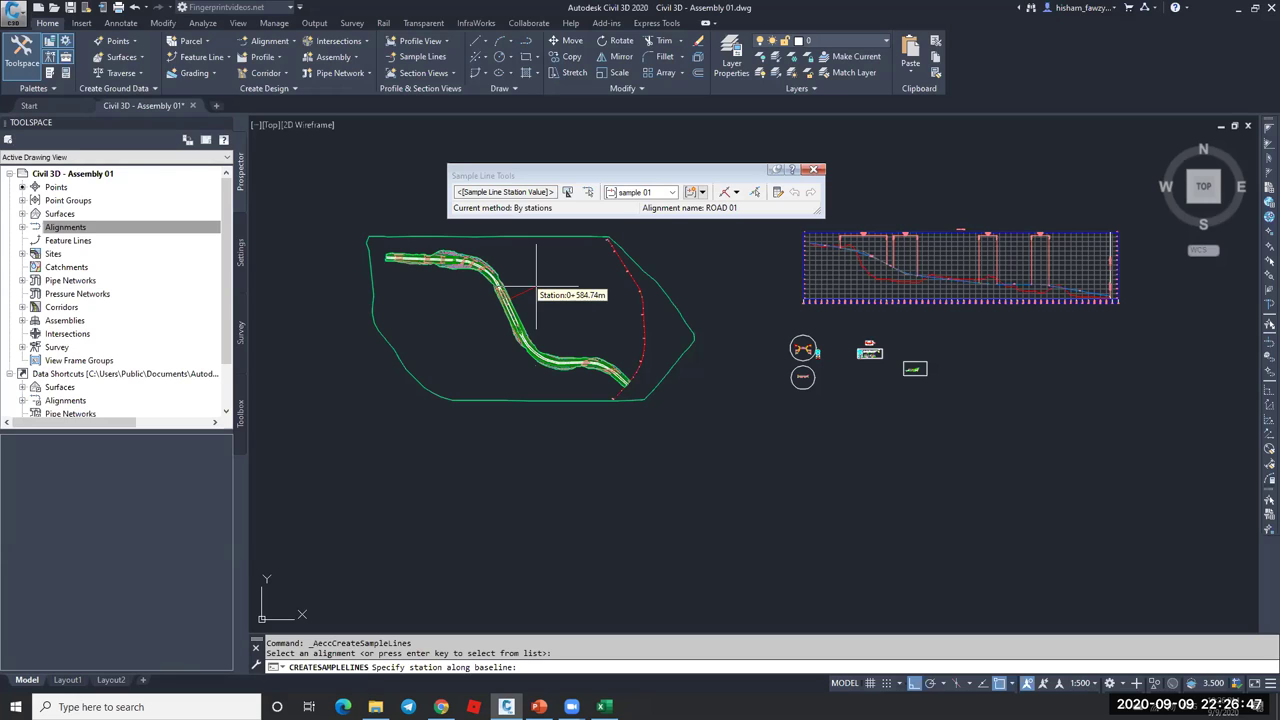
left_click(736, 192)
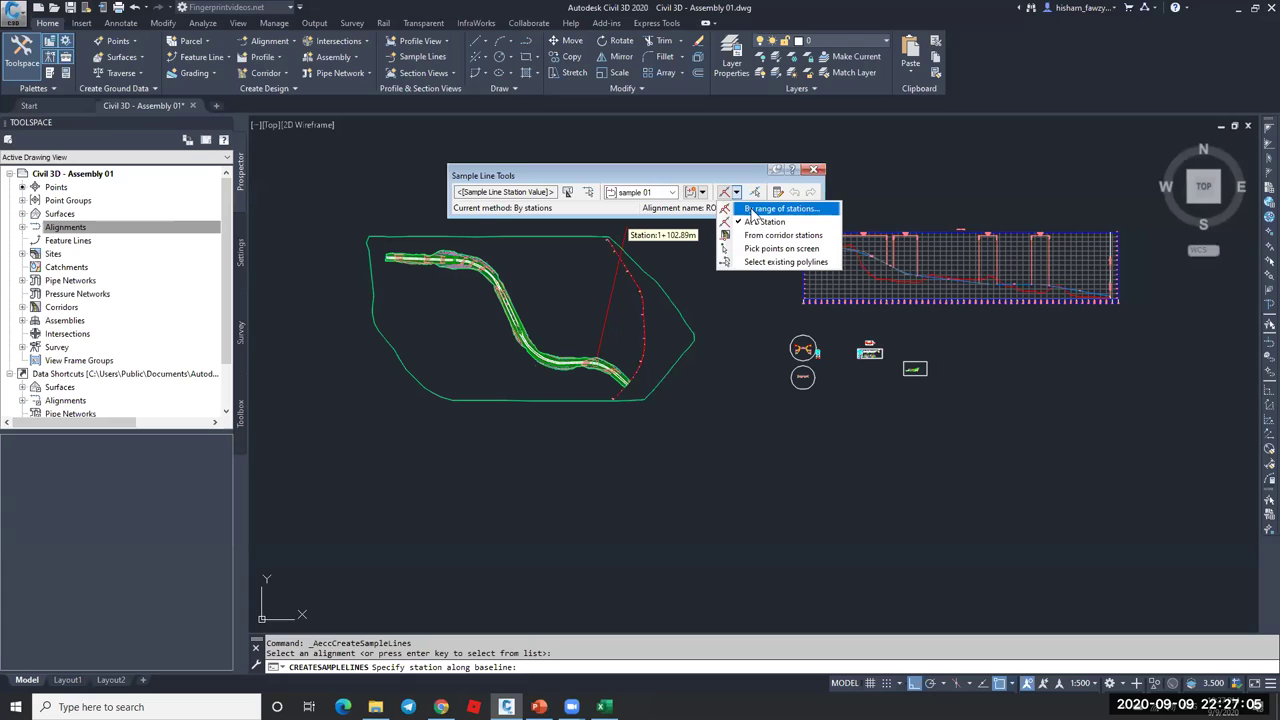
- Choose By range of stations and keep From alignment start set to True
left_click(819, 212)
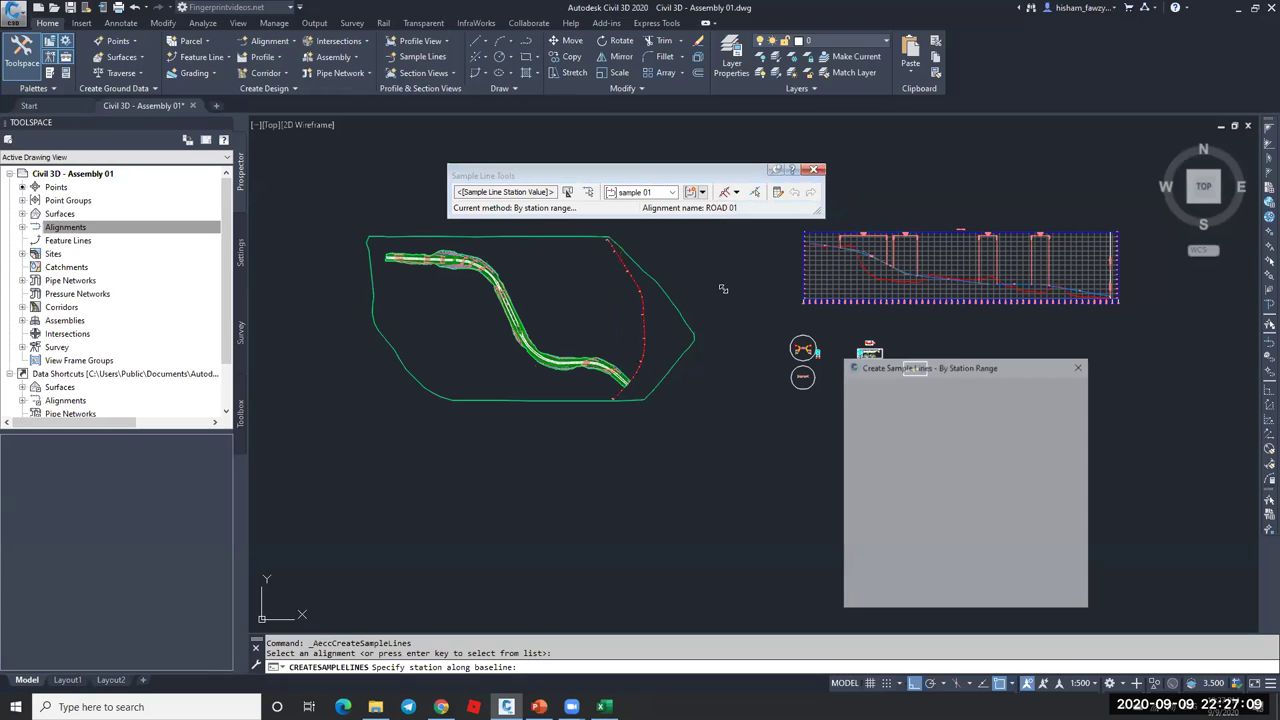
left_click_drag(900, 370, 633, 224)
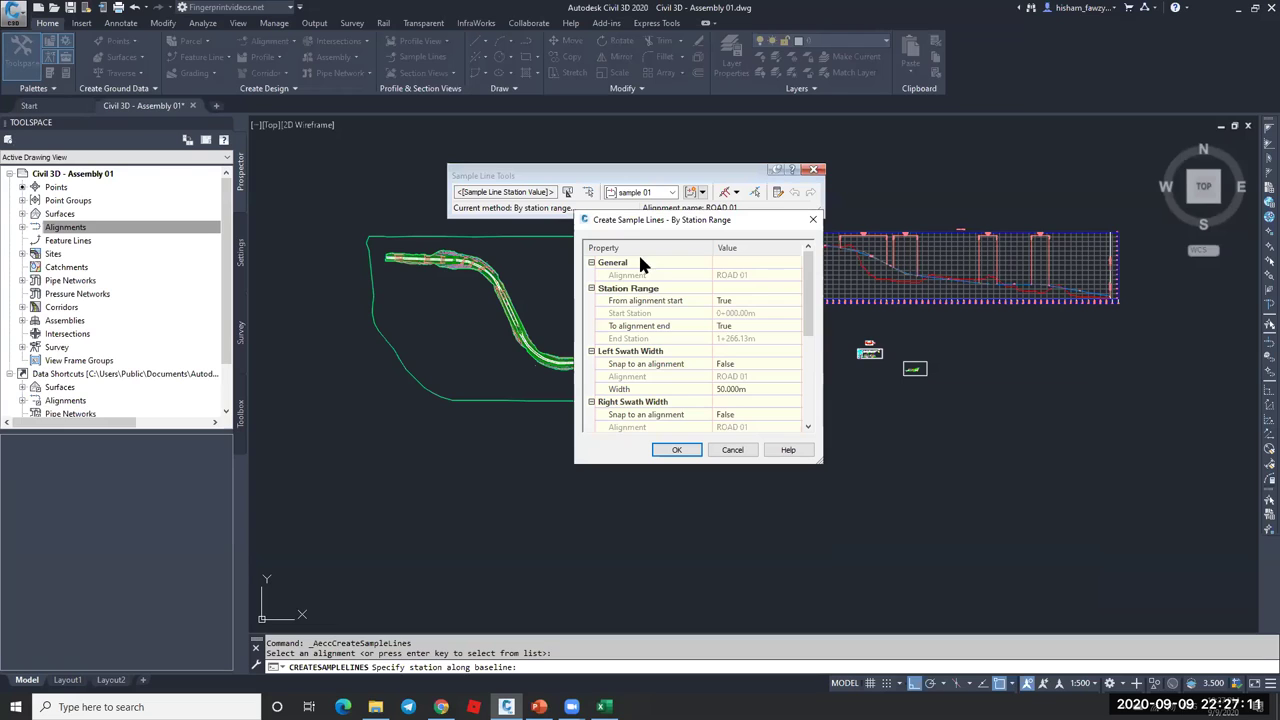
left_click(676, 302)
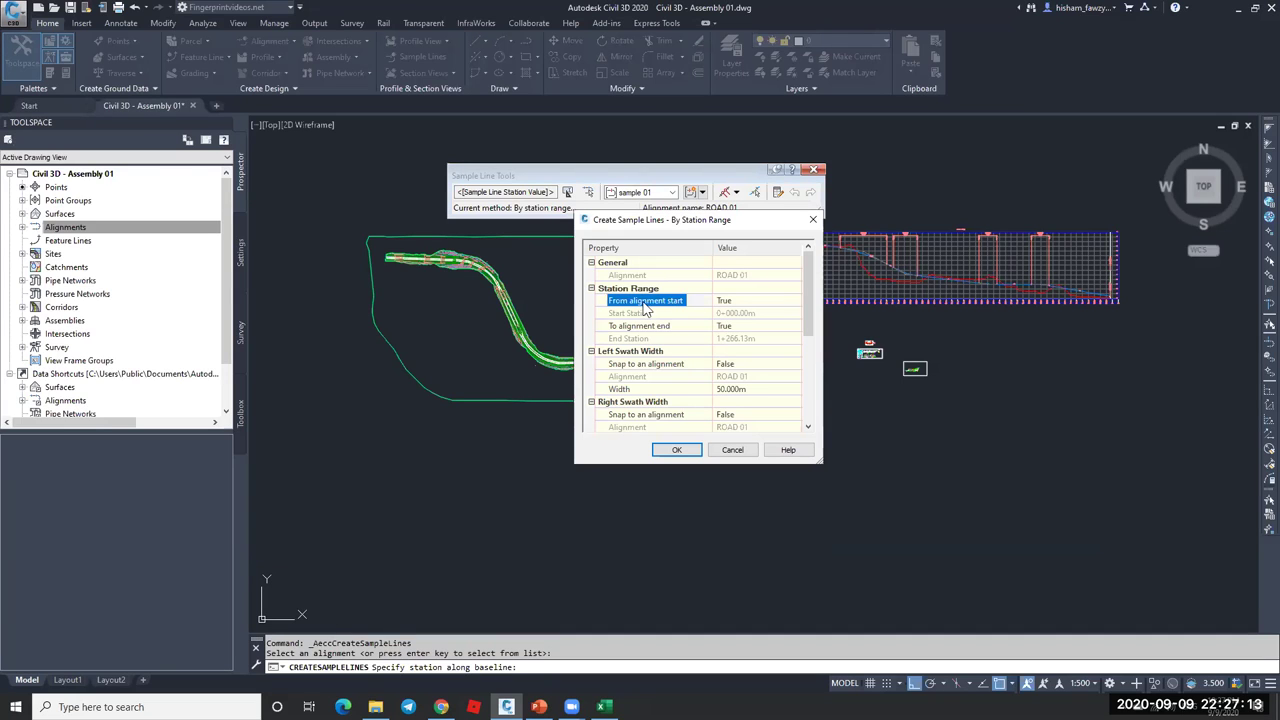
left_click(736, 301)
left_click(748, 303)
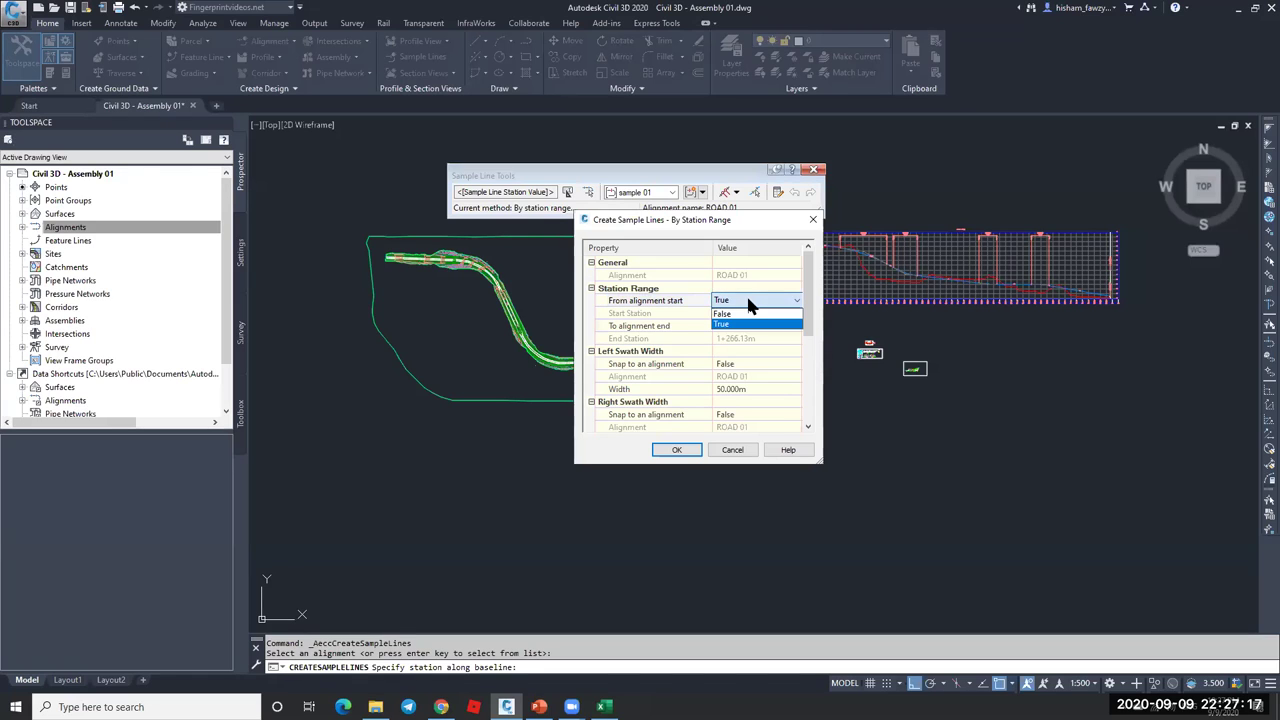
left_click(737, 313)
left_click(737, 313)
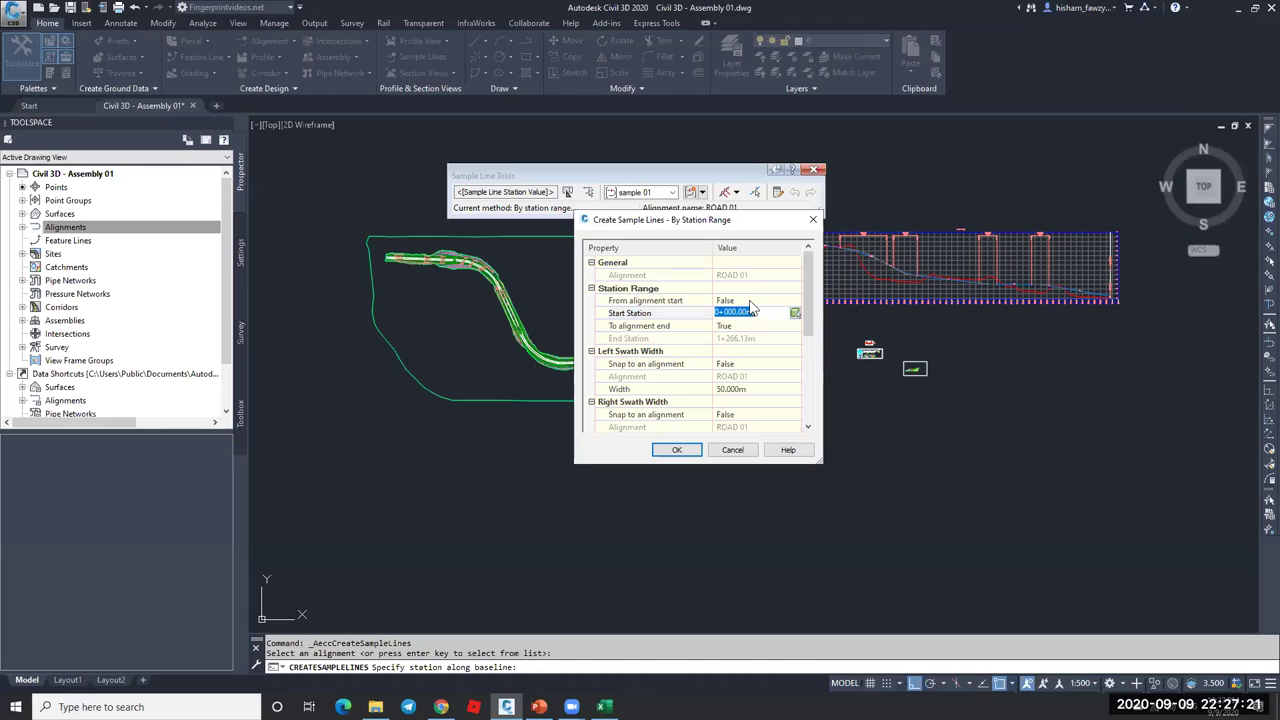
left_click(750, 301)
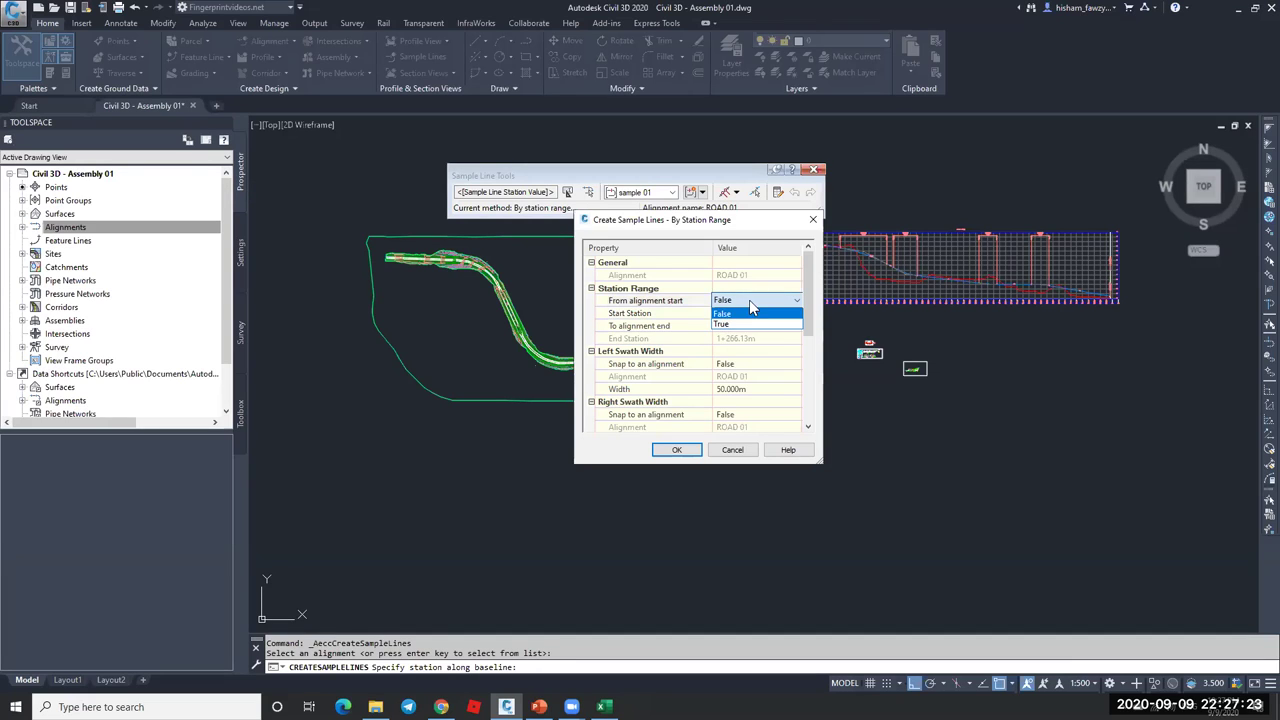
left_click(749, 325)
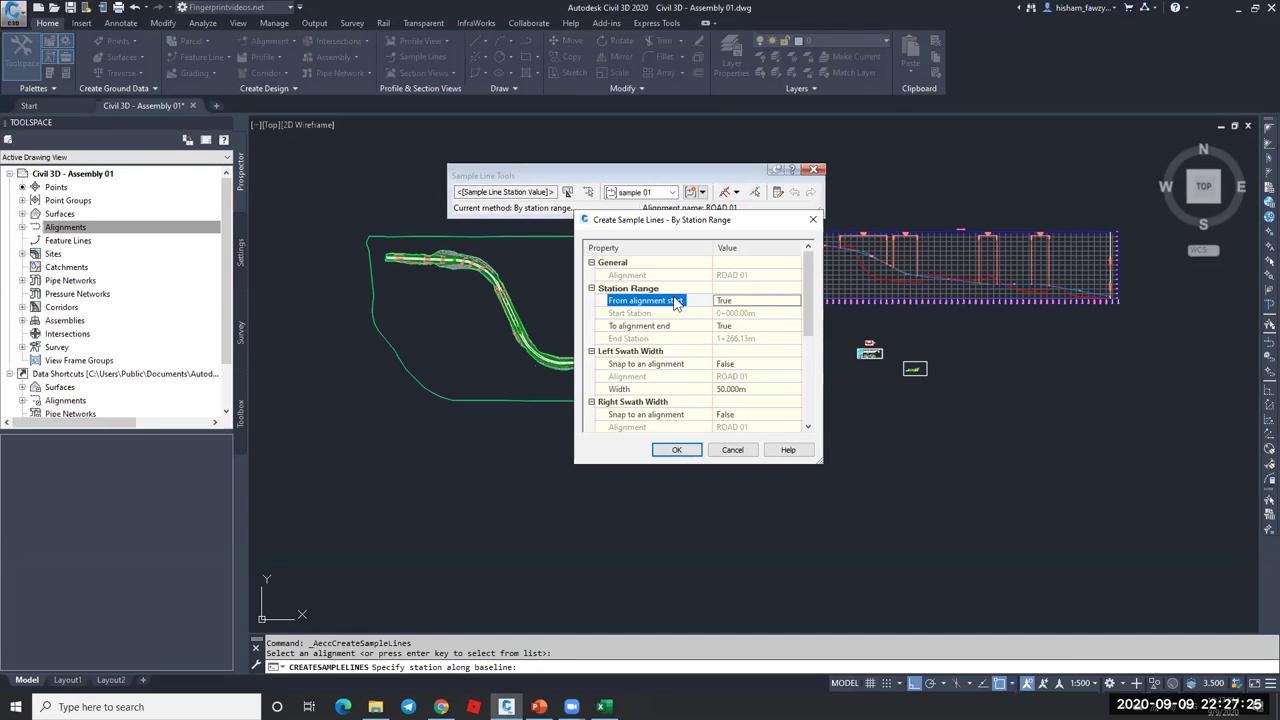
left_click(676, 328)
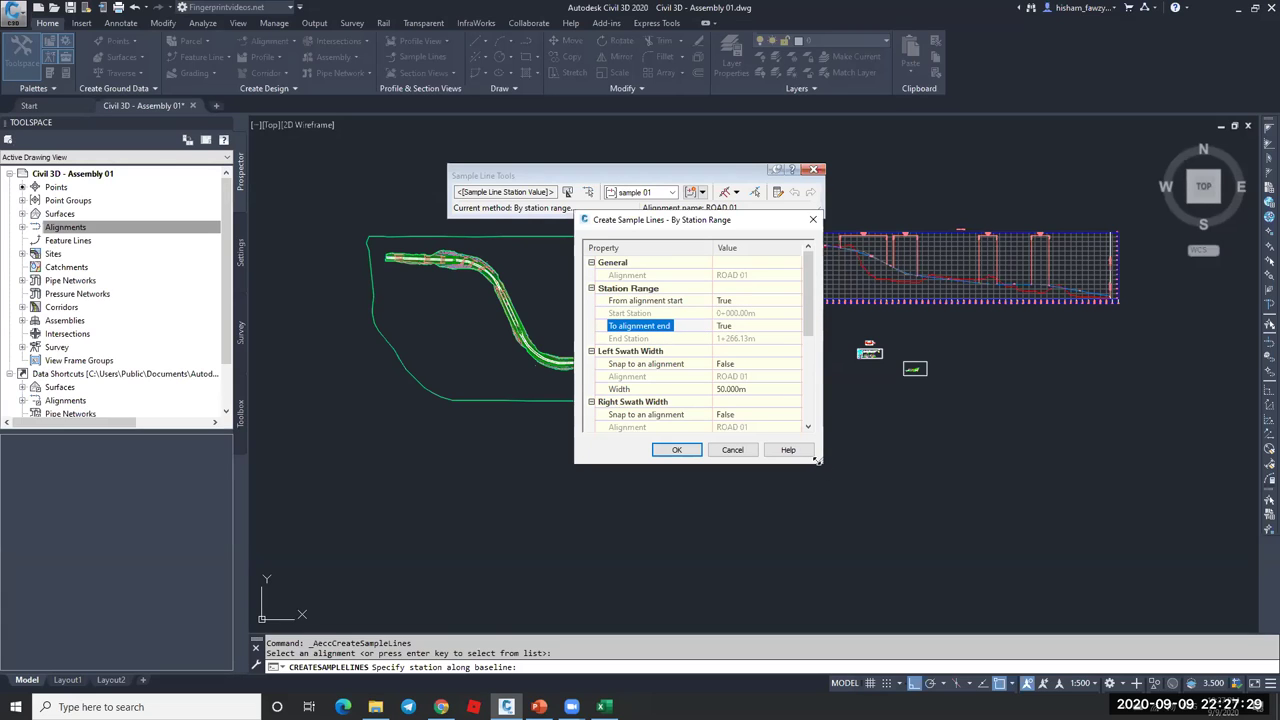
- Keep left swath snap False and width 50.000m, then accept the station-range settings
left_click_drag(816, 460, 876, 540)
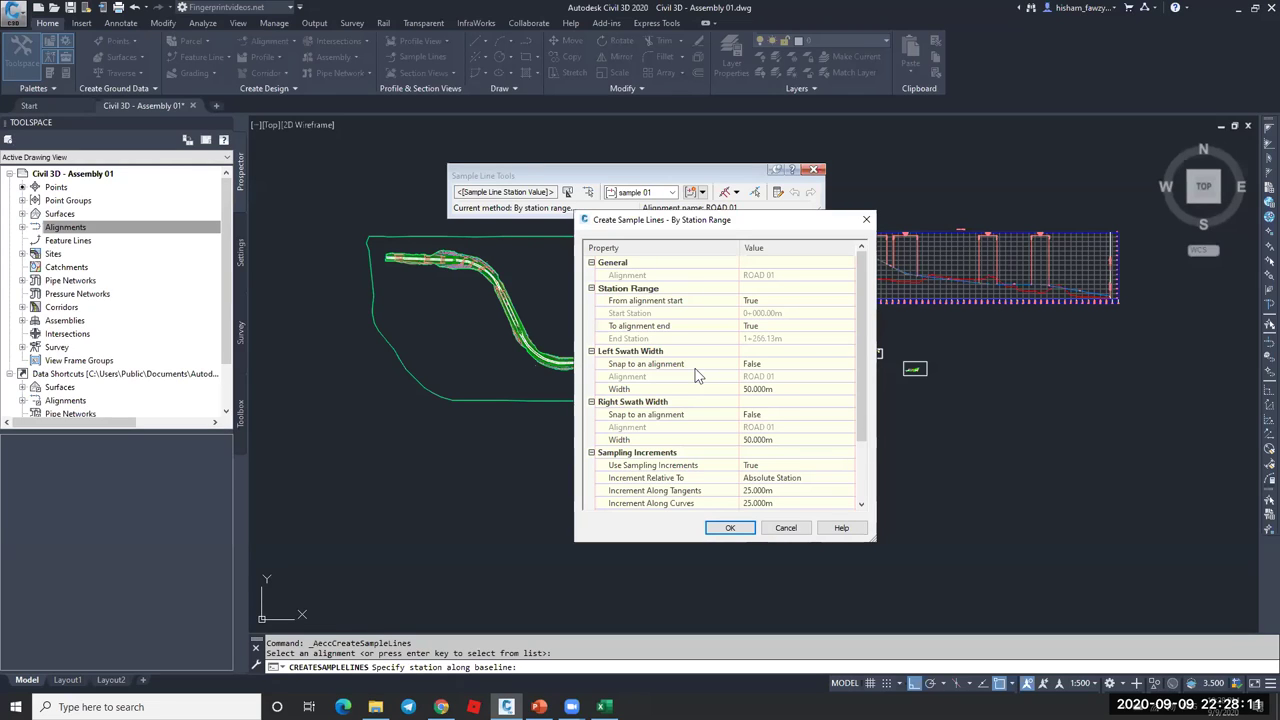
left_click(800, 364)
left_click(795, 364)
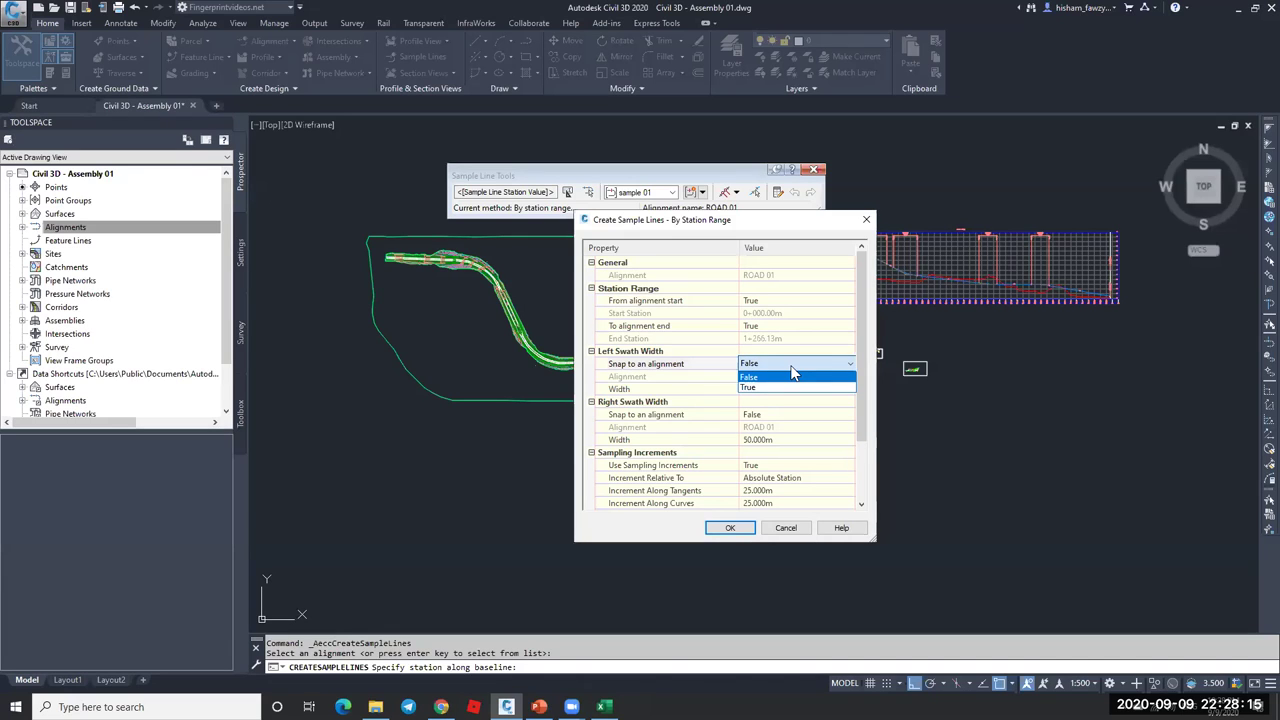
left_click(690, 360)
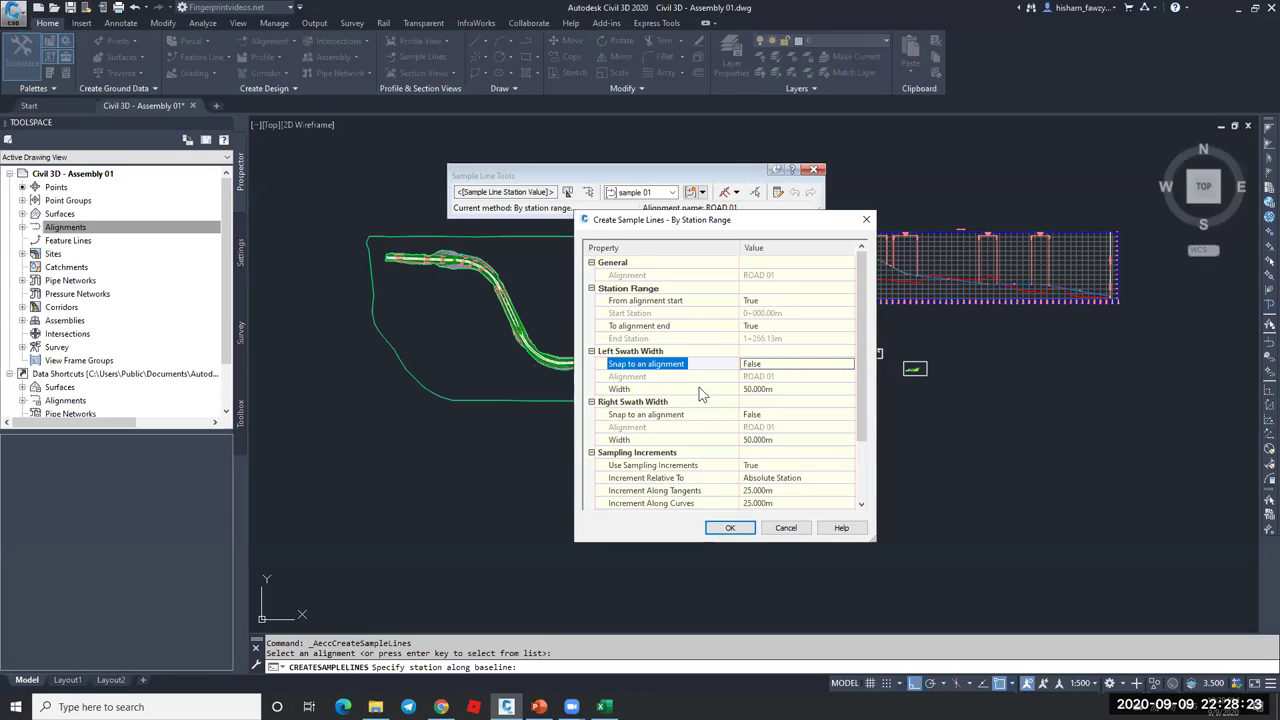
left_click(786, 389)
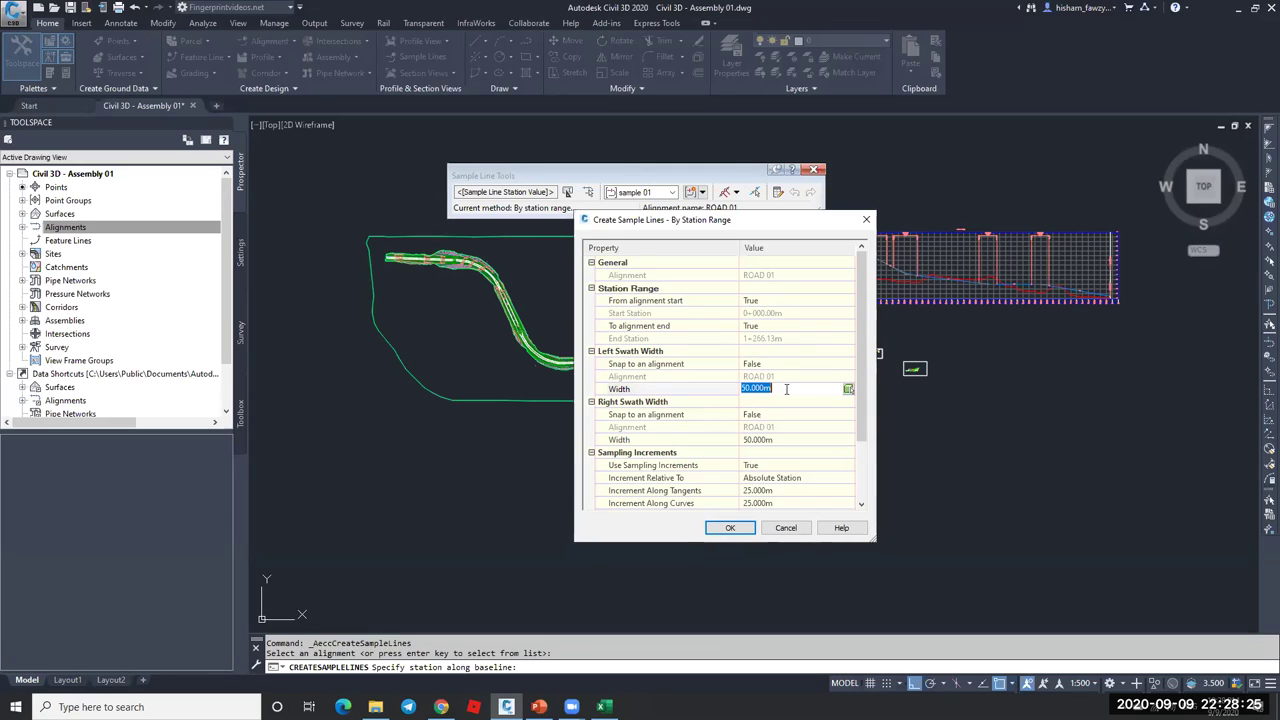
left_click(848, 388)
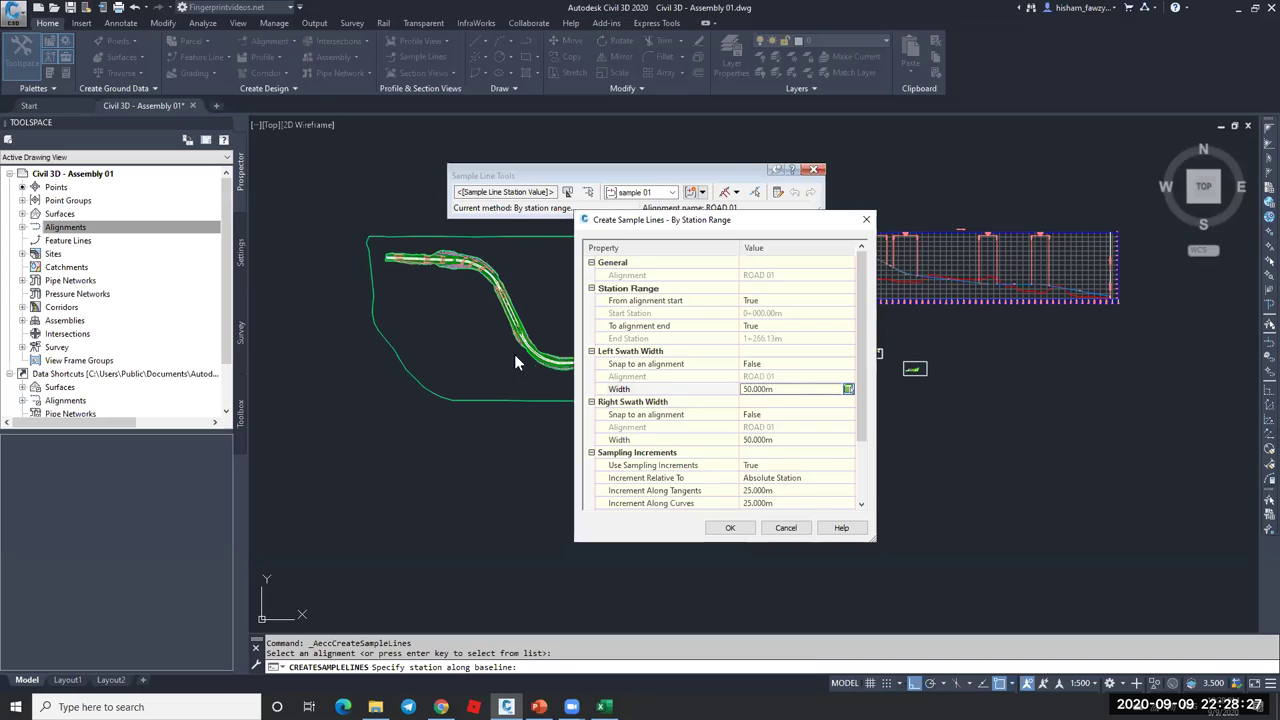
key("Return")
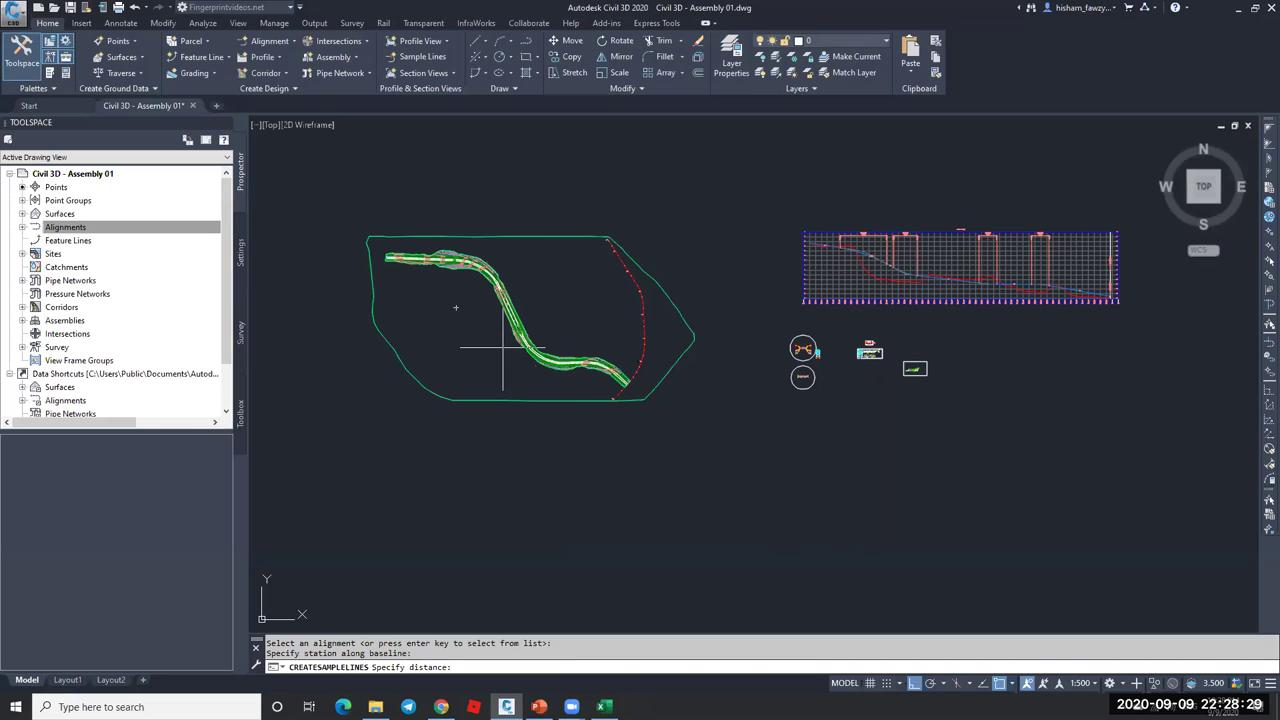
scroll(432, 243, "up", 5)
scroll(523, 272, "down", 4)
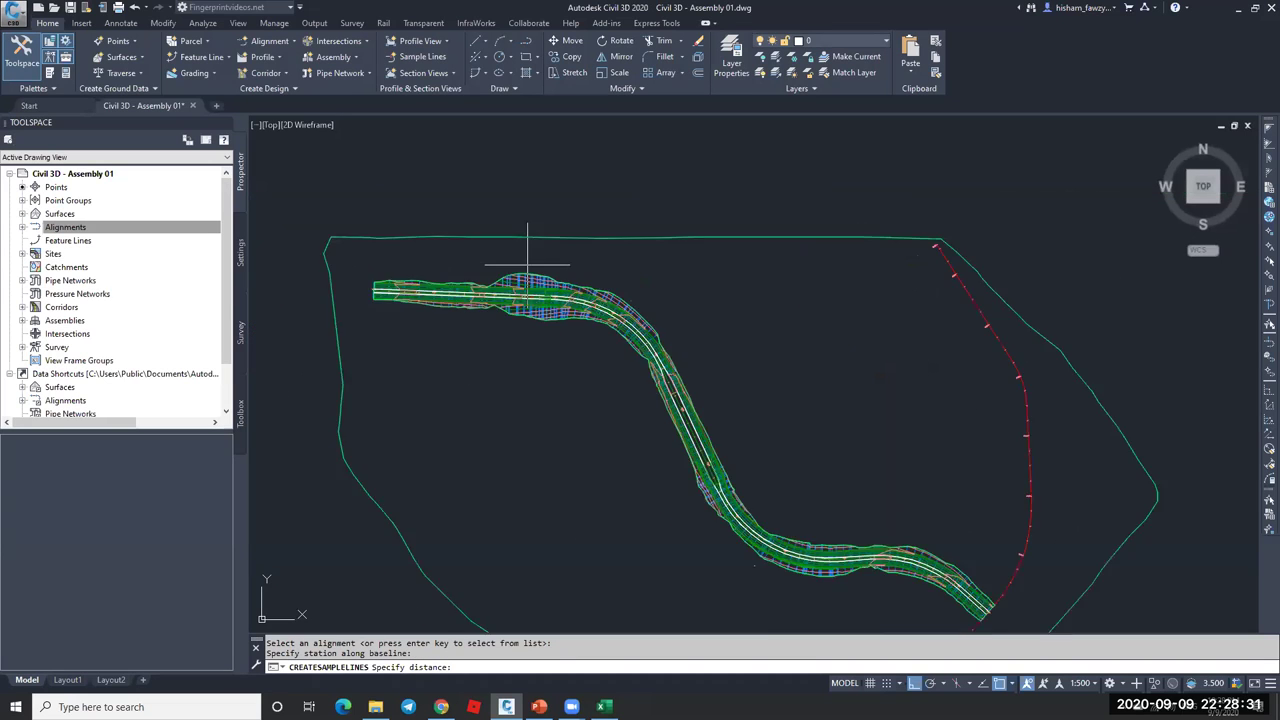
scroll(775, 465, "up", 2)
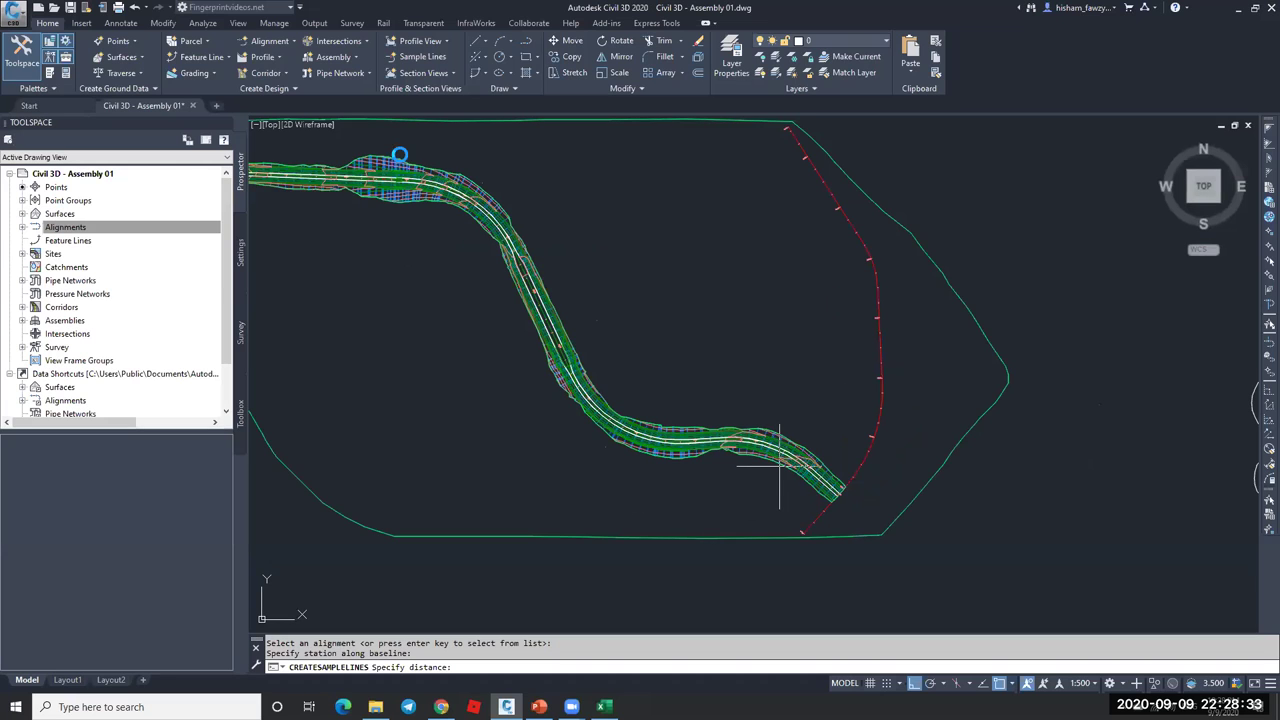
scroll(423, 177, "down", 3)
scroll(491, 200, "up", 6)
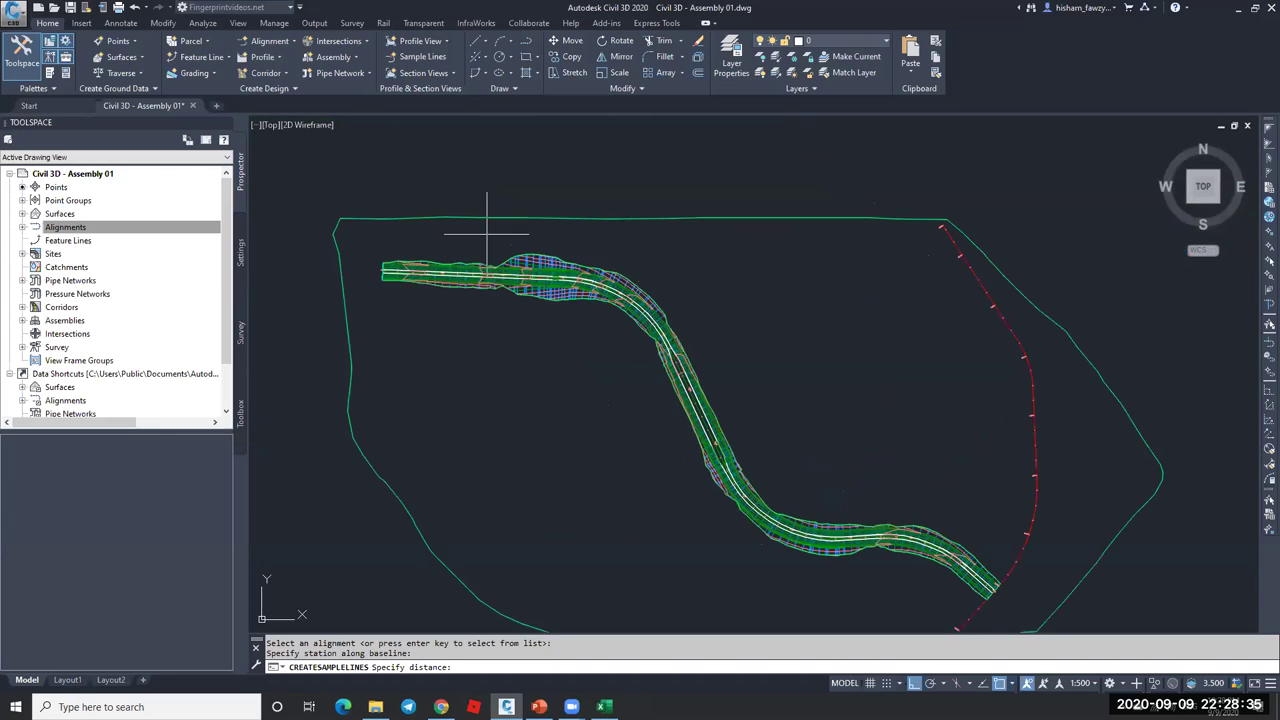
scroll(590, 285, "up", 5)
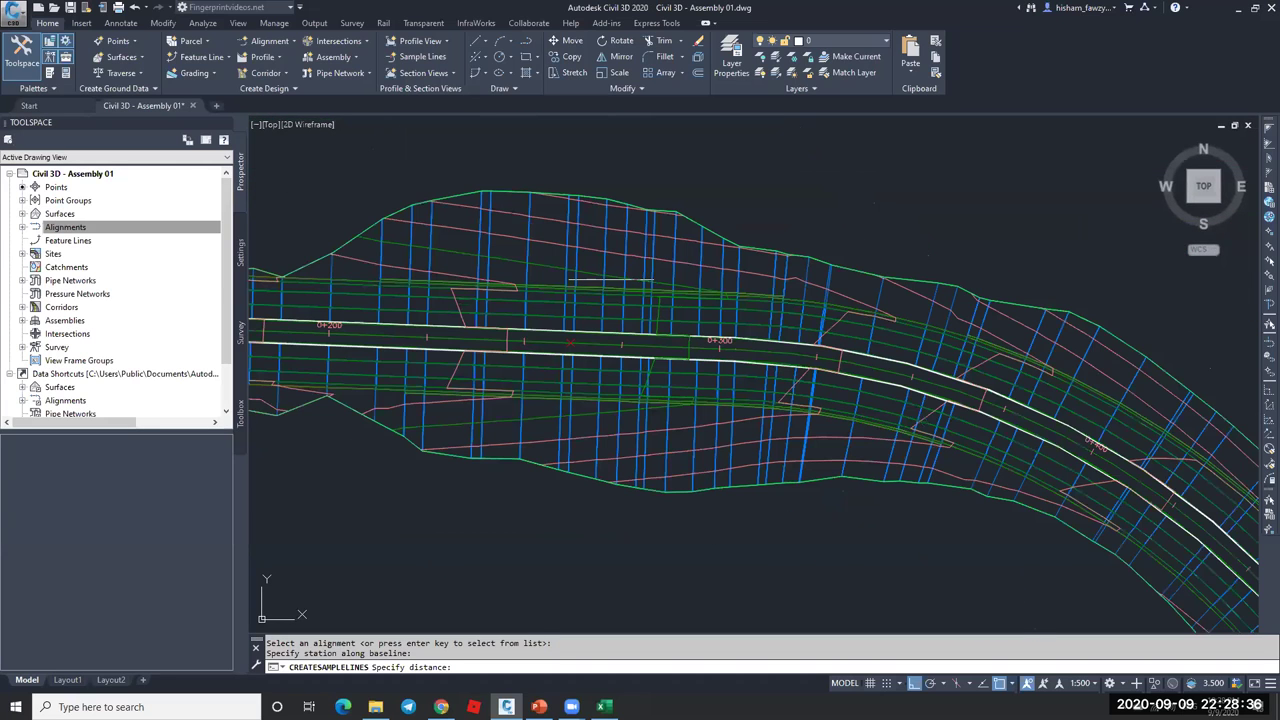
- Pick two points for the swath distance, then set left and right swath widths to 40
left_click(578, 196)
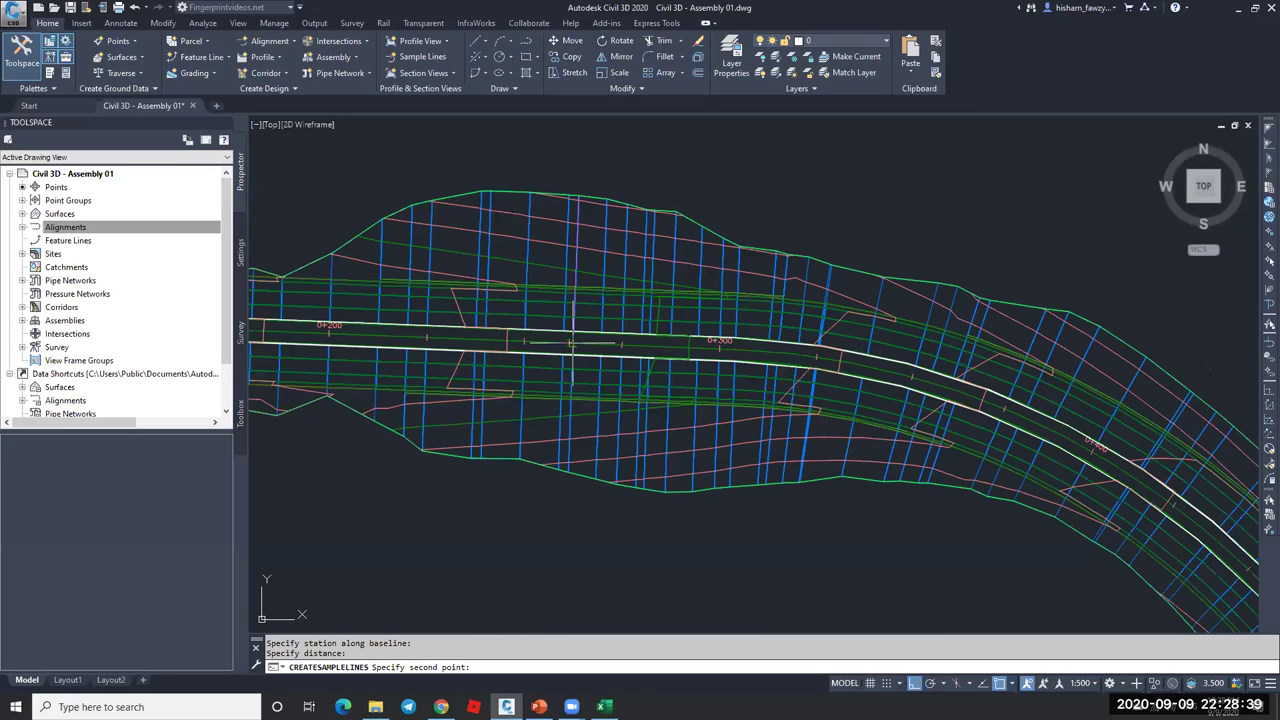
left_click(571, 342)
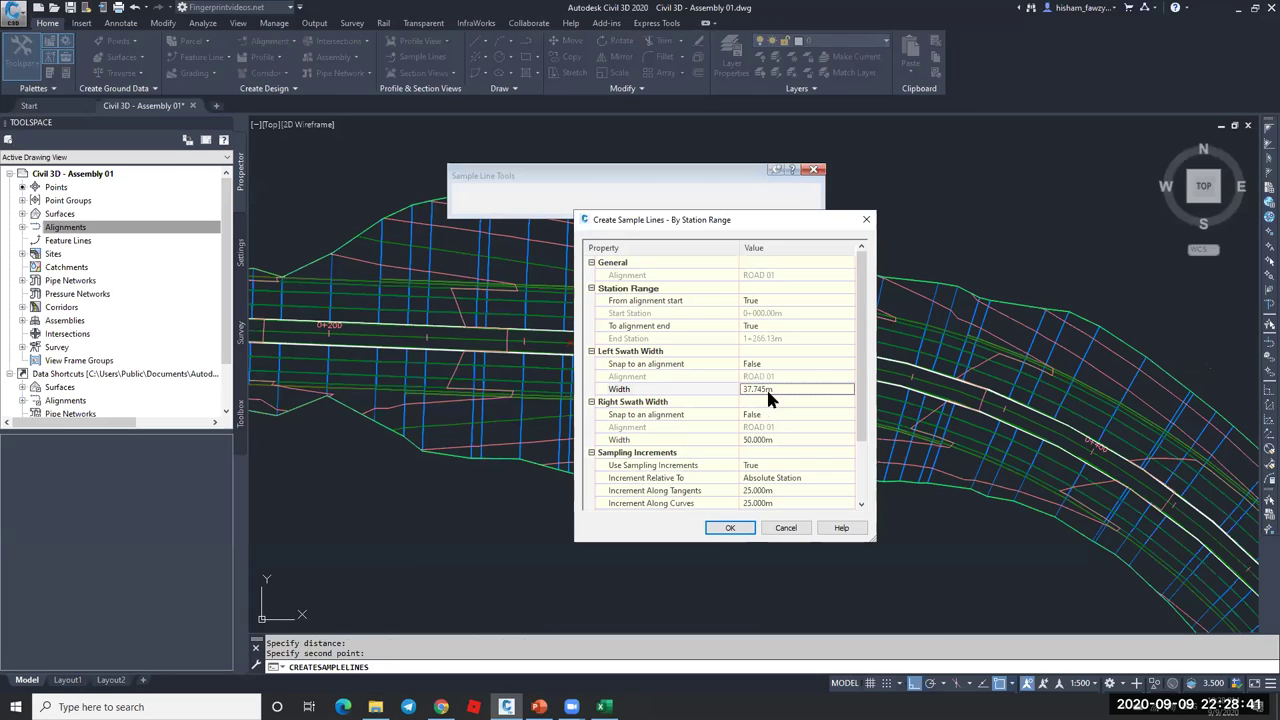
left_click(771, 389)
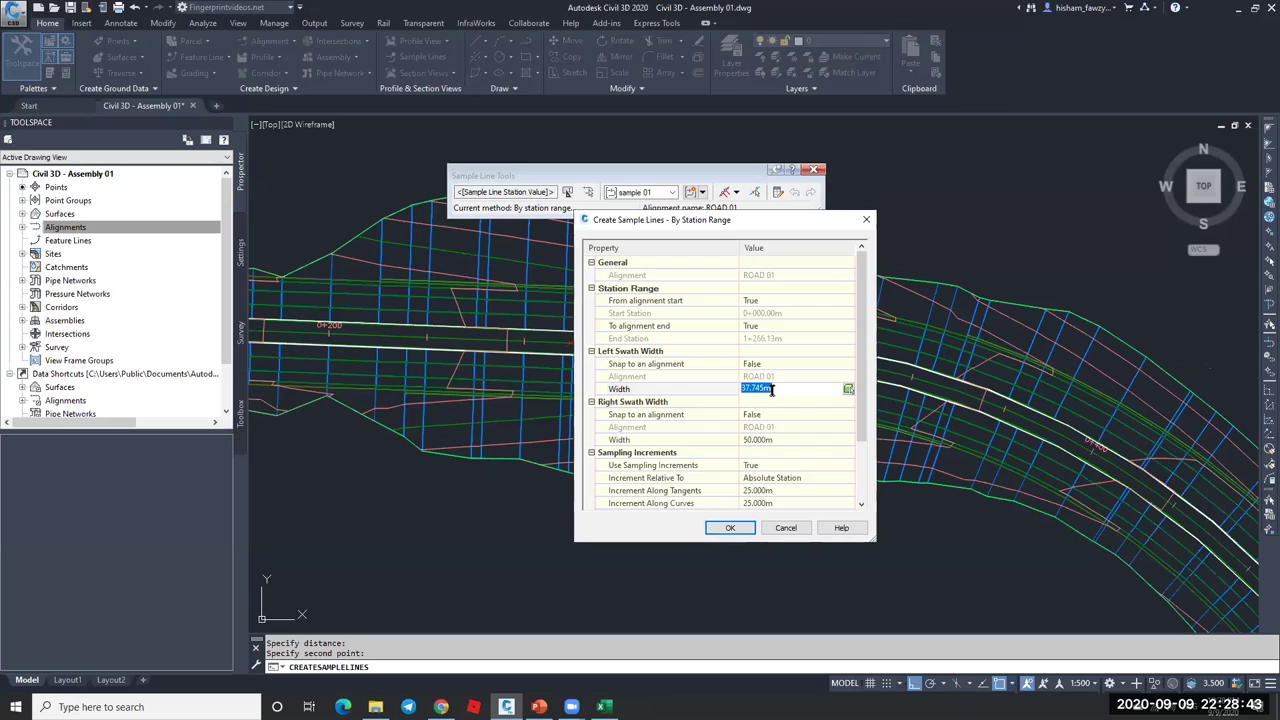
type("40")
left_click(772, 441)
type("40")
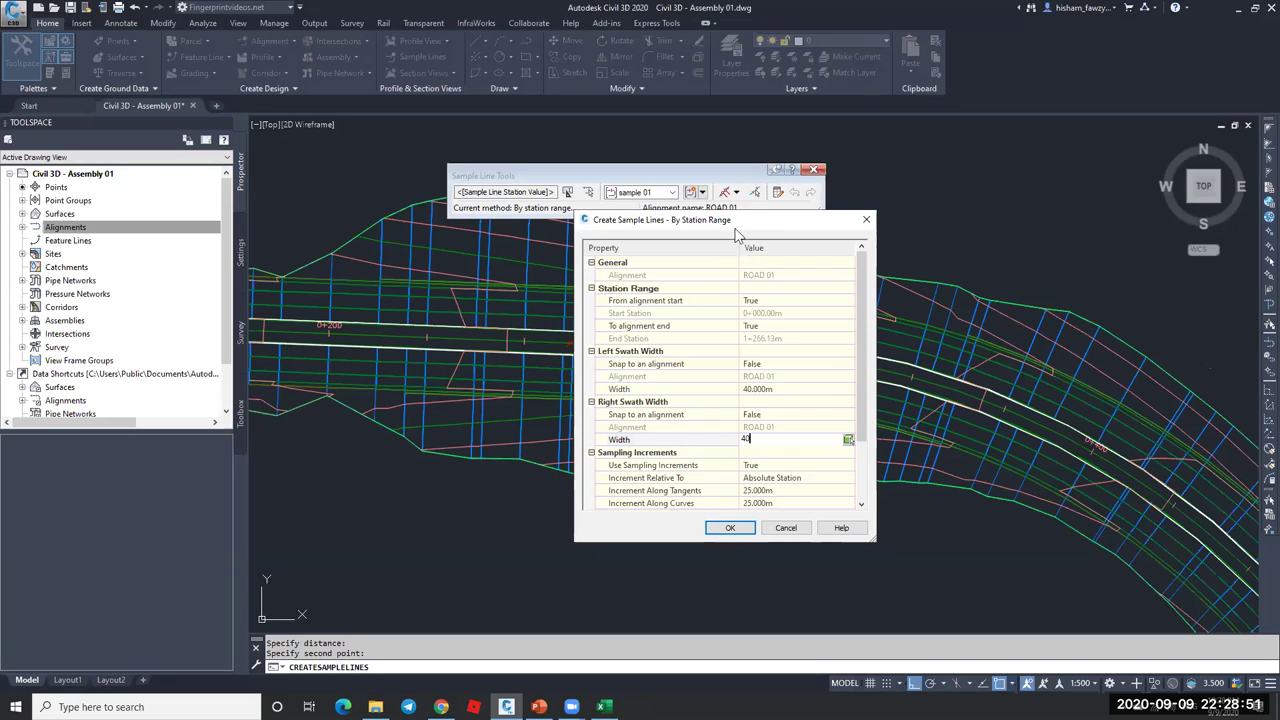
left_click_drag(726, 219, 628, 152)
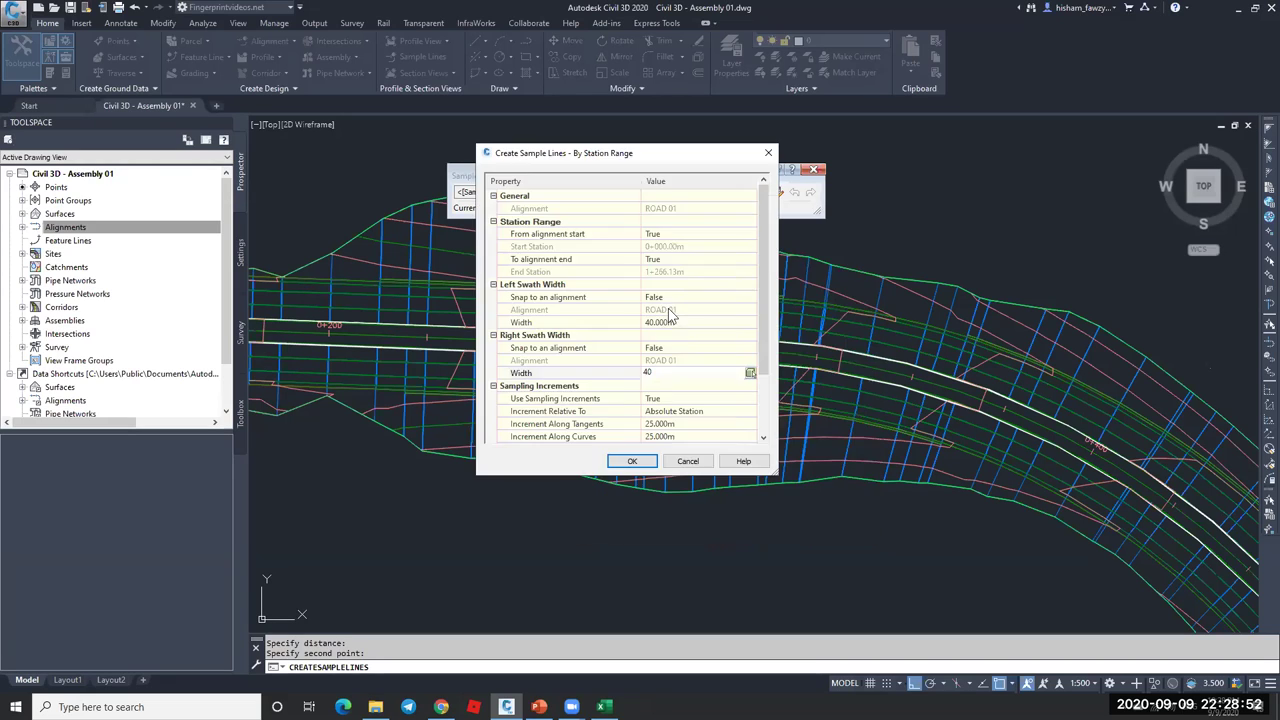
left_click(617, 311)
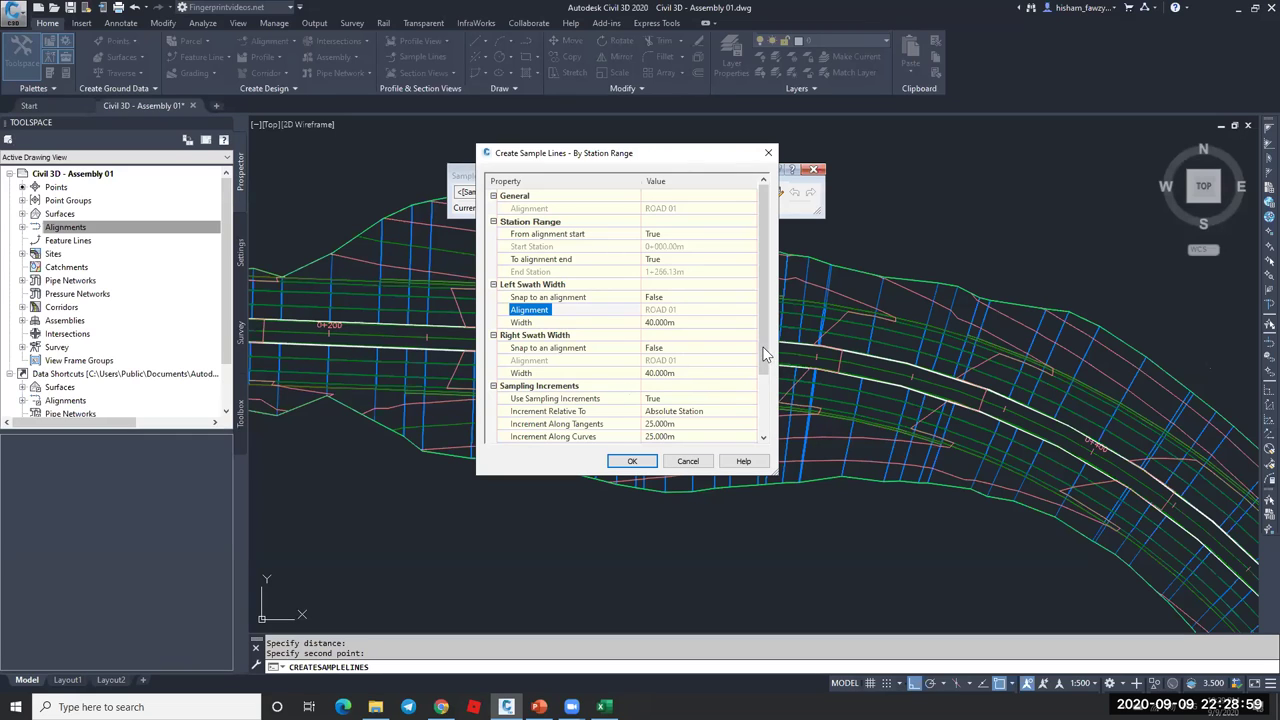
scroll(722, 385, "down", 1)
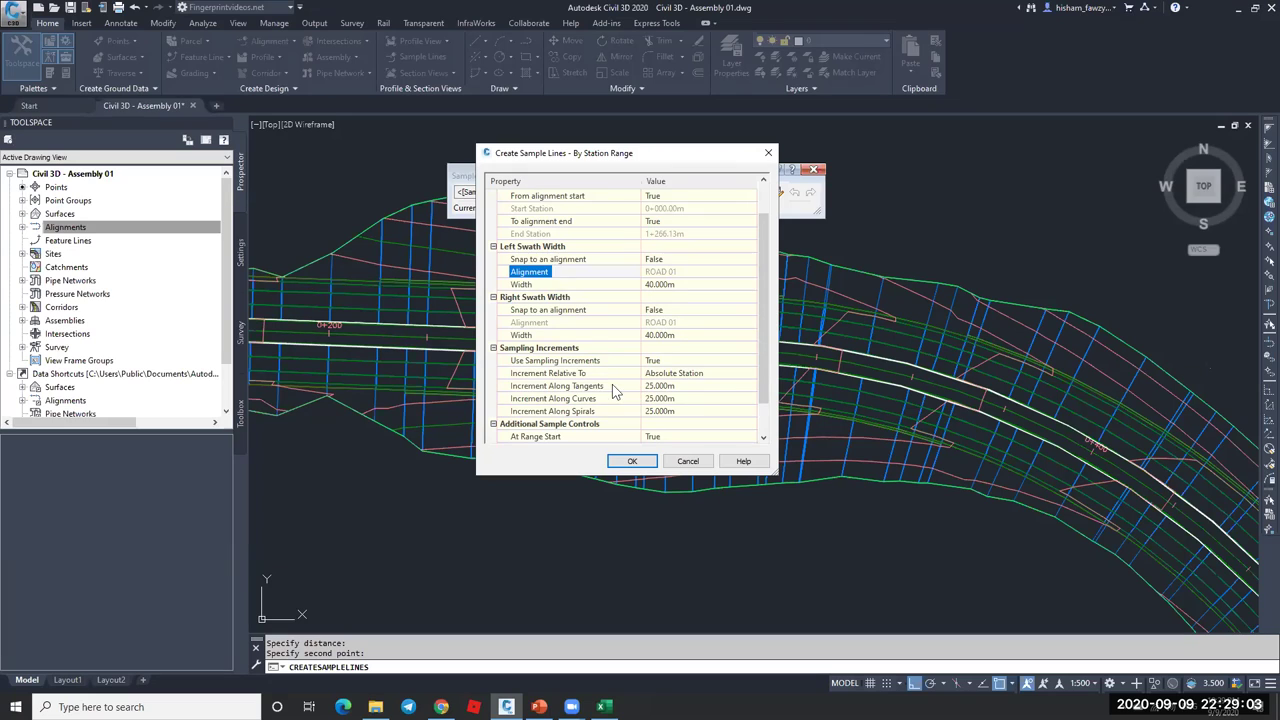
left_click(608, 386)
left_click(699, 386)
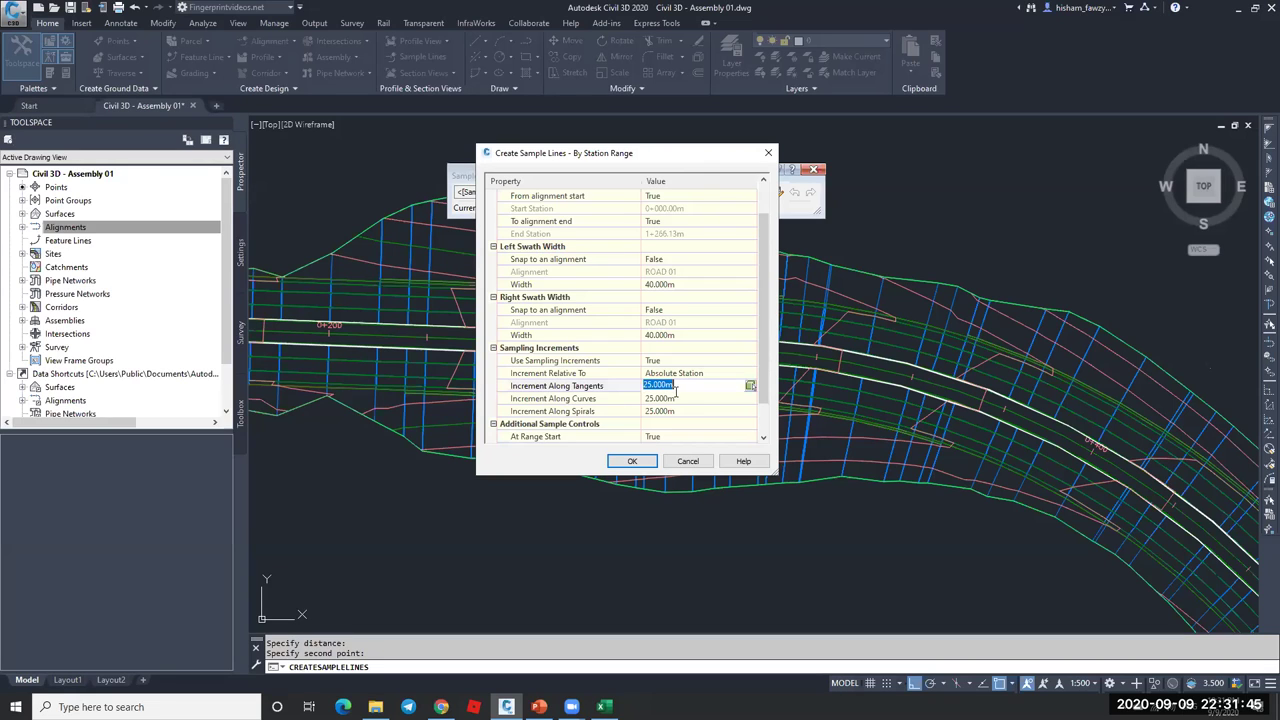
scroll(676, 391, "down", 1)
left_click(594, 361)
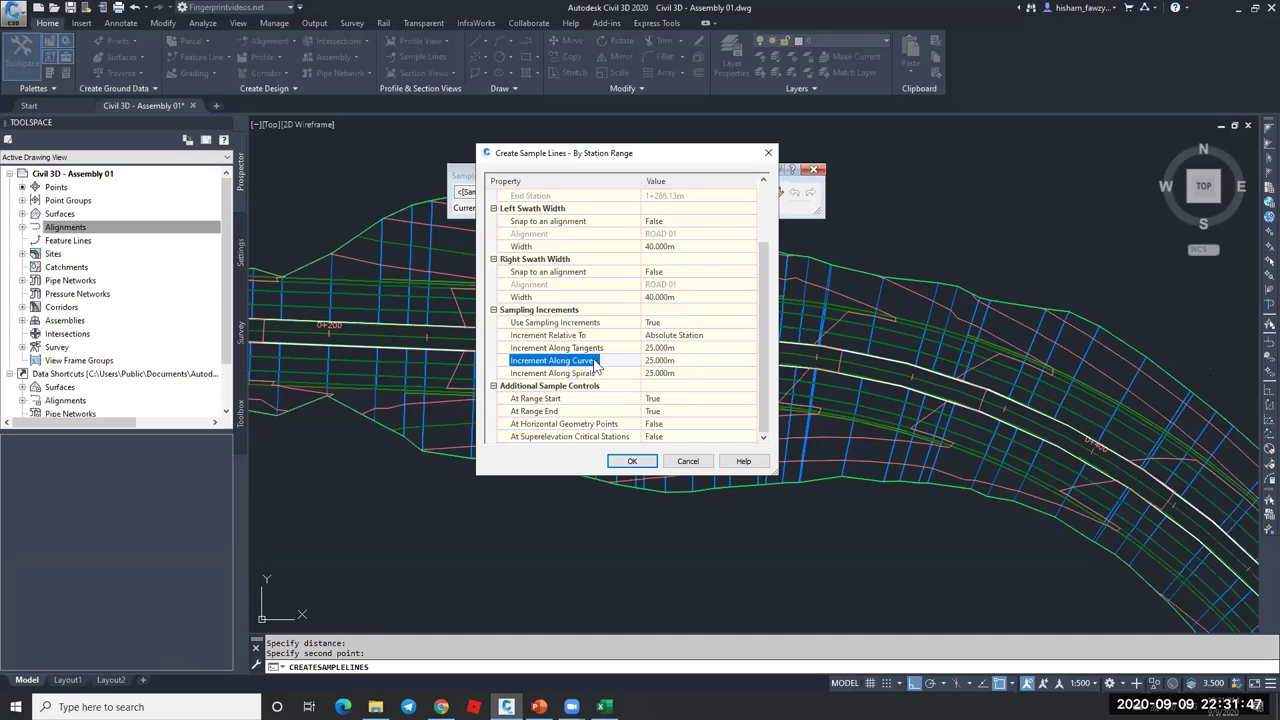
left_click(598, 373)
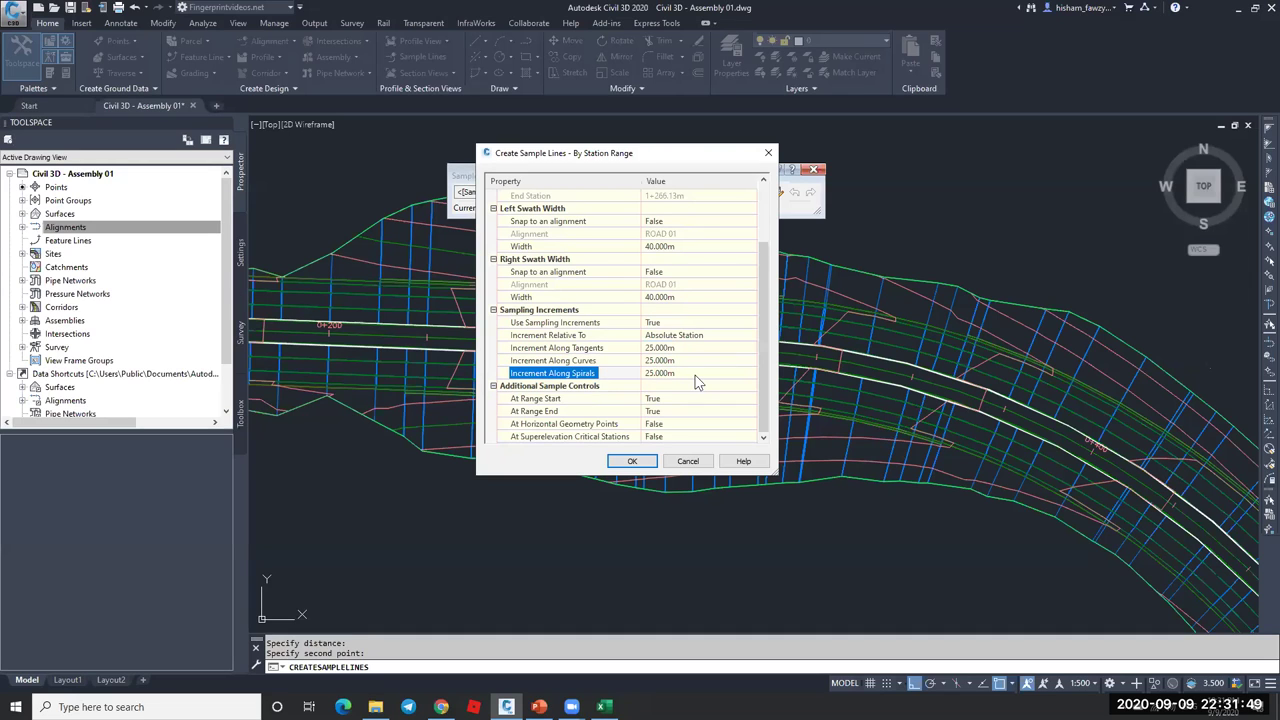
left_click(585, 401)
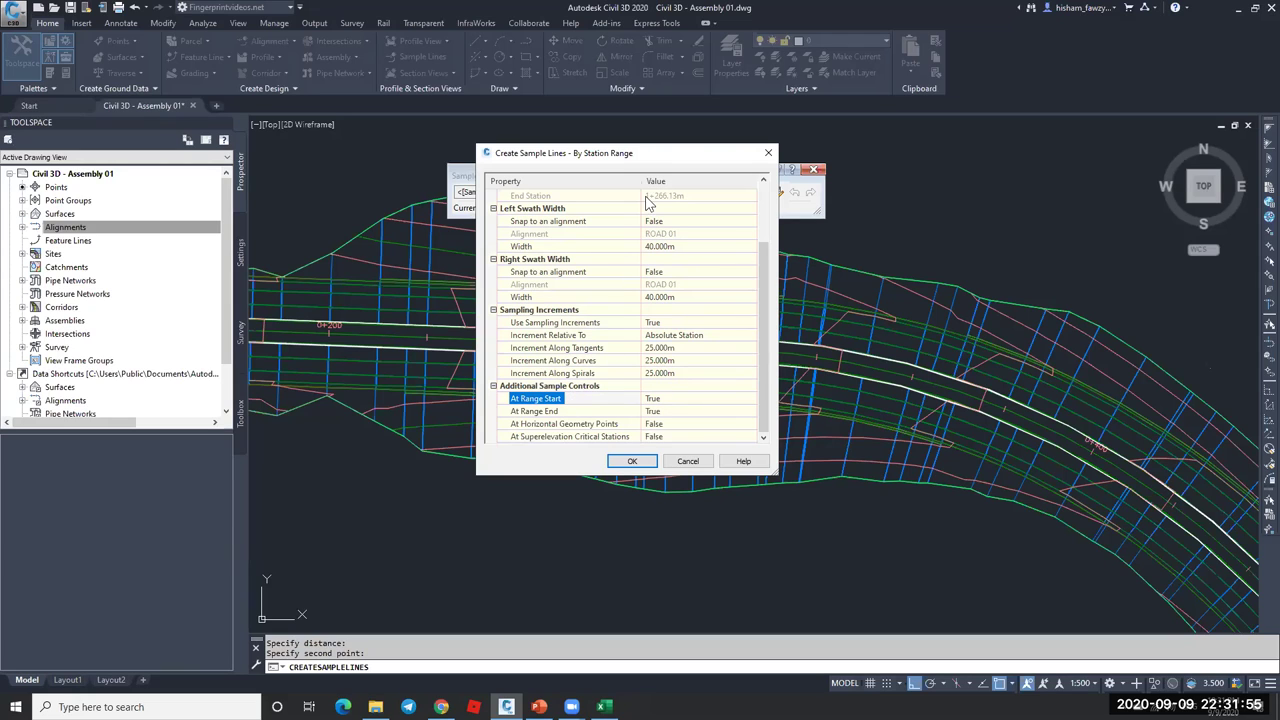
left_click(670, 400)
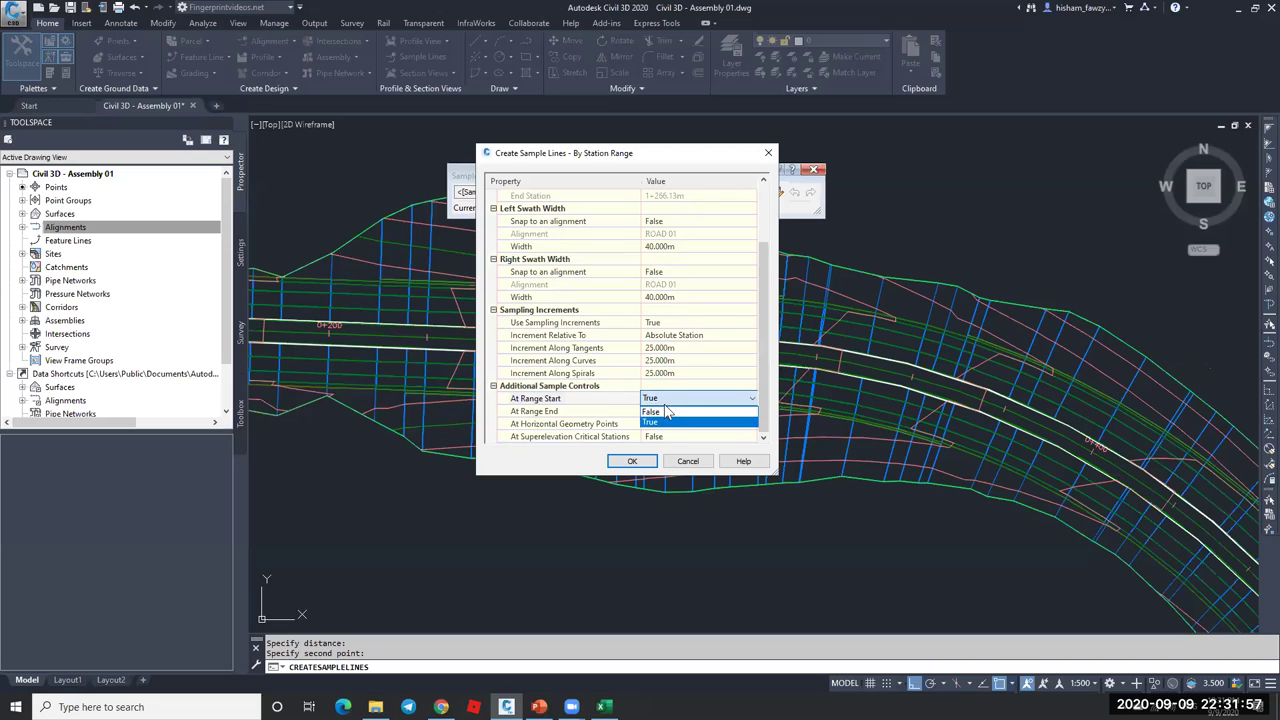
left_click(585, 416)
left_click(545, 412)
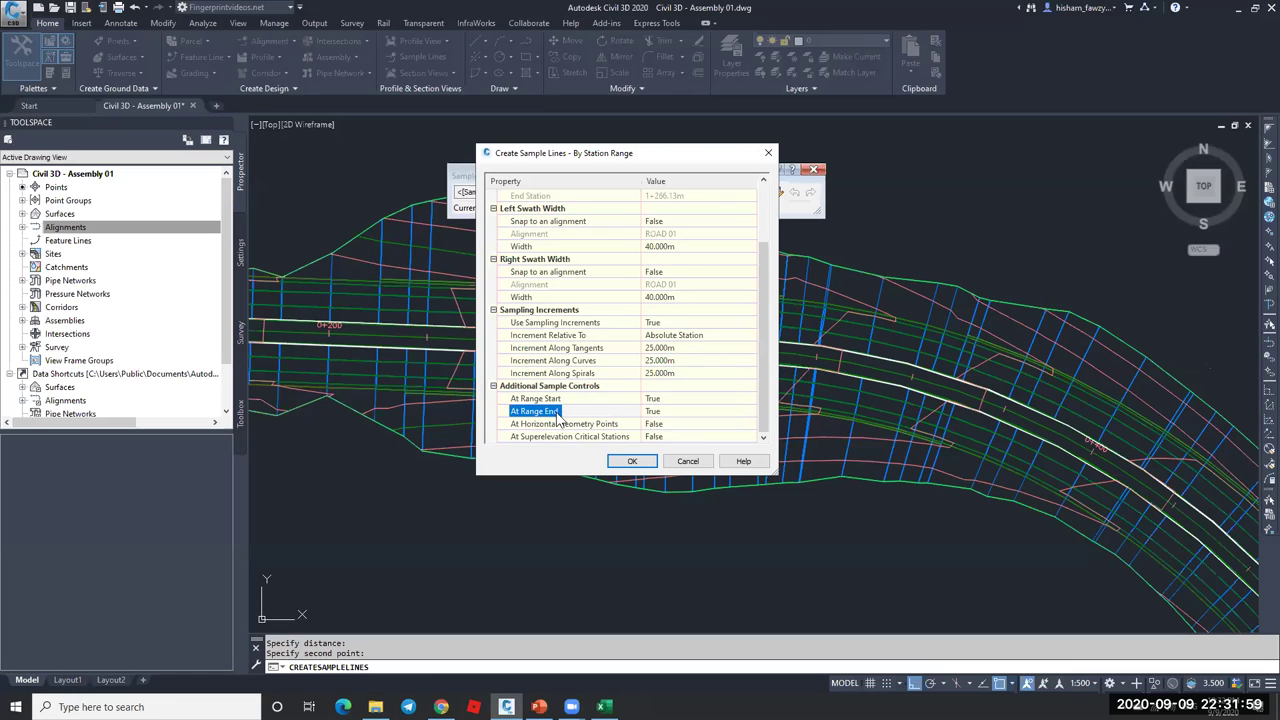
left_click(650, 411)
left_click(660, 436)
left_click(584, 438)
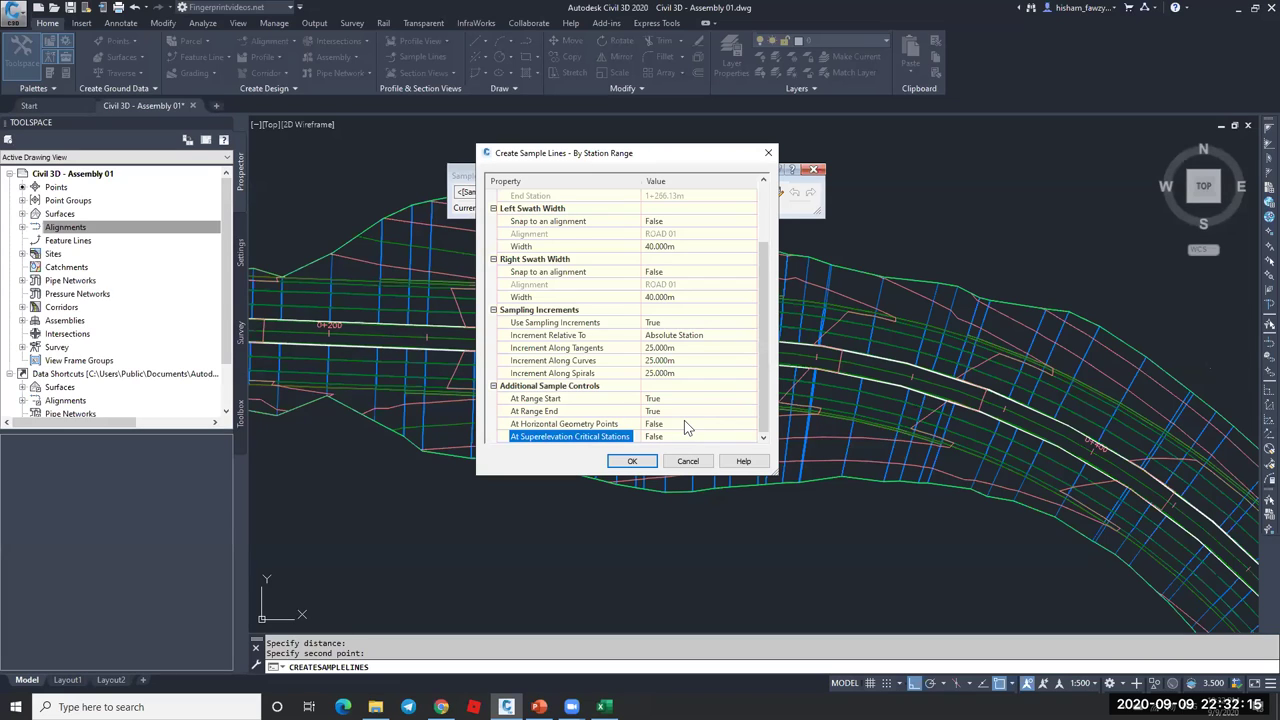
left_click(612, 350)
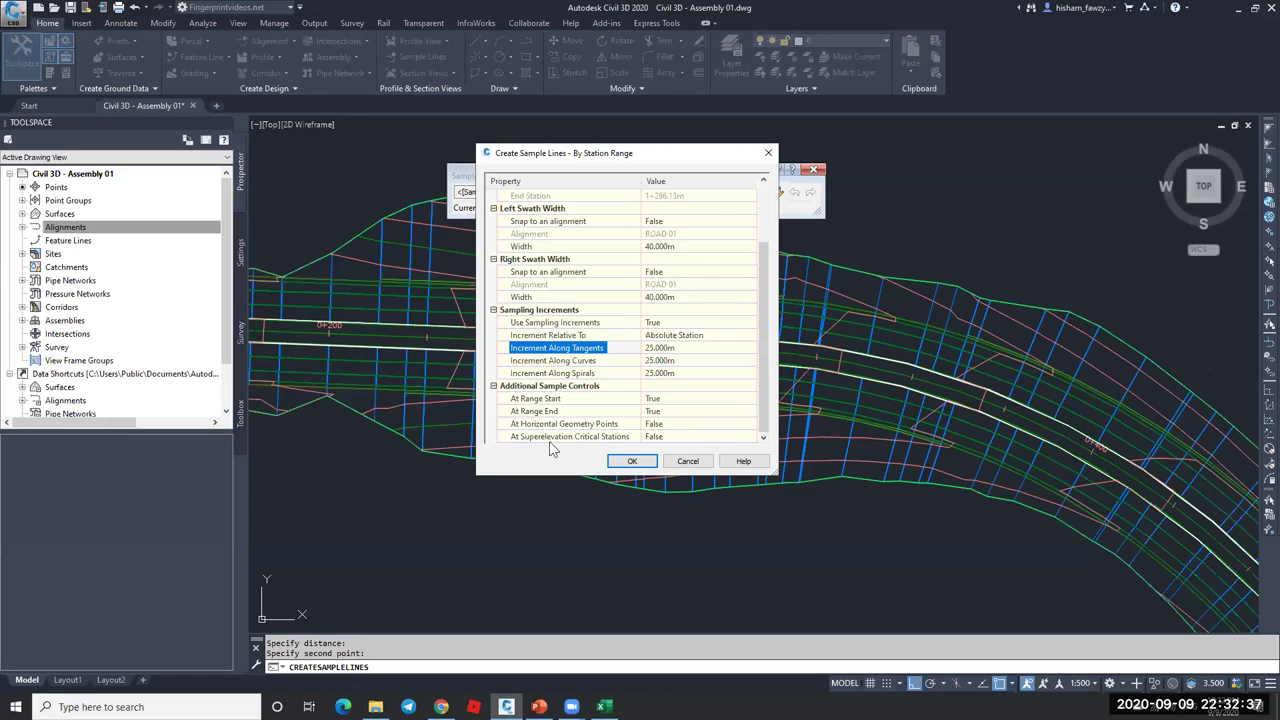
- Create the 25 m sample lines along ROAD 01, end the command, and select the 0+625 line
left_click(632, 461)
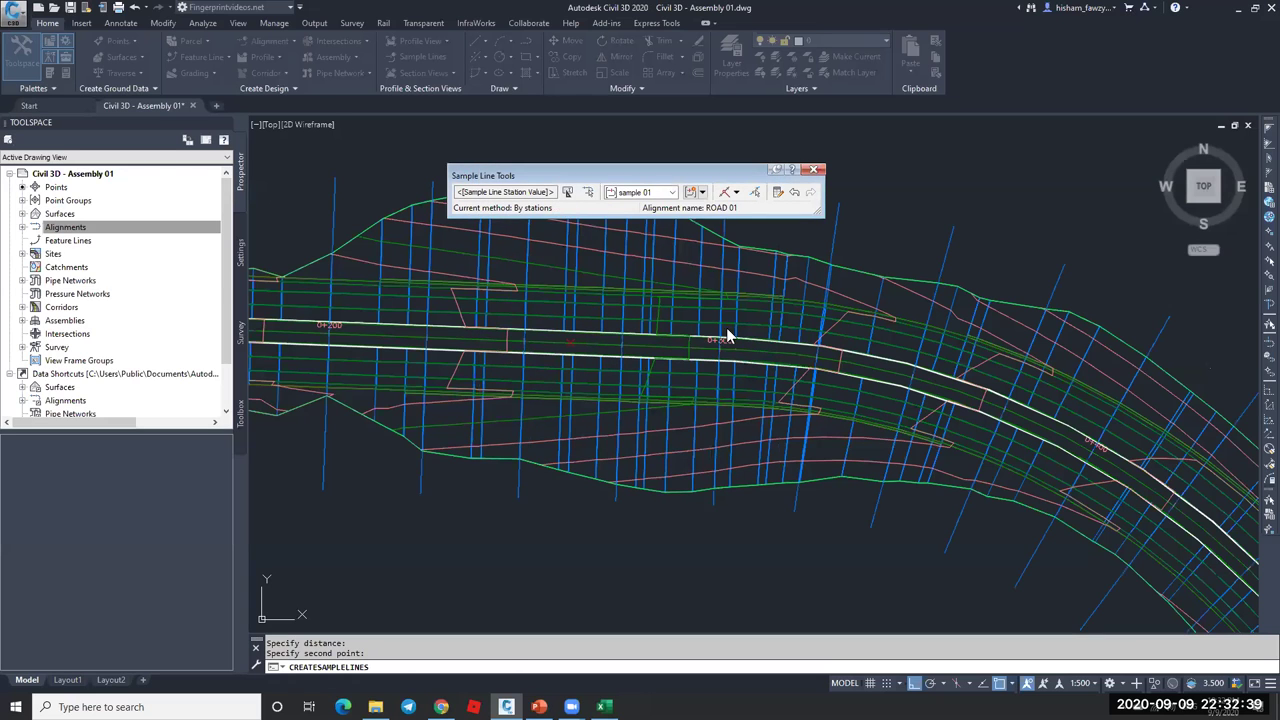
scroll(818, 355, "down", 5)
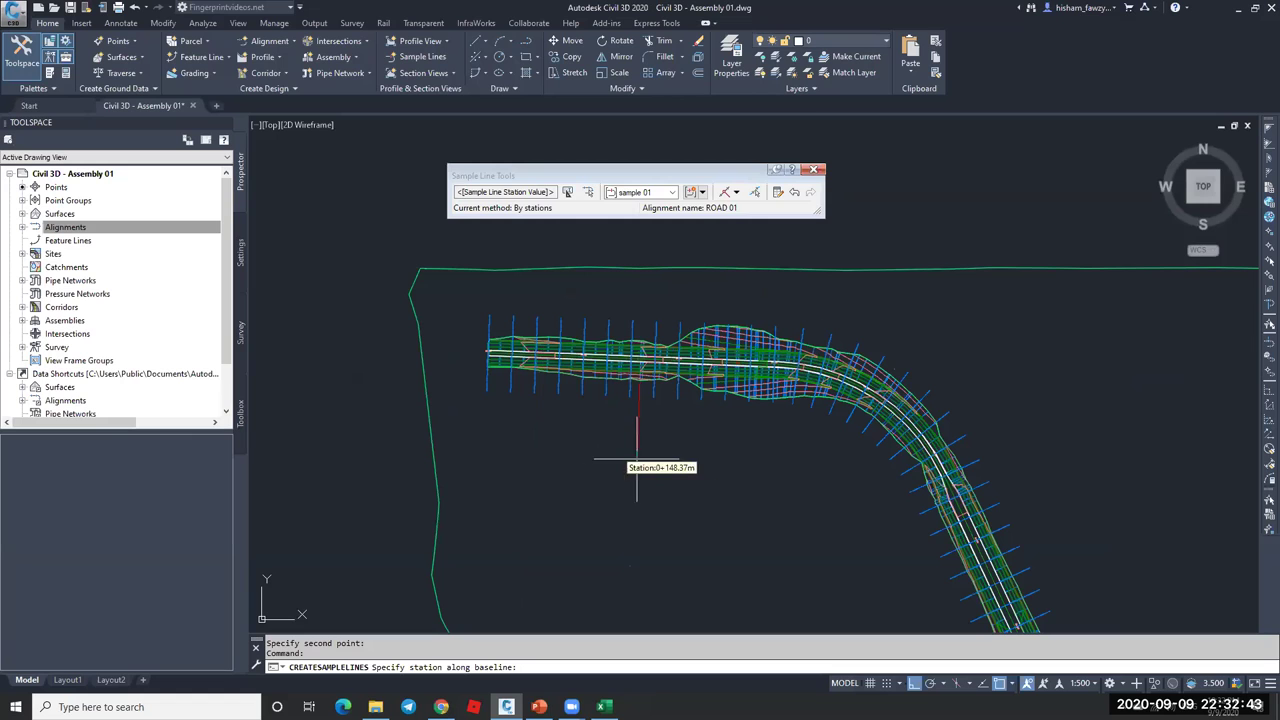
key("Return")
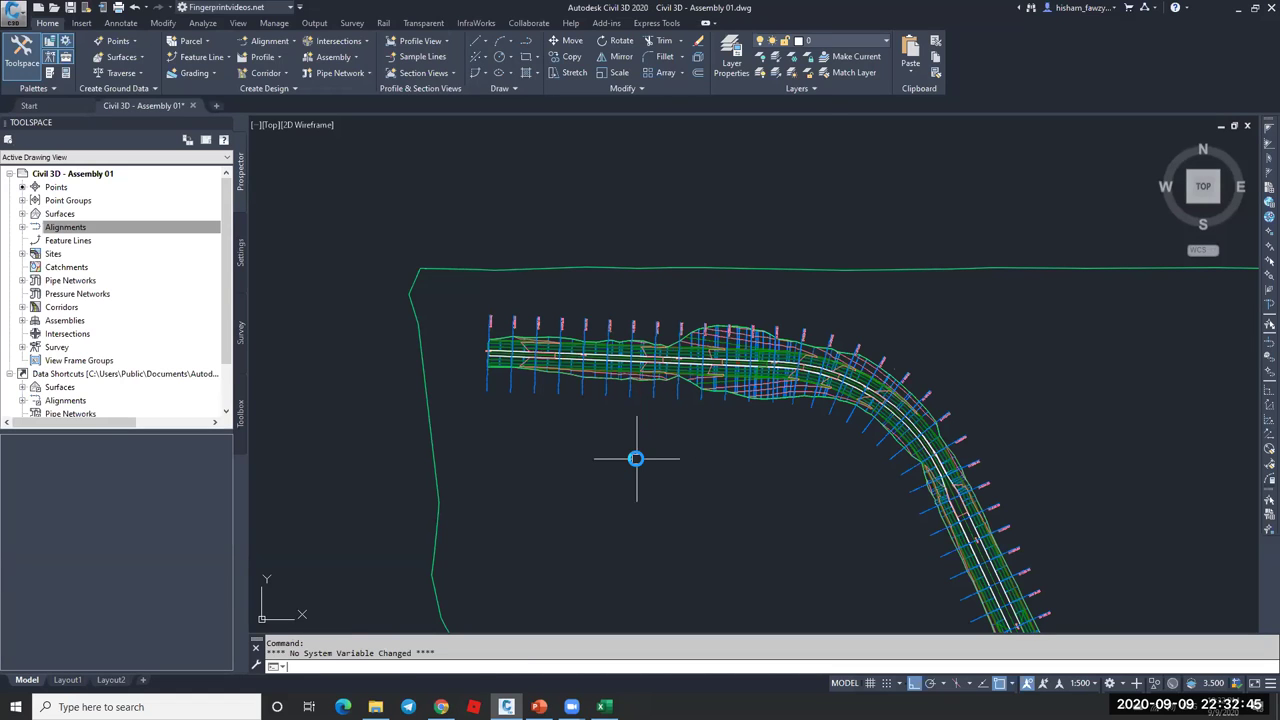
scroll(466, 330, "up", 5)
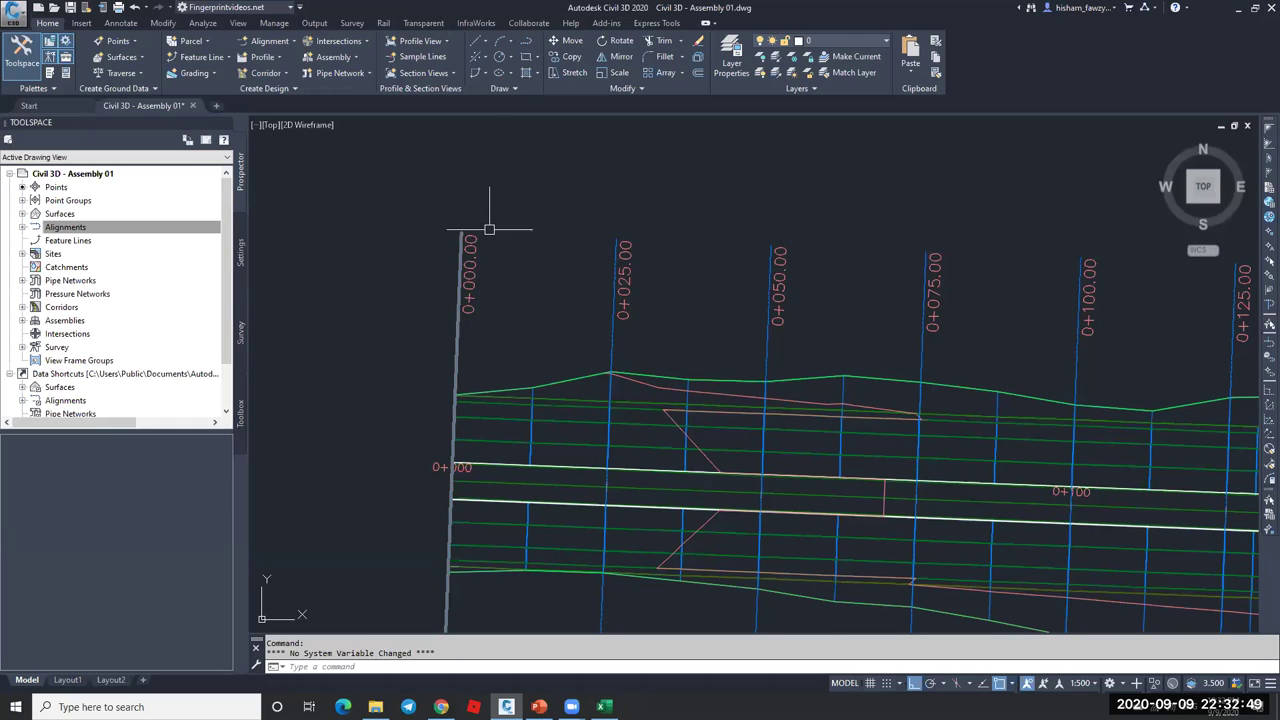
scroll(463, 282, "down", 2)
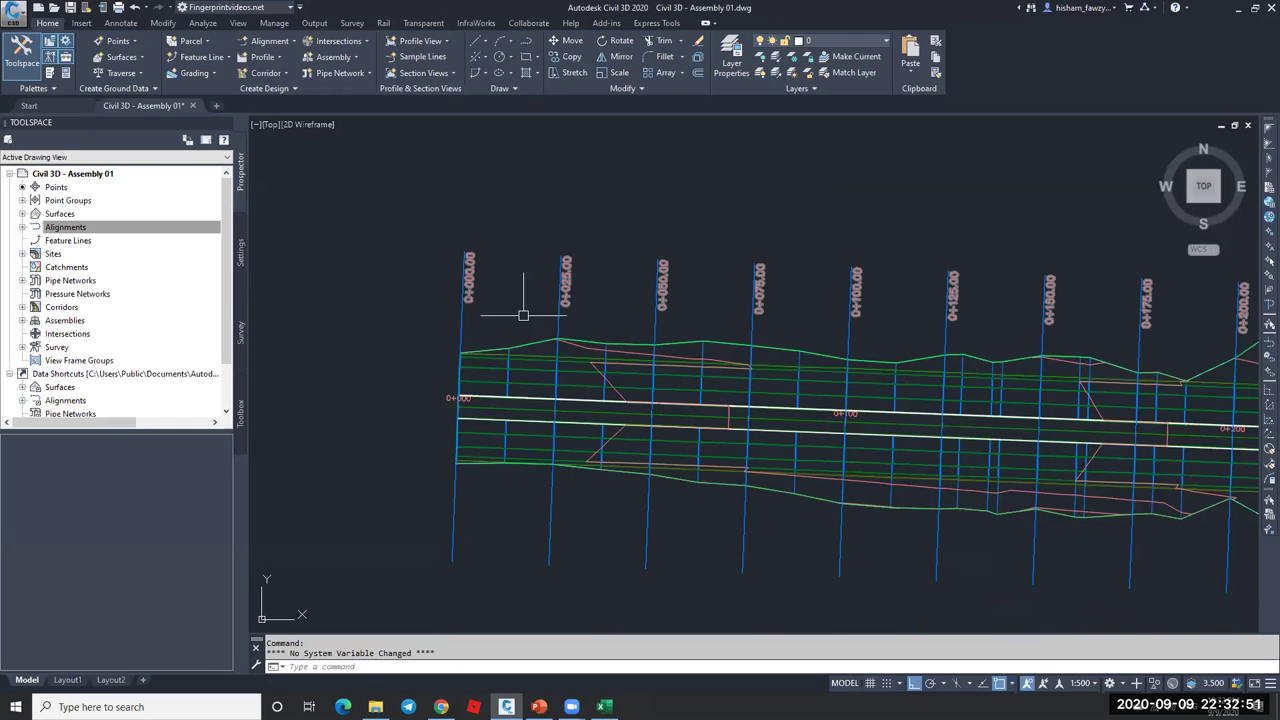
scroll(517, 292, "down", 3)
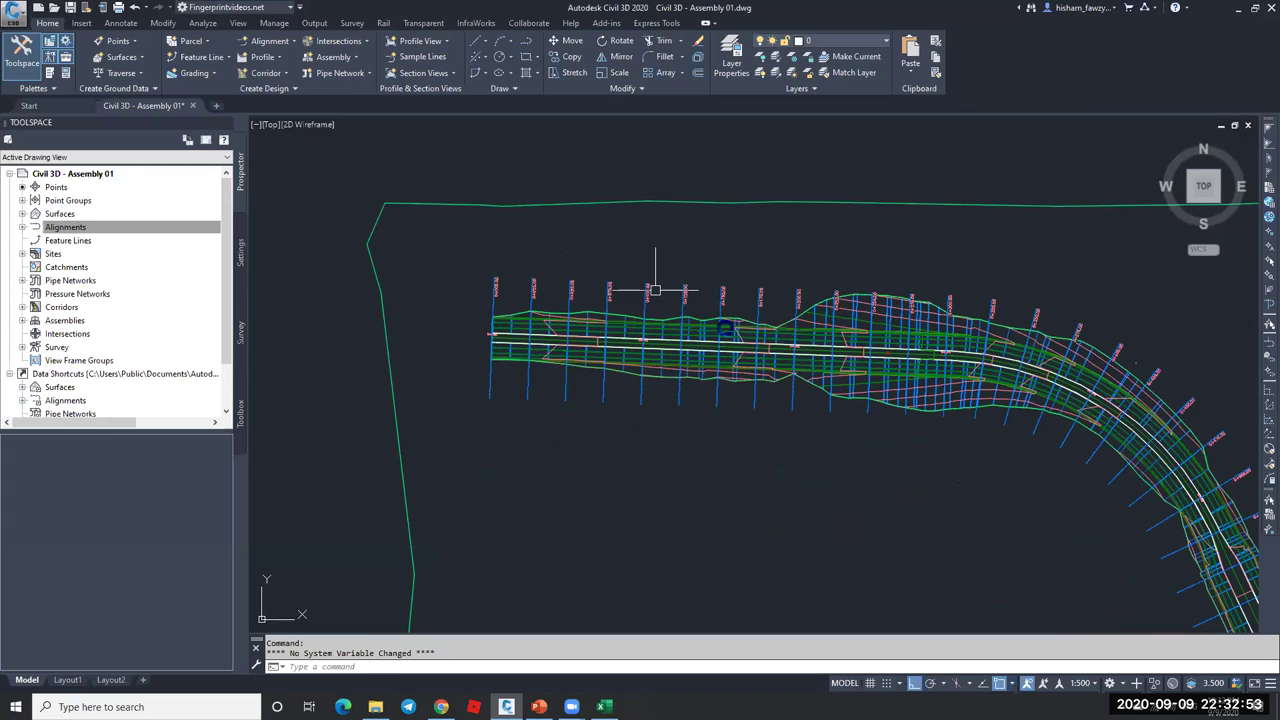
scroll(654, 286, "down", 1)
middle_click_drag(766, 291, 620, 262)
scroll(760, 271, "down", 2)
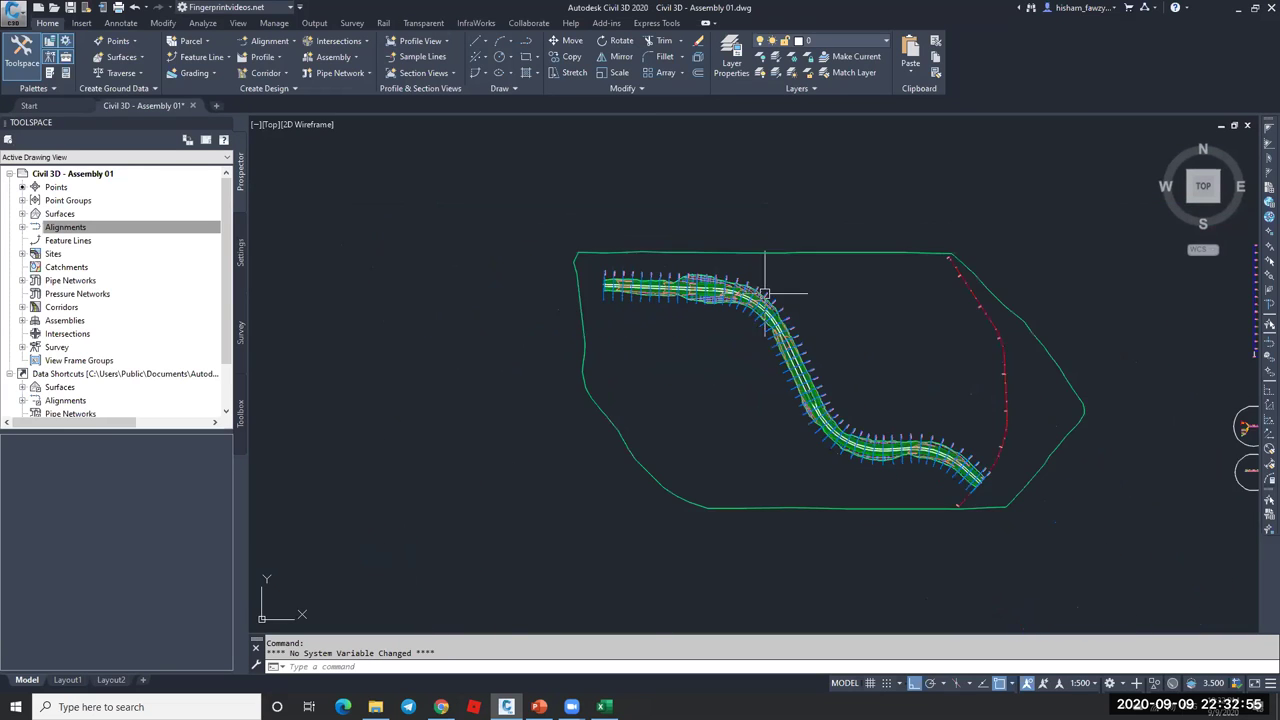
scroll(800, 360, "up", 5)
left_click(803, 368)
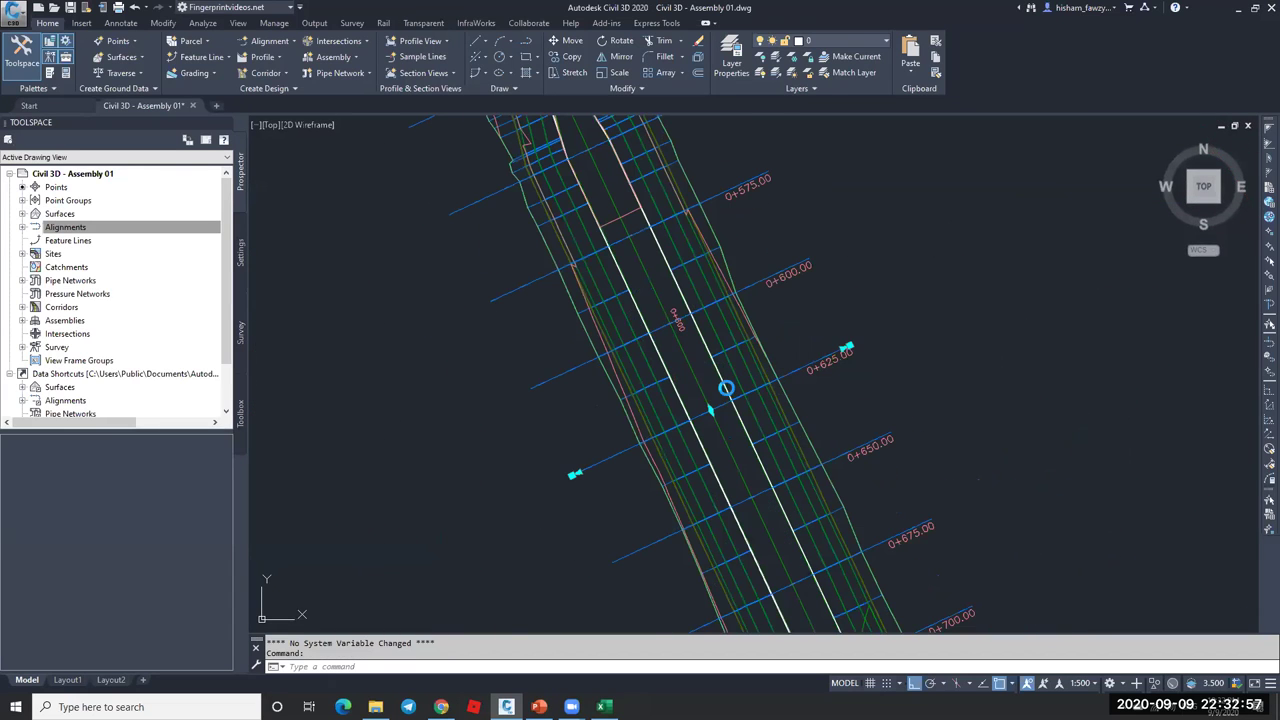
scroll(727, 388, "up", 1)
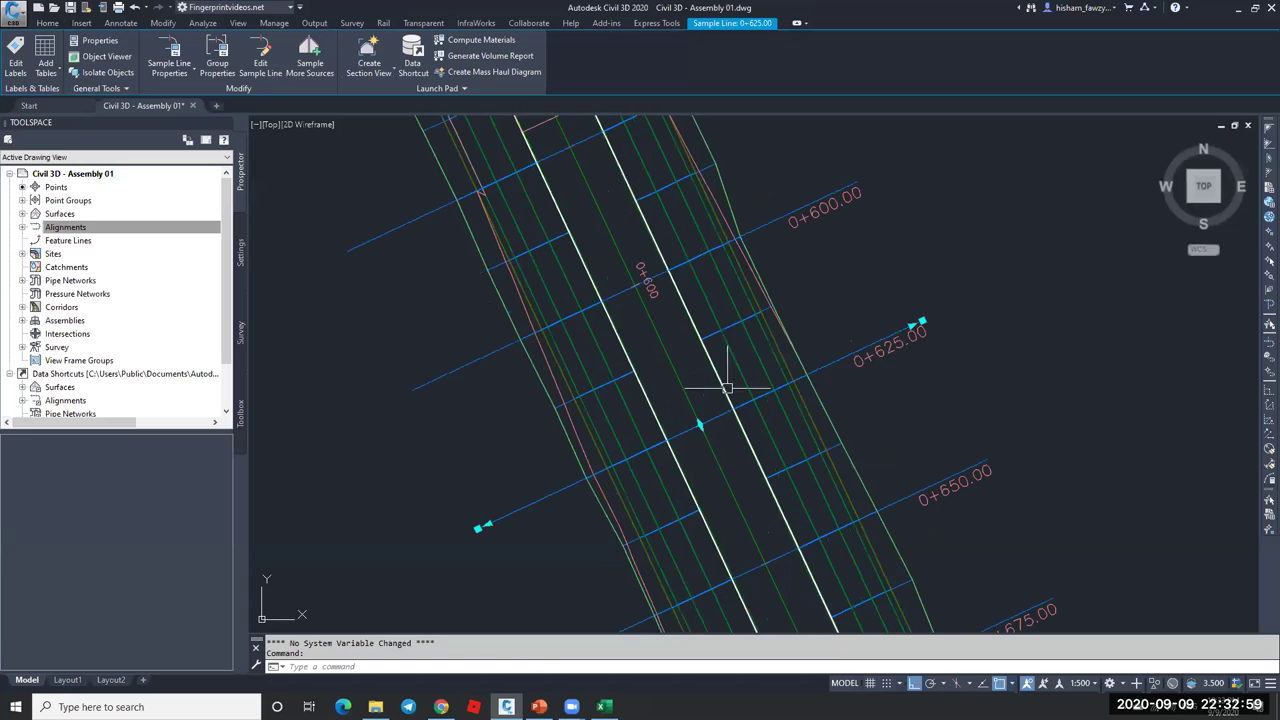
- Move the 0+625 sample line farther up the corridor toward 0+600, then select its label group
left_click(918, 323)
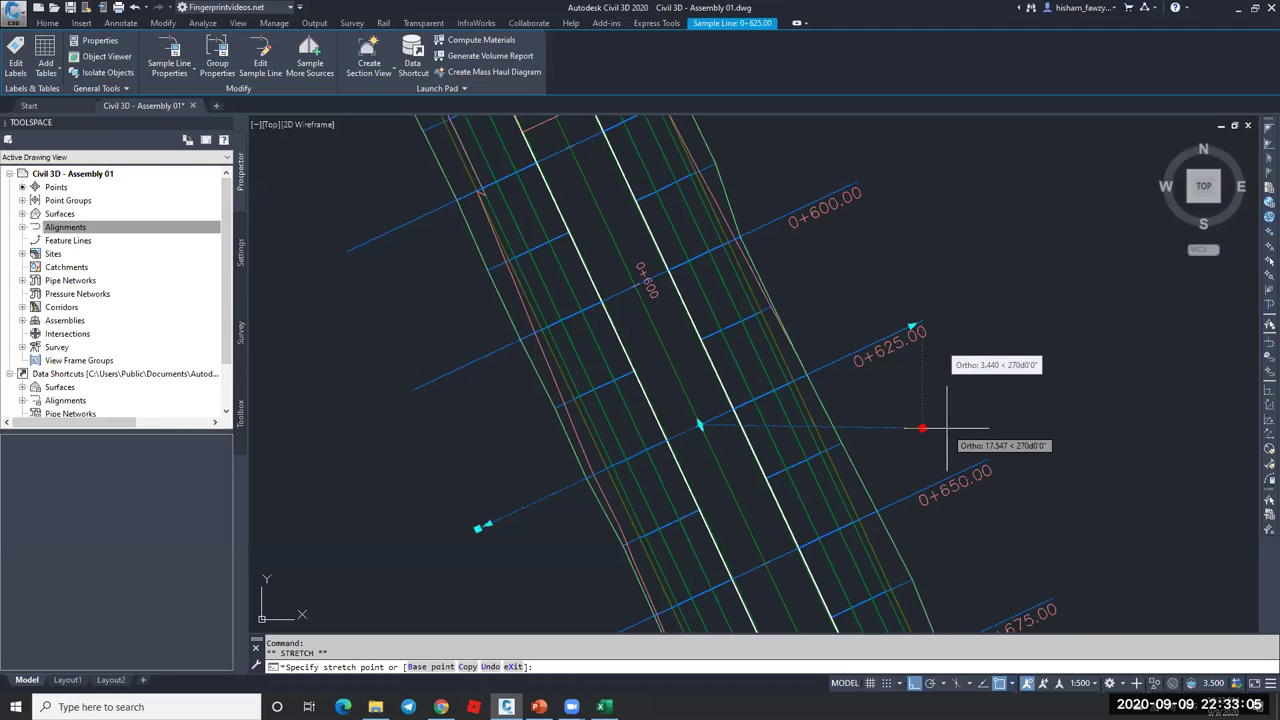
key("Escape")
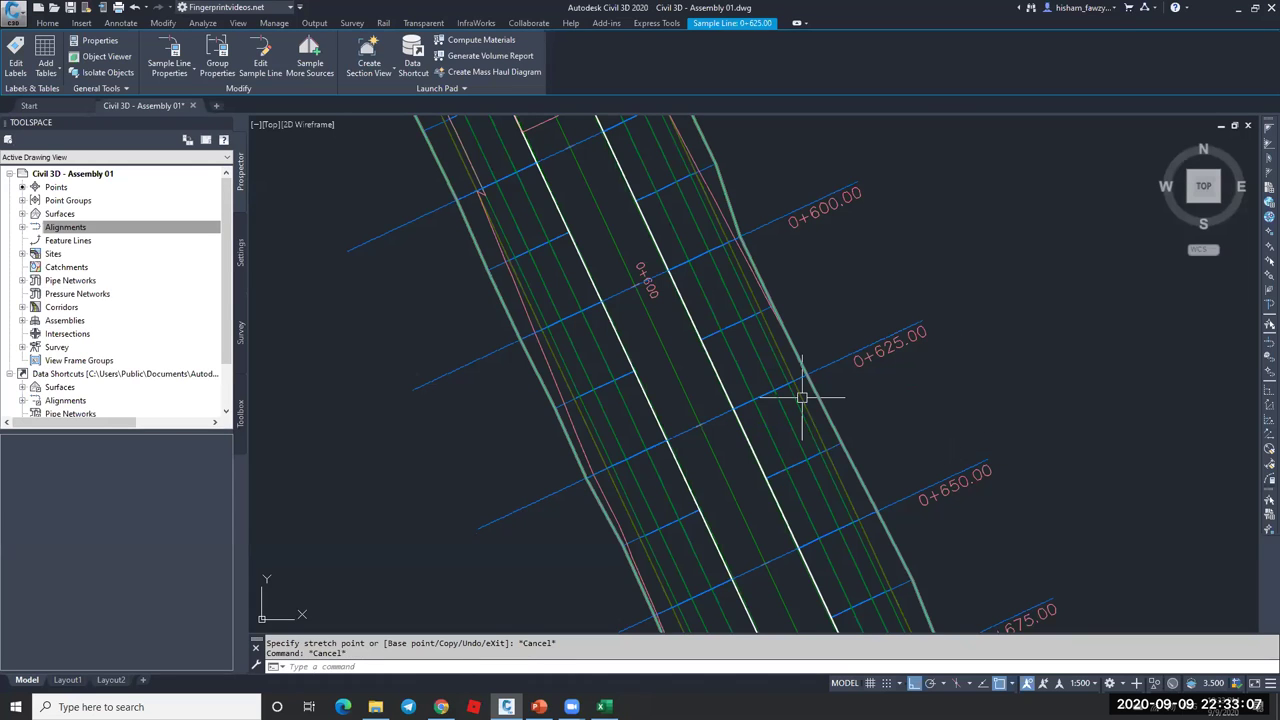
key("Escape")
left_click(820, 364)
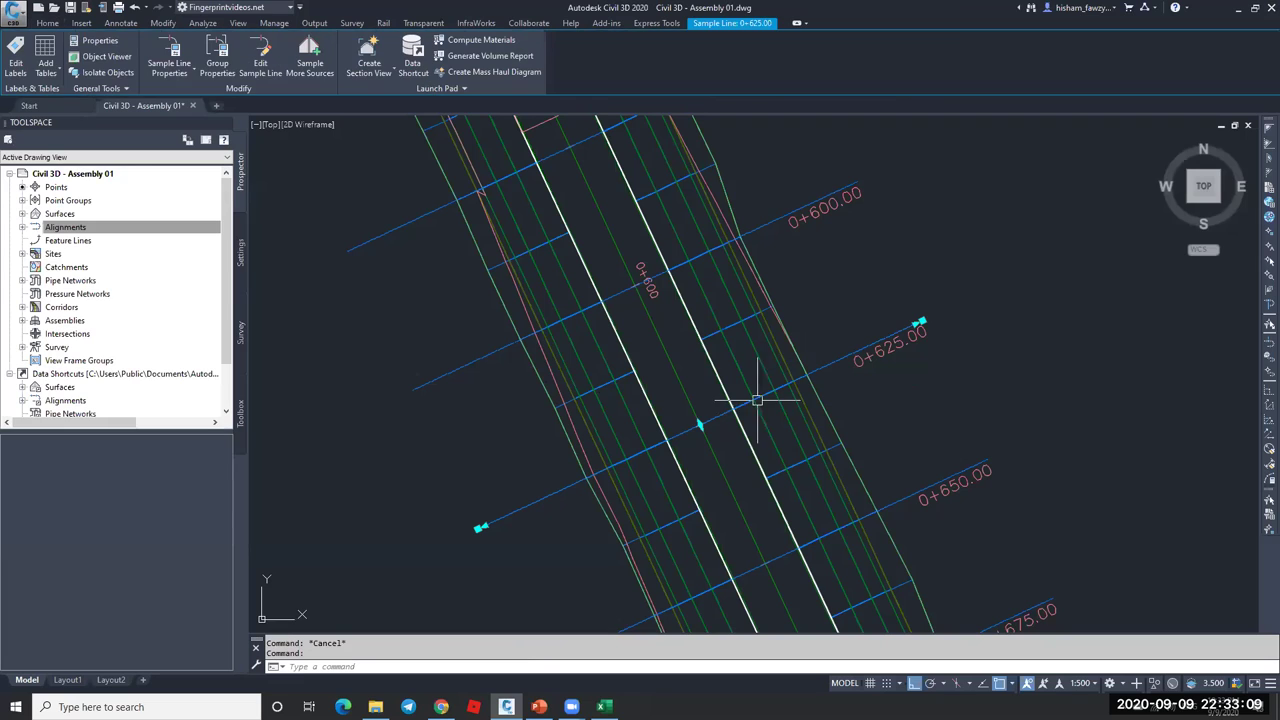
left_click(700, 425)
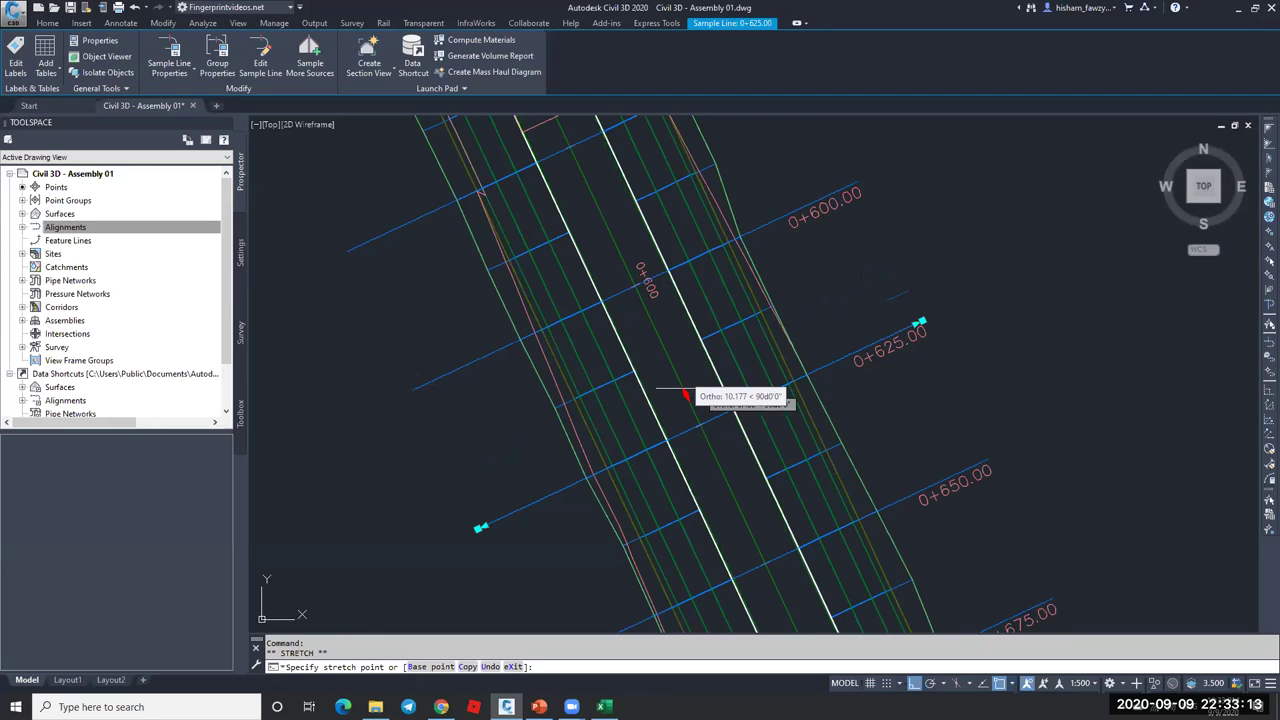
scroll(685, 391, "up", 3)
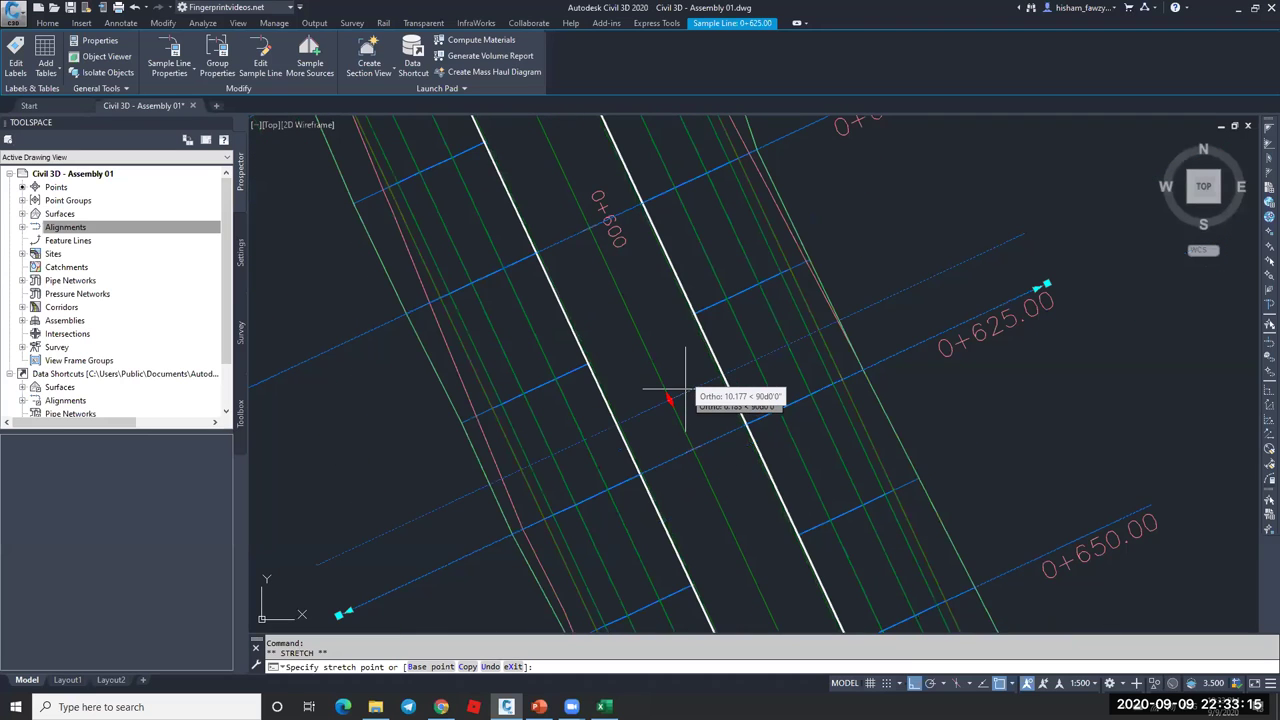
key("Escape")
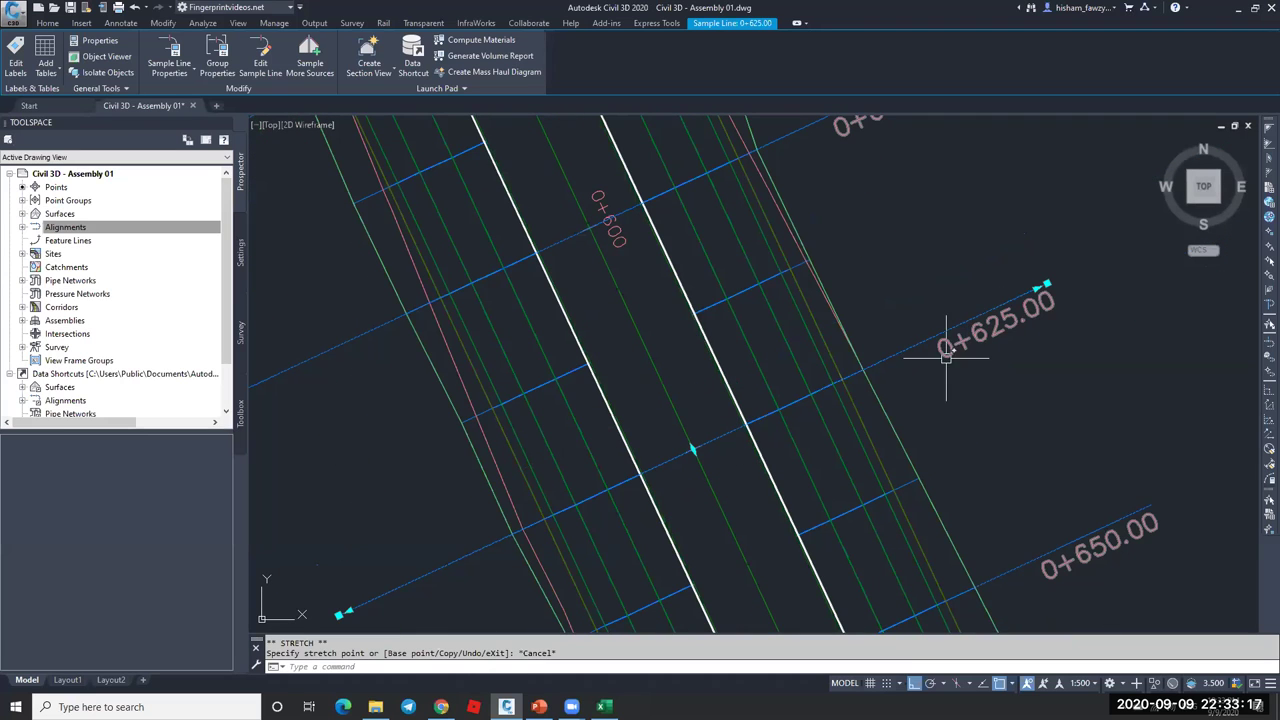
left_click(692, 450)
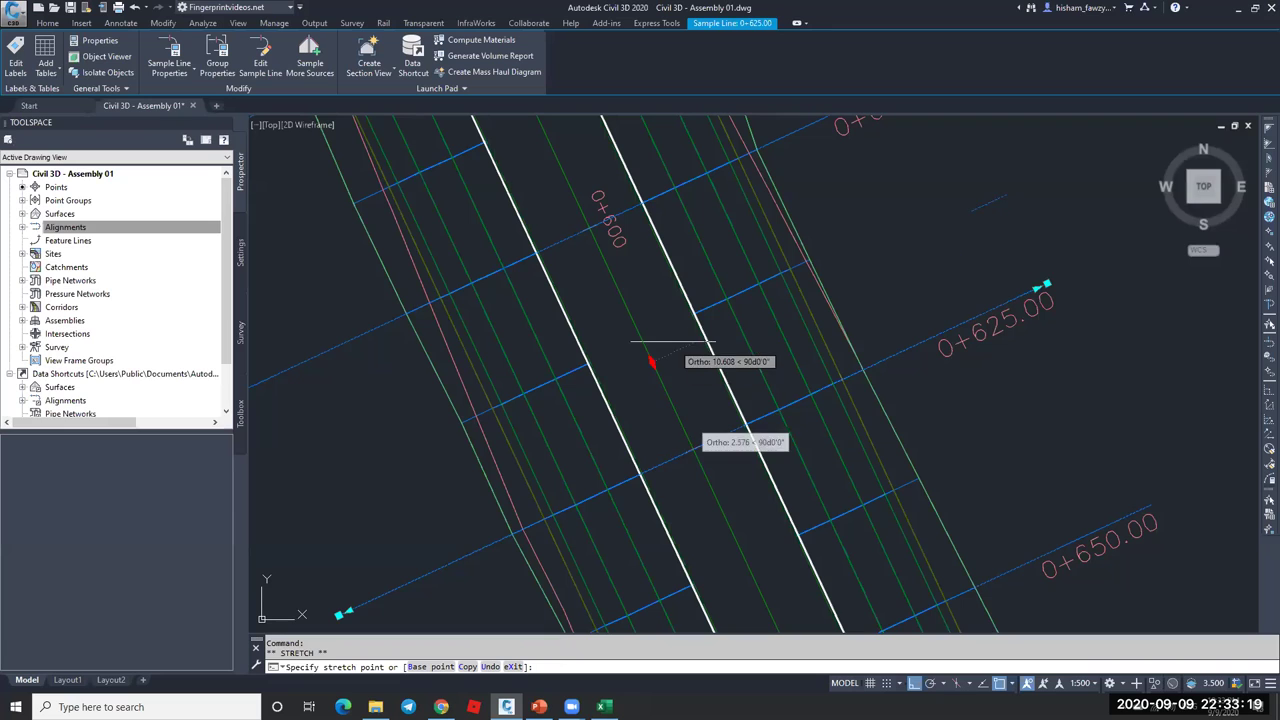
left_click(645, 347)
key("Escape")
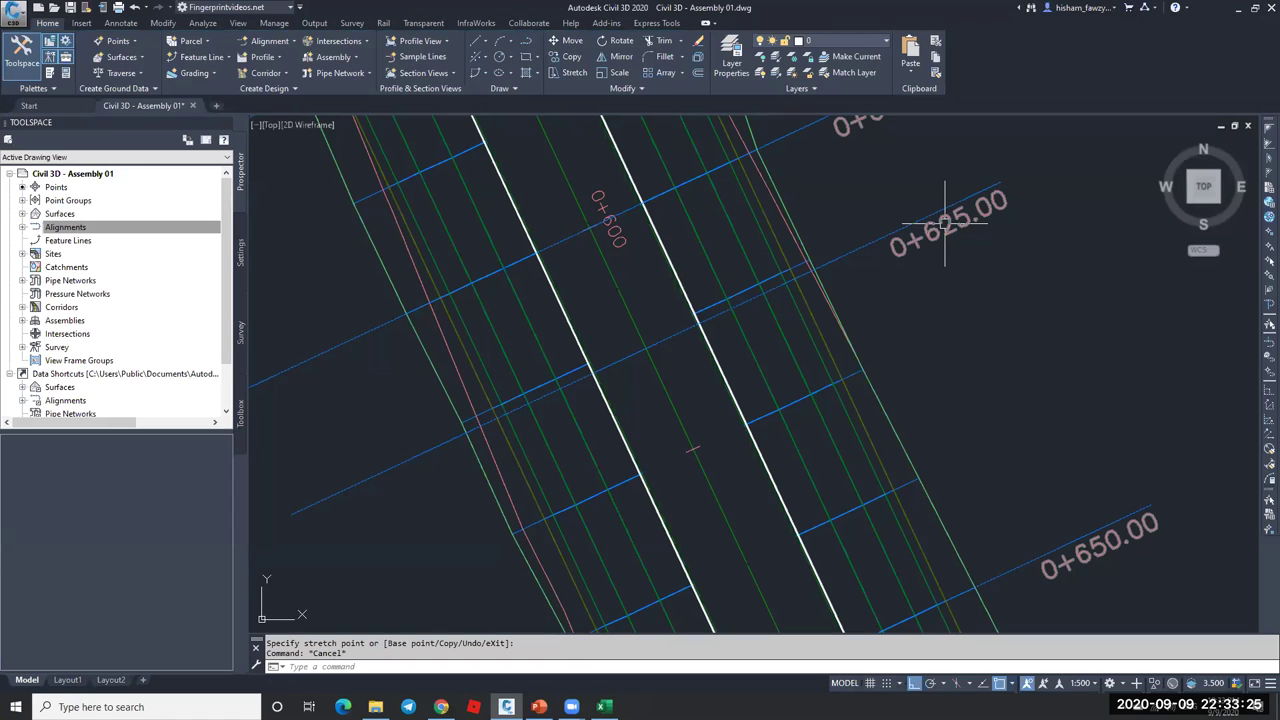
left_click(945, 222)
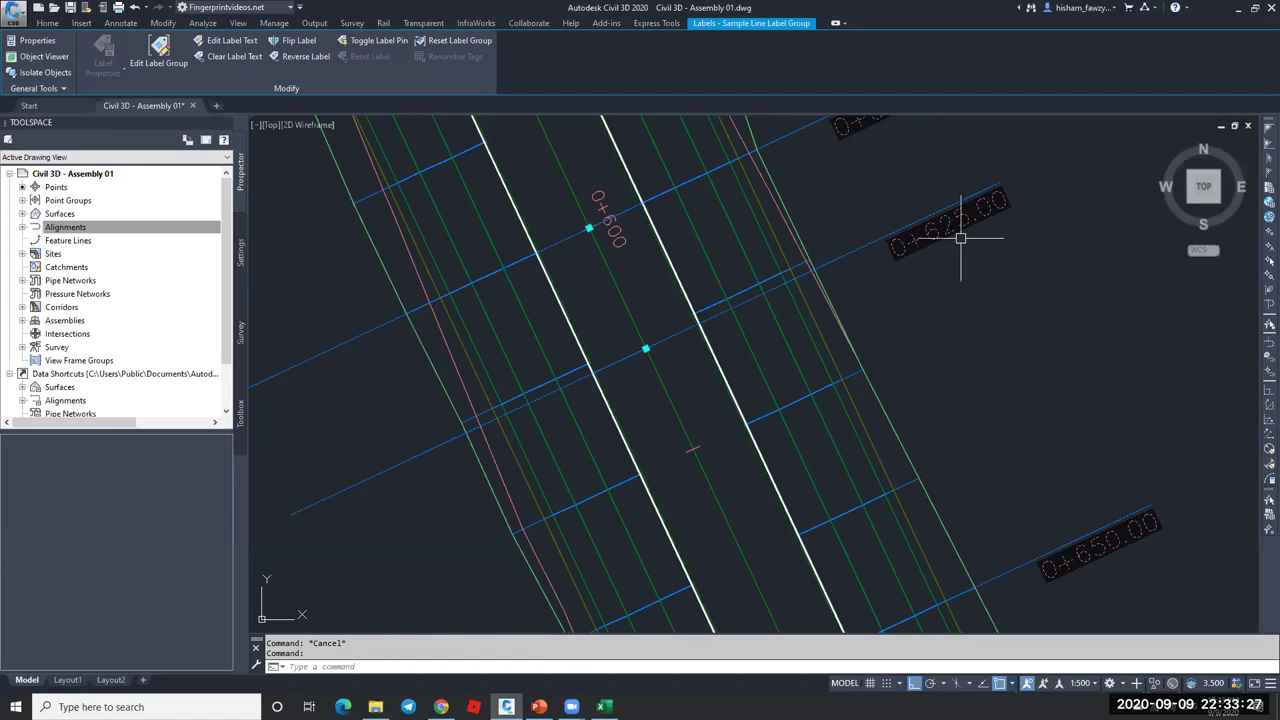
- Relabel the sample line group with the Section Station label style
key("Escape")
left_click(908, 228)
right_click(907, 250)
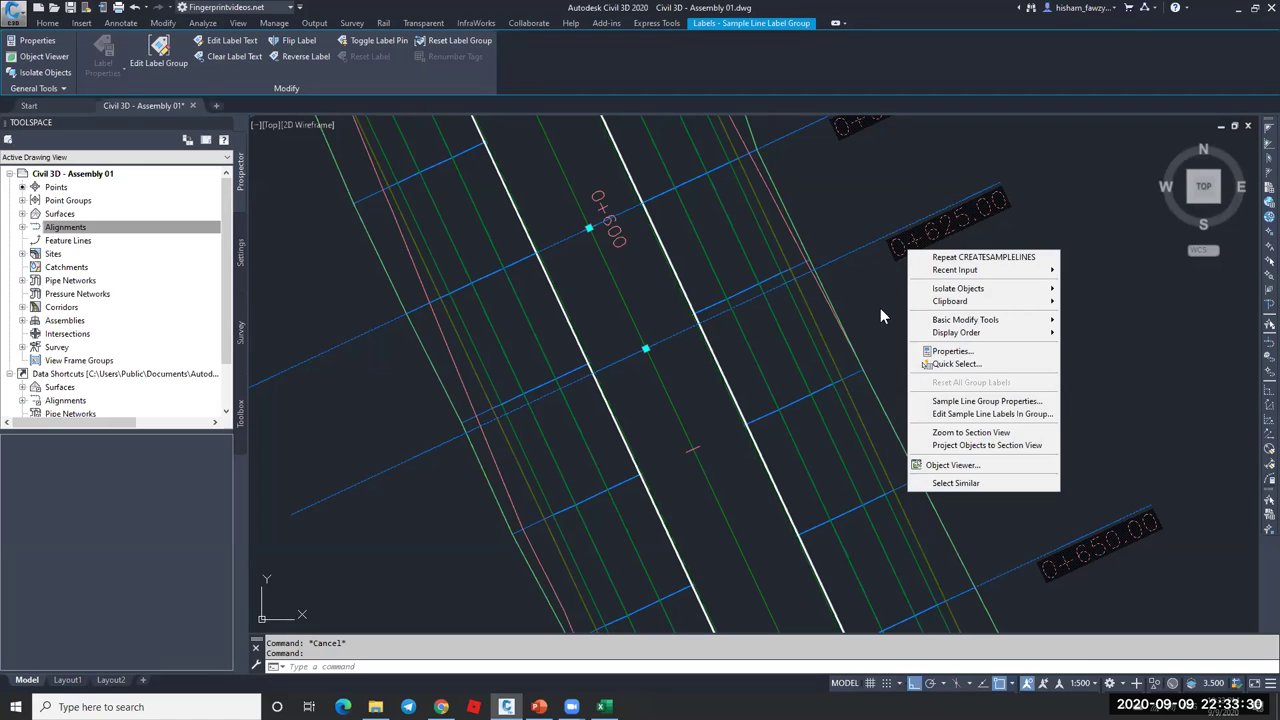
left_click(1000, 415)
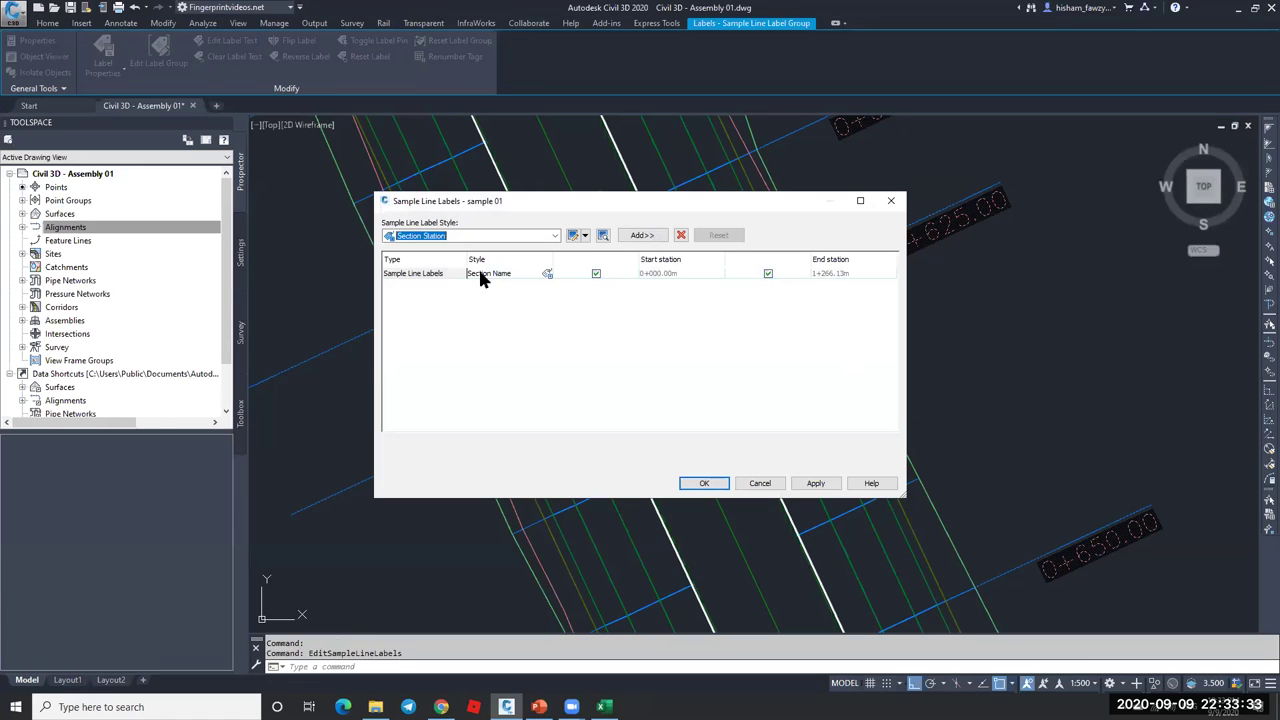
left_click(547, 274)
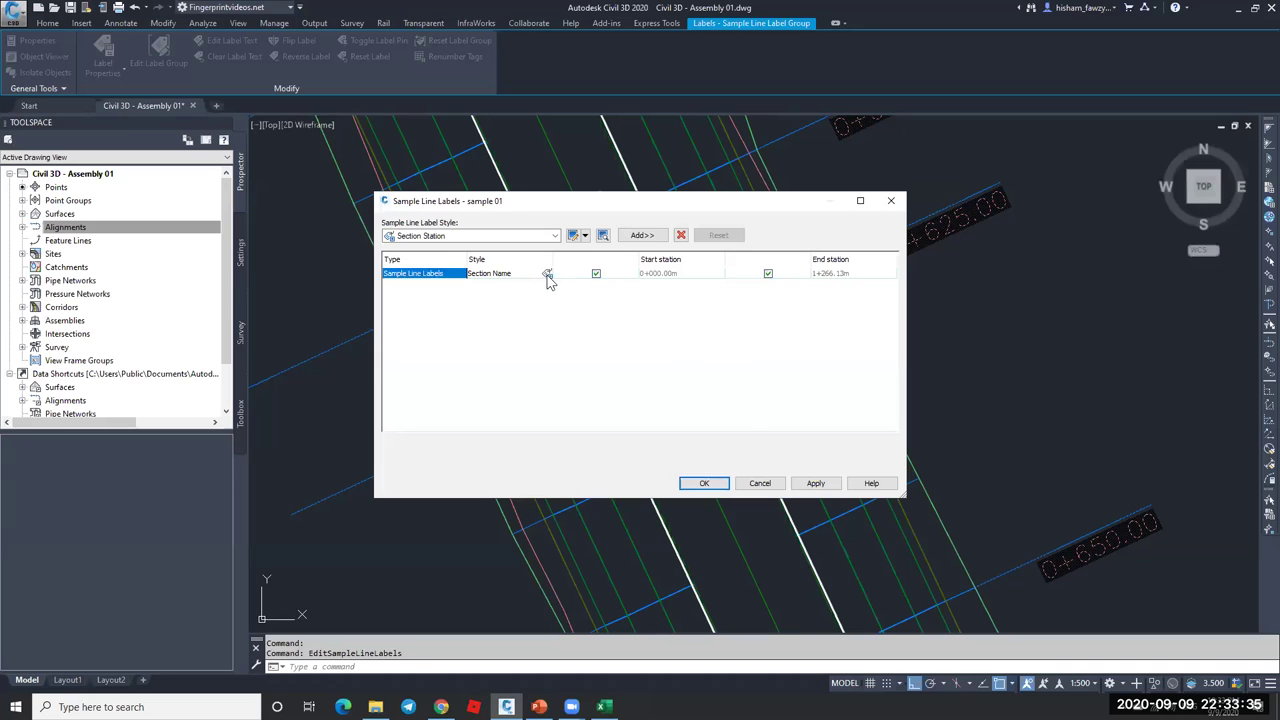
left_click(832, 463)
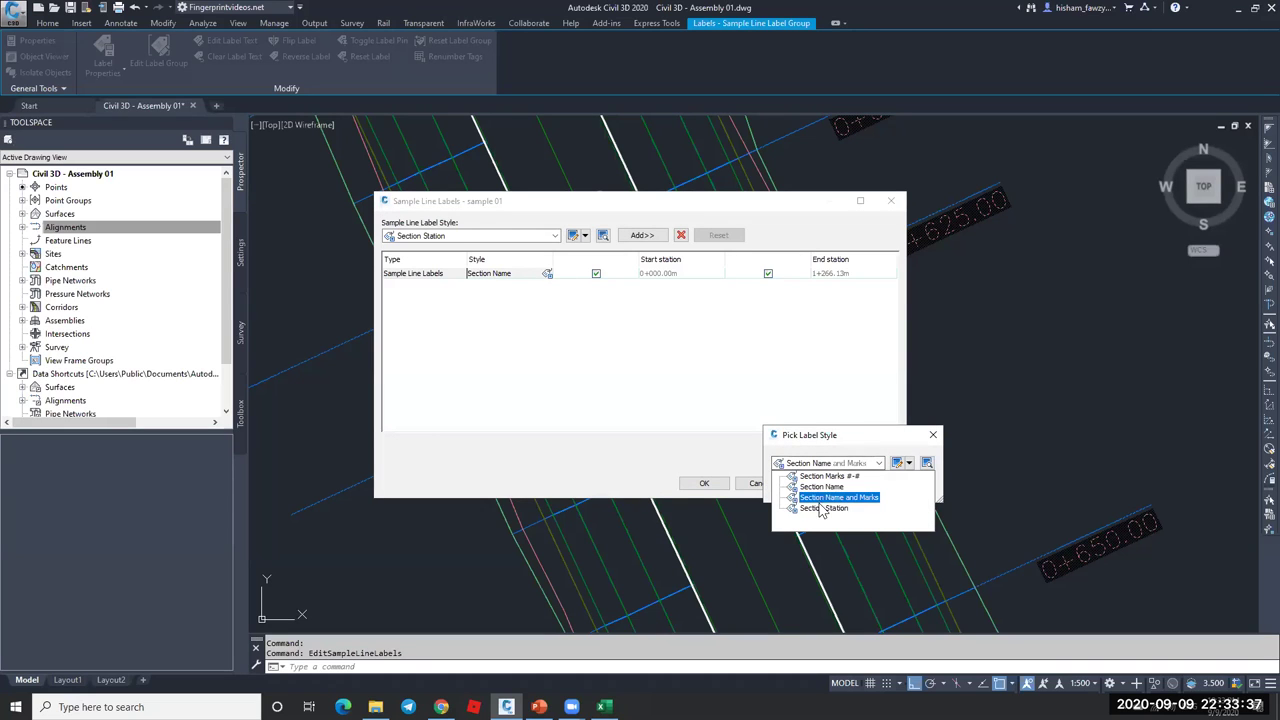
left_click(824, 508)
left_click(797, 488)
left_click(703, 483)
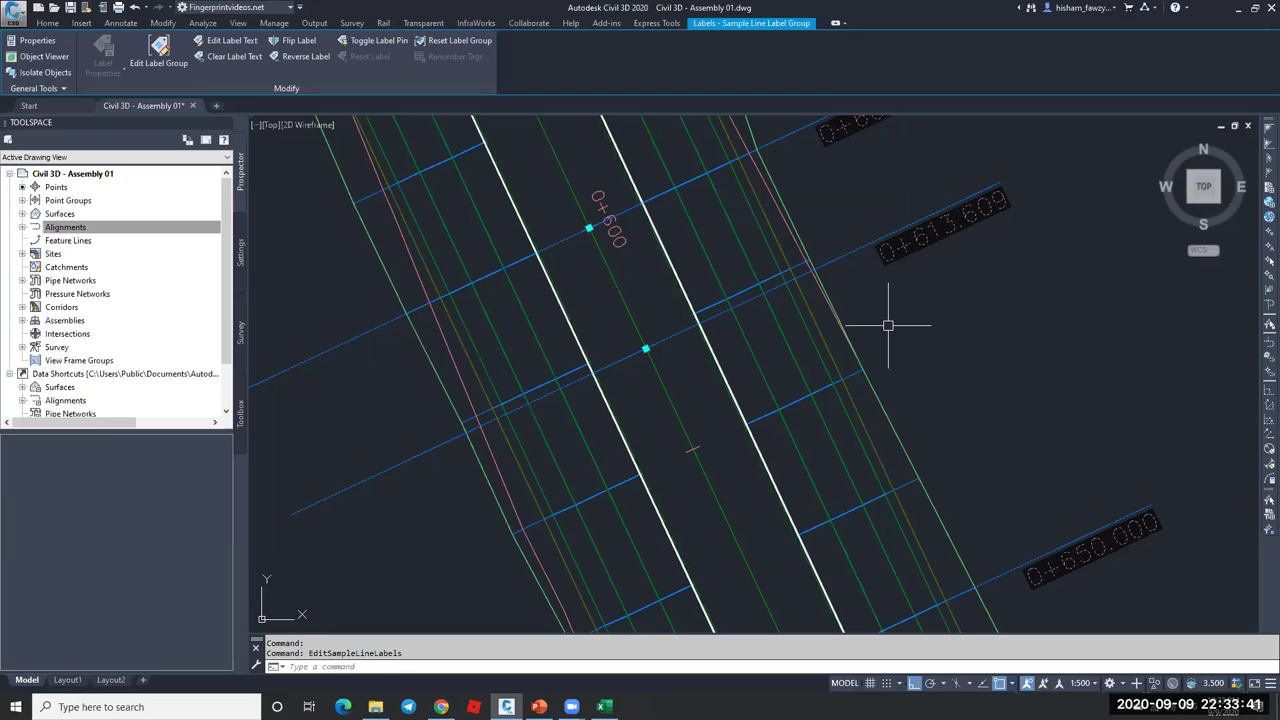
- Grip-stretch the moved sample line back to station 0+625
key("Escape")
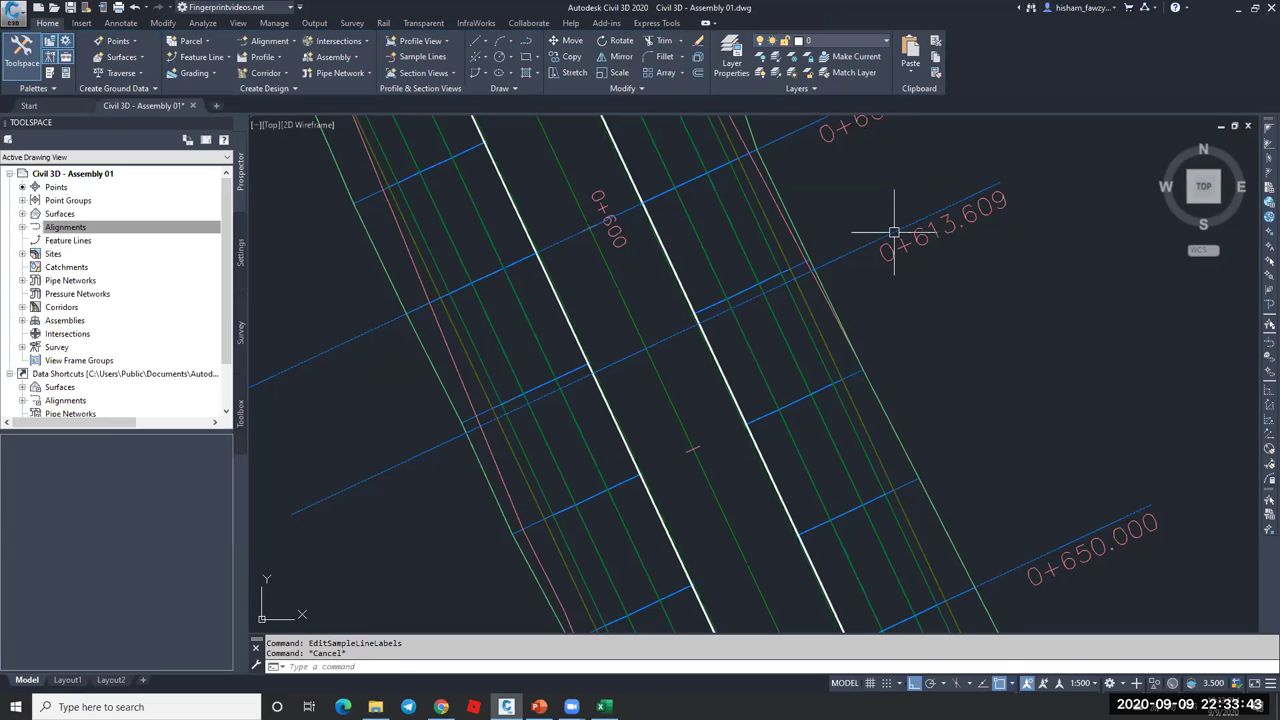
left_click(856, 249)
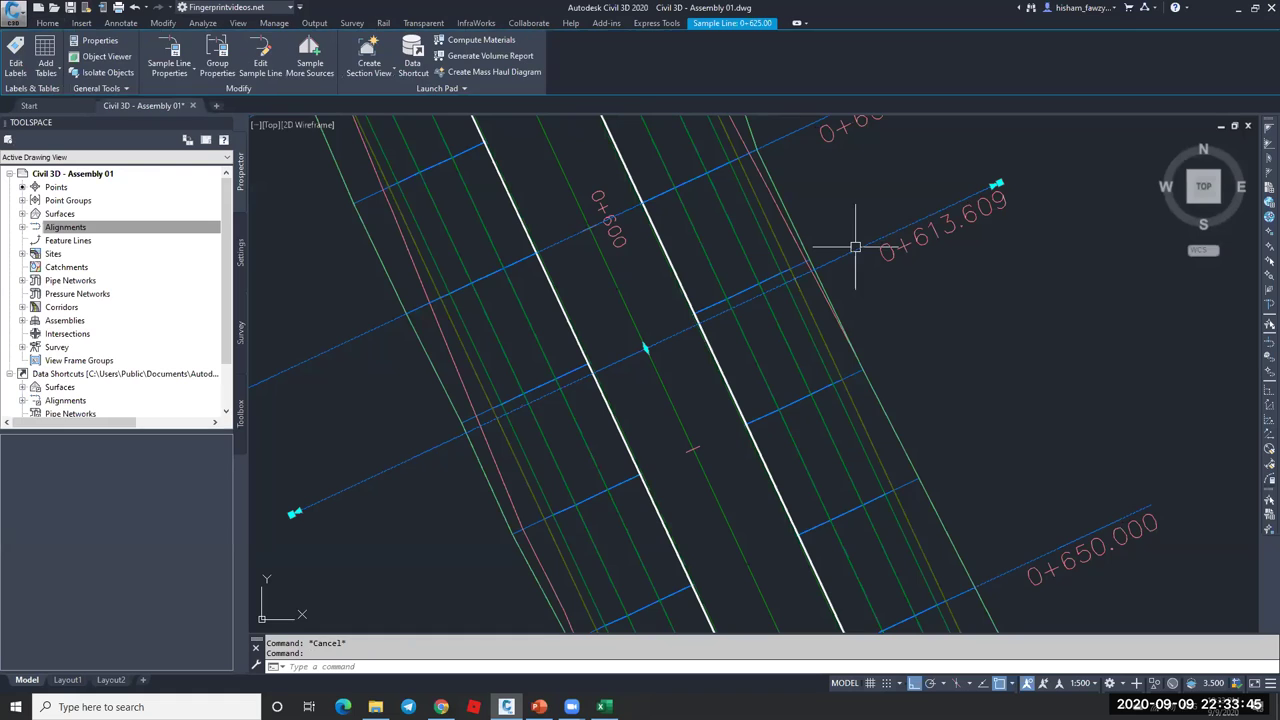
left_click(648, 346)
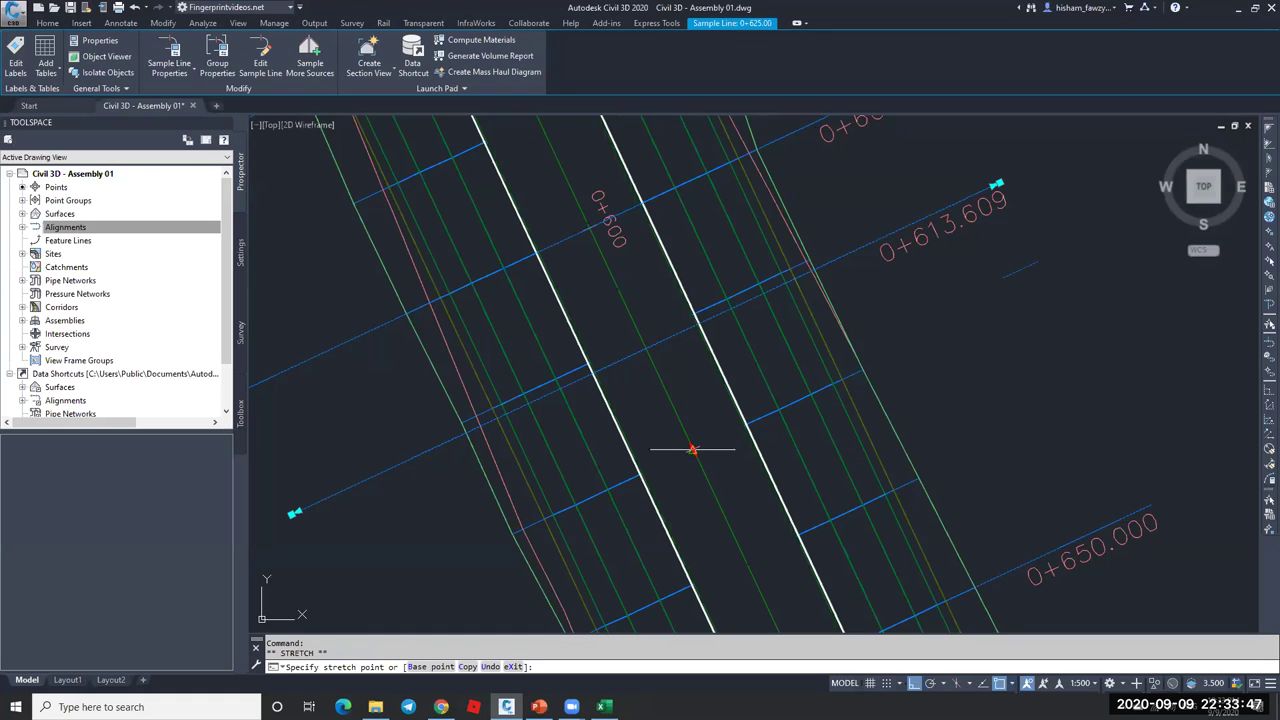
key("Escape")
key("Escape")
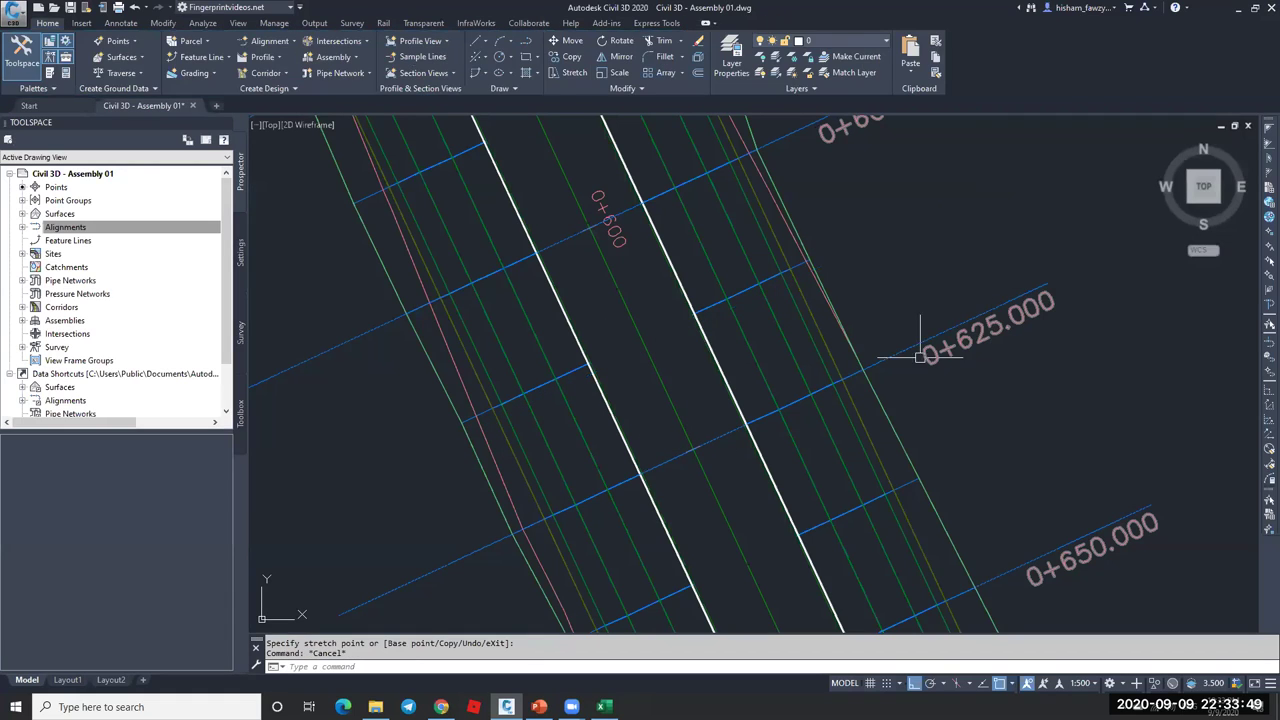
scroll(850, 366, "down", 2)
key("Escape")
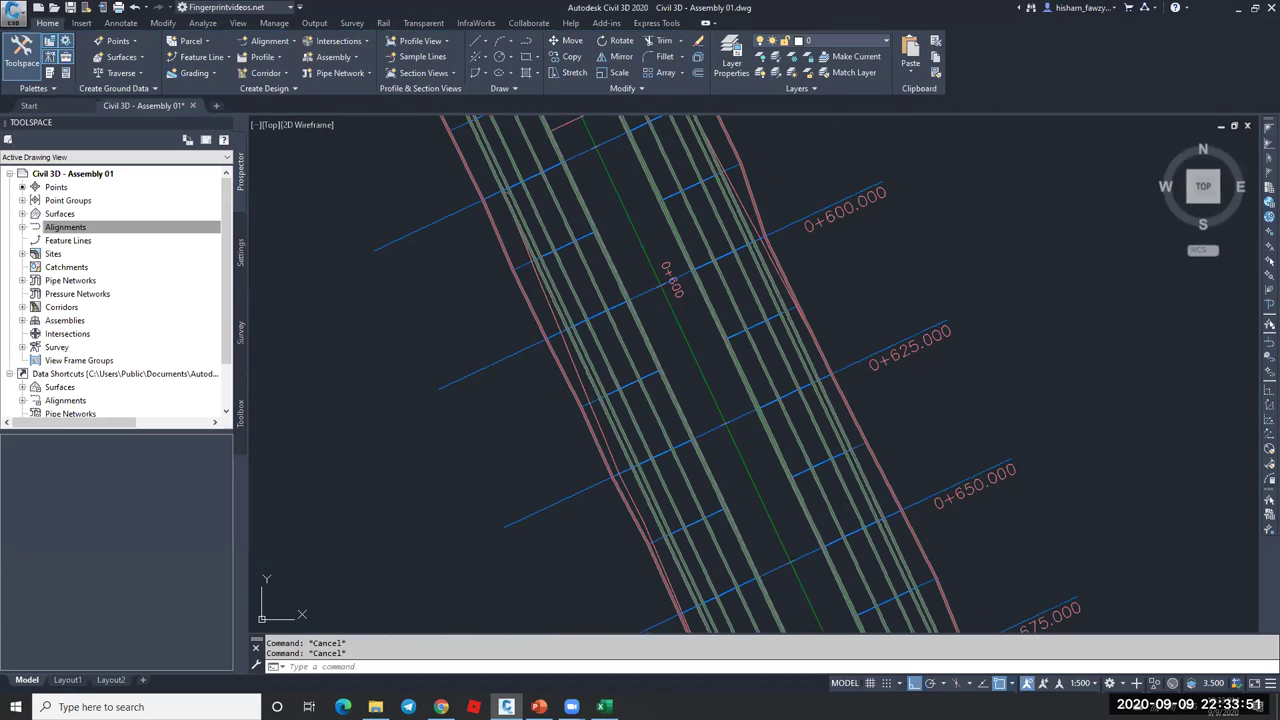
scroll(809, 305, "down", 5)
scroll(782, 280, "up", 2)
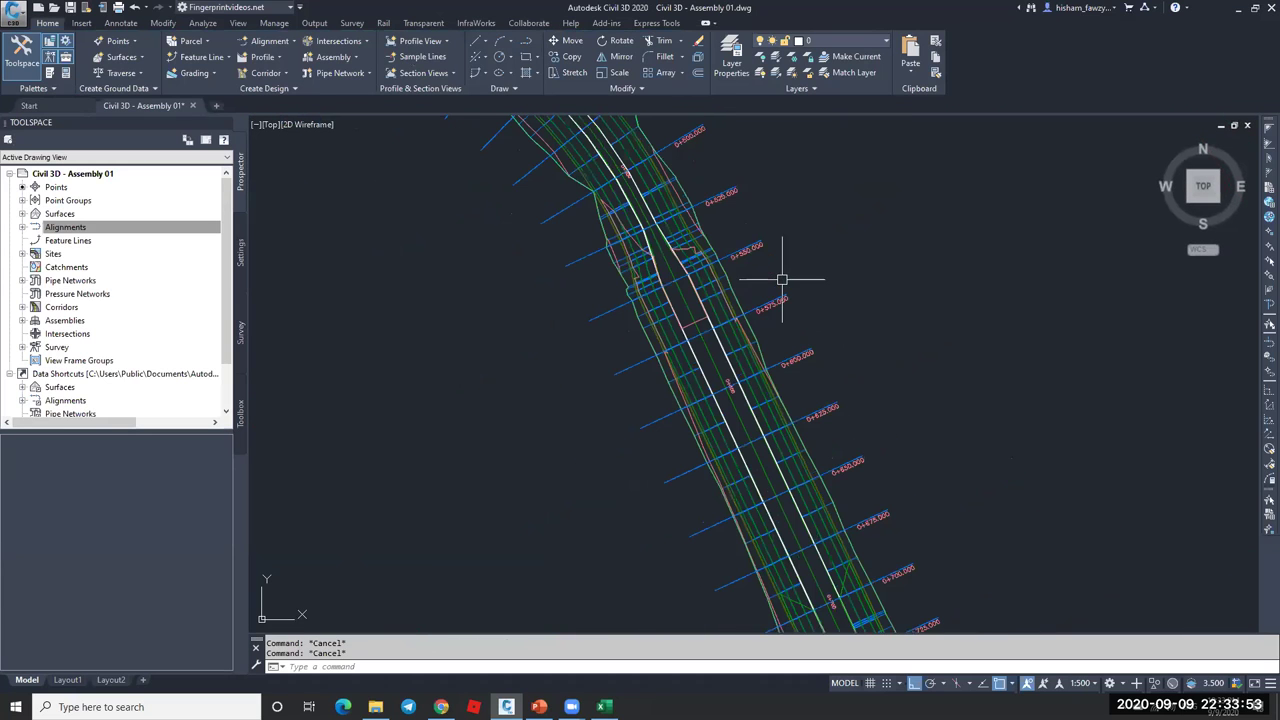
scroll(760, 256, "down", 7)
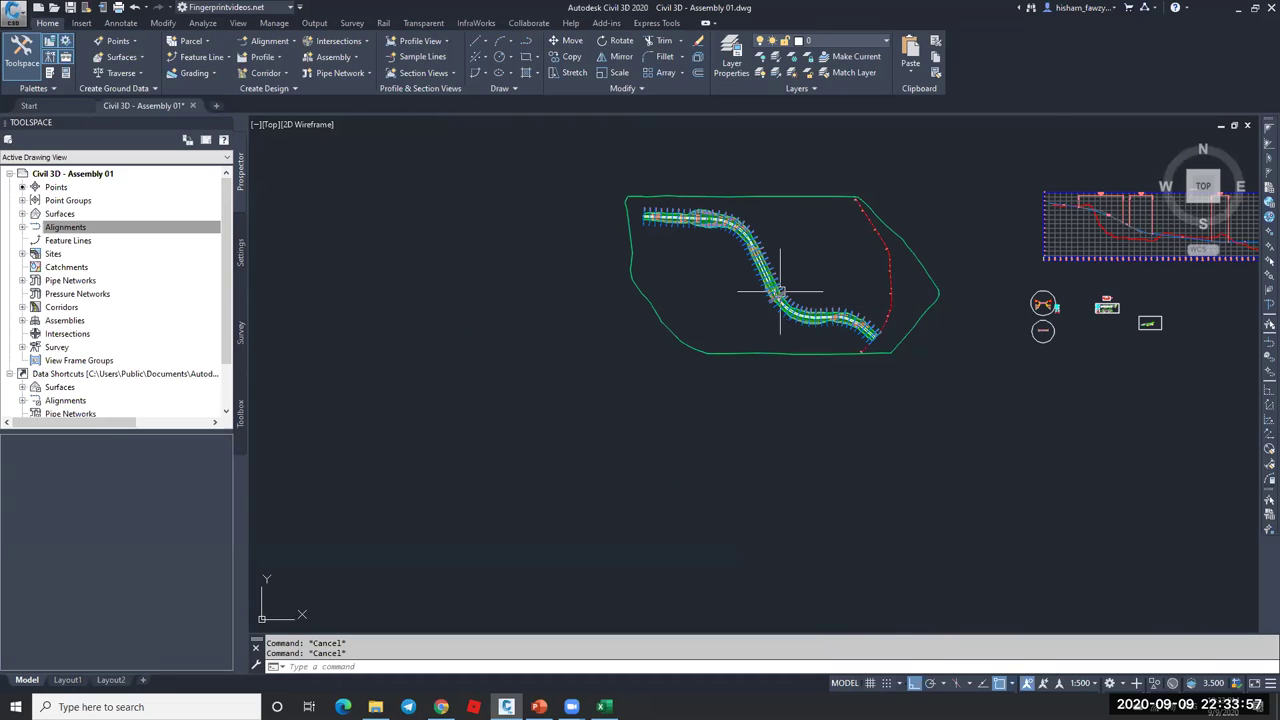
scroll(778, 295, "up", 8)
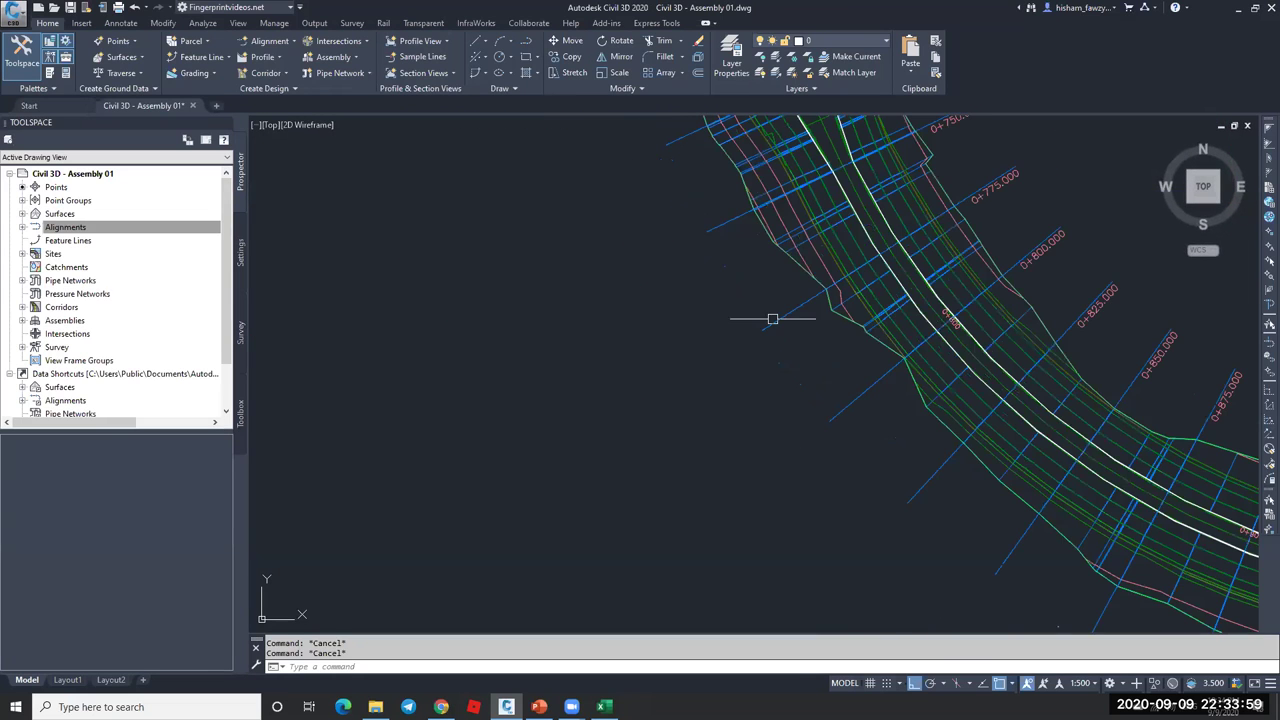
middle_click_drag(1000, 250, 843, 312)
scroll(849, 229, "up", 2)
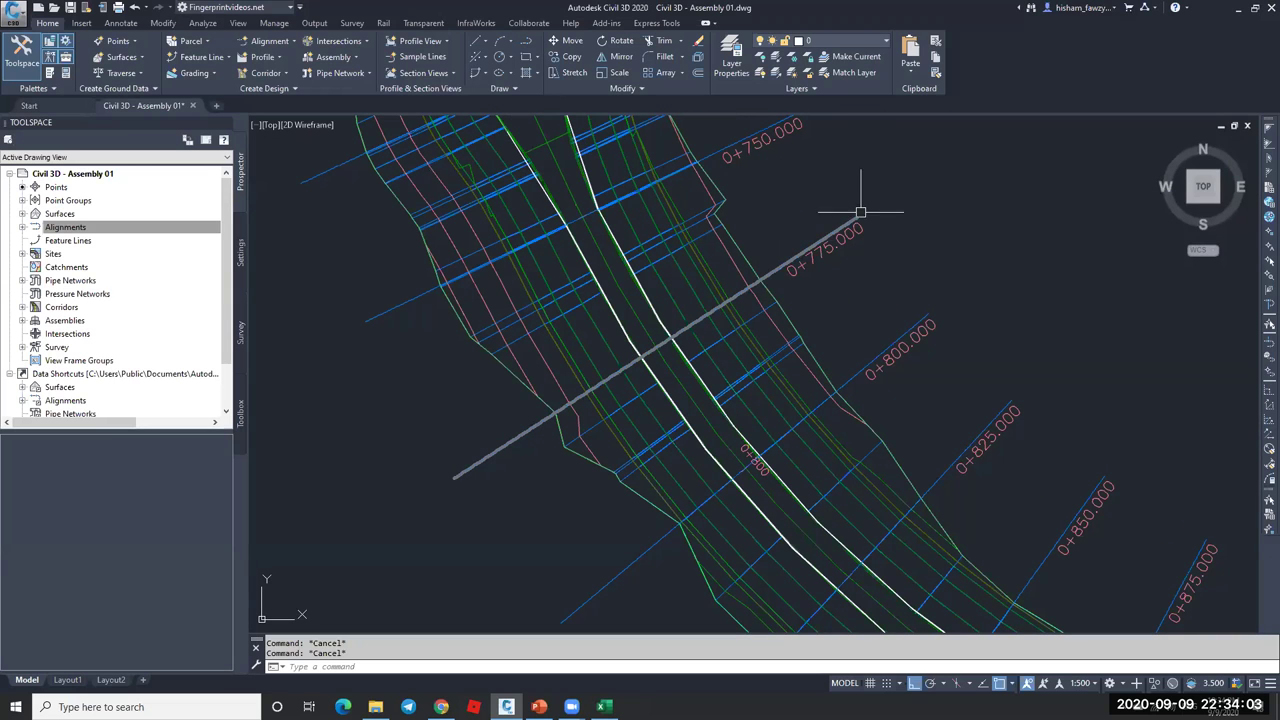
scroll(752, 258, "down", 2)
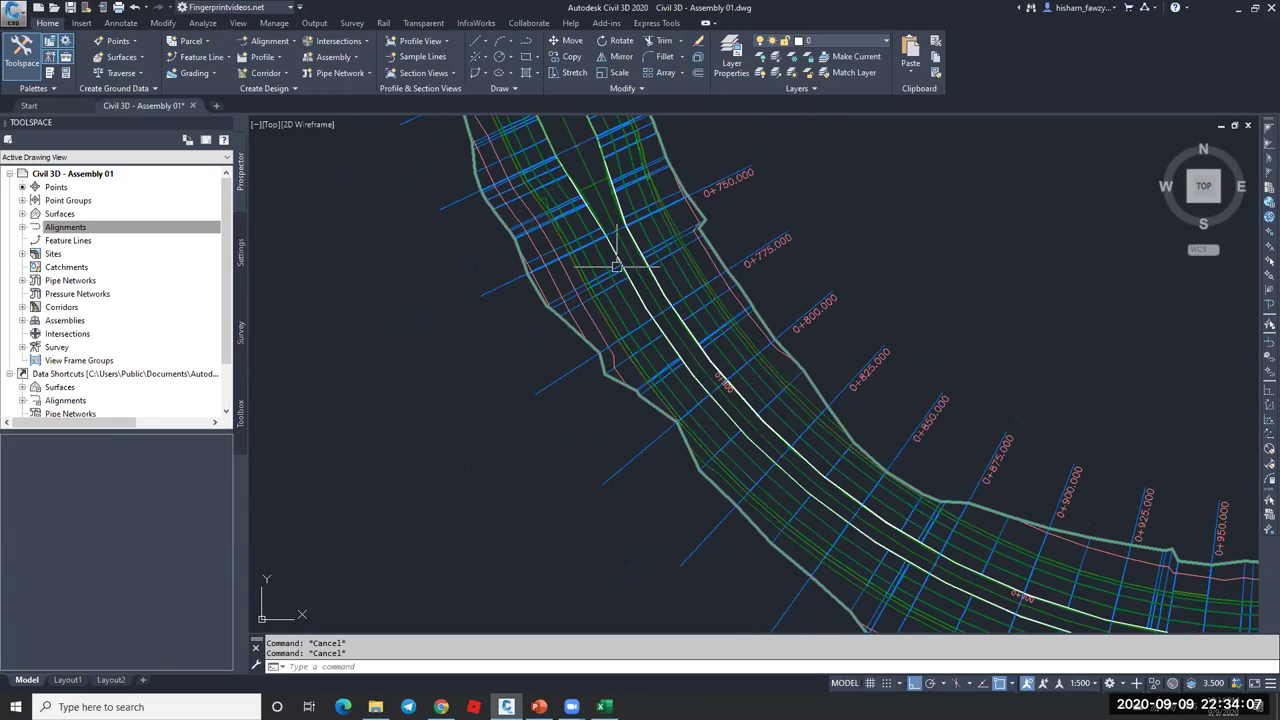
scroll(640, 278, "down", 3)
scroll(668, 418, "down", 2)
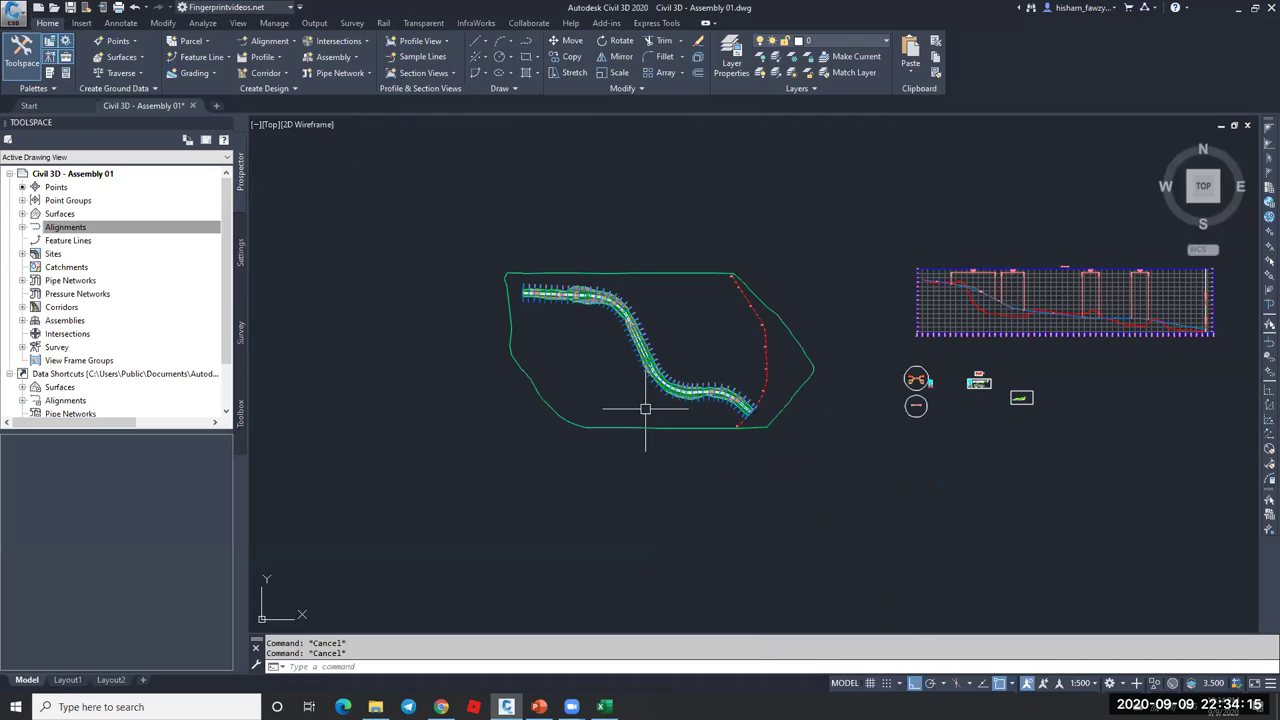
scroll(648, 410, "up", 5)
- Start Compute Materials for alignment ROAD 01 and sample line group sample 01
left_click(743, 294)
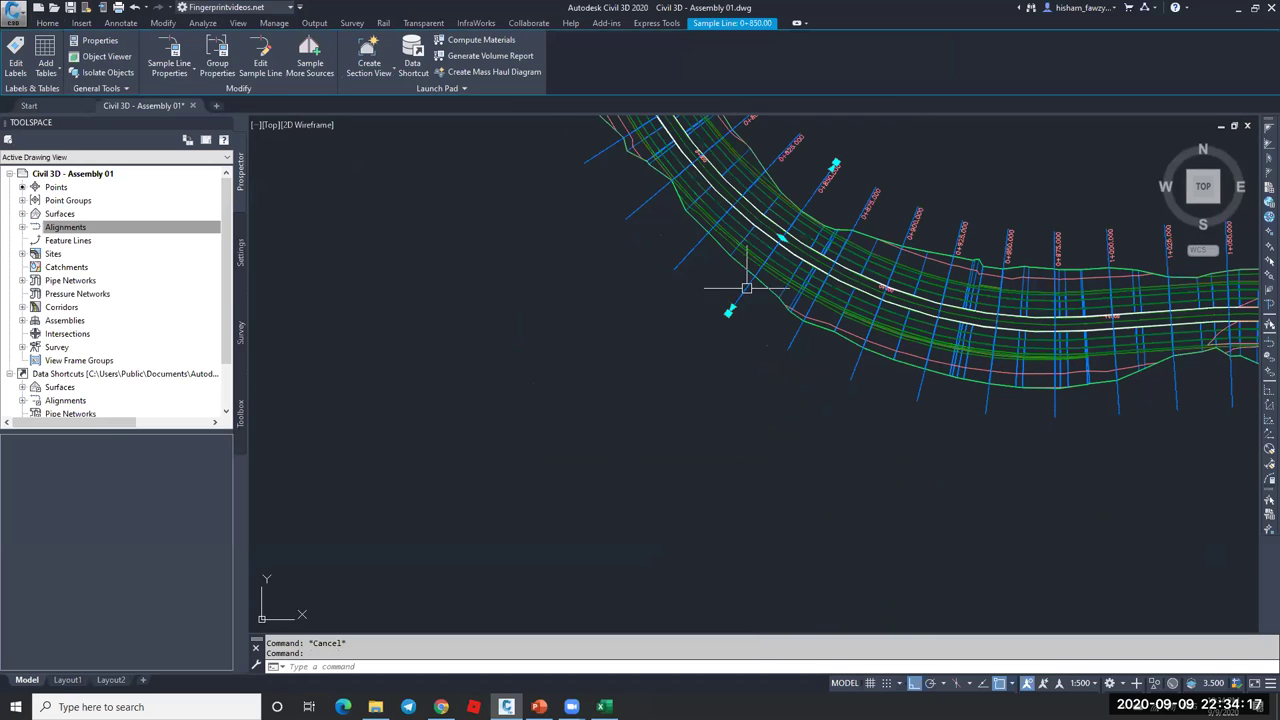
left_click(476, 41)
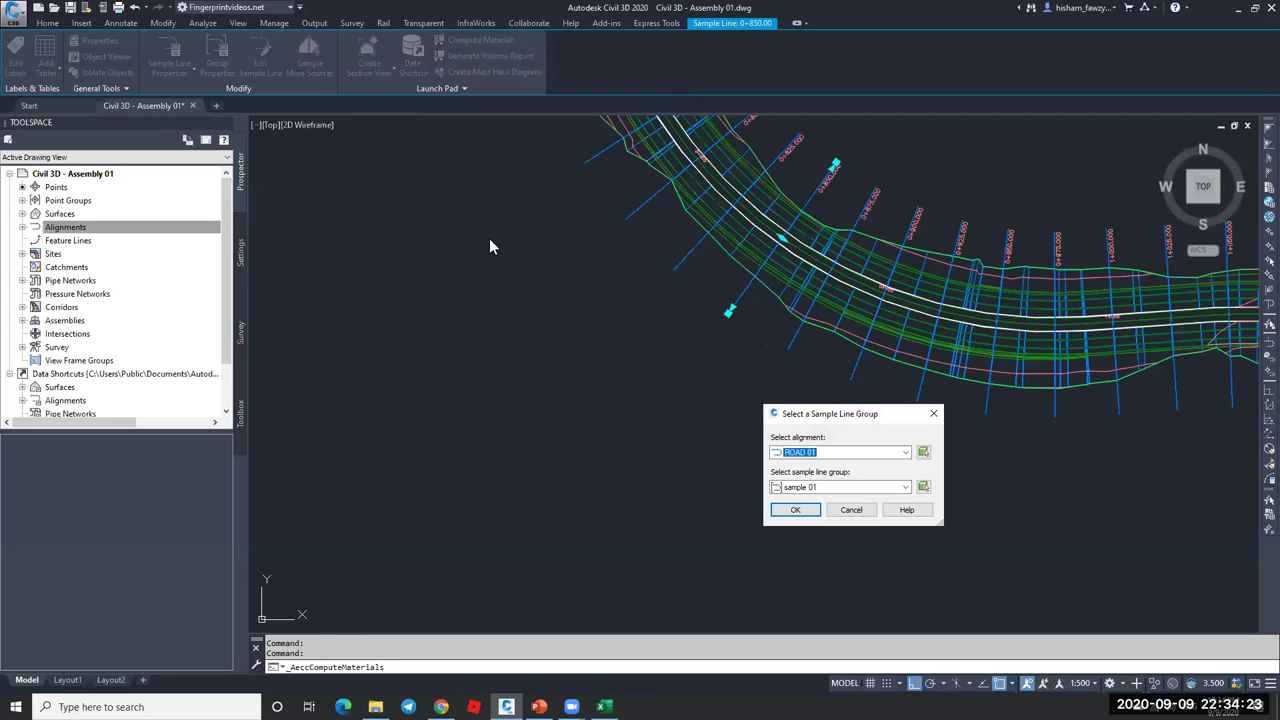
left_click_drag(838, 416, 598, 281)
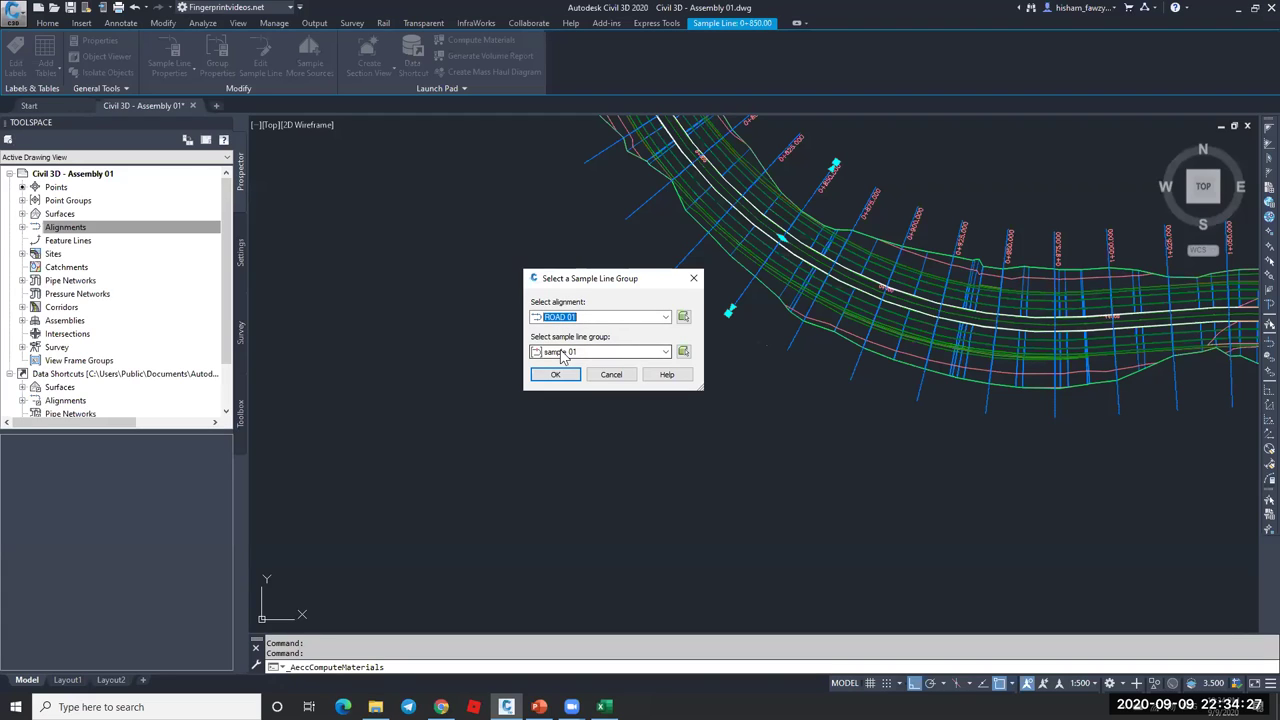
left_click(601, 318)
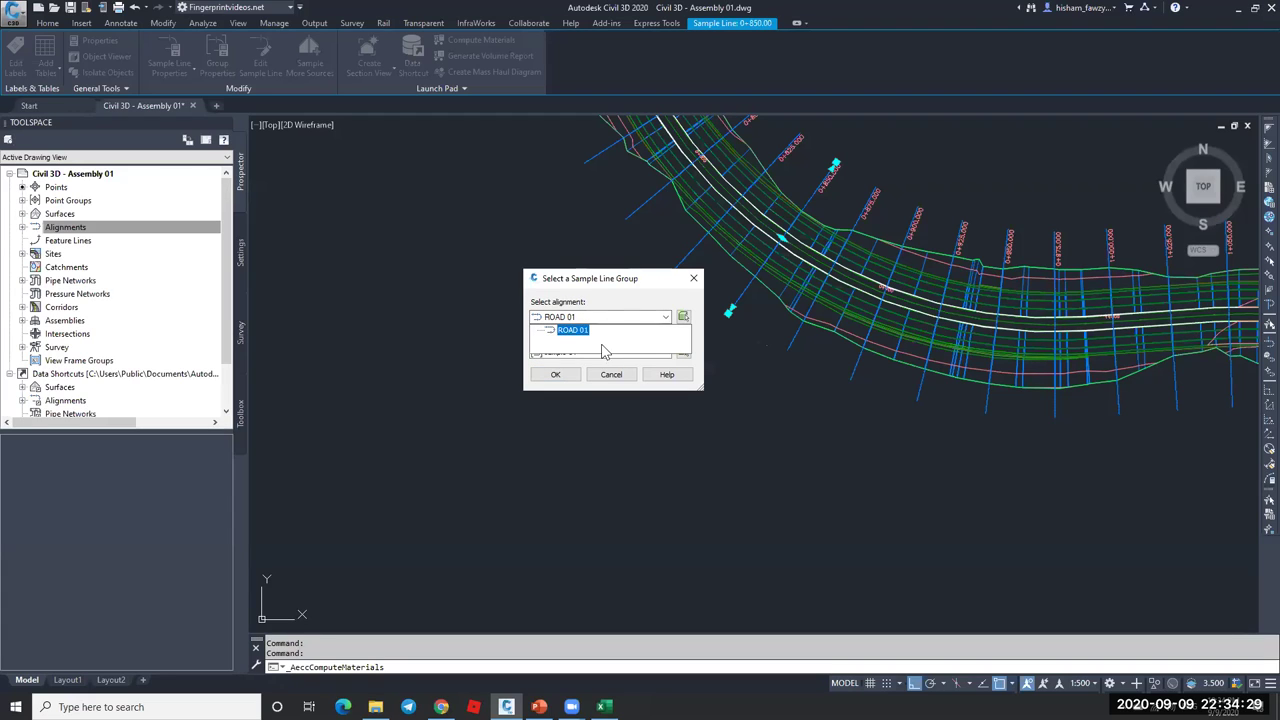
left_click(606, 328)
left_click(560, 378)
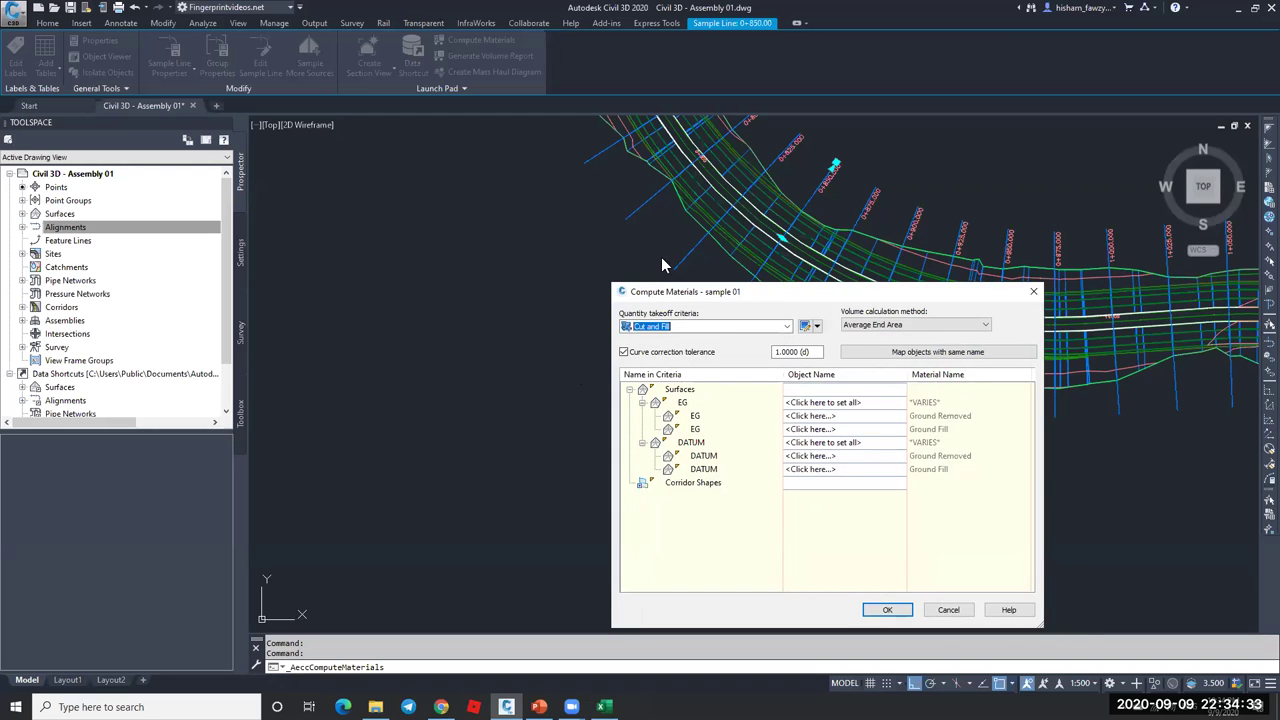
- Set the quantity takeoff criteria to Cut and Fill, after briefly trying Earthworks
left_click(503, 208)
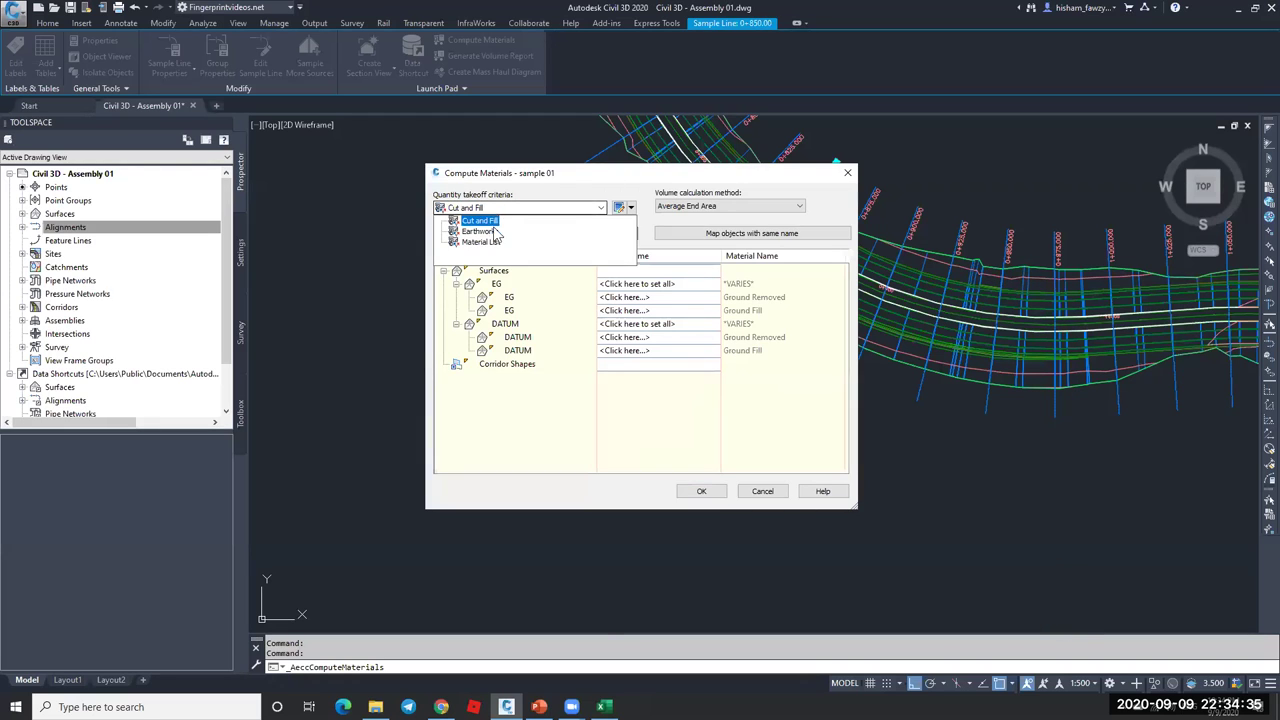
left_click(495, 243)
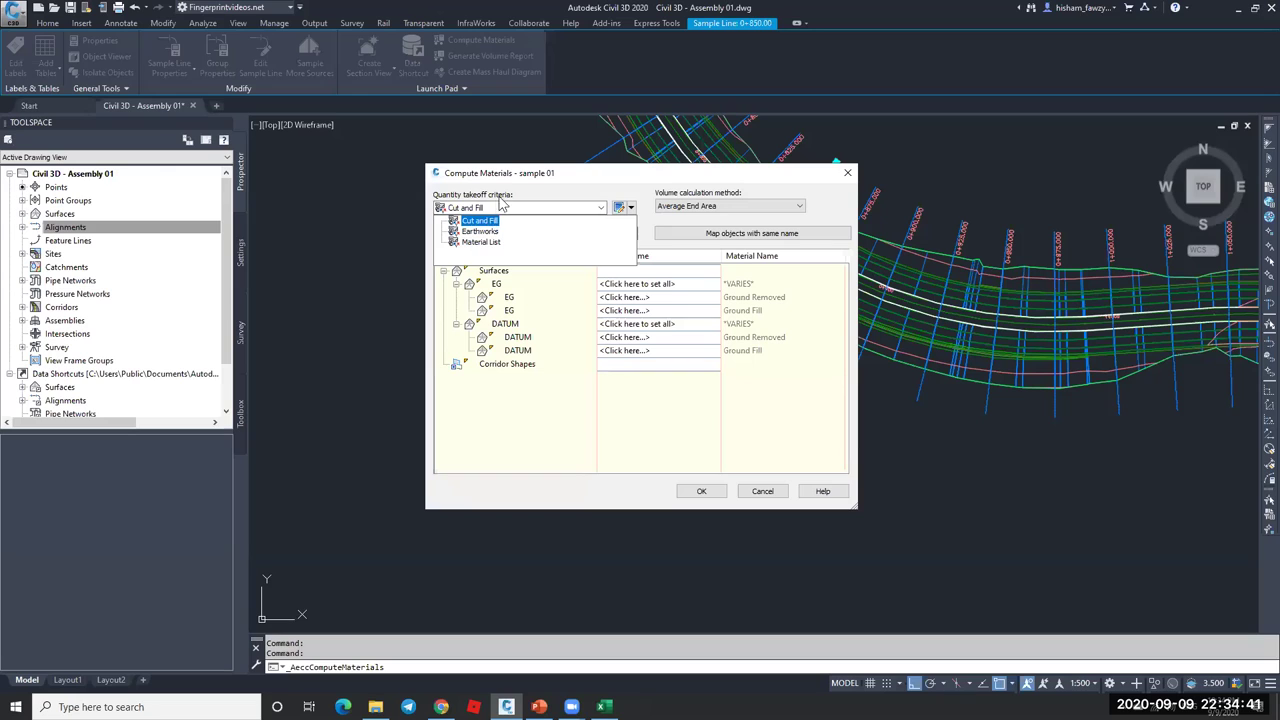
left_click(510, 177)
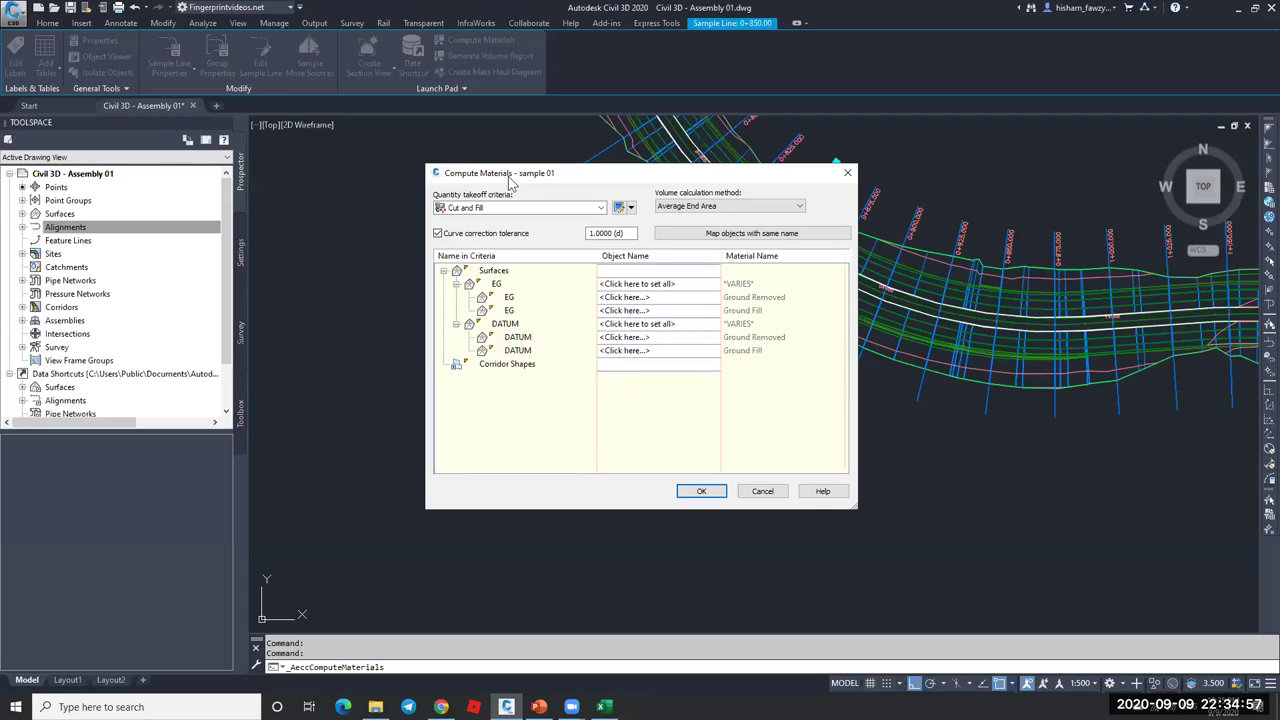
left_click(495, 209)
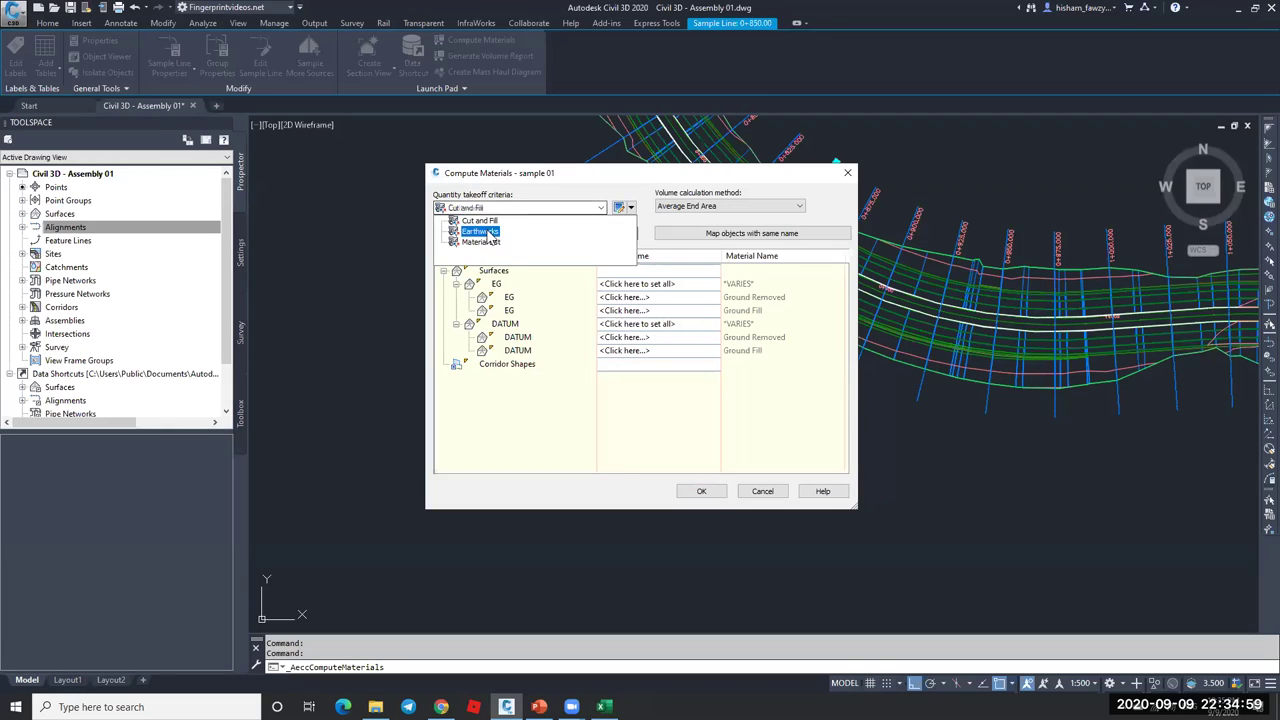
left_click(492, 230)
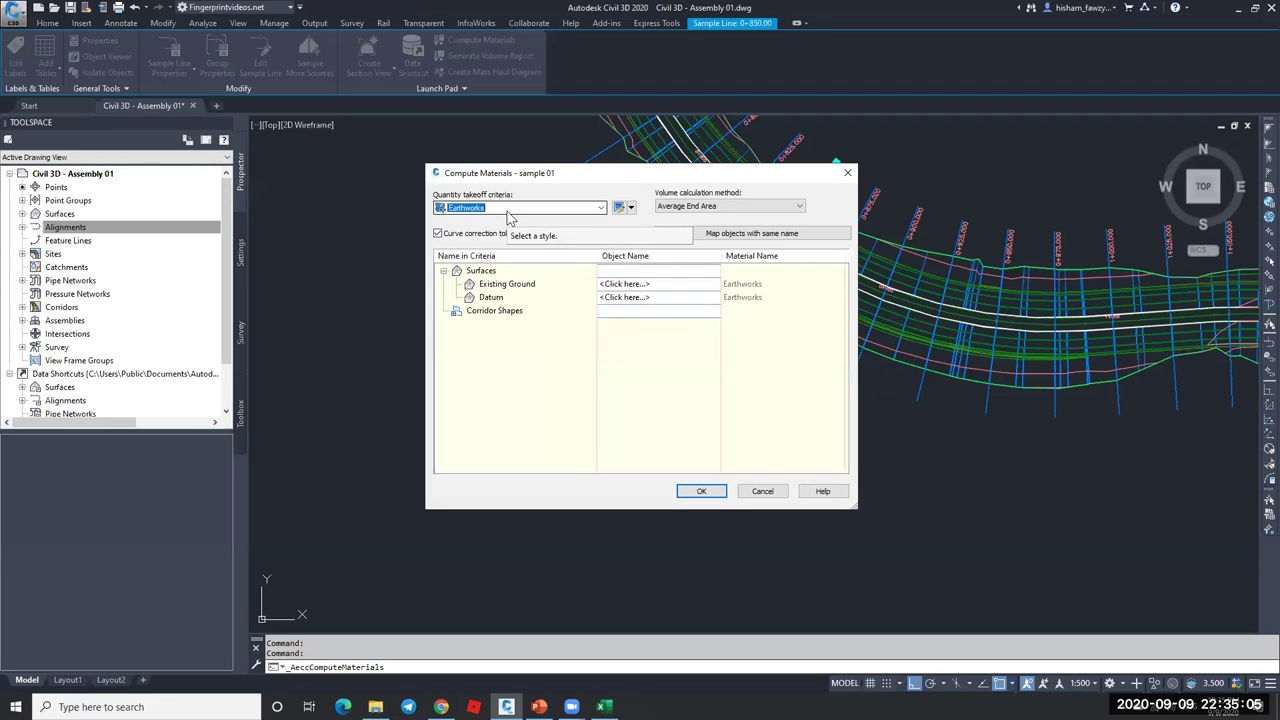
left_click(507, 212)
left_click(495, 221)
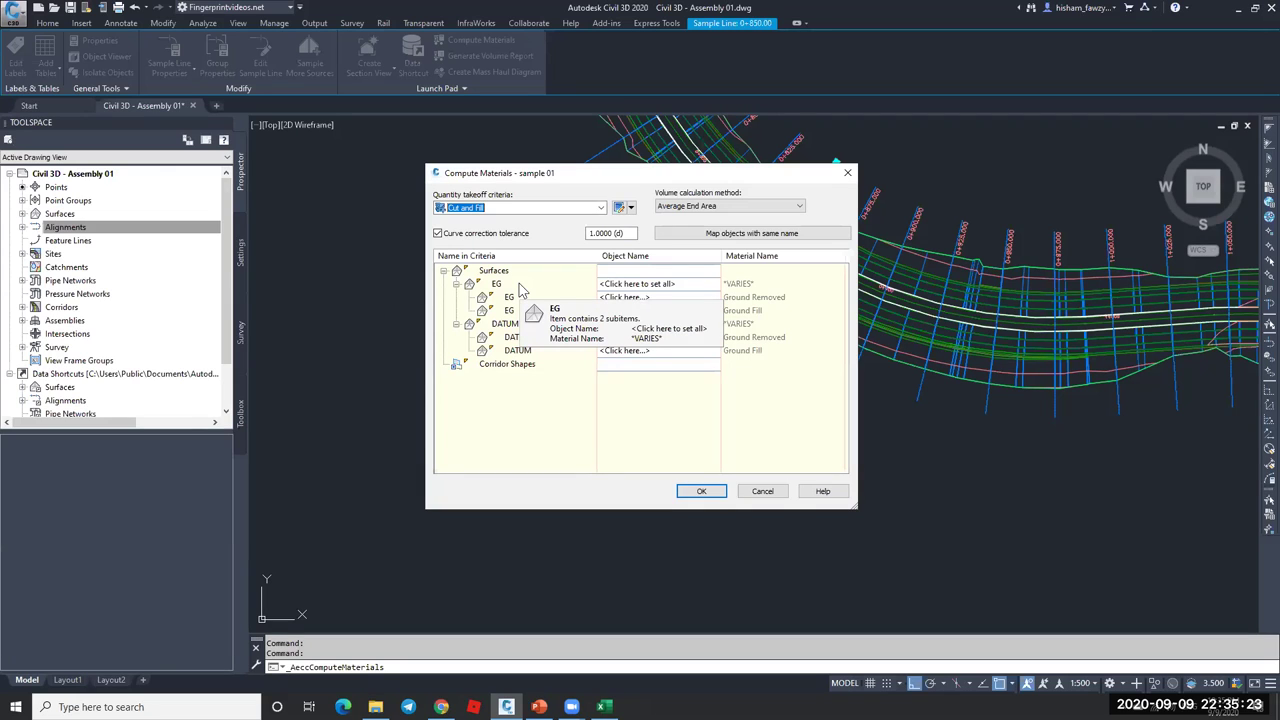
- Keep Average End Area, map EG to NGL and DATUM to R 01 Corridor Bottom, and compute
left_click(755, 205)
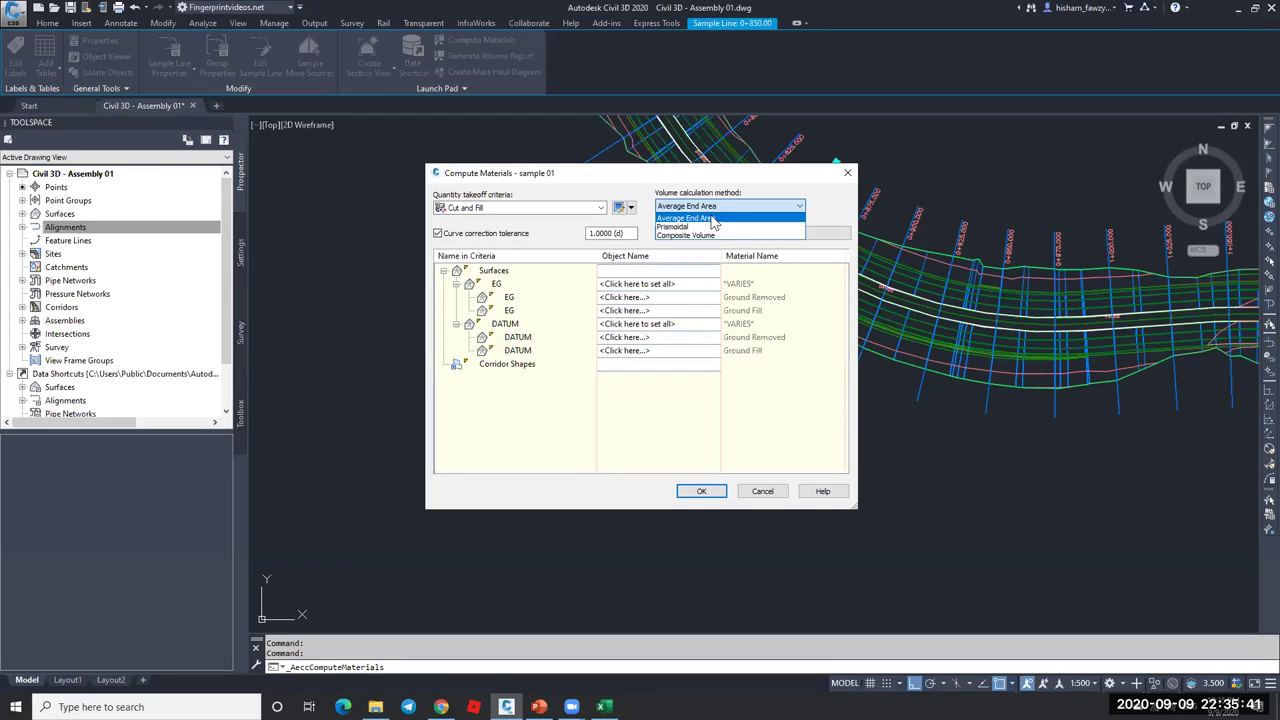
left_click(735, 219)
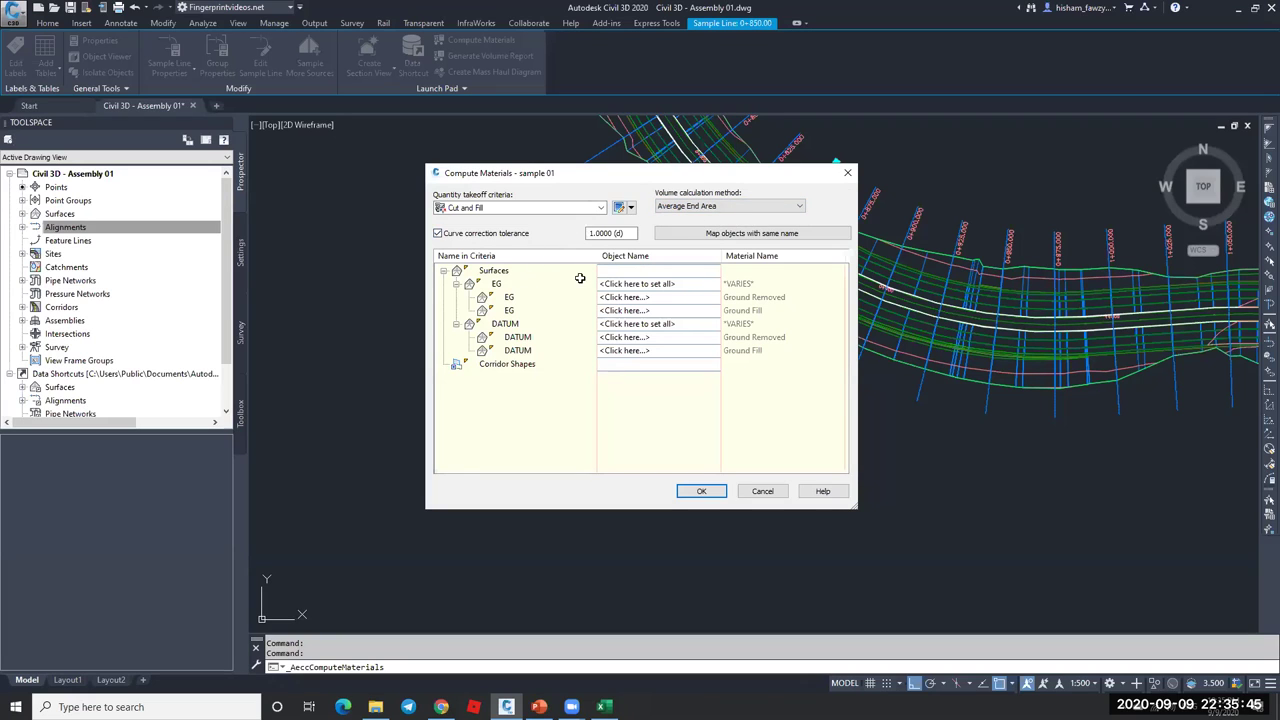
left_click(685, 284)
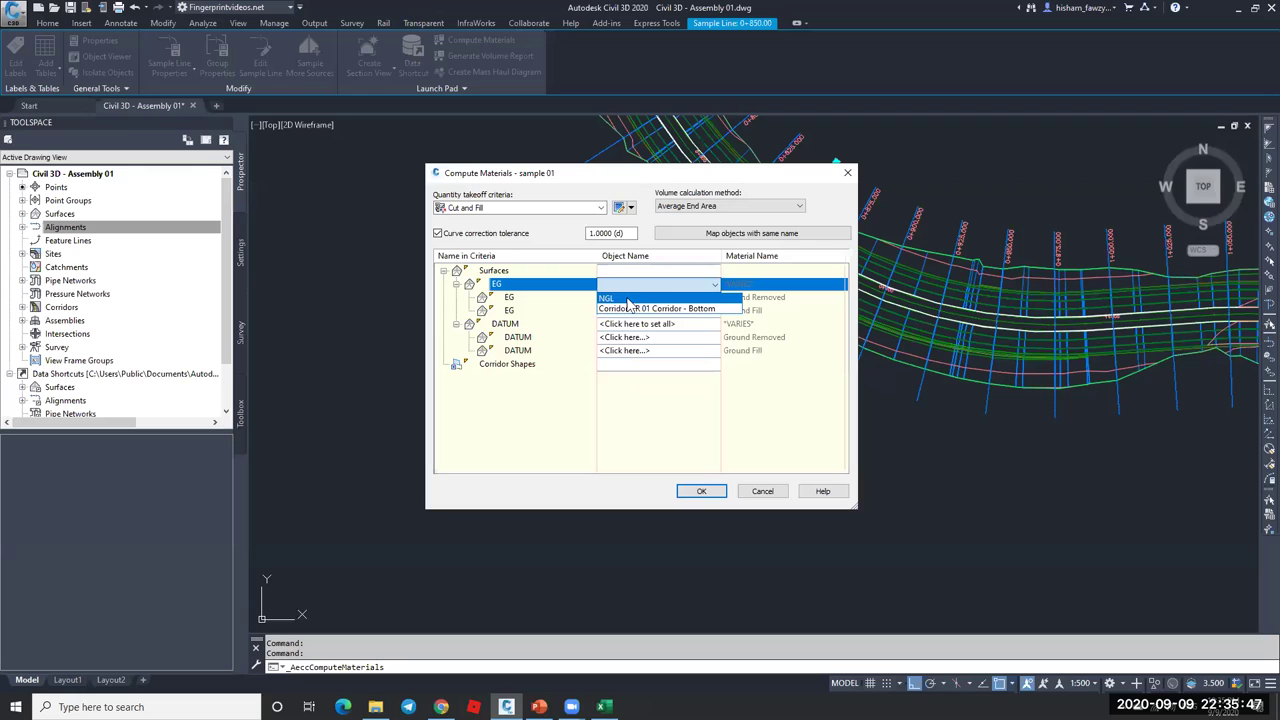
left_click(623, 298)
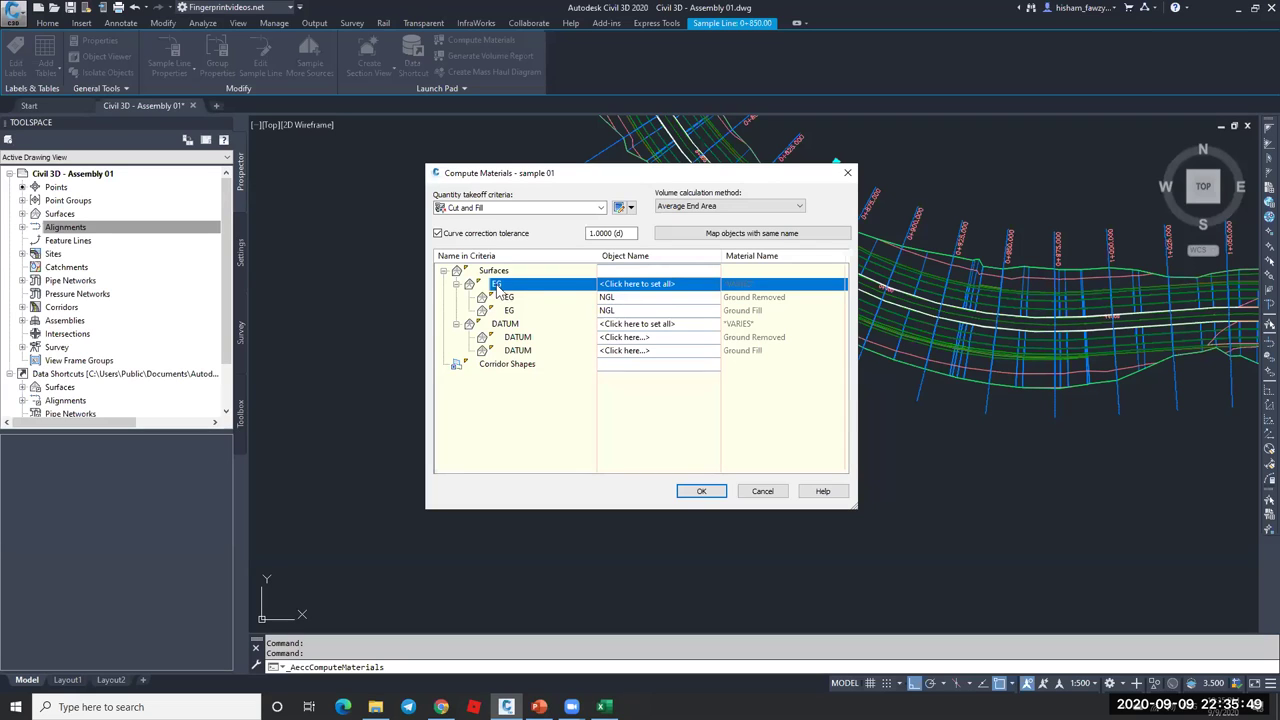
left_click(670, 323)
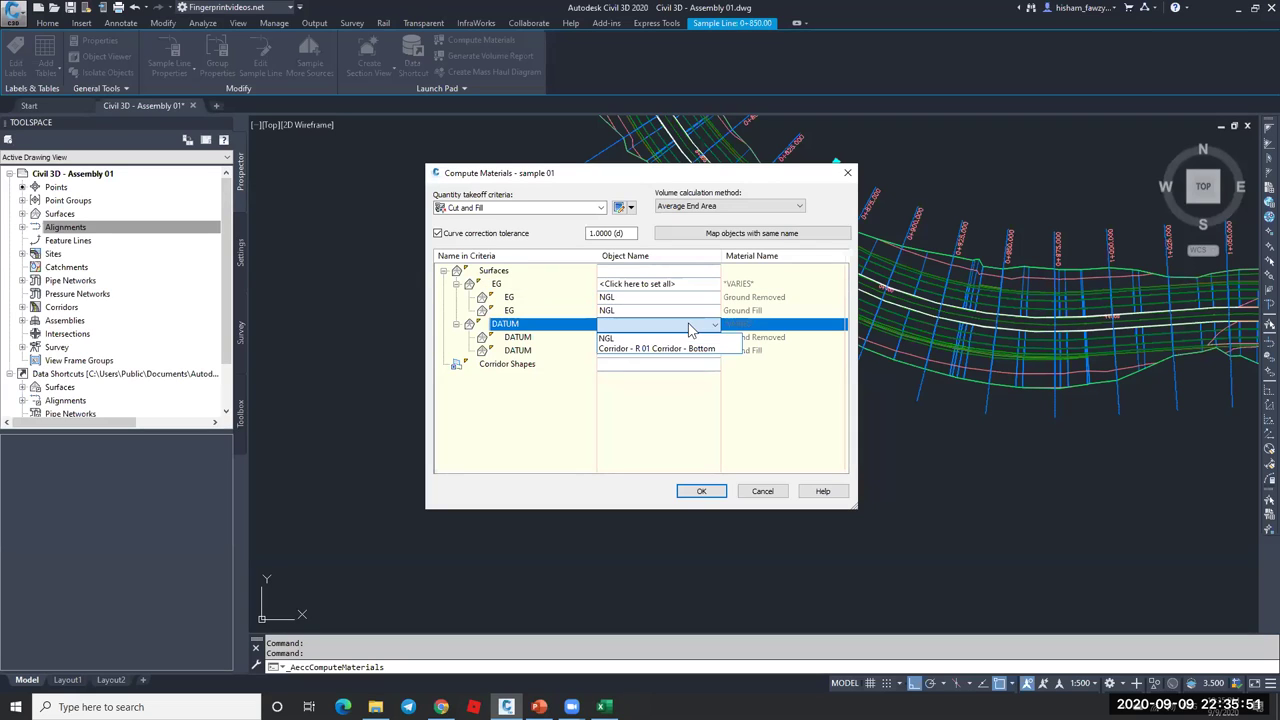
left_click(620, 350)
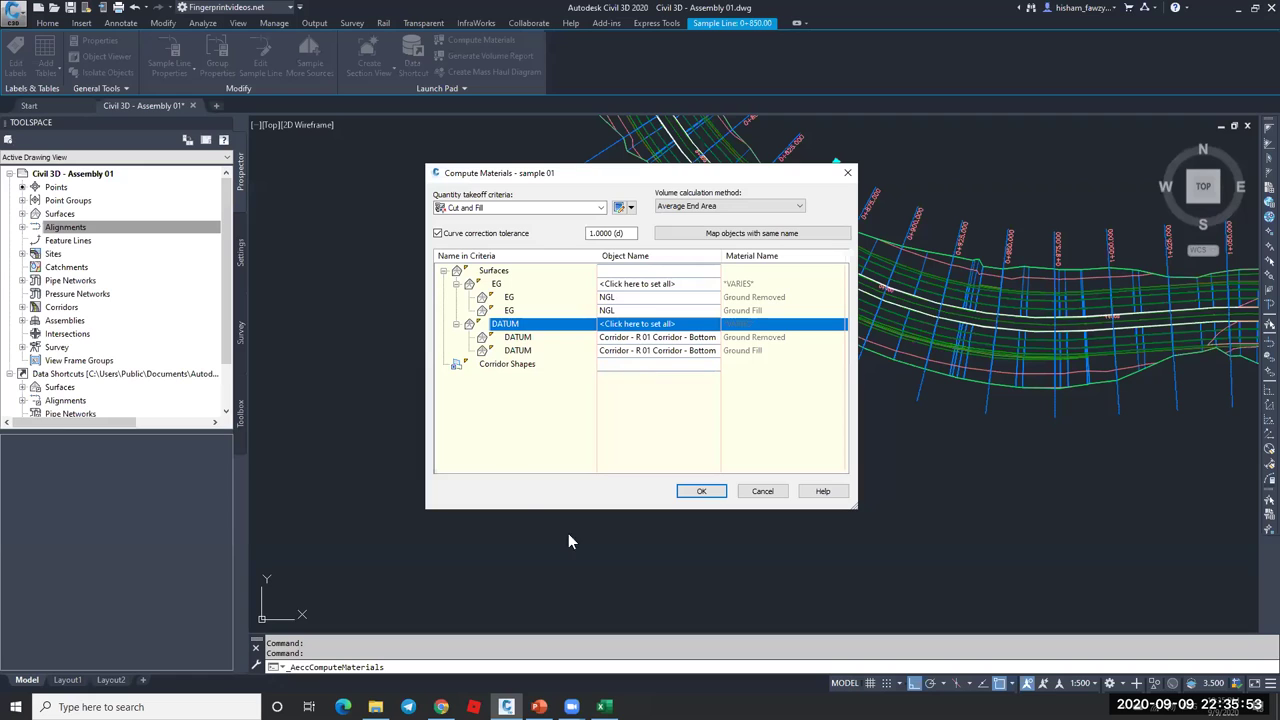
left_click(697, 493)
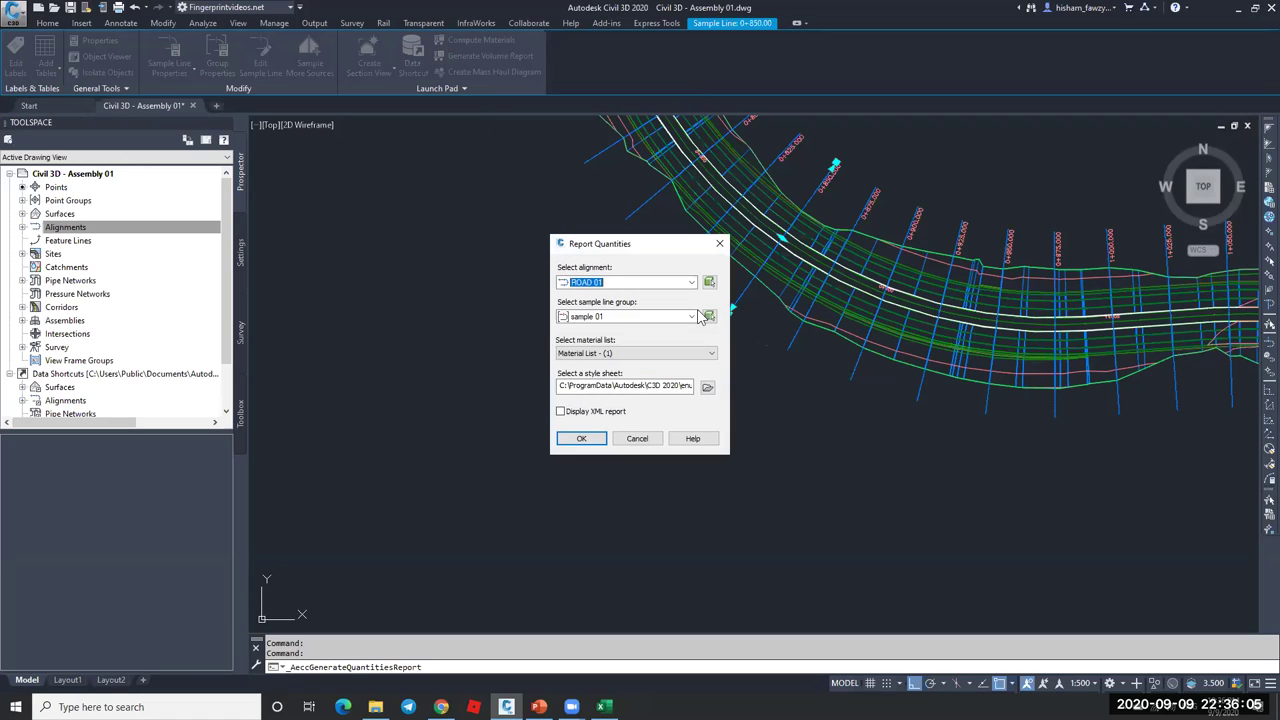
- Generate the ROAD 01 sample 01 volume report using Material List - (1), accepting browser prompts
left_click(614, 353)
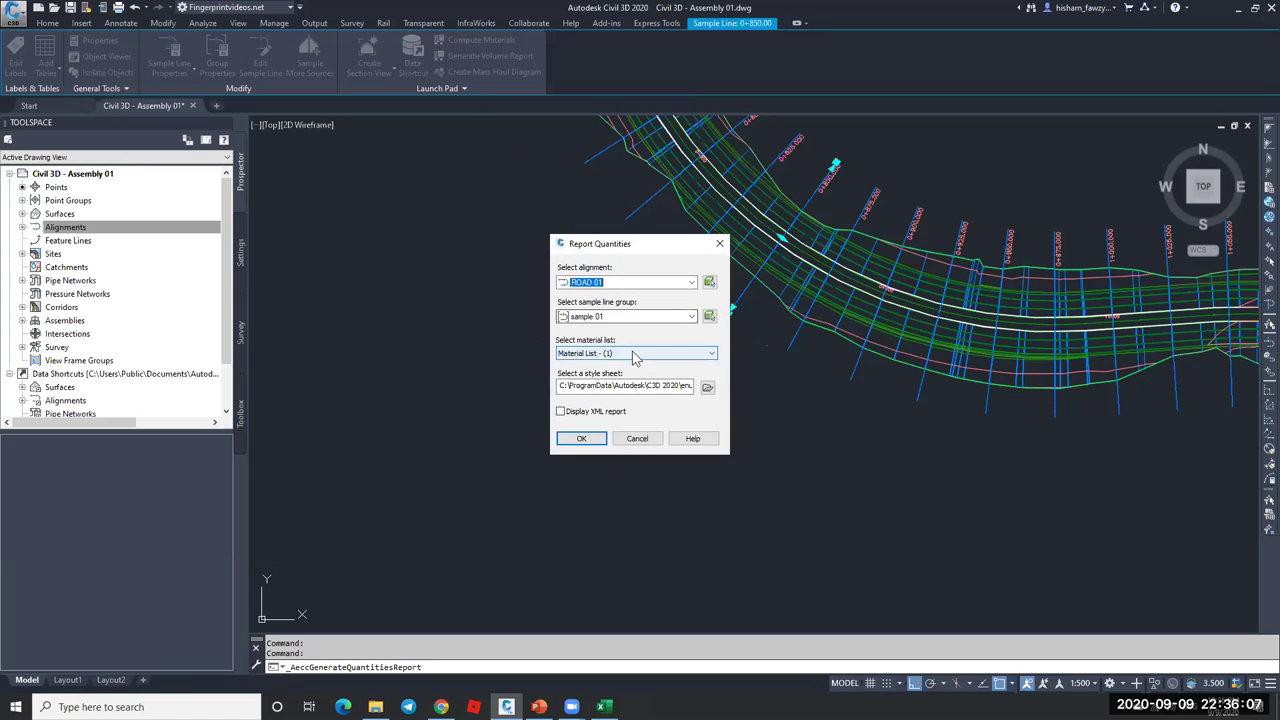
left_click(604, 364)
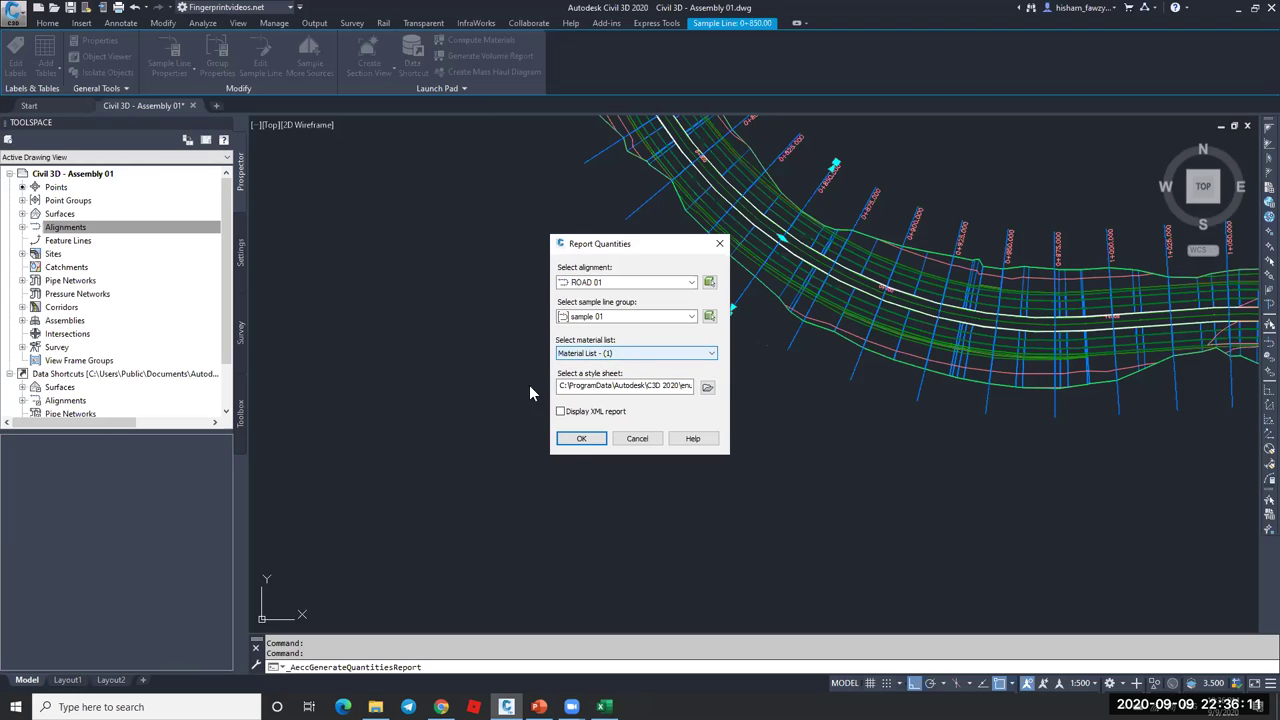
left_click(581, 438)
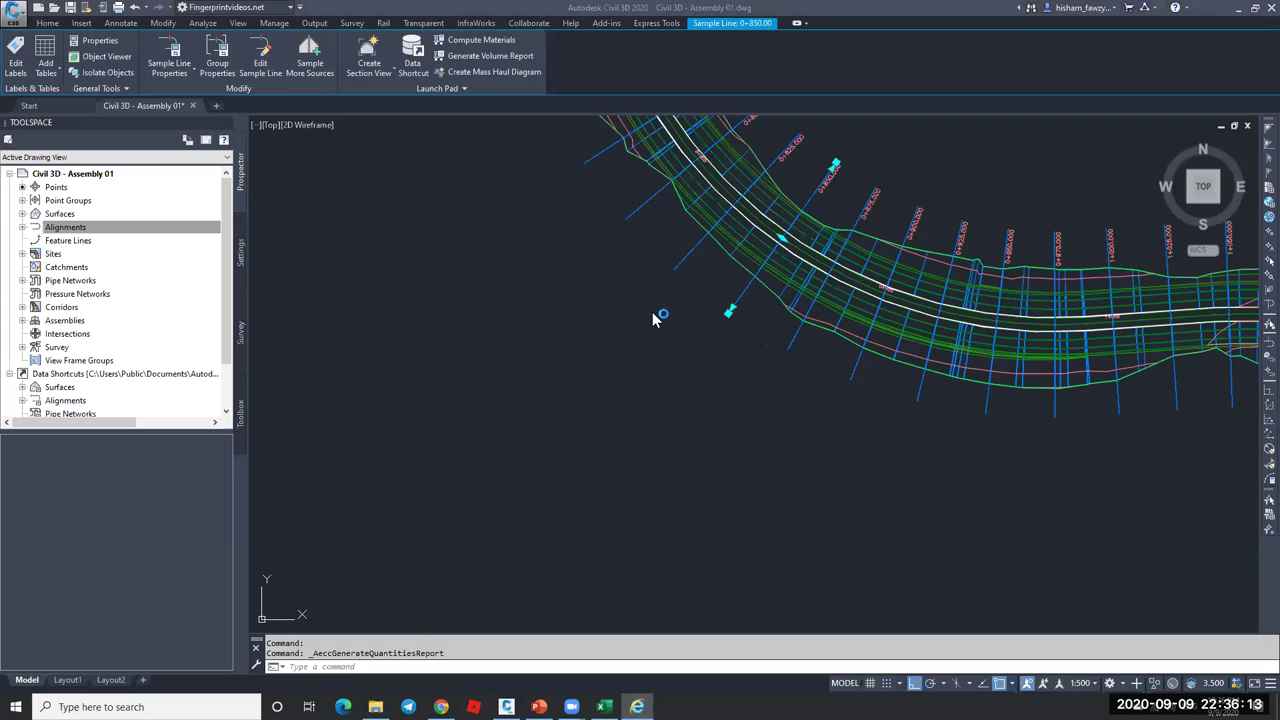
left_click(679, 382)
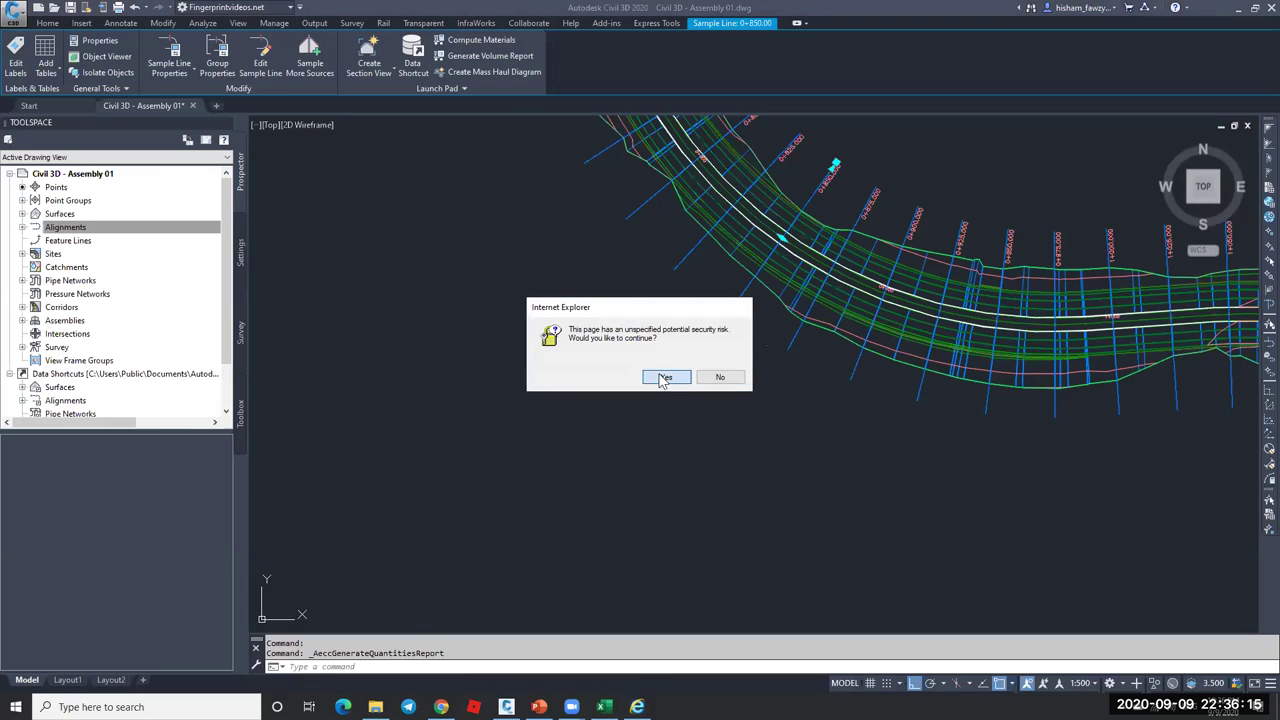
left_click(663, 376)
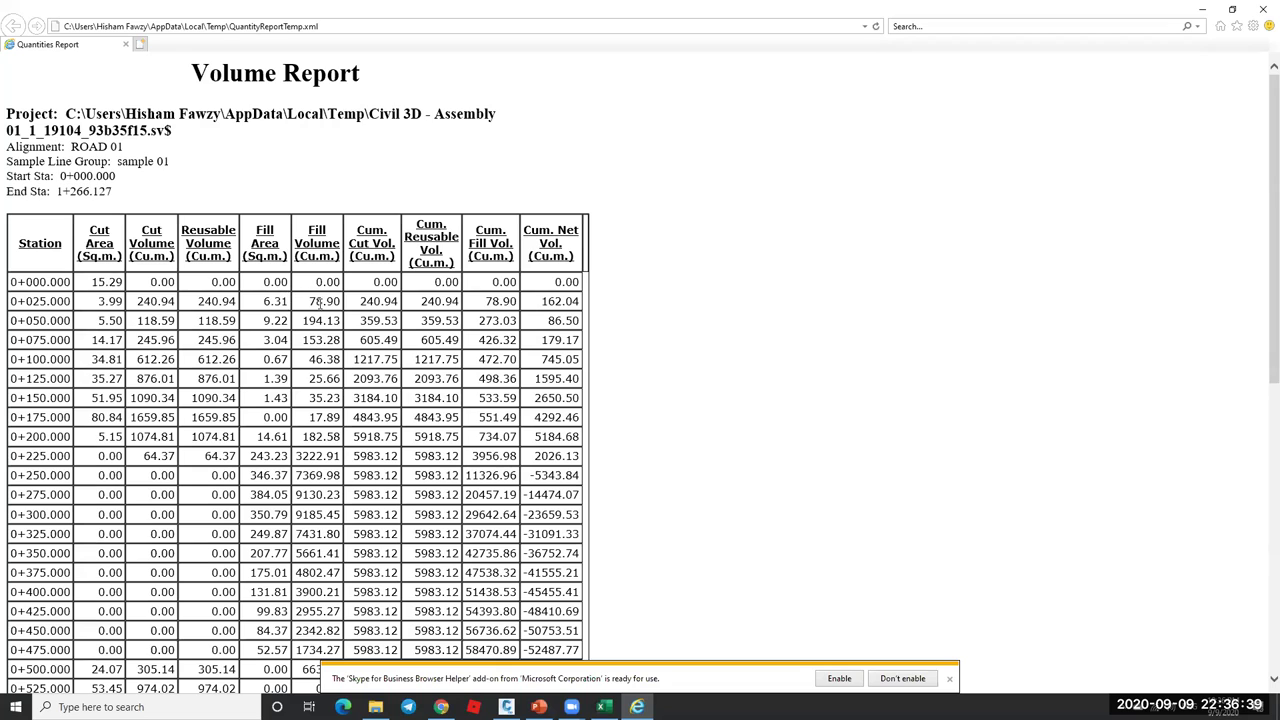
- Scroll the Volume Report down to station 1+266.127, then close Internet Explorer
scroll(551, 320, "down", 6)
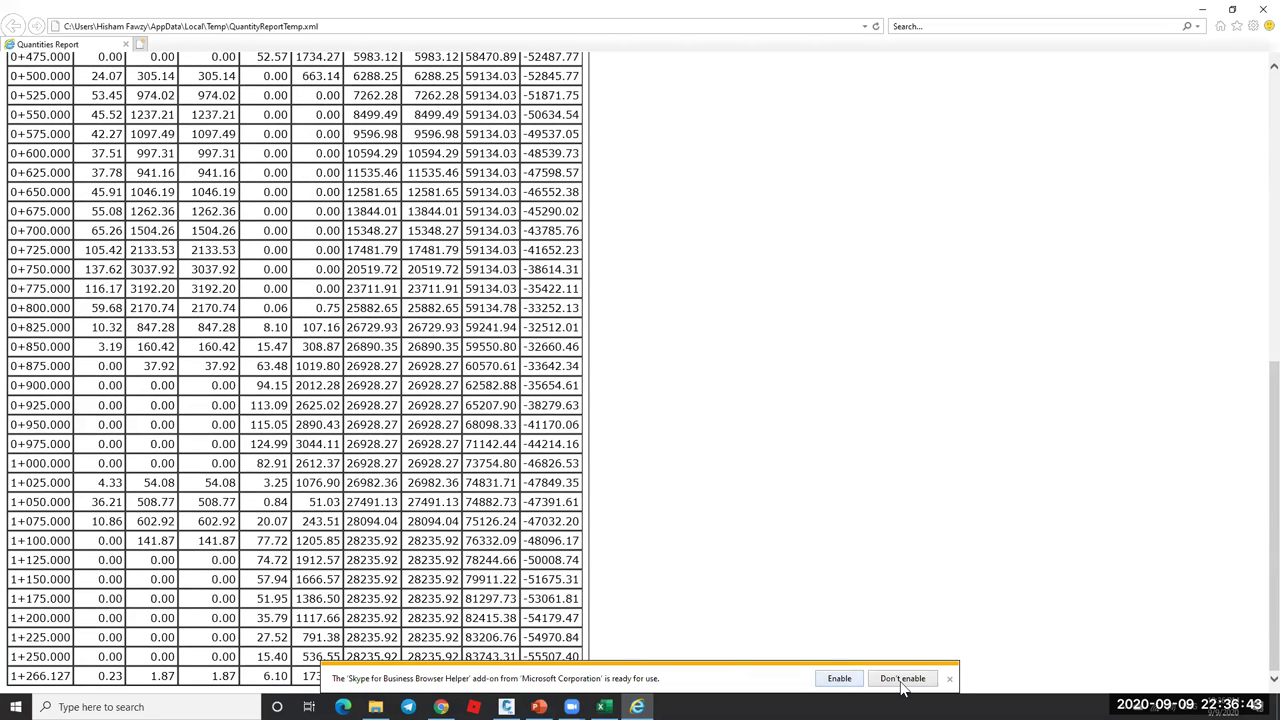
scroll(484, 675, "up", 6)
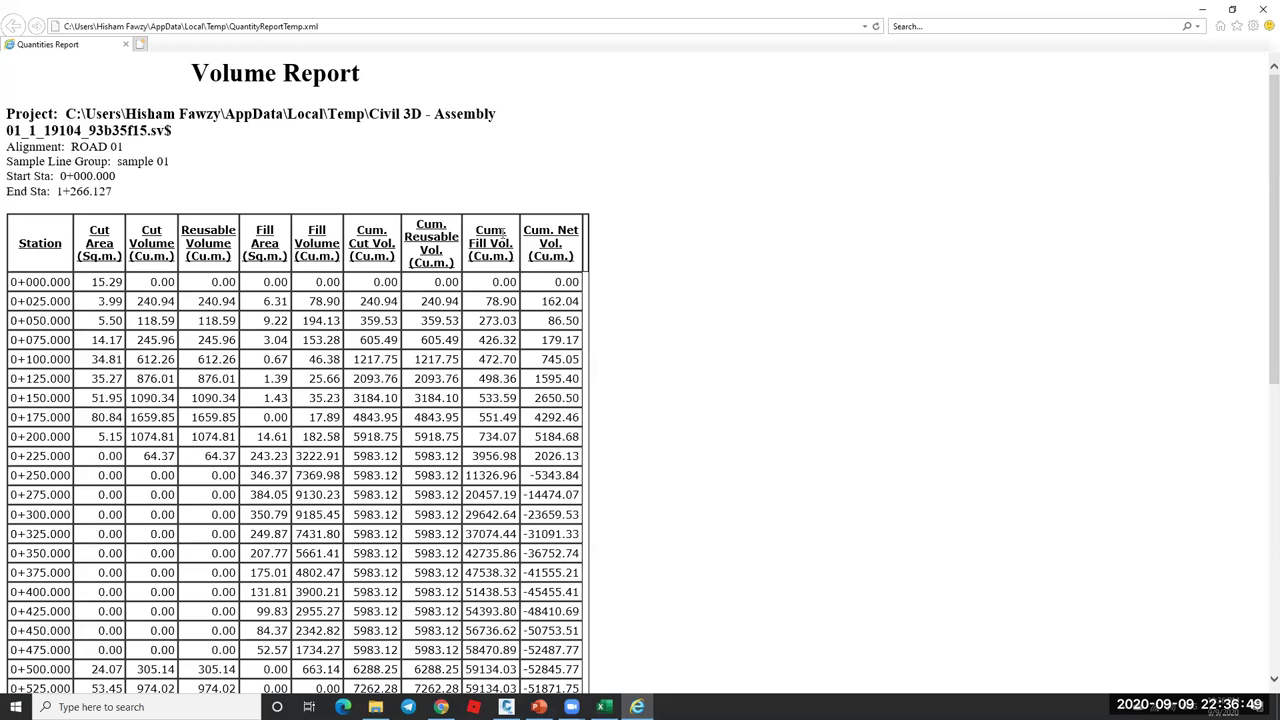
scroll(381, 253, "down", 6)
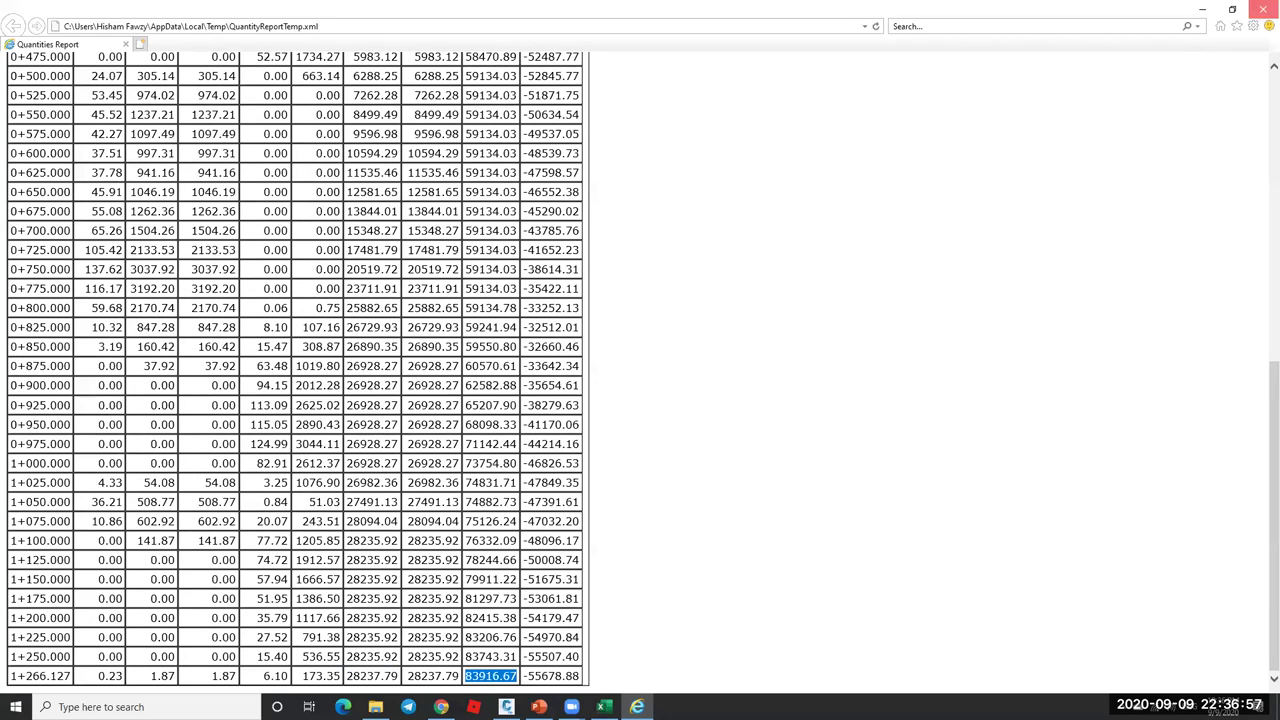
left_click(1263, 8)
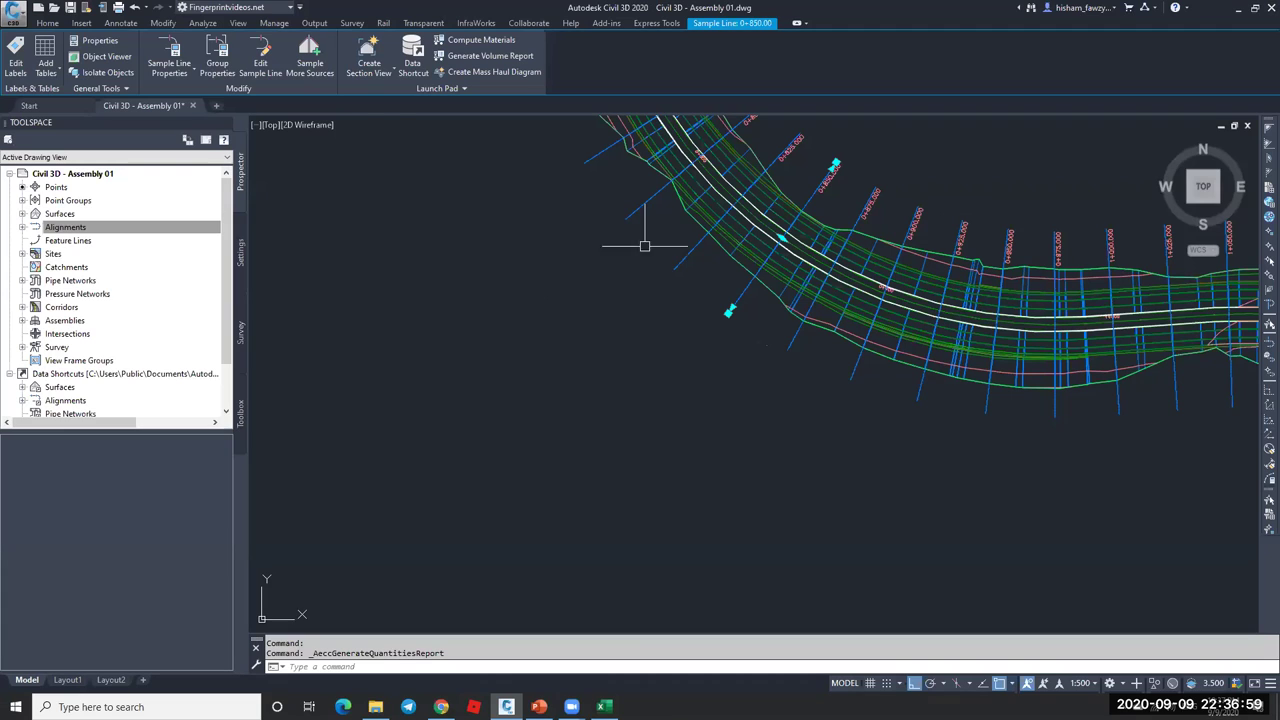
- Insert a Total Volume Table for ROAD 01 sample 01 into the drawing
left_click(202, 24)
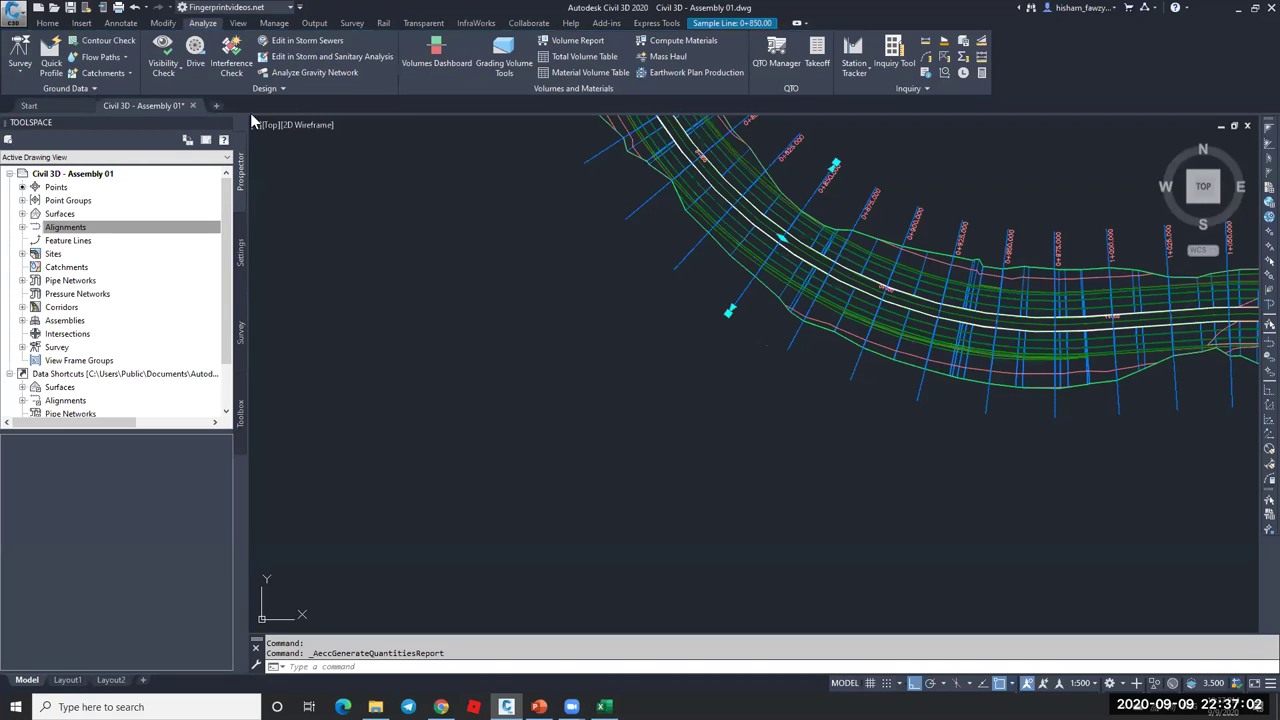
left_click(582, 56)
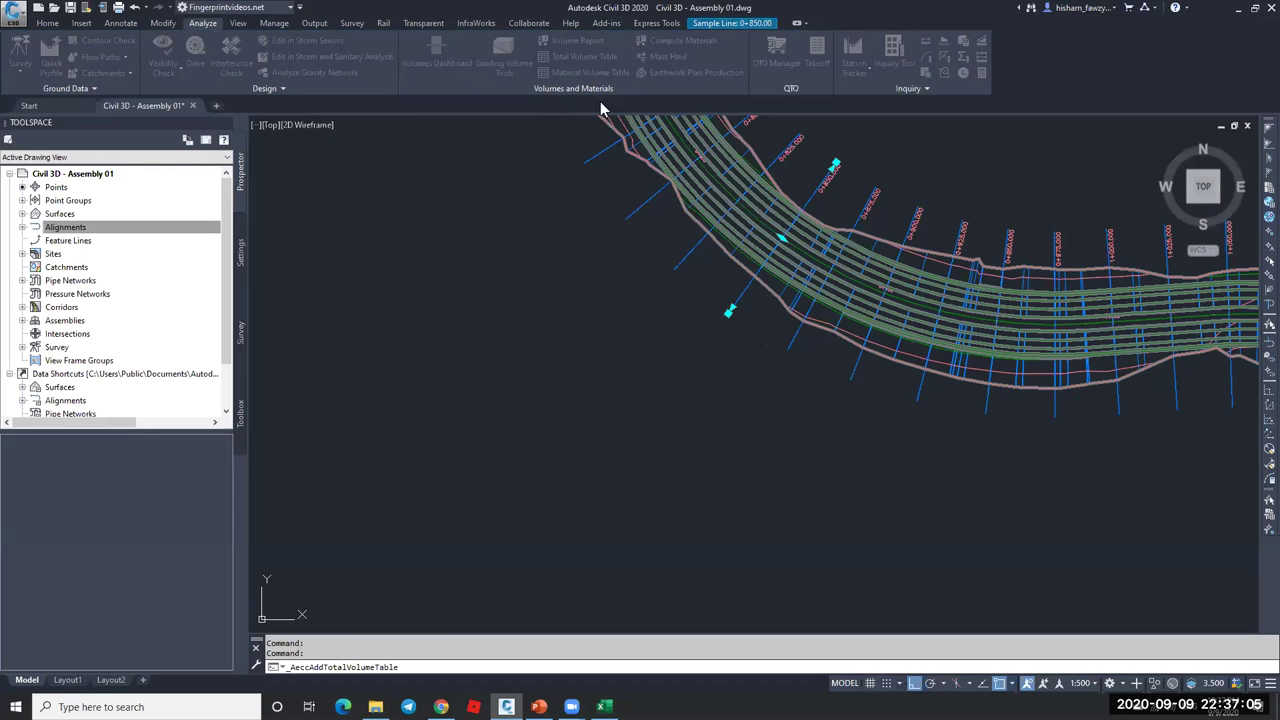
left_click(620, 302)
left_click(580, 318)
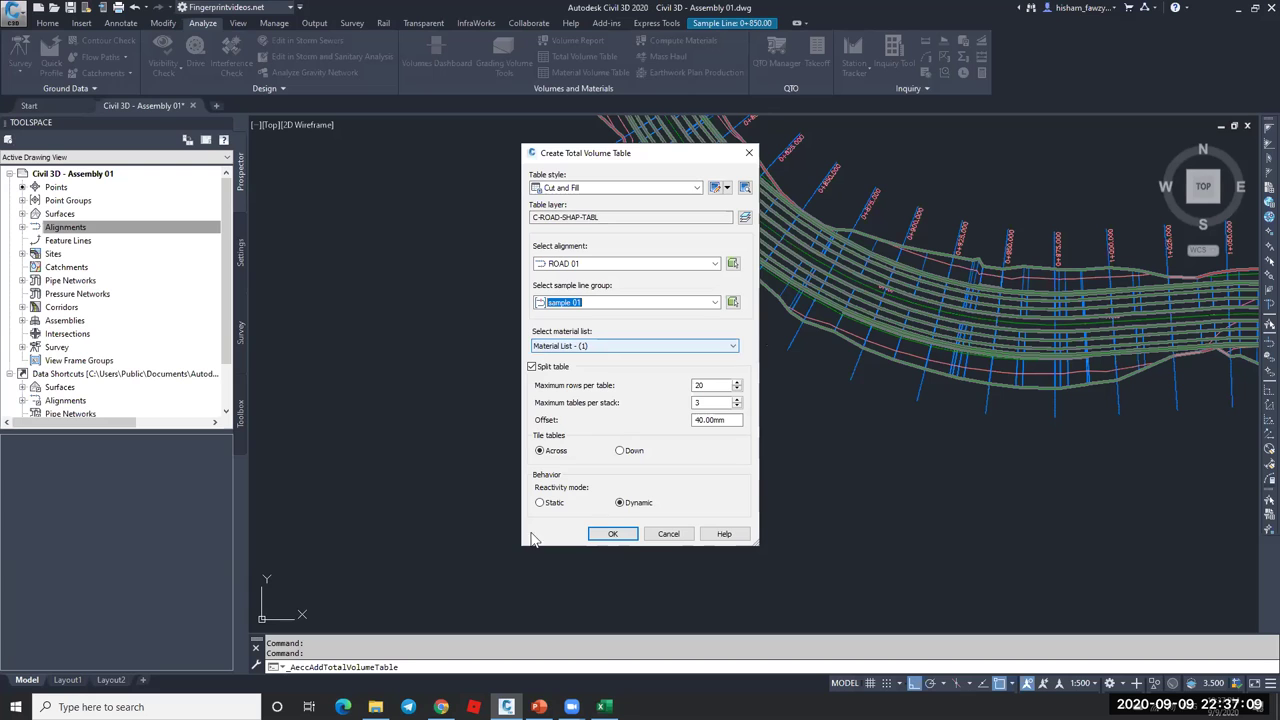
left_click(612, 534)
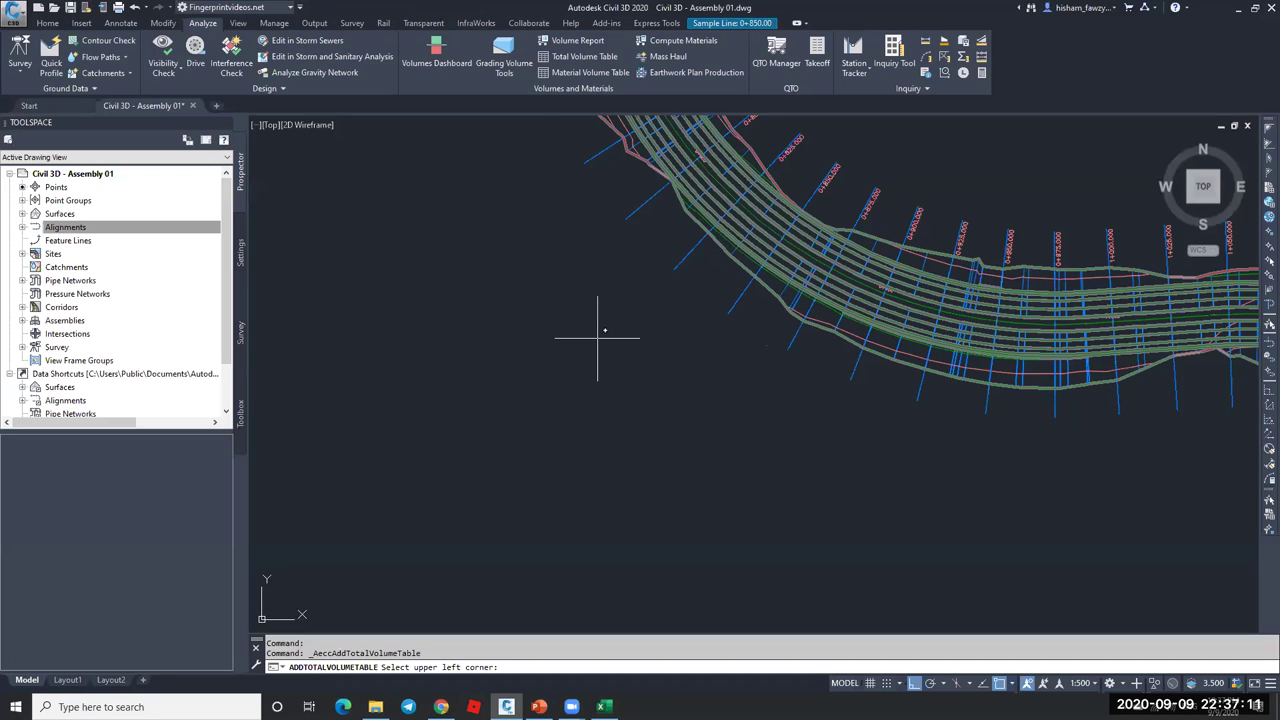
scroll(588, 420, "down", 2)
scroll(614, 423, "down", 5)
left_click(614, 430)
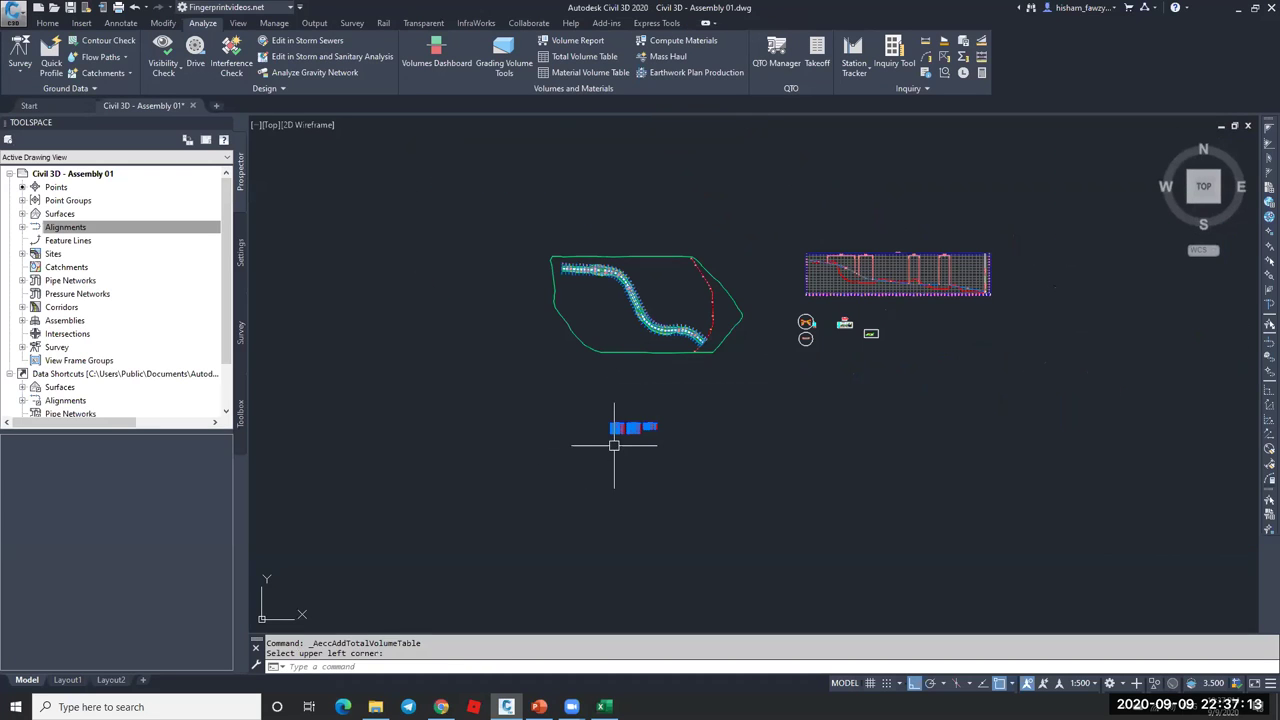
- Zoom in and out to inspect the placed three-part volume table
scroll(626, 423, "up", 5)
scroll(590, 470, "up", 4)
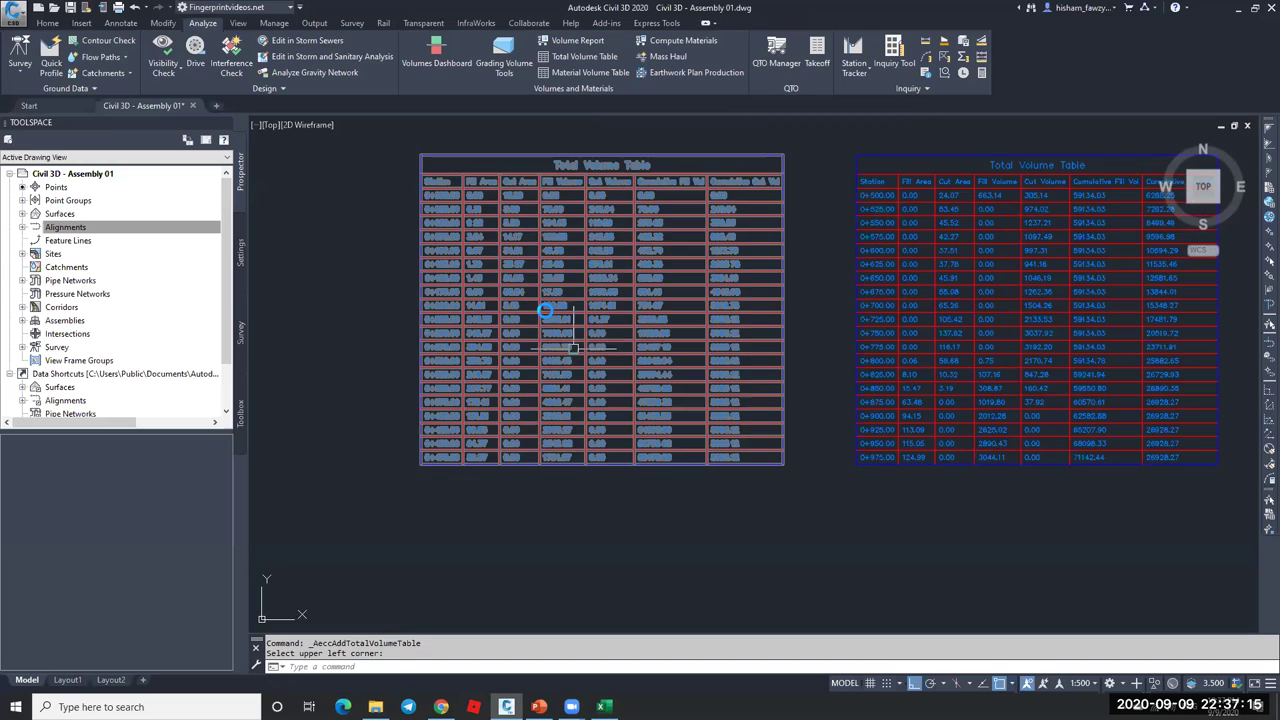
scroll(560, 380, "down", 3)
scroll(588, 270, "up", 4)
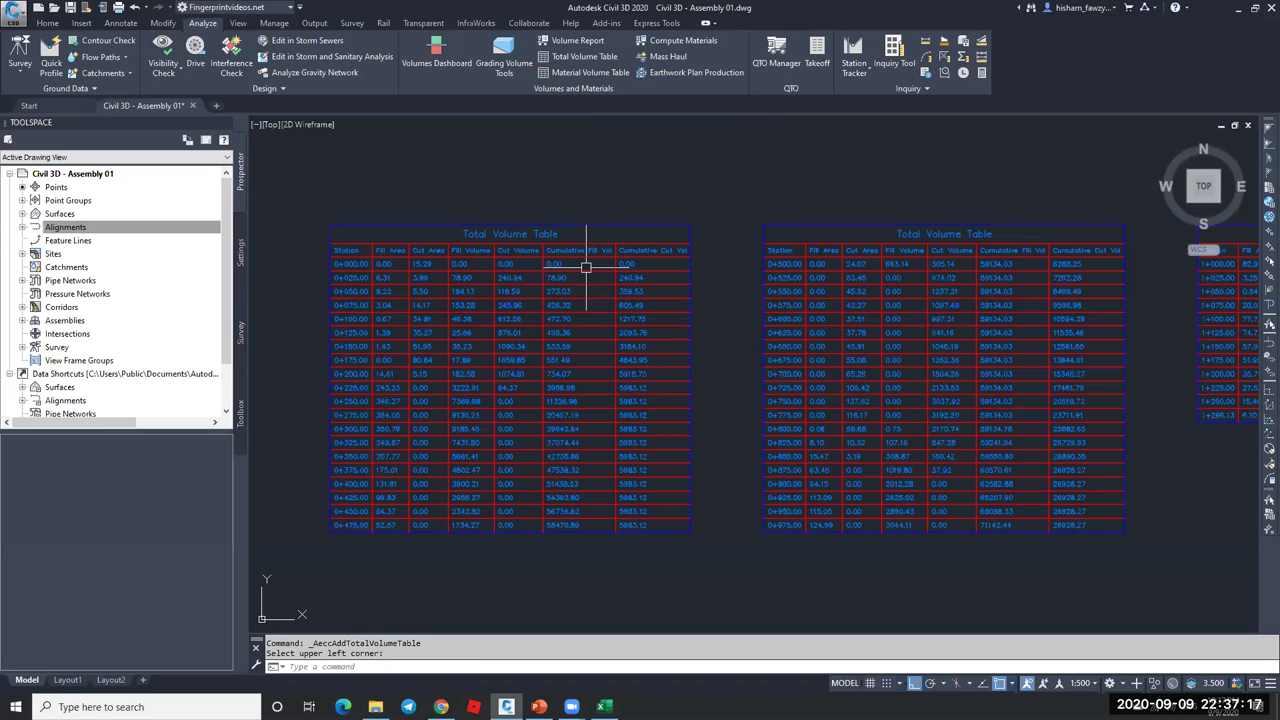
scroll(520, 222, "down", 3)
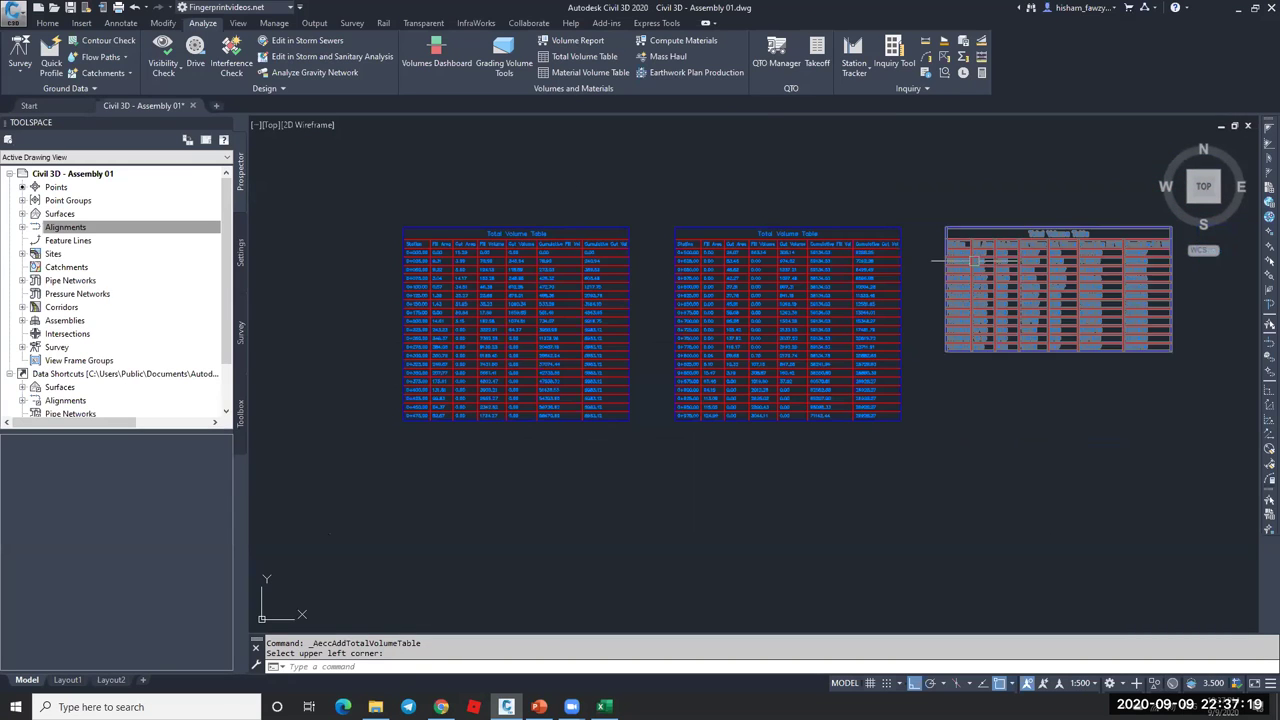
scroll(436, 243, "up", 5)
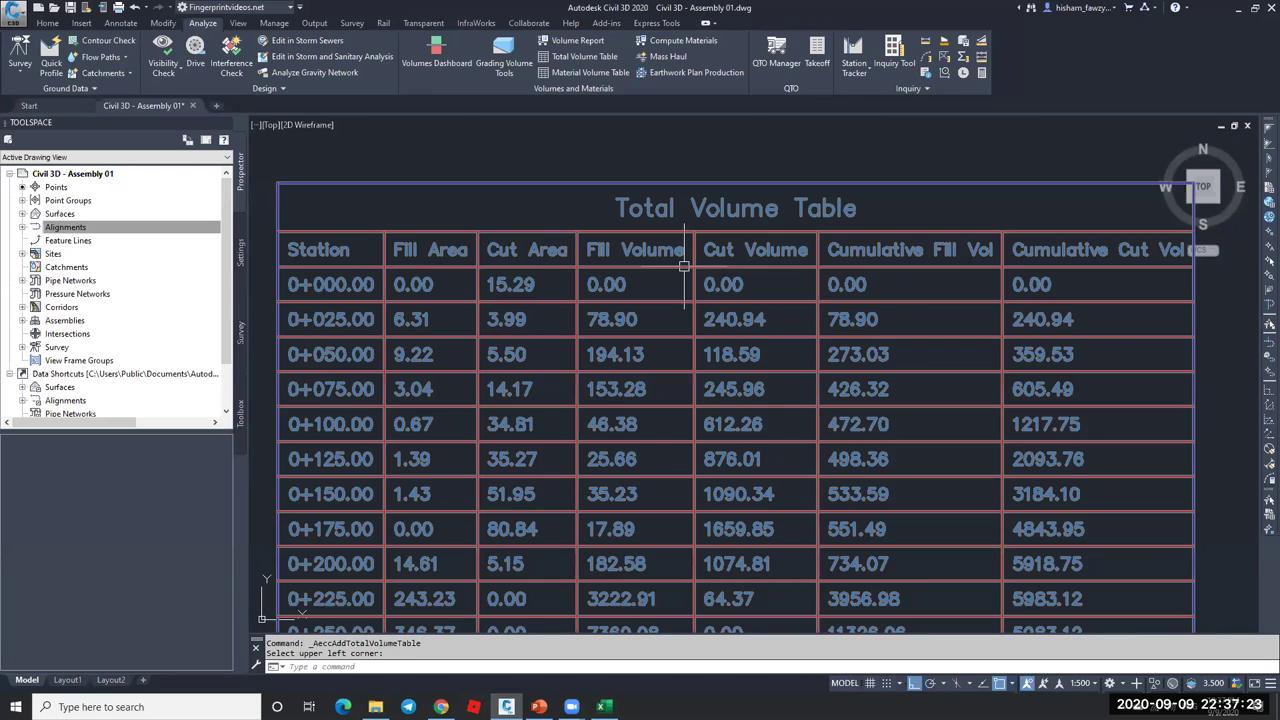
scroll(550, 228, "down", 5)
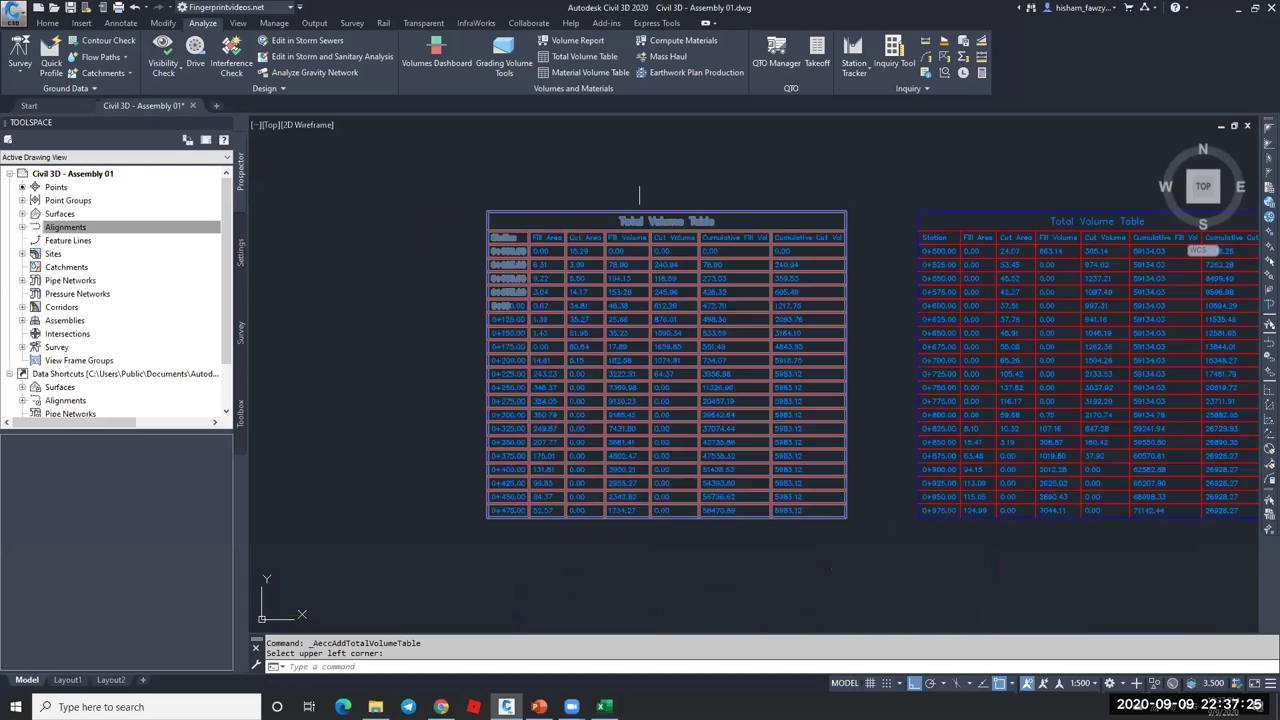
scroll(801, 271, "up", 3)
scroll(801, 271, "up", 4)
scroll(723, 306, "down", 4)
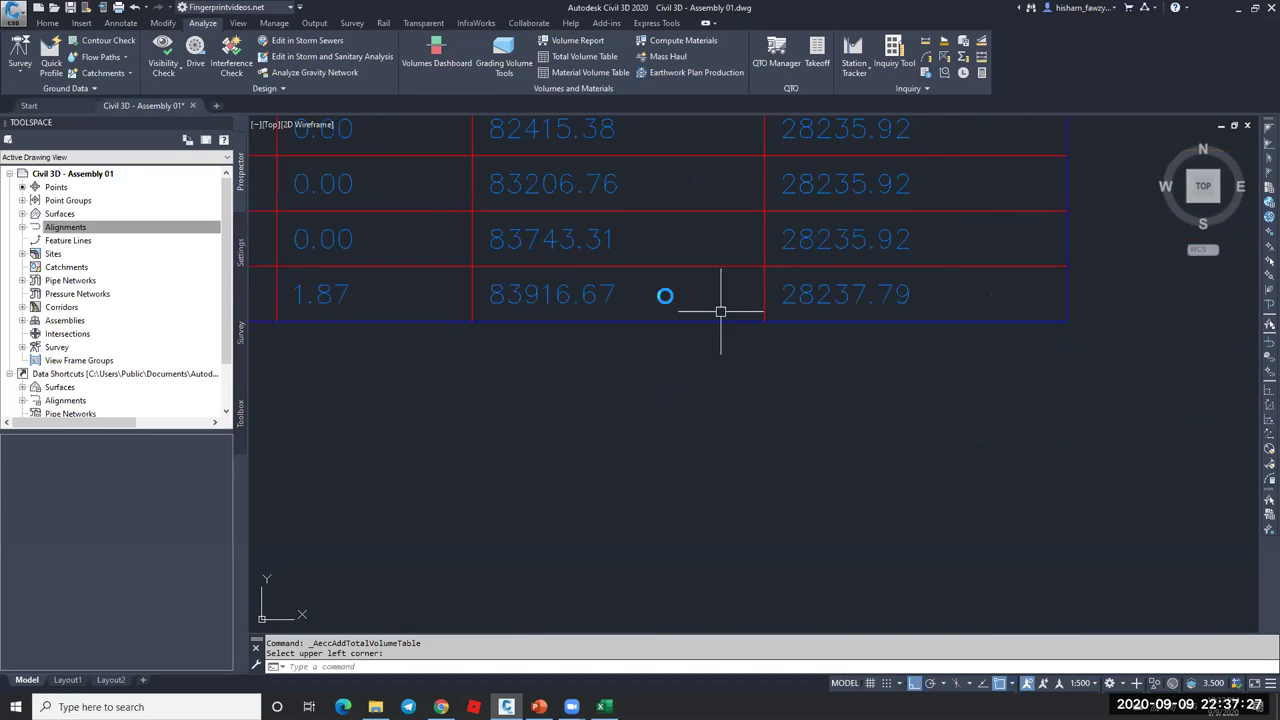
scroll(660, 315, "up", 2)
scroll(636, 426, "up", 3)
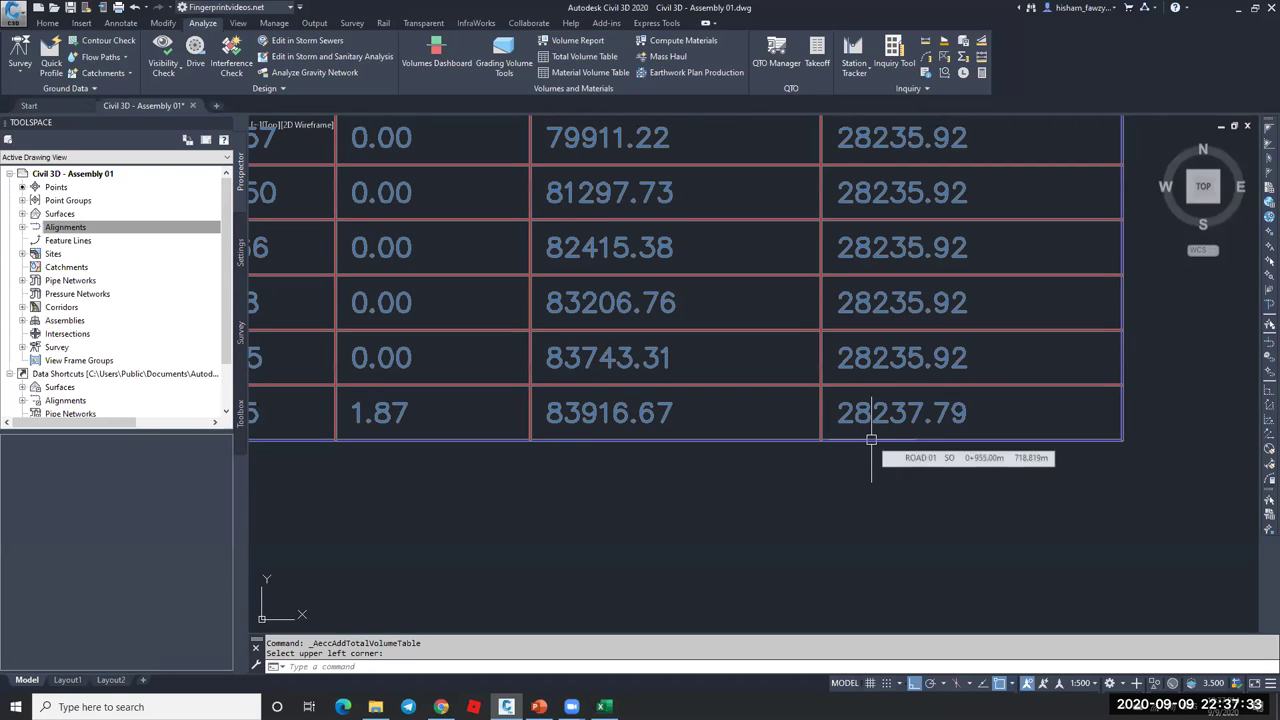
scroll(731, 400, "down", 6)
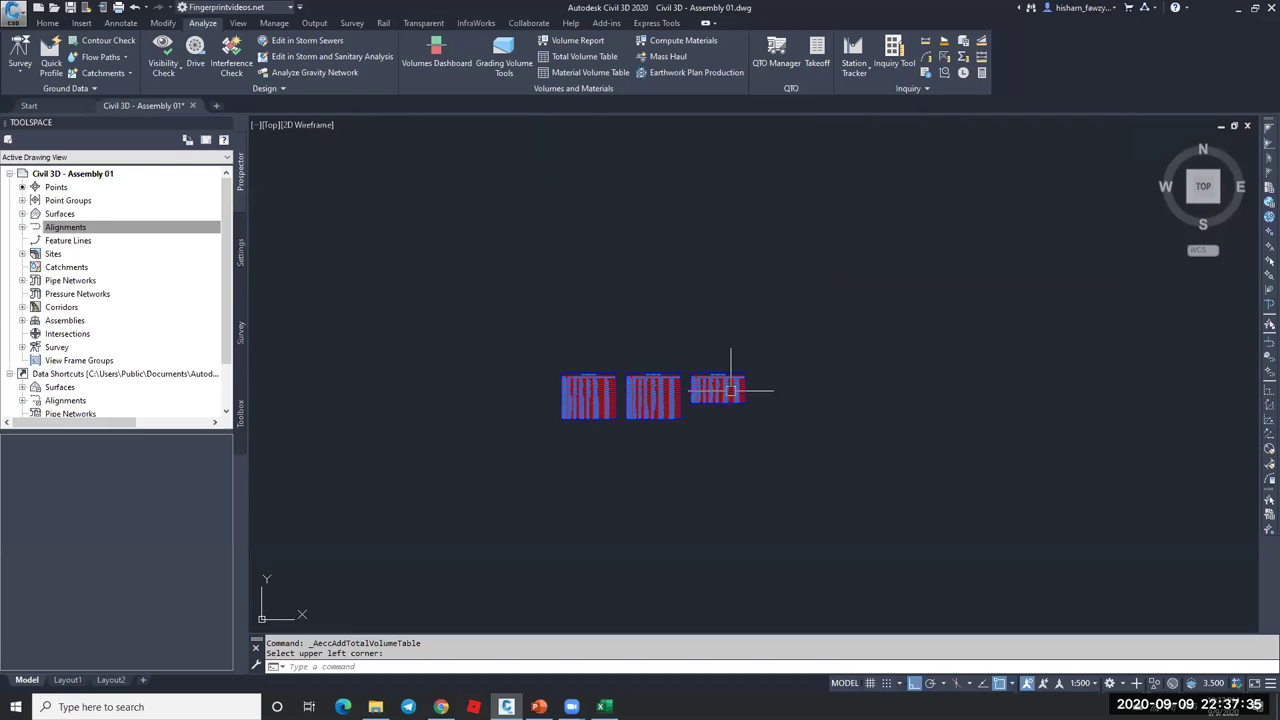
scroll(746, 341, "down", 2)
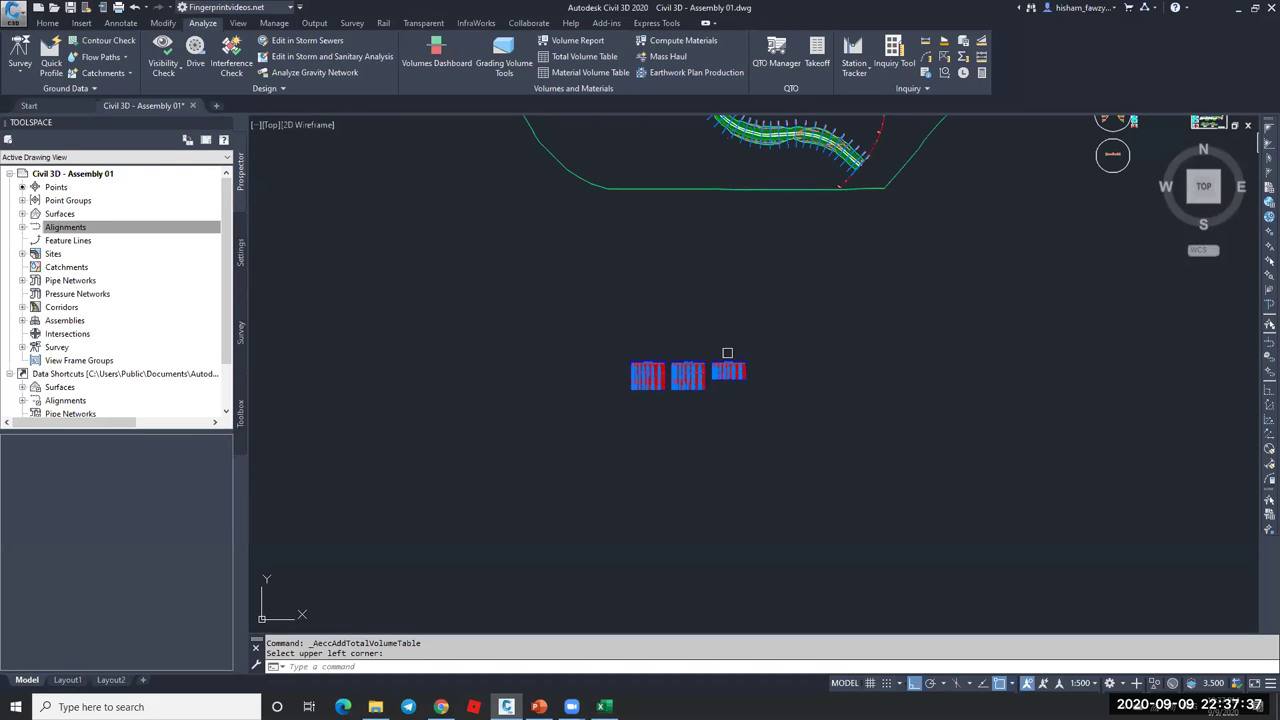
scroll(726, 372, "up", 3)
scroll(692, 385, "down", 3)
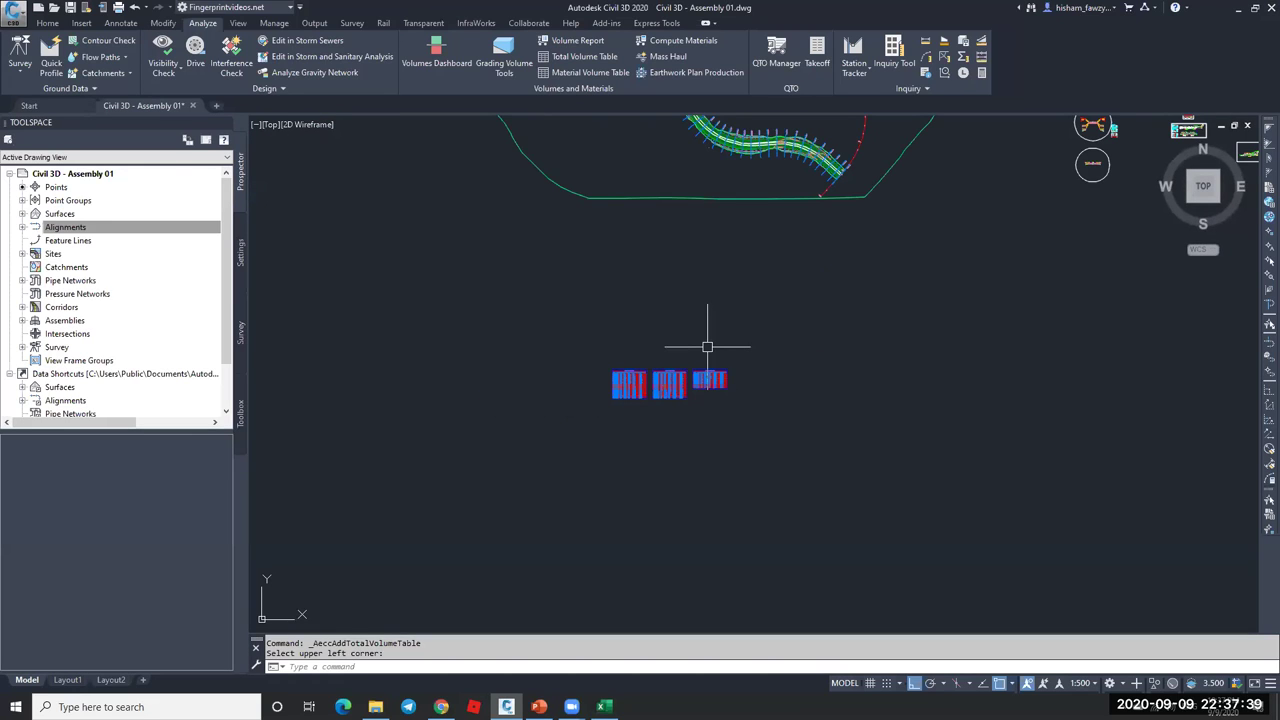
scroll(666, 343, "down", 5)
scroll(734, 309, "up", 4)
scroll(690, 352, "up", 5)
scroll(680, 306, "down", 3)
scroll(935, 420, "up", 6)
scroll(890, 350, "down", 3)
scroll(757, 350, "up", 3)
scroll(690, 328, "up", 4)
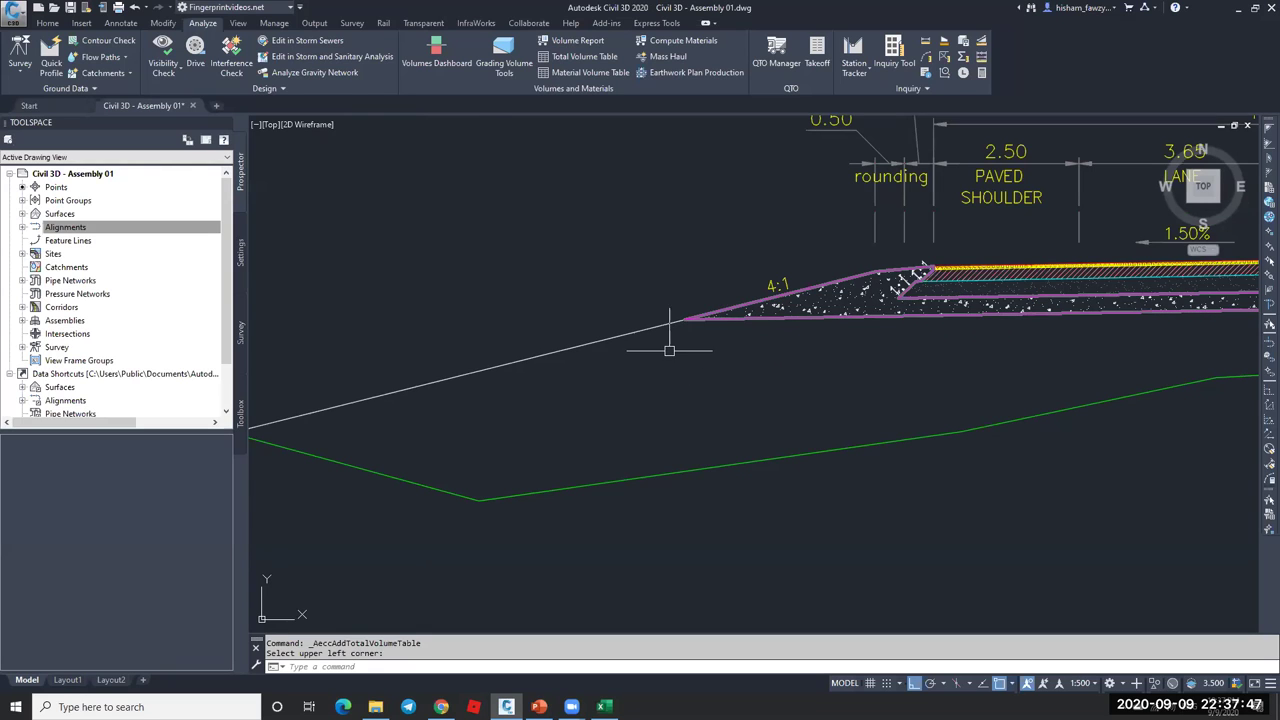
scroll(669, 350, "down", 5)
scroll(682, 371, "up", 3)
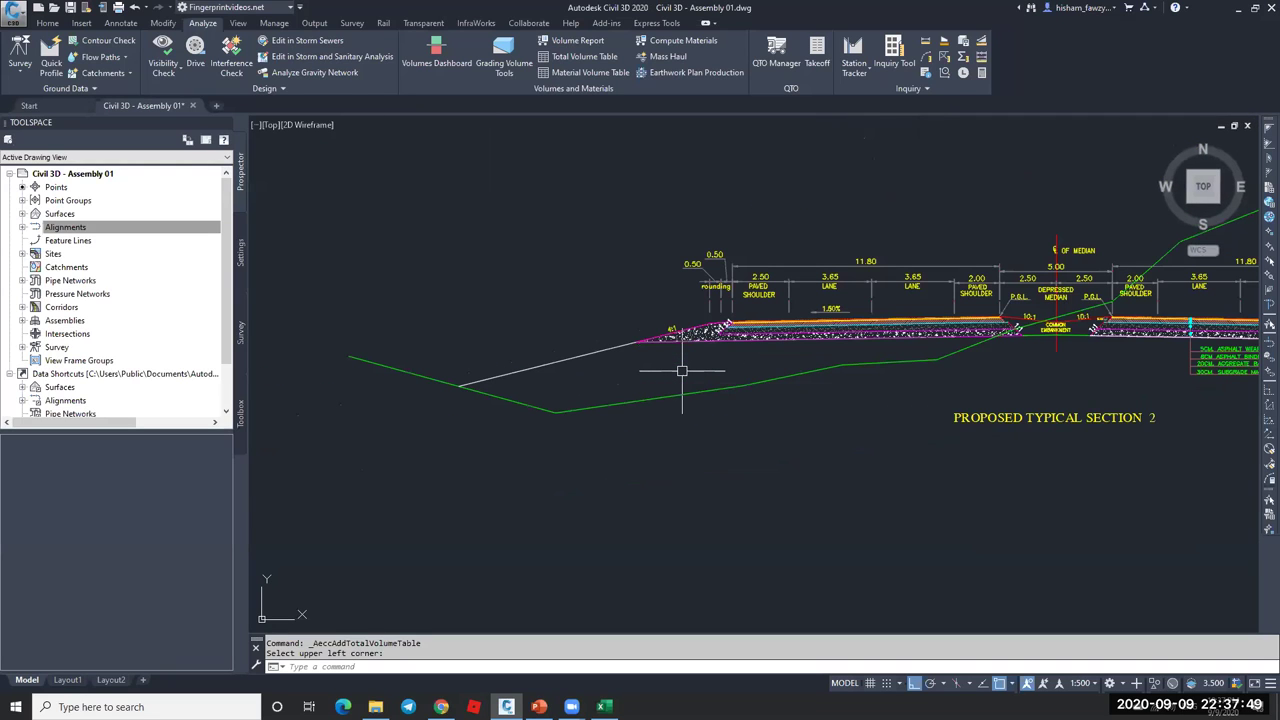
- Hatch the fill under the left slope with ANSI31 at scale 0.1
type("h")
key("Return")
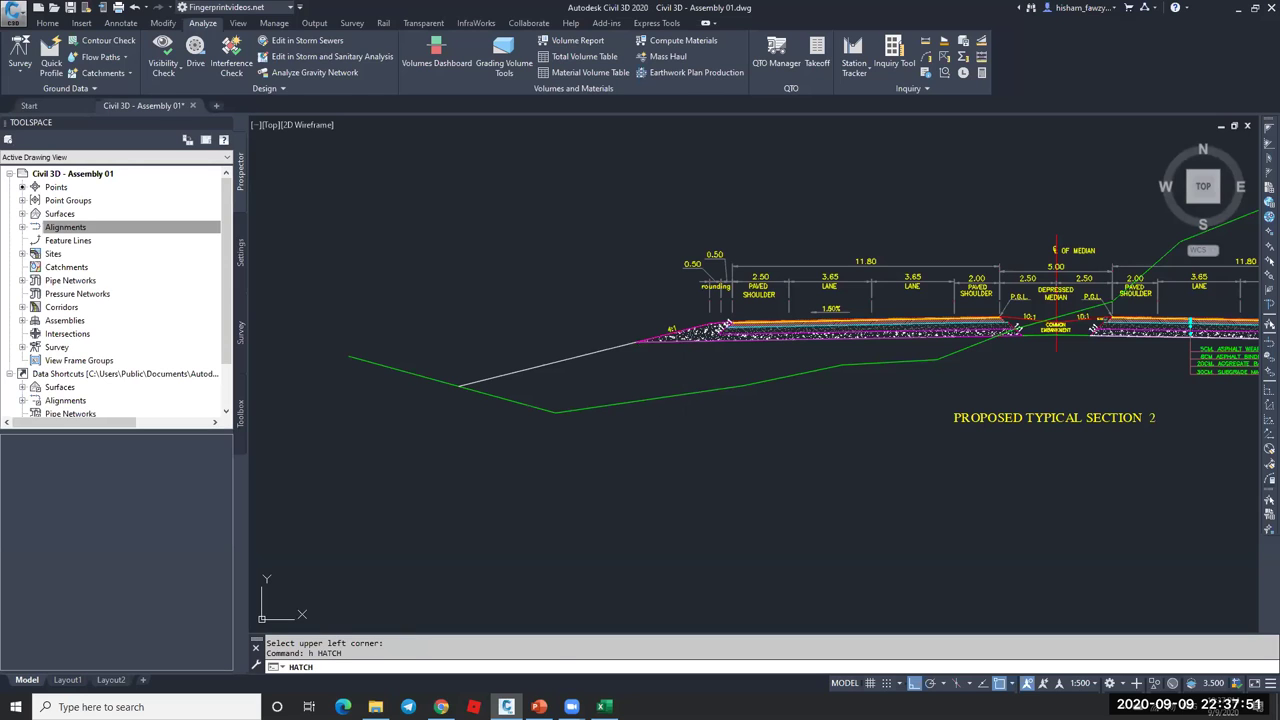
left_click(655, 372)
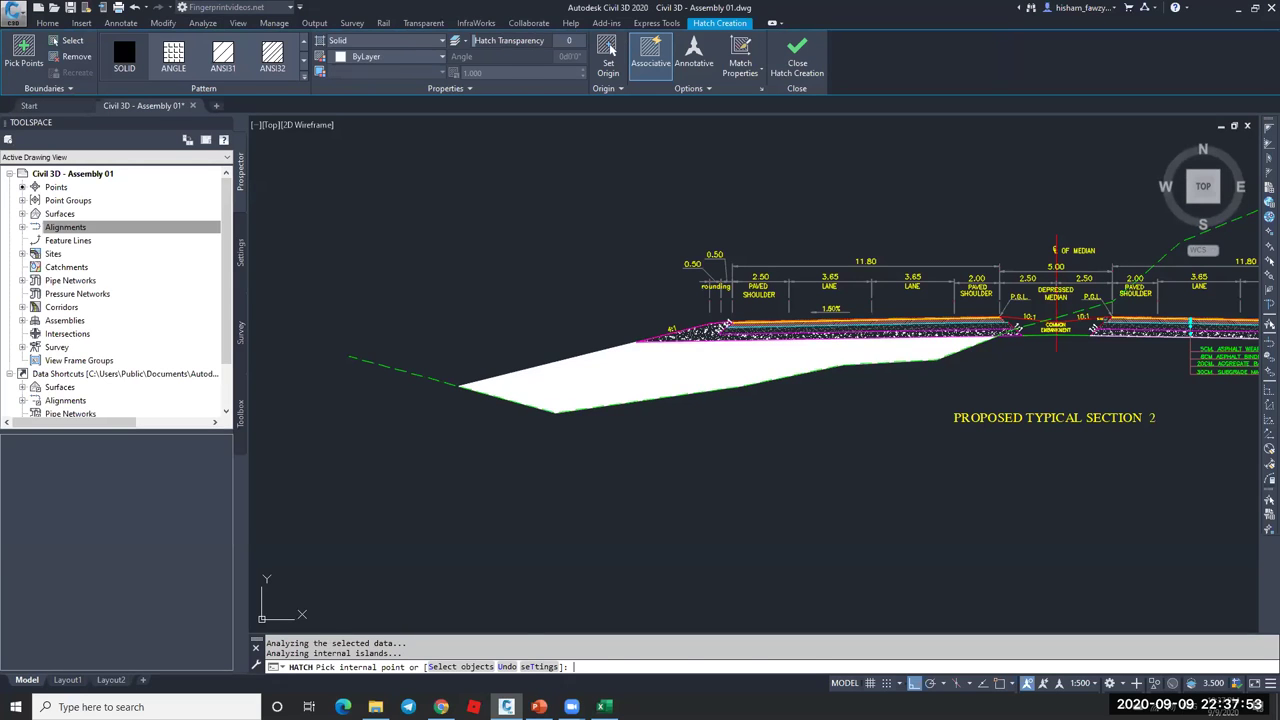
key("Return")
left_click(663, 366)
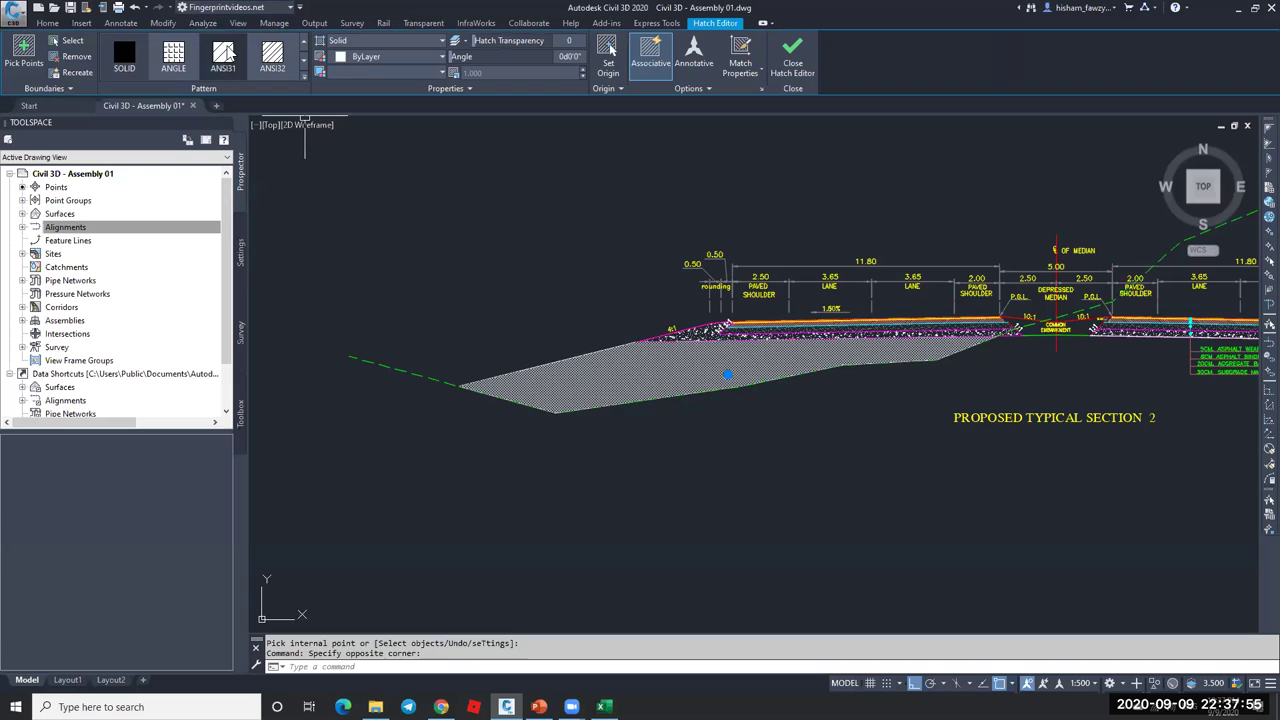
left_click(225, 55)
left_click(478, 71)
type("0.1")
key("Return")
key("Escape")
key("Escape")
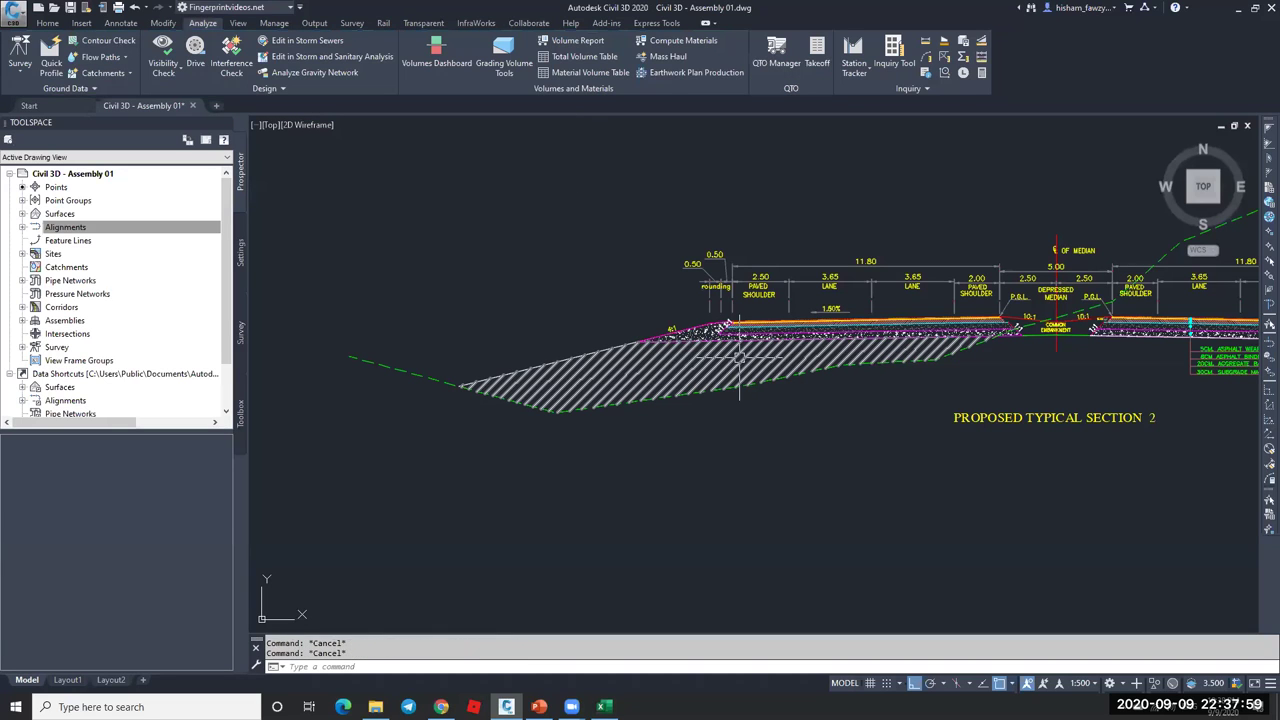
- Pan and zoom around the section to review the hatched fill
scroll(854, 286, "down", 4)
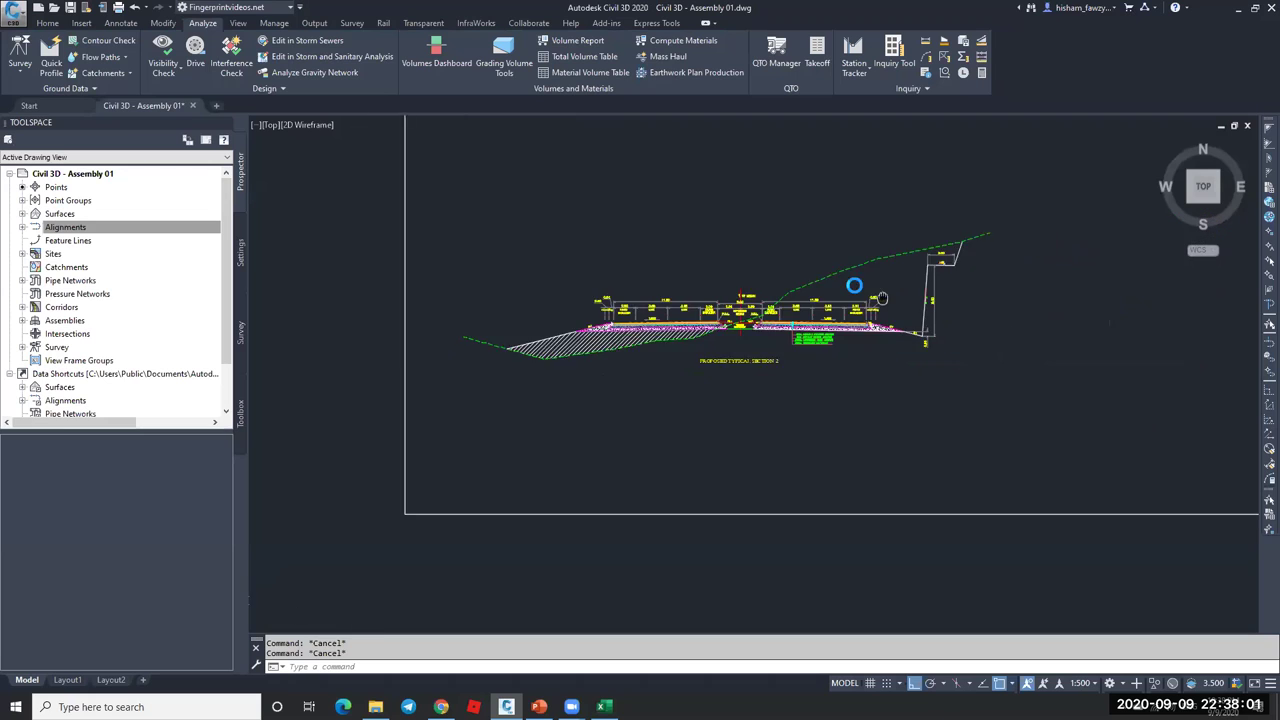
scroll(890, 310, "up", 4)
left_click(943, 347)
key("Escape")
middle_click_drag(780, 222, 765, 255)
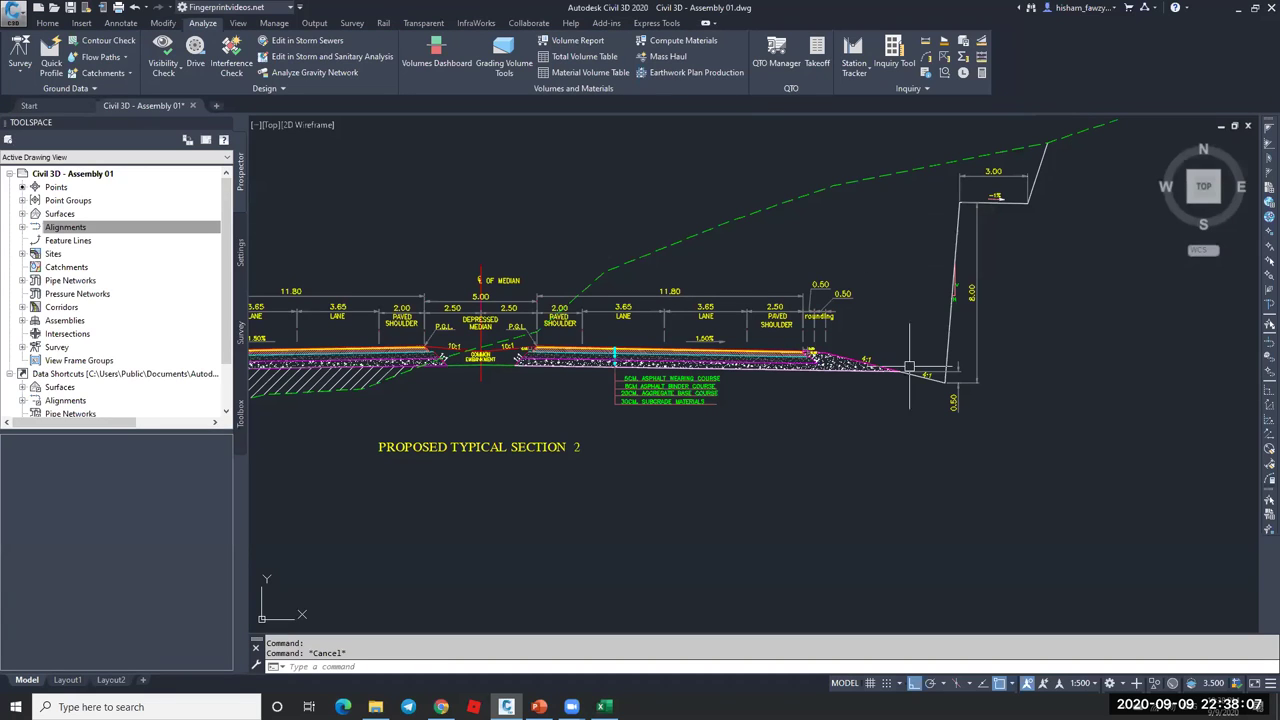
scroll(843, 308, "down", 4)
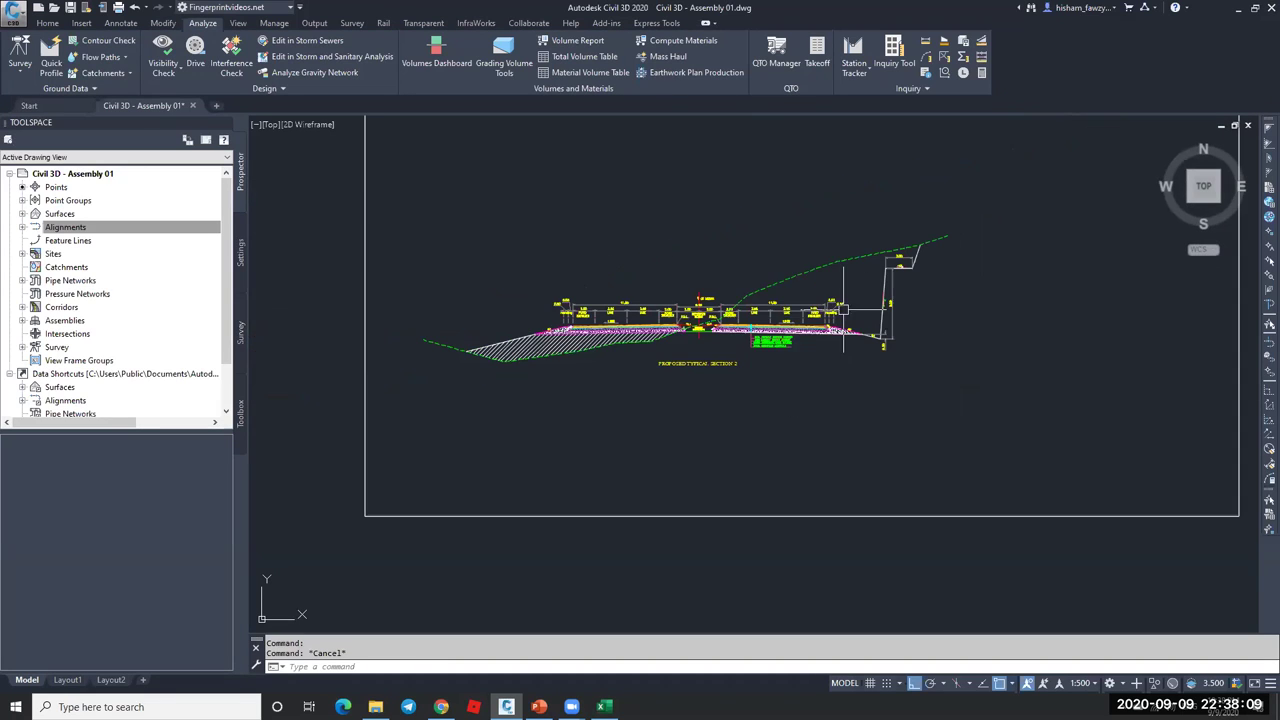
scroll(514, 345, "up", 4)
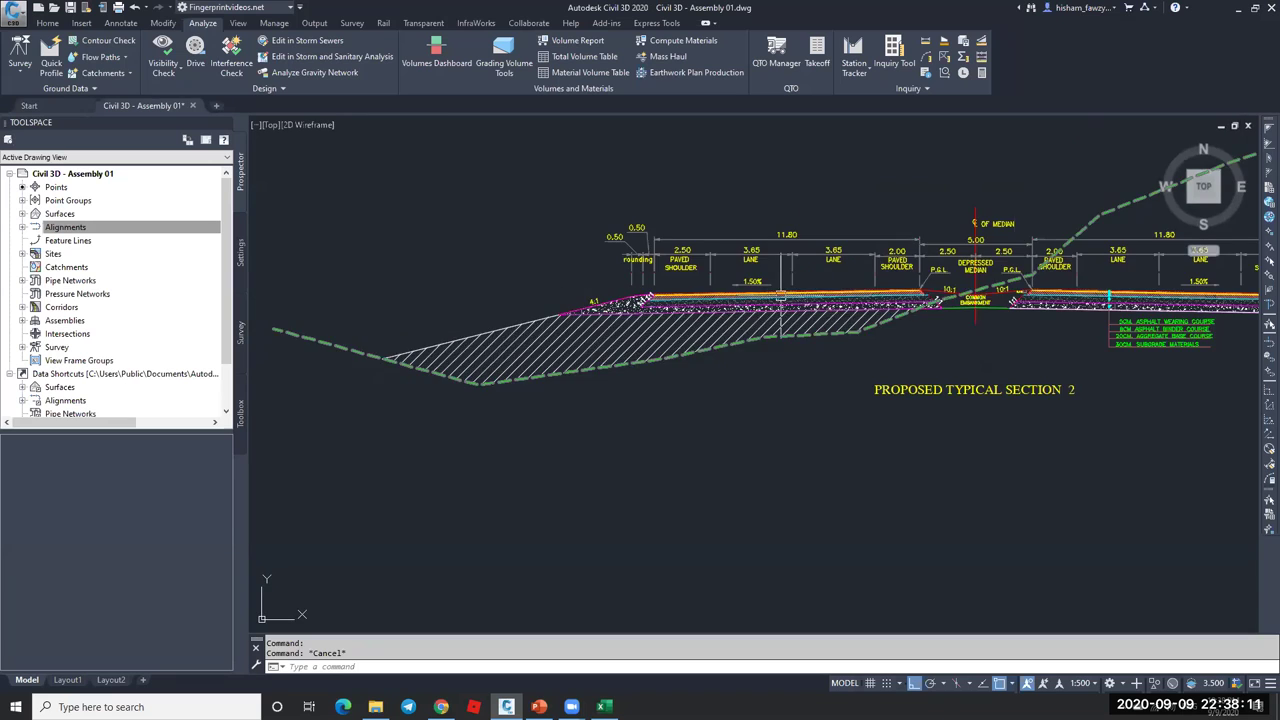
key("Escape")
scroll(895, 265, "down", 8)
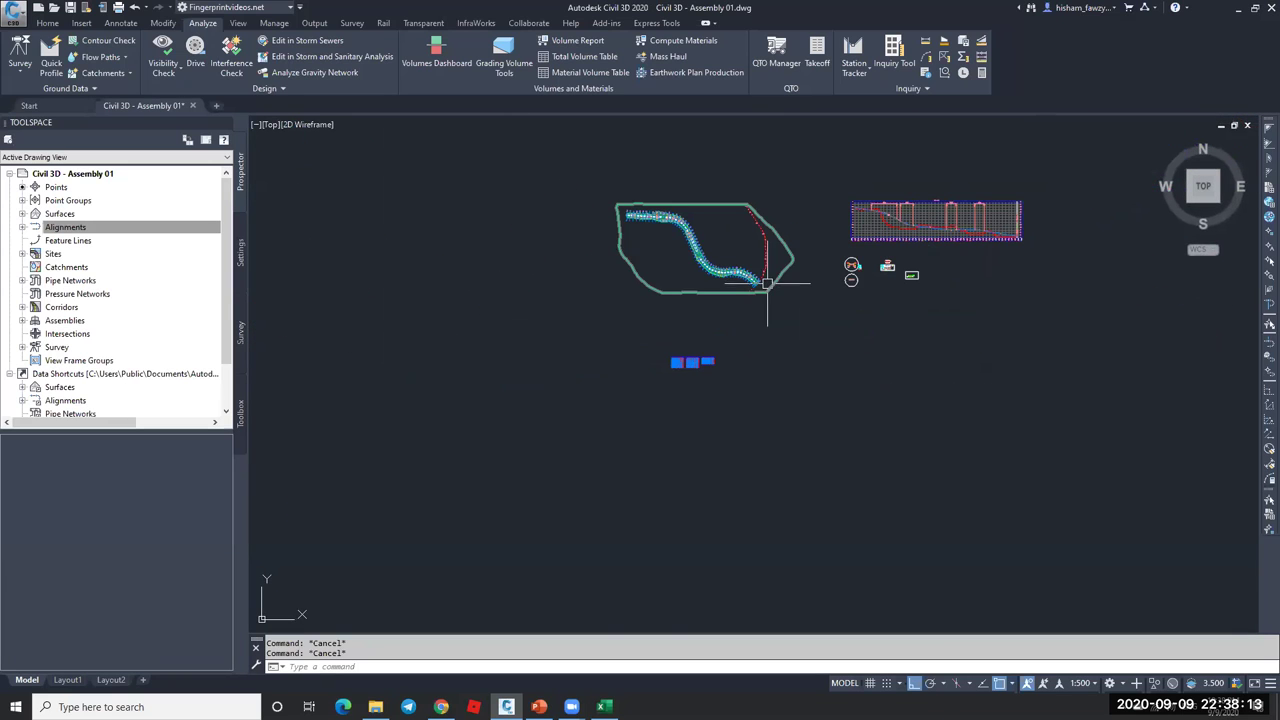
scroll(720, 280, "up", 5)
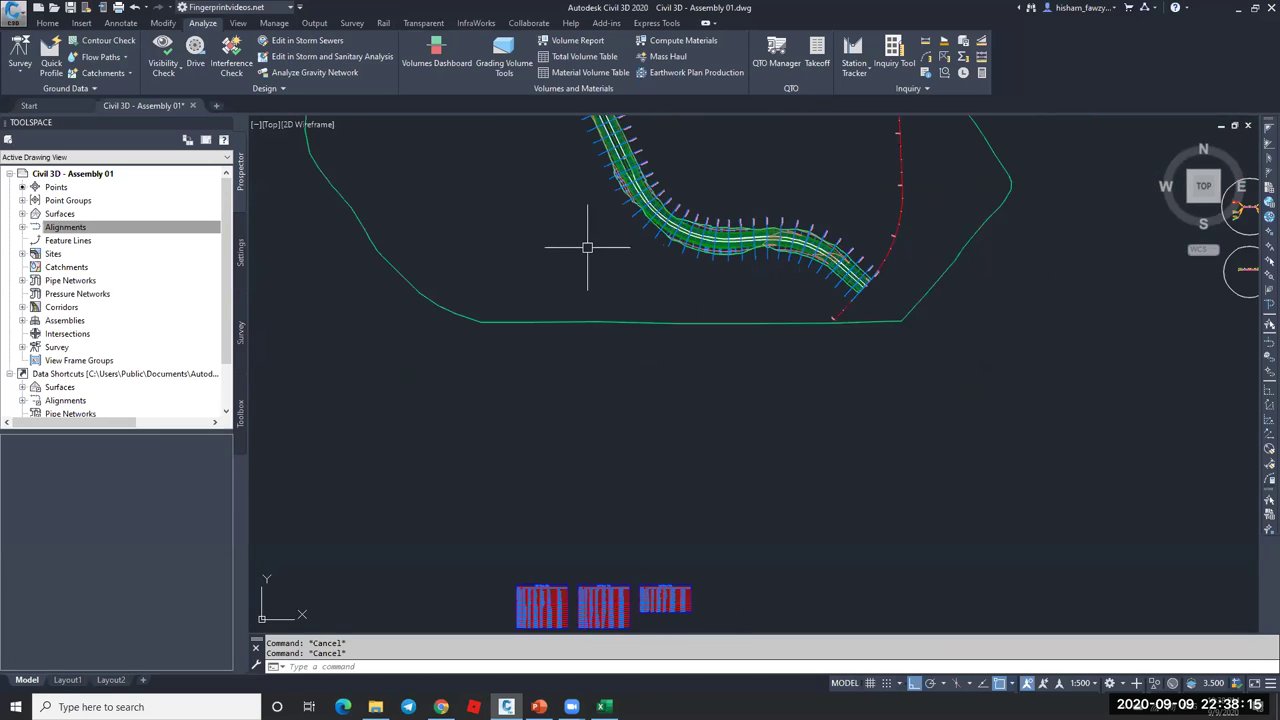
scroll(587, 247, "down", 3)
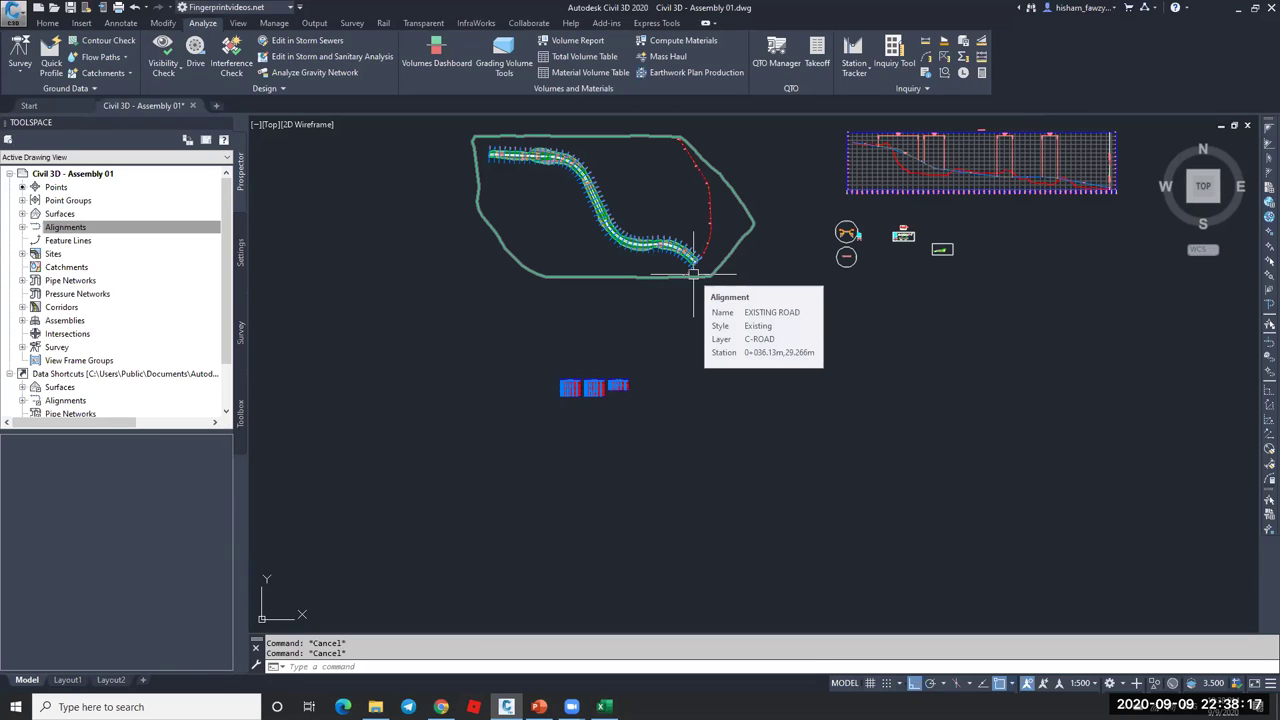
scroll(905, 255, "up", 9)
scroll(868, 238, "up", 10)
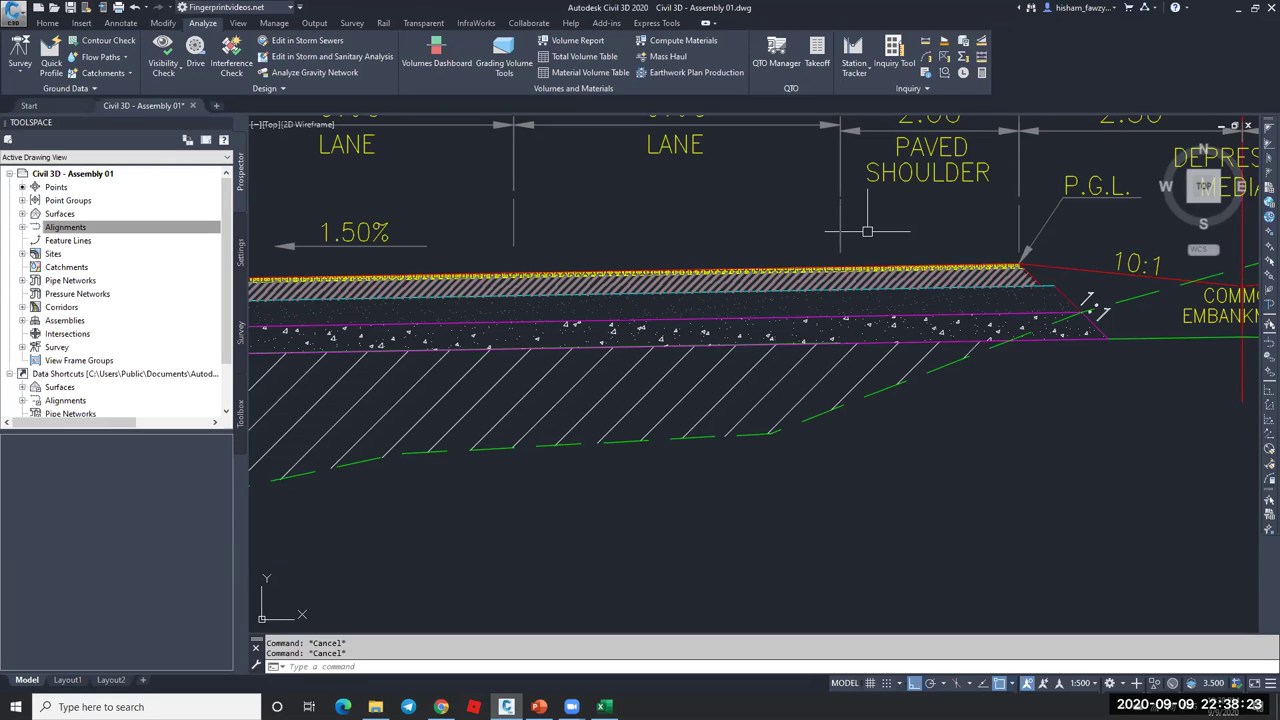
scroll(944, 230, "down", 15)
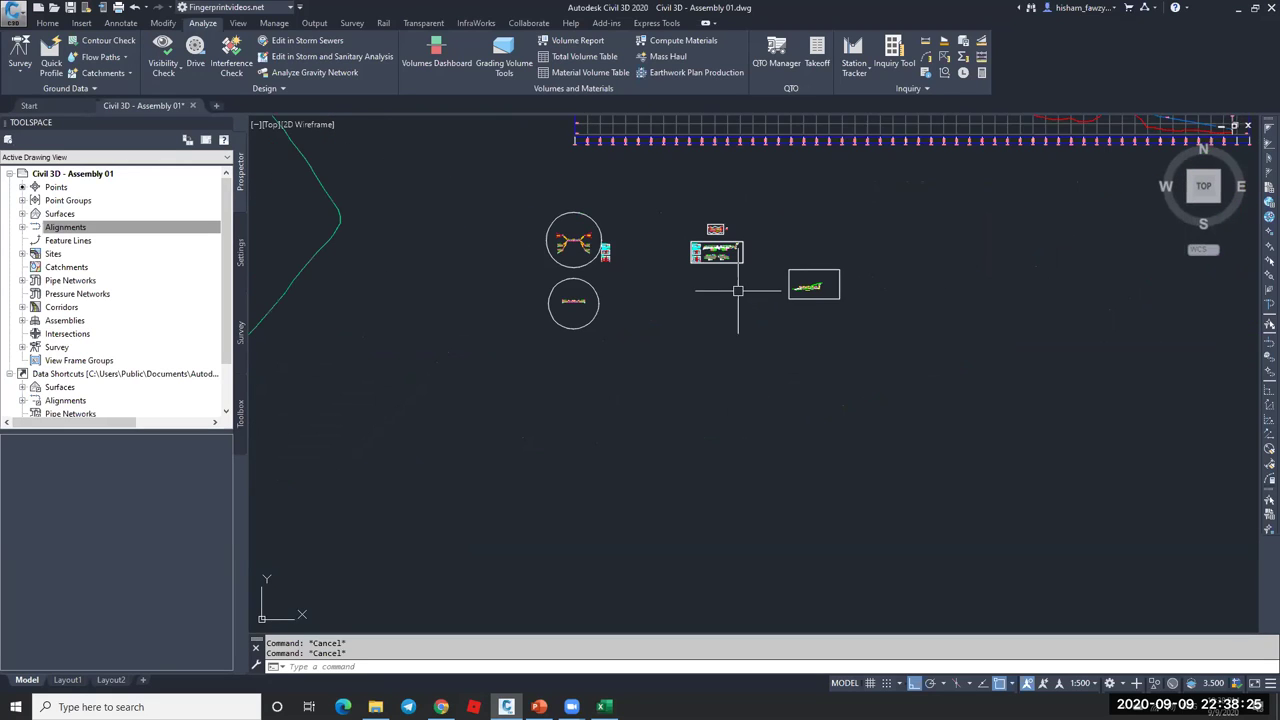
scroll(445, 287, "up", 6)
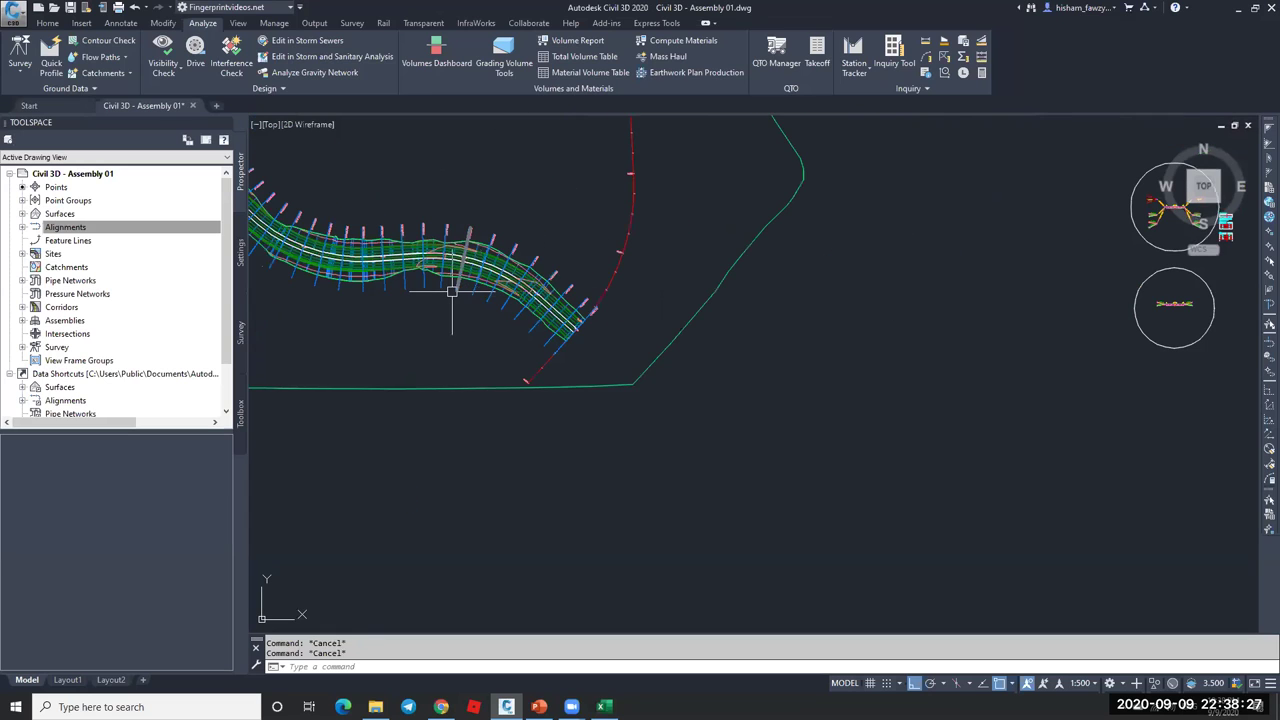
- Reopen Compute Materials for ROAD 01 sample 01 and rename the criteria Cut & Fill
left_click(456, 290)
left_click(475, 40)
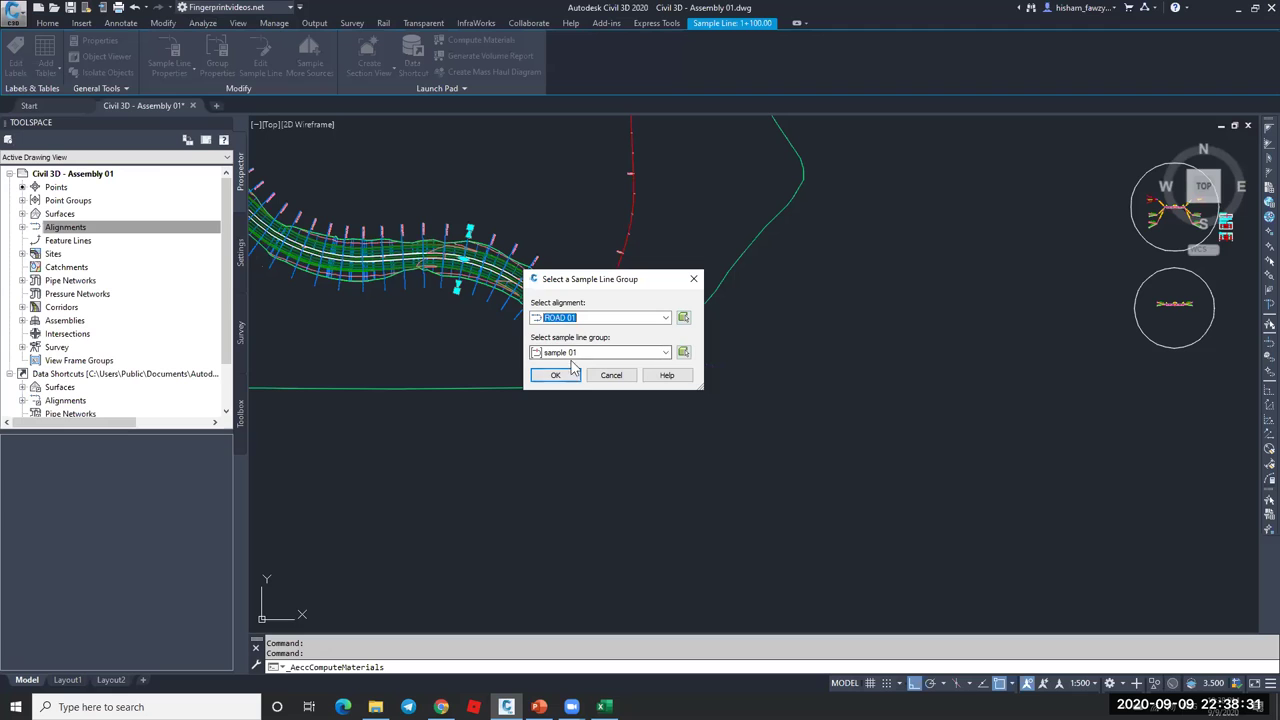
left_click(558, 375)
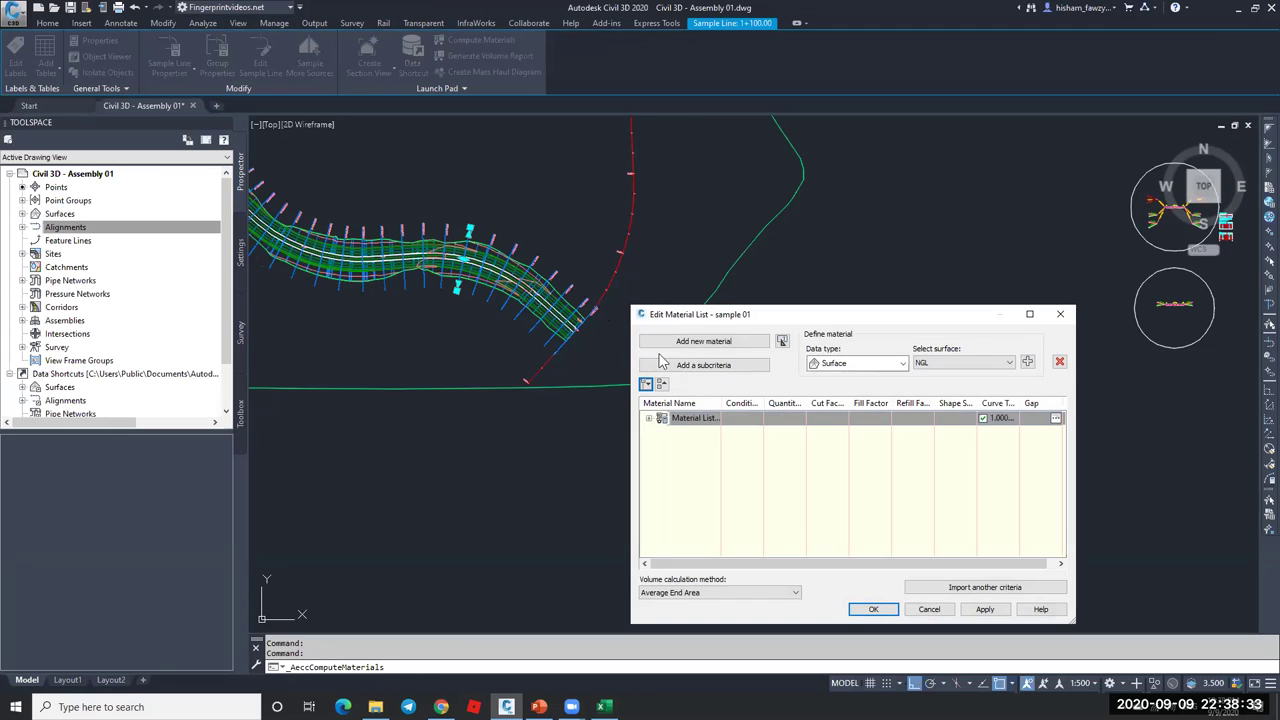
left_click_drag(720, 404, 782, 432)
left_click(734, 421)
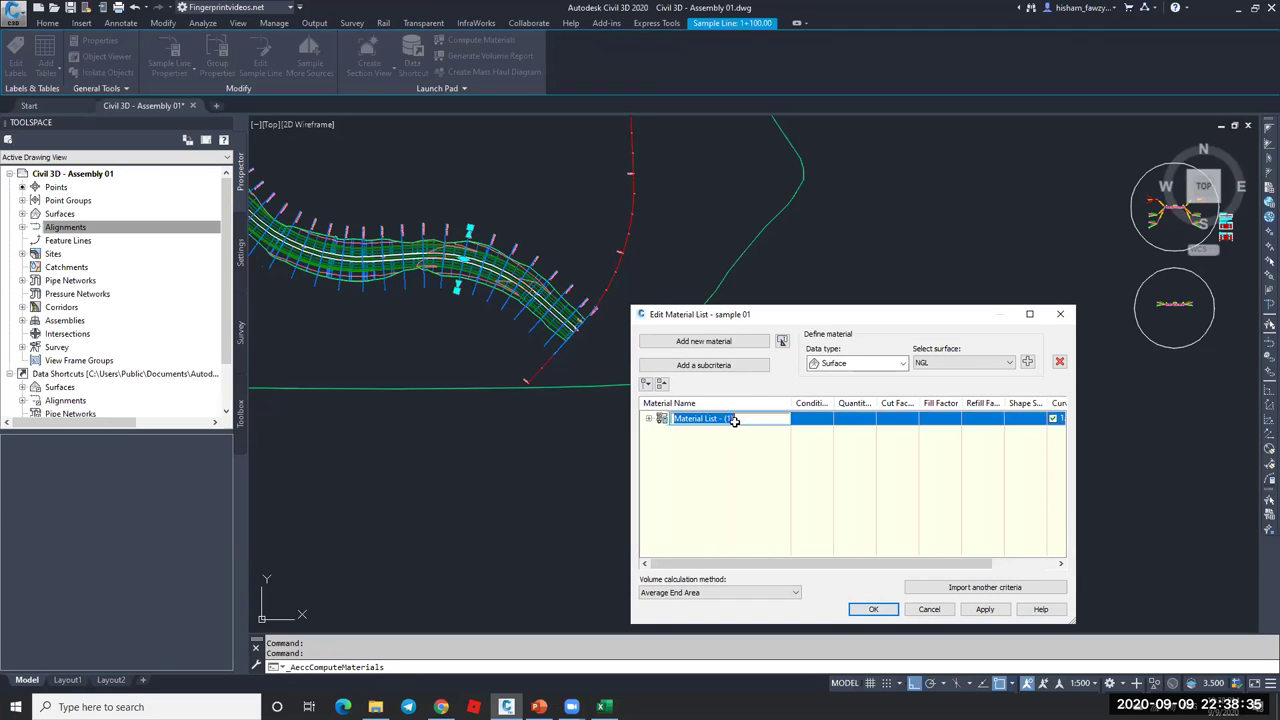
type("Cut & Fill")
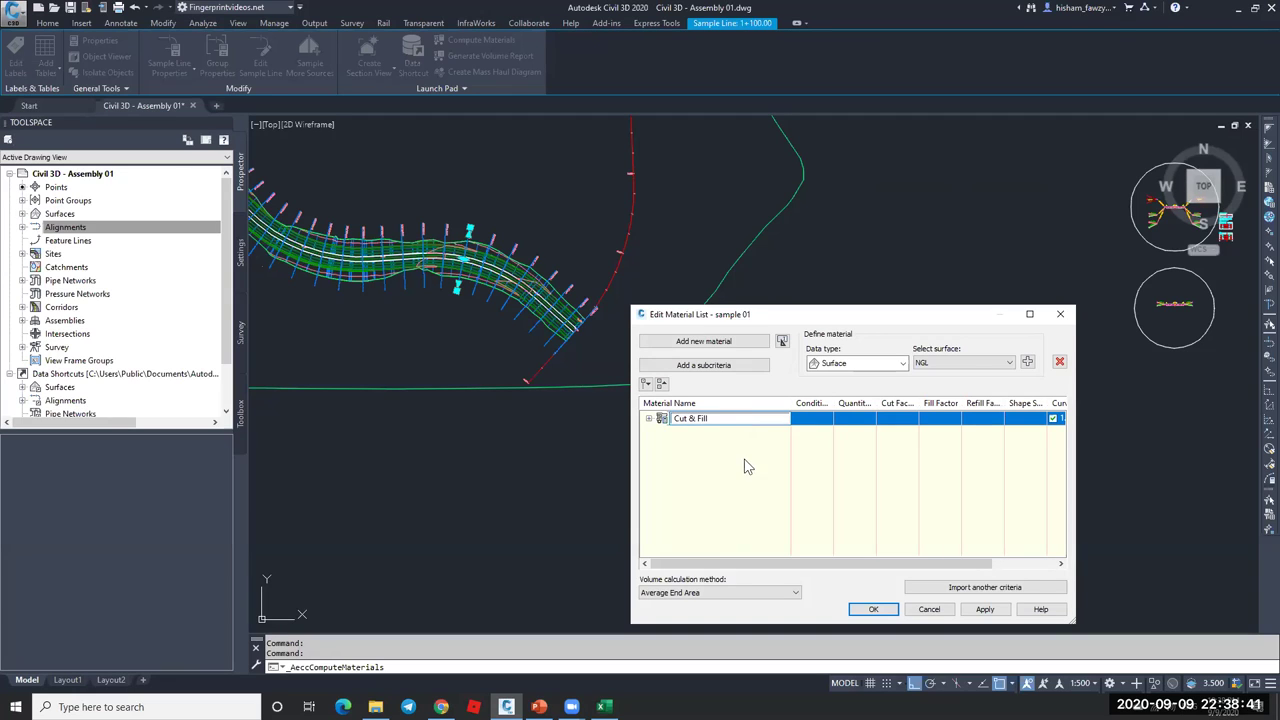
key("Return")
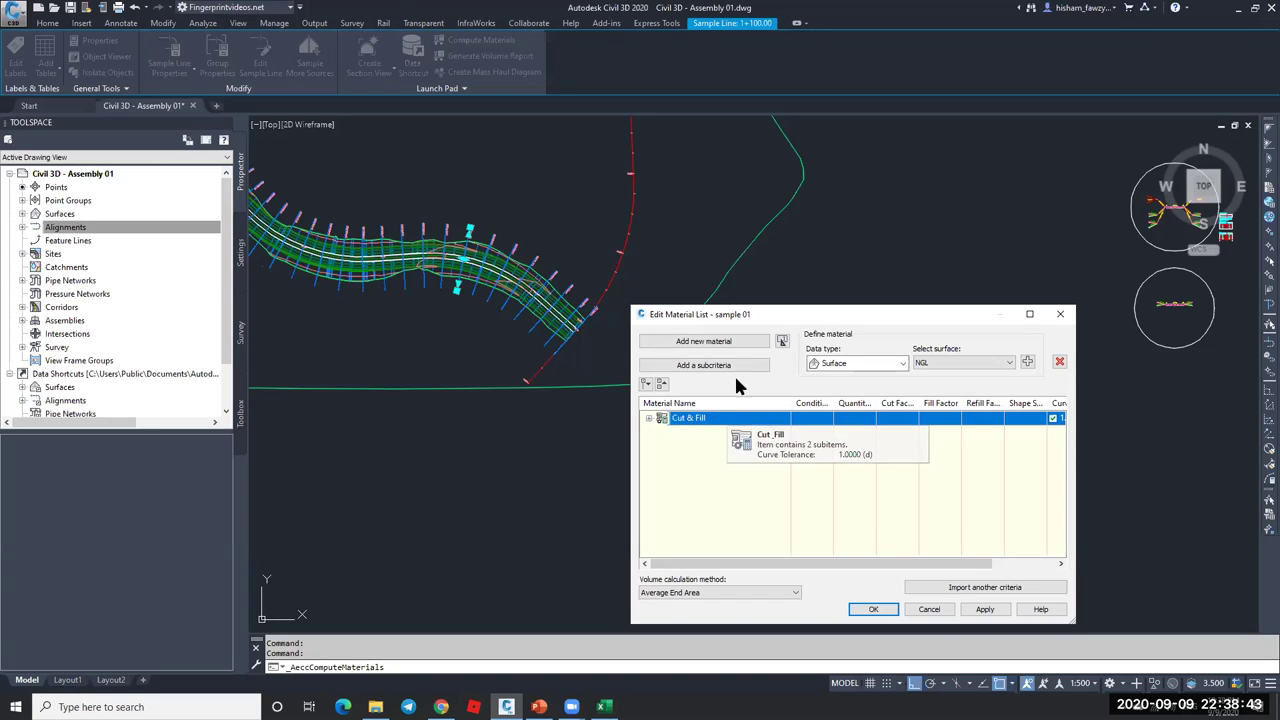
- Try importing the Material List criteria's Pavement, Base and SubBase materials, then cancel
left_click(985, 588)
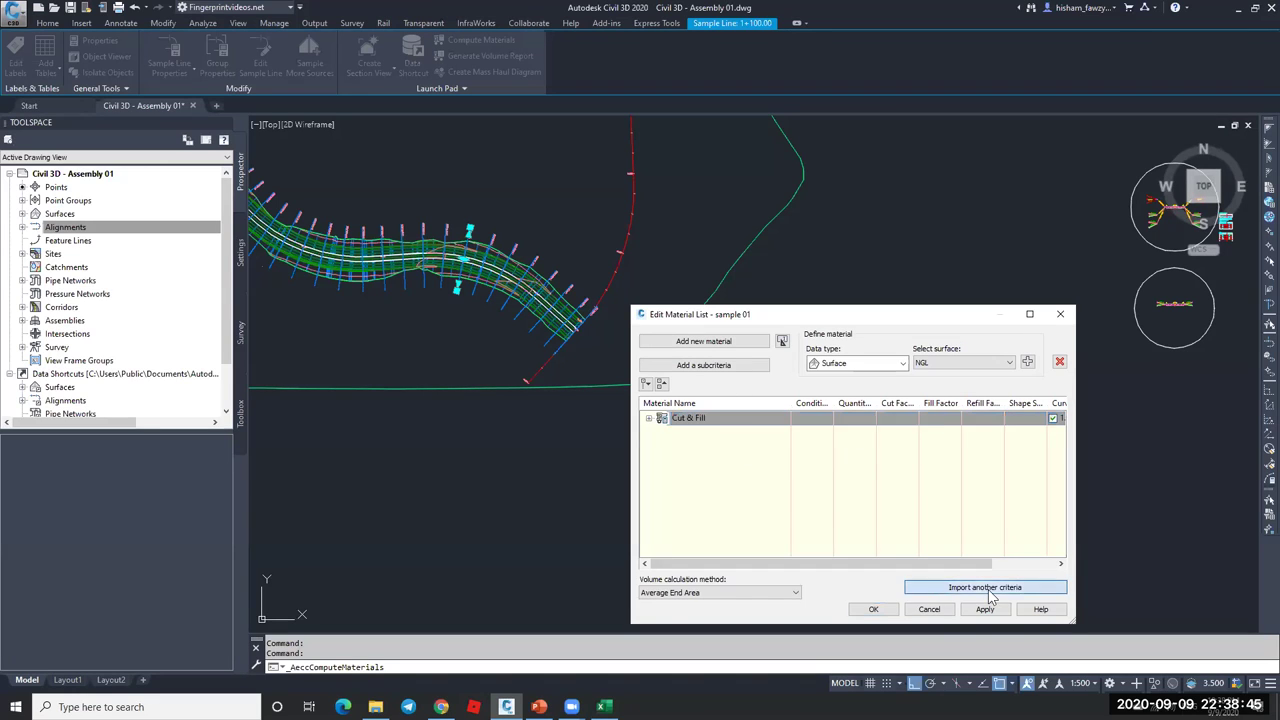
left_click(869, 464)
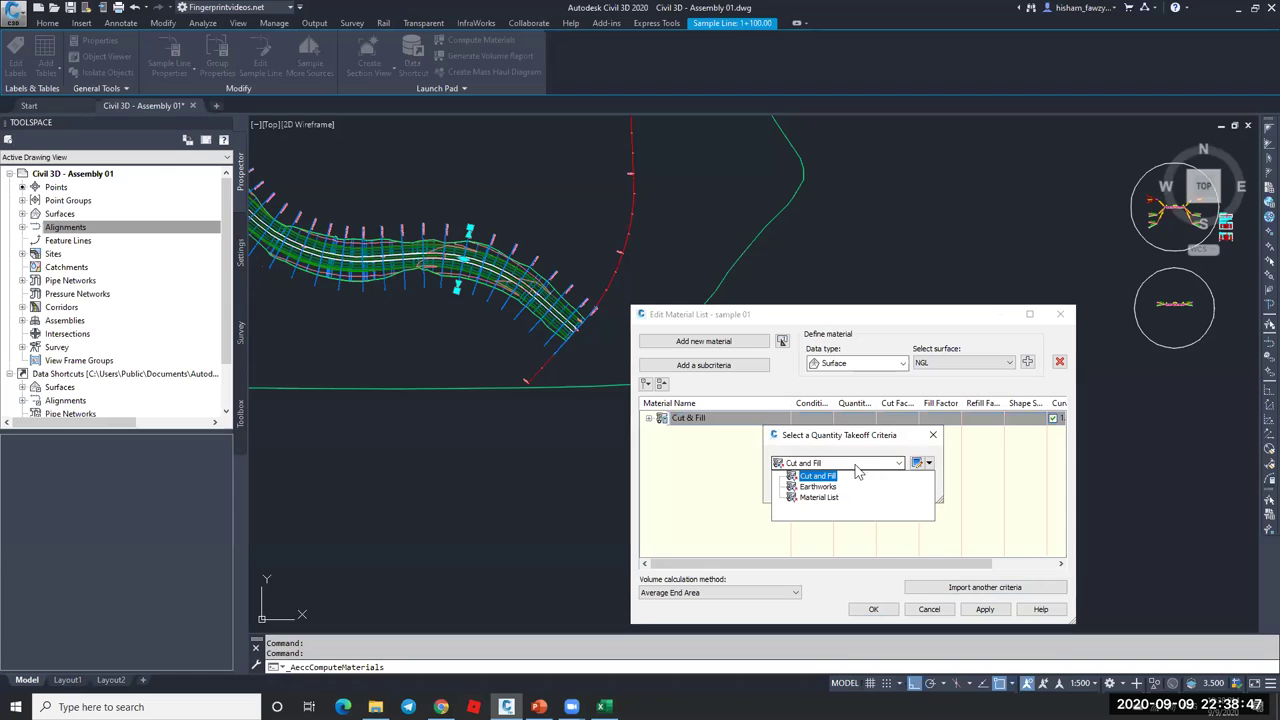
left_click(815, 498)
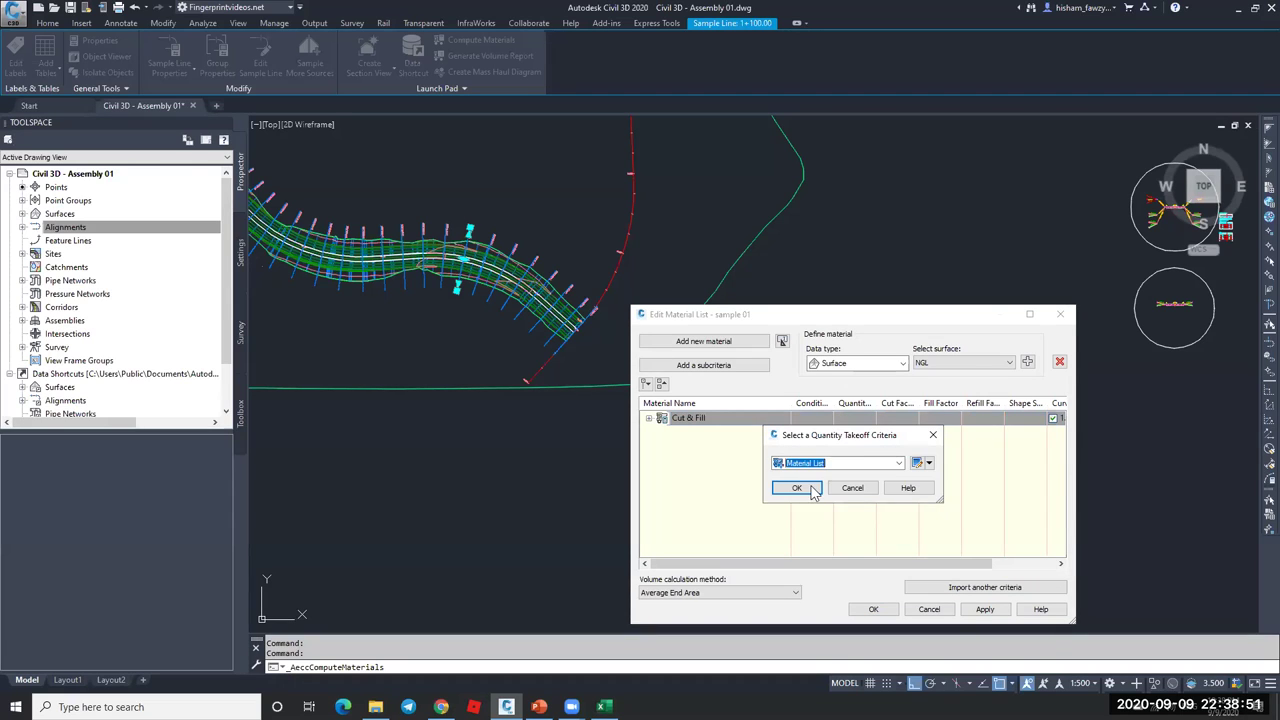
left_click(796, 488)
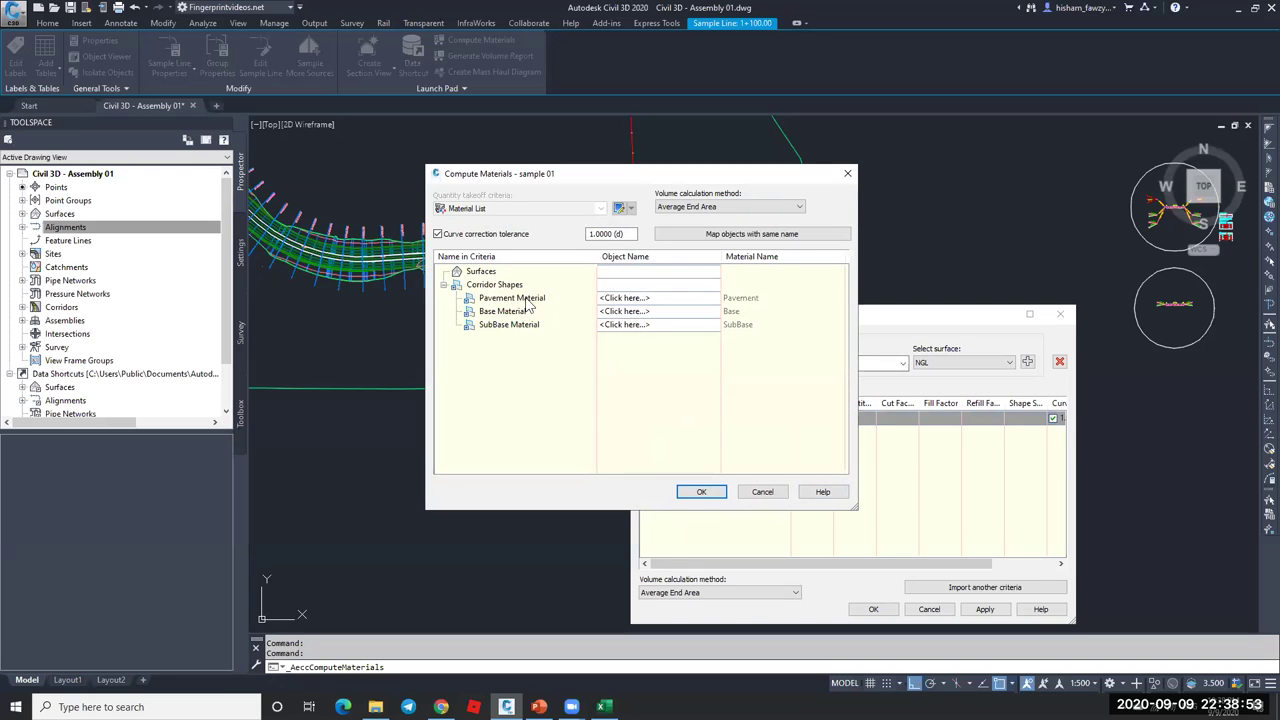
left_click(527, 301)
left_click(519, 315)
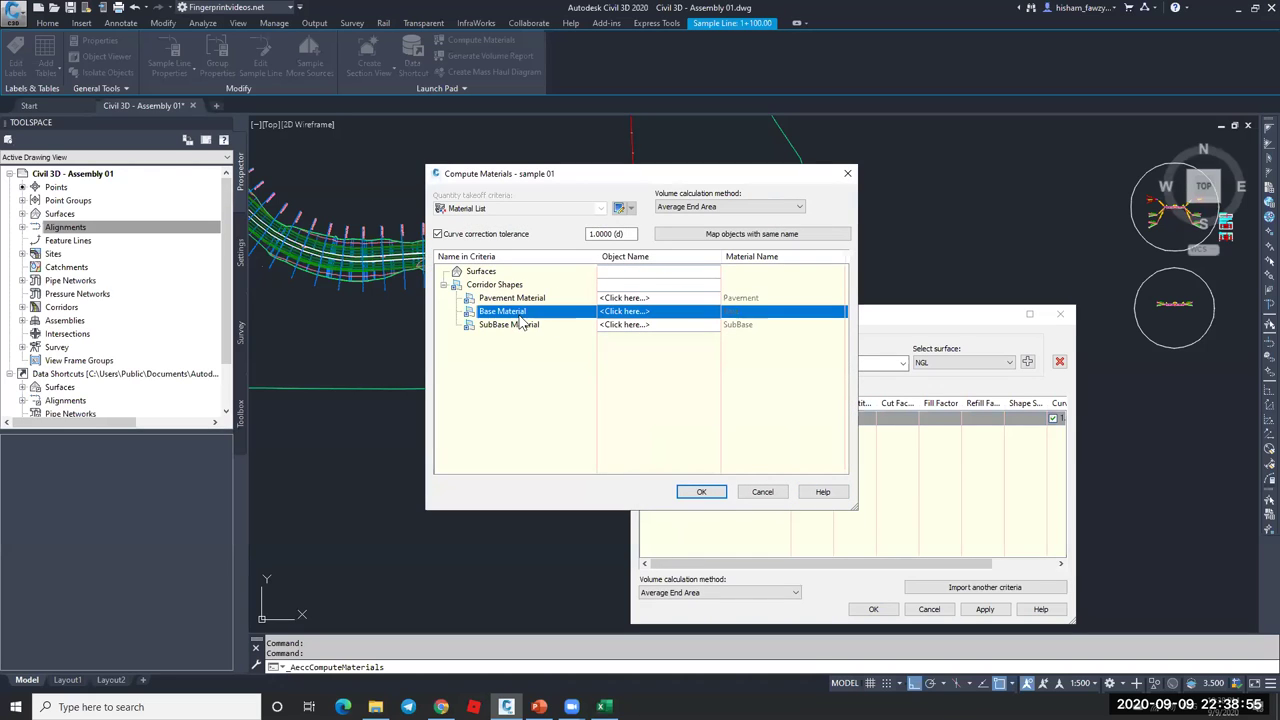
left_click(531, 327)
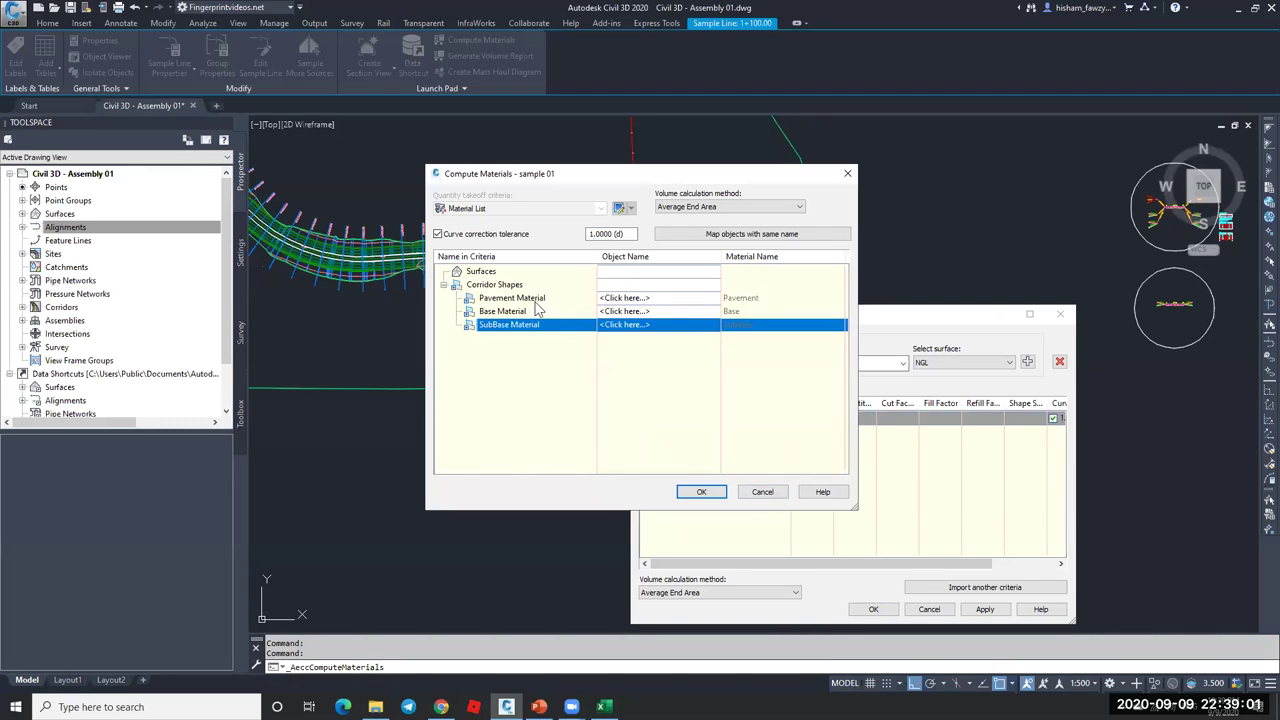
left_click(762, 491)
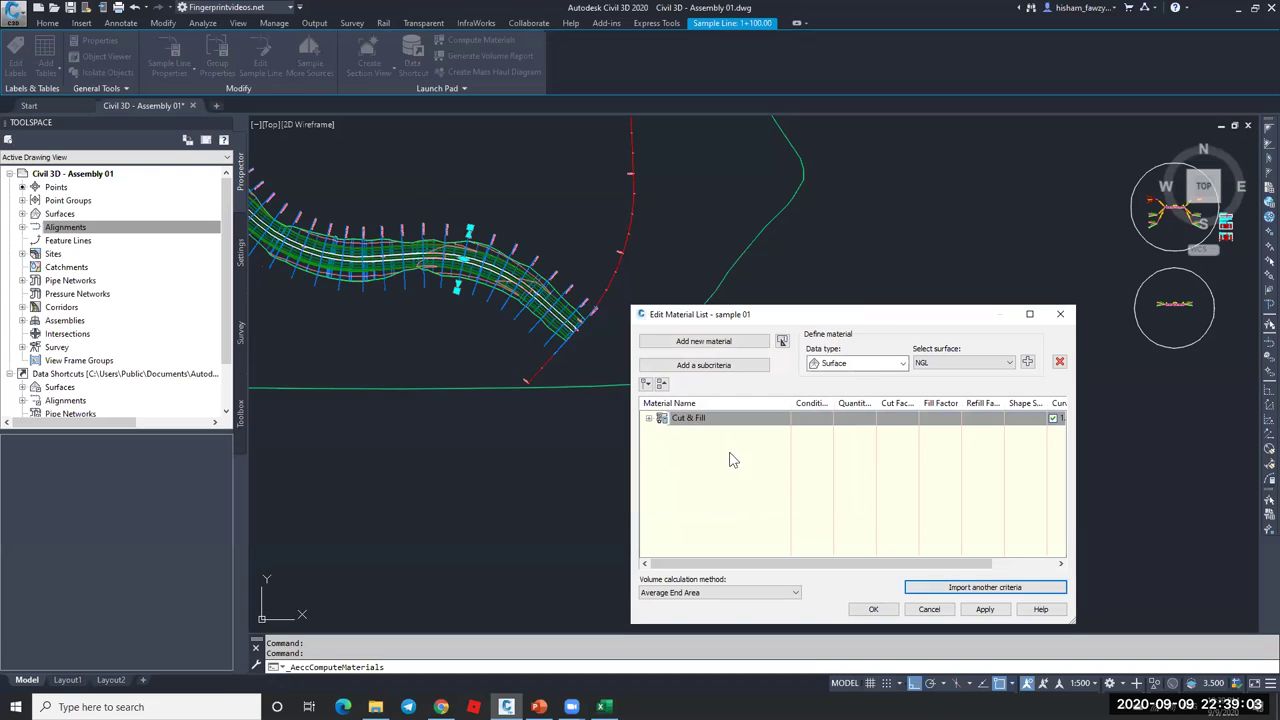
- Add a new material named Pave 1 with quantity type Structures
left_click(729, 342)
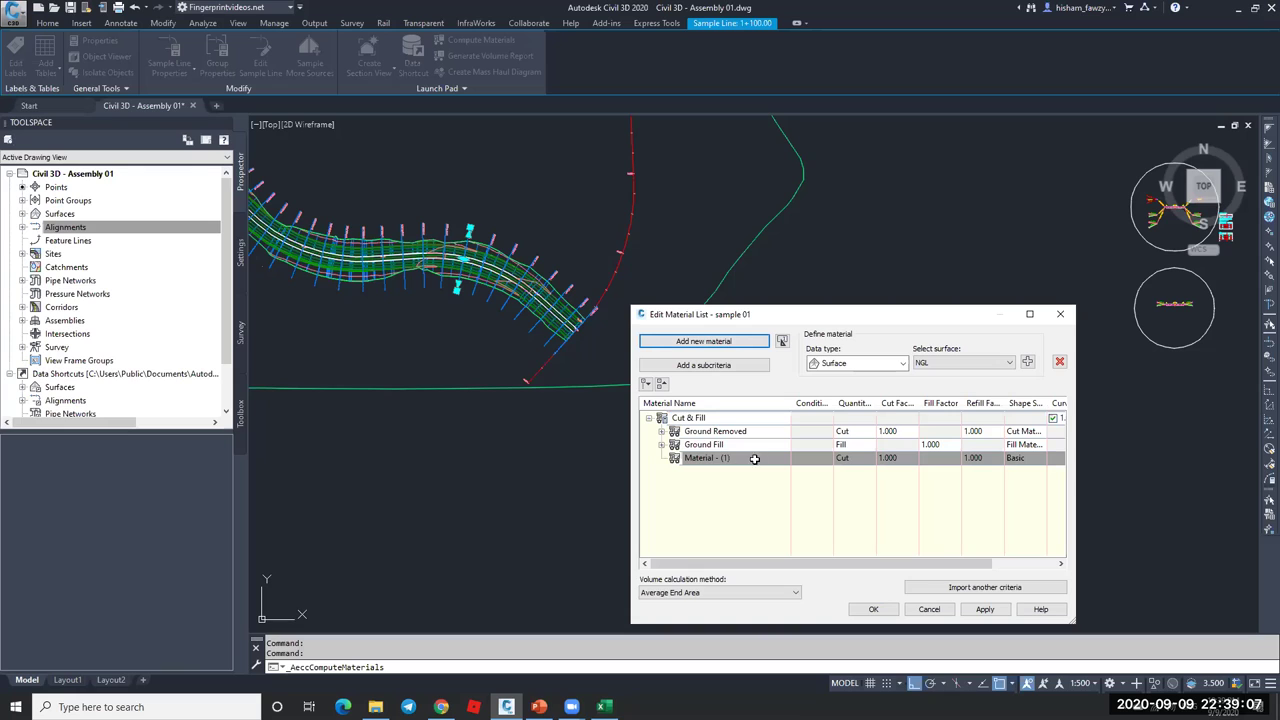
double_click(706, 458)
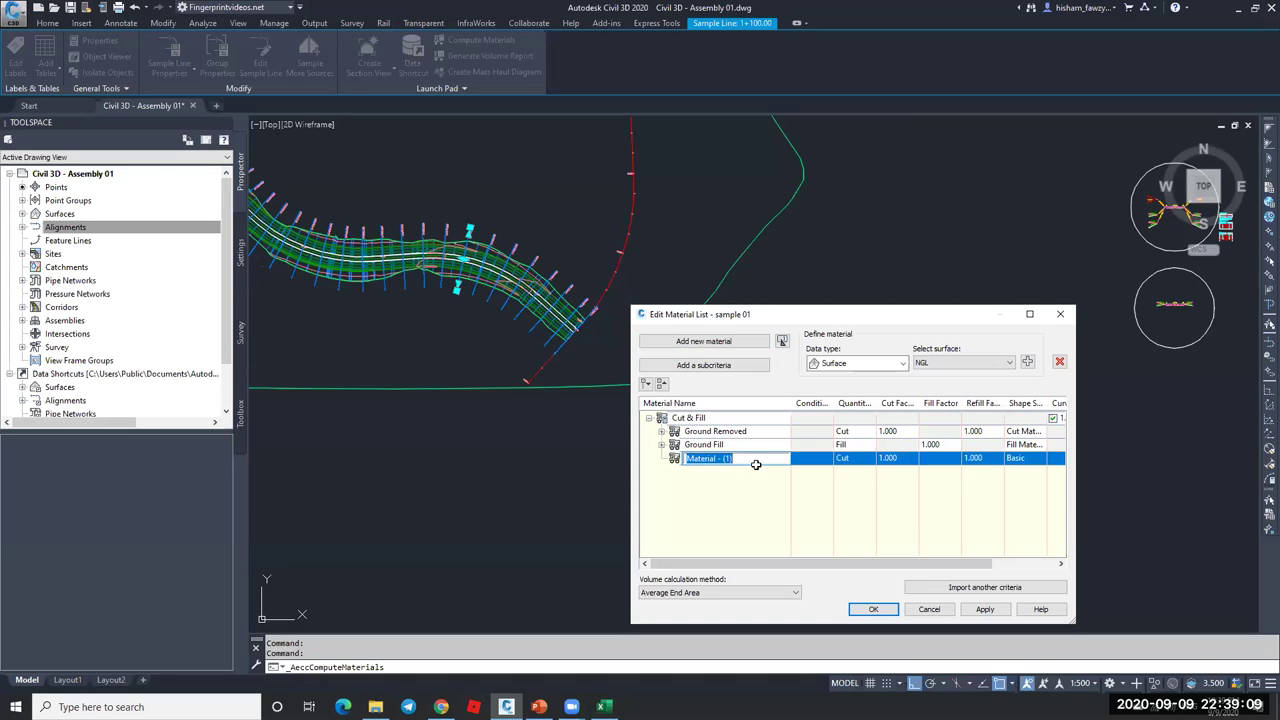
type("Pave 1")
left_click(731, 508)
left_click(869, 455)
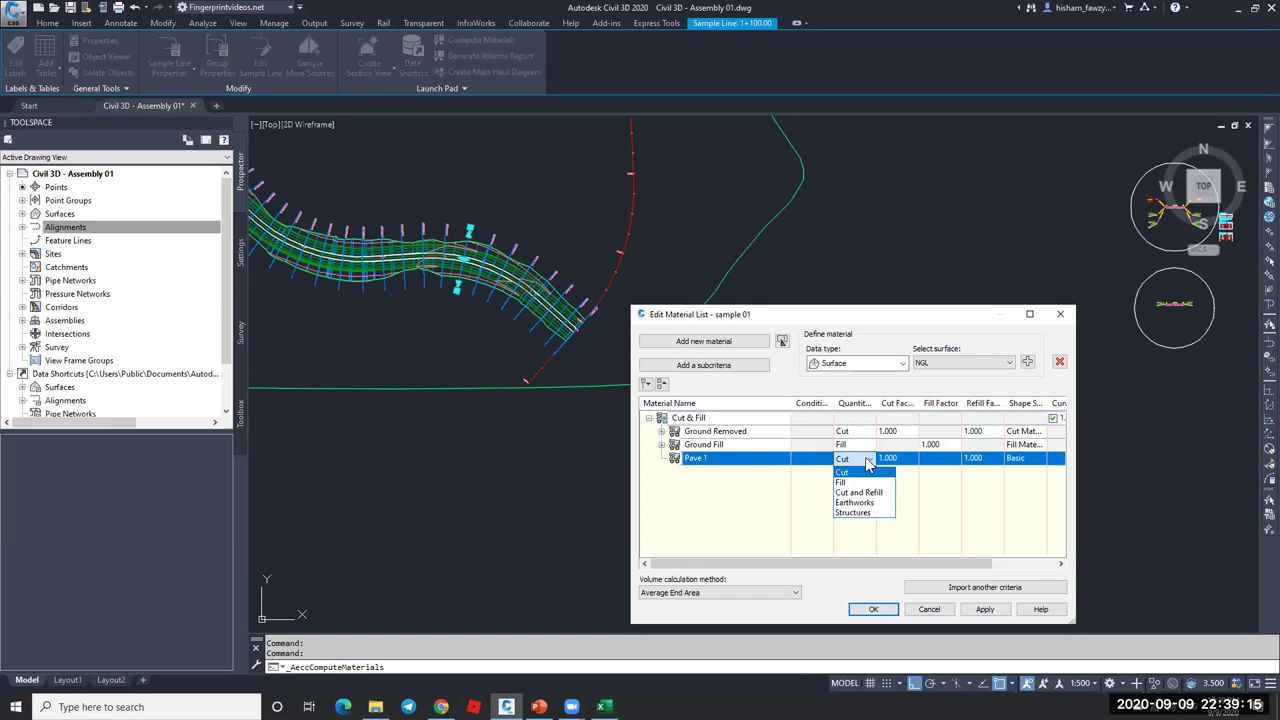
left_click(852, 512)
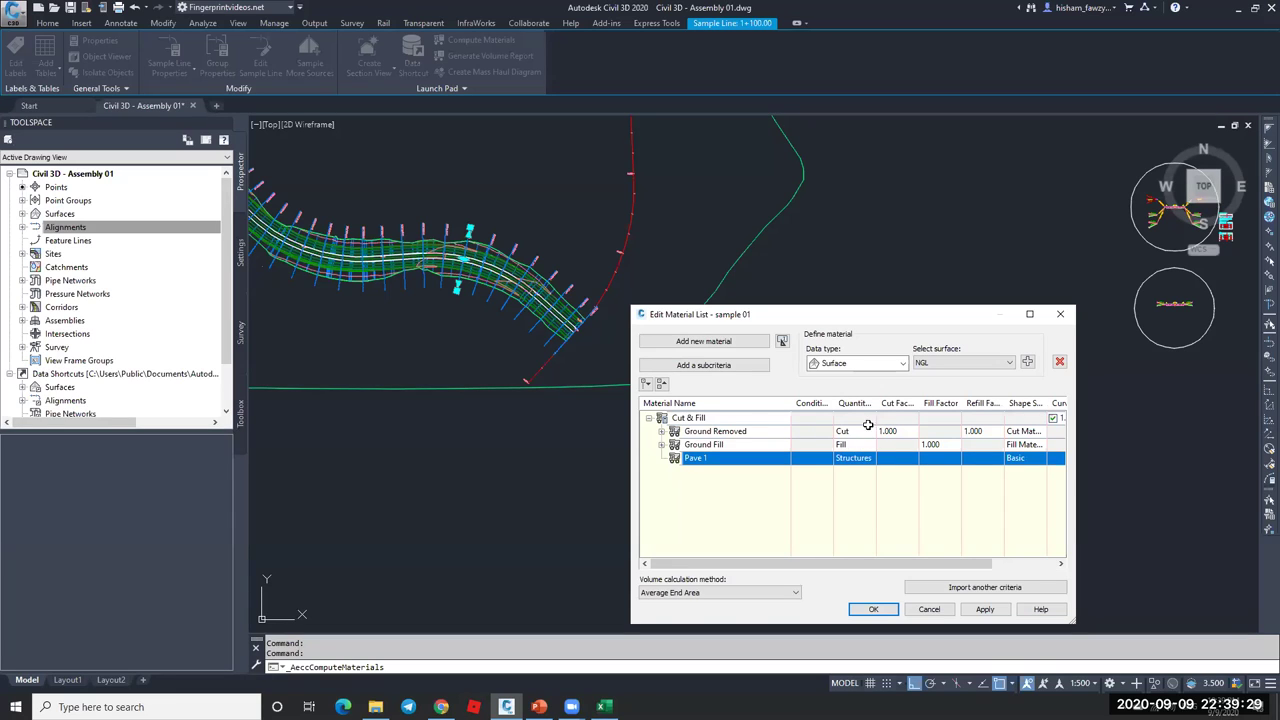
- Make Pave 1 a Corridor Shape material and include the Pave1 corridor shape
left_click(853, 364)
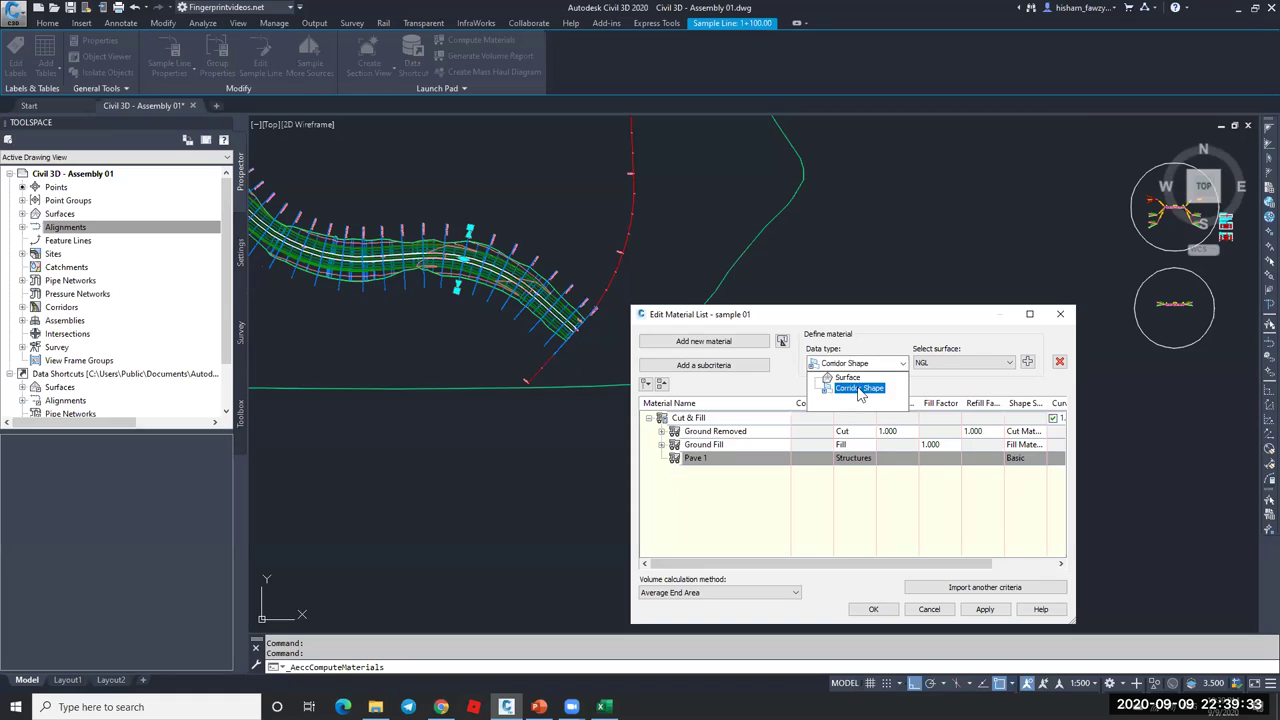
left_click(857, 388)
left_click(978, 366)
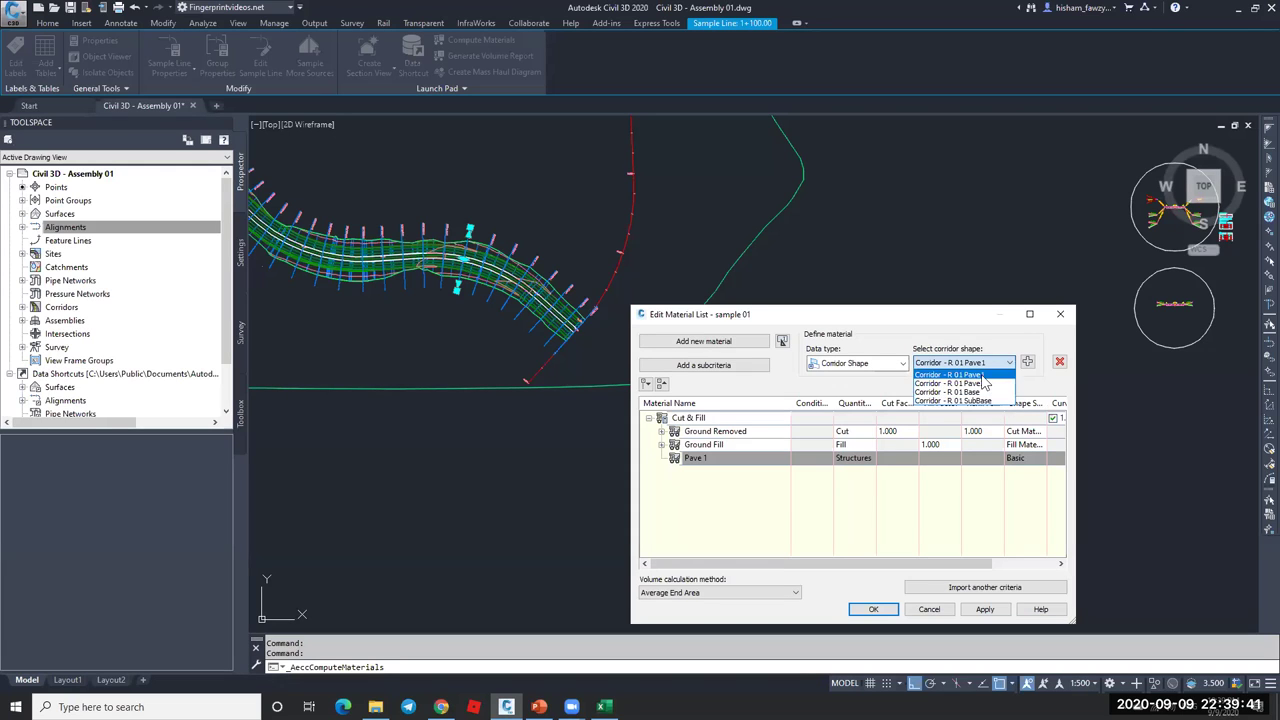
left_click(983, 377)
left_click(1027, 361)
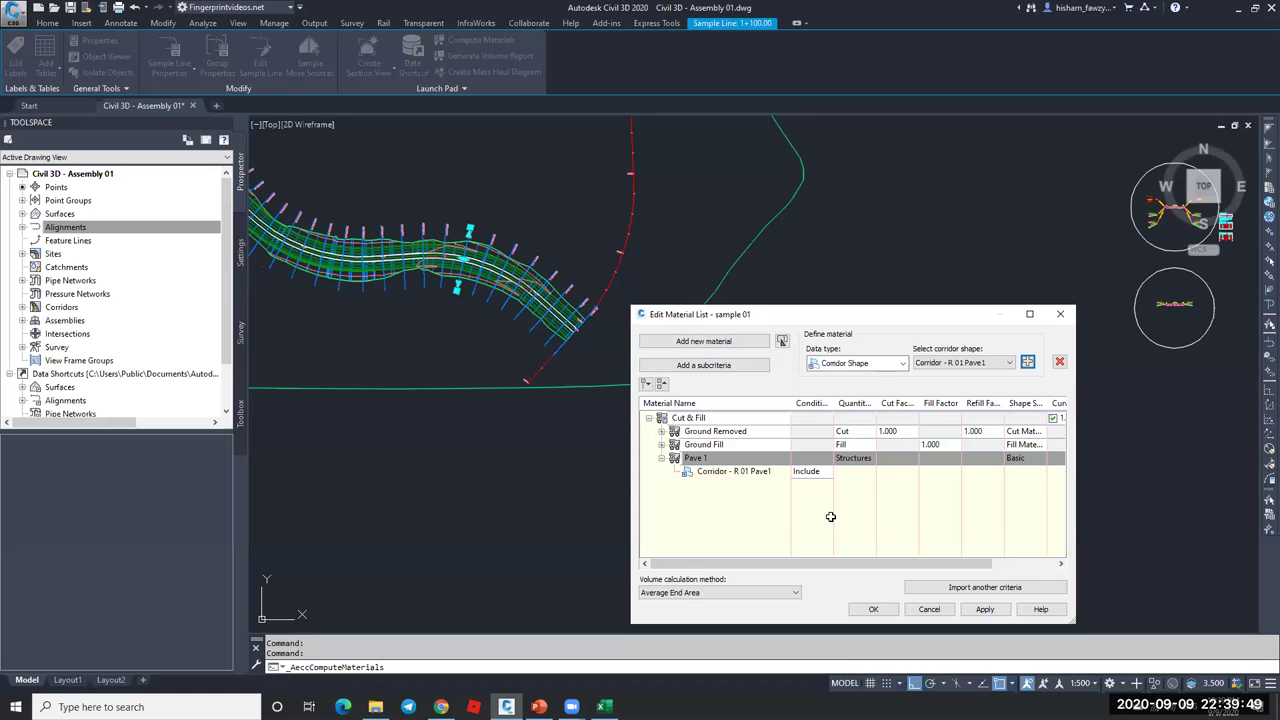
- Add material Pave 2 as Structures with the Pave2 shape, then save the list
left_click(727, 349)
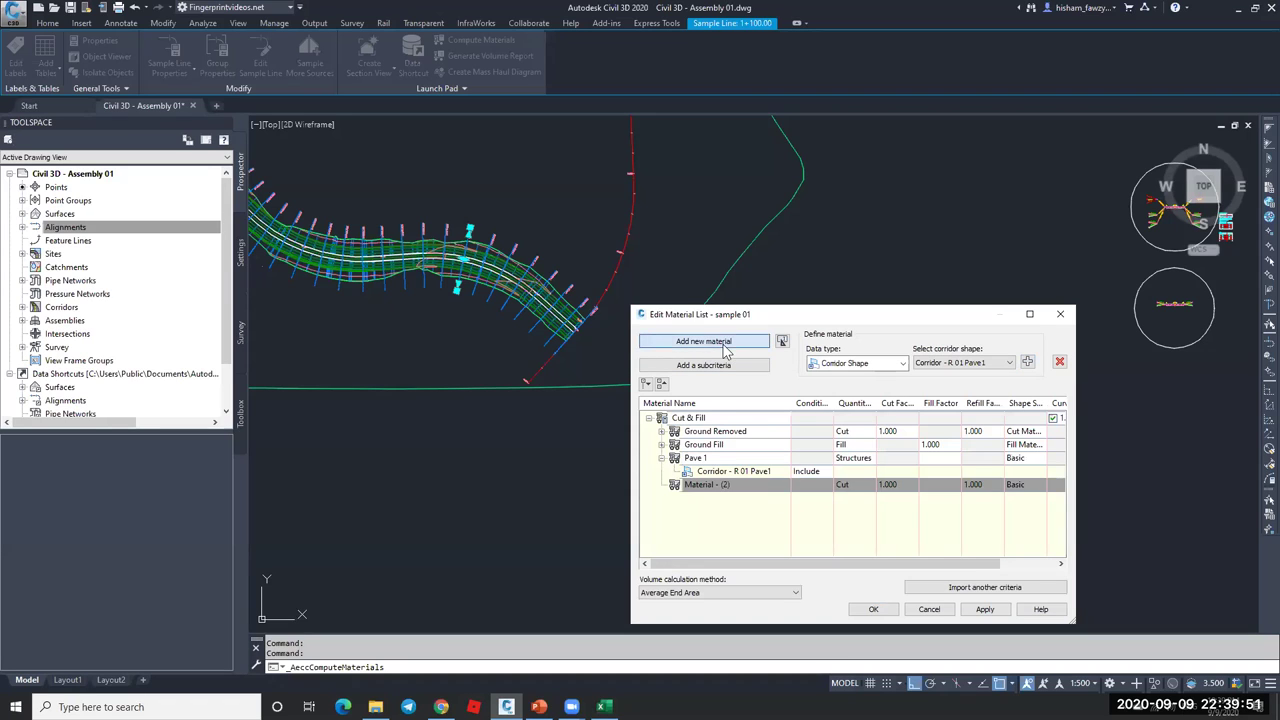
left_click(720, 484)
type("Pave 2")
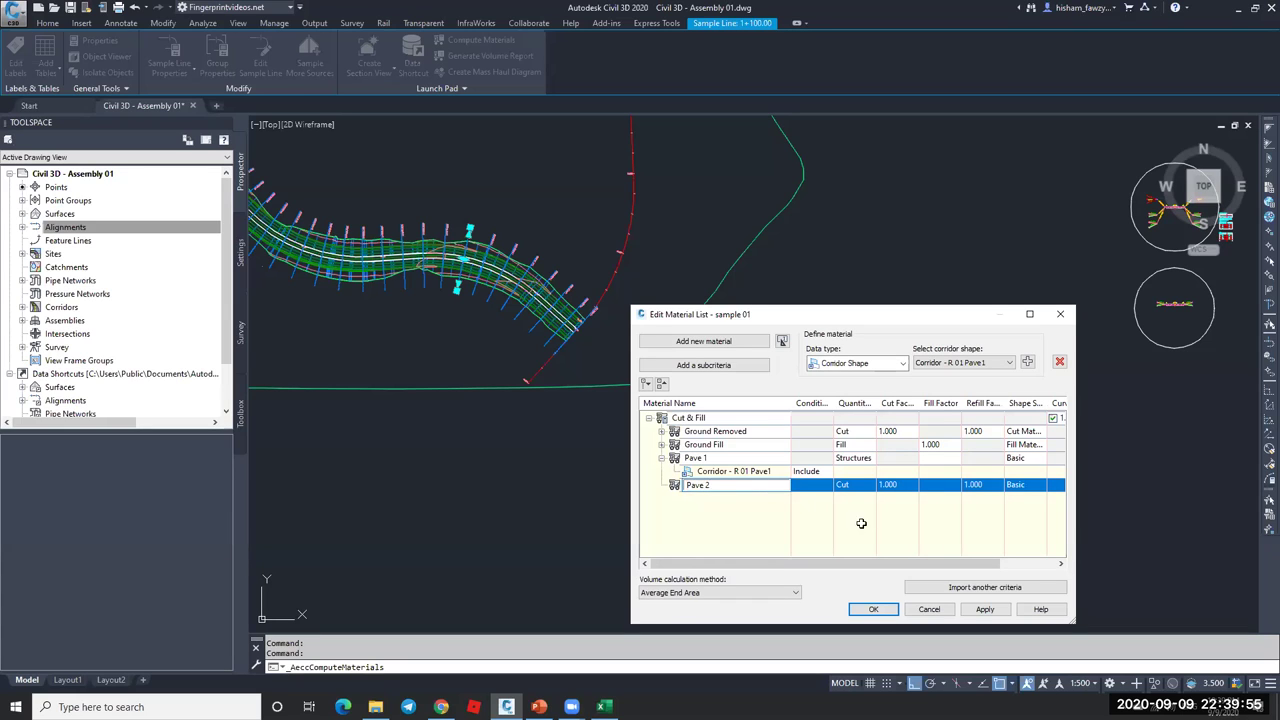
left_click(860, 484)
left_click(868, 485)
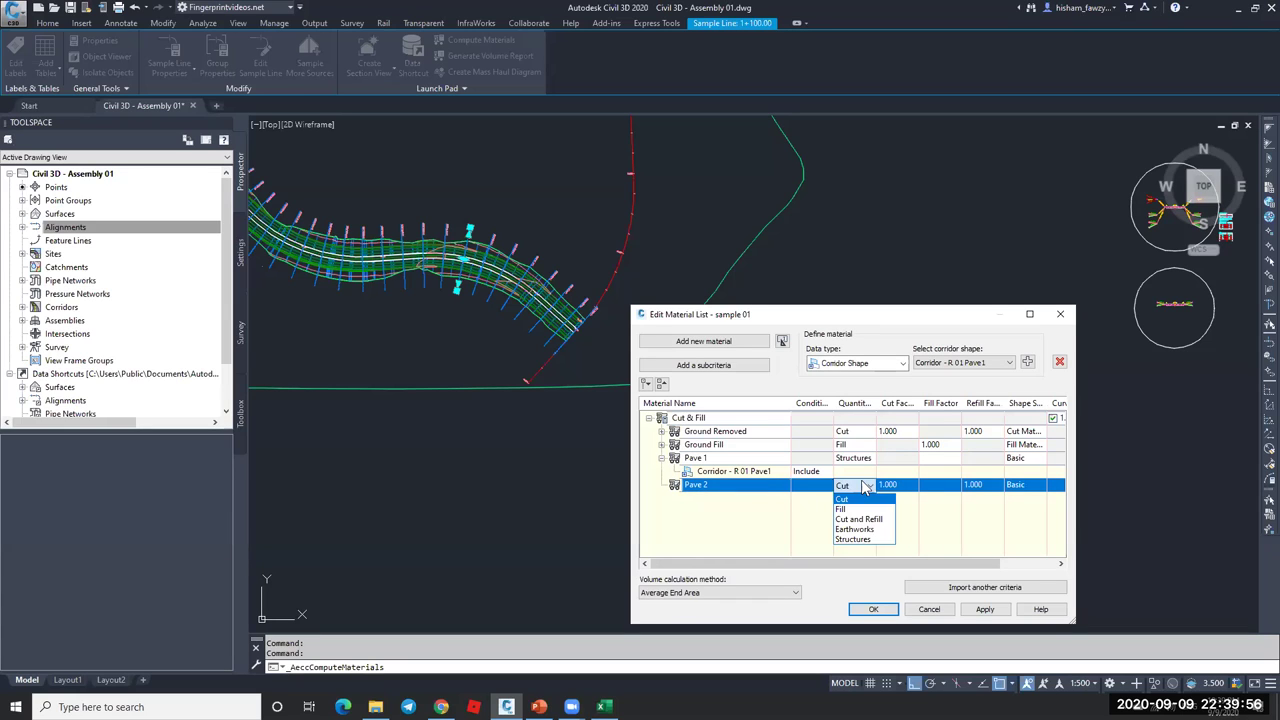
left_click(853, 539)
left_click(1000, 363)
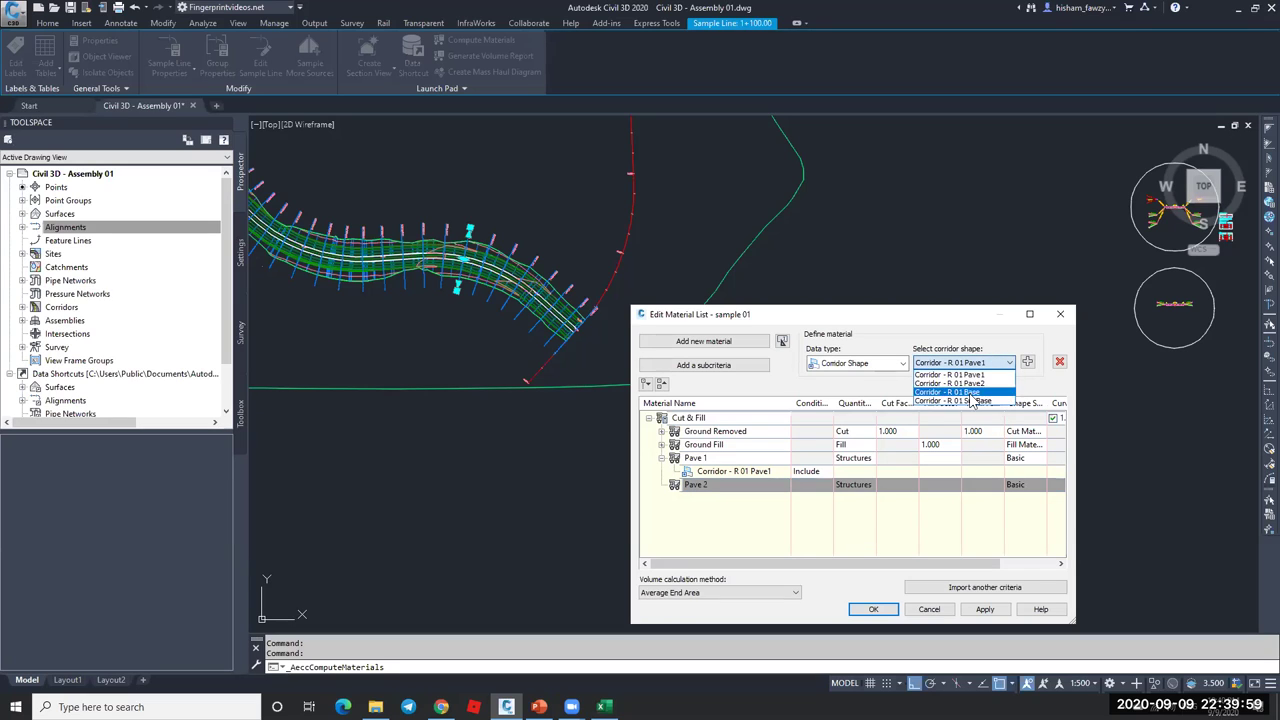
left_click(960, 385)
left_click(1027, 362)
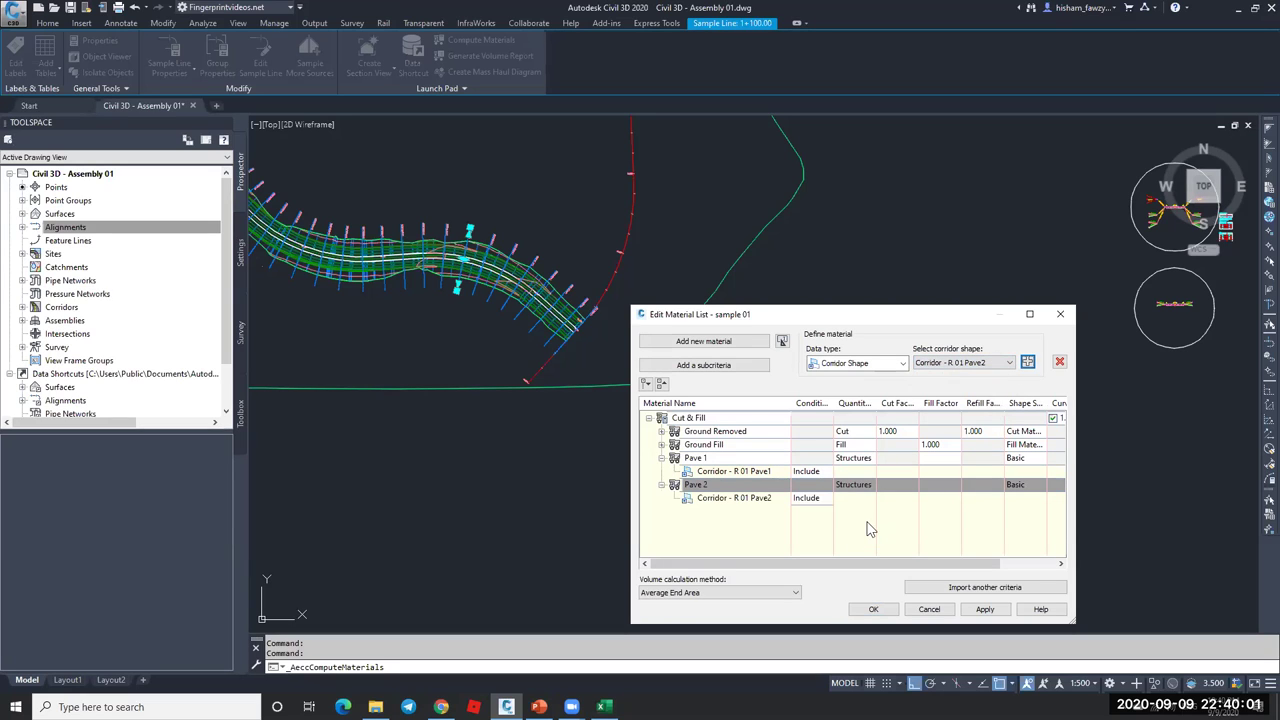
left_click(699, 484)
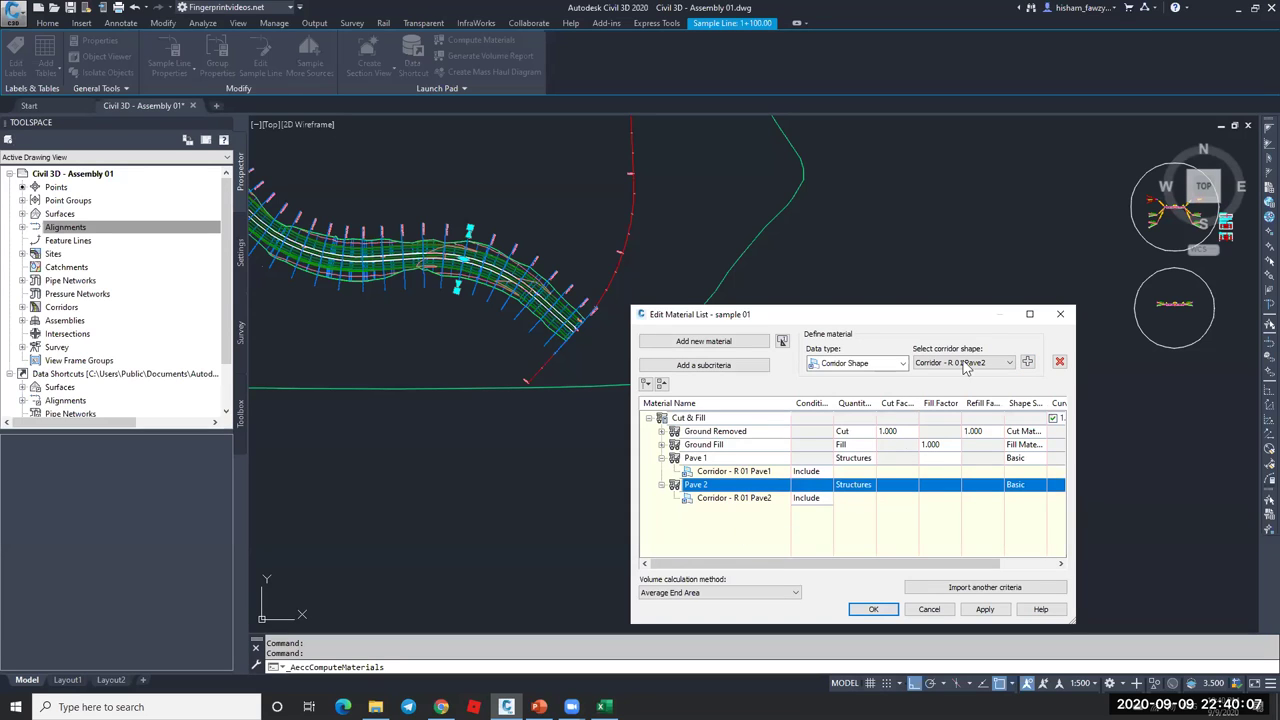
left_click(872, 609)
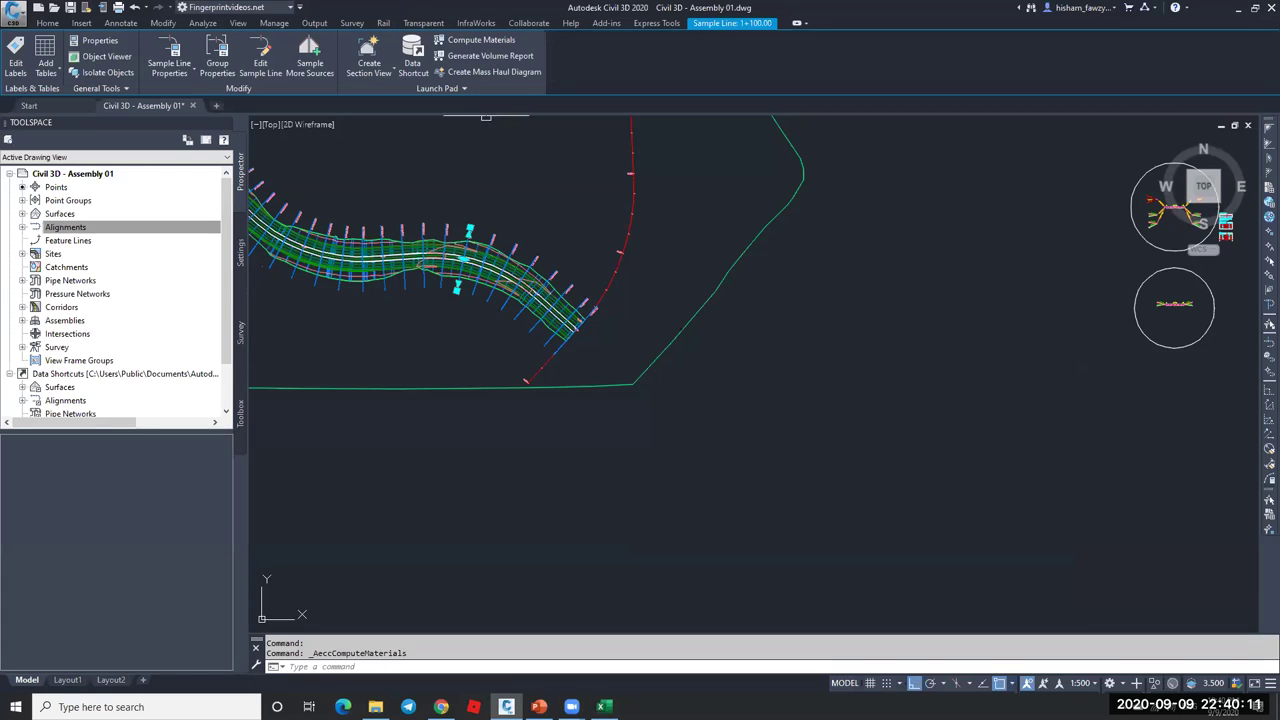
- Create a Material Volume Table for Pave 1 with Split table turned off
scroll(1000, 200, "down", 4)
scroll(820, 343, "up", 9)
key("Escape")
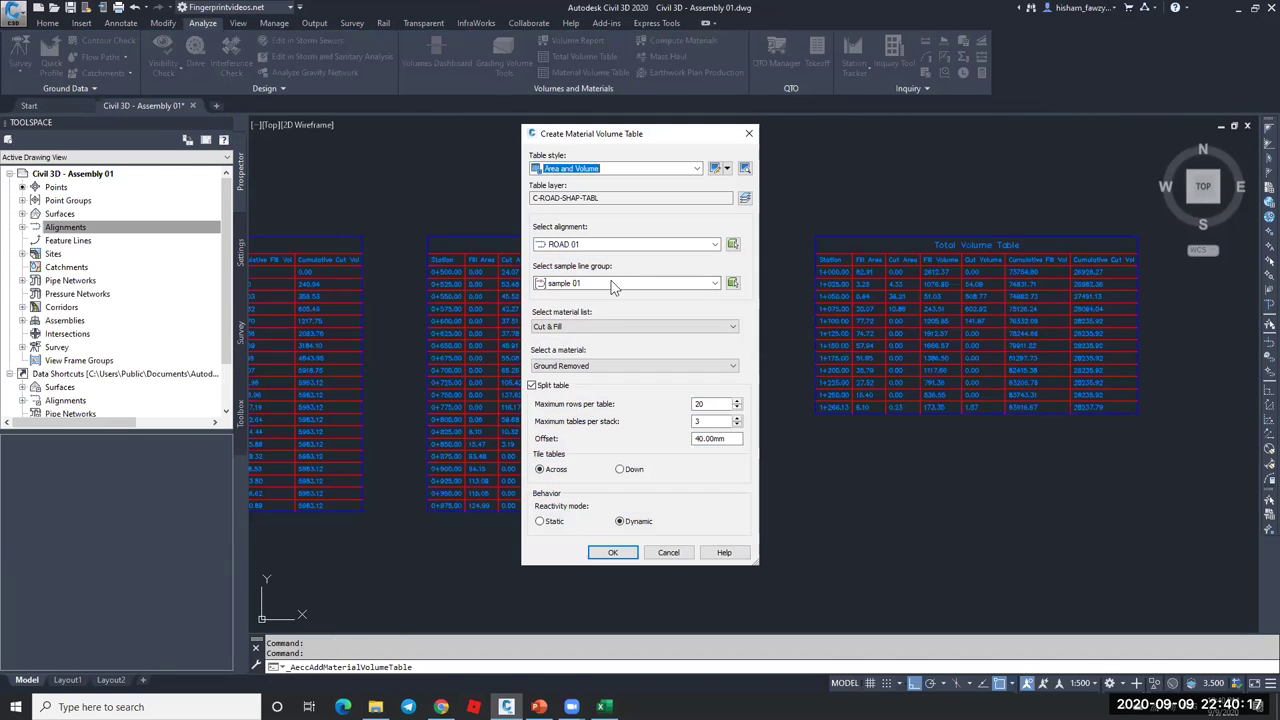
left_click(588, 331)
left_click(590, 366)
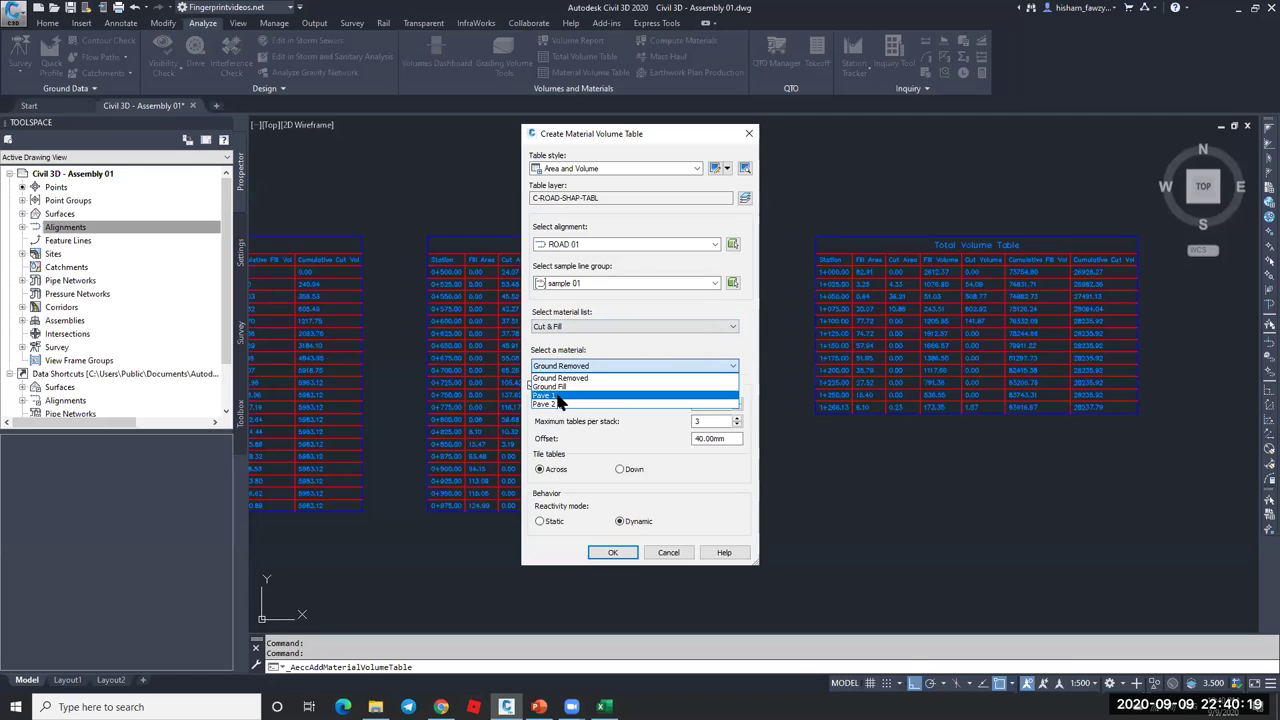
left_click(558, 400)
left_click(556, 389)
left_click(554, 390)
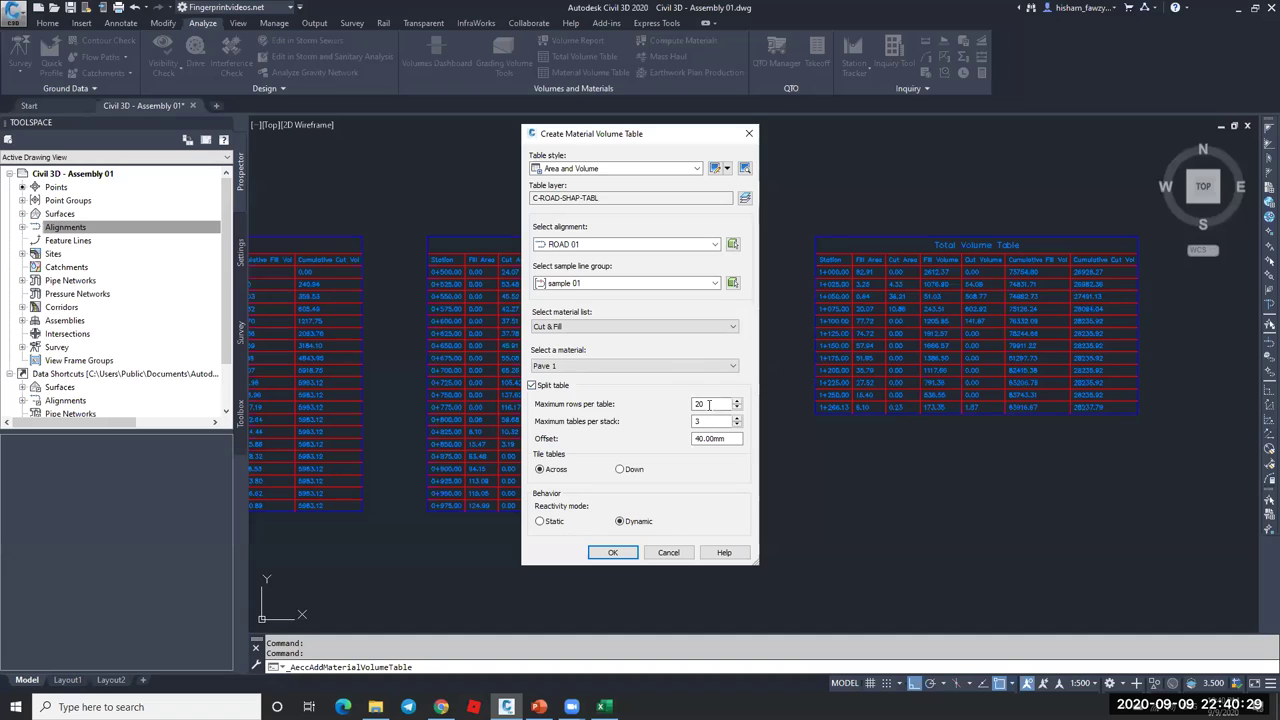
key("Tab")
left_click(542, 390)
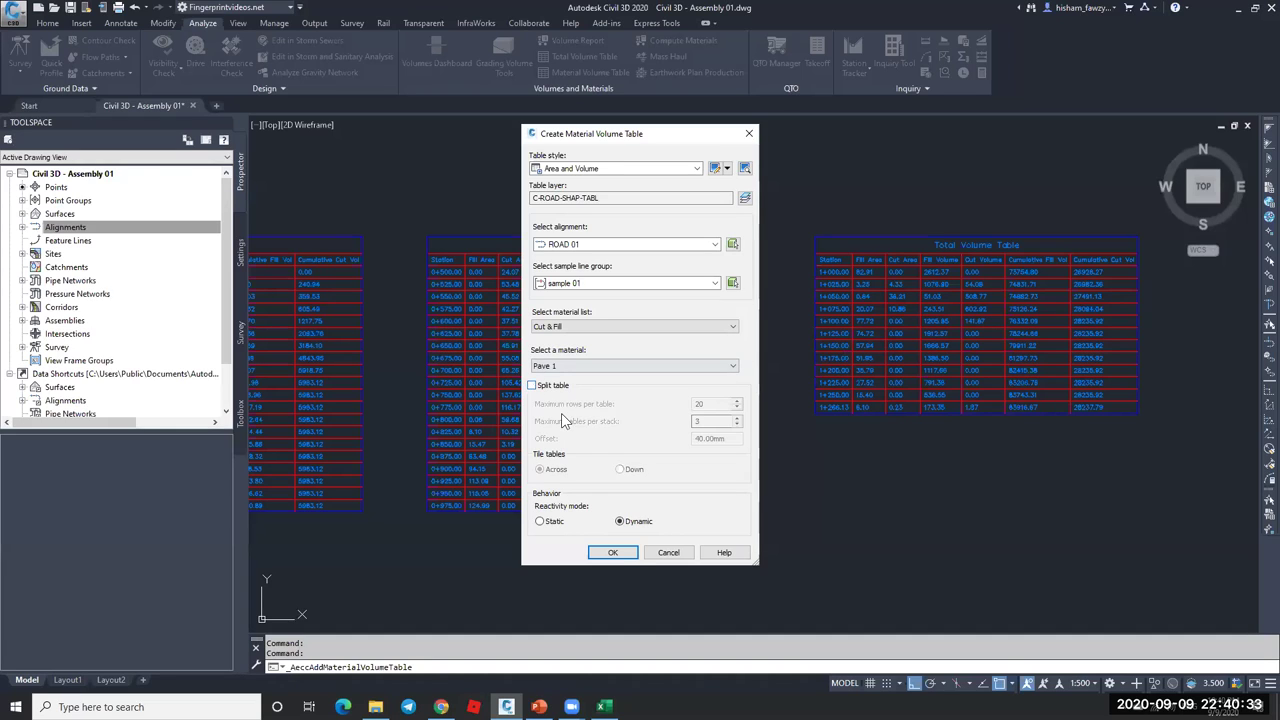
left_click(613, 553)
- Create an unsplit Material Volume Table for Pave 2
scroll(729, 200, "down", 5)
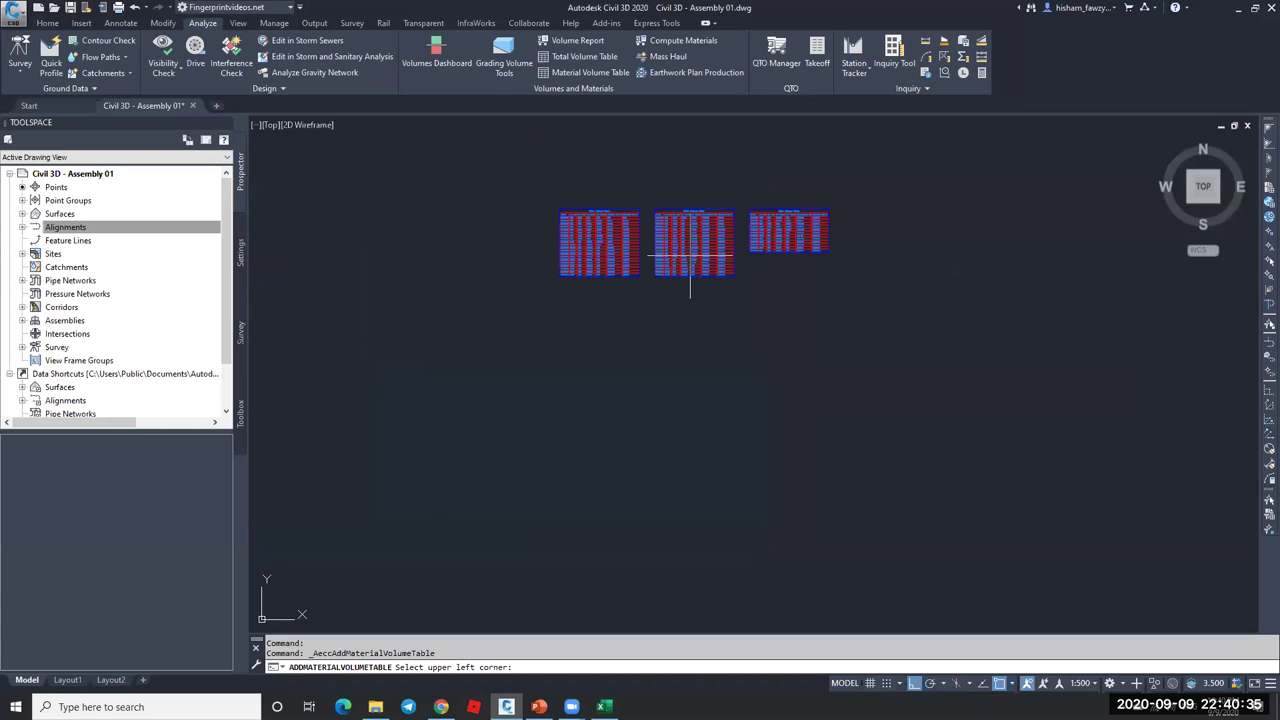
key("Escape")
scroll(600, 365, "up", 8)
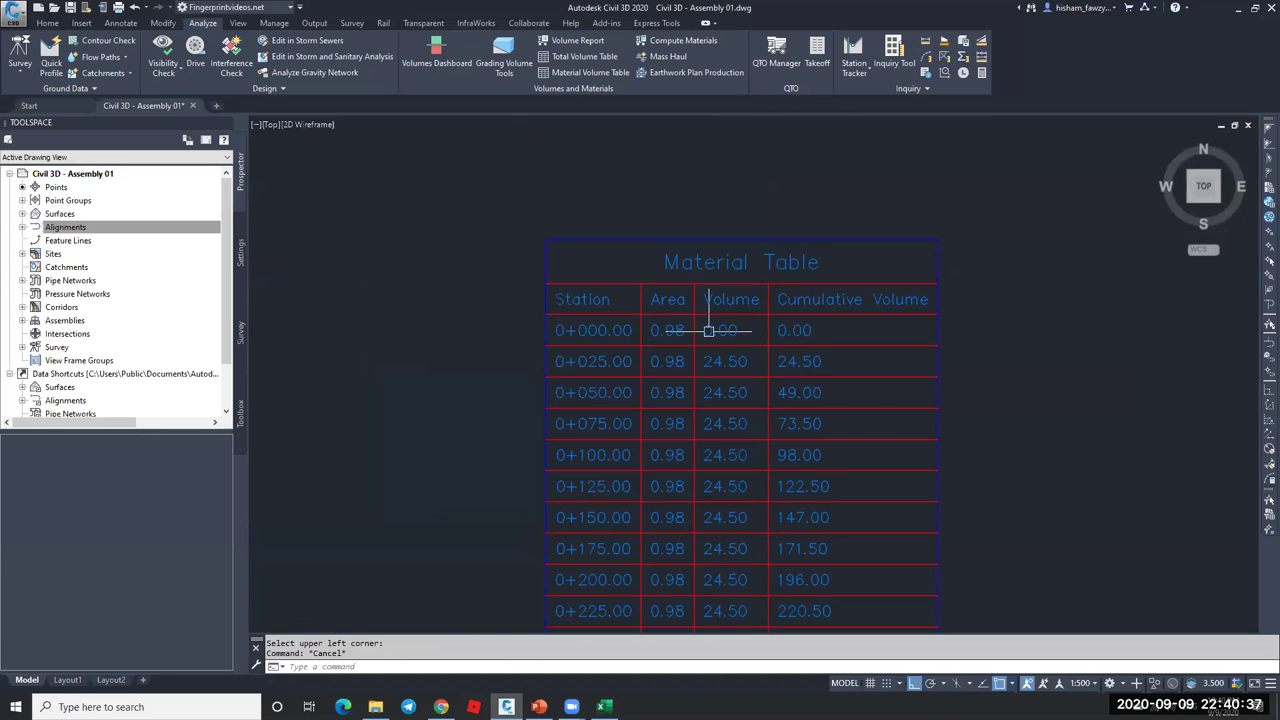
scroll(670, 230, "down", 10)
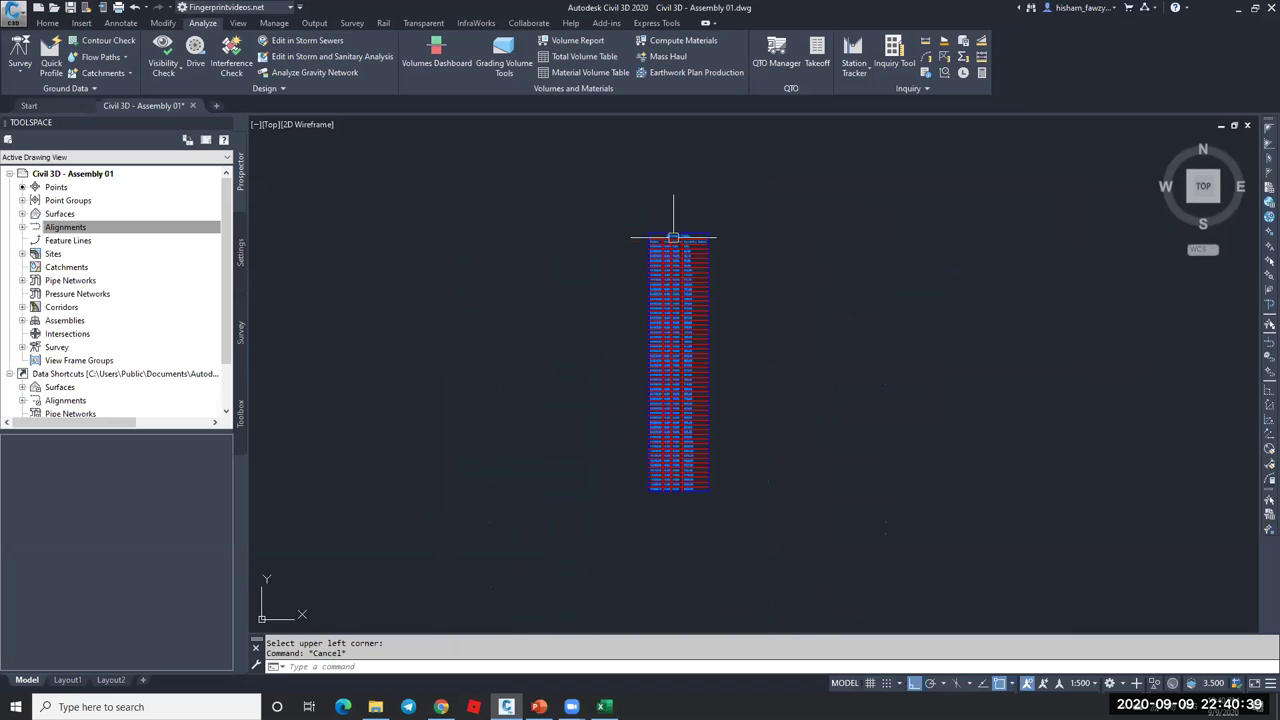
scroll(690, 469, "up", 10)
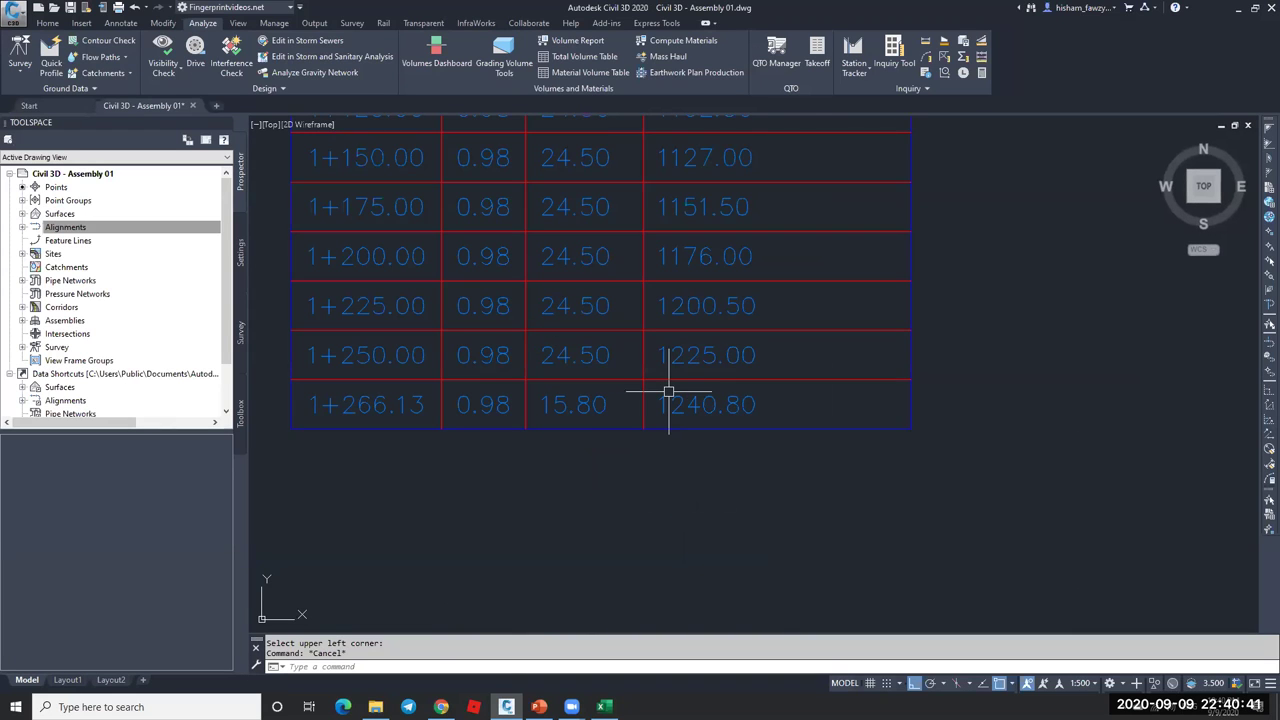
scroll(669, 403, "down", 8)
scroll(640, 300, "up", 8)
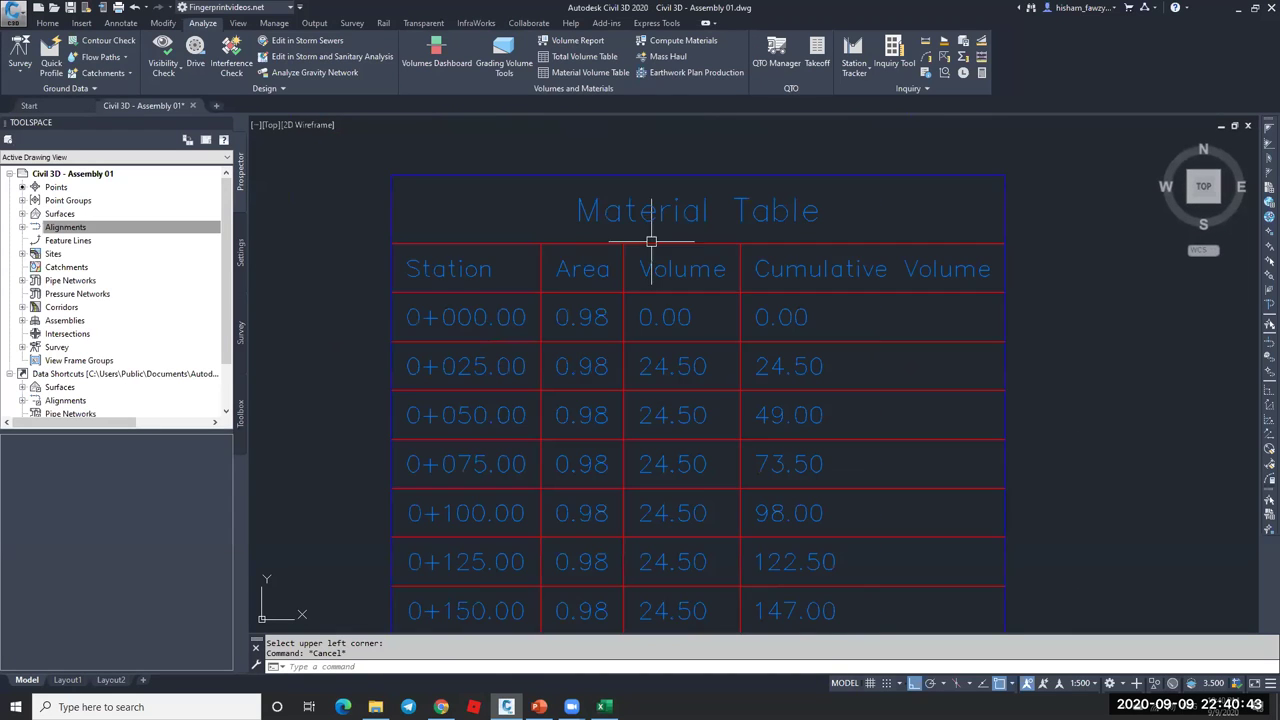
scroll(566, 284, "down", 8)
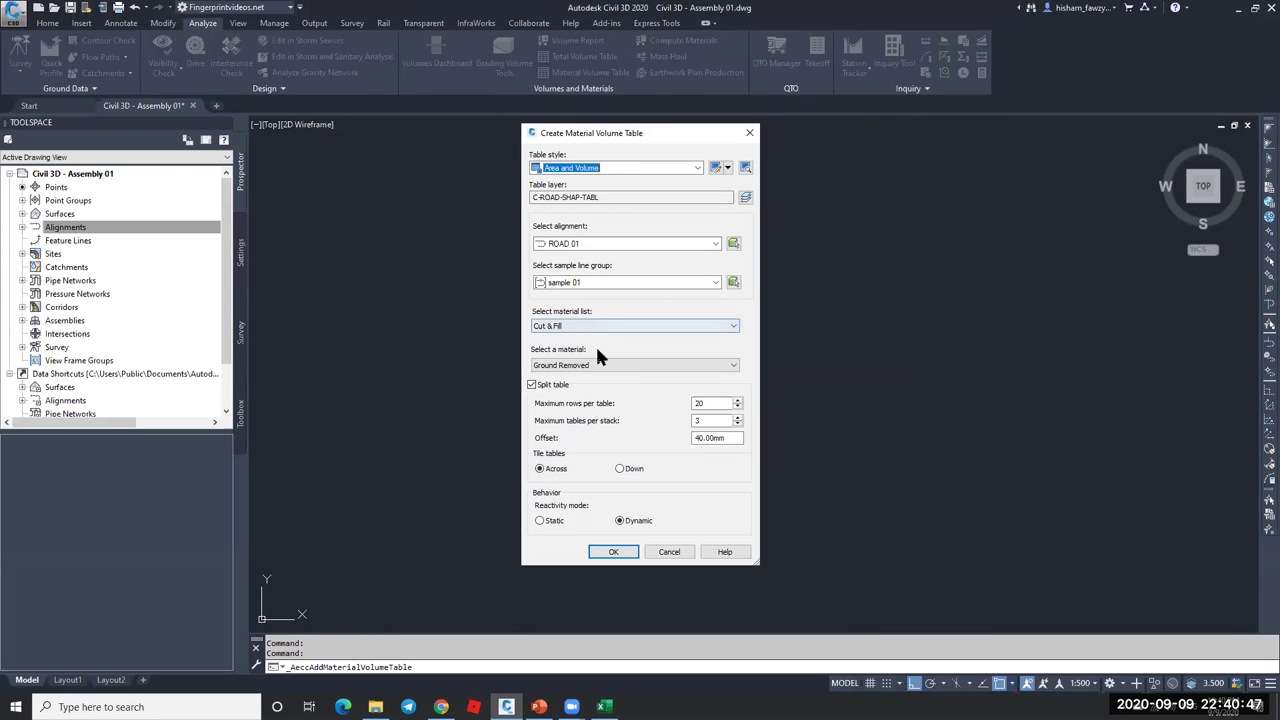
left_click(600, 364)
left_click(582, 403)
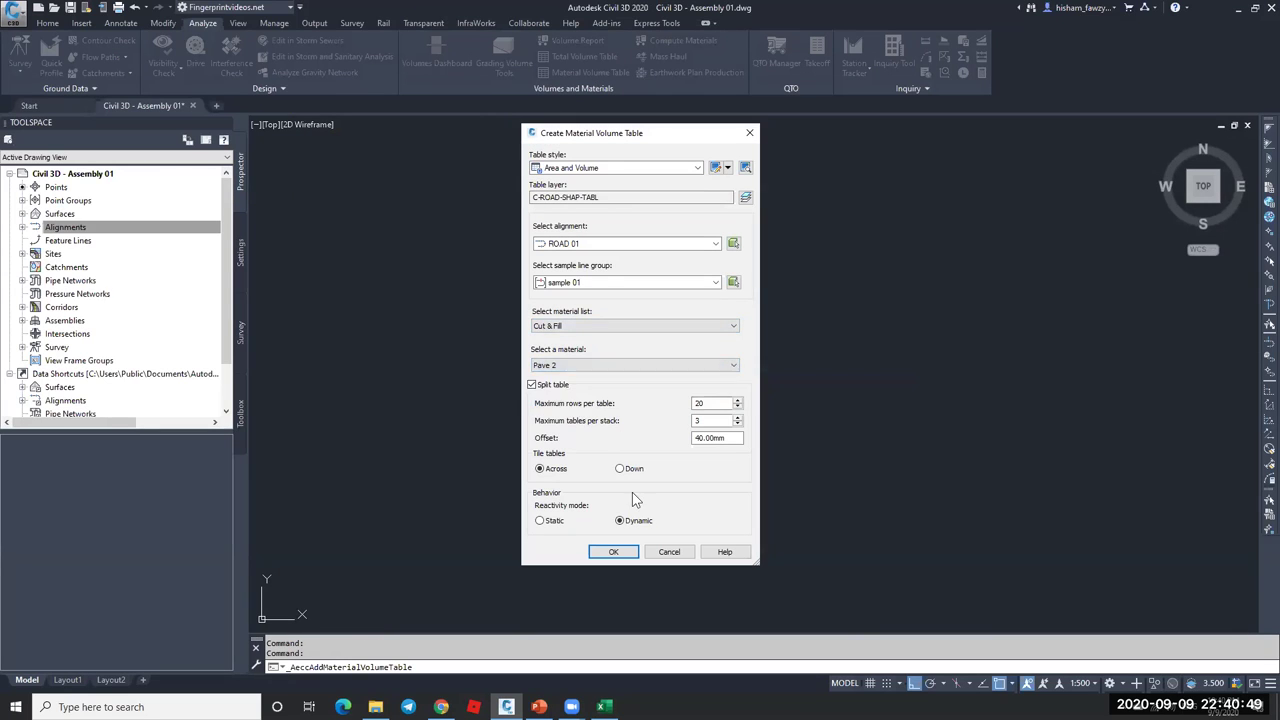
left_click(560, 385)
left_click(613, 551)
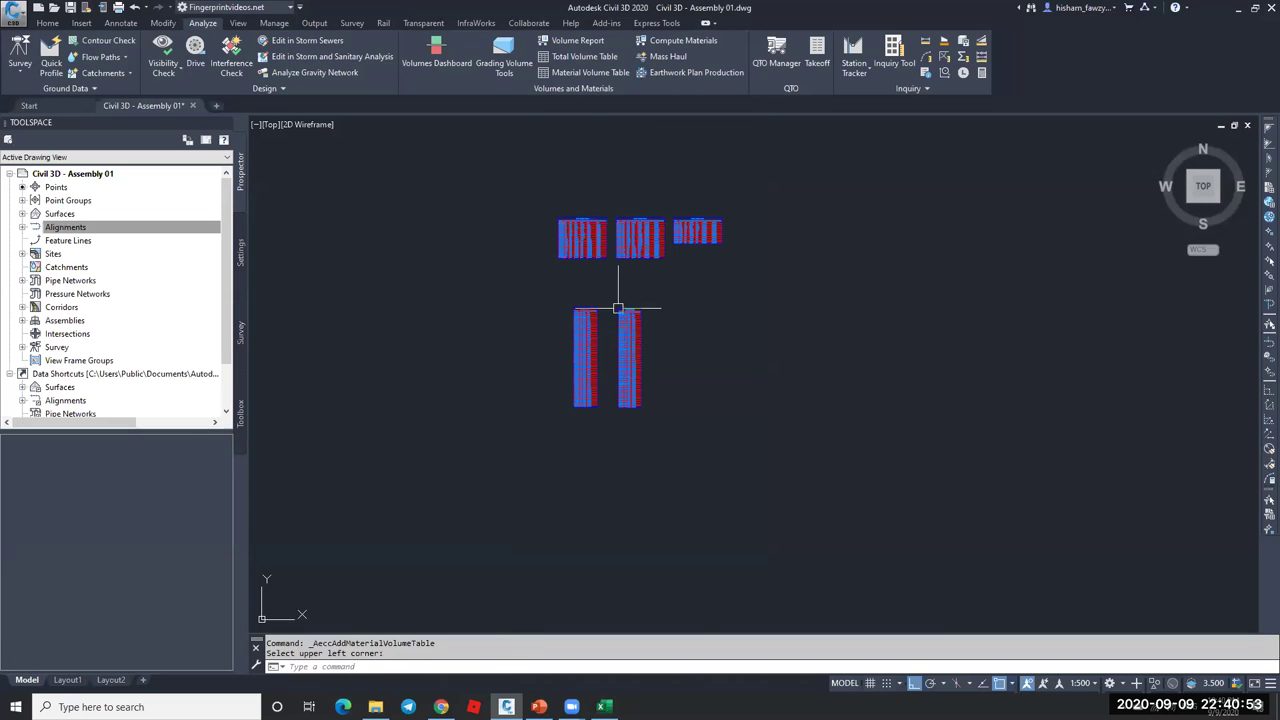
- Zoom and pan to show the corridor, profile view and section views together
scroll(614, 305, "up", 5)
scroll(640, 330, "down", 3)
key("Escape")
scroll(697, 320, "up", 6)
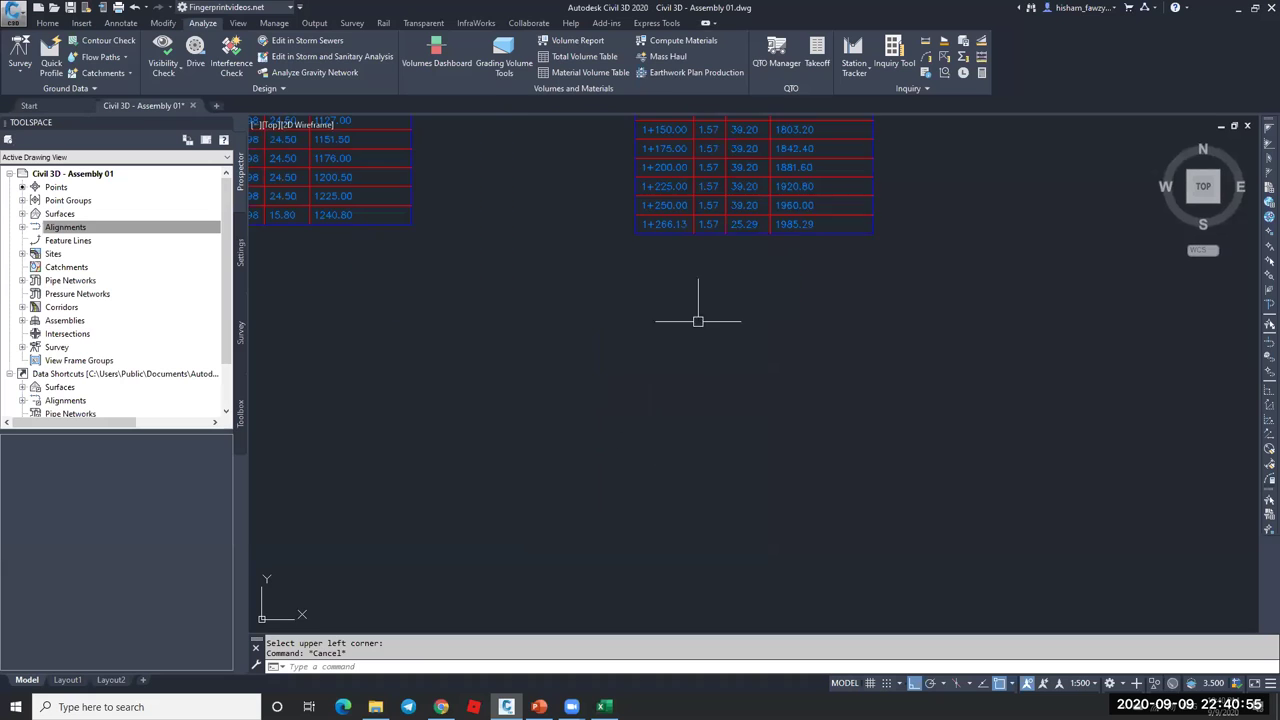
scroll(777, 317, "down", 3)
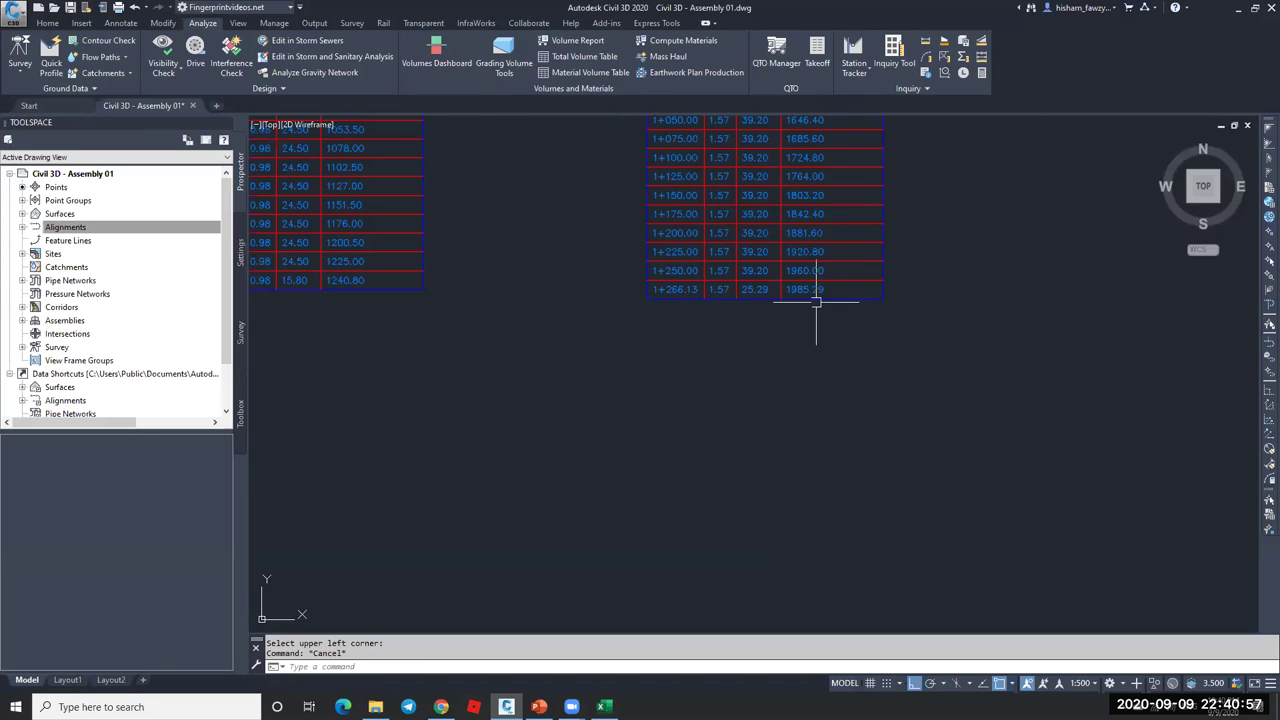
scroll(663, 329, "down", 2)
scroll(684, 328, "up", 4)
scroll(623, 414, "down", 5)
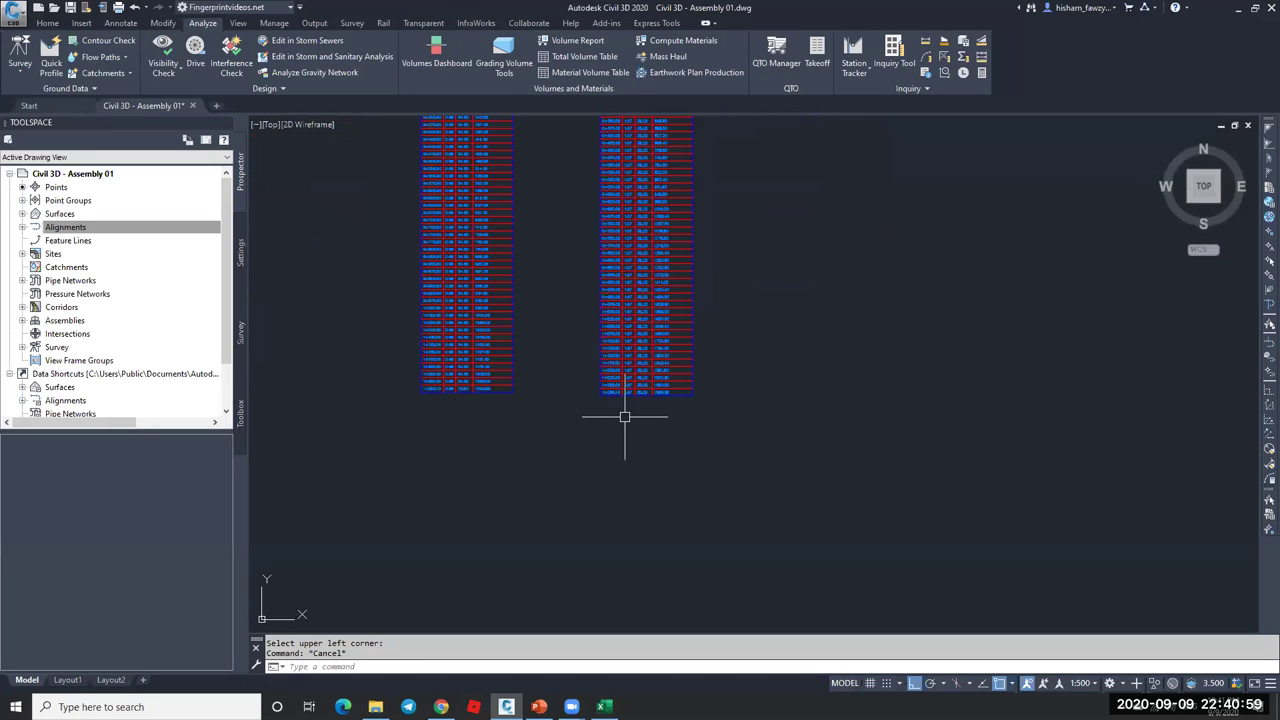
scroll(626, 286, "up", 6)
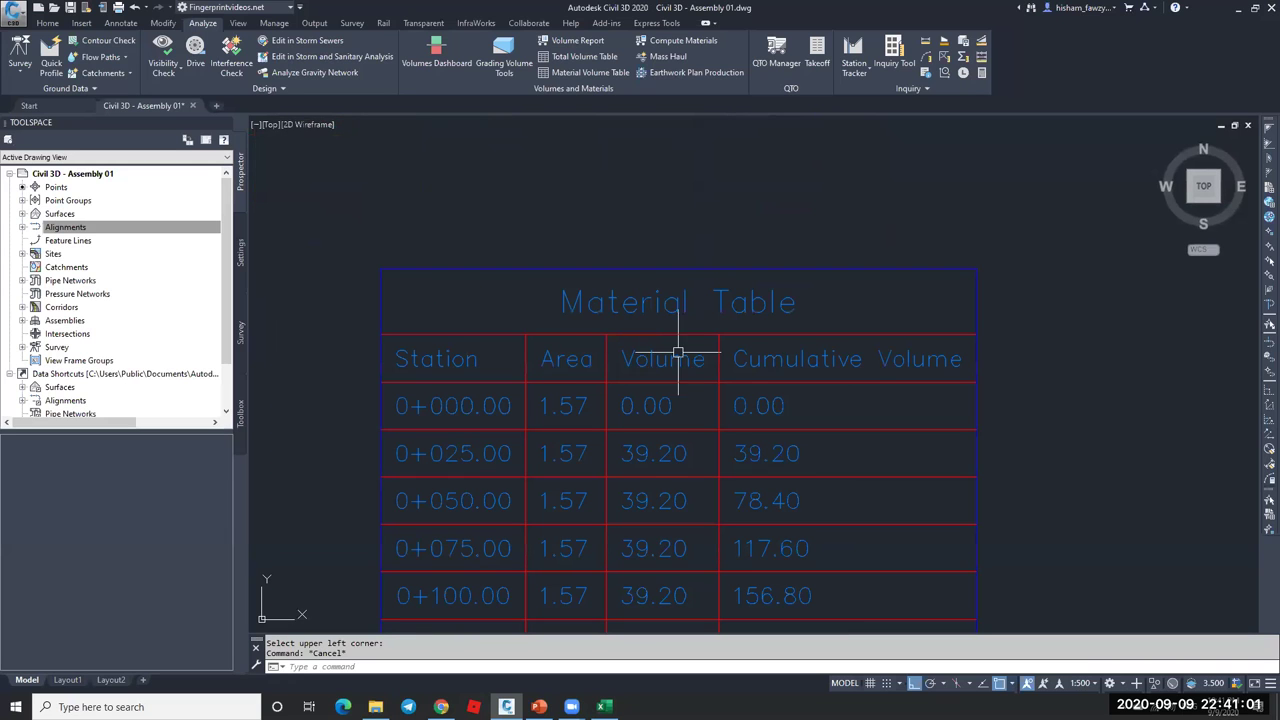
scroll(700, 345, "down", 5)
scroll(816, 529, "up", 7)
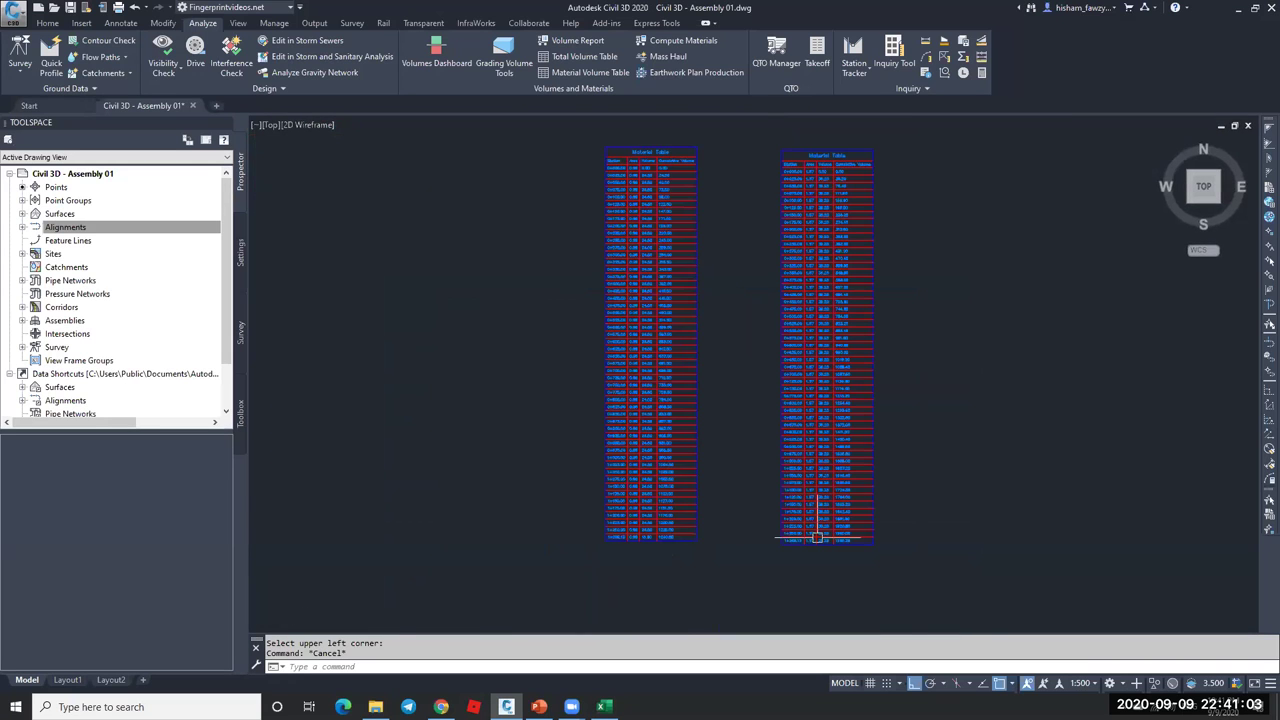
scroll(957, 506, "down", 3)
scroll(625, 470, "down", 4)
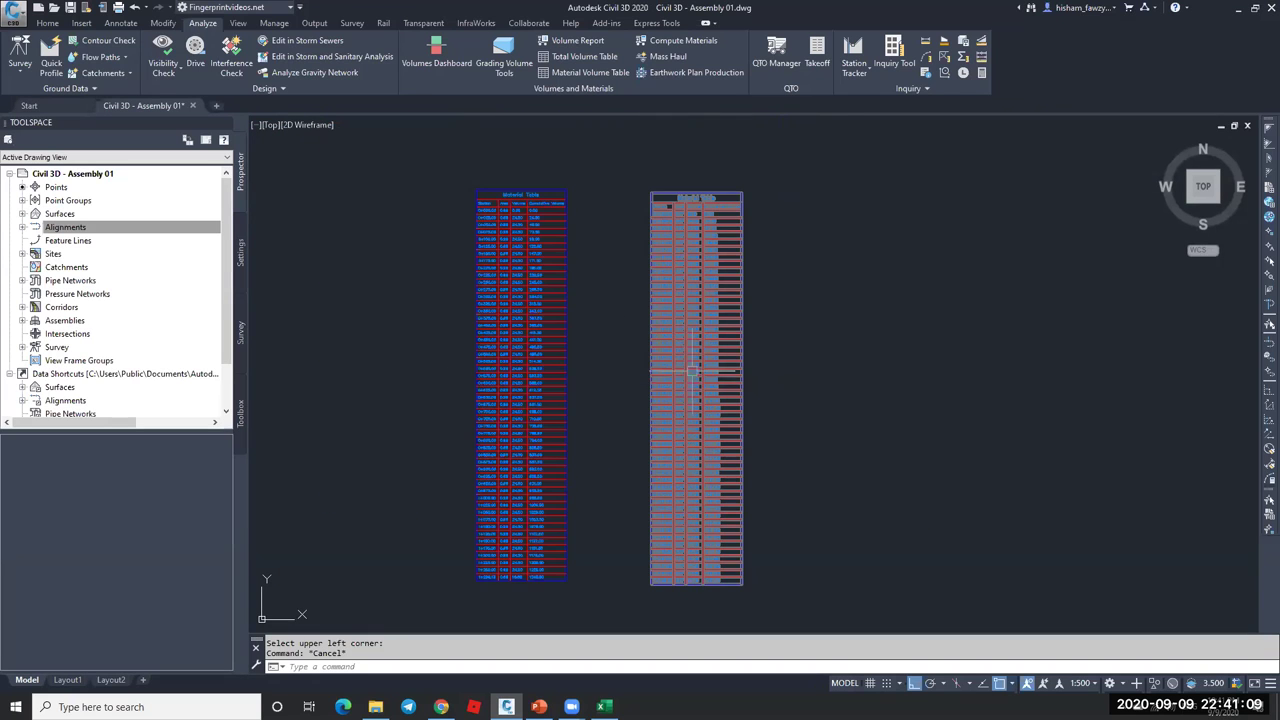
scroll(615, 370, "down", 6)
scroll(607, 368, "down", 3)
scroll(757, 255, "up", 10)
scroll(702, 383, "up", 8)
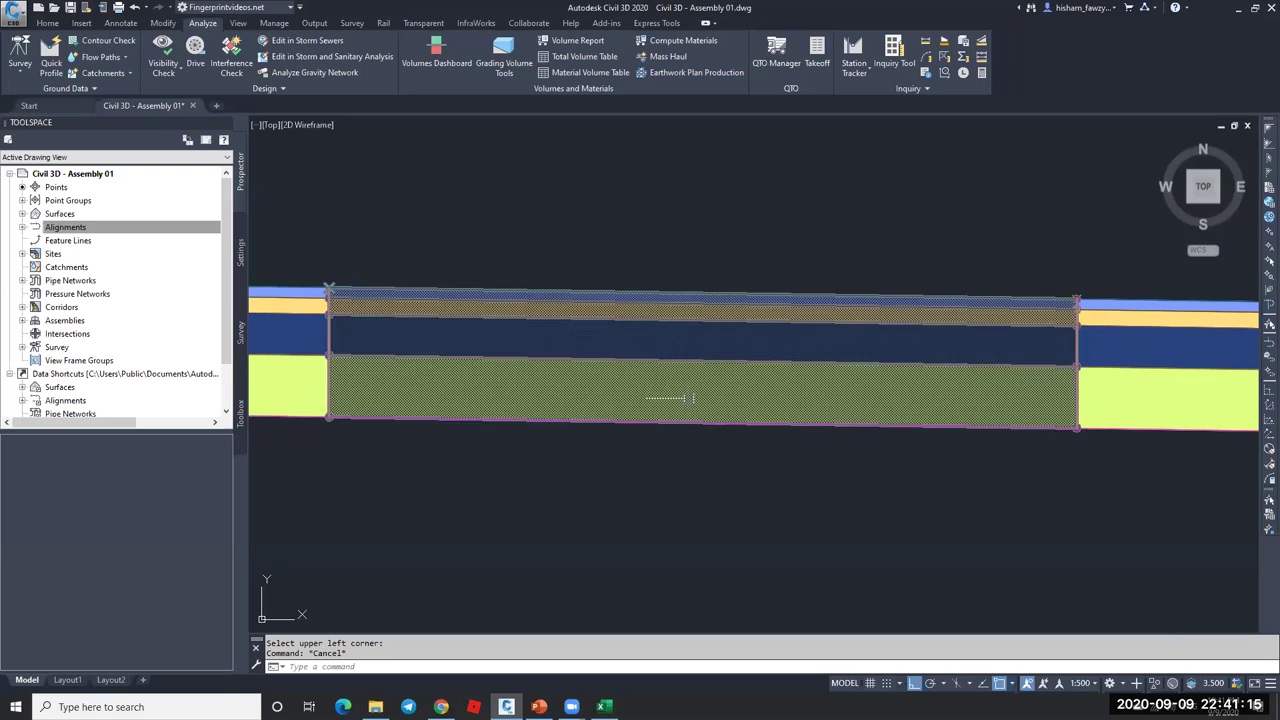
scroll(708, 338, "down", 5)
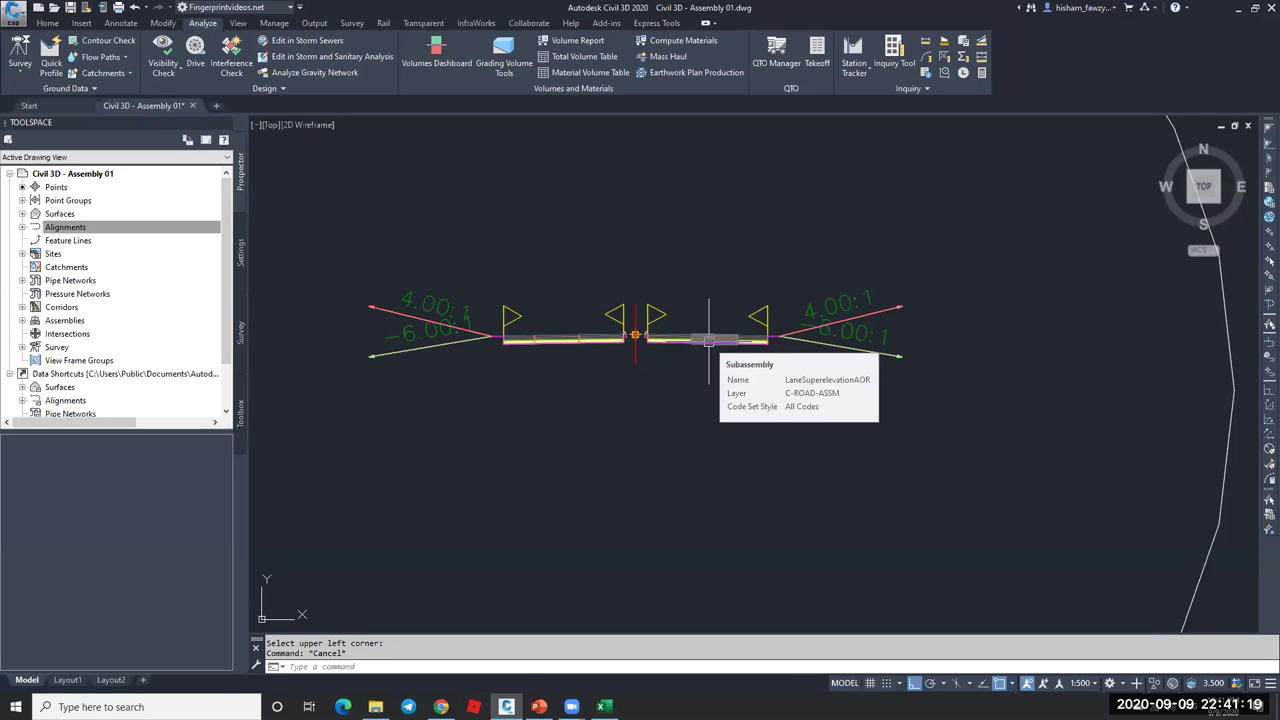
scroll(708, 340, "down", 10)
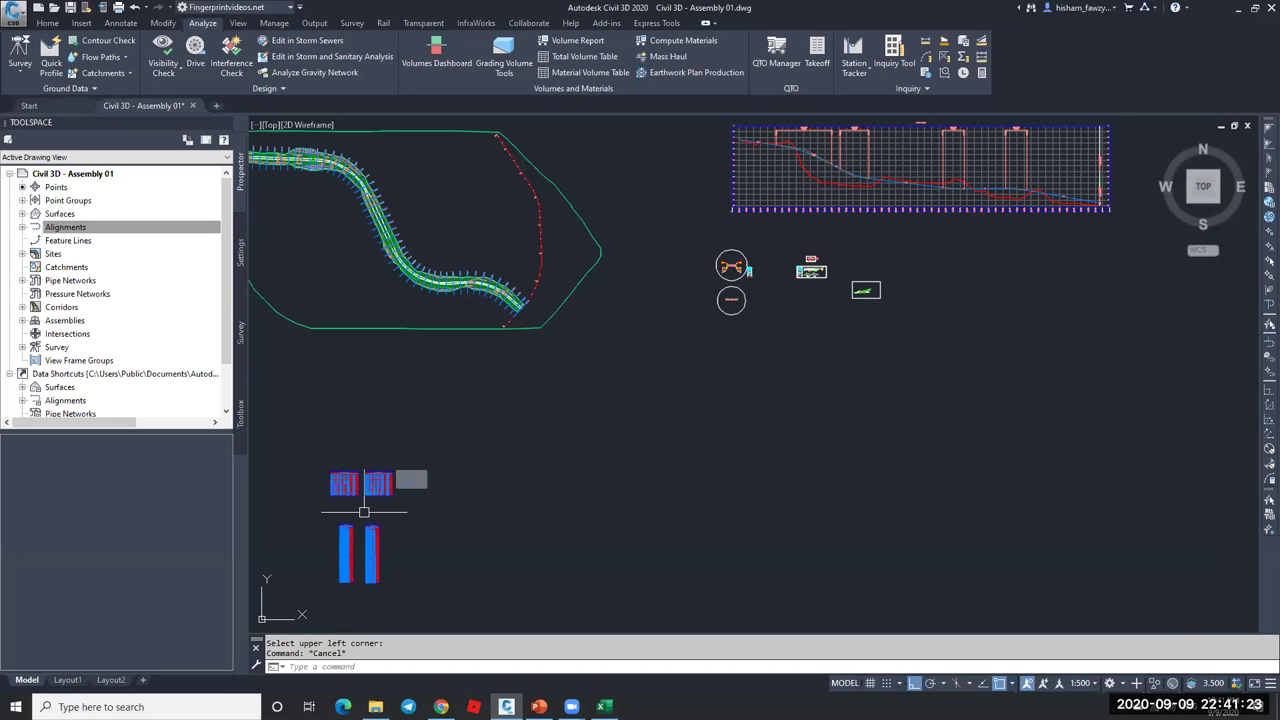
middle_click_drag(417, 488, 545, 358)
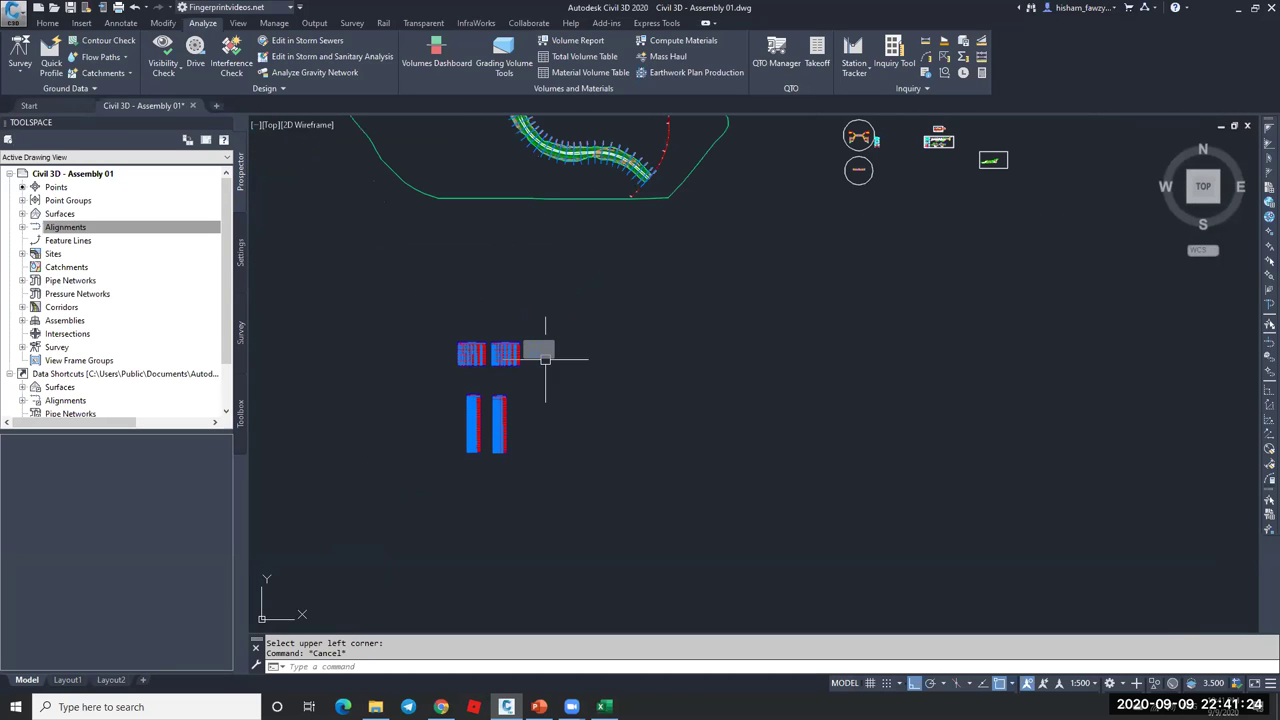
- Run Compute Materials for ROAD 01 / sample 01; try and abandon a Material List import
left_click(672, 41)
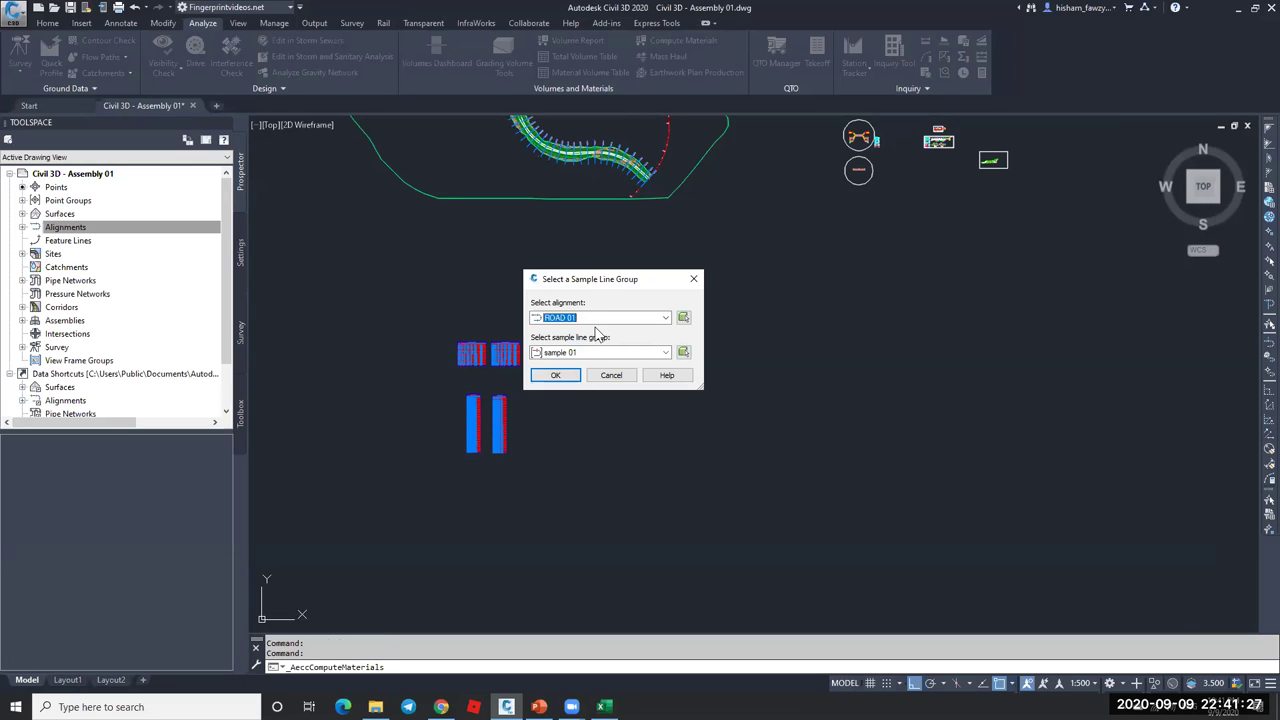
left_click(568, 380)
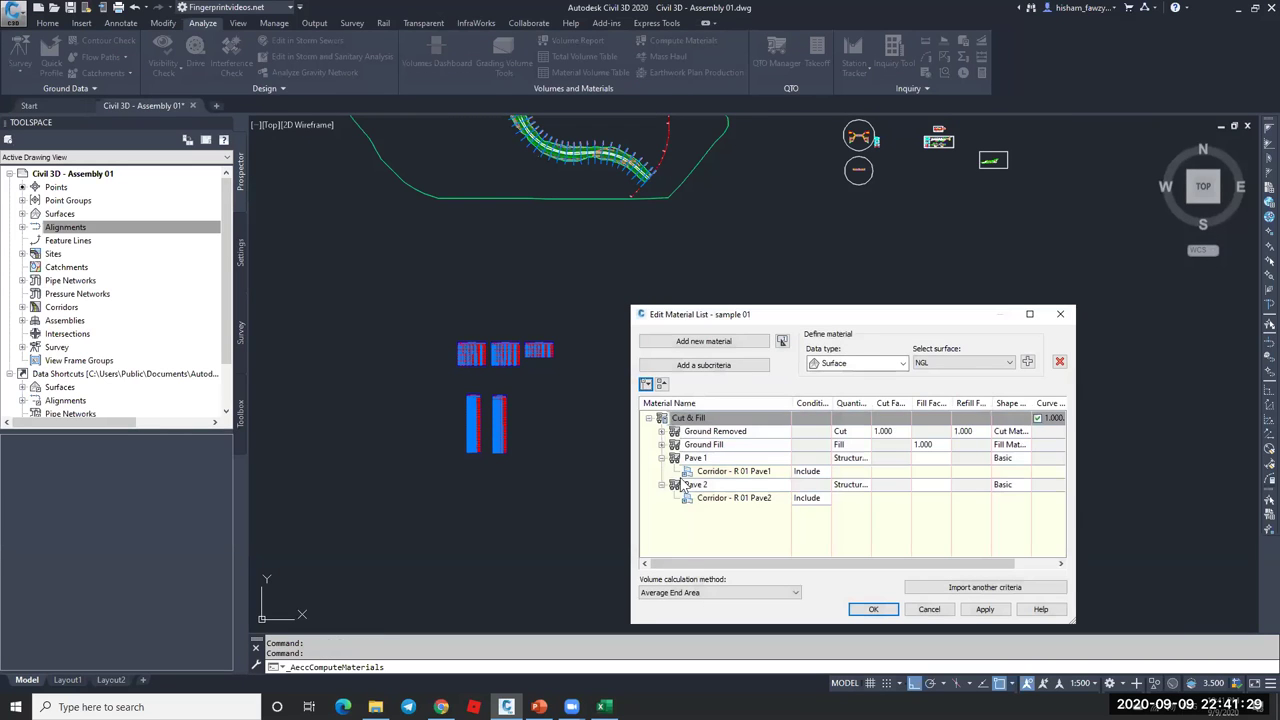
left_click(717, 460)
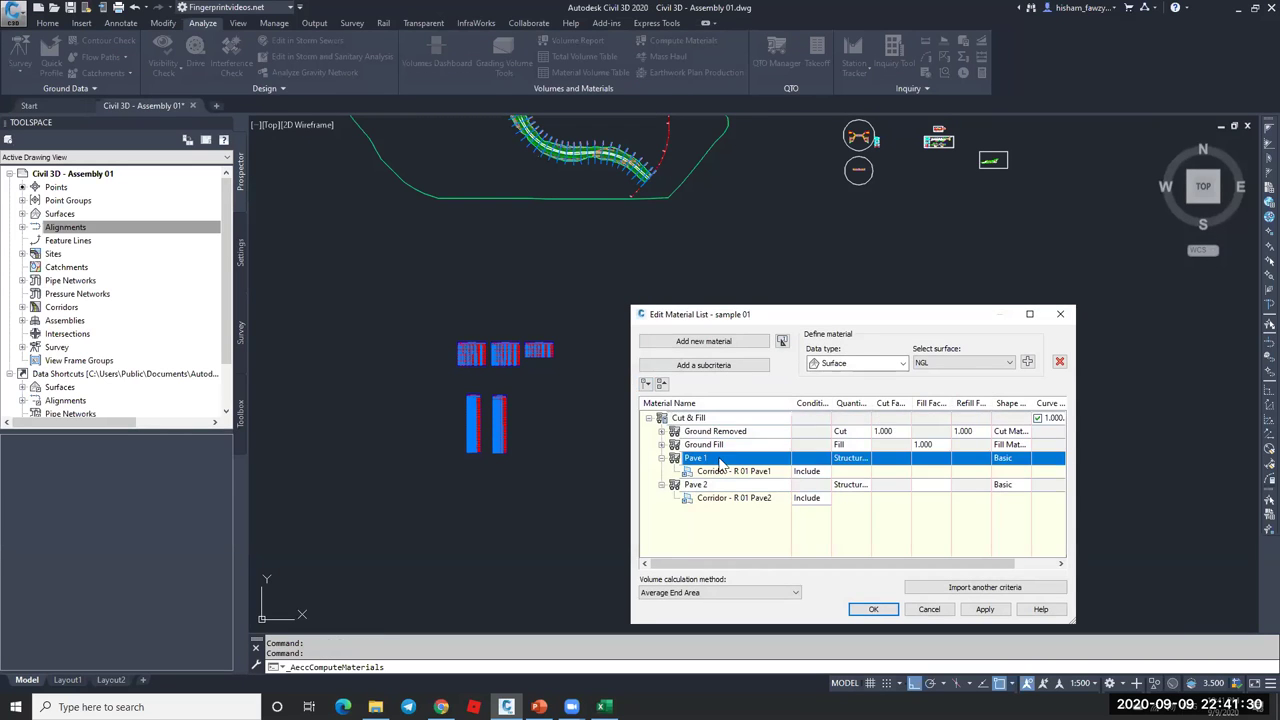
left_click(724, 366)
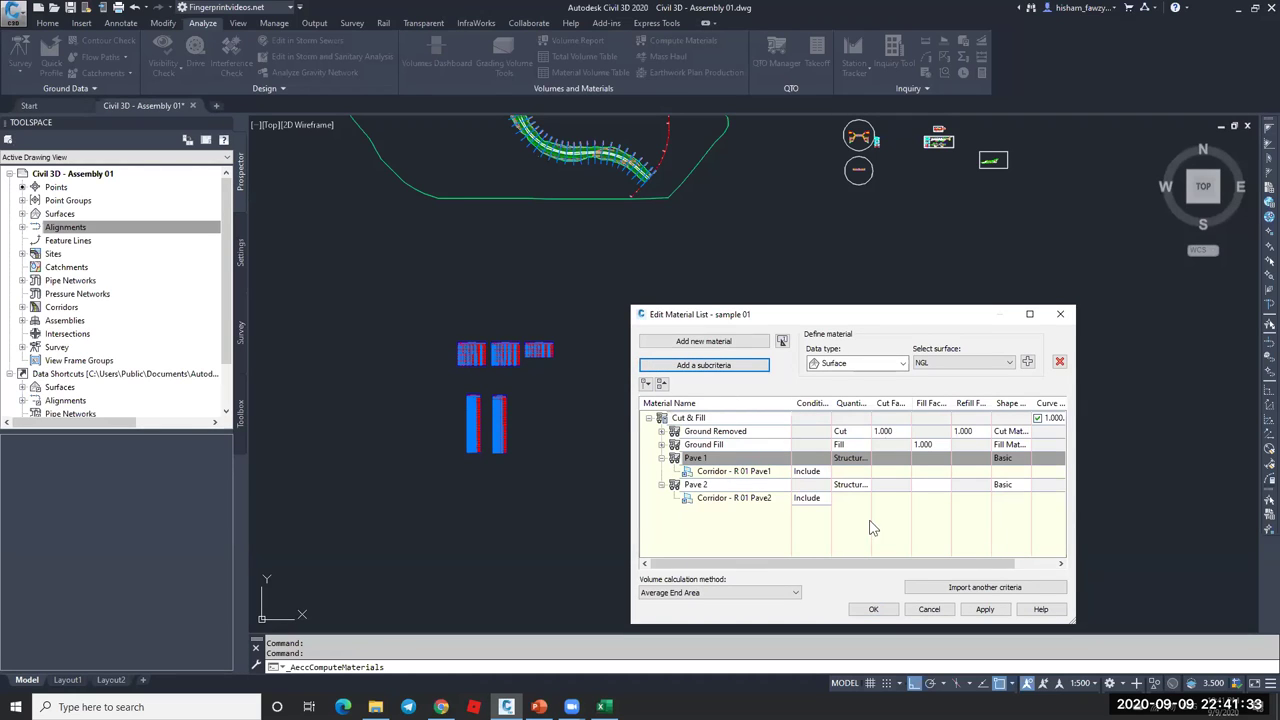
left_click(948, 589)
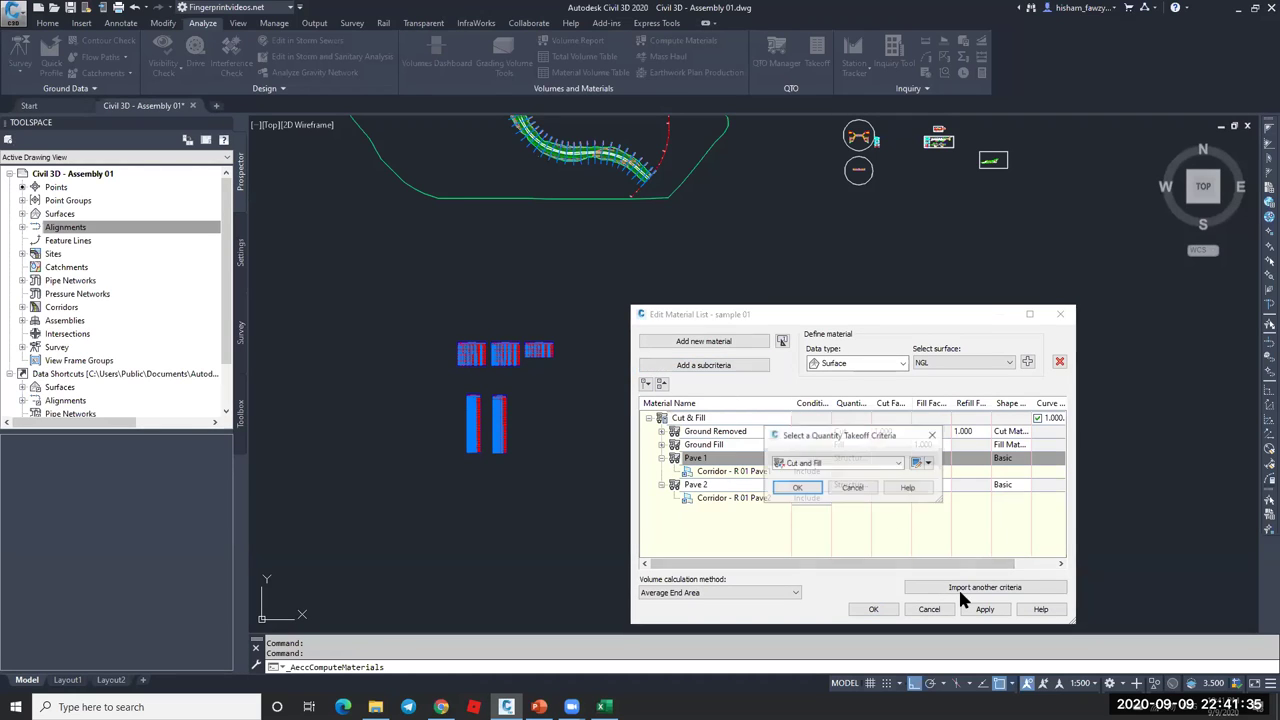
left_click(850, 463)
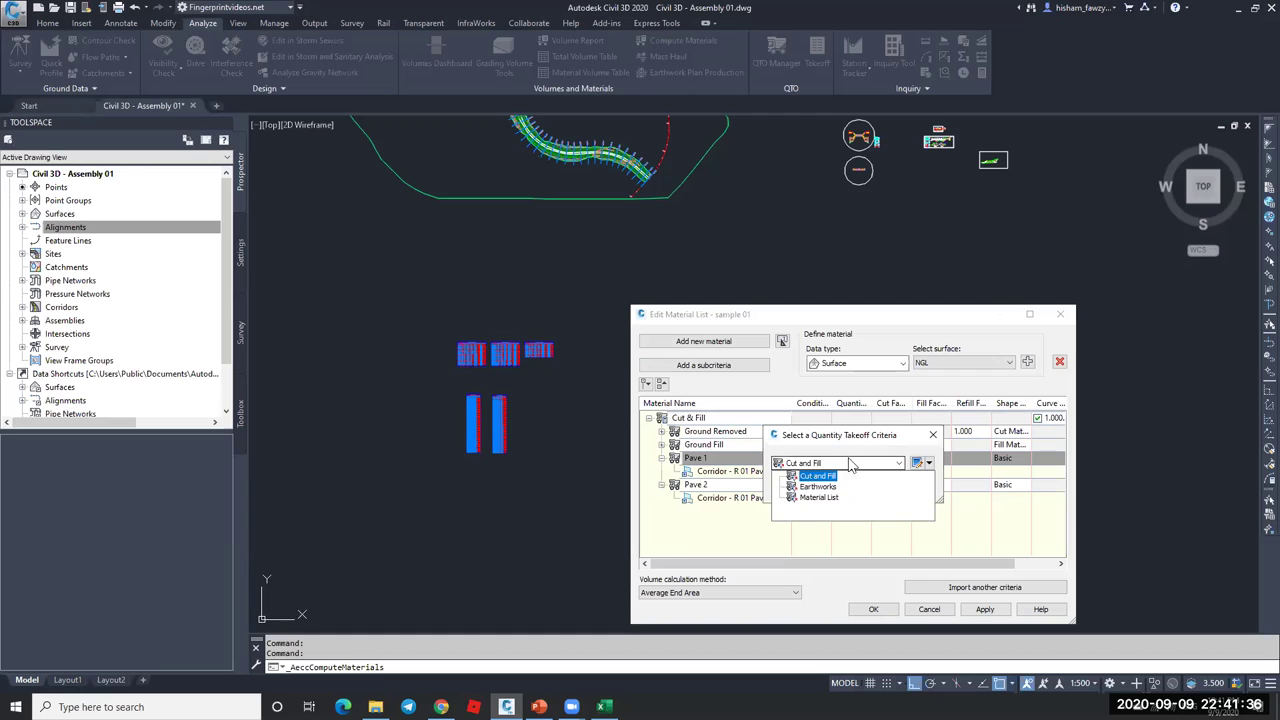
left_click(822, 498)
left_click(796, 488)
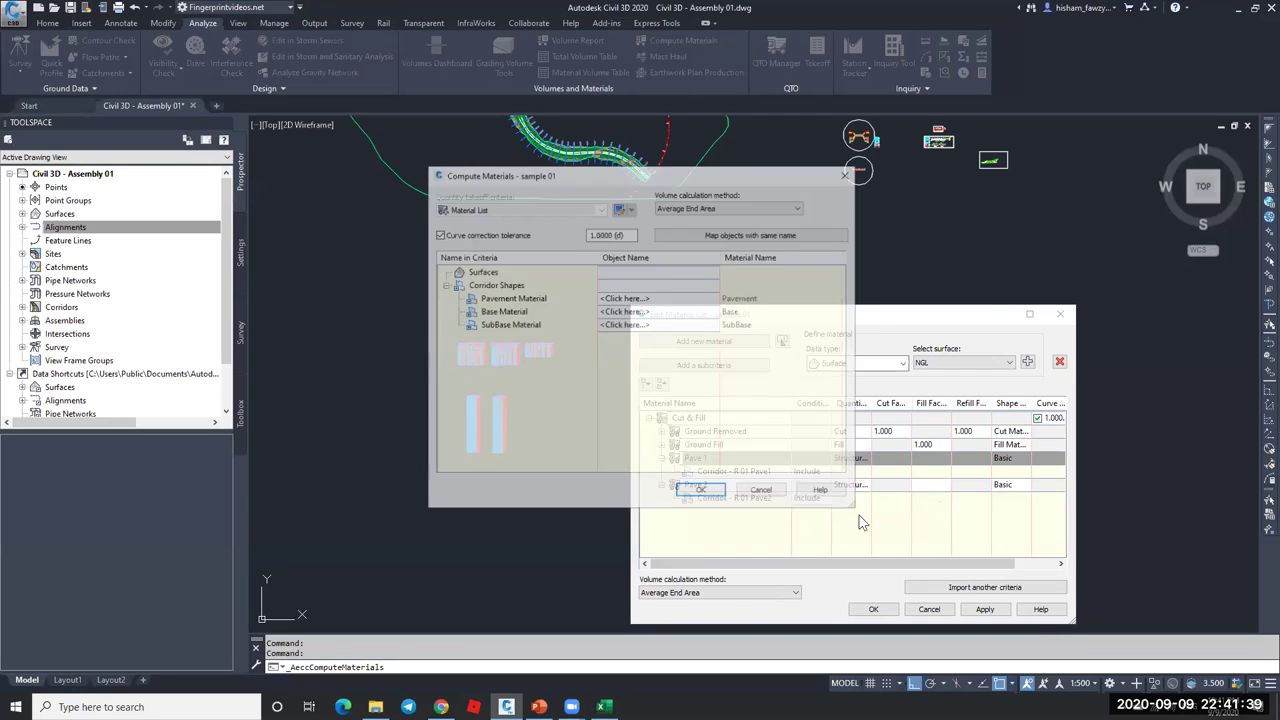
left_click(516, 314)
left_click(701, 491)
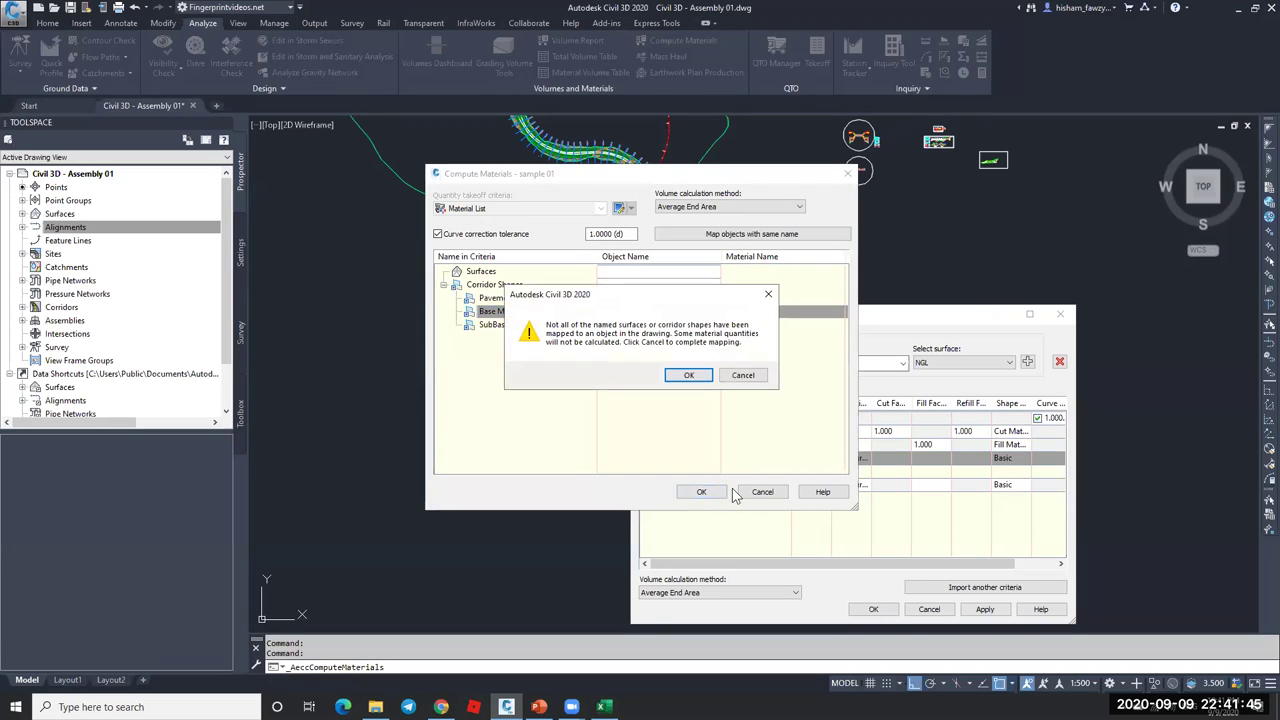
left_click(690, 376)
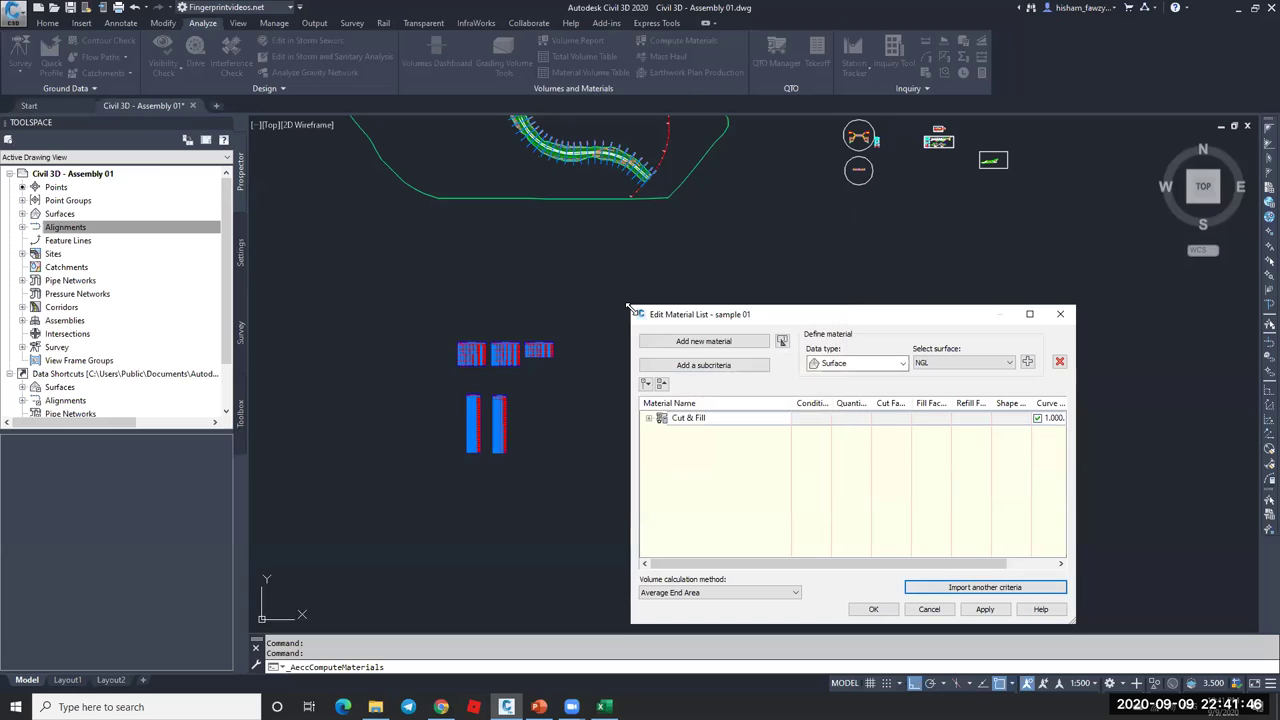
- Delete the new Material (3), Pave 2 and Pave 1 from the Cut & Fill list
left_click(649, 418)
left_click(703, 459)
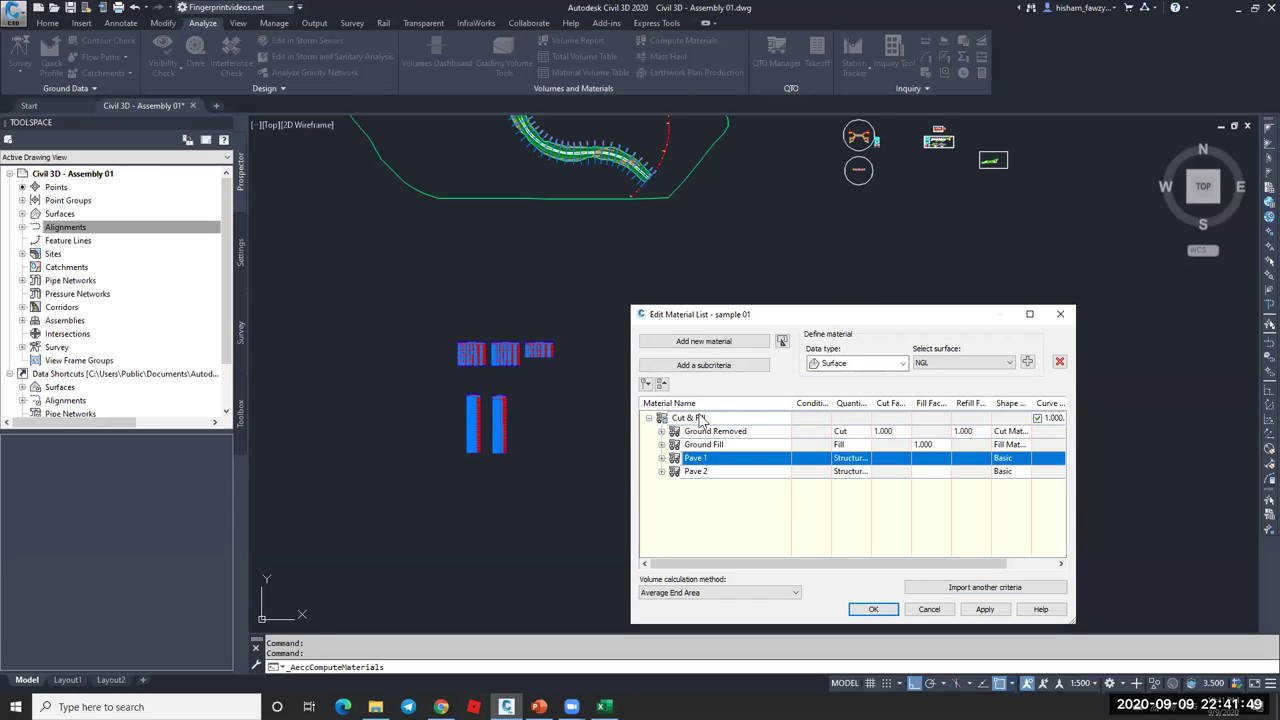
left_click(648, 419)
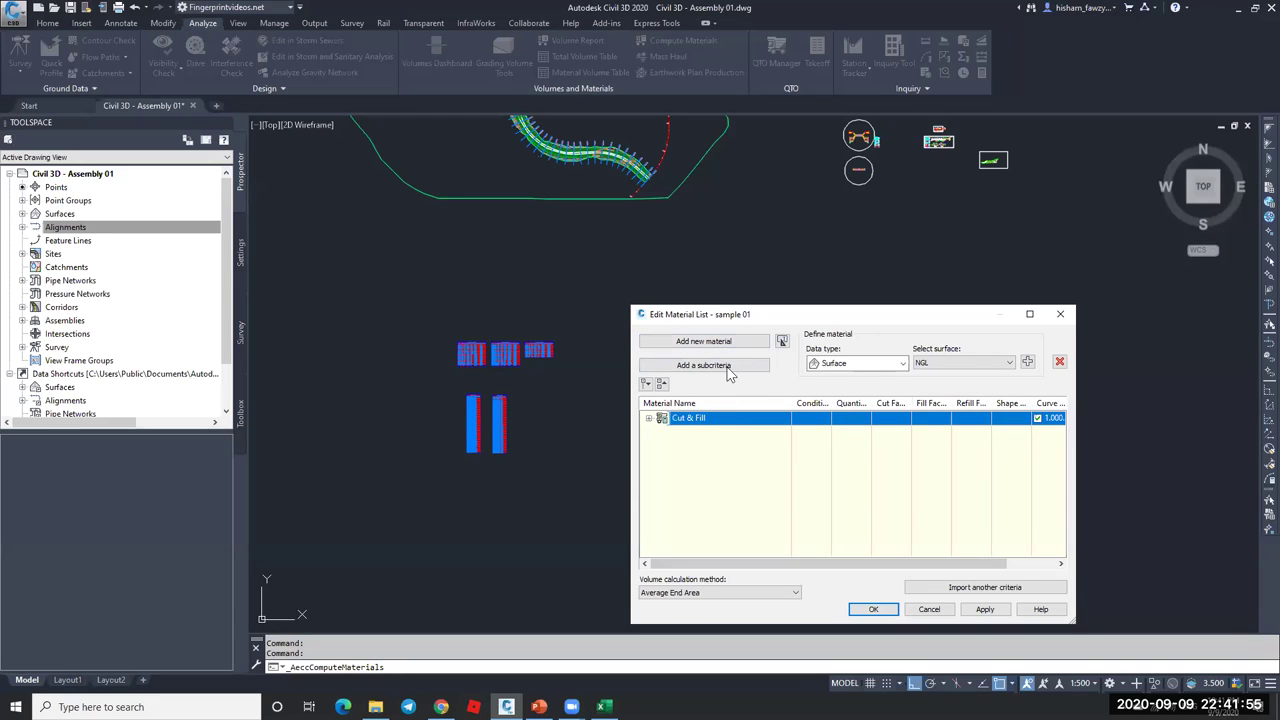
double_click(659, 420)
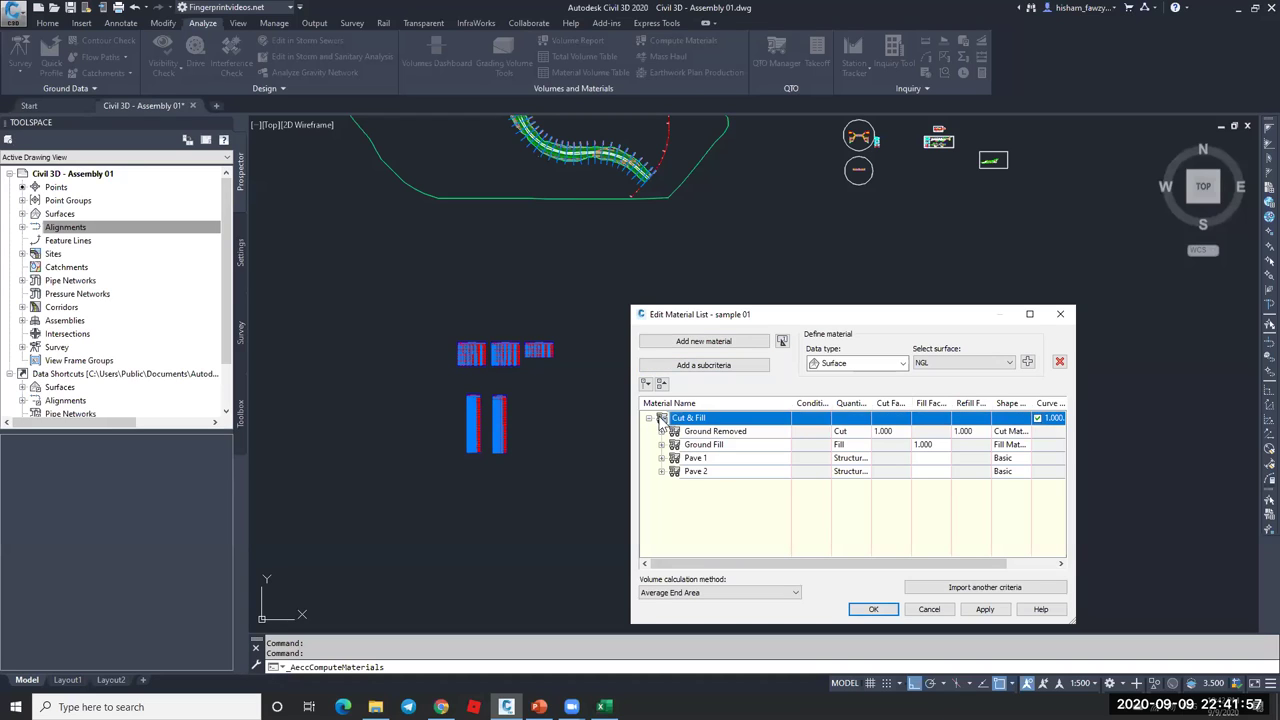
left_click(704, 341)
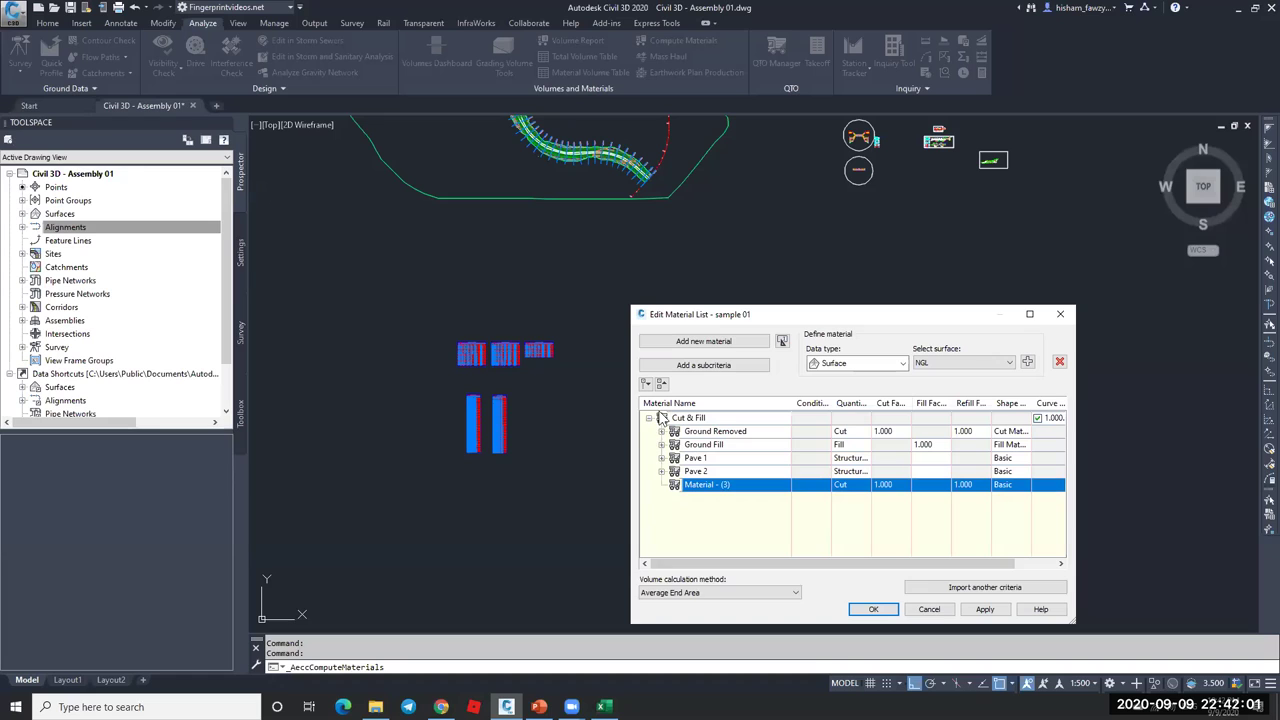
left_click(1059, 362)
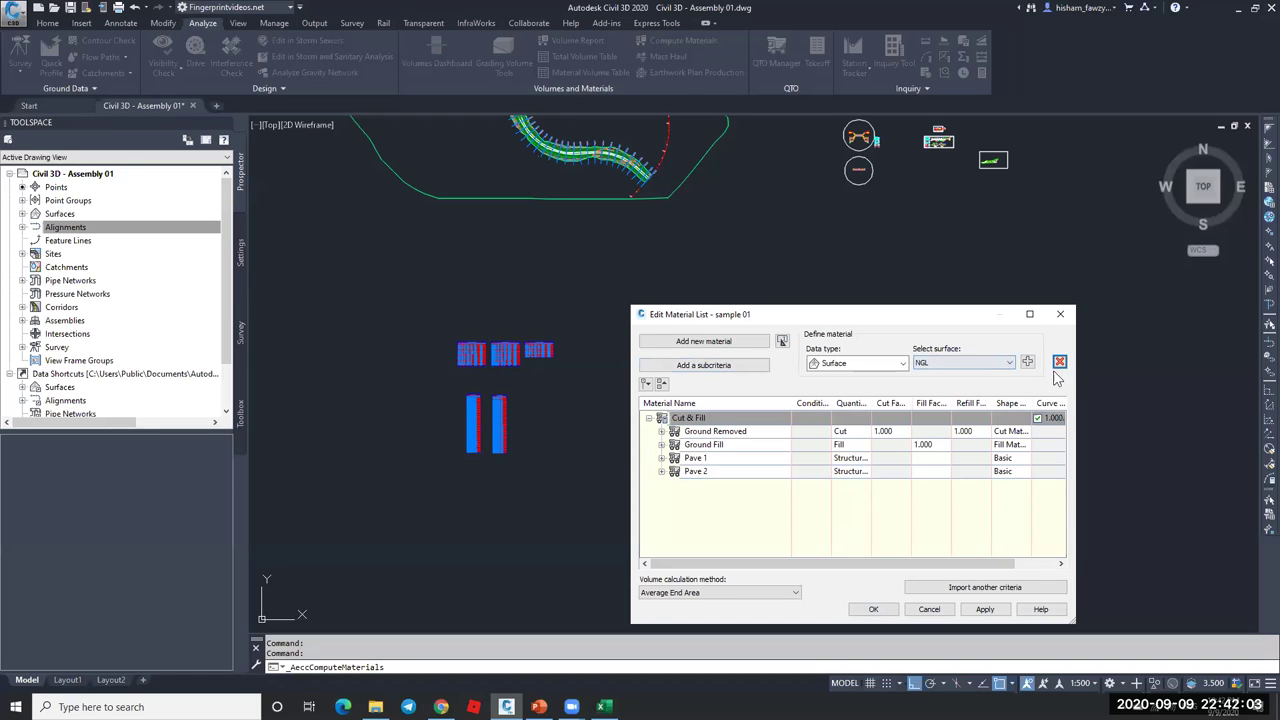
left_click(784, 468)
left_click(1060, 363)
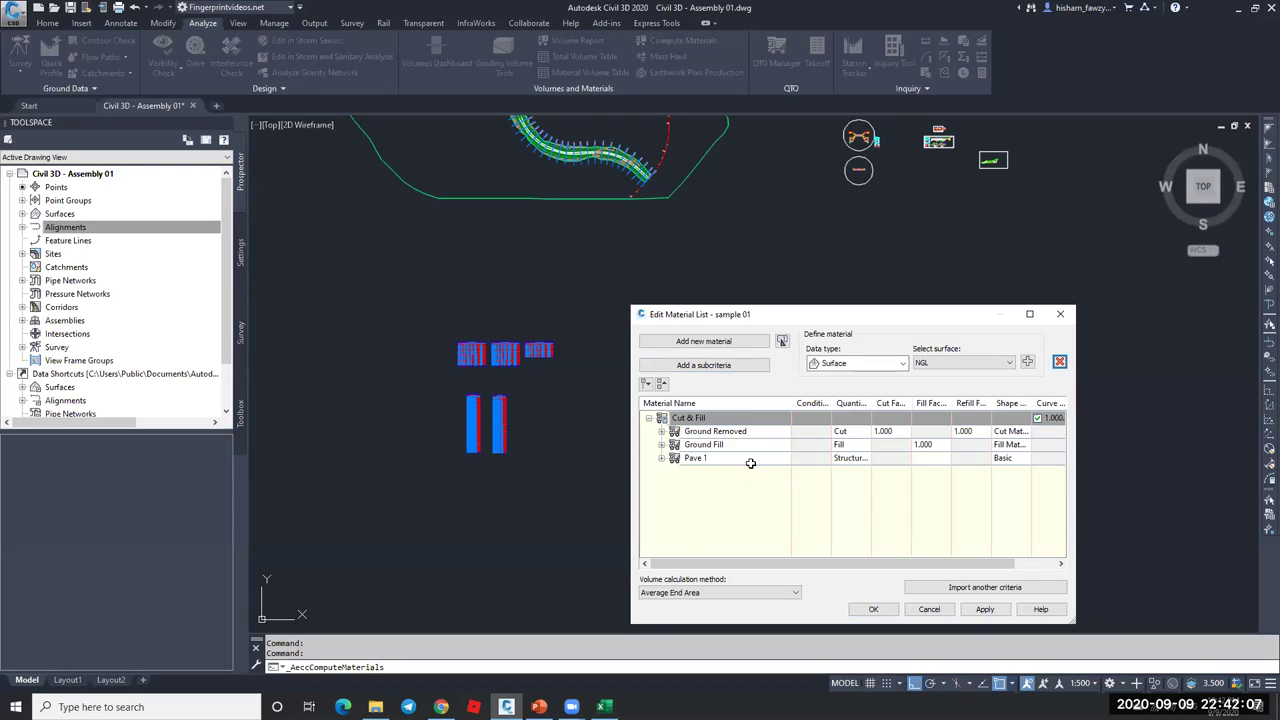
left_click(750, 463)
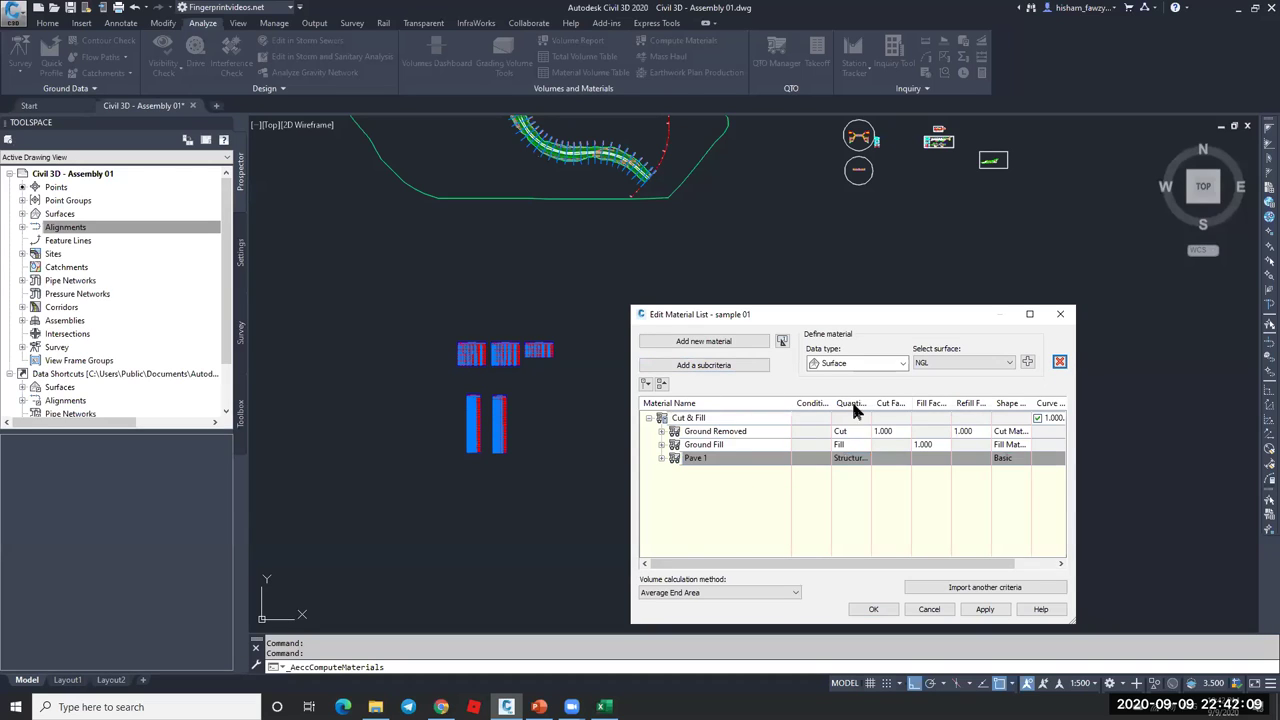
left_click(1060, 361)
double_click(674, 420)
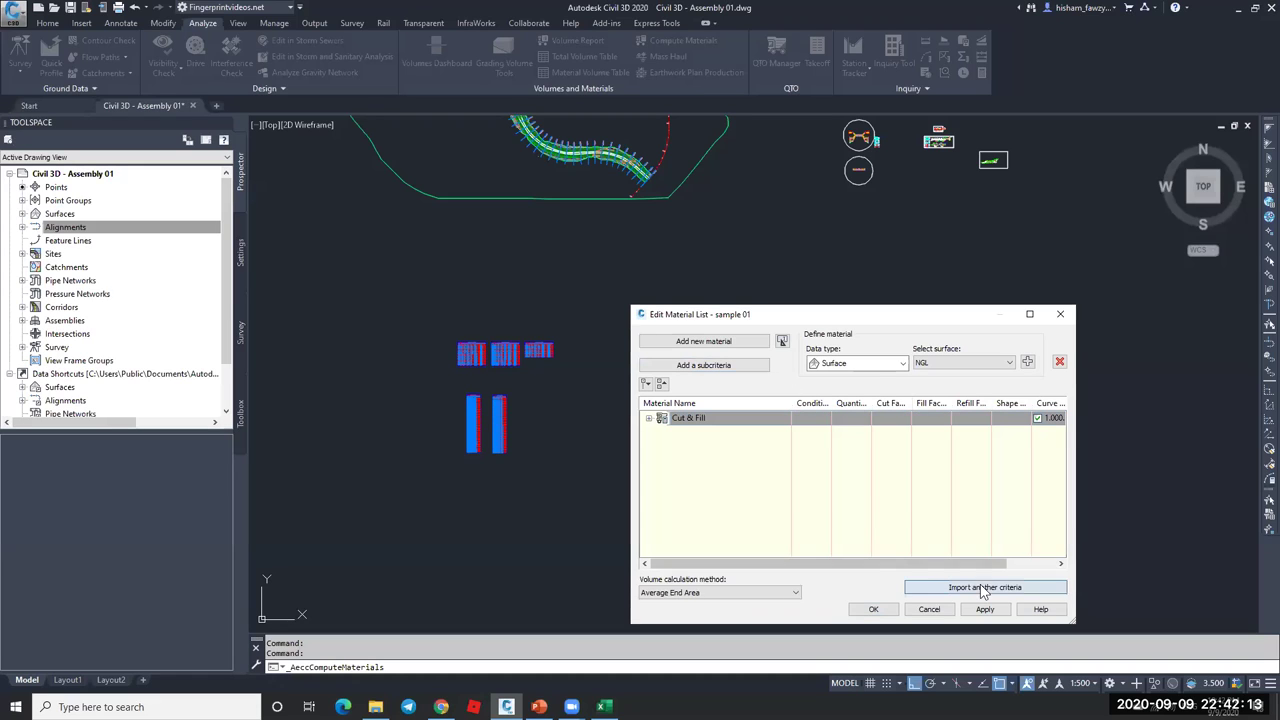
- Import the Material List criteria, mapping Pavement, Base, SubBase to the Corridor - R 01 shapes
left_click(929, 588)
left_click(846, 462)
left_click(818, 497)
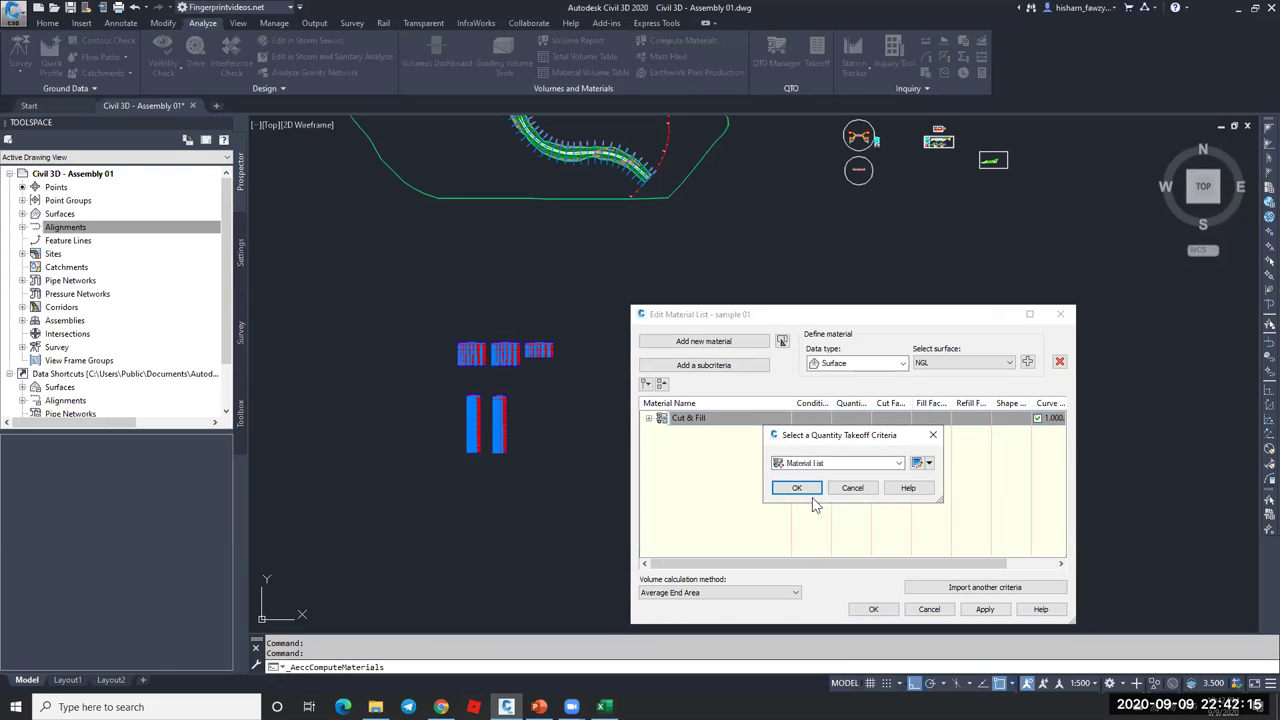
left_click(808, 489)
left_click(643, 298)
left_click(648, 298)
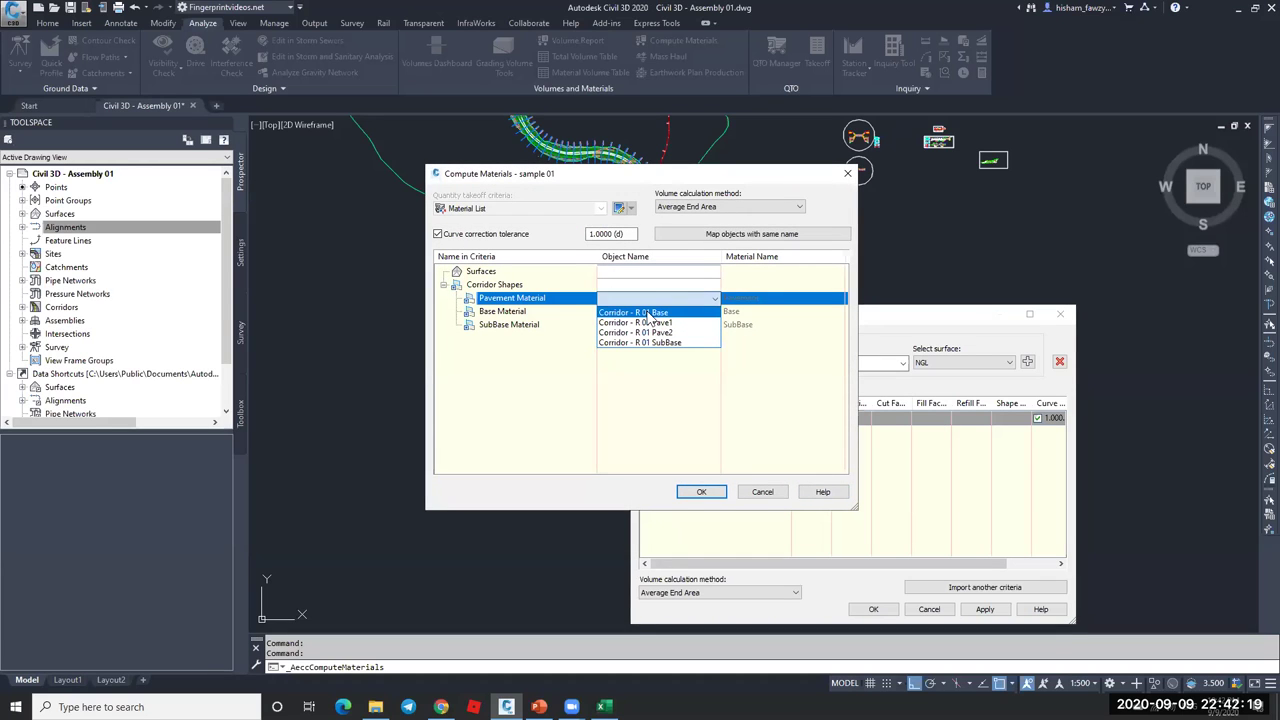
left_click(650, 322)
left_click(655, 311)
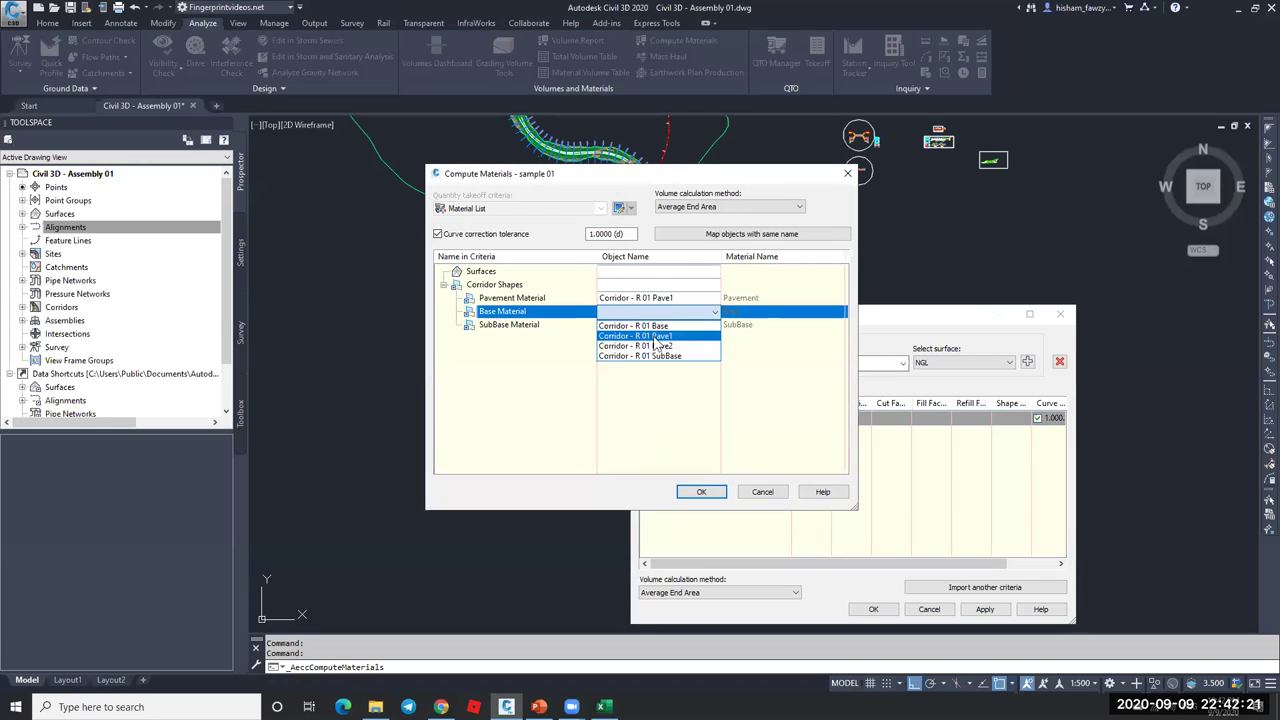
left_click(655, 326)
left_click(672, 325)
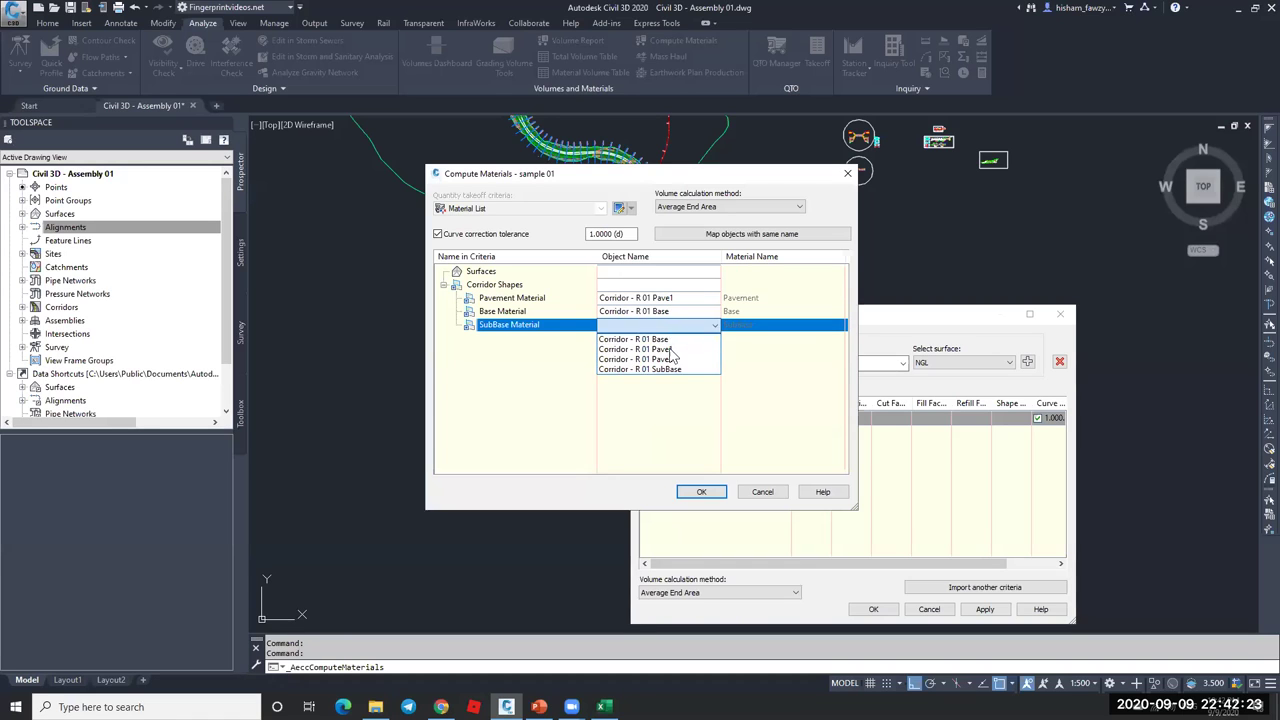
left_click(660, 369)
left_click(701, 491)
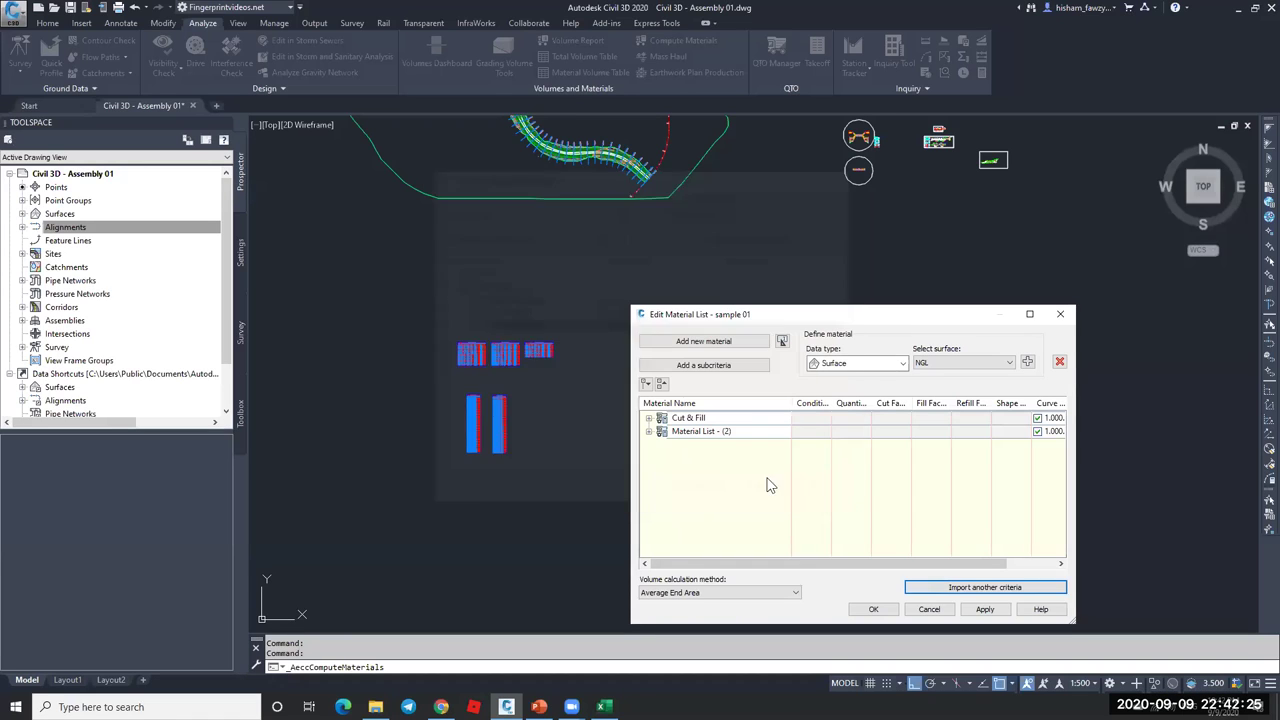
- Remove the Base and SubBase materials from the imported Material List
left_click(648, 431)
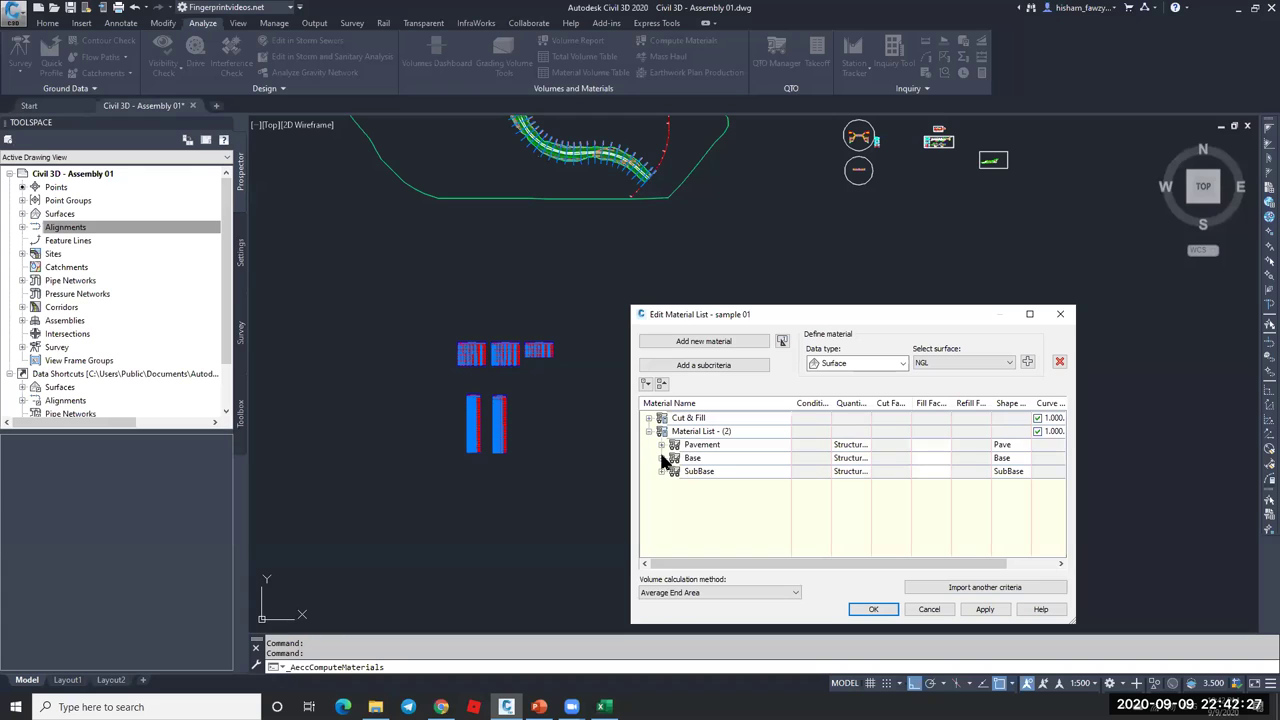
left_click(700, 458)
left_click(736, 474)
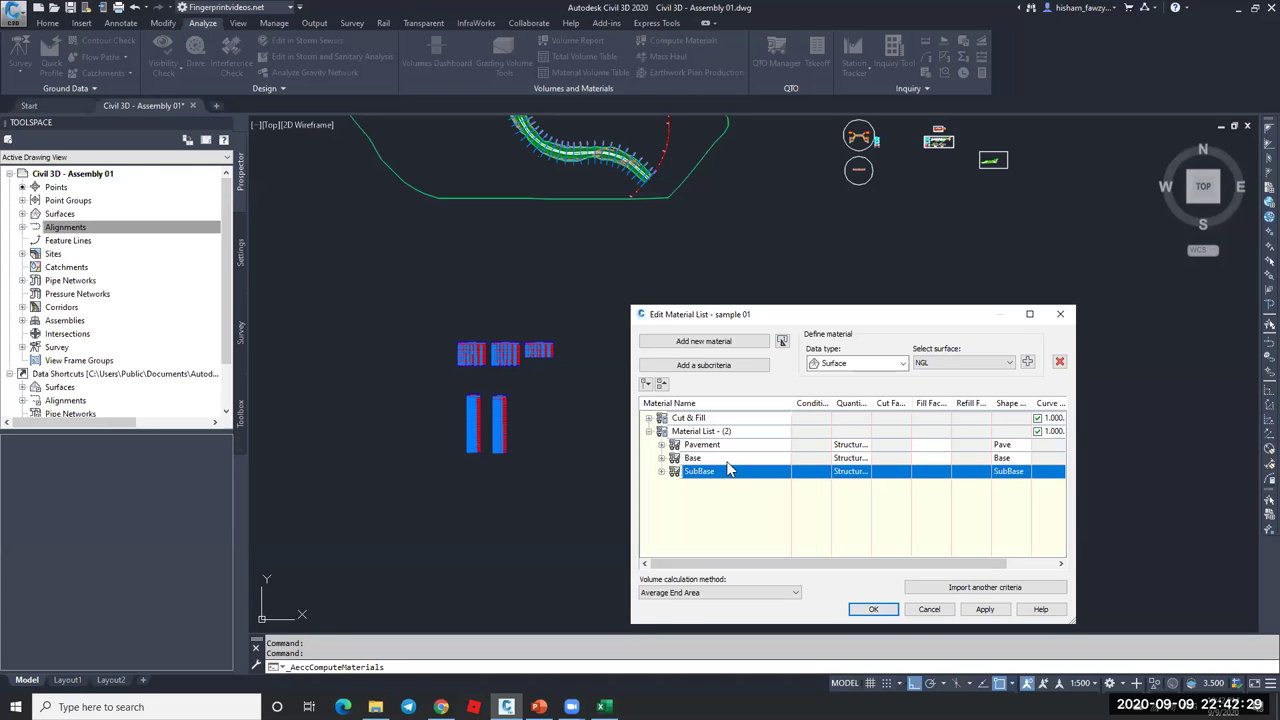
left_click(724, 433)
left_click(729, 431)
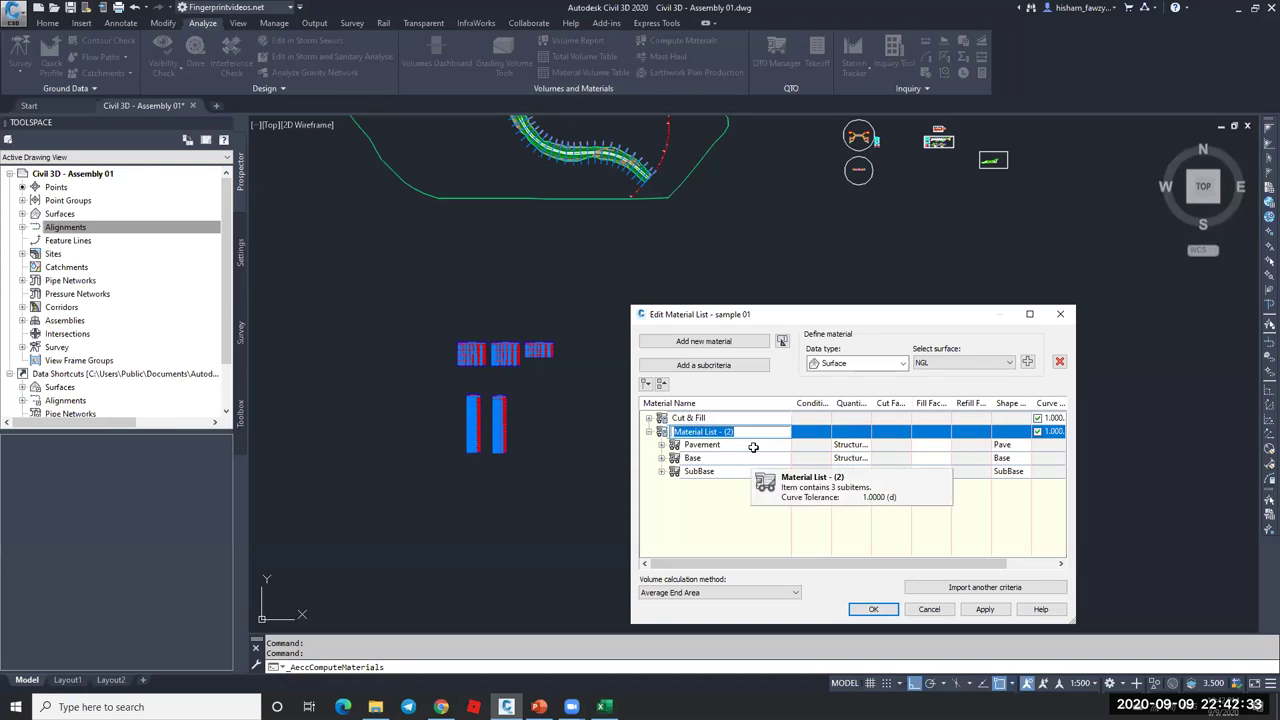
left_click(718, 449)
left_click(737, 473)
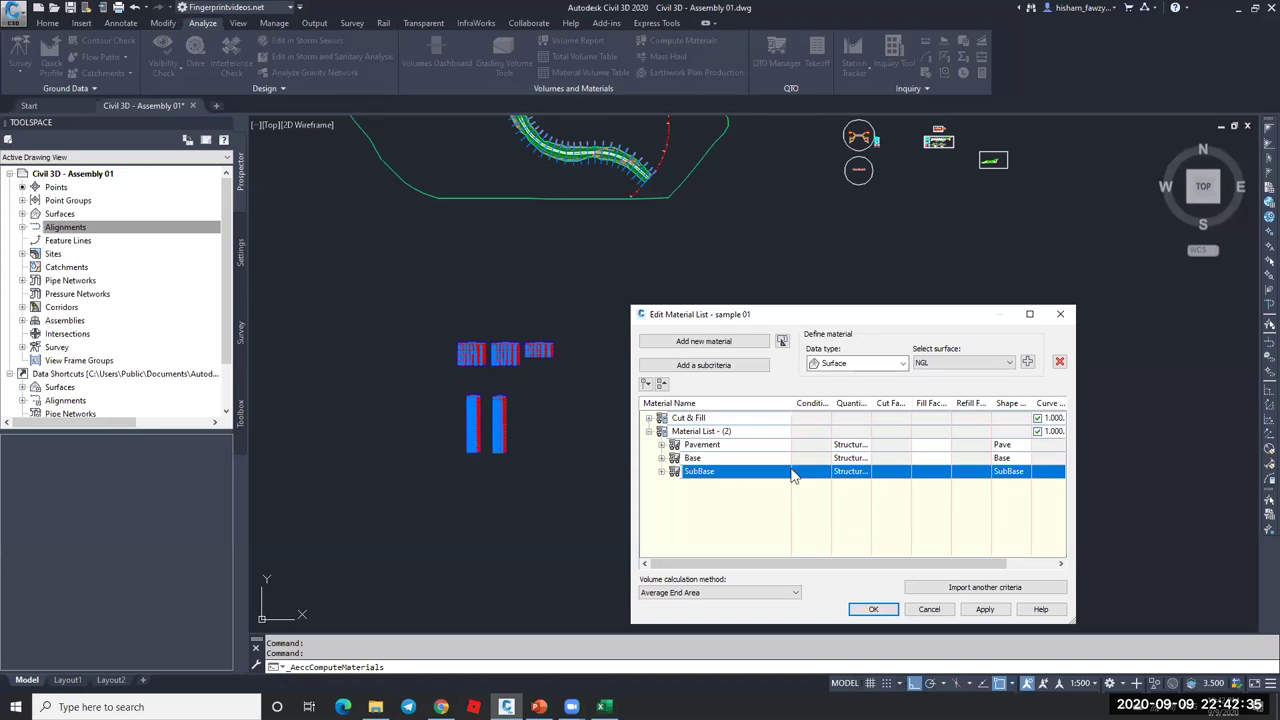
left_click(1059, 361)
left_click(748, 458)
left_click(1059, 361)
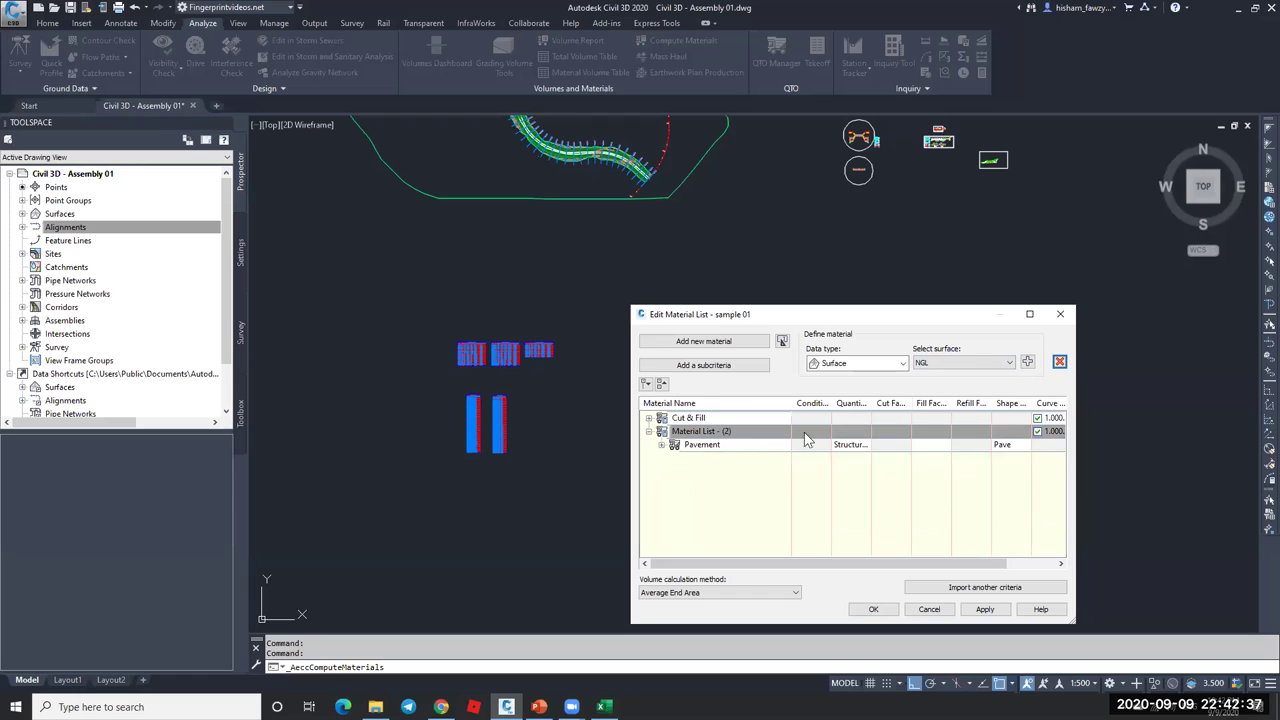
- Set Pavement's quantity type to Structures and its shape style to Pave1
left_click(746, 446)
left_click(660, 445)
left_click(849, 450)
left_click(916, 447)
left_click(1001, 448)
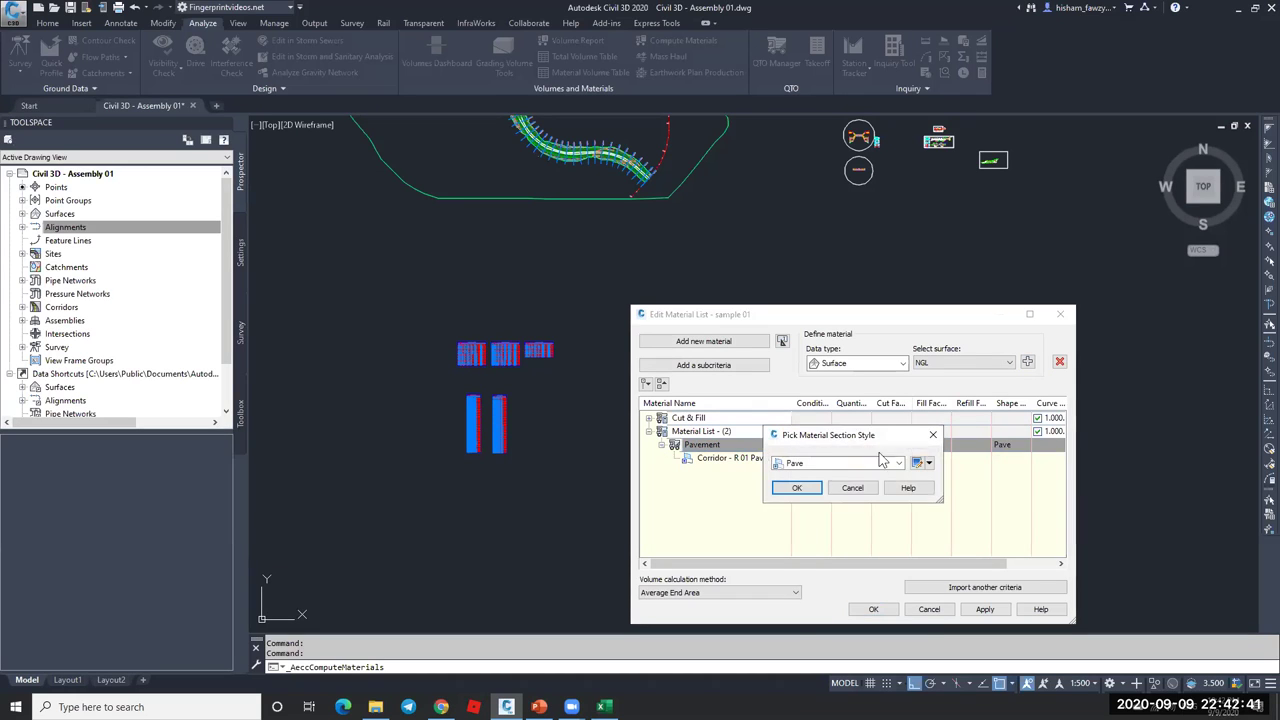
left_click(899, 463)
left_click(810, 614)
left_click(797, 488)
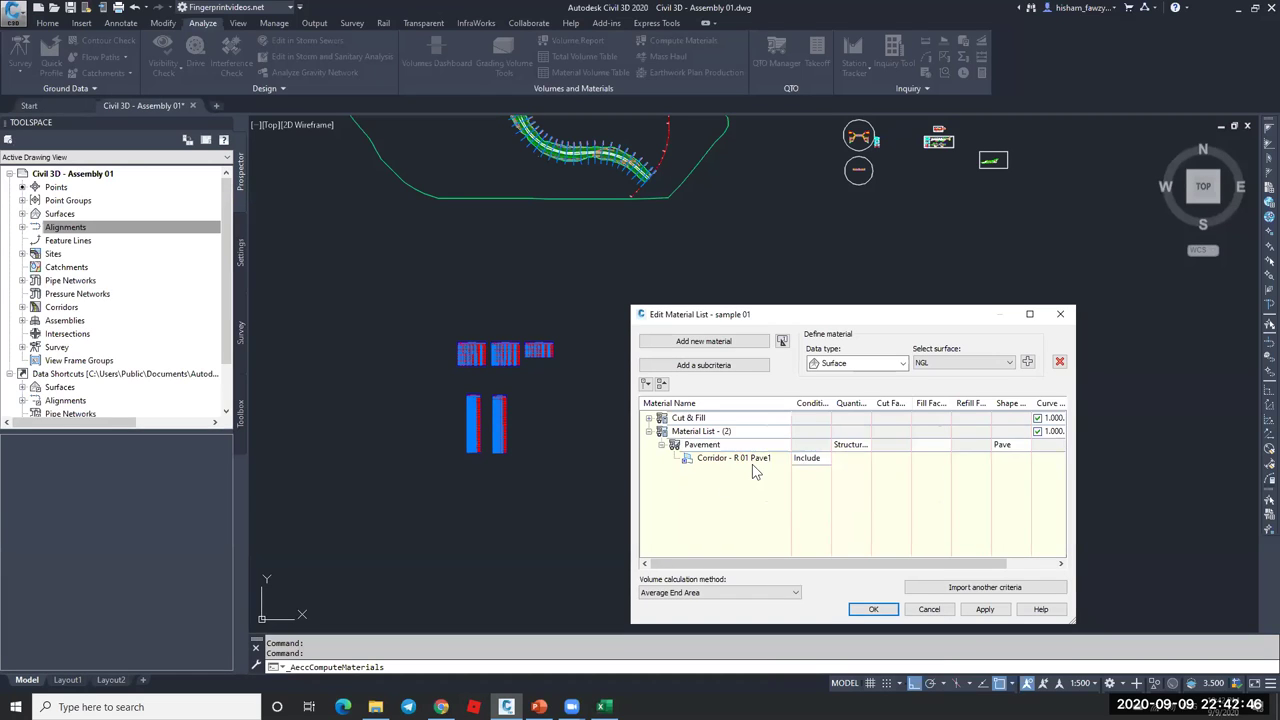
left_click(989, 448)
left_click(899, 463)
left_click(812, 617)
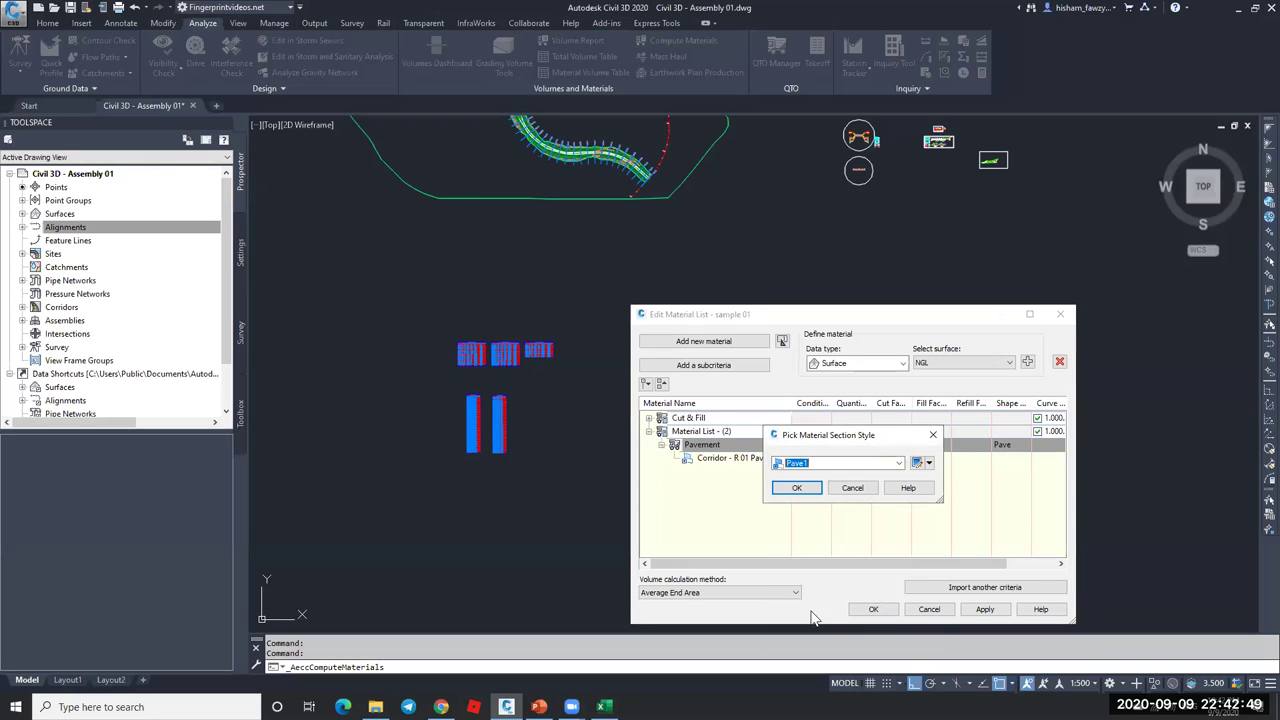
left_click(790, 487)
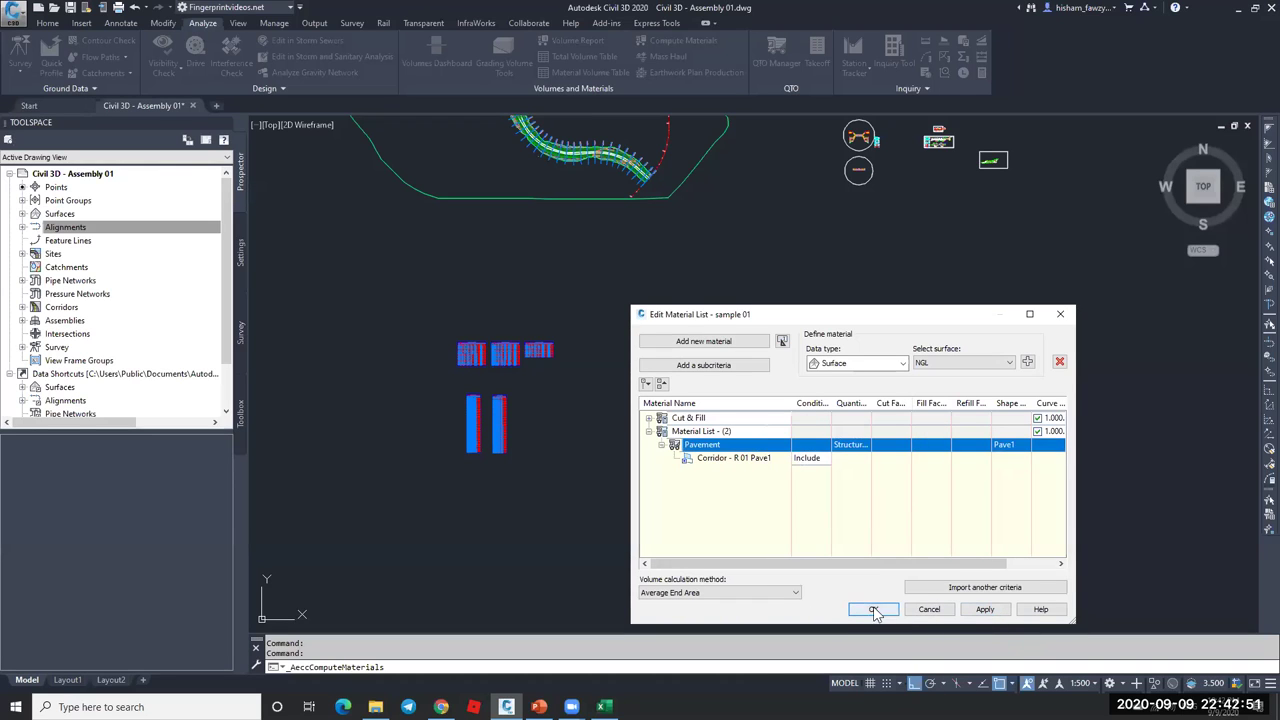
- Rename Material List - (2) to Pave 01 and apply the changes
double_click(735, 433)
left_click(733, 432)
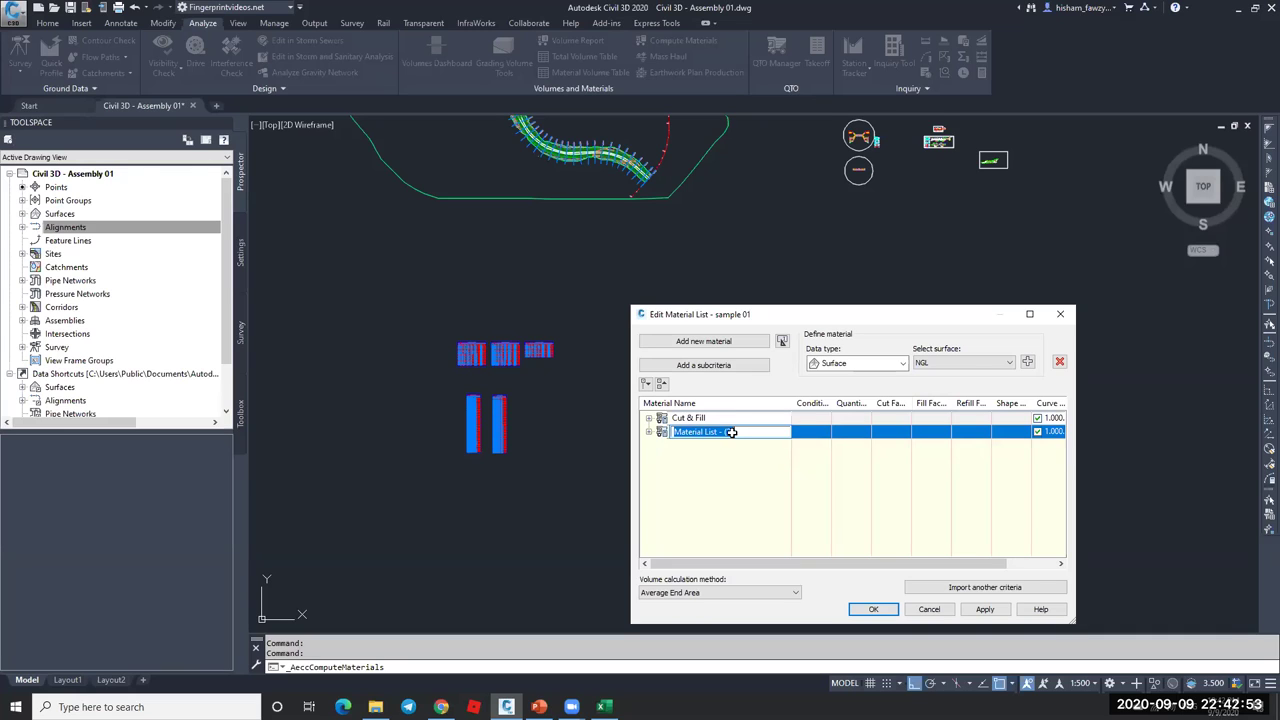
type("Pave 01")
left_click(868, 609)
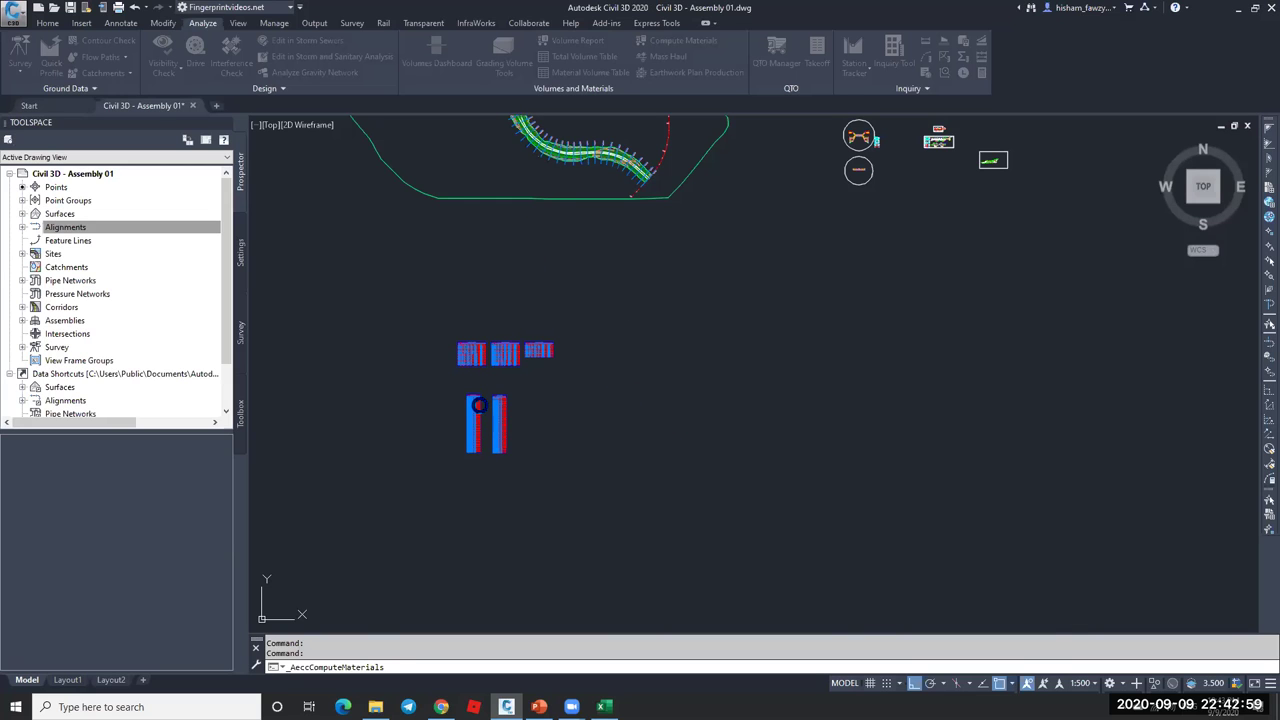
- Erase the old material volume tables from the drawing
scroll(482, 432, "up", 3)
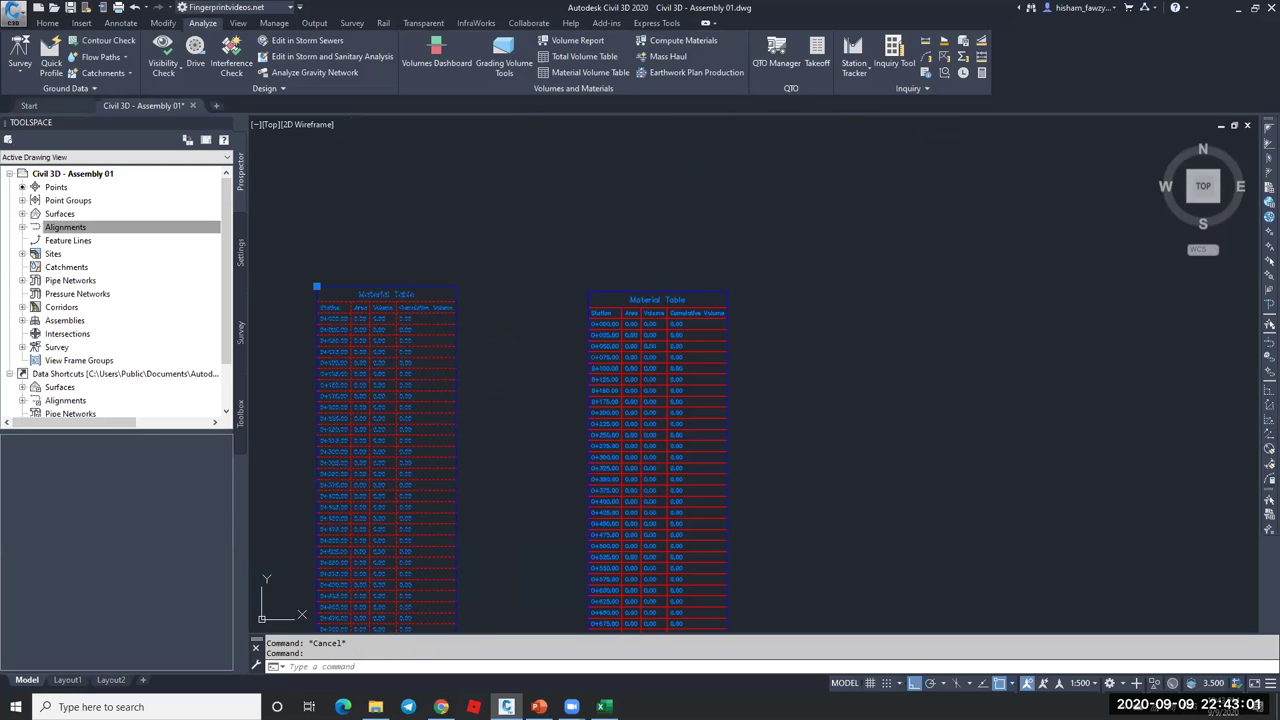
left_click(692, 348)
scroll(694, 351, "down", 3)
key("Delete")
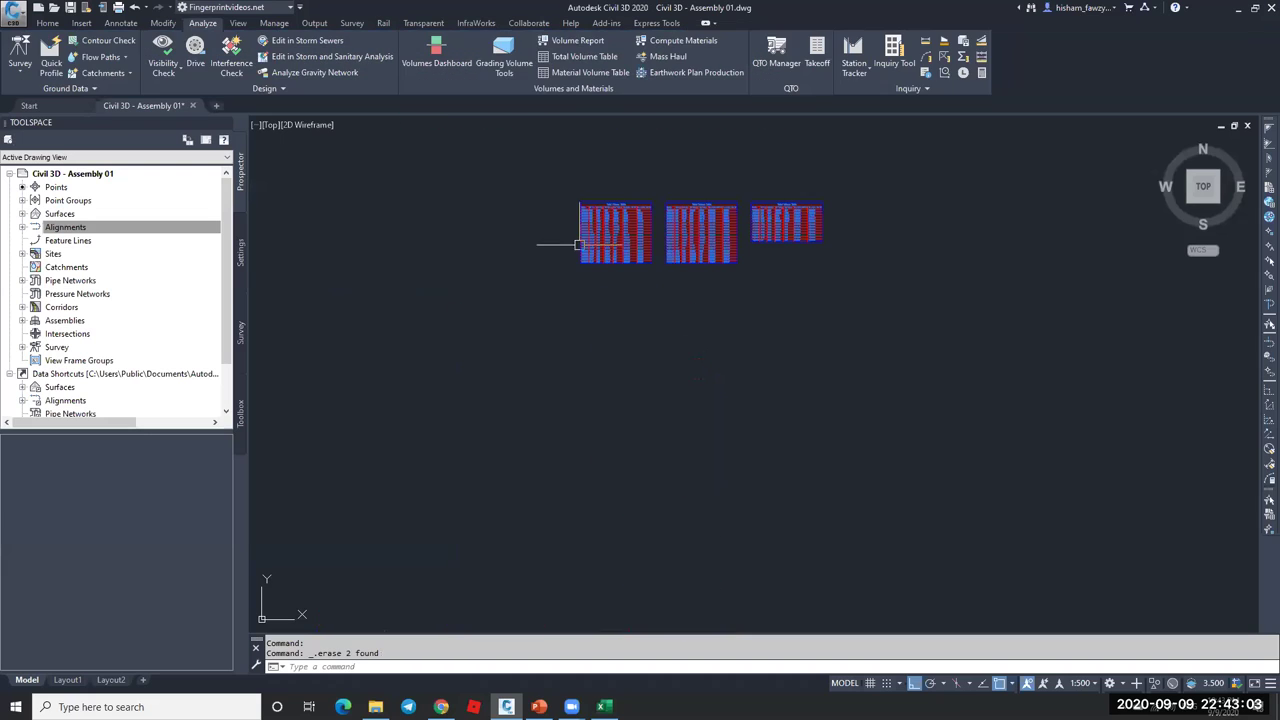
- Create and place a Material Volume Table for the Pave 01 material list
left_click(585, 56)
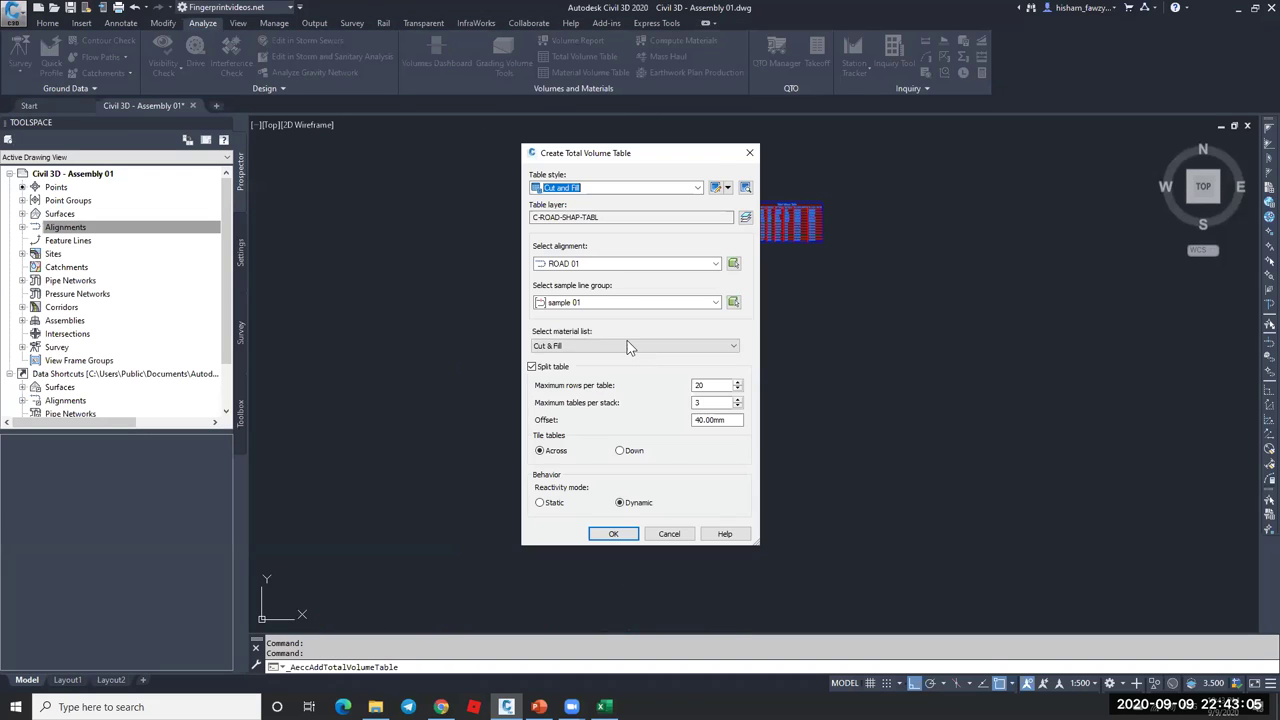
left_click(748, 155)
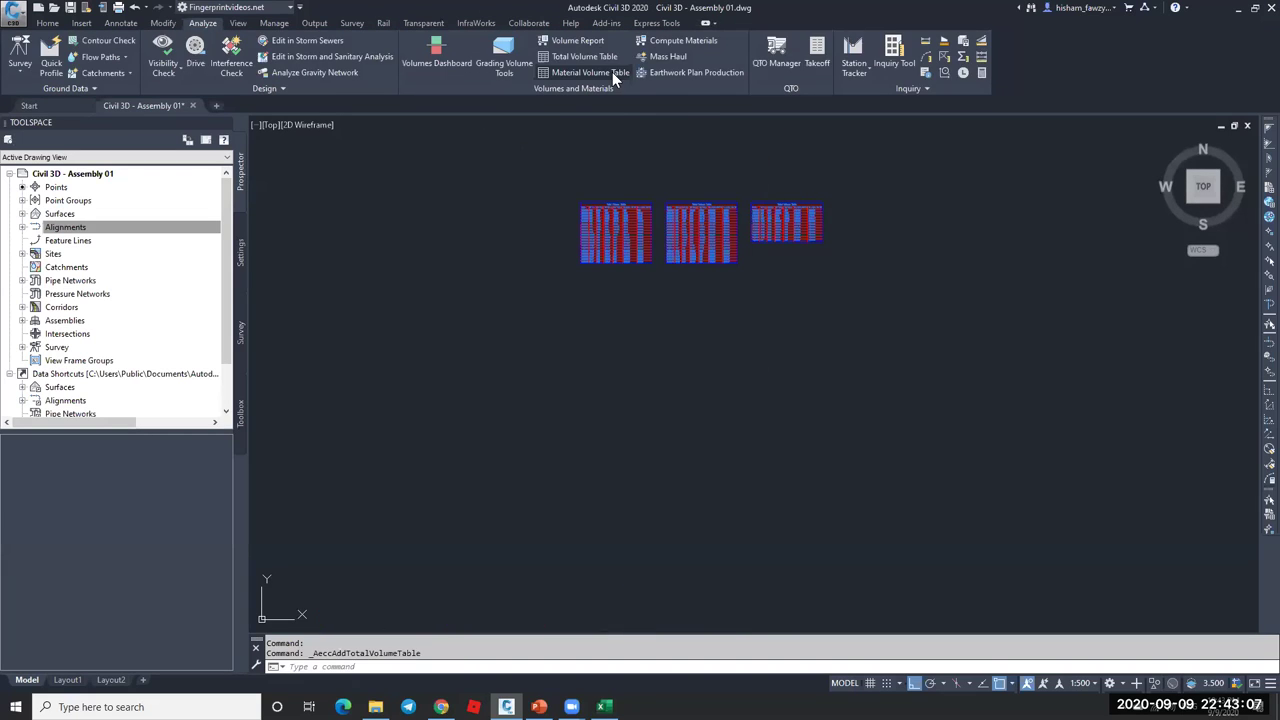
left_click(605, 72)
left_click(615, 365)
left_click(613, 327)
left_click(577, 347)
left_click(613, 551)
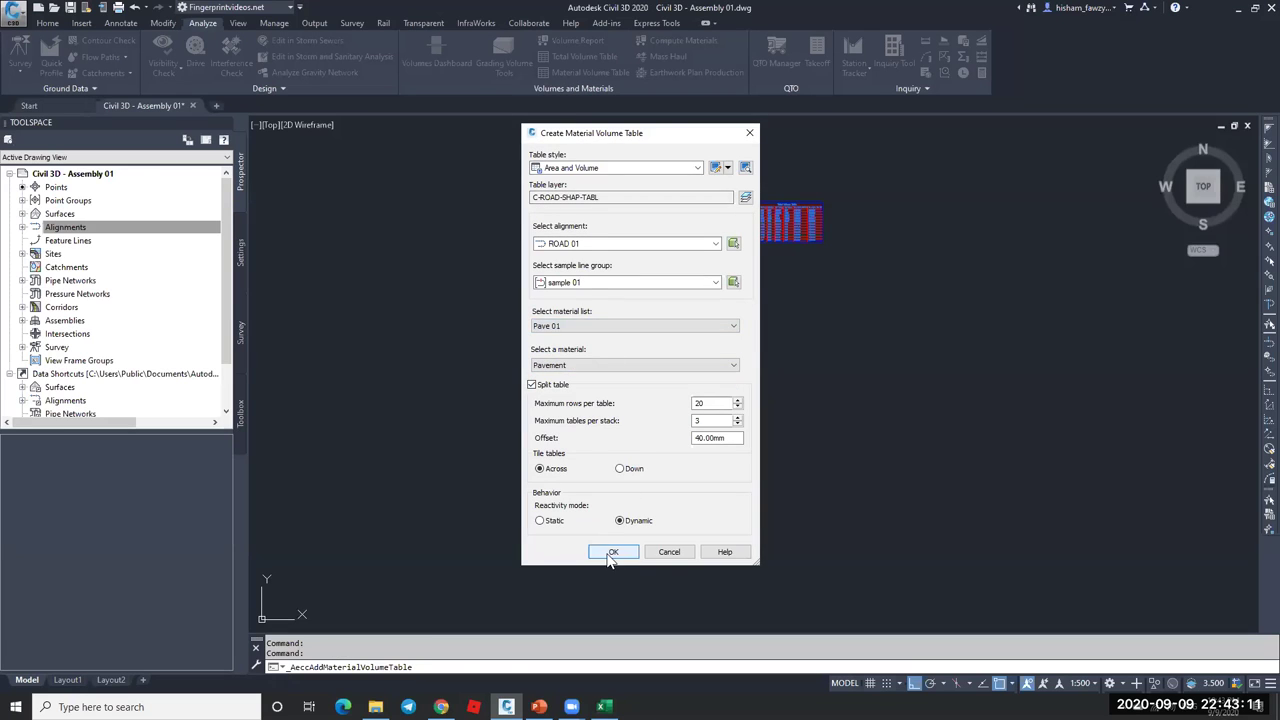
left_click(611, 298)
- Run Compute Materials again to reopen the material list editor
scroll(630, 300, "up", 5)
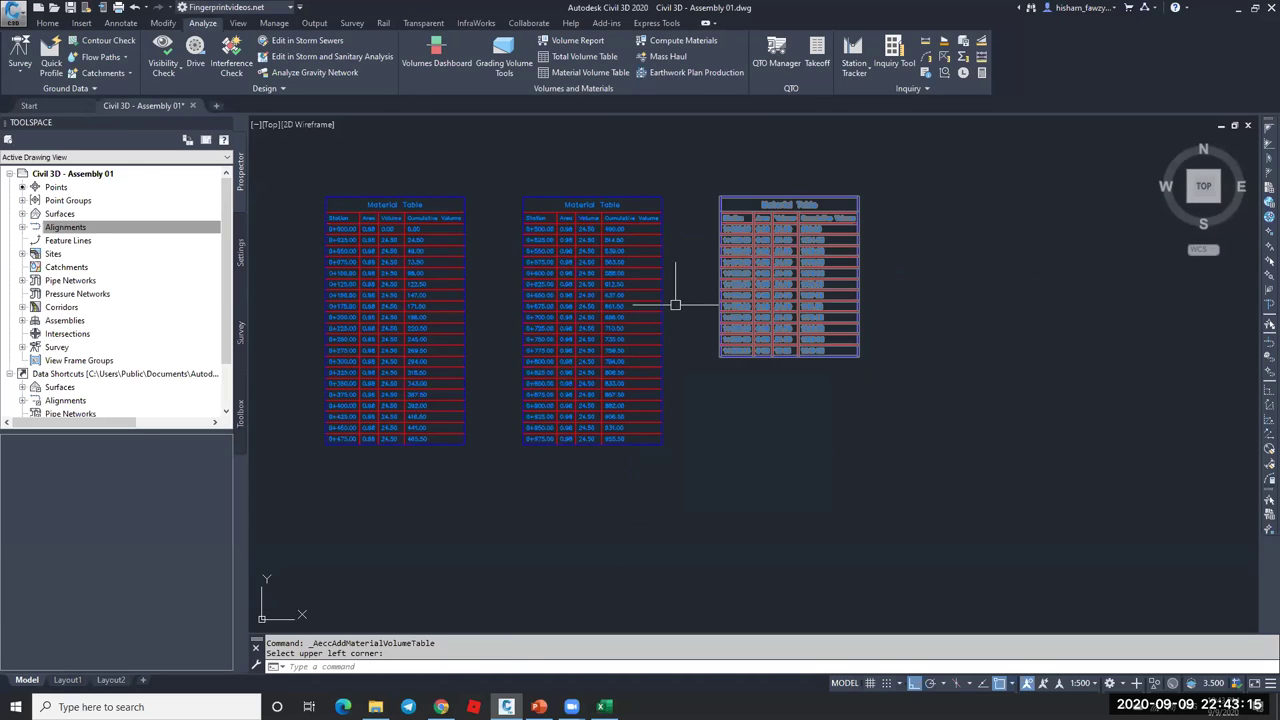
scroll(674, 300, "down", 5)
left_click(677, 40)
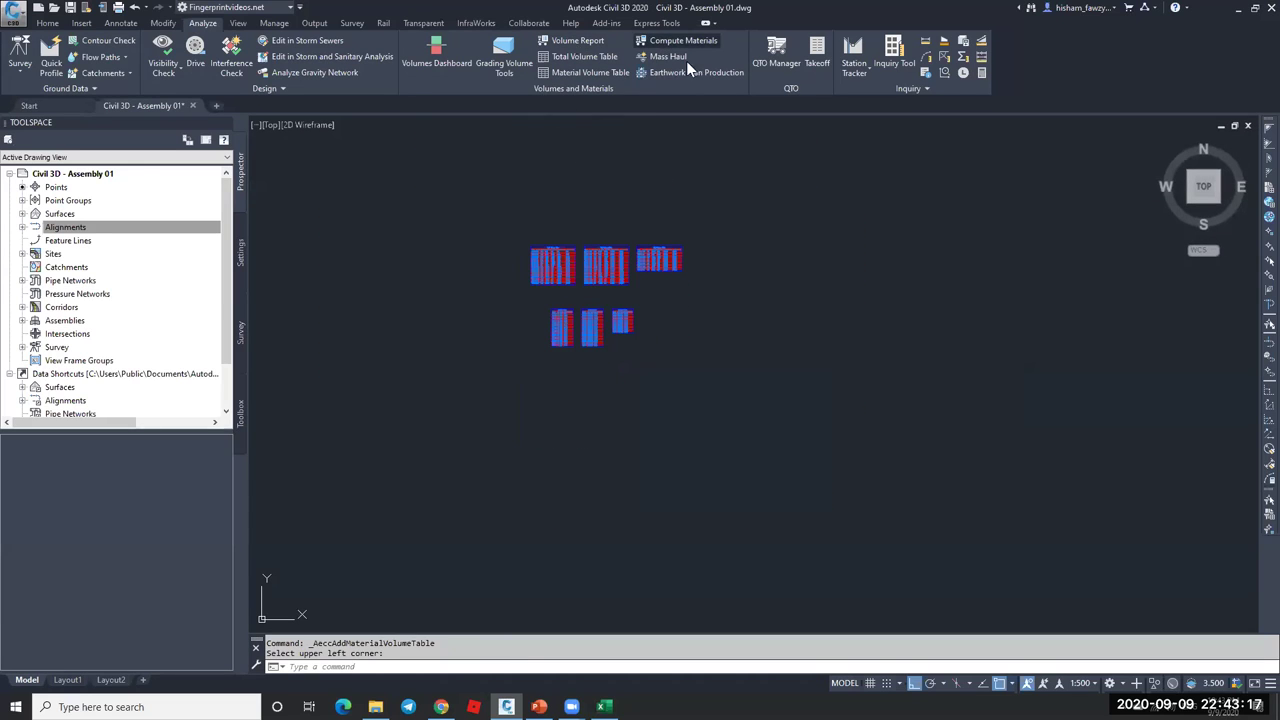
- Select the sample 01 sample line group and the Pave 01 material list
left_click(565, 374)
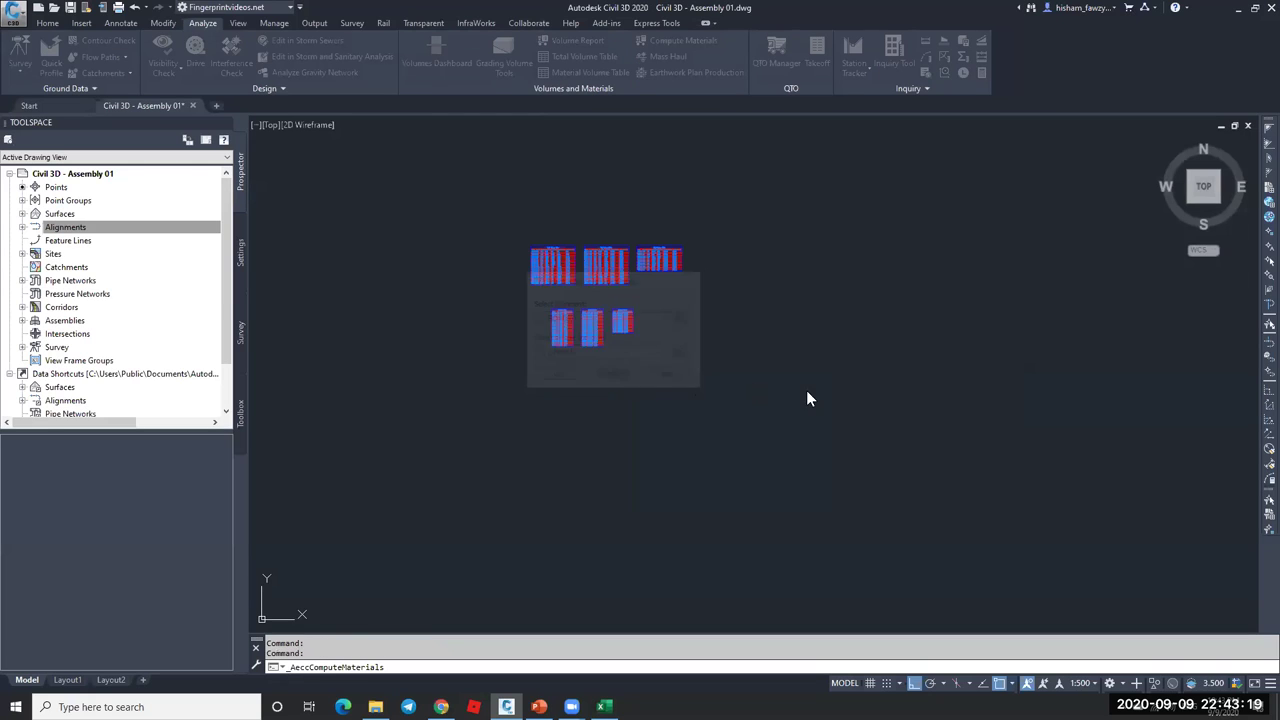
left_click(690, 433)
right_click(692, 436)
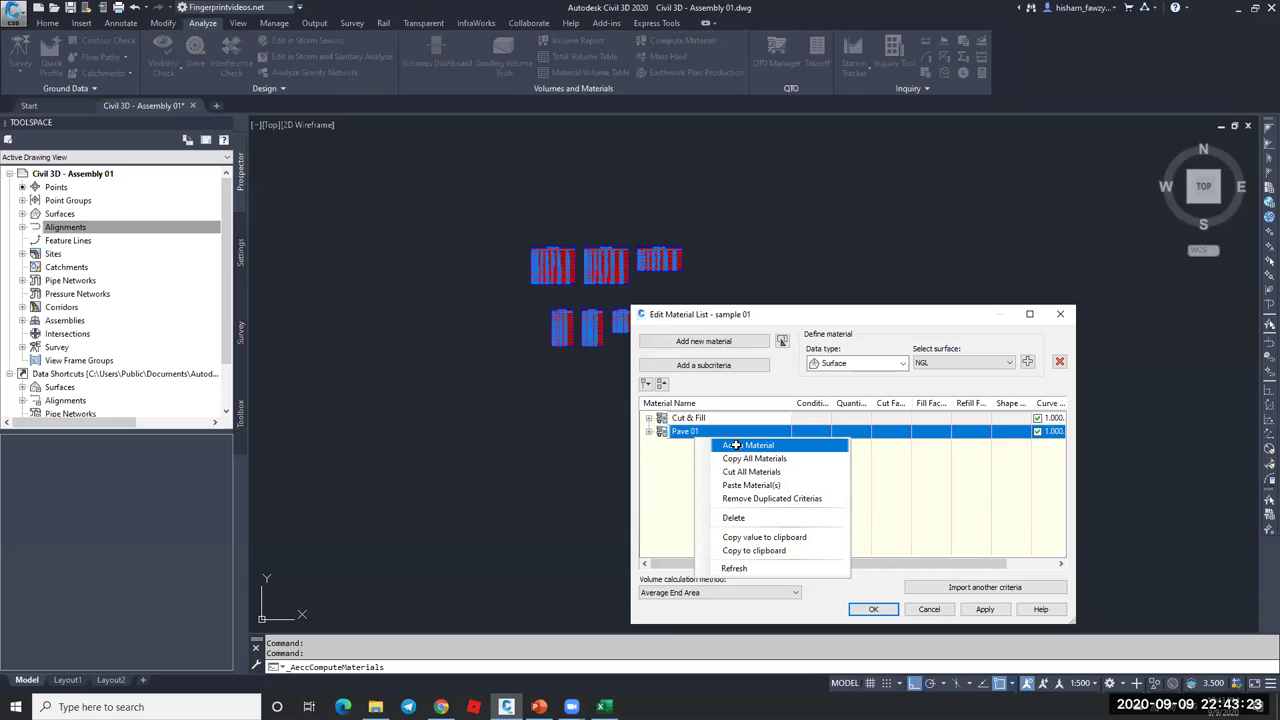
left_click(736, 445)
- Delete Material - (4) under Pave 01, then collapse the Pave 01 and Cut & Fill branches
left_click(648, 419)
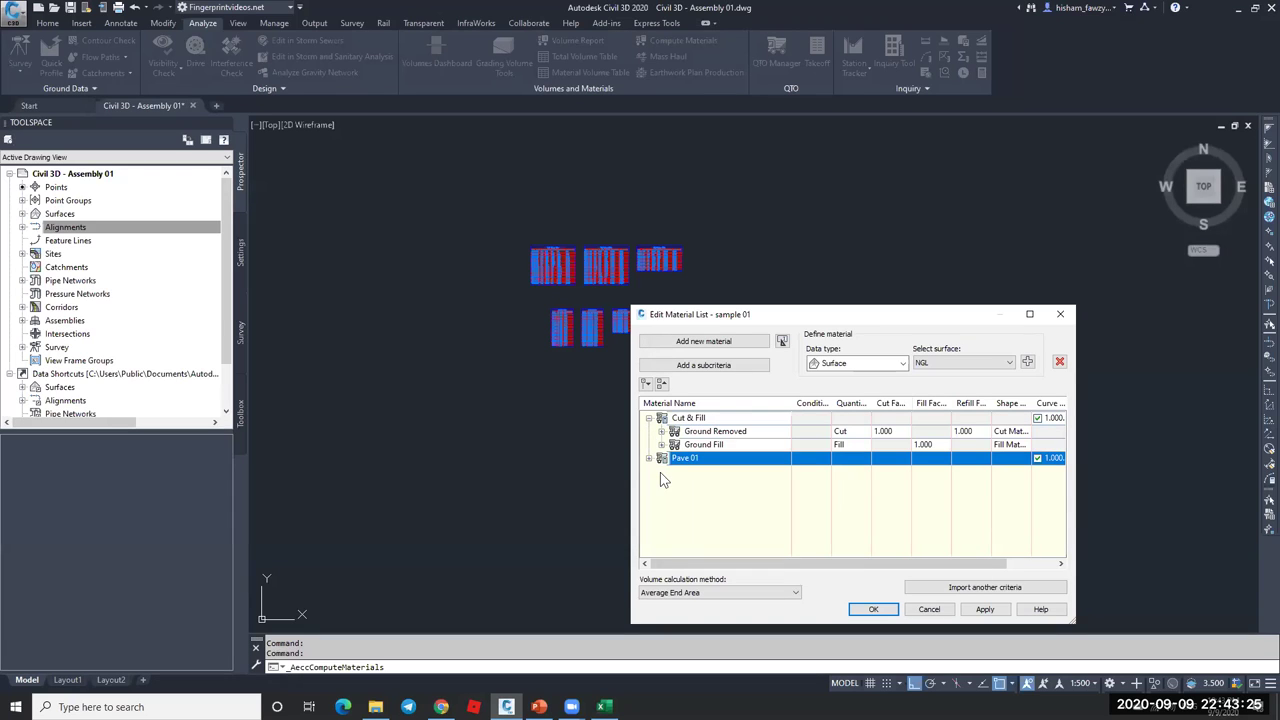
left_click(649, 458)
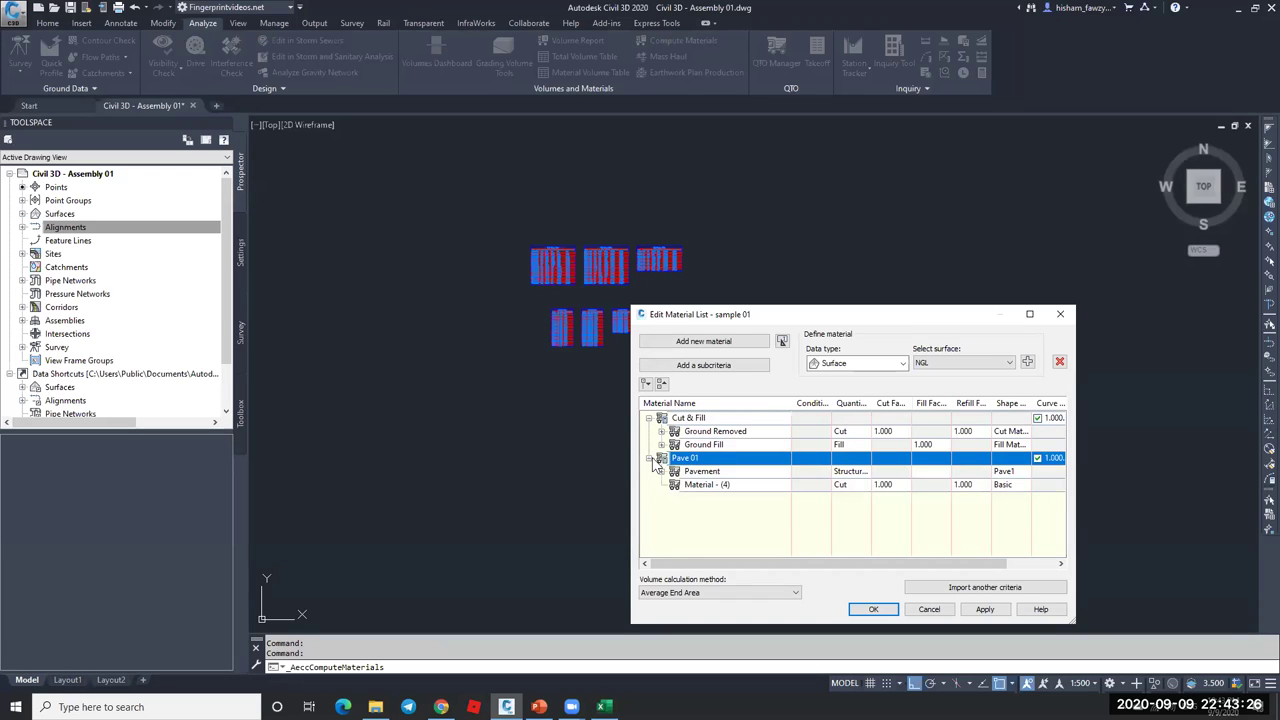
right_click(710, 486)
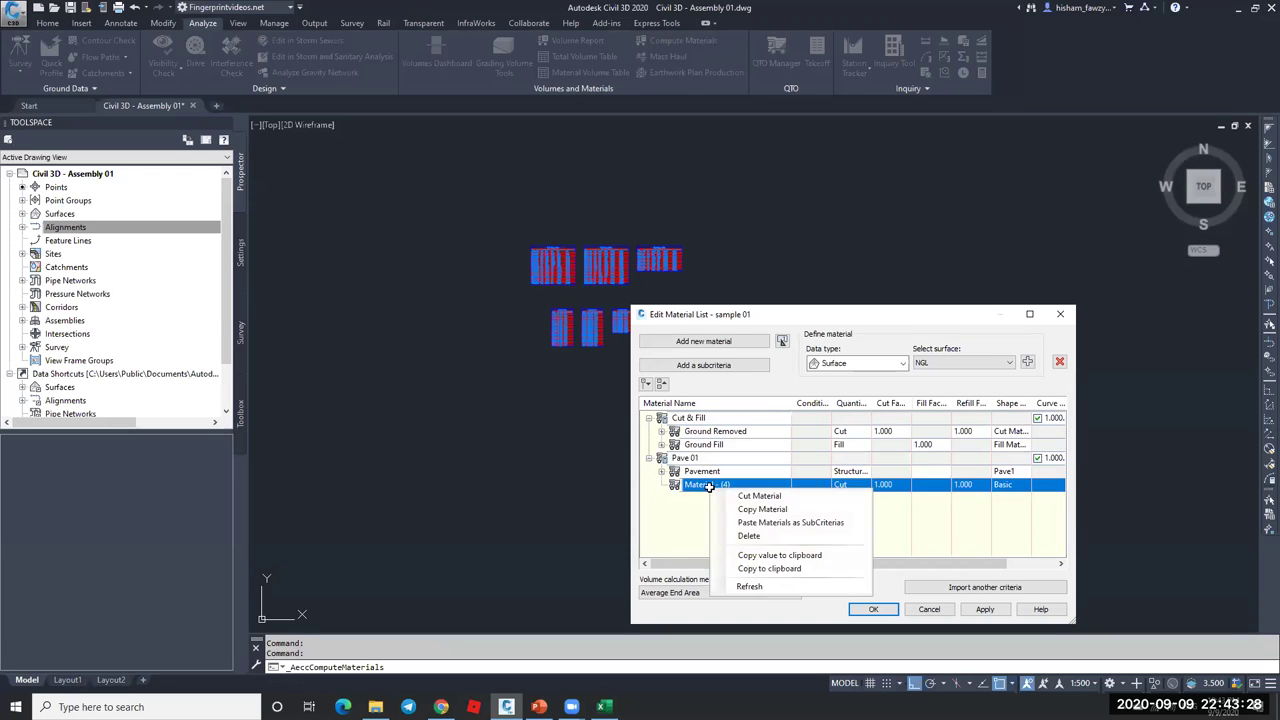
left_click(758, 535)
left_click(649, 458)
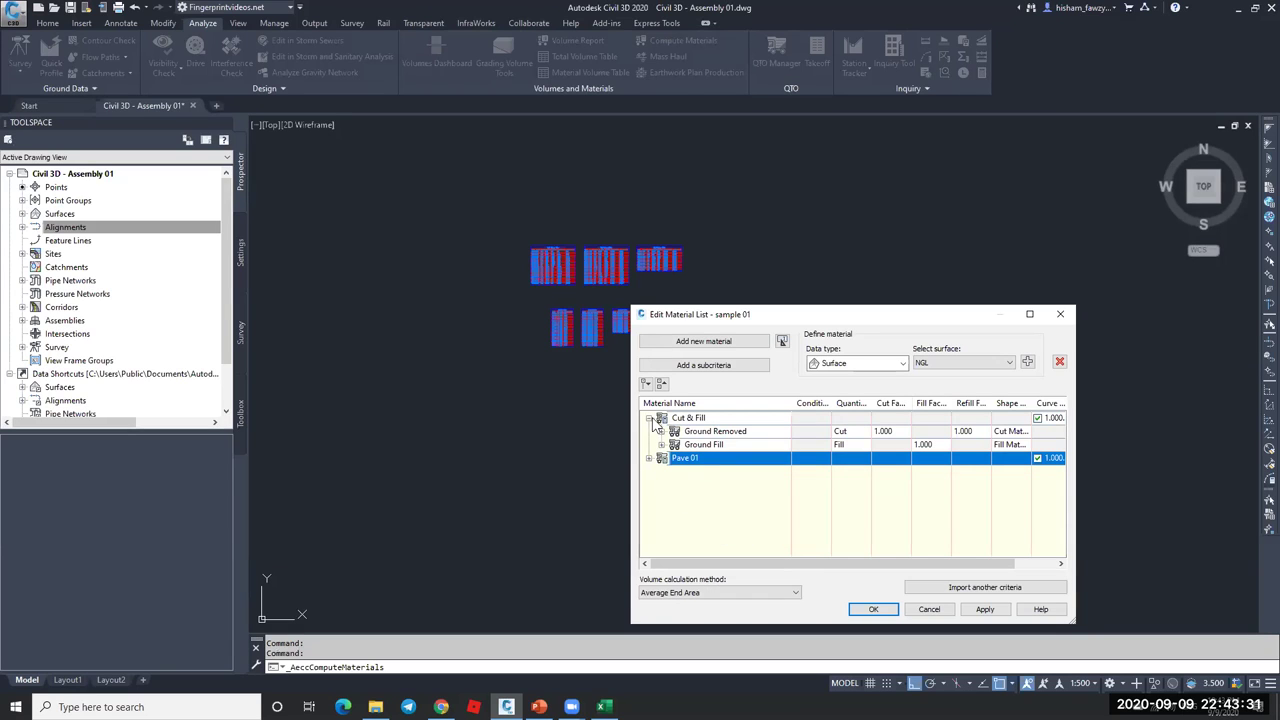
left_click(650, 419)
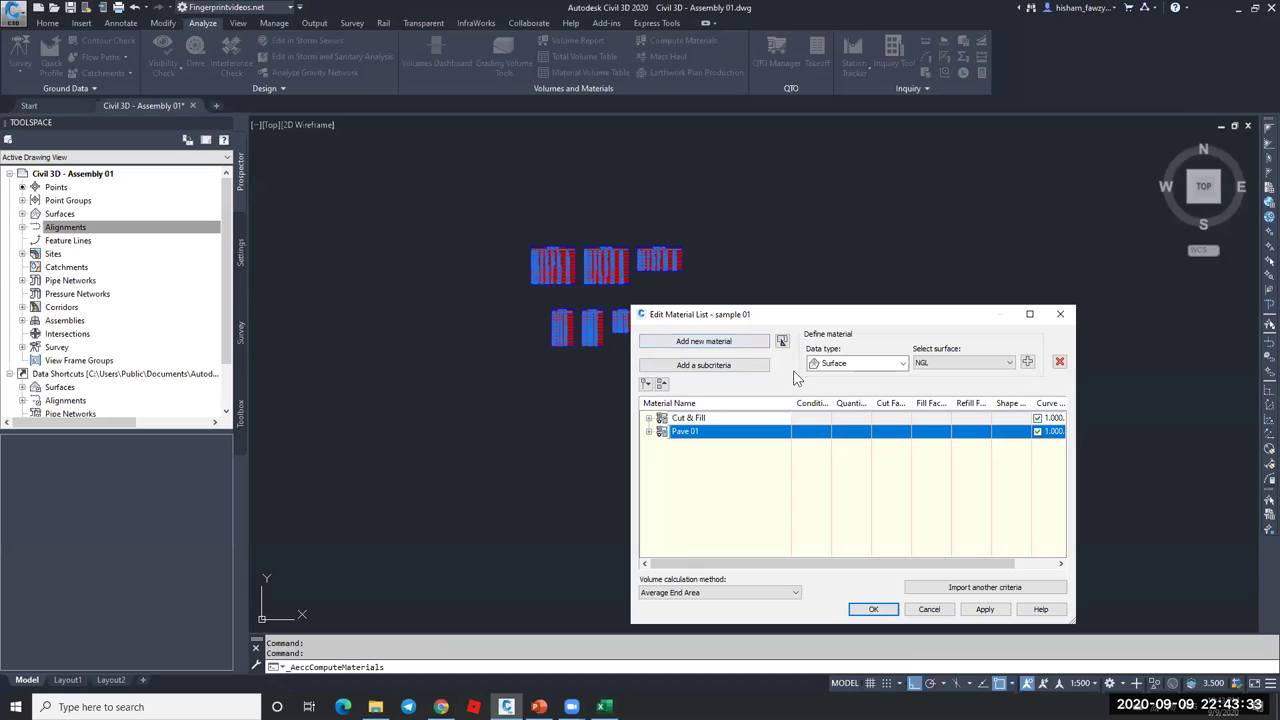
left_click(712, 366)
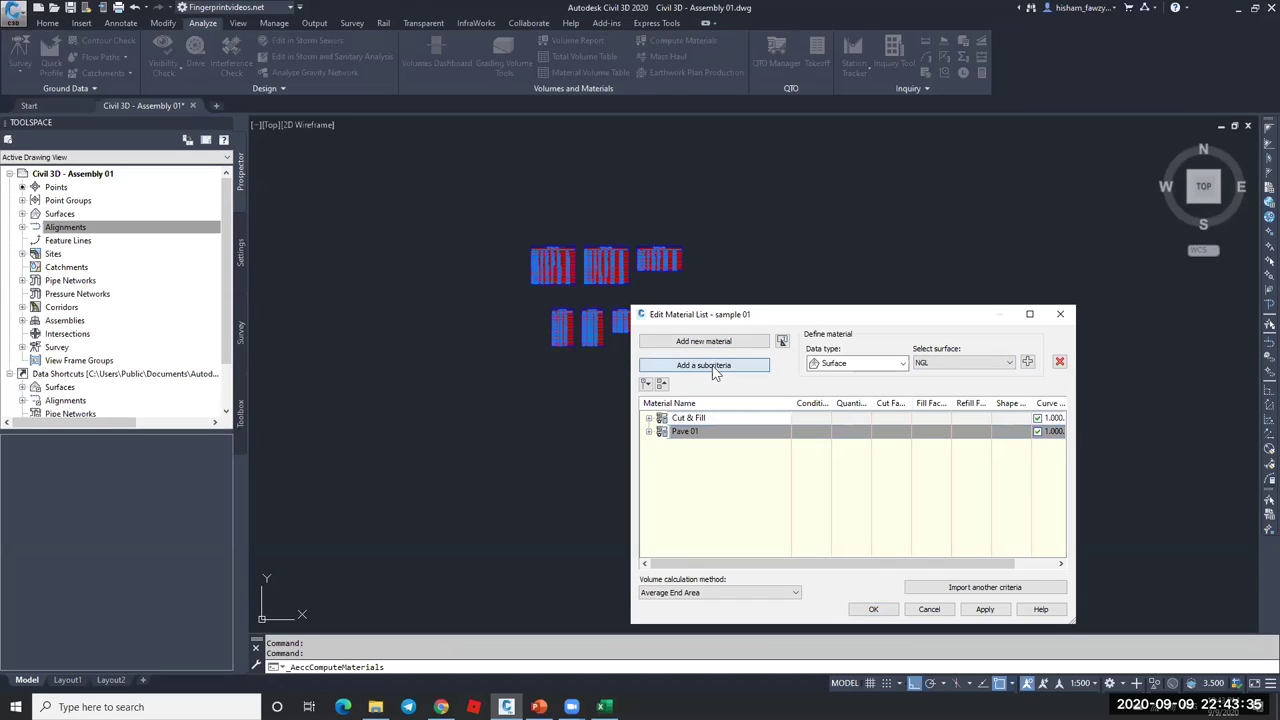
- Import another Material List takeoff criteria into the material list editor
left_click(737, 521)
left_click(995, 588)
left_click(837, 462)
left_click(812, 499)
left_click(812, 492)
- Map Pavement, Base and SubBase materials to the SubBase corridor shape
left_click(650, 297)
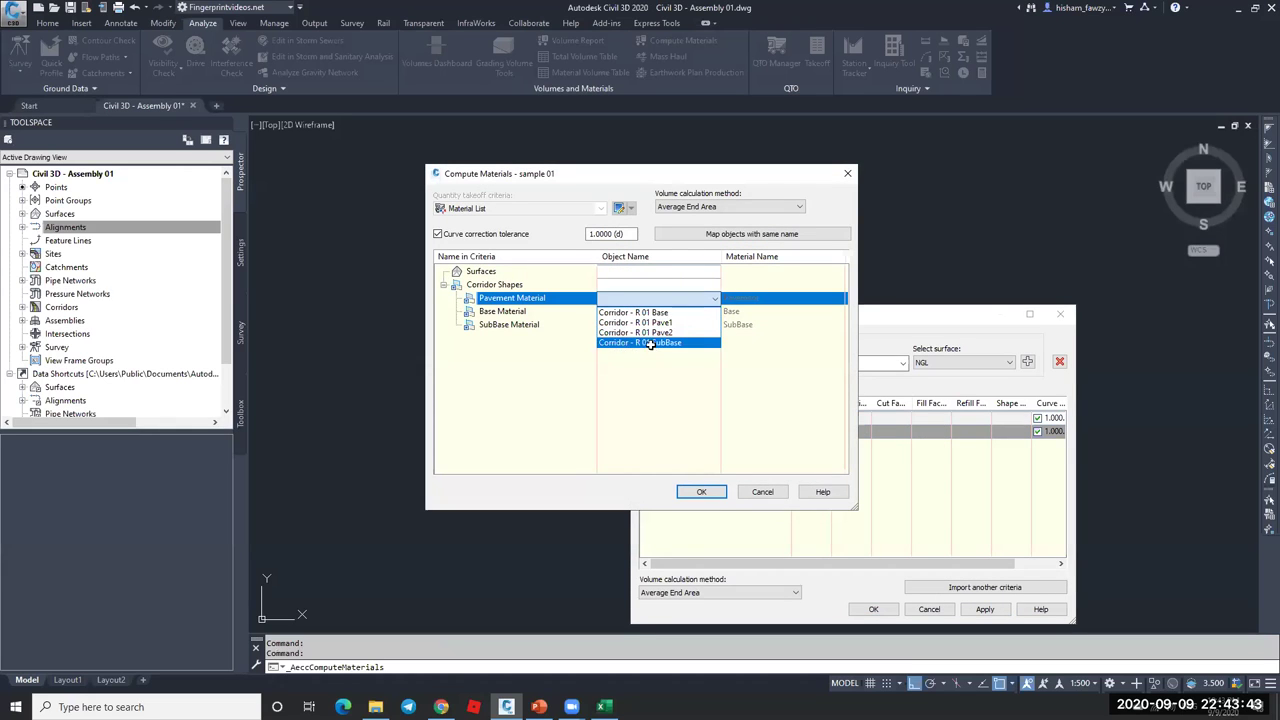
left_click(650, 342)
left_click(650, 312)
left_click(650, 355)
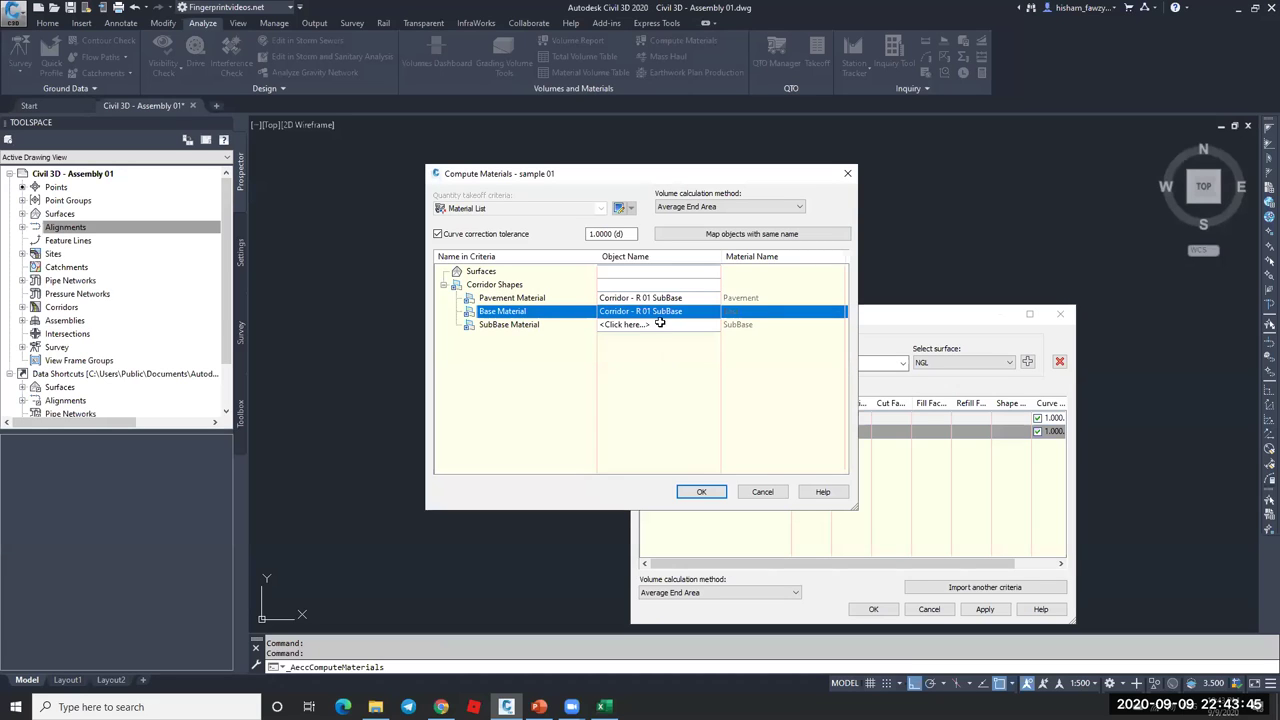
left_click(650, 325)
left_click(650, 368)
left_click(703, 489)
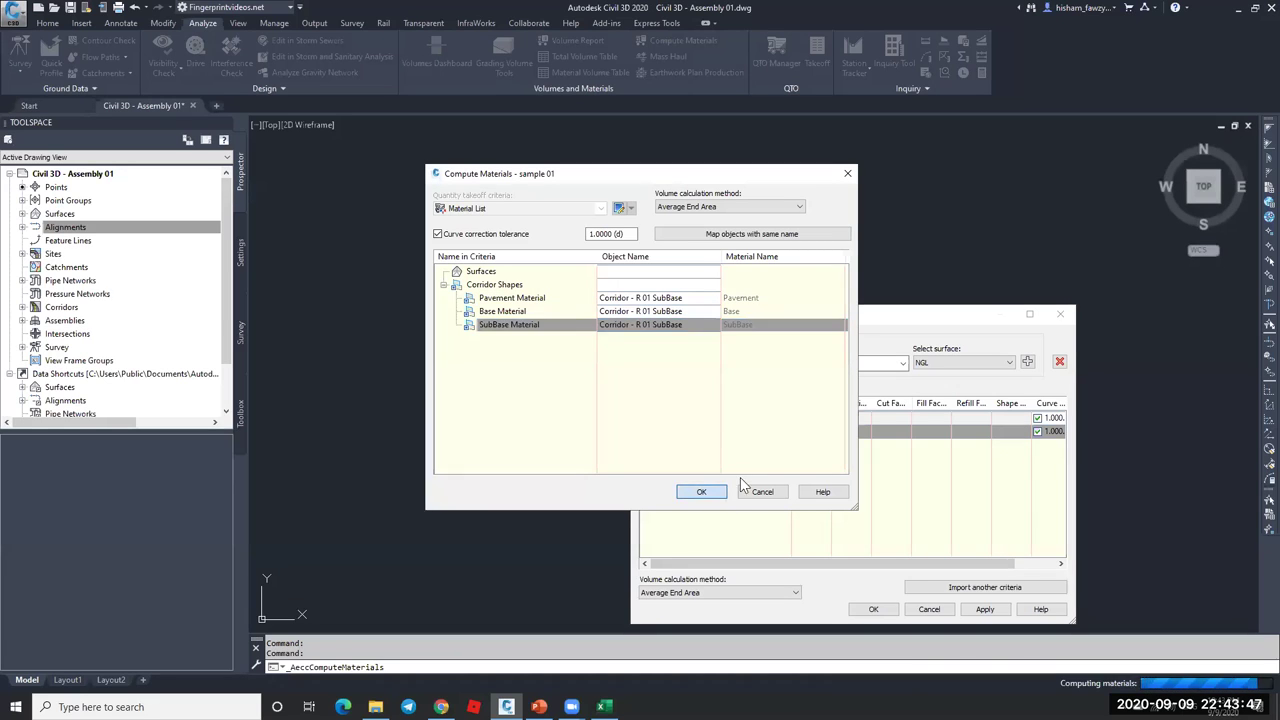
- Remove Pavement and Base from Material List - (3), leaving SubBase
left_click(649, 445)
left_click(737, 460)
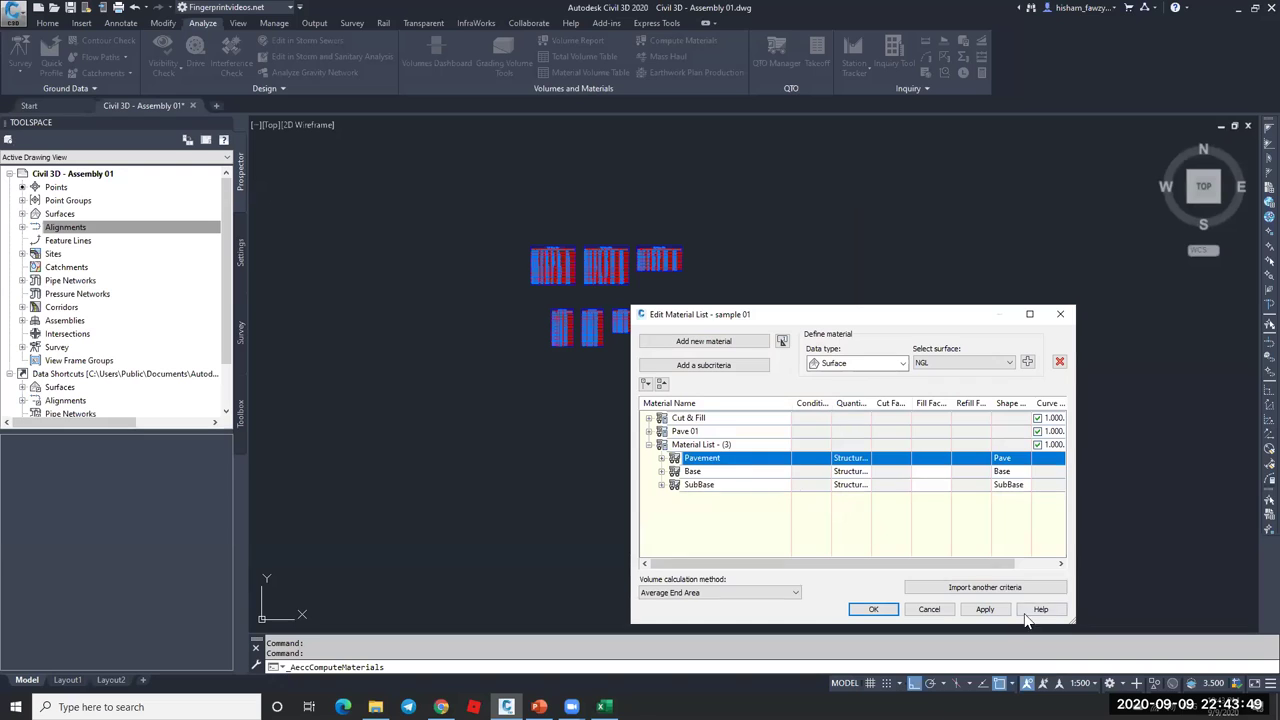
left_click(1059, 362)
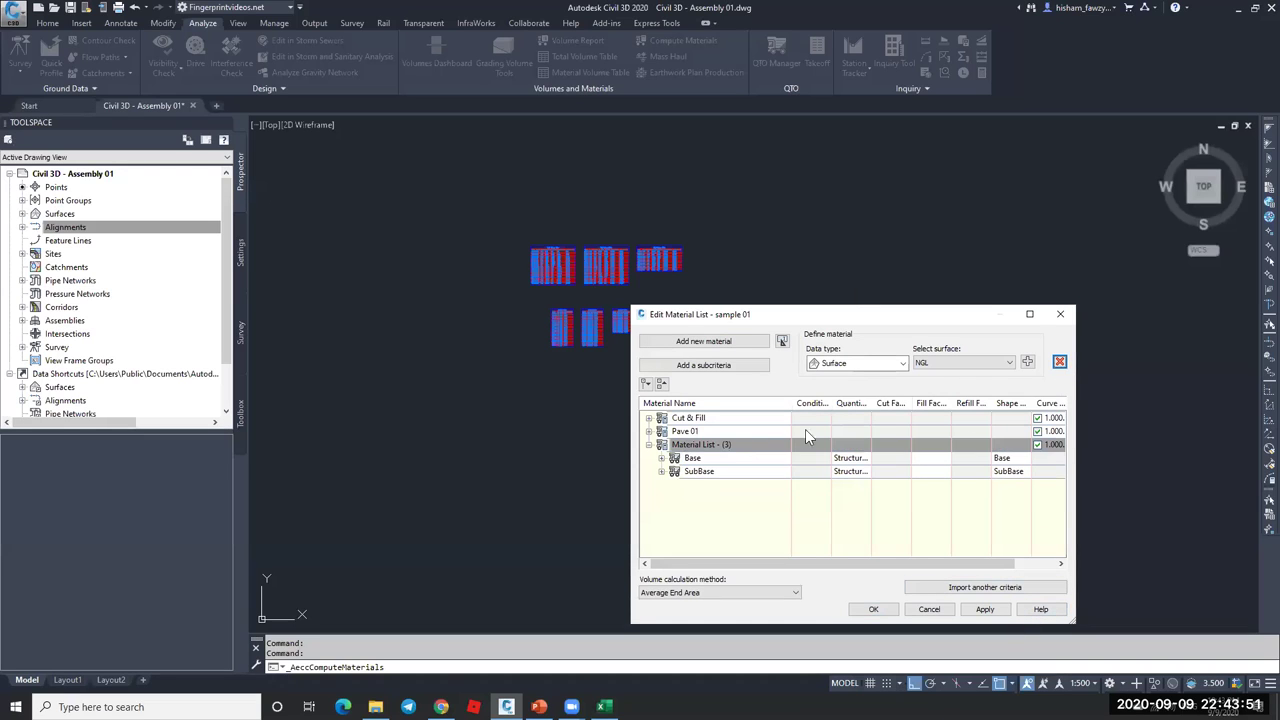
left_click(752, 458)
left_click(1059, 362)
- Set the SubBase shape's section style to SubBase
left_click(1007, 460)
left_click(898, 463)
left_click(800, 532)
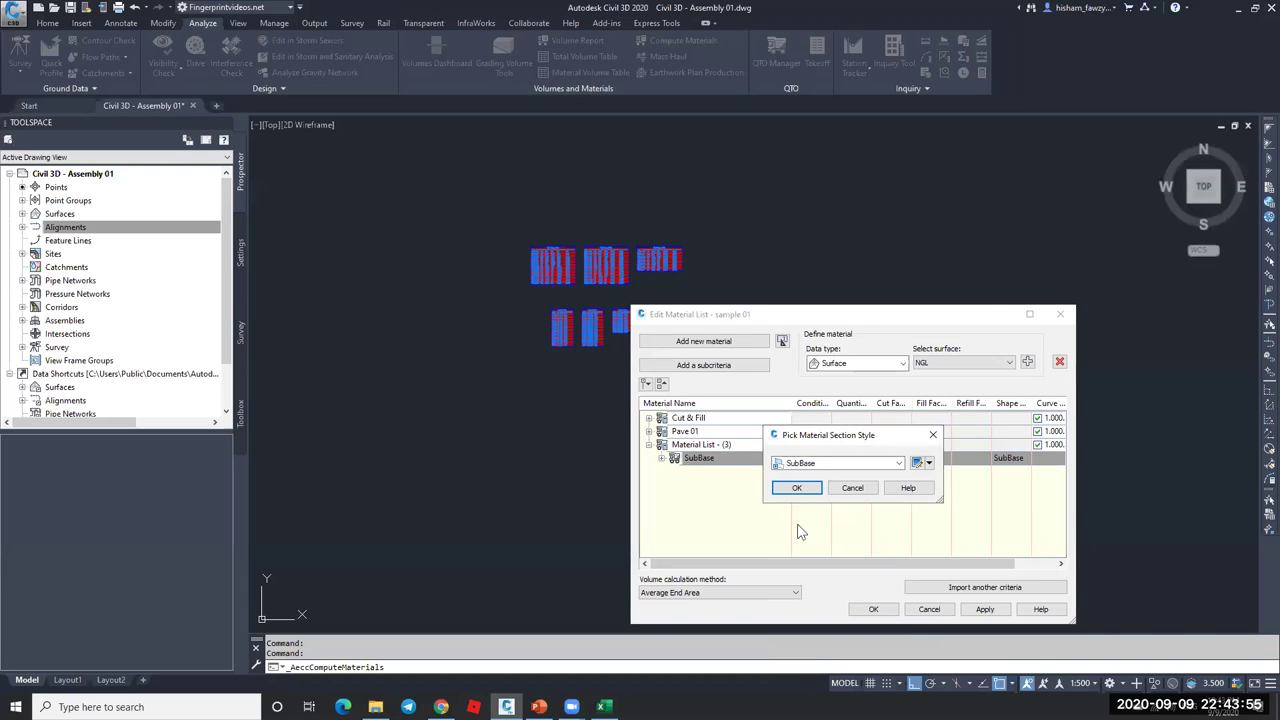
left_click(801, 488)
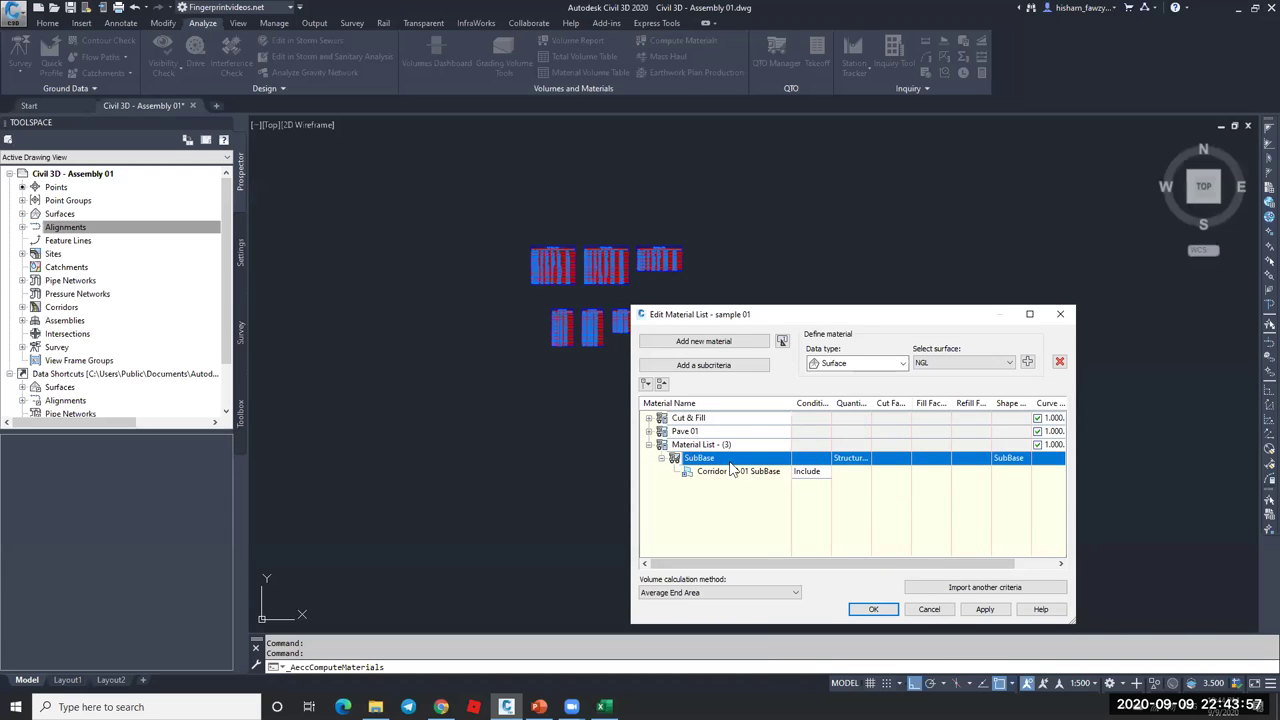
- Rename Material List - (3) to 'Sub base' and accept the changes with OK
left_click(648, 444)
left_click(712, 446)
key("Home")
type("S")
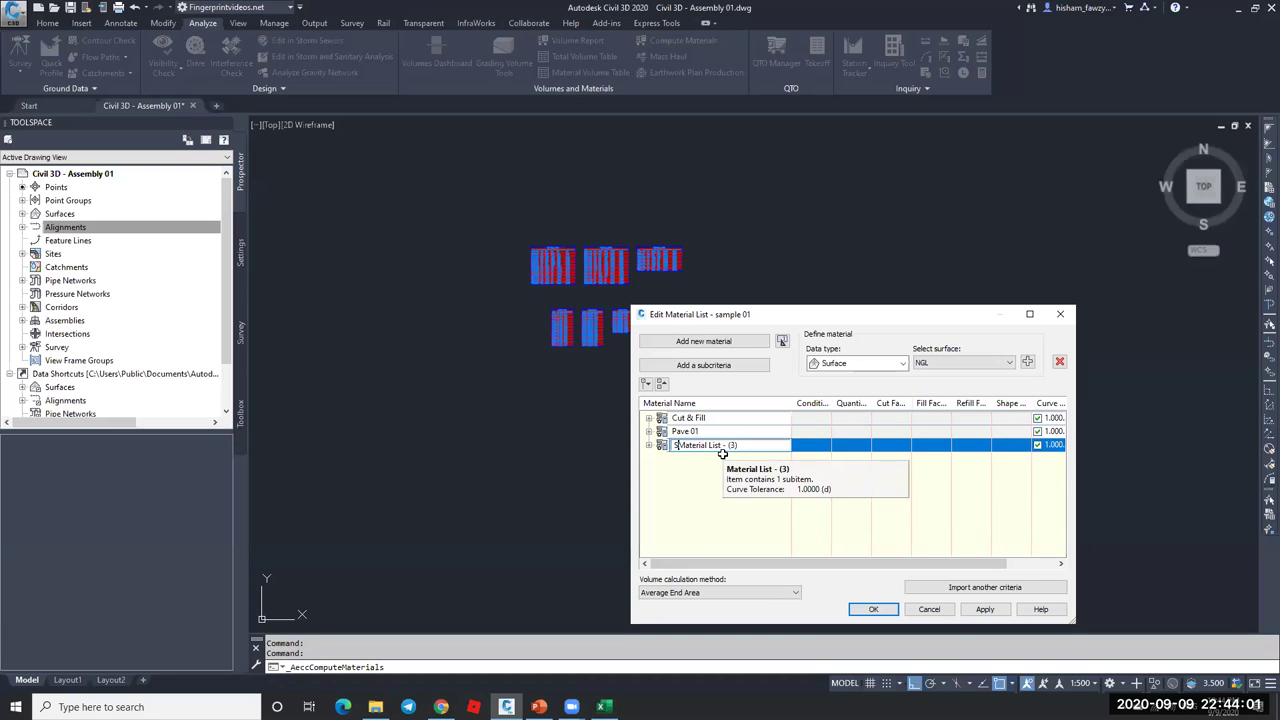
key("Return")
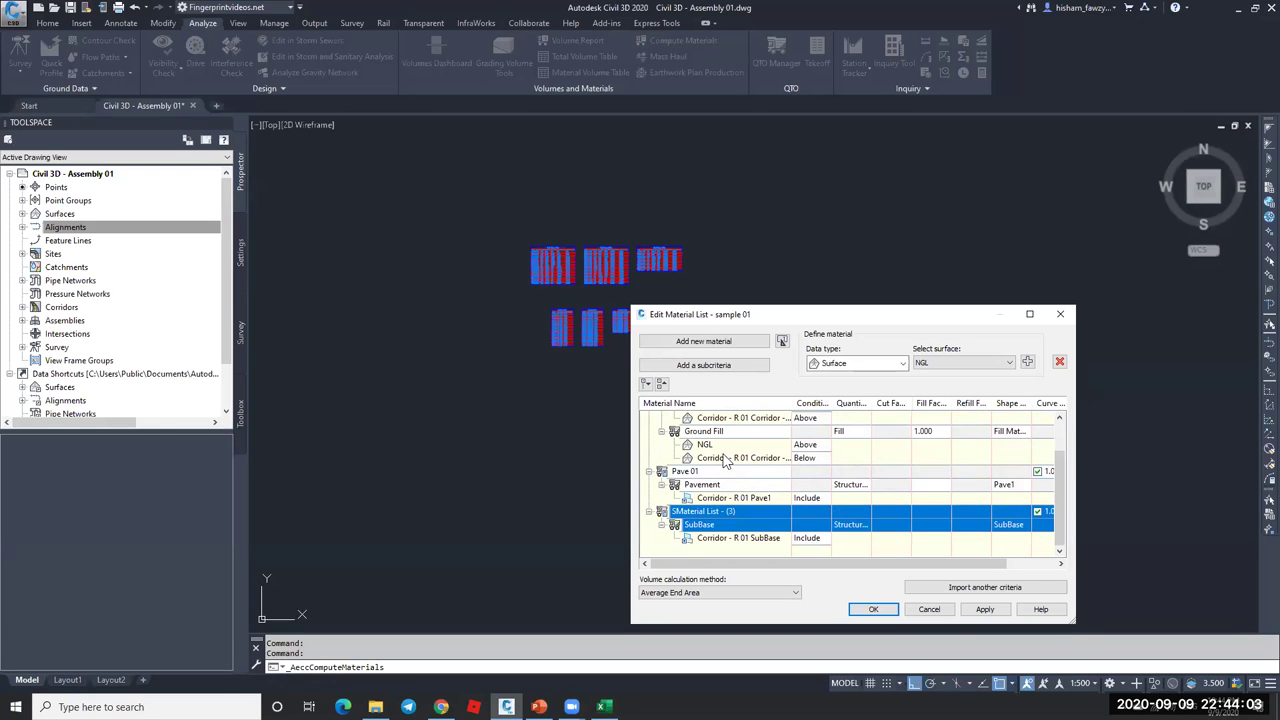
left_click(661, 383)
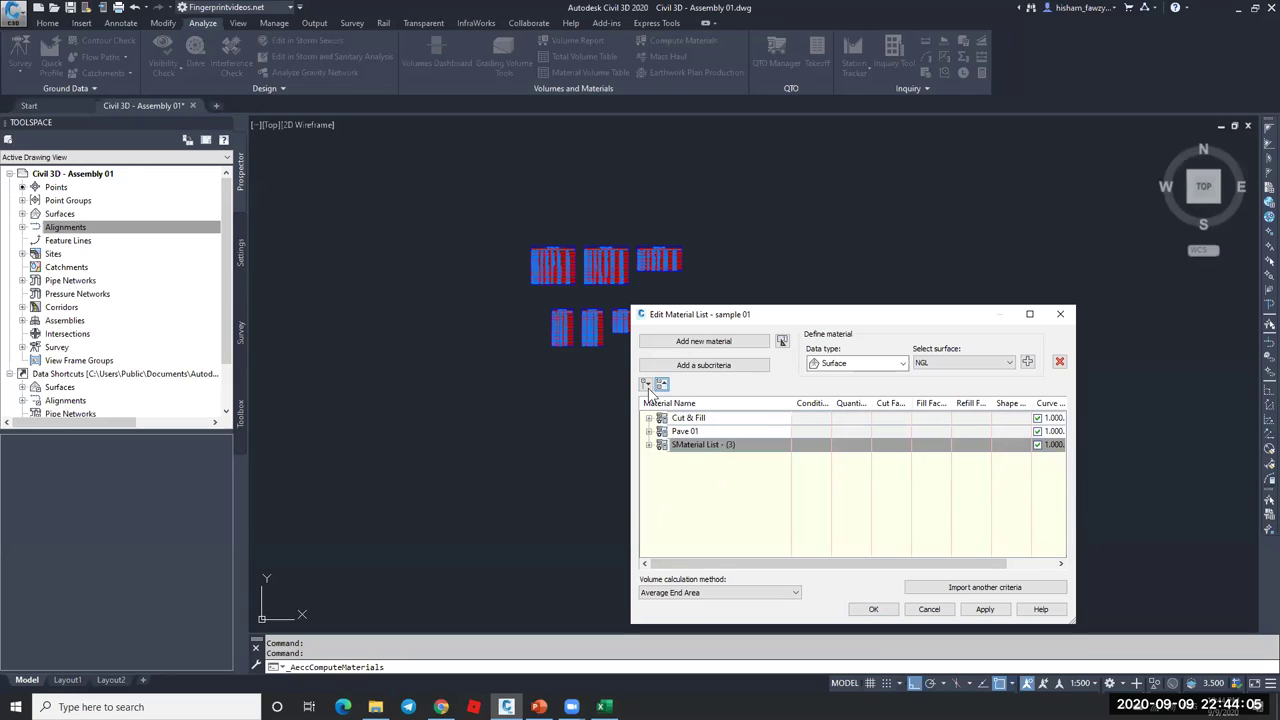
left_click(708, 446)
type("Su")
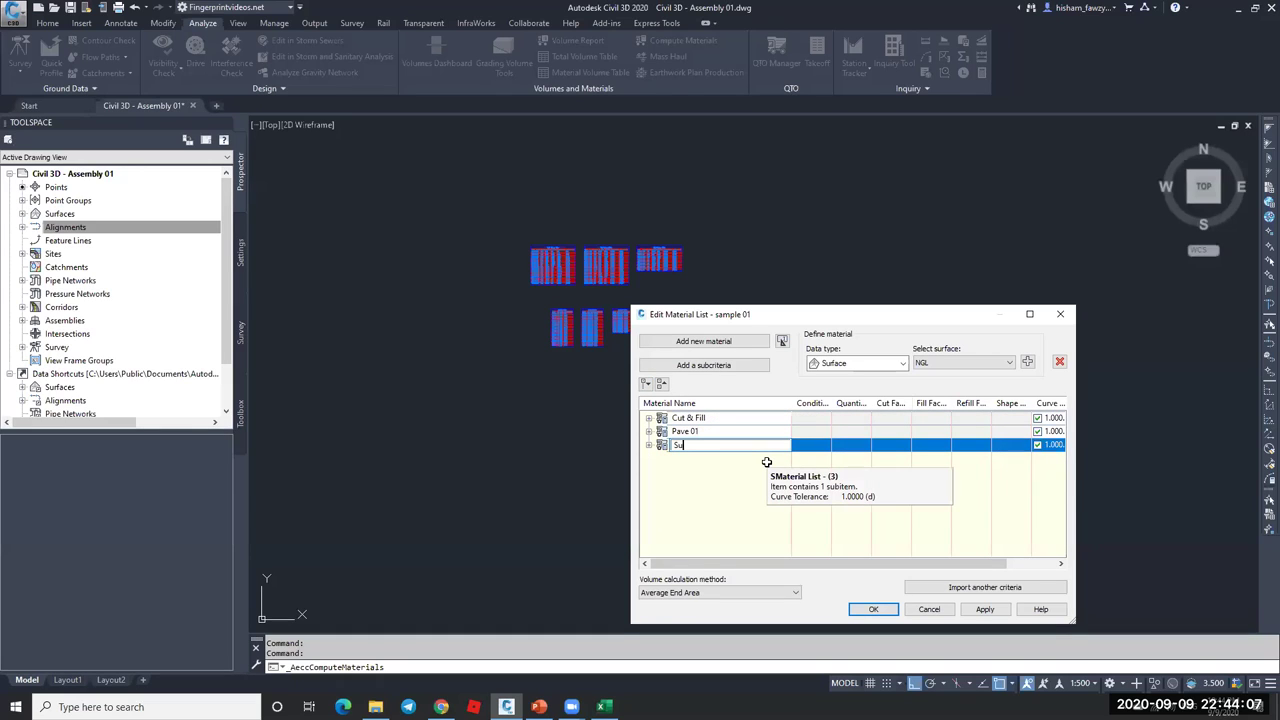
type("b base")
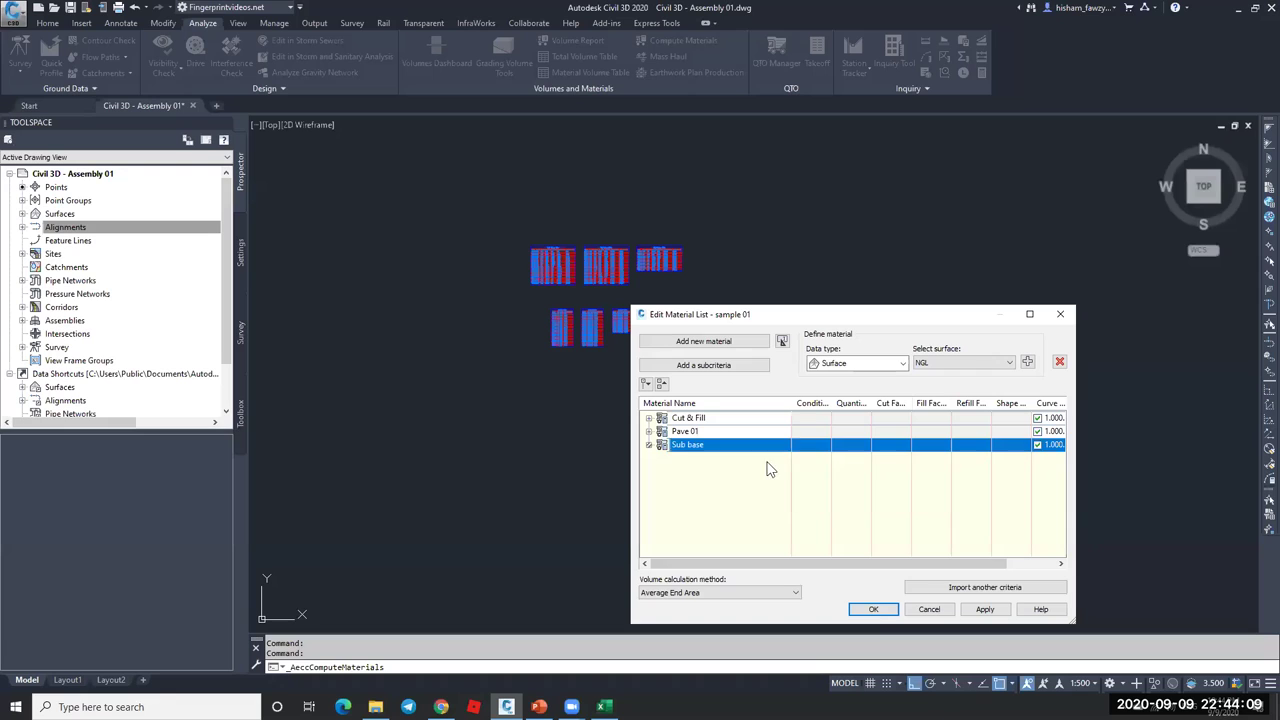
left_click(873, 609)
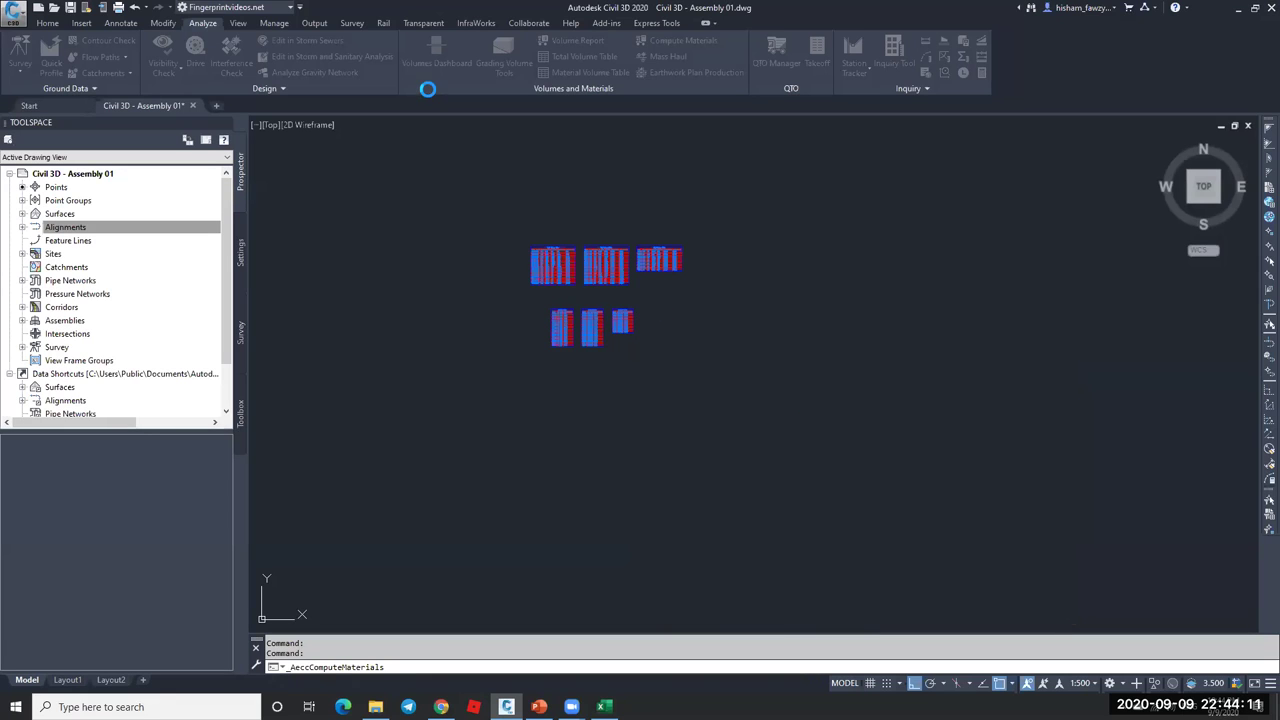
- Create a material volume table for material list Sub base and material SubBase
left_click(580, 72)
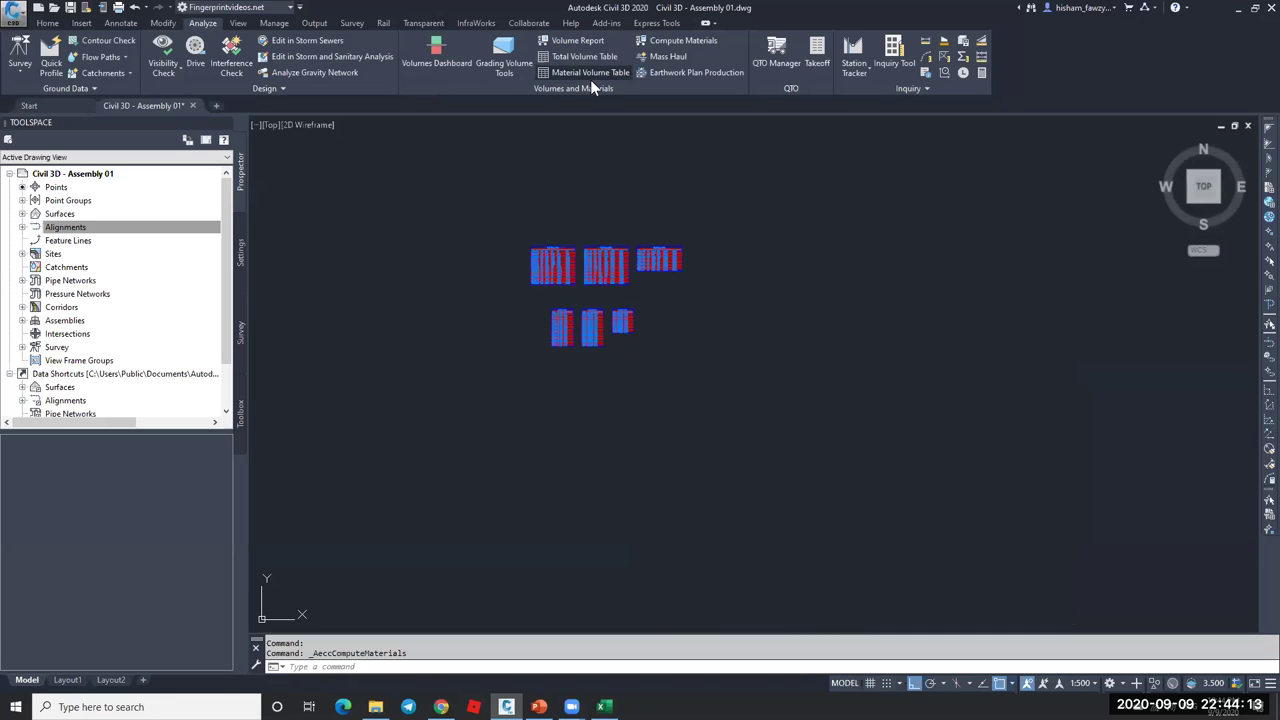
left_click(588, 369)
left_click(600, 329)
left_click(600, 329)
left_click(598, 348)
left_click(613, 551)
- Place the new table below the existing tables and zoom around to check it
left_click(550, 370)
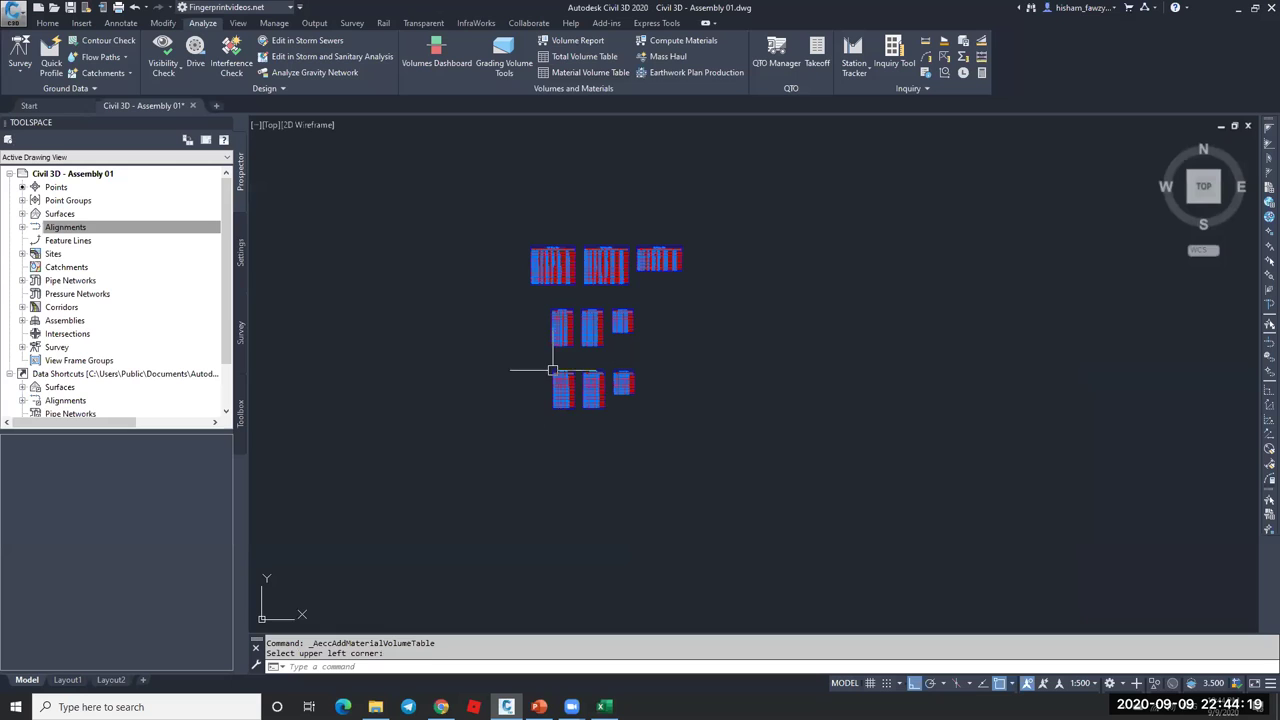
scroll(631, 403, "up", 6)
scroll(598, 263, "down", 5)
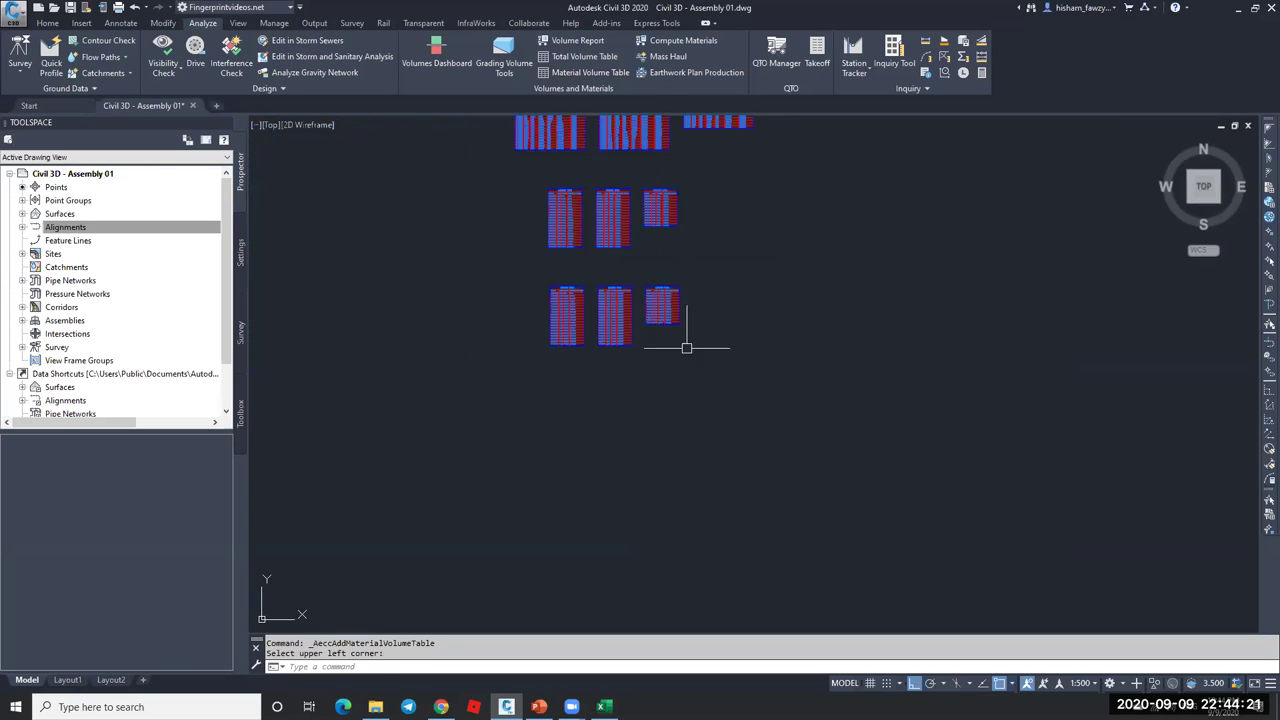
scroll(691, 281, "up", 3)
scroll(691, 281, "up", 2)
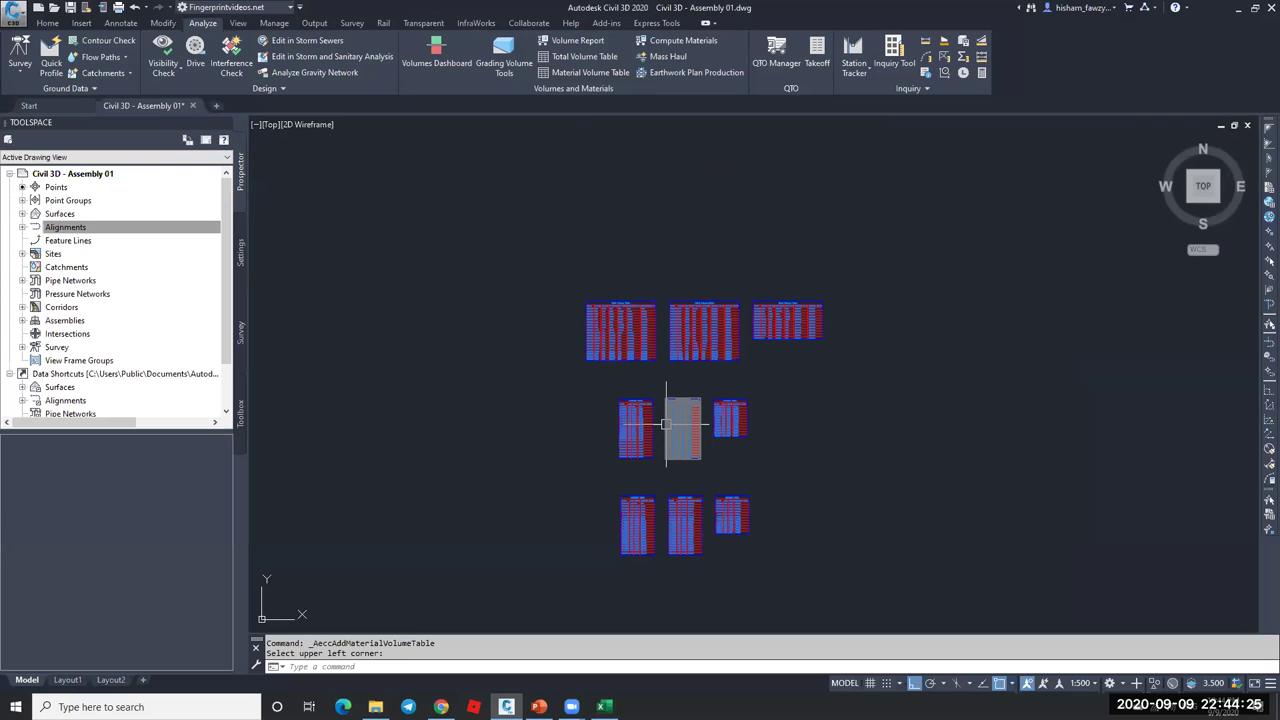
scroll(680, 523, "down", 3)
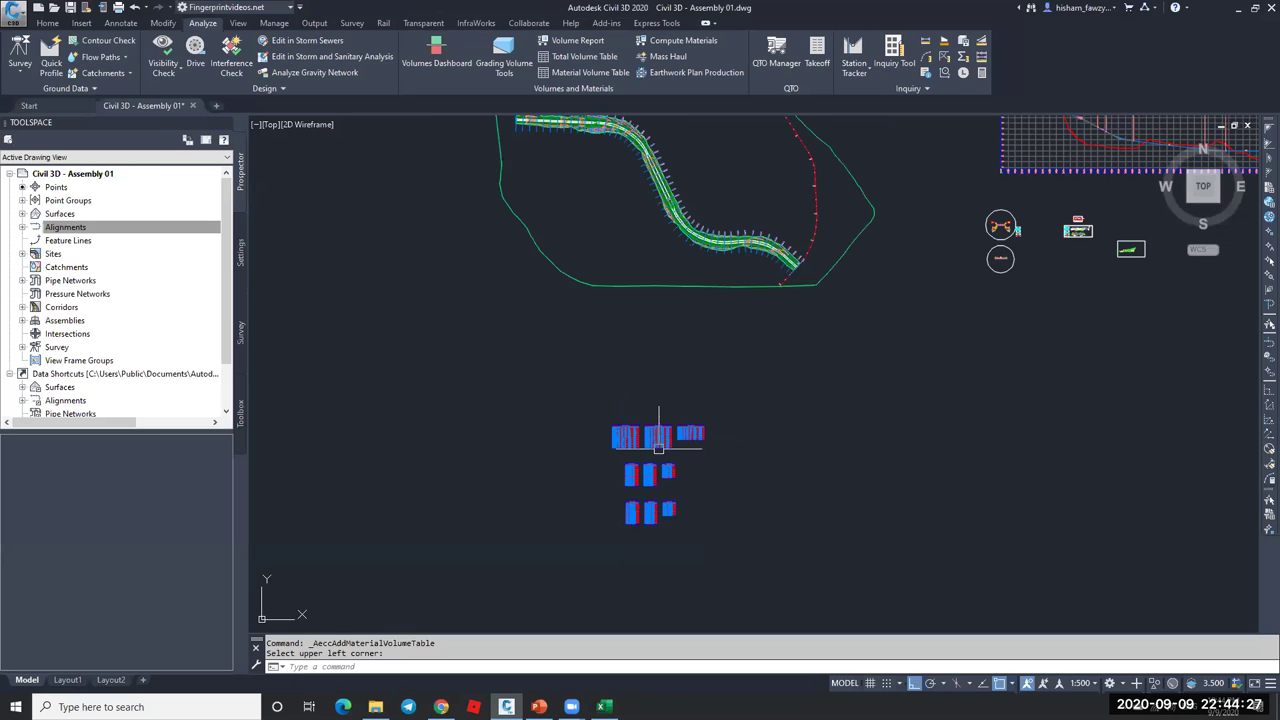
scroll(694, 220, "up", 3)
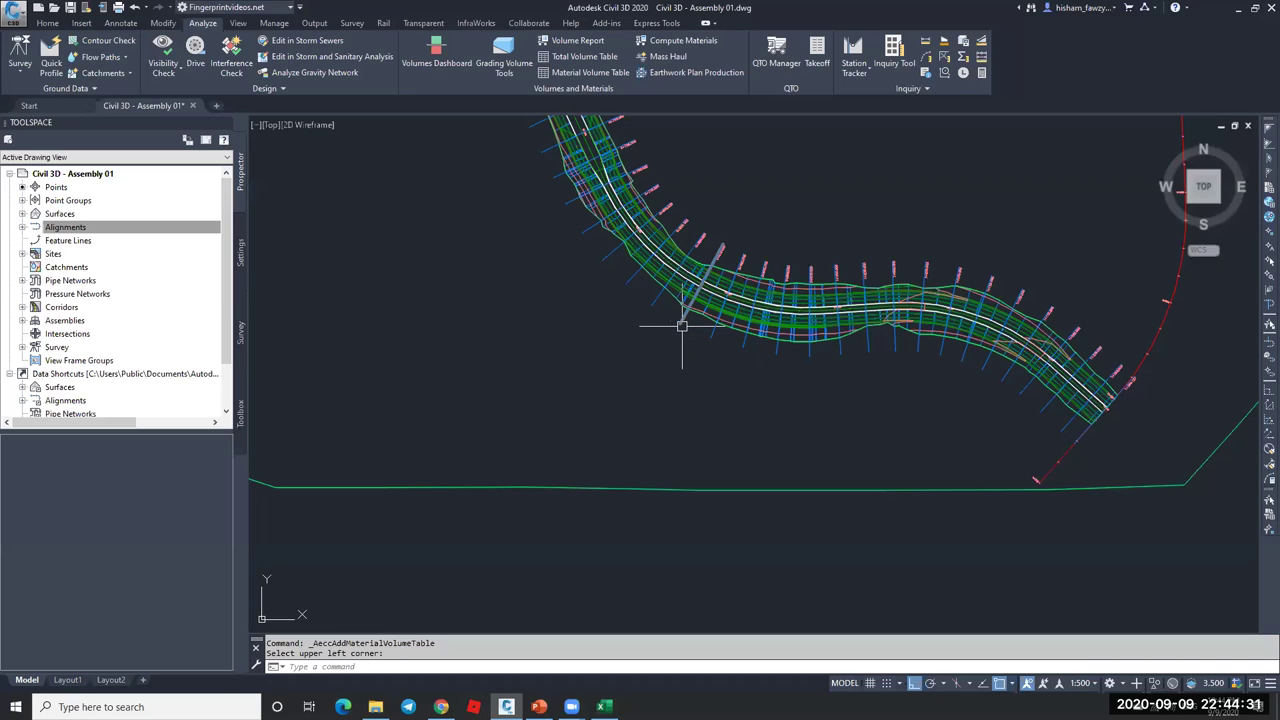
scroll(640, 265, "down", 3)
scroll(647, 240, "up", 3)
scroll(647, 240, "up", 2)
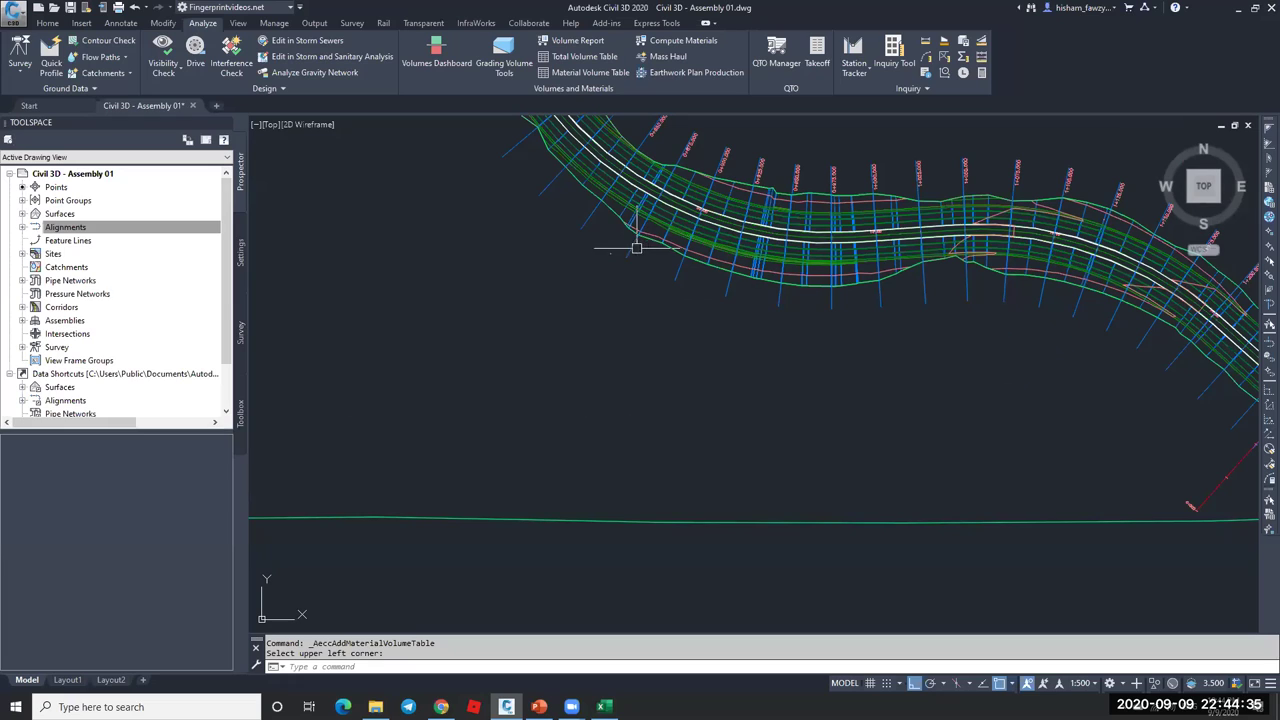
- Launch Create Multiple Views using alignment ROAD 01 and sample line group sample 01
left_click(53, 24)
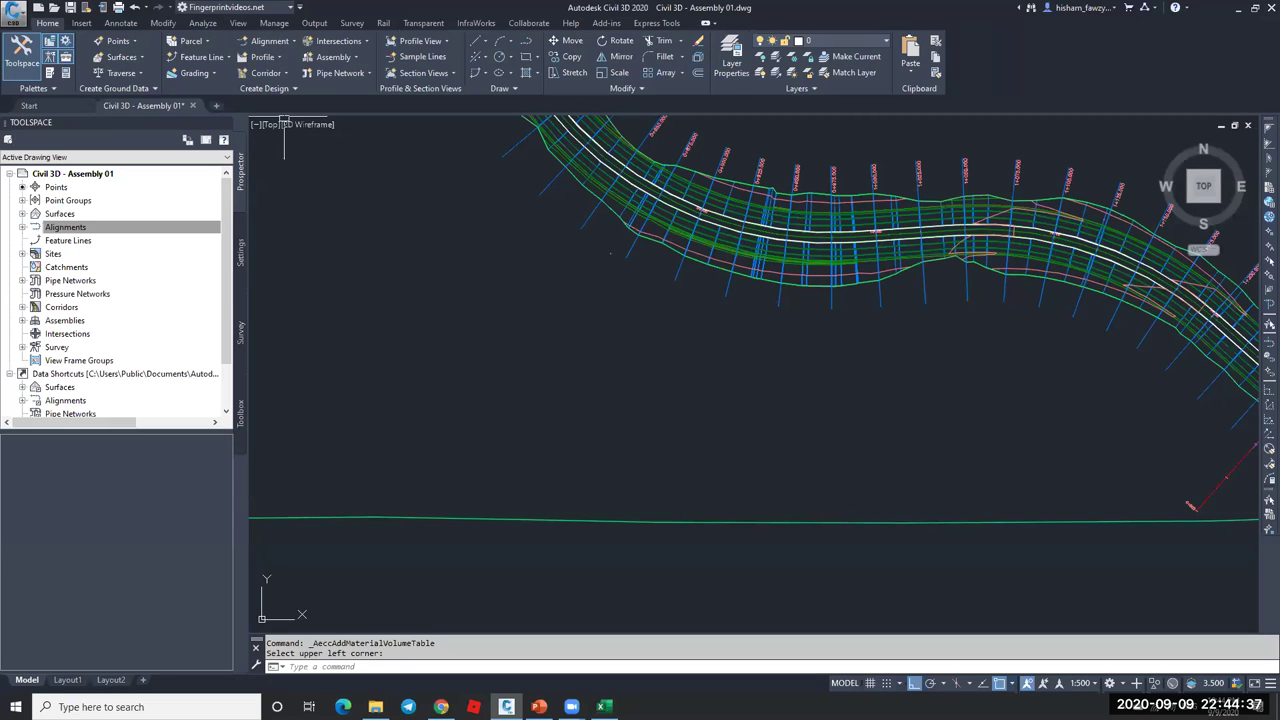
left_click(440, 76)
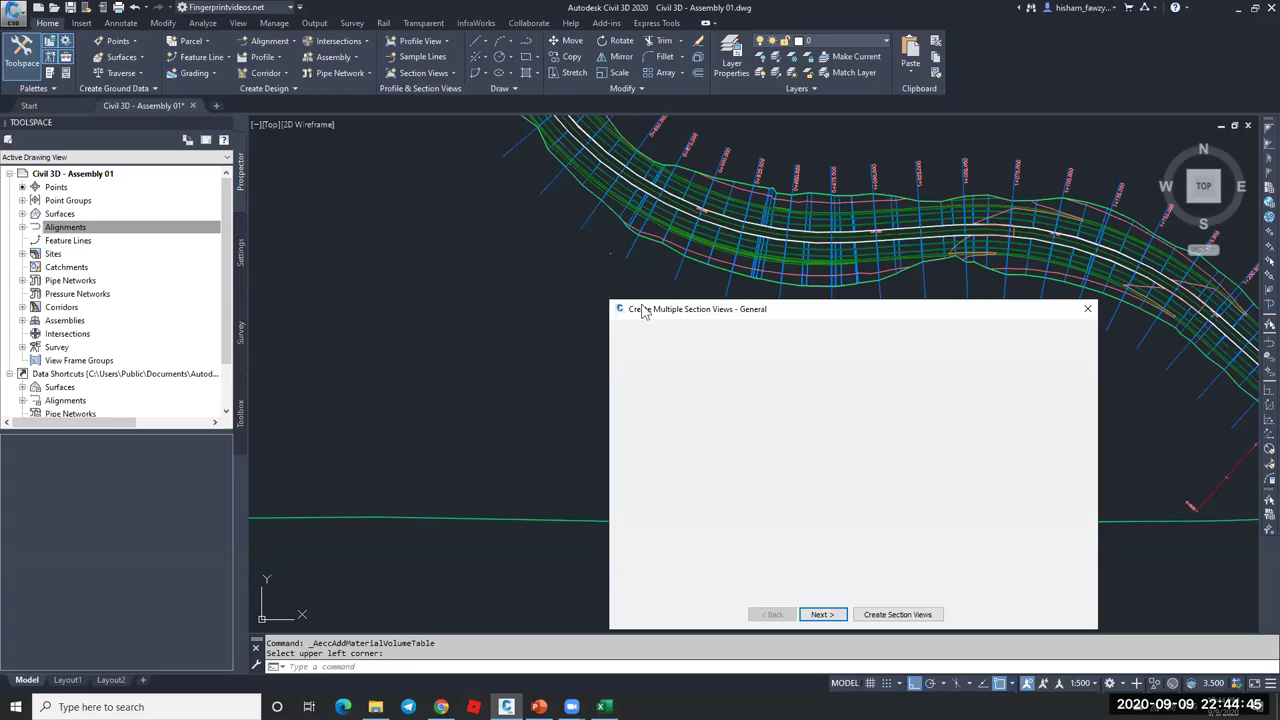
left_click(583, 205)
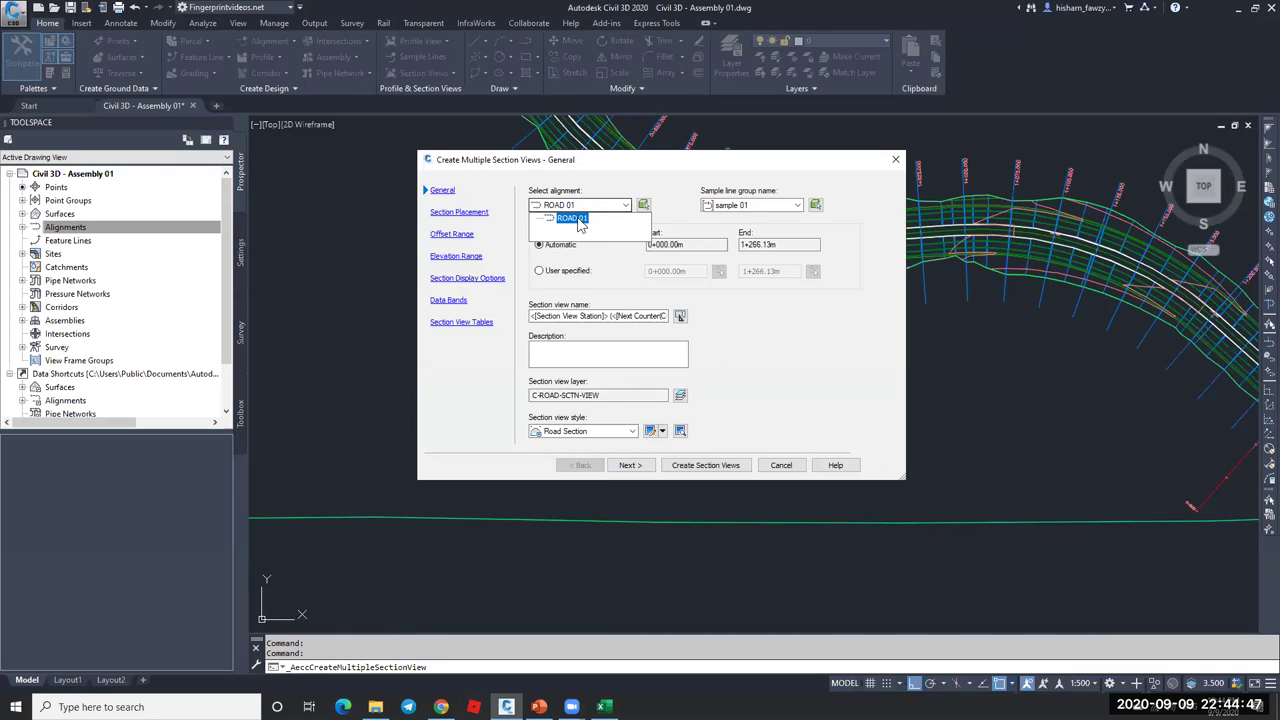
left_click(585, 216)
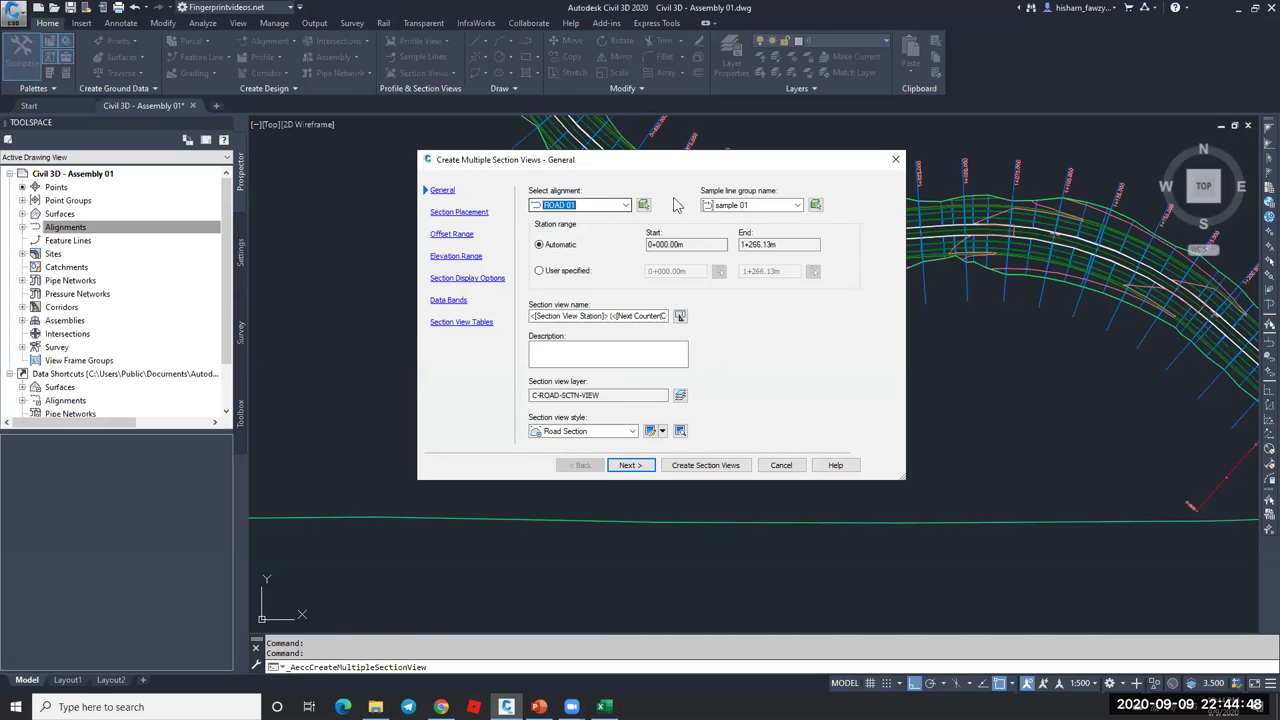
left_click(618, 206)
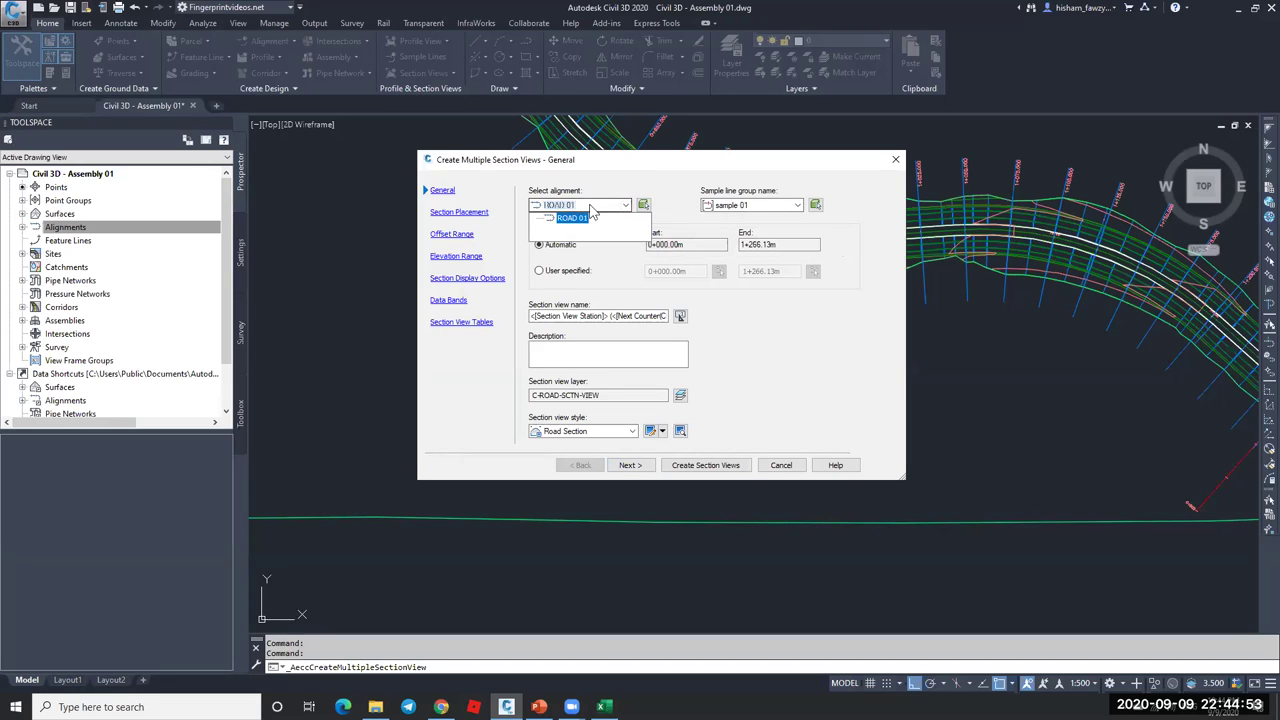
left_click(567, 220)
left_click(730, 207)
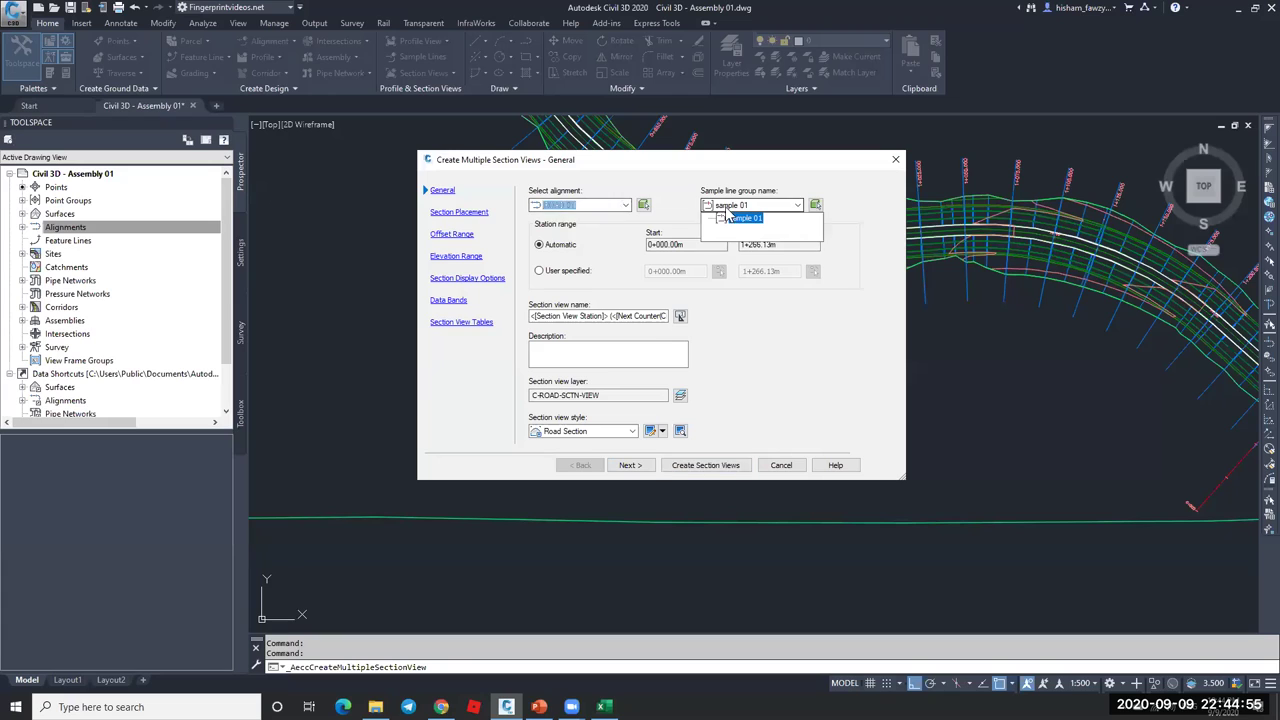
left_click(740, 219)
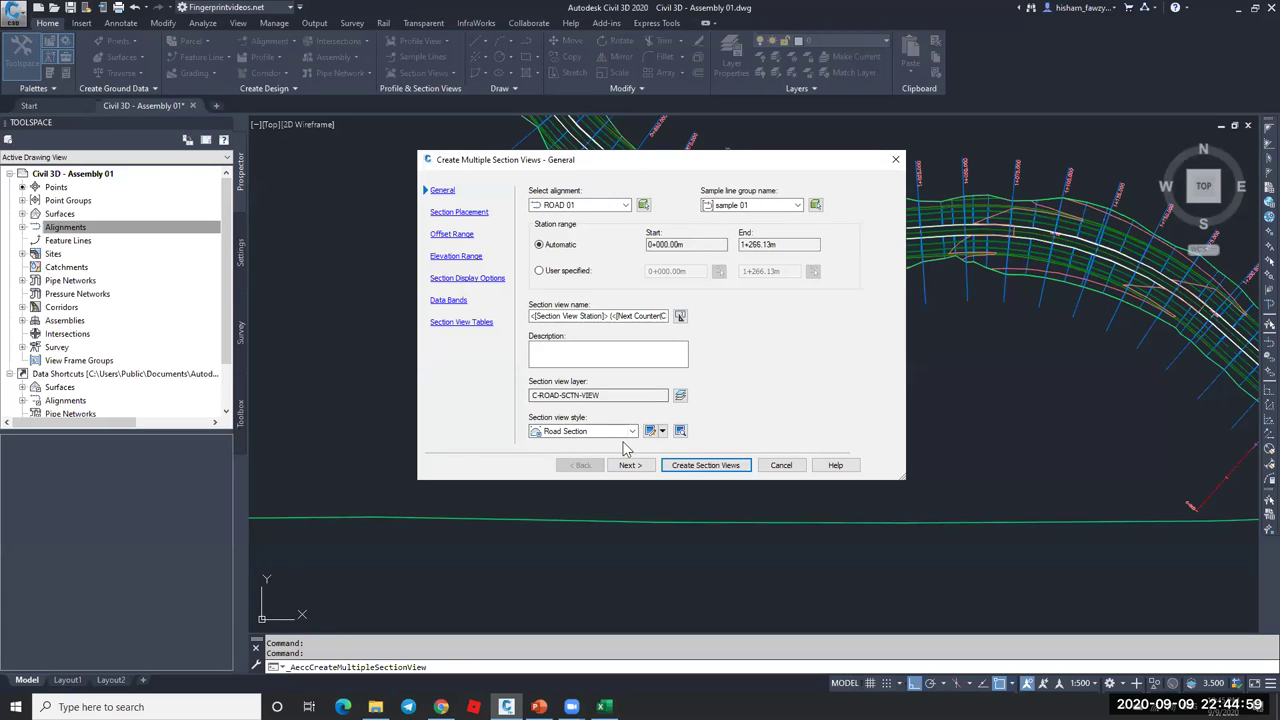
- Choose Production placement and browse the ISO A0 Section 1 to 1000/5000 layouts without changing them
left_click(459, 212)
left_click(559, 220)
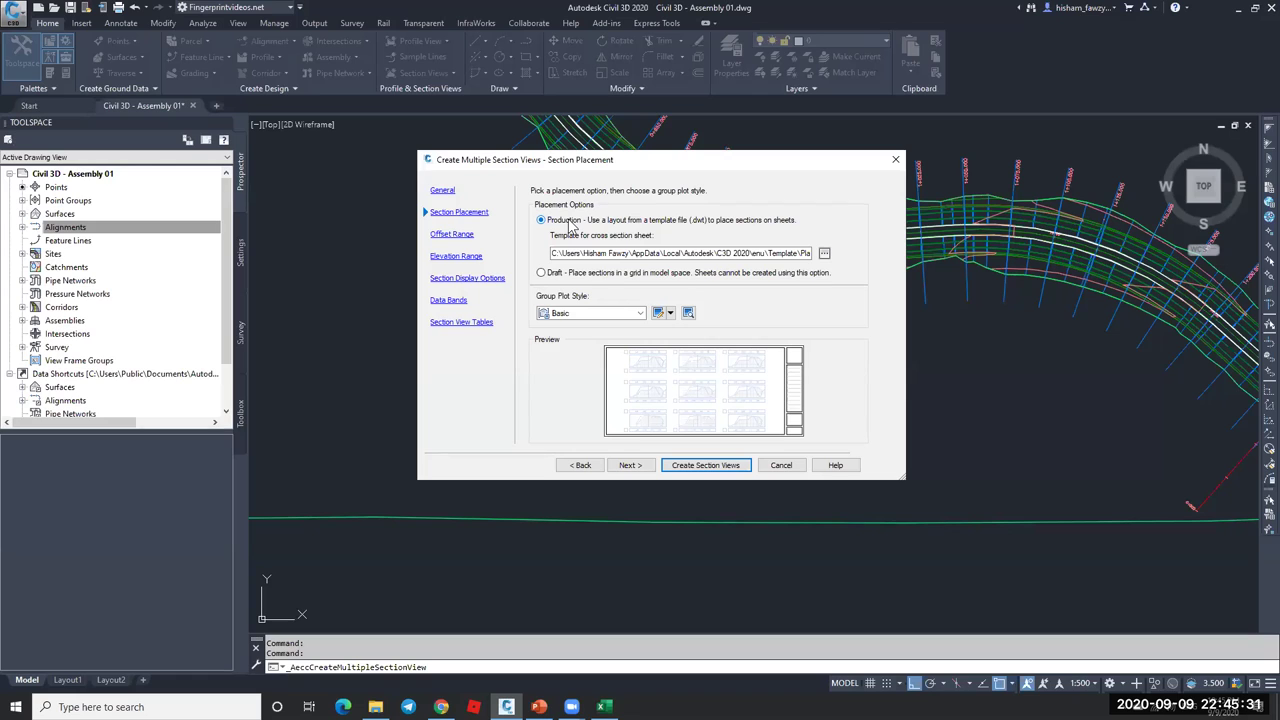
left_click(824, 253)
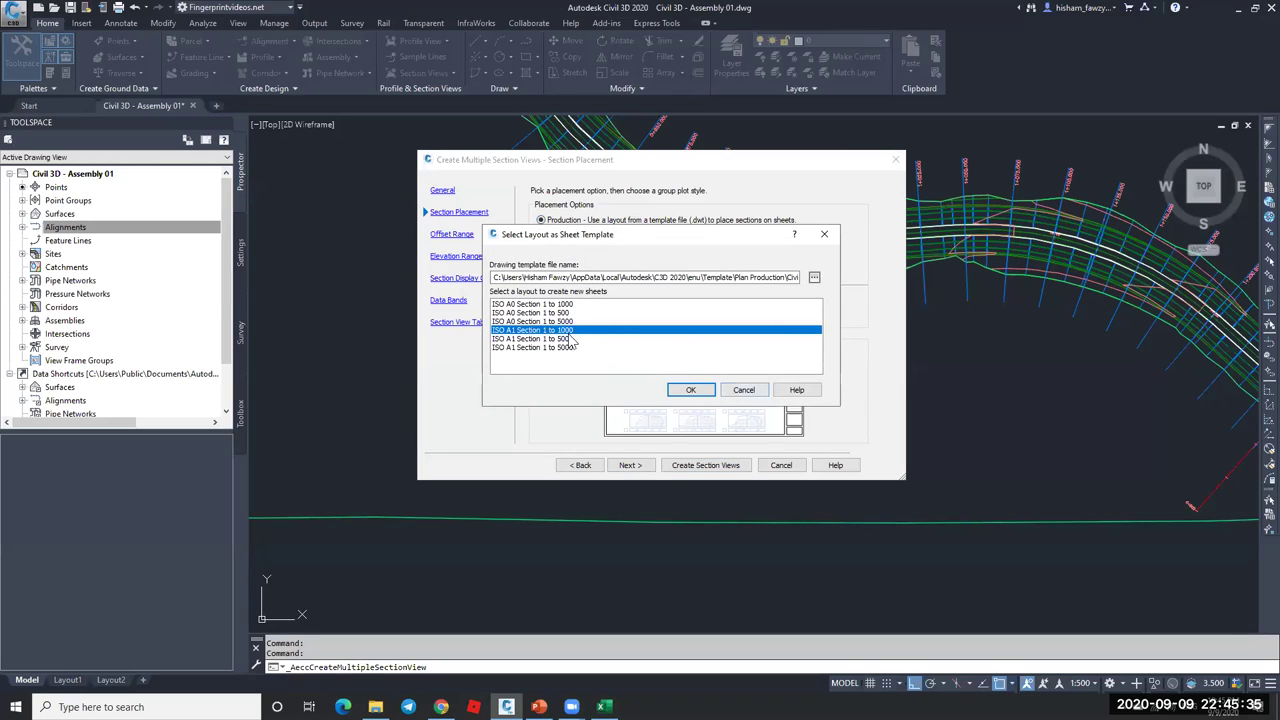
left_click(541, 304)
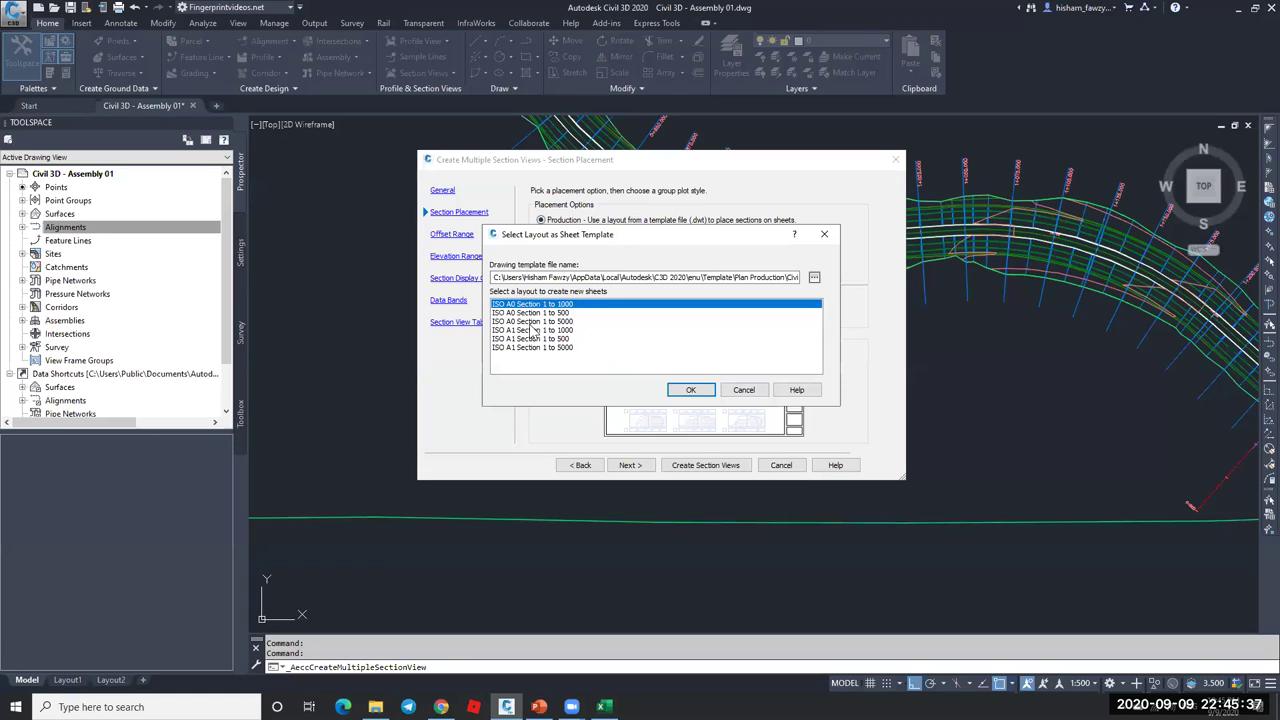
left_click(532, 321)
left_click(745, 389)
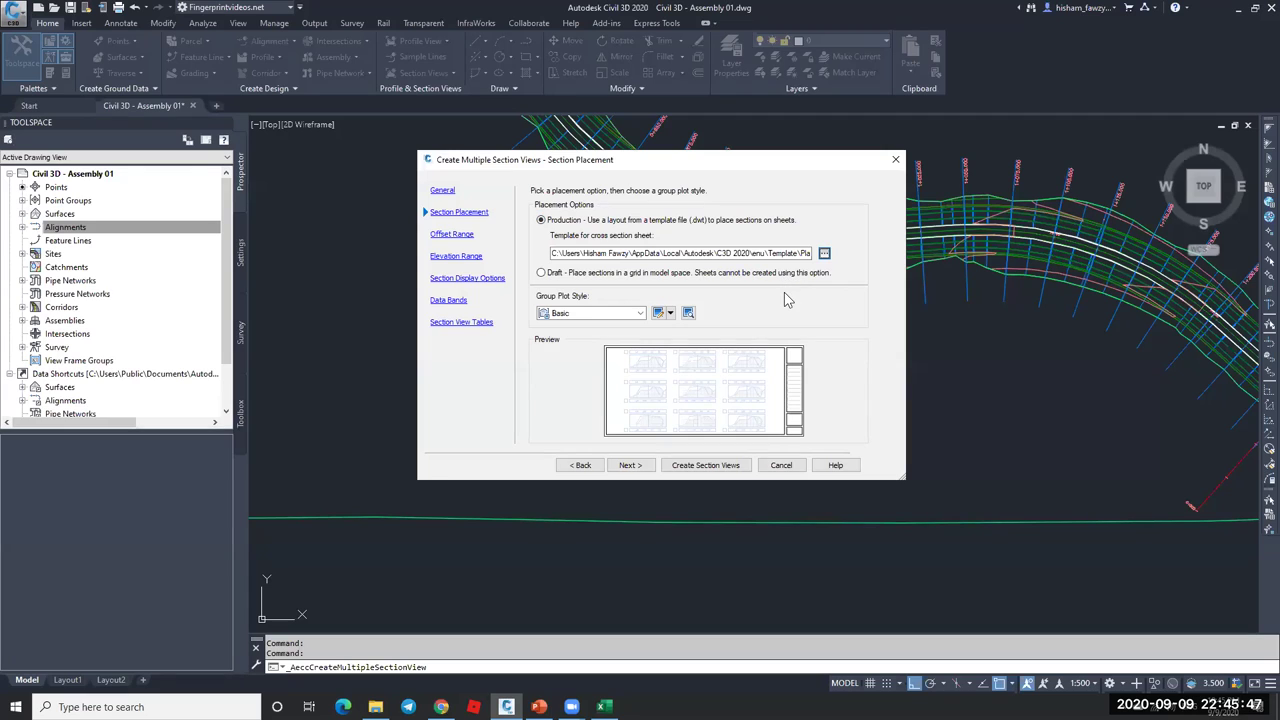
- Try Draft placement, return to Production, then move through Offset Range to Elevation Range
left_click(562, 277)
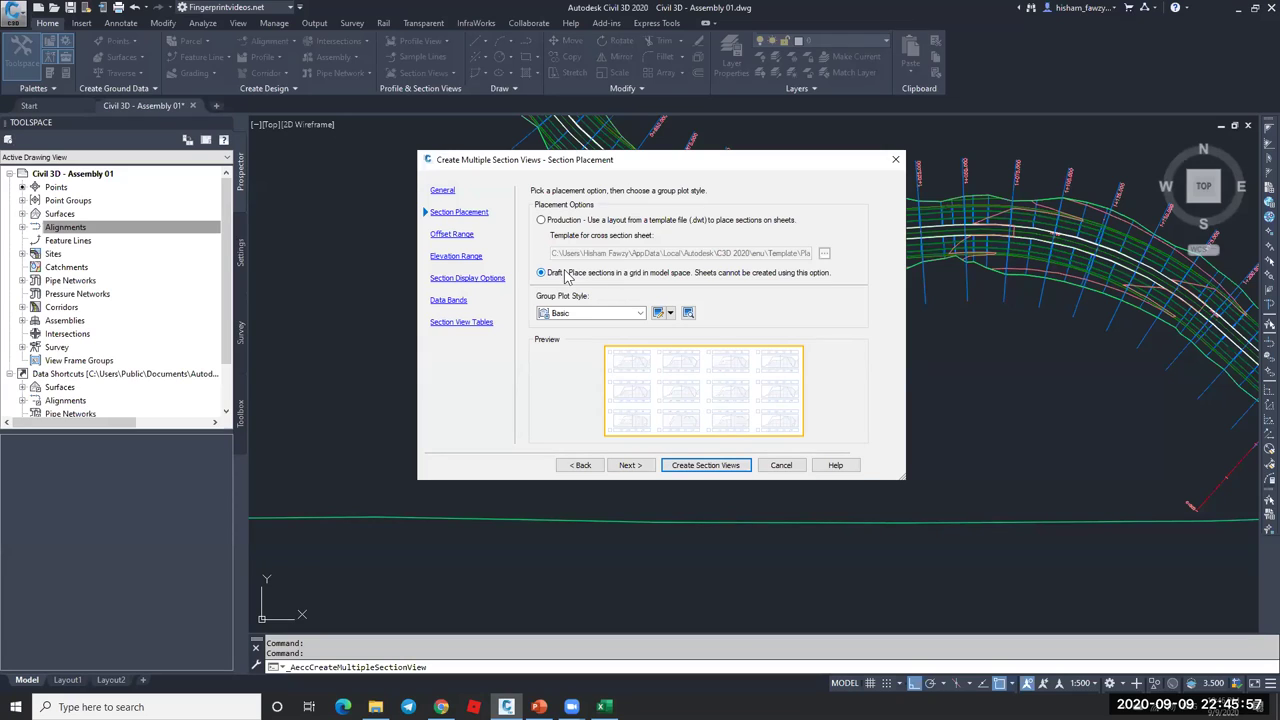
left_click(604, 221)
left_click(443, 237)
left_click(462, 256)
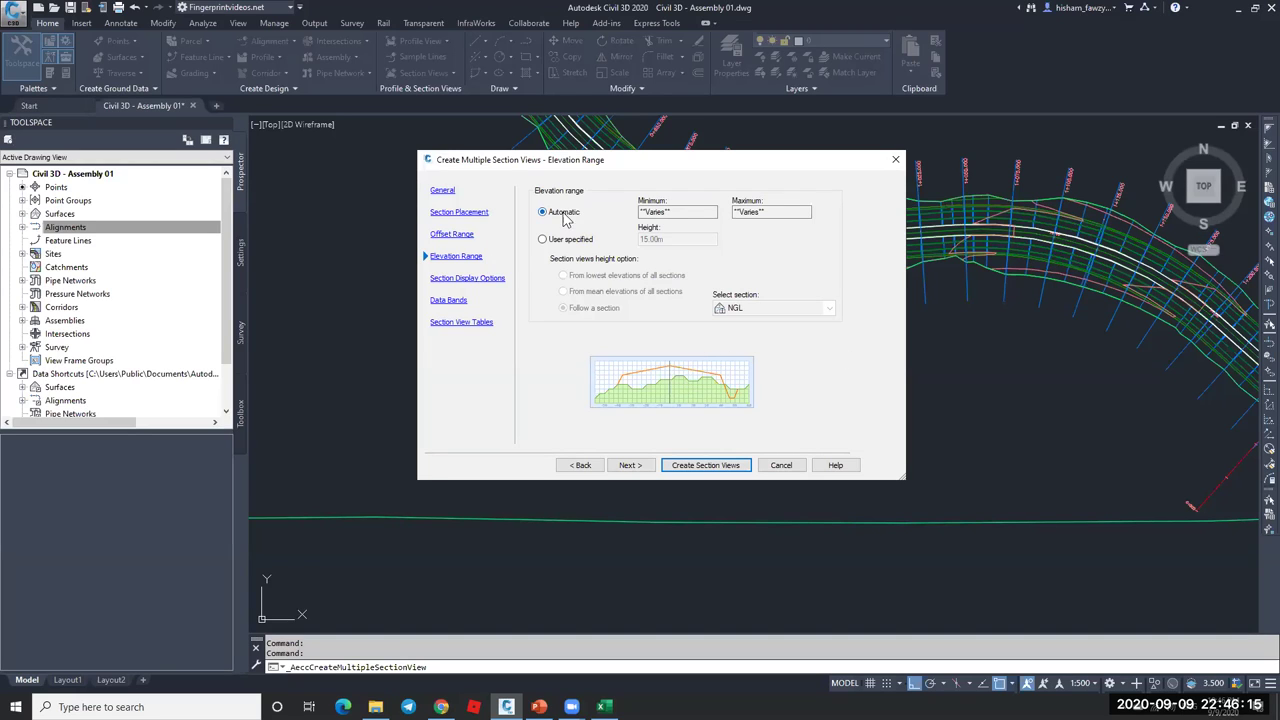
- Review the Section Display Options rows: Ground Removed, Ground Fill, Pavement, SubBase, NGL, Corridor - R 01
left_click(497, 279)
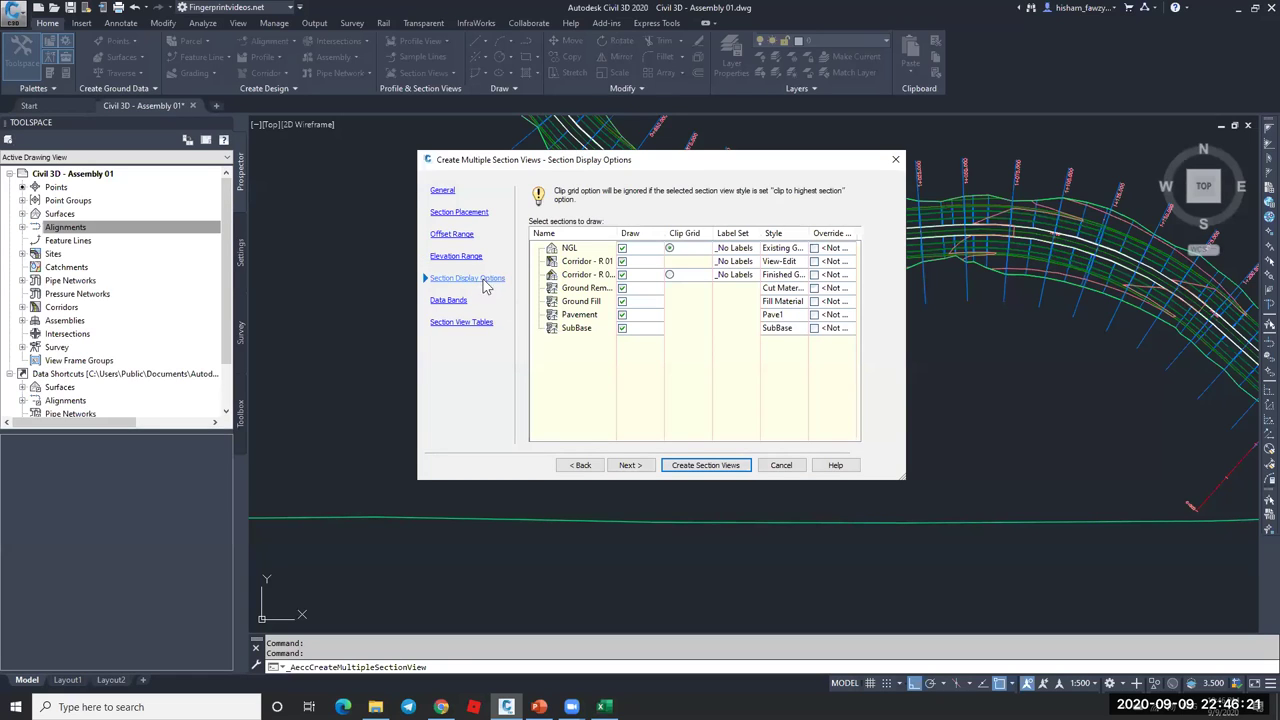
left_click_drag(643, 235, 654, 295)
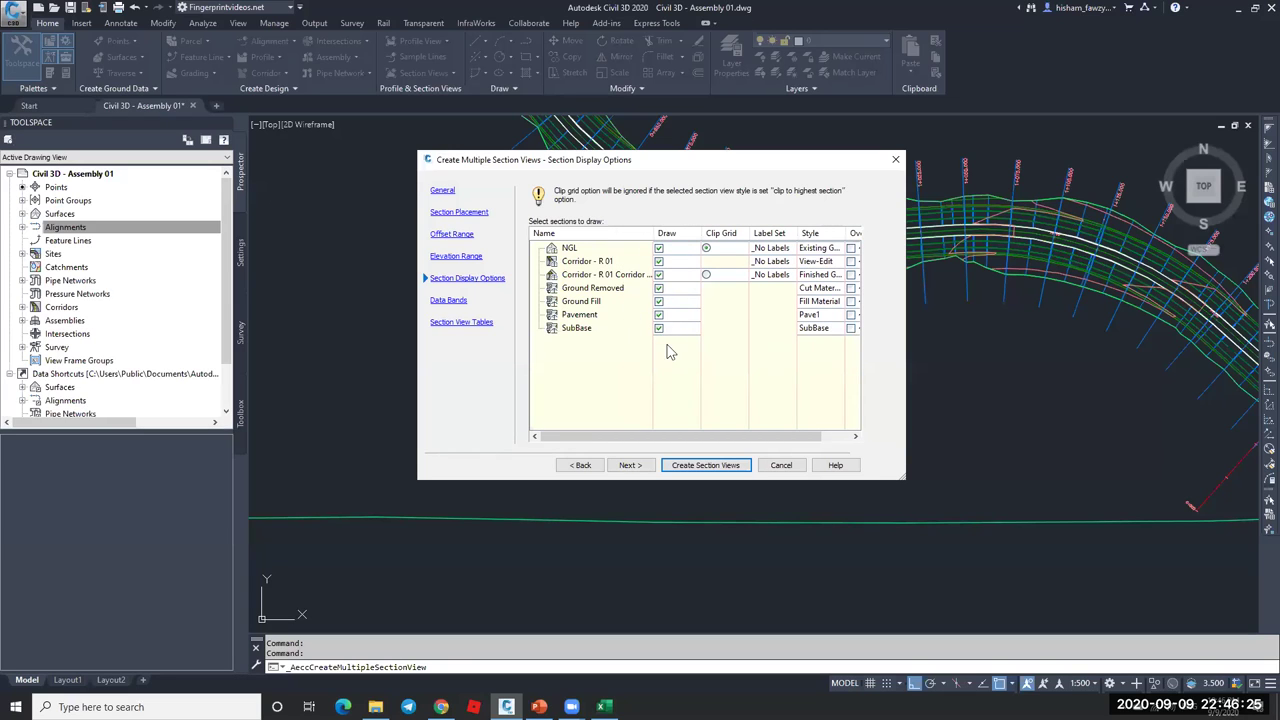
left_click(615, 291)
left_click(603, 302)
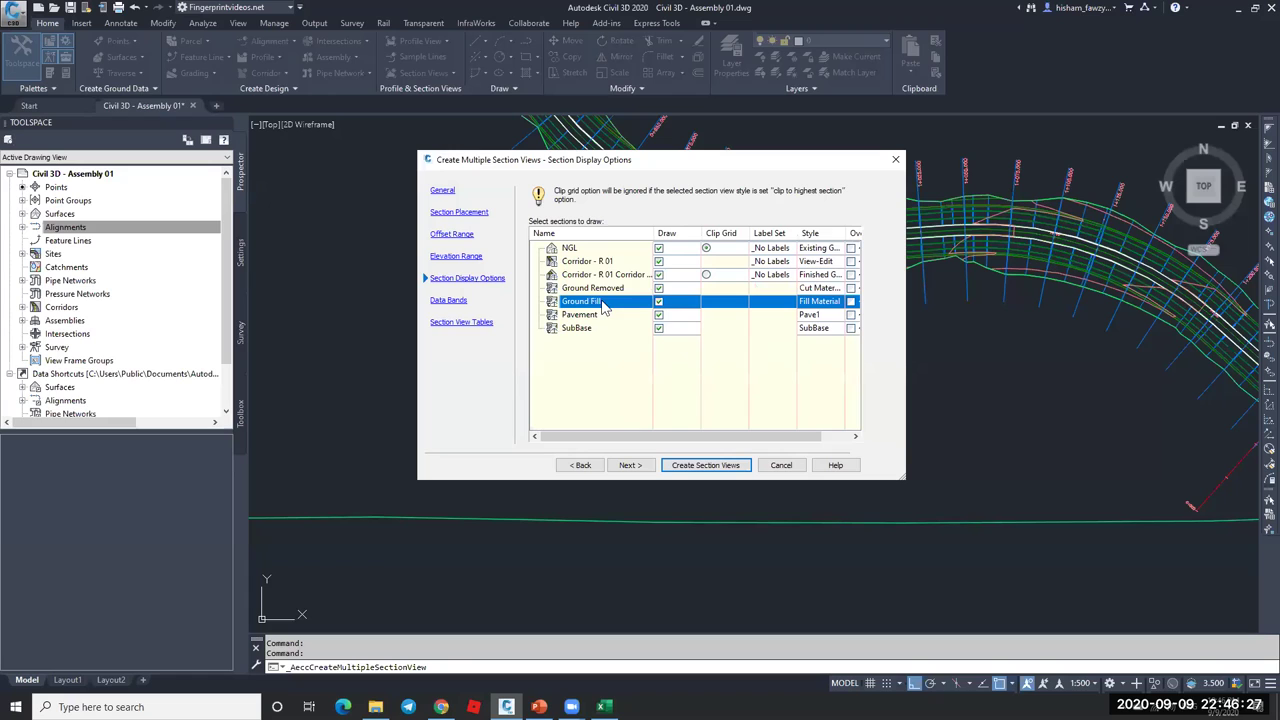
left_click(614, 315)
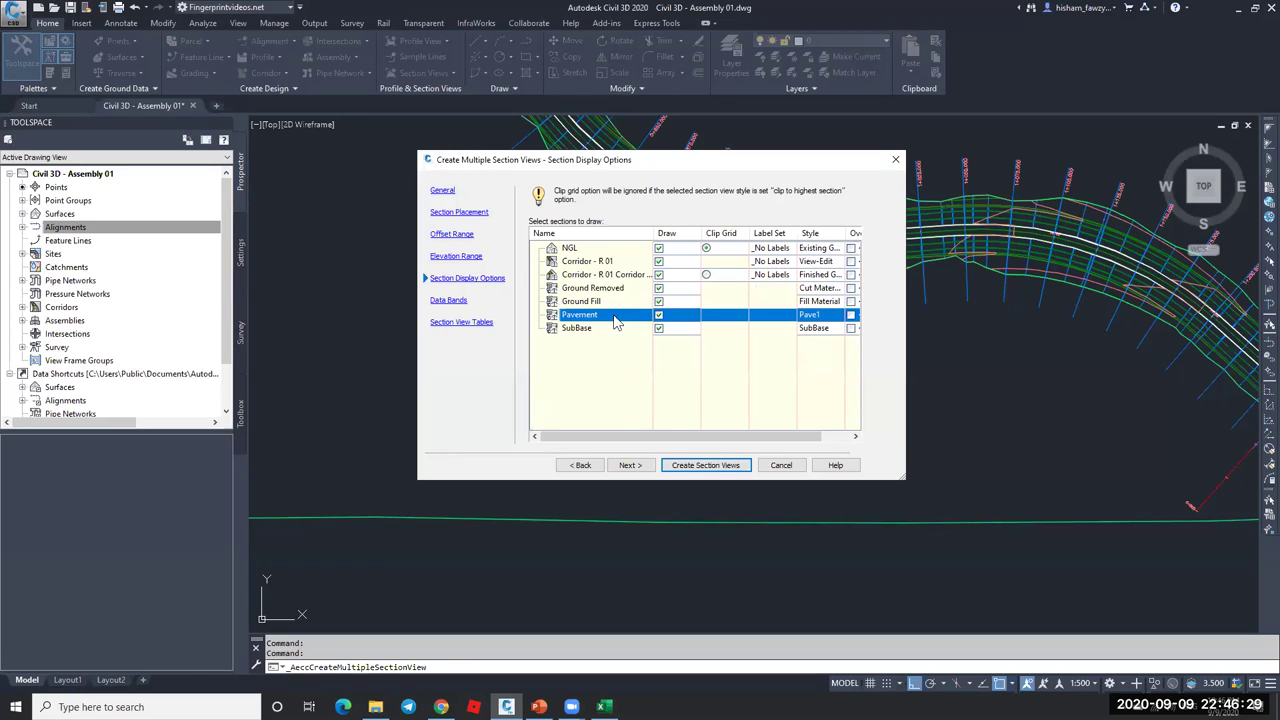
left_click(605, 330)
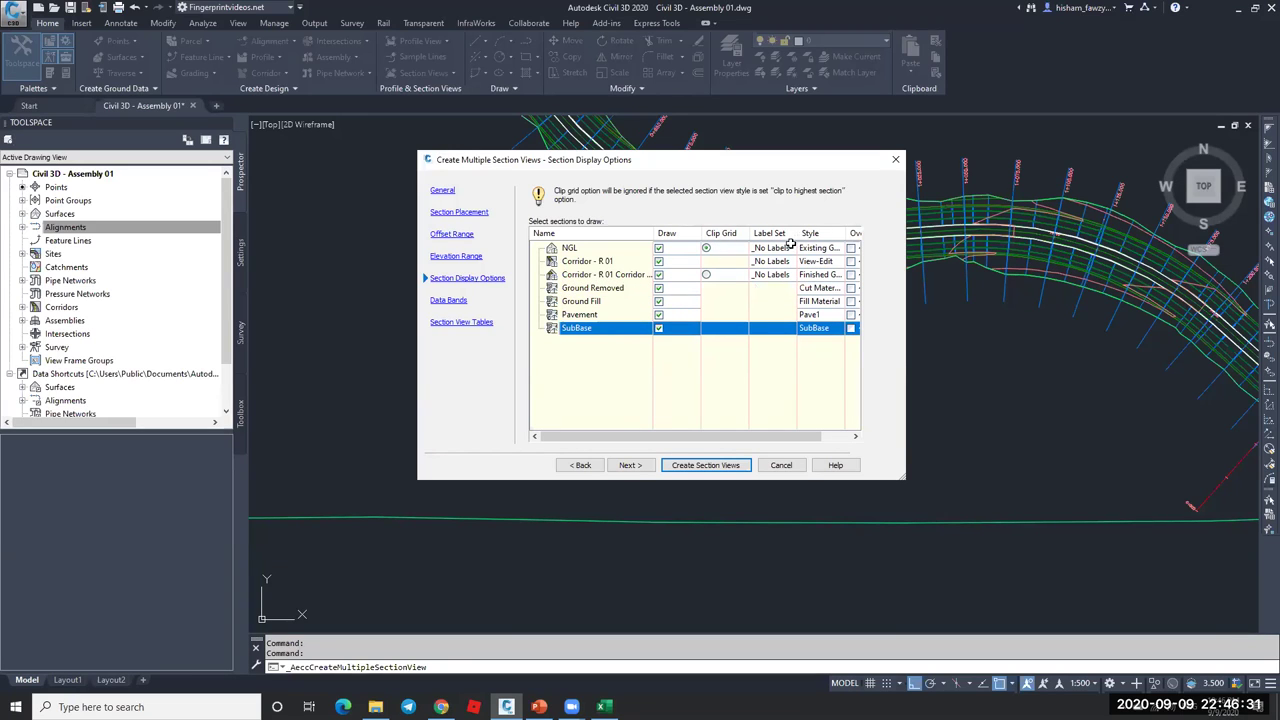
left_click(568, 249)
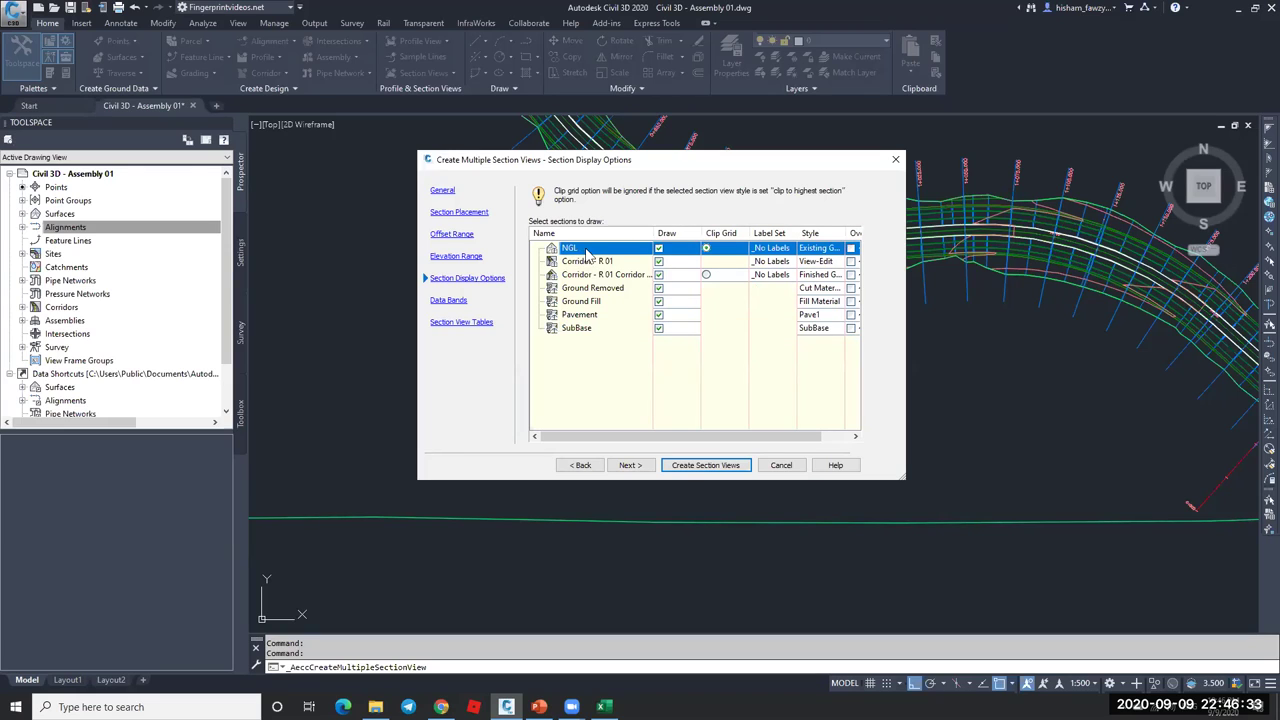
left_click(585, 262)
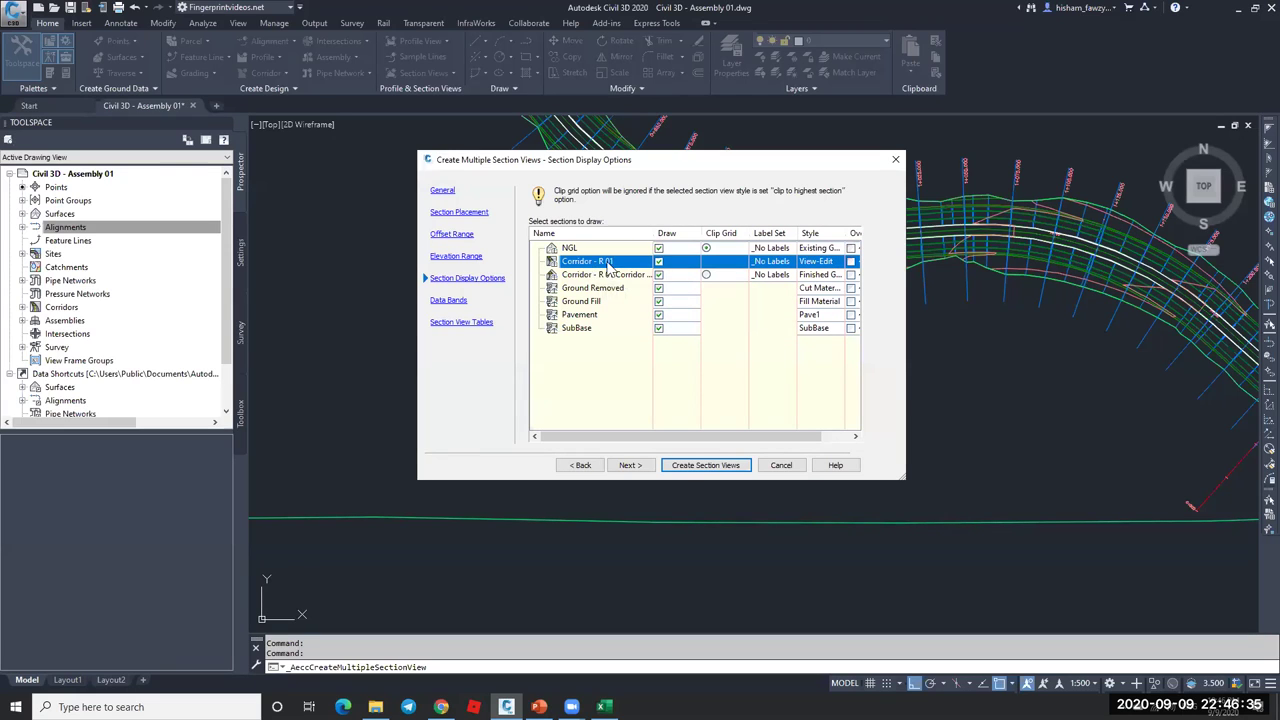
left_click(620, 276)
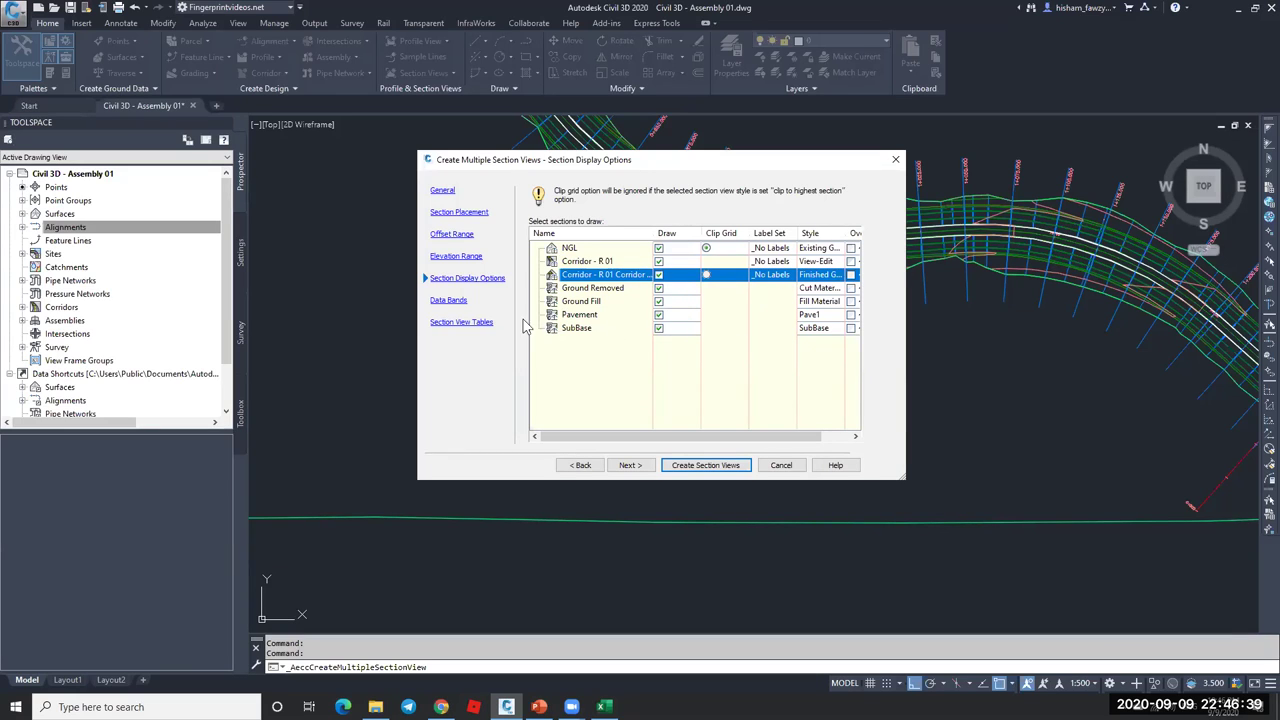
- Step through Data Bands and Section View Tables, then create the section views
left_click(464, 301)
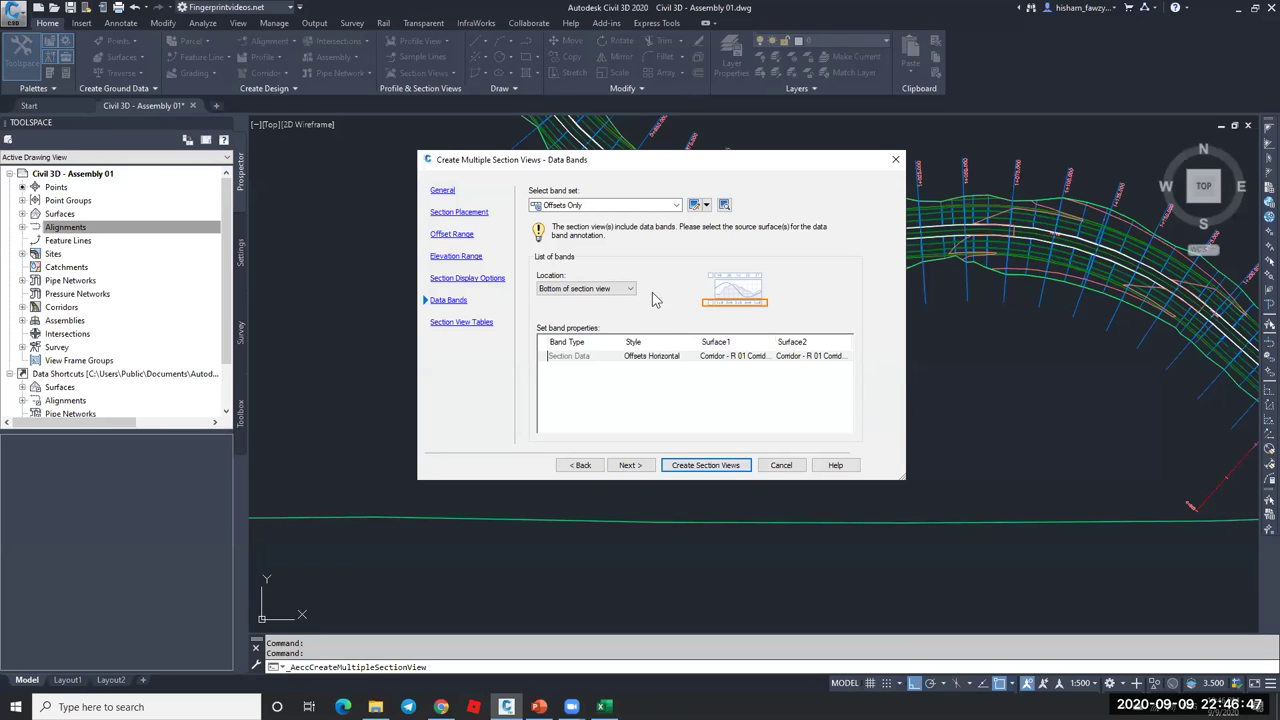
left_click(461, 323)
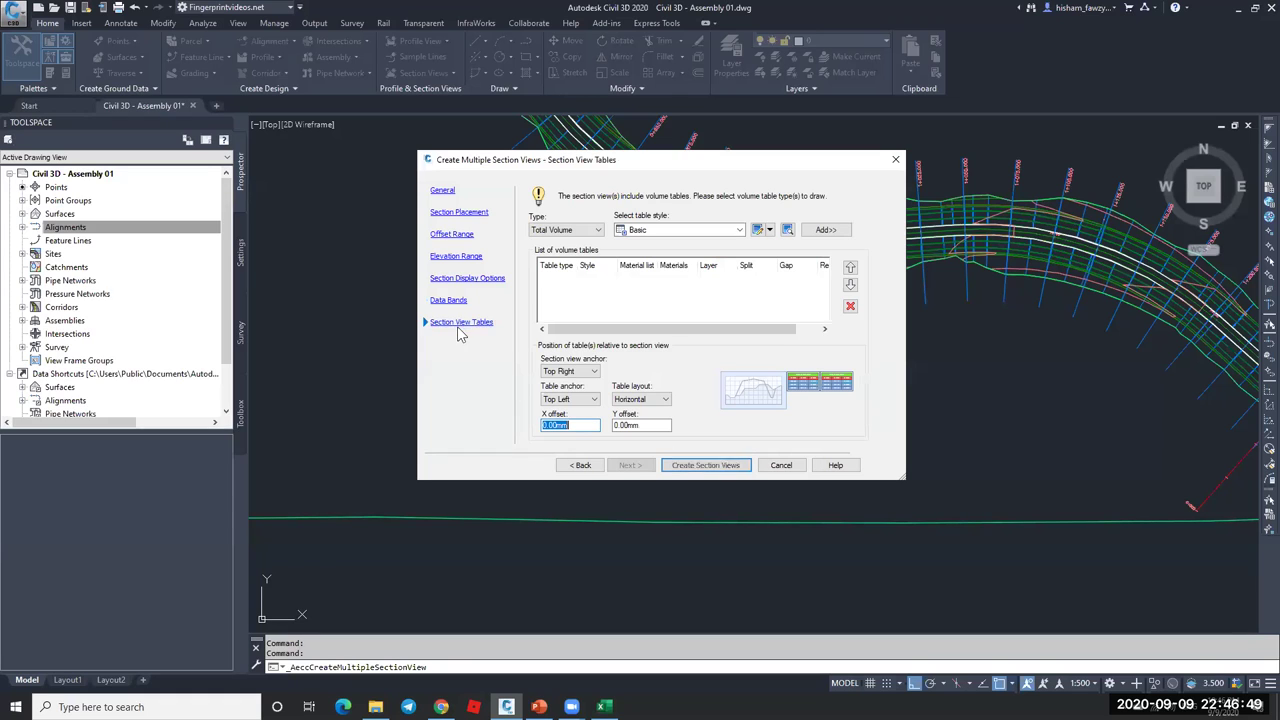
left_click(706, 465)
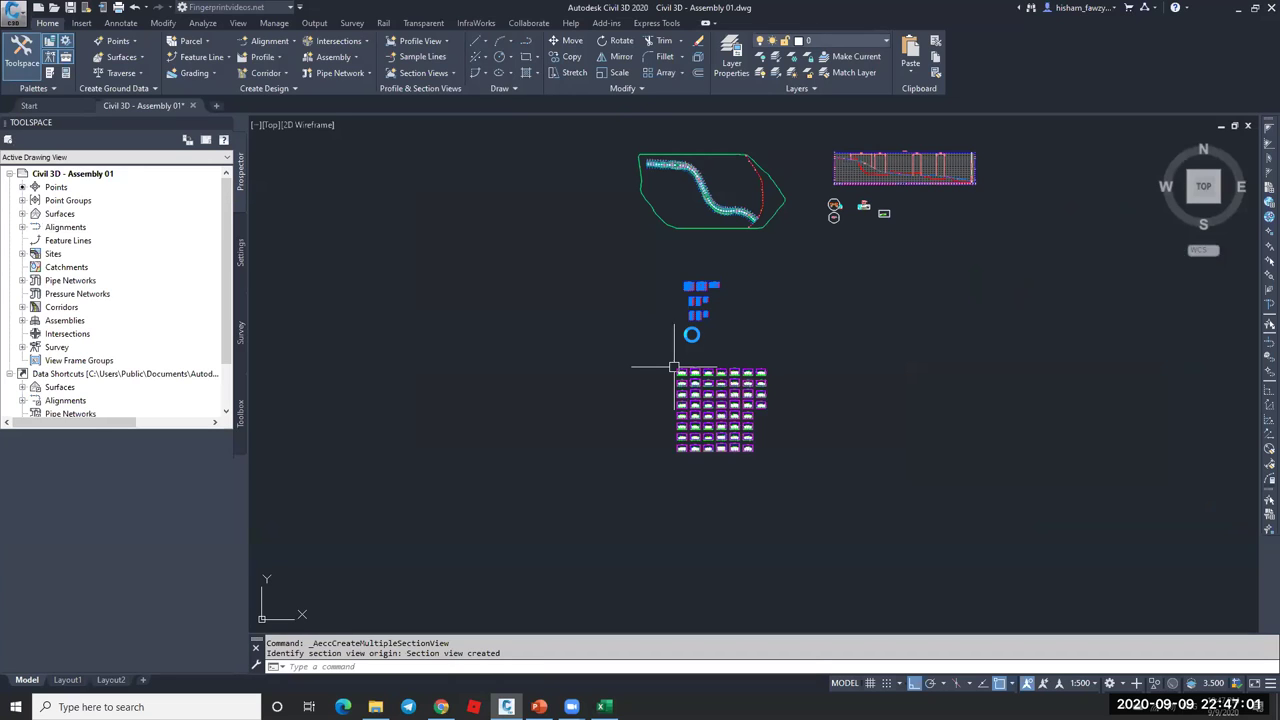
- Place the section view grid origin in the drawing and save the drawing
left_click(671, 366)
scroll(649, 380, "up", 1)
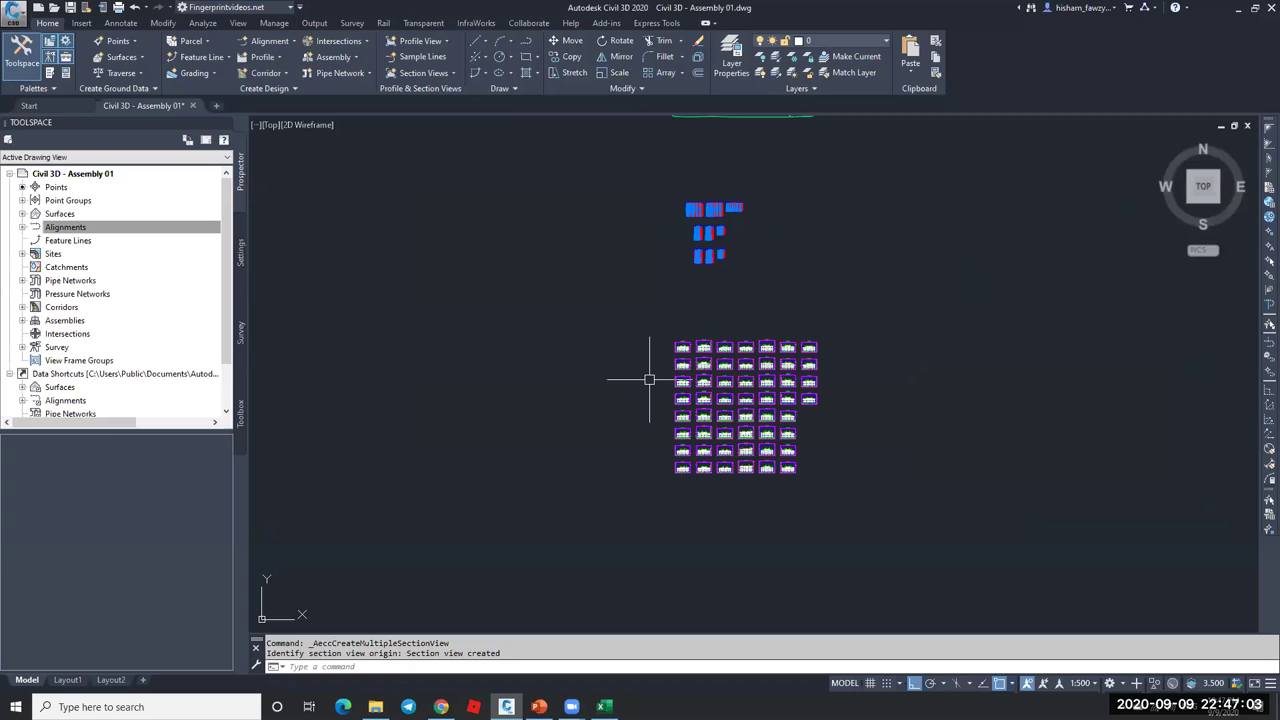
key("ctrl+s")
scroll(696, 336, "up", 8)
scroll(696, 336, "up", 5)
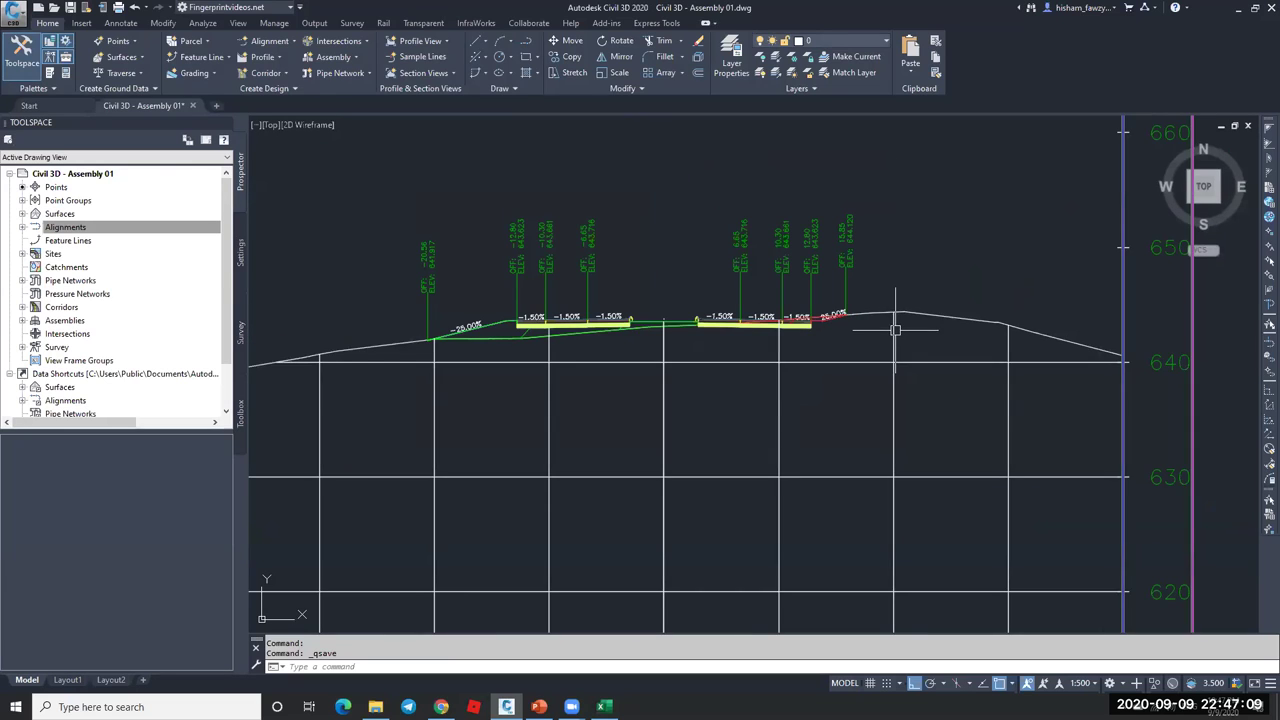
- Zoom in and inspect the section views, including the 0+200.00 view
left_click(894, 332)
scroll(894, 332, "down", 4)
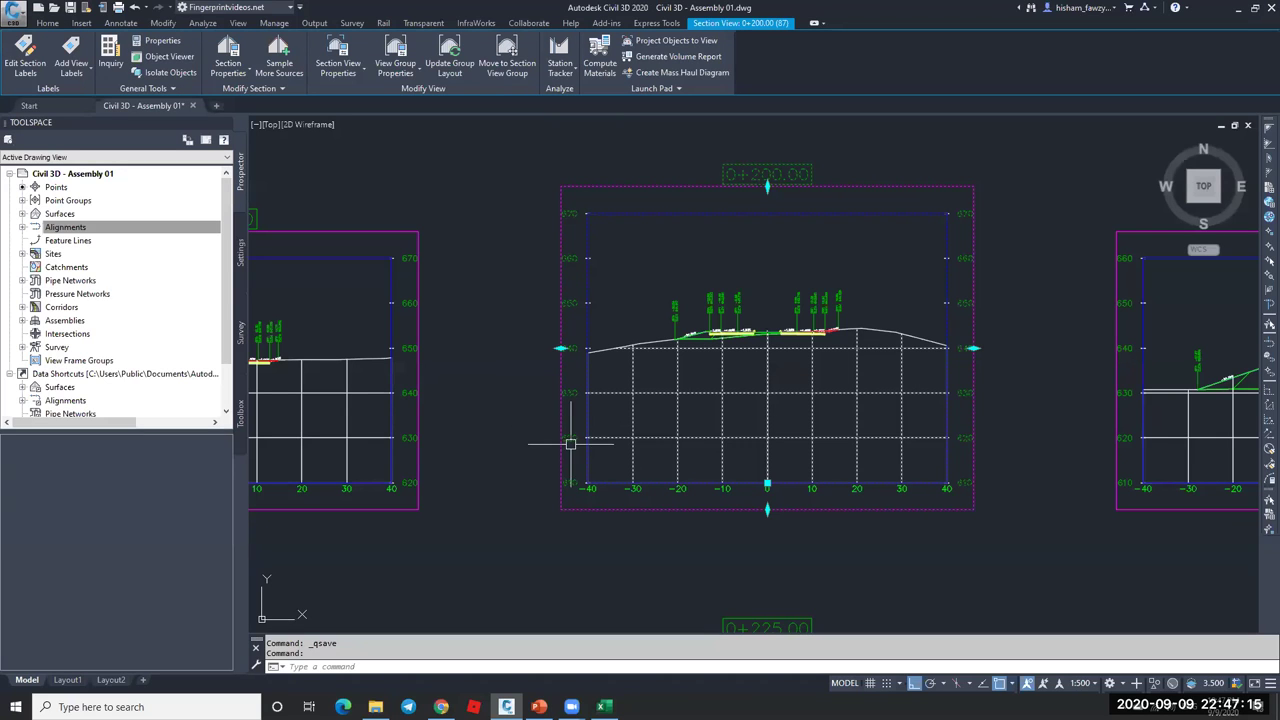
scroll(733, 499, "up", 4)
key("Escape")
left_click(700, 460)
scroll(697, 472, "down", 5)
key("Escape")
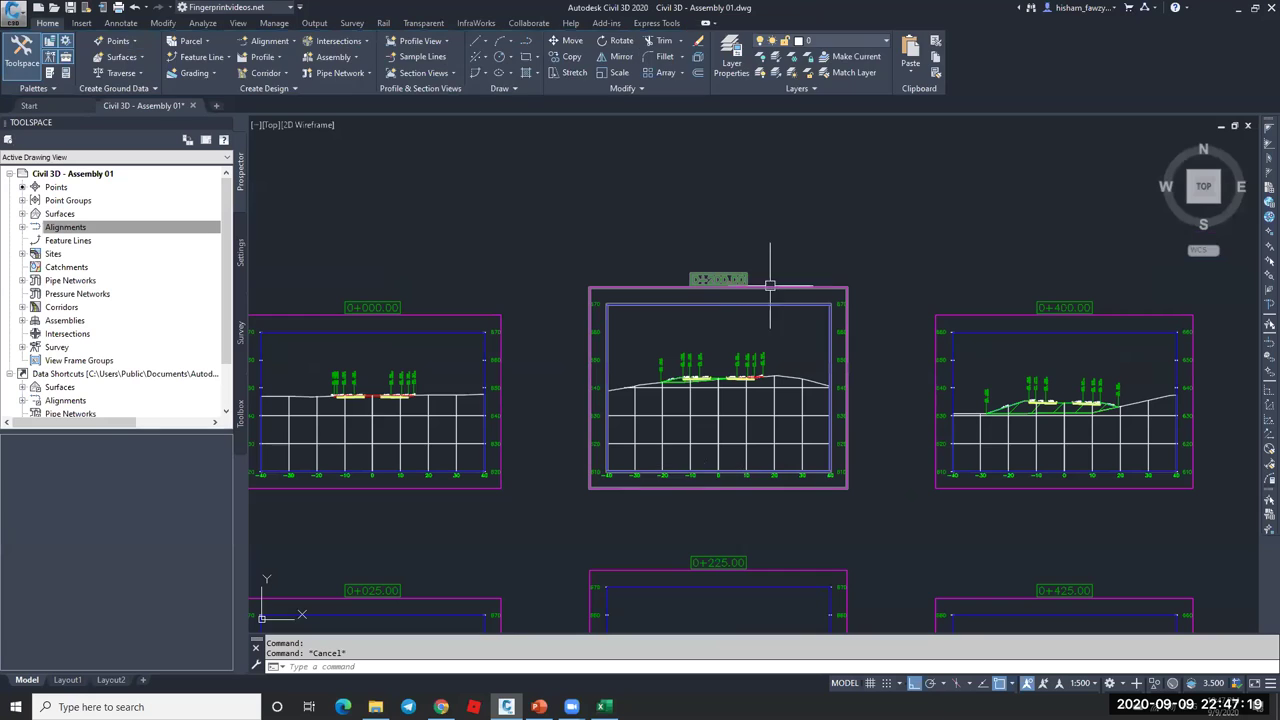
left_click(758, 289)
scroll(758, 289, "up", 4)
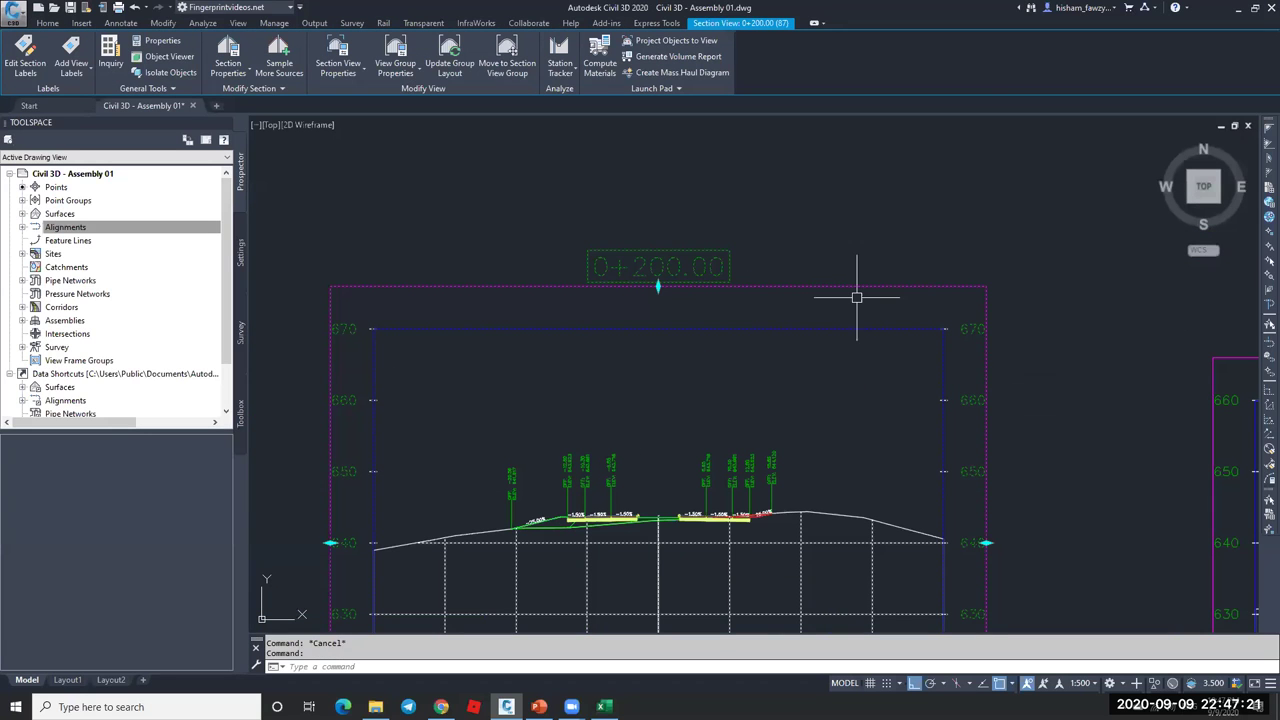
key("Escape")
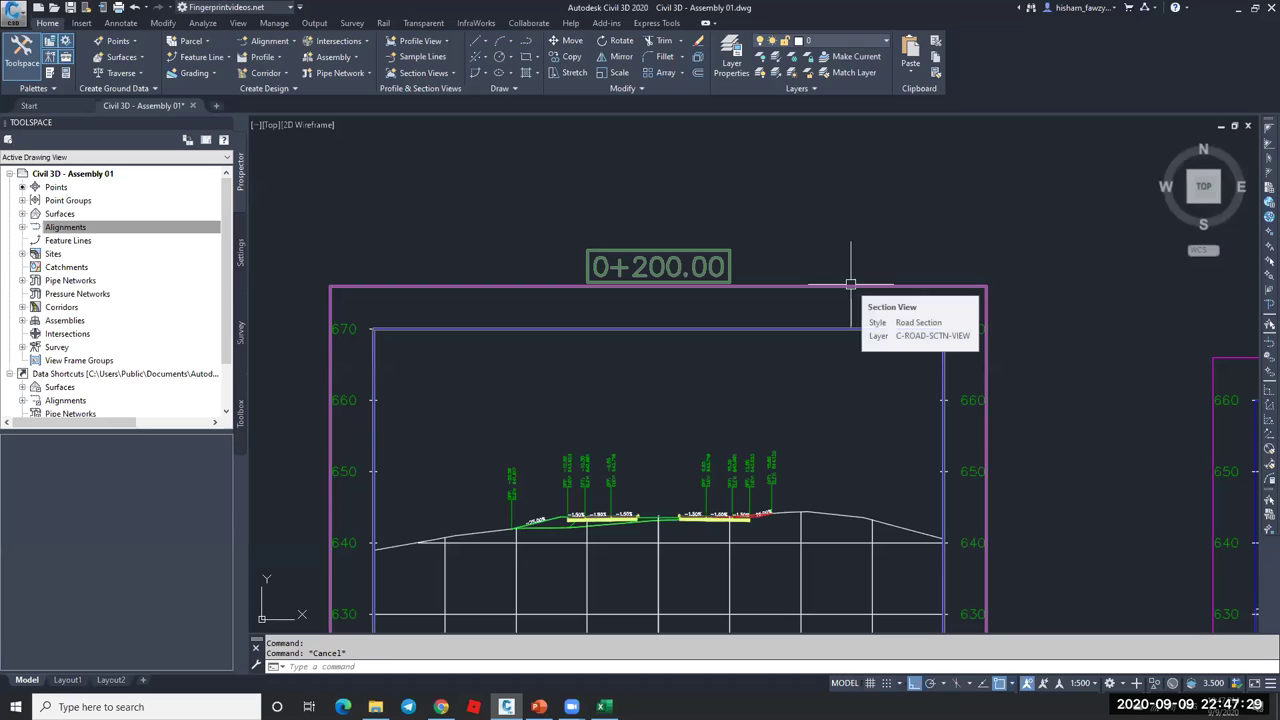
scroll(694, 528, "up", 5)
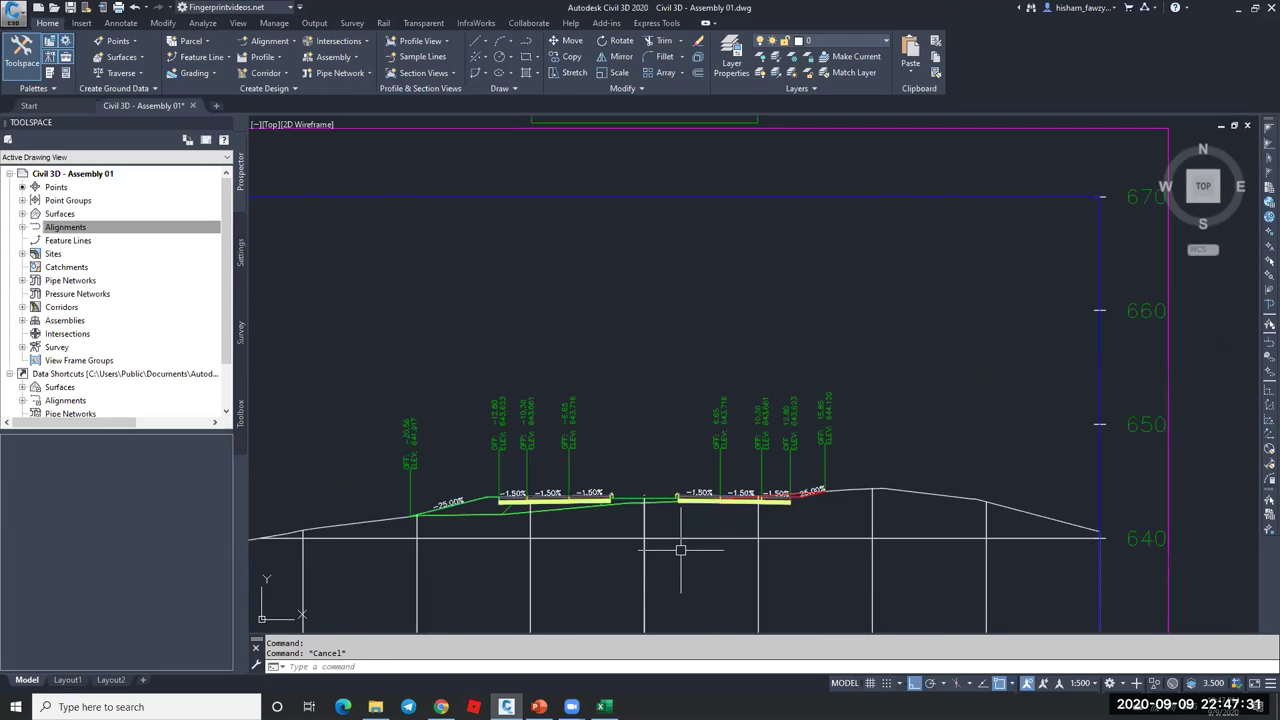
scroll(595, 396, "down", 2)
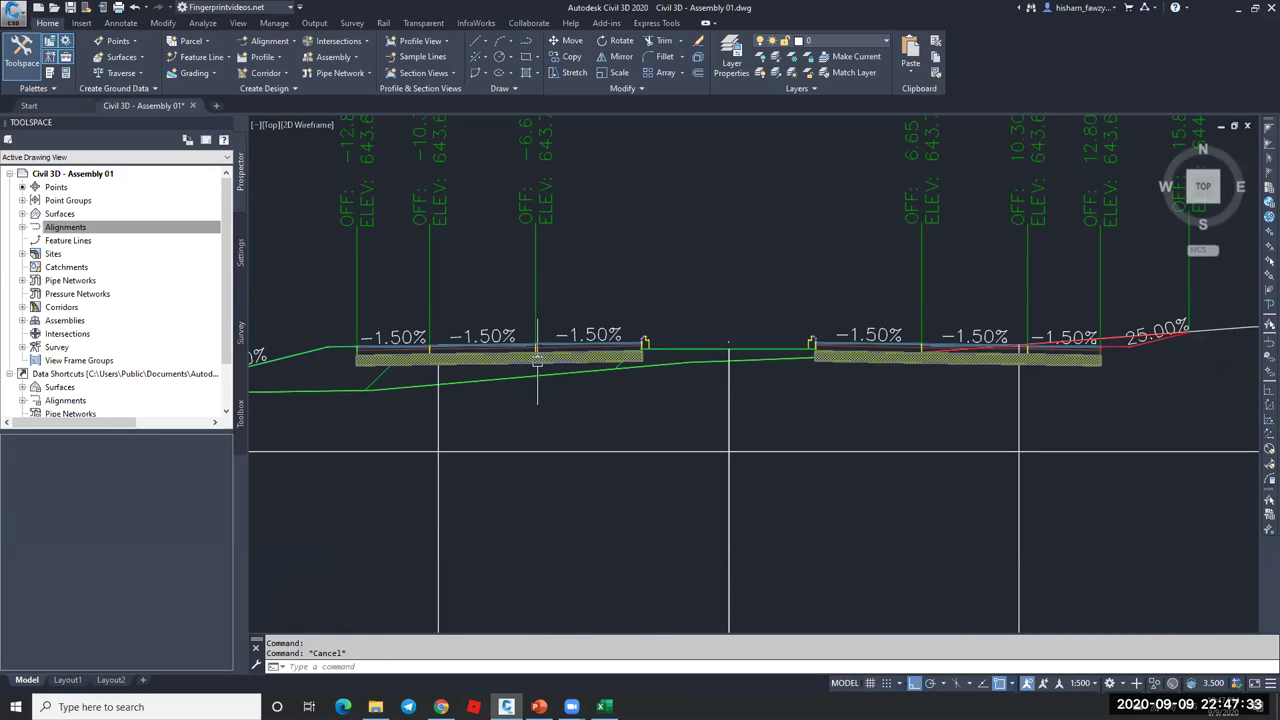
scroll(432, 366, "up", 2)
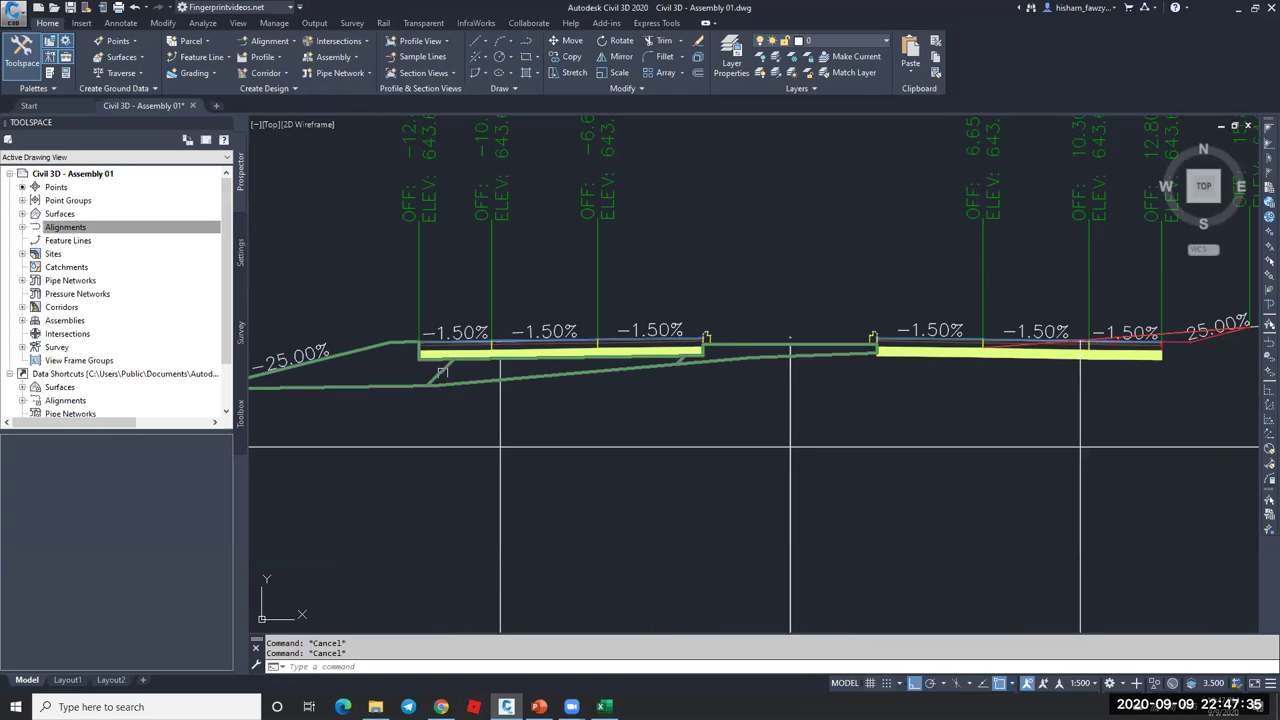
- Inspect the Ground Fill material shape, then select the existing ground line in 0+200.00
left_click(443, 372)
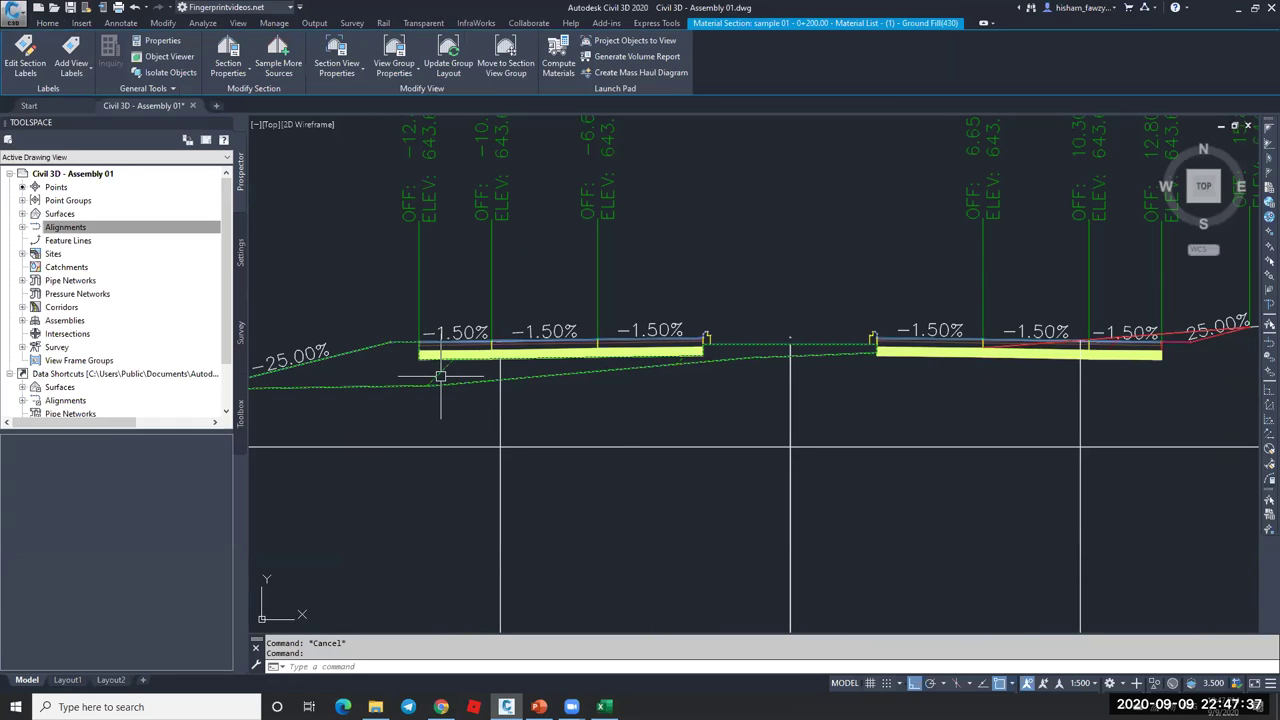
scroll(443, 371, "down", 2)
key("Escape")
scroll(808, 380, "up", 6)
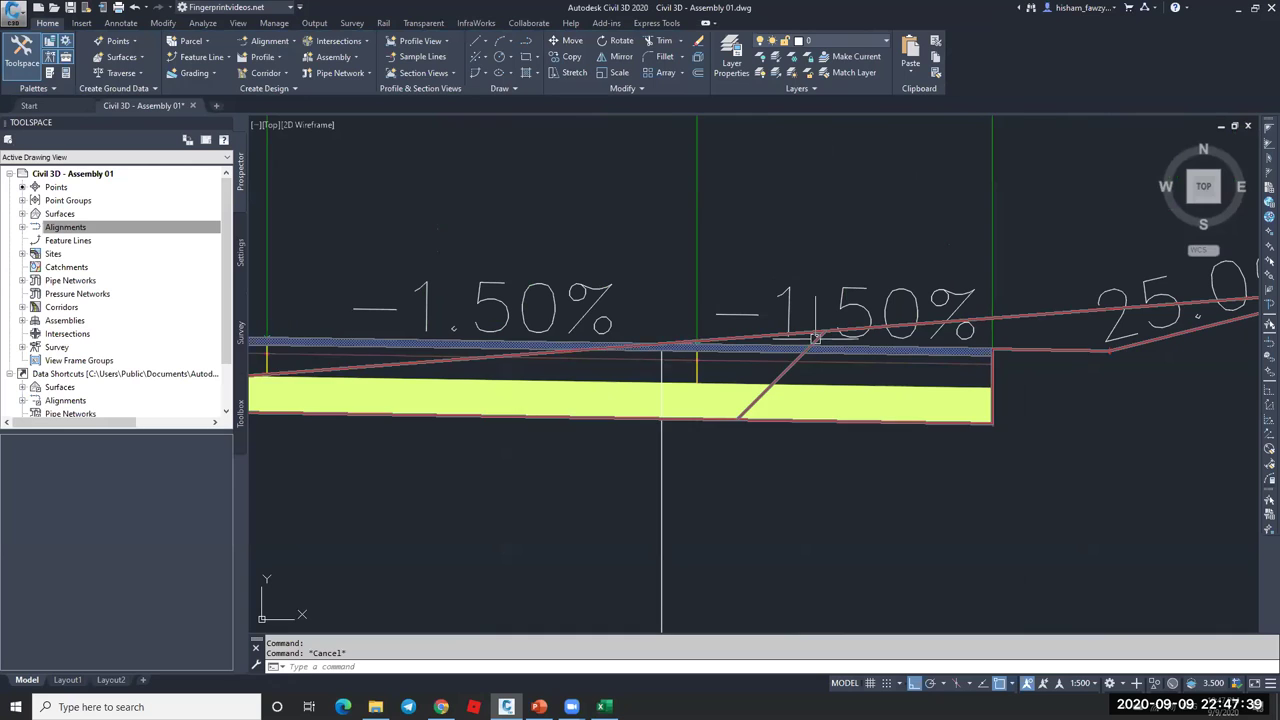
scroll(793, 352, "up", 4)
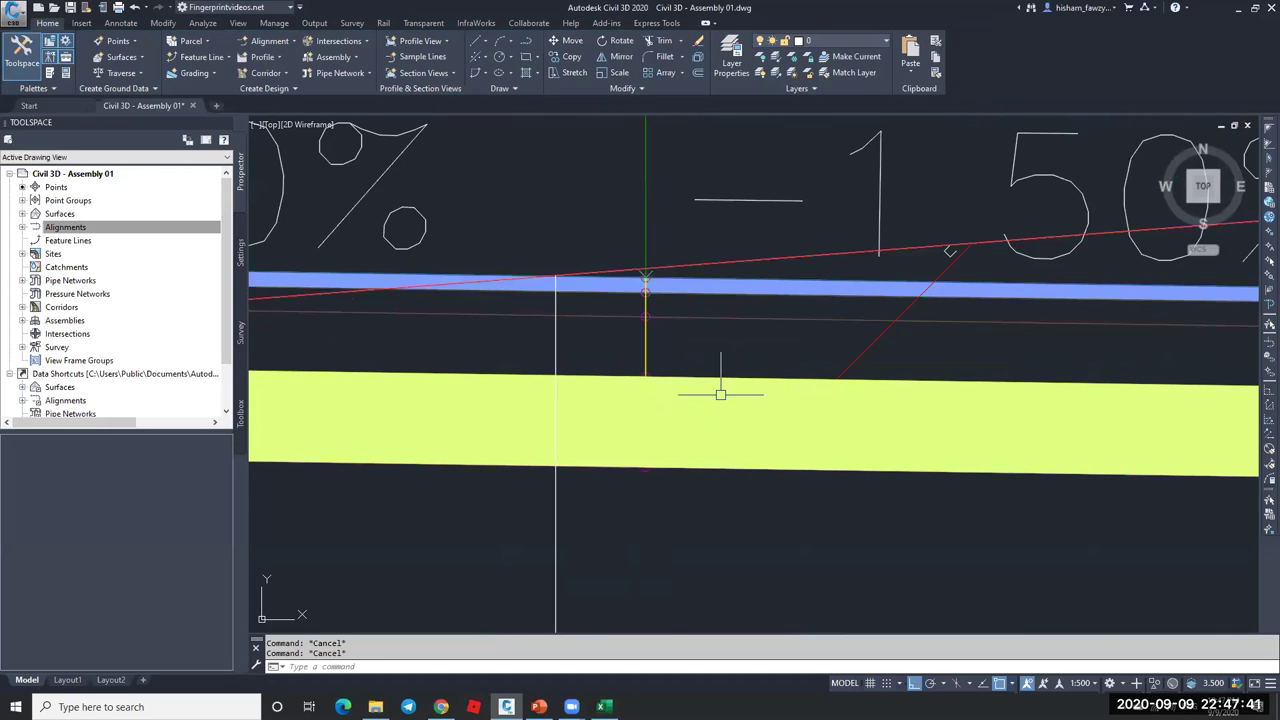
scroll(709, 329, "down", 2)
scroll(714, 329, "up", 1)
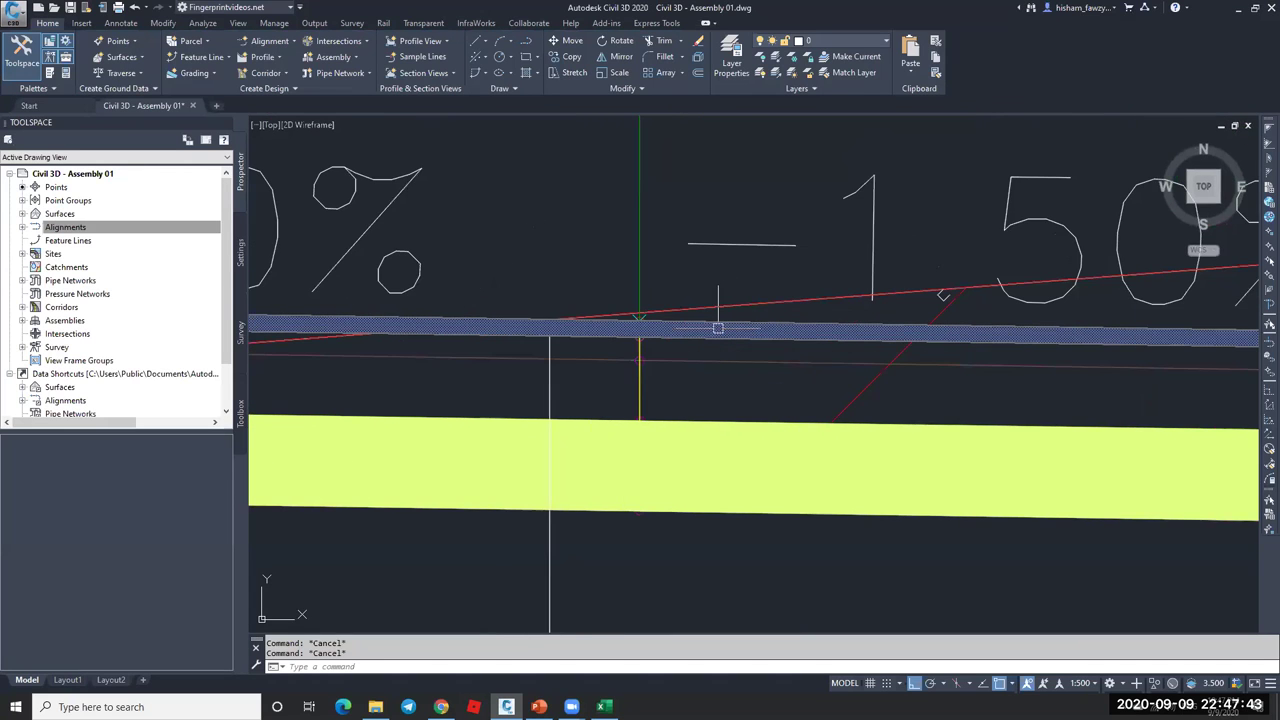
scroll(799, 343, "down", 3)
scroll(799, 343, "down", 1)
scroll(790, 350, "down", 5)
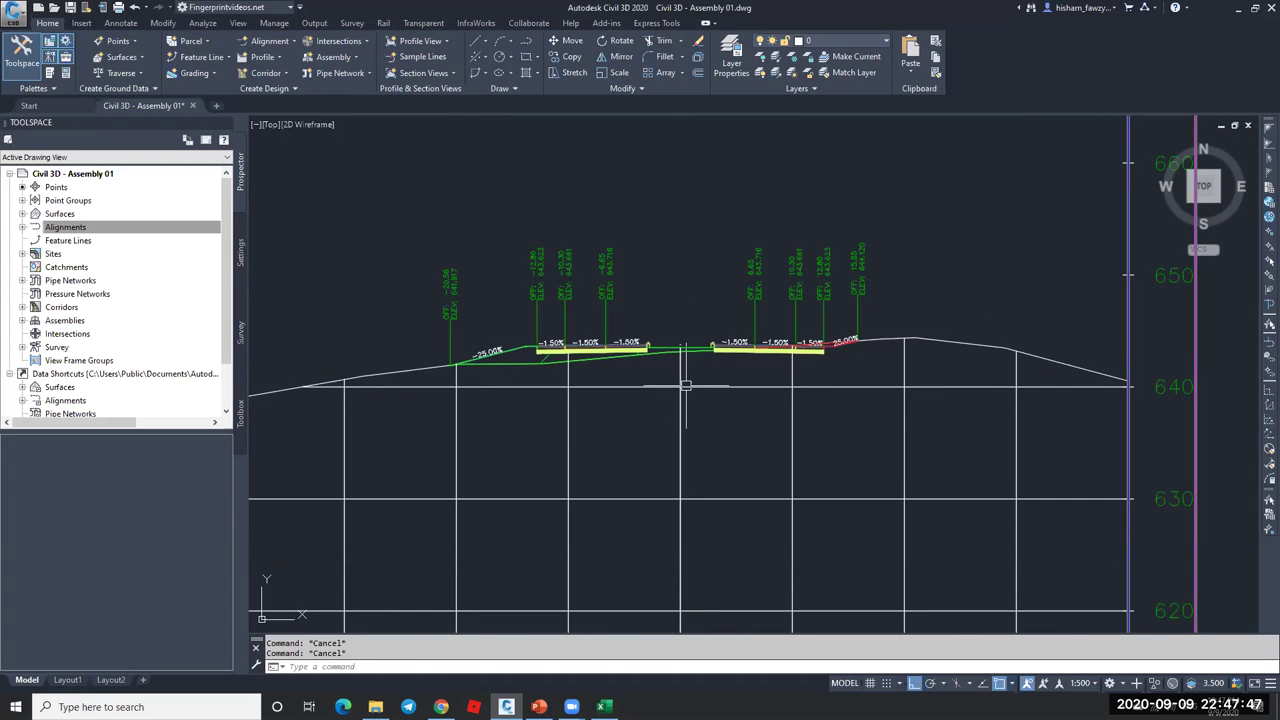
scroll(690, 381, "down", 5)
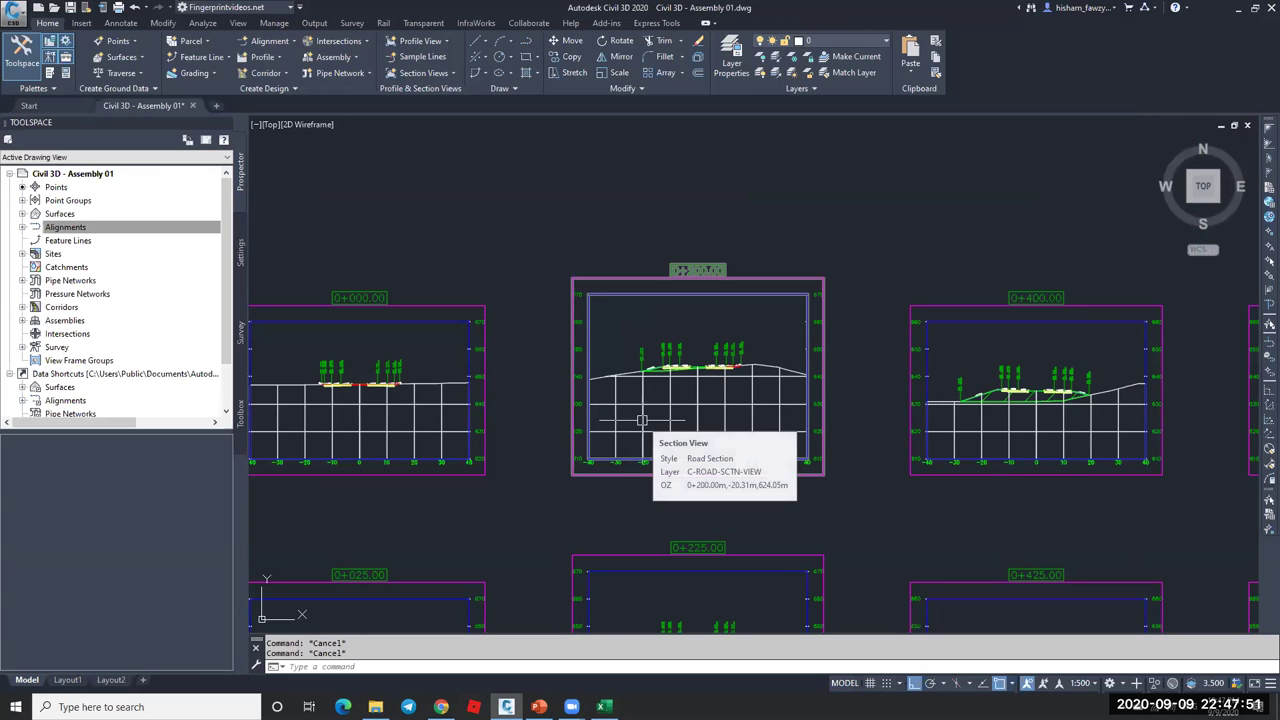
scroll(660, 390, "up", 4)
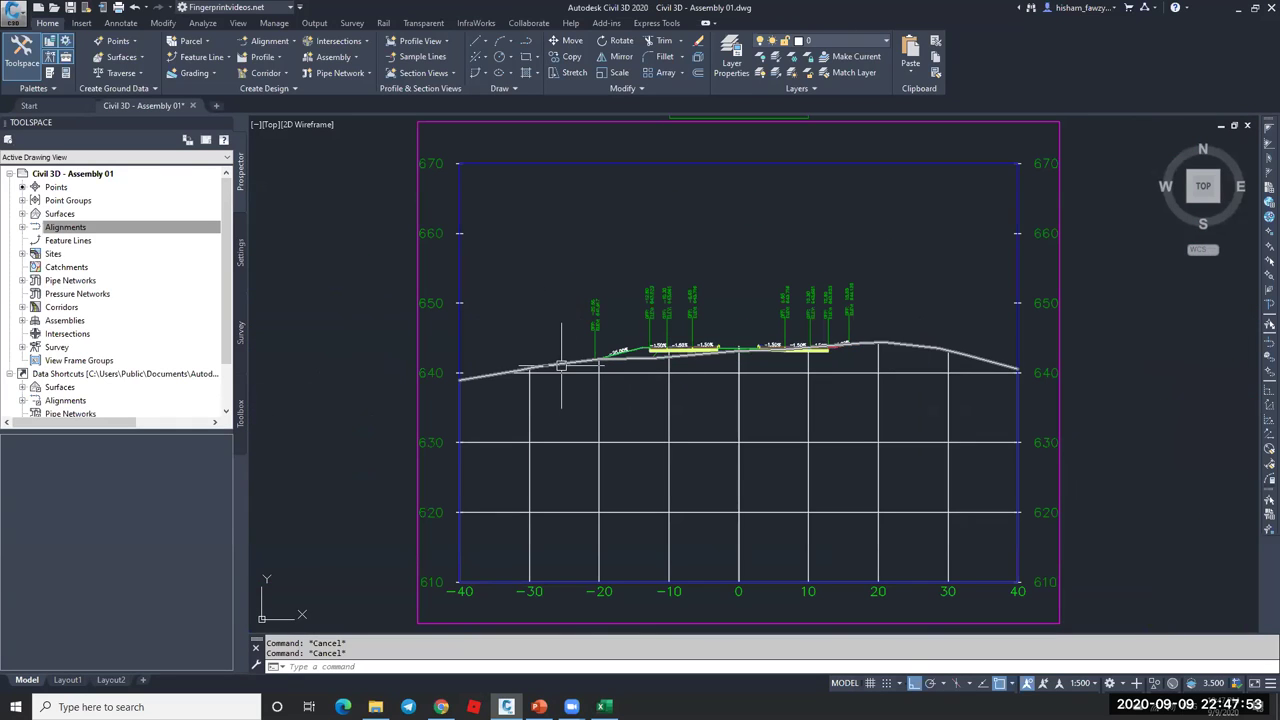
left_click(570, 364)
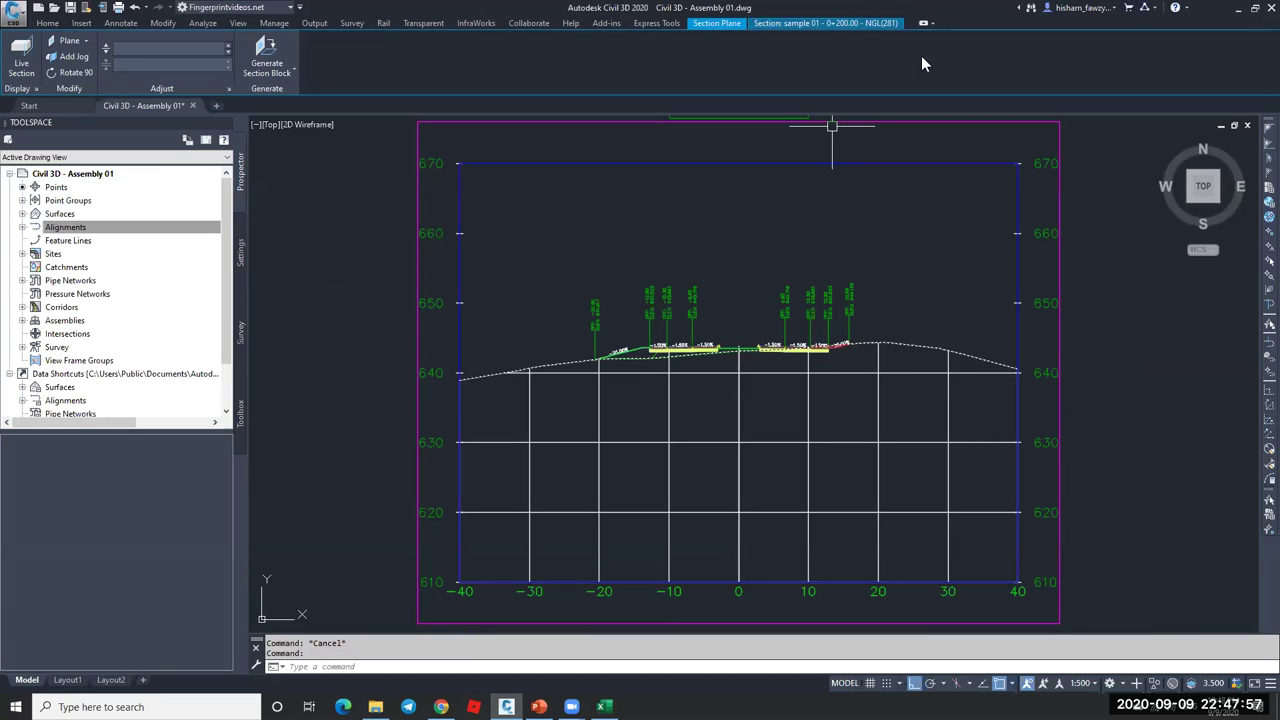
- Change the ground line section style's segment colour to red
right_click(888, 302)
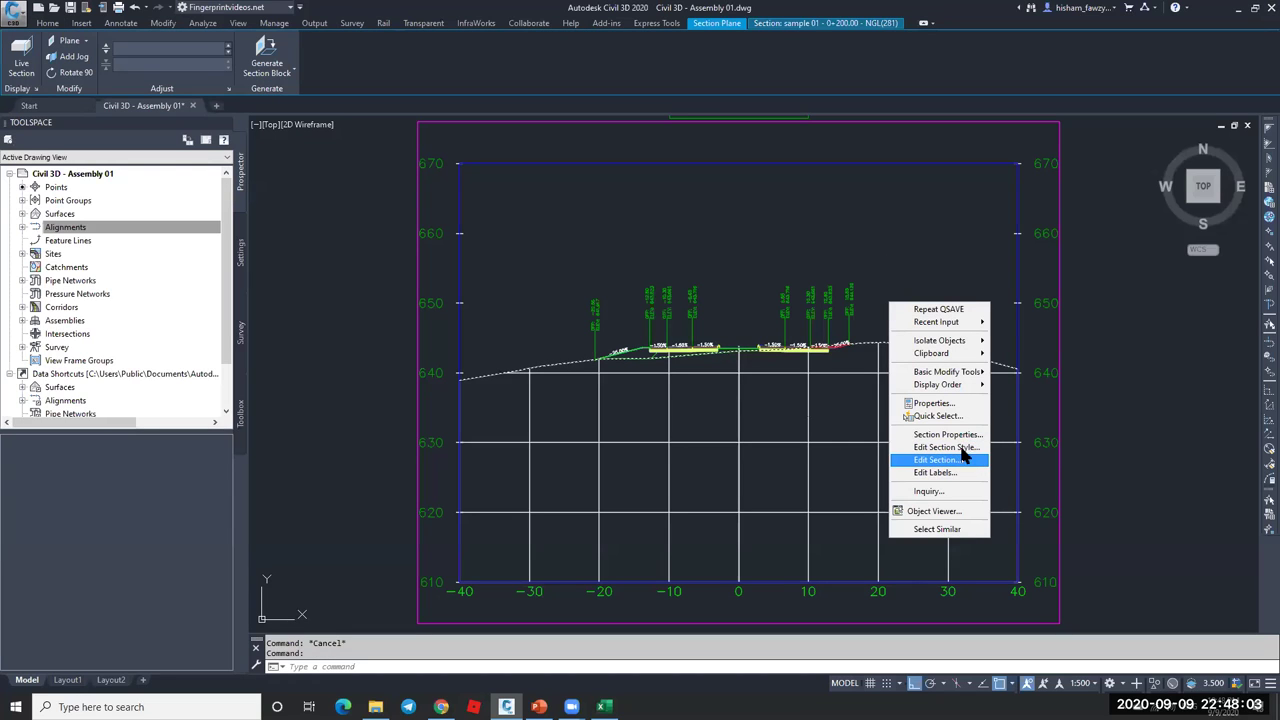
left_click(921, 450)
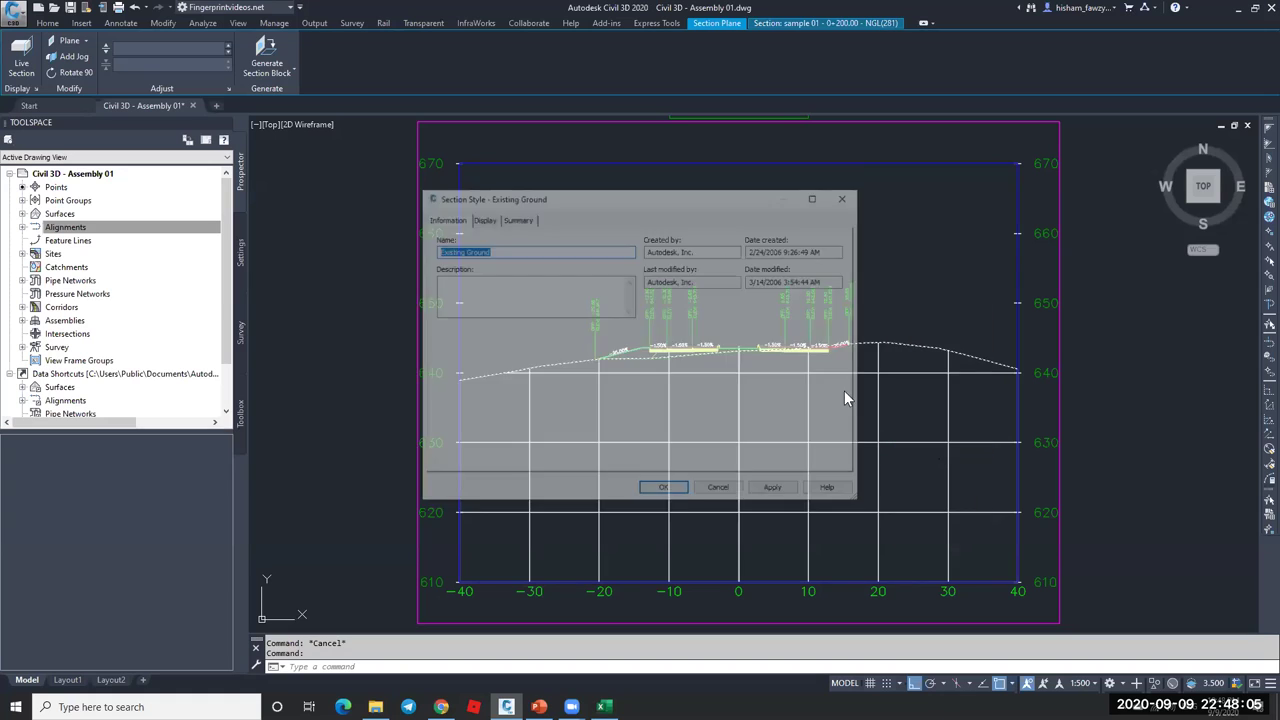
left_click(480, 218)
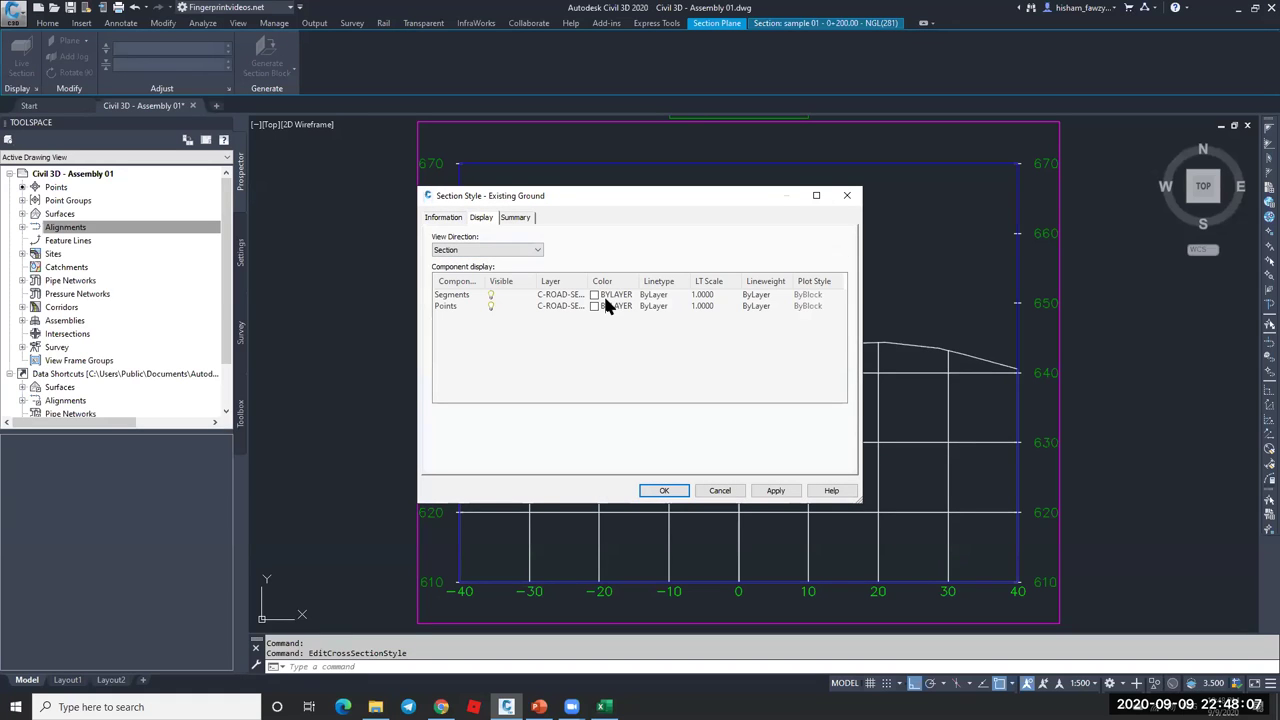
left_click(596, 295)
left_click(760, 502)
left_click(748, 502)
left_click(836, 577)
key("Return")
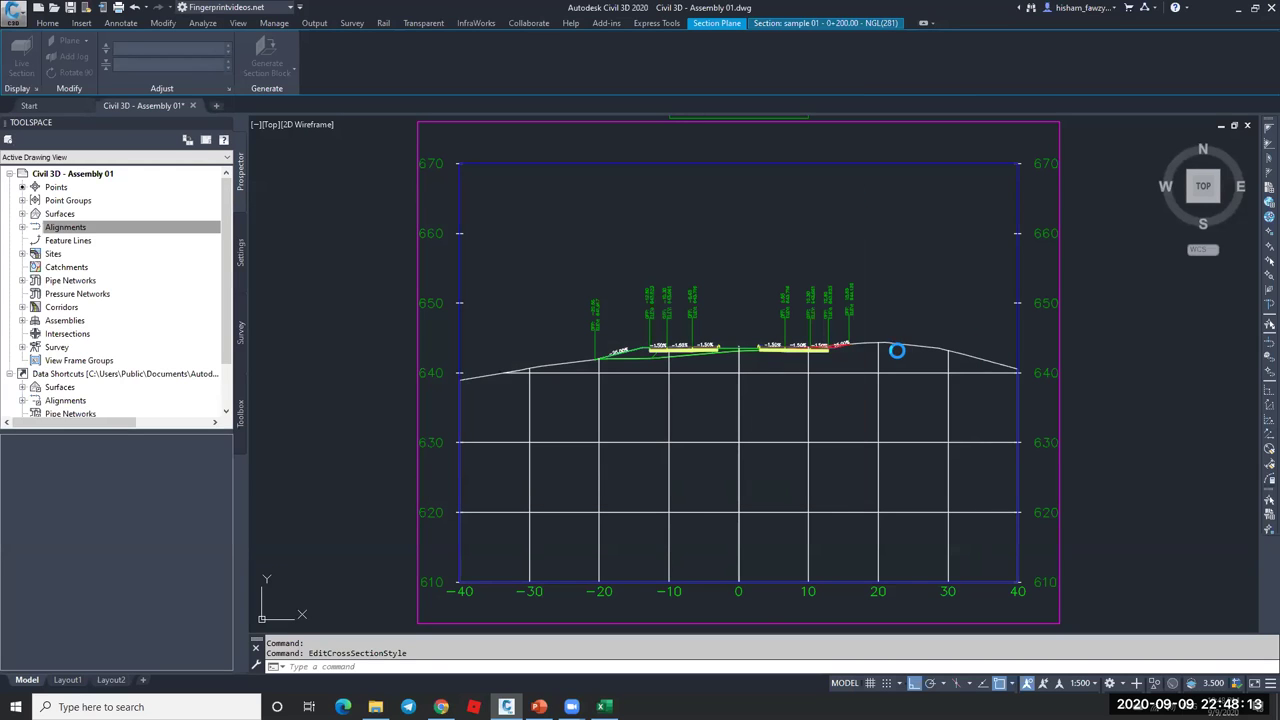
key("Escape")
- Zoom into the 0+200 section view and select its fill material section
scroll(673, 353, "down", 5)
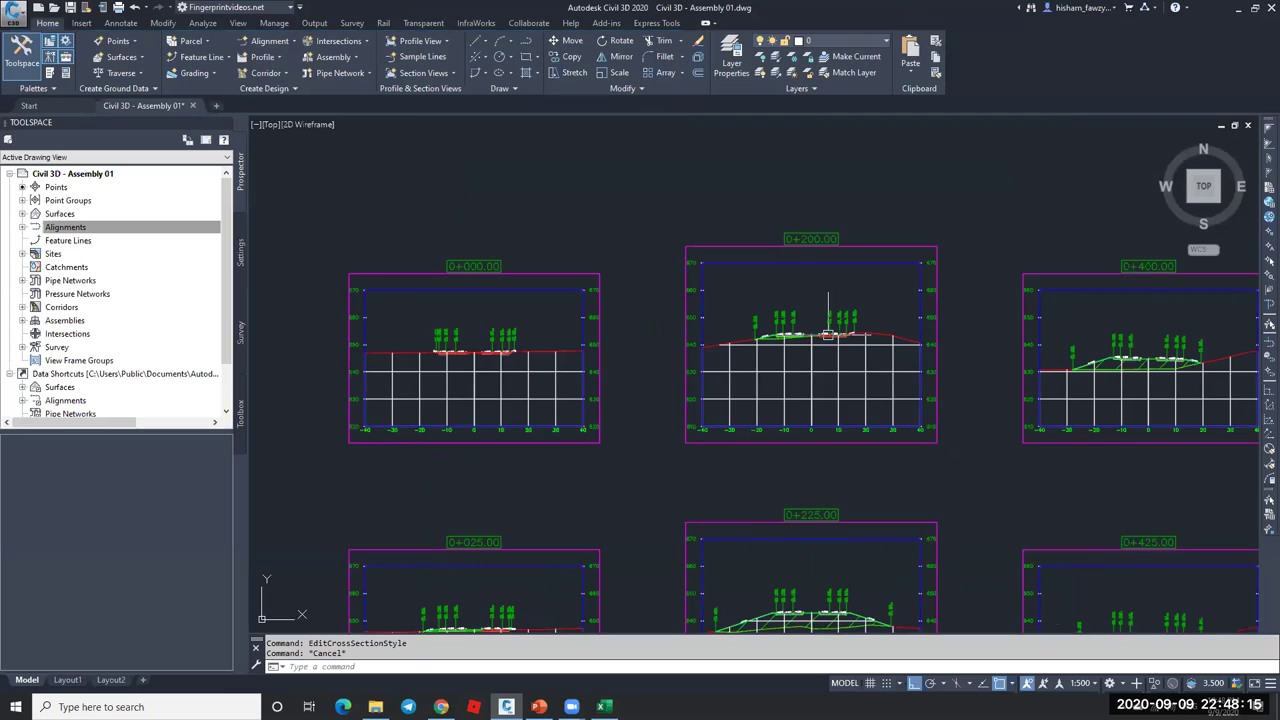
scroll(673, 353, "up", 6)
scroll(669, 338, "down", 2)
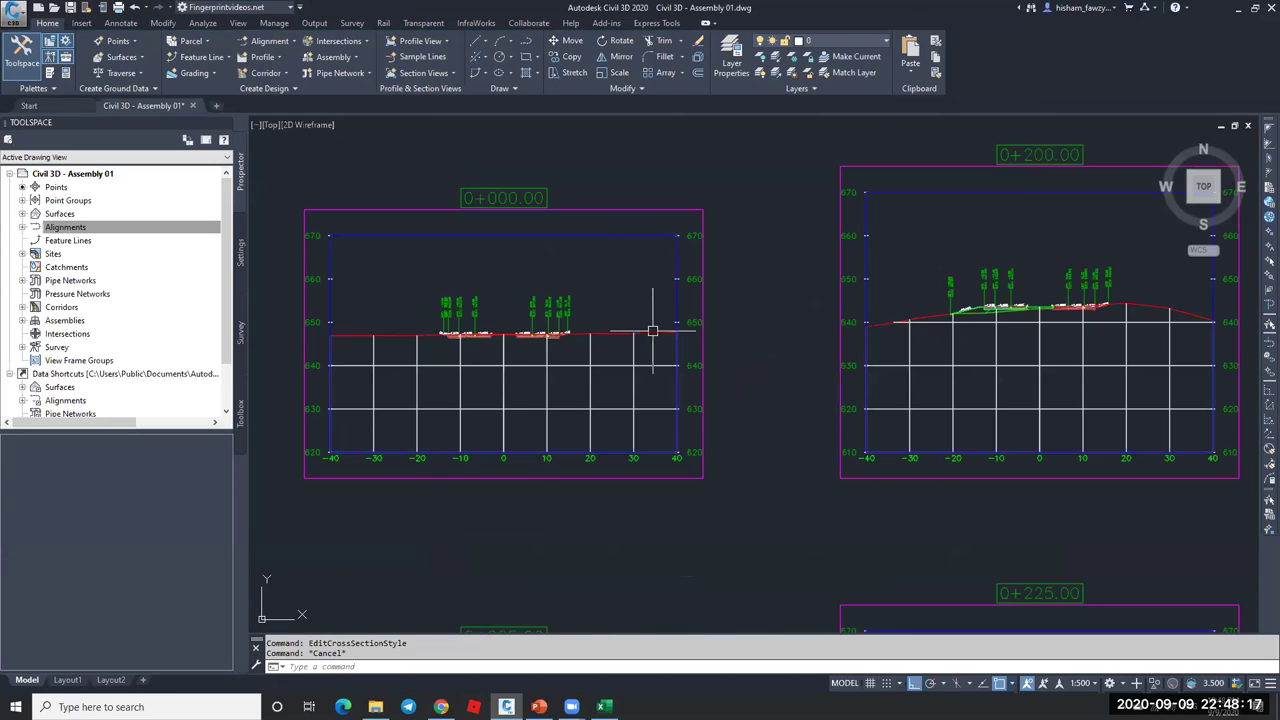
scroll(992, 318, "up", 5)
scroll(706, 310, "down", 5)
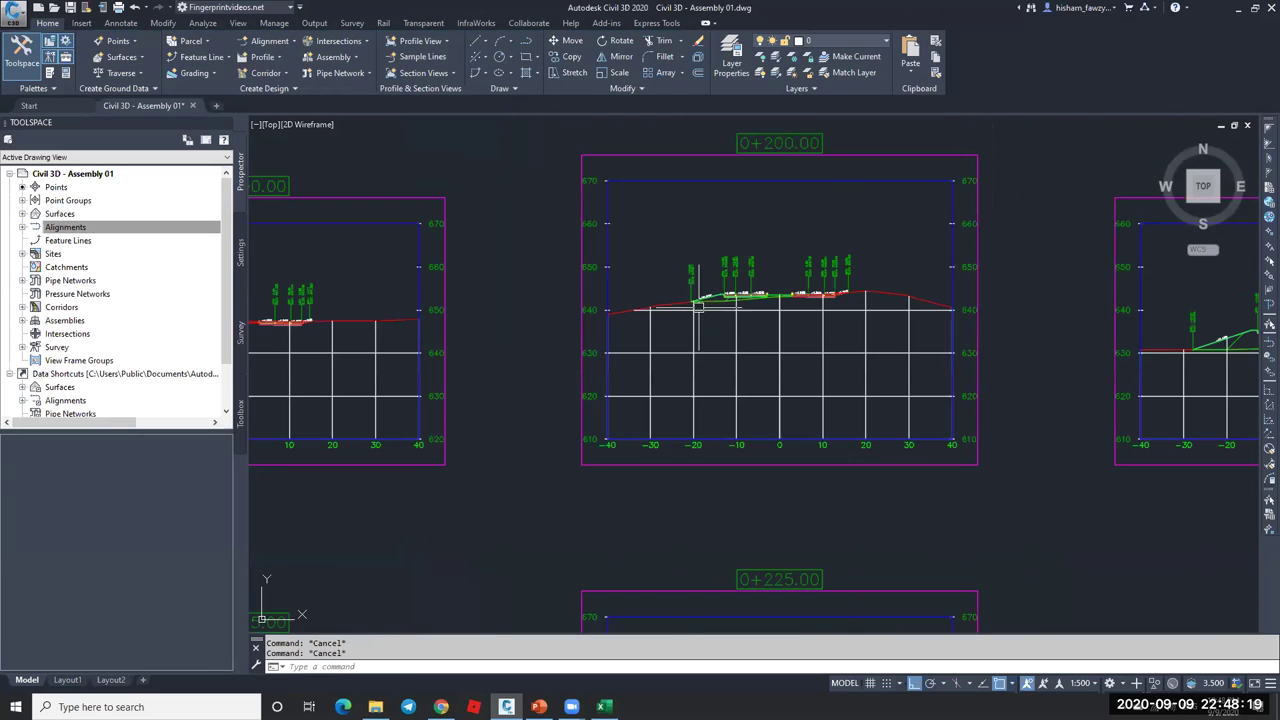
scroll(706, 310, "up", 6)
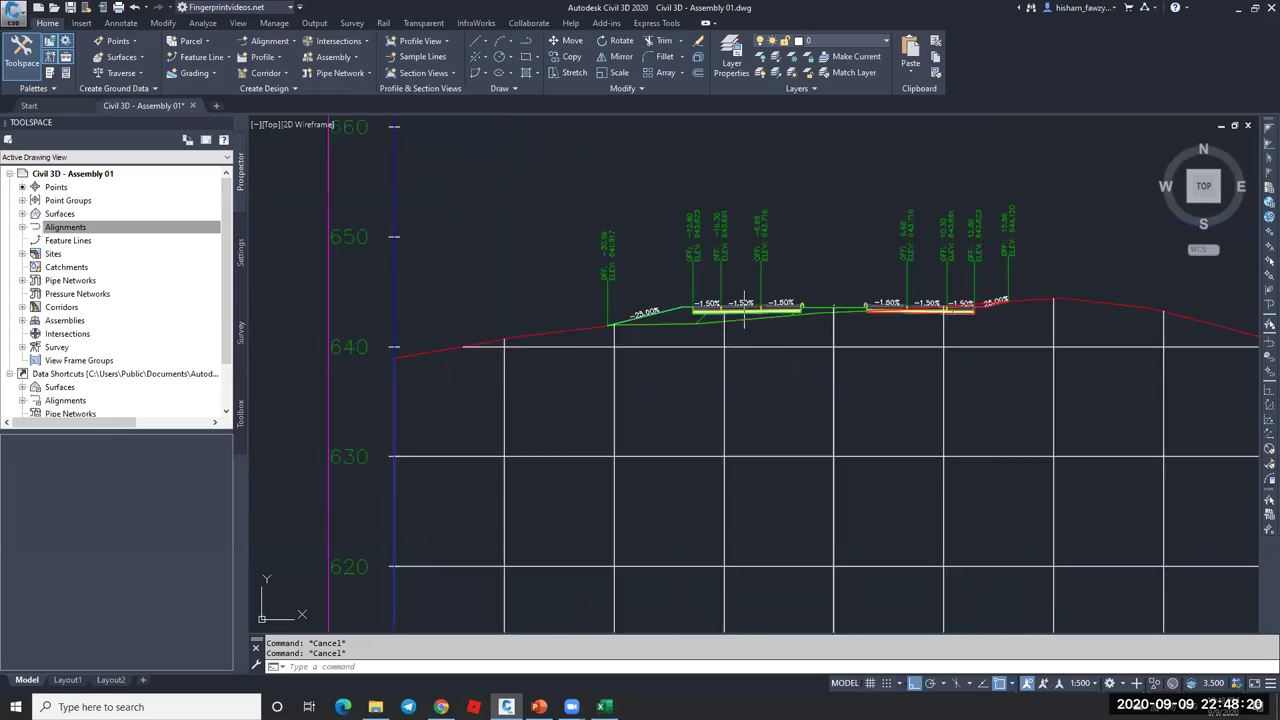
left_click(682, 310)
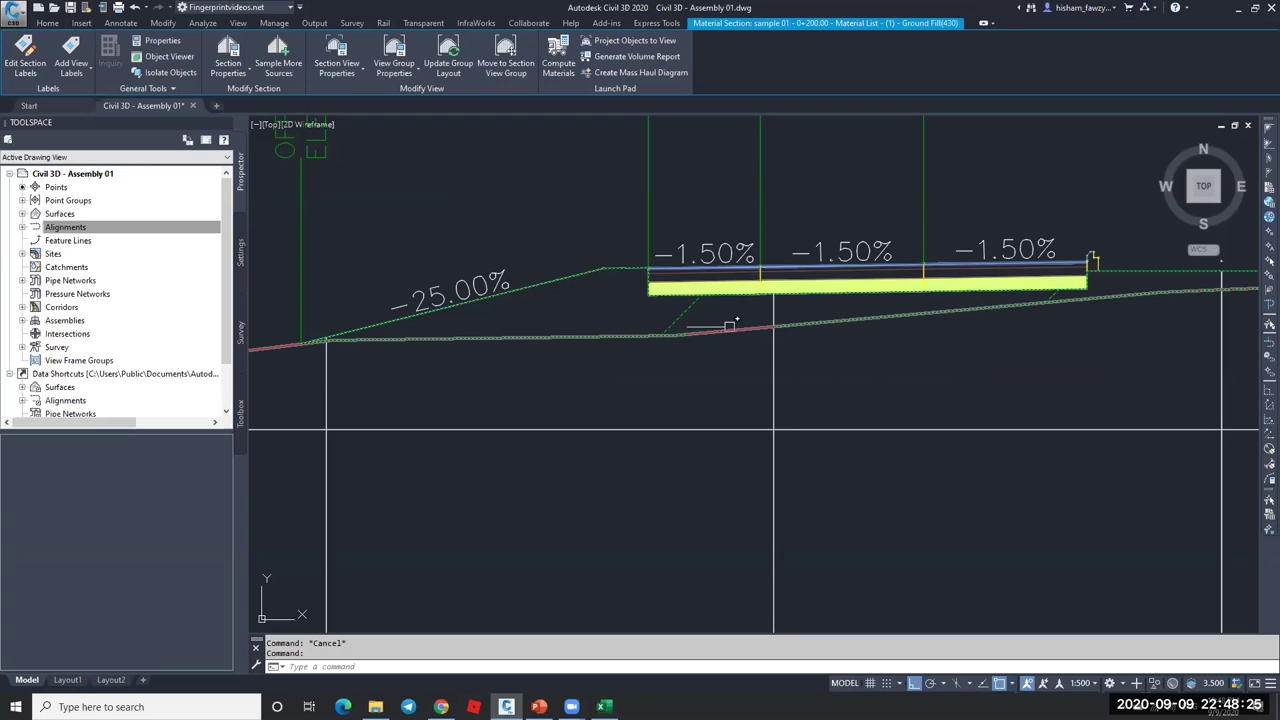
- Open the Fill Material shape style and edit its Shape Area Fill hatch scale
right_click(646, 319)
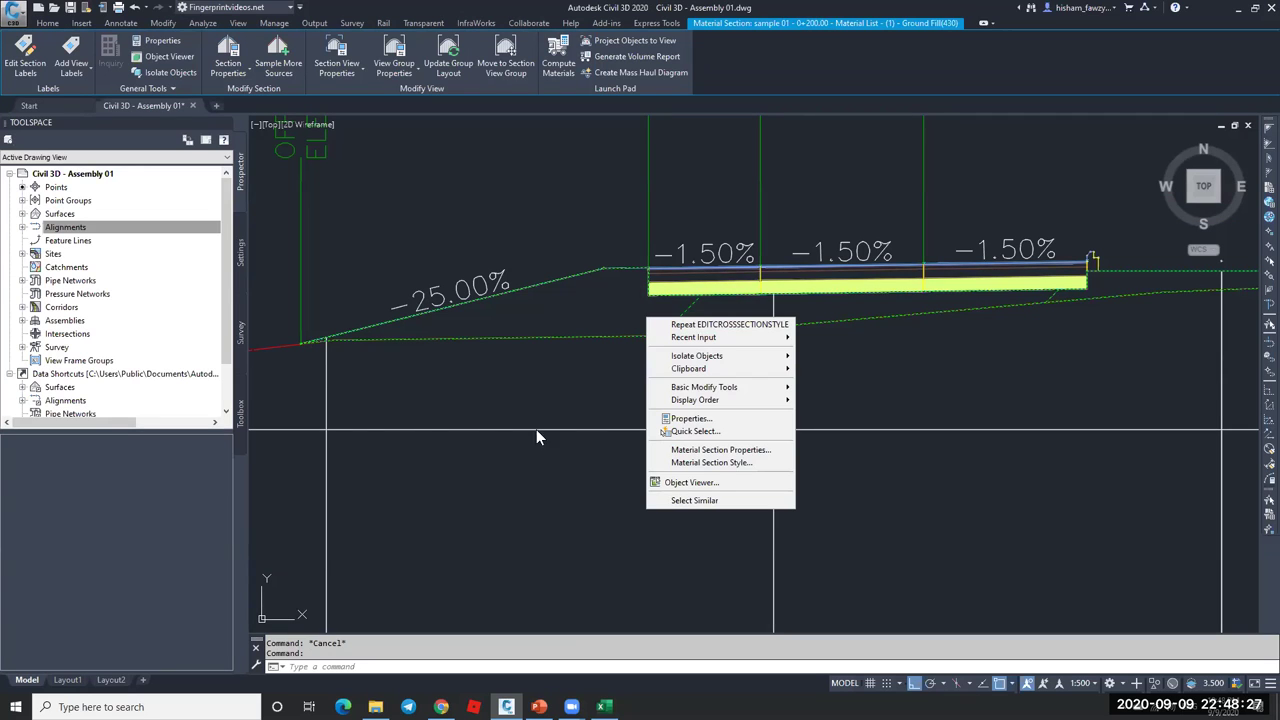
left_click(713, 462)
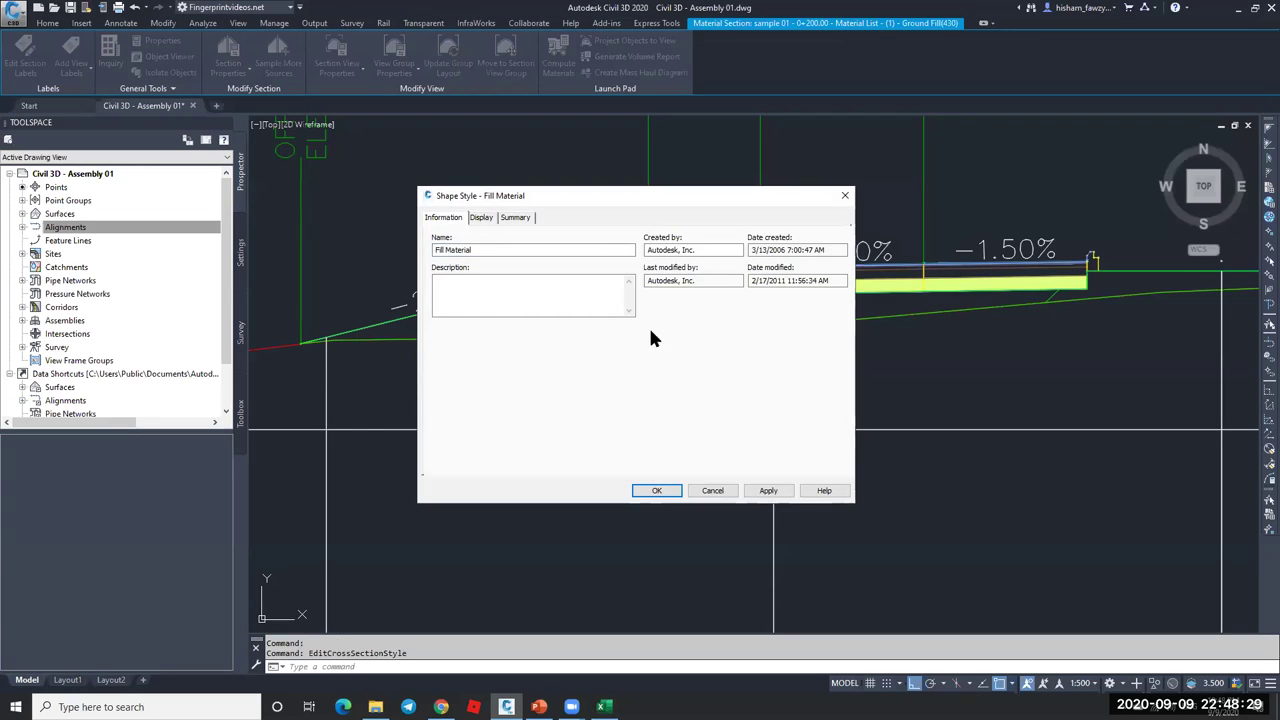
left_click(484, 219)
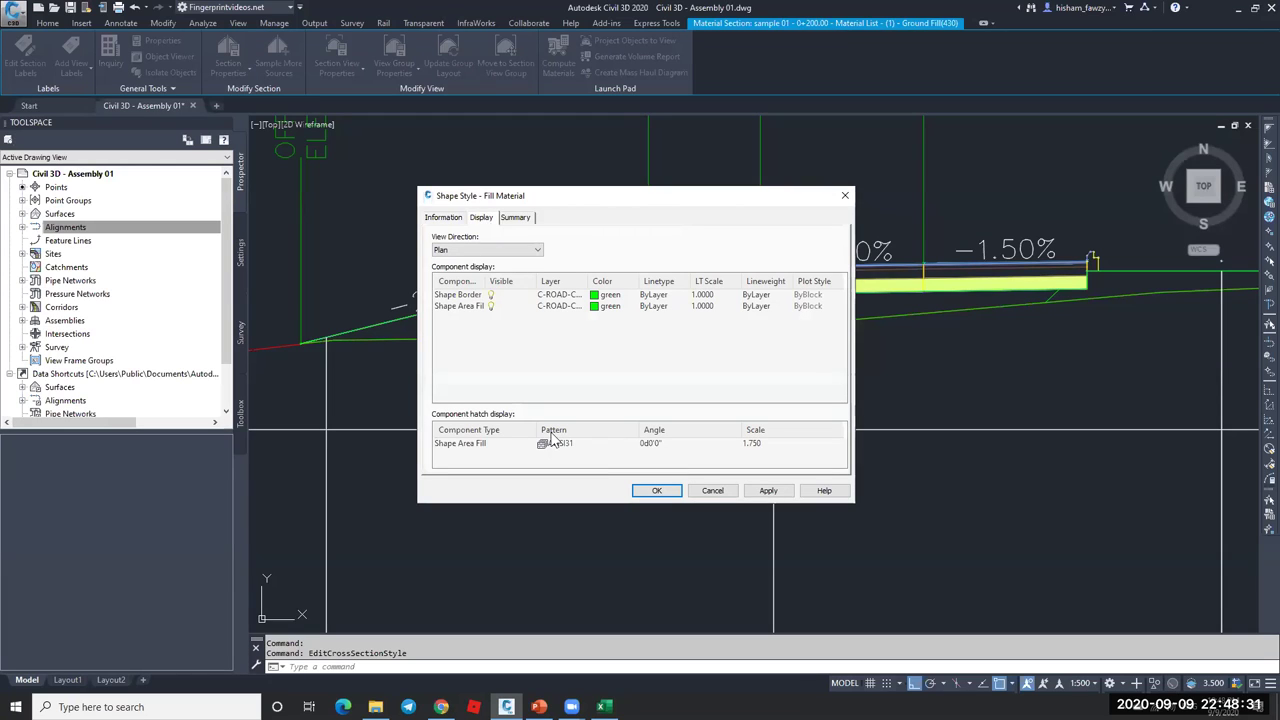
left_click_drag(758, 202, 270, 212)
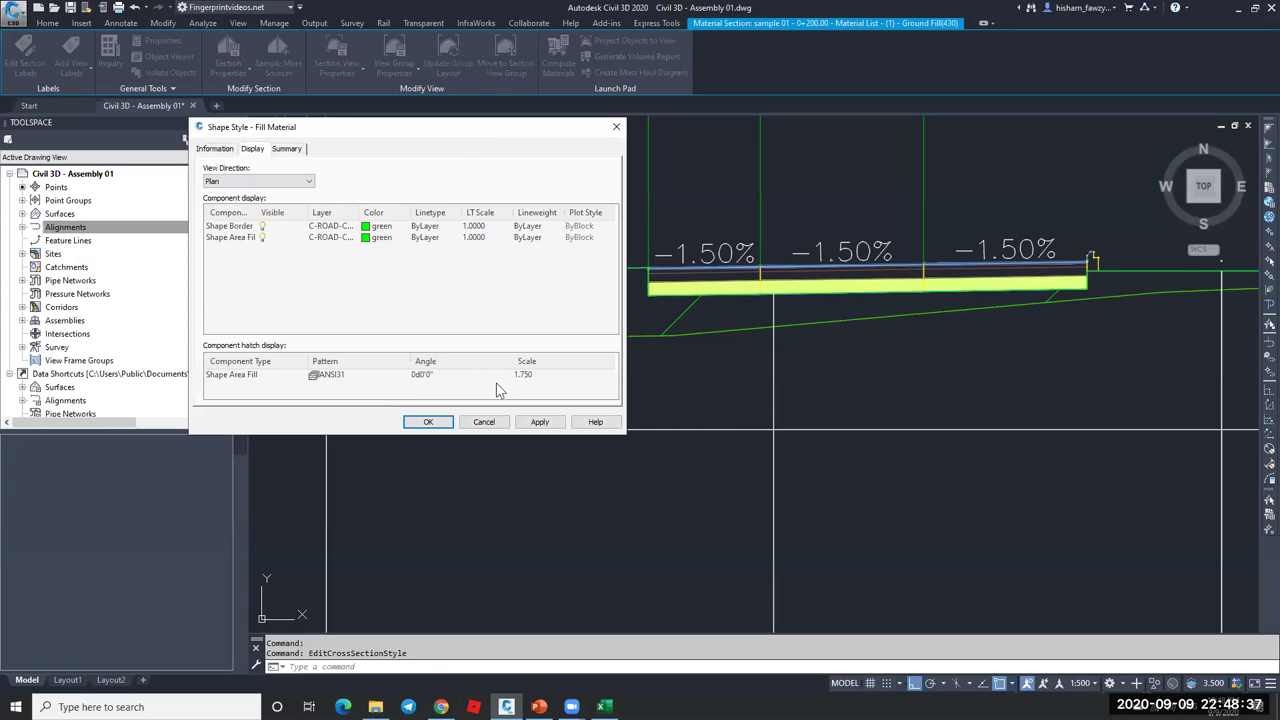
left_click(541, 374)
left_click(541, 374)
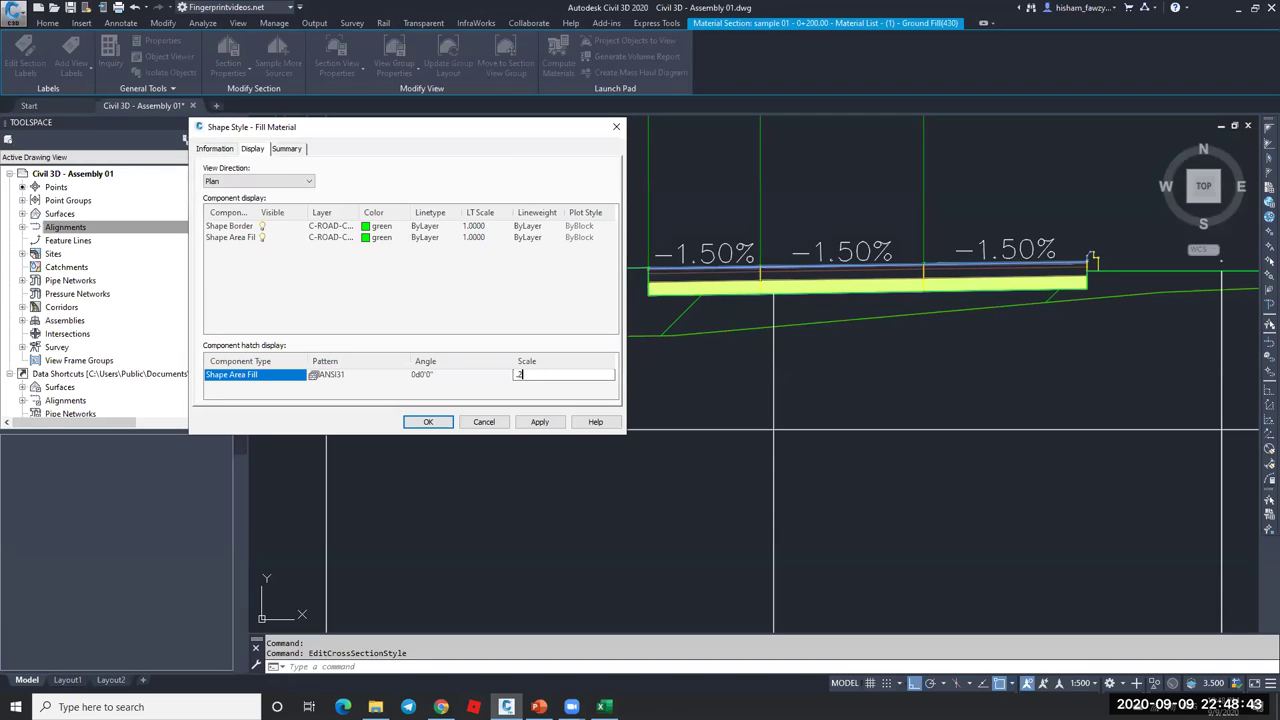
left_click(541, 421)
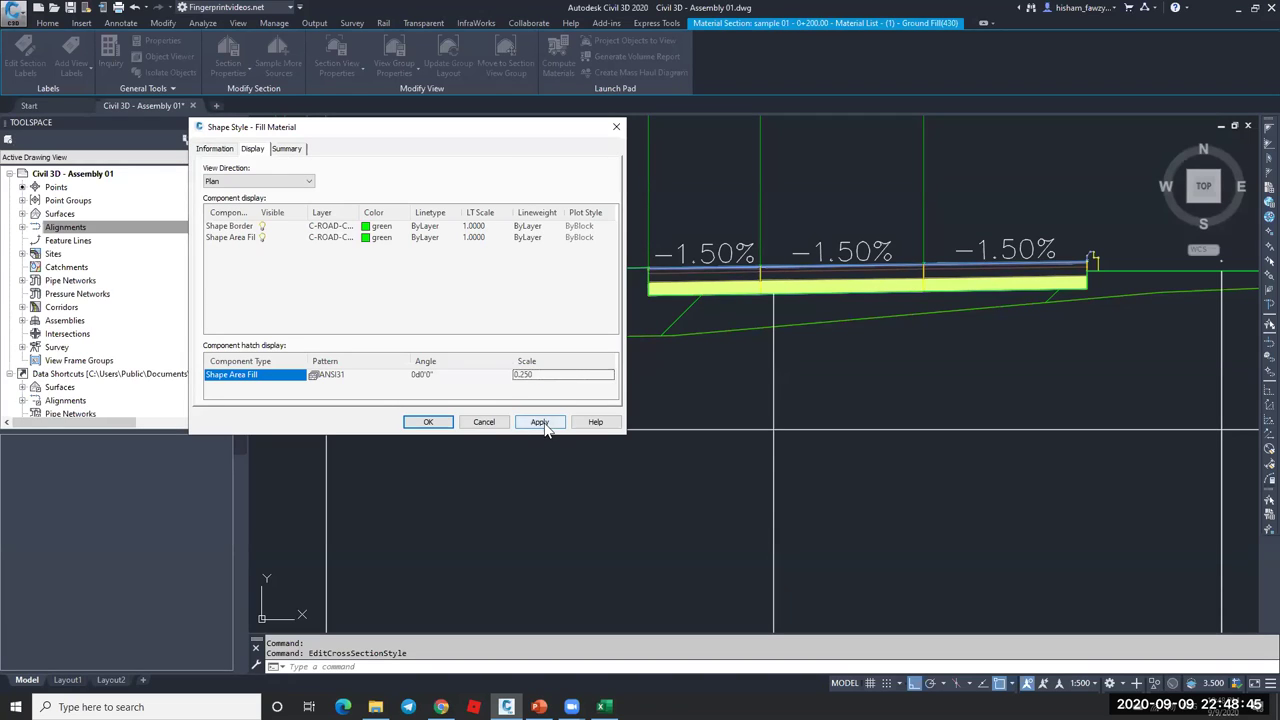
left_click(428, 421)
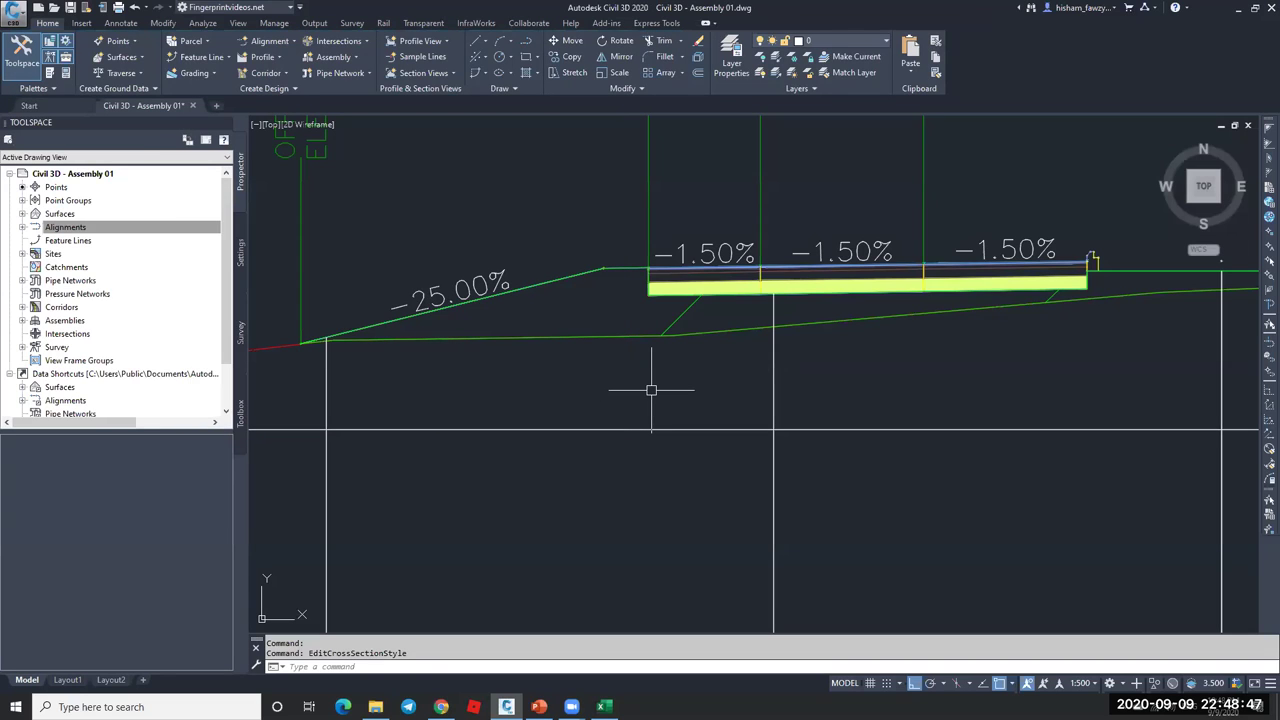
- Switch the Fill Material style to the Section view direction and apply hatch scale 0.250
left_click(679, 316)
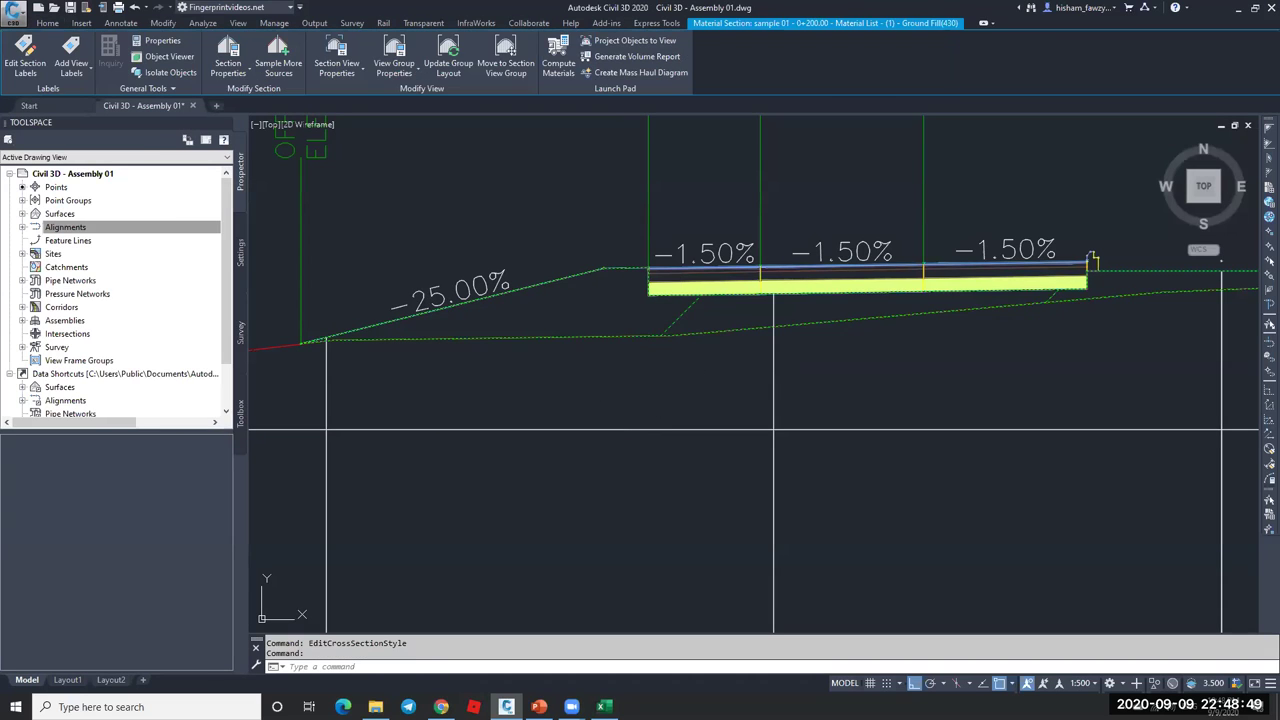
right_click(670, 315)
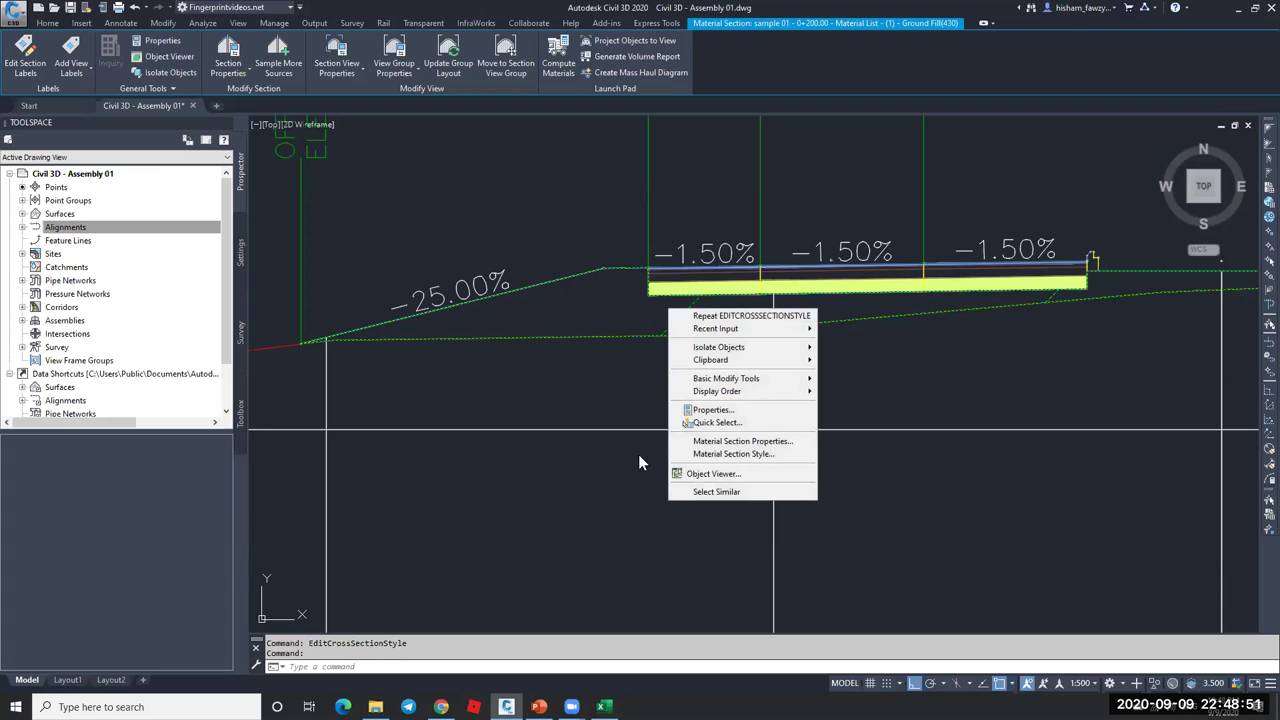
left_click(738, 455)
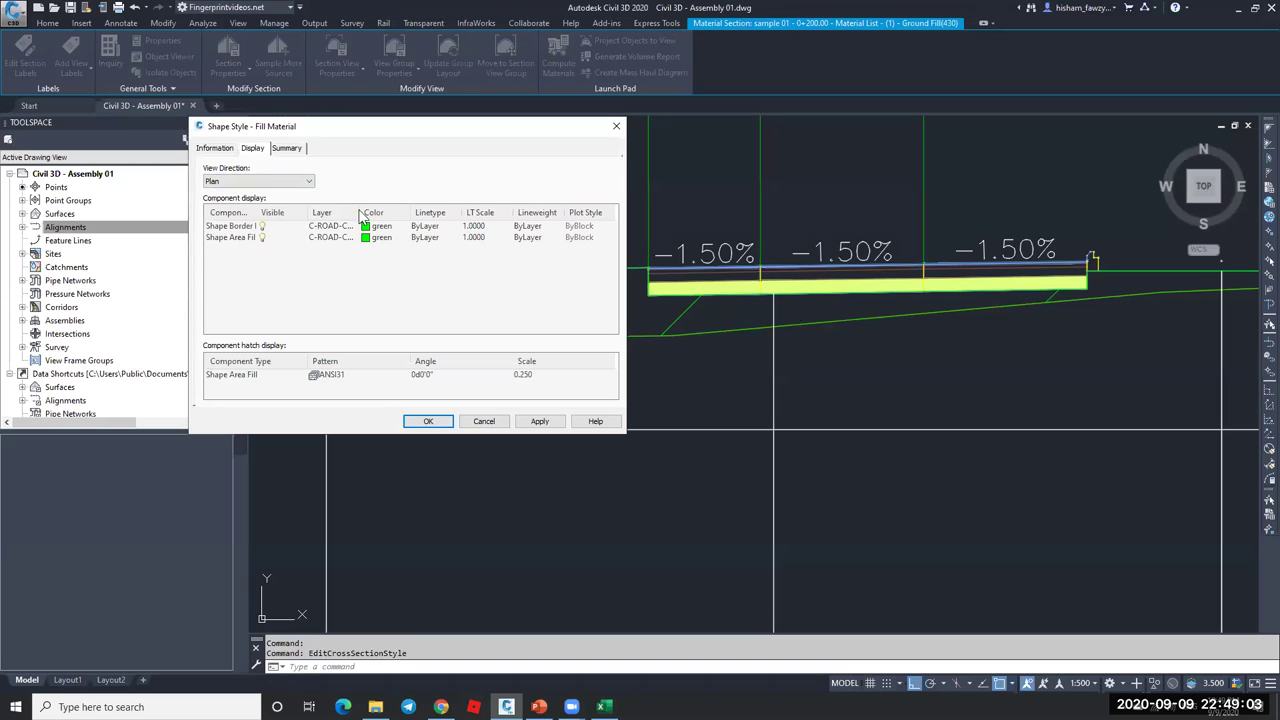
left_click(308, 183)
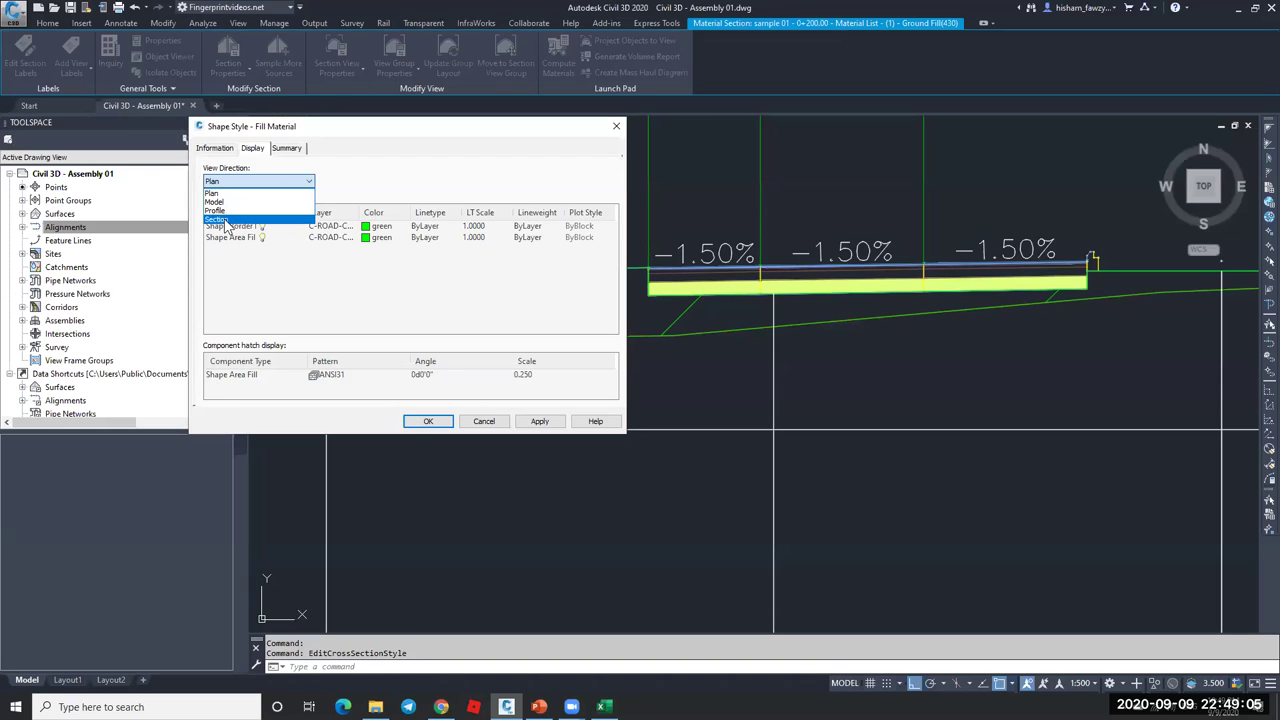
left_click(230, 220)
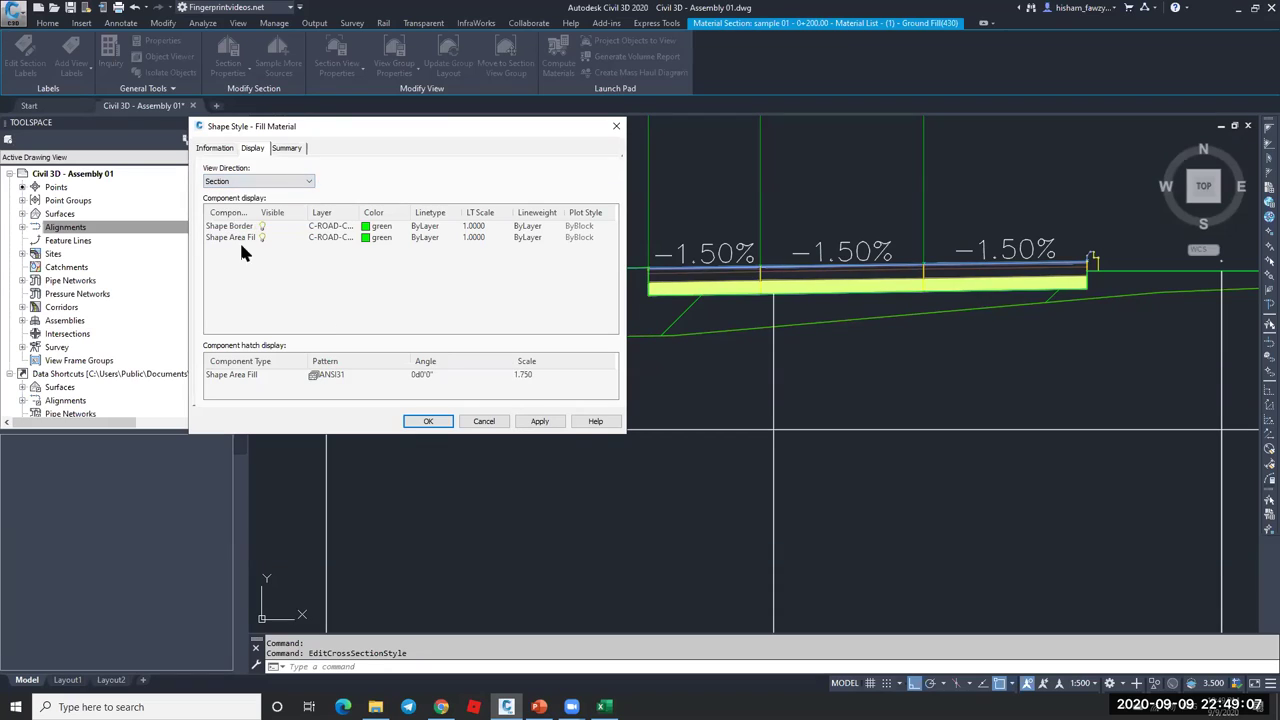
double_click(548, 374)
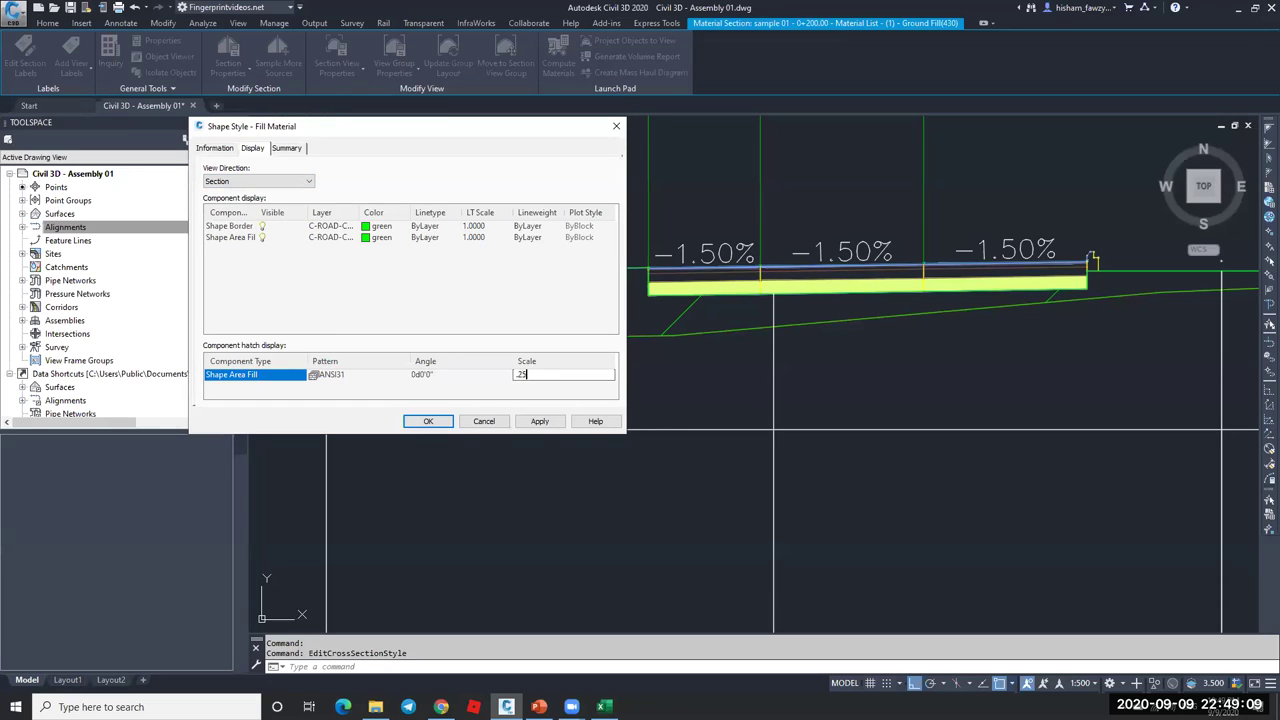
left_click(540, 420)
left_click(540, 421)
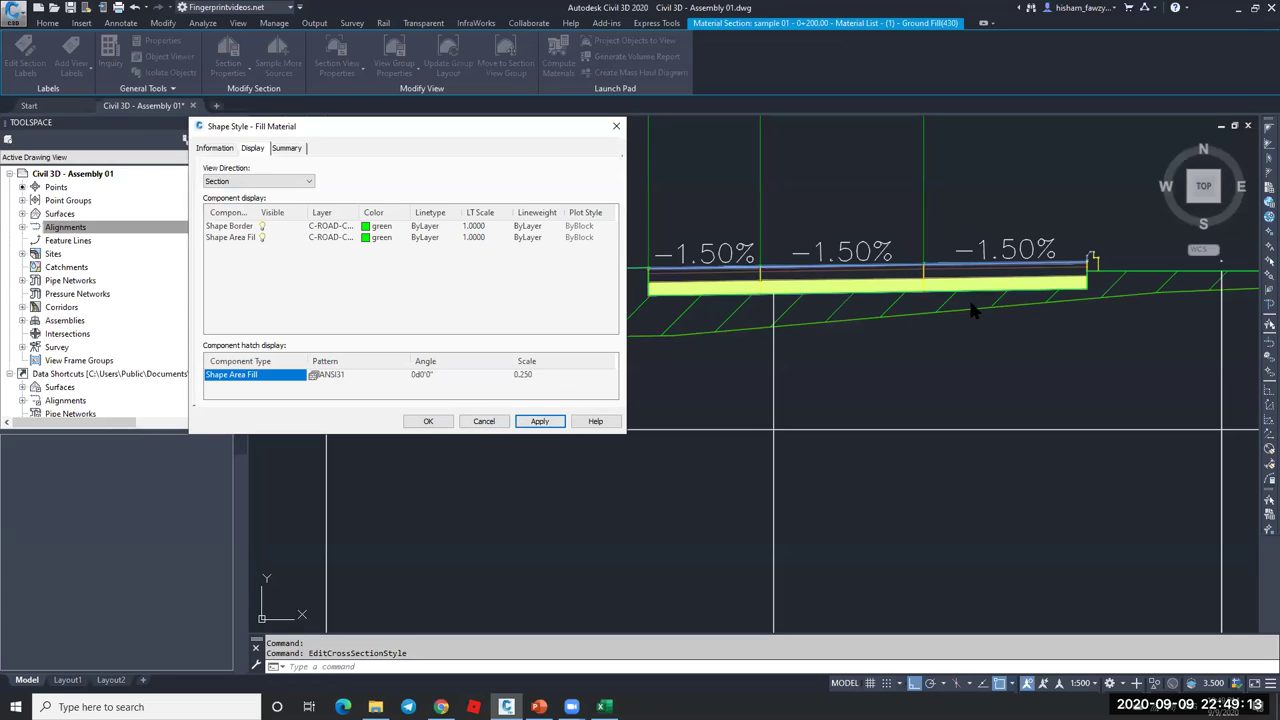
- Change the Section hatch scale to 0.100 for denser ANSI31 fill, apply and close
double_click(540, 373)
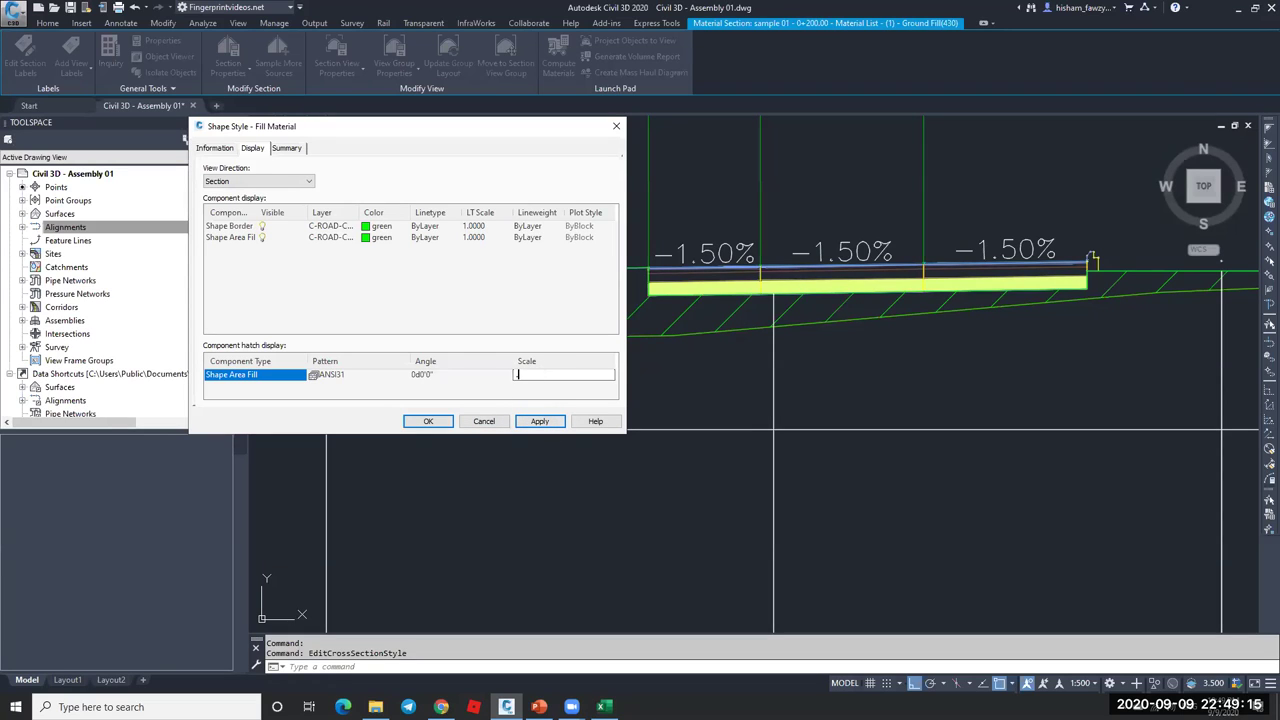
type(".1")
left_click(540, 421)
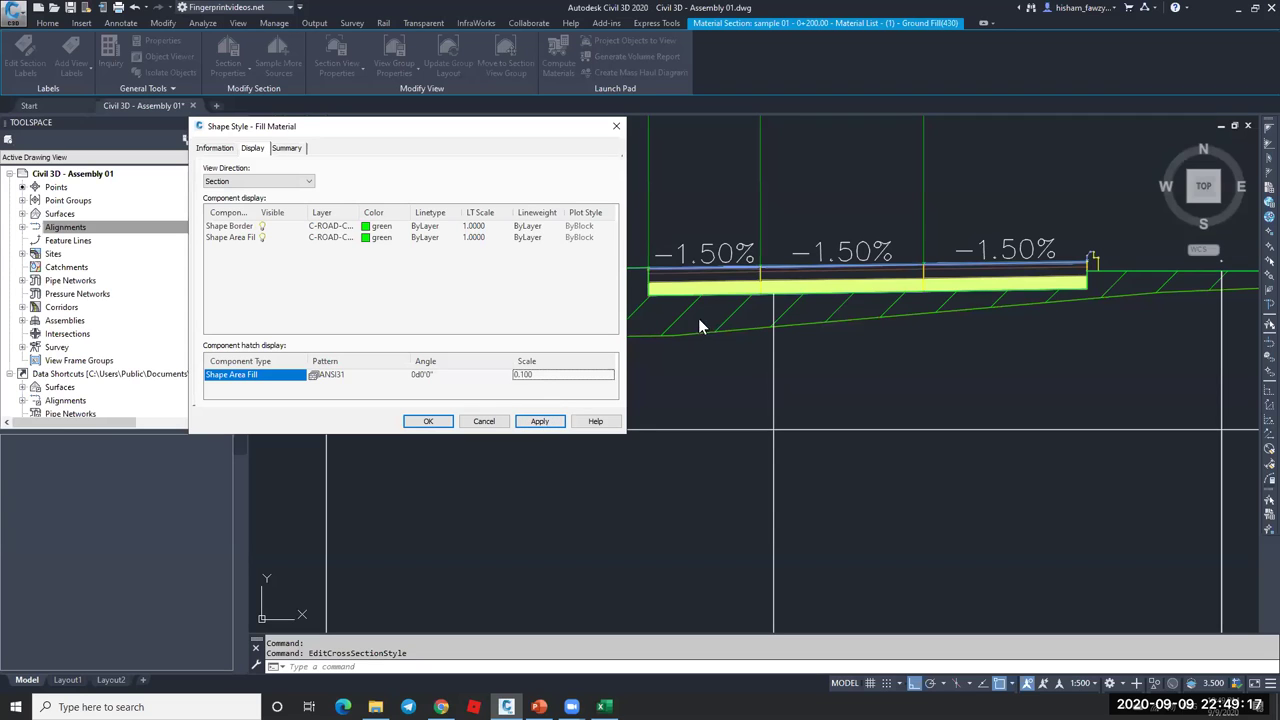
left_click(520, 424)
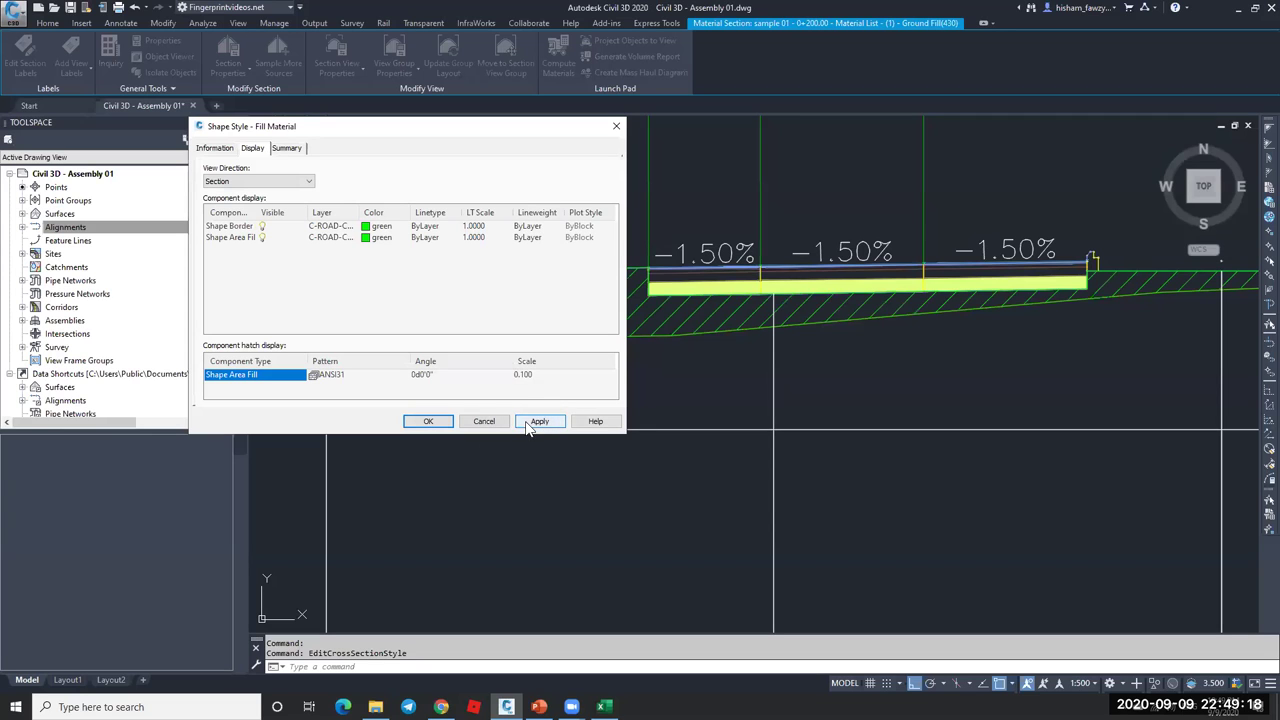
left_click(428, 421)
key("Escape")
scroll(629, 341, "down", 3)
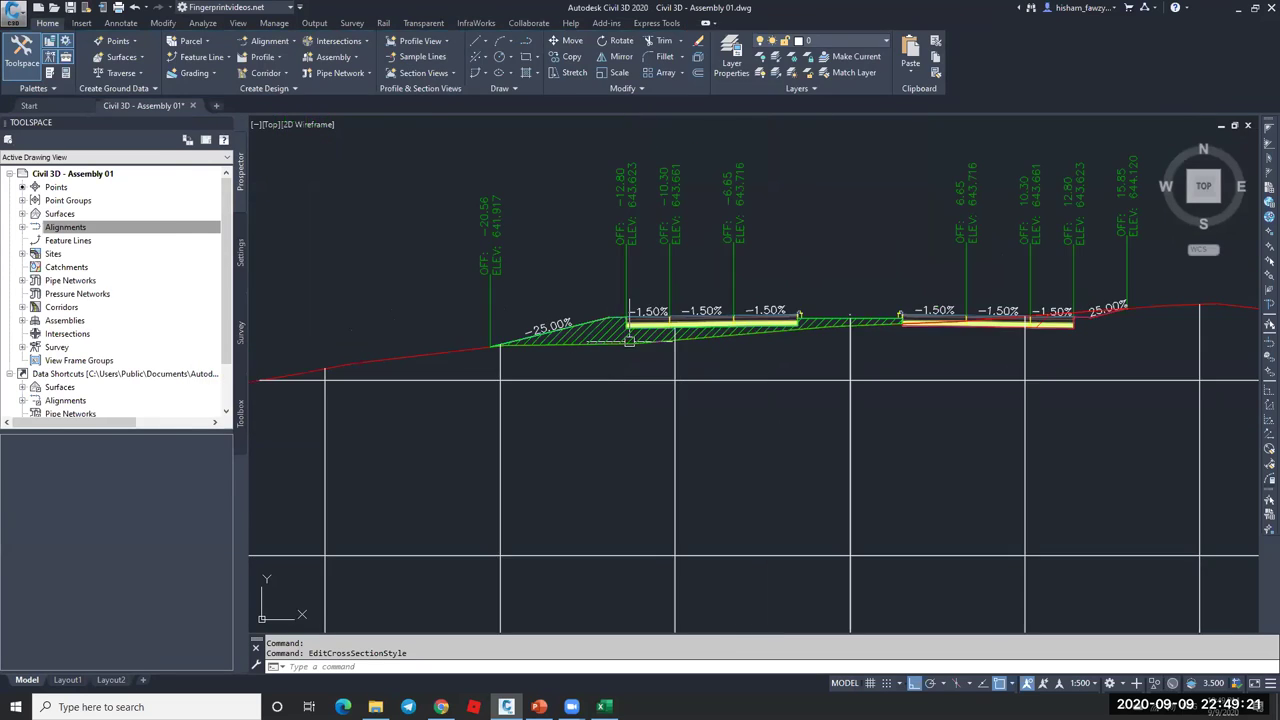
scroll(1110, 335, "up", 5)
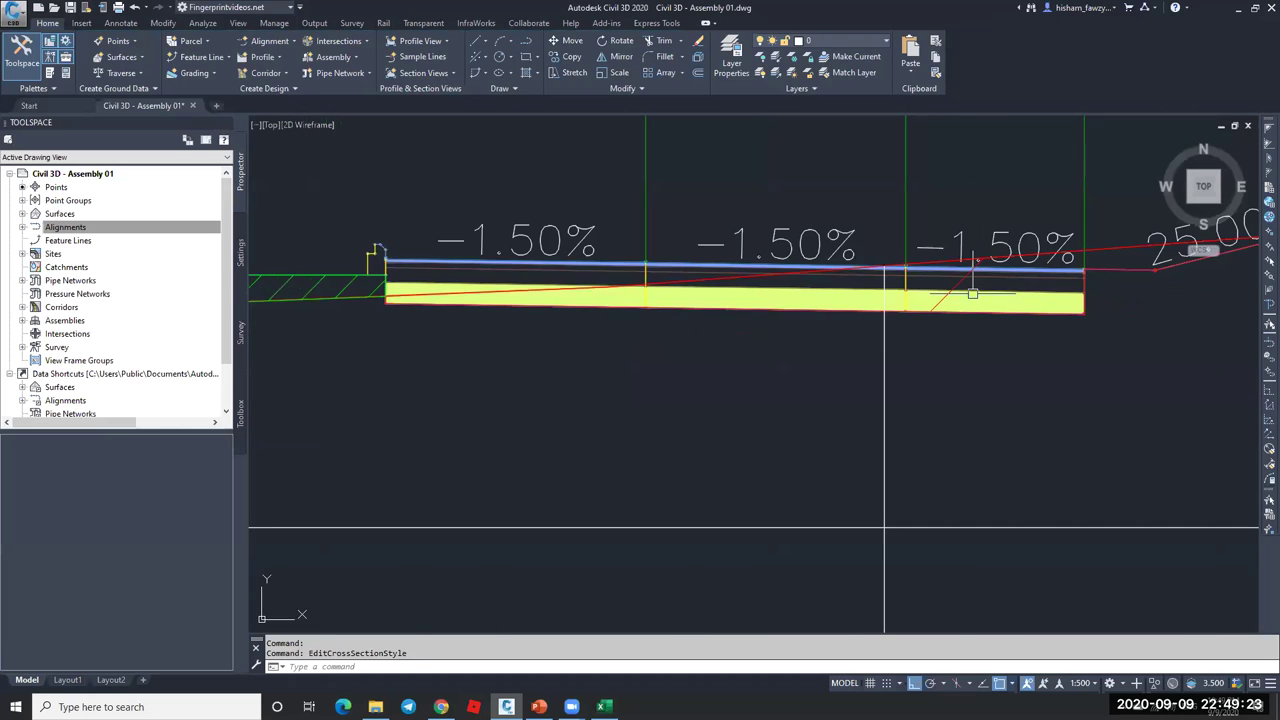
mouse_move(958, 286)
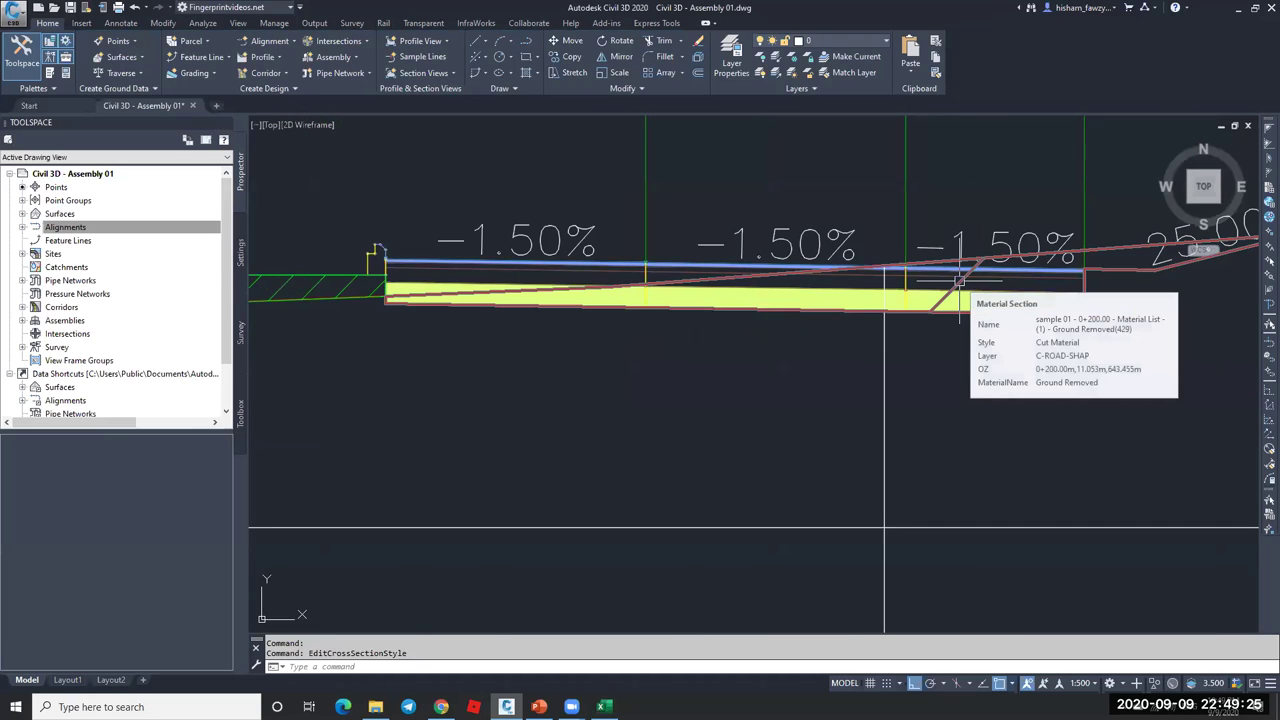
scroll(935, 278, "down", 1)
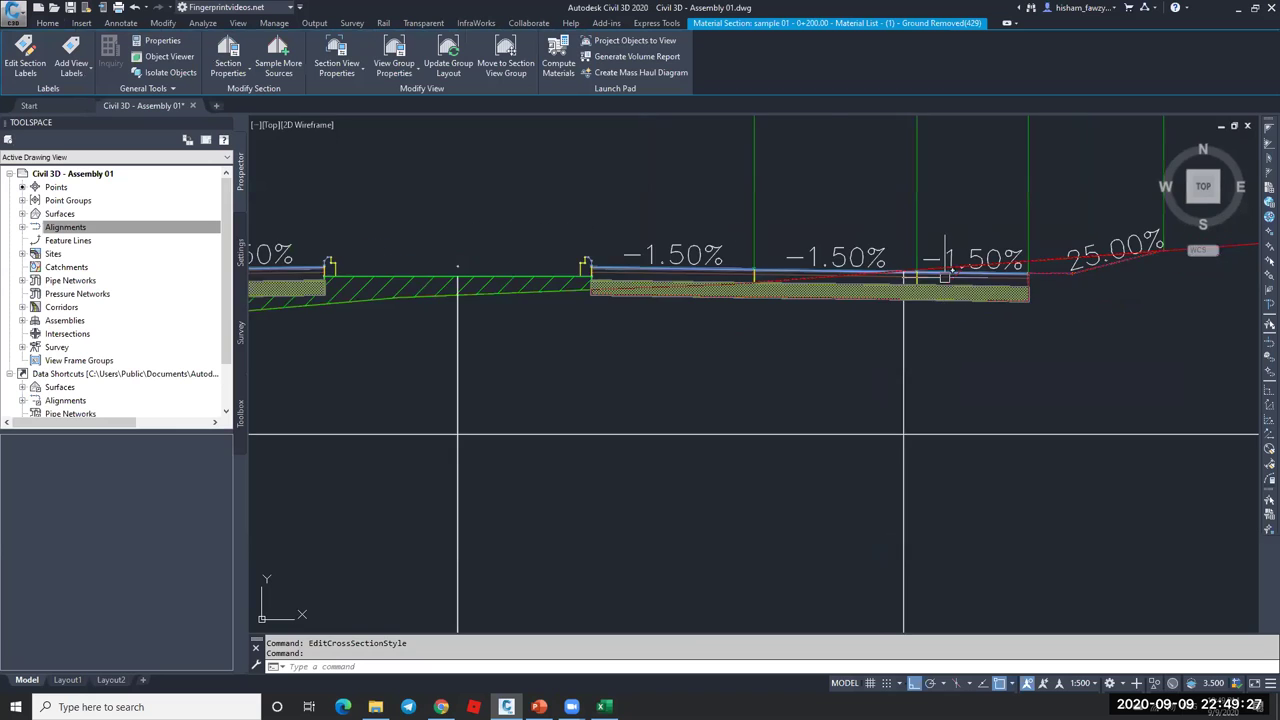
scroll(935, 278, "up", 4)
key("Escape")
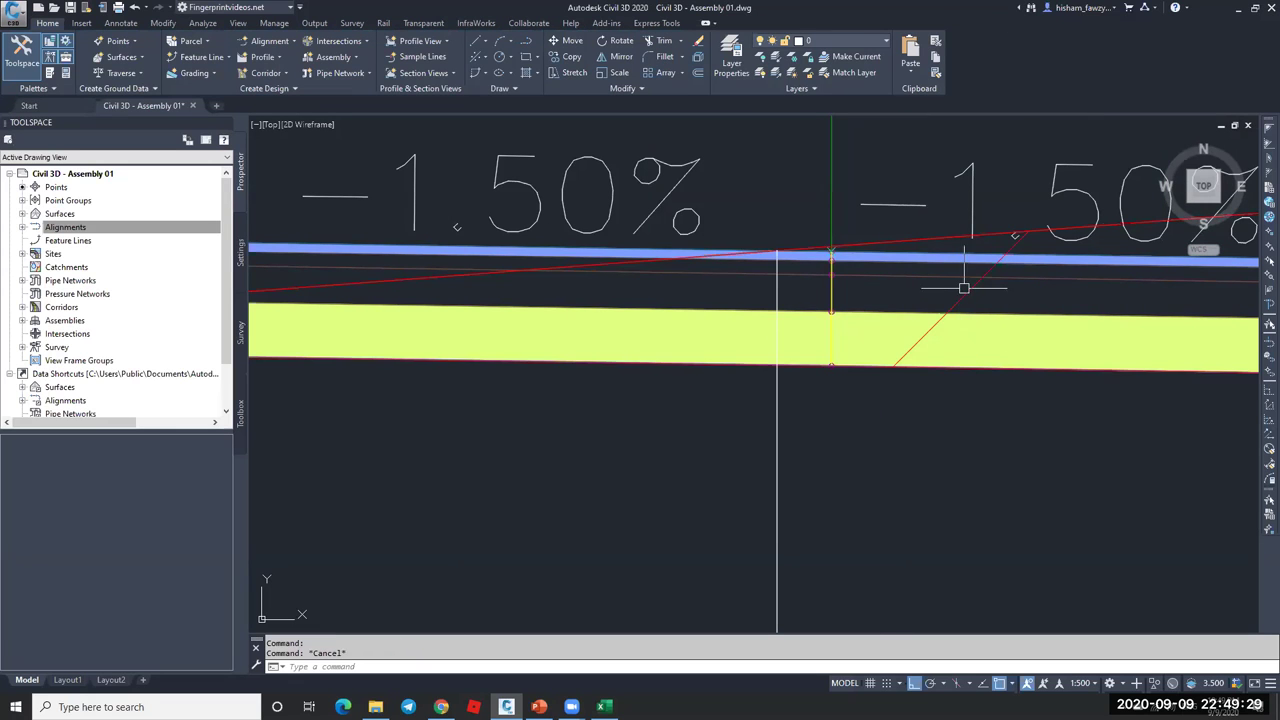
left_click(920, 277)
scroll(900, 275, "down", 4)
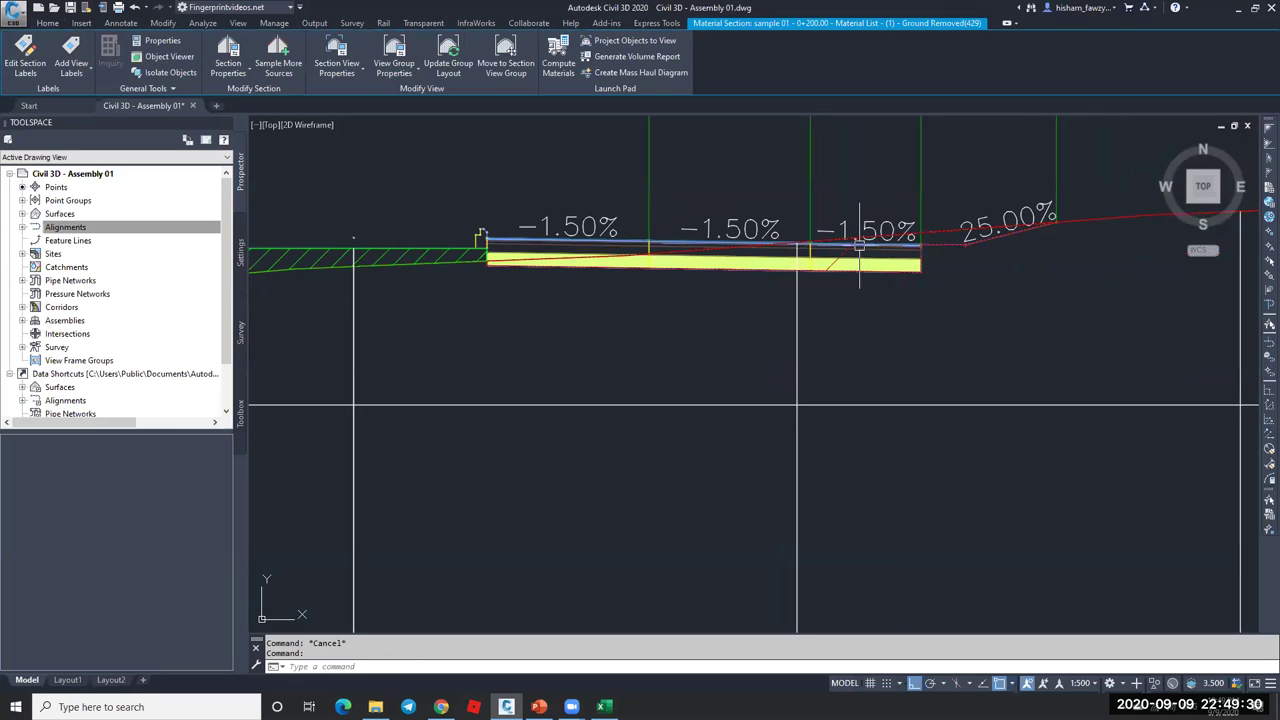
right_click(922, 310)
left_click(990, 457)
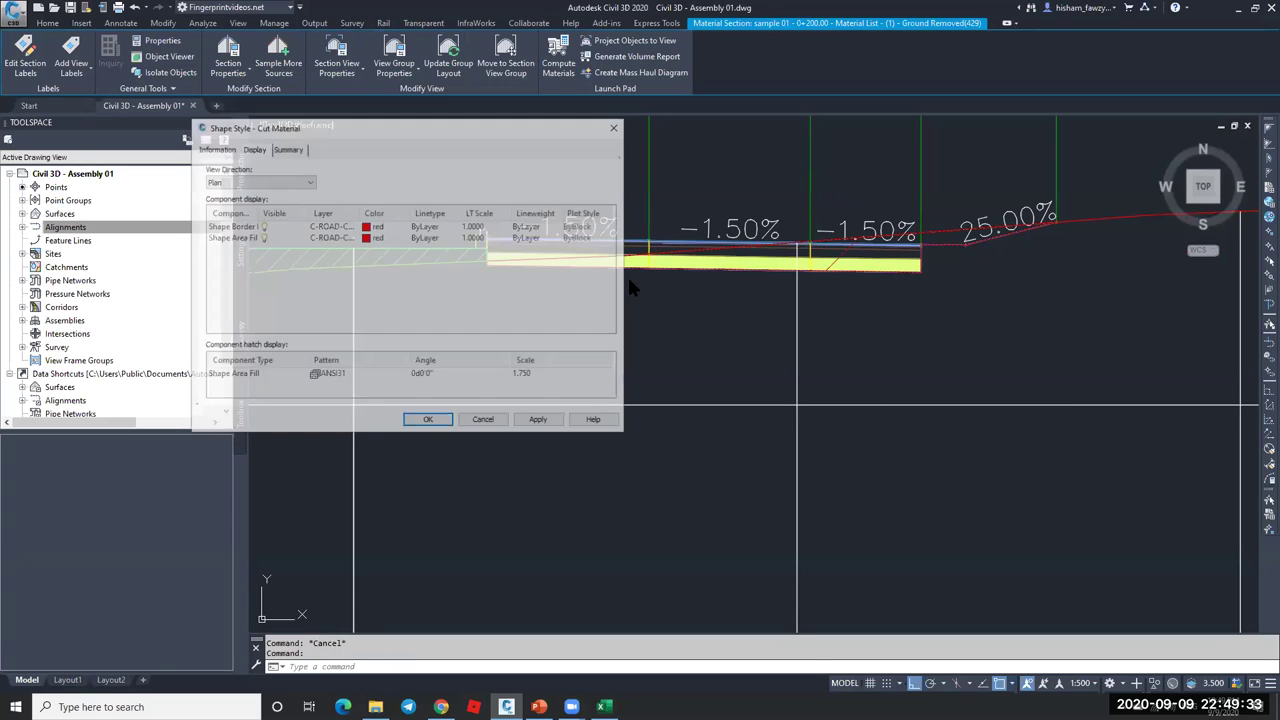
left_click(258, 181)
left_click(216, 219)
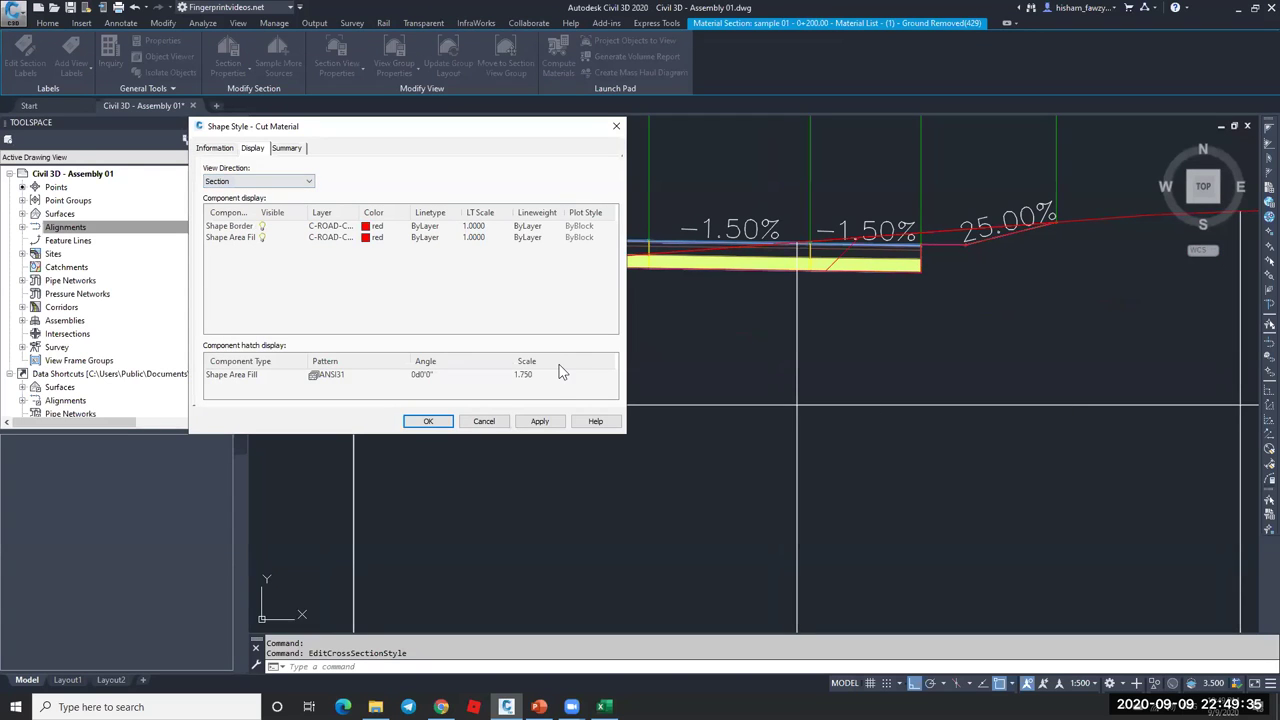
left_click(557, 374)
left_click(557, 374)
left_click_drag(557, 374, 507, 376)
key("BackSpace")
left_click(428, 421)
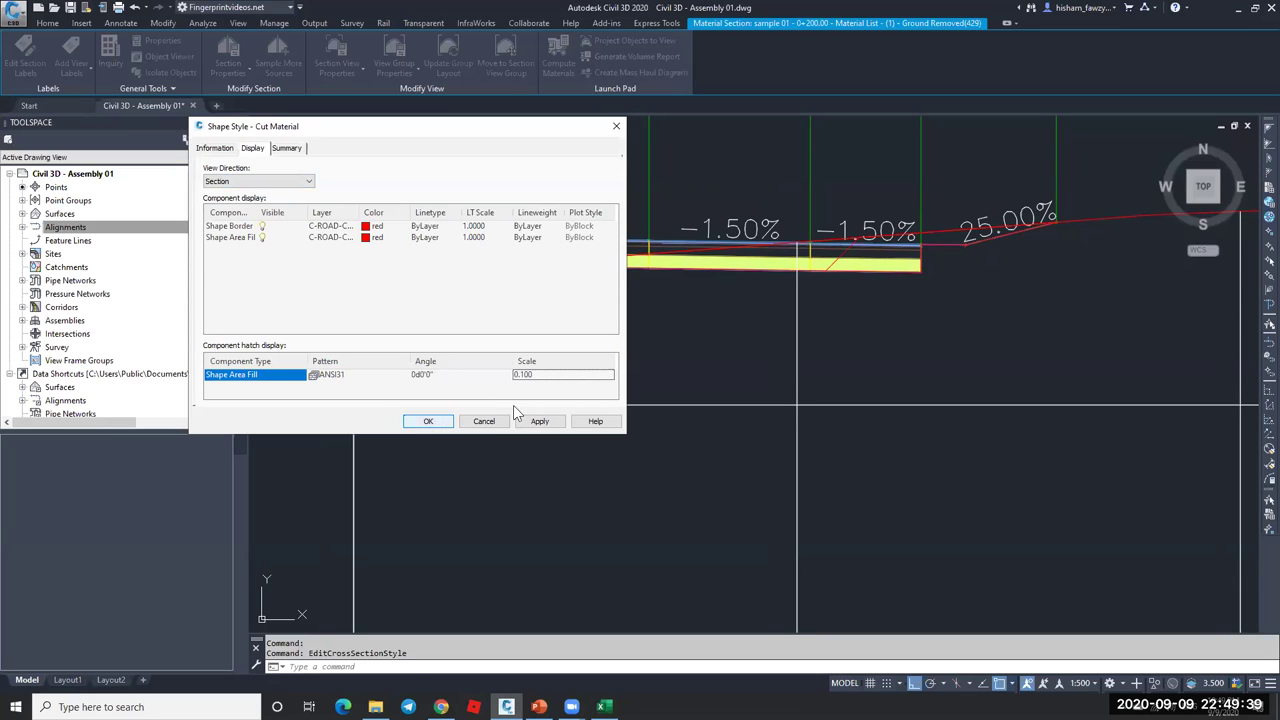
key("Escape")
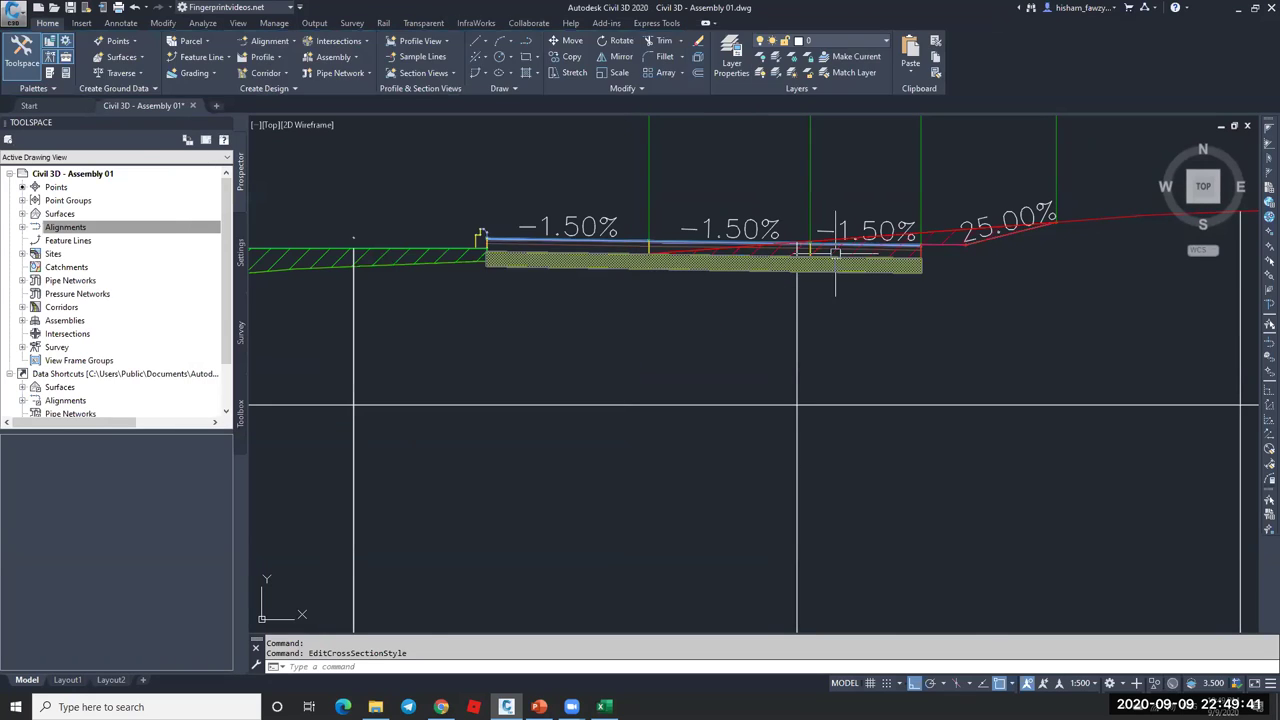
scroll(970, 256, "down", 3)
scroll(534, 266, "up", 3)
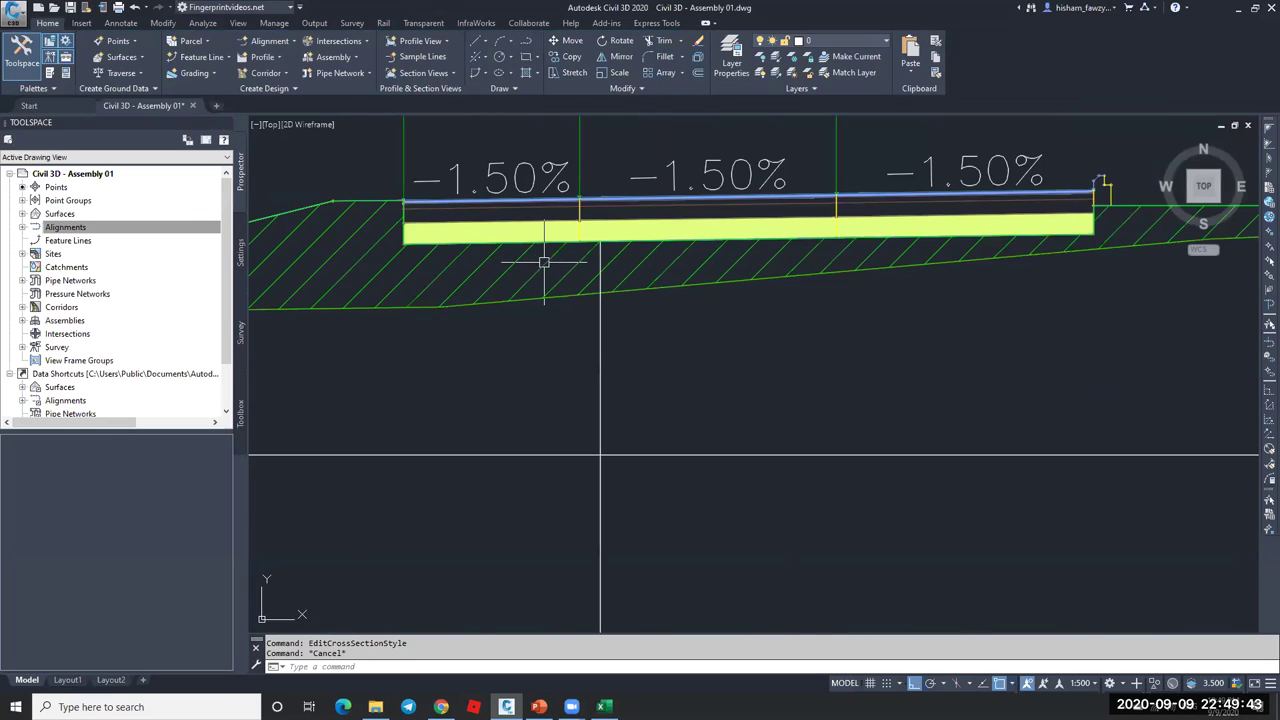
scroll(540, 266, "down", 3)
key("Escape")
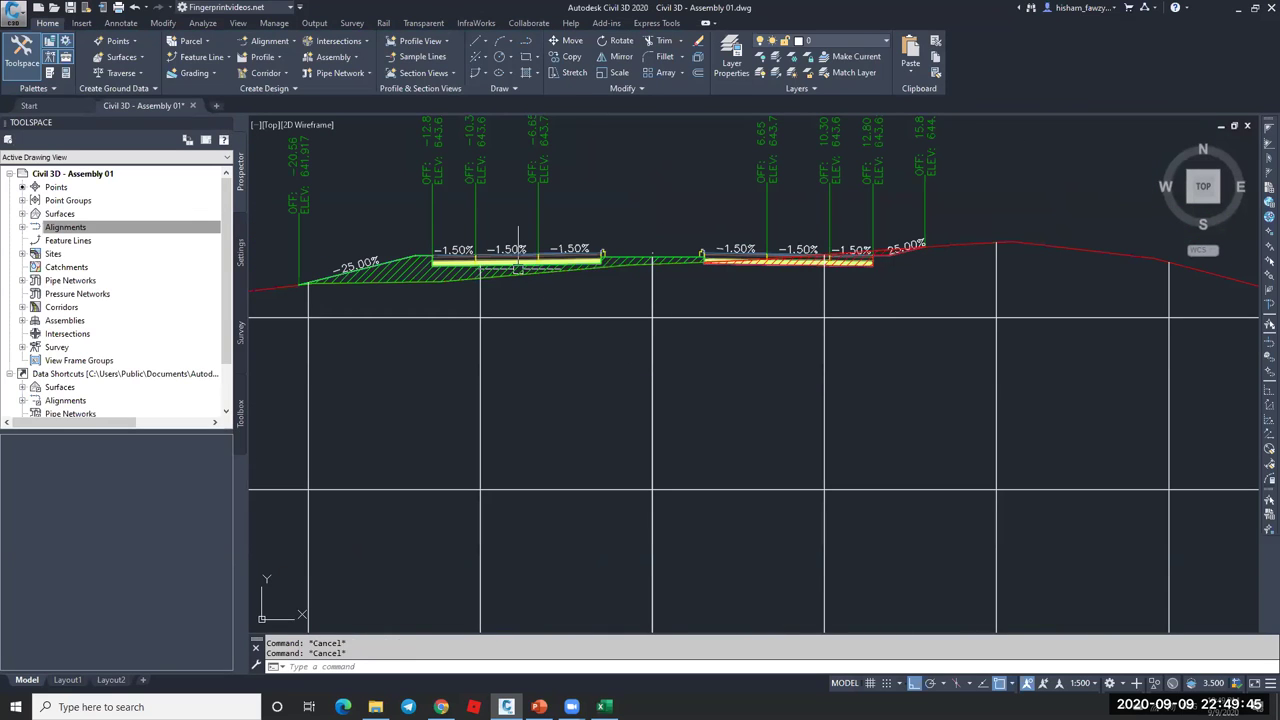
scroll(445, 272, "up", 2)
scroll(447, 275, "down", 3)
scroll(445, 272, "up", 5)
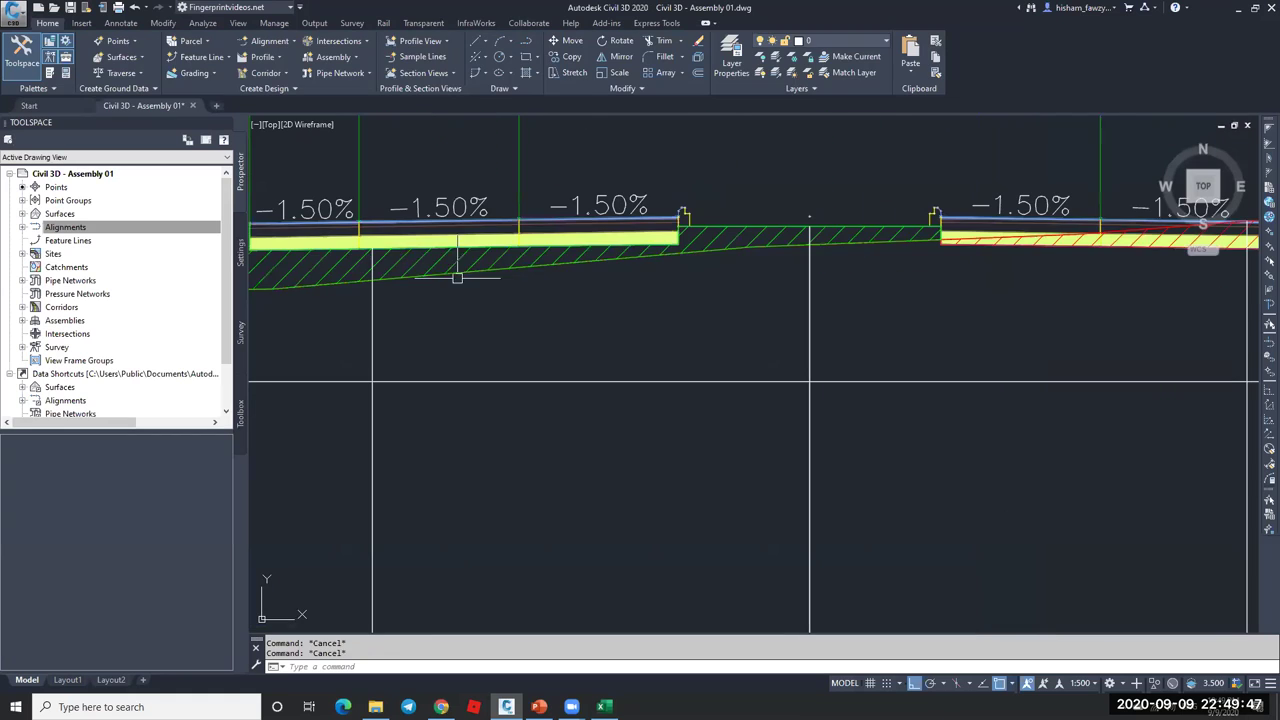
left_click(440, 270)
right_click(440, 268)
left_click(515, 428)
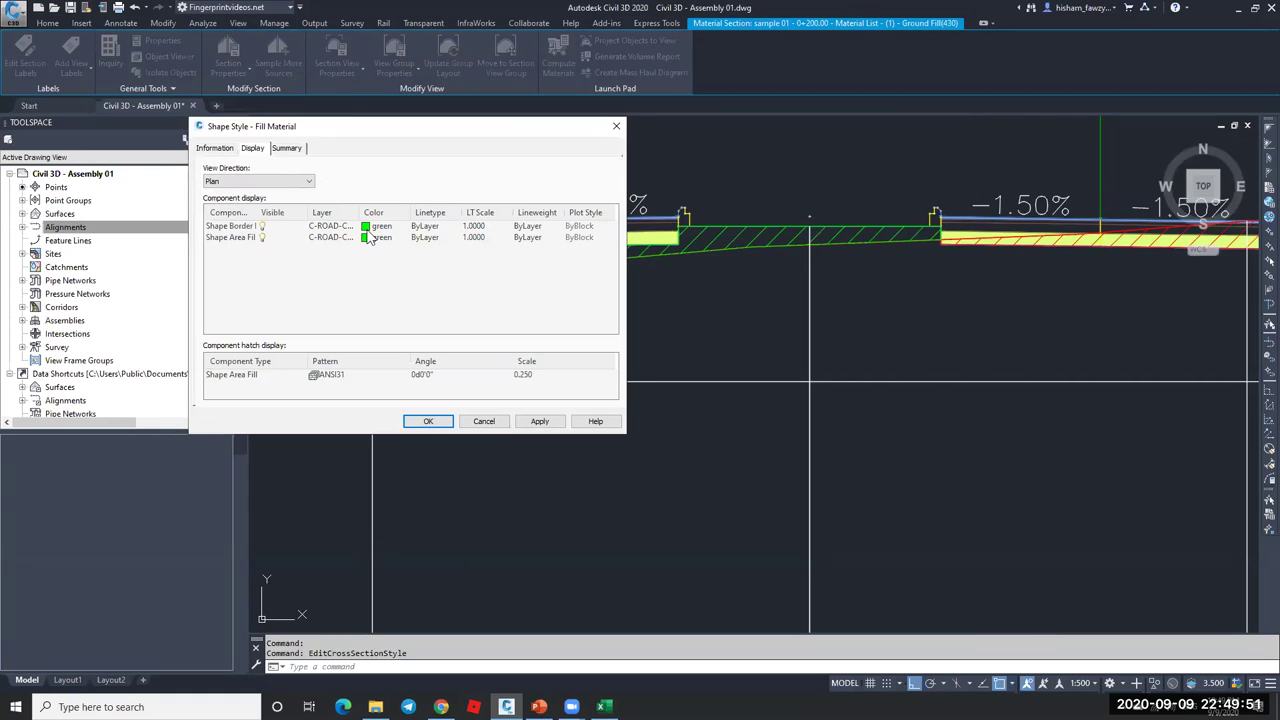
left_click(358, 378)
left_click(343, 376)
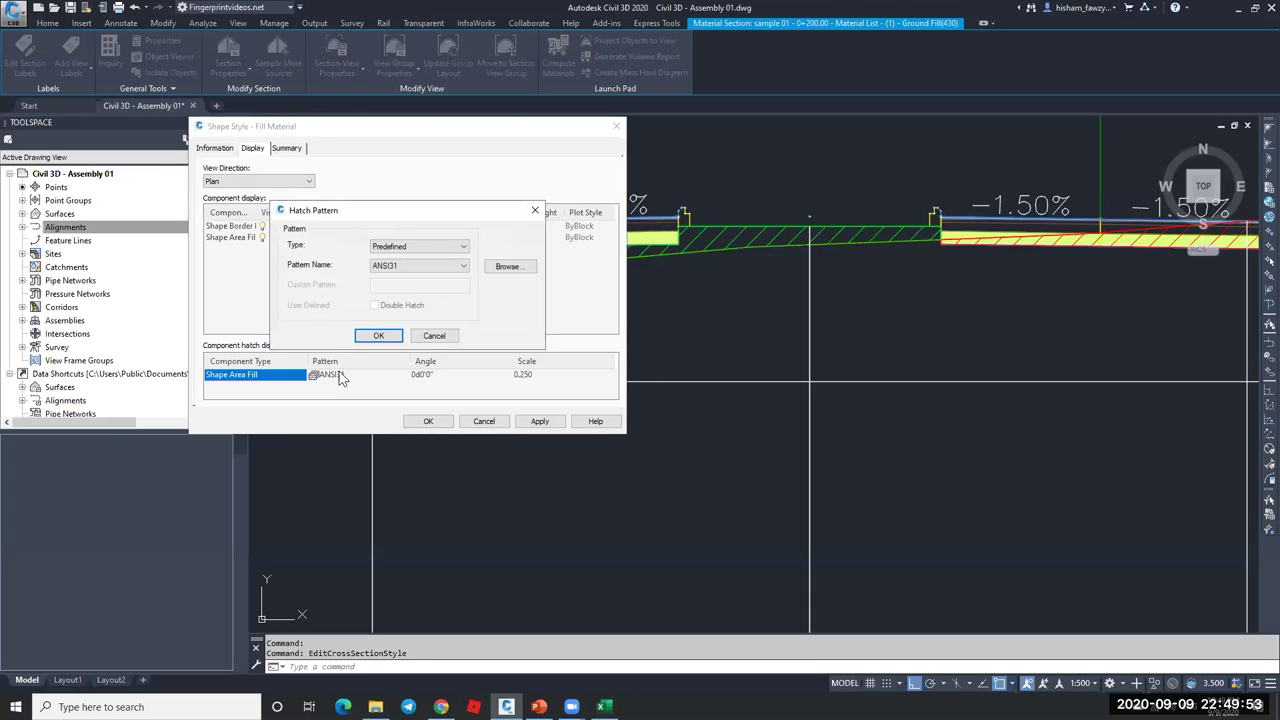
left_click(430, 335)
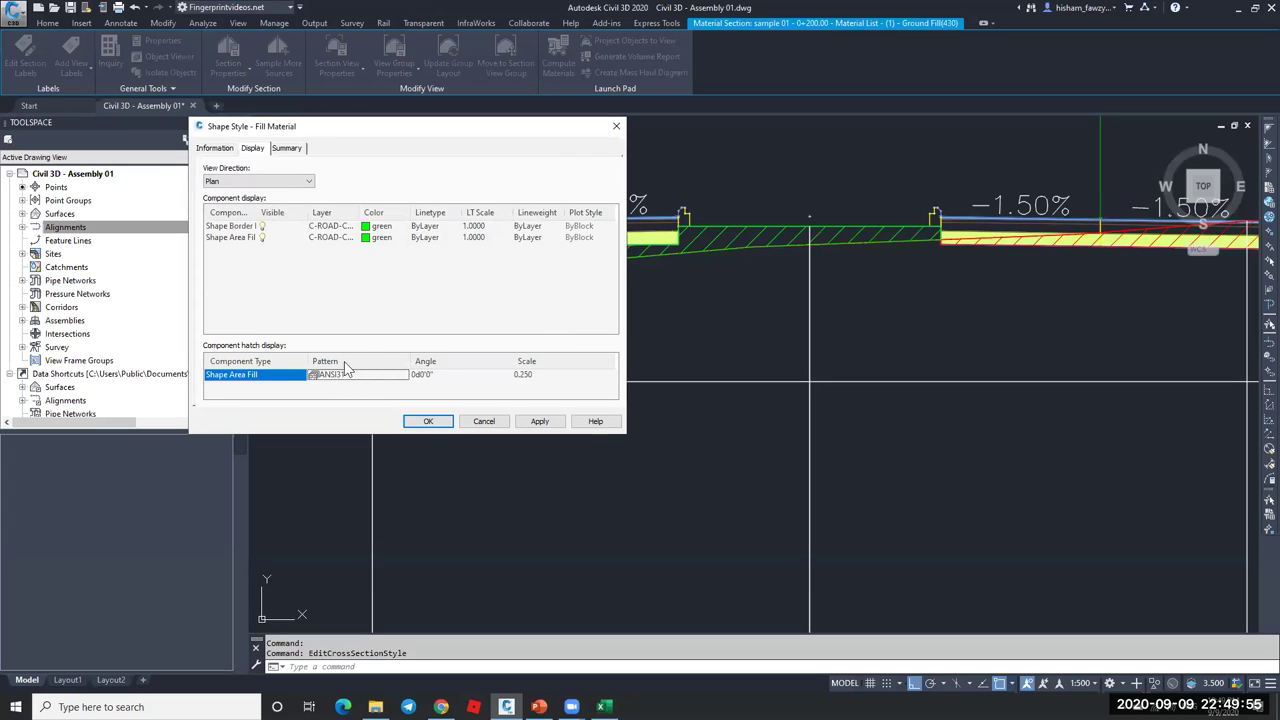
left_click(345, 372)
left_click(504, 268)
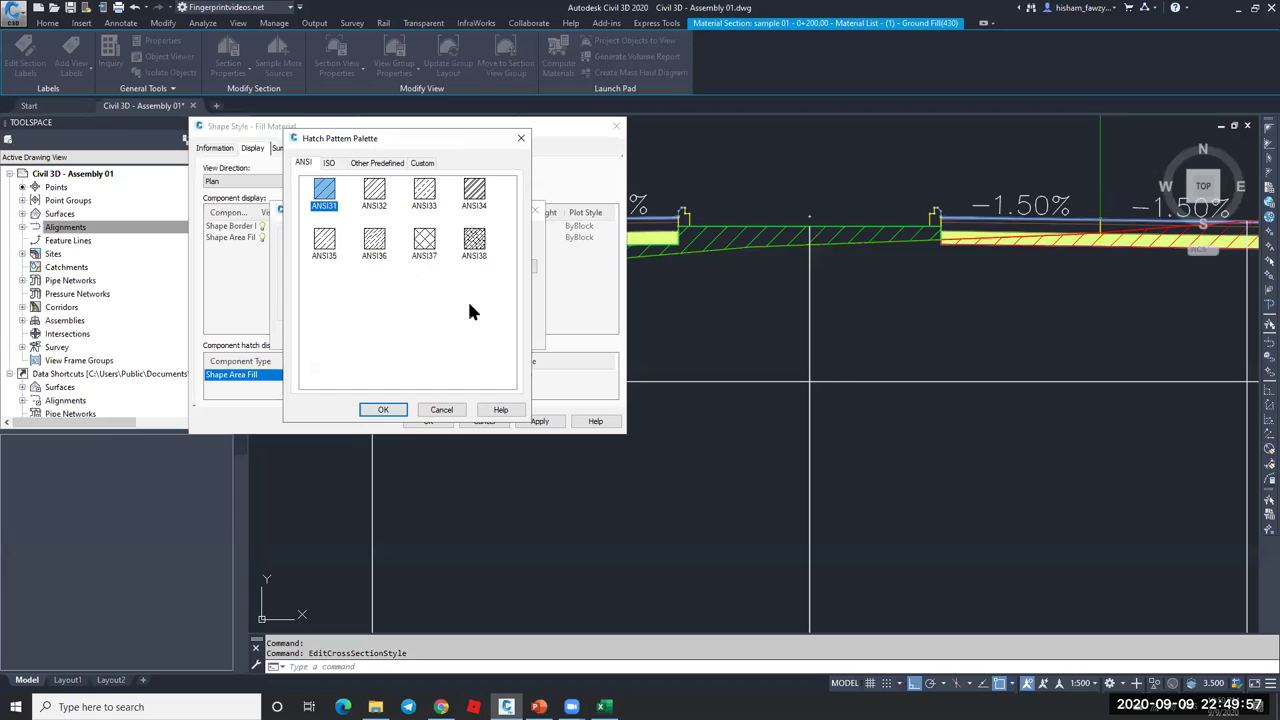
left_click(370, 163)
left_click(422, 163)
left_click(441, 409)
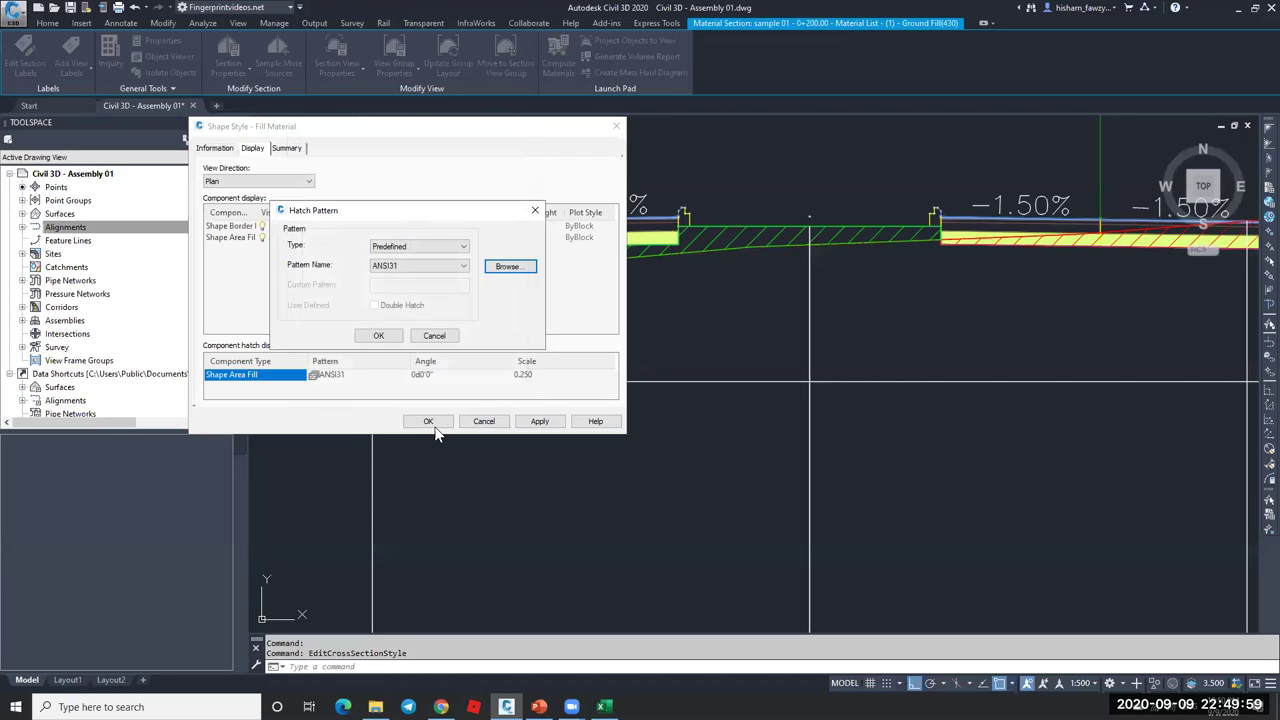
left_click(434, 335)
left_click(483, 421)
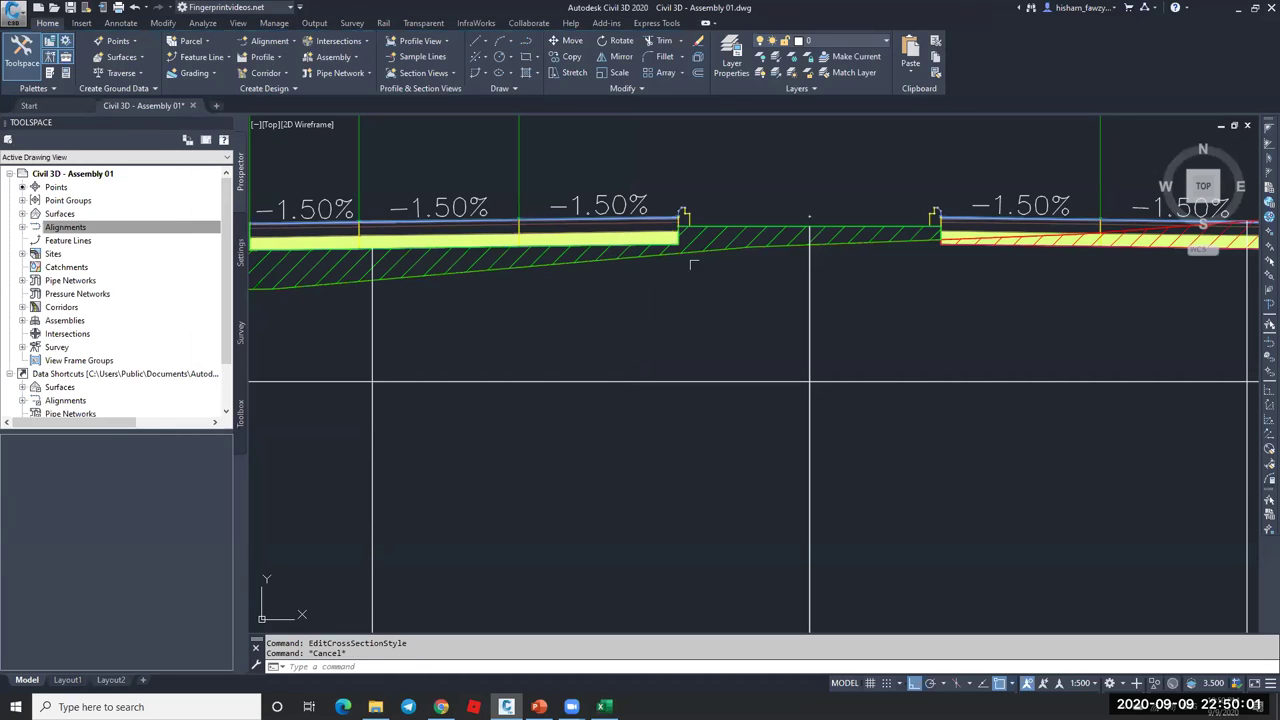
scroll(663, 240, "up", 5)
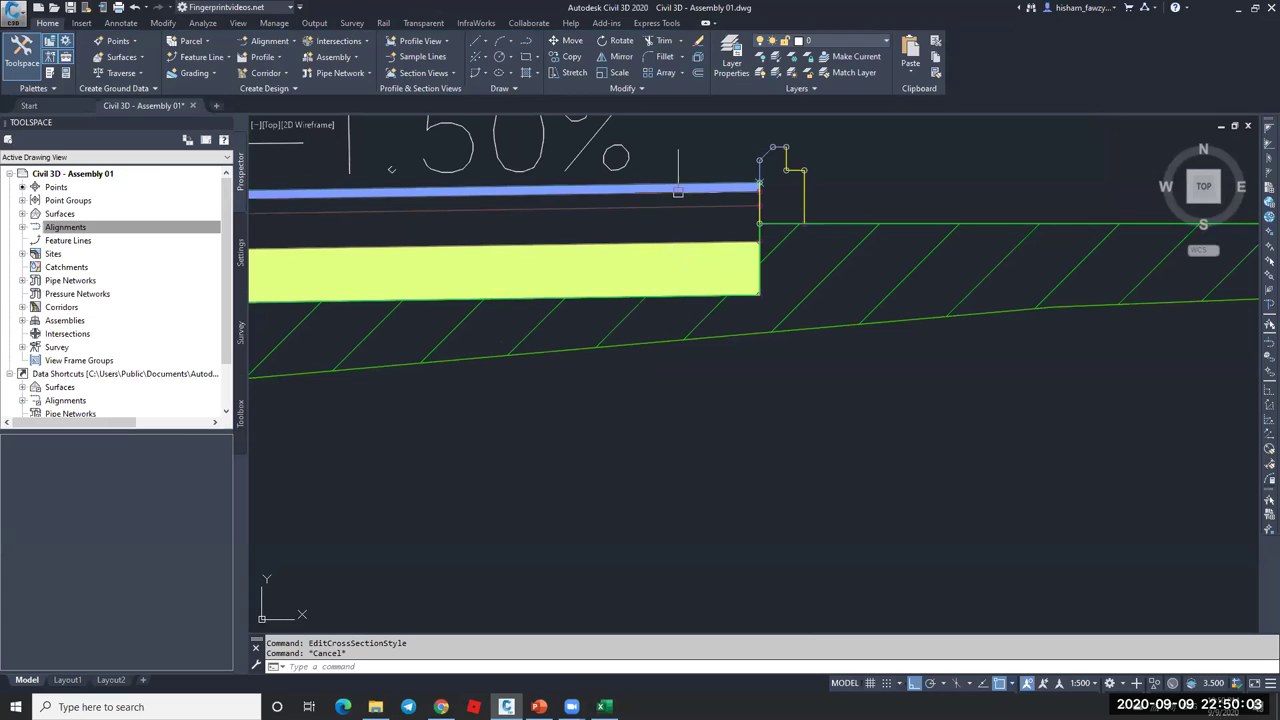
key("Escape")
left_click(670, 196)
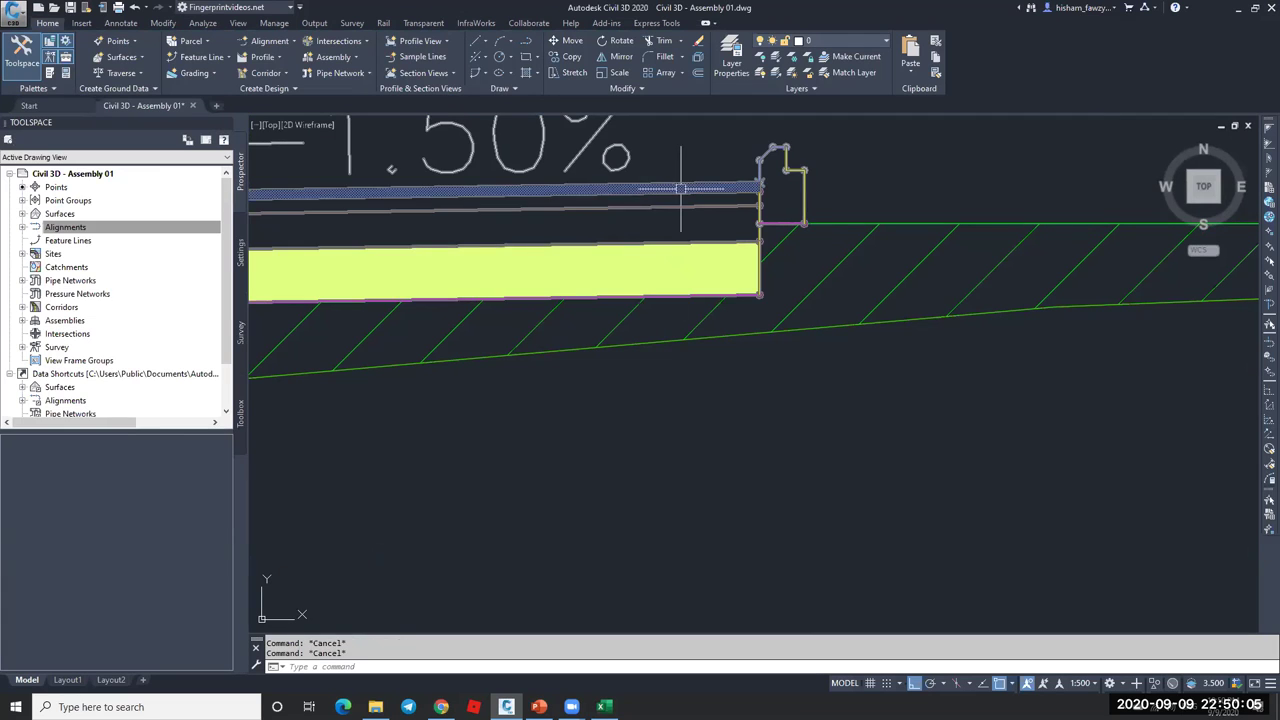
scroll(691, 206, "down", 2)
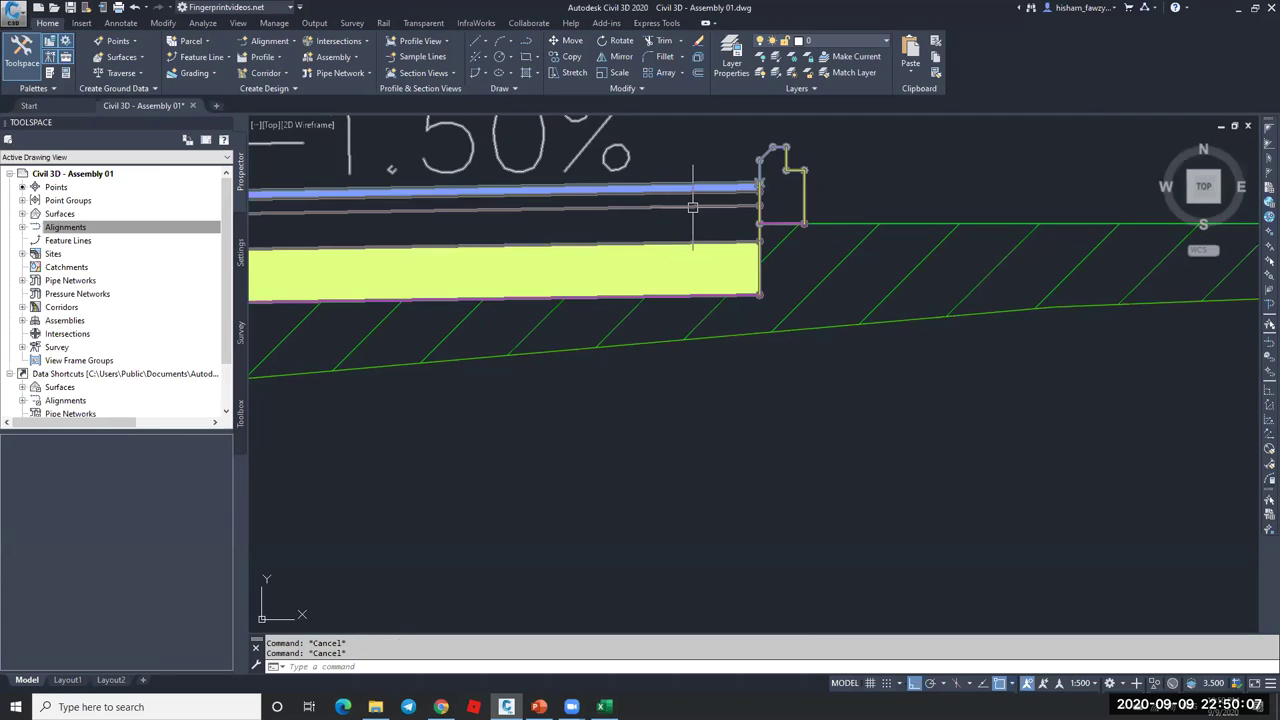
left_click(671, 248)
scroll(671, 248, "down", 3)
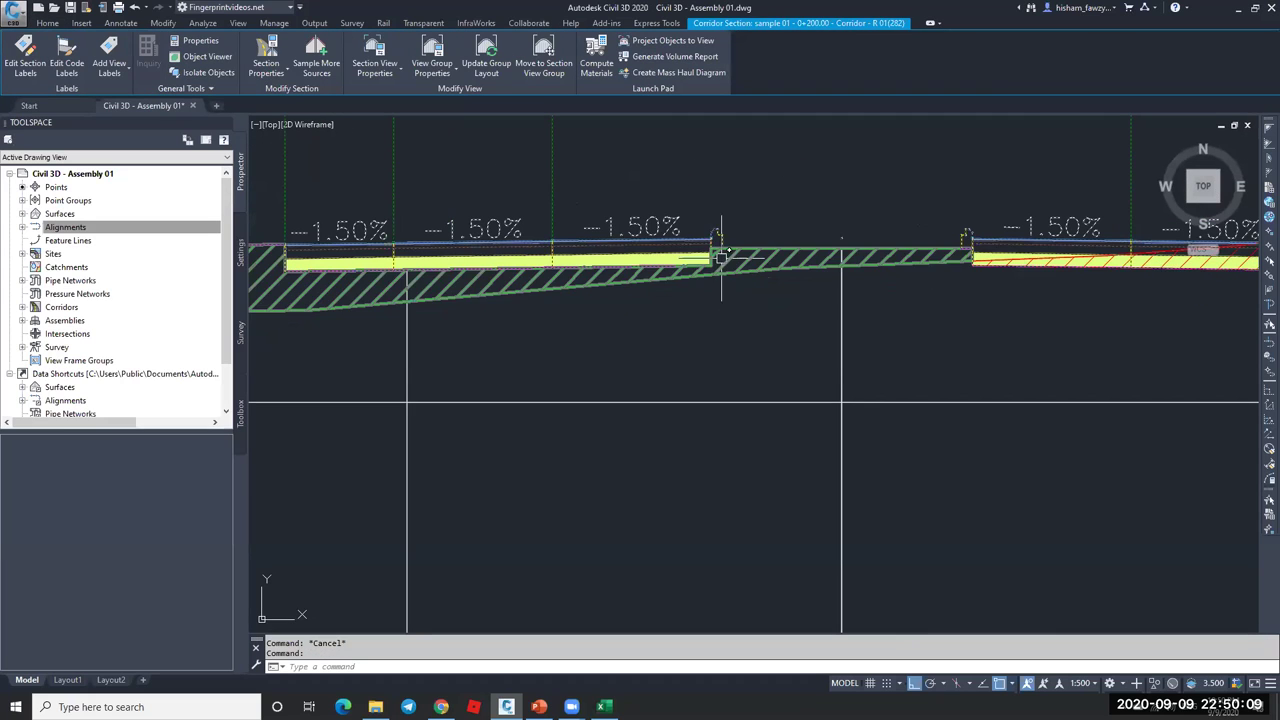
key("Escape")
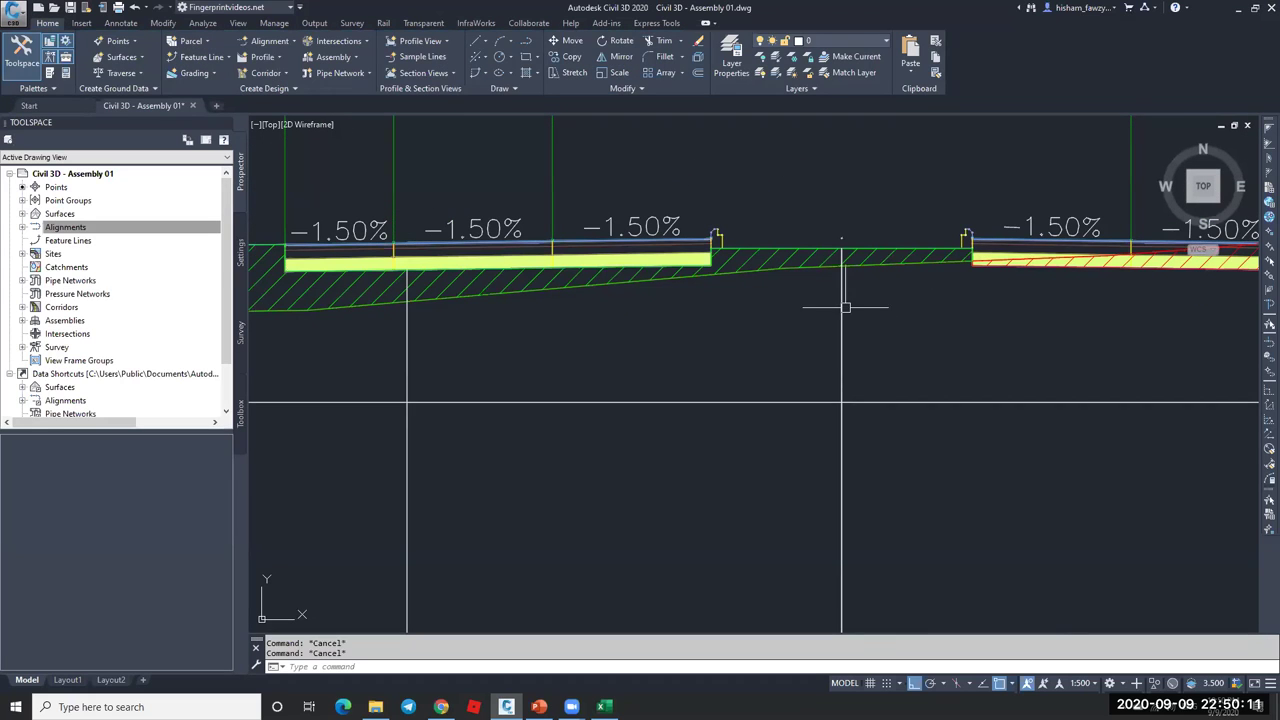
- Open the 0+200.00 section view group's properties on the Sections list of sources
left_click(800, 309)
left_click(395, 62)
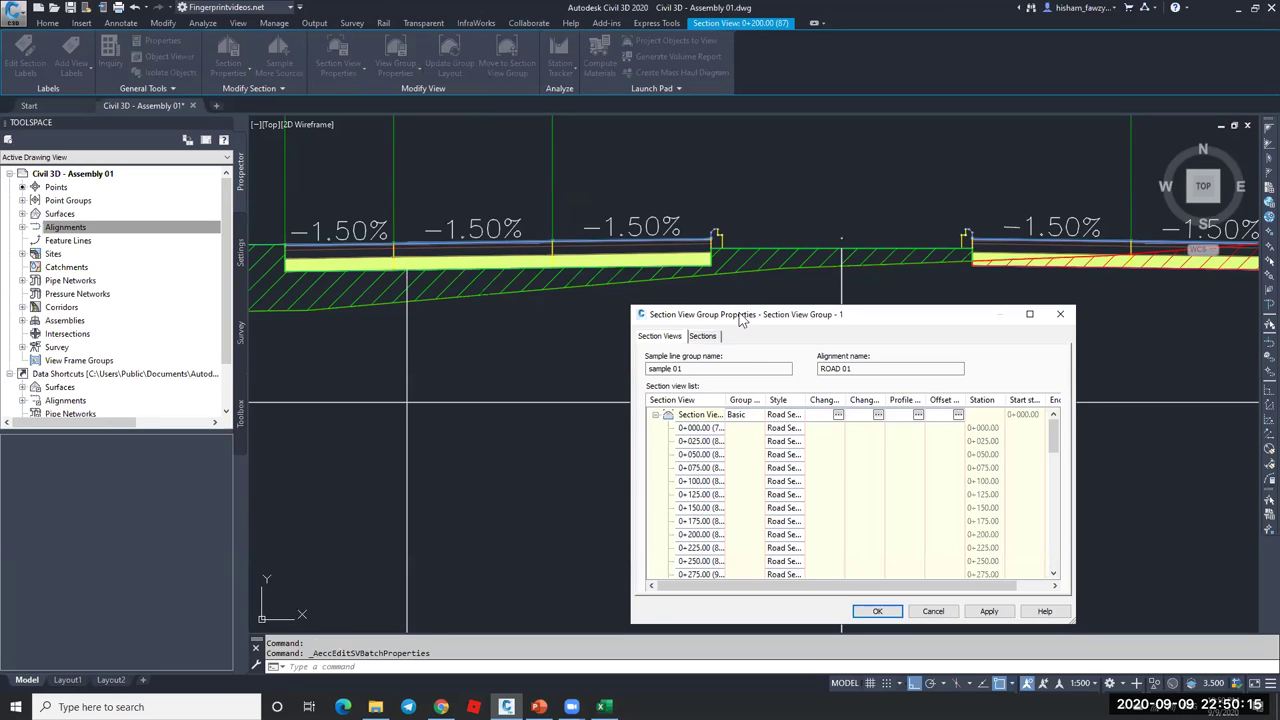
left_click(652, 204)
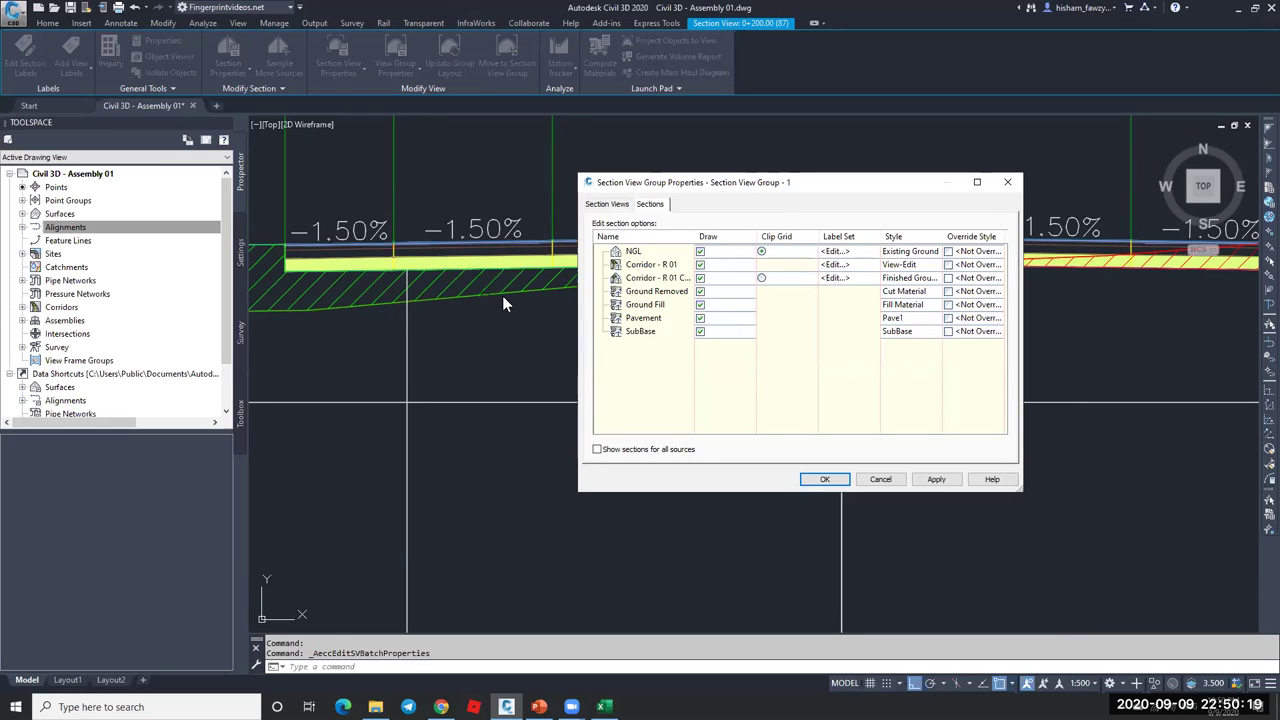
left_click_drag(694, 236, 708, 236)
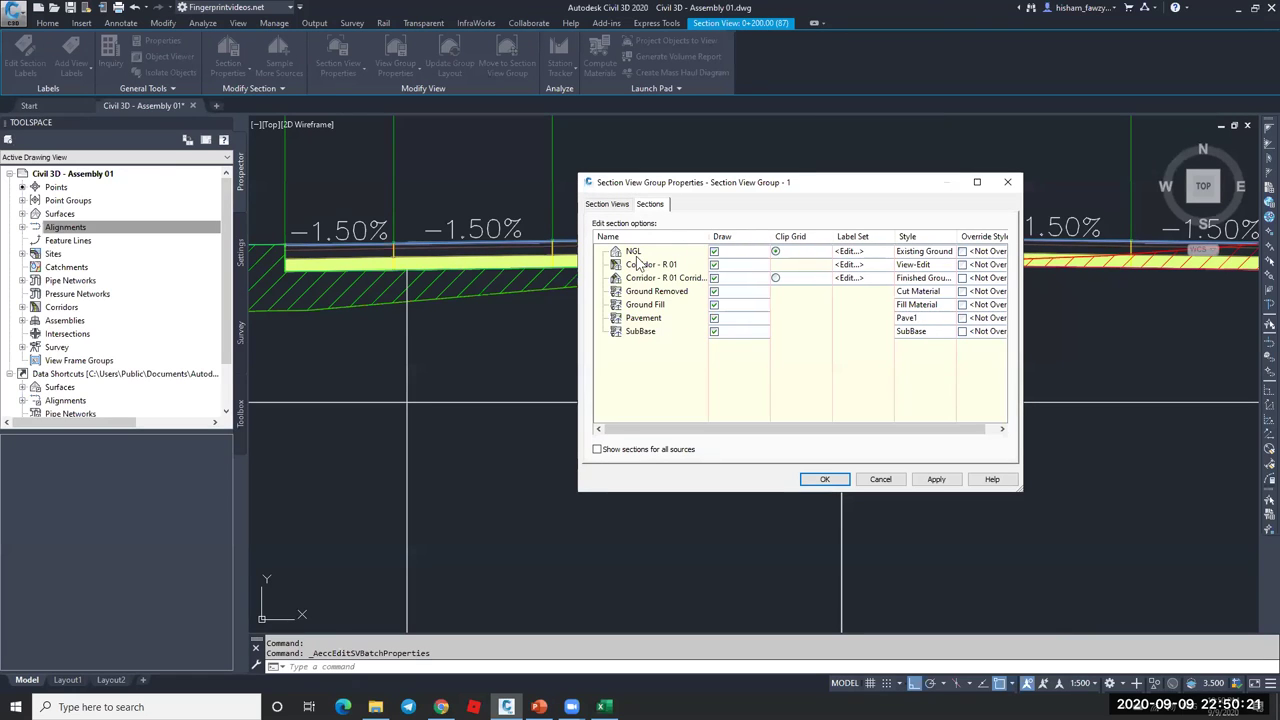
left_click(640, 253)
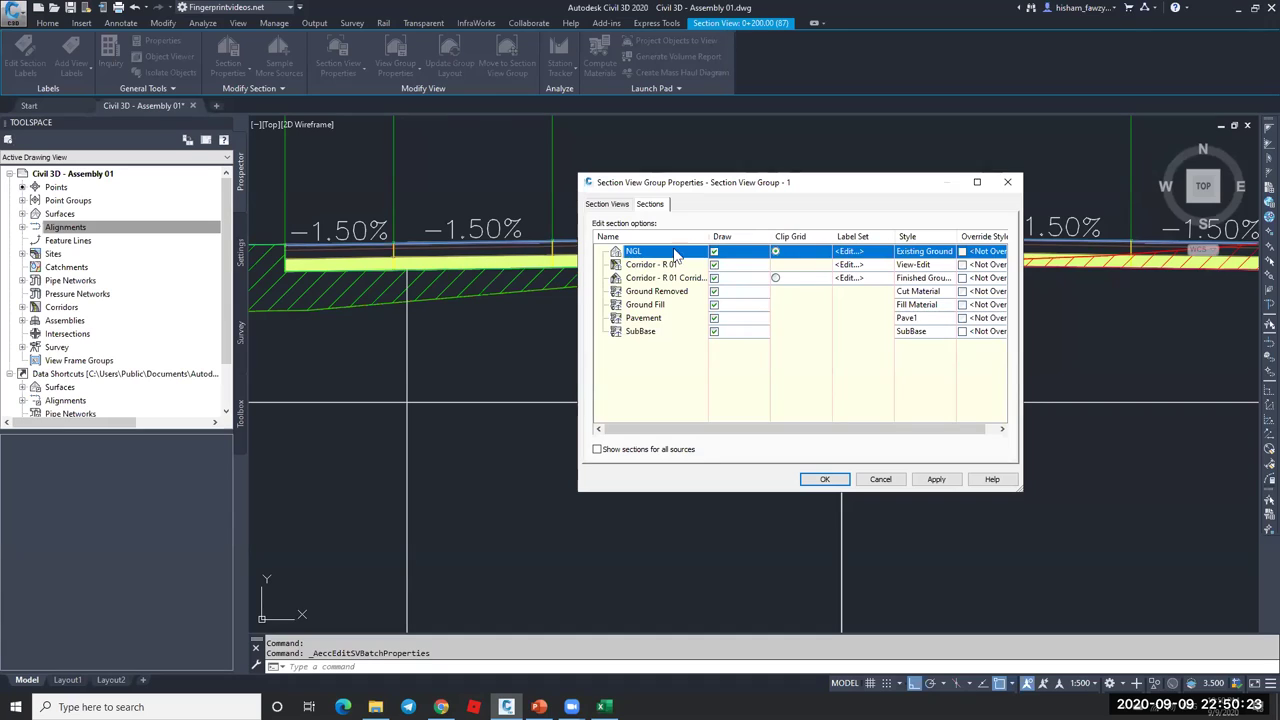
left_click(686, 266)
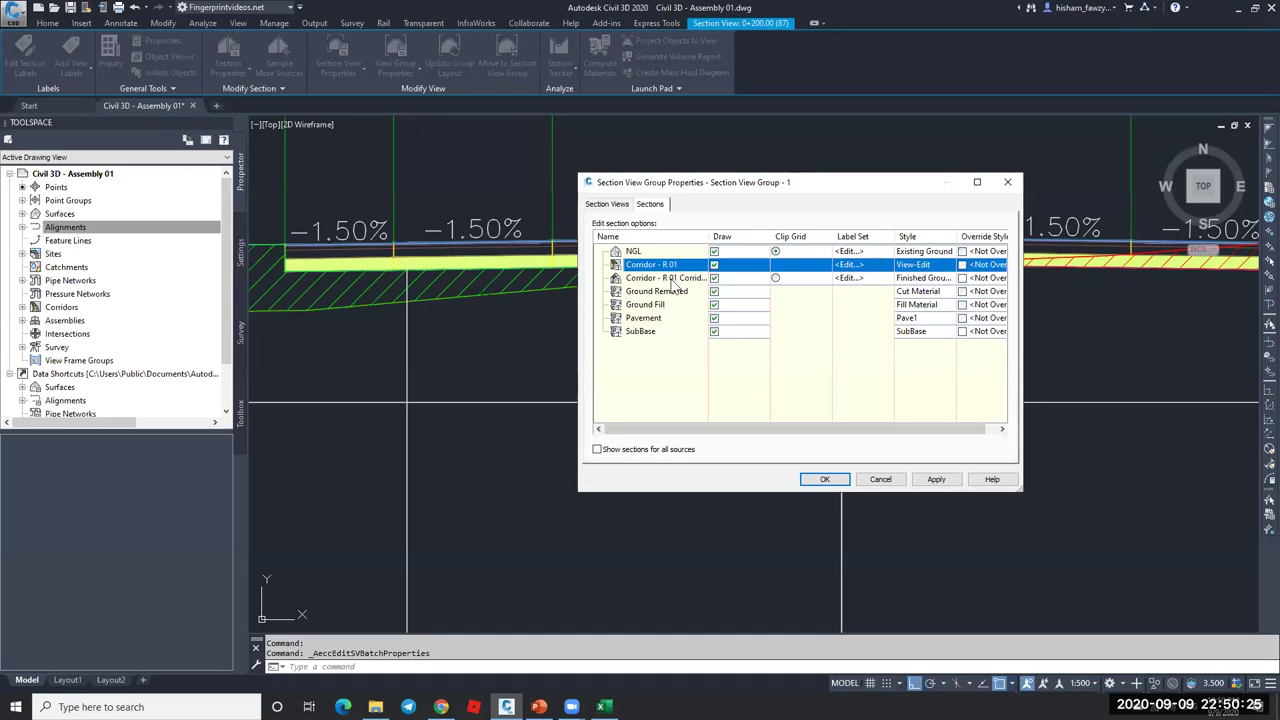
left_click(672, 278)
left_click(656, 293)
- Stop drawing the SubBase and Pavement shapes, apply, and open Corridor - R 01's code set style
left_click(663, 306)
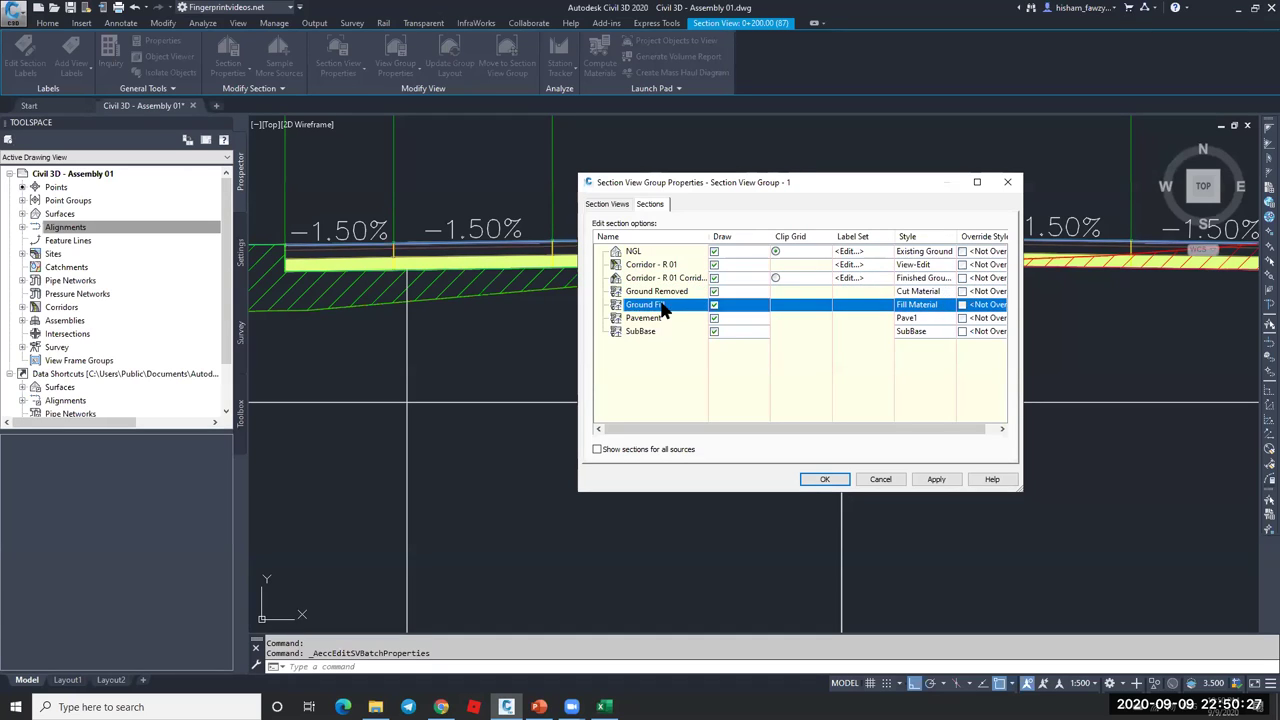
left_click(671, 319)
left_click(672, 332)
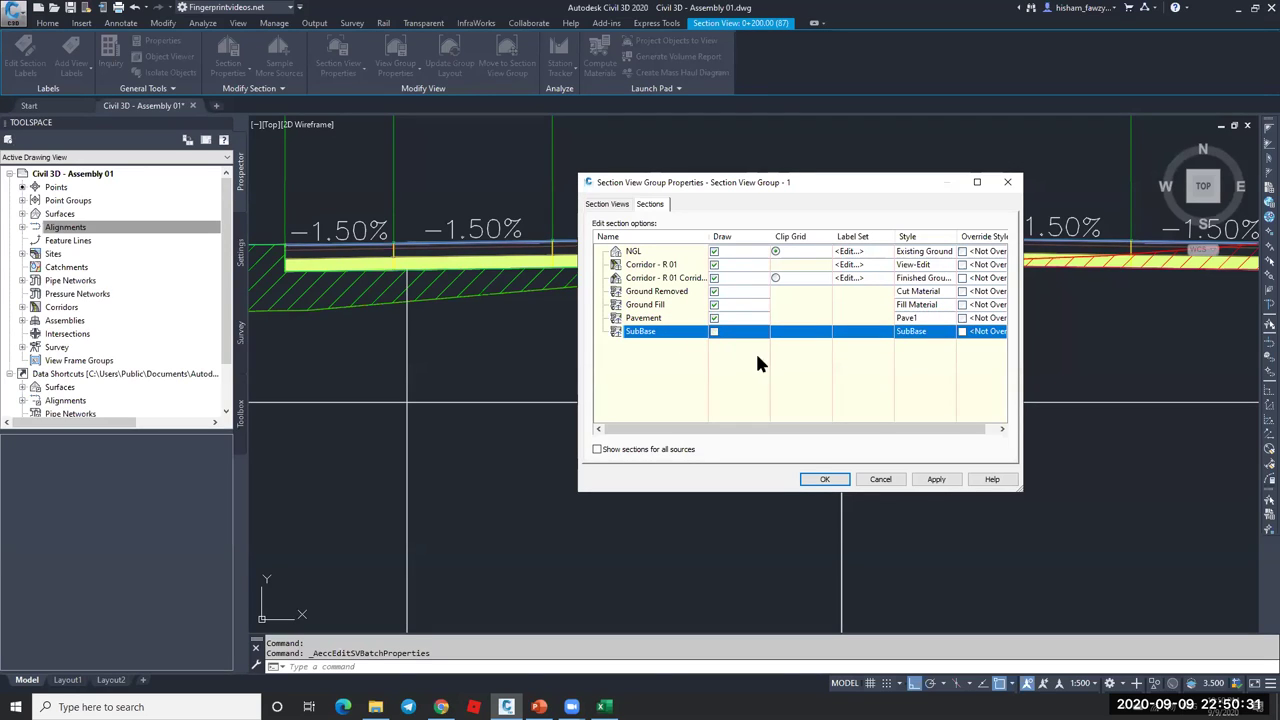
left_click(944, 485)
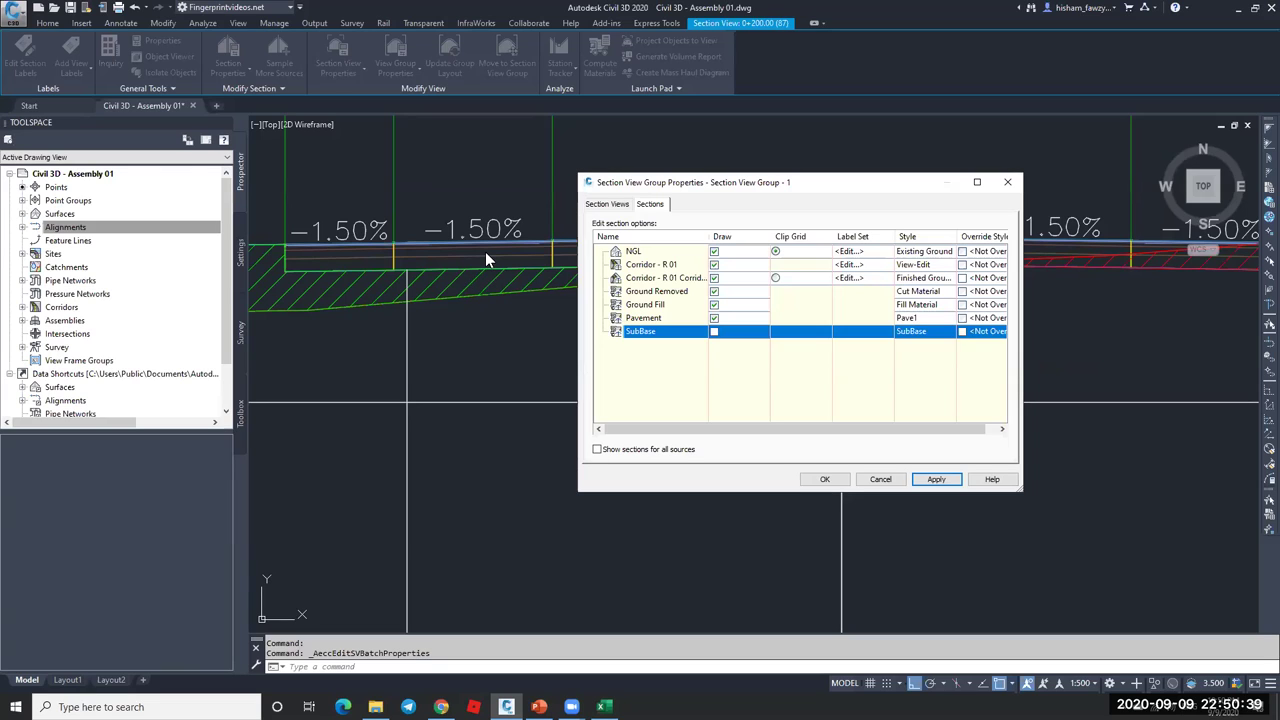
left_click(714, 319)
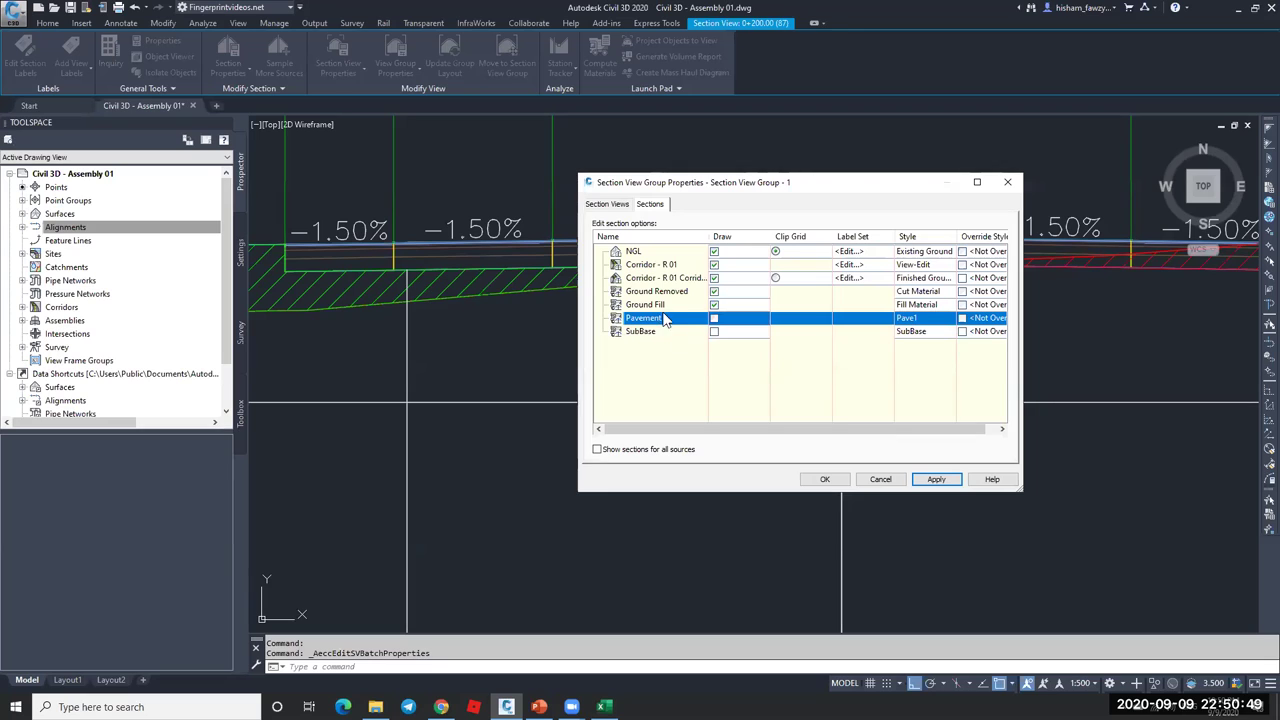
left_click(936, 479)
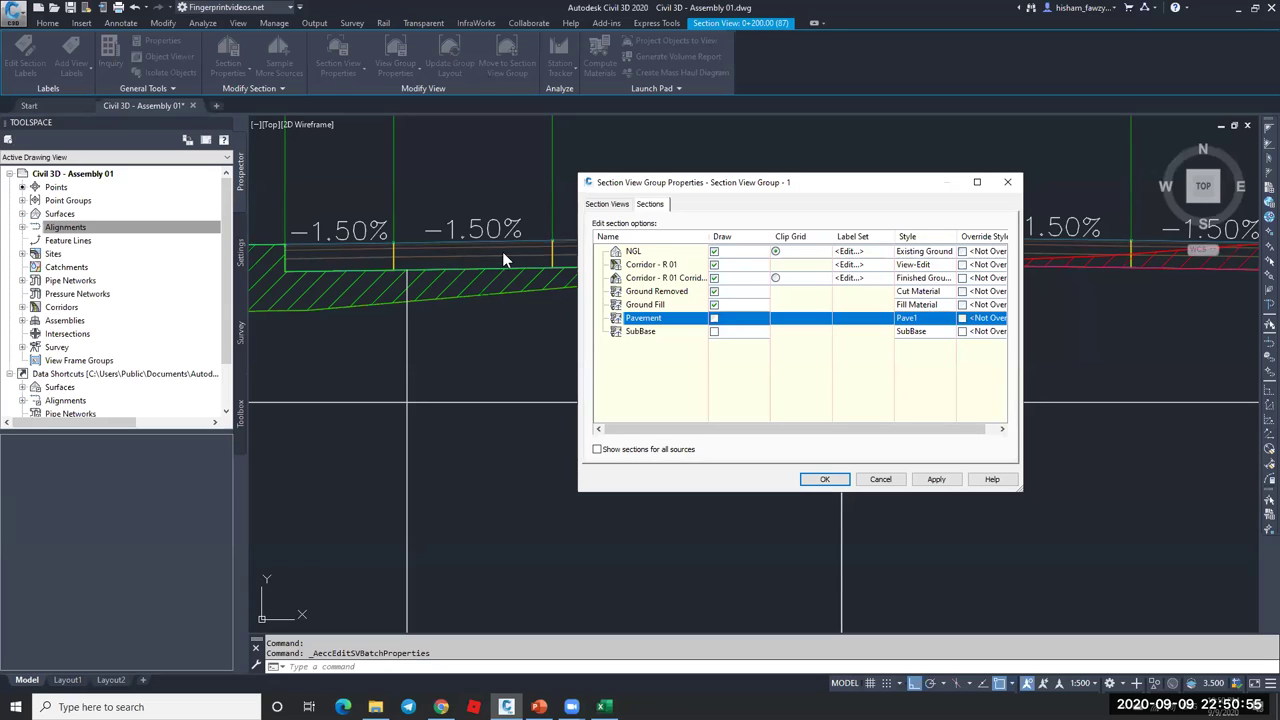
left_click(913, 264)
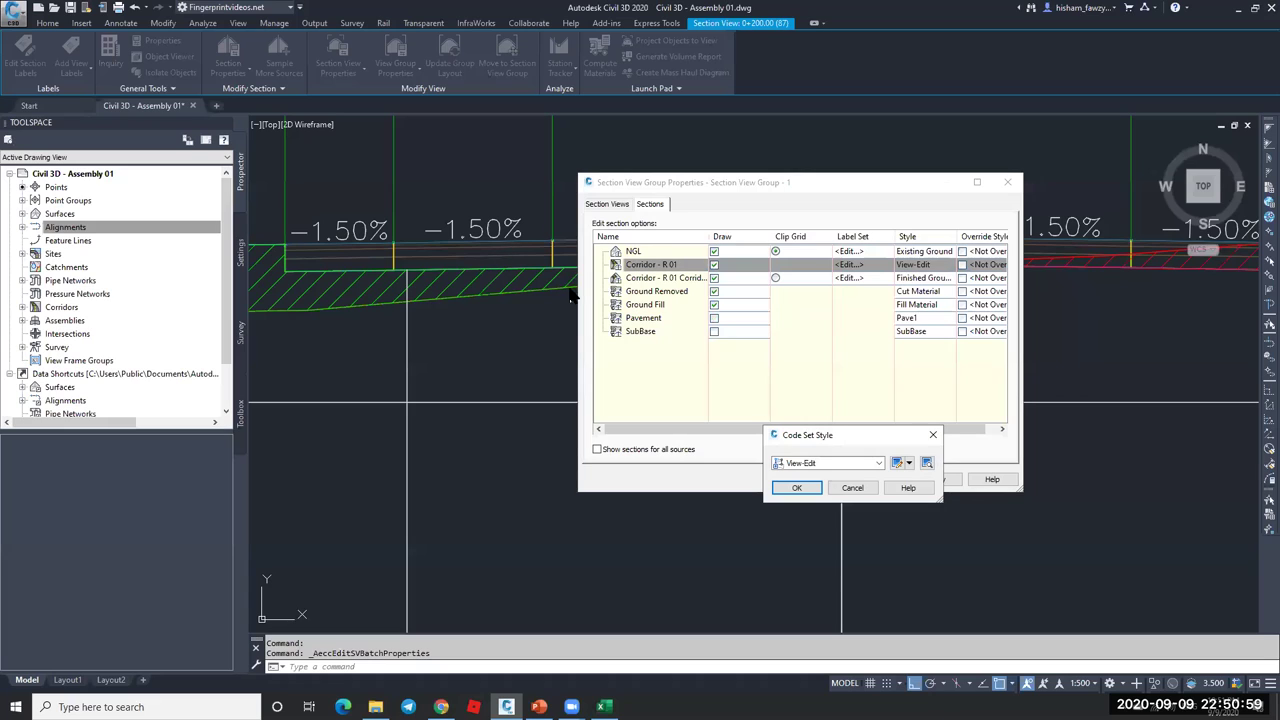
left_click(820, 463)
left_click(810, 476)
left_click(797, 487)
left_click(936, 479)
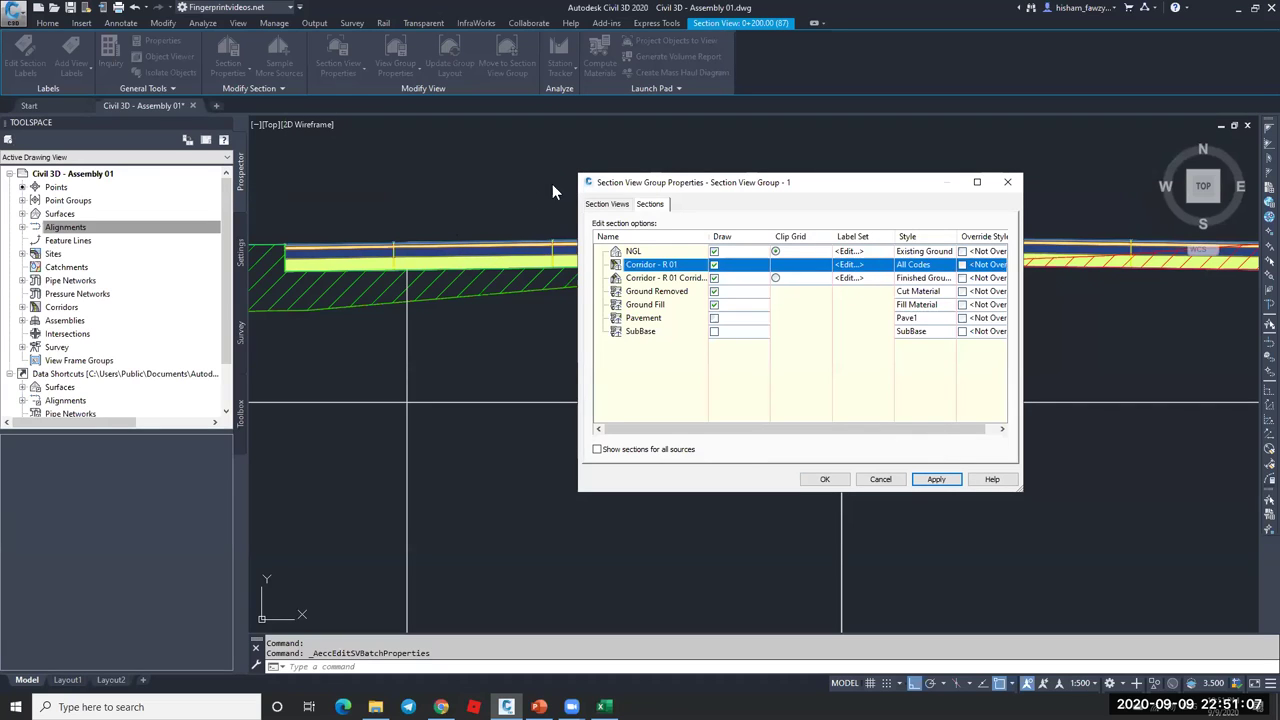
left_click(922, 266)
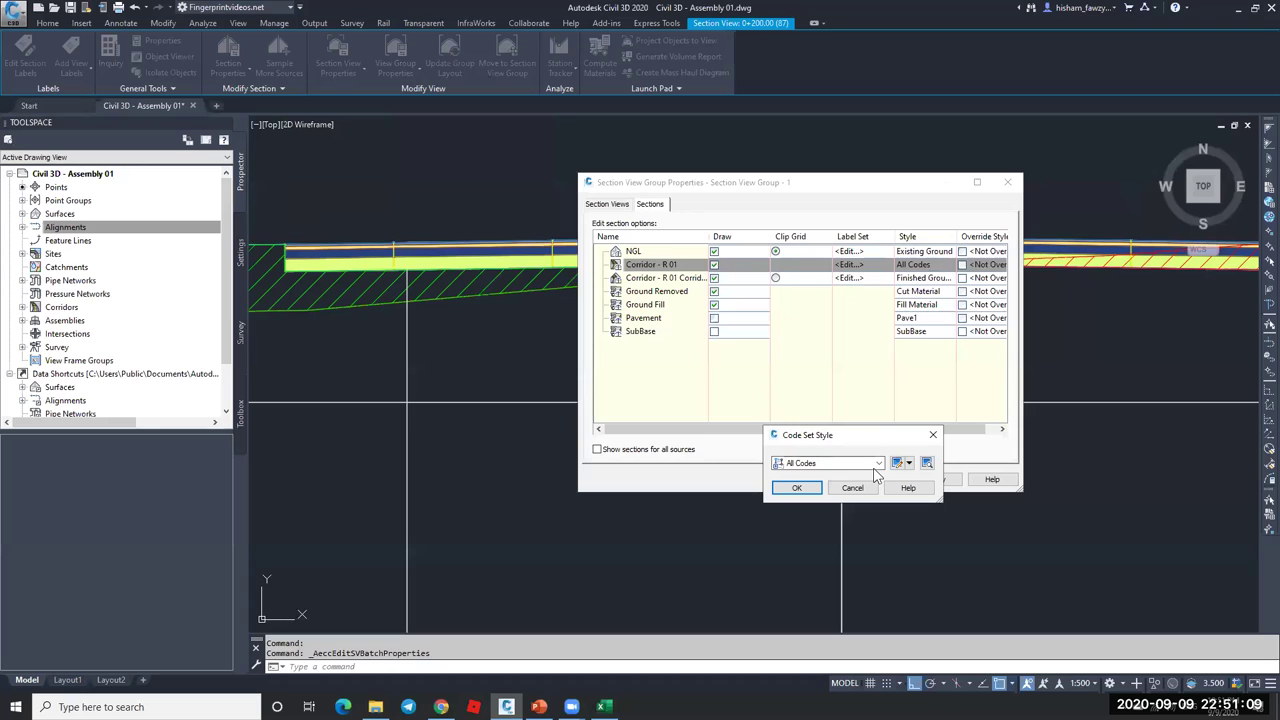
left_click(832, 465)
left_click(818, 551)
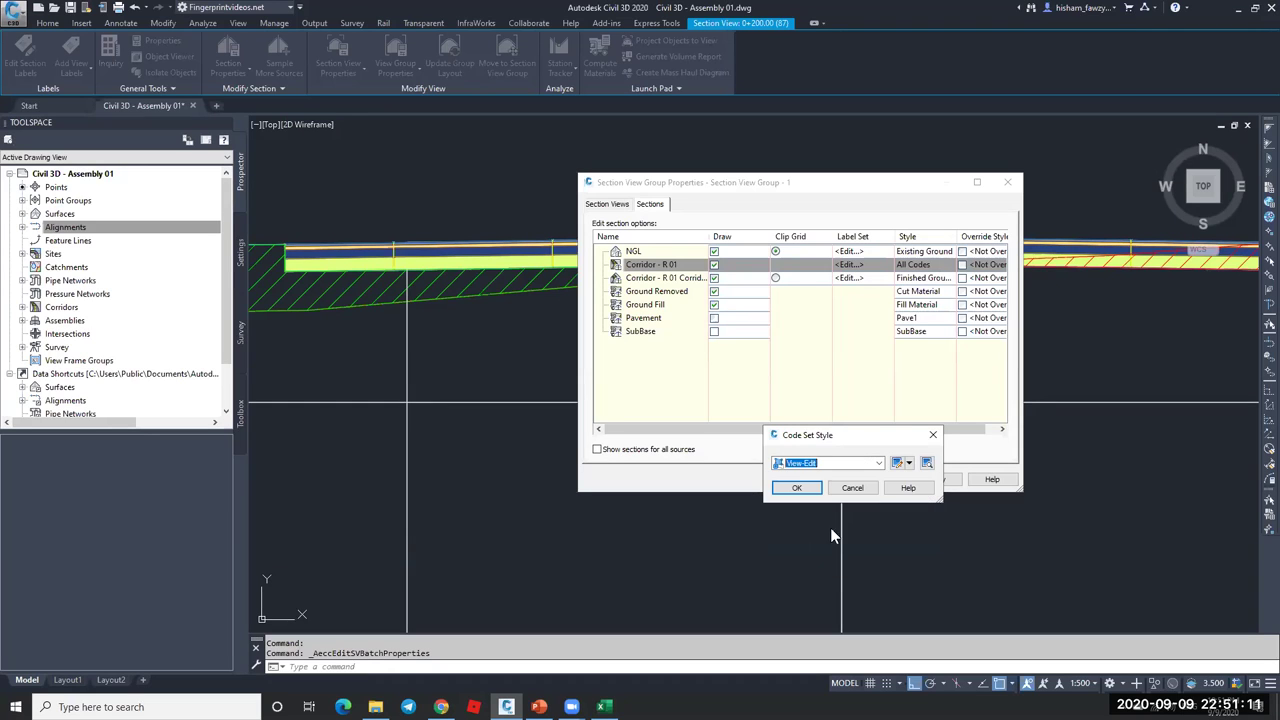
left_click(797, 488)
left_click(936, 479)
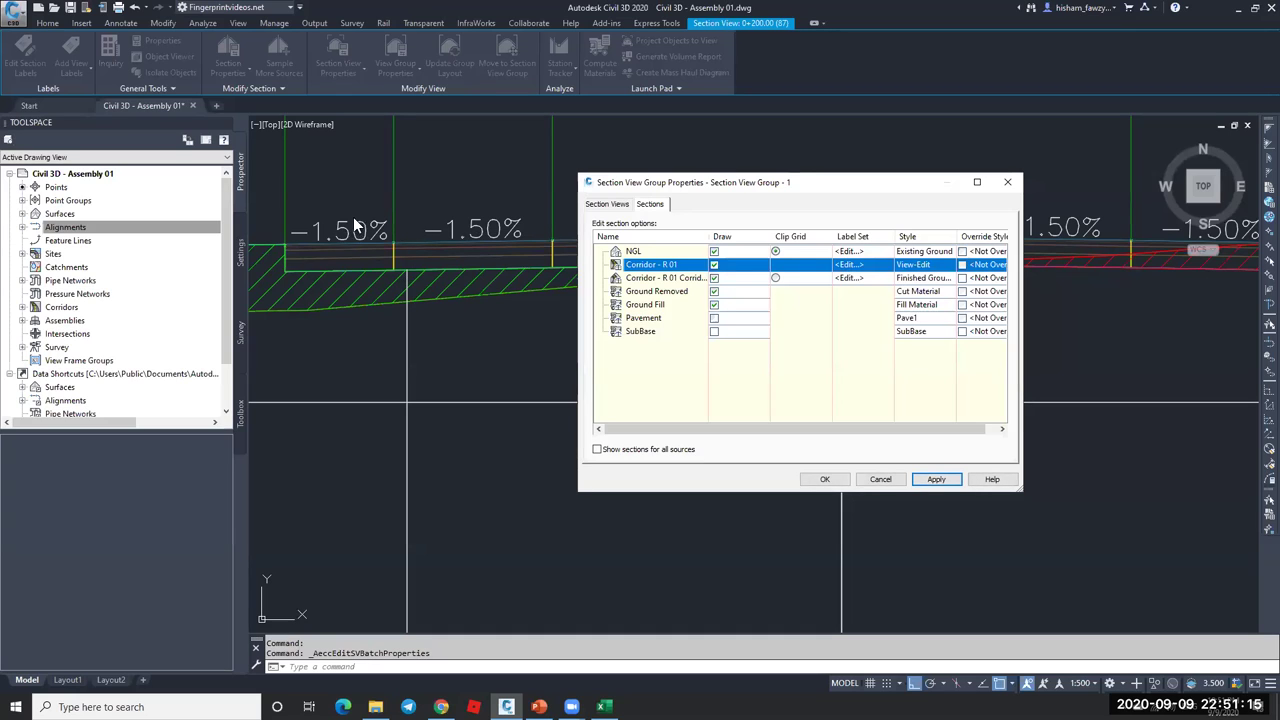
left_click(930, 265)
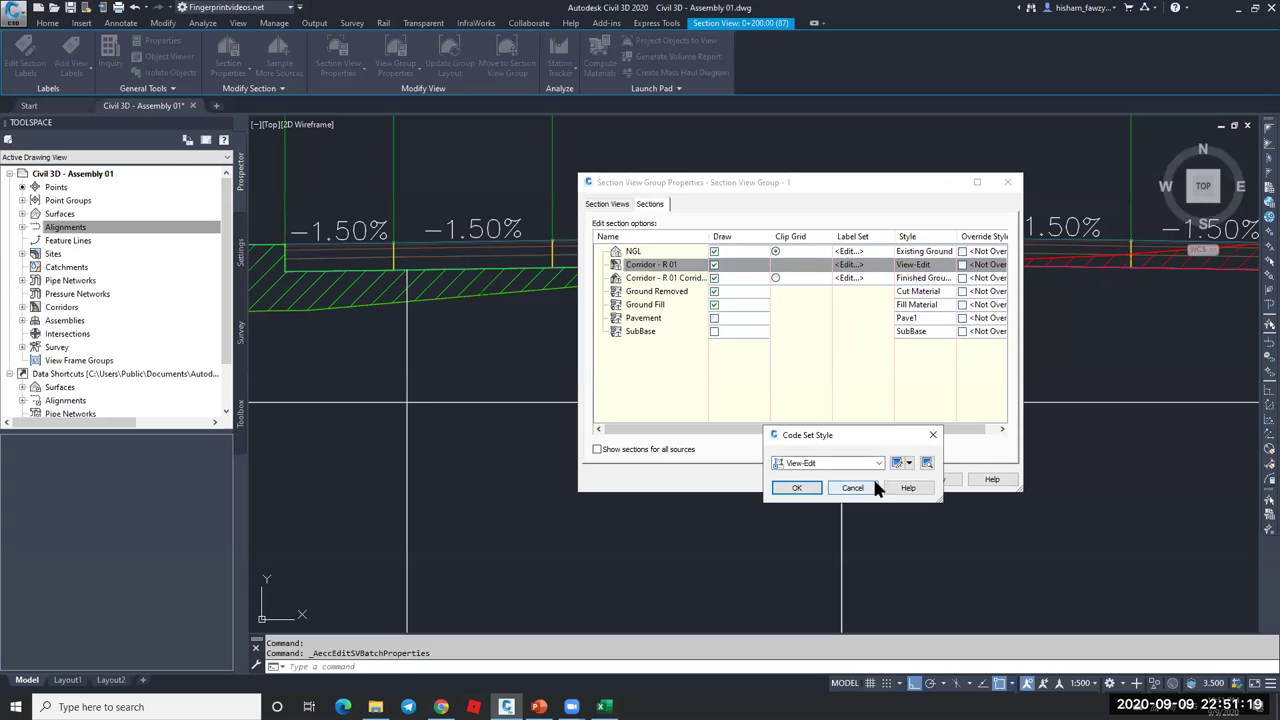
left_click(897, 463)
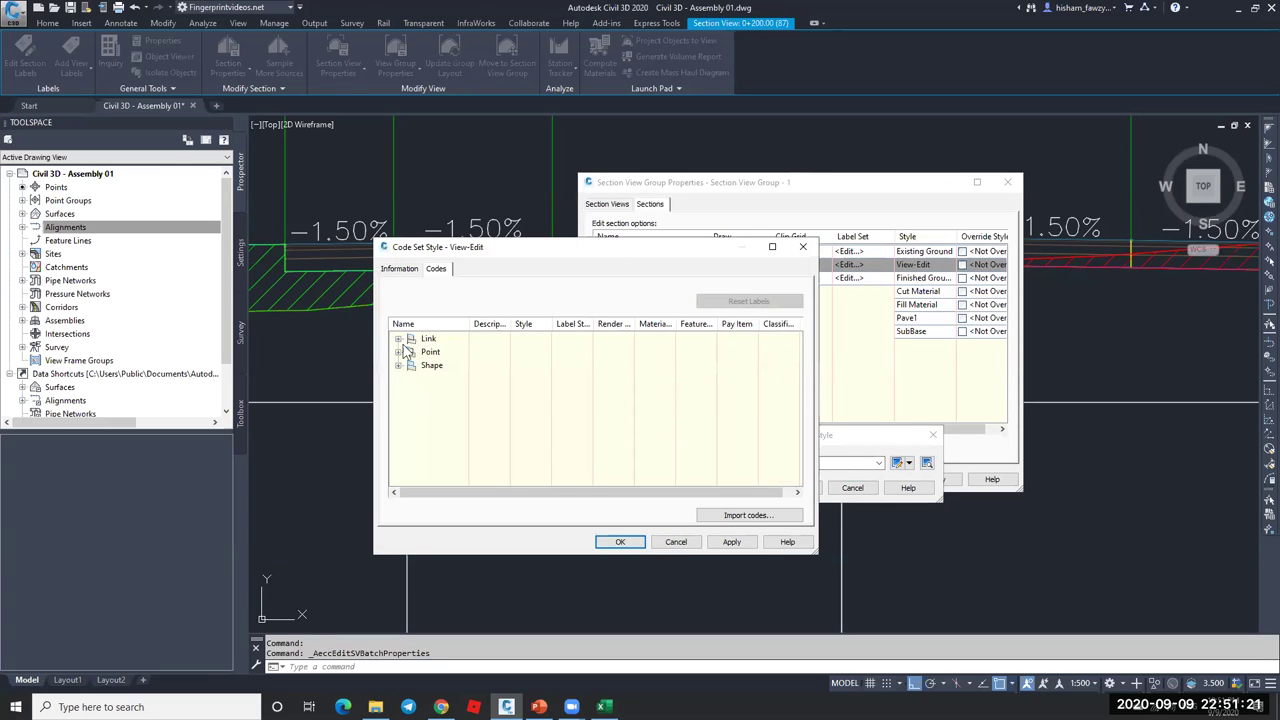
- Enlarge and move the View-Edit code set editor and expand its link codes
left_click(399, 353)
left_click(399, 340)
left_click_drag(816, 554, 935, 648)
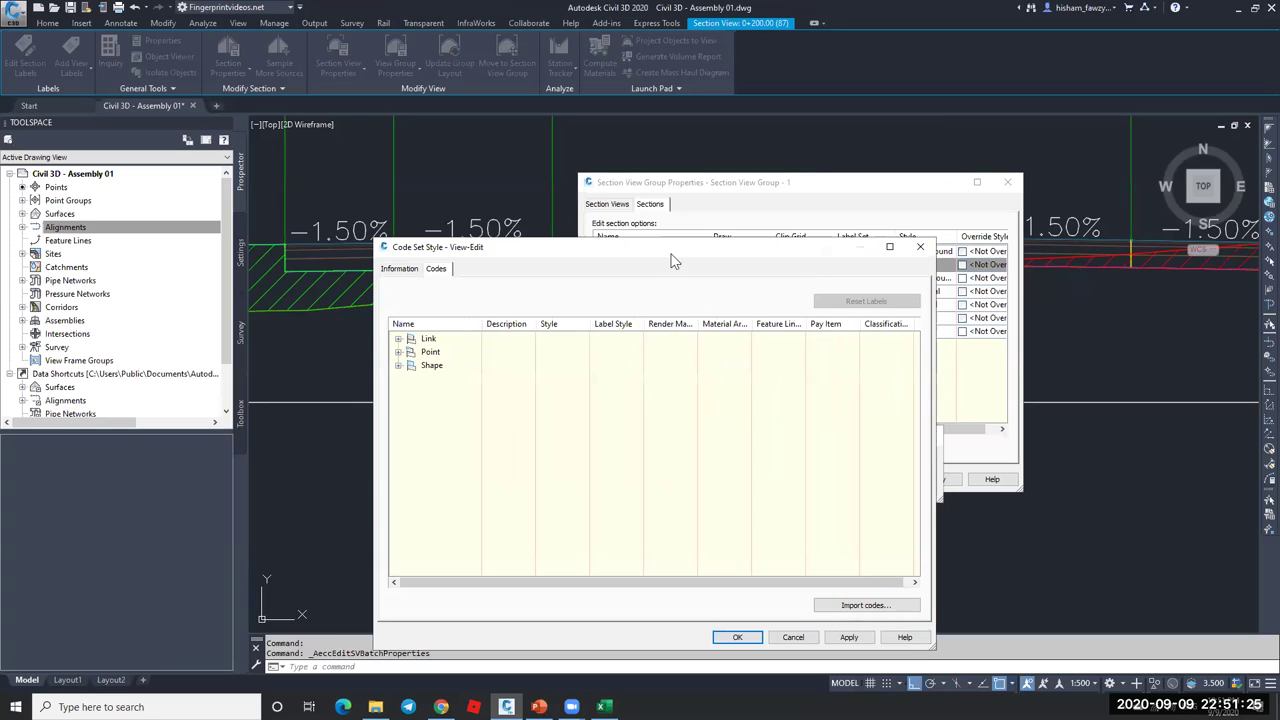
left_click_drag(634, 245, 935, 210)
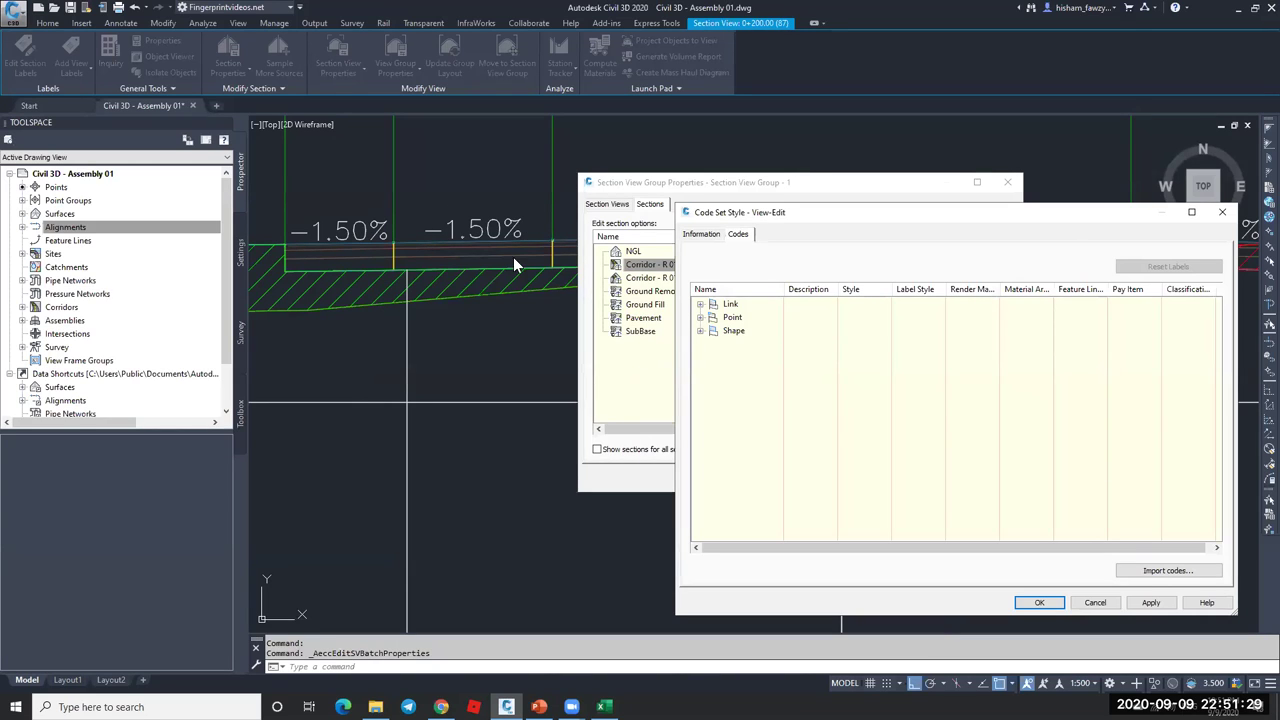
left_click(701, 304)
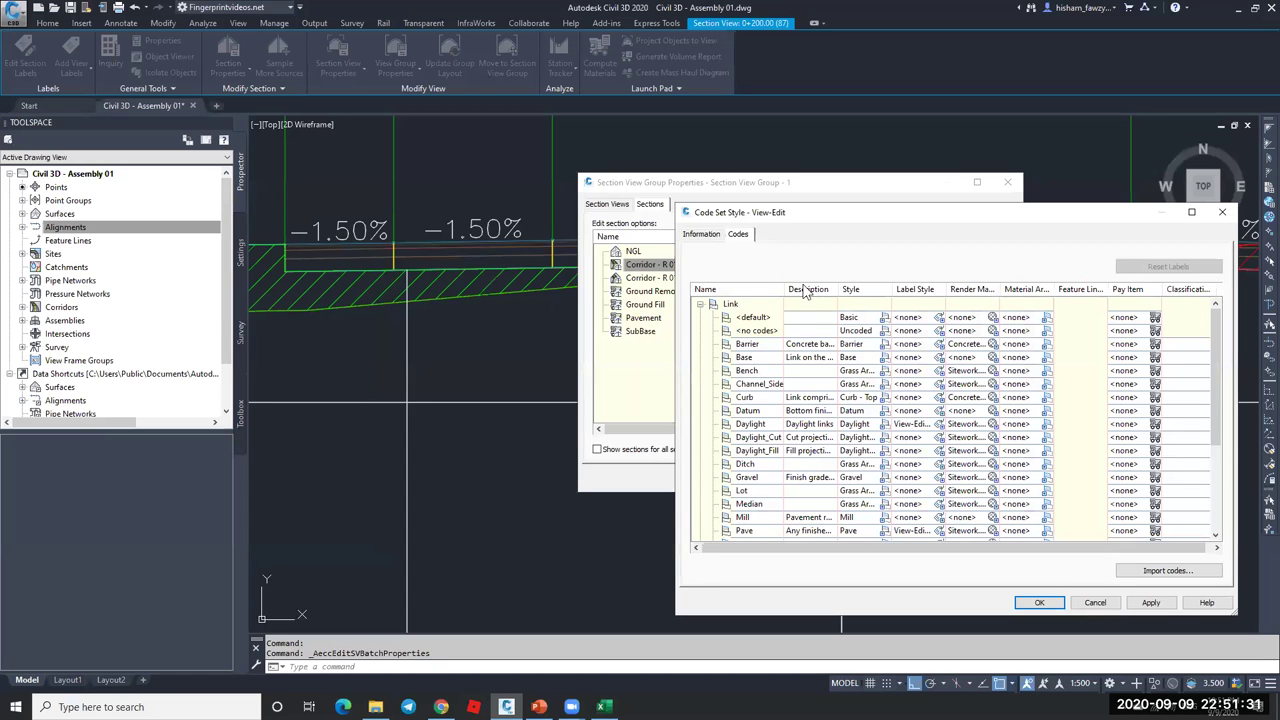
left_click_drag(818, 290, 852, 290)
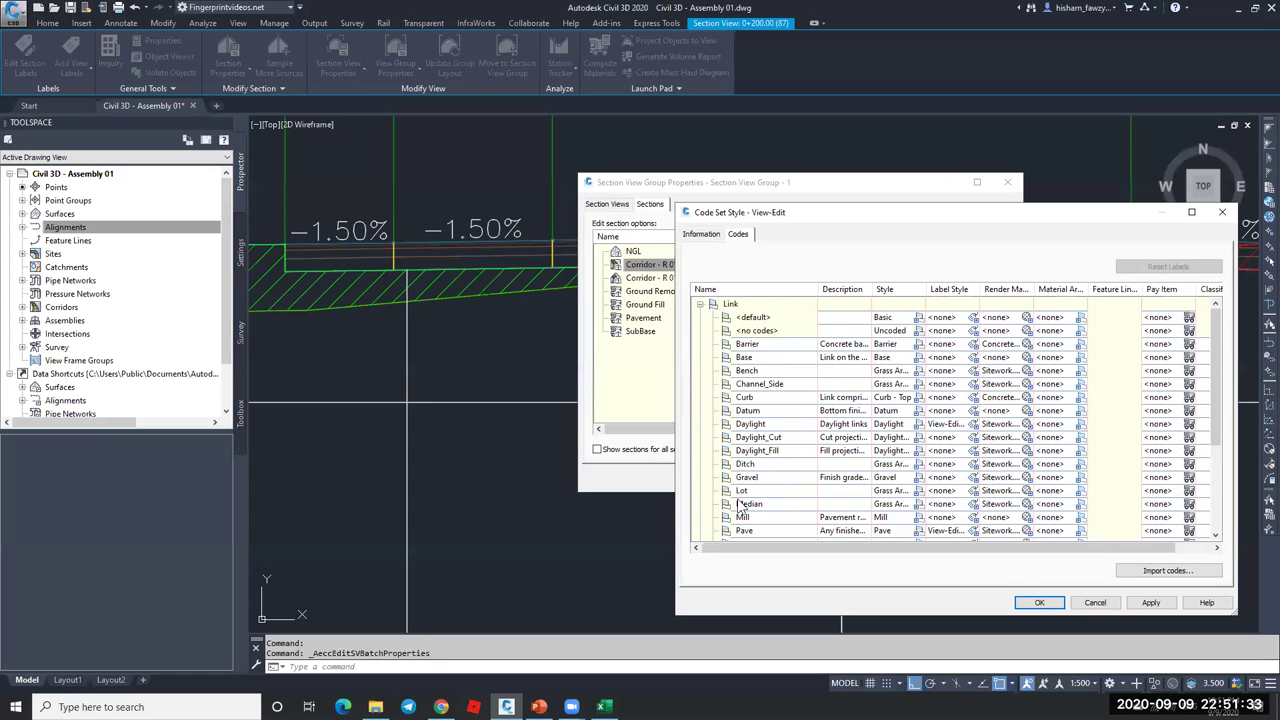
scroll(748, 368, "down", 1)
scroll(748, 368, "down", 2)
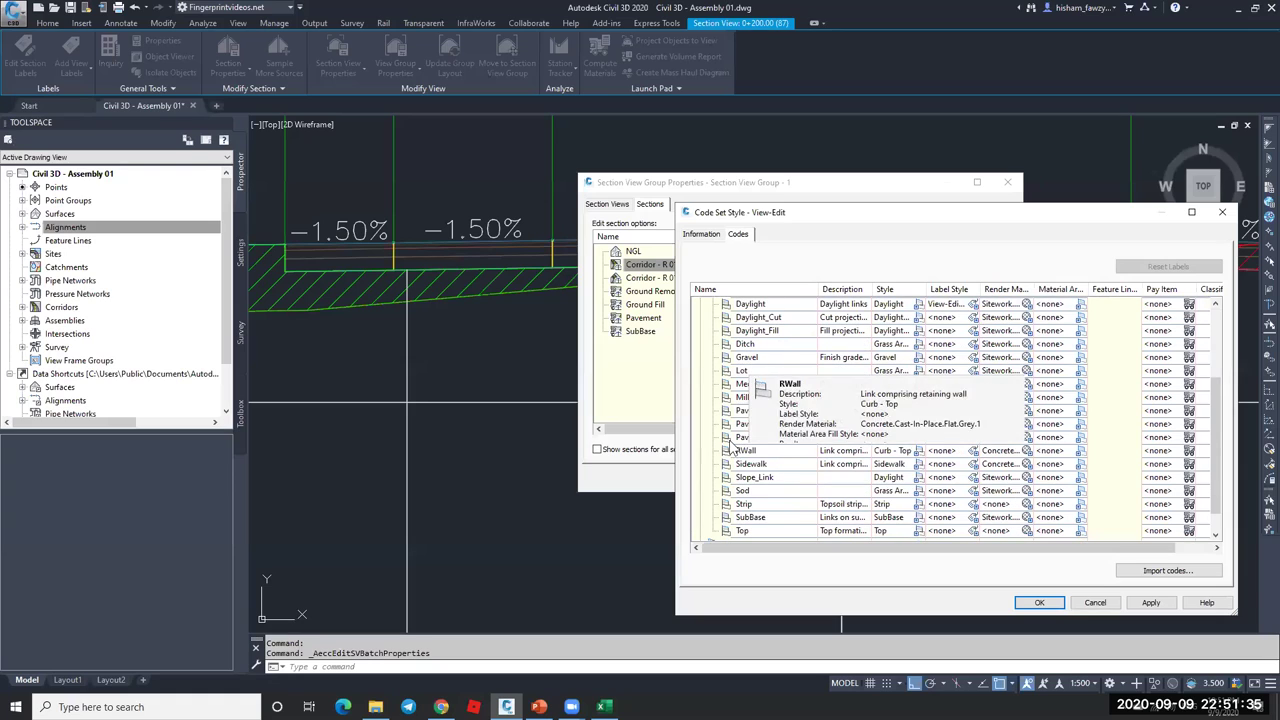
- Inspect the Pave link code's label style, then discard edits and close the editor
left_click(750, 411)
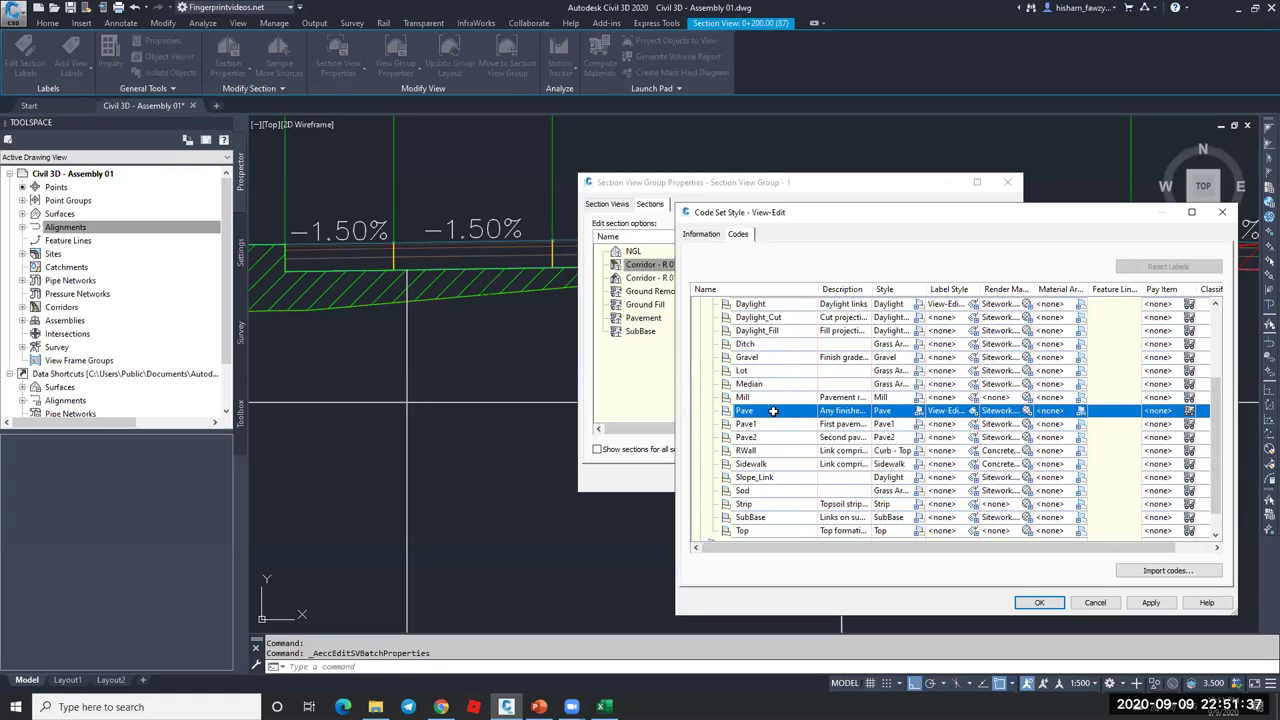
left_click_drag(980, 289, 1006, 290)
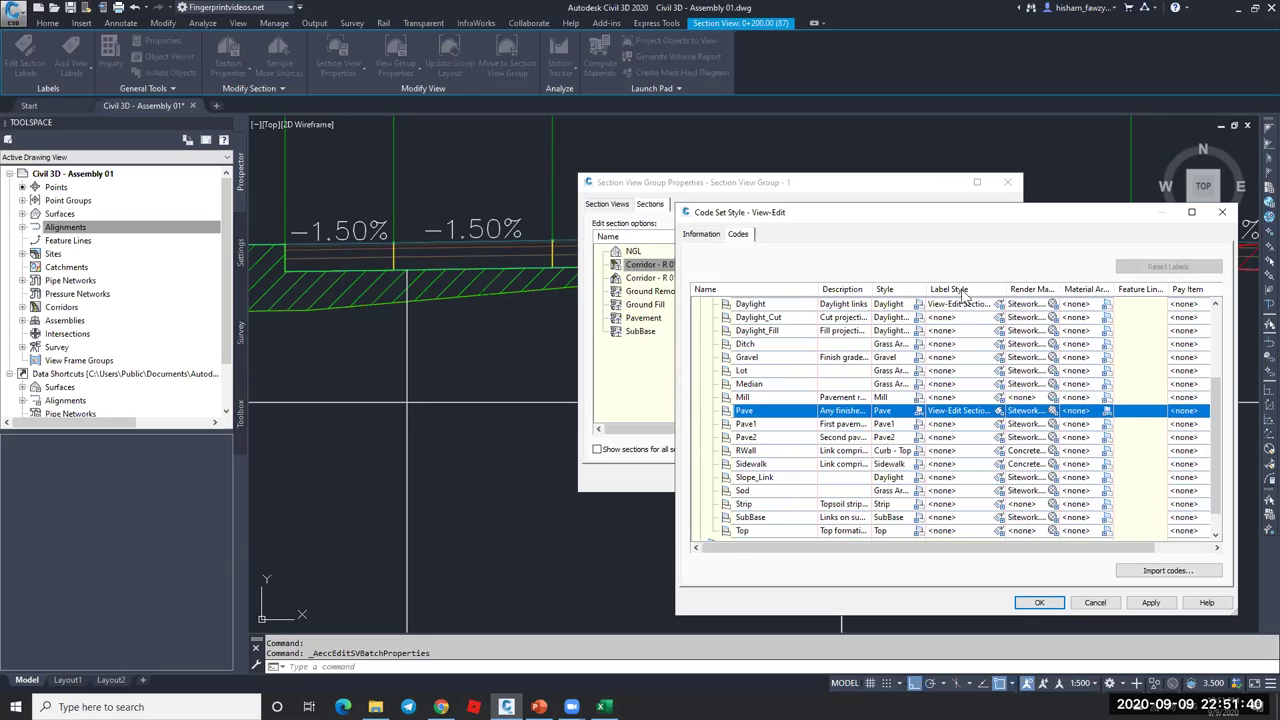
left_click(997, 410)
left_click(898, 463)
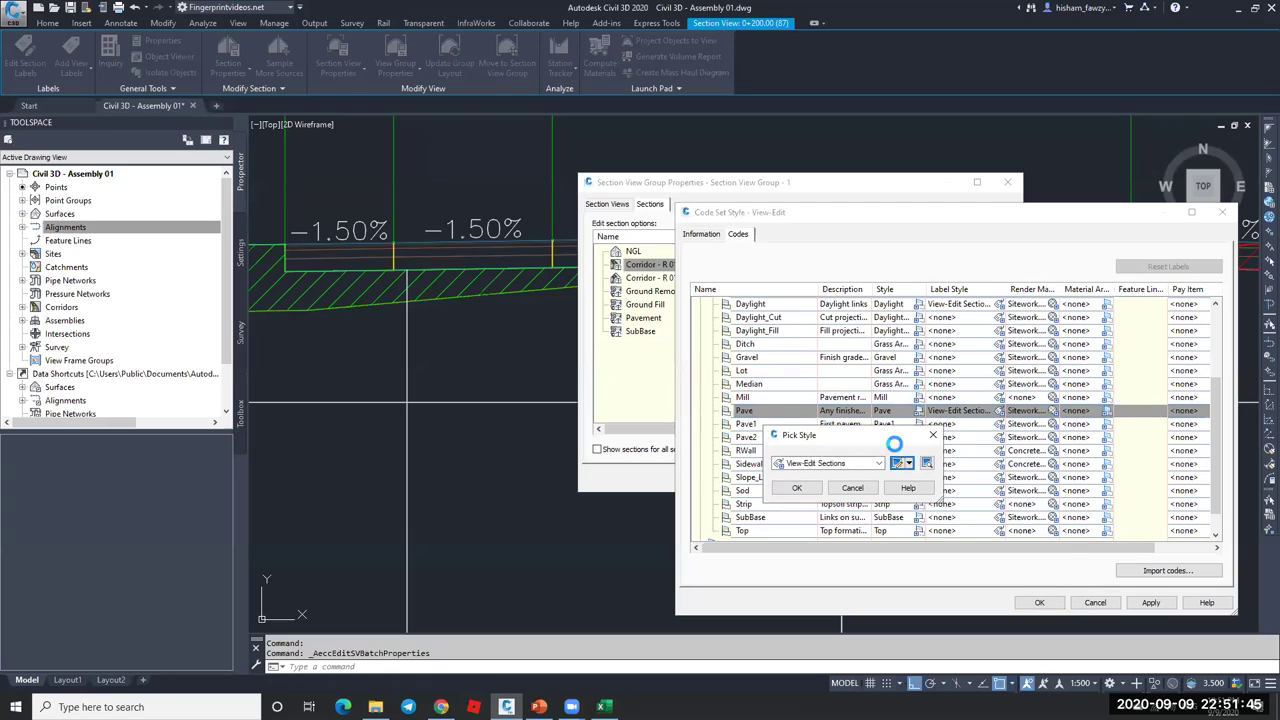
left_click(728, 339)
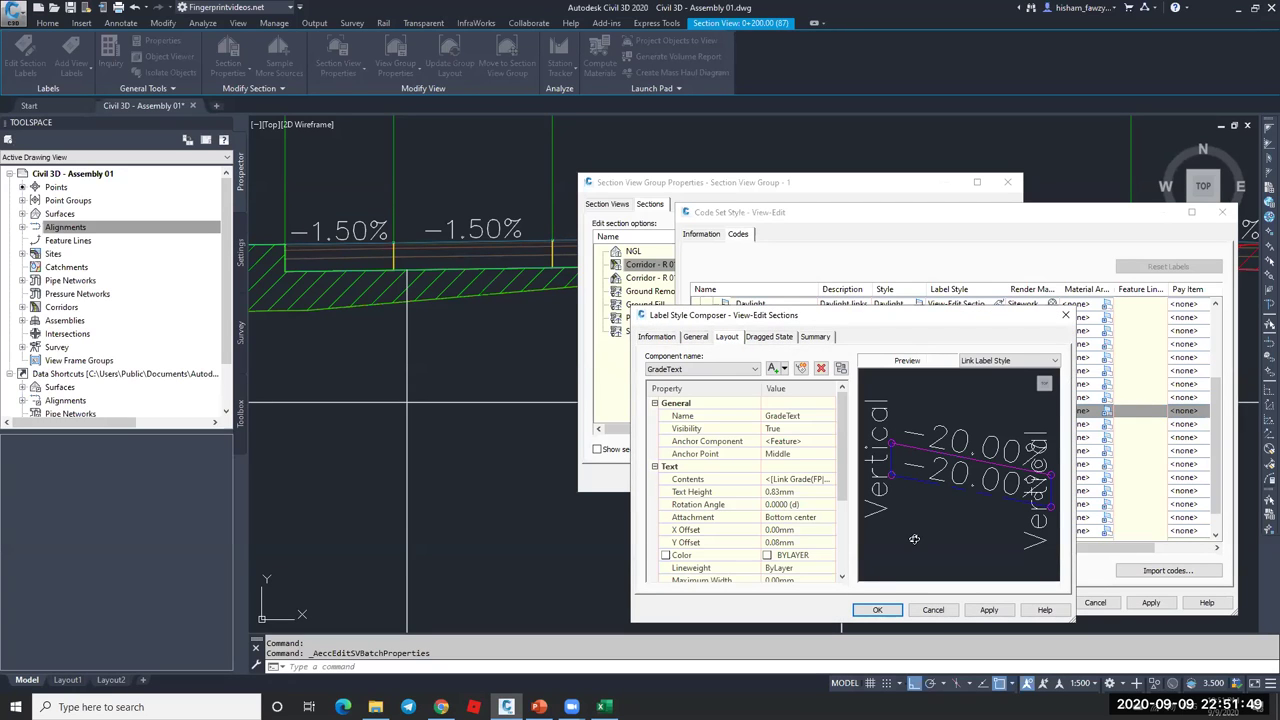
left_click(934, 610)
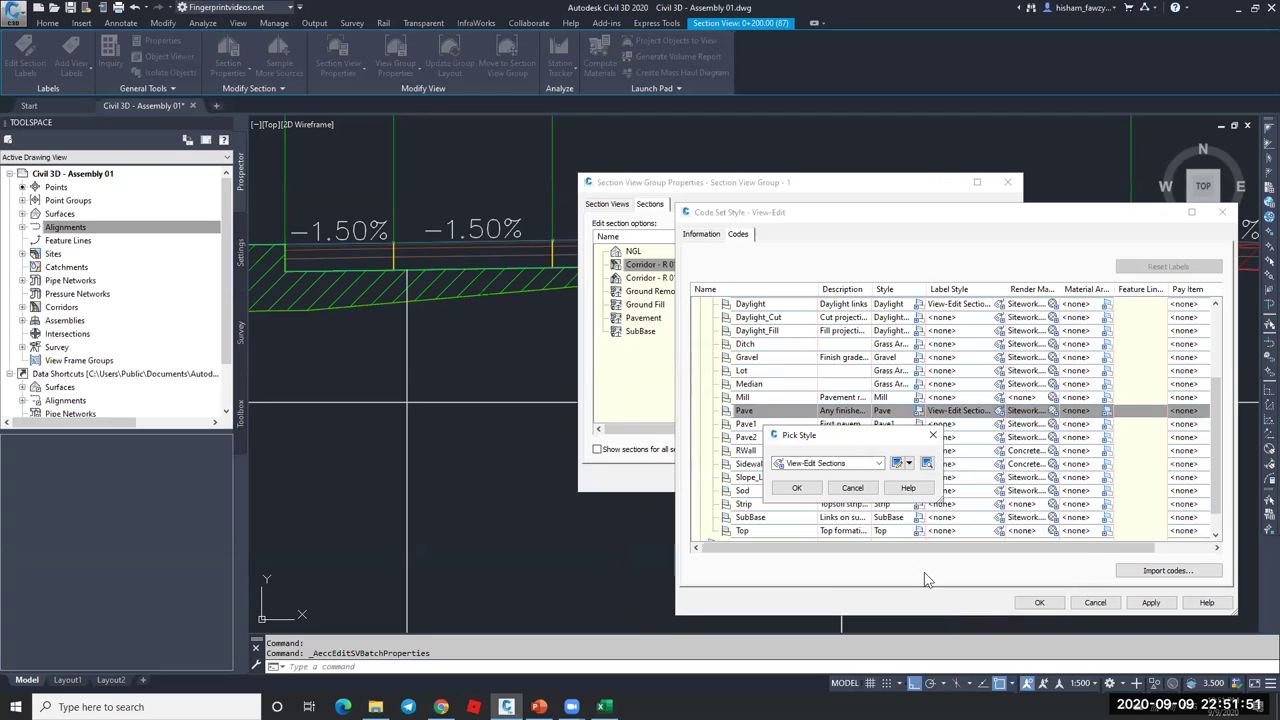
left_click(866, 500)
left_click(1088, 603)
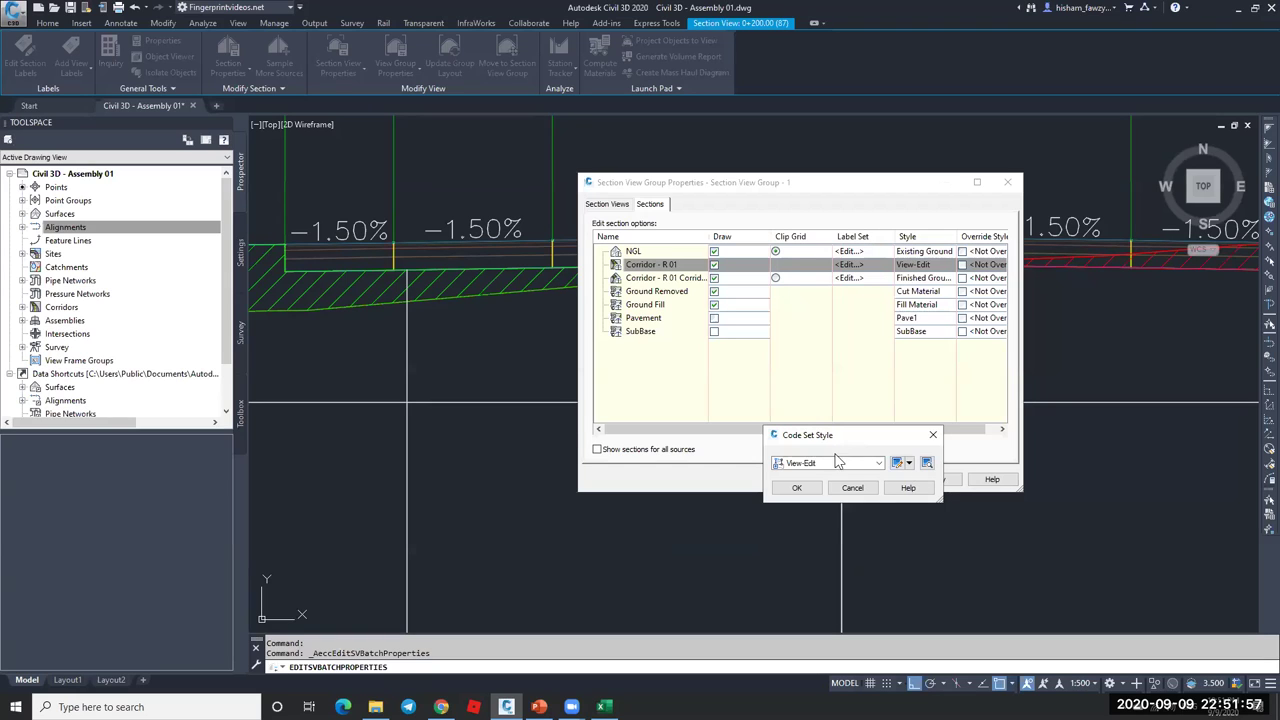
- Review the ETW and Crown point codes in View-Edit, then cancel out of all dialogs
left_click(898, 464)
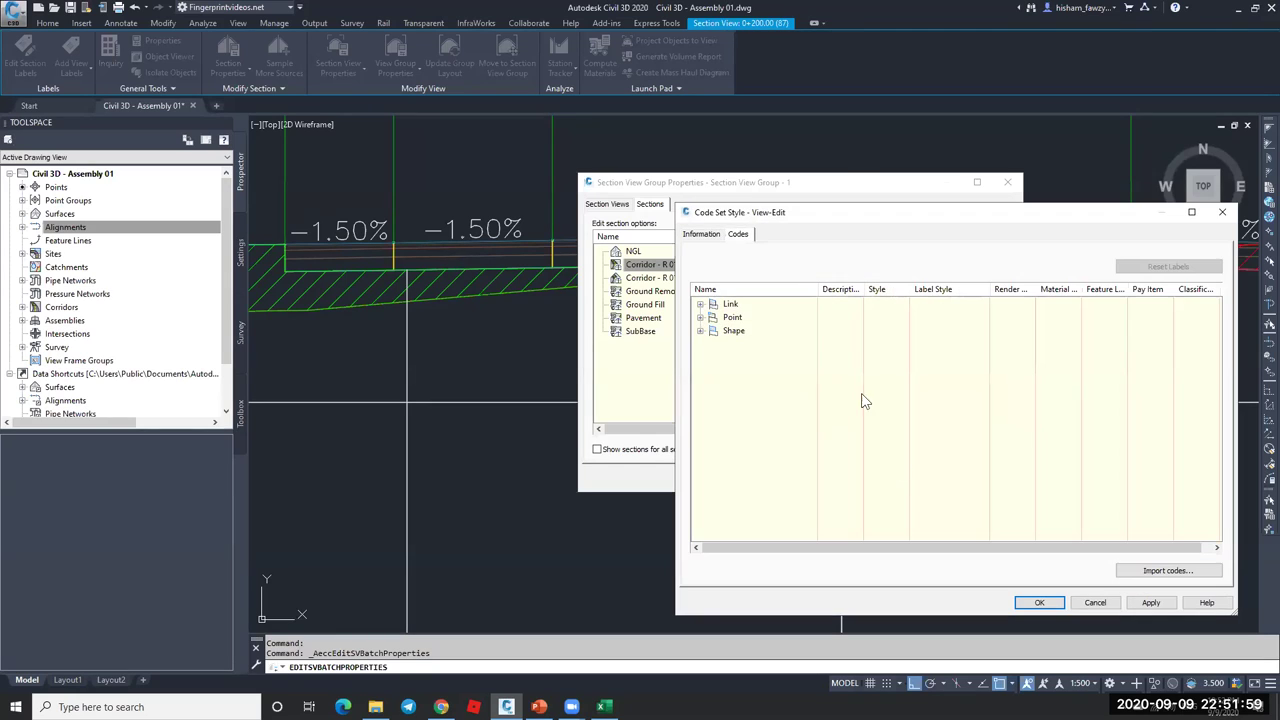
left_click(700, 318)
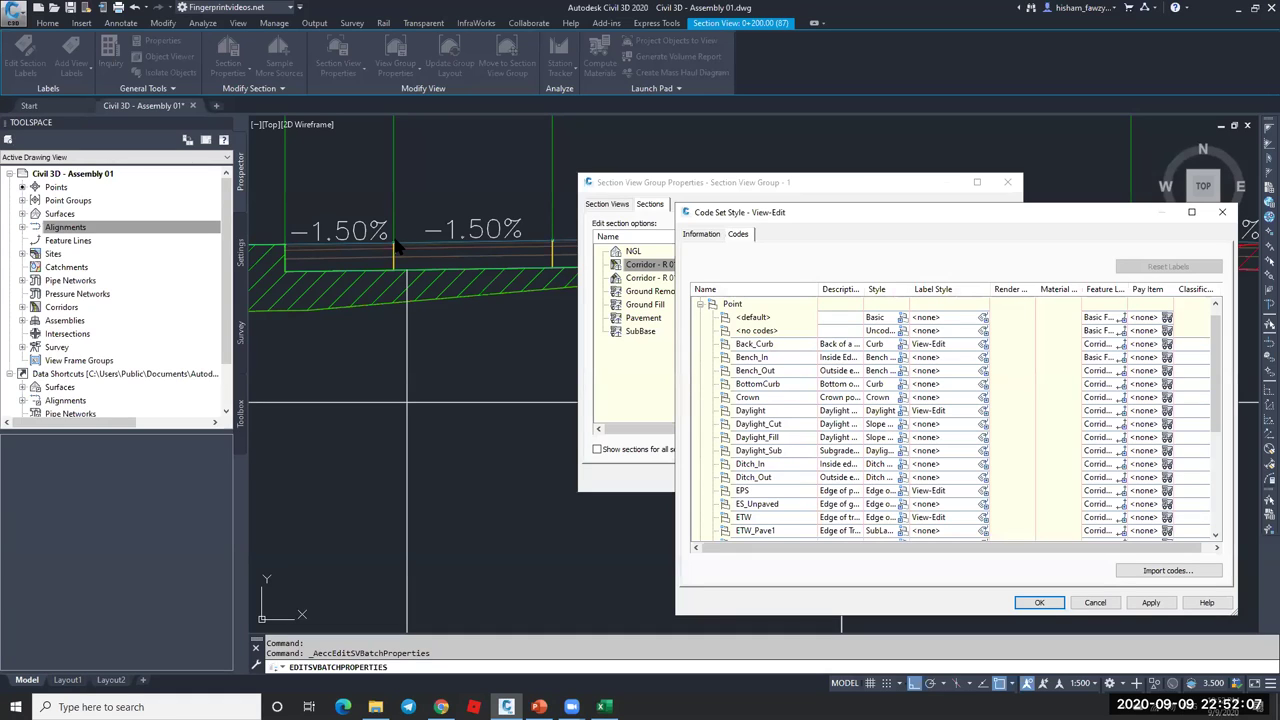
left_click(786, 517)
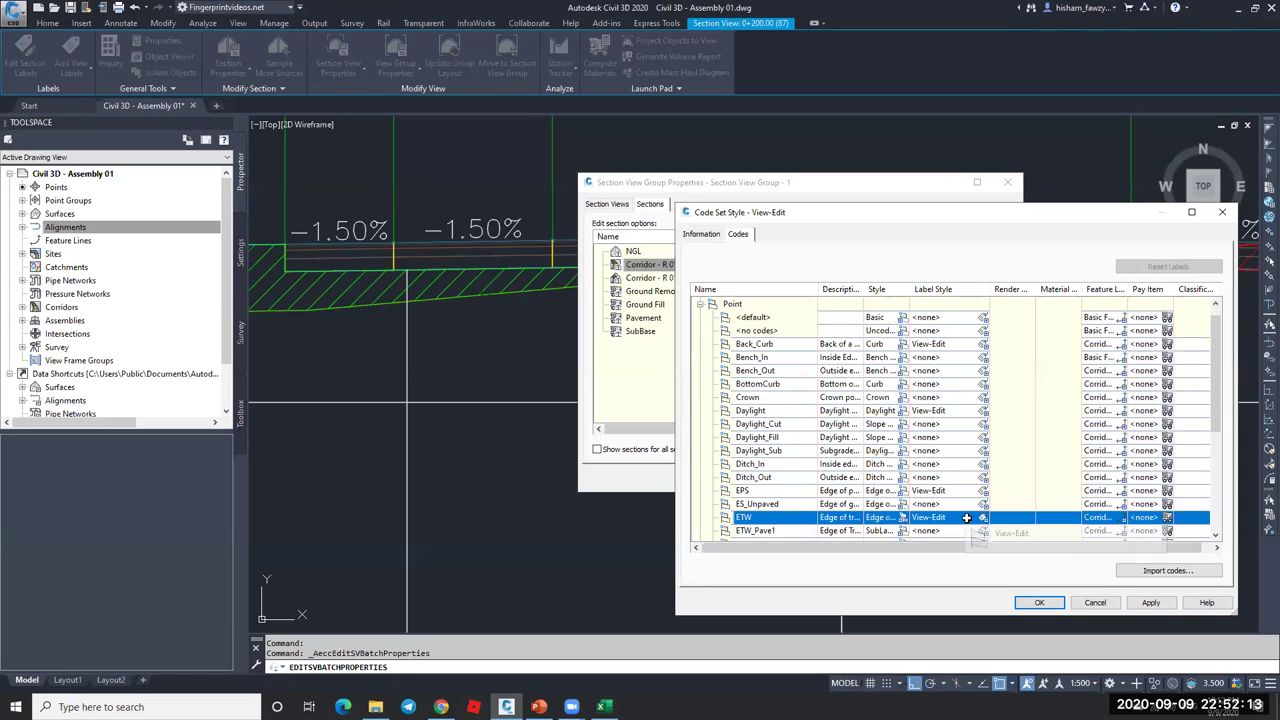
left_click(770, 398)
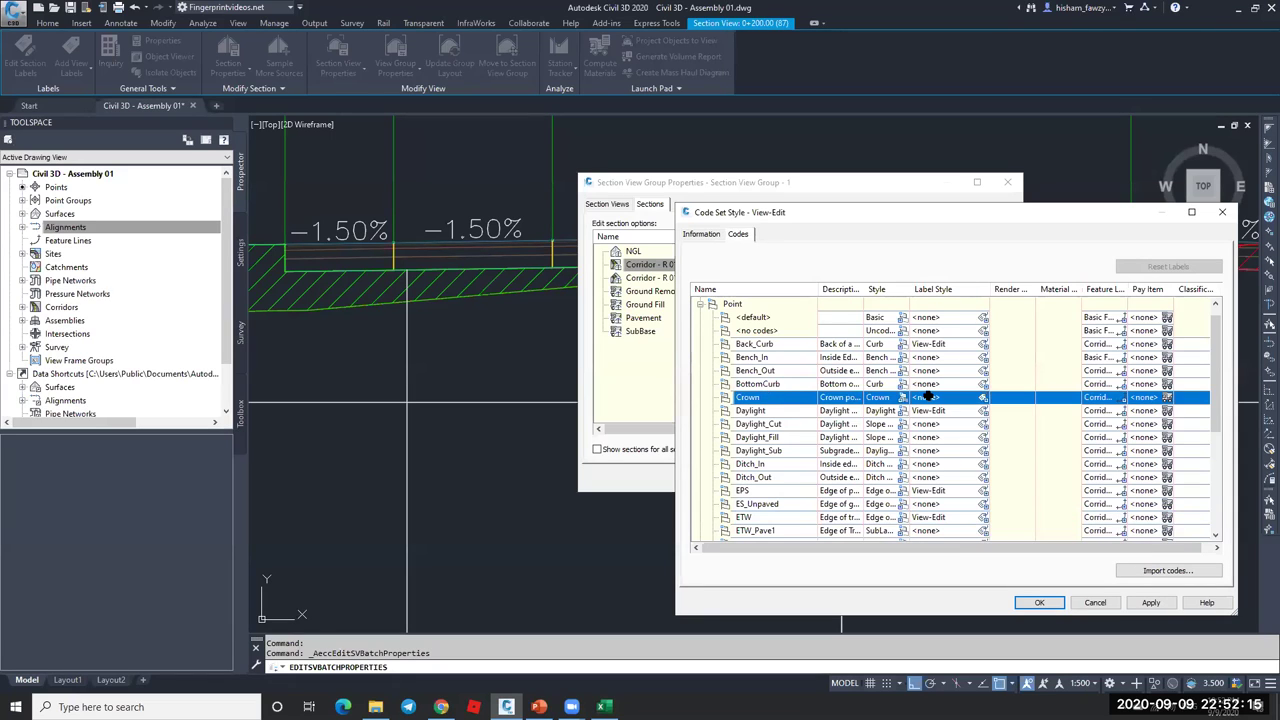
left_click(1222, 212)
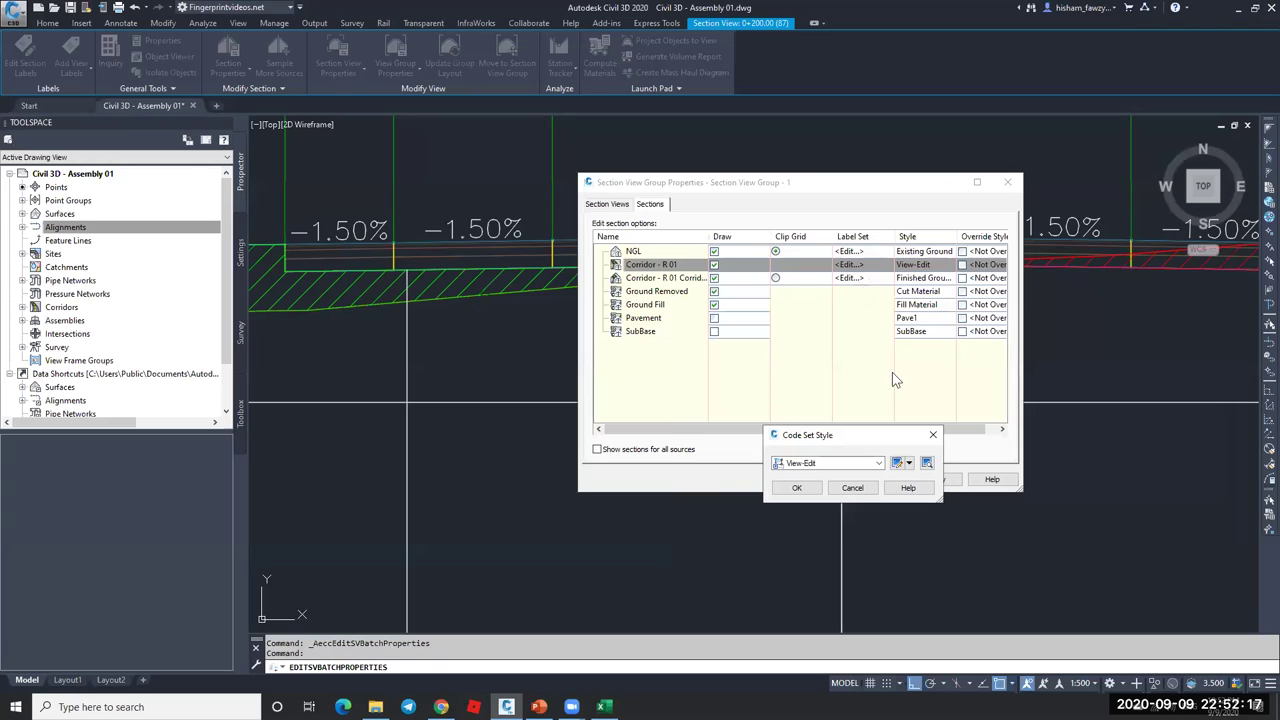
left_click(852, 488)
left_click(877, 479)
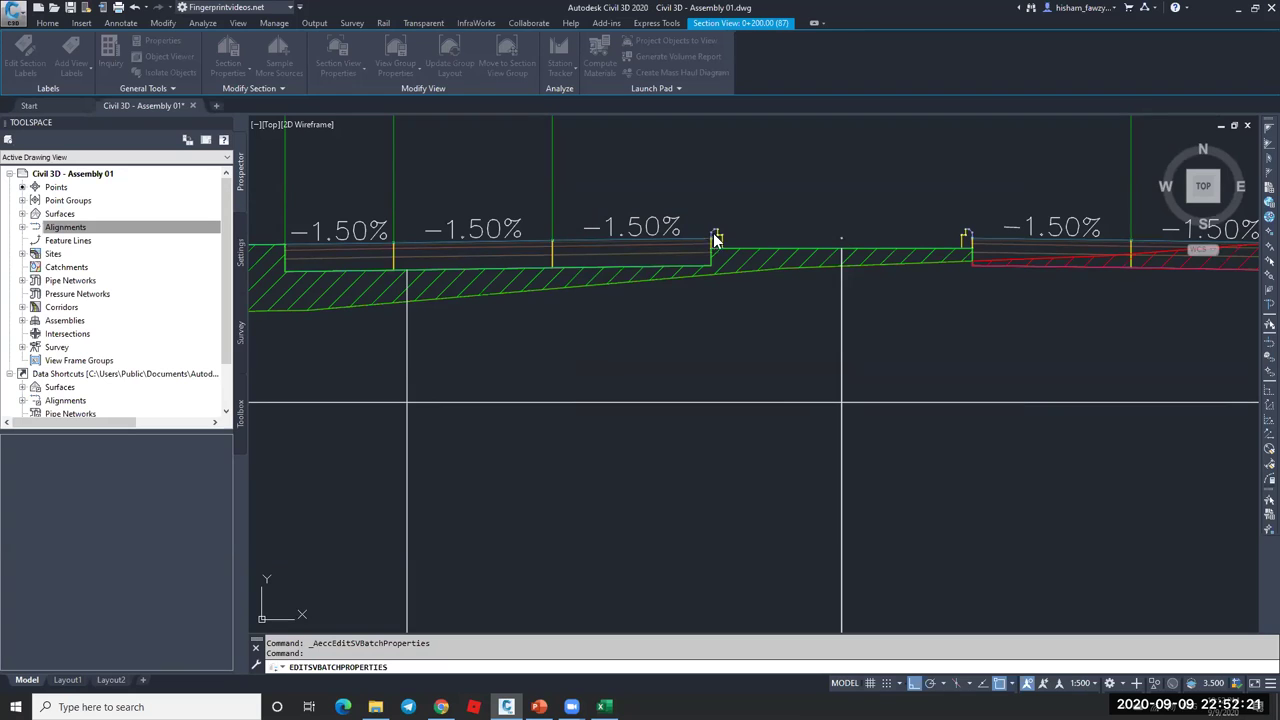
- Reselect the 0+200.00 section view and reopen the section view group properties
left_click(858, 211)
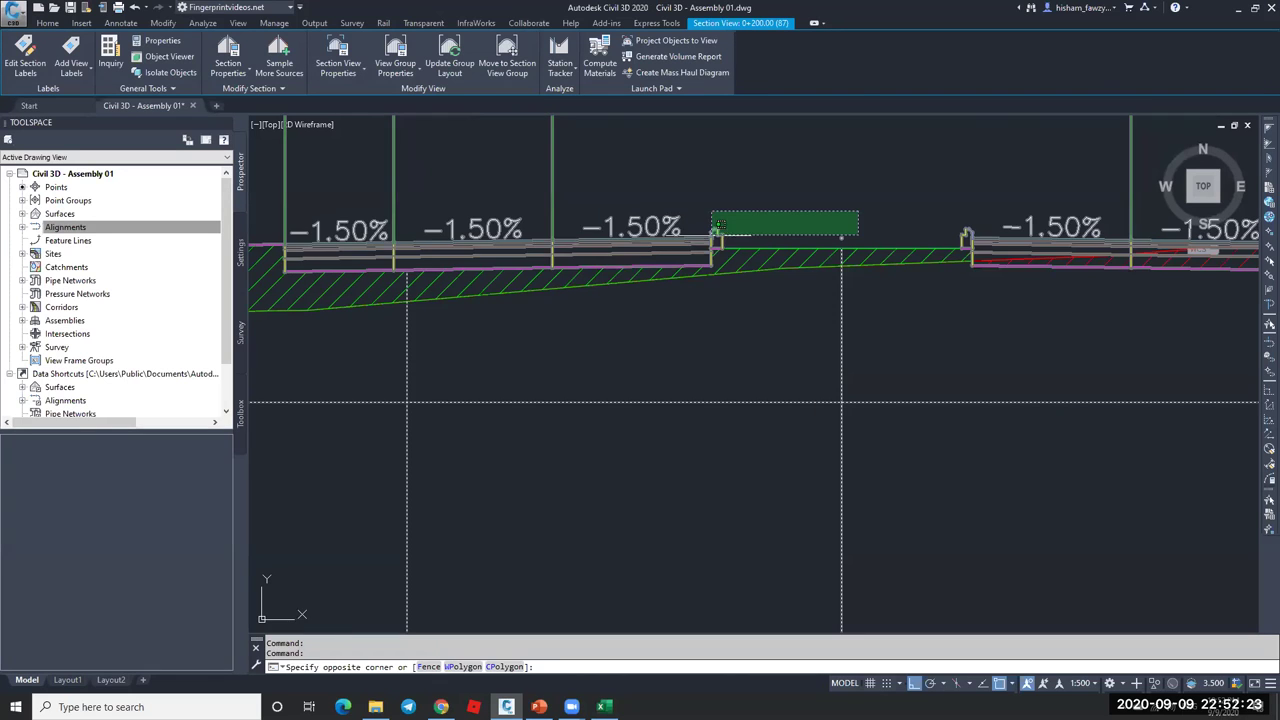
left_click(740, 192)
scroll(712, 235, "up", 3)
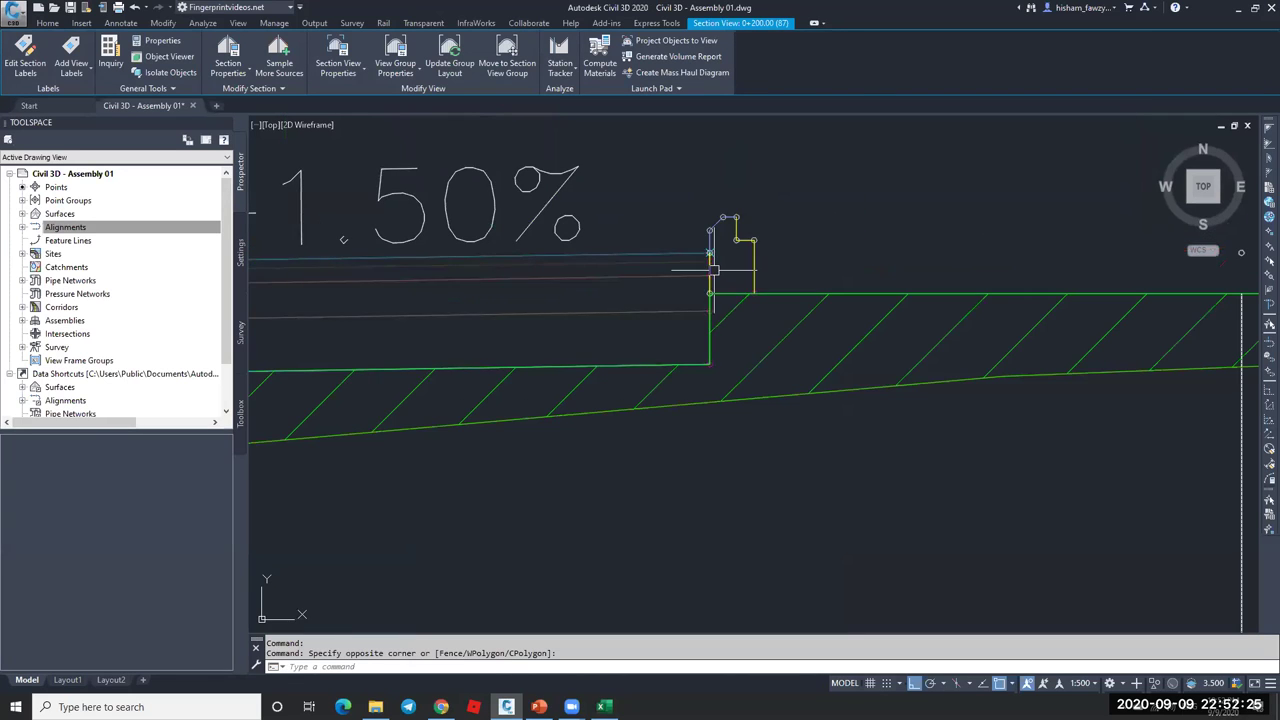
scroll(657, 278, "down", 3)
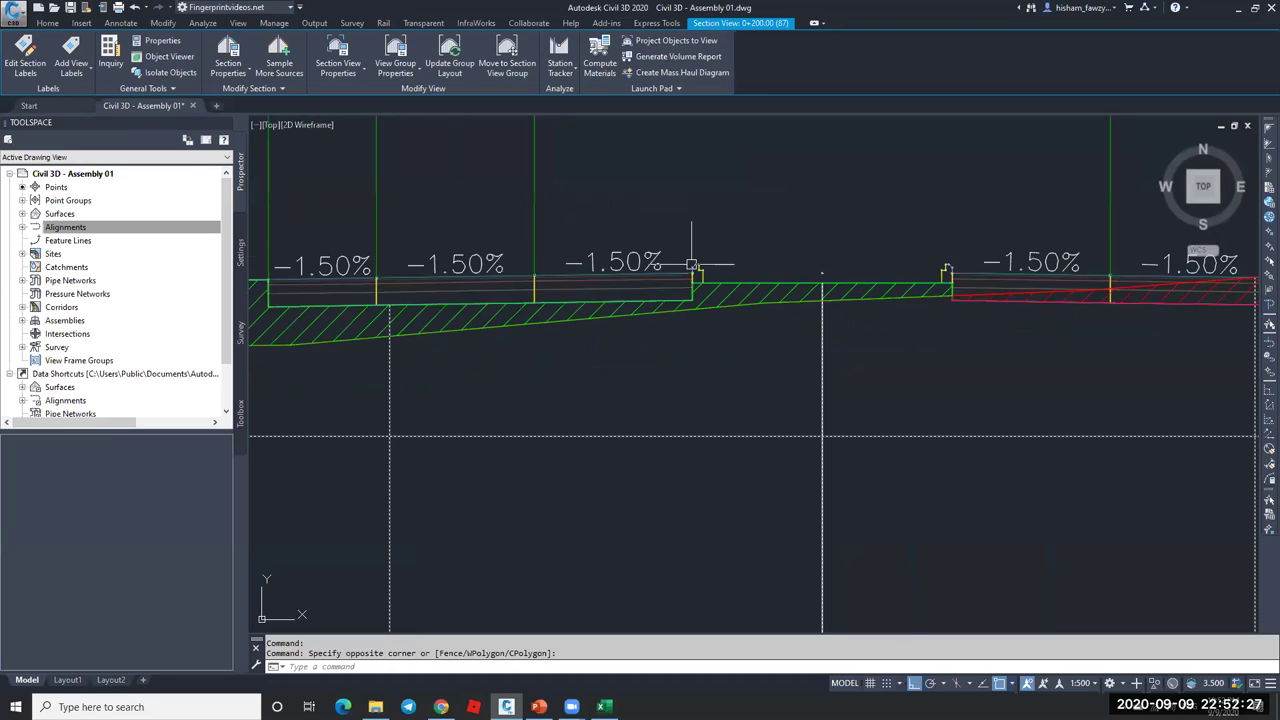
left_click(657, 280)
right_click(657, 283)
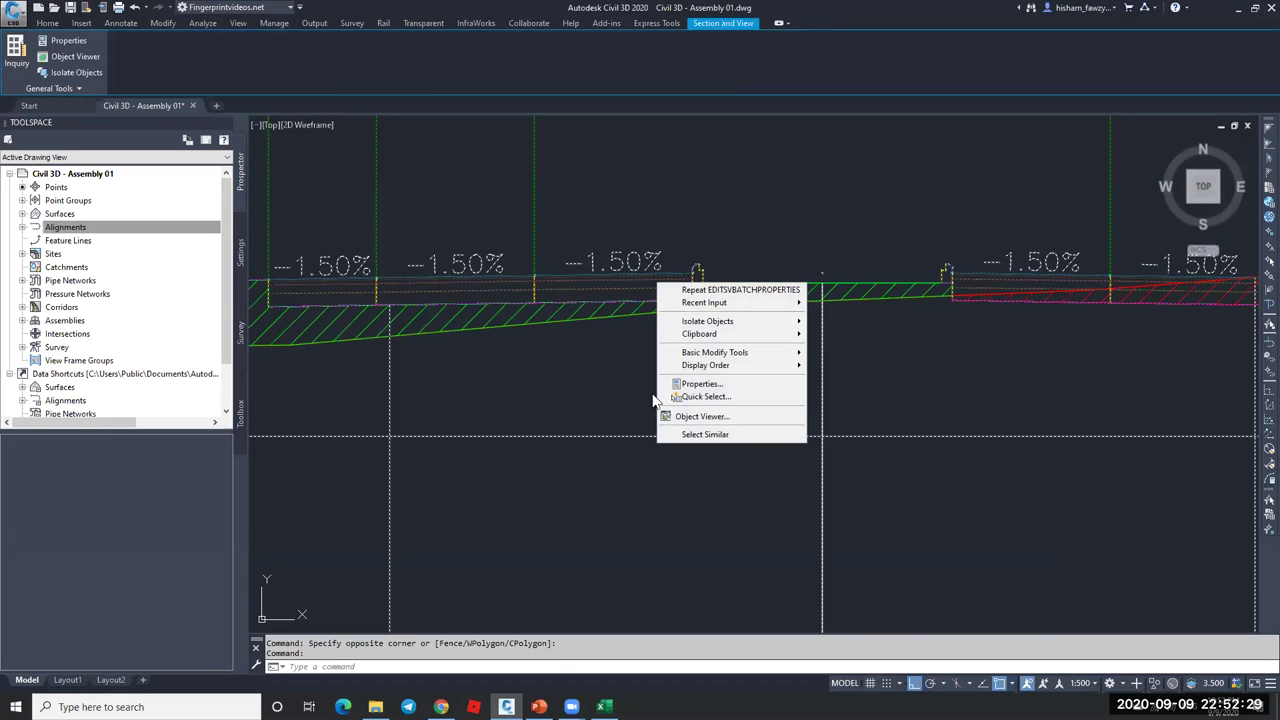
key("Escape")
key("Escape")
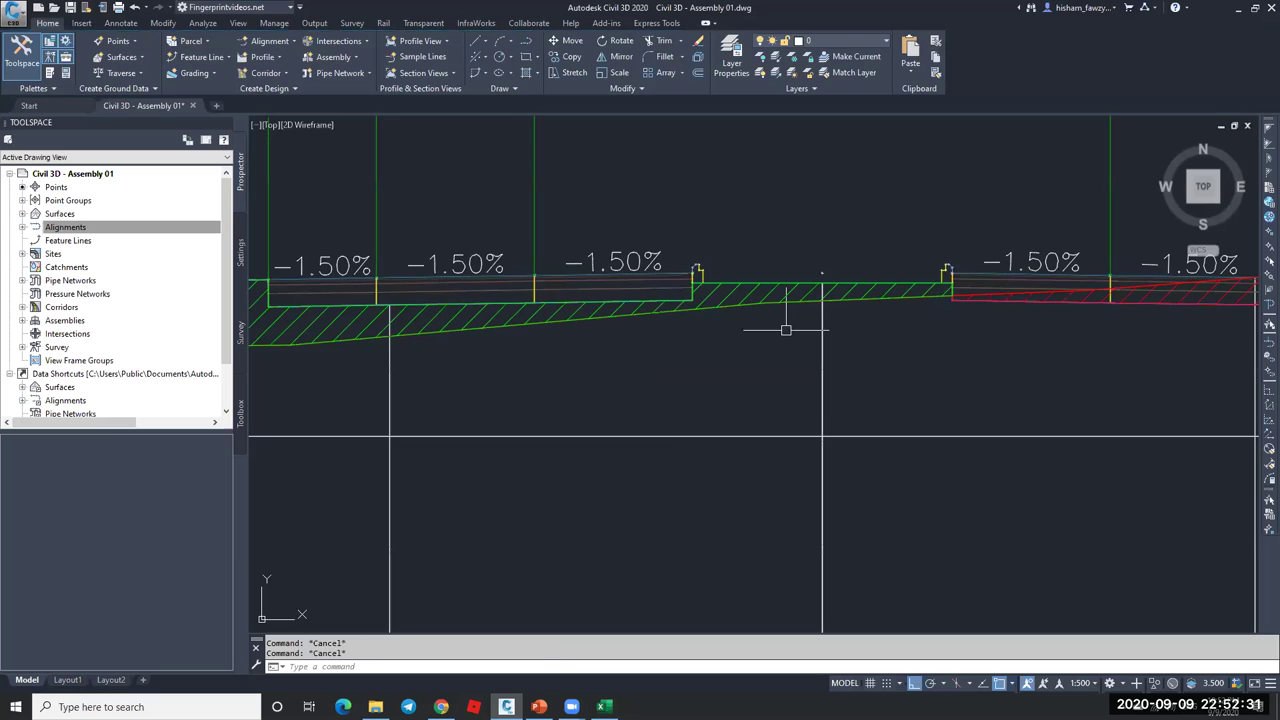
left_click(822, 352)
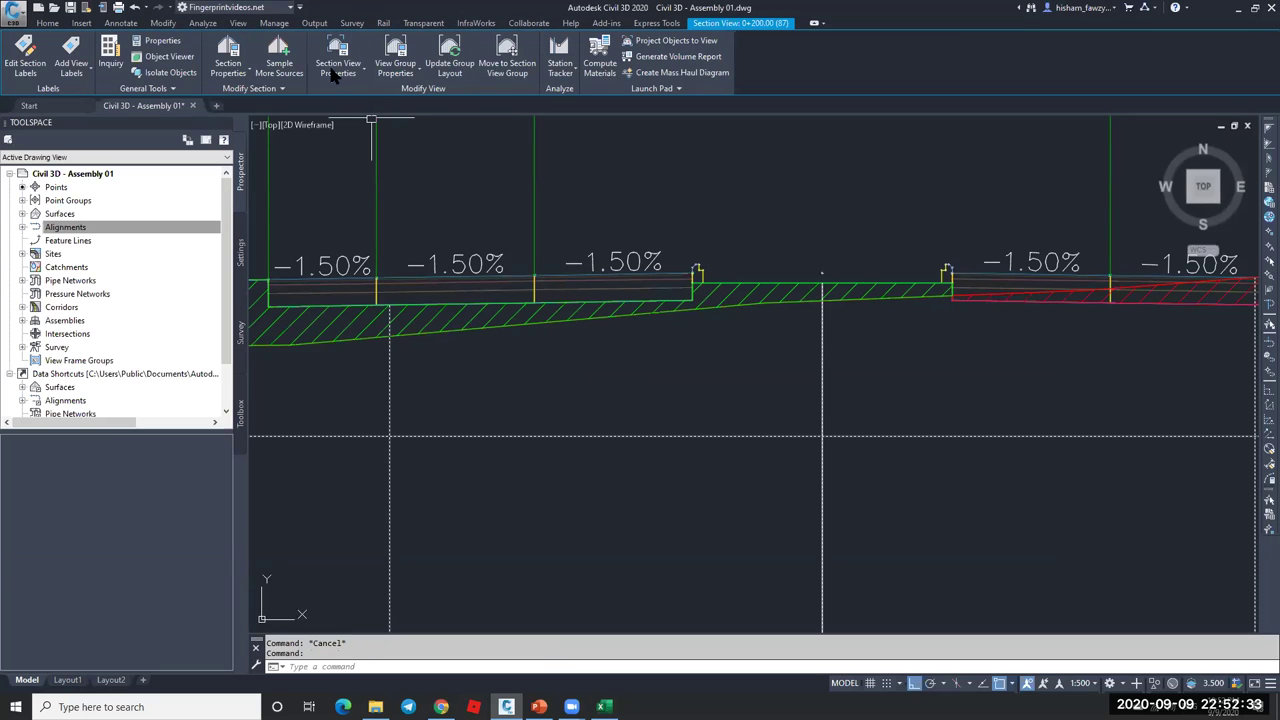
left_click(395, 60)
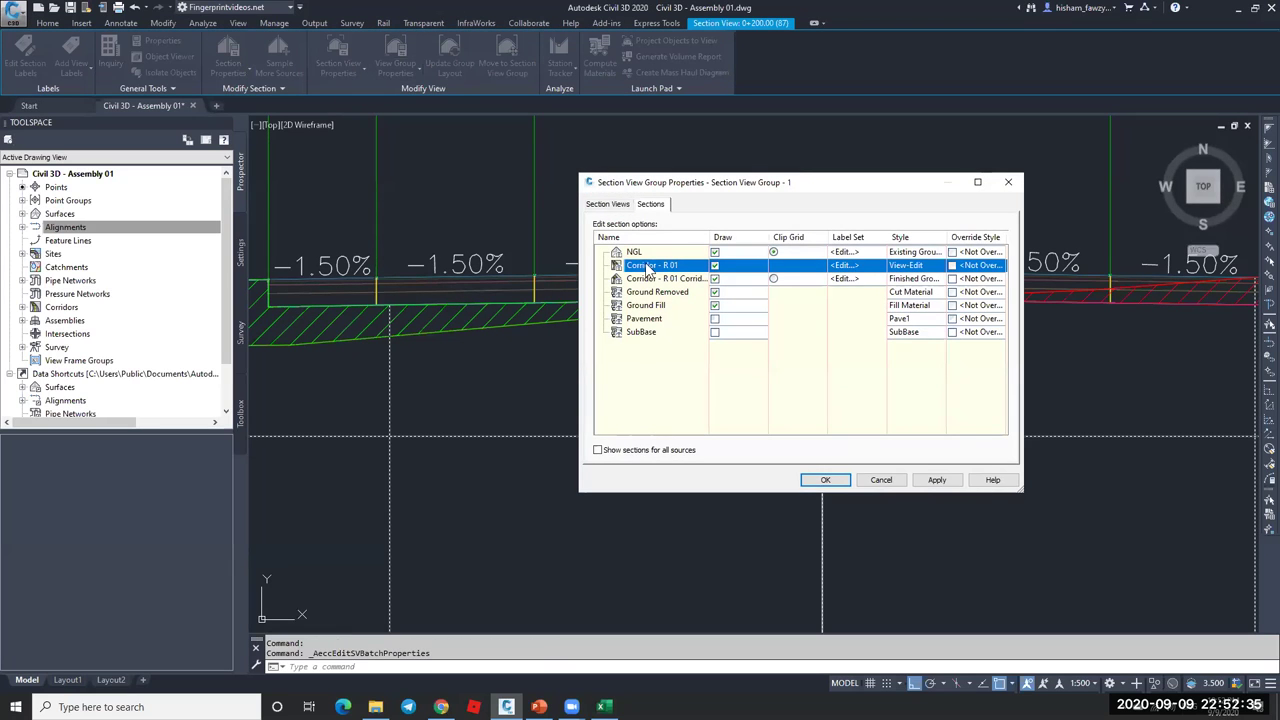
- Assign the Offset Elevation label style to the Crown point code in View-Edit and OK all dialogs
left_click(912, 266)
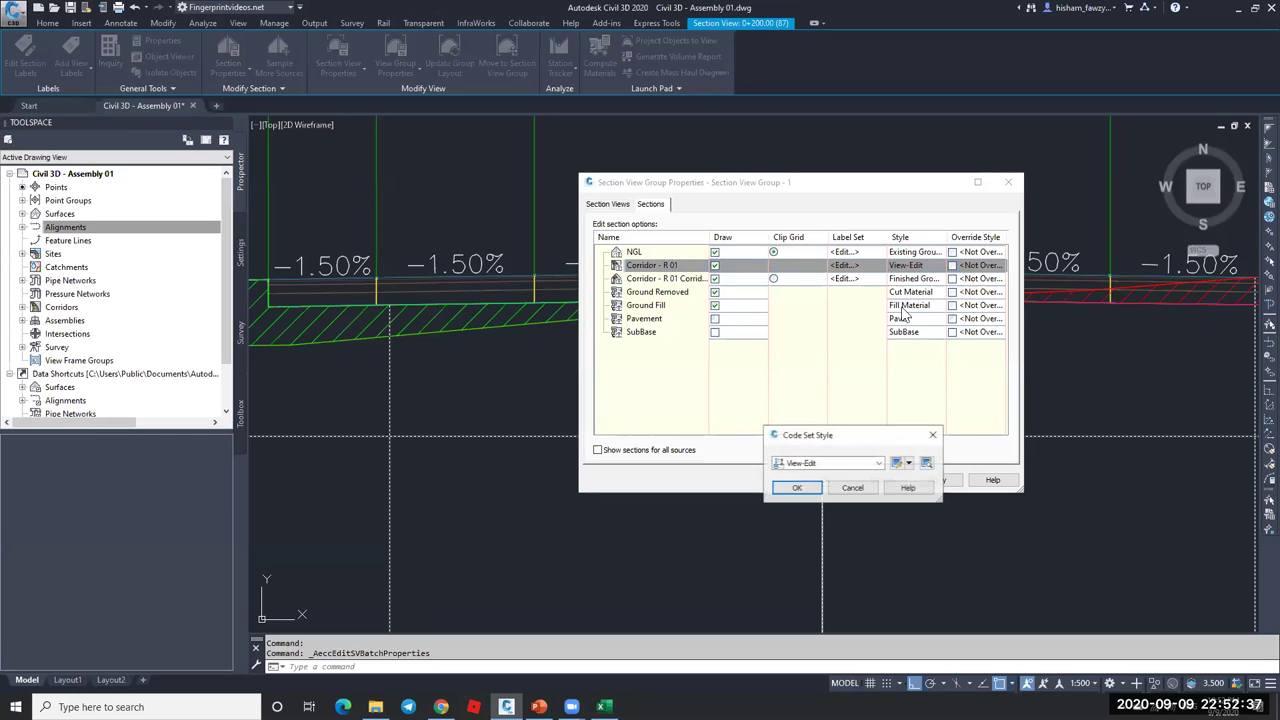
left_click(897, 465)
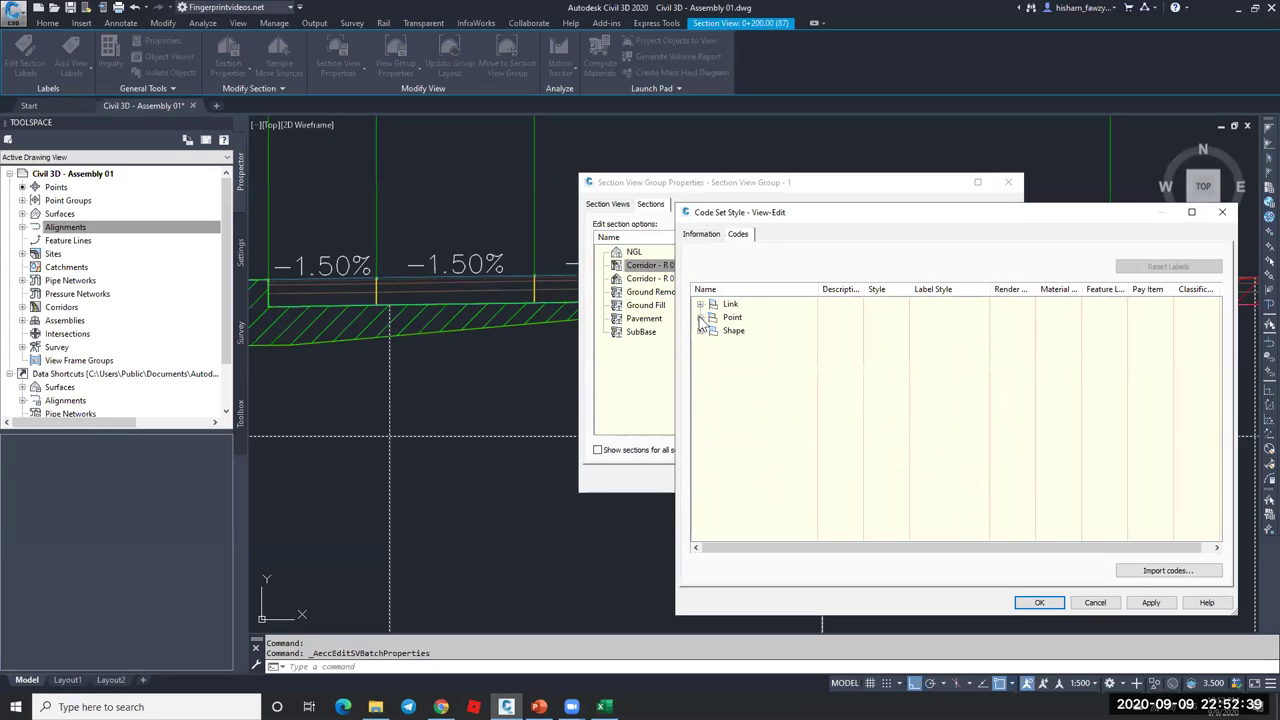
left_click(708, 326)
left_click(762, 400)
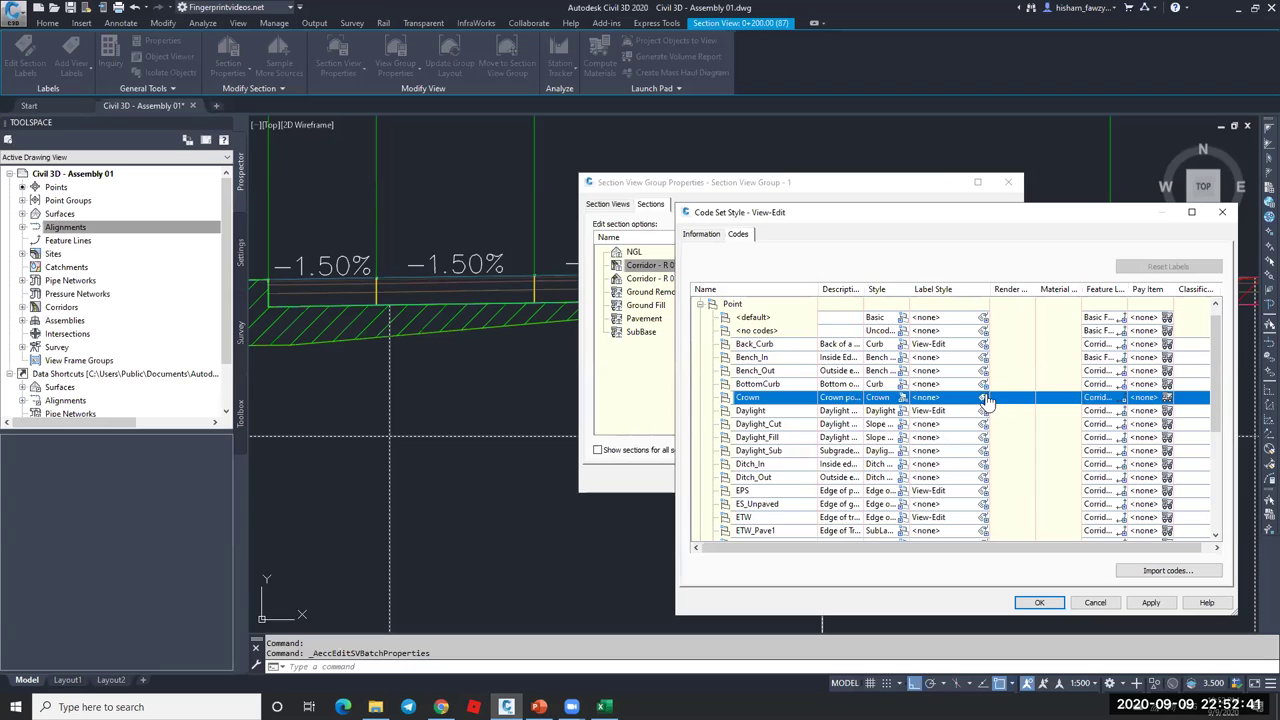
left_click(983, 397)
left_click(845, 465)
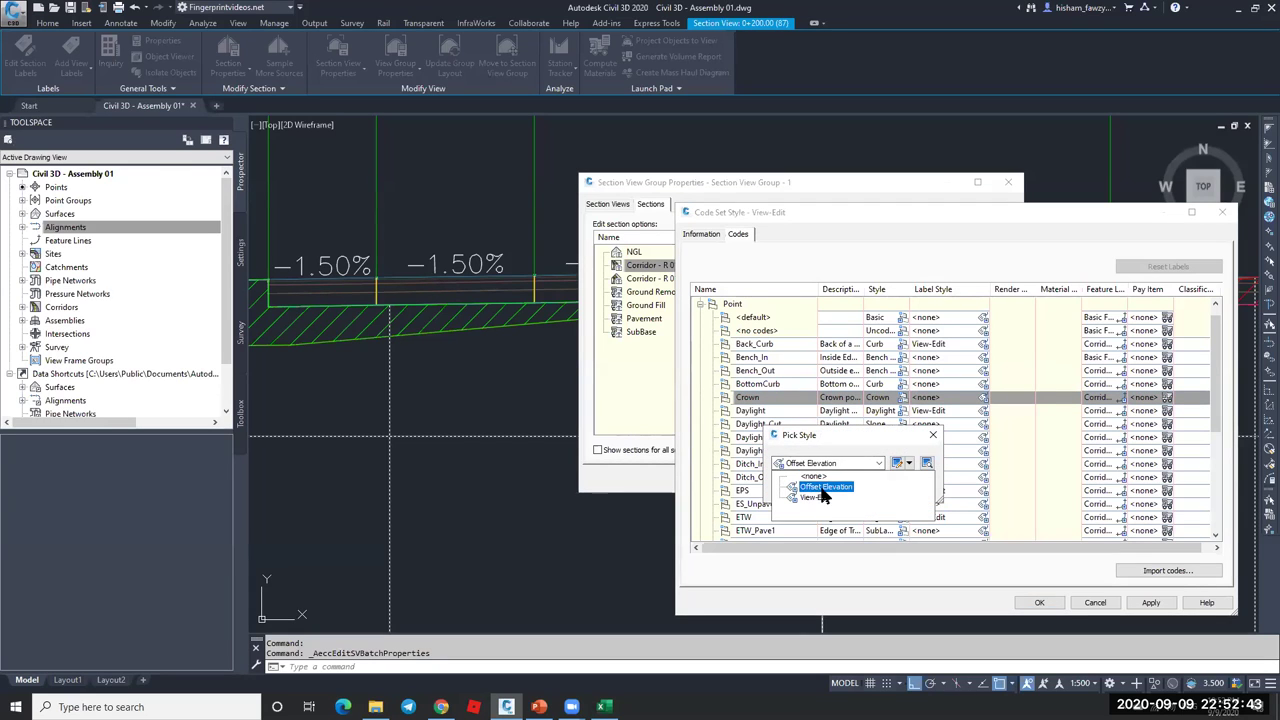
left_click(825, 490)
left_click(797, 488)
left_click(983, 398)
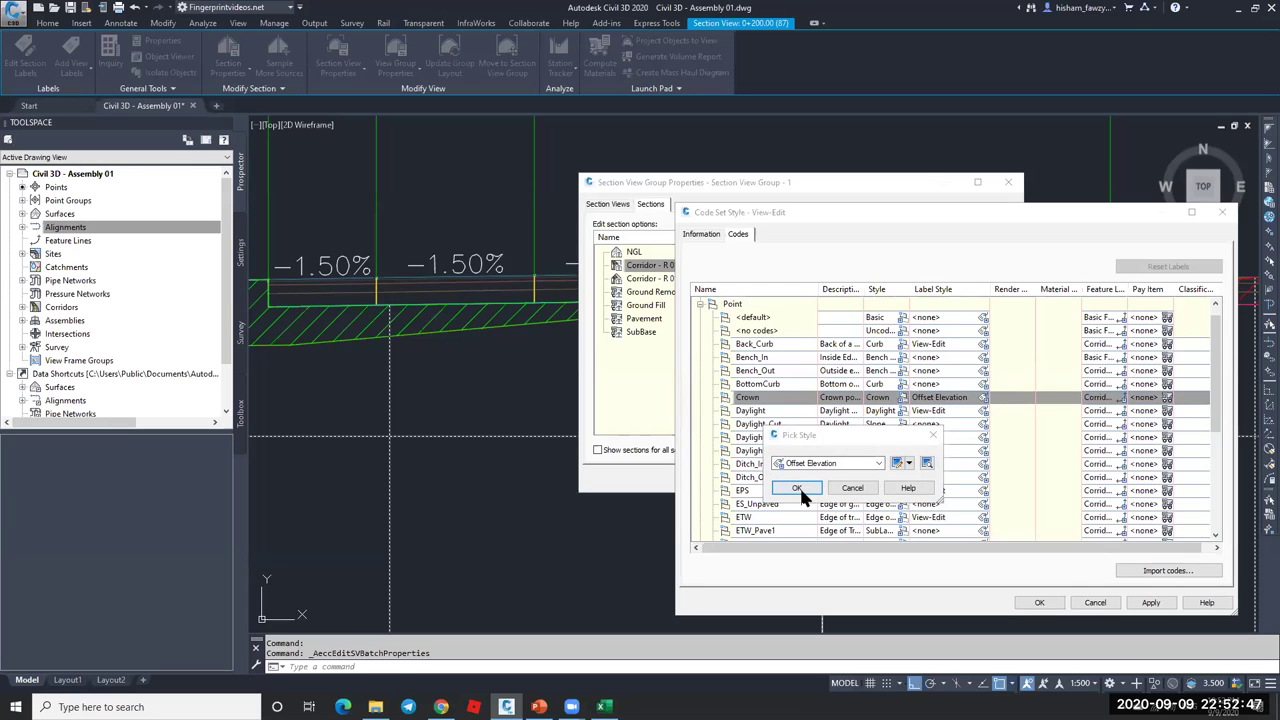
left_click(797, 487)
left_click(1039, 602)
left_click(816, 490)
left_click(822, 479)
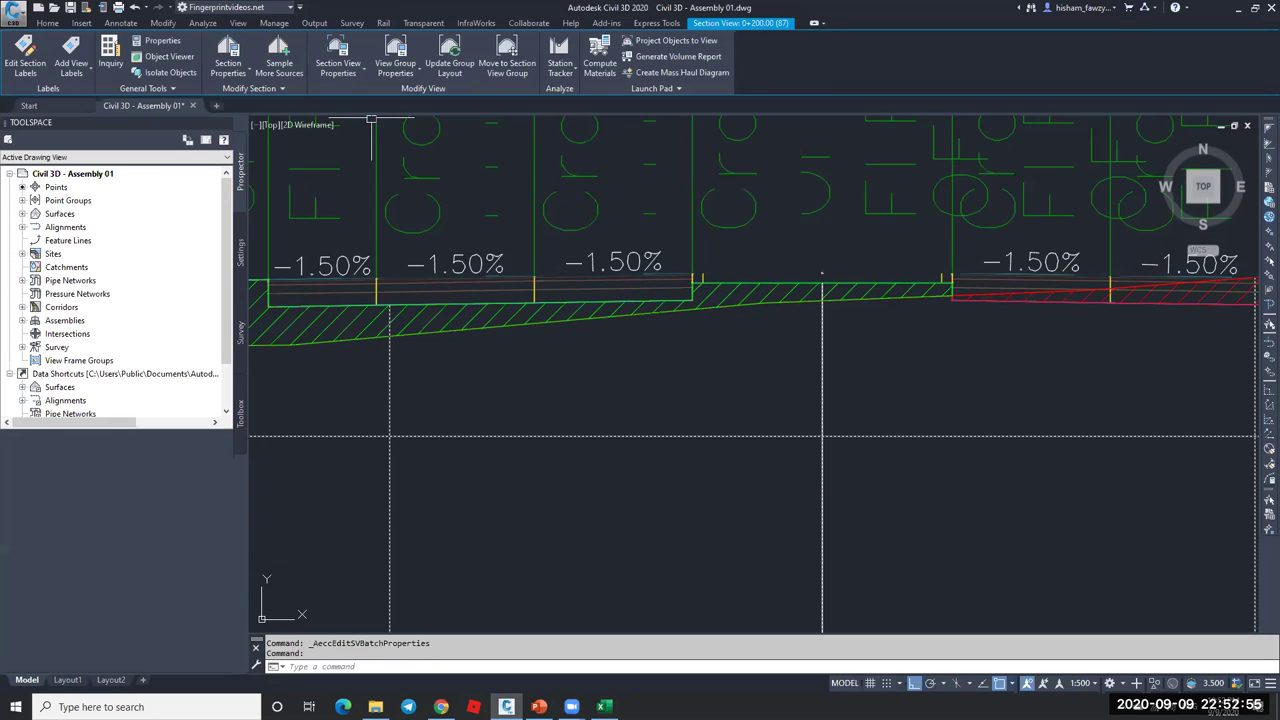
scroll(740, 321, "down", 4)
scroll(712, 277, "up", 4)
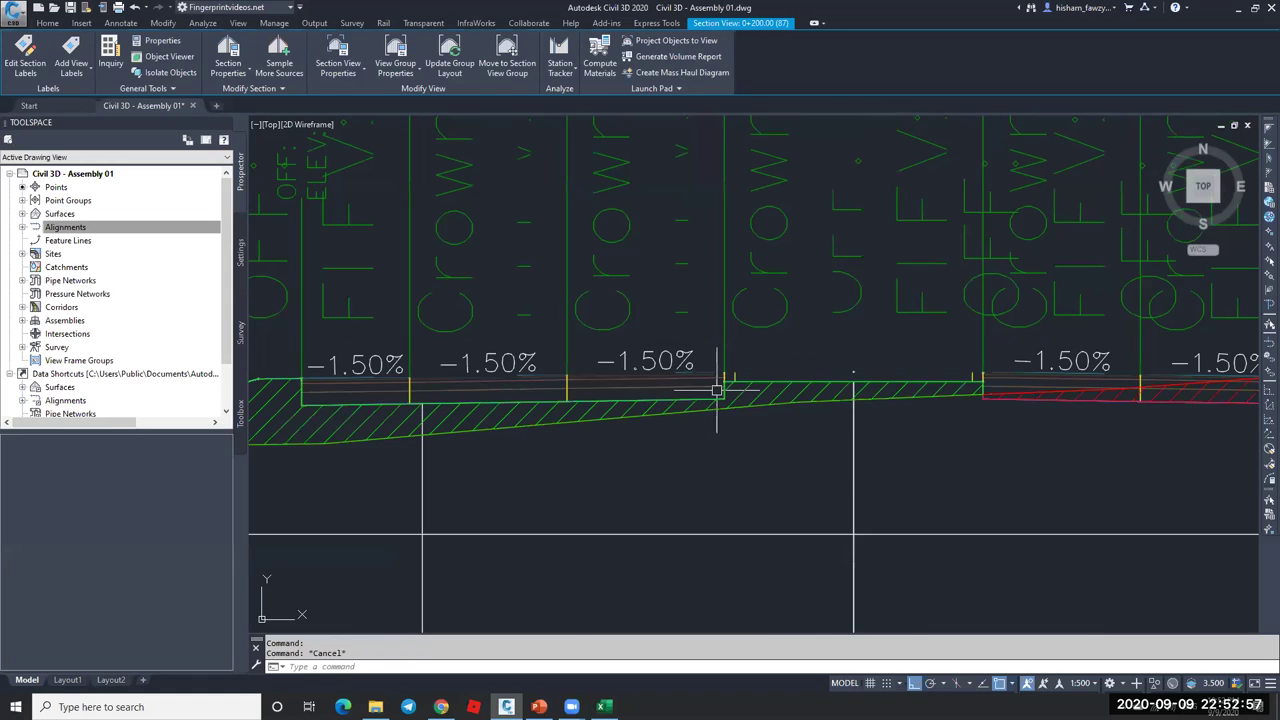
key("Escape")
scroll(416, 378, "down", 3)
key("Escape")
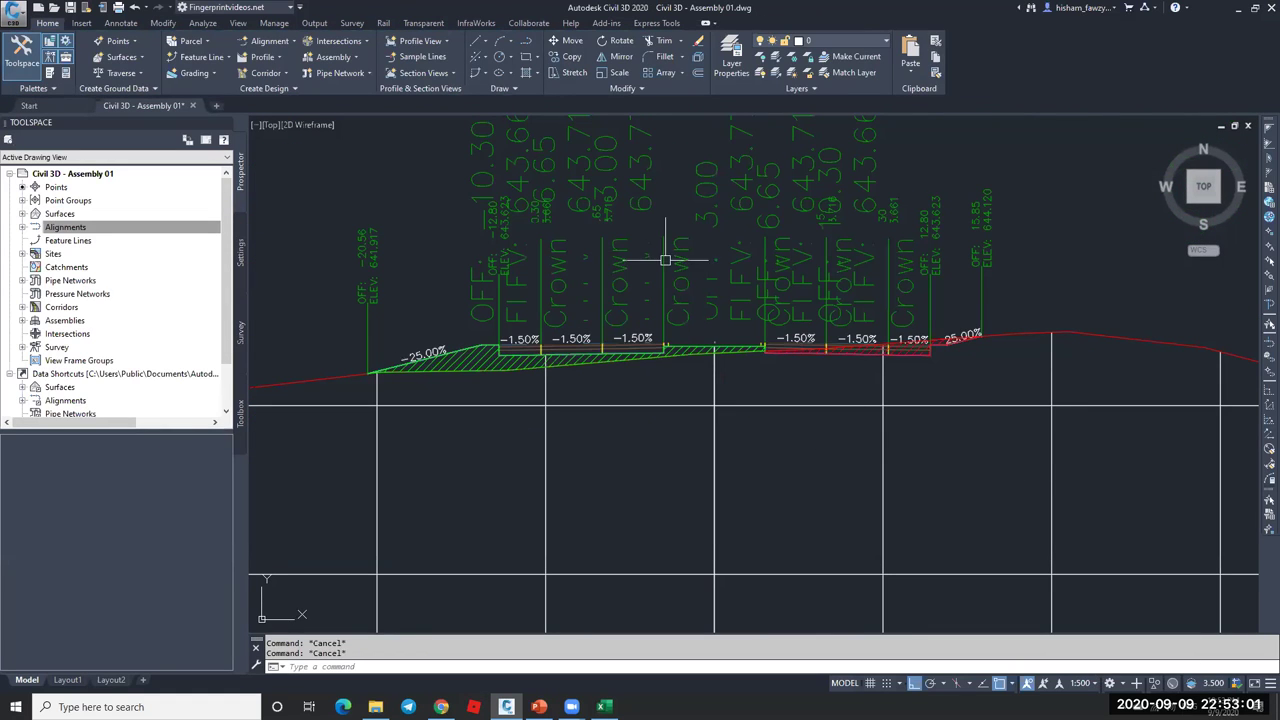
scroll(670, 312, "up", 3)
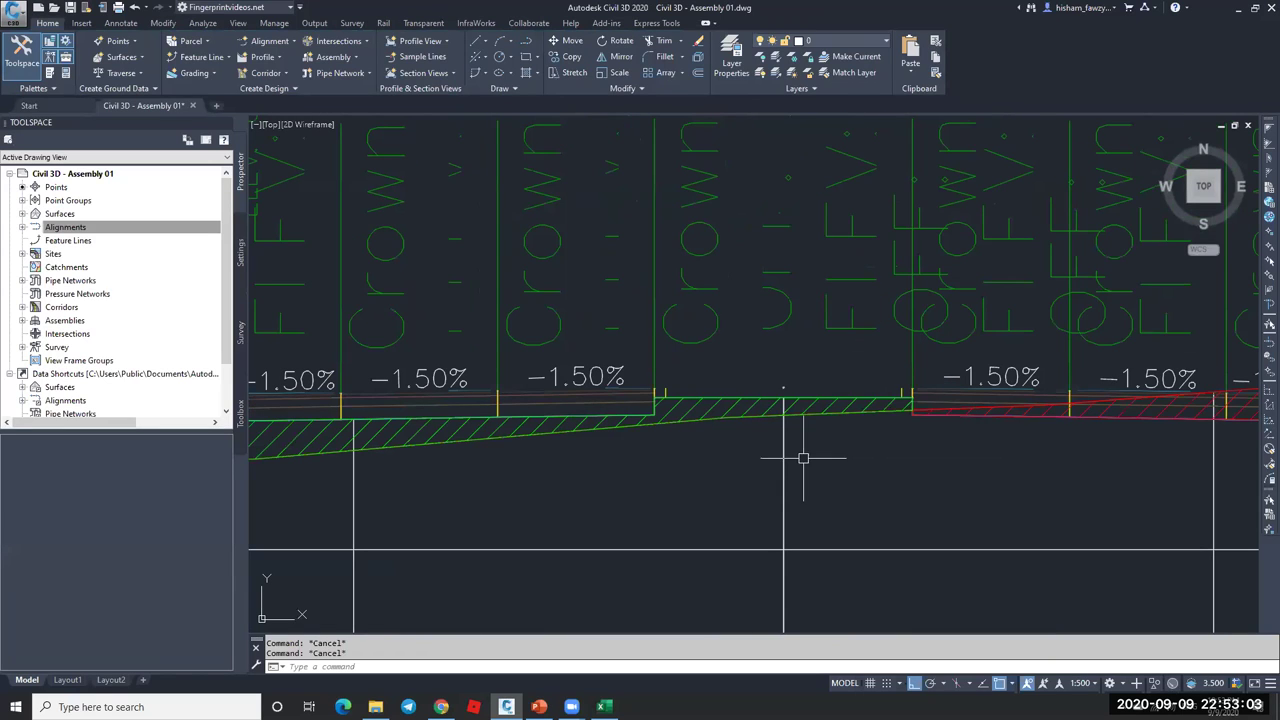
scroll(803, 444, "down", 3)
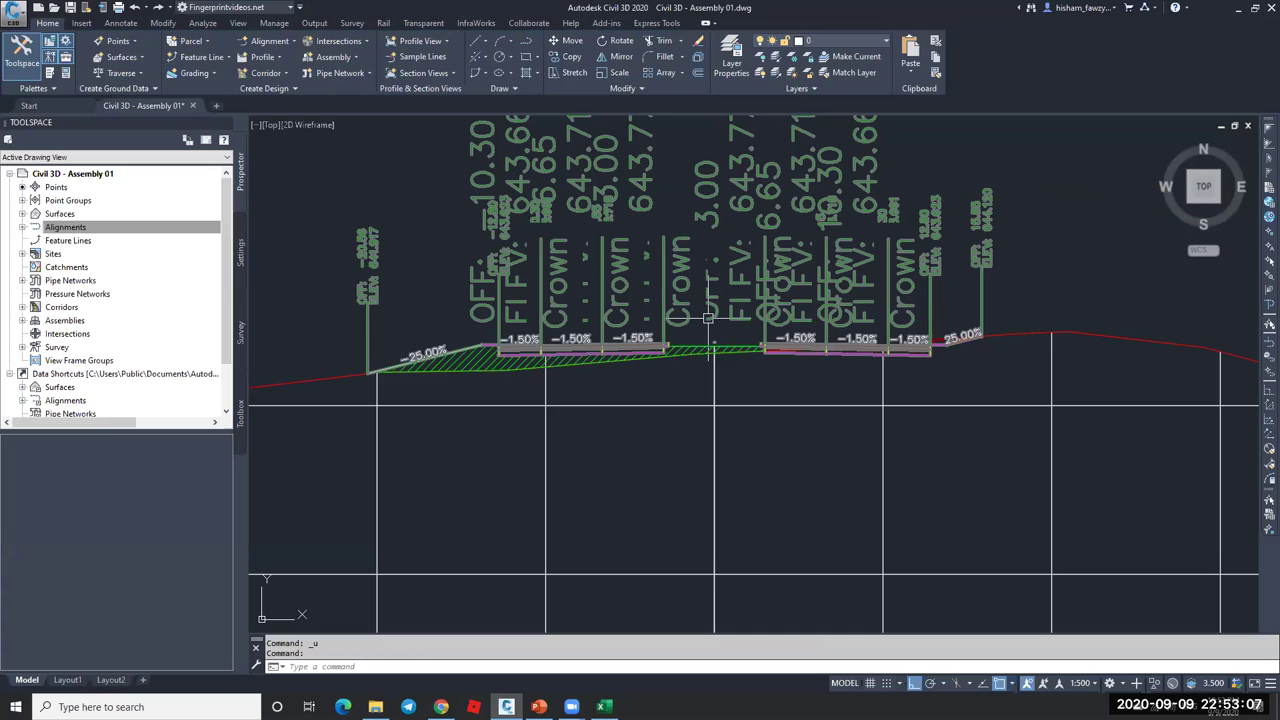
scroll(707, 317, "up", 4)
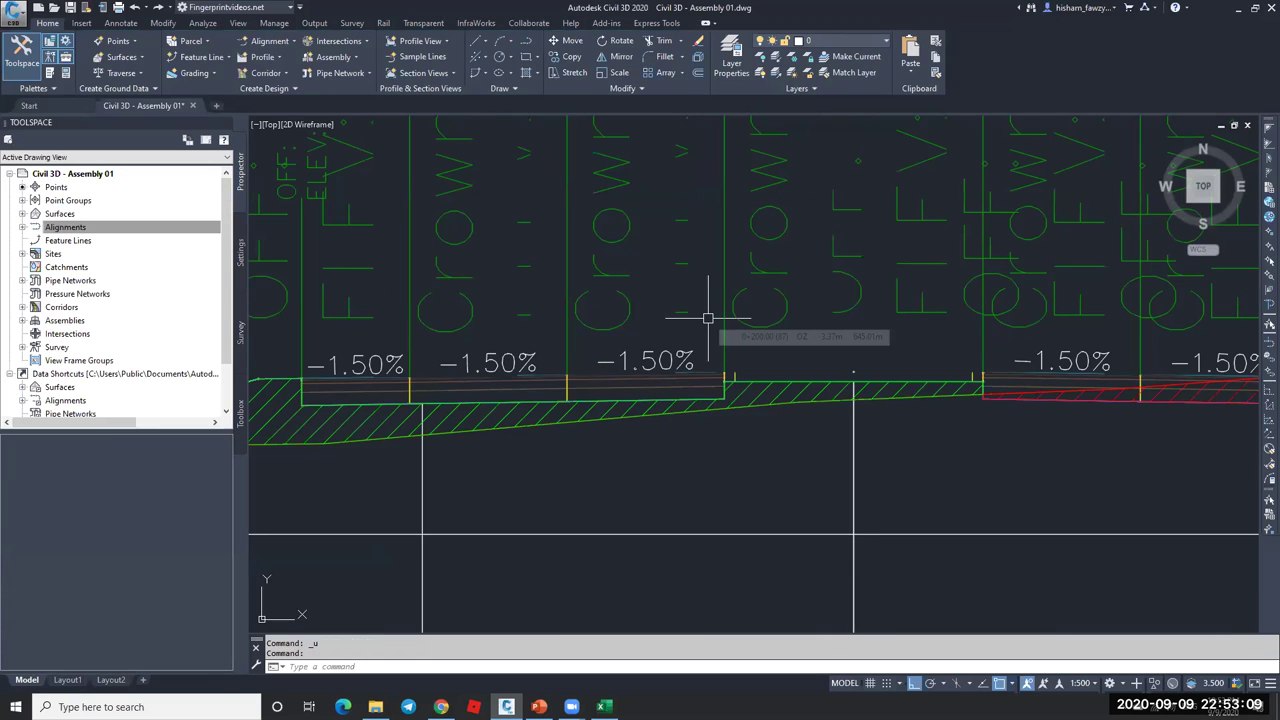
scroll(718, 309, "down", 3)
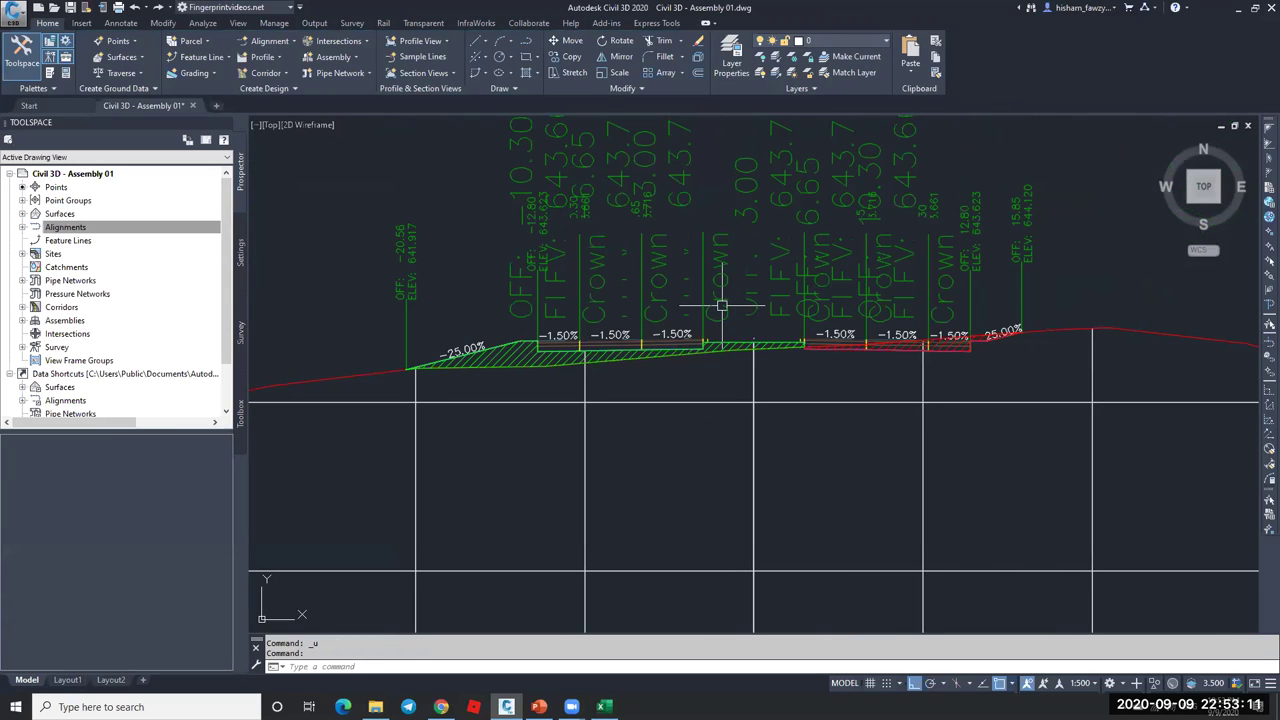
scroll(745, 319, "up", 3)
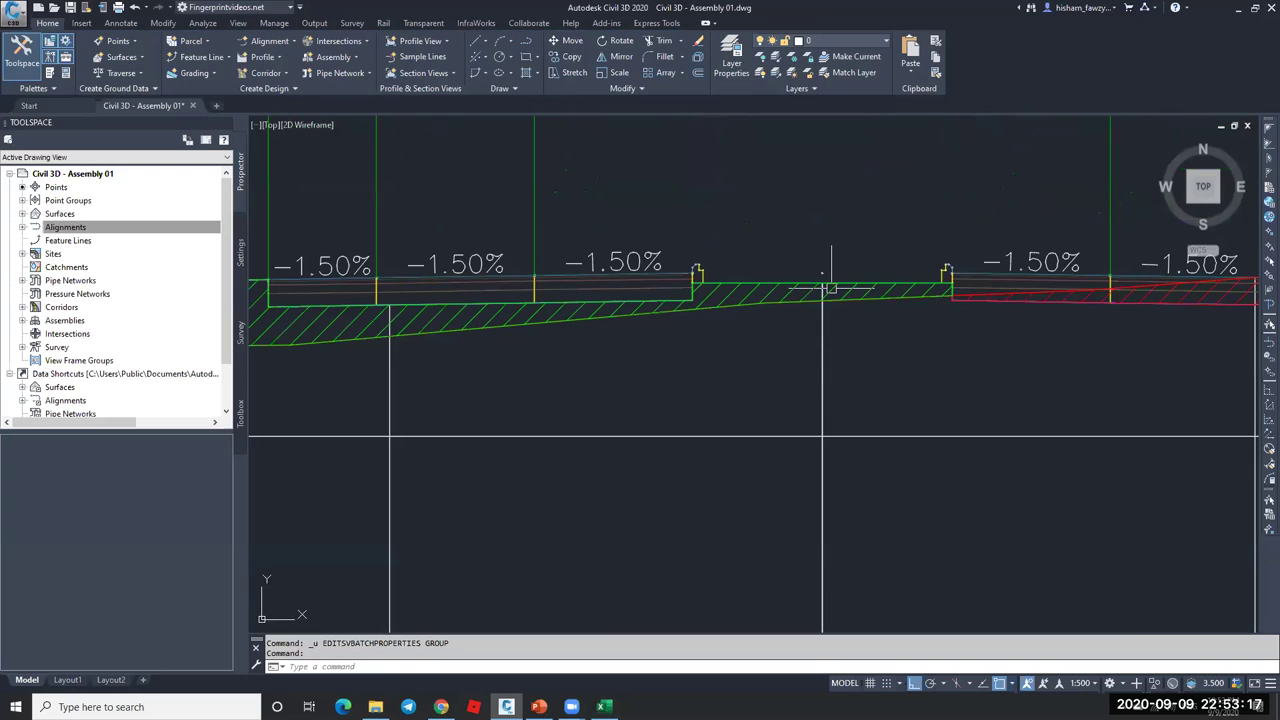
scroll(671, 282, "down", 2)
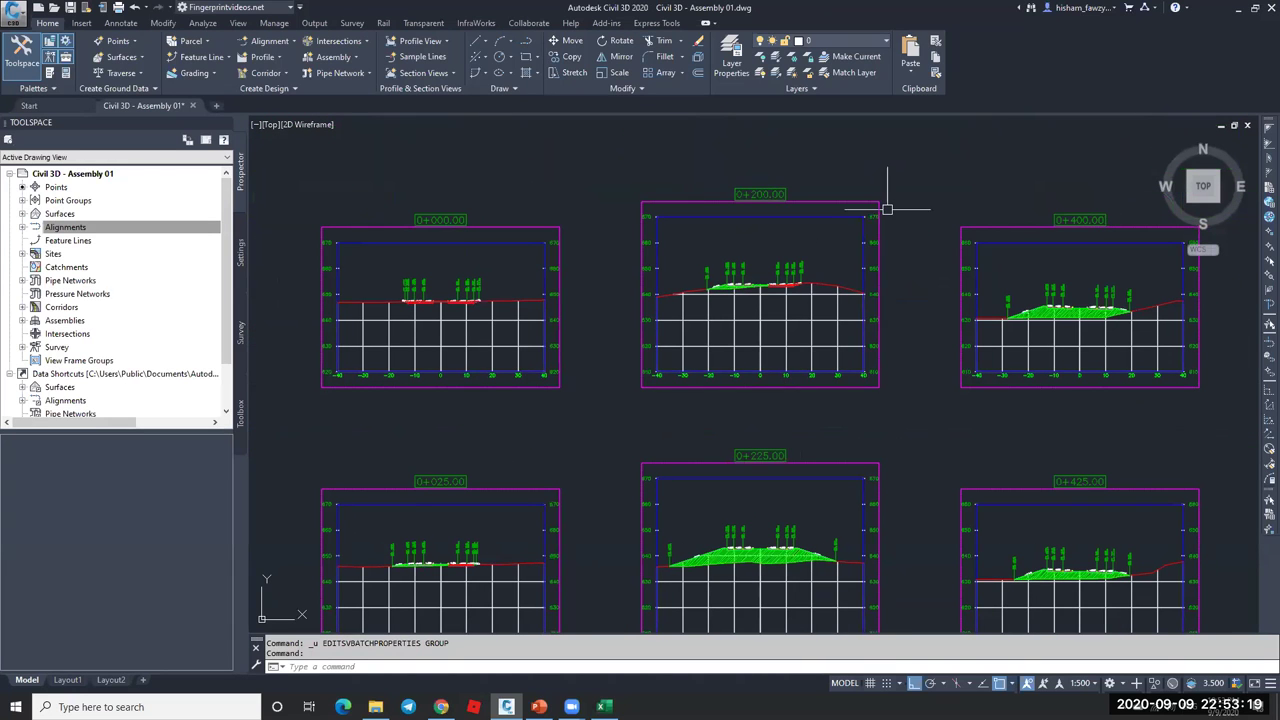
scroll(800, 222, "down", 2)
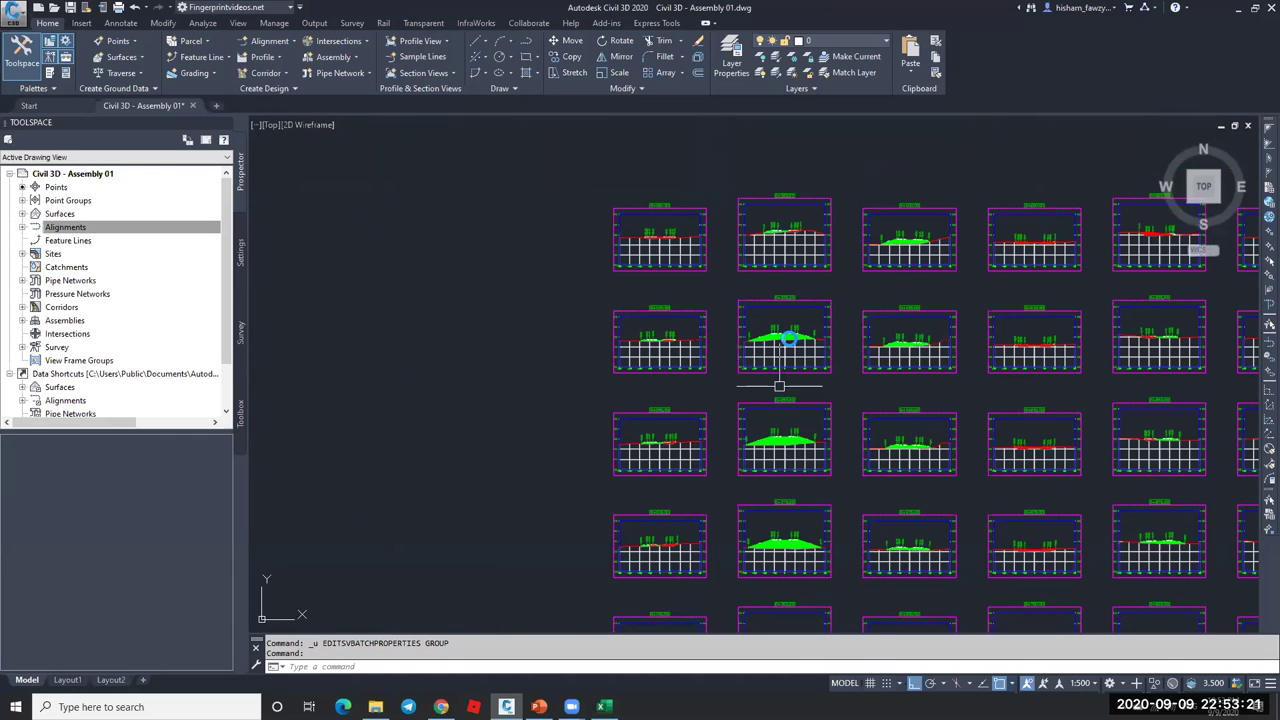
scroll(780, 300, "up", 5)
scroll(666, 296, "down", 2)
scroll(630, 288, "up", 6)
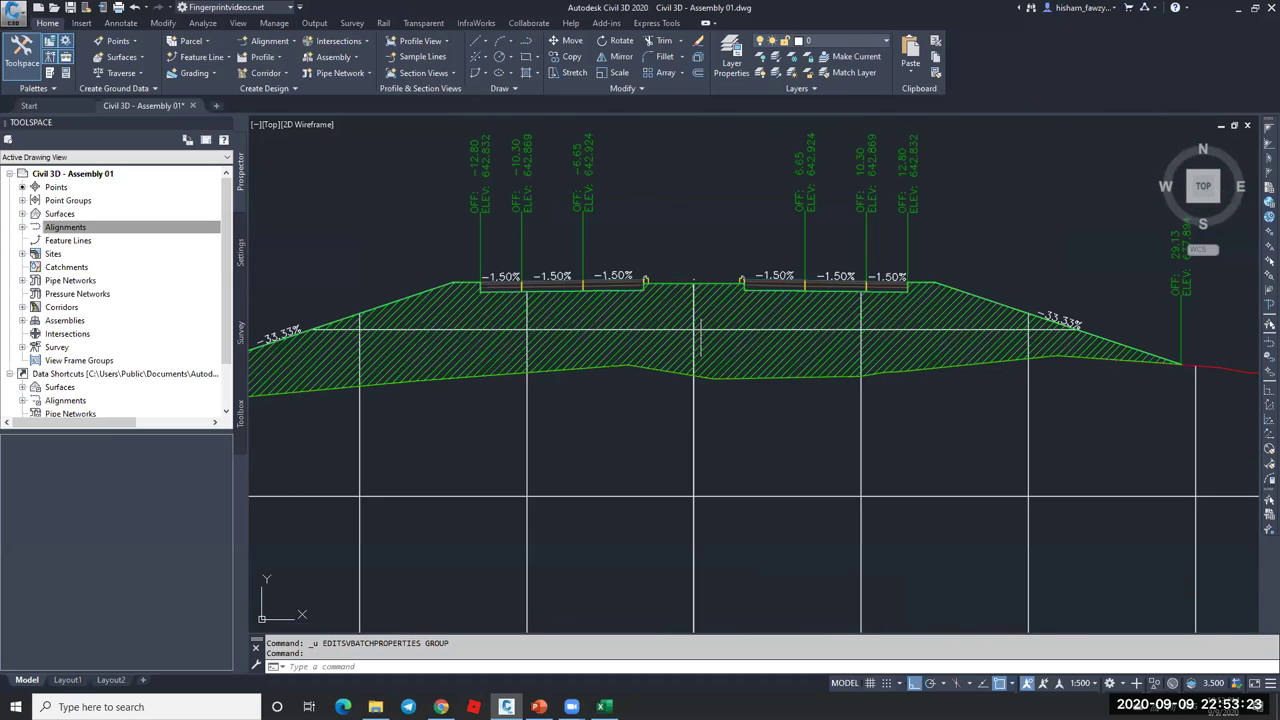
scroll(612, 262, "up", 4)
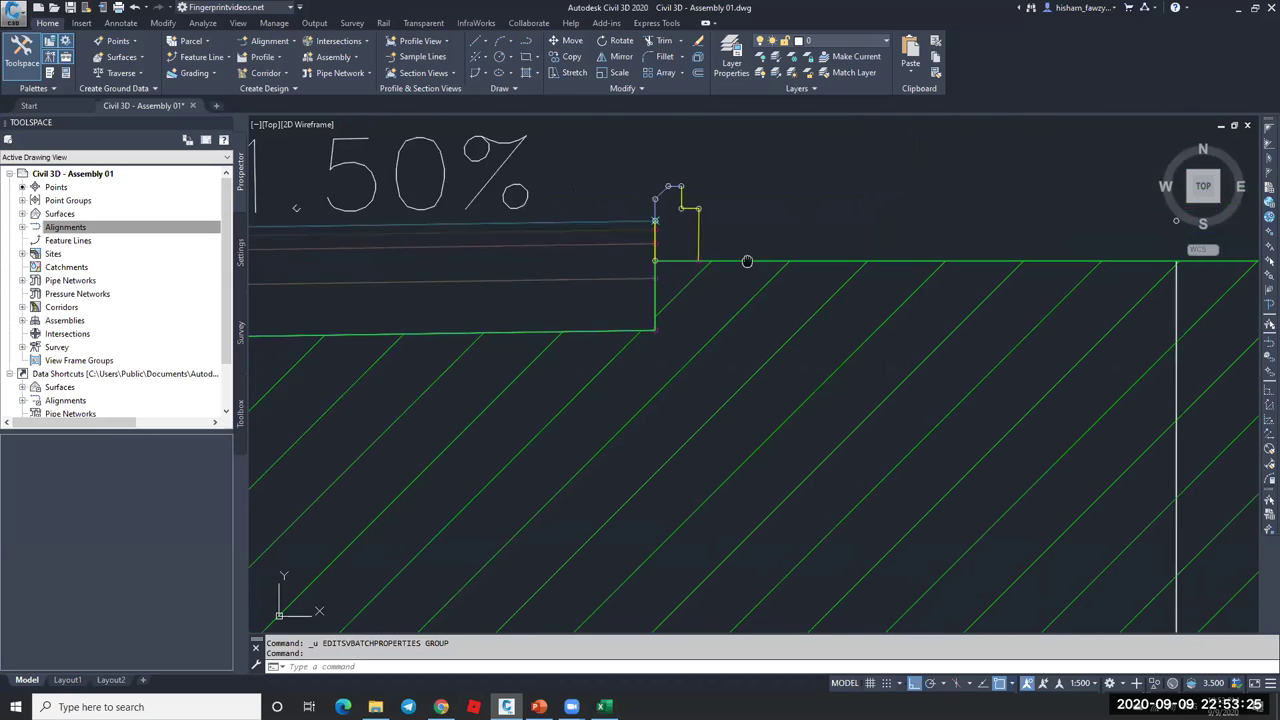
scroll(880, 282, "down", 3)
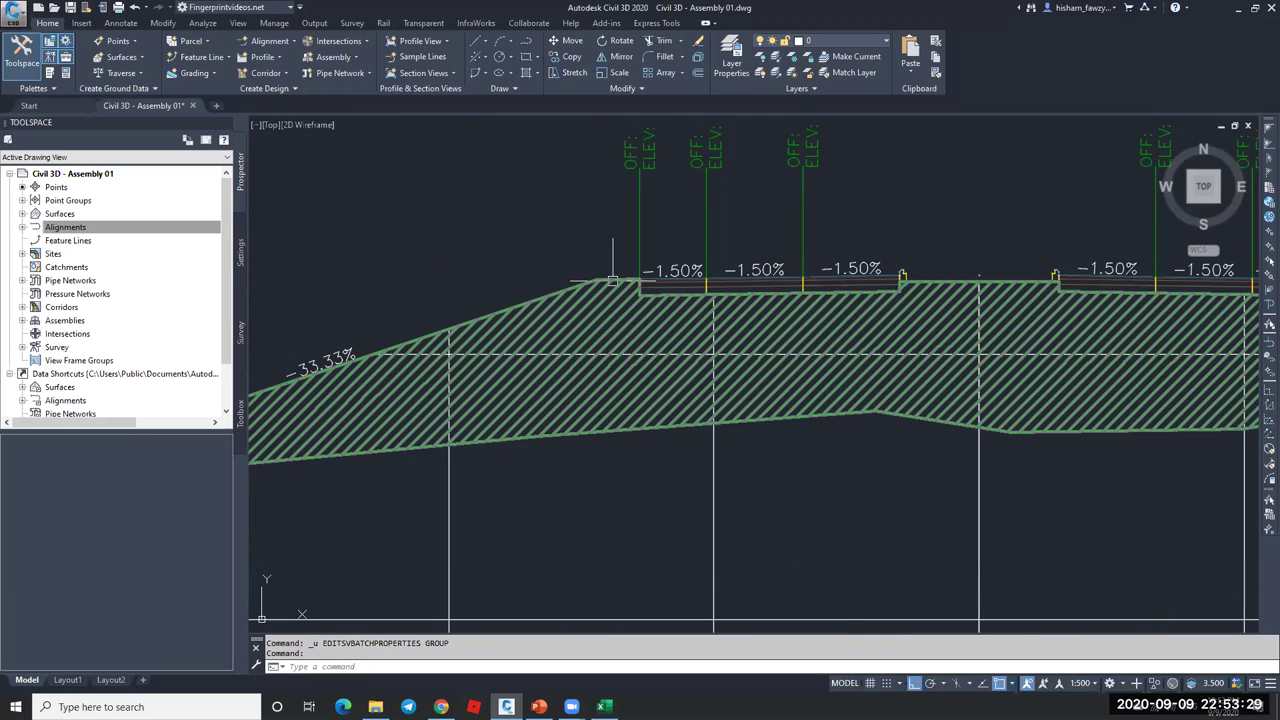
scroll(608, 270, "down", 6)
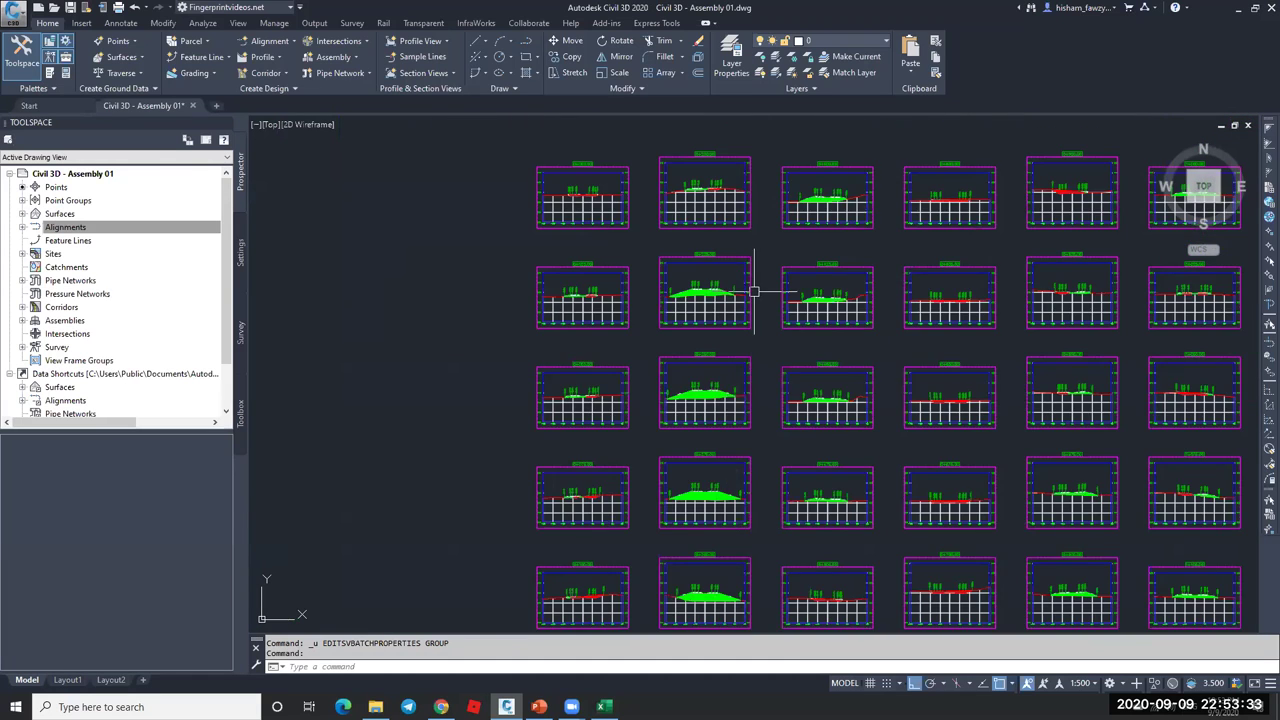
scroll(756, 295, "down", 2)
scroll(751, 209, "up", 8)
left_click(792, 228)
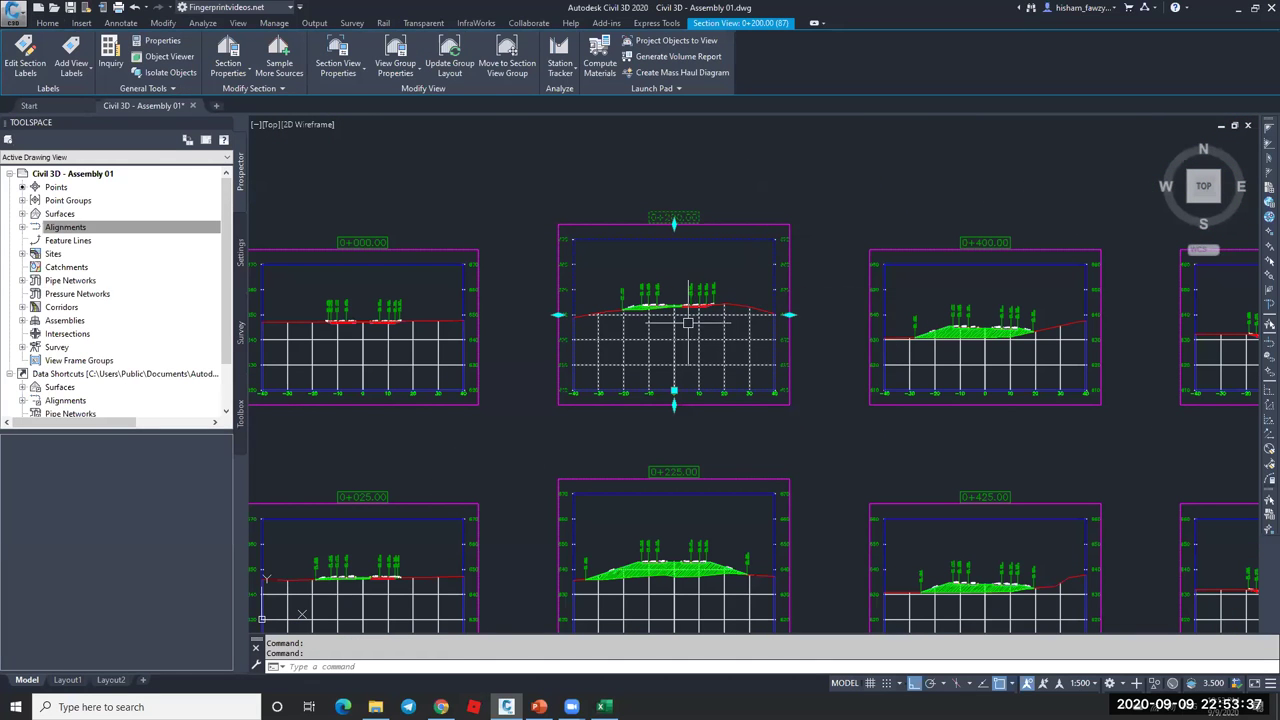
scroll(690, 315, "up", 4)
key("Escape")
scroll(702, 242, "up", 6)
- Draw an open three-point box polyline with PL above the road crown in the 0+200 view
middle_click_drag(700, 206, 766, 271)
type("pl")
key("Return")
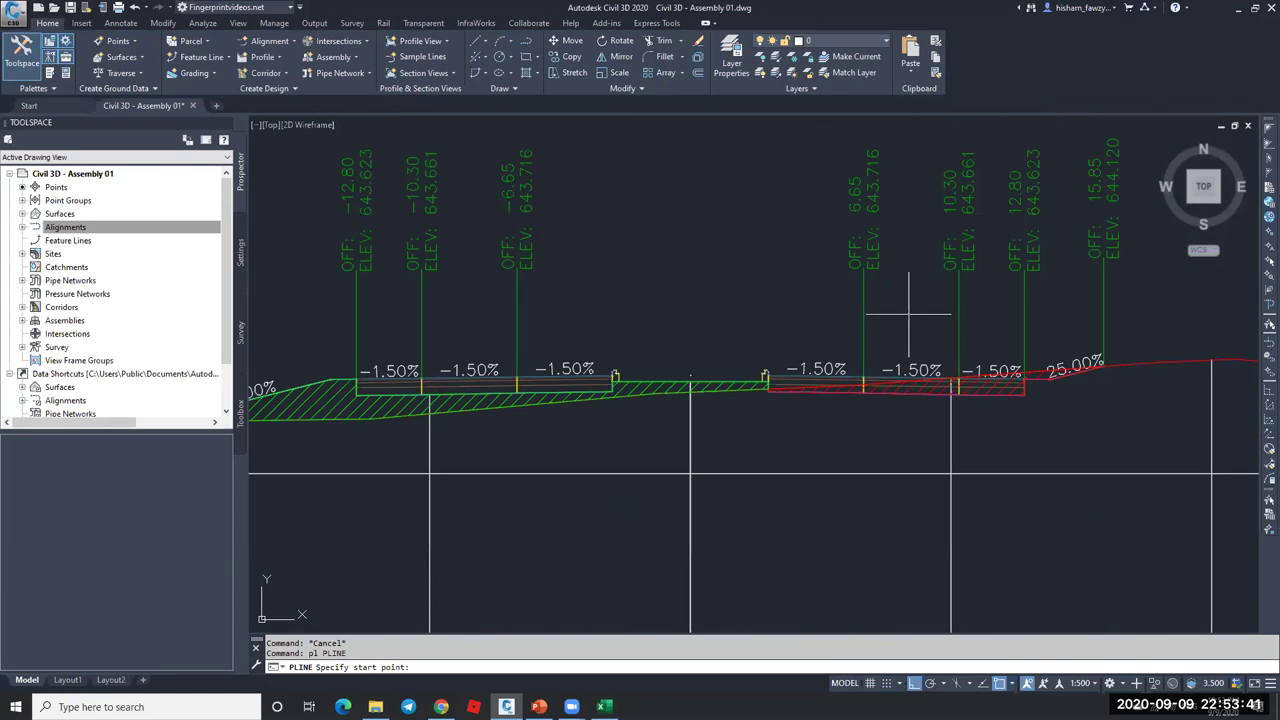
left_click(768, 376)
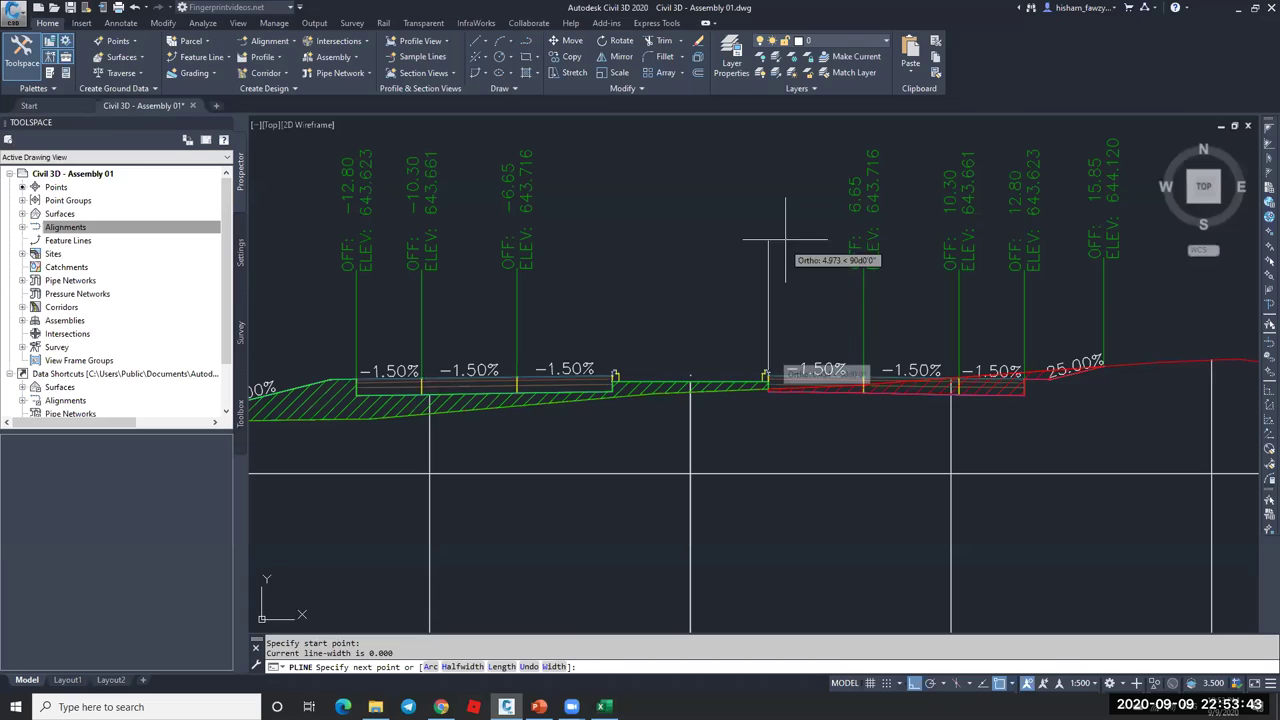
left_click(609, 196)
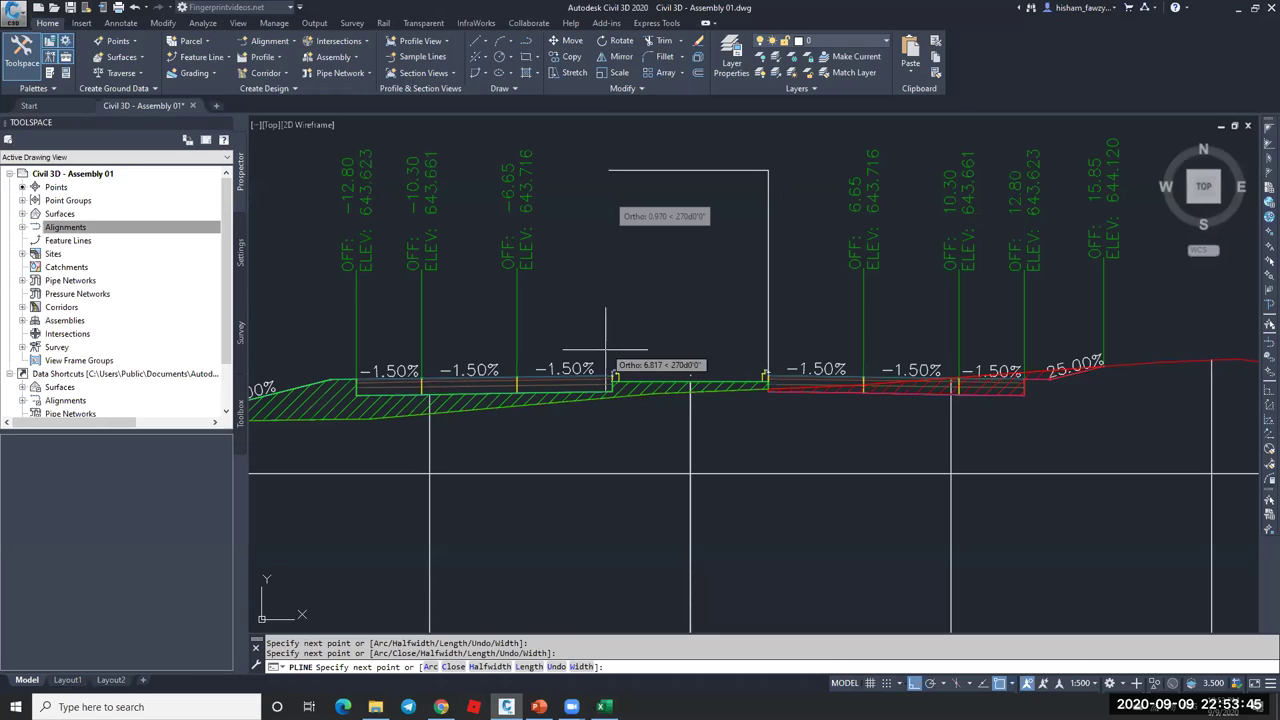
left_click(608, 377)
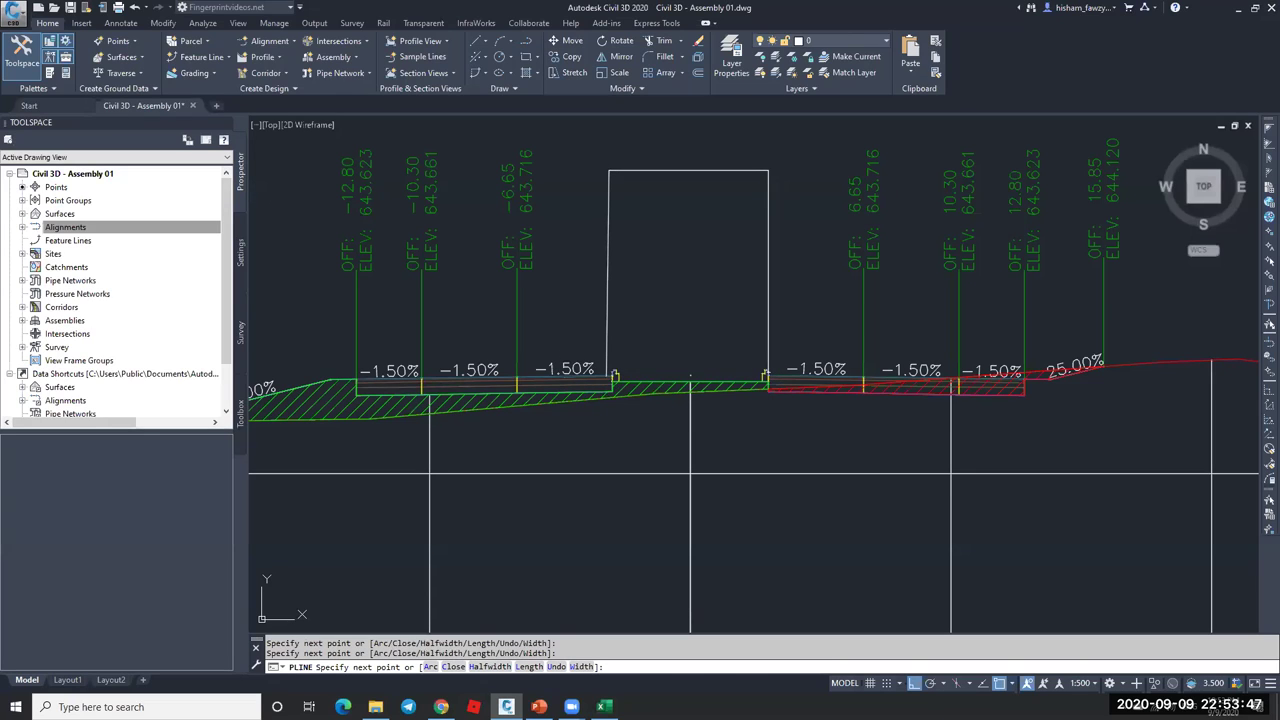
key("Escape")
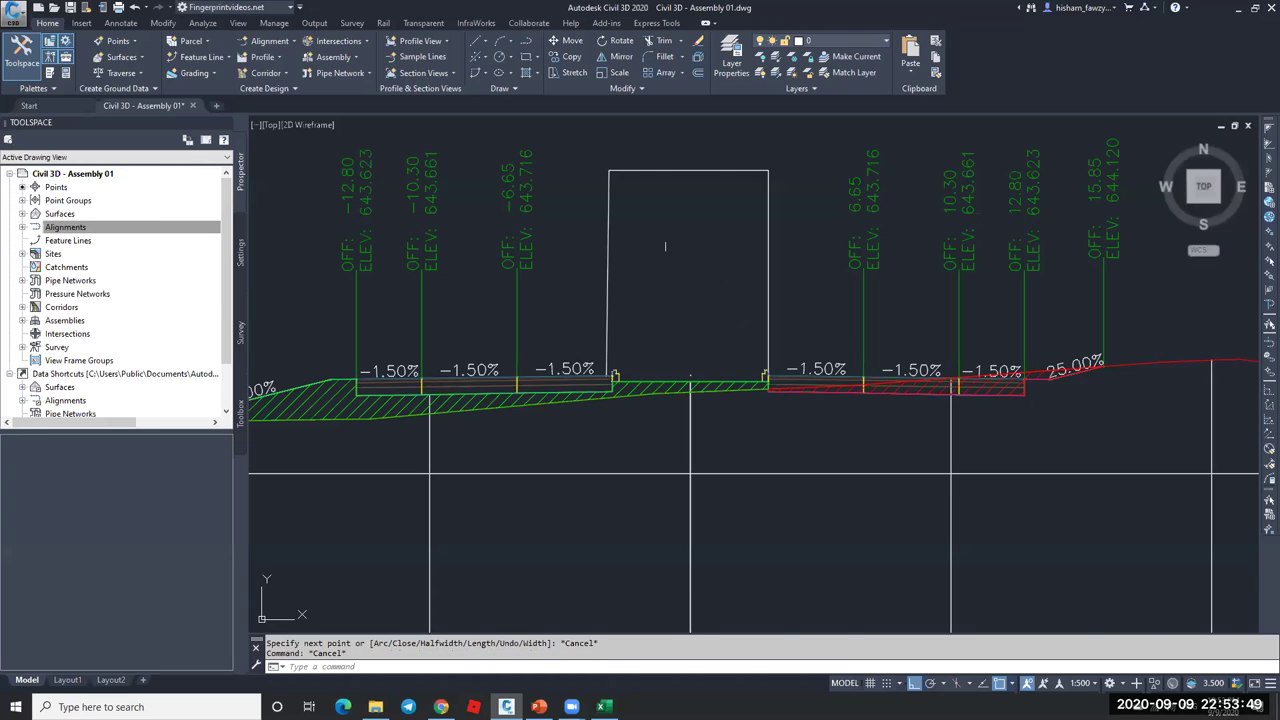
scroll(677, 240, "down", 4)
scroll(678, 282, "up", 4)
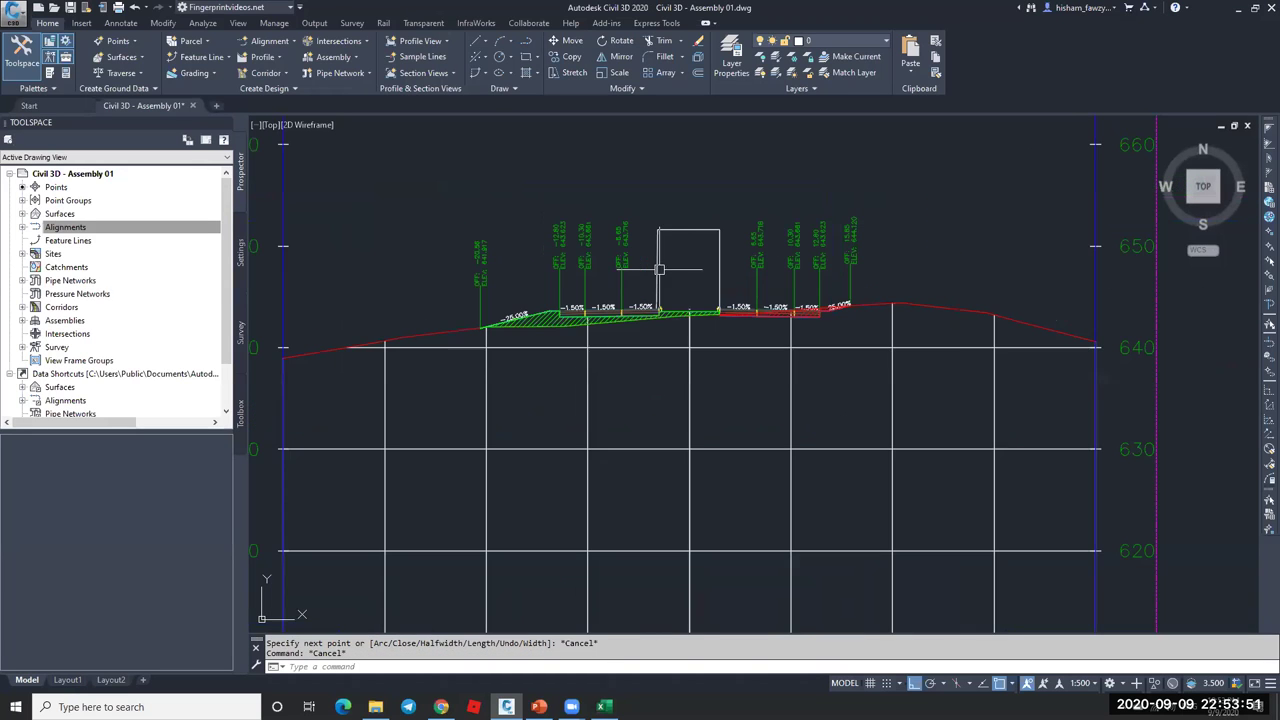
scroll(690, 266, "down", 4)
scroll(700, 275, "up", 4)
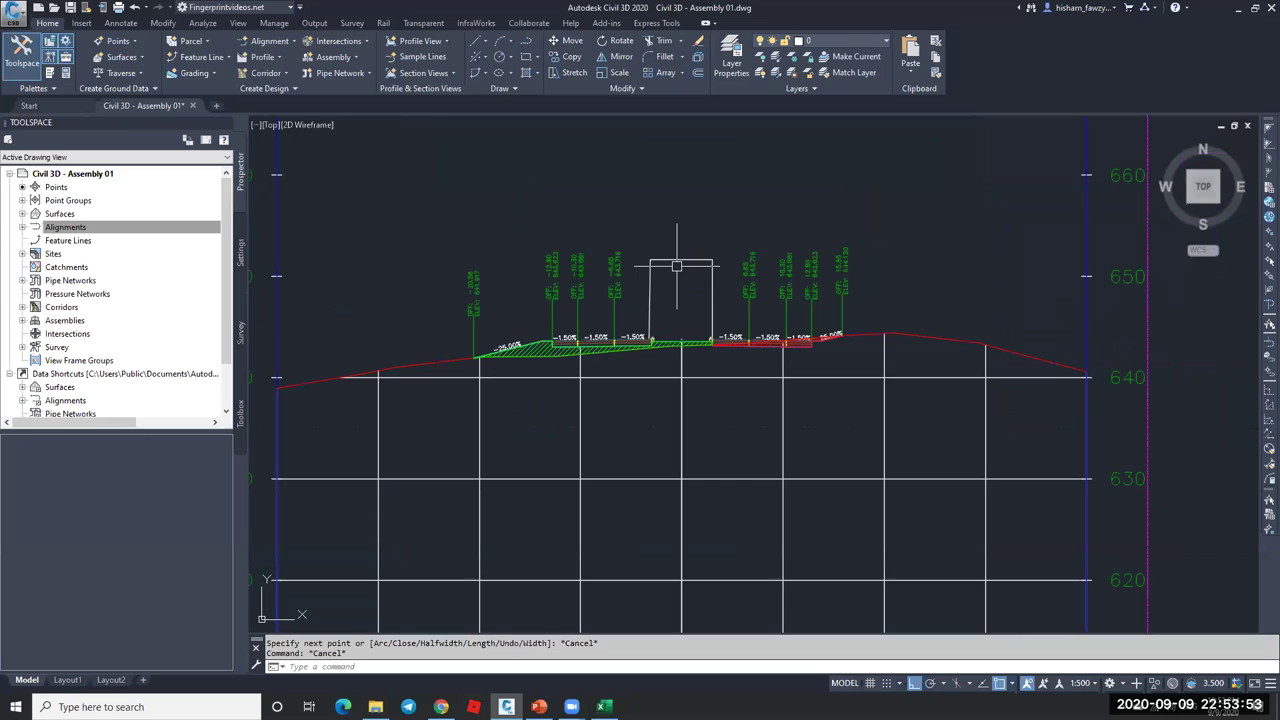
scroll(677, 267, "down", 4)
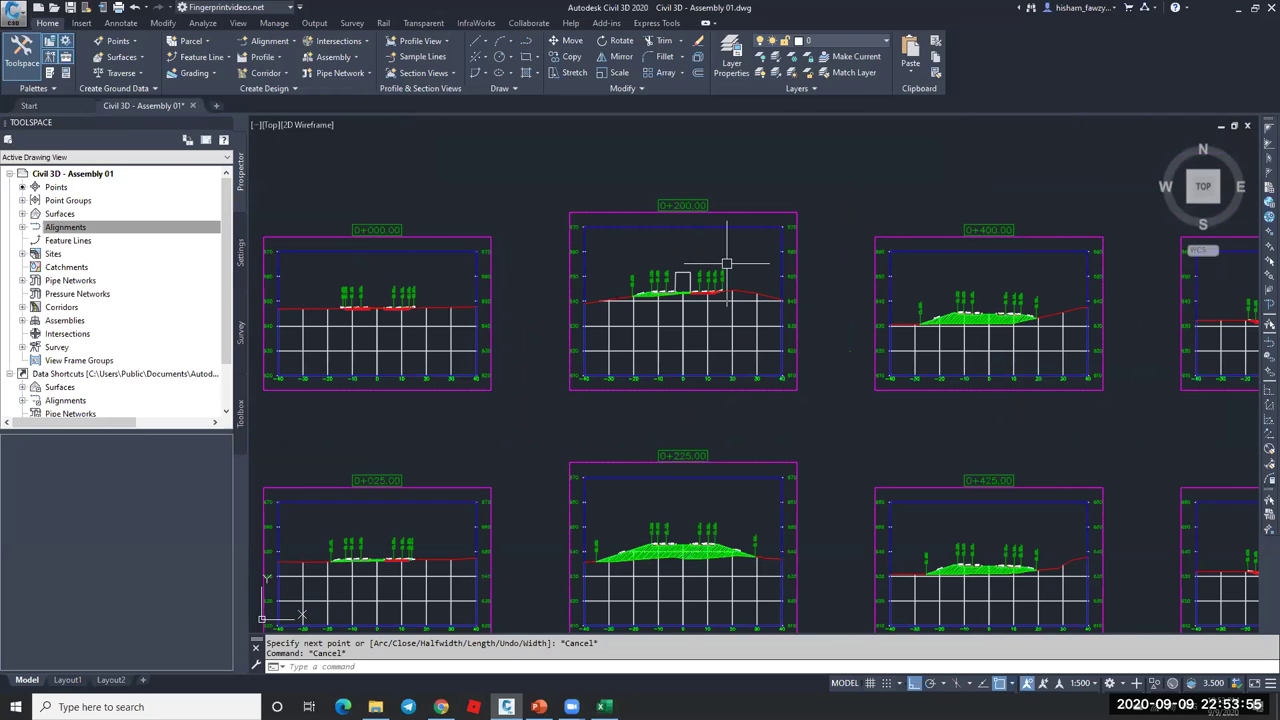
scroll(681, 280, "up", 2)
scroll(680, 278, "up", 2)
scroll(684, 284, "down", 6)
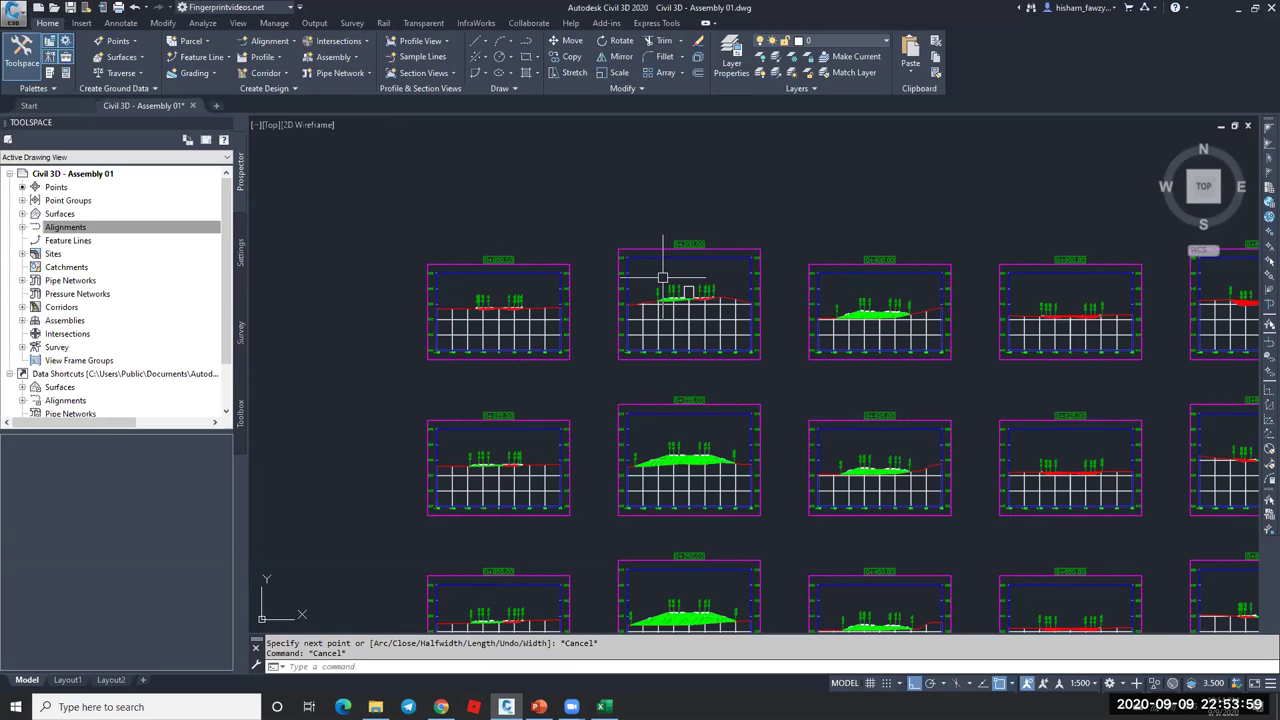
scroll(663, 277, "down", 2)
scroll(736, 265, "up", 3)
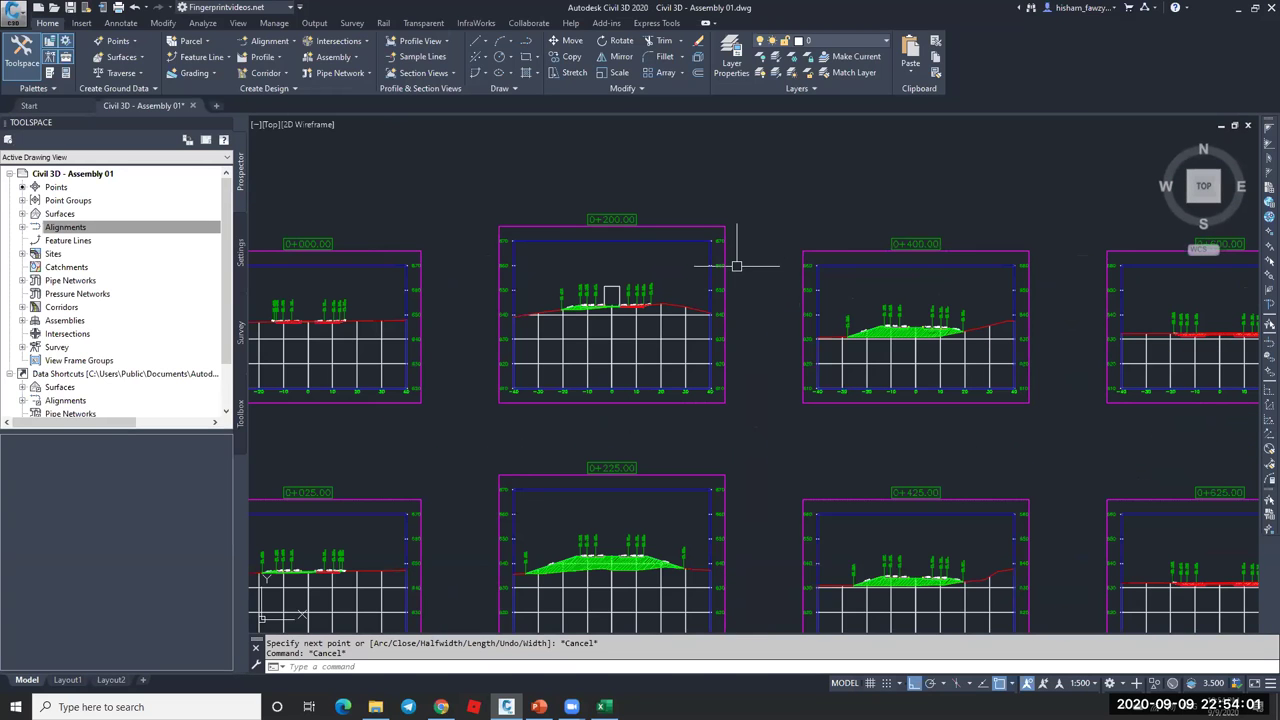
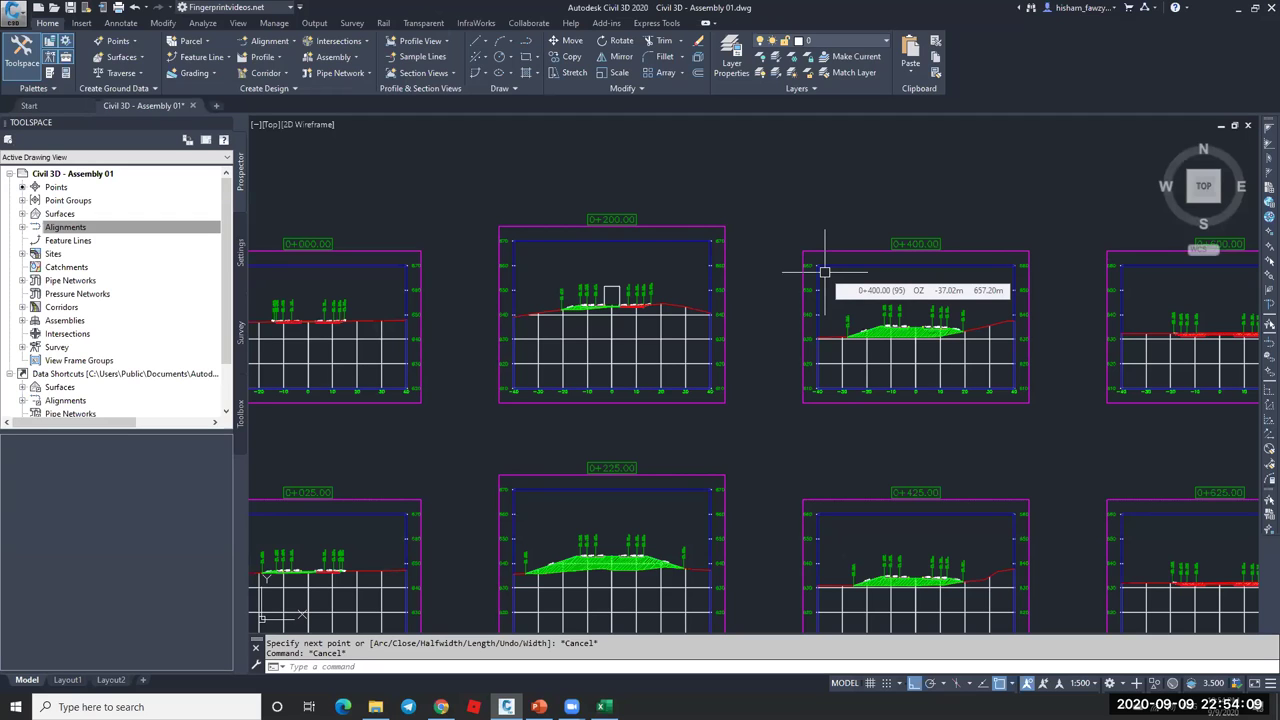
- Zoom around the 0+200 section view, clear the assembly marker pick, and select that section view
scroll(611, 225, "up", 3)
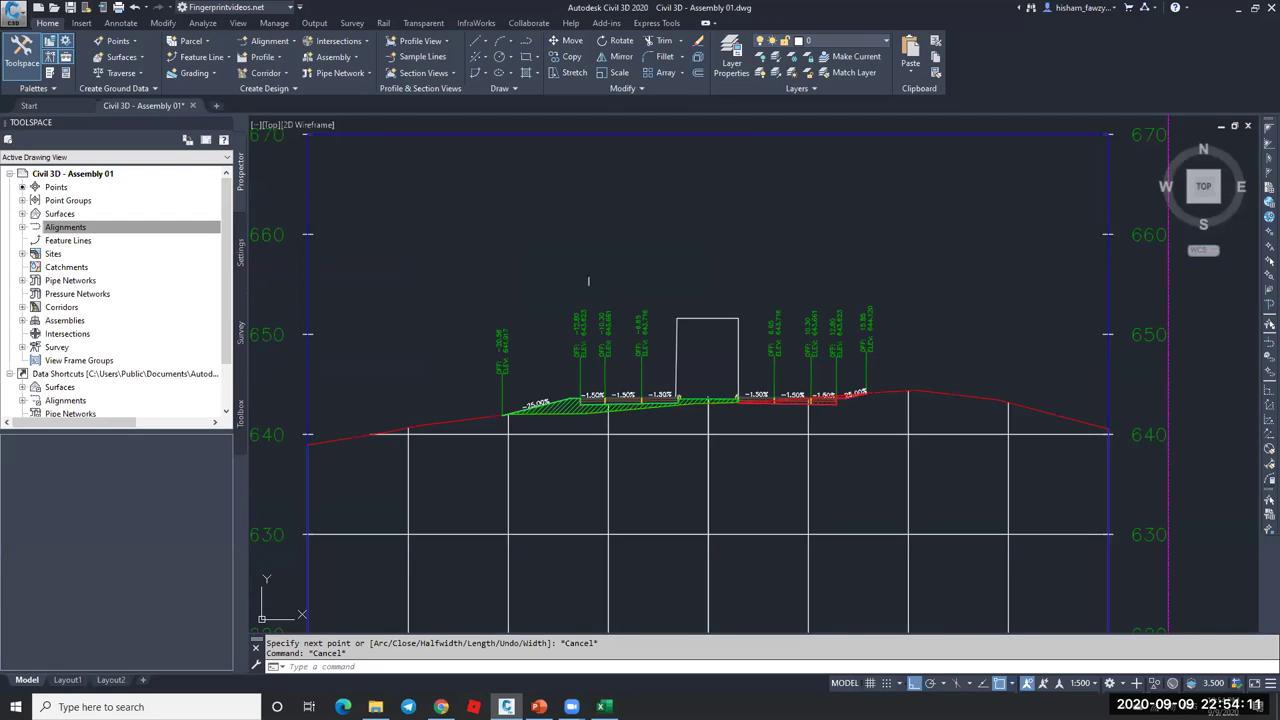
scroll(672, 332, "up", 4)
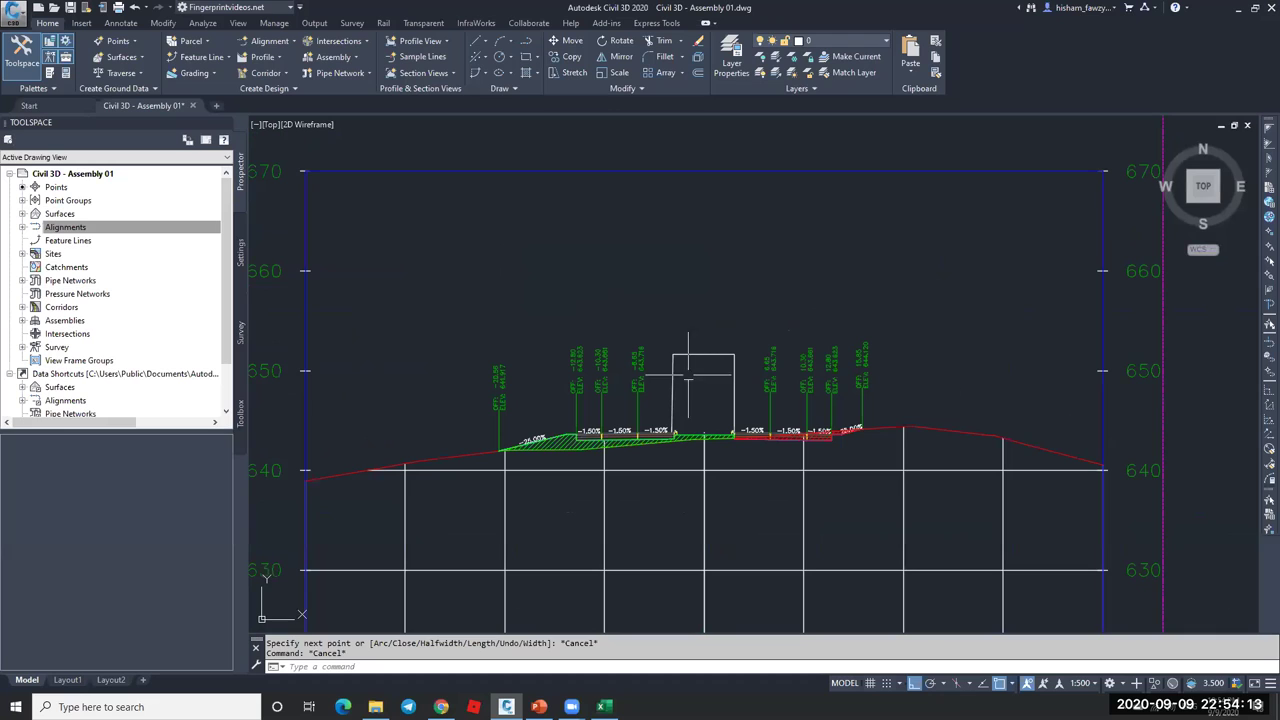
scroll(700, 315, "down", 4)
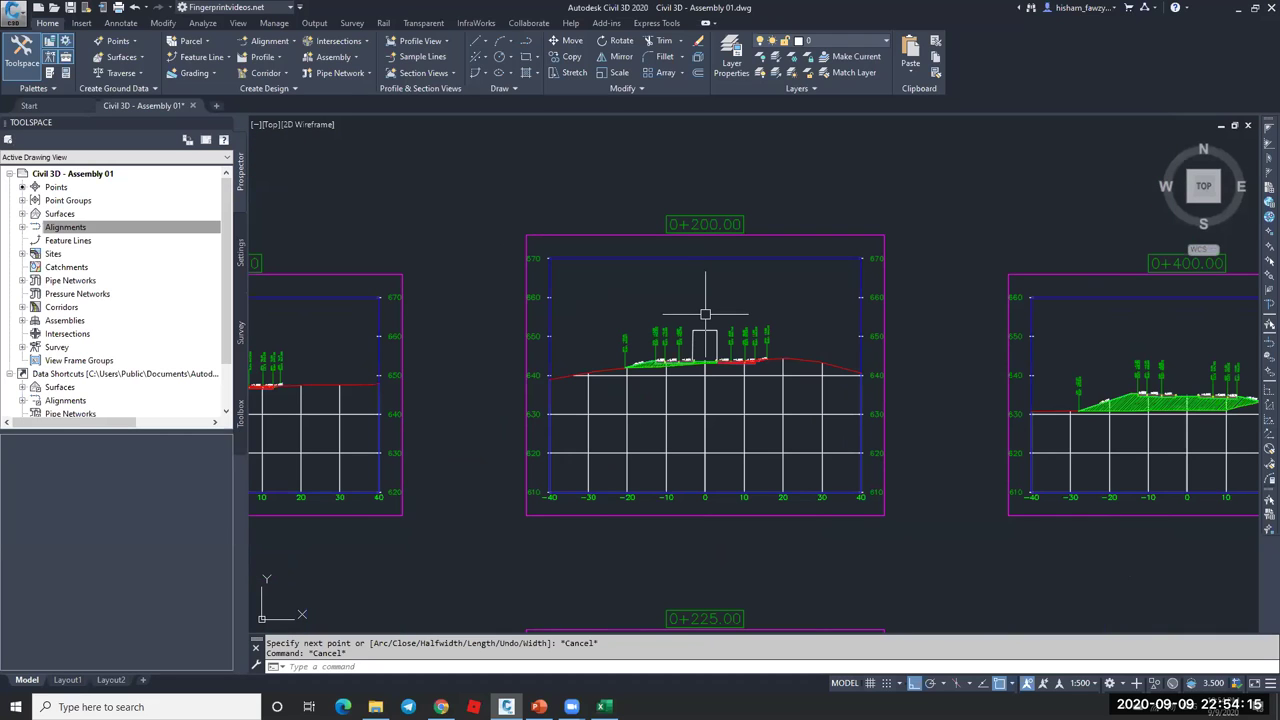
scroll(698, 320, "up", 2)
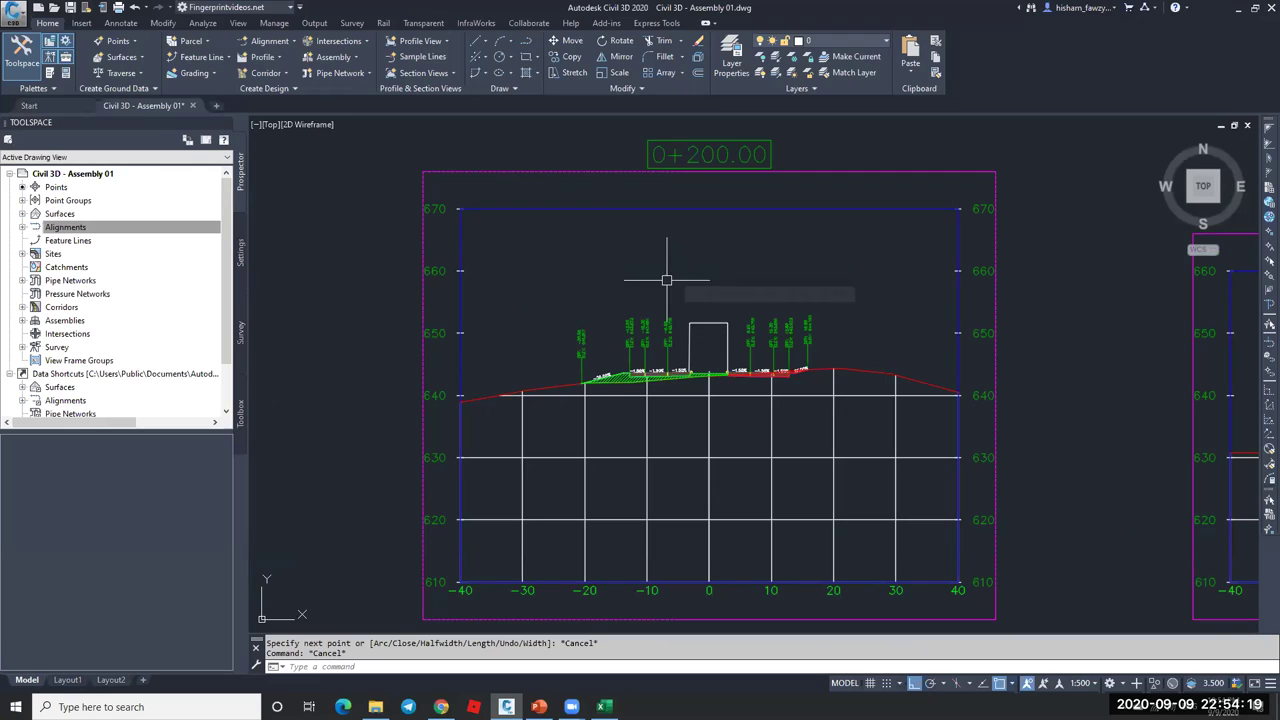
left_click(689, 335)
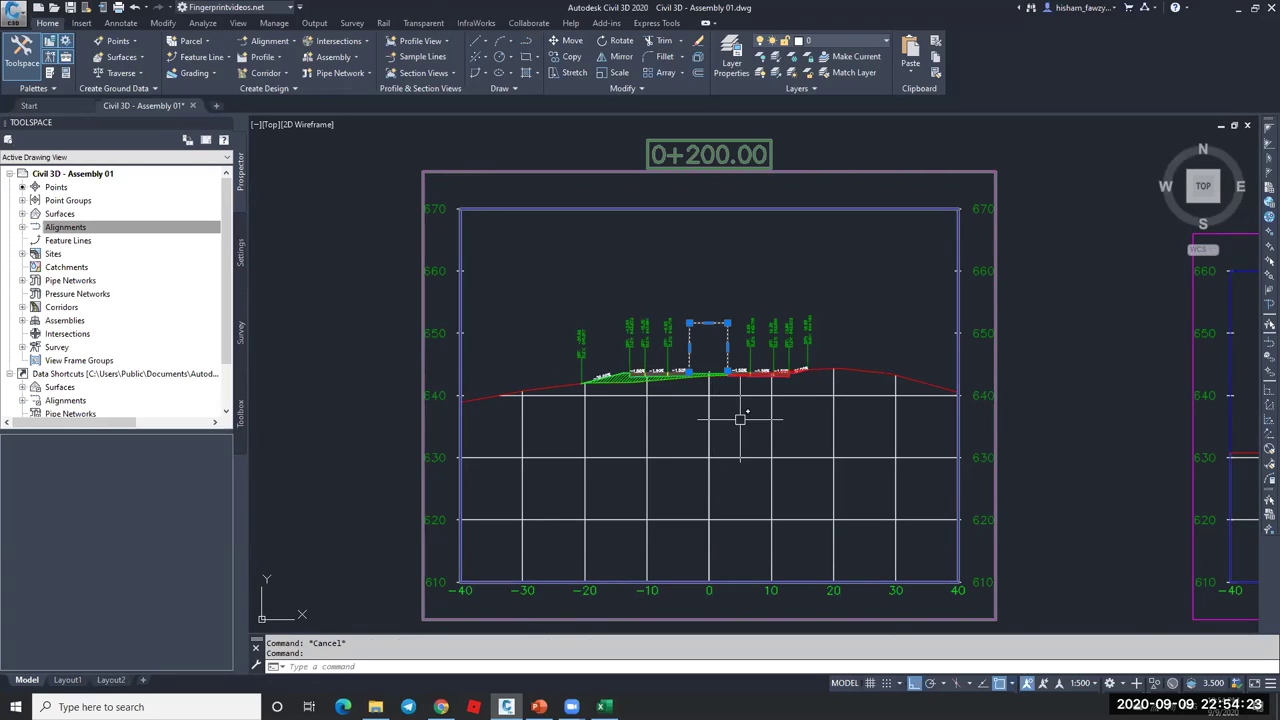
scroll(740, 320, "down", 6)
key("Escape")
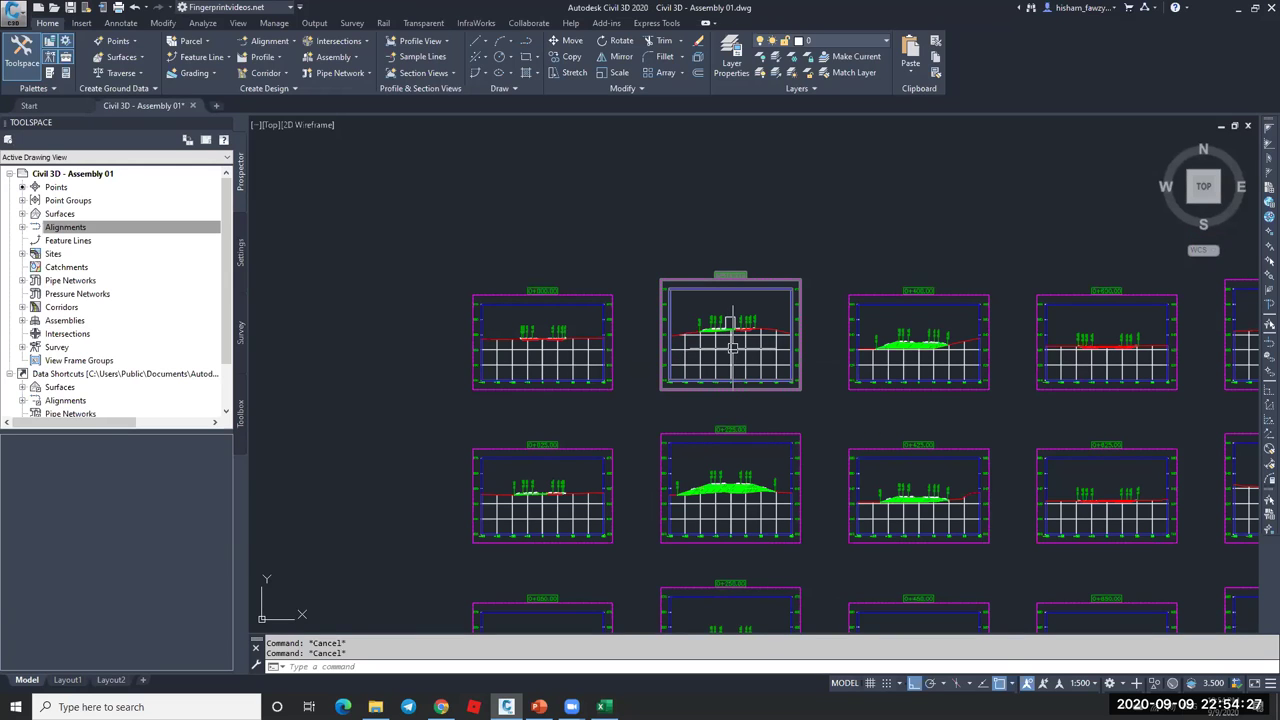
left_click(732, 346)
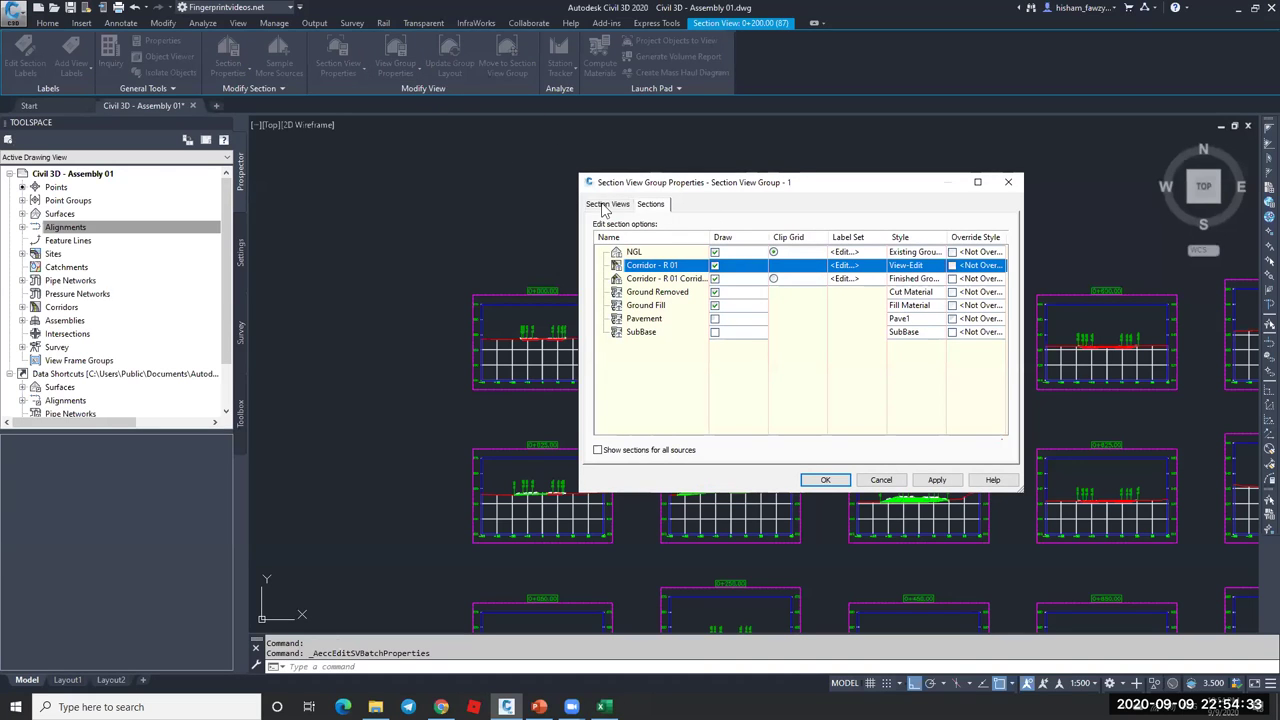
- List the group's section views, enlarging the dialog and widening the Change Band Set and Change Volume Tables columns
left_click(608, 204)
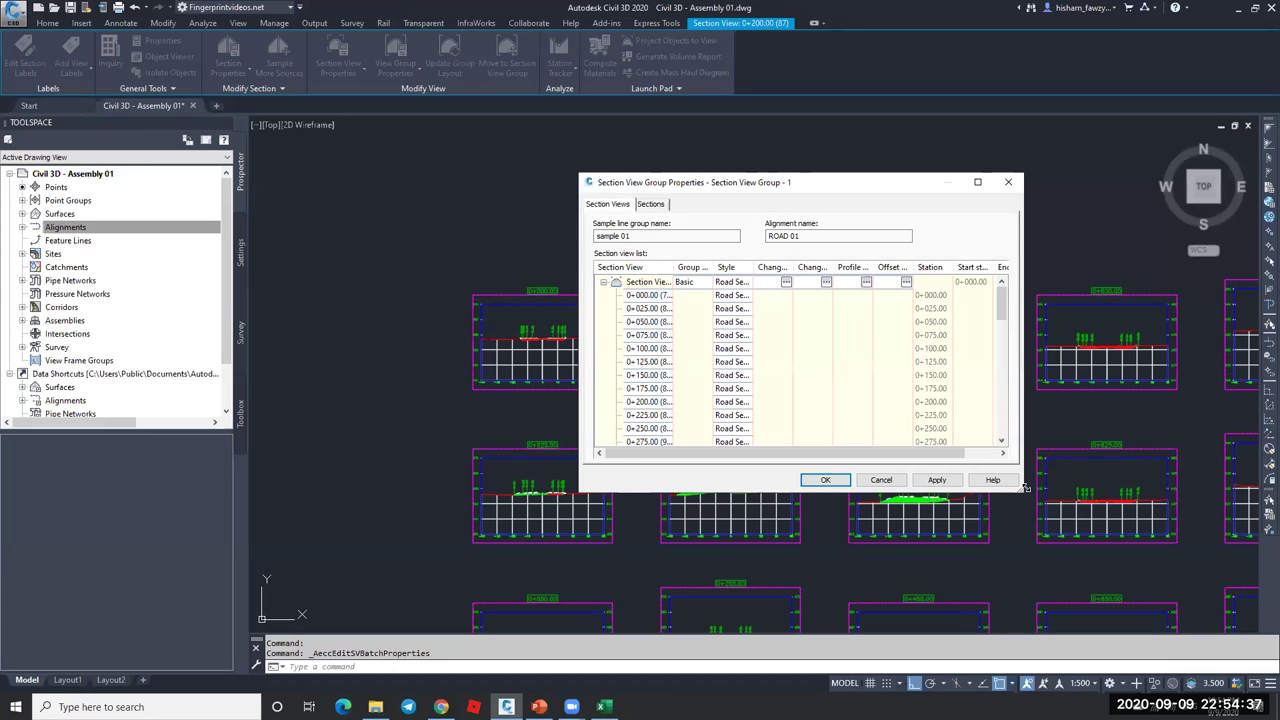
left_click_drag(1025, 487, 1210, 590)
double_click(855, 267)
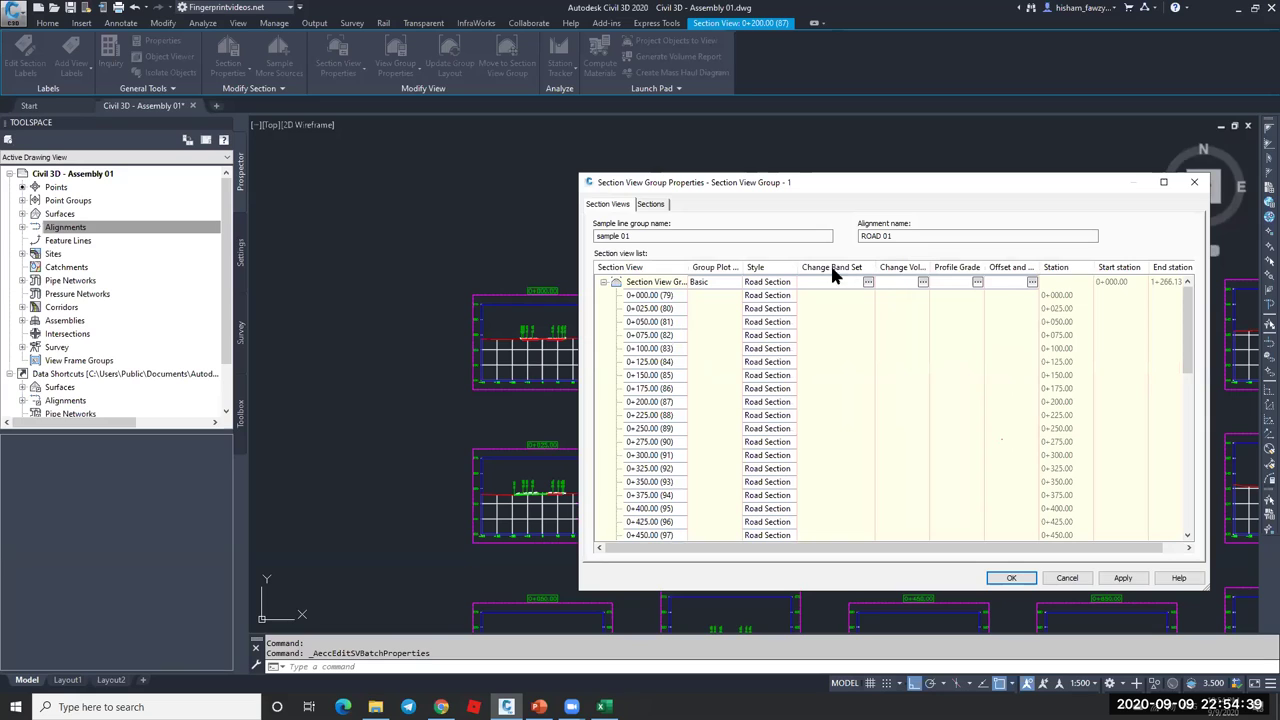
double_click(929, 267)
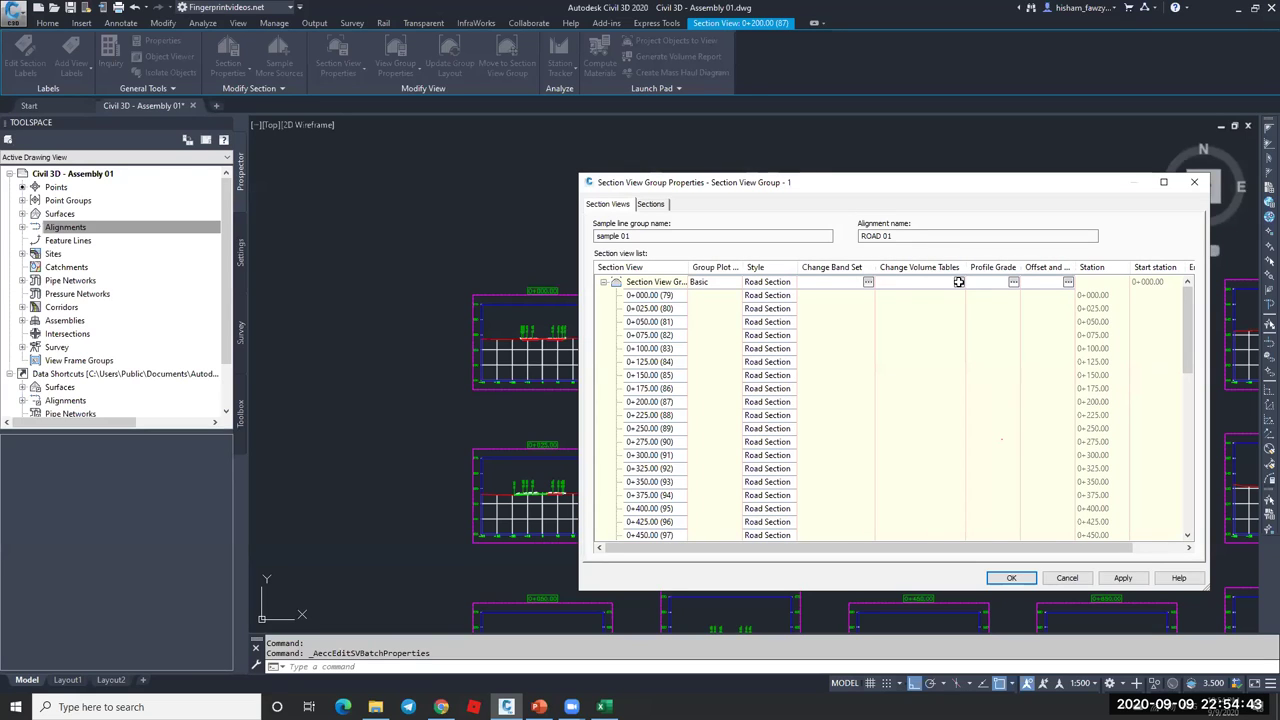
left_click(958, 282)
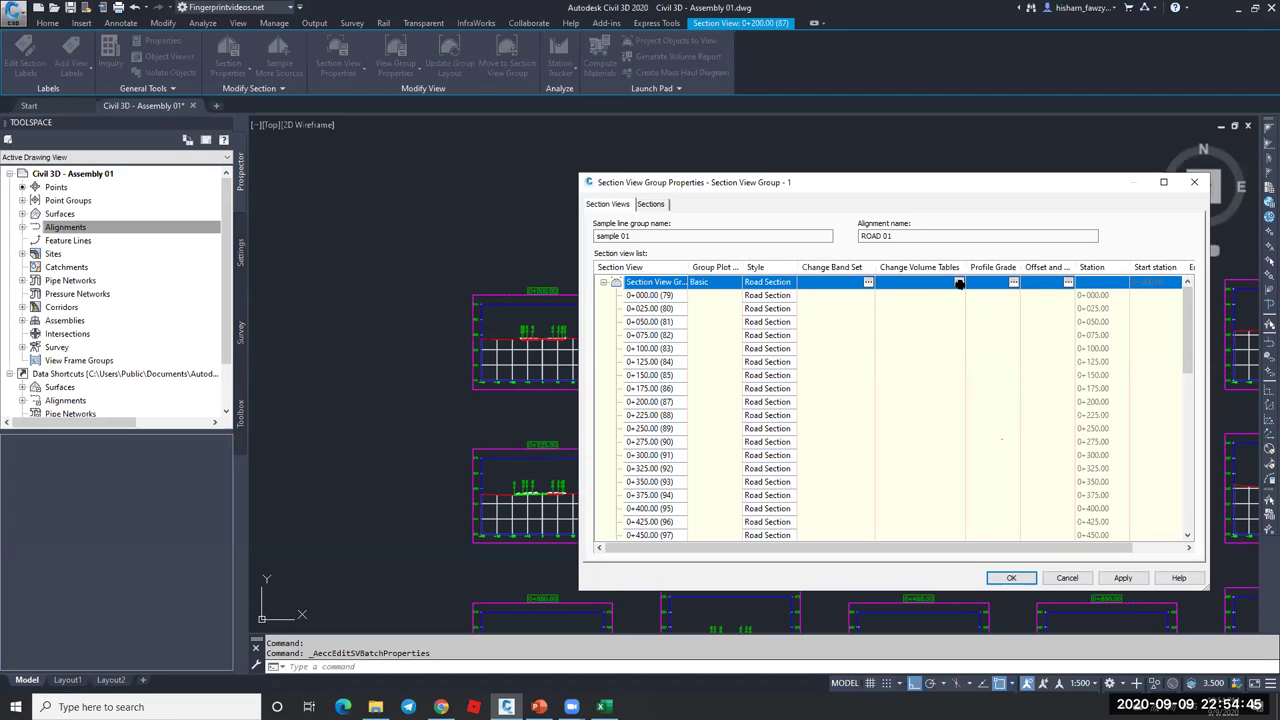
- Add a Total Volume table for the whole section view group, then apply and confirm
left_click(958, 282)
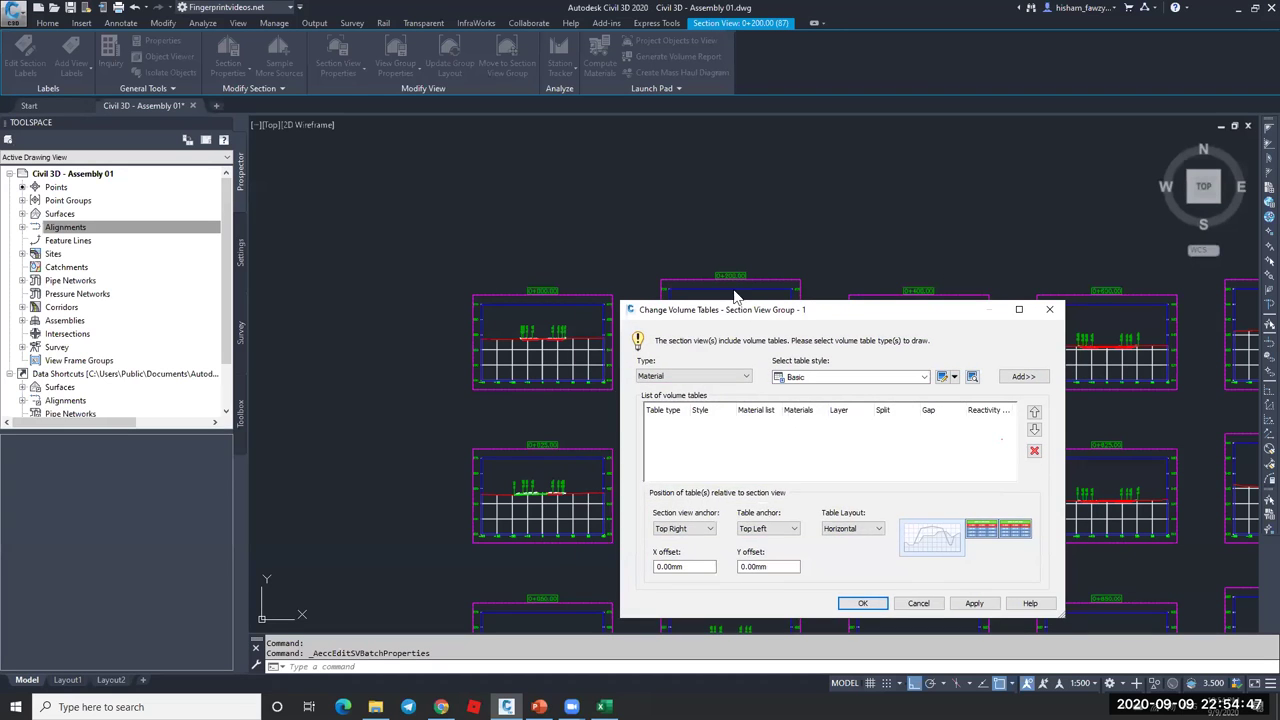
left_click(519, 254)
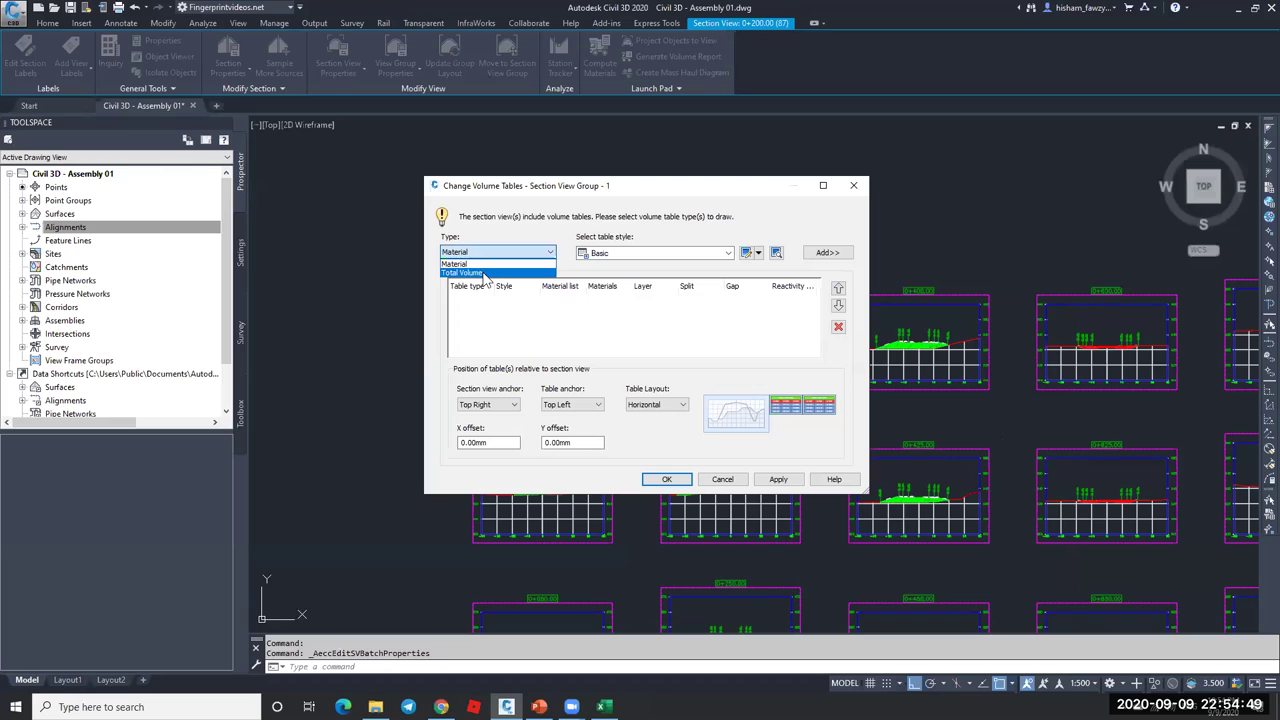
left_click(486, 274)
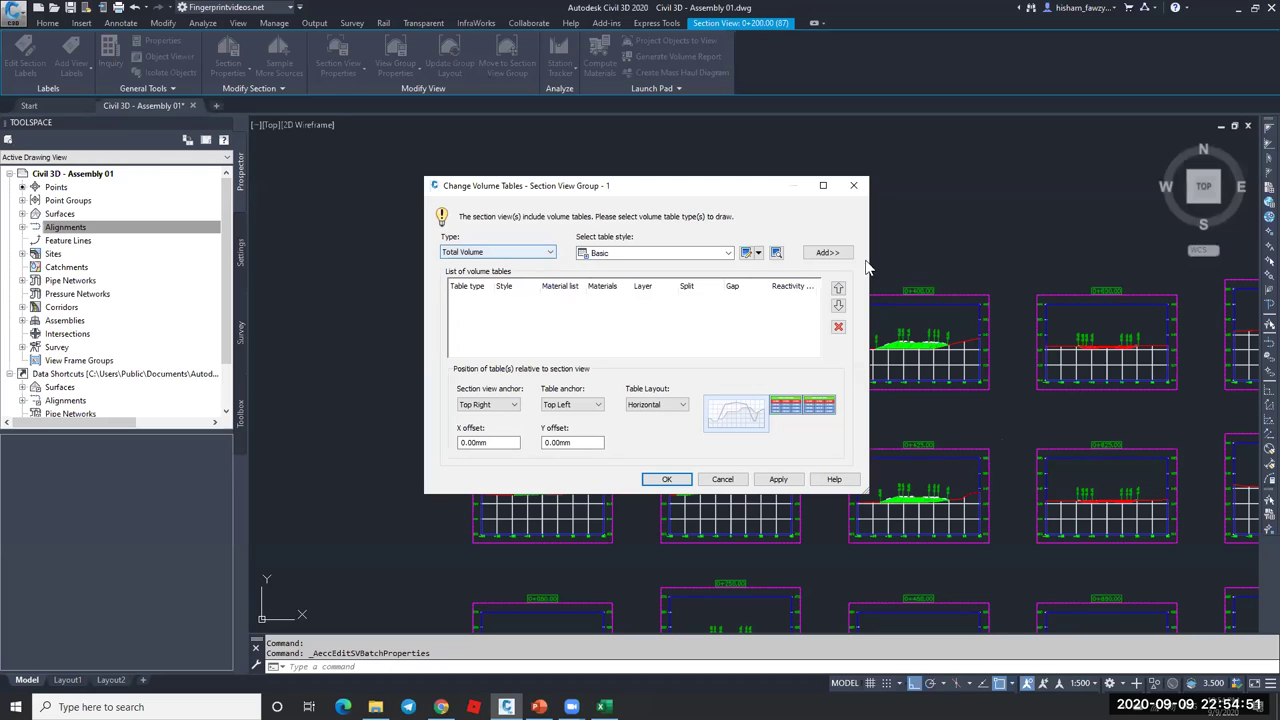
left_click(827, 252)
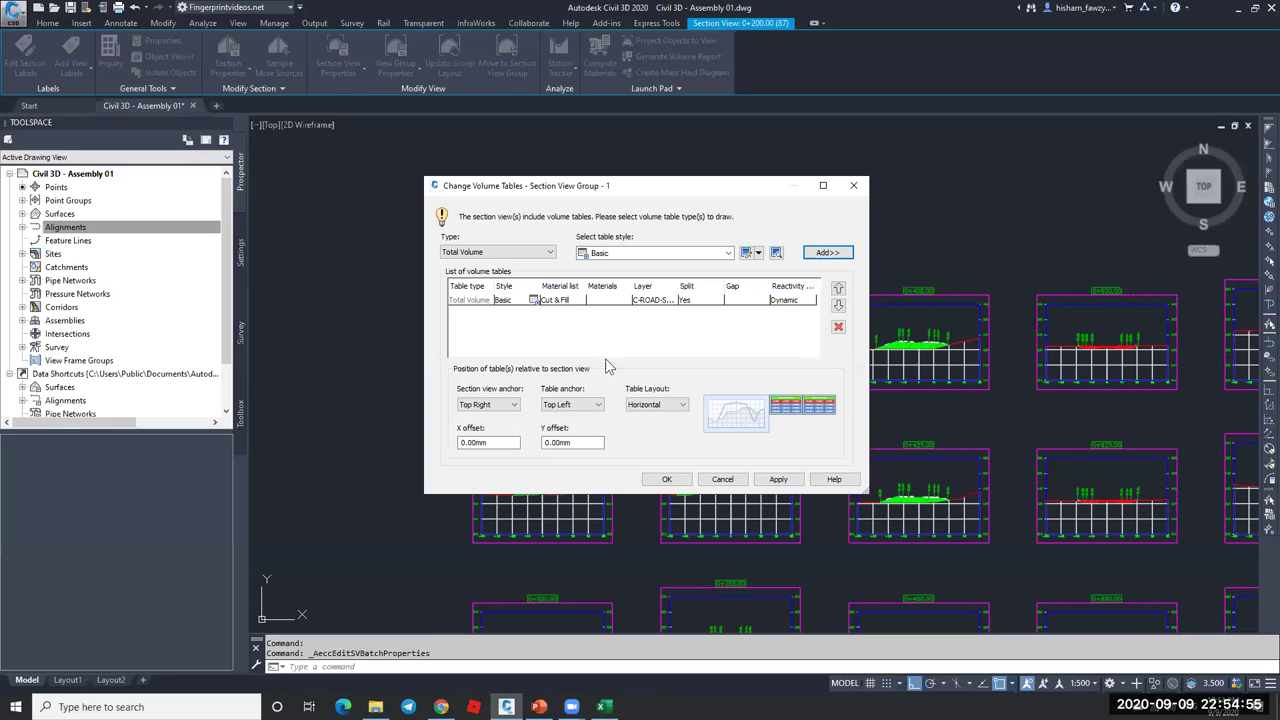
left_click(779, 479)
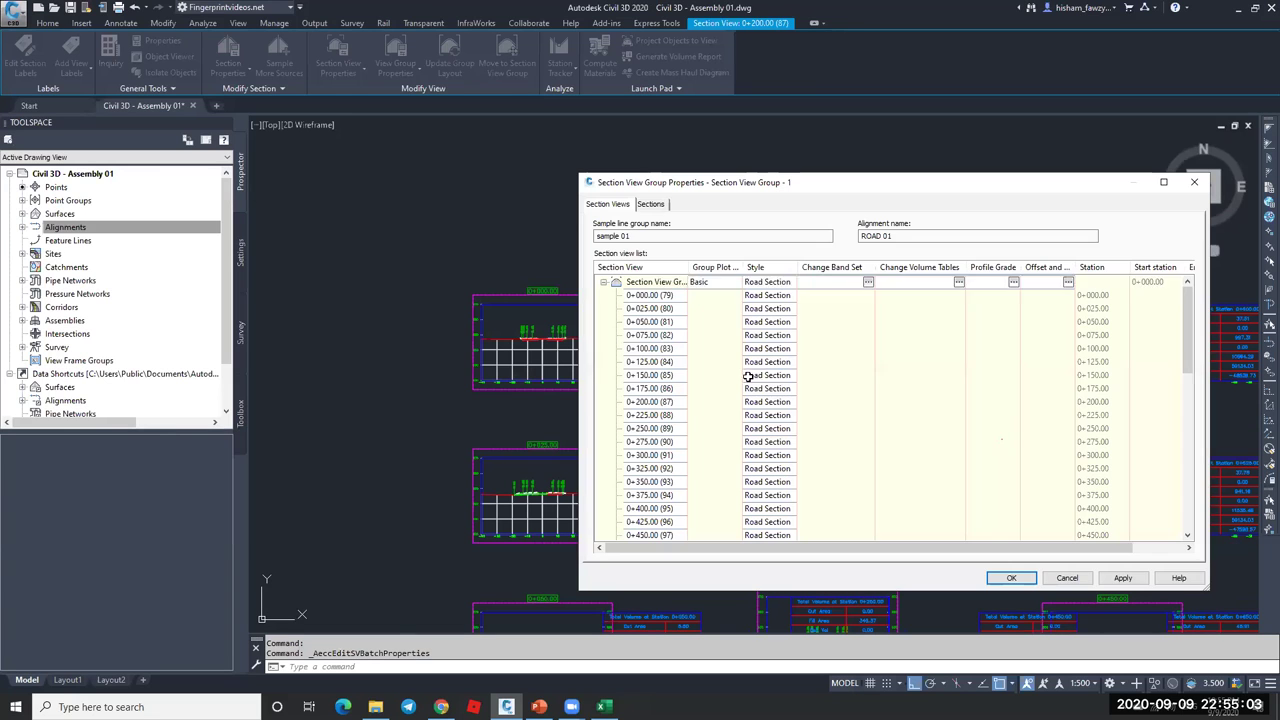
left_click(985, 575)
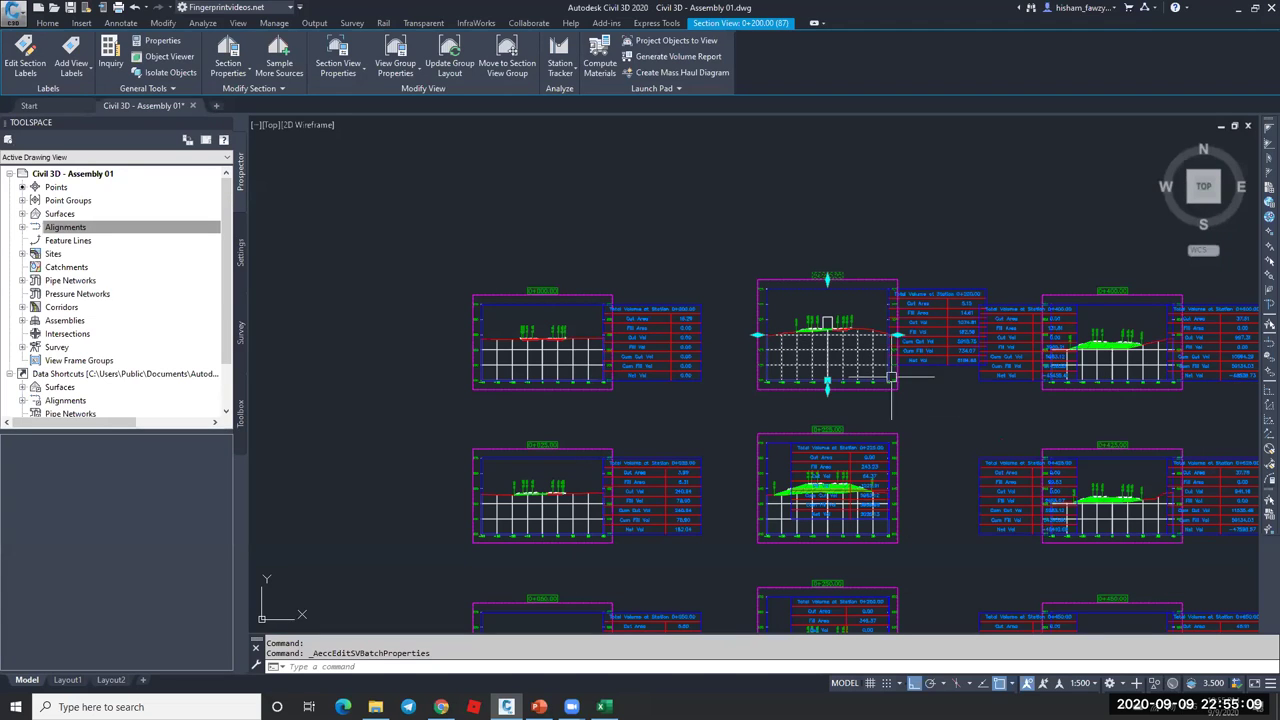
- Draw a short vertical line near the 0+200 section view with the L command
scroll(809, 317, "down", 2)
scroll(700, 289, "down", 2)
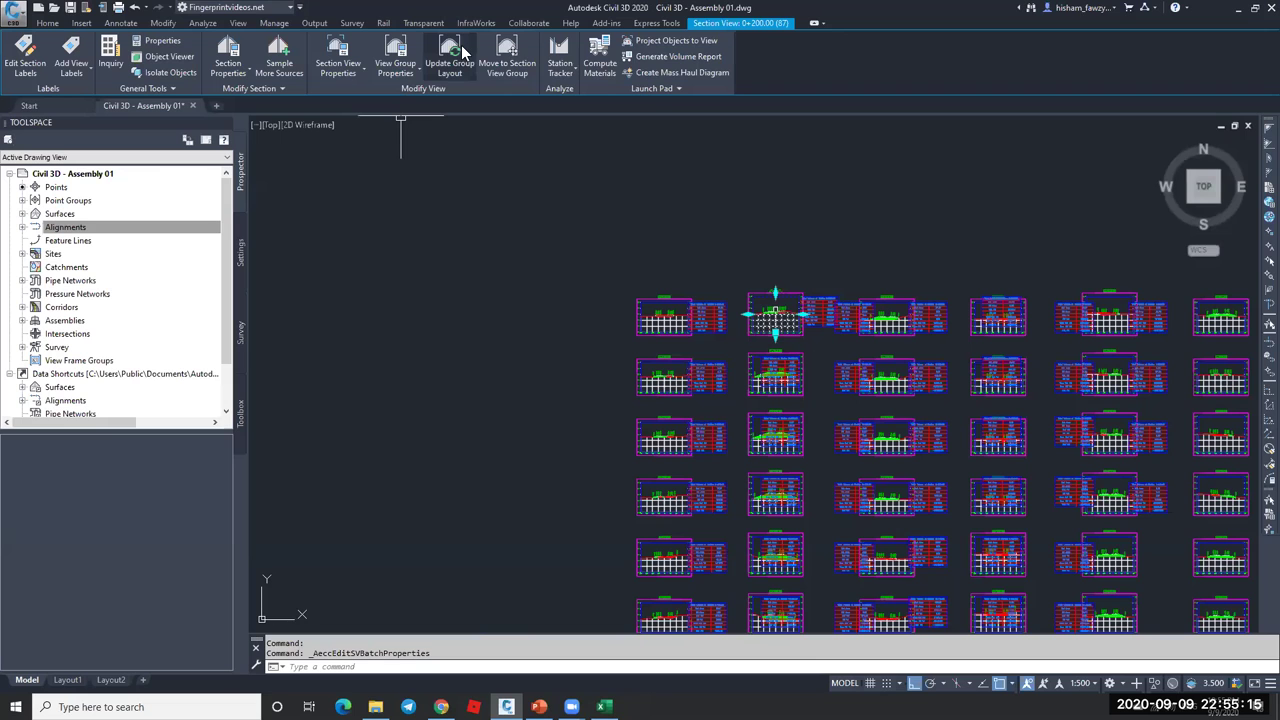
scroll(770, 300, "up", 4)
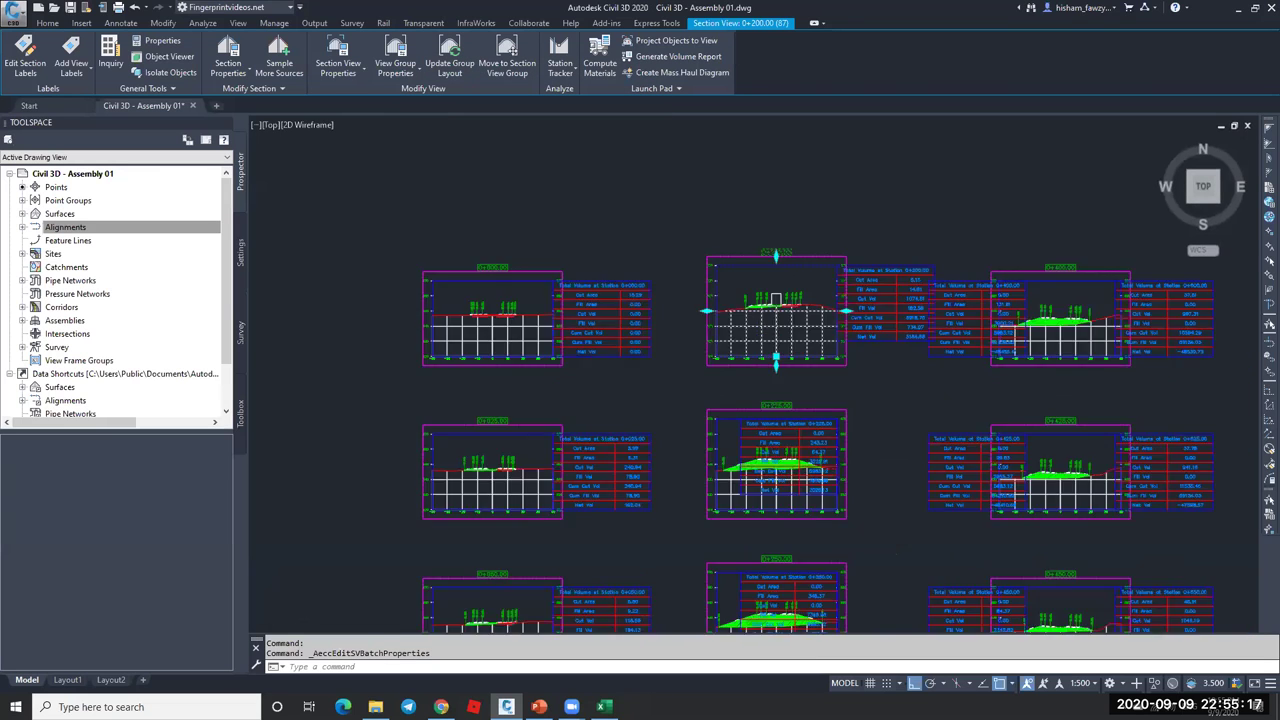
scroll(775, 297, "up", 5)
scroll(710, 240, "down", 9)
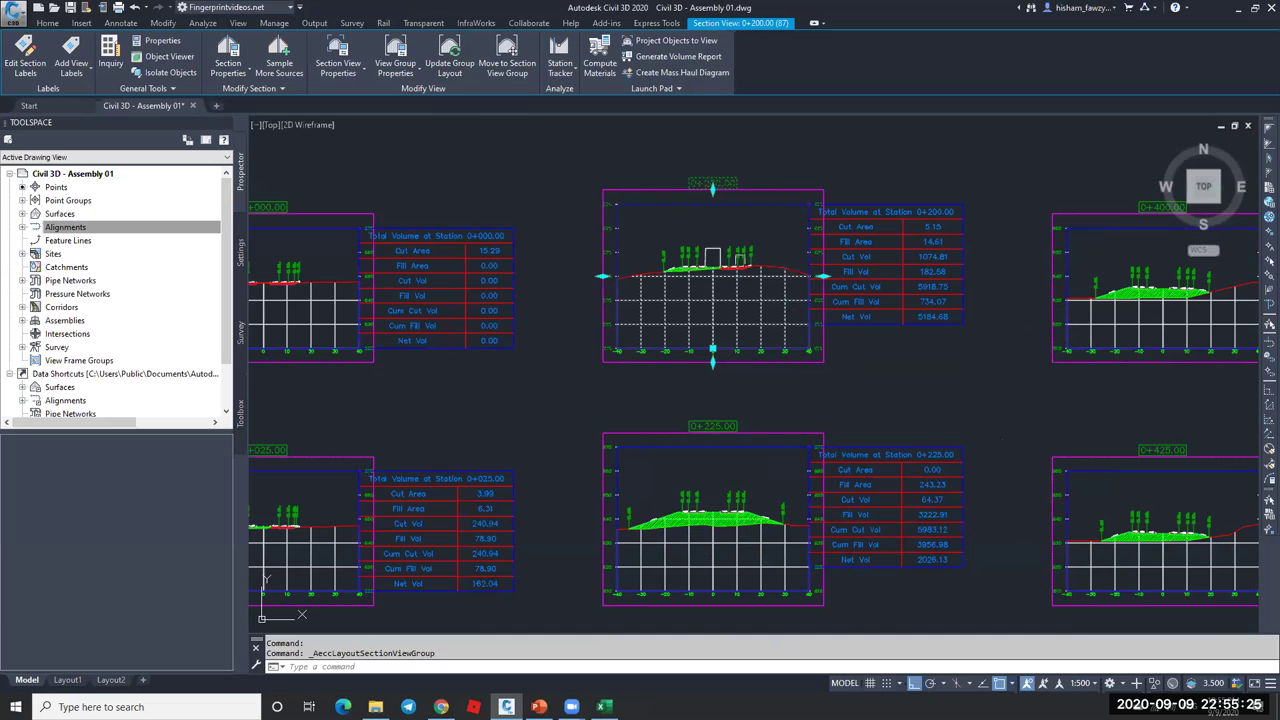
scroll(742, 278, "up", 4)
scroll(692, 245, "up", 2)
scroll(692, 245, "down", 5)
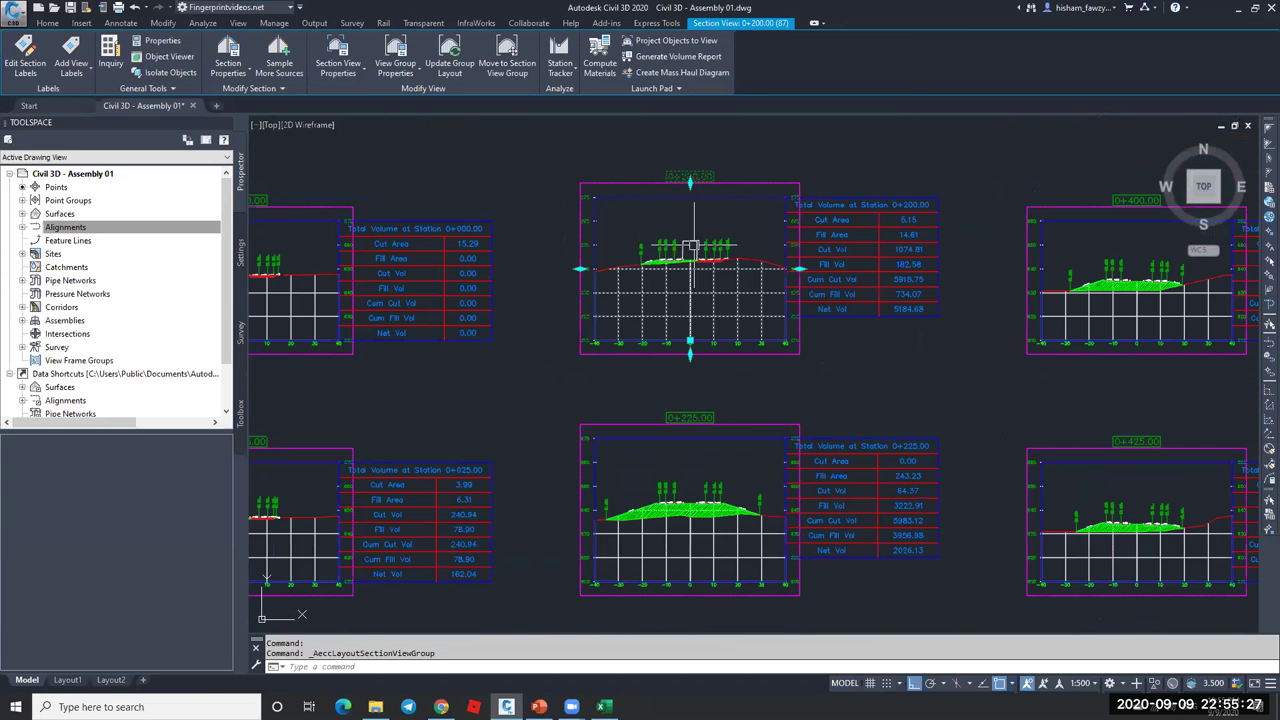
scroll(725, 250, "up", 3)
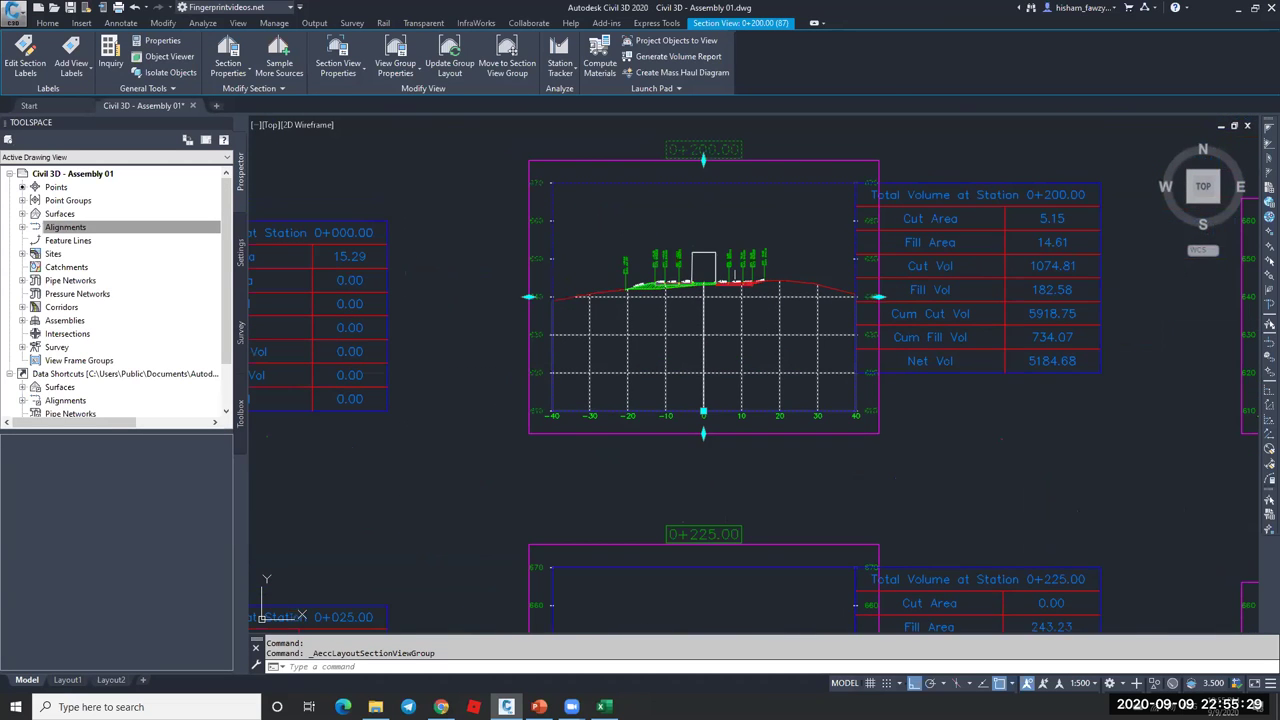
scroll(741, 272, "down", 3)
scroll(741, 272, "down", 5)
type("l")
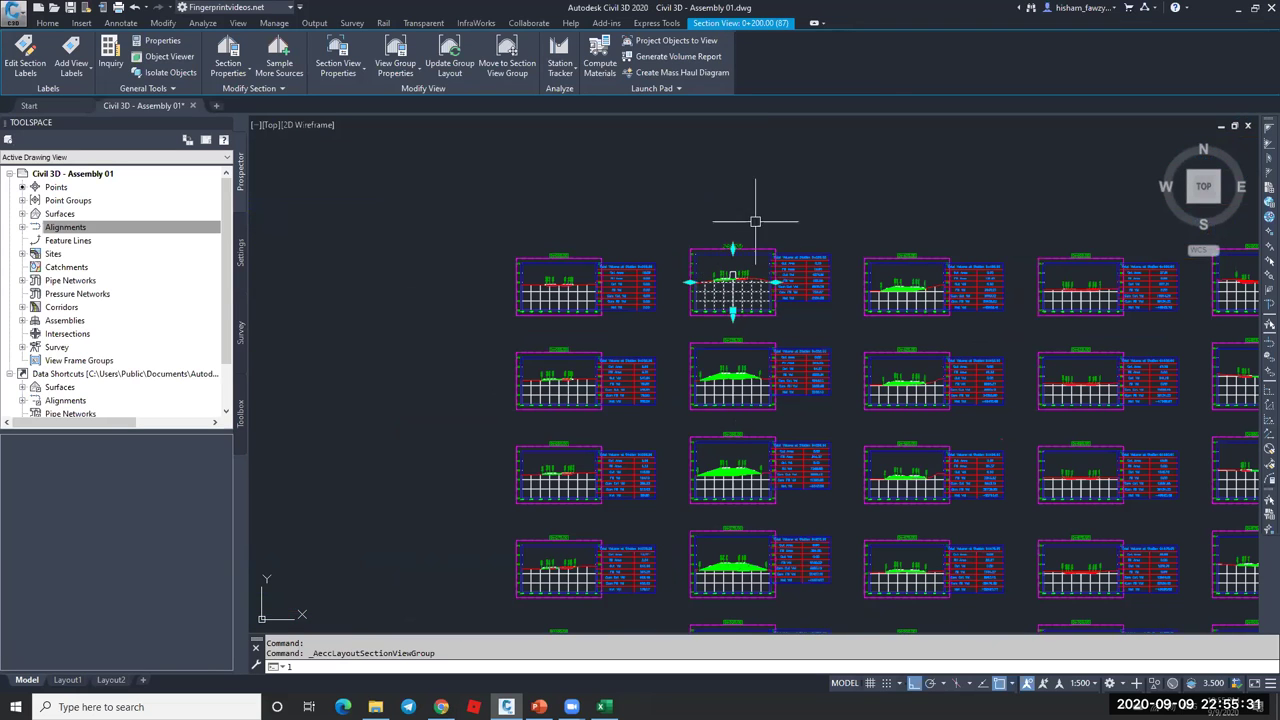
key("Return")
left_click(754, 187)
left_click(761, 243)
scroll(757, 238, "up", 4)
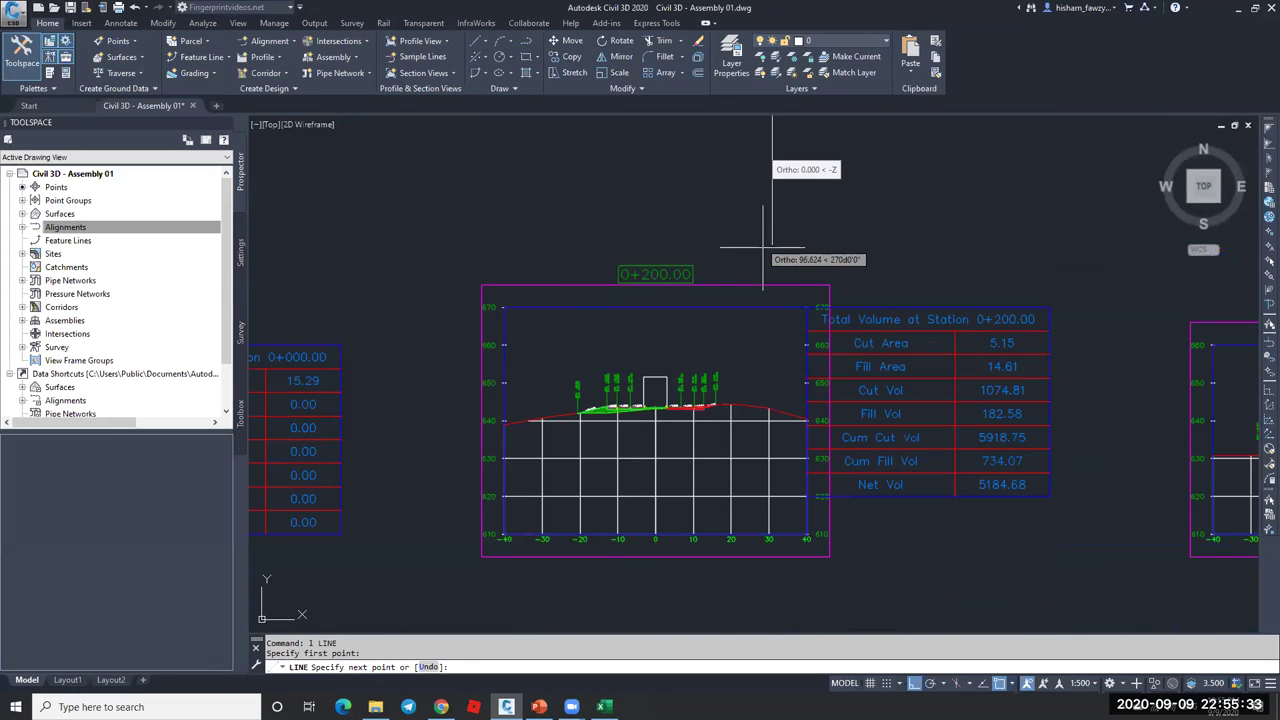
key("Escape")
- Move the vertical line to the 0+200 section centre, then select the 0+000 volume table
left_click(814, 209)
left_click(740, 230)
type("m")
key("Return")
left_click(970, 185)
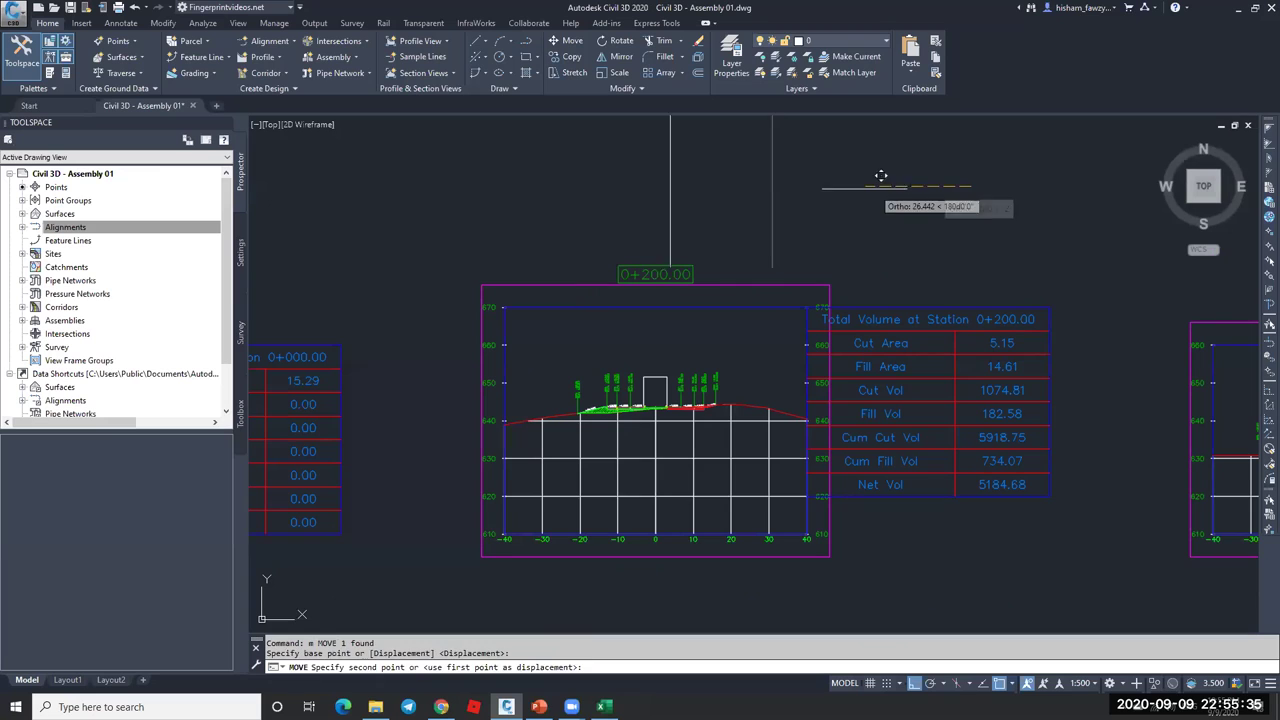
left_click(865, 170)
key("Escape")
key("Escape")
scroll(790, 225, "down", 2)
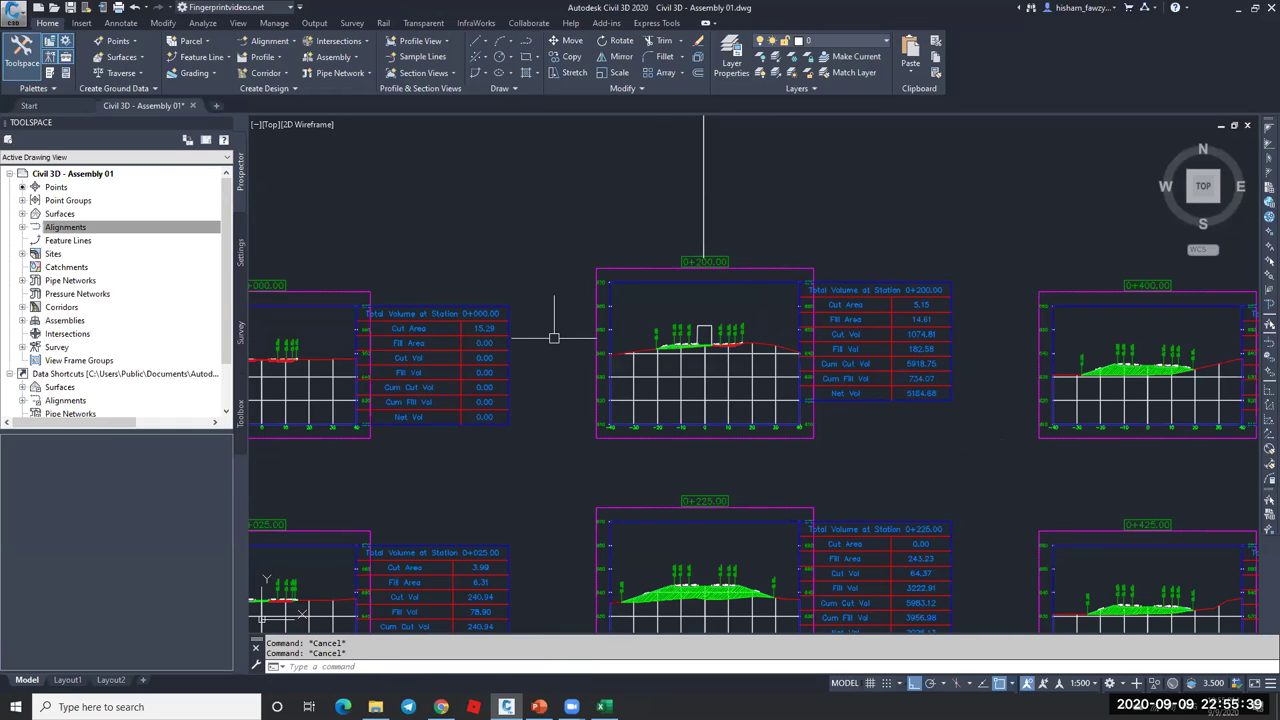
left_click(457, 320)
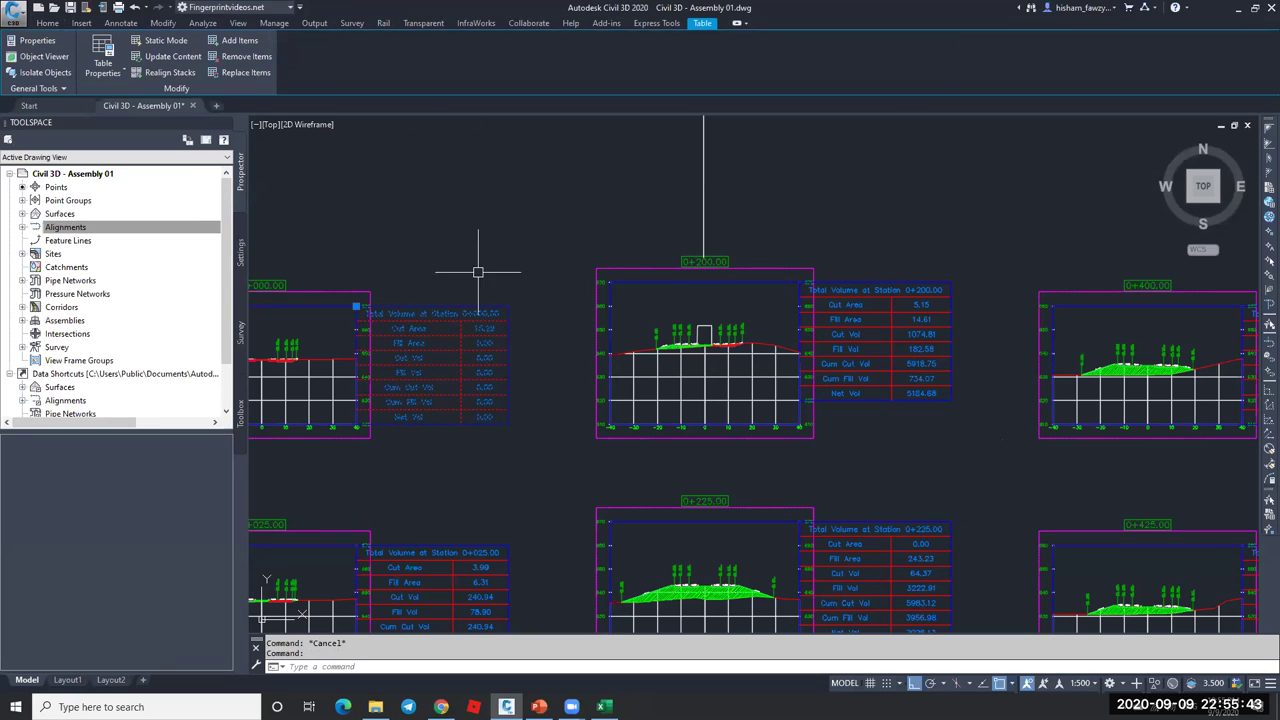
- Open the volume table's style settings, close them unchanged, and deselect the table
left_click(103, 62)
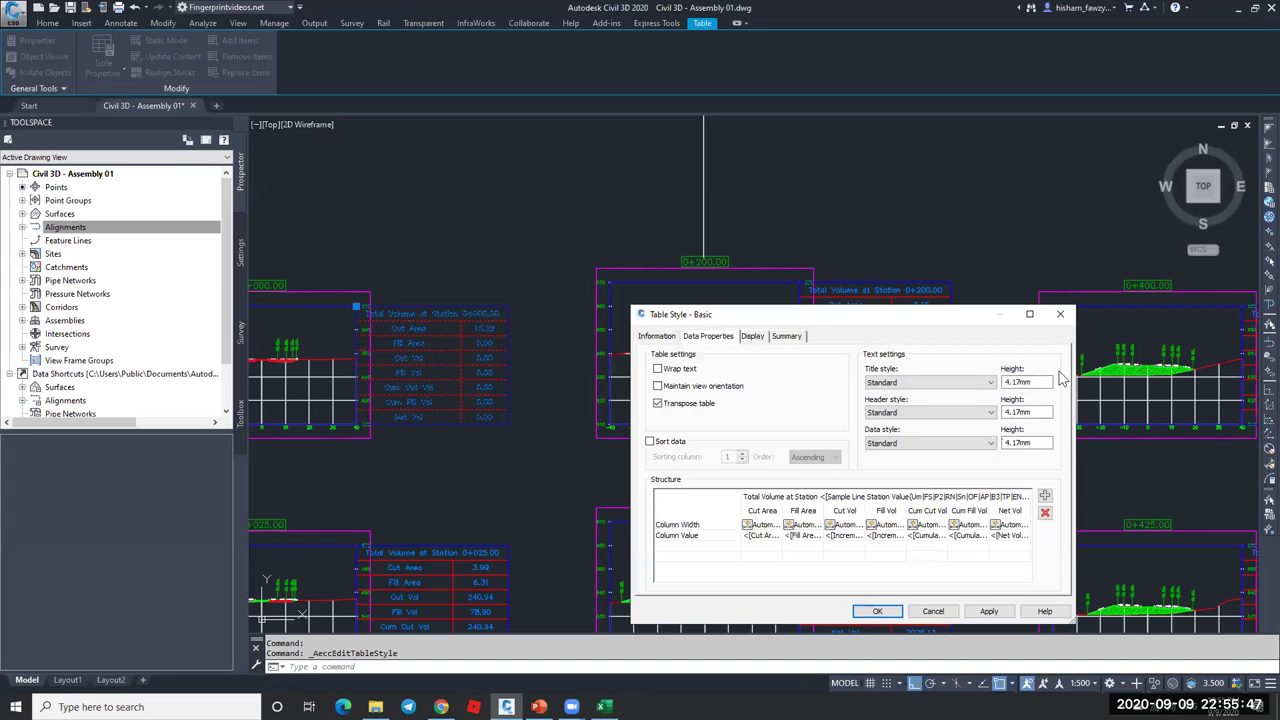
left_click(1057, 316)
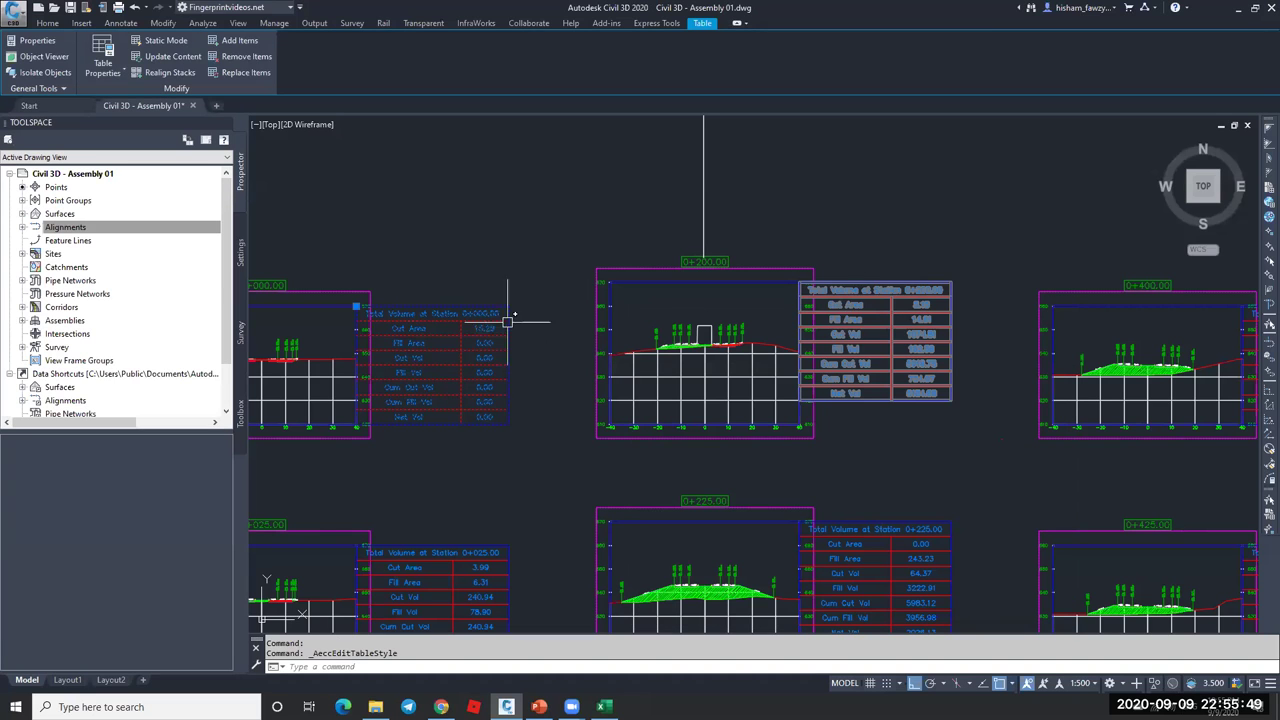
key("Escape")
key("Escape")
scroll(800, 290, "down", 5)
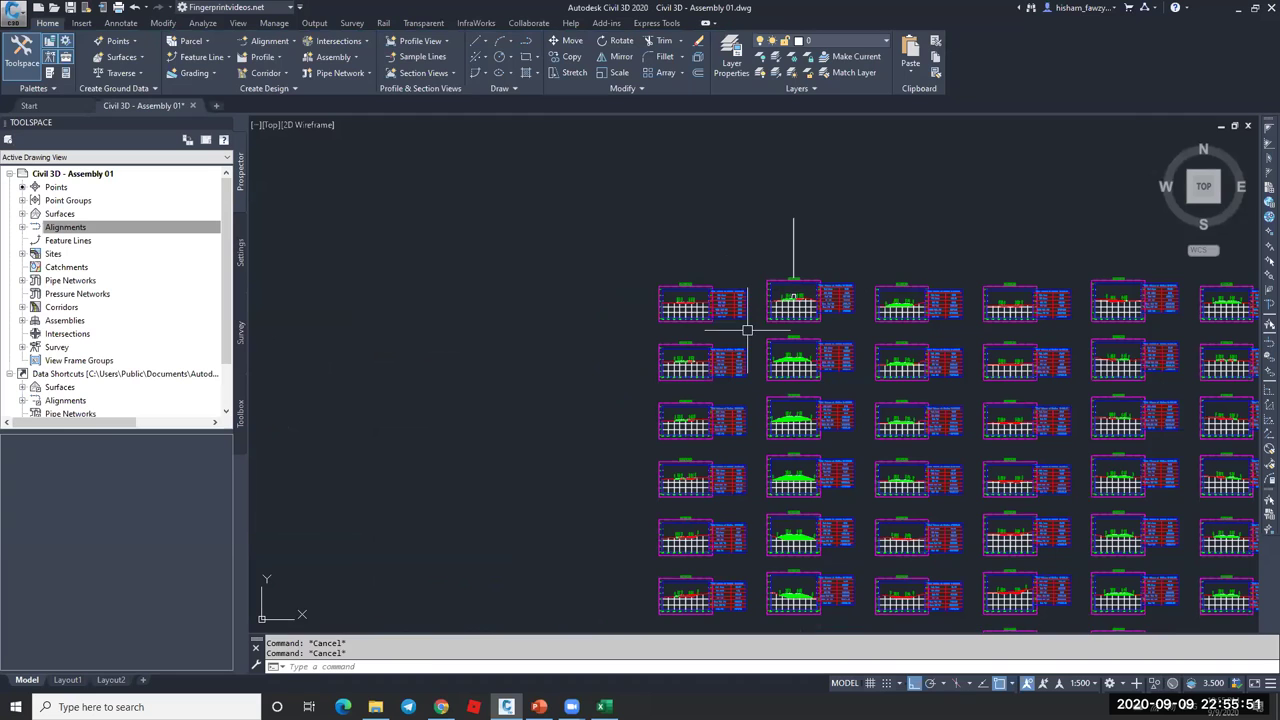
scroll(679, 346, "up", 2)
scroll(777, 245, "up", 2)
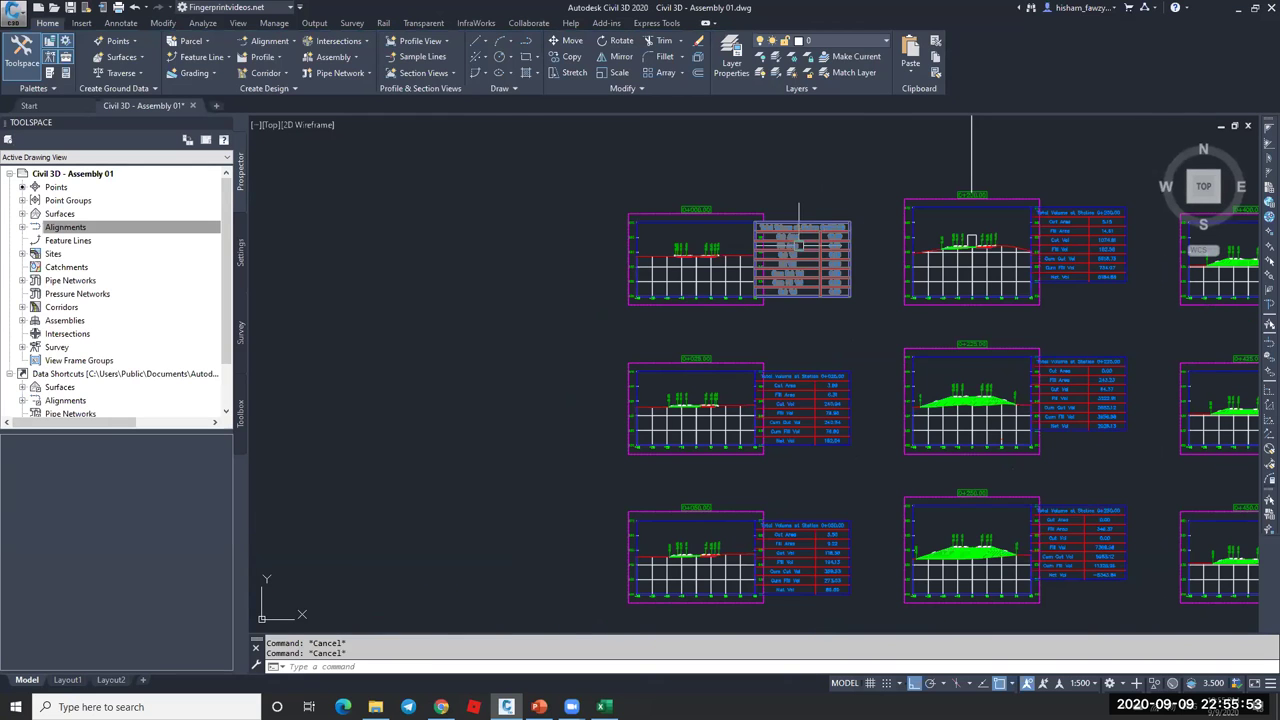
scroll(739, 242, "up", 2)
scroll(812, 265, "up", 3)
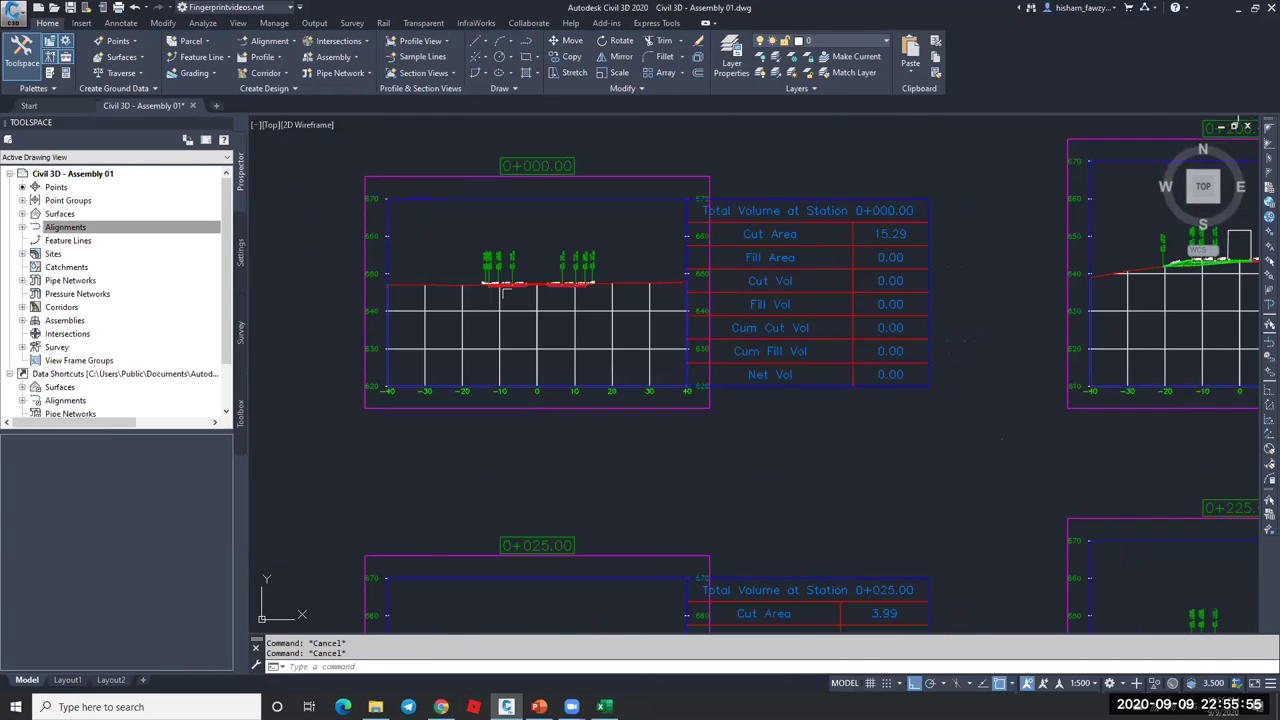
- Set the volume table style's title, header and data text heights to 2.5mm
left_click(814, 265)
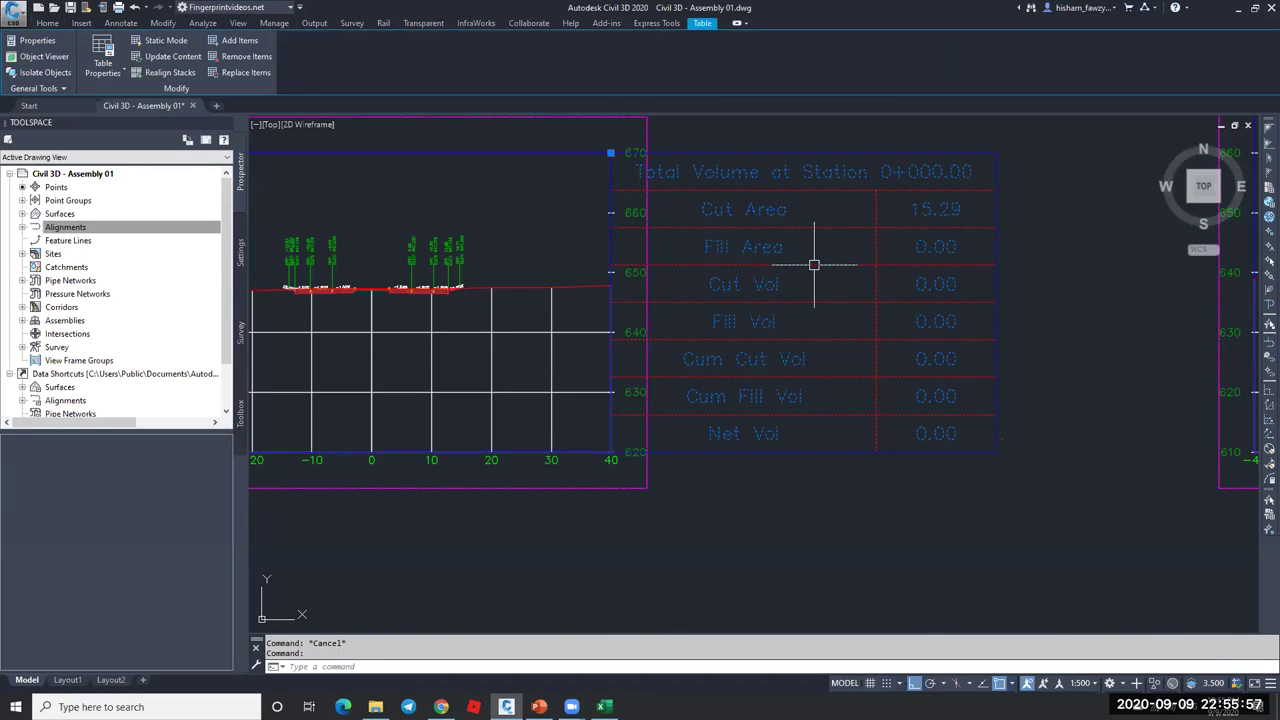
right_click(814, 265)
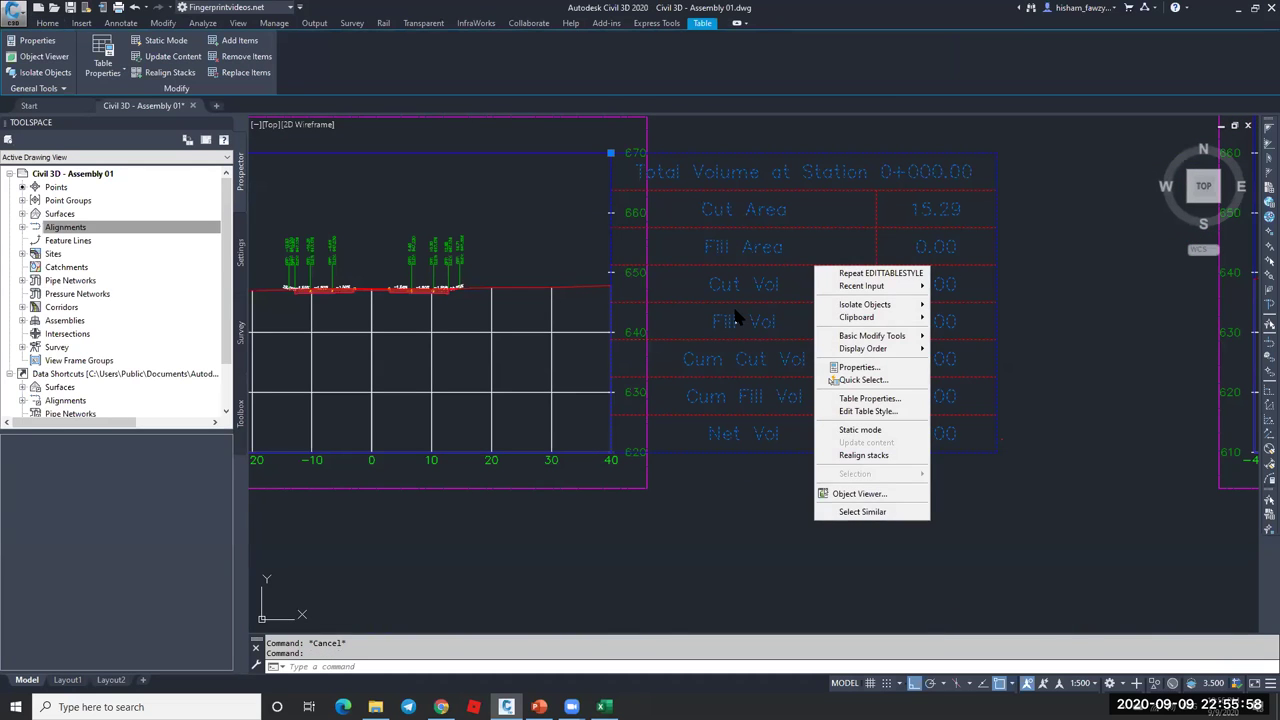
left_click(862, 412)
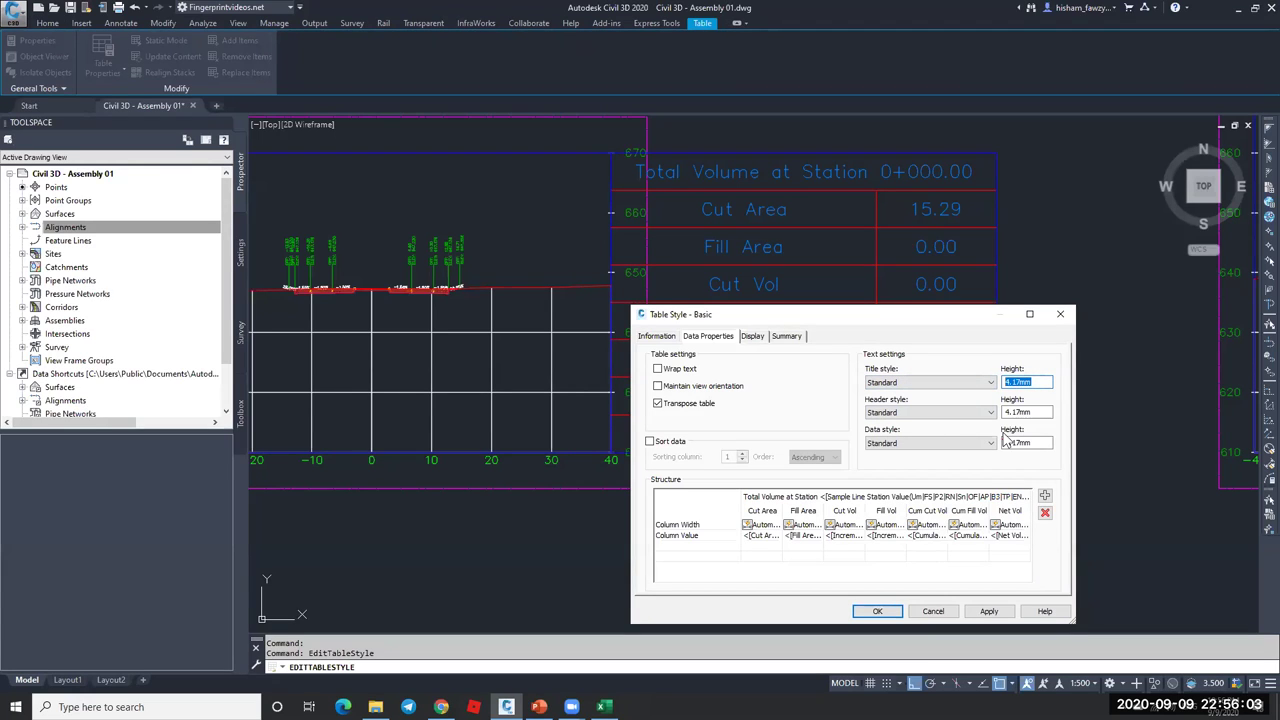
double_click(1031, 412)
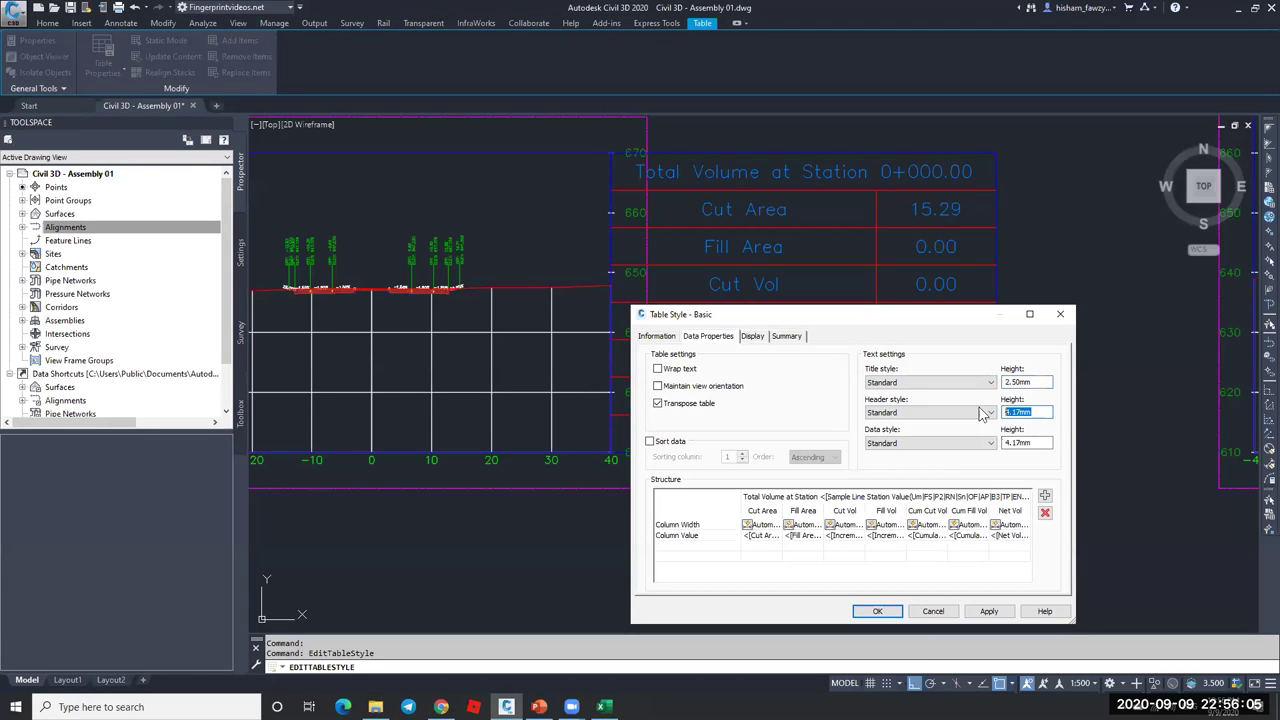
key("Tab")
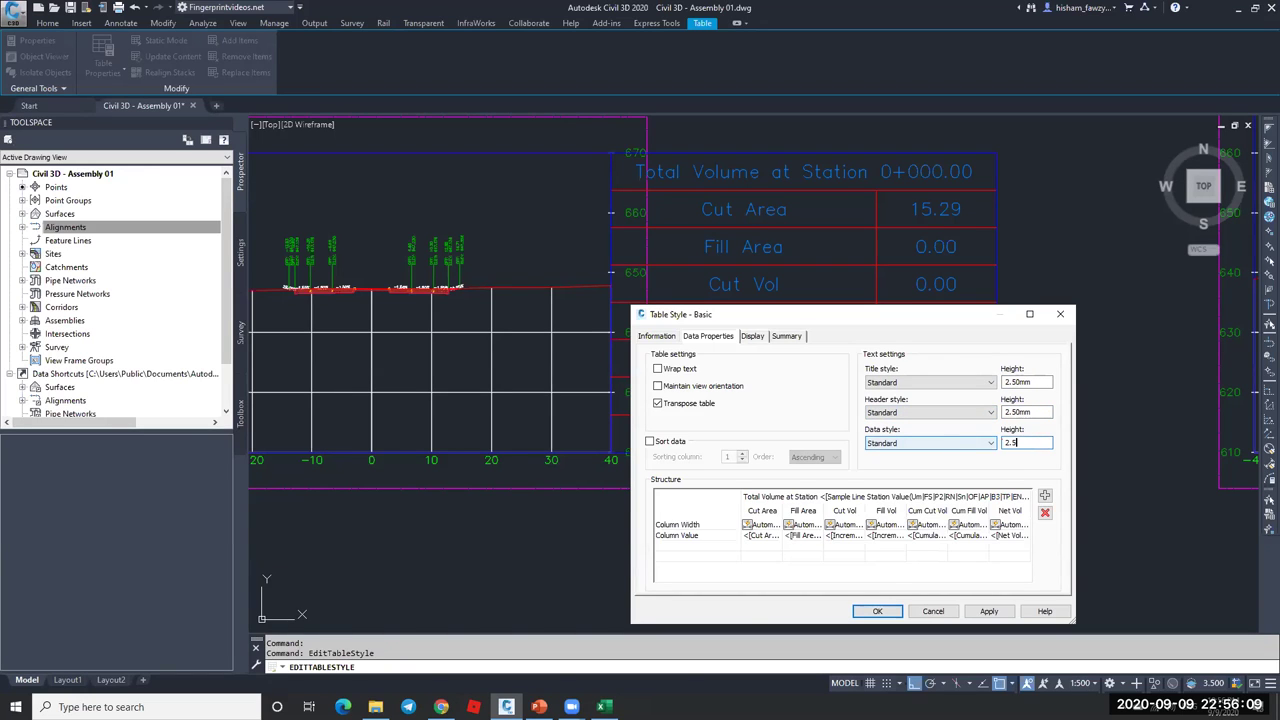
left_click(877, 611)
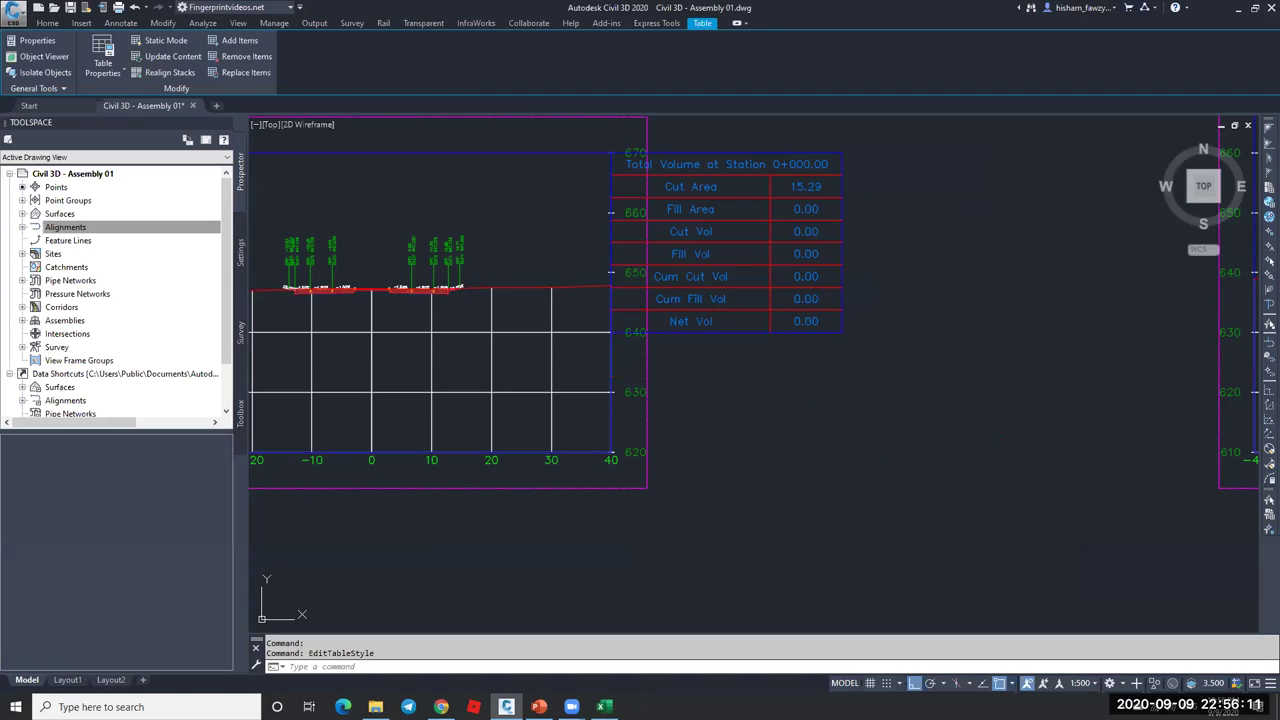
key("Escape")
- Select the 0+000 section view and update the section view group layout
scroll(641, 340, "down", 4)
key("Escape")
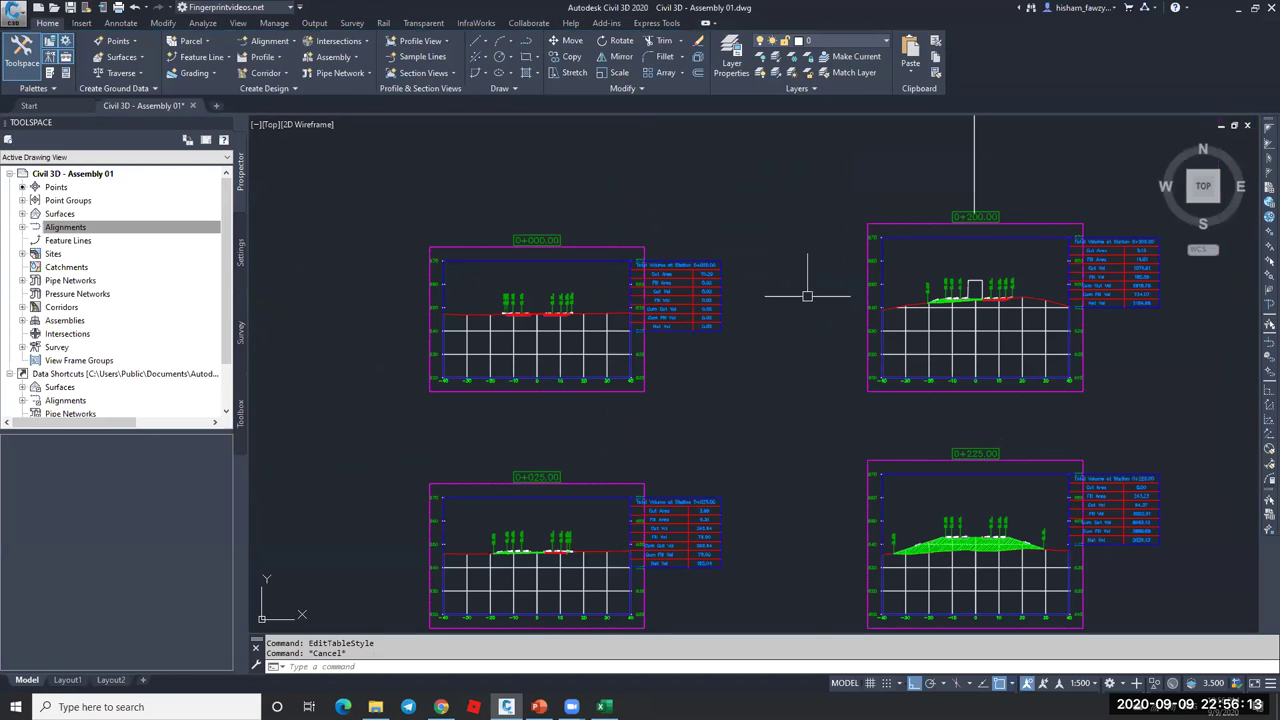
middle_click_drag(889, 301, 797, 301)
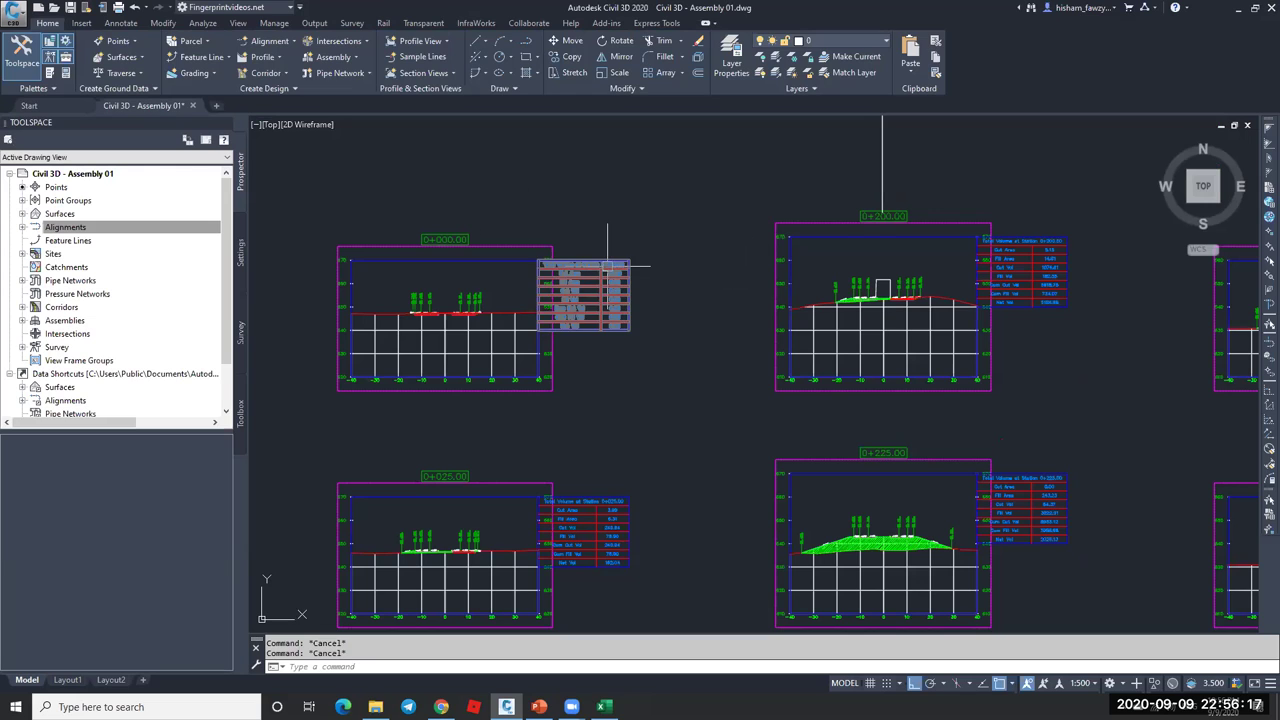
left_click(479, 245)
left_click(479, 245)
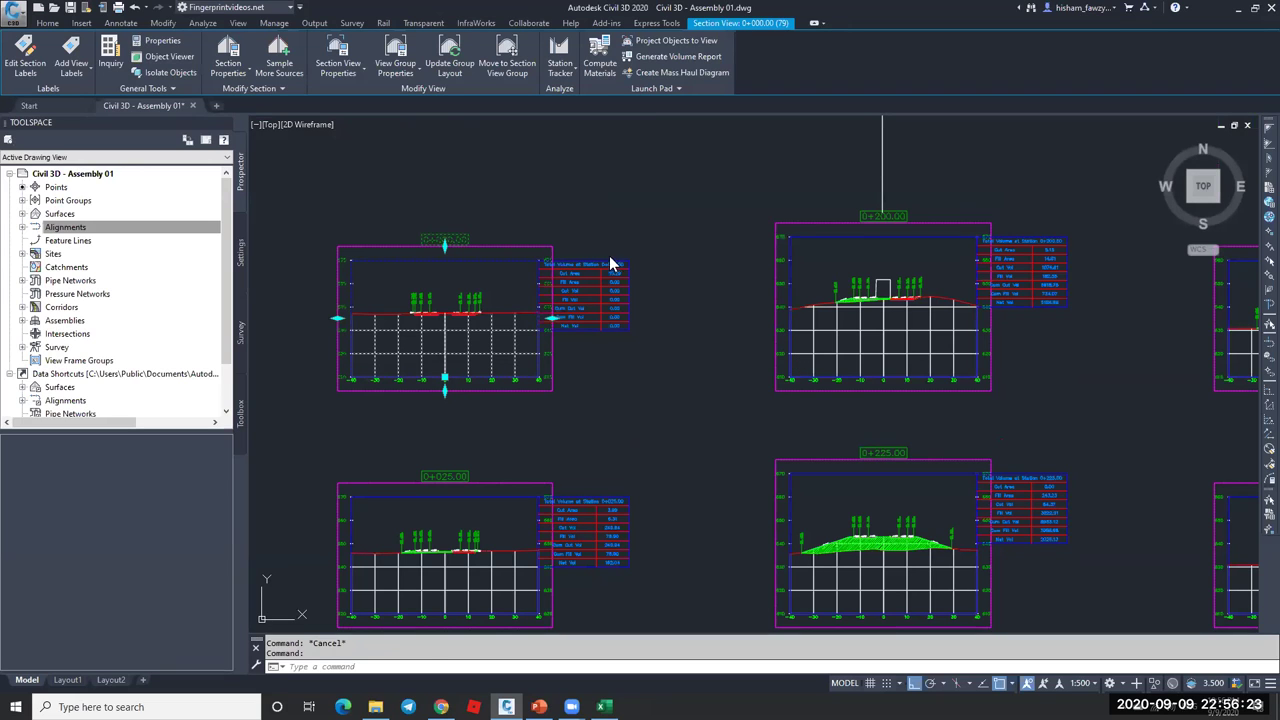
key("Escape")
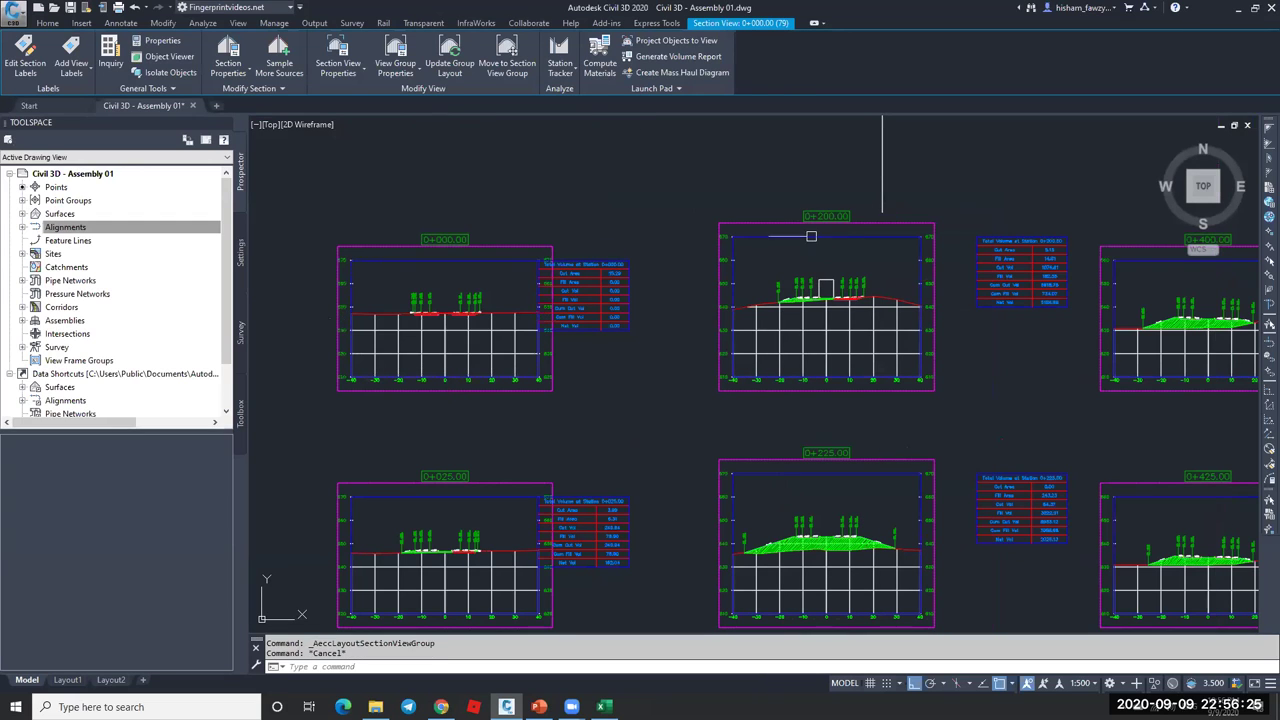
key("Escape")
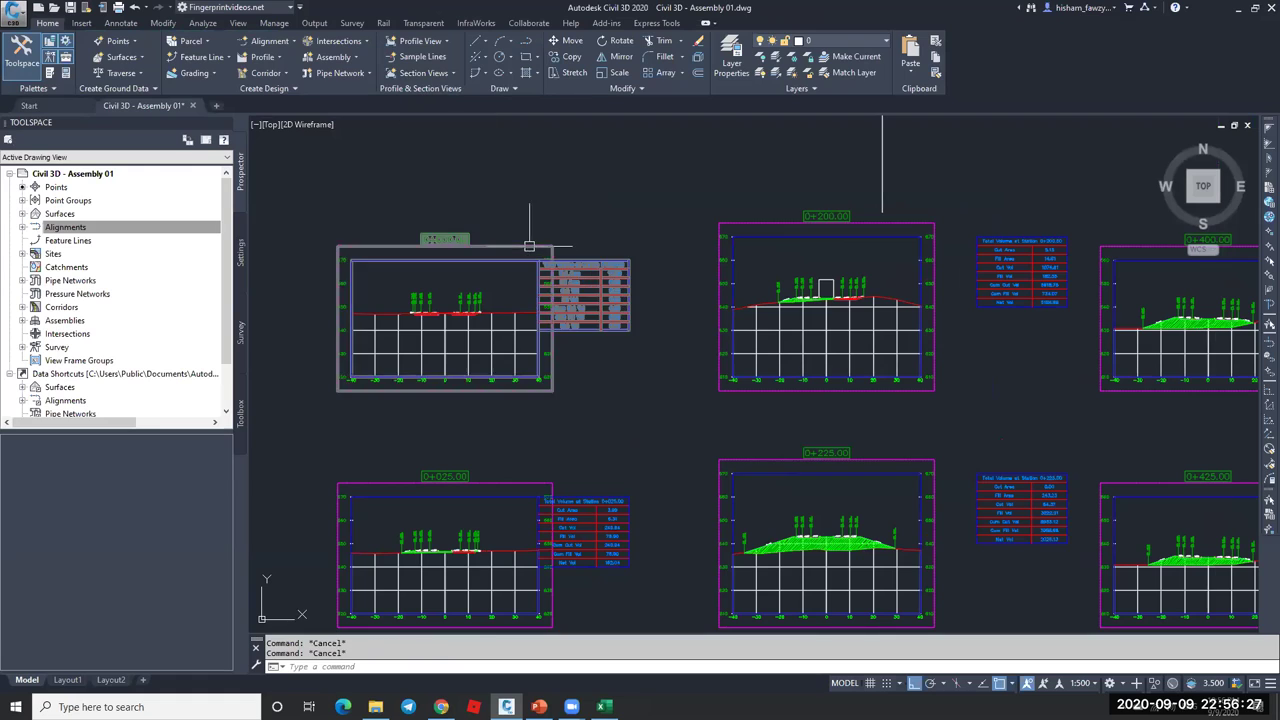
- Update the group layout again from the 0+000 section view so tables sit beside views
left_click(518, 250)
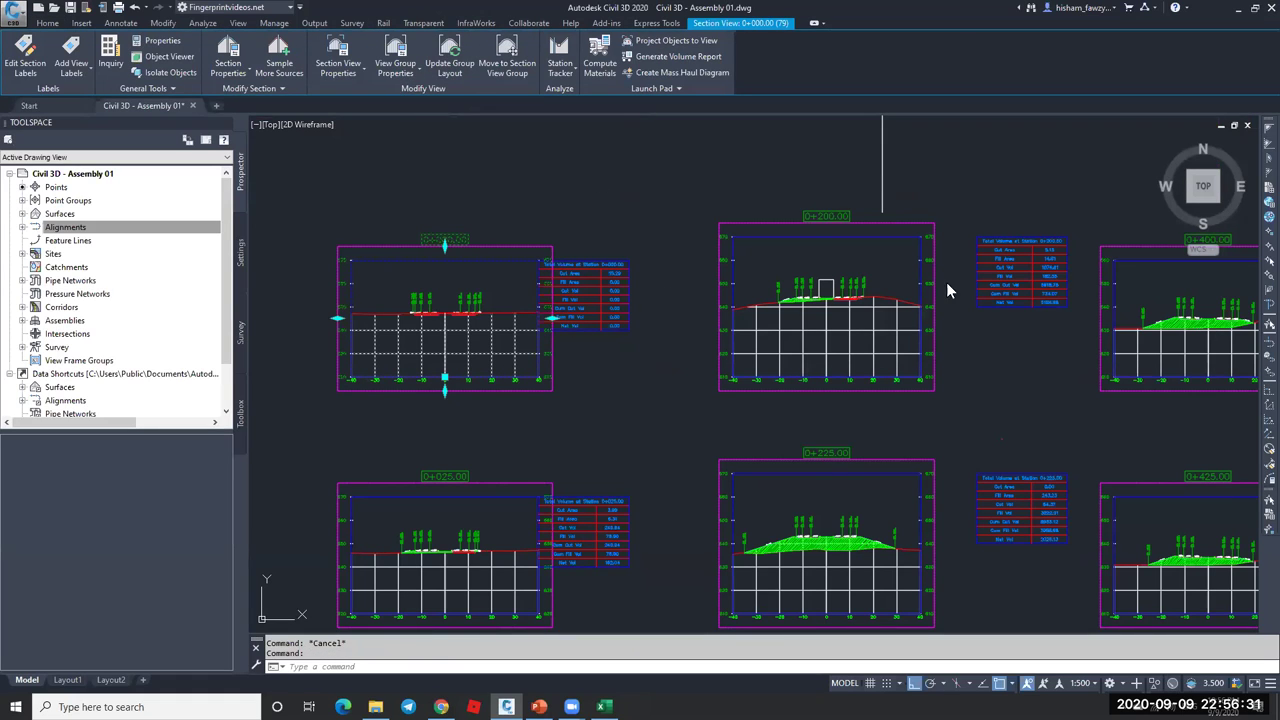
left_click(873, 263)
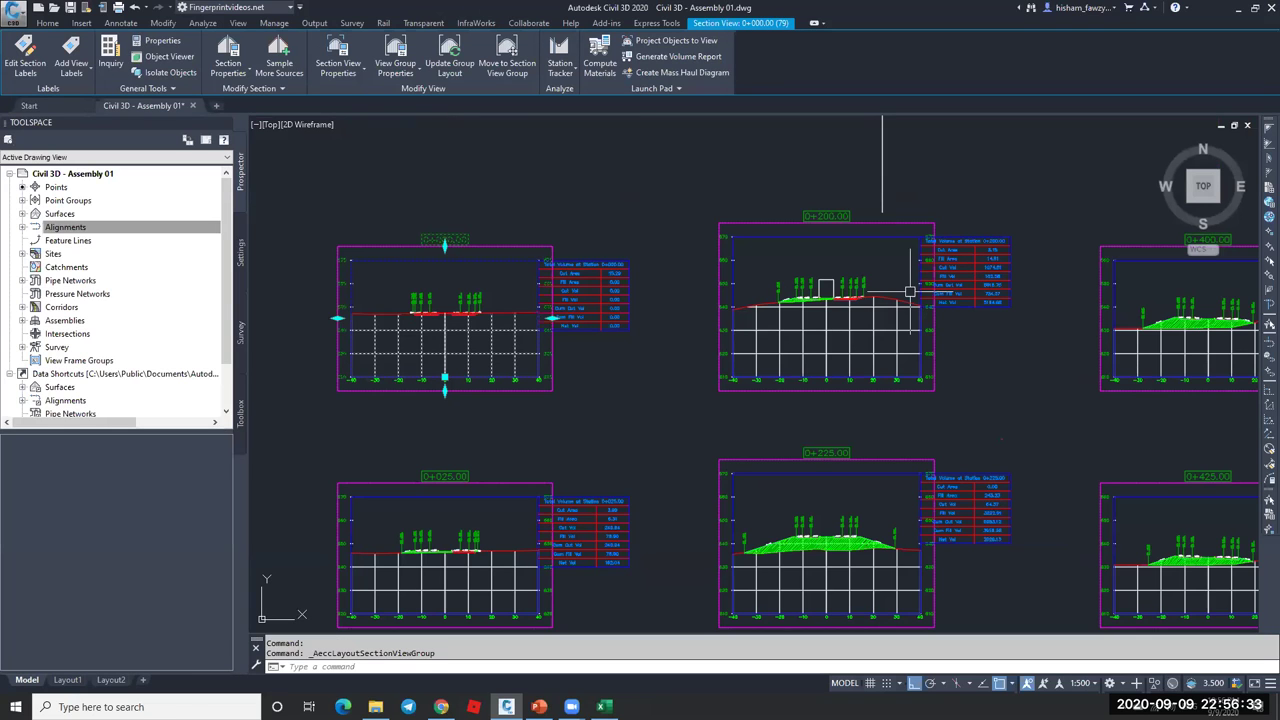
key("Escape")
scroll(830, 286, "up", 8)
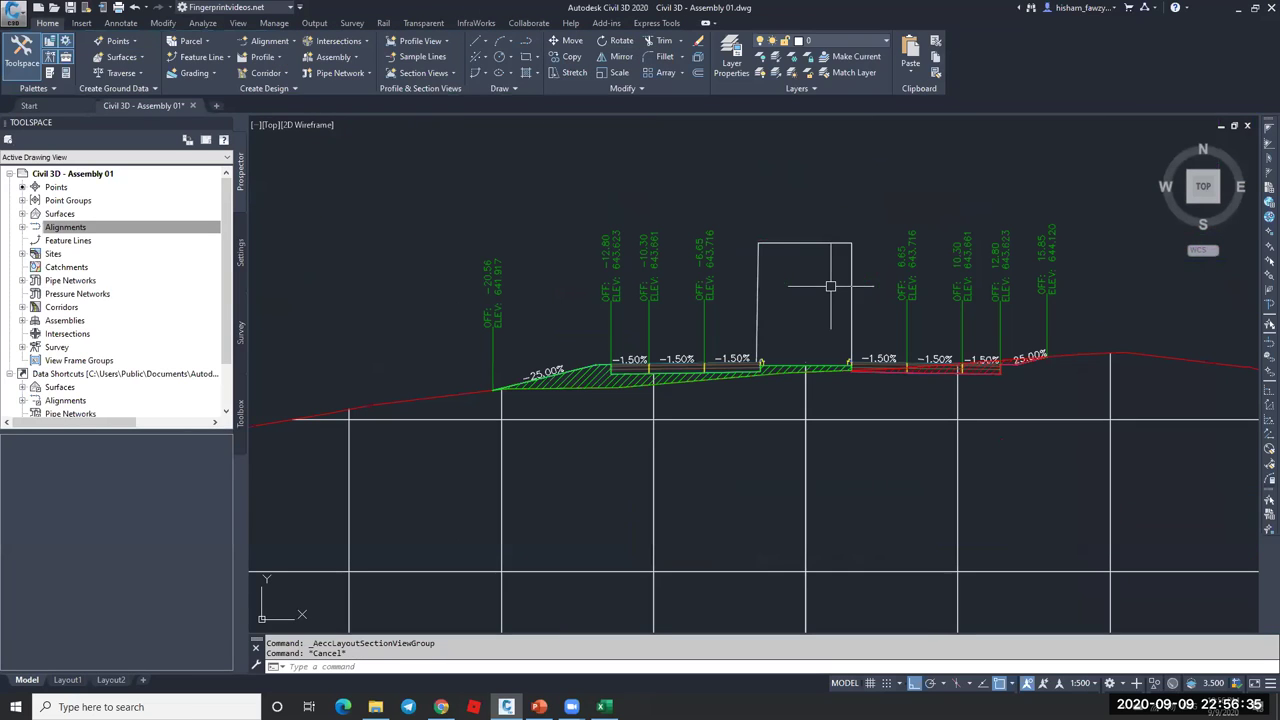
scroll(789, 275, "down", 5)
- Inspect the 0+200 Total Volume table: Cut 1074.81, Fill 182.58, Net 5184.68
left_click(802, 240)
scroll(800, 231, "up", 4)
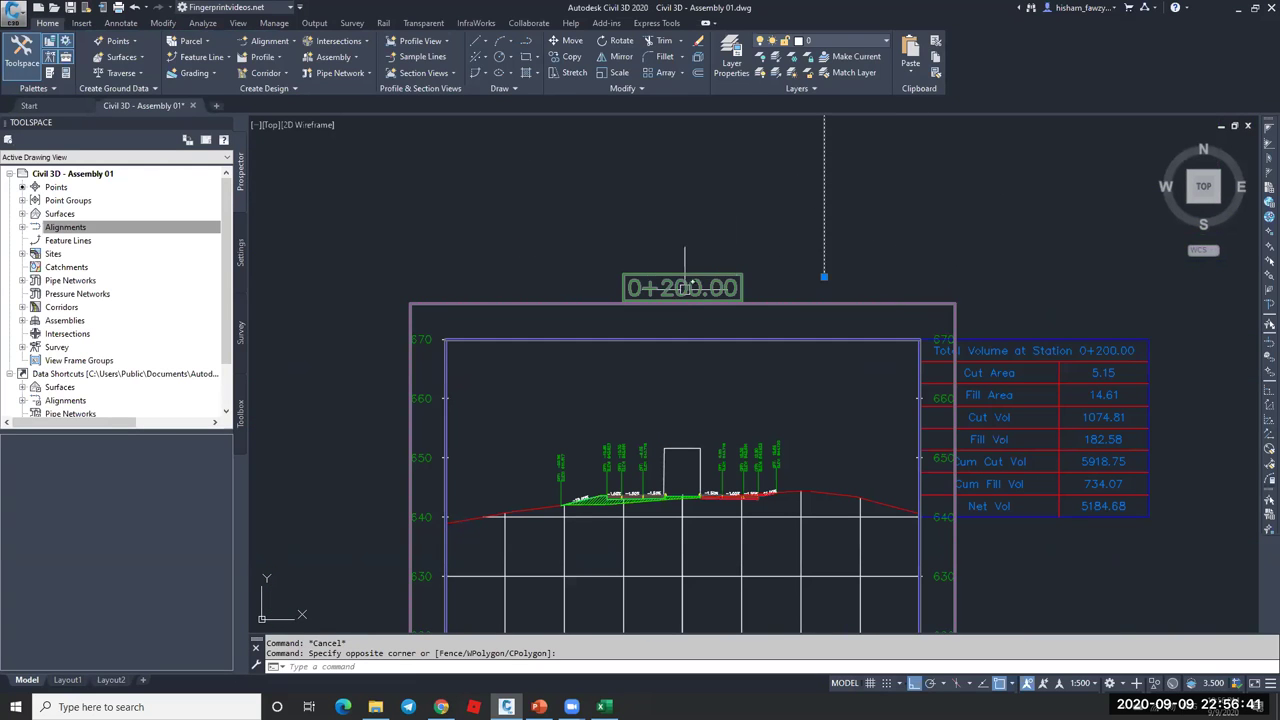
key("Escape")
scroll(830, 275, "down", 2)
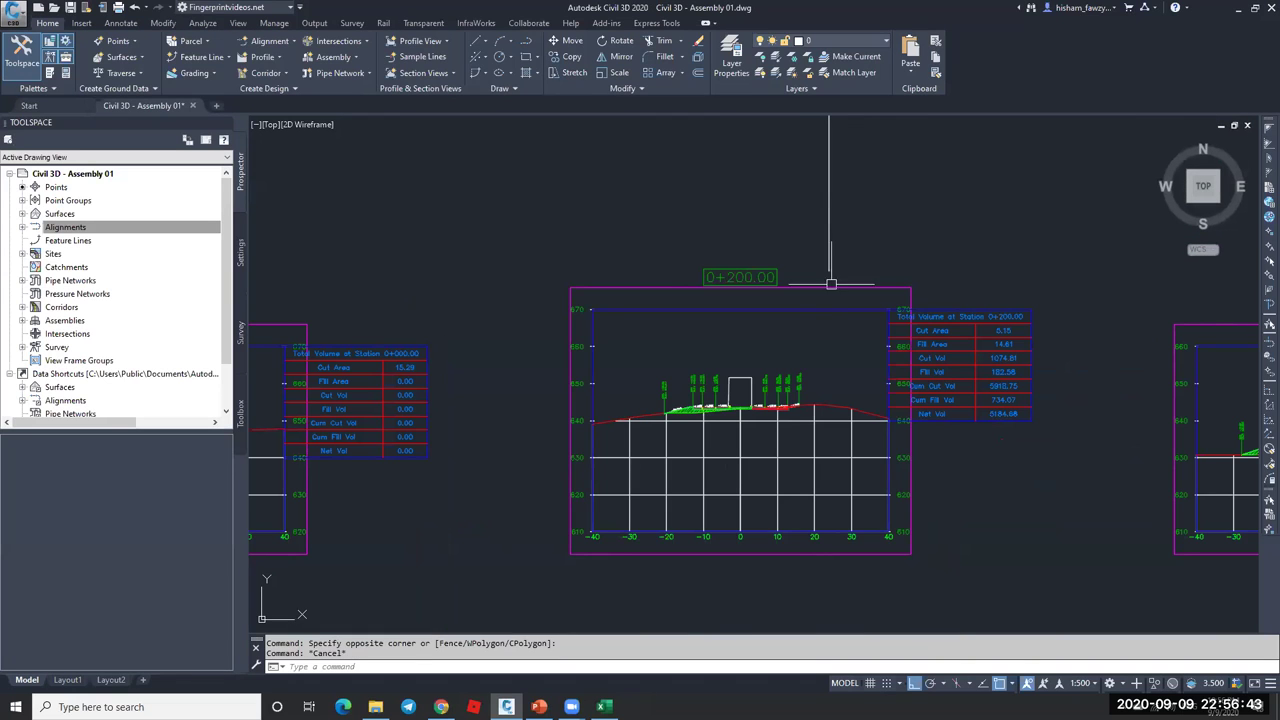
left_click(851, 288)
key("Escape")
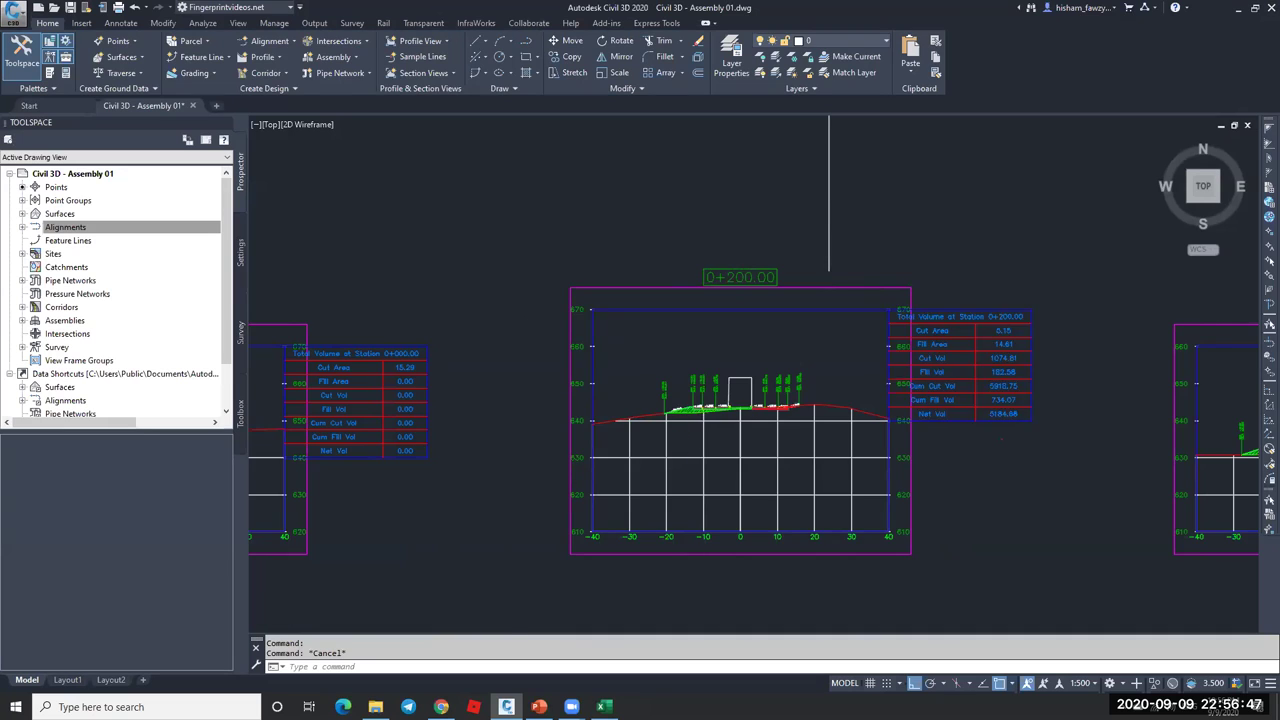
scroll(680, 446, "up", 2)
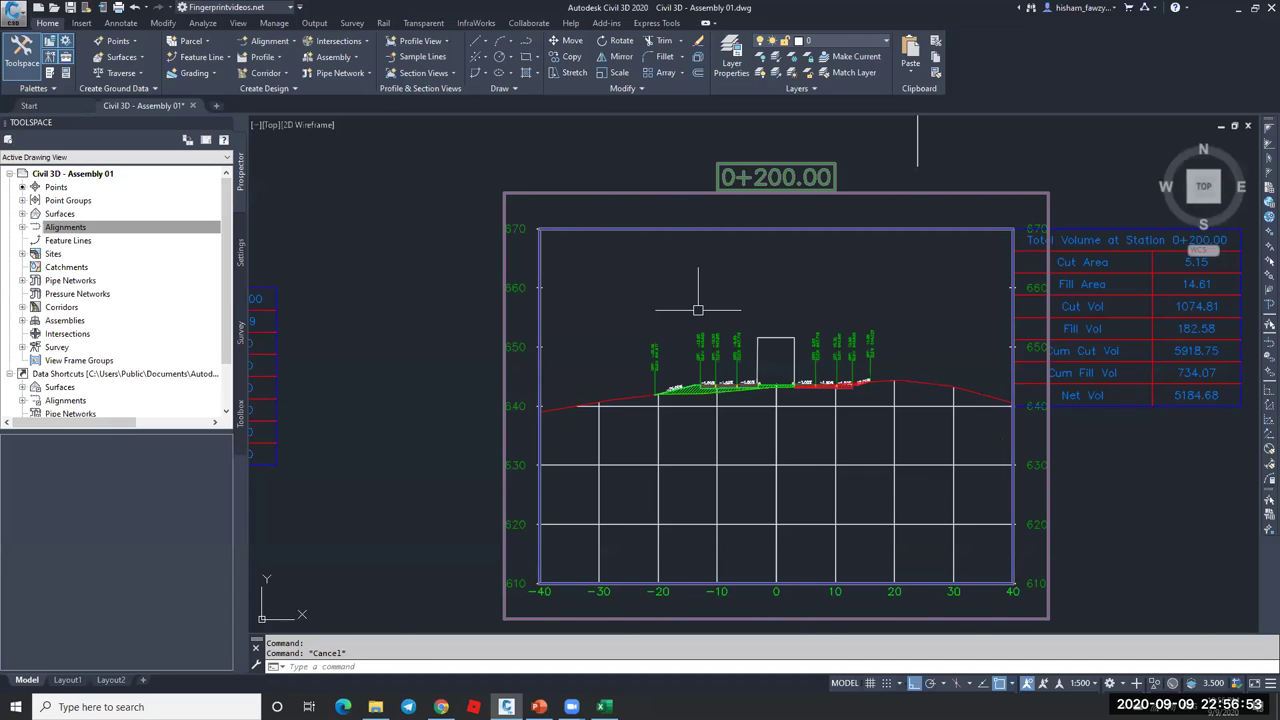
scroll(712, 305, "down", 6)
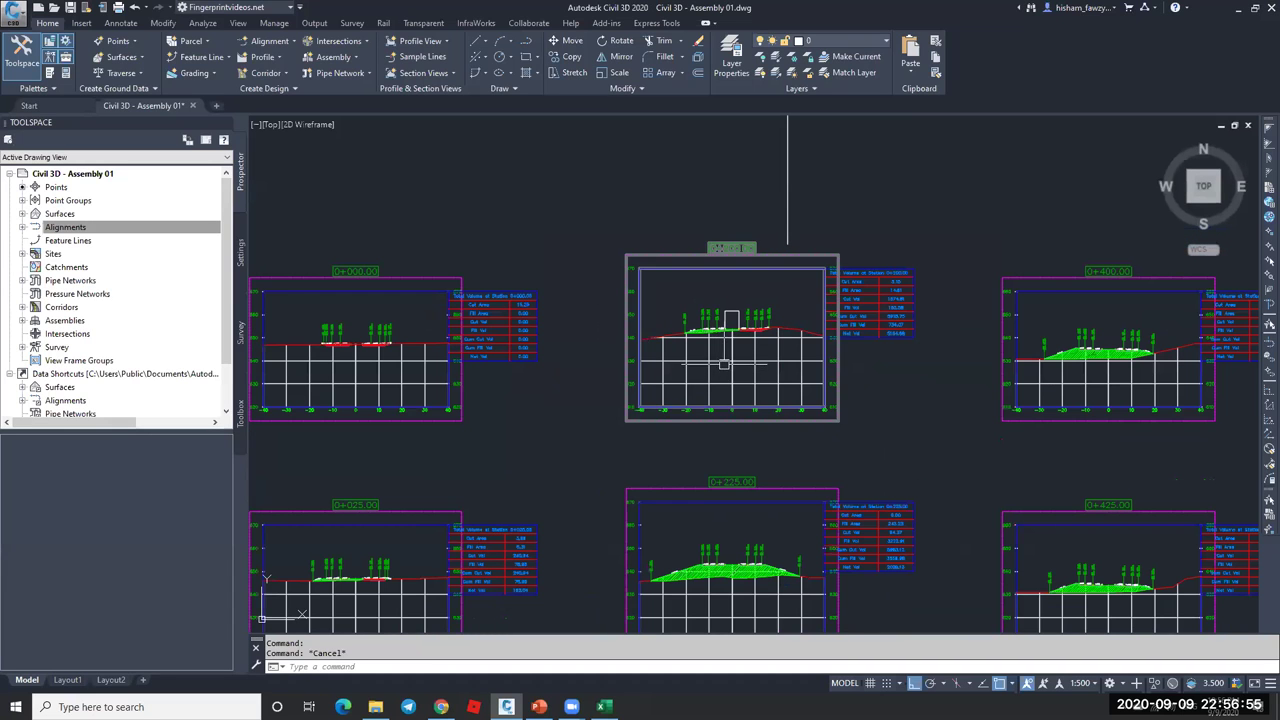
- Move the 0+200 section view above the section grid with the M command
left_click(718, 322)
middle_click_drag(718, 322, 729, 345)
type("m")
key("Return")
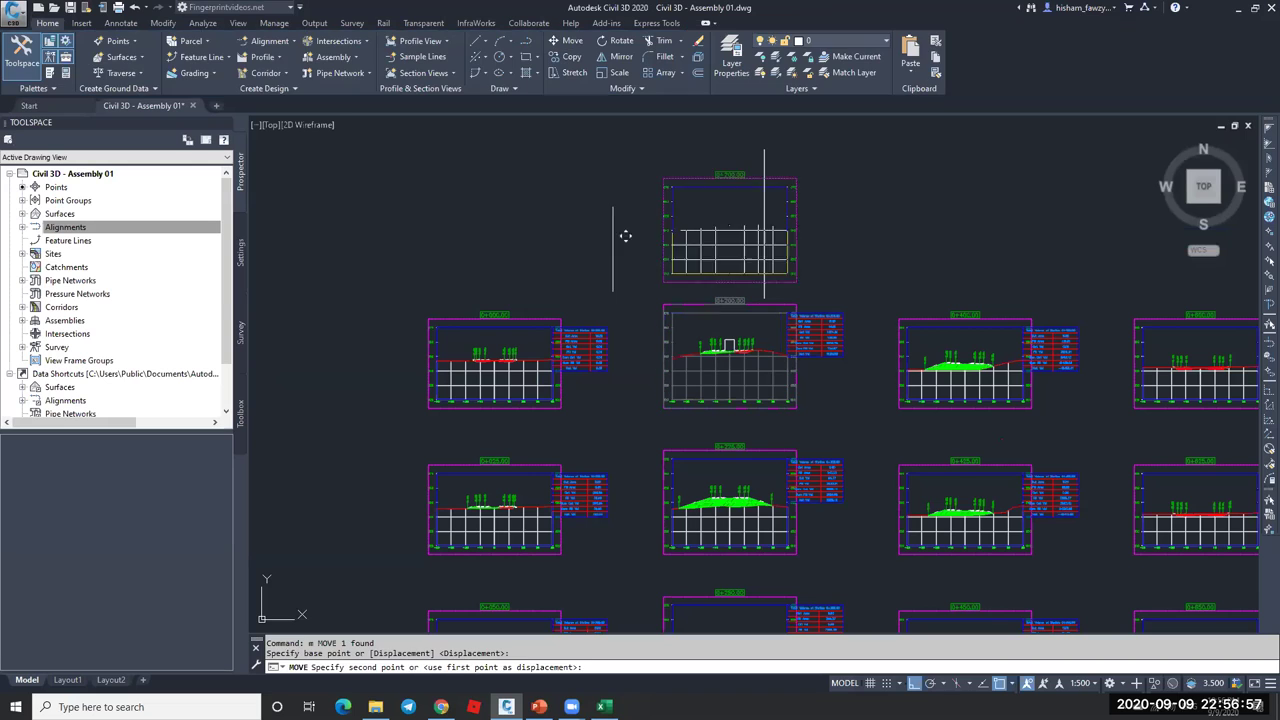
left_click(729, 345)
scroll(764, 300, "down", 6)
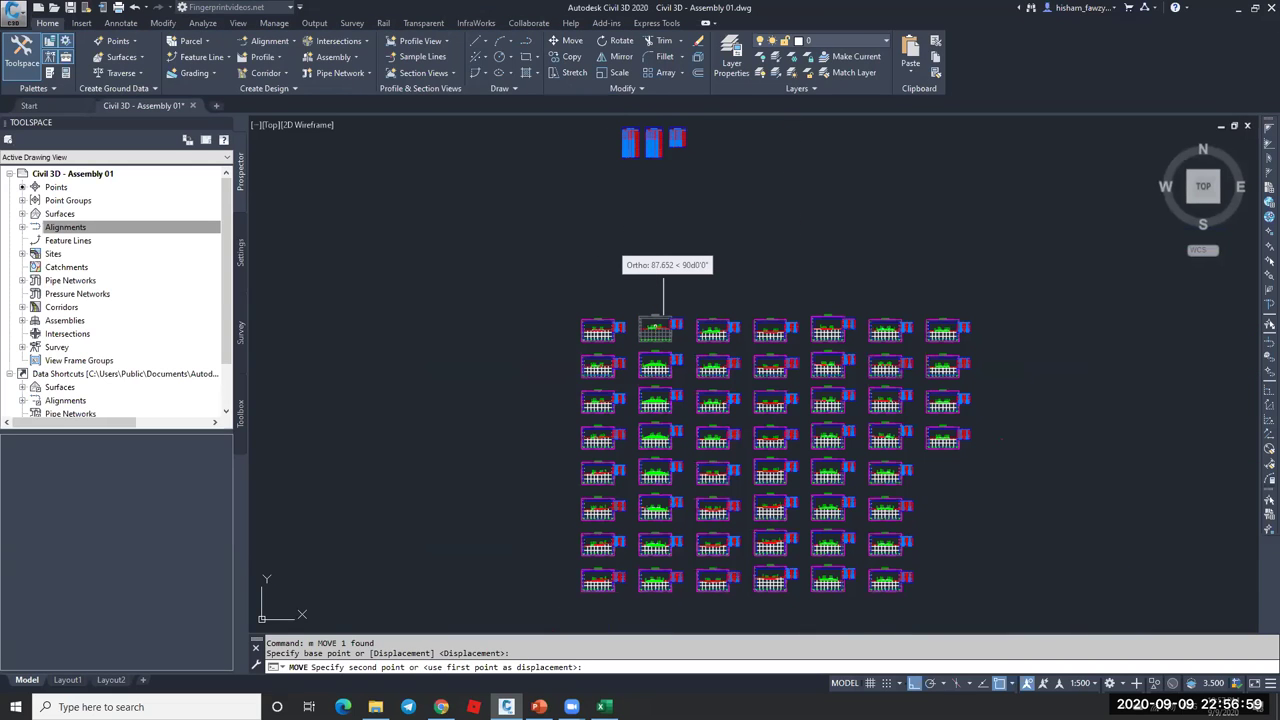
left_click(662, 212)
key("Escape")
- Select a section view and update the group layout to restore the moved view
scroll(640, 230, "up", 2)
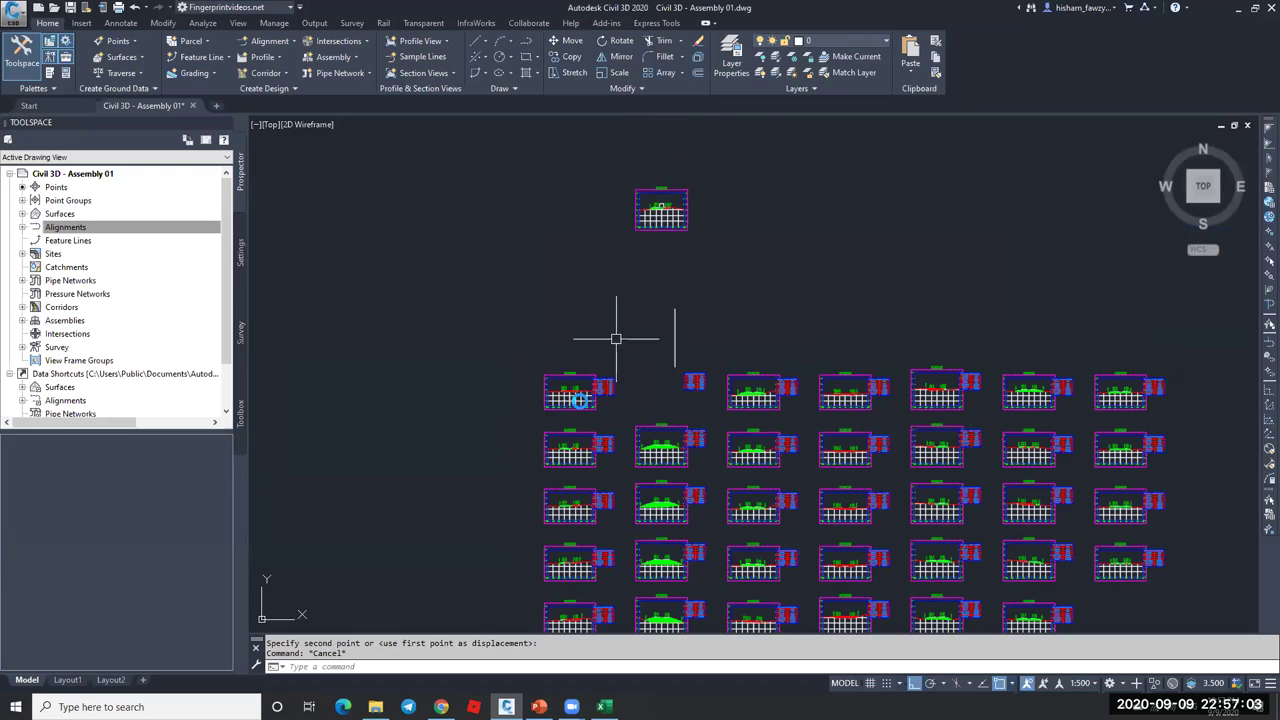
scroll(610, 340, "up", 3)
left_click(571, 360)
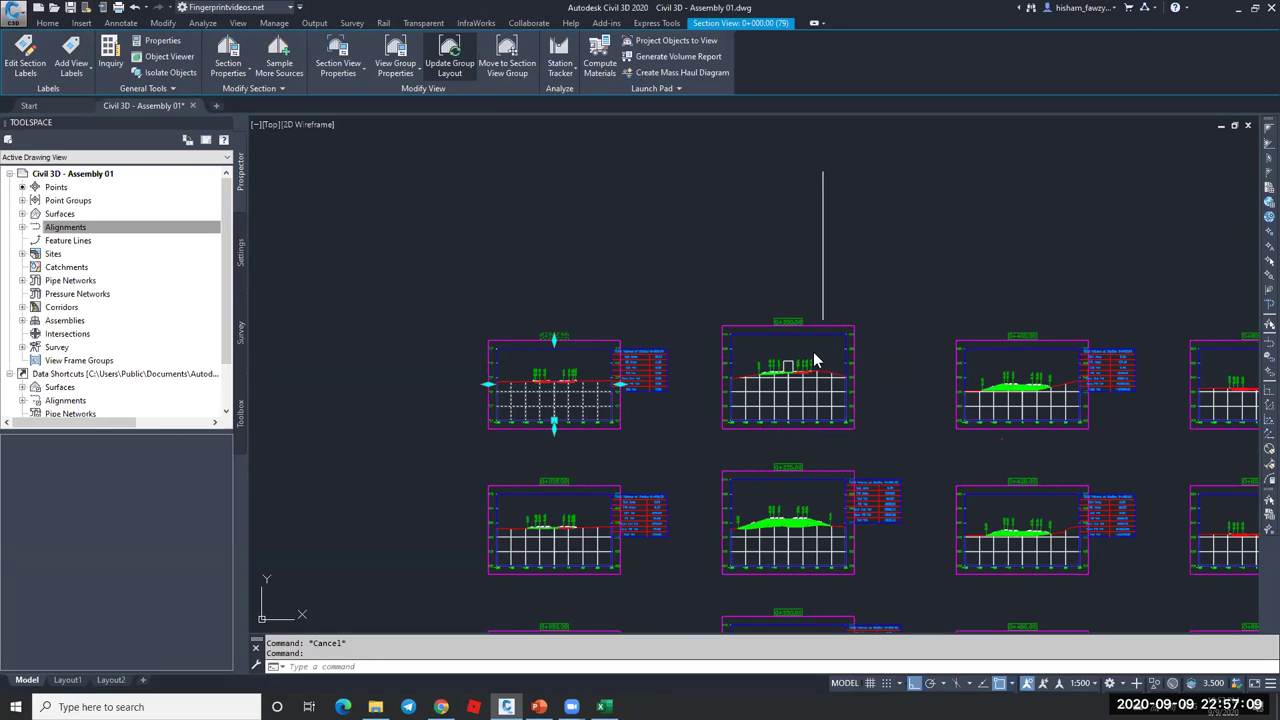
left_click(460, 60)
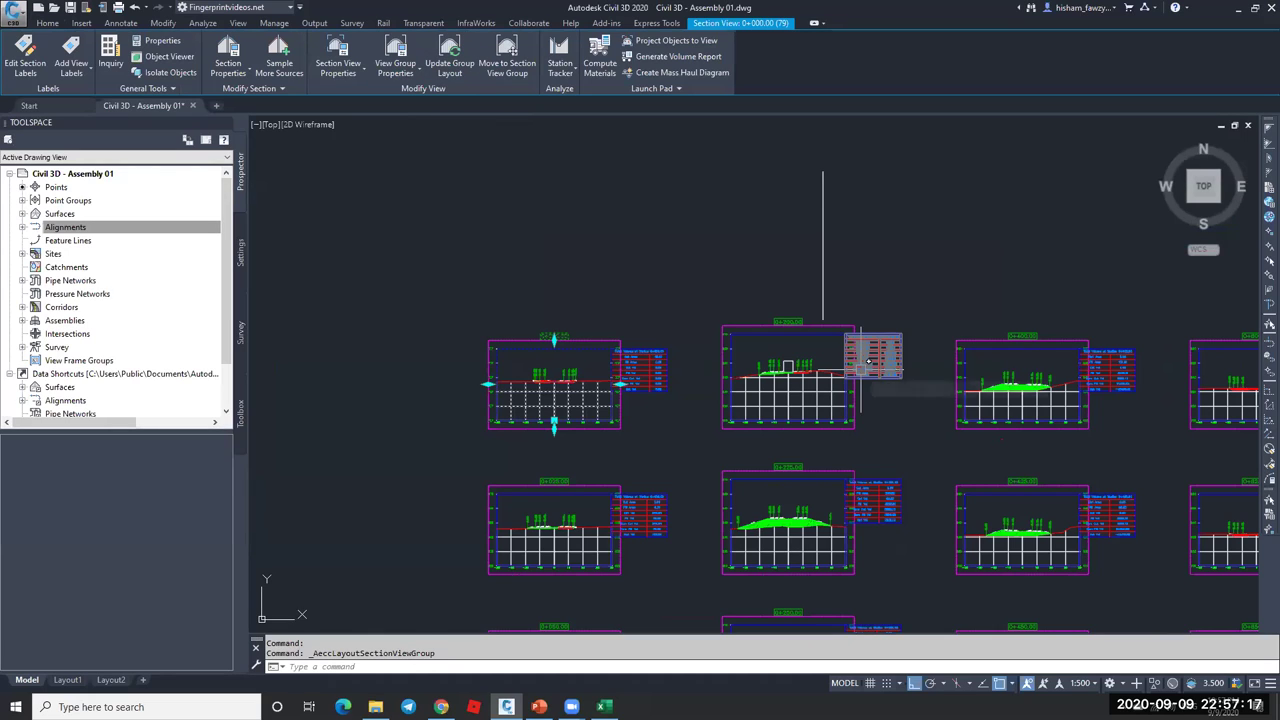
key("Escape")
- Zoom to the corridor plan and select one of its sample lines
scroll(738, 403, "down", 5)
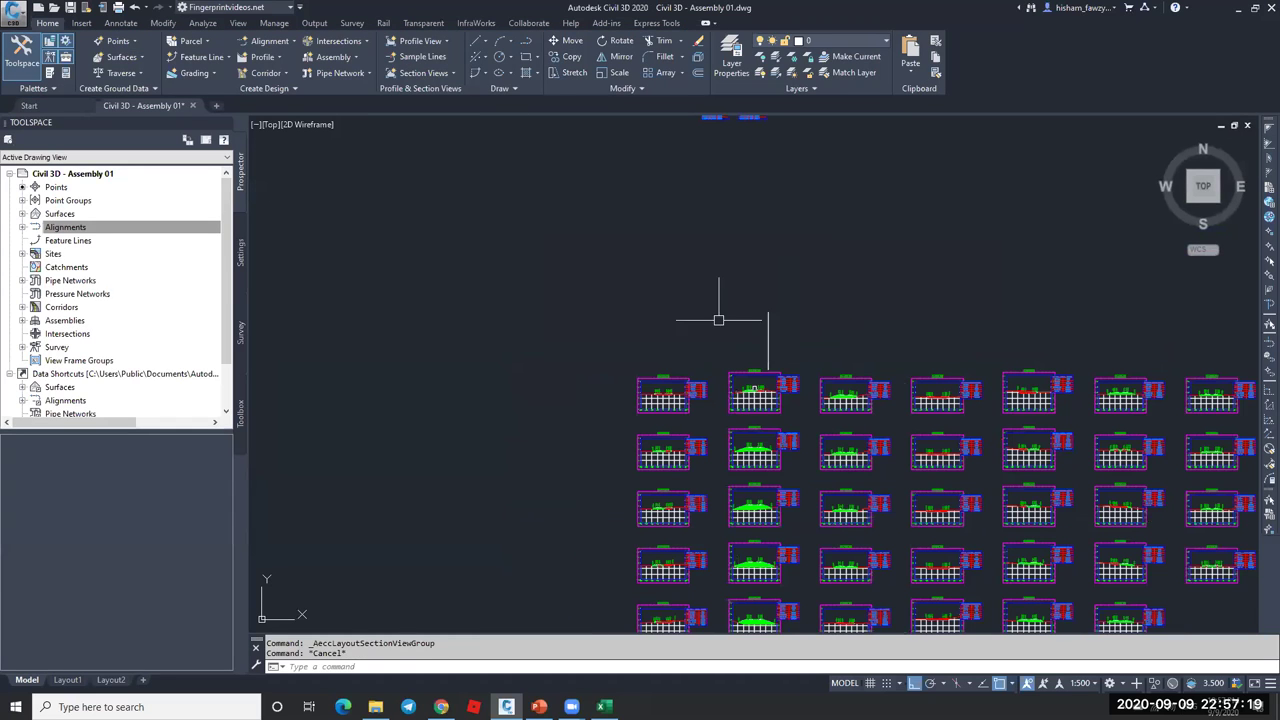
scroll(600, 200, "down", 3)
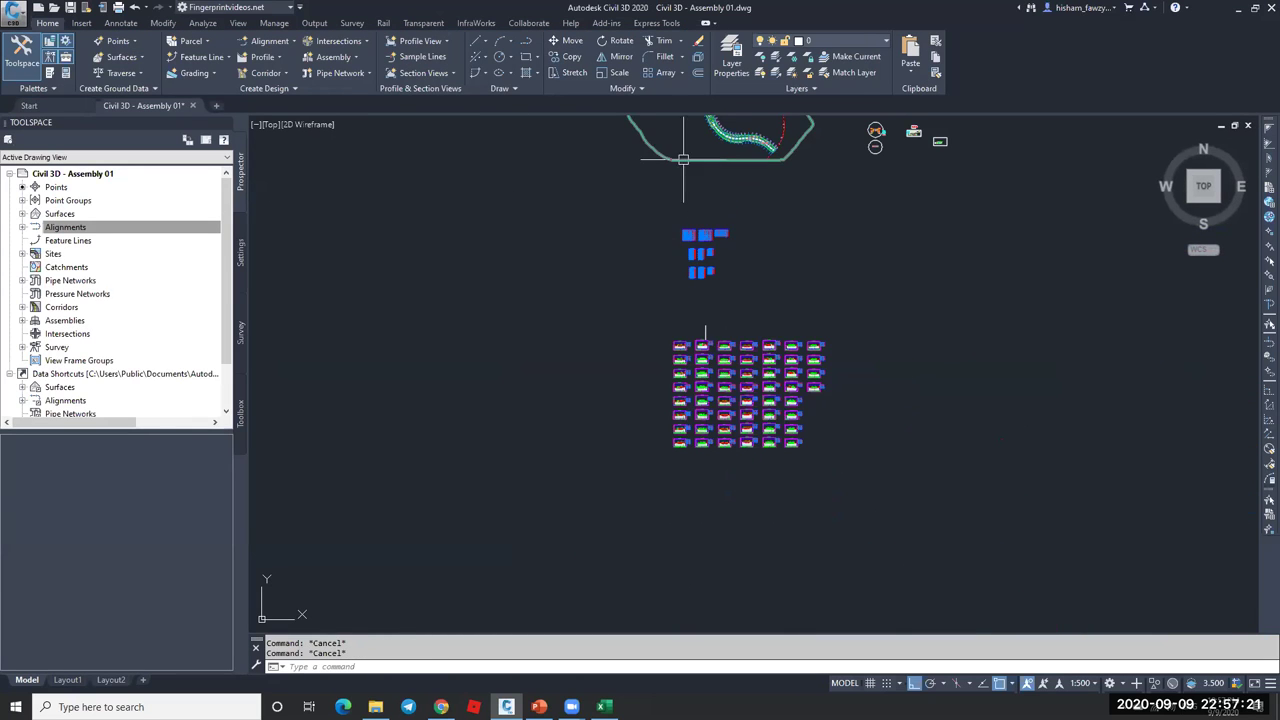
scroll(800, 160, "up", 5)
left_click(801, 157)
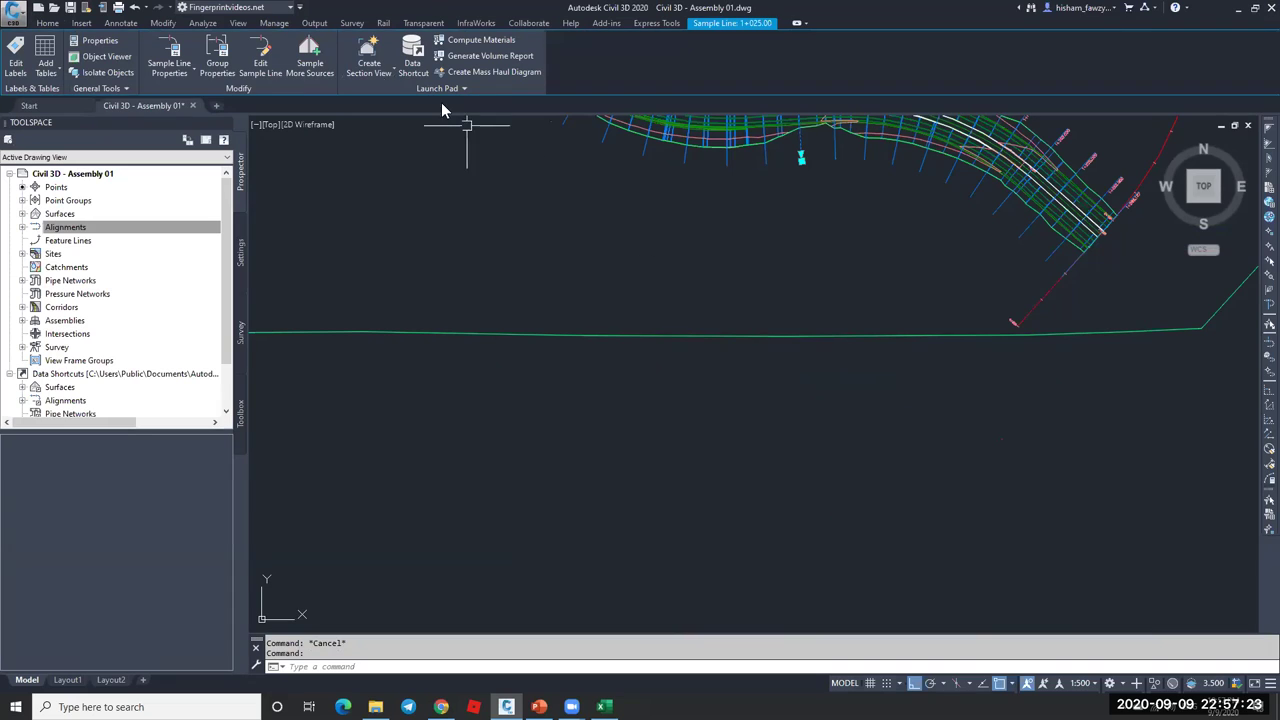
- Create a single section view for station 1+025.00 at a picked origin
left_click(369, 70)
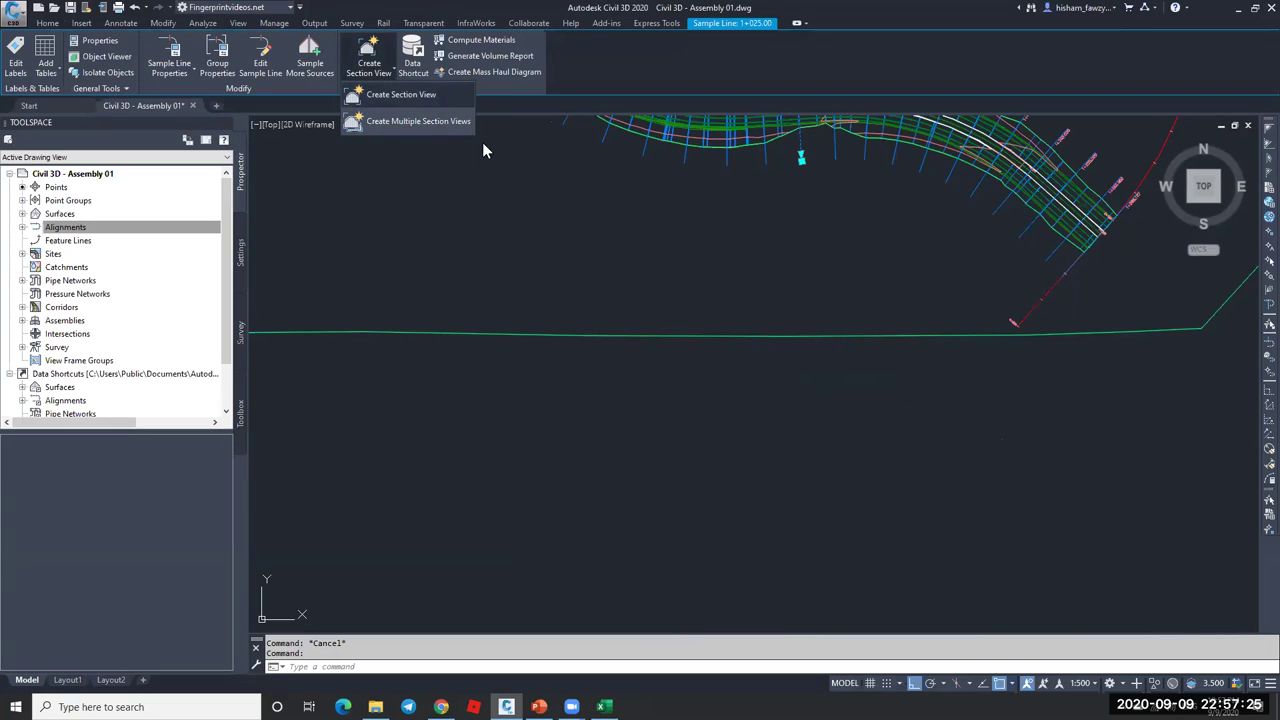
left_click(436, 97)
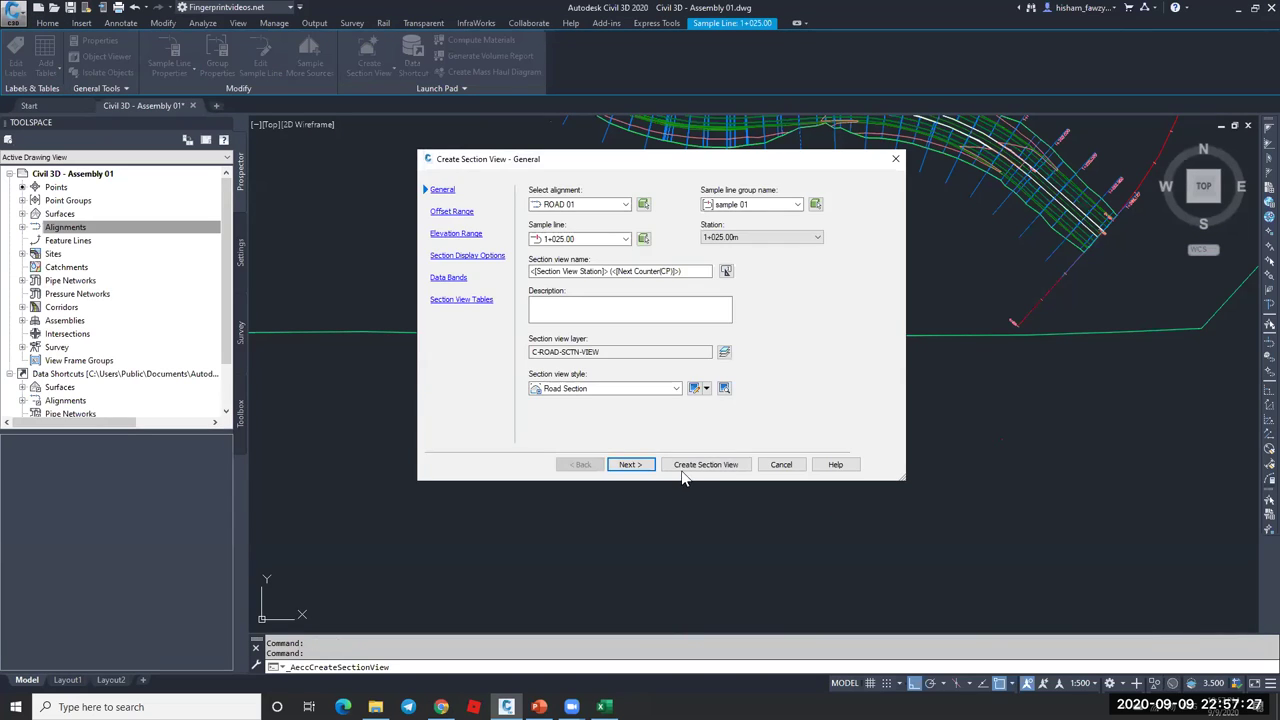
left_click(686, 465)
scroll(690, 318, "down", 5)
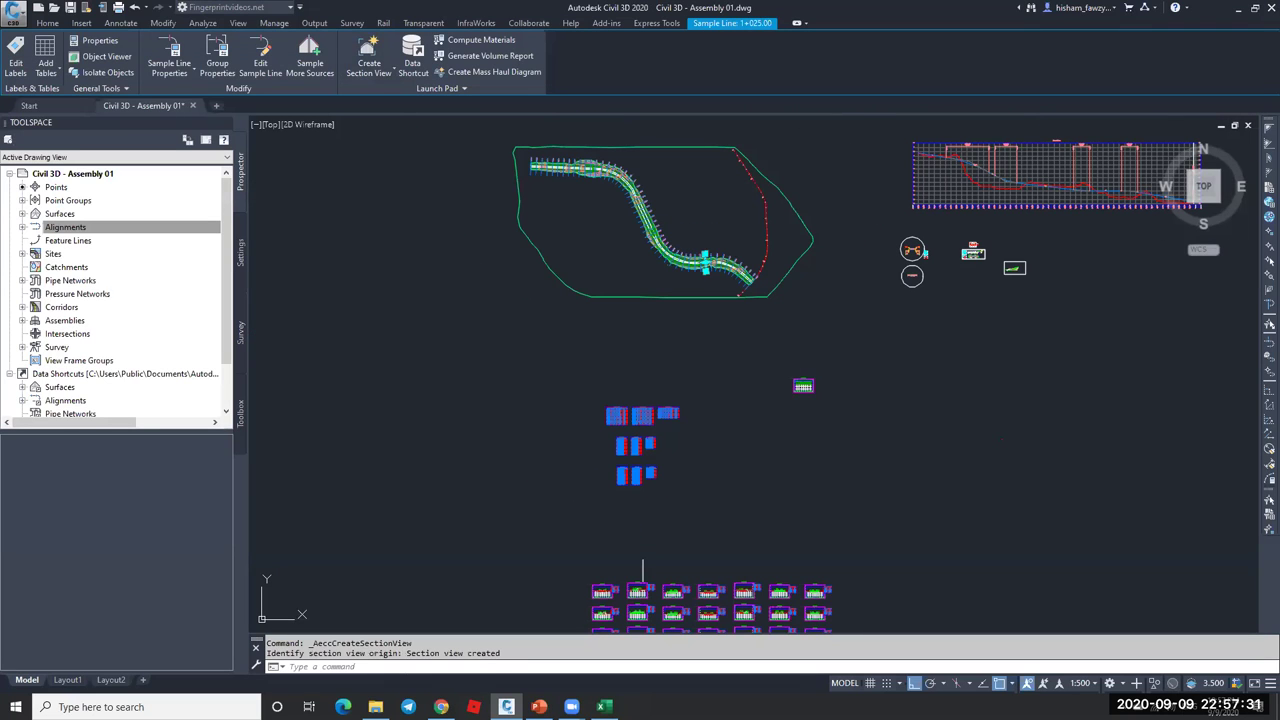
left_click(800, 390)
scroll(800, 390, "up", 6)
key("Escape")
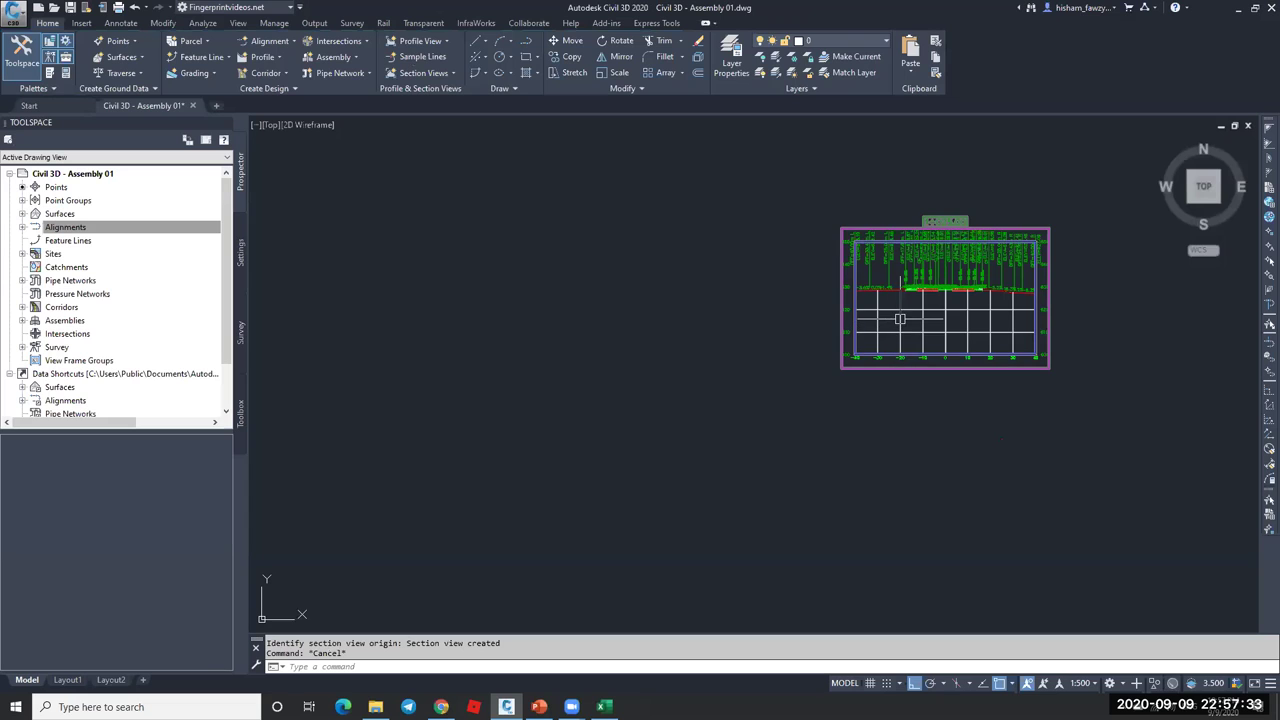
- Select the new 1+025.00 section view to move it into a section view group
scroll(743, 266, "down", 5)
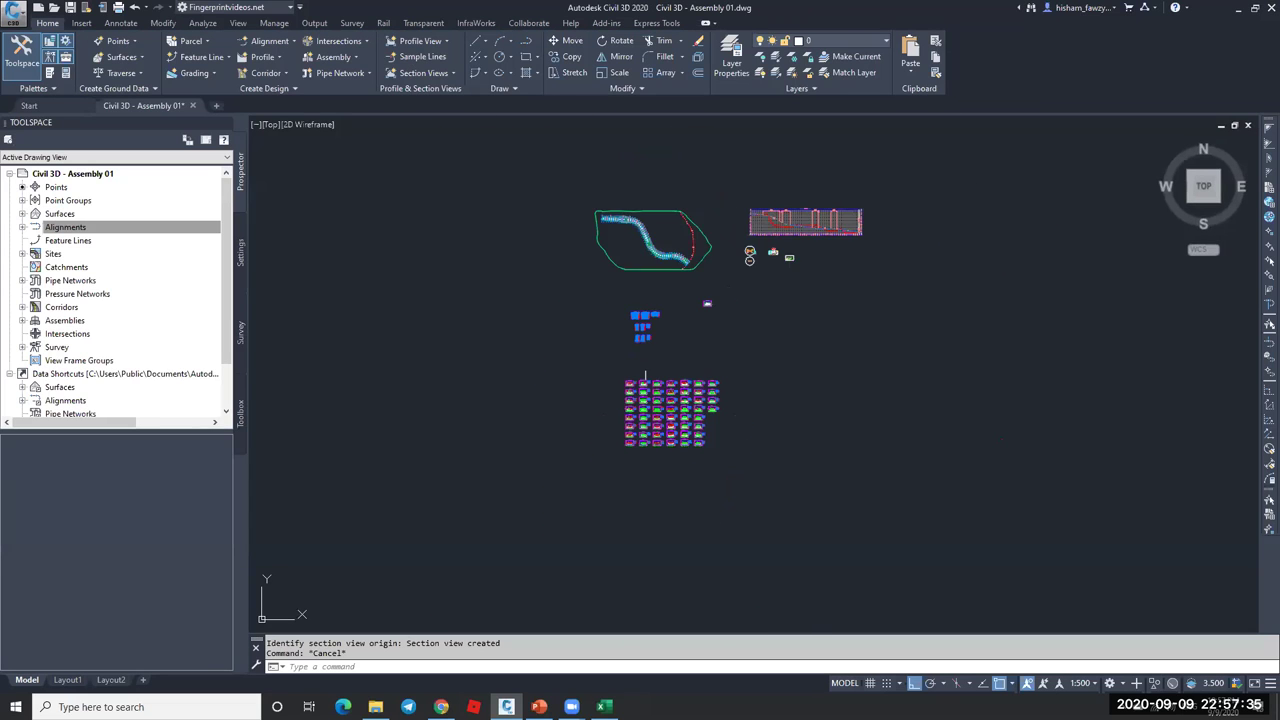
scroll(660, 240, "up", 5)
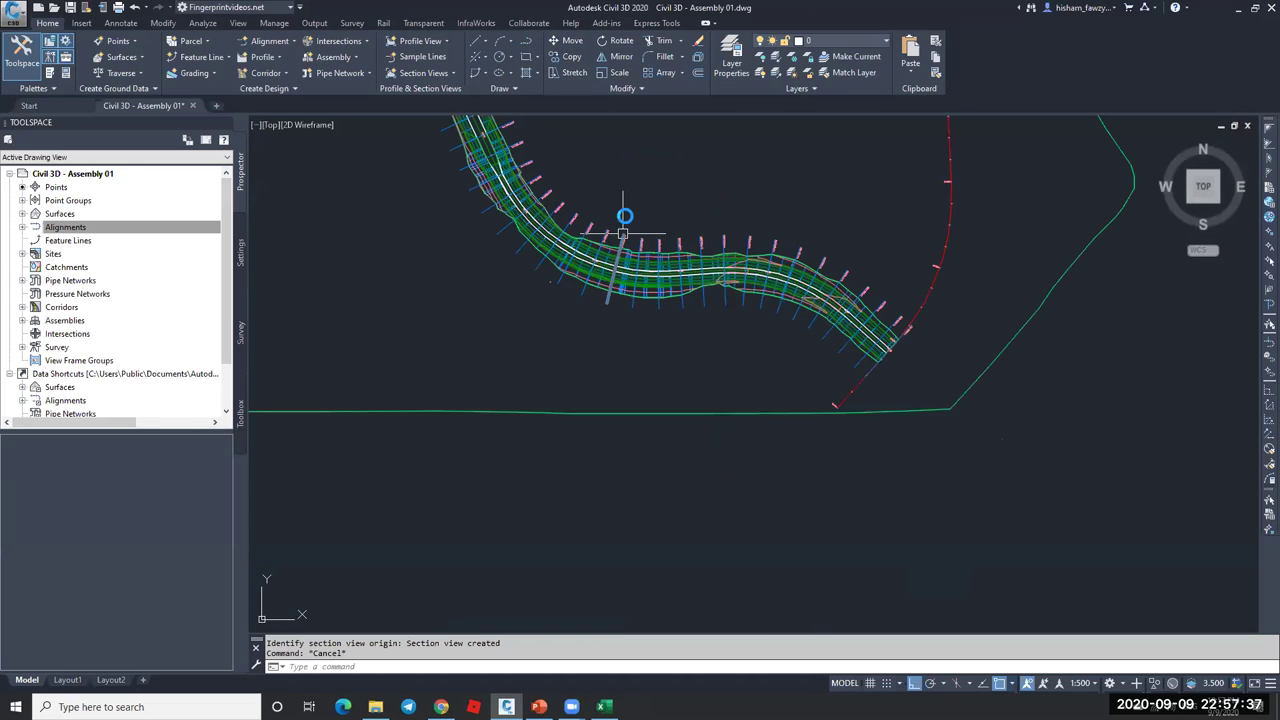
scroll(626, 214, "down", 8)
scroll(660, 273, "up", 8)
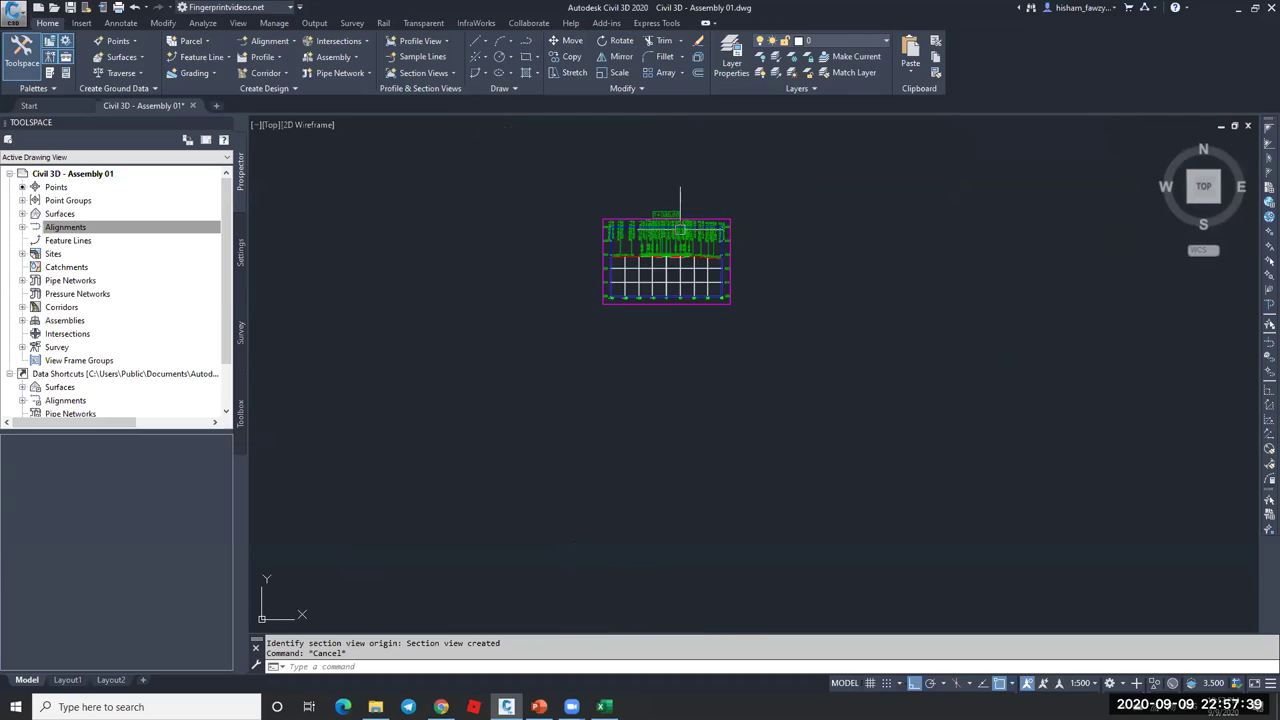
left_click(679, 293)
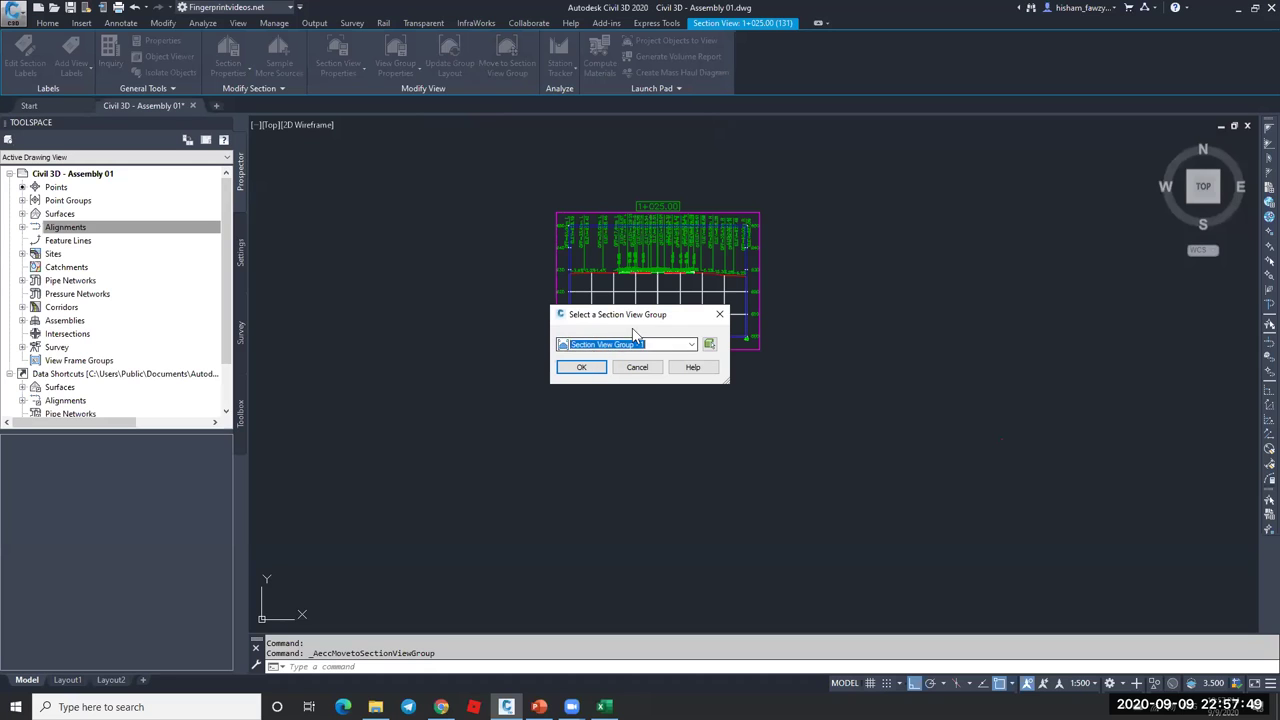
- Cancel the group choice and delete the stray 1+025.00 section view
left_click(637, 367)
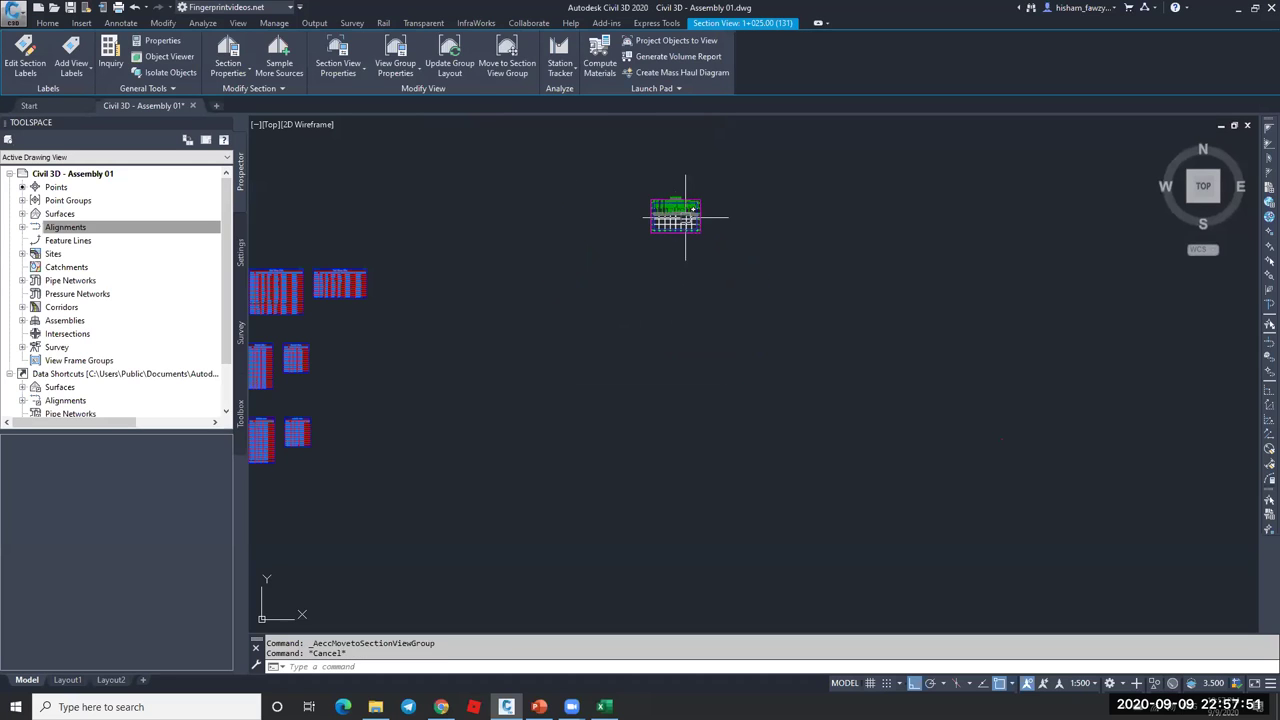
key("Escape")
scroll(565, 398, "up", 3)
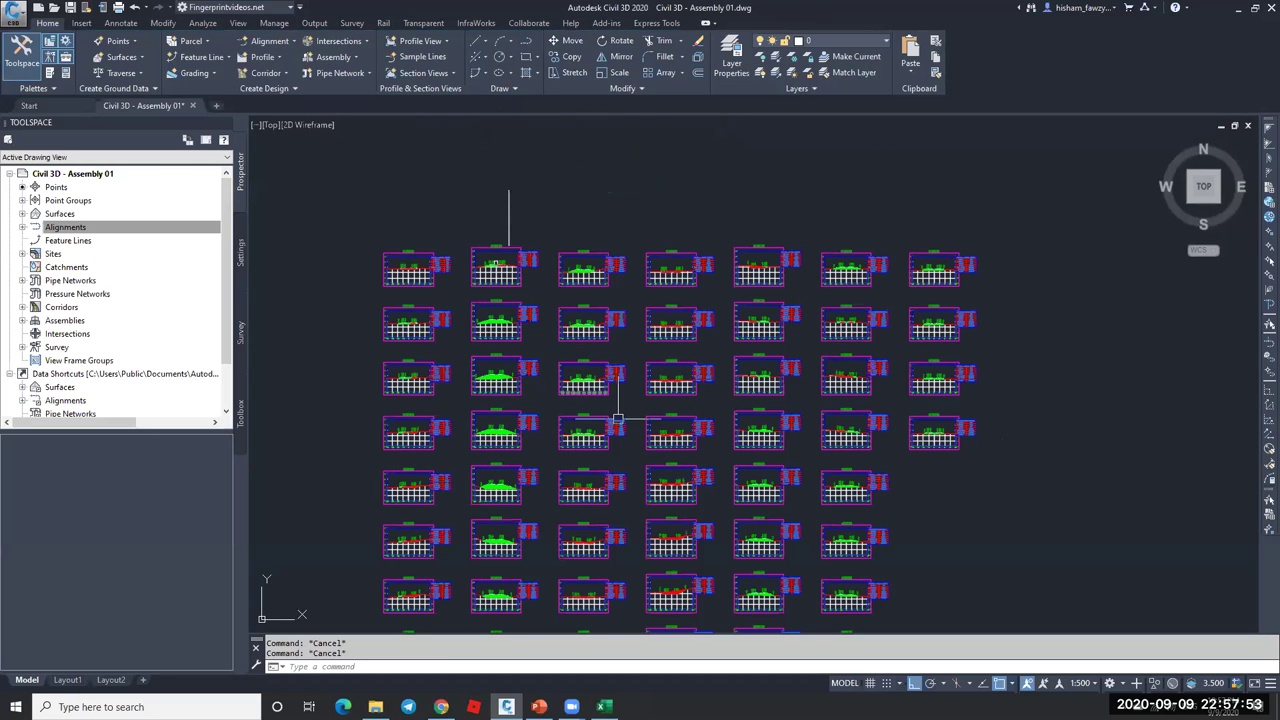
scroll(605, 370, "down", 3)
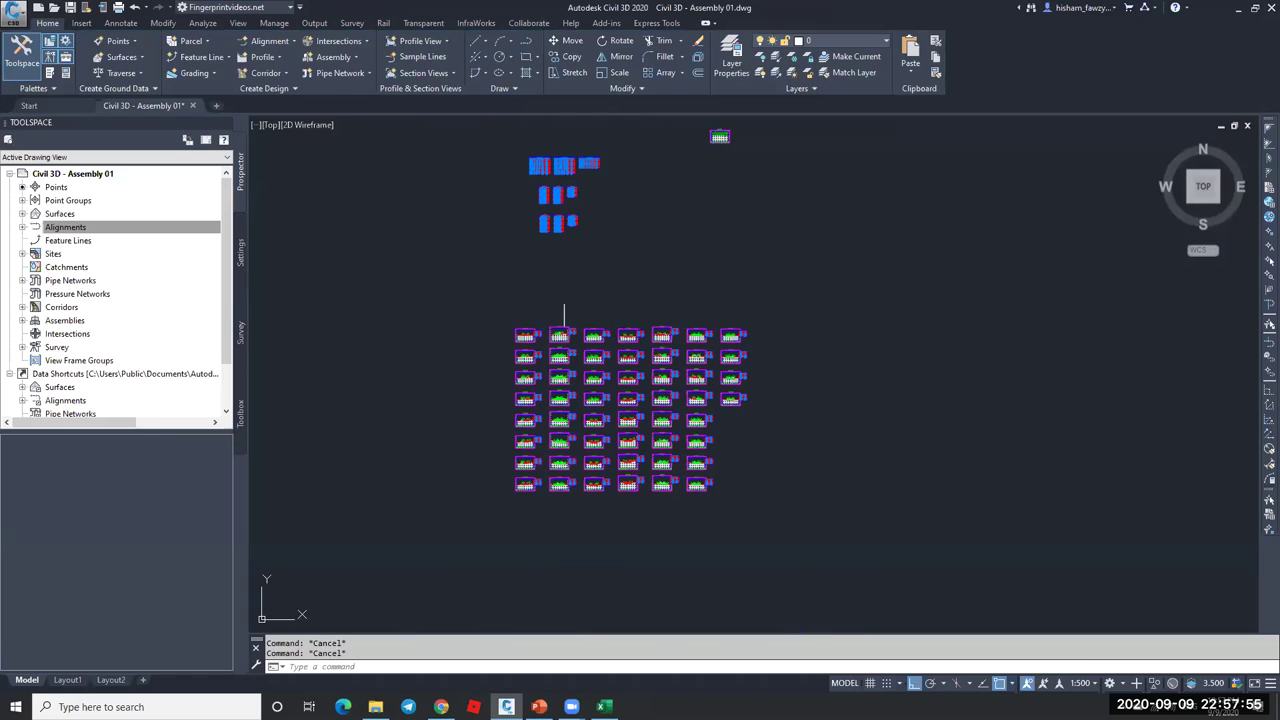
scroll(716, 131, "up", 8)
left_click(711, 217)
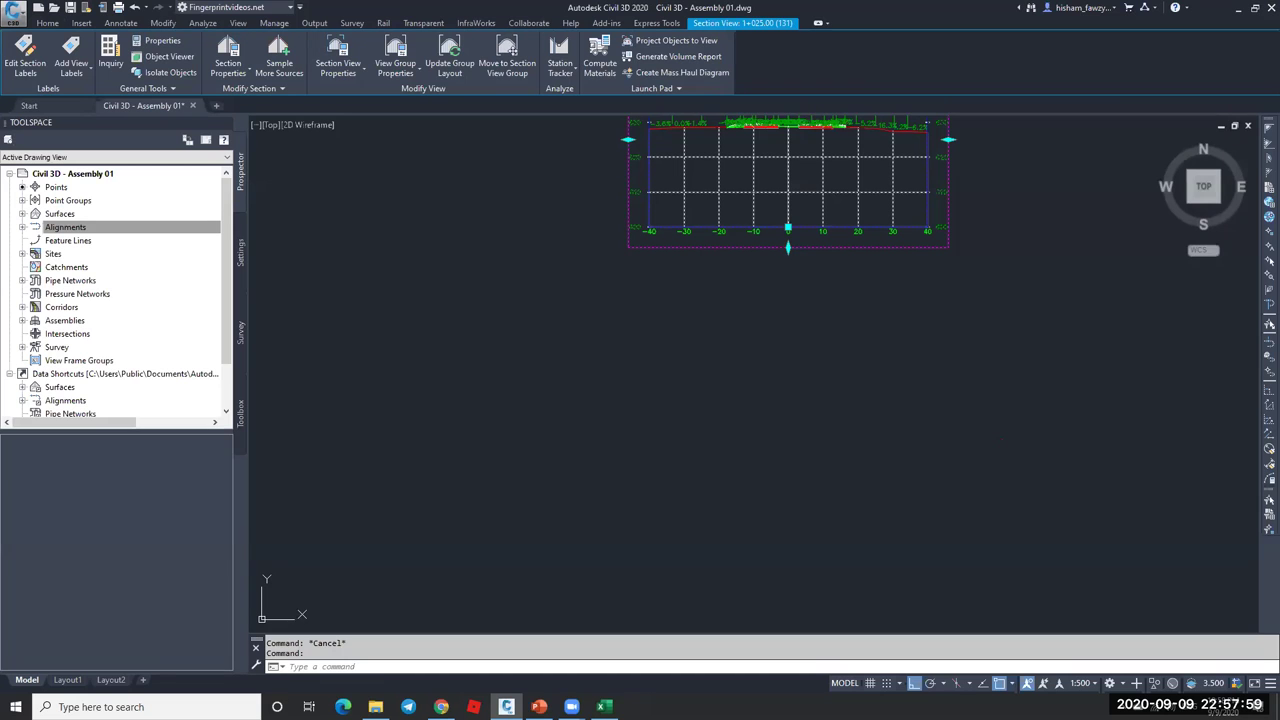
key("Delete")
scroll(700, 300, "down", 6)
scroll(629, 410, "up", 2)
scroll(700, 380, "up", 8)
key("Escape")
scroll(644, 239, "down", 3)
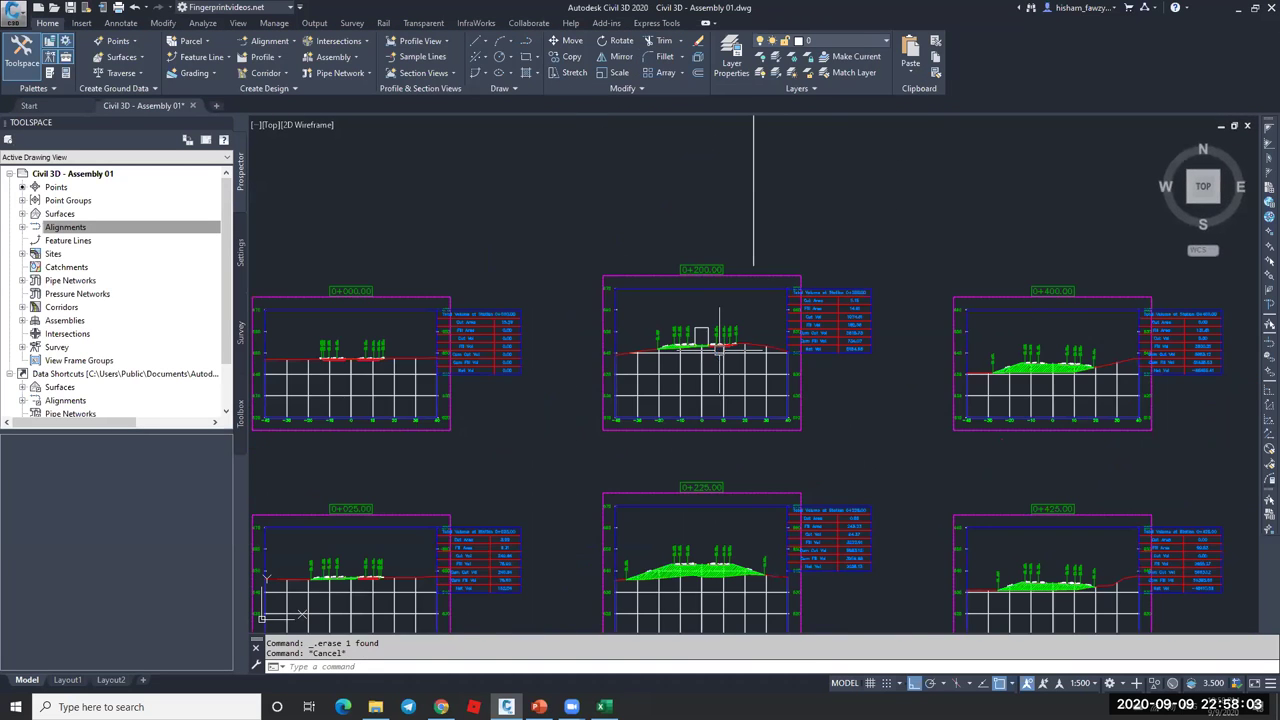
scroll(726, 335, "up", 3)
- Erase the small rectangle inside the 0+200.00 section with the E command
left_click(666, 288)
type("e")
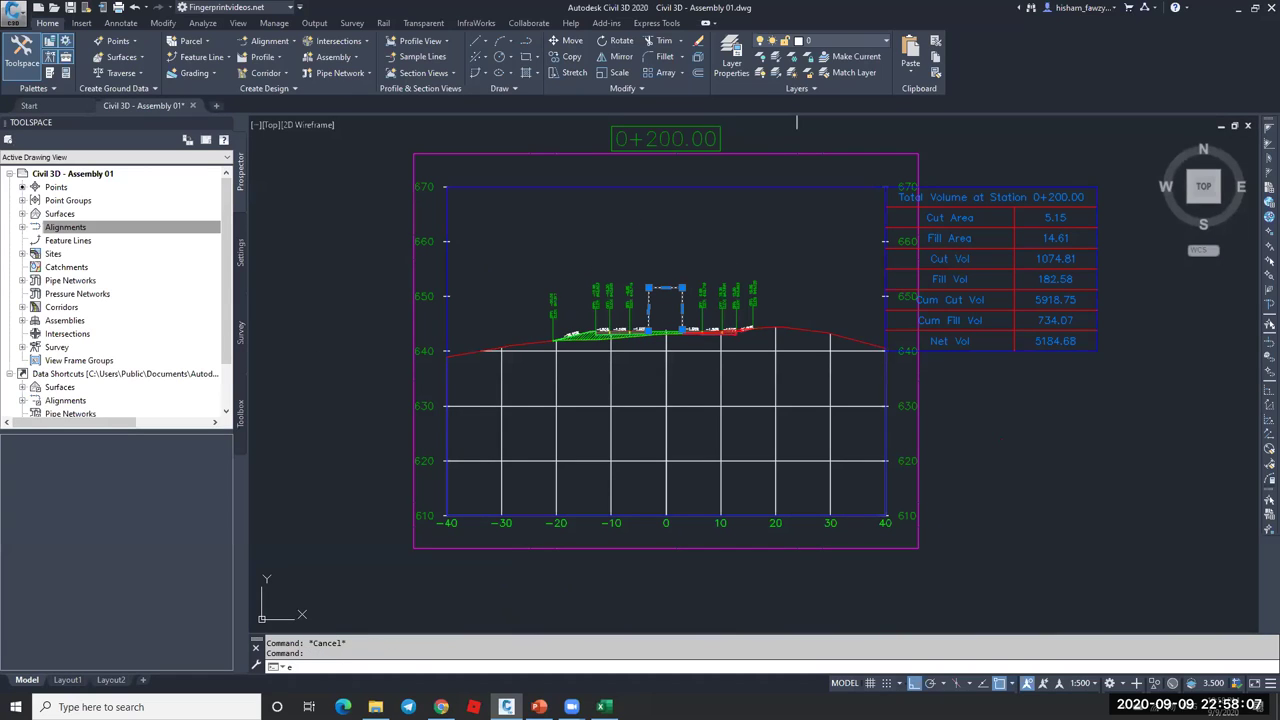
key("Return")
scroll(943, 243, "down", 3)
key("Escape")
scroll(910, 258, "up", 4)
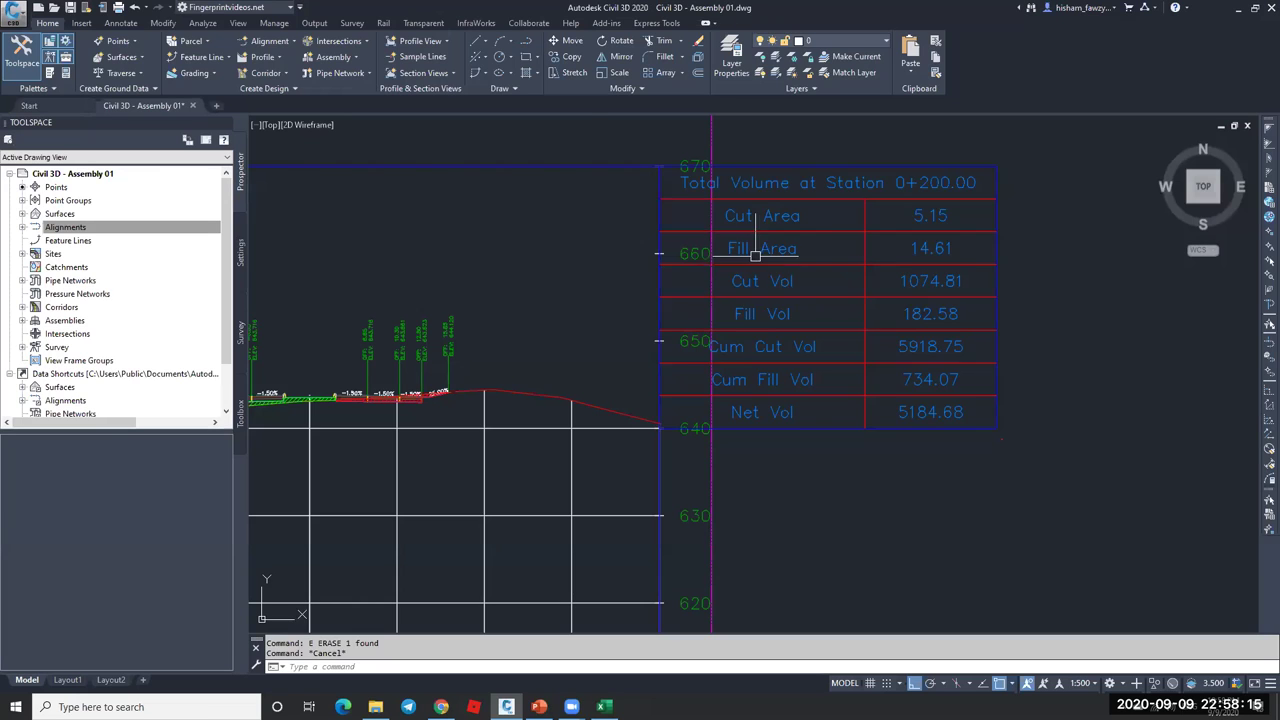
- Select the 0+200.00 section view and open the section view group properties
scroll(713, 257, "down", 2)
left_click(508, 366)
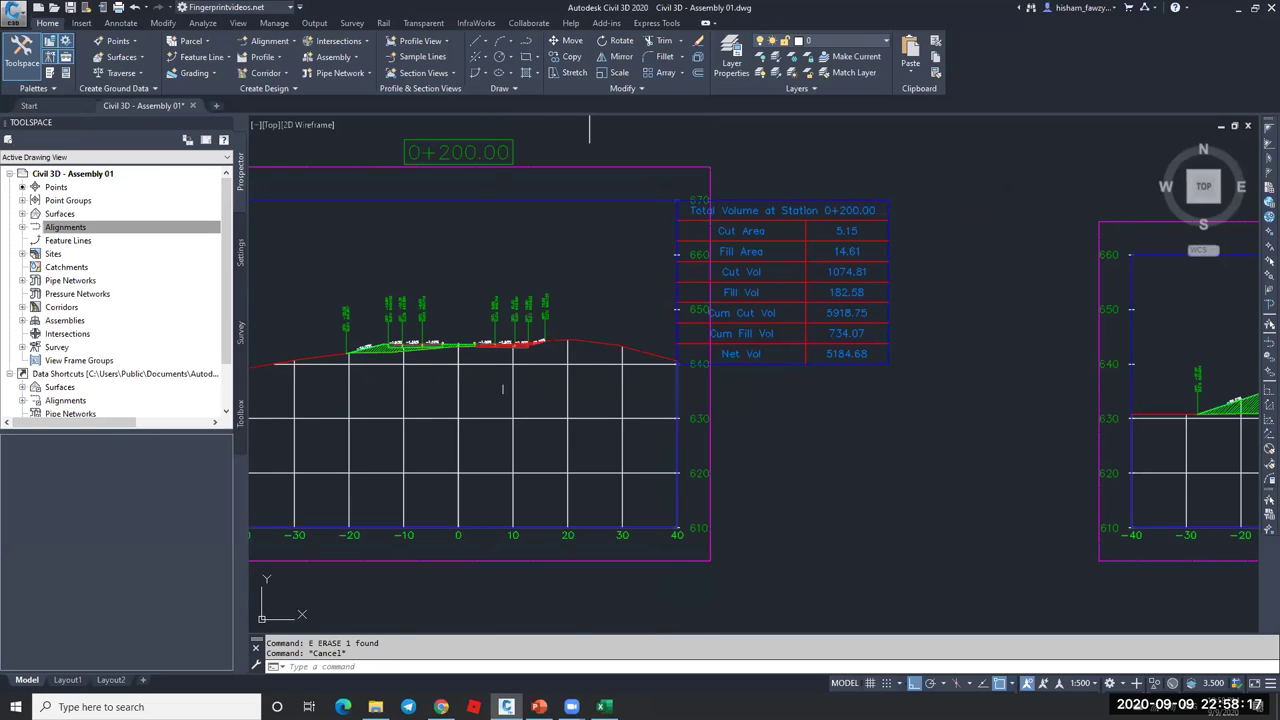
left_click(396, 56)
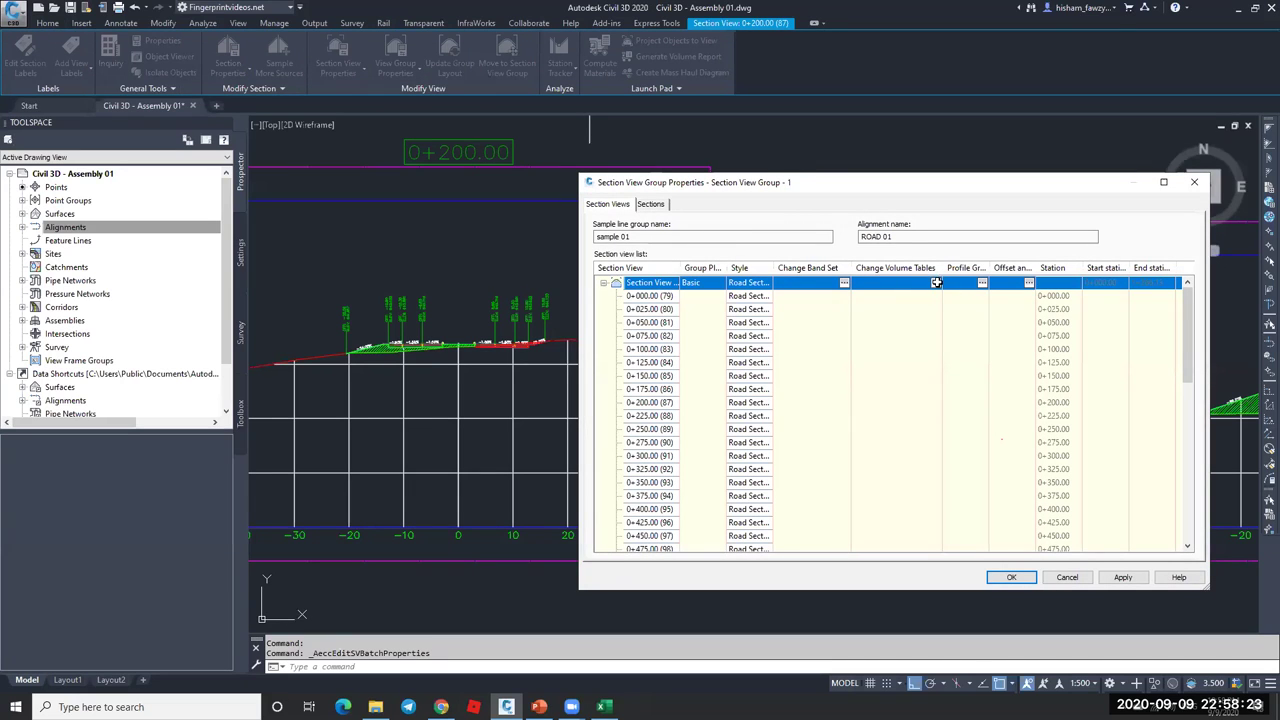
- Add a Material volume table to the group with Ground Removed and Ground Fill checked
left_click(936, 283)
left_click(512, 254)
left_click(512, 263)
left_click(822, 253)
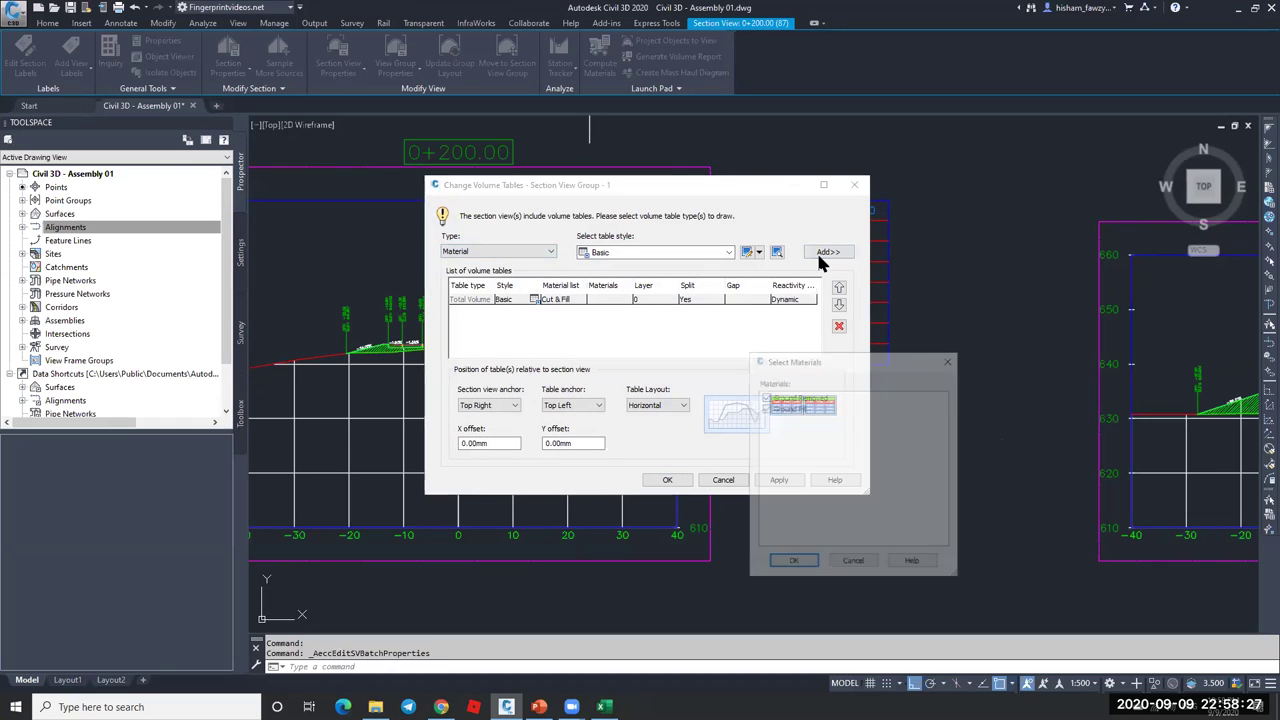
left_click_drag(813, 352, 649, 251)
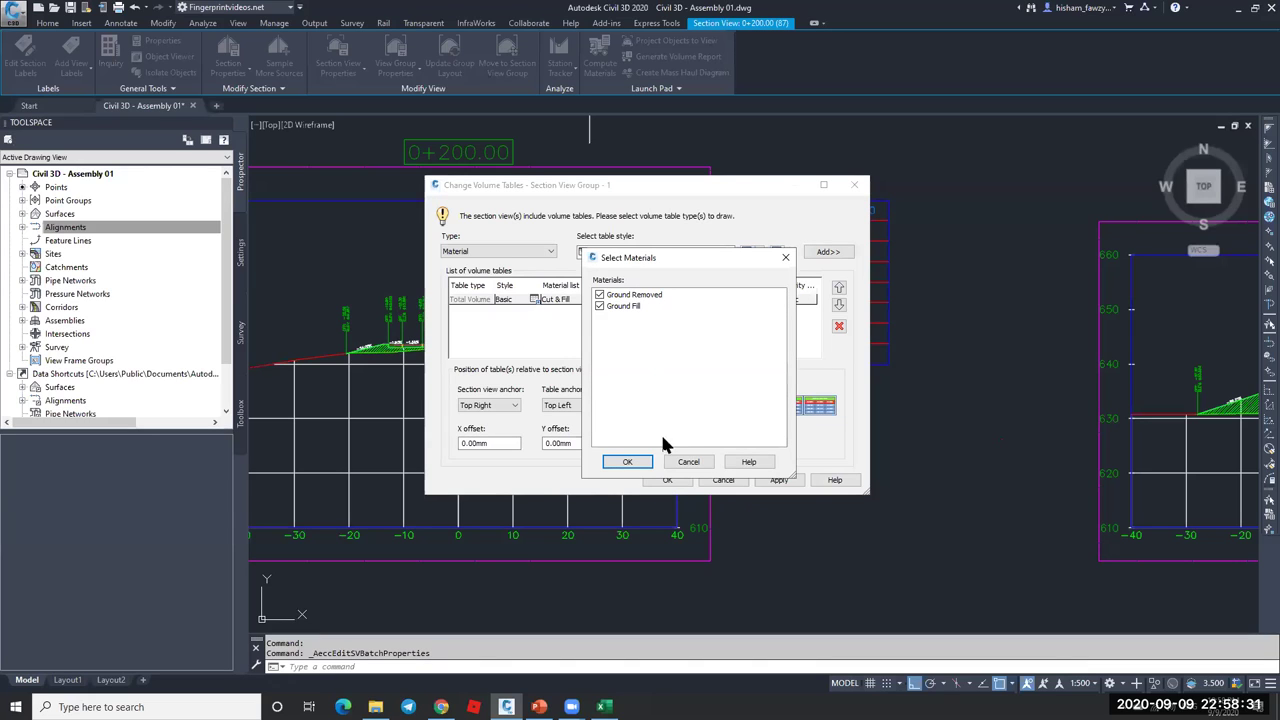
left_click(627, 461)
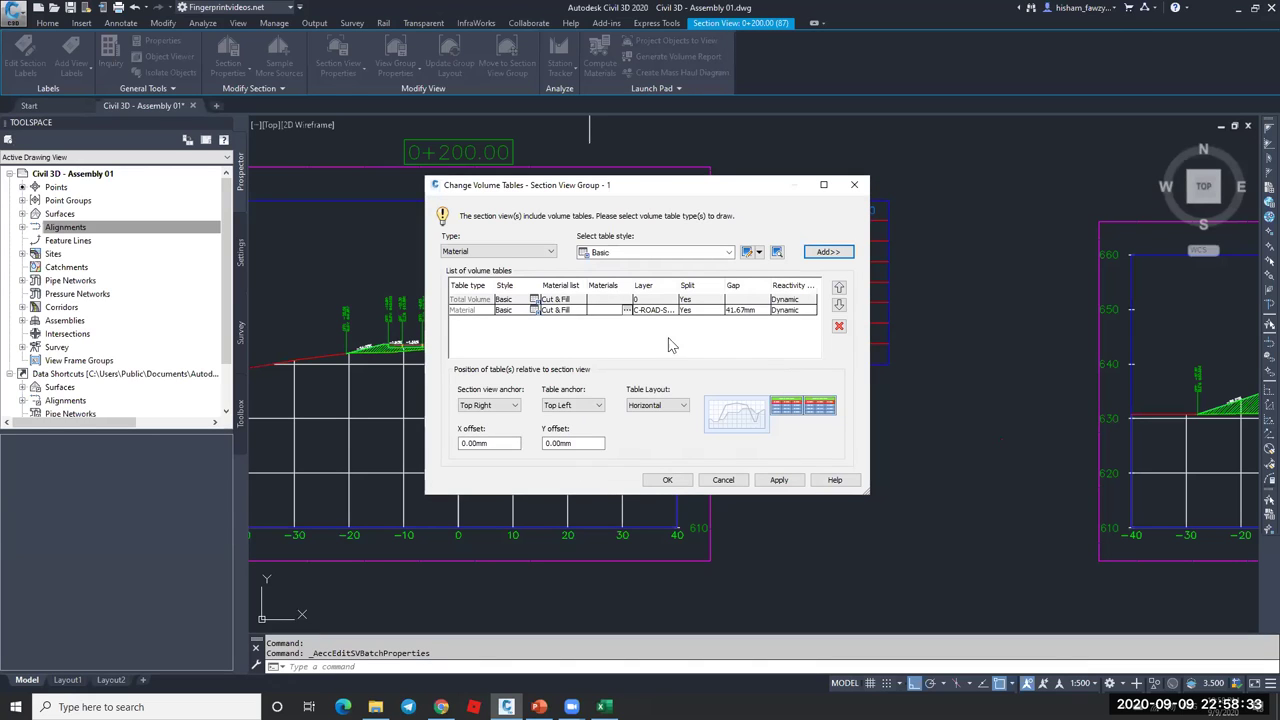
- Keep Material as the table type, accept the volume tables and apply them to all section views
left_click(528, 256)
left_click(525, 259)
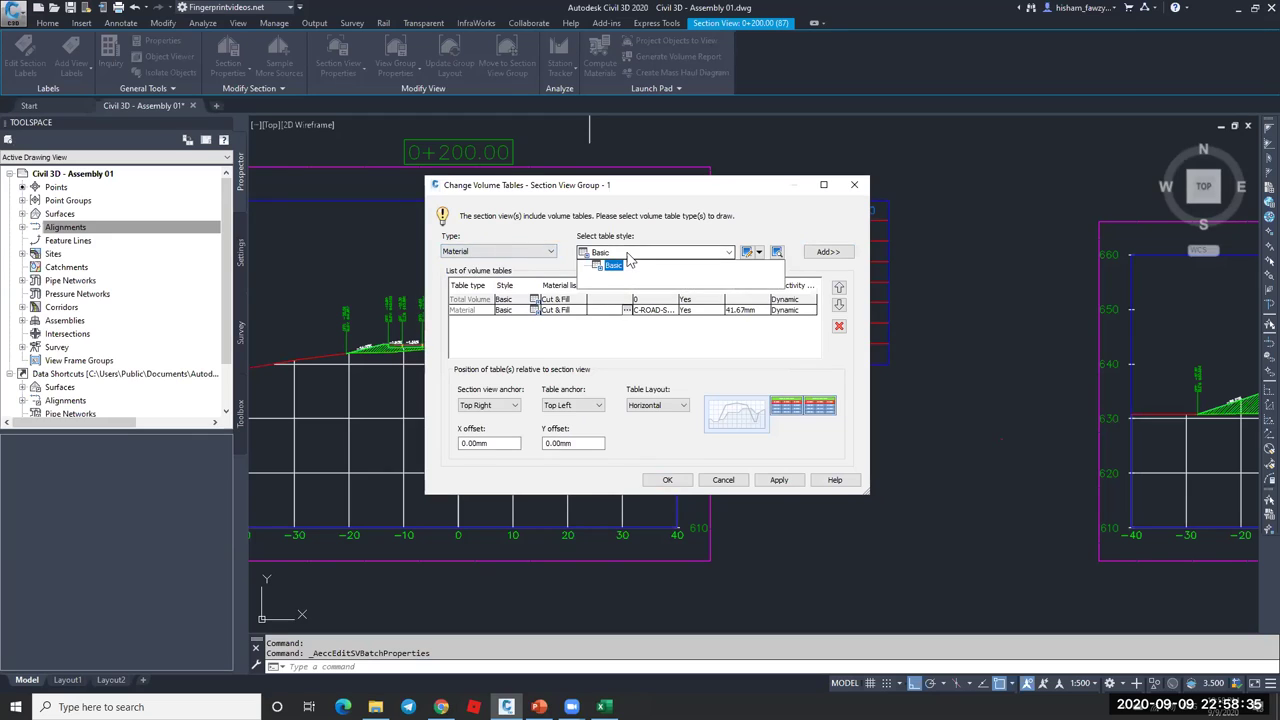
left_click(525, 259)
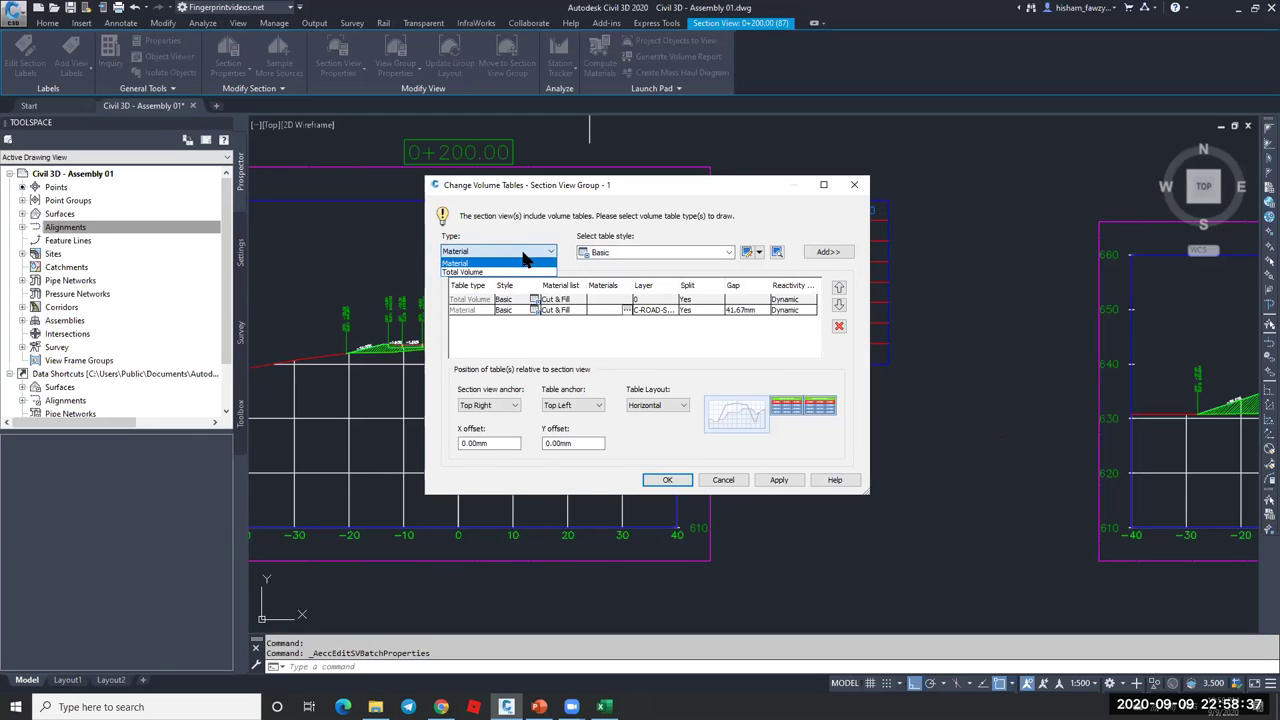
left_click(523, 254)
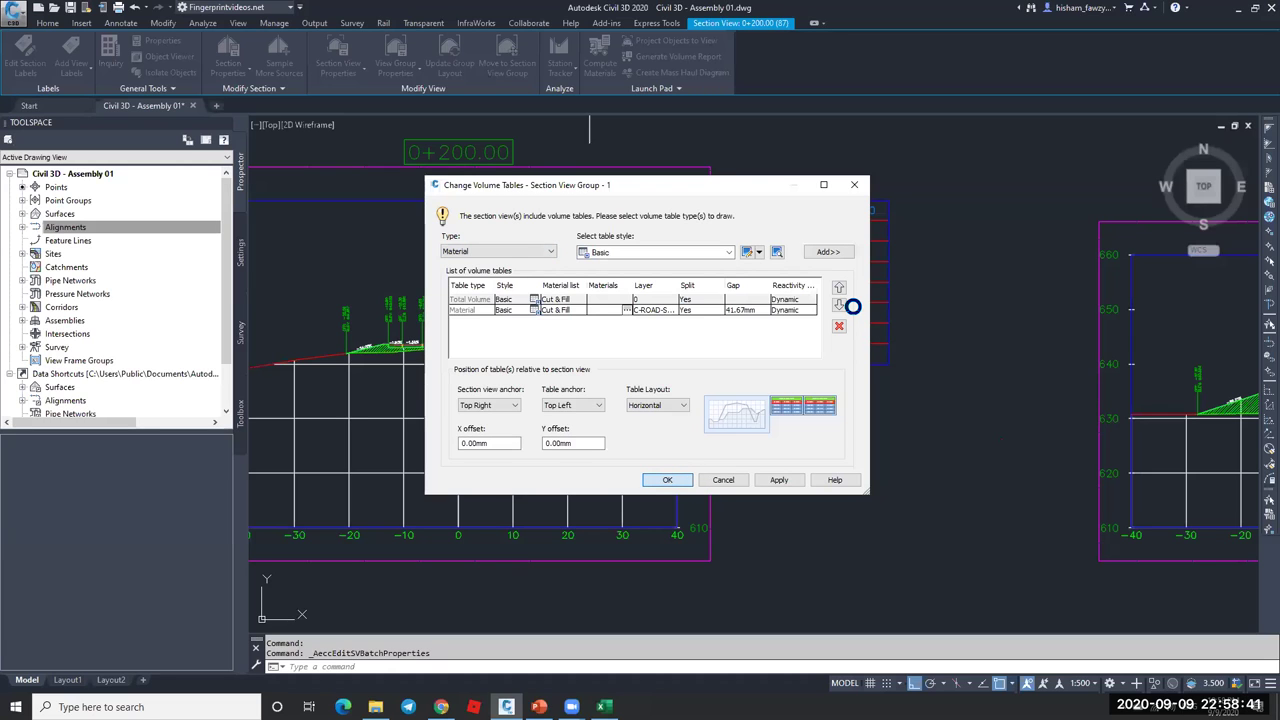
key("Return")
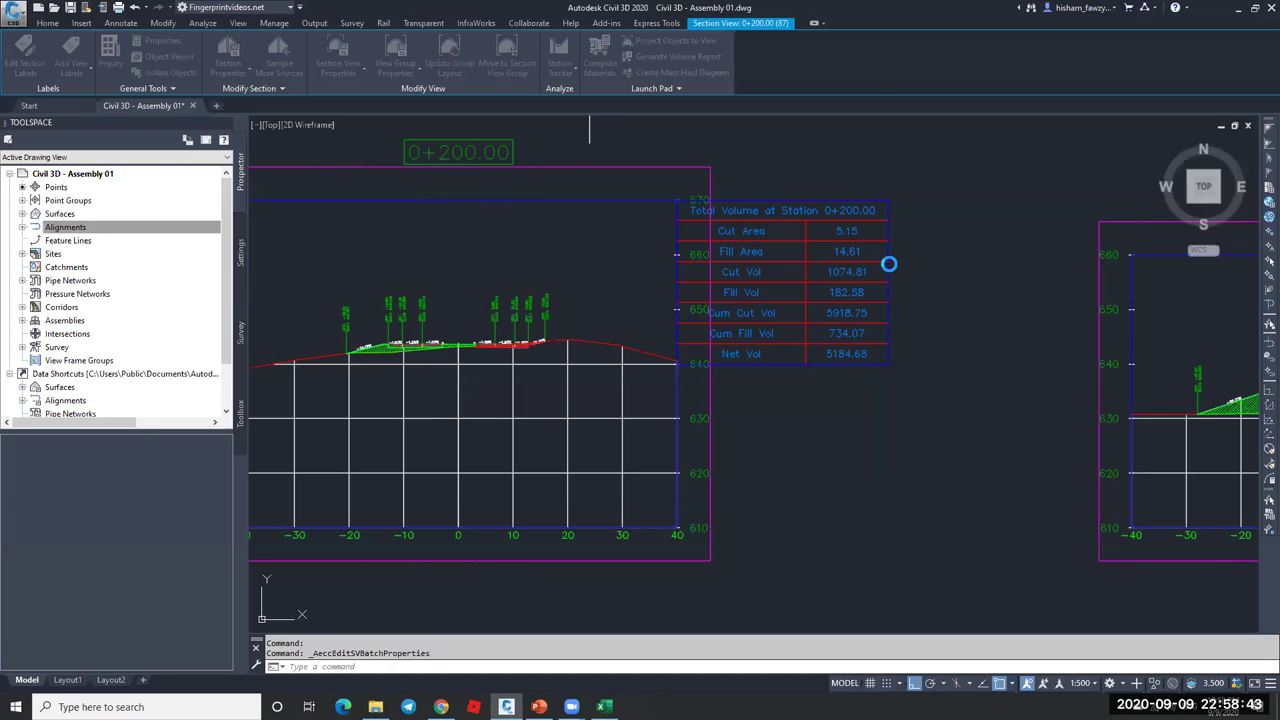
left_click(1011, 577)
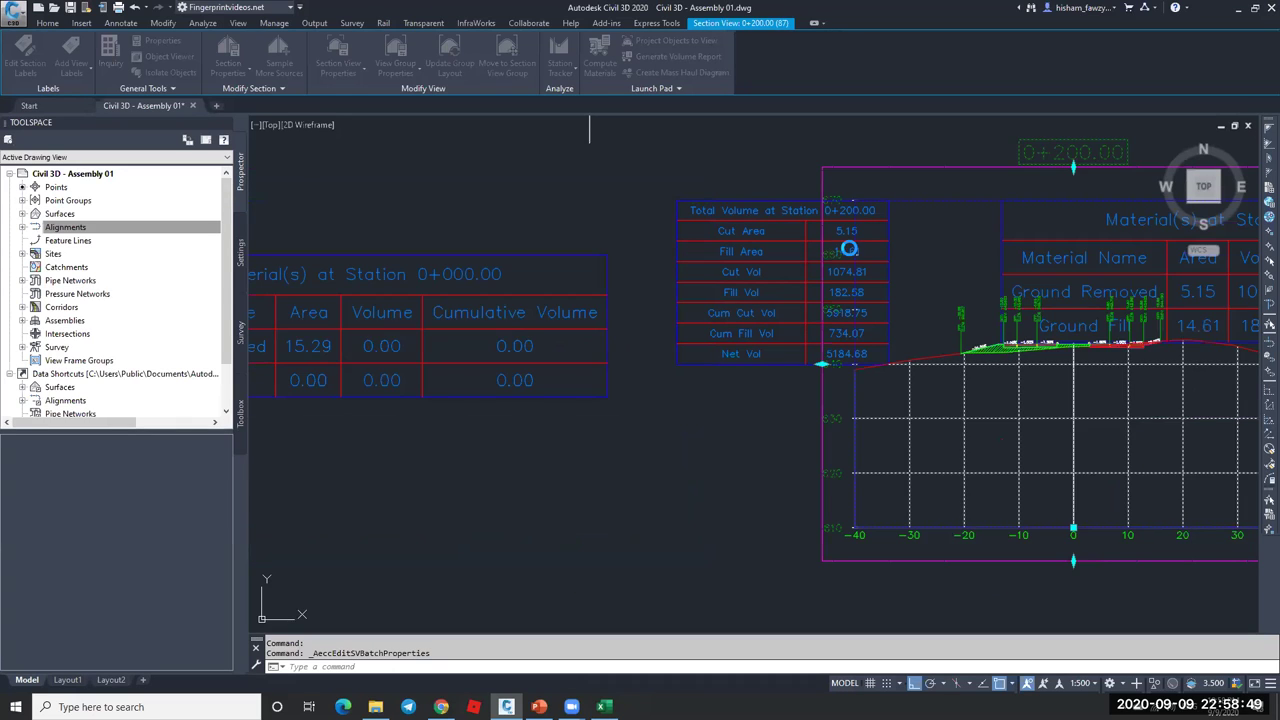
scroll(674, 277, "down", 3)
scroll(474, 292, "up", 3)
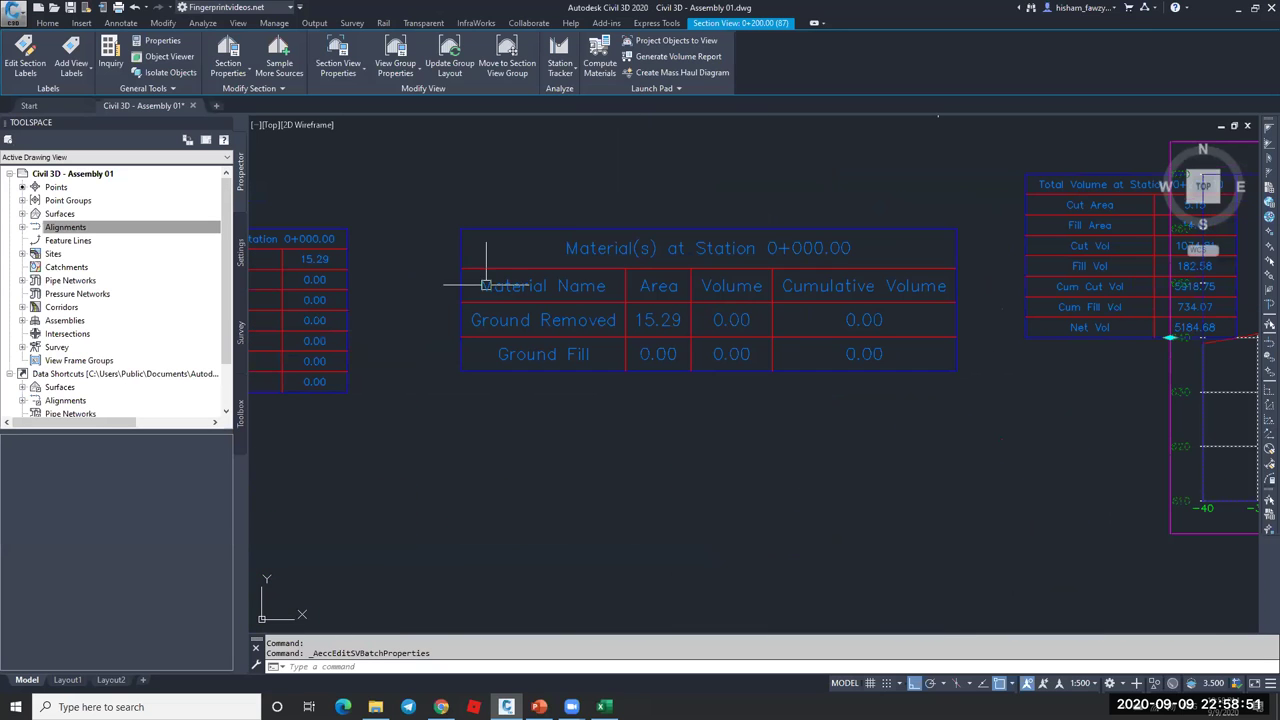
scroll(714, 299, "down", 1)
scroll(714, 299, "down", 3)
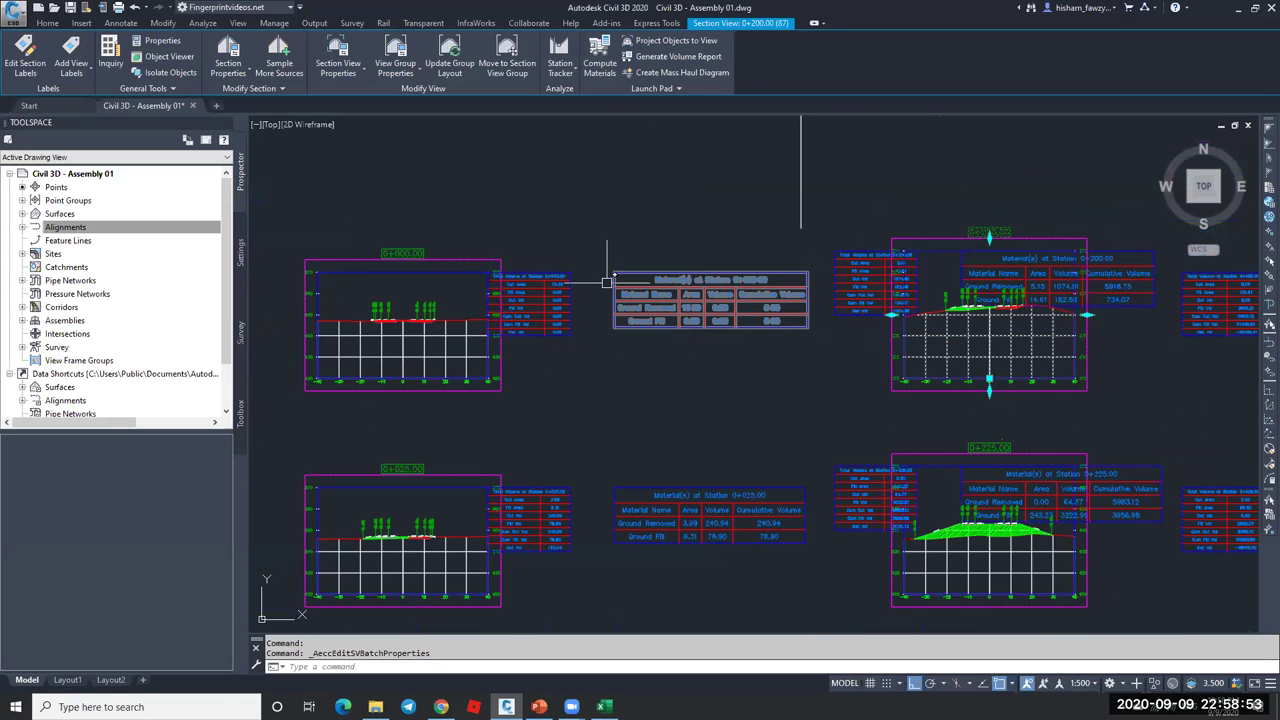
scroll(609, 277, "up", 3)
scroll(600, 255, "down", 1)
scroll(590, 258, "up", 2)
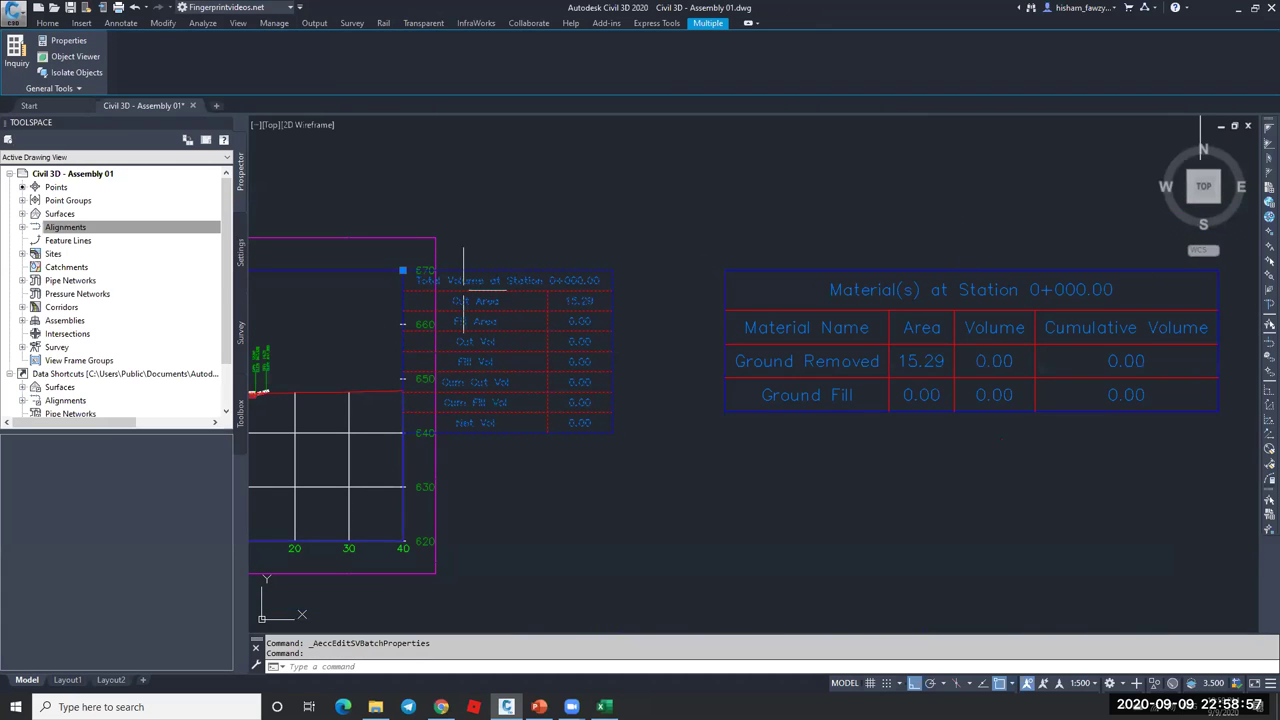
key("Escape")
left_click(360, 414)
key("Escape")
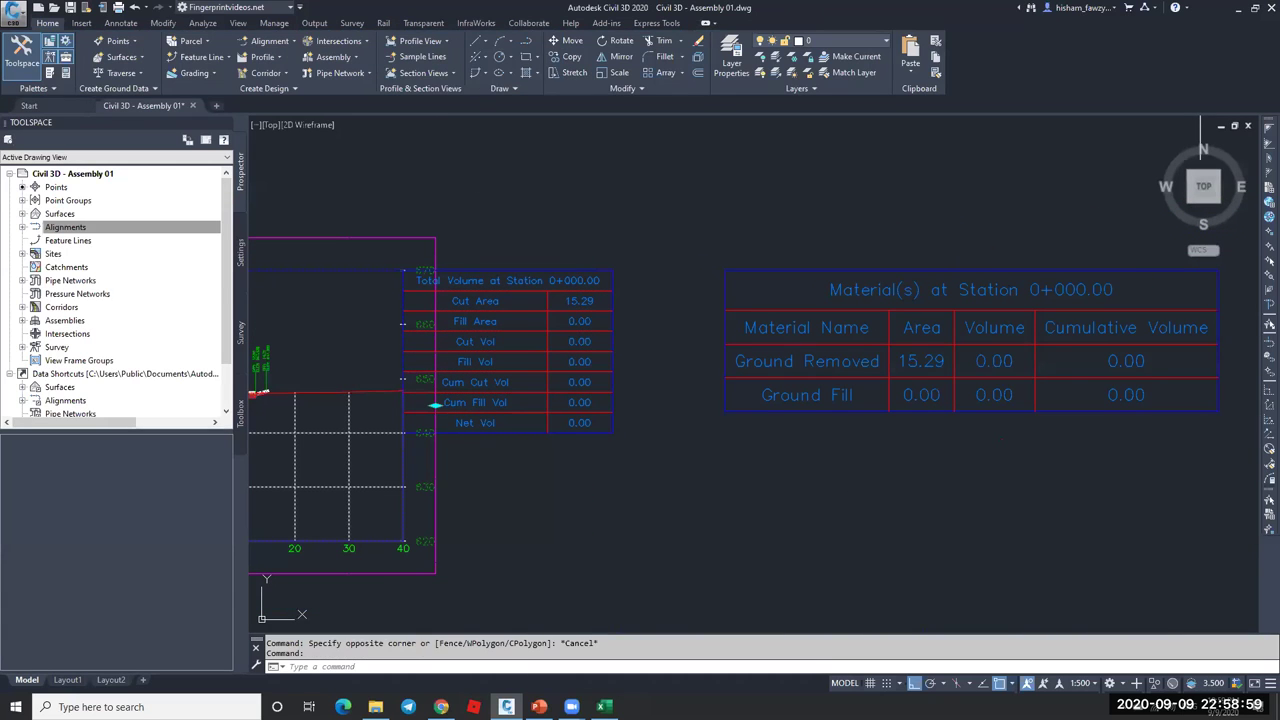
left_click(400, 238)
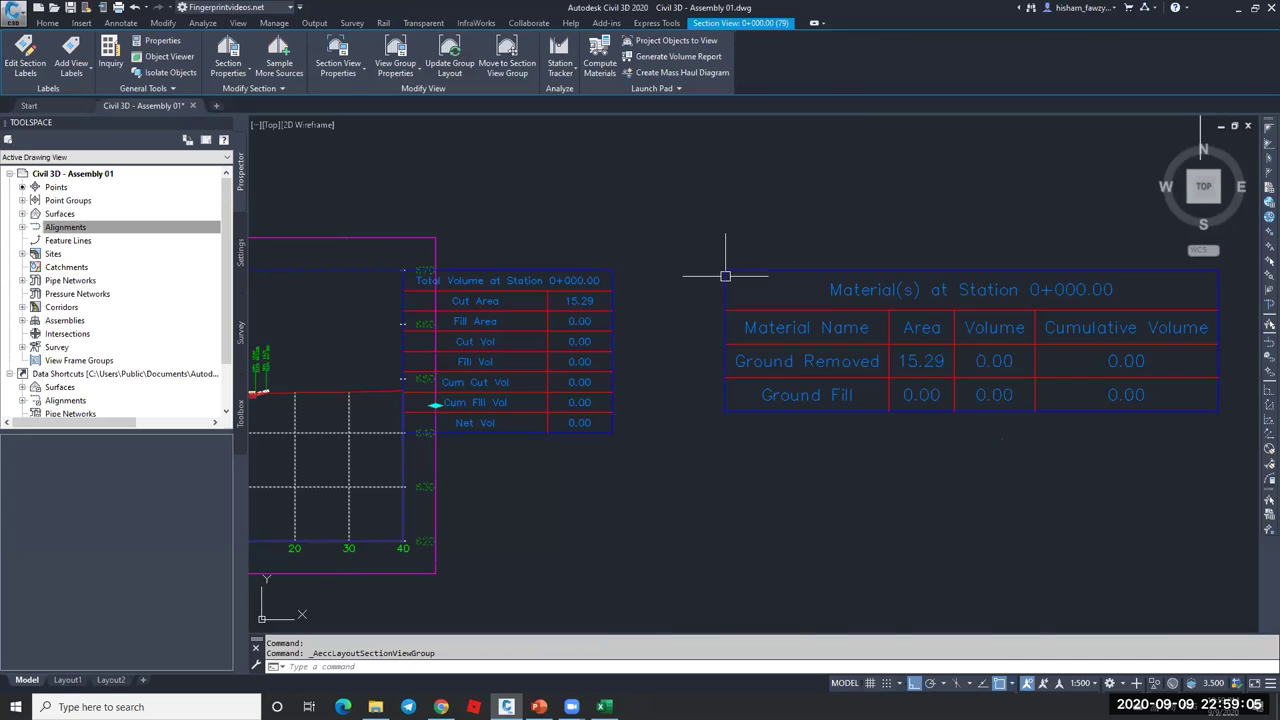
scroll(725, 275, "down", 6)
key("Escape")
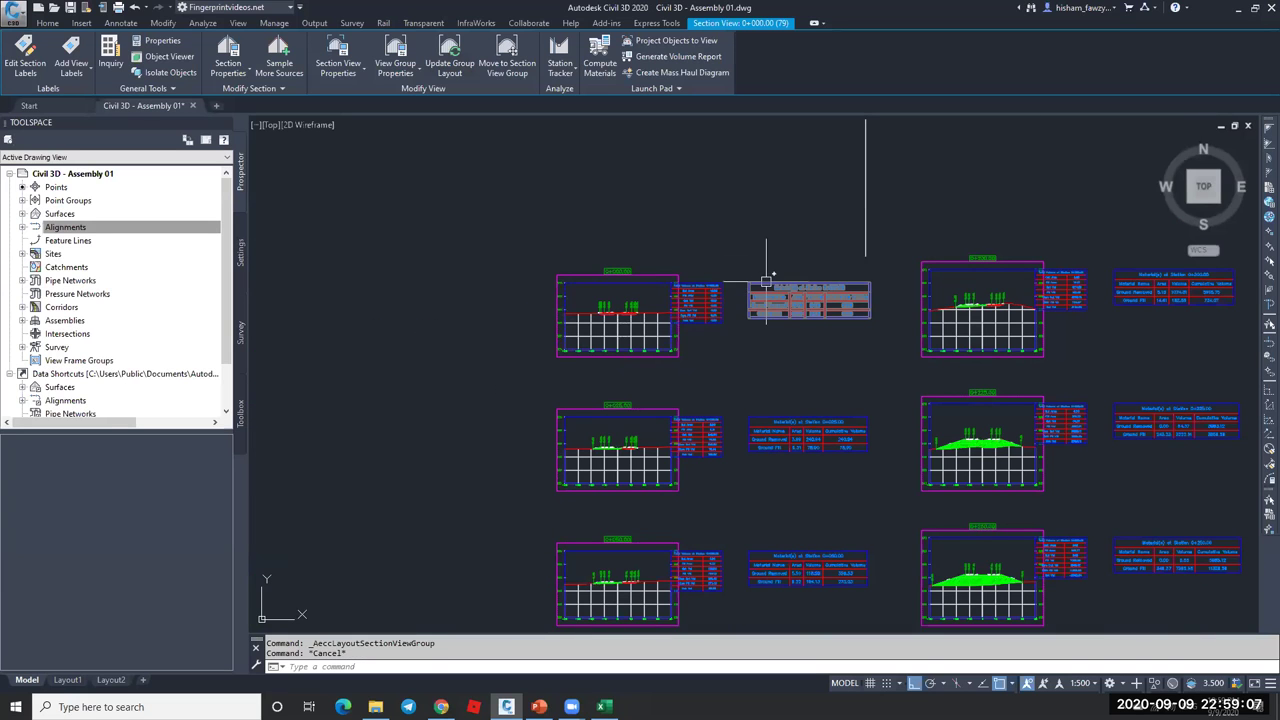
scroll(770, 288, "down", 3)
scroll(880, 290, "up", 1)
scroll(860, 285, "up", 2)
scroll(745, 280, "down", 5)
scroll(740, 280, "up", 8)
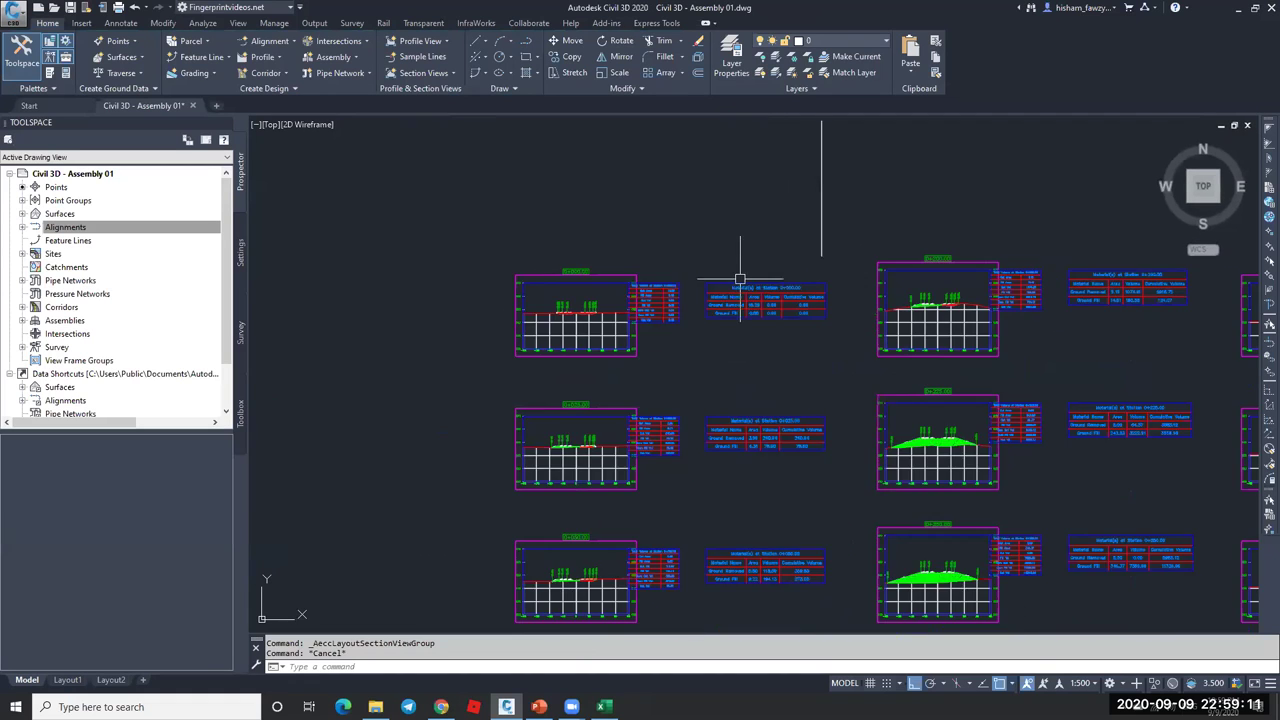
scroll(526, 215, "down", 5)
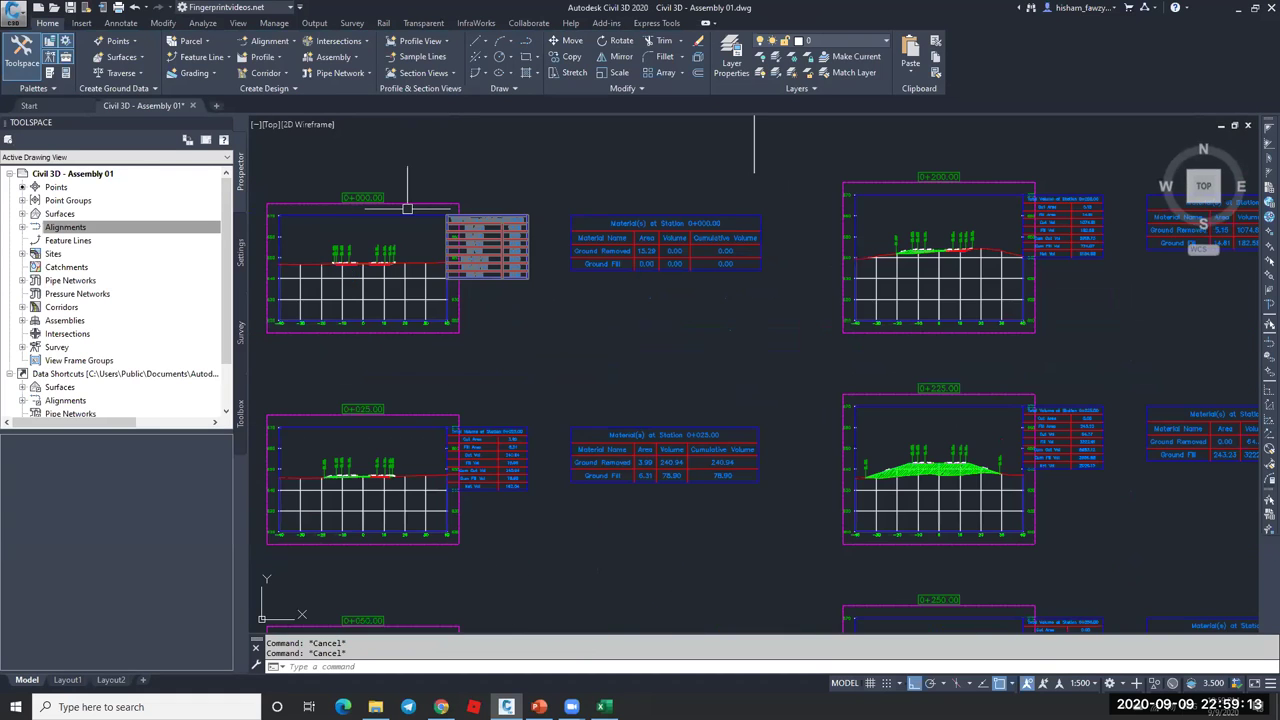
scroll(411, 209, "up", 5)
left_click(408, 246)
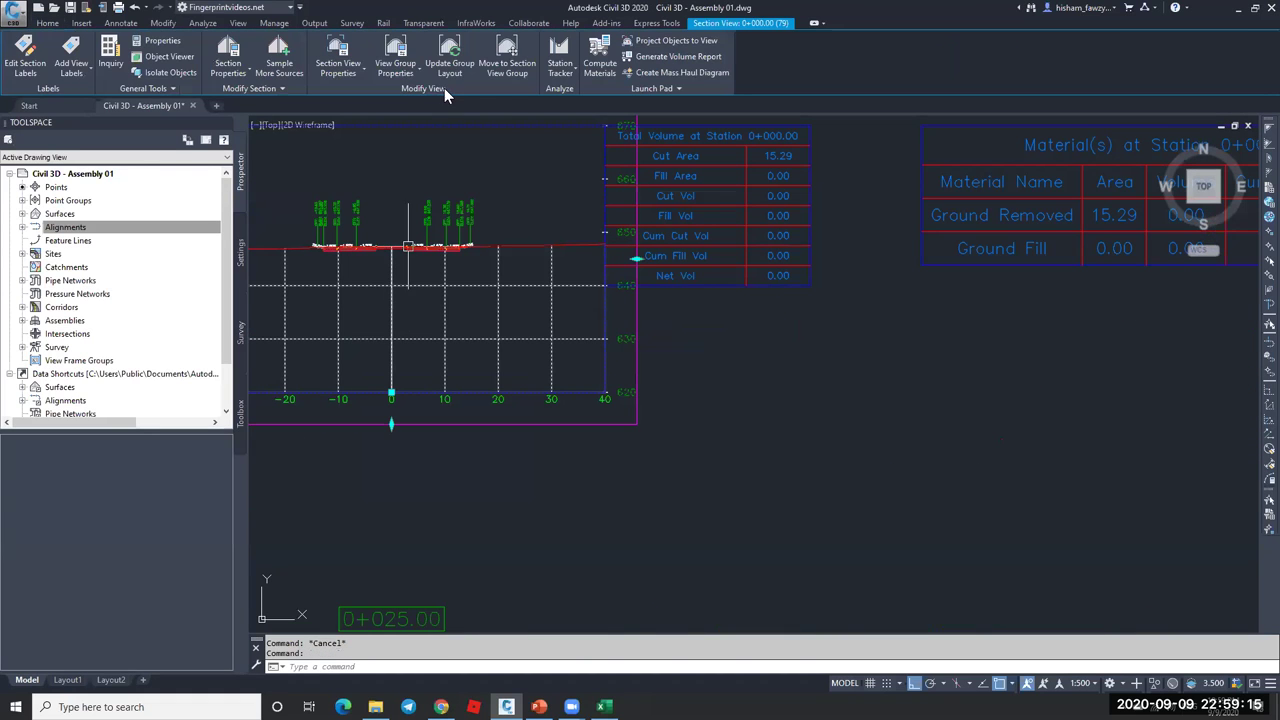
- In the group's volume table settings, delete the existing Material table
left_click(396, 55)
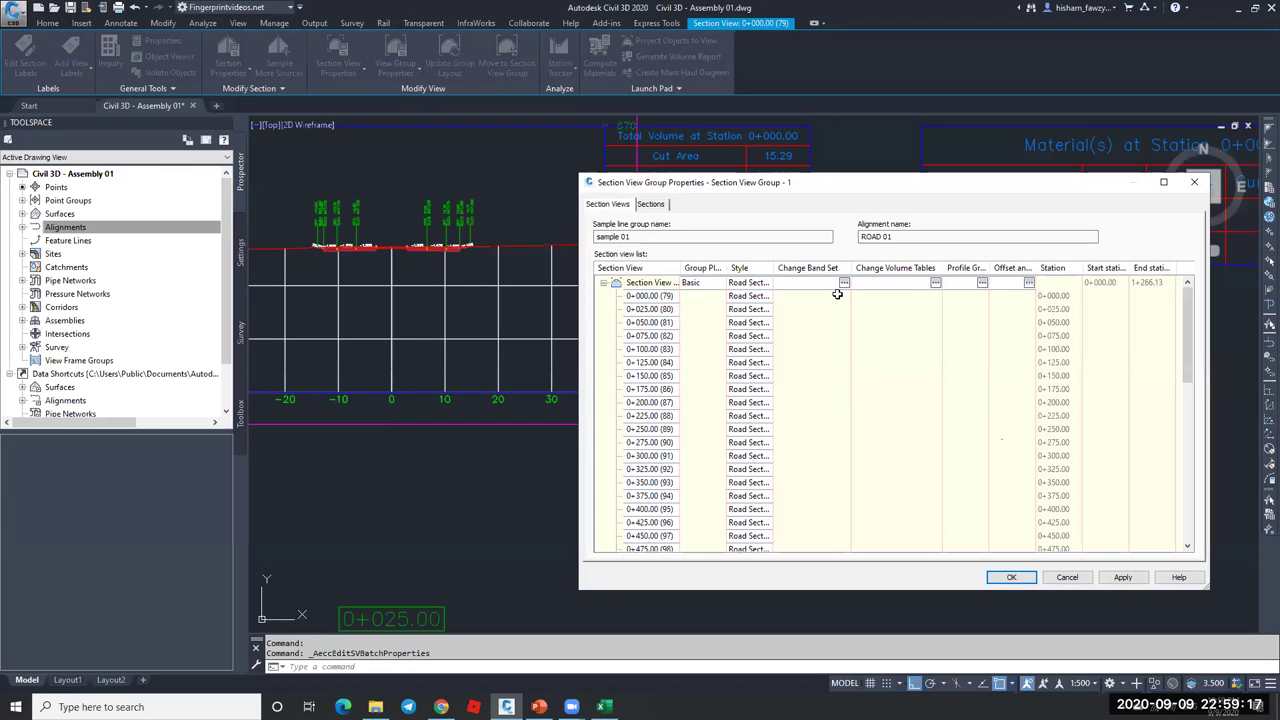
left_click(937, 283)
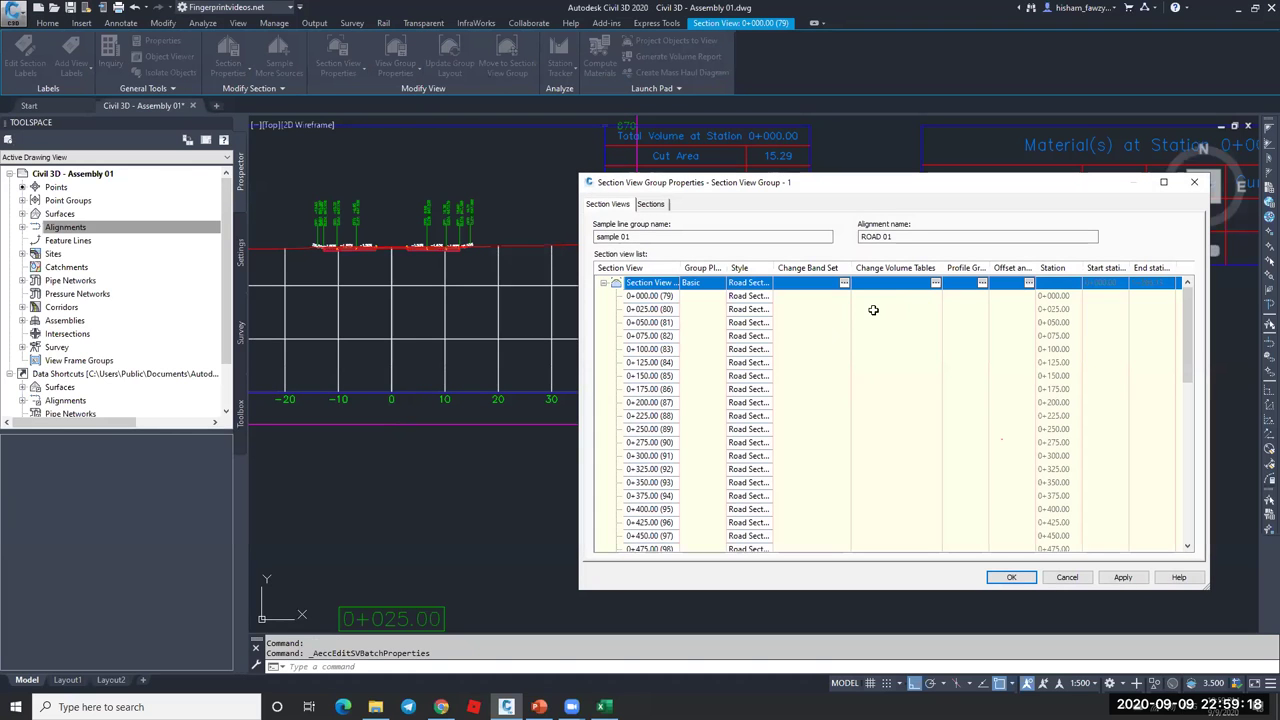
left_click(936, 283)
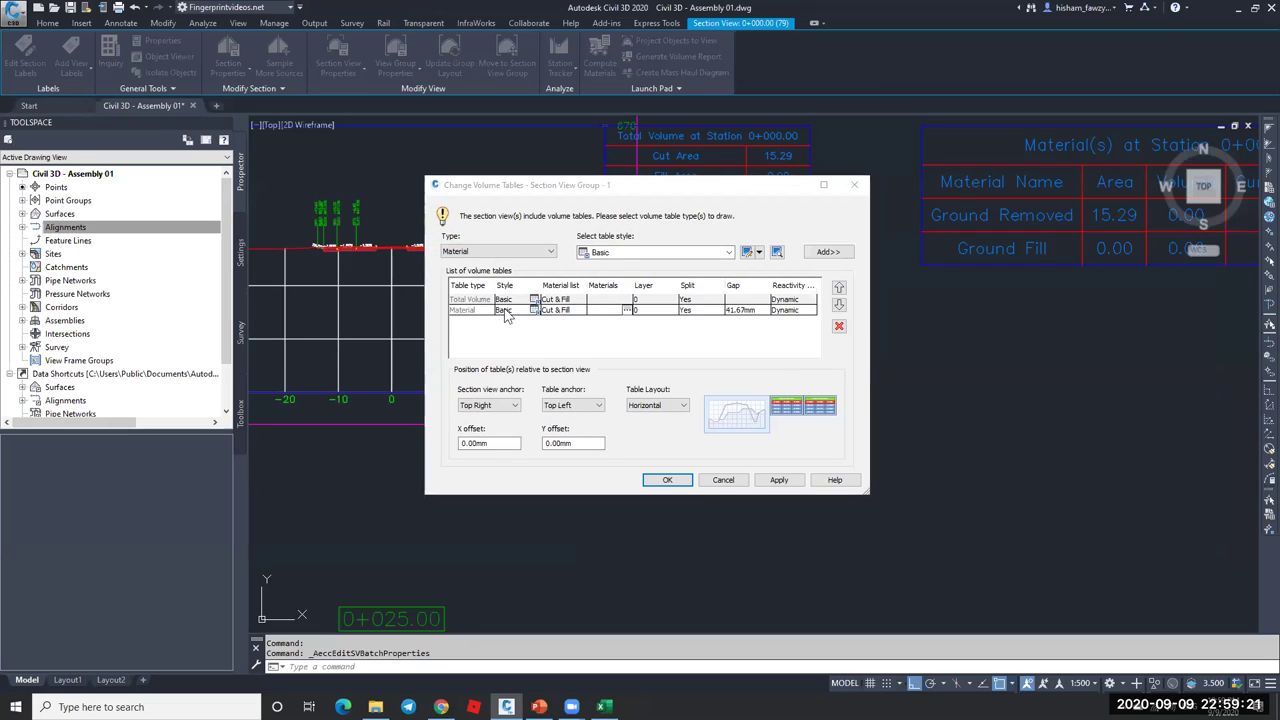
left_click(505, 312)
left_click(517, 251)
left_click(517, 251)
left_click(510, 310)
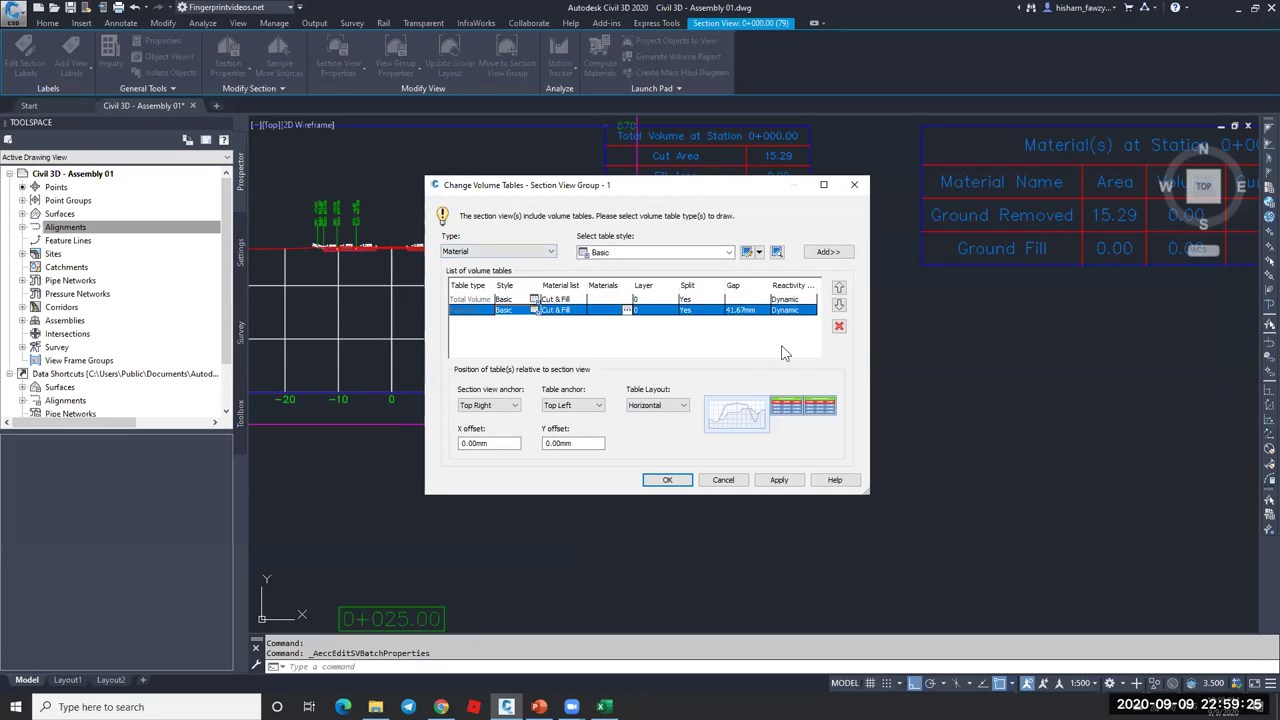
left_click(840, 328)
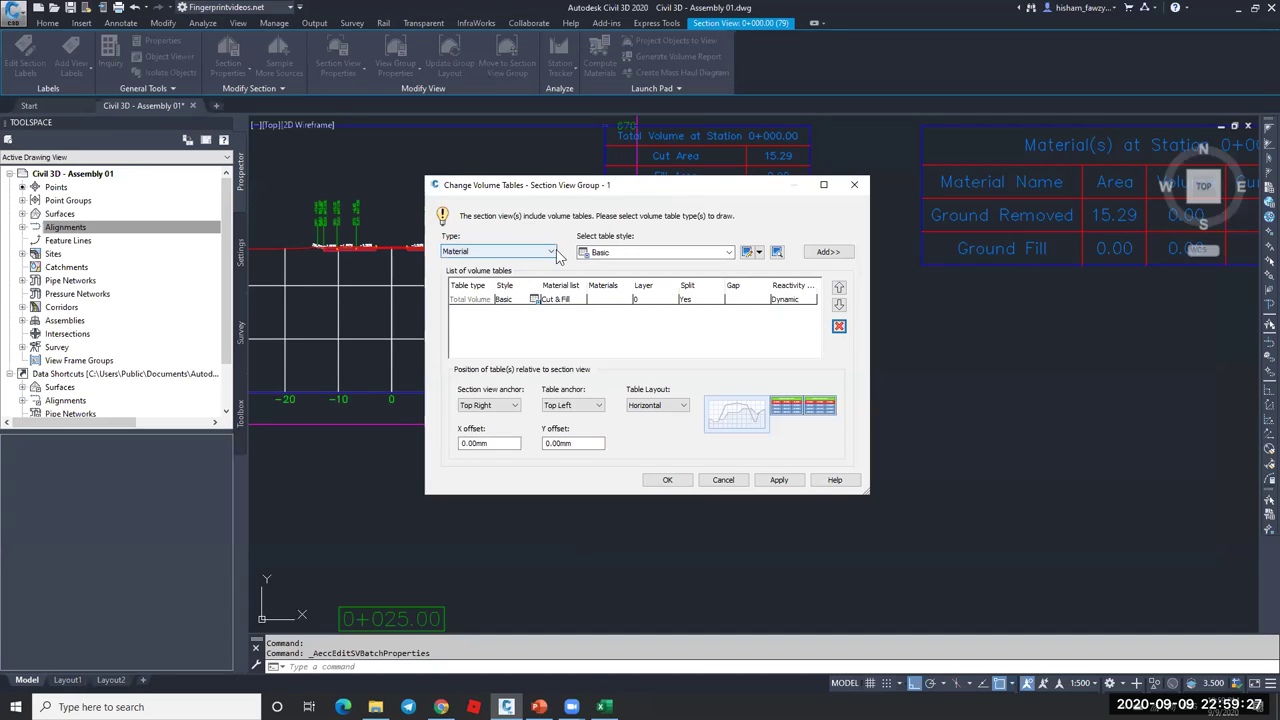
- Add a new Material table with Ground Removed and Ground Fill, then apply and redraw the sections
left_click(828, 251)
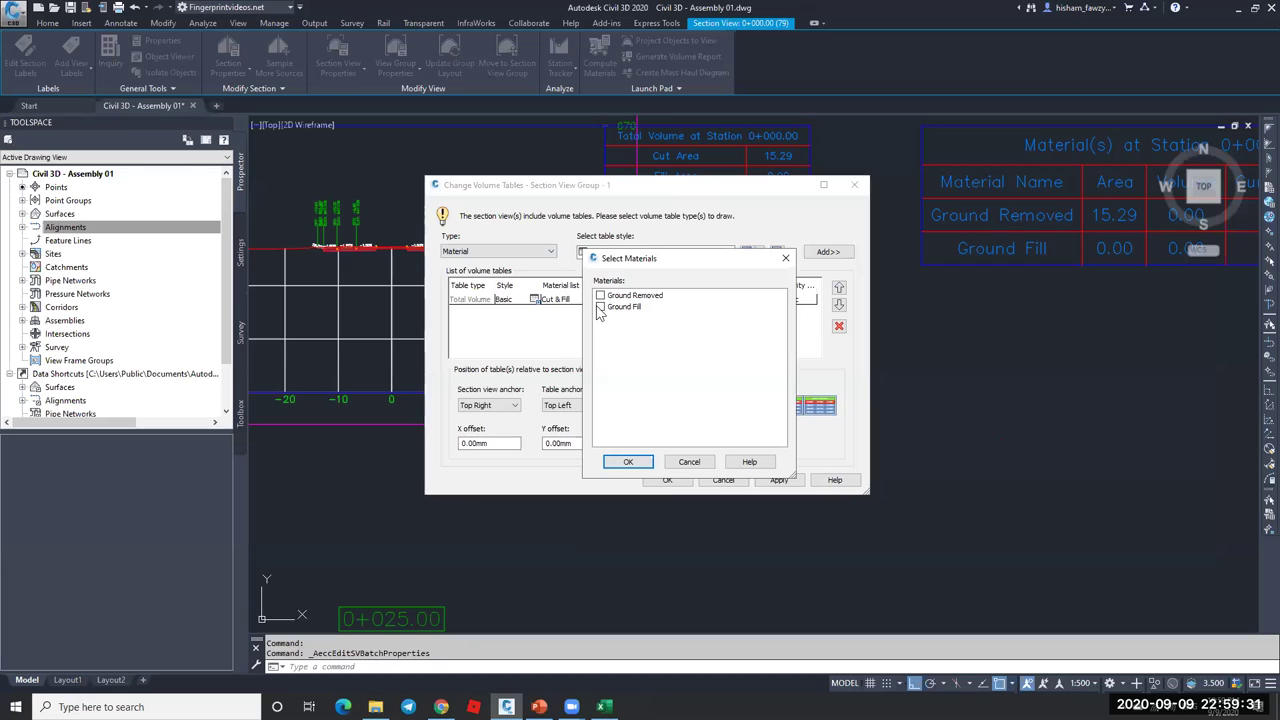
left_click(689, 462)
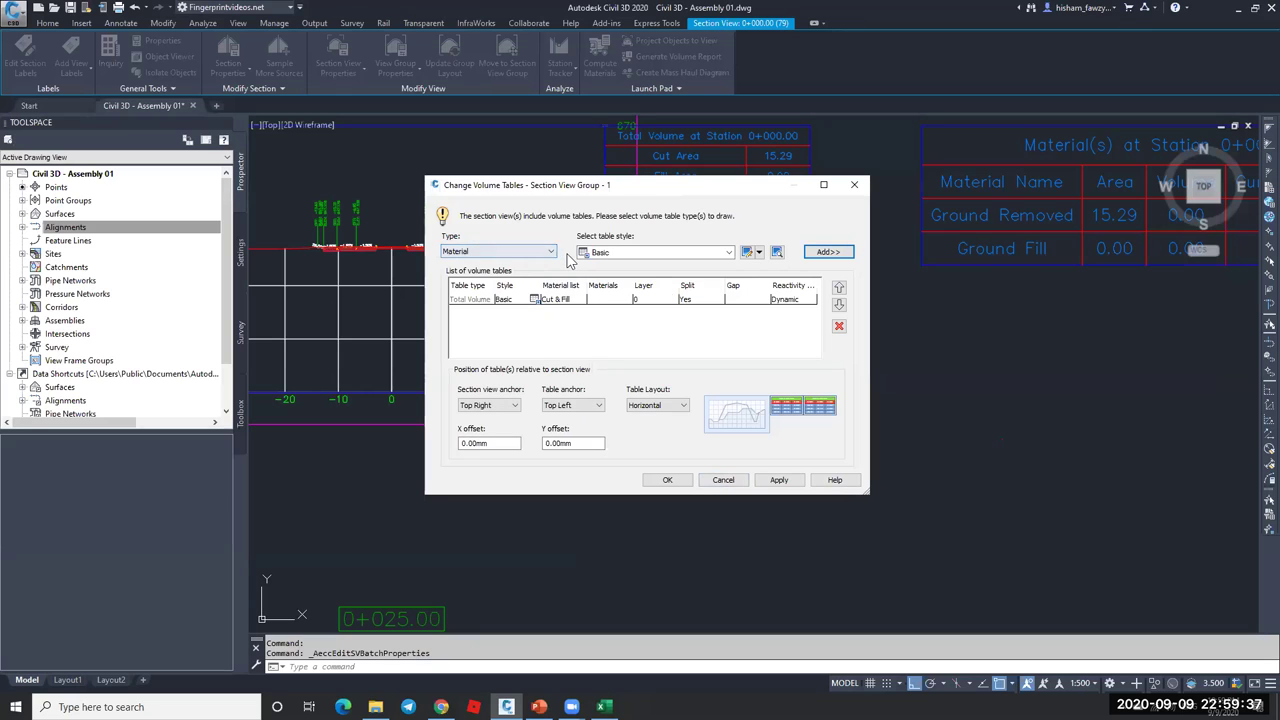
left_click(502, 256)
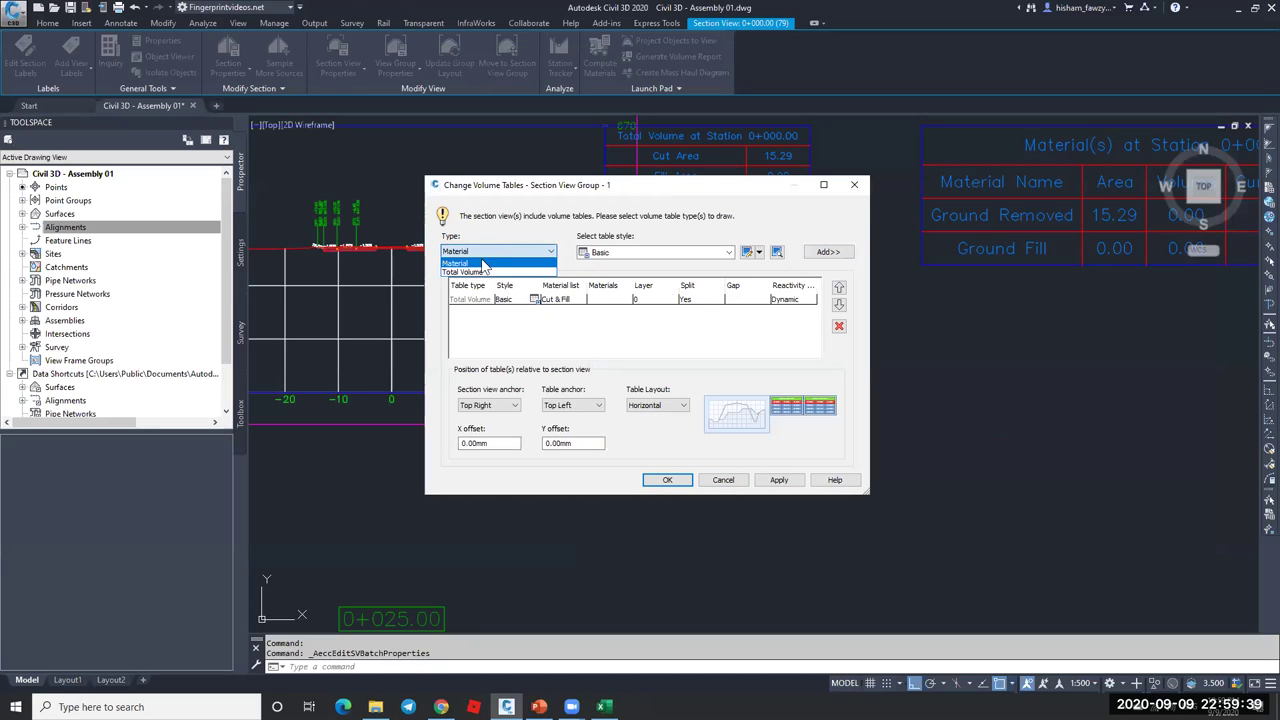
left_click(468, 264)
left_click(828, 251)
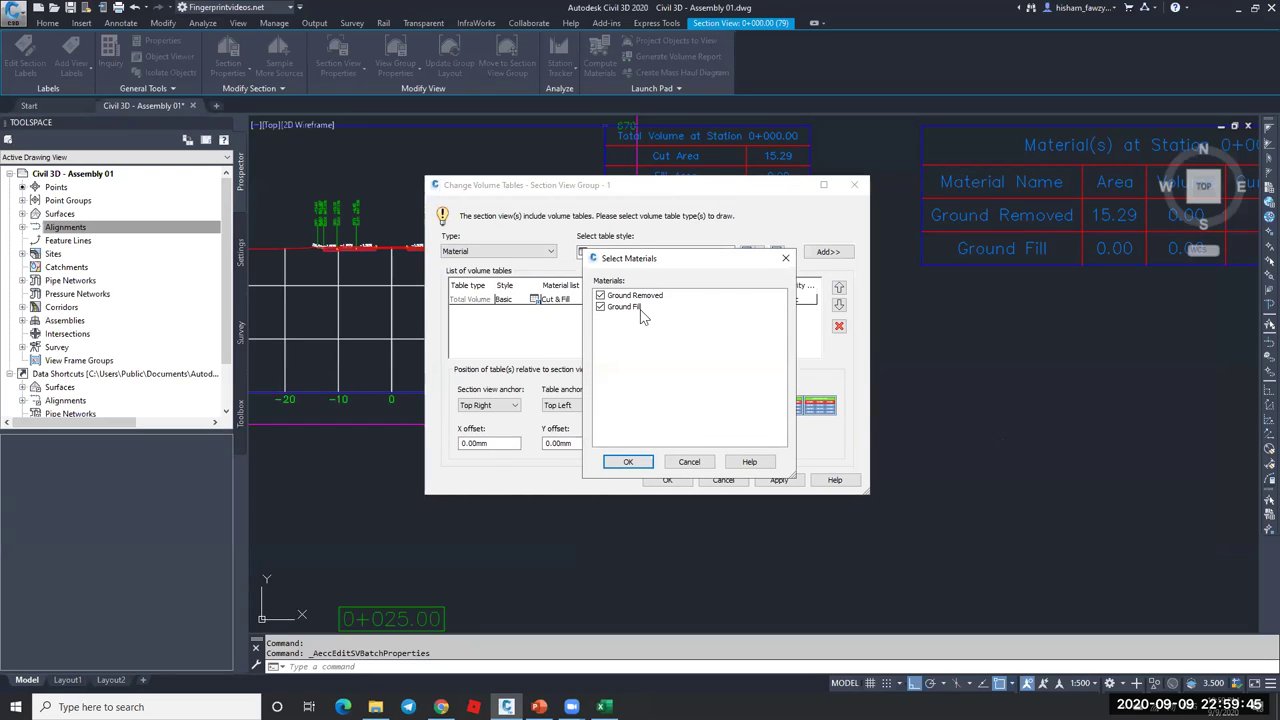
left_click(630, 463)
left_click(668, 480)
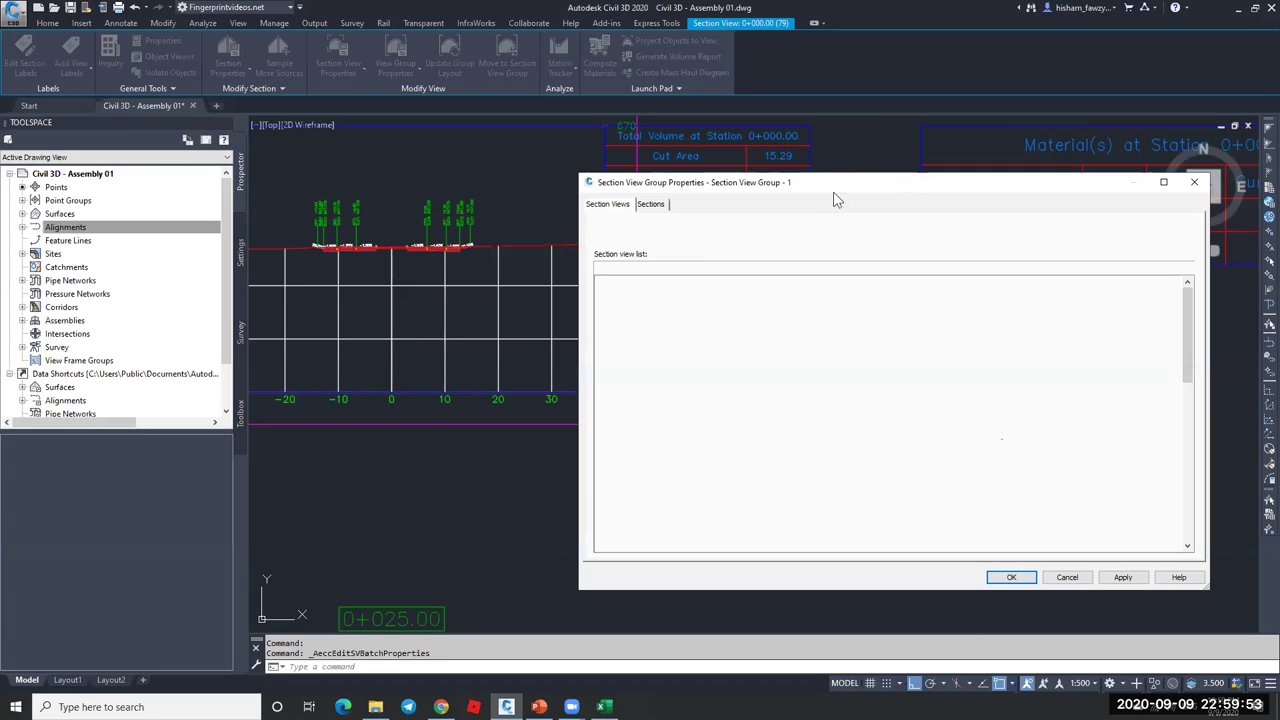
left_click(1011, 578)
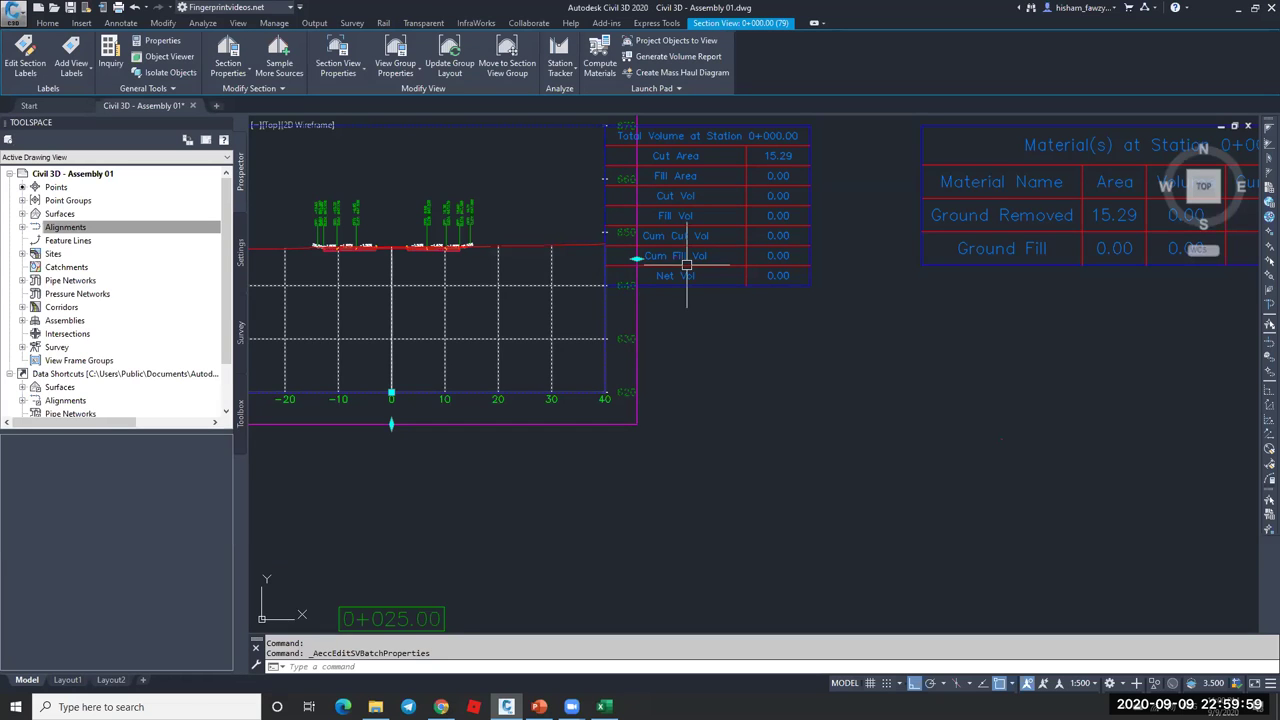
- Zoom in to check the Material table, then select the 1+150.00 section view
scroll(700, 255, "down", 2)
scroll(947, 243, "up", 4)
mouse_move(857, 222)
middle_mouse_down()
mouse_move(829, 214)
mouse_move(634, 246)
middle_mouse_up()
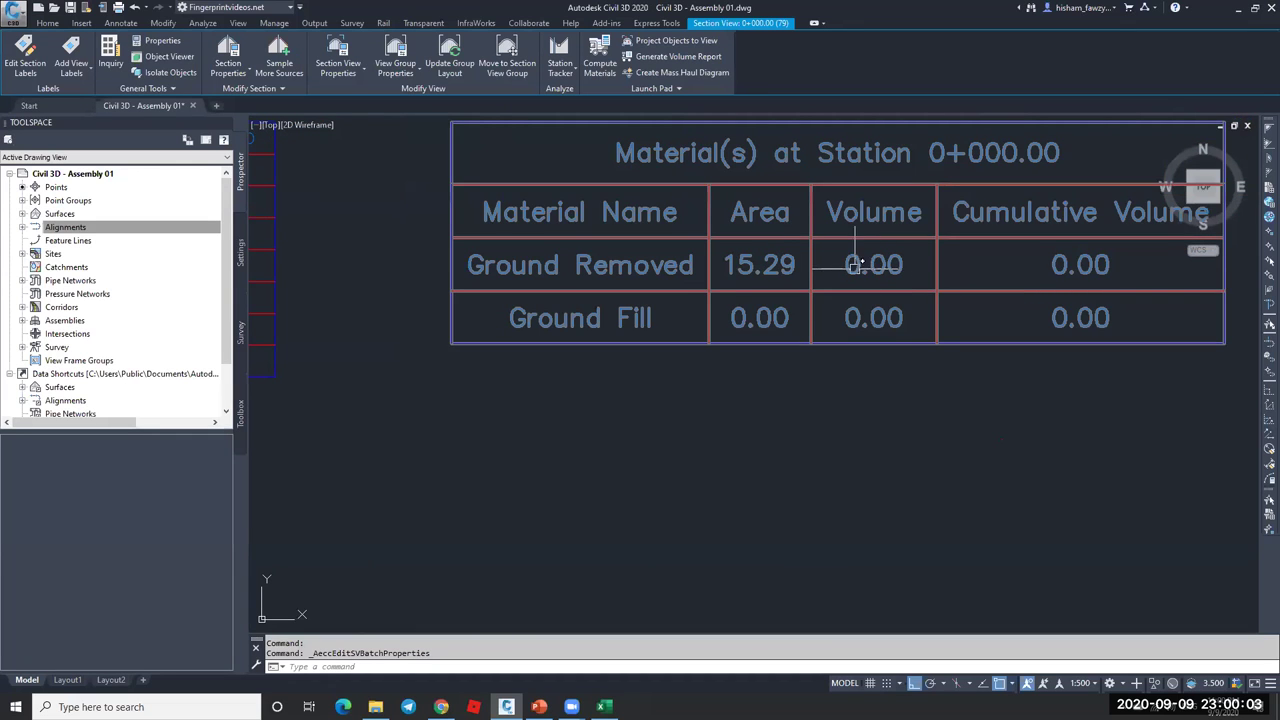
scroll(840, 266, "down", 2)
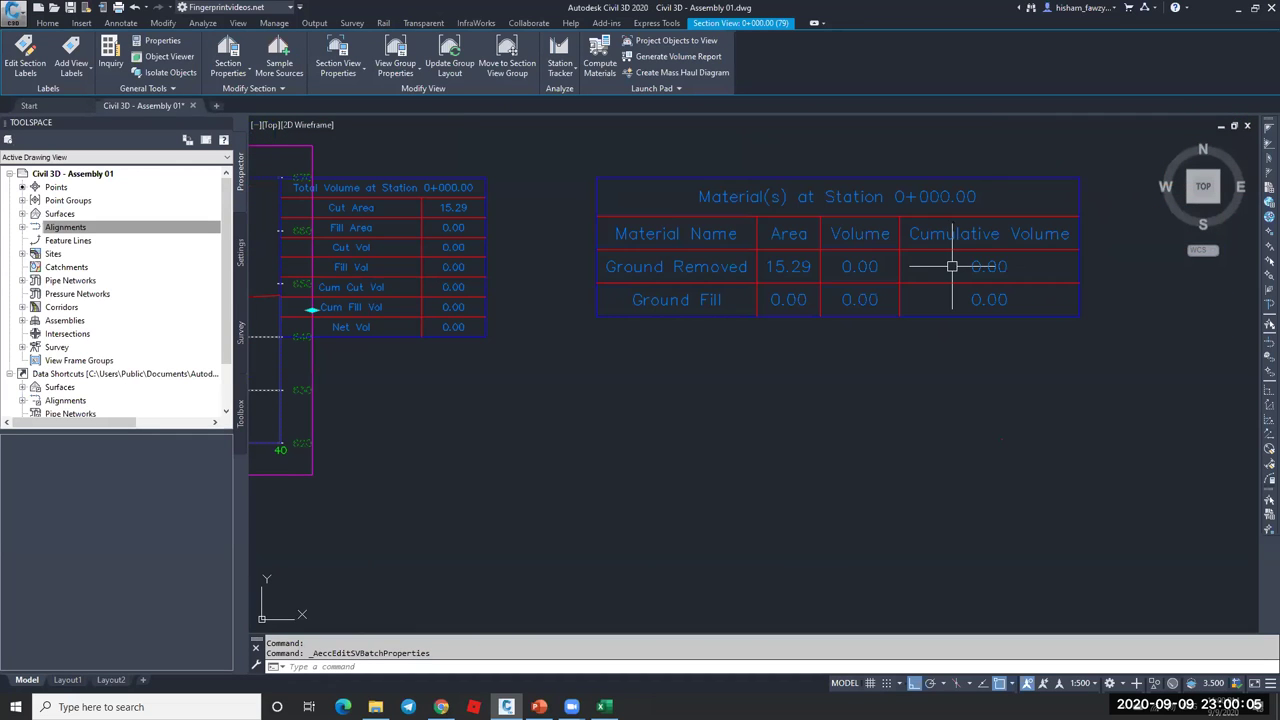
scroll(775, 236, "down", 6)
scroll(775, 236, "down", 2)
scroll(766, 251, "up", 9)
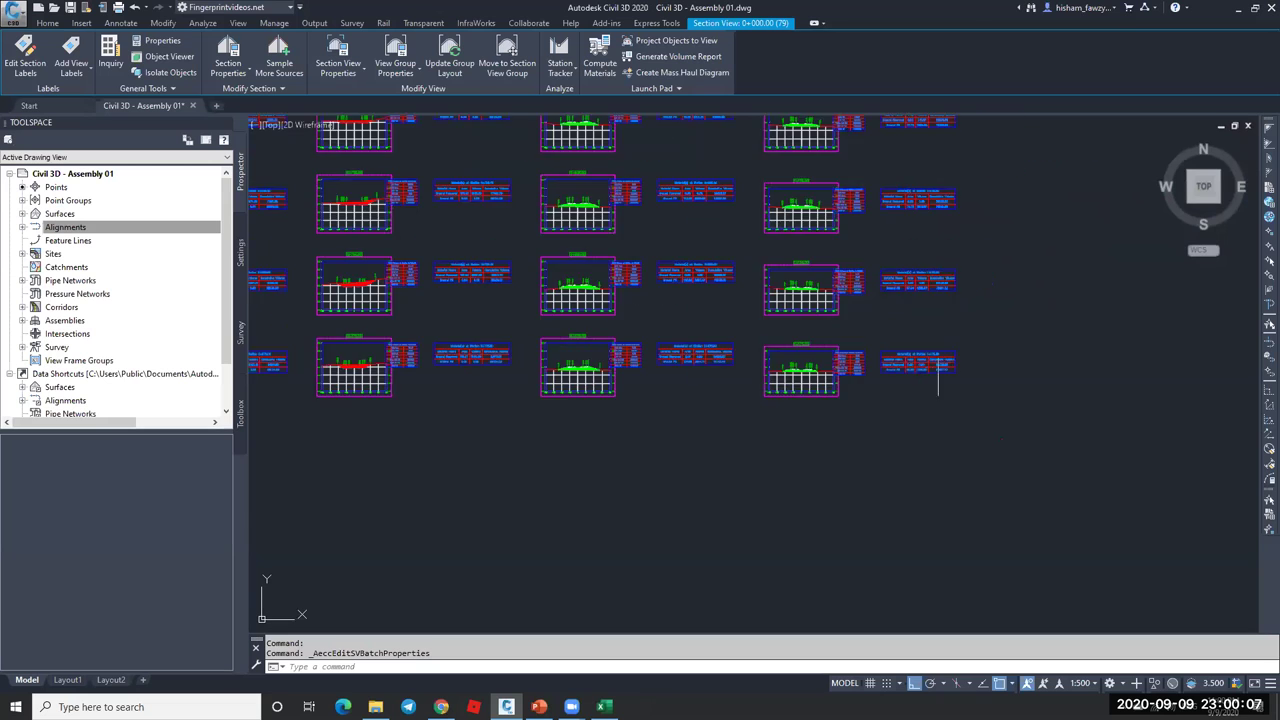
scroll(749, 391, "down", 3)
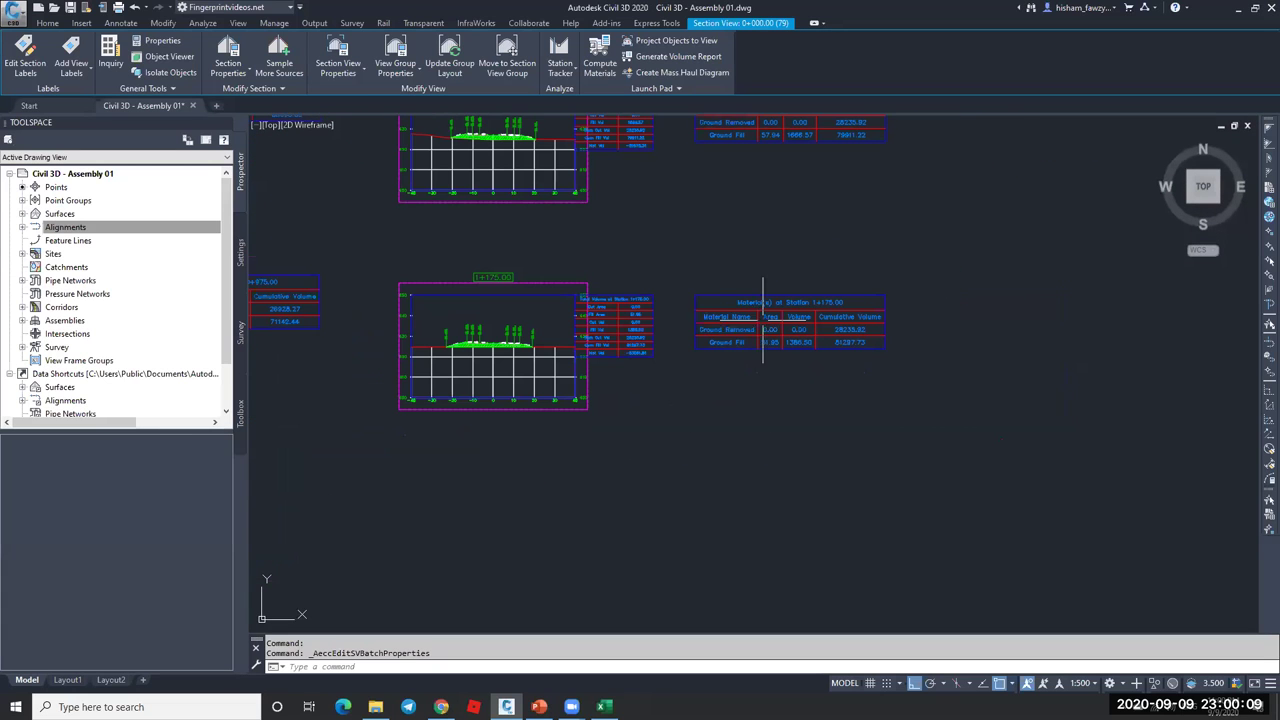
scroll(791, 291, "down", 4)
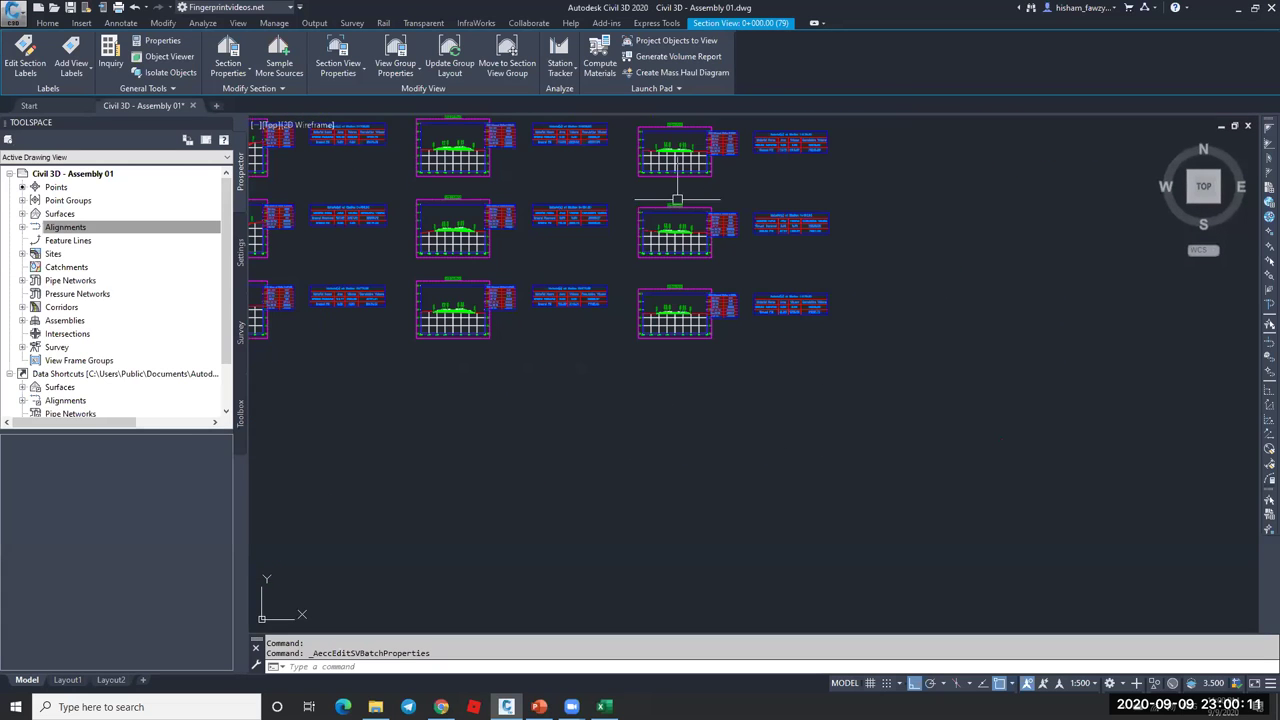
key("Escape")
left_click(672, 235)
- Run Compute Materials for sample 01, reviewing the Pave 01 and Sub base criteria before closing
left_click(600, 62)
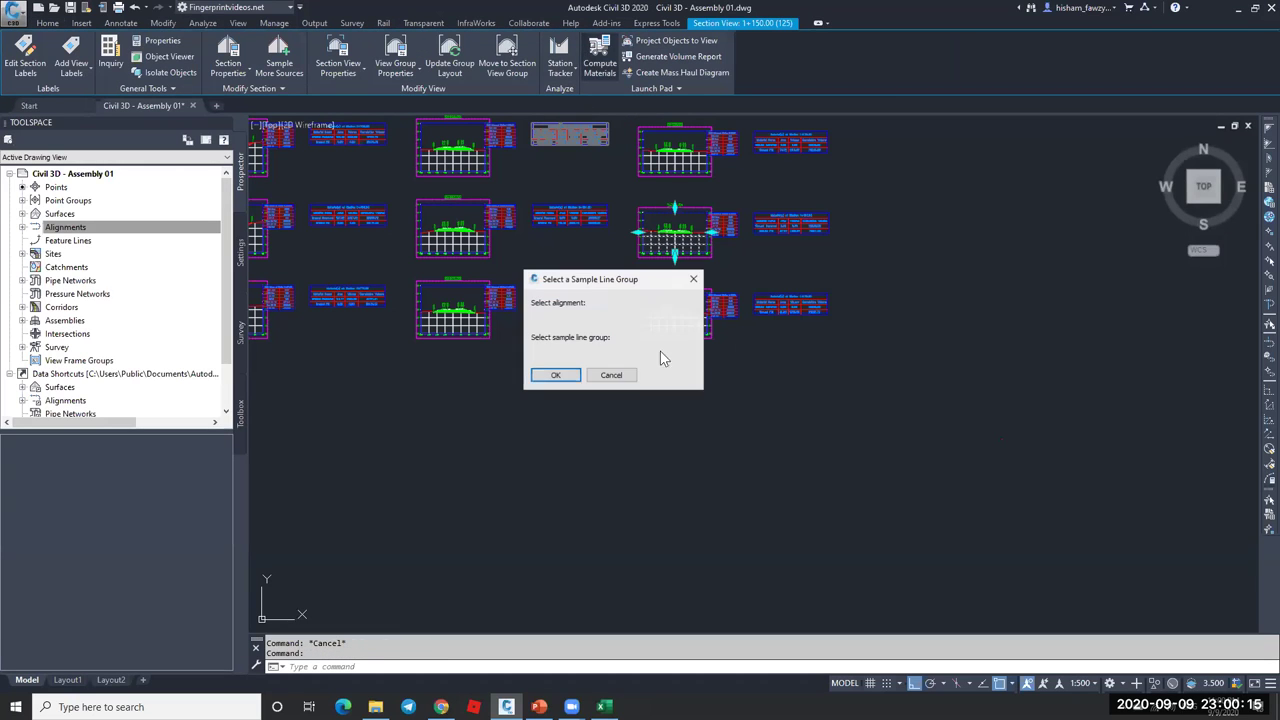
left_click(558, 375)
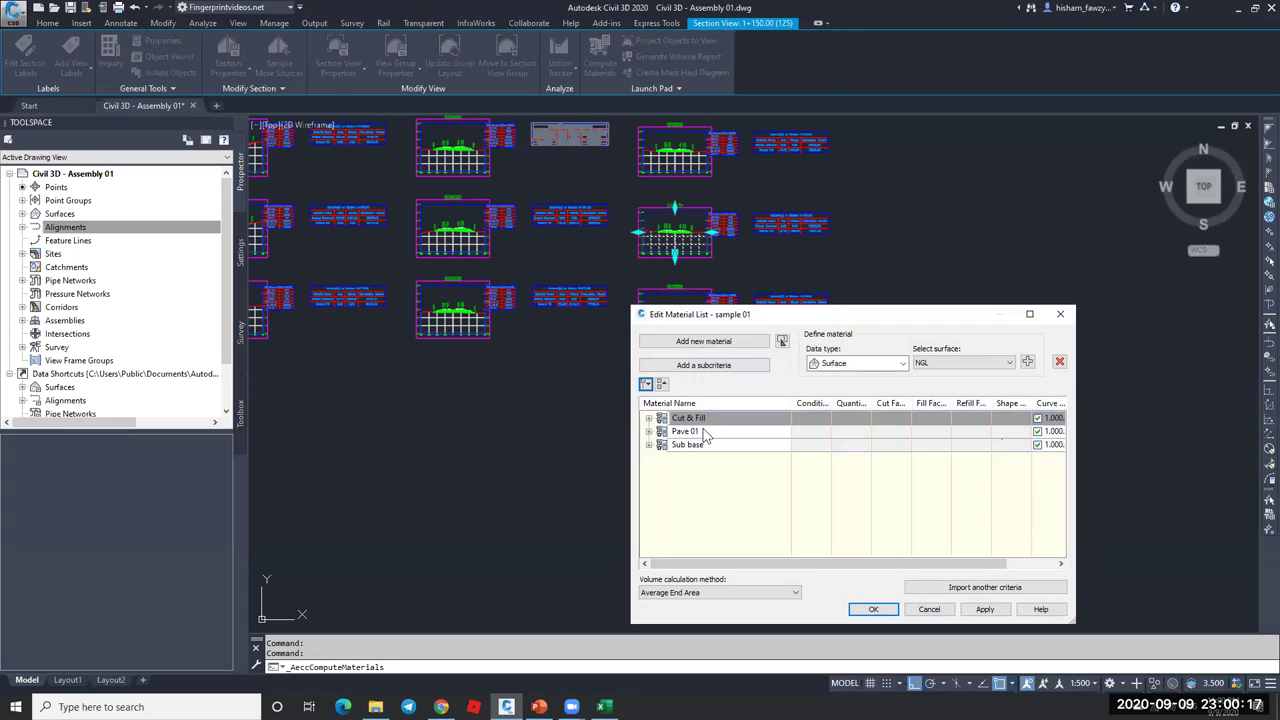
left_click(706, 432)
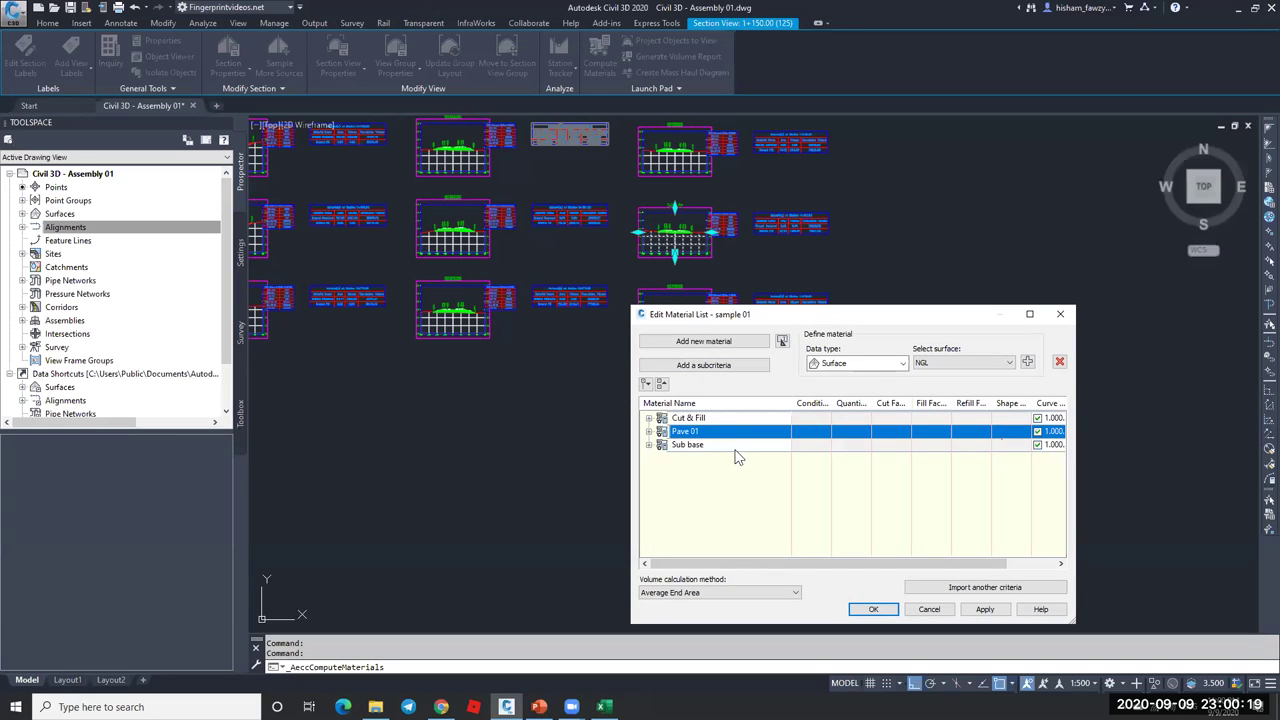
left_click(737, 446)
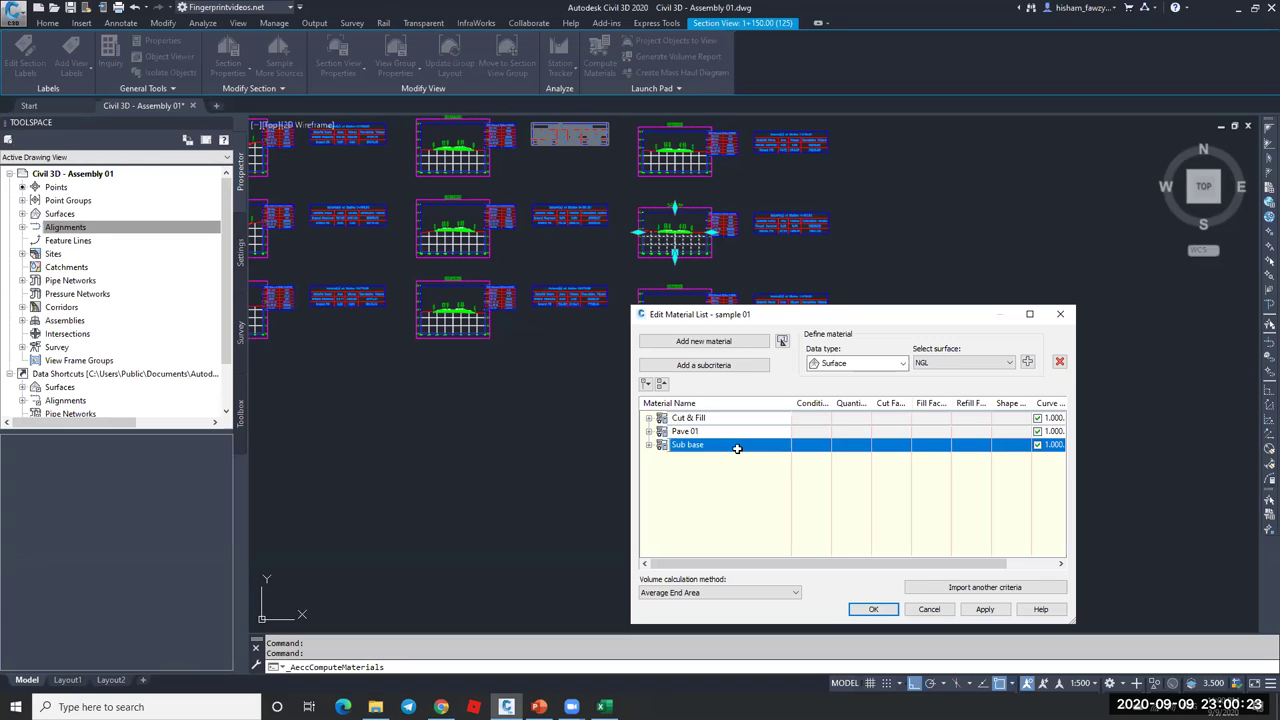
left_click(929, 609)
left_click(766, 404)
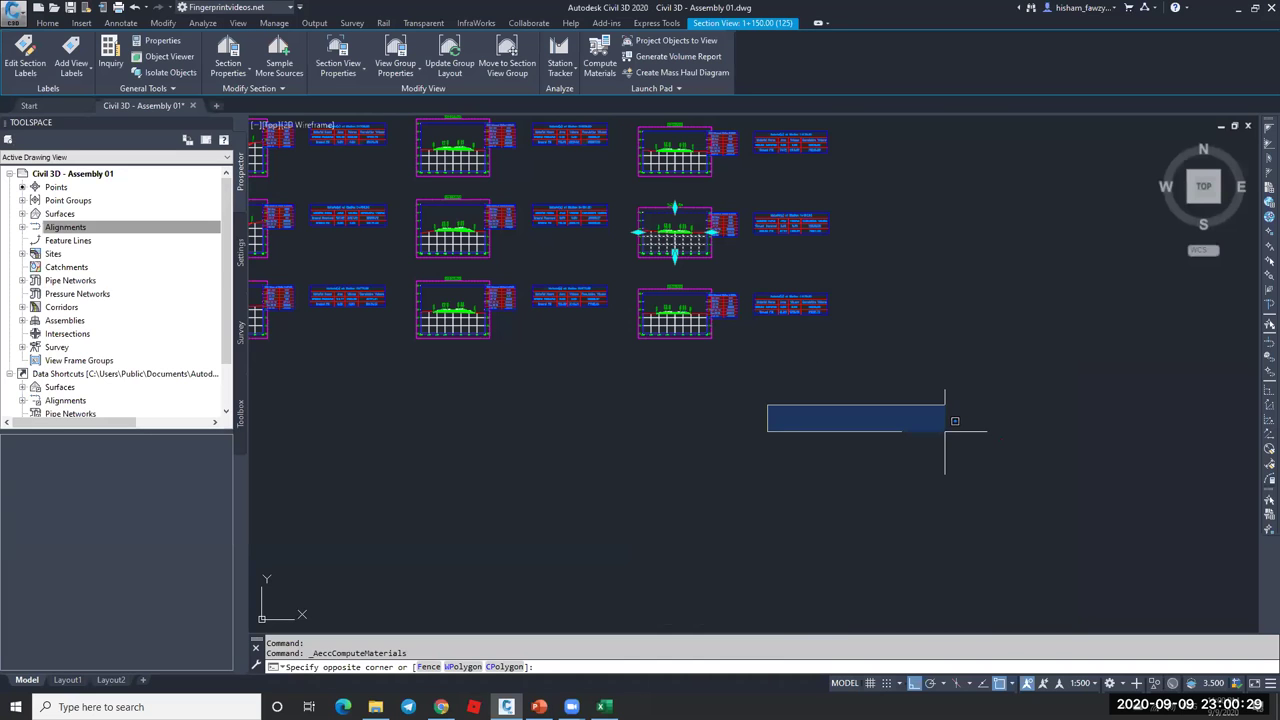
- Select the 0+550.00 section view and open View Group Properties for sample 01
key("Escape")
key("Escape")
key("Escape")
scroll(826, 300, "down", 4)
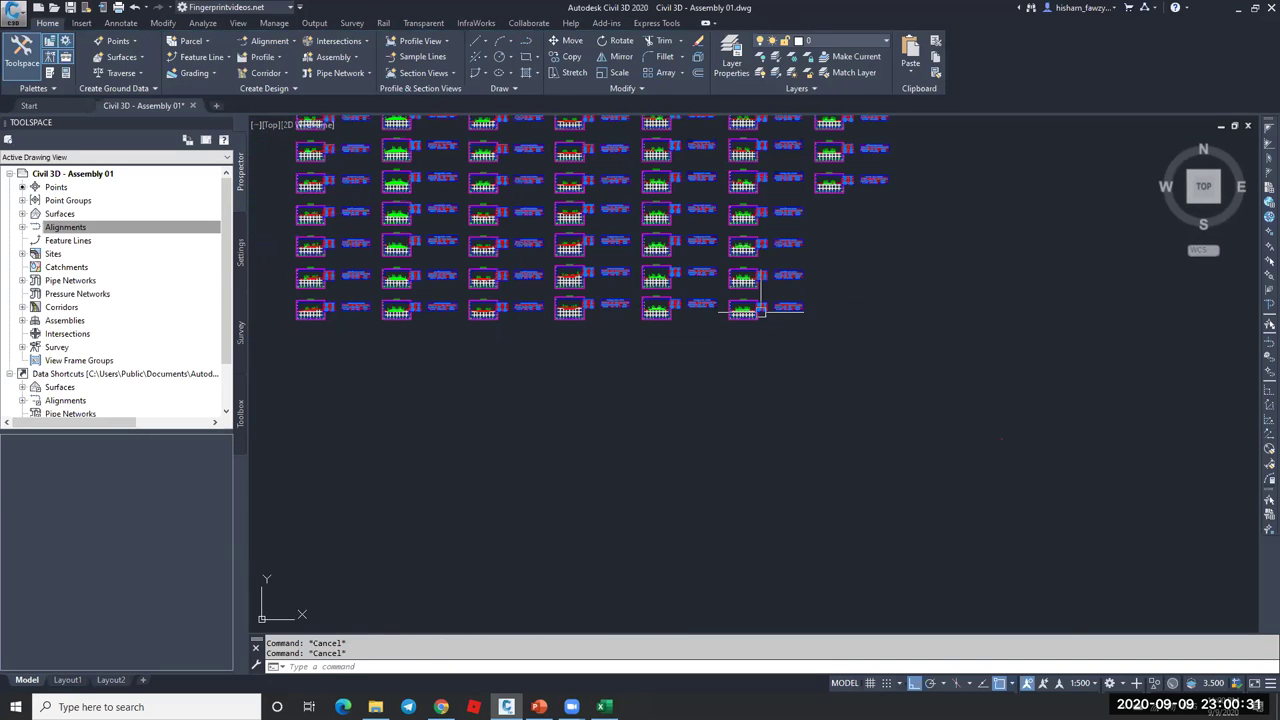
scroll(570, 280, "up", 5)
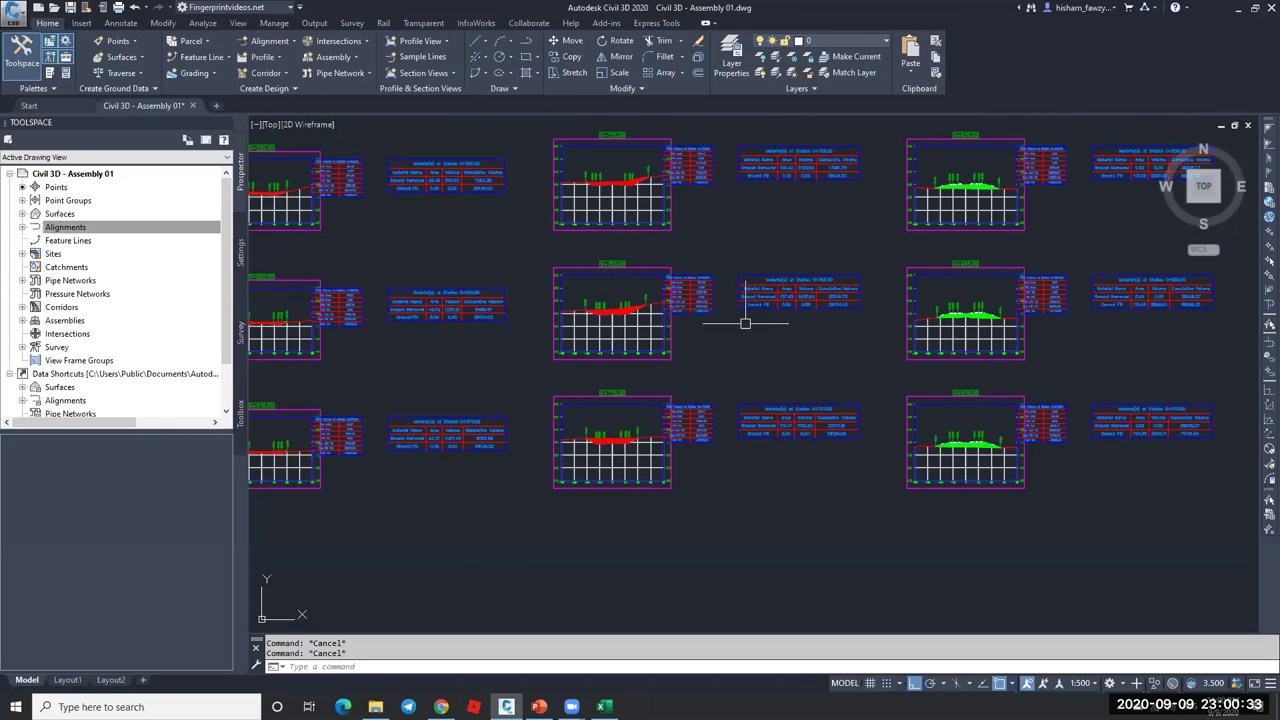
scroll(740, 312, "up", 5)
scroll(730, 297, "down", 4)
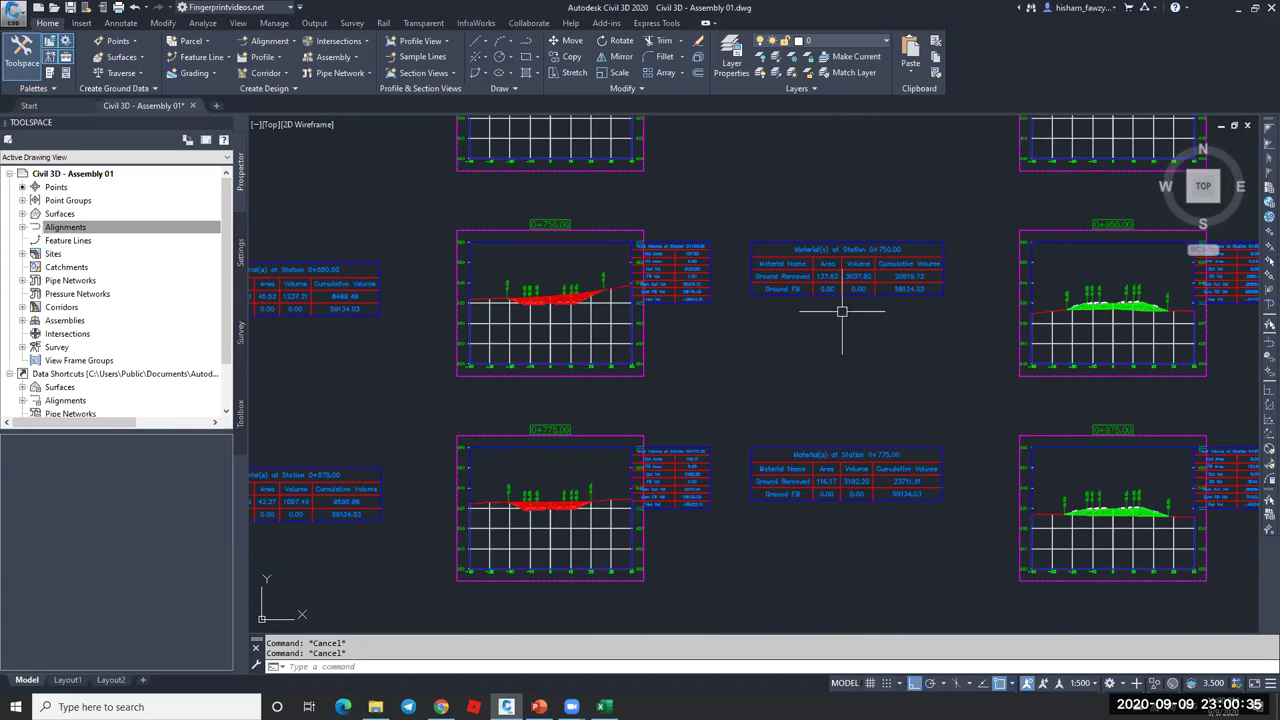
scroll(842, 311, "down", 6)
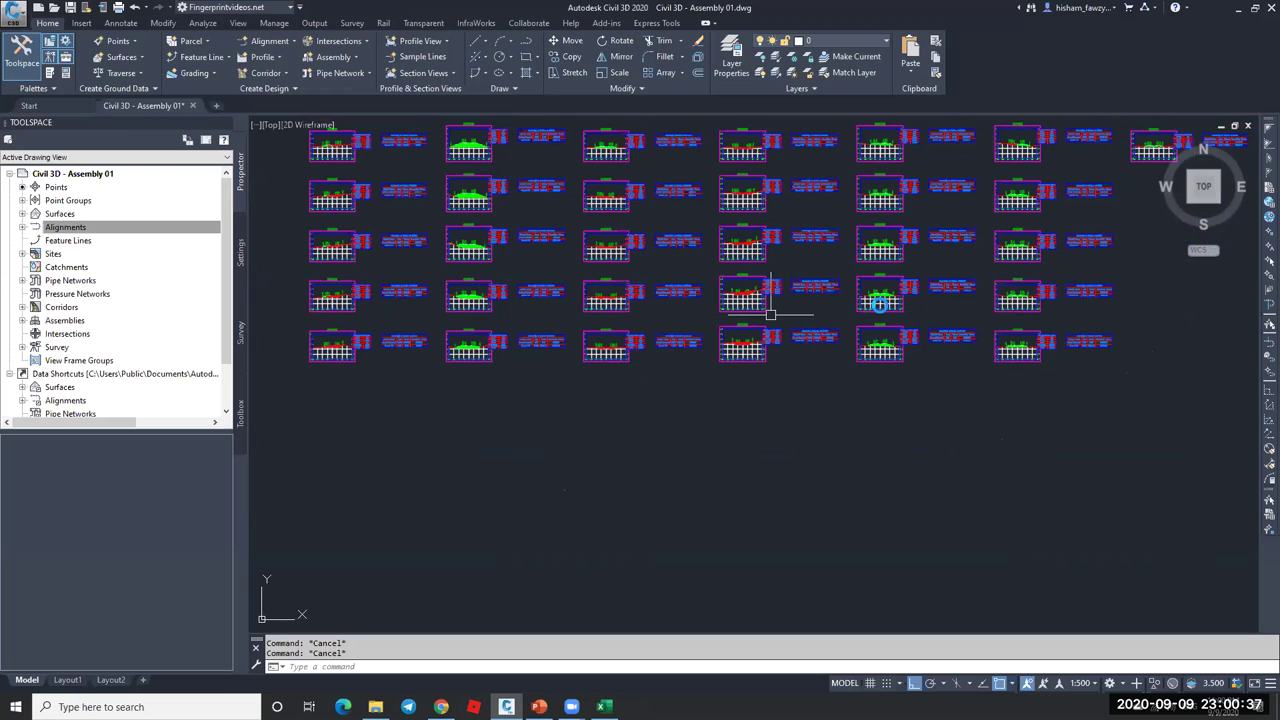
middle_click_drag(842, 311, 877, 308)
scroll(737, 291, "up", 8)
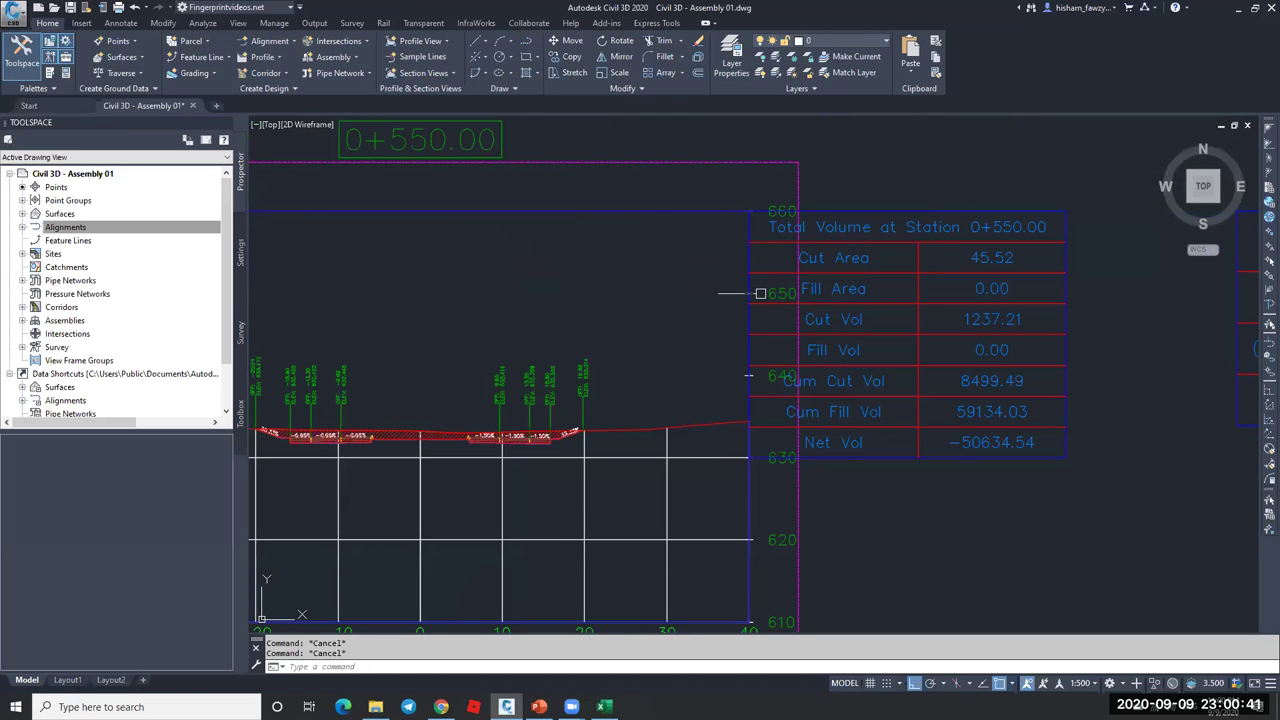
scroll(760, 327, "down", 3)
left_click(700, 406)
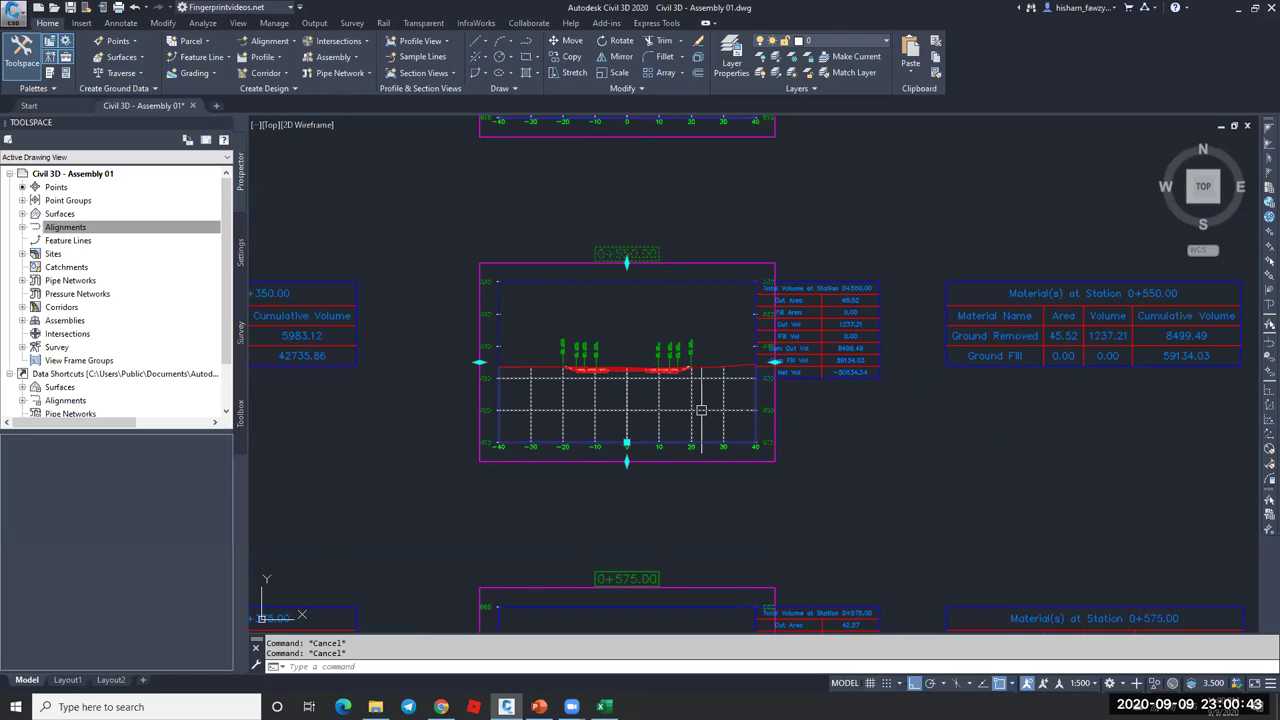
left_click(395, 60)
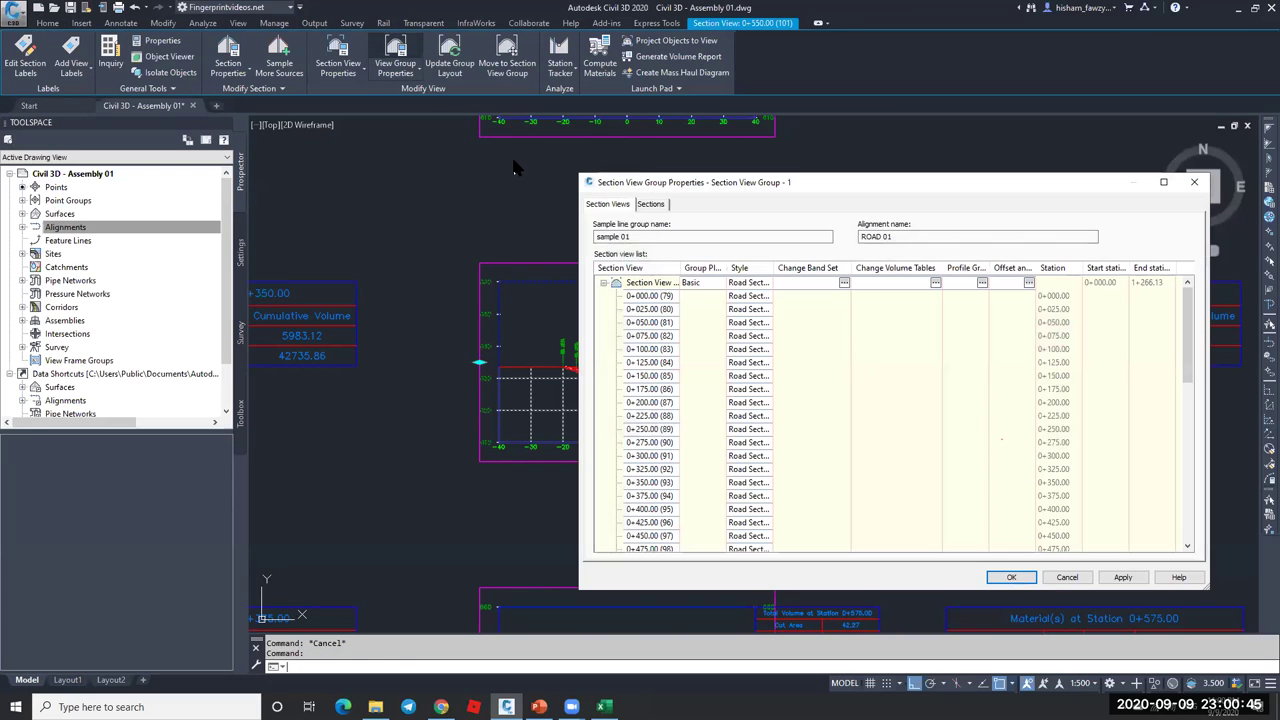
- Anchor the volume tables at Top Right with a 20 mm X offset and apply to the group
left_click(937, 282)
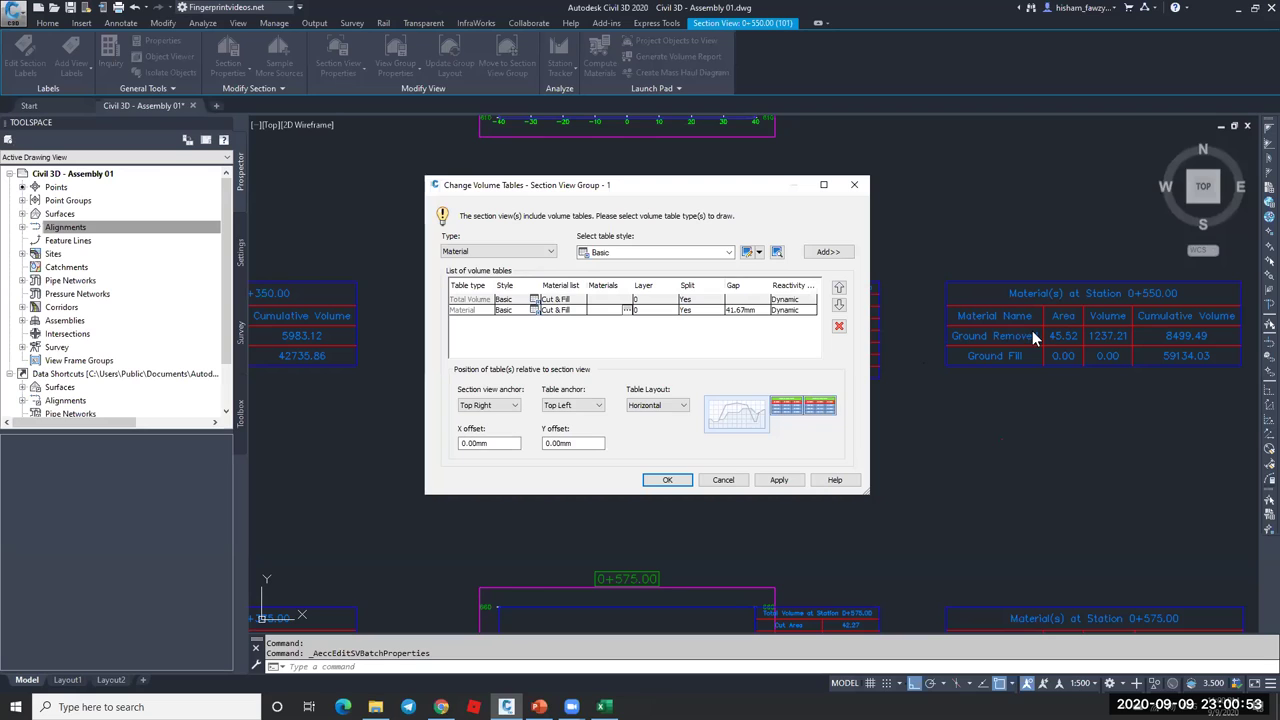
left_click(509, 409)
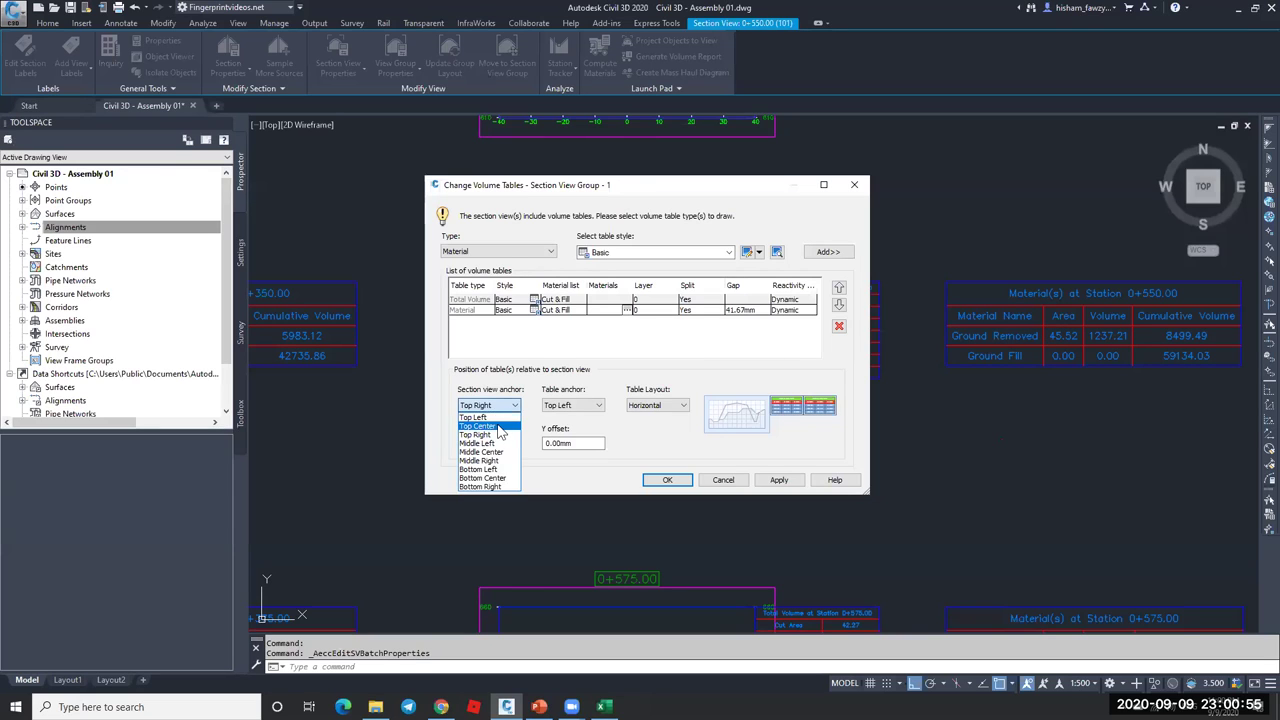
left_click(501, 425)
left_click(509, 406)
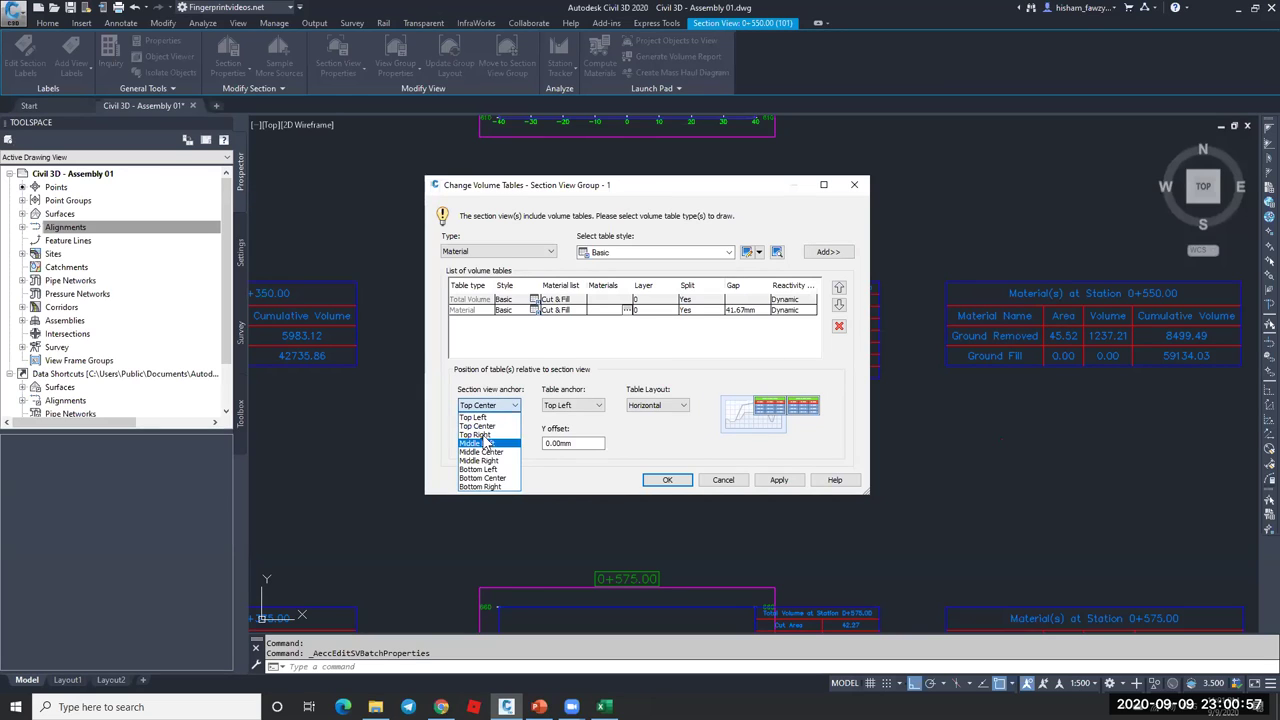
left_click(478, 469)
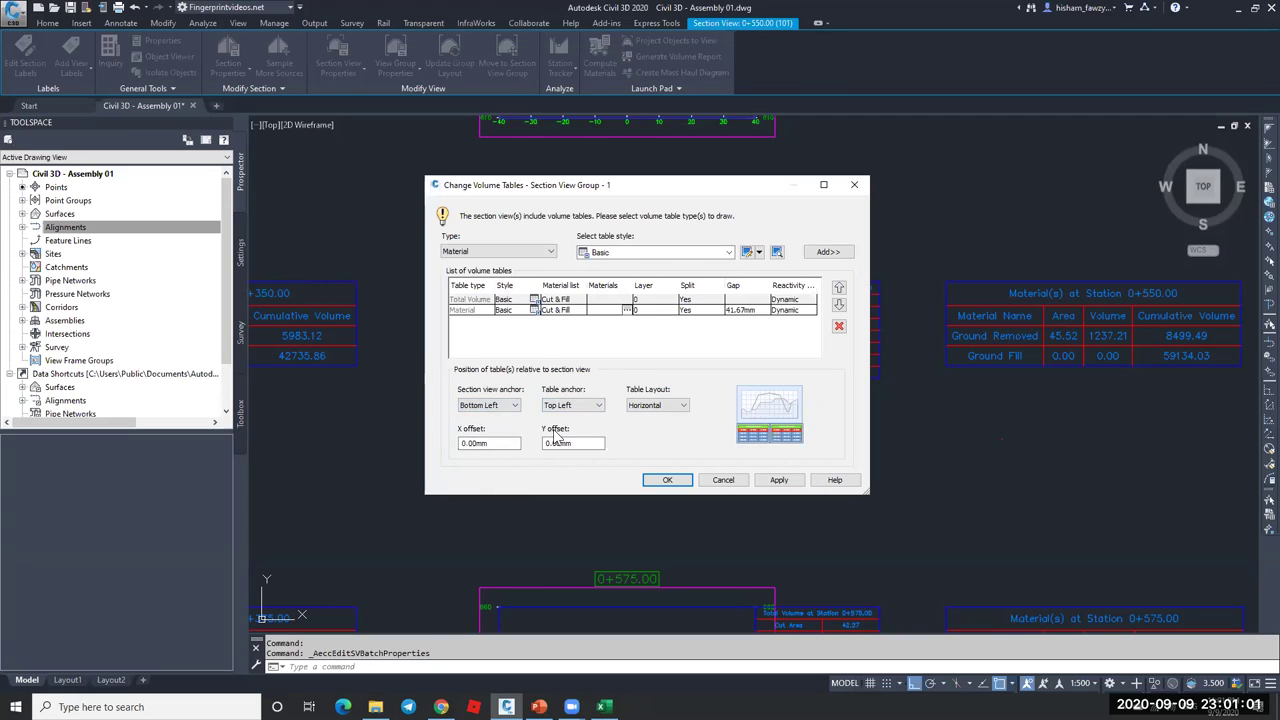
left_click_drag(497, 443, 445, 446)
left_click(503, 405)
left_click(478, 417)
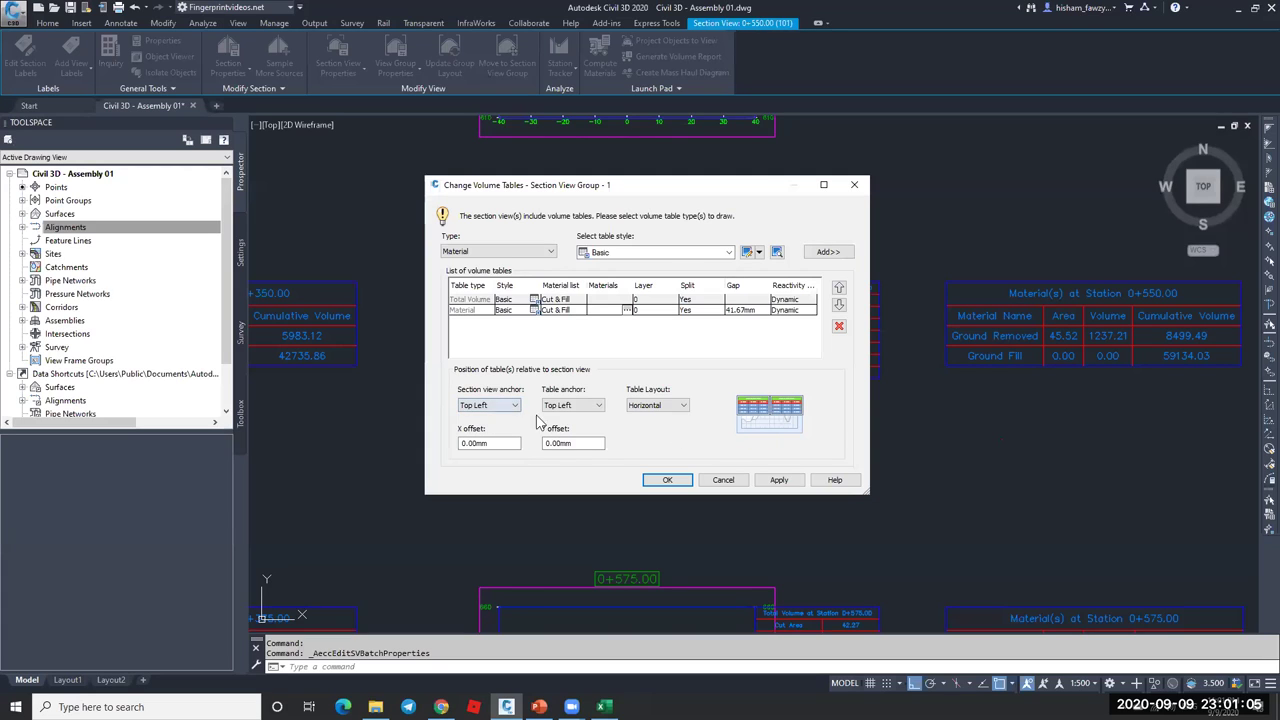
left_click(499, 409)
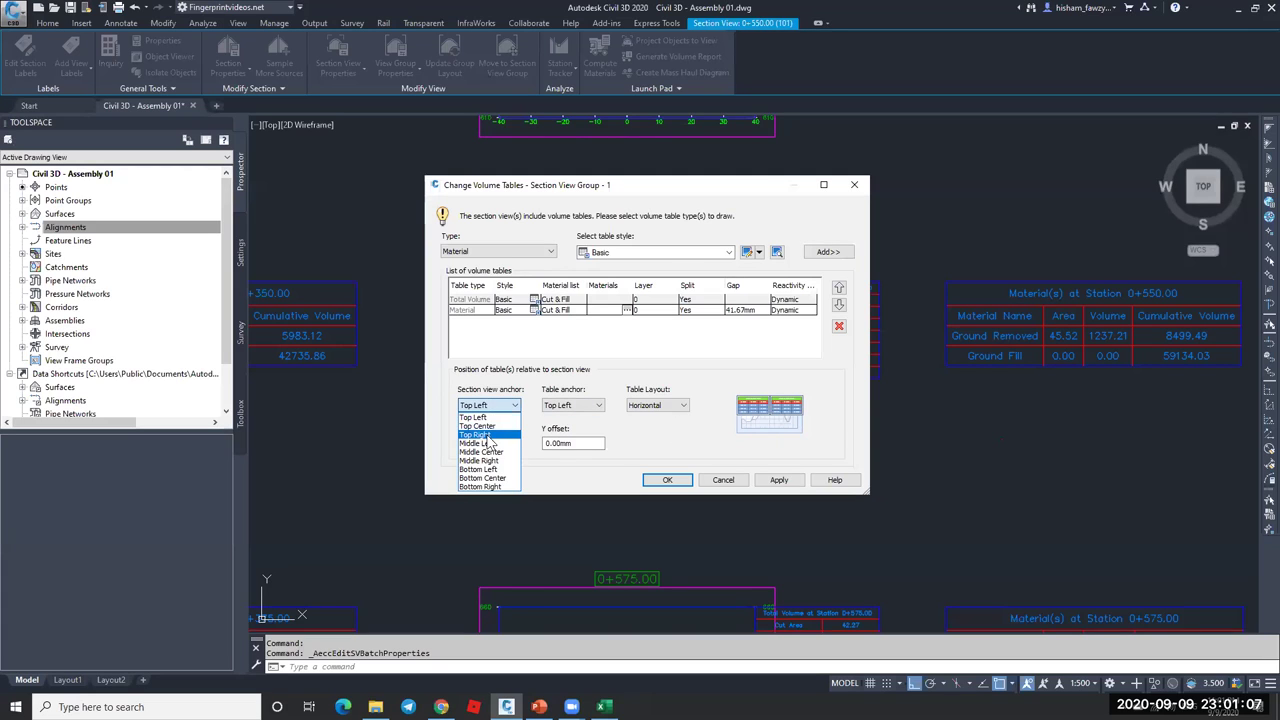
left_click(487, 435)
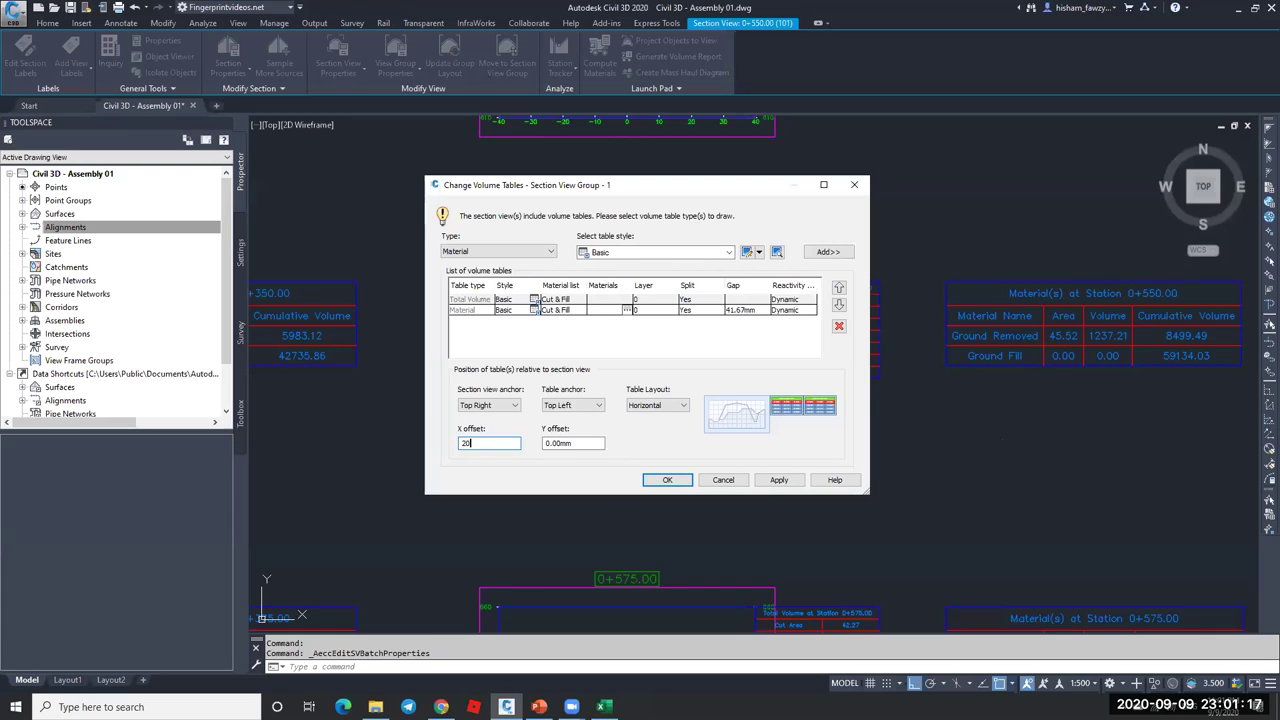
left_click(667, 480)
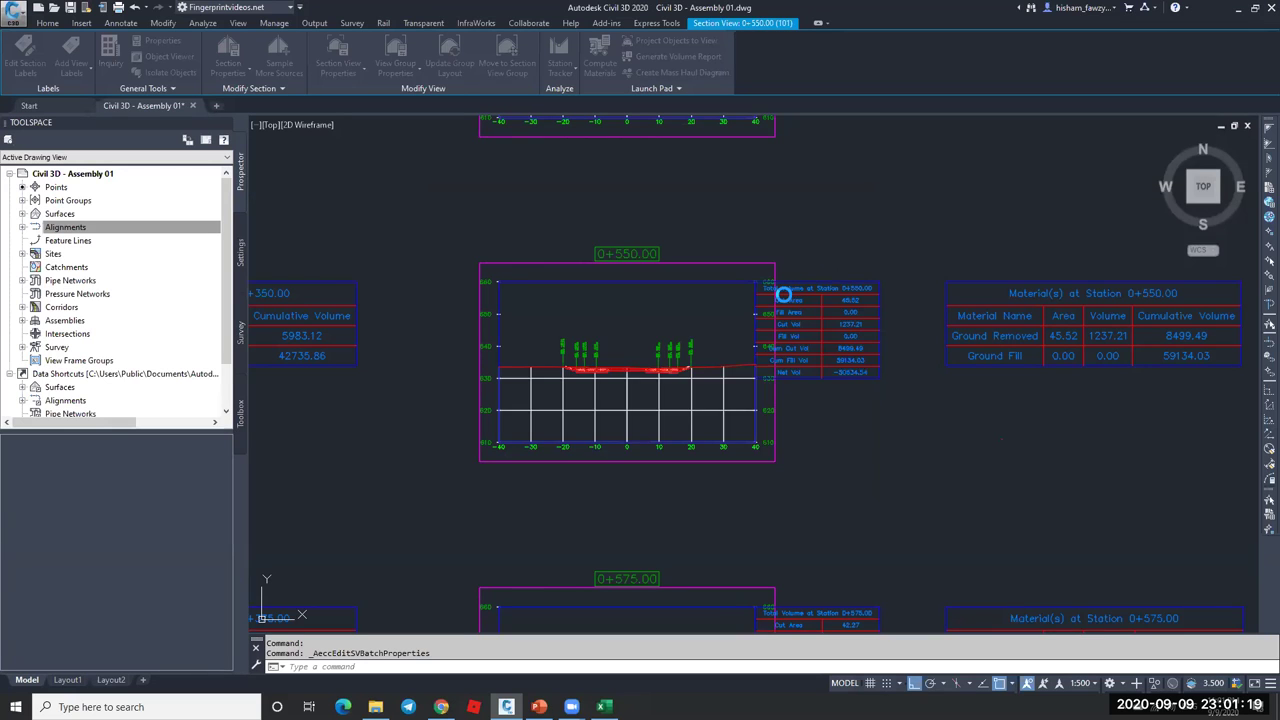
left_click(1008, 580)
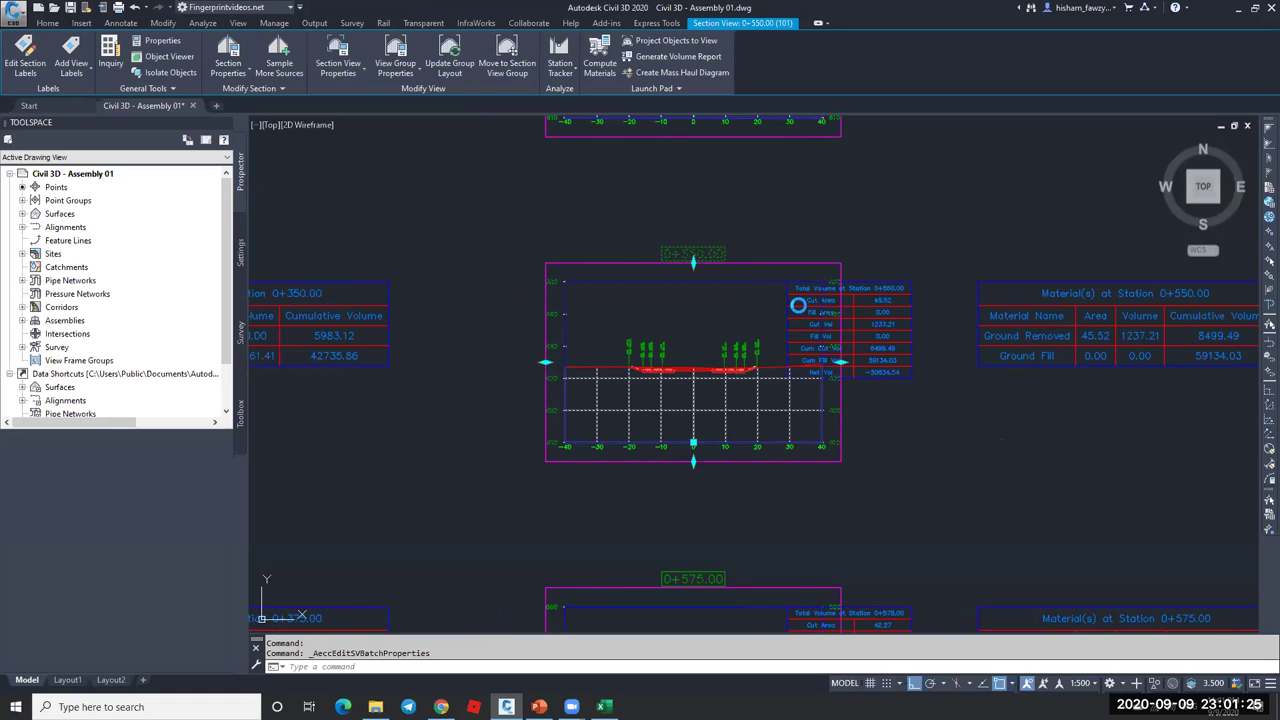
- Select several redrawn section views to check where their tables now sit
left_click(800, 305)
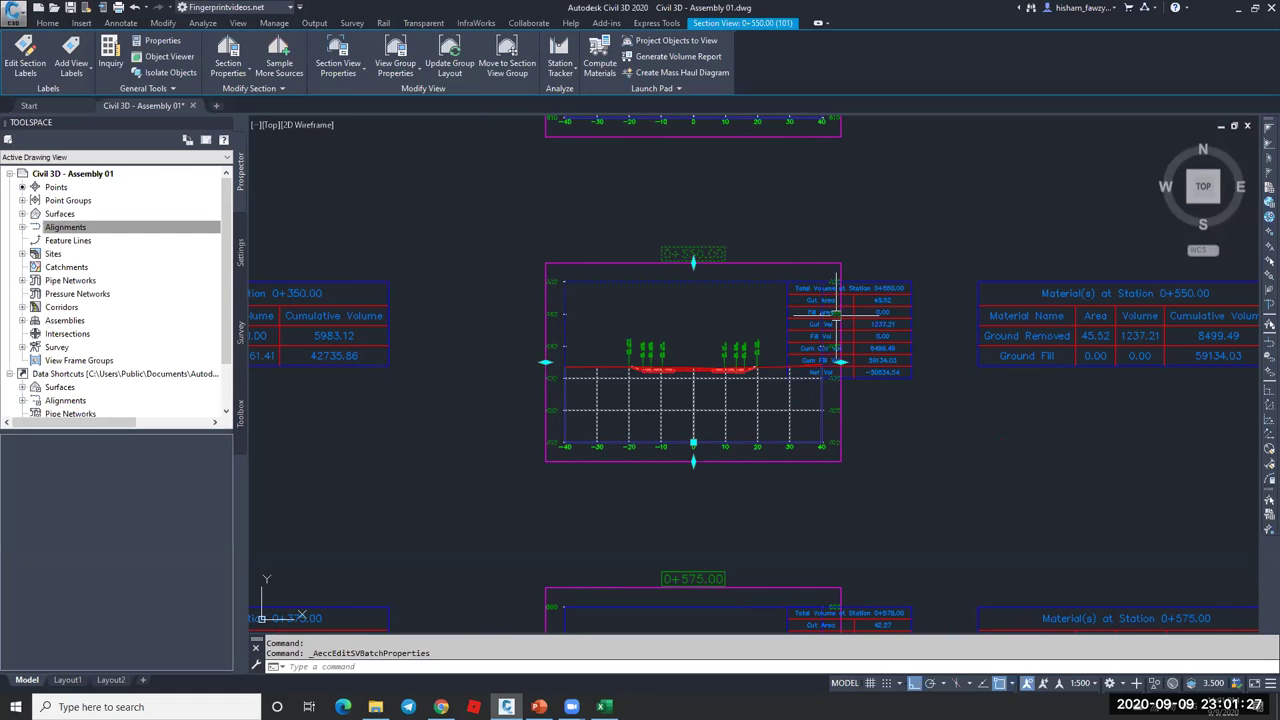
middle_click_drag(930, 342, 852, 325)
scroll(852, 325, "down", 5)
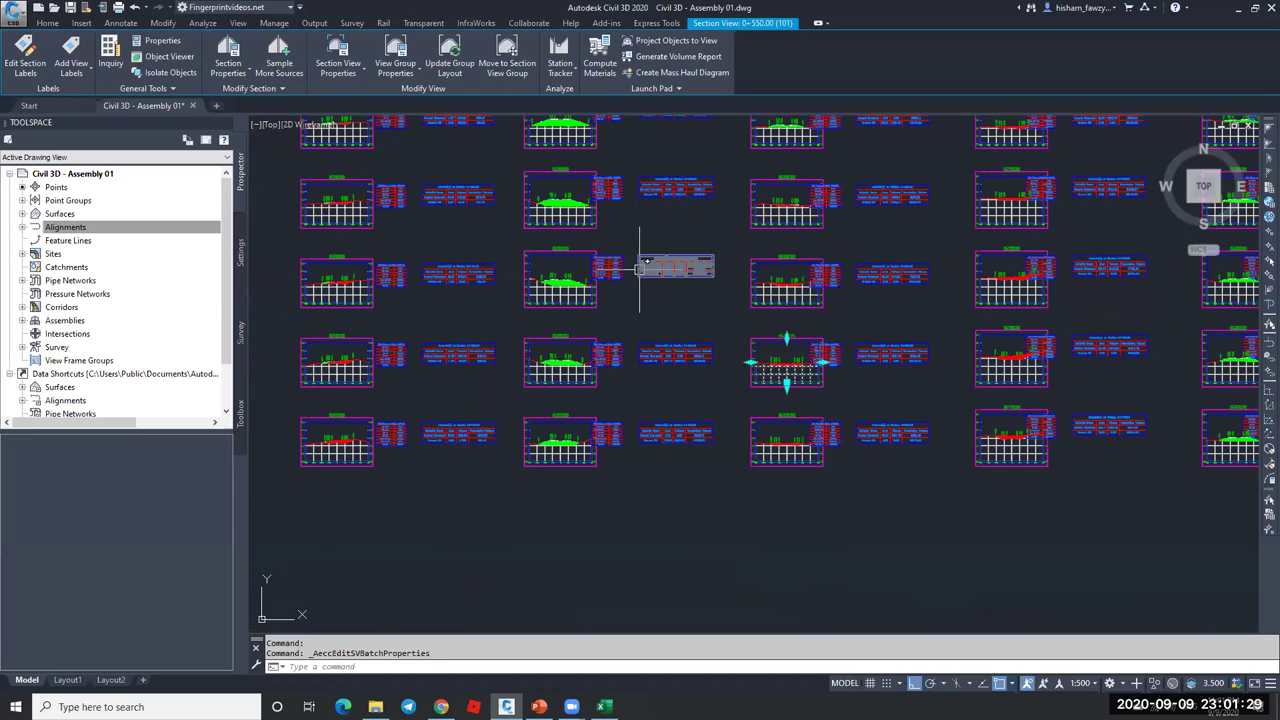
left_click(370, 143)
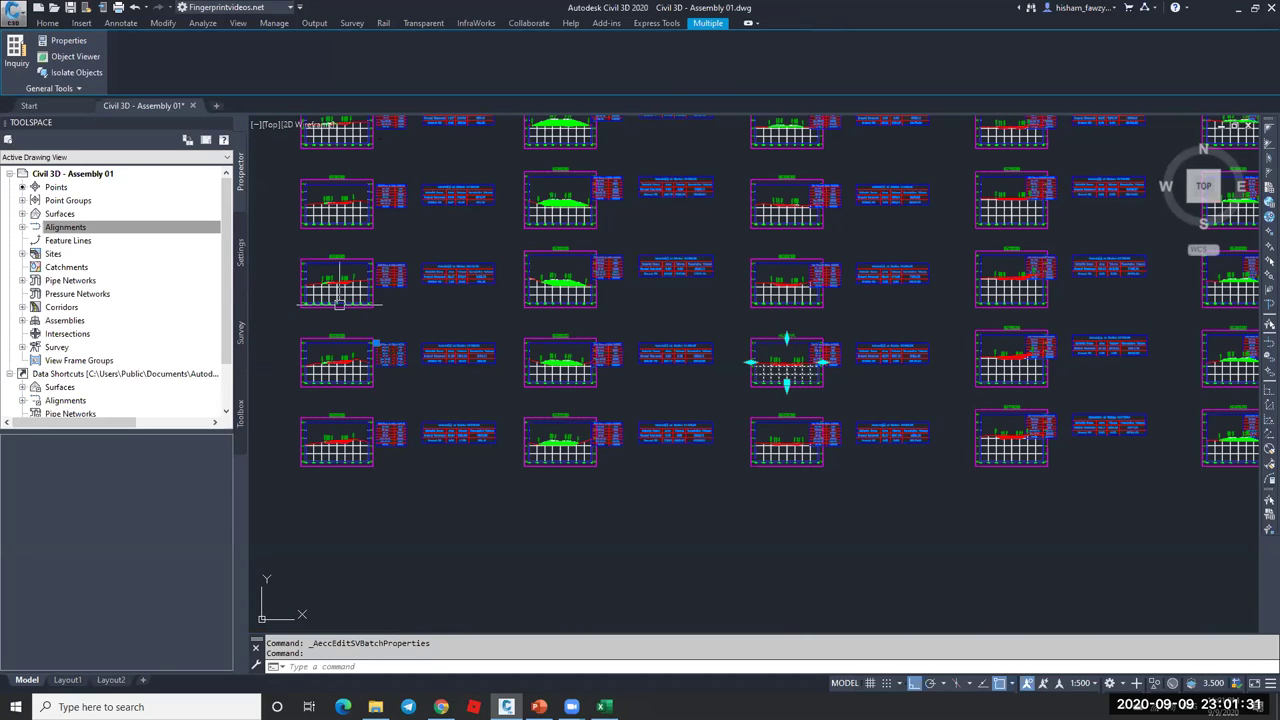
key("Escape")
left_click(370, 282)
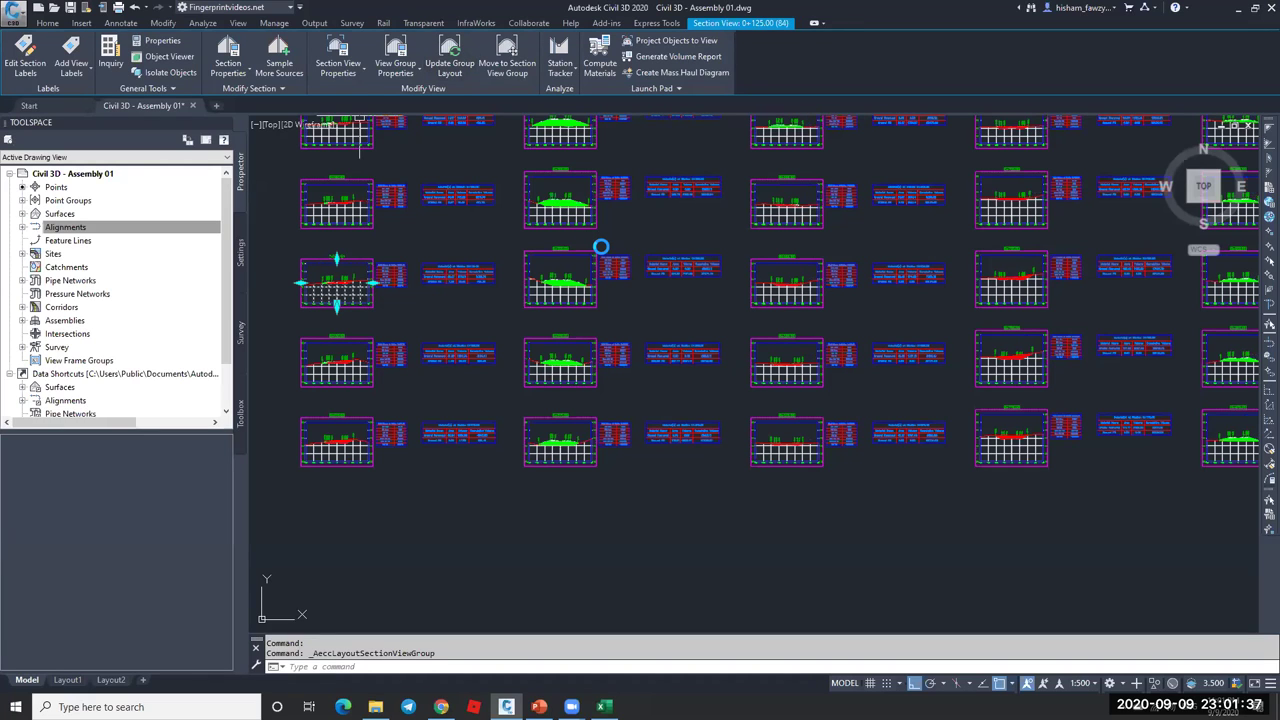
- Zoom around the 0+325.00 and neighbouring section views to check the repositioned tables
scroll(590, 262, "up", 8)
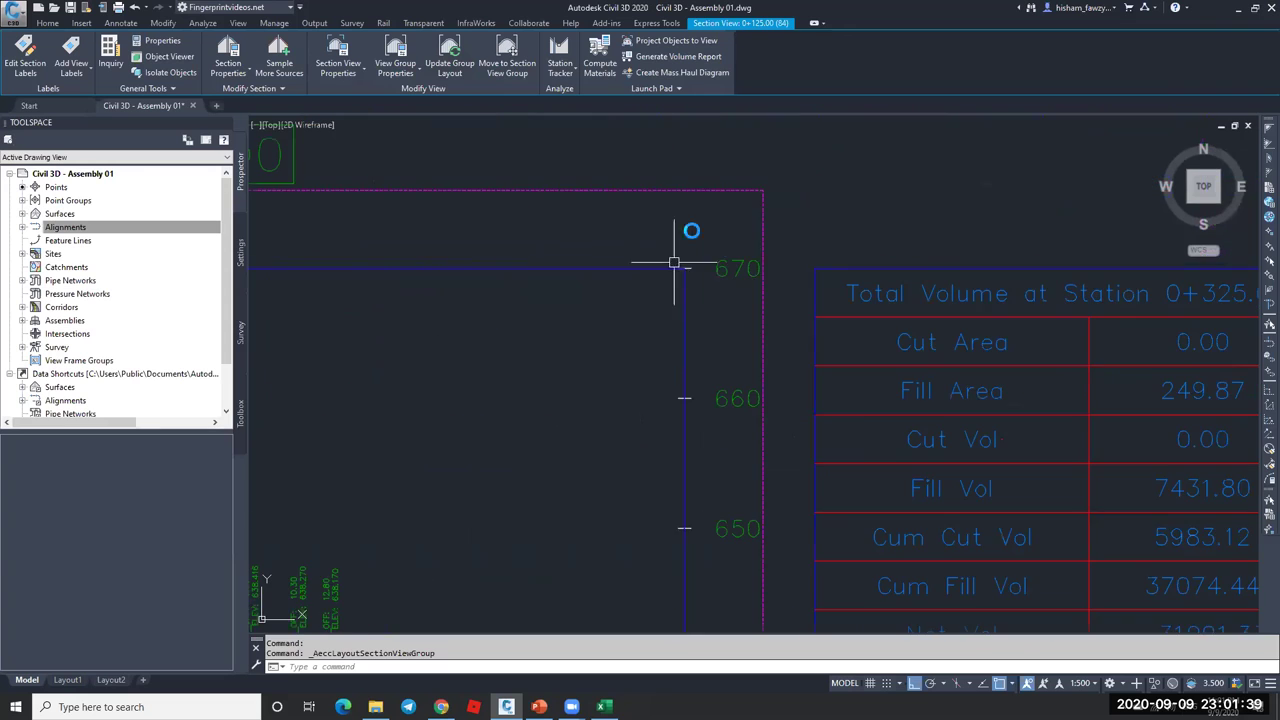
scroll(743, 311, "down", 8)
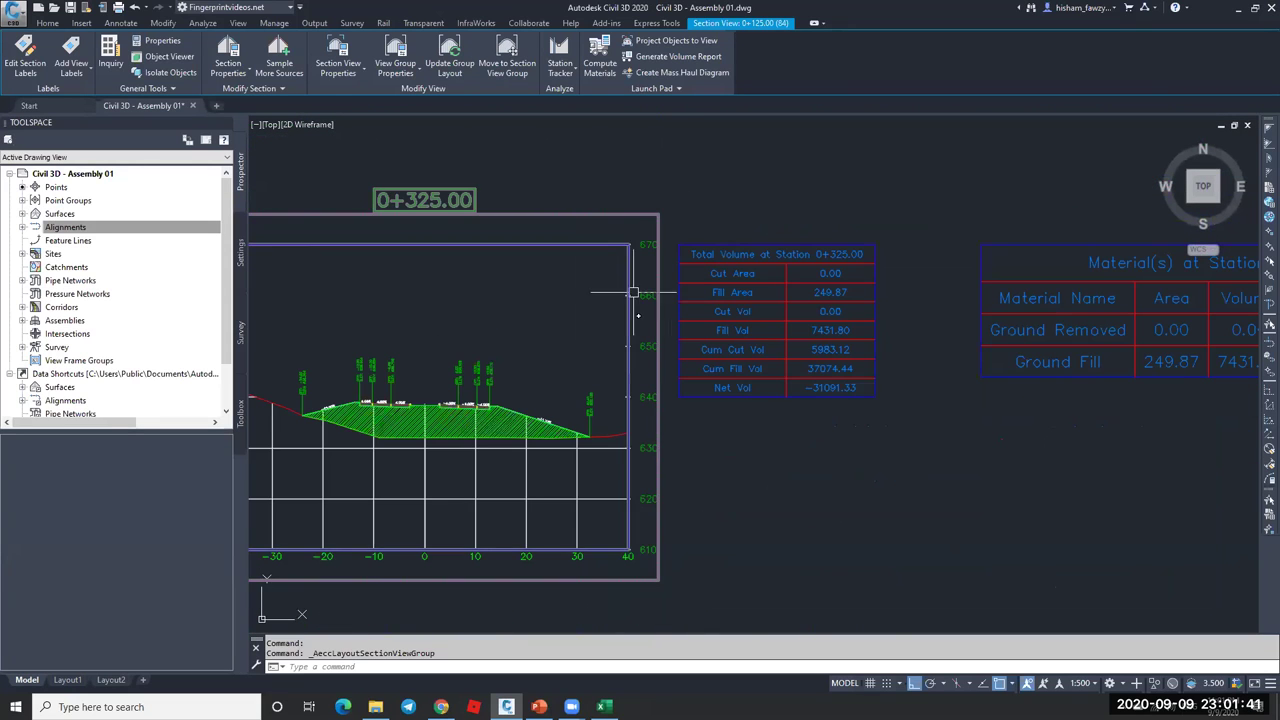
scroll(608, 316, "up", 6)
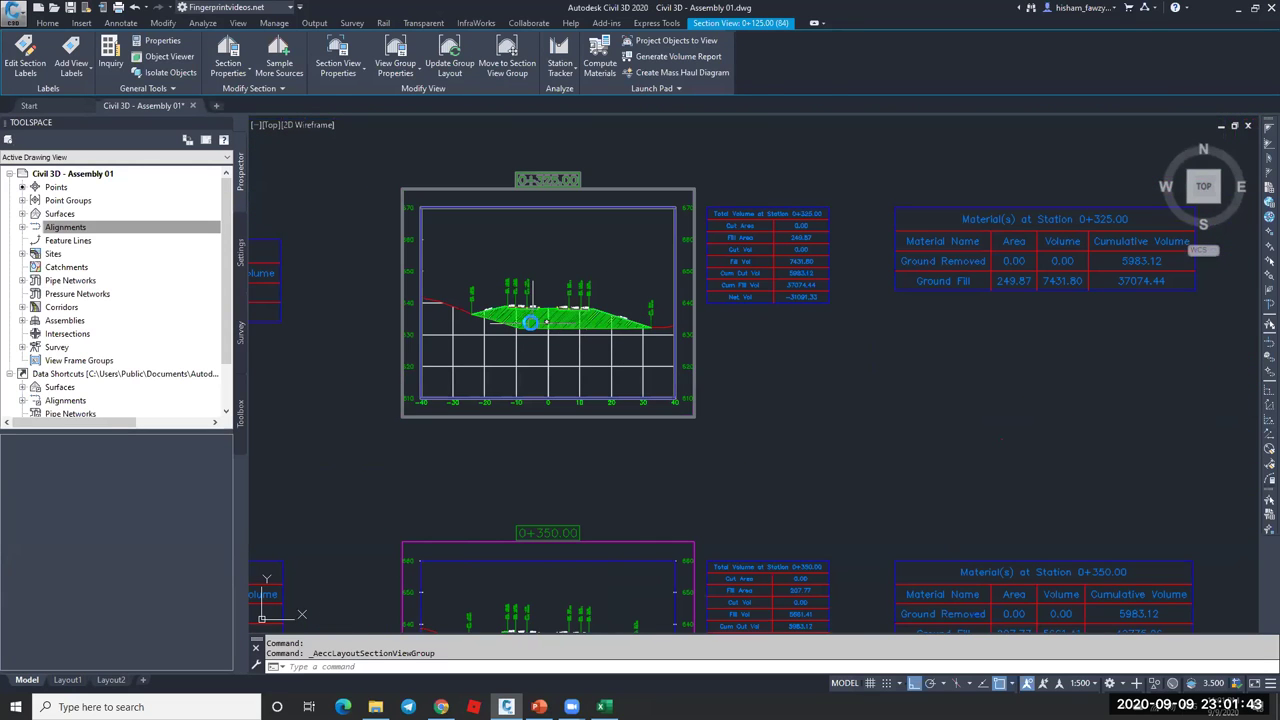
mouse_move(657, 304)
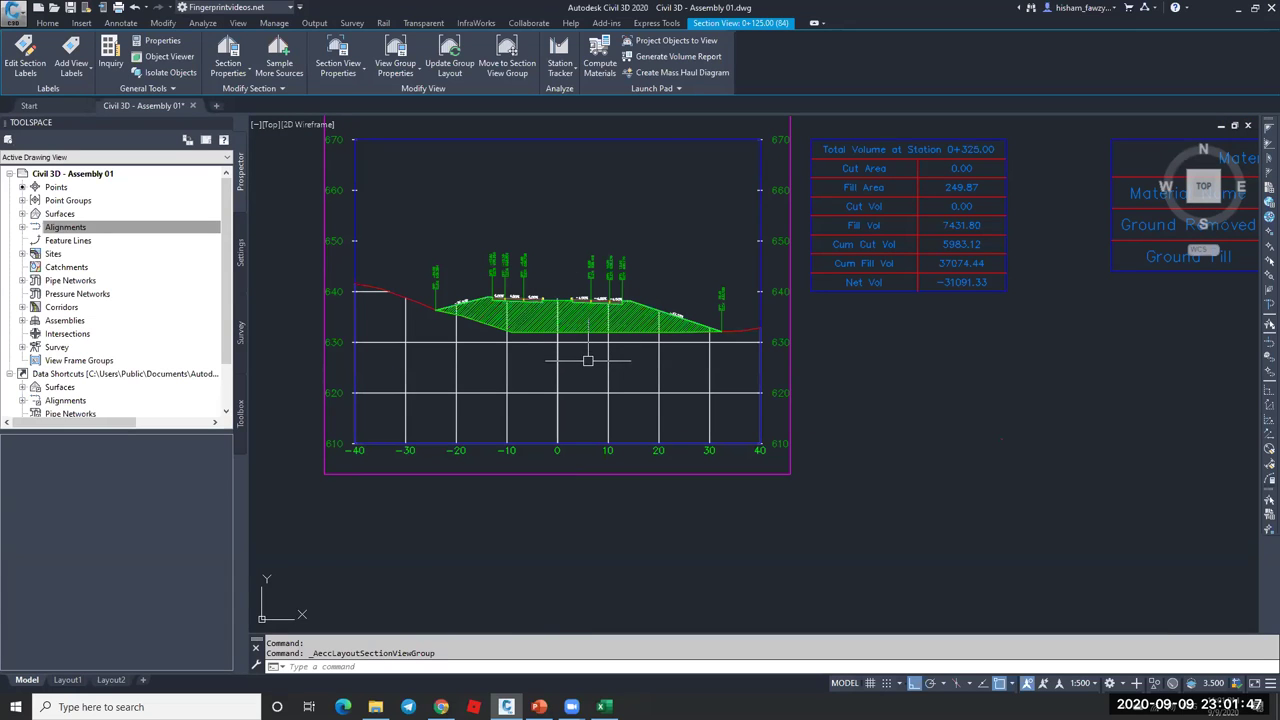
scroll(607, 369, "down", 2)
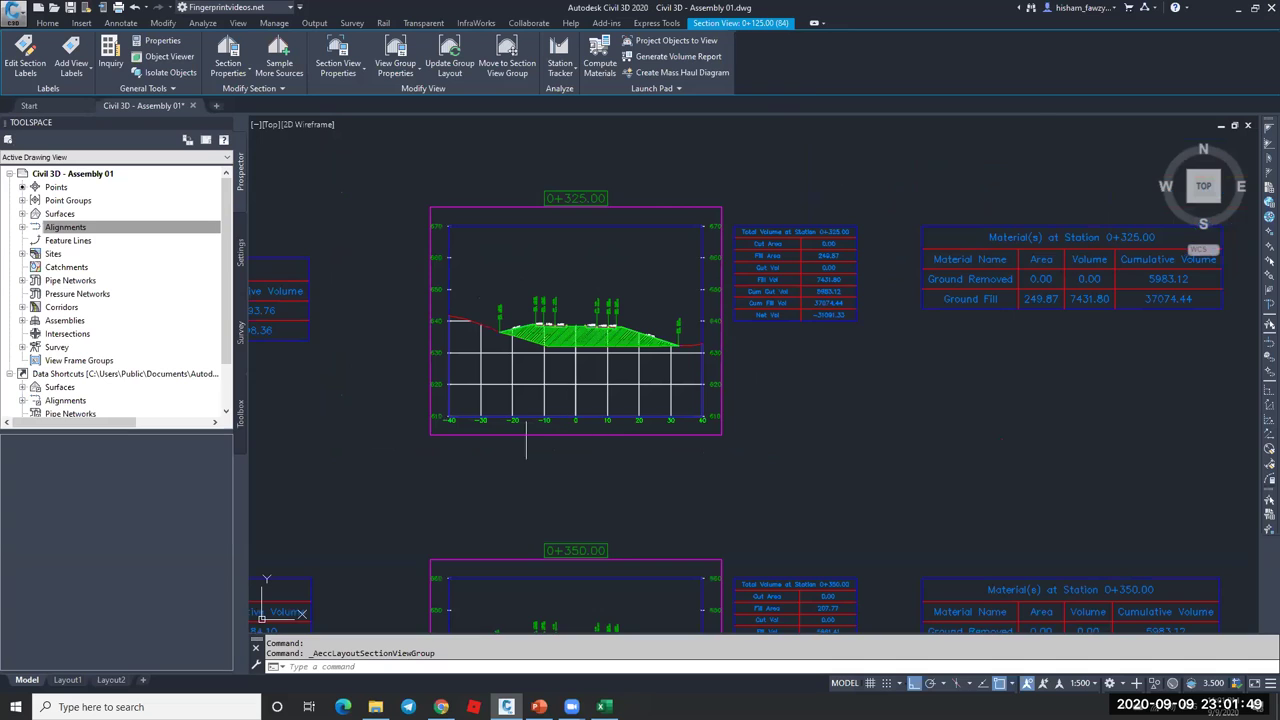
scroll(523, 415, "up", 2)
scroll(523, 415, "up", 5)
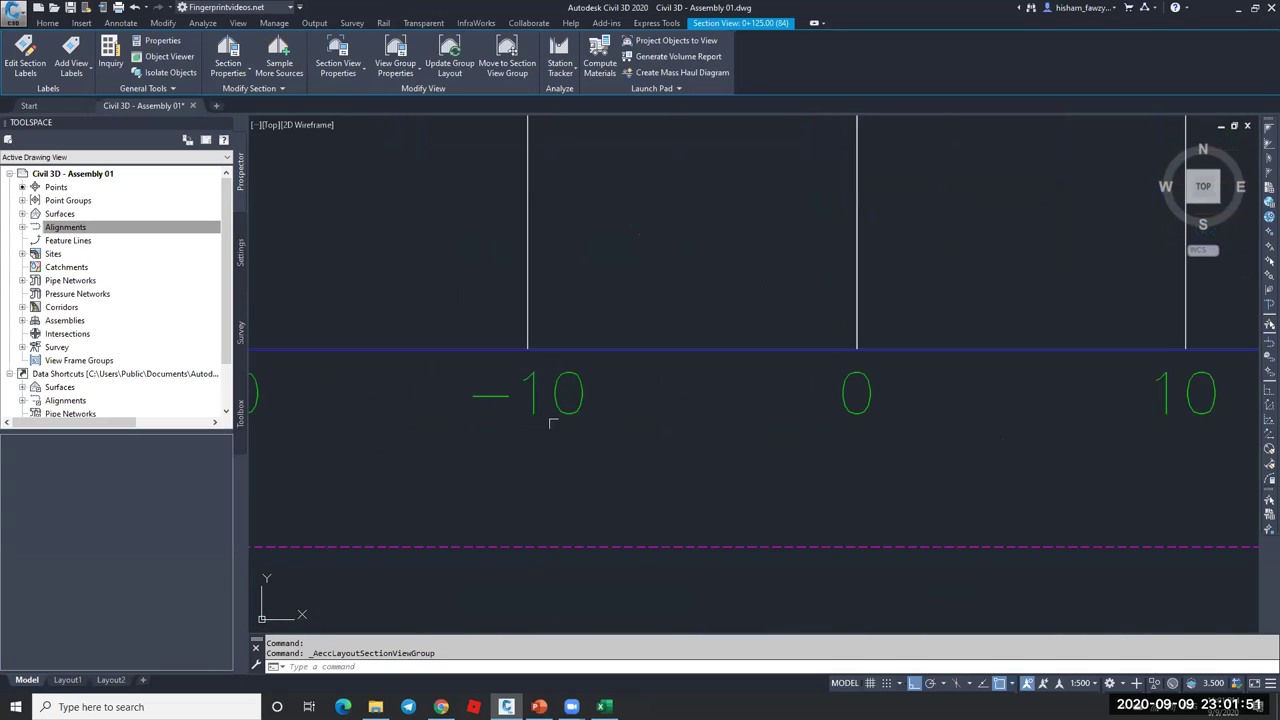
scroll(566, 430, "down", 2)
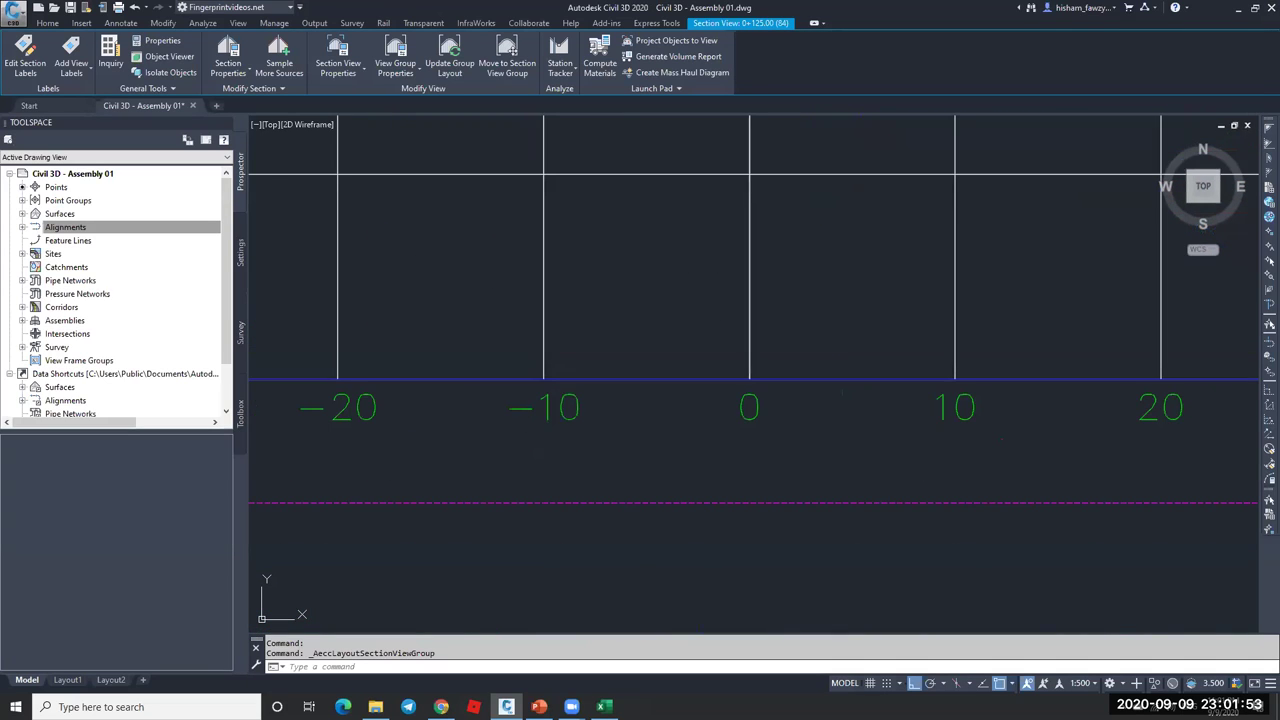
scroll(565, 440, "down", 4)
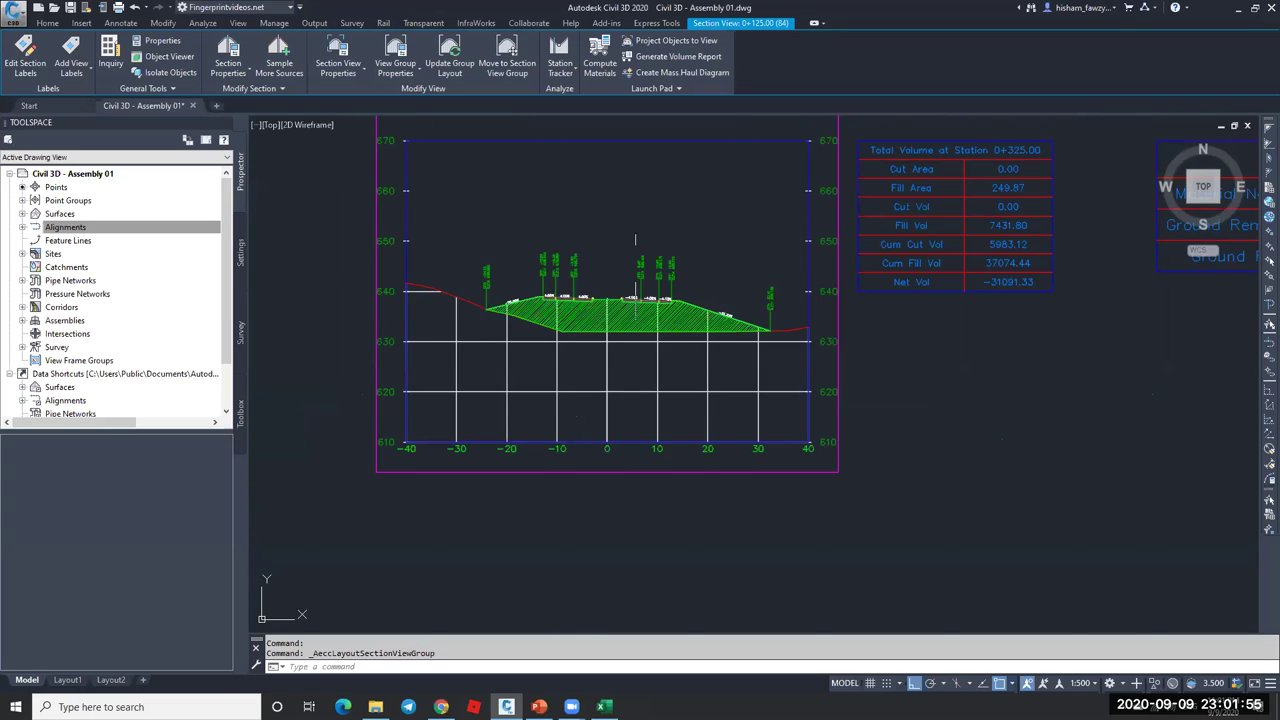
scroll(635, 240, "up", 4)
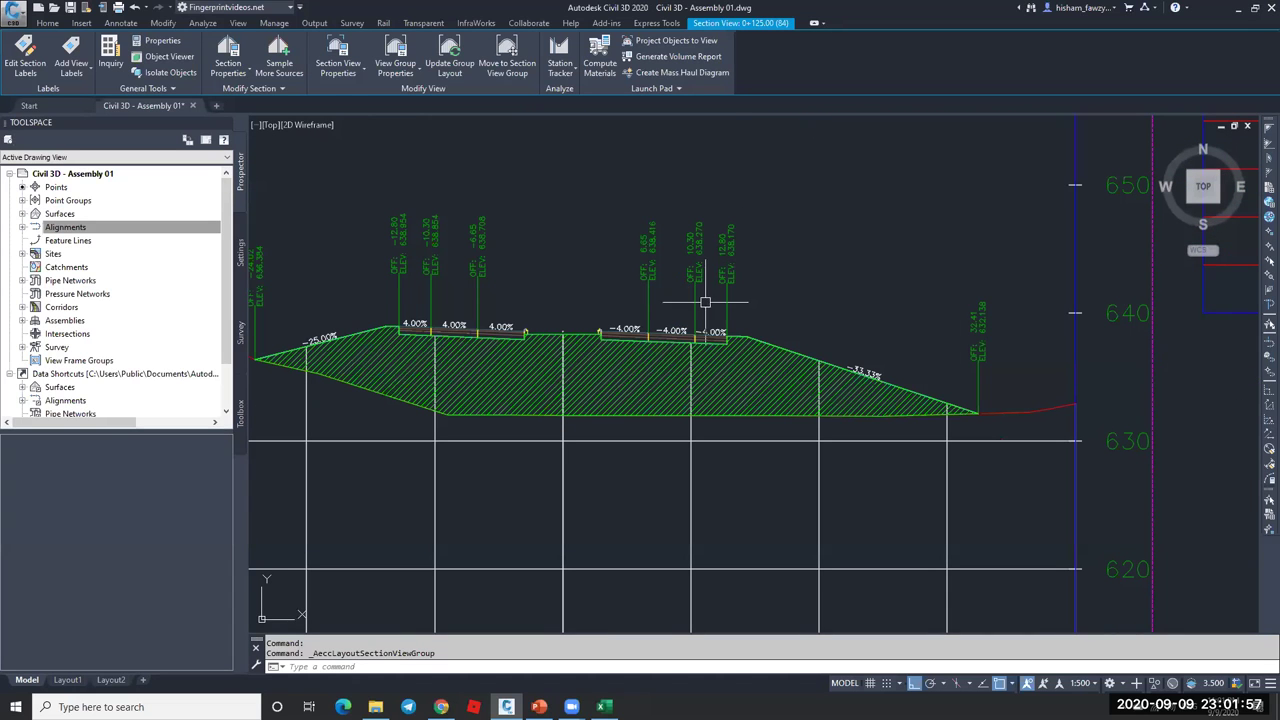
scroll(667, 260, "down", 4)
scroll(667, 260, "down", 2)
scroll(670, 230, "up", 4)
scroll(655, 242, "down", 4)
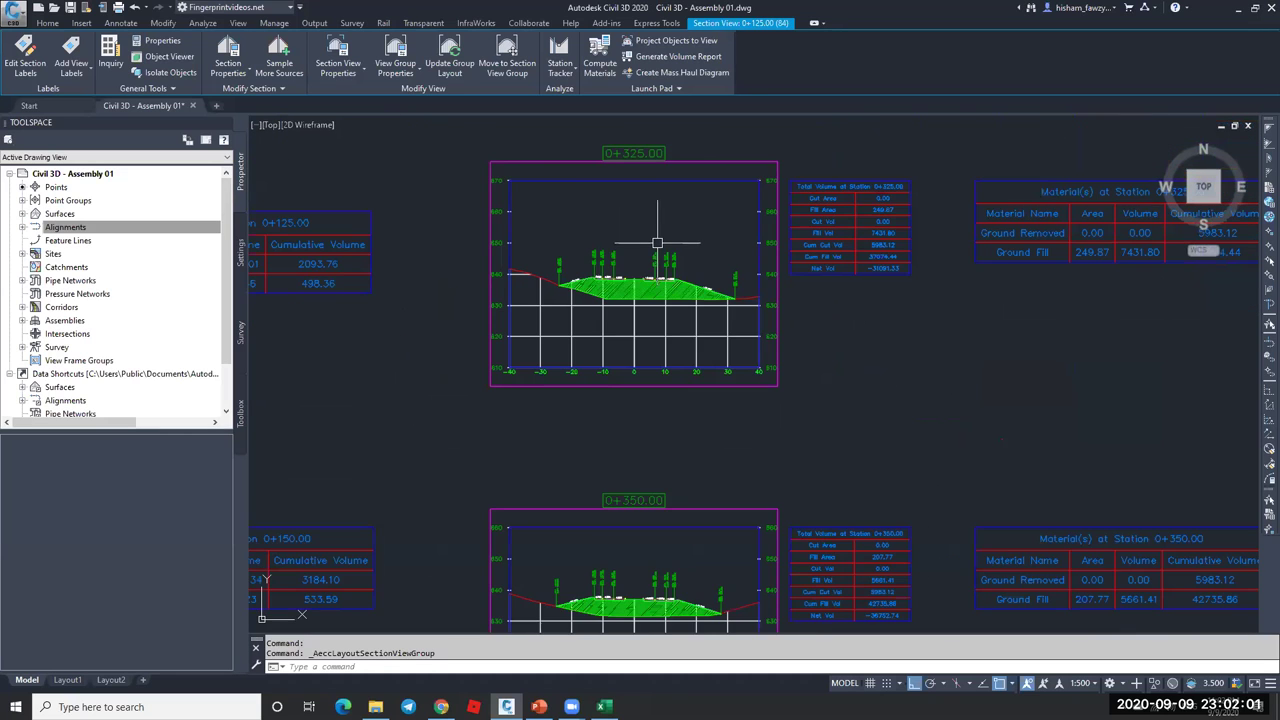
scroll(598, 255, "up", 4)
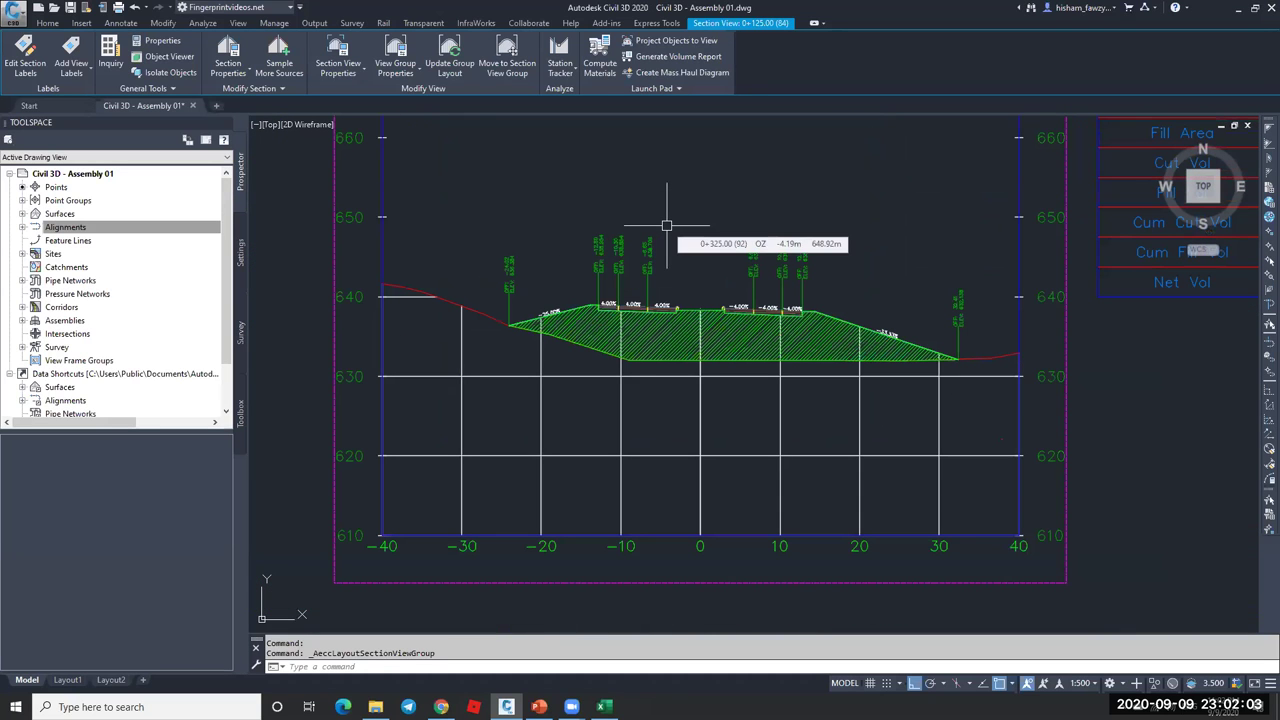
scroll(667, 225, "down", 4)
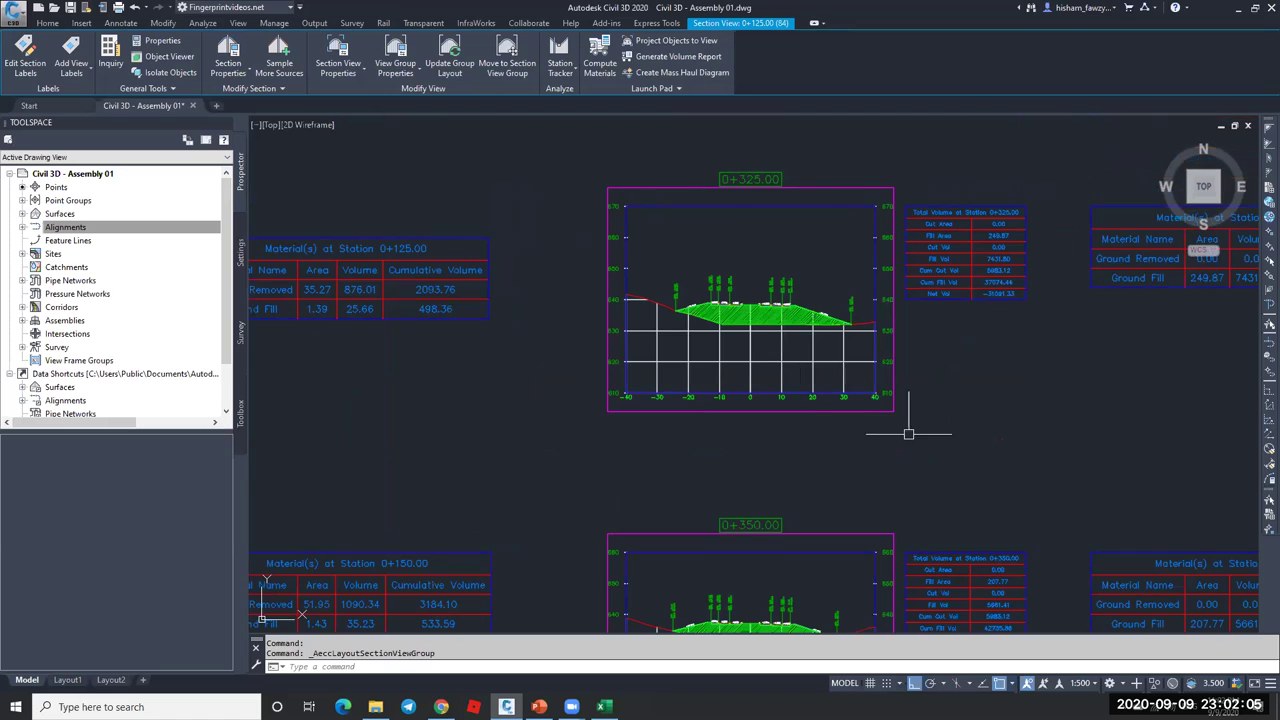
scroll(677, 268, "down", 10)
scroll(466, 245, "up", 8)
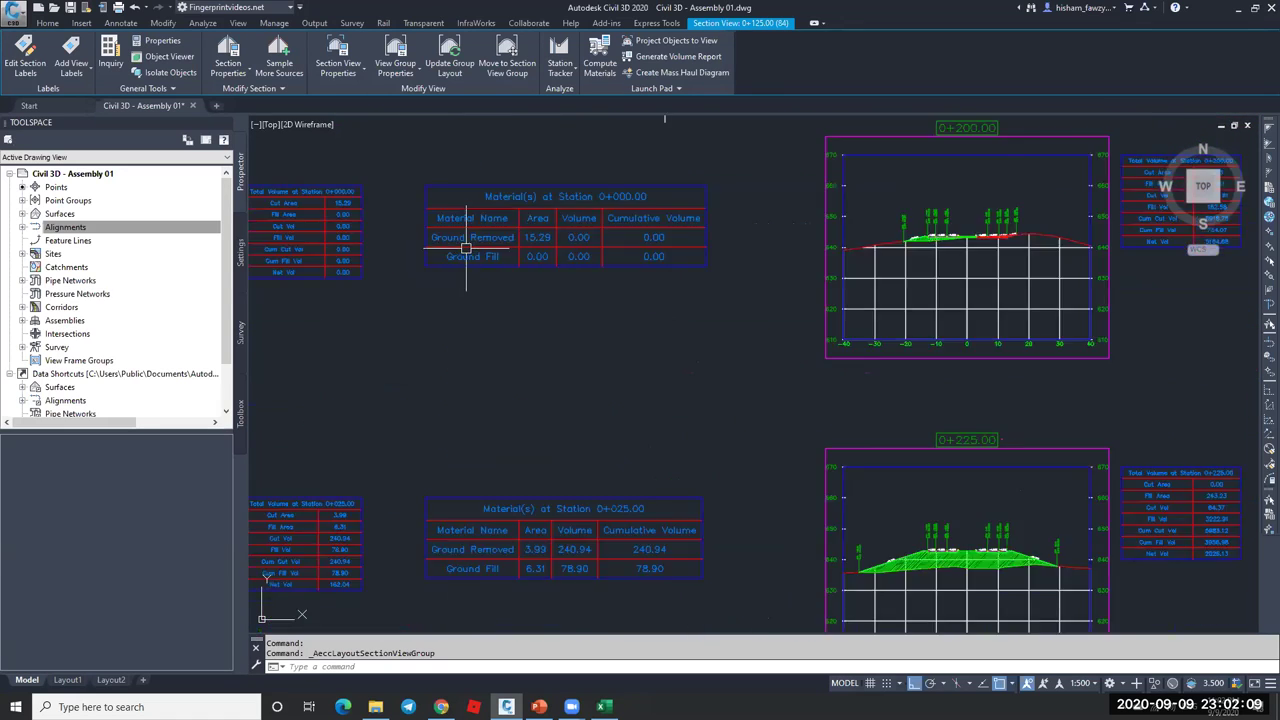
scroll(580, 334, "down", 8)
scroll(558, 371, "up", 8)
scroll(563, 371, "down", 8)
scroll(534, 617, "up", 2)
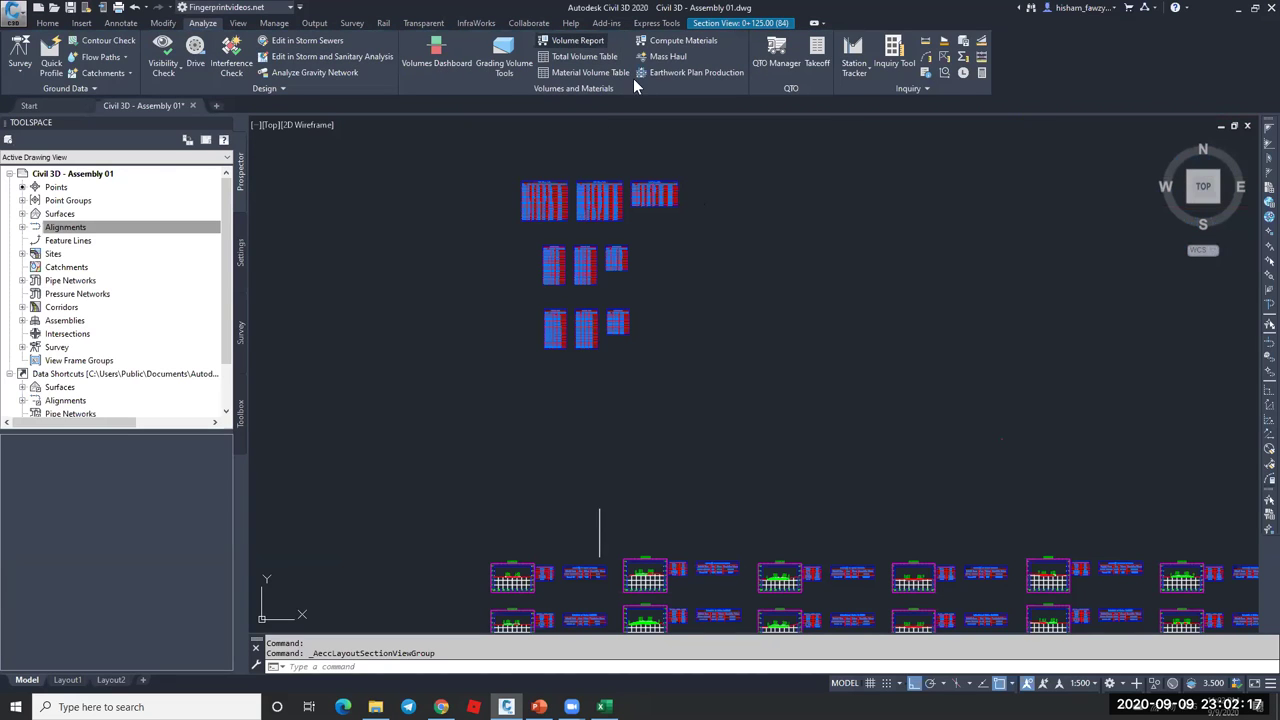
- Generate the quantities report for ROAD 01, sample 01 using the Sub base material list and existing style sheet
left_click(650, 354)
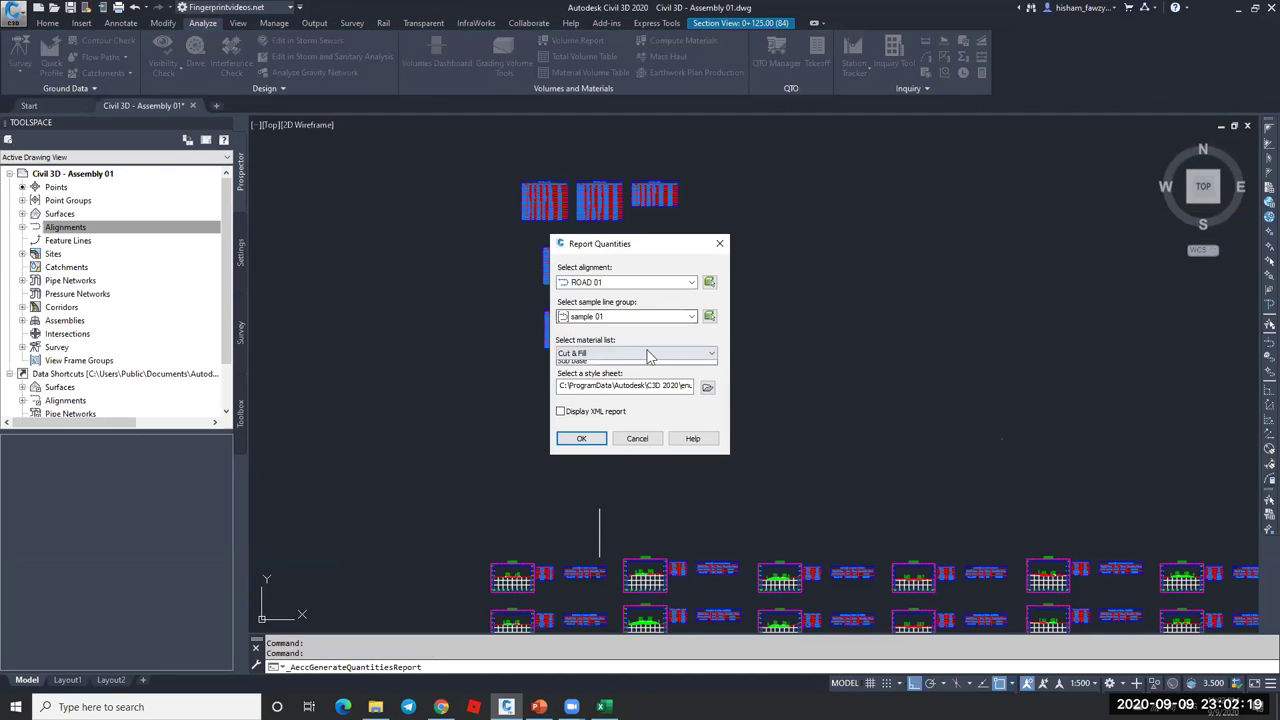
left_click(590, 383)
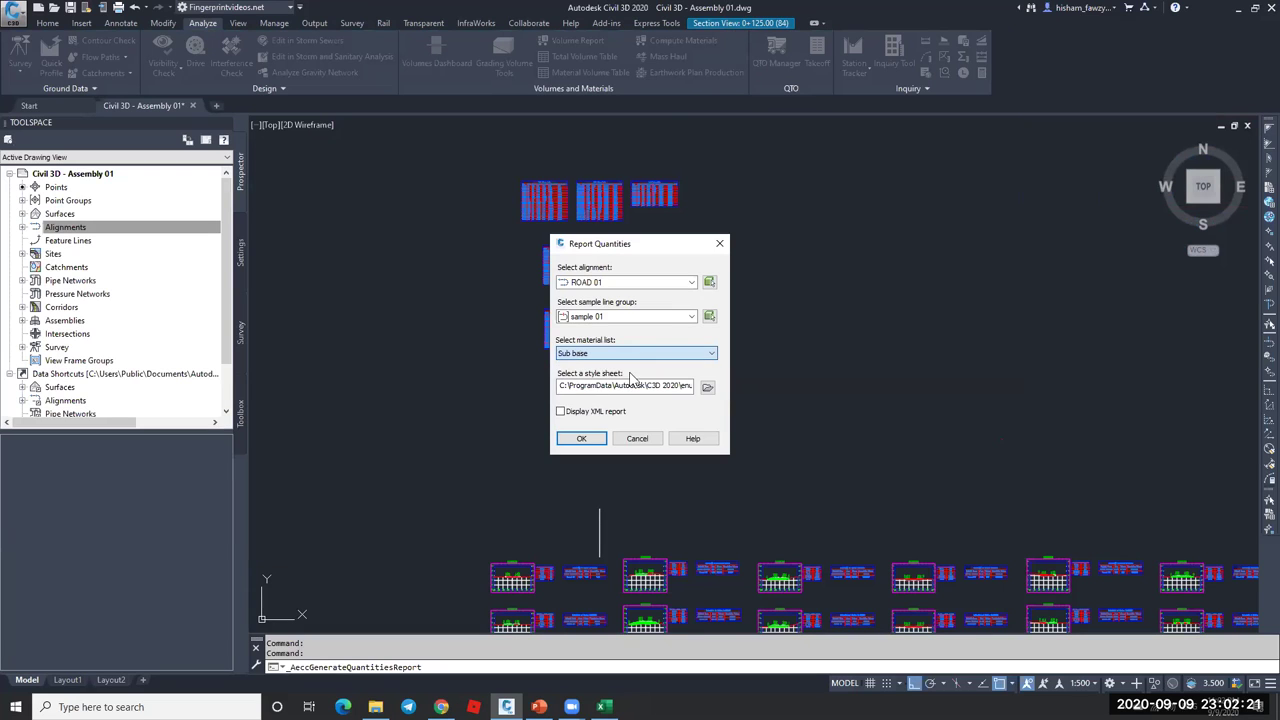
left_click(708, 389)
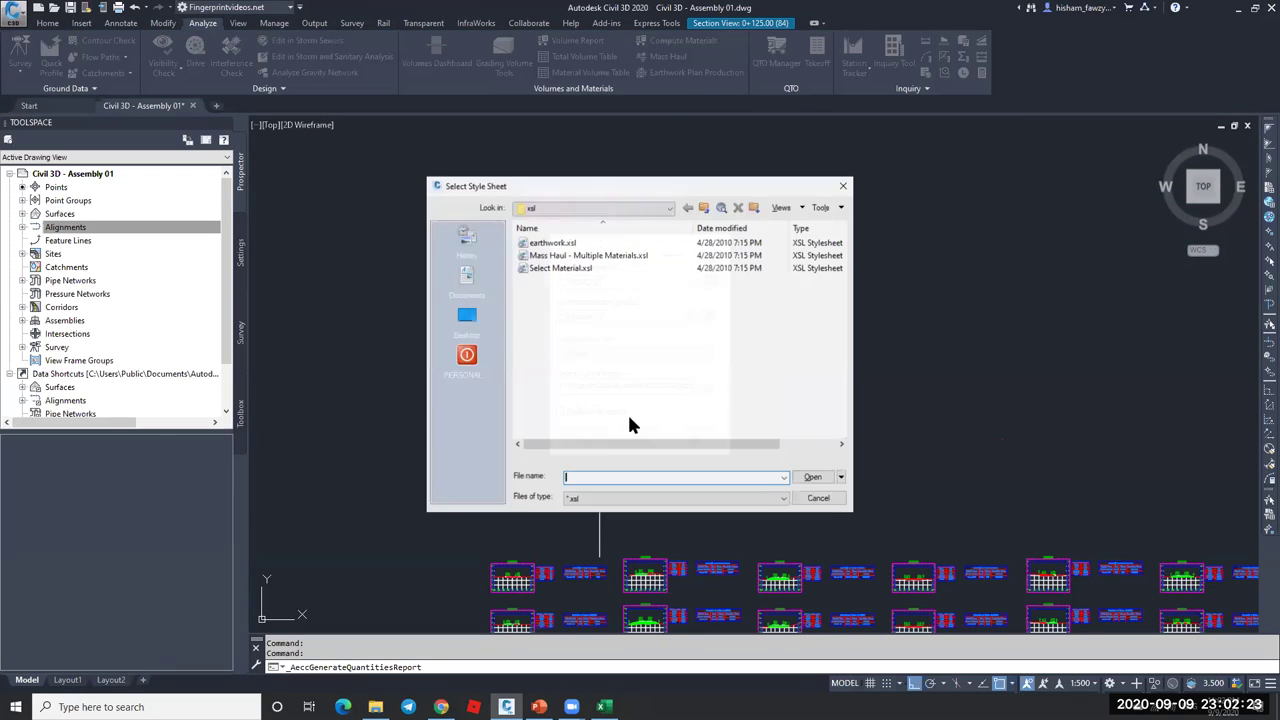
left_click(819, 498)
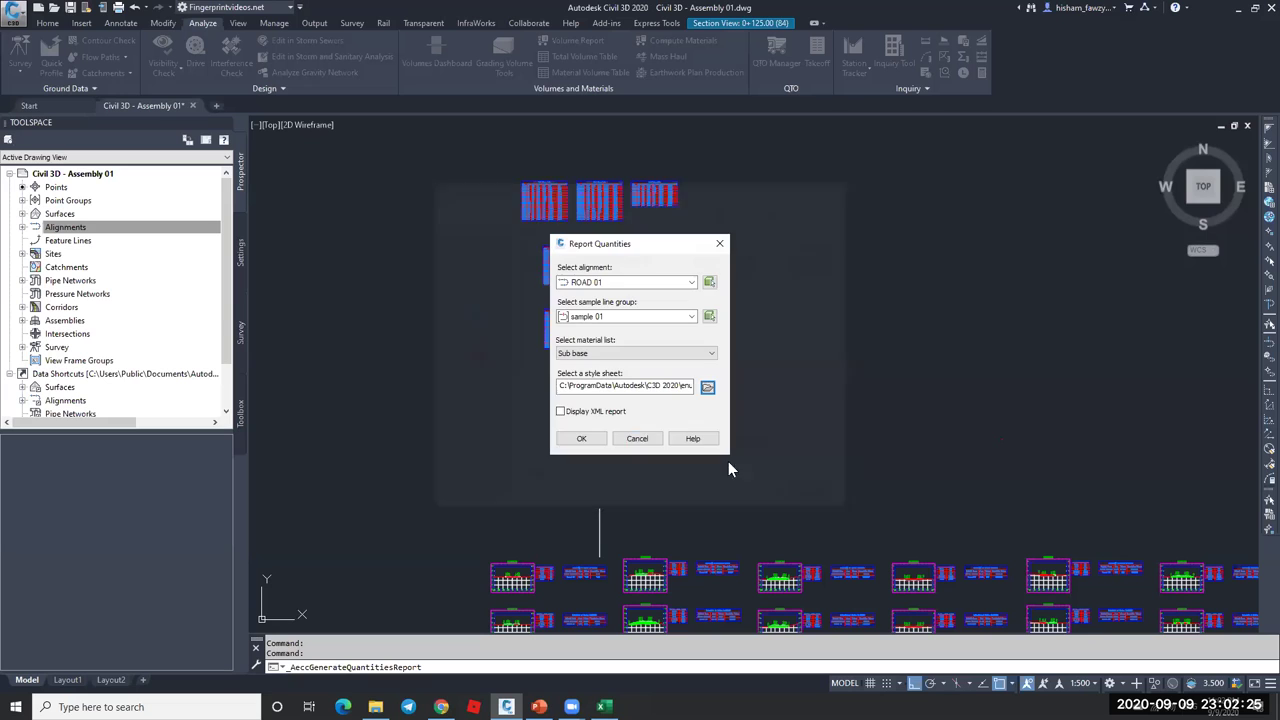
left_click(580, 439)
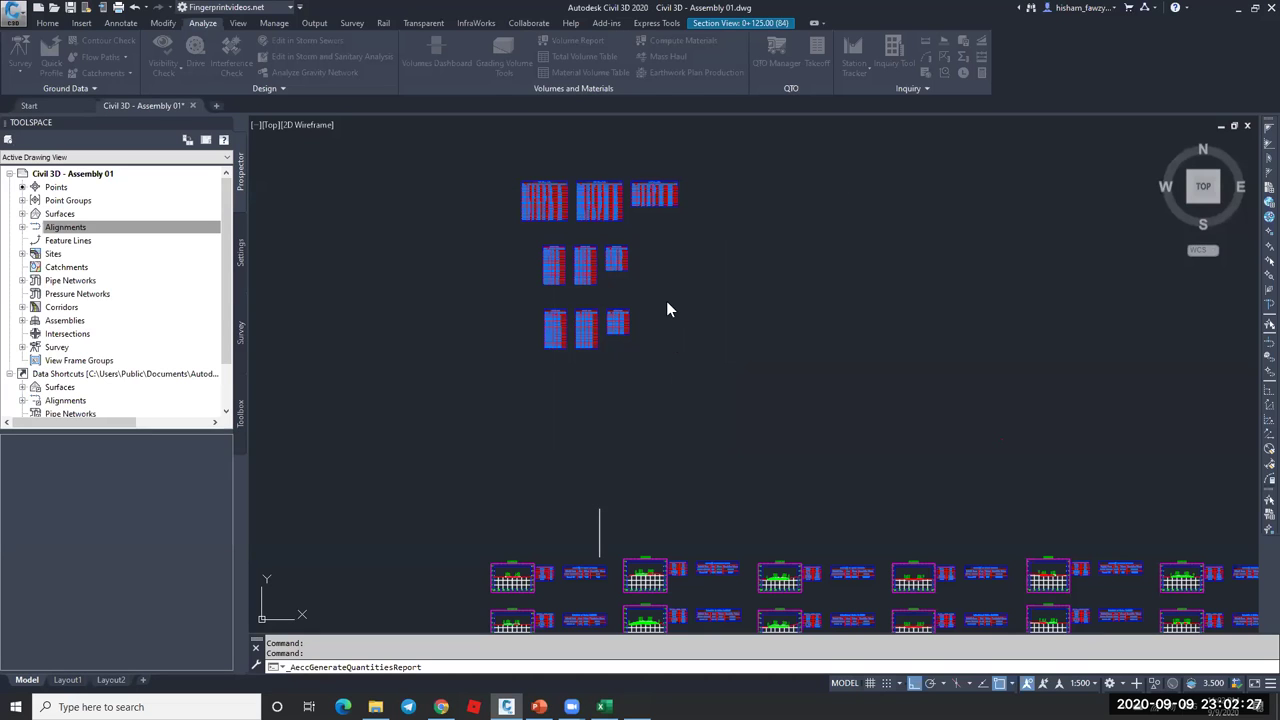
- Allow the report's scripts, review the Sub base volume report and close it
left_click(677, 378)
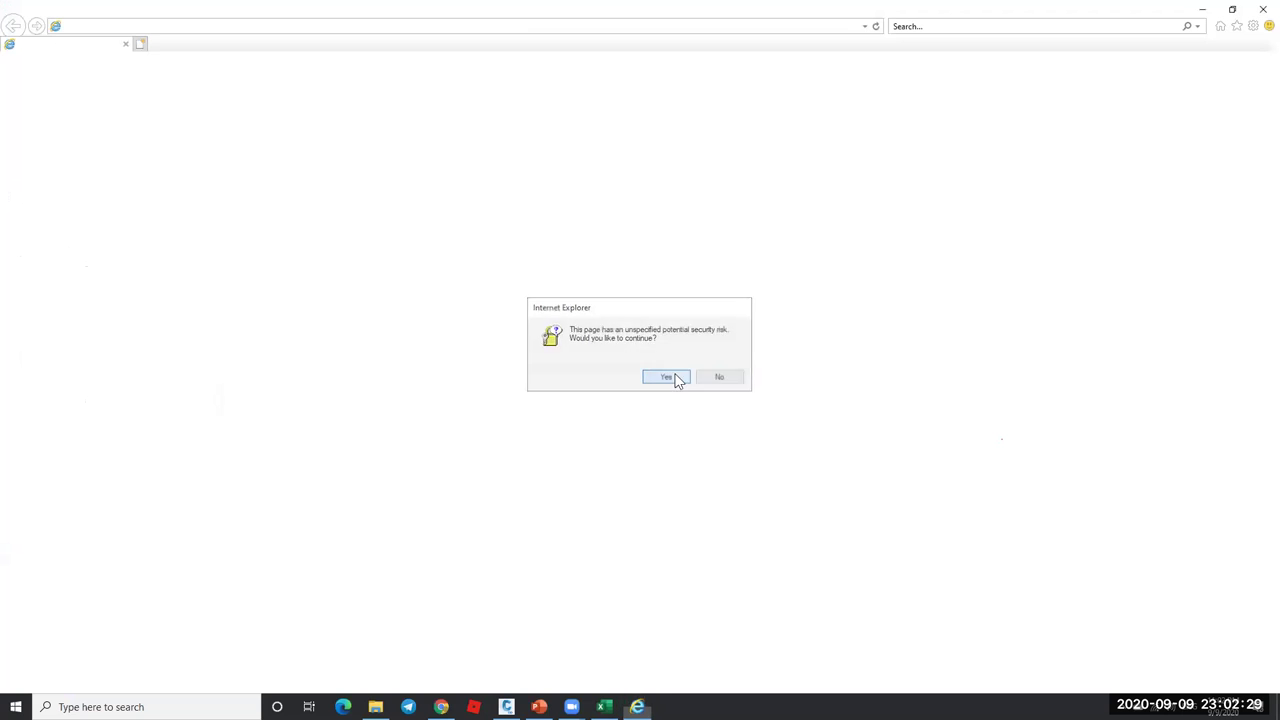
left_click(677, 378)
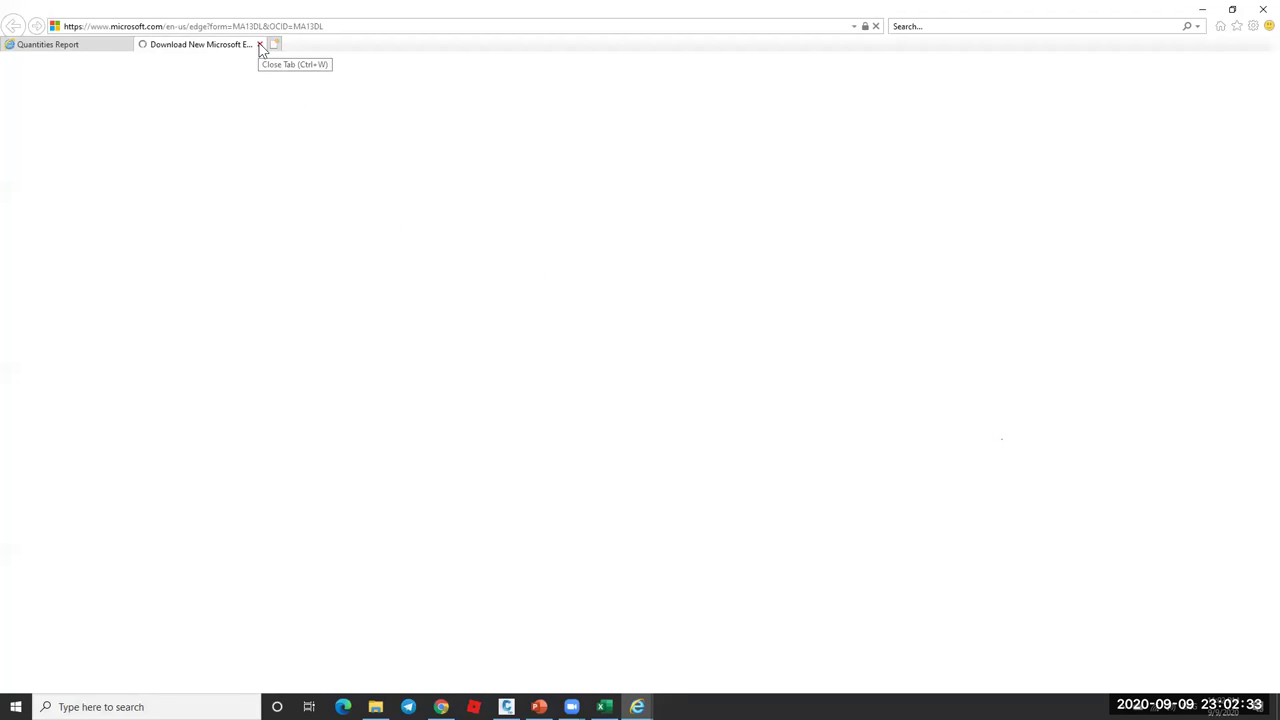
left_click(261, 46)
scroll(497, 343, "down", 5)
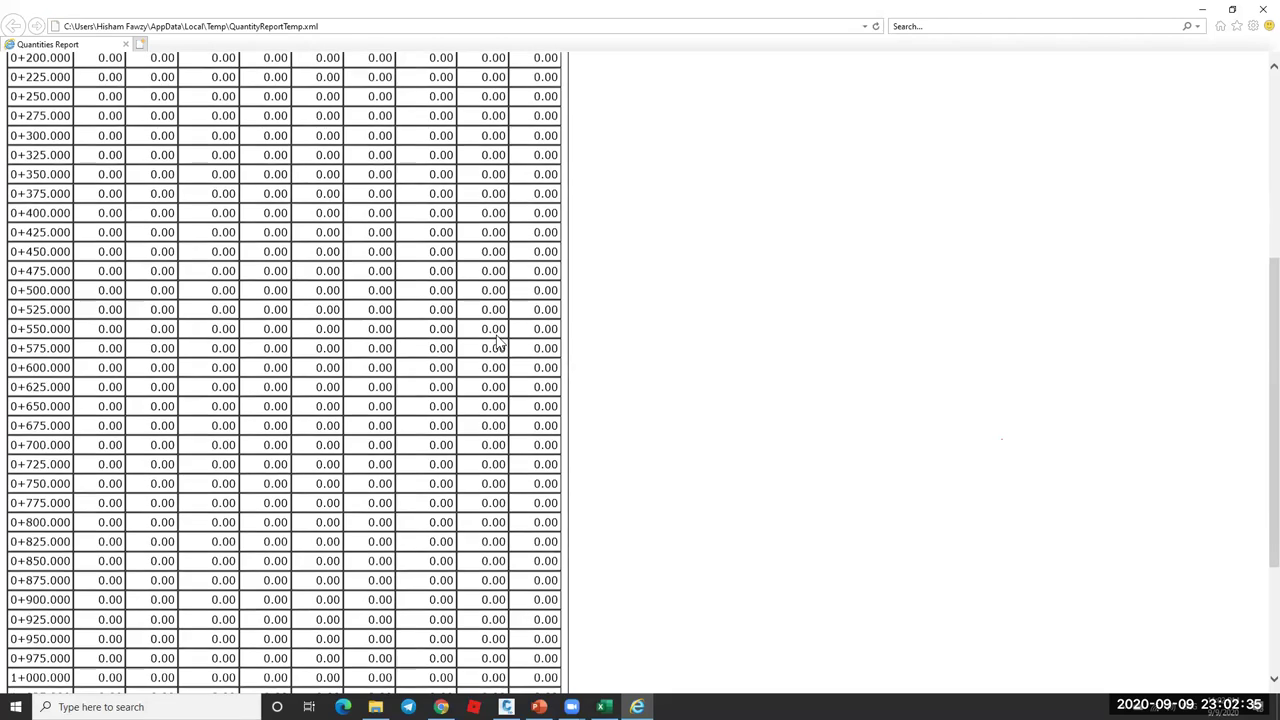
scroll(497, 343, "down", 3)
key("Home")
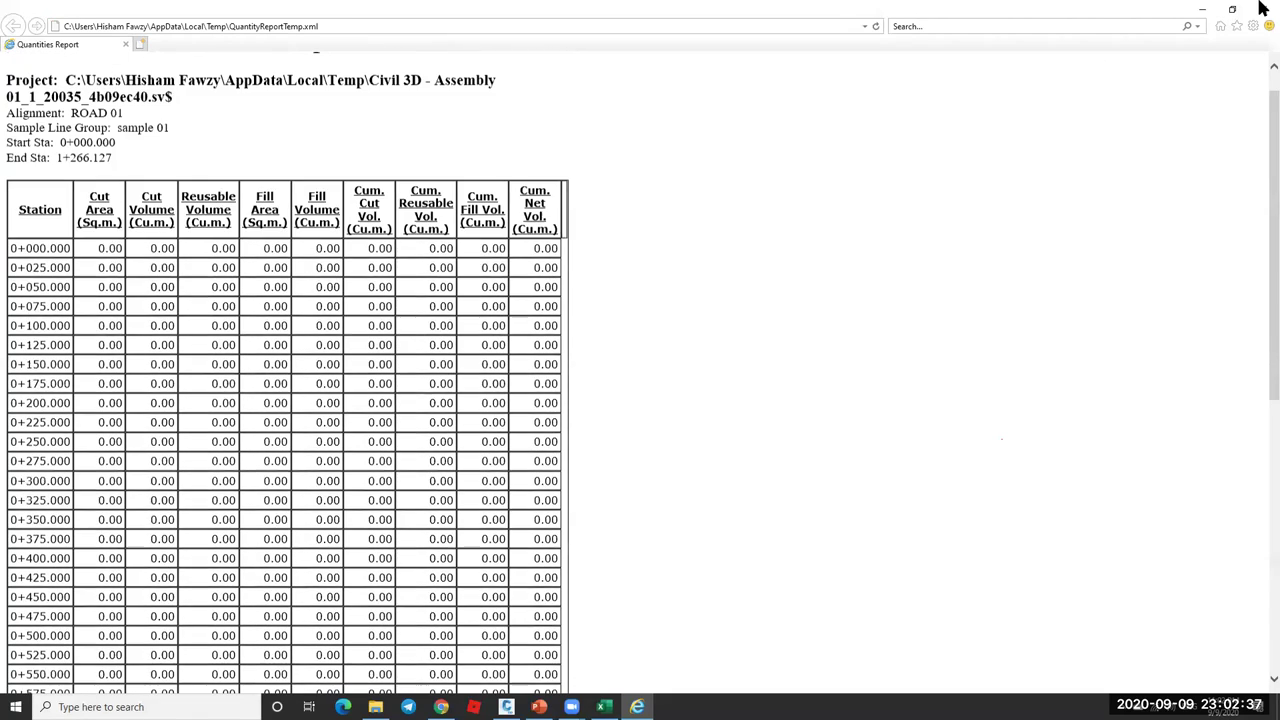
left_click(1262, 8)
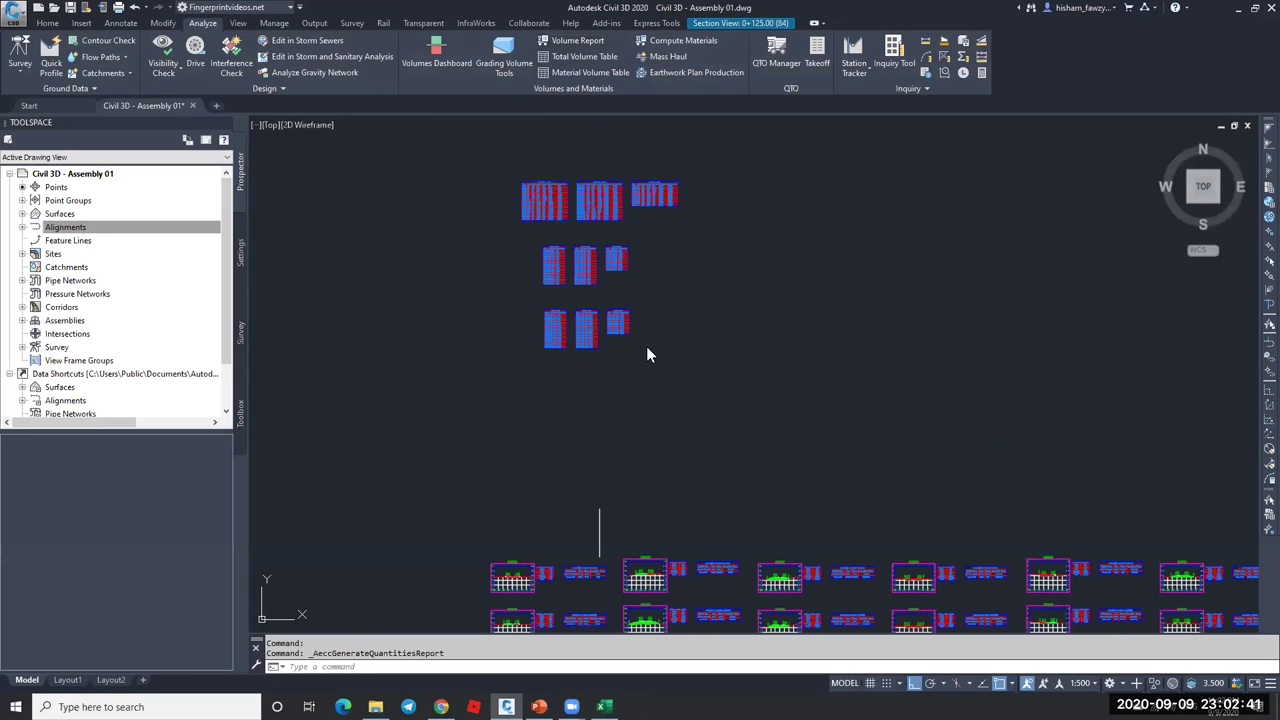
- Rerun Report Quantities for Cut & Fill, review the volume report and close the browser
key("Return")
left_click(584, 438)
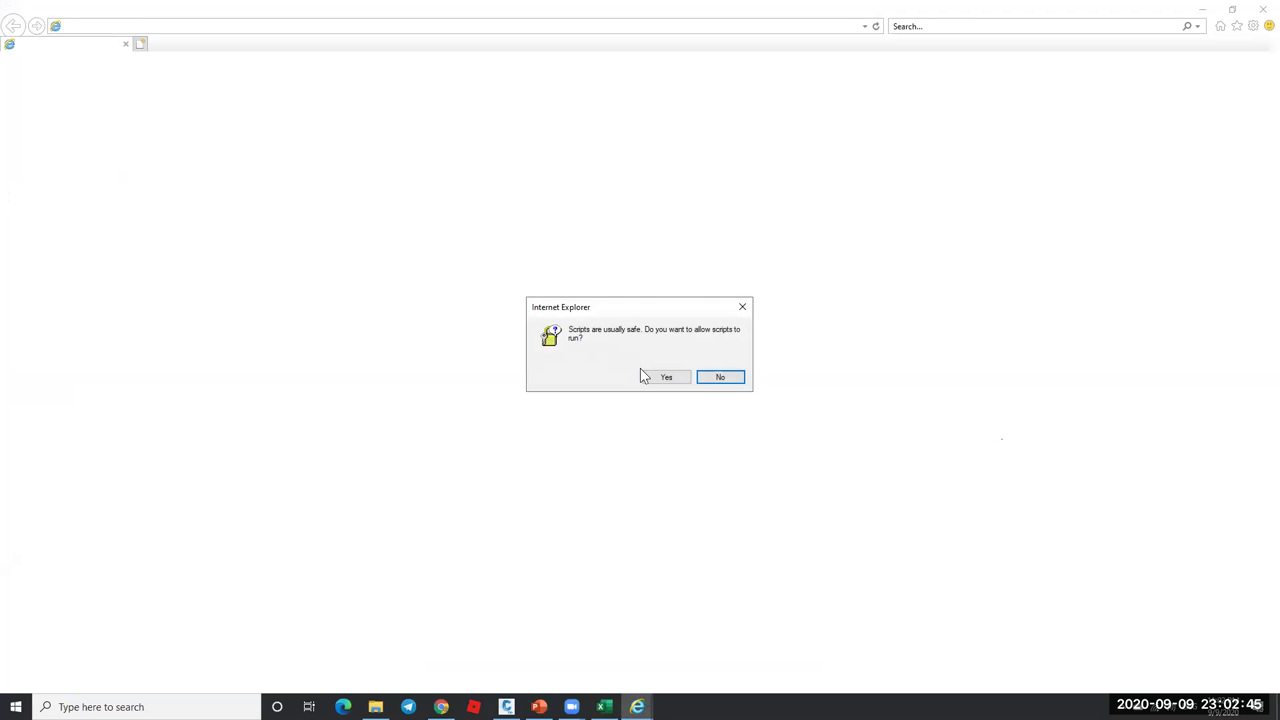
left_click(660, 376)
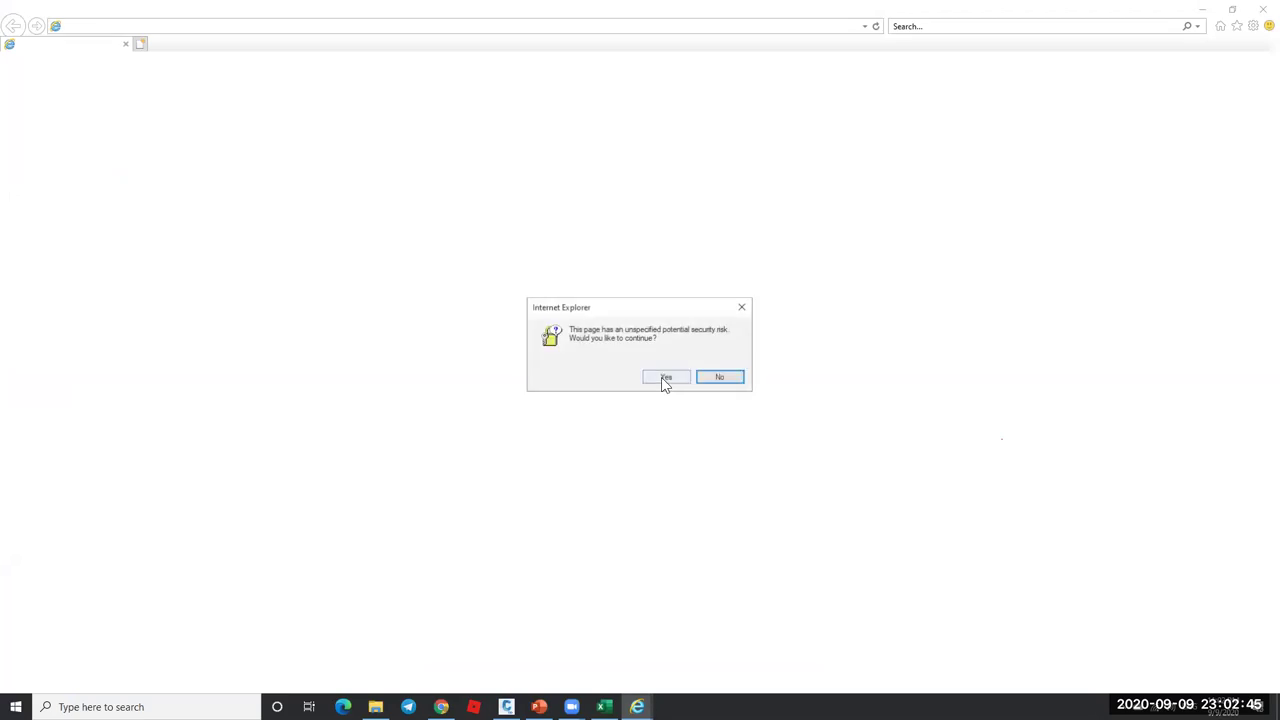
left_click(663, 374)
scroll(437, 262, "down", 6)
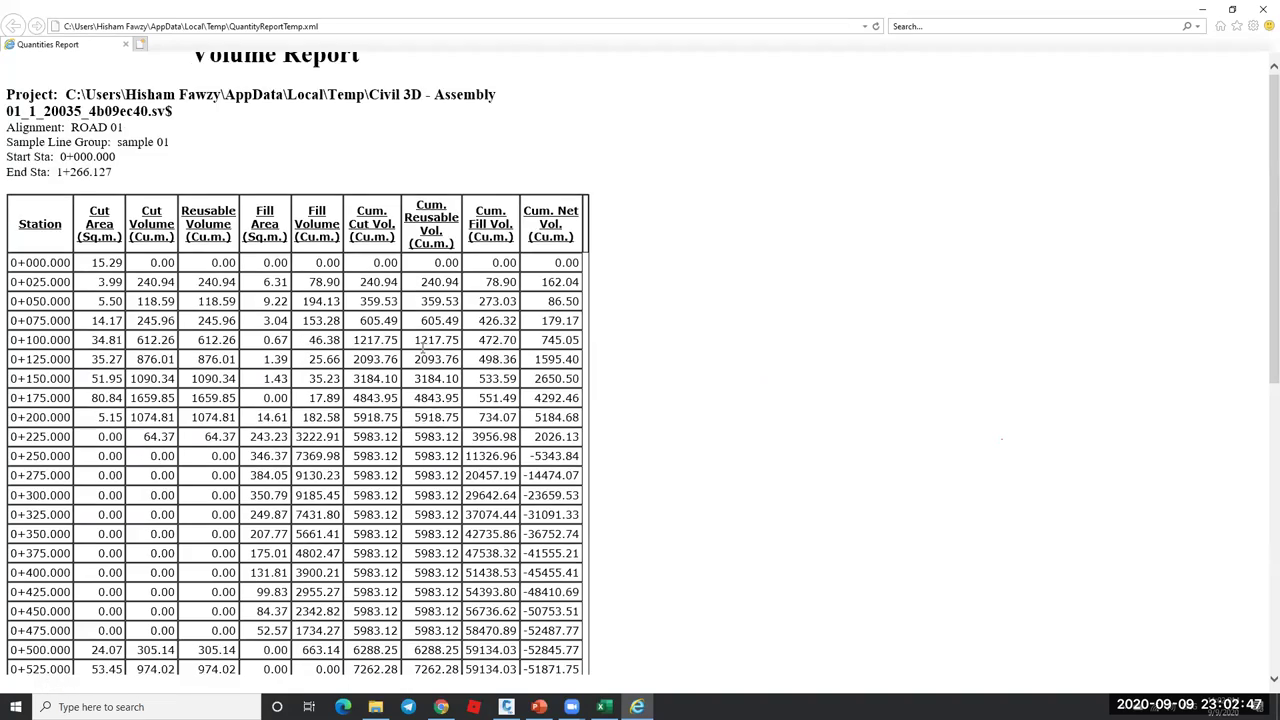
scroll(1150, 50, "up", 1)
scroll(1262, 8, "up", 5)
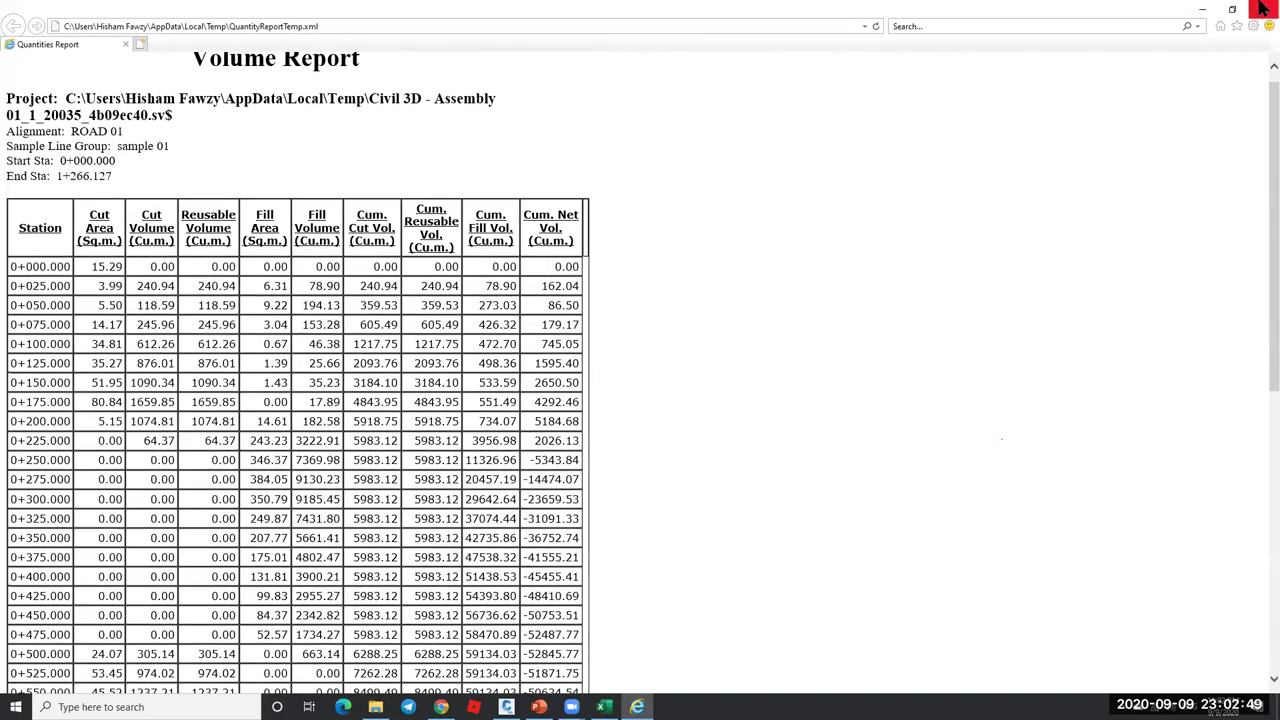
left_click(1262, 8)
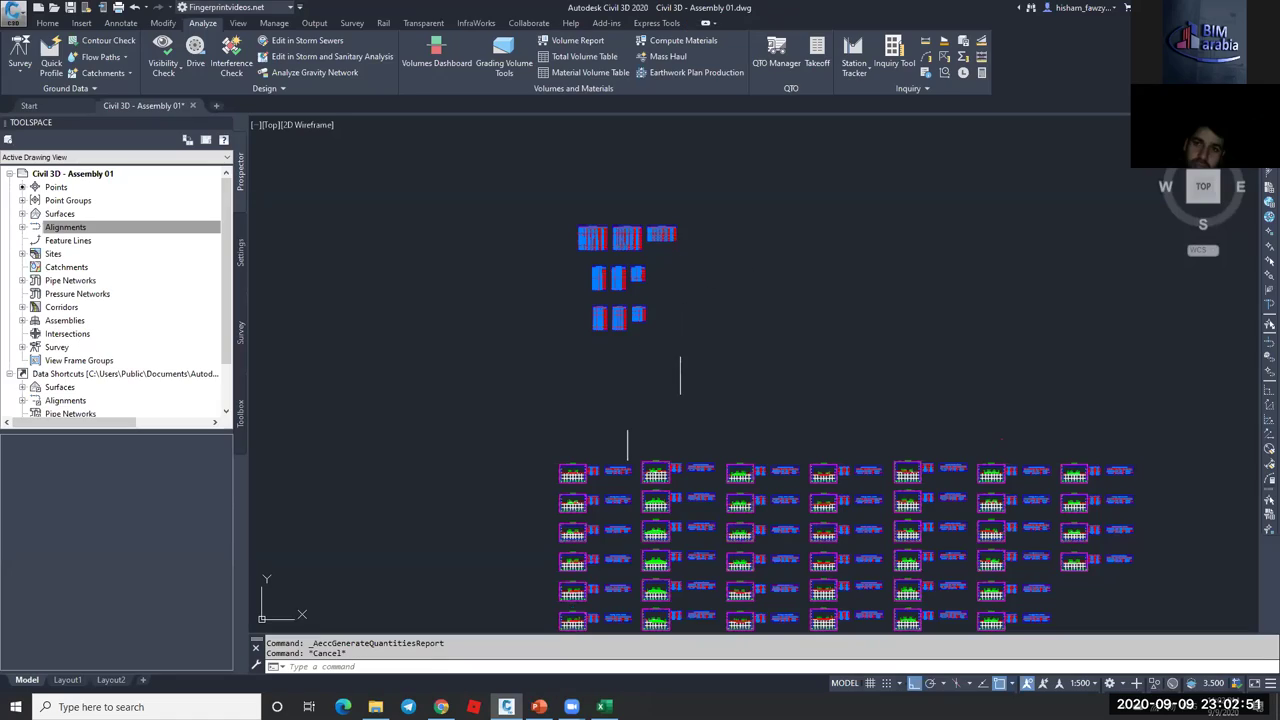
- In the Volumes Dashboard, create a new volume surface named Vol
scroll(694, 371, "down", 5)
scroll(751, 458, "up", 4)
scroll(686, 432, "up", 8)
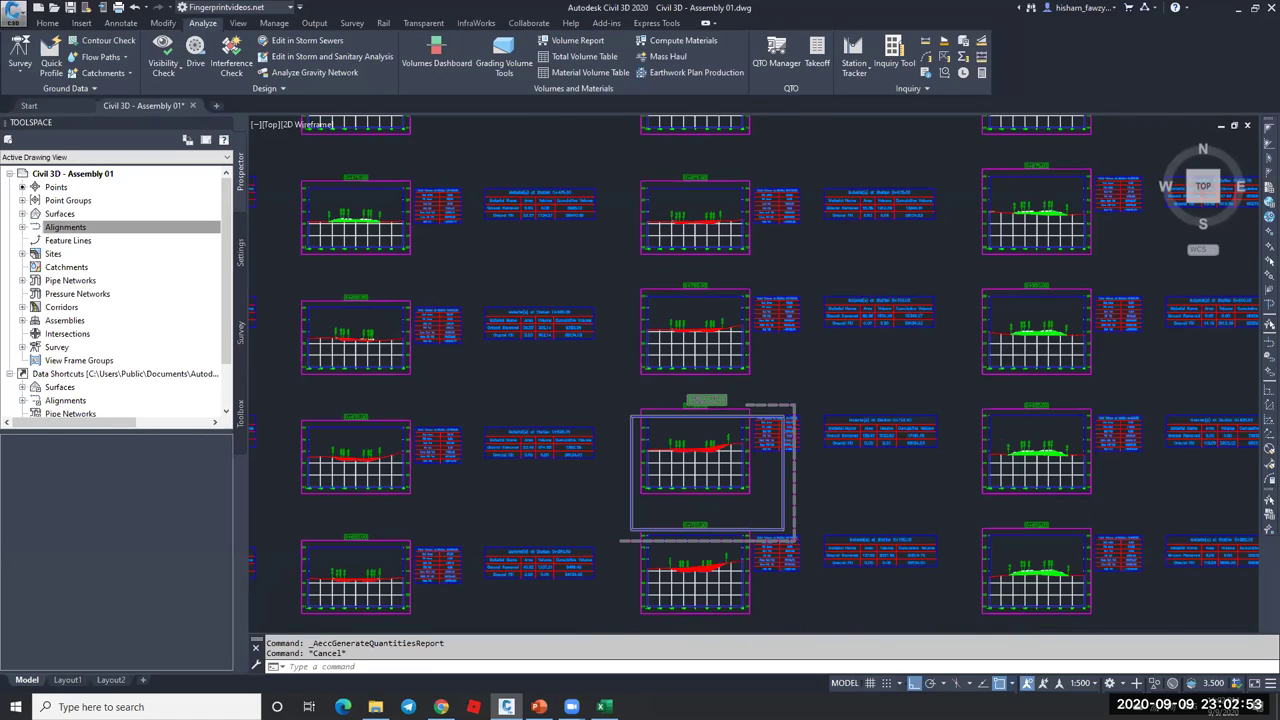
scroll(686, 435, "down", 10)
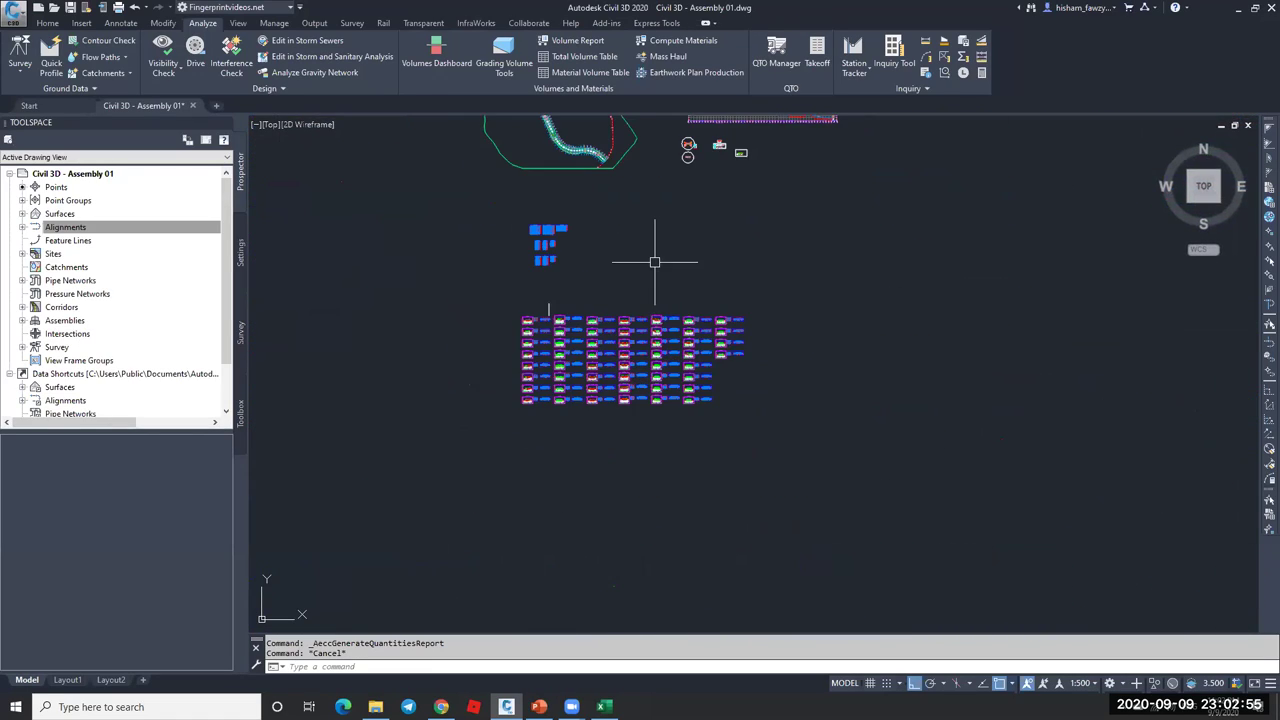
middle_click_drag(657, 248, 671, 314)
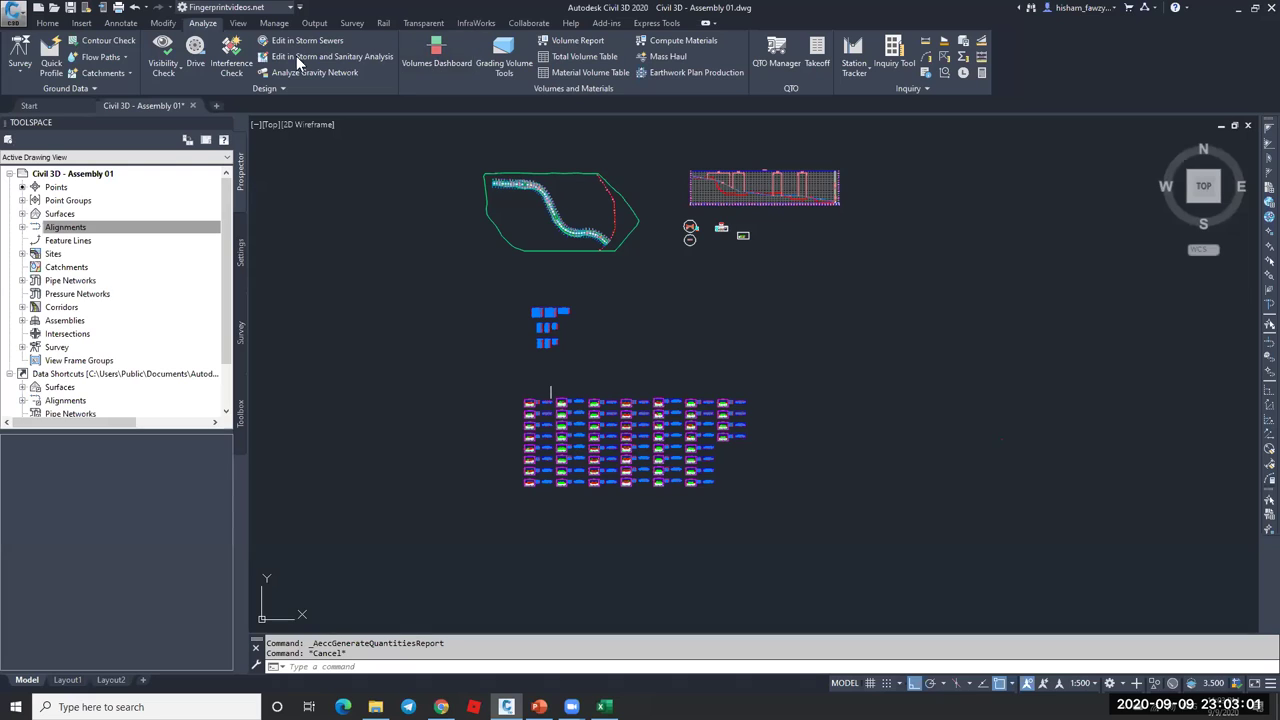
left_click(452, 66)
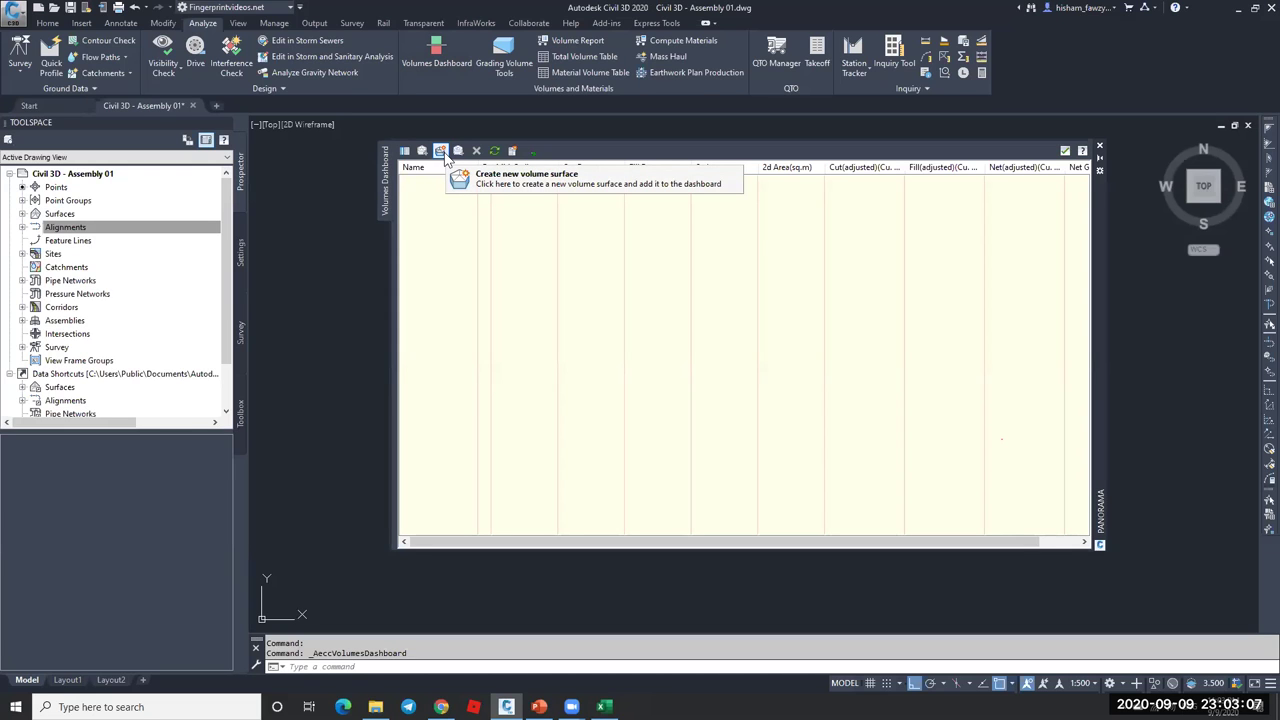
left_click(441, 151)
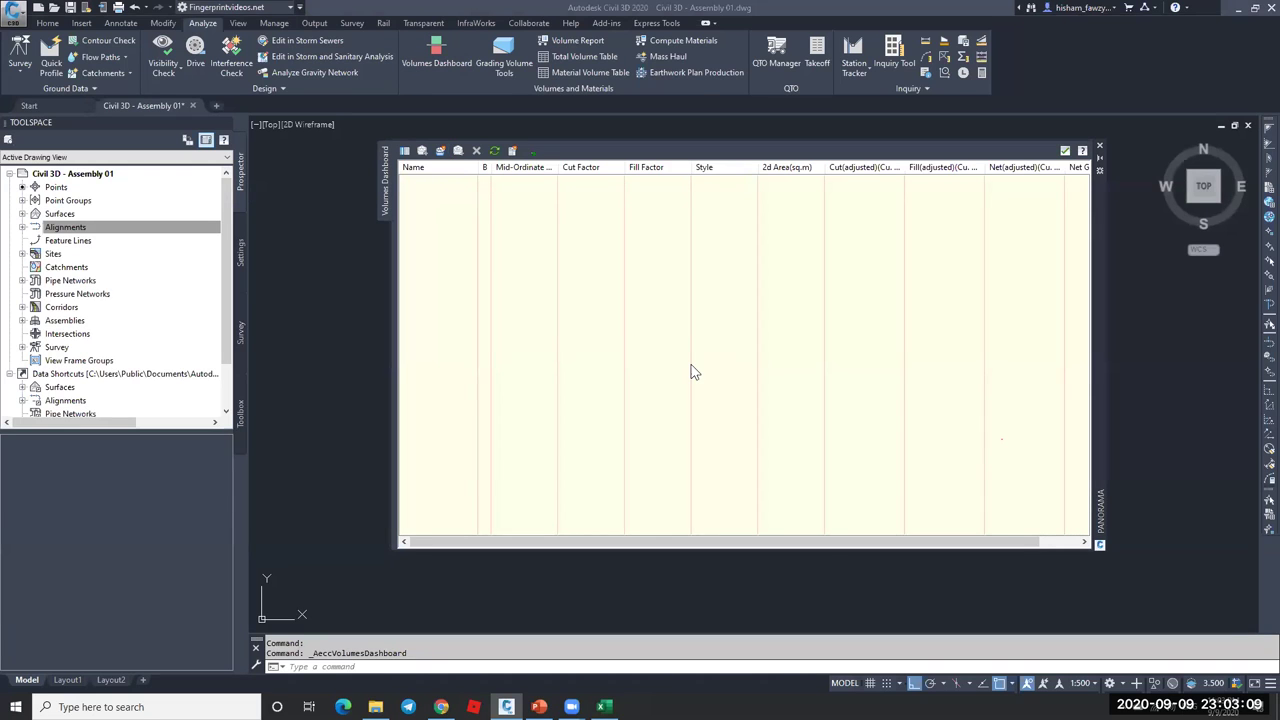
left_click(732, 309)
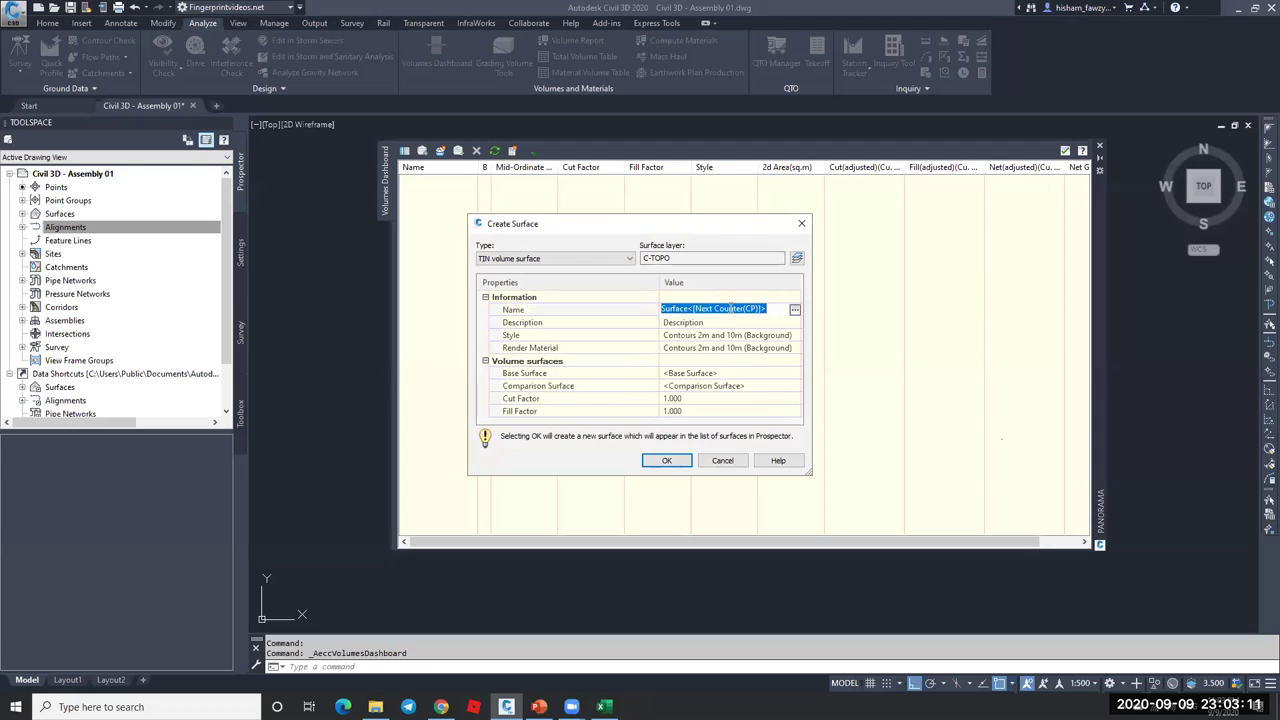
type("Vol")
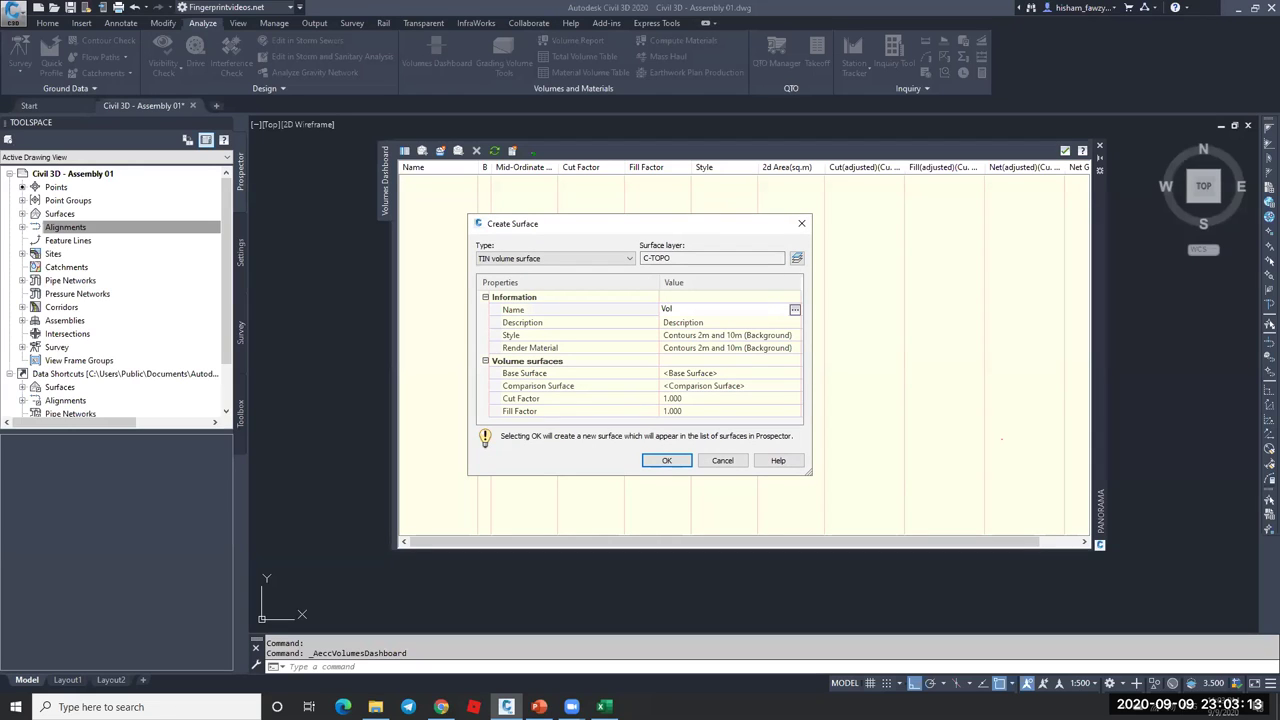
key("Return")
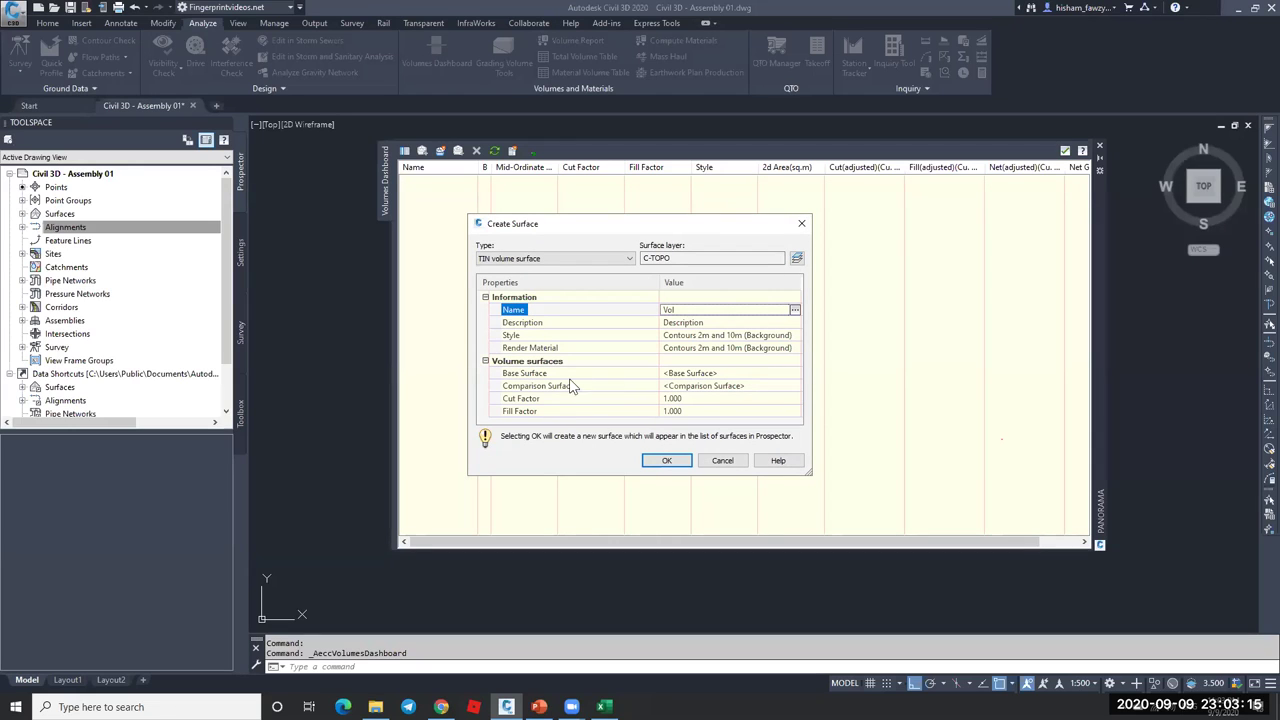
- Set Vol's base surface to NGL and comparison surface to Corridor - Bottom, then finish creating it
left_click(705, 373)
left_click(795, 373)
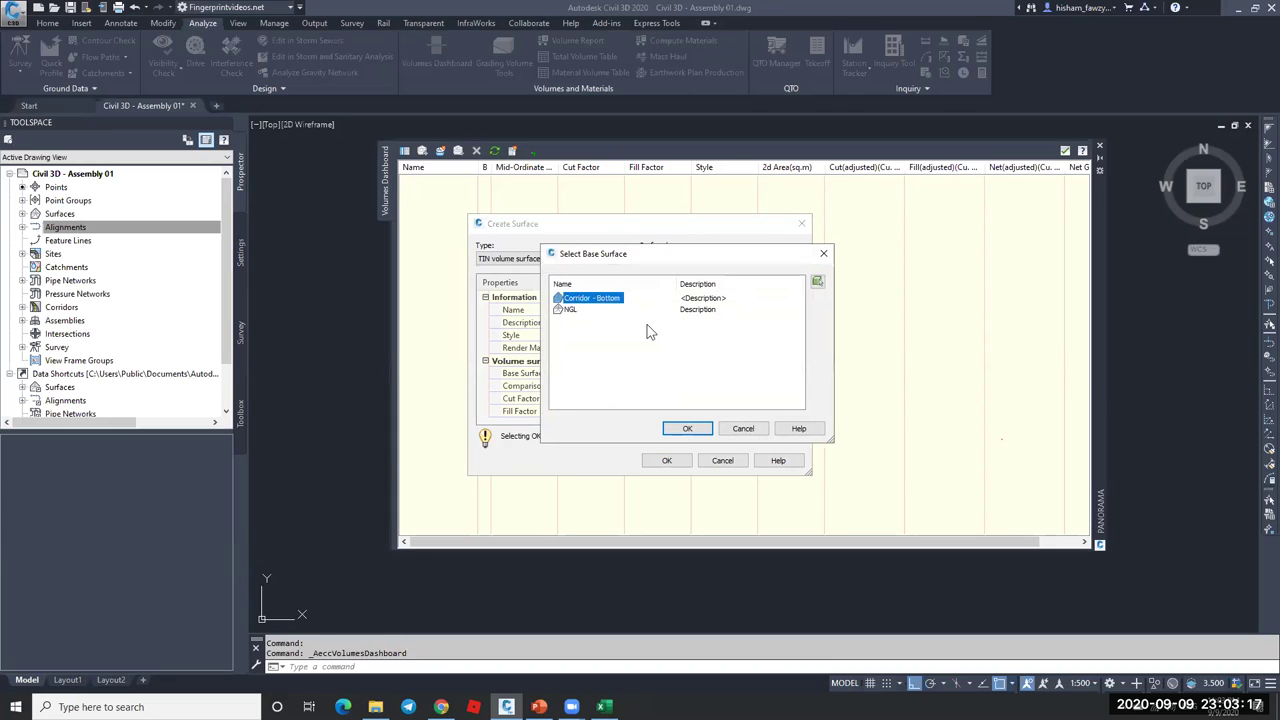
left_click(569, 310)
left_click(686, 428)
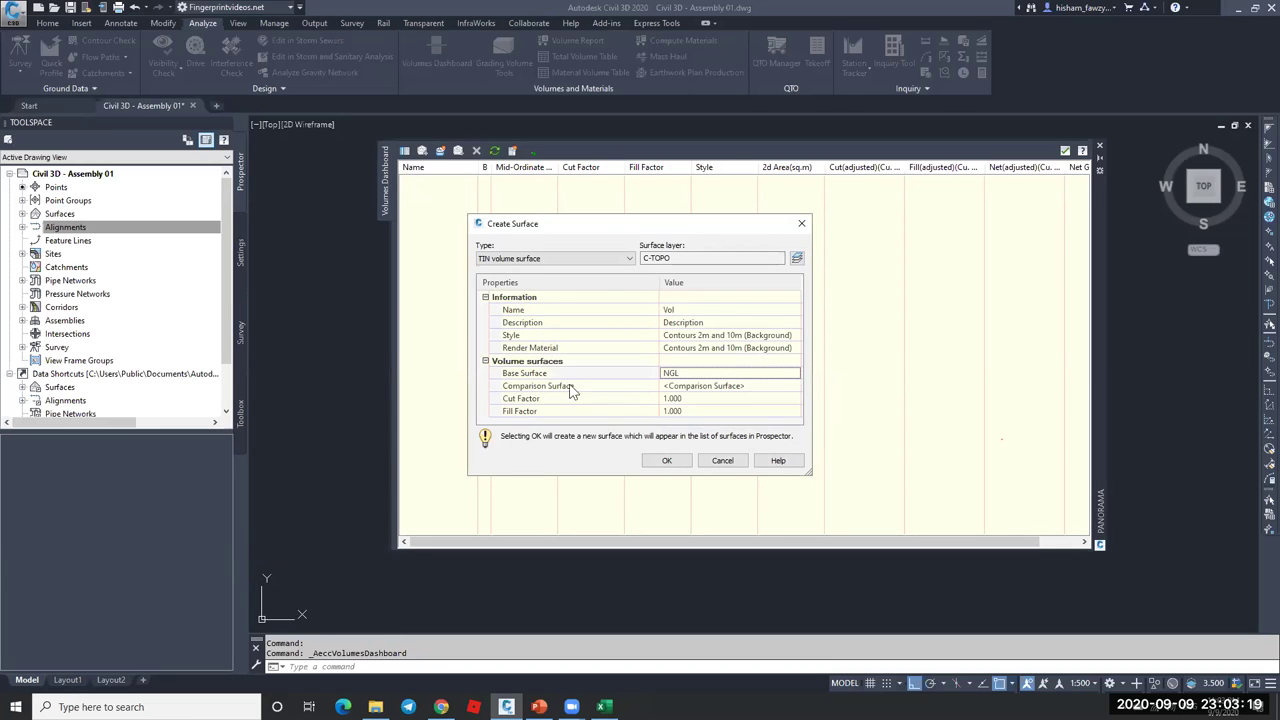
left_click(766, 386)
left_click(795, 386)
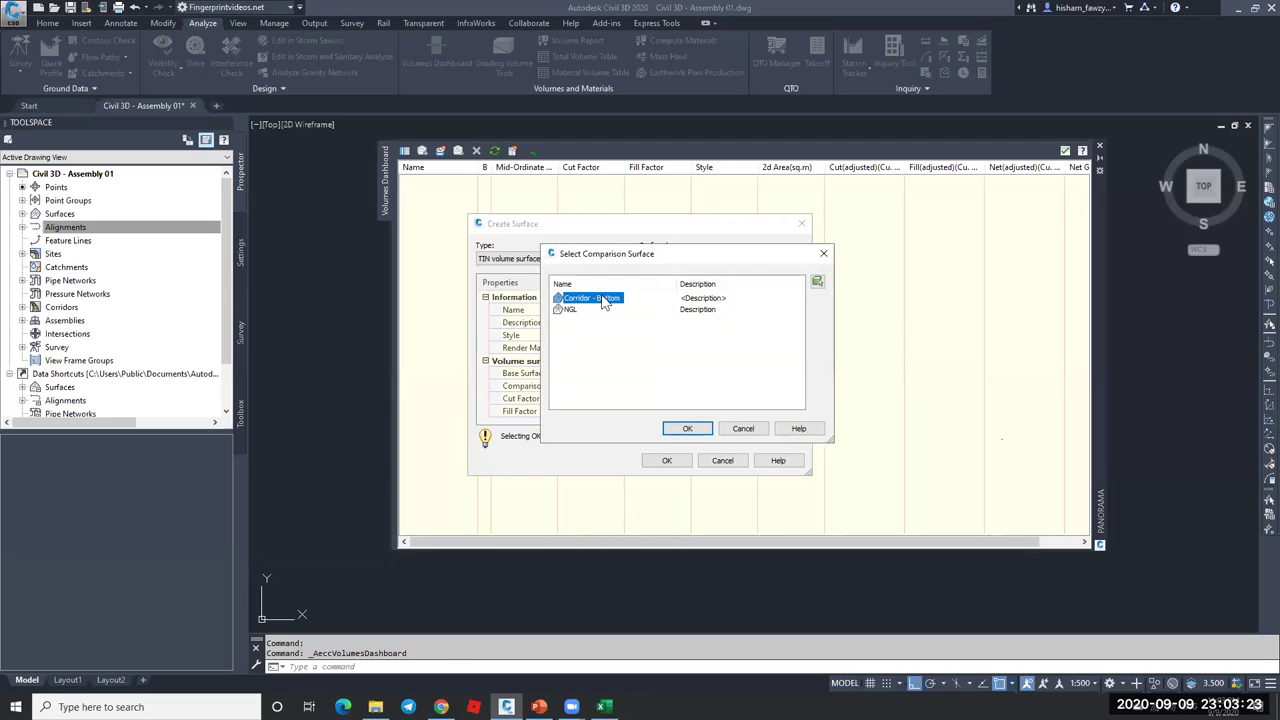
left_click(686, 428)
left_click(667, 460)
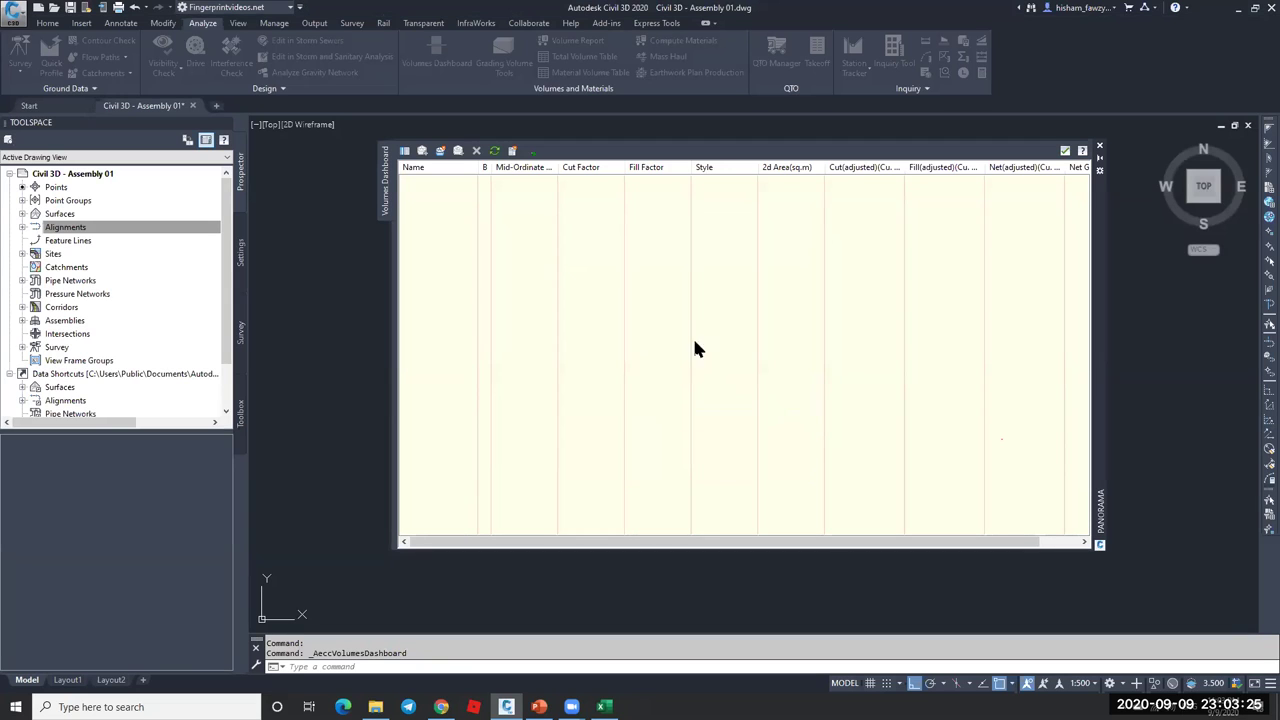
left_click_drag(712, 546, 804, 540)
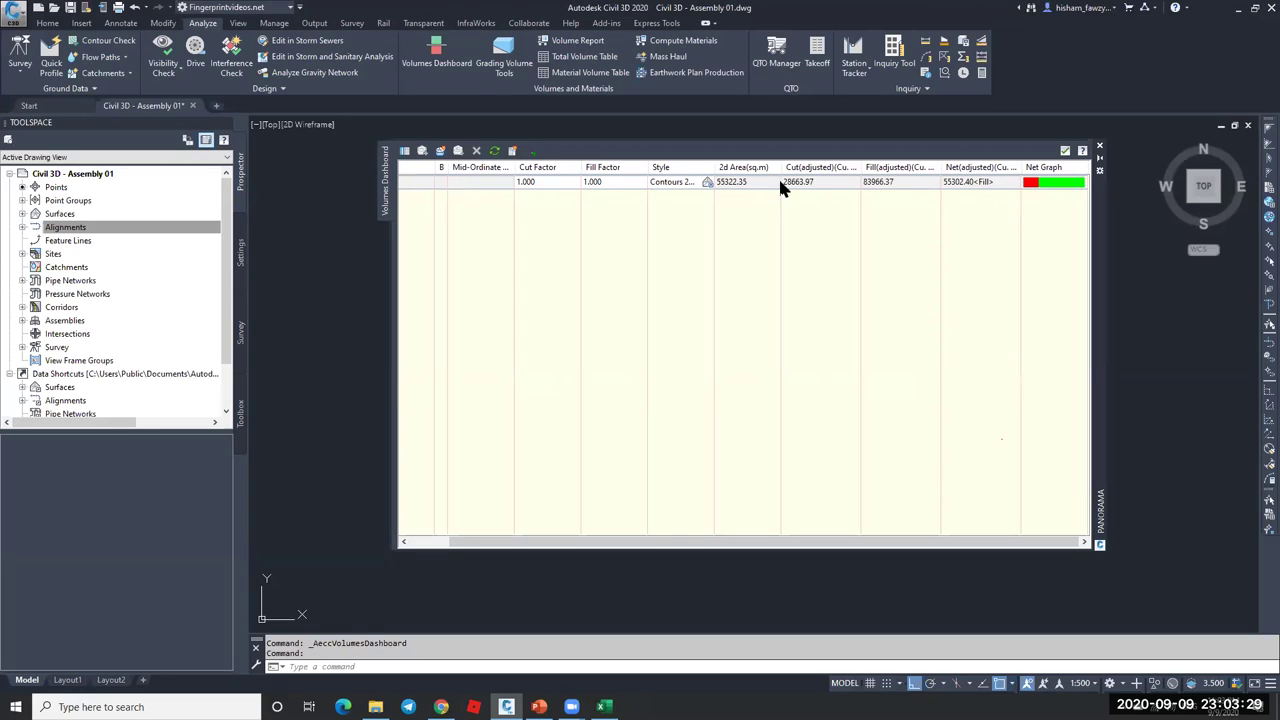
left_click(530, 151)
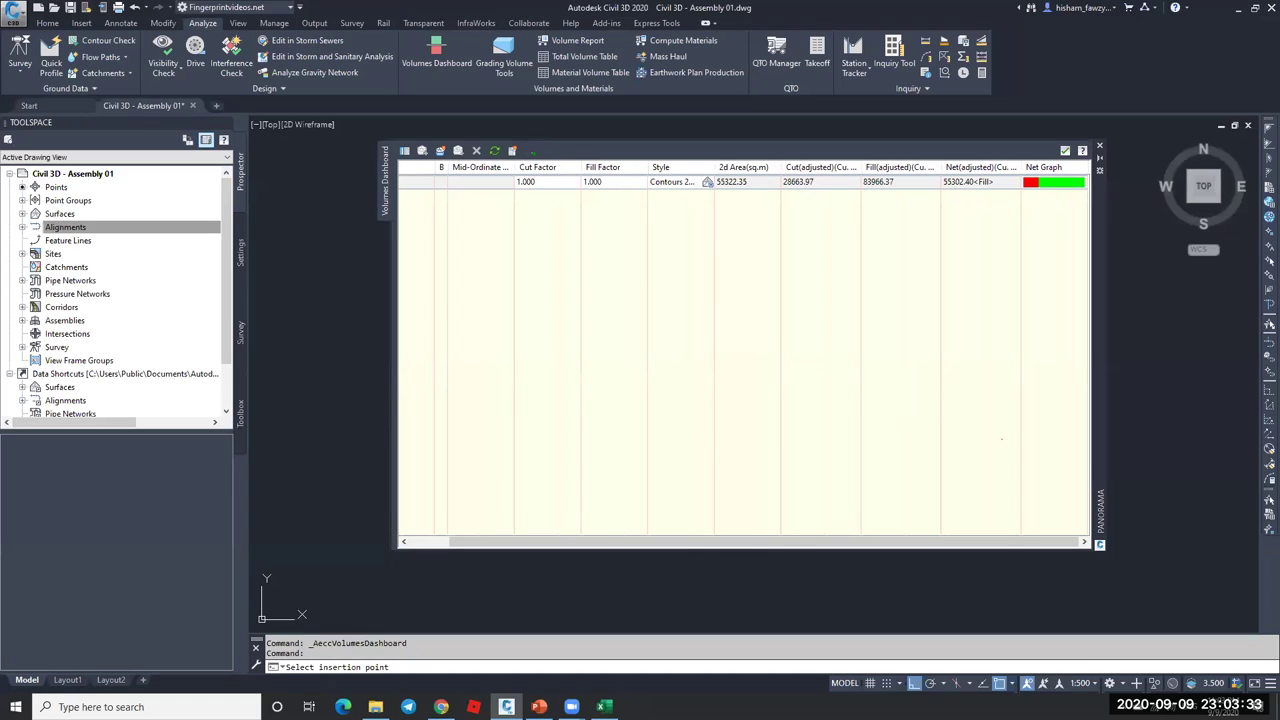
left_click(258, 328)
left_click(1065, 150)
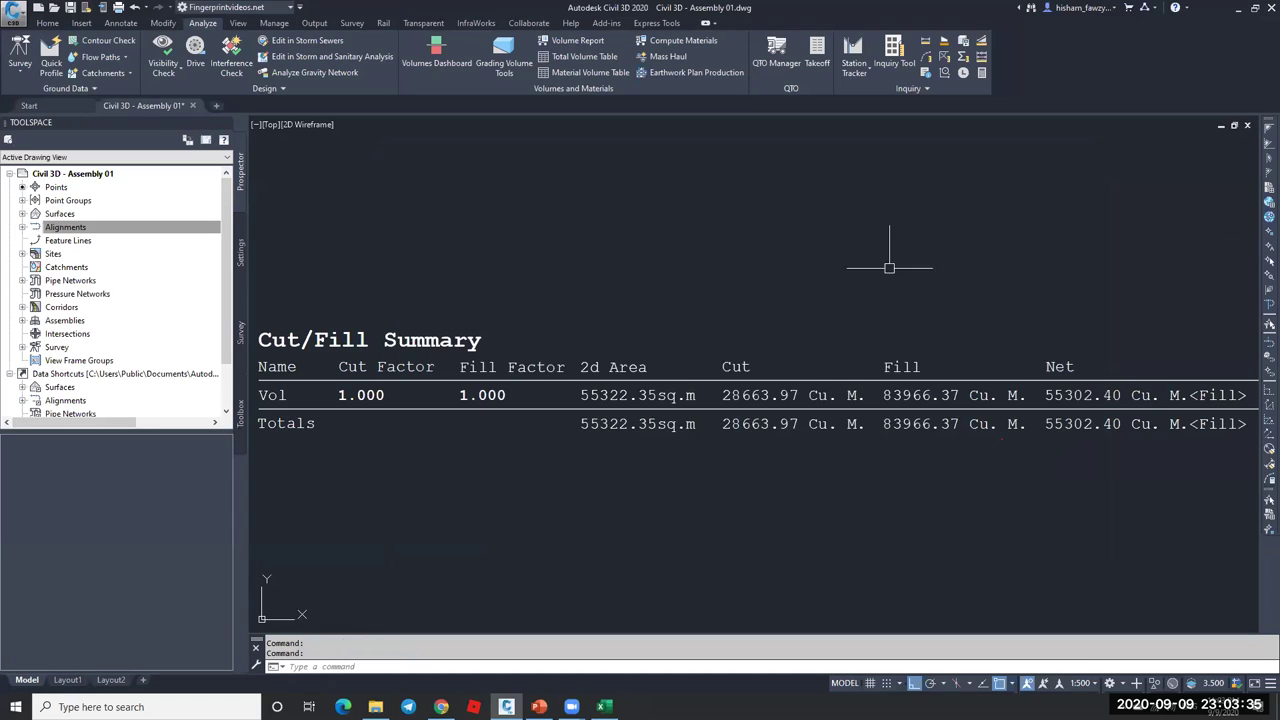
scroll(749, 366, "down", 10)
key("Escape")
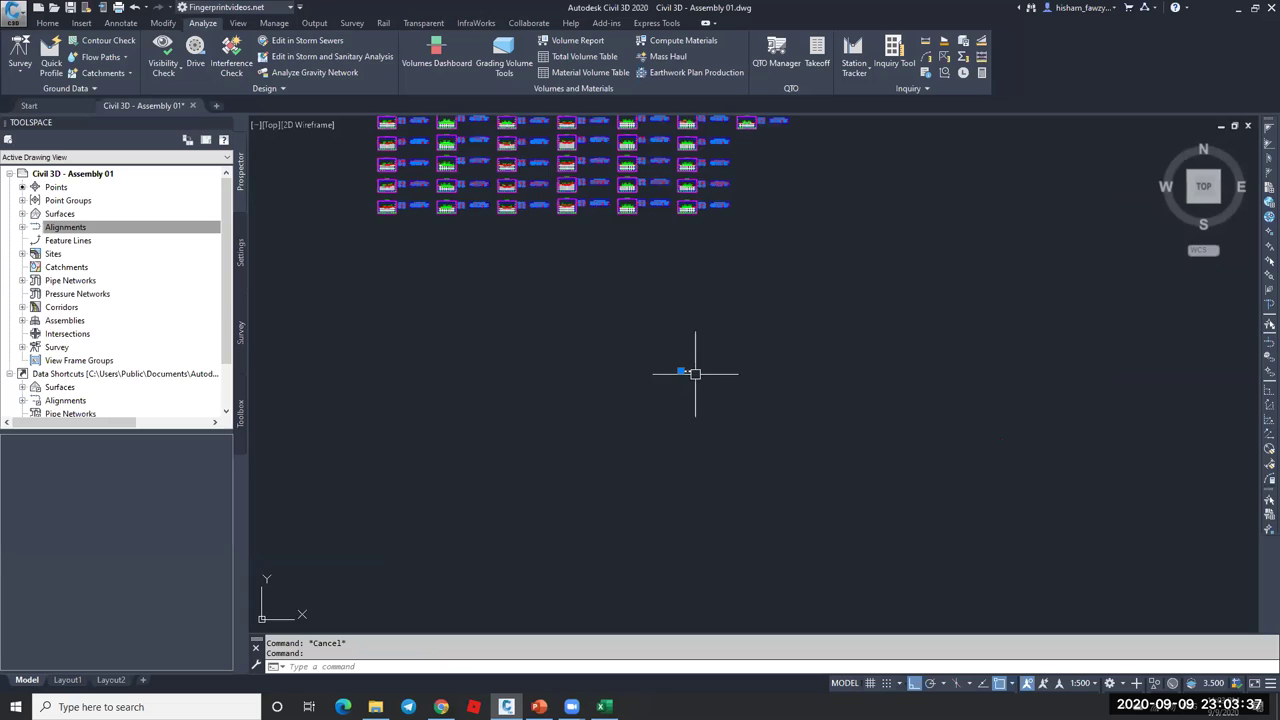
scroll(686, 371, "down", 3)
type("m")
key("Return")
left_click(694, 368)
scroll(603, 202, "up", 2)
scroll(603, 202, "up", 2)
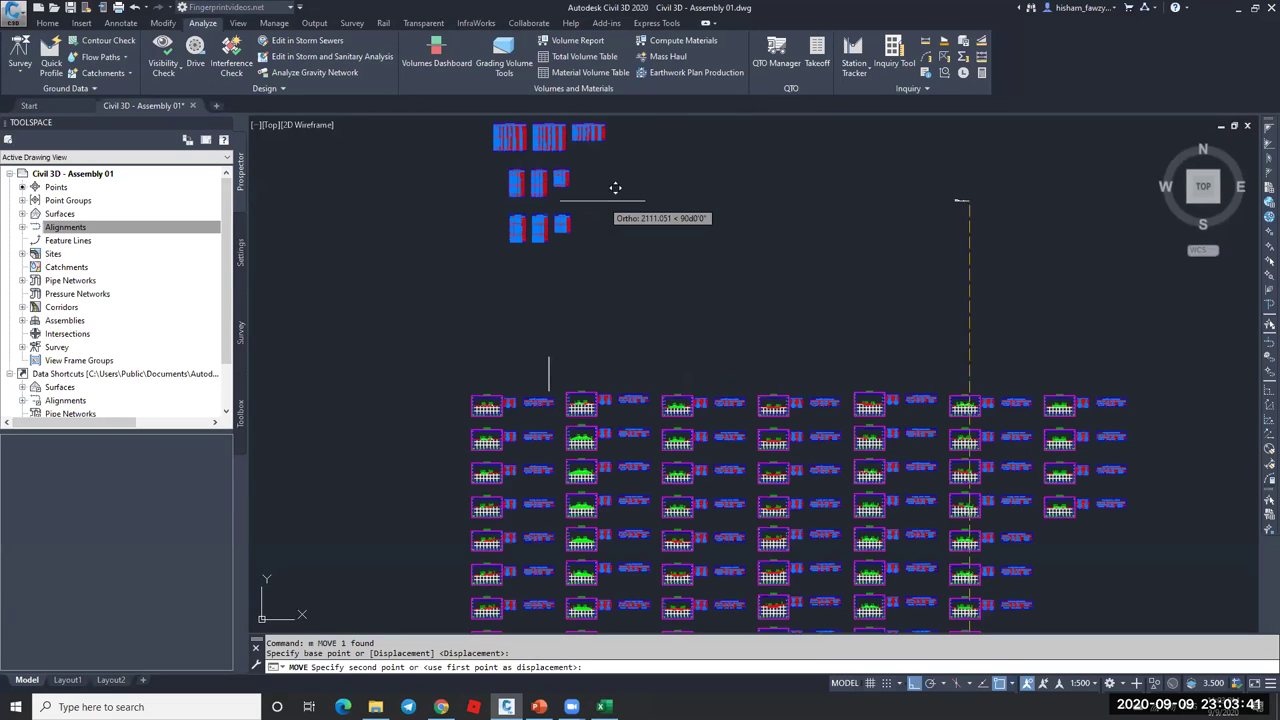
key("F8")
scroll(614, 180, "up", 5)
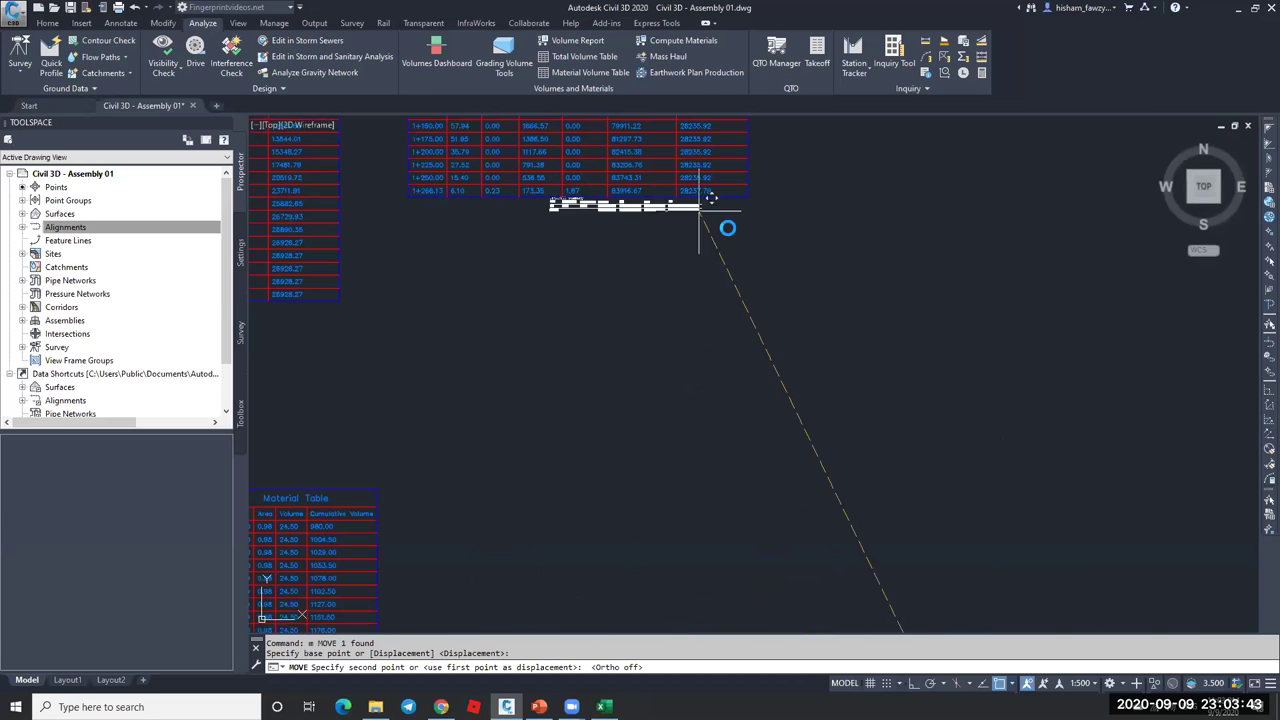
scroll(646, 180, "down", 3)
key("Escape")
scroll(657, 240, "up", 4)
middle_click_drag(710, 338, 645, 327)
scroll(582, 397, "up", 4)
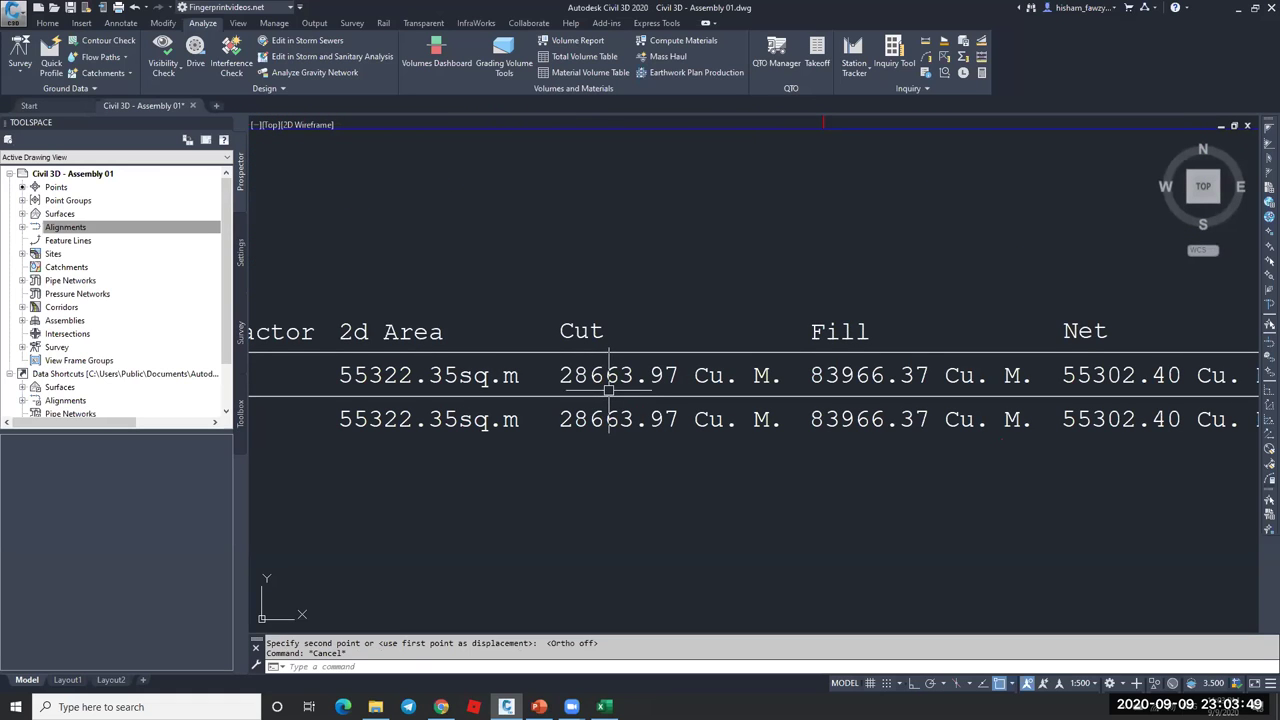
scroll(594, 397, "down", 2)
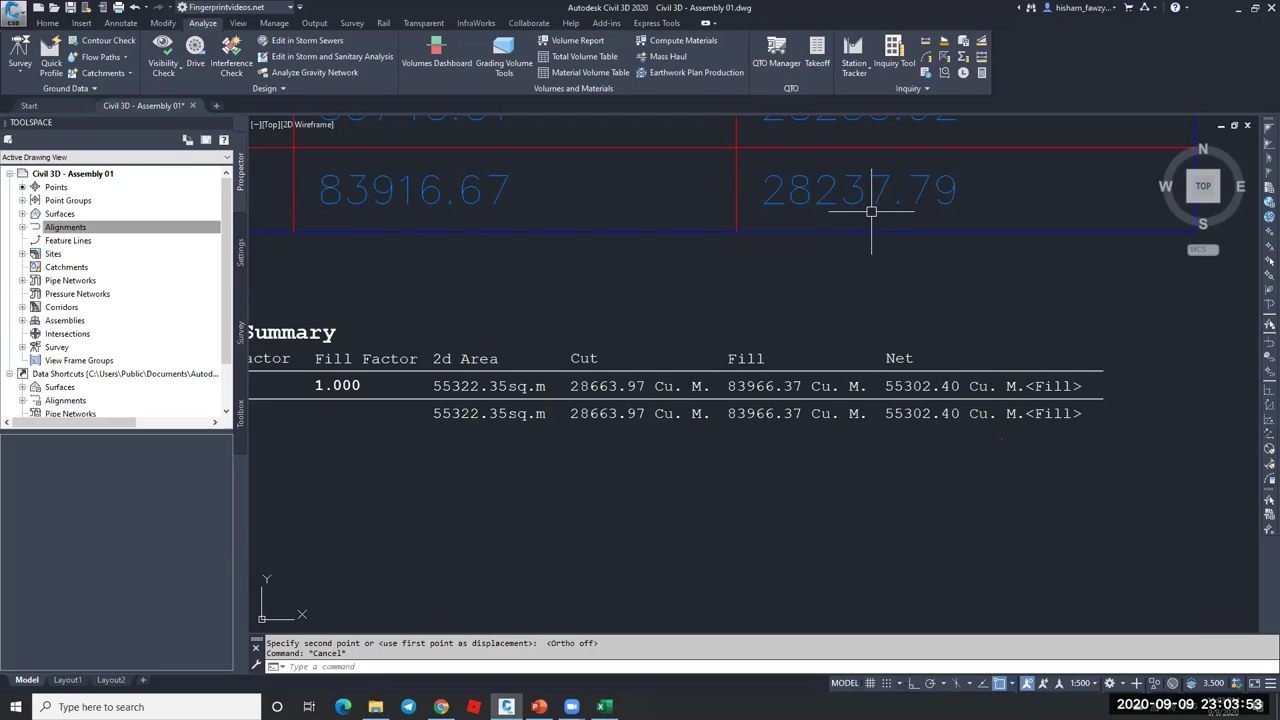
mouse_move(855, 215)
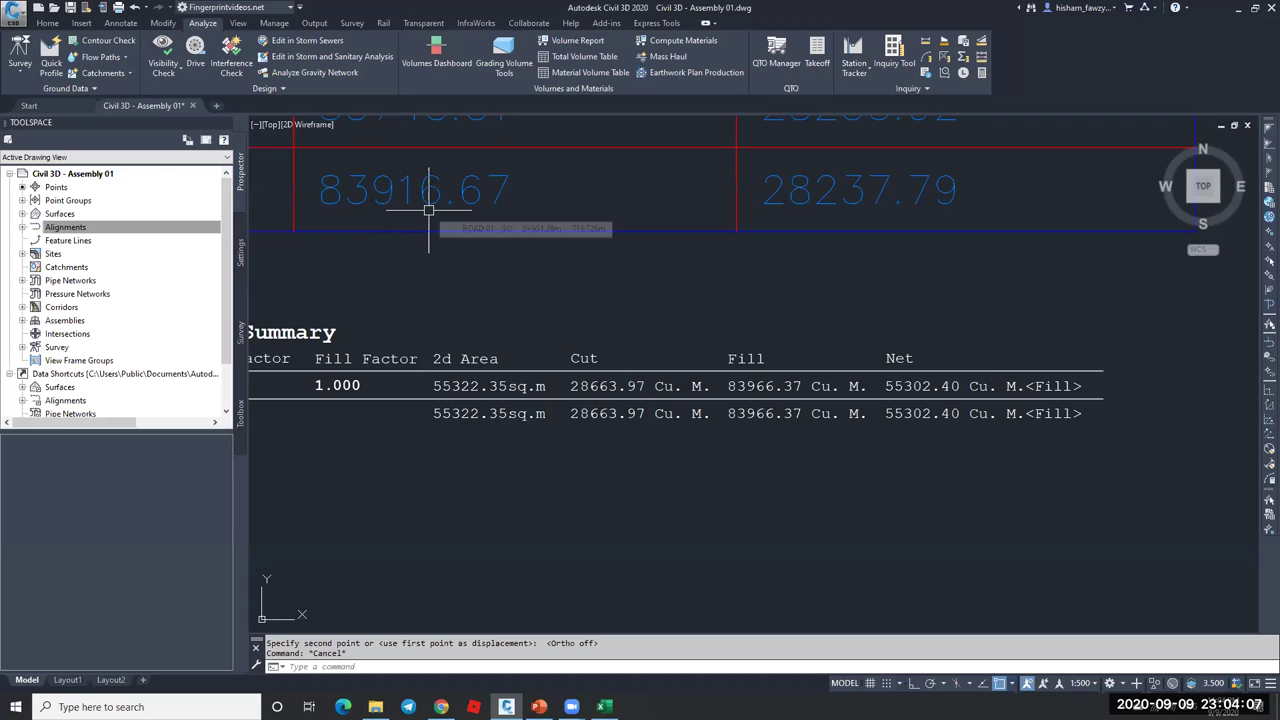
scroll(665, 295, "down", 5)
scroll(640, 285, "up", 5)
scroll(610, 300, "down", 7)
scroll(690, 350, "up", 8)
scroll(733, 371, "down", 6)
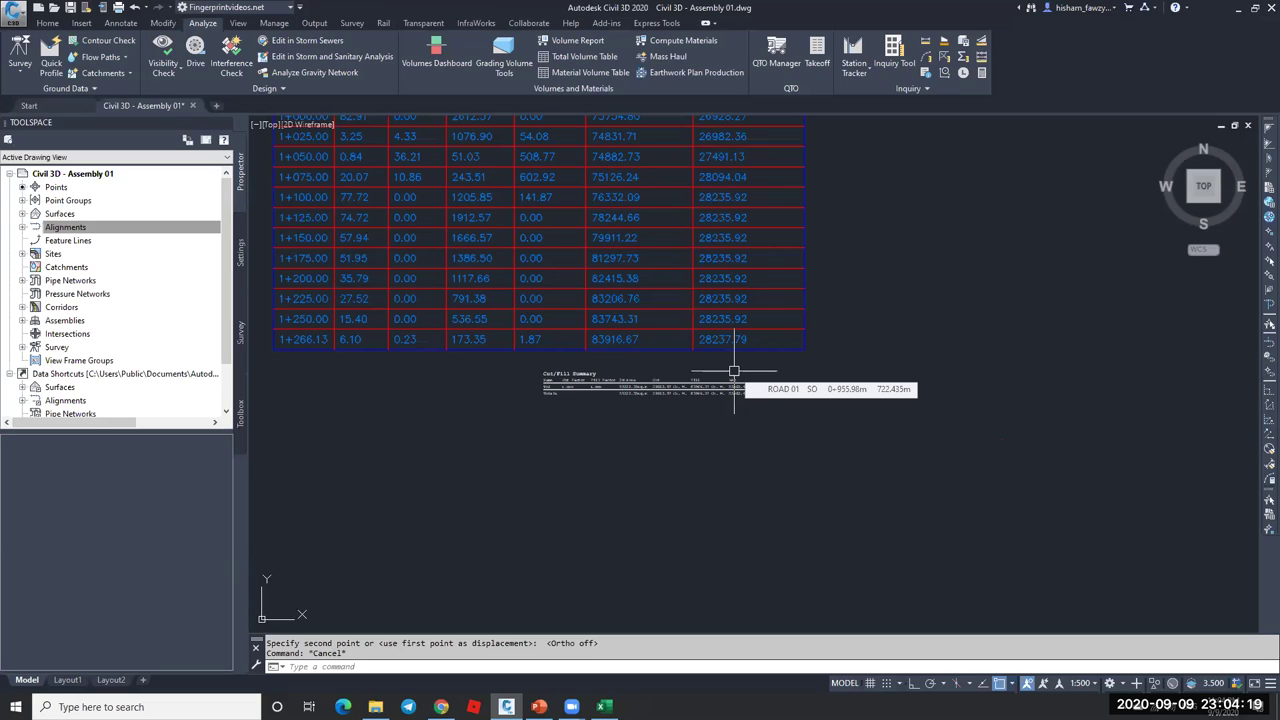
scroll(670, 370, "up", 2)
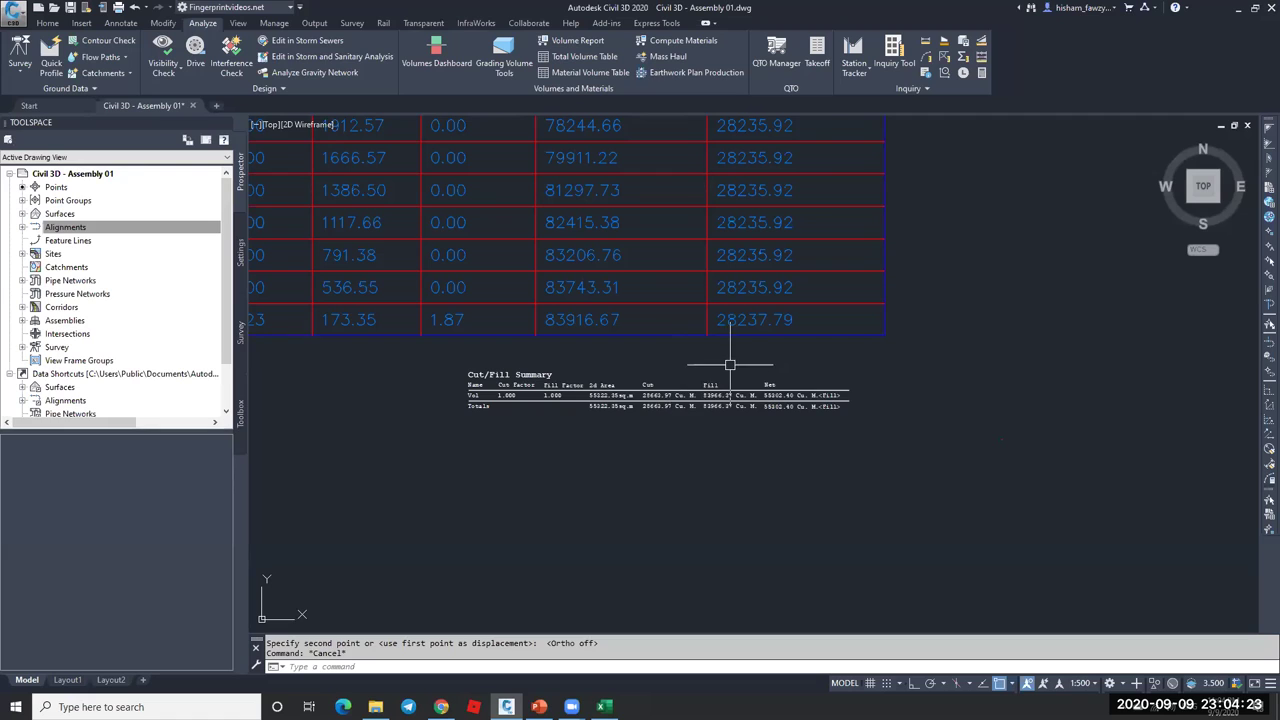
scroll(739, 375, "up", 2)
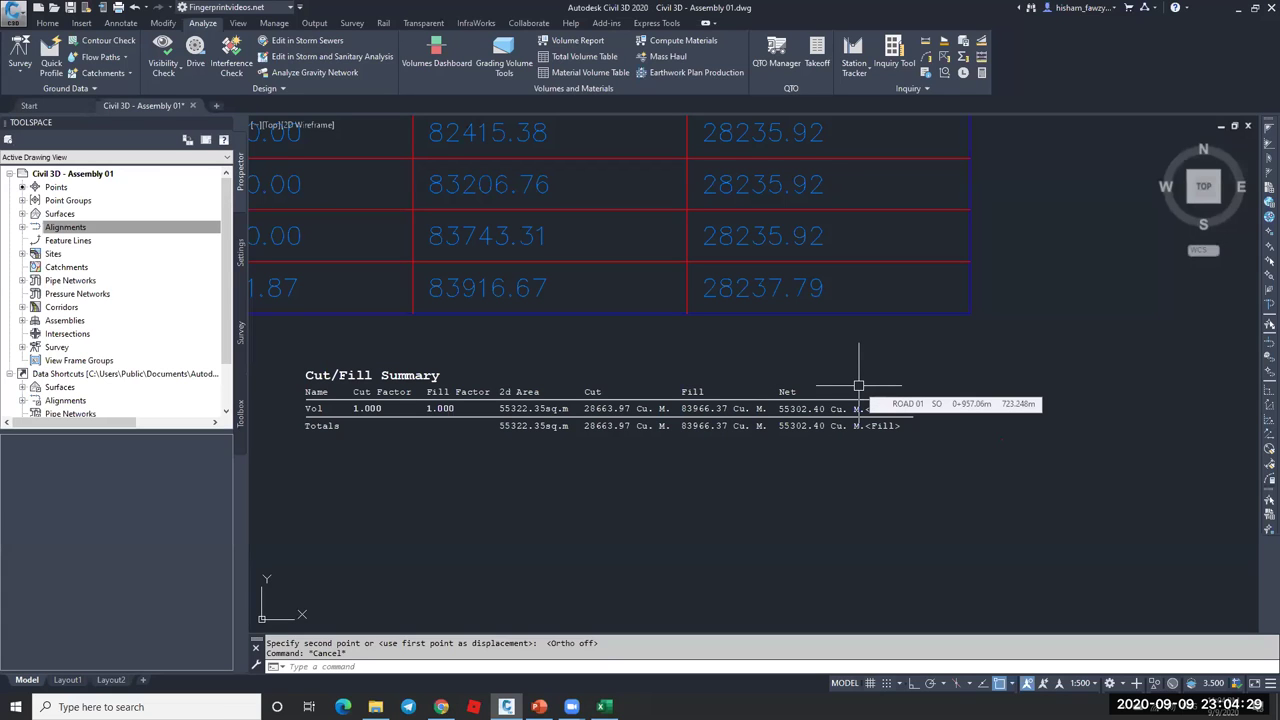
scroll(858, 387, "down", 5)
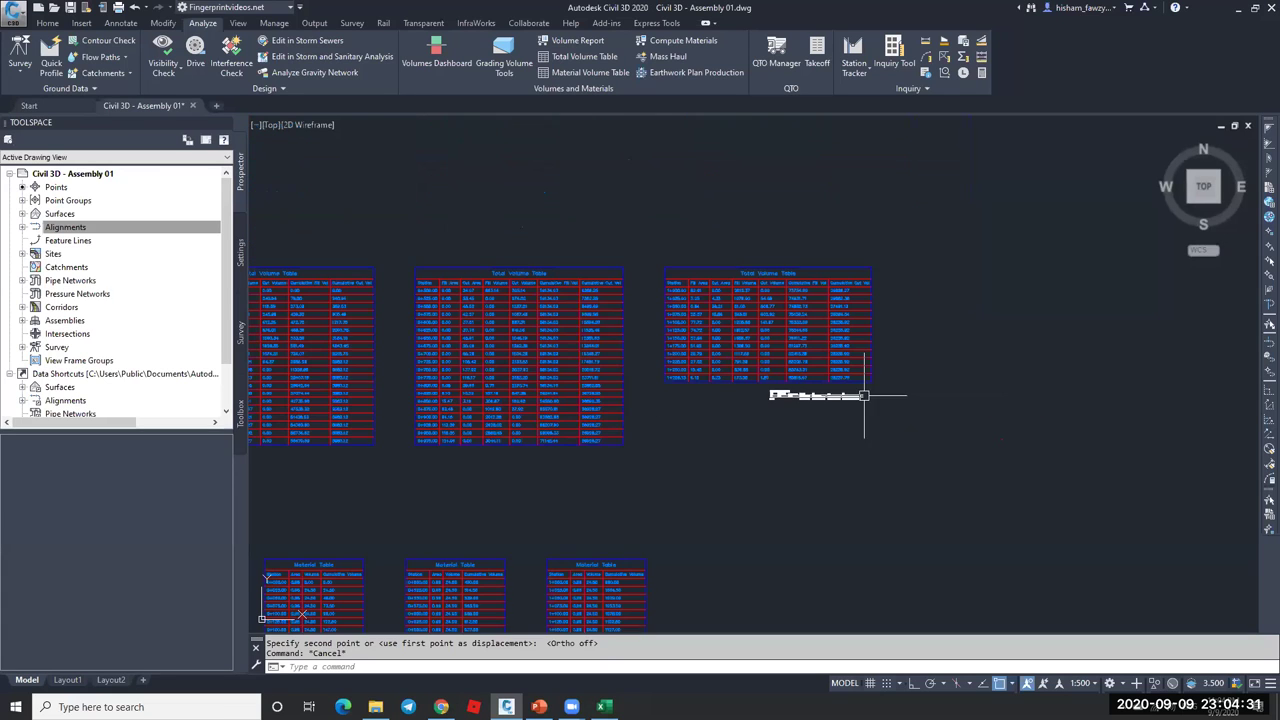
scroll(801, 403, "down", 5)
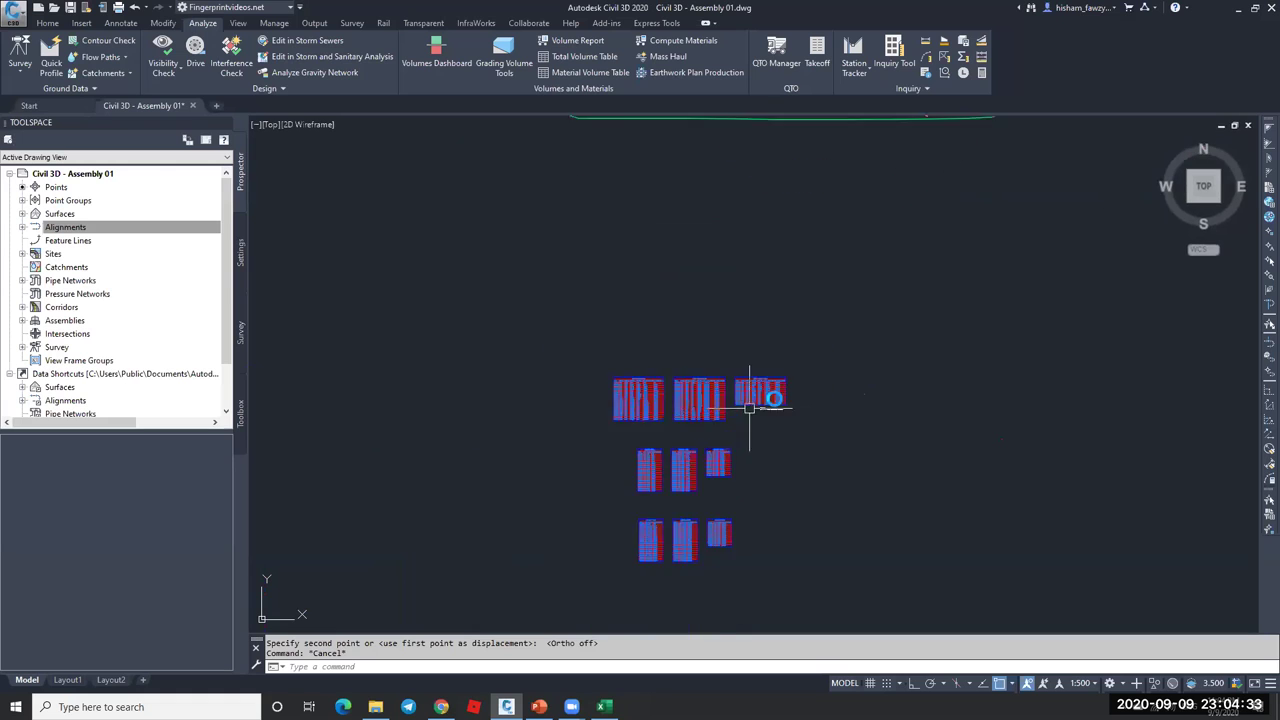
scroll(751, 400, "up", 7)
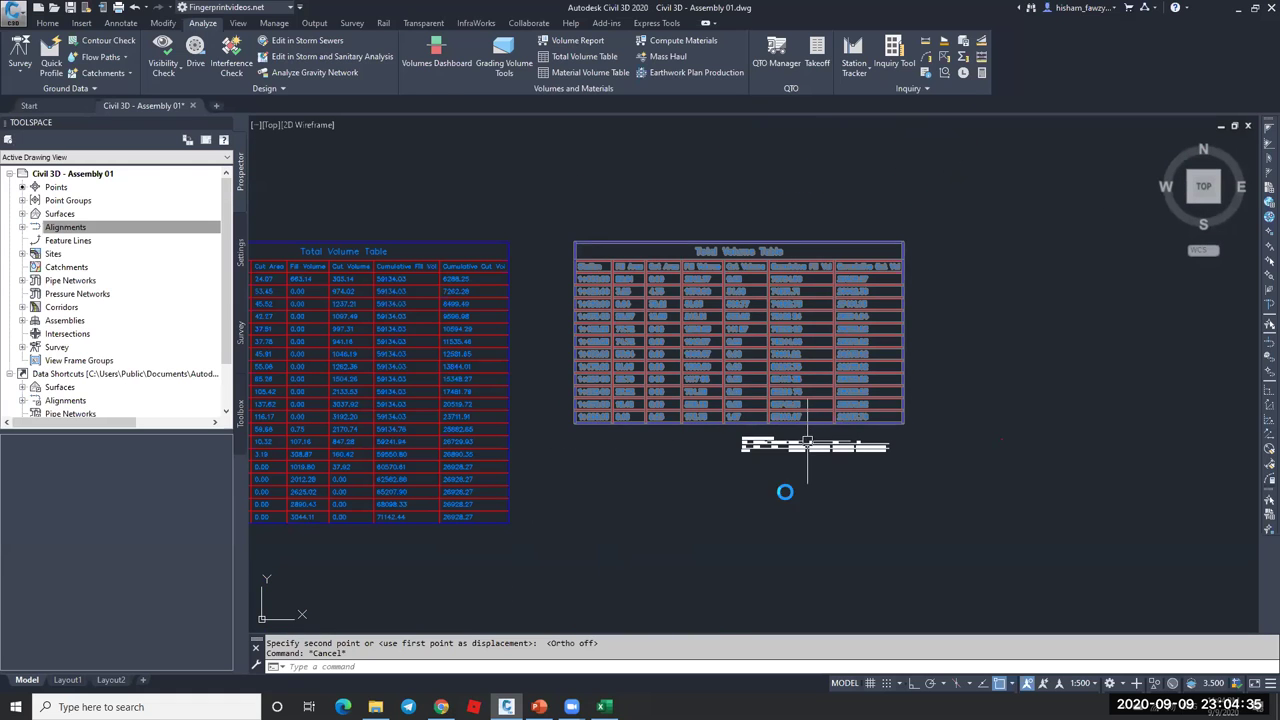
scroll(785, 488, "down", 5)
scroll(785, 488, "down", 3)
- Start new sample lines along ROAD 01 using the By range of stations method
scroll(814, 229, "up", 6)
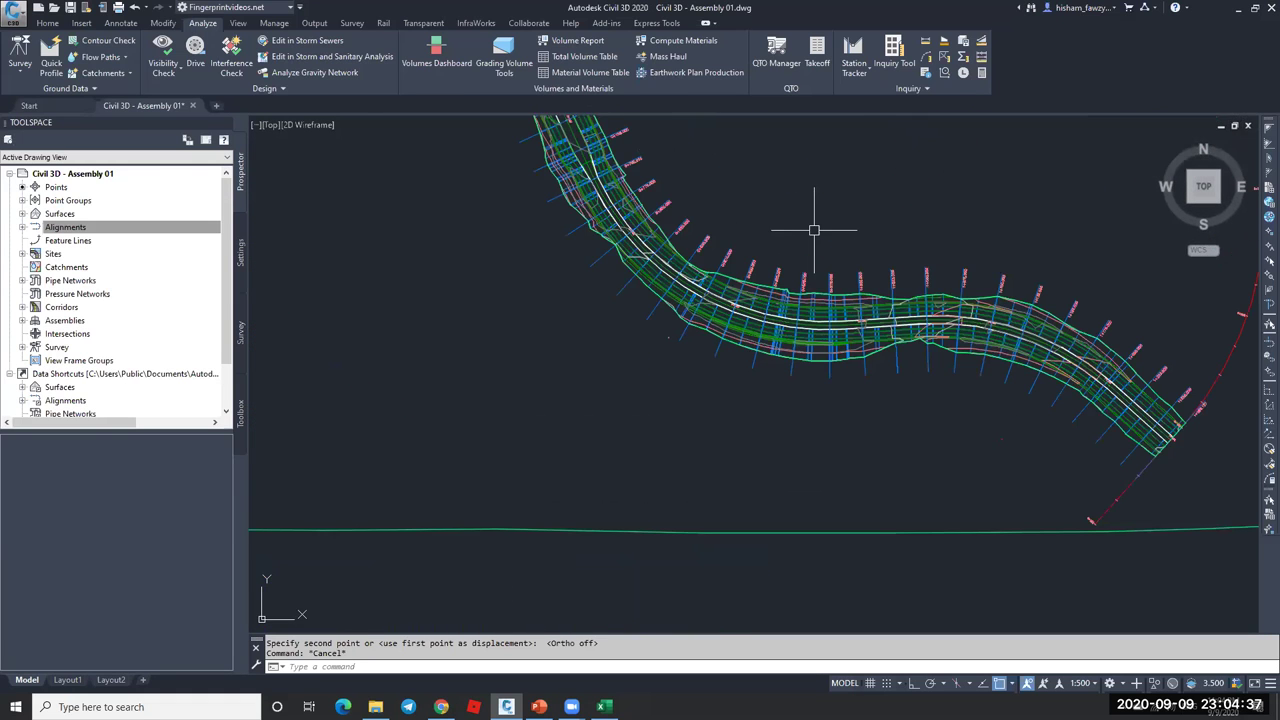
scroll(801, 283, "up", 3)
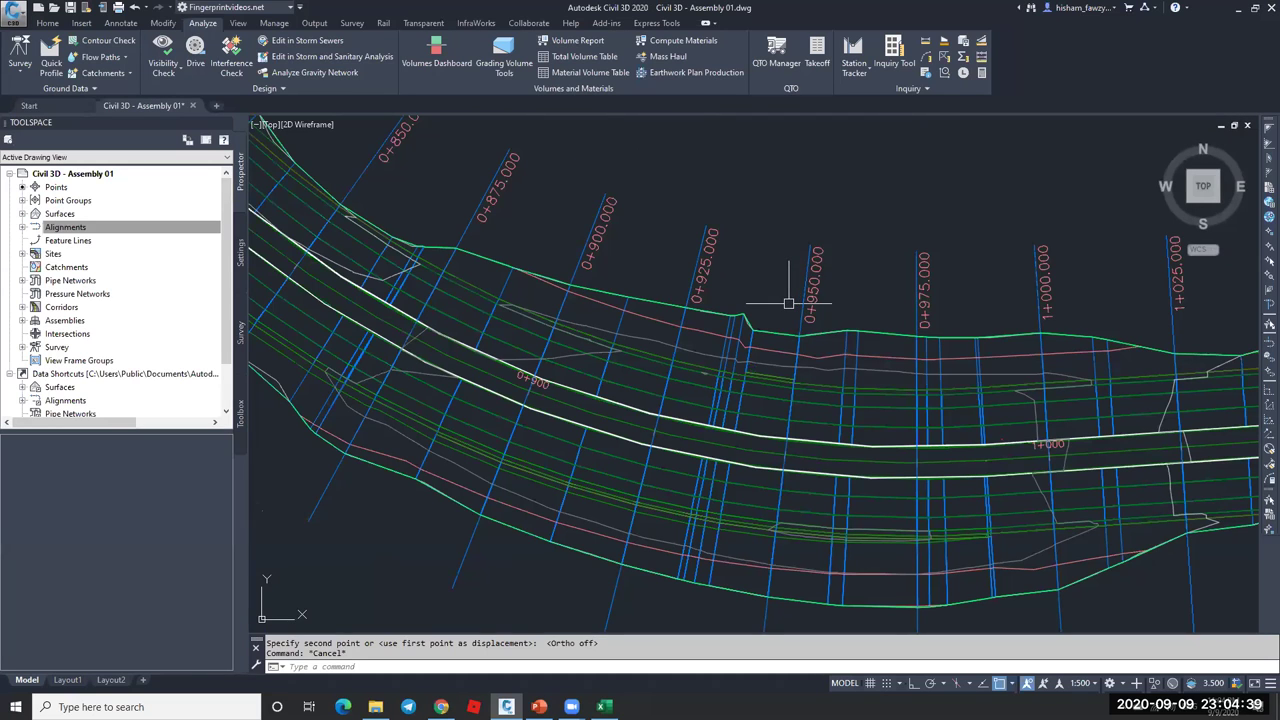
scroll(720, 280, "down", 2)
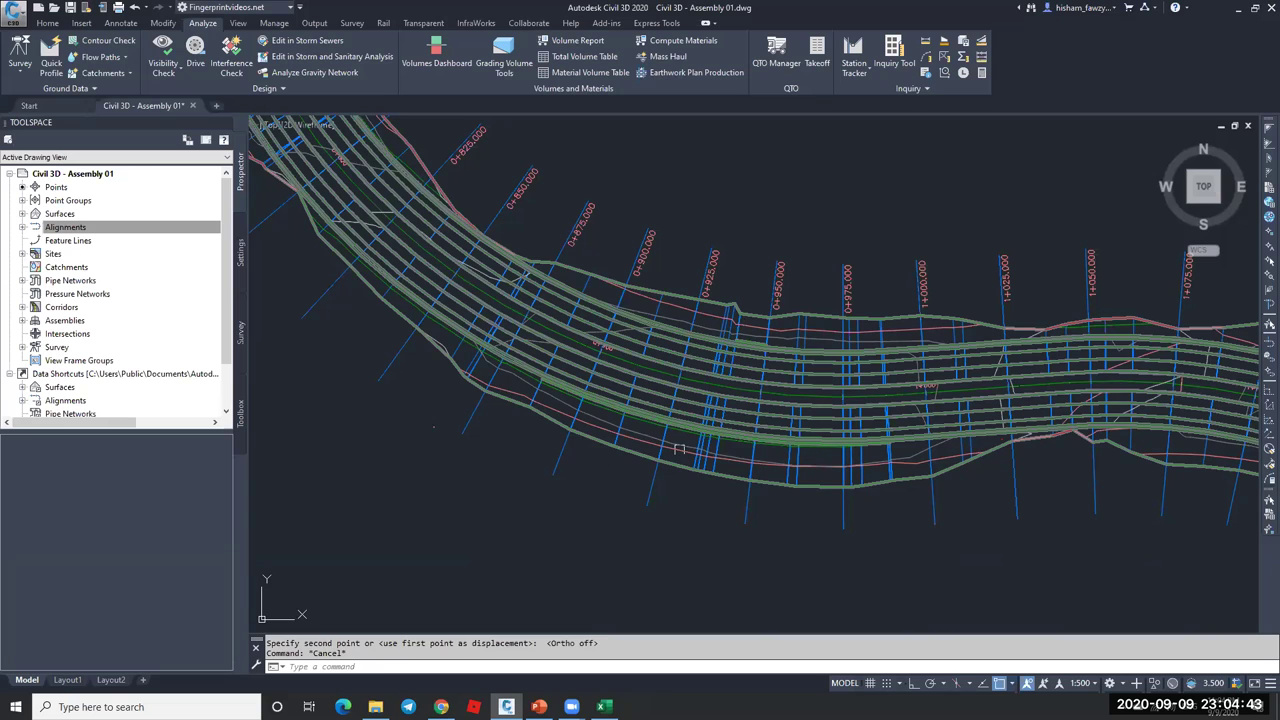
key("Escape")
scroll(707, 272, "up", 4)
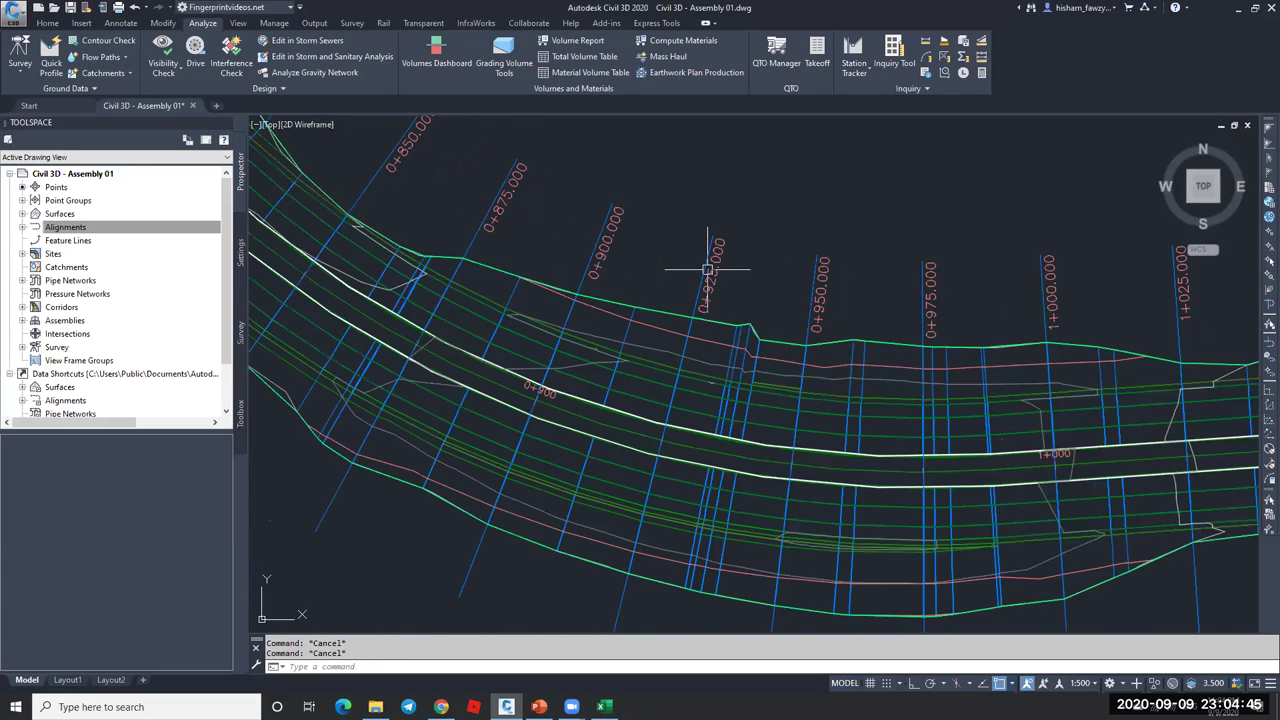
scroll(700, 275, "down", 5)
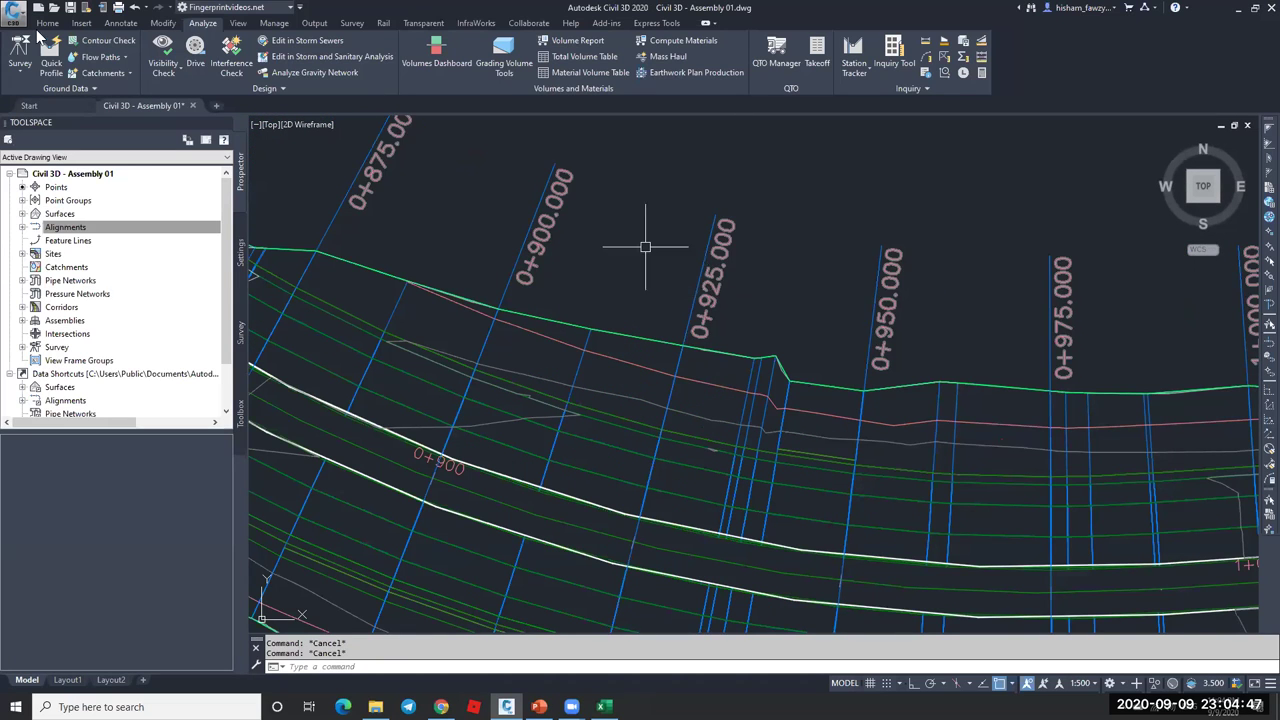
left_click(47, 22)
left_click(407, 58)
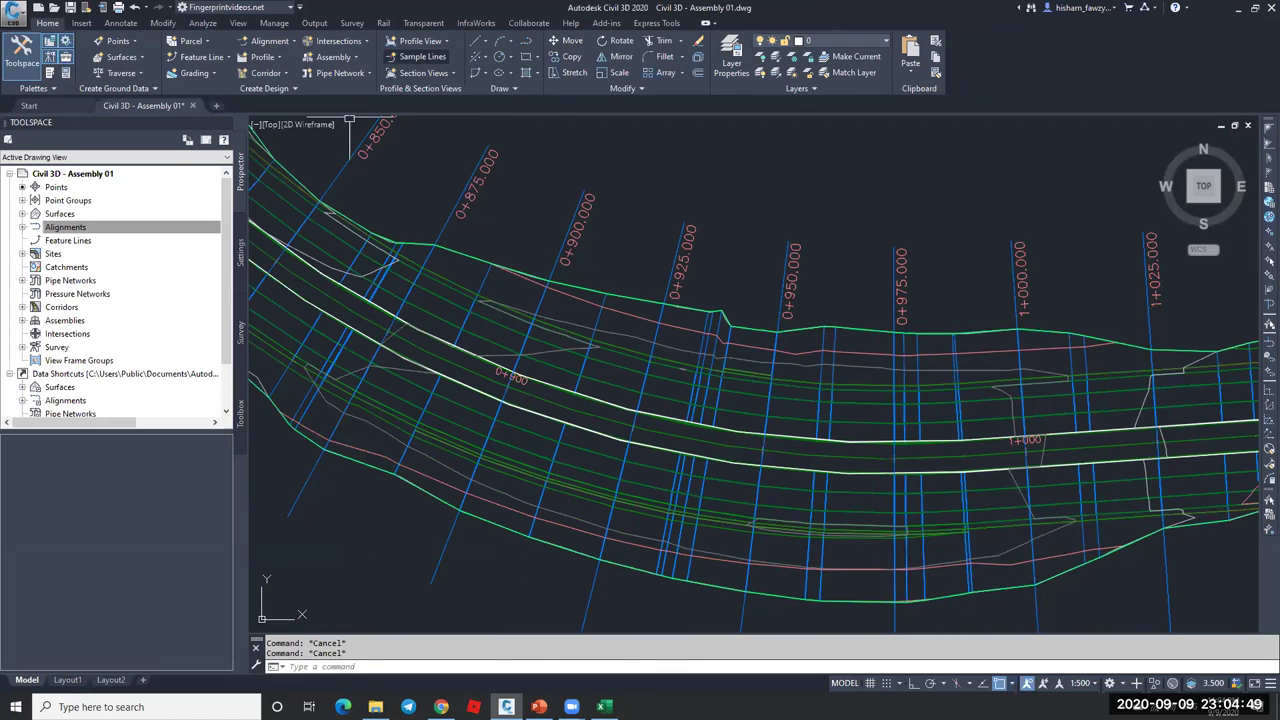
left_click(565, 390)
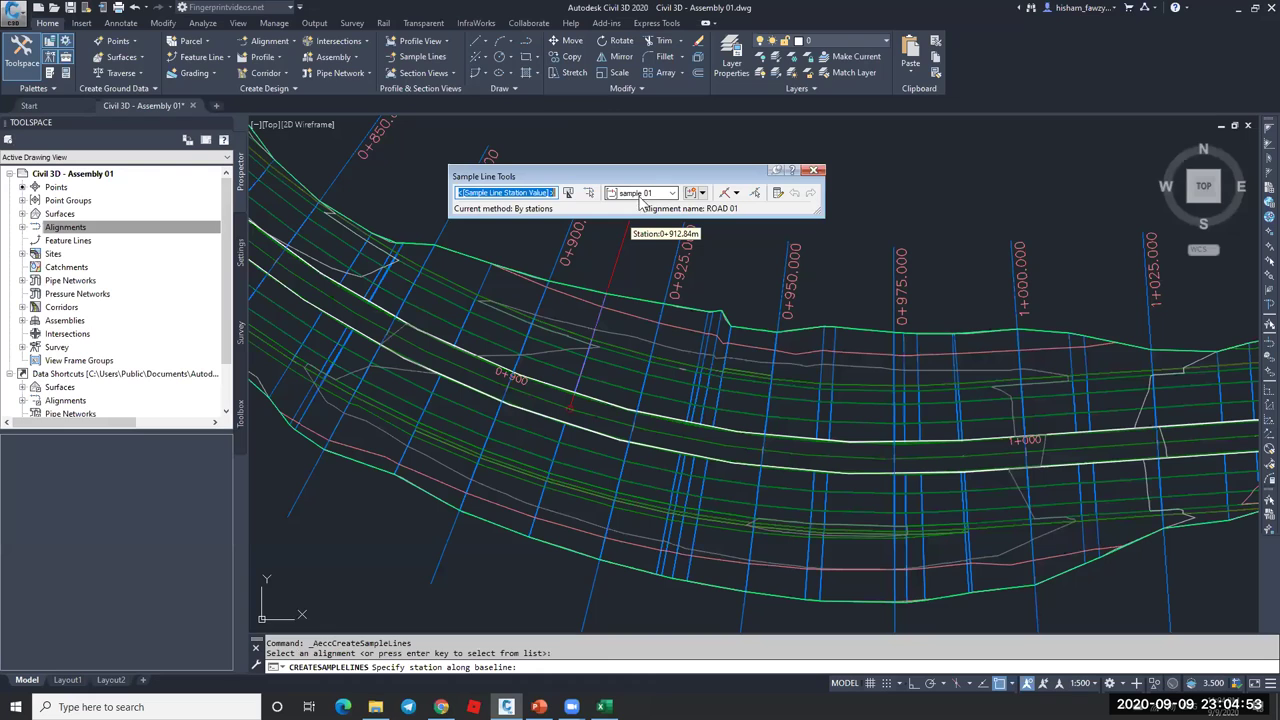
left_click(736, 193)
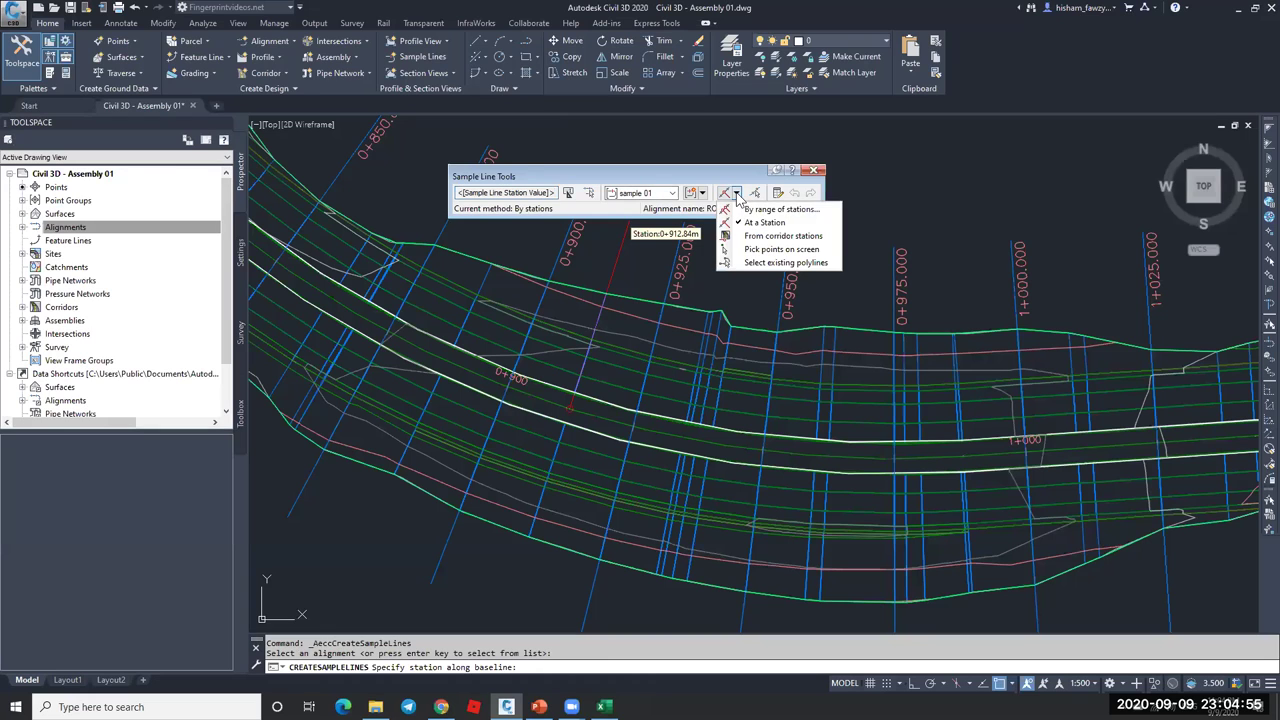
left_click(775, 210)
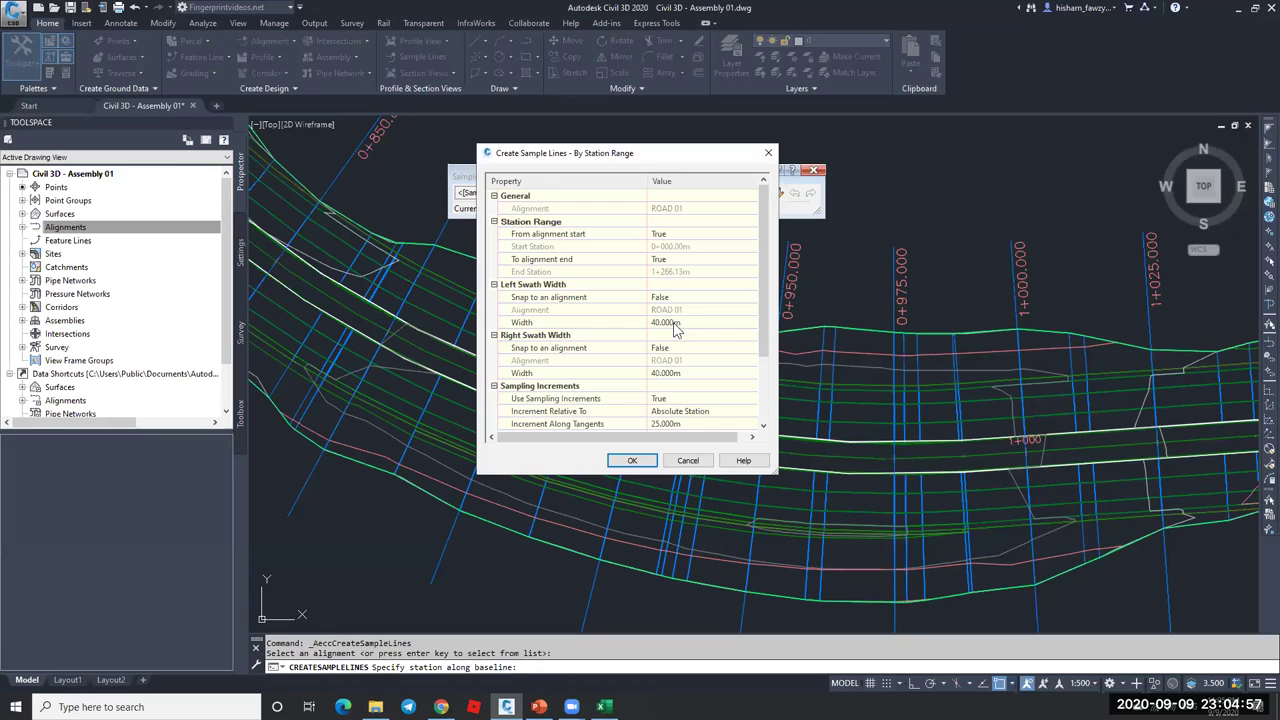
- Set tangent and curve increments to 12.5 m and delete the existing sample line list
scroll(757, 335, "down", 1)
left_click(677, 386)
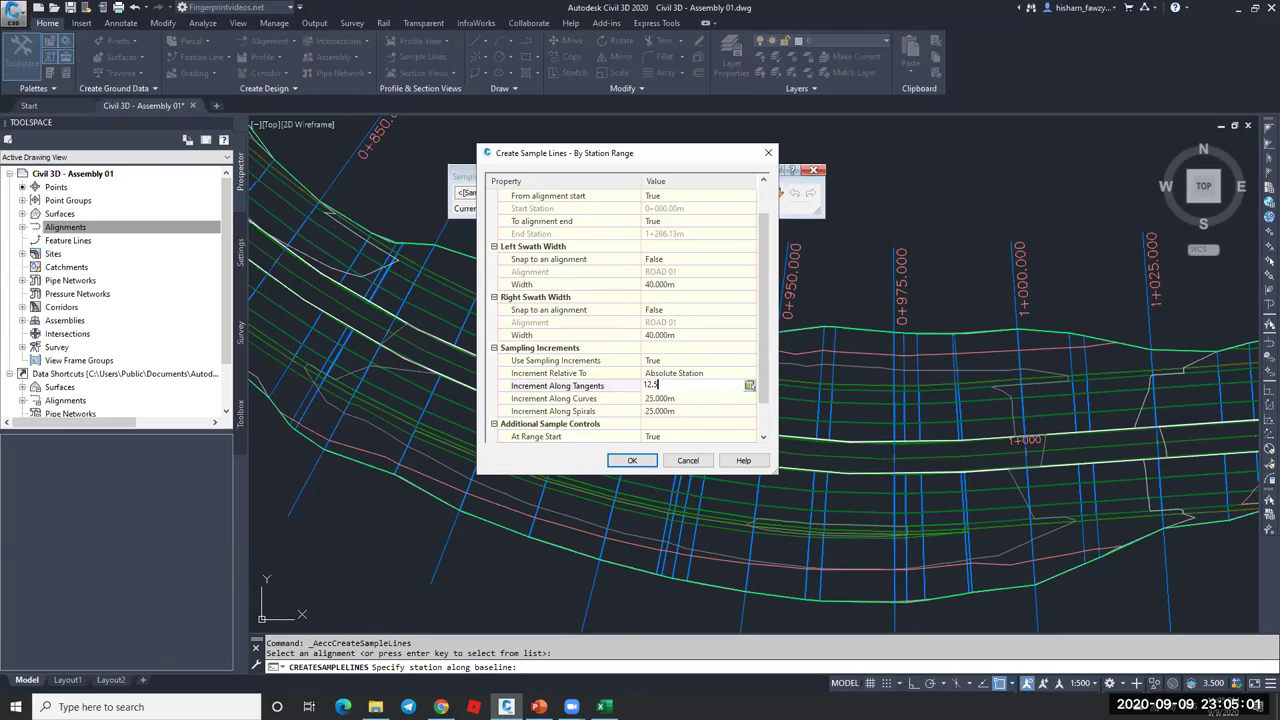
left_click(677, 398)
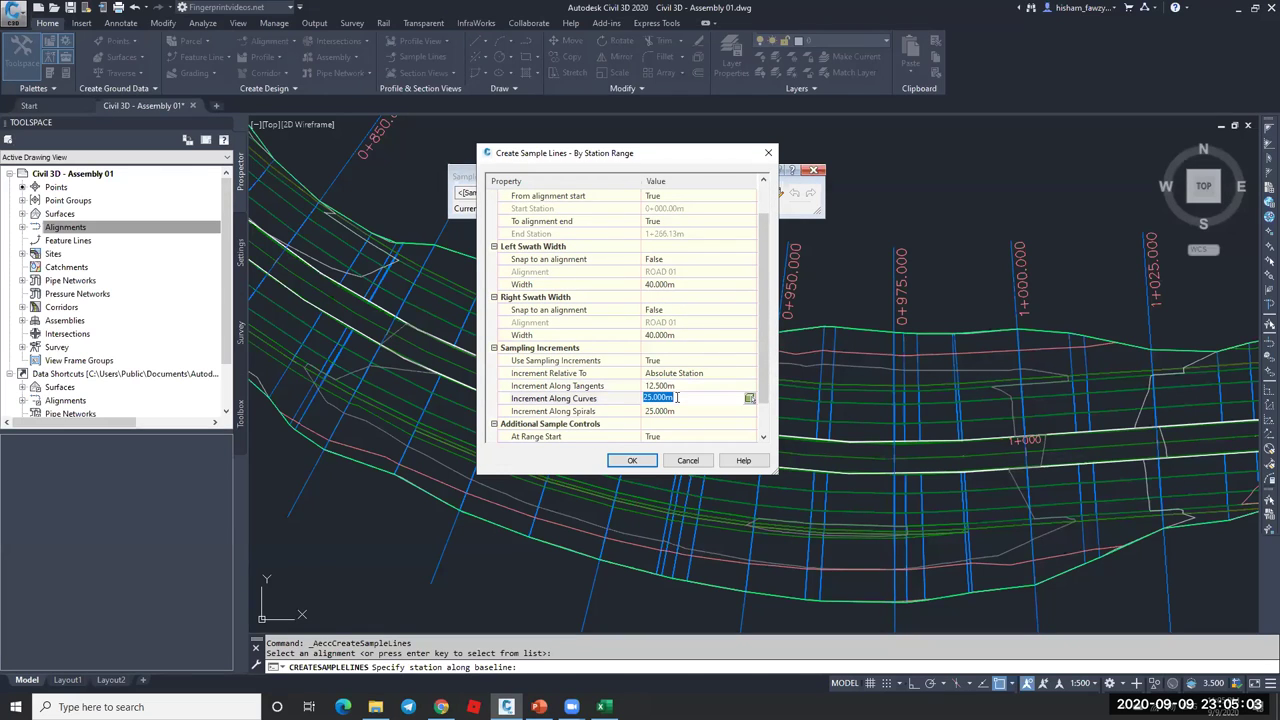
left_click(632, 461)
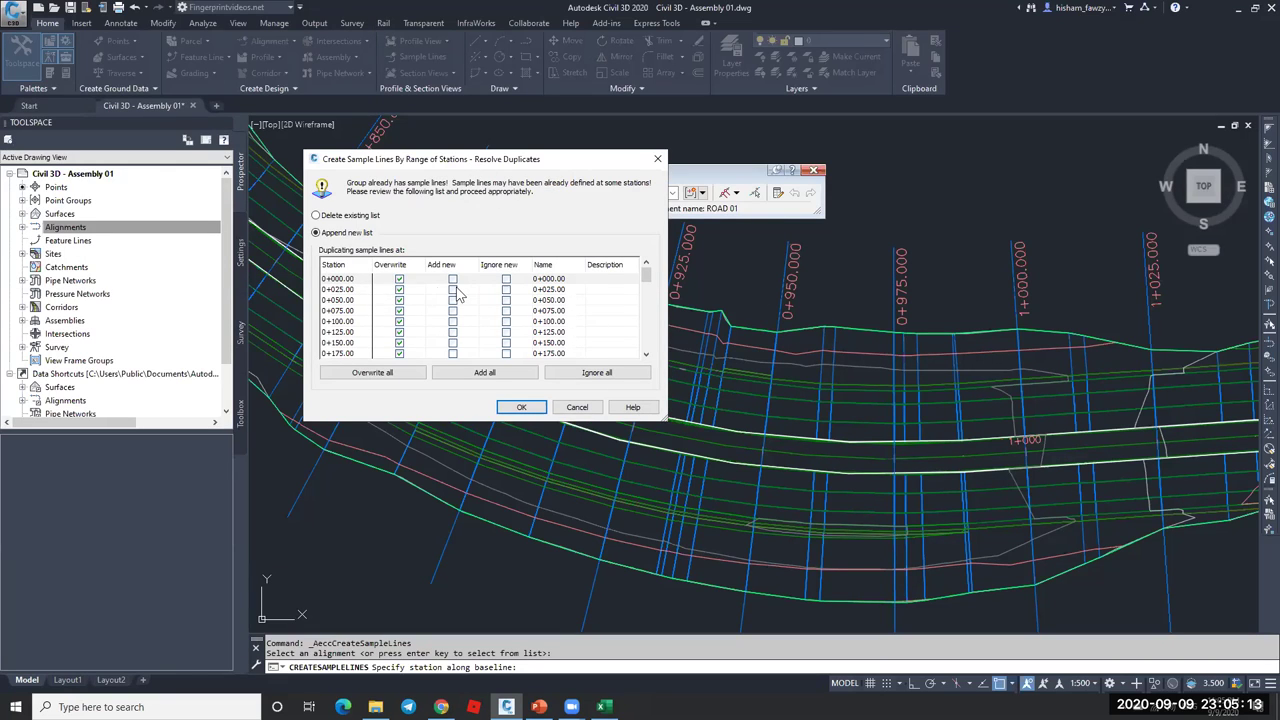
left_click(346, 216)
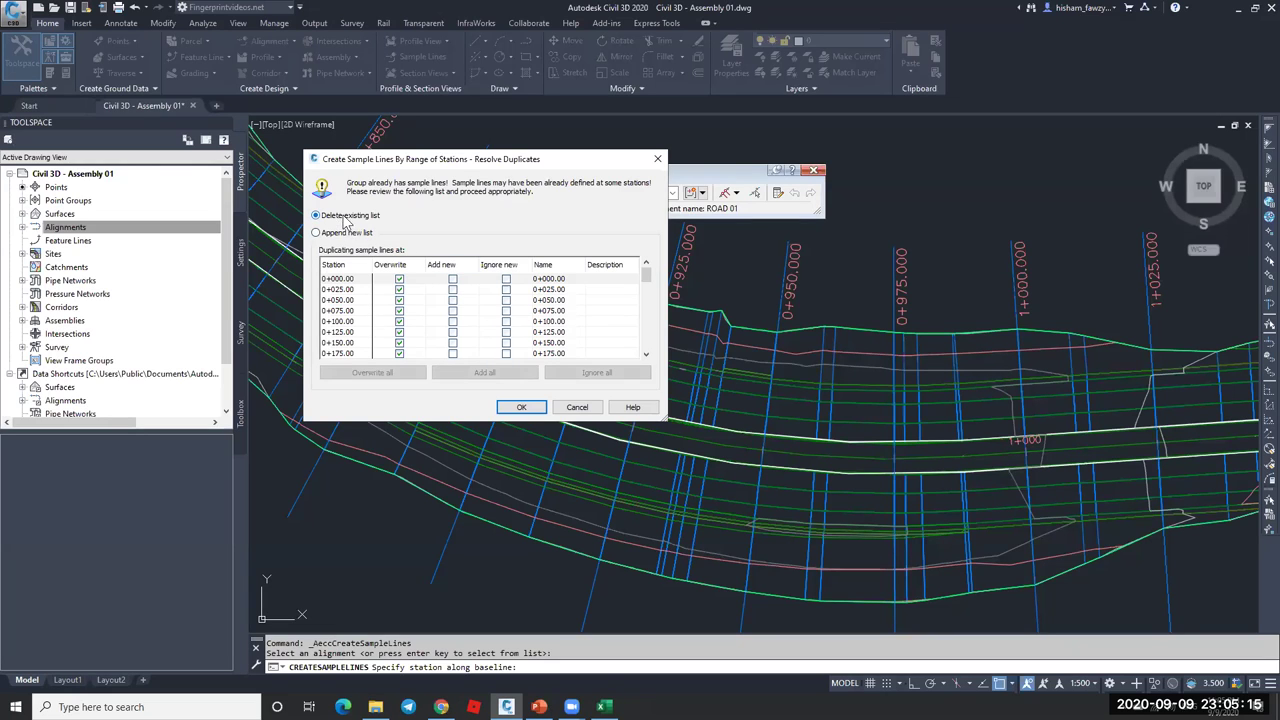
left_click(521, 407)
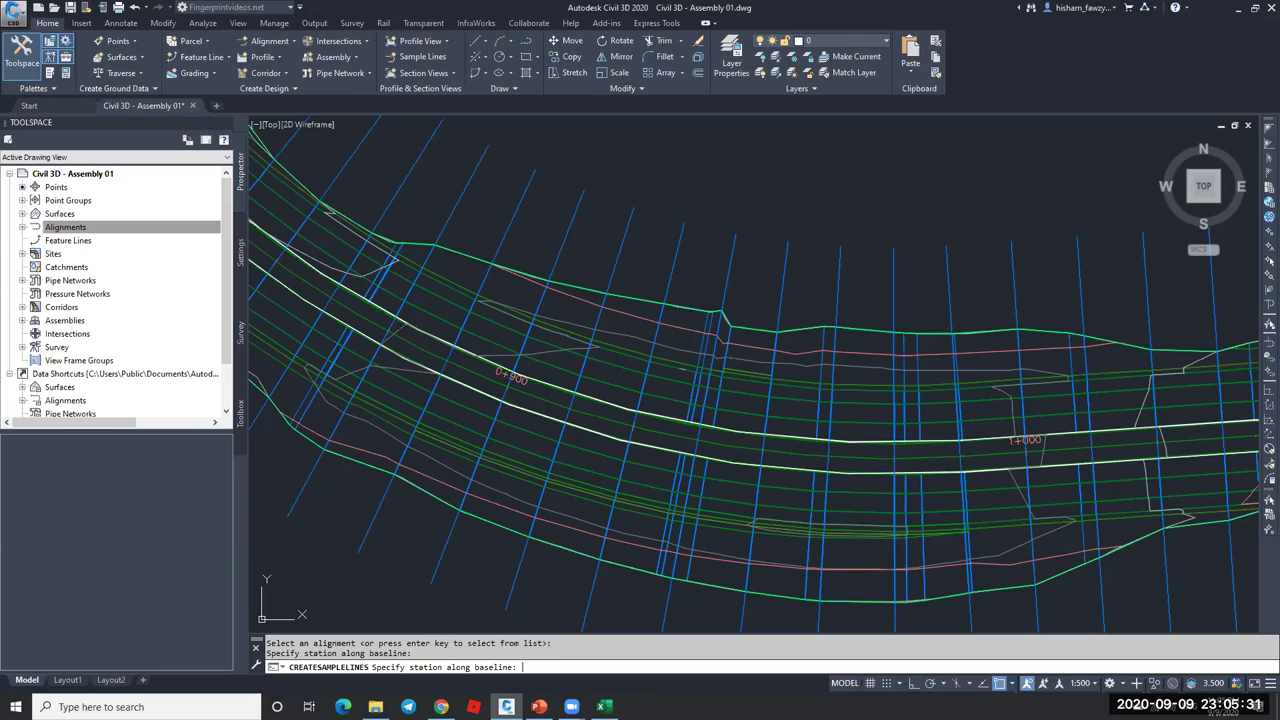
- Finish the sample lines, then set corridor R 01's region frequency to 12.5 m and rebuild it
key("Return")
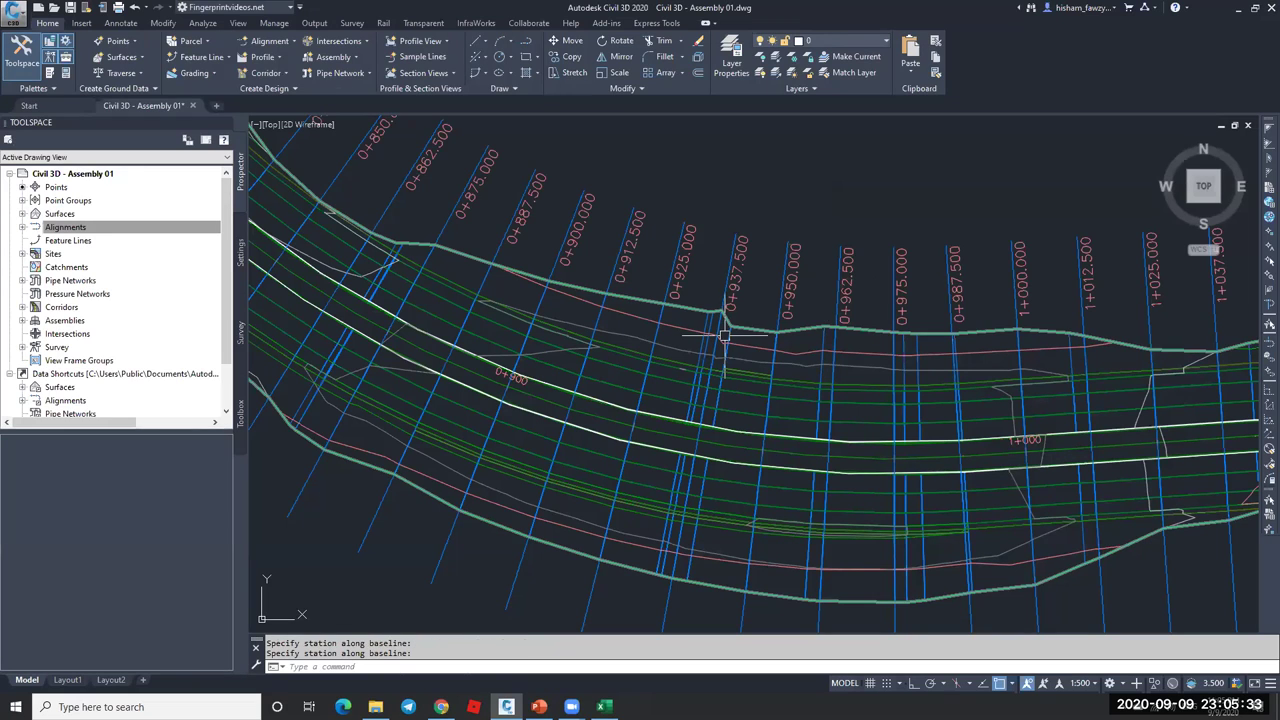
left_click(668, 378)
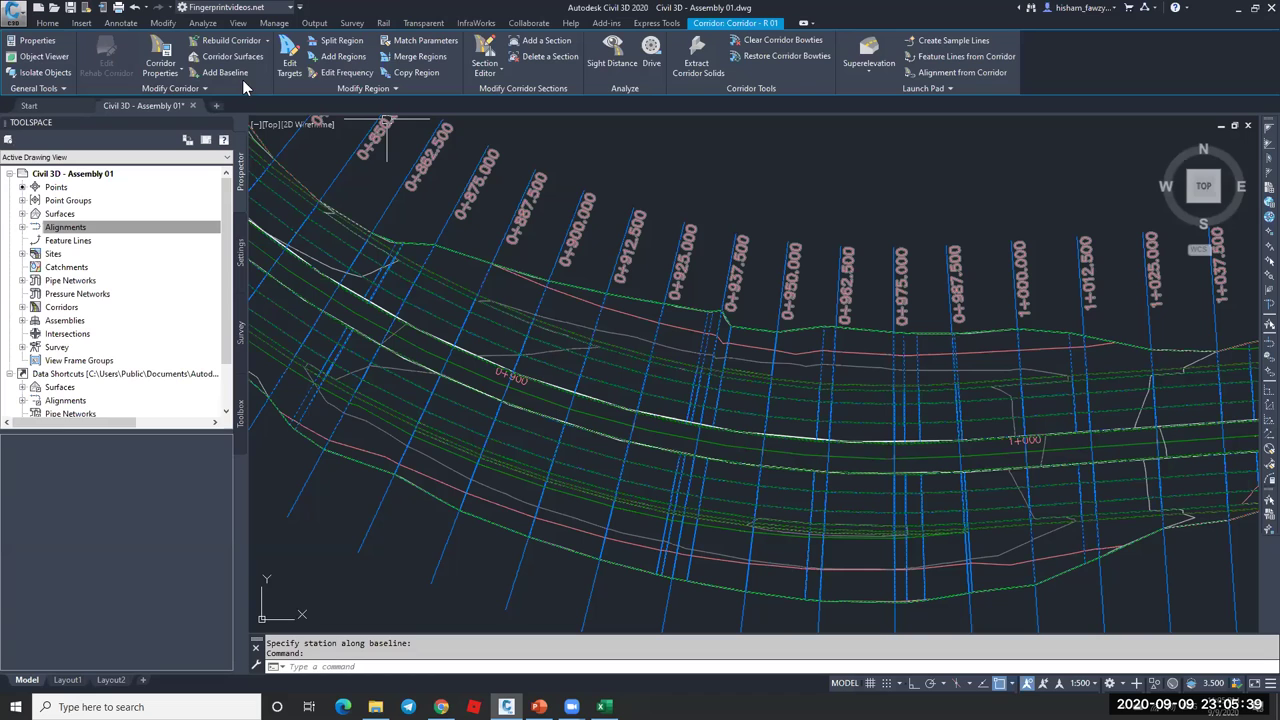
left_click(340, 77)
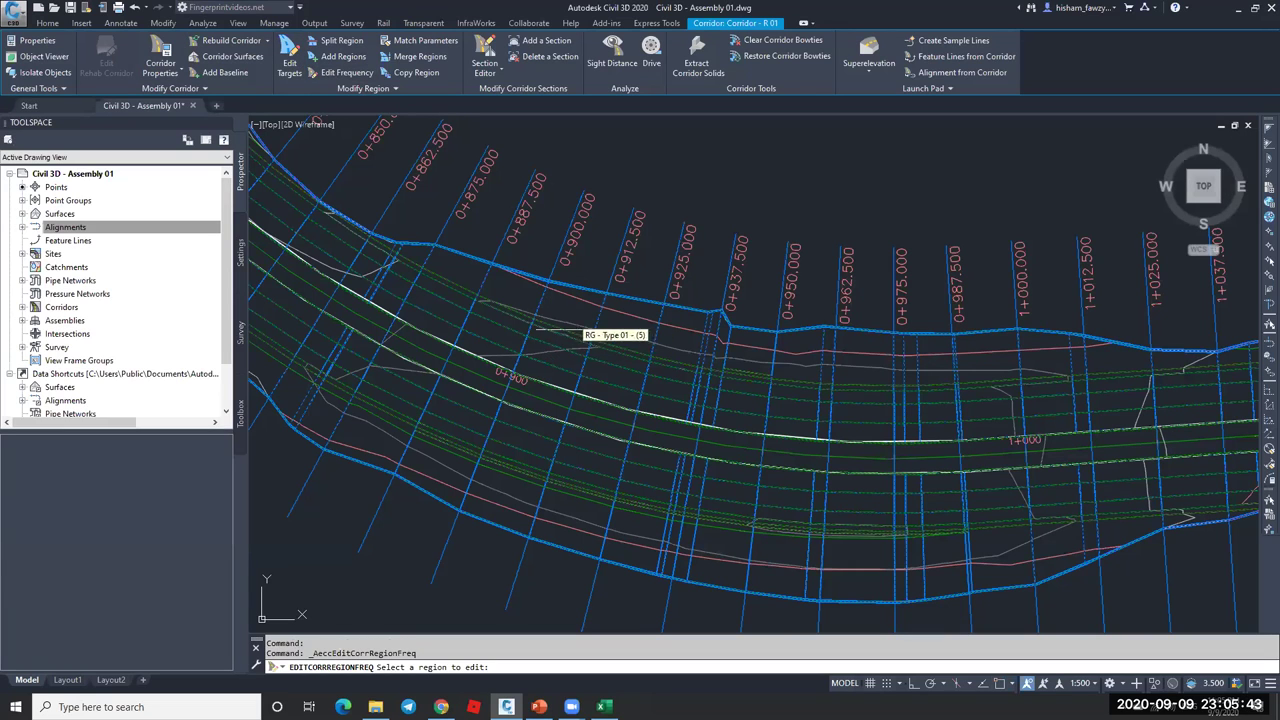
left_click(553, 346)
left_click(674, 517)
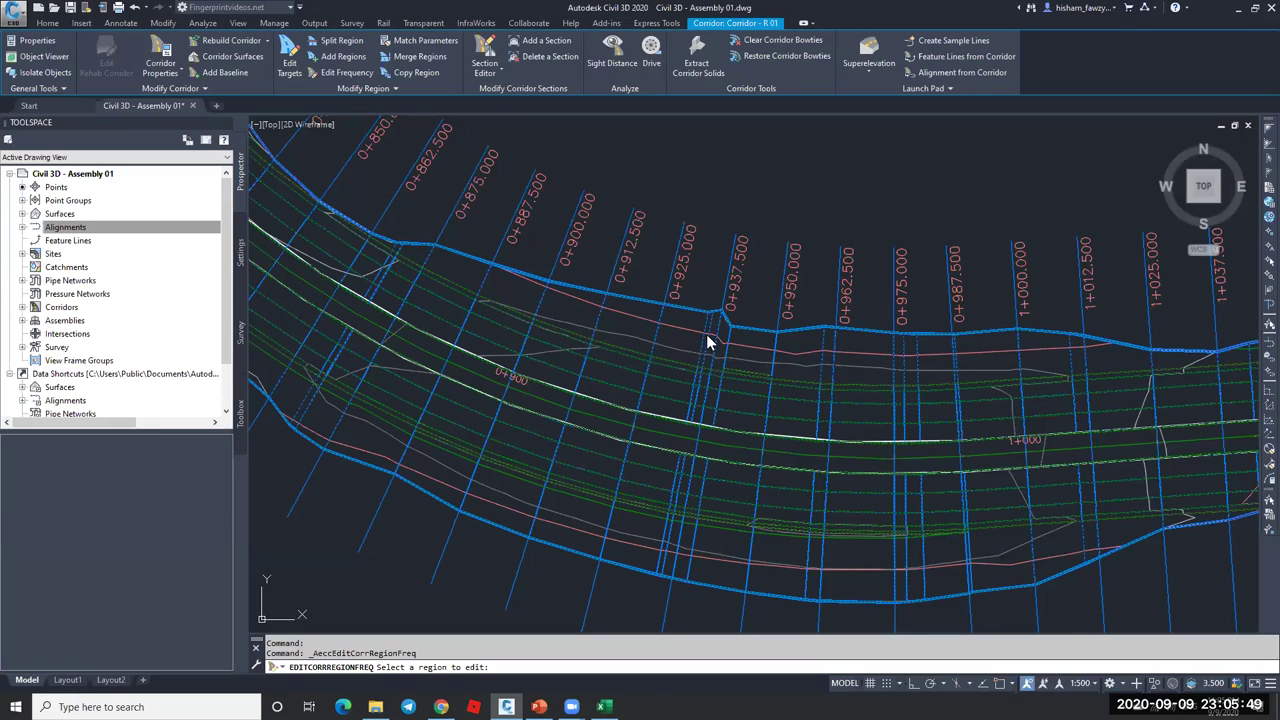
scroll(706, 334, "down", 5)
scroll(742, 205, "down", 5)
key("Escape")
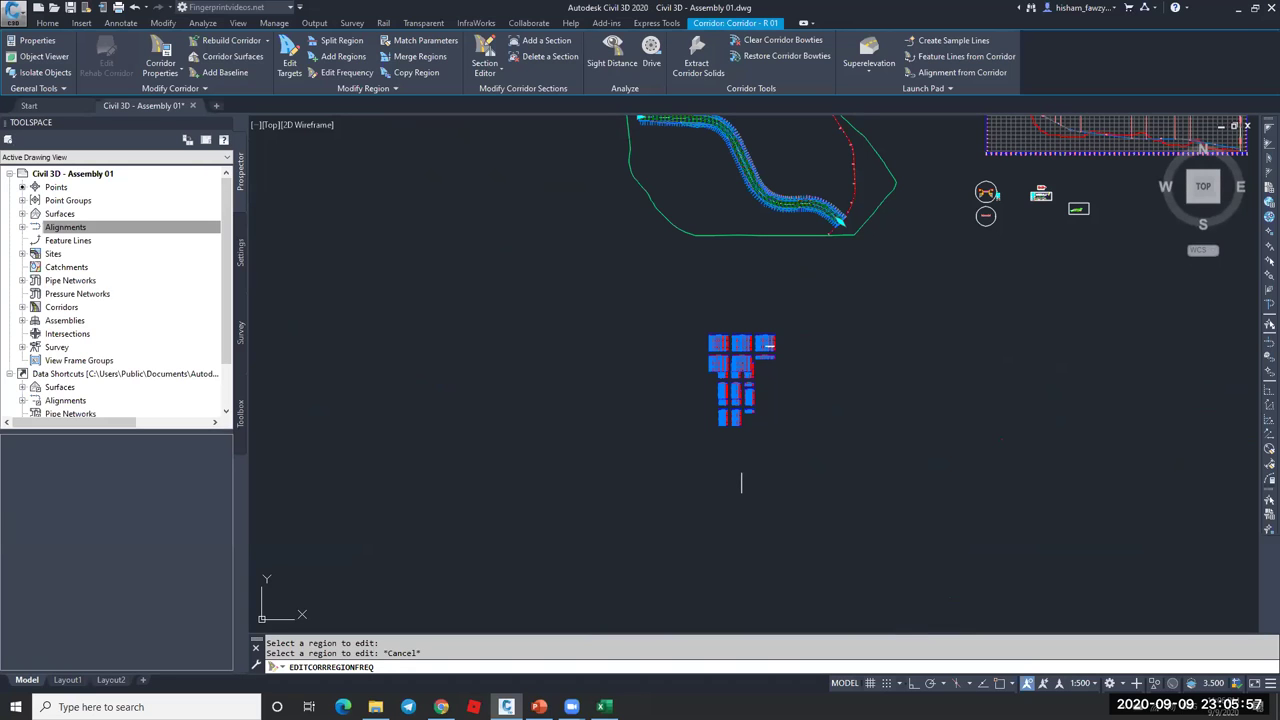
scroll(746, 374, "up", 5)
scroll(744, 371, "up", 3)
scroll(706, 323, "down", 5)
left_click(612, 353)
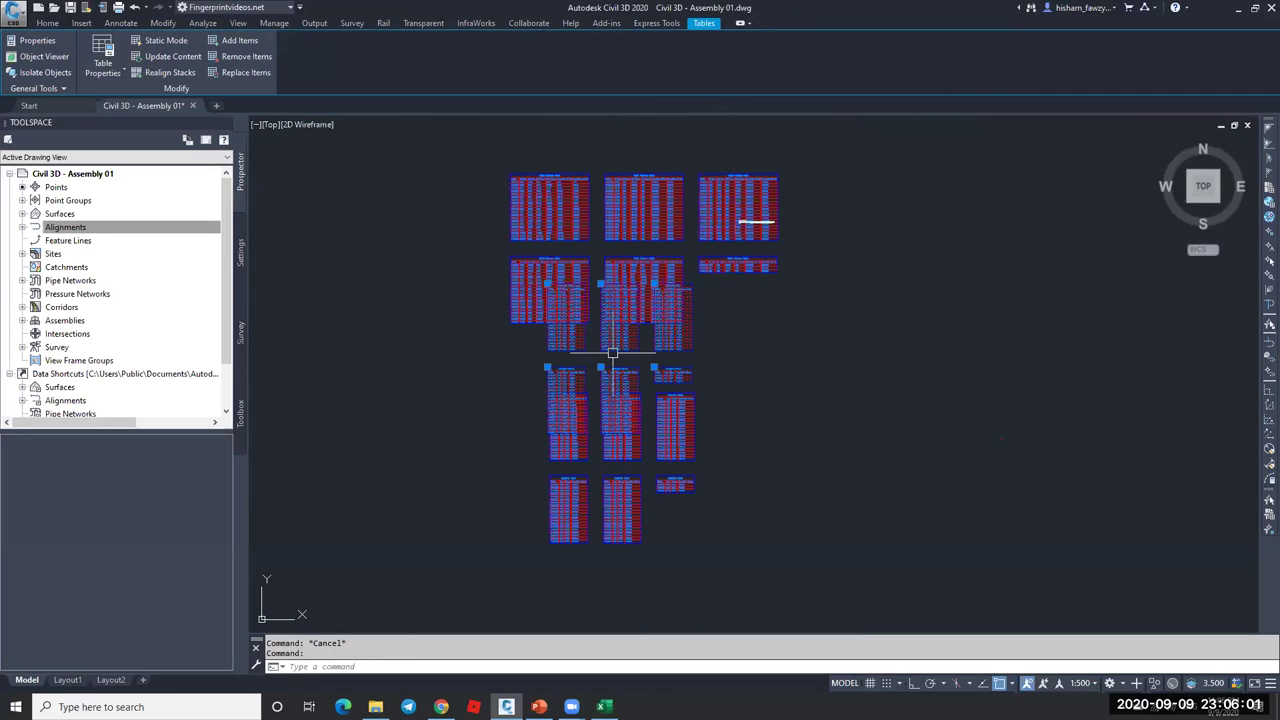
type("m")
key("Return")
left_click(1003, 462)
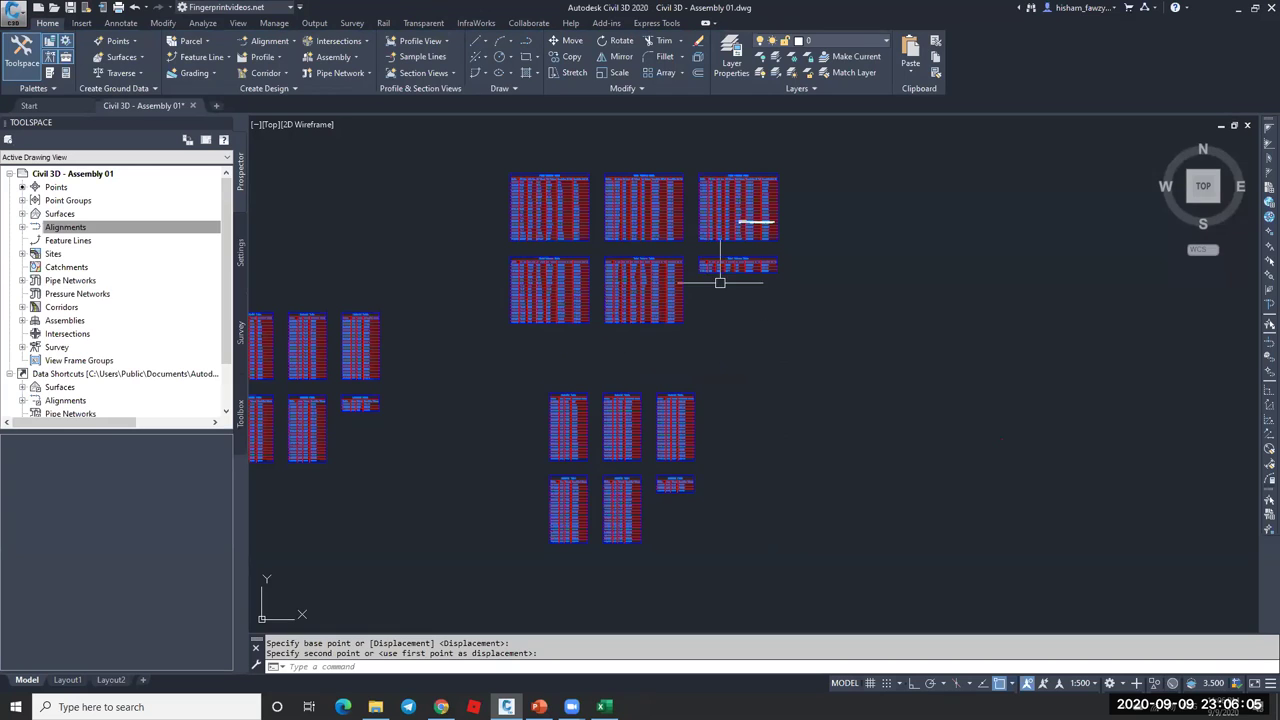
scroll(768, 222, "up", 5)
key("Escape")
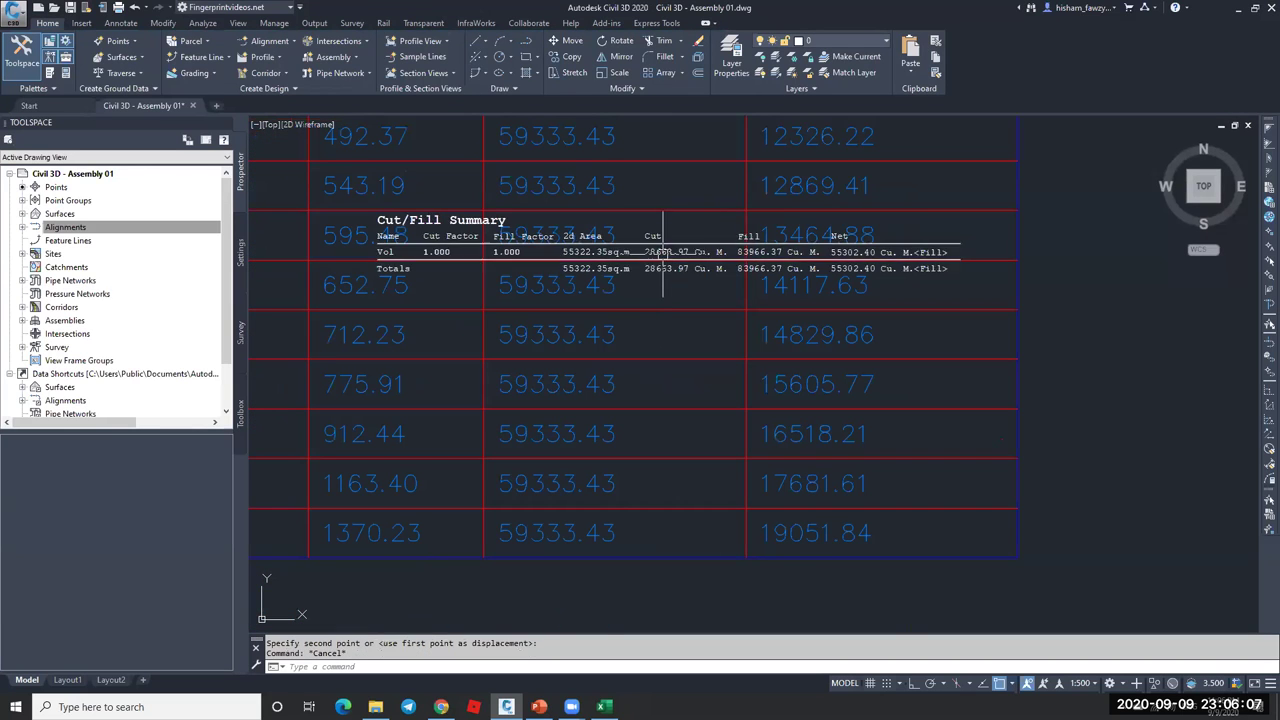
scroll(630, 228, "down", 4)
key("Return")
left_click(886, 257)
scroll(895, 330, "down", 5)
key("Escape")
scroll(760, 370, "up", 6)
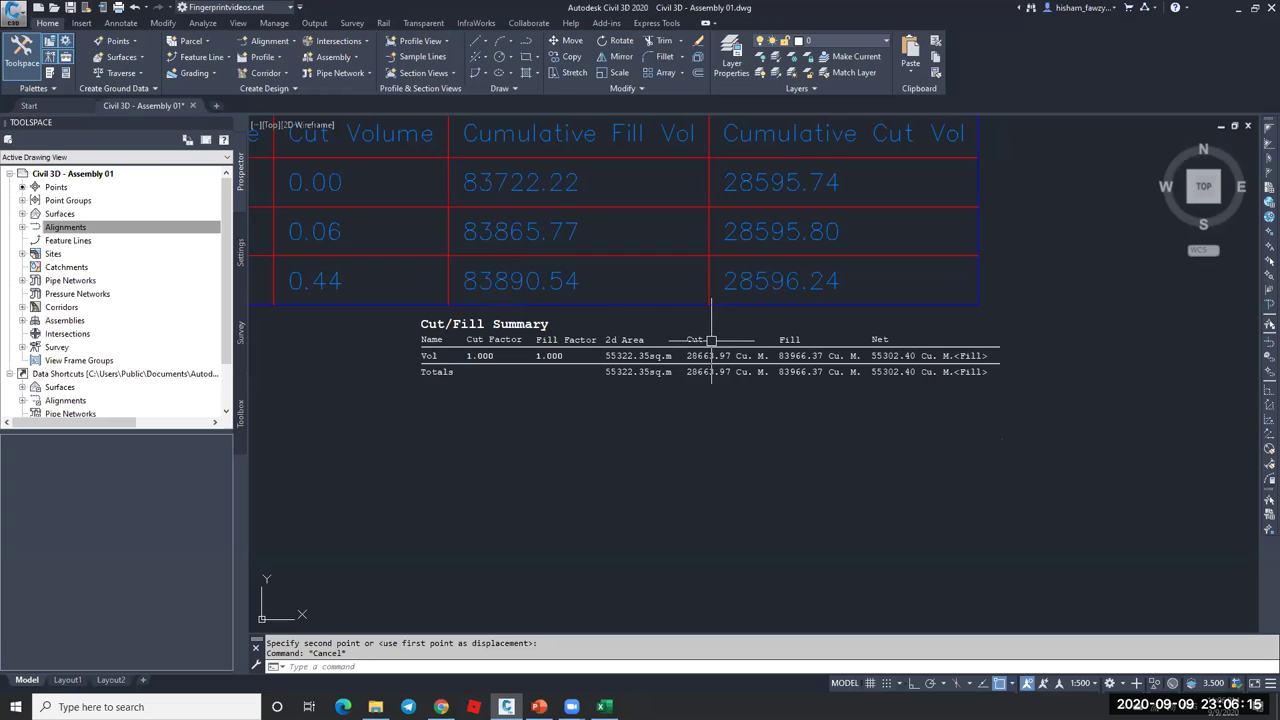
scroll(523, 279, "up", 2)
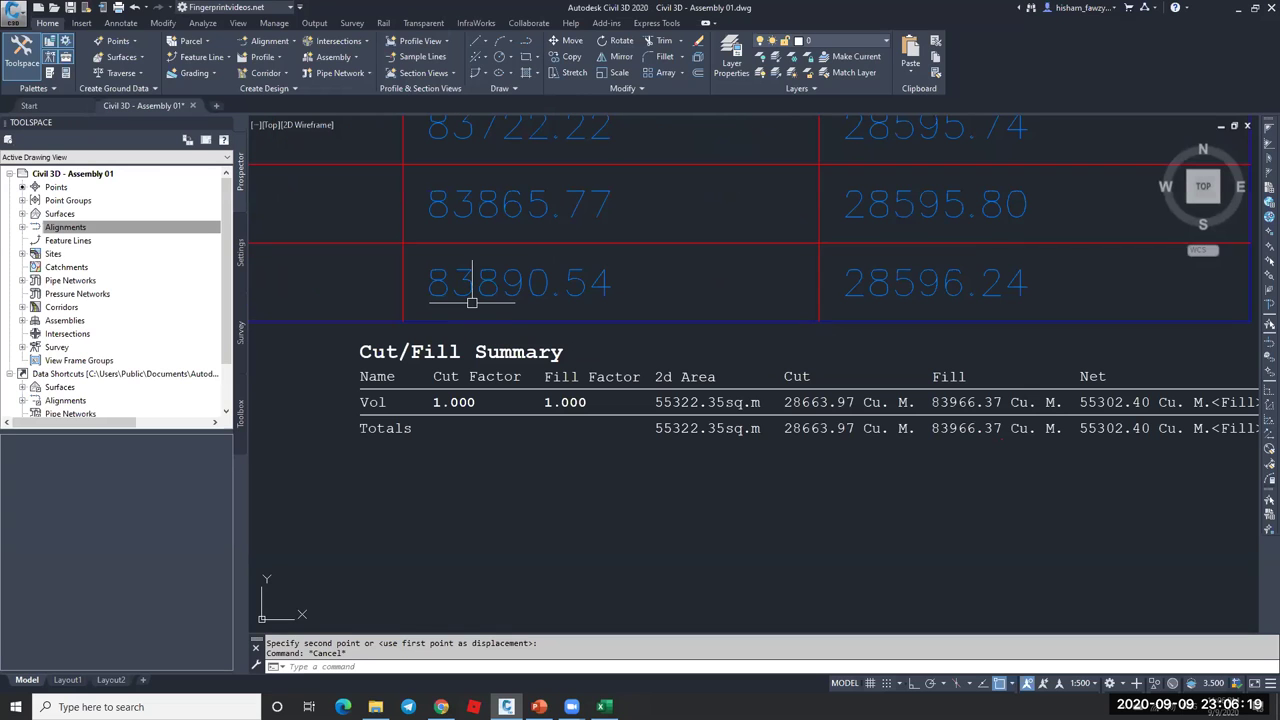
scroll(522, 295, "down", 2)
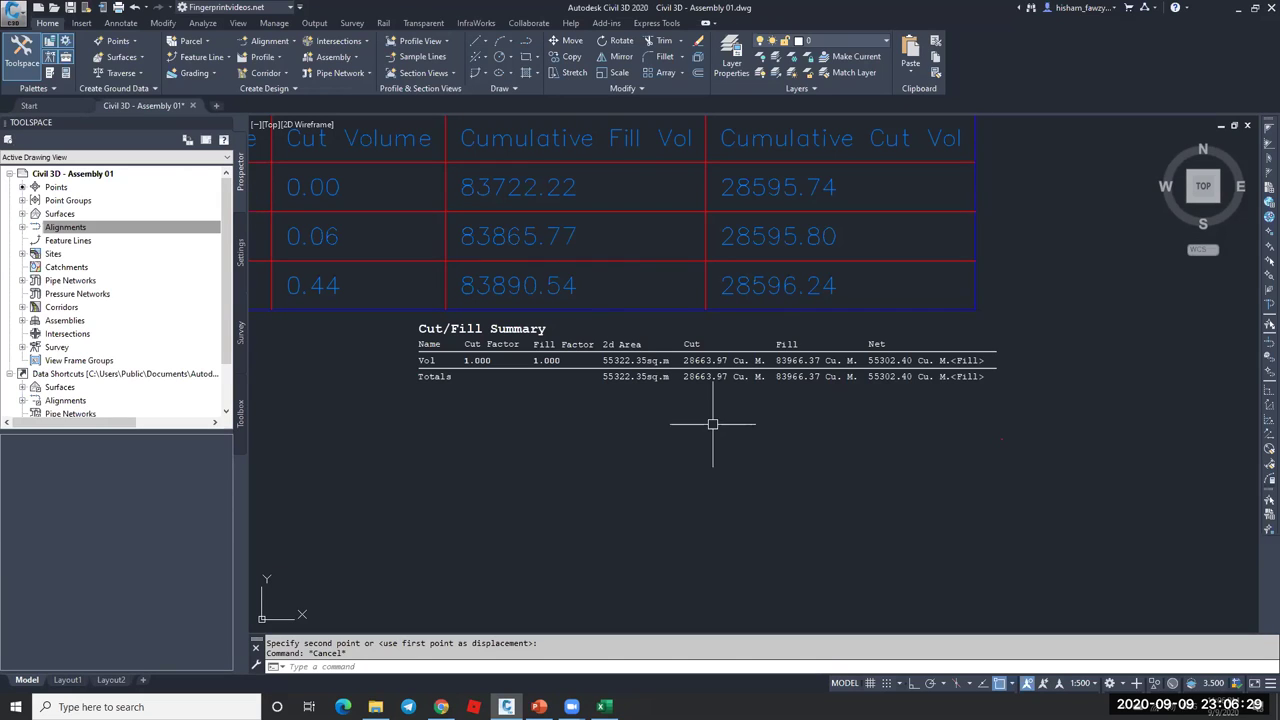
scroll(468, 295, "up", 2)
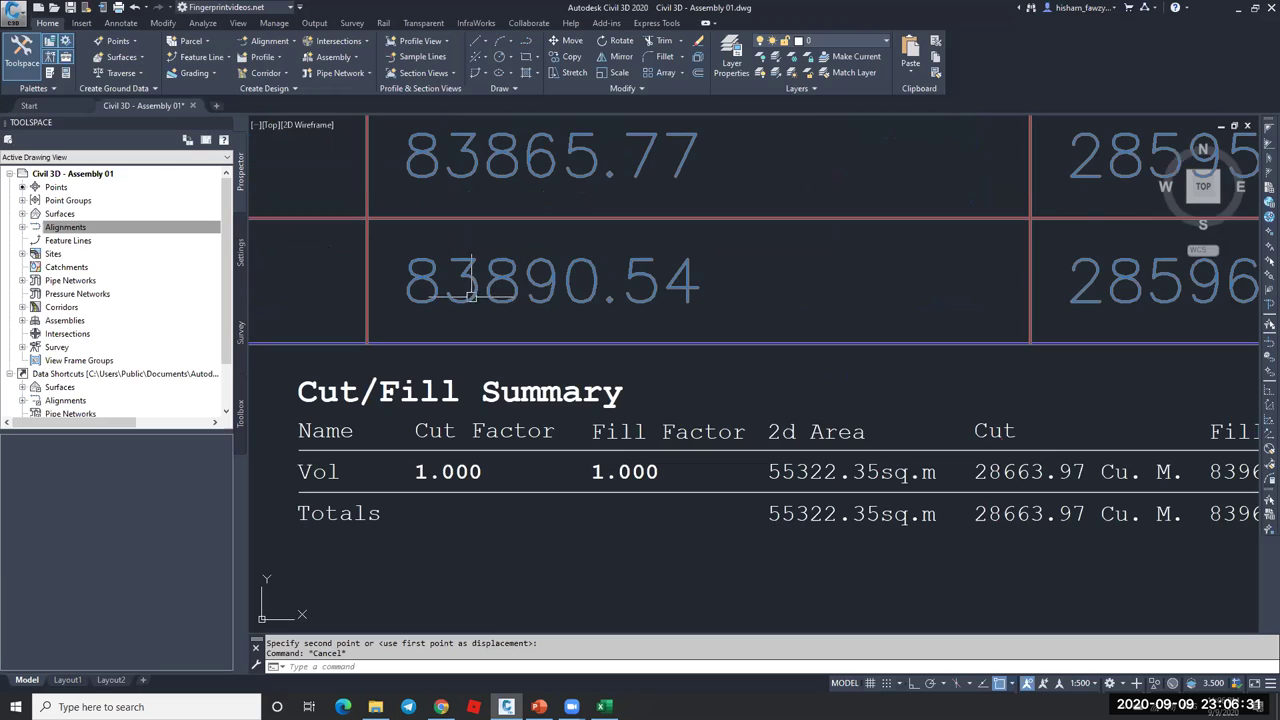
scroll(480, 282, "down", 2)
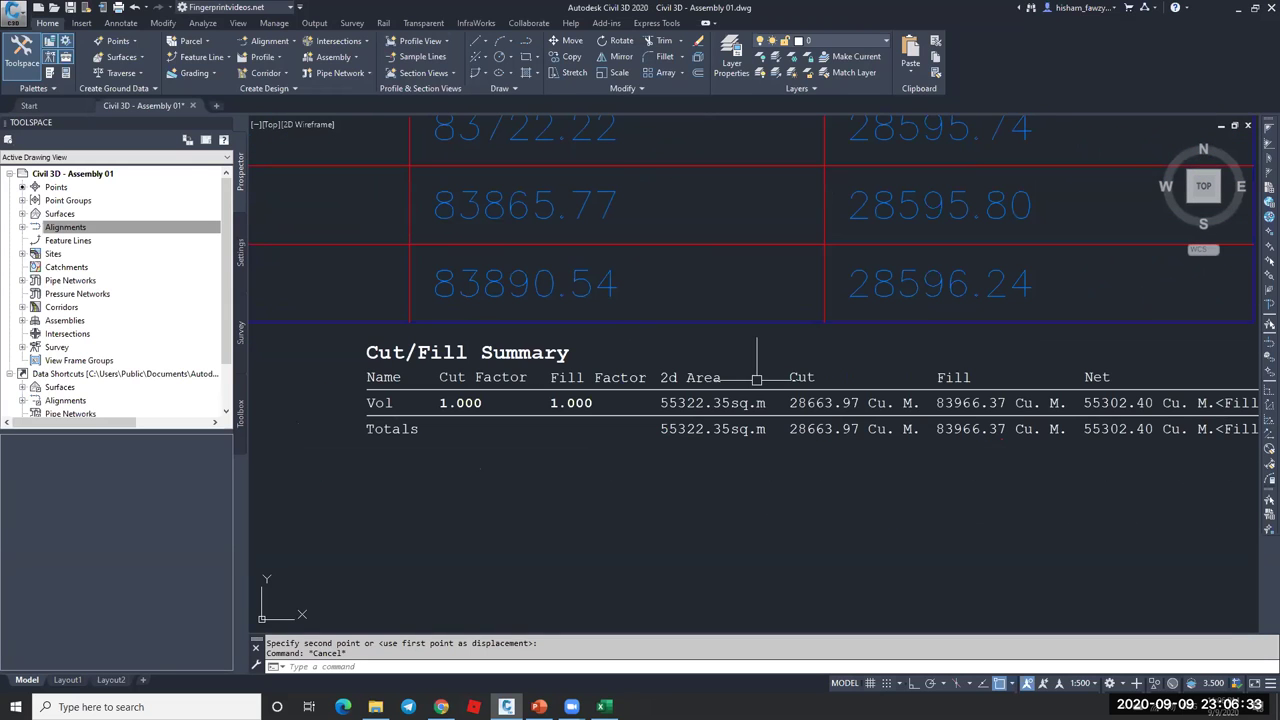
scroll(478, 292, "up", 2)
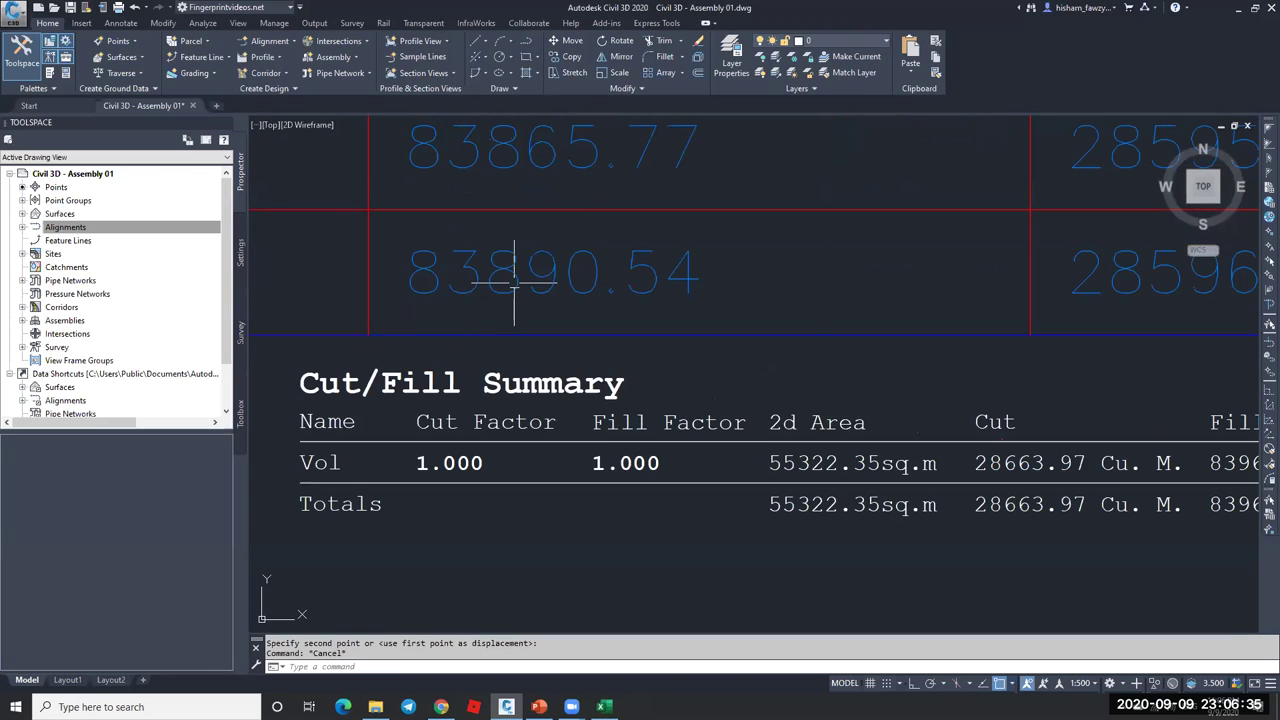
scroll(540, 285, "down", 4)
scroll(742, 283, "down", 5)
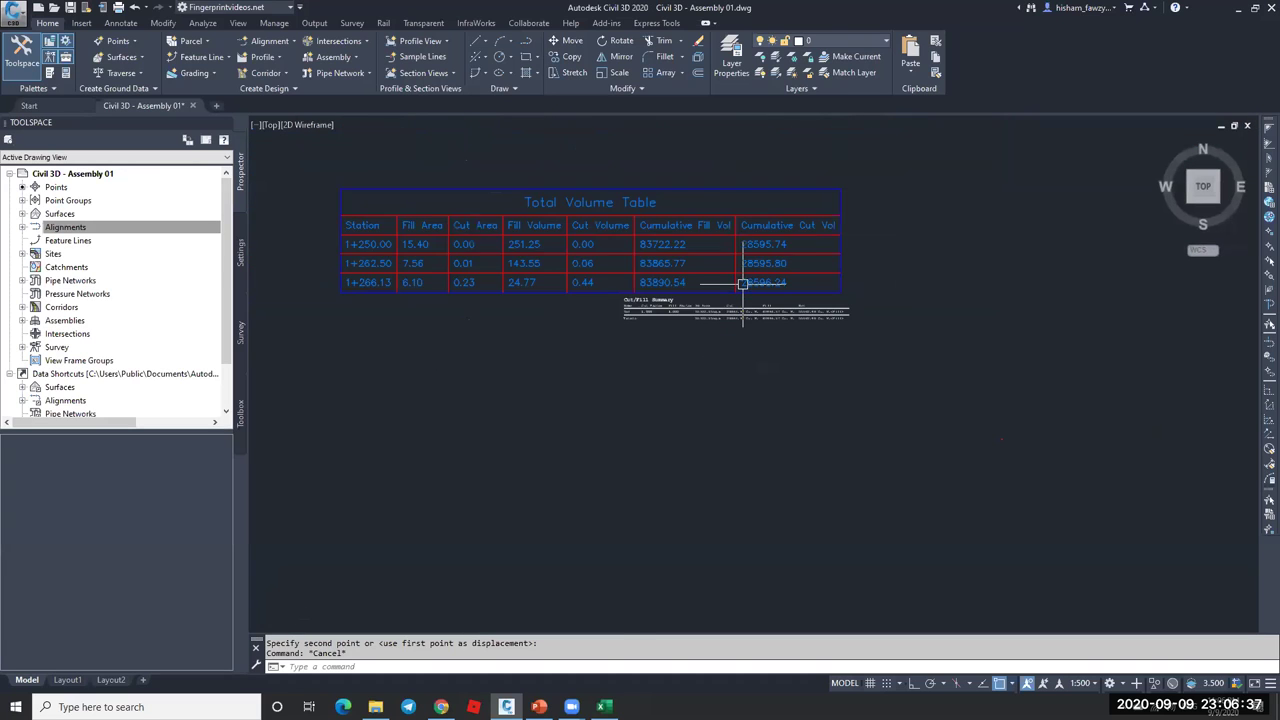
scroll(742, 283, "down", 6)
scroll(685, 212, "up", 4)
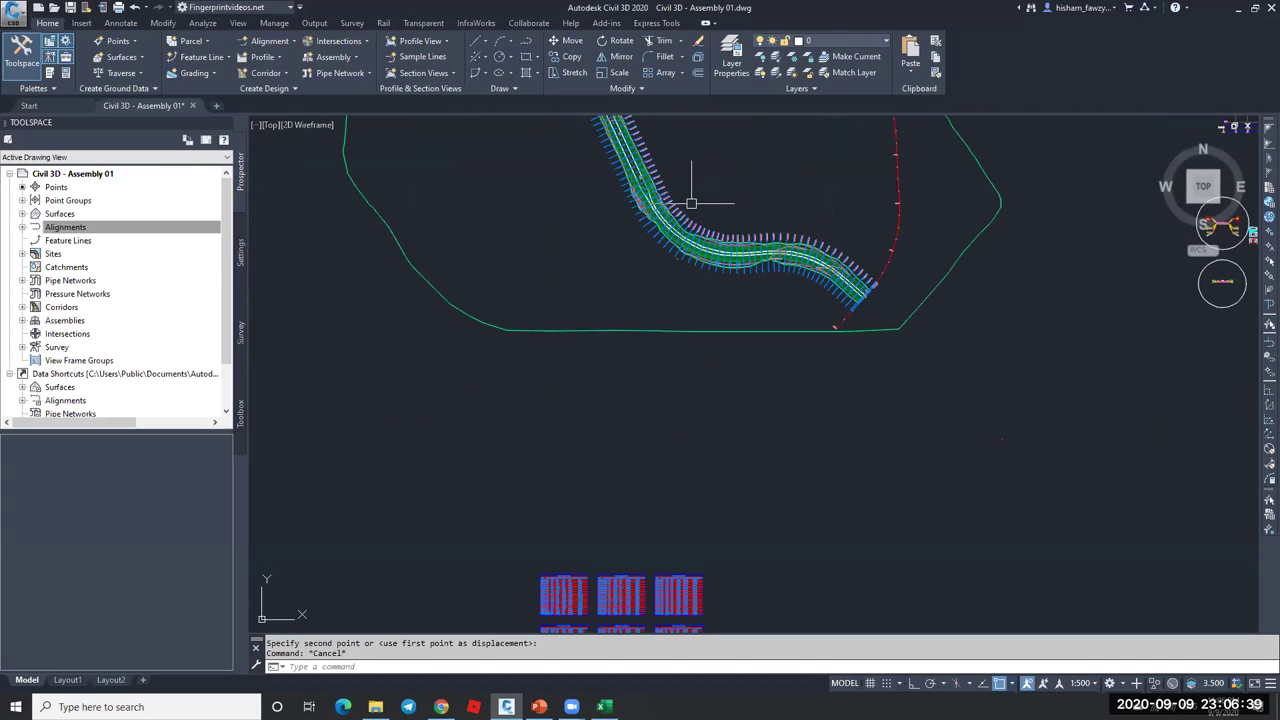
scroll(667, 216, "down", 4)
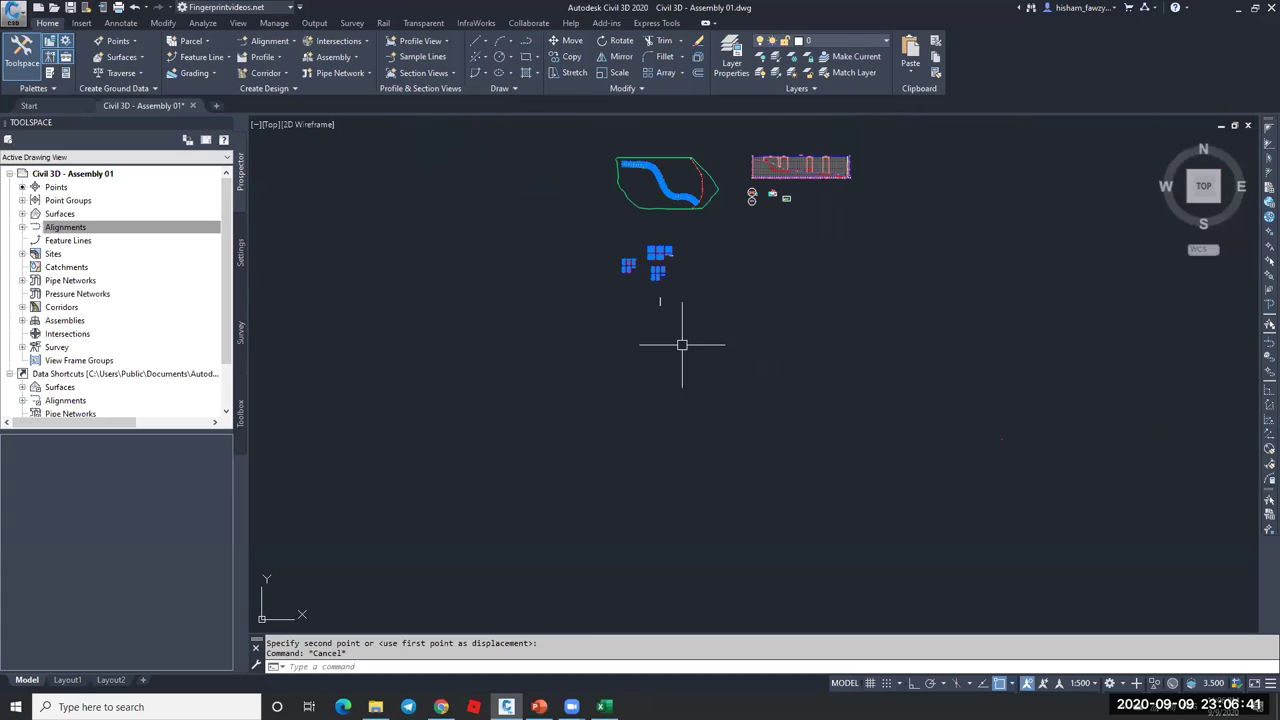
- Create multiple section views for ROAD 01 using Draft section placement
left_click(434, 74)
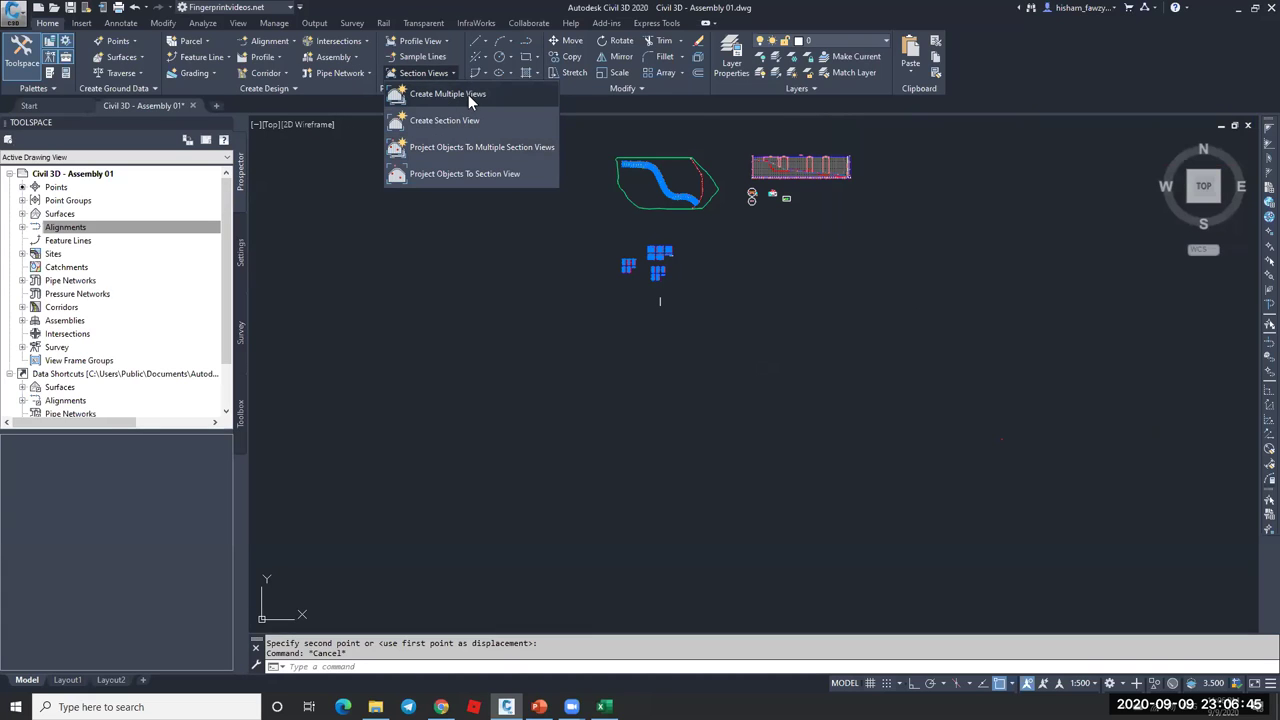
left_click(468, 94)
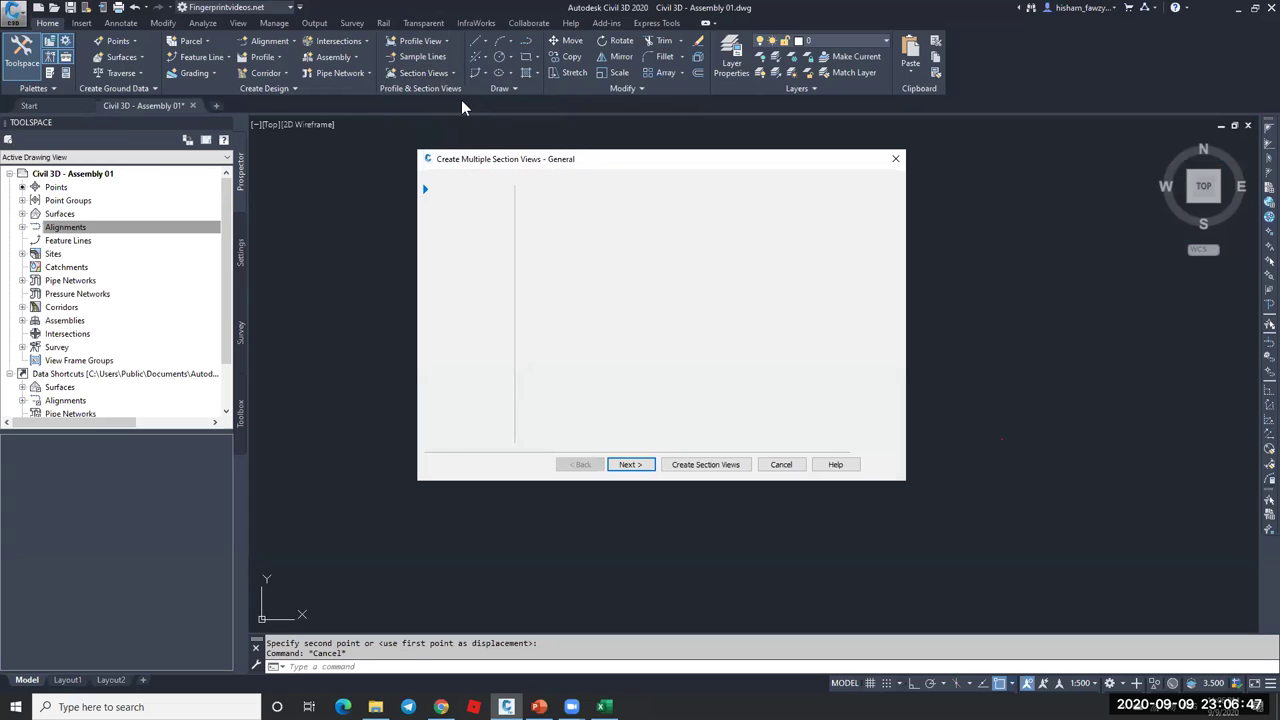
left_click(455, 212)
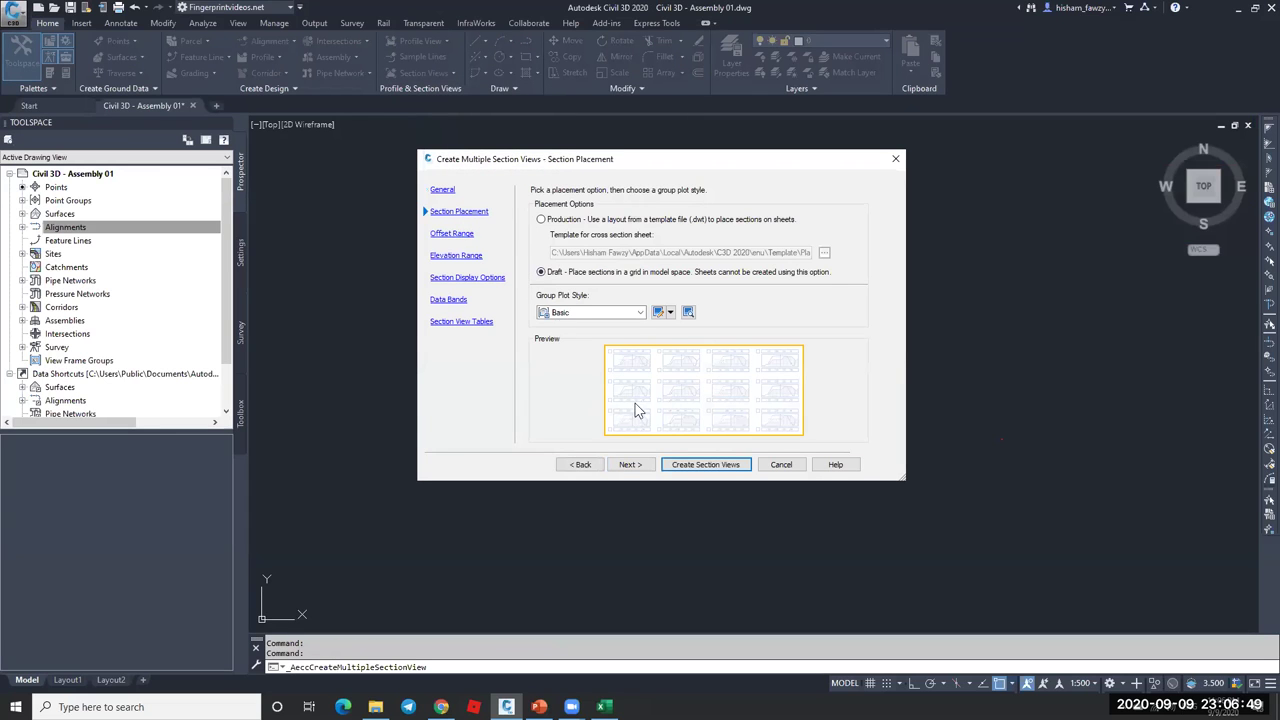
left_click(705, 465)
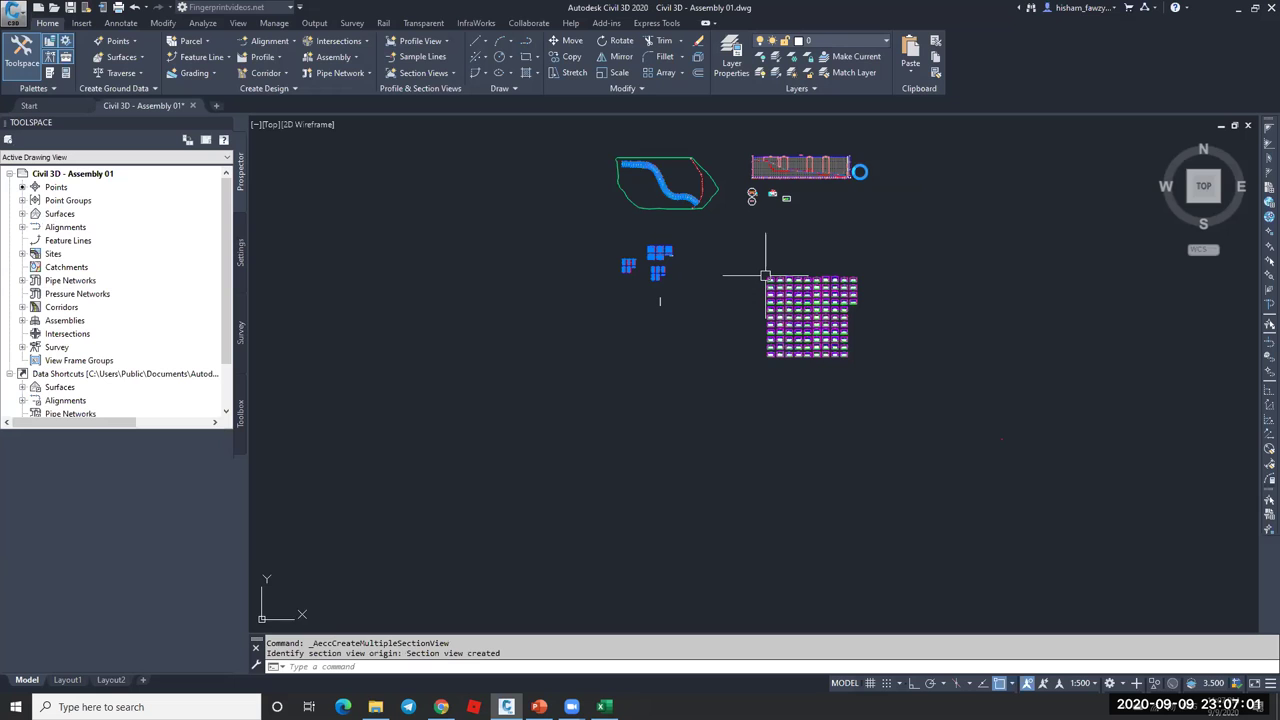
left_click(810, 263)
scroll(809, 263, "up", 5)
scroll(797, 350, "up", 12)
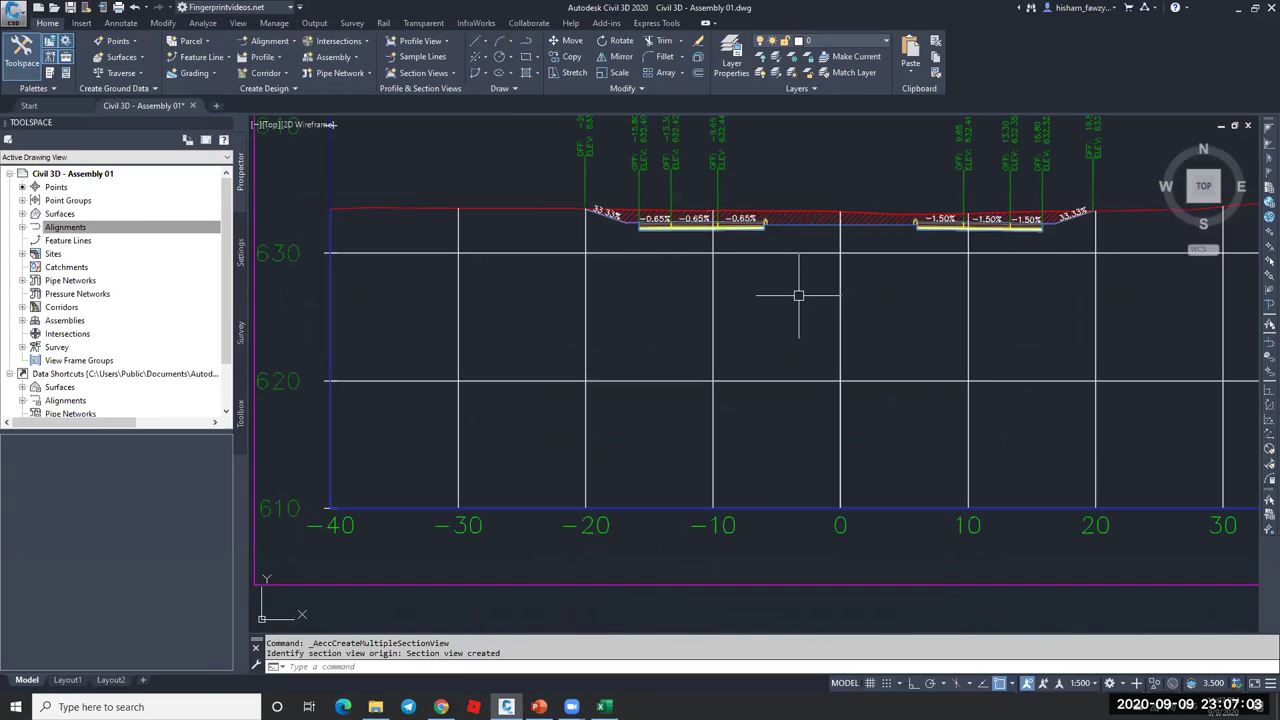
scroll(704, 330, "down", 5)
scroll(777, 289, "up", 4)
scroll(729, 277, "down", 10)
scroll(742, 254, "up", 10)
scroll(700, 280, "down", 12)
scroll(688, 285, "down", 2)
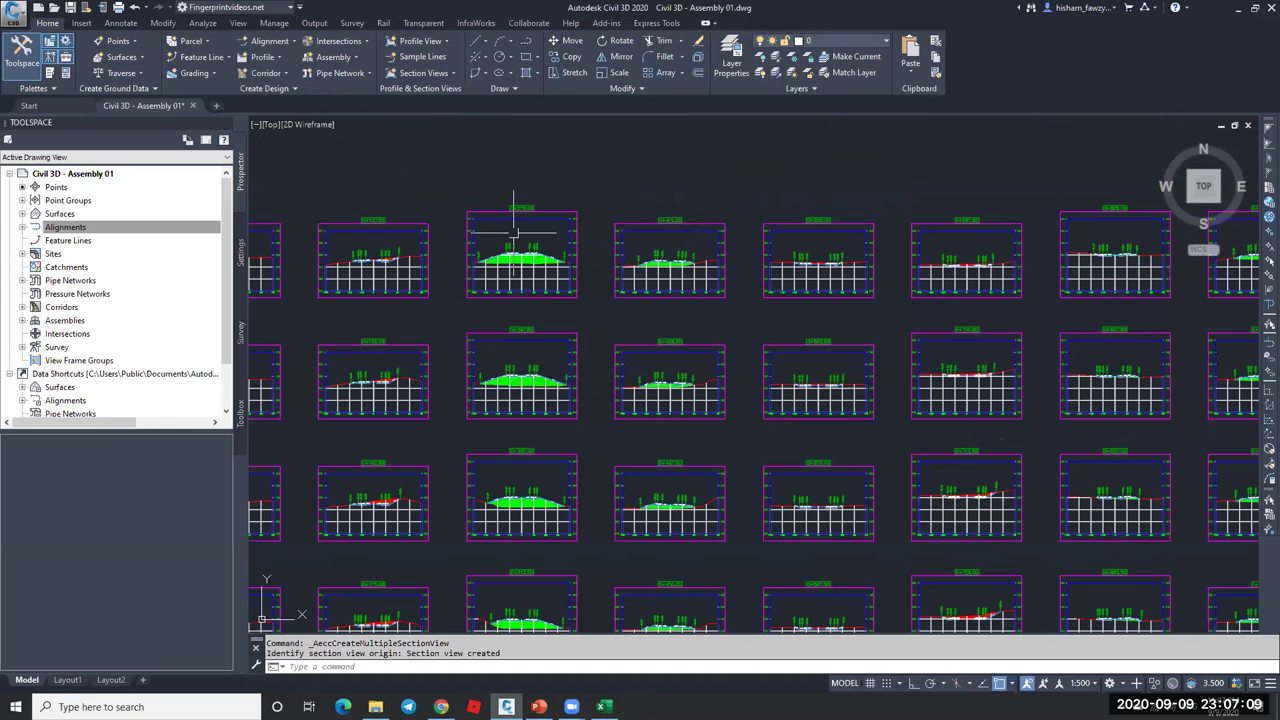
scroll(620, 252, "up", 6)
left_click(583, 362)
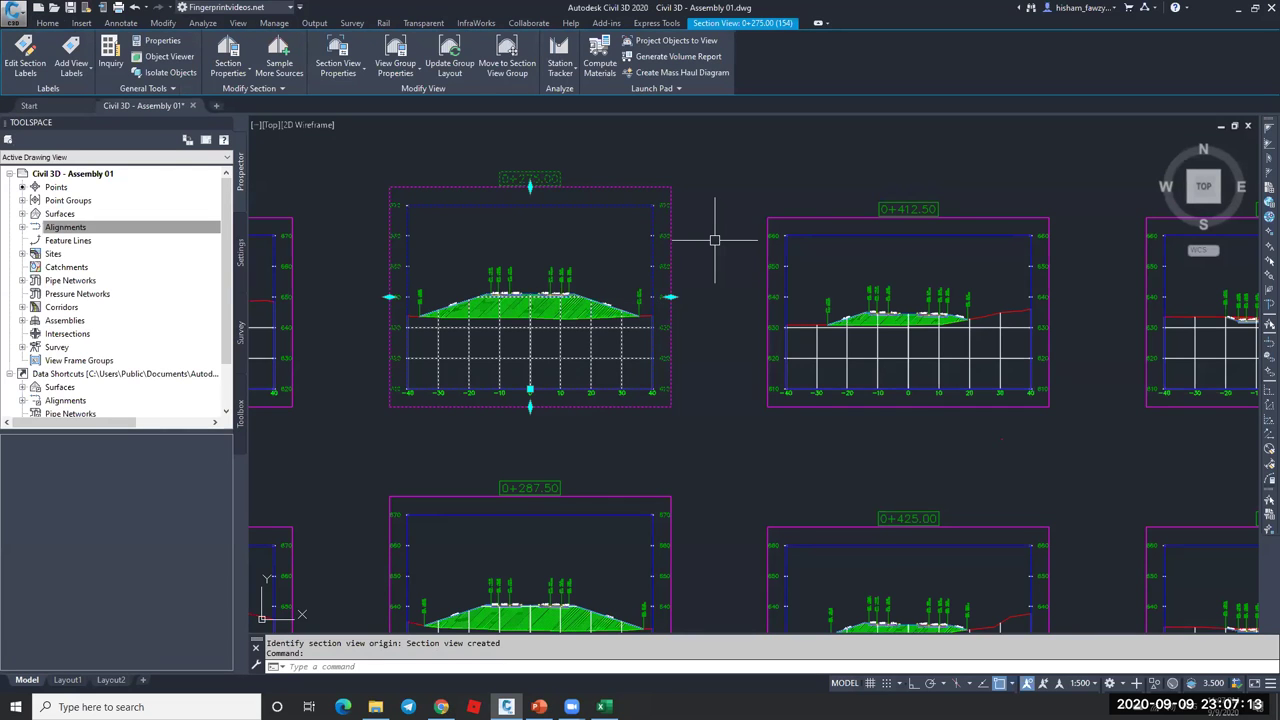
scroll(714, 240, "down", 3)
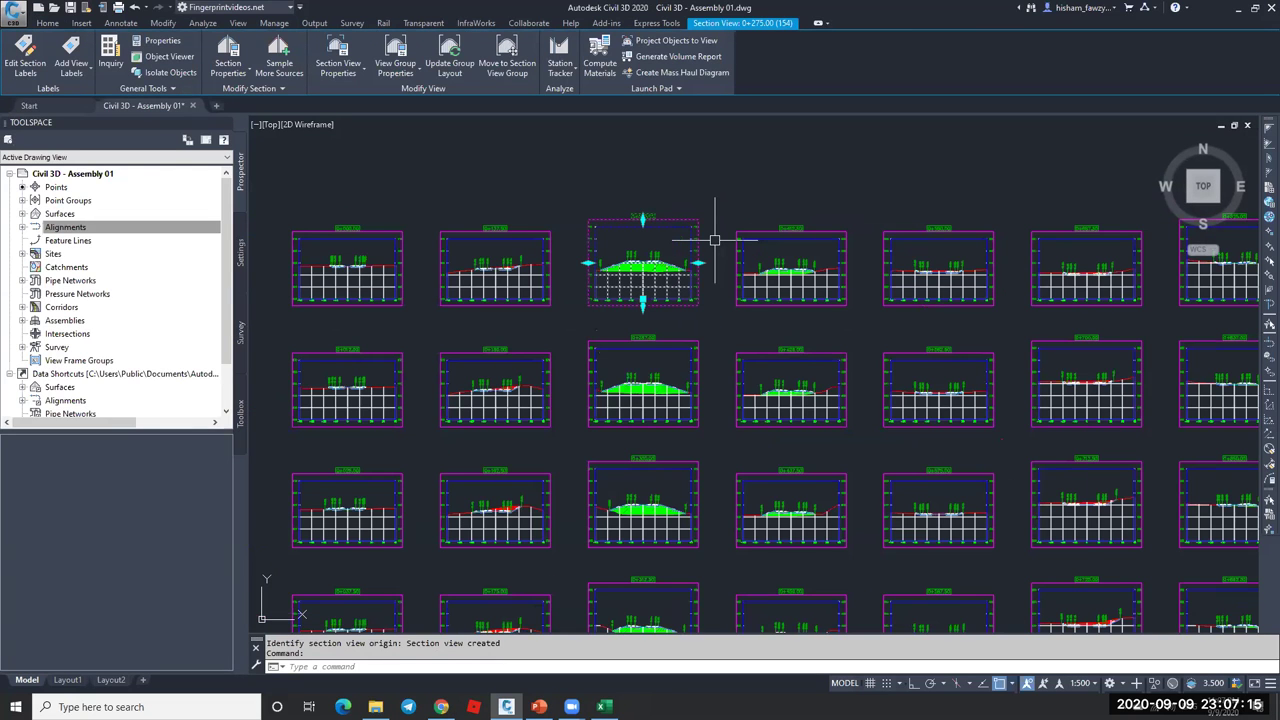
scroll(700, 250, "down", 3)
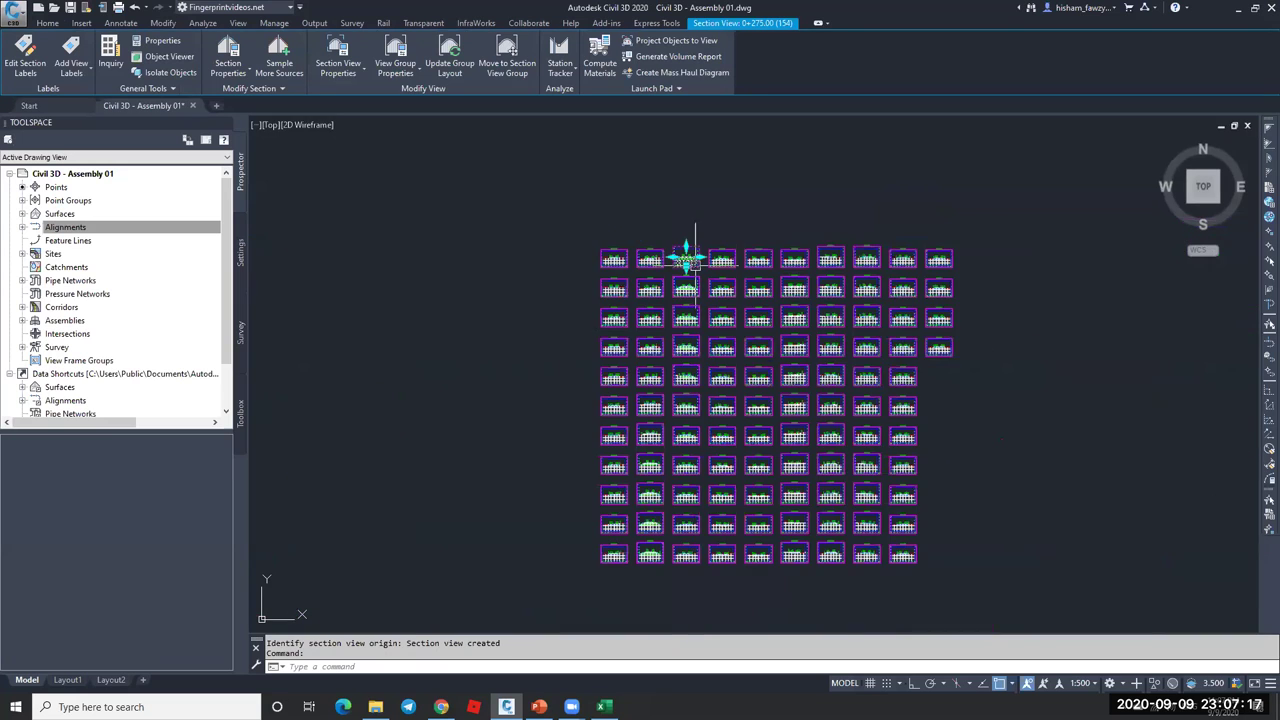
scroll(705, 295, "down", 4)
key("Escape")
scroll(590, 212, "up", 8)
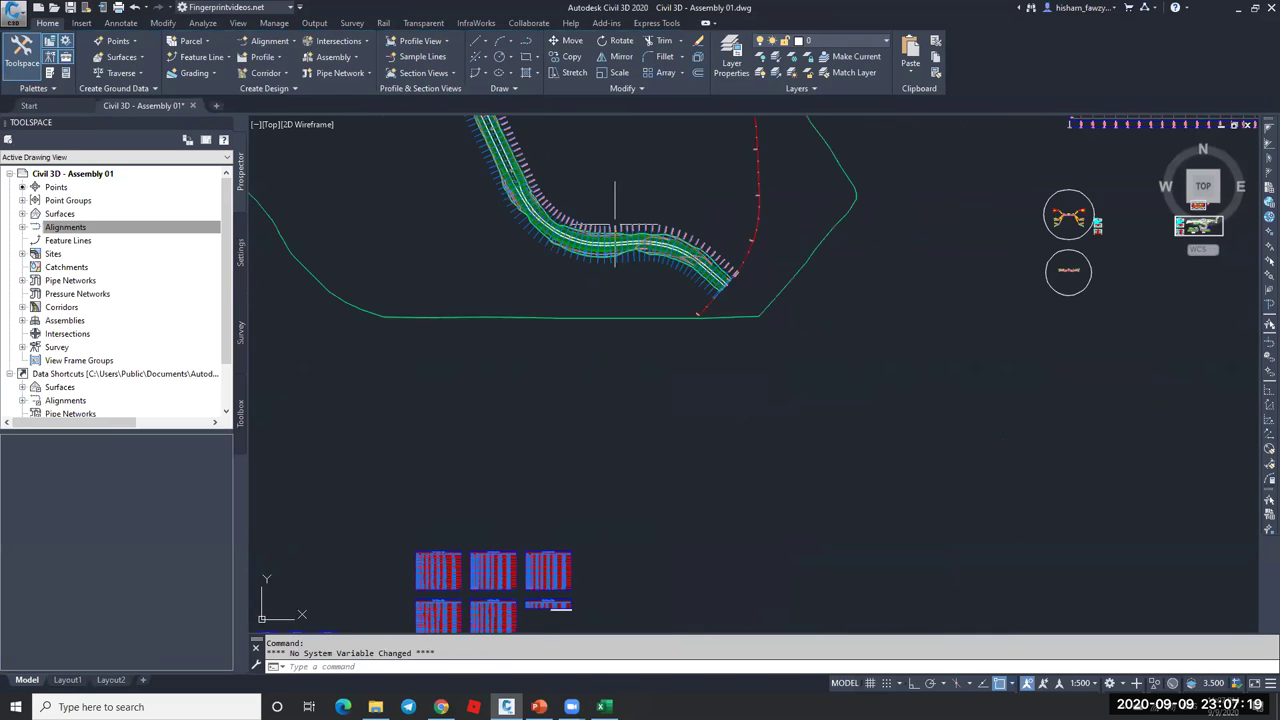
- Run the corridor Volume Report from the Toolbox Reports Manager
left_click(240, 248)
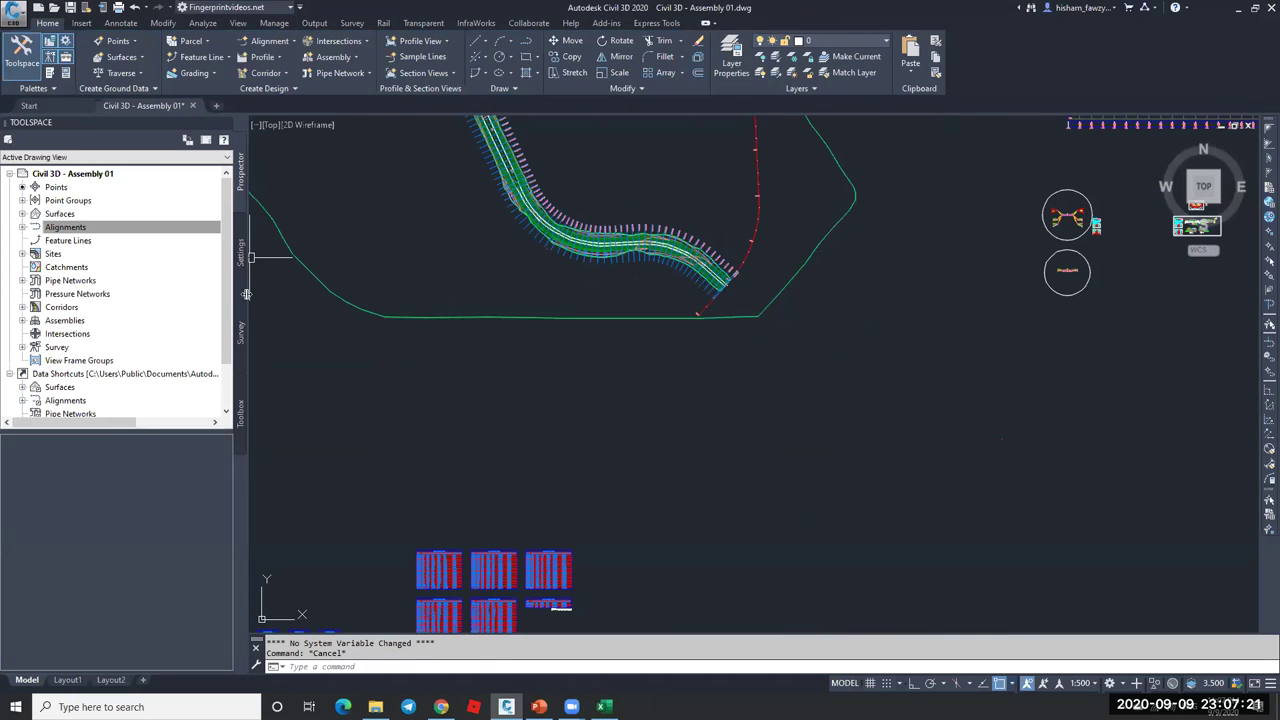
left_click(241, 410)
right_click(96, 279)
left_click(148, 284)
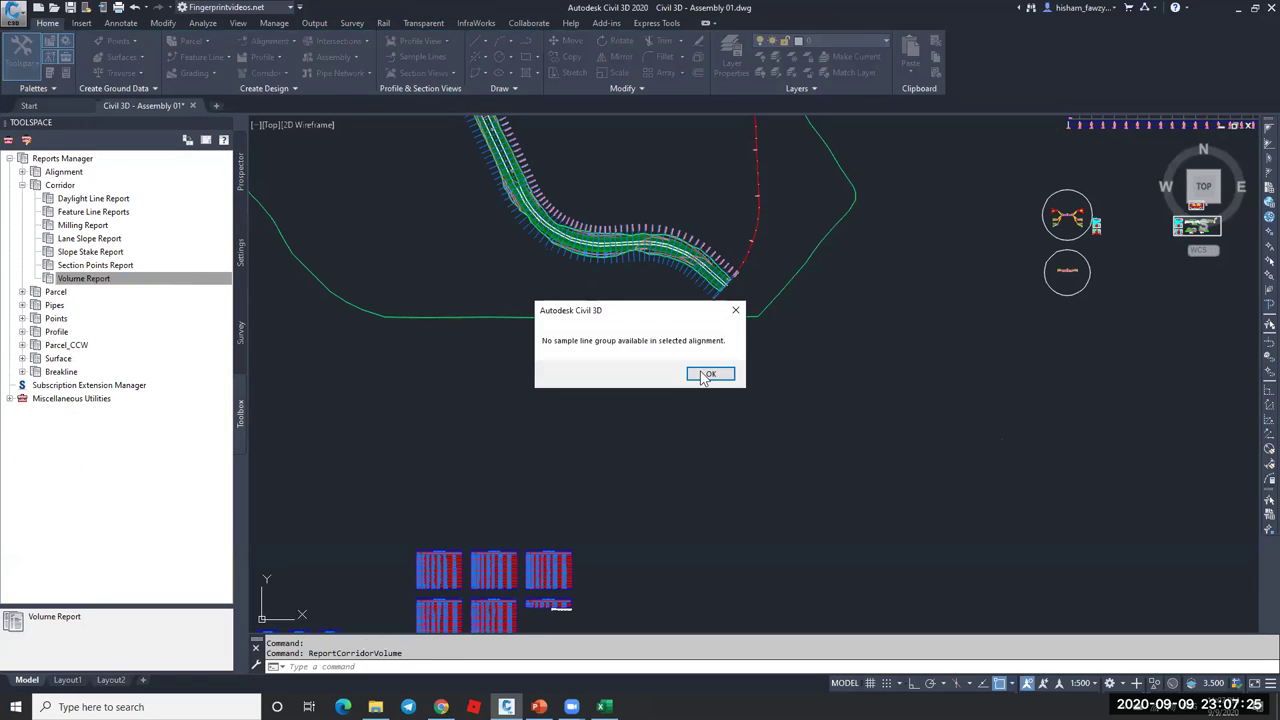
left_click(706, 375)
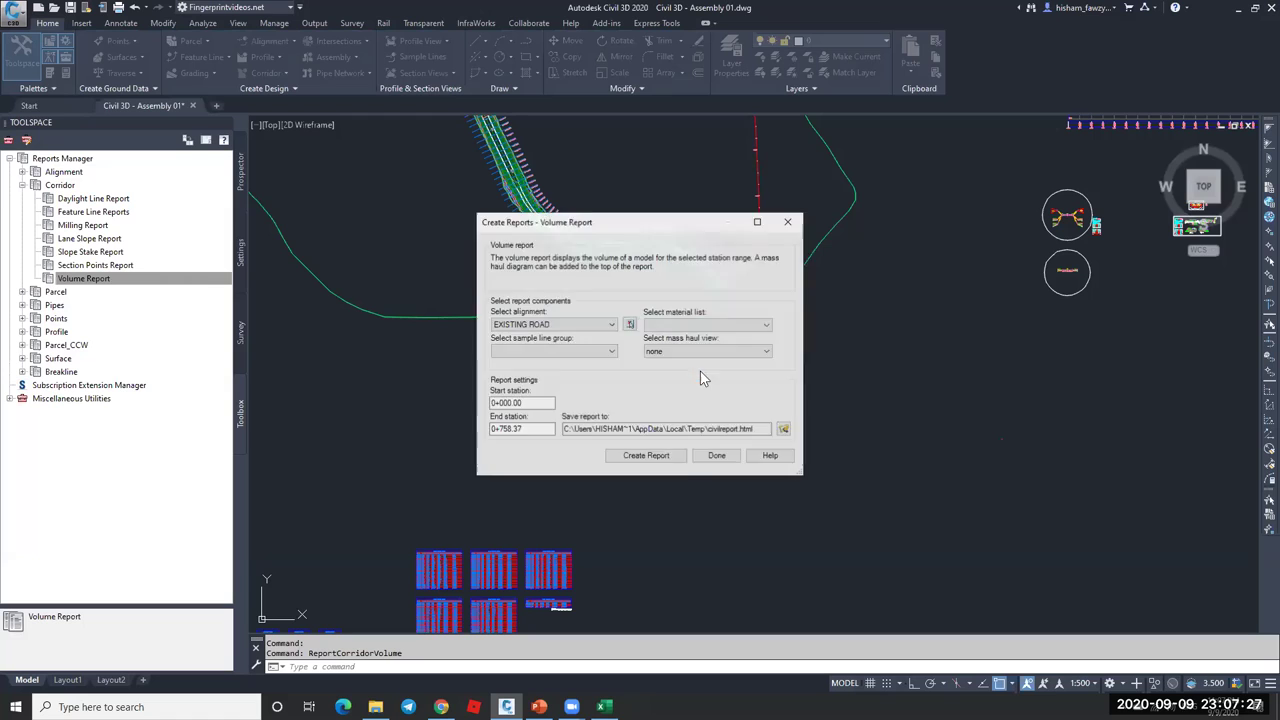
- Generate the volume report for ROAD 01 with Cut & Fill materials and close it in the browser
left_click(600, 325)
left_click(536, 345)
left_click(690, 326)
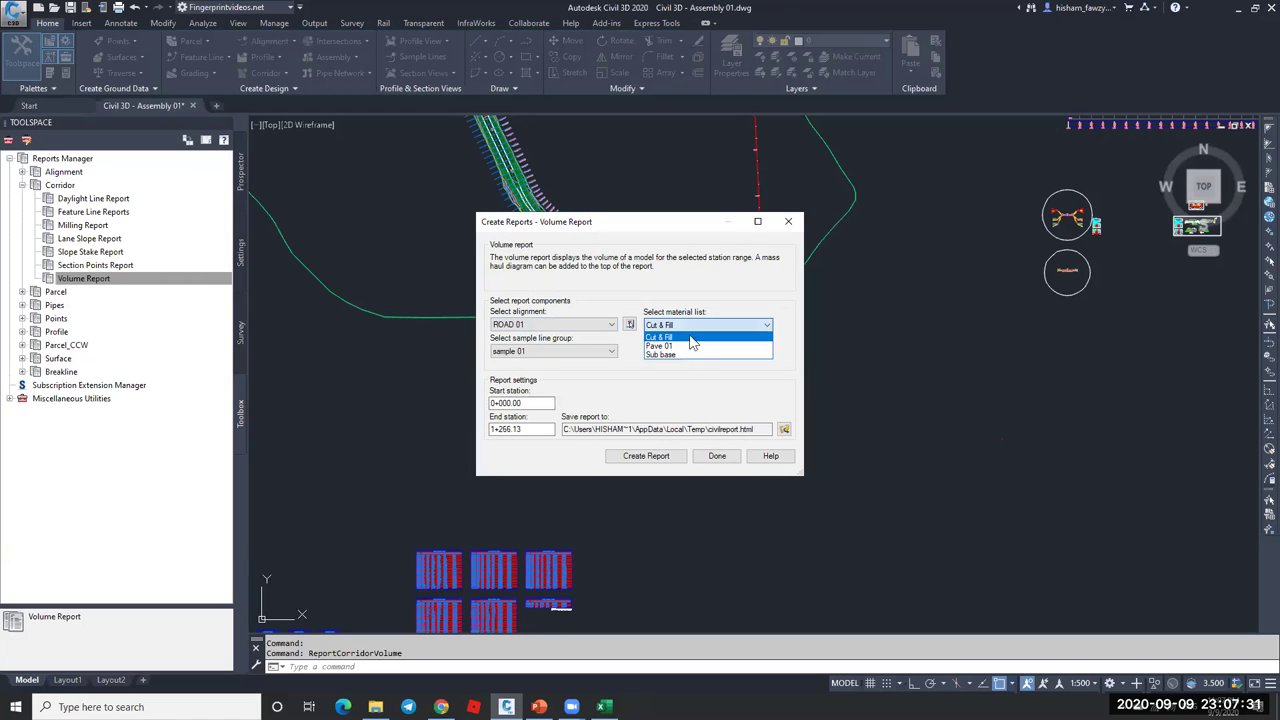
left_click(686, 331)
left_click(646, 457)
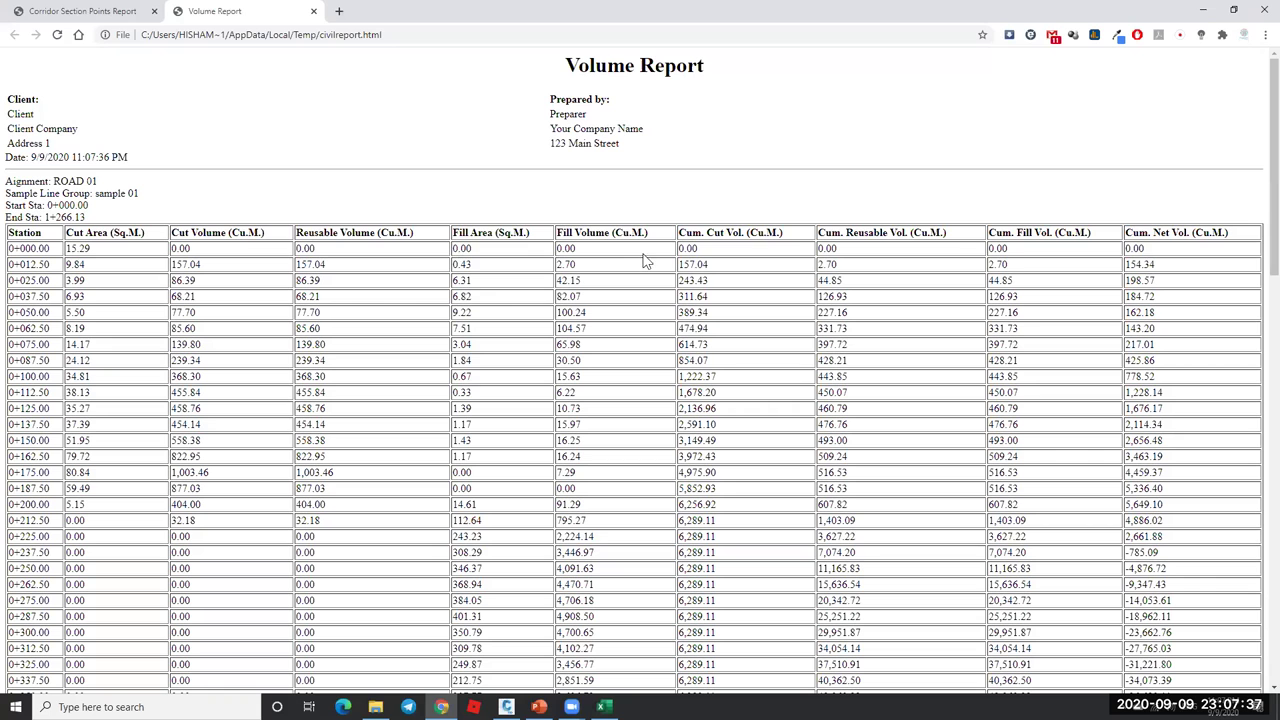
left_click(313, 12)
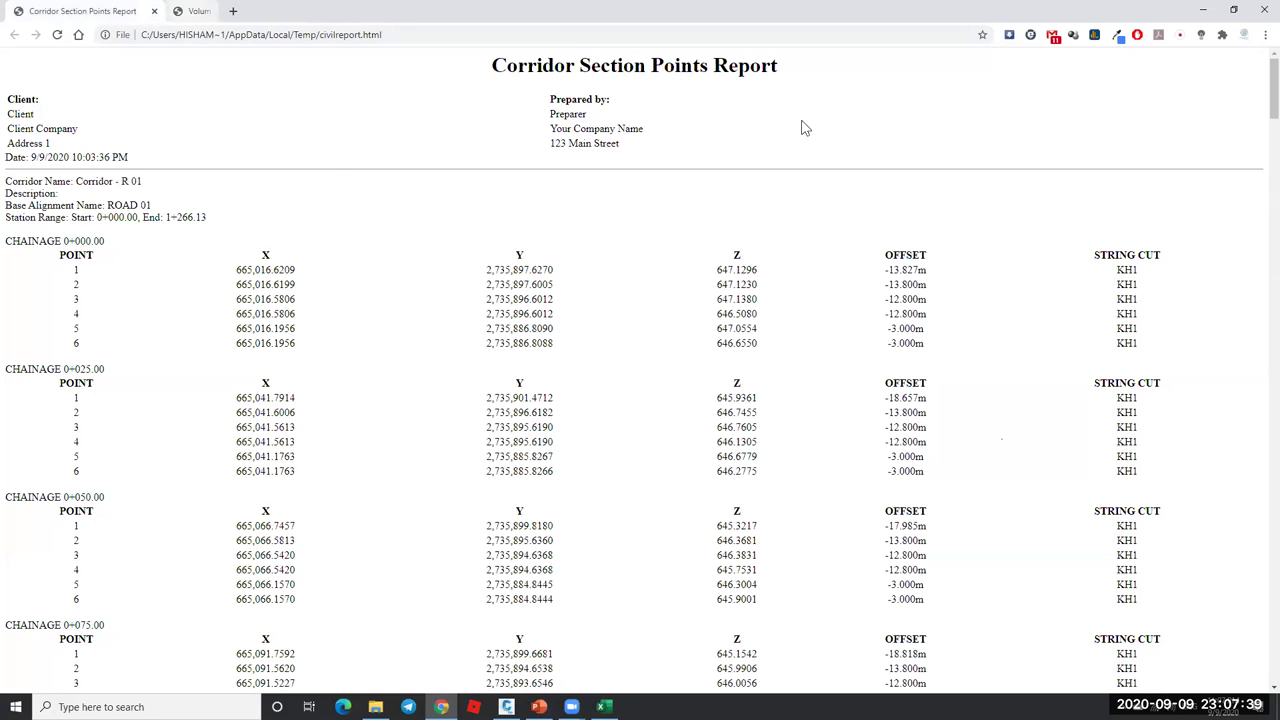
- Return to Civil 3D, close the volume report setup, and zoom out over the drawing
key("alt+Tab")
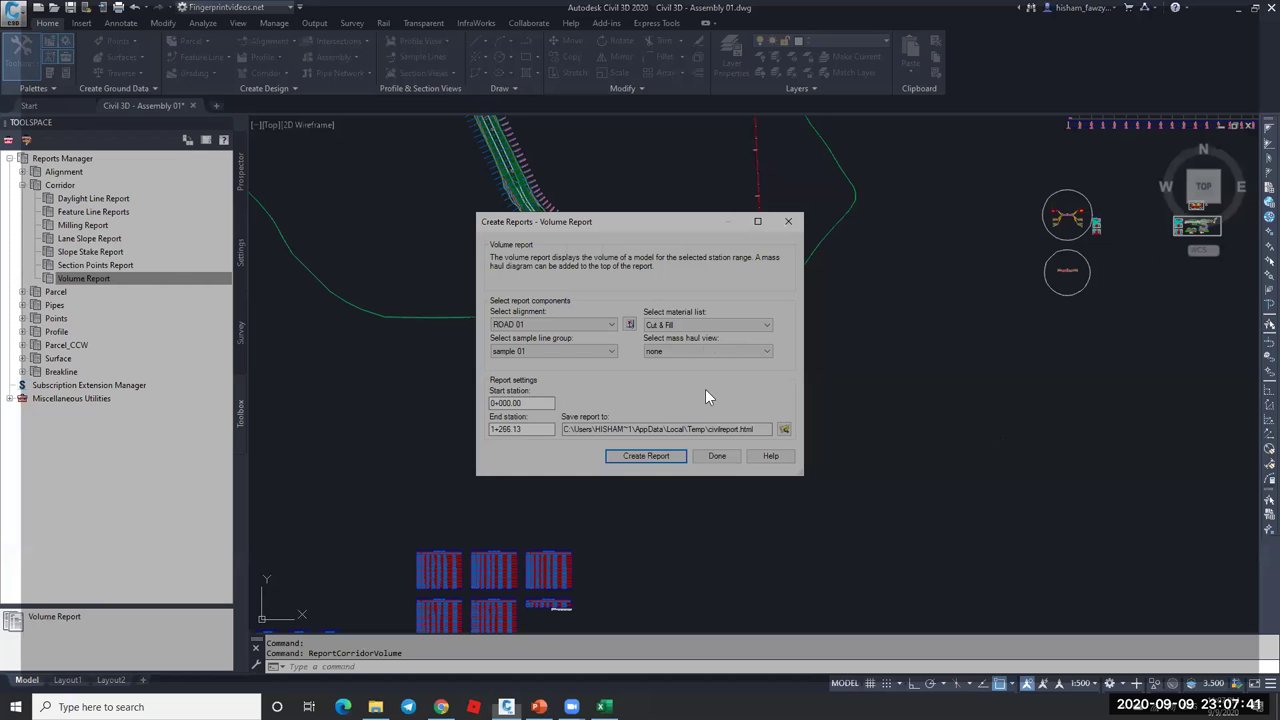
key("Escape")
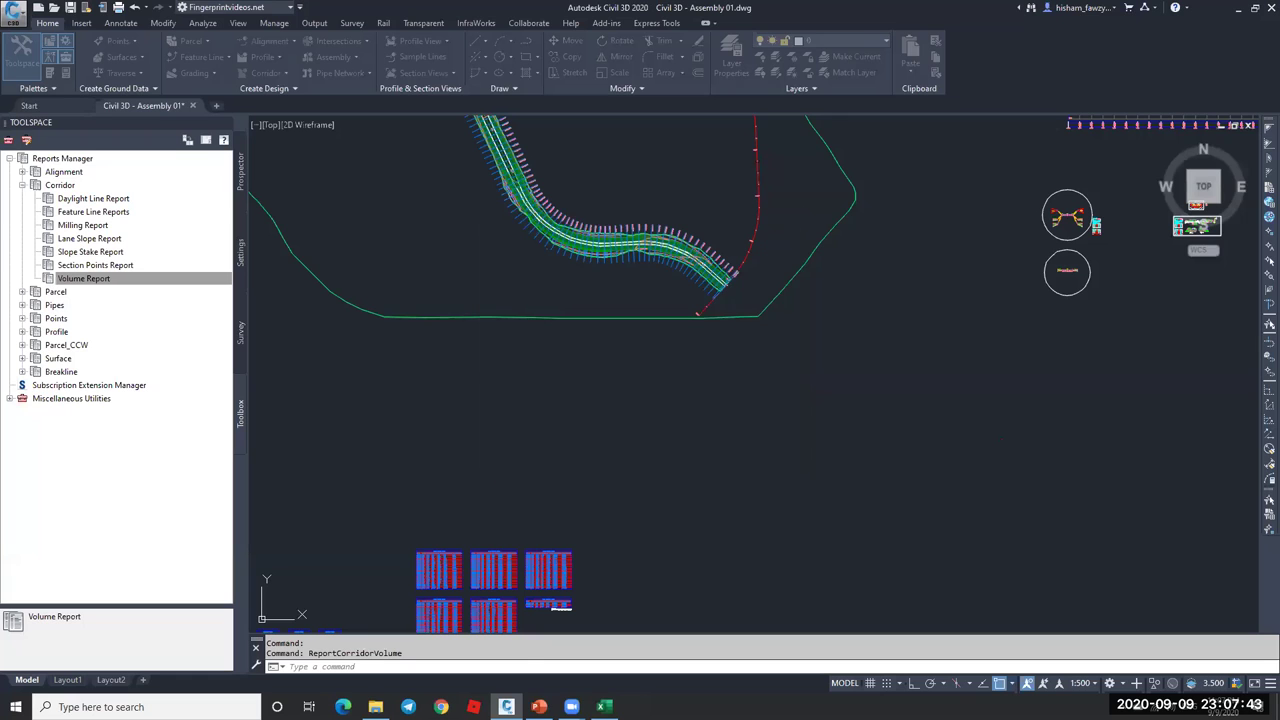
left_click(895, 412)
scroll(828, 357, "down", 2)
scroll(700, 349, "down", 3)
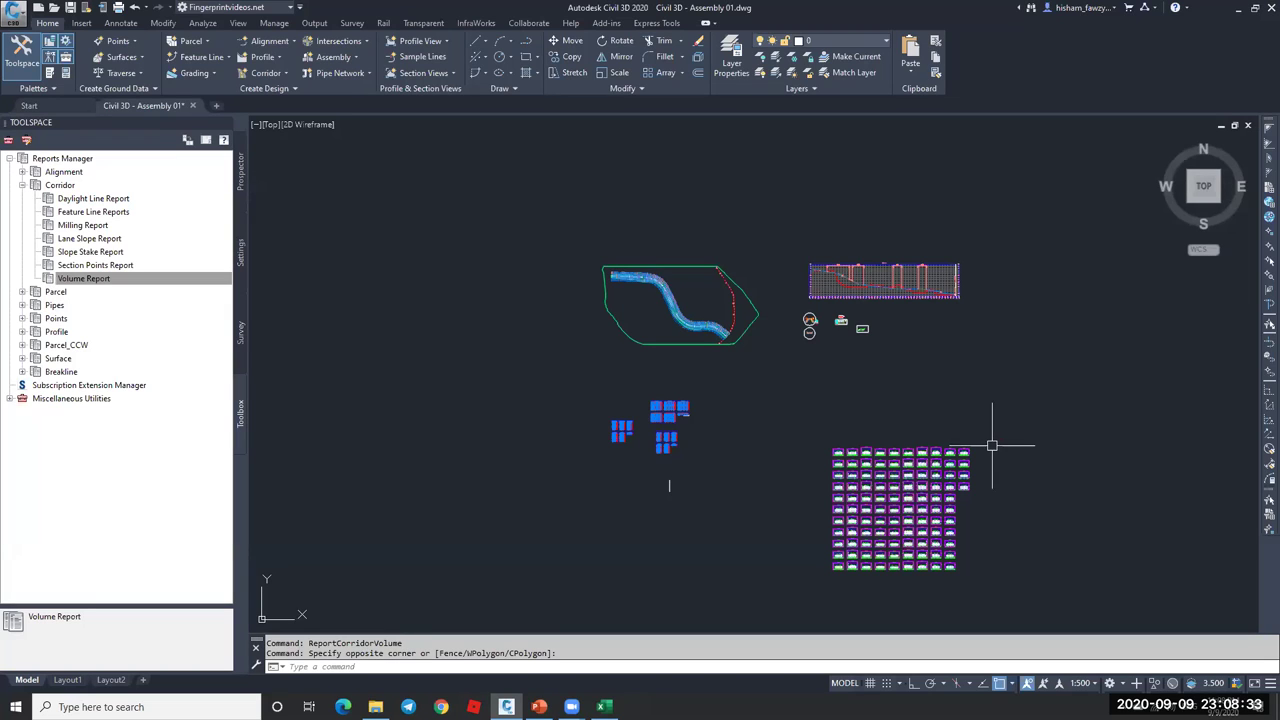
- Zoom into the 1+062.50 cross-section and select its corridor section
scroll(992, 446, "up", 4)
scroll(923, 357, "down", 5)
scroll(905, 458, "up", 5)
scroll(899, 458, "up", 5)
scroll(957, 511, "up", 5)
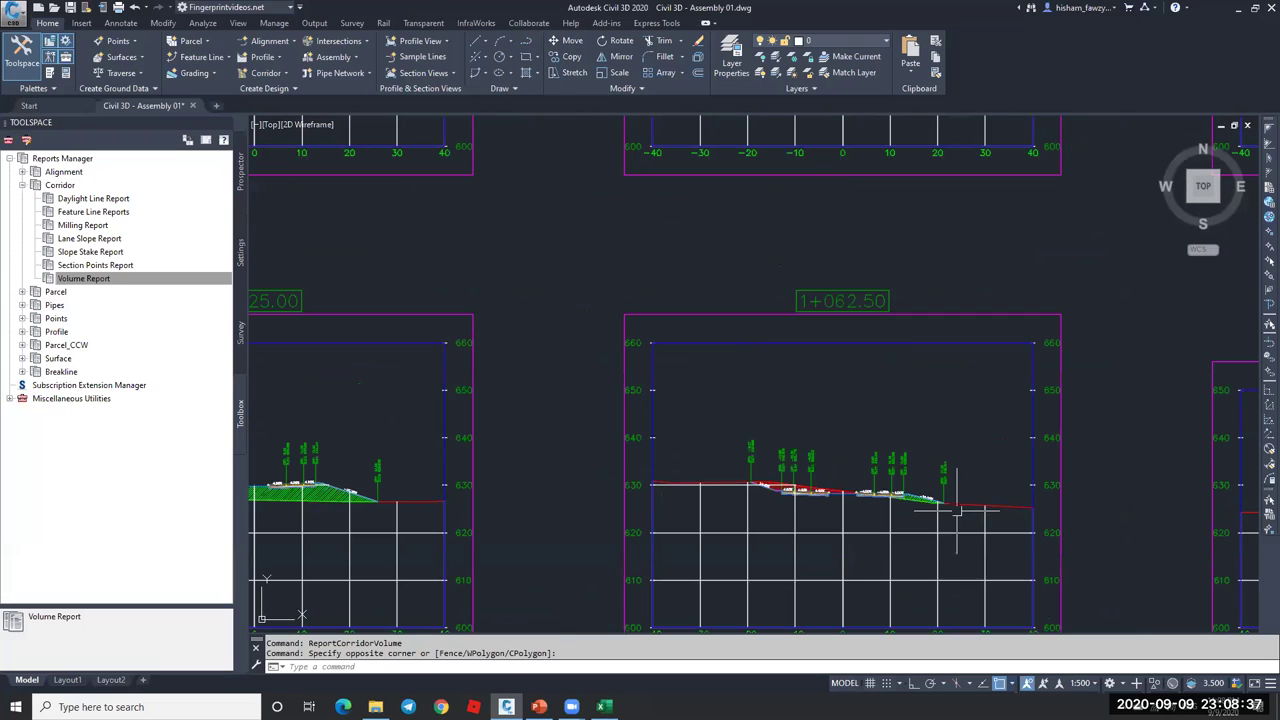
scroll(952, 440, "up", 2)
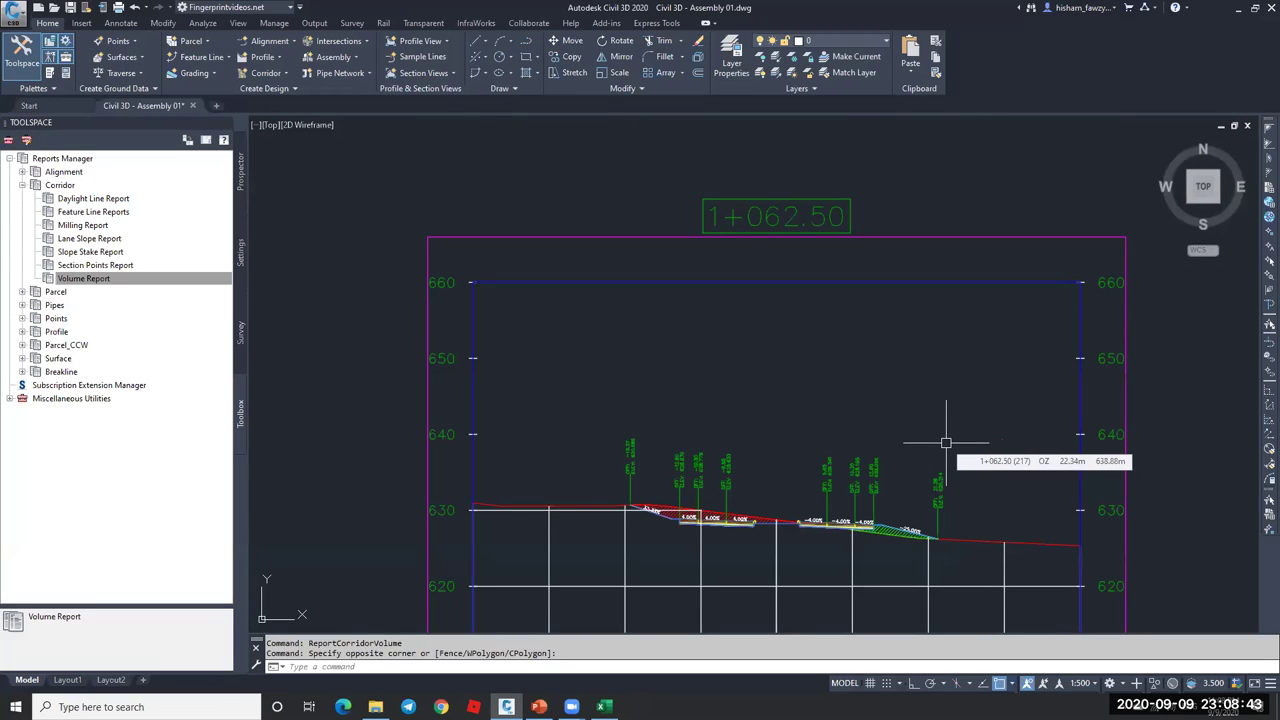
scroll(903, 380, "down", 1)
scroll(871, 486, "up", 5)
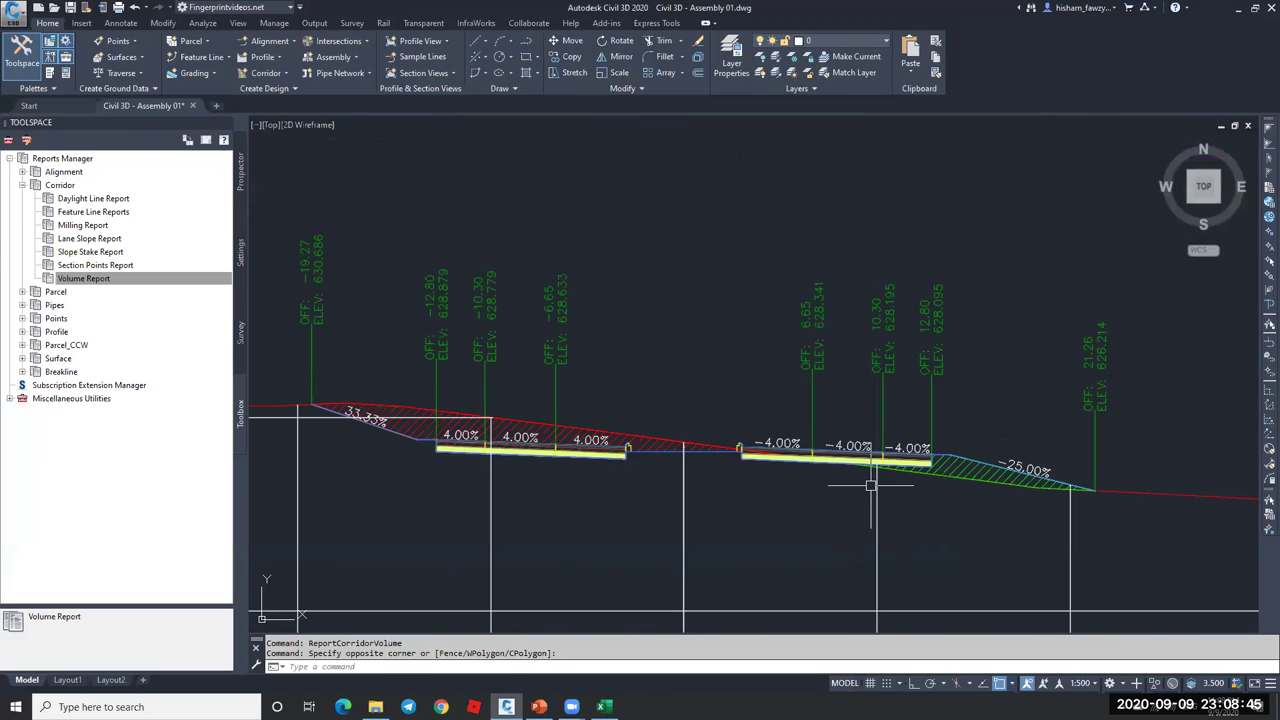
scroll(871, 486, "up", 3)
scroll(909, 366, "down", 2)
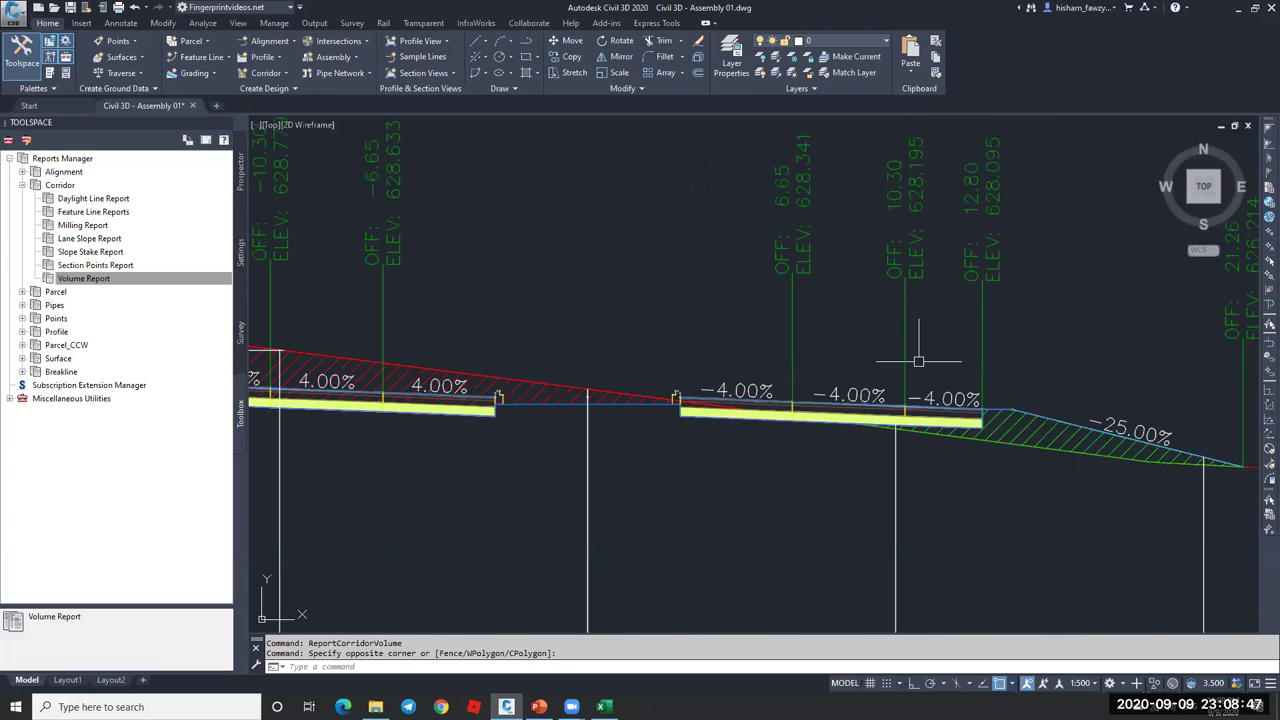
scroll(918, 361, "down", 3)
scroll(890, 375, "up", 3)
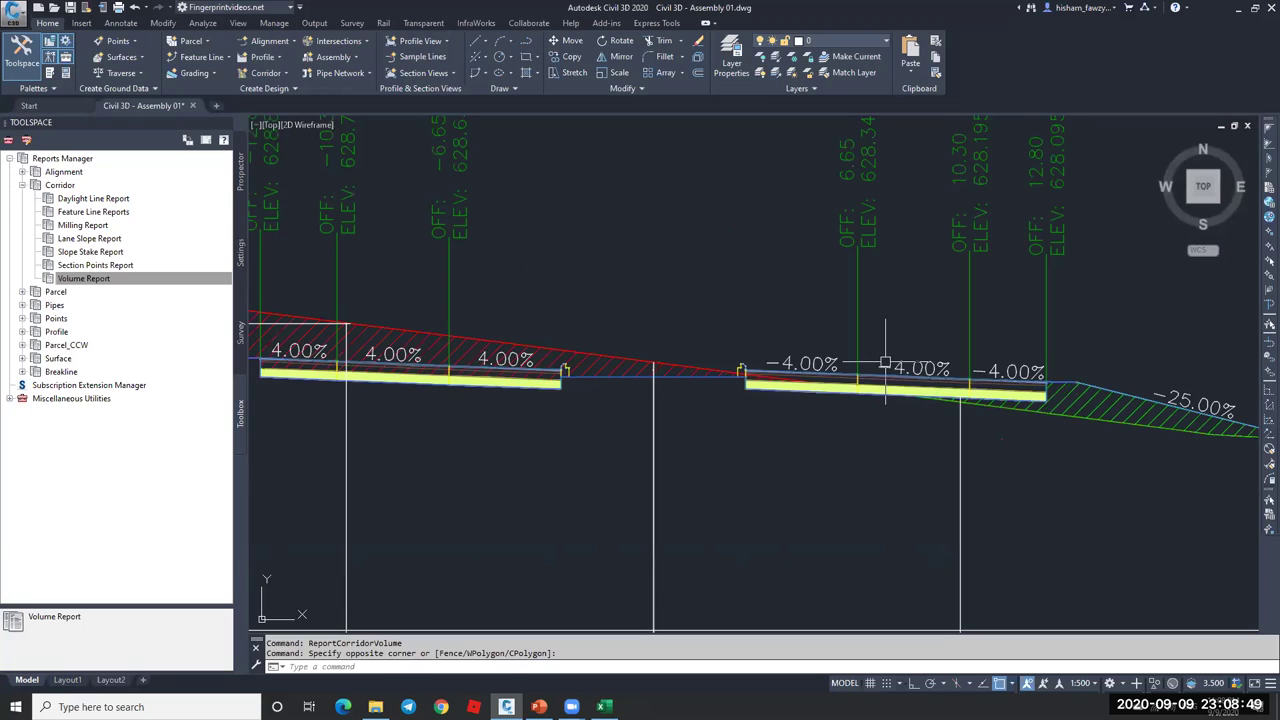
scroll(790, 350, "up", 4)
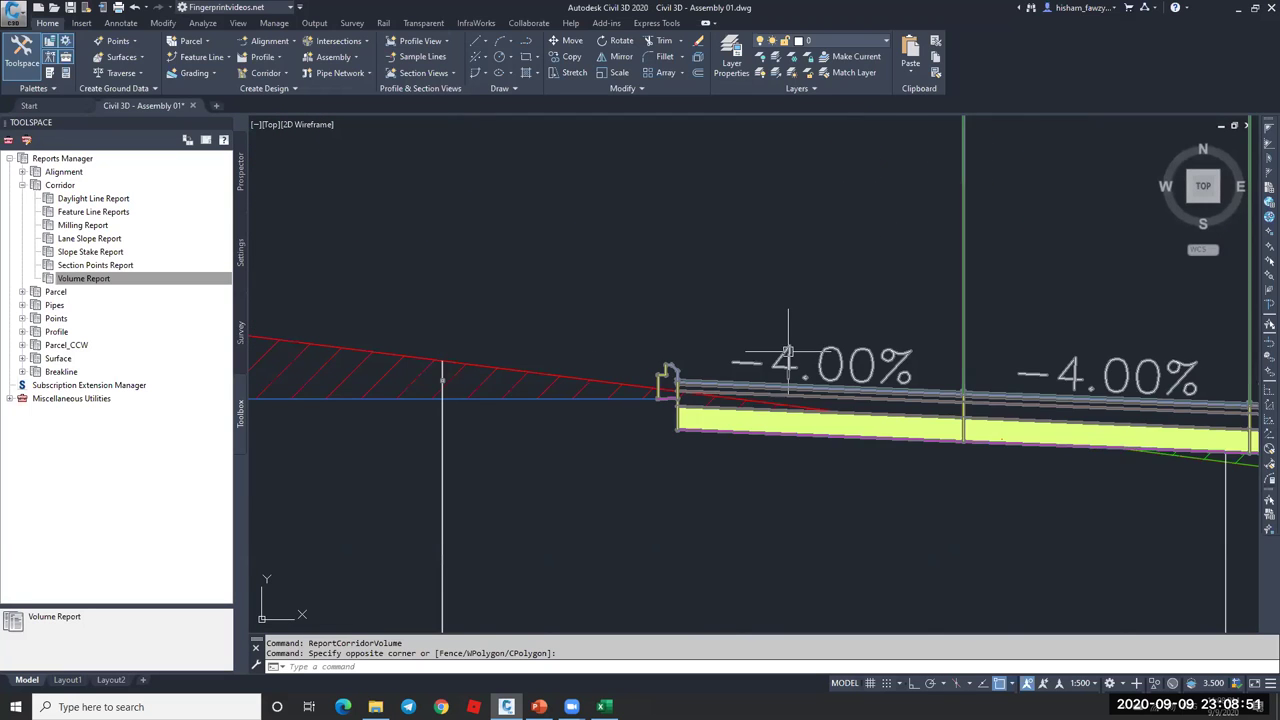
scroll(788, 350, "down", 4)
left_click(807, 322)
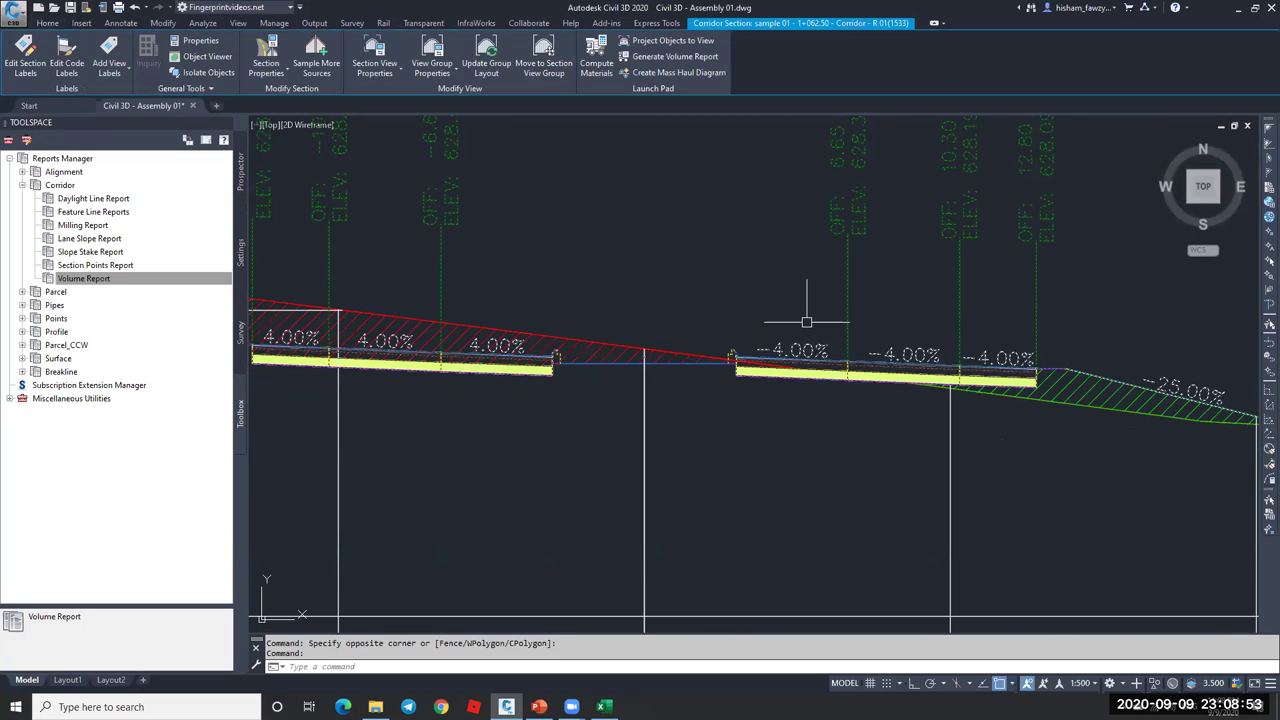
- Open the section view group's Sections properties and edit Corridor - R 01's View-Edit code set style
left_click(432, 52)
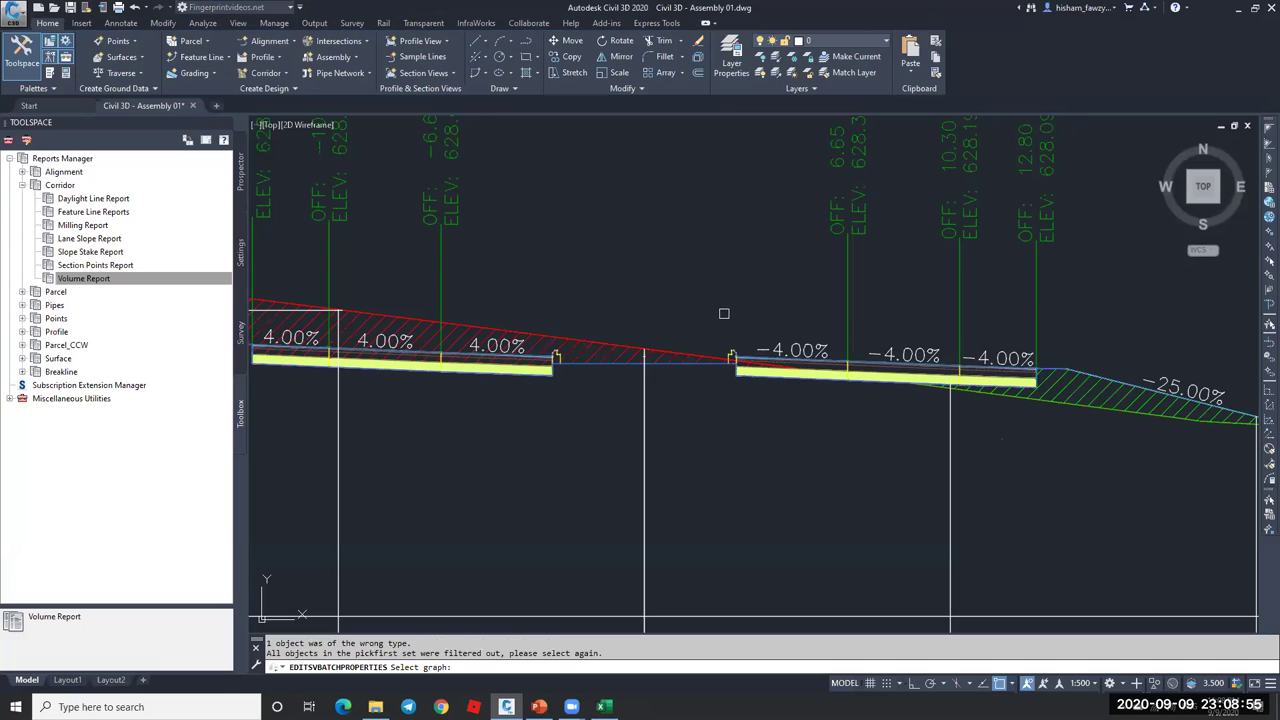
left_click(645, 430)
key("Return")
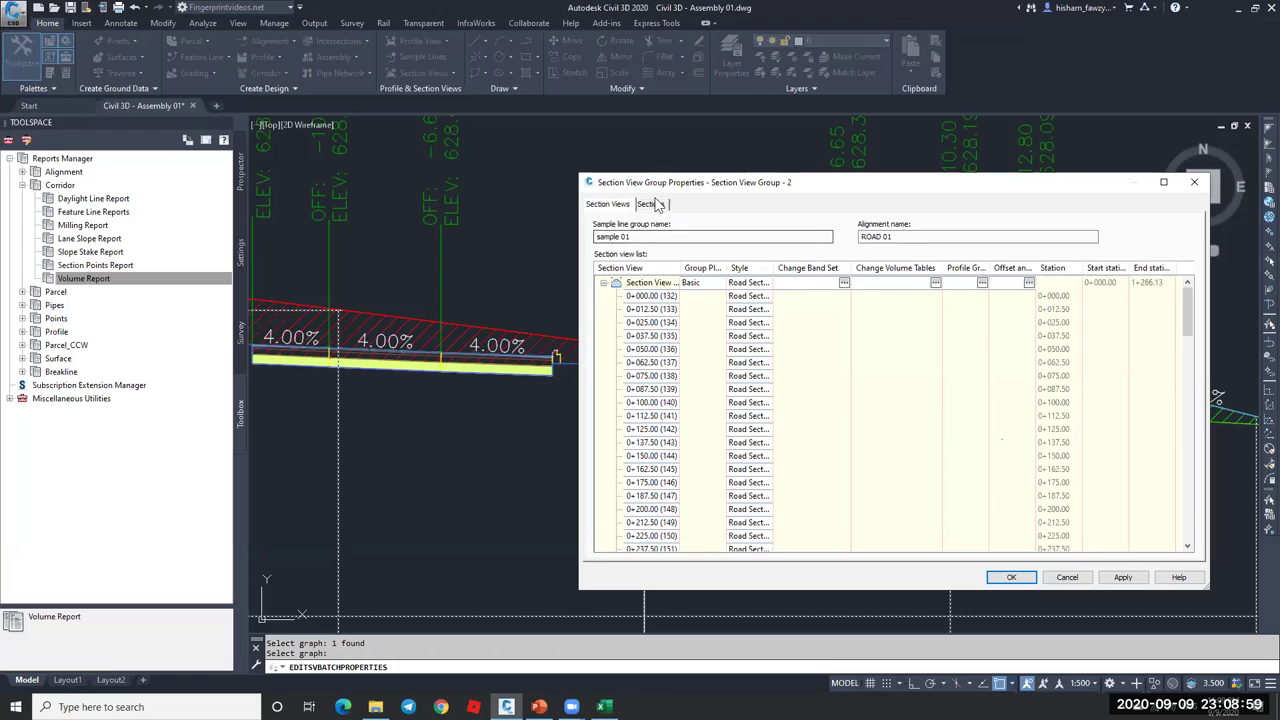
left_click(650, 204)
double_click(1038, 265)
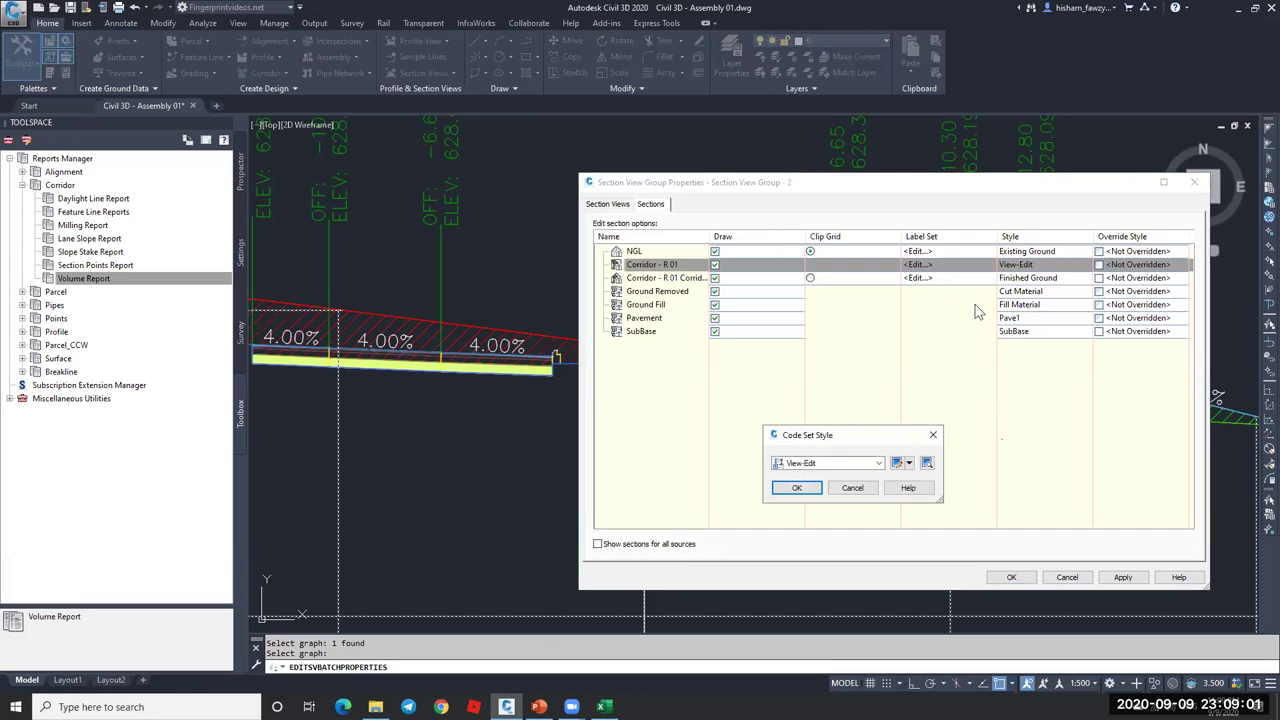
left_click(896, 462)
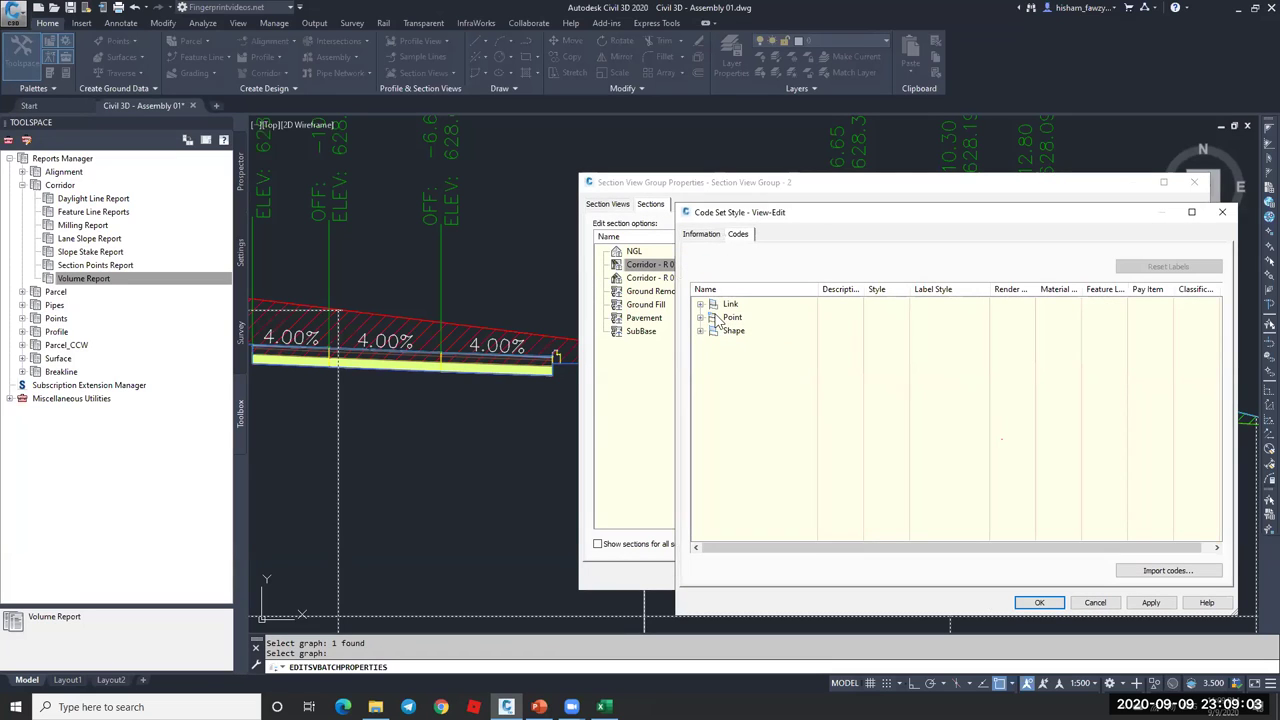
- Expand the link codes and edit the Pave link's View-Edit Sections label style
left_click(700, 304)
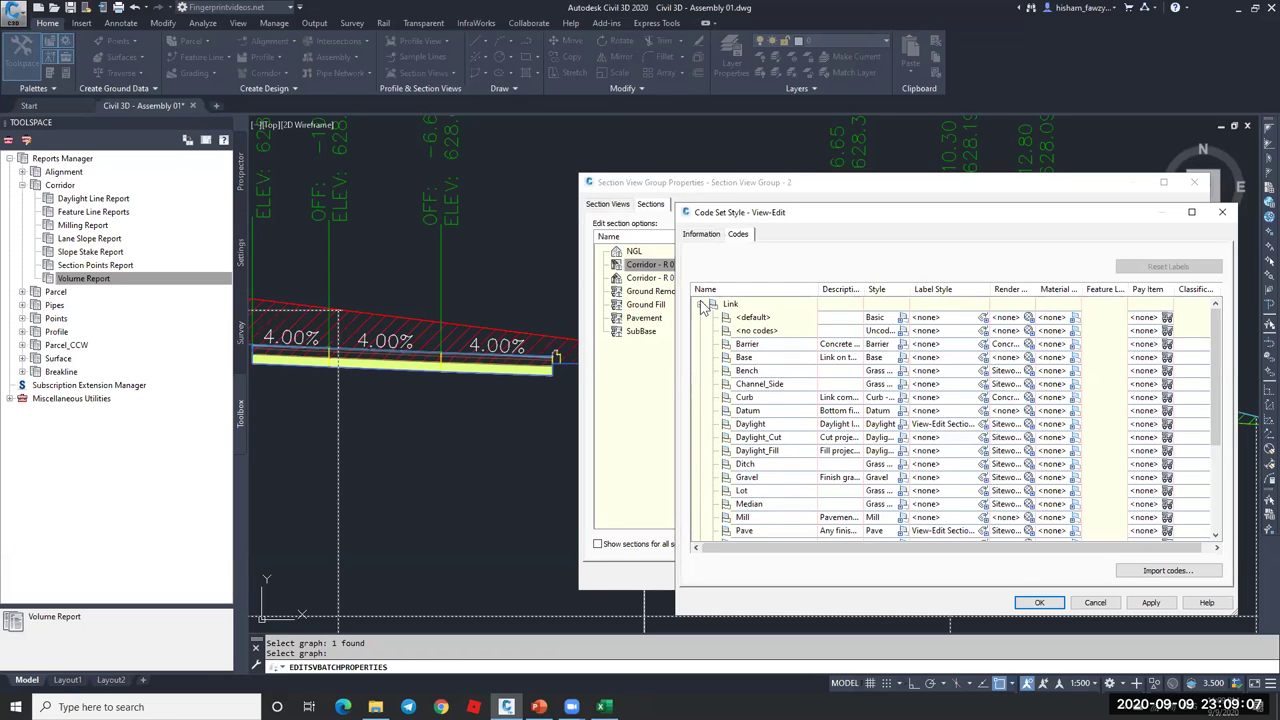
scroll(777, 408, "down", 2)
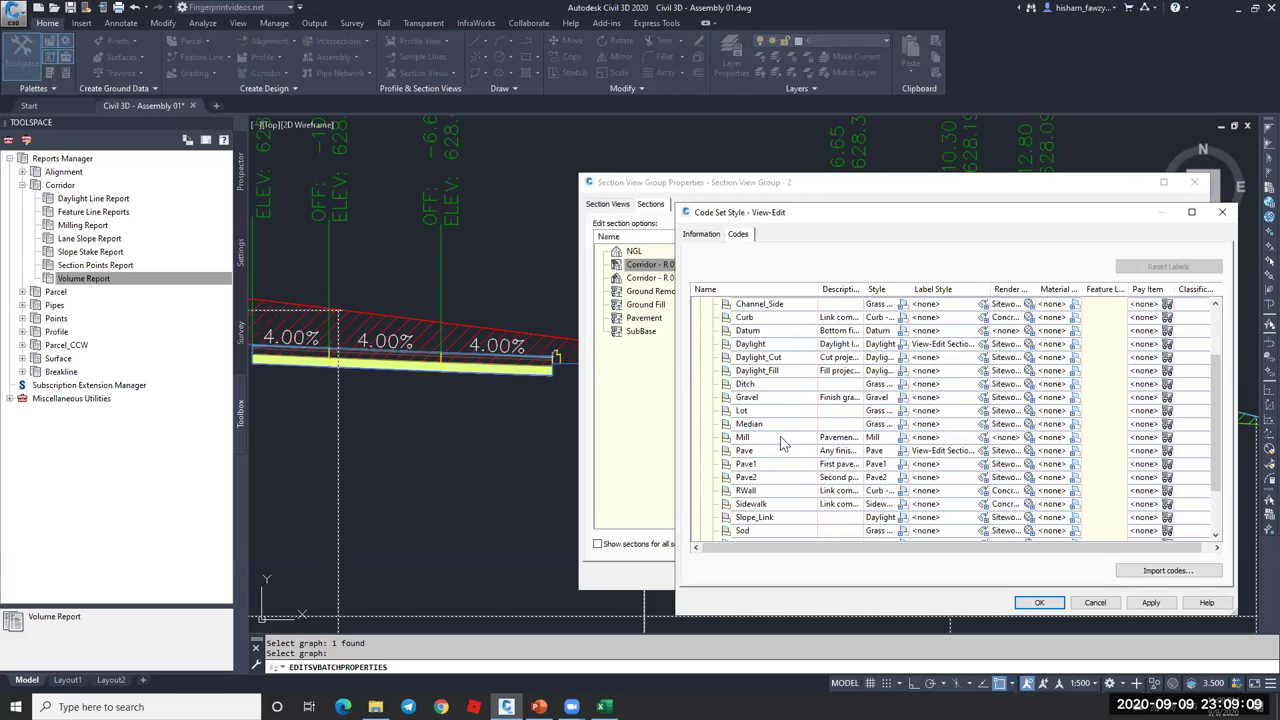
left_click(825, 451)
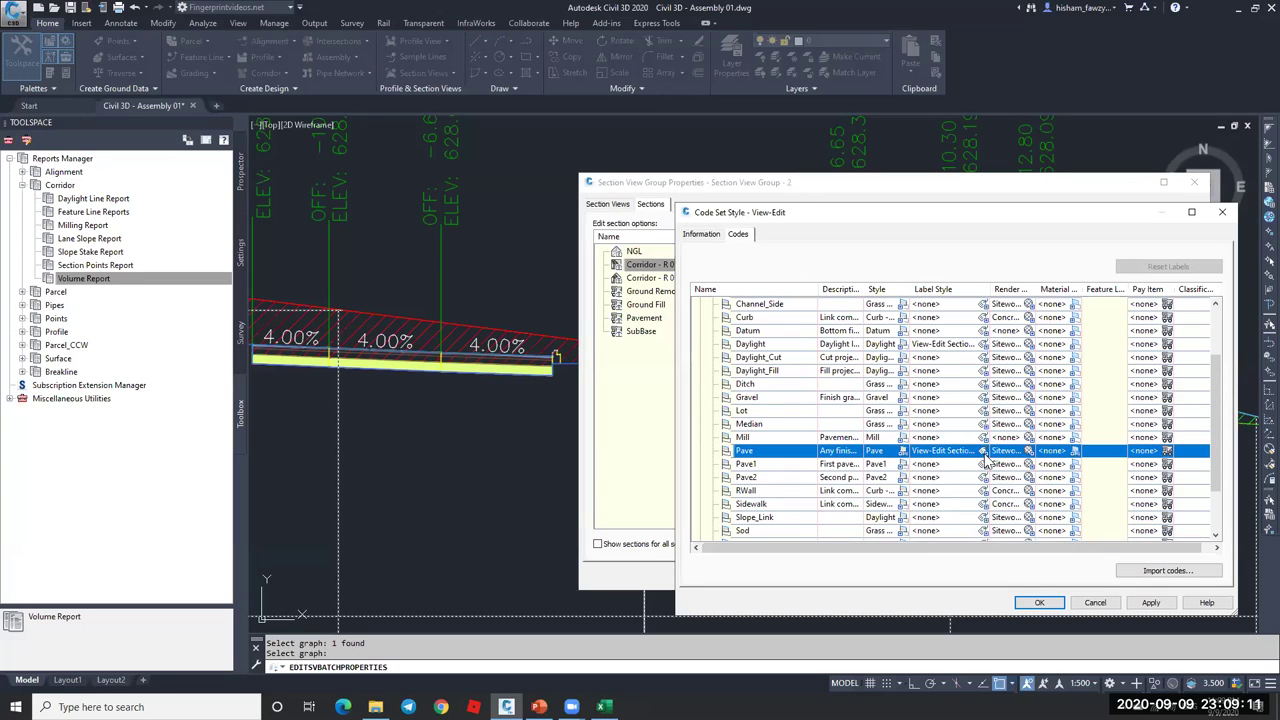
left_click(982, 451)
left_click(897, 463)
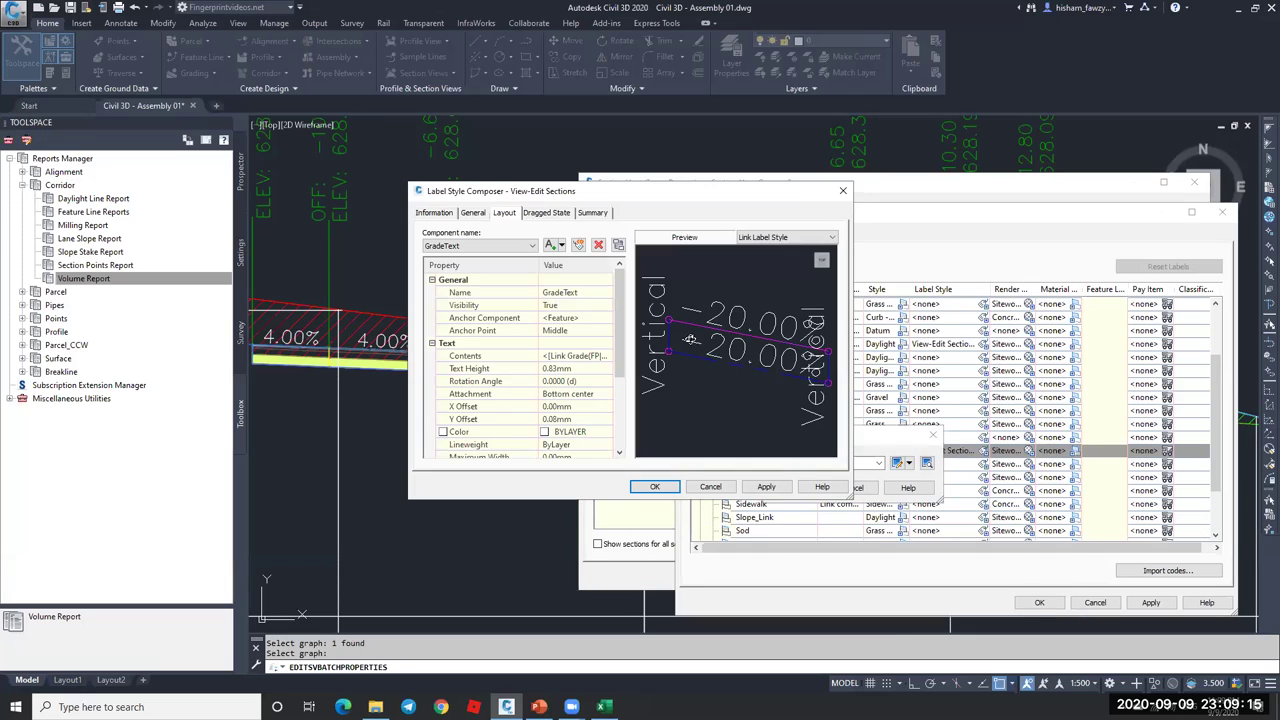
- Inspect the GradeText label component, then cancel the label style and code set dialogs unchanged
left_click(480, 246)
left_click(483, 248)
left_click_drag(614, 345, 625, 413)
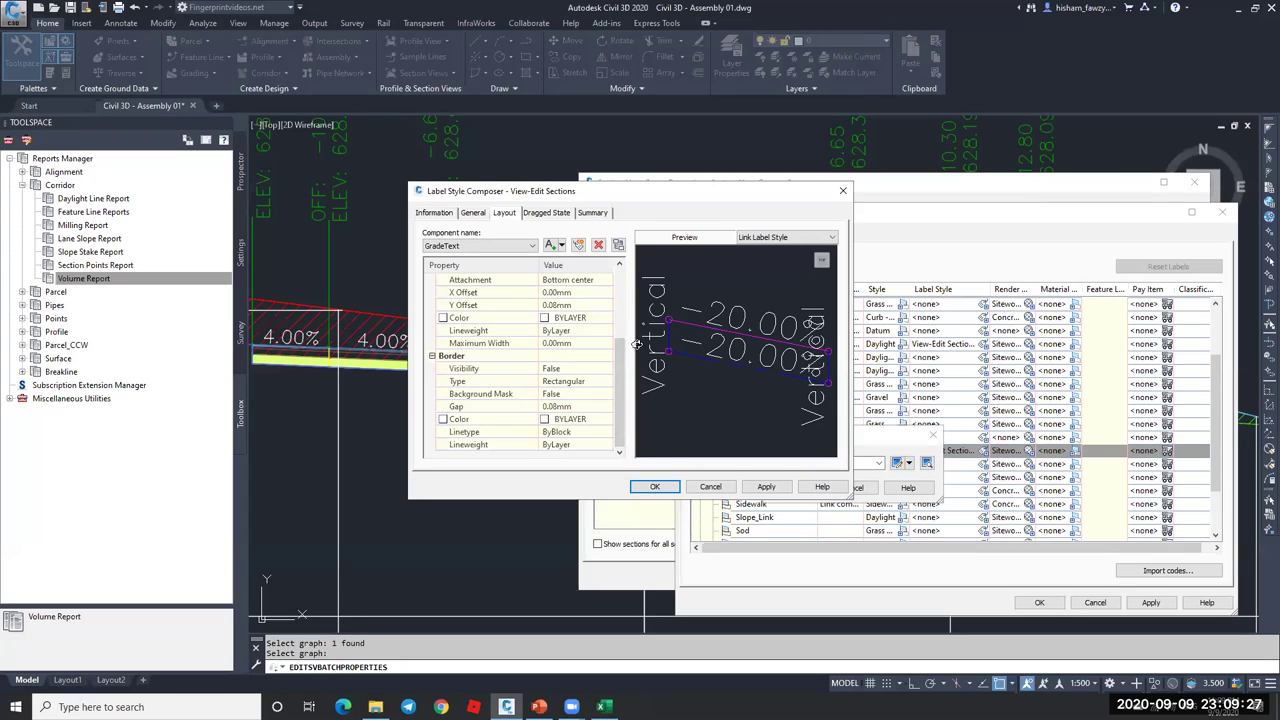
left_click_drag(616, 357, 621, 290)
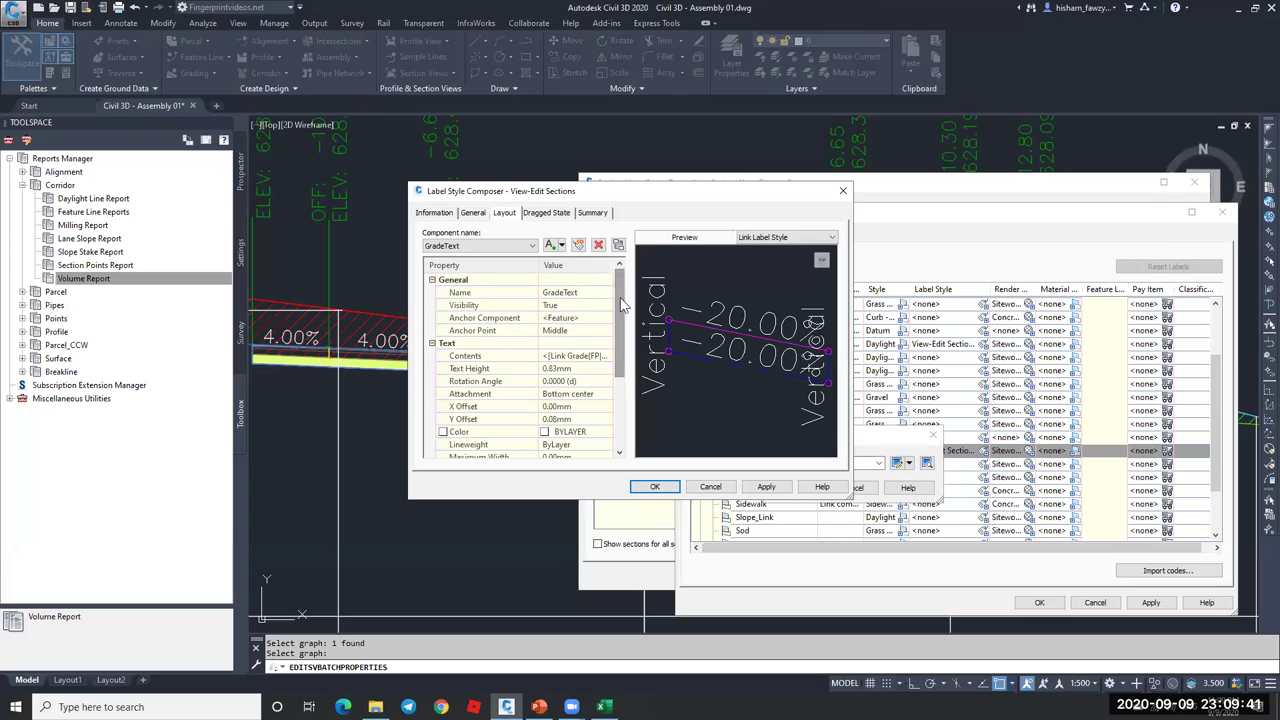
left_click(710, 487)
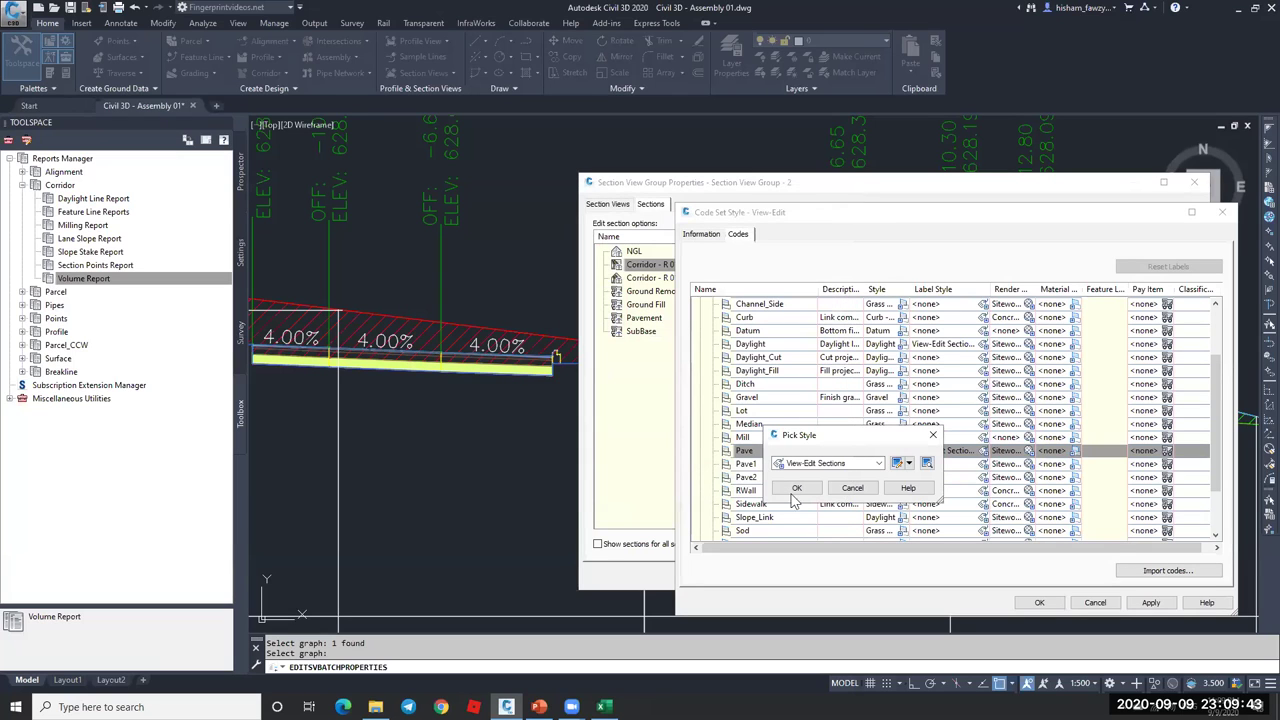
left_click(850, 487)
left_click(1095, 602)
left_click(852, 488)
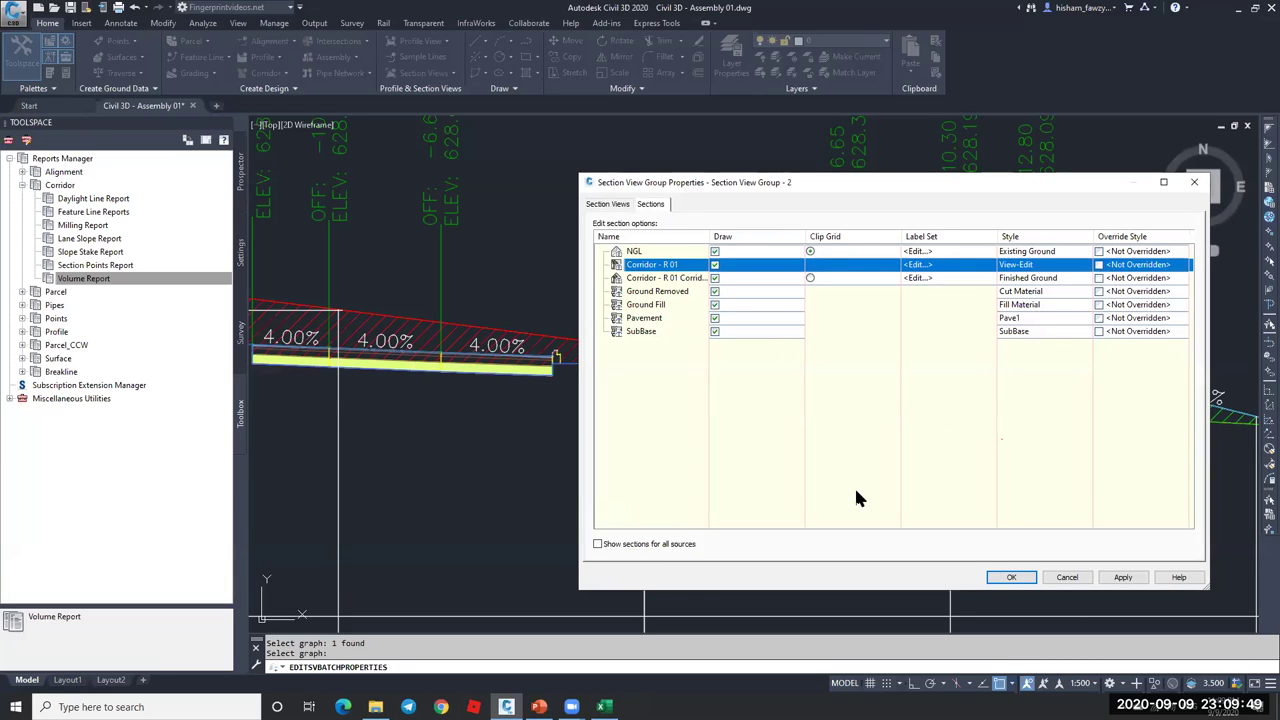
- Choose All Codes as Corridor - R 01's code set style and review its point and link codes
left_click(1065, 269)
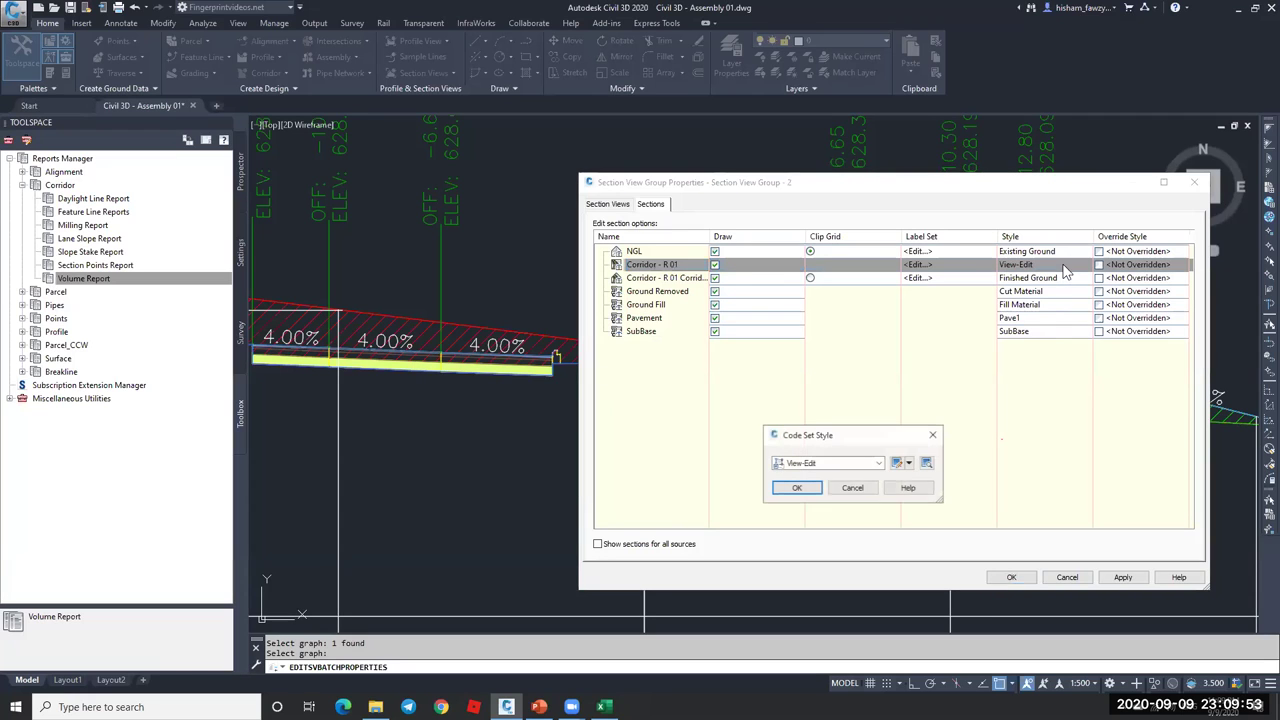
left_click(855, 463)
left_click(812, 474)
left_click(897, 463)
left_click(701, 317)
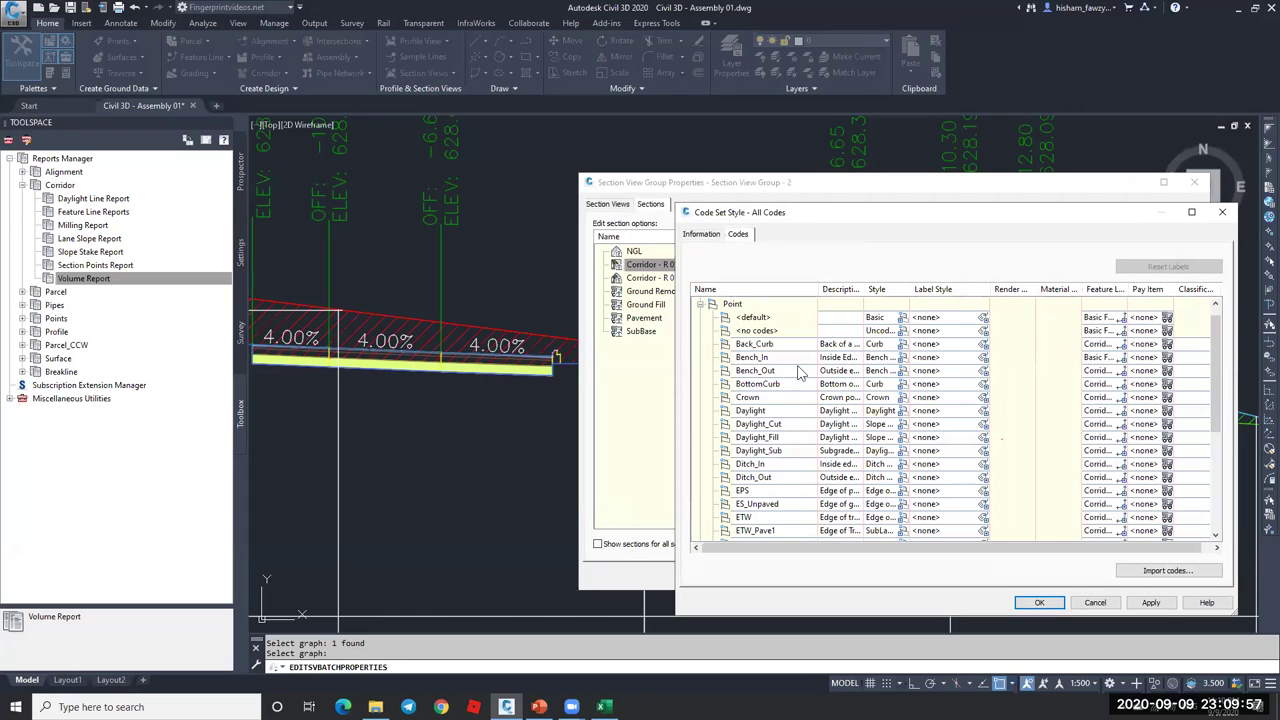
left_click(699, 303)
left_click(699, 303)
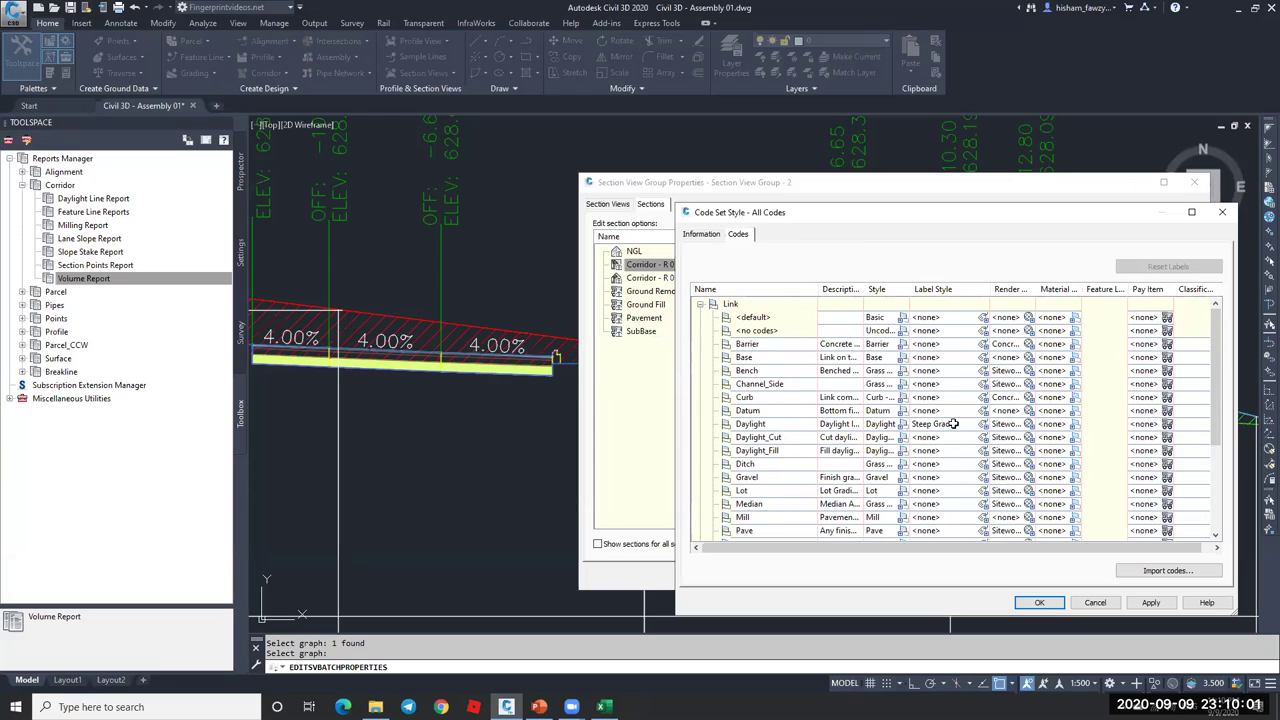
scroll(948, 438, "down", 4)
scroll(954, 424, "up", 2)
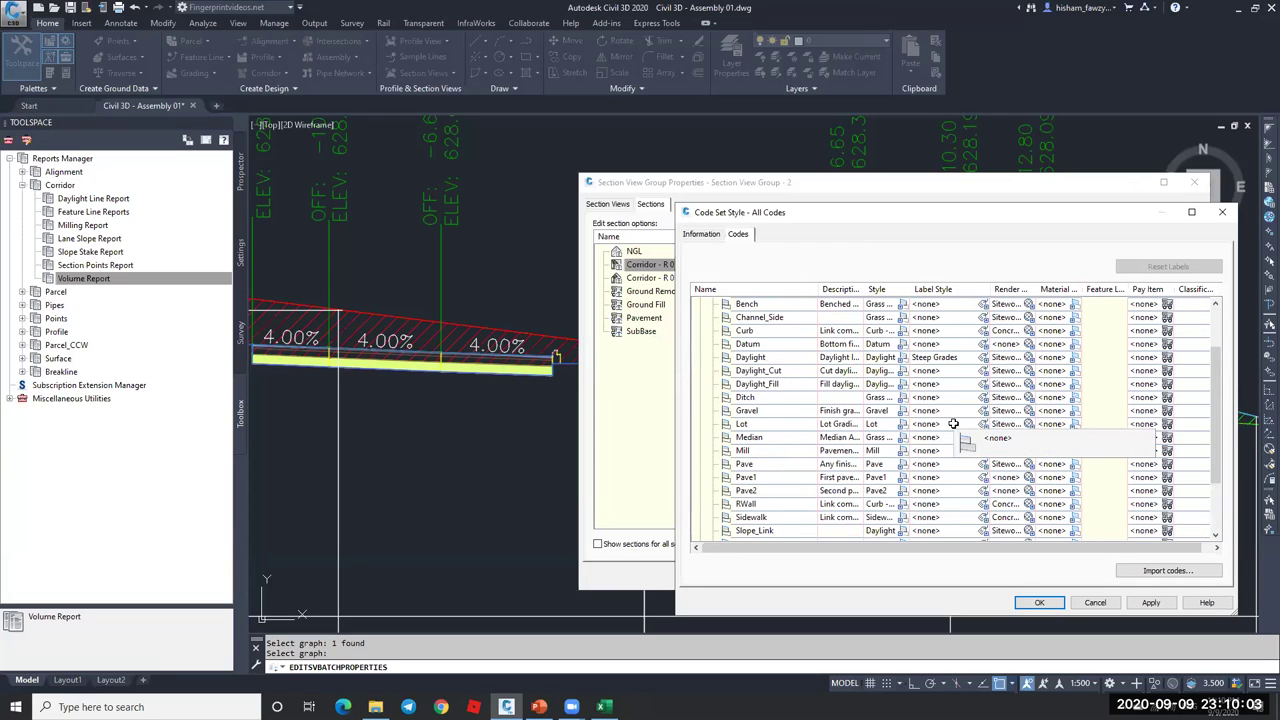
scroll(954, 424, "up", 1)
left_click(703, 234)
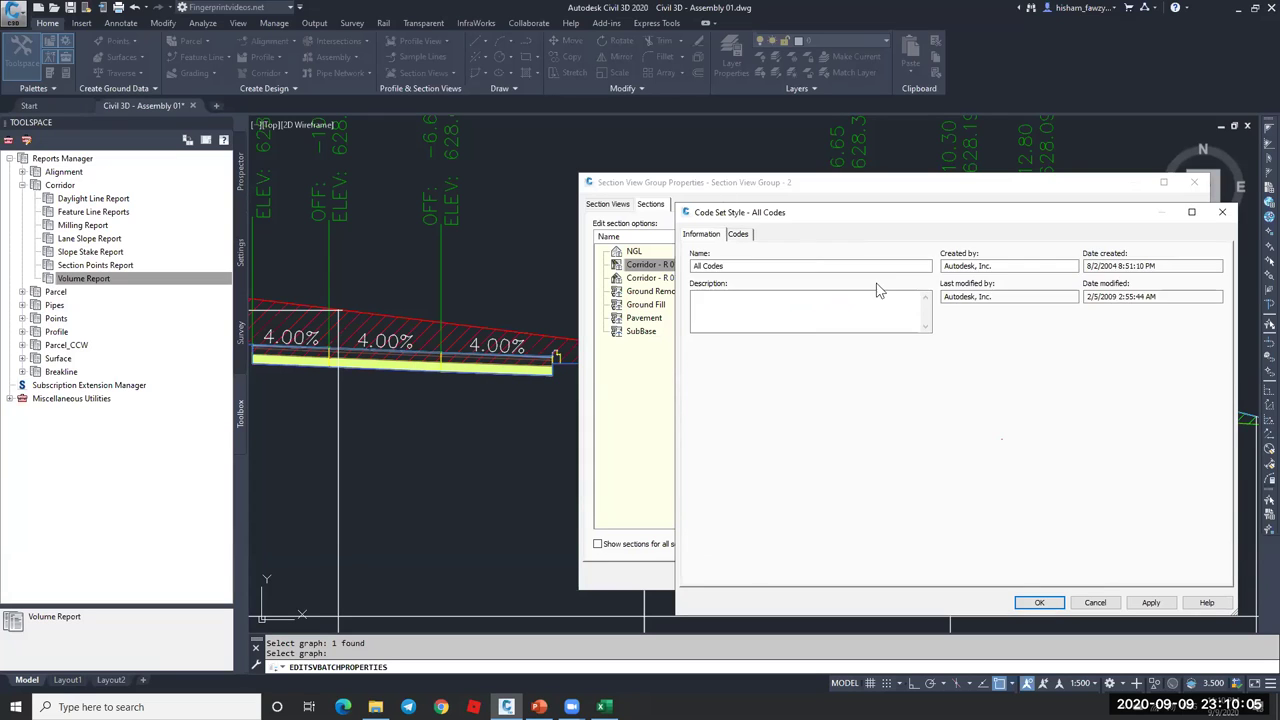
left_click(1039, 602)
- Switch to the Codes with Labels code set style and open the Pave link's Flat Grades label style
left_click(874, 465)
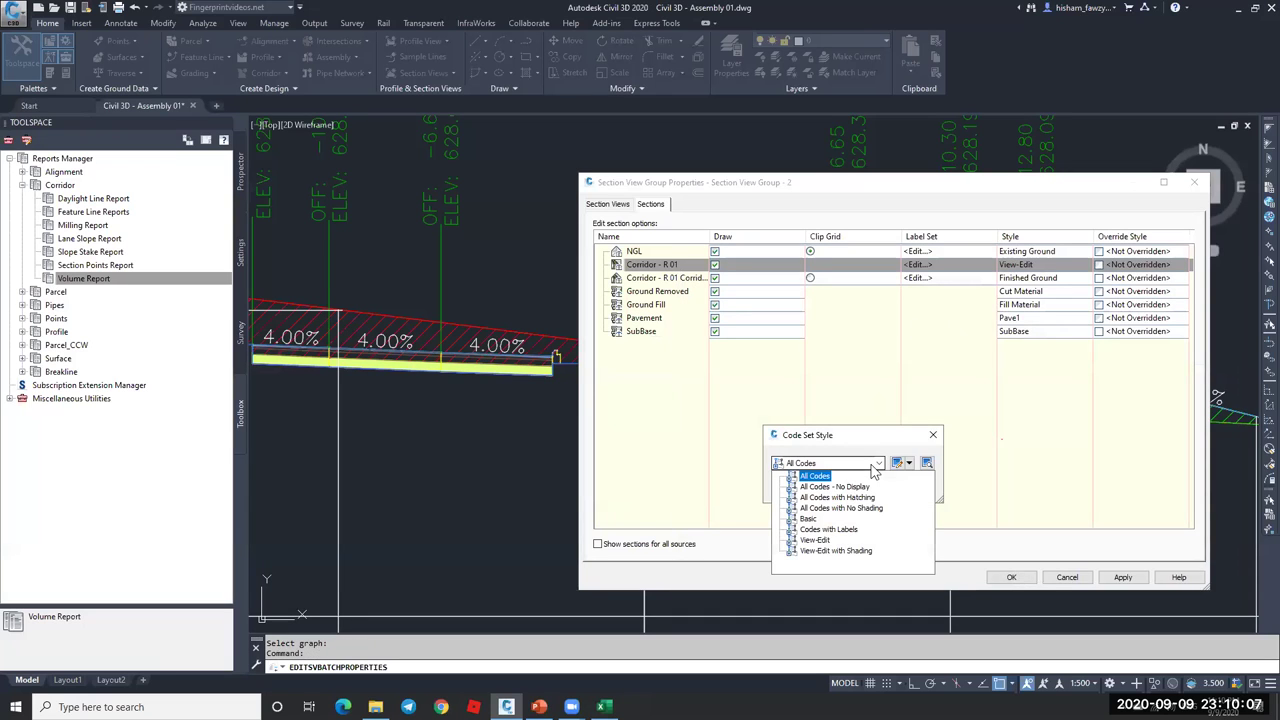
left_click(832, 535)
left_click(896, 463)
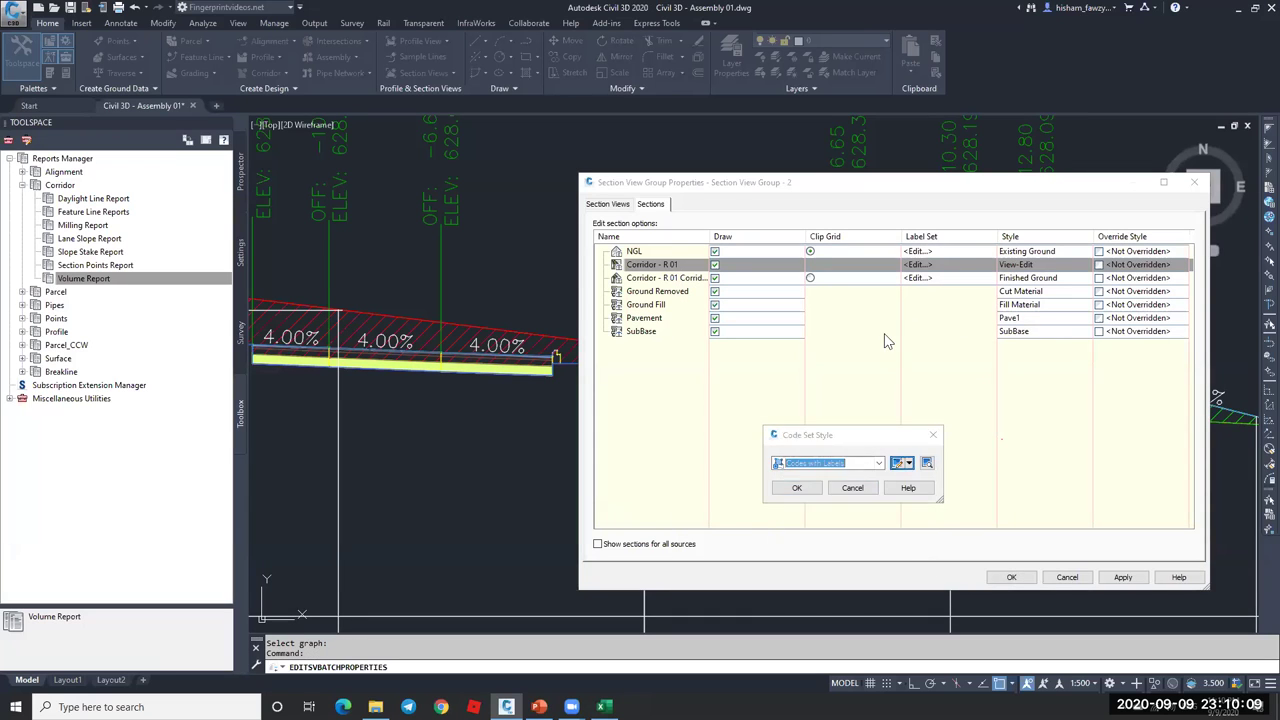
left_click(739, 234)
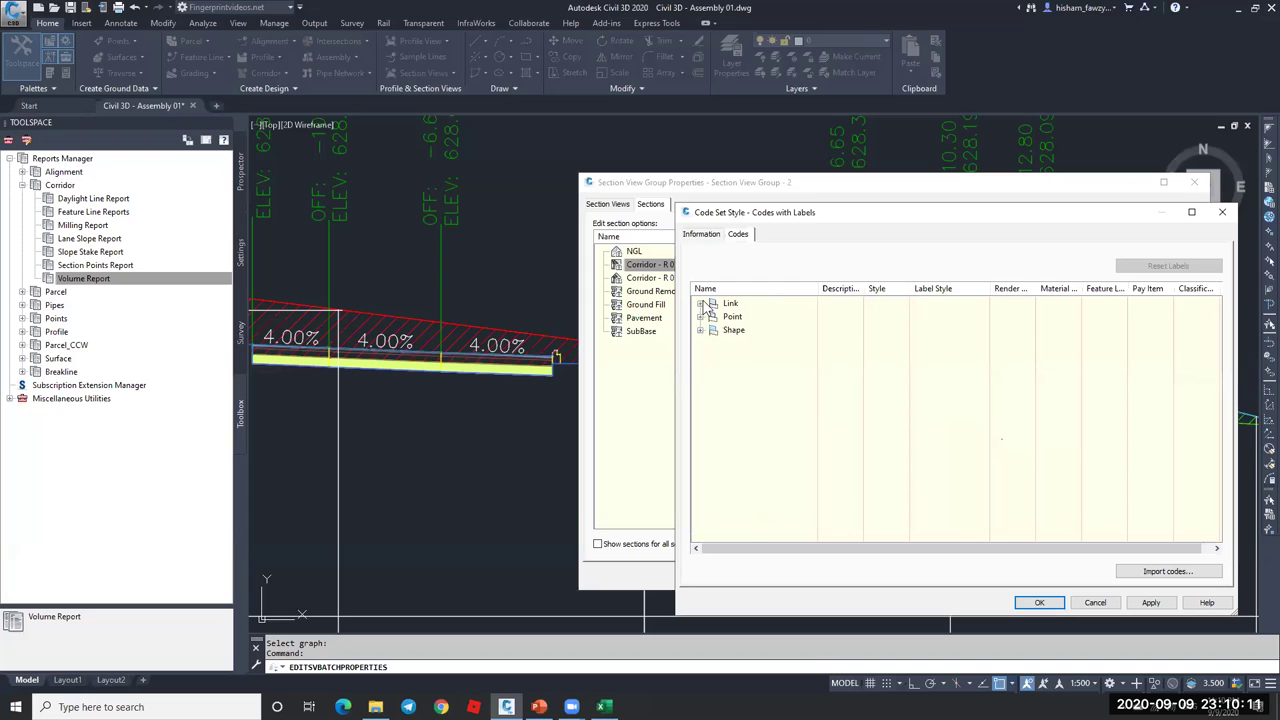
left_click(700, 303)
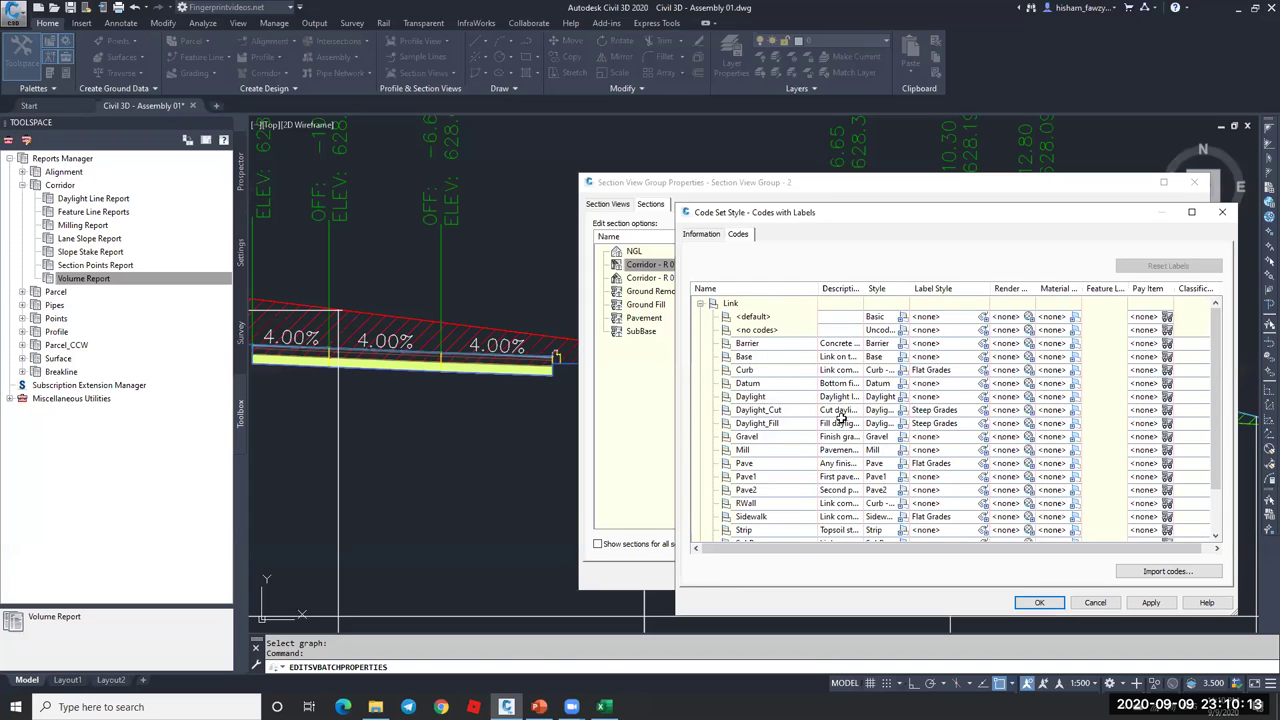
left_click(960, 465)
left_click(983, 464)
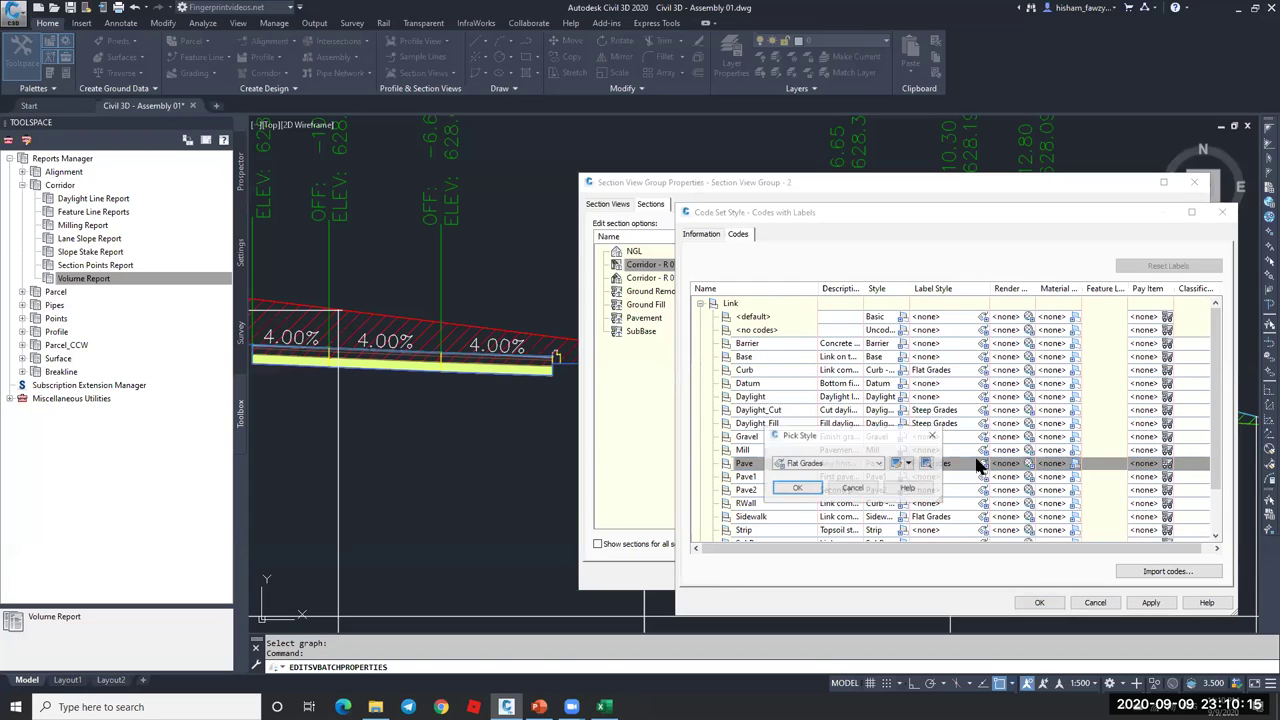
left_click(897, 462)
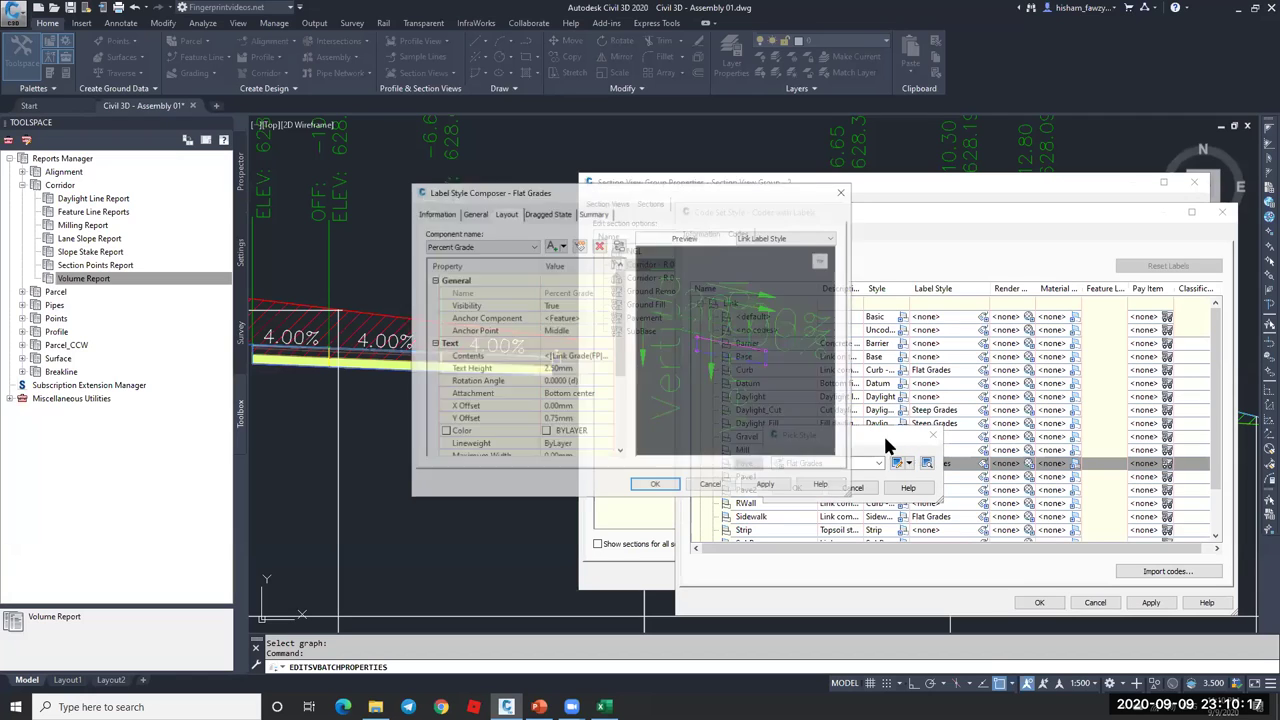
- Keep the Percent Grade component and accept all dialogs to apply Codes with Labels to the sections
left_click(516, 248)
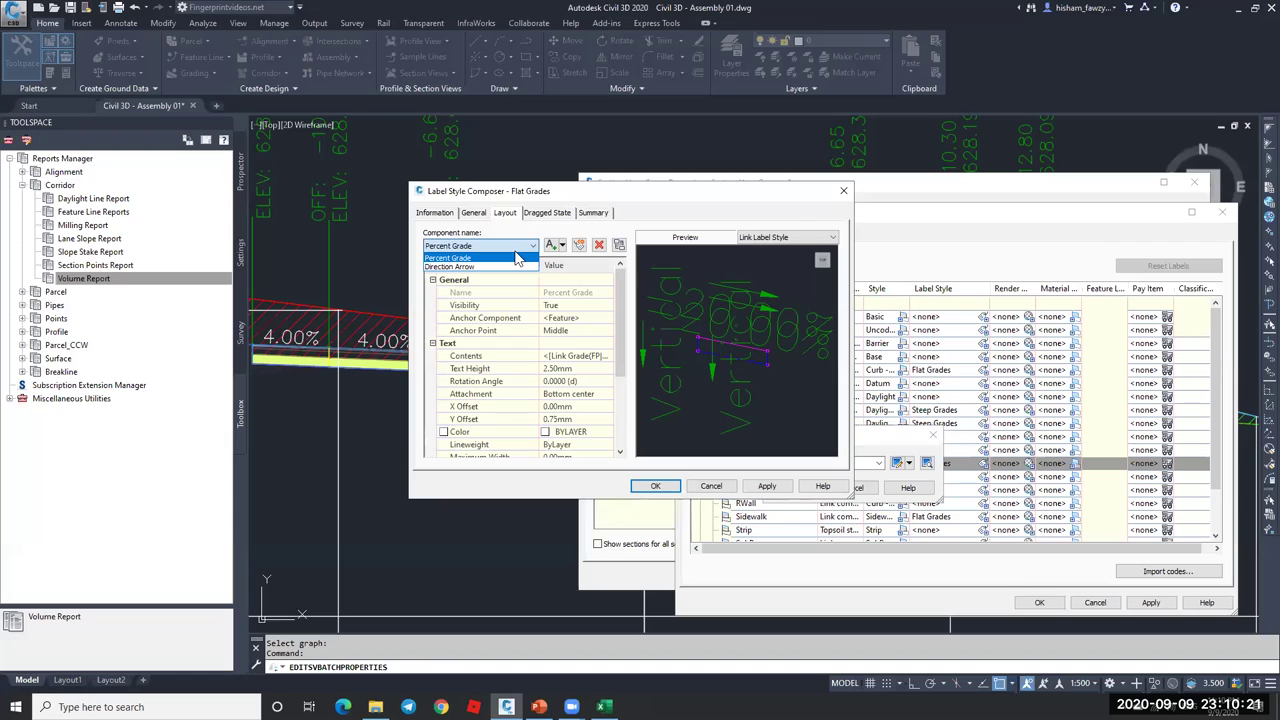
left_click(516, 258)
left_click(655, 486)
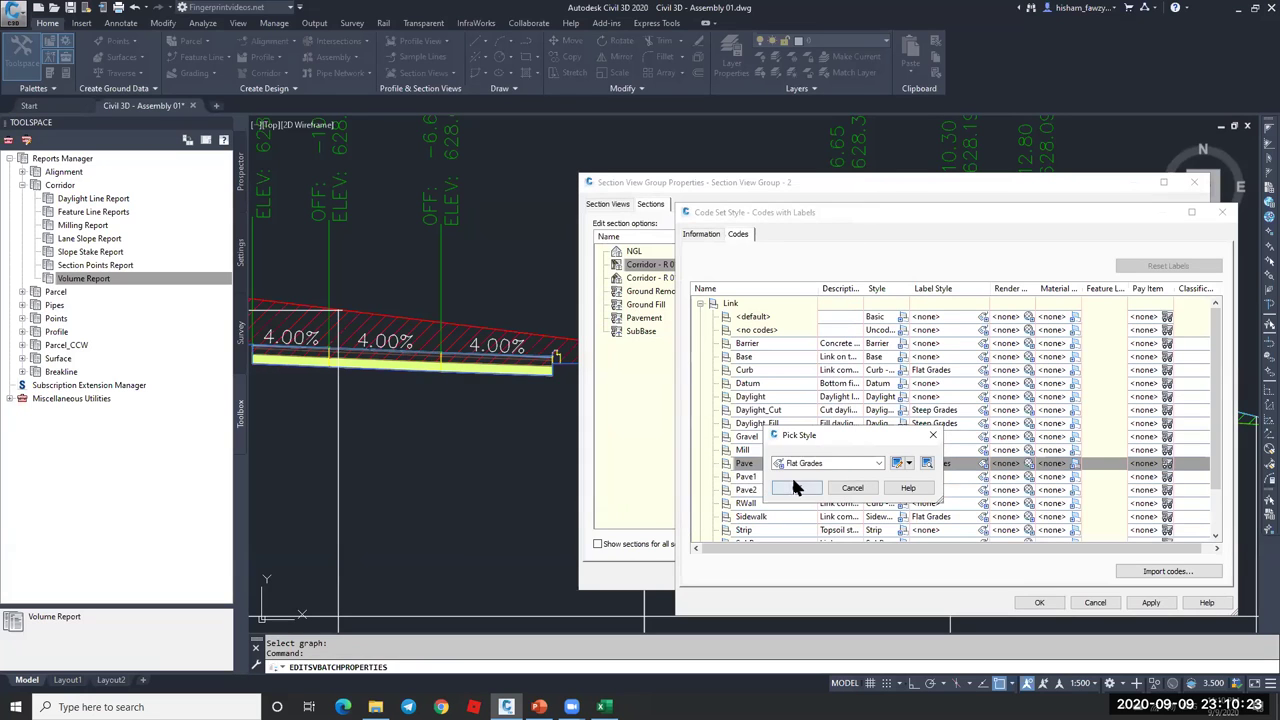
left_click(795, 490)
left_click(1039, 602)
left_click(808, 489)
left_click(1010, 578)
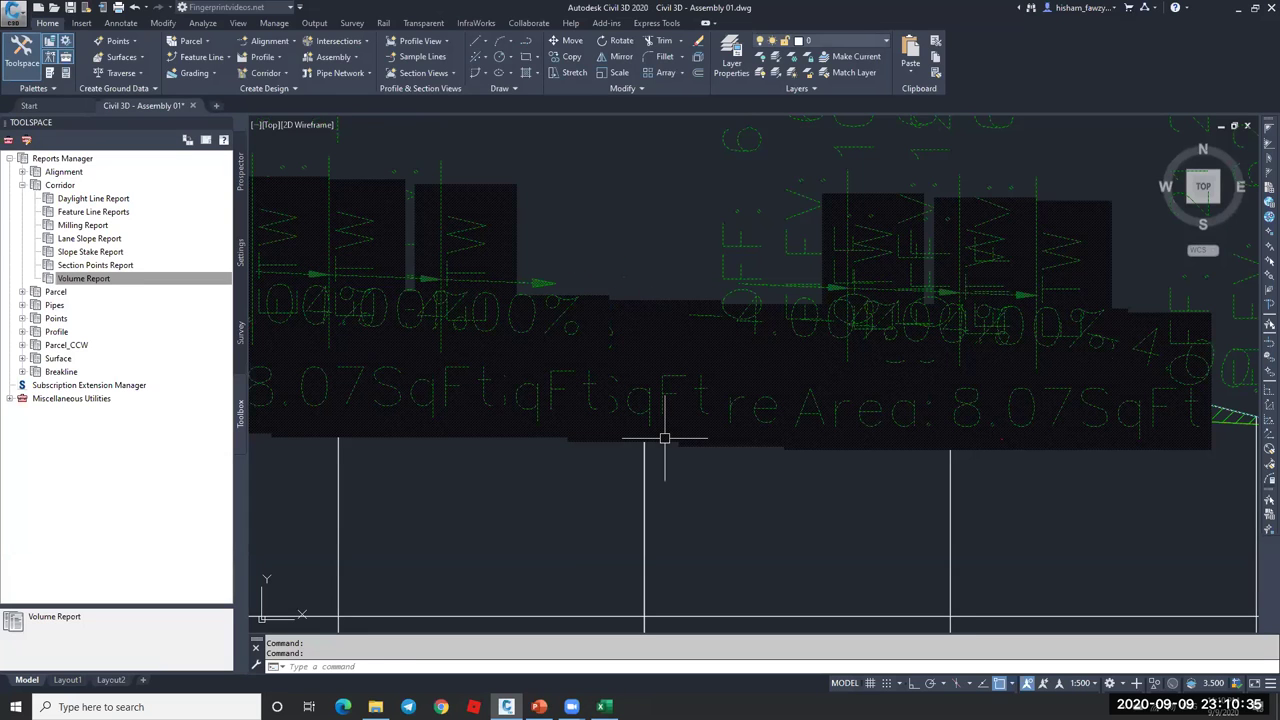
- Select the corridor section and set the annotation scale to 1:100
left_click(636, 298)
scroll(677, 291, "down", 3)
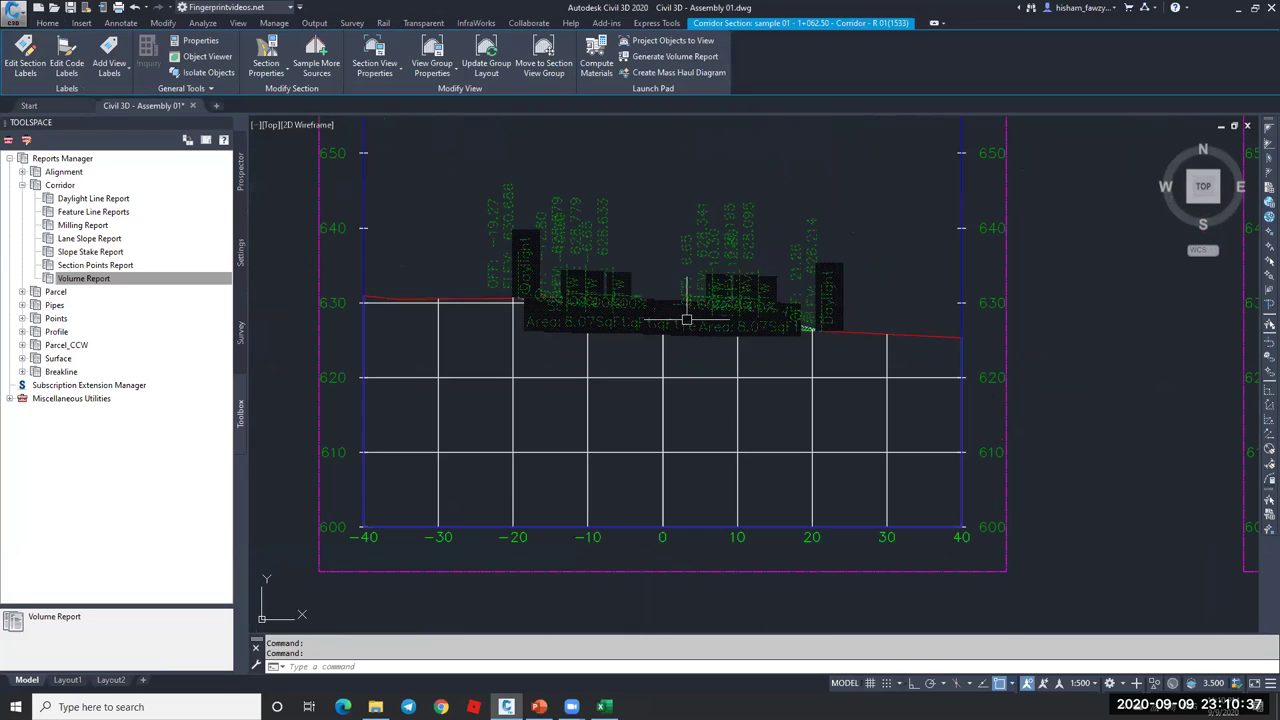
scroll(808, 315, "up", 4)
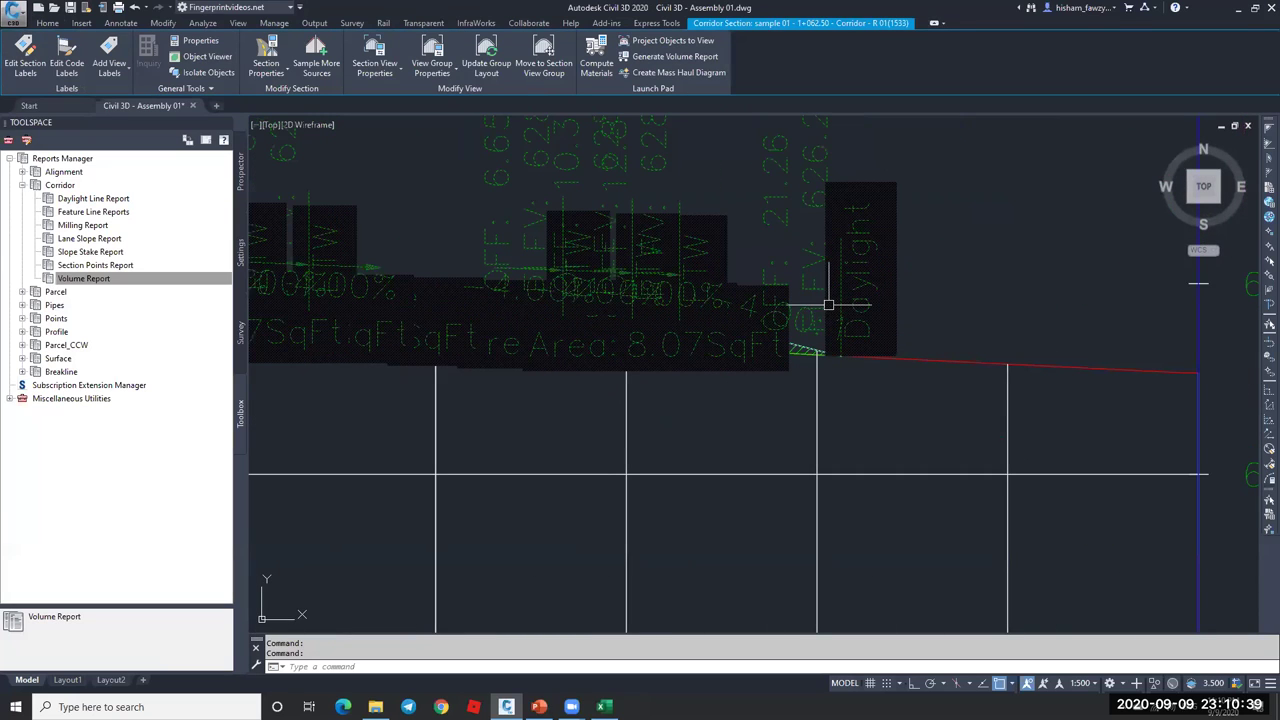
left_click(1082, 684)
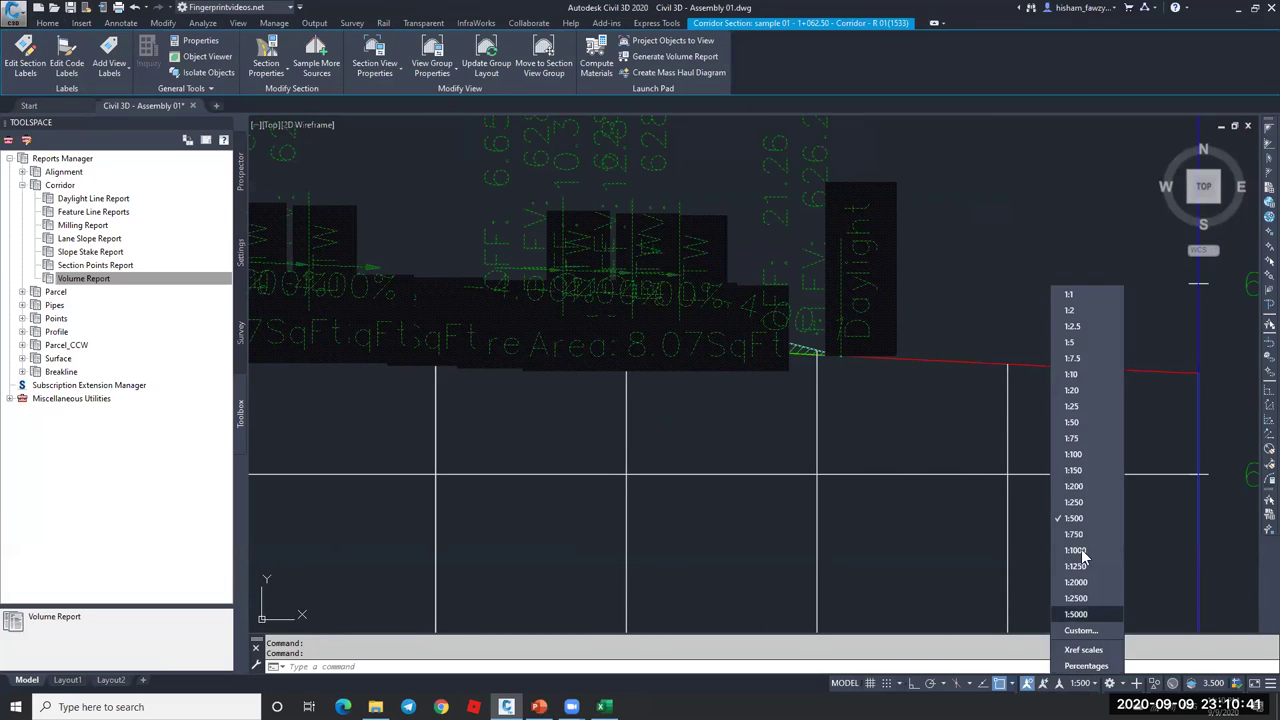
left_click(1084, 451)
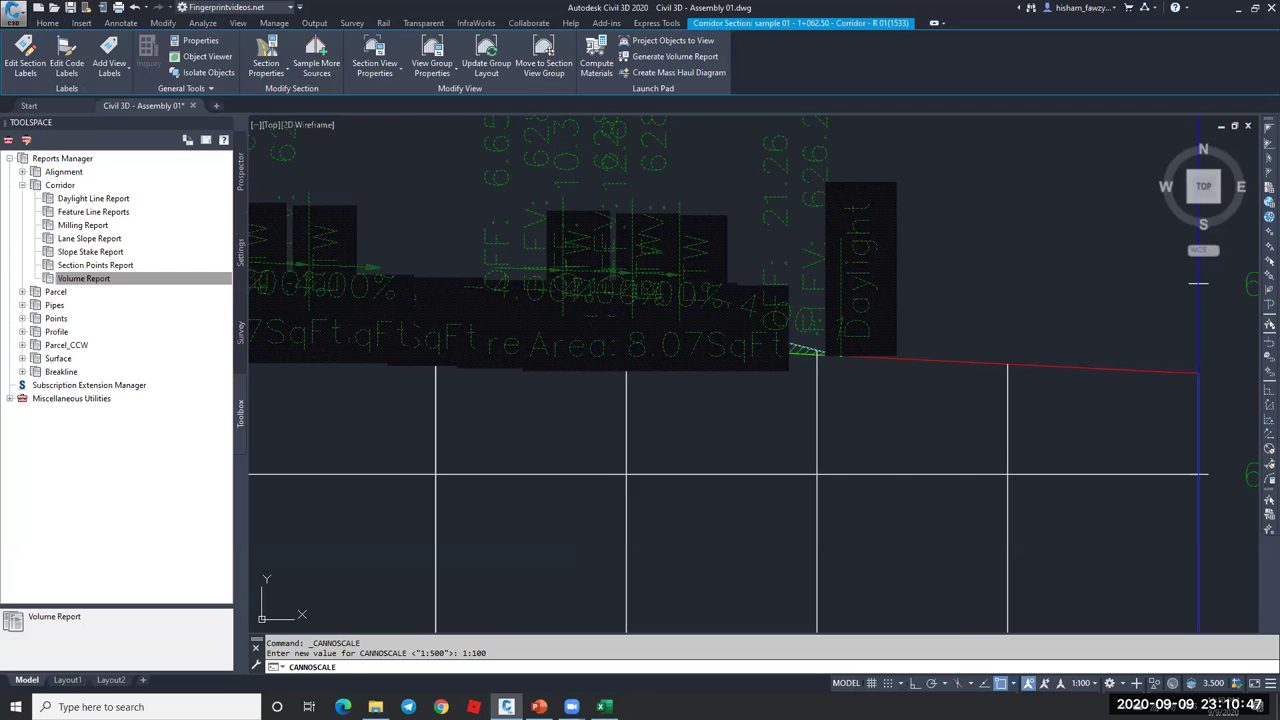
- Inspect the enlarged SubBase area, offset and -4.00% grade labels, then clear the selection
scroll(455, 298, "up", 4)
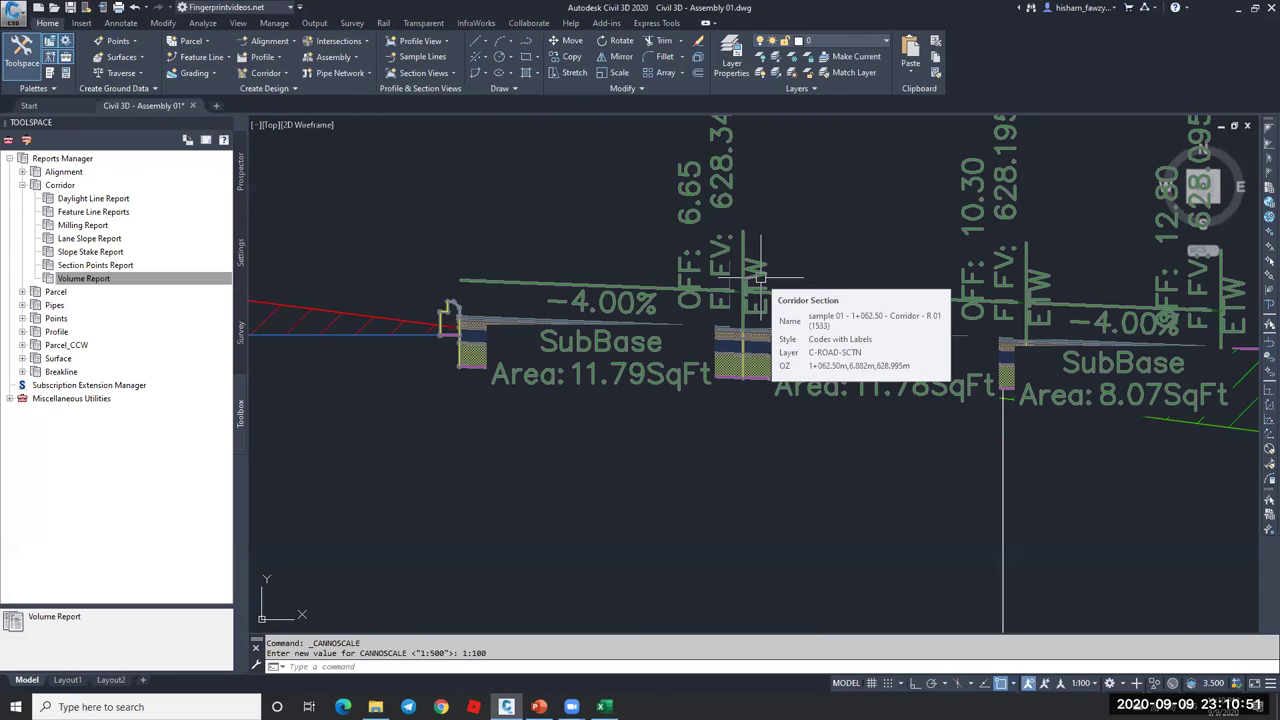
scroll(608, 257, "up", 3)
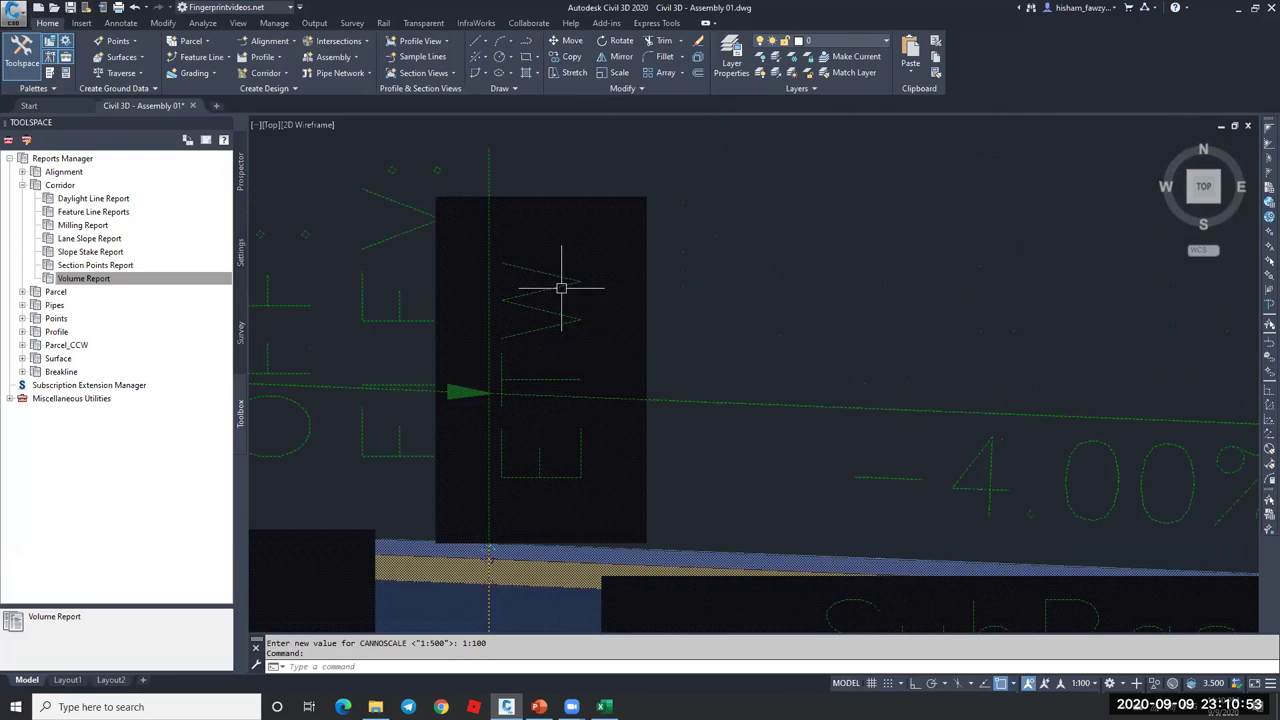
left_click(543, 366)
scroll(535, 350, "down", 2)
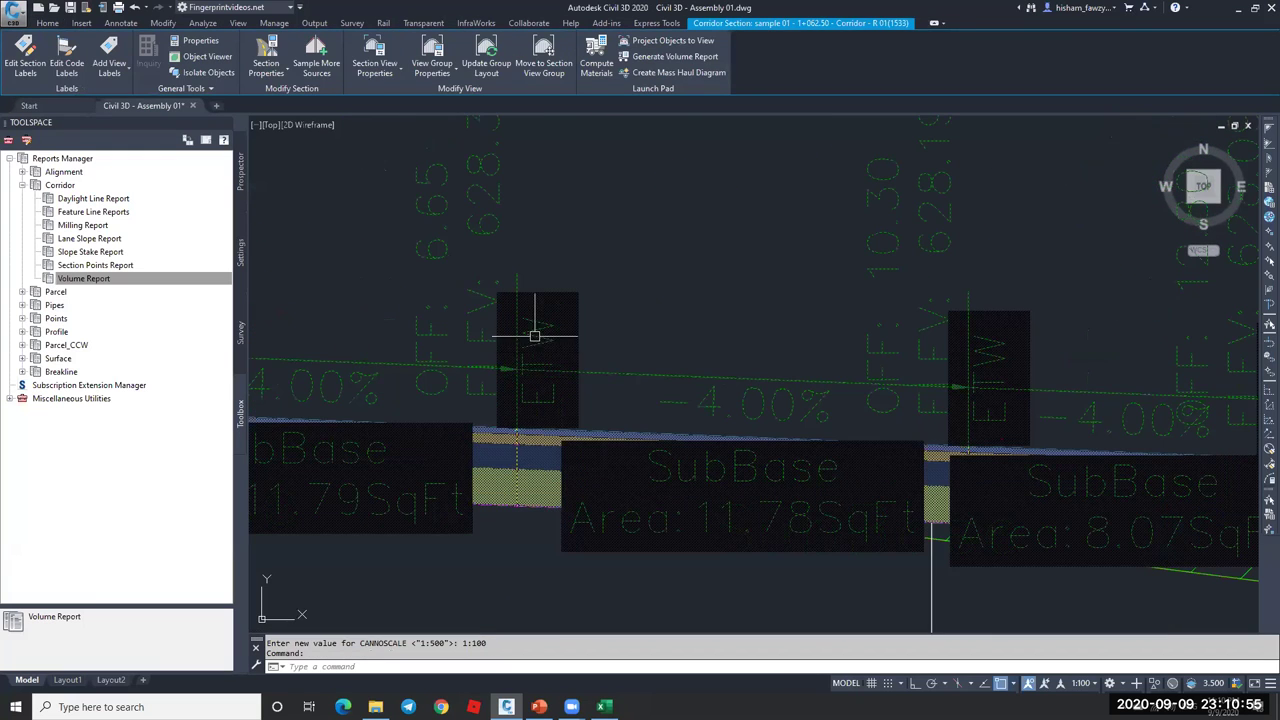
scroll(526, 355, "down", 1)
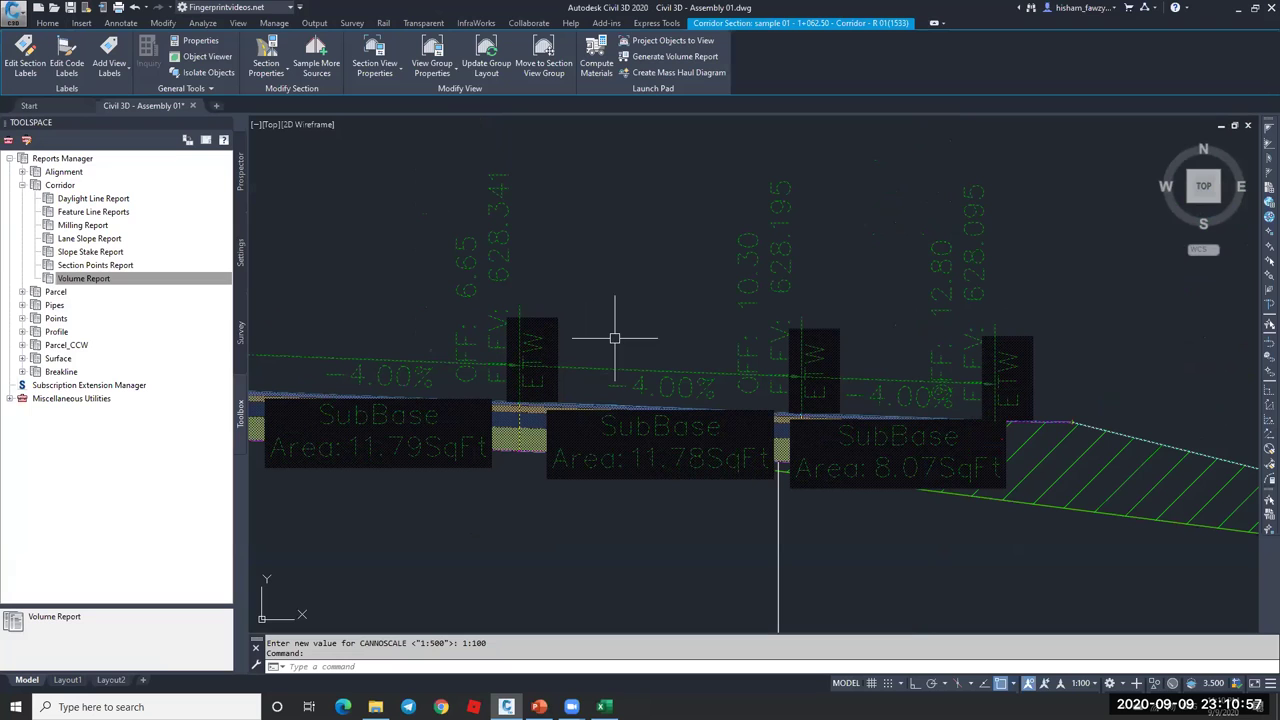
scroll(660, 306, "down", 2)
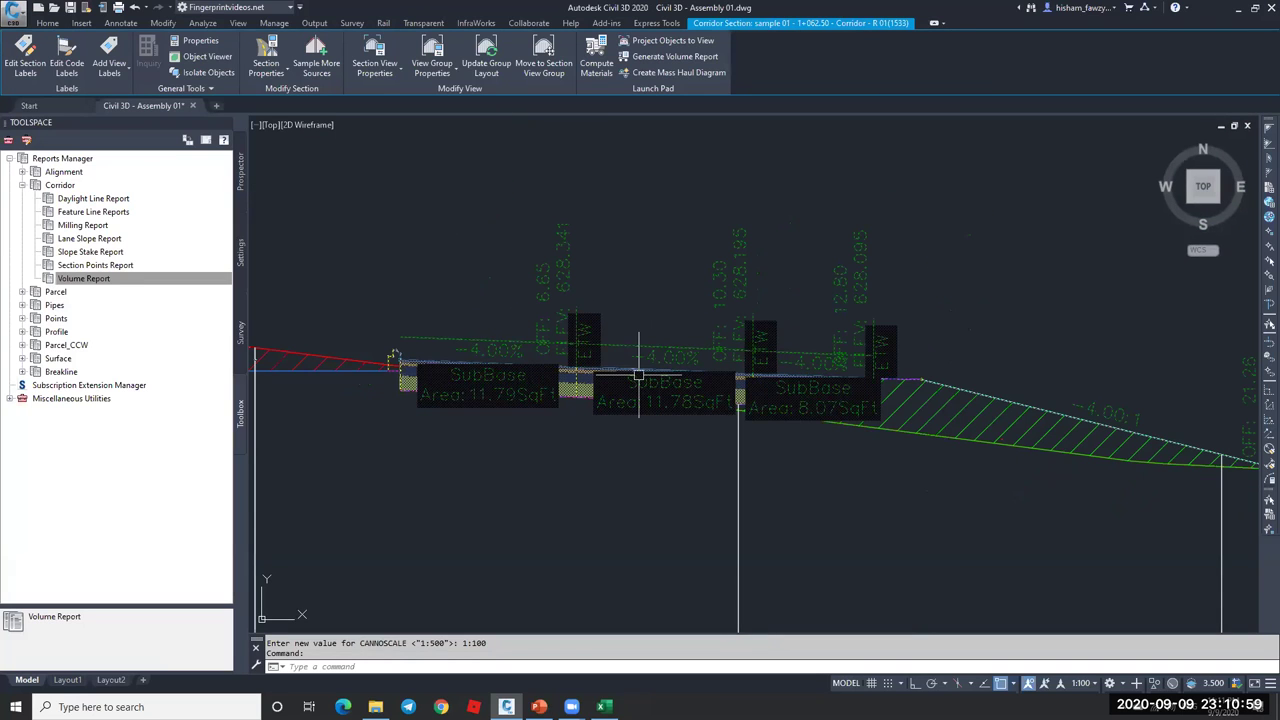
key("Escape")
scroll(620, 375, "up", 2)
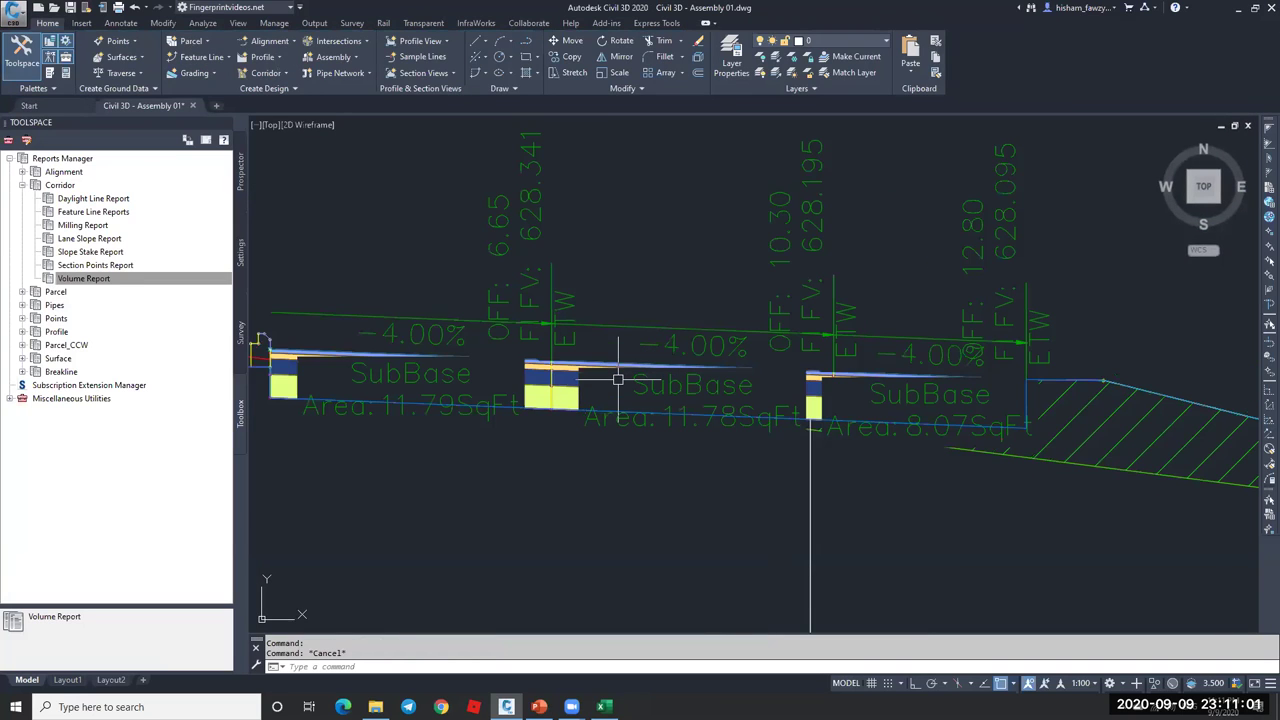
key("Escape")
scroll(555, 370, "up", 4)
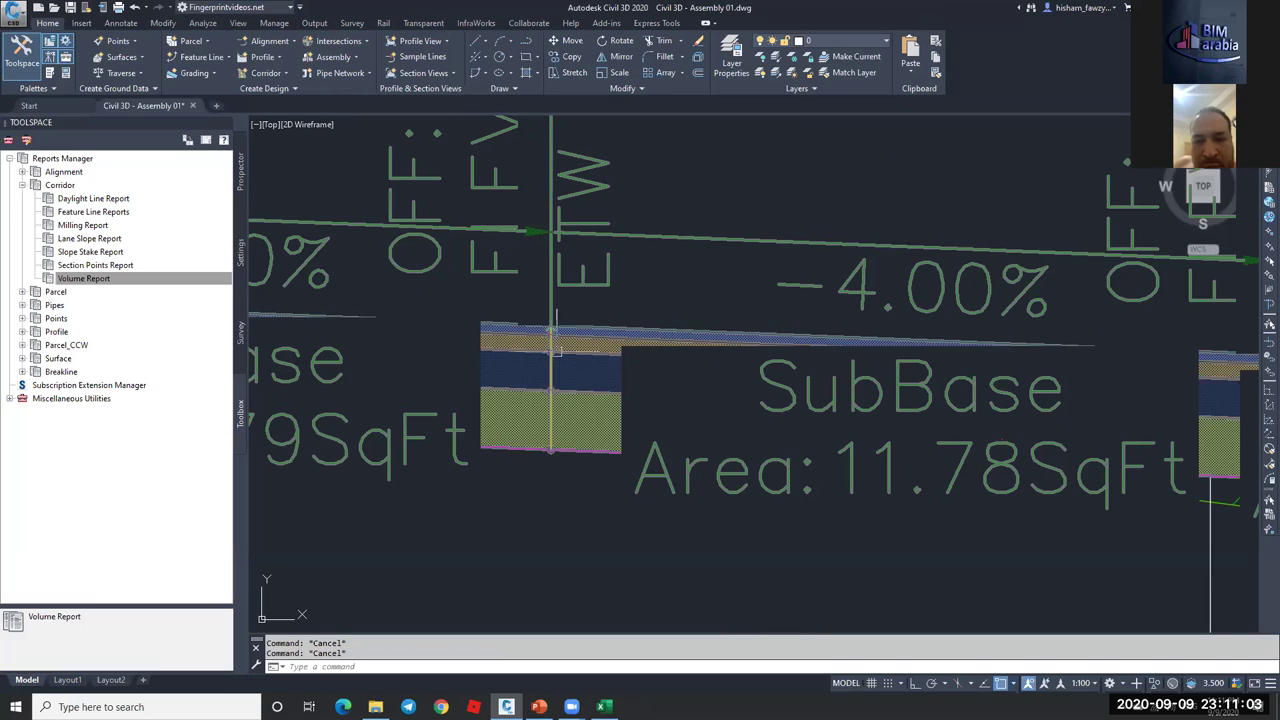
scroll(591, 320, "down", 4)
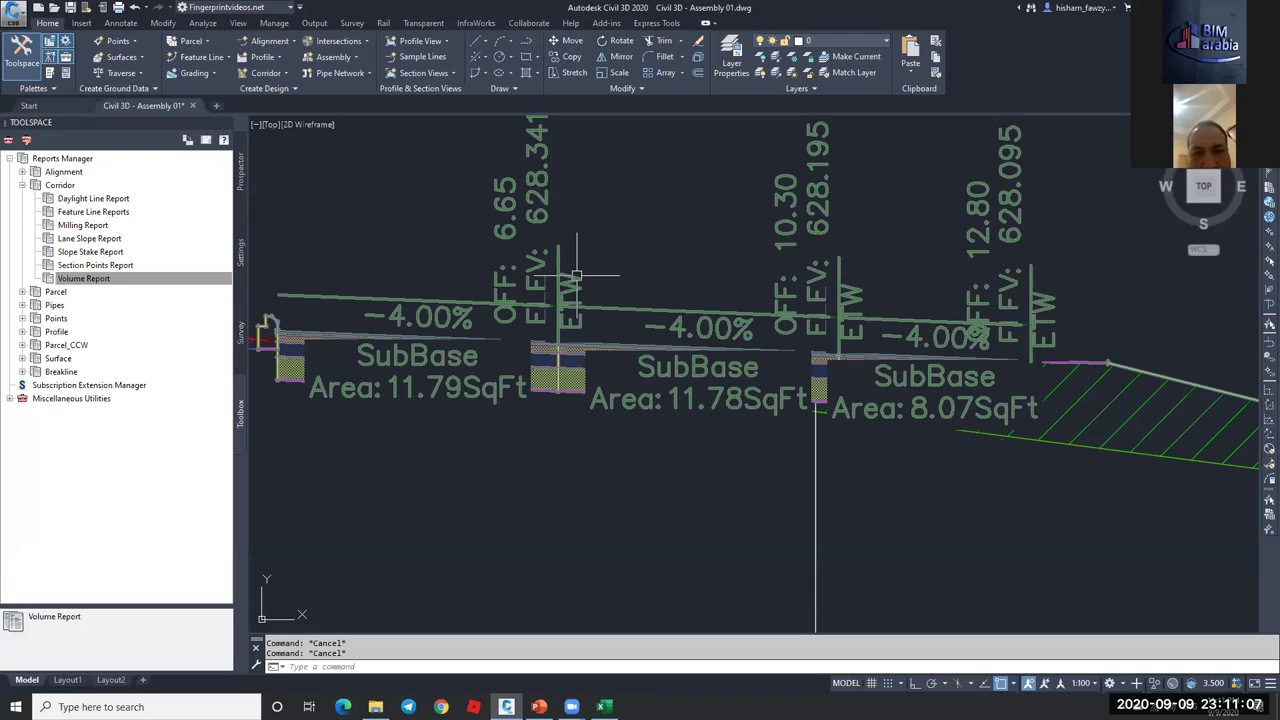
left_click(576, 275)
key("Escape")
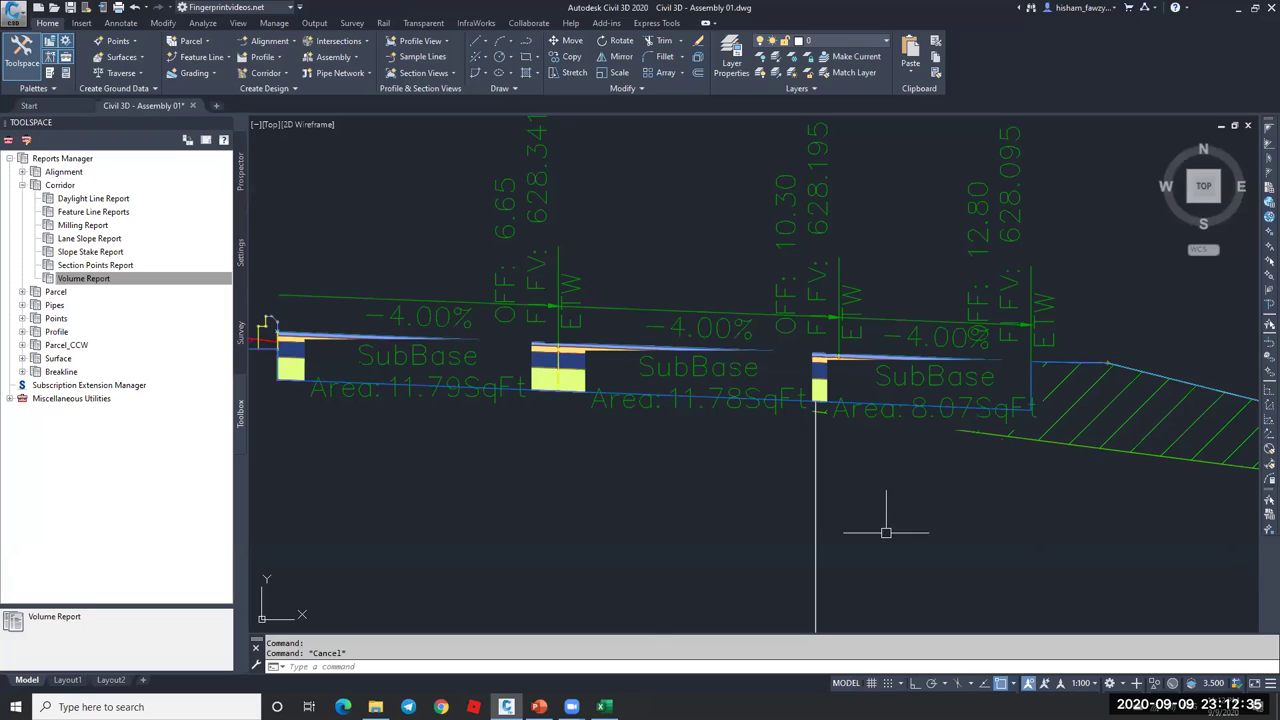
scroll(549, 545, "down", 4)
- Bring up Google Chrome from the taskbar, then return to the Civil 3D drawing
left_click(441, 706)
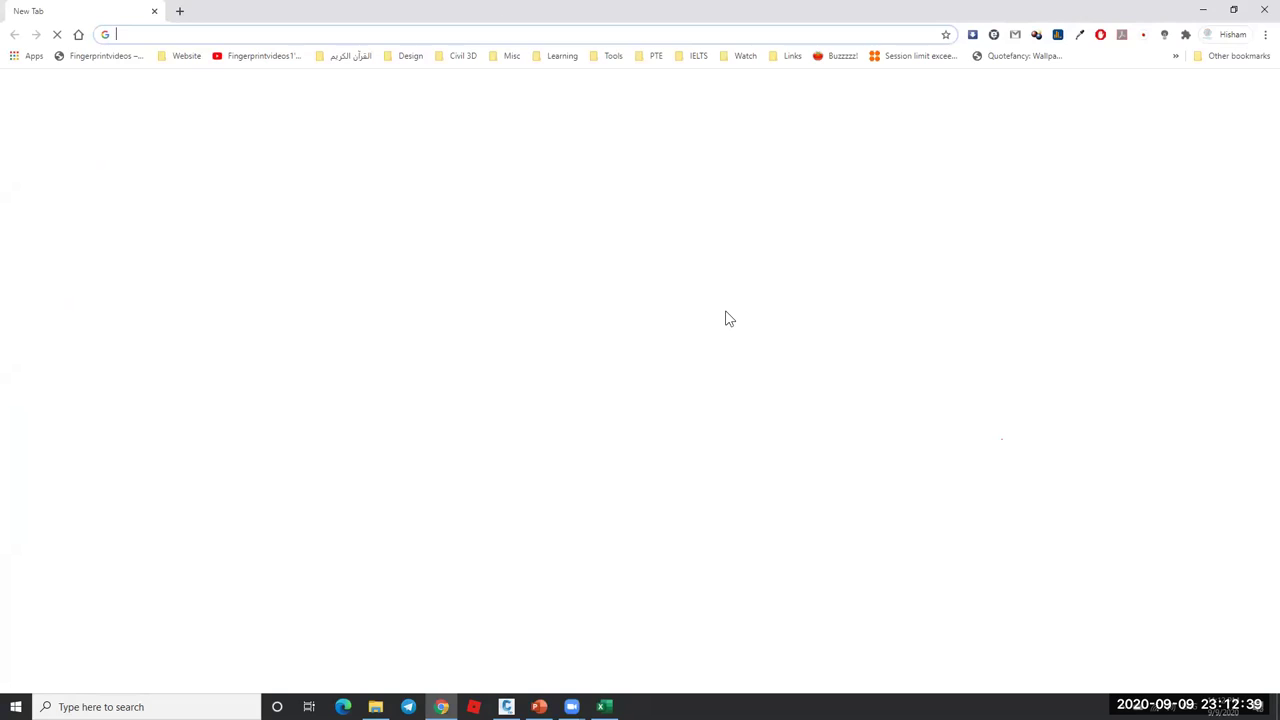
key("alt+Tab")
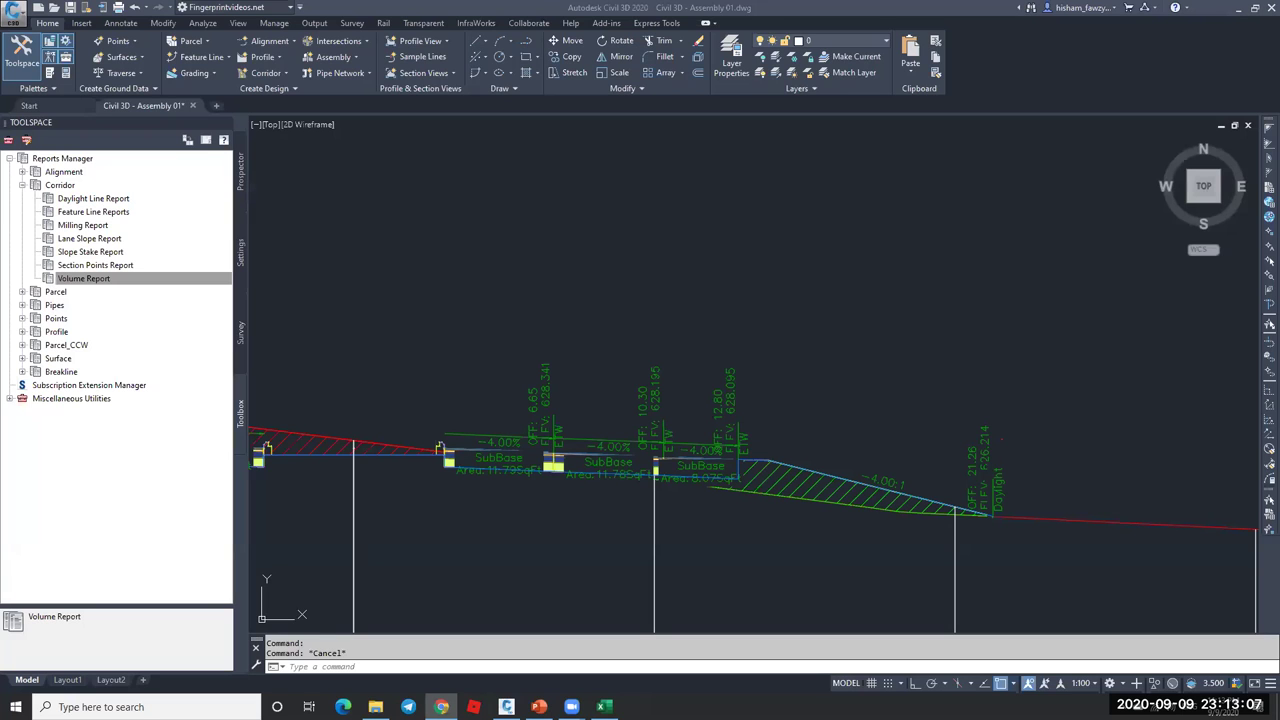
- Go to the Civil 3D course Facebook group feed and open the new post's road drawing full size
key("alt+Tab")
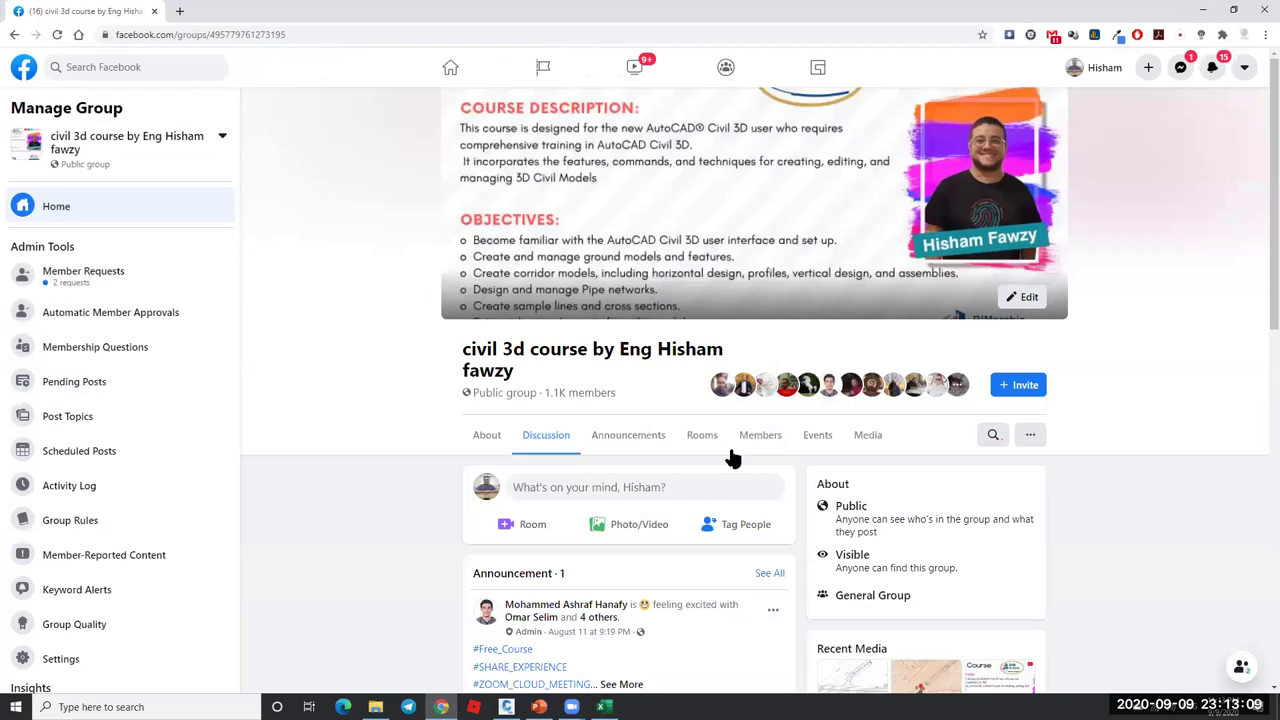
scroll(731, 457, "down", 5)
scroll(731, 457, "down", 5)
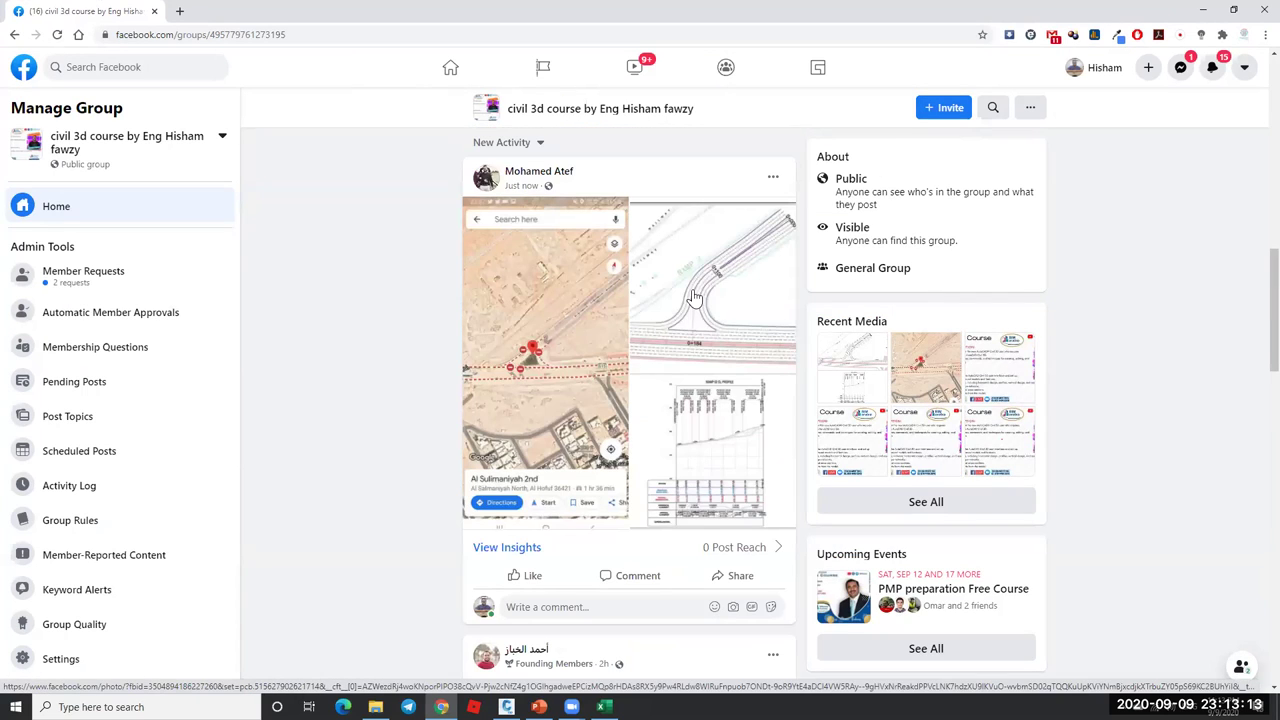
left_click(681, 408)
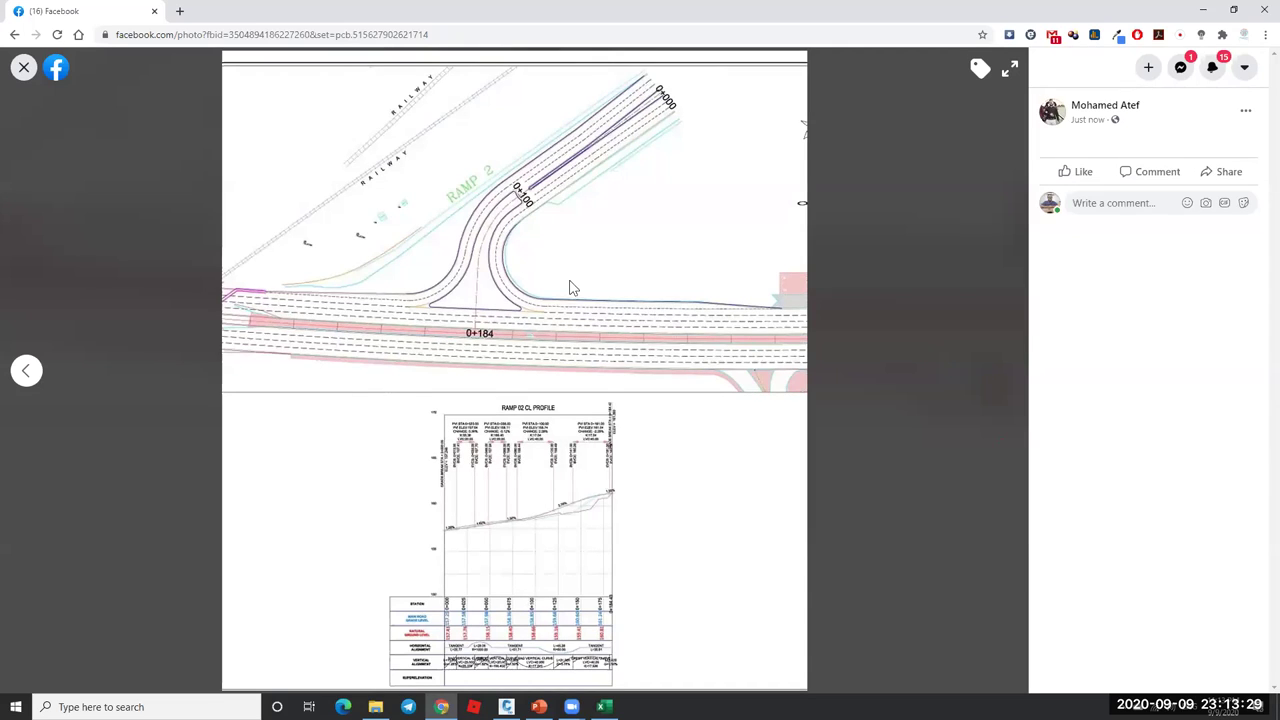
- Browse the post's photos, close the viewer, and reopen the Ramp 2 road-plan image full size
left_click(24, 372)
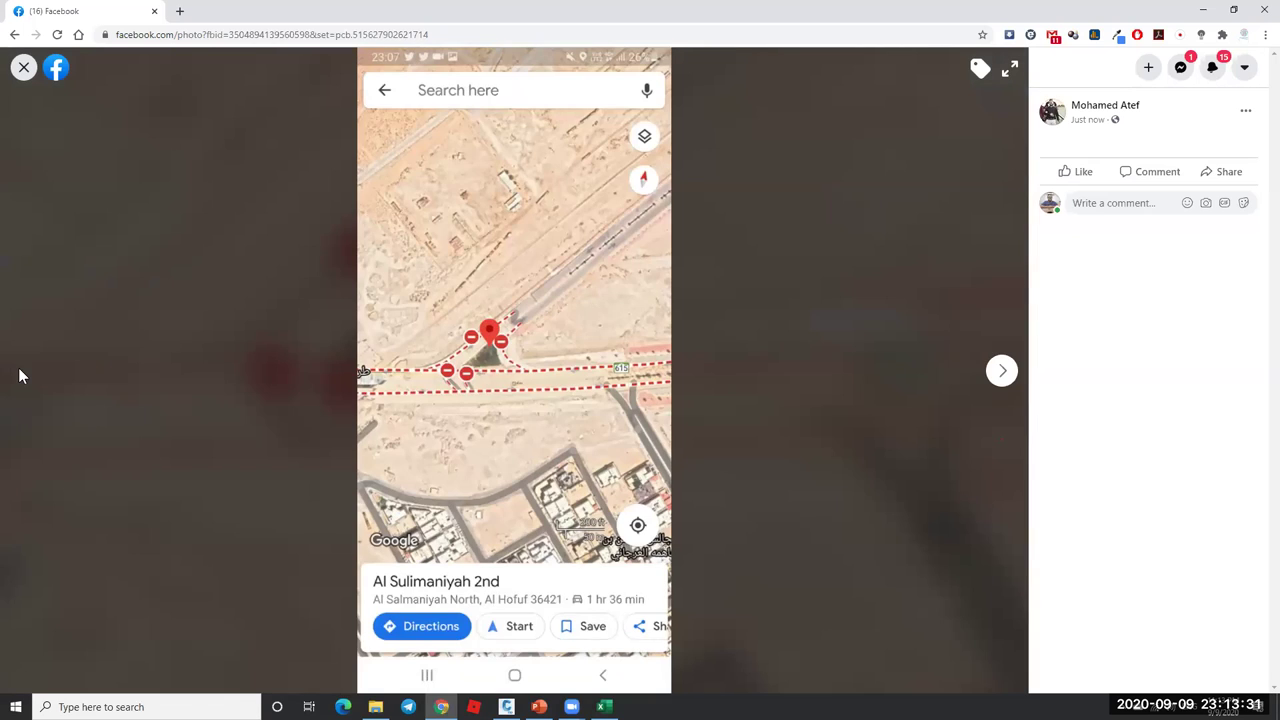
left_click(1002, 371)
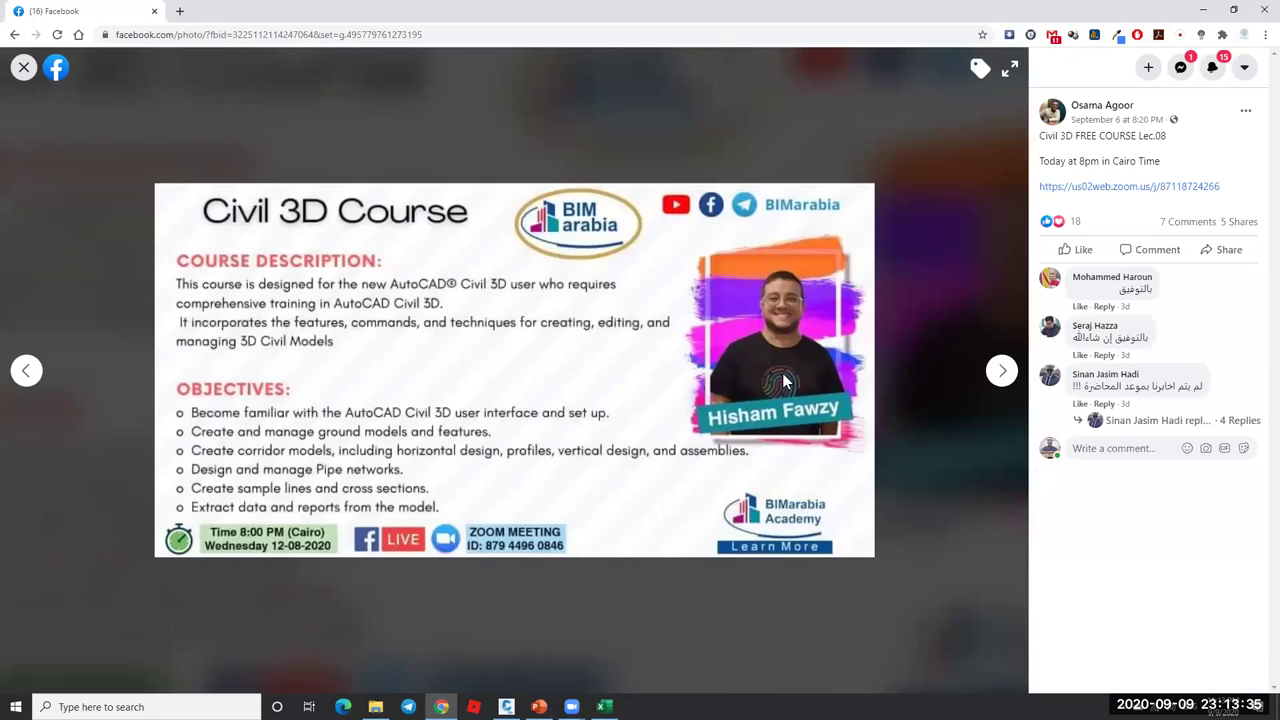
left_click(1002, 371)
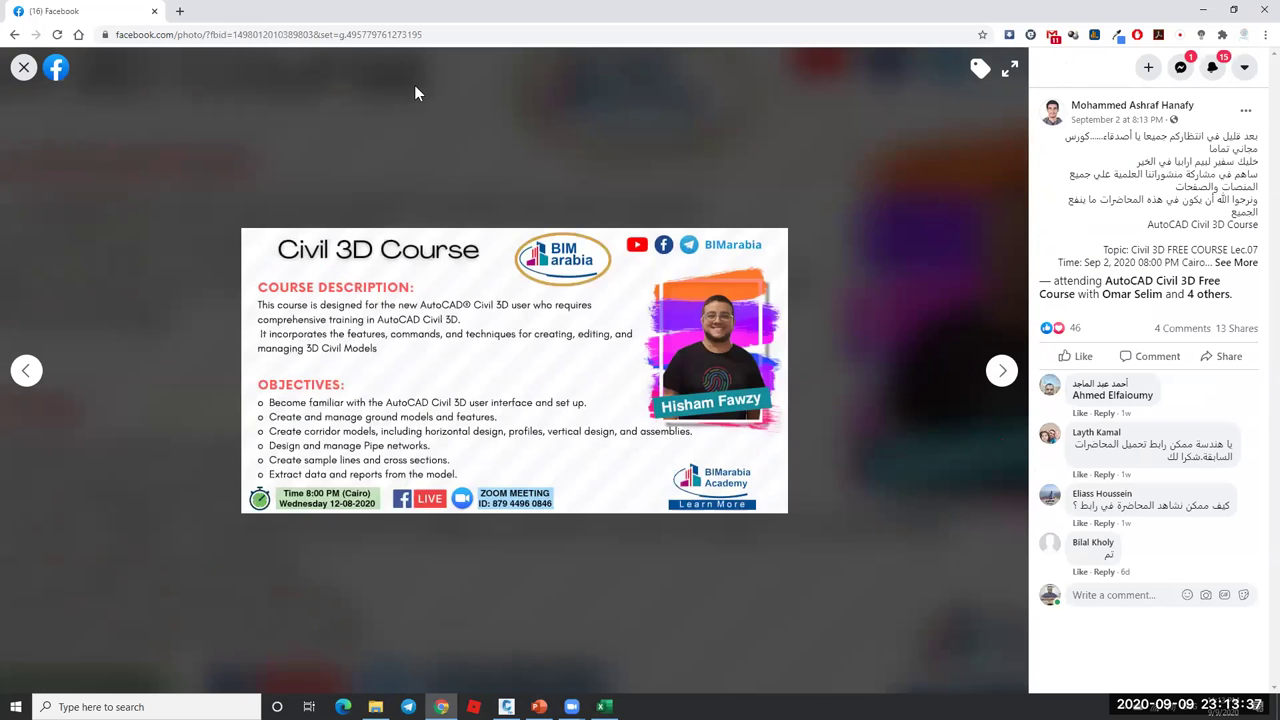
left_click(24, 67)
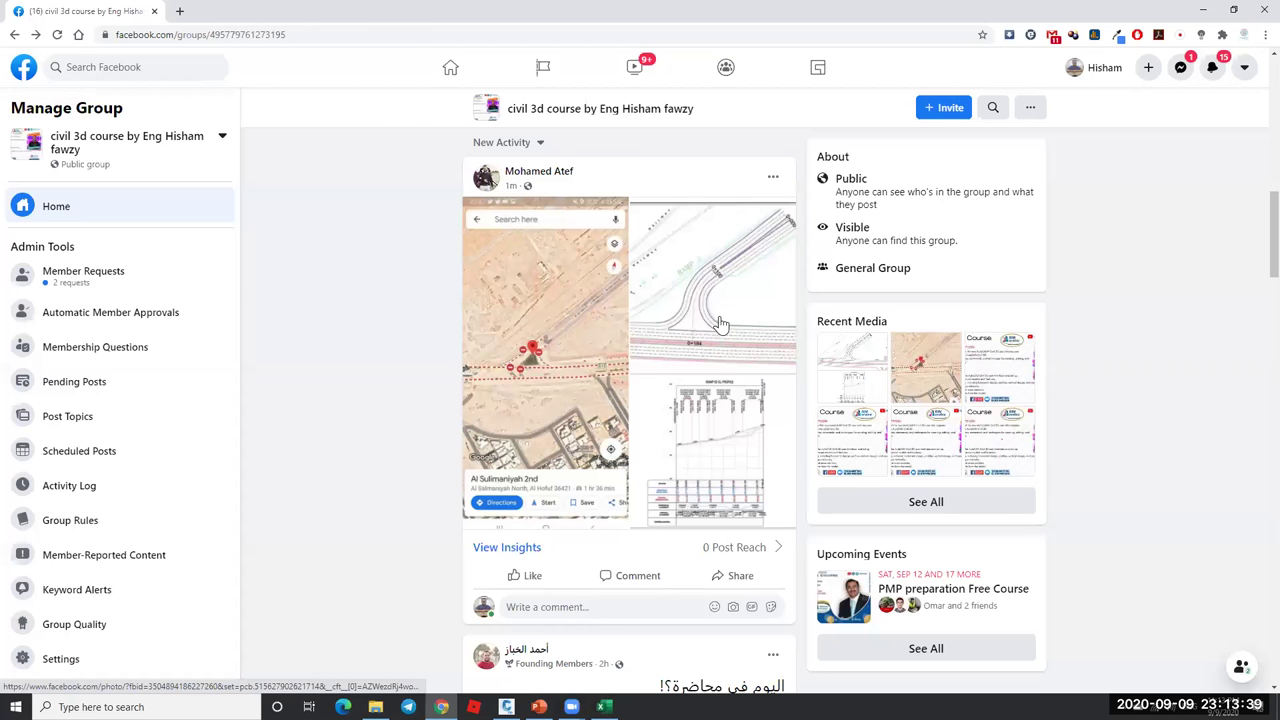
left_click(712, 322)
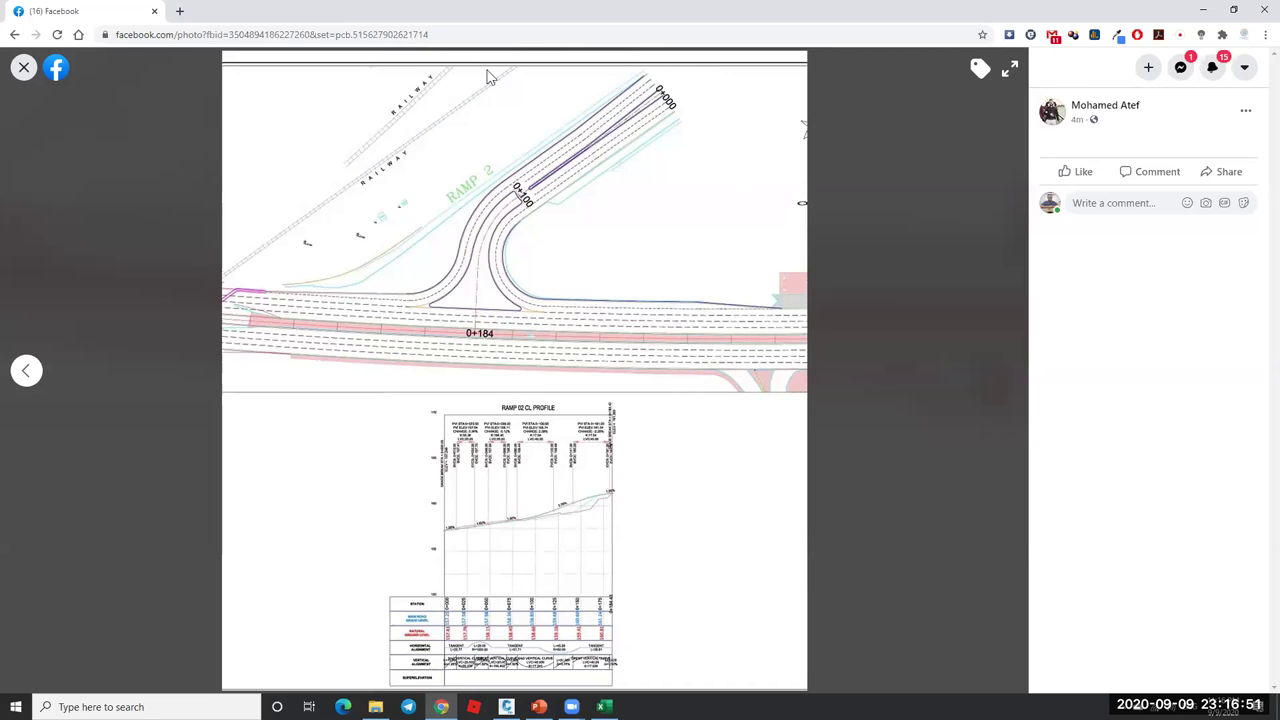
- Minimize Chrome to bring back the Civil 3D corridor cross-section drawing
left_click(1203, 9)
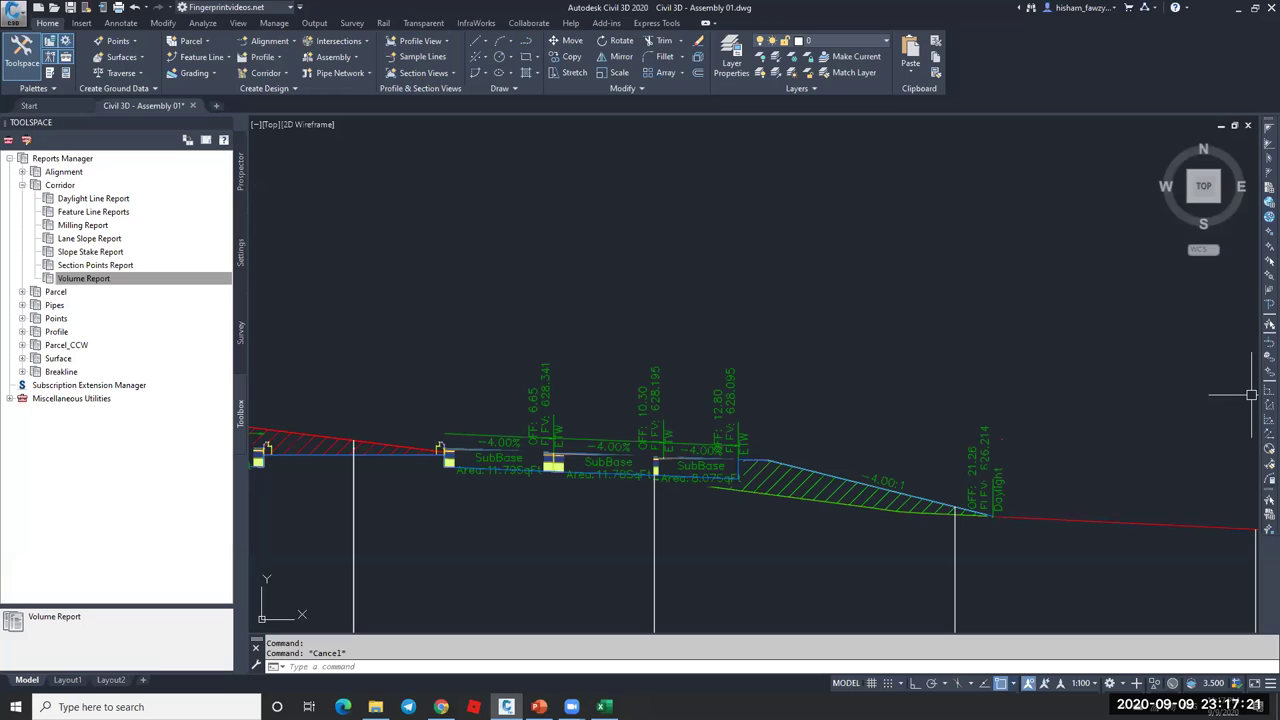
- Zoom out from the assembly to see the full grid of sampled section views
scroll(886, 371, "down", 1)
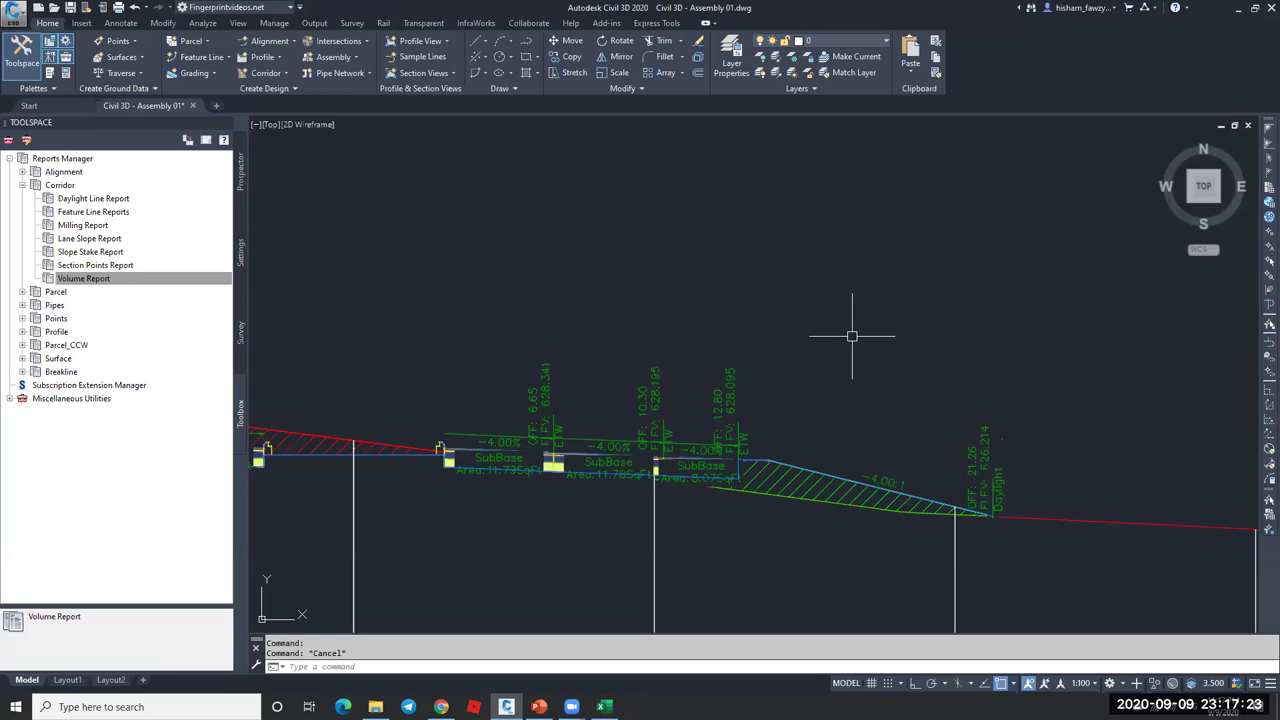
scroll(851, 337, "down", 5)
scroll(90, 36, "down", 1)
scroll(90, 36, "up", 1)
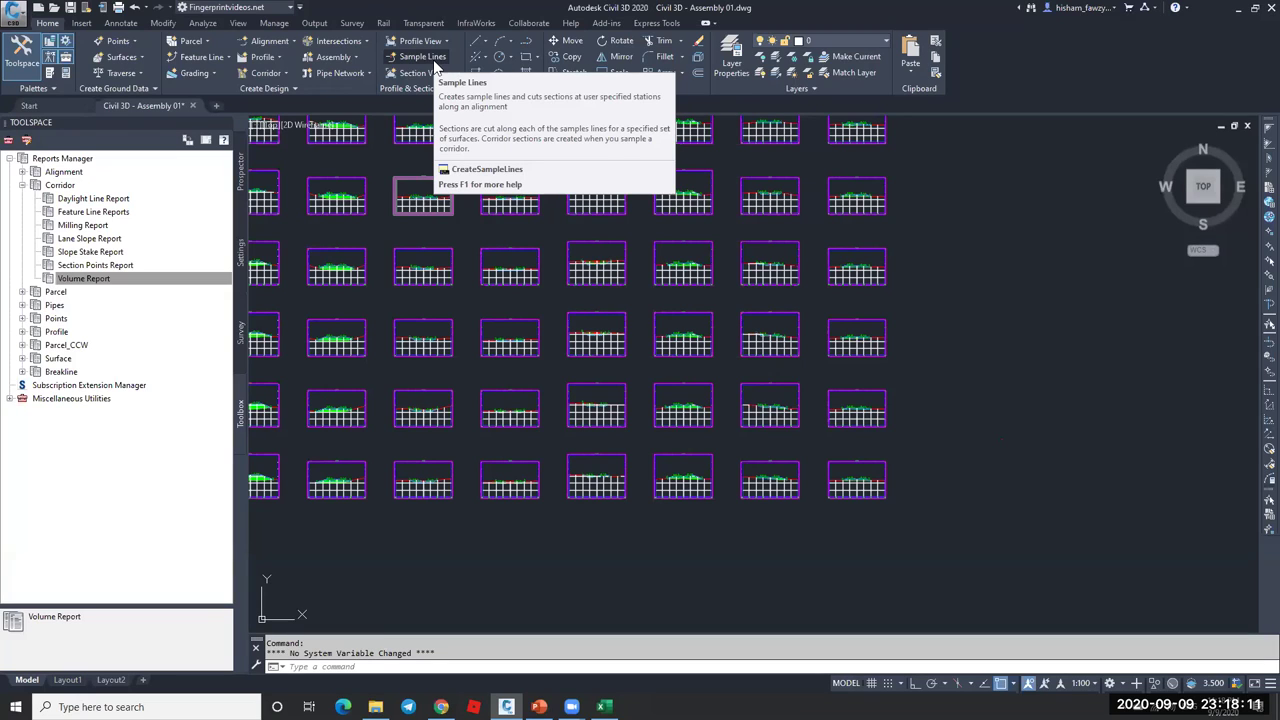
- Open the Roads - Roundabout.dwg drawing from the Quick Access Toolbar
left_click(55, 8)
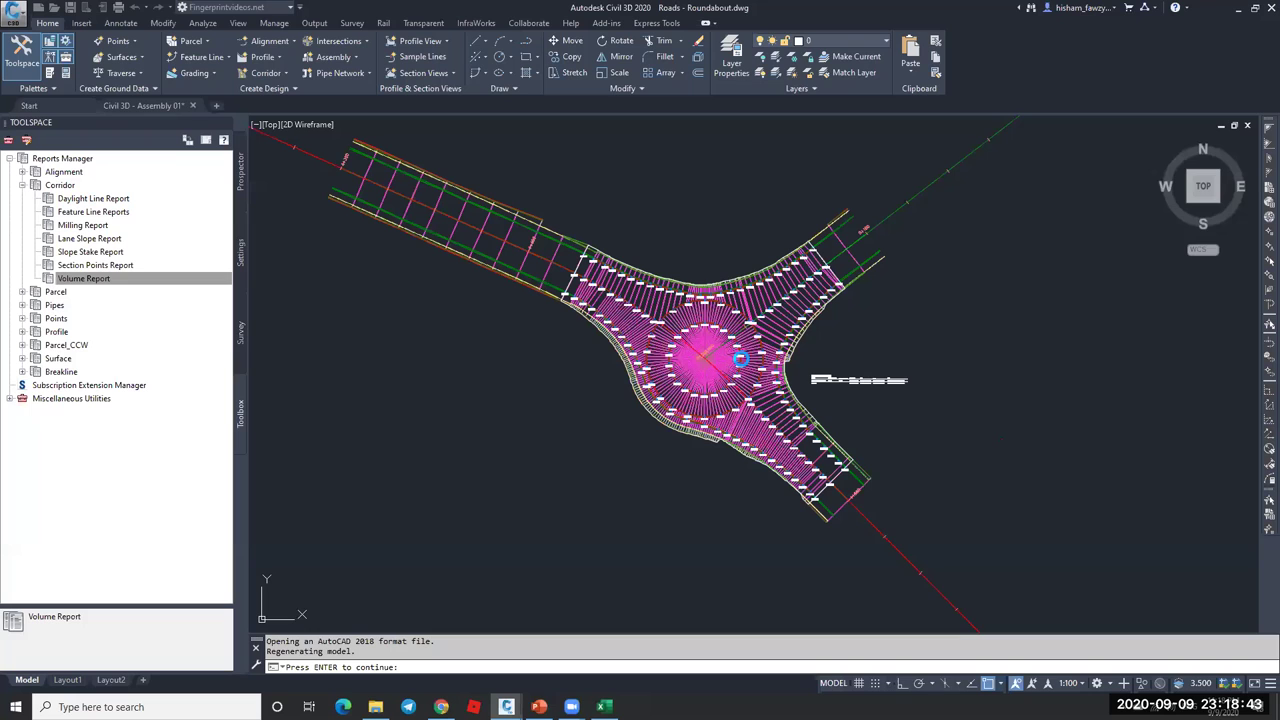
- Turn off the BL - South West Link baseline in the ROADS corridor's parameters and rebuild the corridor
key("Return")
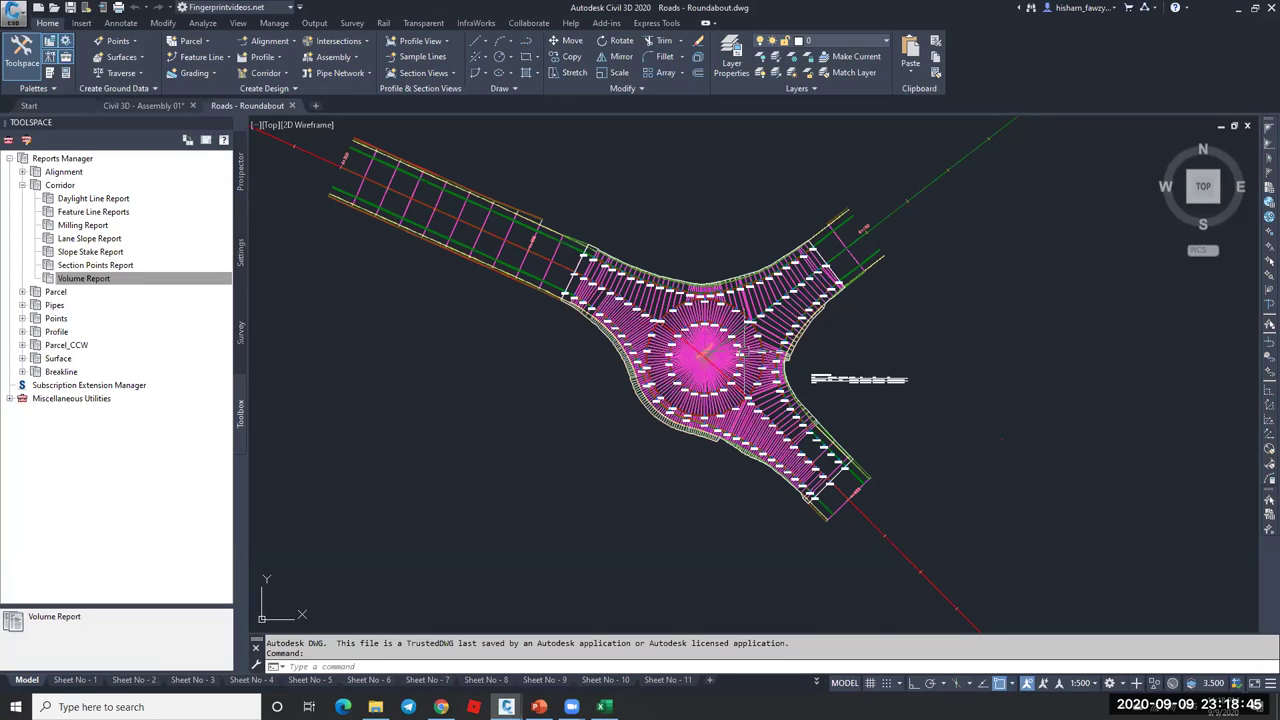
scroll(742, 351, "up", 2)
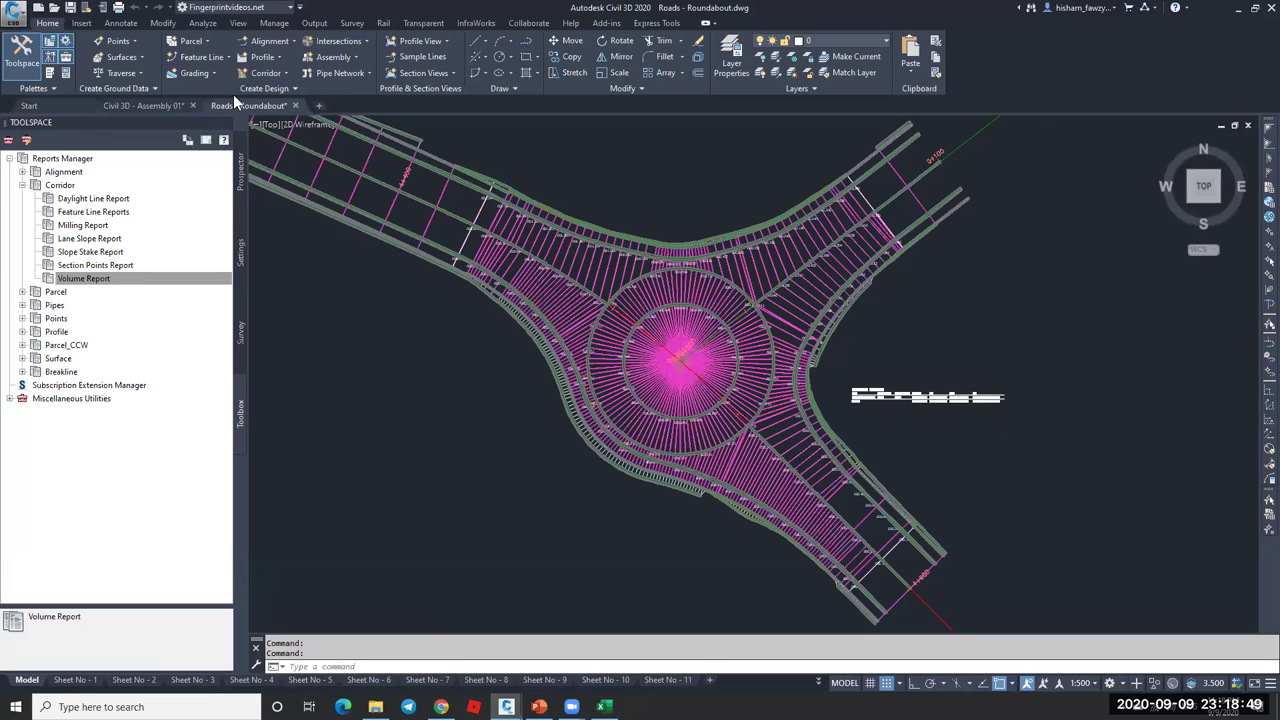
scroll(455, 185, "up", 2)
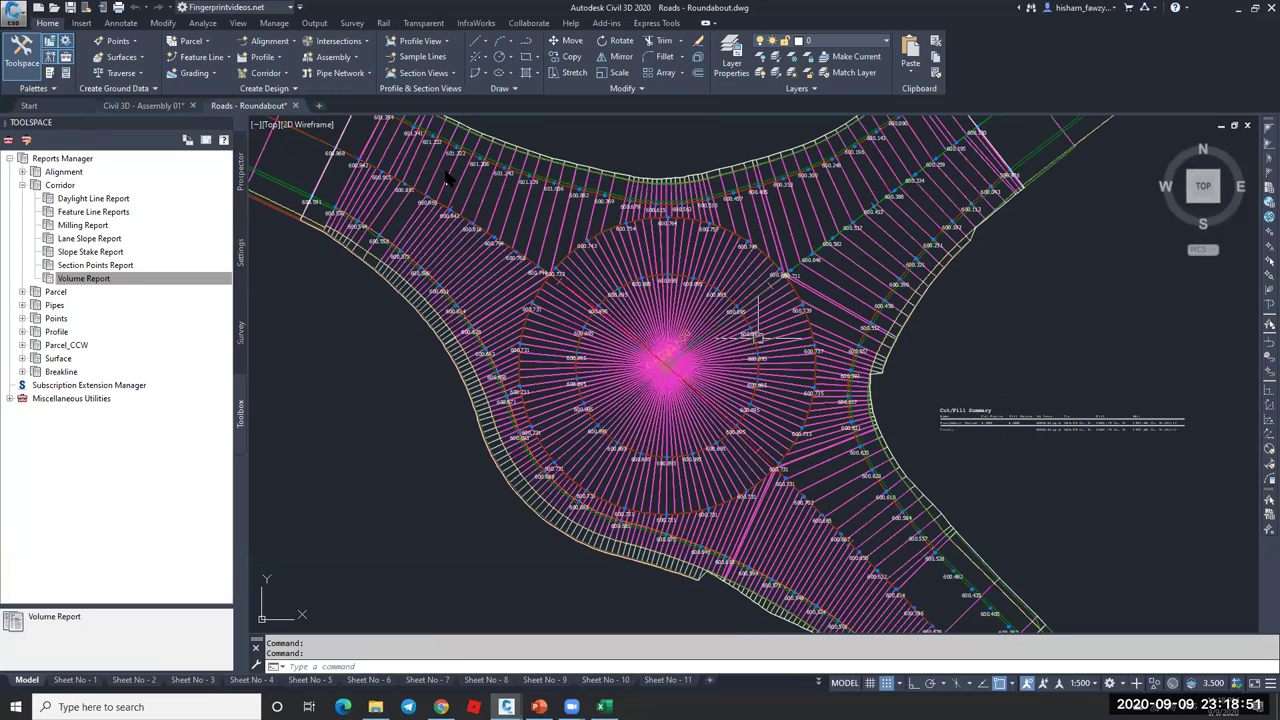
double_click(406, 224)
left_click(437, 175)
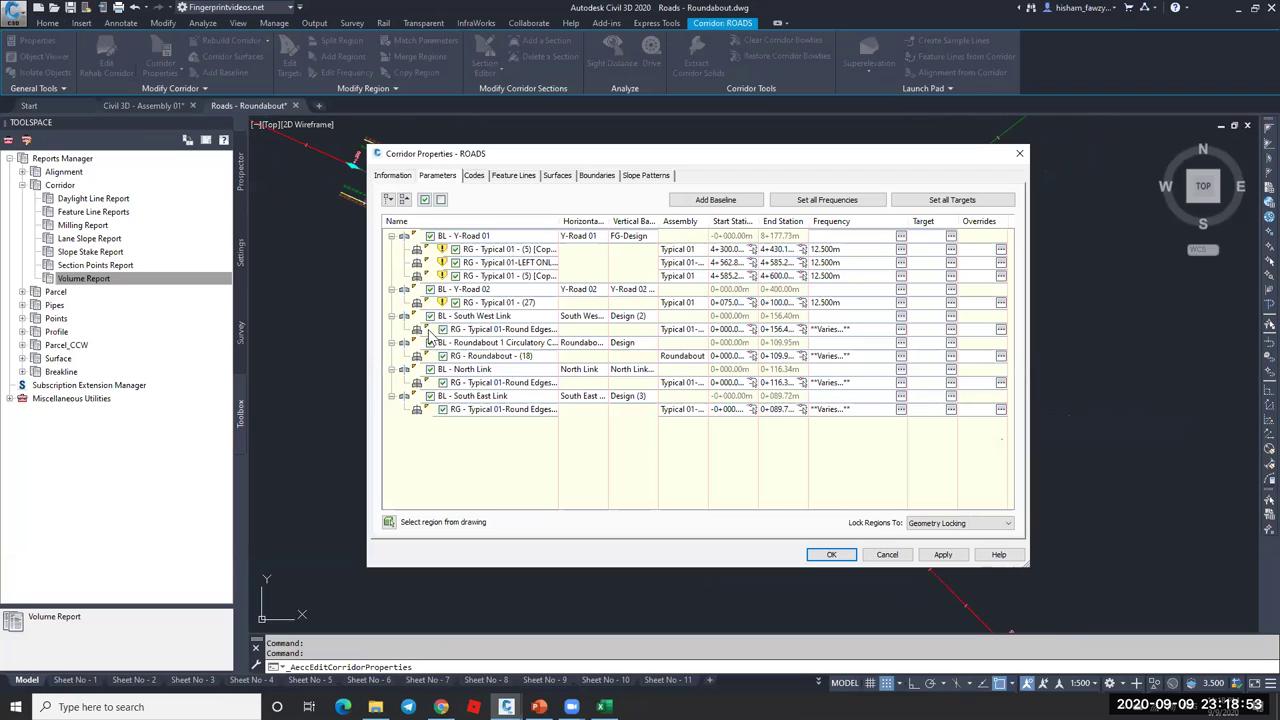
left_click_drag(532, 153, 906, 206)
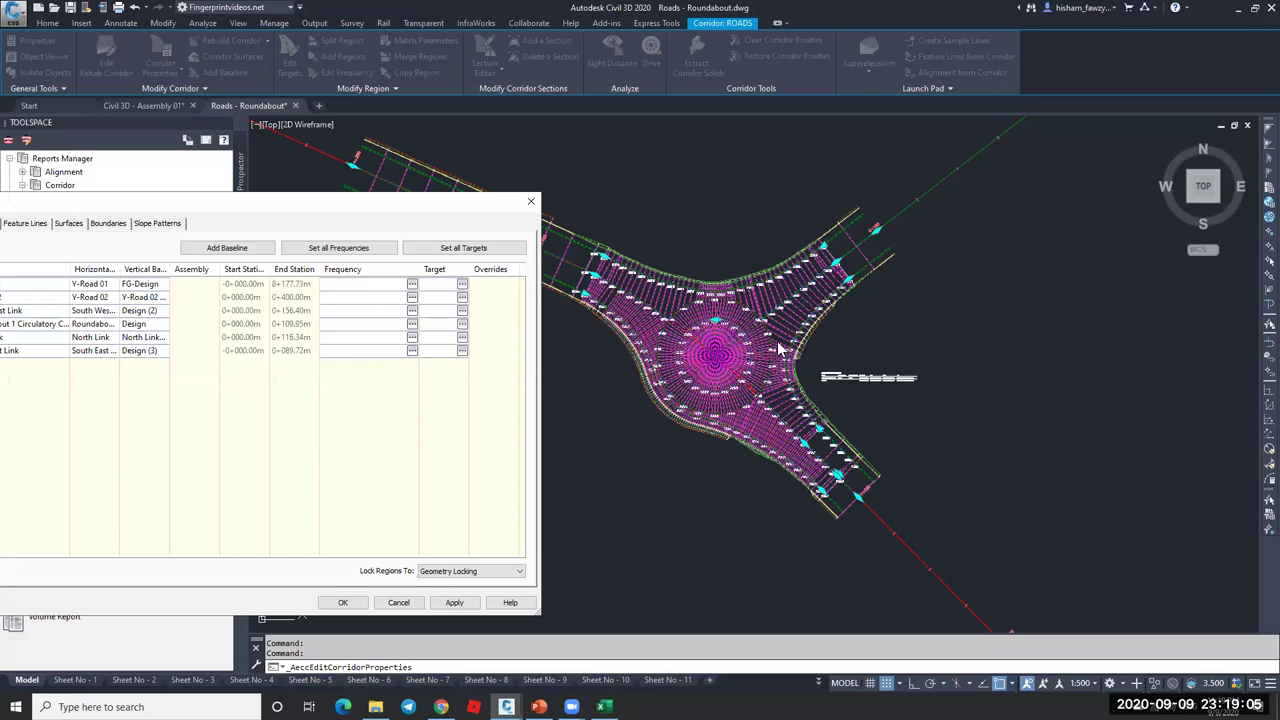
left_click_drag(455, 199, 609, 174)
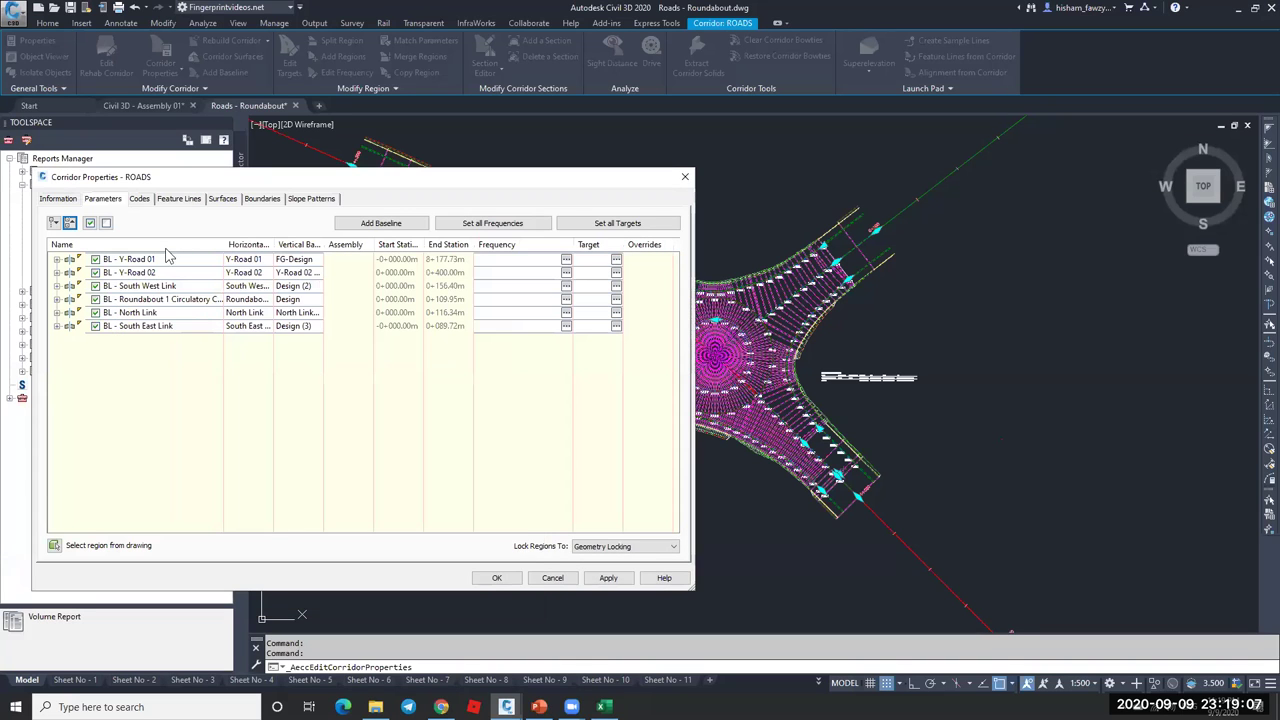
left_click(167, 274)
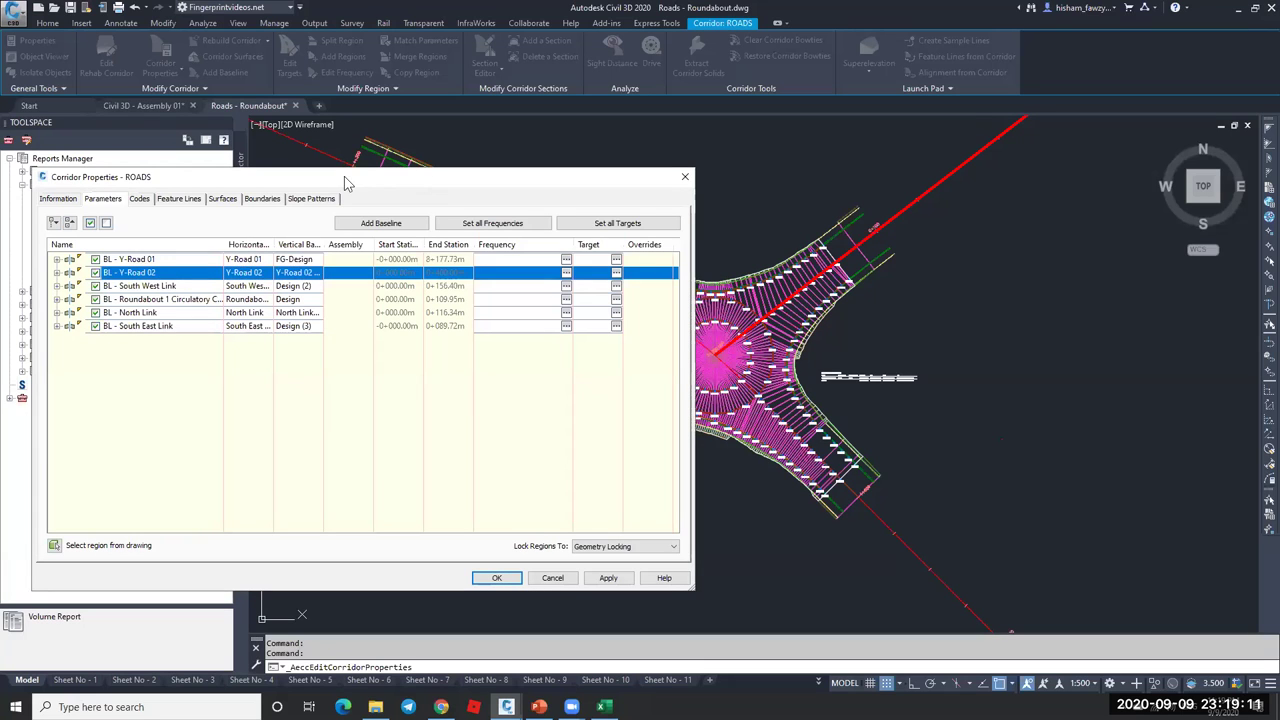
key("Down")
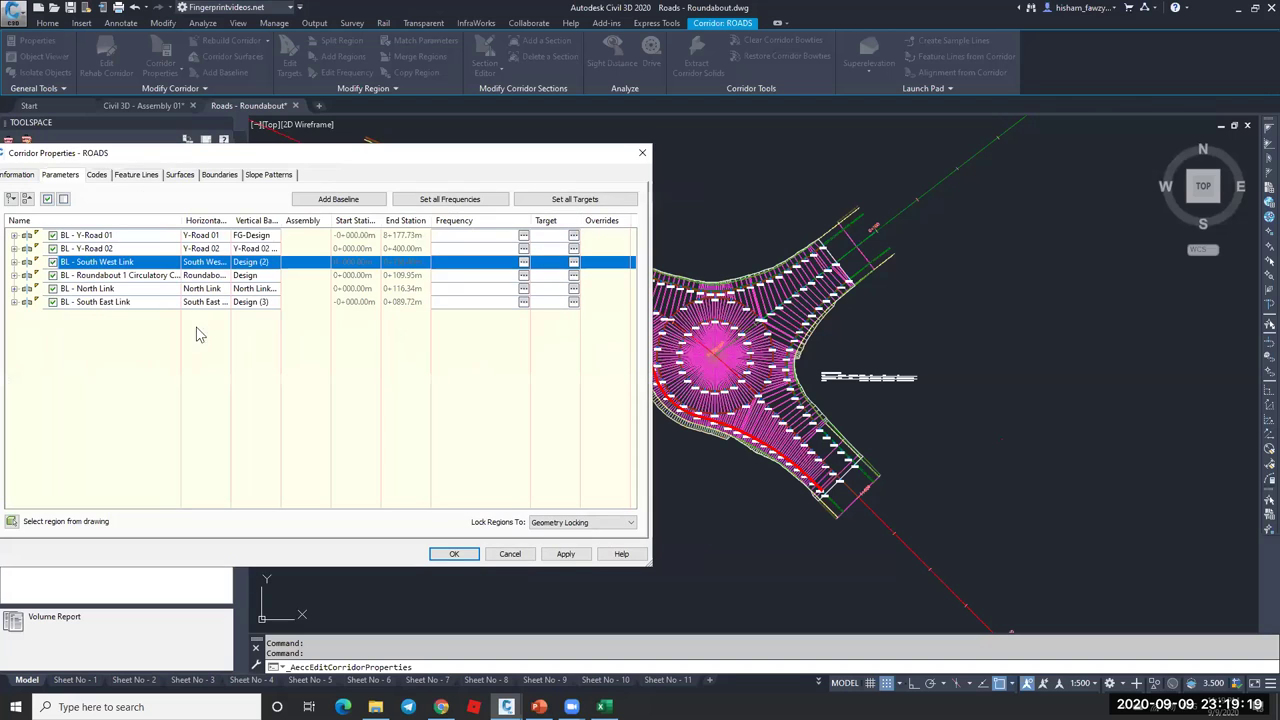
left_click(546, 558)
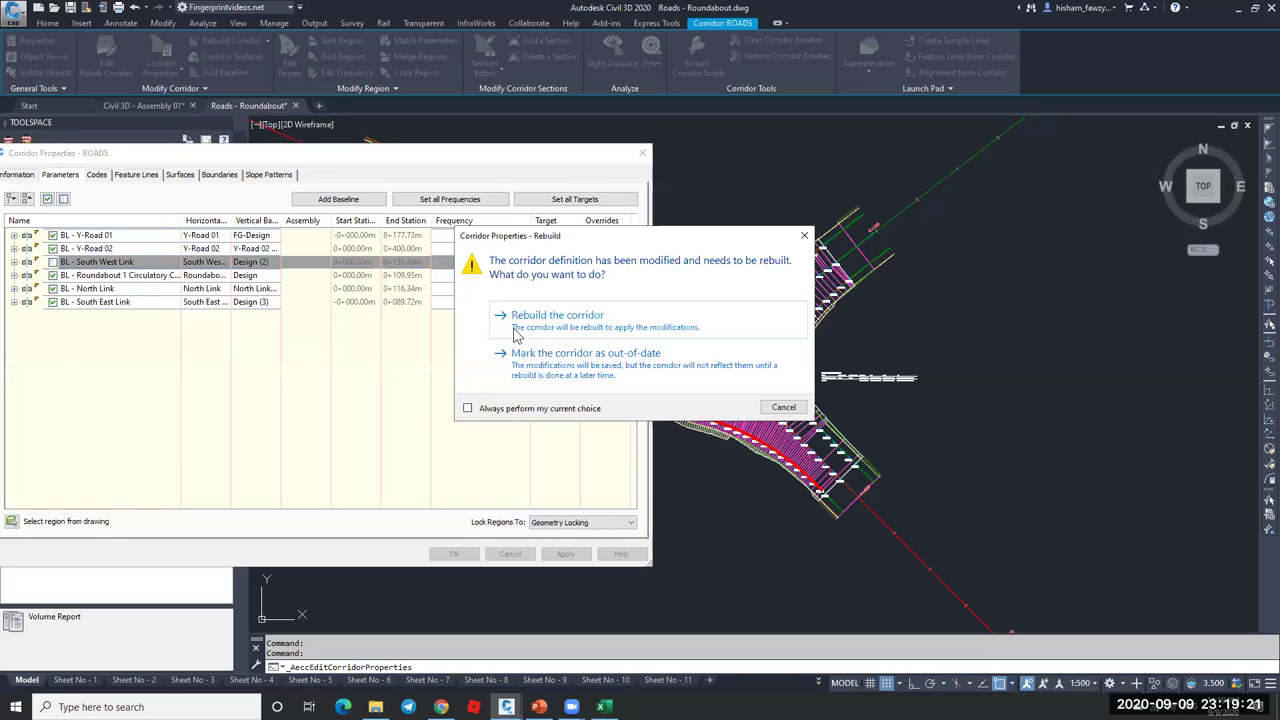
left_click(578, 362)
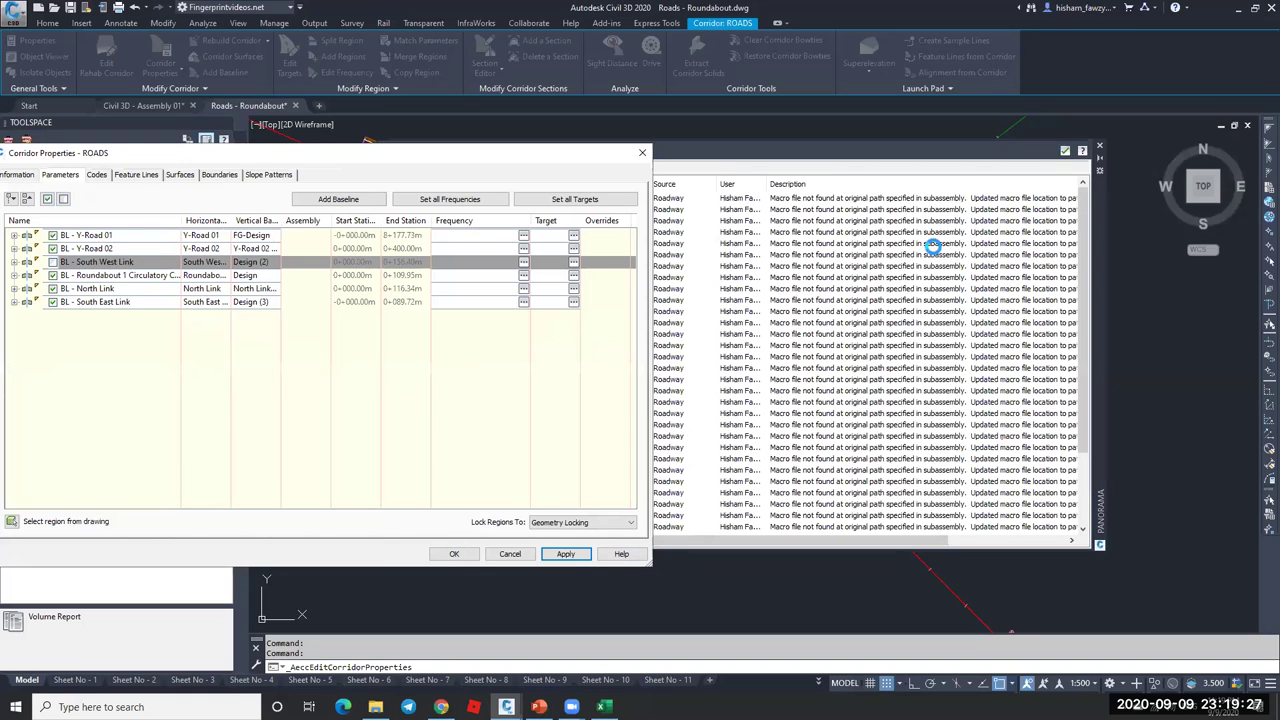
key("Escape")
key("Escape")
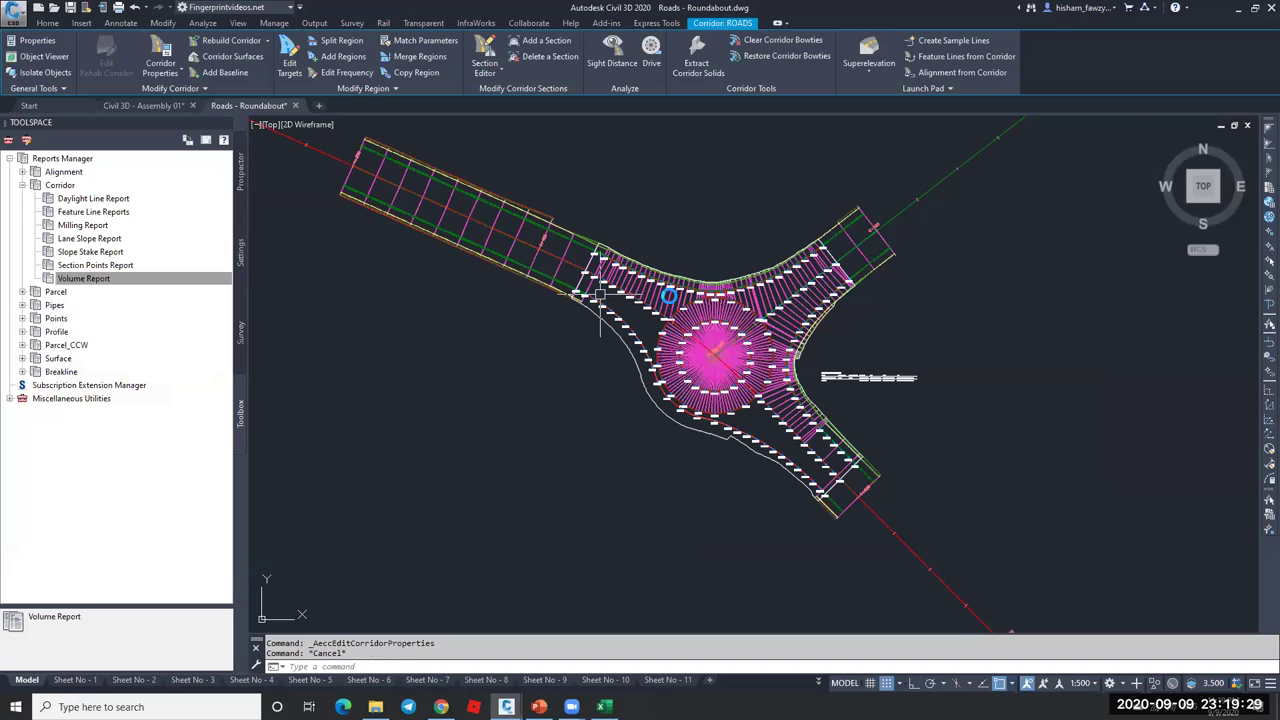
scroll(669, 297, "up", 3)
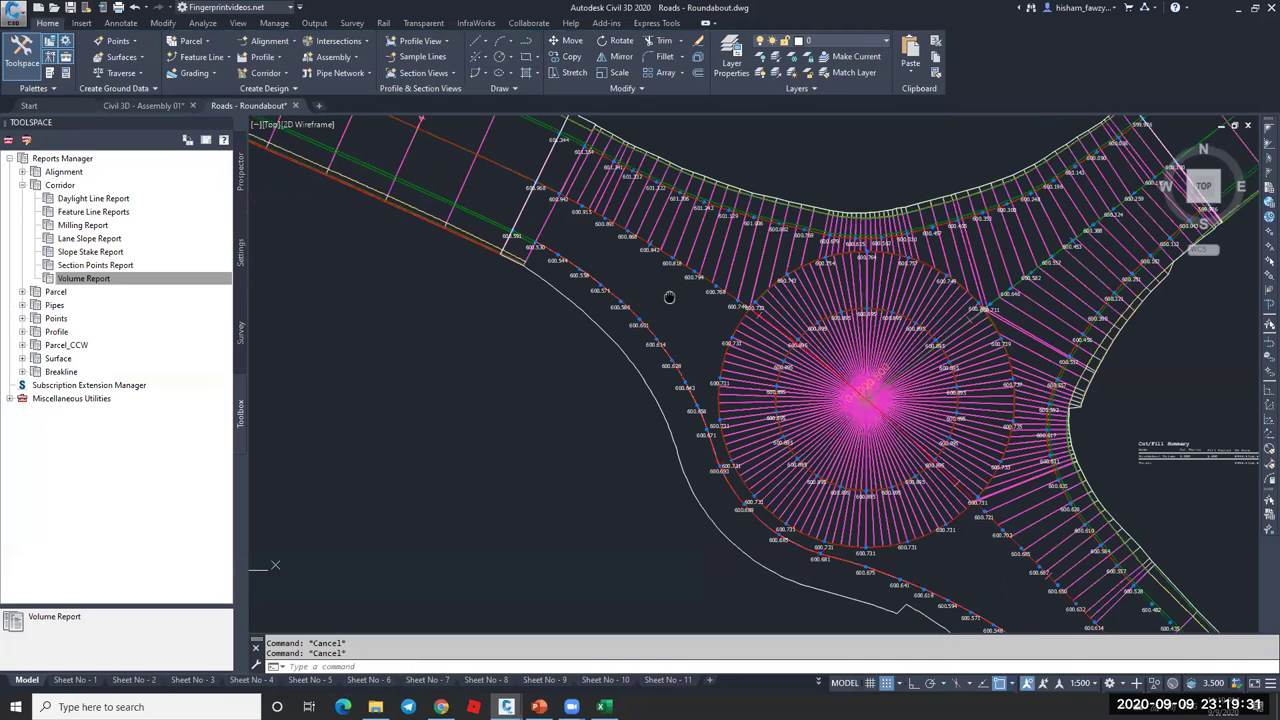
scroll(669, 297, "up", 5)
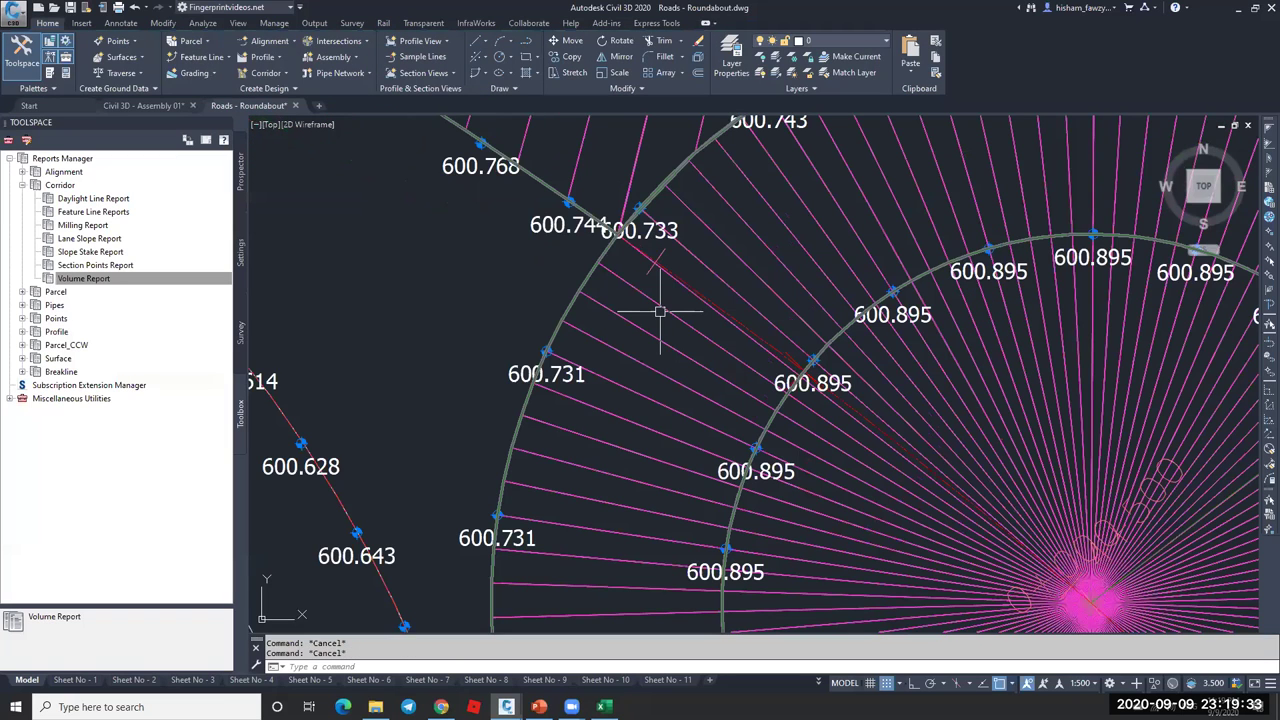
left_click(660, 312)
scroll(580, 300, "down", 4)
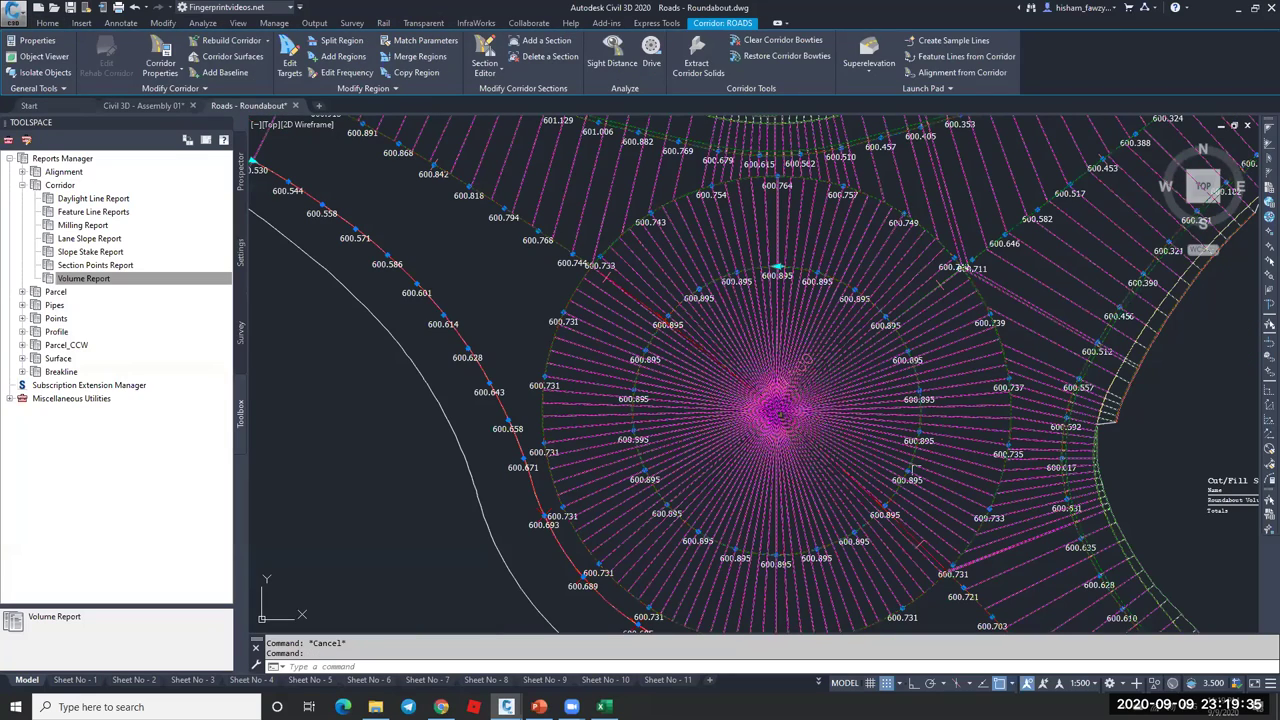
scroll(726, 539, "down", 2)
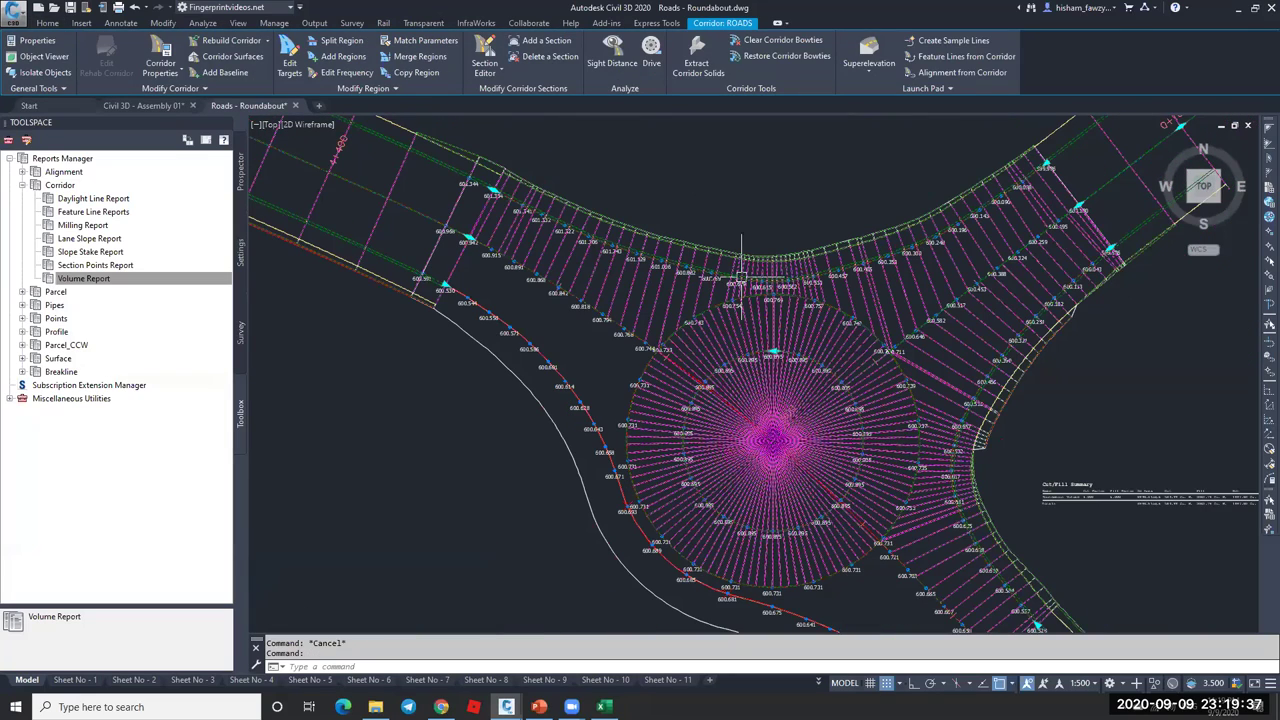
key("Escape")
scroll(945, 224, "down", 3)
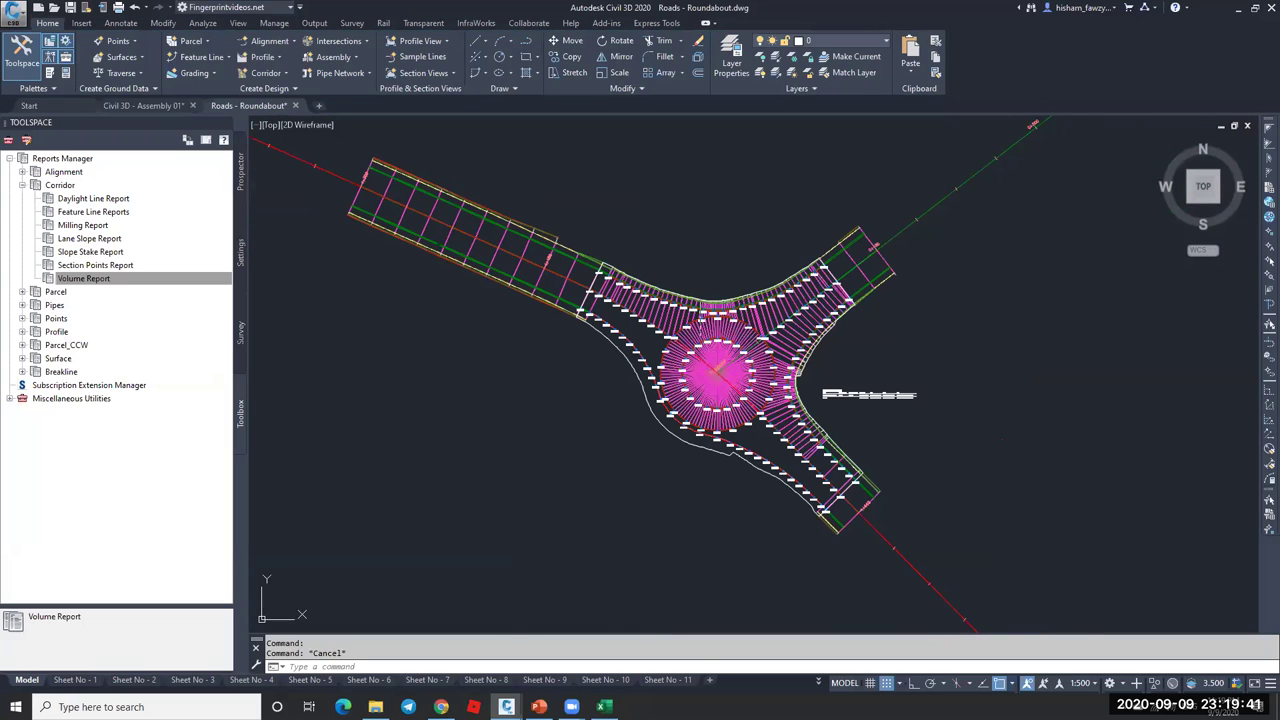
scroll(700, 290, "up", 4)
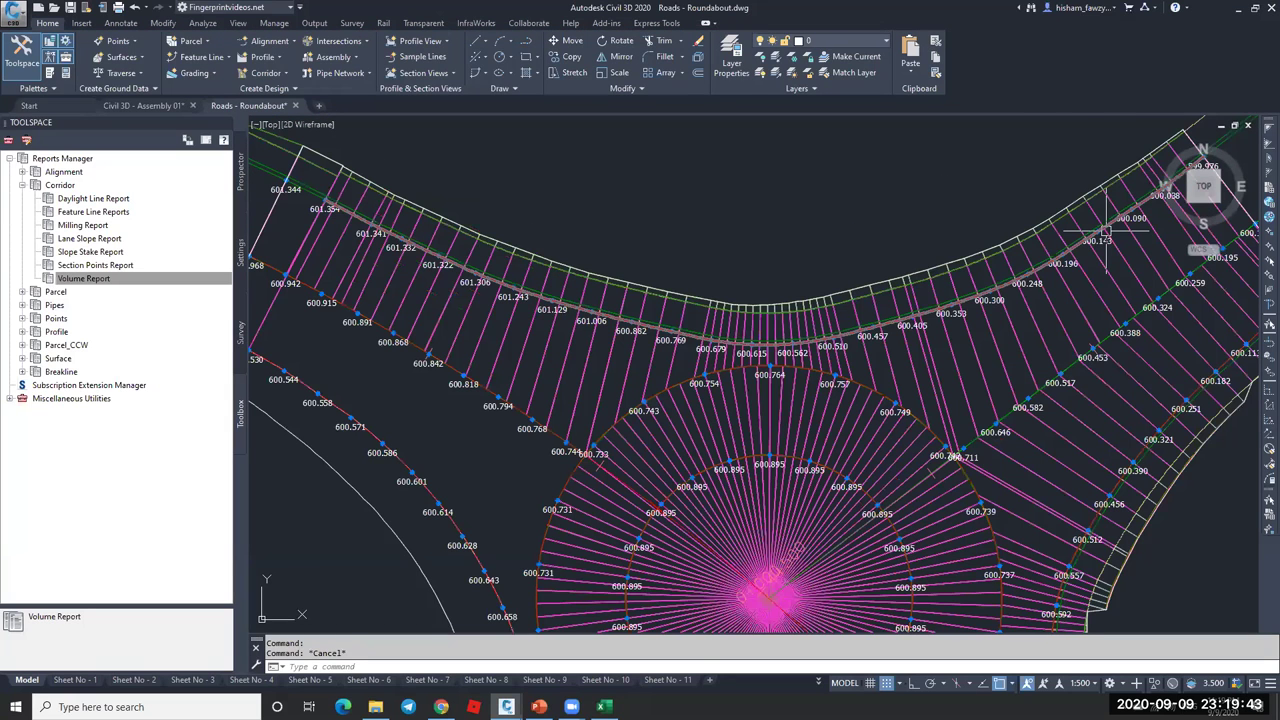
middle_click_drag(1105, 233, 874, 283)
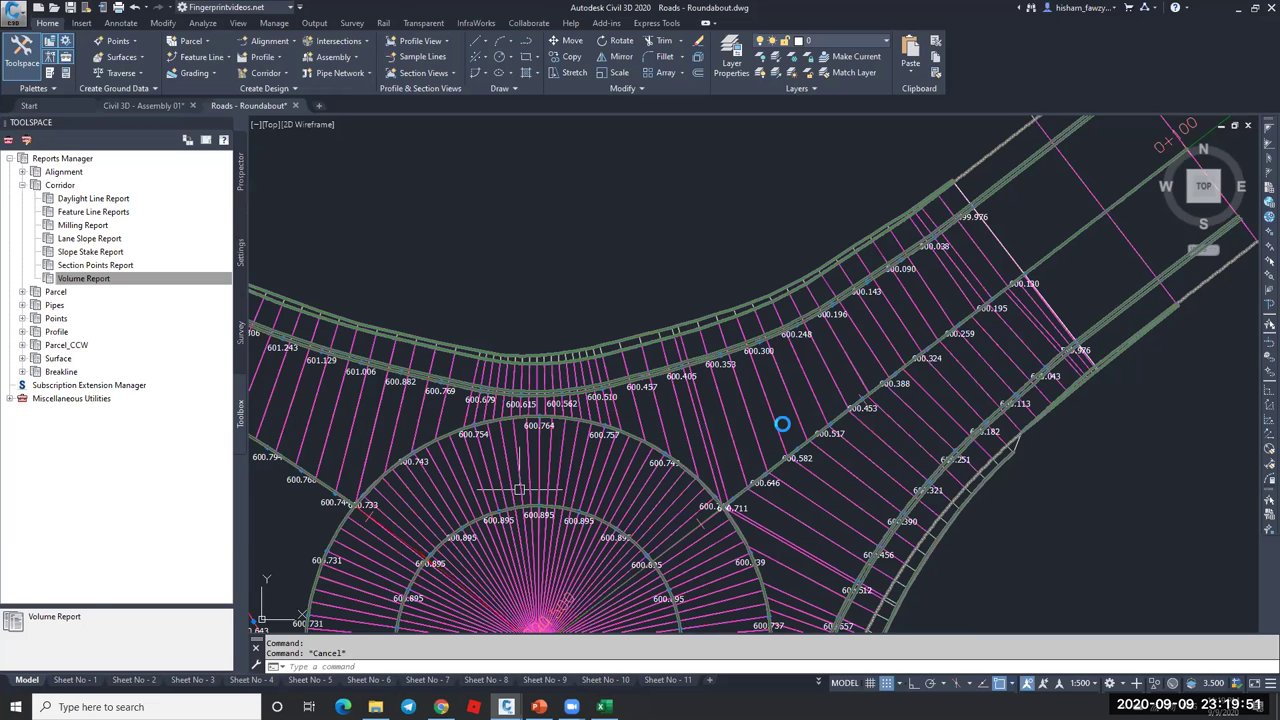
middle_click_drag(519, 489, 755, 461)
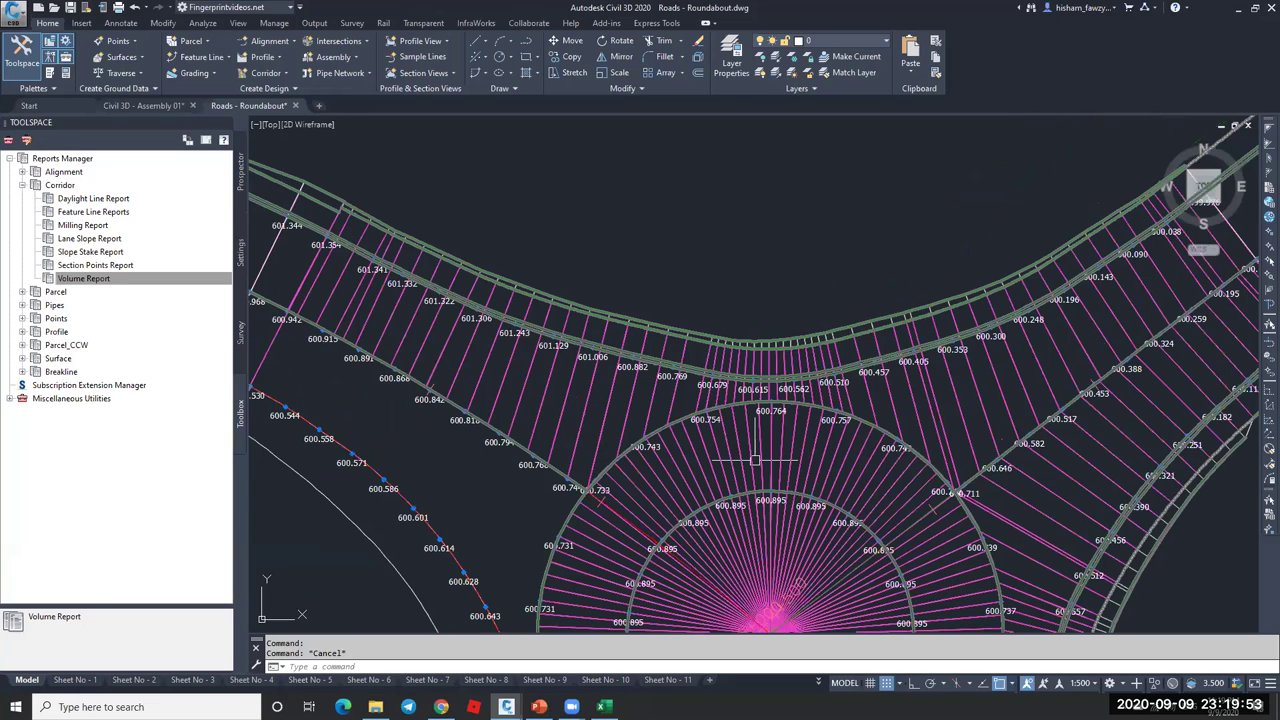
left_click(661, 418)
scroll(763, 470, "down", 2)
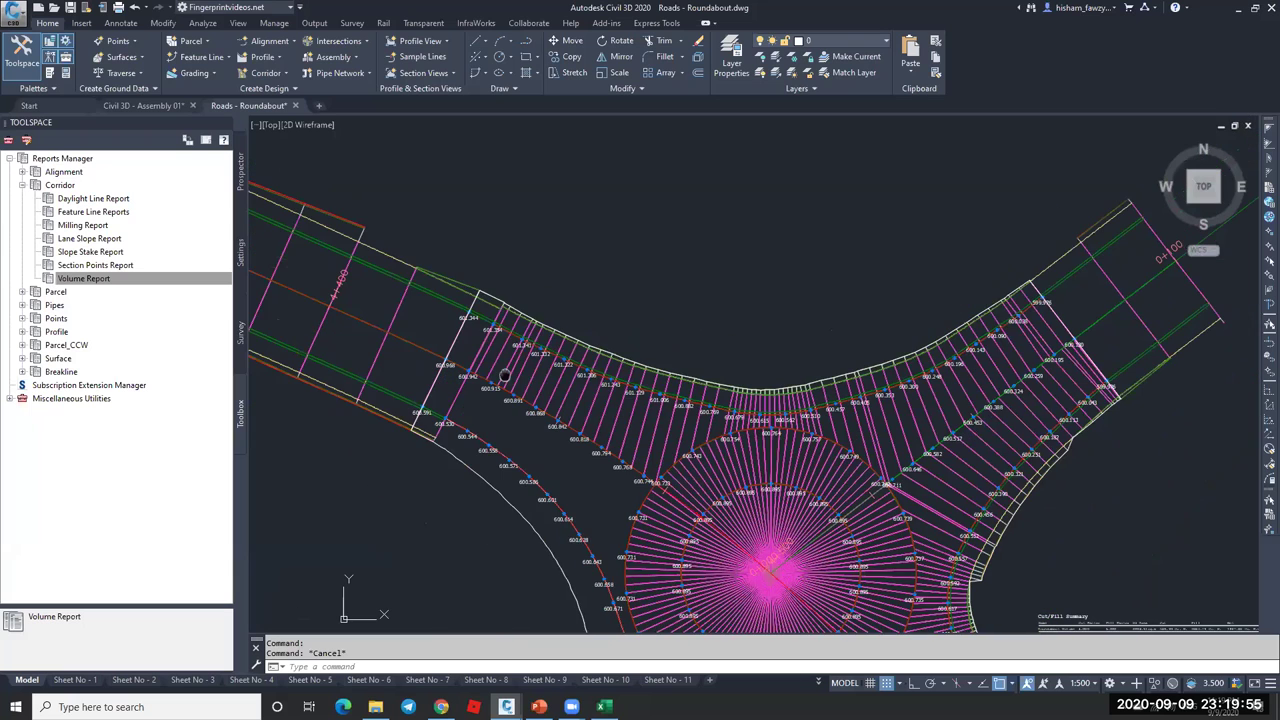
middle_click_drag(363, 311, 466, 306)
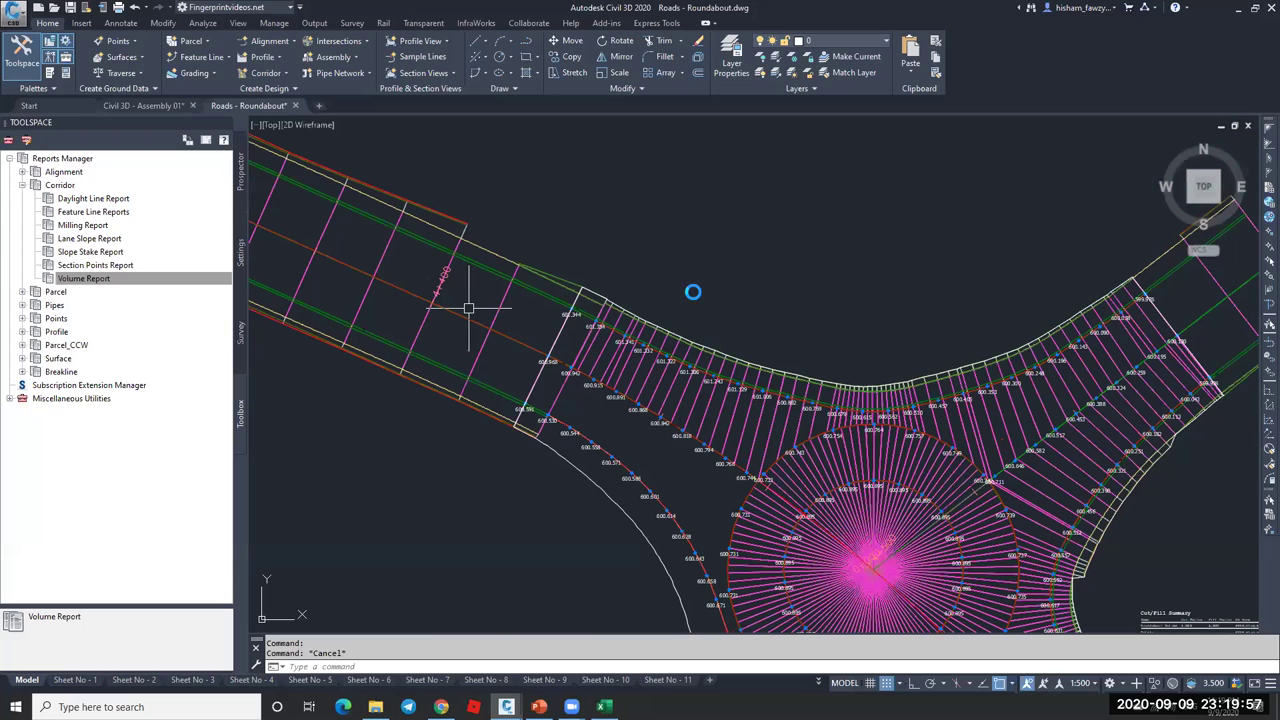
middle_click_drag(577, 390, 522, 250)
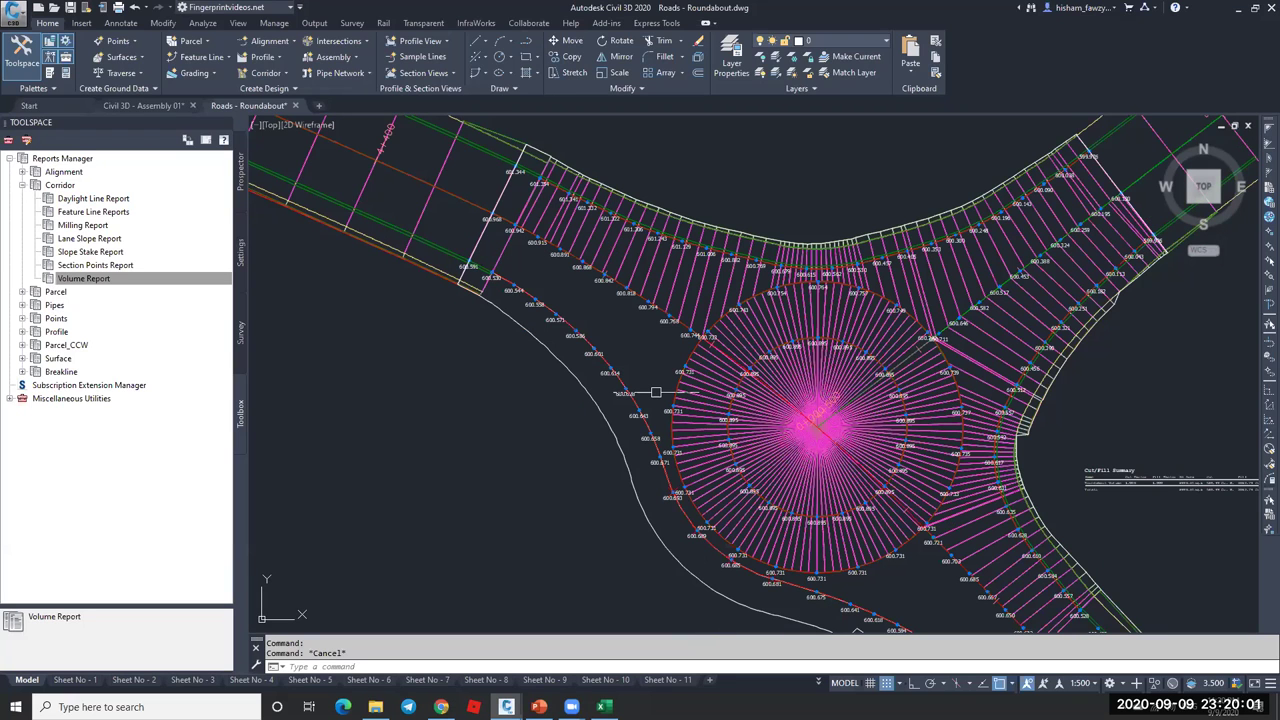
middle_click_drag(655, 392, 615, 347)
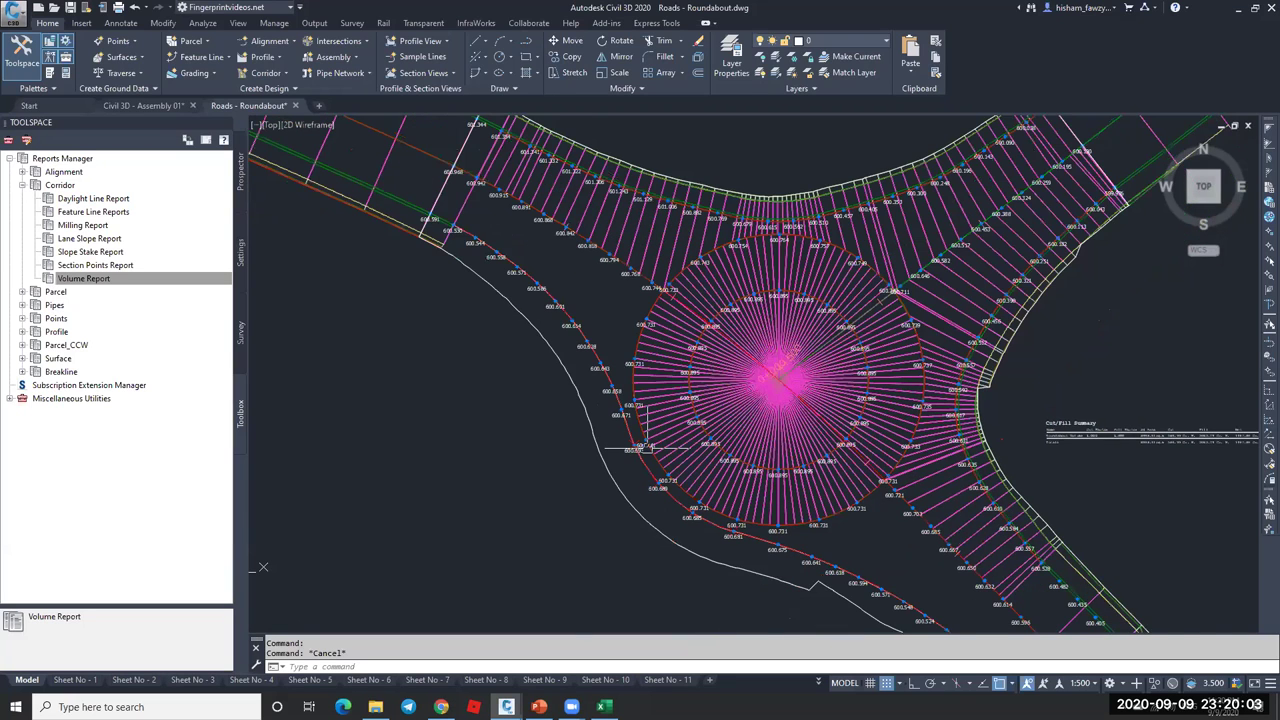
scroll(646, 448, "up", 4)
scroll(577, 397, "down", 4)
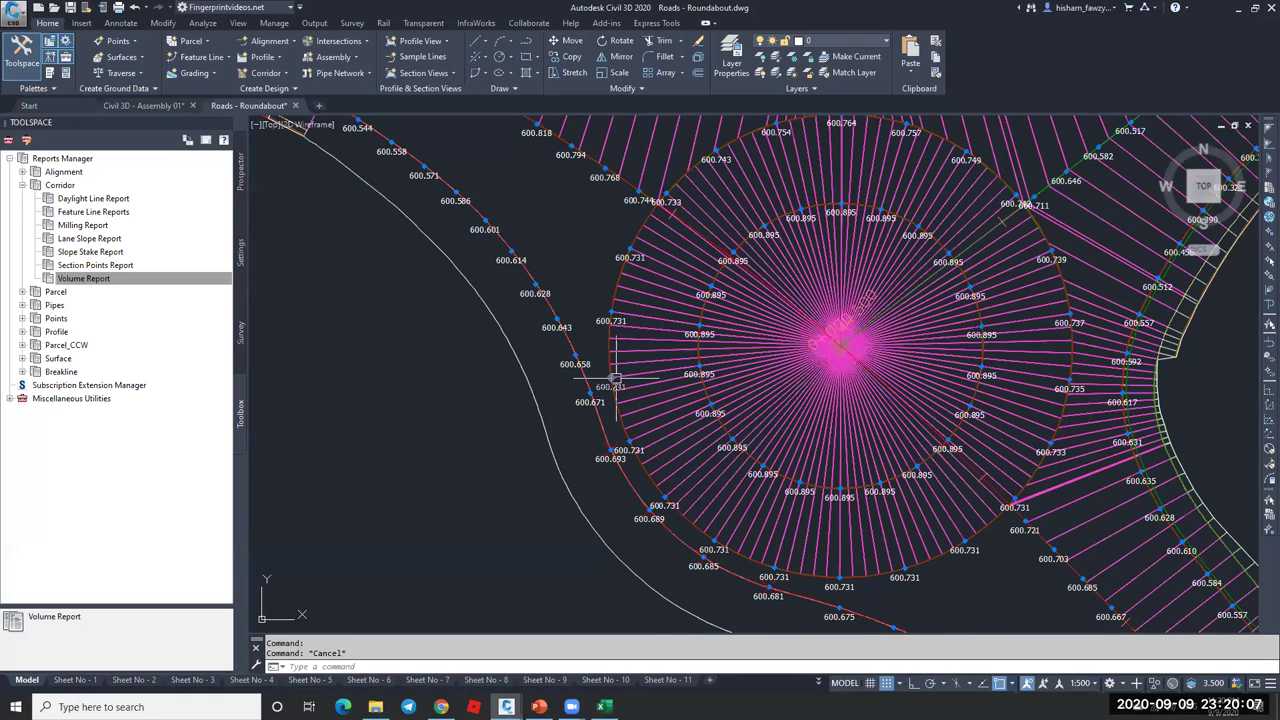
middle_click_drag(605, 256, 663, 386)
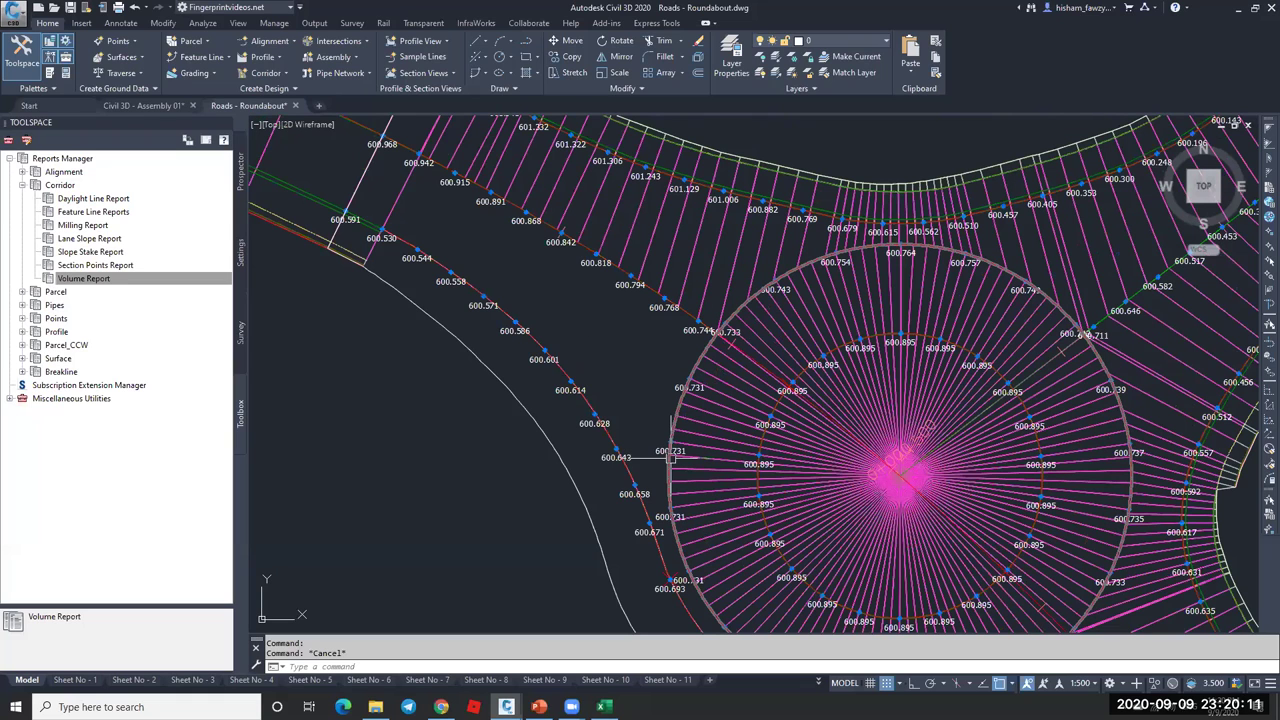
scroll(670, 455, "down", 2)
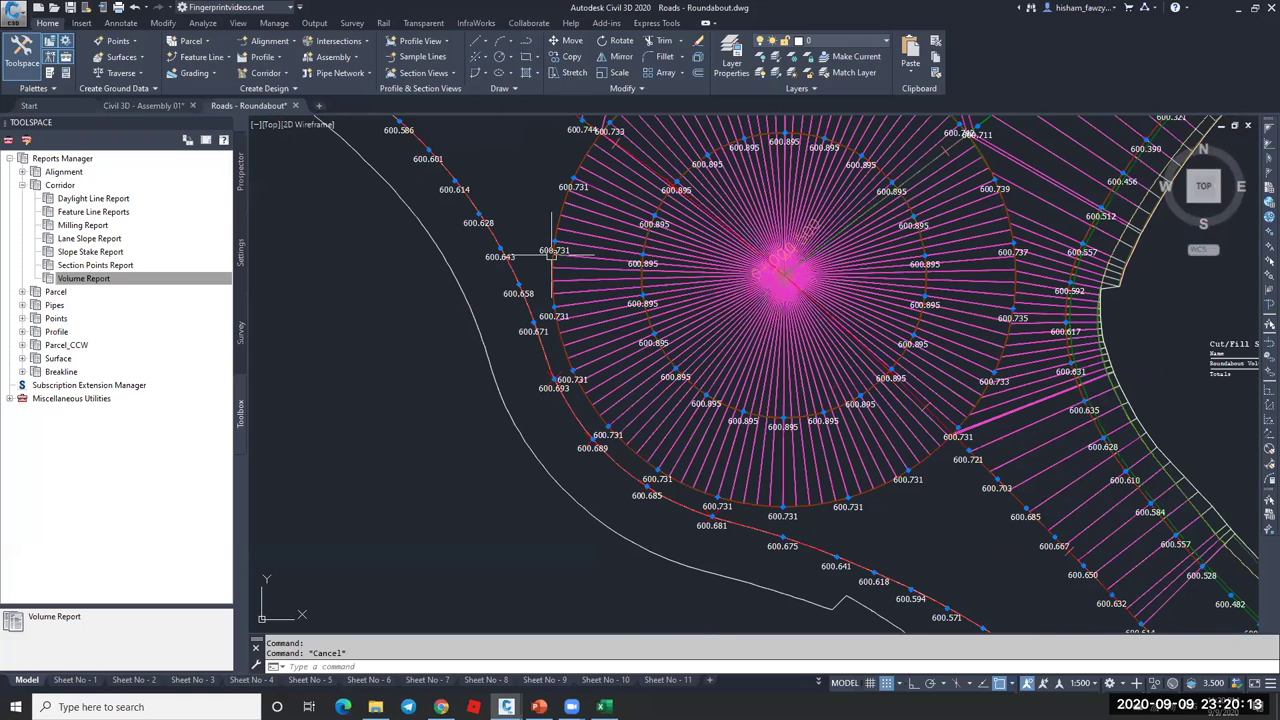
scroll(632, 432, "down", 2)
scroll(782, 442, "up", 2)
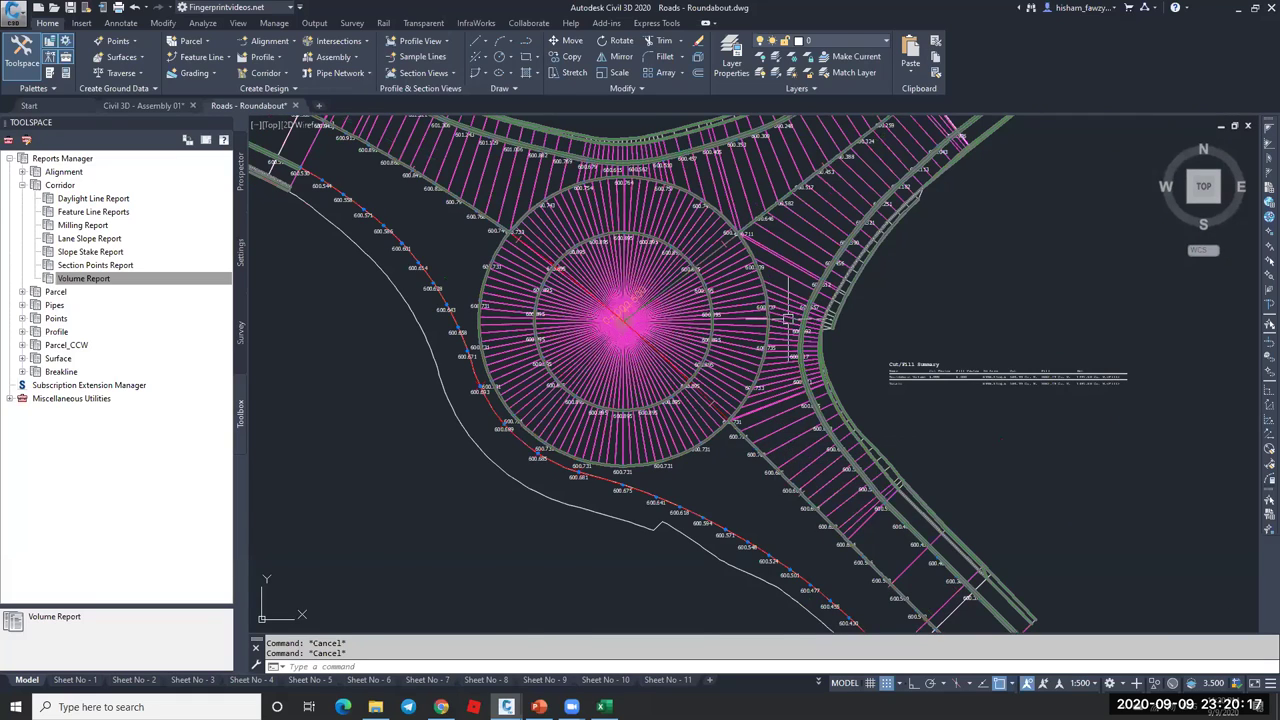
scroll(781, 346, "up", 3)
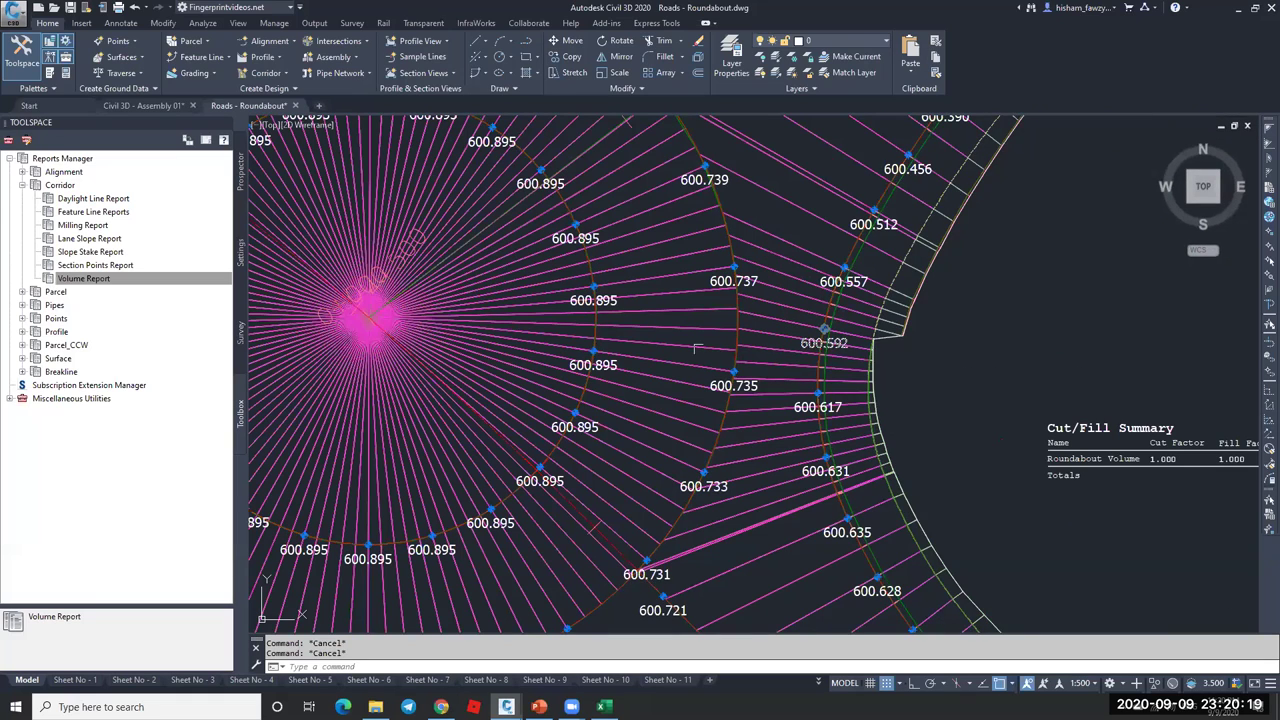
scroll(700, 345, "down", 2)
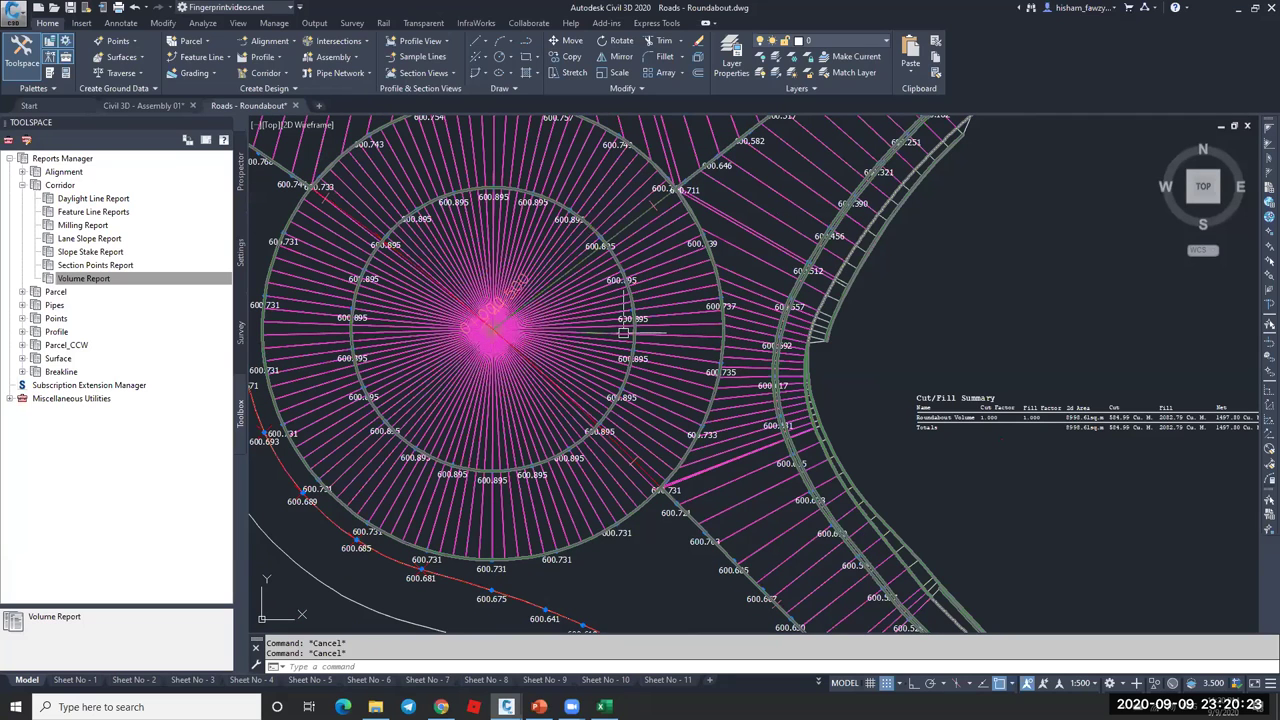
scroll(820, 352, "down", 4)
scroll(843, 318, "up", 6)
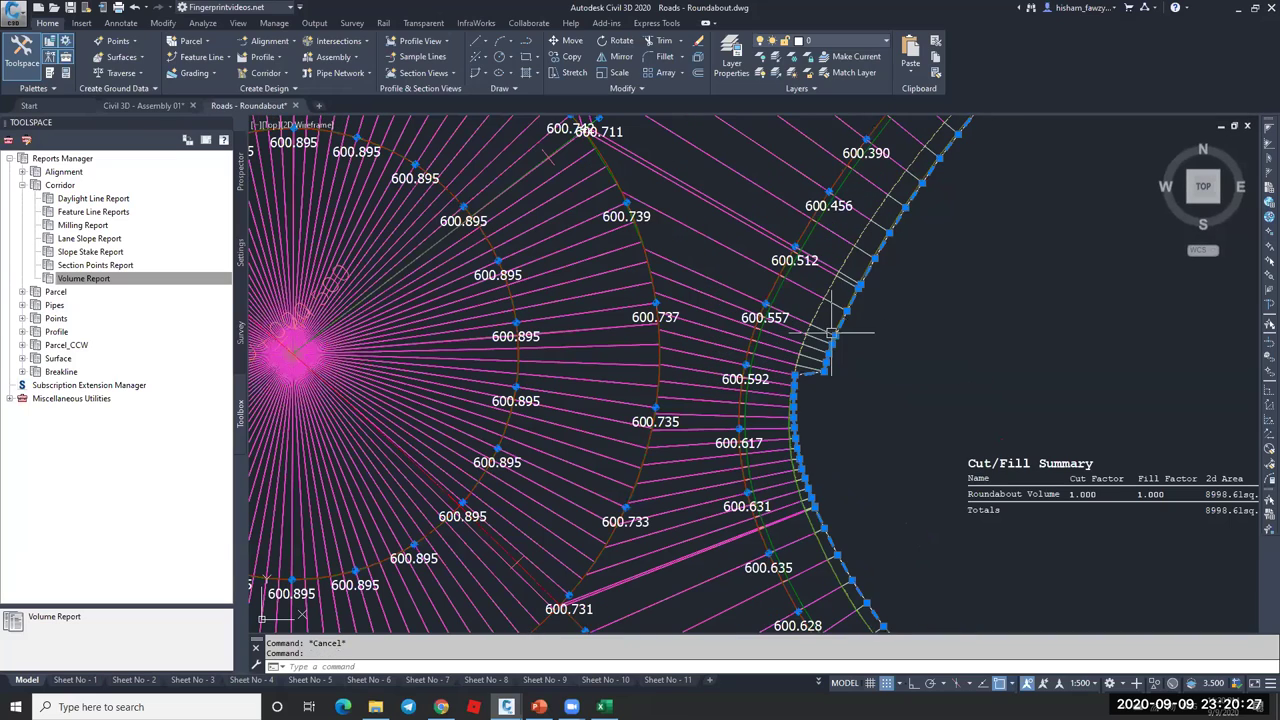
scroll(845, 330, "down", 5)
key("Escape")
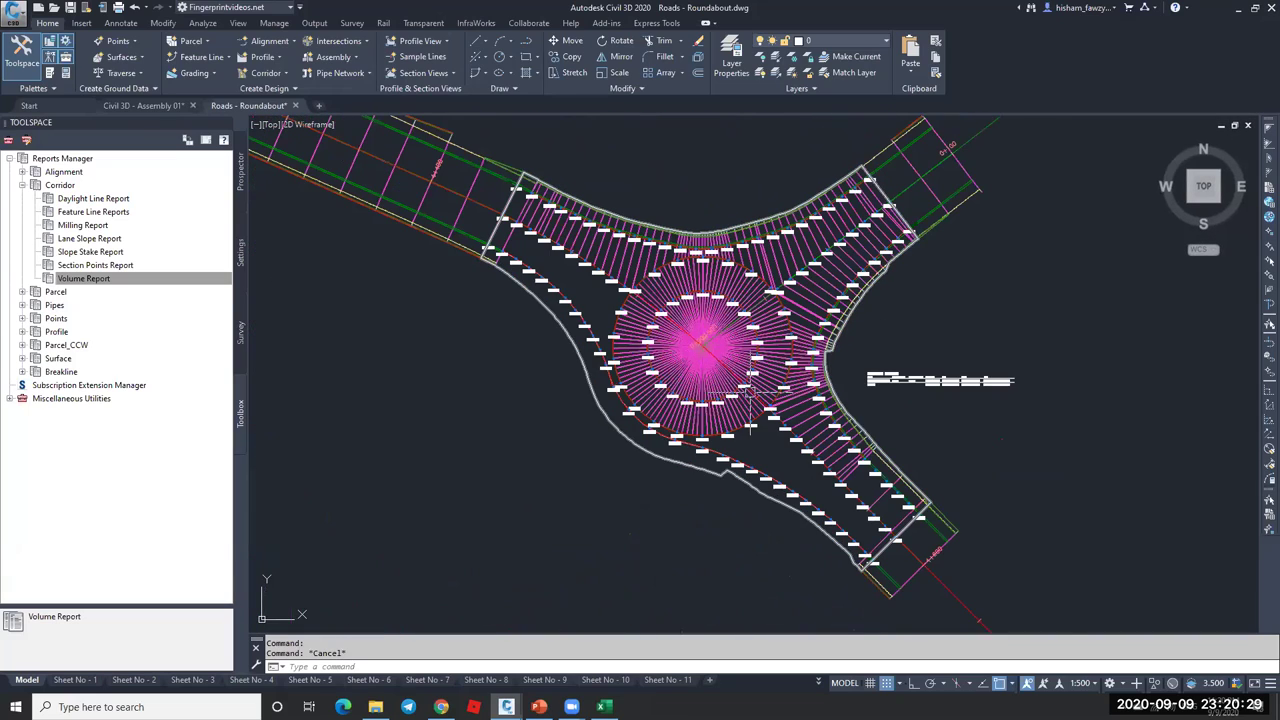
scroll(762, 392, "up", 2)
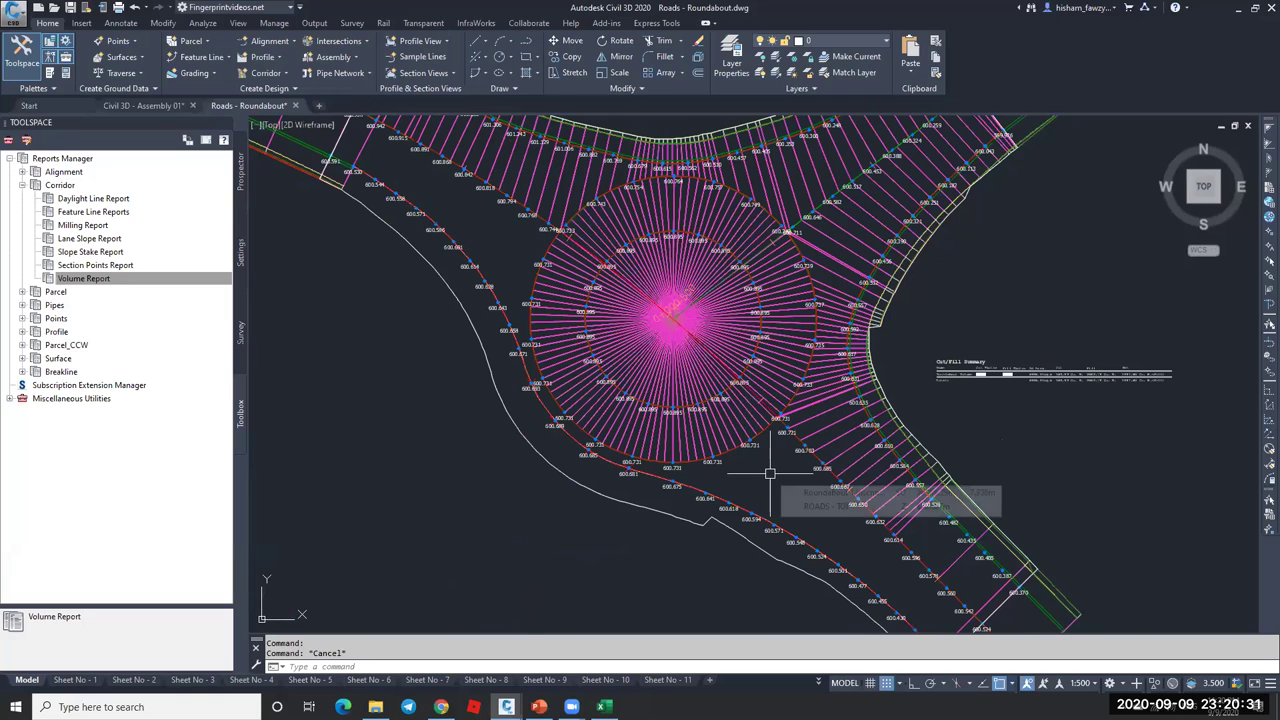
scroll(771, 388, "up", 3)
scroll(771, 388, "down", 3)
key("Escape")
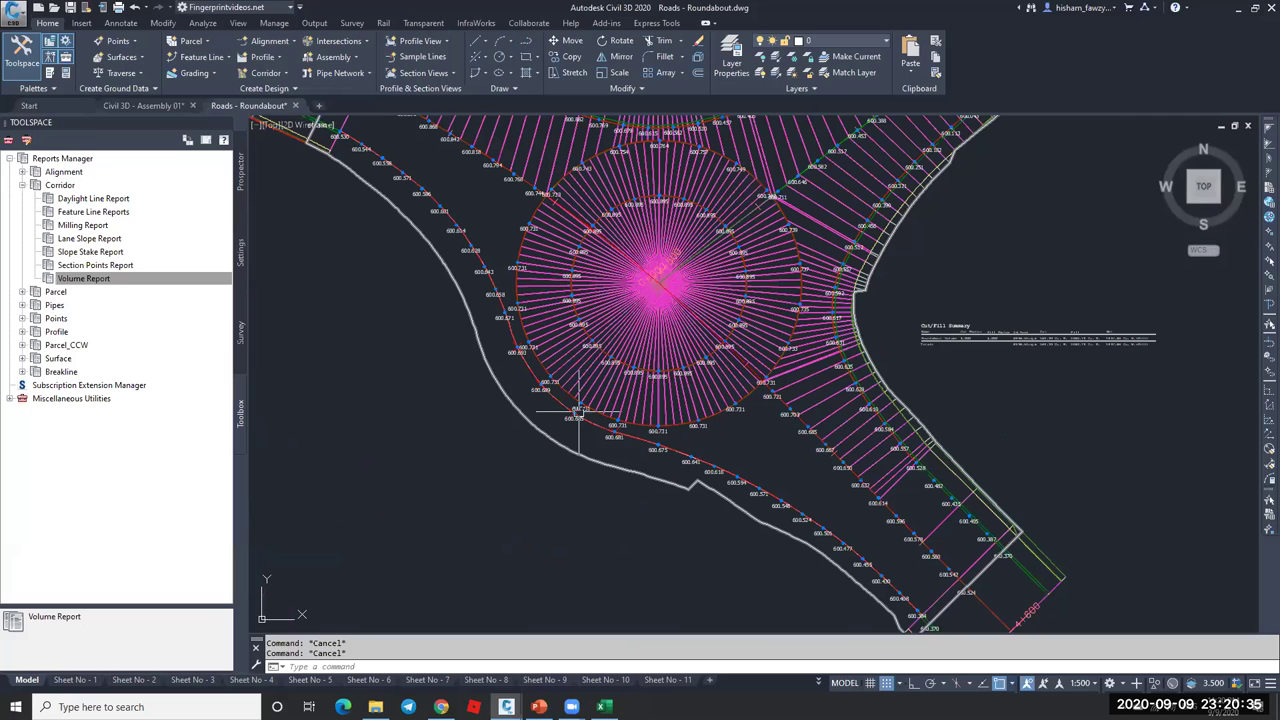
scroll(740, 201, "up", 3)
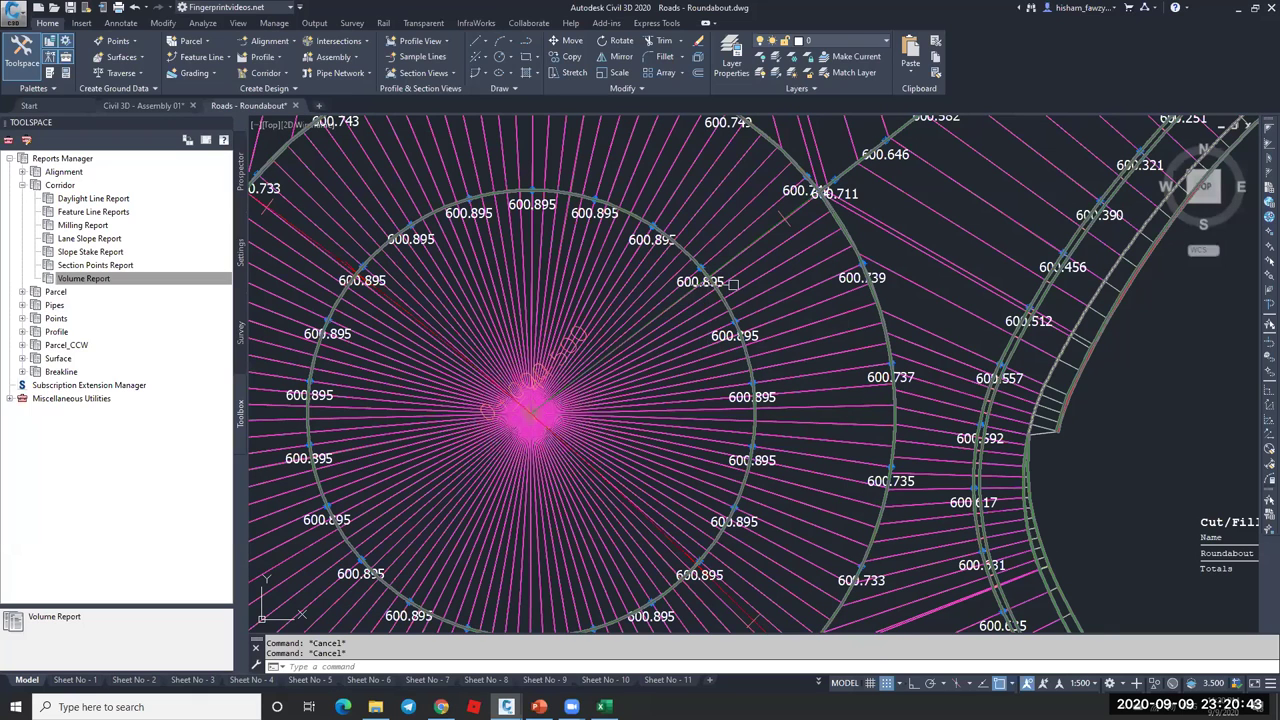
scroll(760, 290, "down", 4)
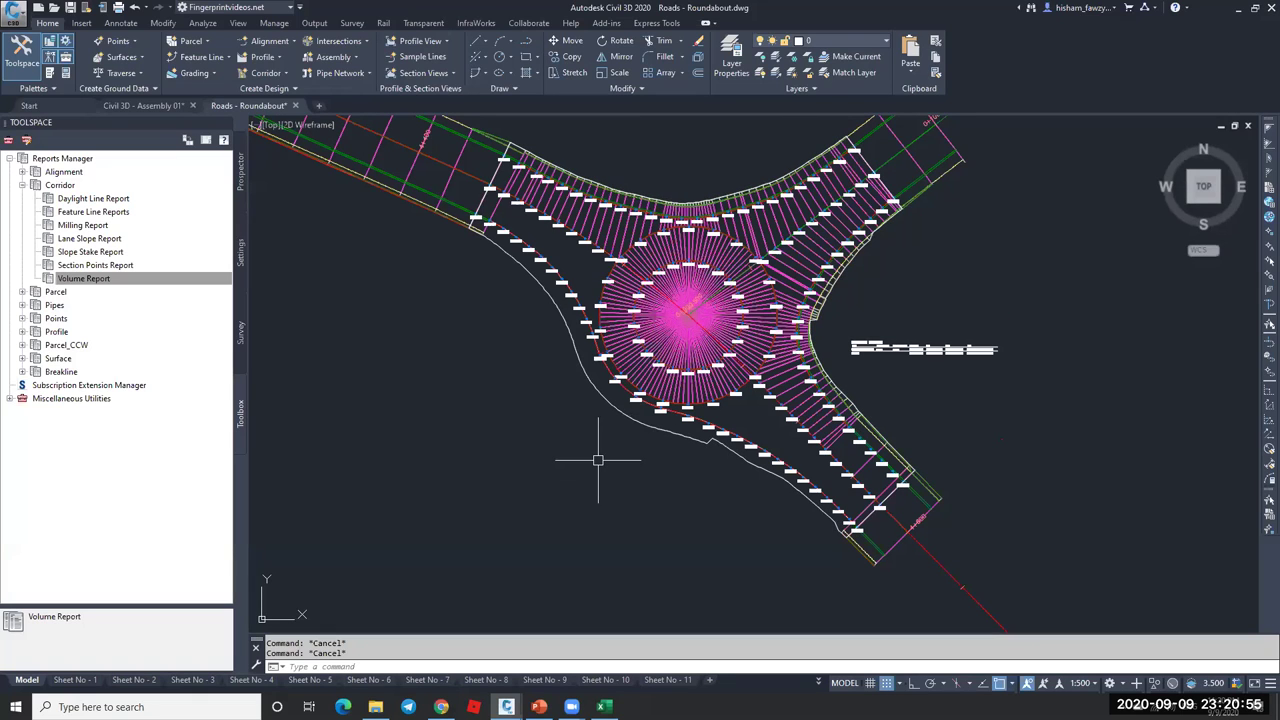
scroll(708, 445, "down", 2)
middle_click_drag(728, 410, 730, 330)
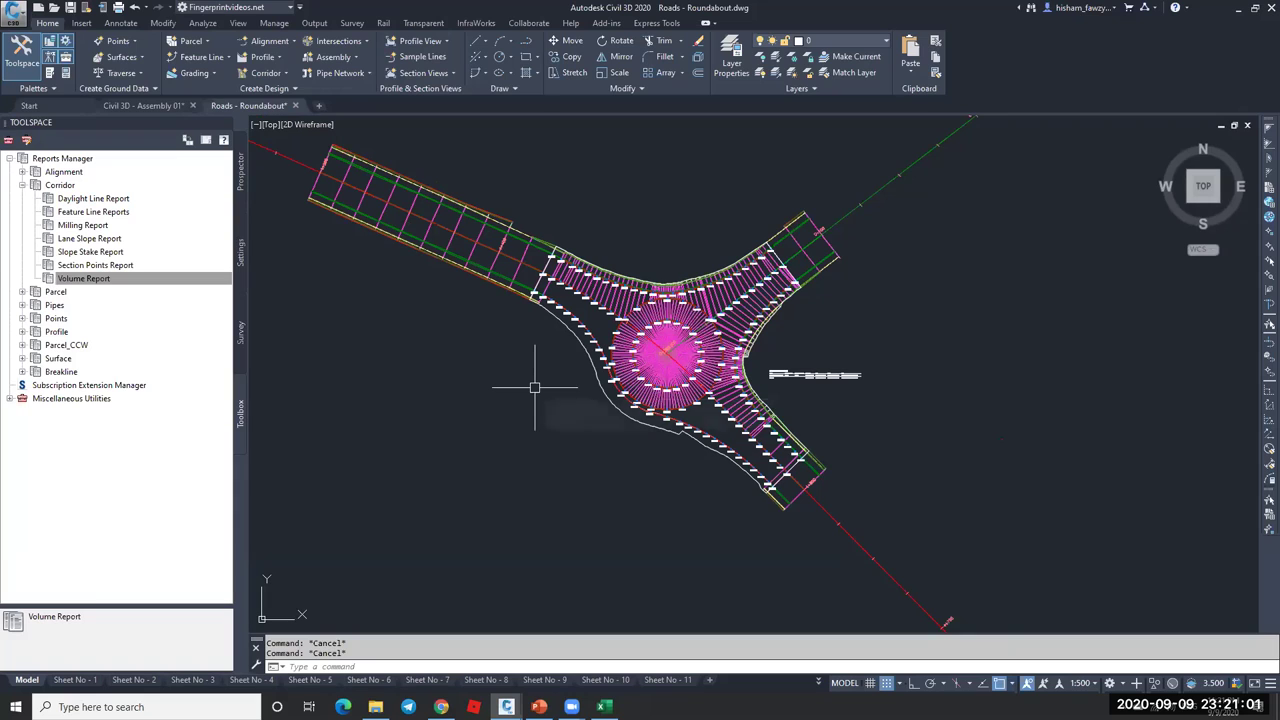
mouse_move(535, 387)
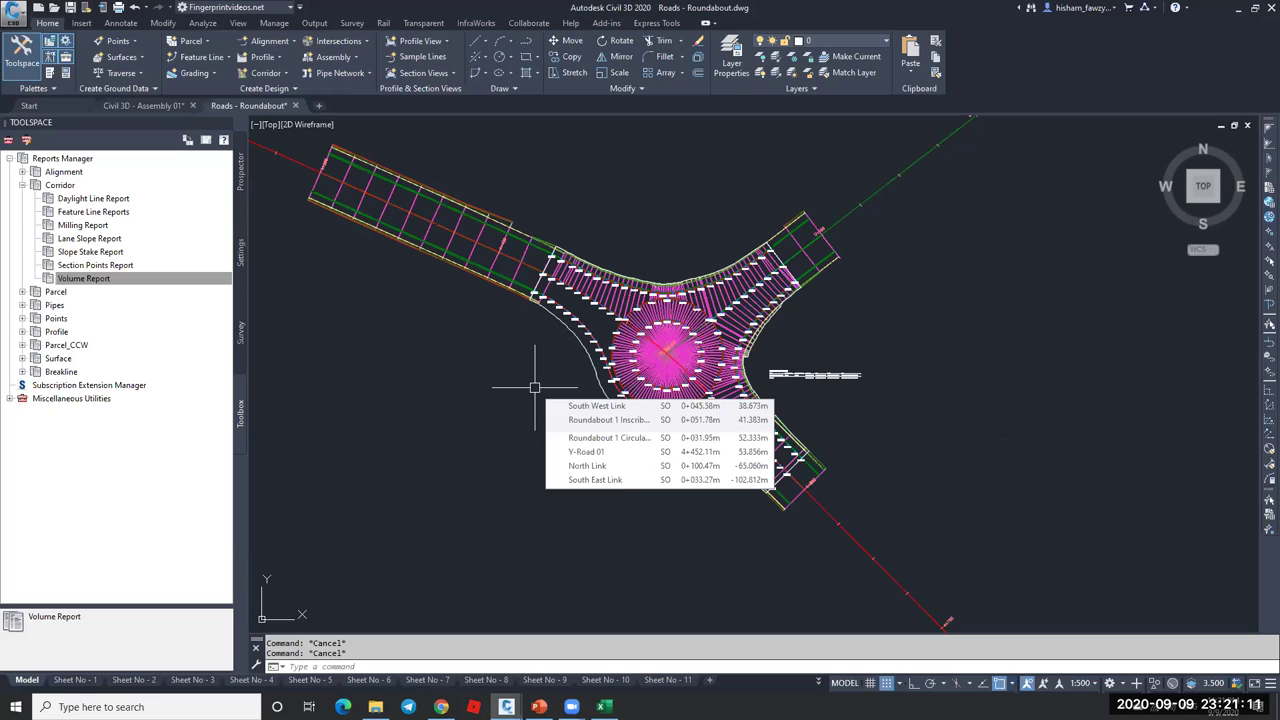
left_click(338, 41)
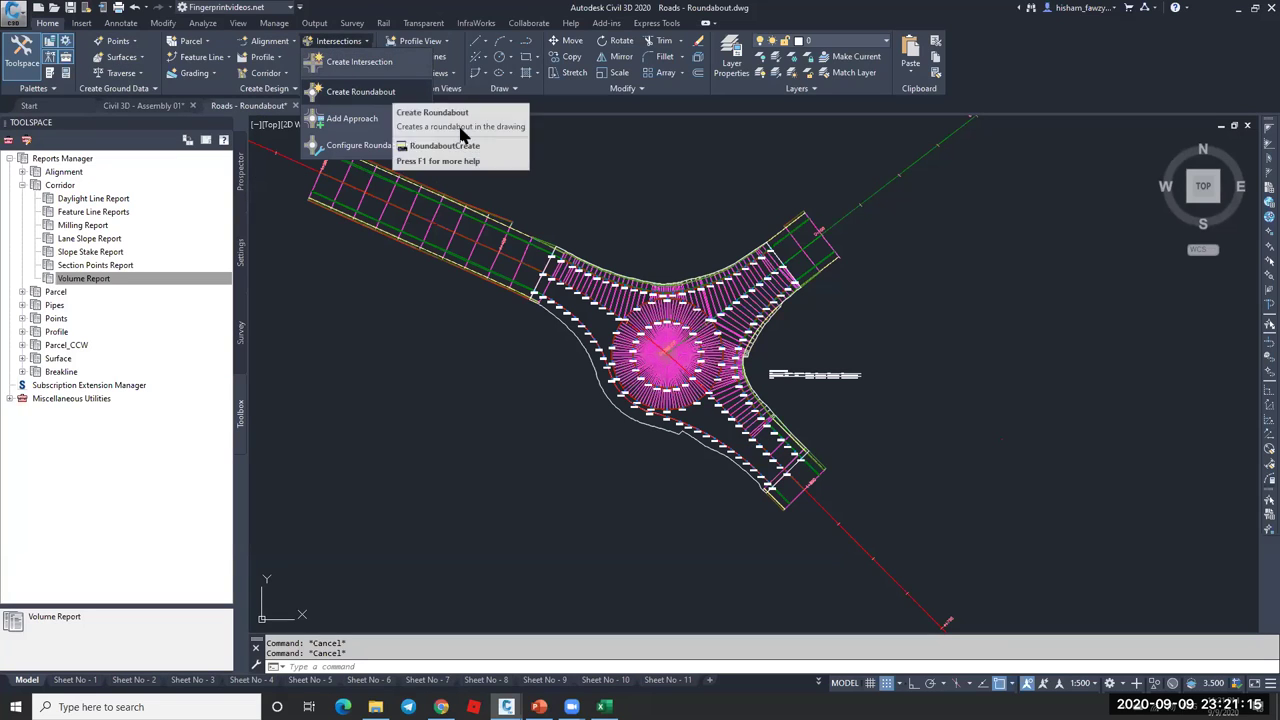
left_click(585, 238)
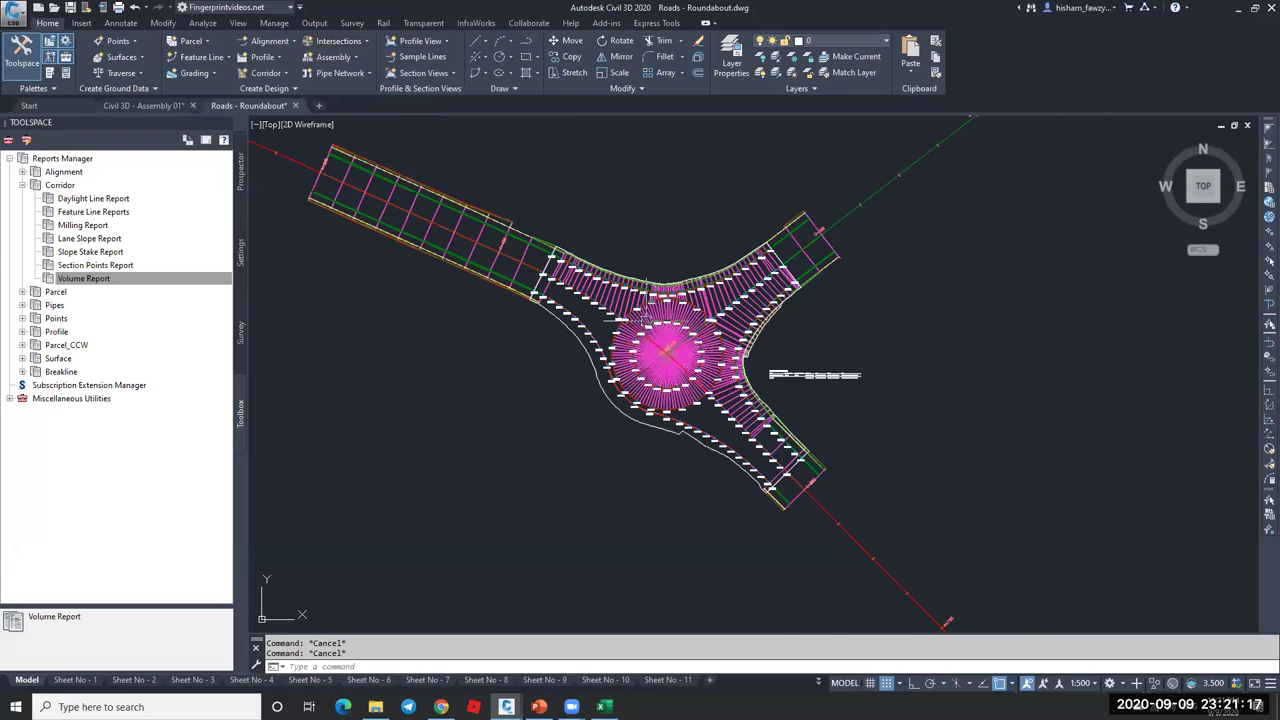
scroll(646, 319, "up", 4)
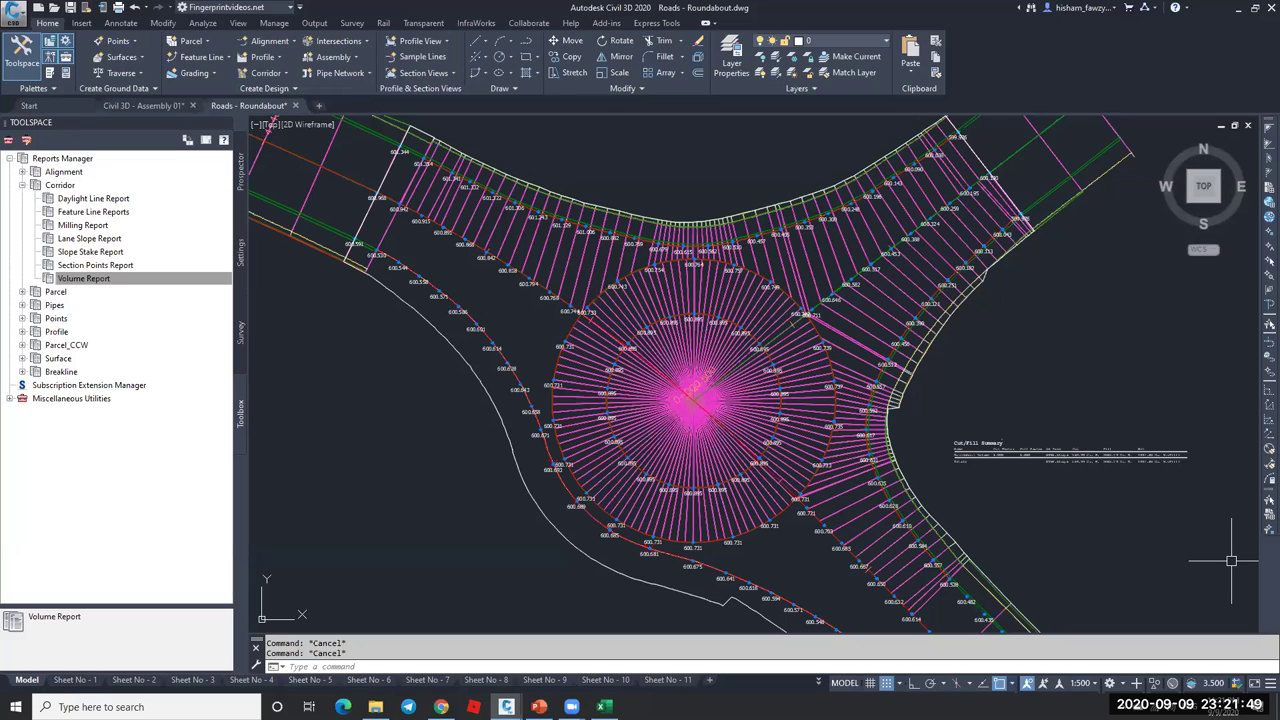
mouse_move(978, 364)
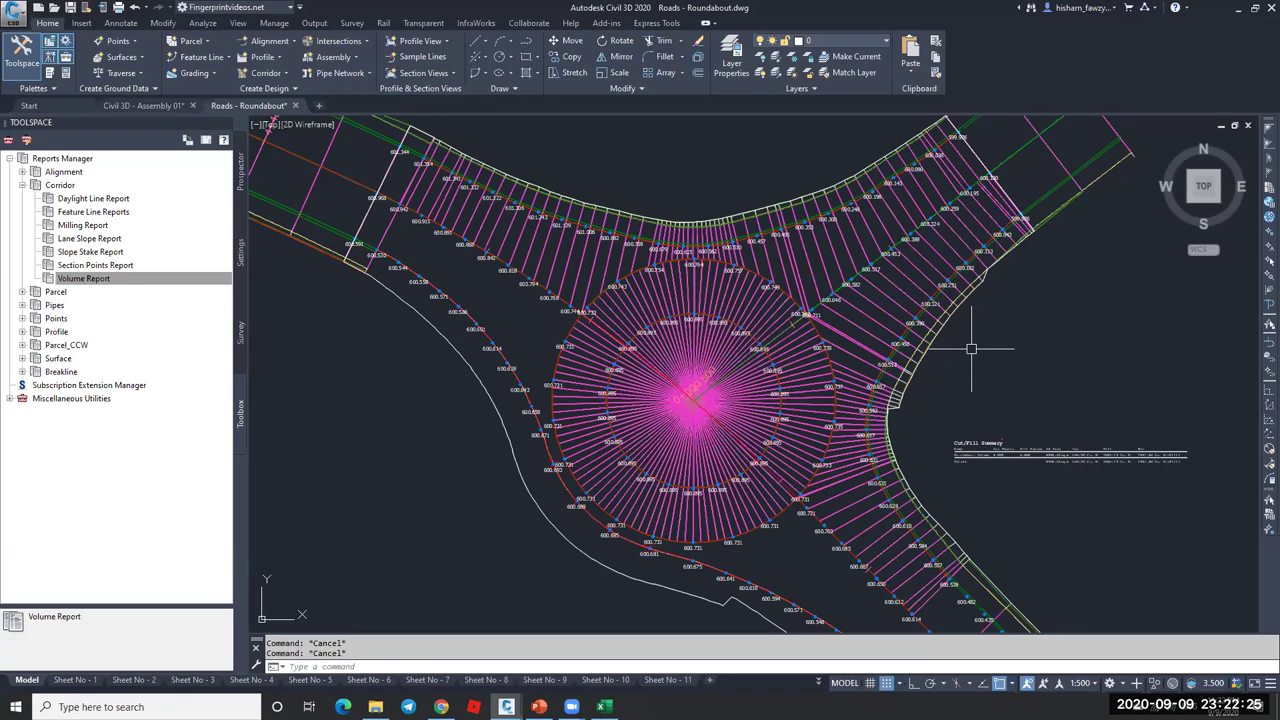
- Switch to Chrome and load the FingerPrint Videos YouTube channel in a new tab
scroll(965, 345, "down", 2)
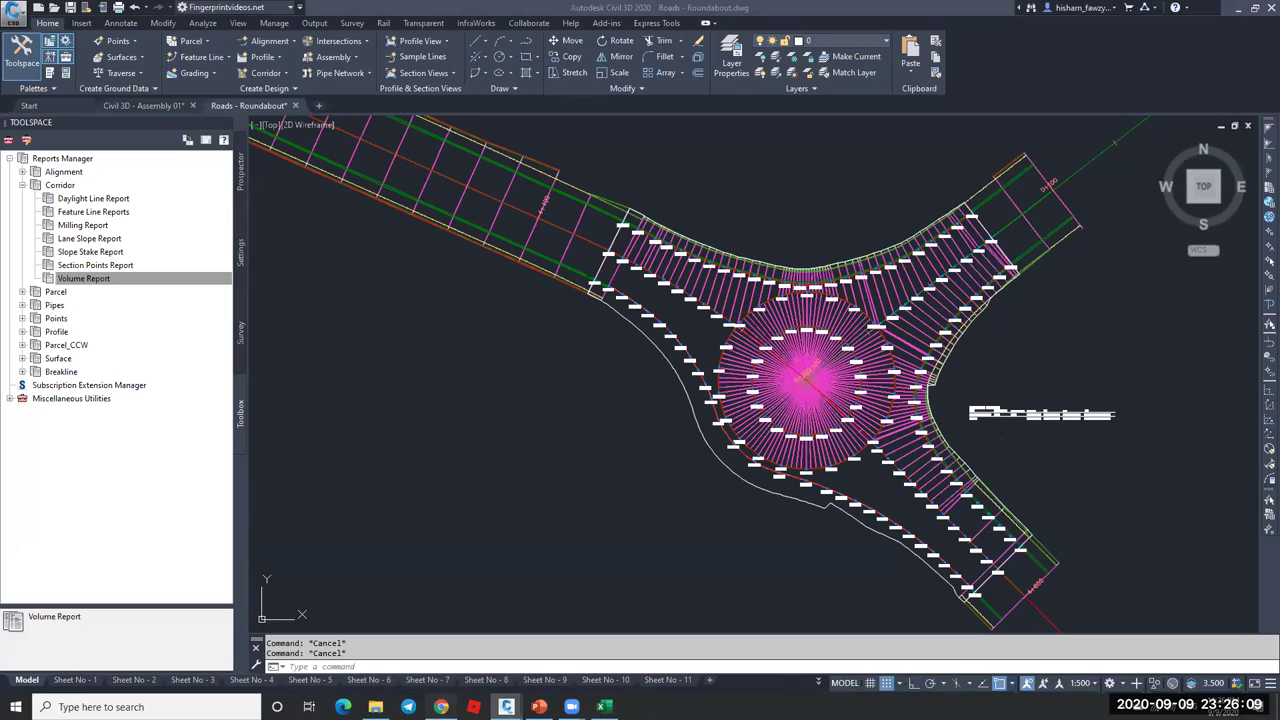
left_click(441, 706)
left_click(180, 11)
left_click(256, 56)
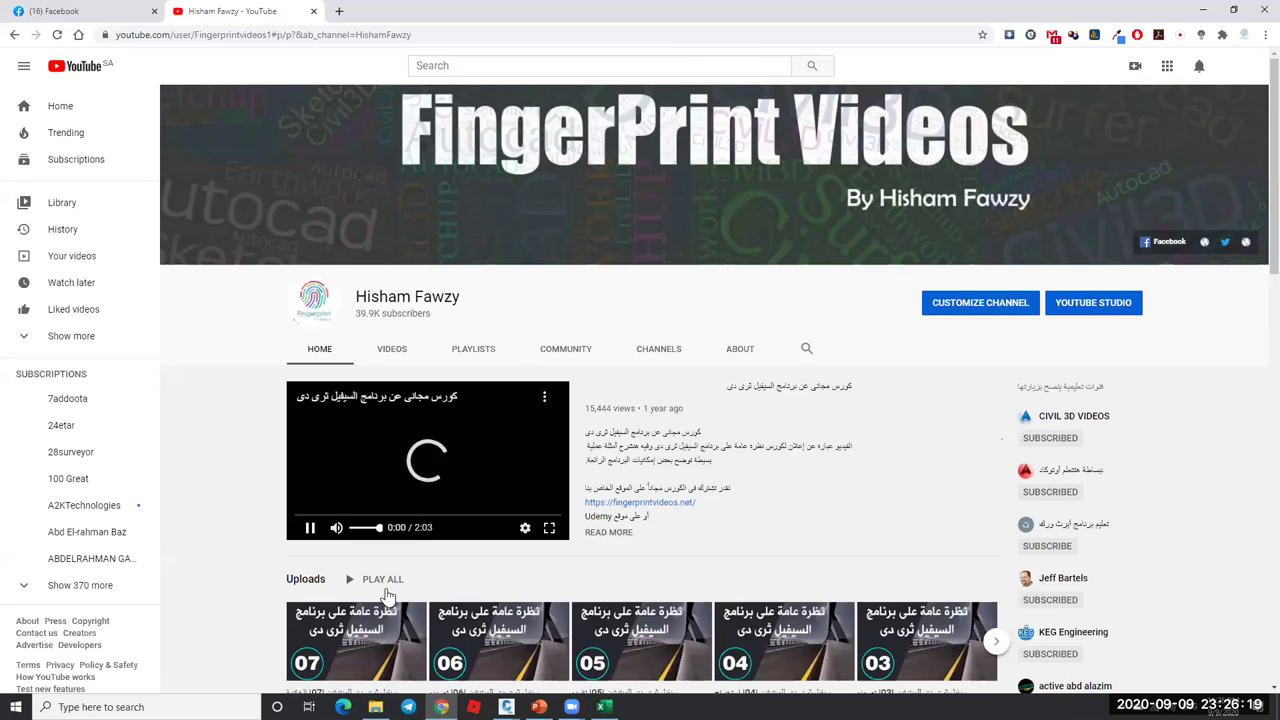
- Start the first video of the LEARN CIVIL 3D playlist
scroll(493, 430, "down", 2)
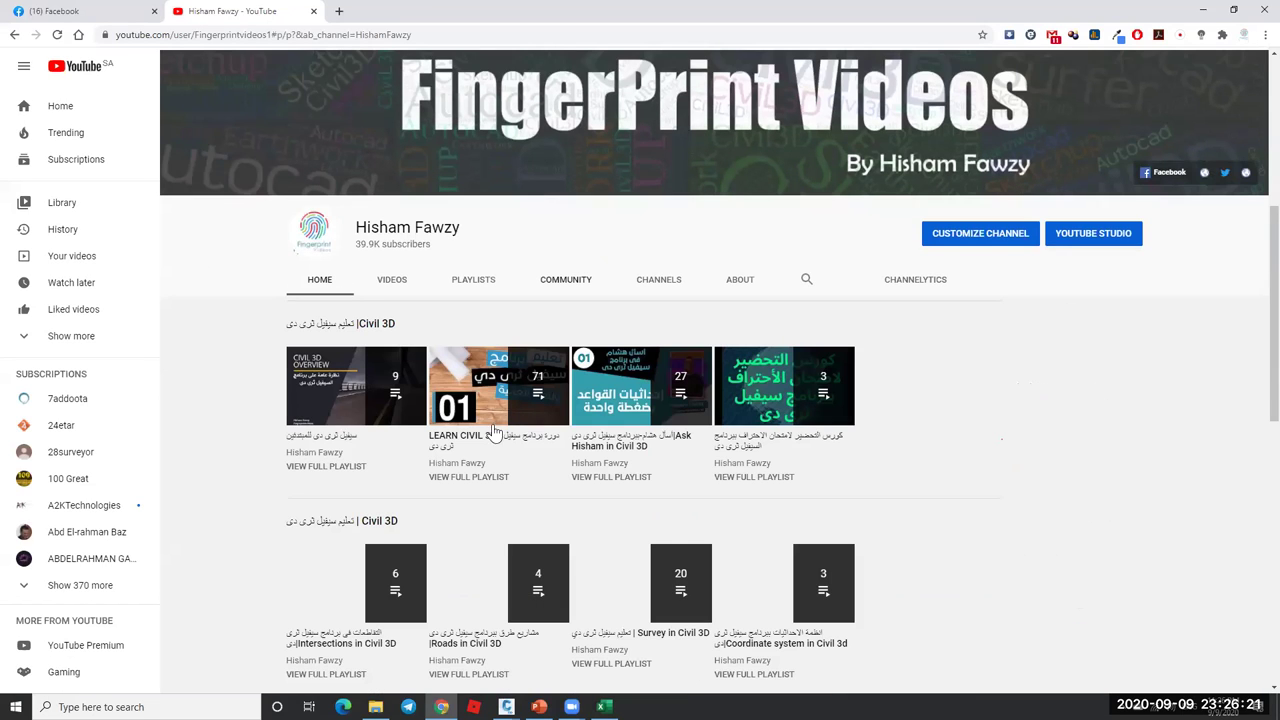
scroll(493, 430, "down", 2)
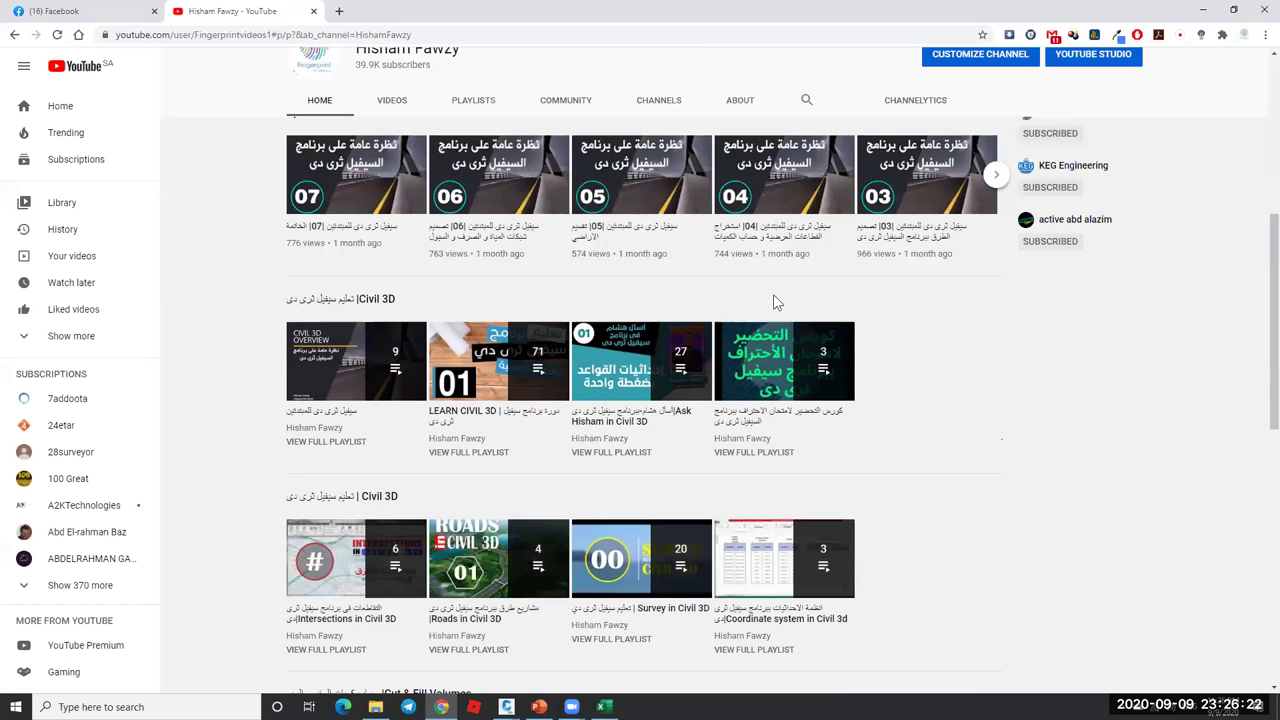
left_click(1108, 172)
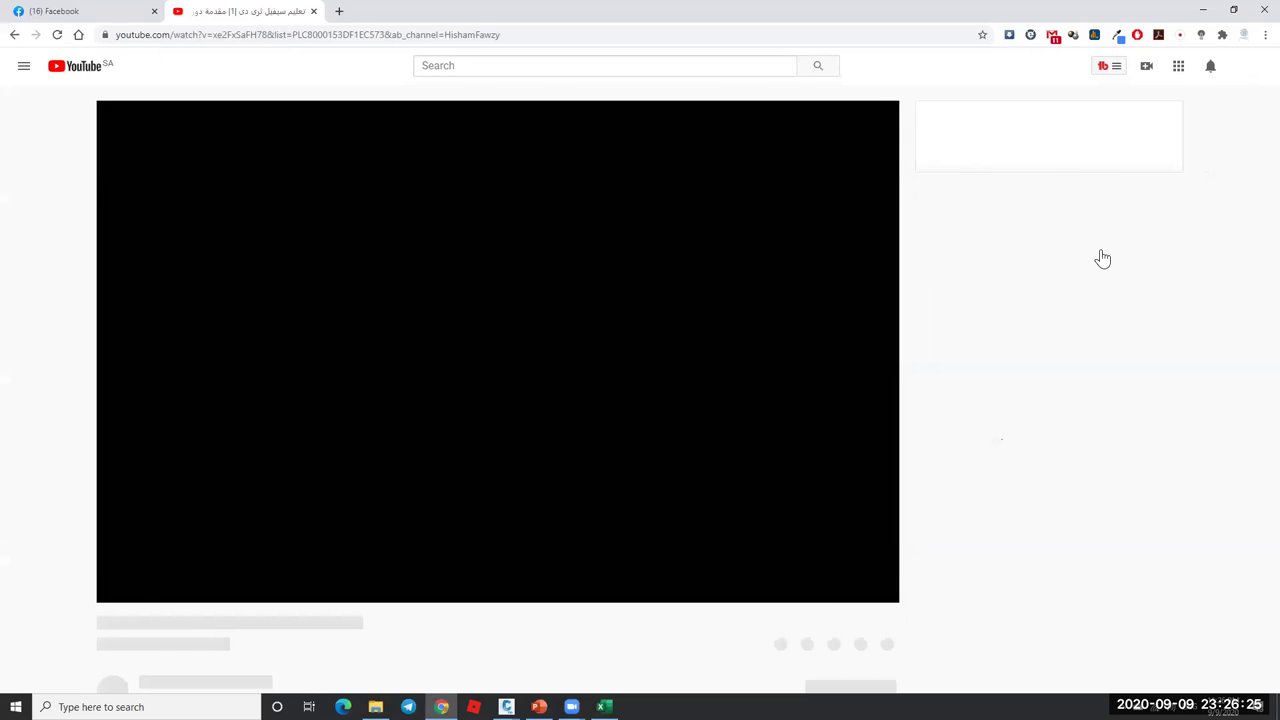
- Pause the tutorial at 1:04 and minimize the browser to return to the roundabout drawing
scroll(1088, 280, "down", 10)
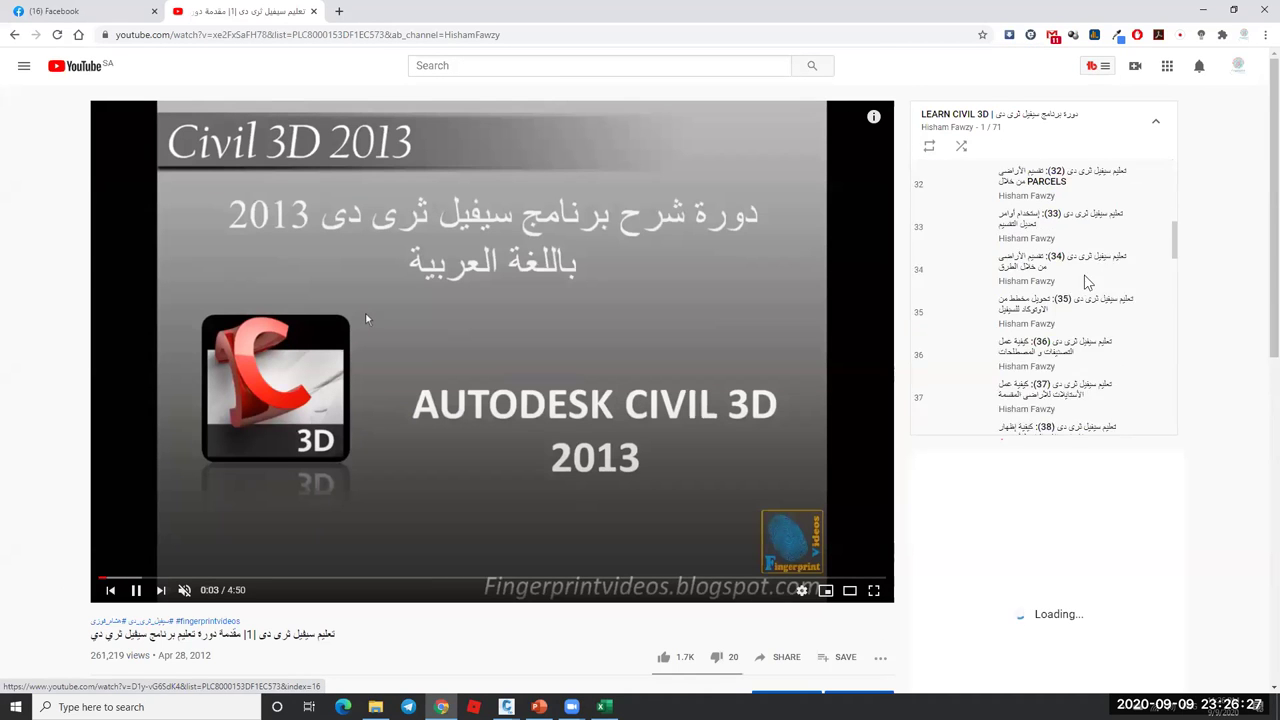
scroll(1088, 280, "down", 5)
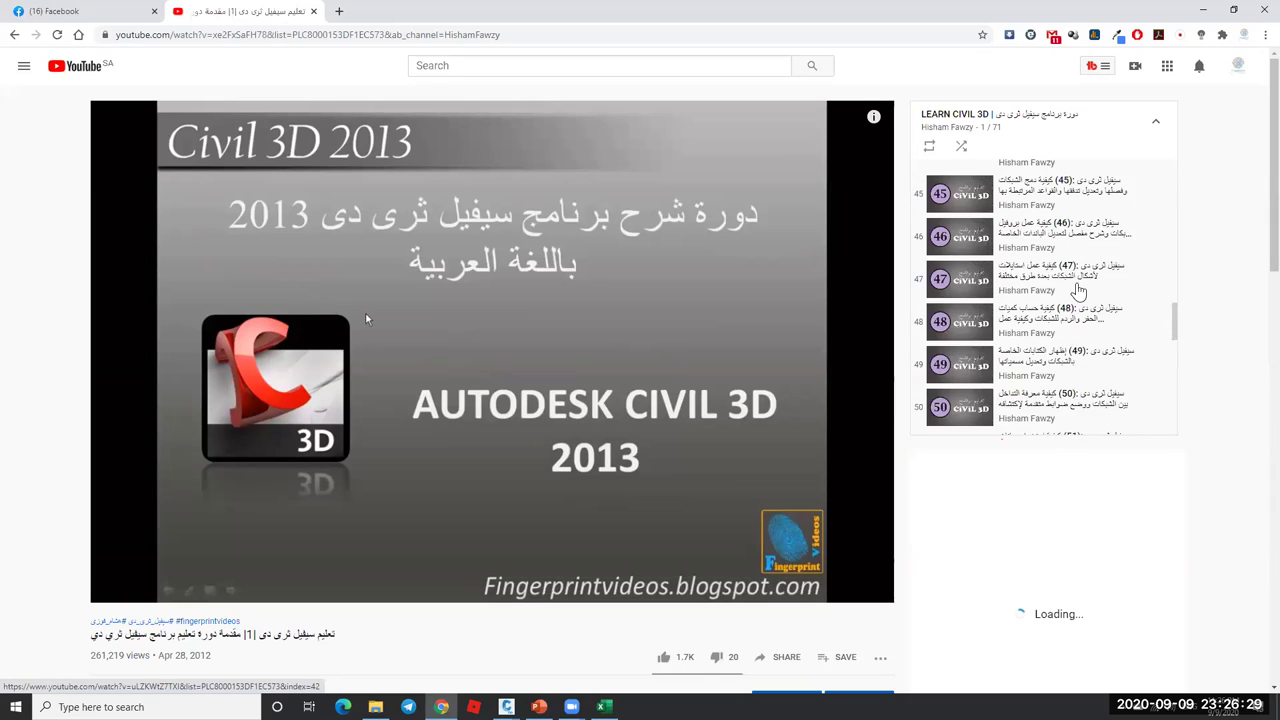
scroll(1078, 285, "down", 1)
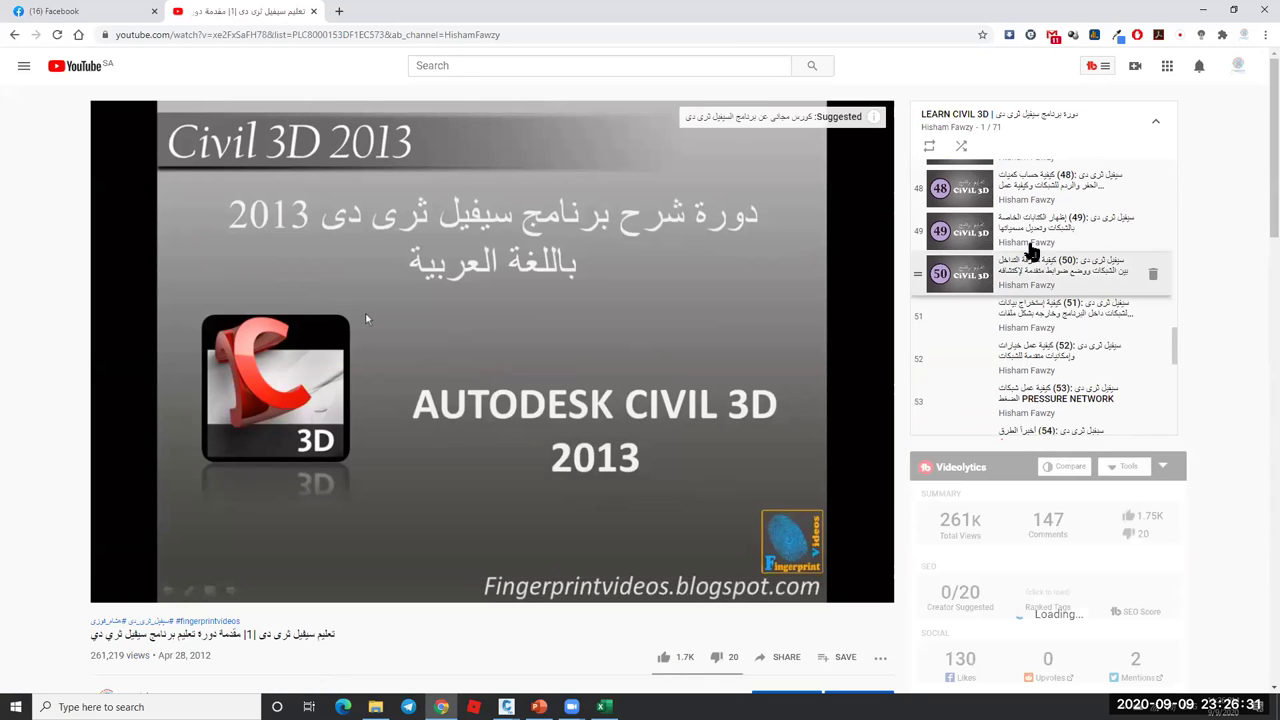
scroll(1032, 250, "up", 1)
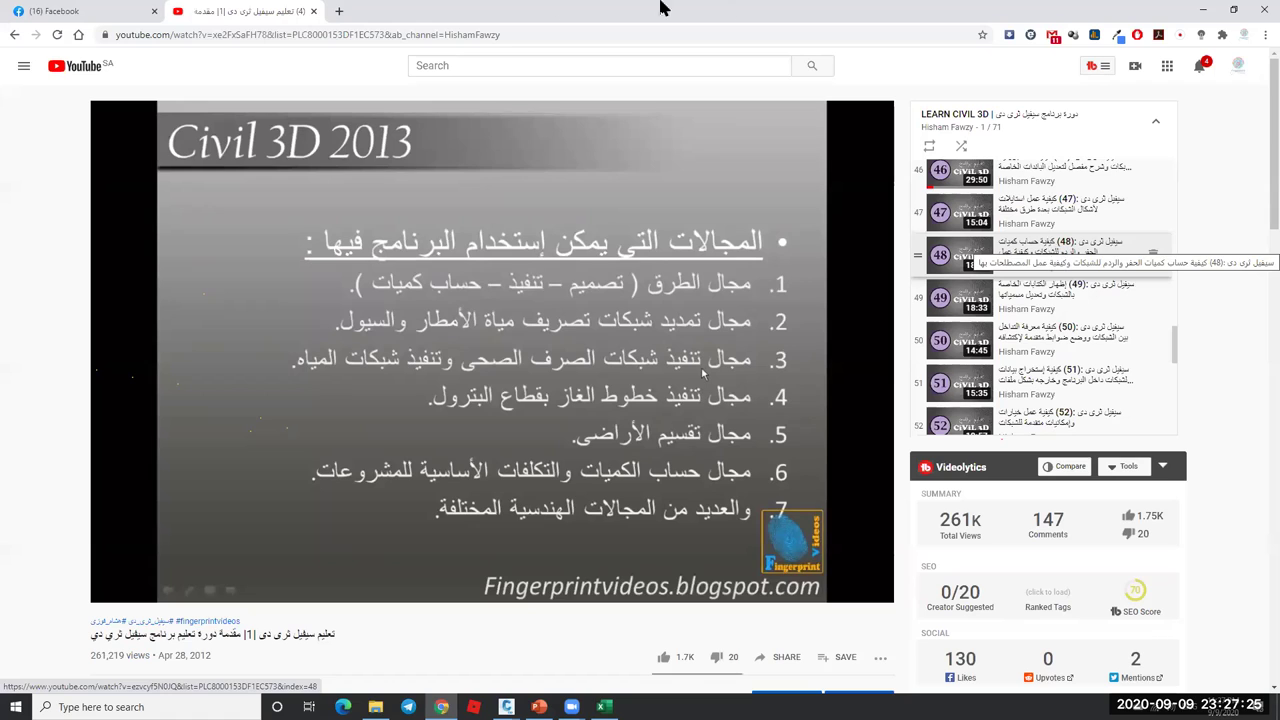
left_click(137, 595)
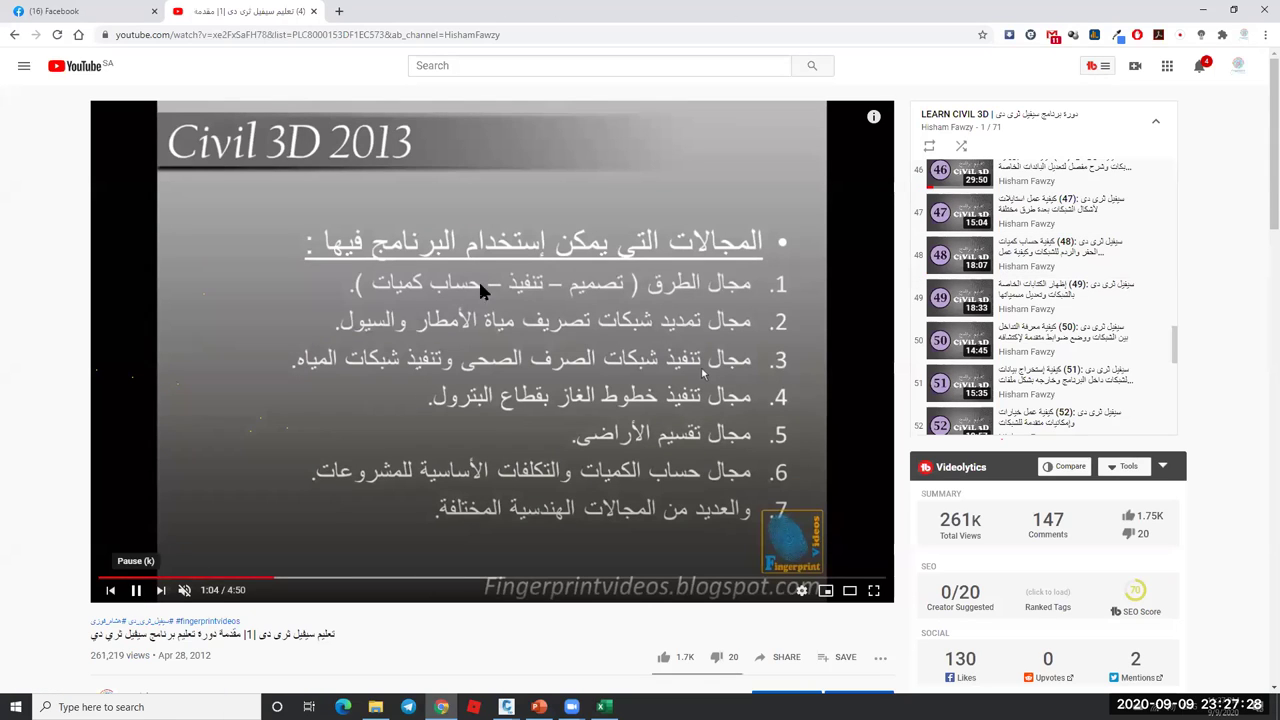
left_click(1203, 9)
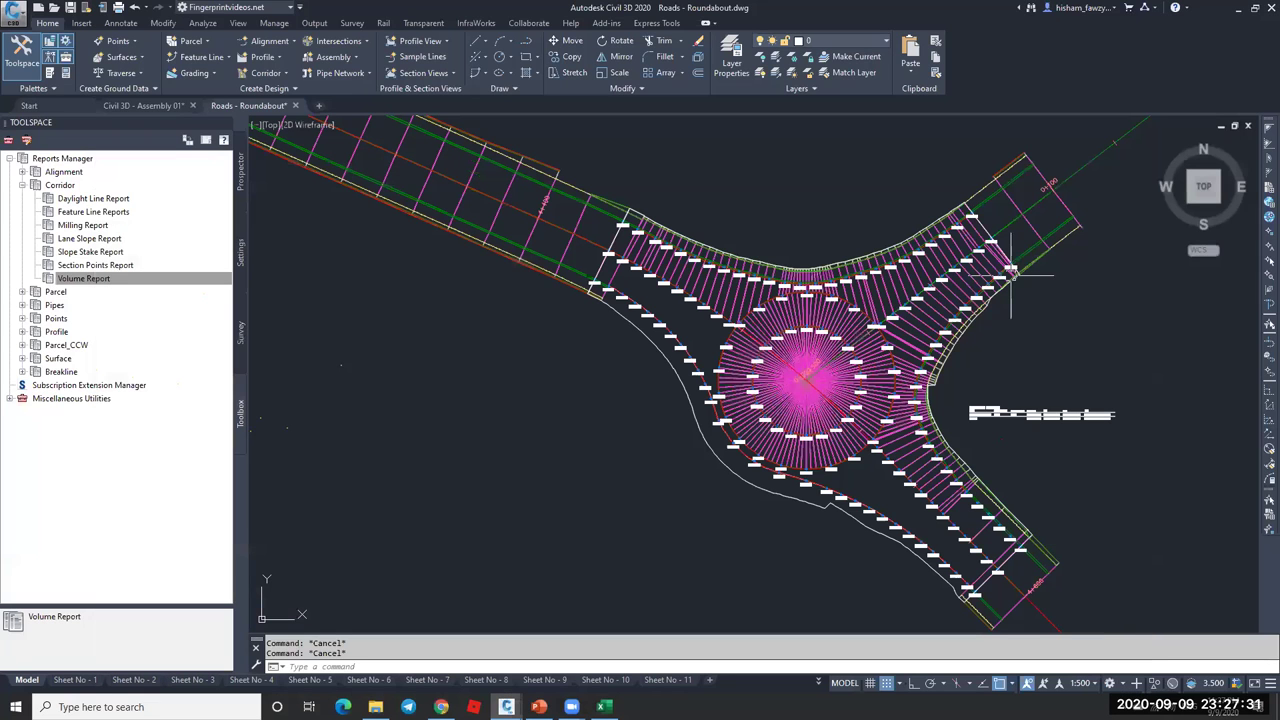
- Zoom to the north-east arm, select the Y-Road 02 alignment and bring up its shortcut menu
mouse_move(1014, 364)
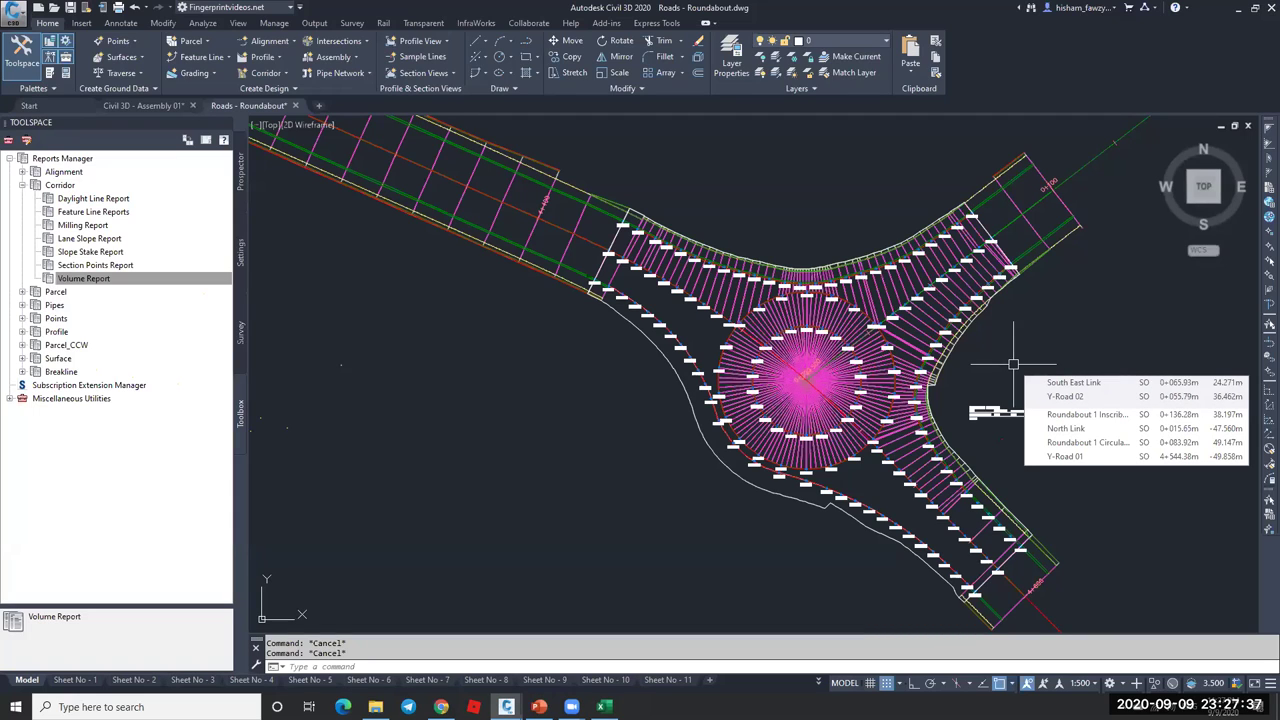
mouse_move(1016, 339)
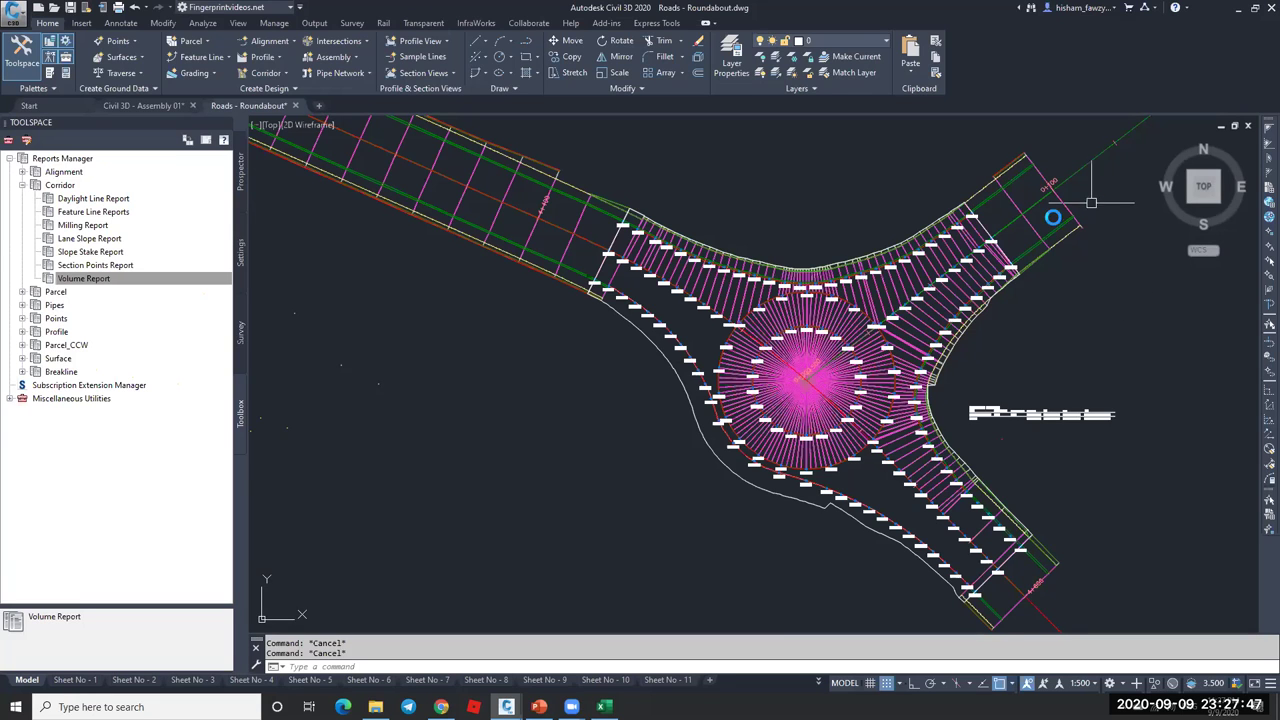
scroll(1091, 203, "up", 5)
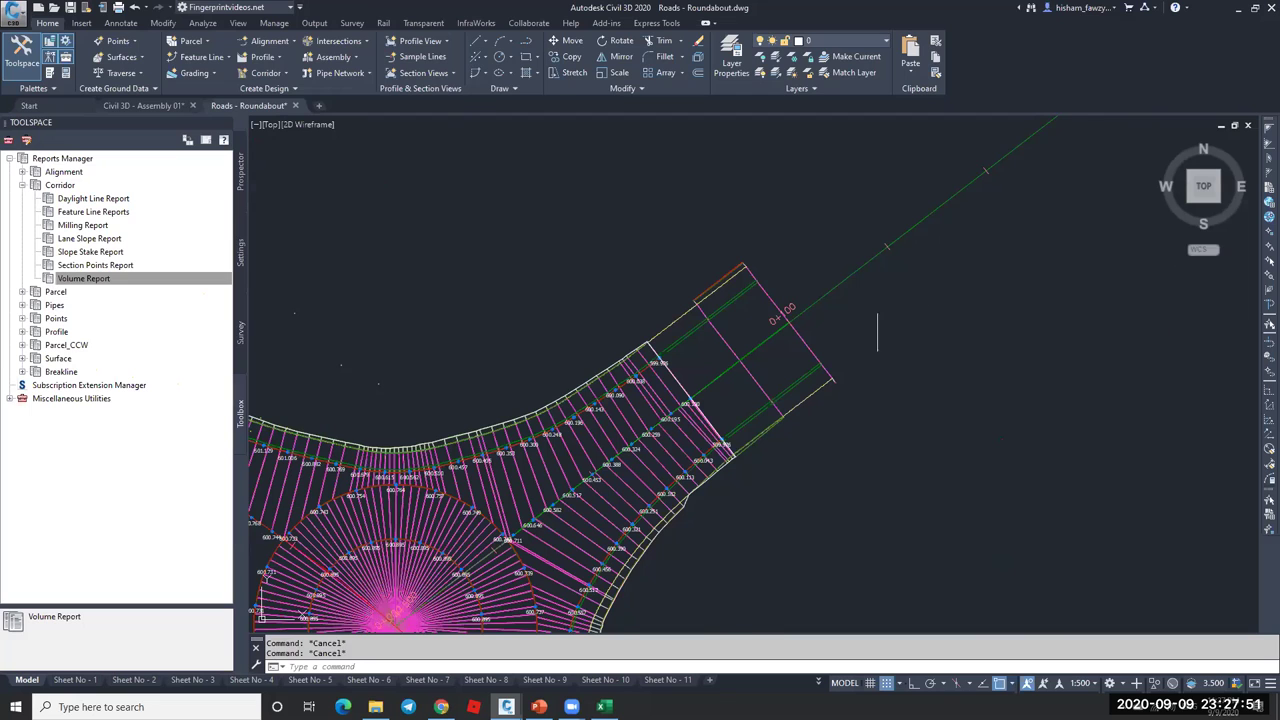
scroll(878, 331, "down", 5)
scroll(905, 252, "up", 5)
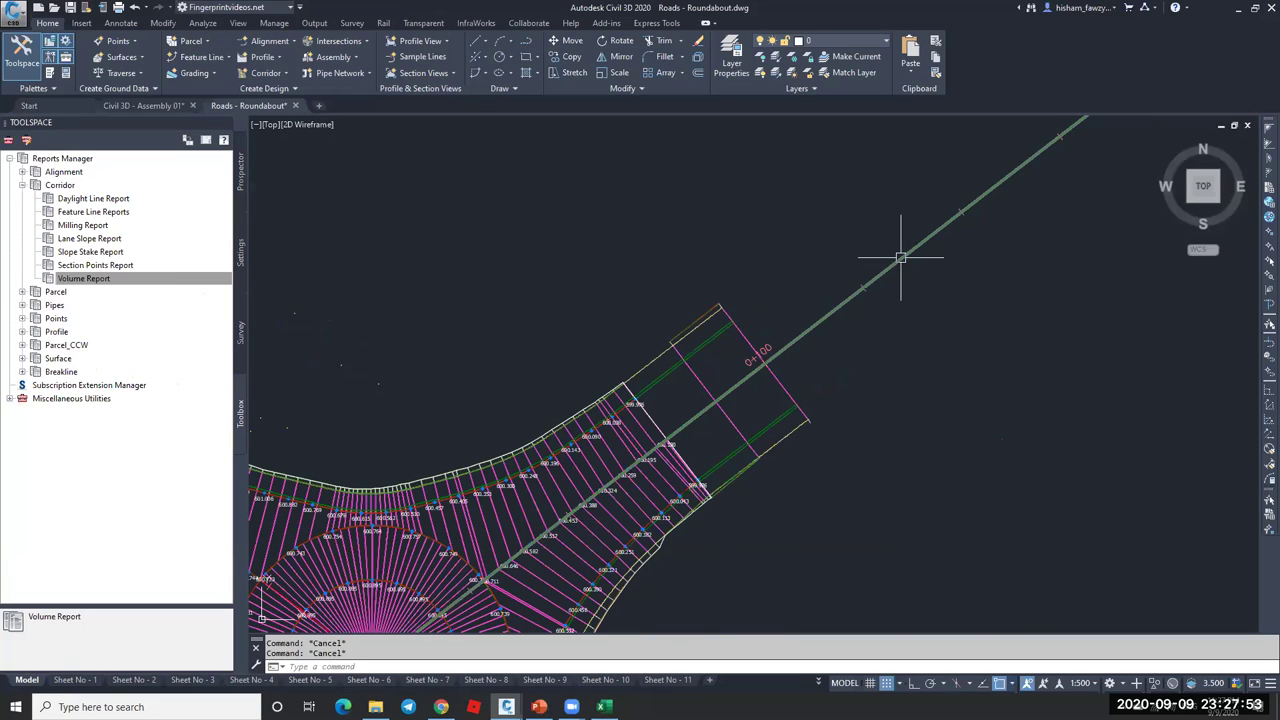
left_click(901, 258)
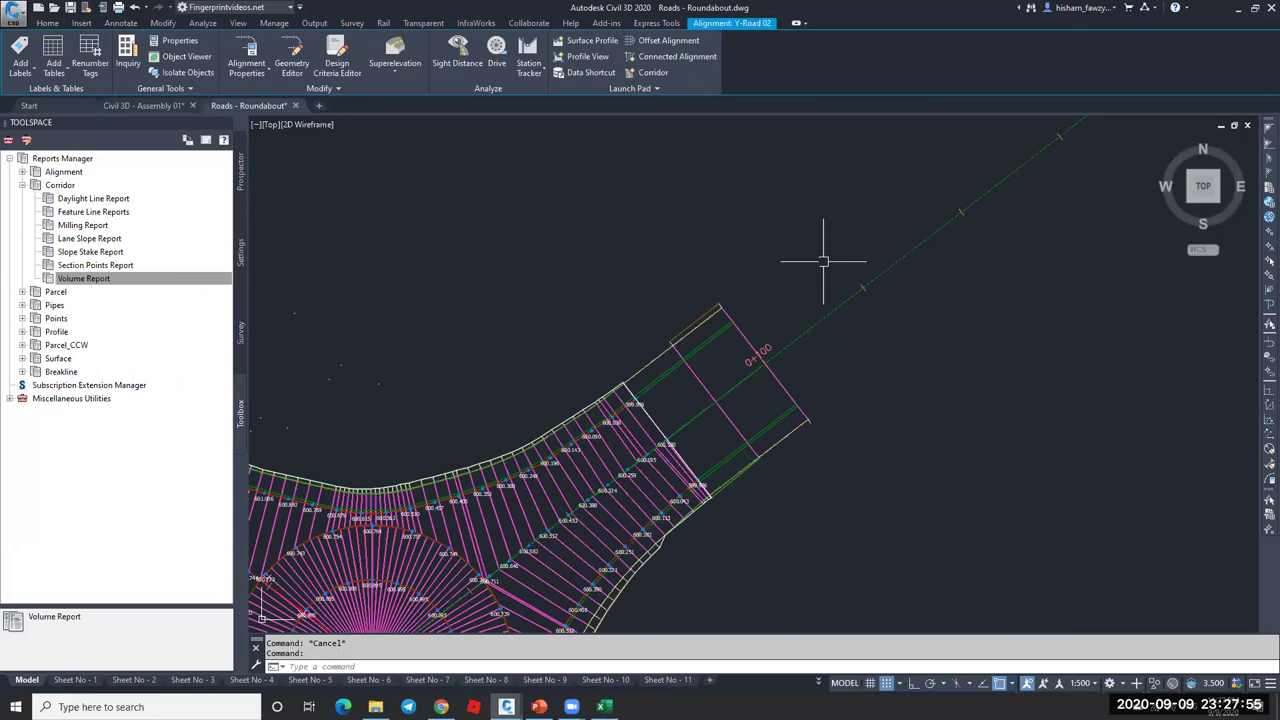
right_click(787, 201)
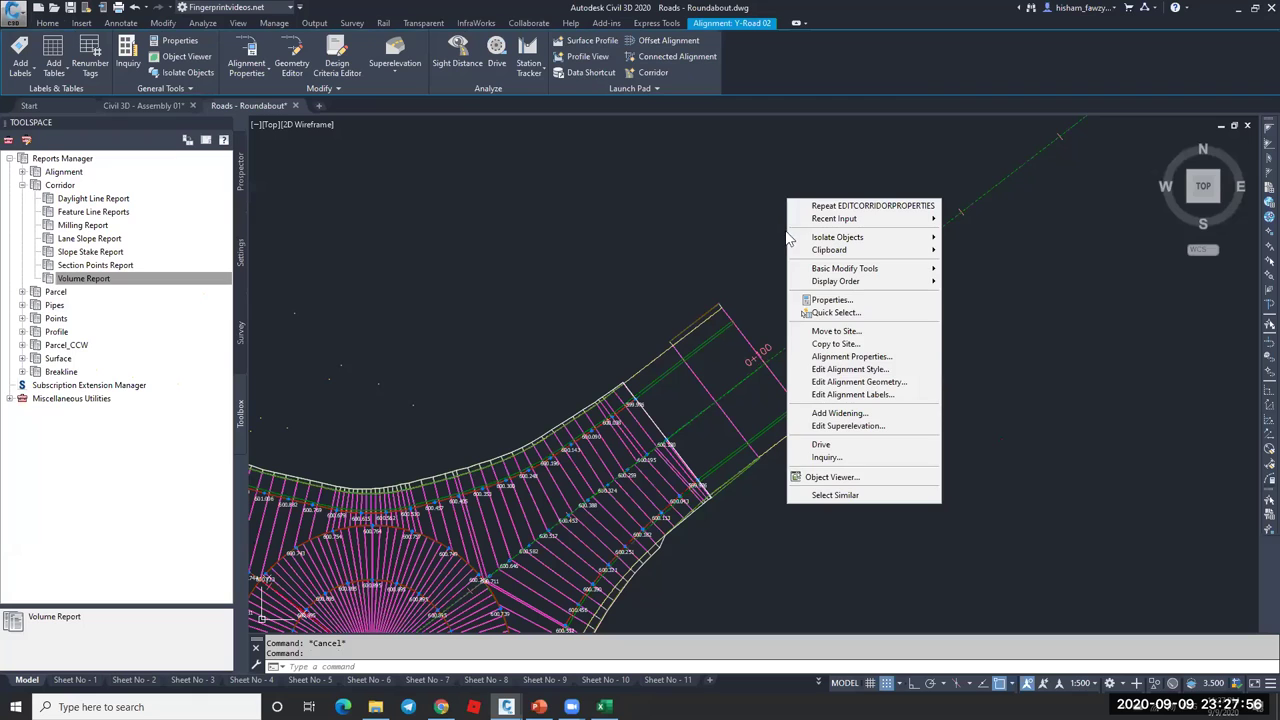
- Add a 20 m Perpendicular with Tick major-station label set to Y-Road 02, starting at station 25.335
left_click(900, 395)
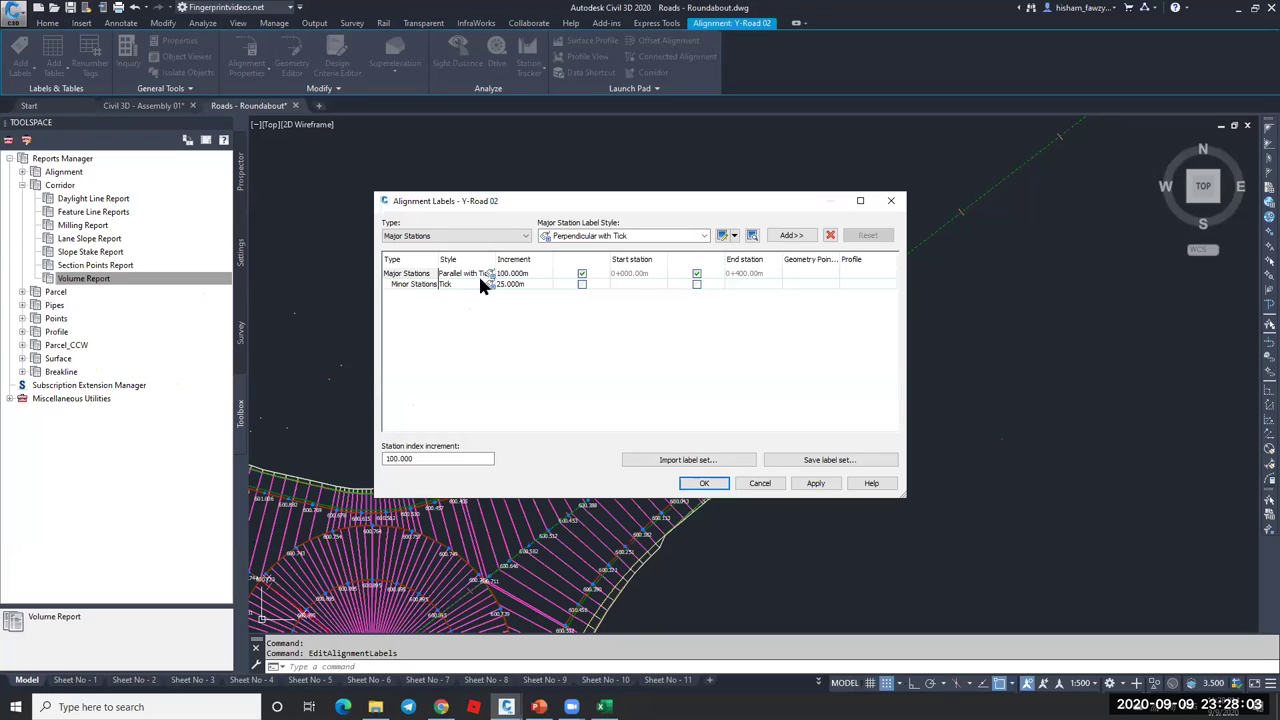
left_click(790, 235)
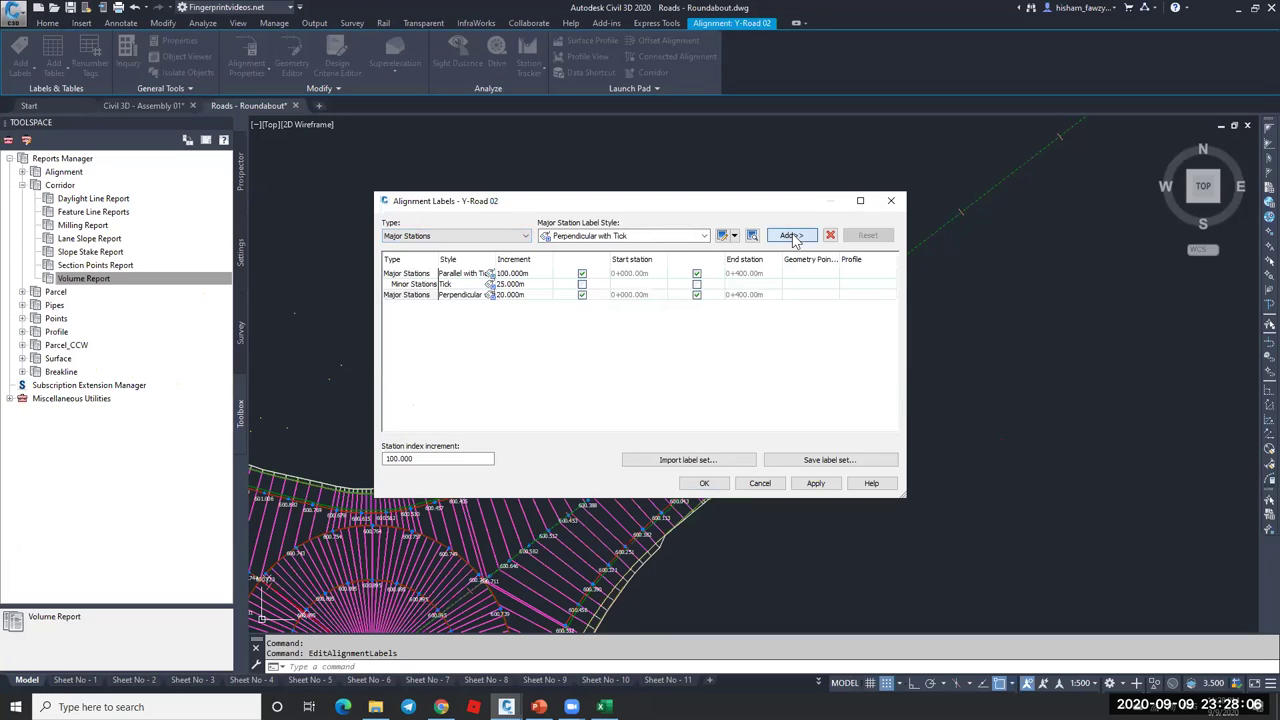
left_click(582, 295)
left_click(697, 295)
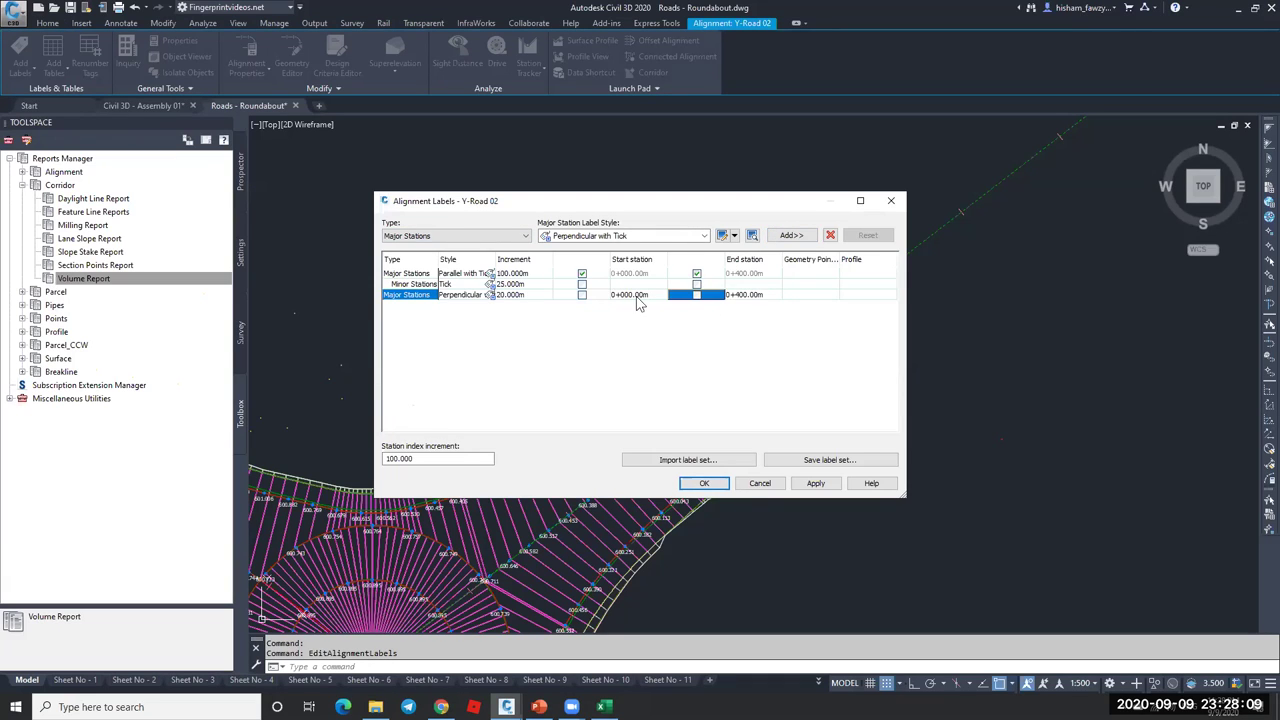
left_click(646, 295)
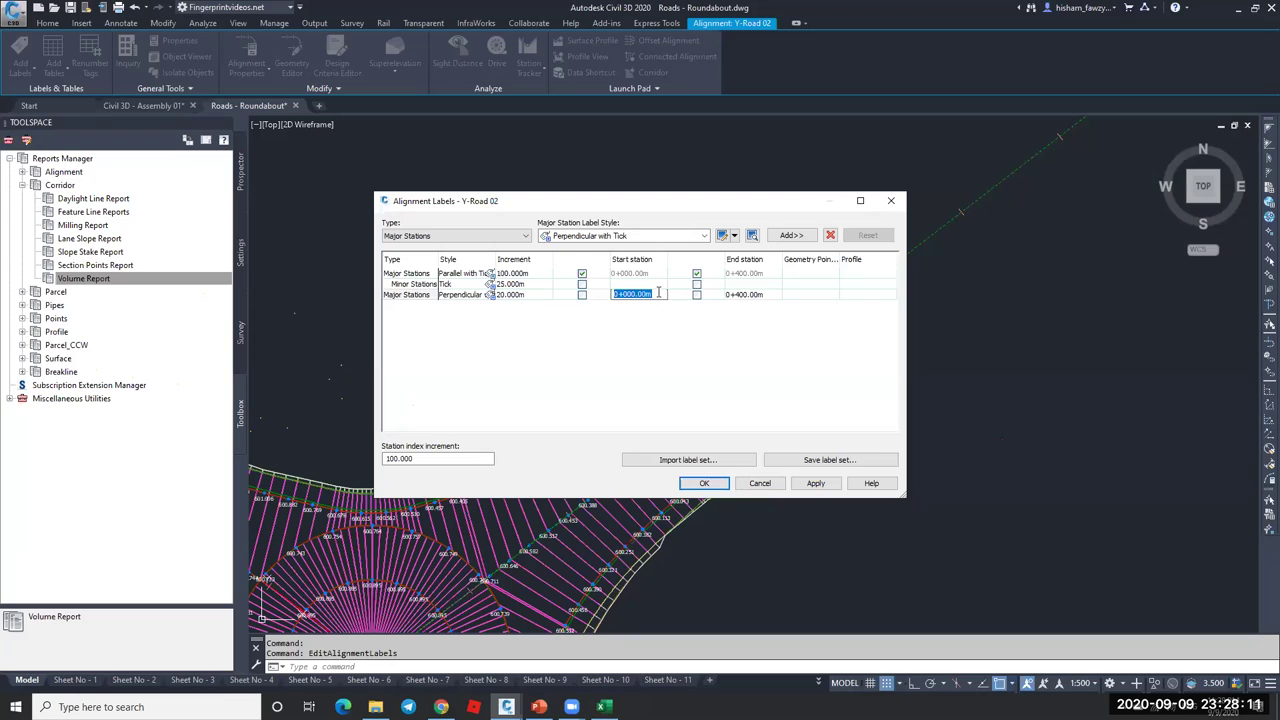
type("25.335")
left_click(748, 294)
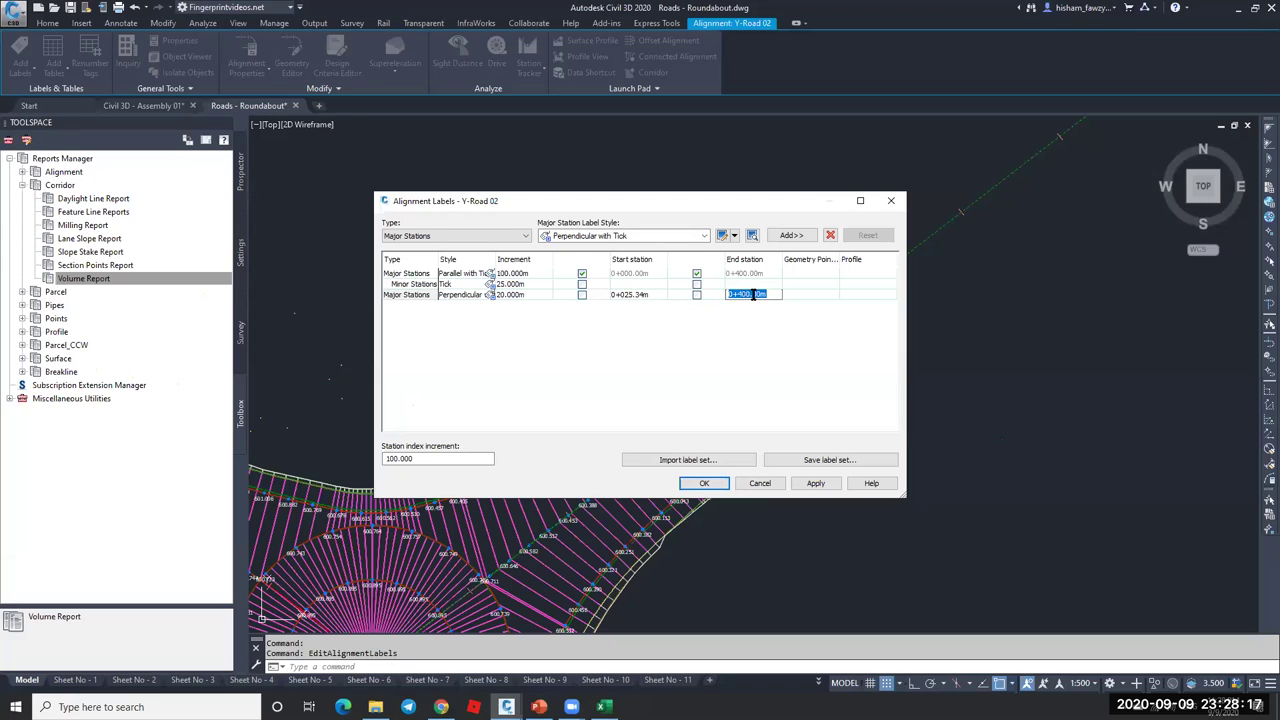
type("2")
type("5.335")
key("Return")
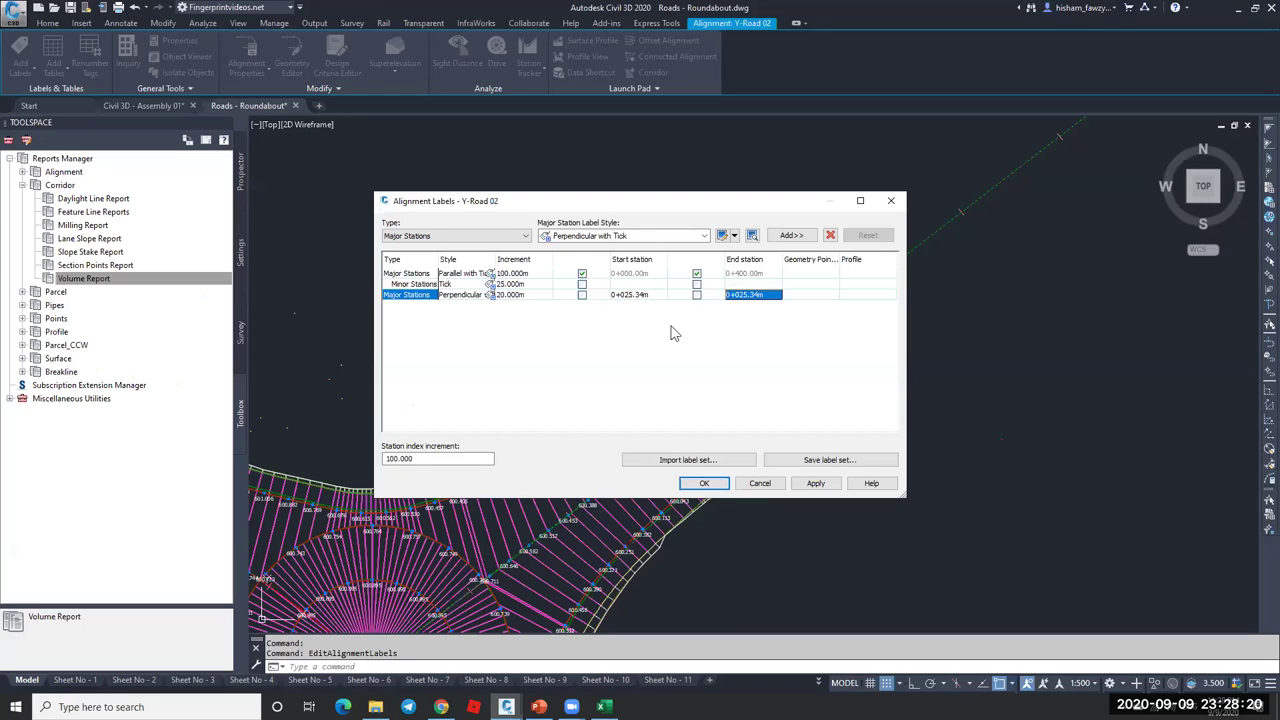
left_click(537, 294)
left_click(815, 483)
- Accept the label changes, zoom to the east arm and bring up Y-Road 02's shortcut menu
left_click(704, 483)
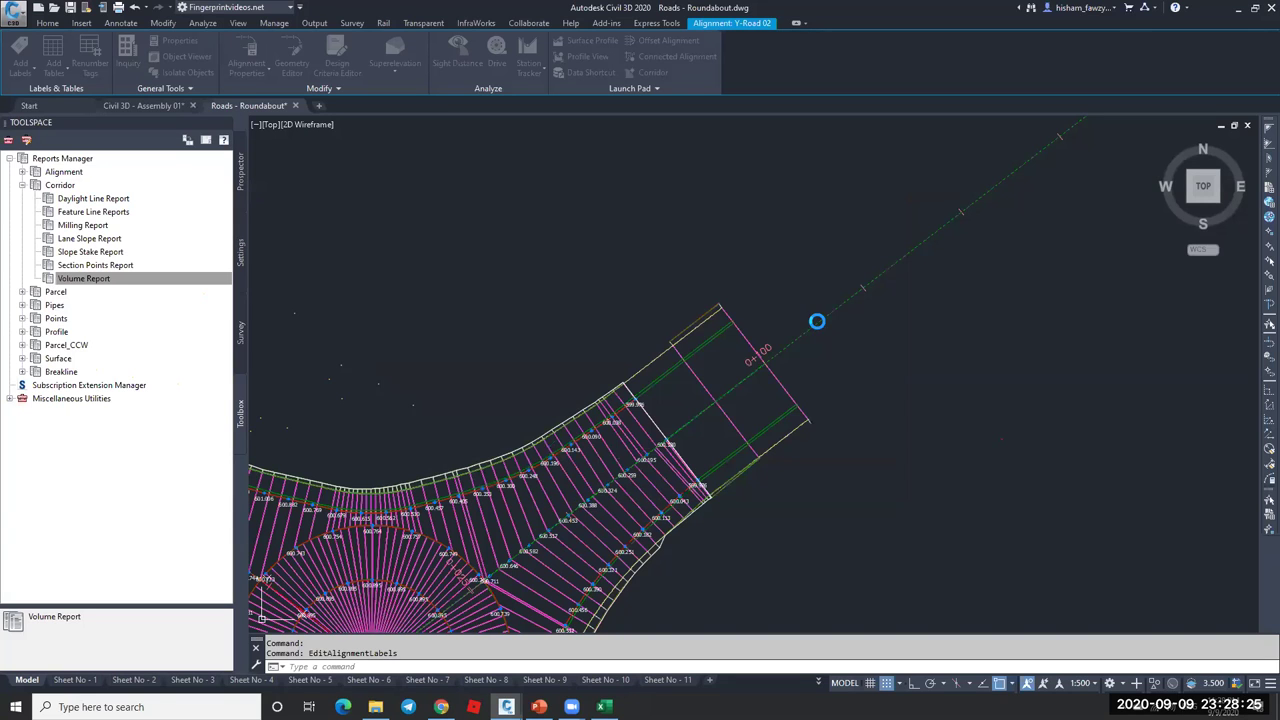
scroll(680, 357, "down", 3)
scroll(786, 277, "up", 5)
scroll(734, 314, "down", 6)
scroll(686, 371, "up", 4)
scroll(686, 371, "up", 5)
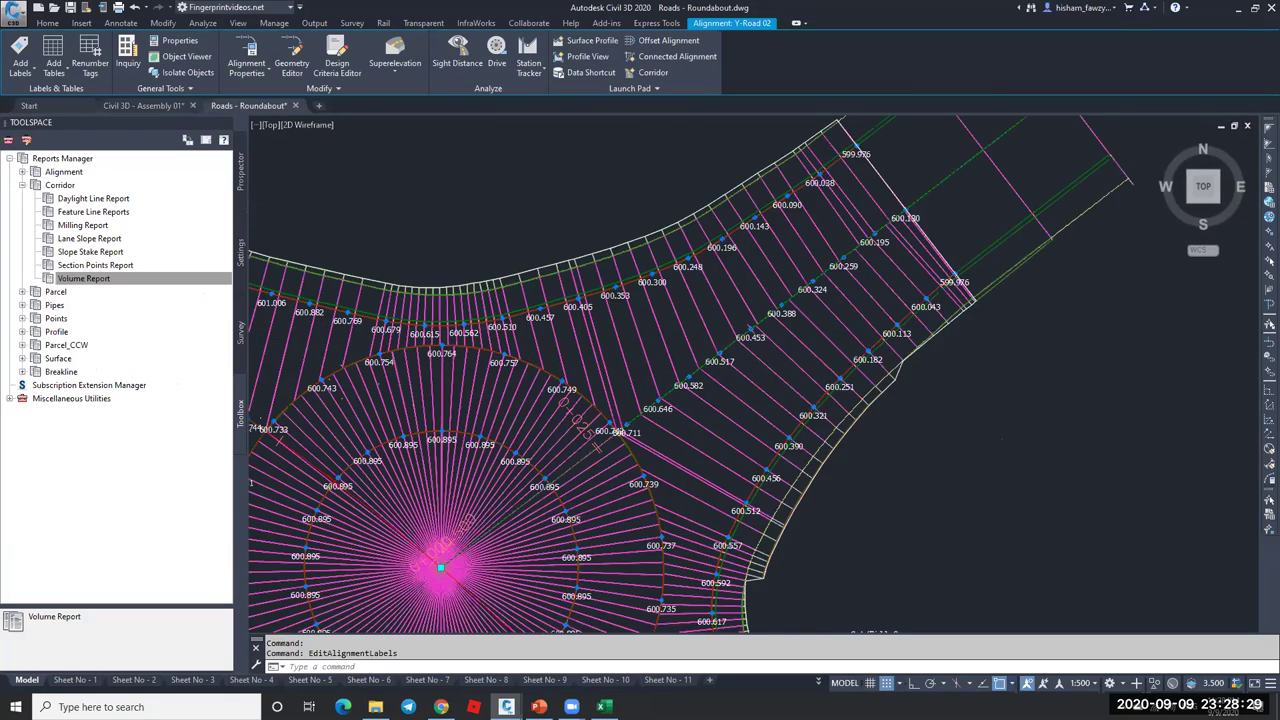
scroll(594, 429, "down", 6)
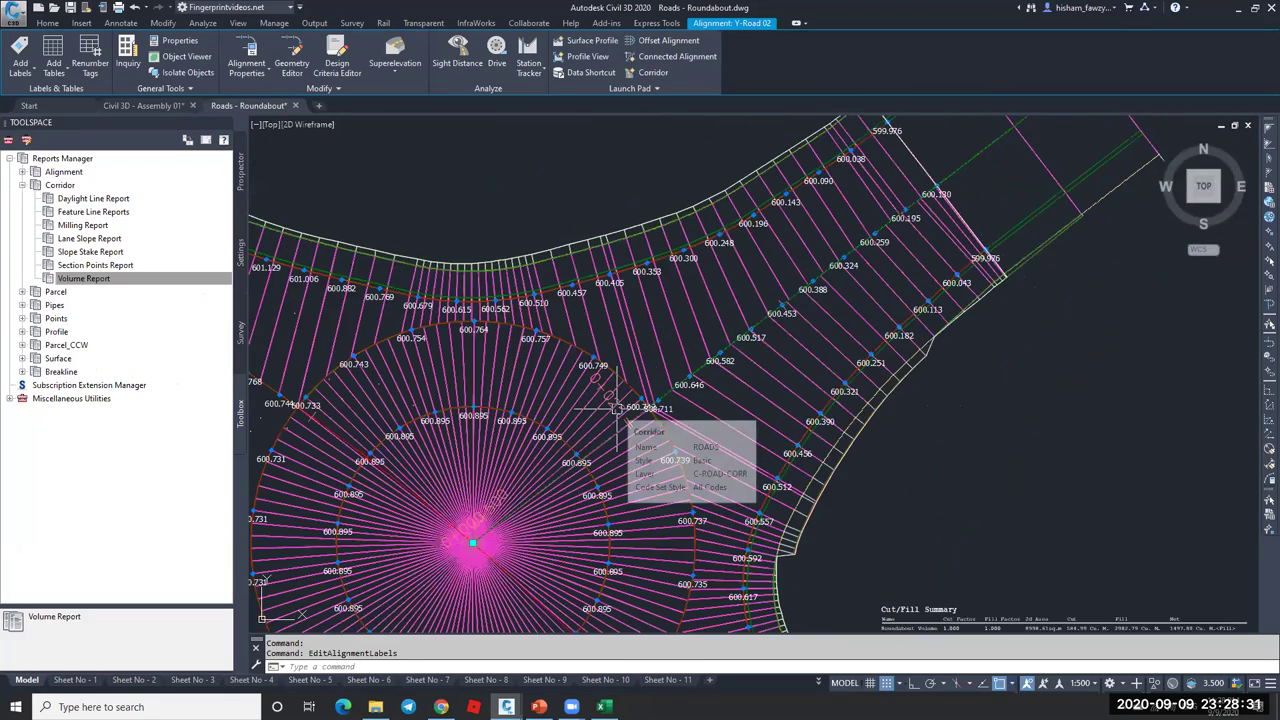
scroll(903, 234, "up", 4)
right_click(864, 214)
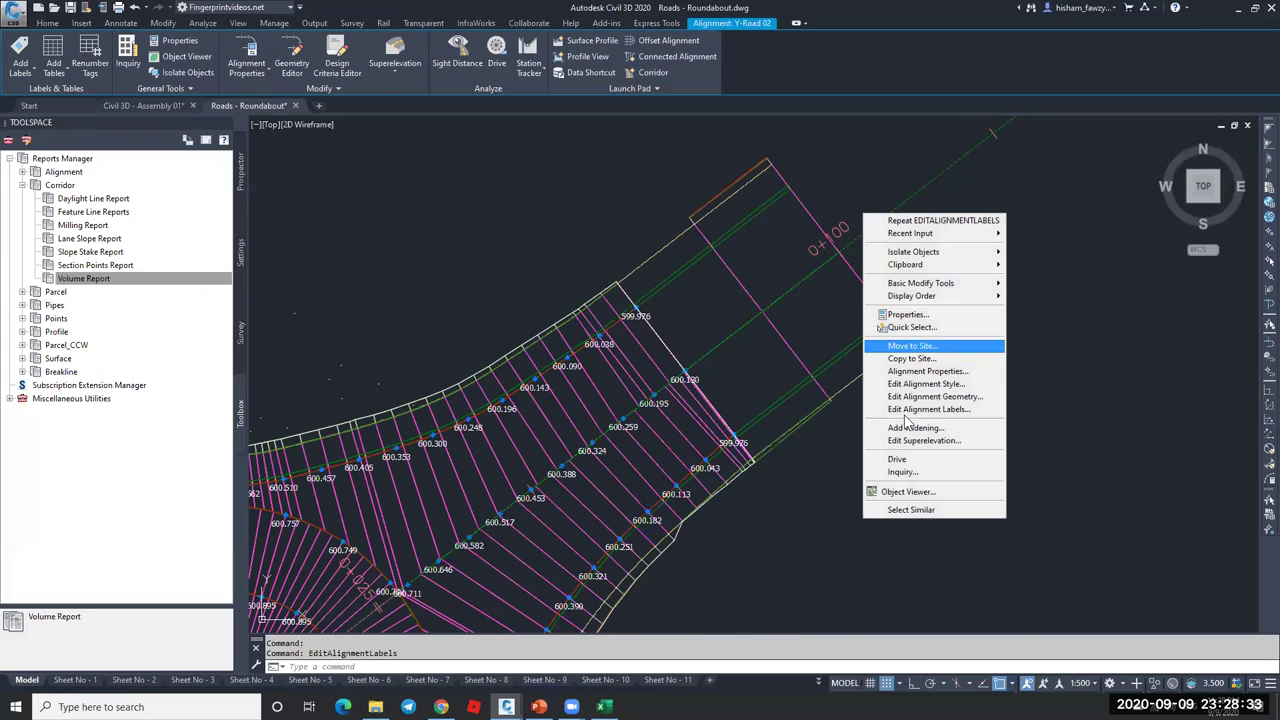
- Delete the Parallel with Tick label set from Y-Road 02's alignment labels
left_click(884, 408)
left_click(408, 274)
left_click(430, 283)
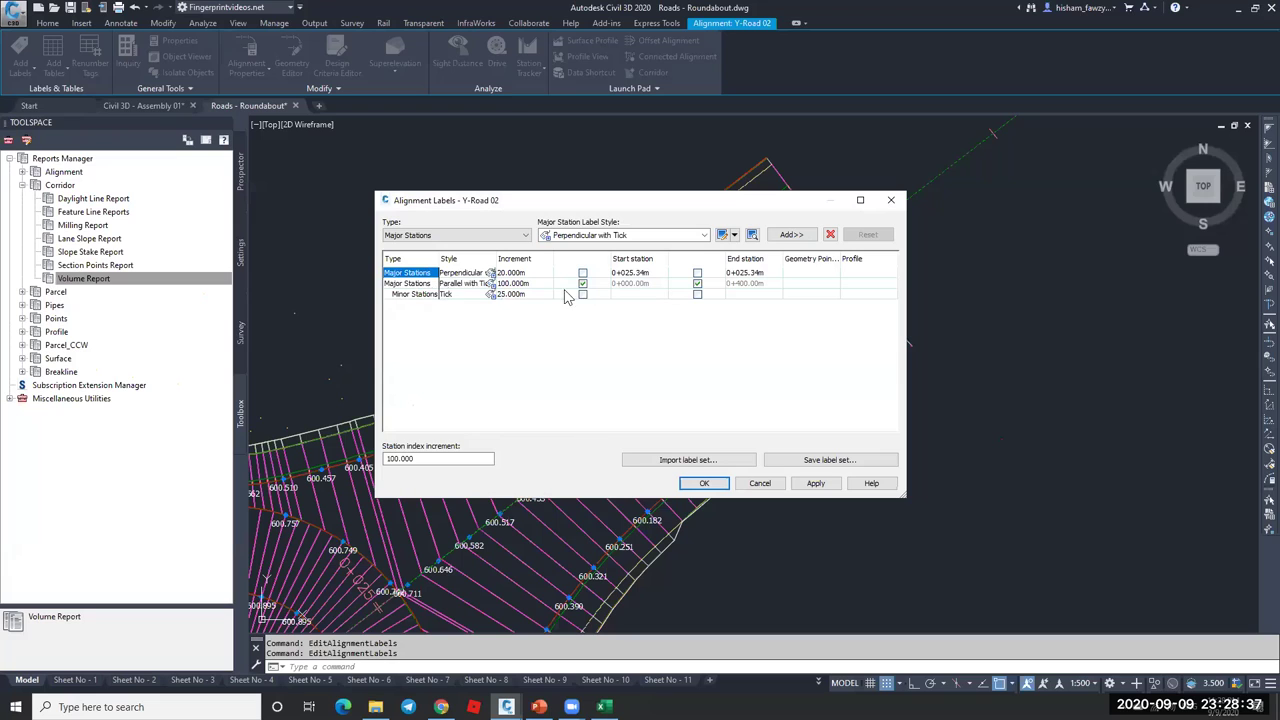
left_click(830, 234)
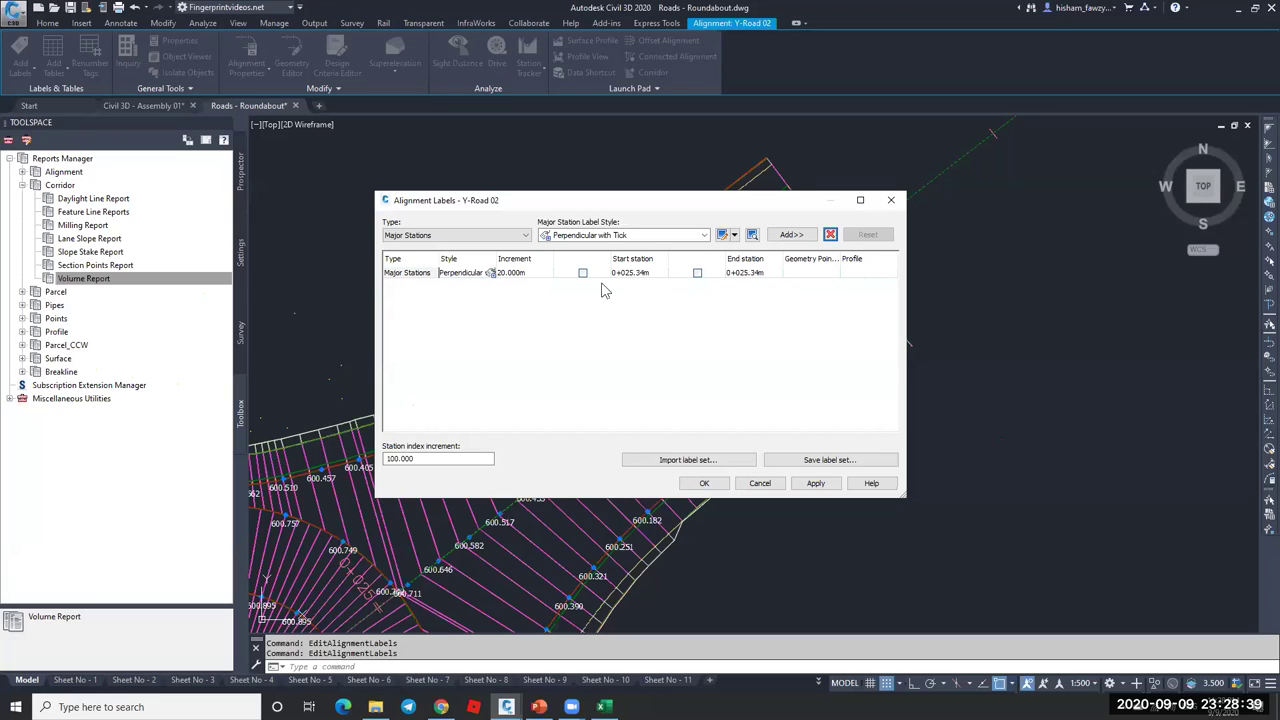
- Set the Perpendicular with Tick labels to a 5 m increment from 0+025.34 to 0+400
left_click(545, 276)
type("1")
left_click(583, 273)
left_click(582, 273)
left_click(612, 275)
type("2")
left_click(772, 273)
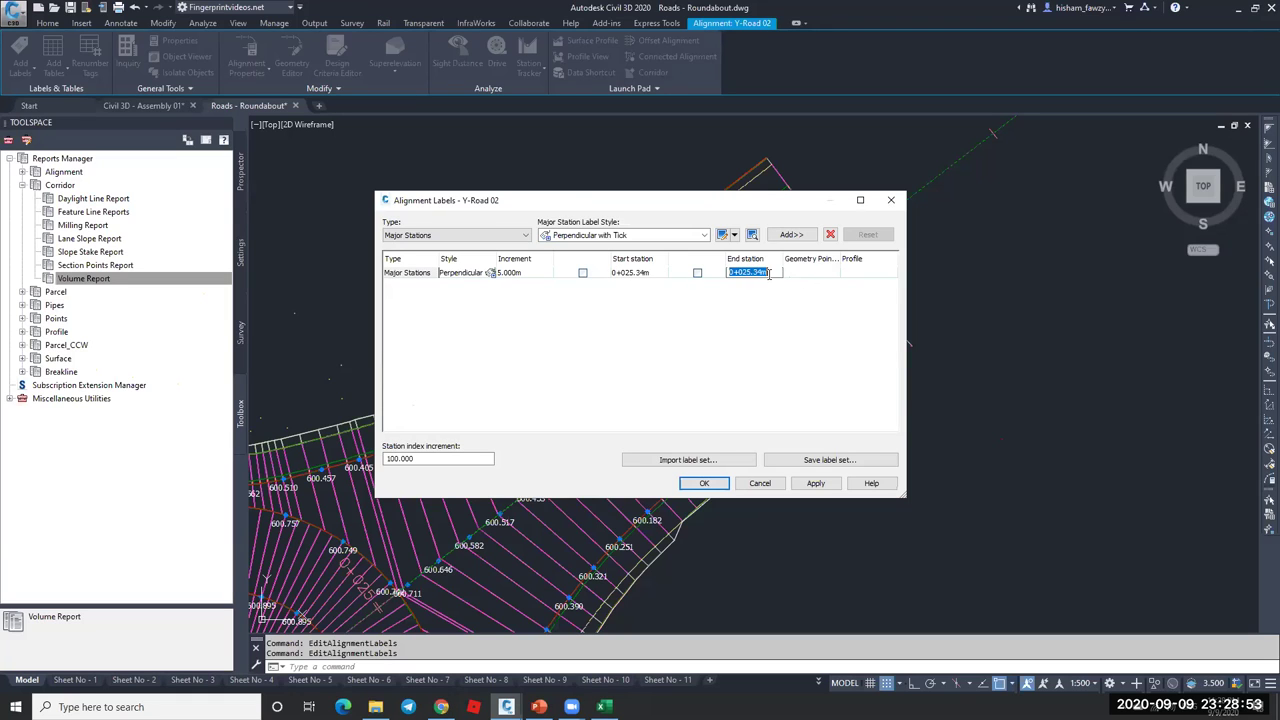
type("400")
left_click(704, 483)
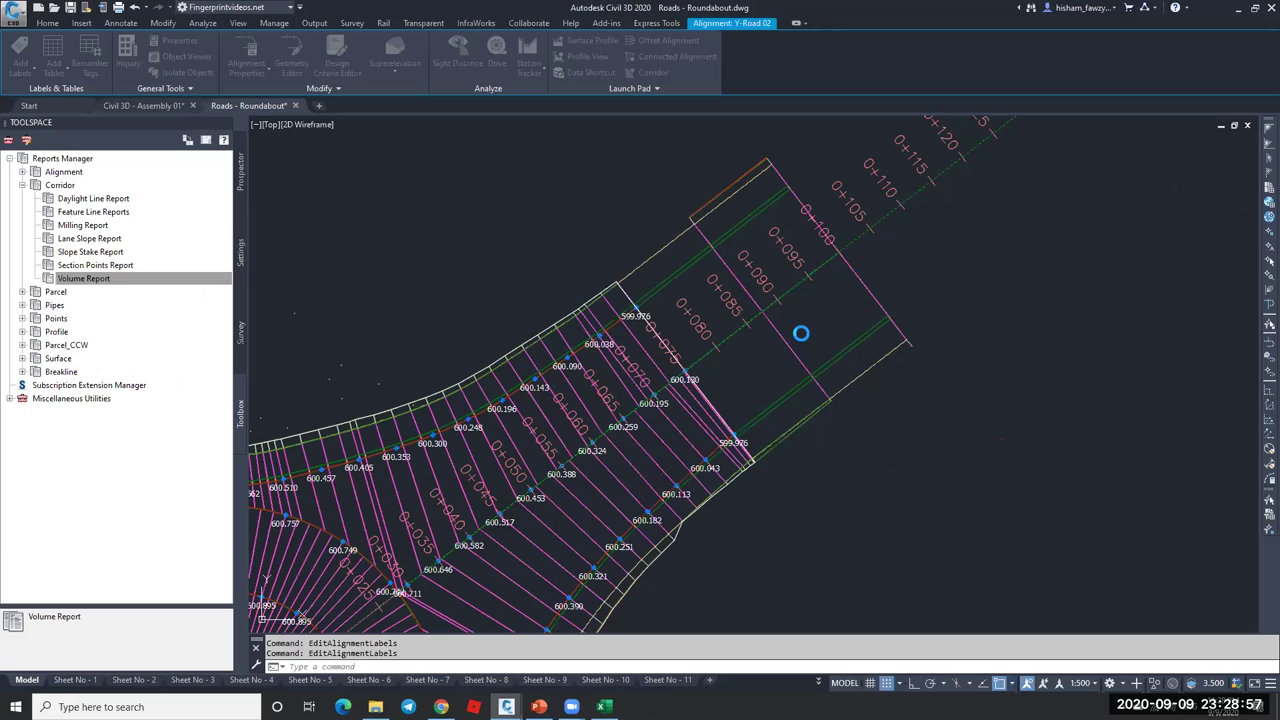
scroll(766, 317, "down", 2)
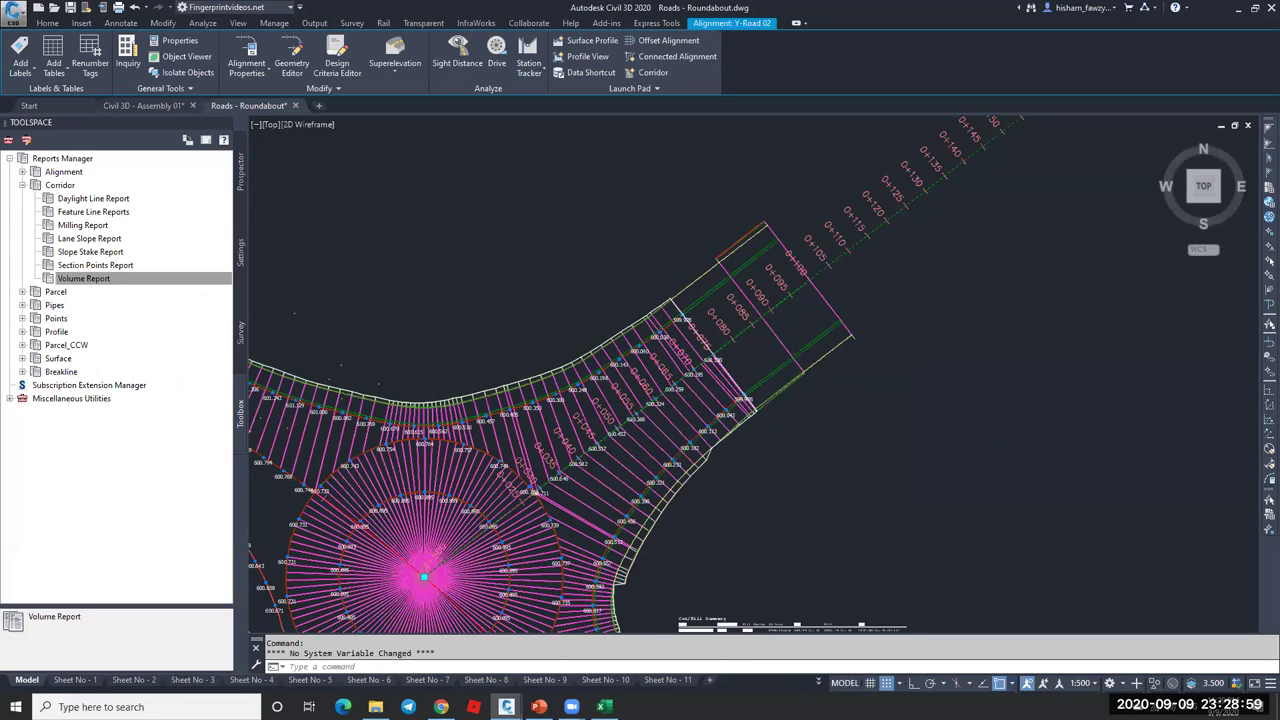
scroll(886, 143, "down", 1)
scroll(886, 206, "up", 4)
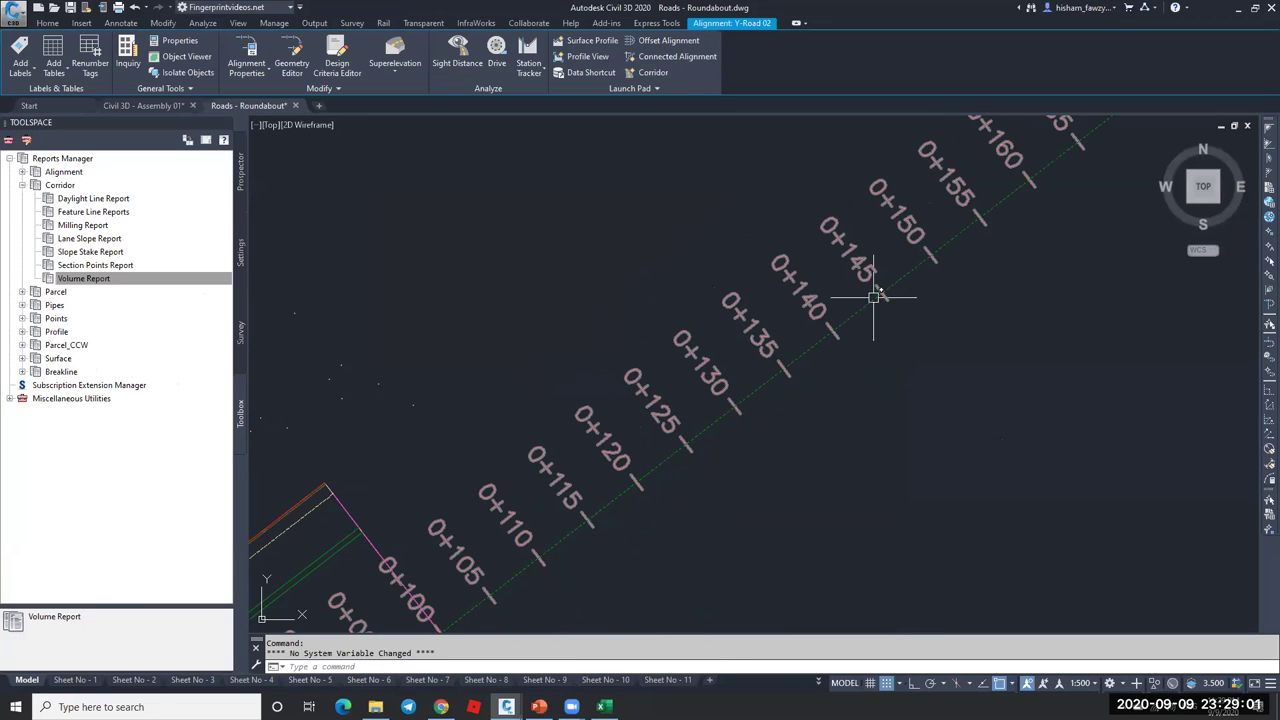
- Set Y-Road 02's major station labels to start at station 0+027.00m
right_click(851, 337)
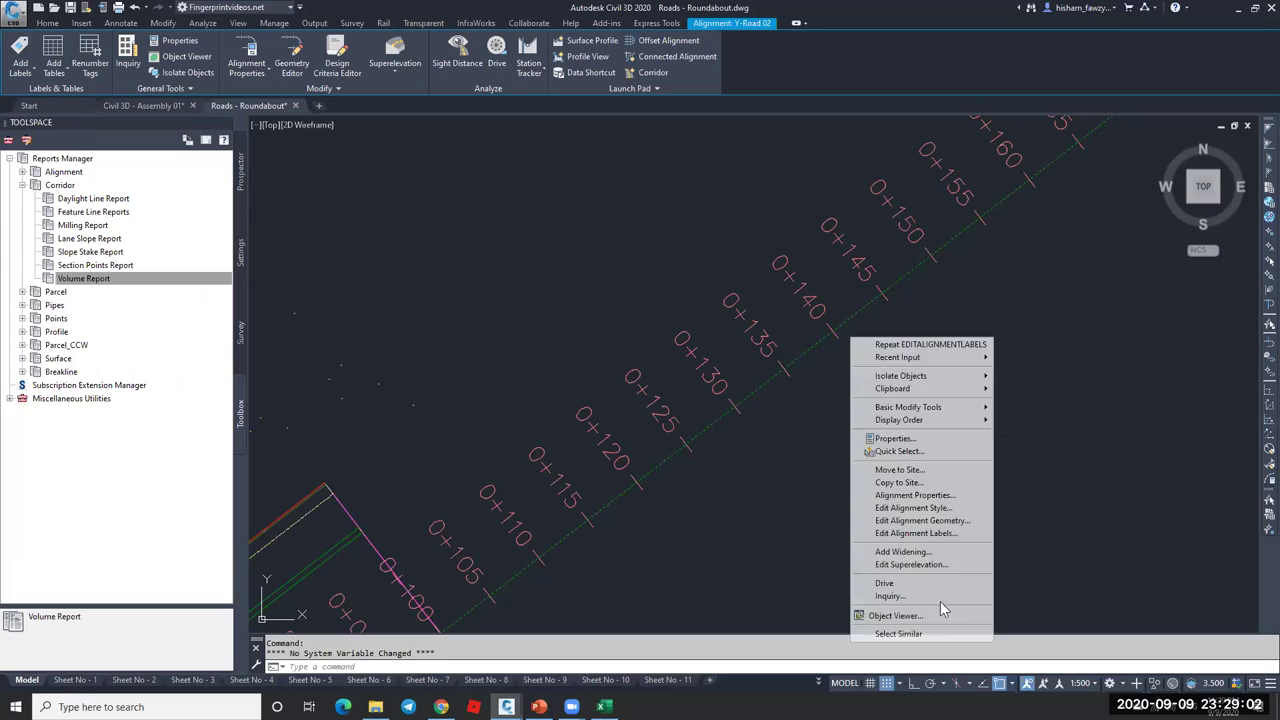
left_click(885, 533)
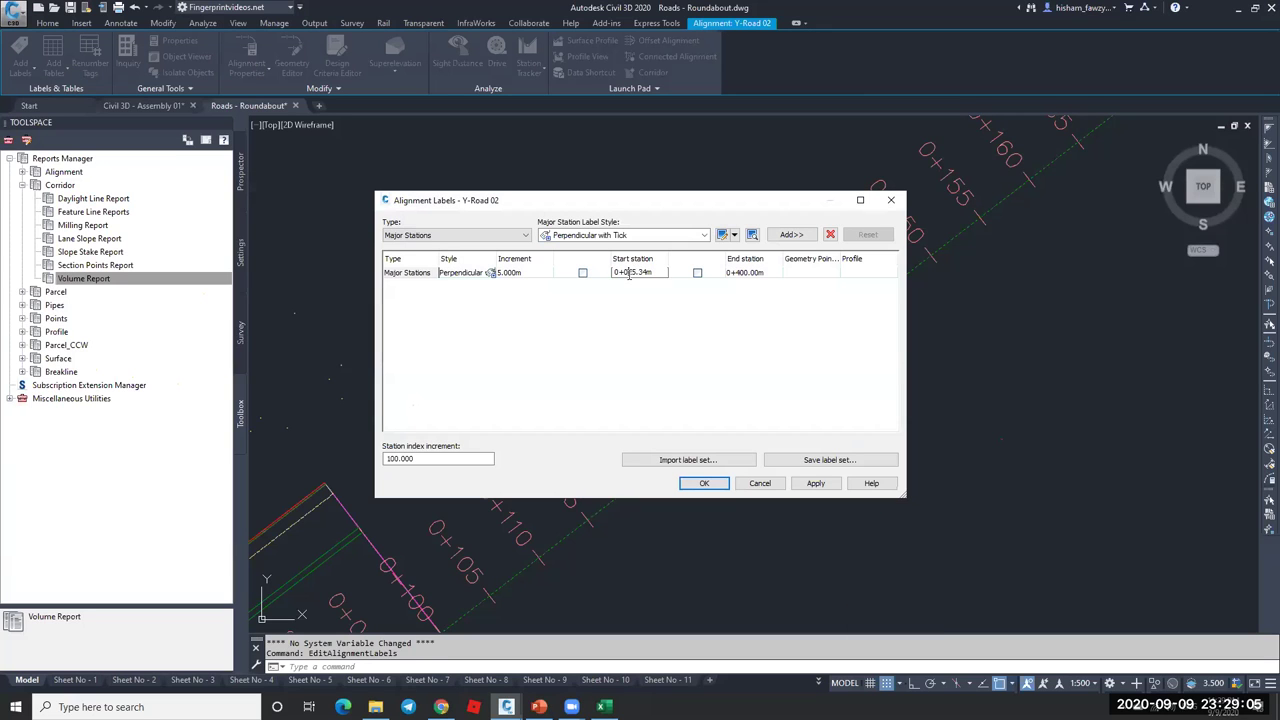
double_click(631, 272)
type("0+027")
key("Return")
left_click(816, 483)
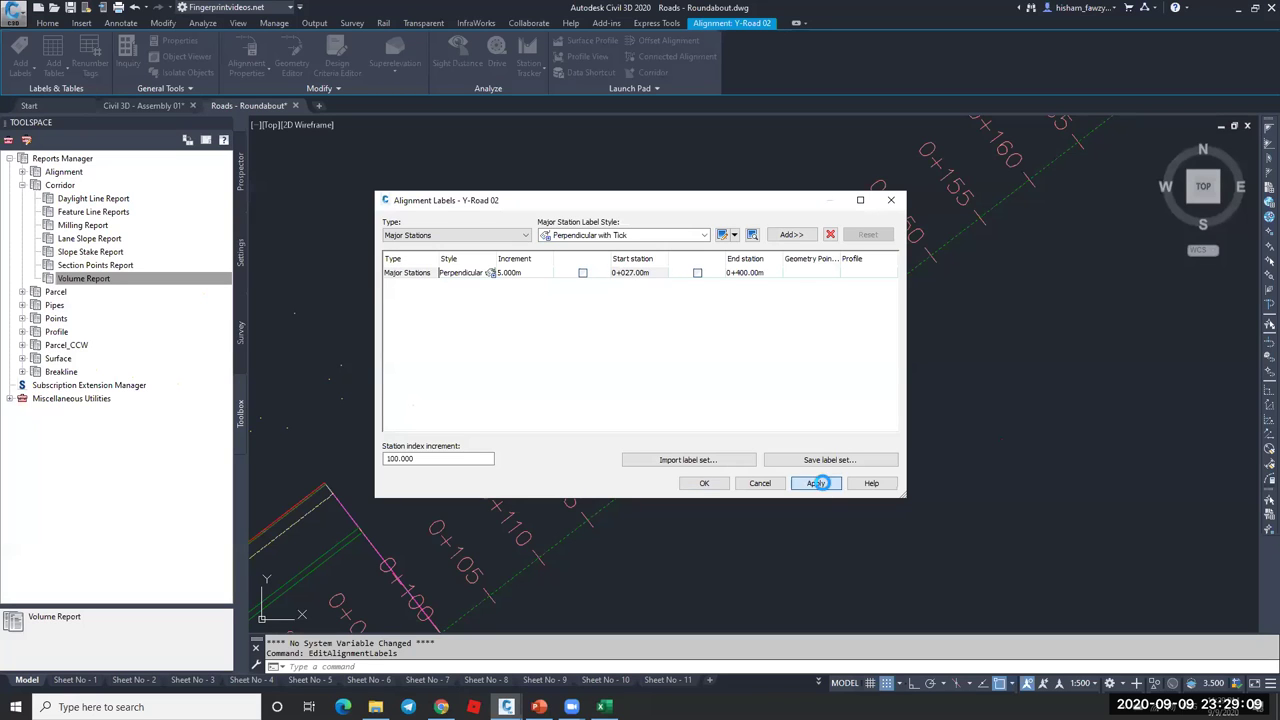
left_click(716, 485)
scroll(780, 280, "down", 3)
scroll(575, 455, "up", 5)
scroll(651, 428, "down", 5)
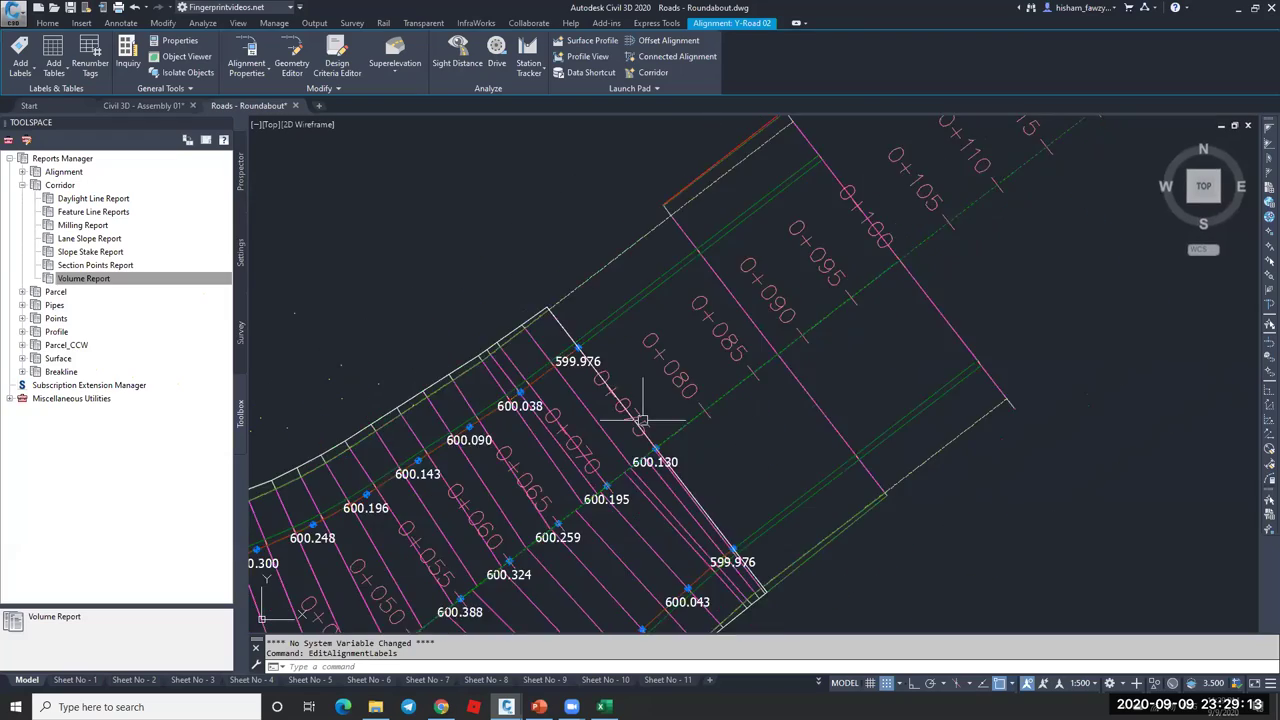
scroll(686, 376, "down", 1)
scroll(657, 380, "up", 5)
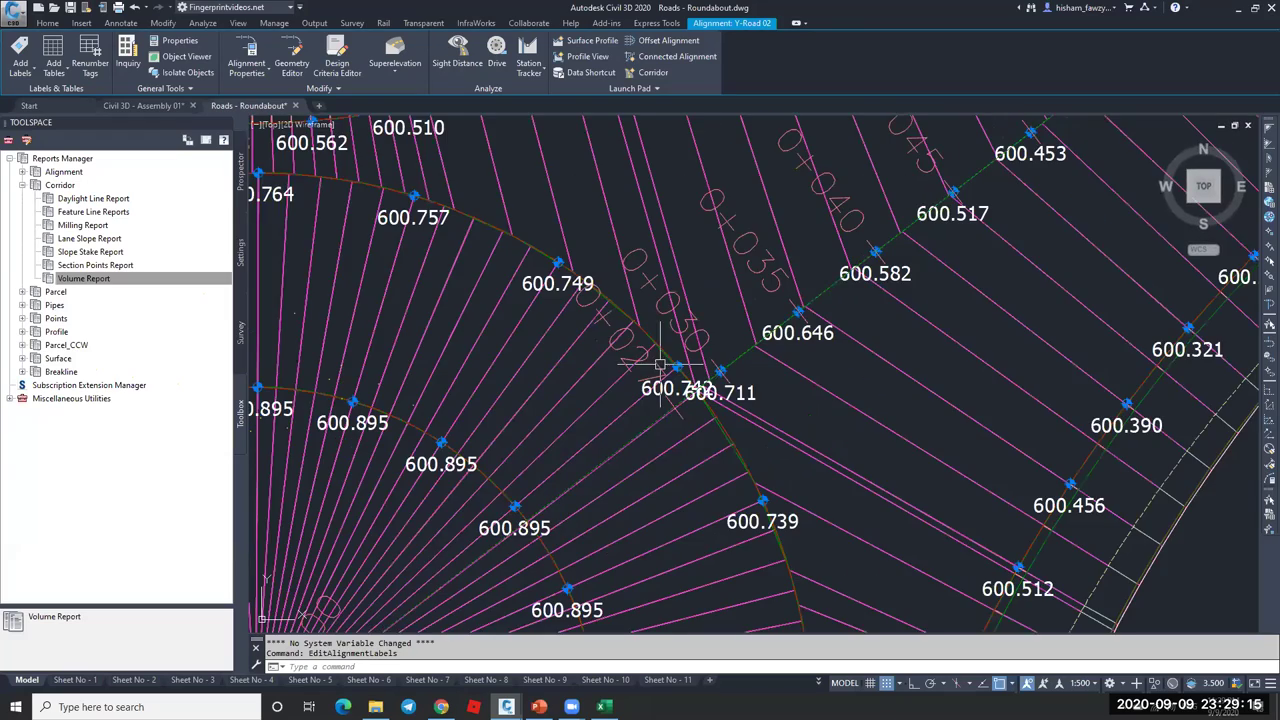
scroll(703, 350, "down", 5)
scroll(702, 350, "down", 1)
scroll(834, 229, "up", 5)
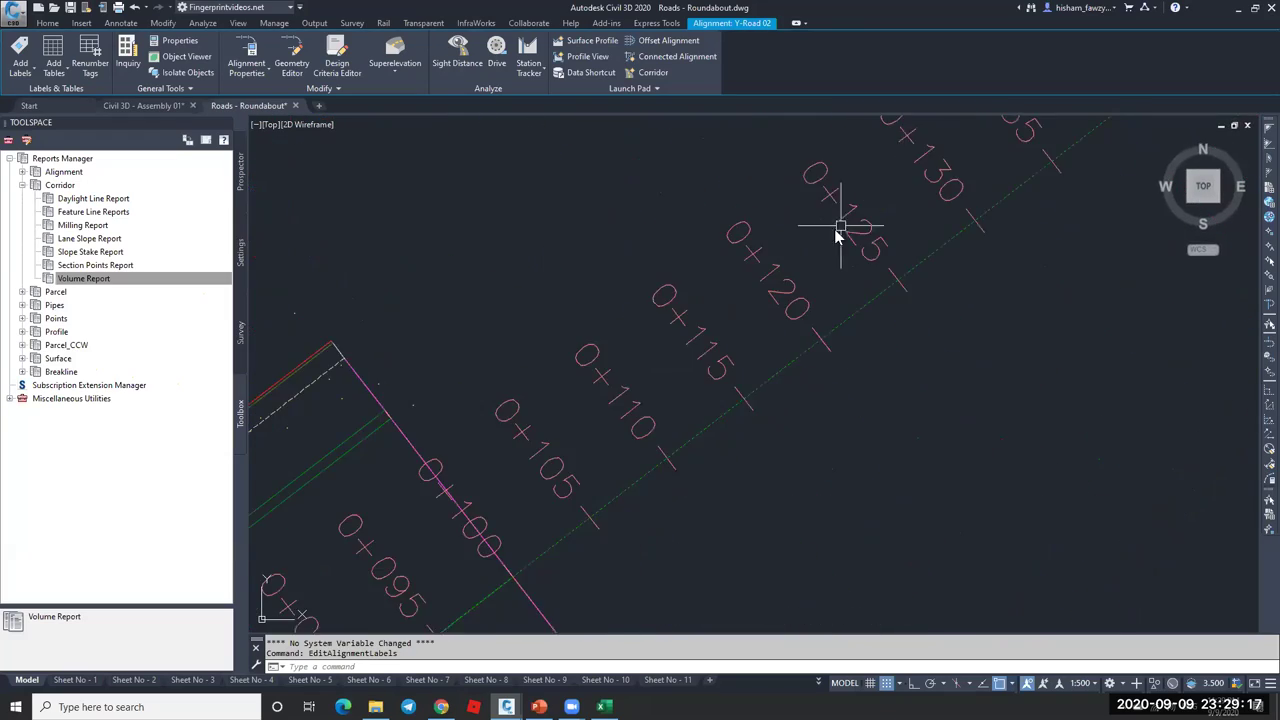
- Change the major station index increment from 100.000 to 5 and review the resulting labels
right_click(836, 229)
key("Return")
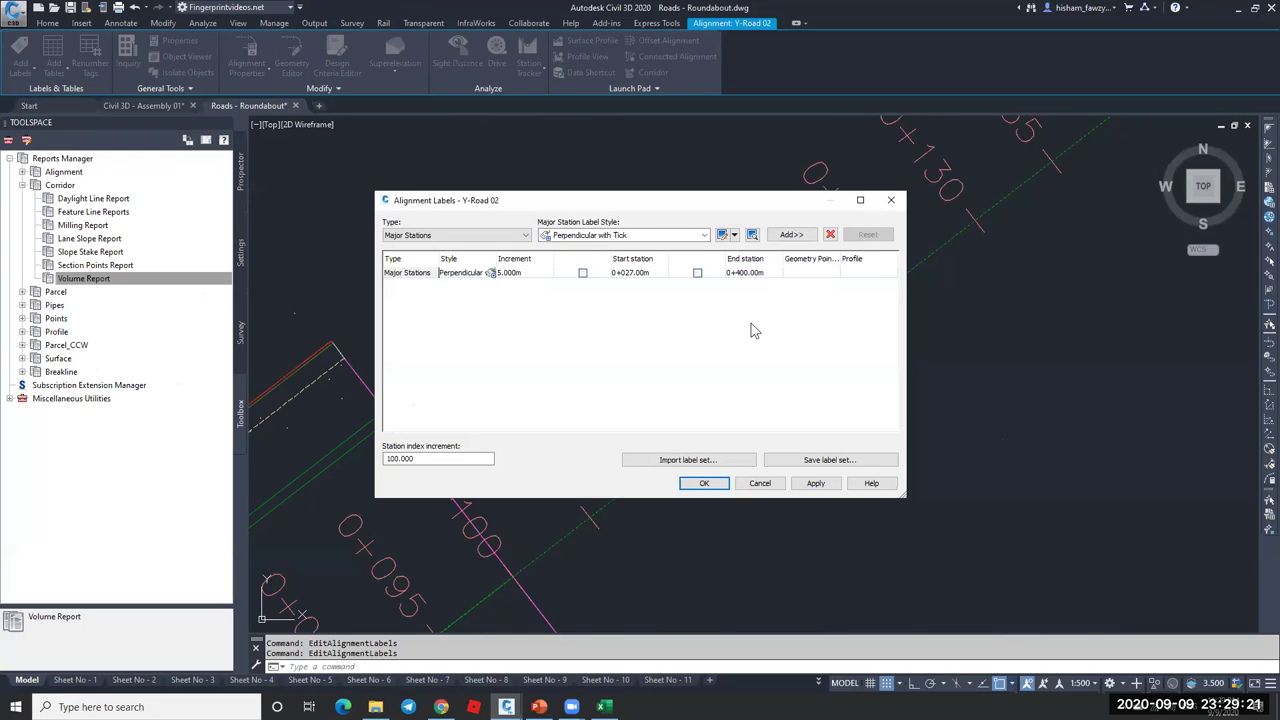
left_click(472, 278)
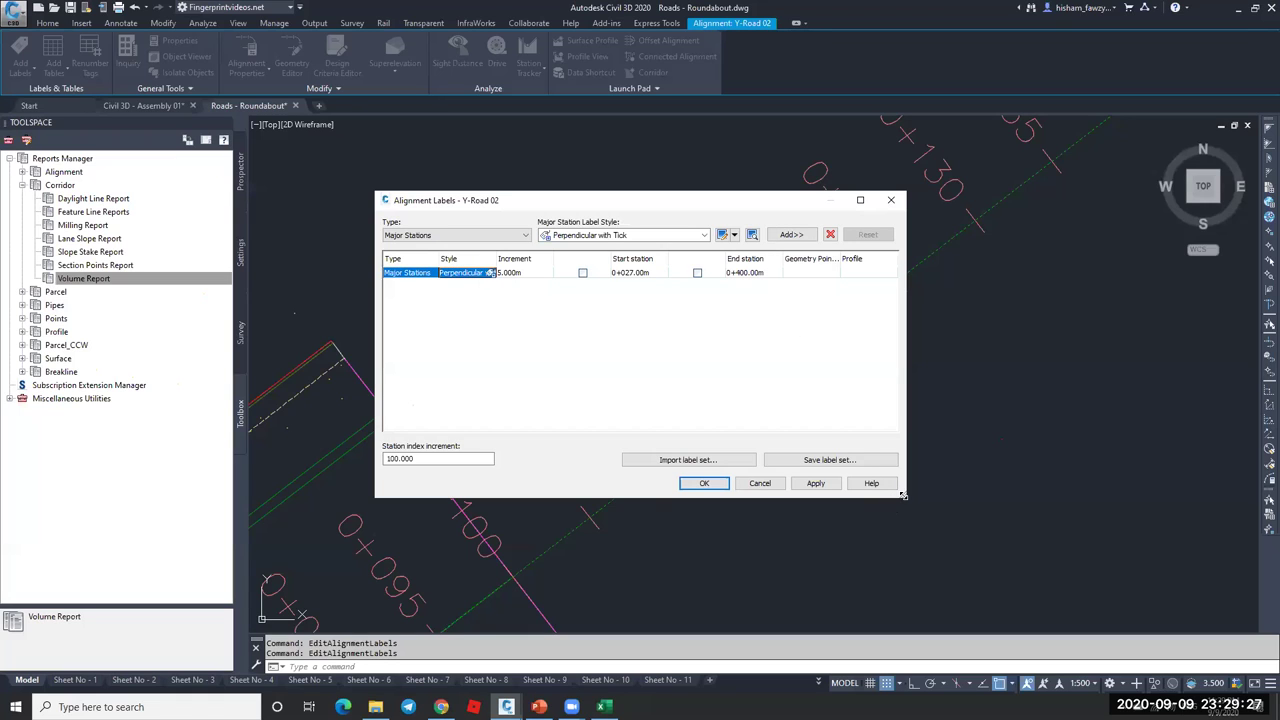
left_click_drag(903, 494, 1001, 562)
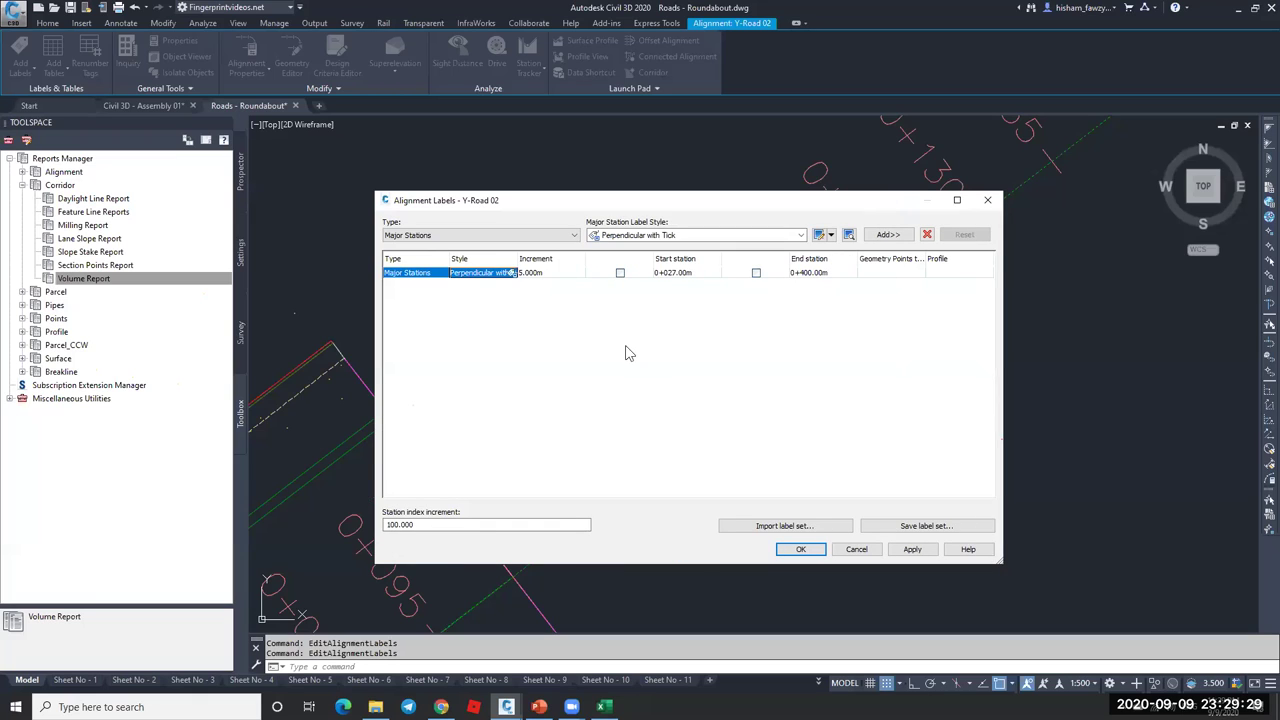
left_click(549, 236)
left_click(548, 238)
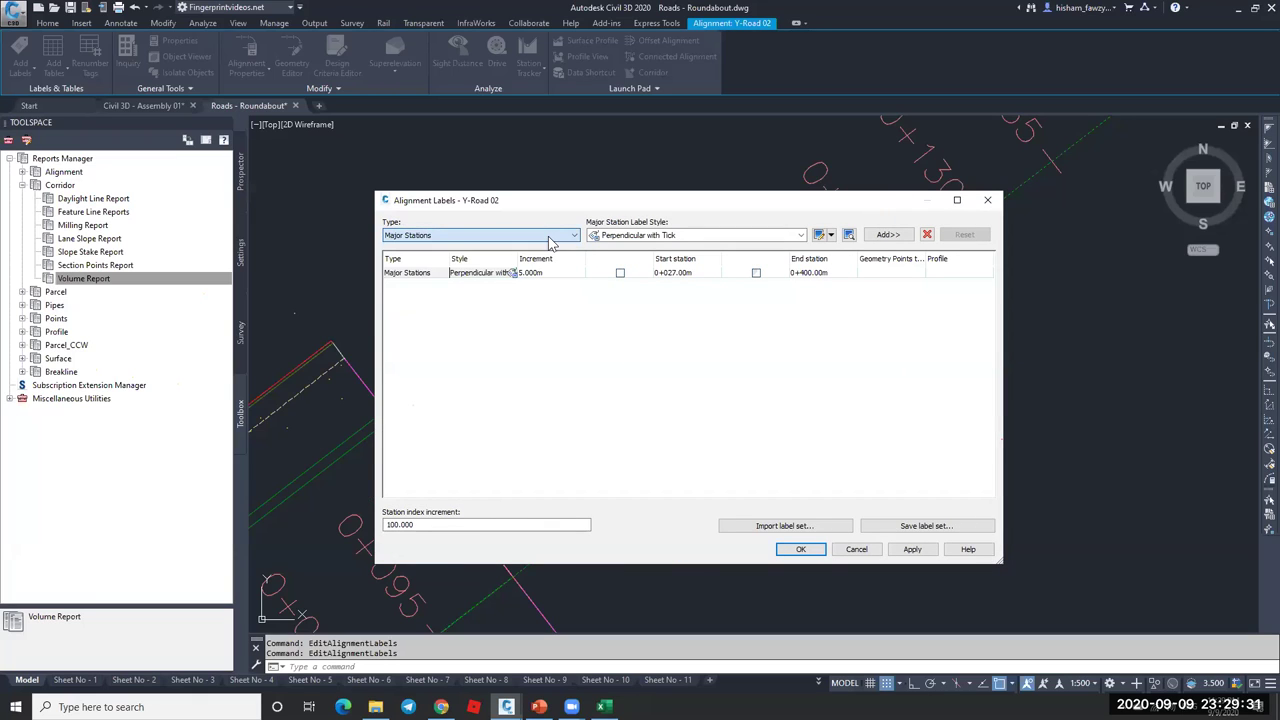
left_click(423, 276)
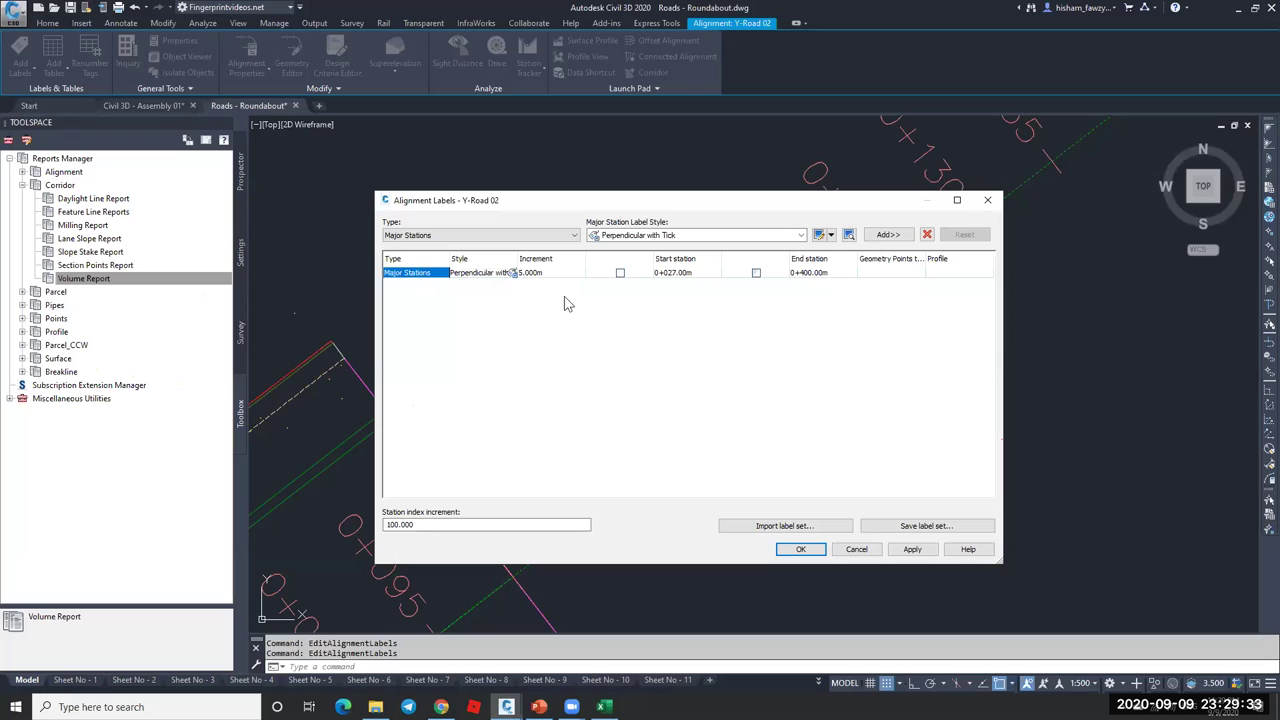
left_click(688, 273)
left_click(548, 524)
left_click_drag(499, 526, 339, 538)
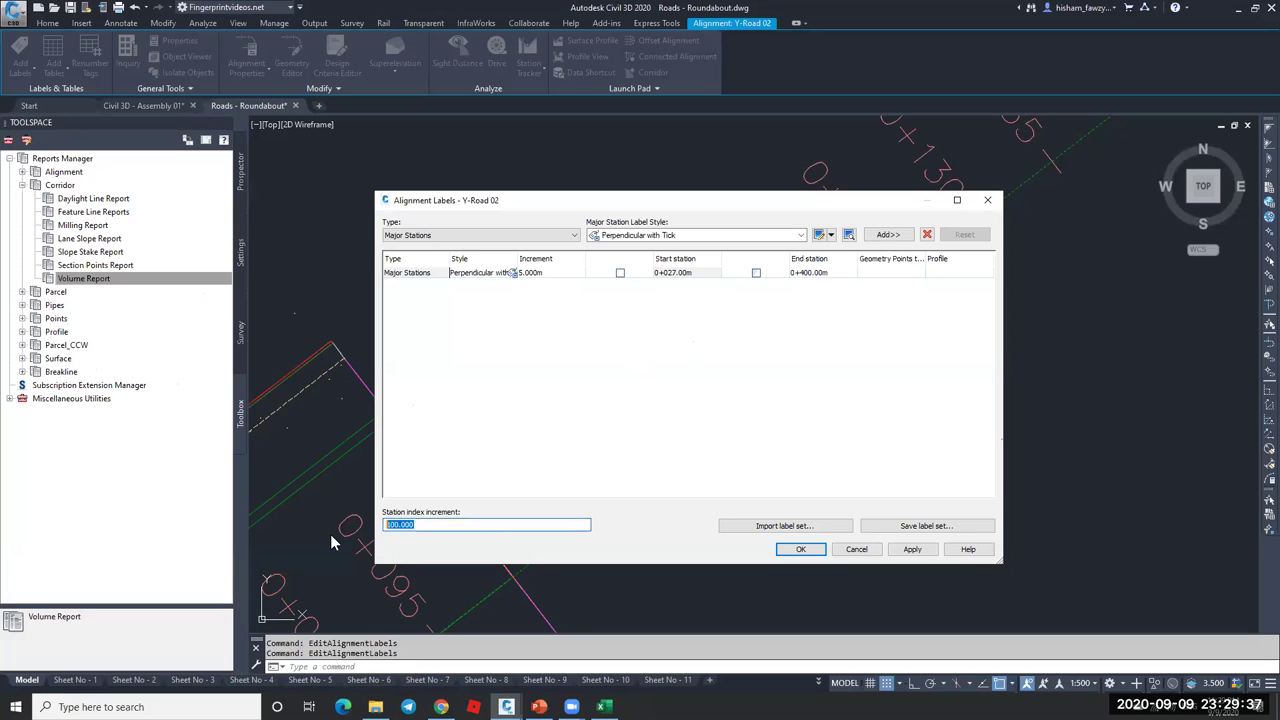
type("5")
left_click(808, 553)
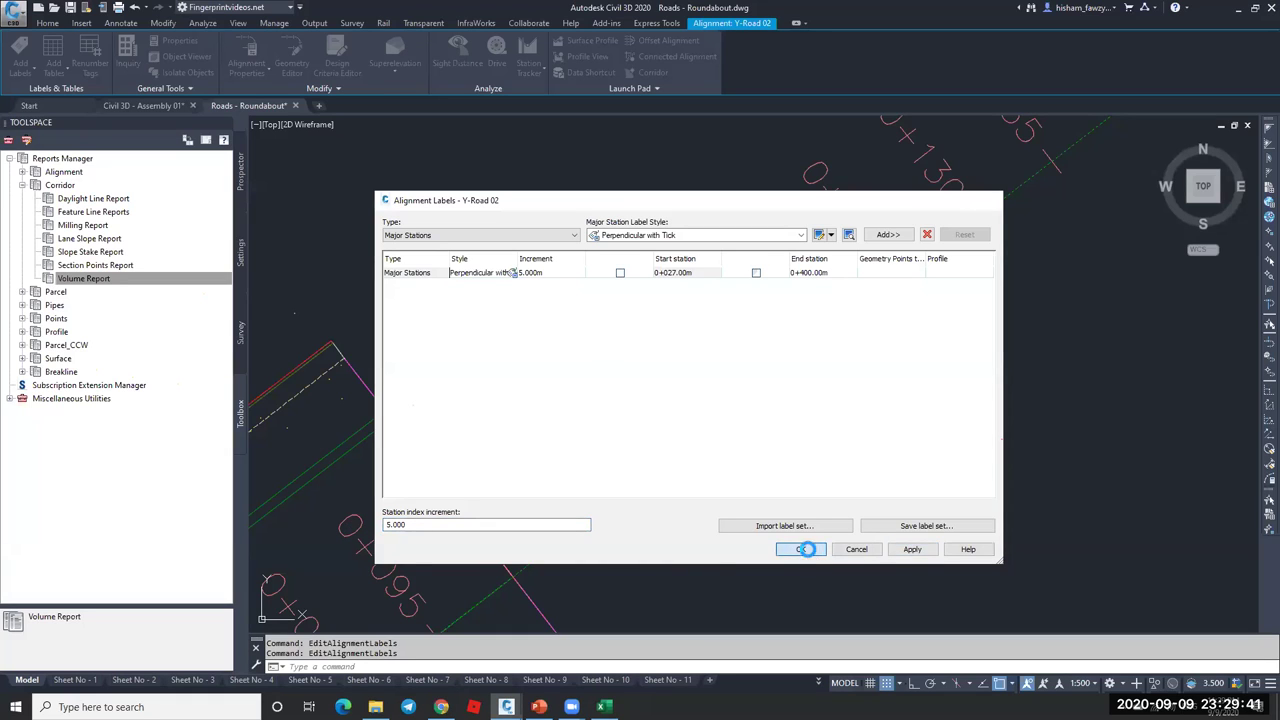
scroll(765, 378, "down", 1)
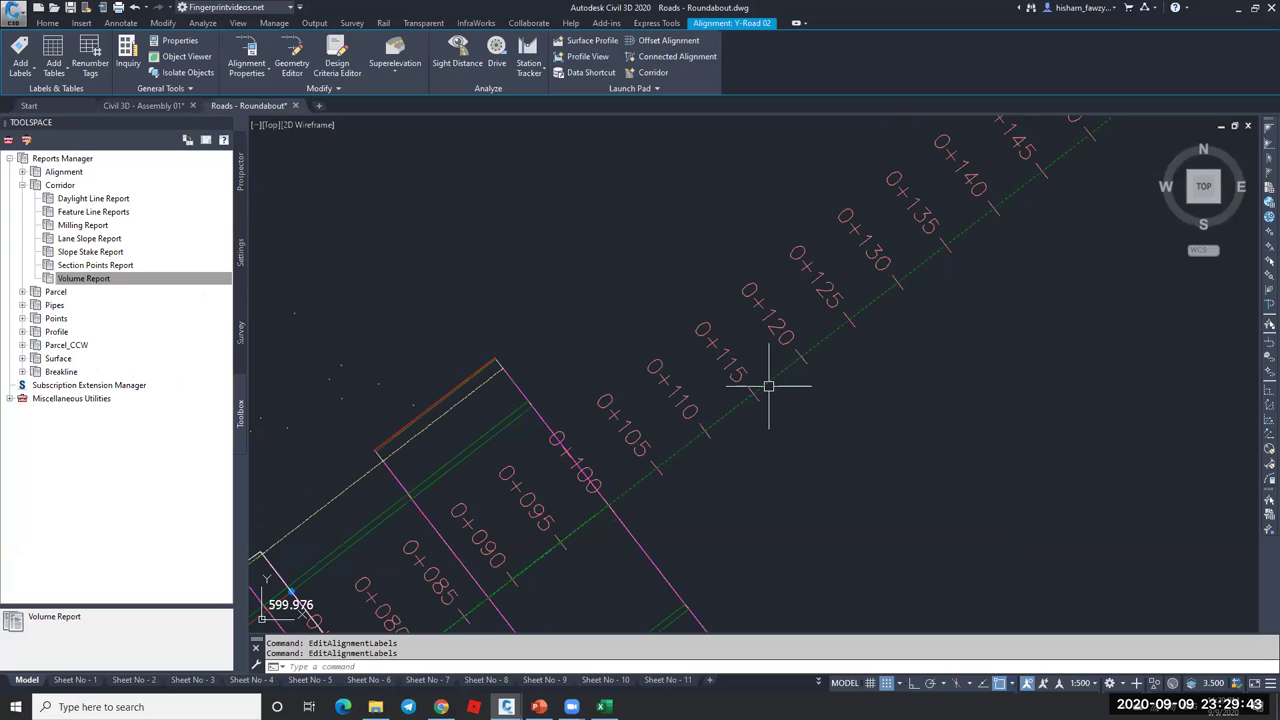
scroll(757, 314, "down", 2)
scroll(815, 280, "up", 2)
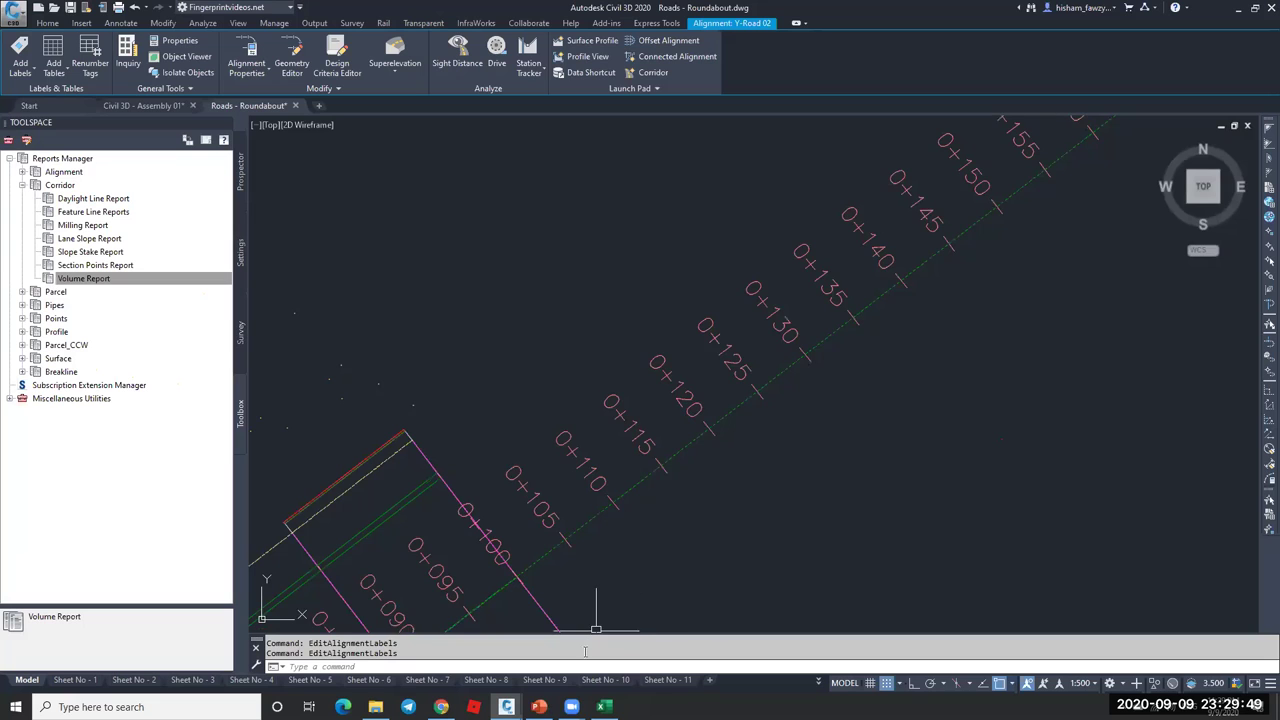
- Bring Chrome forward and open playlist lesson 66 on editing alignment labels
mouse_move(441, 706)
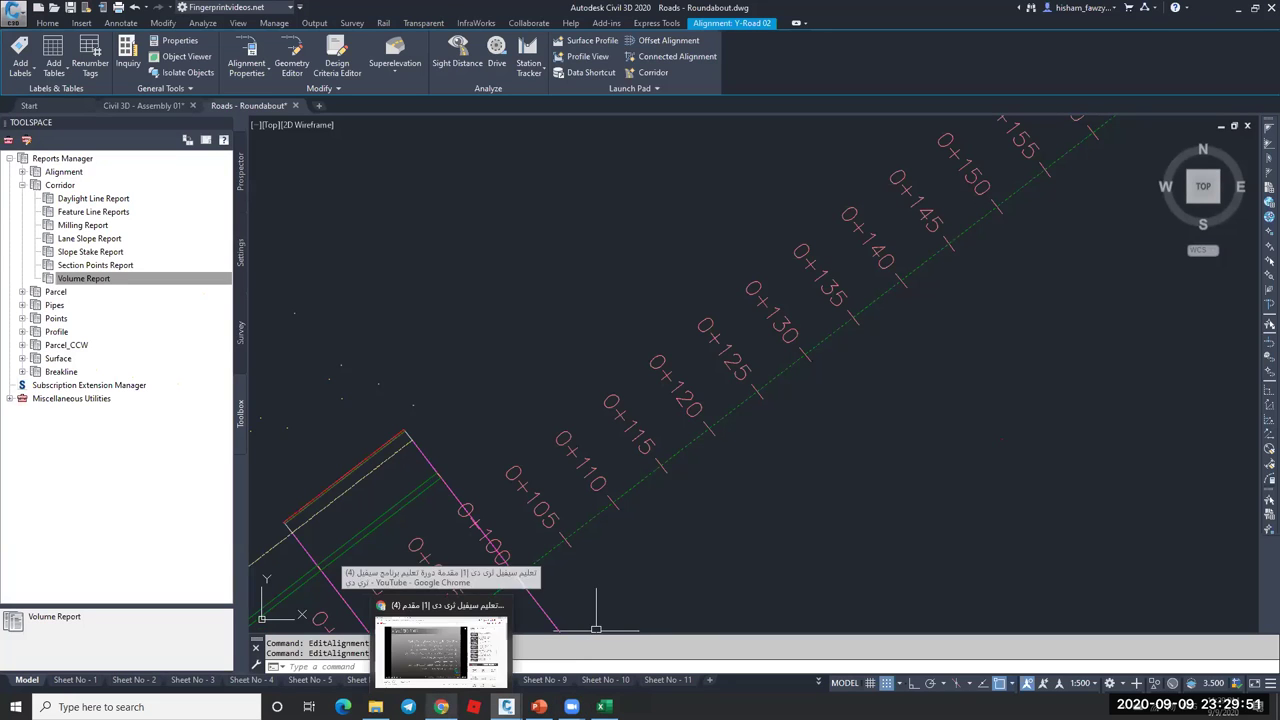
left_click(441, 650)
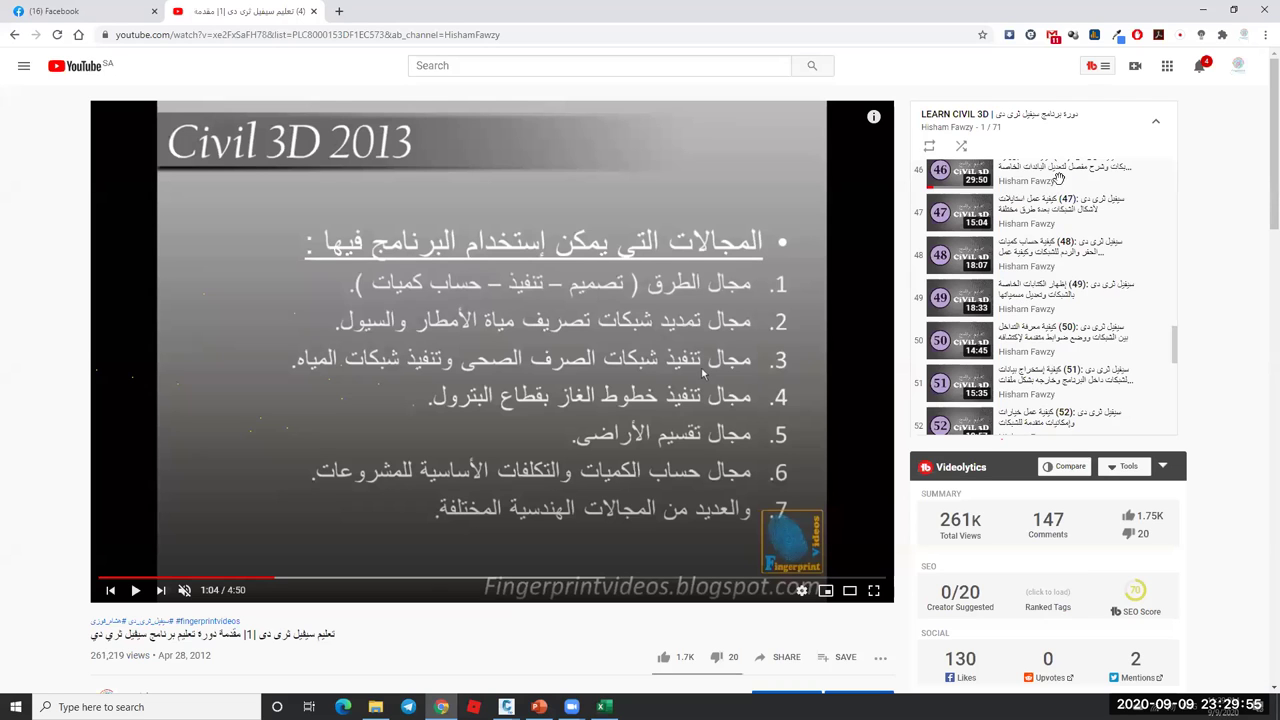
scroll(1059, 178, "down", 9)
left_click(1045, 235)
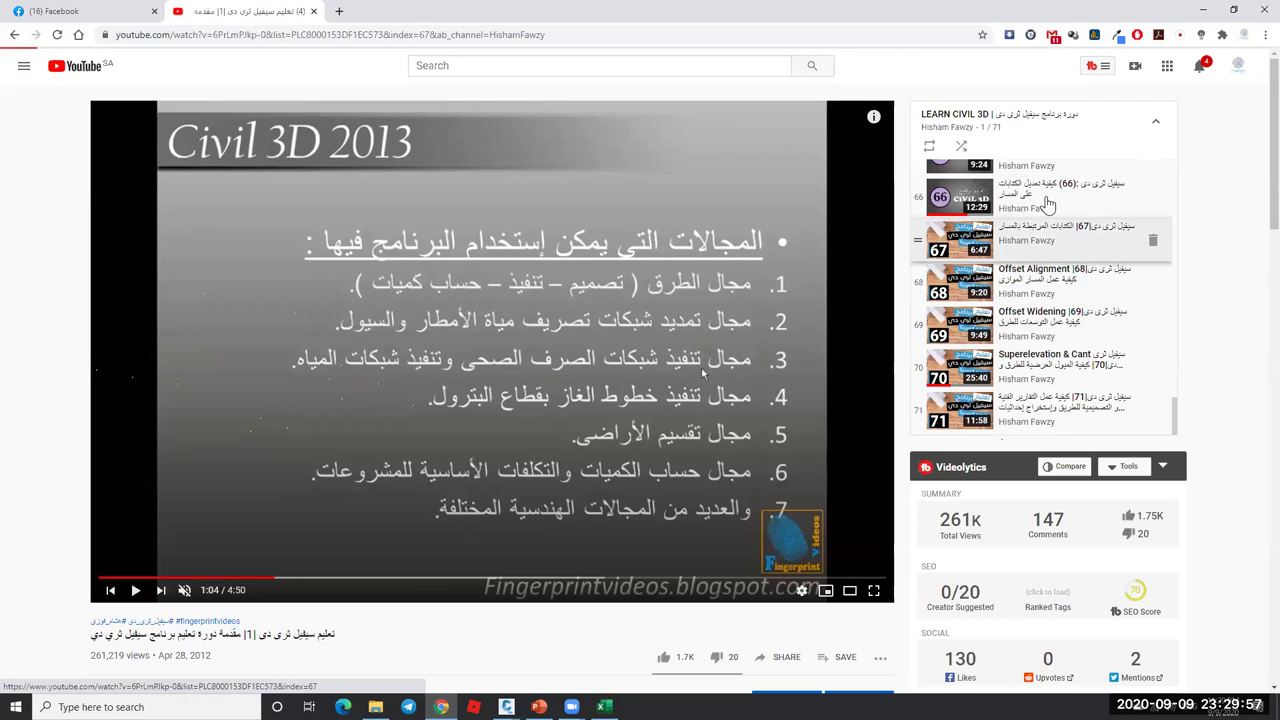
left_click(1047, 203)
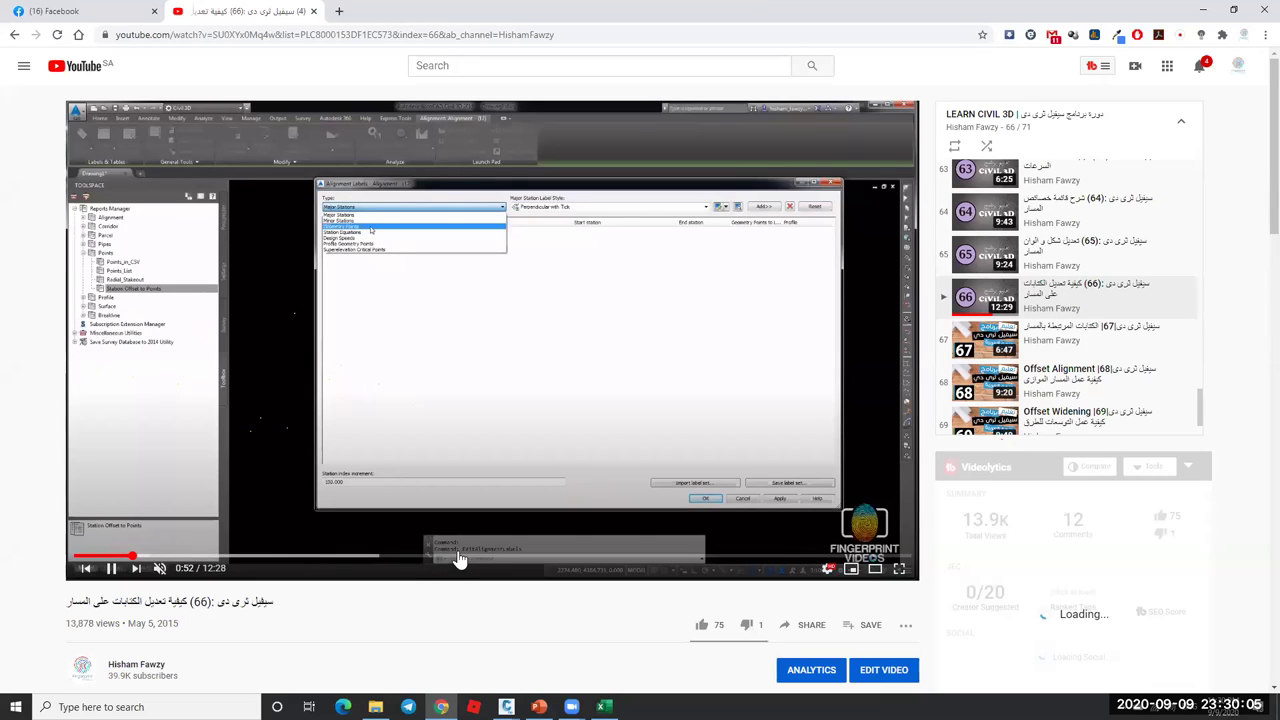
- Skim lesson 66 to about 9:45, pause it, and minimize the browser
left_click(385, 556)
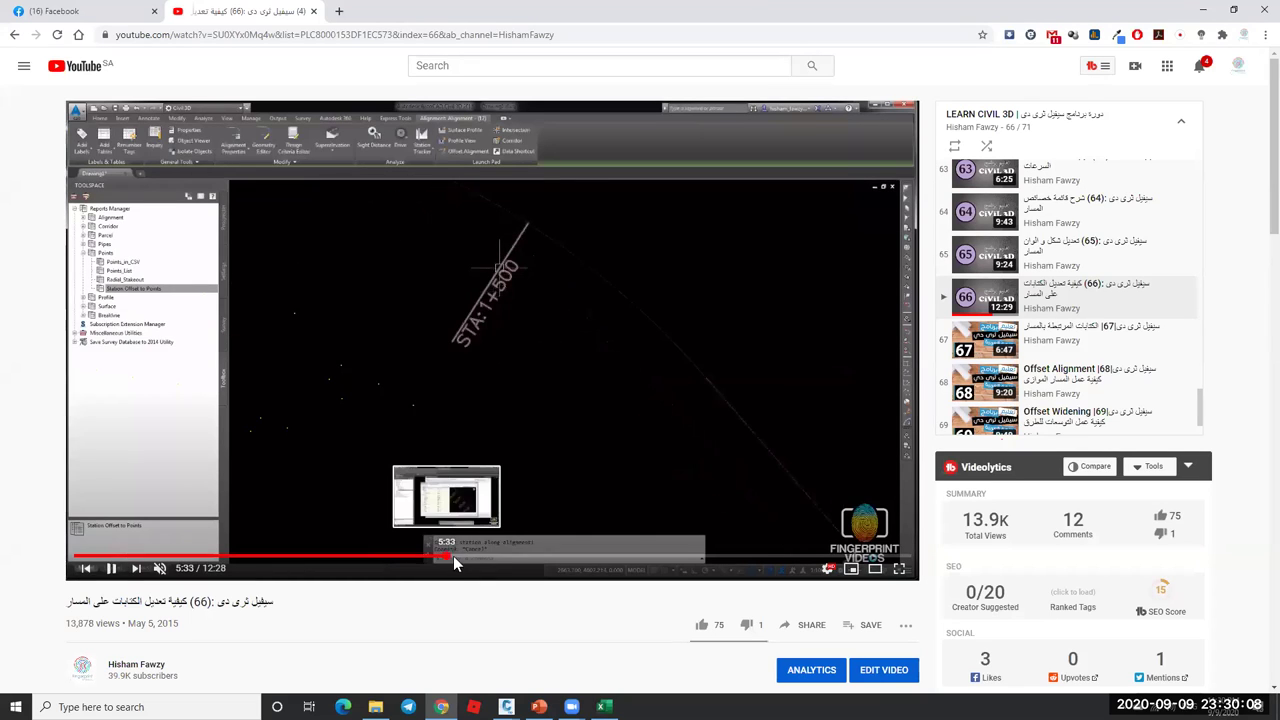
left_click(453, 556)
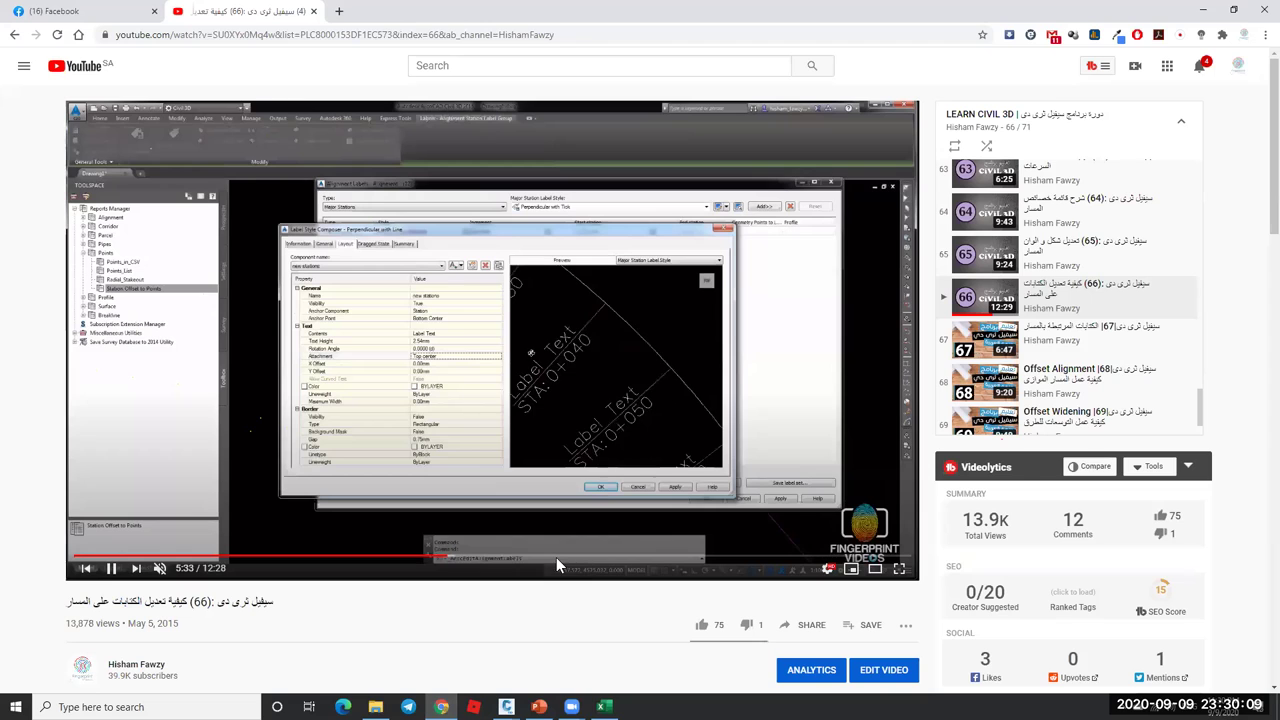
left_click(556, 557)
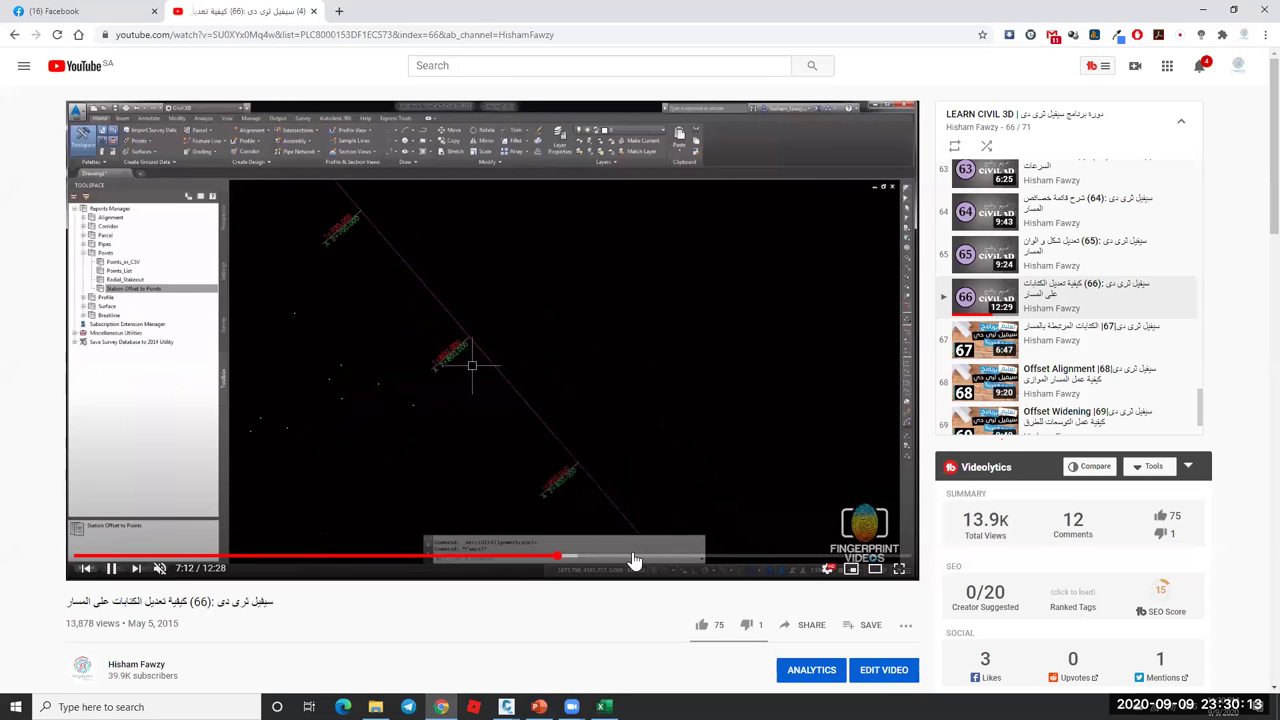
left_click(632, 557)
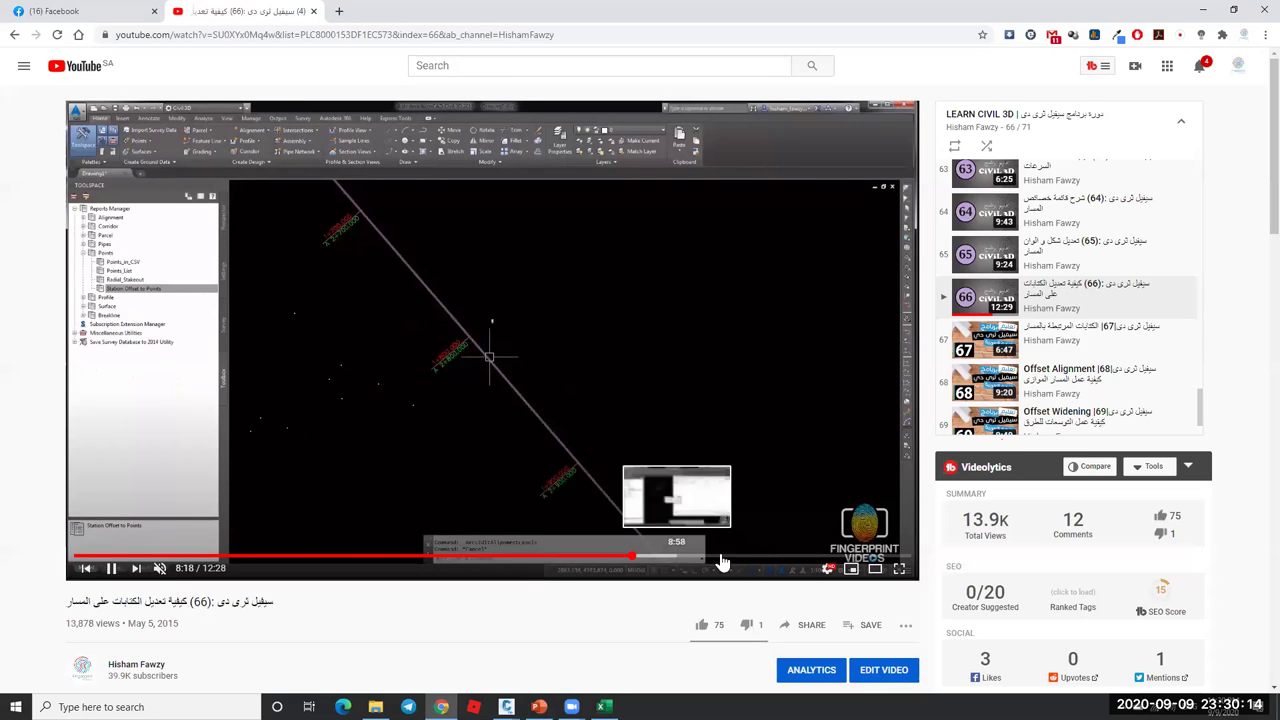
left_click(720, 559)
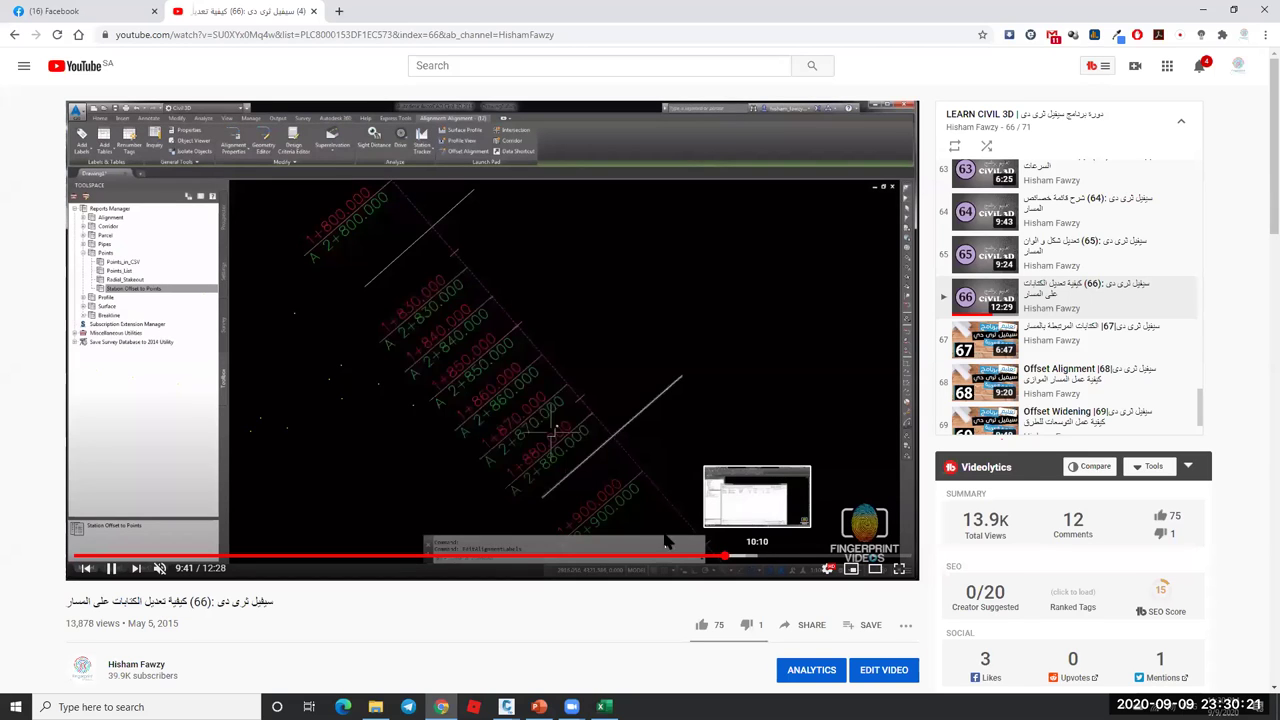
left_click(110, 568)
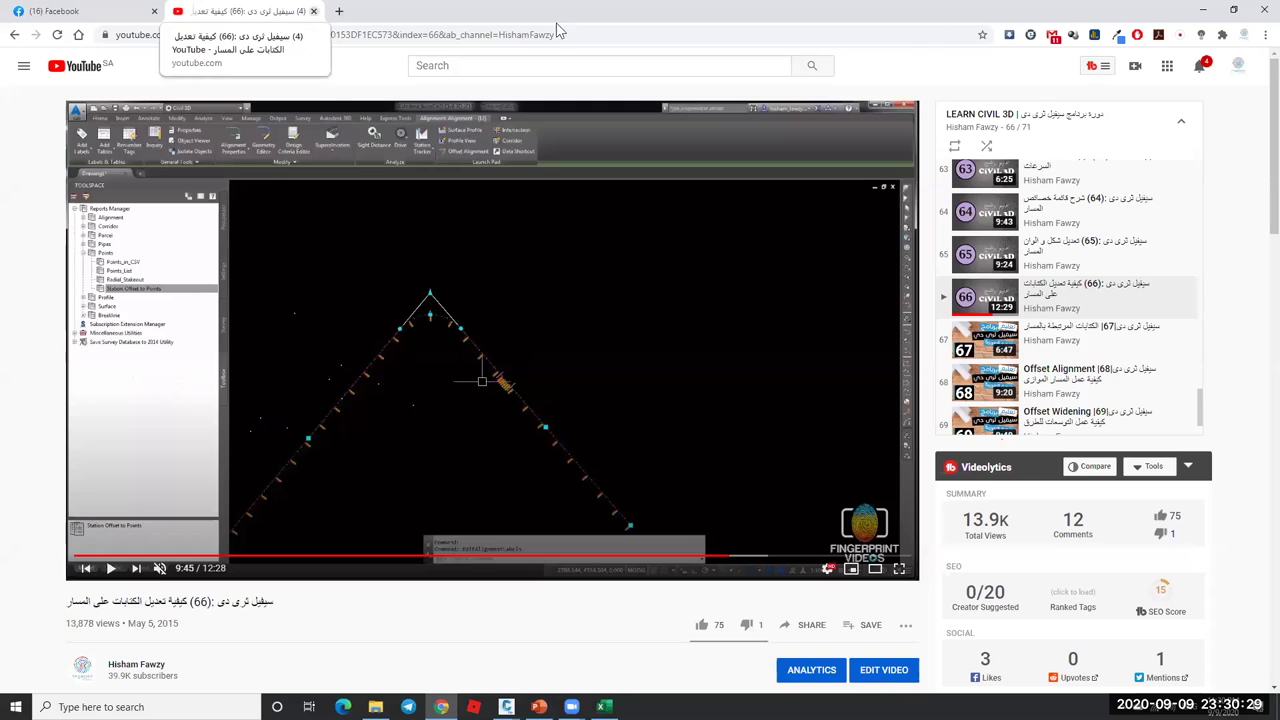
left_click(1205, 10)
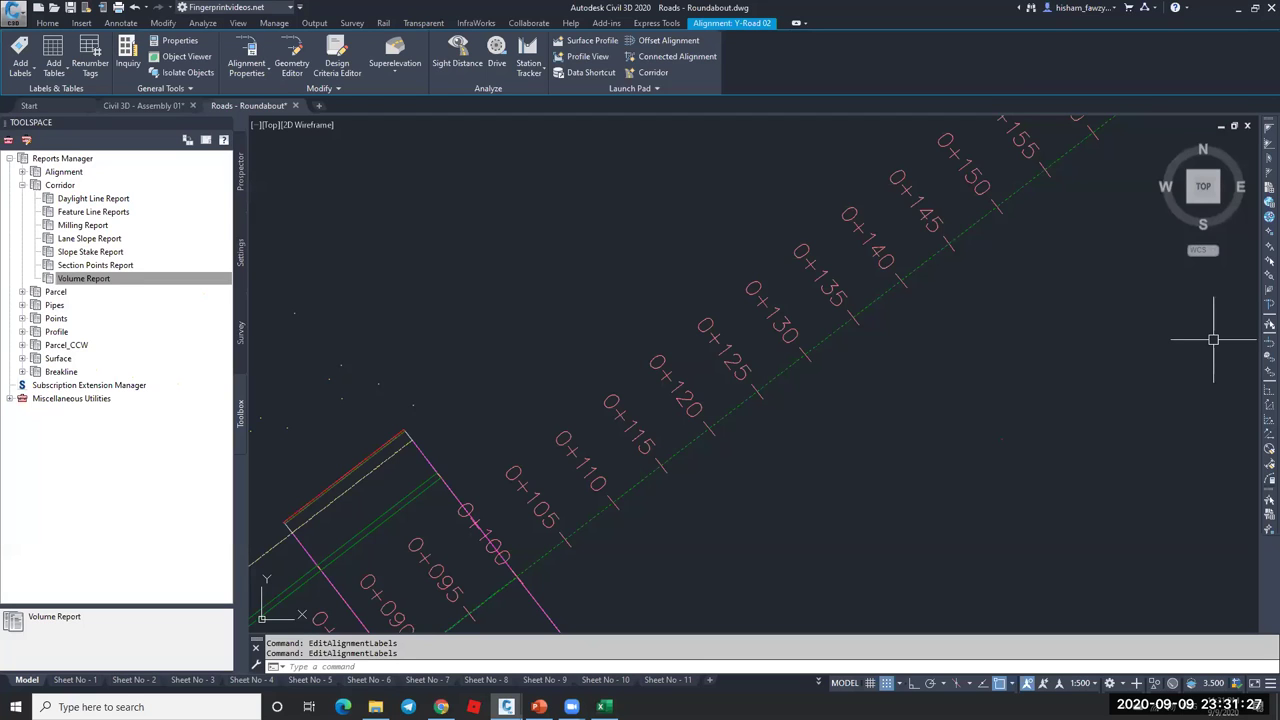
- Switch to the Civil 3D - Assembly 01 drawing with nothing selected
scroll(894, 314, "down", 5)
scroll(878, 369, "down", 3)
key("Escape")
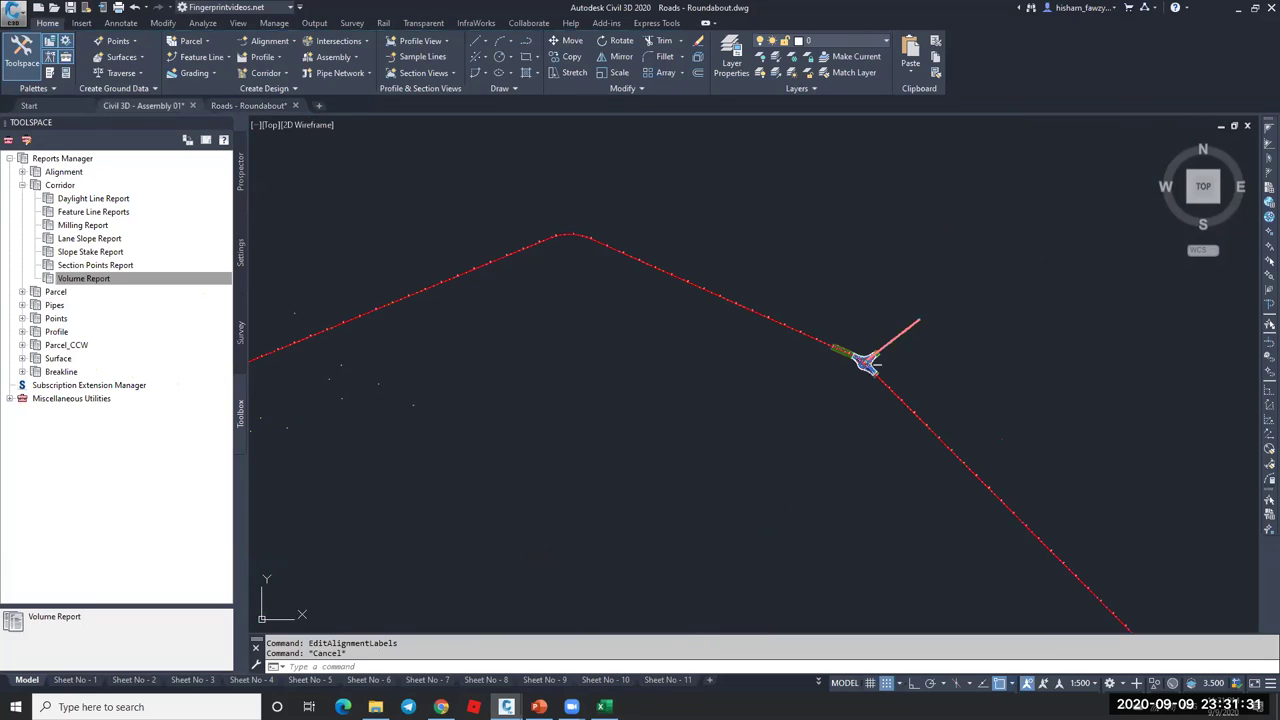
key("ctrl+Tab")
scroll(835, 335, "up", 5)
scroll(832, 330, "down", 3)
scroll(830, 315, "up", 5)
key("Escape")
key("Escape")
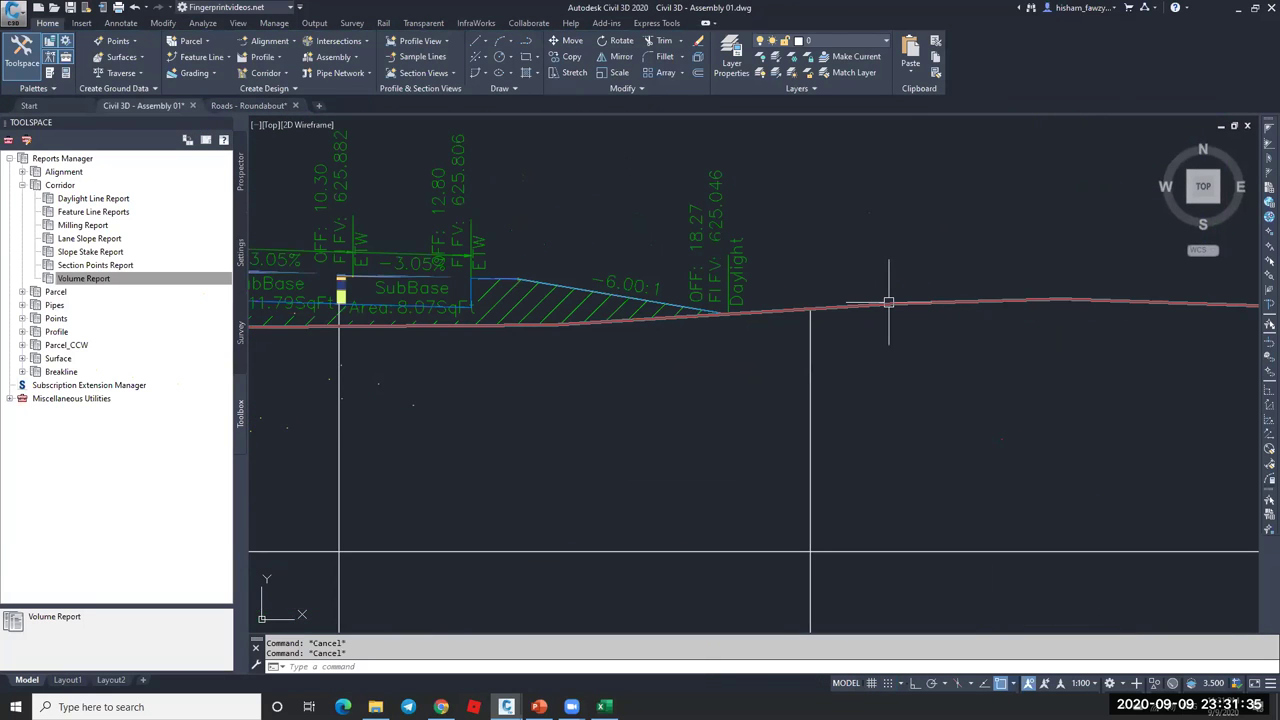
scroll(888, 302, "down", 3)
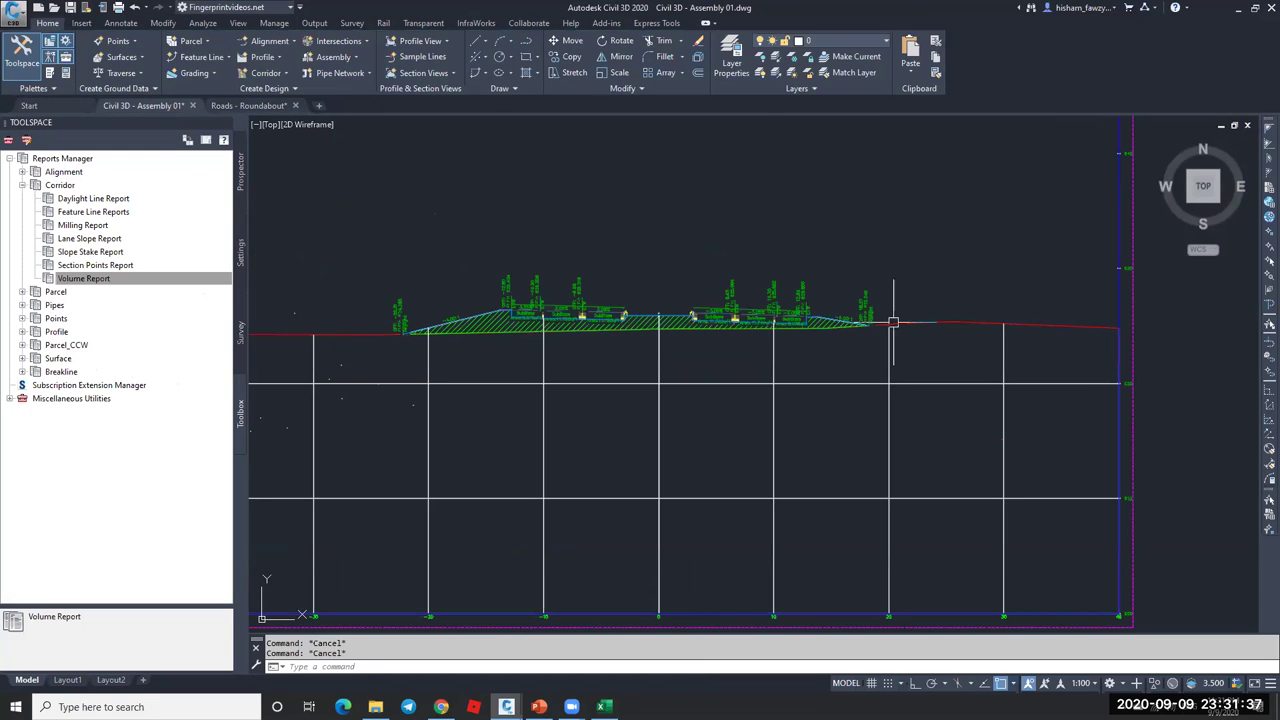
scroll(822, 311, "up", 5)
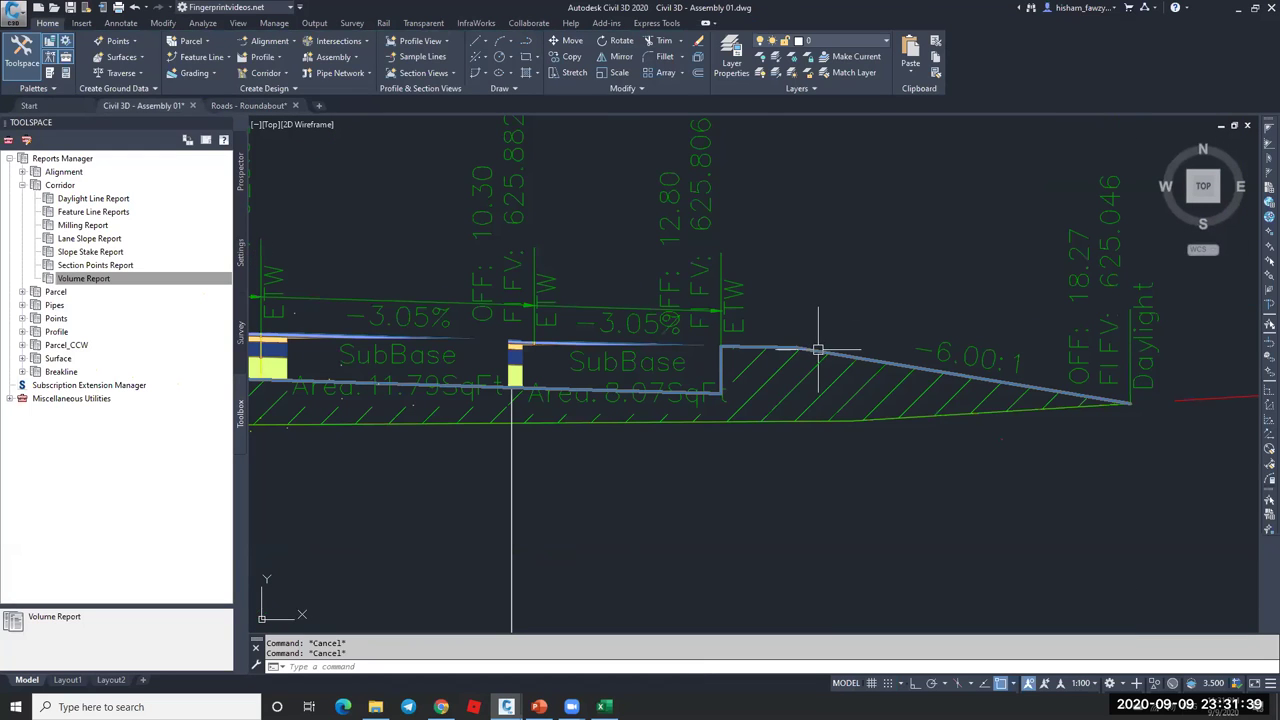
scroll(815, 354, "up", 1)
scroll(843, 343, "down", 2)
scroll(729, 343, "up", 2)
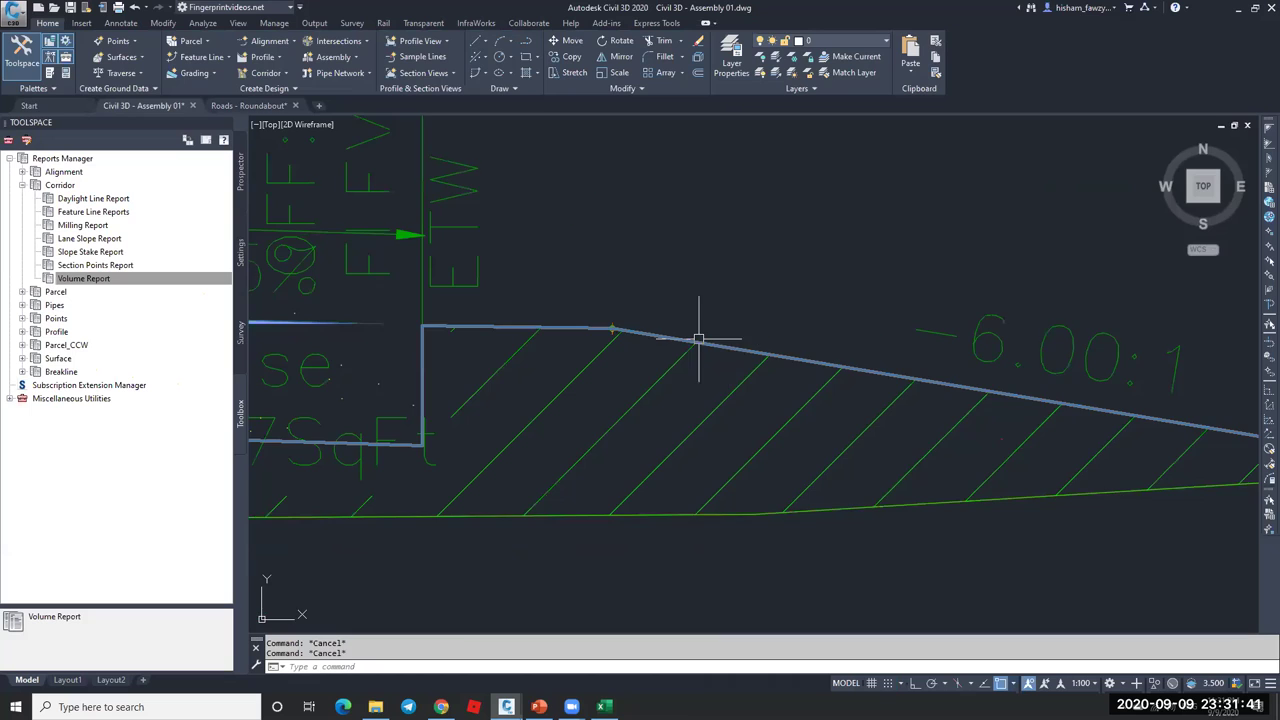
scroll(934, 350, "down", 4)
scroll(933, 349, "down", 2)
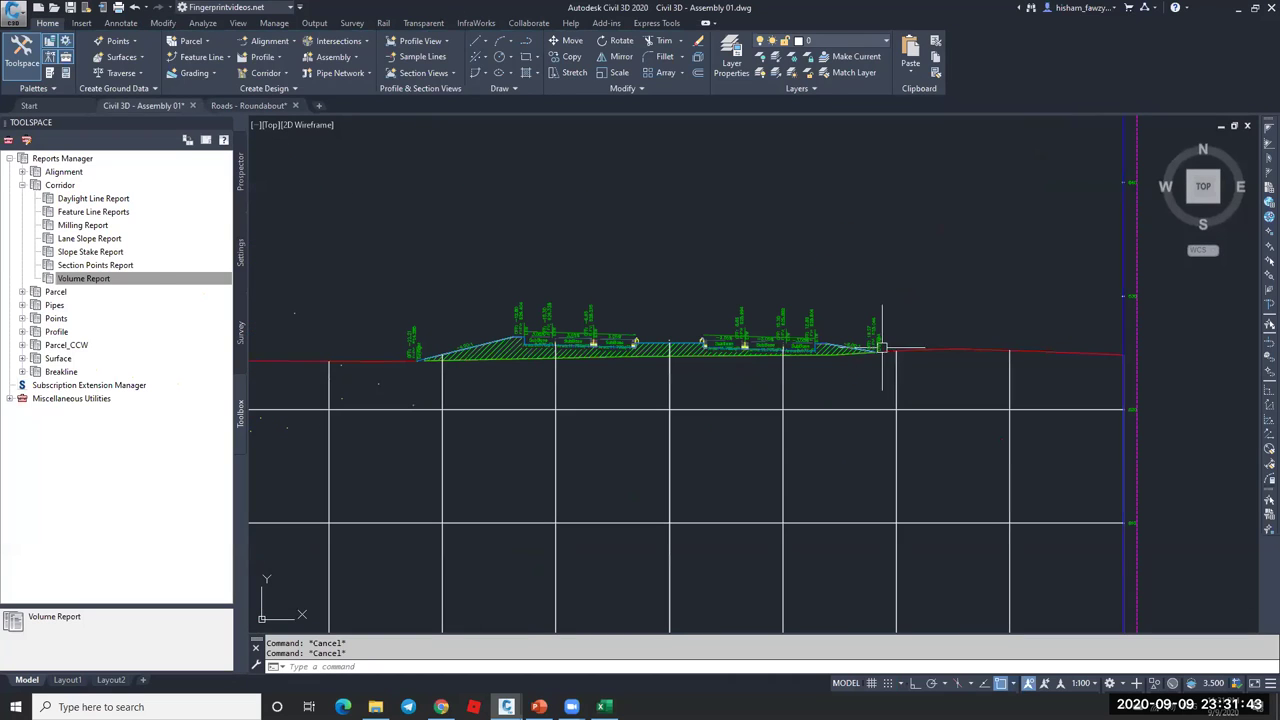
- Create a new TIN surface from Prospector's Surfaces collection using the default settings
left_click(242, 179)
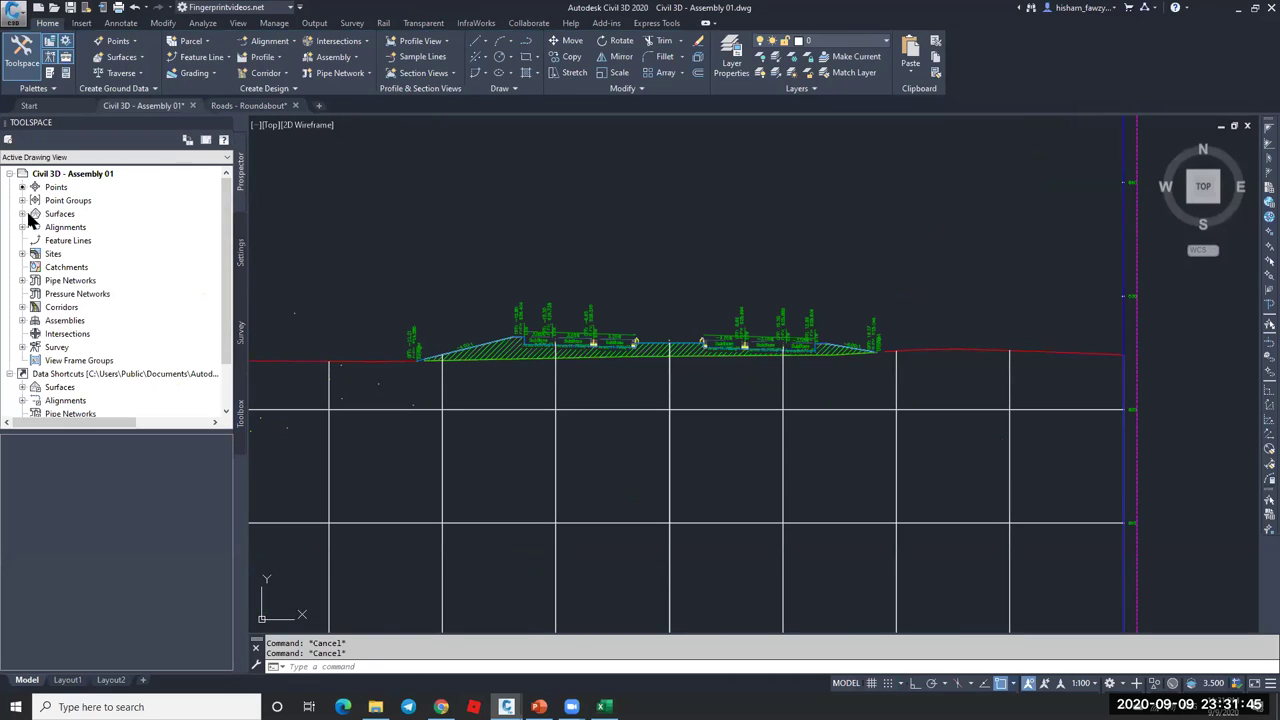
double_click(57, 214)
right_click(55, 219)
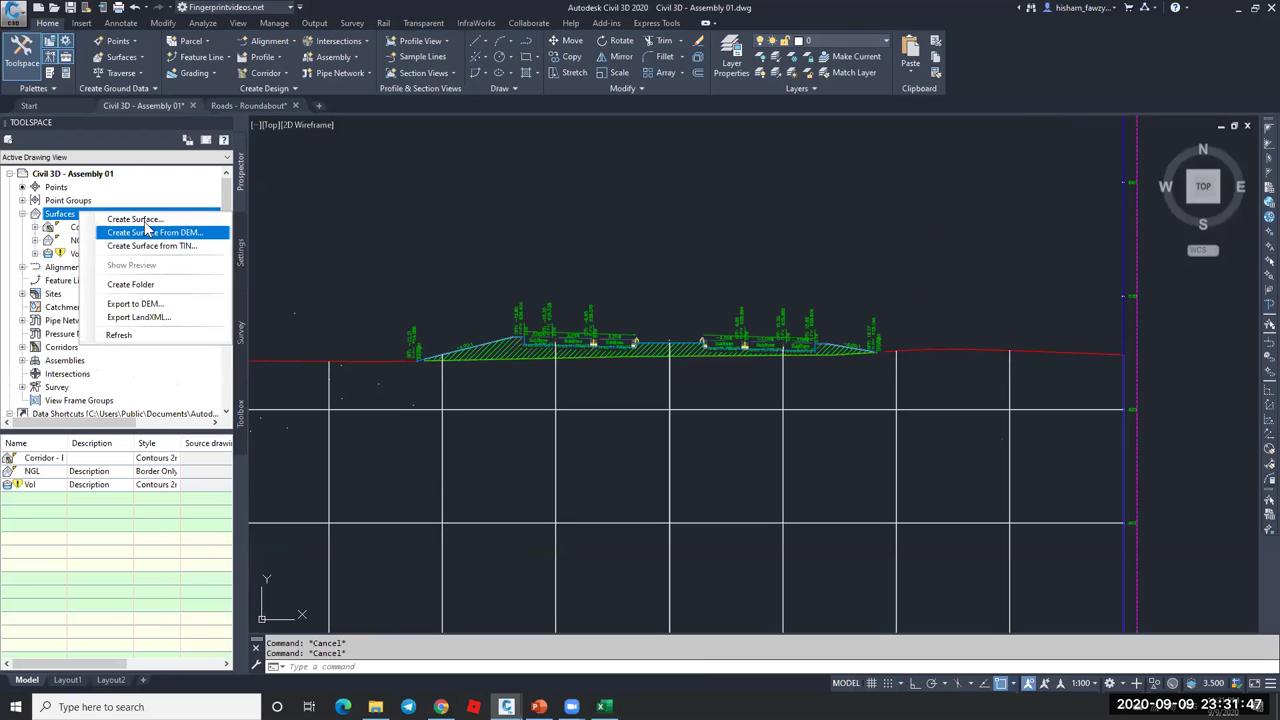
left_click(110, 222)
left_click(667, 459)
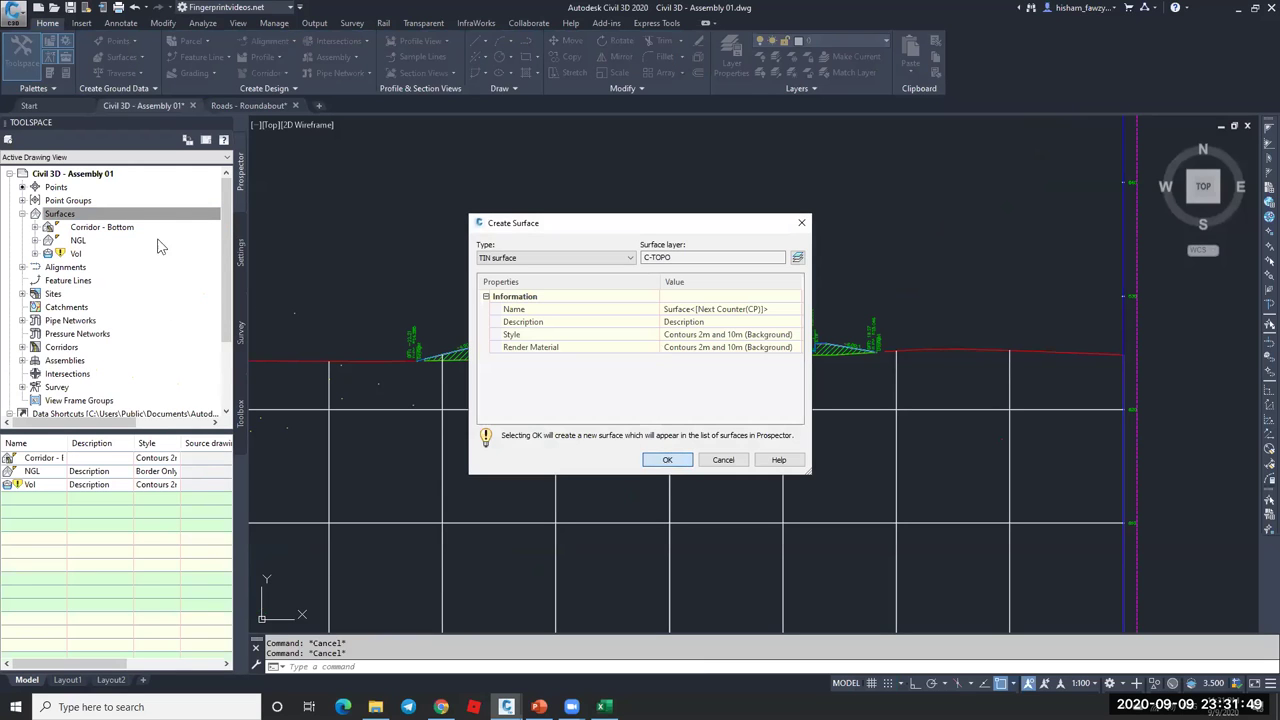
- Paste the NGL surface into Surface1's definition edits
left_click(36, 253)
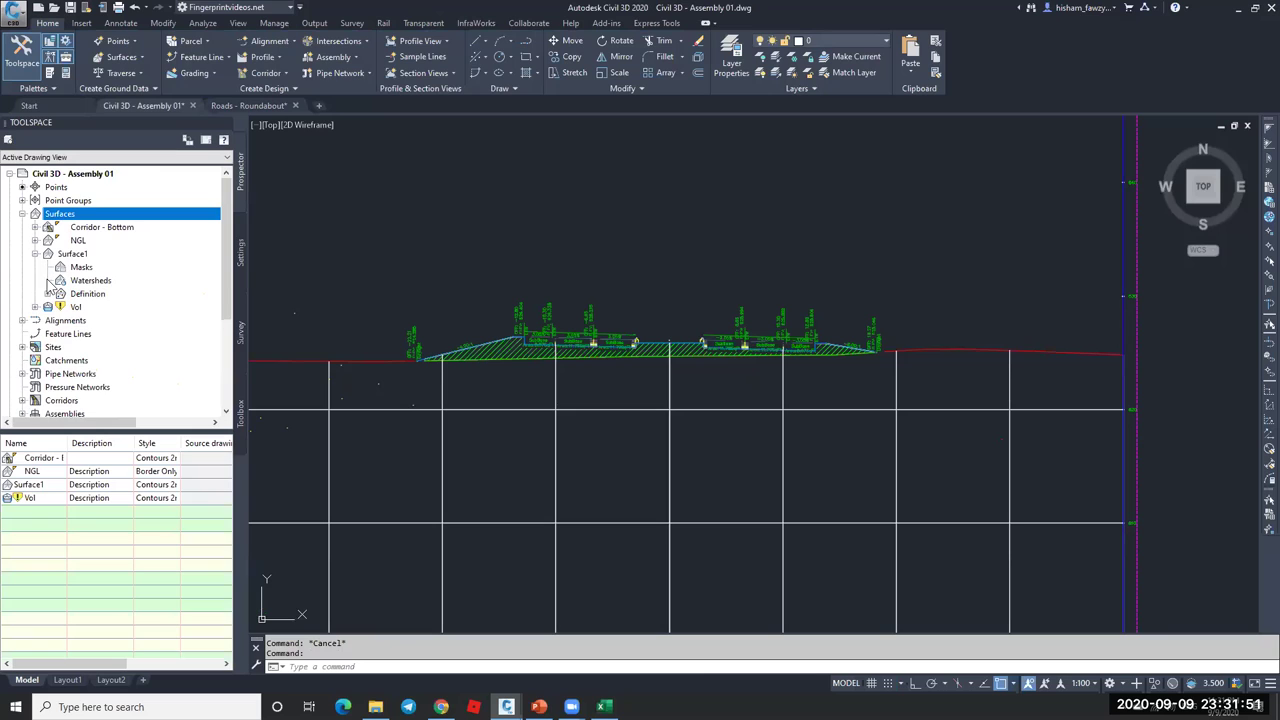
left_click(47, 293)
right_click(98, 347)
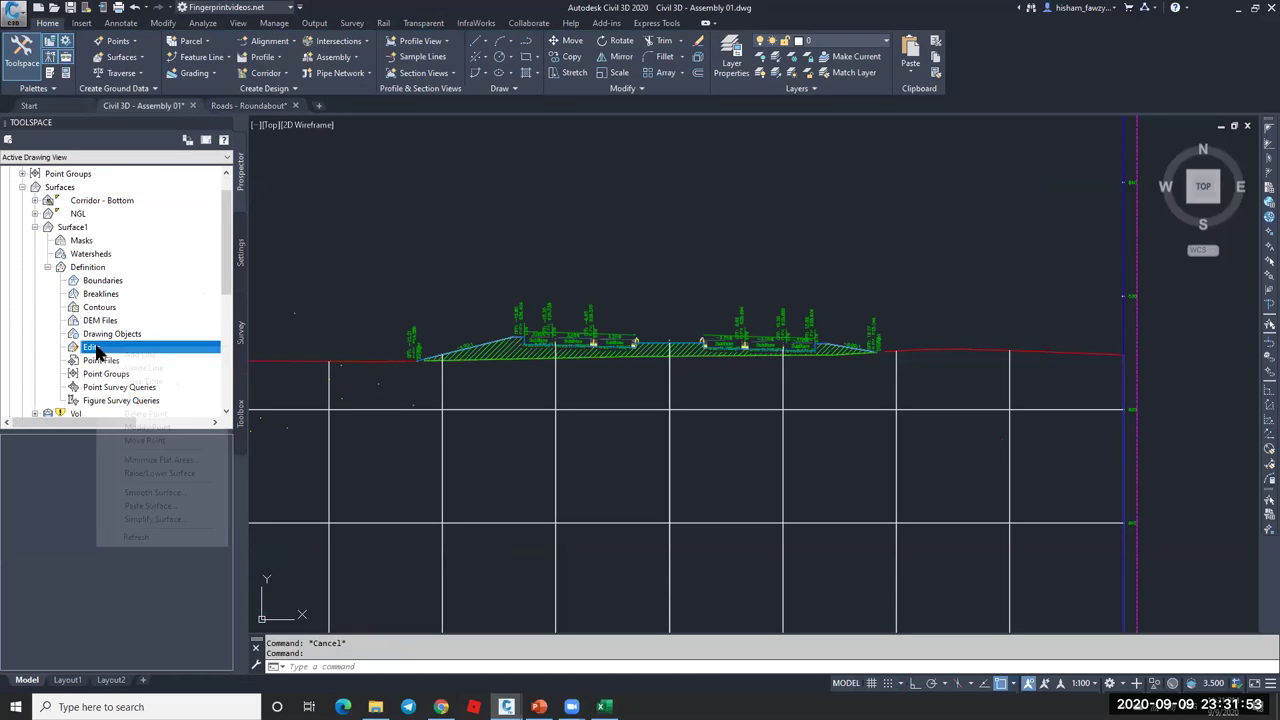
left_click(160, 474)
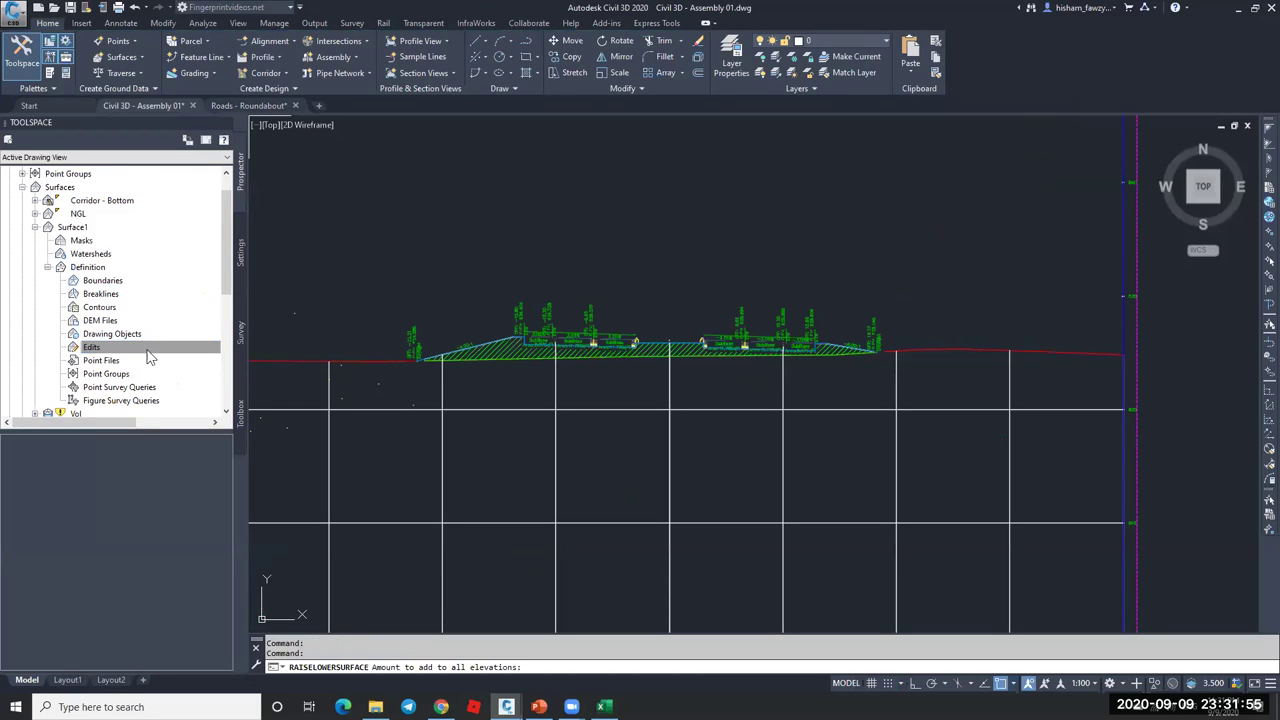
right_click(147, 357)
left_click(222, 507)
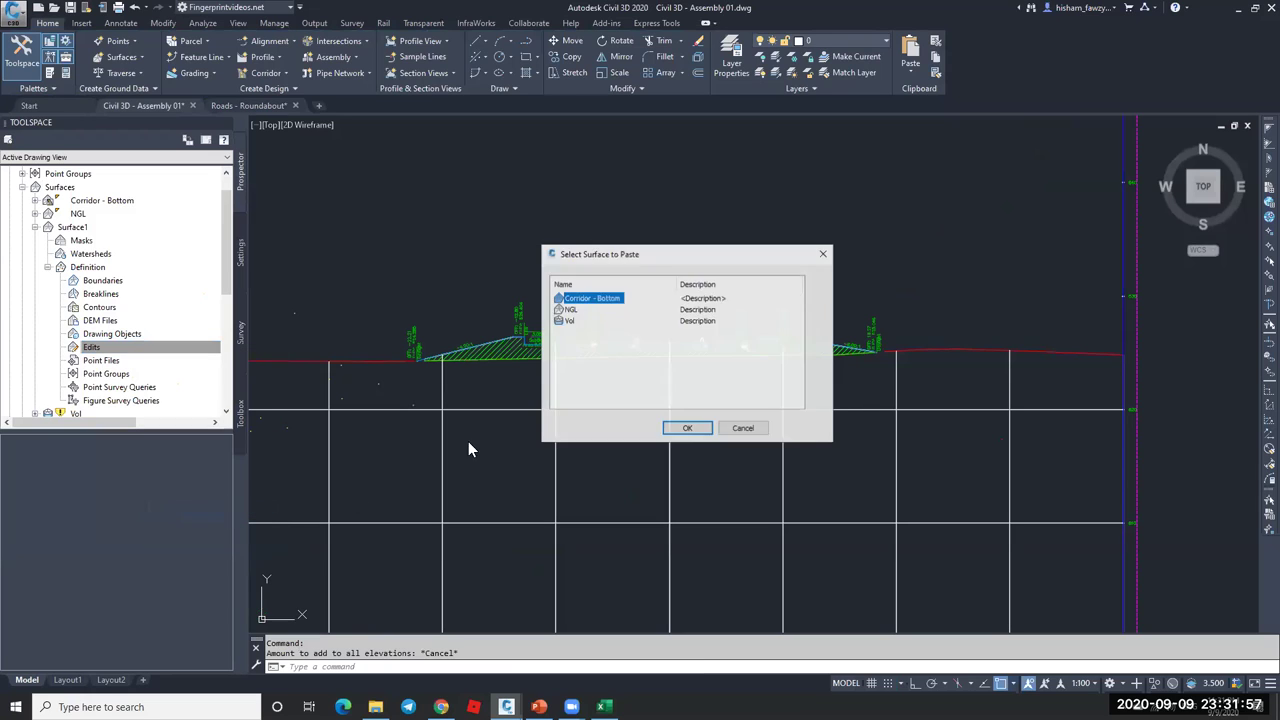
left_click(570, 309)
left_click(687, 428)
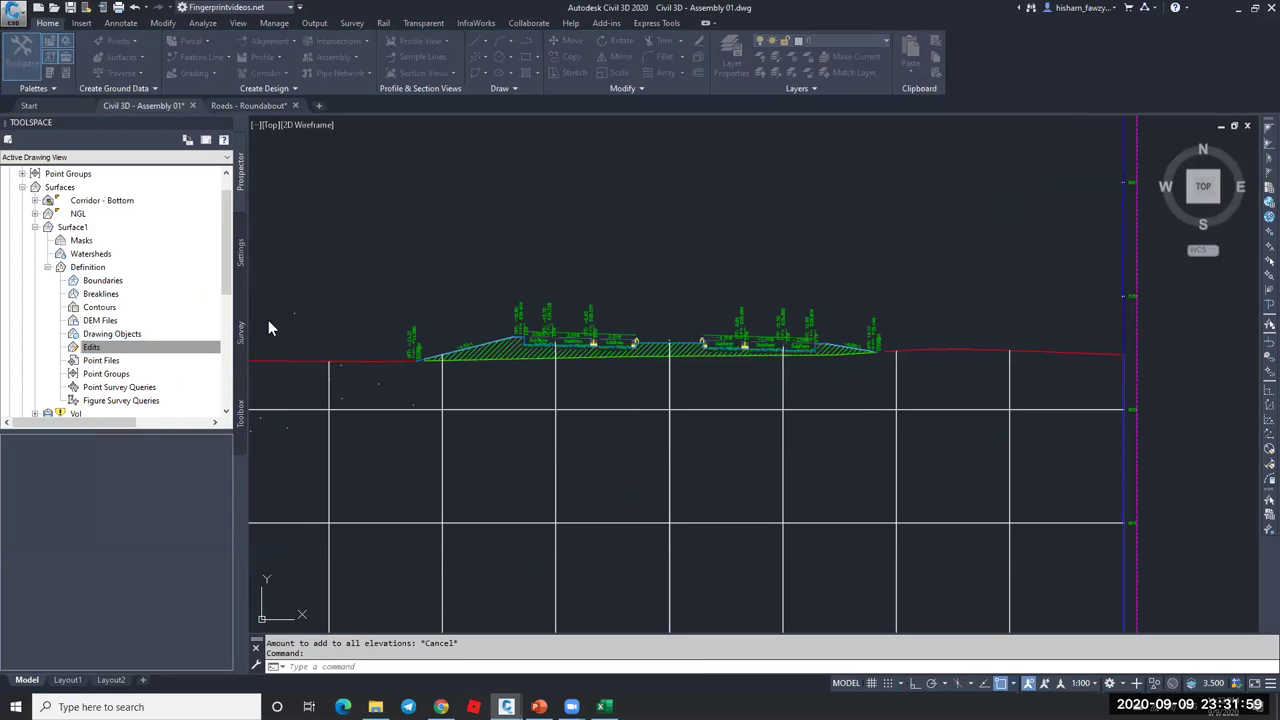
- Paste the Corridor - Bottom surface into Surface1 as a second edit
right_click(100, 348)
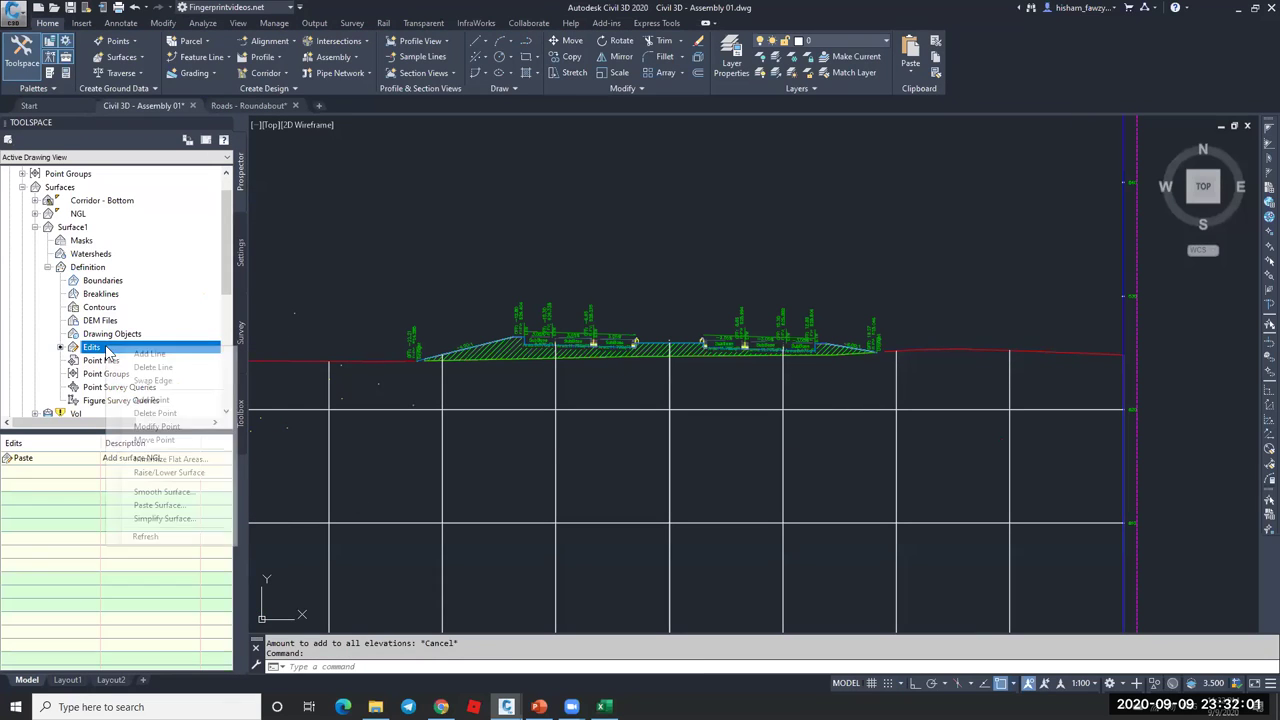
left_click(150, 505)
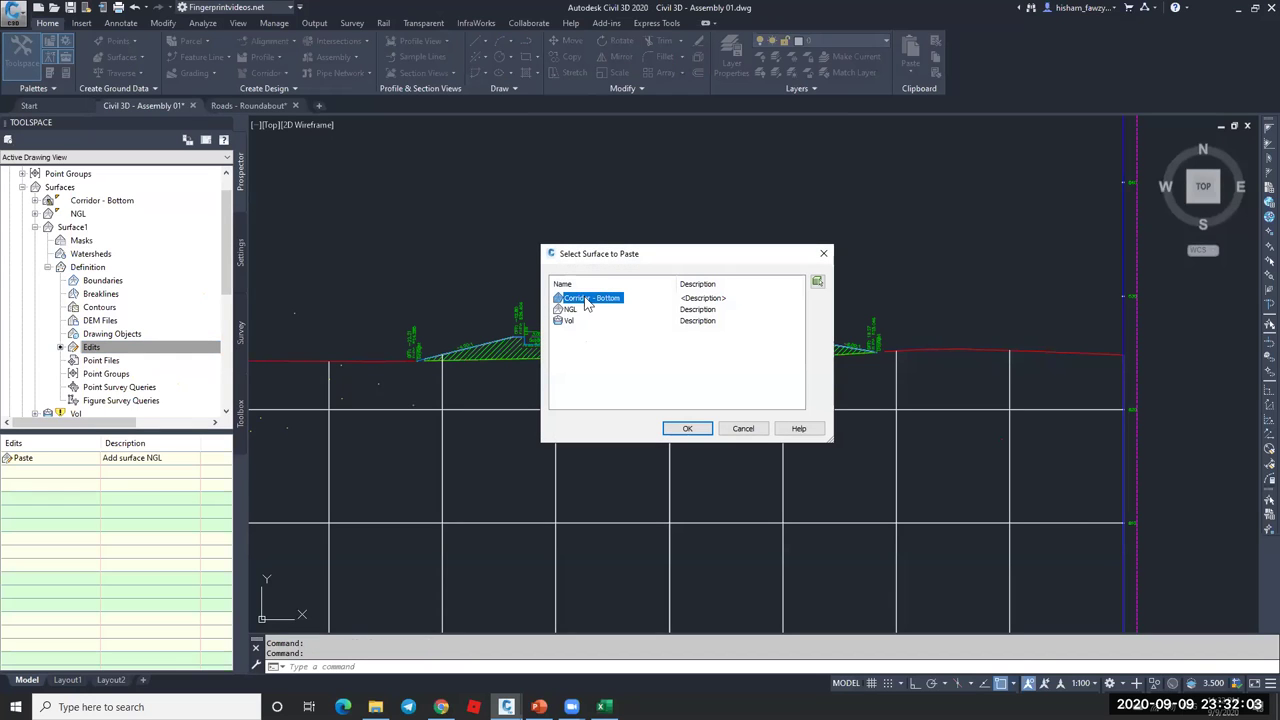
left_click(688, 429)
key("Escape")
key("Escape")
scroll(820, 406, "down", 5)
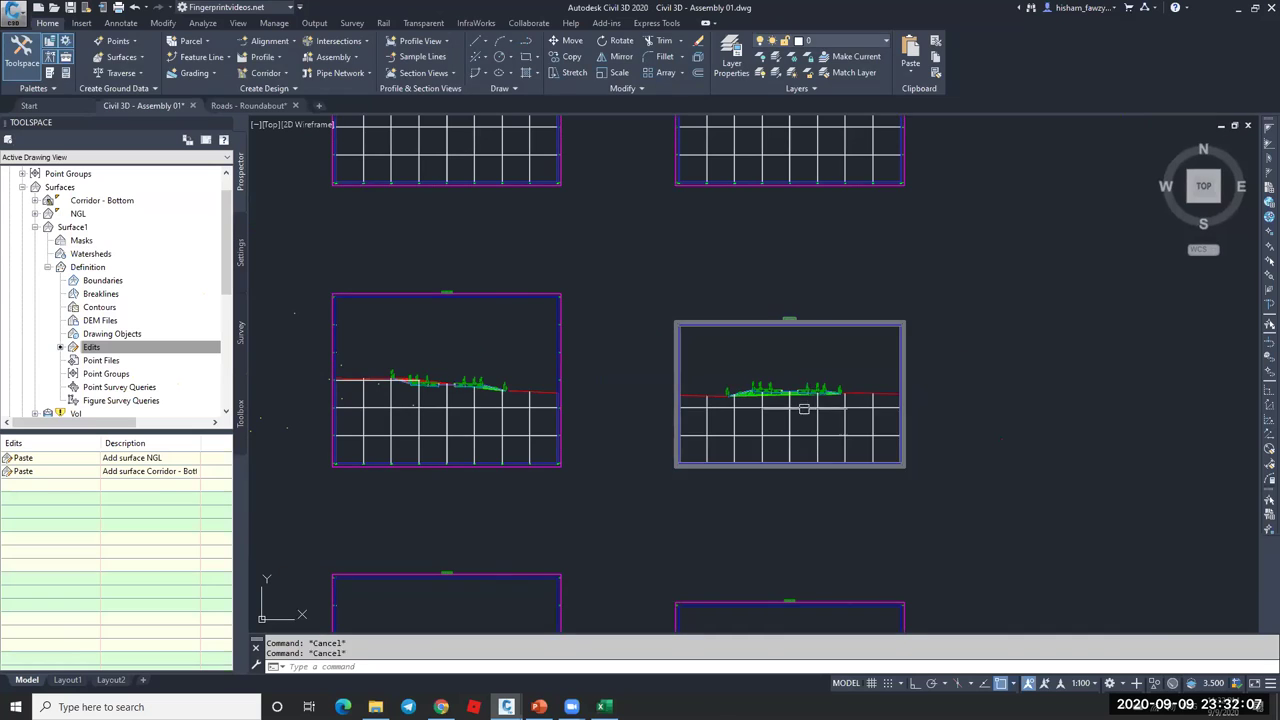
- Add Surface1 to sample 01's sampled section sources and switch NGL's style to Finished Ground
left_click(804, 408)
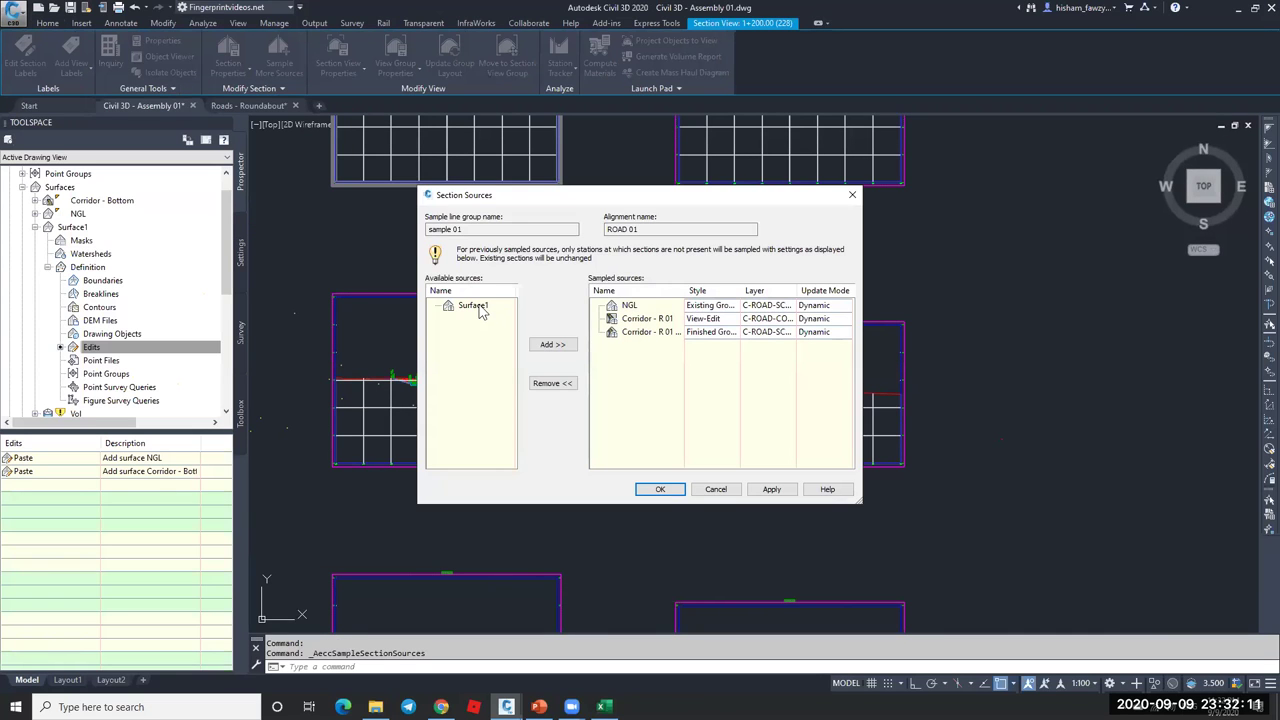
left_click(483, 309)
left_click(558, 347)
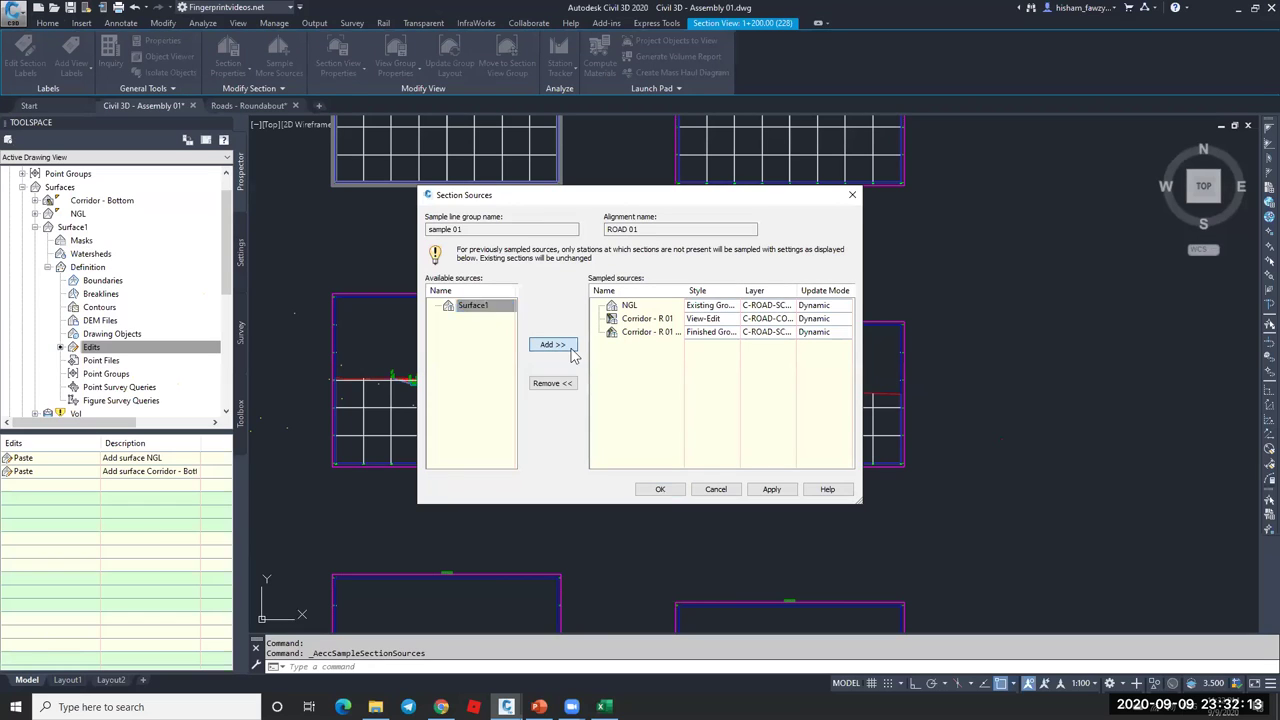
left_click(718, 319)
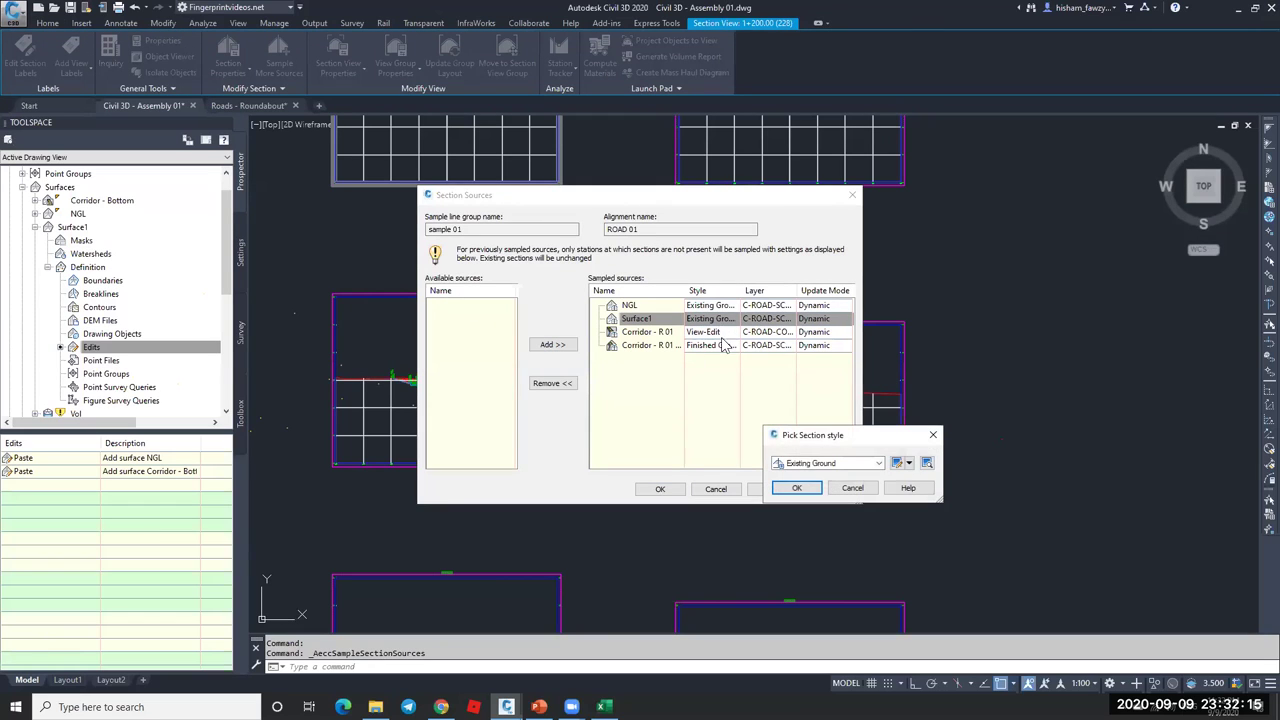
left_click(824, 464)
left_click(810, 484)
left_click(797, 488)
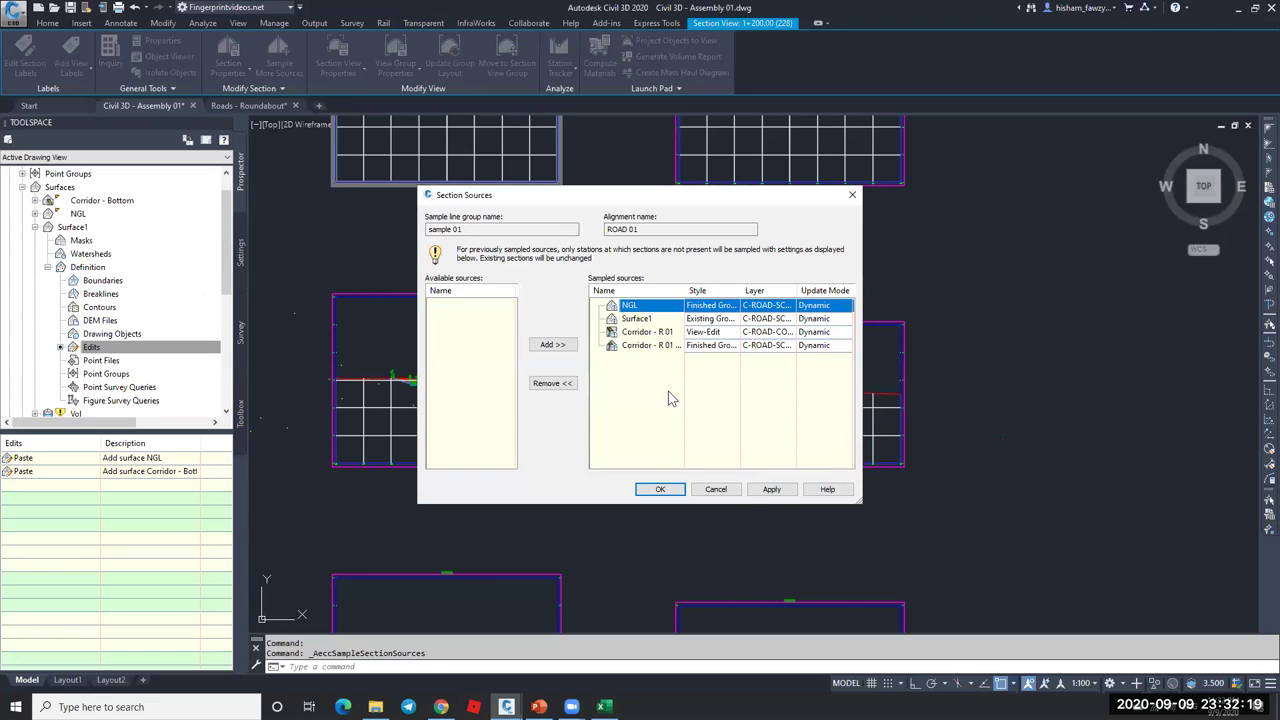
left_click(662, 488)
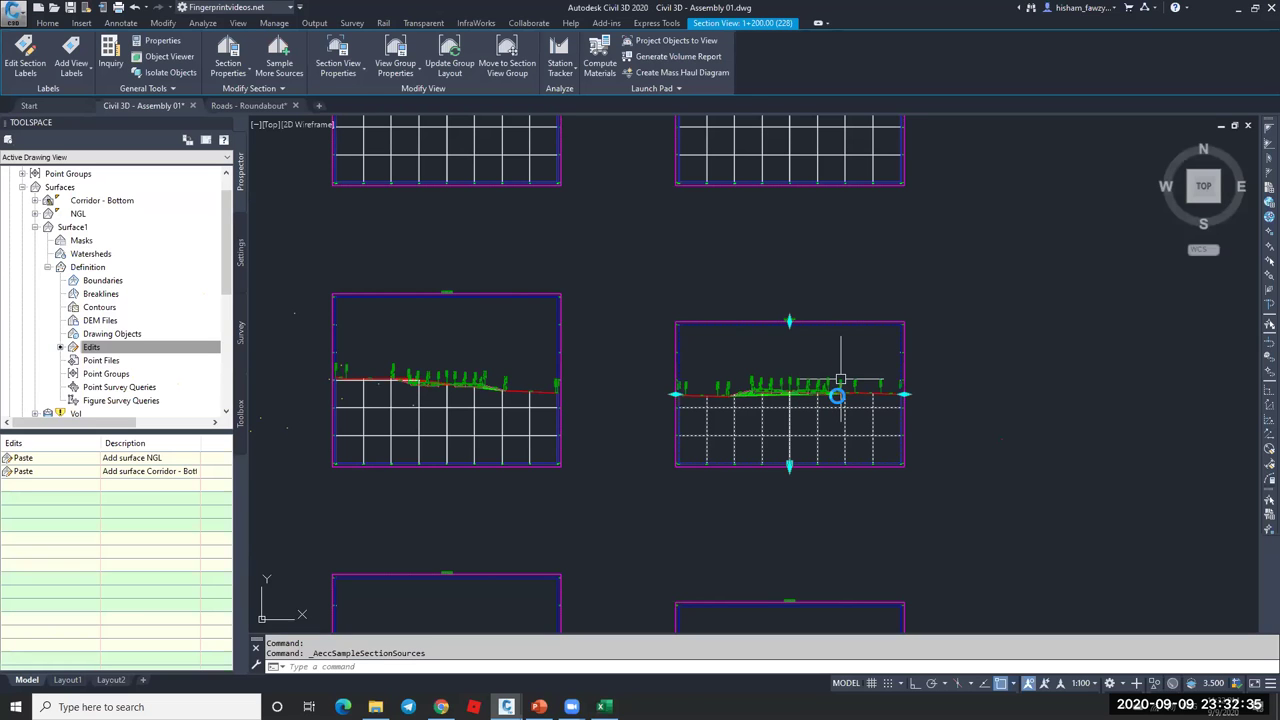
- Select the Surface1 section and pan the view toward the daylight point
scroll(840, 380, "up", 8)
key("Escape")
left_click(844, 350)
scroll(848, 357, "down", 5)
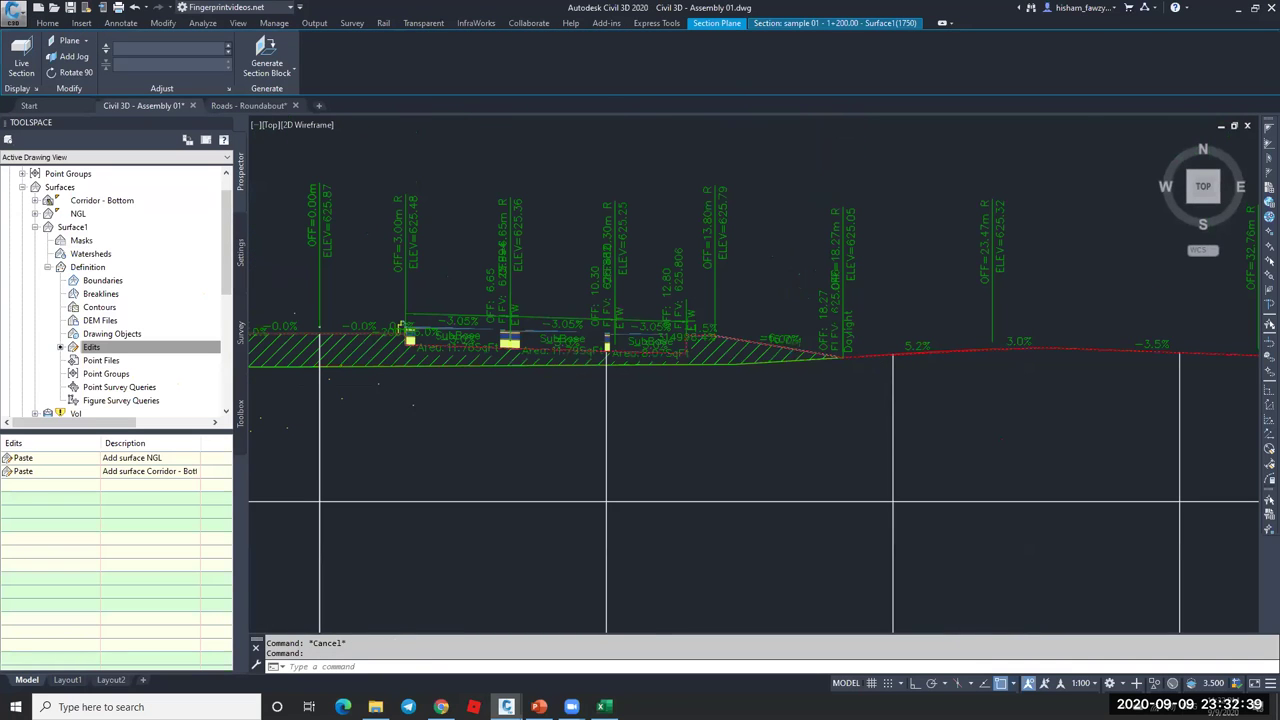
scroll(679, 308, "up", 4)
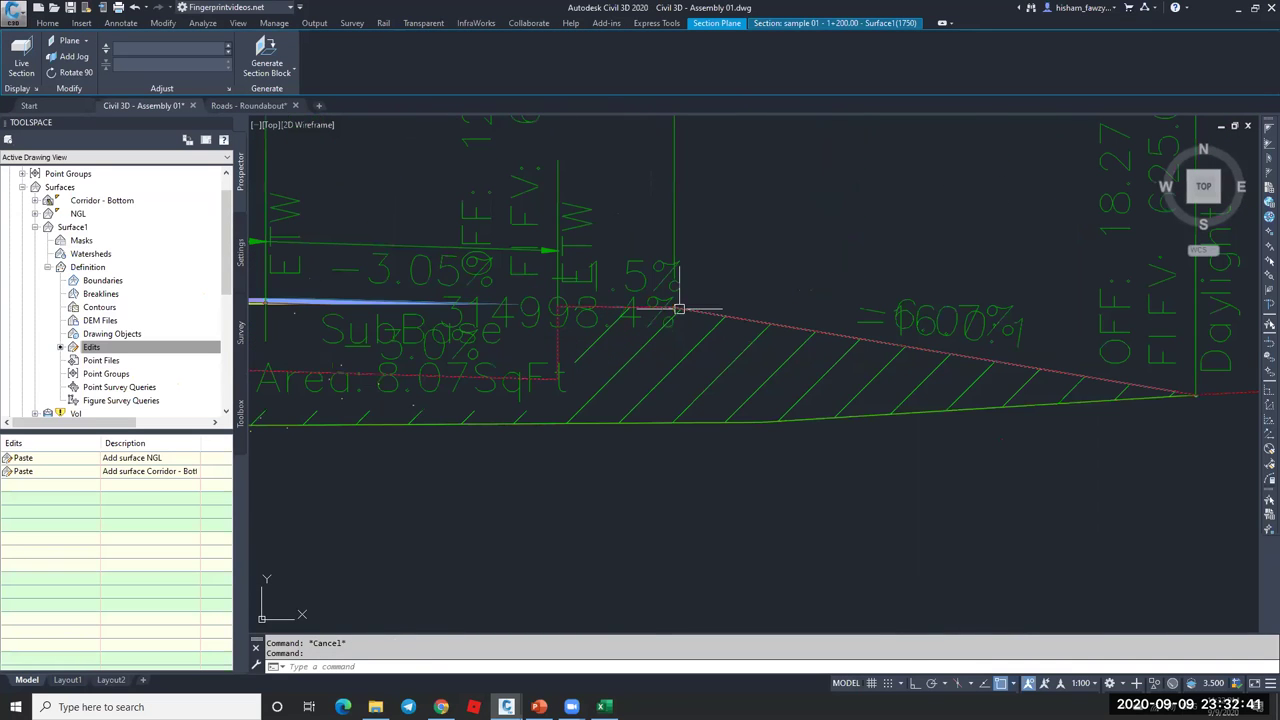
scroll(523, 349, "down", 5)
middle_click_drag(652, 334, 772, 328)
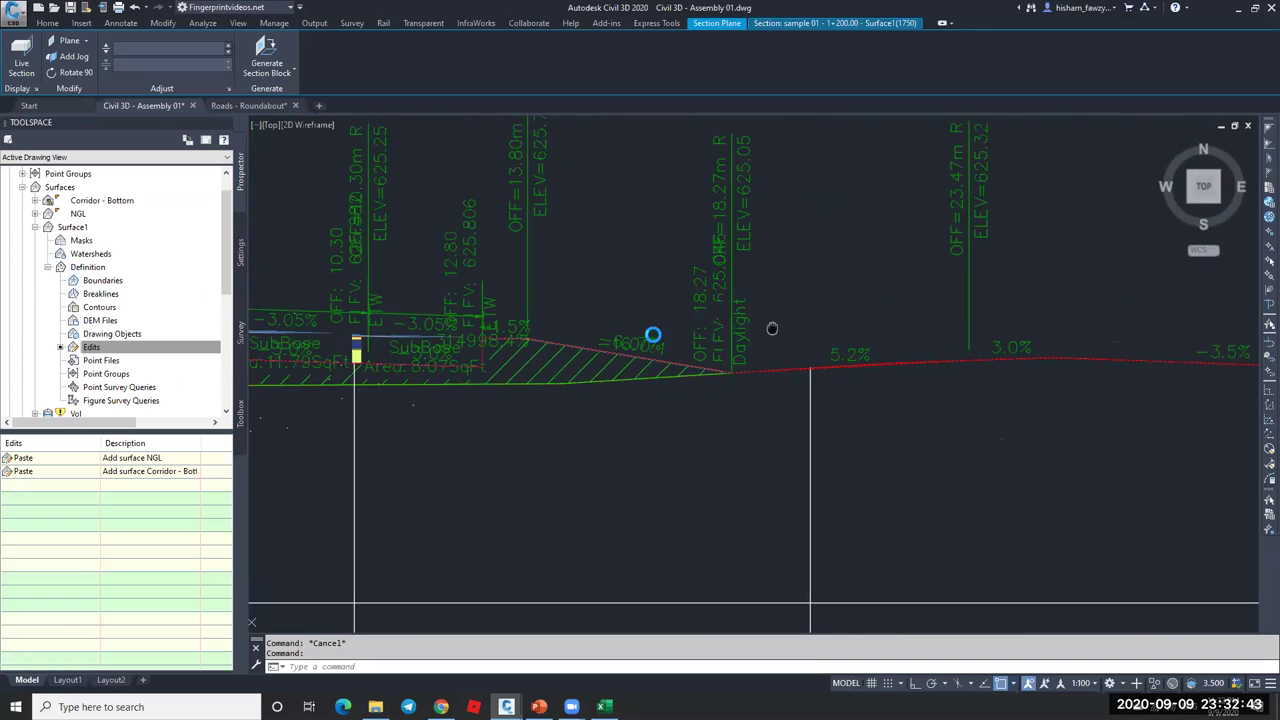
scroll(515, 372, "up", 4)
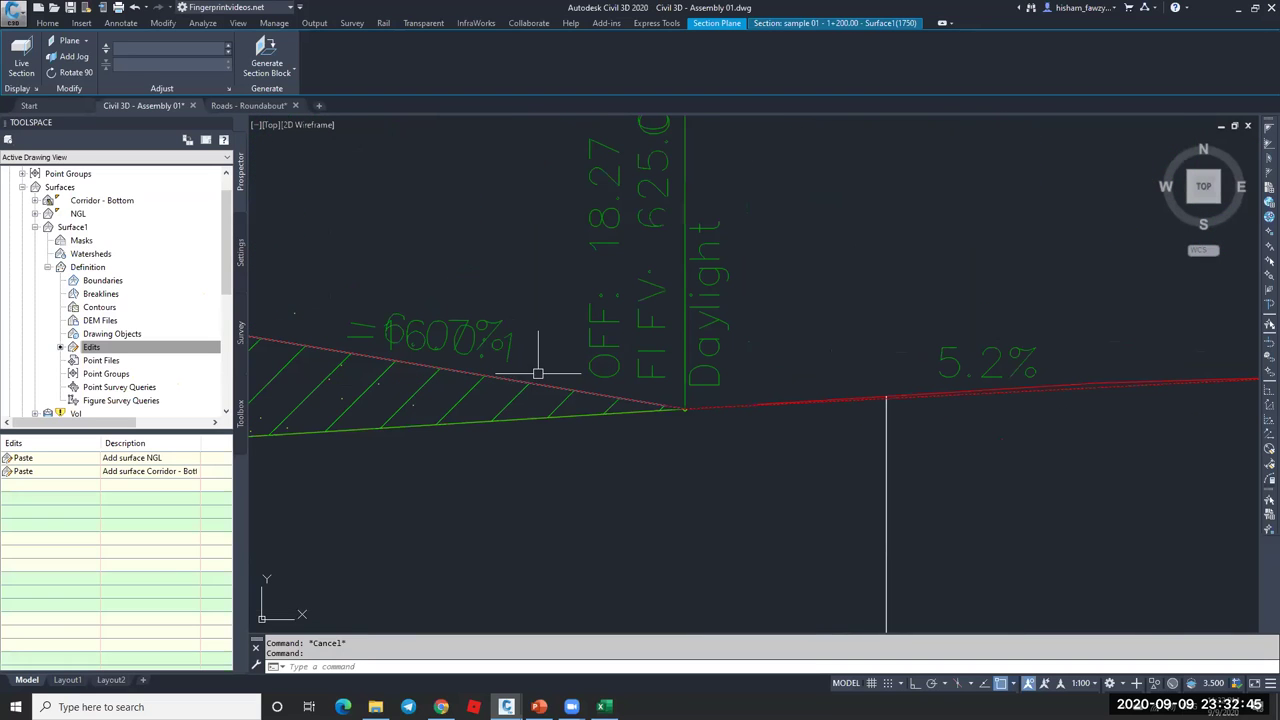
key("Return")
key("Escape")
- Sketch a reference polyline from the side slope to above the 3.0% grade, then cancel
type("pl")
key("Return")
left_click(252, 435)
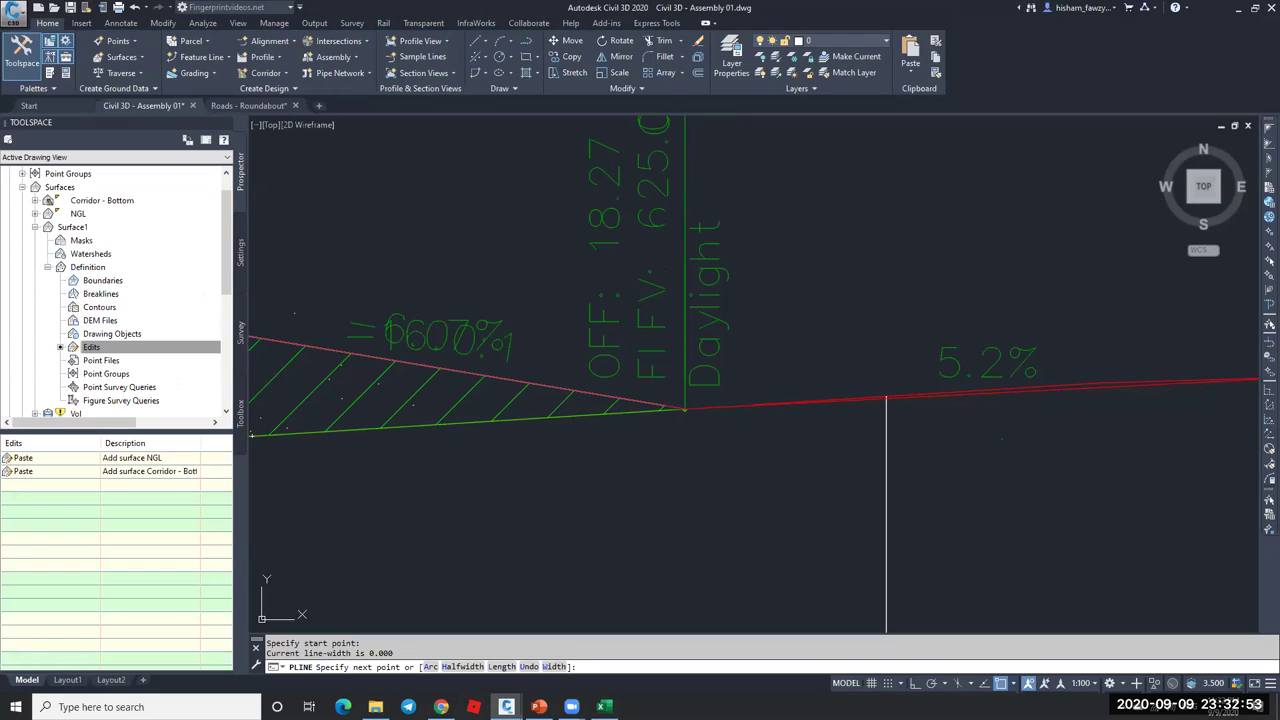
key("Escape")
key("Return")
key("F3")
scroll(434, 366, "down", 2)
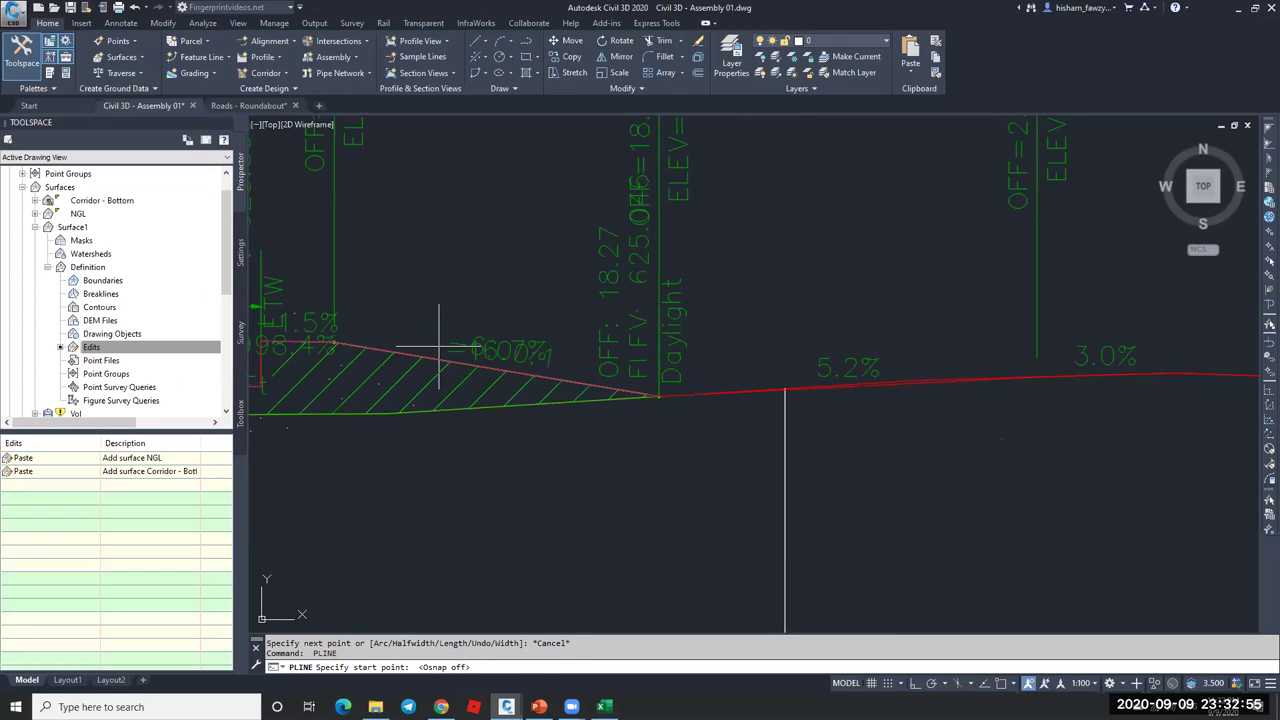
left_click(416, 354)
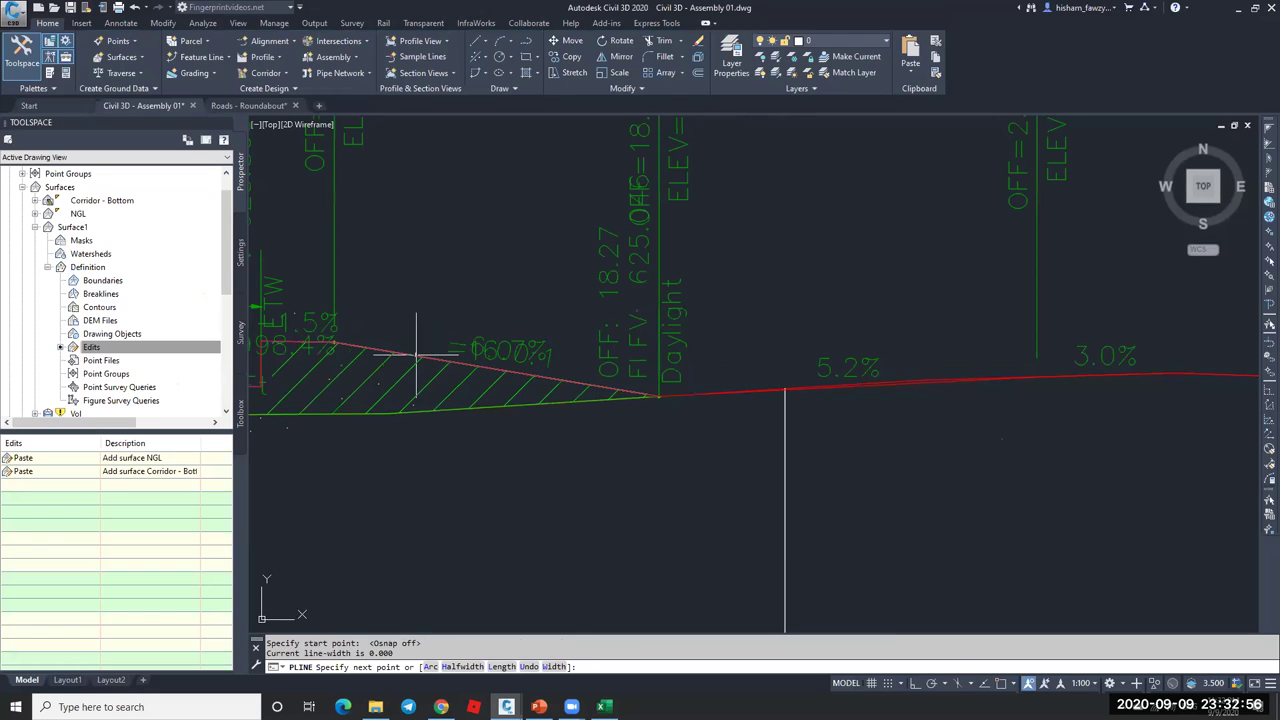
left_click(1076, 335)
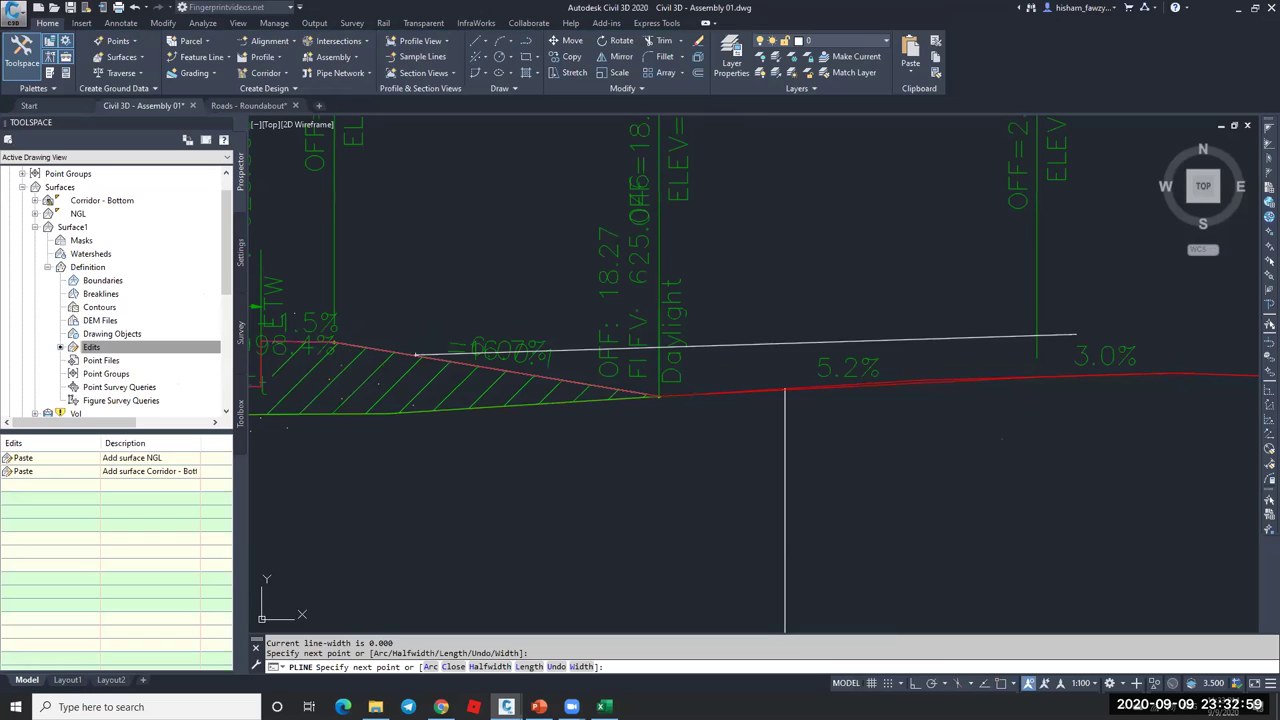
key("Escape")
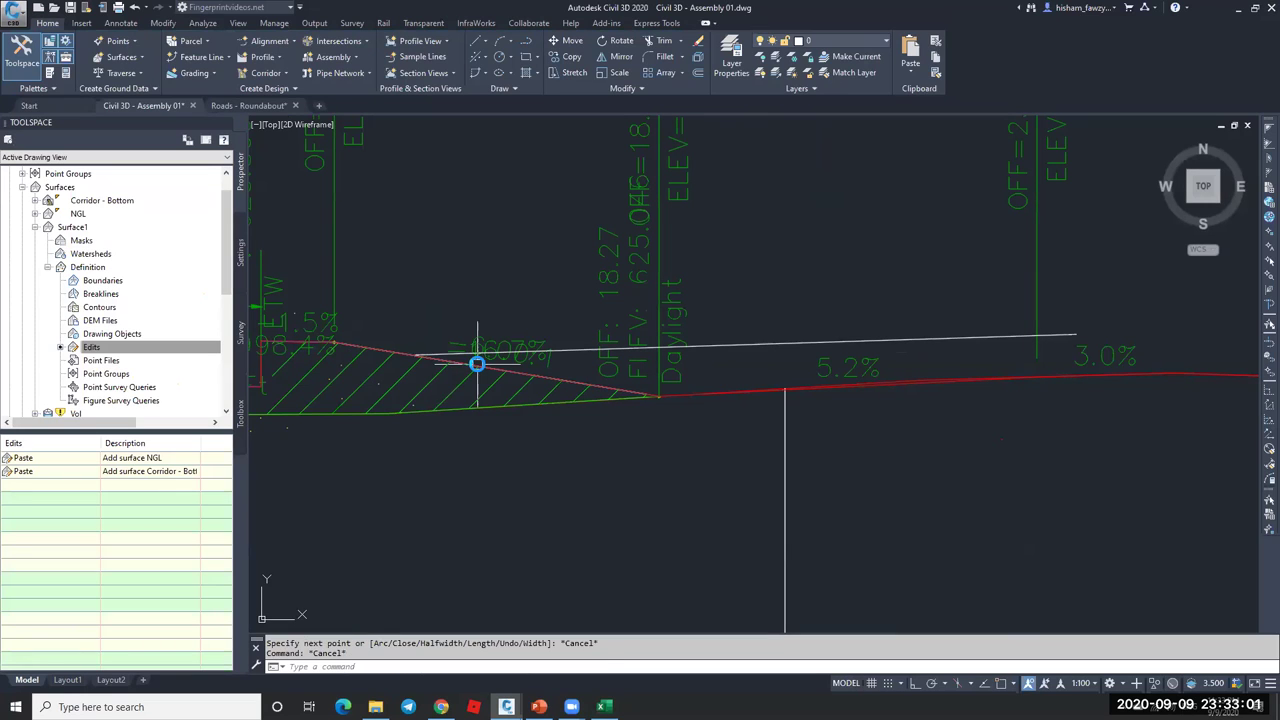
mouse_move(477, 364)
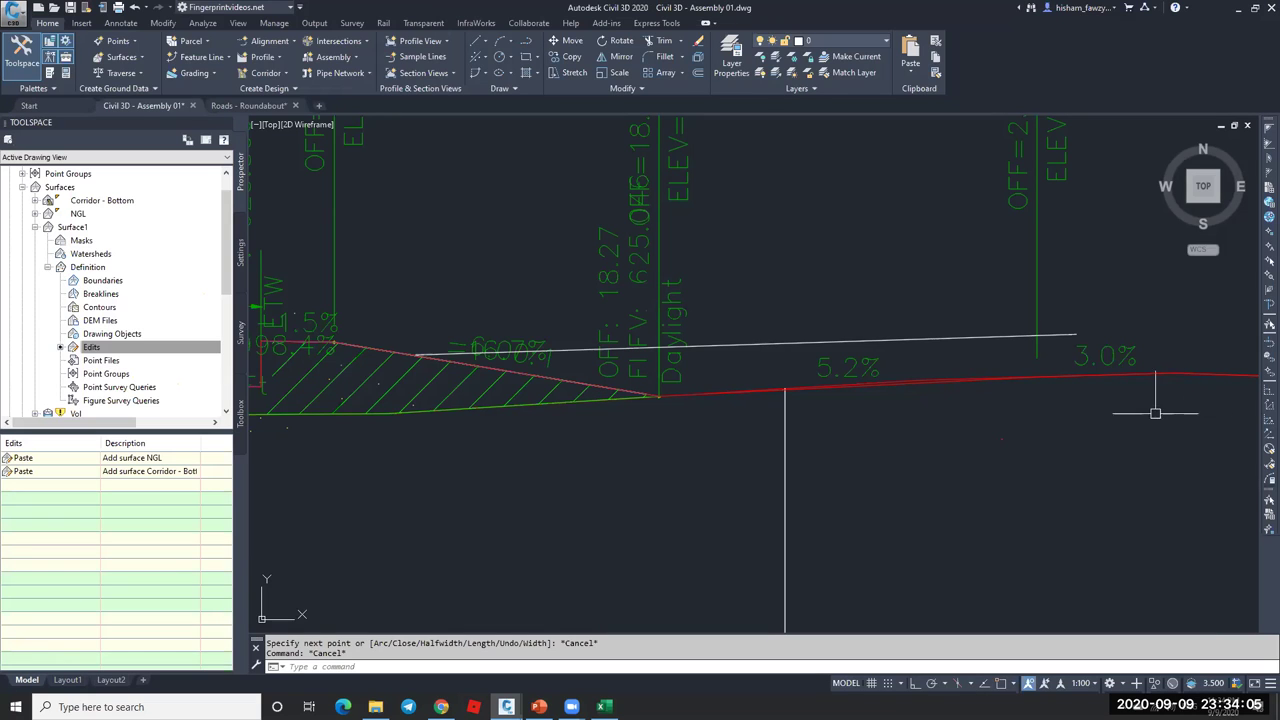
scroll(908, 410, "down", 2)
scroll(908, 410, "down", 3)
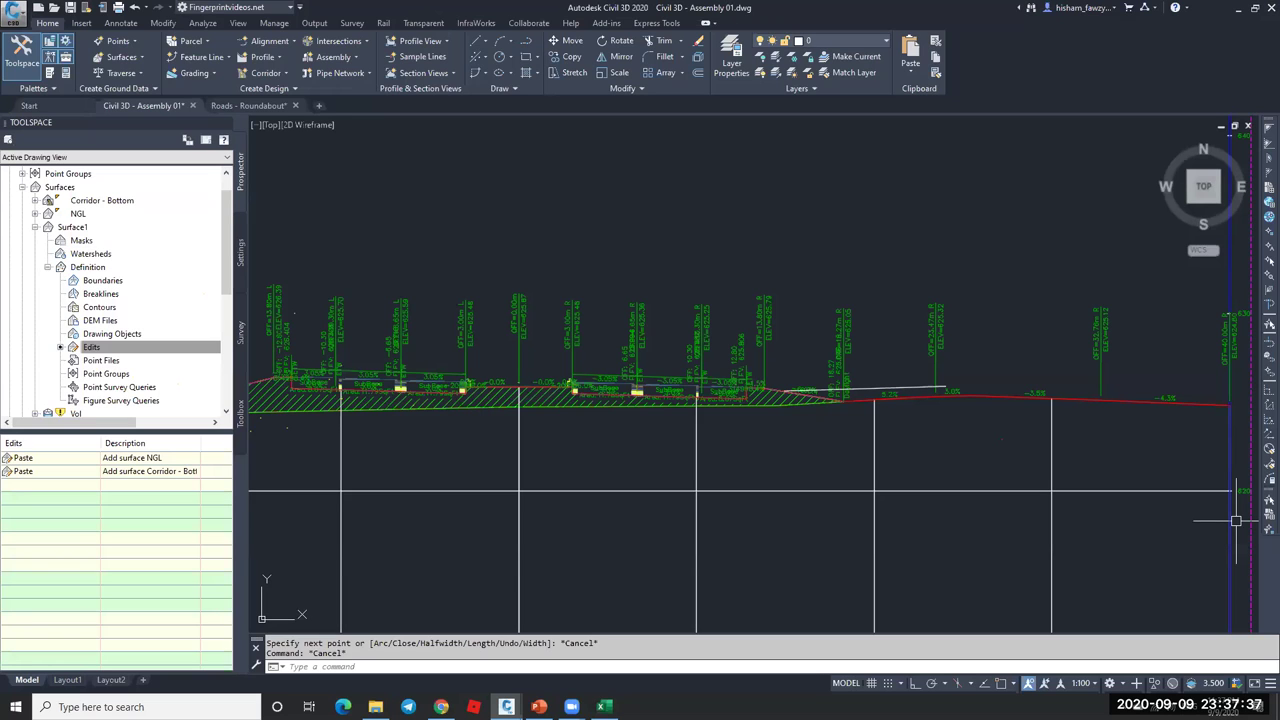
- With Ortho and Osnap on, draw a polyline 1 unit up and 4 units across
scroll(775, 365, "up", 8)
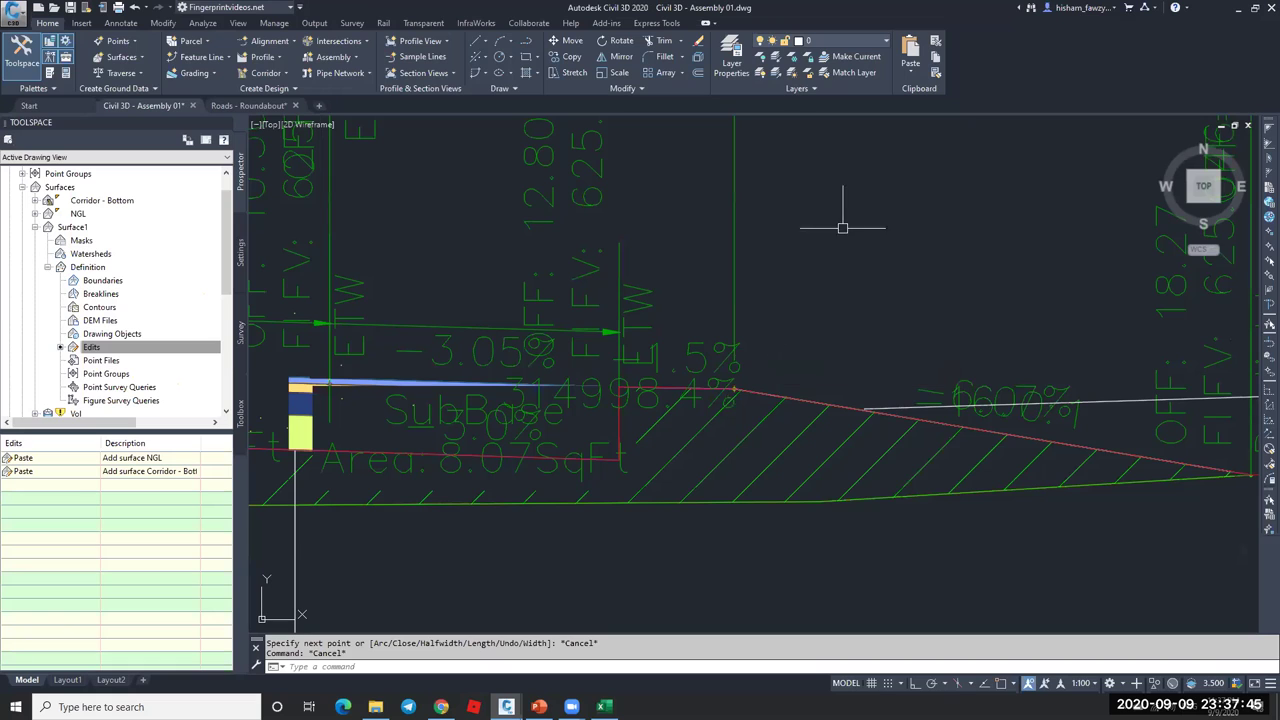
scroll(840, 226, "down", 5)
type("pl")
key("Return")
scroll(829, 249, "down", 5)
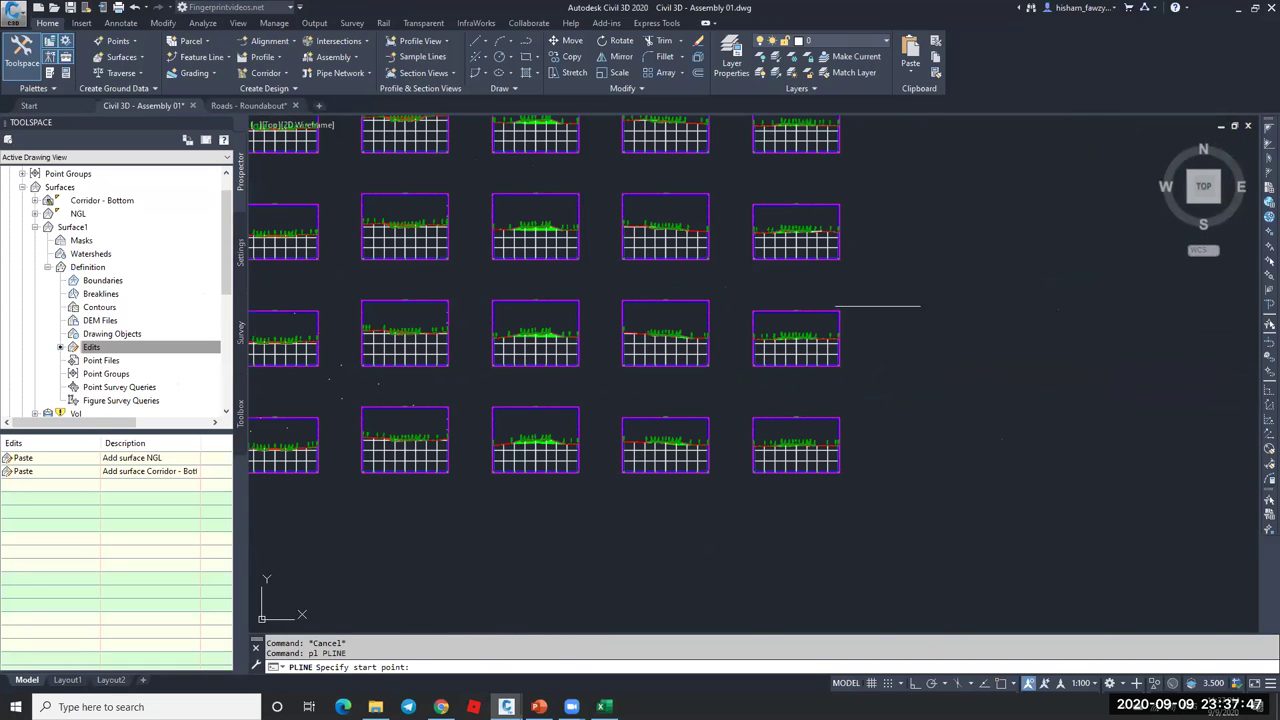
left_click(926, 250)
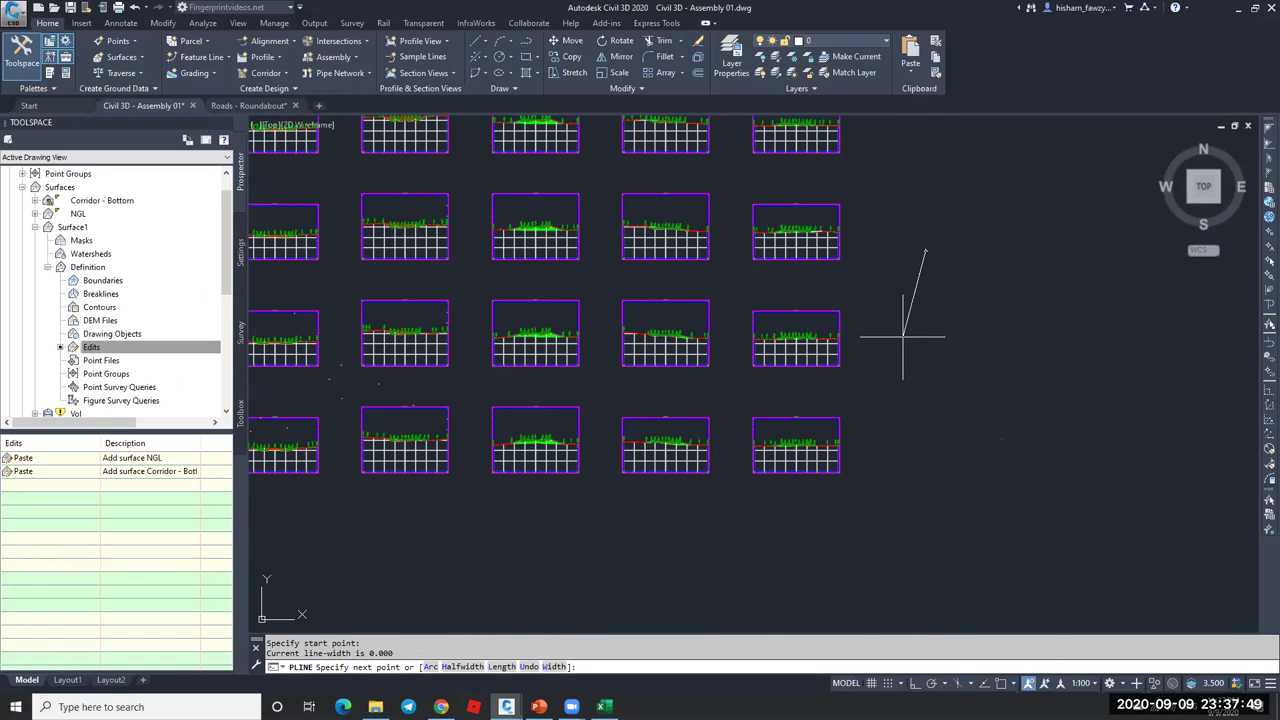
key("F8")
key("F3")
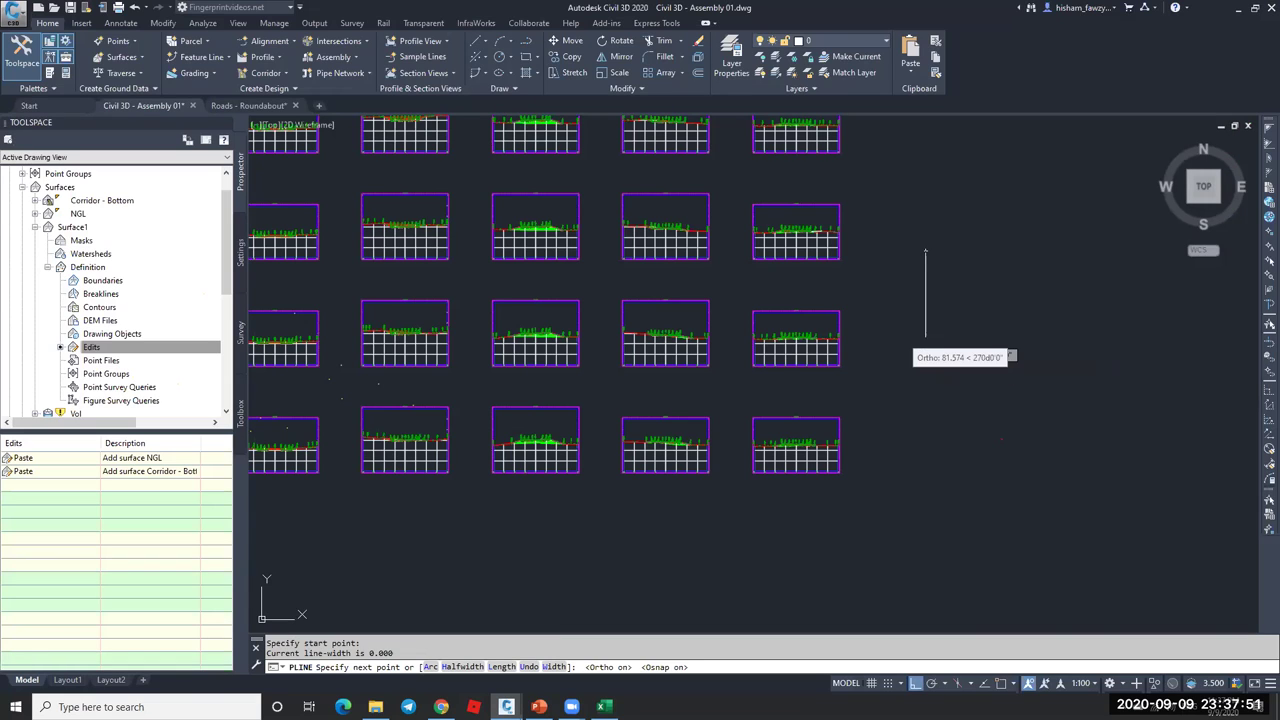
type("1")
key("Return")
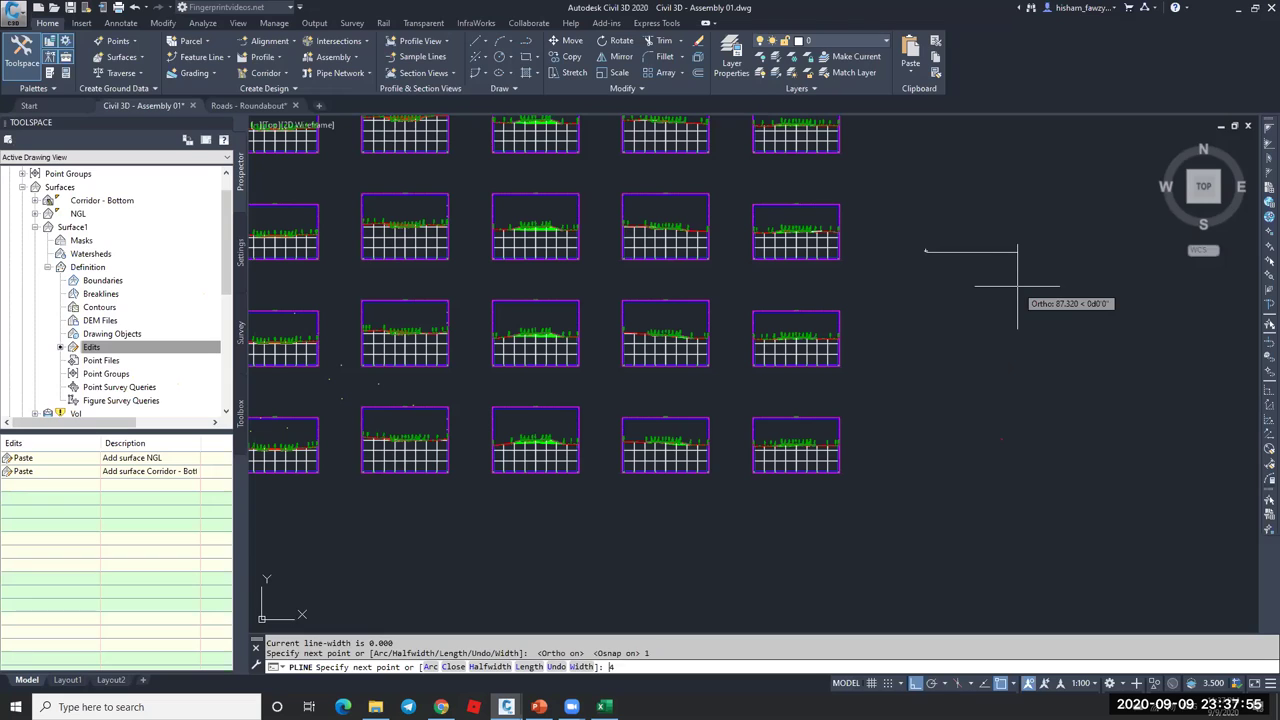
type("4")
key("Return")
key("Escape")
- Close the slope triangle with a hypotenuse polyline between the two leg ends
scroll(971, 277, "up", 5)
scroll(843, 240, "up", 3)
scroll(857, 225, "down", 3)
type("pl")
key("Return")
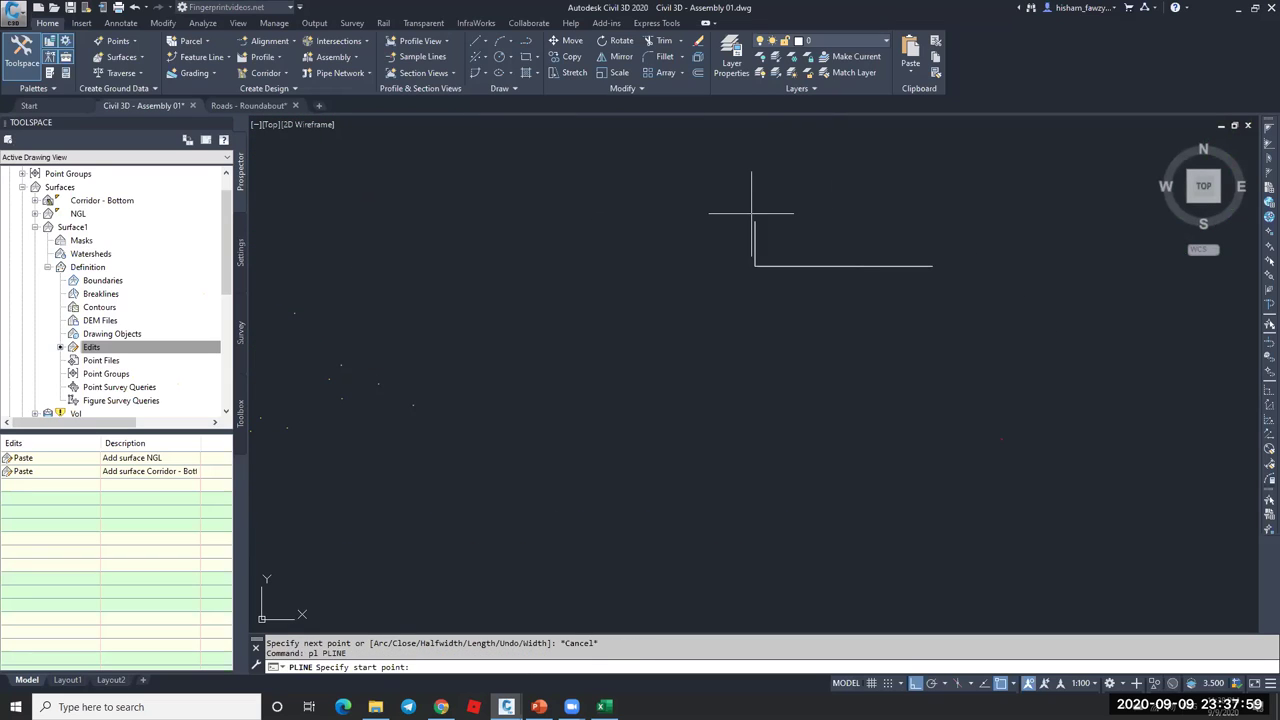
left_click(755, 222)
left_click(931, 266)
key("Escape")
key("Escape")
- Draw a second nearly flat sketch polyline: 1 unit across with a 0.015 rise
type("pl")
key("Return")
left_click(765, 351)
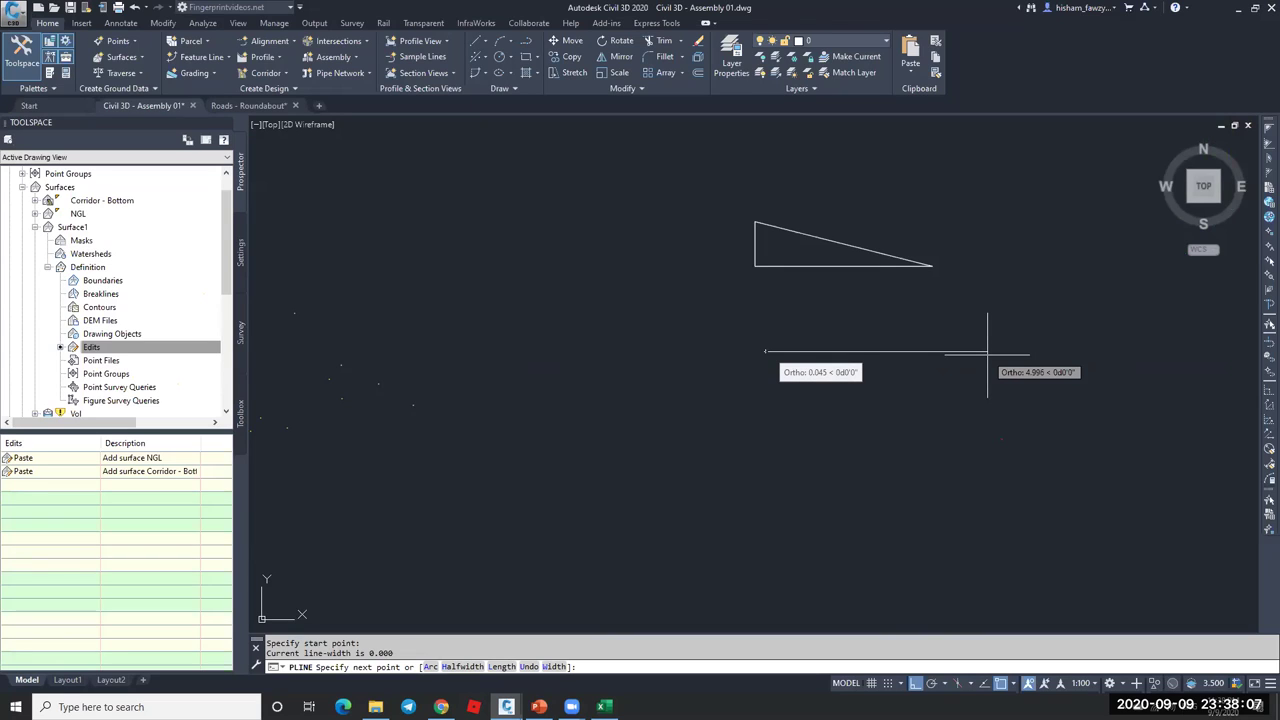
type("1")
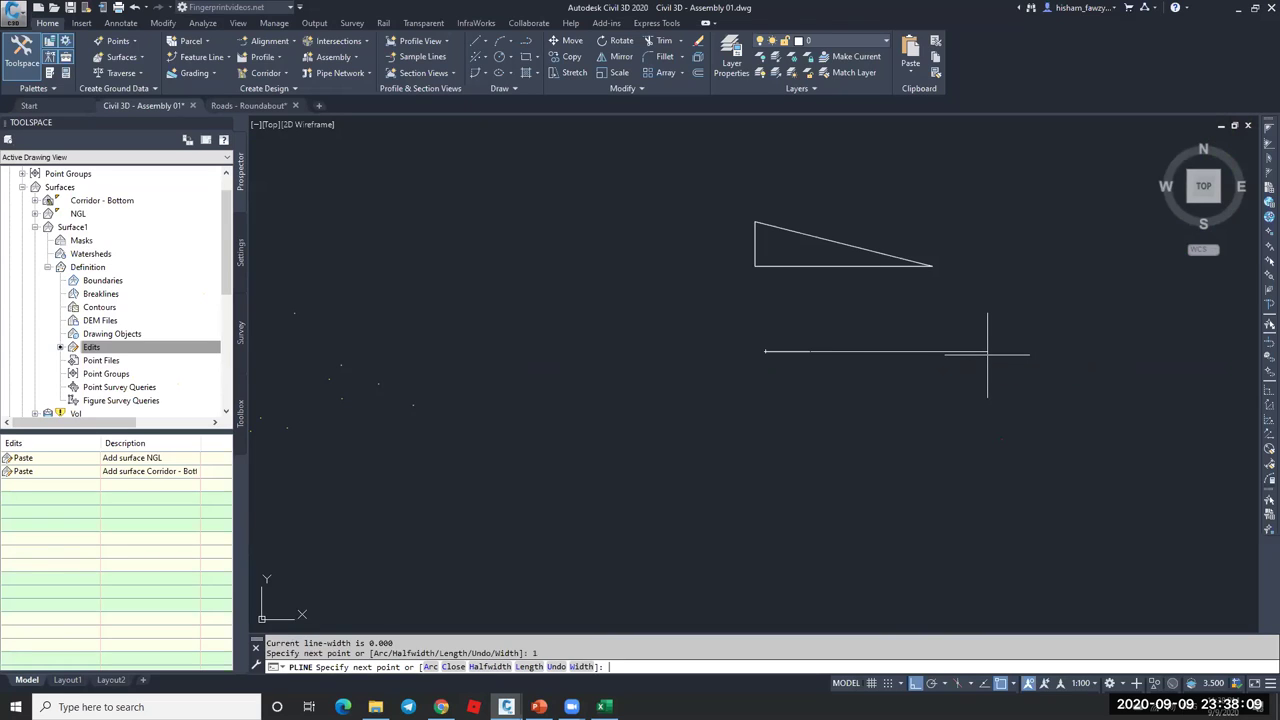
key("Return")
type(".015")
key("Return")
key("Escape")
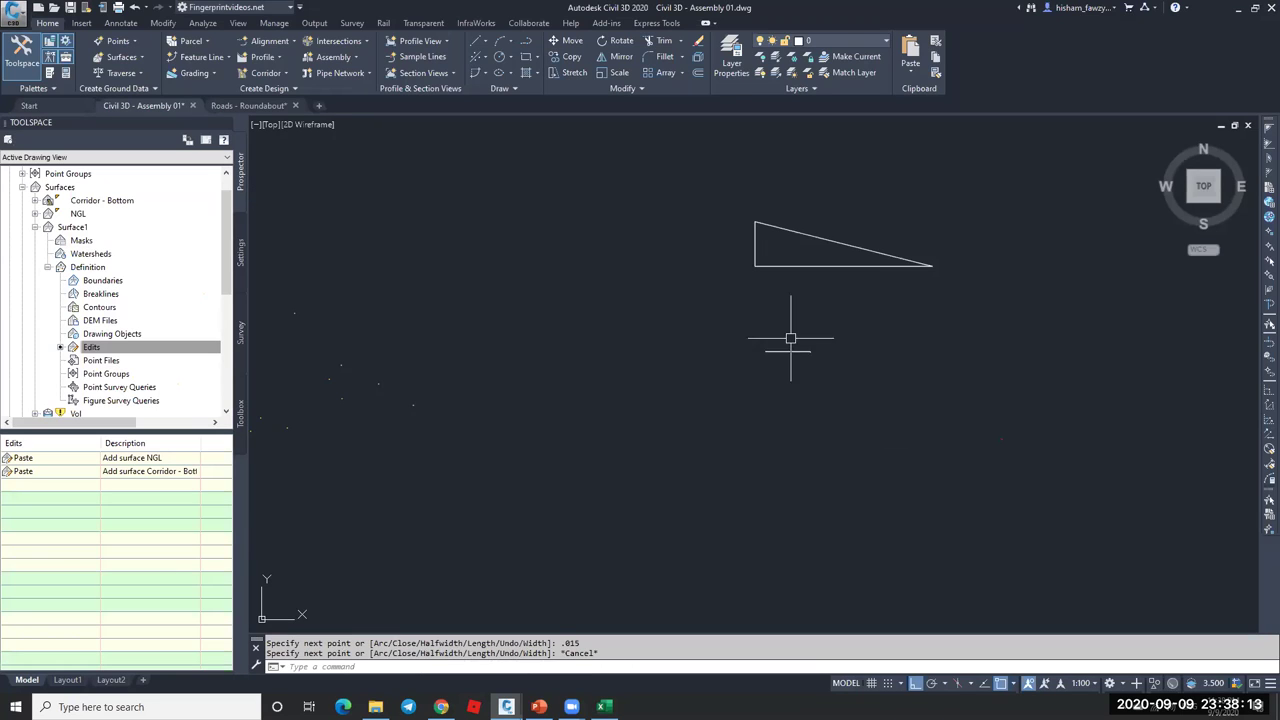
- Draw a straight test line near the section and select it as a stray line
type("l")
key("Return")
left_click(922, 430)
left_click(653, 429)
key("Escape")
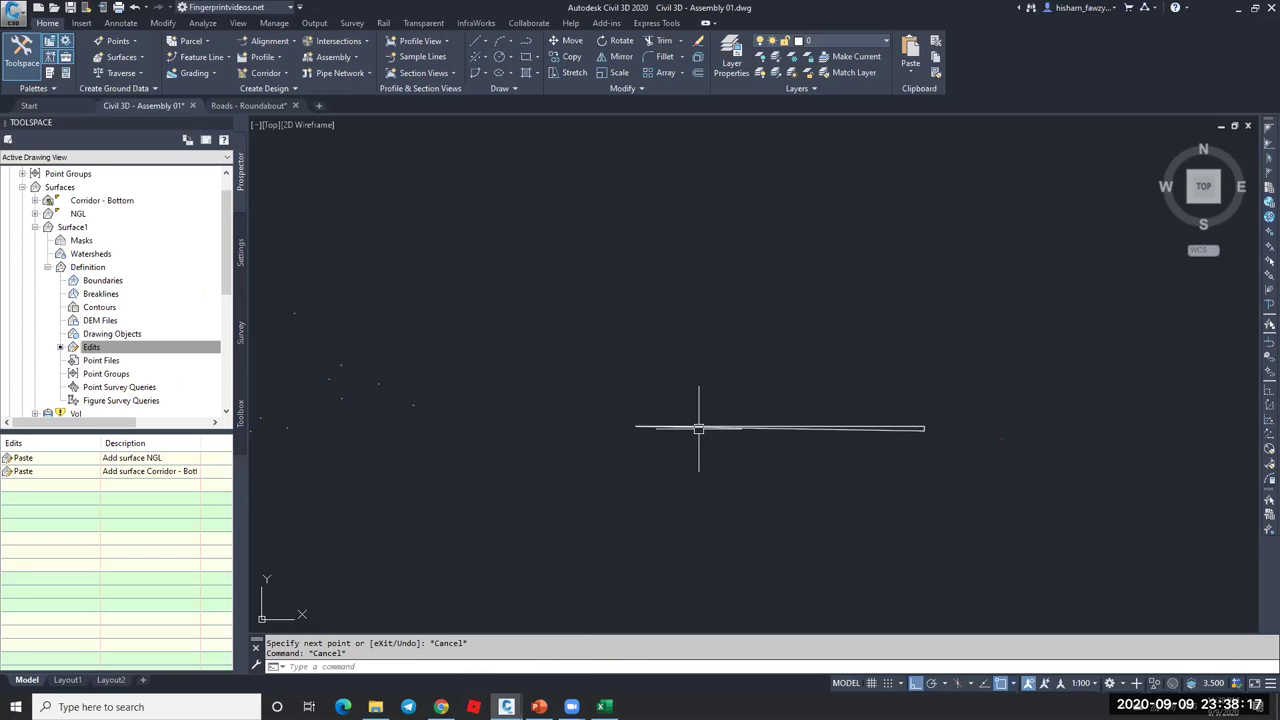
left_click(750, 428)
- Erase the stray helper line with E, leaving the slope sketches beside the section views
type("e ERASE 1 found")
key("Return")
scroll(634, 354, "down", 4)
scroll(809, 343, "up", 3)
scroll(721, 335, "down", 1)
scroll(721, 335, "down", 4)
scroll(714, 337, "up", 4)
middle_click_drag(437, 289, 946, 357)
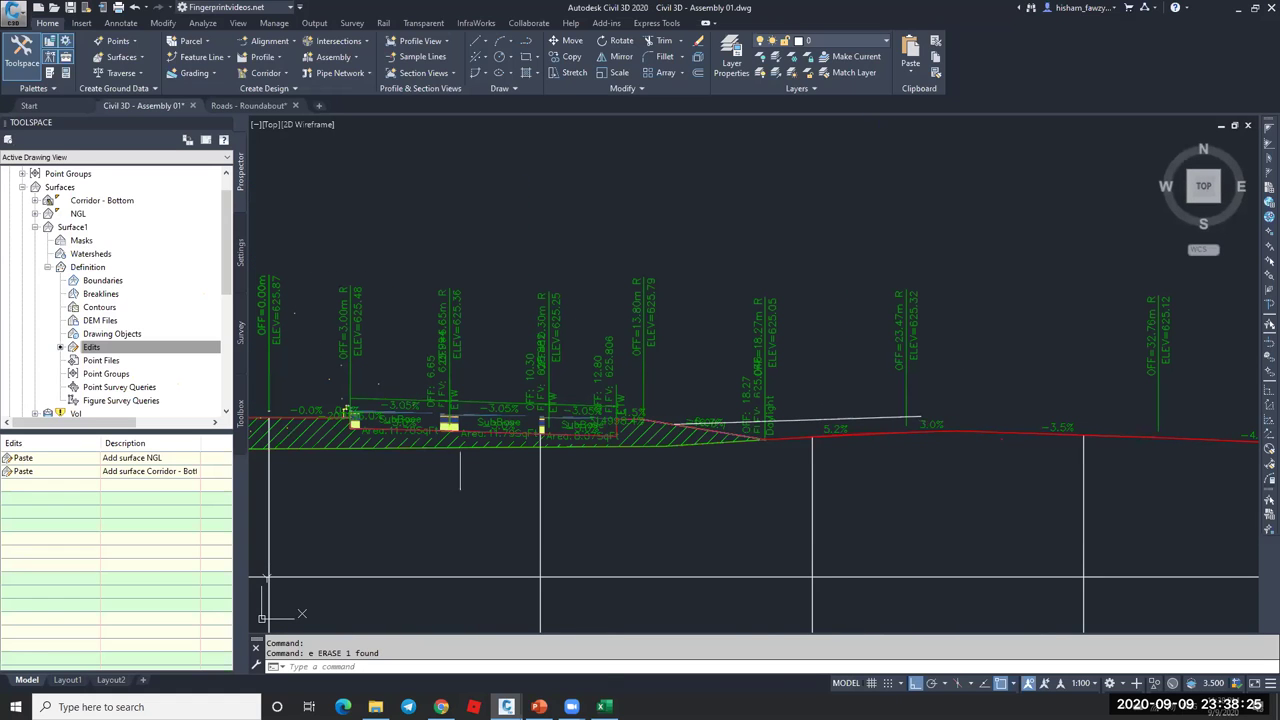
scroll(568, 330, "down", 4)
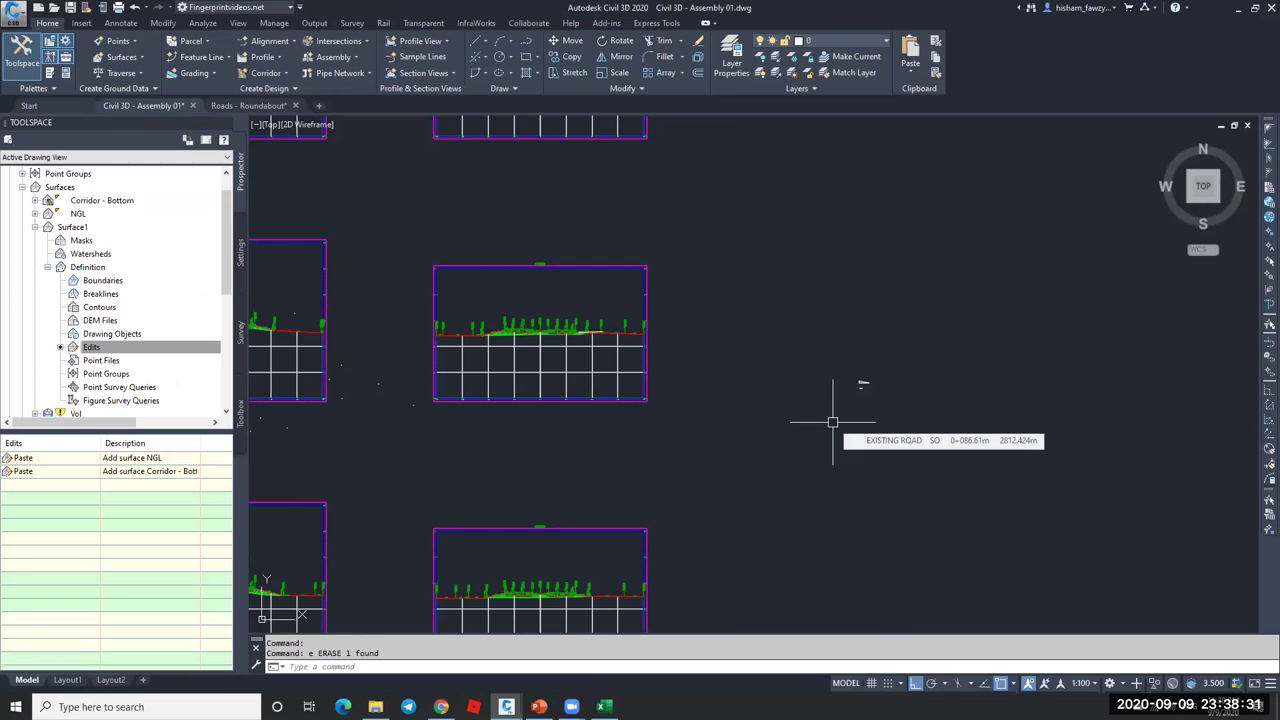
scroll(832, 422, "up", 8)
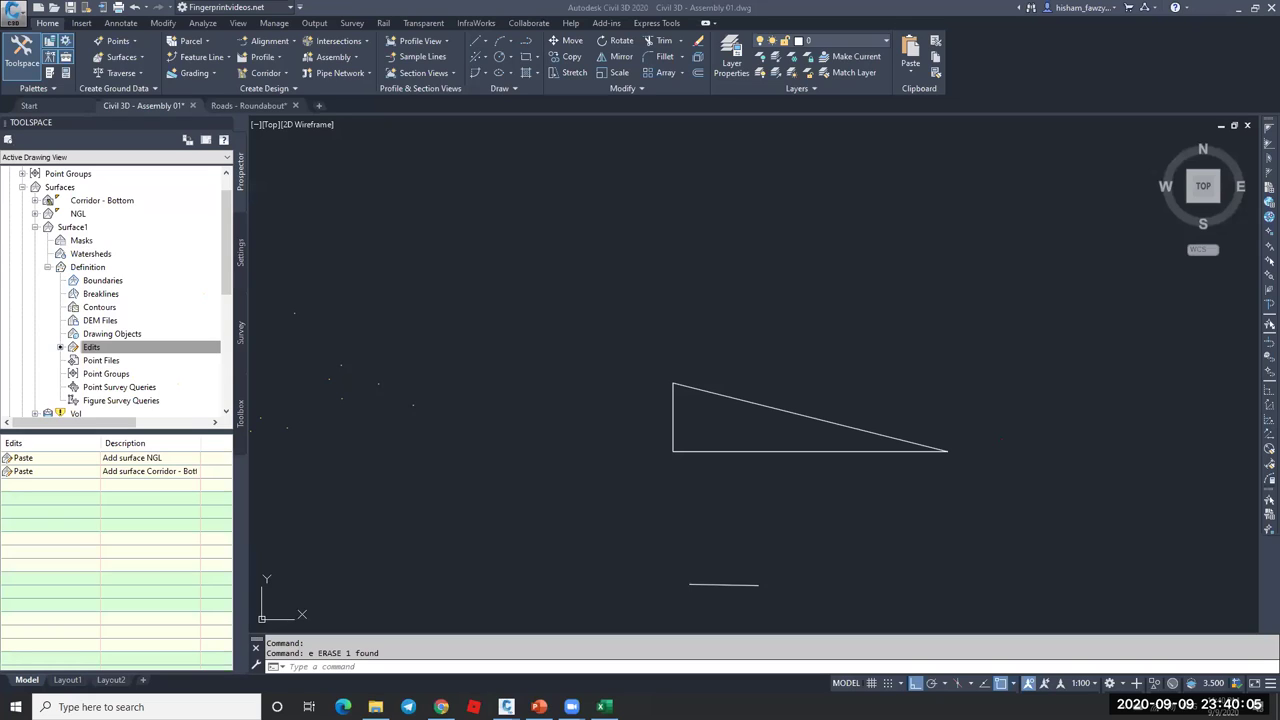
- Zoom into a corridor section view to inspect its offset/elevation labels and green fill hatch
scroll(949, 344, "down", 6)
scroll(800, 394, "down", 5)
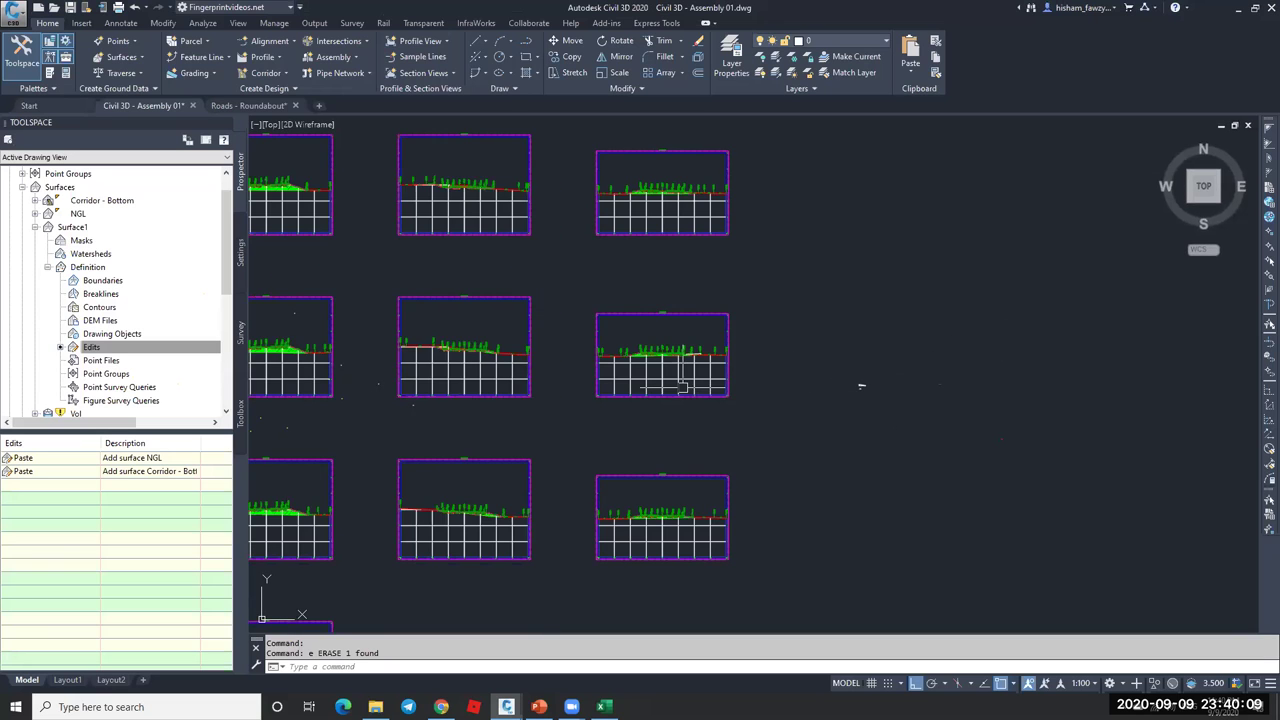
scroll(645, 360, "up", 6)
scroll(820, 400, "up", 6)
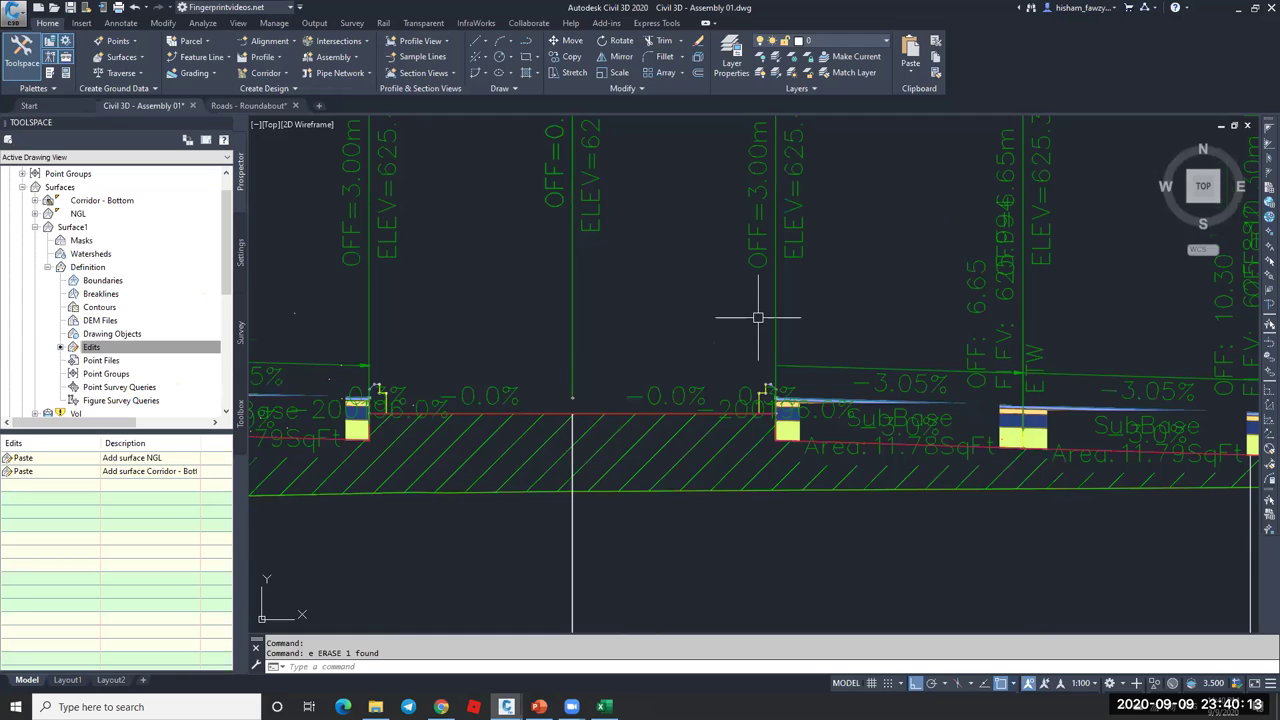
scroll(757, 314, "down", 4)
mouse_move(797, 386)
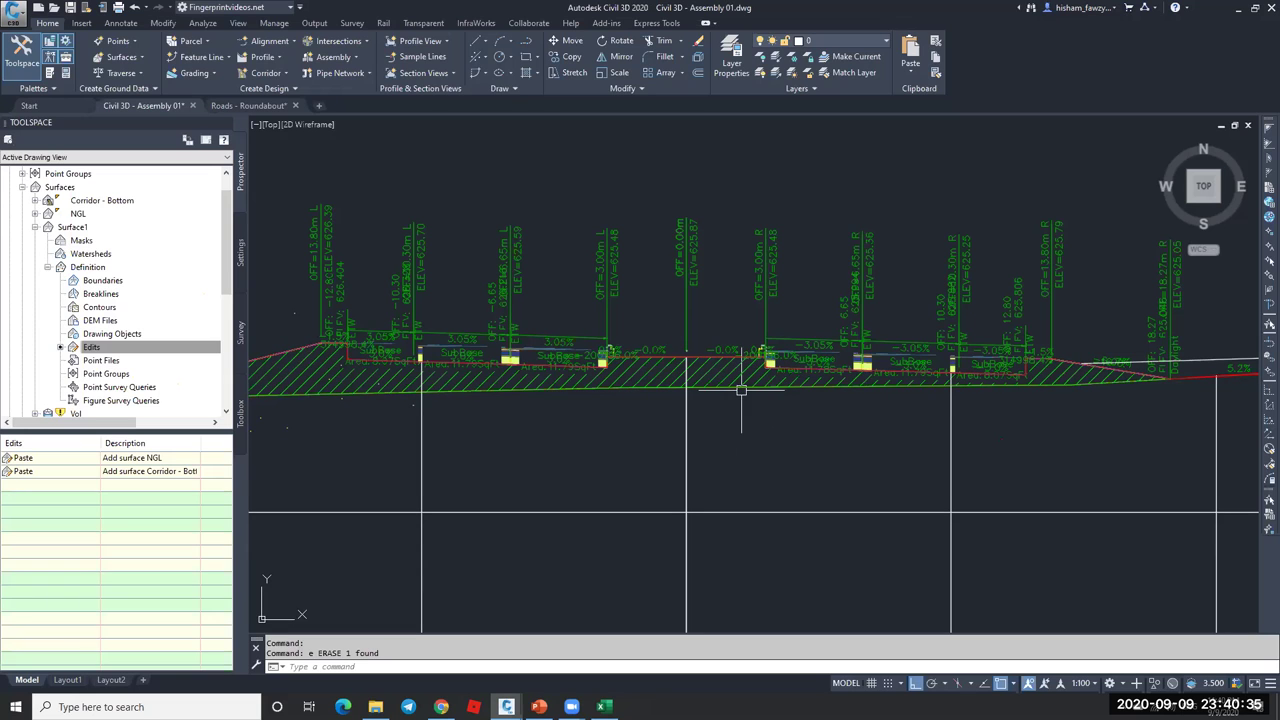
scroll(713, 362, "up", 4)
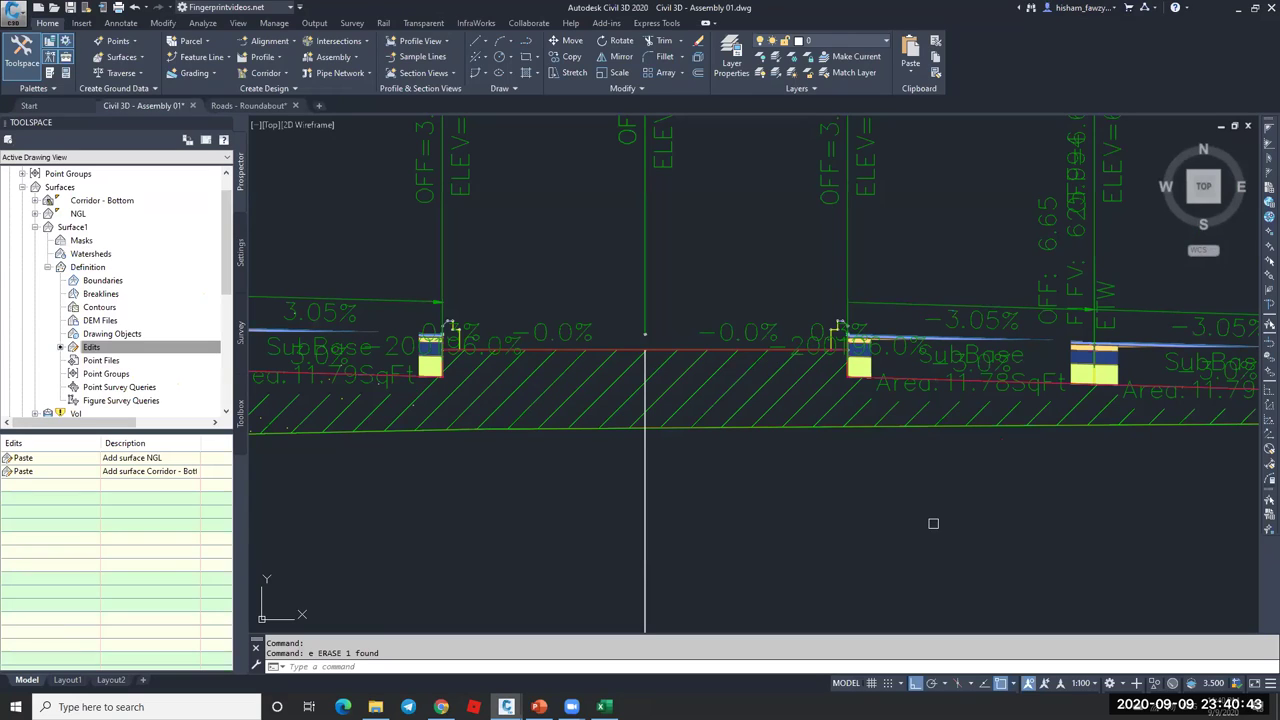
scroll(864, 300, "down", 2)
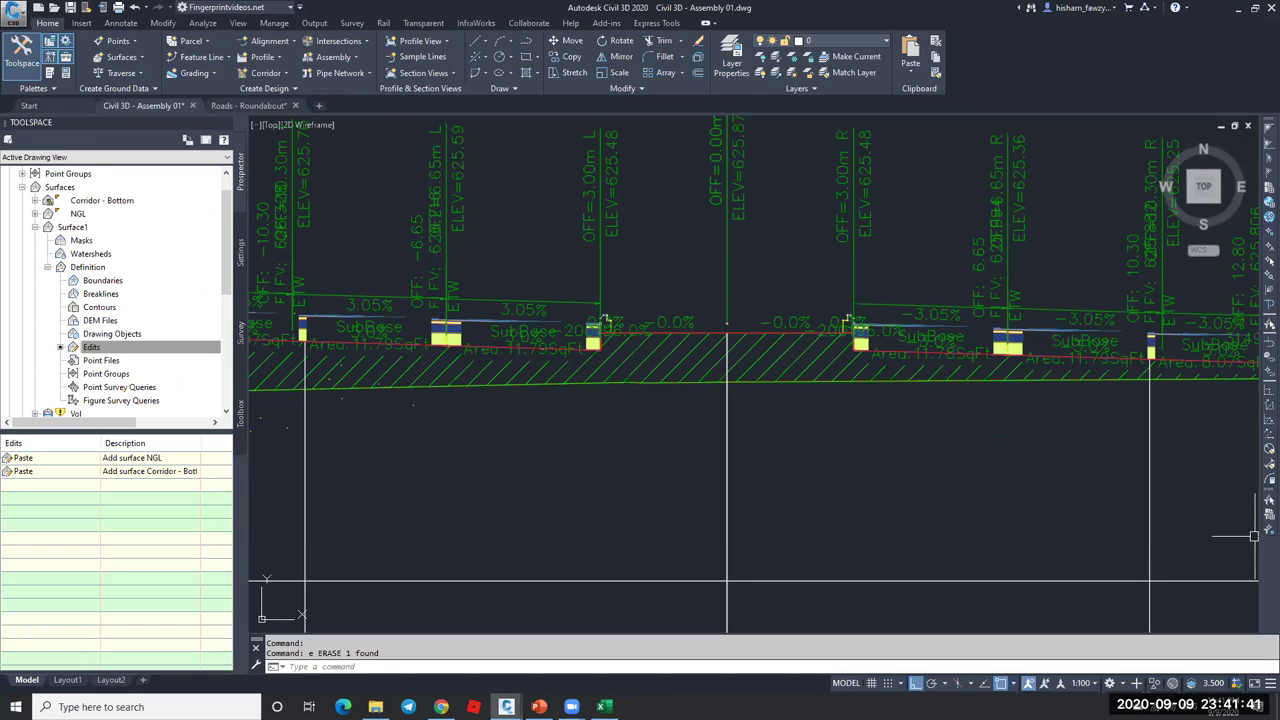
- Zoom out to the section view grid and into another section showing its red hatched cut area
scroll(745, 355, "down", 8)
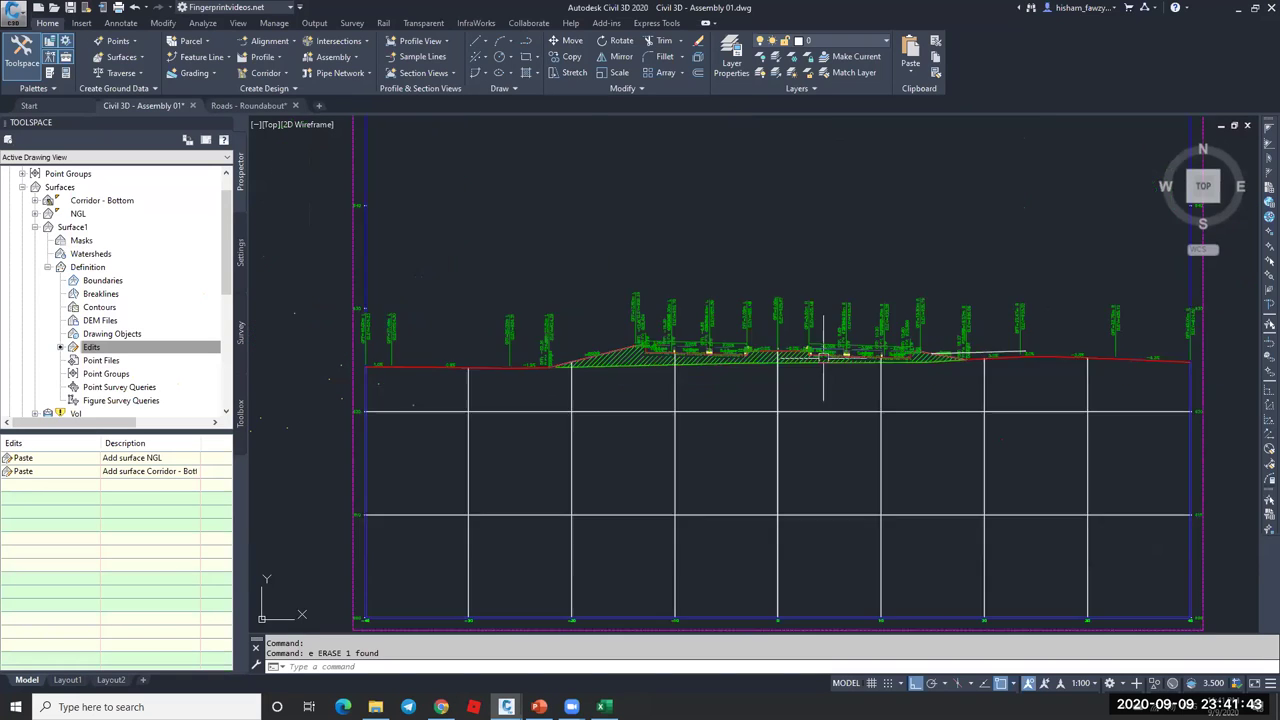
scroll(740, 320, "down", 6)
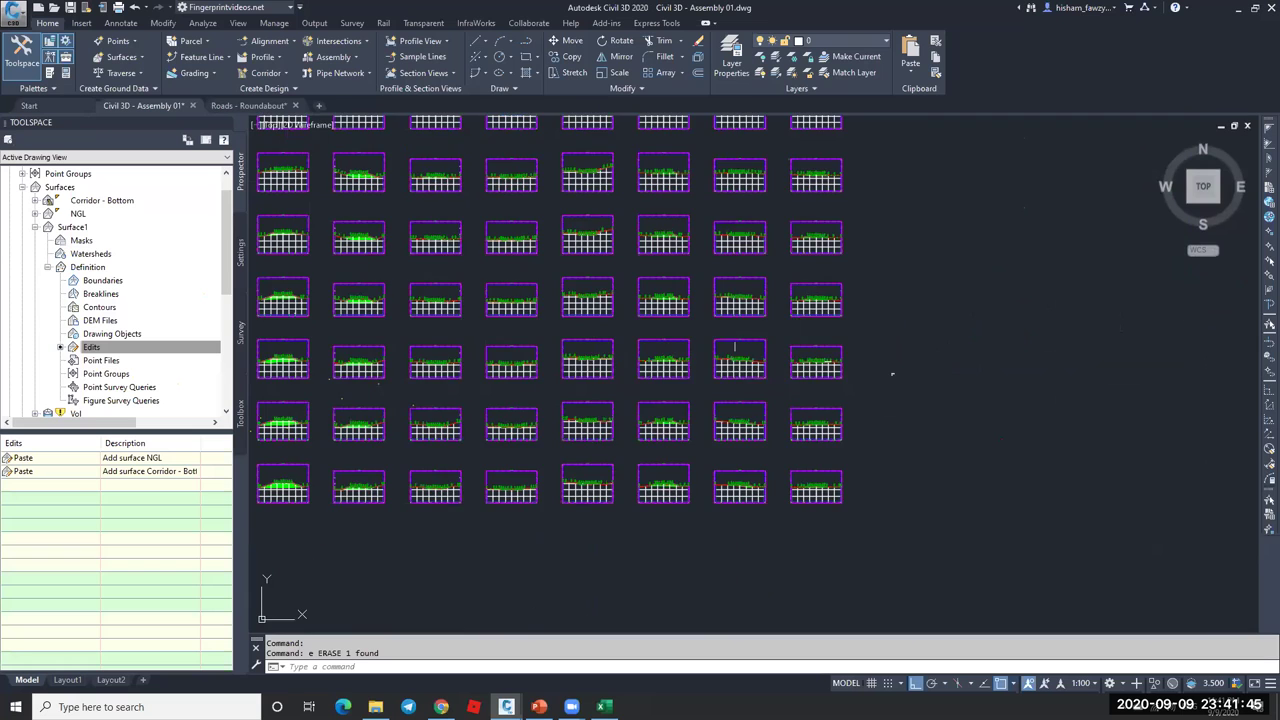
scroll(700, 272, "up", 12)
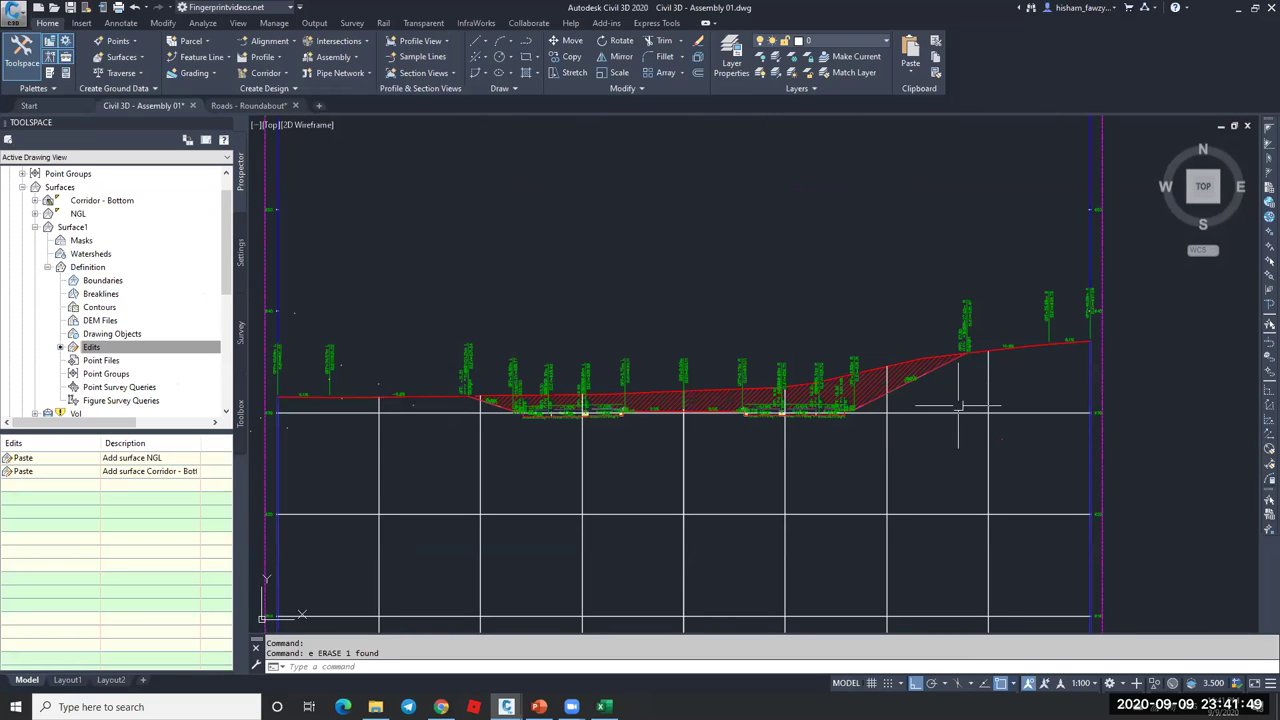
scroll(806, 400, "down", 10)
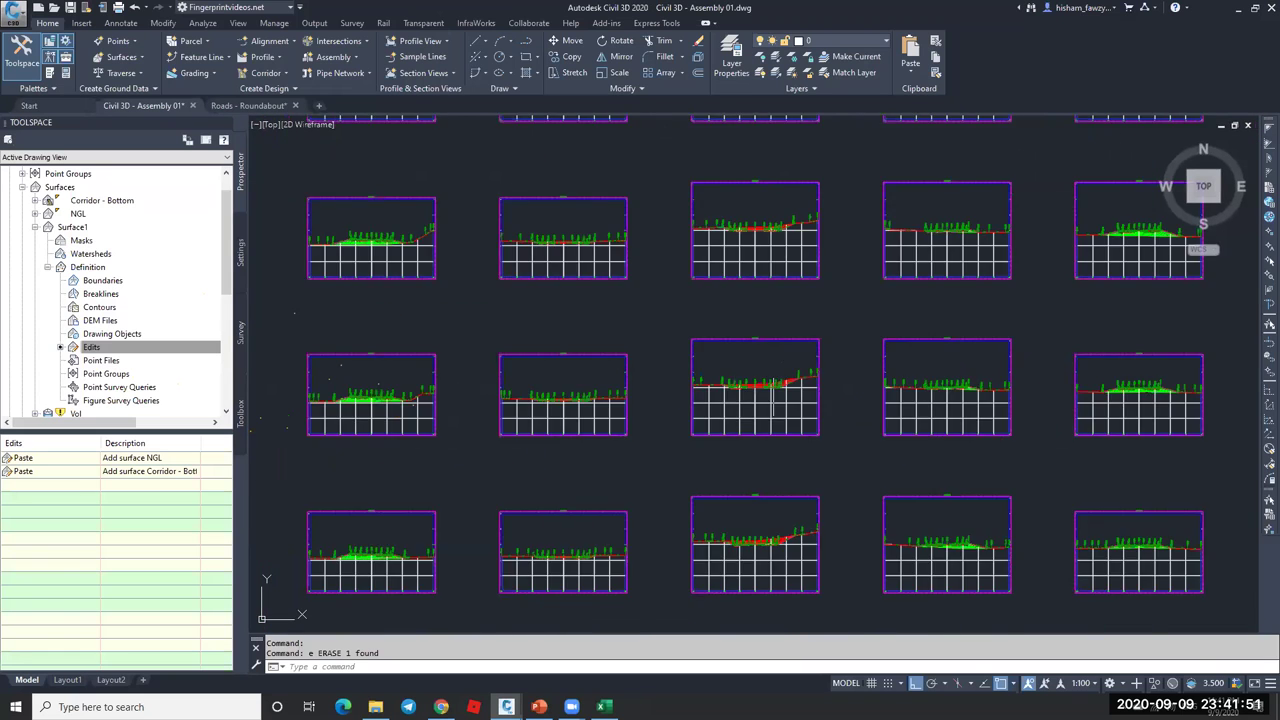
scroll(700, 290, "up", 14)
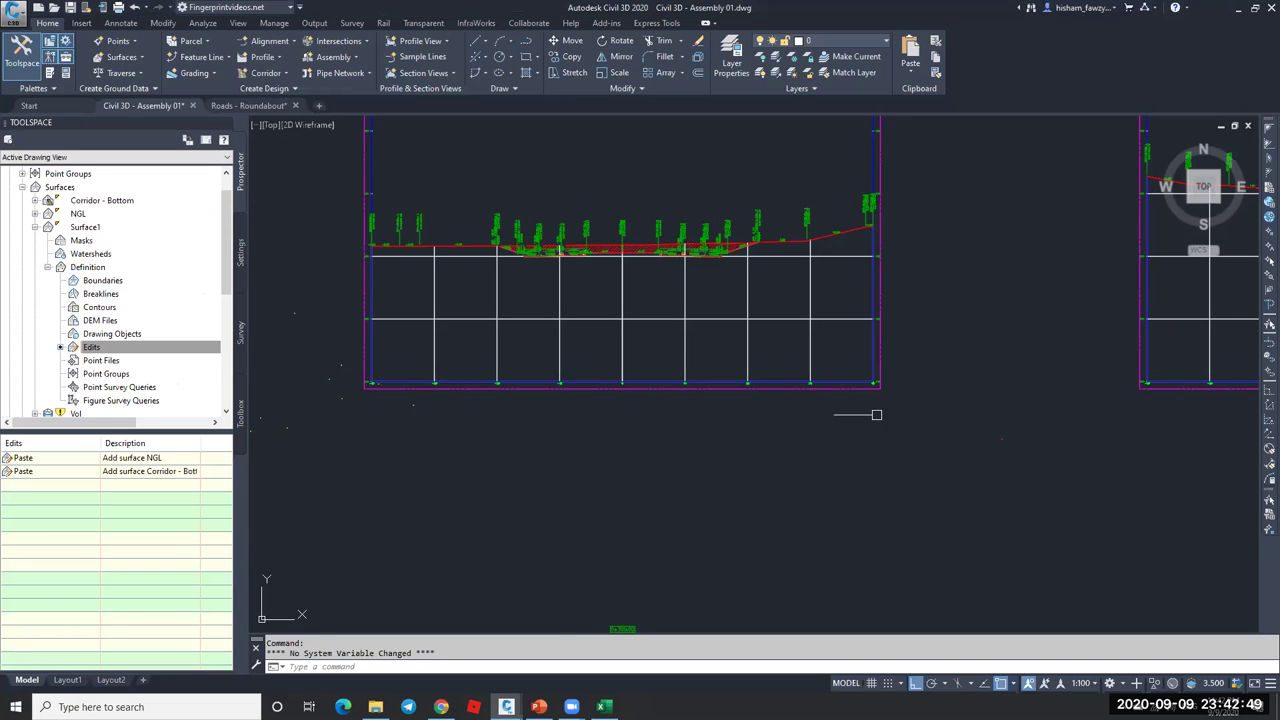
scroll(737, 368, "down", 5)
scroll(772, 366, "down", 5)
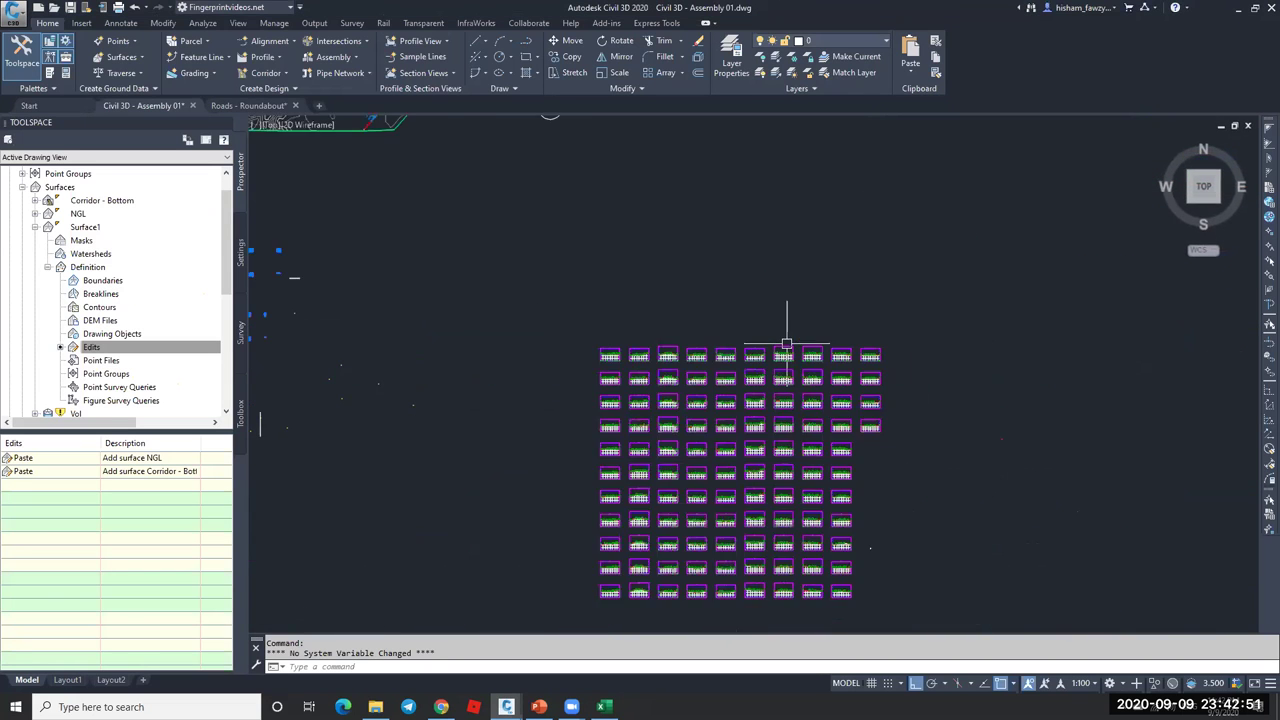
scroll(752, 345, "up", 10)
scroll(755, 366, "down", 1)
scroll(754, 366, "up", 2)
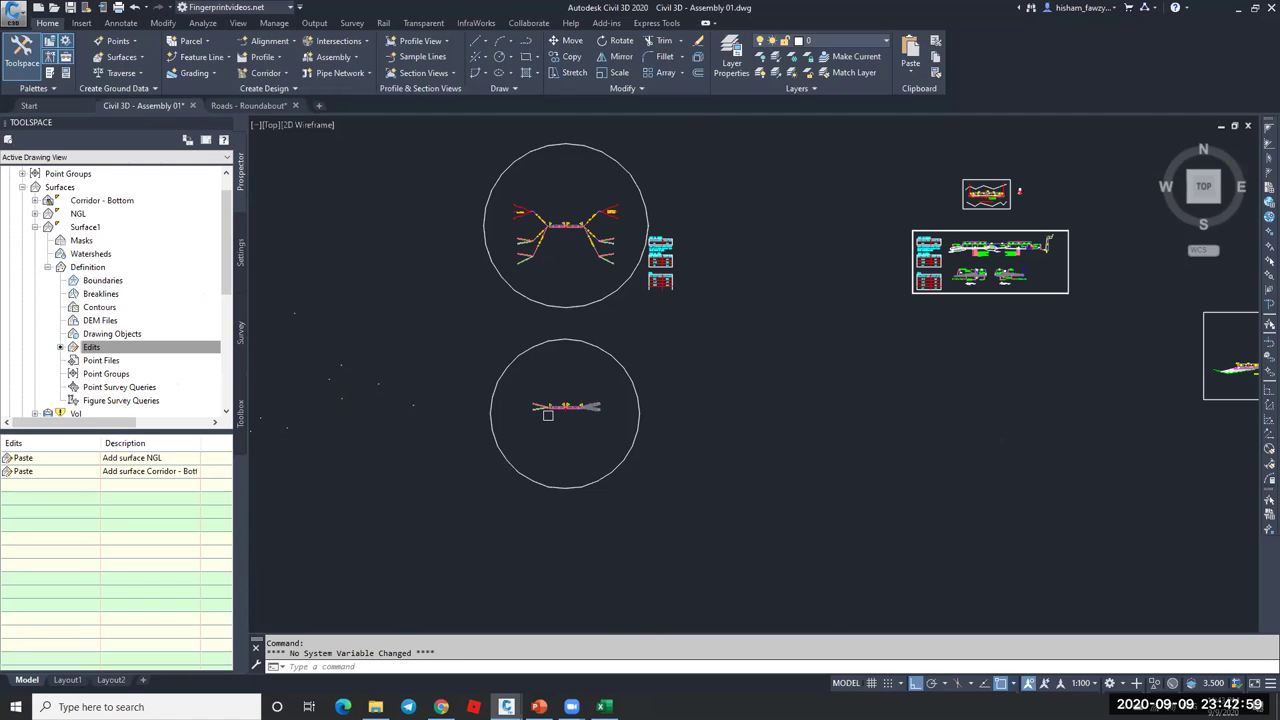
scroll(748, 362, "up", 8)
scroll(743, 349, "down", 4)
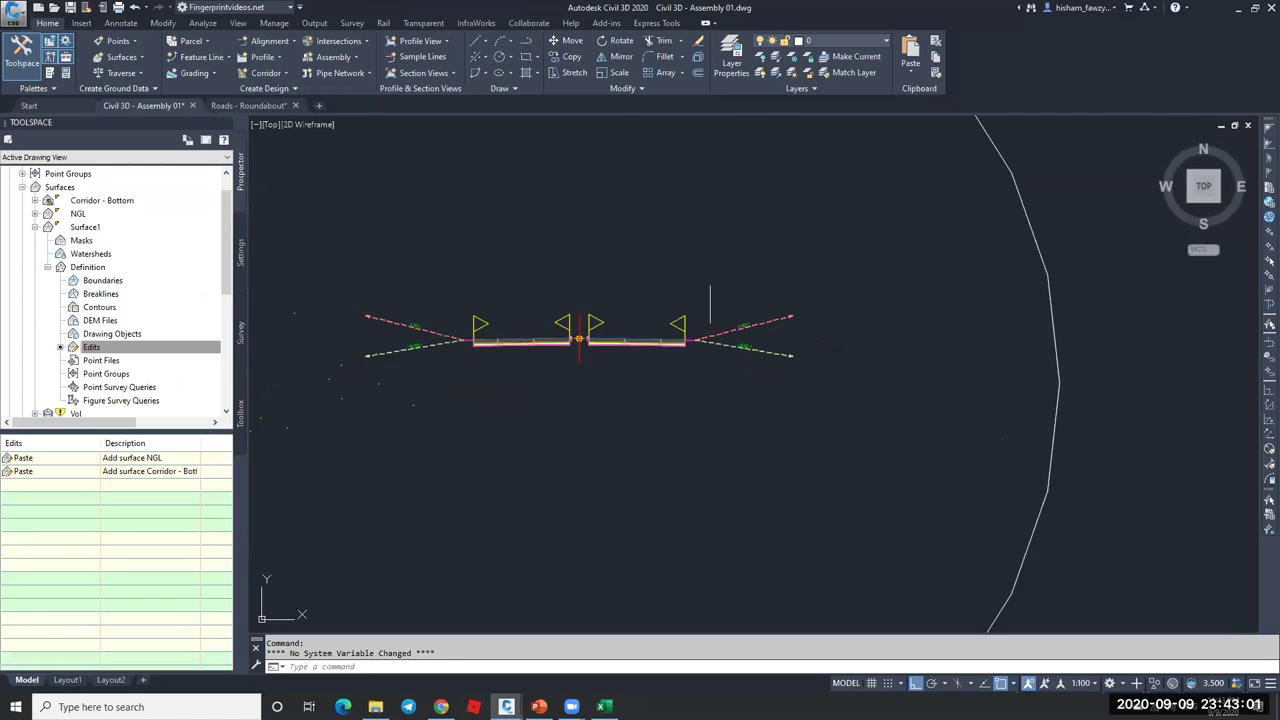
scroll(700, 290, "up", 8)
scroll(1014, 209, "up", 2)
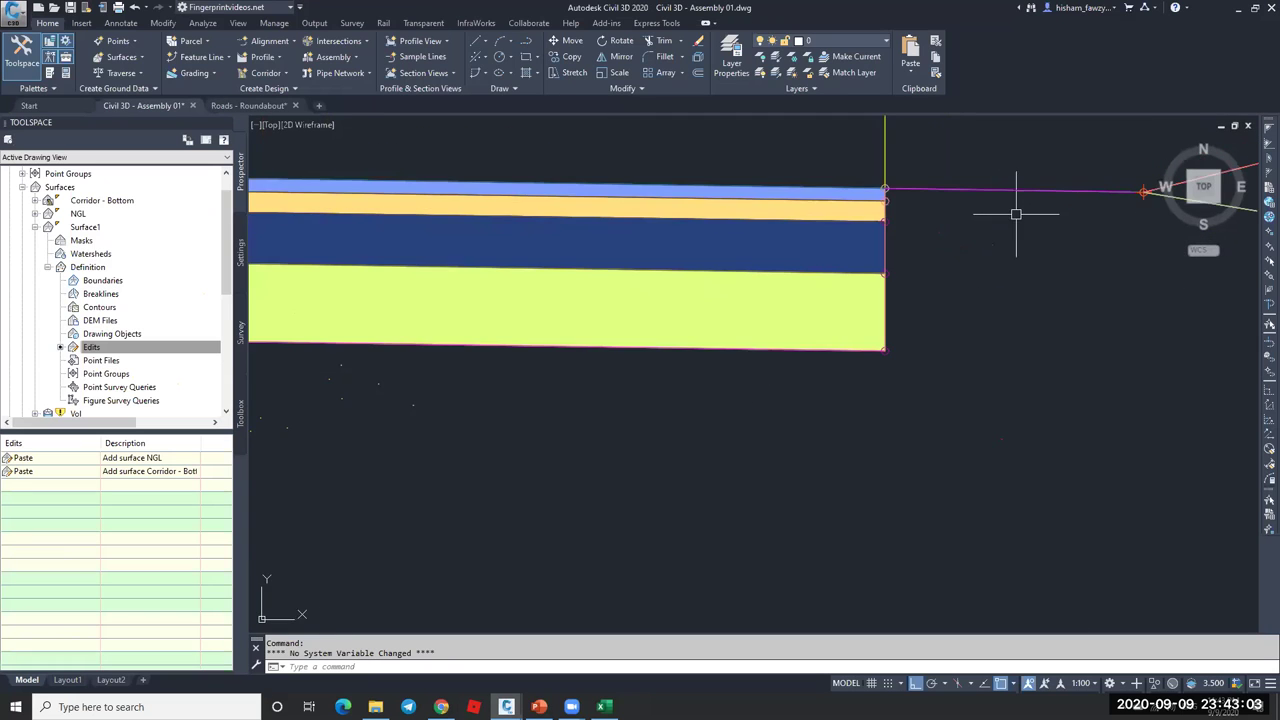
scroll(700, 290, "down", 4)
scroll(577, 277, "down", 1)
scroll(737, 268, "up", 5)
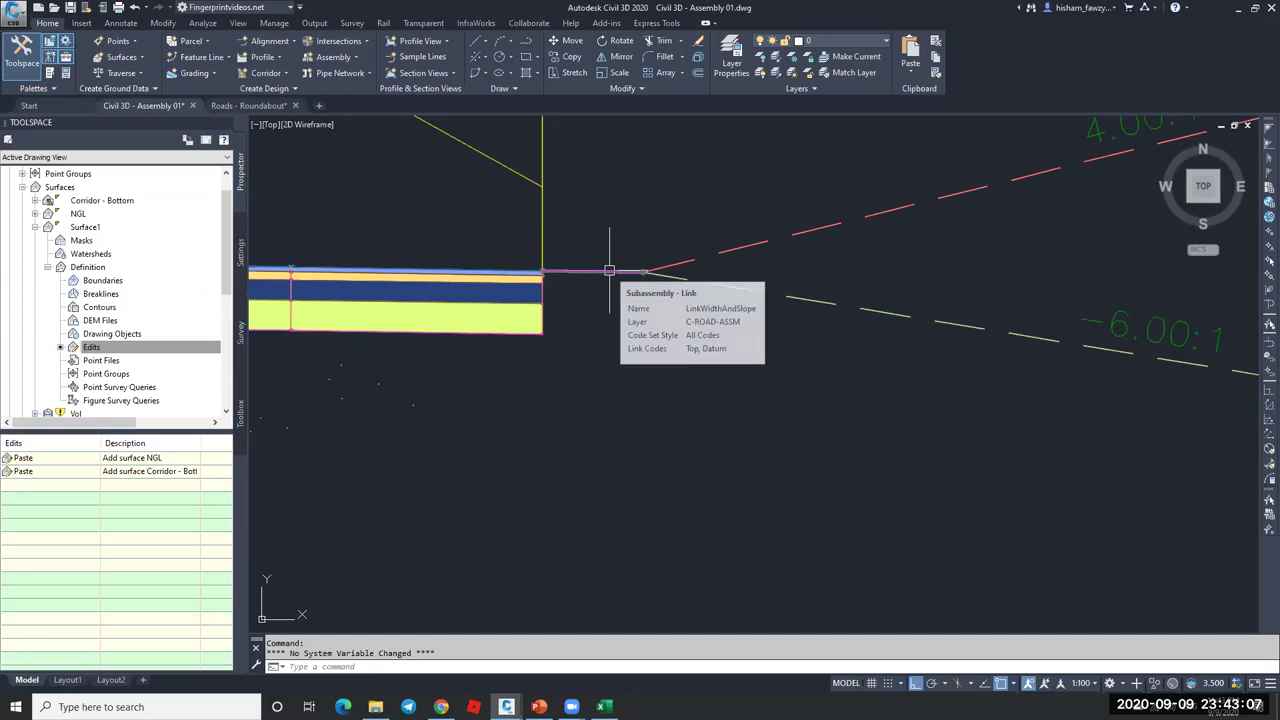
scroll(760, 262, "down", 1)
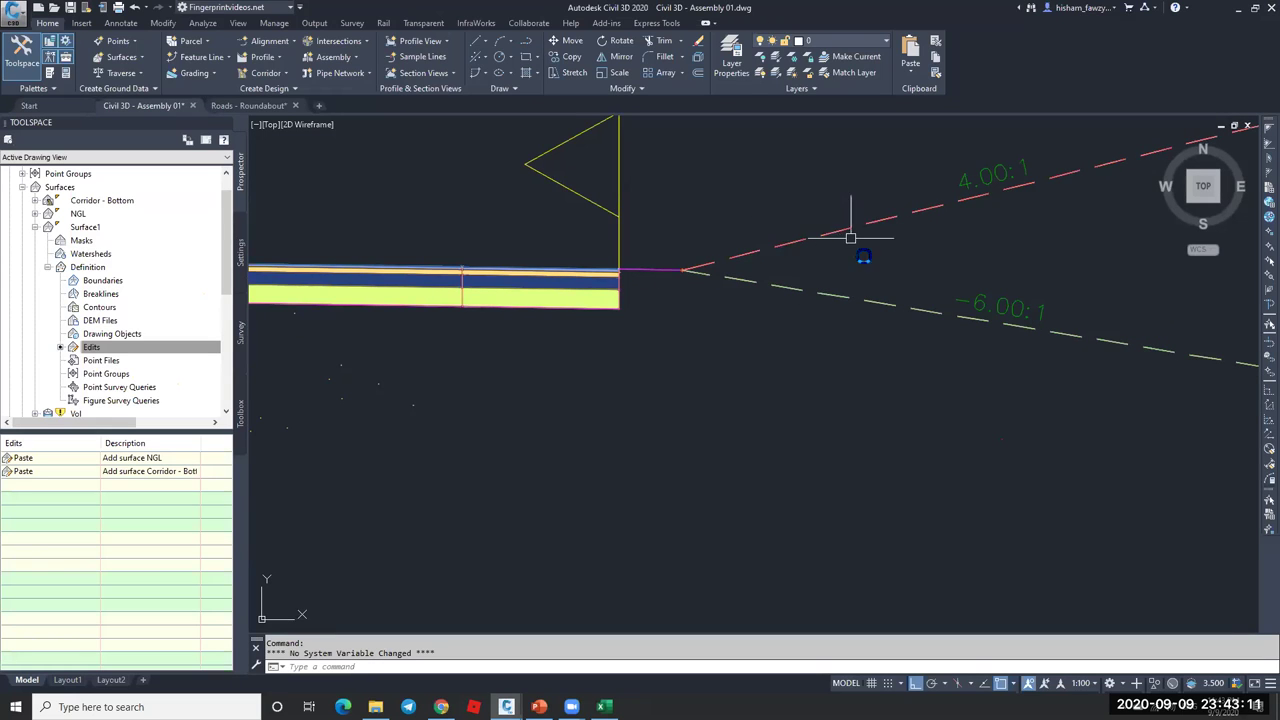
scroll(851, 240, "down", 4)
scroll(829, 251, "up", 6)
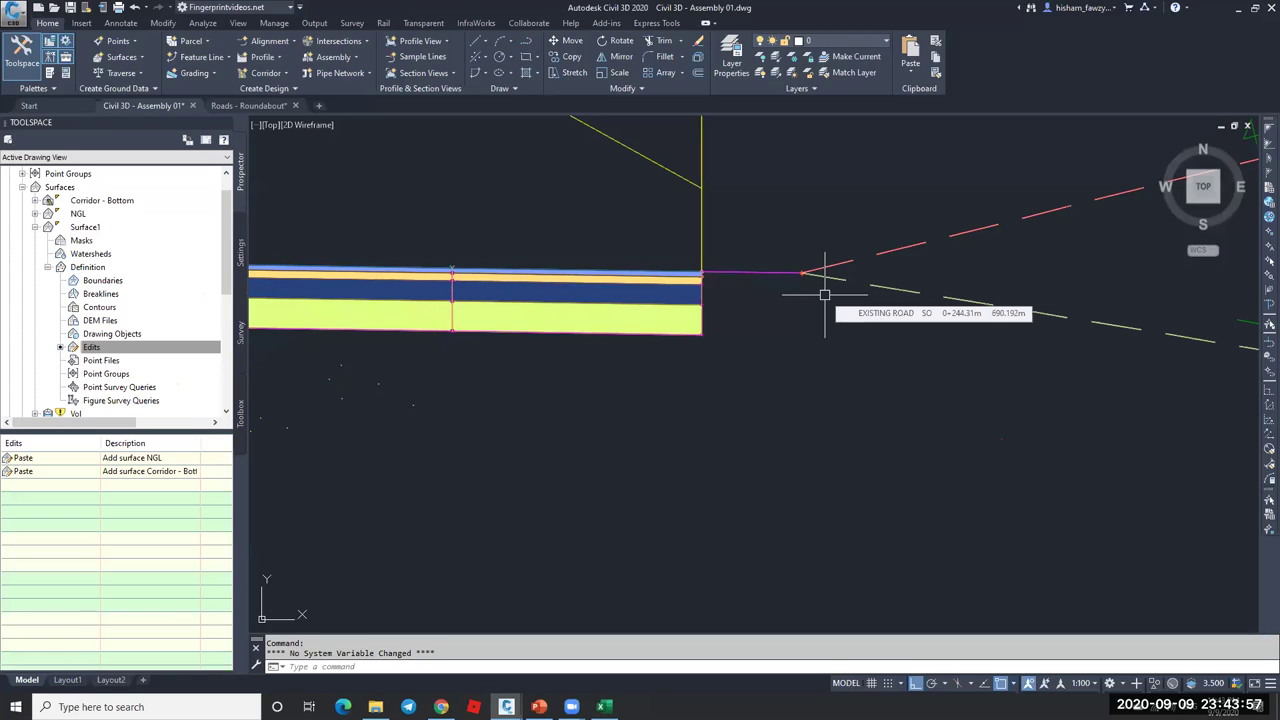
scroll(886, 249, "down", 2)
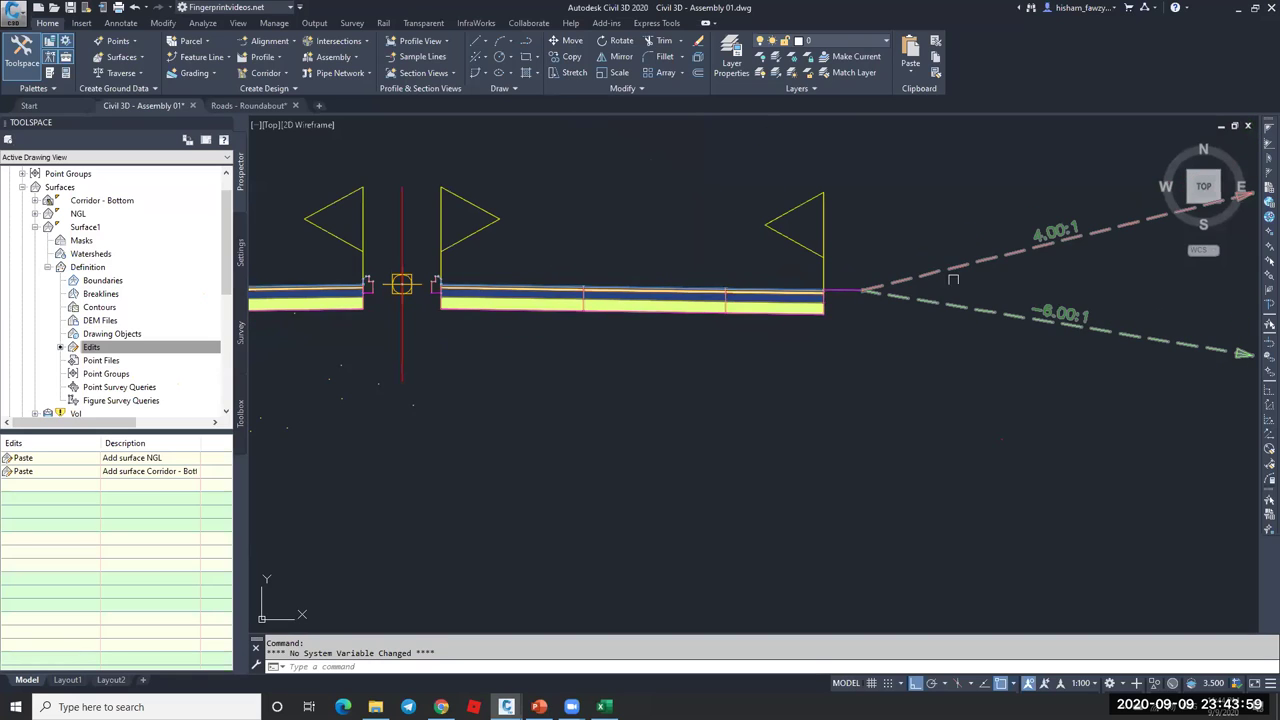
mouse_move(974, 261)
mouse_move(958, 309)
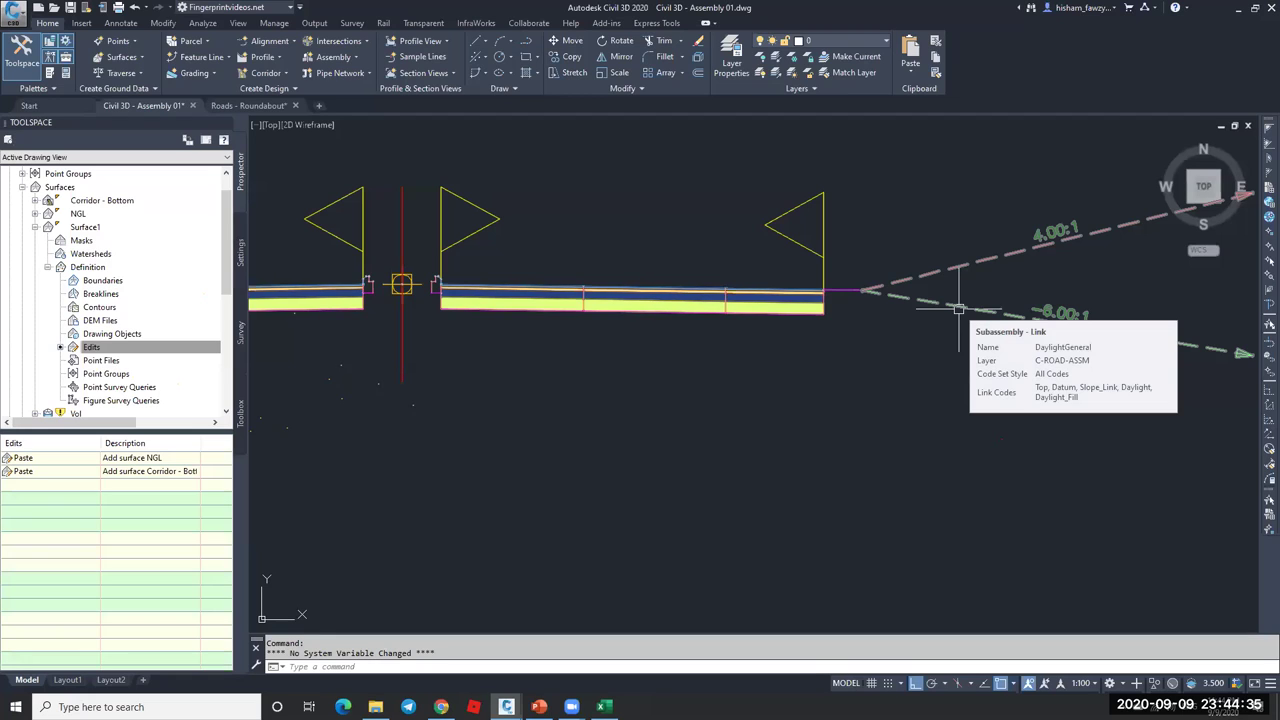
mouse_move(936, 351)
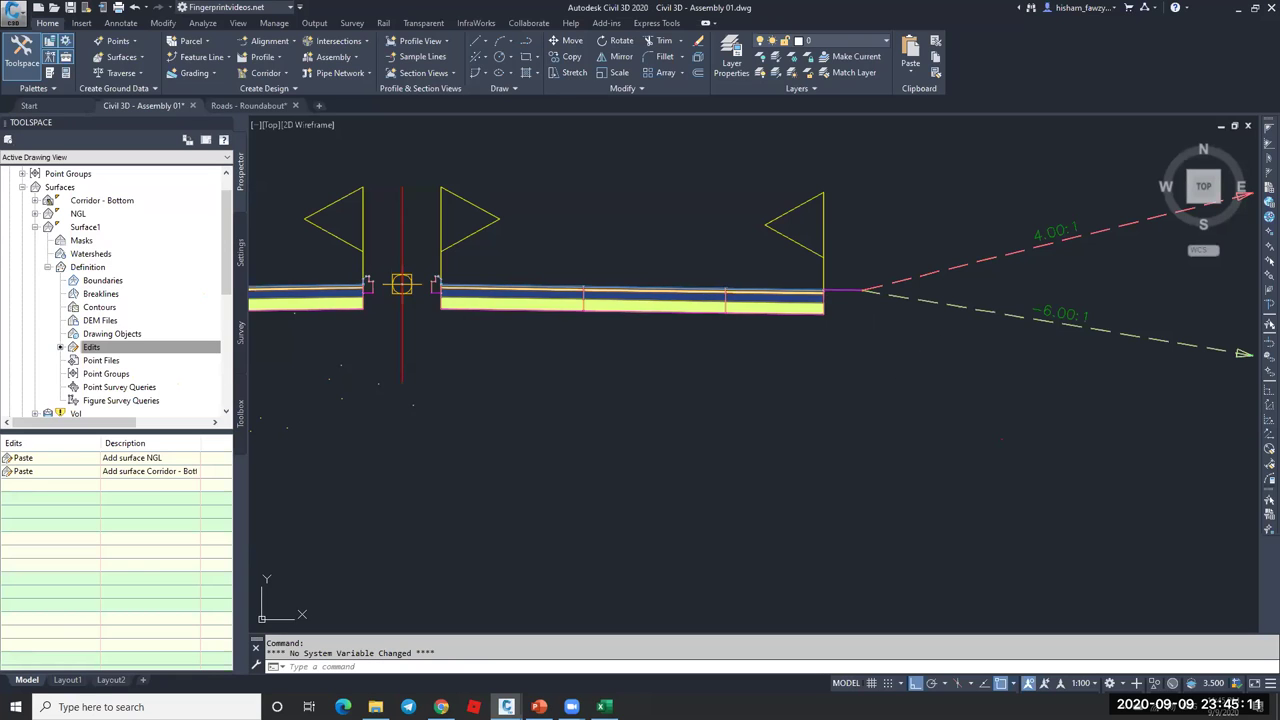
scroll(857, 330, "down", 6)
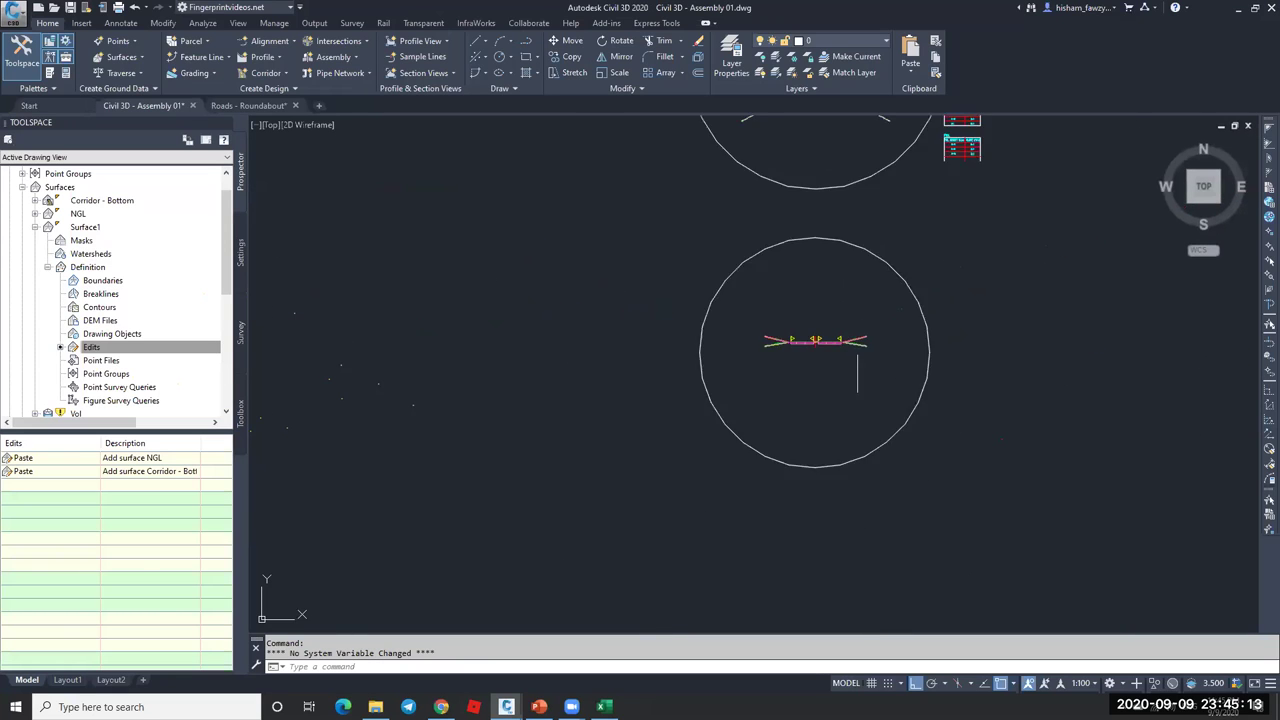
scroll(857, 375, "down", 2)
scroll(814, 357, "up", 6)
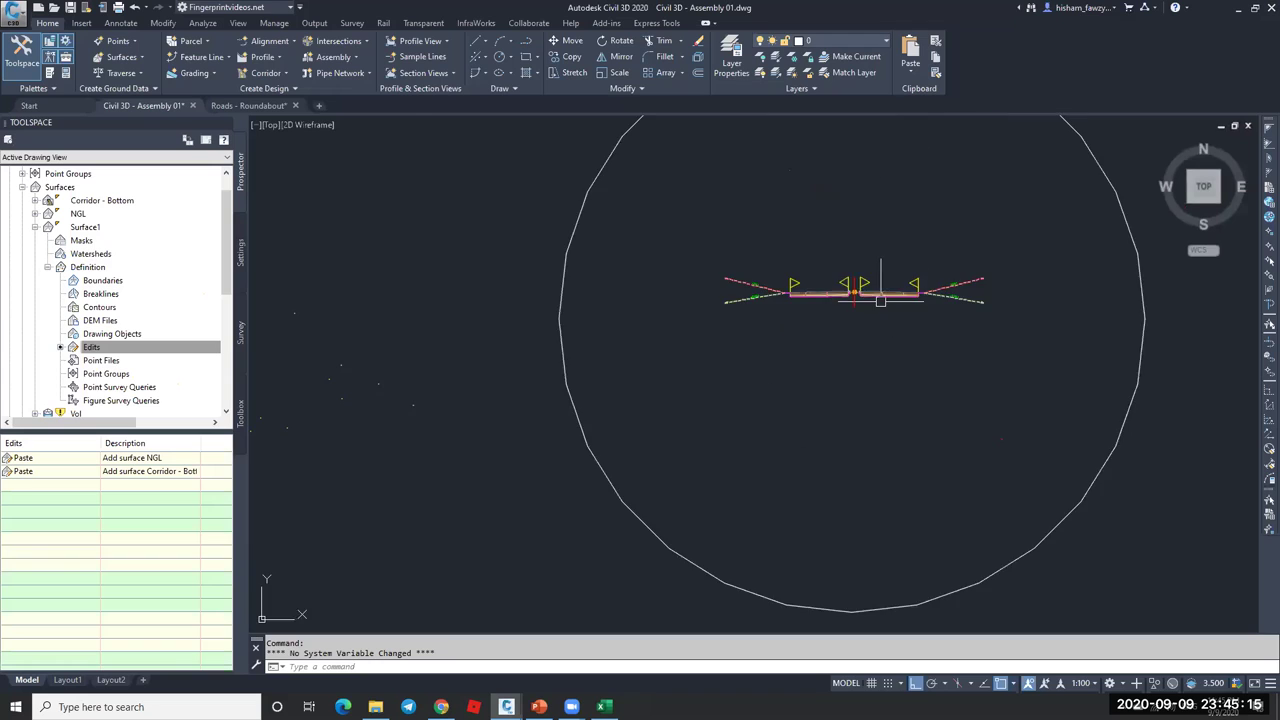
scroll(880, 300, "up", 3)
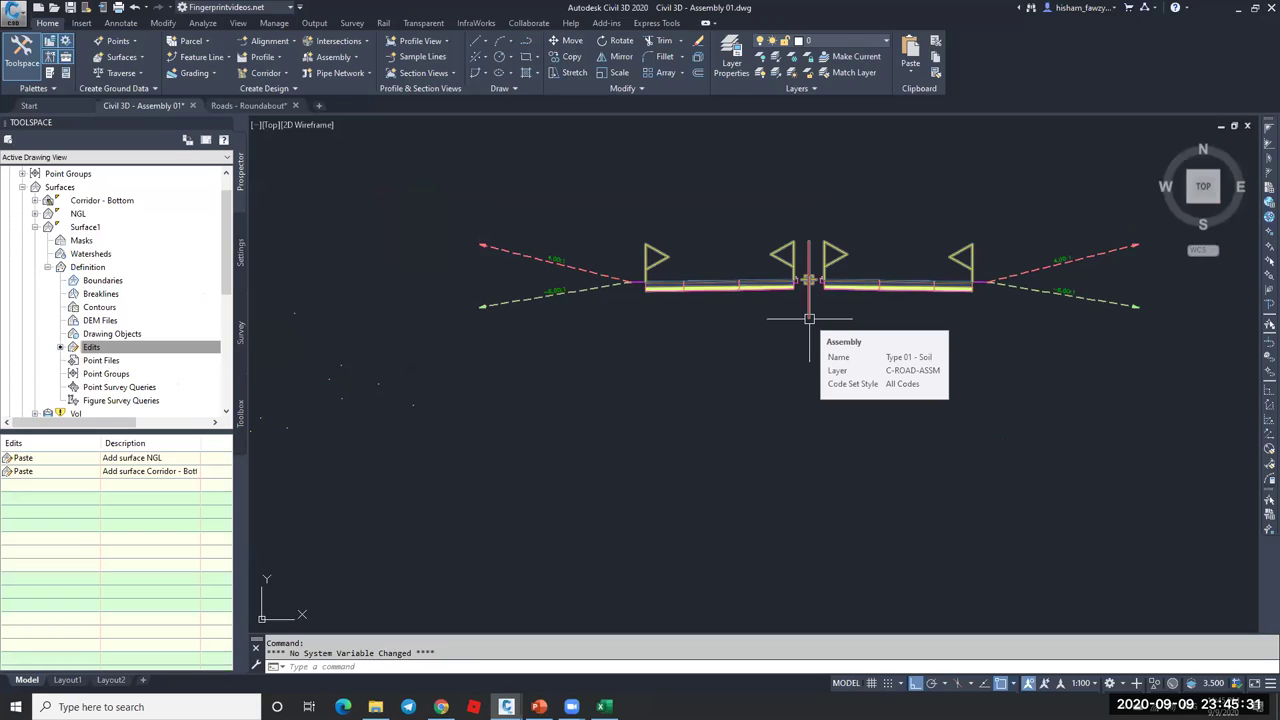
scroll(1020, 285, "up", 6)
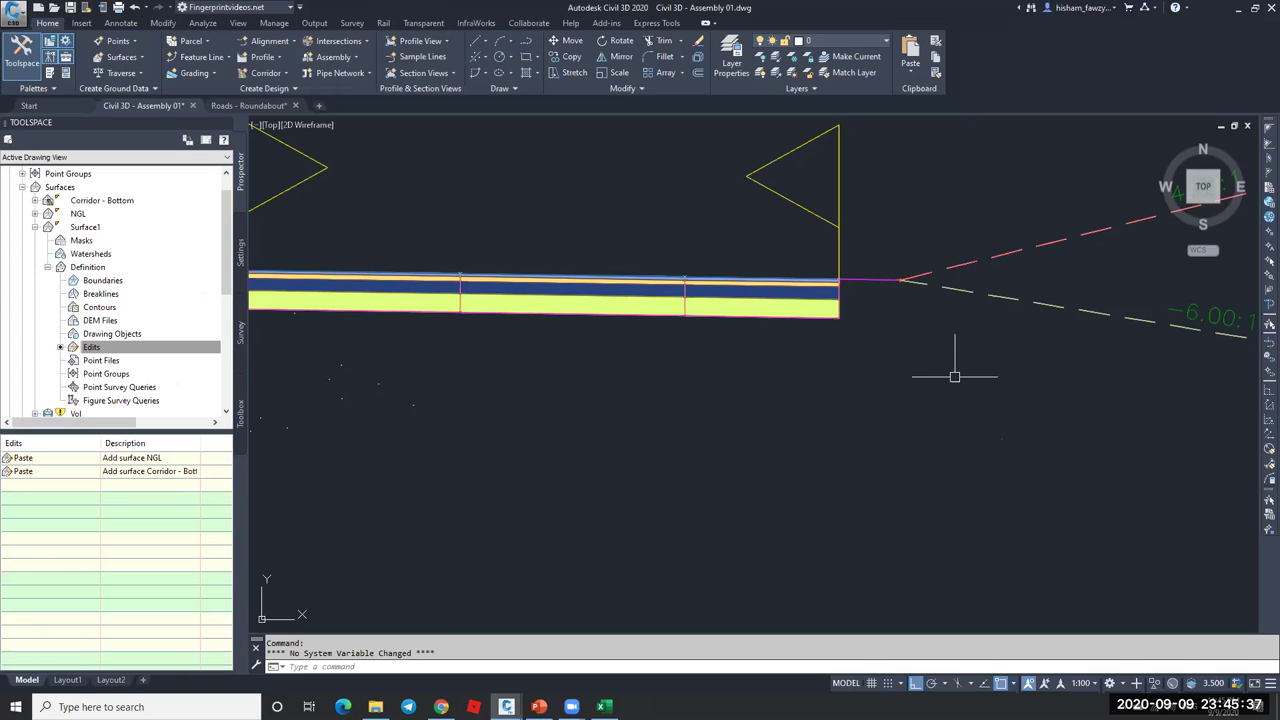
scroll(914, 318, "down", 6)
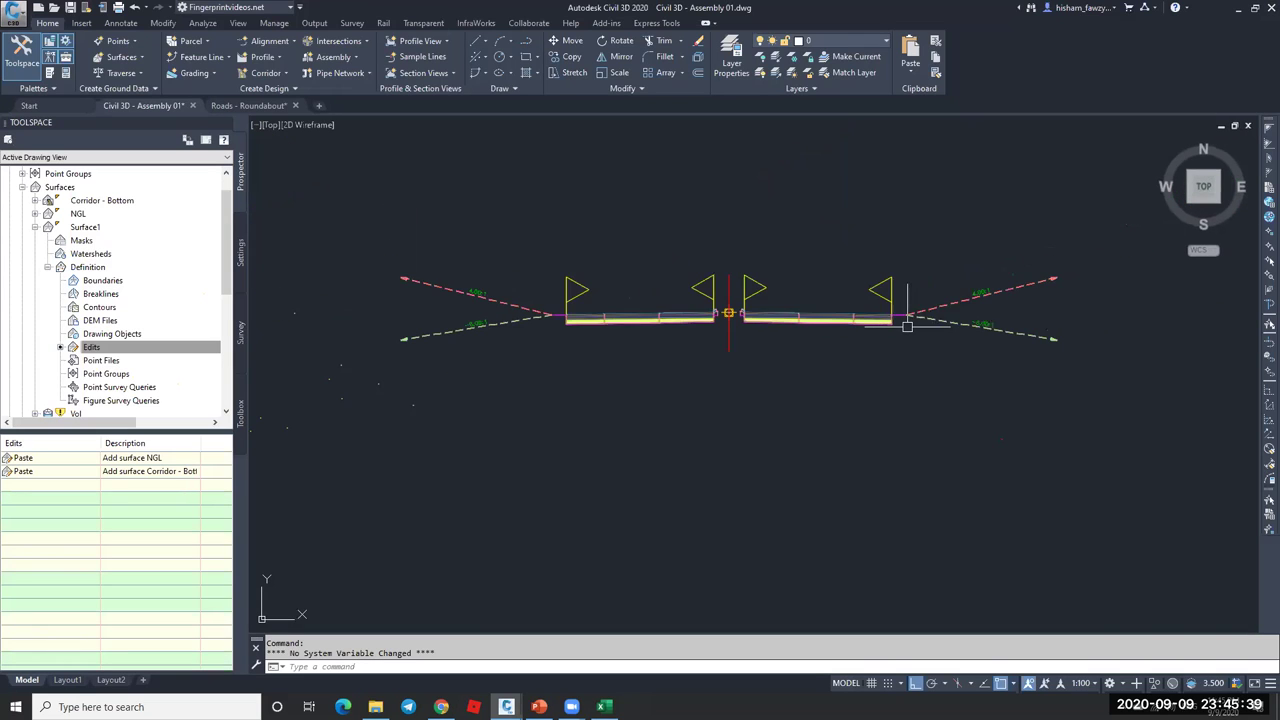
scroll(1021, 293, "up", 4)
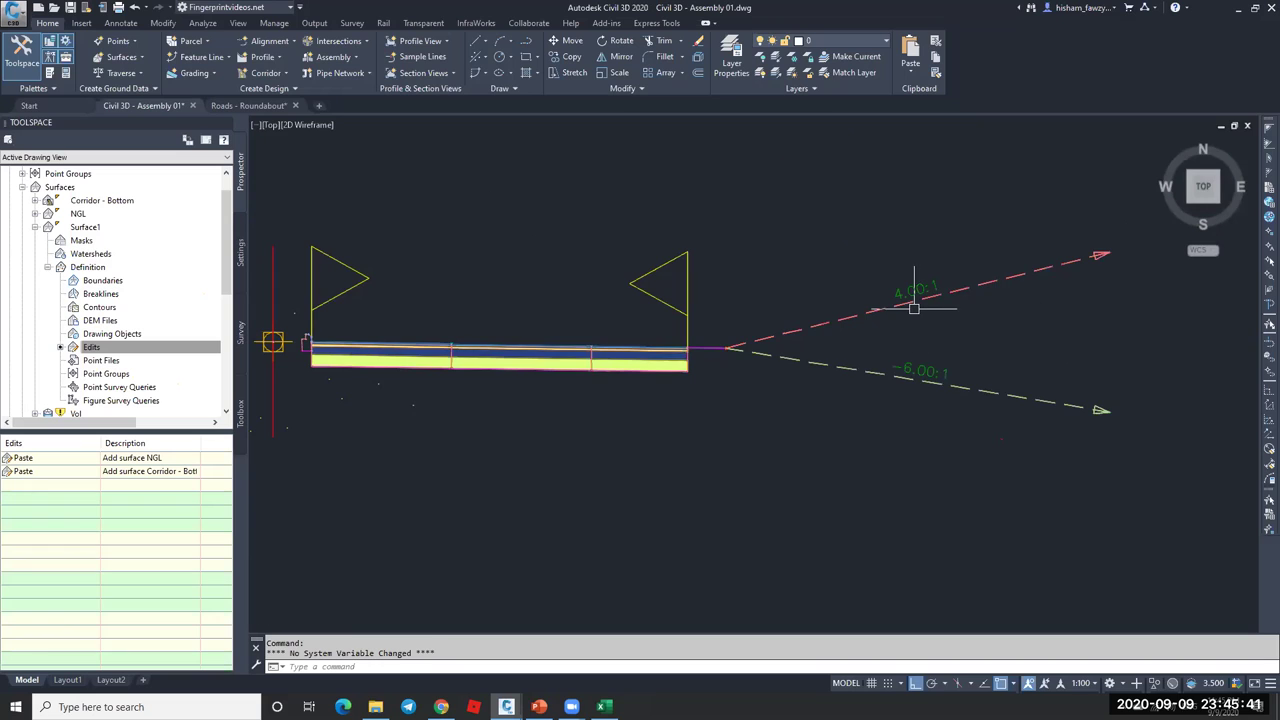
scroll(880, 330, "down", 4)
scroll(875, 332, "down", 5)
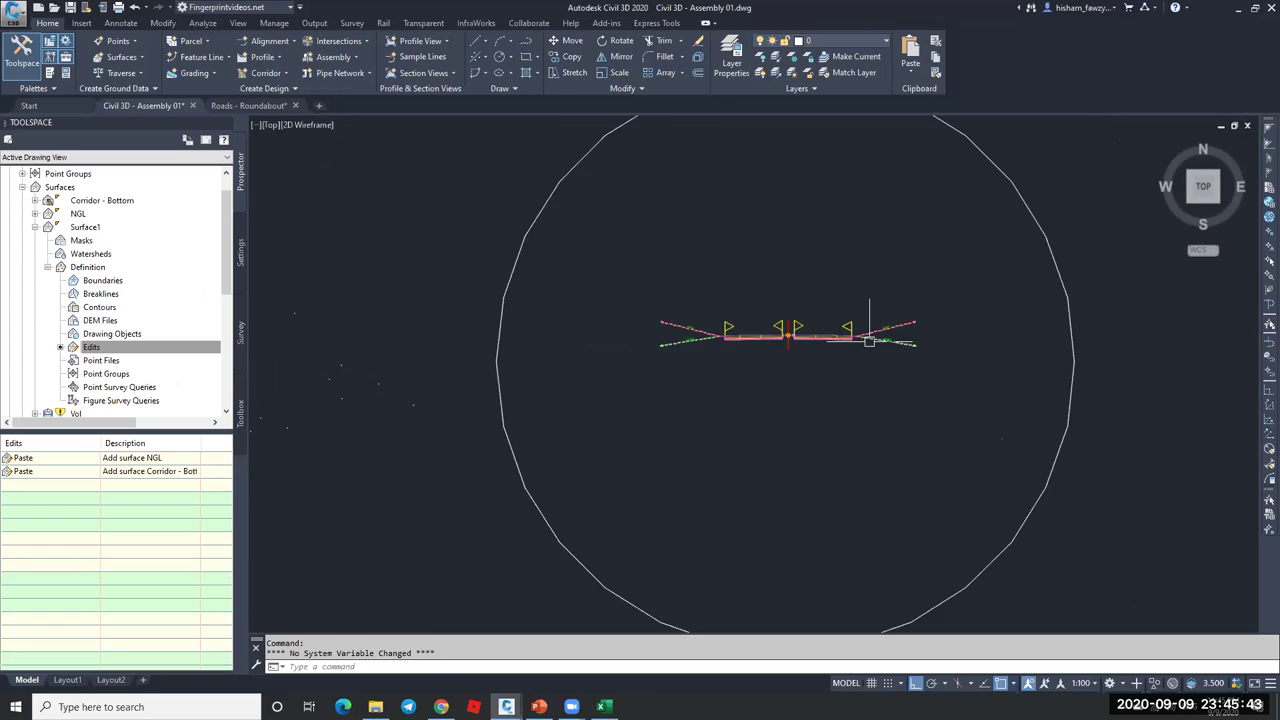
scroll(873, 331, "up", 5)
scroll(866, 323, "down", 6)
scroll(863, 200, "up", 6)
scroll(839, 423, "up", 3)
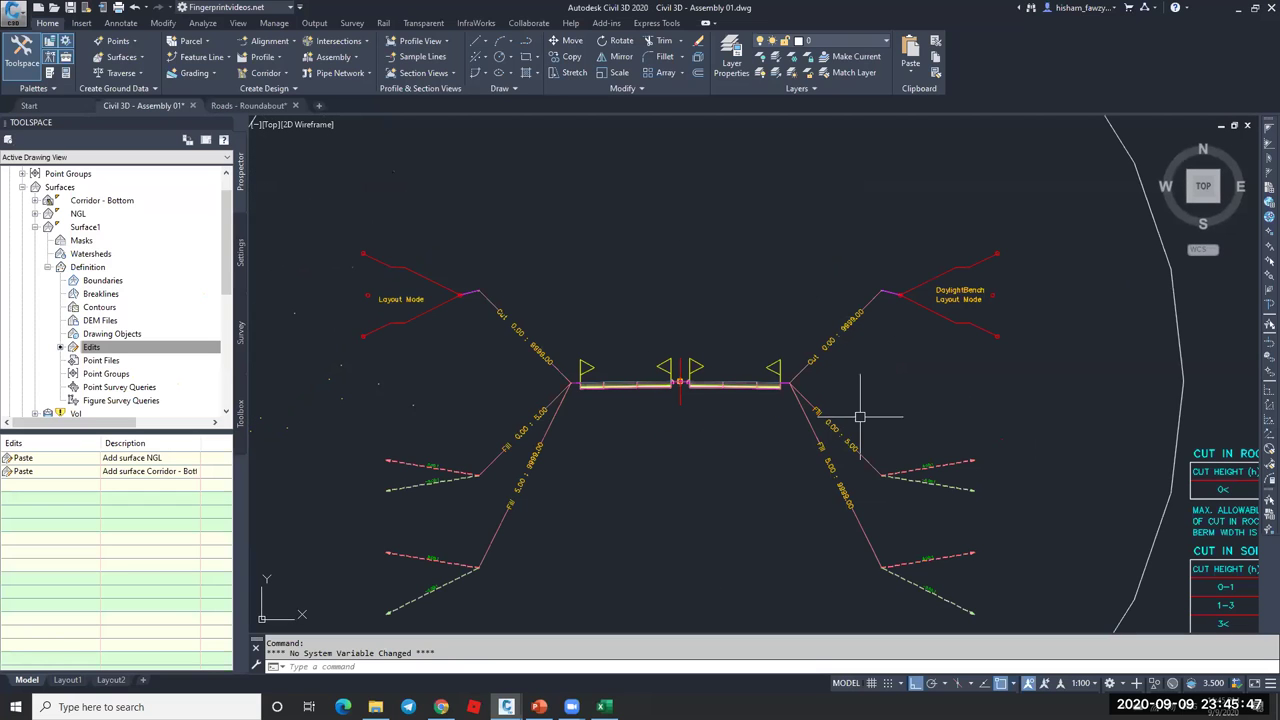
left_click(539, 706)
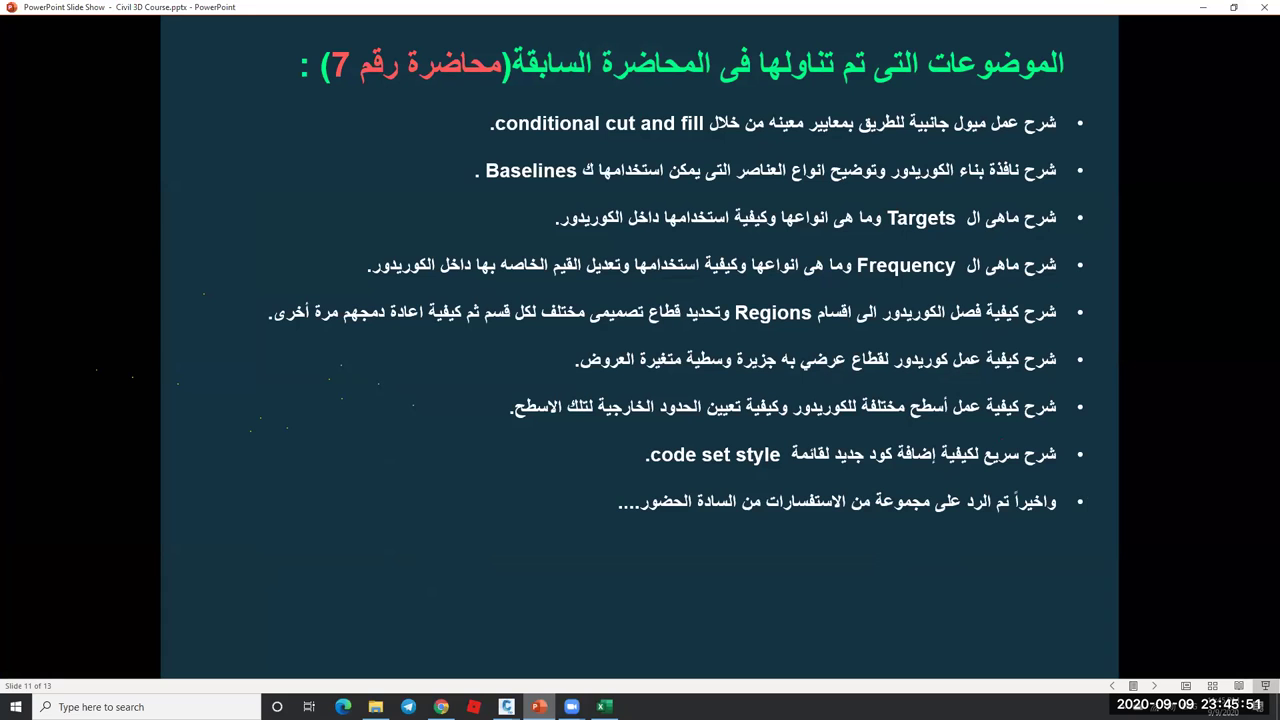
key("alt+Tab")
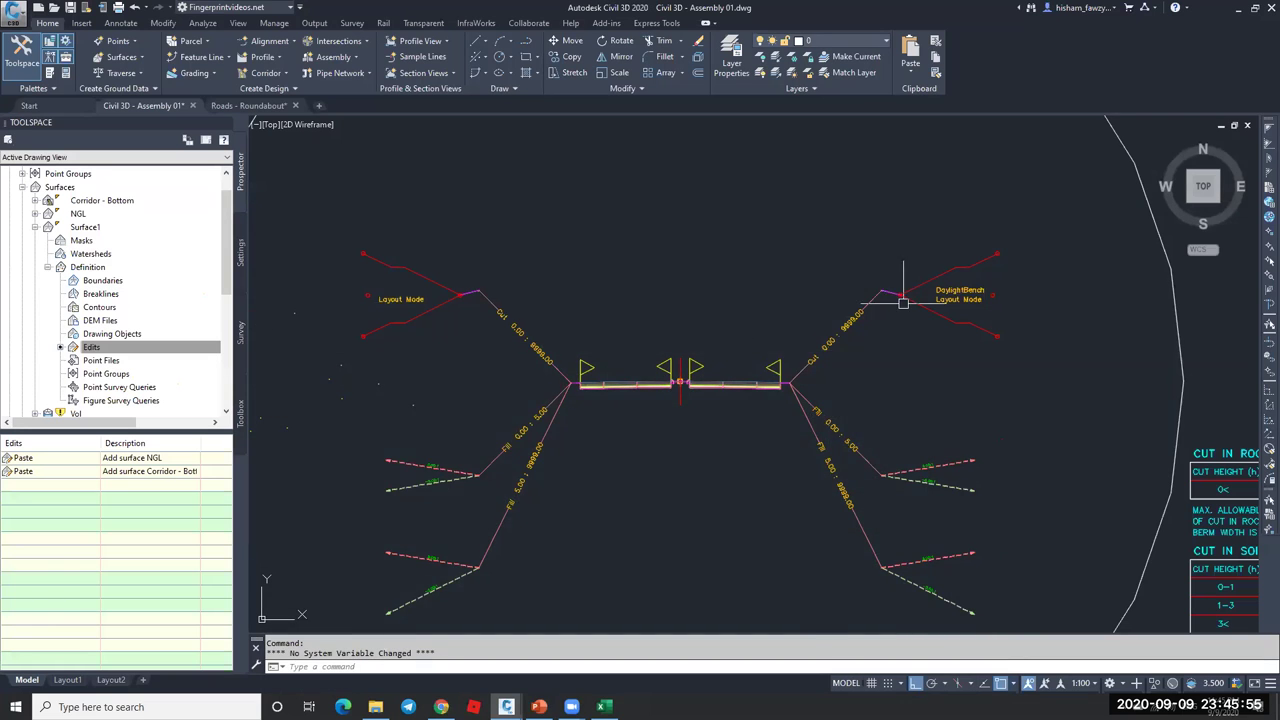
scroll(850, 330, "up", 2)
scroll(790, 365, "down", 2)
middle_click_drag(800, 366, 771, 329)
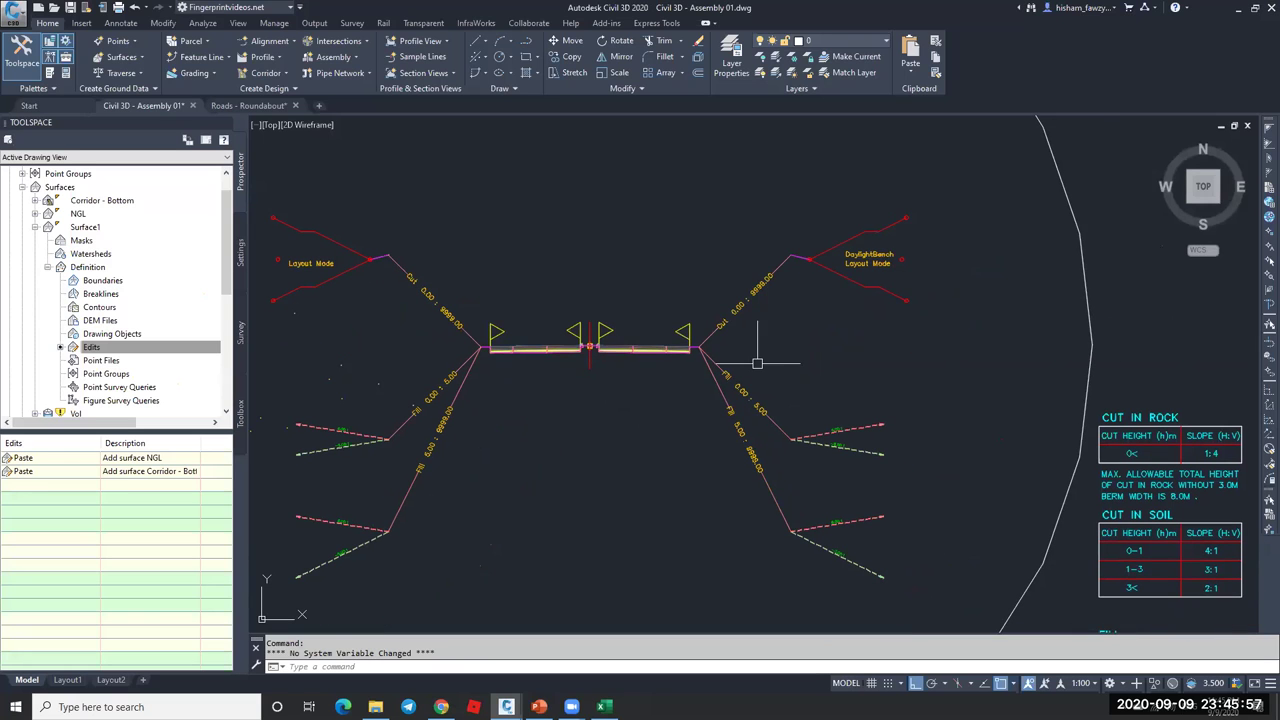
scroll(765, 395, "down", 3)
scroll(737, 360, "up", 3)
scroll(729, 253, "down", 4)
scroll(727, 509, "up", 4)
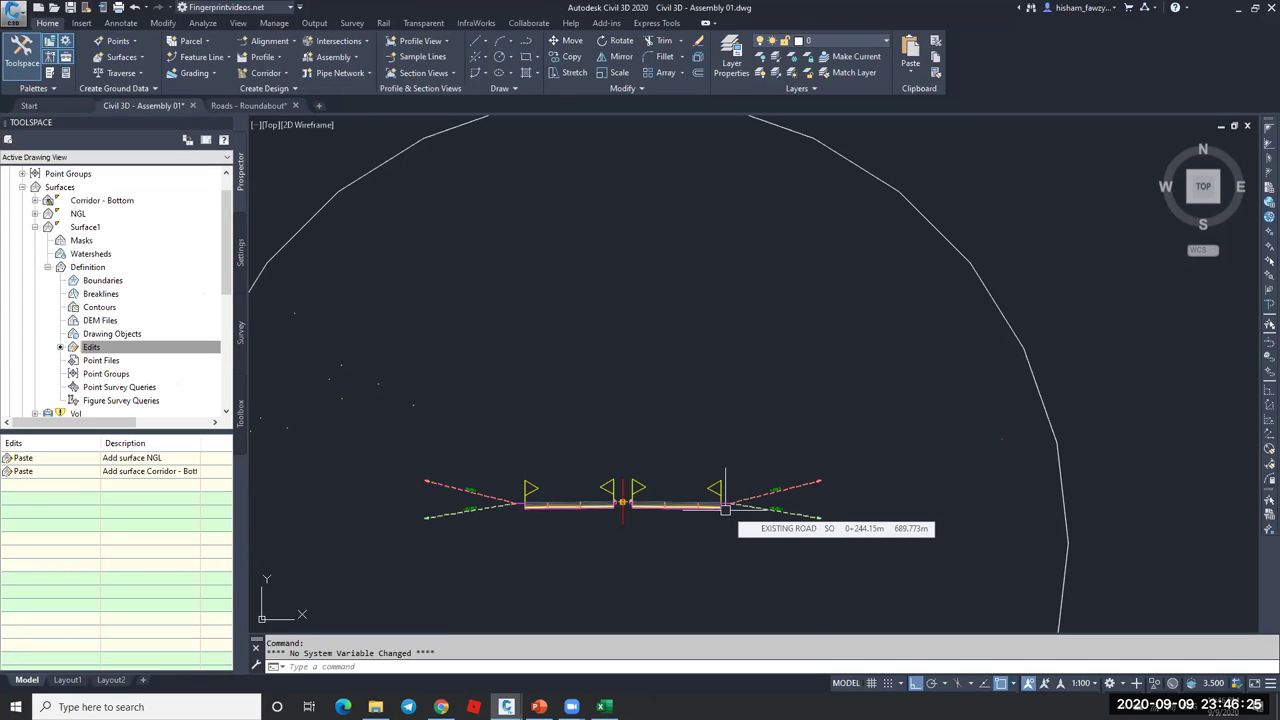
scroll(727, 509, "down", 5)
scroll(720, 342, "up", 8)
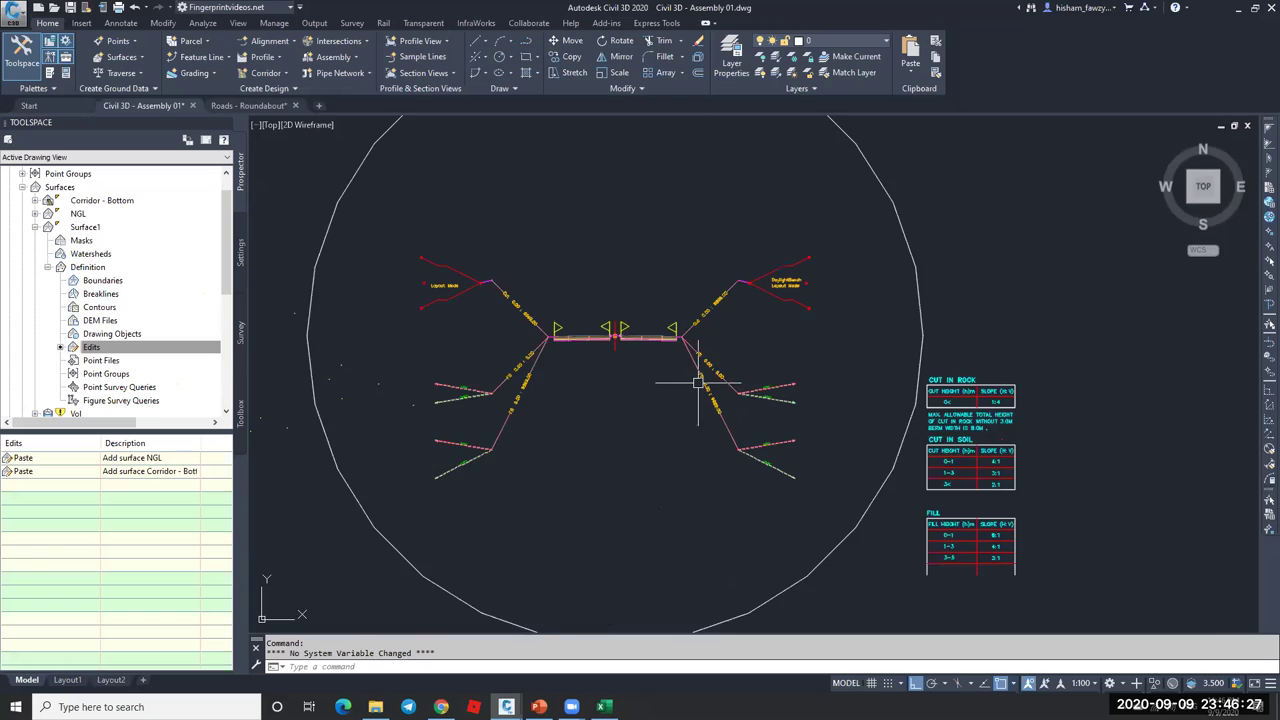
scroll(700, 348, "down", 5)
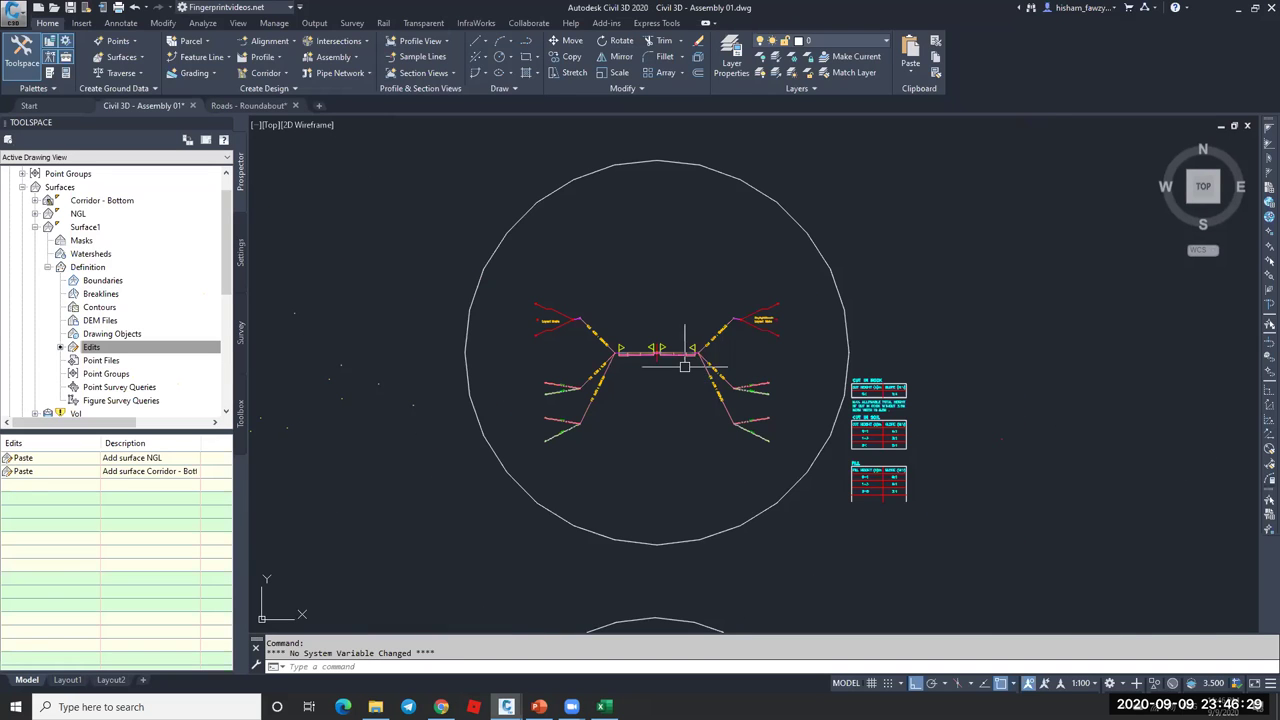
scroll(710, 355, "up", 5)
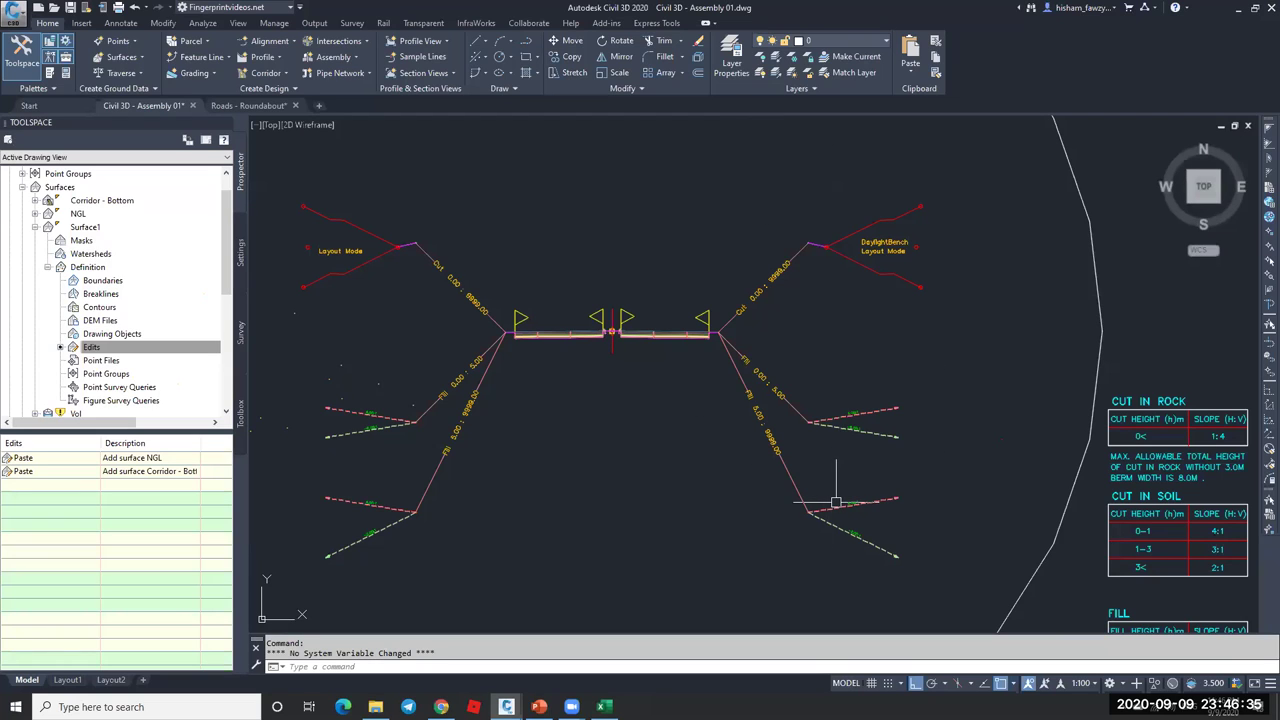
mouse_move(836, 502)
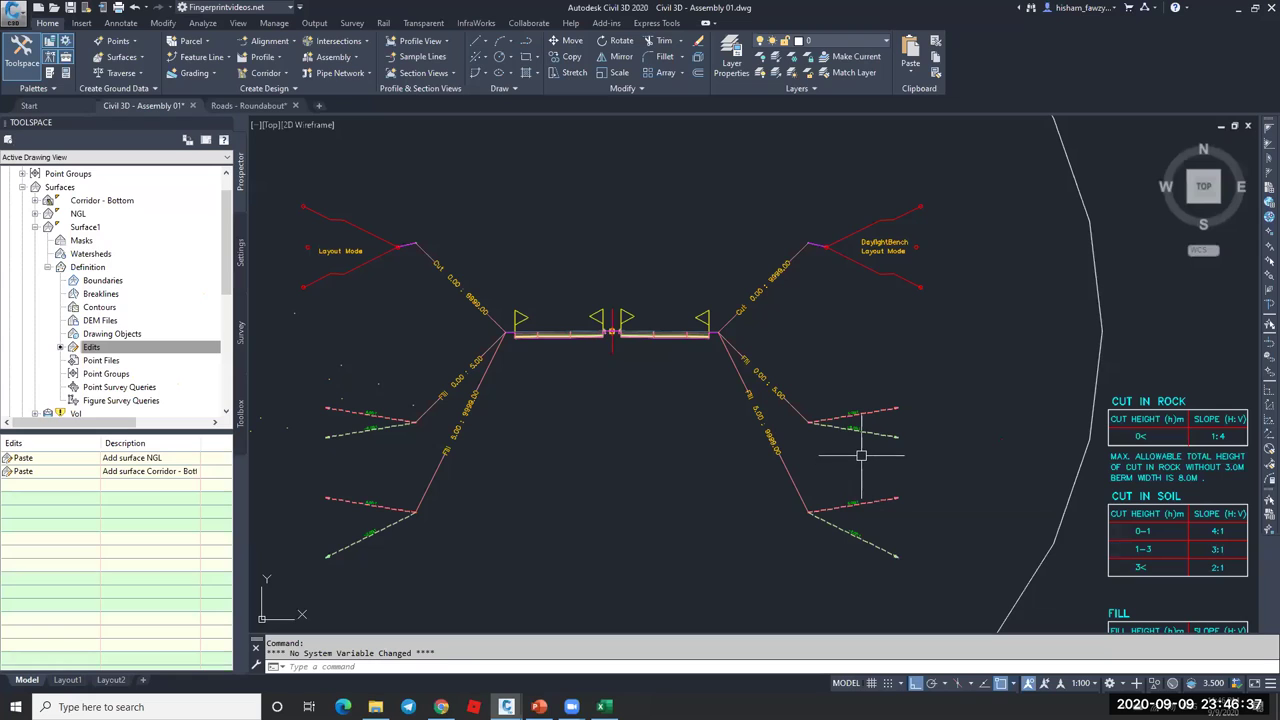
mouse_move(881, 433)
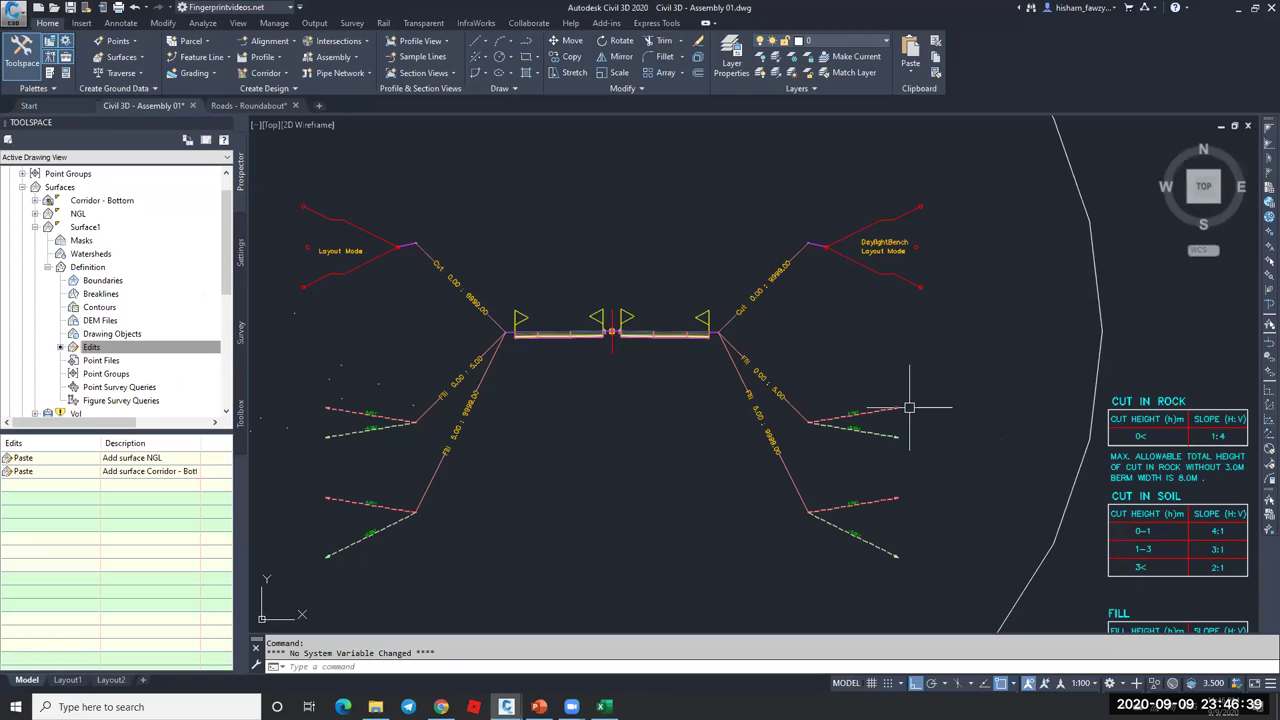